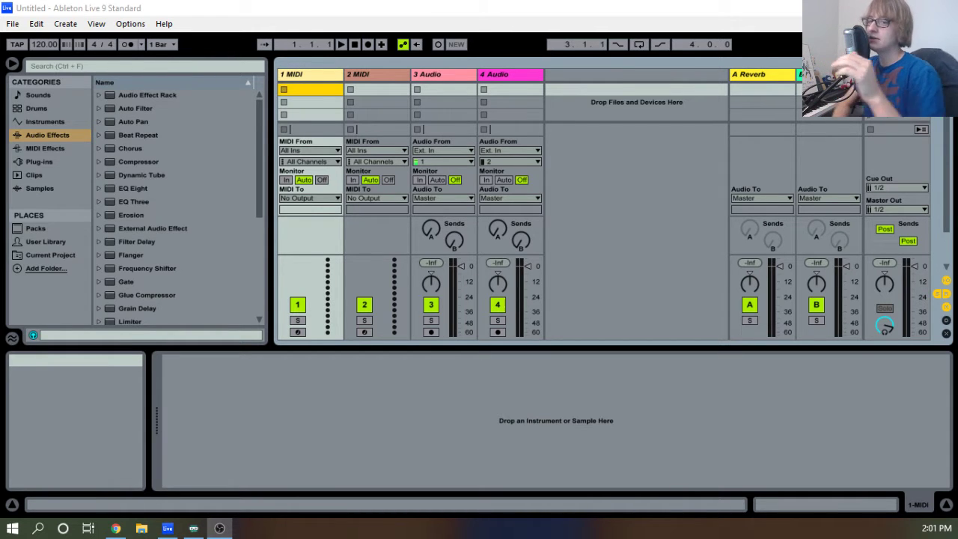
Try EQ Eight on the first MIDI track with filter 8 enabled as a low-pass at 2.84 kHz, and delete the device.
left_click_drag(141, 187, 285, 357)
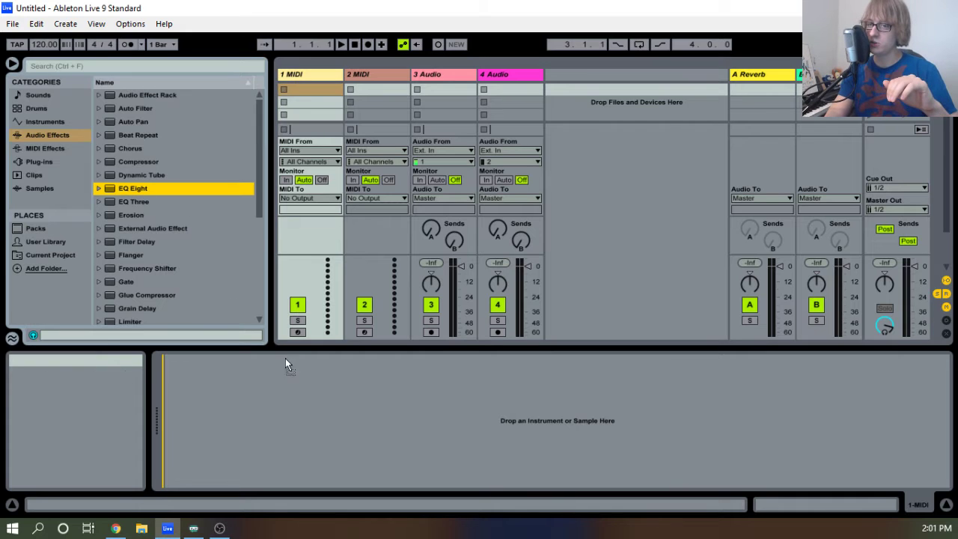
left_click_drag(327, 381, 403, 413)
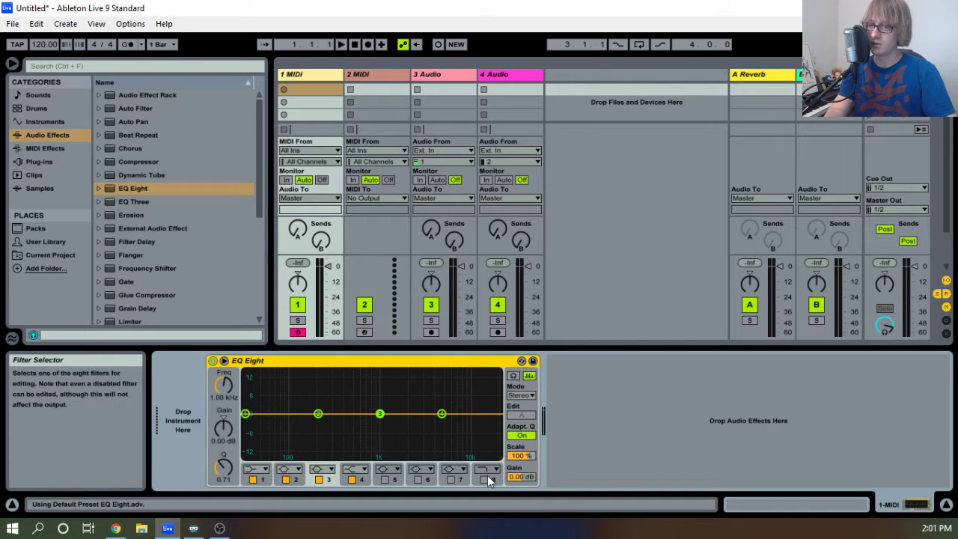
left_click_drag(490, 424, 419, 423)
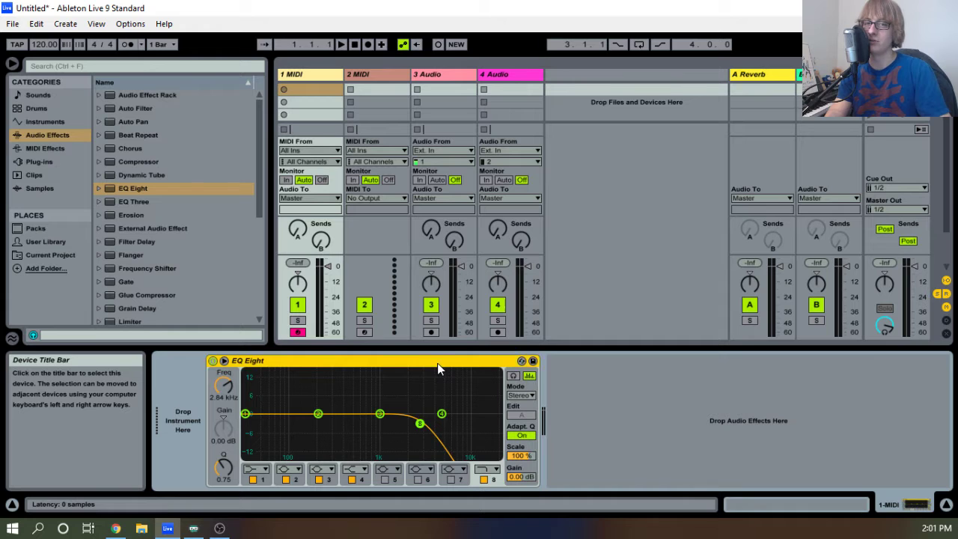
key("Delete")
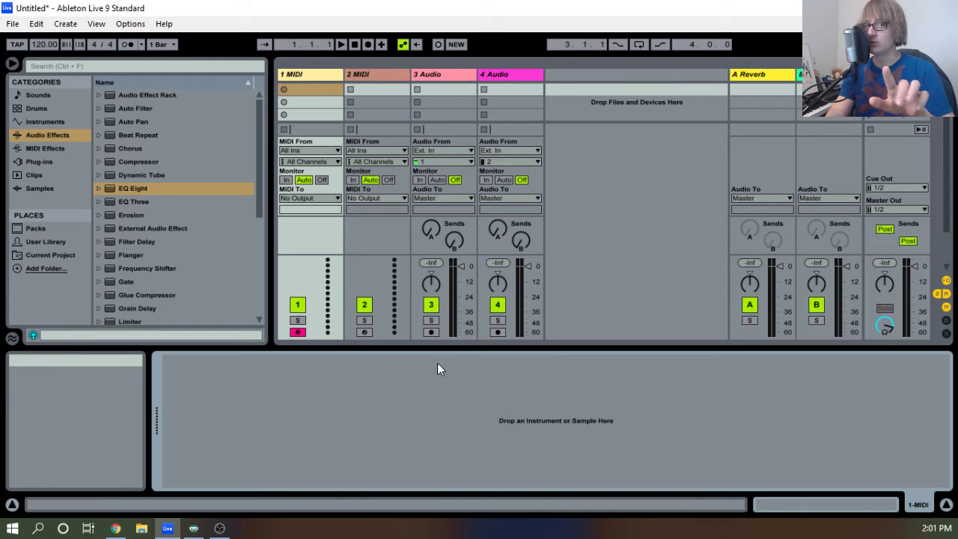
Delete the second MIDI track and both audio tracks, keeping only the first MIDI track.
left_click(376, 77)
key("Delete")
key("Delete")
key("Delete")
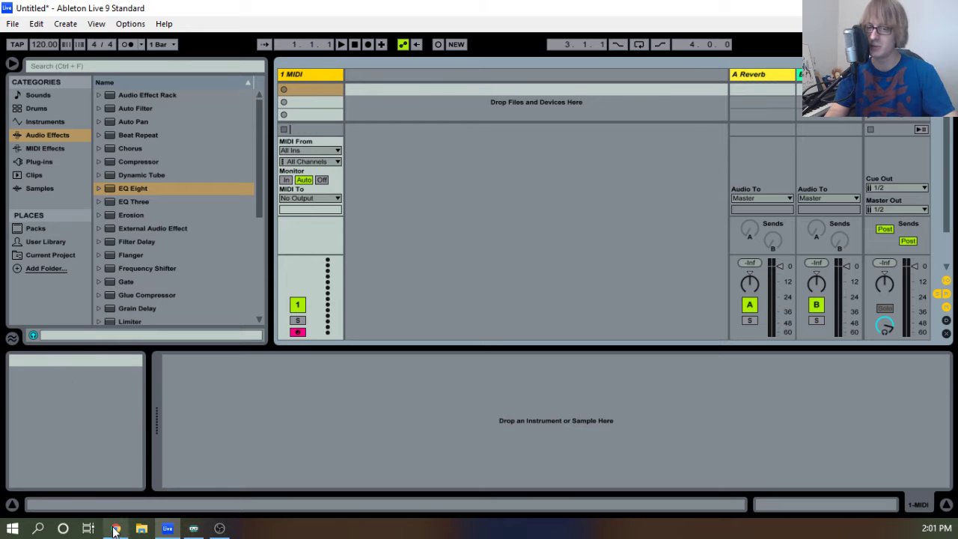
mouse_move(116, 528)
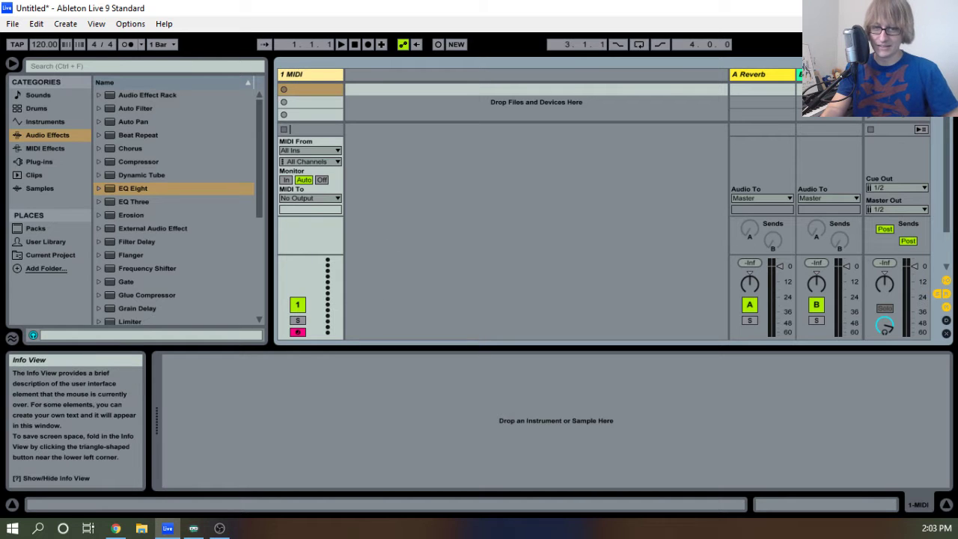
Save the Live Set as "January 14th" in the Easy Lo Fi Project folder.
left_click(13, 23)
left_click(51, 149)
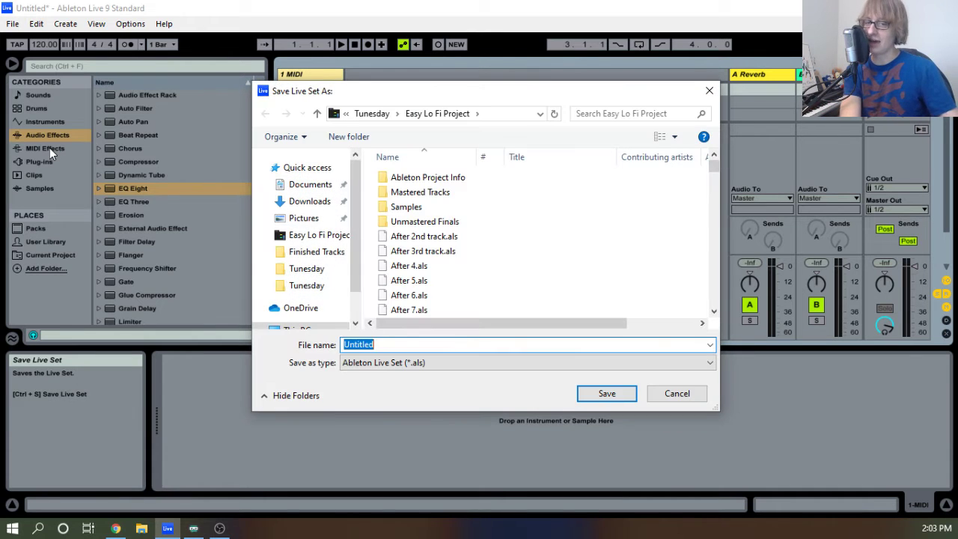
type("Janu")
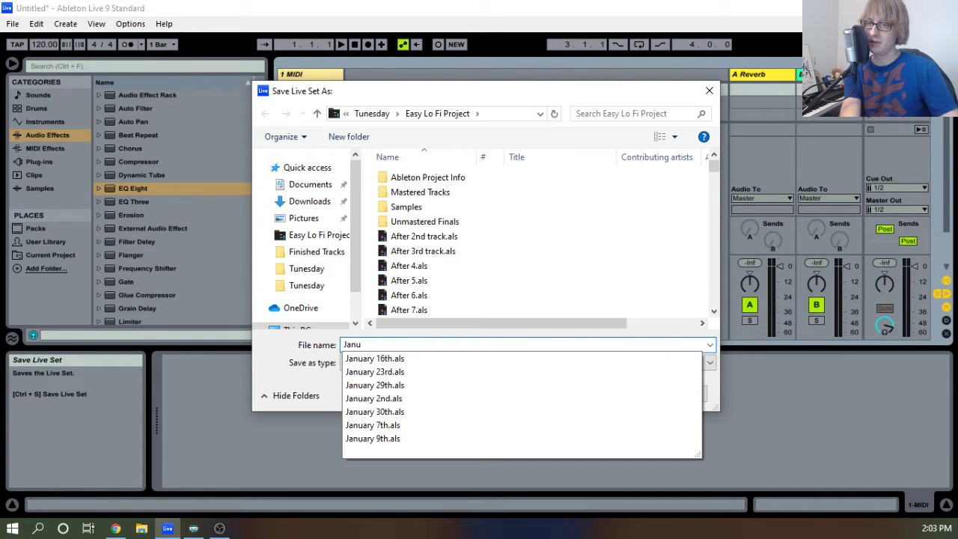
type("ary 14")
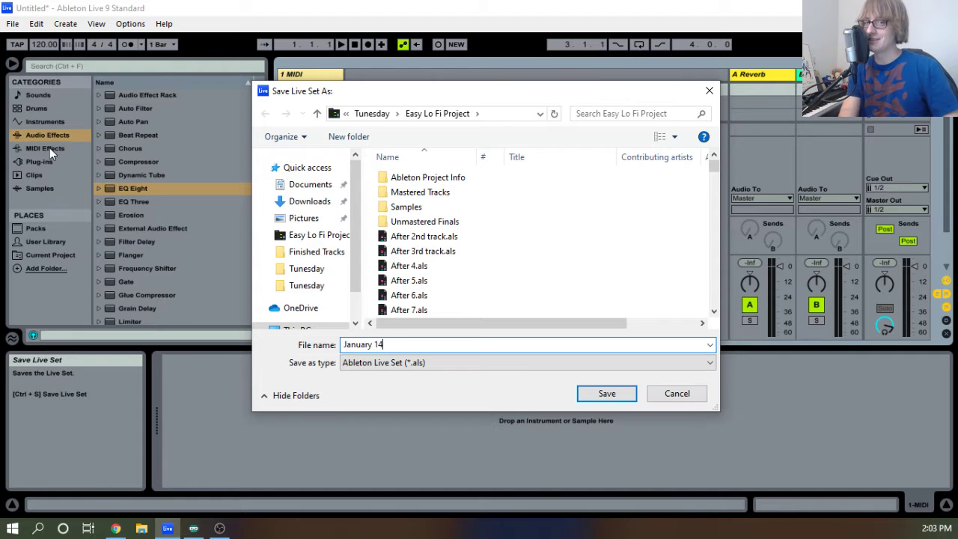
type("th")
key("Return")
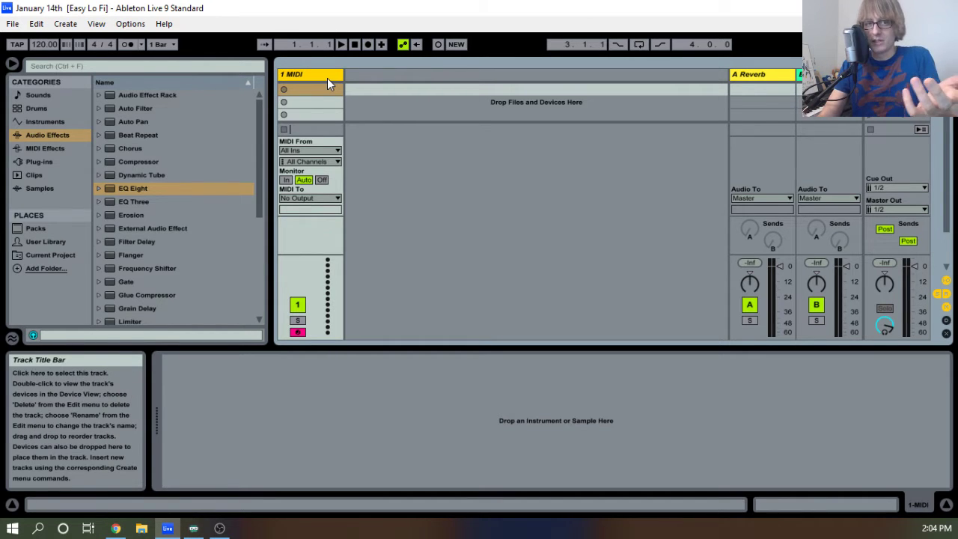
left_click(439, 174)
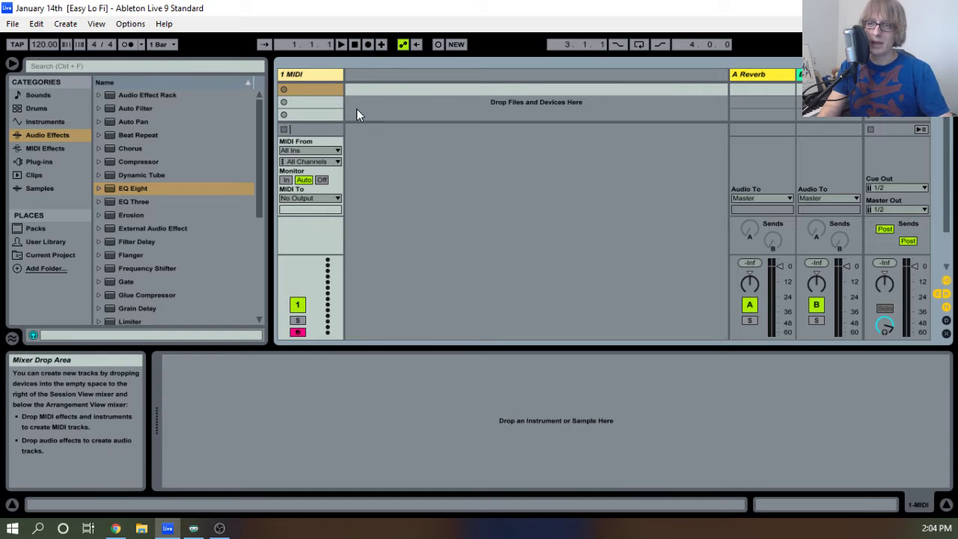
scroll(213, 192, "down", 5)
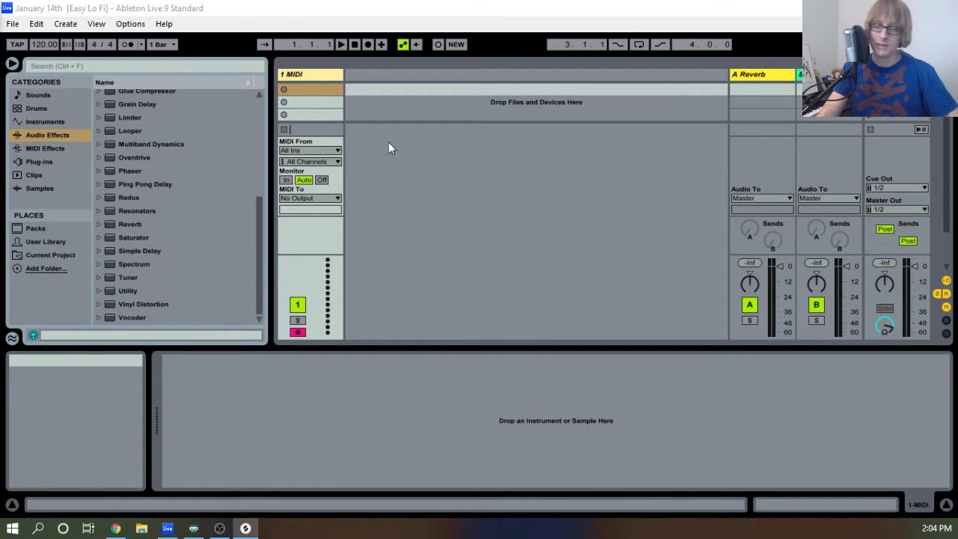
Switch to Google Chrome in a new window and load the Splice home page.
right_click(118, 528)
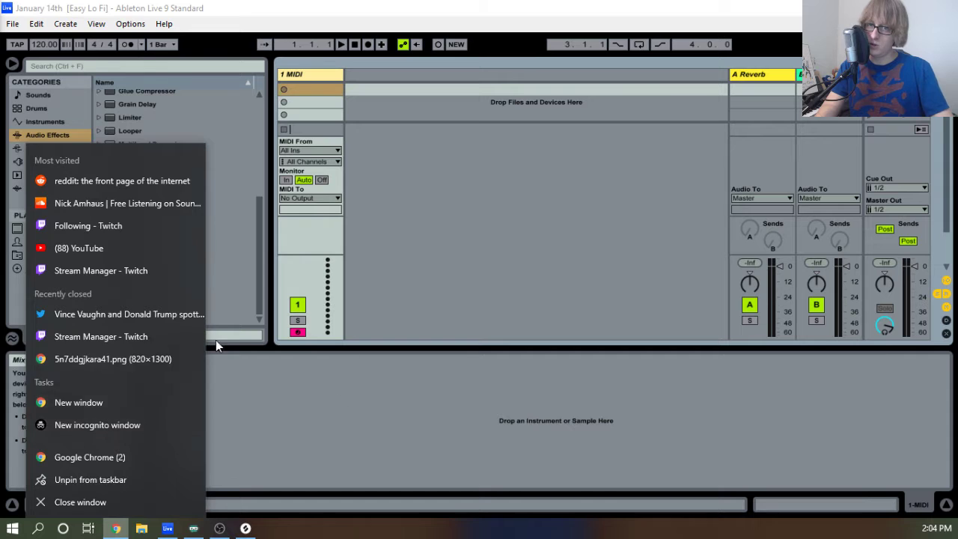
left_click(86, 406)
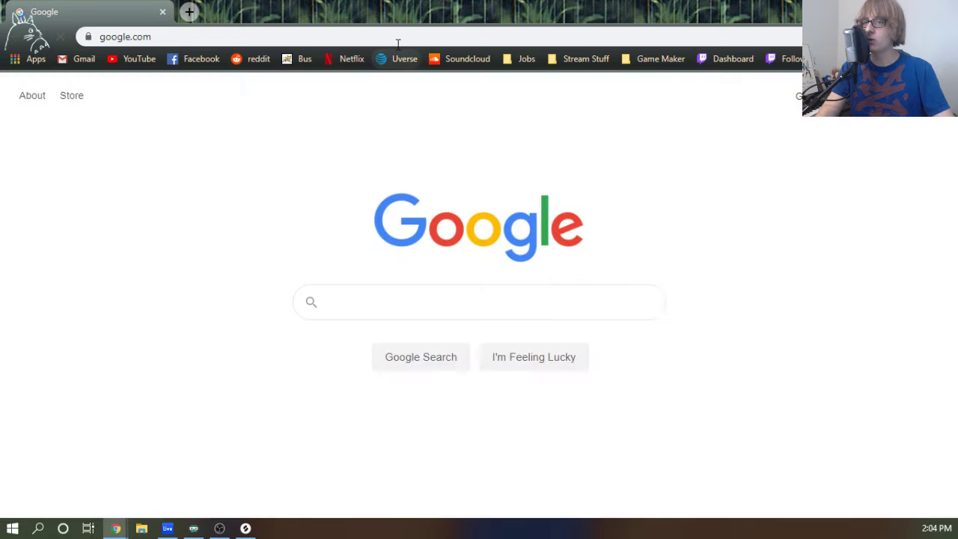
left_click(404, 37)
type("spl")
key("Return")
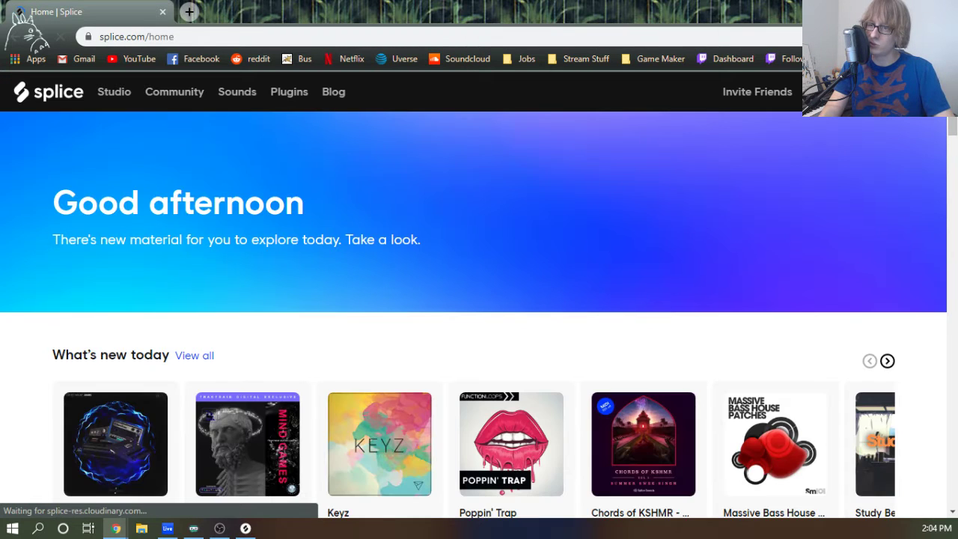
Look over the new releases on the Splice home page and go to the Sounds section.
scroll(662, 247, "down", 3)
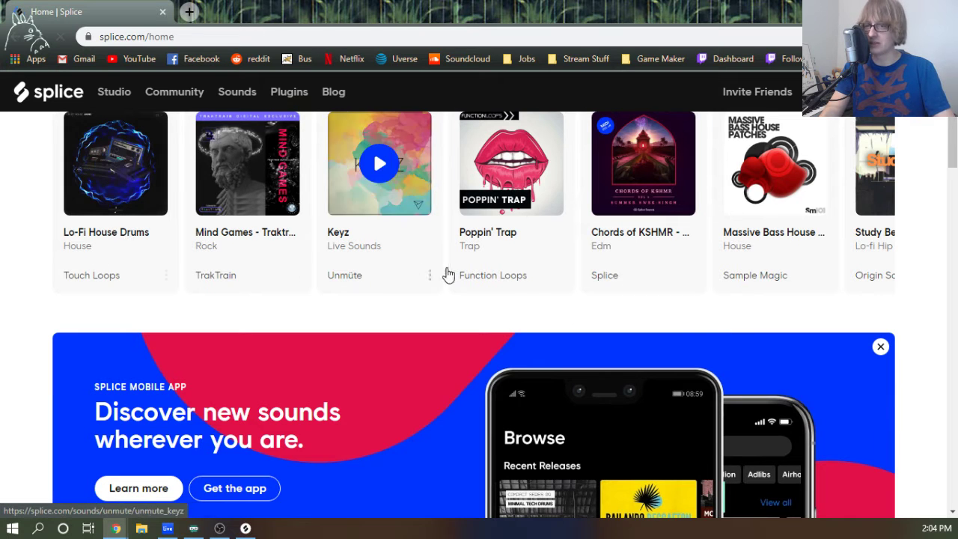
scroll(490, 279, "down", 1)
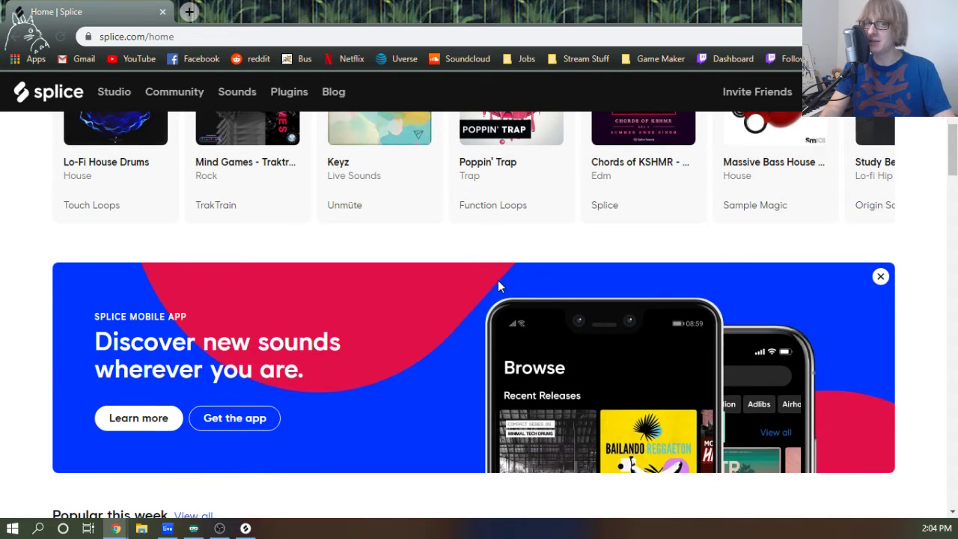
scroll(497, 280, "up", 5)
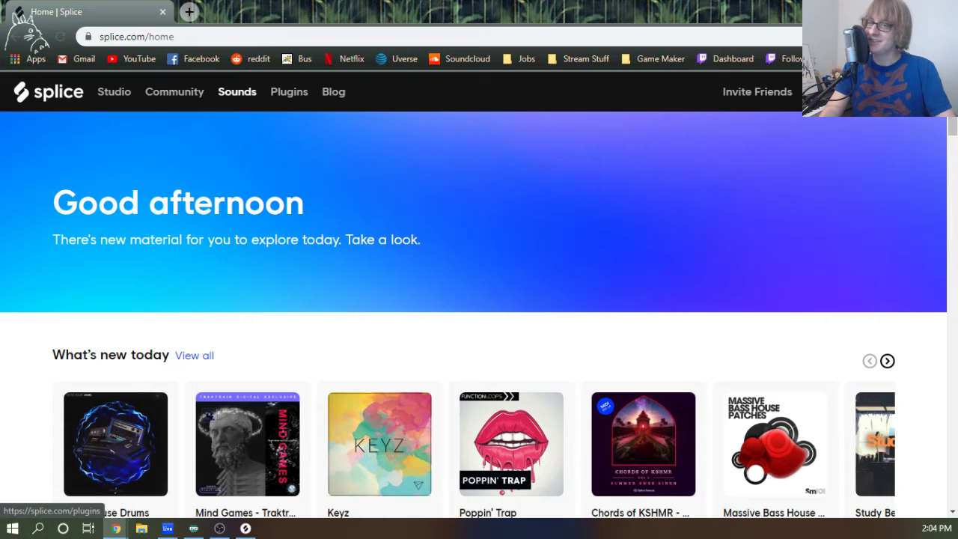
left_click(250, 90)
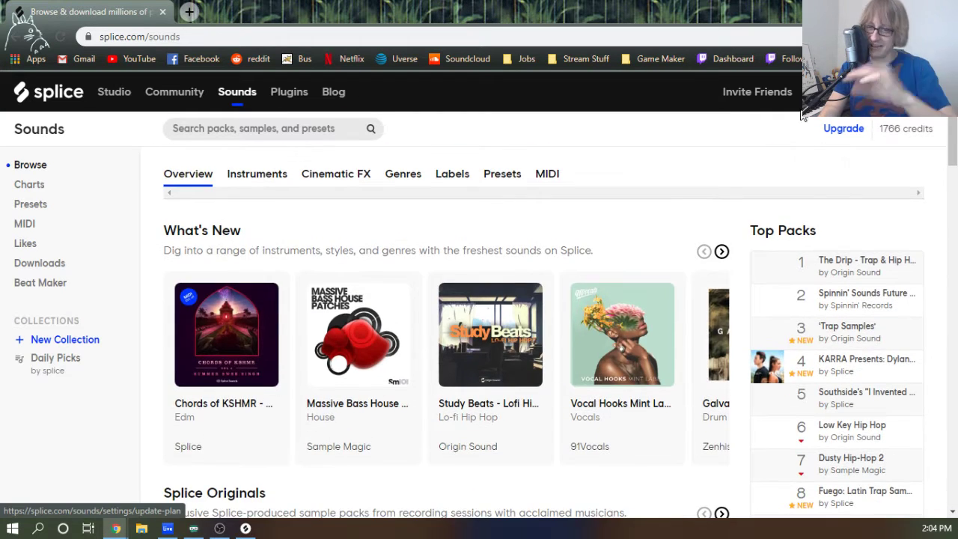
Browse the What's New packs and open Vocal Hooks Mint Label and Study Beats - Lofi Hip Hop in separate browser tabs.
scroll(336, 146, "down", 1)
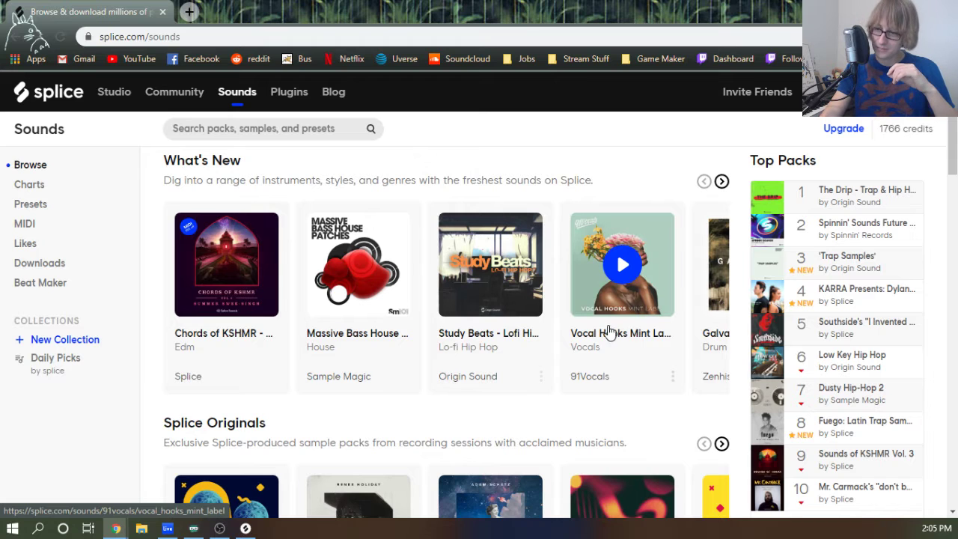
middle_click(637, 338)
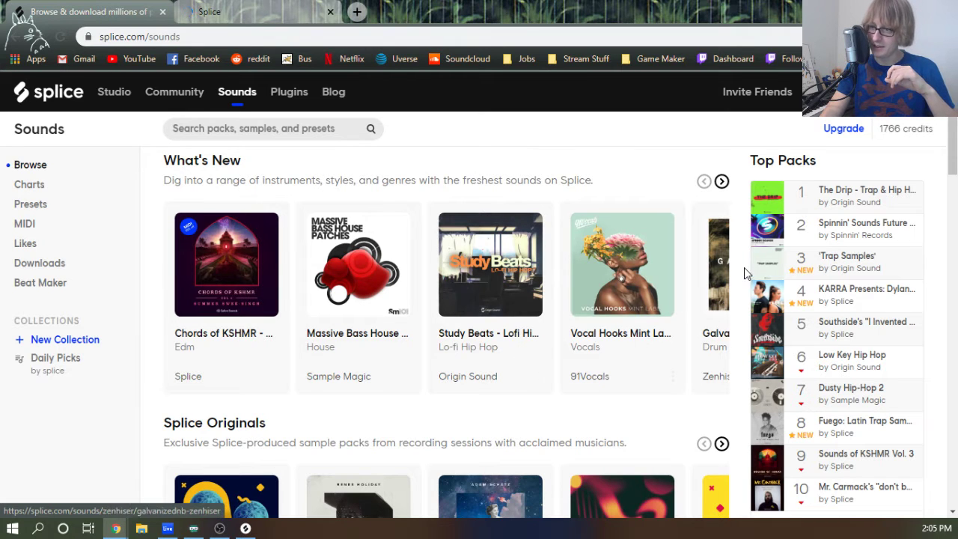
left_click(721, 183)
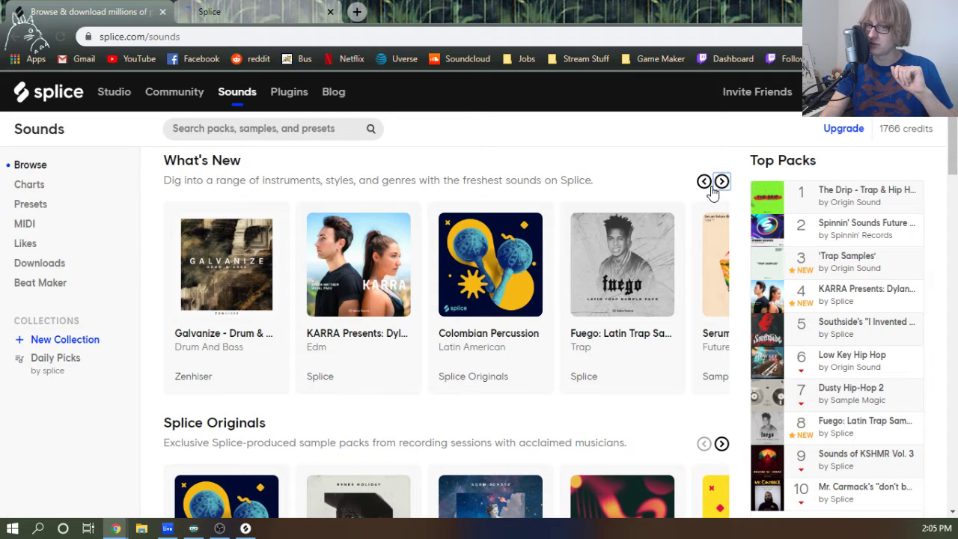
left_click(704, 182)
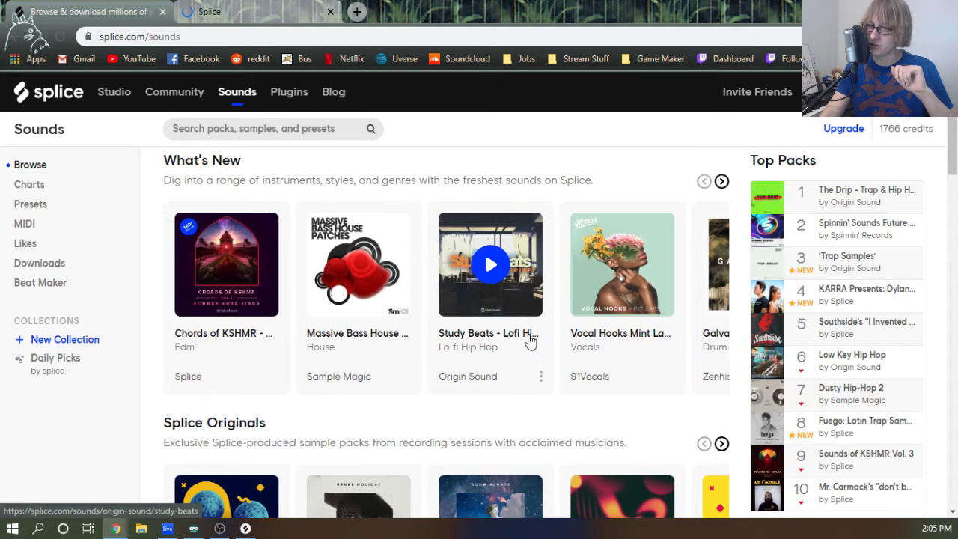
middle_click(529, 338)
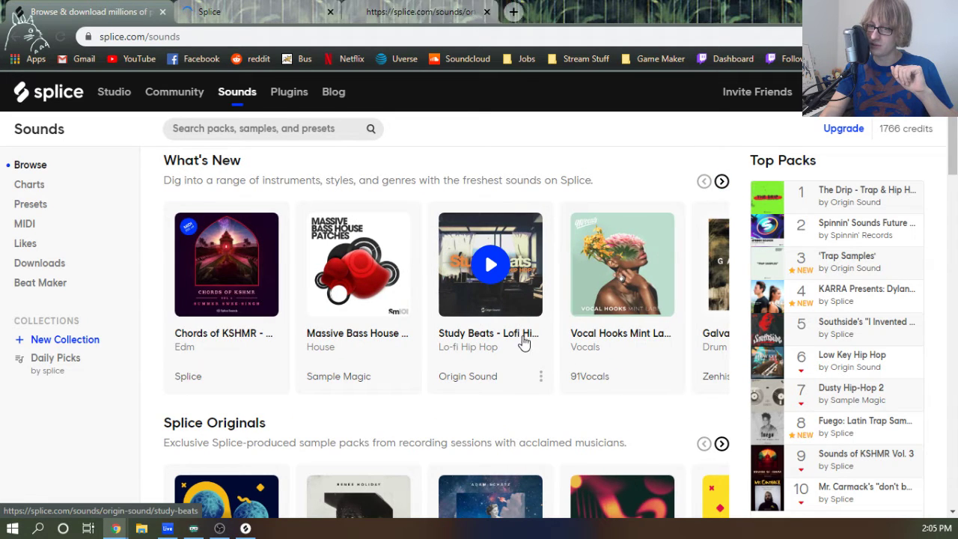
Open the Chords of KSHMR MIDI pack and examine which extras and samples it contains.
left_click(251, 306)
scroll(329, 296, "down", 6)
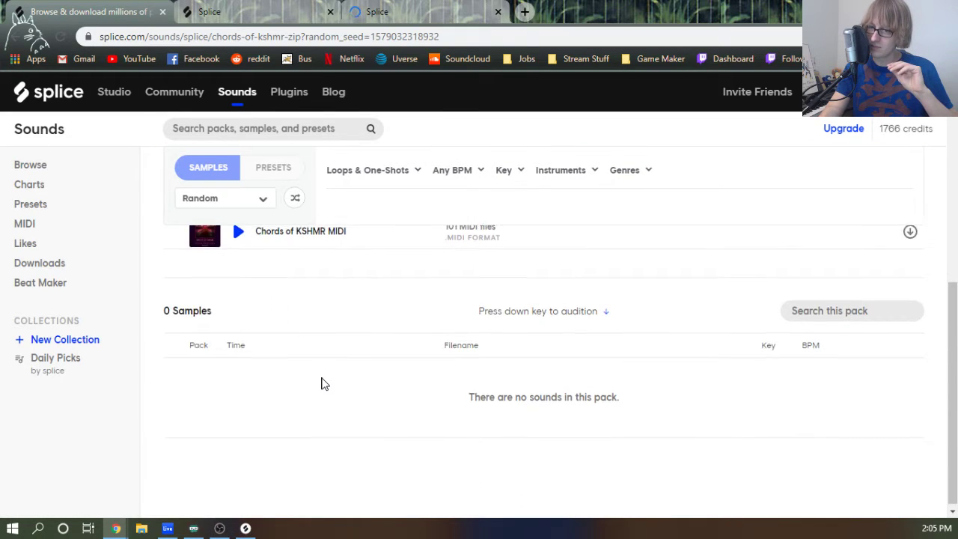
triple_click(175, 303)
scroll(211, 312, "up", 3)
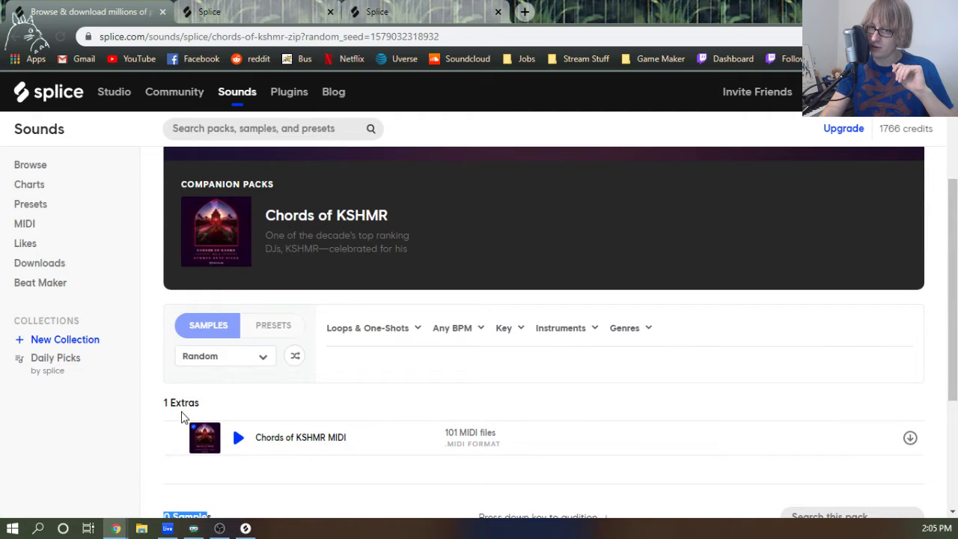
scroll(174, 413, "up", 1)
scroll(205, 405, "down", 3)
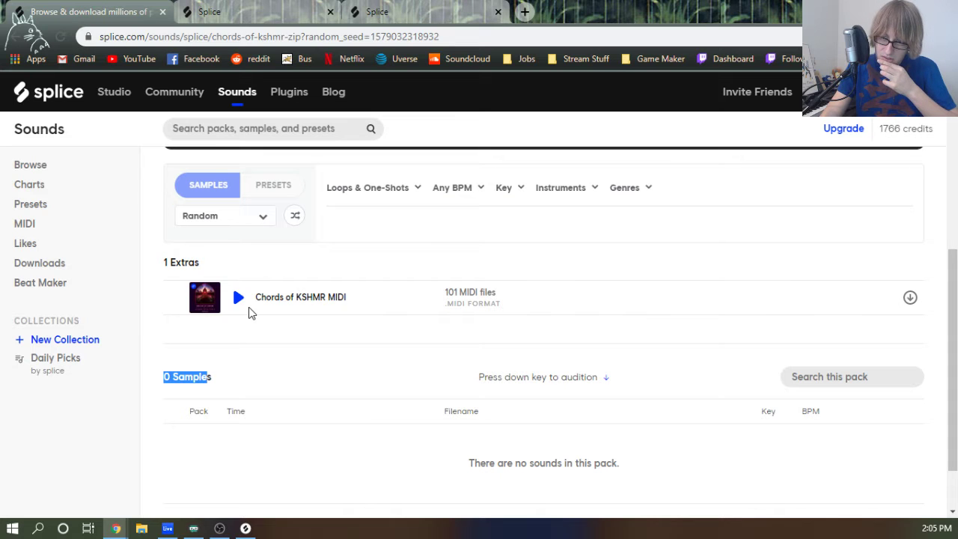
Audition the Chords of KSHMR MIDI preview and stop its playback.
left_click(325, 299)
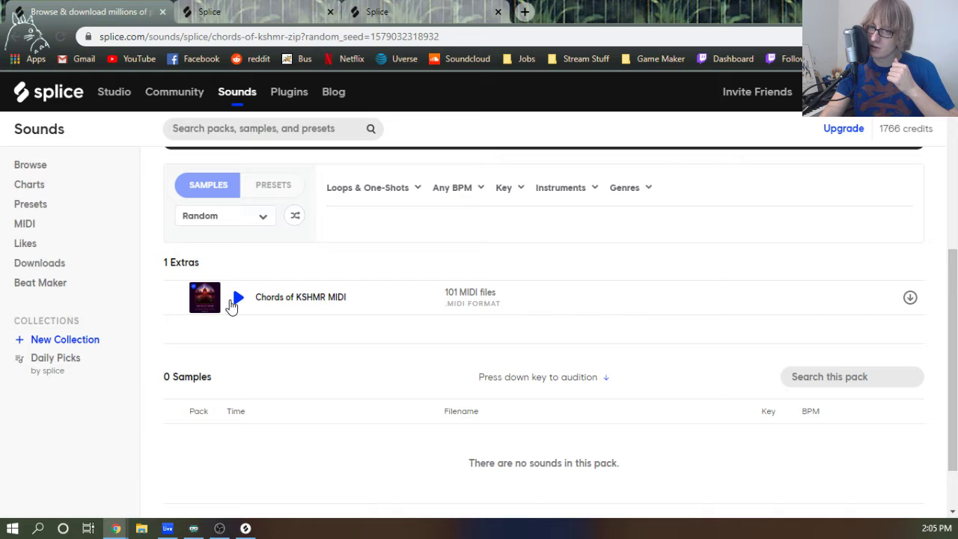
left_click(235, 299)
scroll(236, 308, "up", 4)
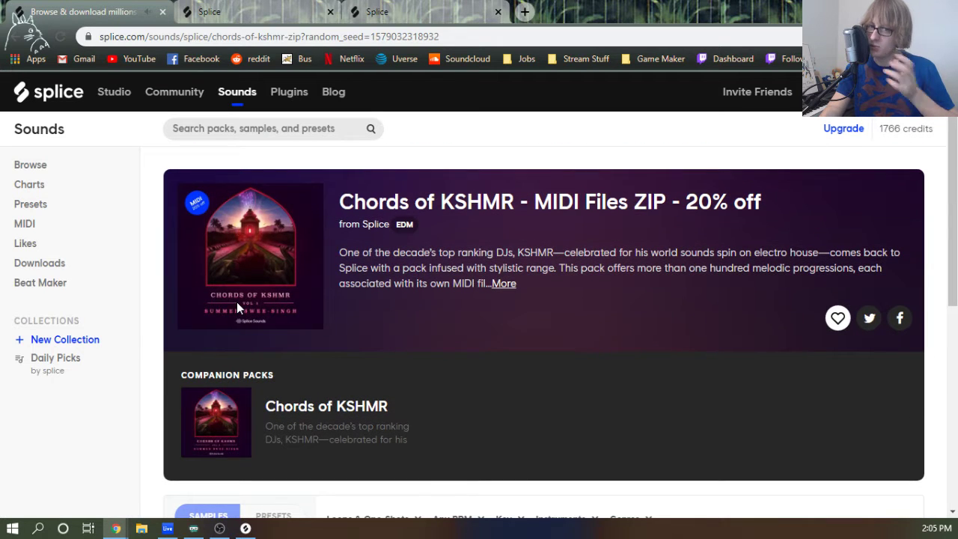
scroll(241, 314, "down", 4)
right_click(242, 321)
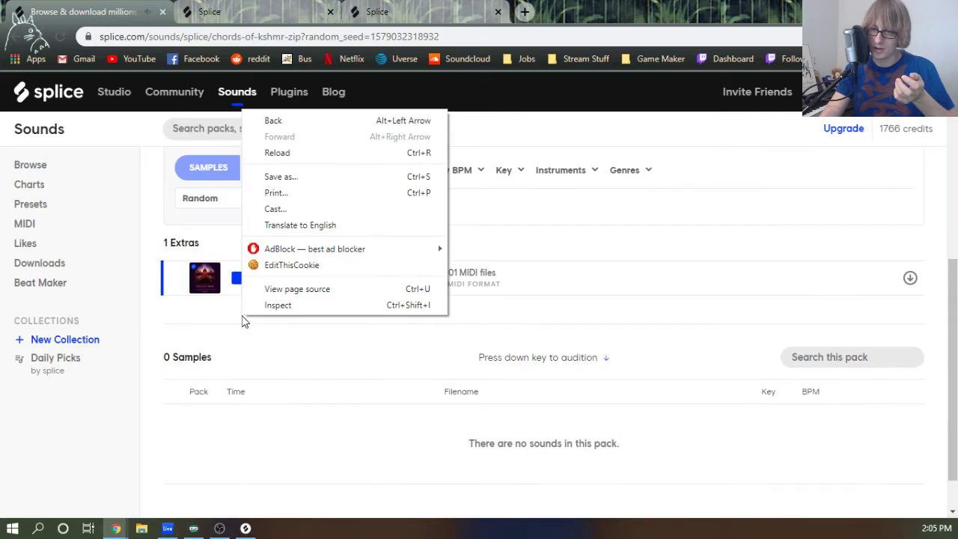
left_click(296, 362)
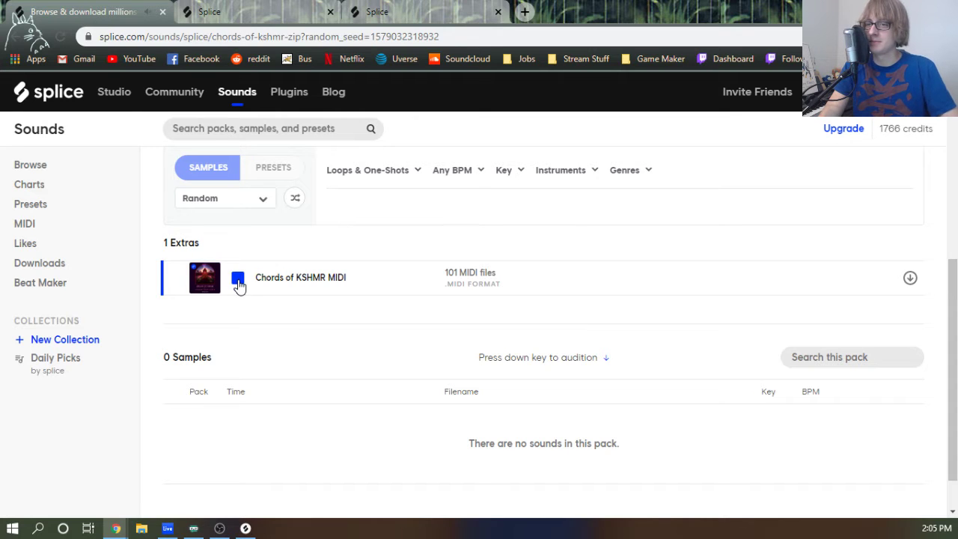
left_click(238, 279)
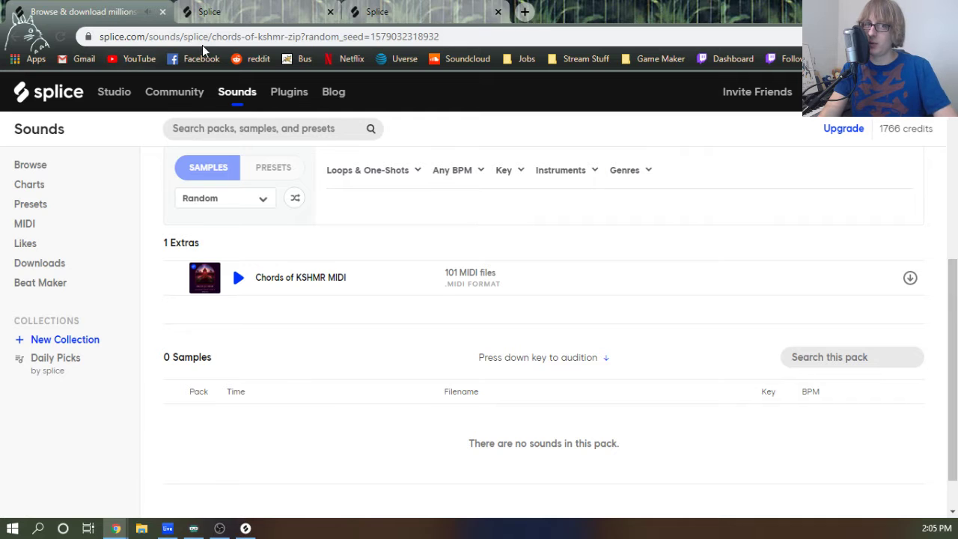
Close the Chords of KSHMR page and switch to the Vocal Hooks Mint Label pack.
left_click(222, 7)
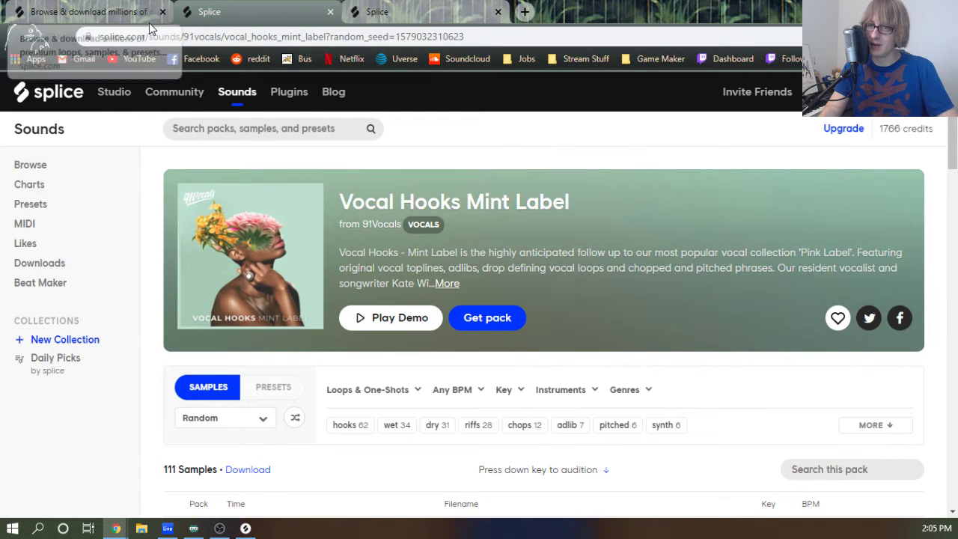
left_click(161, 12)
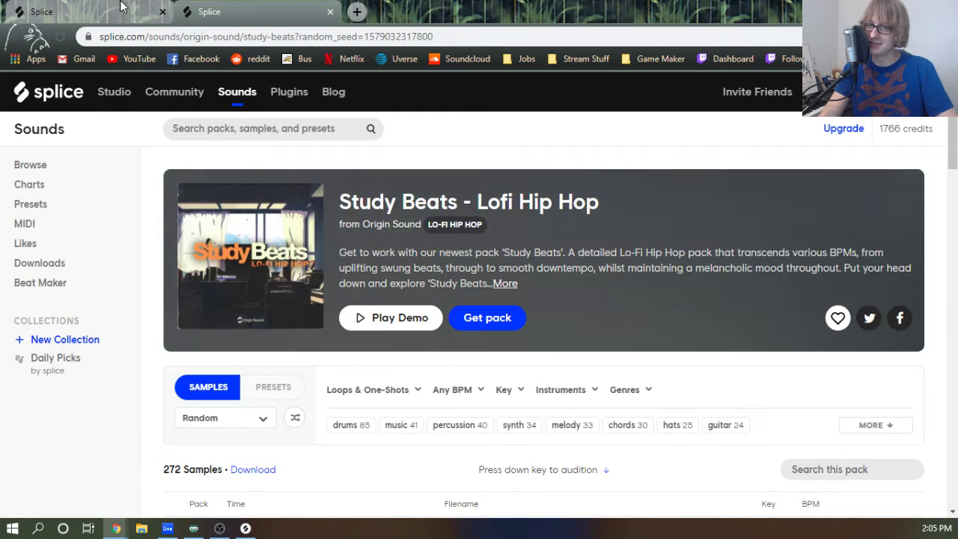
left_click(122, 6)
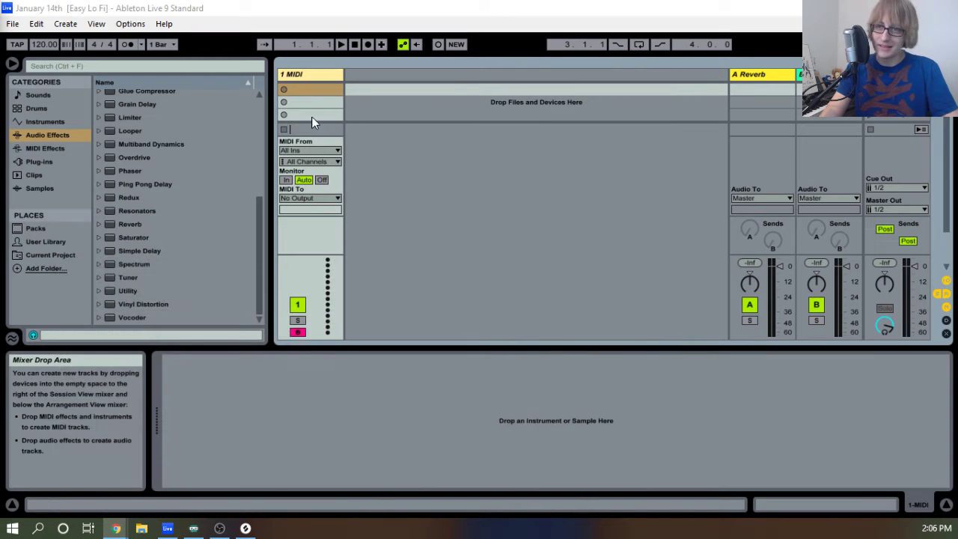
Find the helm64 synth among the plug-ins and load it on a new MIDI track.
left_click(43, 229)
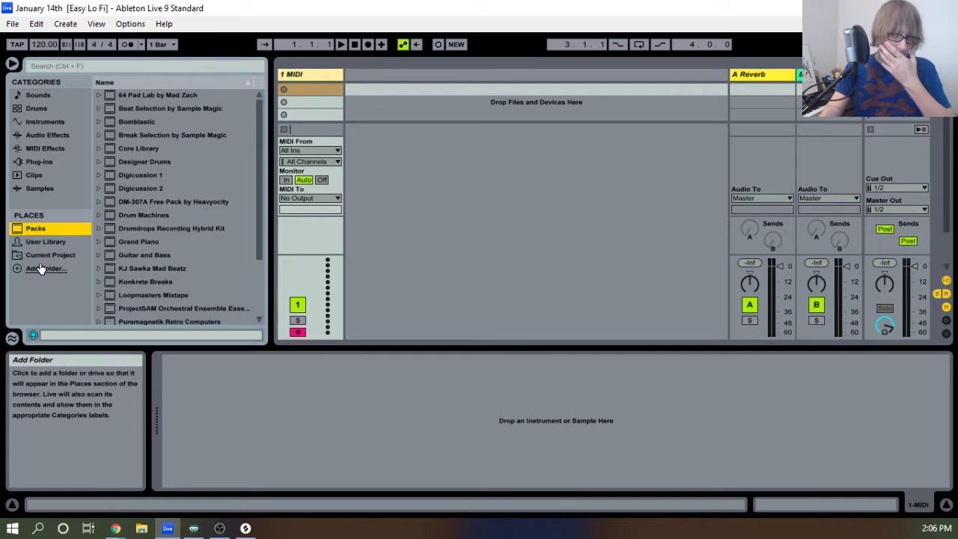
left_click(32, 176)
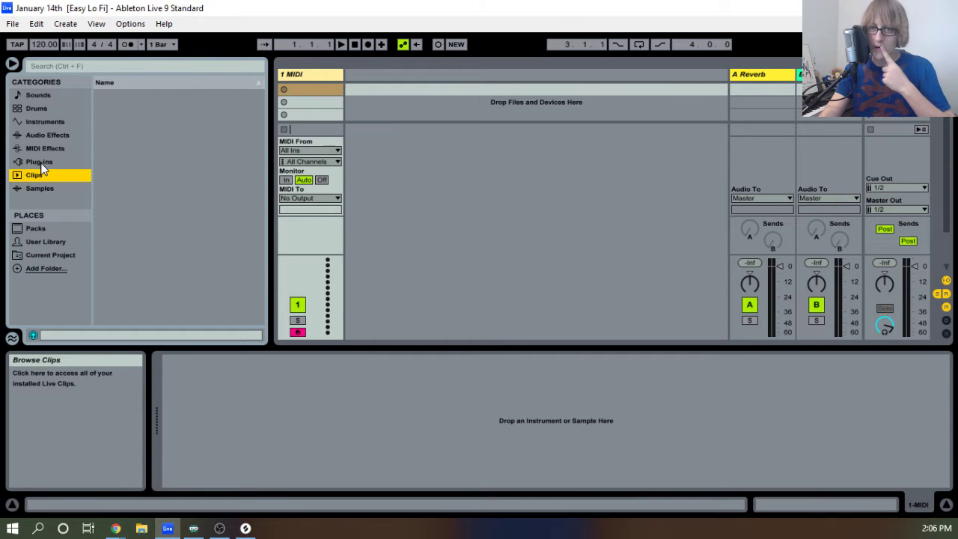
left_click(39, 161)
scroll(127, 254, "down", 5)
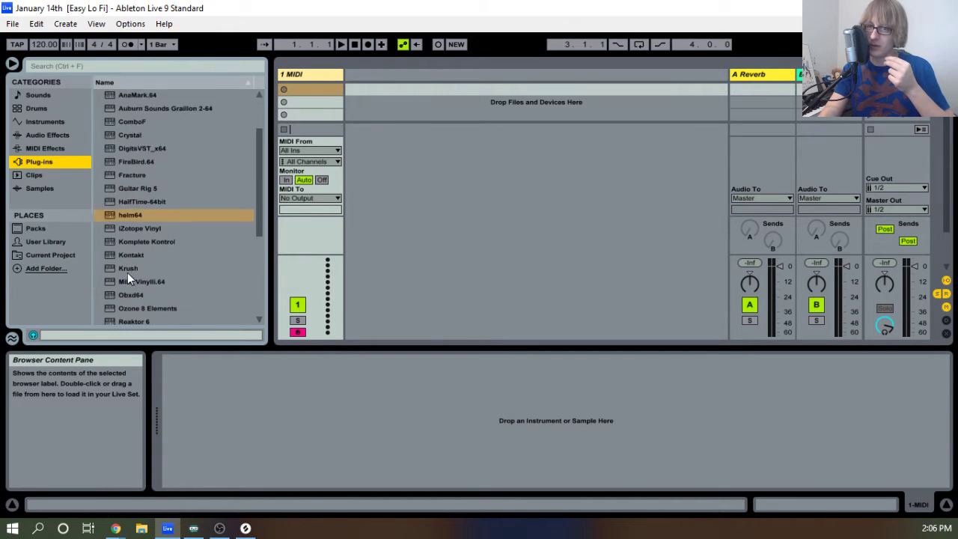
scroll(135, 283, "down", 3)
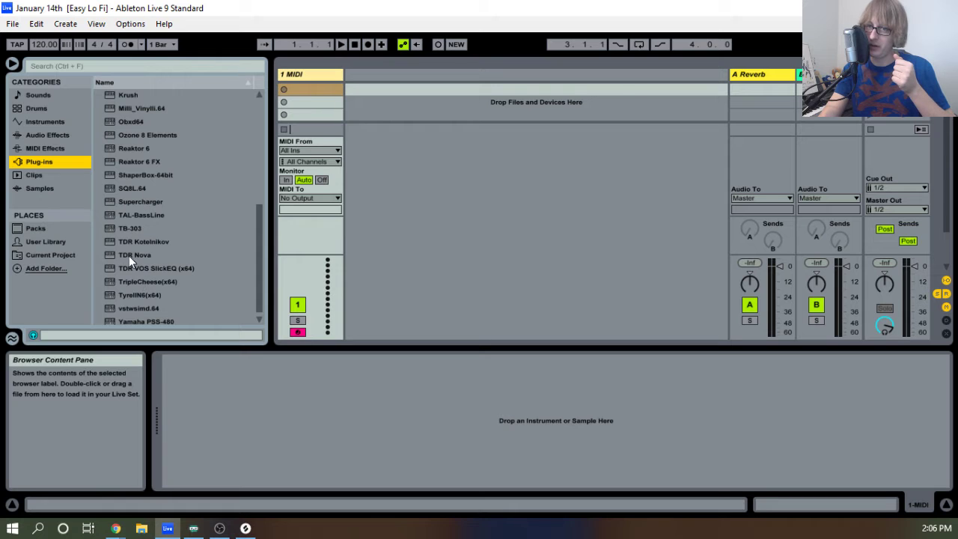
scroll(132, 258, "up", 6)
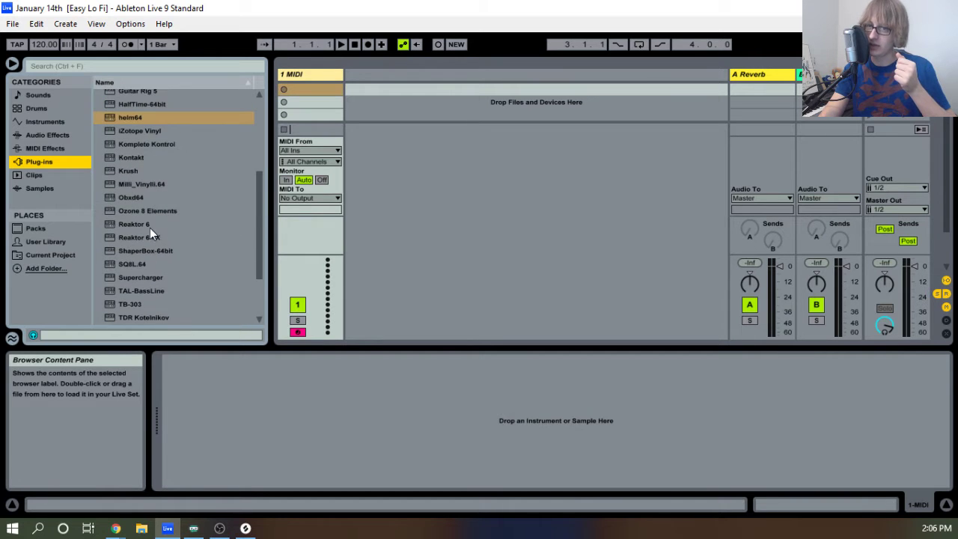
left_click(148, 120)
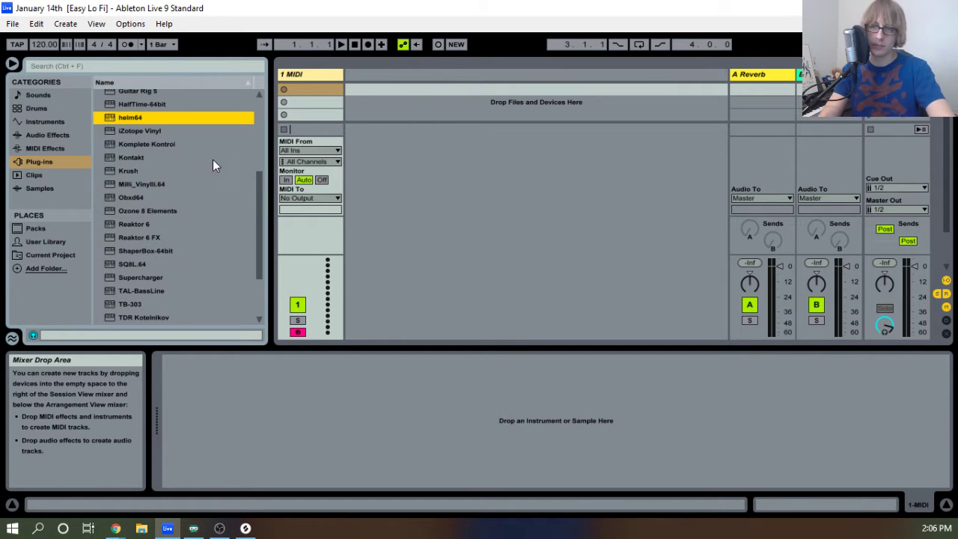
left_click_drag(124, 120, 434, 183)
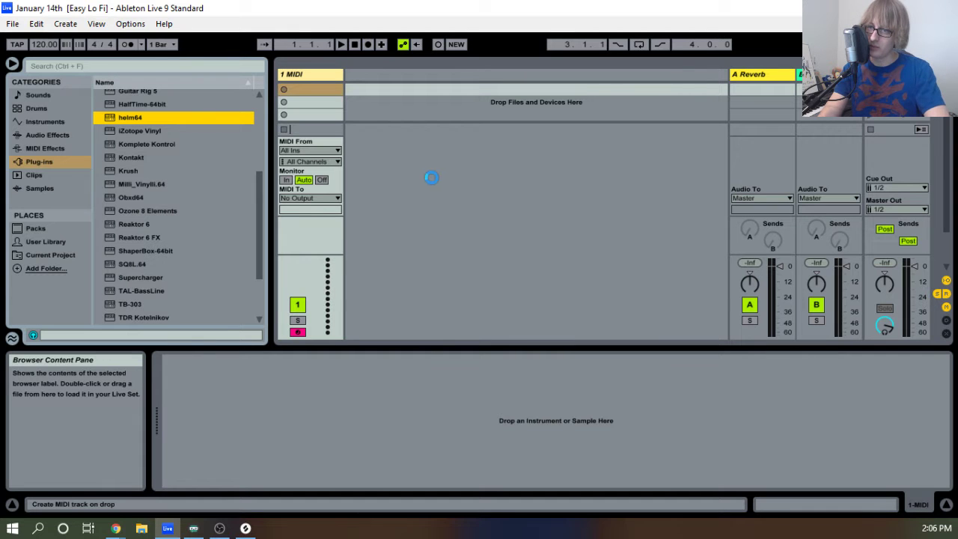
Close the helm64 plug-in window and delete the empty 1 MIDI track.
left_click_drag(285, 113, 280, 115)
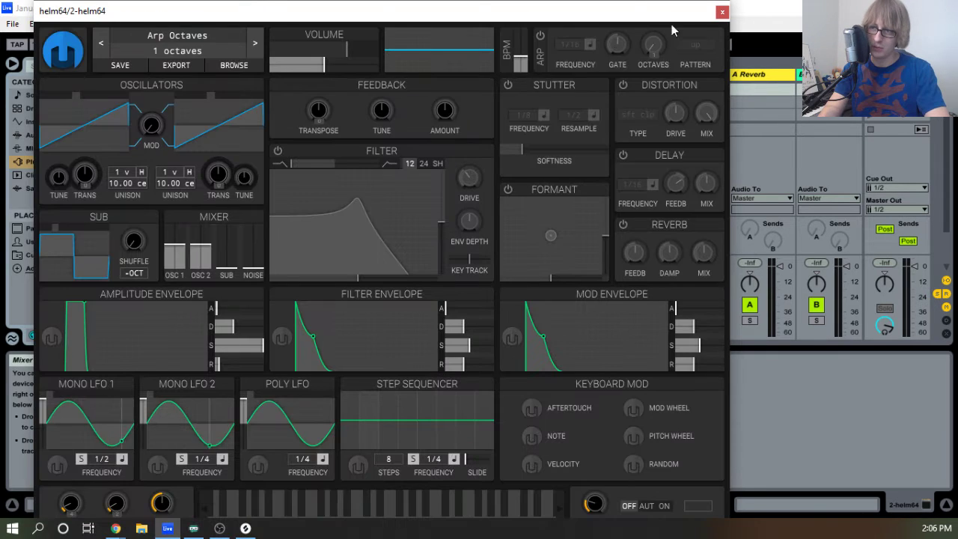
left_click(722, 12)
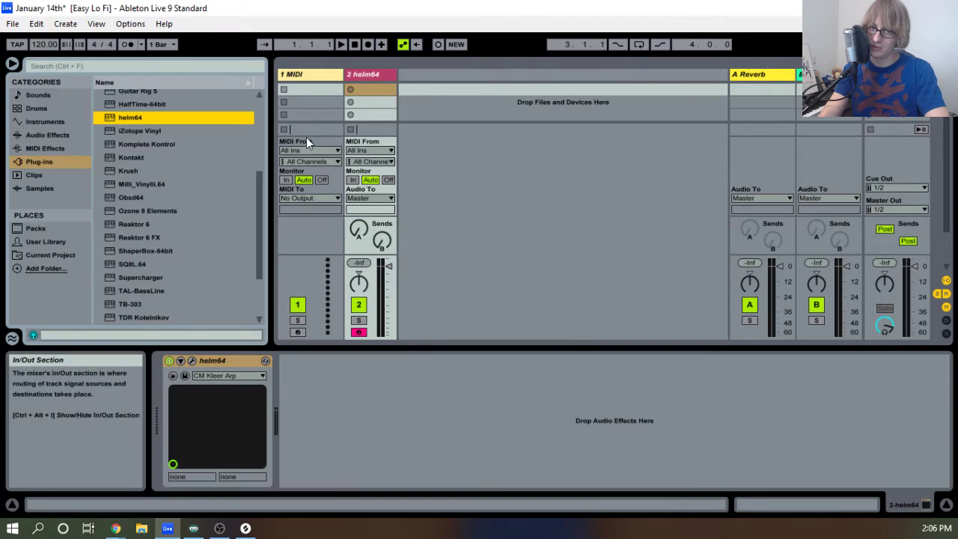
left_click(315, 75)
key("Delete")
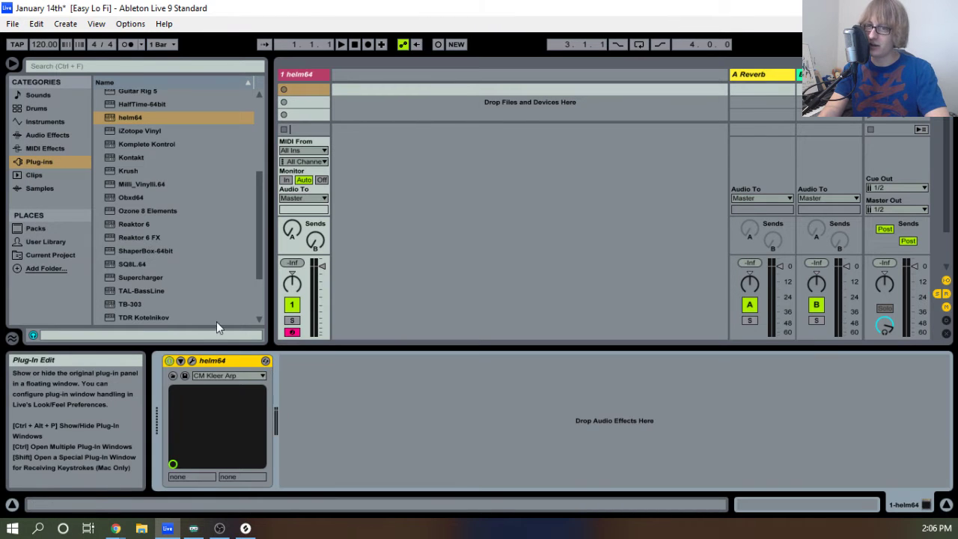
Reopen the helm64 interface and set both oscillators to a sine waveform.
left_click(191, 361)
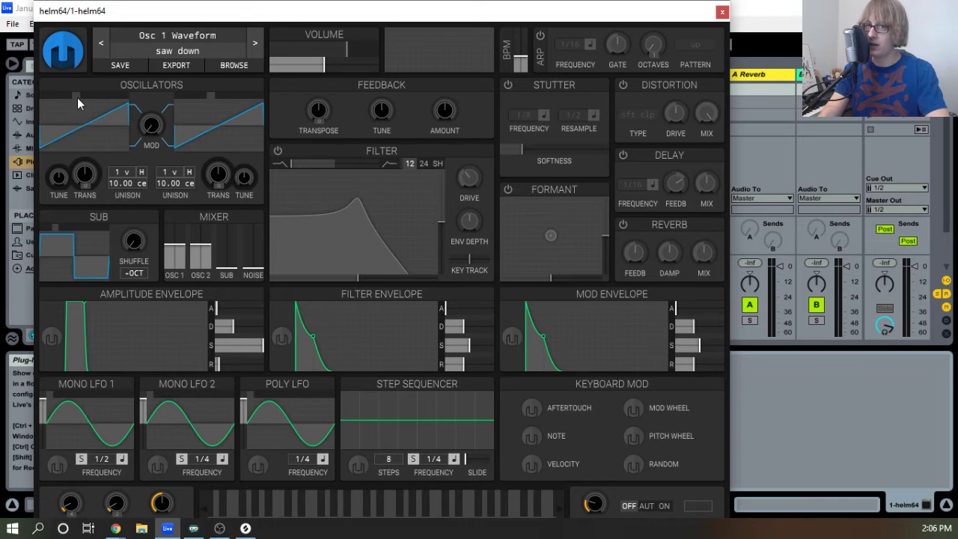
left_click_drag(77, 97, 44, 97)
left_click_drag(208, 97, 180, 98)
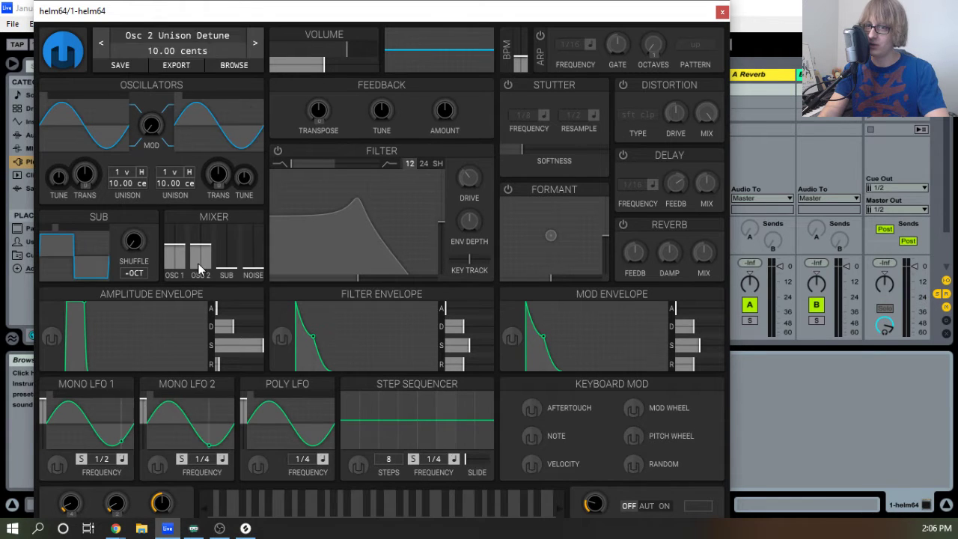
Shape helm64's amplitude envelope with minimum sustain and release and a 0.221-second decay, and close the plug-in window.
left_click_drag(254, 345, 146, 343)
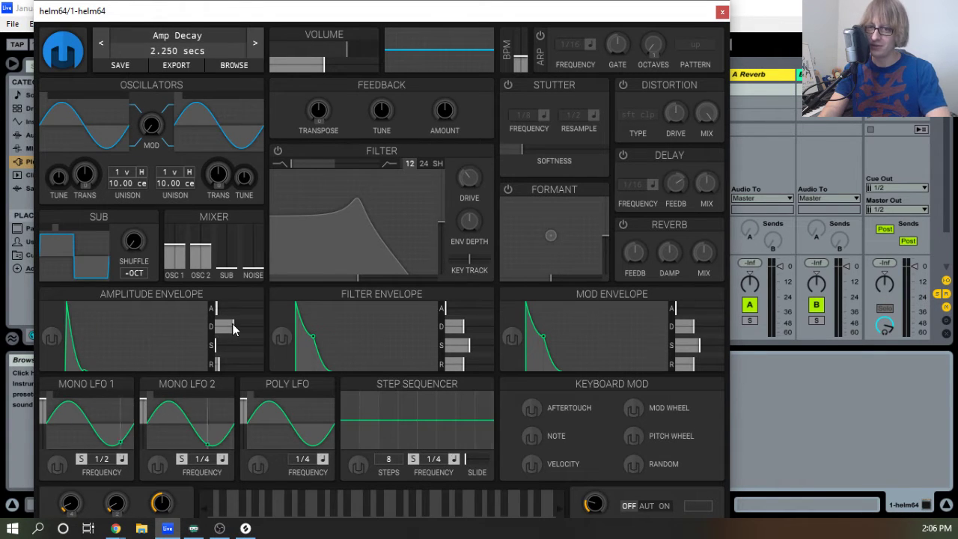
left_click_drag(231, 324, 226, 324)
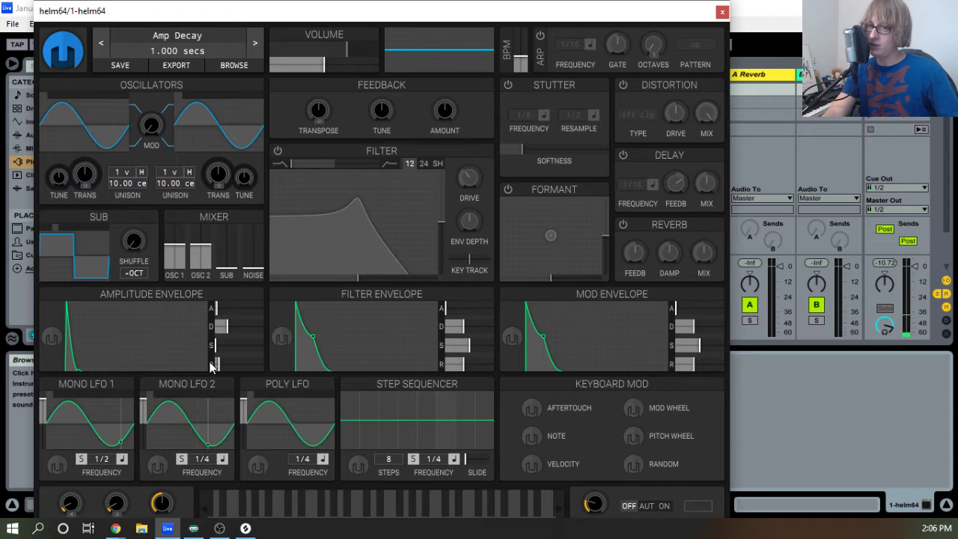
left_click_drag(218, 364, 194, 370)
left_click_drag(226, 330, 221, 338)
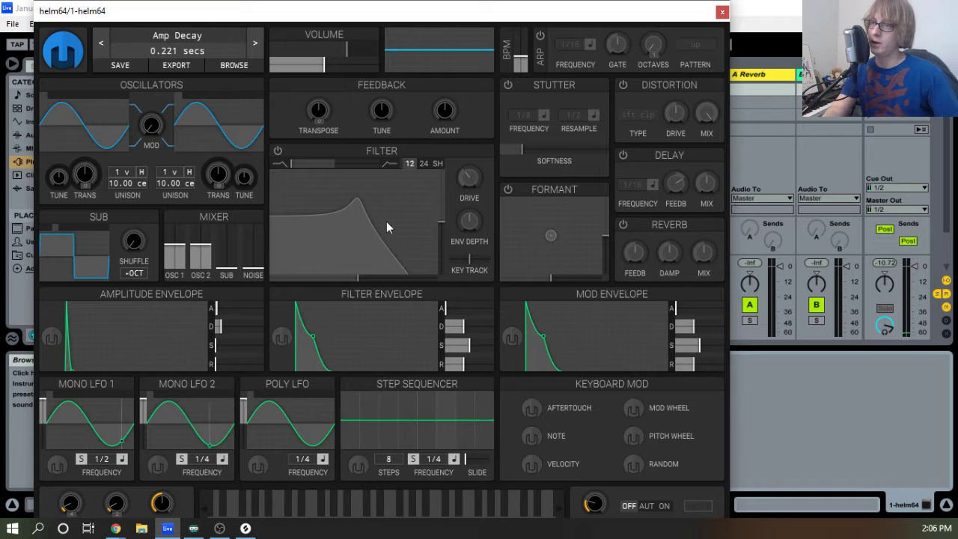
left_click(722, 11)
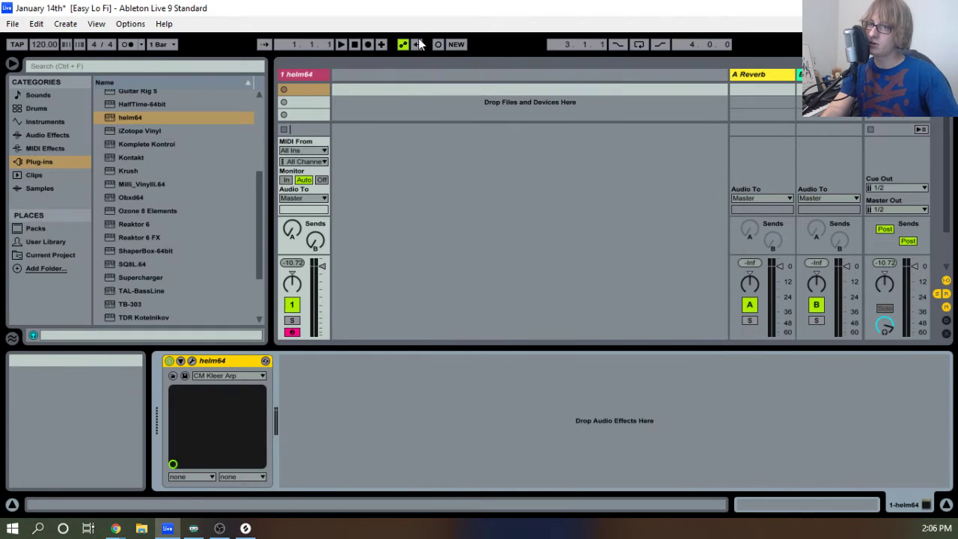
In Arrangement View, record a one-bar MIDI clip on the helm64 track and zoom in on it.
key("Tab")
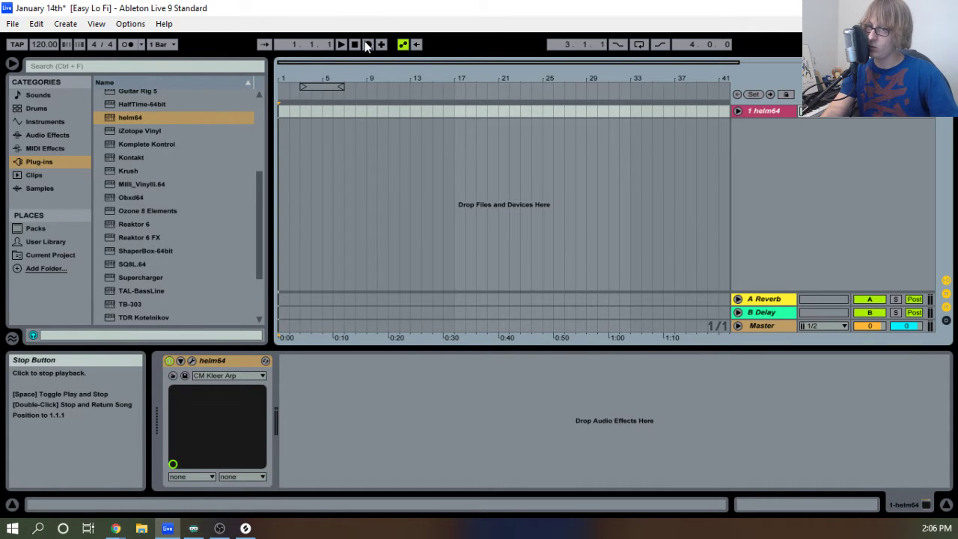
left_click(367, 46)
left_click(355, 45)
left_click_drag(286, 77, 344, 119)
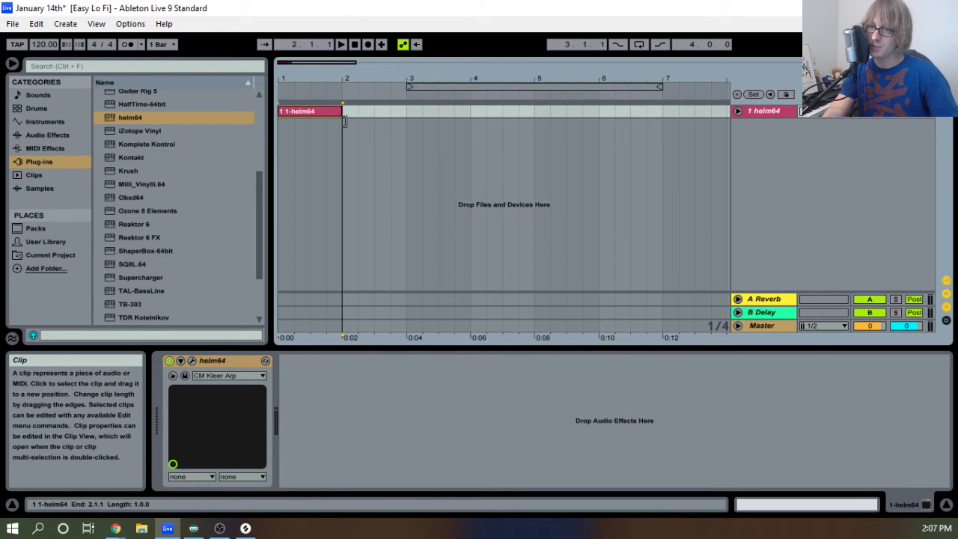
Open the one-bar helm64 clip in an enlarged MIDI note editor with note preview turned on.
right_click(325, 110)
left_click(359, 204)
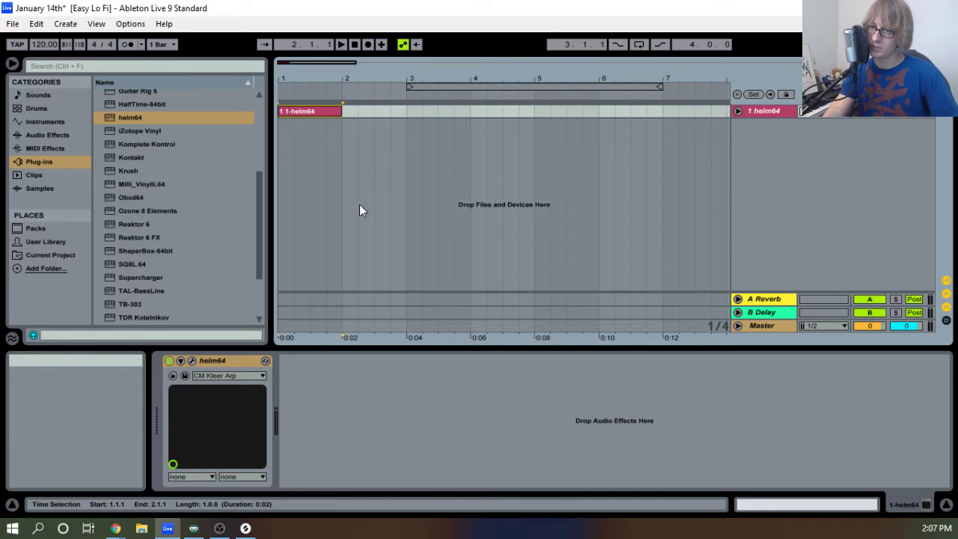
double_click(332, 113)
left_click_drag(487, 345, 670, 49)
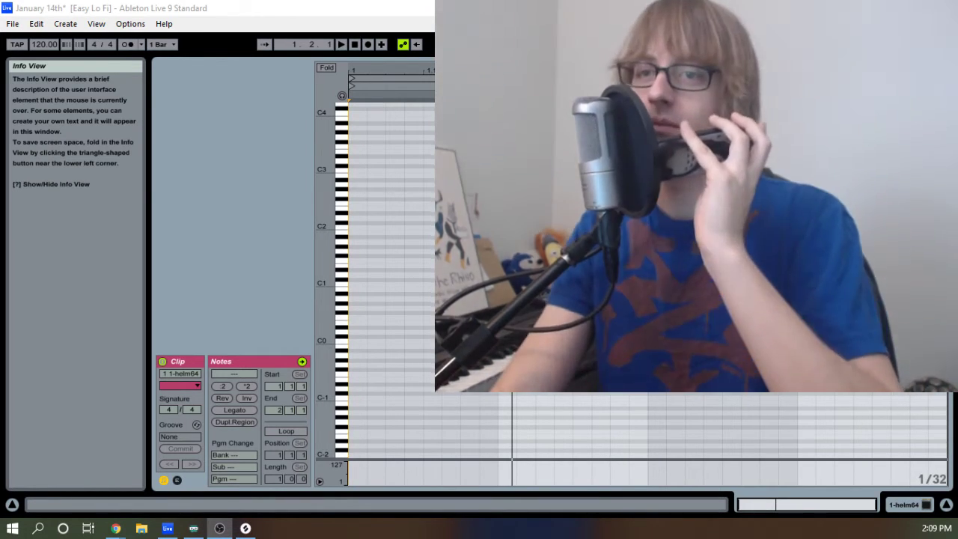
left_click(355, 44)
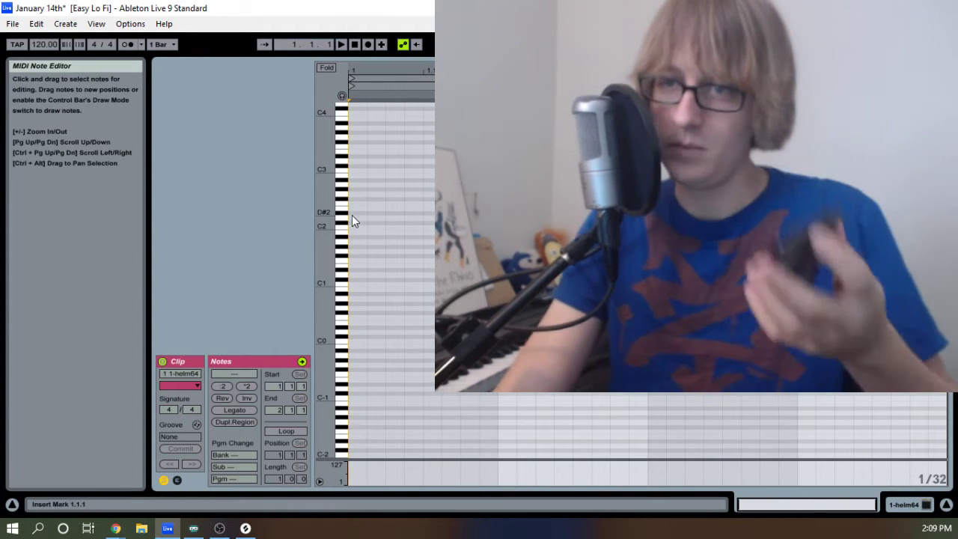
left_click(341, 98)
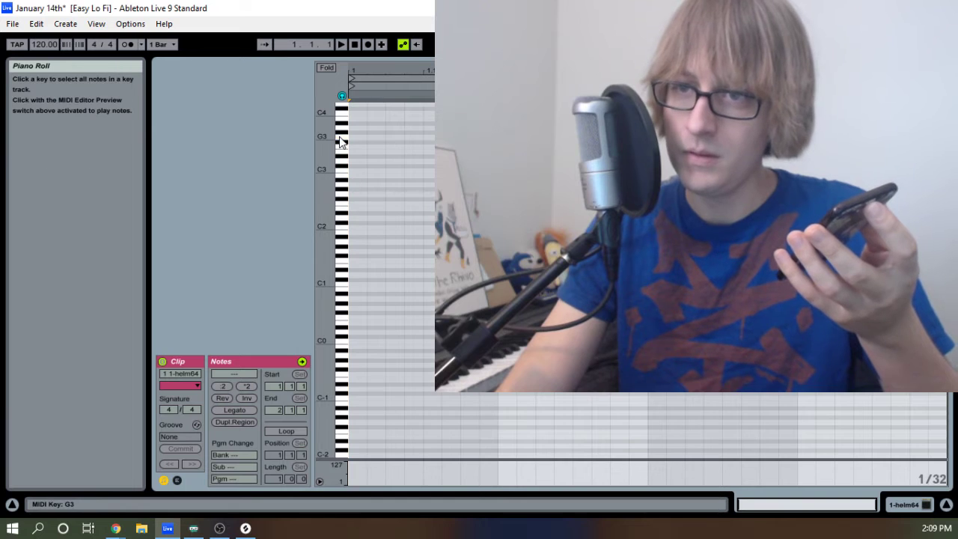
Add a 1/32 note on A4 at 1.1.1 and another on F#4 at 1.1.2.
scroll(342, 149, "up", 4)
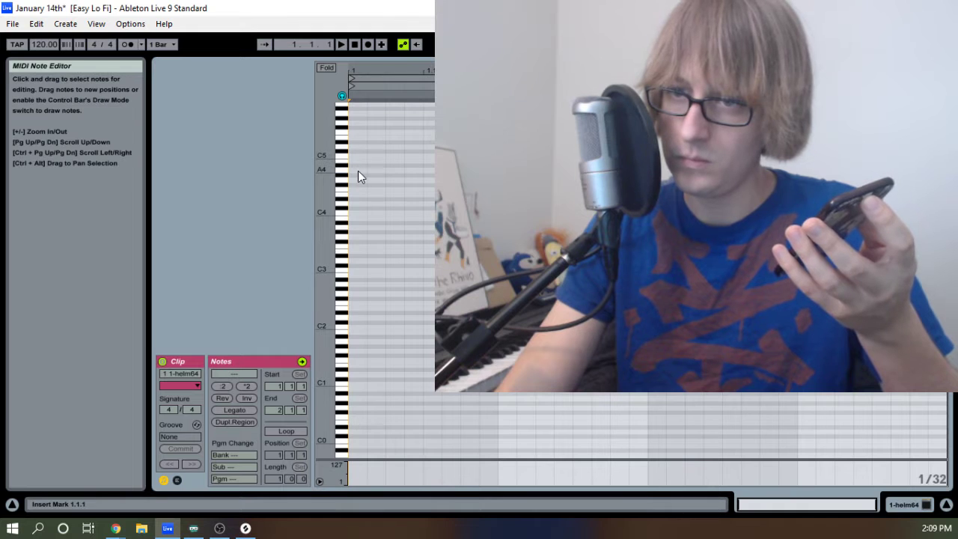
double_click(358, 170)
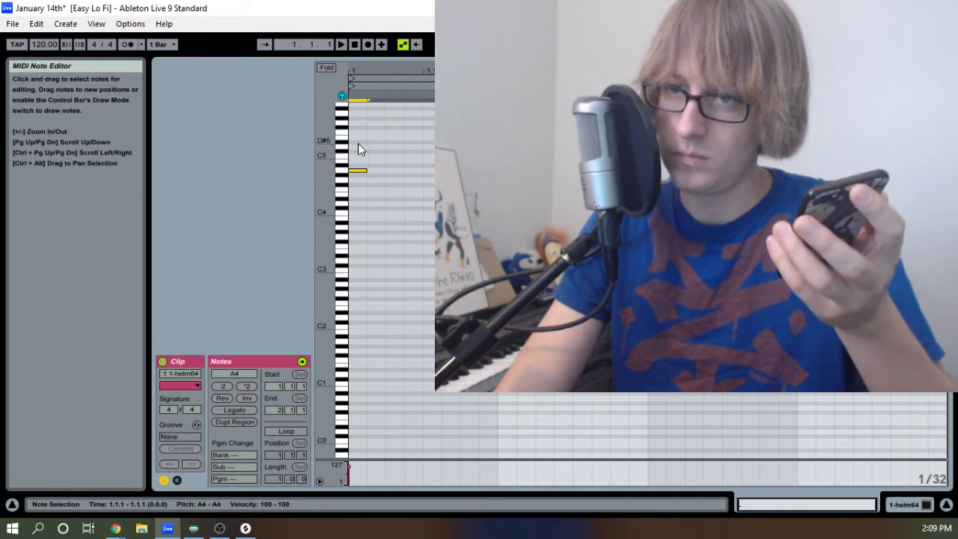
double_click(393, 185)
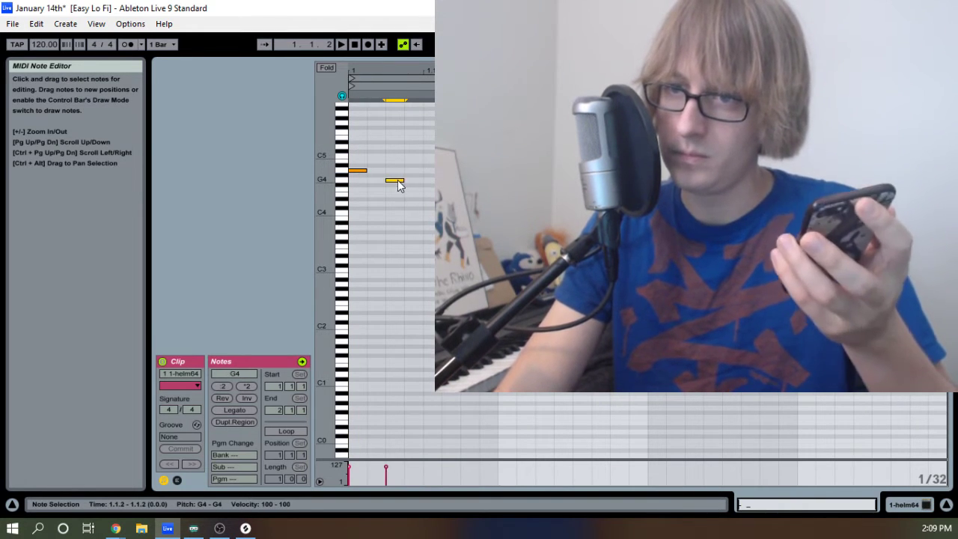
left_click_drag(394, 185, 395, 191)
key("Up")
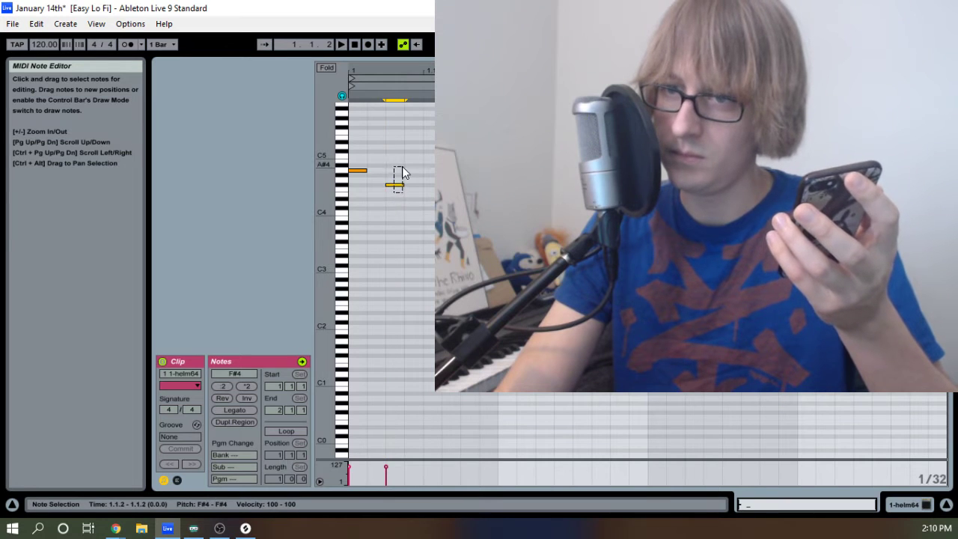
Add a G#5 note at 1.1.4 in the helm64 clip.
left_click(441, 120)
double_click(465, 118)
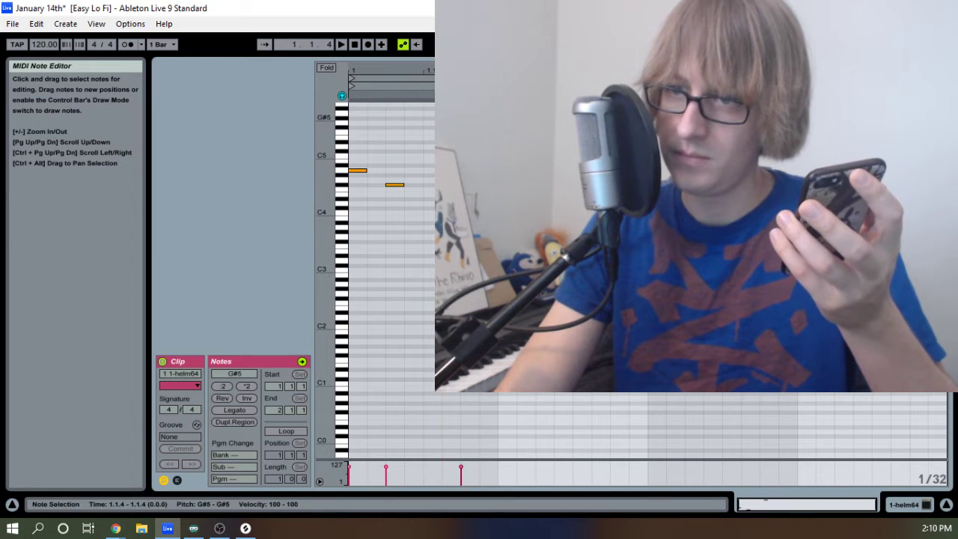
left_click(461, 122)
left_click(465, 118)
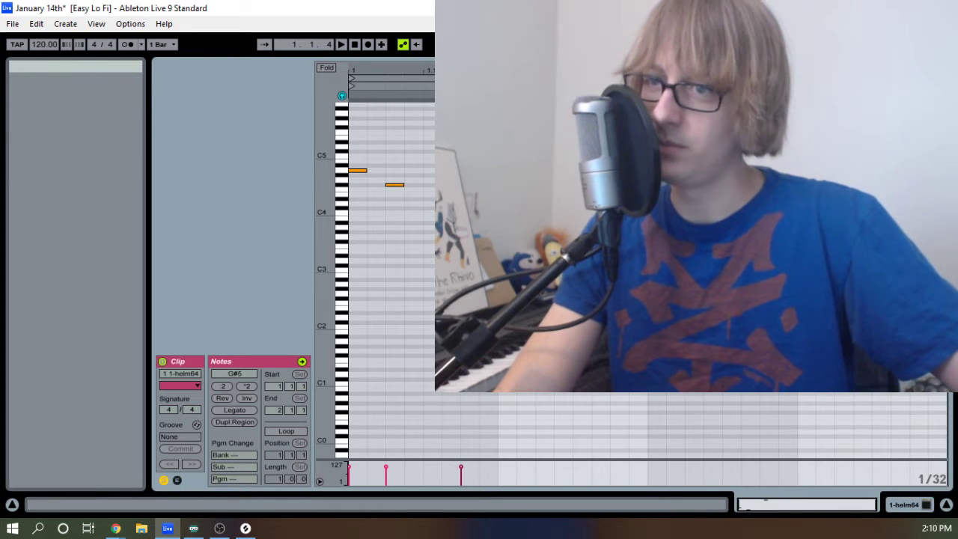
Reduce the note editor's height and insert a 1/32 G4 note between the A4 and F#4 notes.
left_click_drag(436, 55, 435, 121)
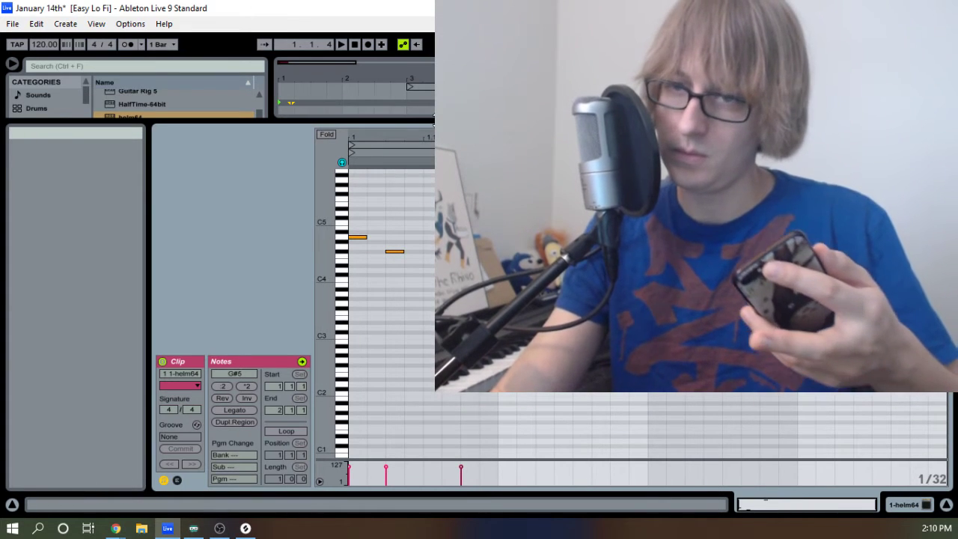
left_click(357, 237)
left_click(393, 252)
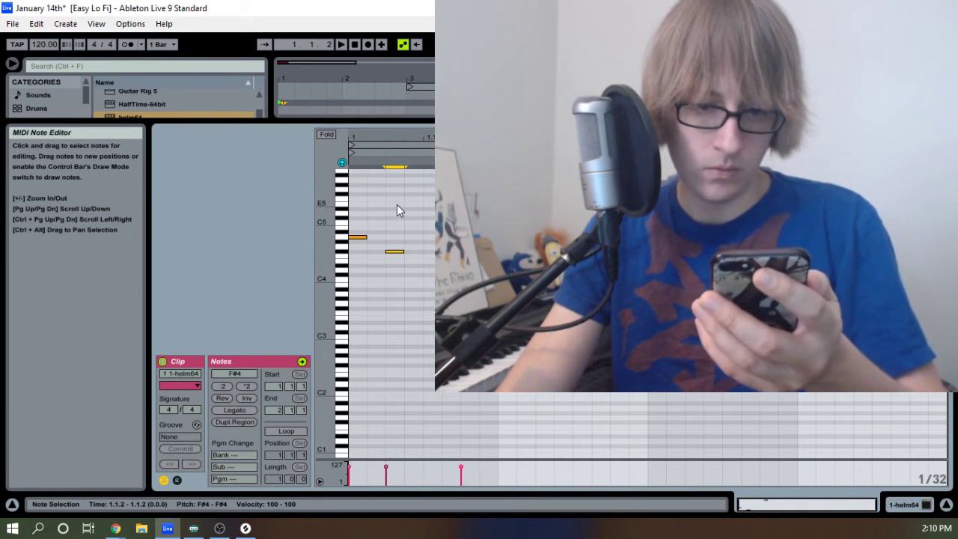
left_click_drag(375, 205, 403, 243)
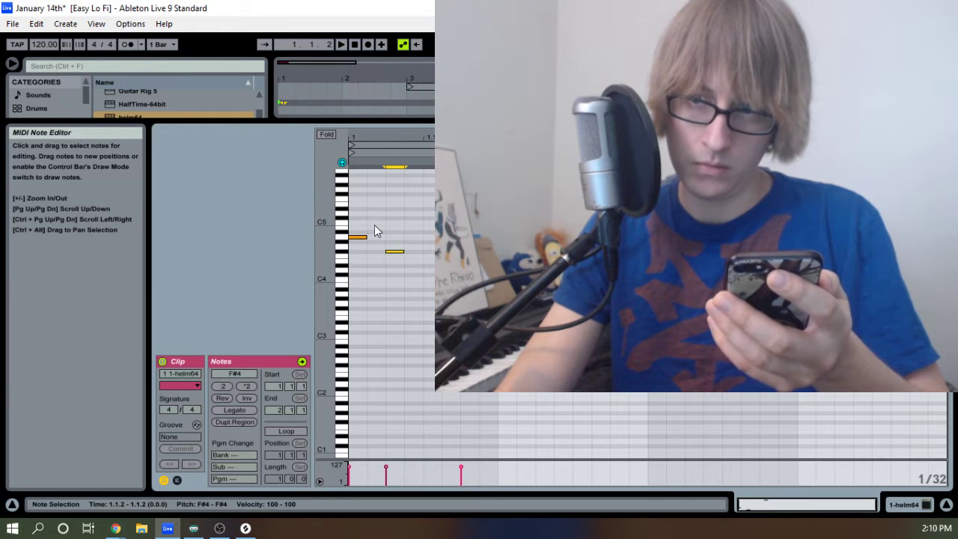
left_click_drag(373, 226, 380, 254)
double_click(377, 242)
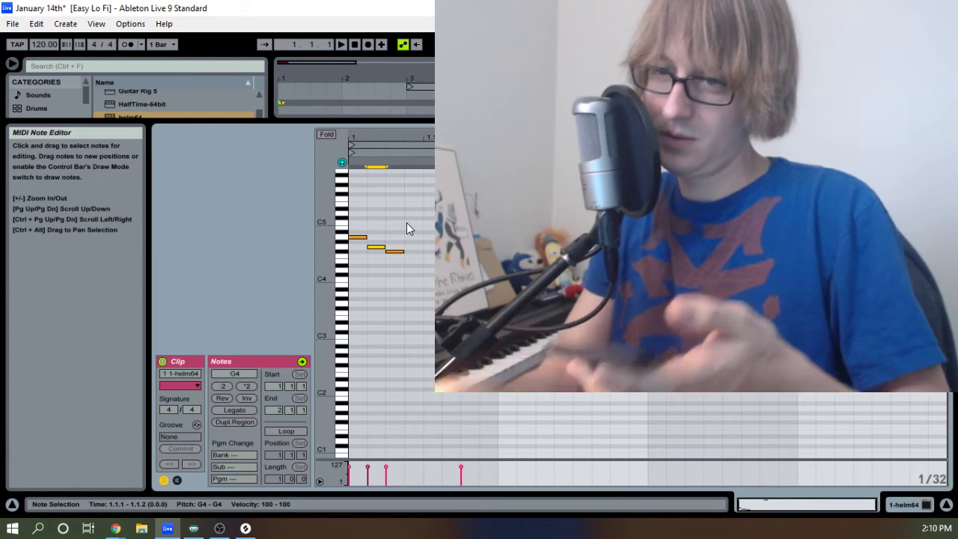
Lower the F#4 note at 1.1.2 to E4.
mouse_move(401, 226)
left_mouse_down()
mouse_move(380, 250)
mouse_move(404, 249)
left_mouse_up()
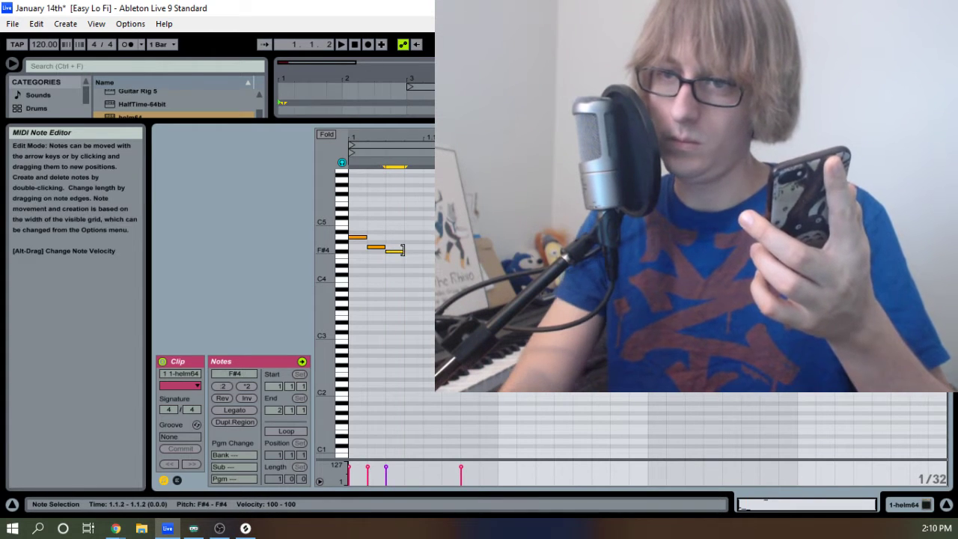
key("Down")
key("Right")
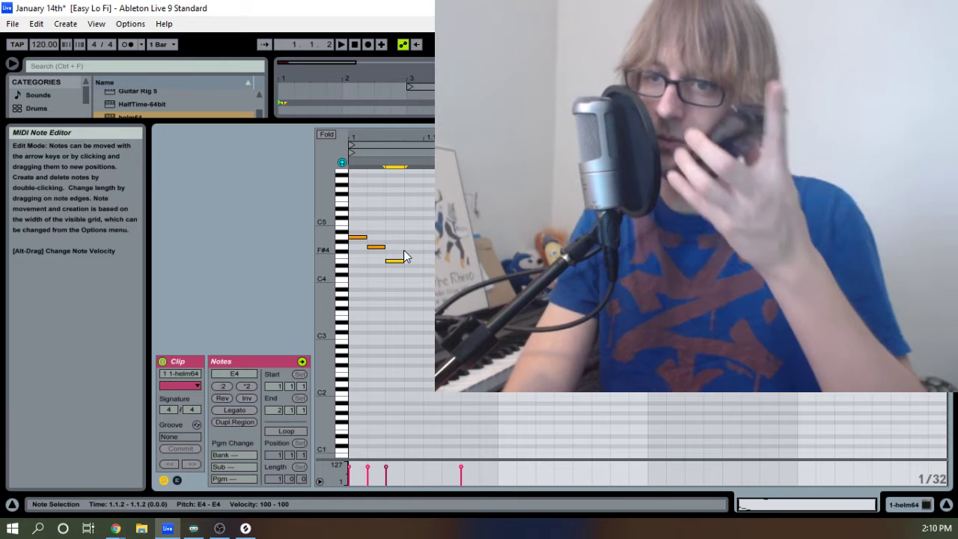
key("Up")
key("Down")
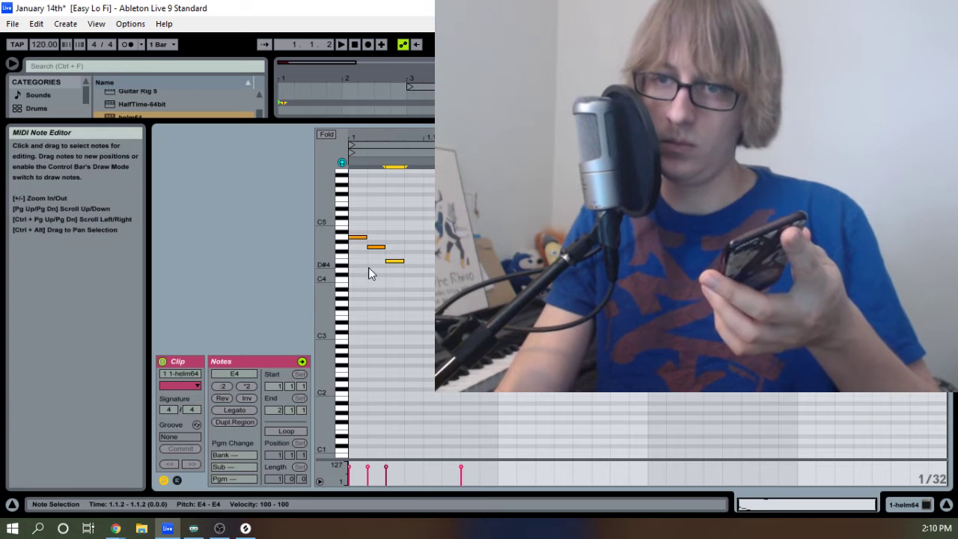
Shift the E4 note one grid step earlier so it starts together with the G4 note.
left_click(362, 240)
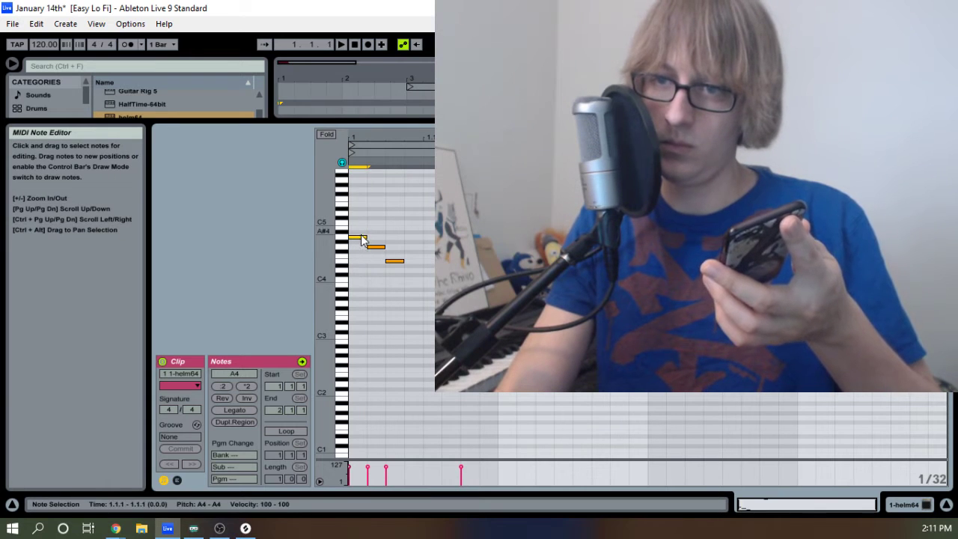
left_click(395, 260)
key("Left")
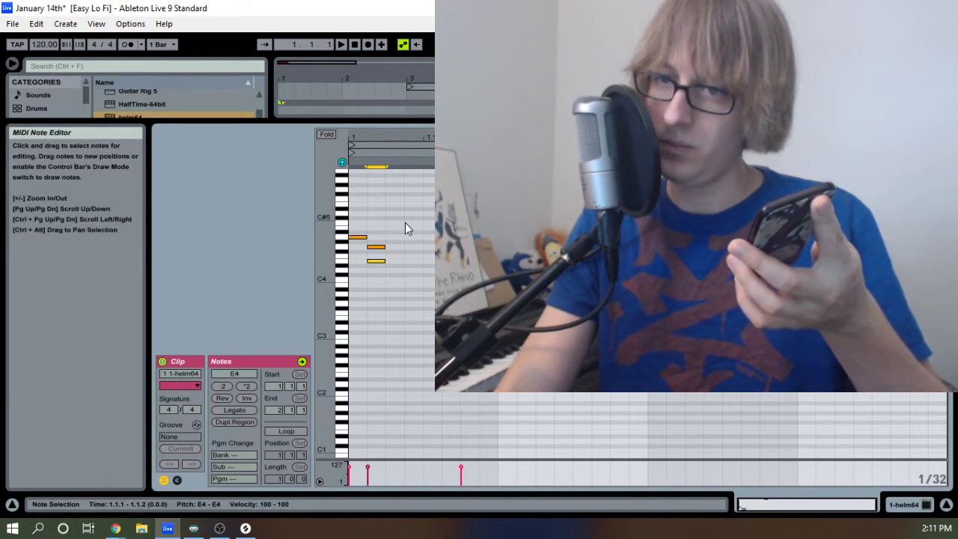
Audition the G4, A4 and G#5 notes of the helm64 clip one by one.
left_click_drag(404, 222, 384, 249)
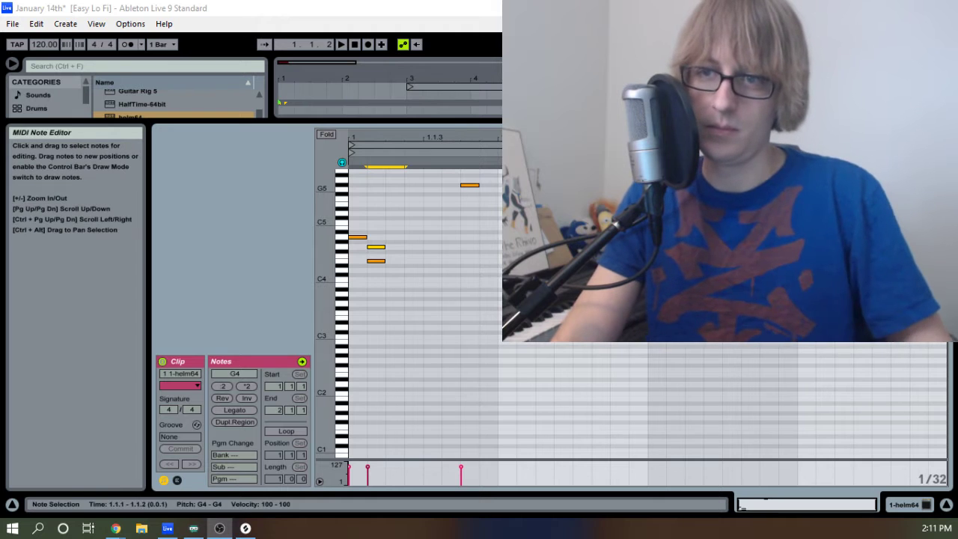
left_click(408, 223)
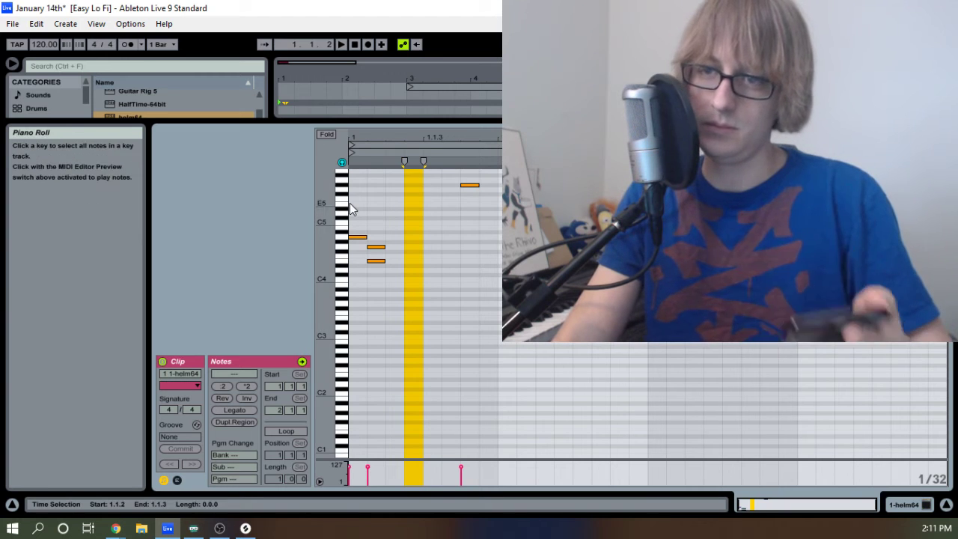
left_click(356, 236)
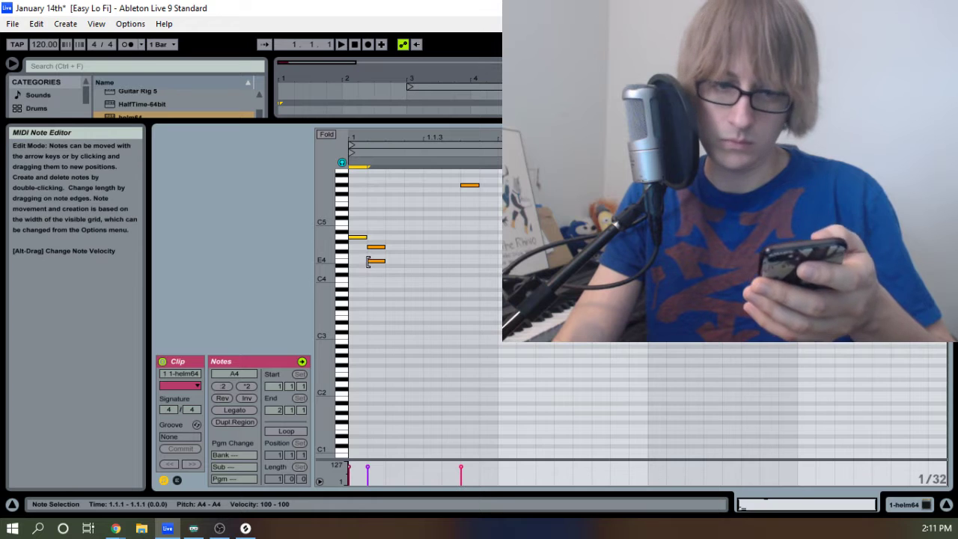
left_click(472, 185)
left_click(449, 211)
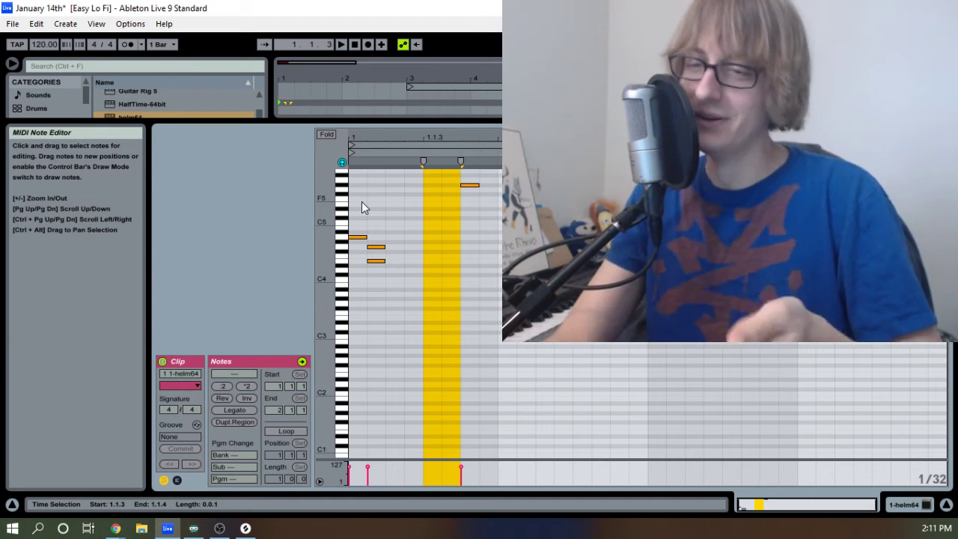
left_click_drag(461, 199, 472, 184)
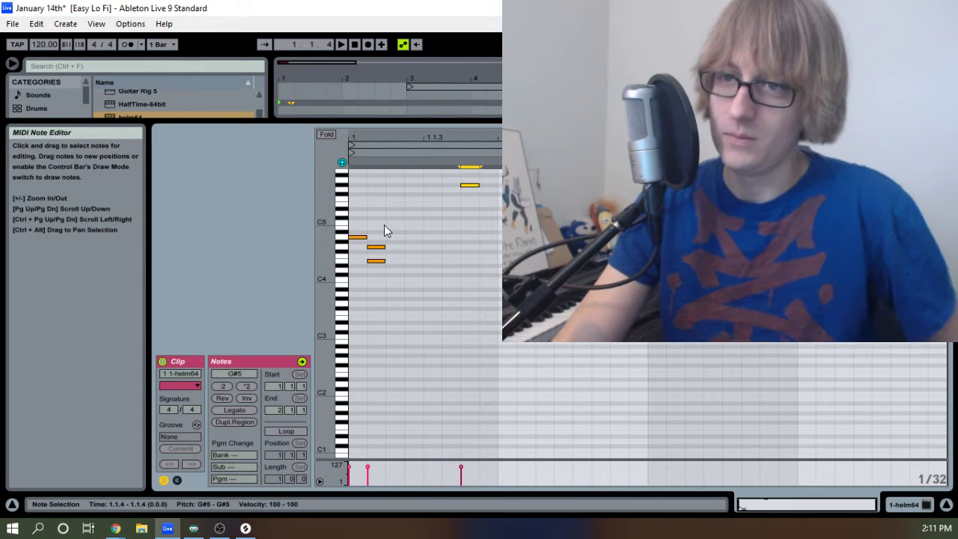
left_click_drag(364, 229, 355, 245)
left_click(345, 217)
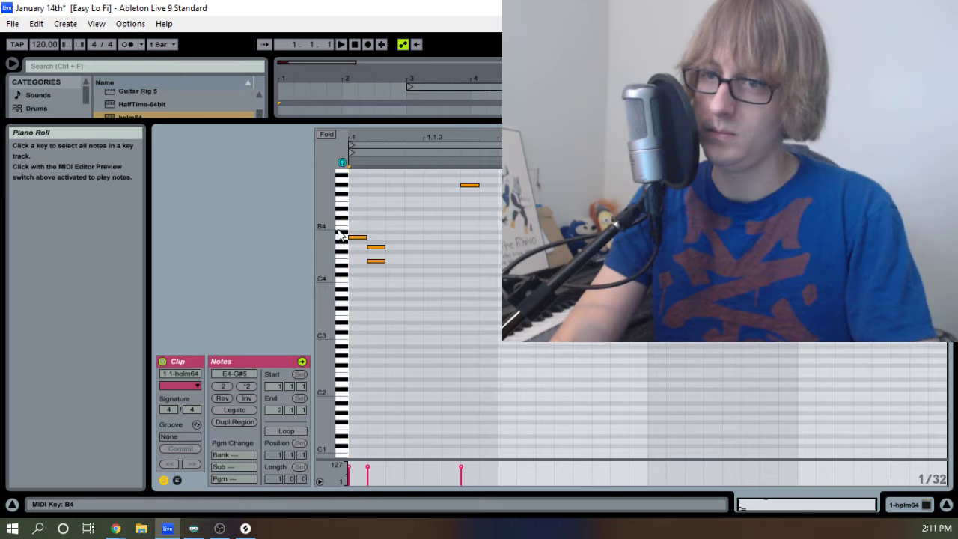
Try the first note at 1.1.1 on F#4 and G4, and move it back to A4.
left_click_drag(355, 263, 358, 238)
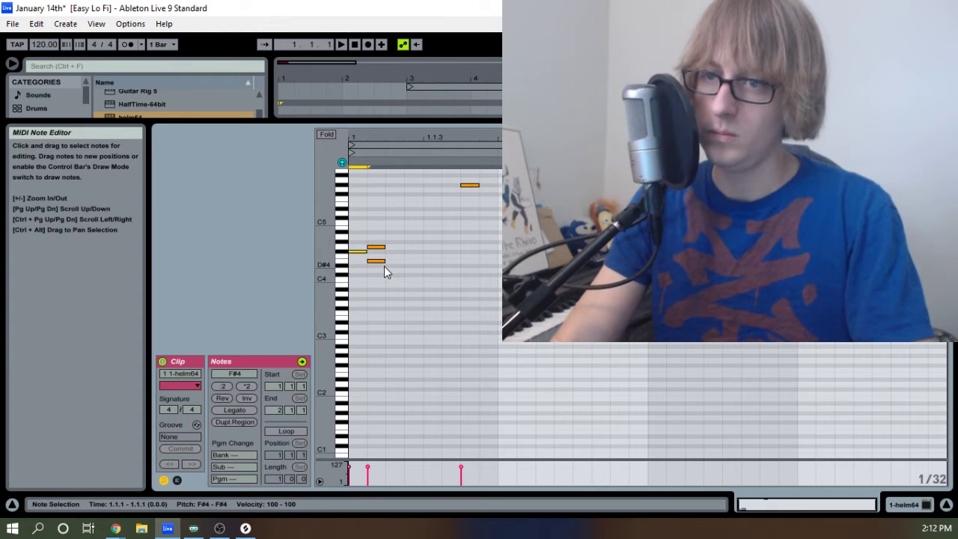
key("Up")
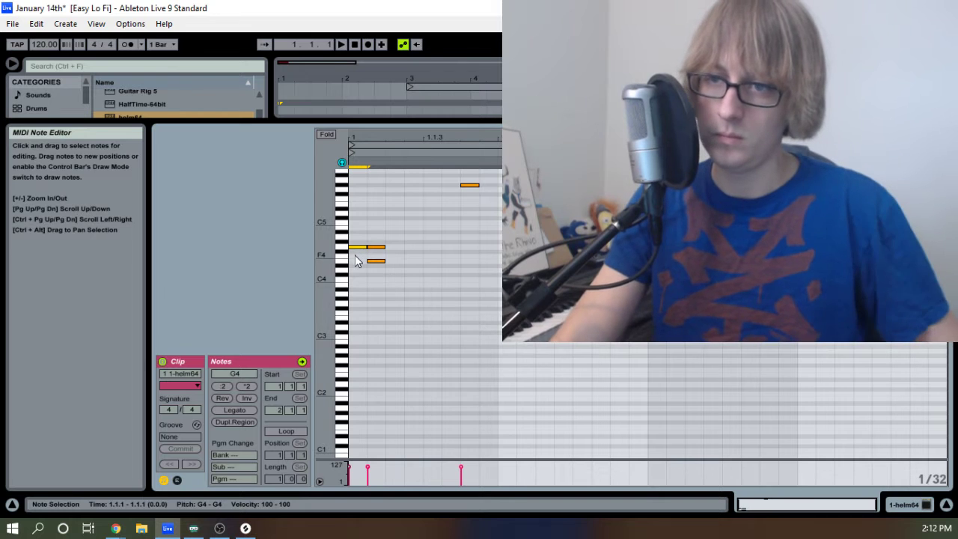
left_click_drag(352, 261, 361, 237)
left_click(358, 263)
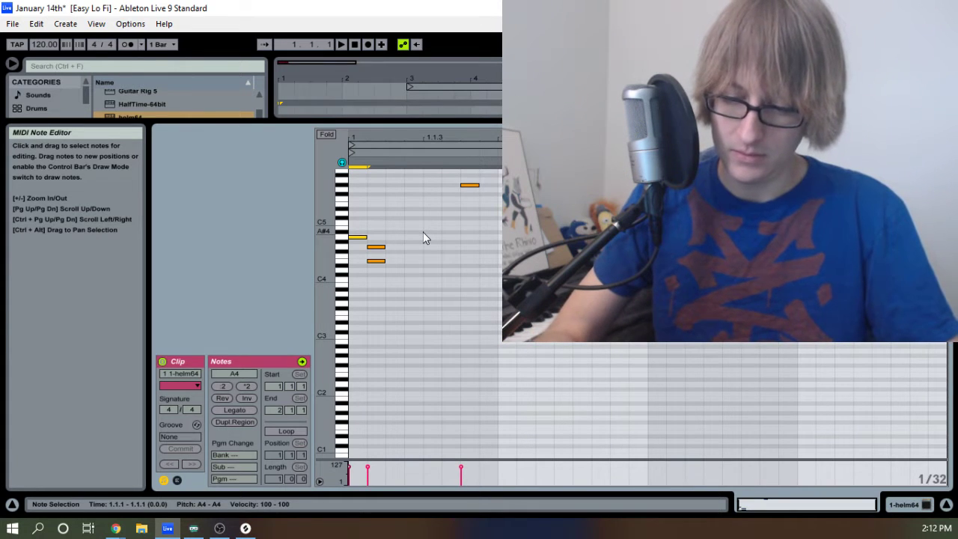
Enlarge the arrangement area, play the melody with the metronome on, and raise the tempo to 170 BPM.
left_click_drag(400, 233, 353, 241)
key("space")
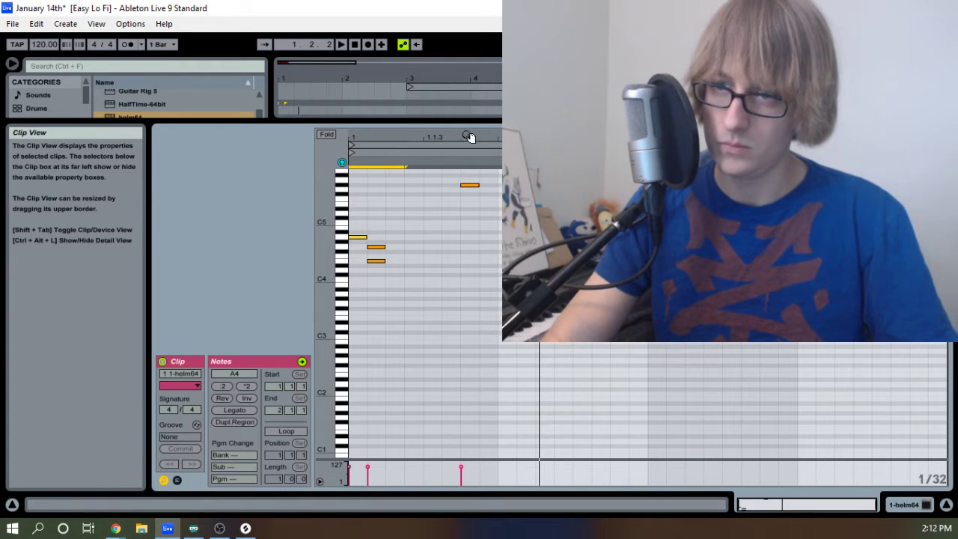
left_click_drag(457, 123, 438, 243)
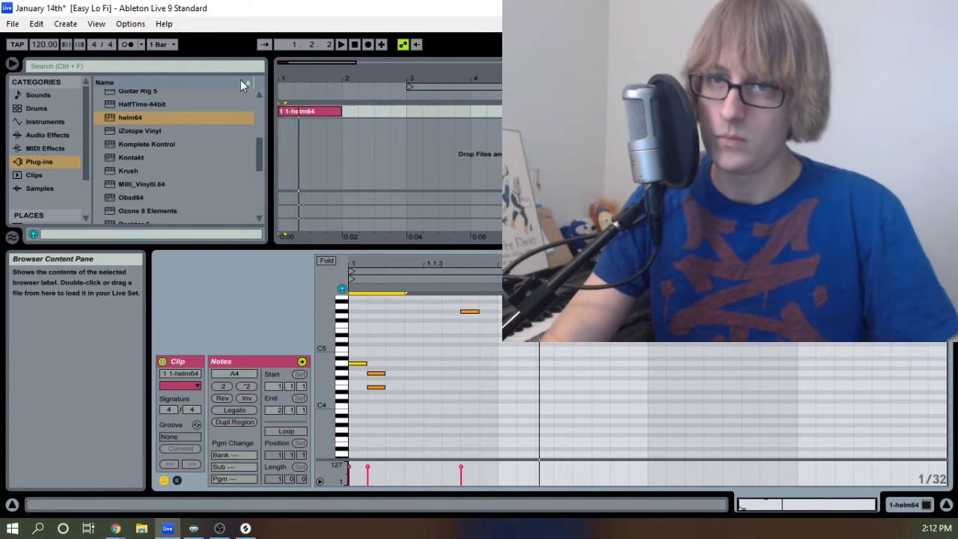
left_click(127, 44)
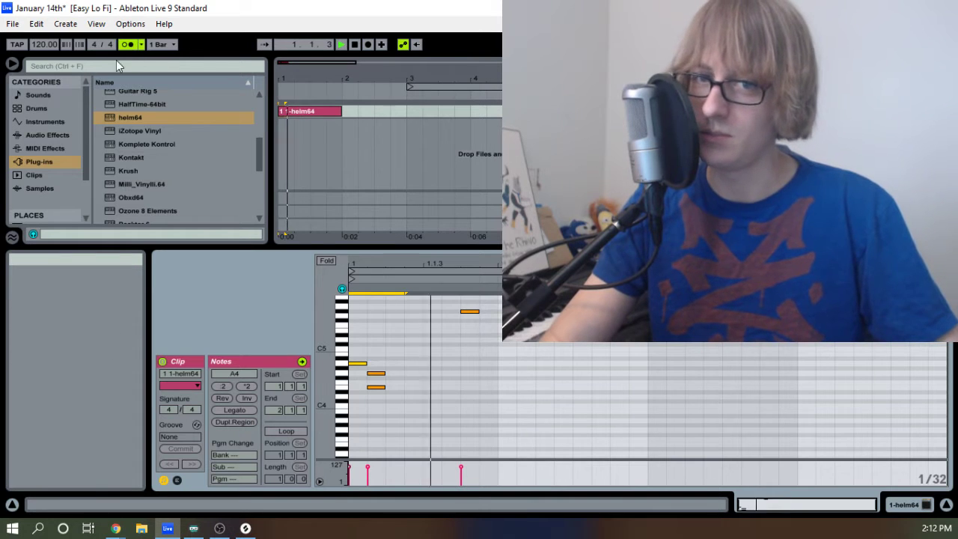
key("space")
left_click_drag(41, 46, 41, 9)
key("space")
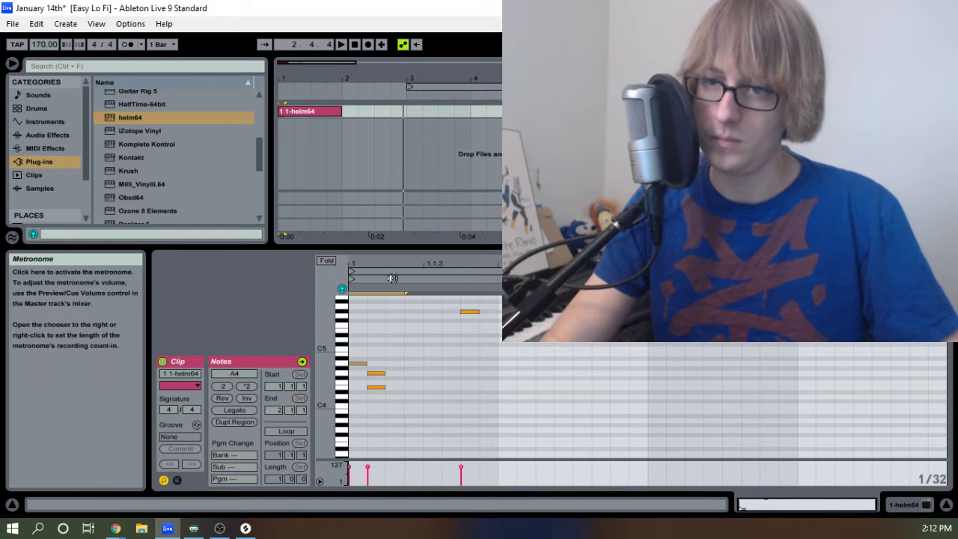
Extend the helm64 clip in the arrangement to four bars, ending at 5.1.1, and start playback briefly.
left_click(386, 145)
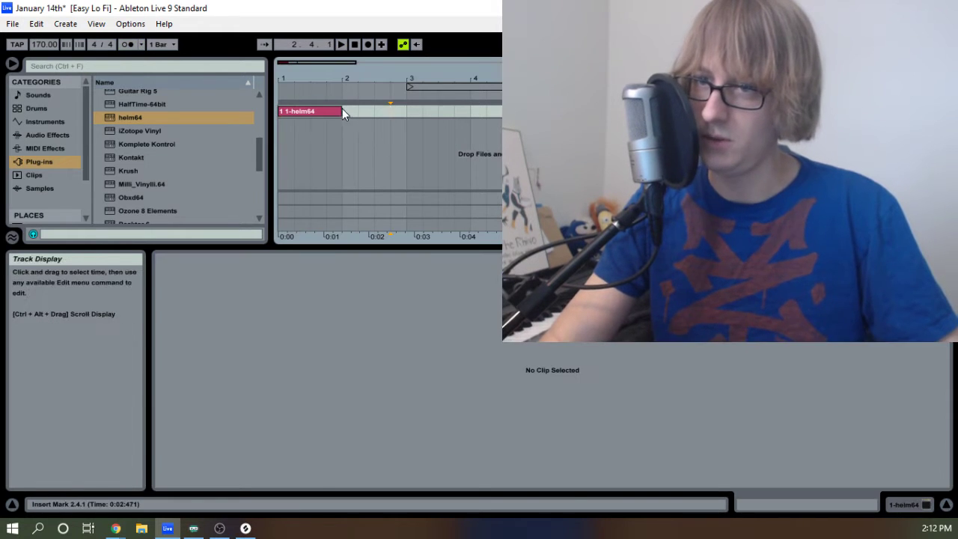
left_click_drag(342, 112, 536, 112)
right_click(511, 111)
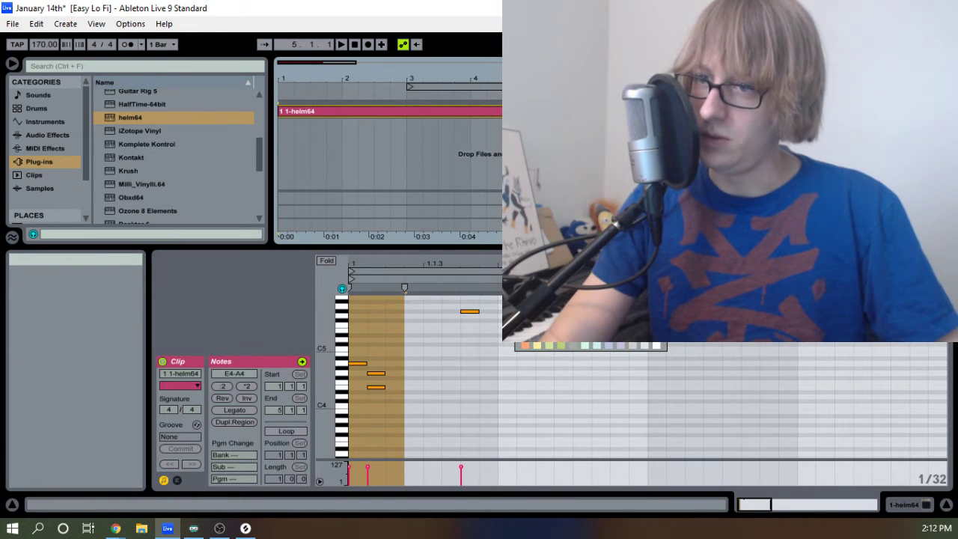
left_click(546, 202)
left_click_drag(351, 264, 352, 288)
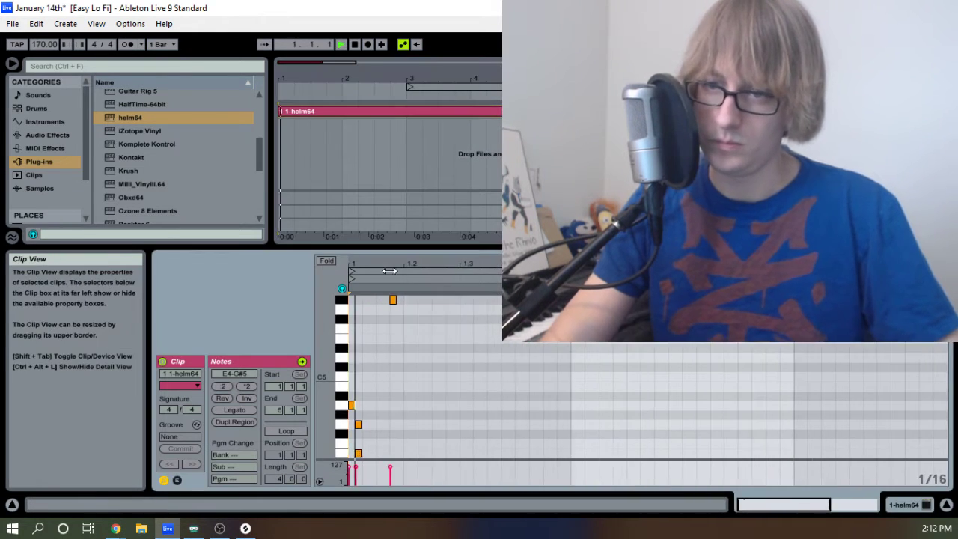
key("space")
Delete all the existing notes from the helm64 clip, including the G#5.
left_click_drag(385, 401, 353, 476)
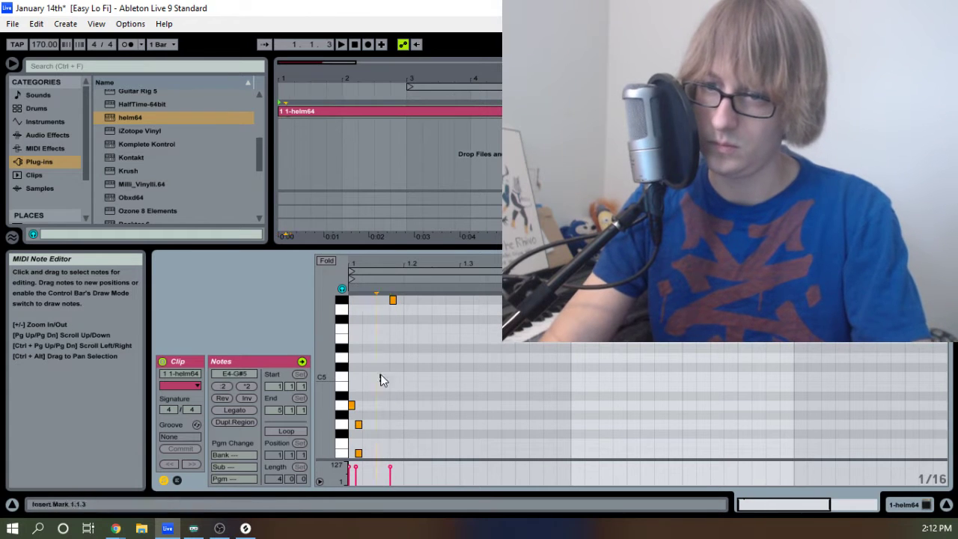
left_click_drag(381, 375, 407, 297)
key("Delete")
left_click_drag(397, 395, 356, 464)
key("Delete")
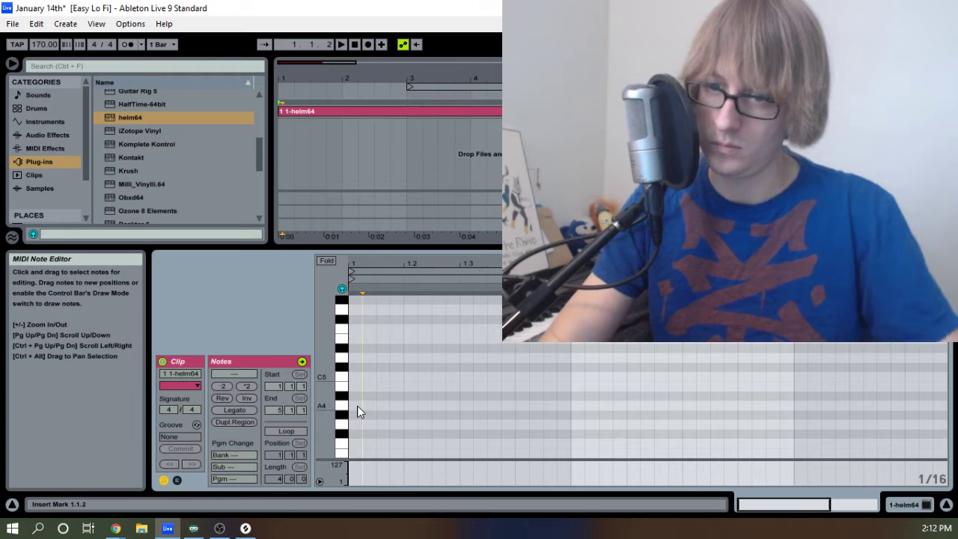
Add a 1/16 A4 note at 1.1.1 and a 1/16 E4 note at 1.1.2, and play them back.
left_click(357, 405)
double_click(366, 453)
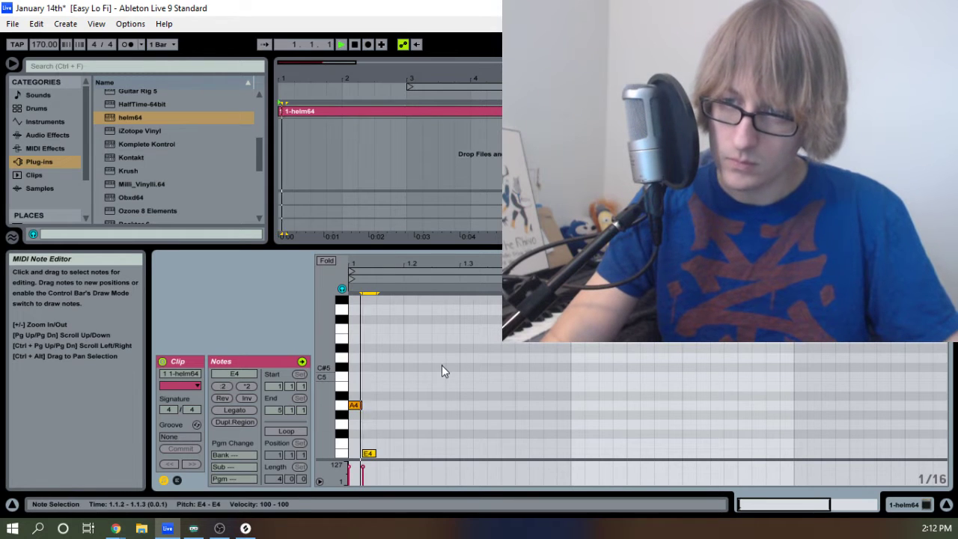
key("space")
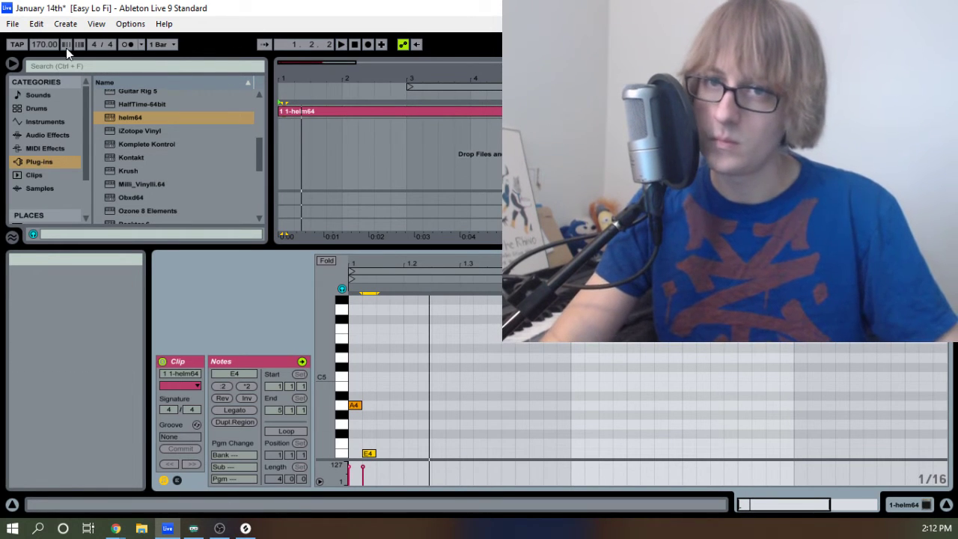
Set the tempo to 150 BPM and play the two notes repeatedly to check it.
left_click_drag(47, 44, 46, 66)
key("space")
key("space")
key("space")
key("space")
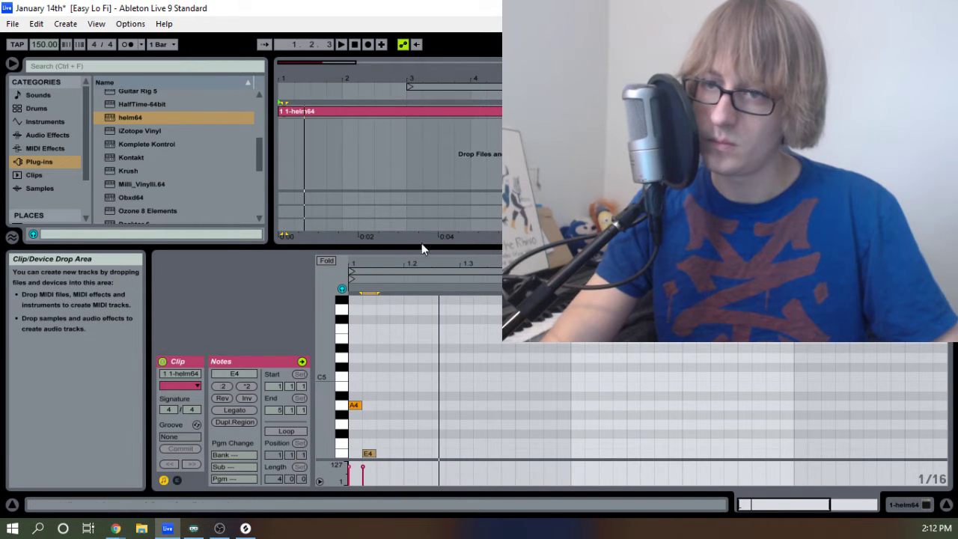
Enlarge the note editor and add a 1/16 G4 note at 1.1.2 above the E4.
left_click_drag(421, 246, 408, 165)
left_click(357, 214)
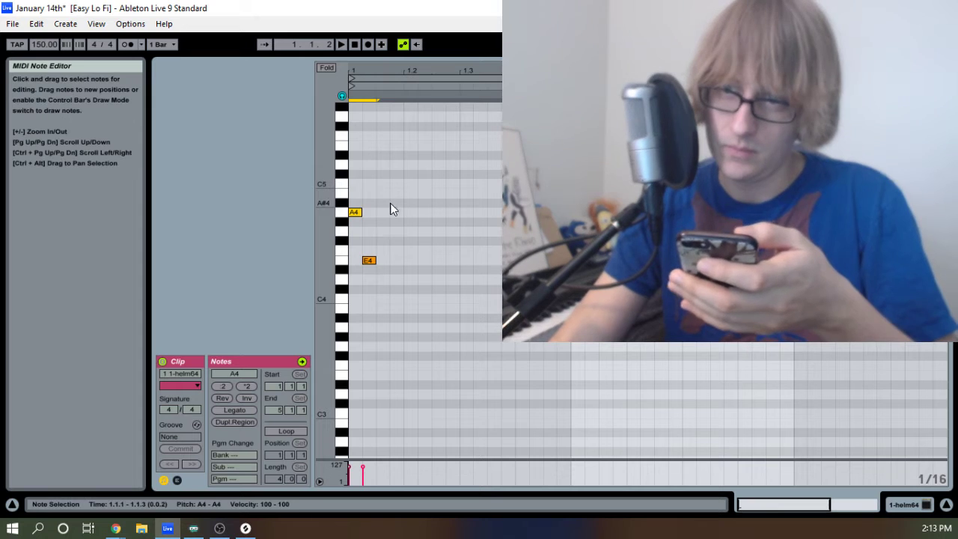
left_click(354, 213)
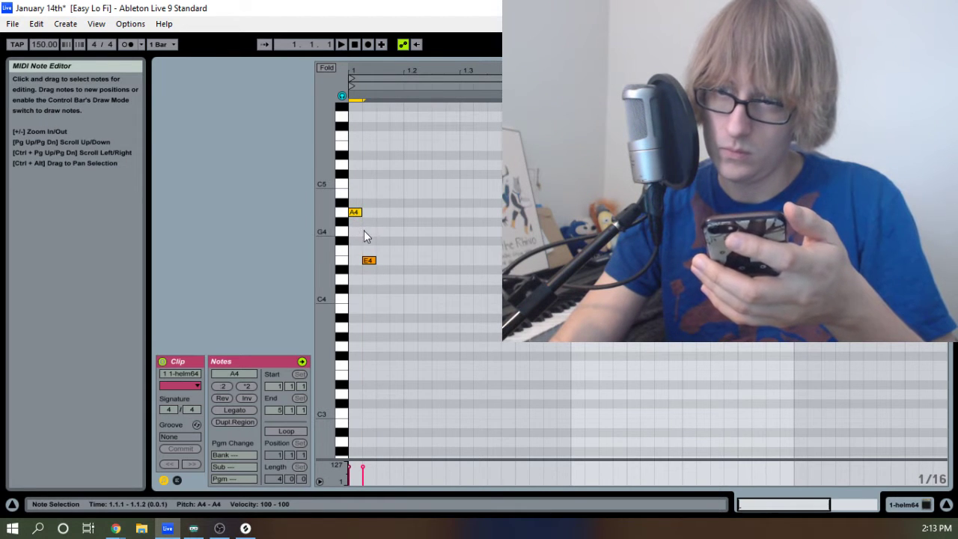
double_click(368, 231)
left_click(369, 260)
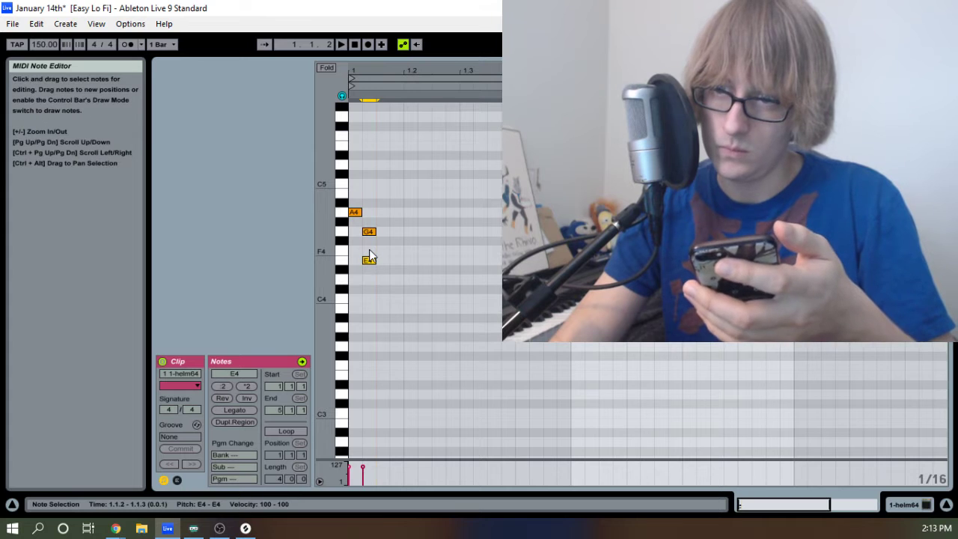
Replace the E4 and G4 notes at 1.1.2 with a single 1/16 F#4 note.
double_click(369, 252)
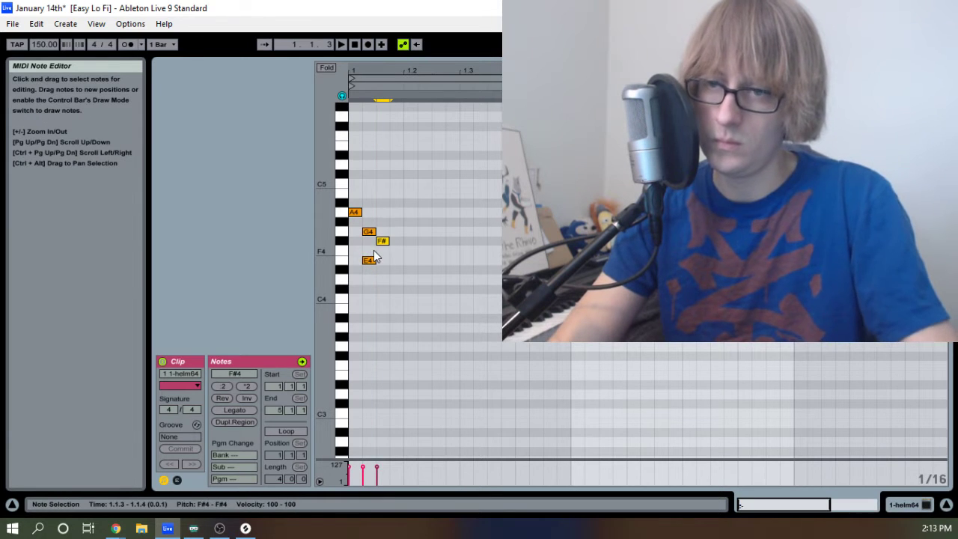
double_click(371, 261)
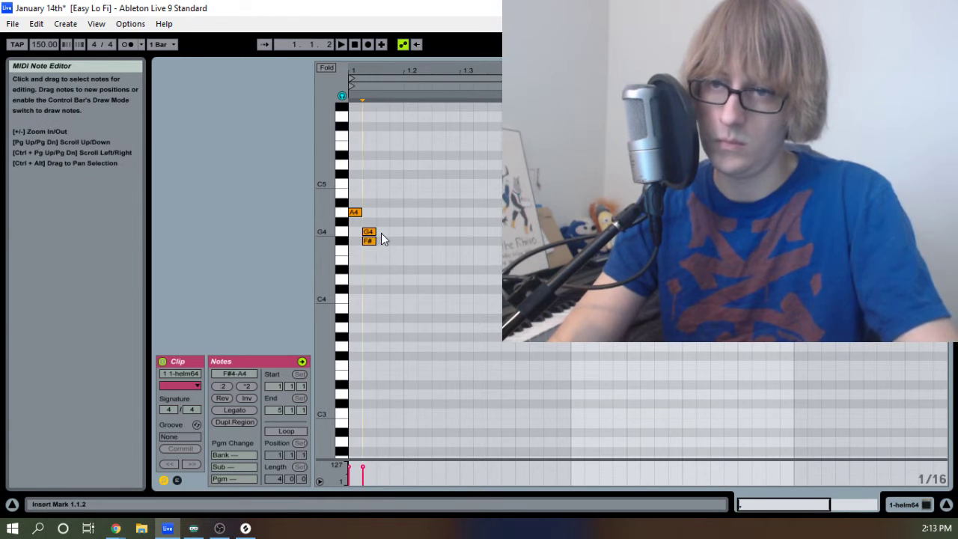
left_click(370, 234)
double_click(369, 232)
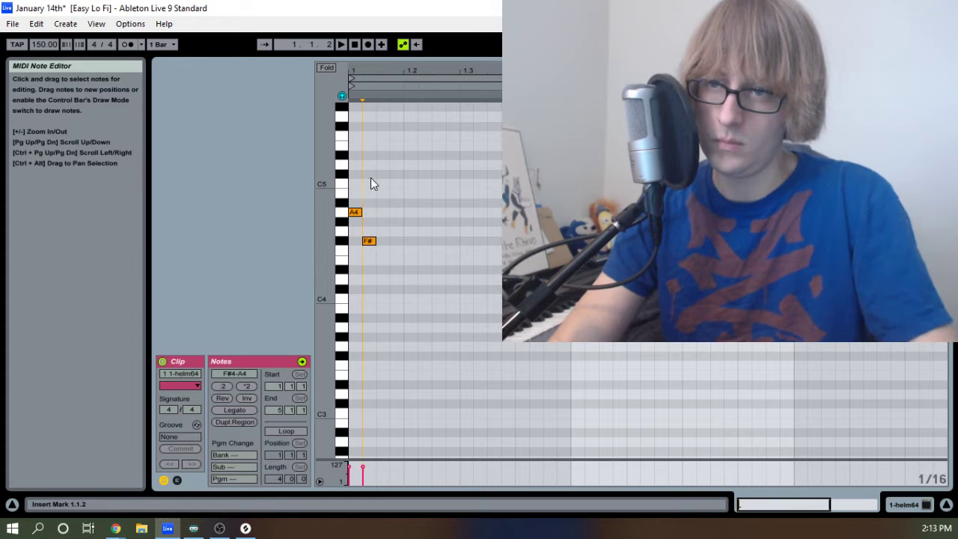
left_click(354, 213)
left_click(367, 241)
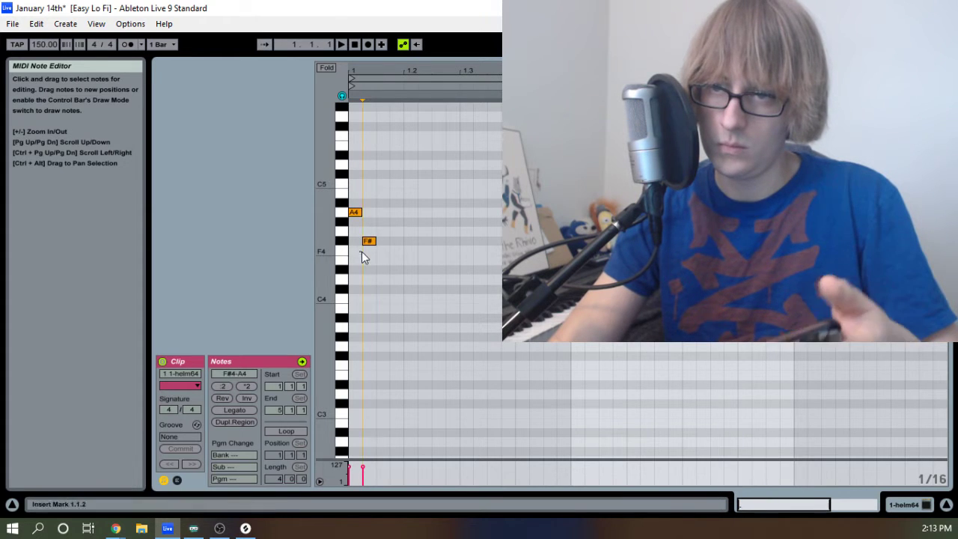
Add a 1/16 note at 1.1.3 and lower it to A4.
double_click(383, 175)
left_click_drag(385, 172, 389, 188)
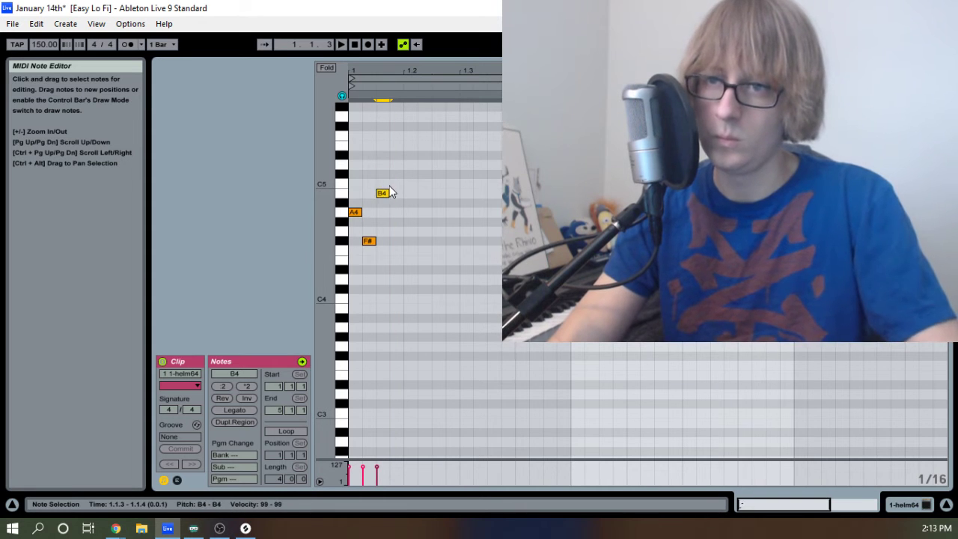
left_click(356, 213)
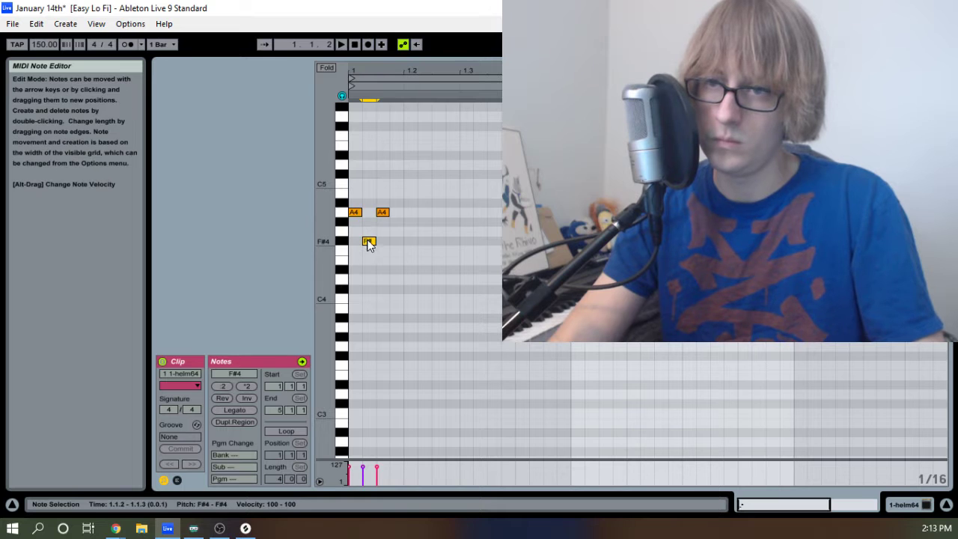
Raise the note at 1.1.3 by an octave to A5 after comparing it with A4 in playback.
left_click(384, 213)
key("shift+Up")
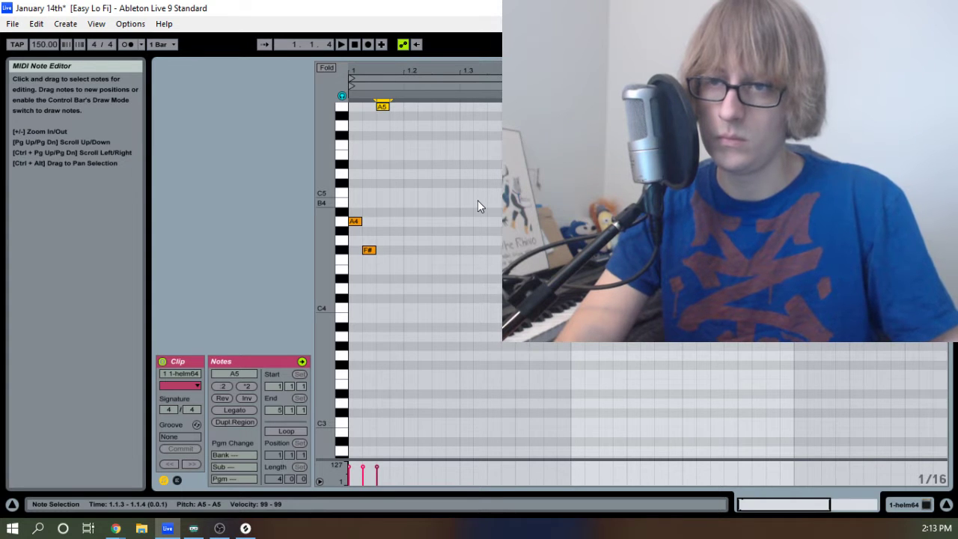
key("Down")
key("Up")
key("shift+Down")
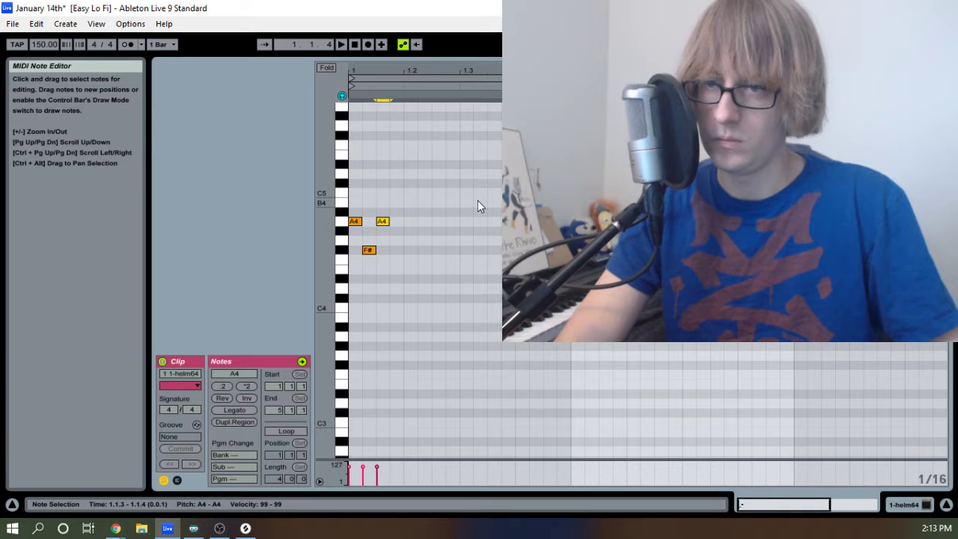
key("space")
key("shift+Up")
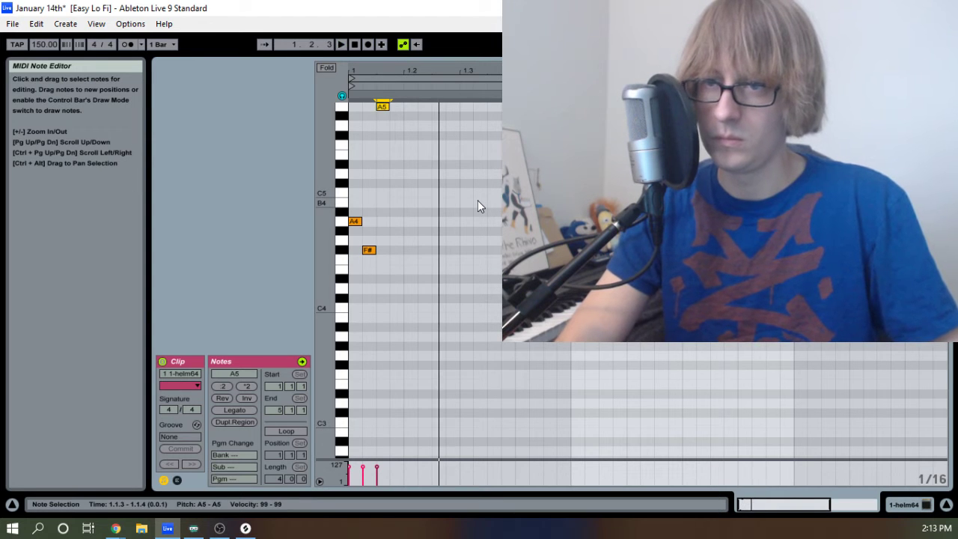
Stop playback and delete the A4, F#4 and A5 melody notes, leaving the clip empty.
key("space")
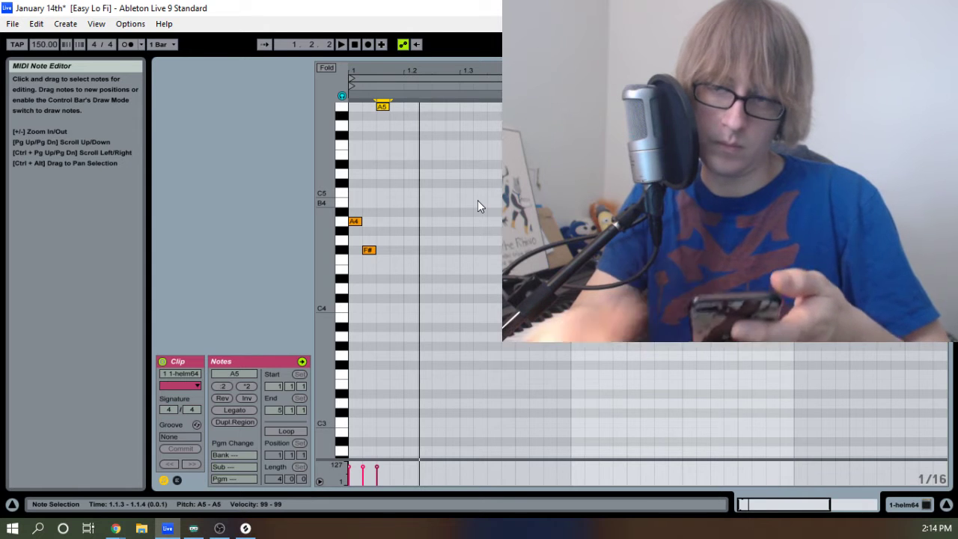
scroll(453, 207, "up", 2)
left_click(368, 288)
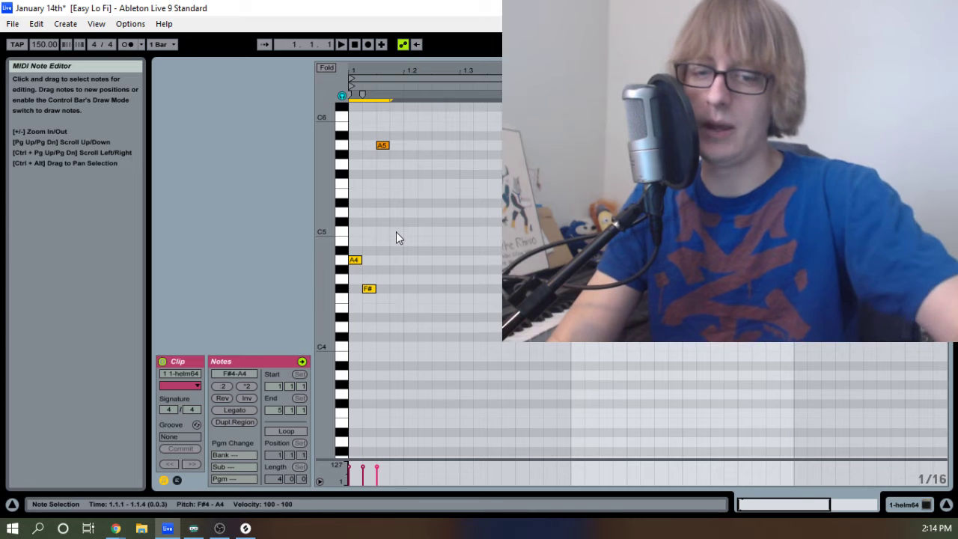
key("Delete")
scroll(395, 231, "up", 3)
left_click_drag(383, 269, 413, 154)
key("Delete")
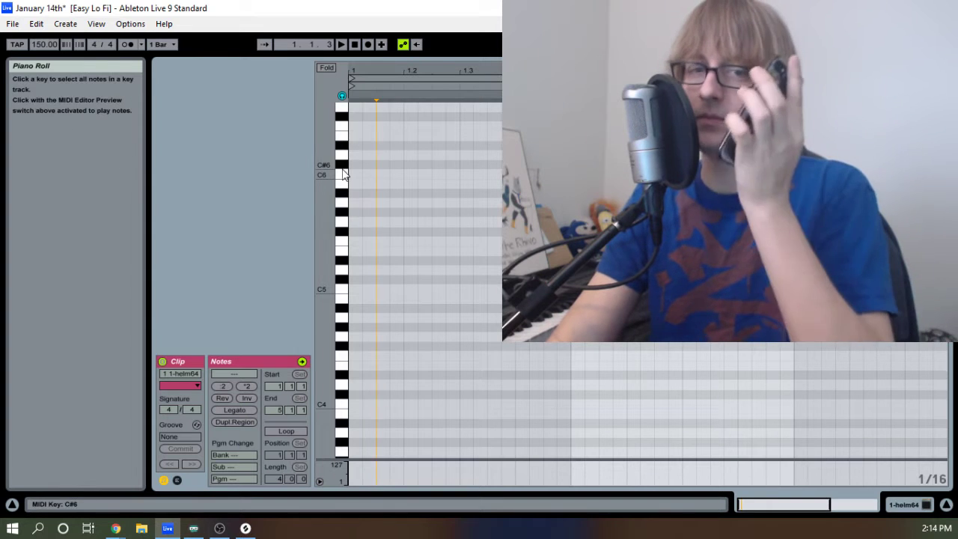
Stack 1/16 notes on A5, F#5, E5 and D5 at 1.1.1.
left_click(351, 198)
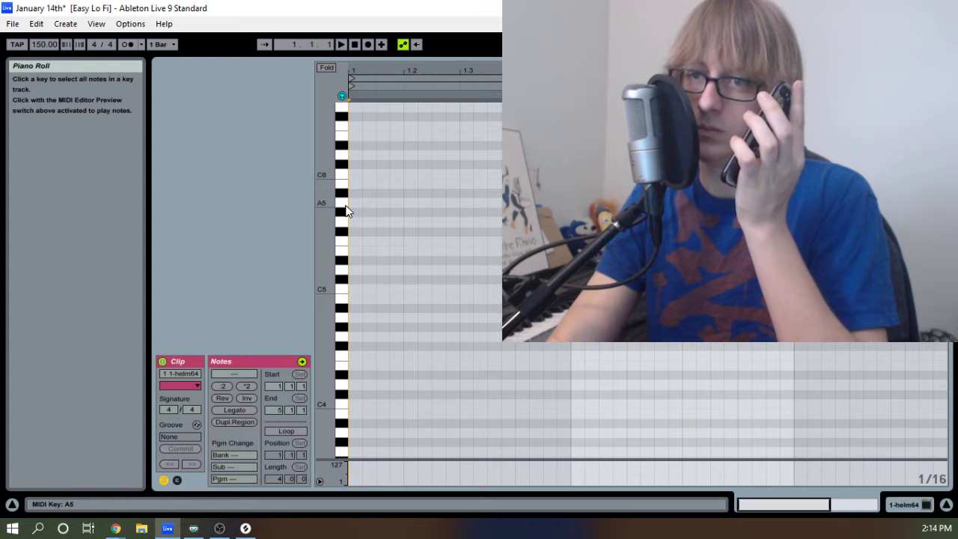
double_click(357, 202)
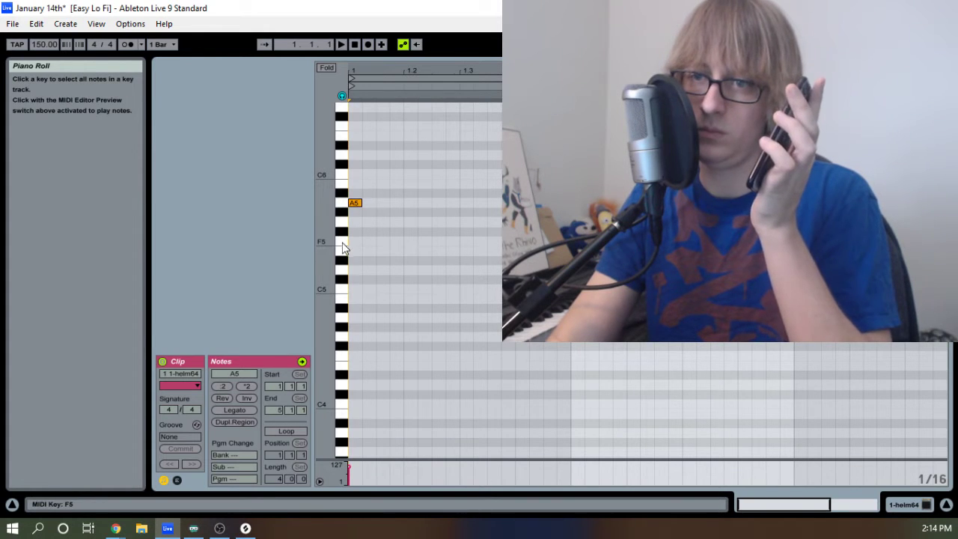
double_click(355, 232)
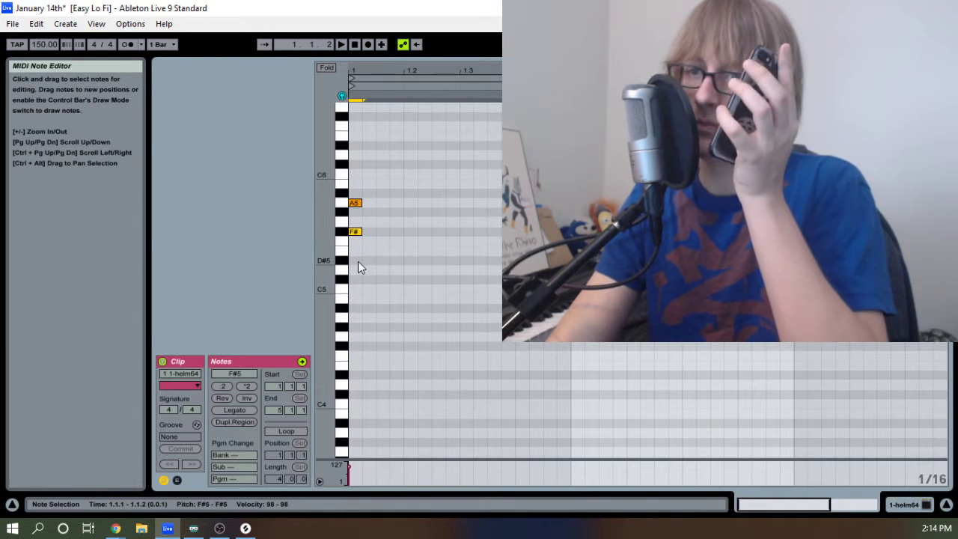
double_click(354, 251)
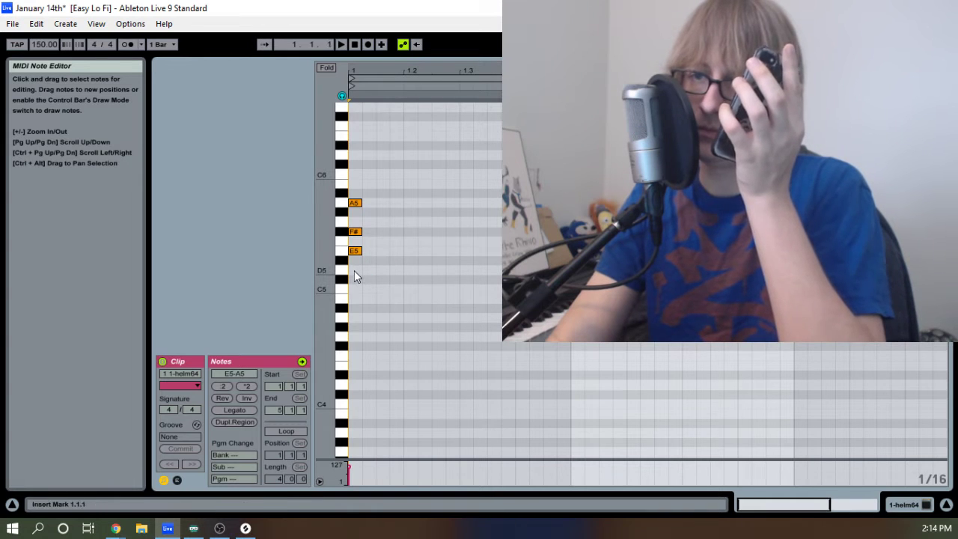
double_click(354, 270)
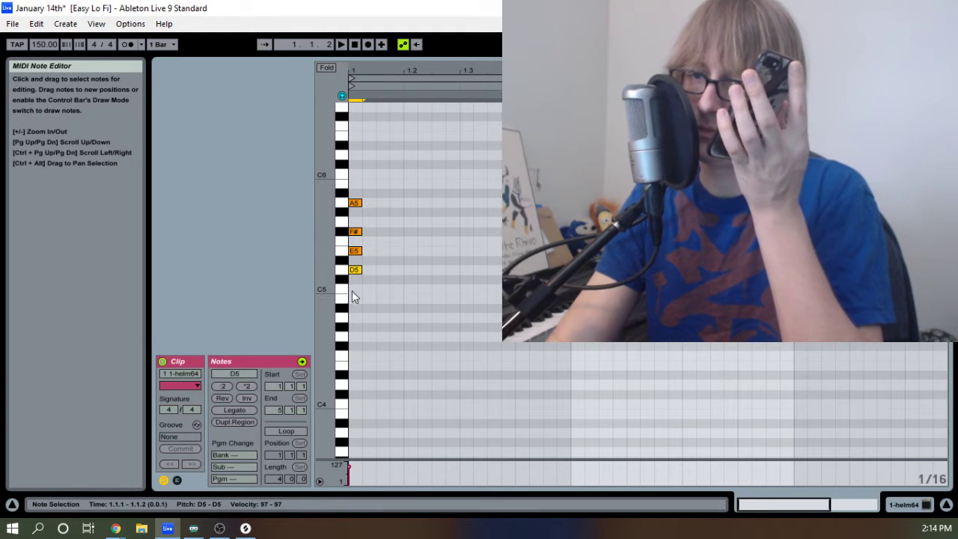
Extend the stack at 1.1.1 downward with 1/16 notes on B4 and A4.
double_click(352, 290)
left_click_drag(354, 292, 354, 303)
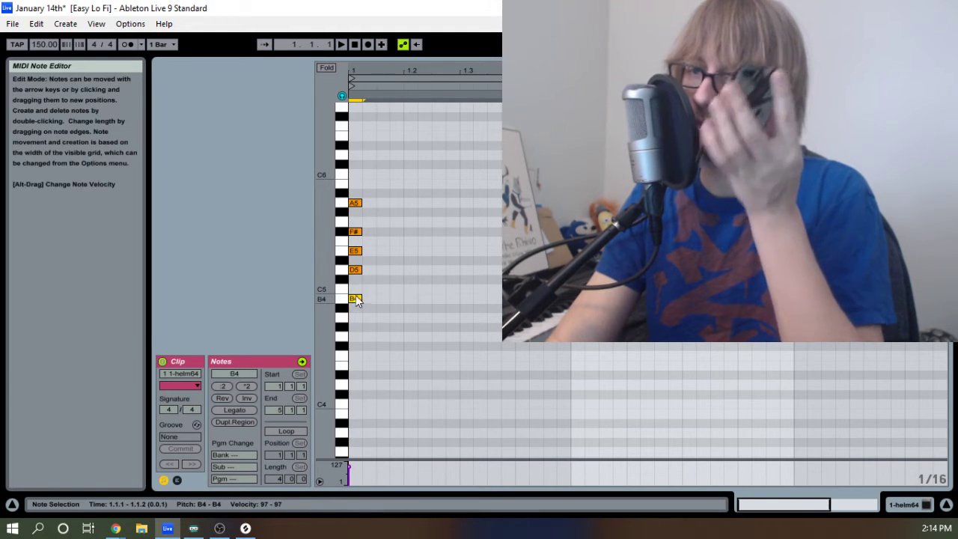
key("space")
key("space")
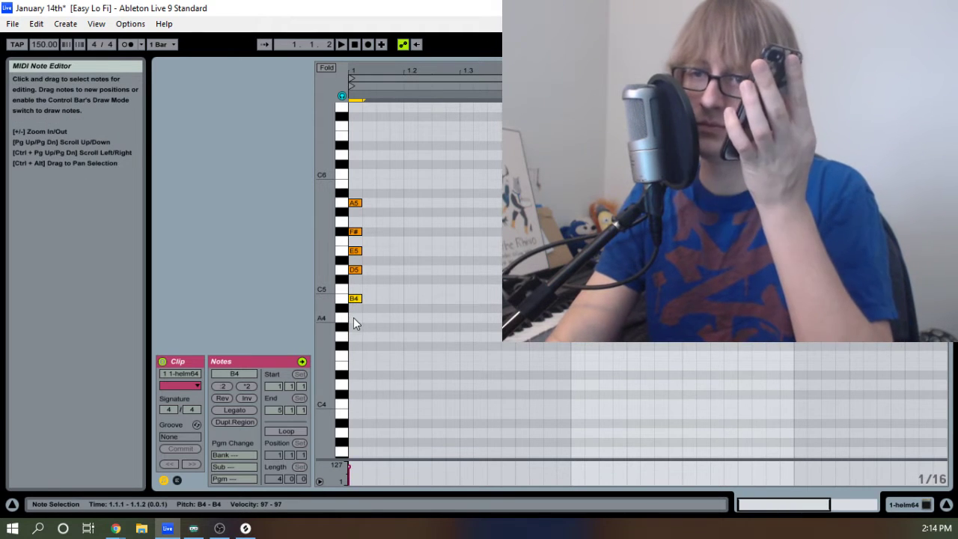
double_click(353, 317)
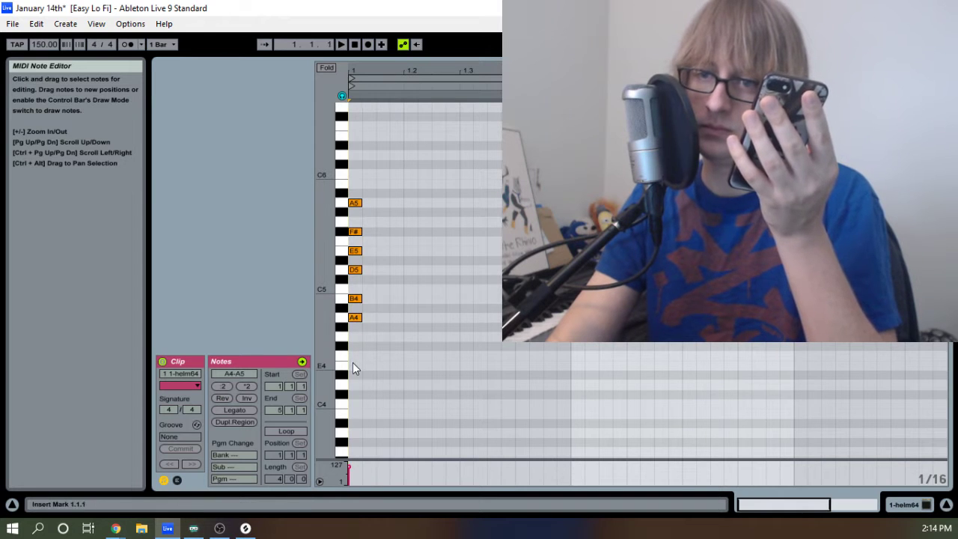
double_click(354, 346)
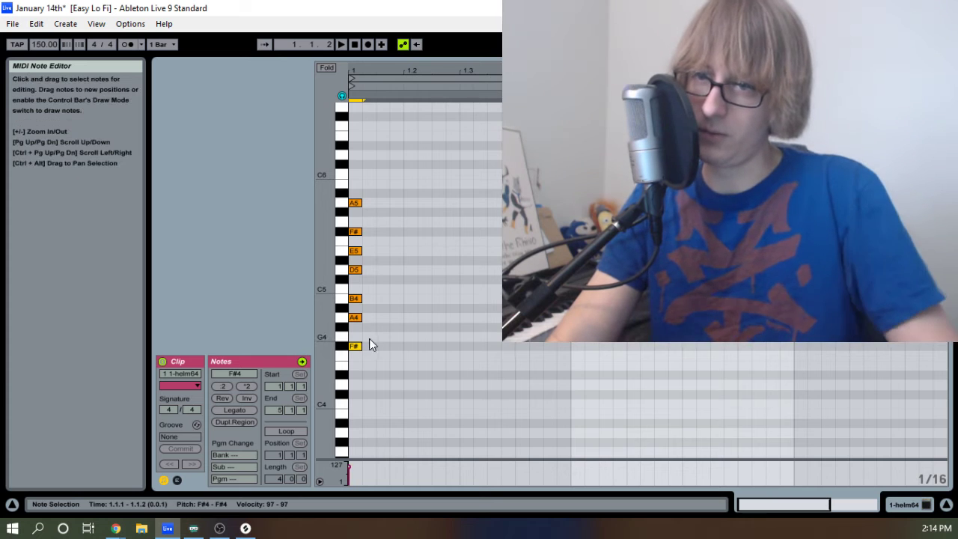
key("Delete")
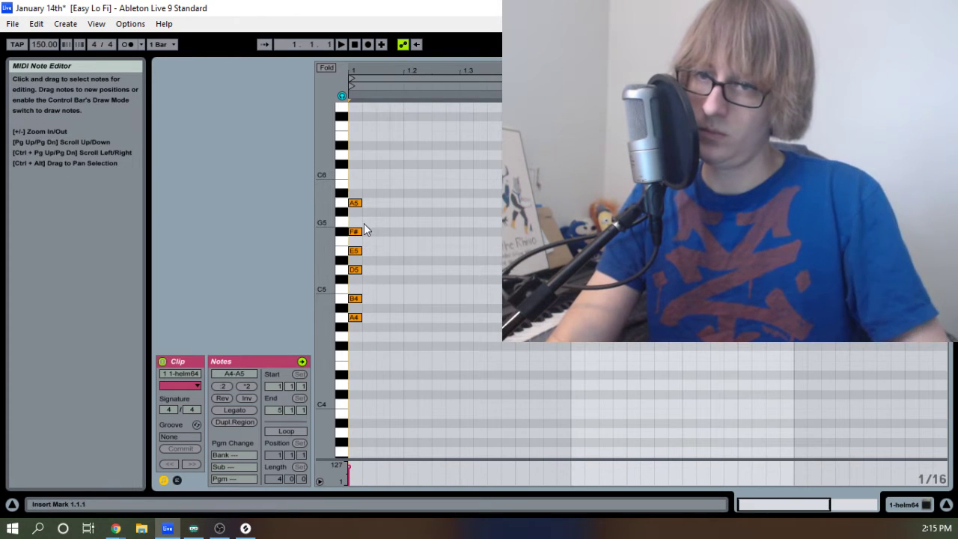
Duplicate the A4 to F#5 notes at 1.1.1 one octave lower, onto A3 to F#4, and play the clip.
left_click_drag(366, 223, 358, 332)
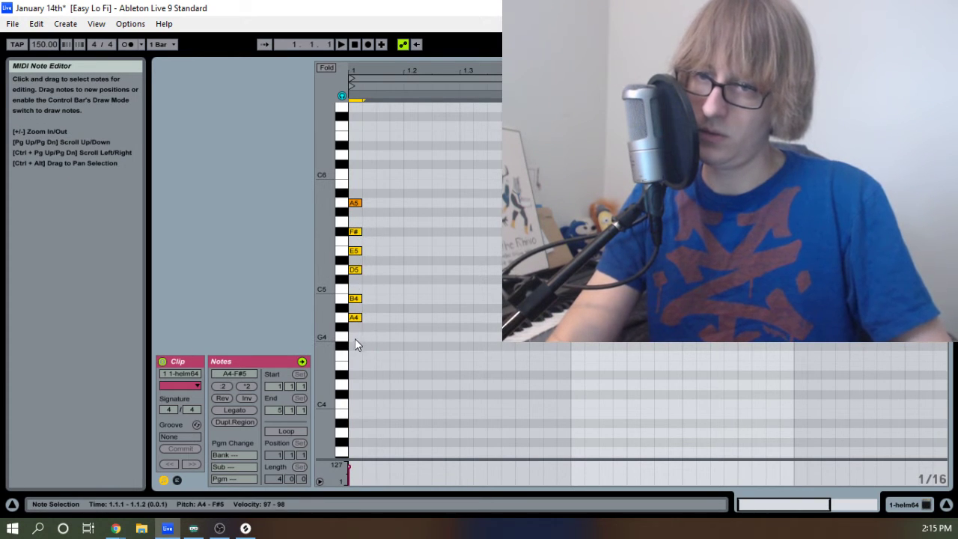
left_click(353, 340)
key("ctrl+v")
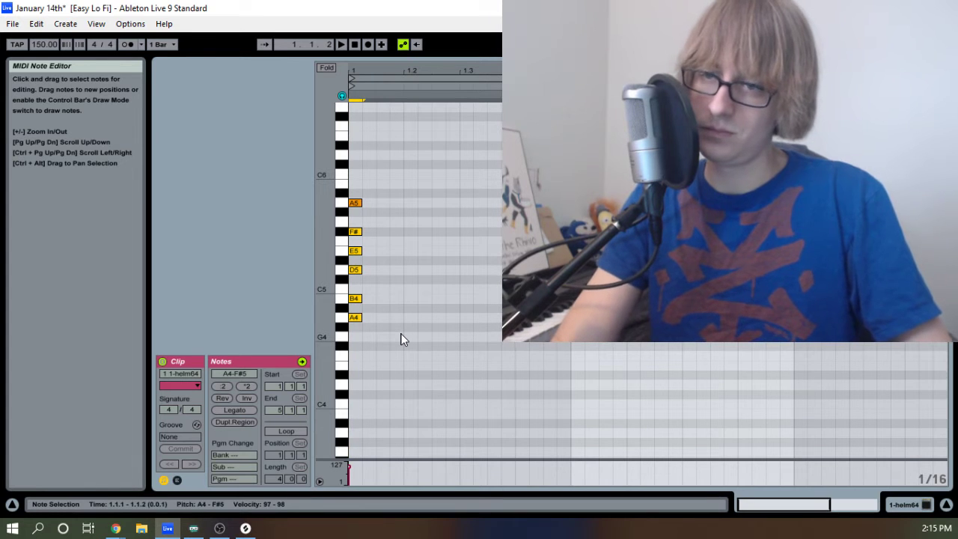
key("shift+Down")
key("space")
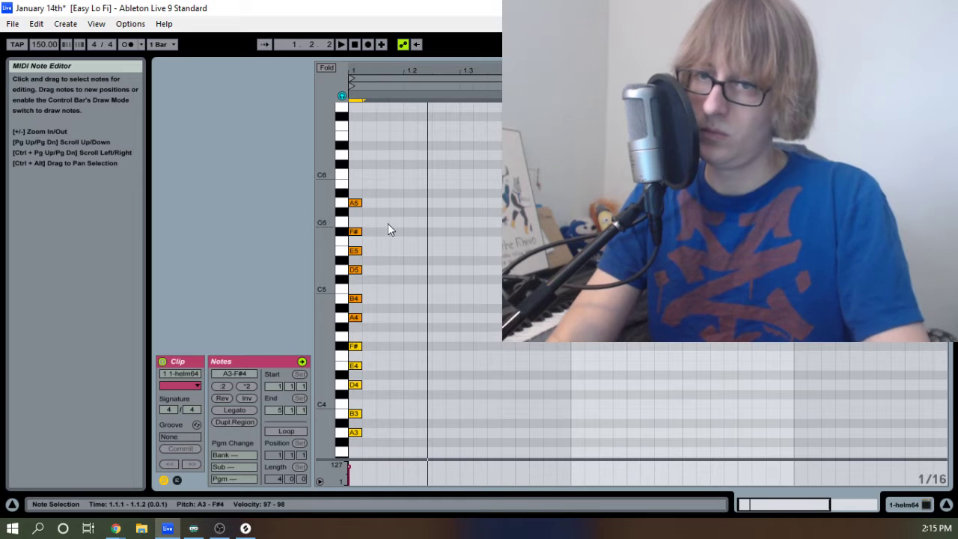
key("space")
left_click_drag(388, 223, 367, 207)
left_click(355, 433)
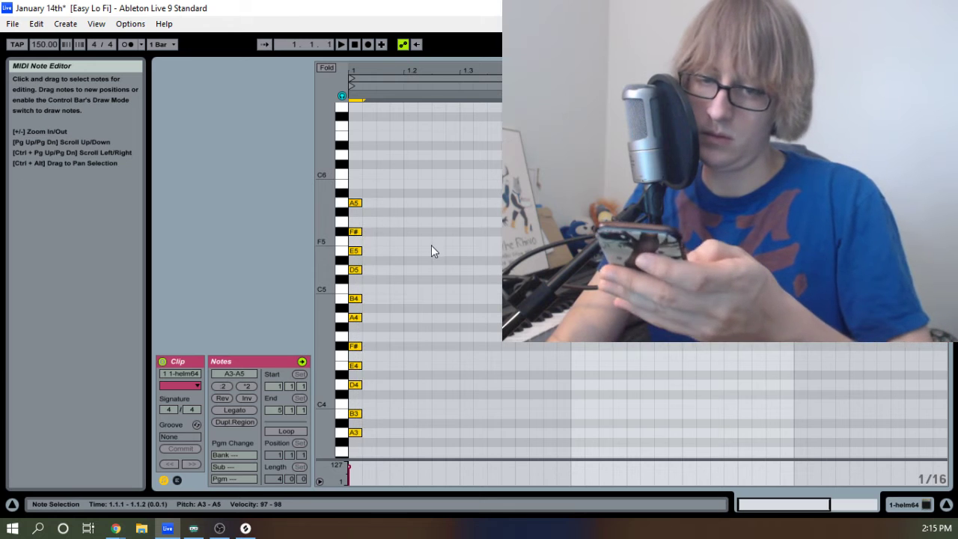
left_click(472, 268)
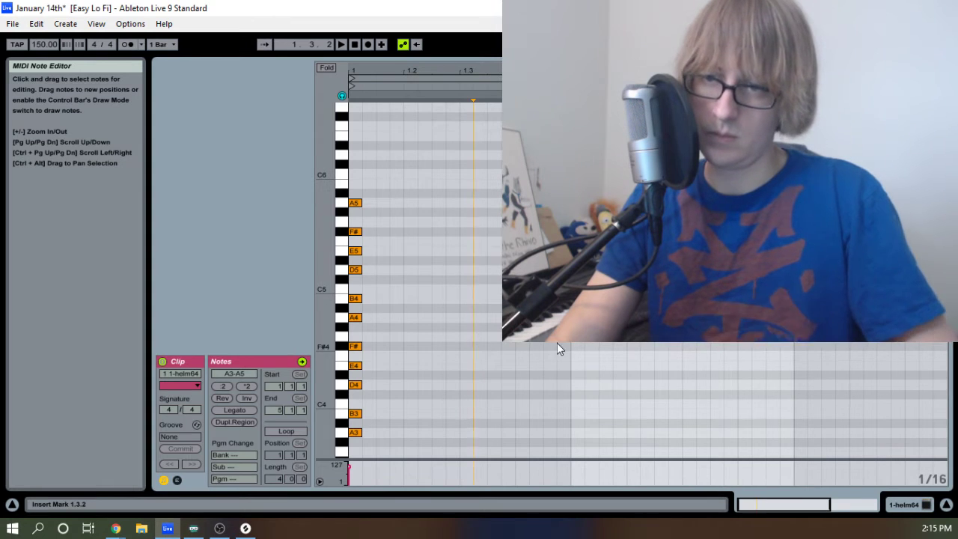
Audition the A3 and B3 notes at the low end of the stack.
scroll(348, 299, "down", 5)
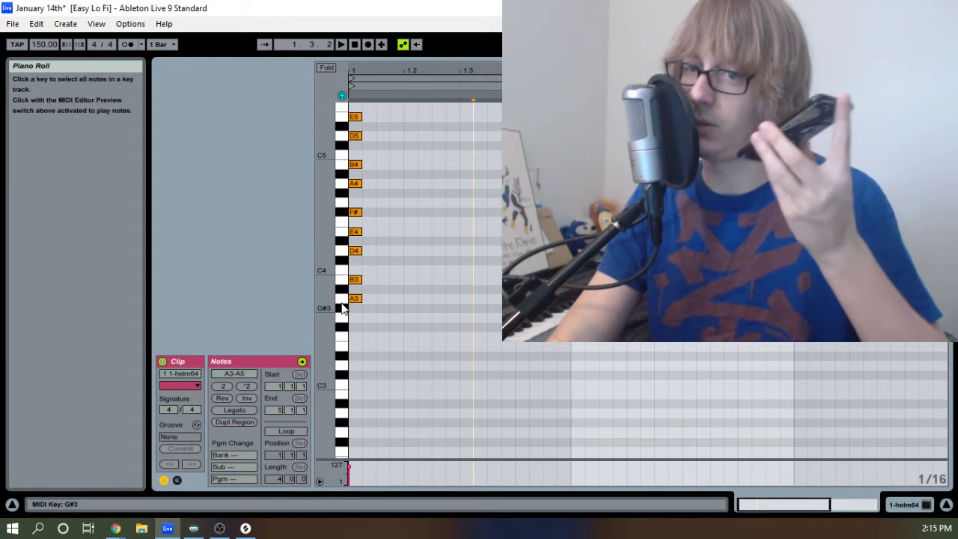
left_click(342, 300)
left_click(342, 282)
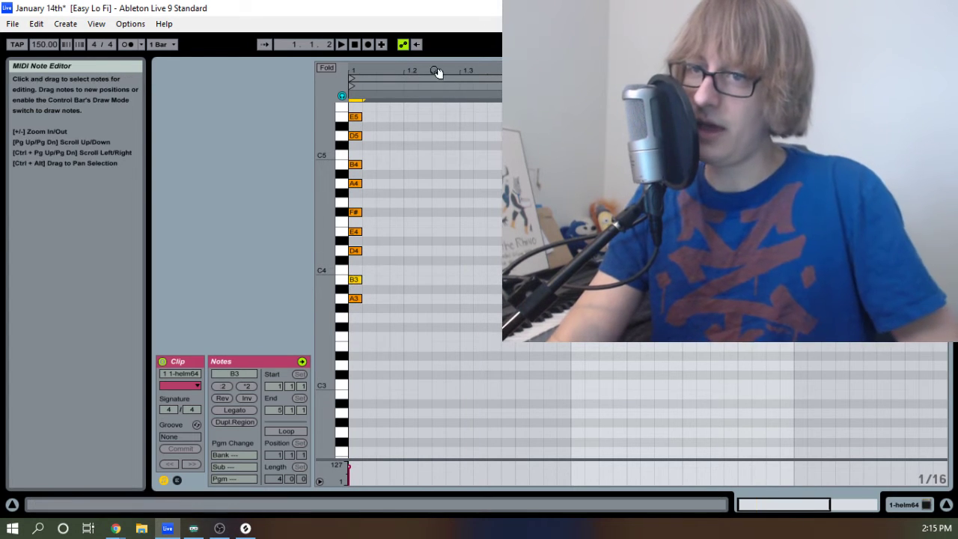
left_click_drag(436, 70, 436, 53)
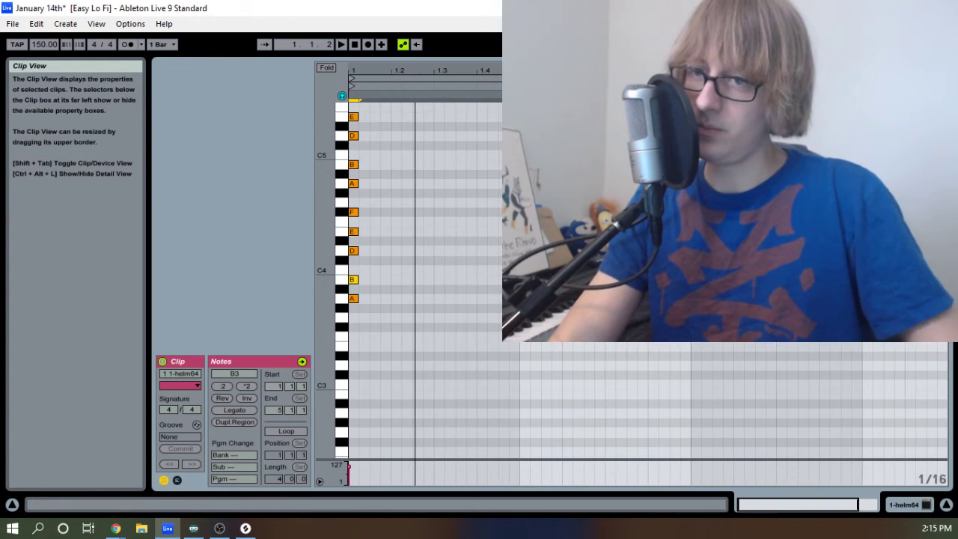
left_click(364, 310)
left_click(353, 299)
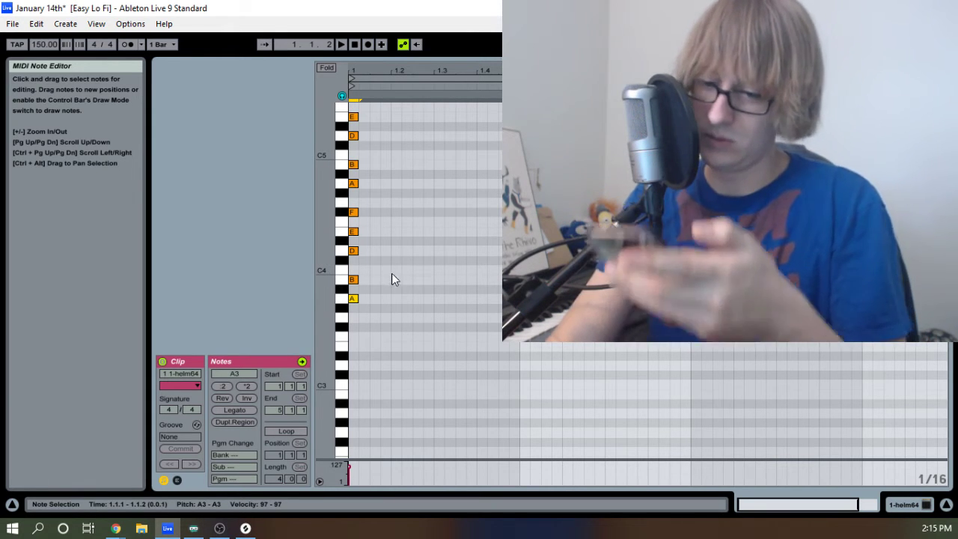
left_click(367, 288)
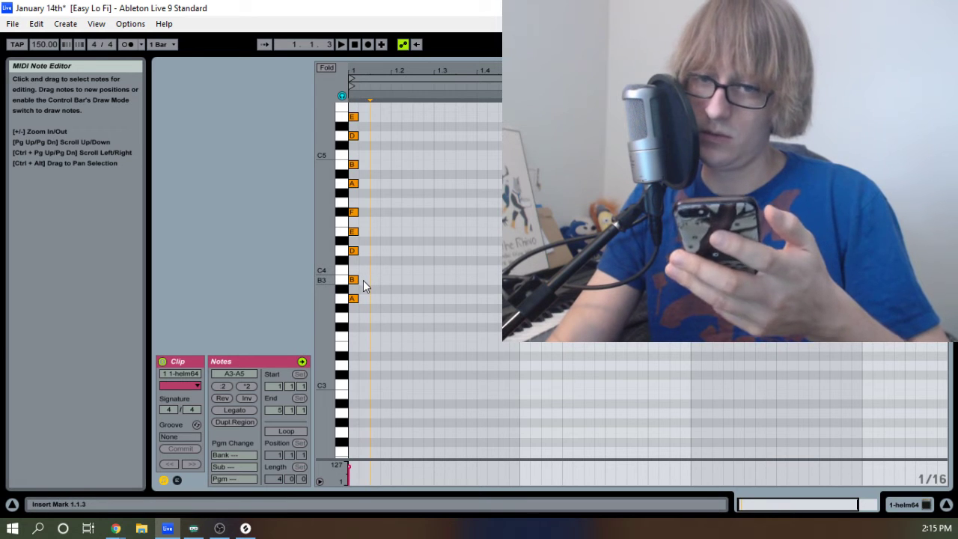
scroll(366, 281, "up", 3)
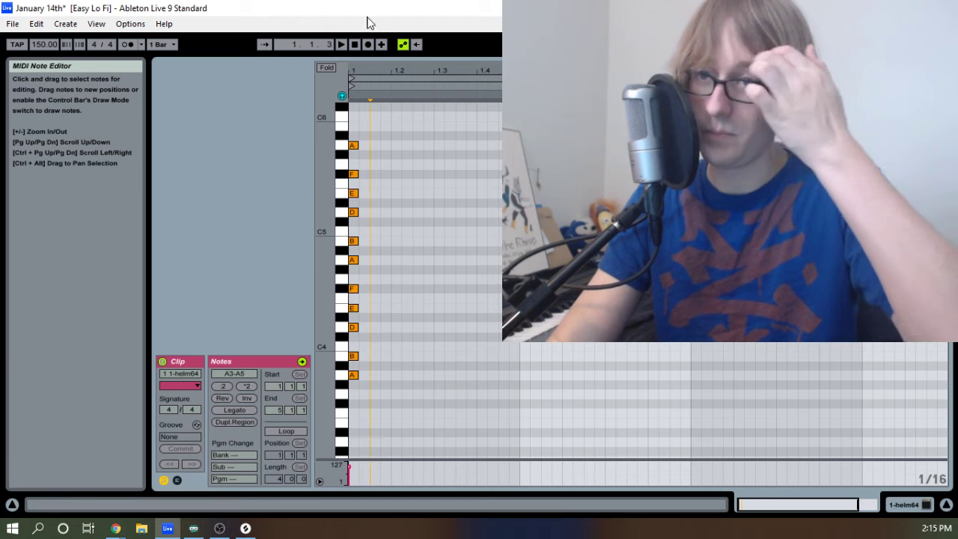
left_click(355, 45)
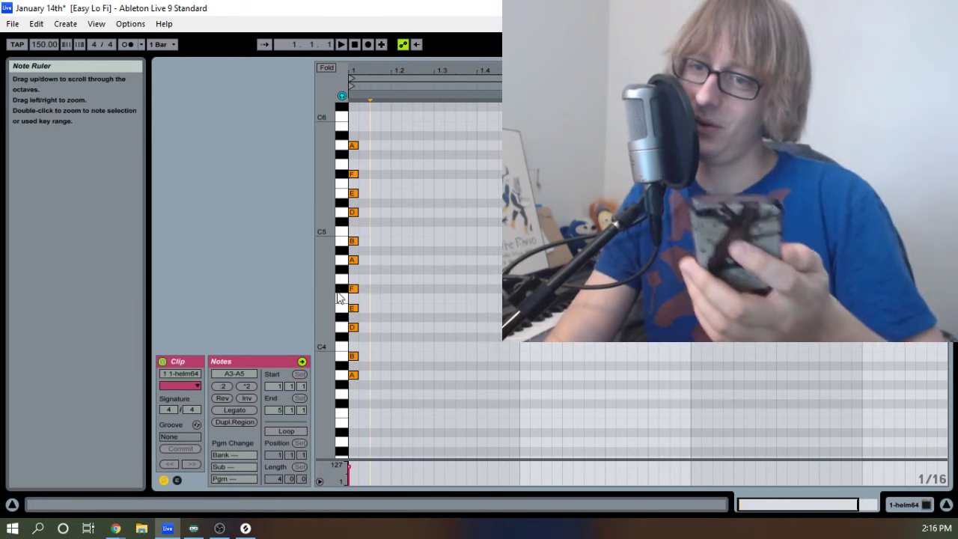
Duplicate the A3 to F#4 notes at 1.1.1 another octave lower, onto A2 to F#3.
scroll(379, 292, "down", 4)
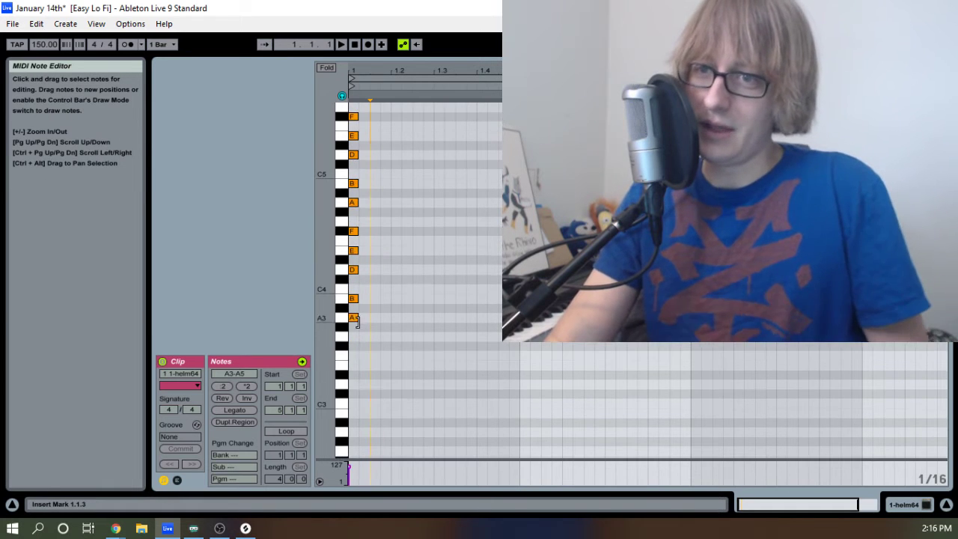
scroll(364, 337, "up", 3)
left_click_drag(355, 370, 361, 261)
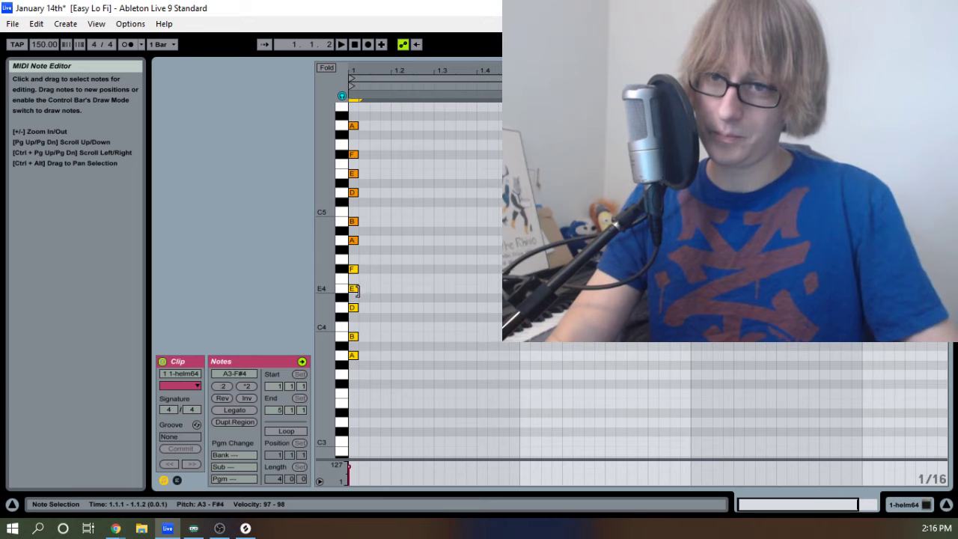
left_click(352, 282)
left_click_drag(384, 73, 382, 69)
key("ctrl+v")
key("shift+Down")
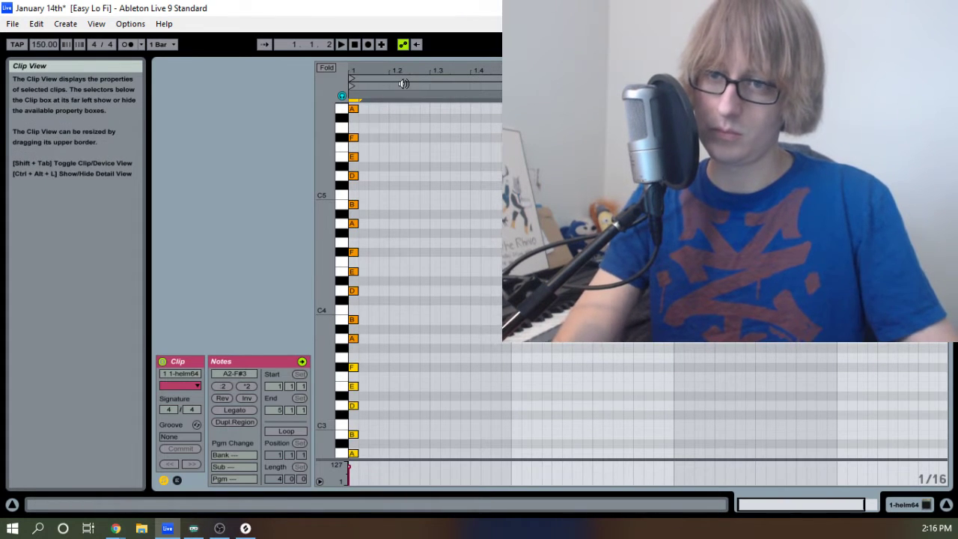
scroll(392, 369, "down", 3)
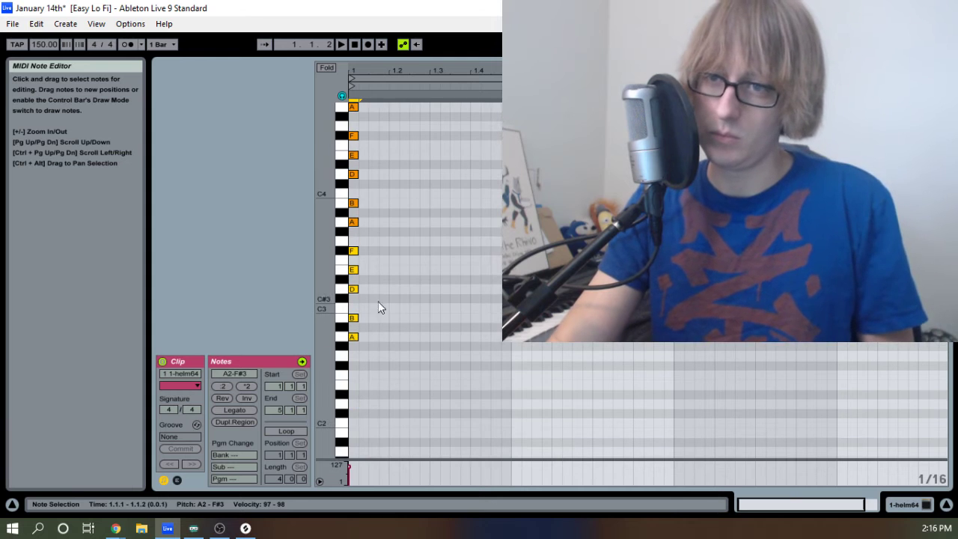
left_click(354, 240)
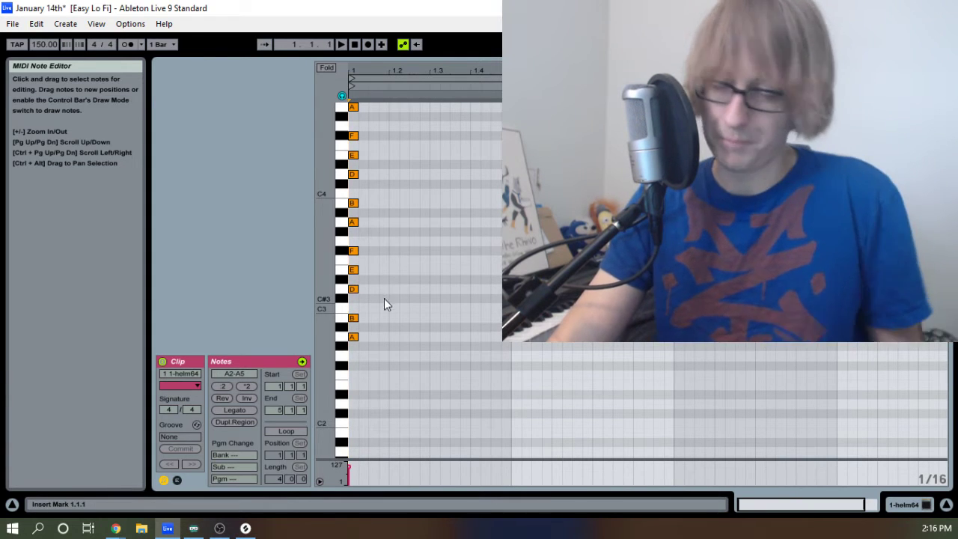
Look over the full note stack from A2 to A5 and audition B3.
scroll(365, 333, "up", 1)
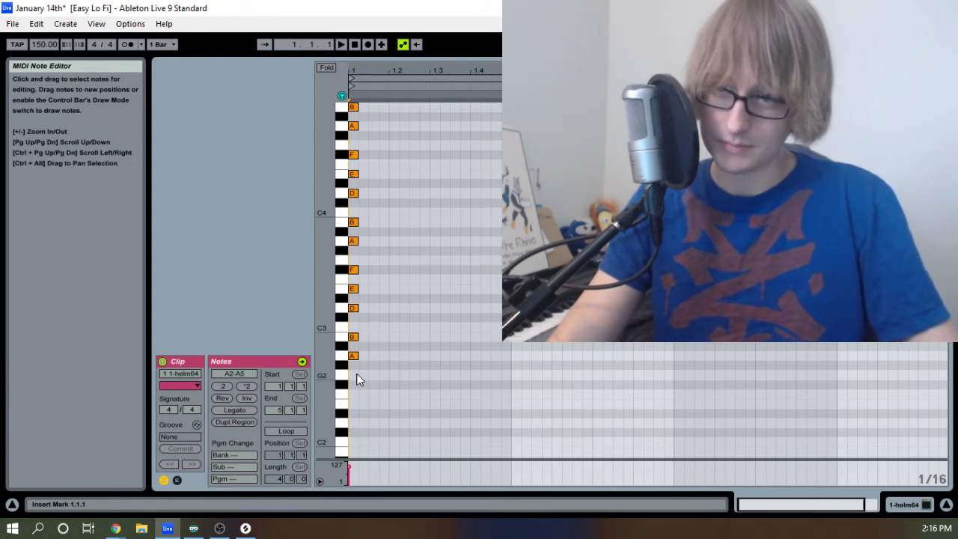
scroll(367, 365, "up", 2)
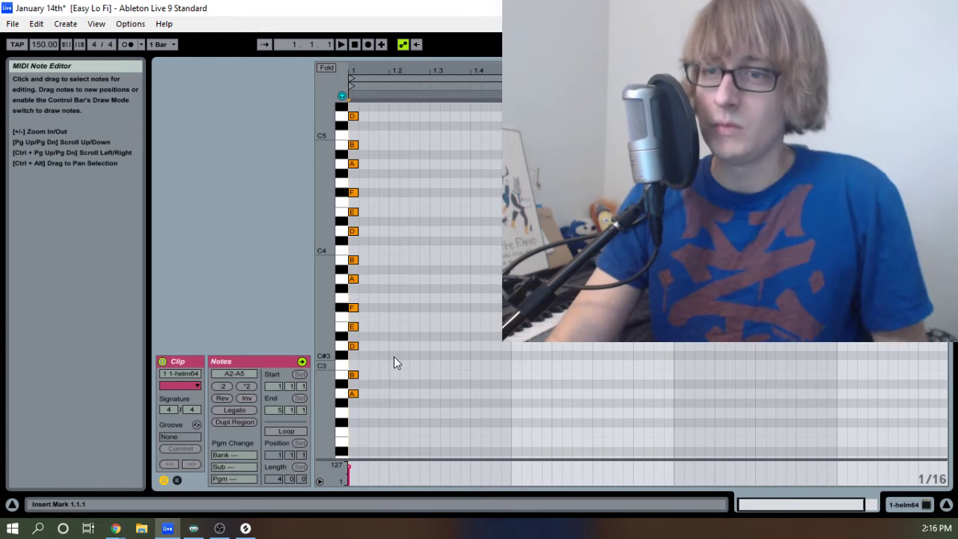
scroll(367, 337, "up", 11)
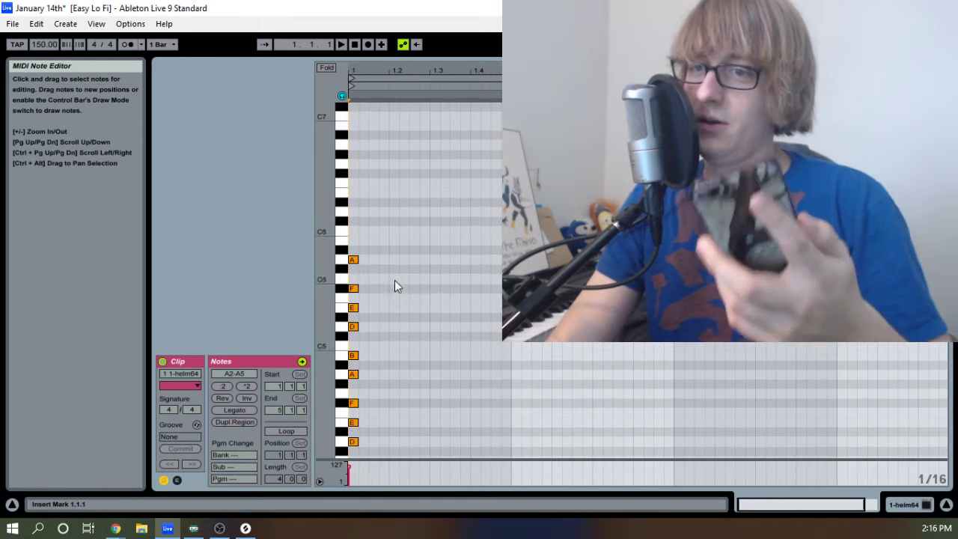
scroll(394, 281, "down", 8)
scroll(367, 266, "down", 3)
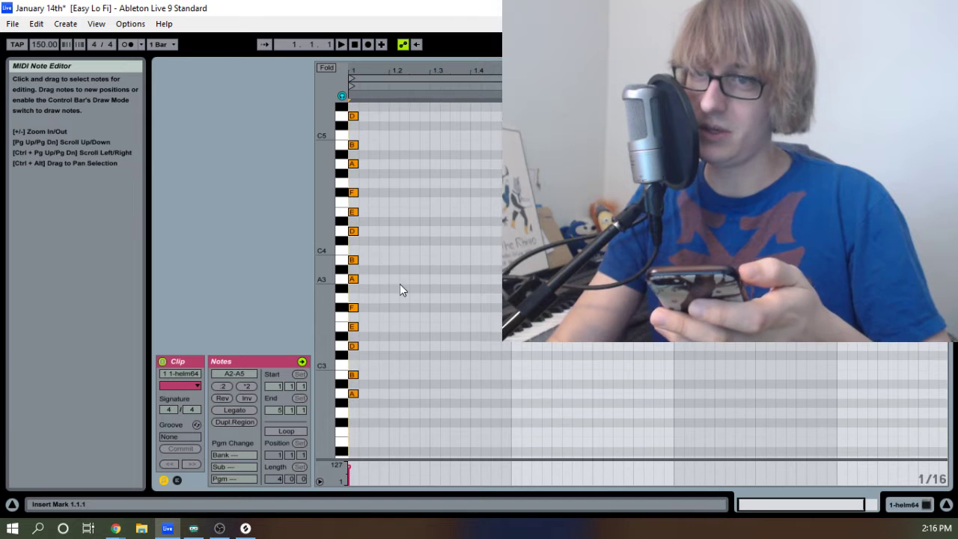
left_click(345, 262)
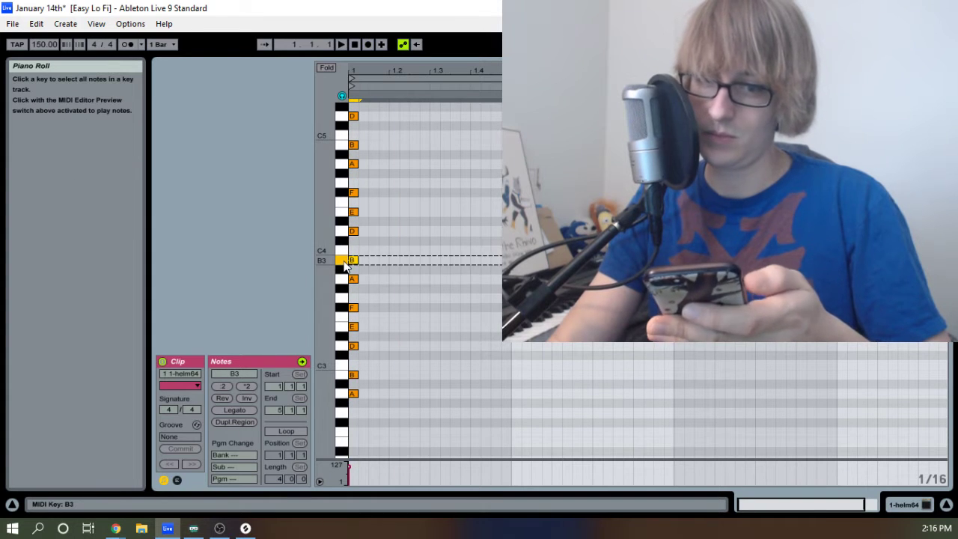
Add a B3 note at 1.2.1 and an E3 note at 1.2.2, then audition the two melody notes.
left_click(394, 266)
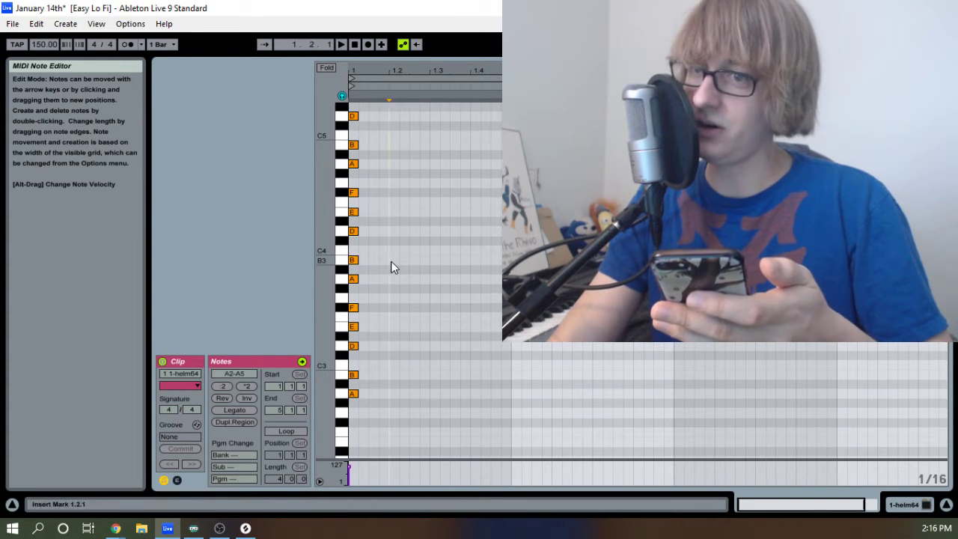
double_click(392, 261)
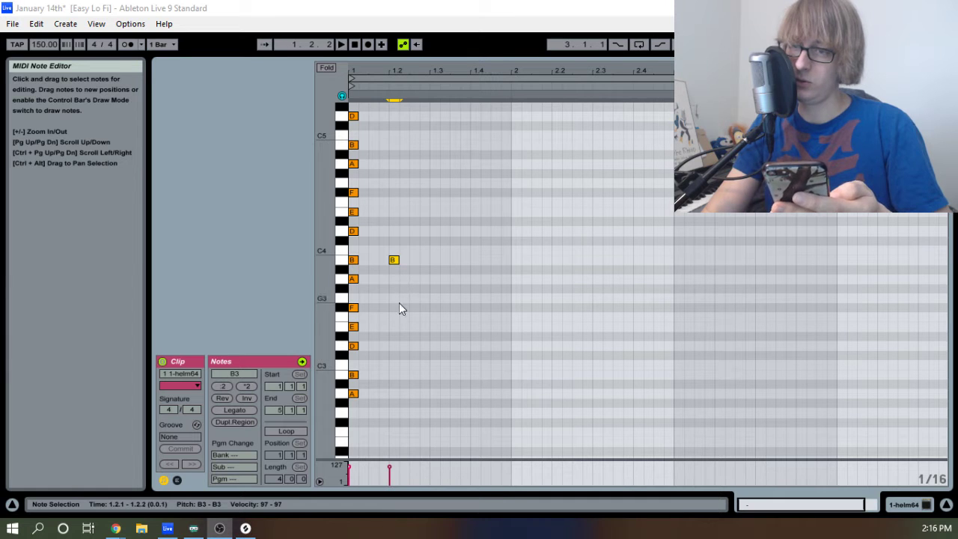
double_click(405, 328)
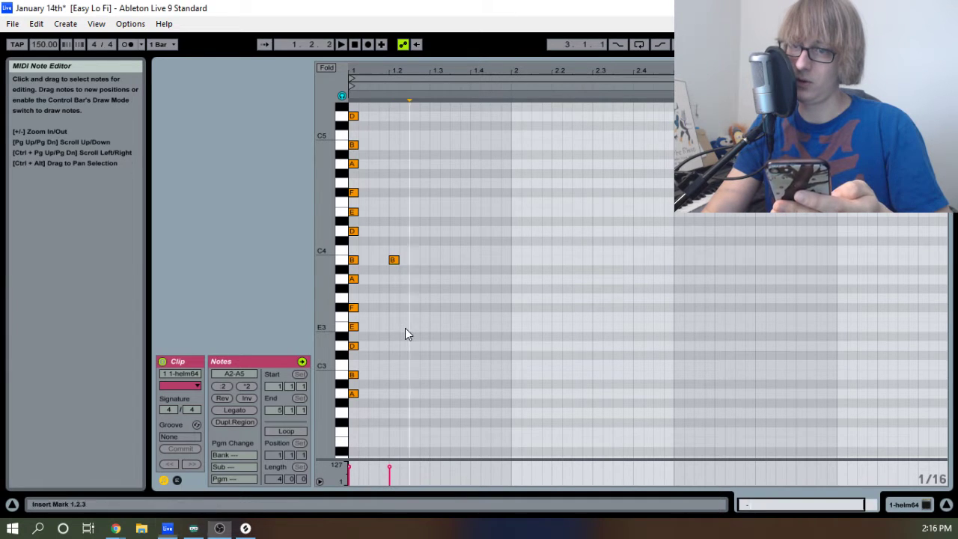
left_click_drag(379, 275, 395, 259)
left_click_drag(393, 343, 431, 312)
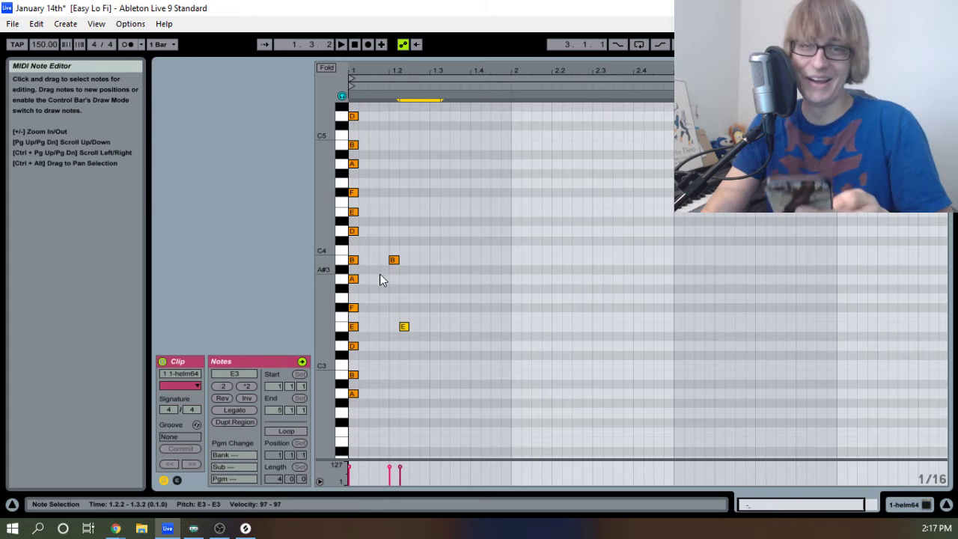
left_click_drag(376, 287, 401, 263)
left_click_drag(407, 337, 414, 306)
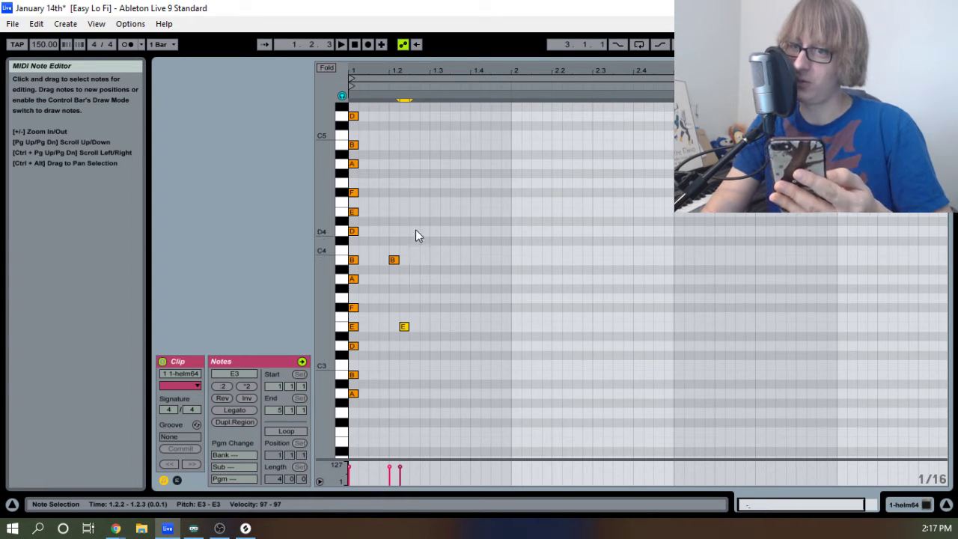
Add an A4 note at 1.2.3 and an F#4 note at 1.3.1, checking the melody notes by ear.
double_click(414, 164)
left_click(389, 283)
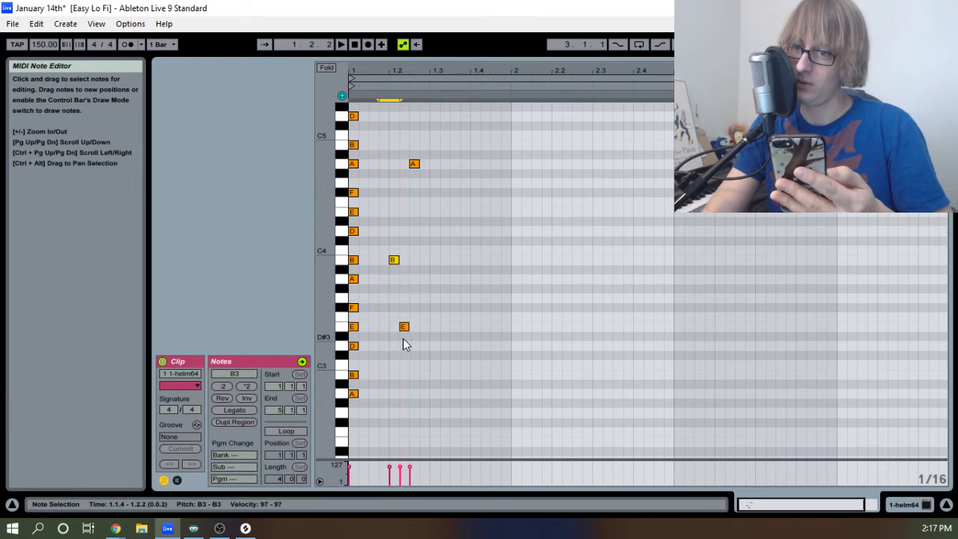
left_click(413, 164)
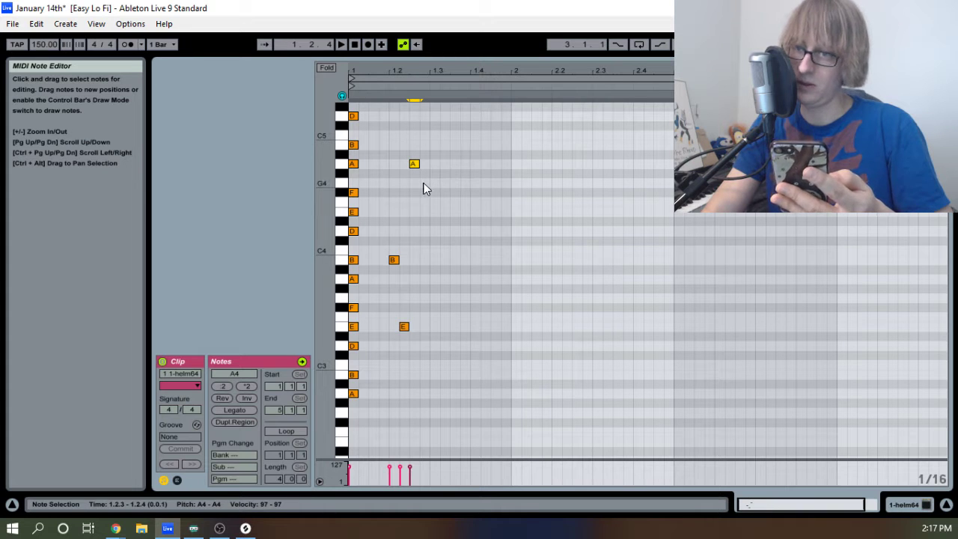
double_click(433, 193)
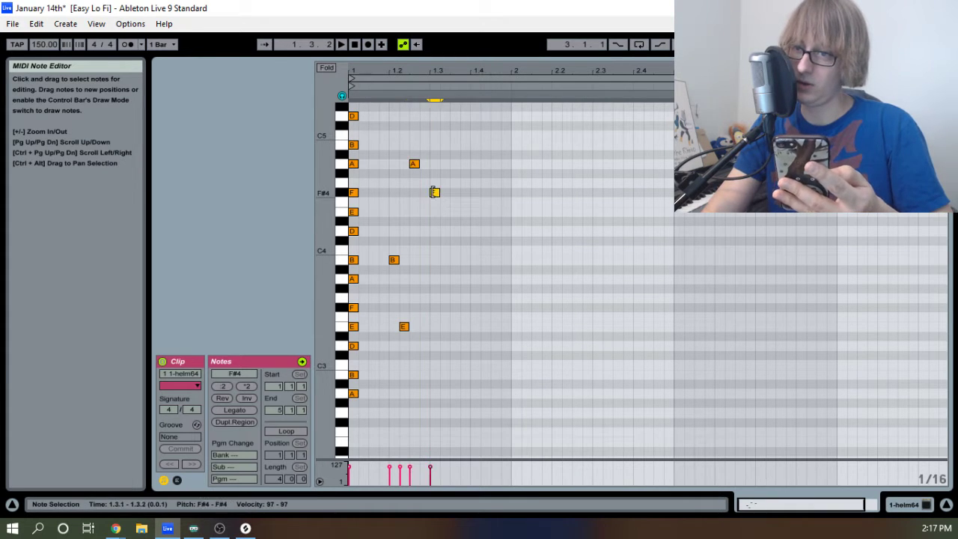
left_click(387, 309)
left_click(394, 260)
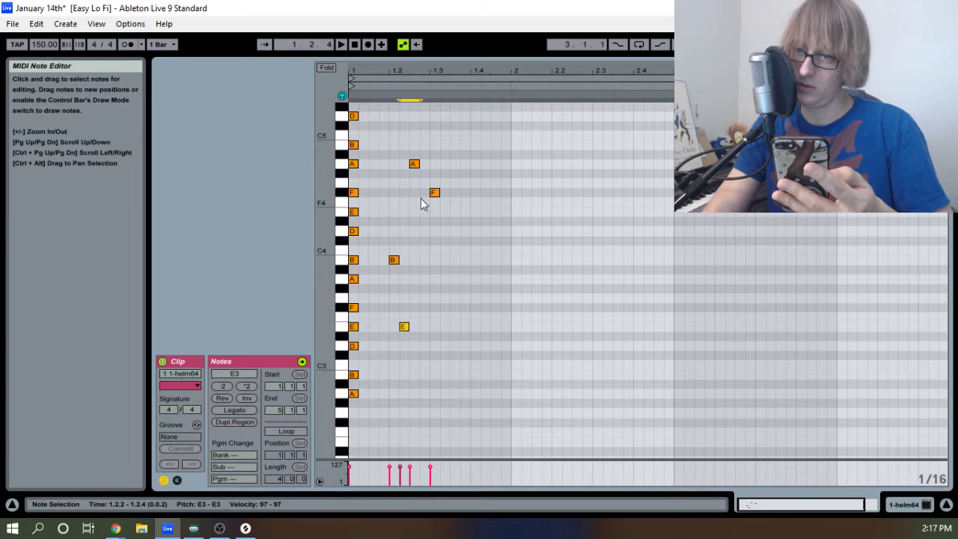
left_click_drag(419, 202, 438, 154)
left_click_drag(437, 221, 463, 172)
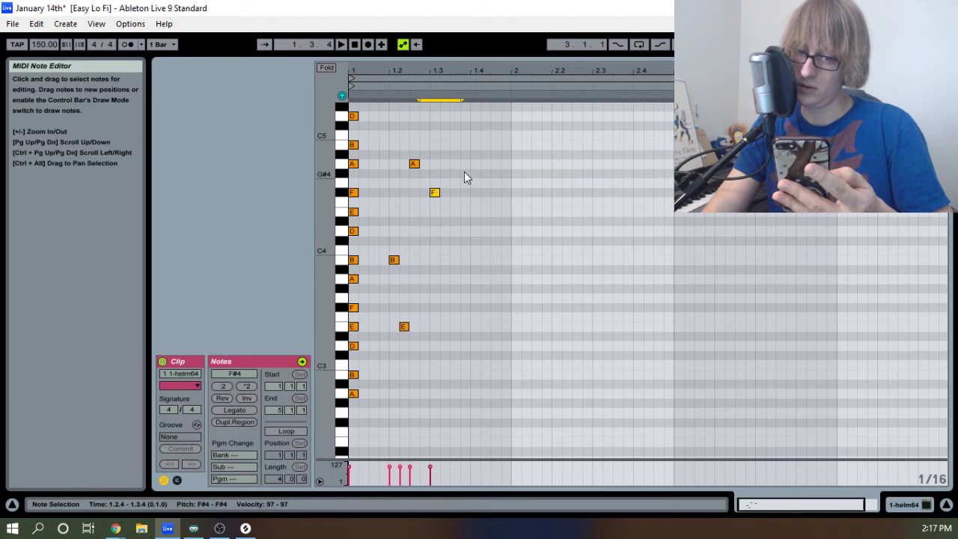
Continue the melody with D3 at 1.3.2, B3 at 1.3.3 and D4 at 1.3.4.
double_click(454, 346)
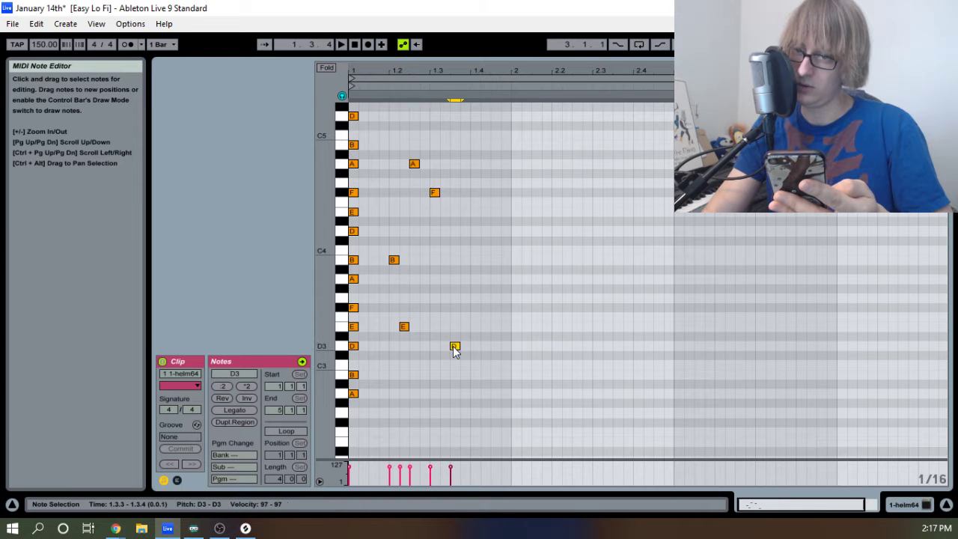
left_click_drag(456, 346, 445, 347)
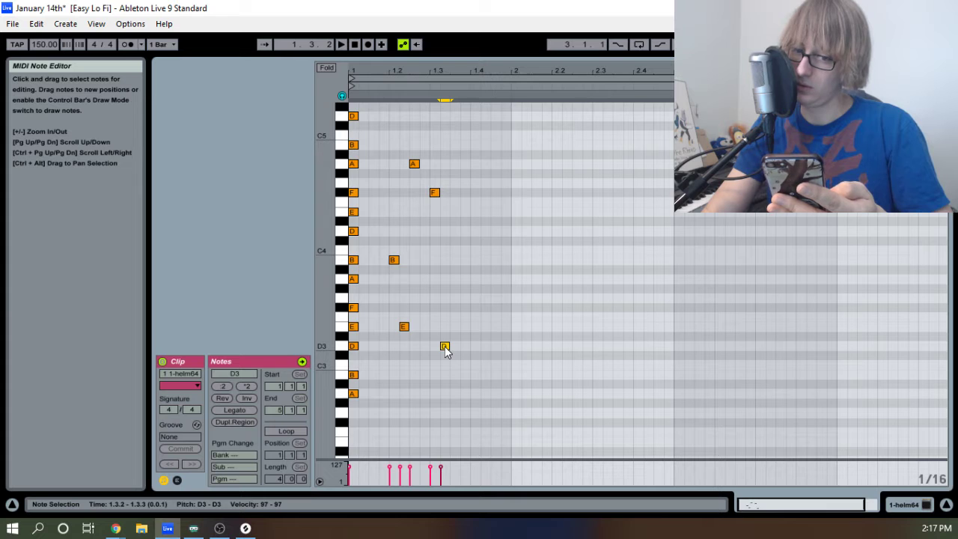
double_click(455, 264)
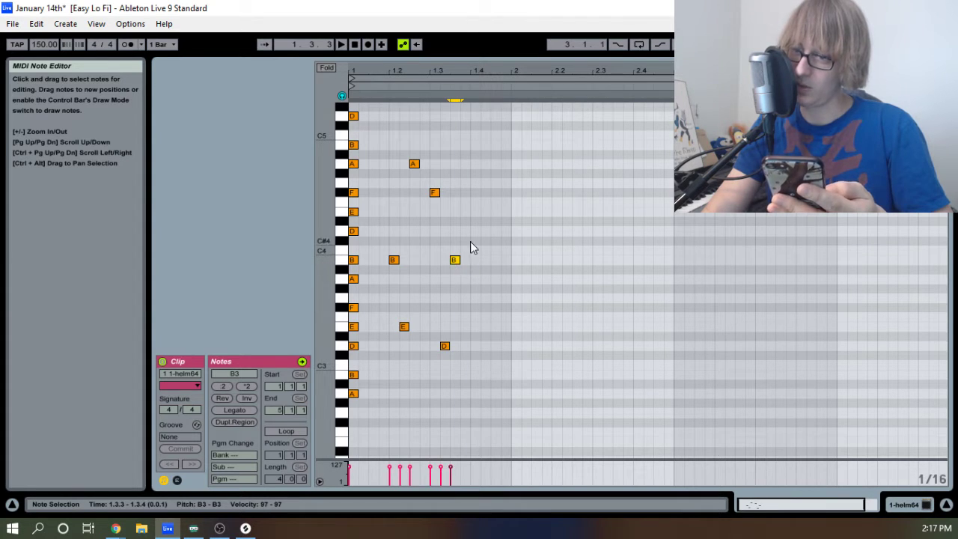
double_click(465, 232)
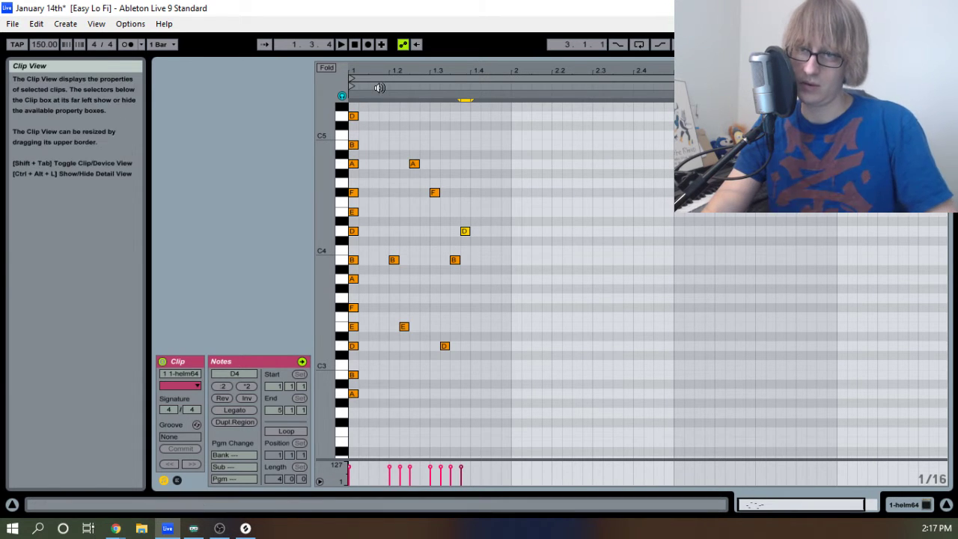
Play the clip from its start and audition the D3, B3 and D4 notes from 1.3.2 to 1.3.4.
left_click(379, 88)
key("space")
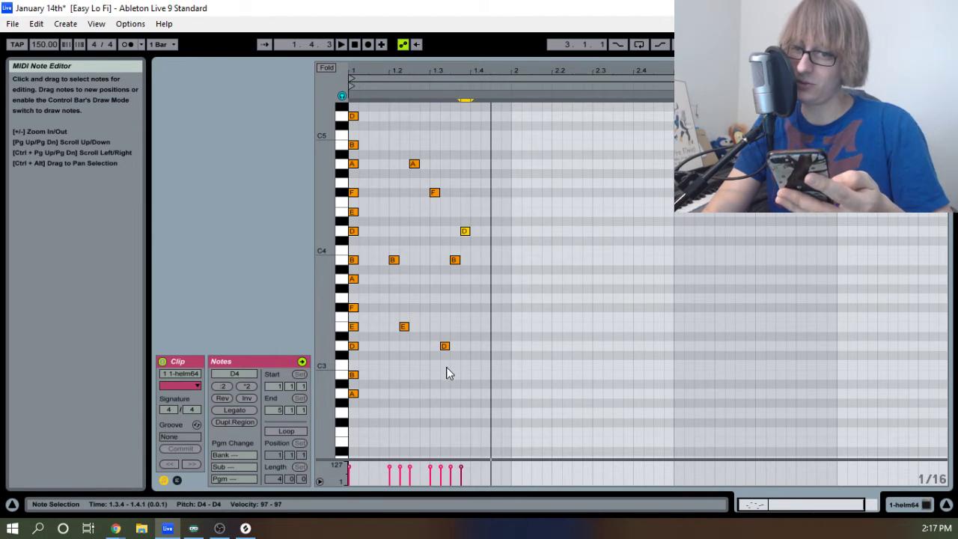
left_click_drag(447, 376, 453, 345)
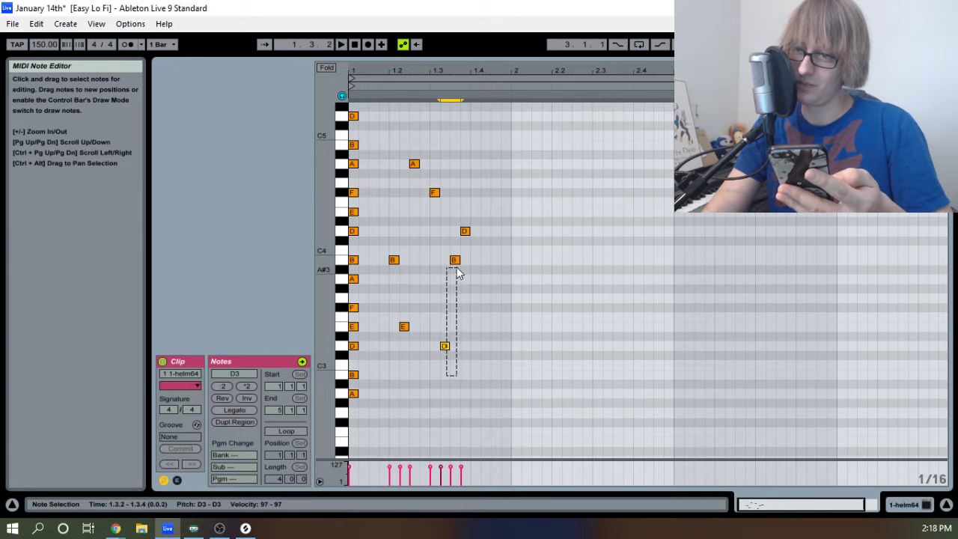
left_click_drag(459, 273, 468, 232)
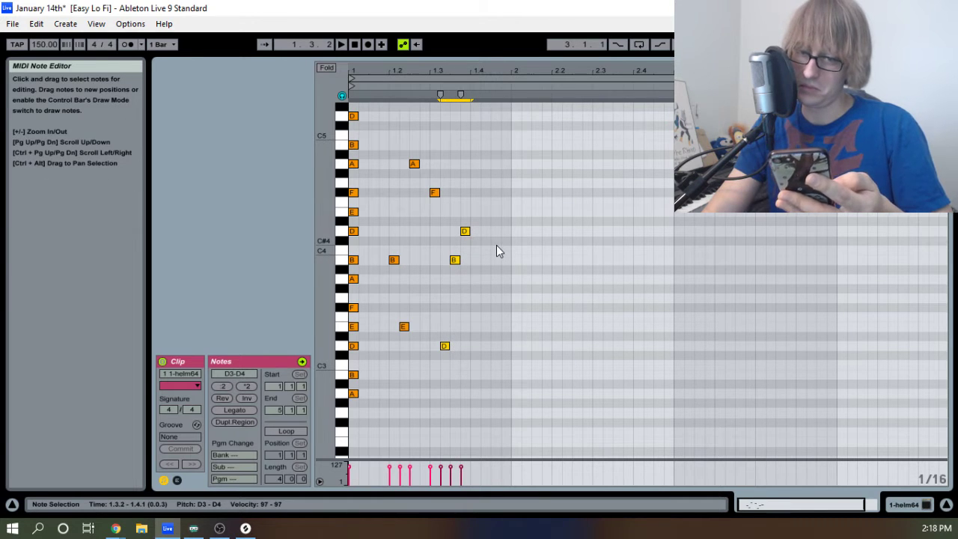
scroll(505, 262, "up", 1)
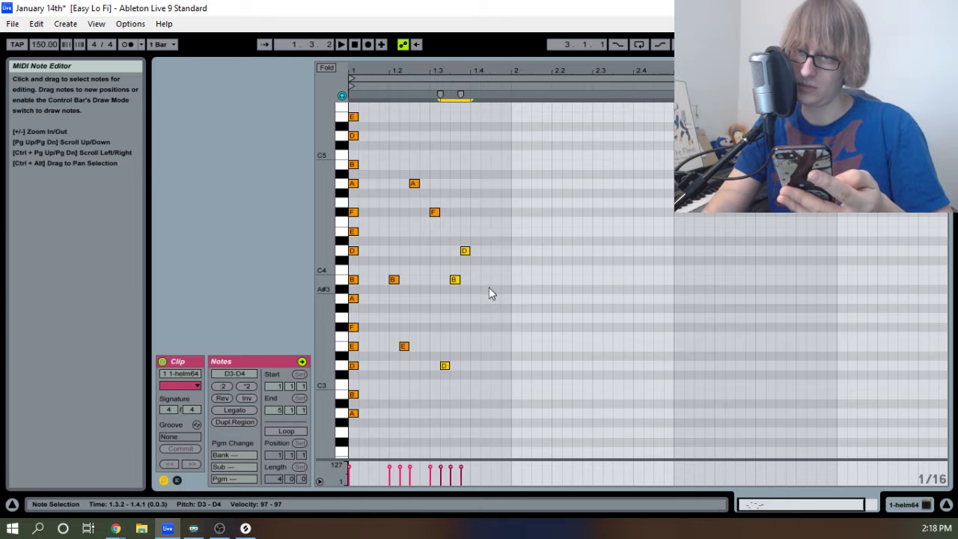
left_click(489, 287)
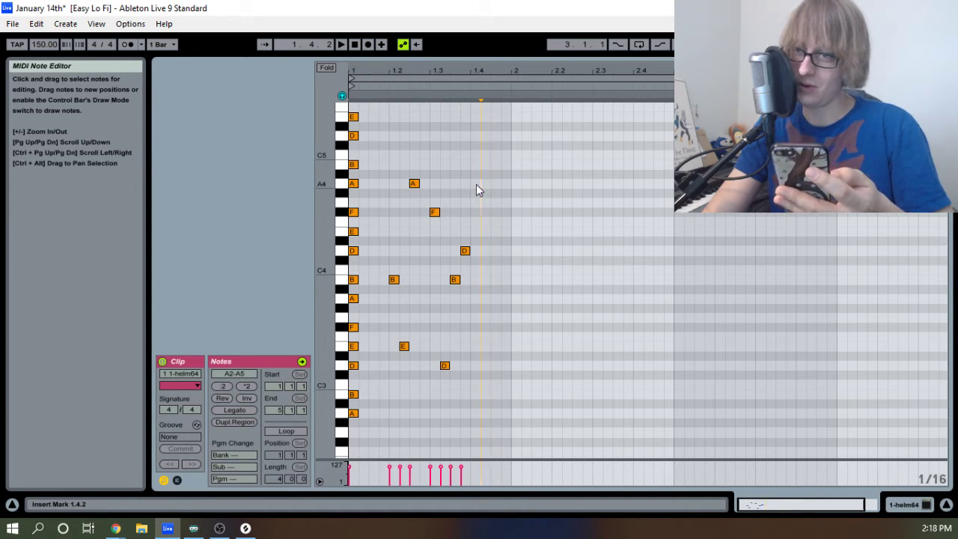
Extend the melody with D5 at 1.4.1, F#4 at 1.4.2, D5 at 1.4.3, B4 at 1.4.4 and A3 at 2.1.2.
double_click(477, 136)
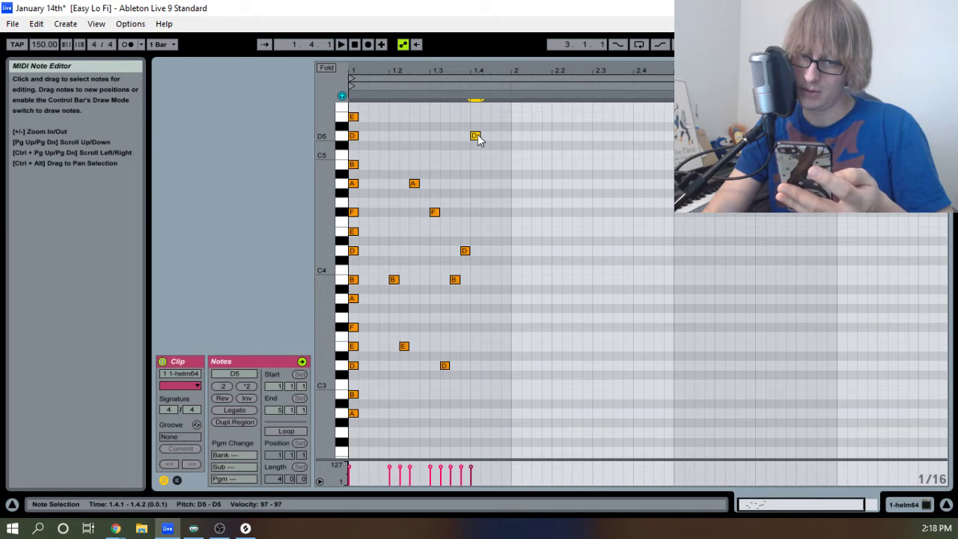
double_click(486, 213)
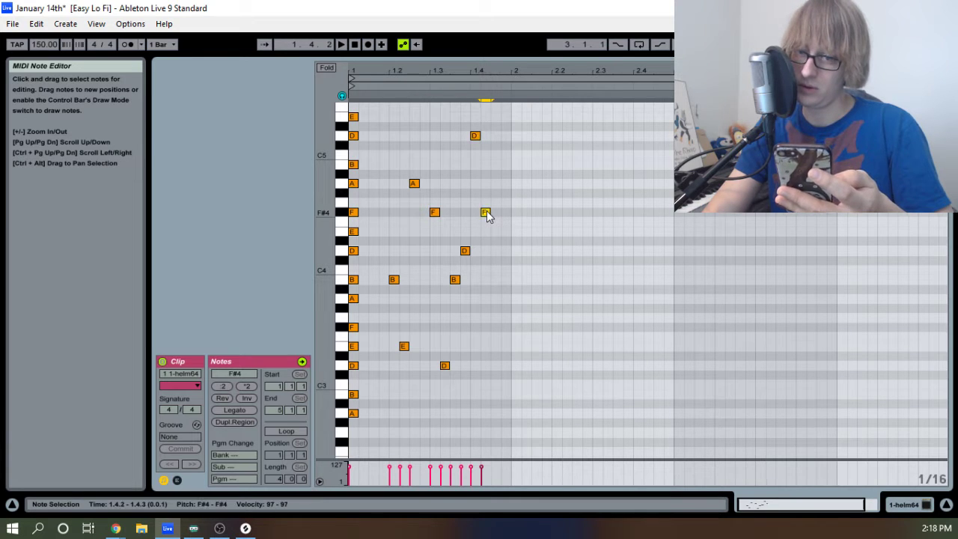
double_click(487, 136)
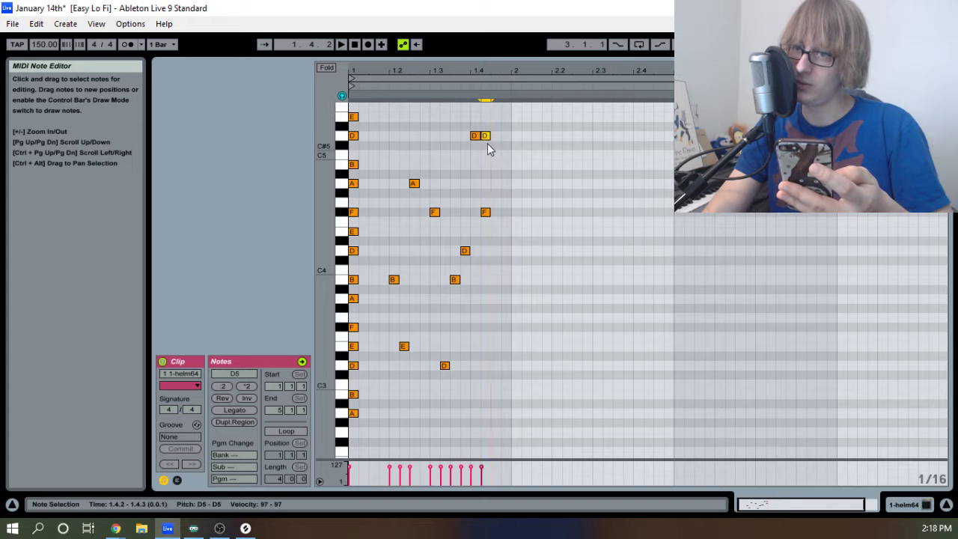
key("Right")
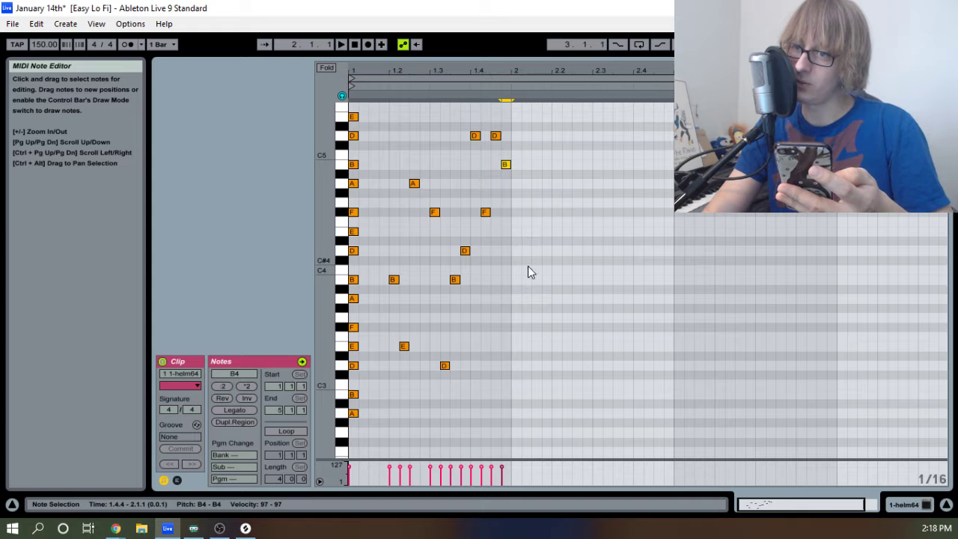
double_click(526, 300)
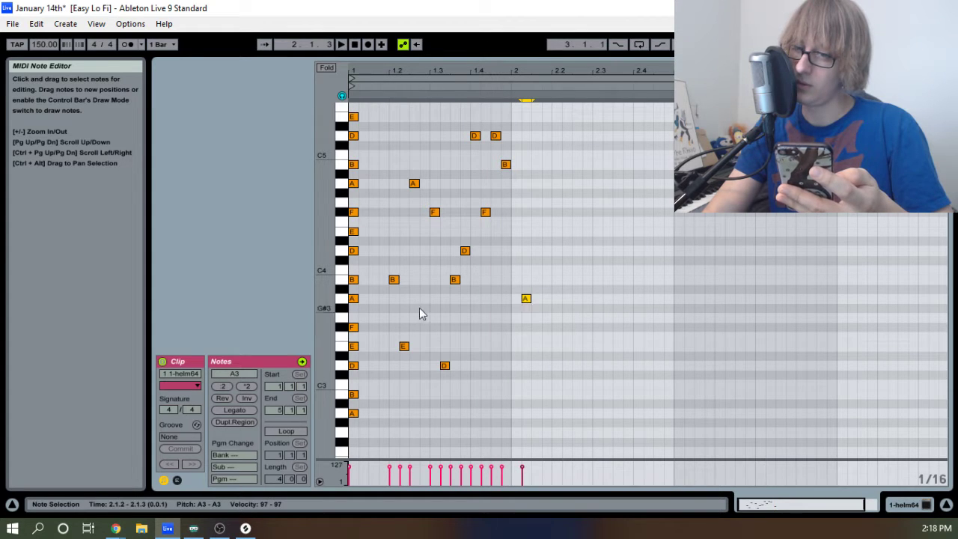
Shift all the melody notes two sixteenths earlier so they start at 1.1.3, leaving the guide stack in place.
left_click_drag(384, 396, 601, 111)
key("Left")
key("Left")
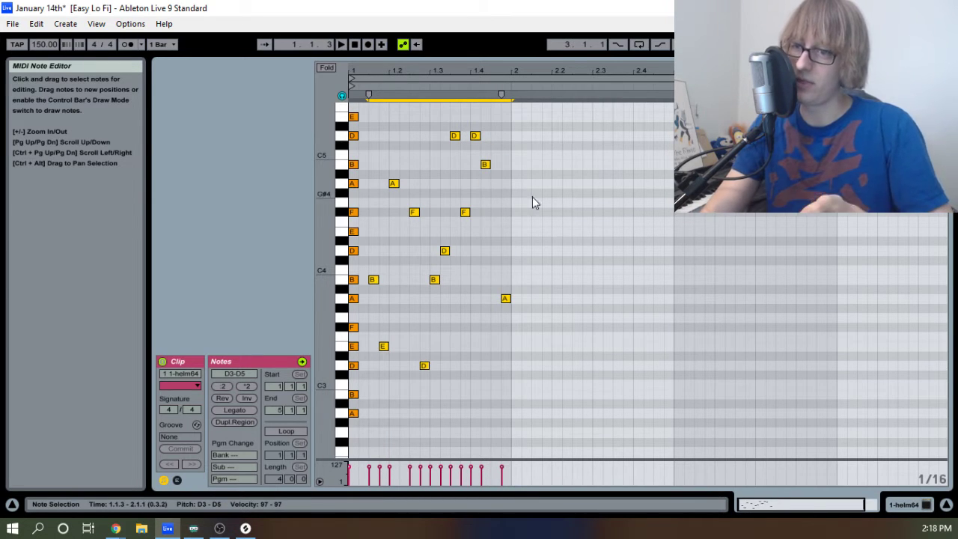
Shrink the note editor to reveal the arrangement and duplicate the helm64 track.
left_click(360, 429)
left_click_drag(513, 53, 464, 322)
left_click(770, 111)
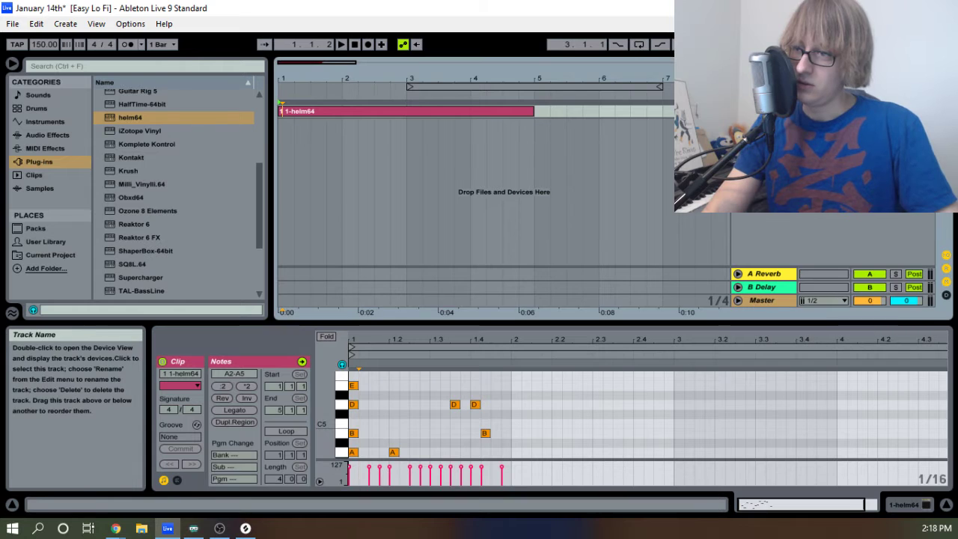
right_click(770, 111)
left_click(797, 130)
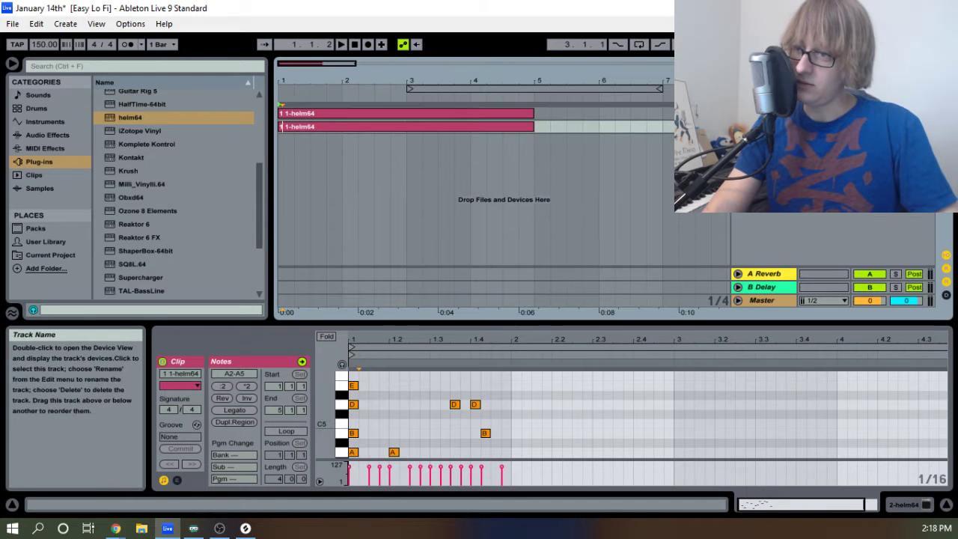
Rename the original helm64 track as Don't Touch.
right_click(774, 116)
left_click(806, 173)
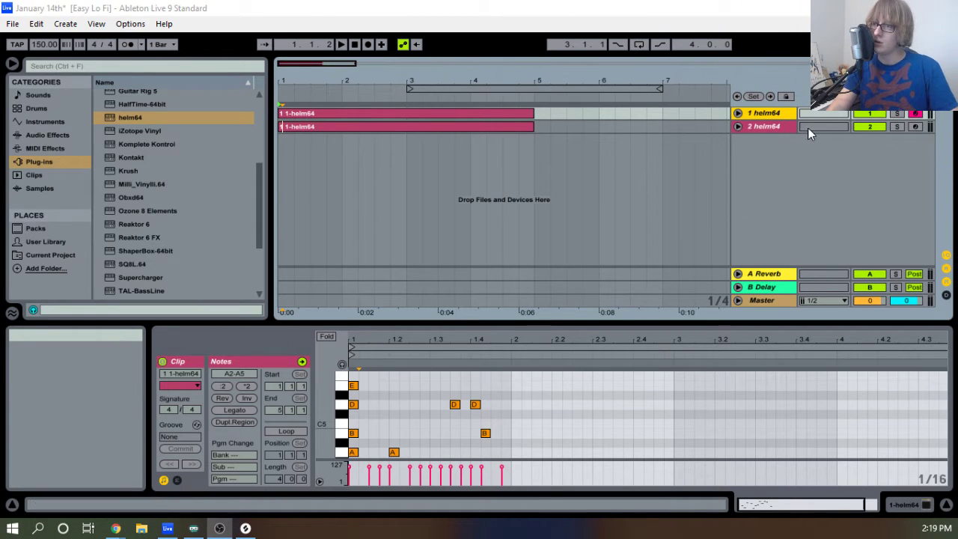
right_click(785, 114)
left_click(819, 171)
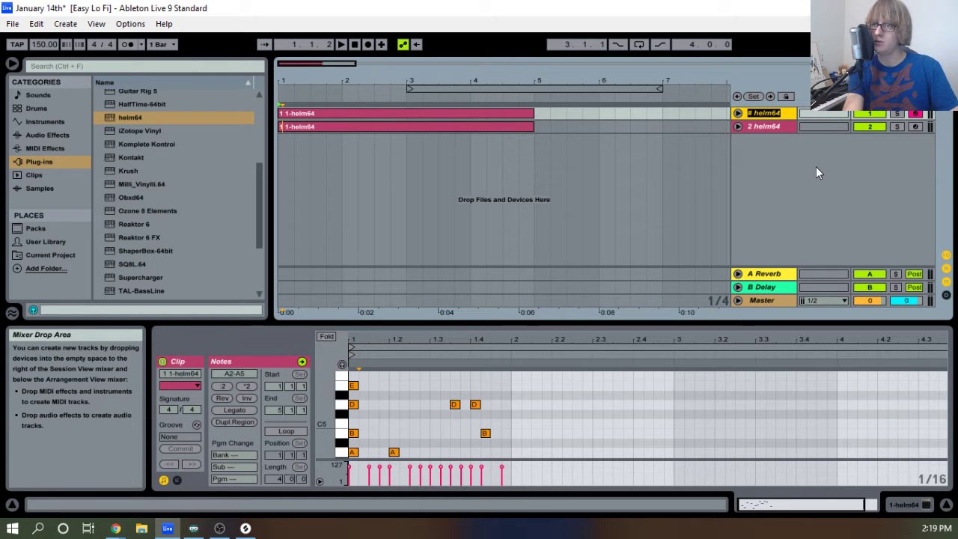
type("Don't Touch")
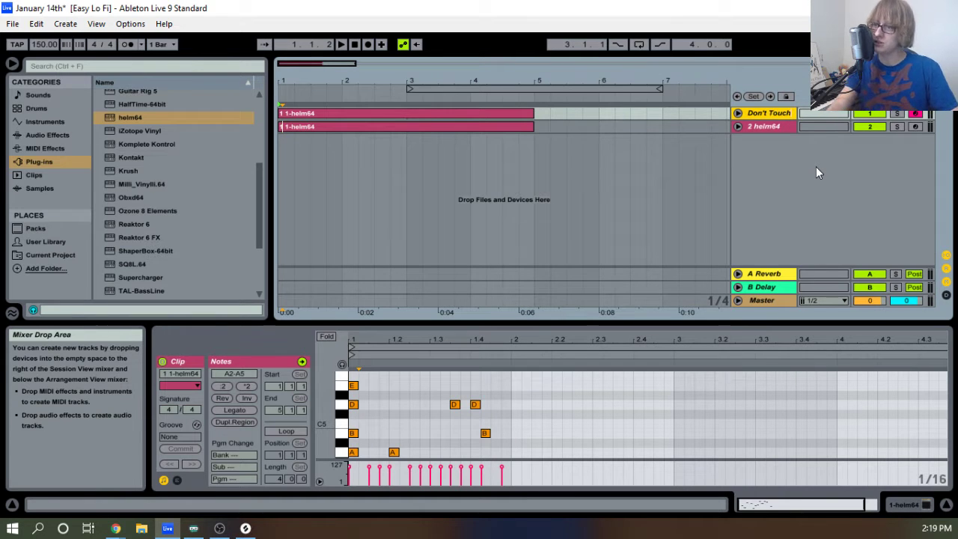
key("Return")
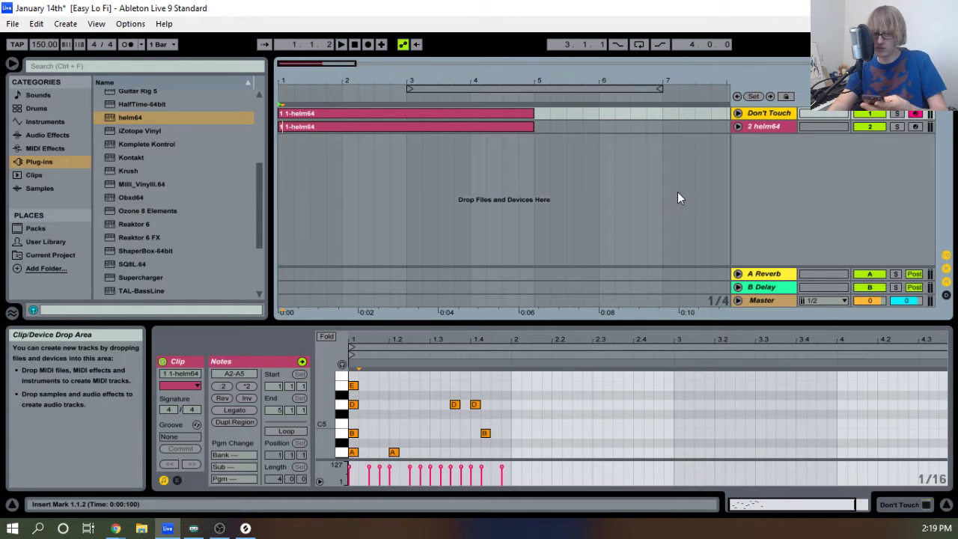
Select the duplicated helm64 track, play the arrangement briefly and open the duplicate's clip in the note editor.
left_click(463, 126)
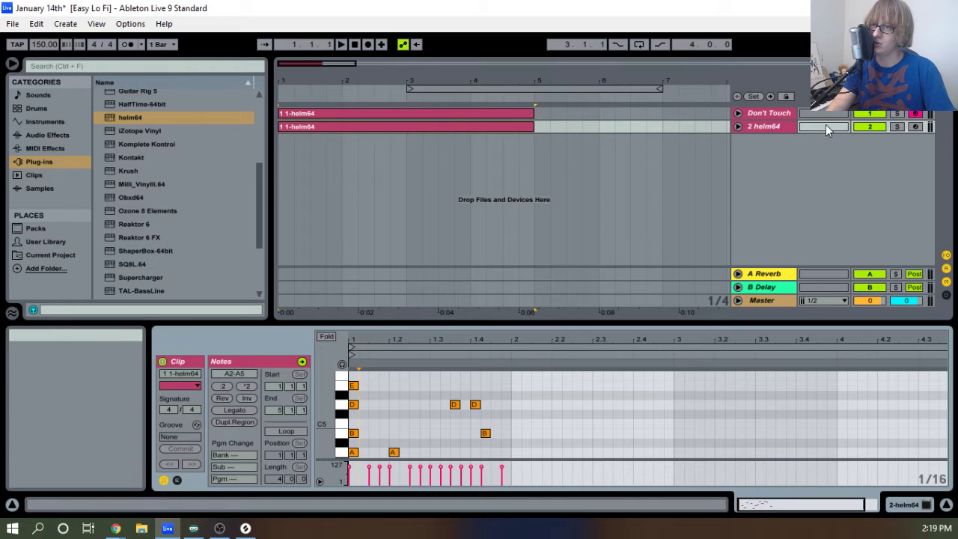
left_click(783, 127)
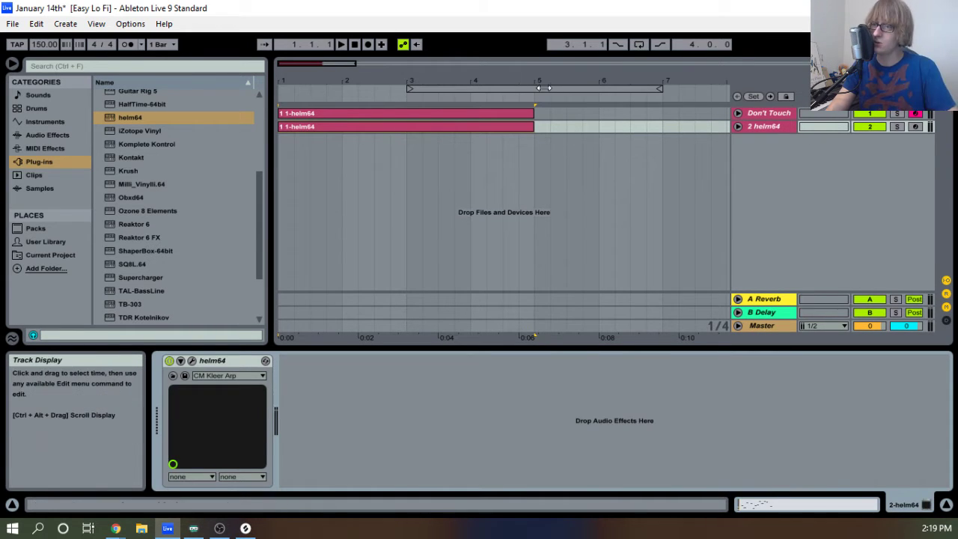
key("space")
key("space")
left_click_drag(540, 81, 541, 48)
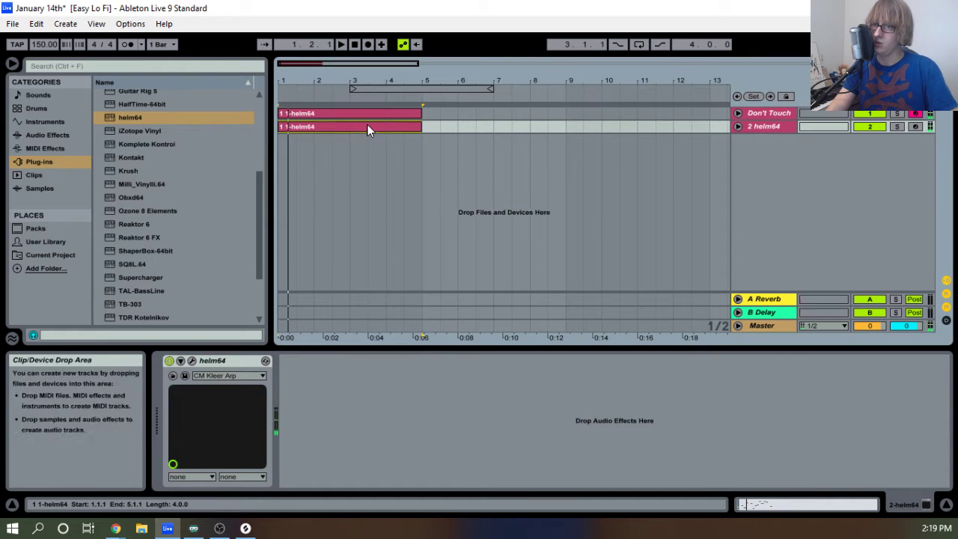
double_click(367, 125)
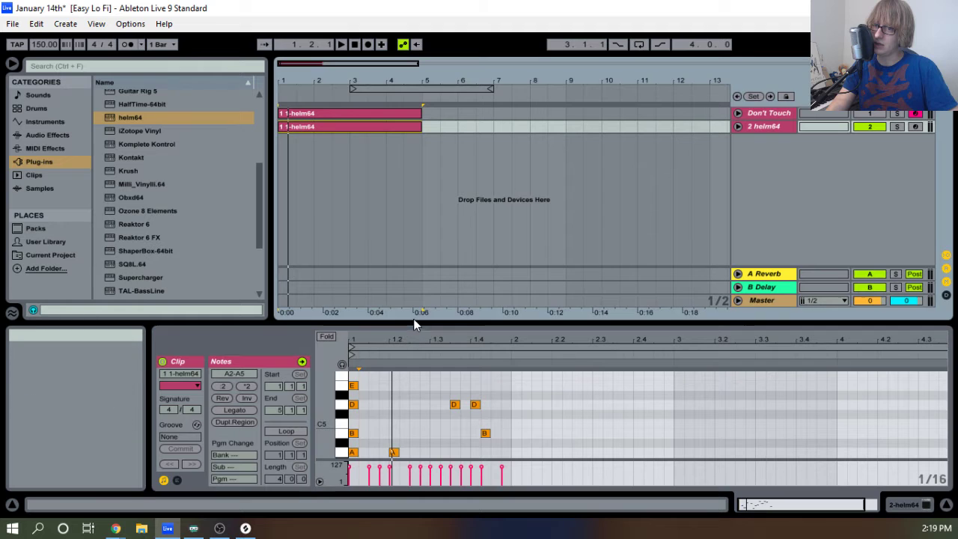
Enlarge the note editor and delete the whole guide-note stack at 1.1.1 from the duplicated clip, keeping the melody notes.
left_click_drag(409, 323, 404, 61)
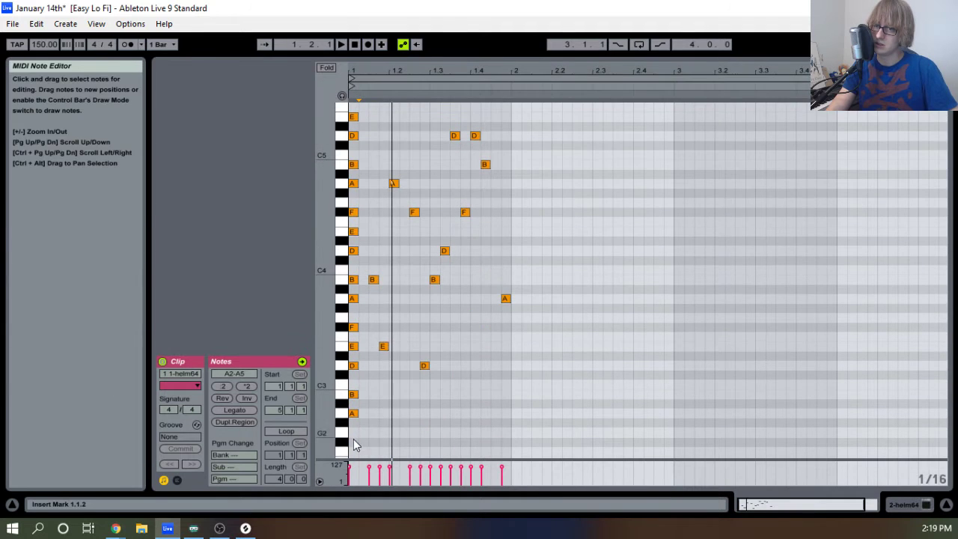
left_click_drag(353, 436, 362, 93)
scroll(393, 155, "up", 3)
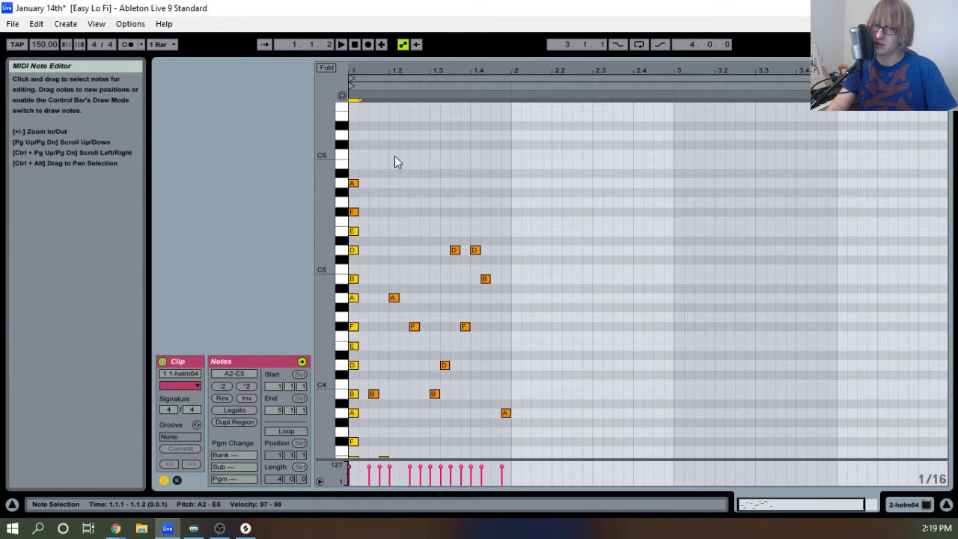
key("Delete")
left_click_drag(352, 230, 366, 196)
key("Delete")
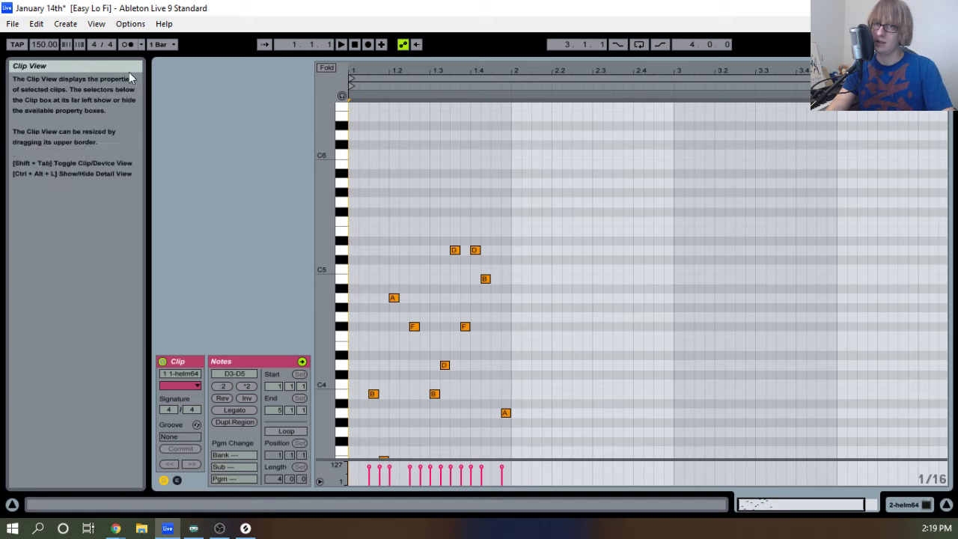
Set the tempo to 120 BPM and play the one-bar melody to check it.
left_click_drag(46, 45, 46, 49)
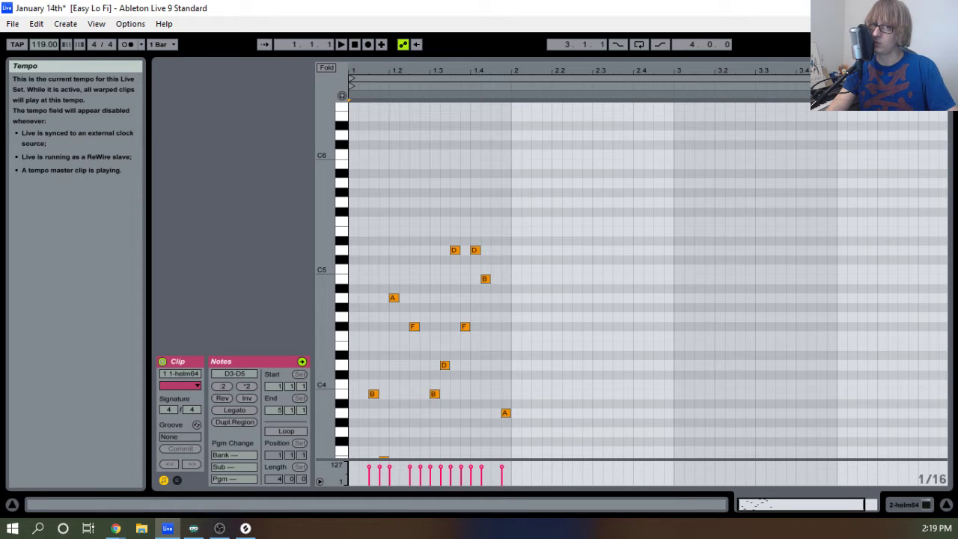
left_click(233, 203)
scroll(383, 252, "down", 2)
key("space")
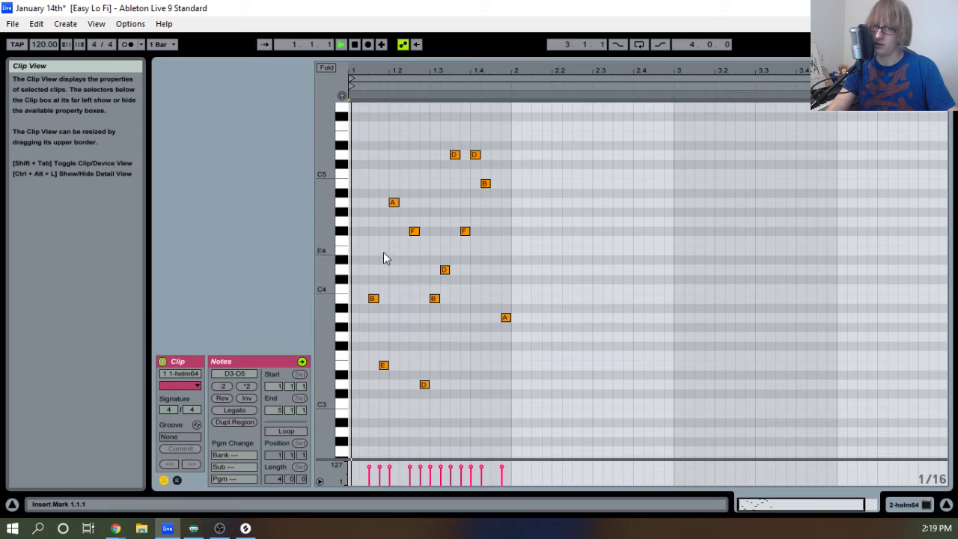
left_click_drag(444, 71, 444, 58)
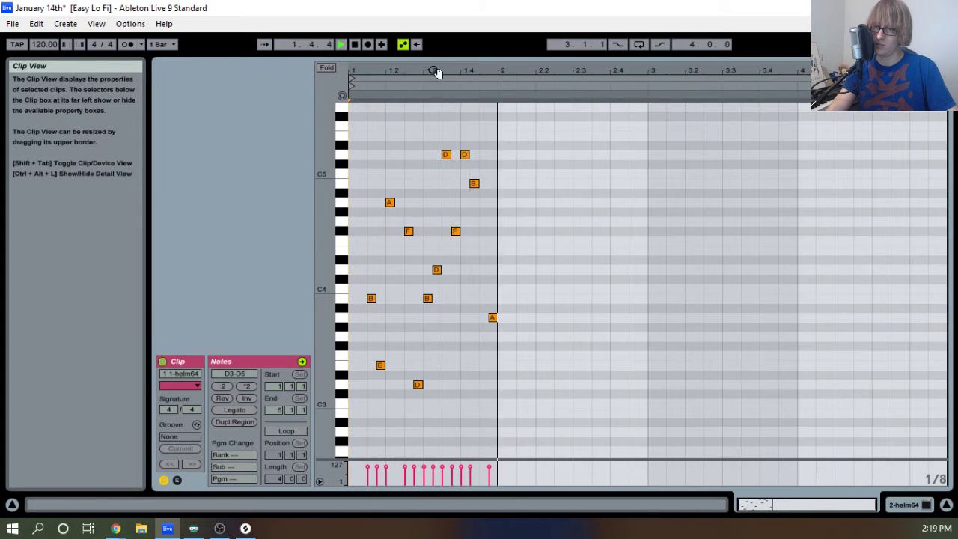
key("space")
Duplicate the full bar of melody notes three times to fill bars 2 to 4, and start playback.
left_click_drag(346, 450, 492, 137)
left_click(442, 243)
left_click(352, 430)
left_click_drag(353, 429, 495, 147)
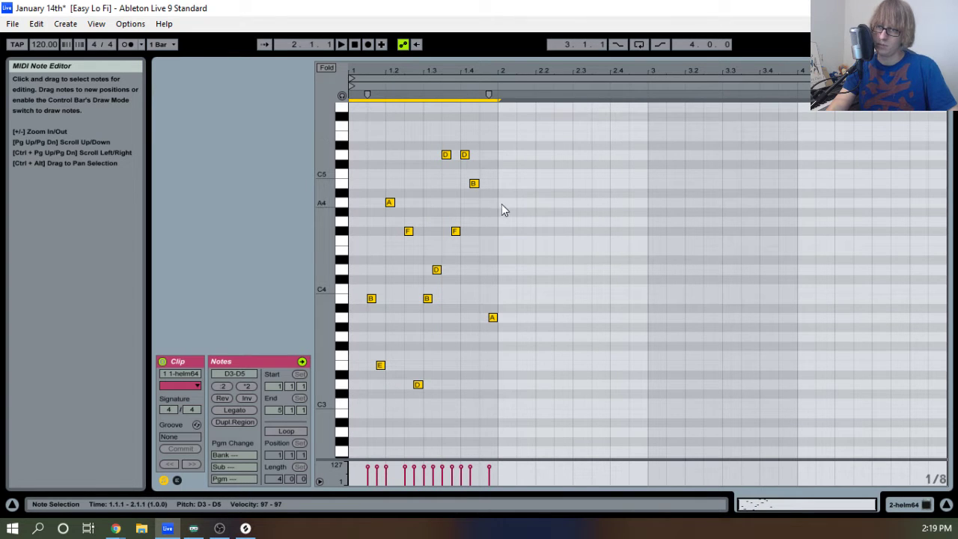
key("ctrl+d")
key("ctrl+d")
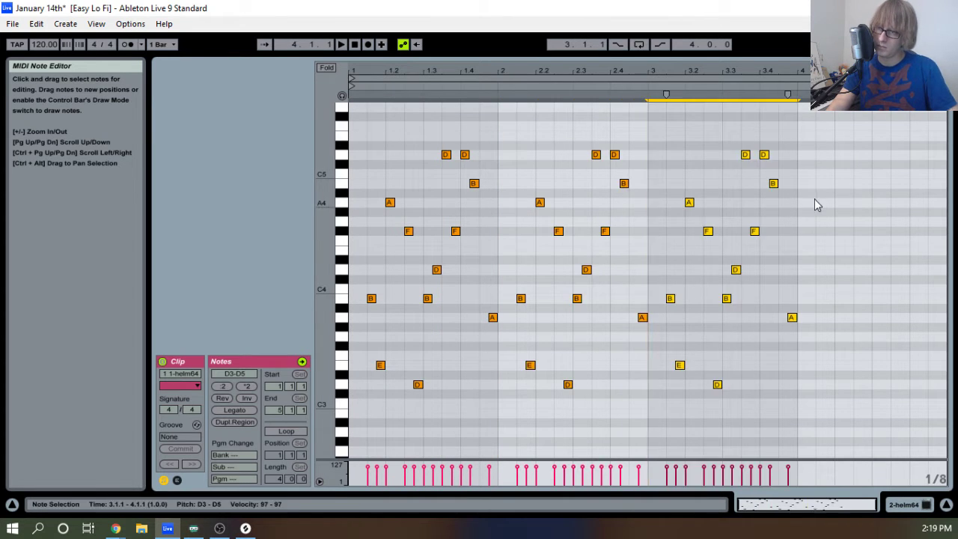
key("ctrl+d")
key("space")
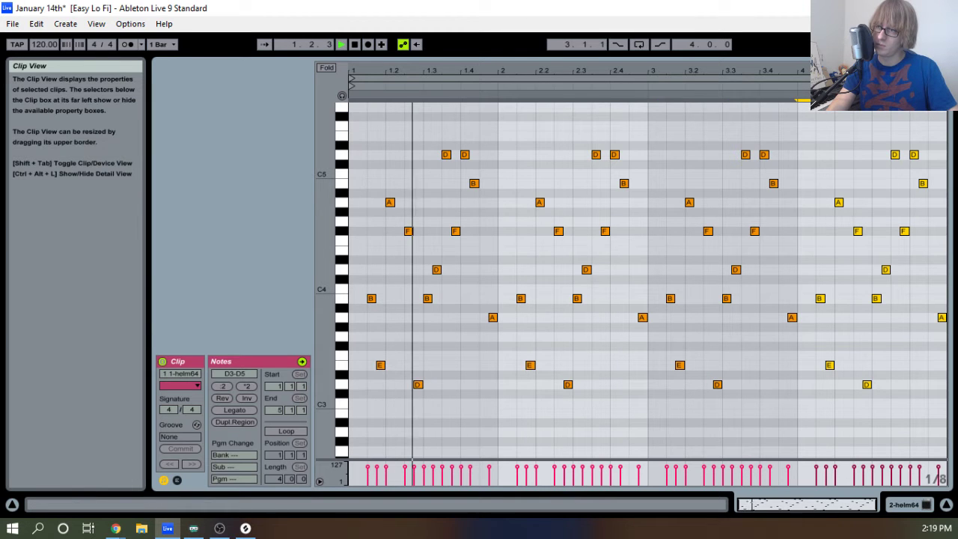
Turn on looping for the 2 helm64 clip and extend it in the arrangement to about bar 20.
left_click_drag(763, 58, 584, 449)
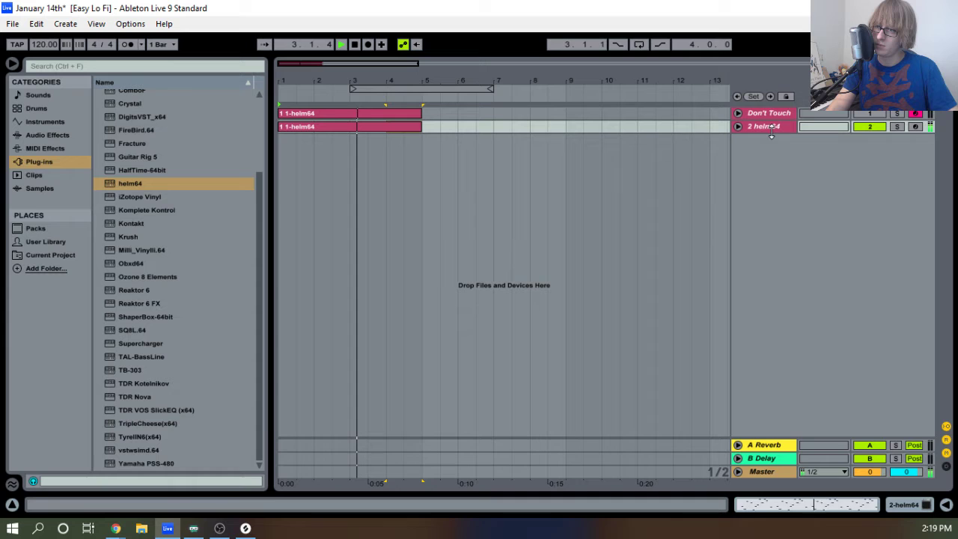
double_click(356, 129)
left_click(288, 432)
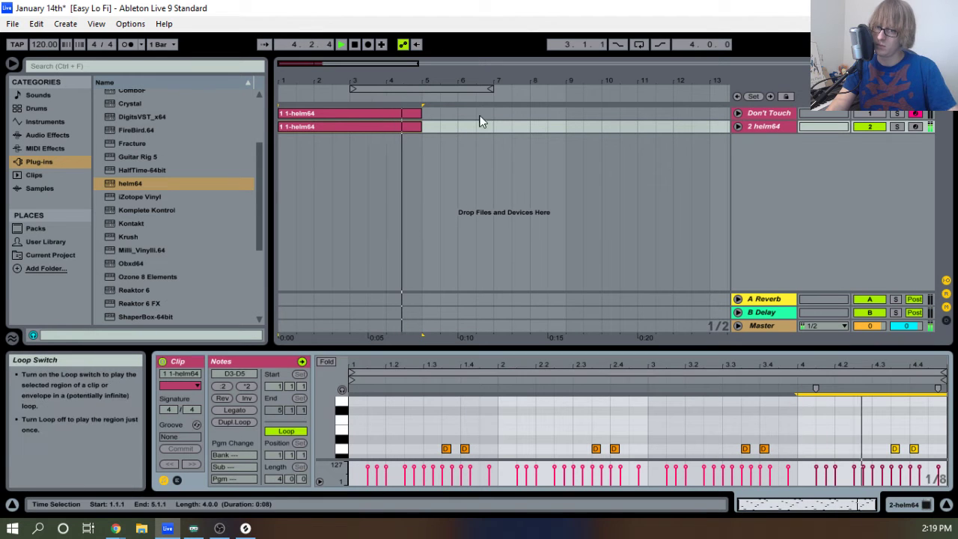
left_click_drag(421, 127, 954, 114)
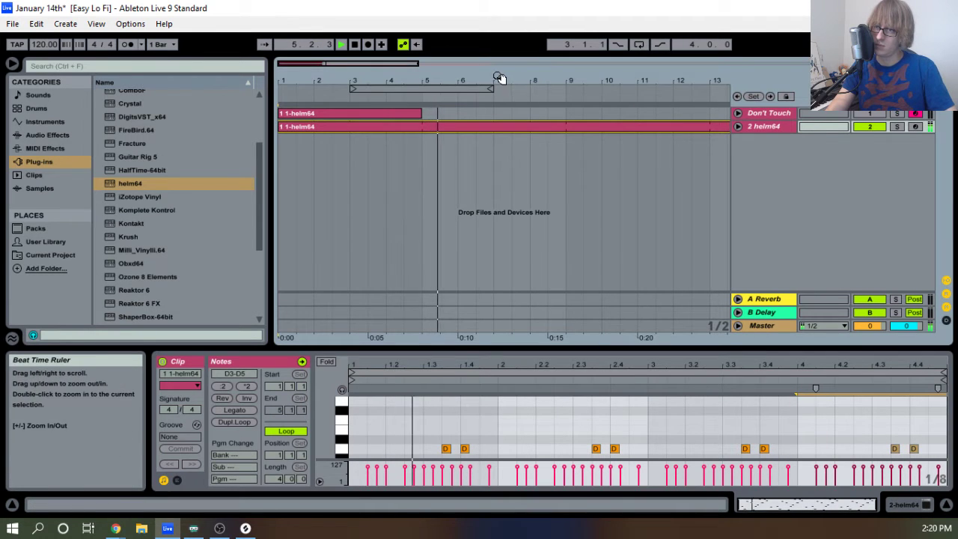
left_click_drag(498, 79, 482, 29)
Lower the 2 helm64 track's volume to -8.6 dB and extend its looped clip to bar 50.
key("Tab")
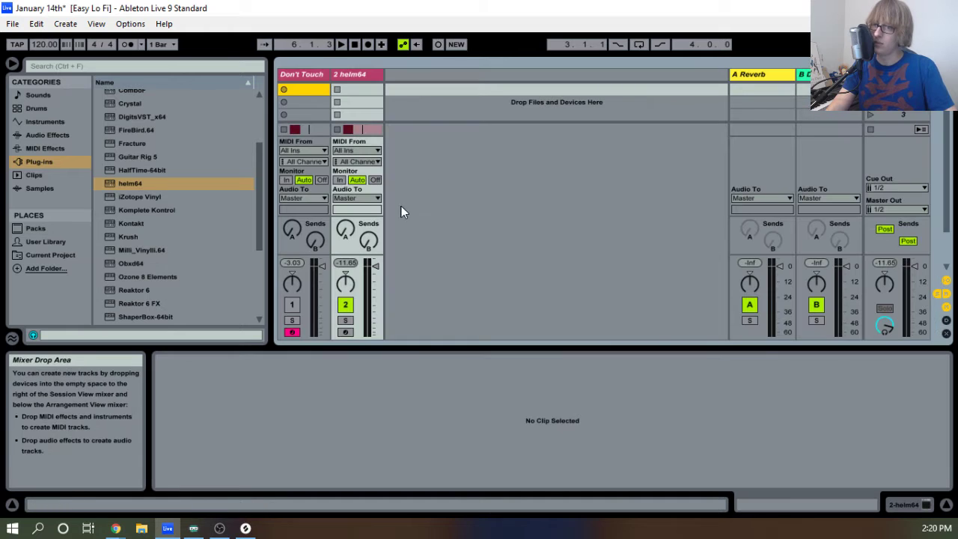
key("space")
left_click_drag(376, 269, 377, 278)
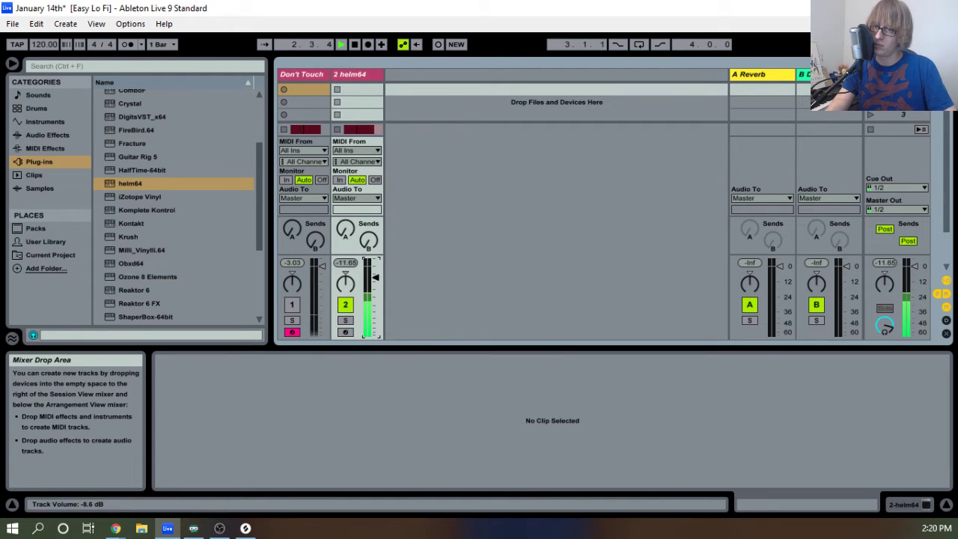
key("Tab")
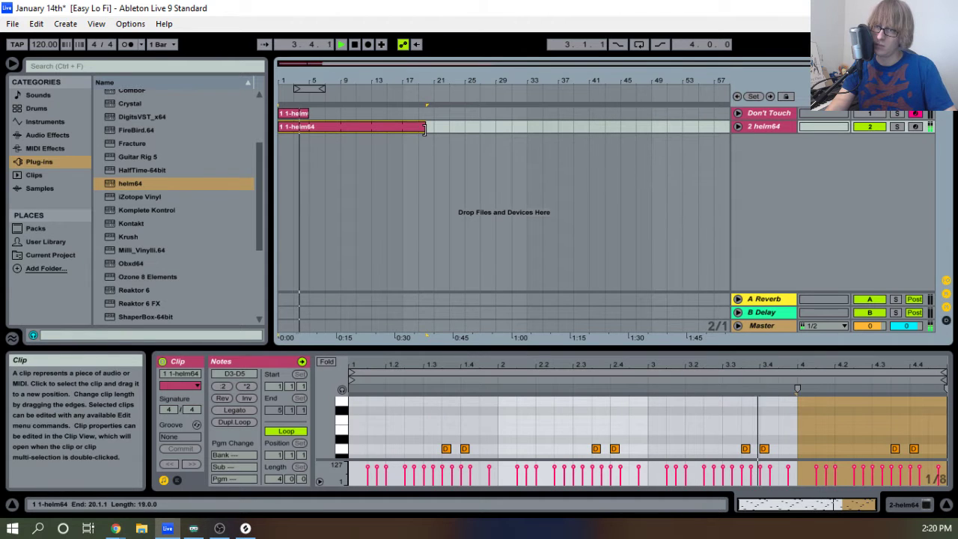
left_click_drag(423, 128, 659, 128)
left_click_drag(796, 348, 806, 300)
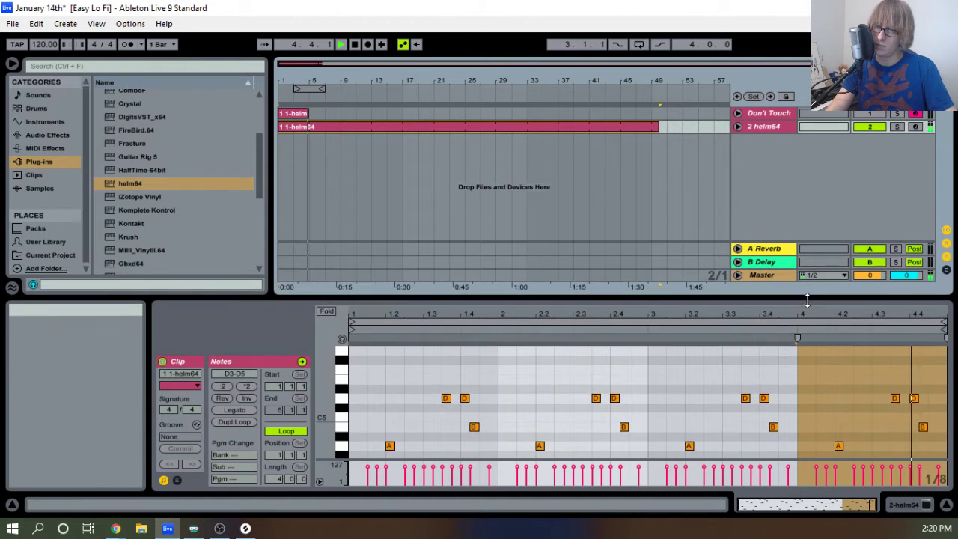
Add a Ping Pong Delay audio effect after helm64 on the 2 helm64 track.
double_click(770, 127)
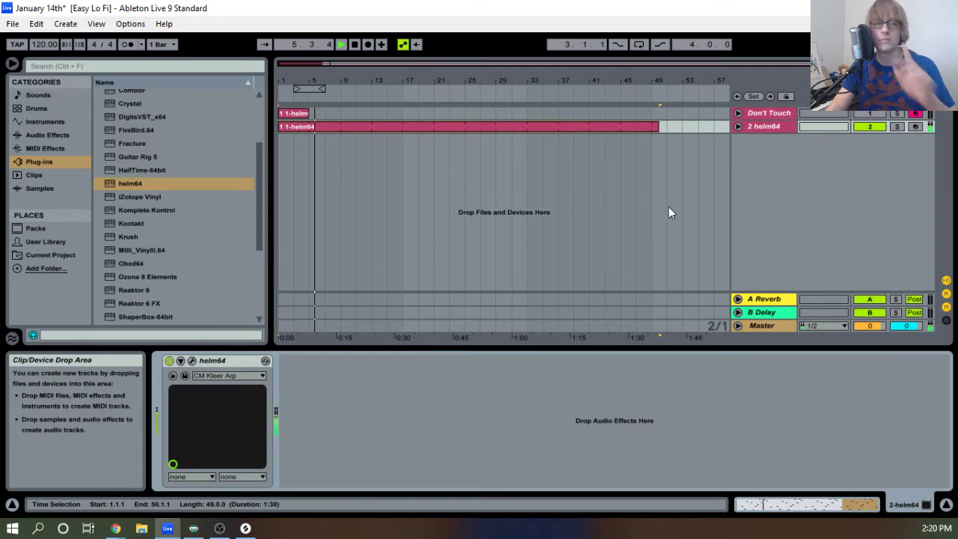
scroll(240, 274, "down", 3)
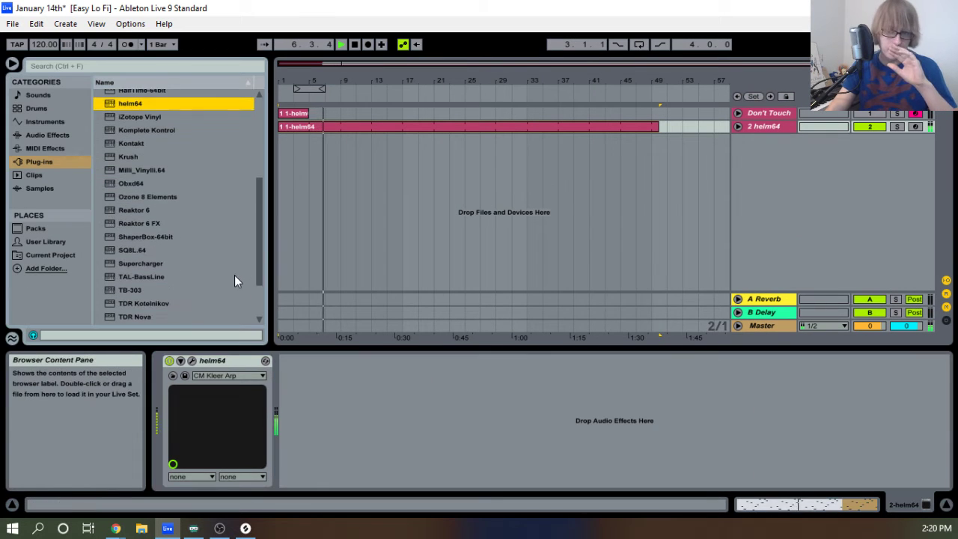
left_click(60, 134)
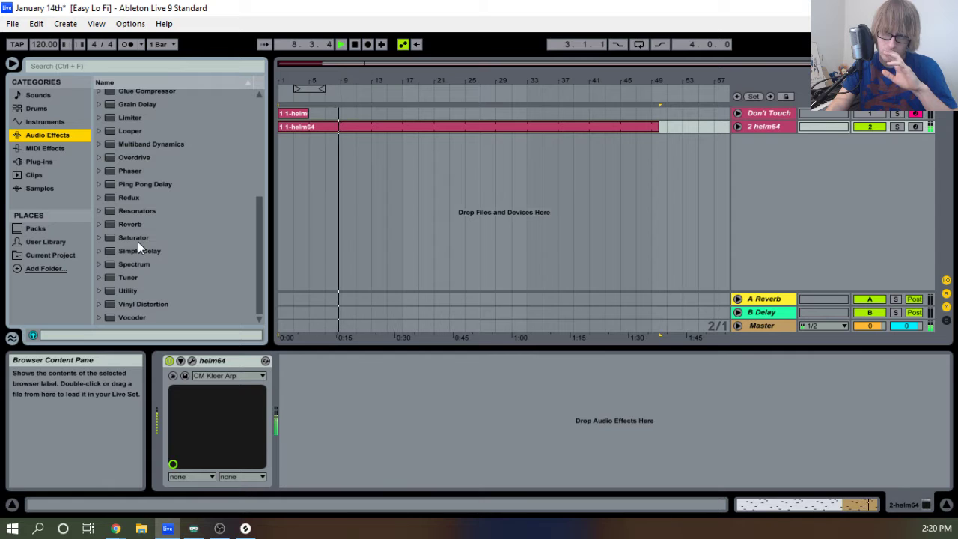
left_click(146, 186)
scroll(141, 201, "up", 1)
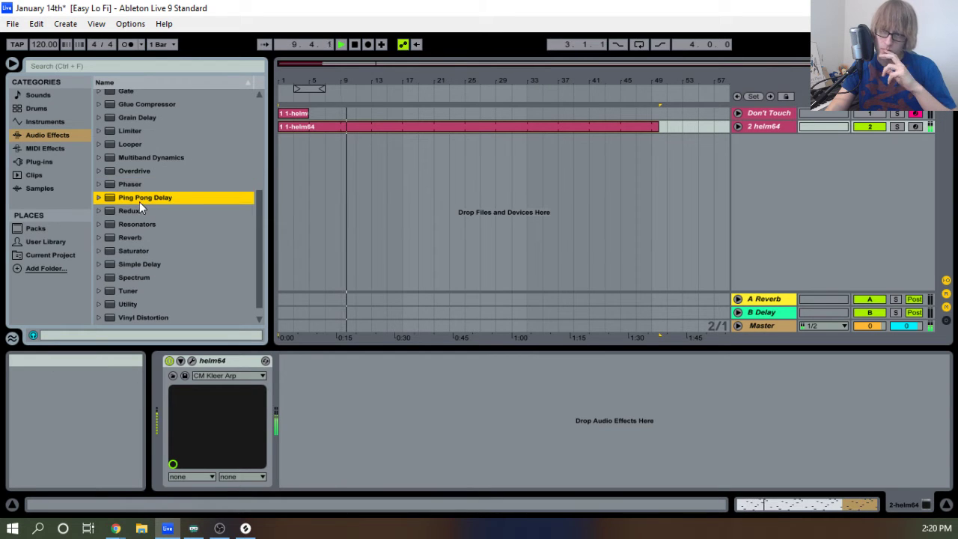
left_click_drag(139, 201, 363, 424)
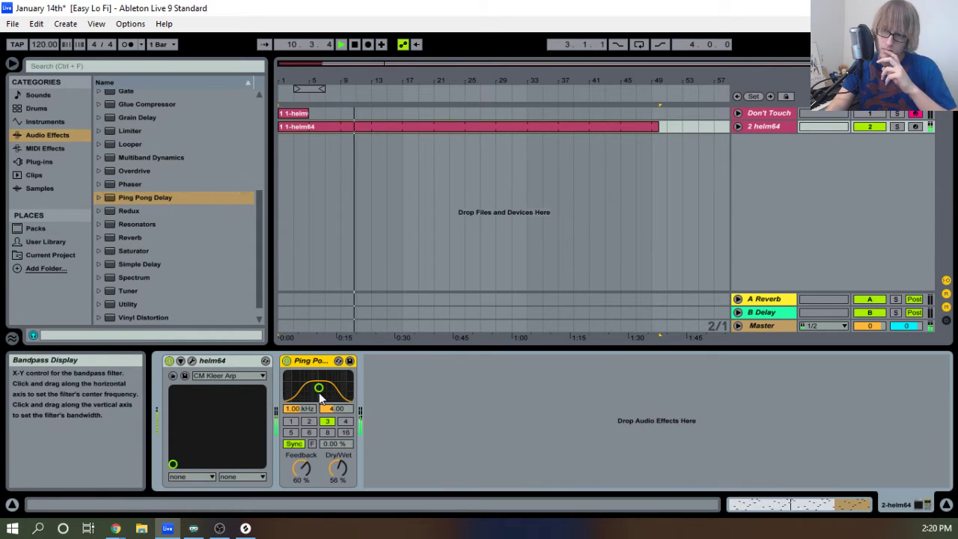
Set the Ping Pong Delay filter to 949 Hz with bandwidth 1.79, and its delay time to 1 sixteenth.
mouse_move(320, 397)
left_mouse_down()
mouse_move(310, 392)
mouse_move(328, 392)
mouse_move(309, 388)
mouse_move(326, 393)
mouse_move(318, 394)
left_mouse_up()
left_click(308, 421)
left_click(293, 421)
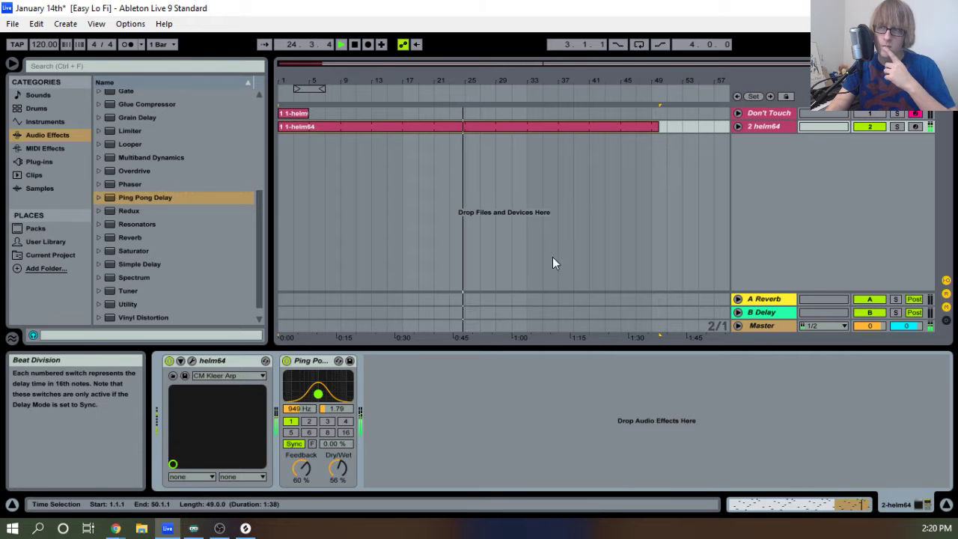
Replay the melody from the beginning and compare it with the Ping Pong Delay switched off and on.
left_click_drag(475, 80, 482, 46)
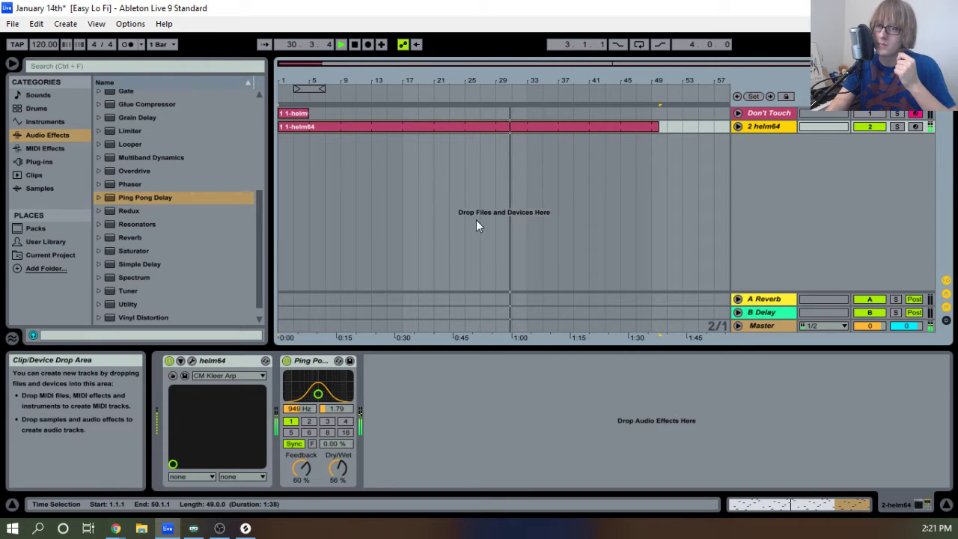
left_click(472, 131)
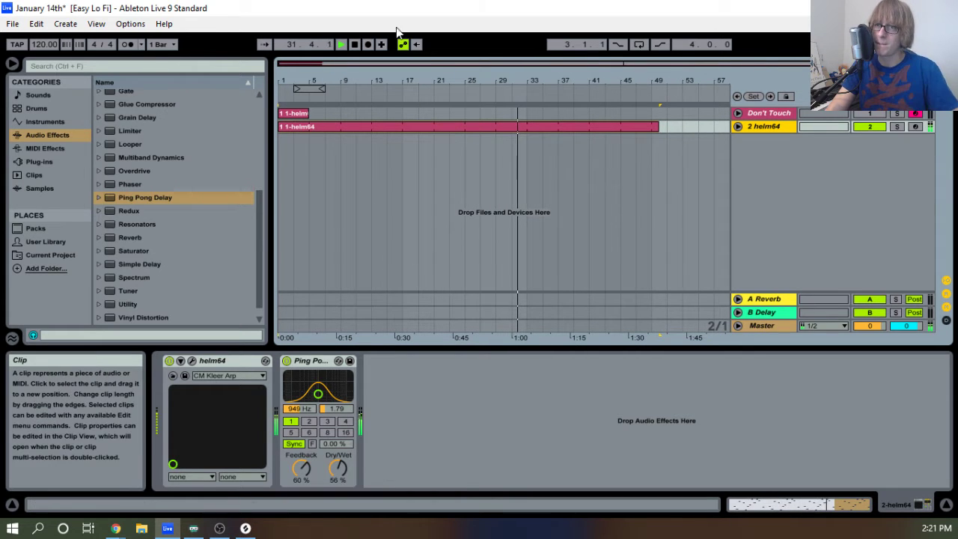
double_click(355, 45)
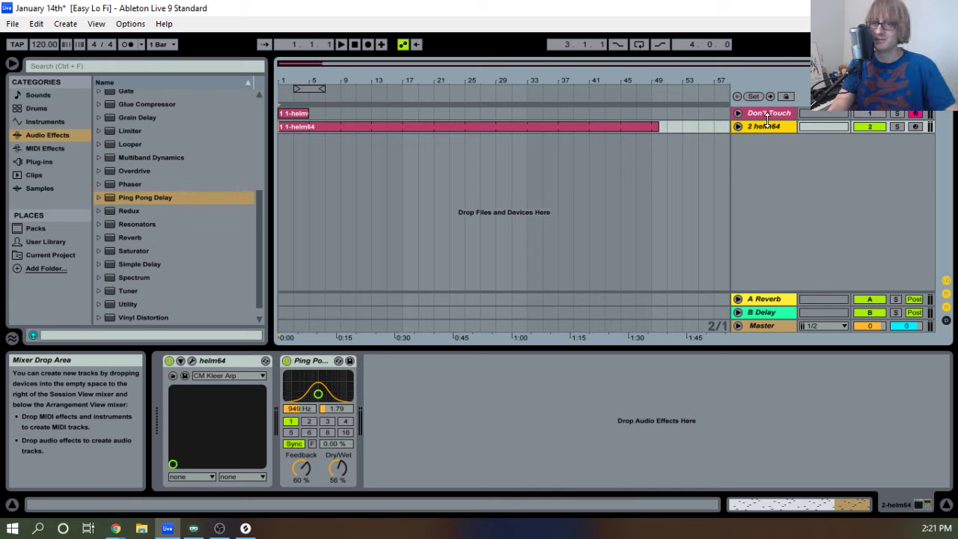
key("space")
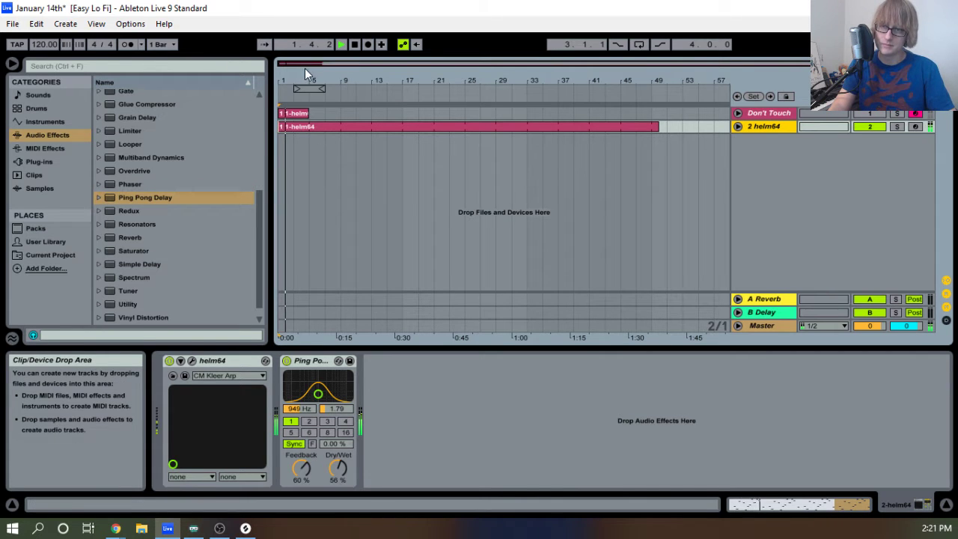
left_click_drag(295, 80, 294, 86)
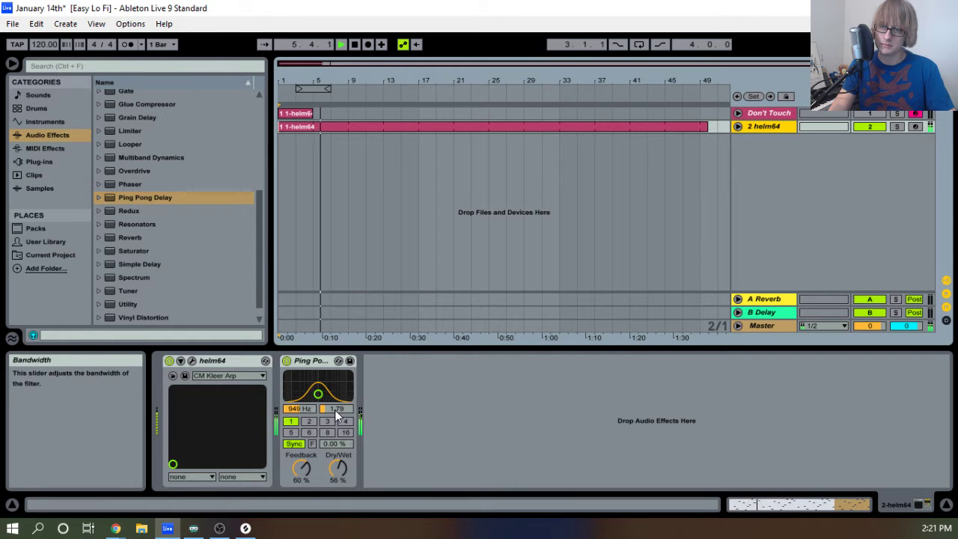
left_click(287, 360)
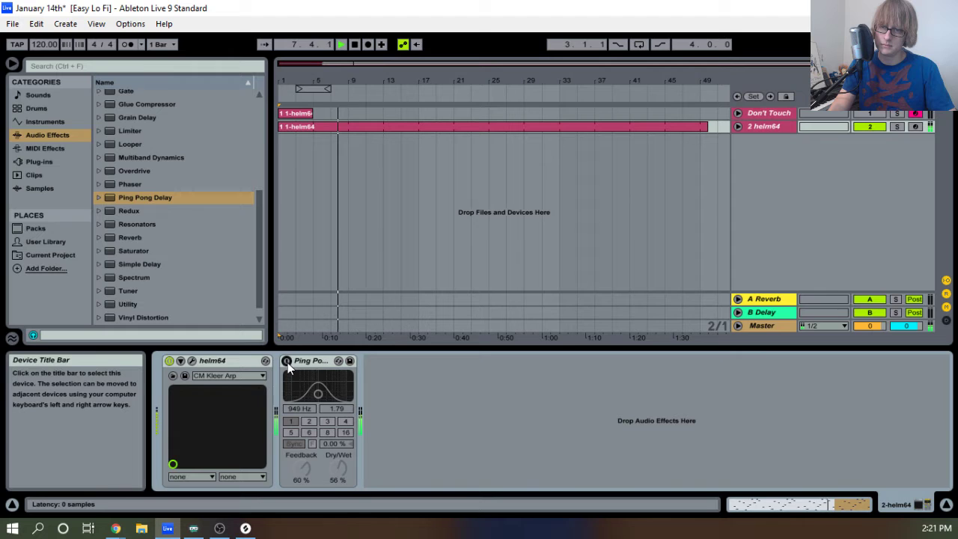
left_click(287, 361)
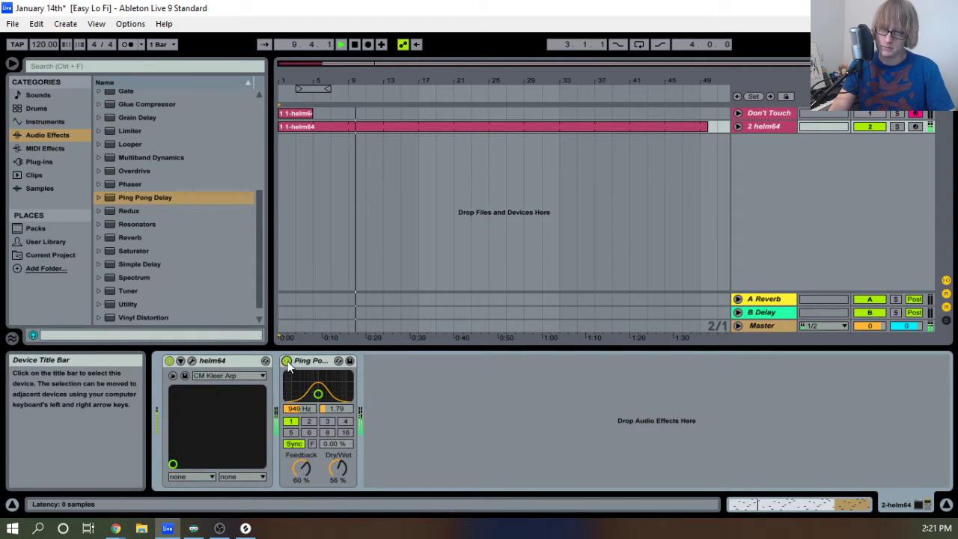
Unfold the 2 helm64 track and trim its clip's start to 1.4.4, playing from there to check it.
left_click(737, 126)
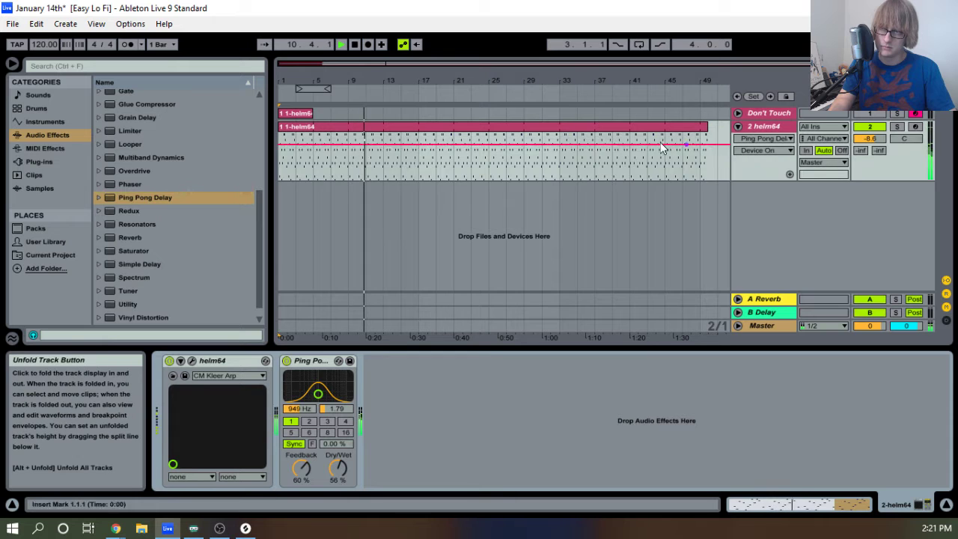
left_click_drag(349, 75, 349, 84)
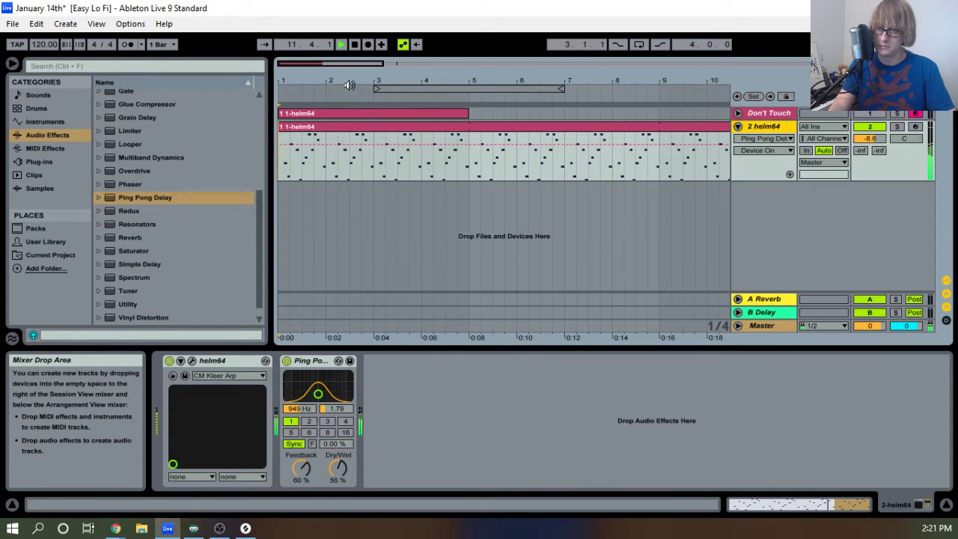
left_click(285, 133)
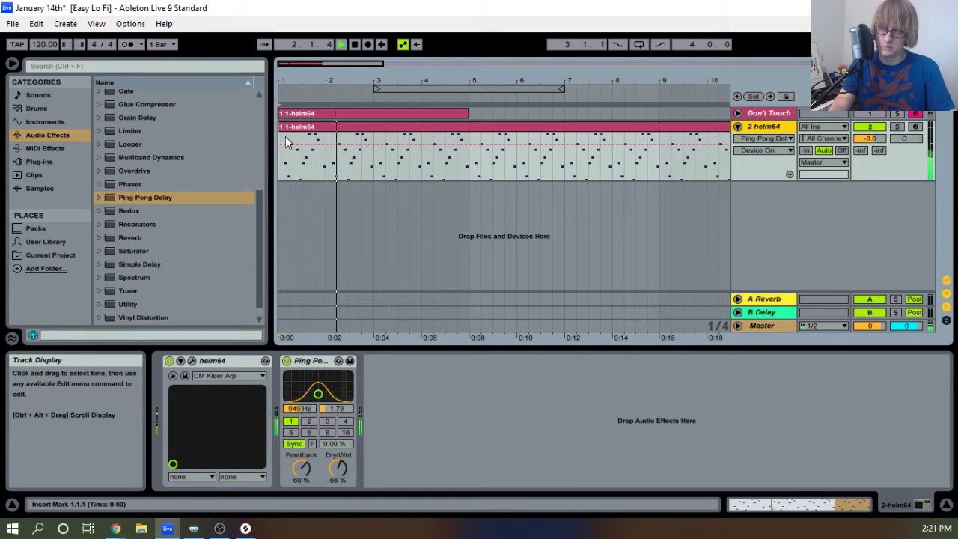
left_click(285, 142)
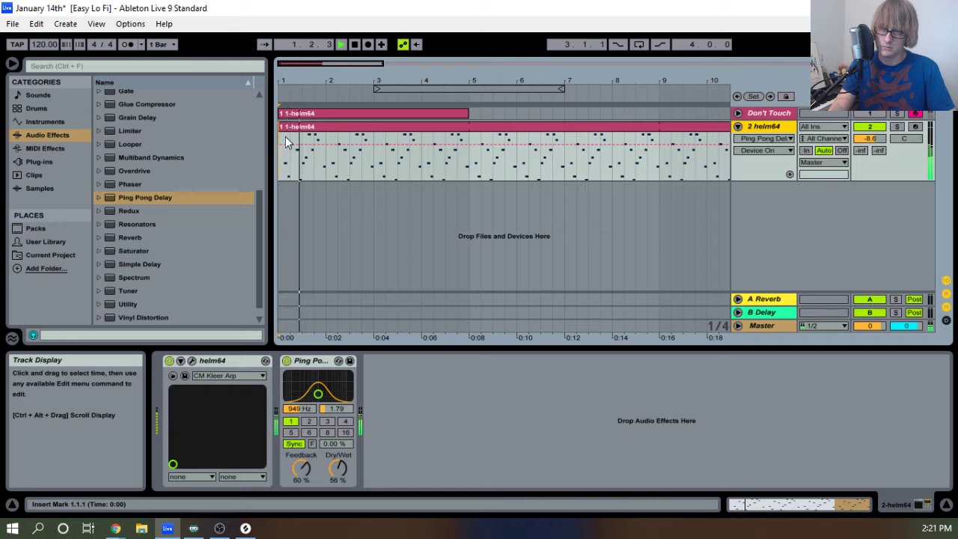
key("space")
left_click_drag(280, 127, 316, 137)
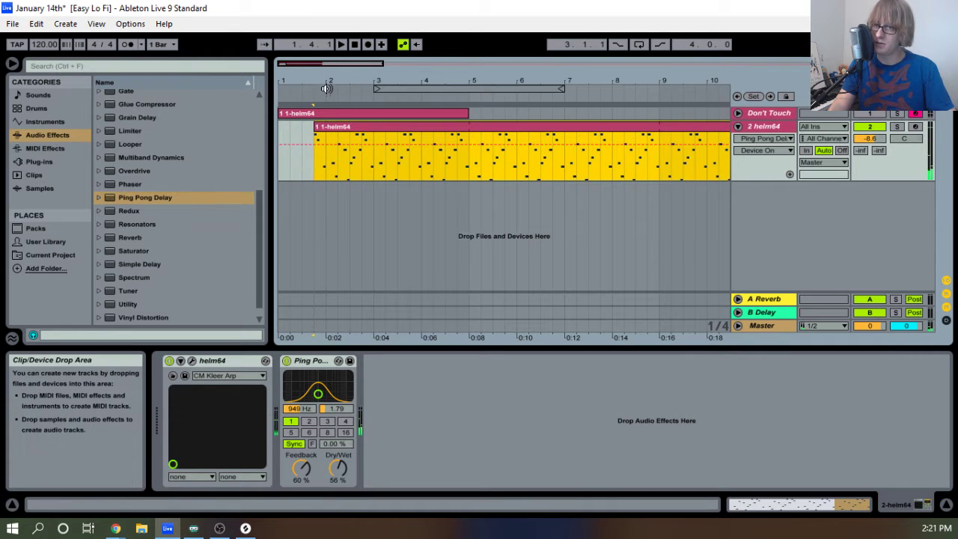
left_click_drag(322, 80, 402, 128)
key("space")
left_click_drag(412, 81, 415, 125)
key("space")
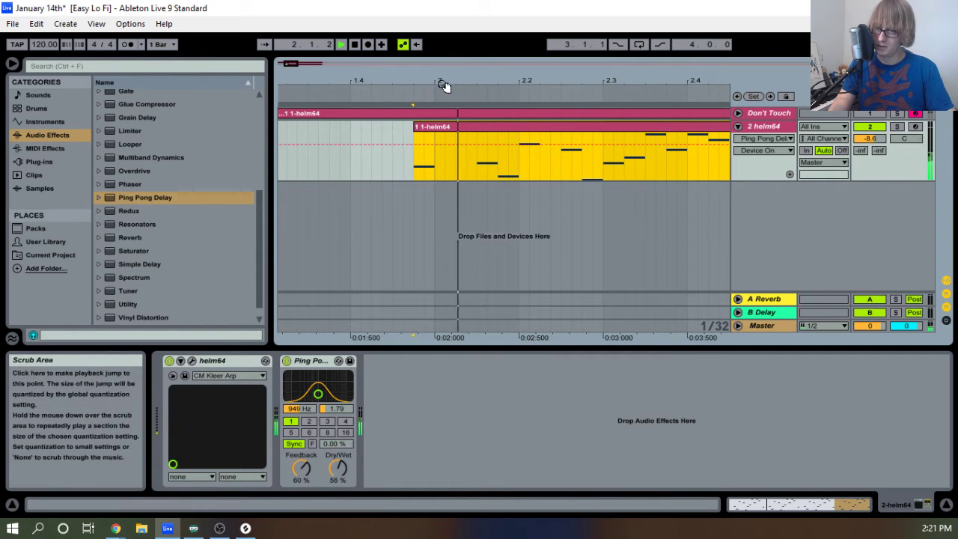
Move the 2 helm64 clip to the very start of the arrangement and play it from 1.1.1.
left_click_drag(443, 81, 442, 48)
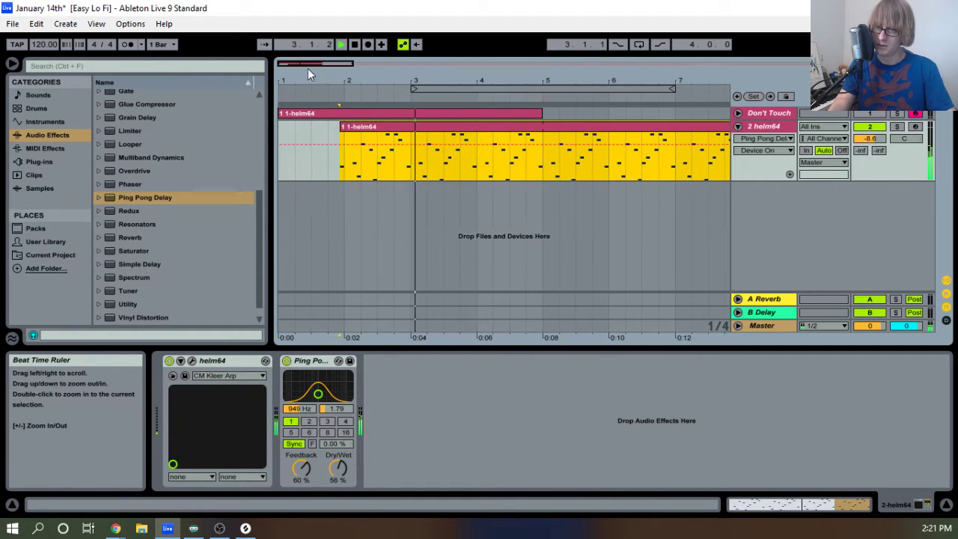
key("space")
left_click_drag(402, 128, 349, 148)
key("space")
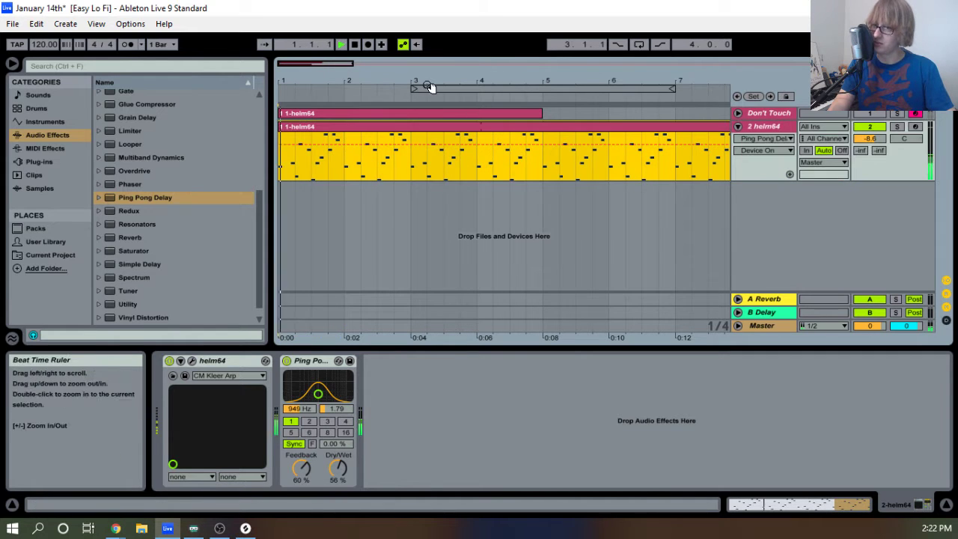
Shorten the 2 helm64 clip so it ends at 4.1.1, and consolidate it into a single three-bar clip.
left_click_drag(451, 81, 449, 34)
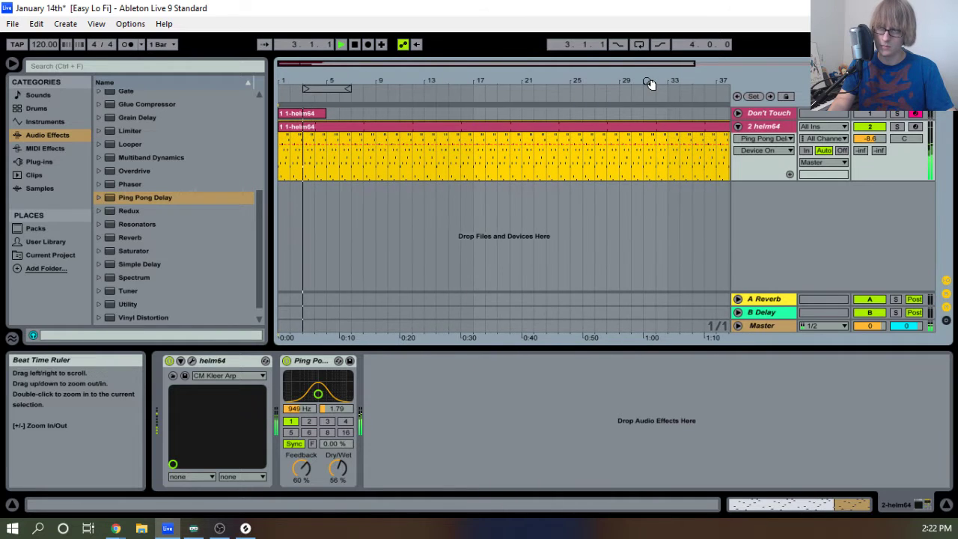
left_click_drag(650, 83, 650, 70)
left_click_drag(650, 129, 325, 132)
left_click_drag(325, 84, 327, 117)
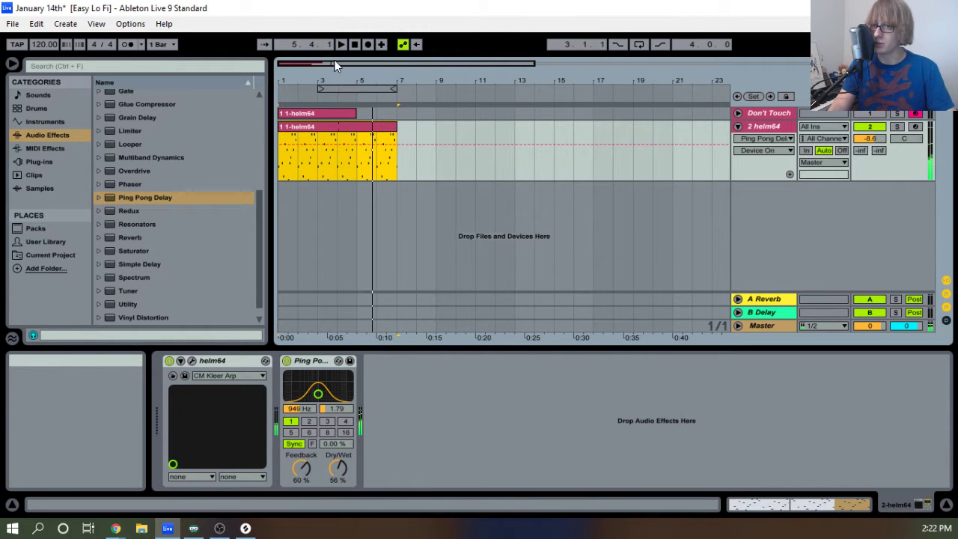
left_click_drag(370, 79, 395, 87)
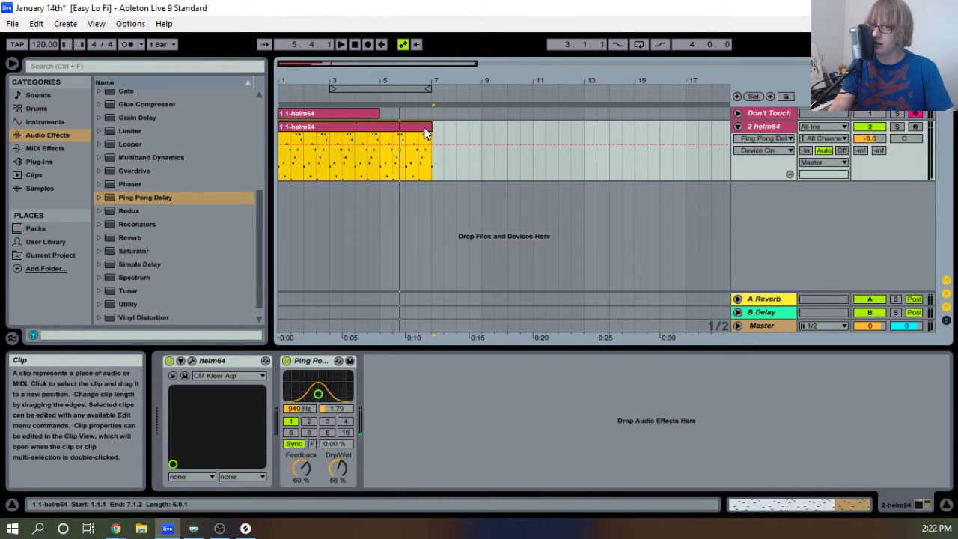
left_click_drag(423, 129, 349, 128)
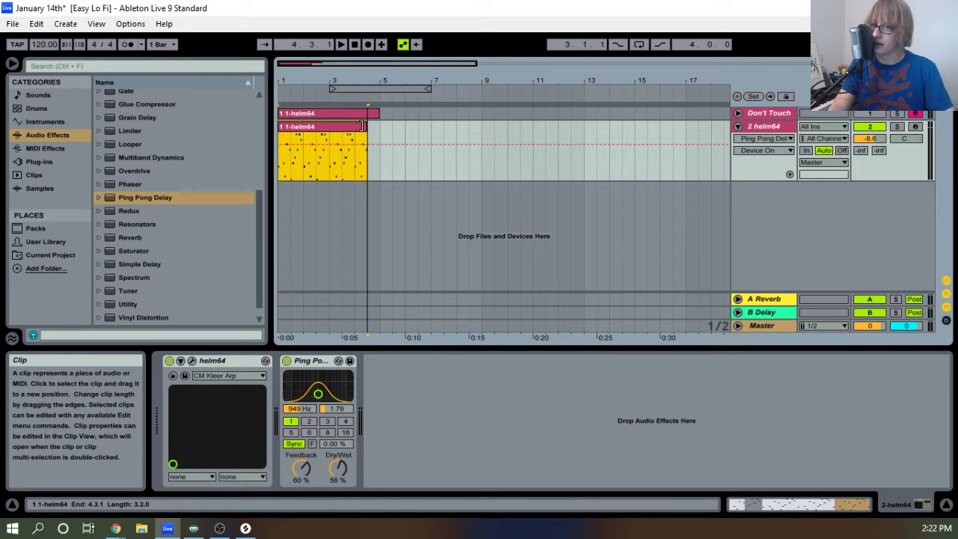
right_click(344, 133)
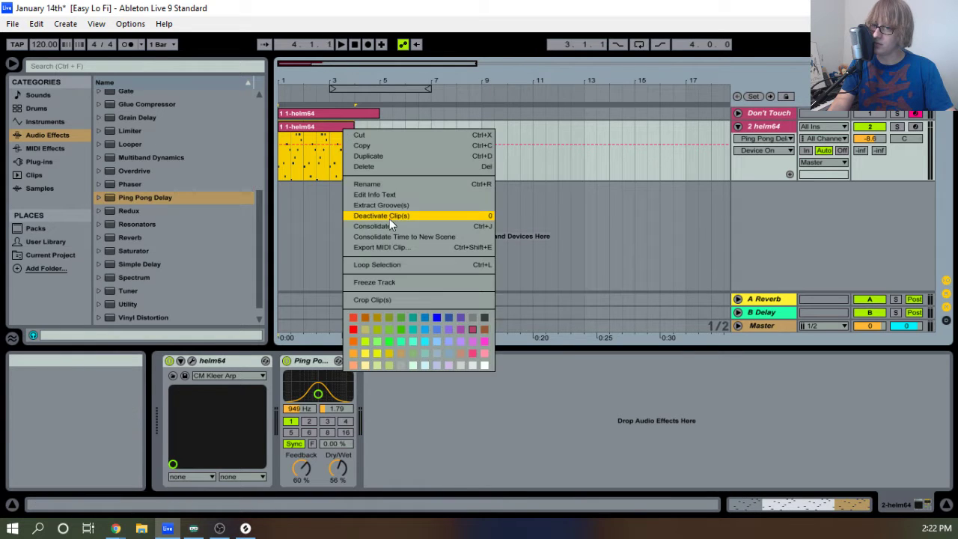
left_click(382, 222)
Turn on looping for the consolidated 2 helm64 clip and extend it to about bar 88, folding its track.
double_click(337, 133)
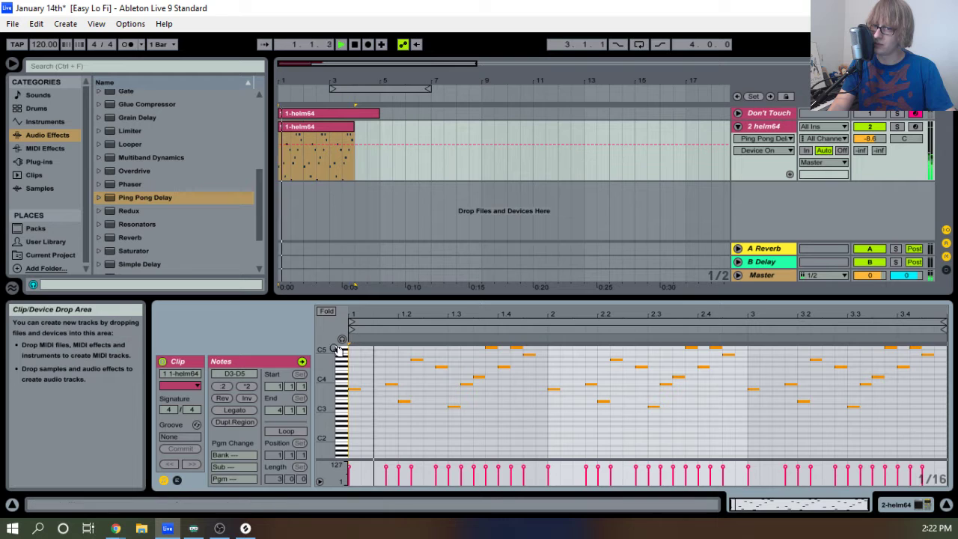
key("space")
left_click(286, 430)
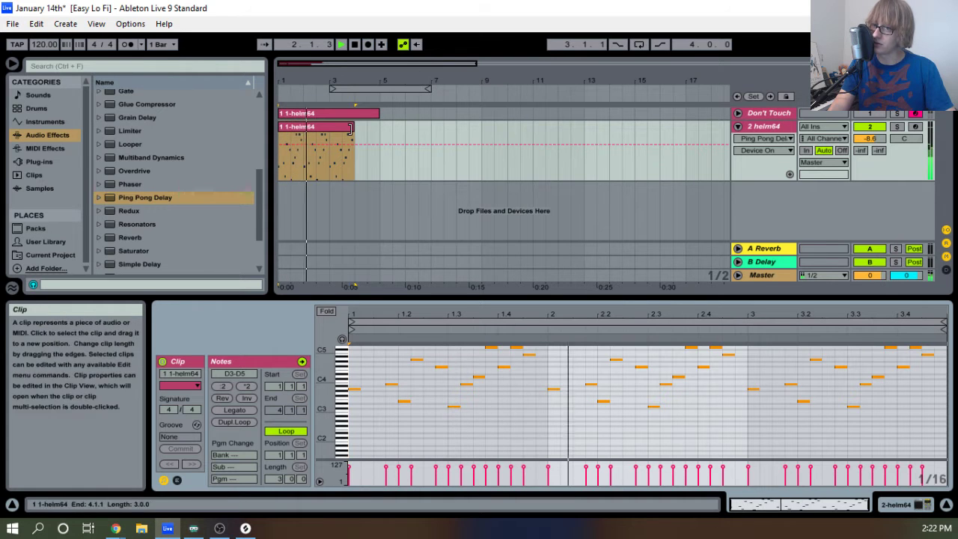
left_click_drag(352, 126, 935, 209)
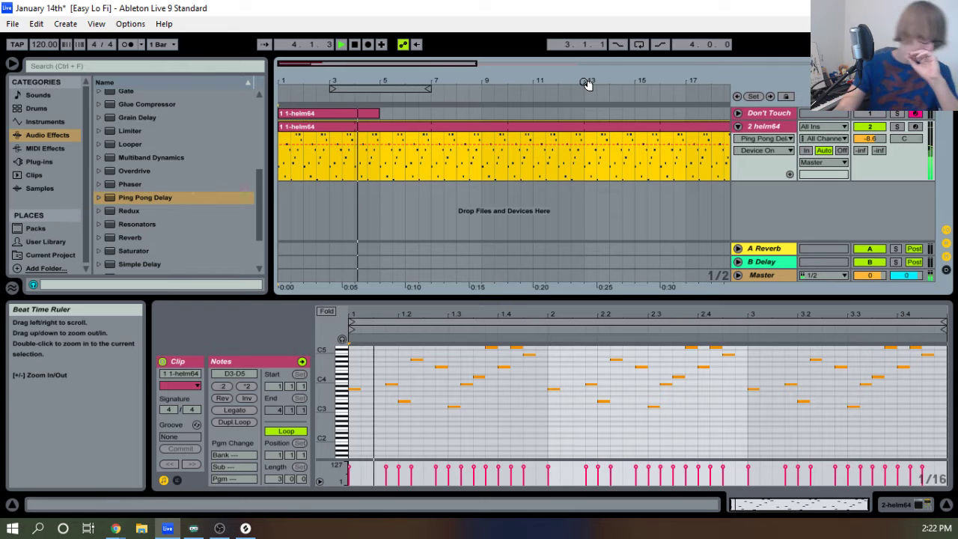
left_click(602, 144)
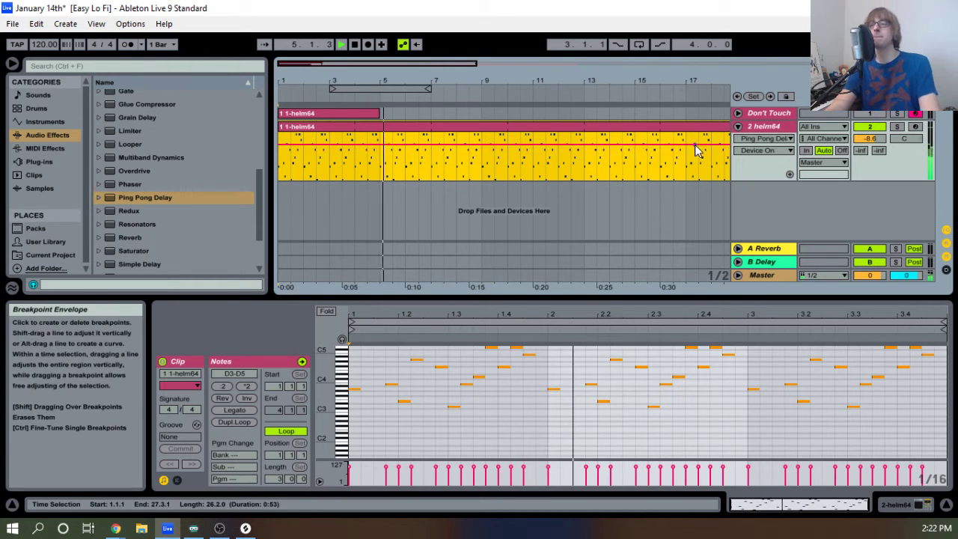
left_click(737, 126)
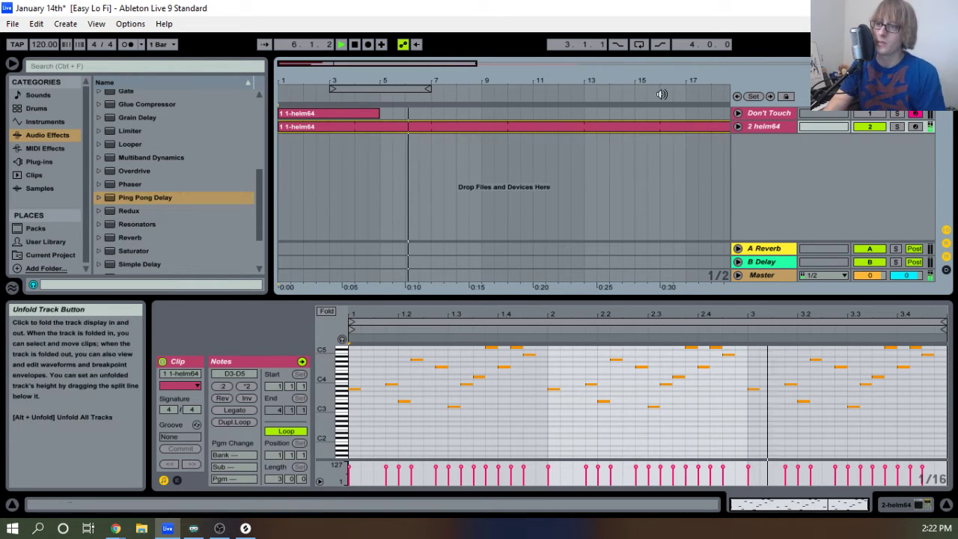
left_click_drag(666, 82, 665, 45)
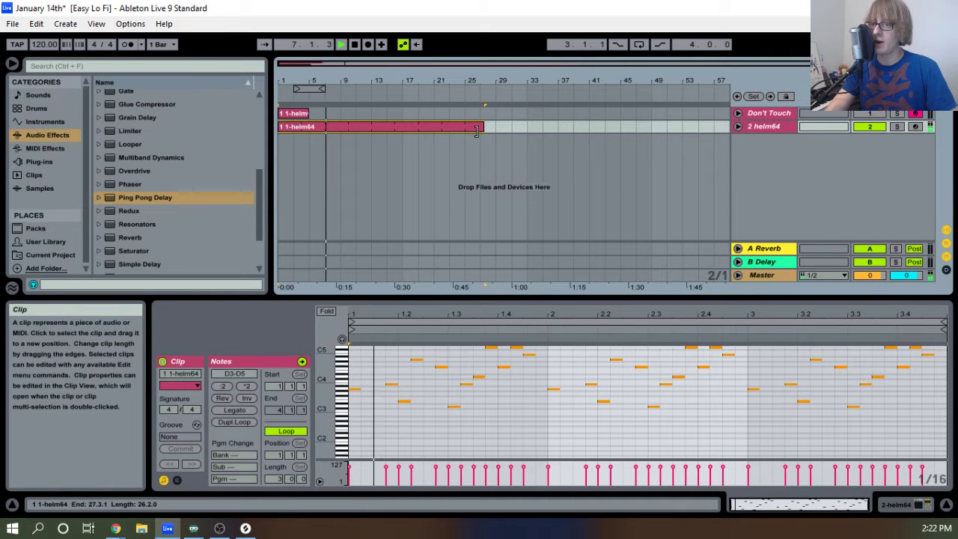
left_click_drag(482, 127, 956, 127)
left_click_drag(557, 81, 557, 63)
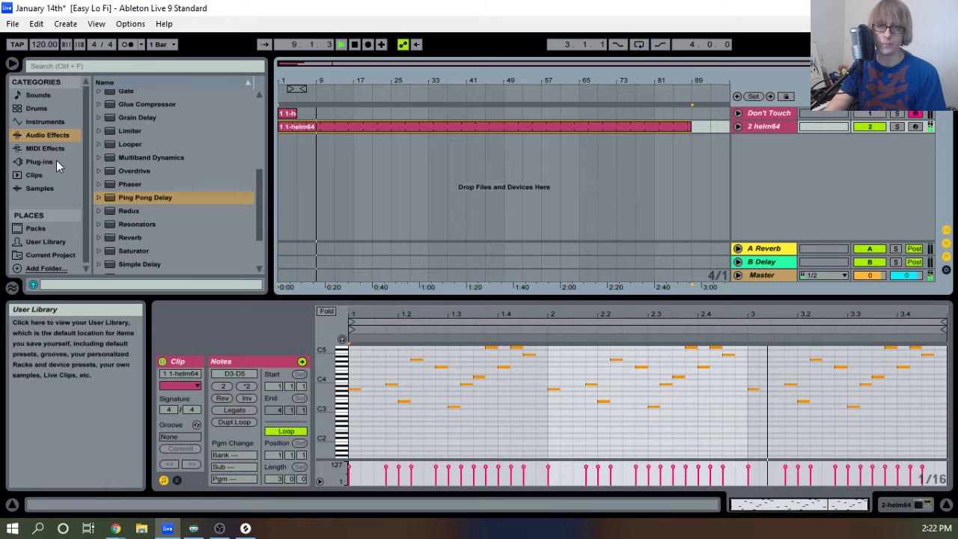
Find the helm64 plug-in in the browser and add it as a new third MIDI track.
scroll(96, 187, "down", 3)
scroll(75, 216, "down", 1)
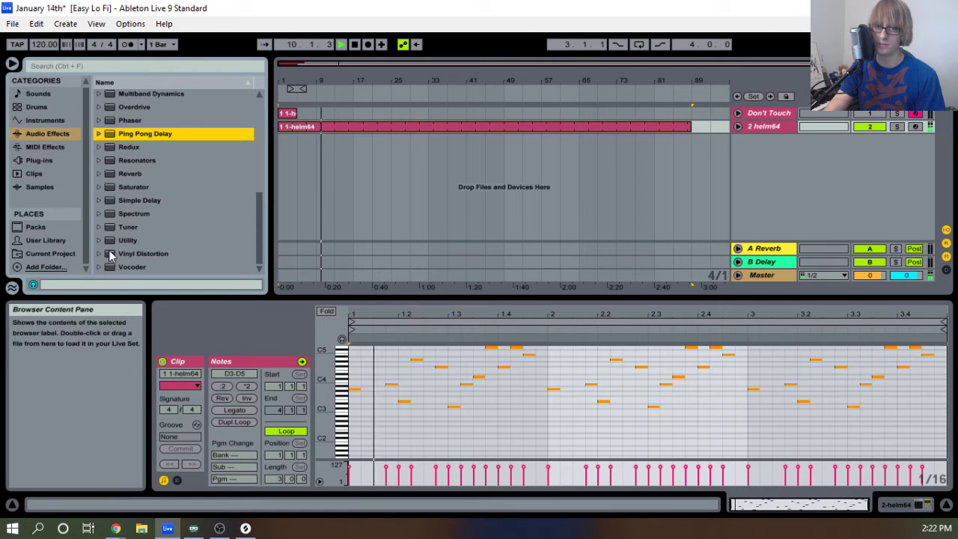
left_click(27, 159)
scroll(153, 203, "down", 3)
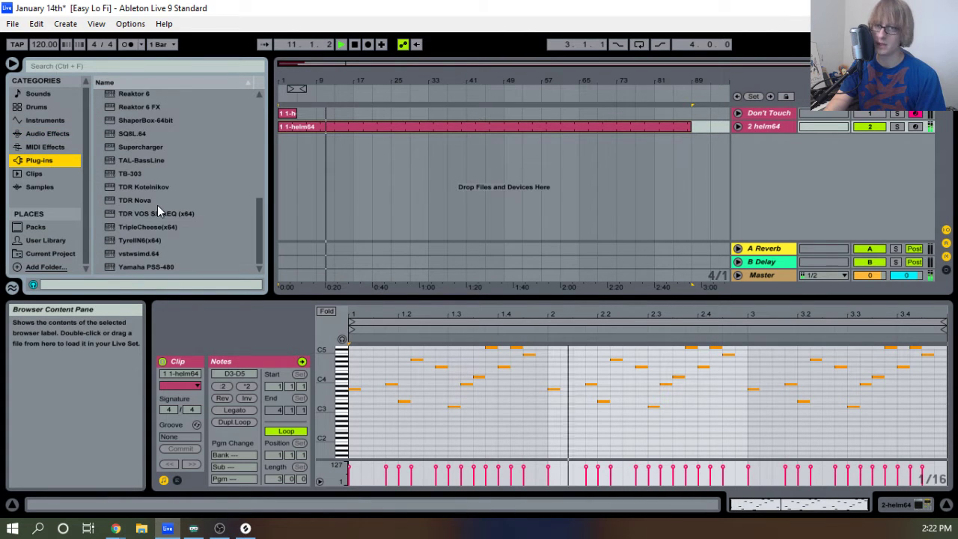
scroll(158, 204, "up", 5)
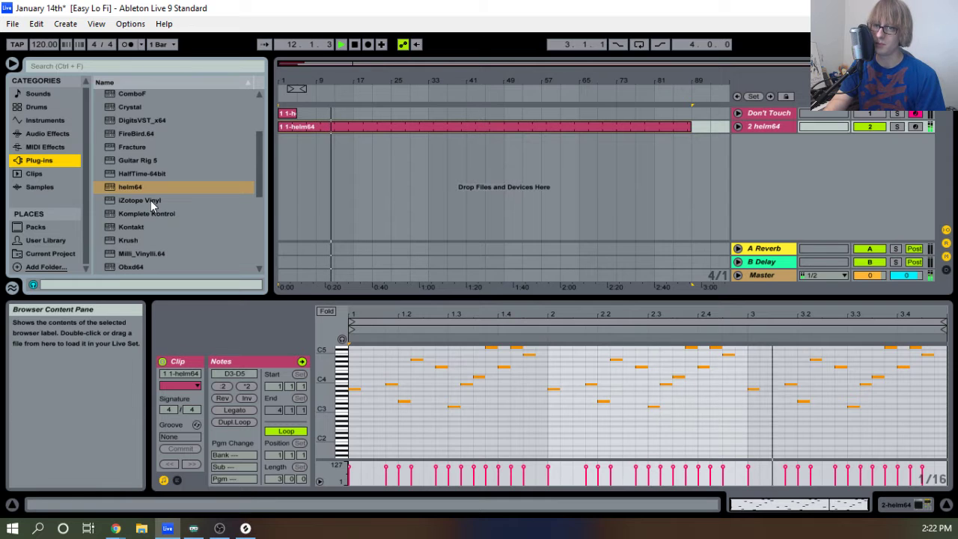
left_click_drag(131, 187, 815, 193)
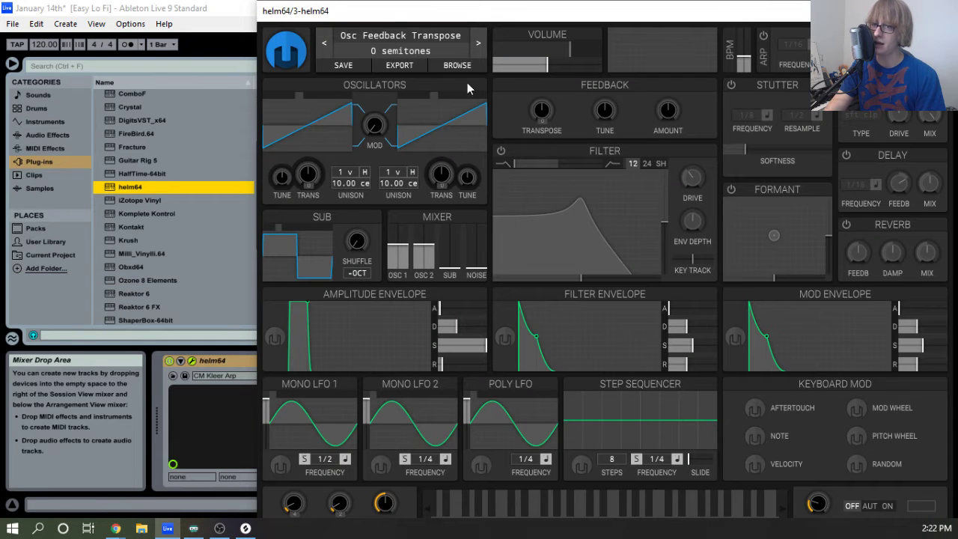
In the new helm64 patch, lengthen the amplitude attack and enable the filter with a slightly lower cutoff.
left_click_drag(440, 313, 466, 317)
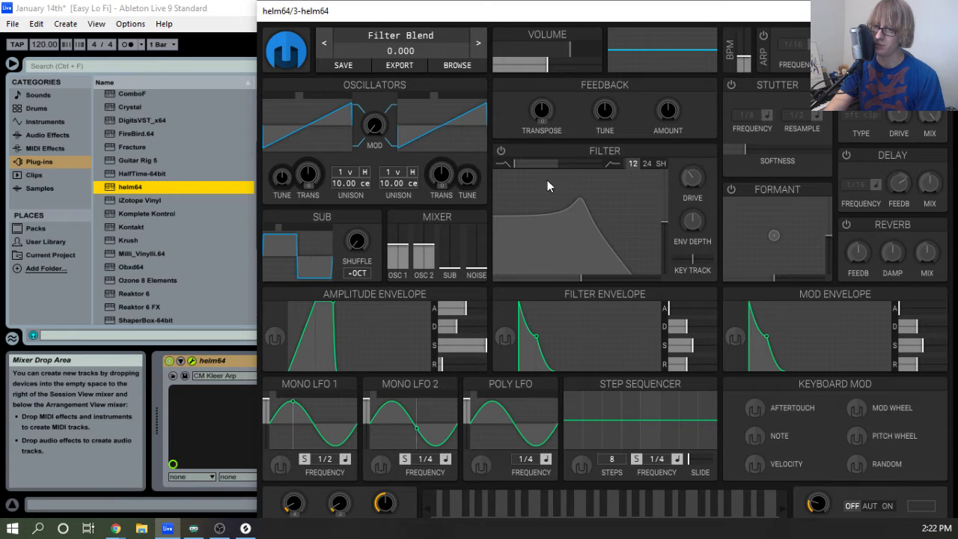
left_click(501, 151)
left_click_drag(591, 234, 566, 235)
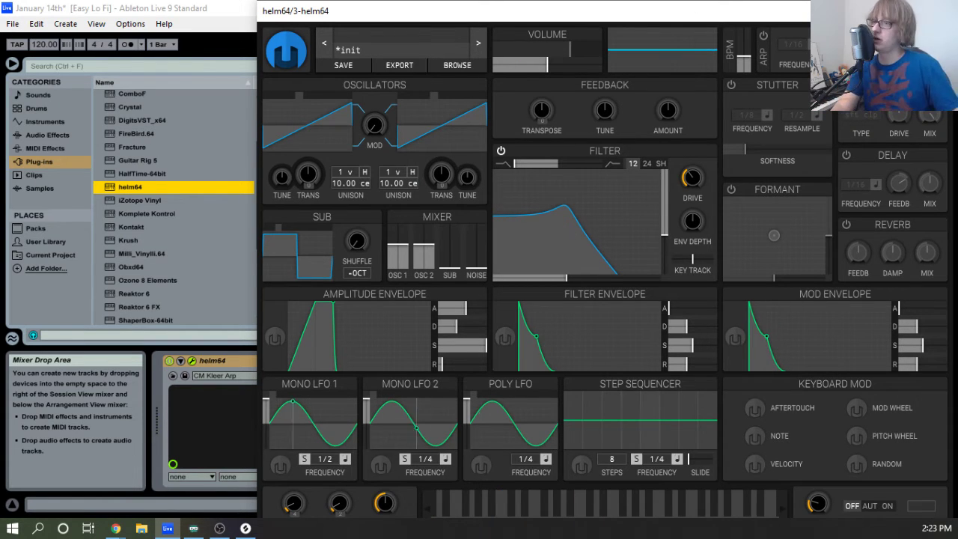
left_click(941, 11)
Set the 3 helm64 track volume to -14.5 dB and try out the sound against the playing melody.
left_click_drag(431, 267, 431, 286)
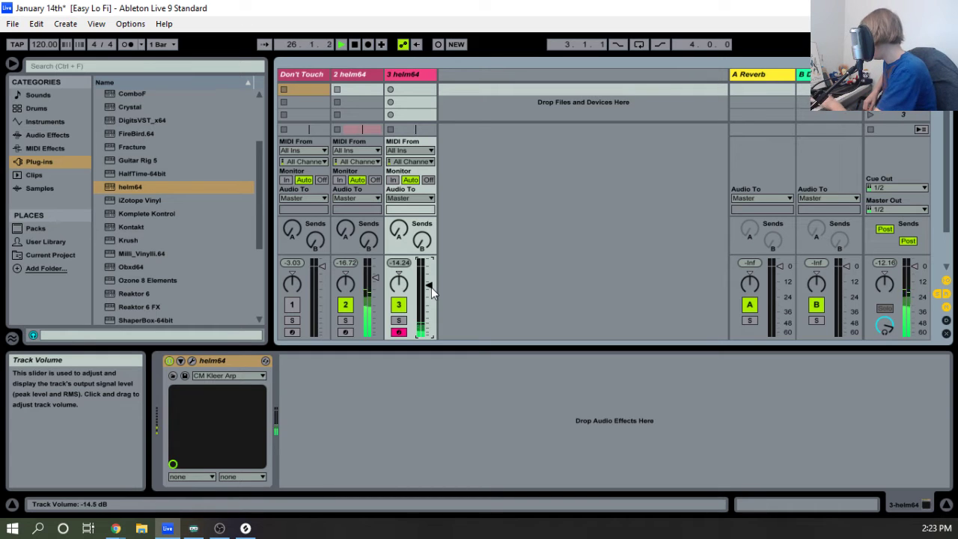
key("space")
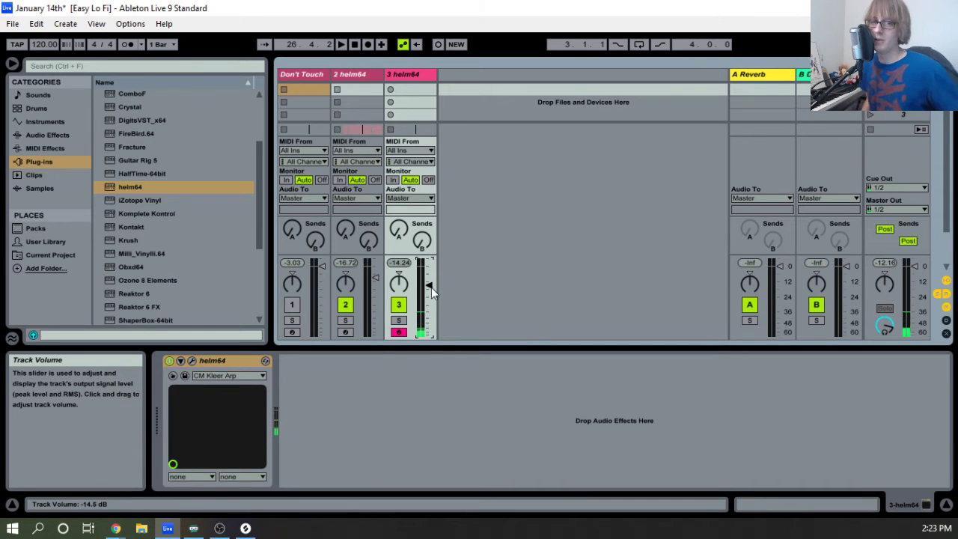
key("space")
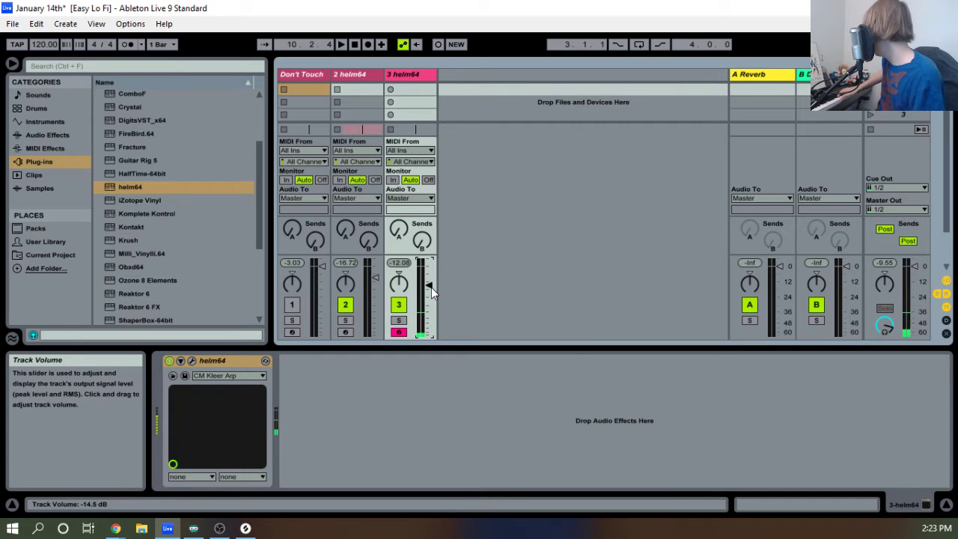
key("space")
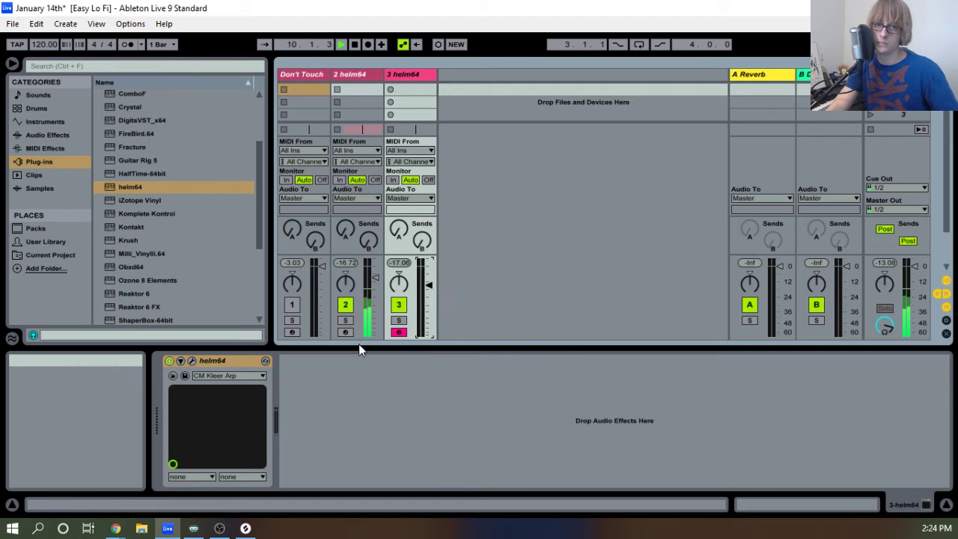
key("space")
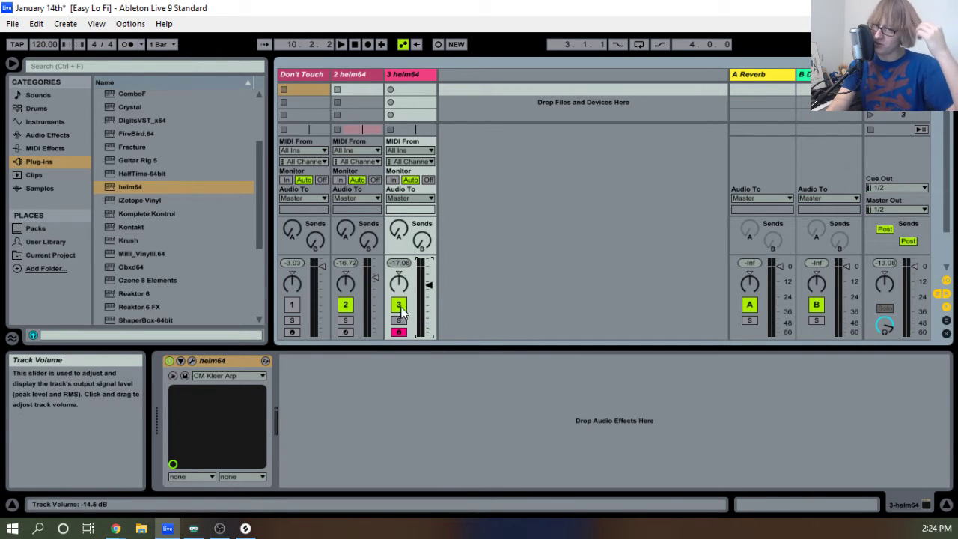
Reopen the 3 helm64 synth and shorten its amplitude envelope attack to just above the minimum.
left_click(191, 360)
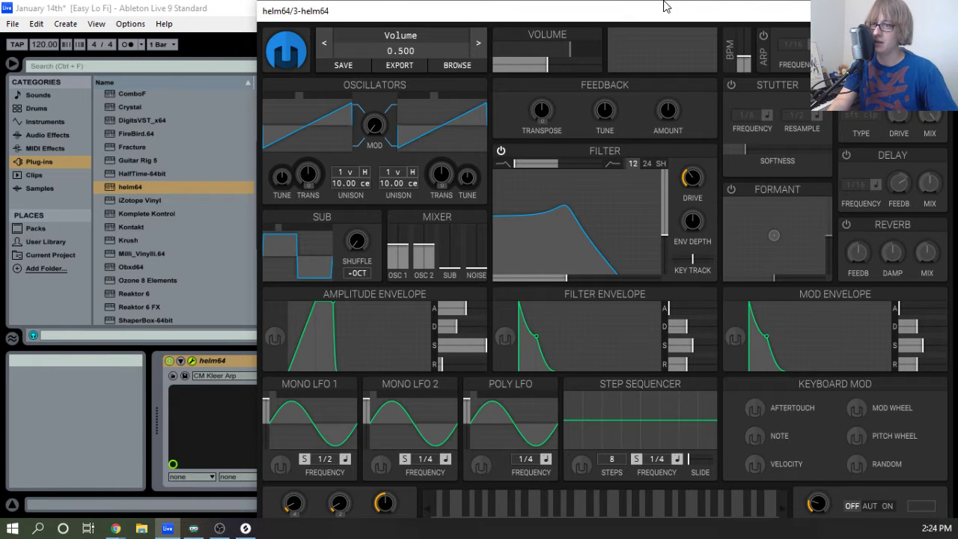
left_click_drag(649, 17, 597, 21)
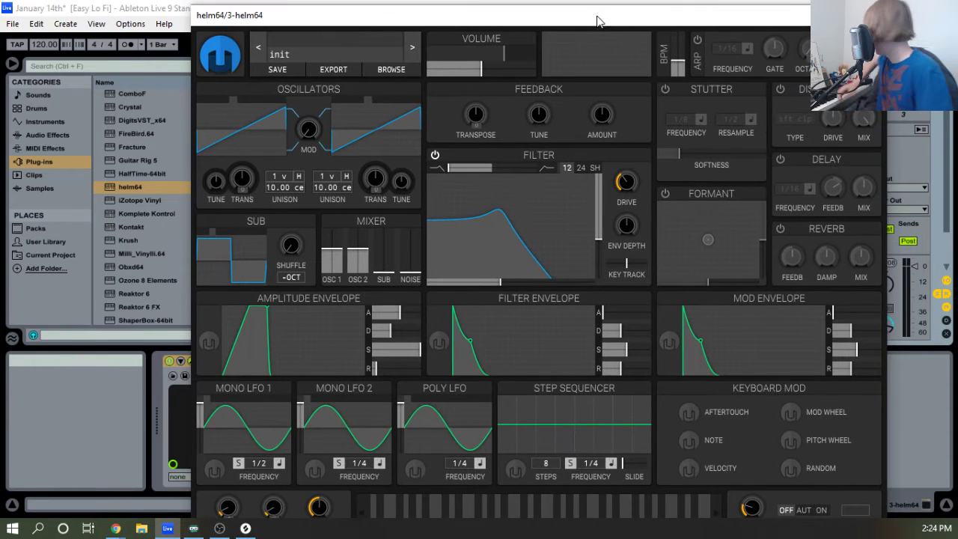
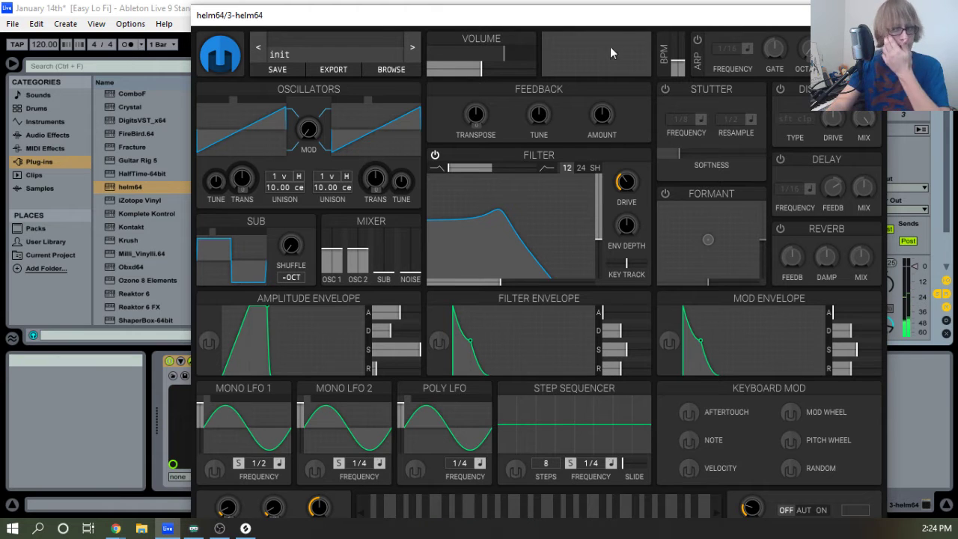
mouse_move(389, 313)
left_mouse_down()
mouse_move(356, 318)
mouse_move(378, 317)
left_mouse_up()
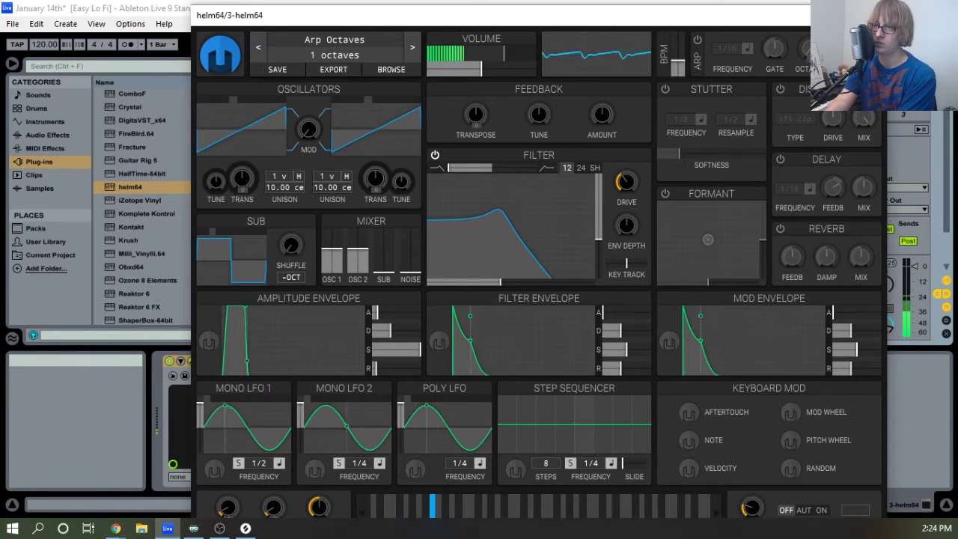
left_click(874, 15)
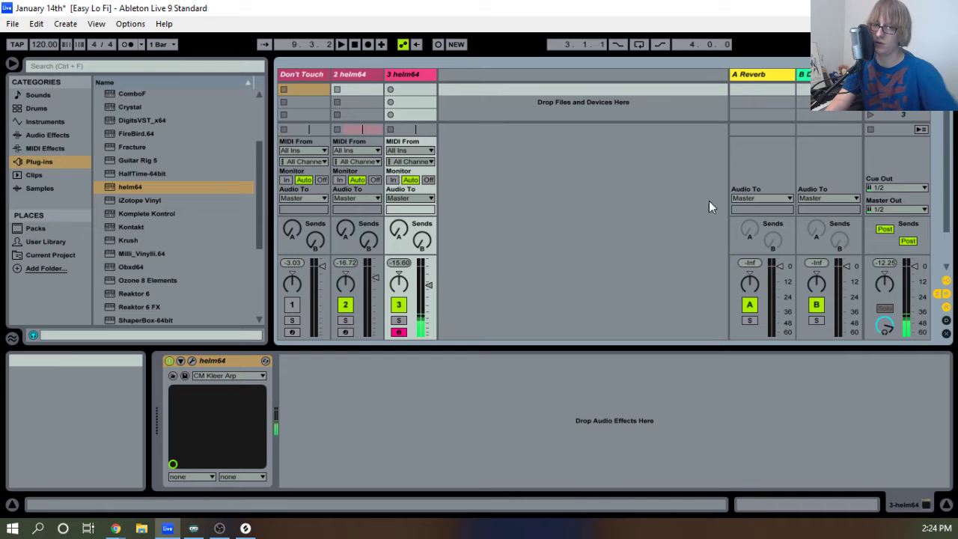
Record a short MIDI clip at the start of the 3 helm64 track and extend its end to 7.1.1.
left_click(354, 45)
key("Tab")
left_click(367, 45)
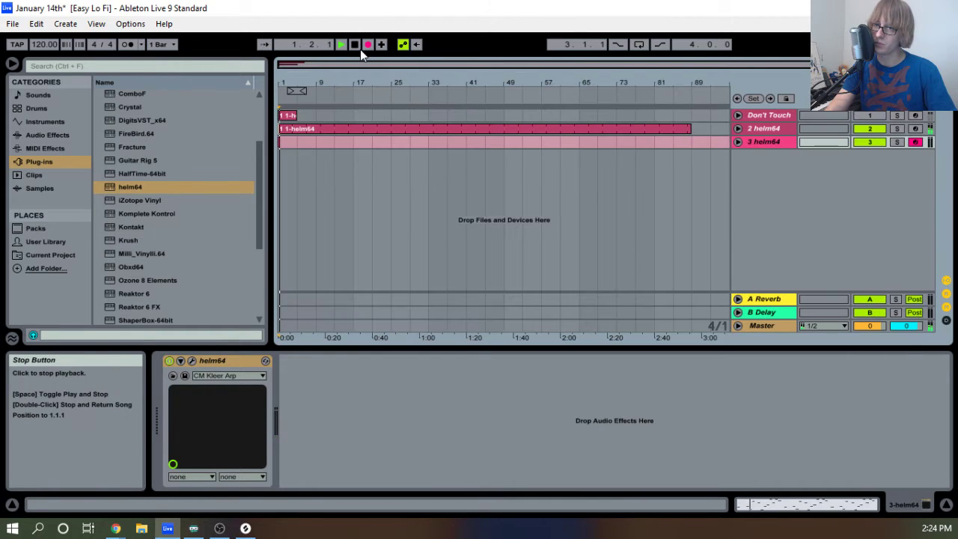
left_click(358, 46)
left_click_drag(307, 84, 329, 104)
left_click_drag(286, 145, 364, 154)
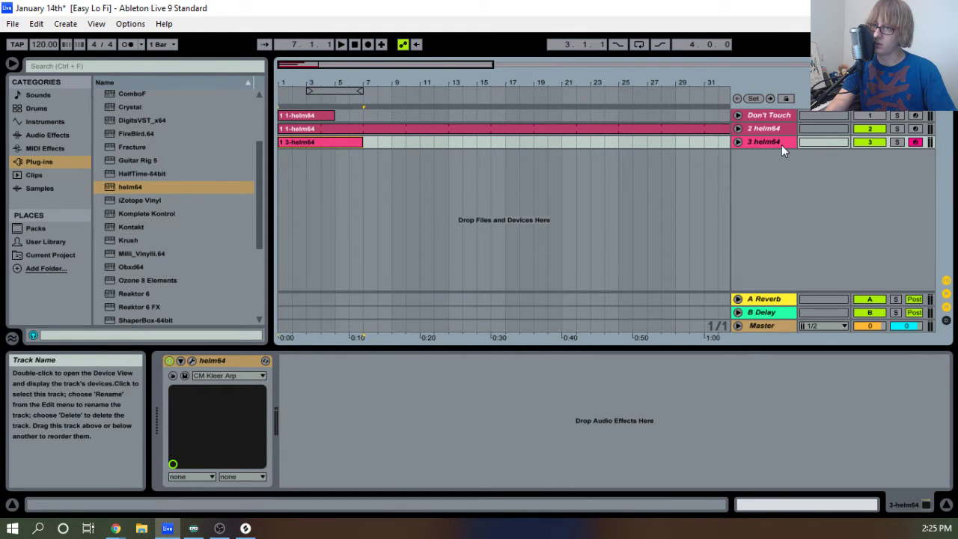
Add a Utility audio effect after helm64 on the 3 helm64 track.
double_click(781, 144)
left_click(199, 184)
scroll(199, 177, "up", 1)
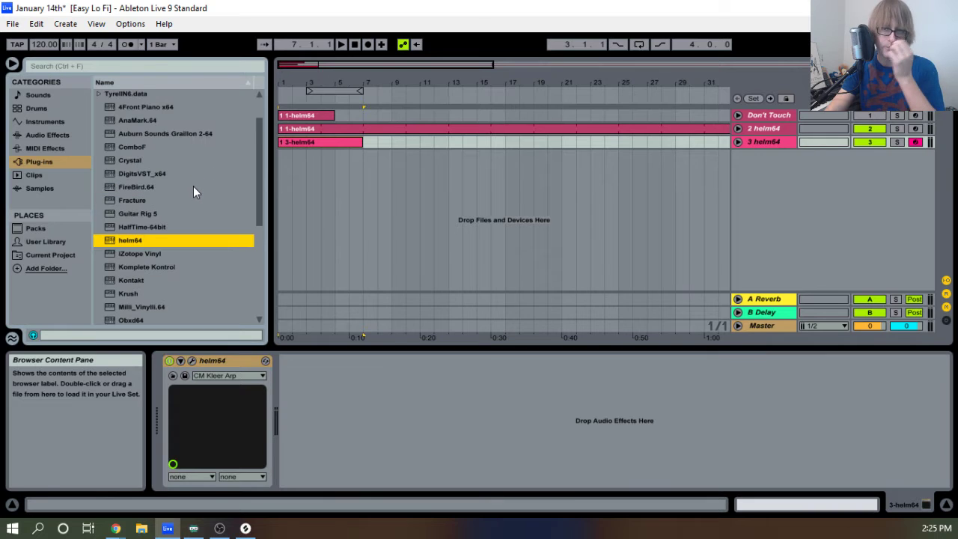
left_click(47, 135)
left_click_drag(128, 292, 448, 430)
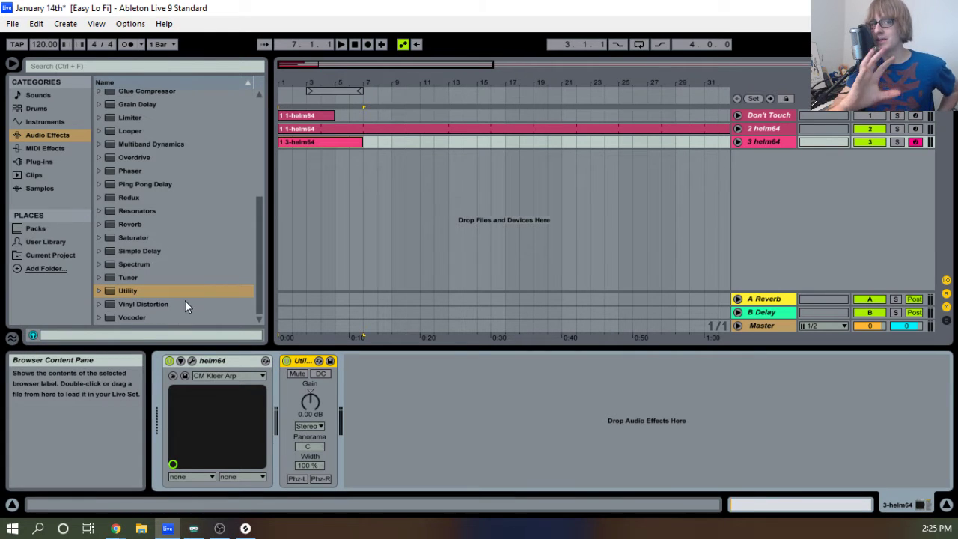
scroll(163, 142, "up", 5)
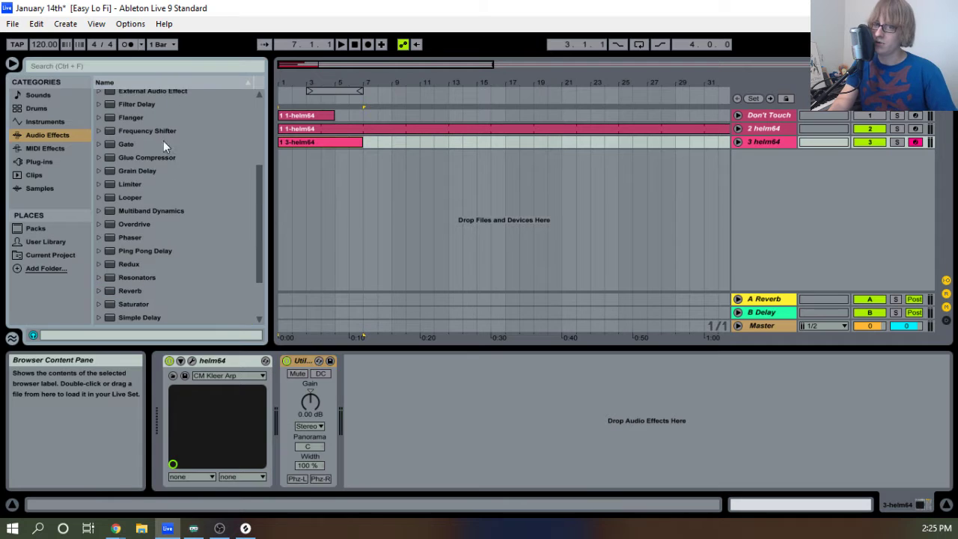
Insert an EQ Eight between helm64 and Utility on the 3 helm64 track.
left_click_drag(118, 191, 281, 432)
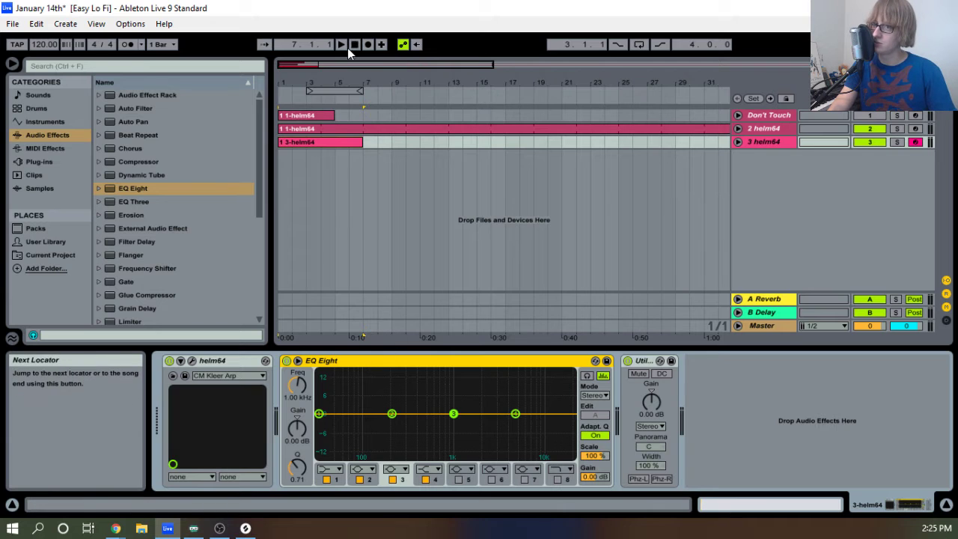
Consolidate the 3-helm64 clip from 1.1.1 to 7.1.1 and turn on its loop.
left_click(351, 146)
double_click(345, 144)
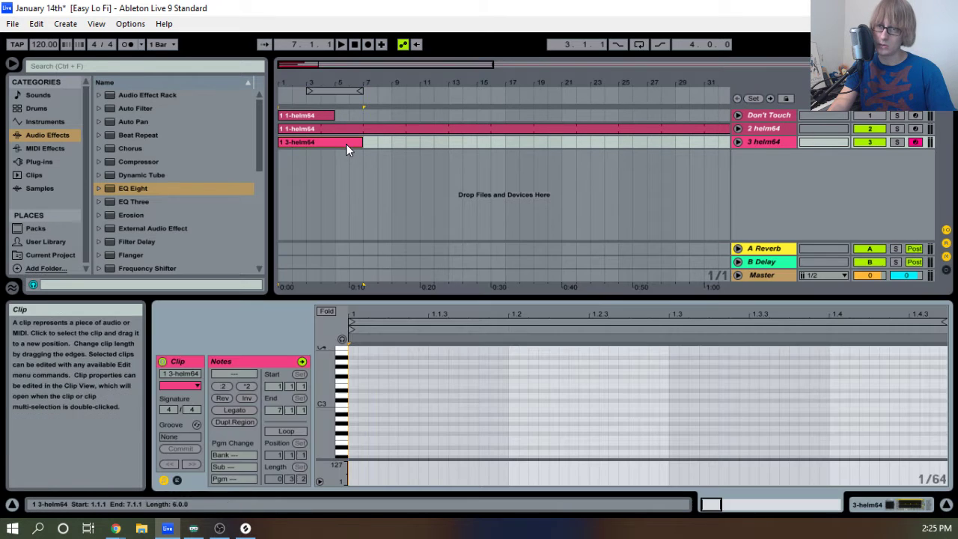
left_click(275, 432)
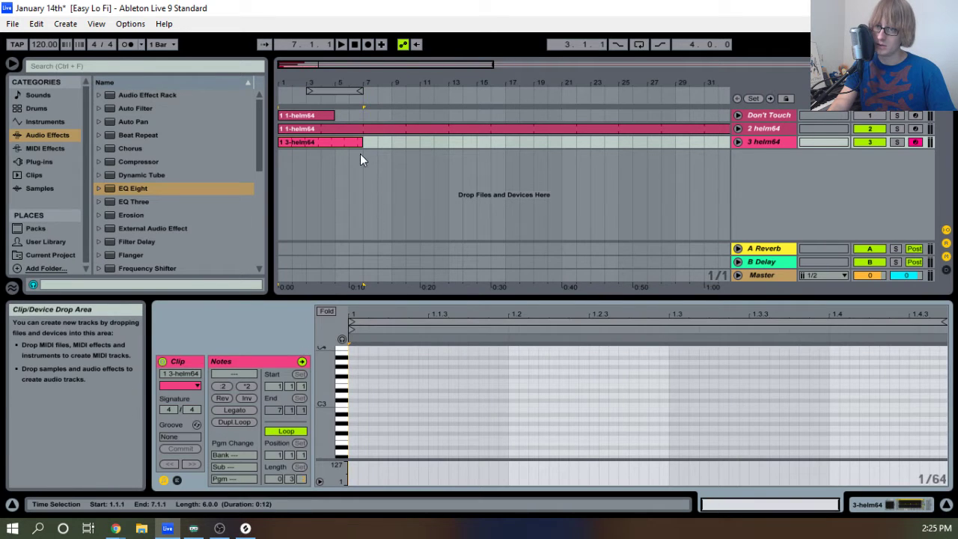
right_click(346, 139)
left_click(381, 239)
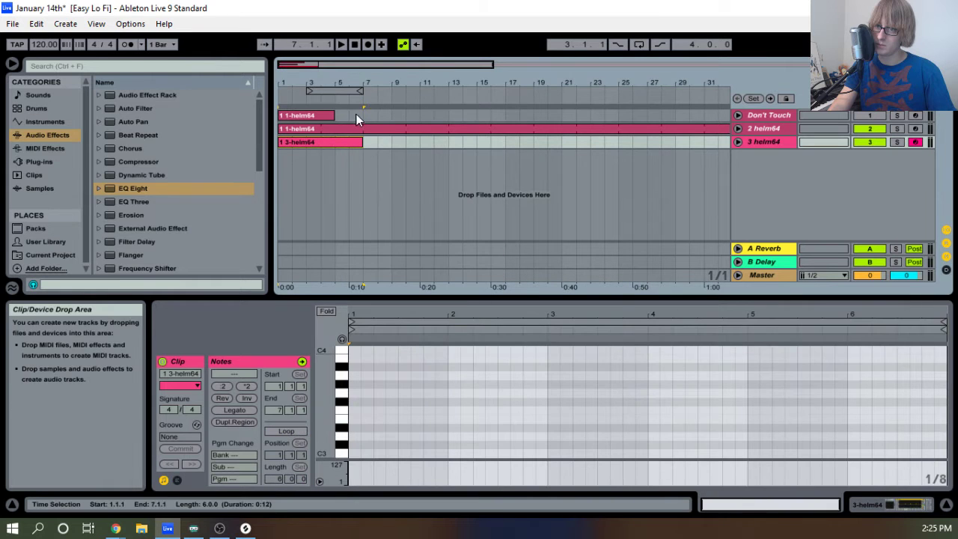
left_click(286, 431)
Add D2 and B2 notes at the start of the 3-helm64 clip, both lasting until 3.1.1.
left_click_drag(352, 82, 353, 60)
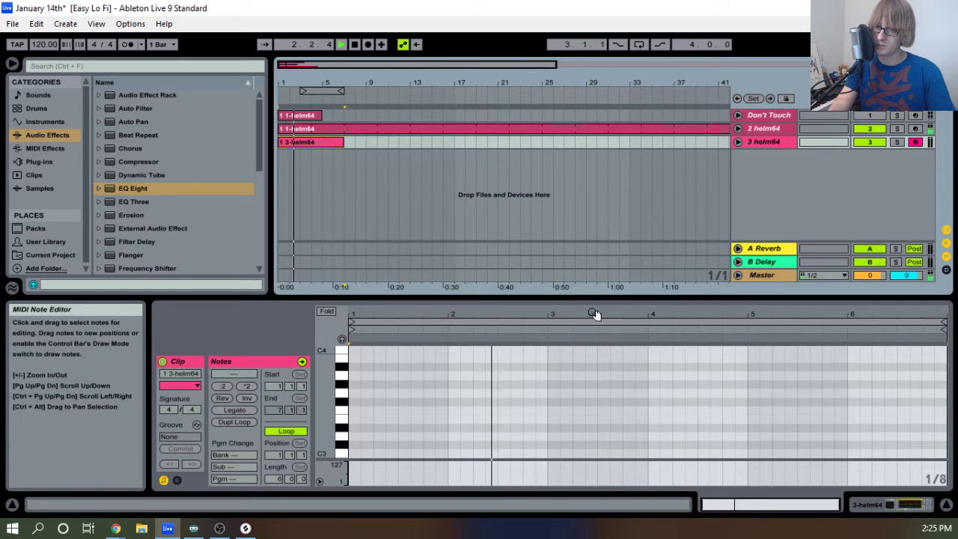
left_click_drag(593, 300, 580, 149)
key("space")
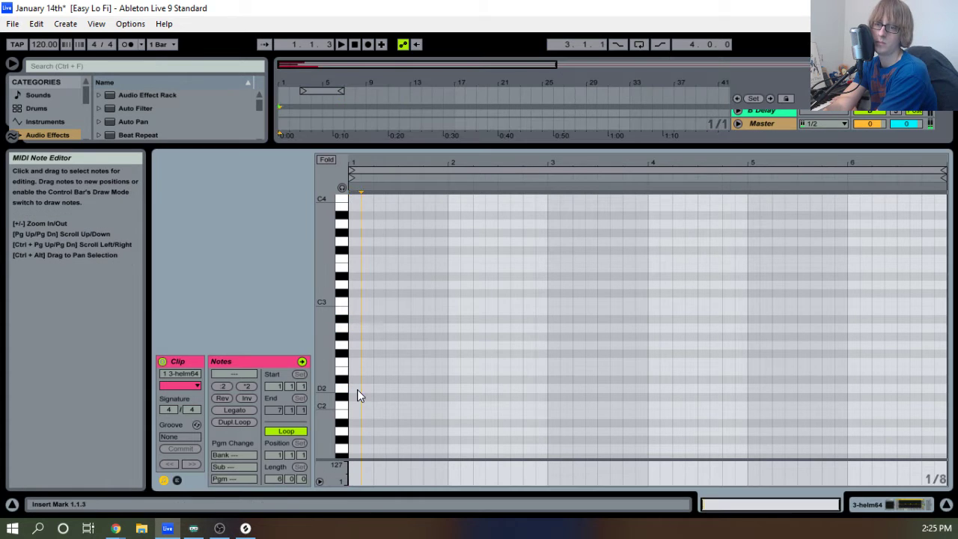
double_click(357, 389)
double_click(357, 312)
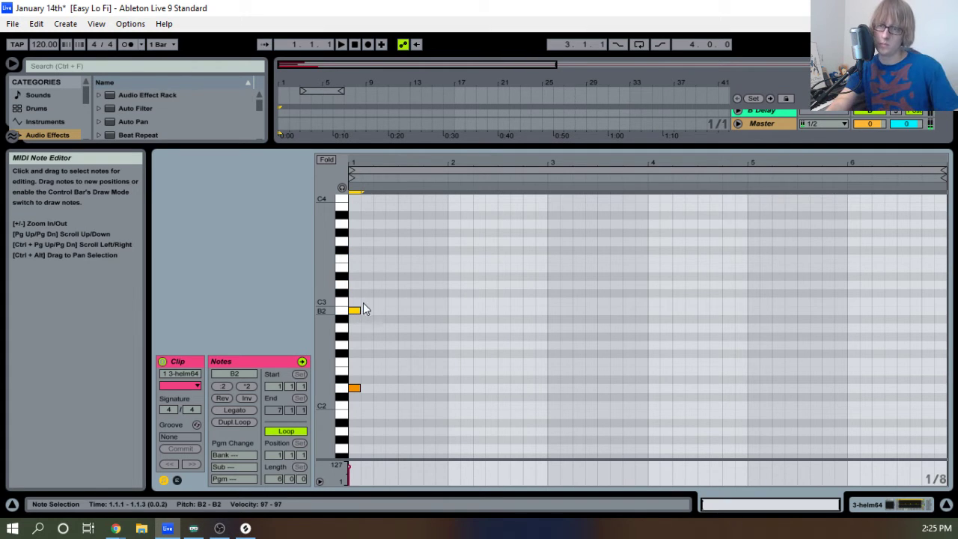
left_click_drag(384, 288, 345, 424)
left_click_drag(365, 387, 861, 386)
key("space")
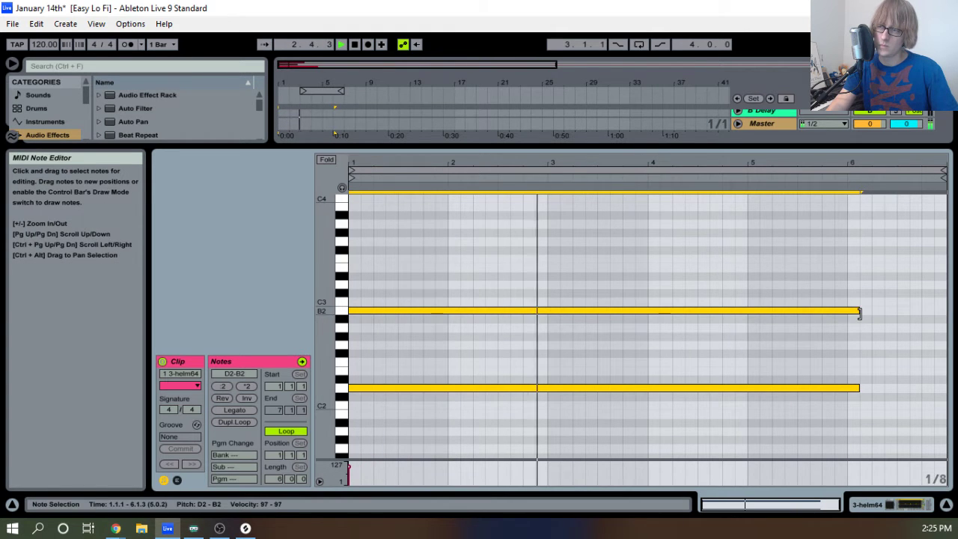
left_click_drag(859, 311, 549, 281)
Duplicate the B2 note into 3.1.1 to 5.1.1 and lower the copy by one semitone.
left_click(501, 415)
key("ctrl+d")
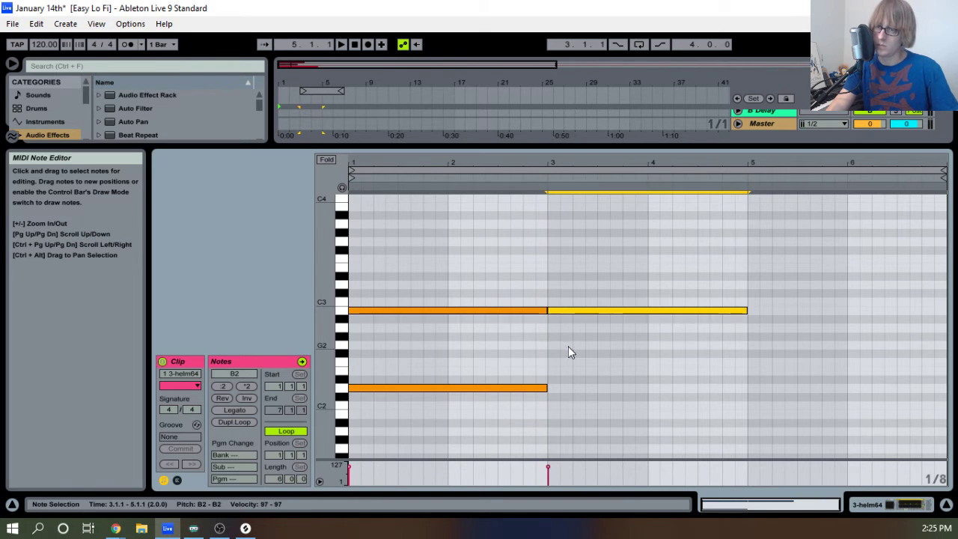
key("Down")
left_click_drag(441, 427, 549, 372)
key("ctrl+c")
left_click(547, 367)
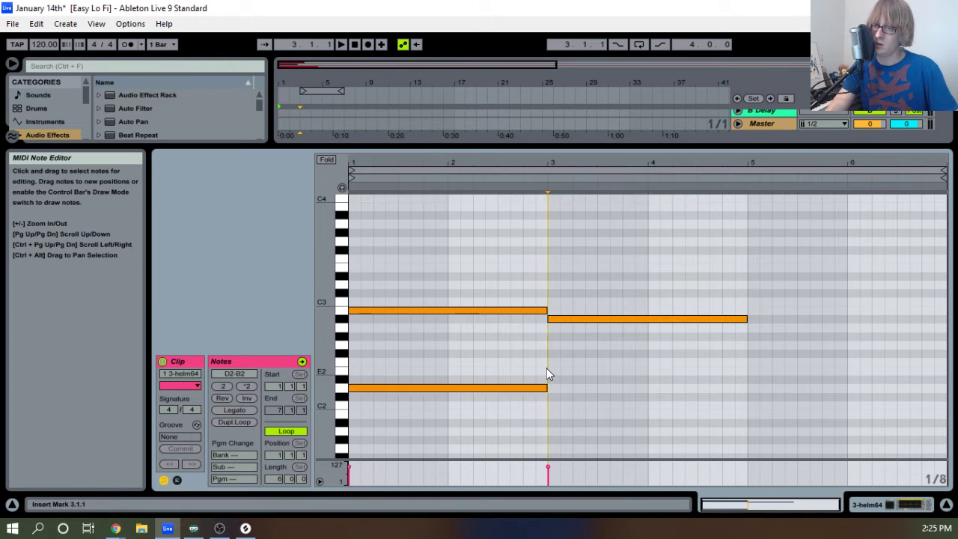
key("ctrl+v")
left_click_drag(575, 419, 608, 375)
key("Delete")
Lengthen the D2 note to end at 5.1.1 and briefly play the part.
left_click_drag(547, 391, 747, 389)
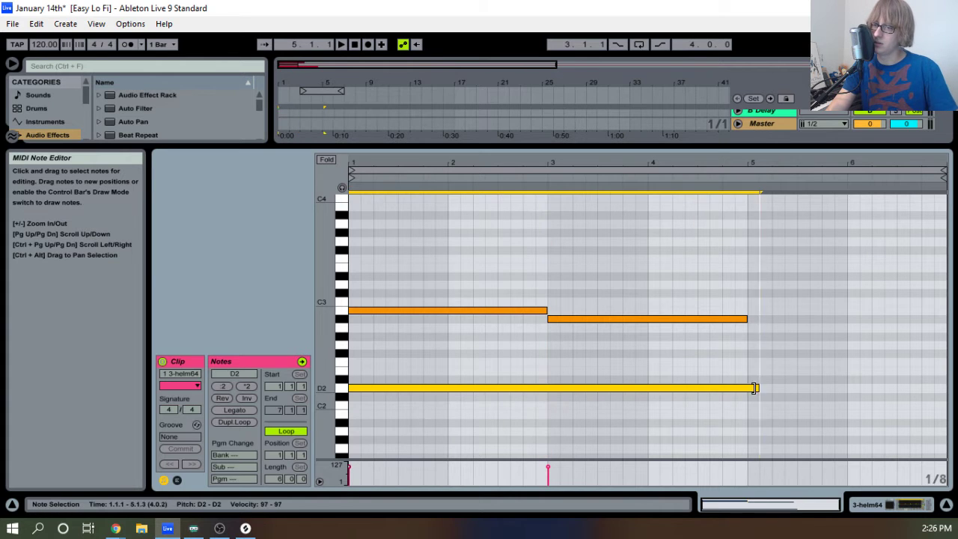
key("space")
key("space")
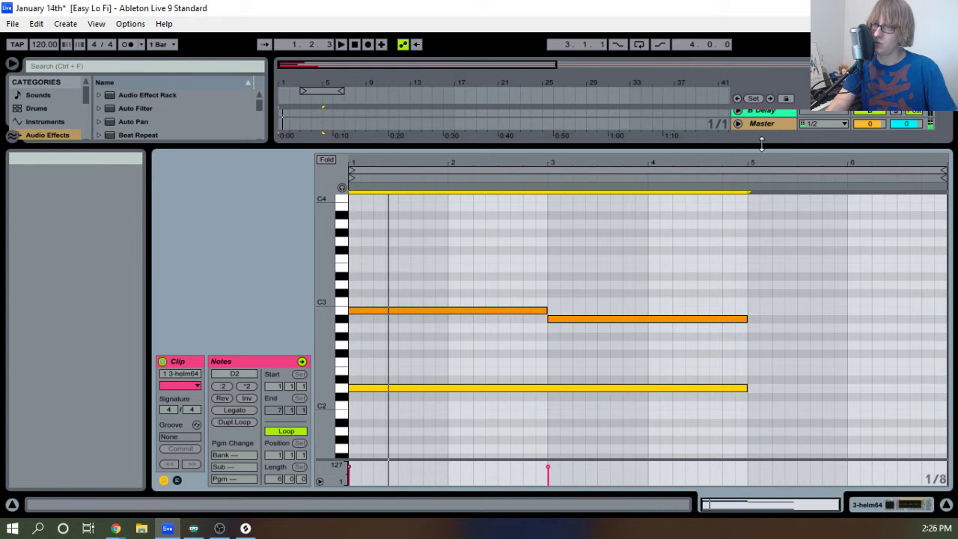
Extend the end of the 3-helm64 clip in the arrangement to 9.1.1.
left_click_drag(768, 145, 684, 344)
left_click(327, 145)
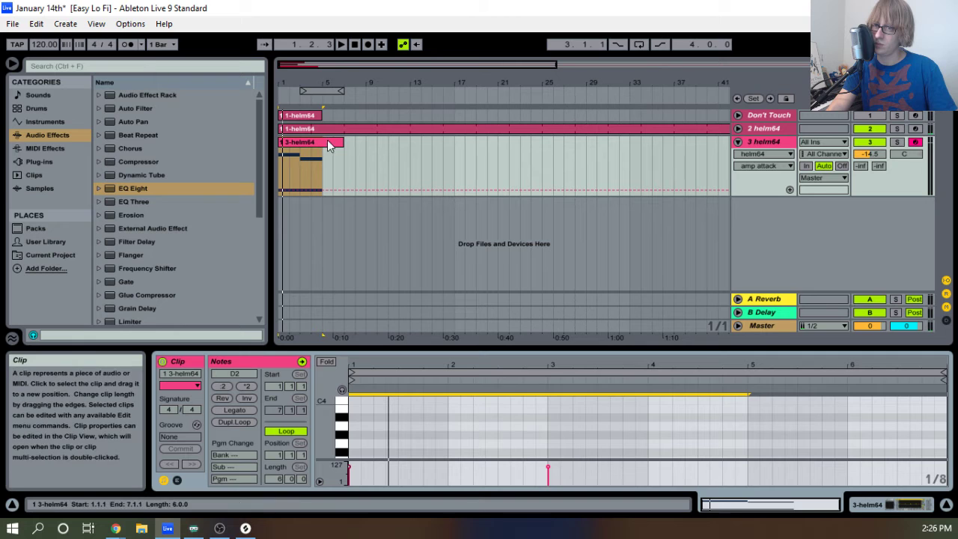
left_click_drag(341, 142, 367, 145)
mouse_move(340, 82)
left_mouse_down()
mouse_move(344, 103)
mouse_move(344, 81)
left_mouse_up()
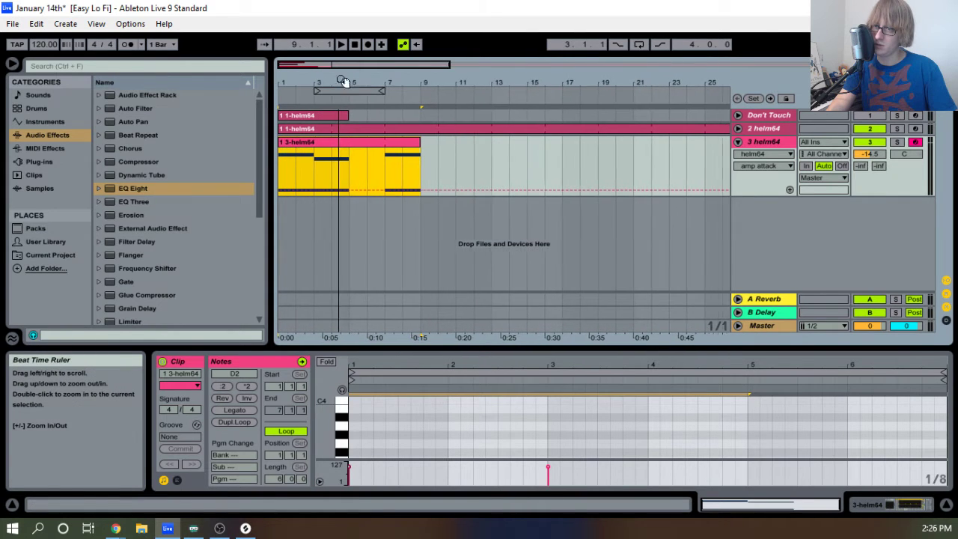
Play the part, lower the upper note at 3.1.1 to A2, and listen again from the start.
key("space")
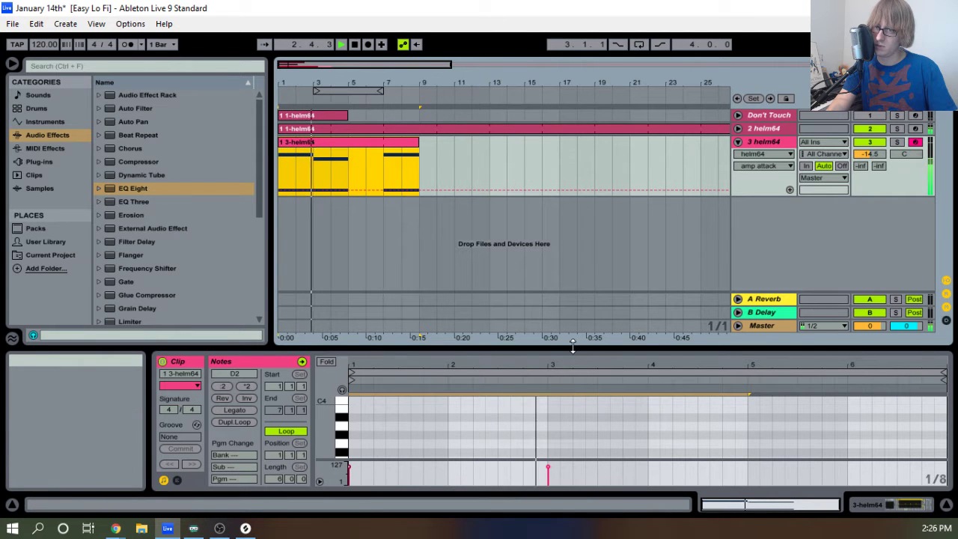
left_click_drag(572, 348, 573, 144)
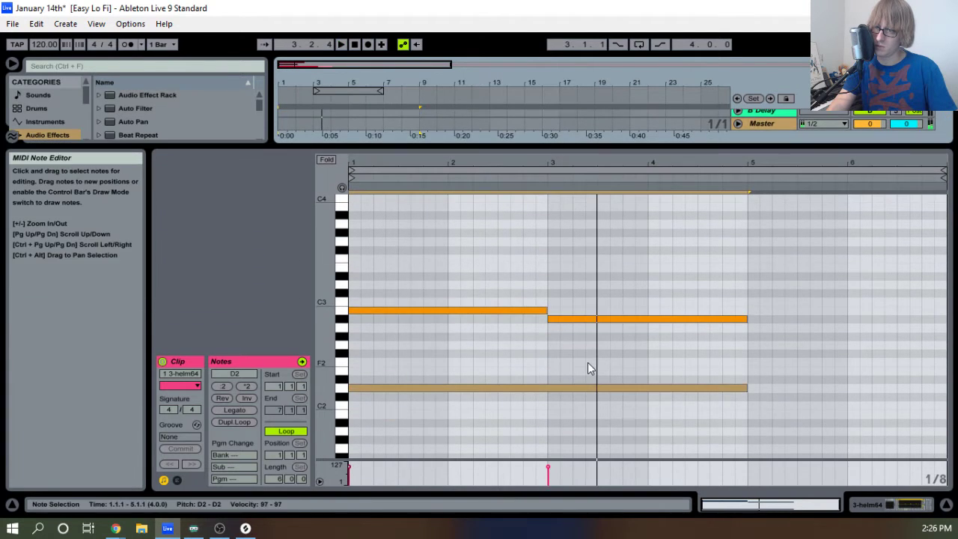
key("space")
key("space")
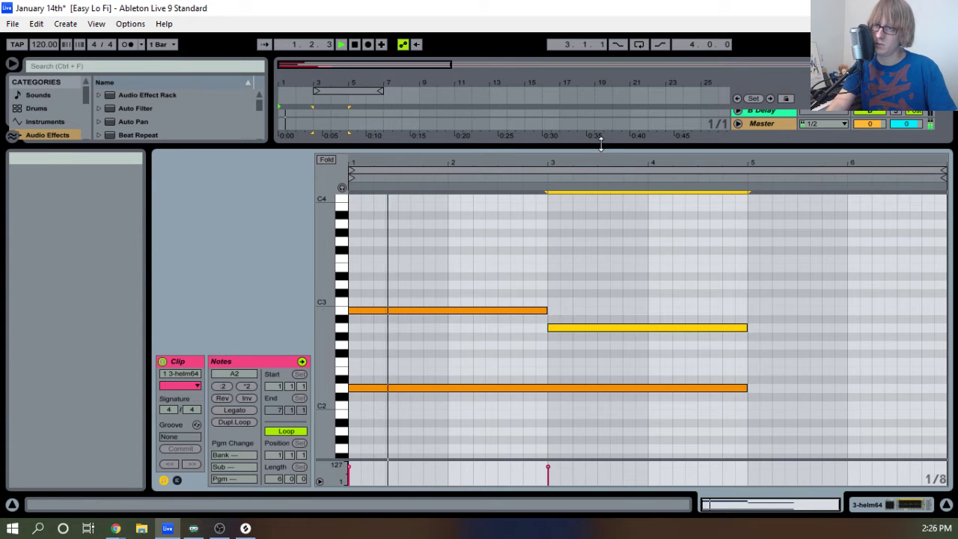
left_click_drag(591, 144, 591, 298)
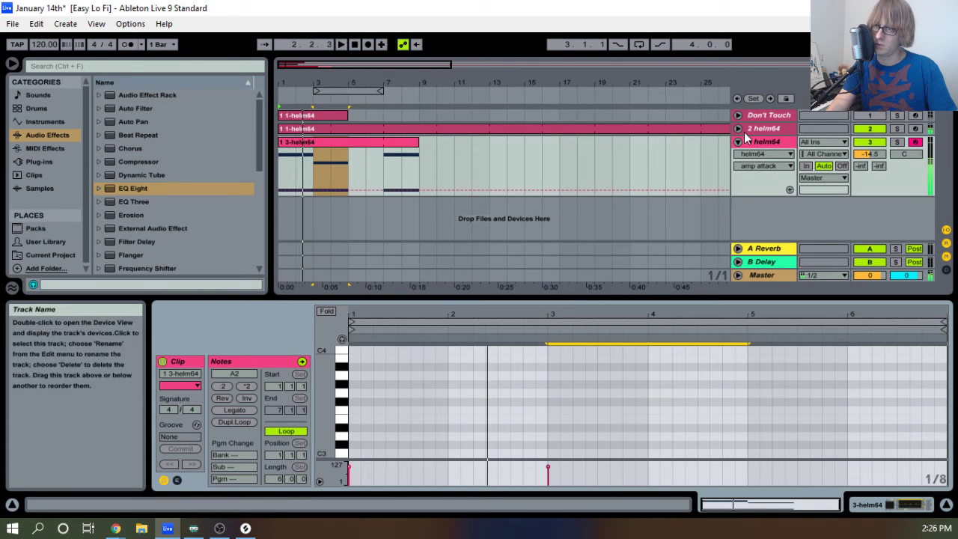
key("space")
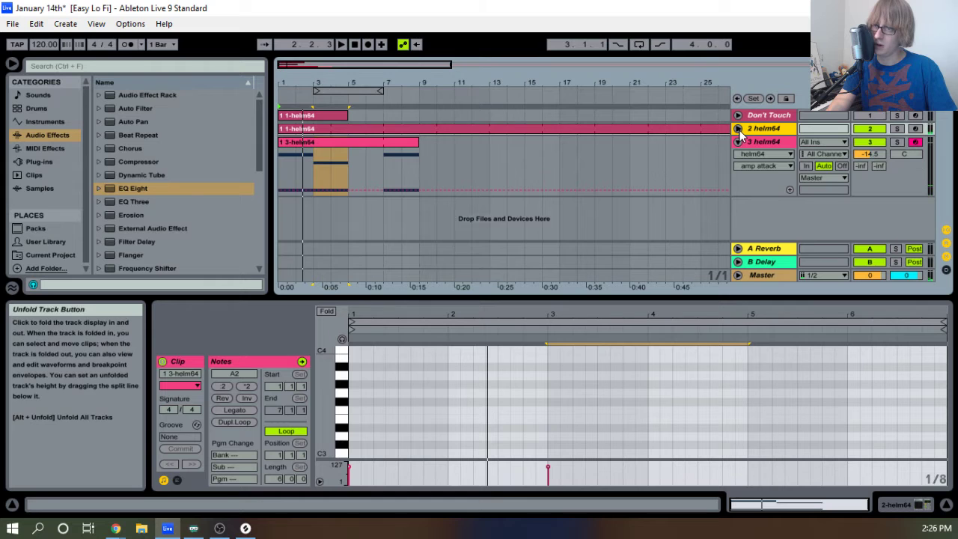
Consolidate the 2 helm64 melody from 1.1.1 to 5.1.1 into its own clip and turn on its loop.
left_click(737, 128)
left_click_drag(326, 83, 367, 172)
right_click(370, 131)
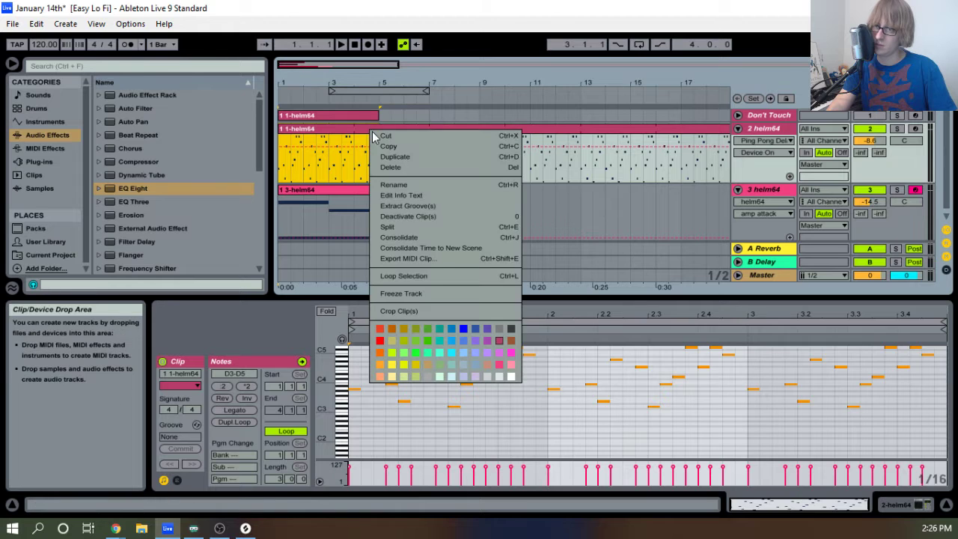
left_click(420, 227)
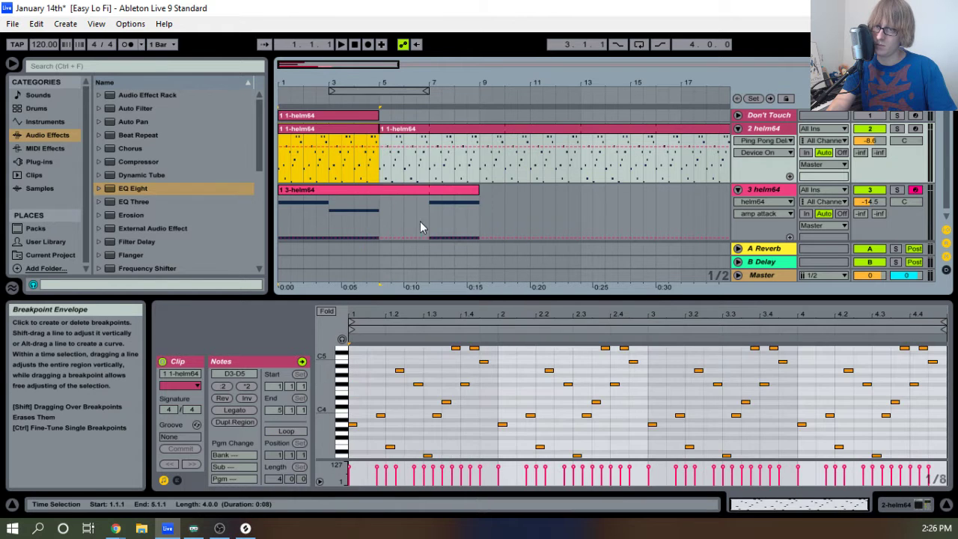
double_click(353, 129)
left_click(286, 430)
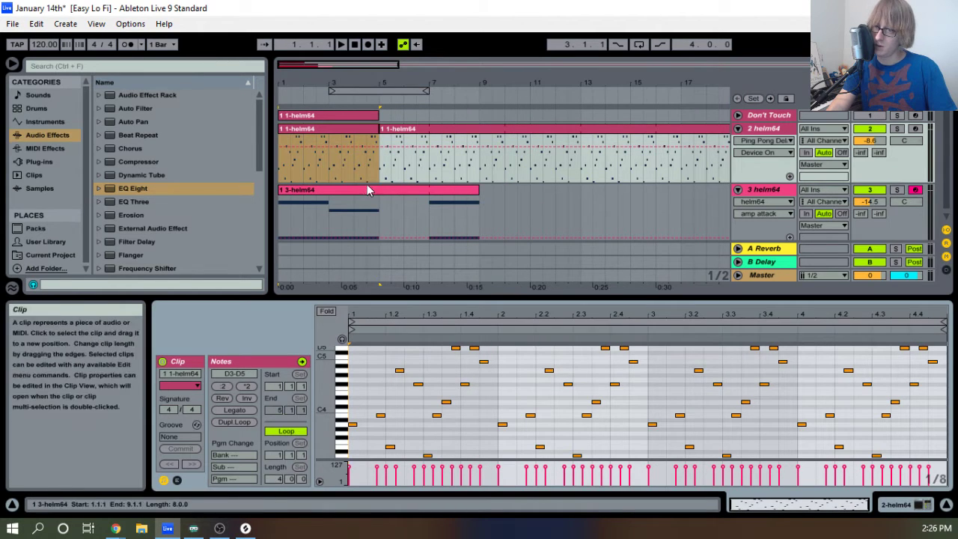
Consolidate the 3 helm64 part from 1.1.1 to 5.1.1 into its own clip and turn on its loop.
left_click_drag(281, 229, 377, 232)
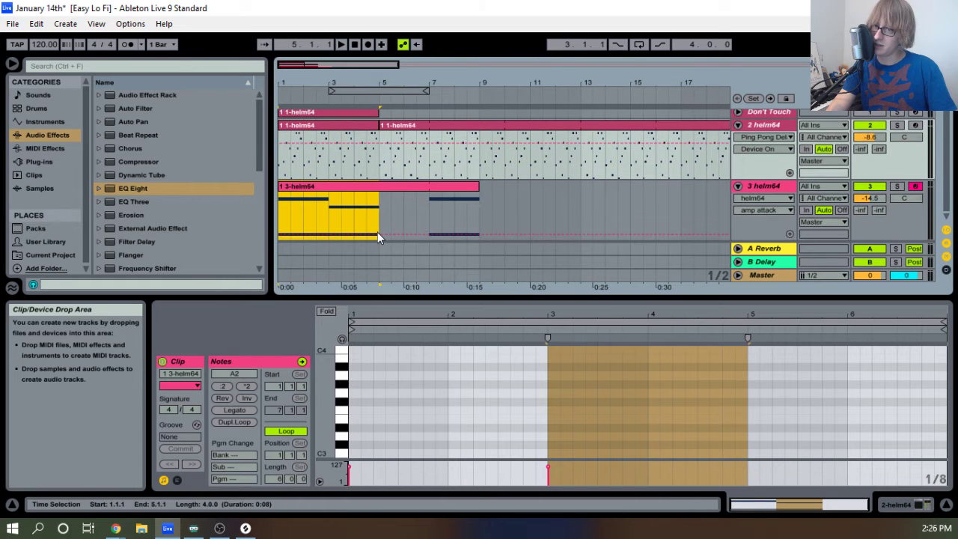
right_click(365, 198)
left_click(406, 301)
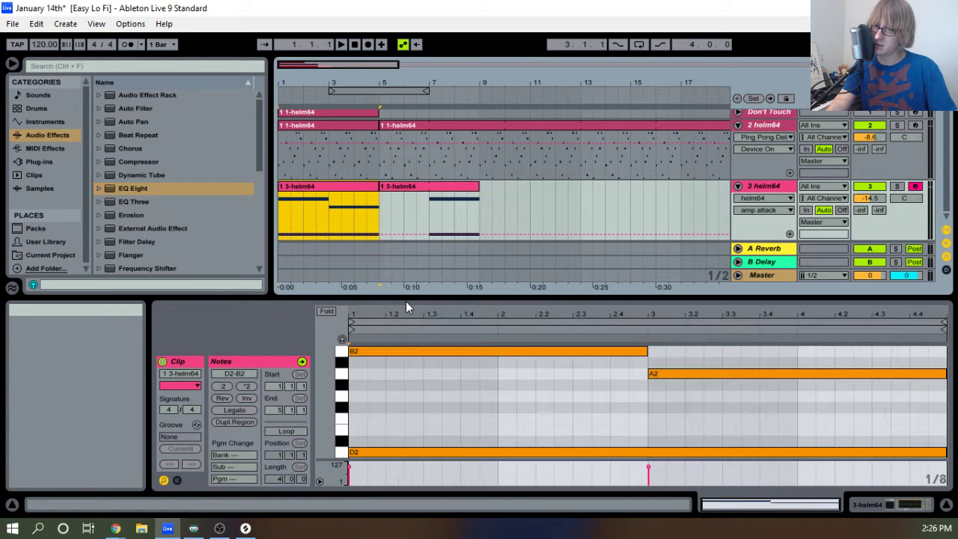
left_click(289, 431)
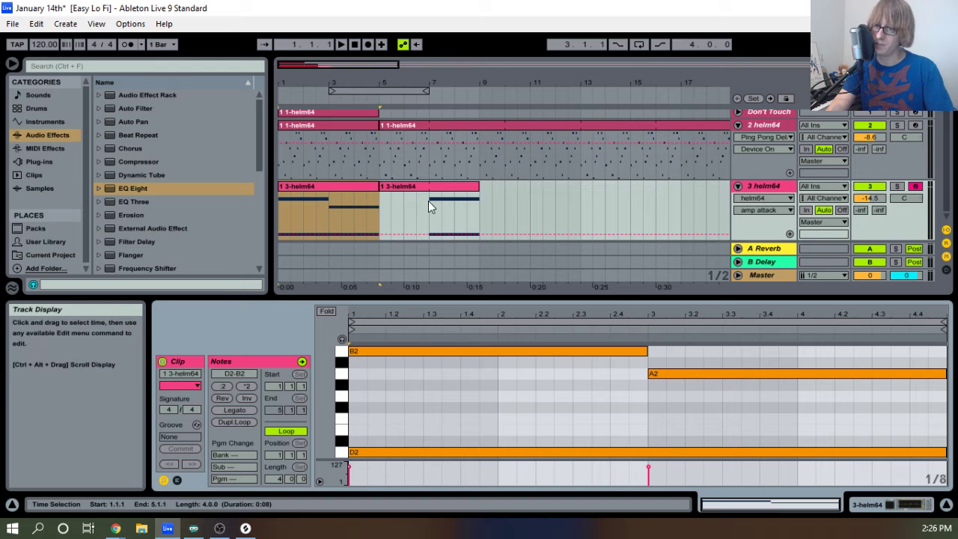
Extend the looped first clips of 2 helm64 and 3 helm64 together to about bar 89.
left_click(341, 125)
left_click(357, 187, "shift")
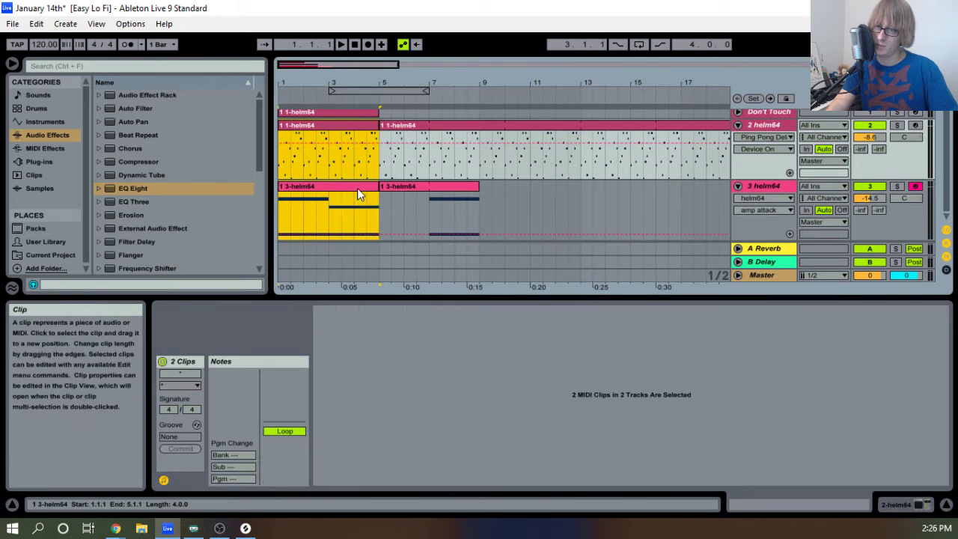
left_click_drag(397, 85, 395, 40)
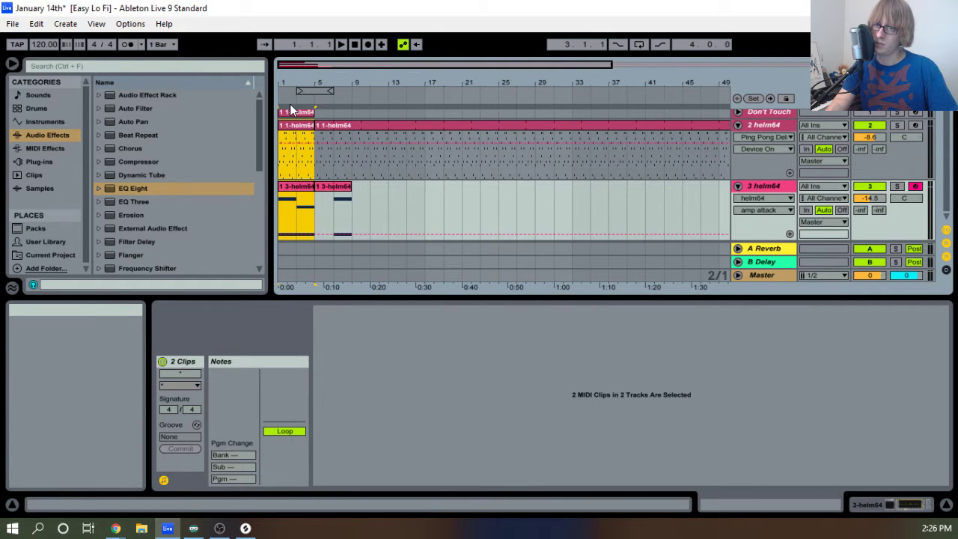
left_click_drag(313, 186, 894, 186)
key("space")
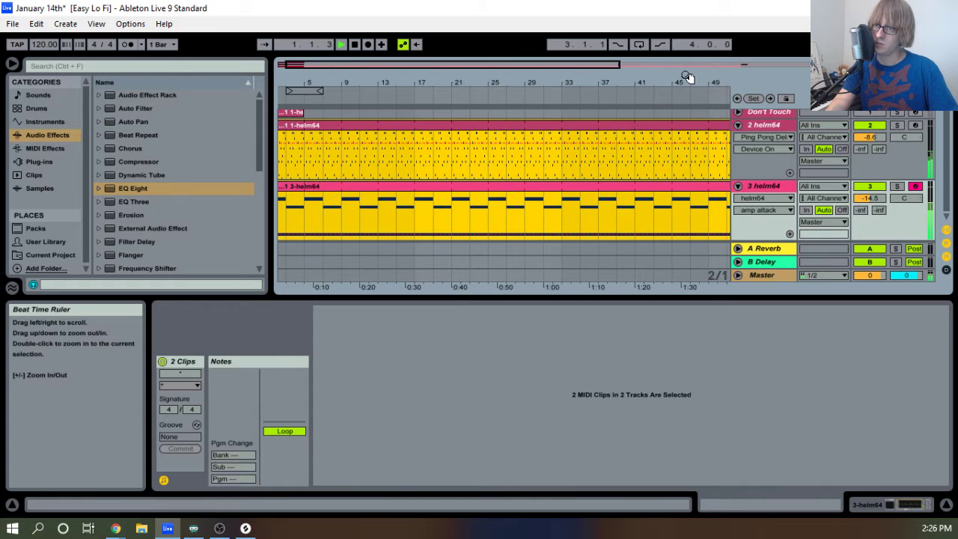
left_click_drag(687, 77, 494, 77)
left_click_drag(603, 200, 675, 200)
left_click(707, 196)
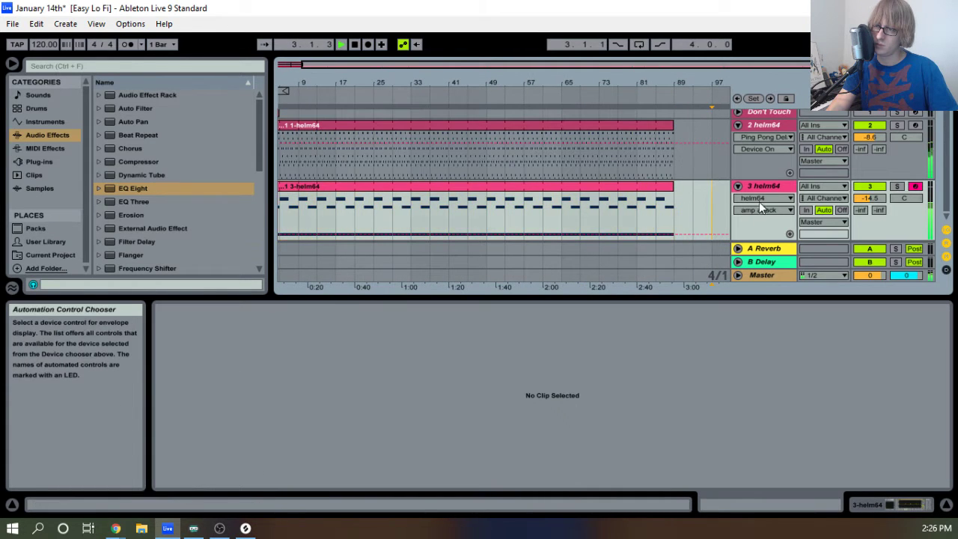
Listen to the beginning, stop playback, and trim the start of the looped 3-helm64 clip to 9.1.1.
double_click(598, 187)
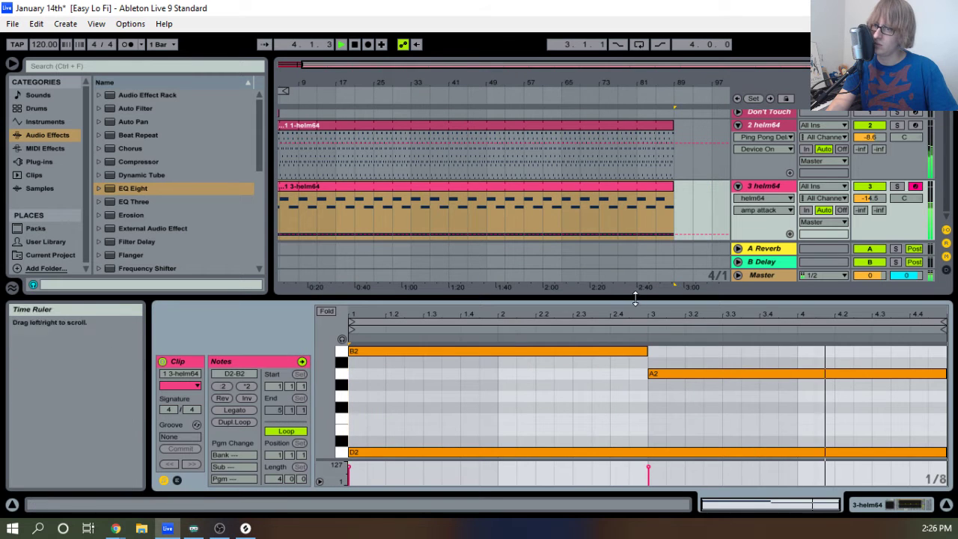
left_click_drag(643, 296, 688, 344)
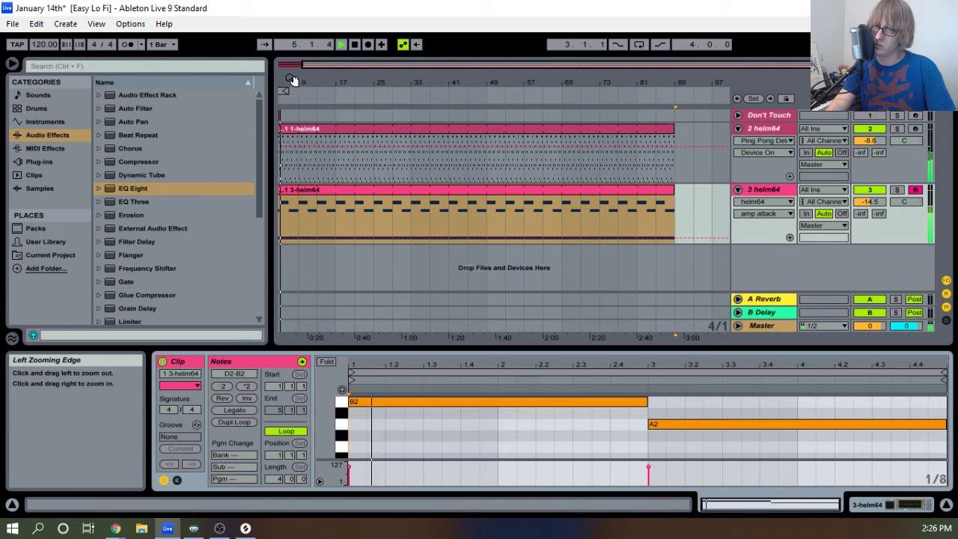
left_click_drag(303, 65, 303, 262)
mouse_move(328, 82)
left_mouse_down()
mouse_move(327, 127)
mouse_move(329, 82)
left_mouse_up()
key("space")
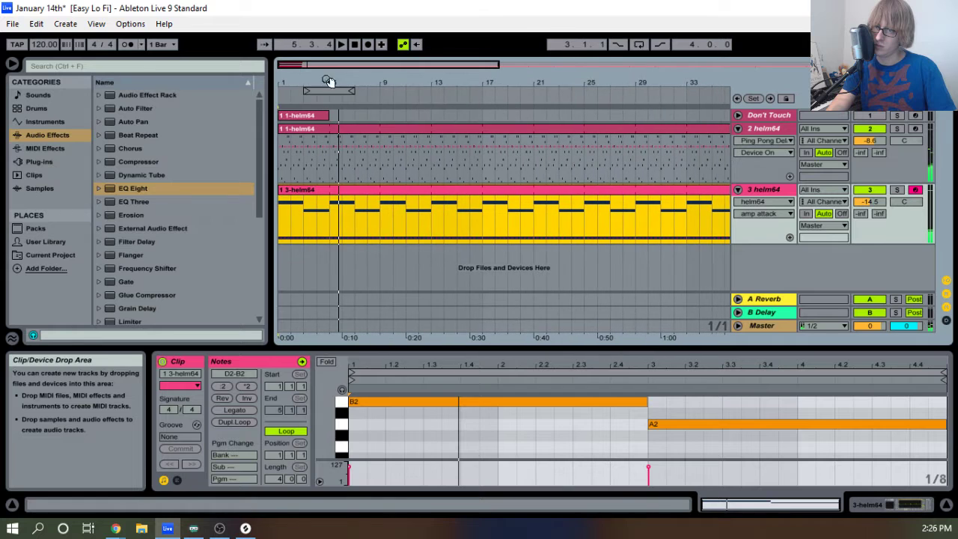
left_click_drag(285, 214, 382, 212)
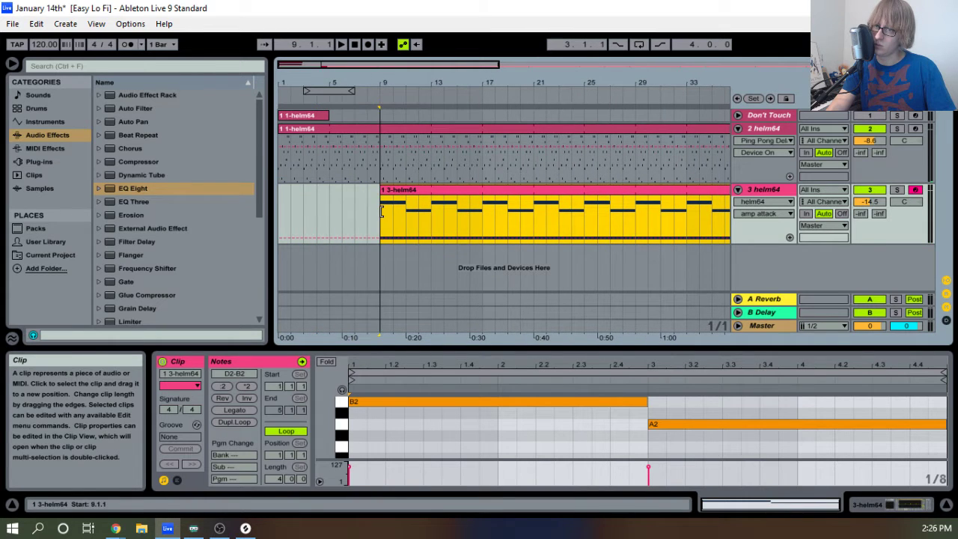
Display the Utility Gain automation envelope on the 3 helm64 track.
left_click(774, 190)
left_click(757, 203)
left_click(758, 233)
left_click(763, 214)
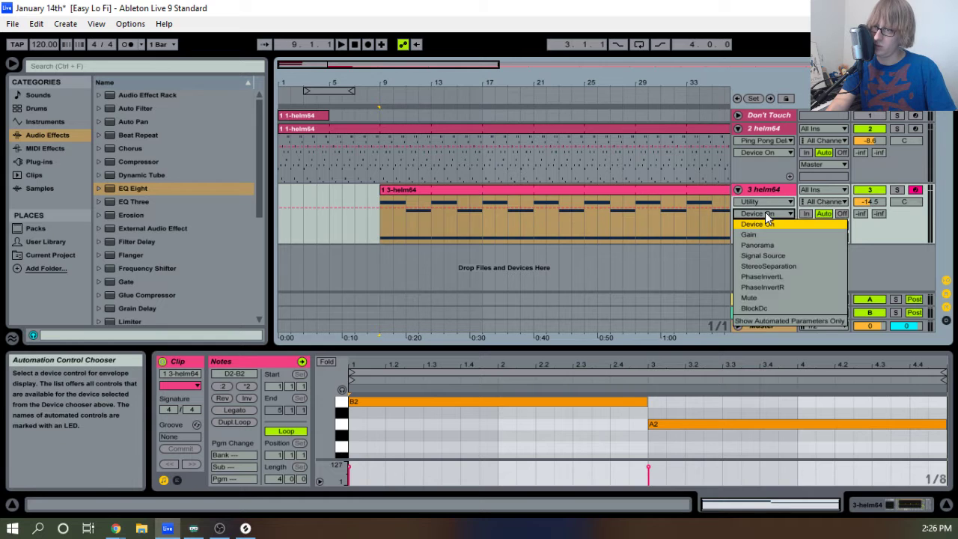
left_click(769, 234)
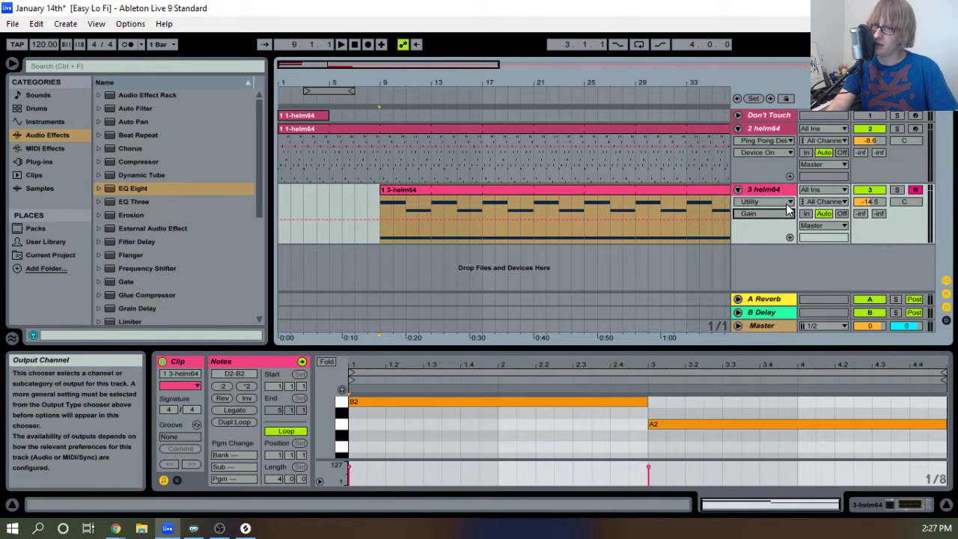
Lower the 3 helm64 track's mixer volume to -20.4 dB.
key("Tab")
left_click(426, 288)
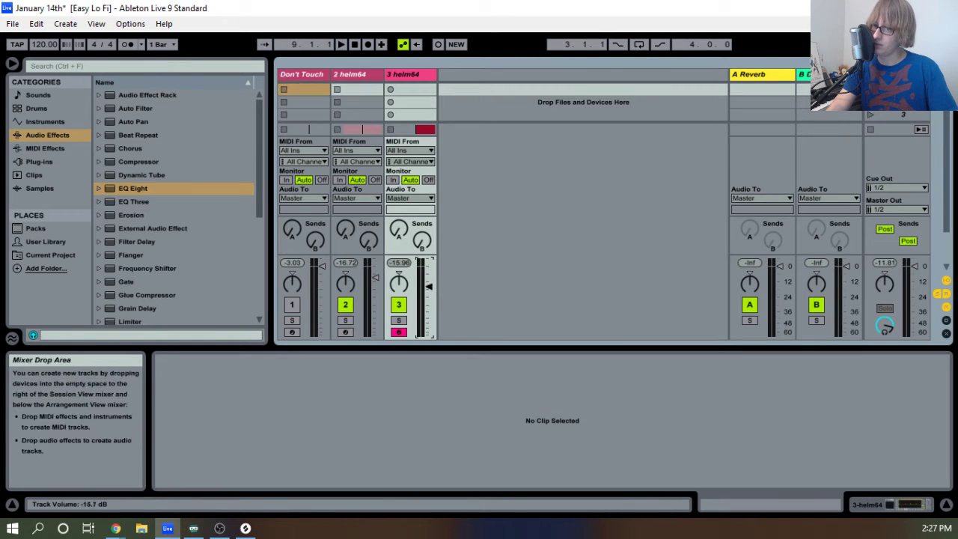
key("Tab")
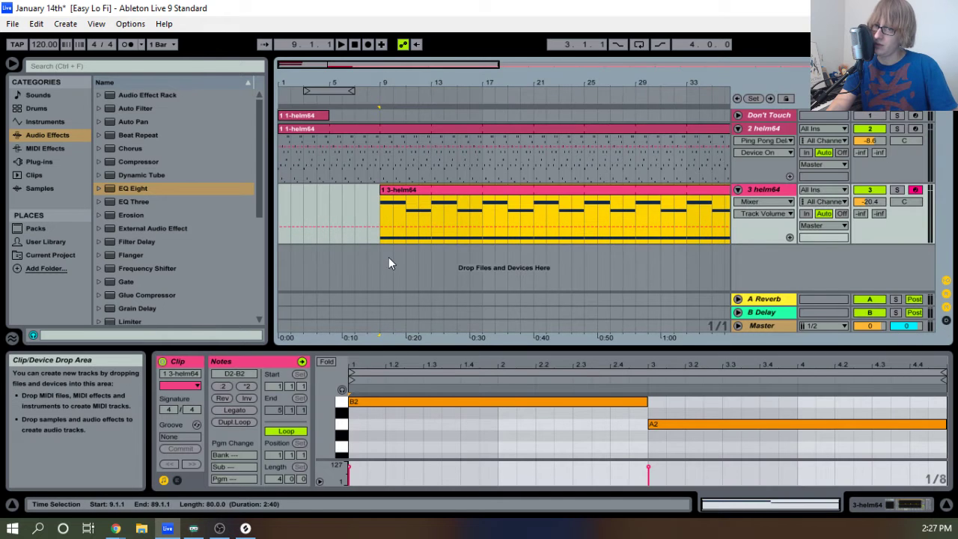
On 3 helm64's Utility Gain envelope, draw a rise from the minimum at bar 9 to a peak at bar 11, falling to -35 dB at bar 13.
left_click(377, 109)
left_click_drag(377, 84, 439, 87)
left_click(755, 203)
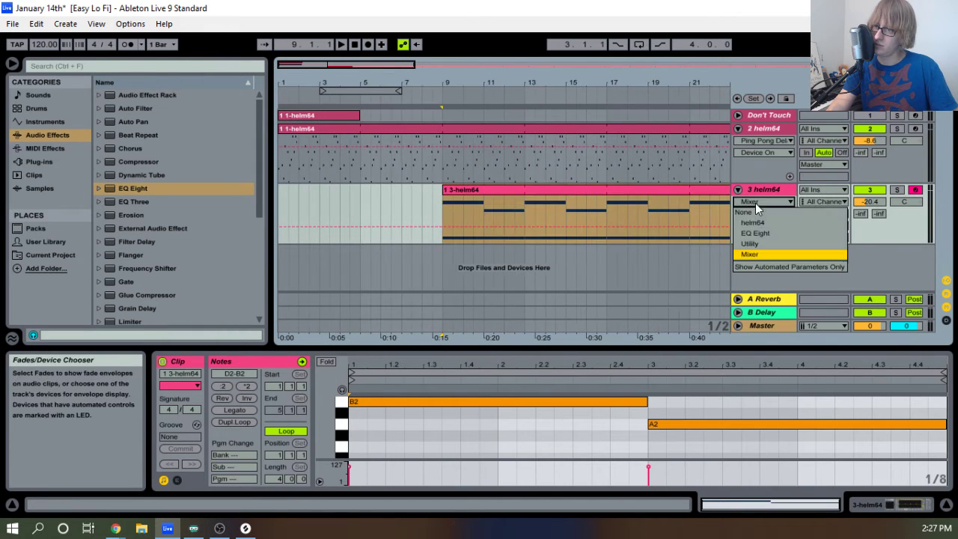
left_click(757, 244)
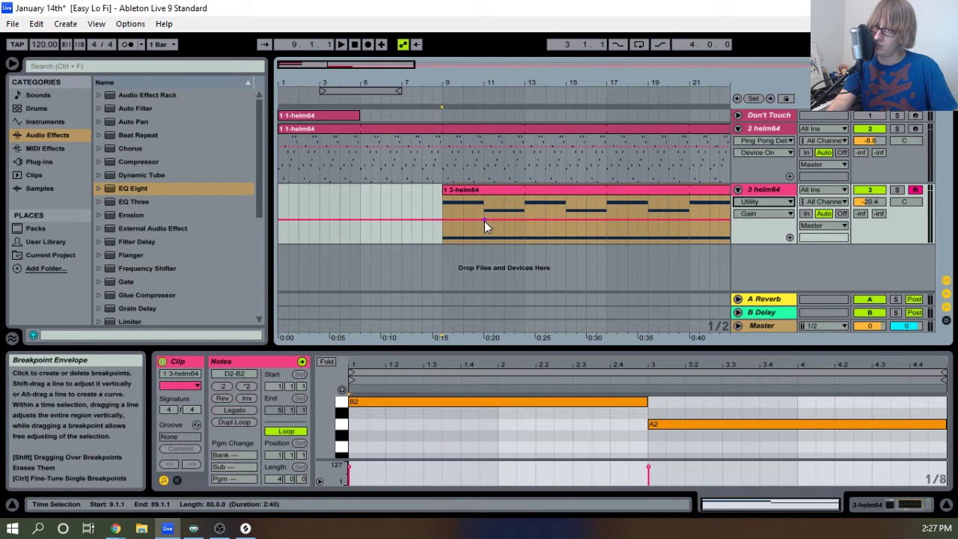
left_click(484, 220)
left_click(442, 219)
left_click_drag(442, 220, 445, 242)
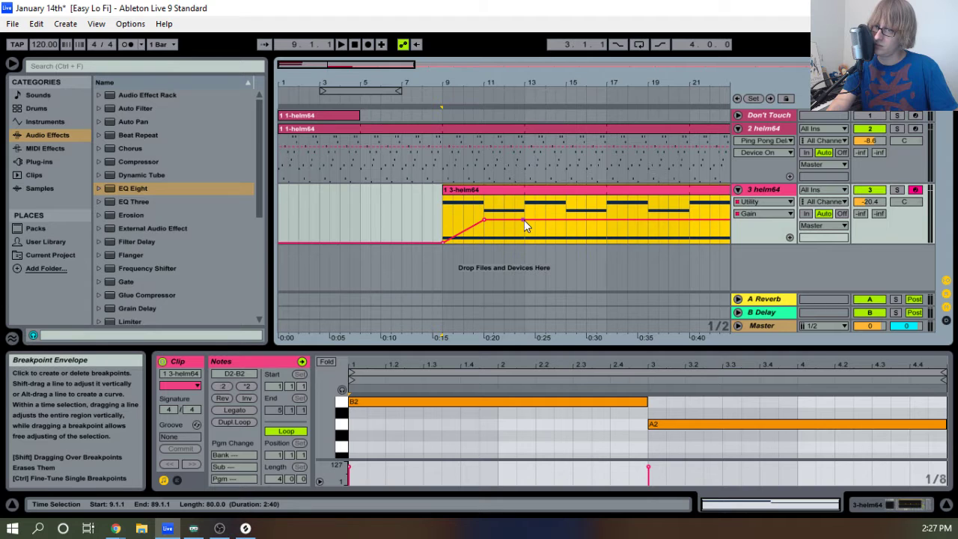
left_click_drag(523, 220, 529, 241)
key("ctrl+z")
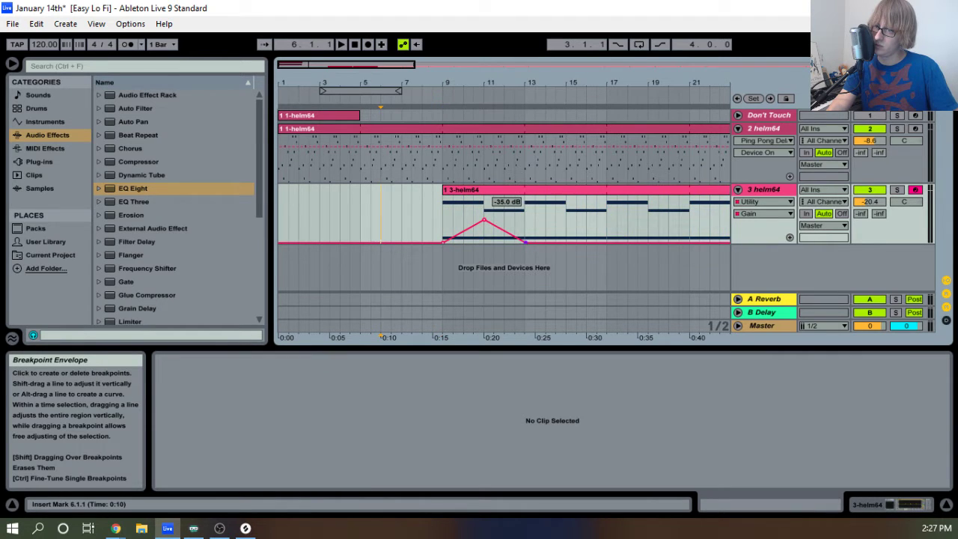
Listen to the gain fade, then stretch the 3-helm64 clip's notes to half tempo so its loop spans eight bars.
left_click(425, 100)
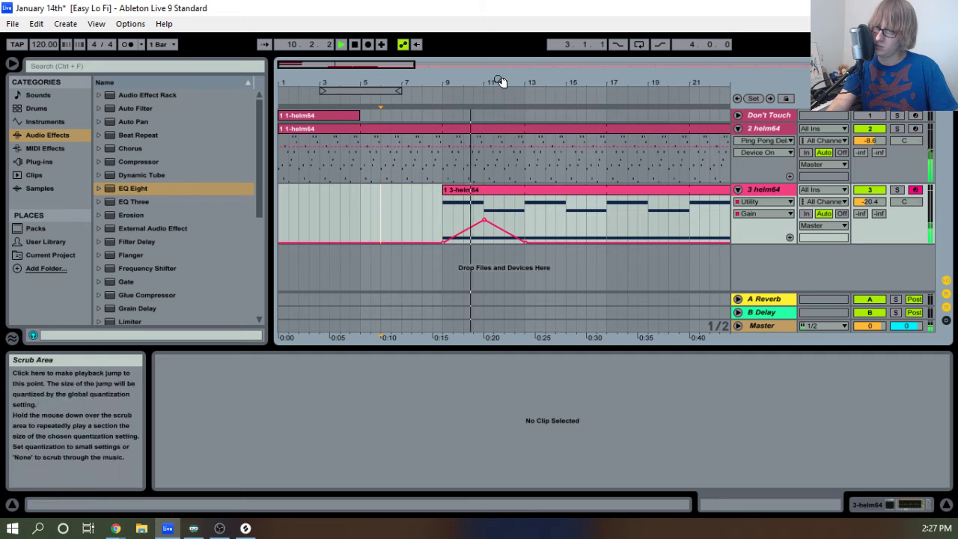
left_click_drag(500, 81, 517, 66)
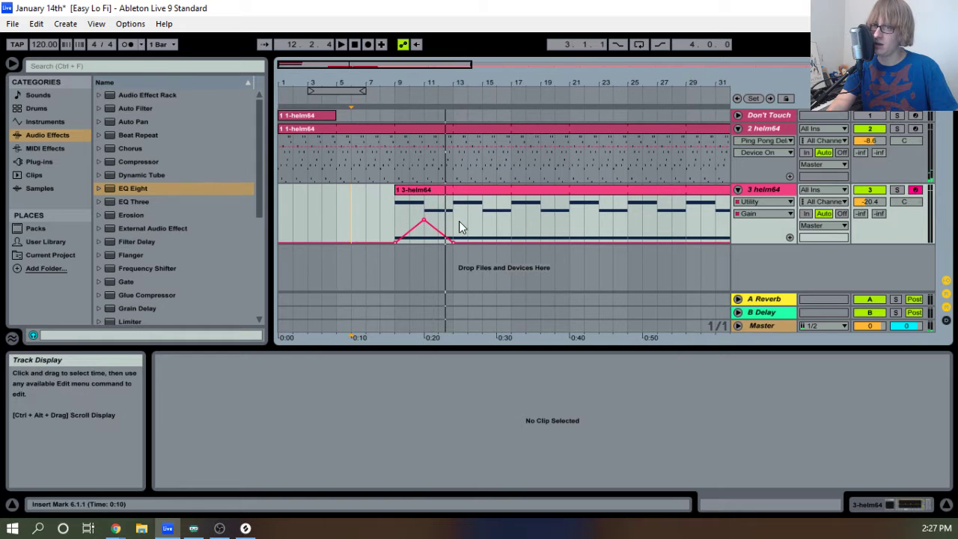
left_click(447, 188)
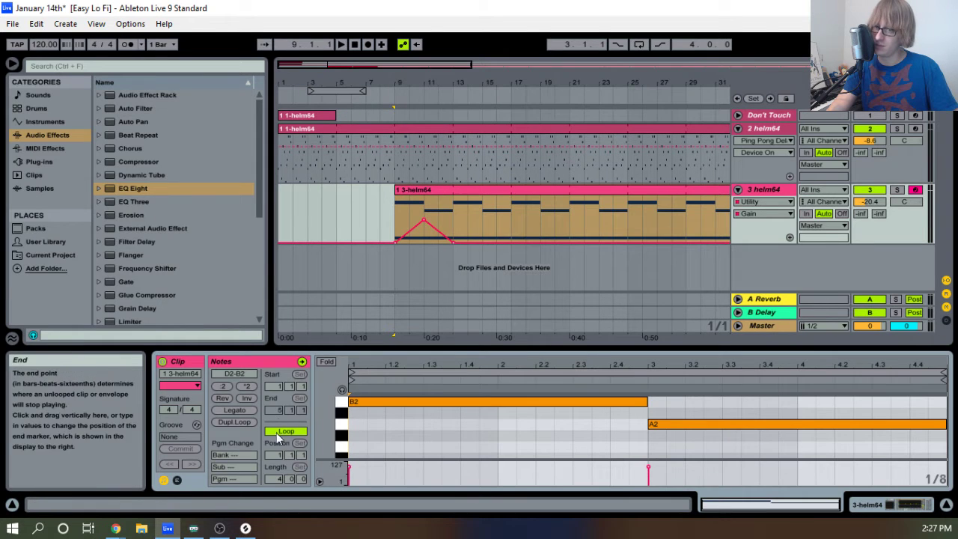
left_click(247, 390)
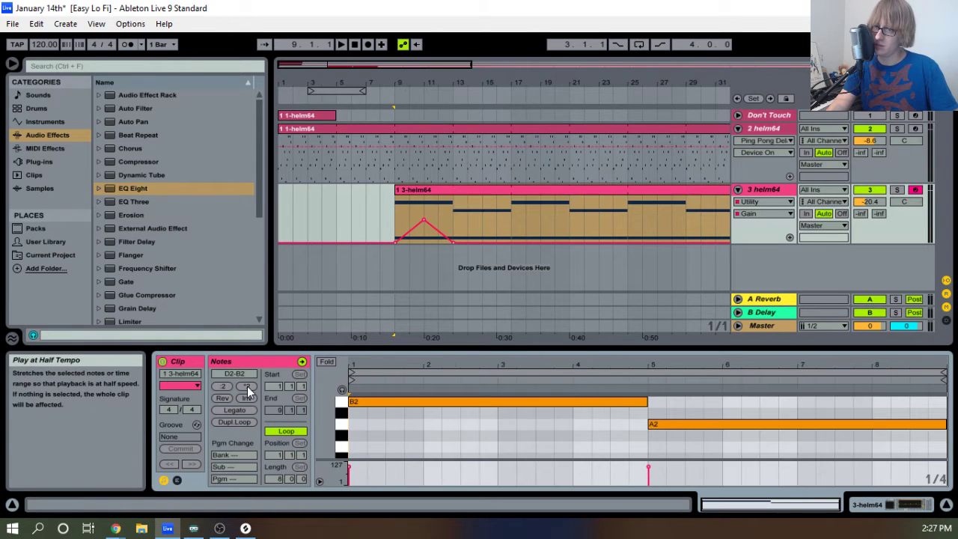
key("space")
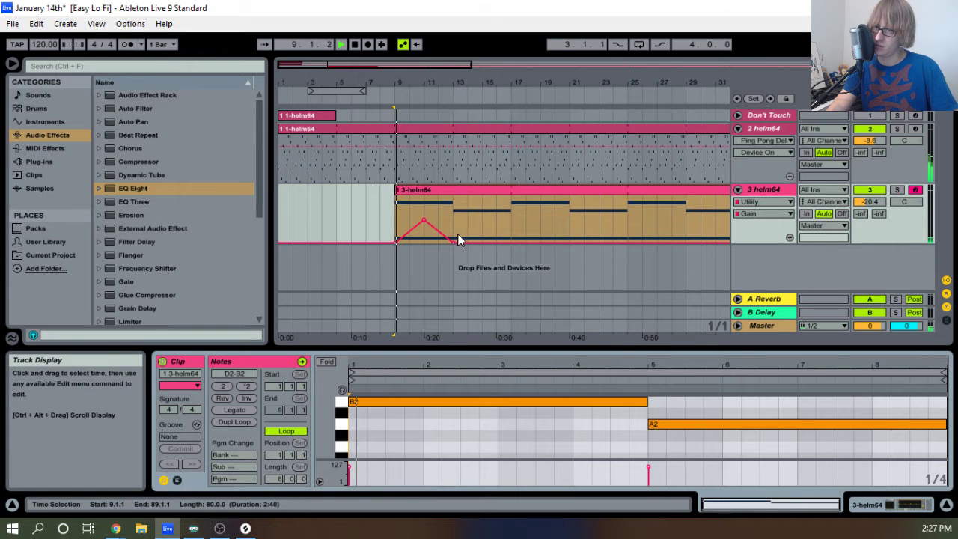
left_click_drag(453, 242, 479, 256)
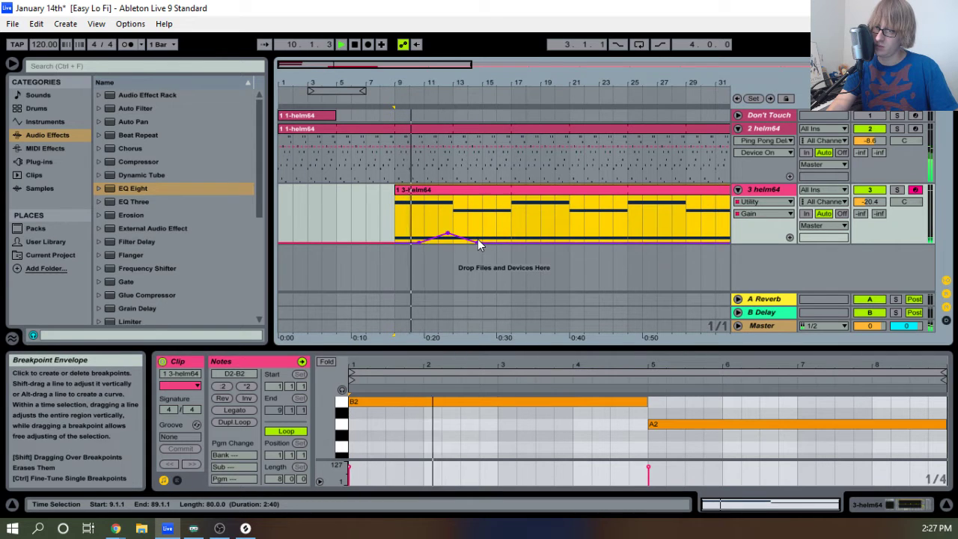
key("space")
key("ctrl+z")
Move the Gain fade's end point to bar 17 at -35 dB and its peak to bar 13 at 0 dB.
left_click(476, 219)
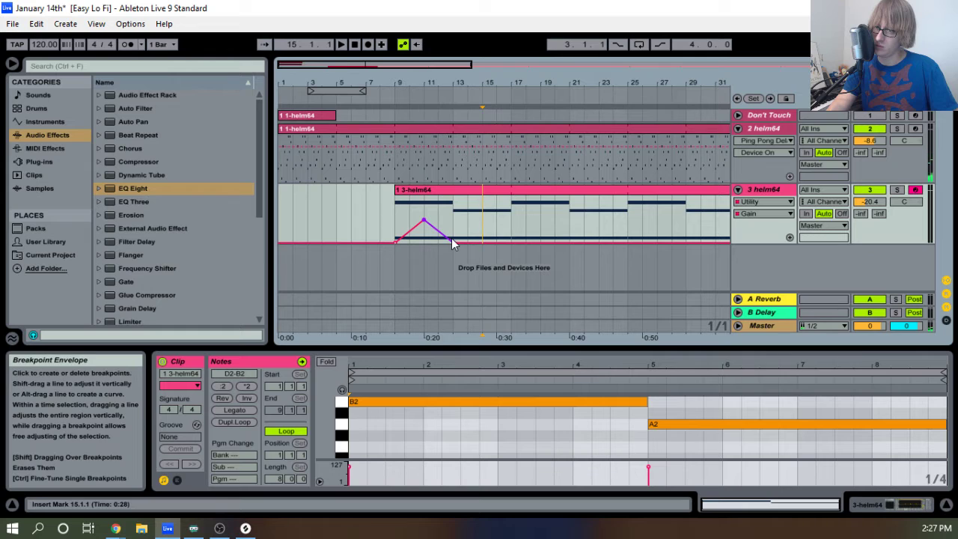
left_click_drag(451, 241, 506, 242)
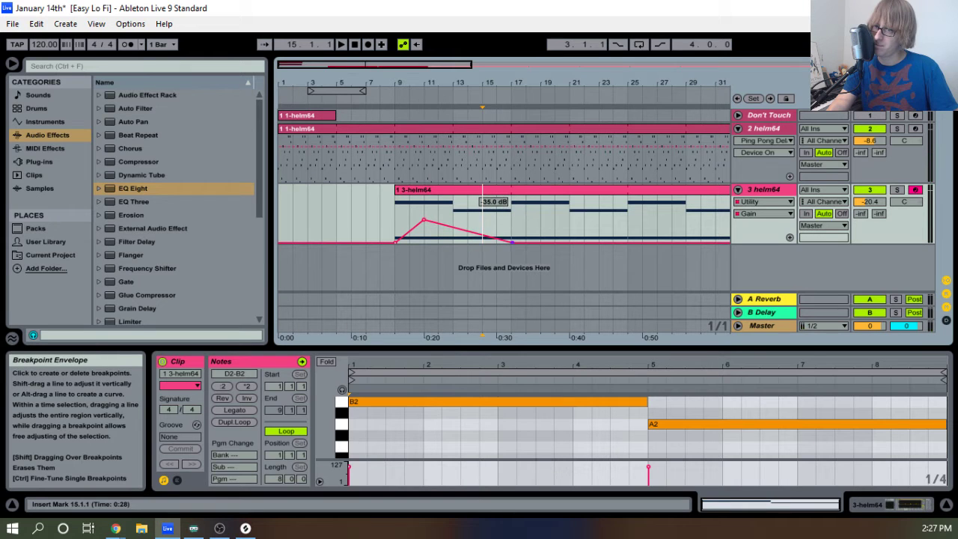
left_click_drag(423, 218, 457, 224)
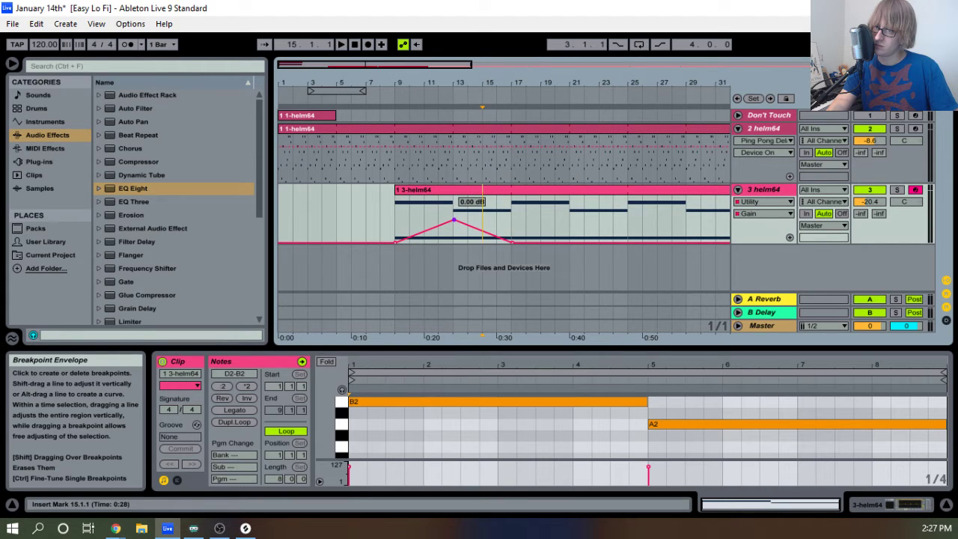
Play the arrangement from the beginning to hear the reshaped fade in context.
key("space")
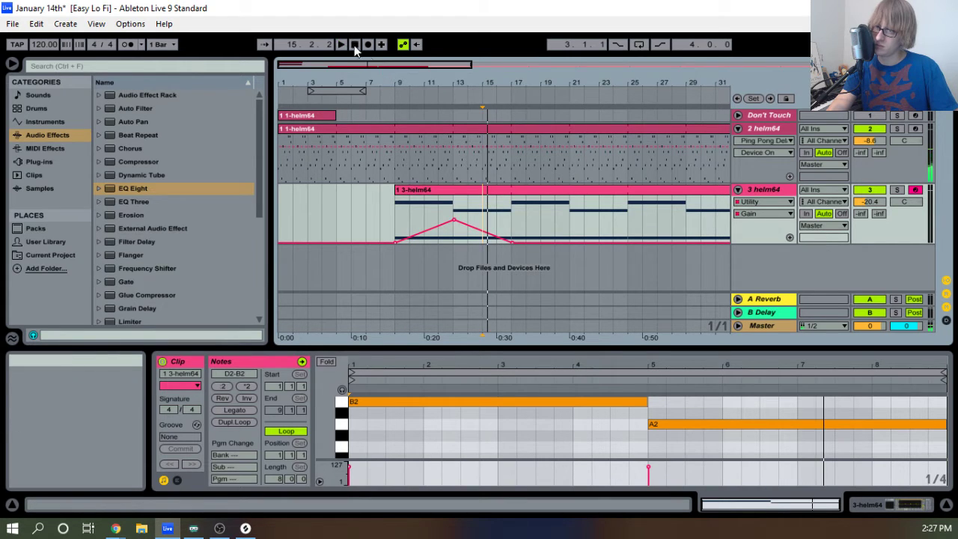
left_click_drag(434, 80, 366, 79)
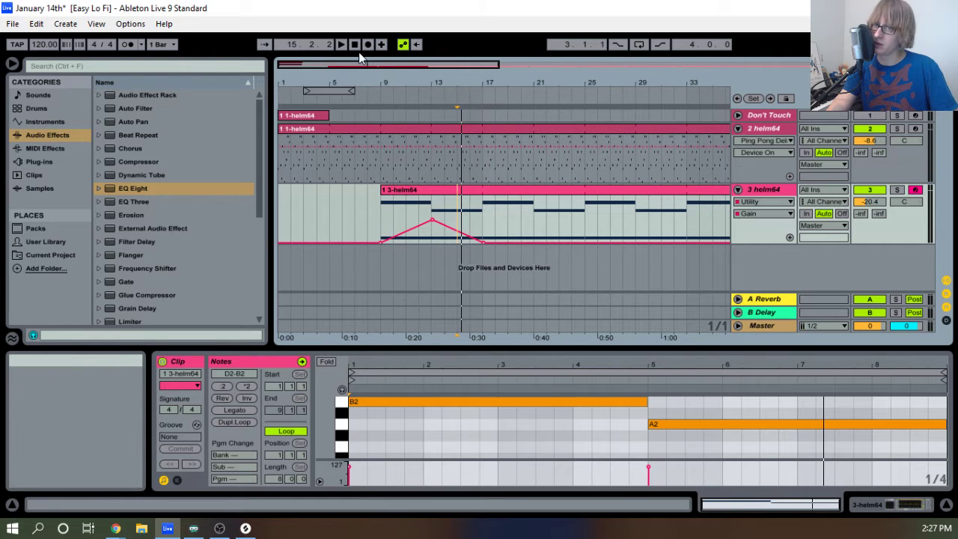
left_click(355, 45)
left_click(341, 45)
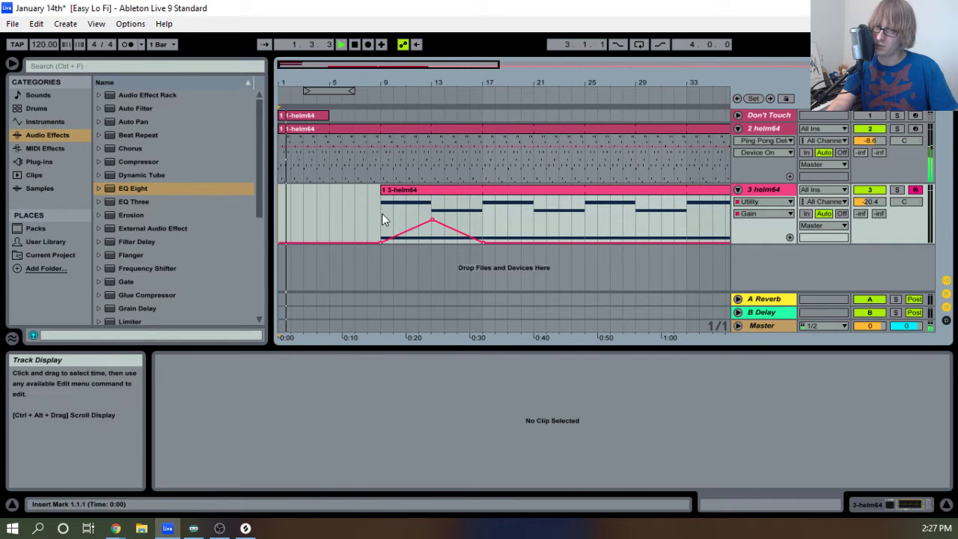
Delete everything in the 3-helm64 clip after 17.1.1, keeping only the faded part from 9.1.1 to 17.1.1.
left_click_drag(381, 217, 472, 239)
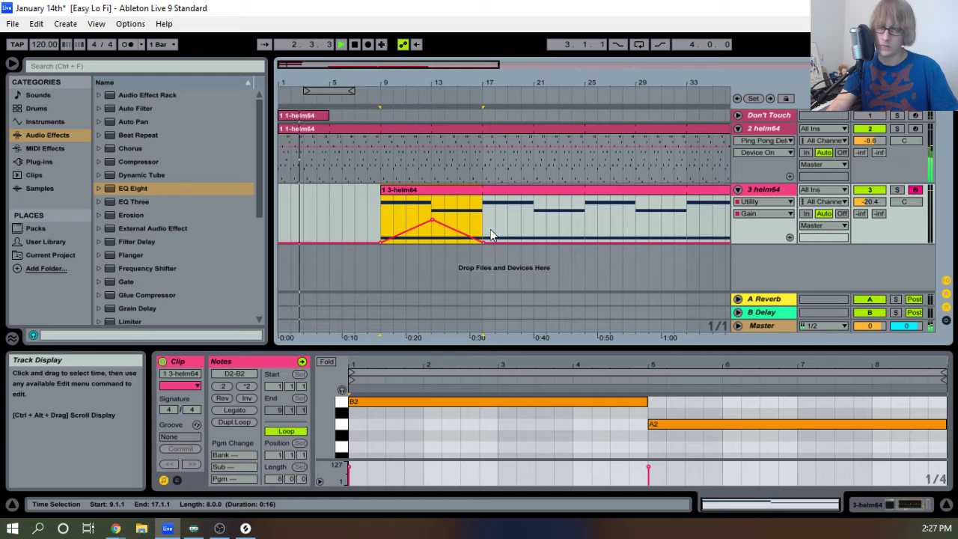
left_click_drag(486, 210, 609, 206)
key("Delete")
left_click(619, 193)
key("Delete")
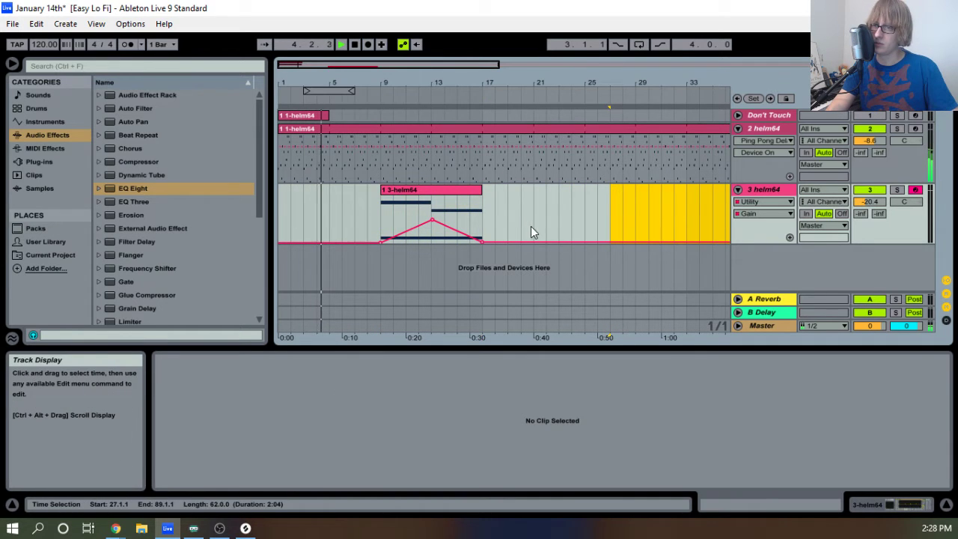
Duplicate the faded eight-bar 3-helm64 clip twice, placing copies at 17.1.1 and 25.1.1.
left_click(481, 221)
left_click_drag(484, 222, 559, 231)
left_click(481, 216)
key("ctrl+d")
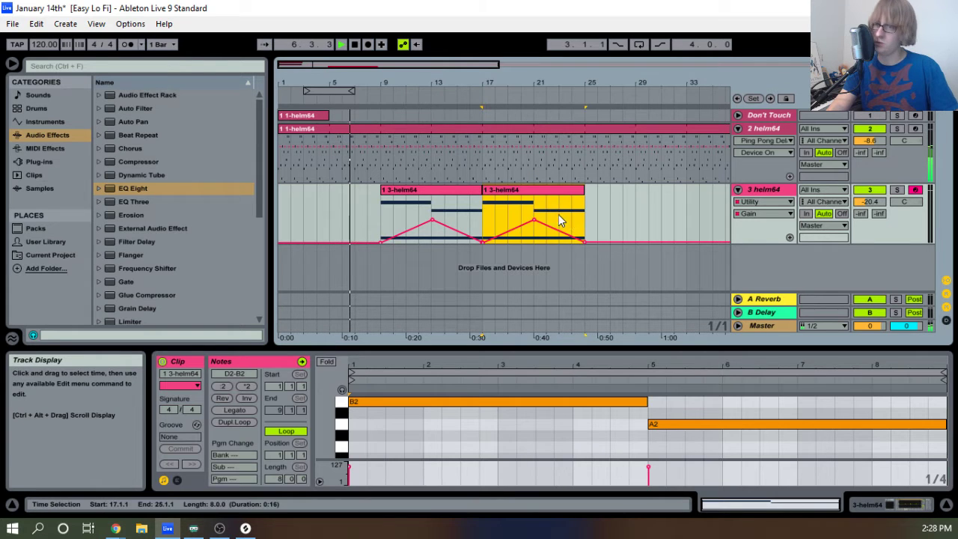
left_click(587, 214)
key("ctrl+d")
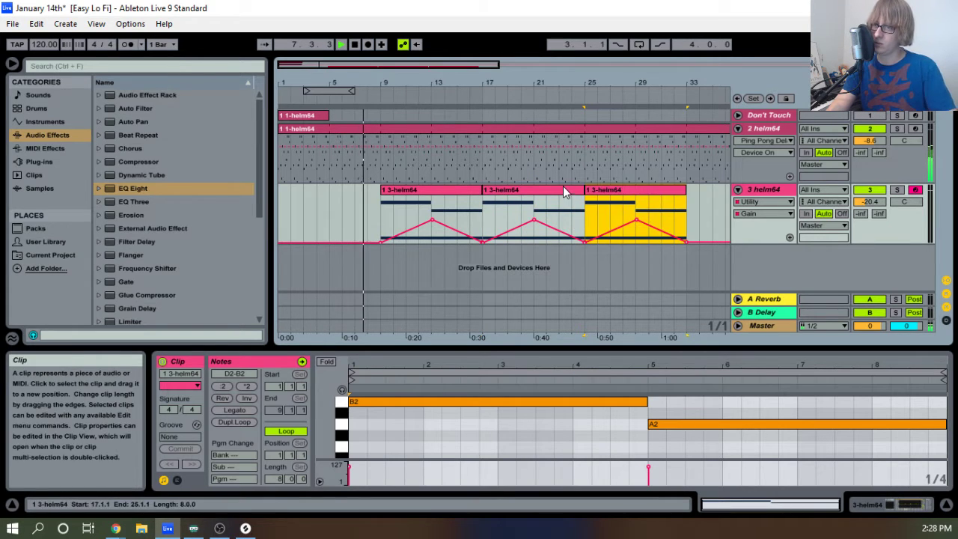
Delete the middle 3-helm64 copy between 17.1.1 and 25.1.1 and lower the Gain breakpoint at bar 17 to -35 dB.
left_click(567, 194)
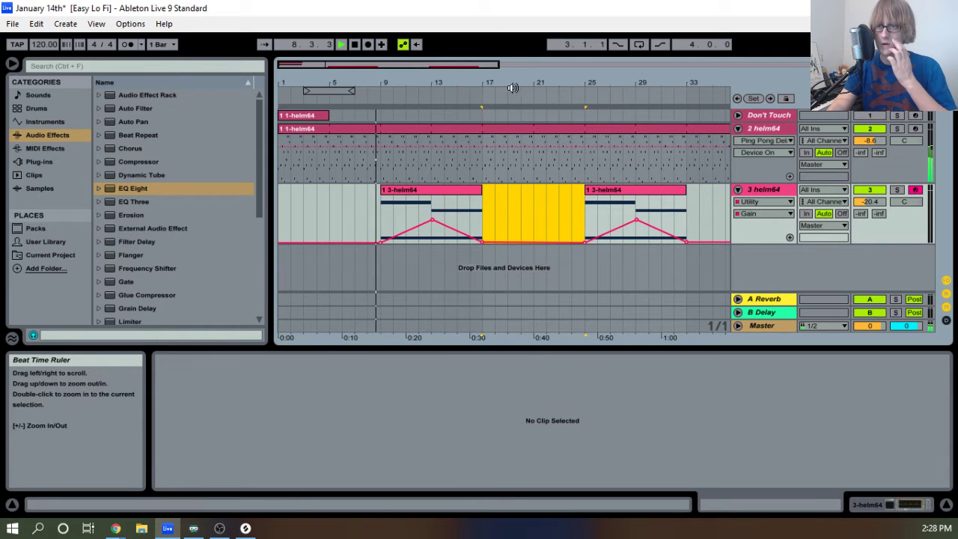
left_click_drag(511, 86, 520, 115)
key("Delete")
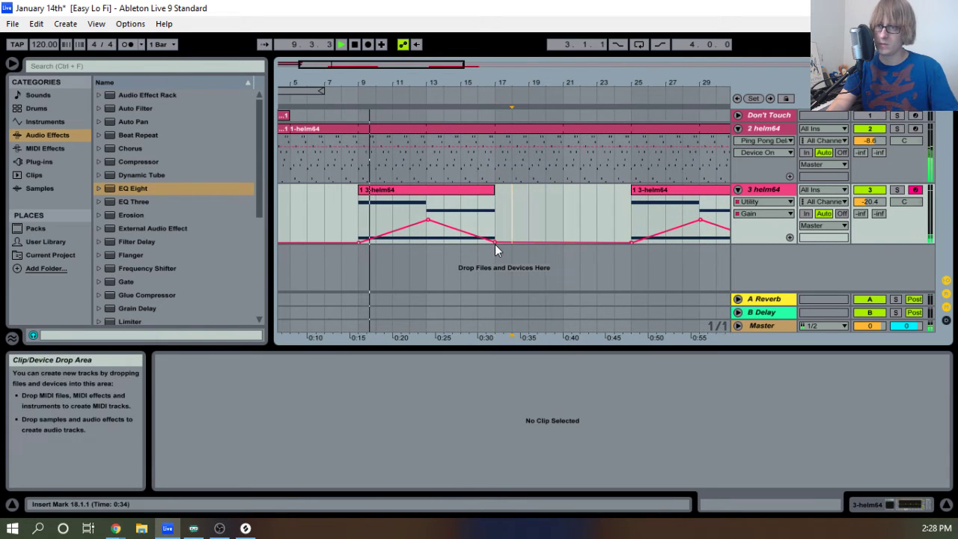
left_click(512, 206)
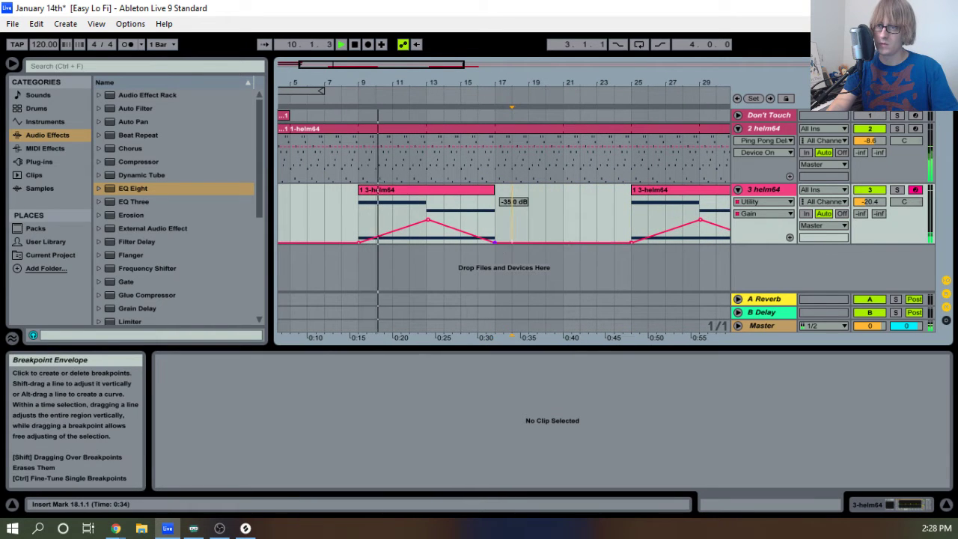
left_click(523, 211)
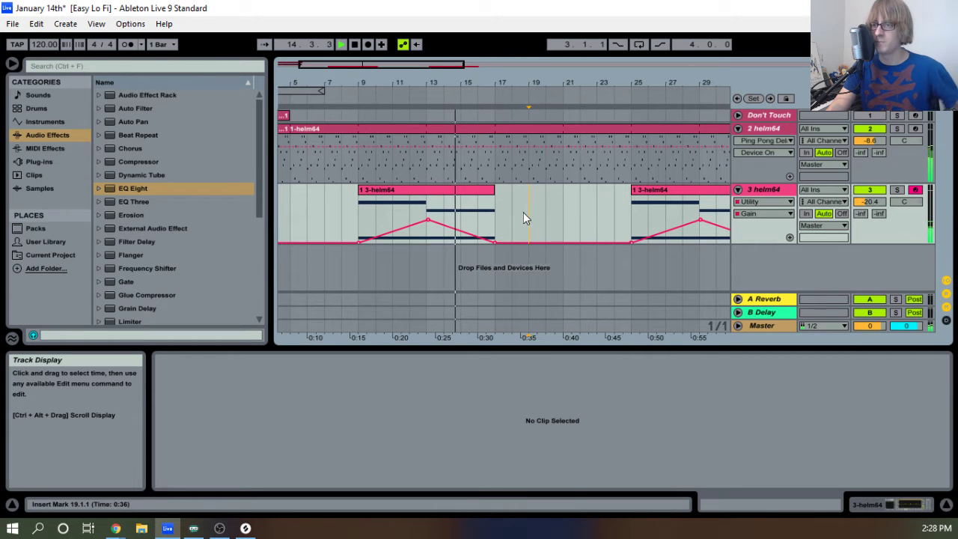
Fold the 2 helm64 and 3 helm64 tracks, rename 3 helm64 as Fade Pad, and stop playback.
left_click(737, 190)
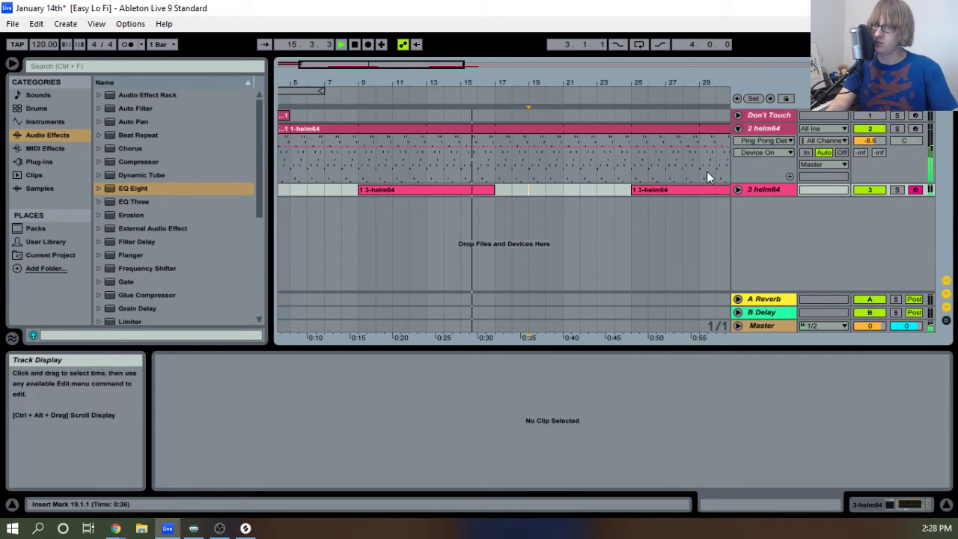
left_click(736, 129)
right_click(758, 142)
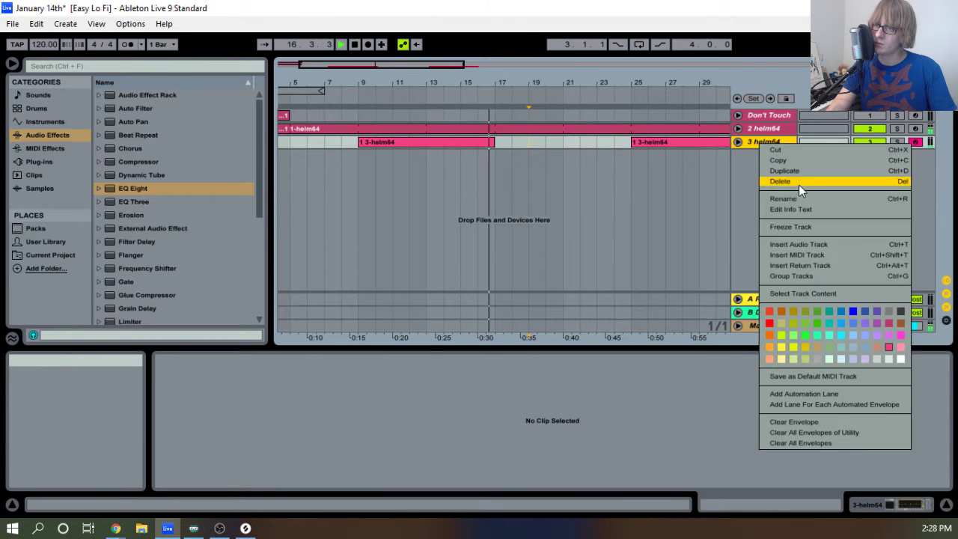
left_click(796, 184)
type("Fade Pad")
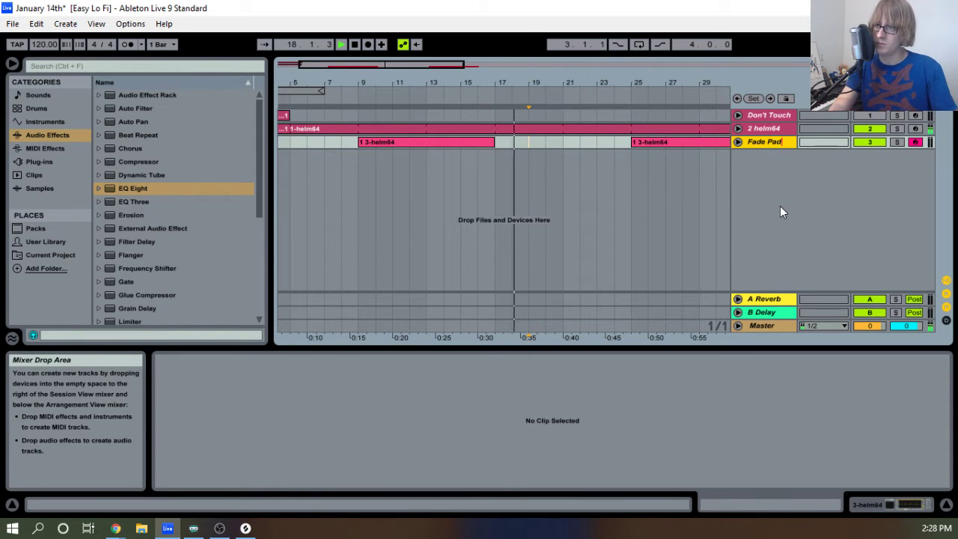
key("Return")
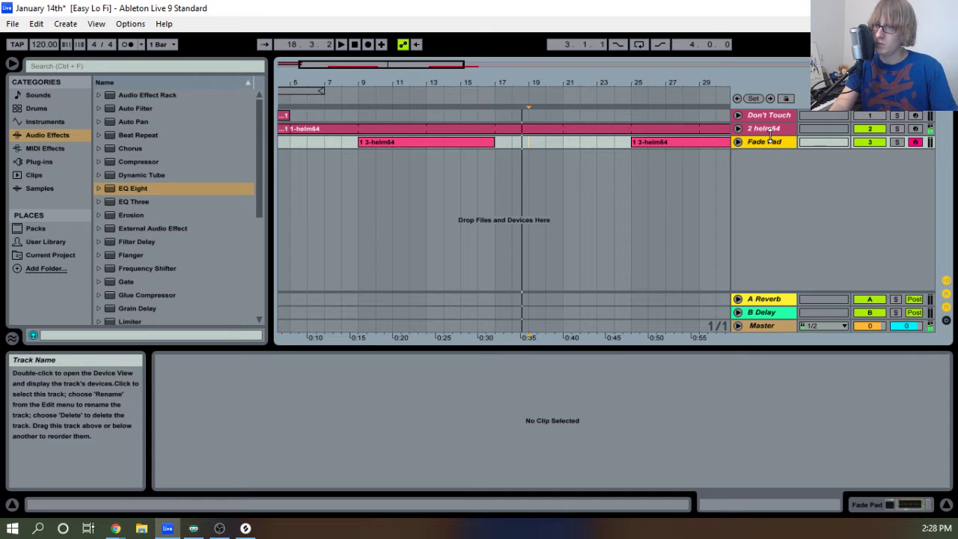
key("space")
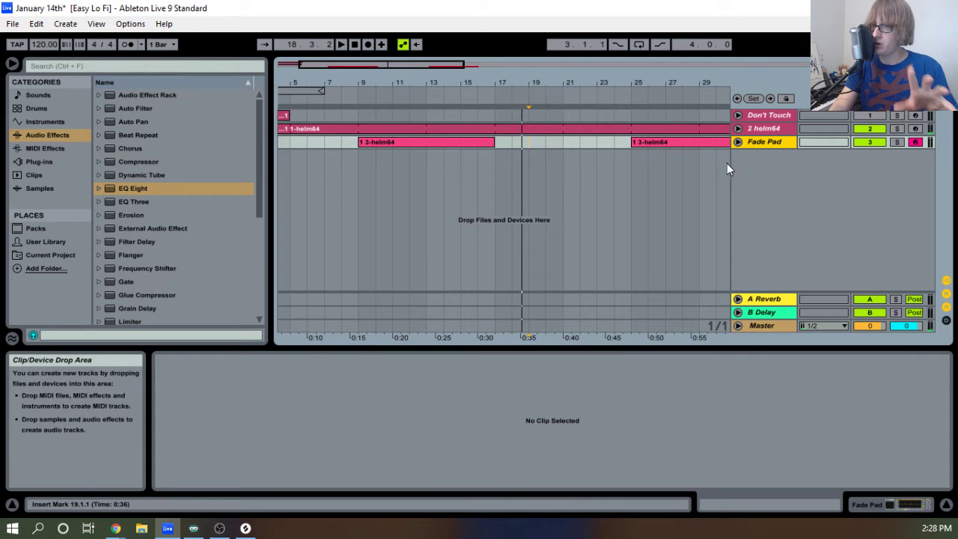
Play the first Fade Pad clip and set EQ Eight band 1 to a 48 dB/octave low cut at 102 Hz.
double_click(764, 141)
scroll(205, 270, "down", 5)
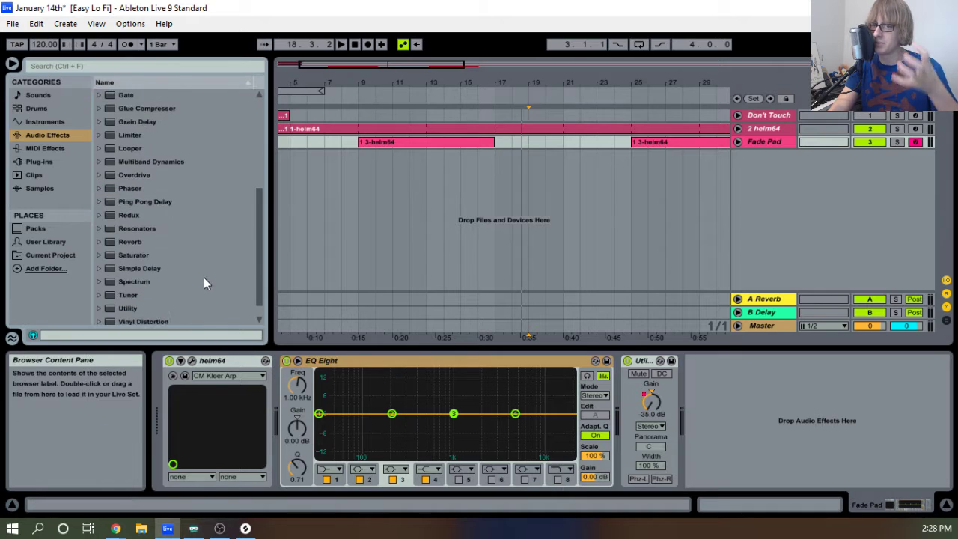
scroll(207, 284, "down", 1)
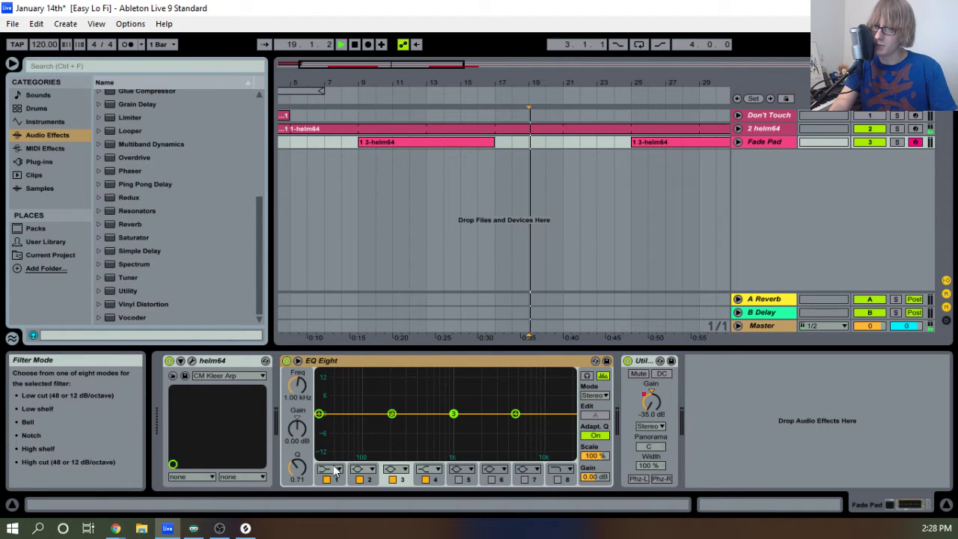
left_click(399, 146)
key("space")
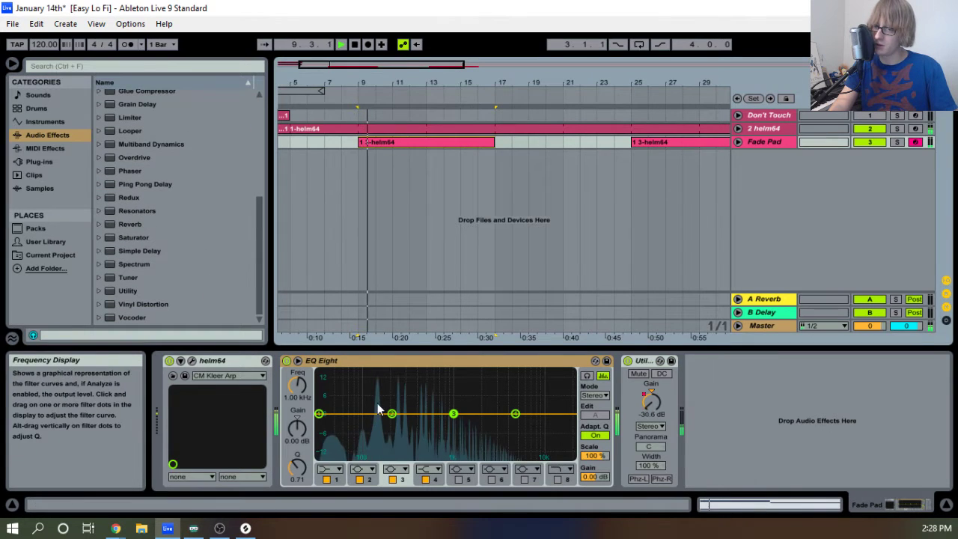
left_click(340, 470)
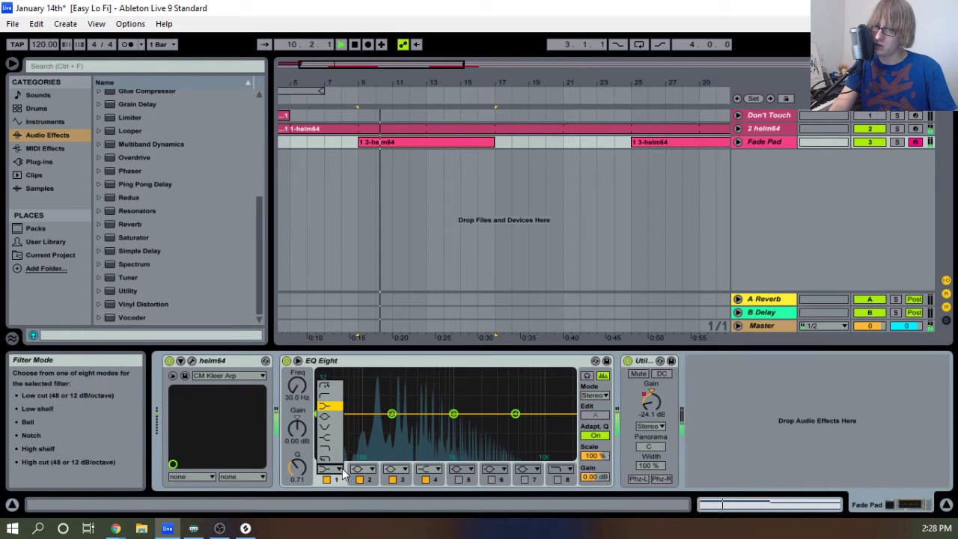
left_click(328, 388)
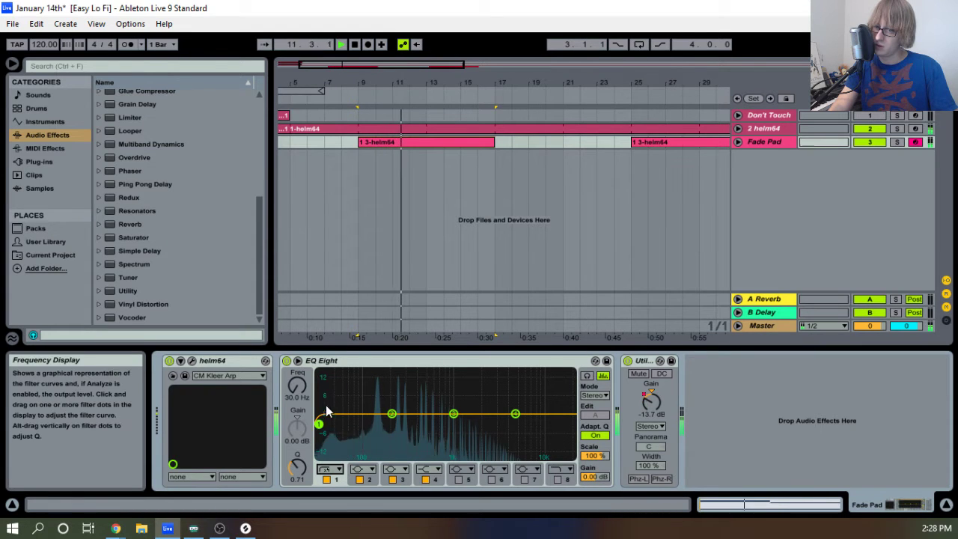
left_click_drag(319, 425, 366, 424)
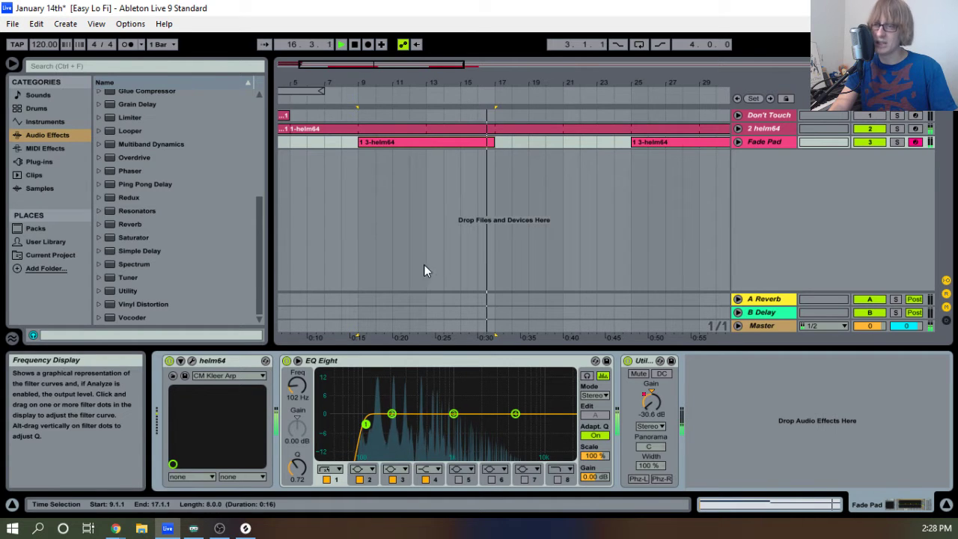
key("space")
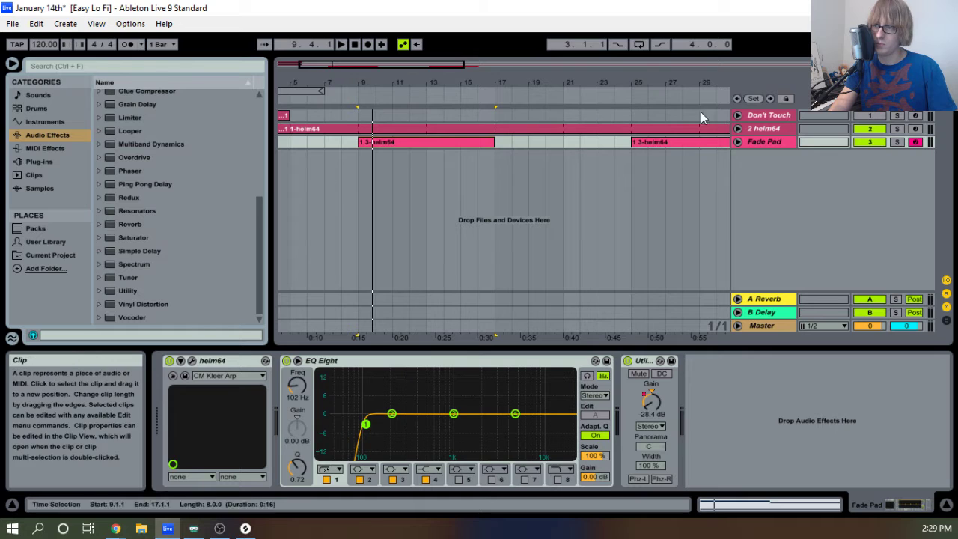
Show the mixer in Session View and delete the Reverb device from return track A.
left_click(773, 299)
key("Tab")
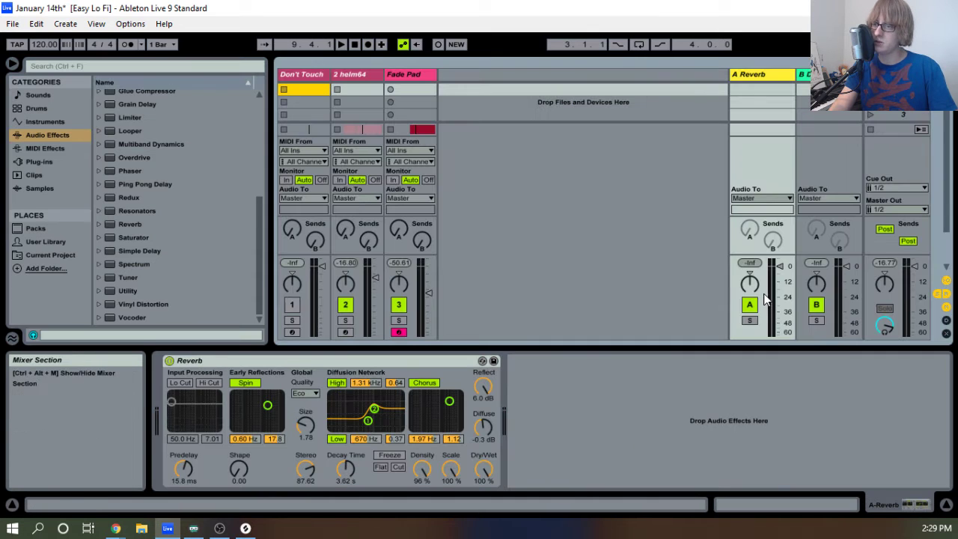
left_click(357, 364)
key("Delete")
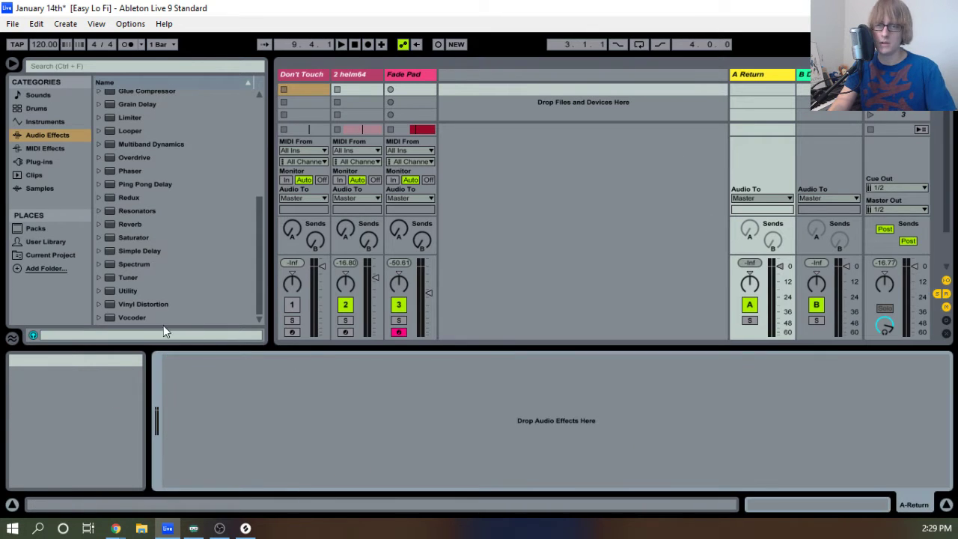
Load the Bright Long Verb preset from Reverb's Special folder onto return track A.
left_click(98, 224)
left_click(98, 223)
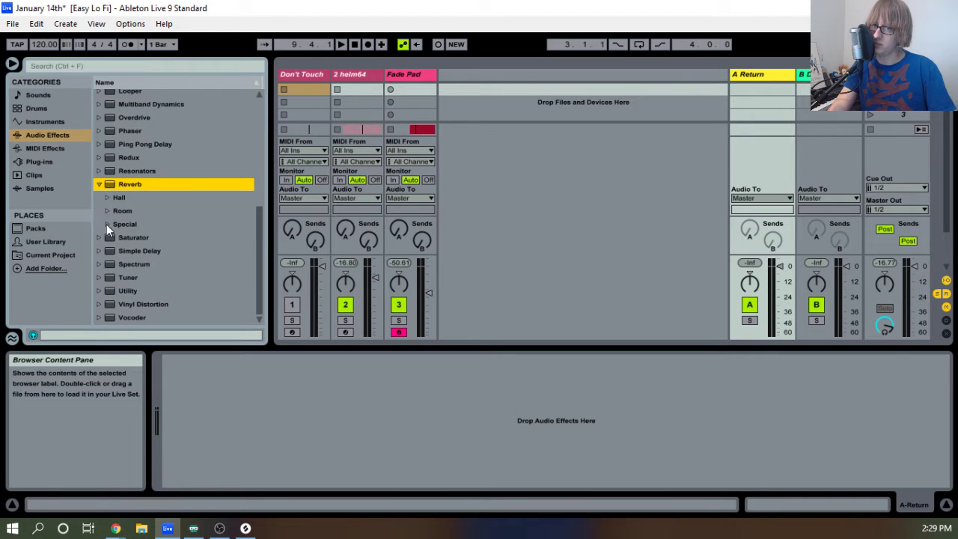
left_click(106, 224)
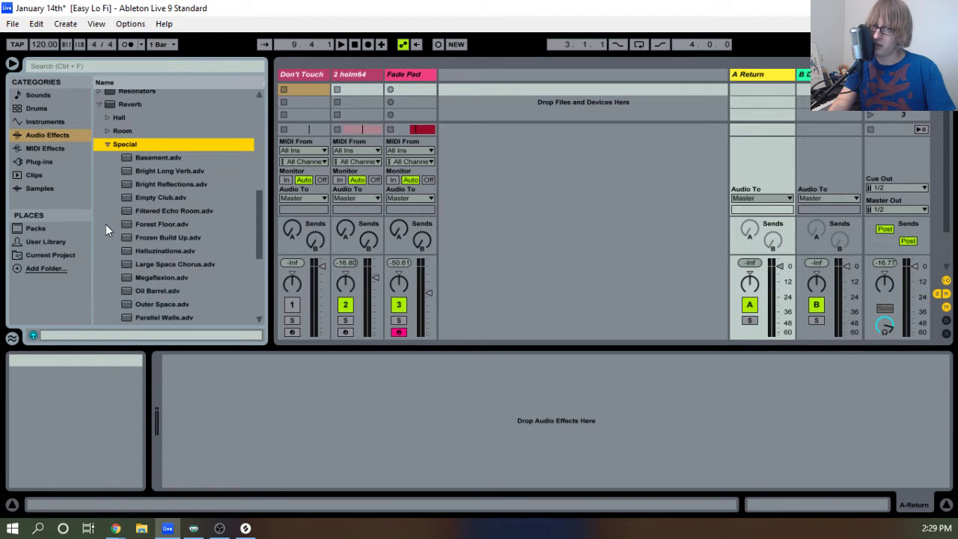
scroll(114, 123, "down", 1)
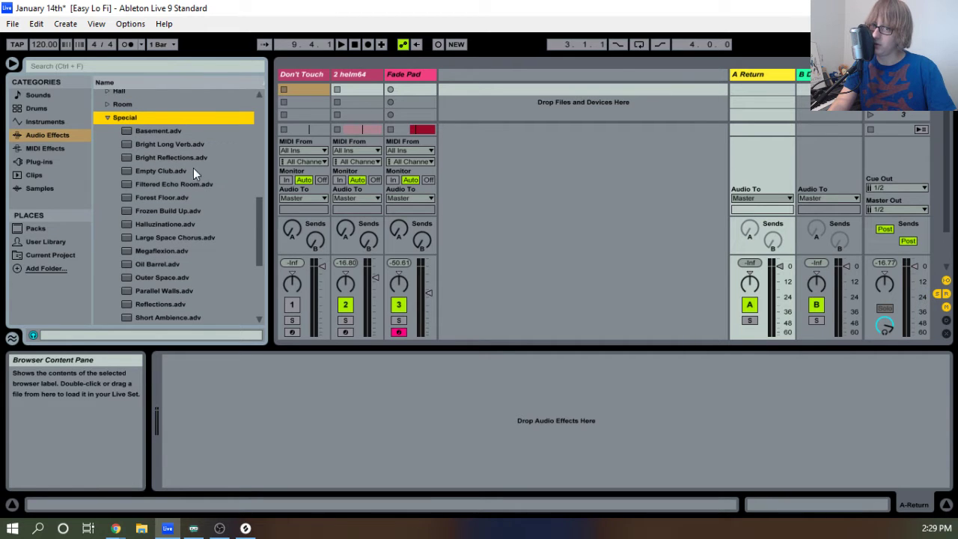
left_click_drag(176, 144, 355, 386)
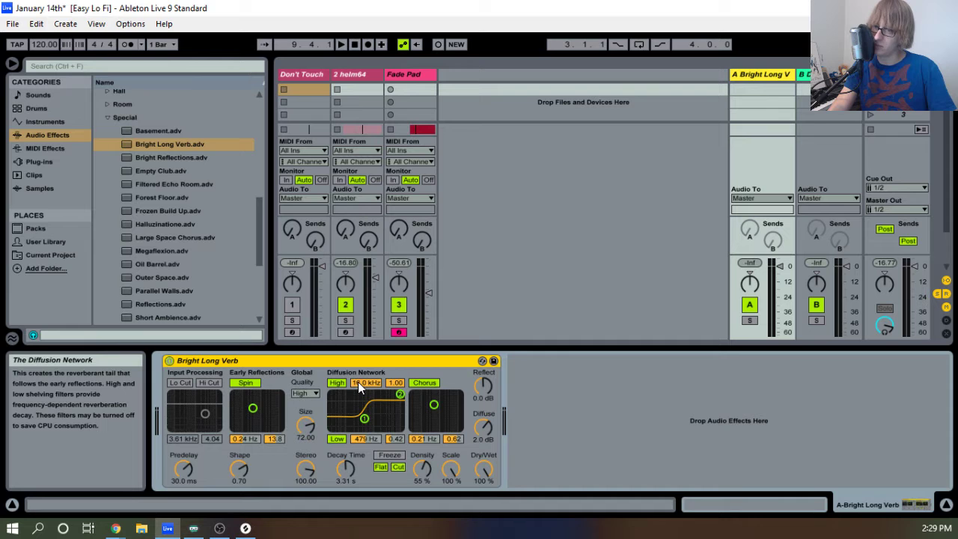
During playback, raise Fade Pad's send A to 0.0 dB and briefly solo return A to hear the reverb alone.
key("space")
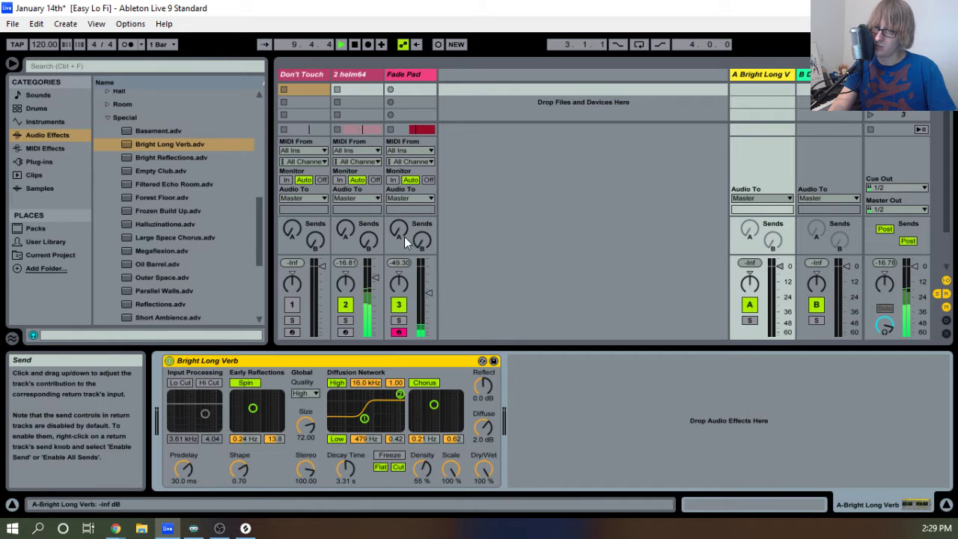
left_click_drag(408, 240, 408, 187)
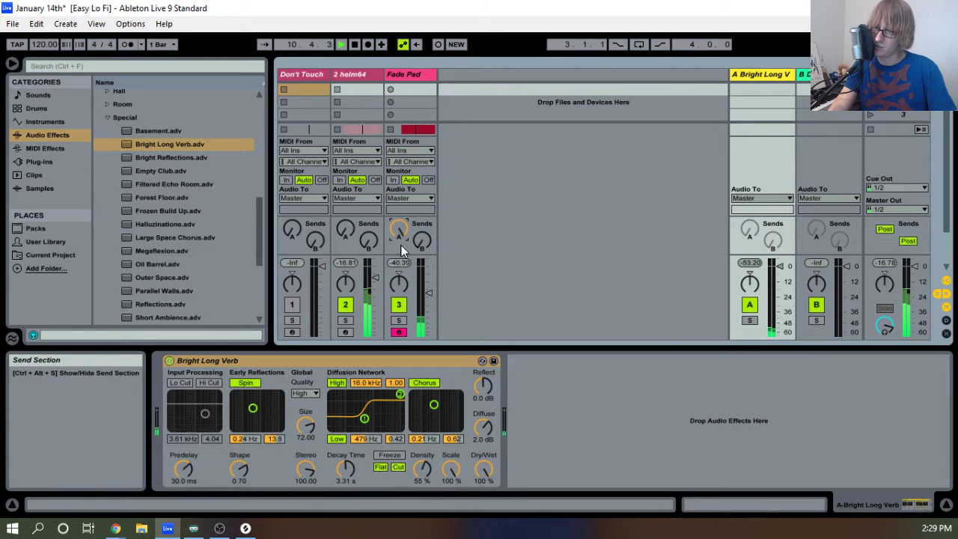
left_click(750, 320)
left_click(749, 321)
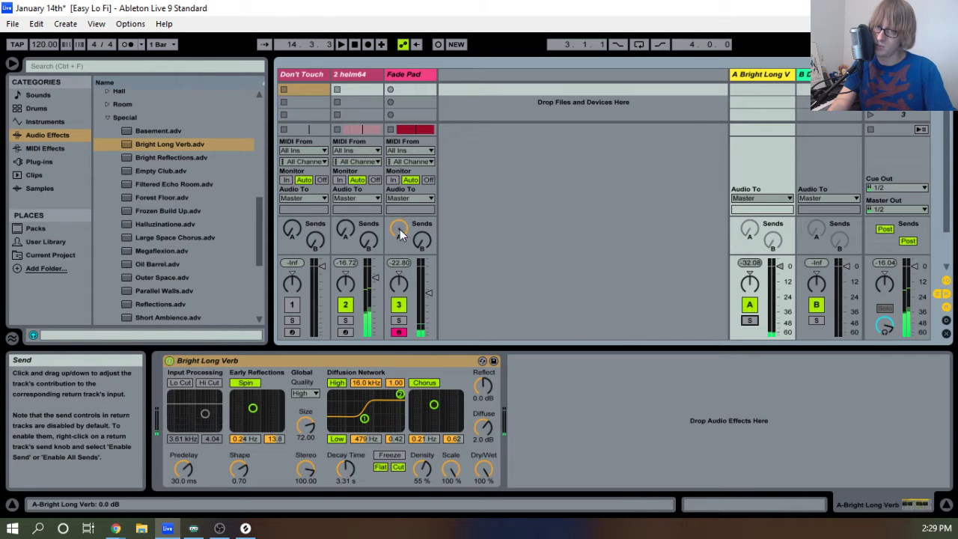
Replace Bright Long Verb on return track A with the Cathedral preset from Reverb's Hall folder.
left_click(425, 360)
key("Delete")
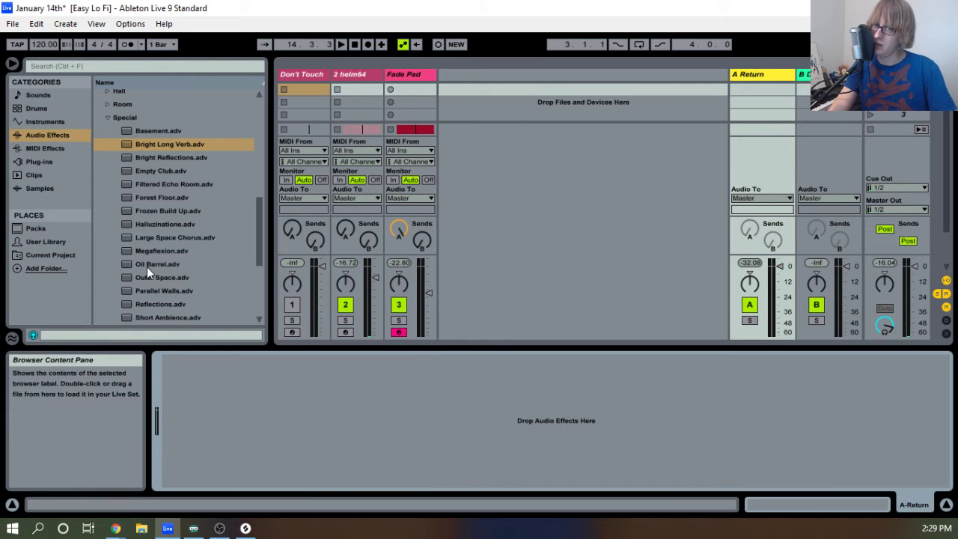
scroll(147, 268, "down", 3)
scroll(186, 277, "up", 6)
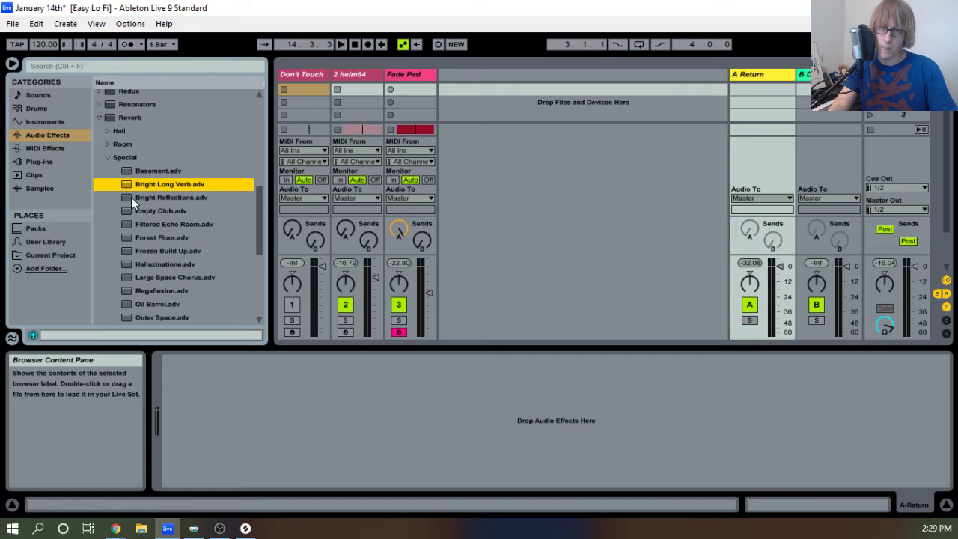
left_click(106, 131)
scroll(141, 166, "down", 3)
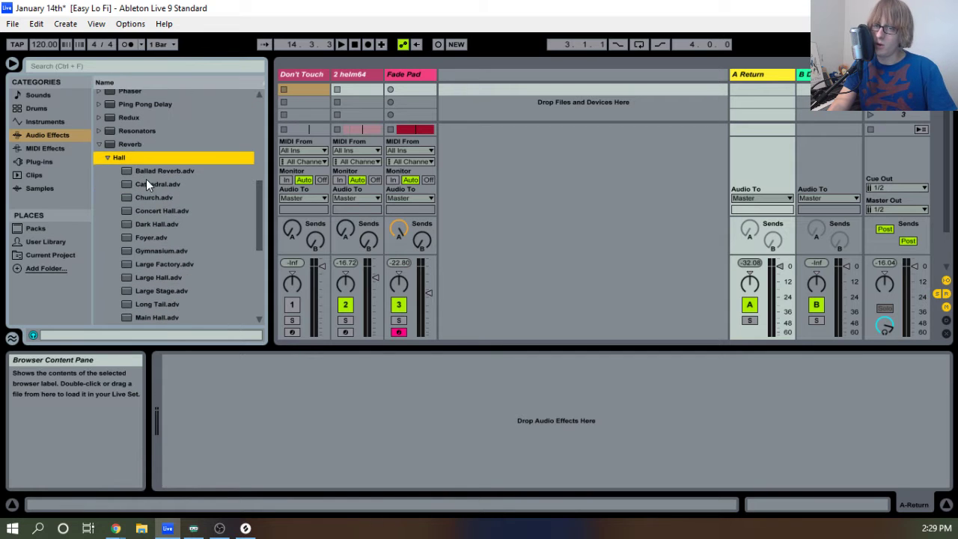
left_click_drag(154, 184, 280, 399)
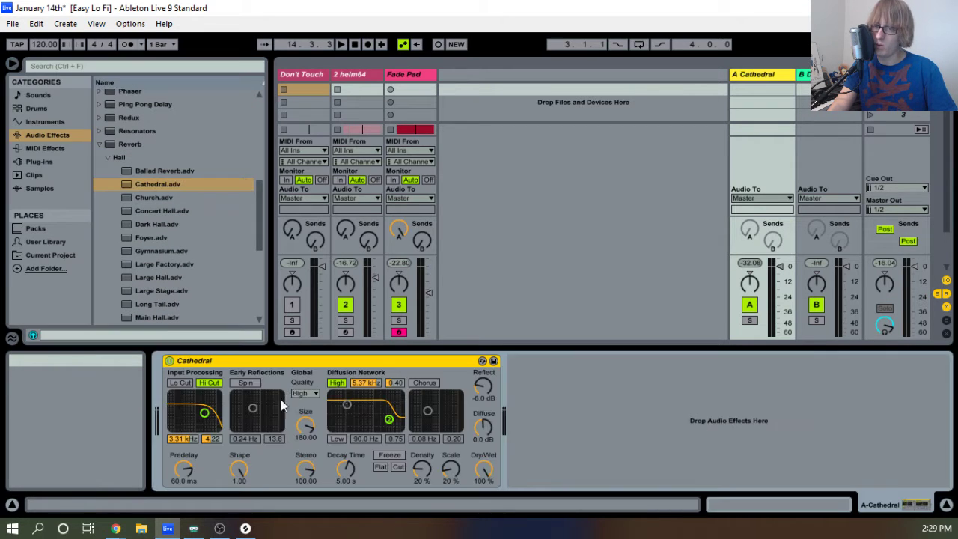
Play the set and briefly solo return A to audition the Cathedral reverb.
key("space")
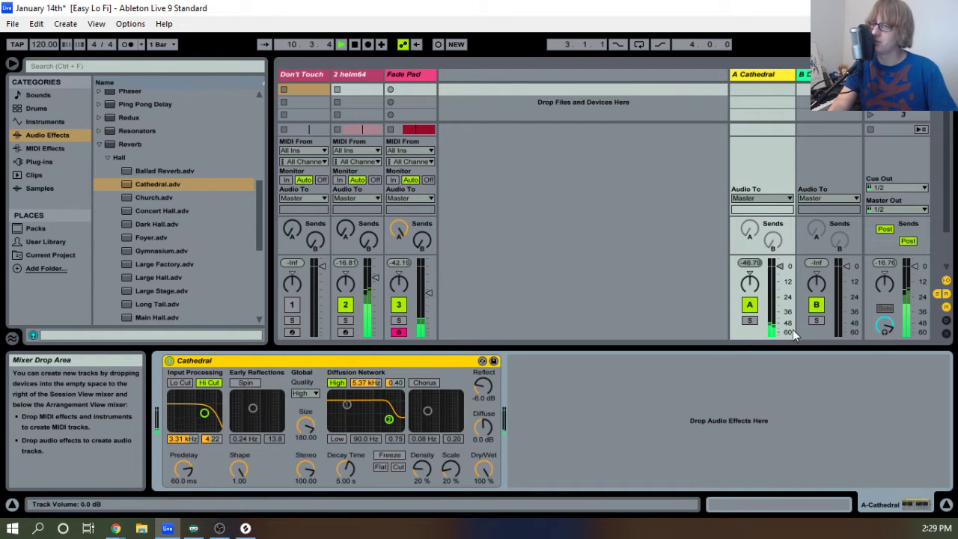
left_click(747, 320)
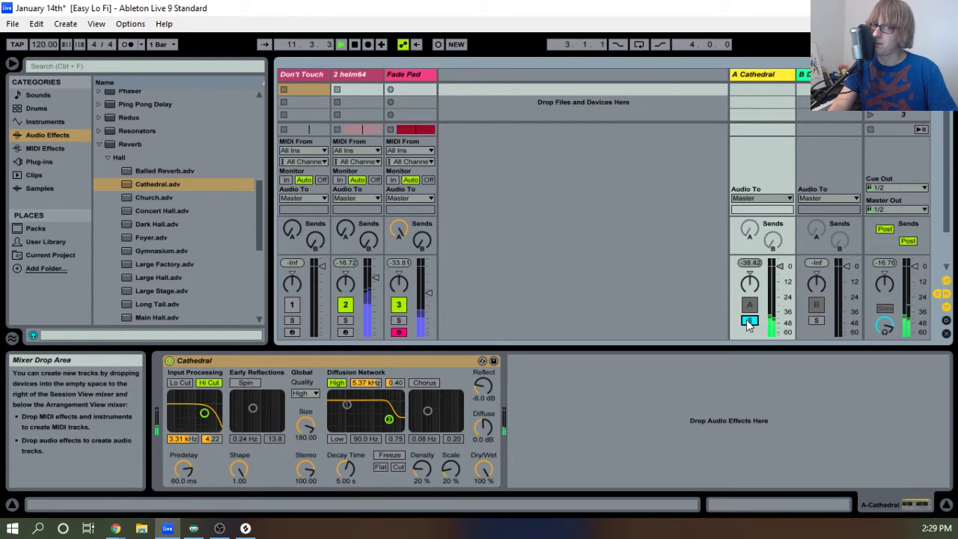
left_click(748, 320)
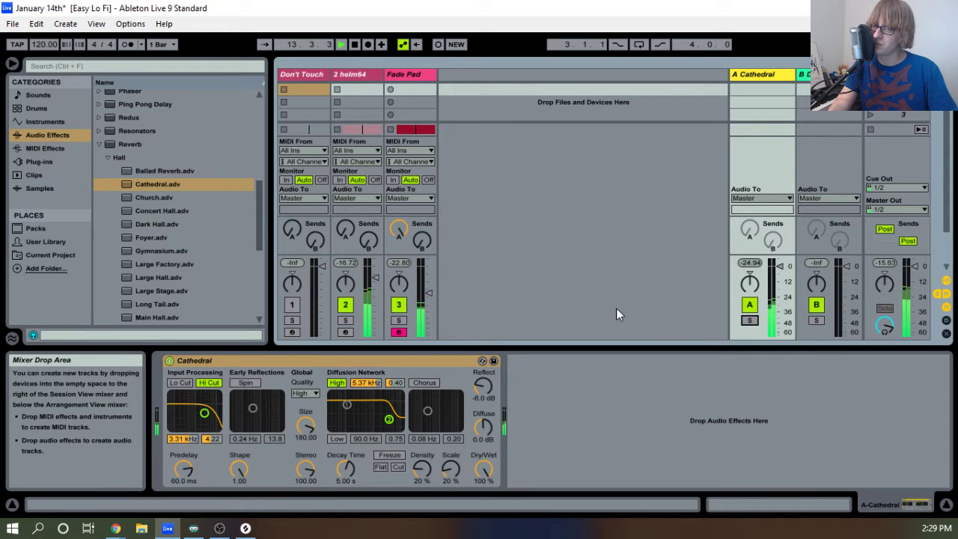
Replace Cathedral on return track A with the Vocal Hall preset from Reverb's Hall folder.
left_click(410, 362)
key("Delete")
scroll(210, 244, "down", 1)
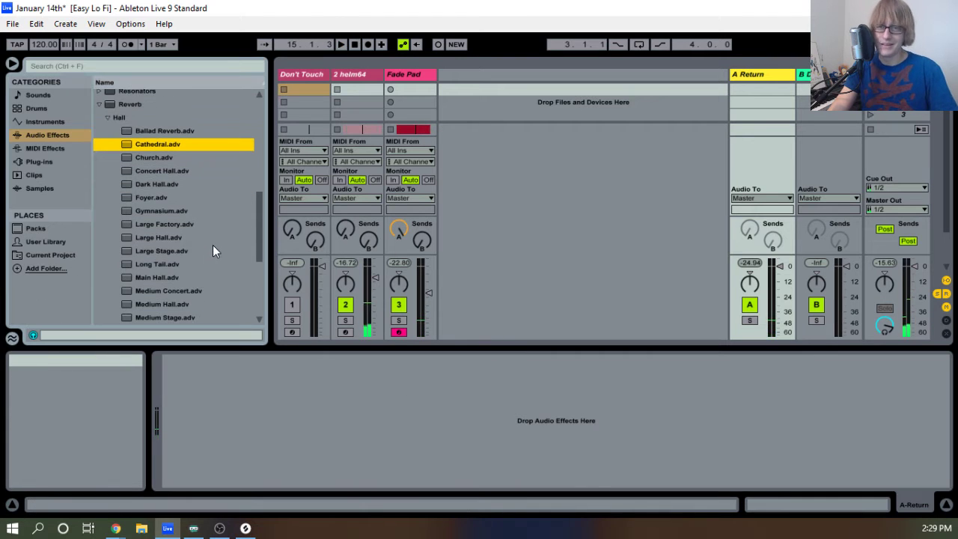
scroll(178, 250, "down", 1)
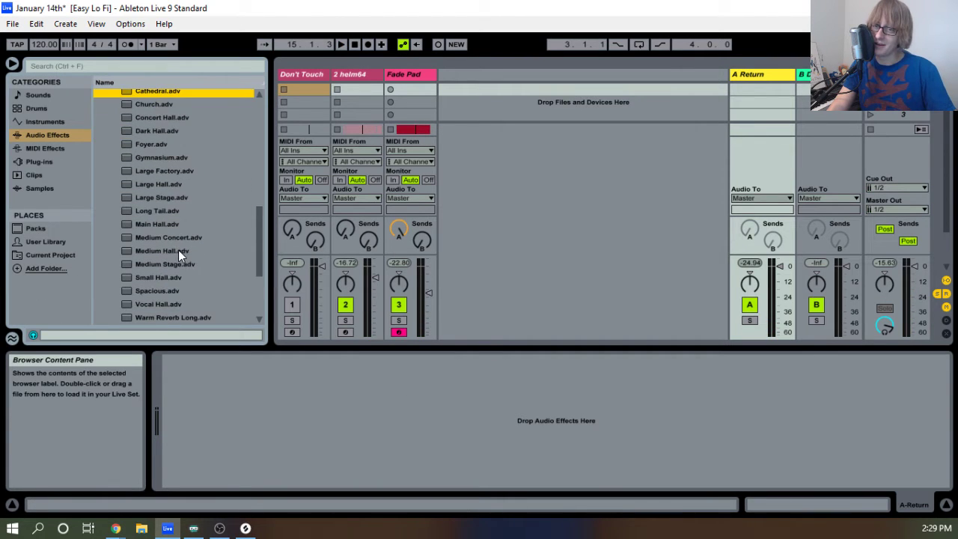
scroll(180, 241, "down", 1)
scroll(181, 242, "down", 2)
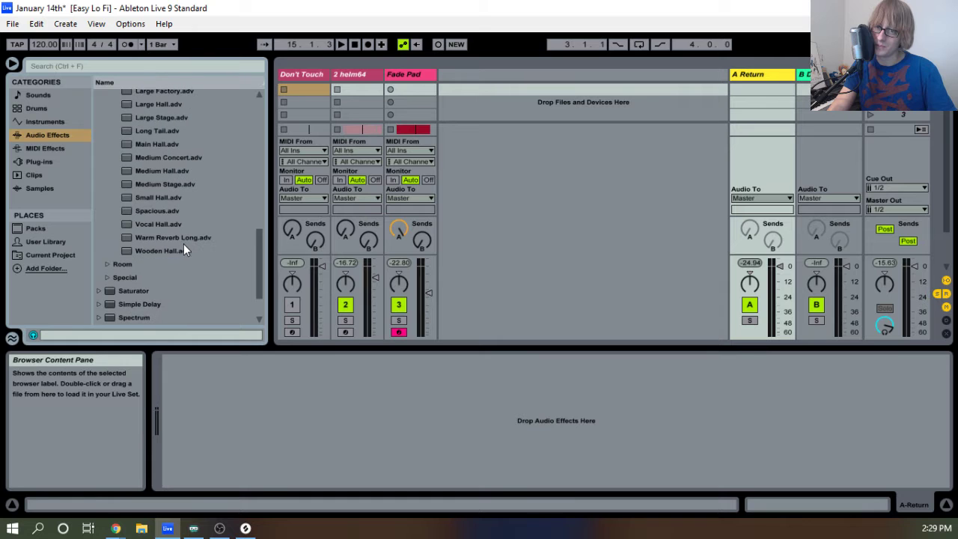
left_click_drag(168, 224, 312, 386)
Play the set and audition the Vocal Hall reverb, soloing return A briefly before restoring the full mix.
key("space")
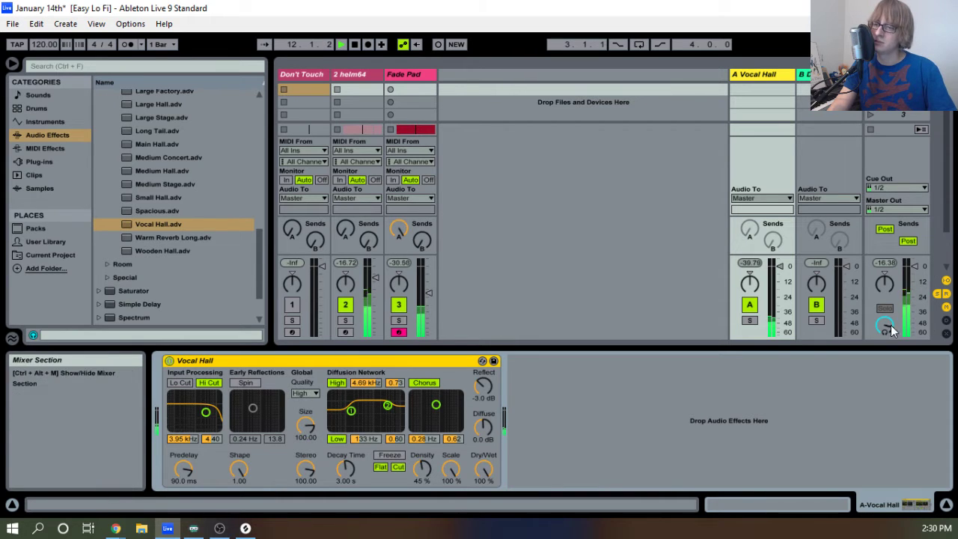
left_click(749, 320)
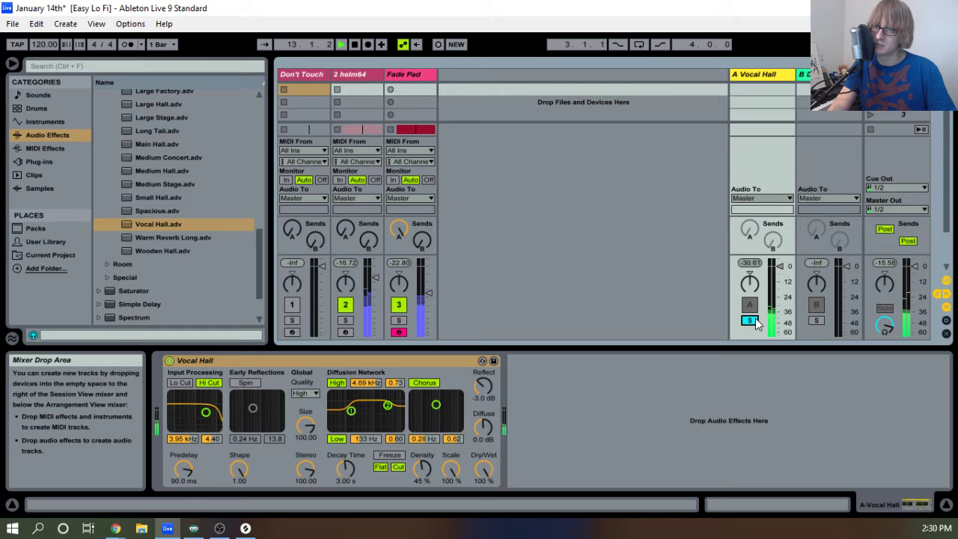
left_click(749, 320)
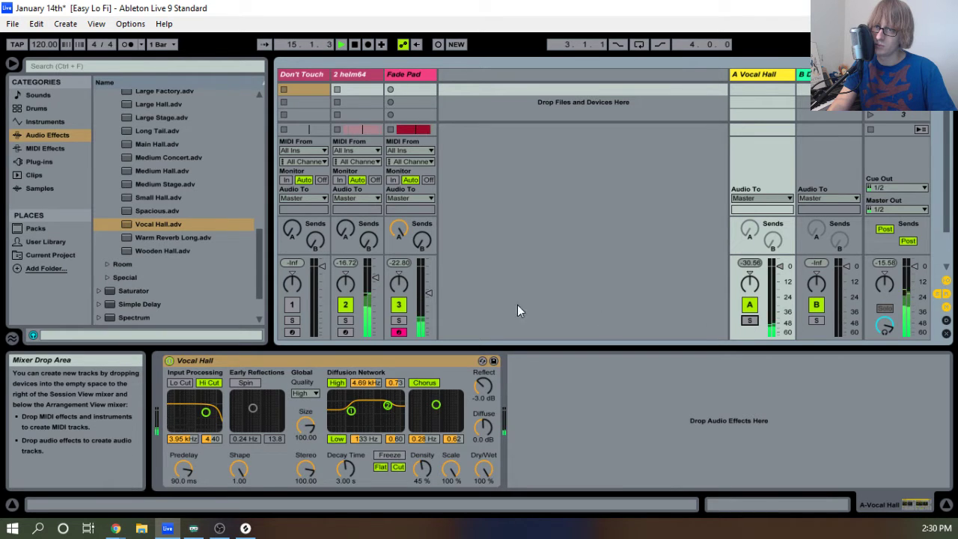
left_click(383, 360)
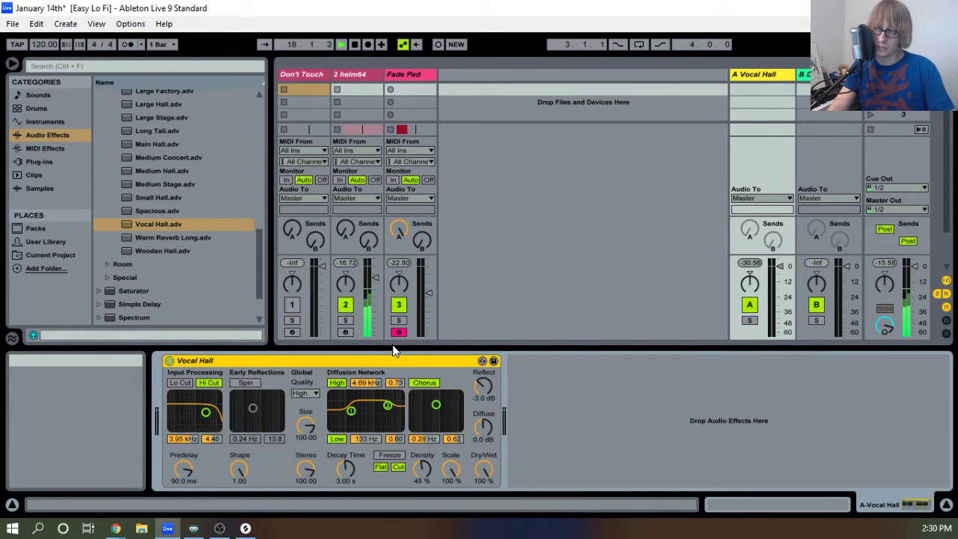
Return to the Arrangement View, check the 2 helm64 track contents, and stop playback with the song position at 1.1.1.
key("Tab")
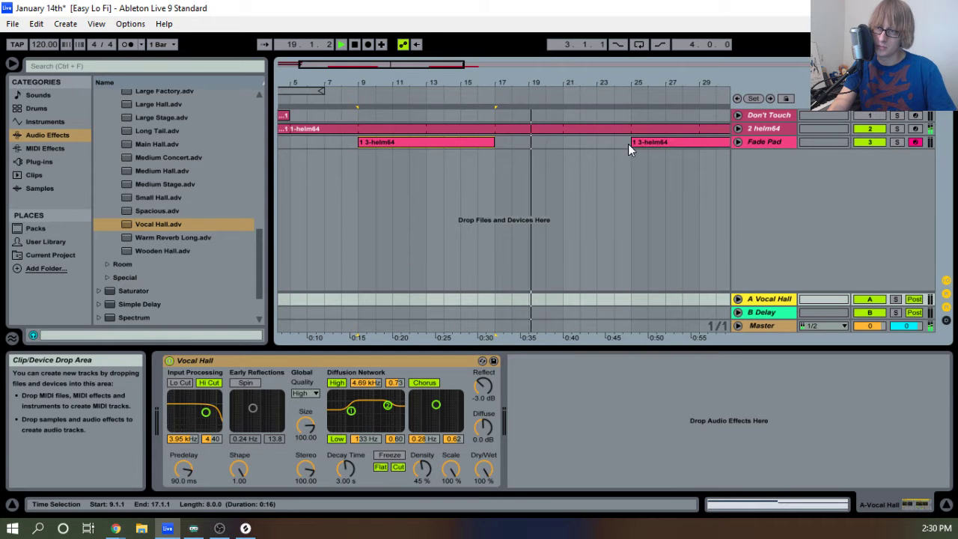
left_click_drag(593, 83, 389, 20)
left_click(738, 128)
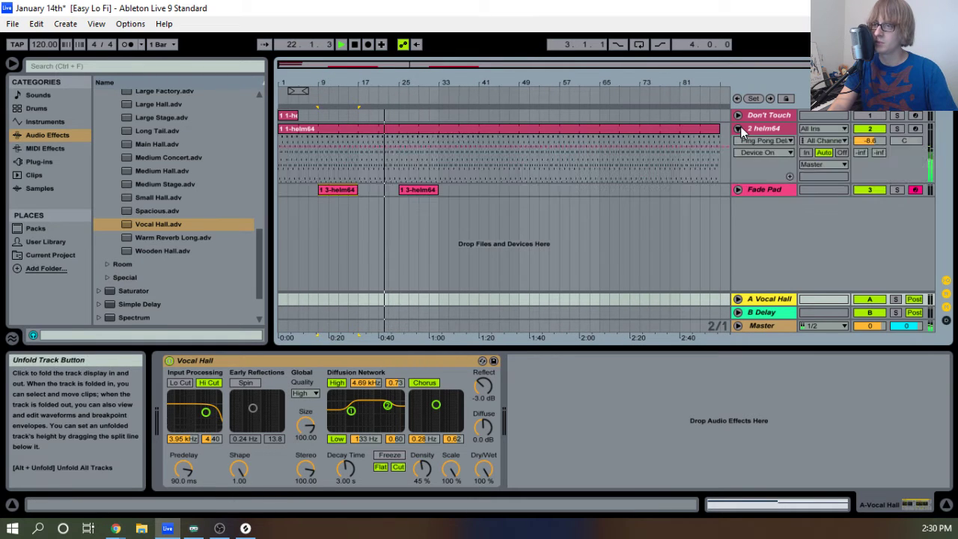
left_click(738, 128)
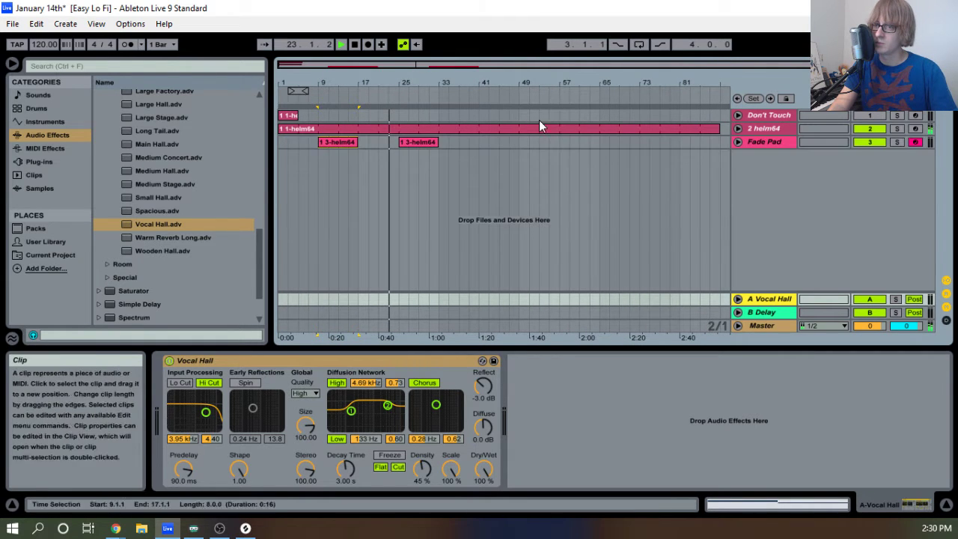
left_click_drag(399, 79, 400, 82)
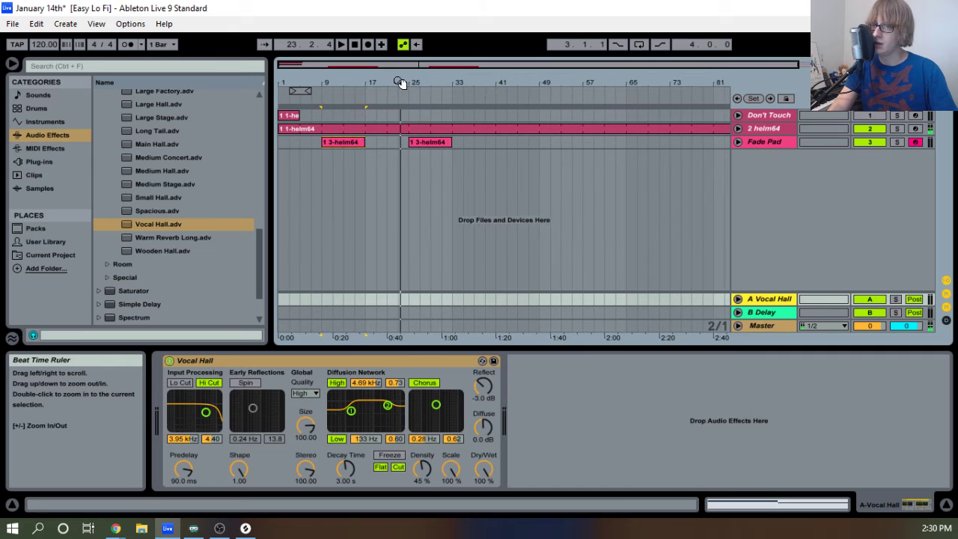
left_click(355, 44)
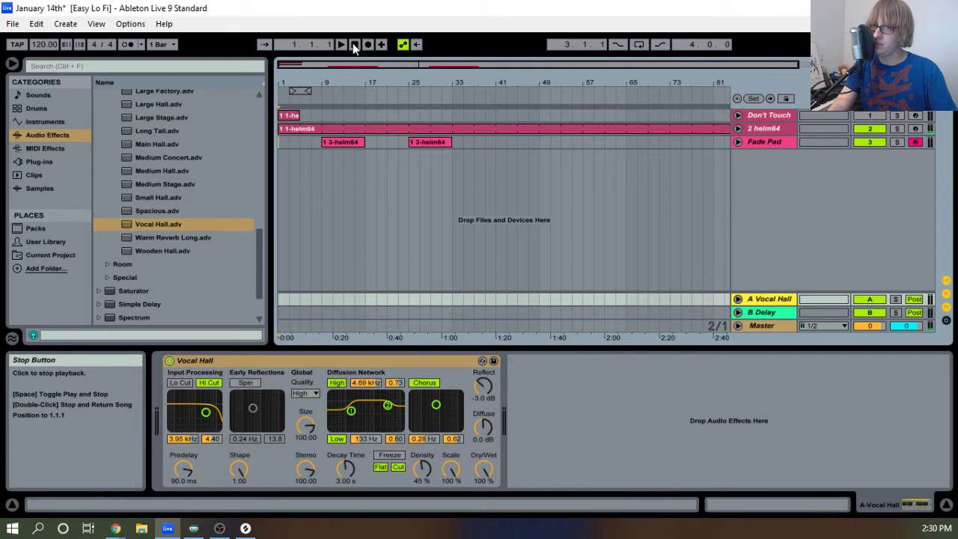
Rename the 2 helm64 track as Base.
left_click(763, 126)
right_click(762, 126)
left_click(801, 180)
type("Ba")
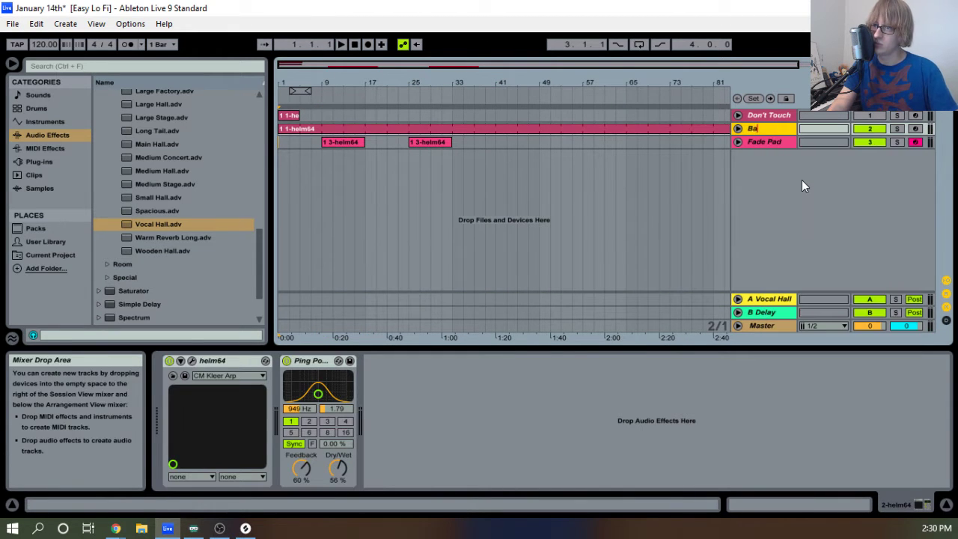
type("se")
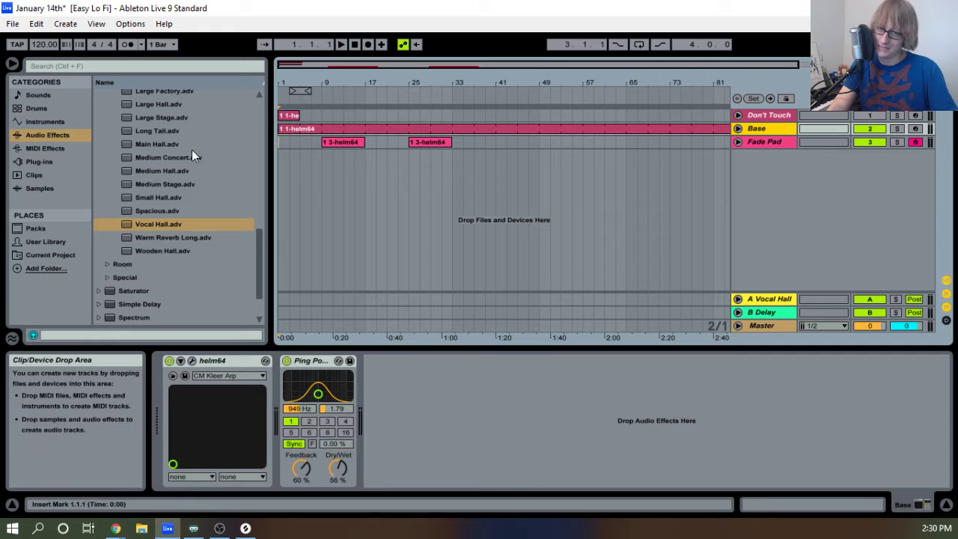
Play the opening of the arrangement briefly to audition the Base track, and stop playback.
scroll(154, 189, "up", 2)
scroll(164, 175, "down", 10)
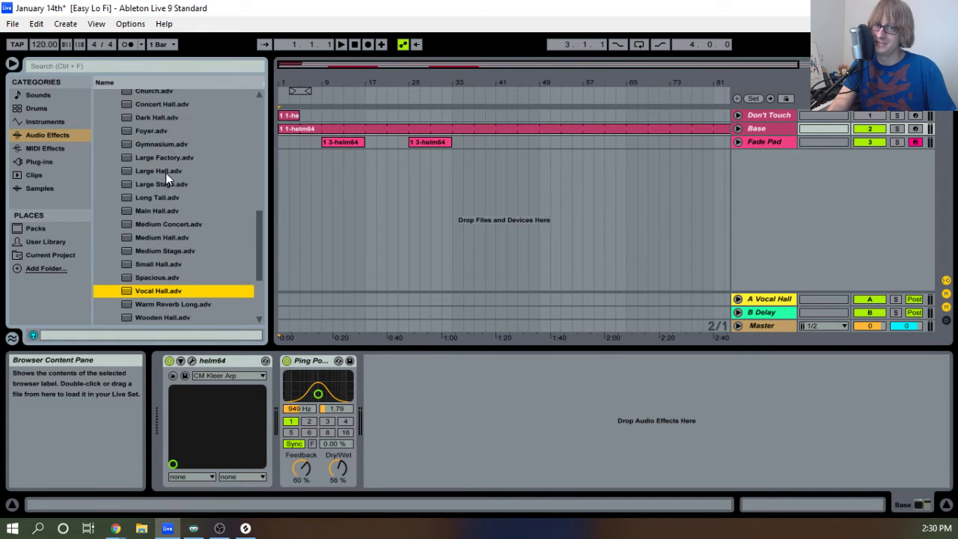
left_click(341, 45)
left_click_drag(322, 81, 331, 168)
key("space")
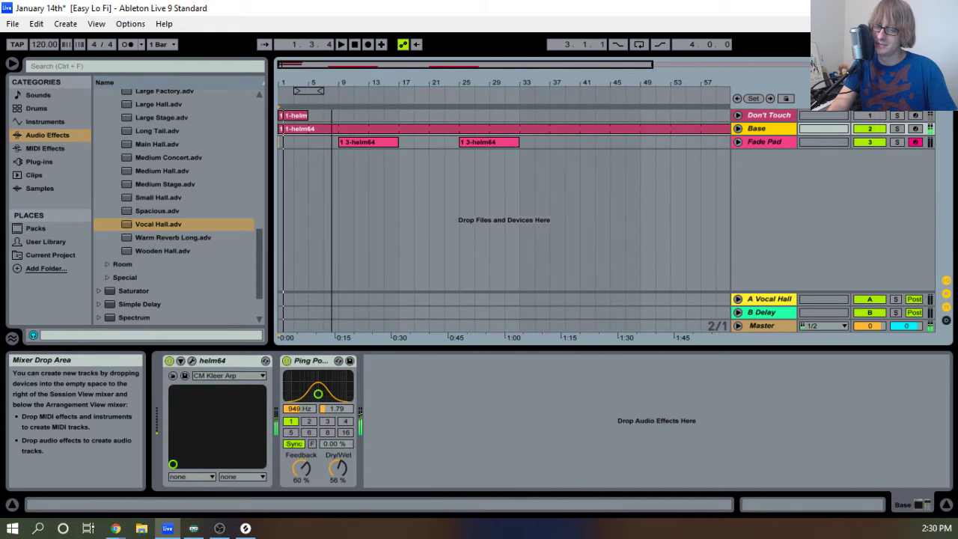
Duplicate the Base track with its clip and move the copy below the Fade Pad track.
right_click(774, 129)
left_click(796, 155)
left_click_drag(782, 145, 703, 187)
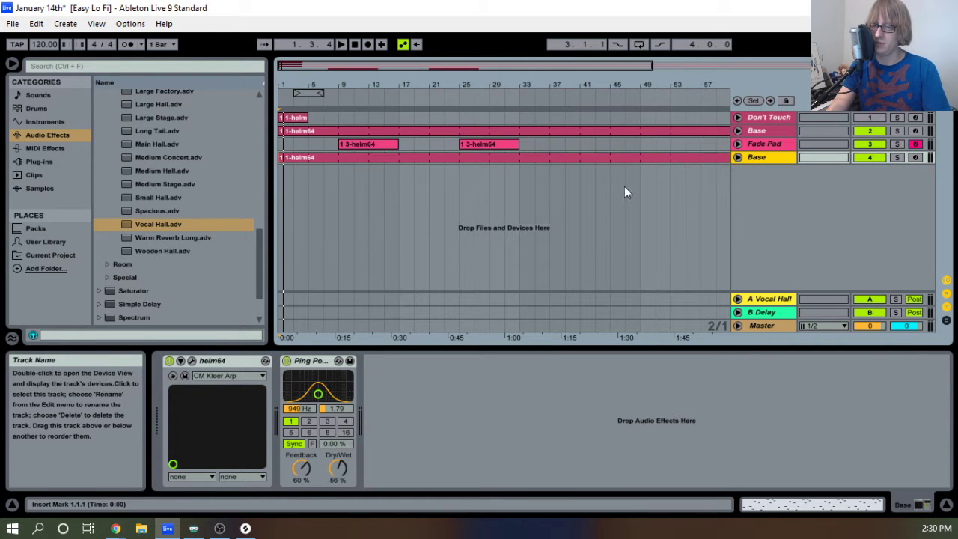
Open the helm64 clip on the duplicated Base track below Fade Pad and delete all its MIDI notes.
left_click(333, 422)
double_click(335, 159)
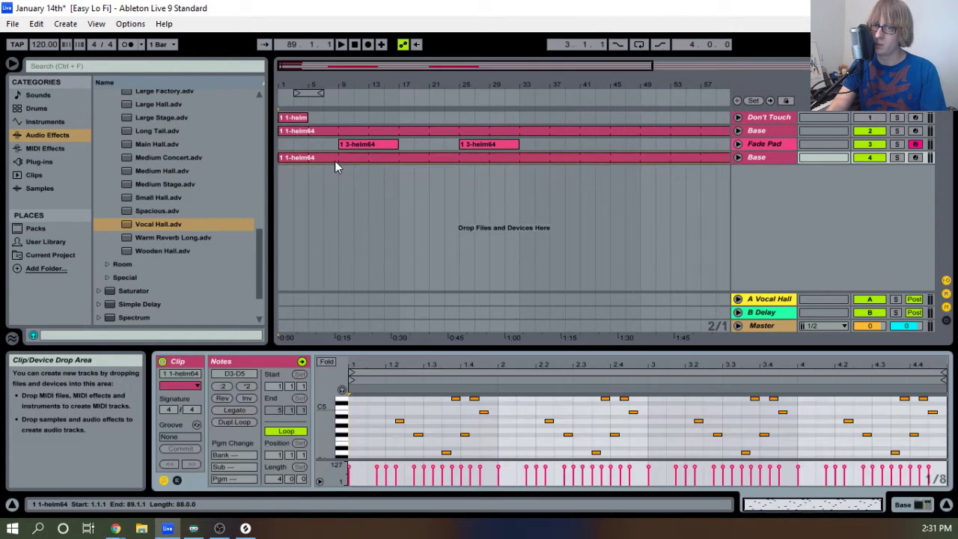
left_click_drag(439, 350, 445, 117)
scroll(466, 304, "up", 5)
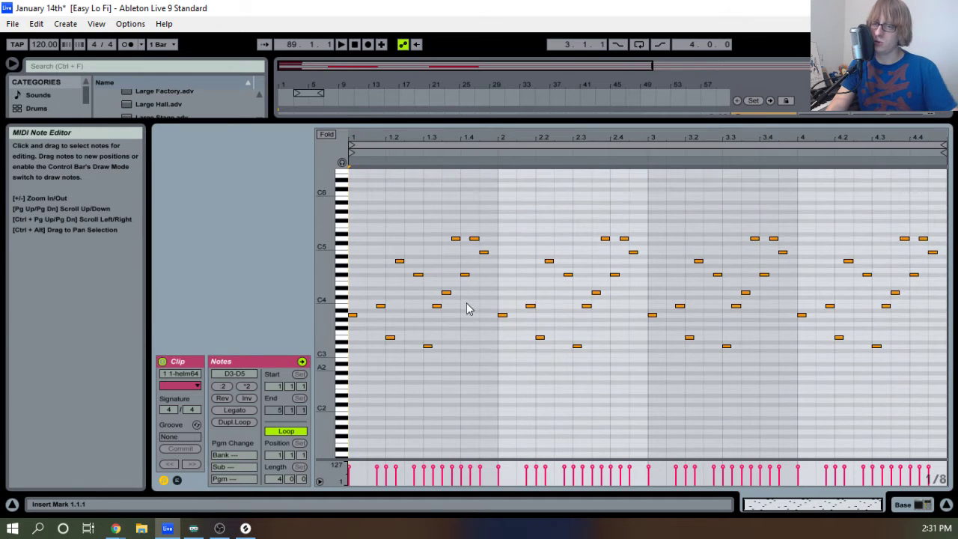
key("ctrl+a")
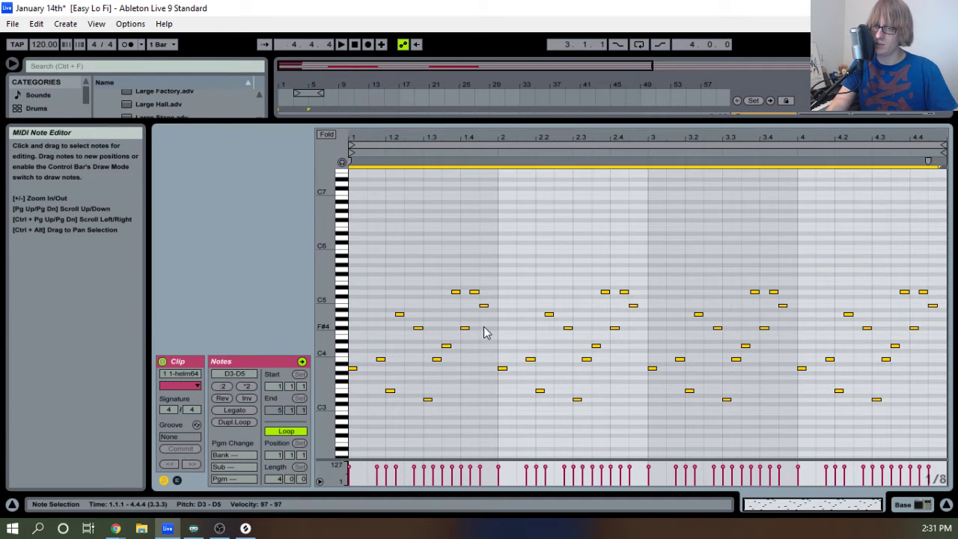
key("Delete")
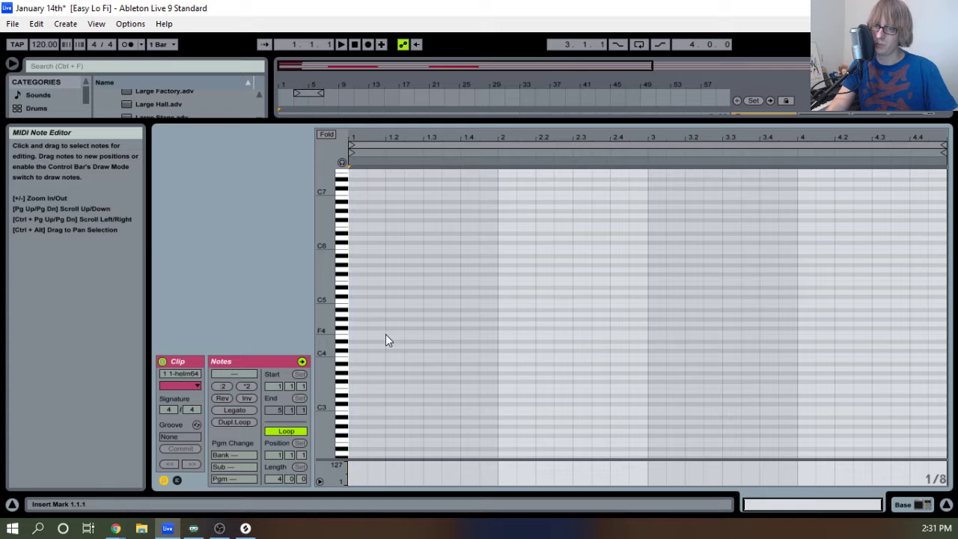
left_click_drag(424, 121, 394, 365)
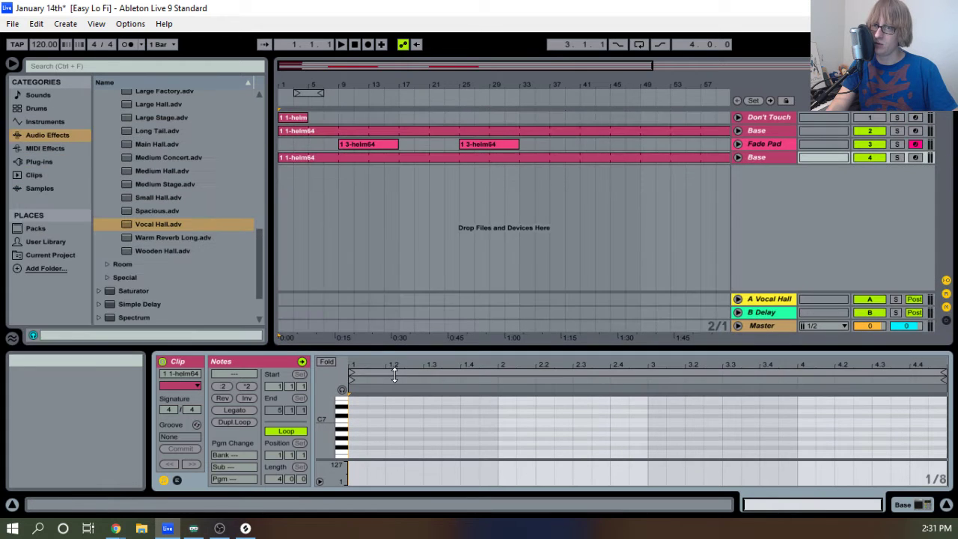
Delete the long clip from the lower Base track (track 4) and rename that track Variation.
left_click(366, 161)
key("Delete")
right_click(763, 160)
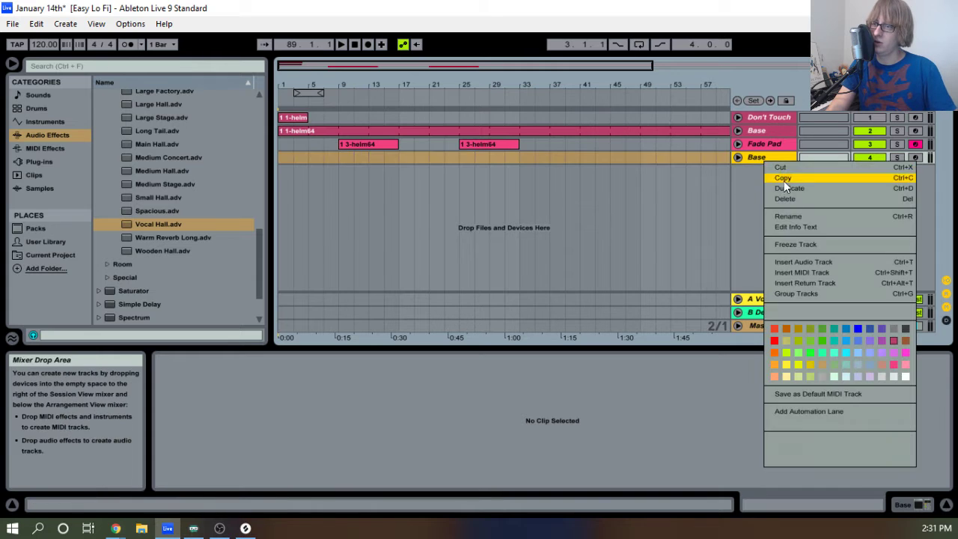
left_click(791, 212)
type("Va")
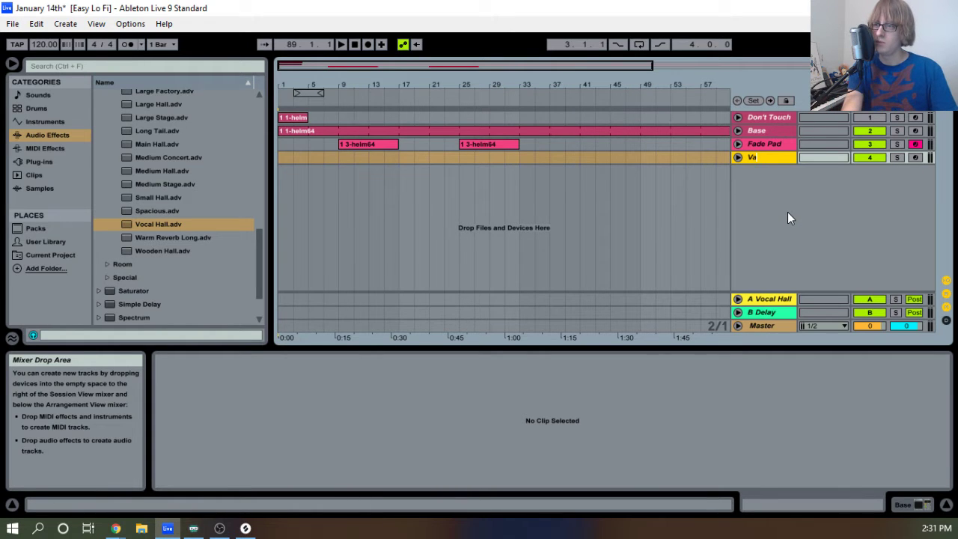
type("riation")
key("Return")
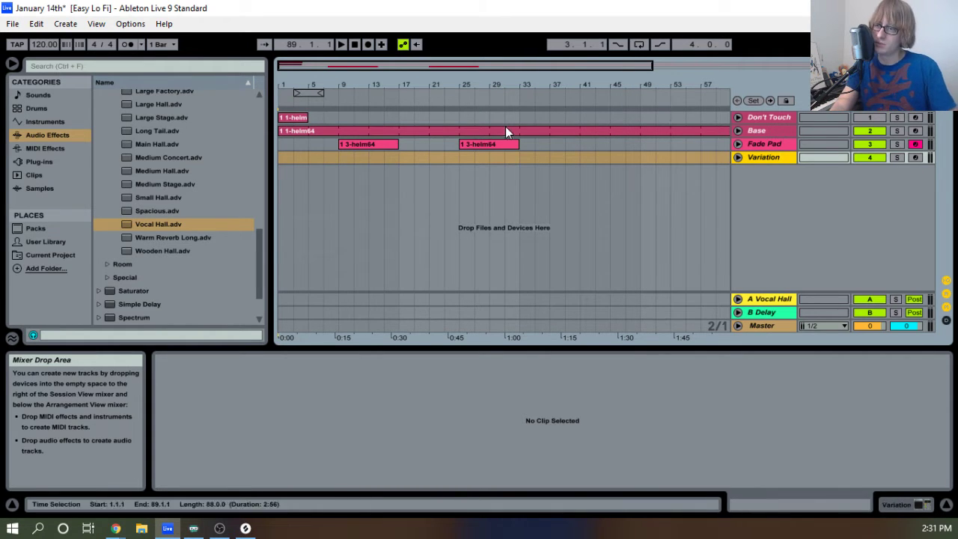
Copy the short clip from the Don't Touch track to the start of the Variation track.
left_click(291, 120)
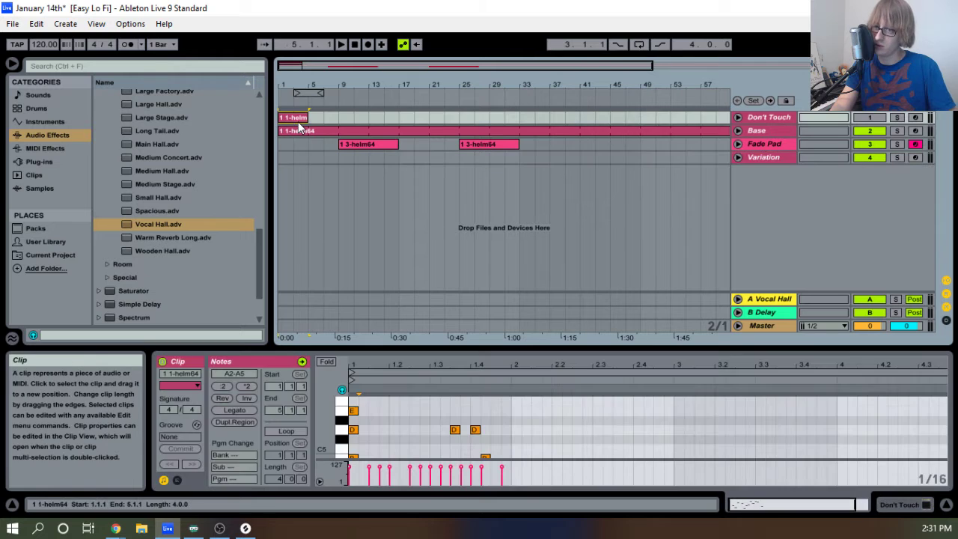
left_click(279, 161)
key("ctrl+v")
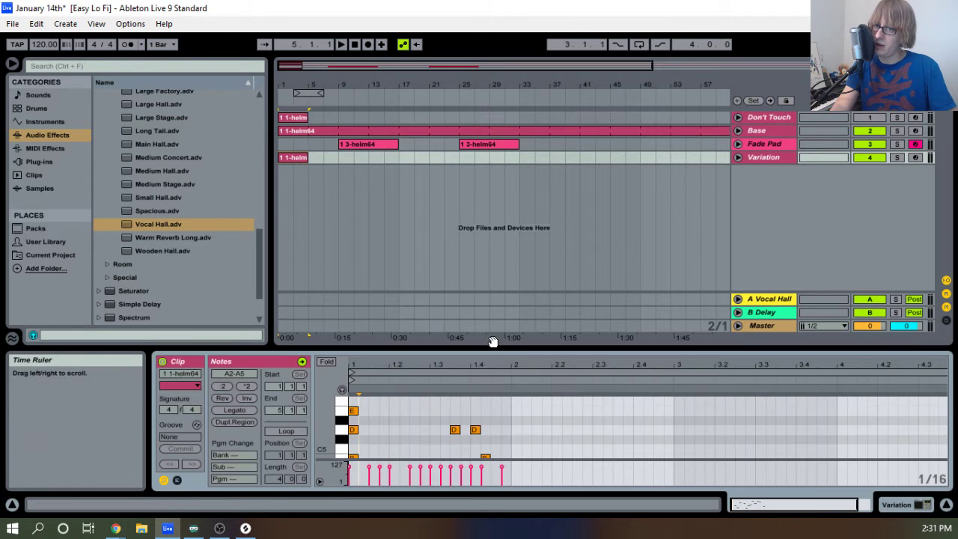
Enlarge the note editor and delete all melody notes after the stacked scale notes at the clip's start.
left_click_drag(485, 346, 530, 17)
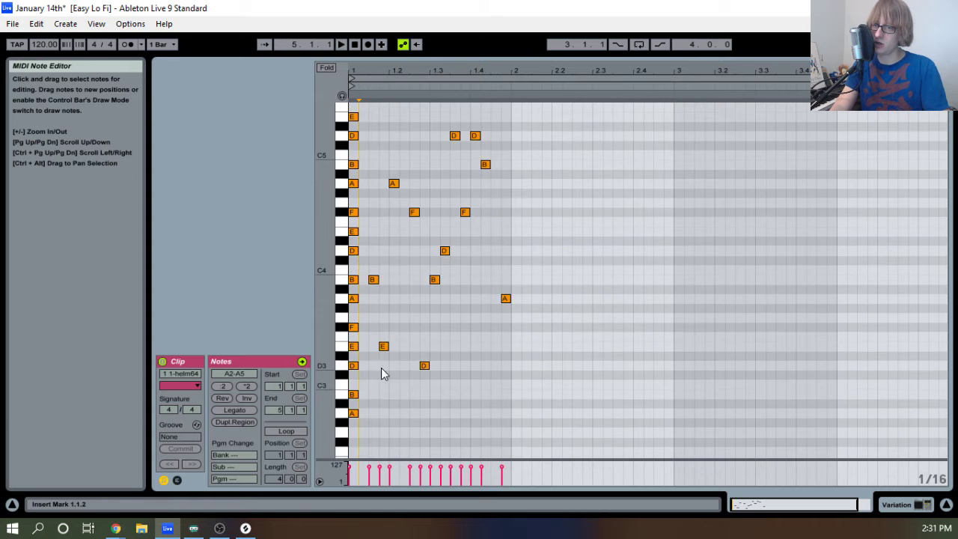
left_click_drag(380, 386, 571, 128)
key("Delete")
left_click(374, 281)
key("Delete")
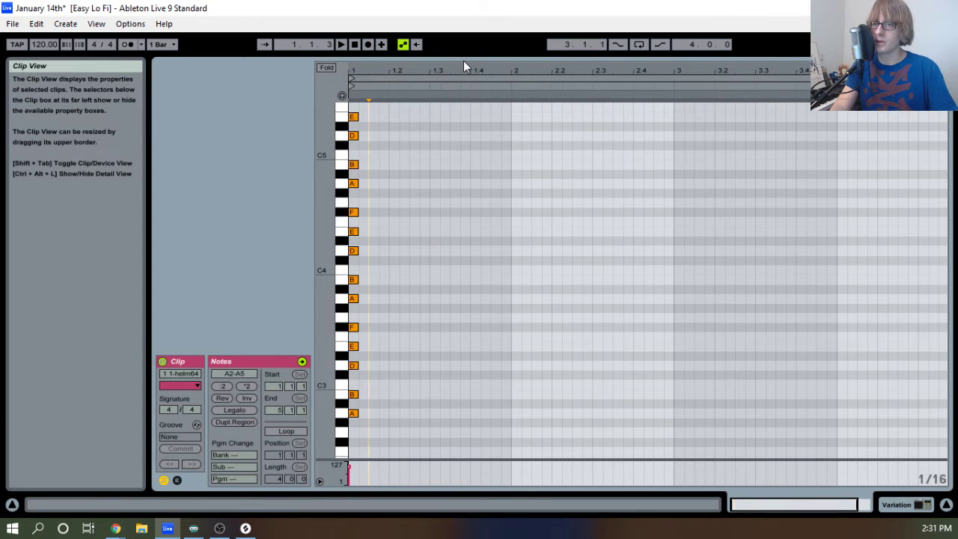
Select all the stacked scale notes from A2 to A5, lower their velocity to 3, and play the clip to check them.
mouse_move(463, 62)
left_mouse_down()
mouse_move(453, 75)
mouse_move(451, 250)
mouse_move(449, 64)
left_mouse_up()
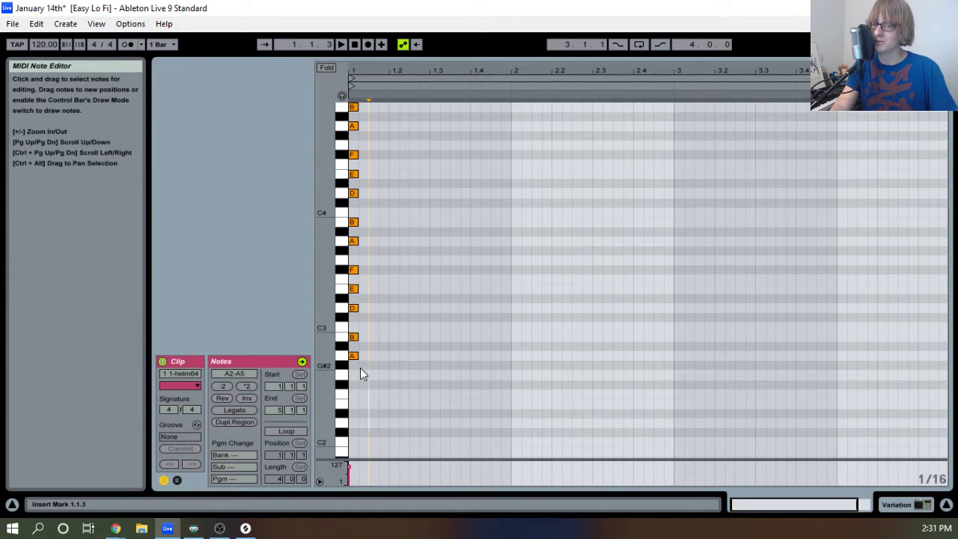
left_click_drag(353, 368, 369, 26)
scroll(396, 220, "up", 3)
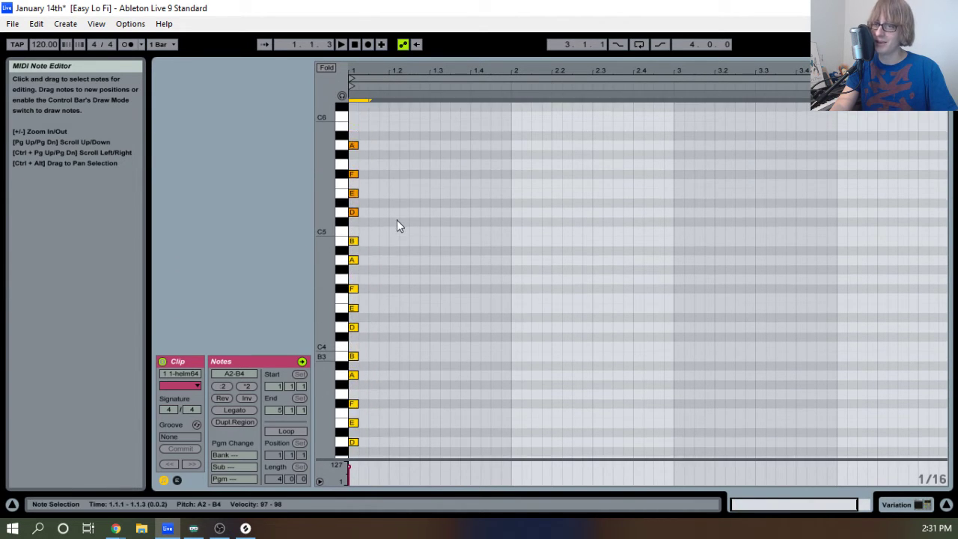
left_click_drag(351, 231, 388, 66)
key("space")
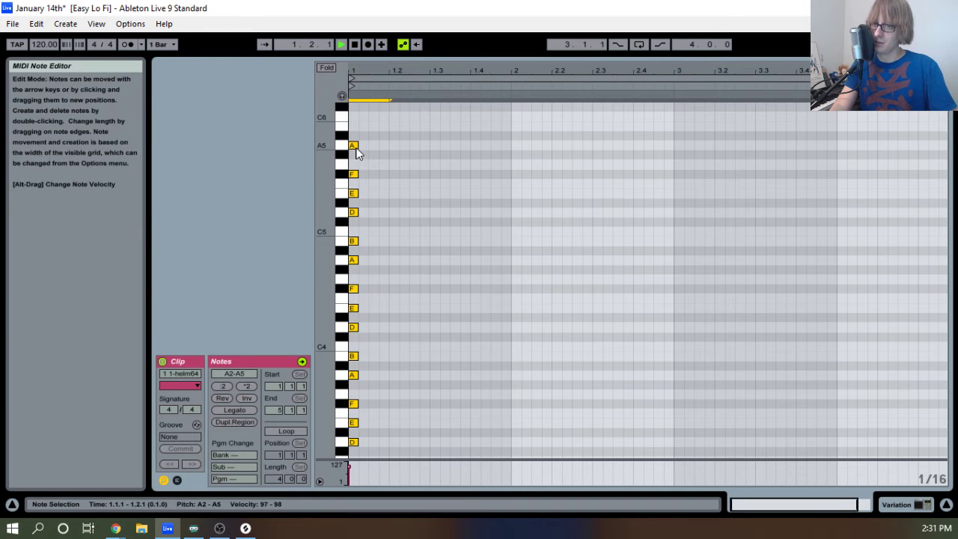
key("space")
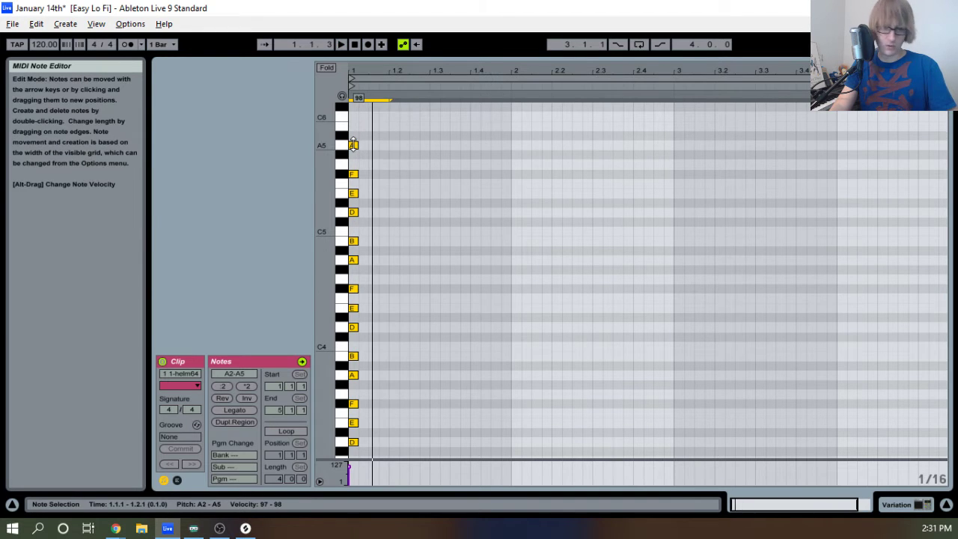
left_click_drag(352, 145, 352, 214)
key("space")
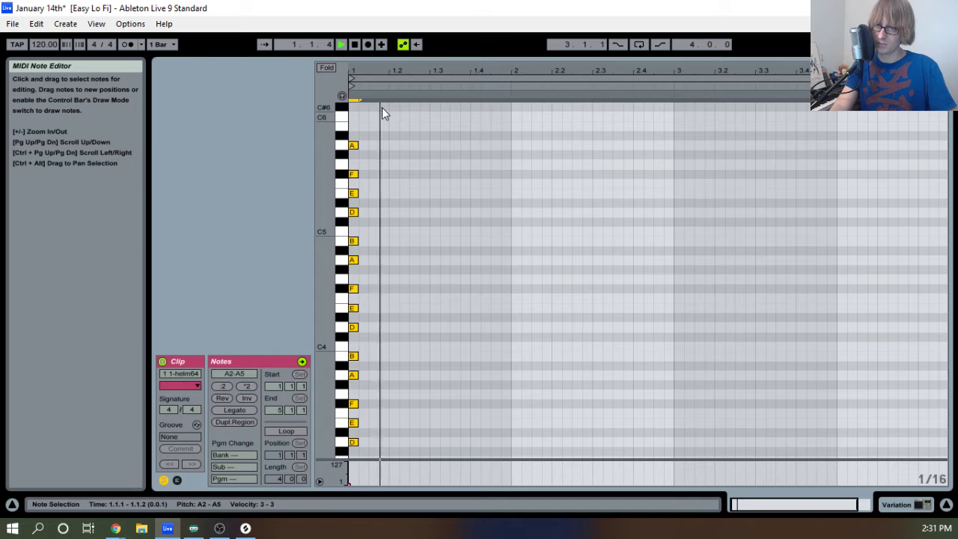
key("space")
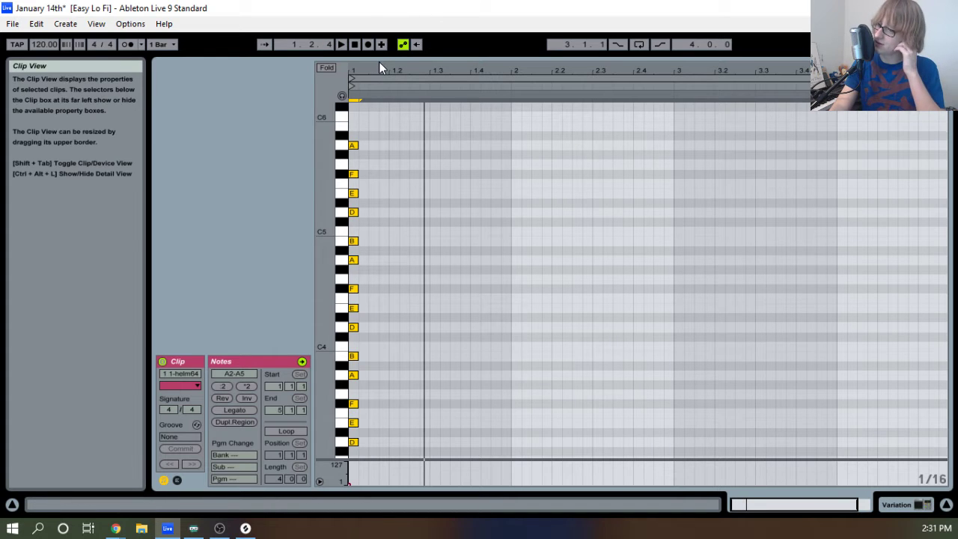
Lengthen all the stacked scale notes to 0.1.3, shift them earlier to start at -1.4.3, and play the clip.
scroll(460, 138, "down", 5)
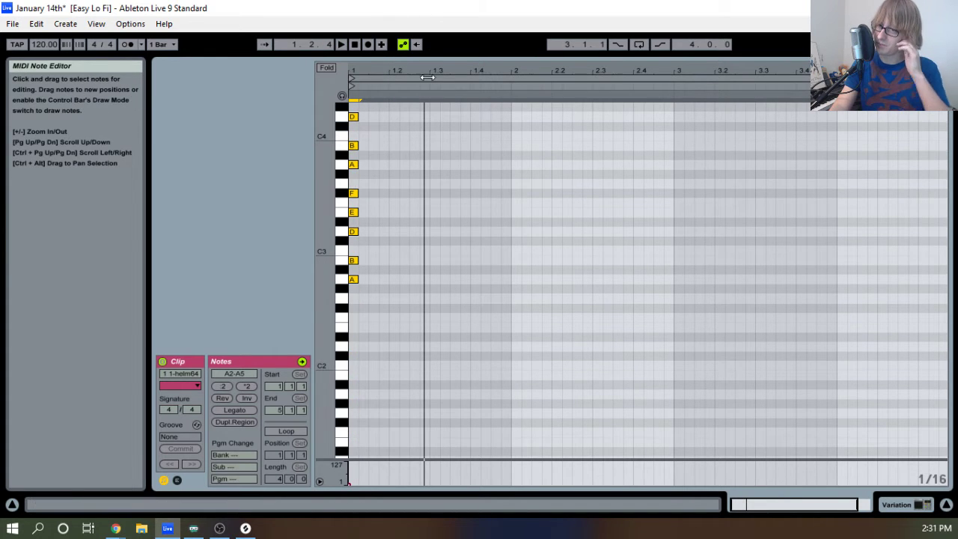
left_click_drag(427, 75, 419, 58)
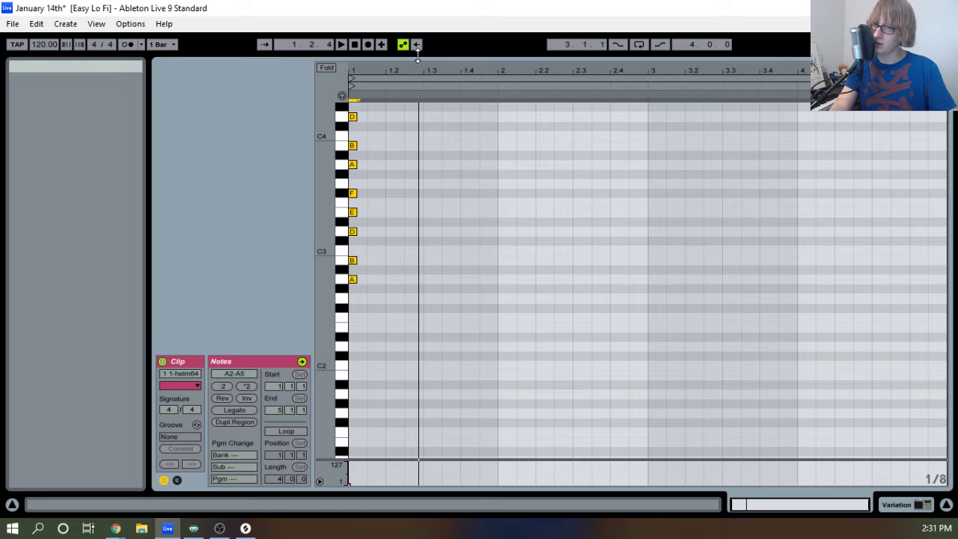
left_click_drag(355, 193, 661, 259)
key("ctrl+z")
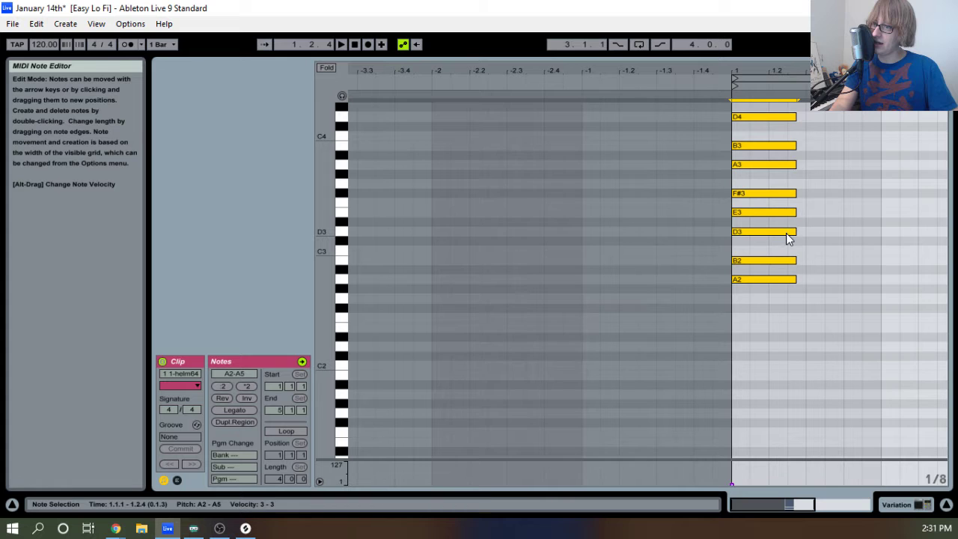
left_click_drag(787, 238, 766, 239)
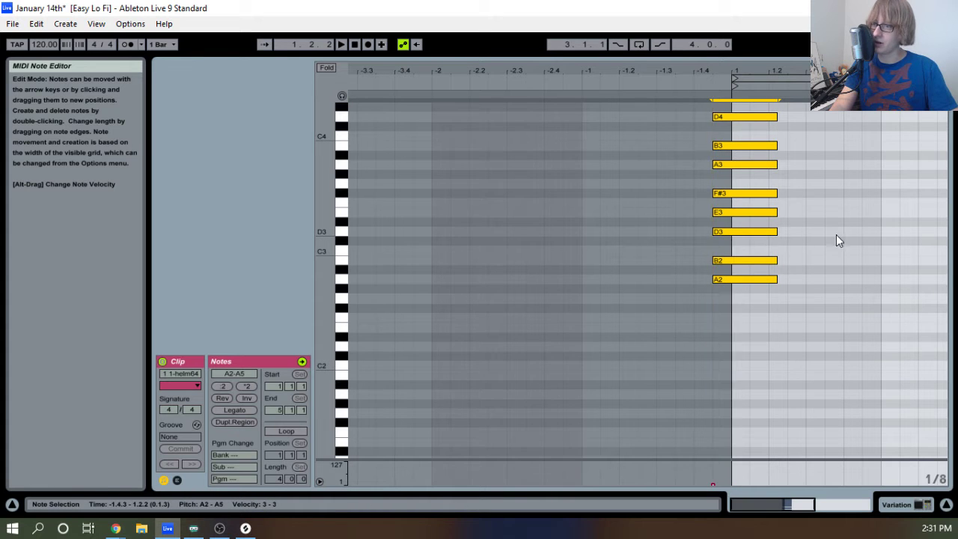
key("space")
scroll(815, 194, "up", 5)
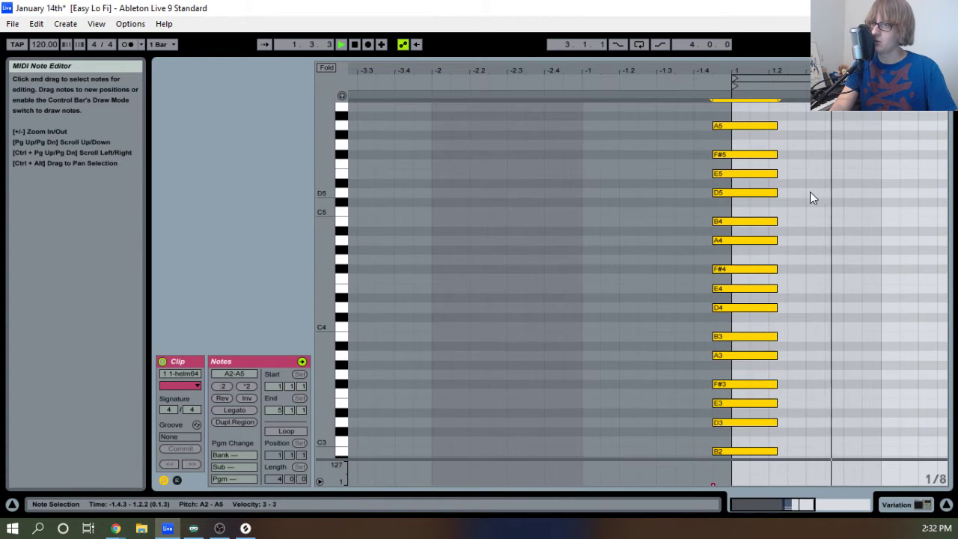
key("space")
Deselect the stacked scale notes and save the Live set.
scroll(811, 193, "up", 1)
left_click_drag(798, 74, 500, 67)
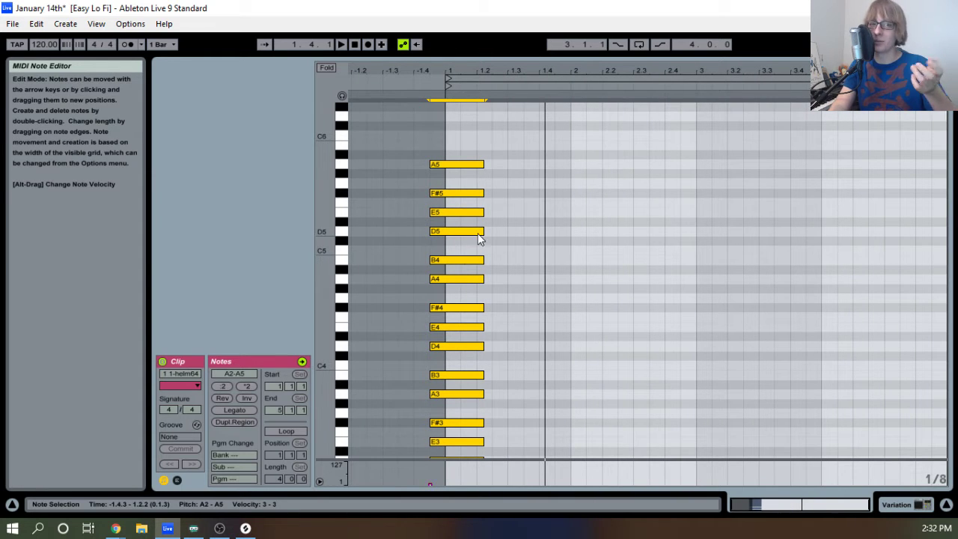
scroll(528, 277, "down", 3)
scroll(520, 295, "down", 3)
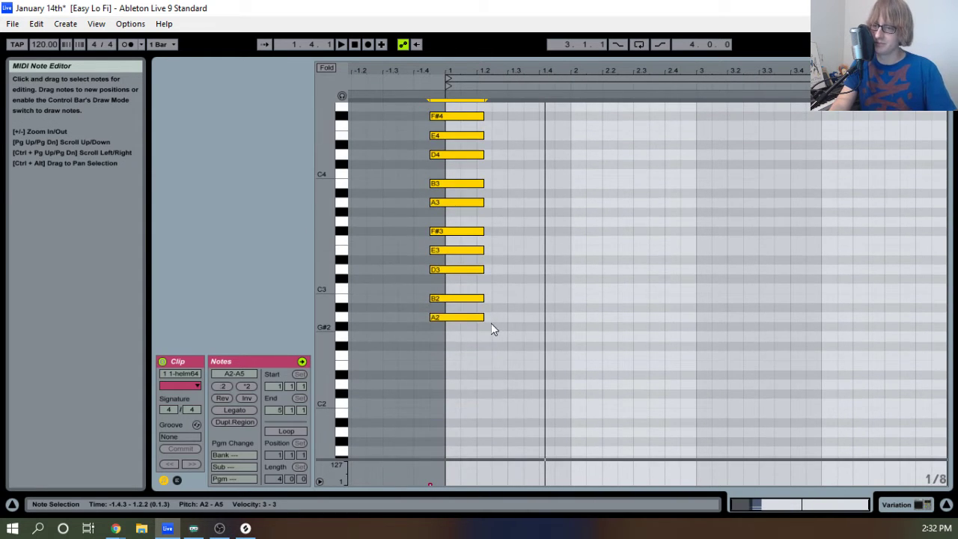
left_click_drag(473, 334, 486, 280)
left_click(523, 274)
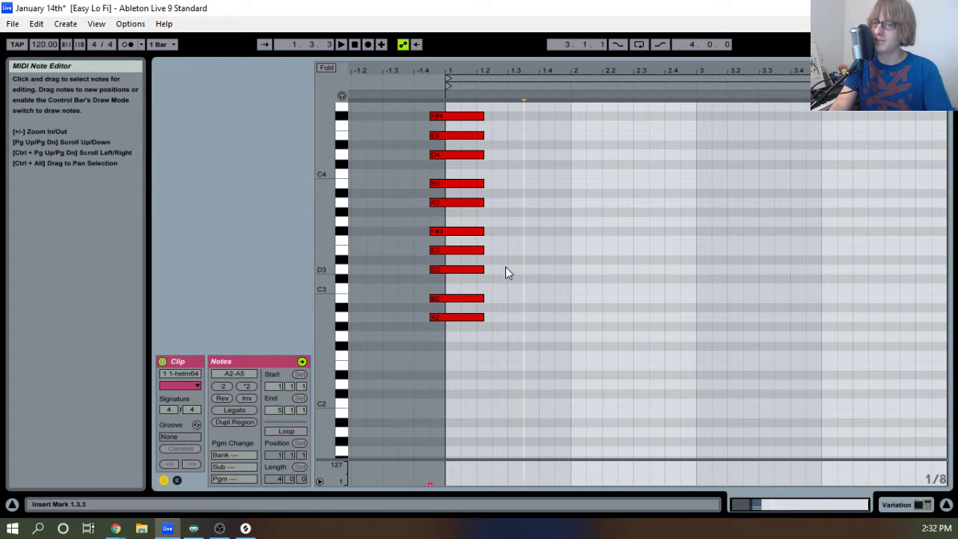
left_click(648, 318)
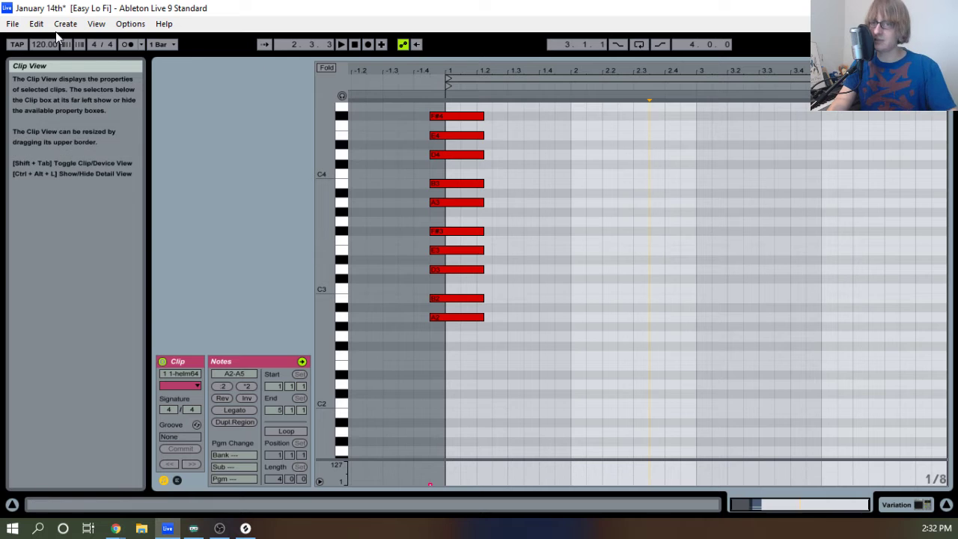
left_click(13, 23)
left_click(39, 150)
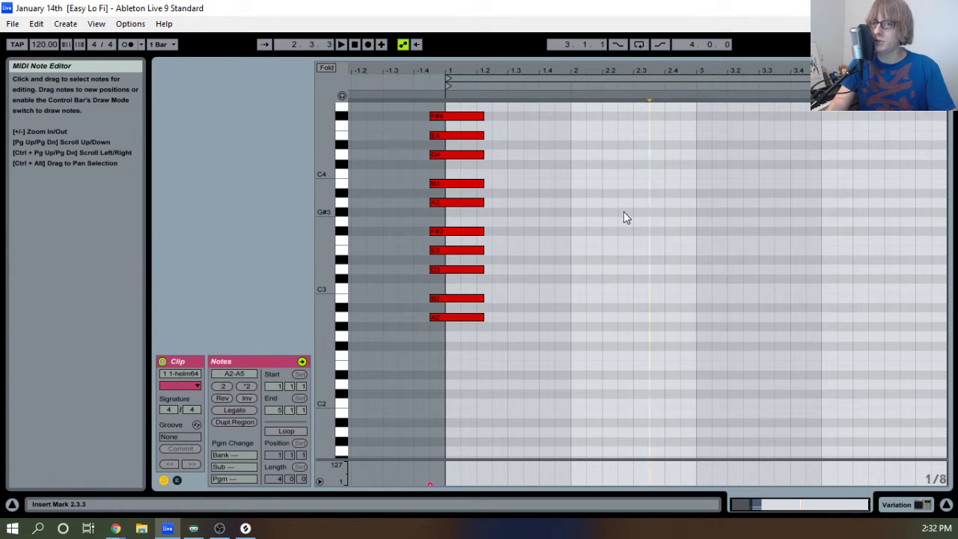
Add a test note on A2 at 1.2.3, set its velocity to 100, and play it back.
double_click(499, 317)
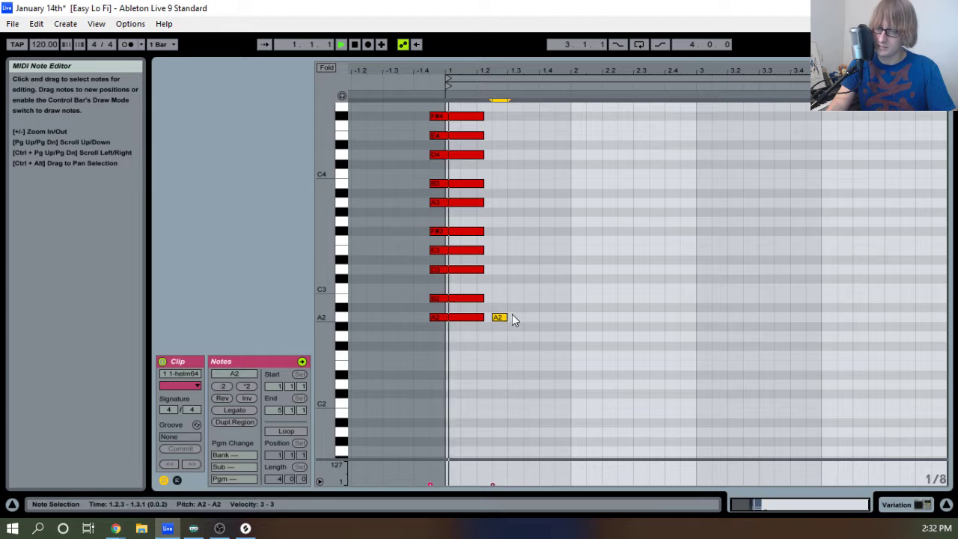
left_click(544, 328)
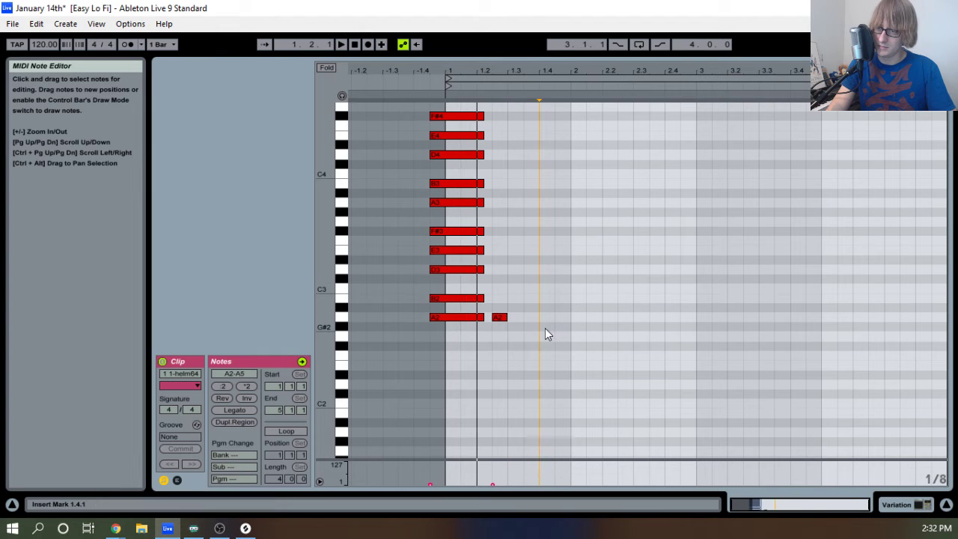
left_click(499, 317)
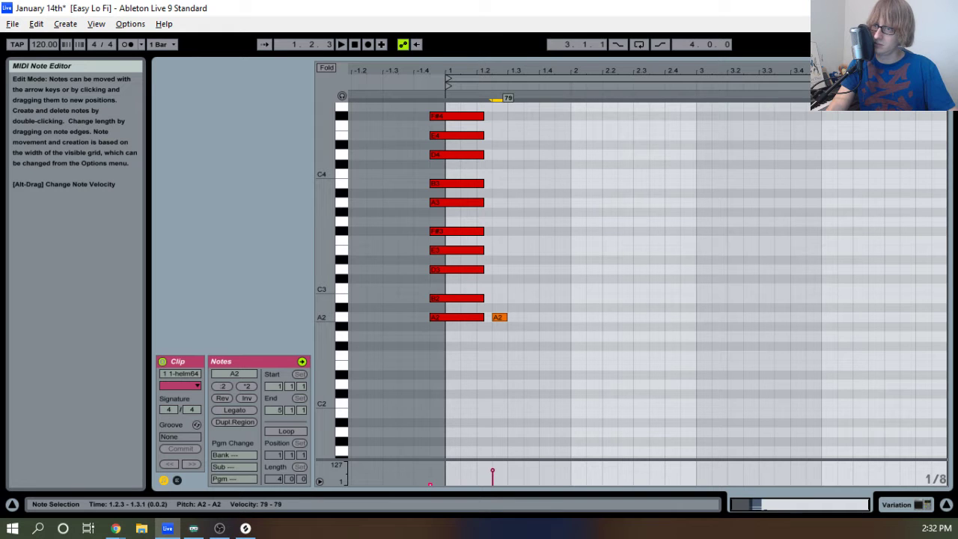
left_click(557, 313)
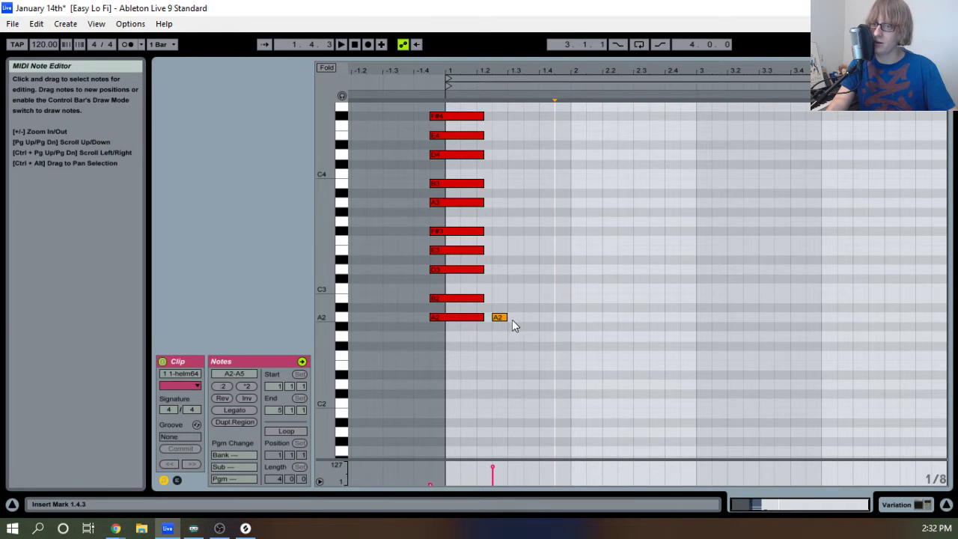
key("space")
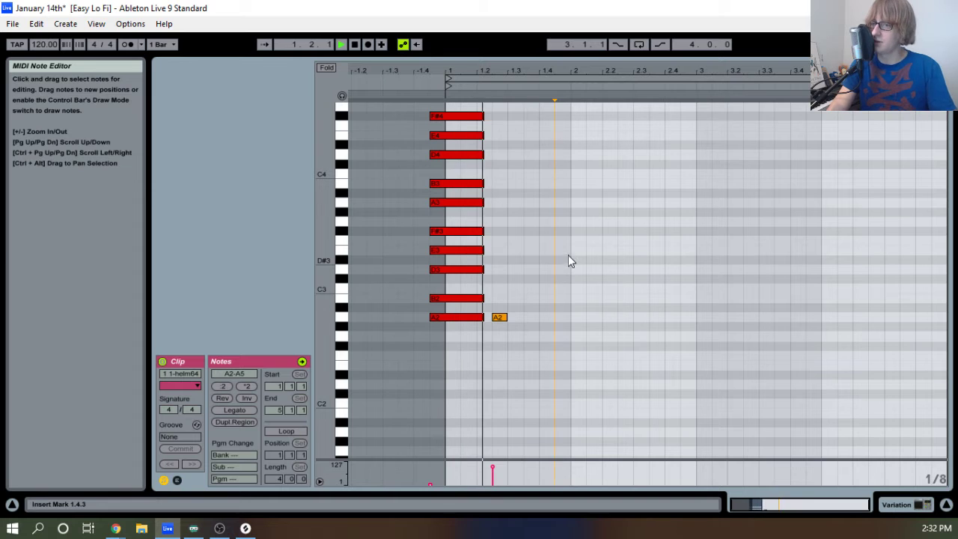
key("space")
Delete the A2 test note at 1.2.3 and play the clip through.
left_click(499, 318)
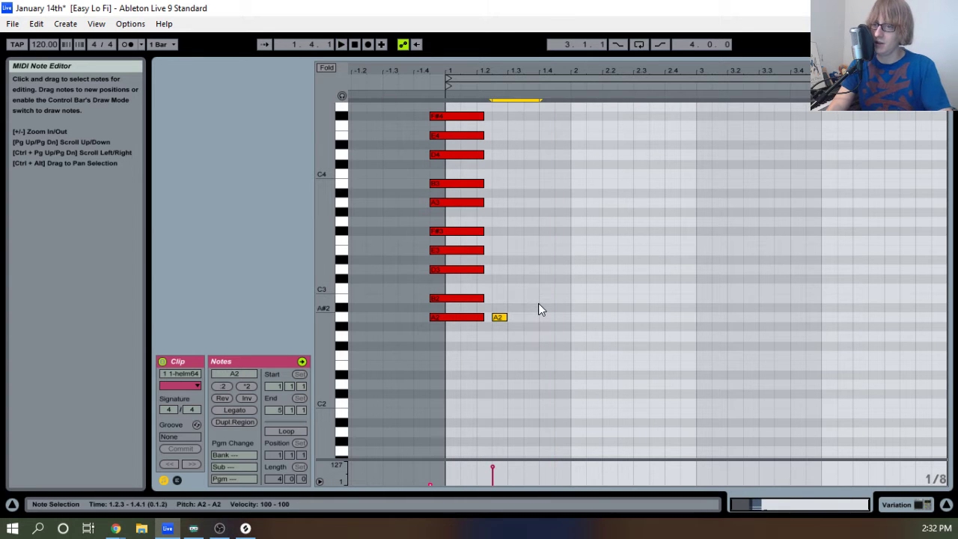
scroll(538, 313, "up", 3)
key("Delete")
scroll(539, 318, "up", 3)
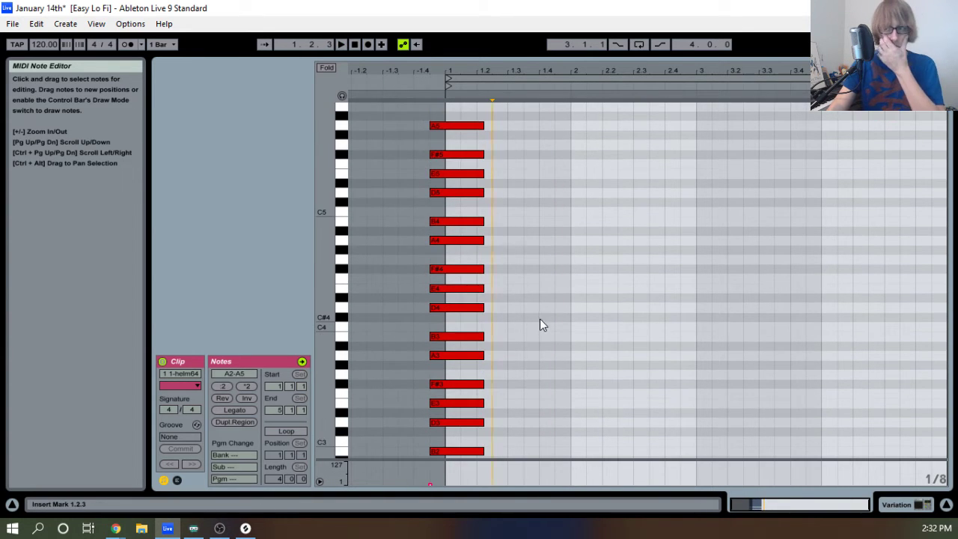
scroll(539, 322, "up", 1)
scroll(536, 324, "down", 1)
key("space")
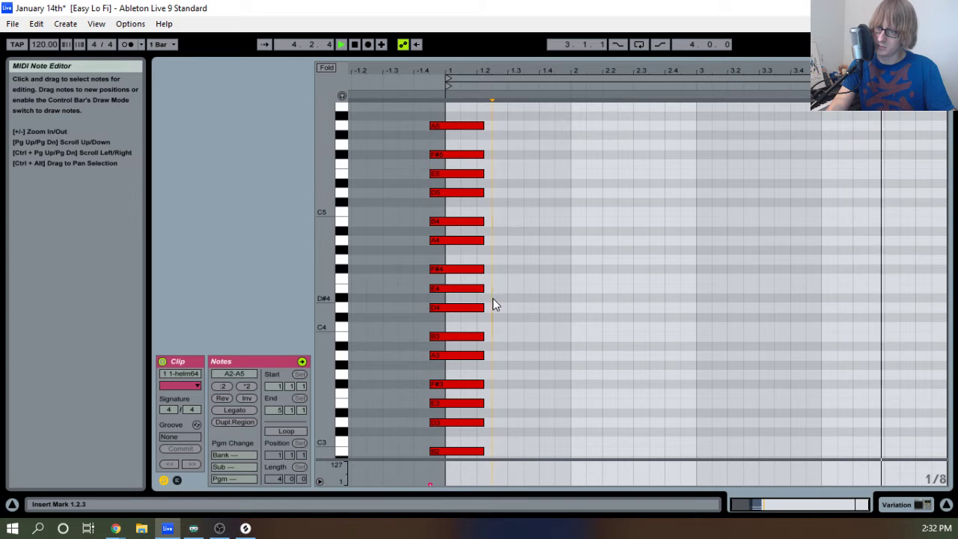
key("space")
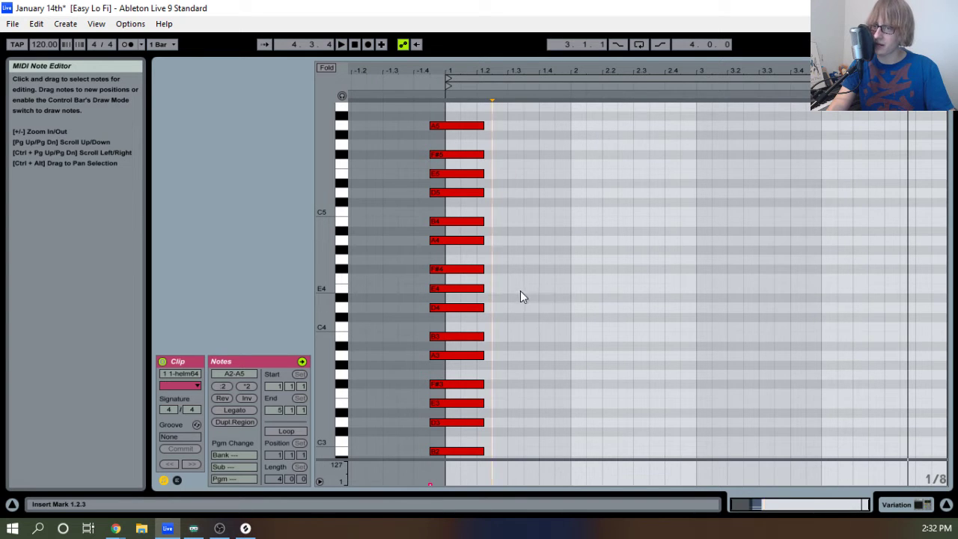
Add melody notes E4 at 1.3.1, B4 at 1.4.1, F#4 at 1.4.3 and A4 at 2.1.1.
double_click(515, 289)
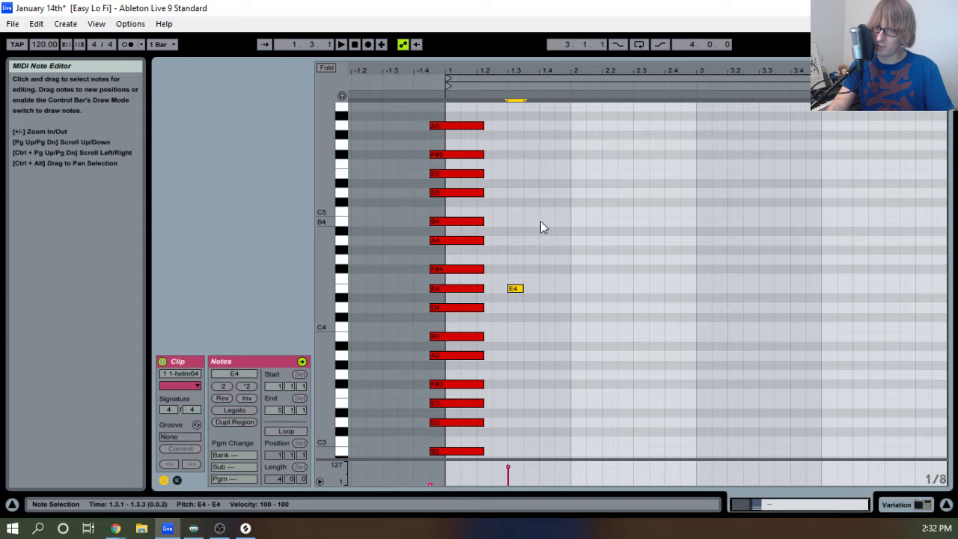
double_click(546, 222)
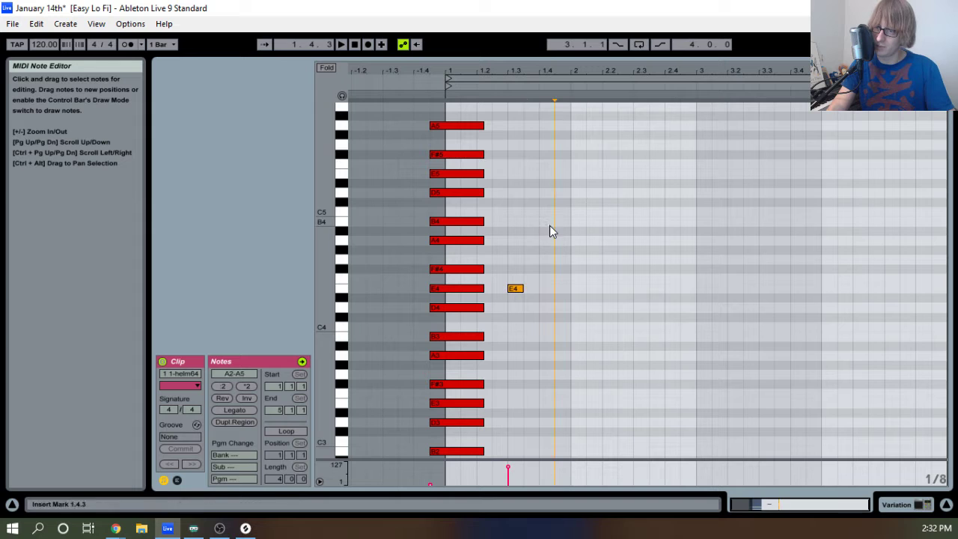
double_click(566, 270)
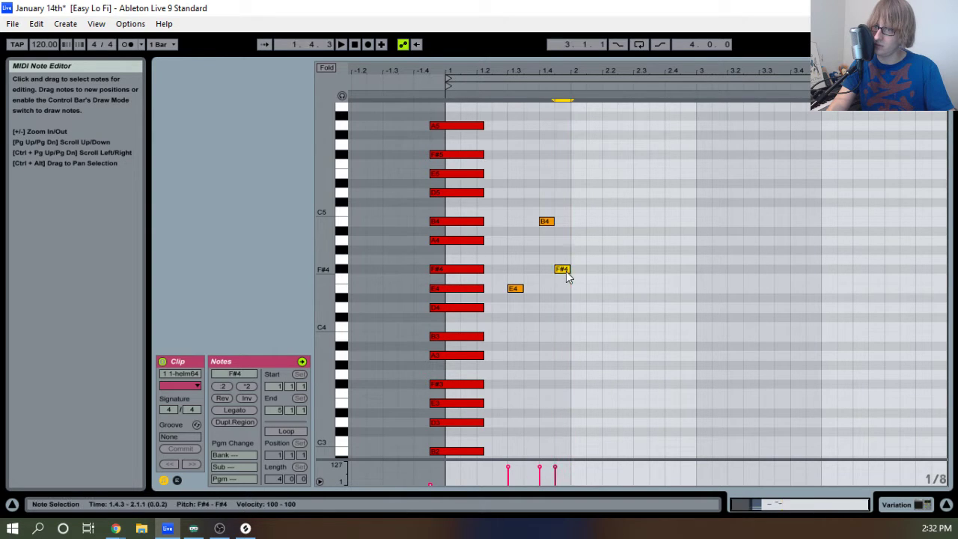
double_click(575, 240)
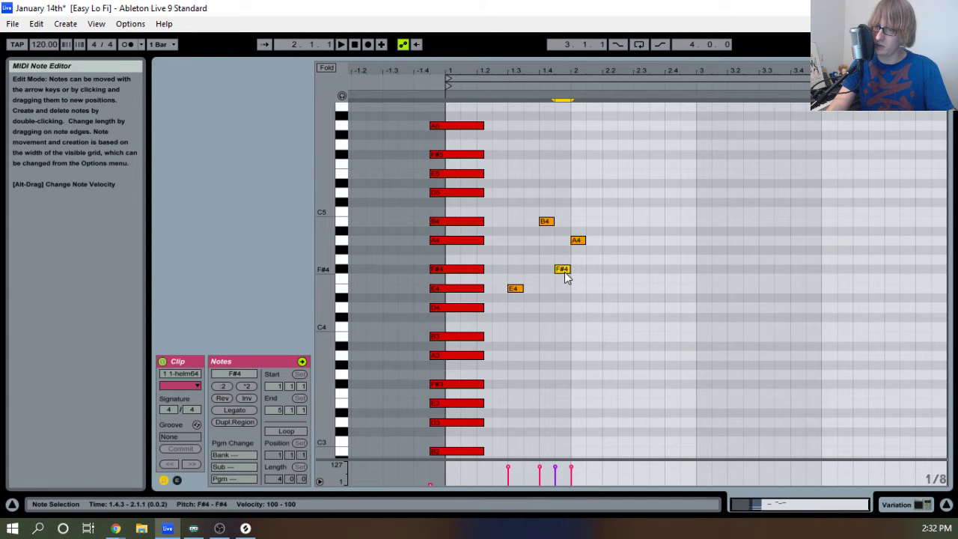
Lower the F#4 melody note at 1.4.3 to A3, add a B3 note at 2.3.3, and play the clip.
left_click_drag(565, 271, 570, 357)
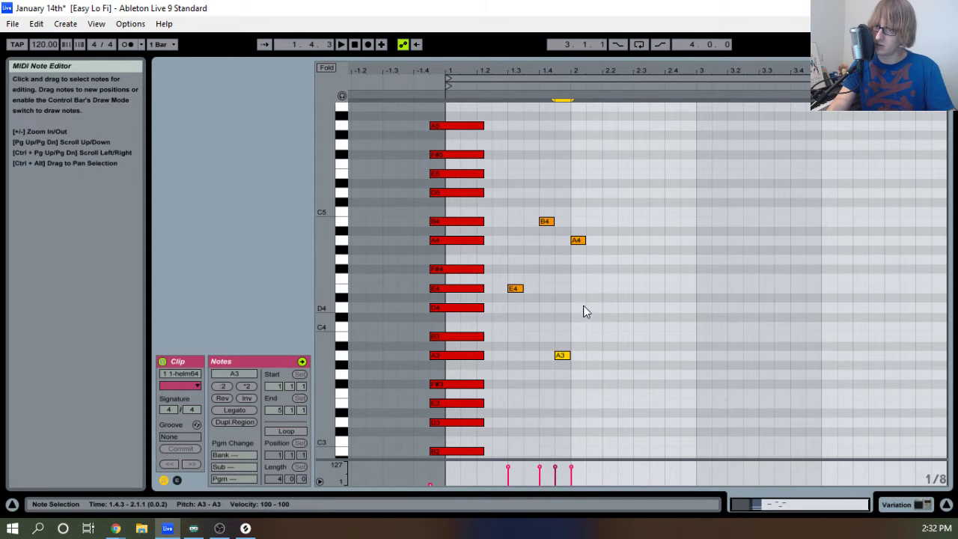
scroll(618, 421, "down", 2)
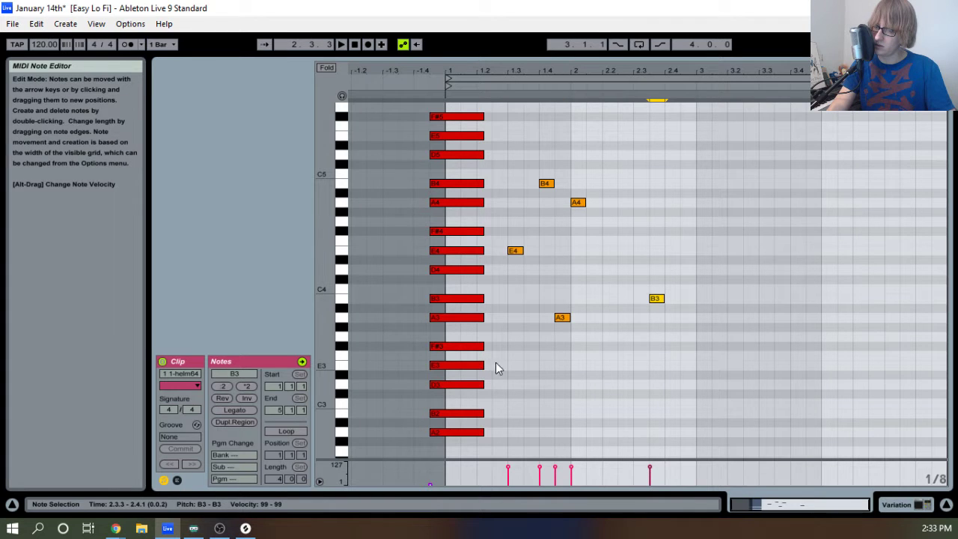
key("space")
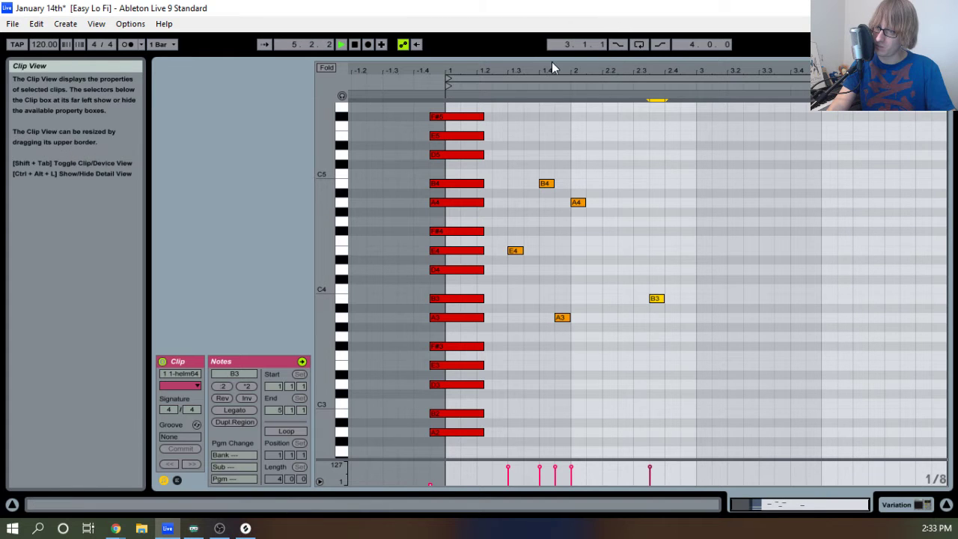
mouse_move(535, 59)
left_mouse_down()
mouse_move(533, 119)
mouse_move(534, 59)
left_mouse_up()
key("space")
Select all five melody notes, transpose them up one octave, and play them back.
scroll(620, 202, "up", 3)
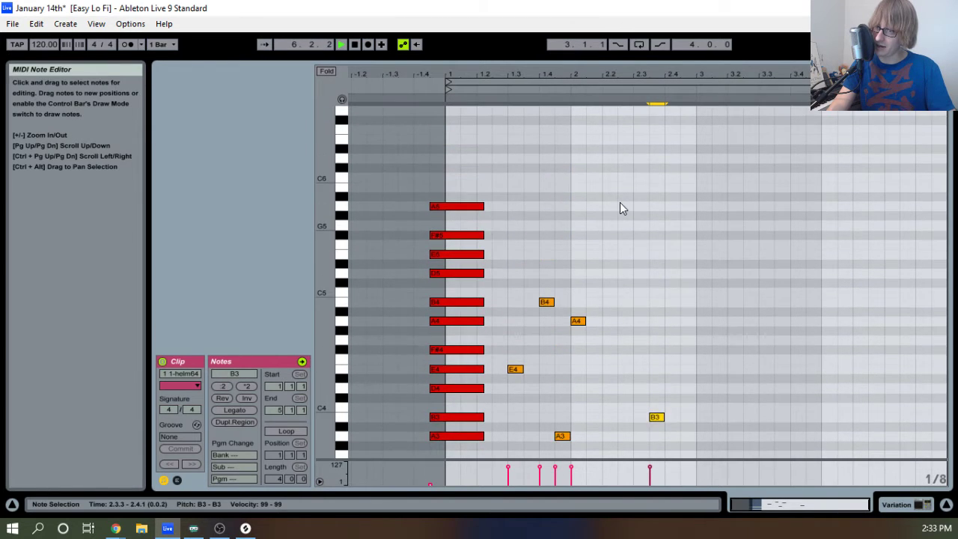
scroll(599, 262, "down", 2)
left_click_drag(505, 407, 820, 193)
key("shift+Up")
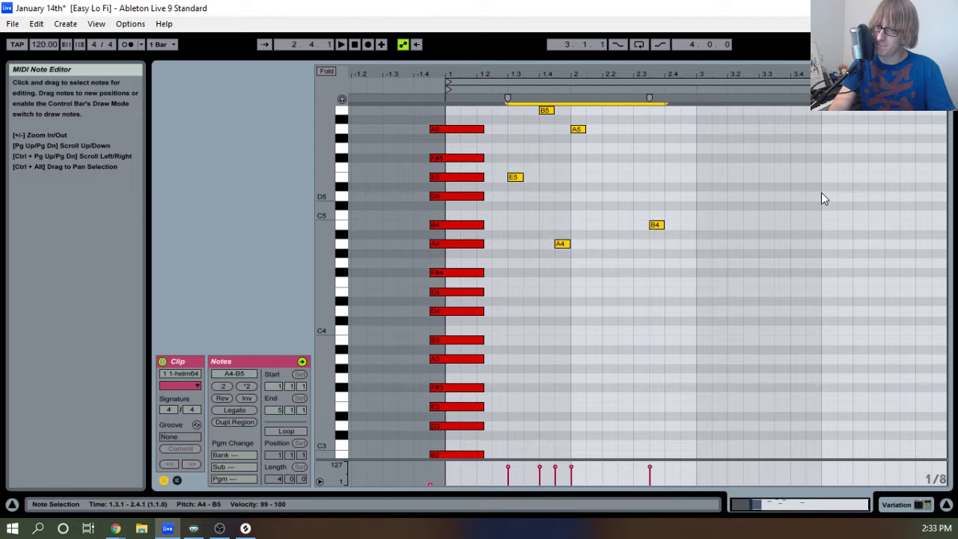
key("space")
scroll(709, 206, "up", 3)
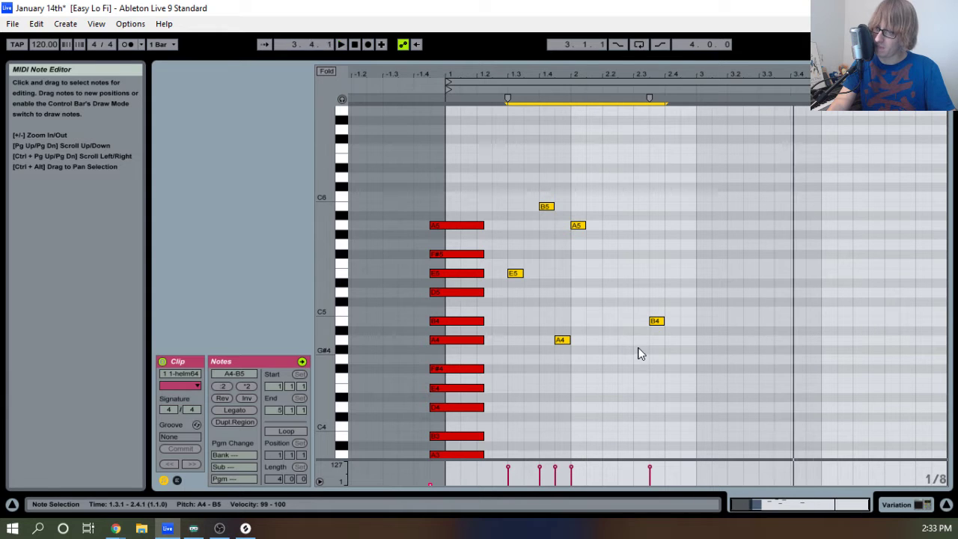
key("space")
Delete the B4 note at 2.3.3 and play the remaining melody.
left_click_drag(636, 351, 706, 298)
key("Delete")
key("space")
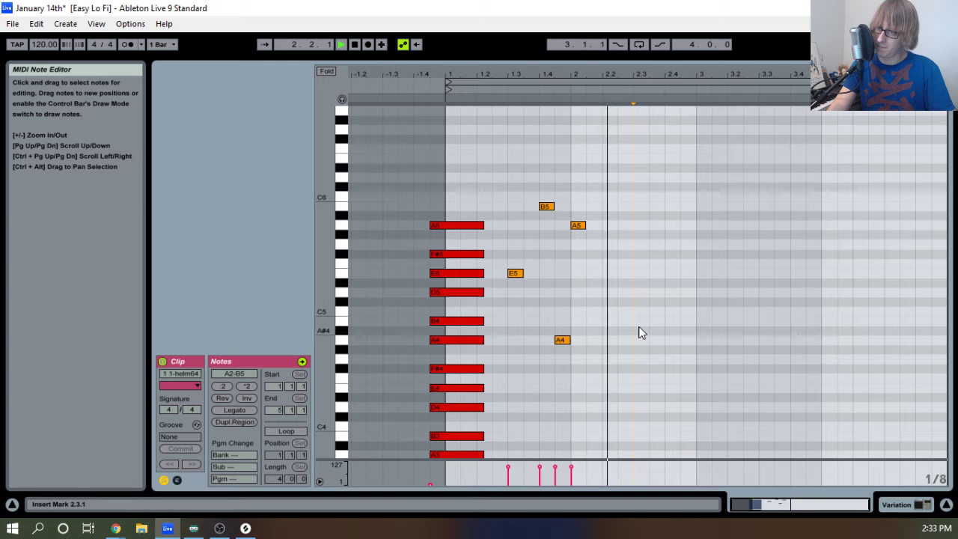
key("space")
Try the melody without the E5 note at 1.3.1, then undo that deletion and play it again.
left_click_drag(505, 290, 523, 269)
key("Delete")
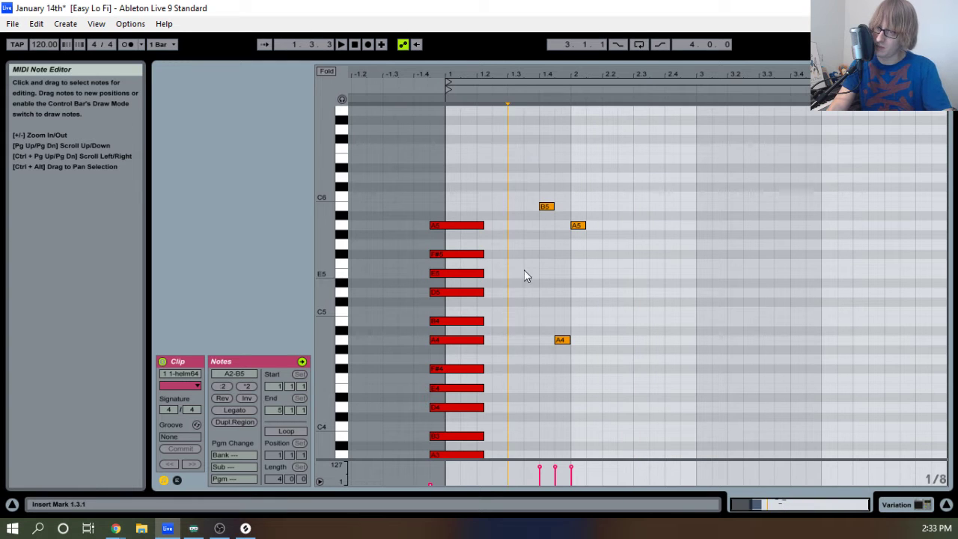
key("space")
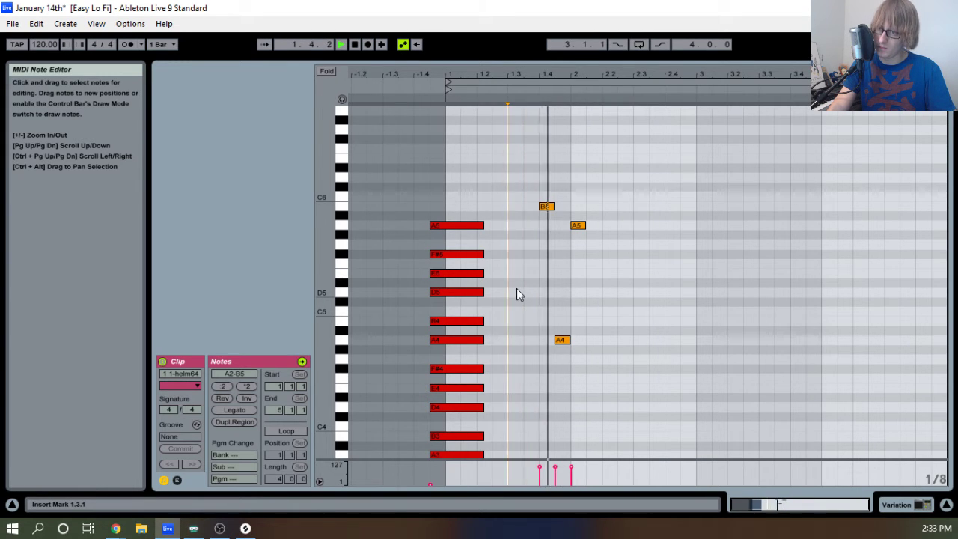
key("ctrl+z")
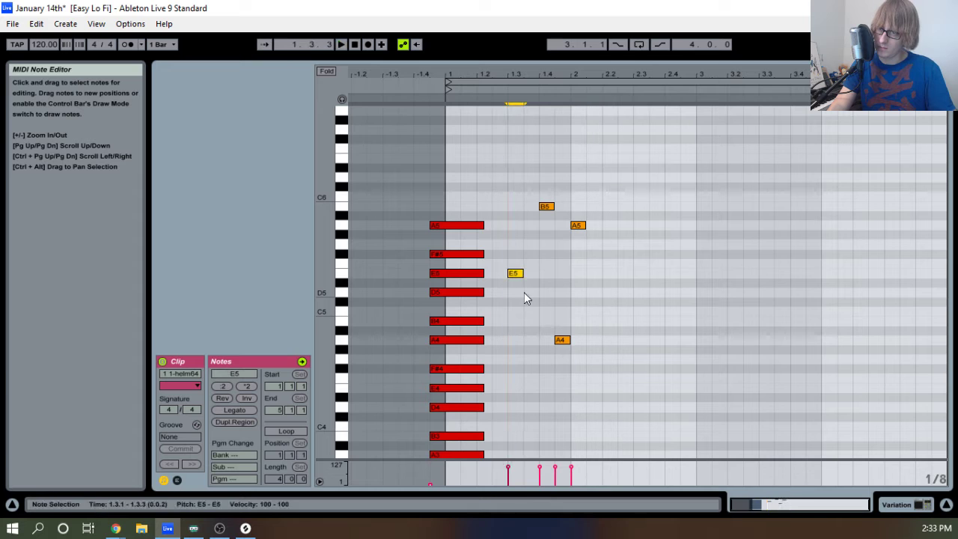
key("space")
key("space")
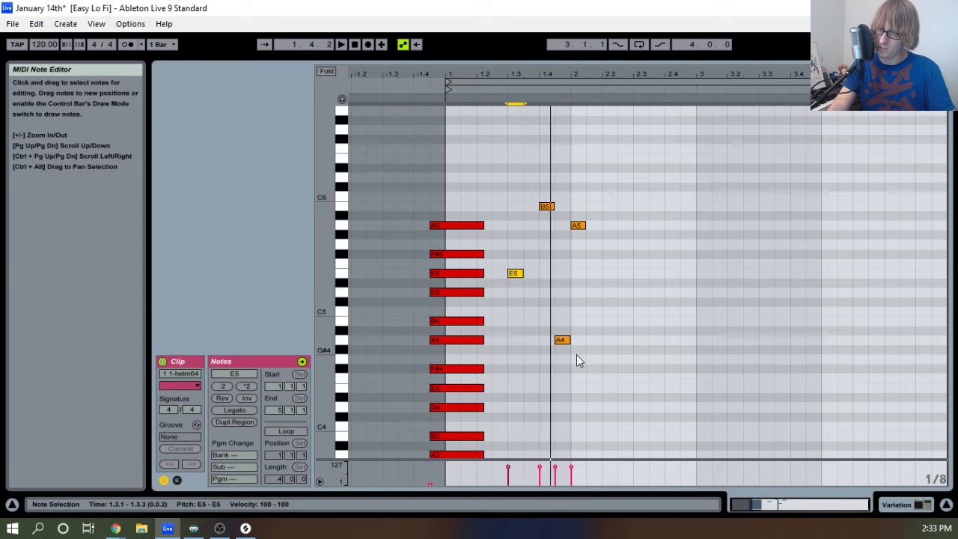
Shift the E5 melody note to start at 1.3.3 and play the phrase.
left_click(583, 361)
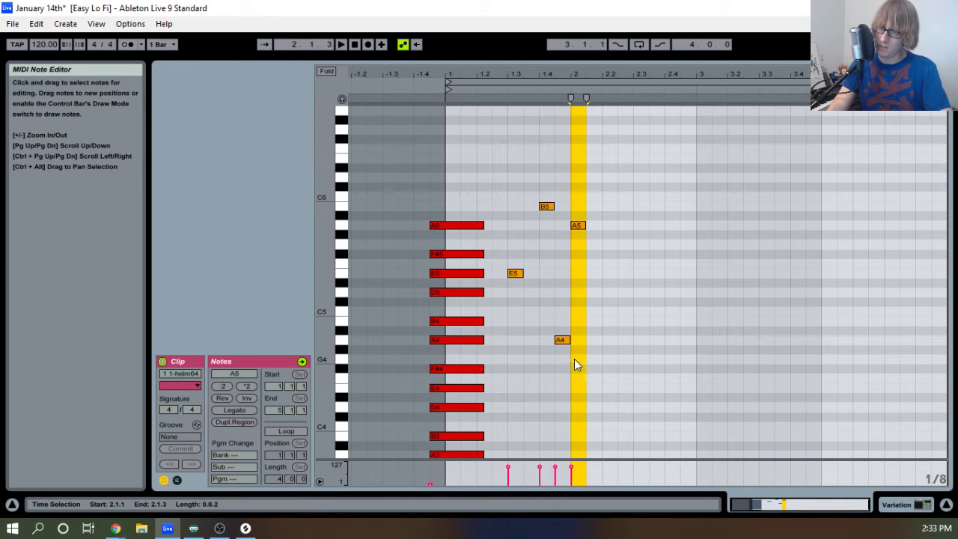
left_click(580, 225)
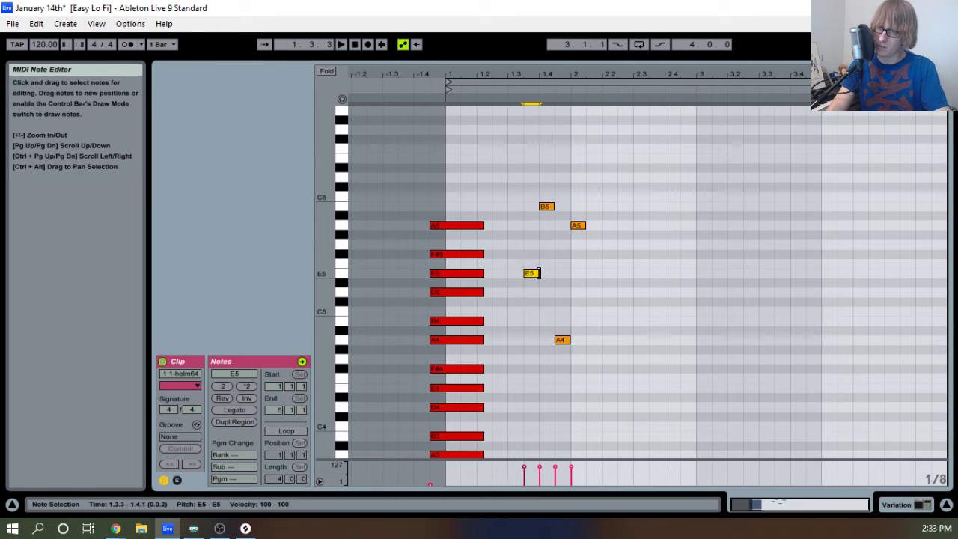
key("space")
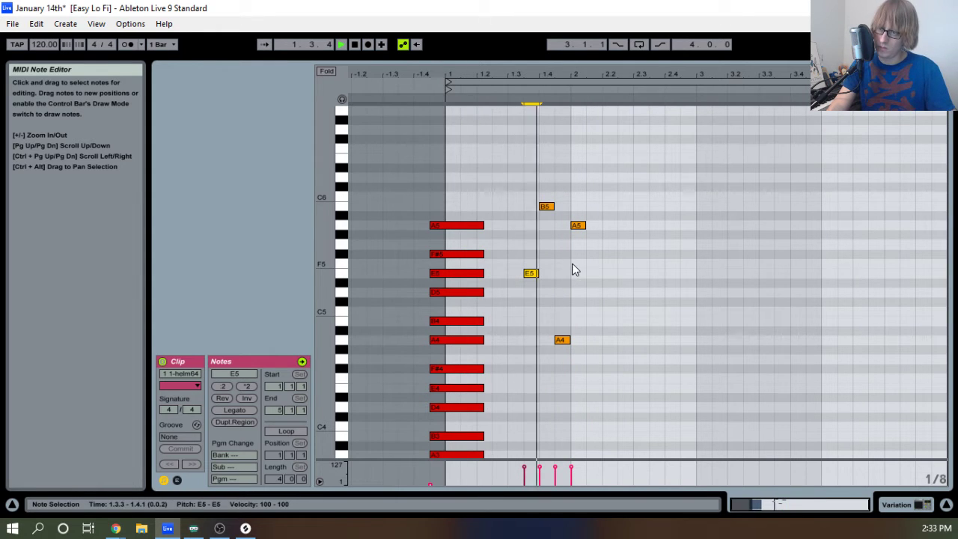
key("space")
Delete the A5 note at 2.1.1 and play the three-note melody.
left_click_drag(572, 264, 596, 228)
key("Delete")
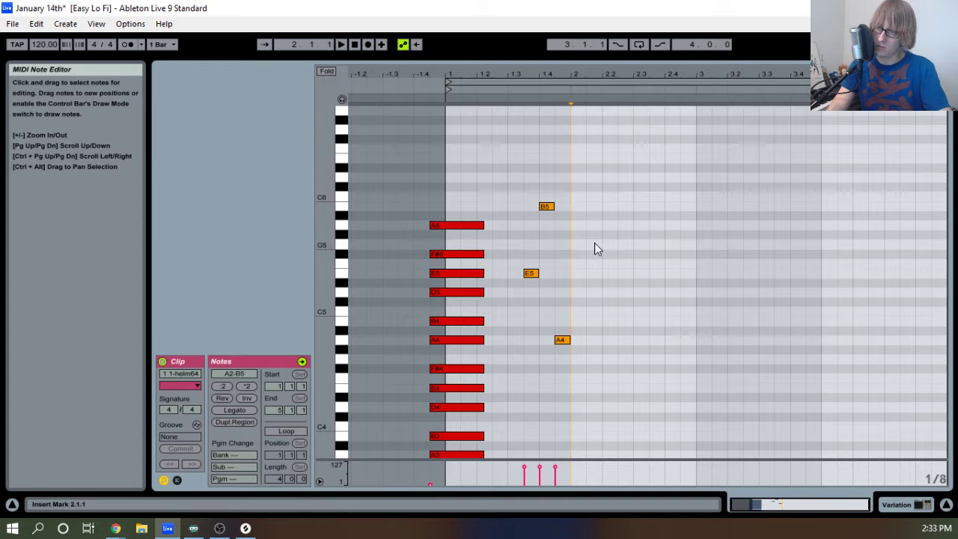
key("space")
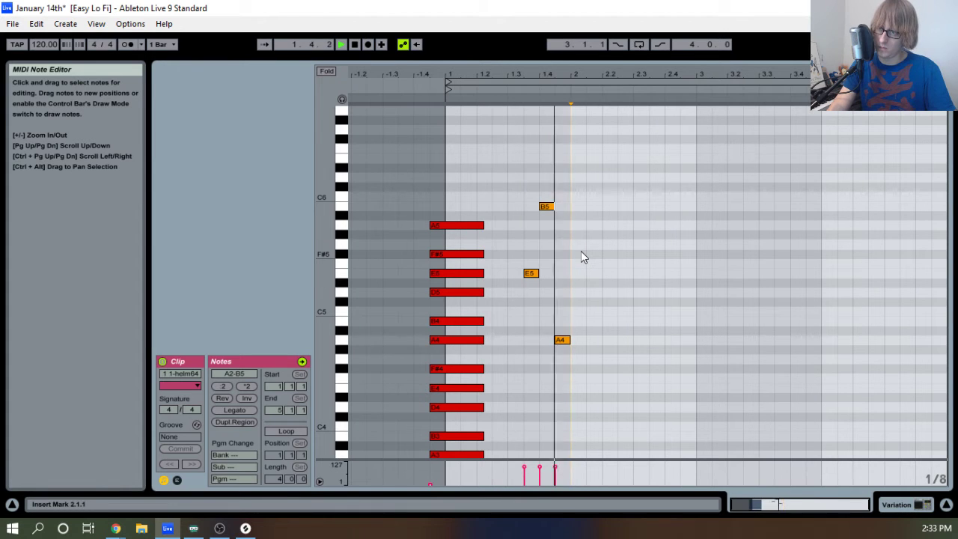
key("space")
Turn on MIDI editor preview and audition the A4 and E5 melody notes by selecting them individually.
left_click_drag(566, 264, 552, 213)
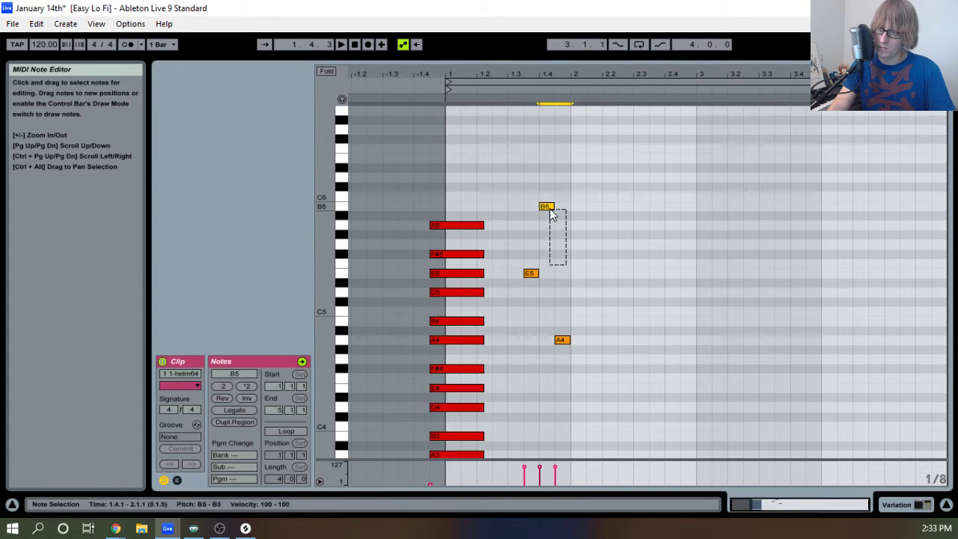
left_click(342, 99)
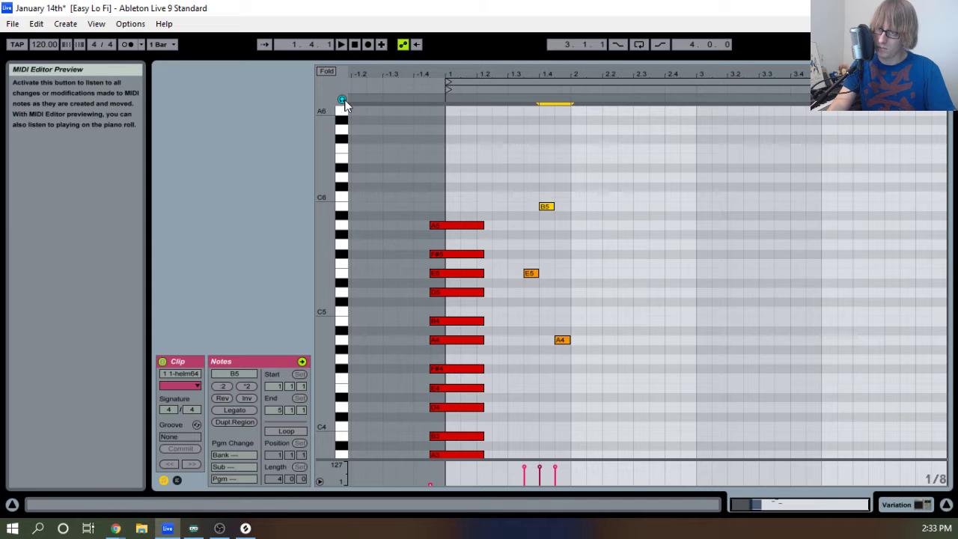
left_click_drag(596, 361, 570, 326)
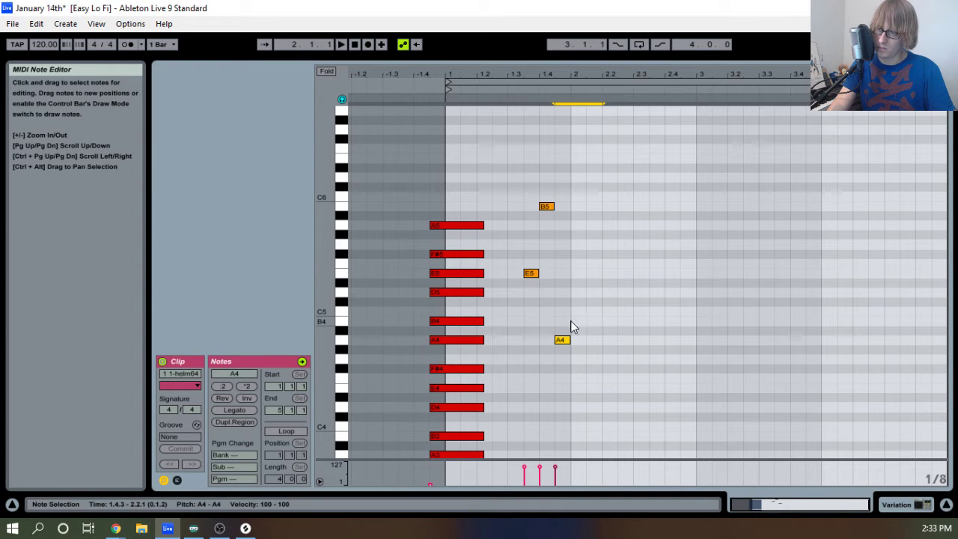
left_click_drag(533, 285, 551, 239)
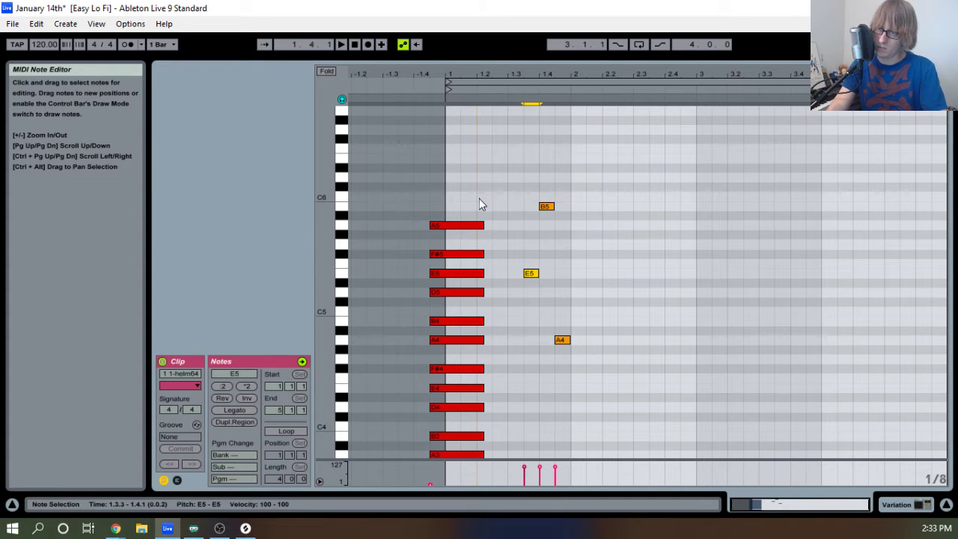
left_click_drag(479, 199, 472, 231)
Compare the last melody note at 1.4.3 on A4 and A5 during playback, and leave it on A5.
left_click_drag(603, 301, 571, 362)
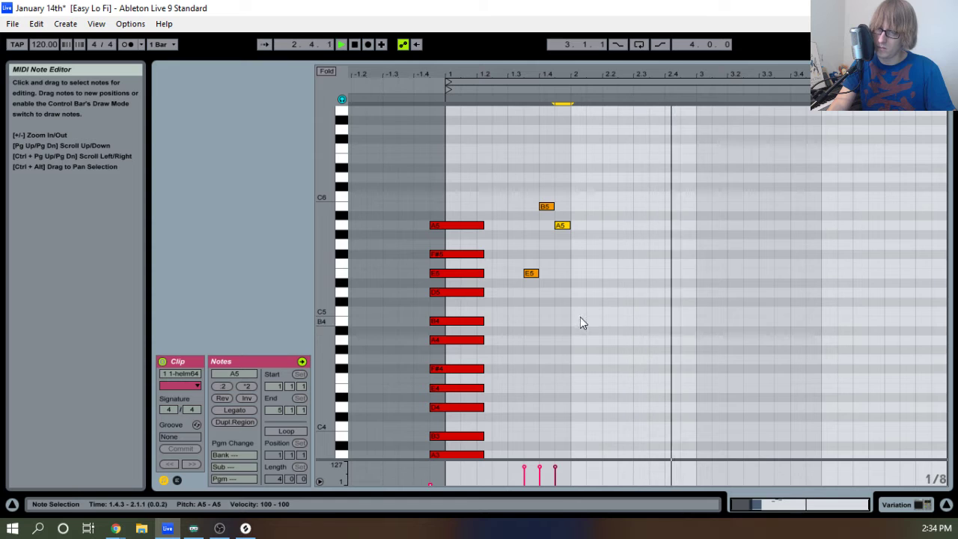
key("space")
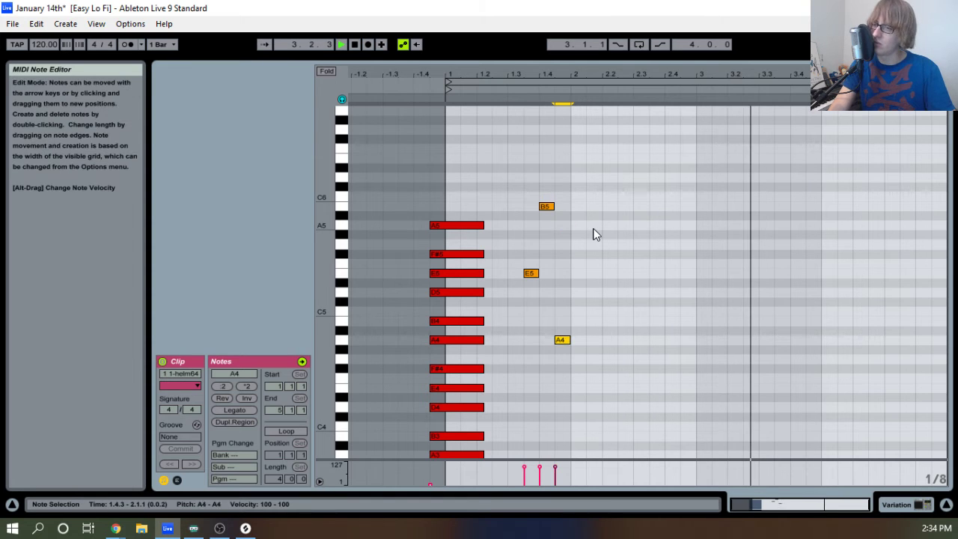
key("space")
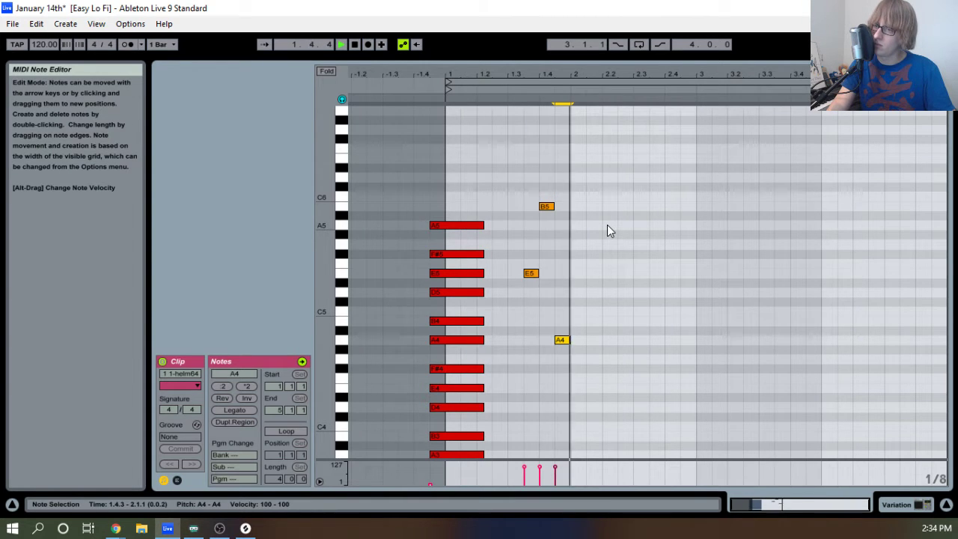
key("shift+Up")
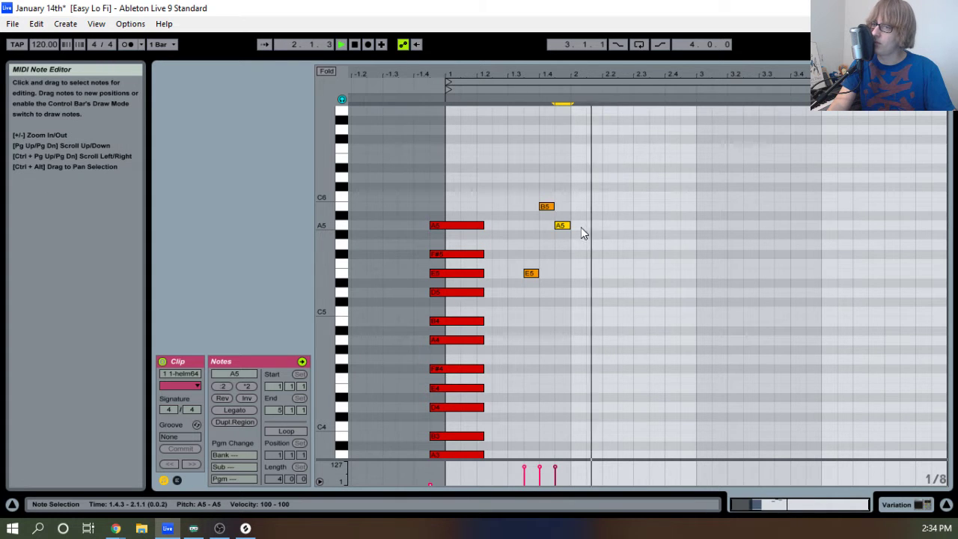
Stop playback, move the Variation clip to start at 5.1.1, and play the arrangement from the beginning.
left_click_drag(531, 55, 533, 317)
left_click(354, 45)
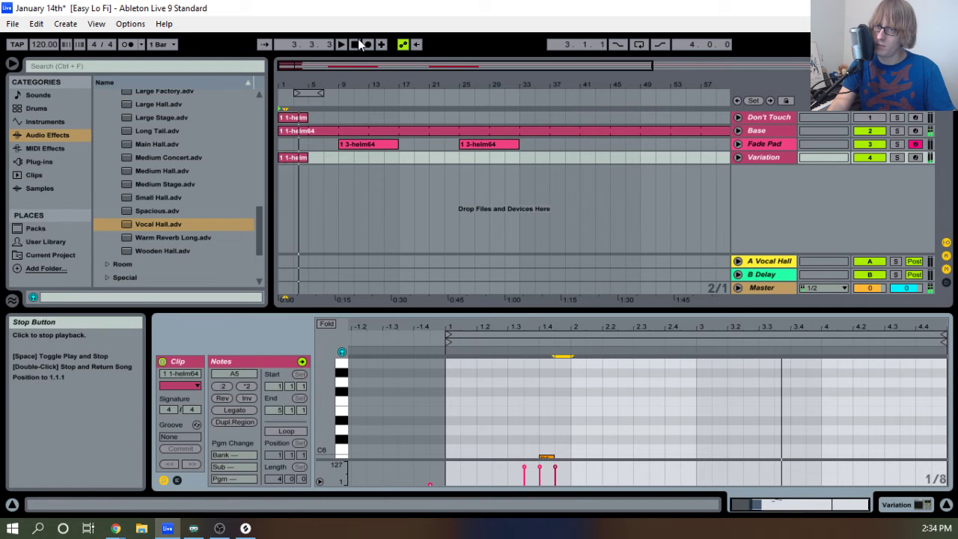
left_click(314, 165)
left_click_drag(293, 156, 332, 157)
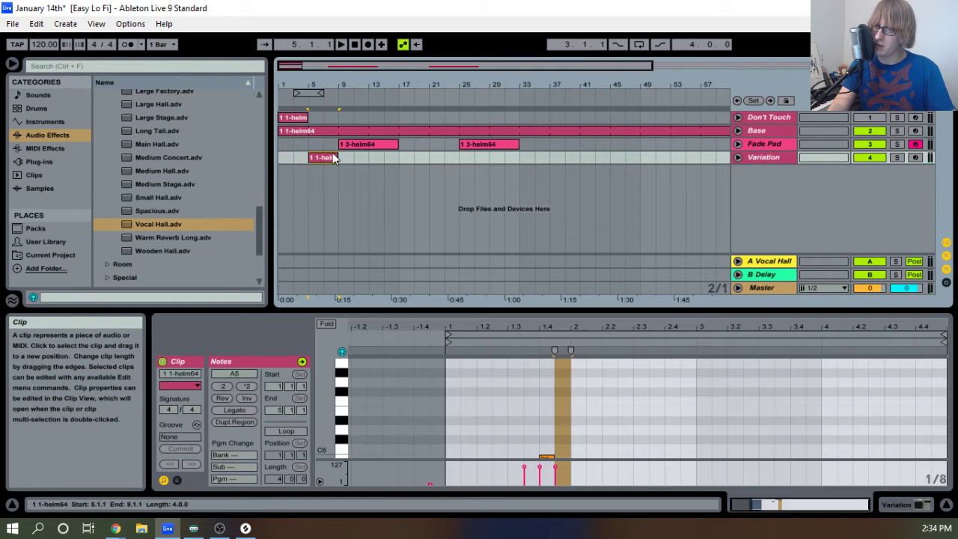
left_click(353, 45)
left_click(340, 45)
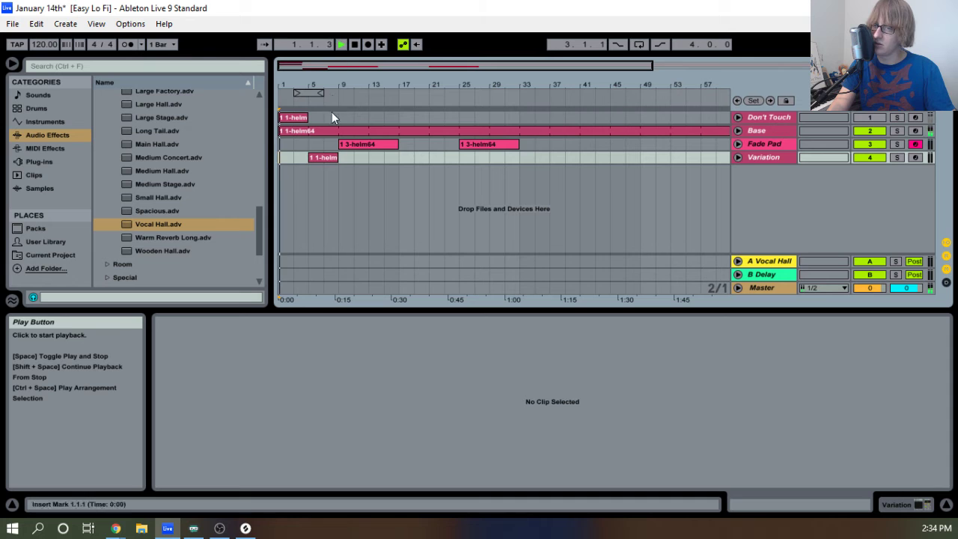
left_click_drag(321, 85, 325, 101)
Open the Variation track's helm64 synth, try its Distortion during playback, switch it back off, and close the synth window.
left_click(761, 160)
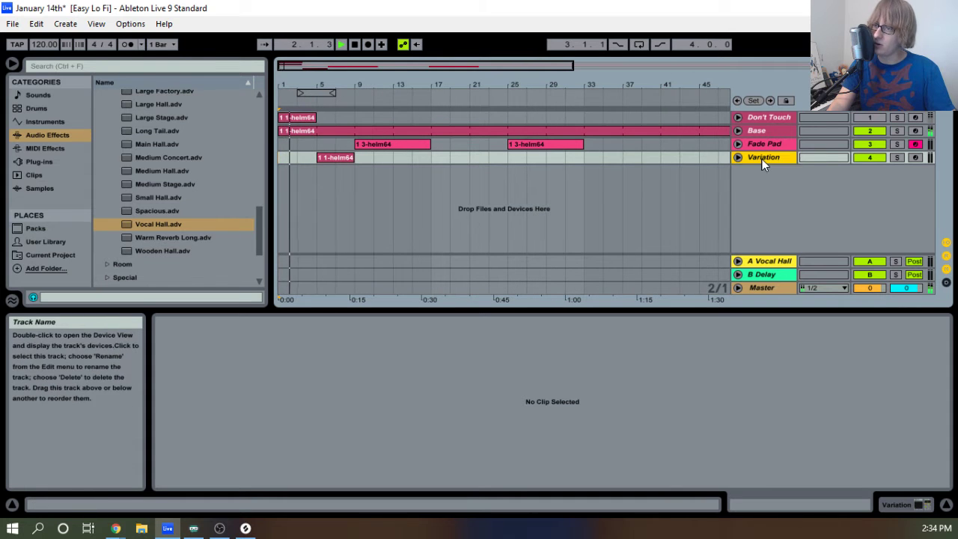
double_click(762, 159)
left_click(191, 363)
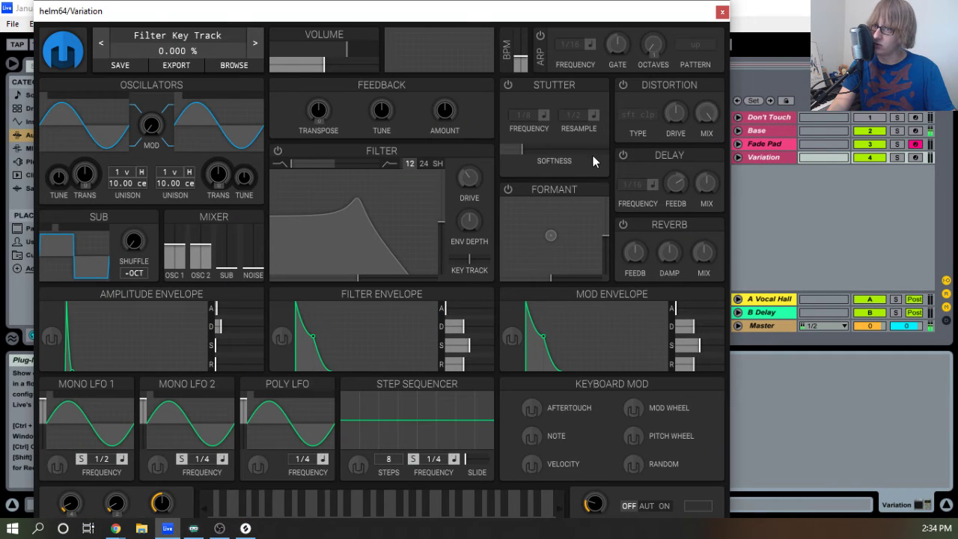
left_click(623, 85)
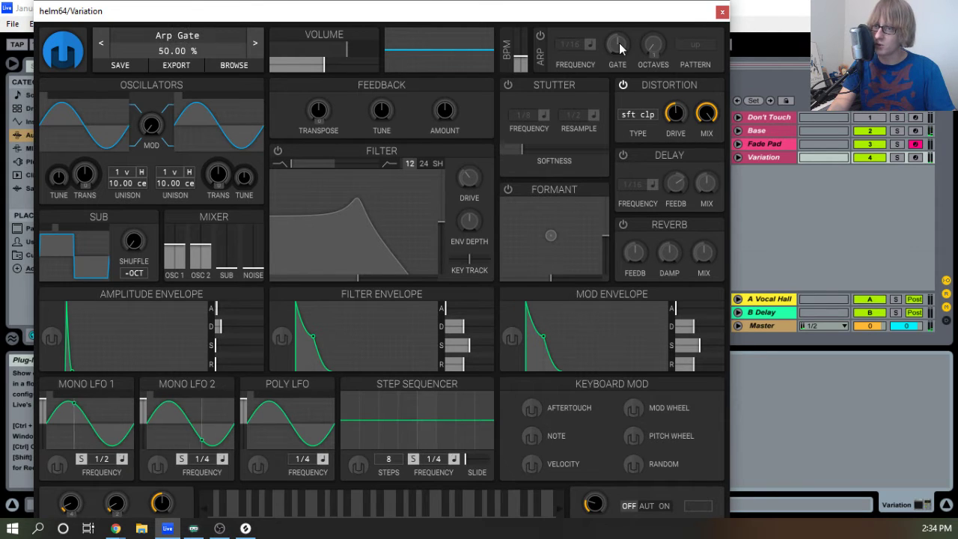
left_click(624, 85)
left_click(721, 12)
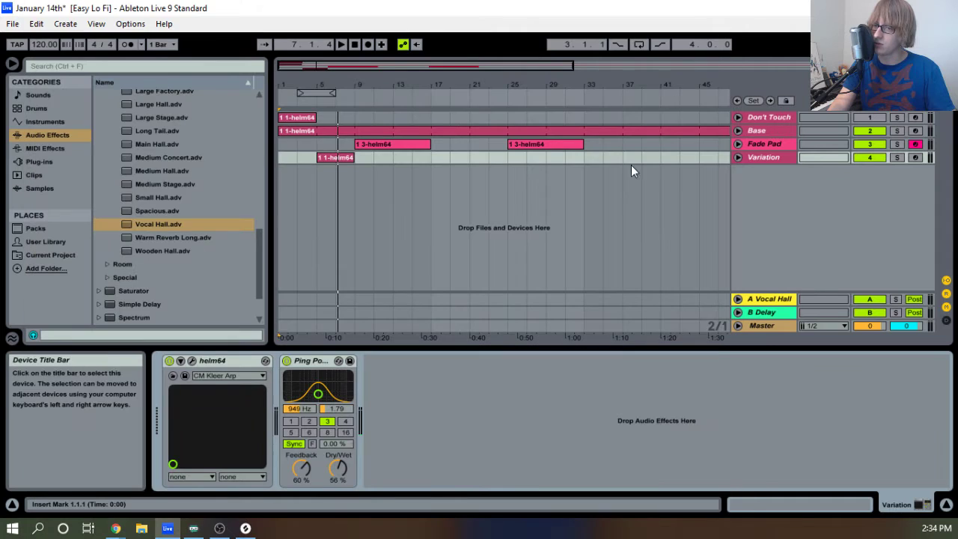
Unfold the Variation track in the arrangement and listen to the playback through its clip at bar 5.
left_click(738, 157)
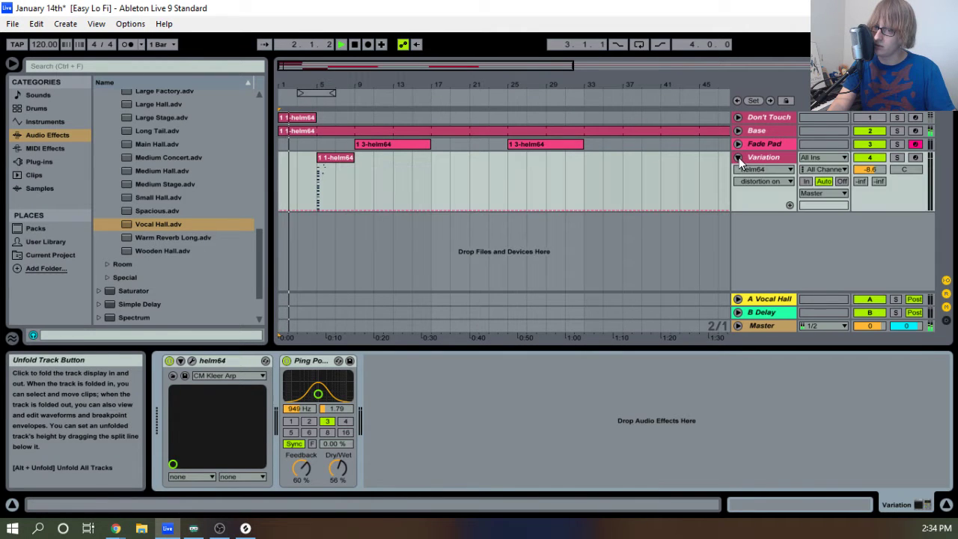
left_click(773, 131)
left_click(772, 164)
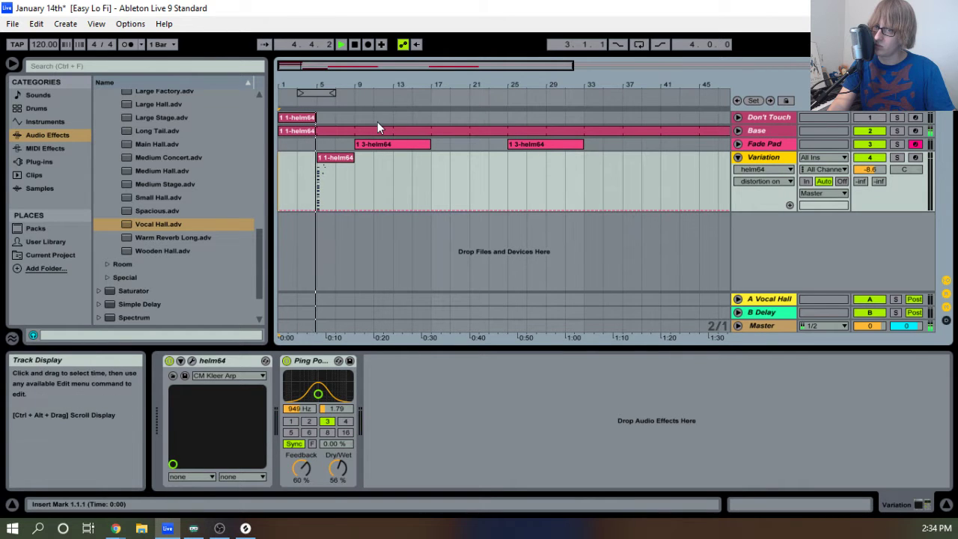
left_click_drag(328, 85, 356, 85)
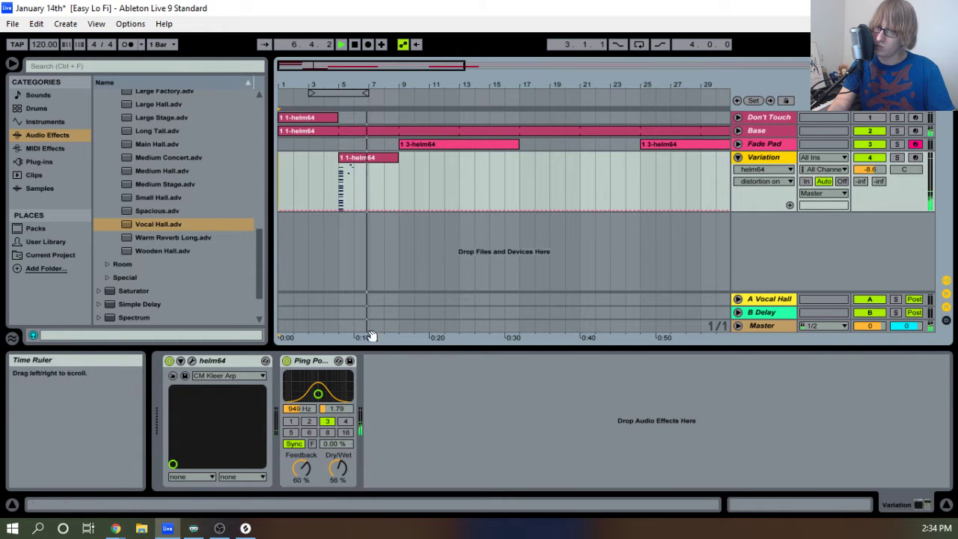
Open the Variation clip's notes and review the E5, B5 and A5 melody while playing from 5.1.1.
key("space")
double_click(357, 158)
key("space")
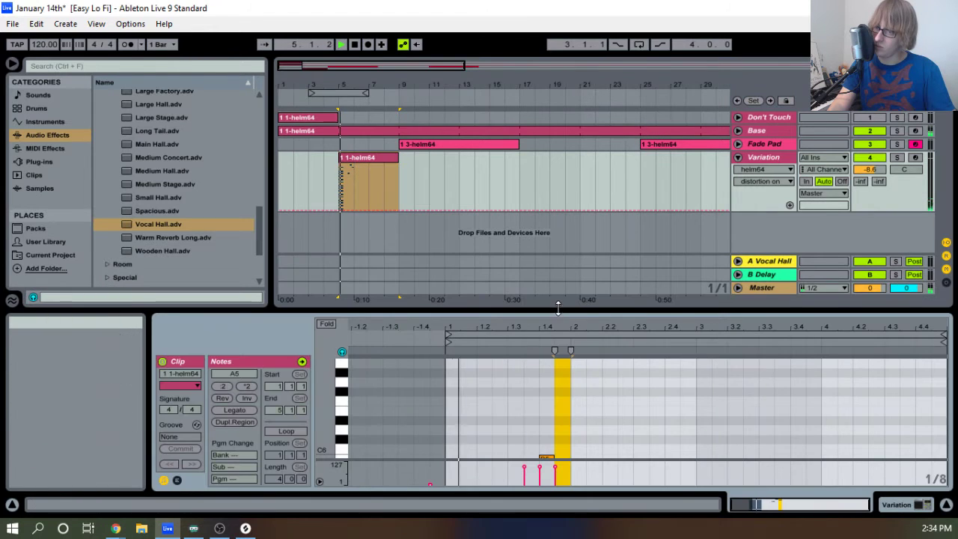
left_click_drag(558, 309, 575, 118)
key("space")
scroll(579, 229, "up", 2)
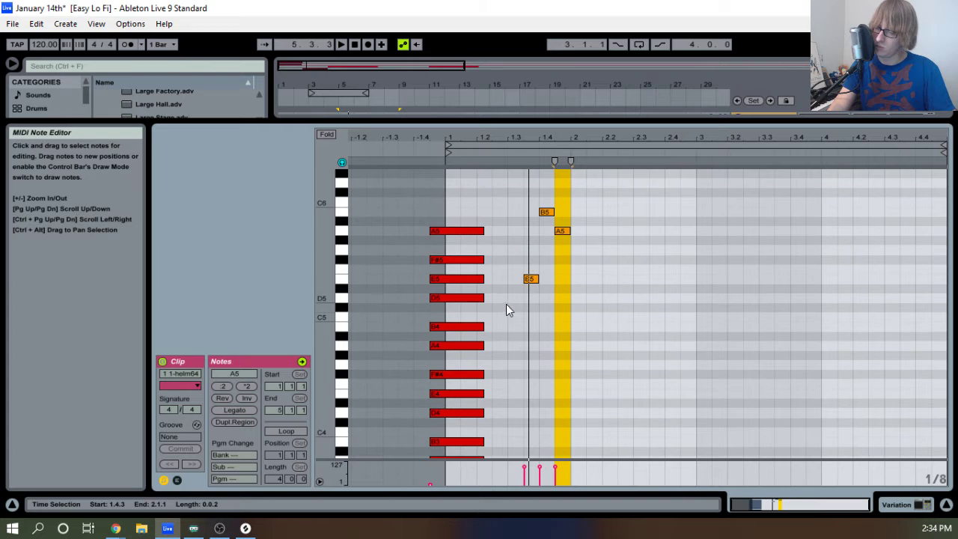
left_click_drag(581, 120, 594, 284)
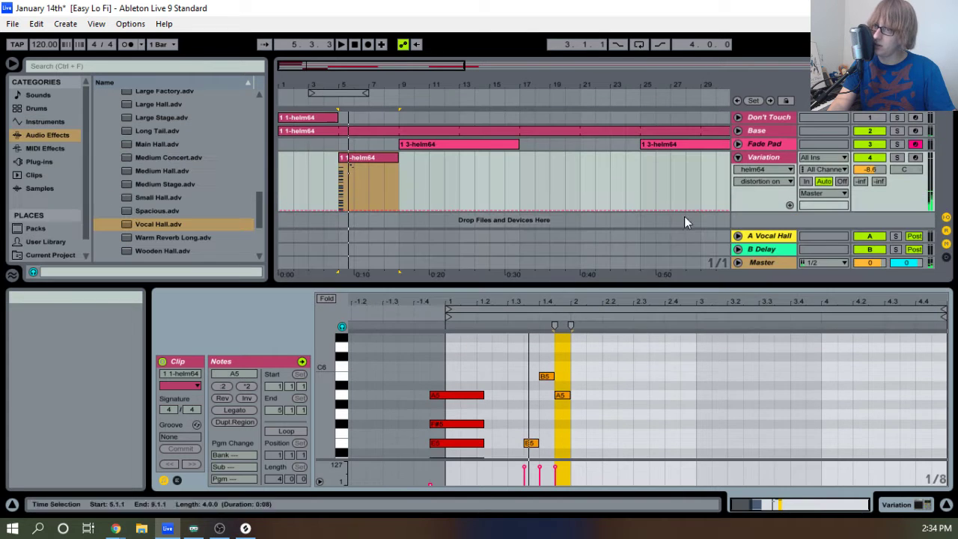
Try Ping Pong Delay beat divisions 4 and 2 on the Variation track during playback, and return to 3.
double_click(769, 156)
key("space")
left_click(349, 421)
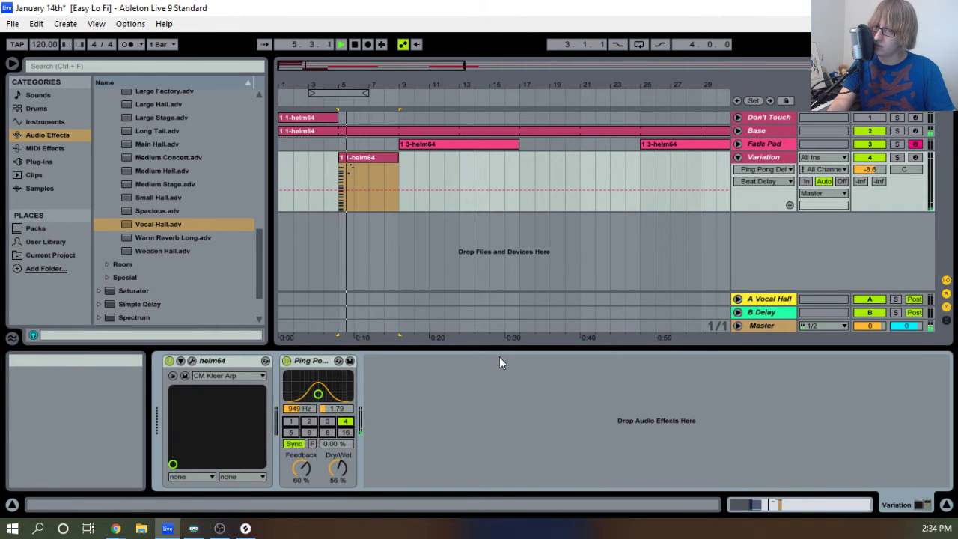
key("space")
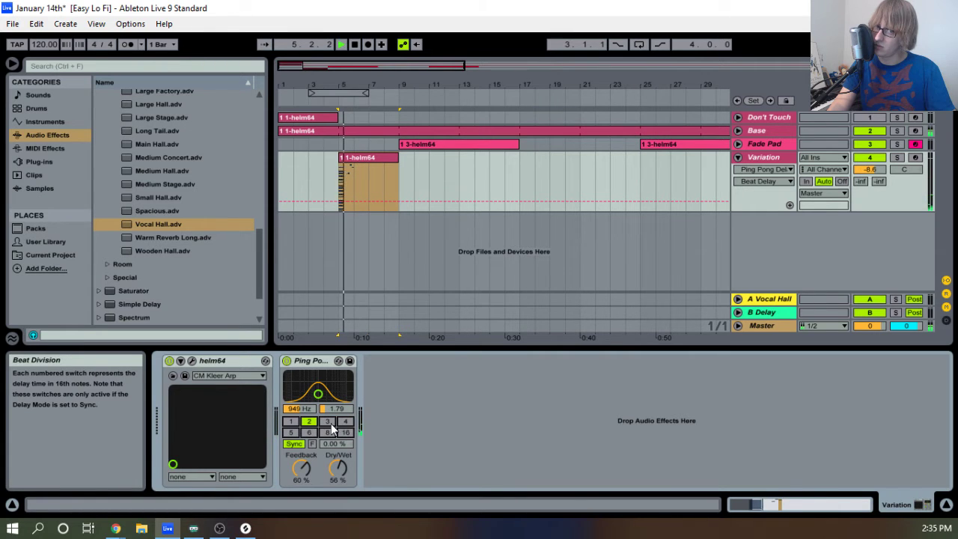
key("space")
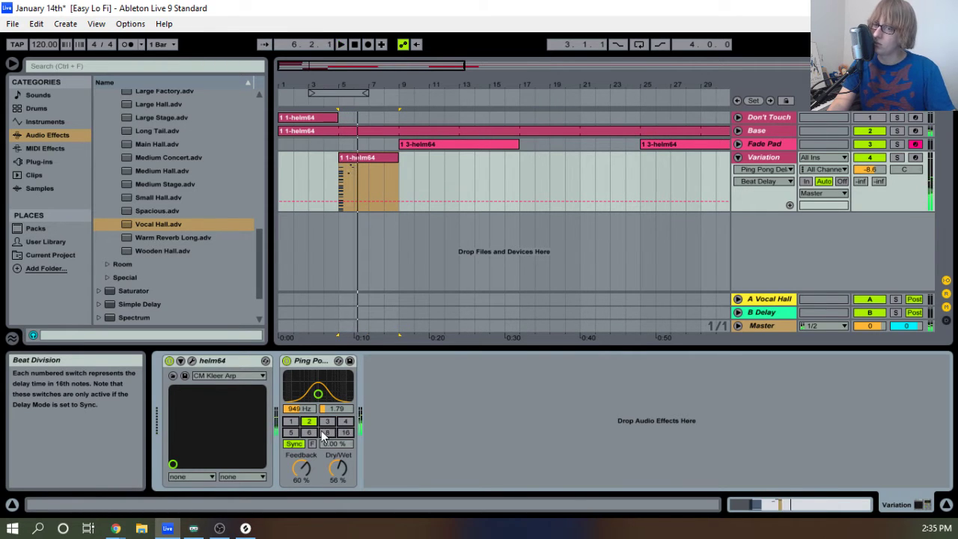
key("space")
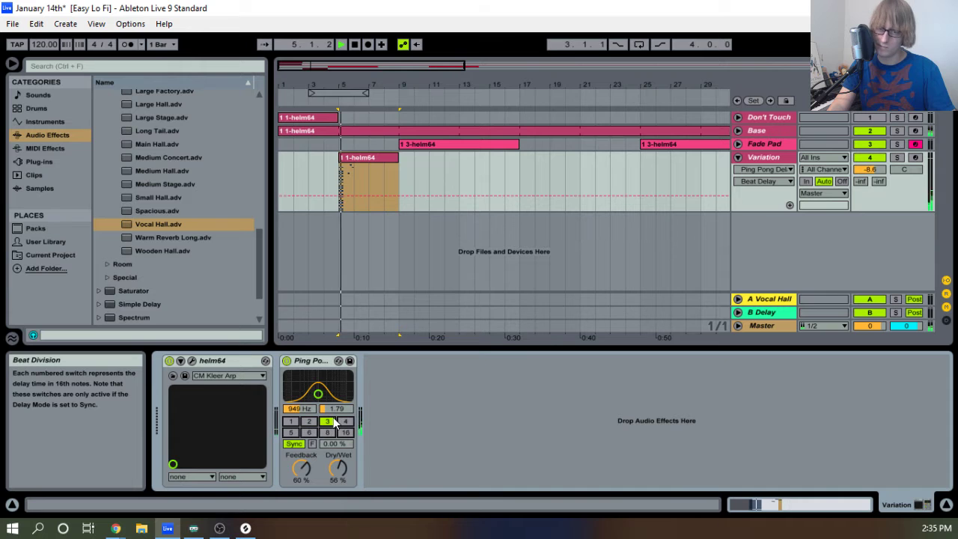
Set the Variation track's Ping Pong Delay feedback to 0% and play the melody from bar 5.
double_click(367, 157)
key("space")
left_click_drag(555, 287, 555, 313)
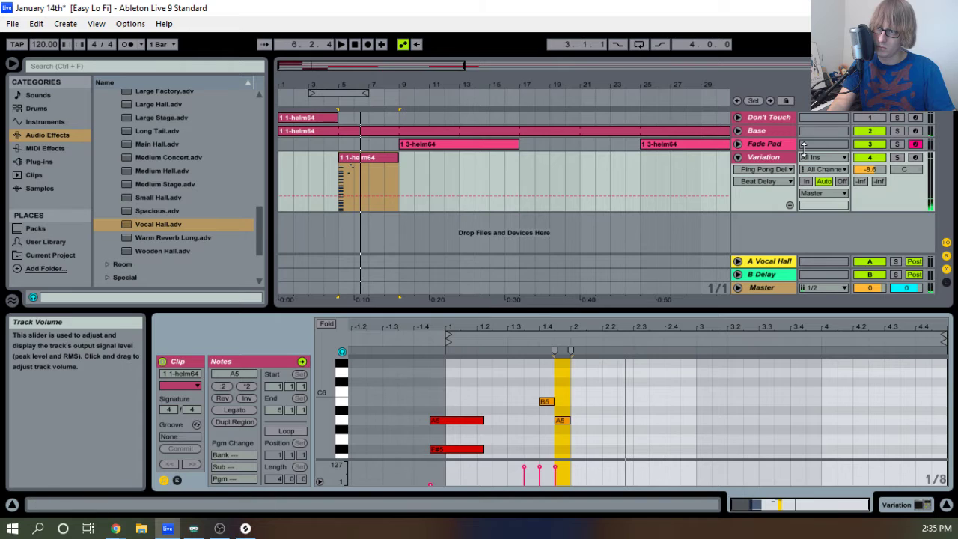
double_click(775, 160)
left_click_drag(303, 468, 303, 524)
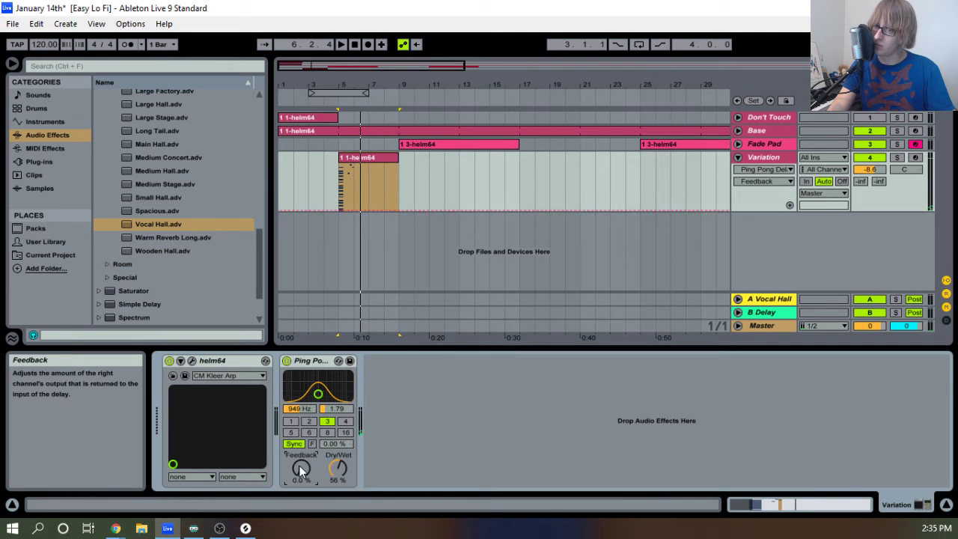
key("space")
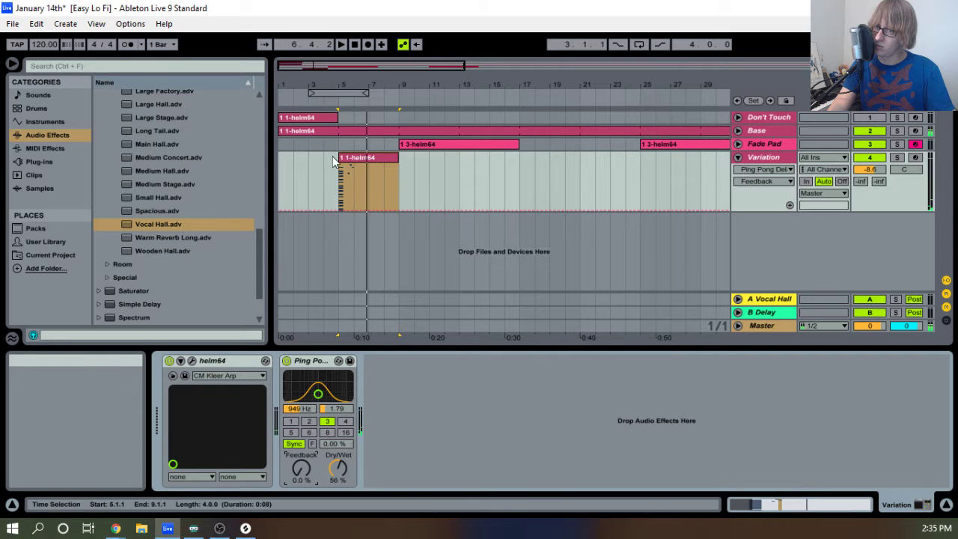
Delete the A5 note at 1.4.3 in the Variation clip during playback, and add it back at the same position.
double_click(360, 162)
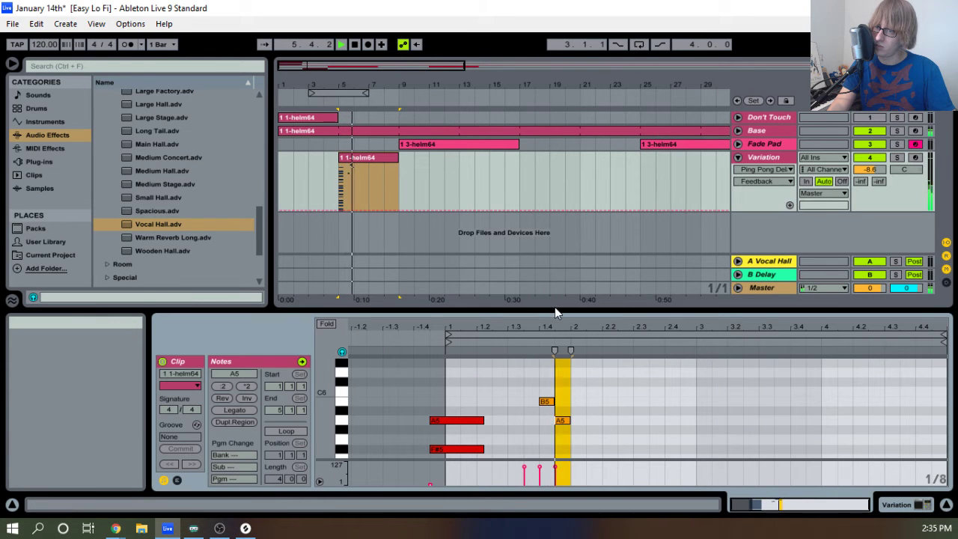
left_click_drag(554, 309, 555, 155)
key("space")
left_click_drag(551, 298, 570, 261)
key("space")
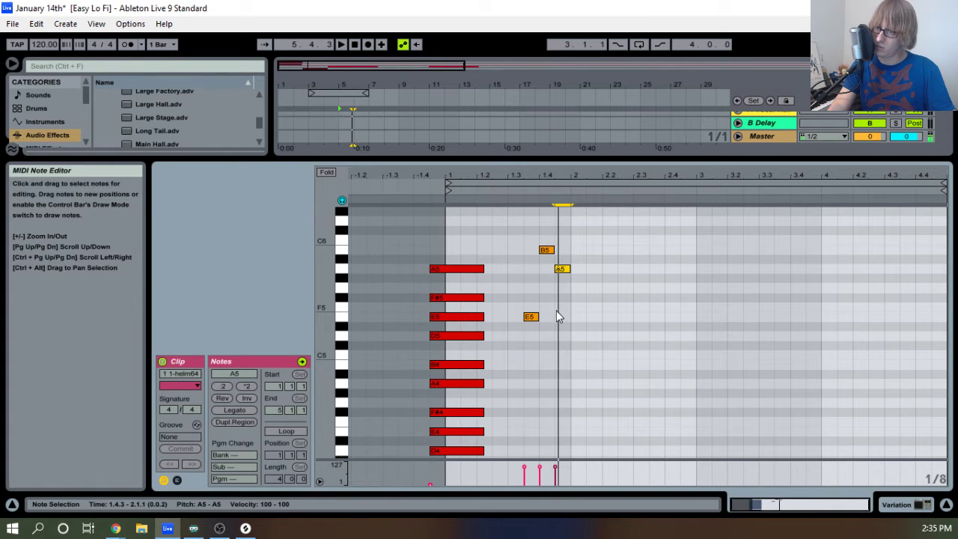
left_click_drag(556, 311, 589, 263)
key("Delete")
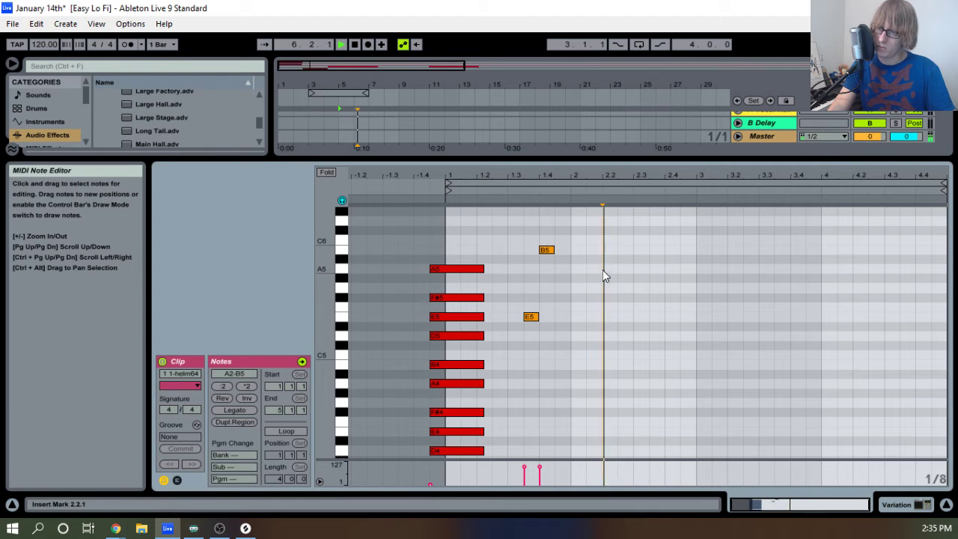
double_click(568, 271)
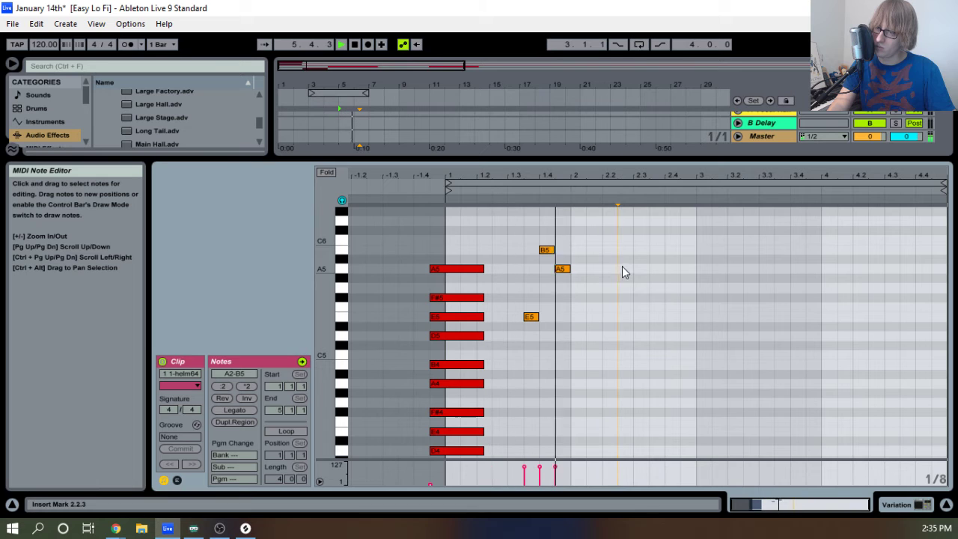
Stop playback, solo the Variation track, and play its melody on its own.
left_click_drag(621, 157, 606, 379)
key("space")
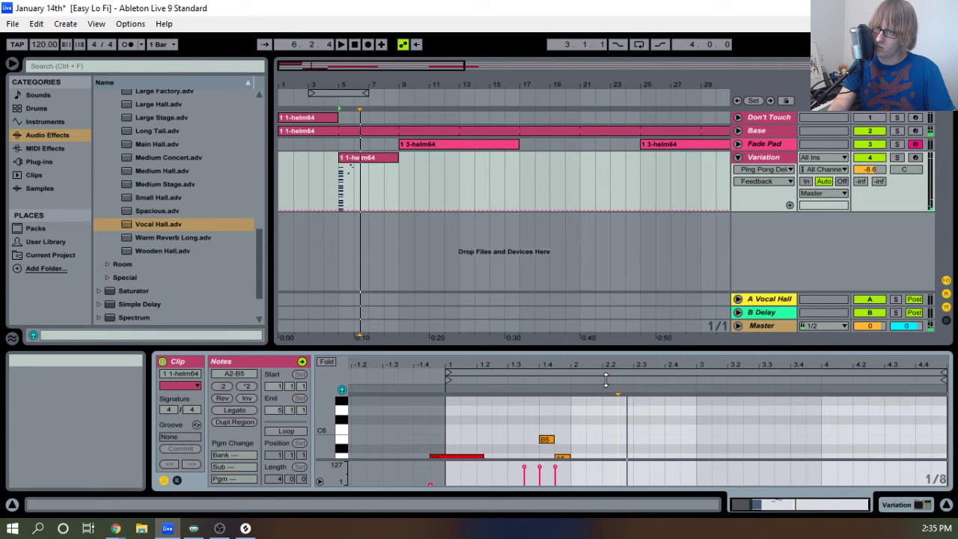
left_click(896, 157)
key("space")
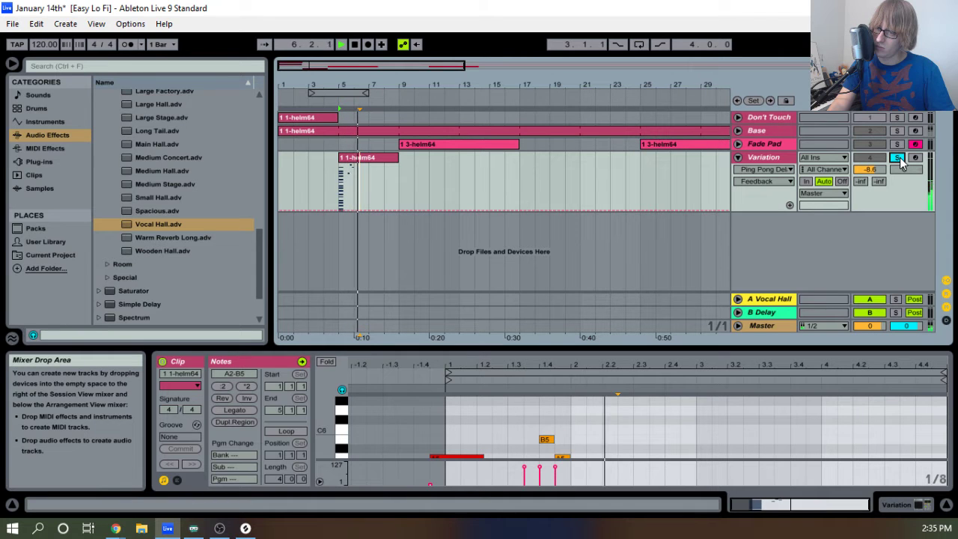
key("space")
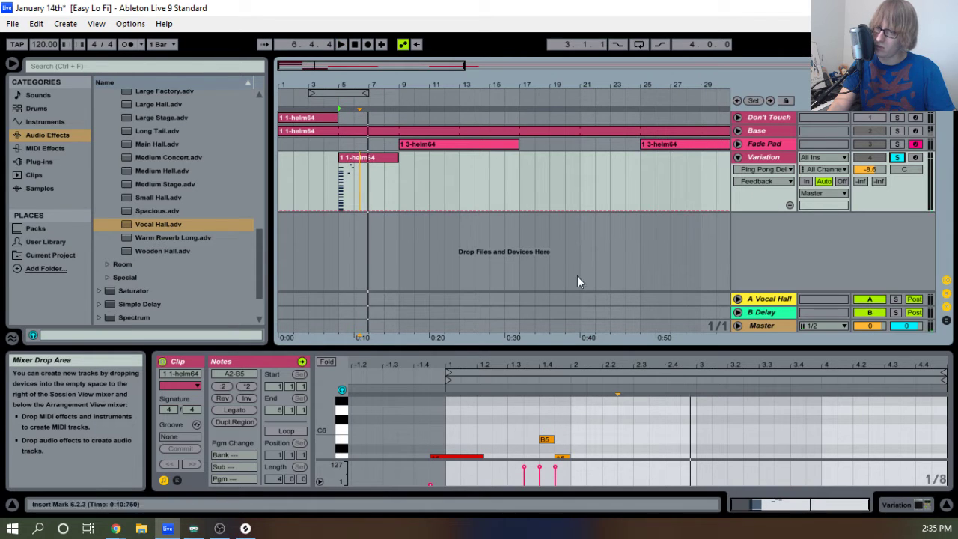
Turn off the Variation track's solo and replay its clip together with the other tracks from 5.1.1.
key("space")
left_click_drag(591, 348, 574, 122)
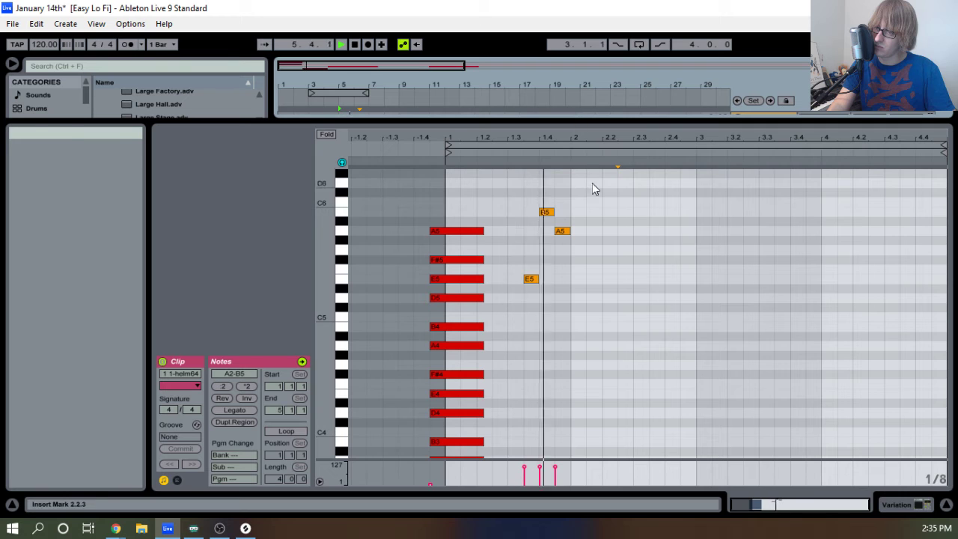
key("space")
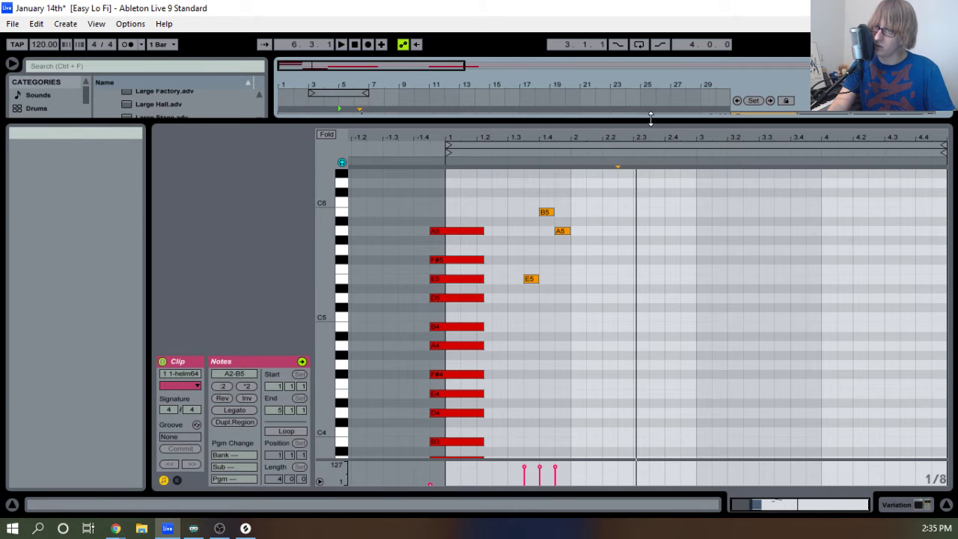
left_click_drag(651, 116, 650, 271)
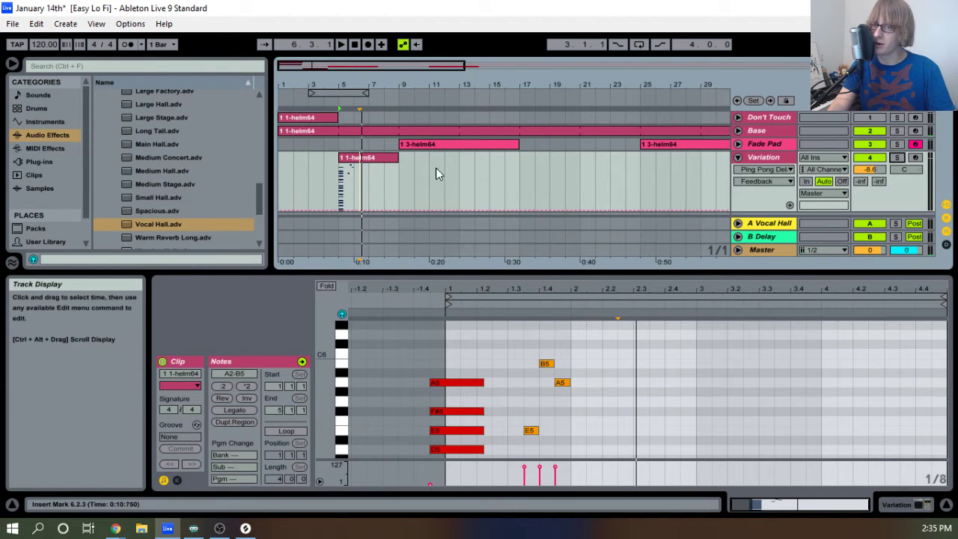
left_click(365, 160)
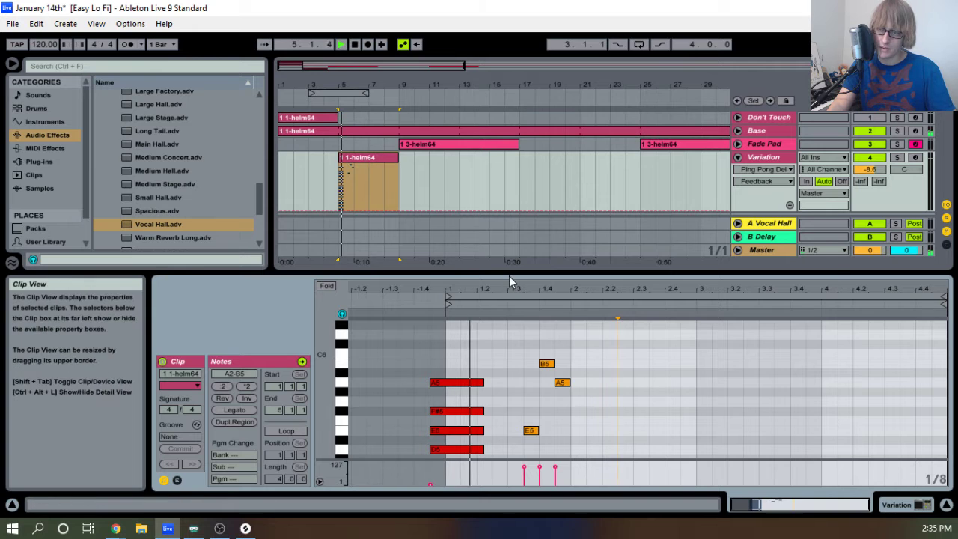
Set both oscillator waveforms of the Variation track's helm64 synth to triangle, and close the synth window.
double_click(781, 159)
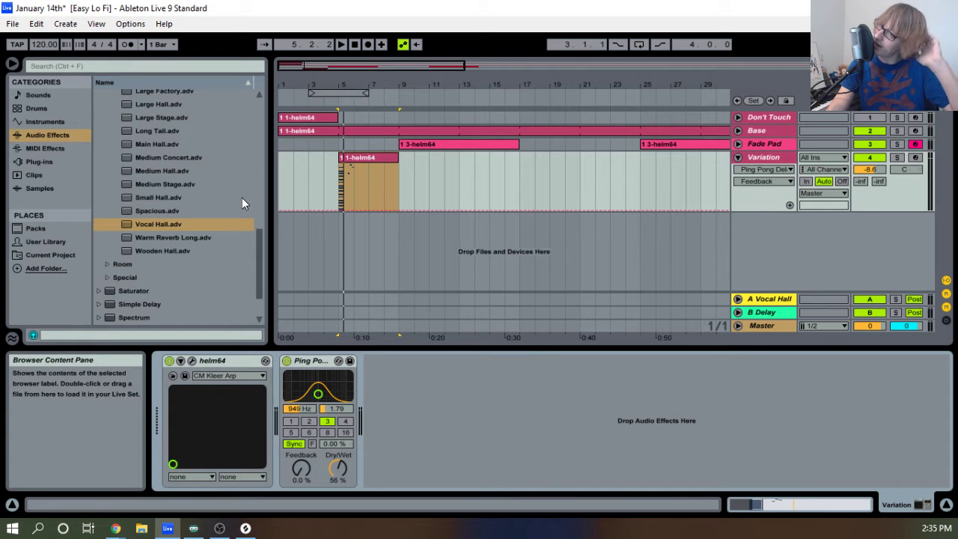
left_click(371, 158)
left_click(366, 172)
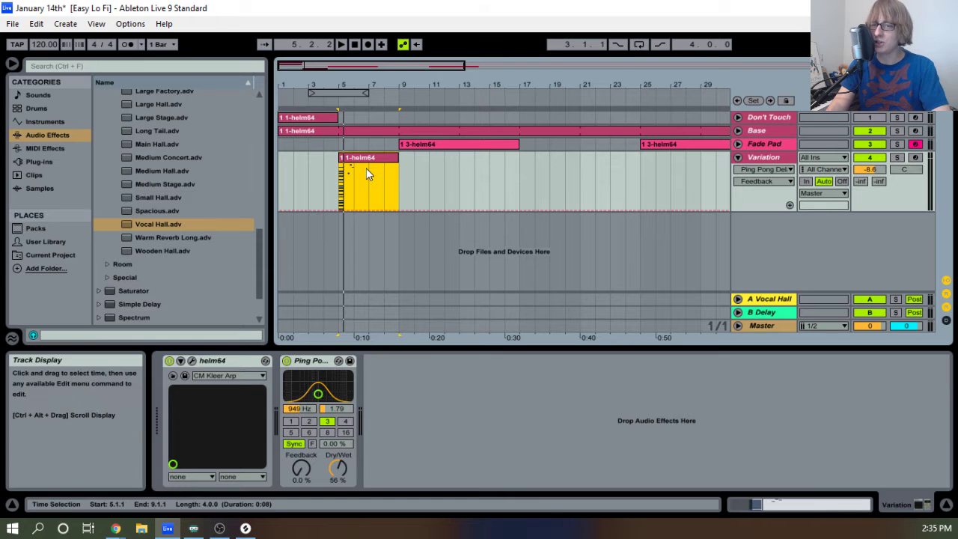
left_click(192, 360)
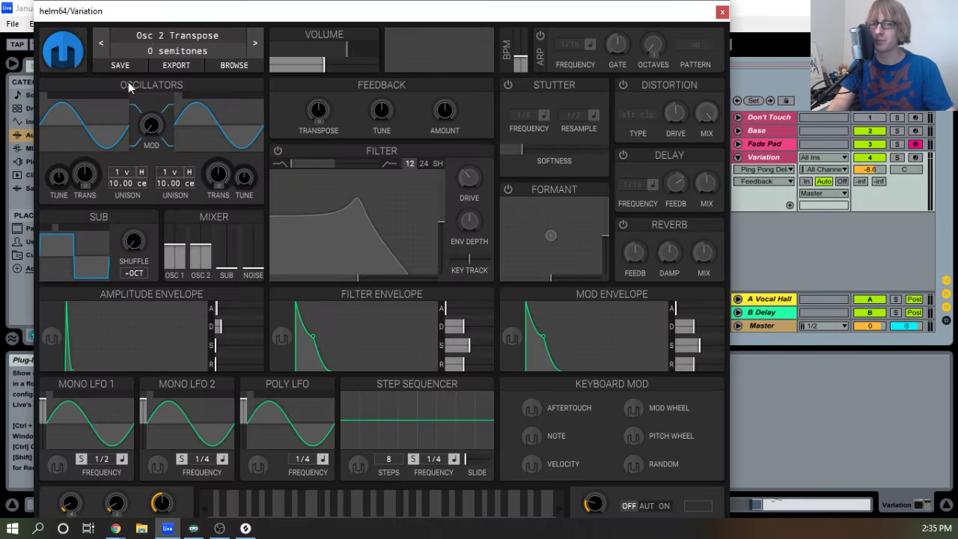
left_click(77, 122)
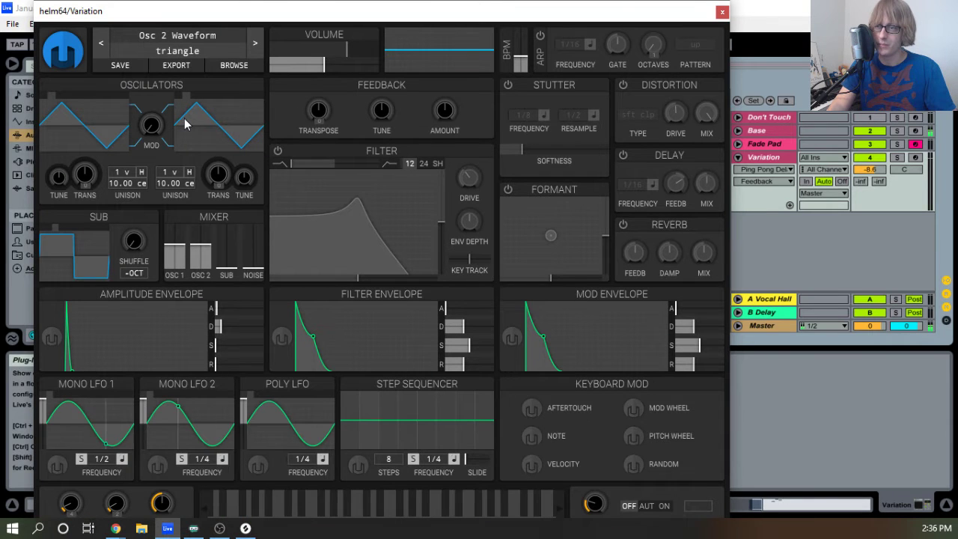
left_click(722, 12)
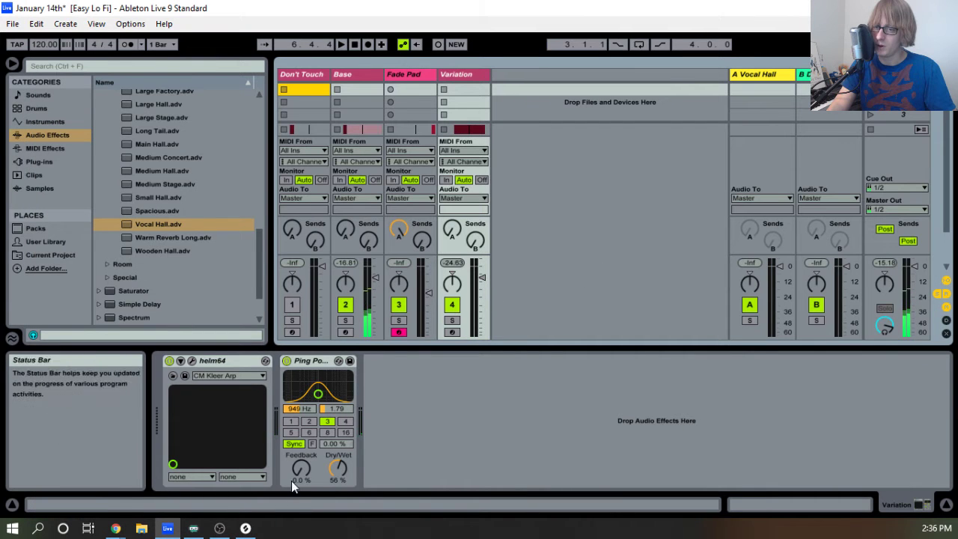
Check the Base track's Ping Pong Delay settings and set the Variation track's delay feedback to 61% during playback.
key("Tab")
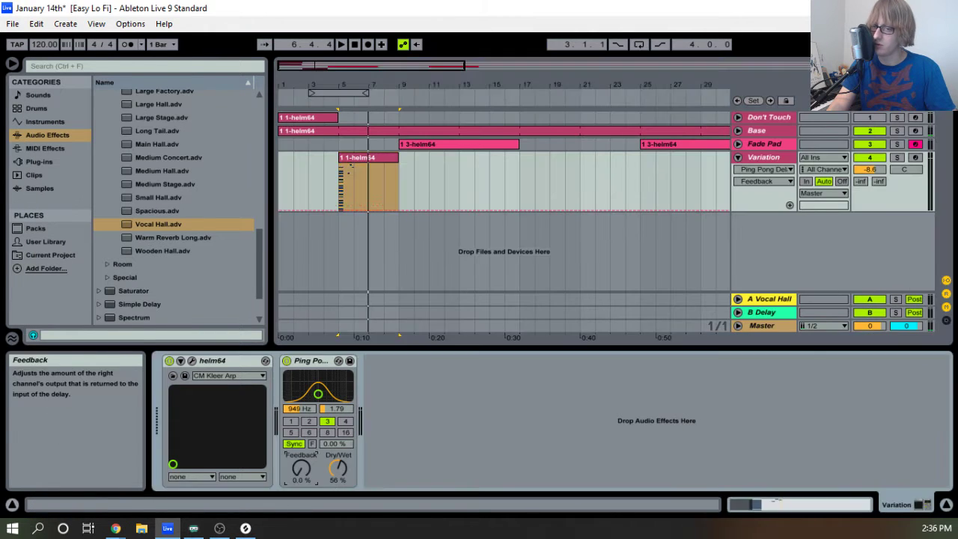
left_click_drag(301, 468, 301, 423)
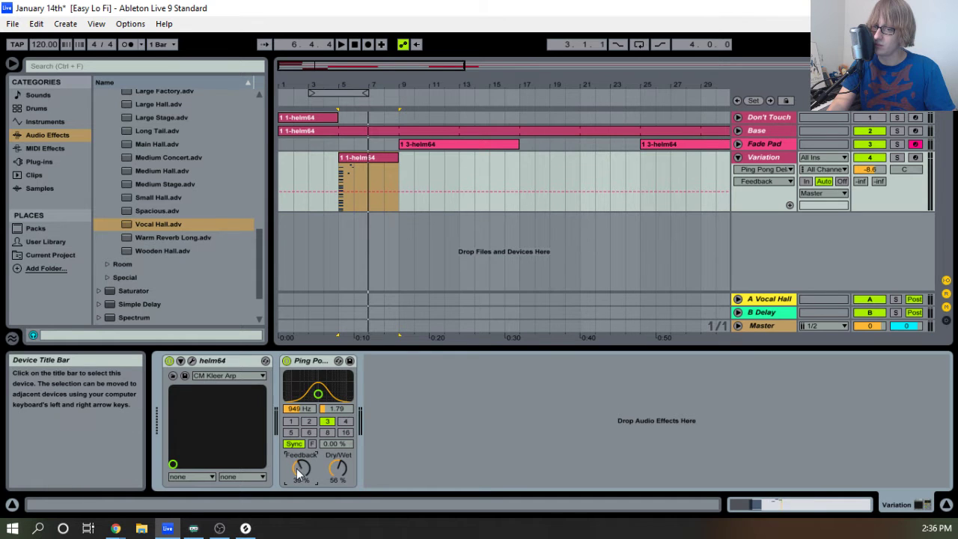
left_click(764, 131)
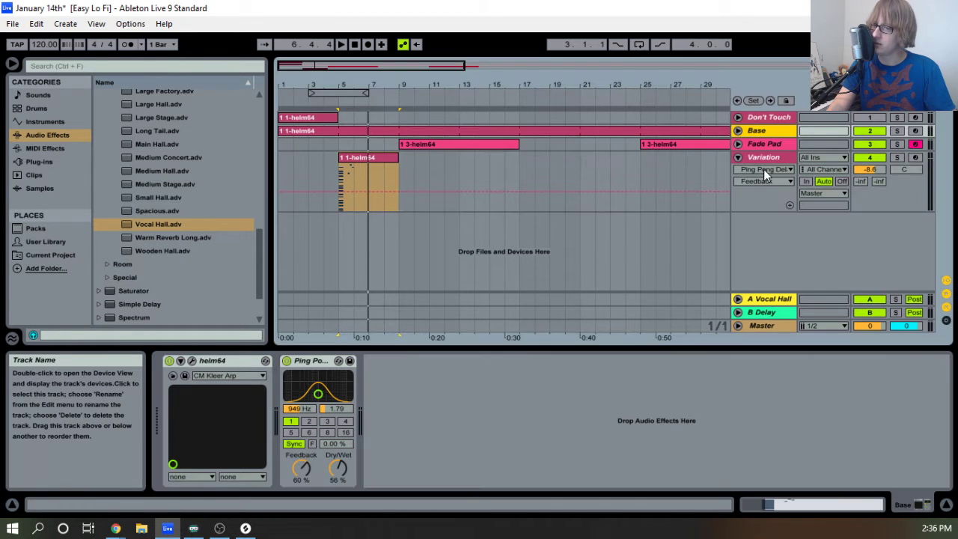
left_click(769, 157)
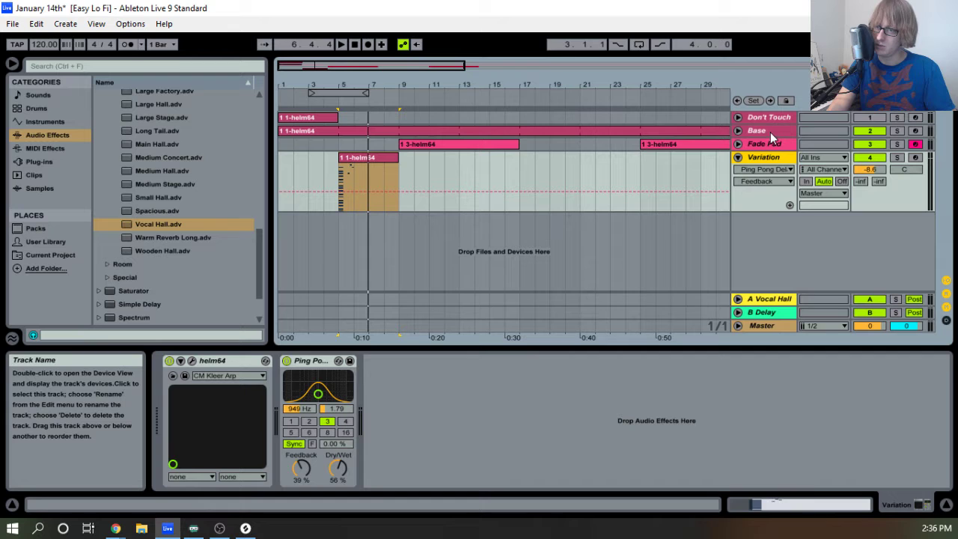
key("space")
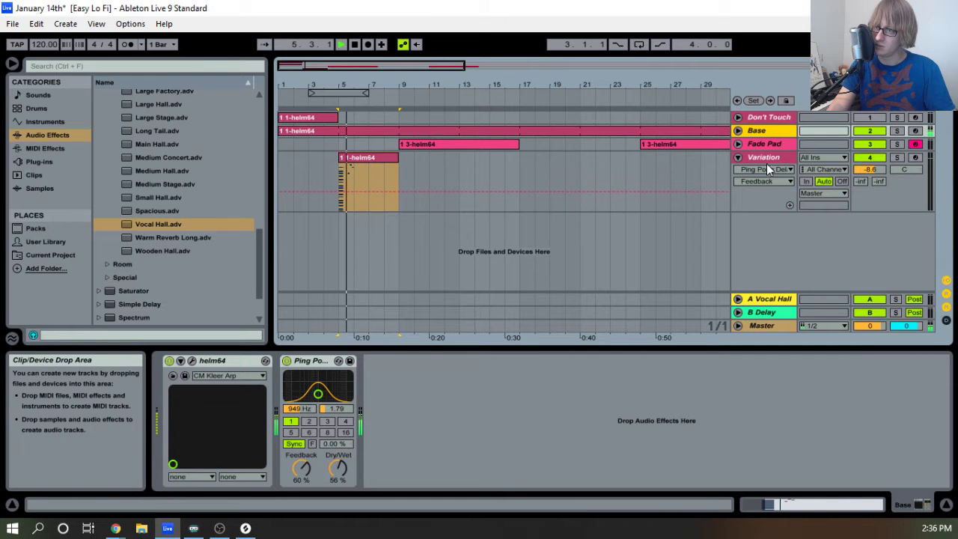
left_click_drag(300, 467, 300, 363)
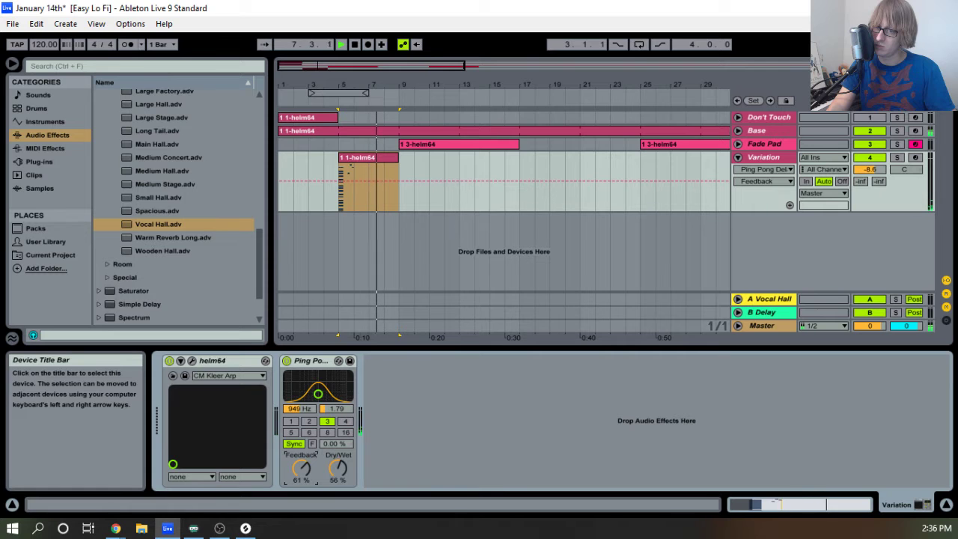
Stop playback, open the Variation clip in an enlarged note editor, and move the melody's E5 note to 1.2.3.
key("space")
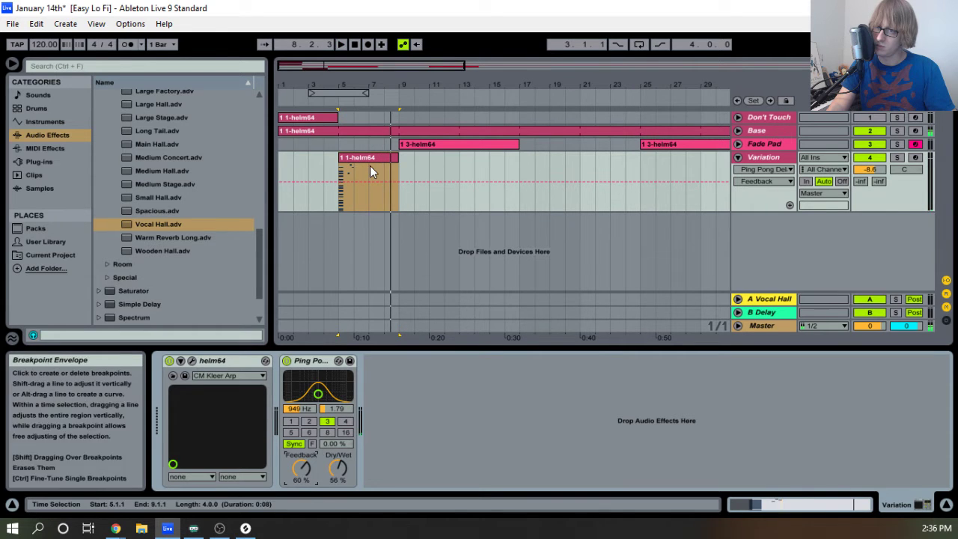
double_click(369, 162)
left_click_drag(535, 273, 556, 107)
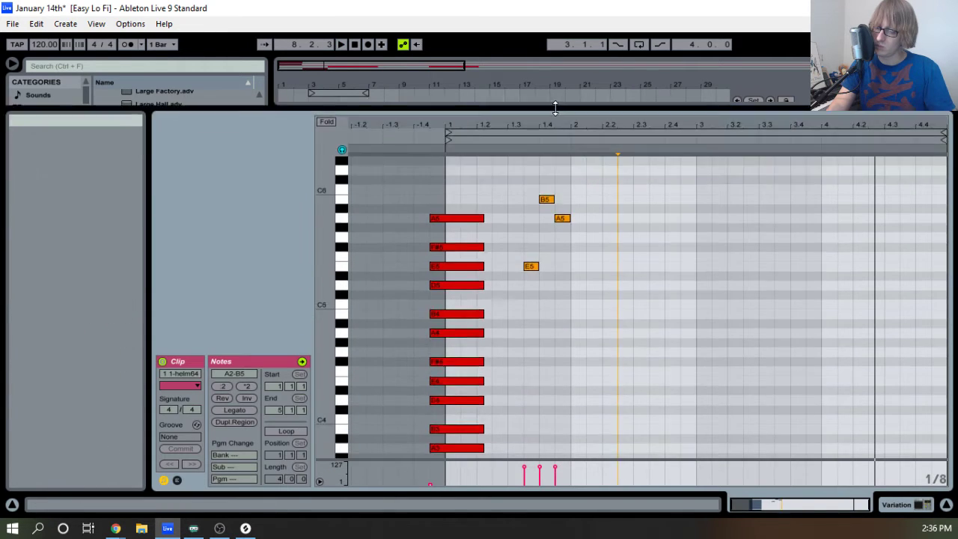
left_click_drag(528, 298, 555, 249)
key("Left")
key("Left")
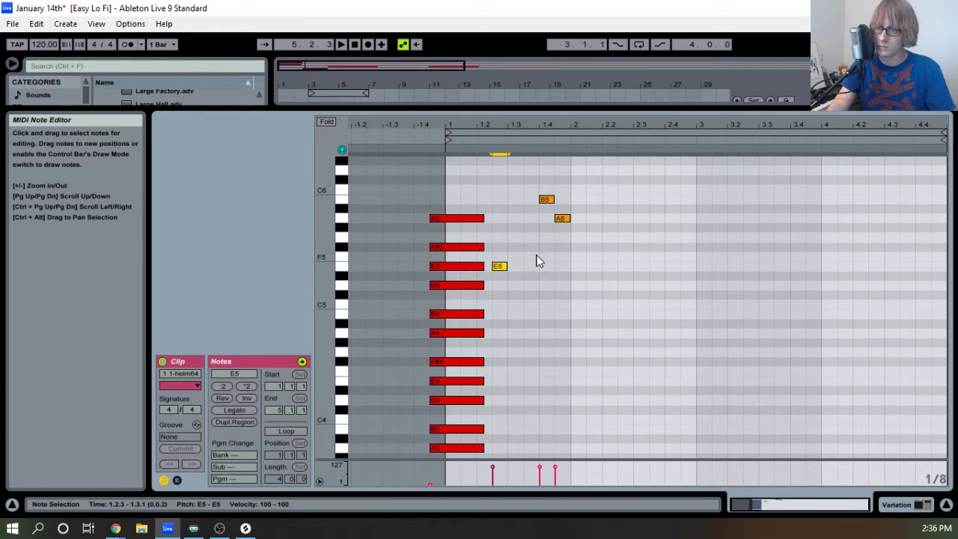
Add an F#5 note at 1.3.3 and lower the two melody notes after it to B4 and F#4.
double_click(531, 239)
key("Down")
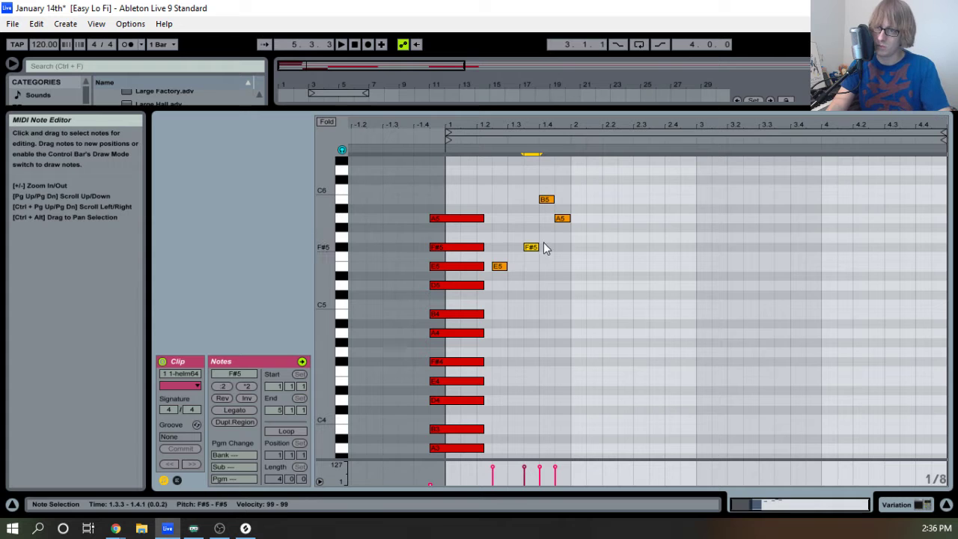
left_click_drag(549, 203, 546, 317)
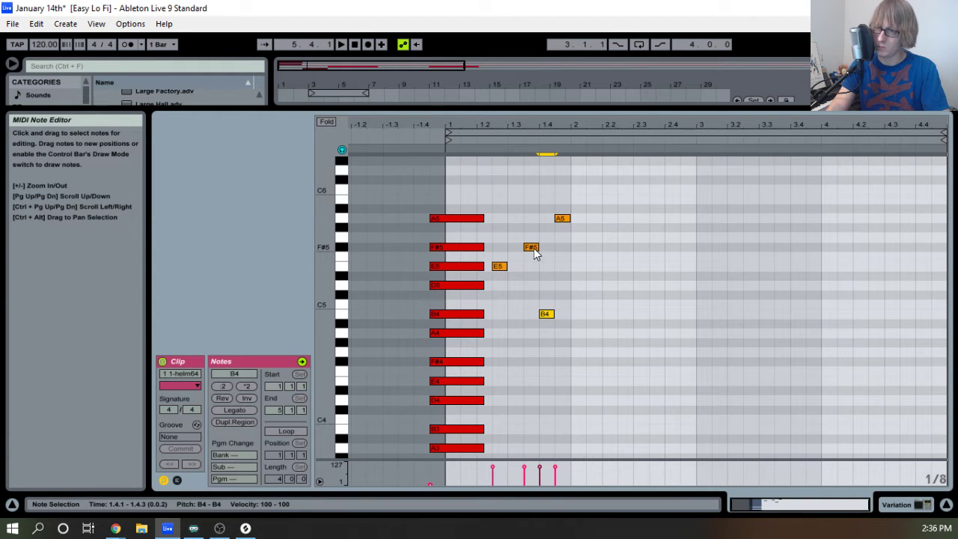
left_click_drag(566, 266, 571, 372)
scroll(566, 359, "down", 2)
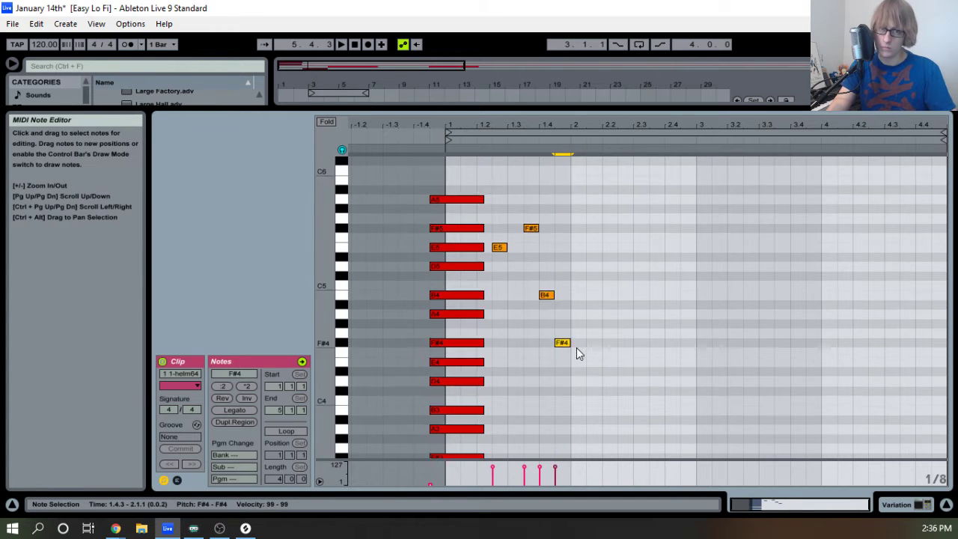
Add an A3 note at 2.1.3 to the end of the Variation melody and play the clip back.
scroll(622, 351, "down", 5)
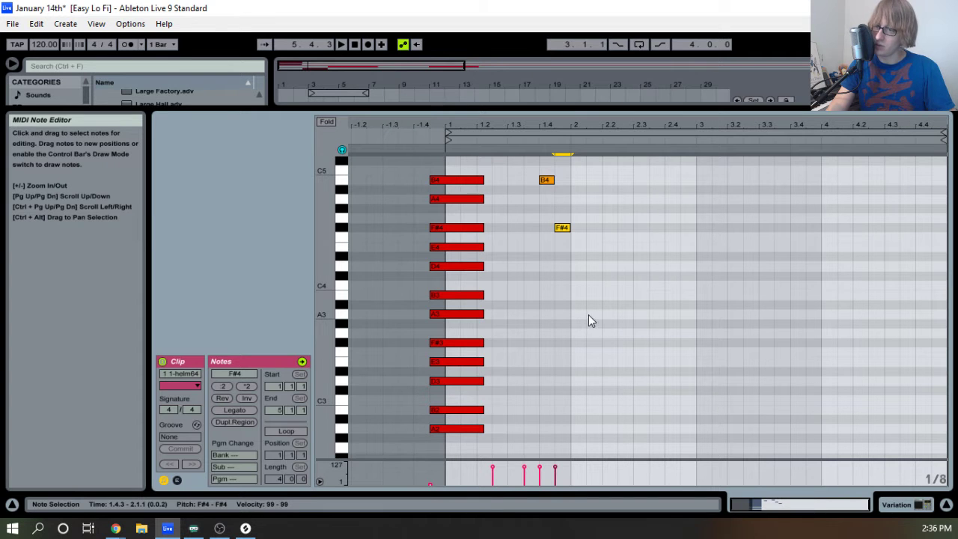
scroll(613, 314, "up", 6)
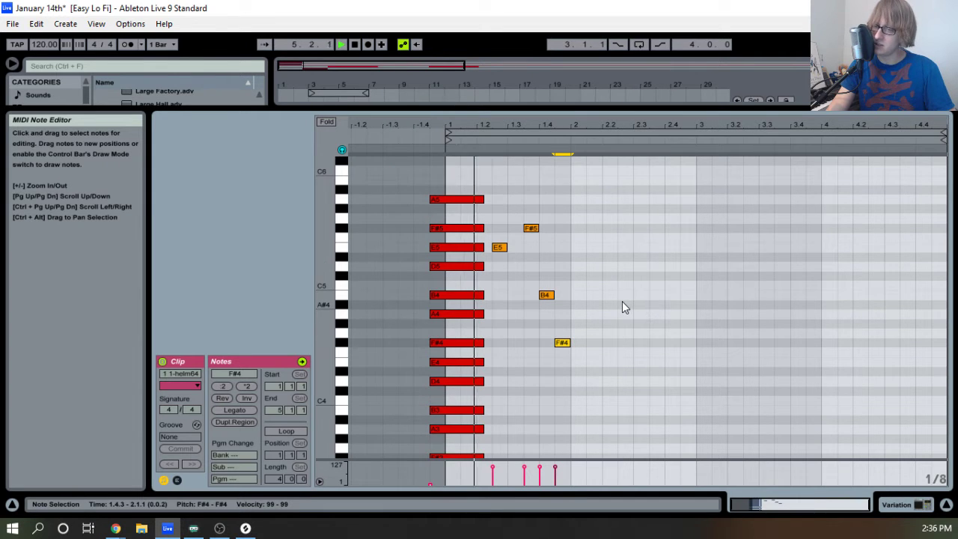
scroll(619, 308, "down", 3)
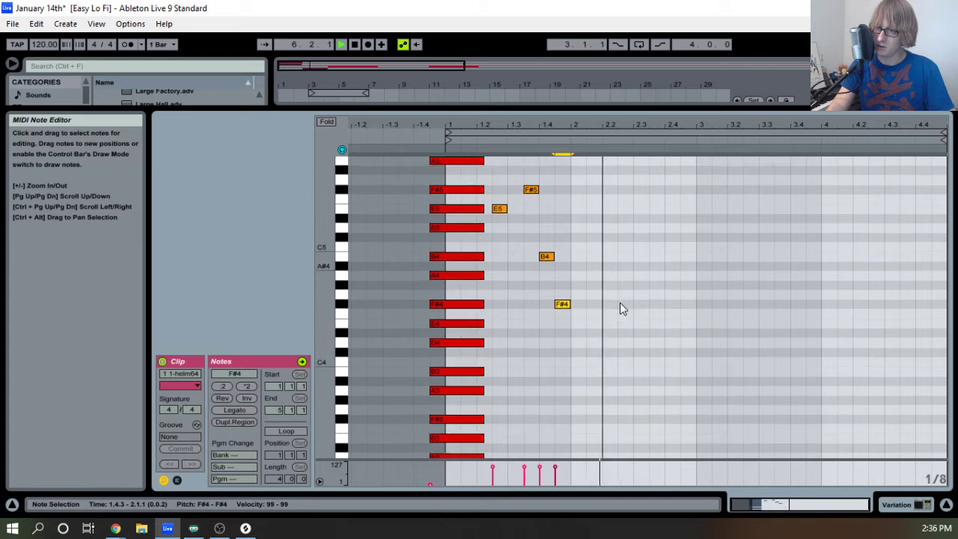
double_click(595, 372)
key("space")
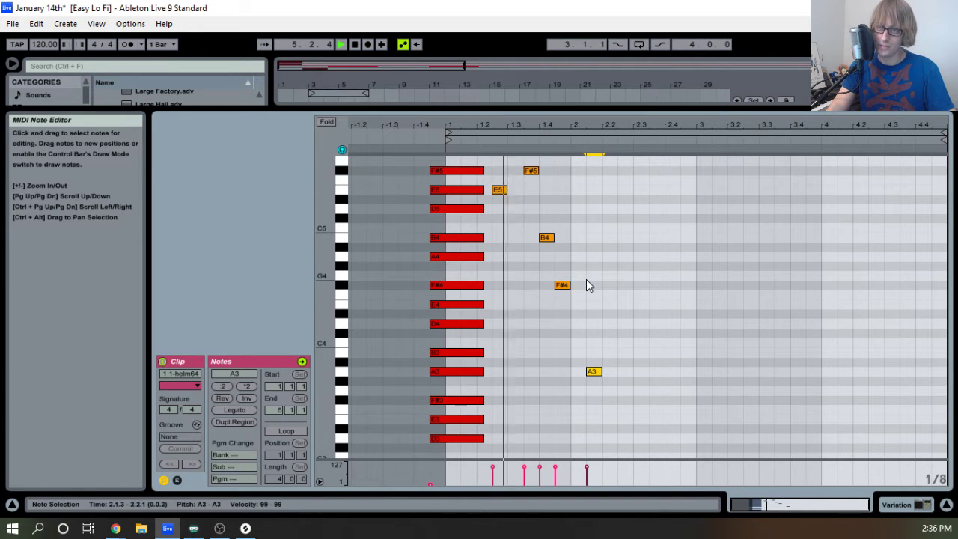
key("space")
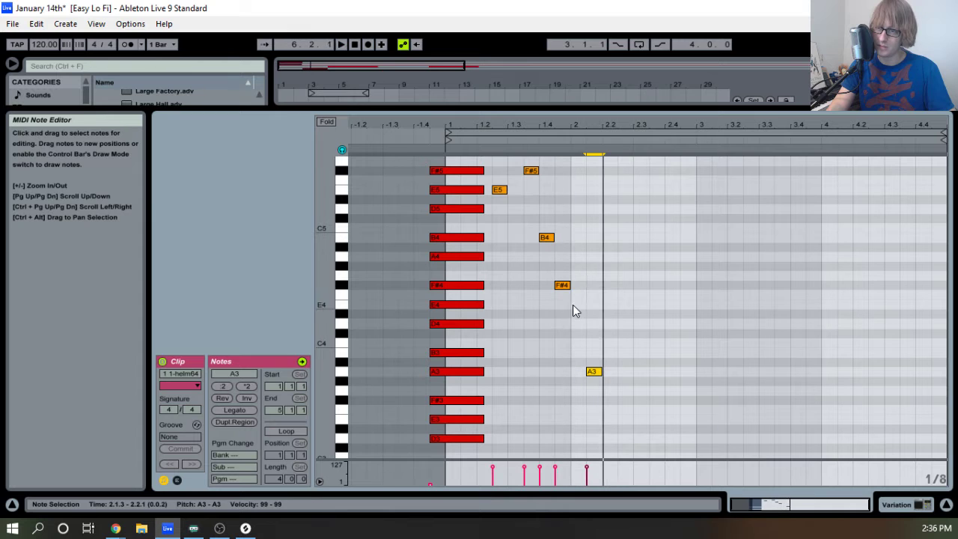
scroll(582, 253, "up", 3)
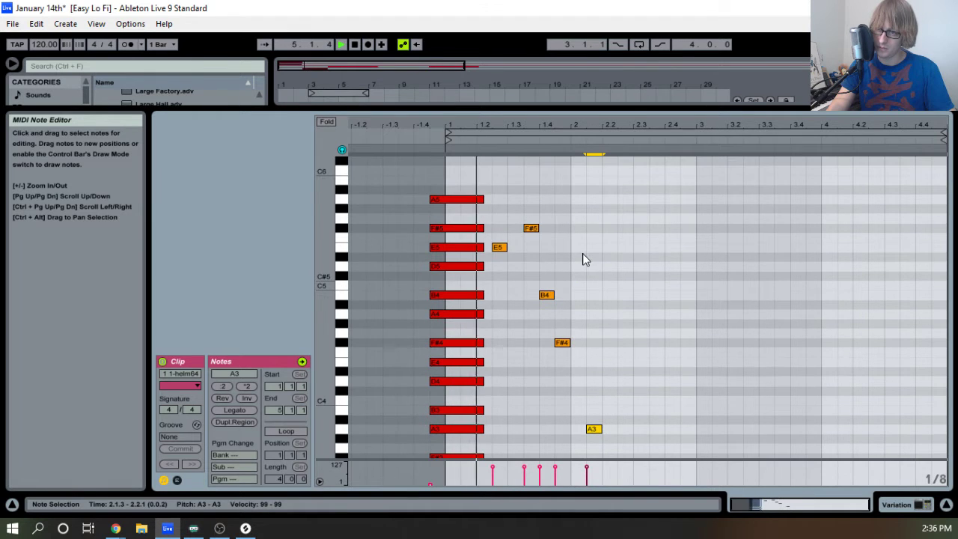
key("space")
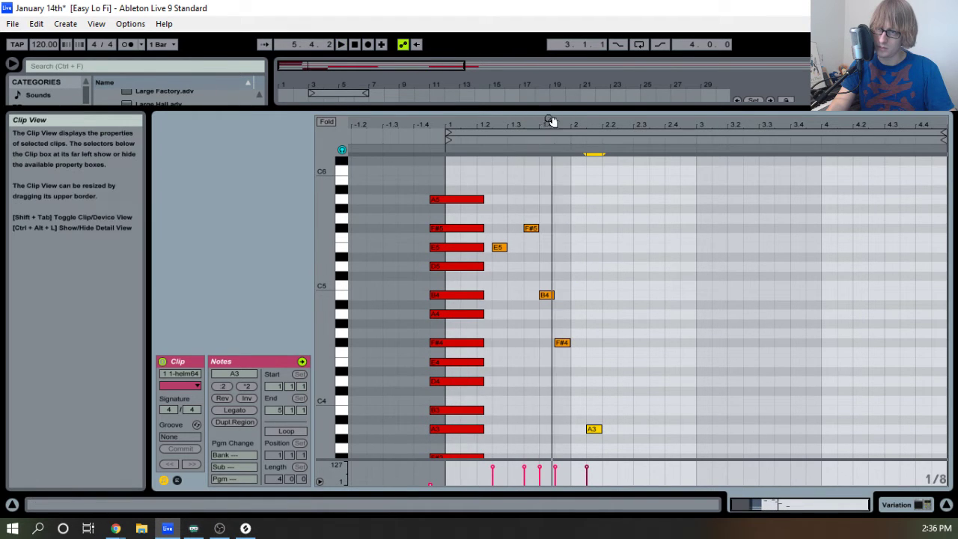
Check the Base clip's notes, then reopen the Variation clip in an enlarged editor and play it.
left_click_drag(550, 120, 550, 281)
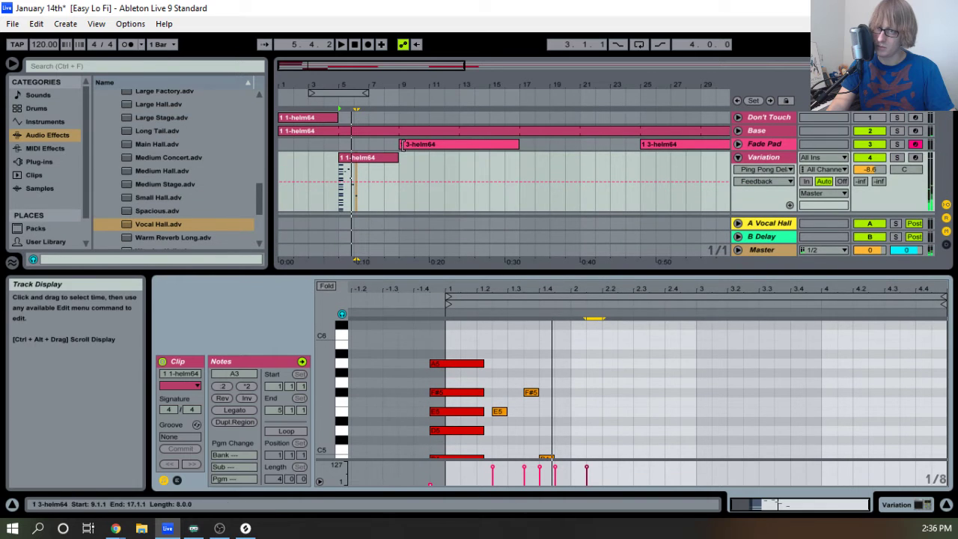
left_click(369, 130)
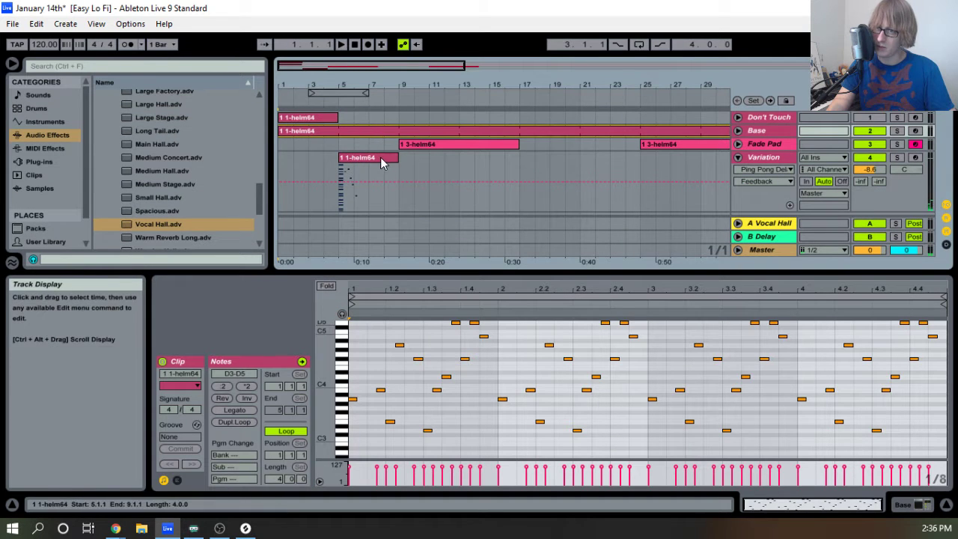
left_click(380, 158)
left_click_drag(496, 276, 536, 155)
key("space")
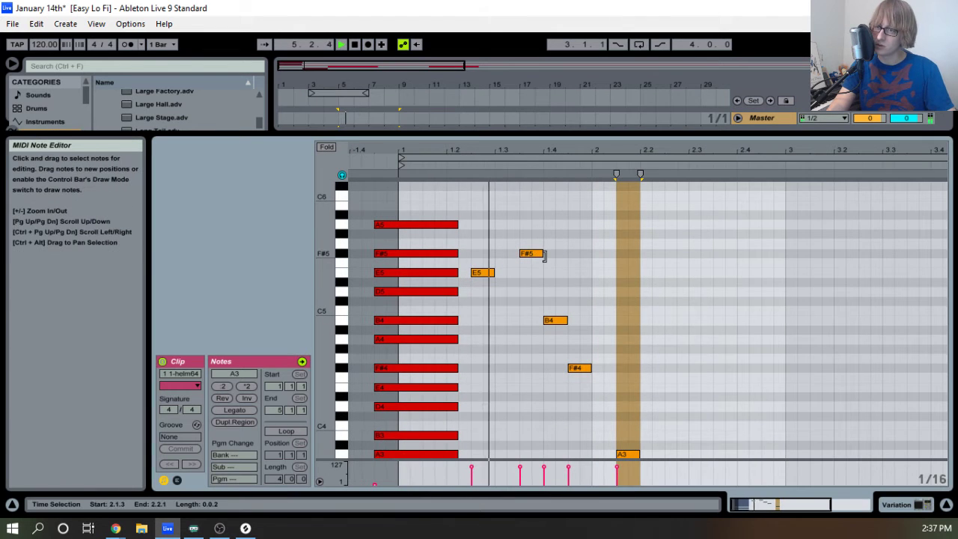
Shorten the F#5 and B4 melody notes to a sixteenth each, placing B4 directly after F#5 at 1.3.4.
key("space")
left_click_drag(541, 254, 525, 256)
left_click(557, 323)
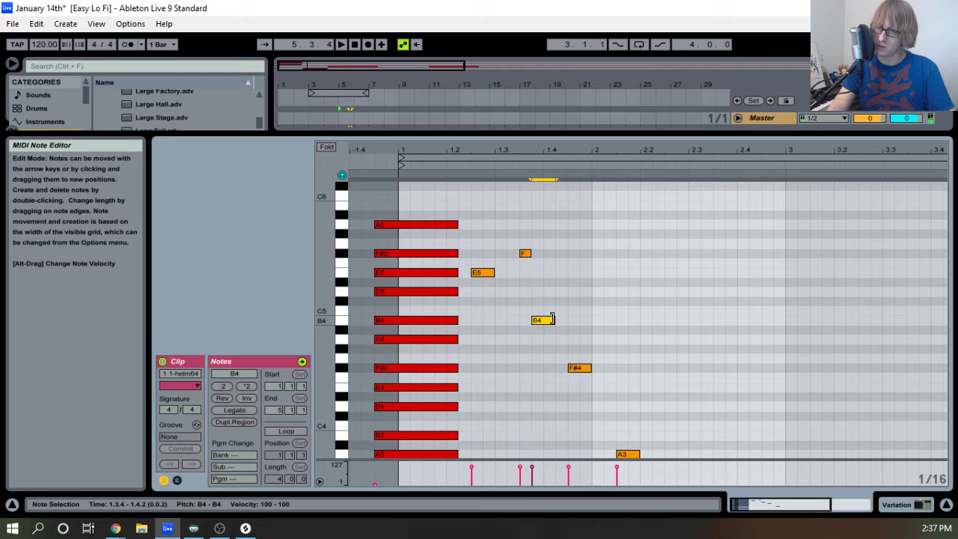
key("space")
left_click(601, 313)
left_click_drag(516, 150, 516, 151)
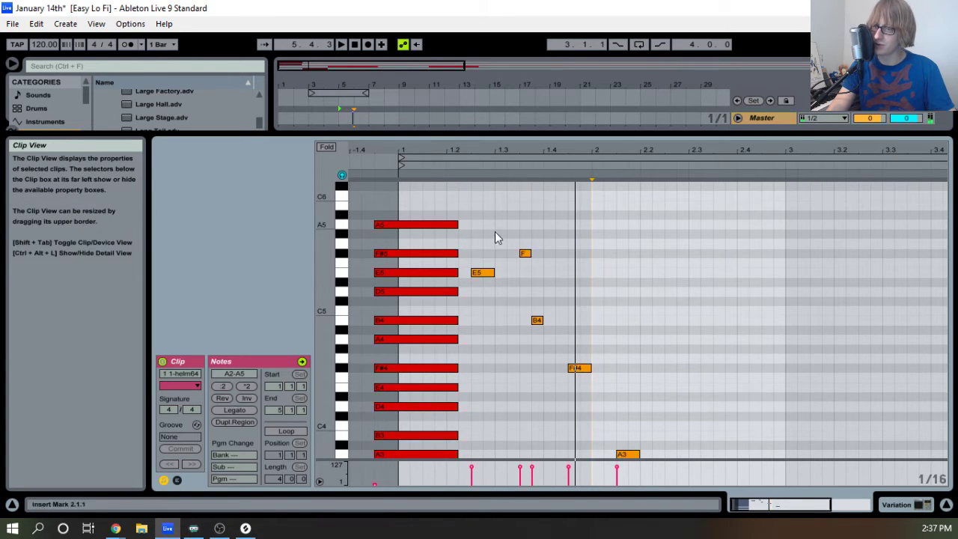
Select all five melody notes and shift them earlier together so the E5 note starts at 1.1.3.
scroll(495, 237, "down", 5)
scroll(576, 337, "up", 4)
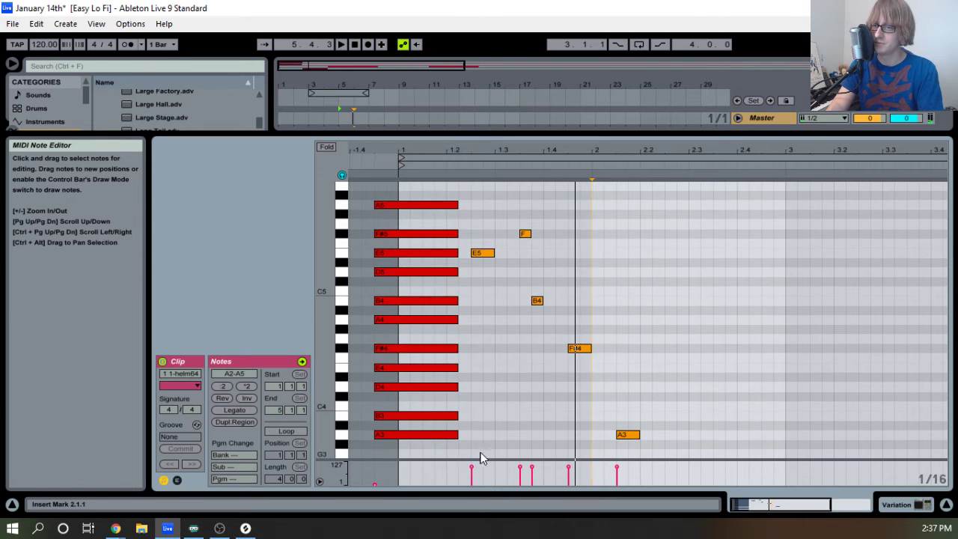
scroll(509, 383, "down", 6)
scroll(496, 392, "up", 7)
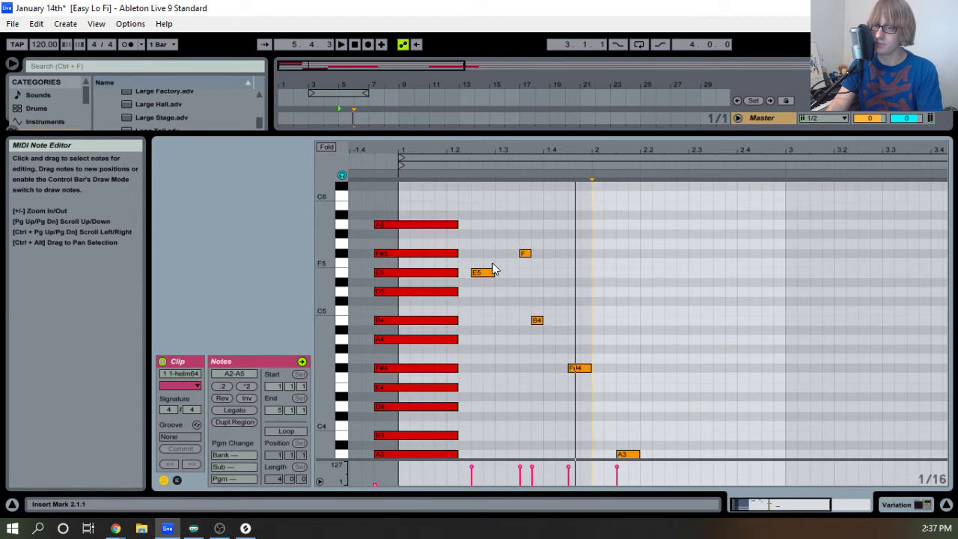
left_click_drag(474, 235, 671, 457)
scroll(665, 386, "down", 3)
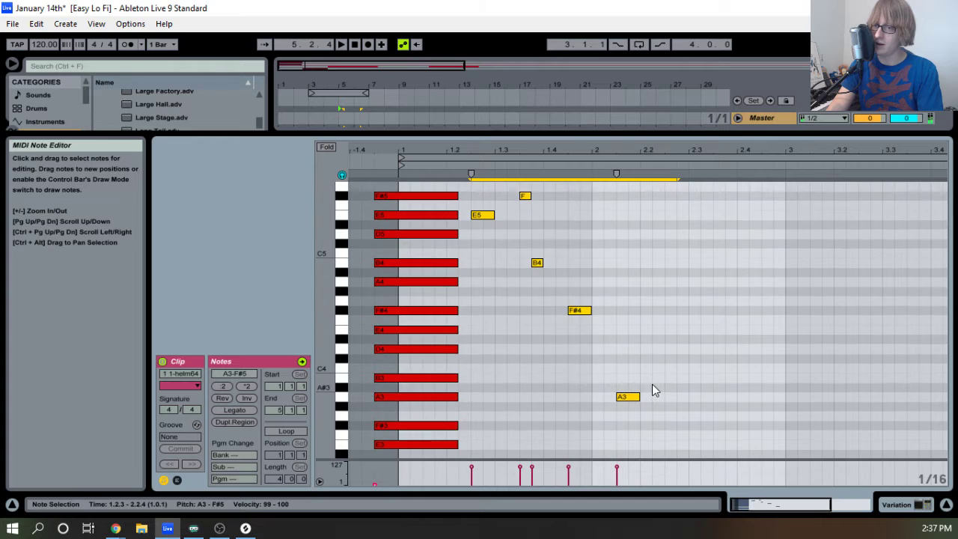
scroll(652, 383, "up", 3)
key("Left")
key("Left")
key("Left")
key("Left")
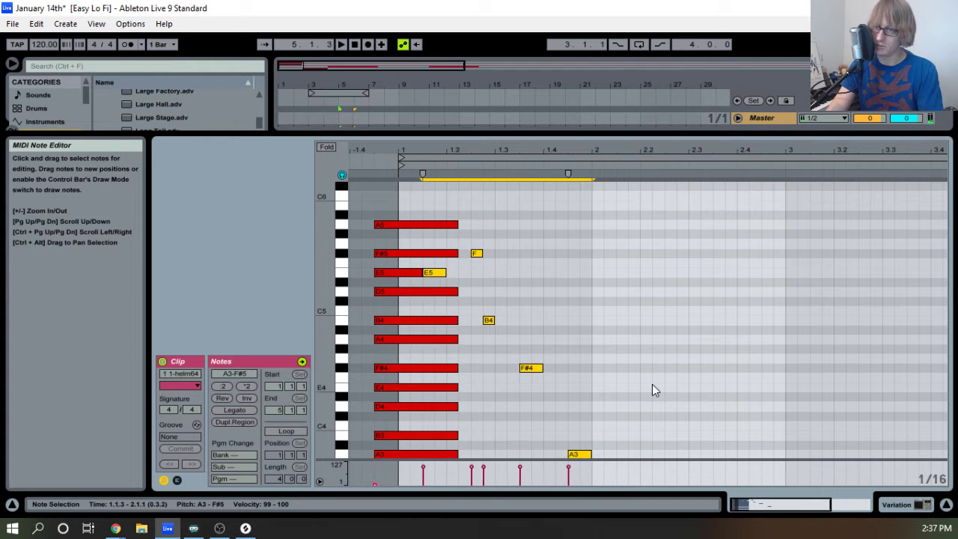
key("Left")
key("Right")
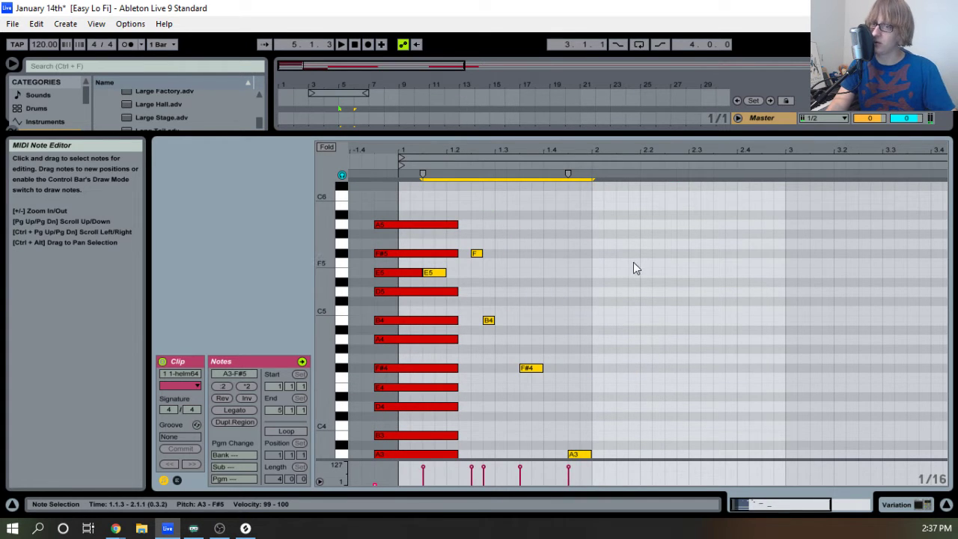
Play the shifted Variation melody from the clip start to check its timing.
key("space")
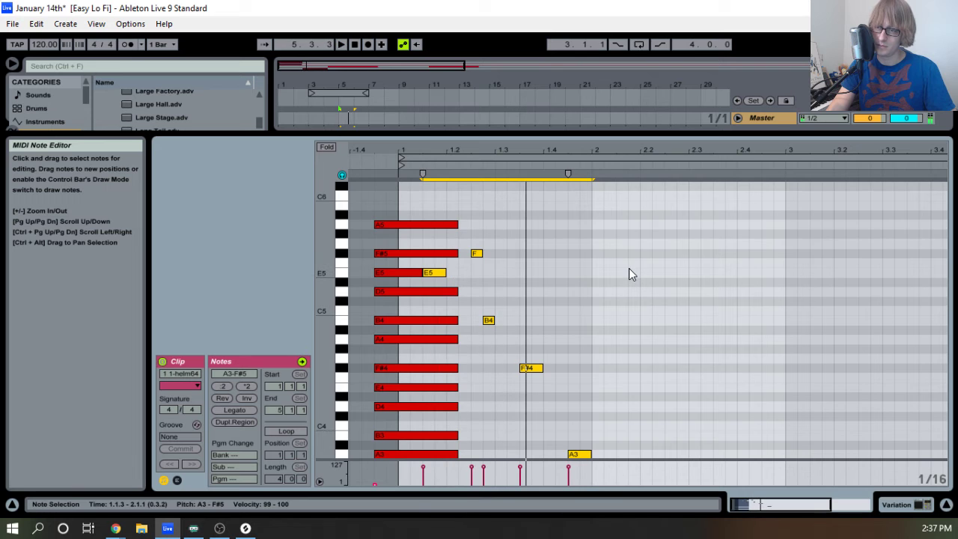
scroll(627, 275, "down", 4)
key("space")
scroll(620, 286, "up", 3)
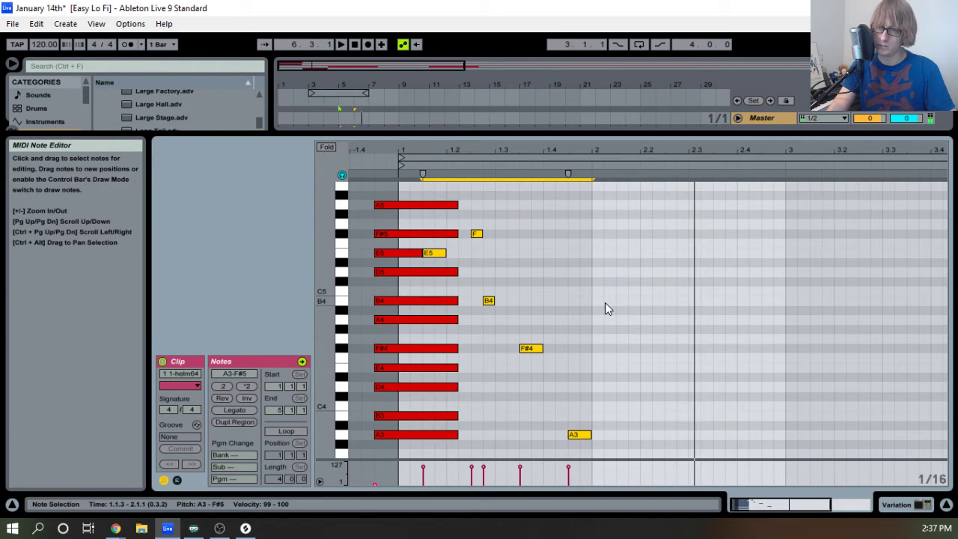
key("space")
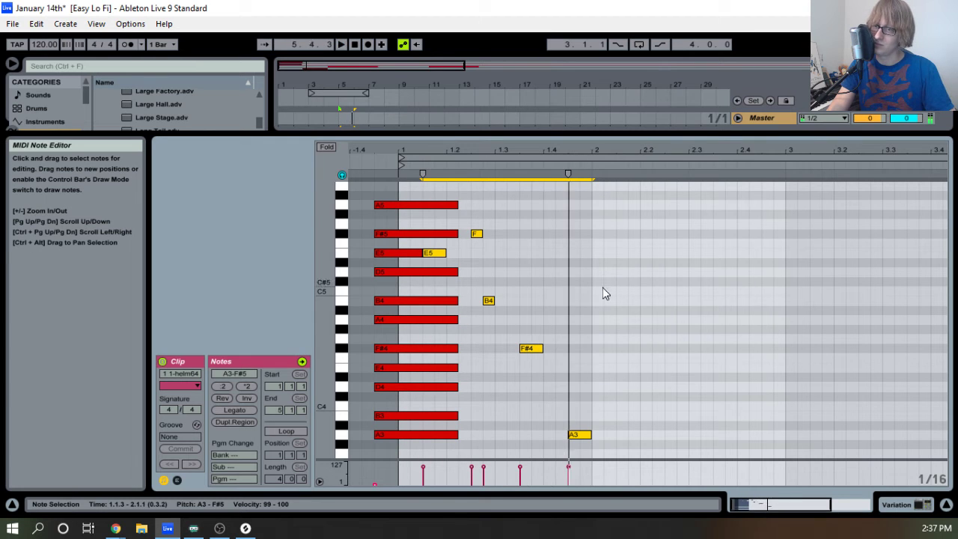
Try the F#4 melody note at A4 during playback, and return it to F#4.
left_click(533, 348)
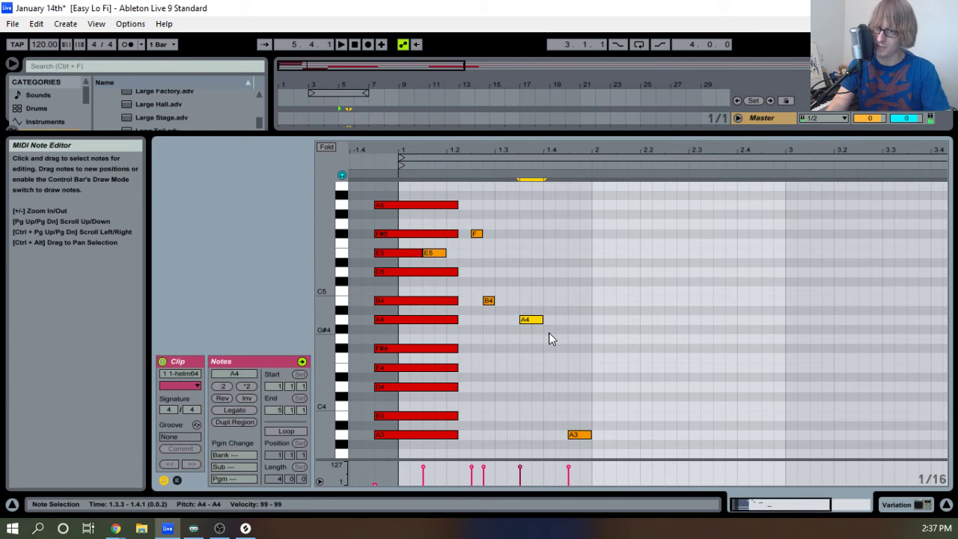
key("space")
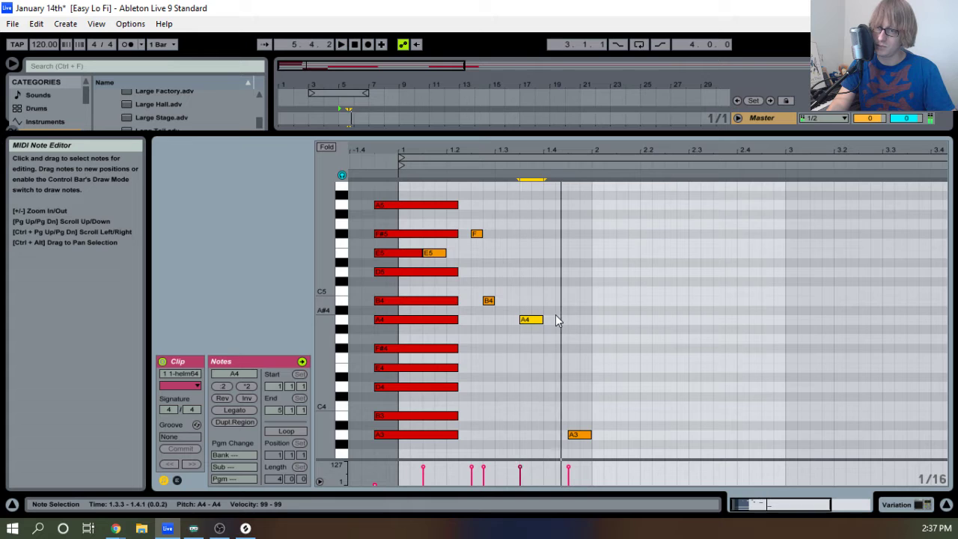
key("Up")
key("Up")
key("Up")
key("Up")
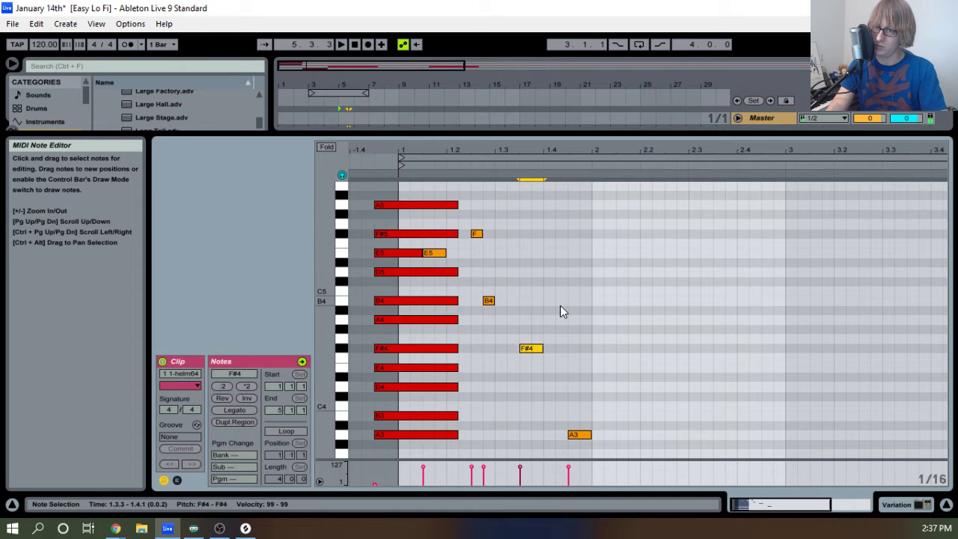
Move the F#4 melody note one sixteenth earlier to 1.3.2 and replay the melody.
key("space")
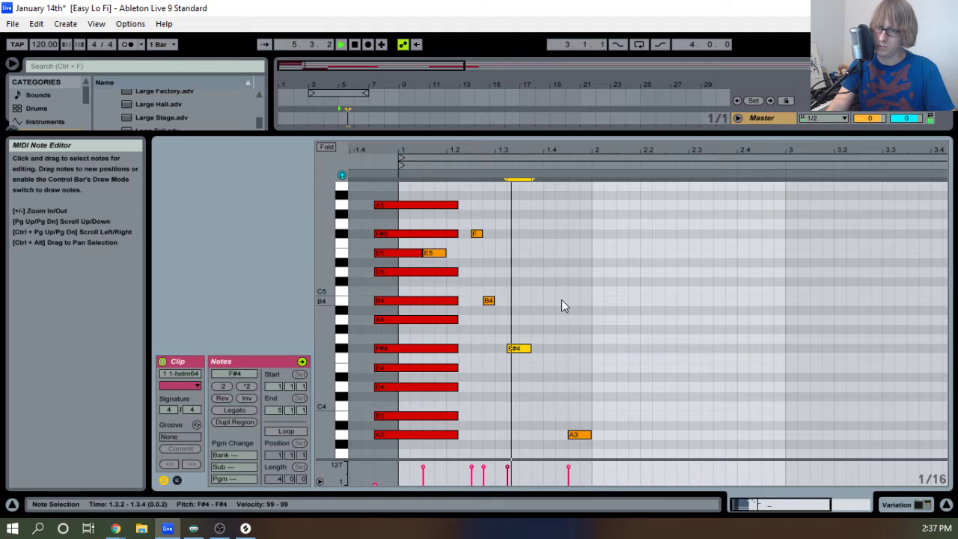
key("space")
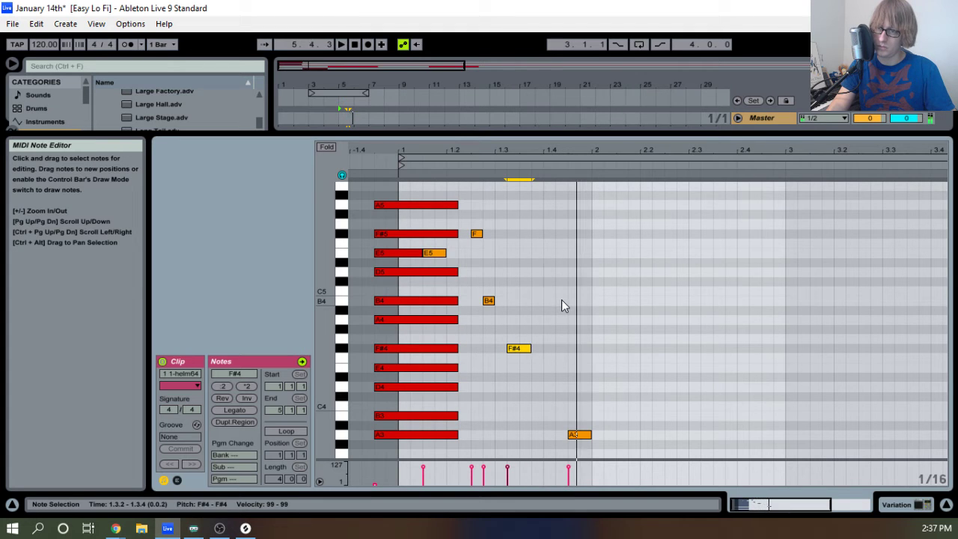
left_click(582, 435)
key("space")
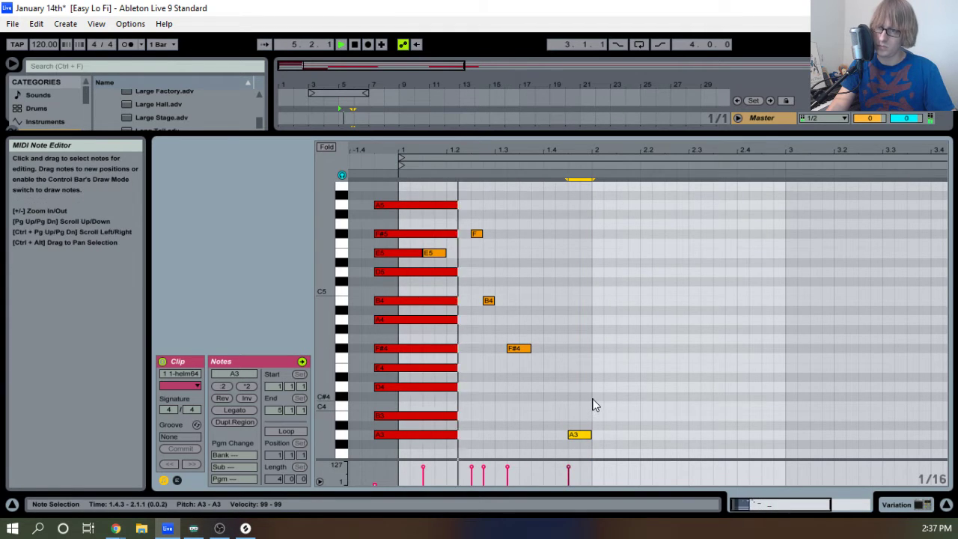
key("space")
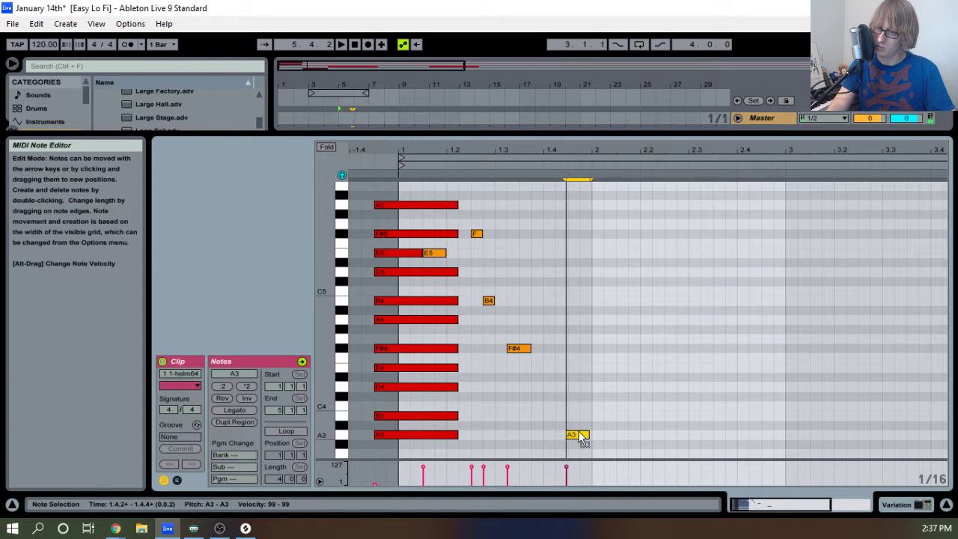
Raise the melody's last note from A3 to B3, move it earlier to 1.3.4, and replay the clip.
left_click_drag(577, 438, 561, 421)
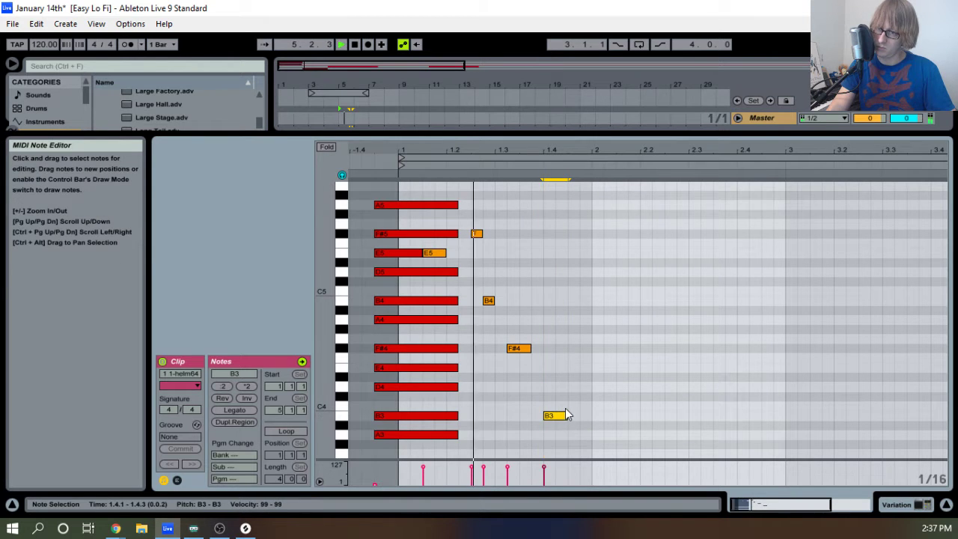
key("space")
left_click_drag(556, 415, 548, 422)
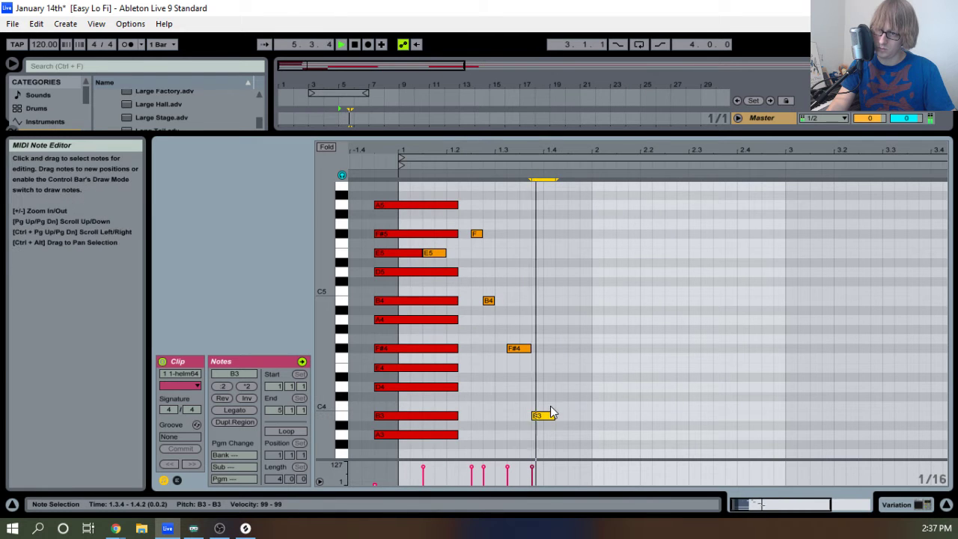
Move the melody's last note, B3, later to 1.4.2 and listen to the result.
key("space")
left_click_drag(546, 417, 567, 428)
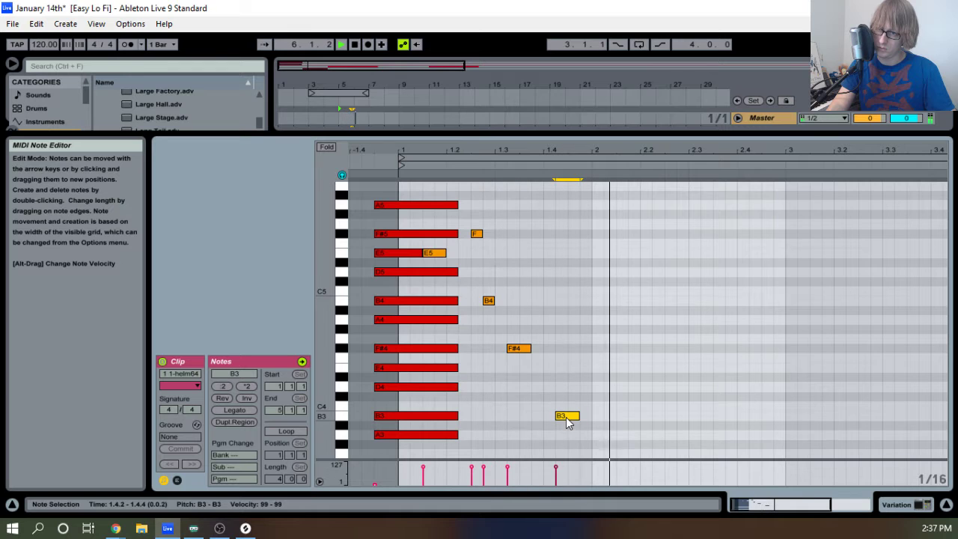
key("space")
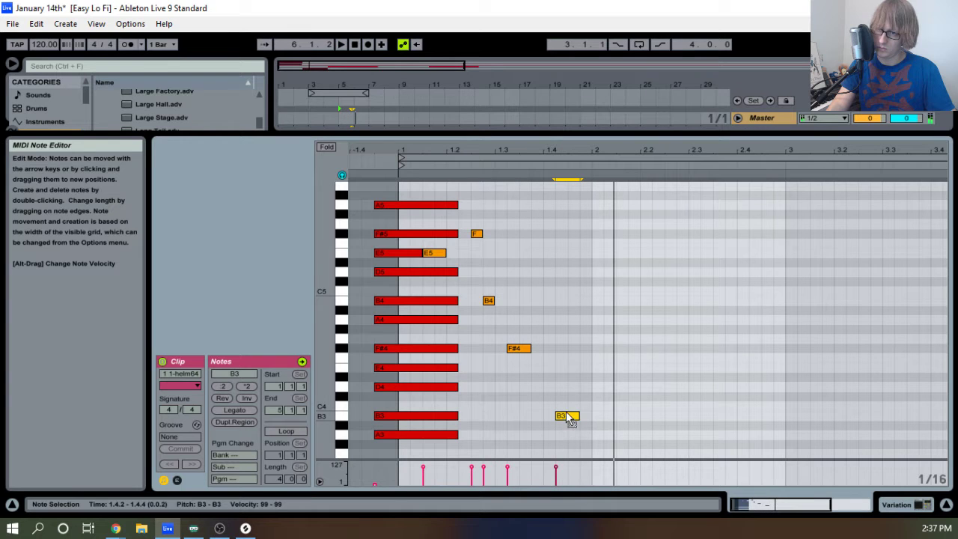
Add a one-sixteenth A4 note at 1.4.1, shorten the B3 note to one sixteenth, and replay the melody.
double_click(549, 320)
key("space")
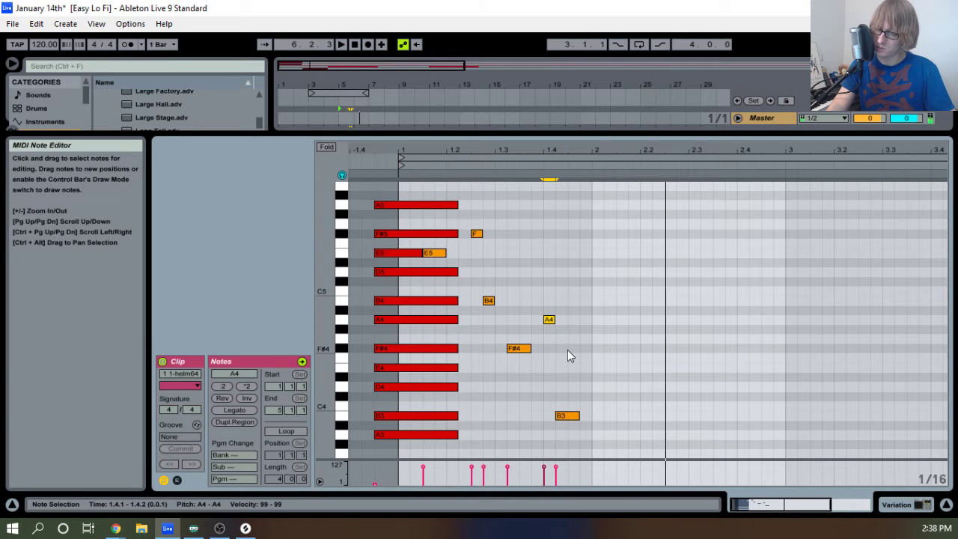
left_click_drag(578, 416, 567, 415)
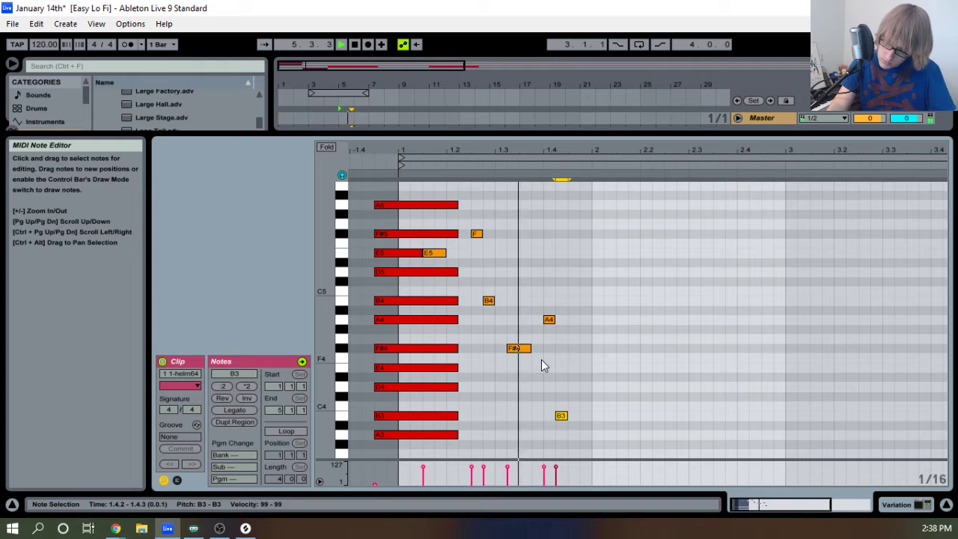
key("space")
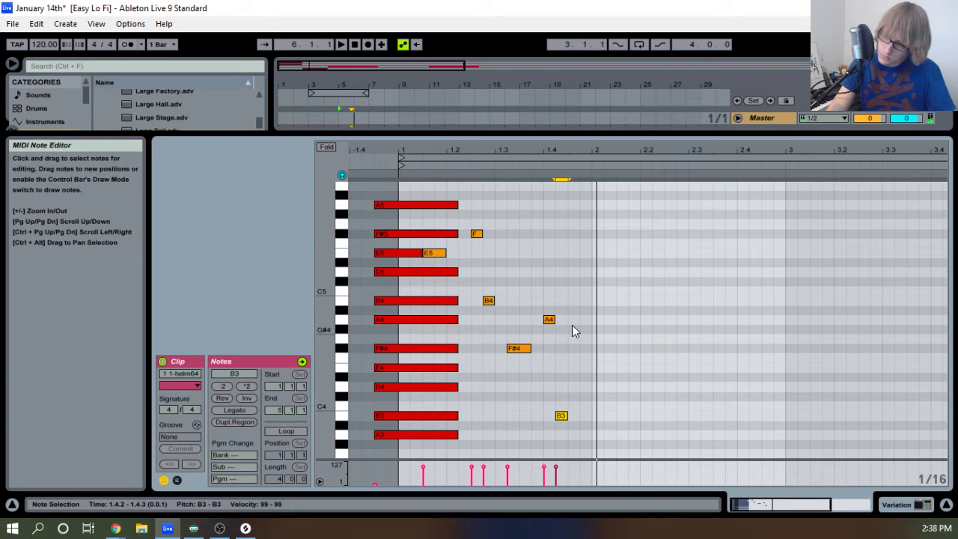
Try the last melody note at D4, D#4 and E4 and one sixteenth later at 1.4.3, and return it to 1.4.2.
left_click_drag(591, 401, 560, 434)
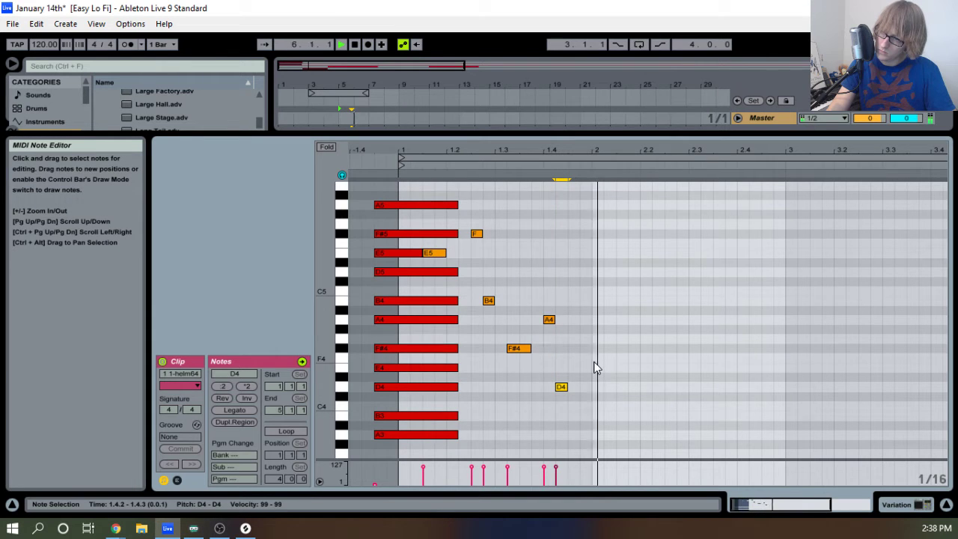
mouse_move(562, 384)
left_mouse_down()
mouse_move(574, 388)
mouse_move(577, 376)
left_mouse_up()
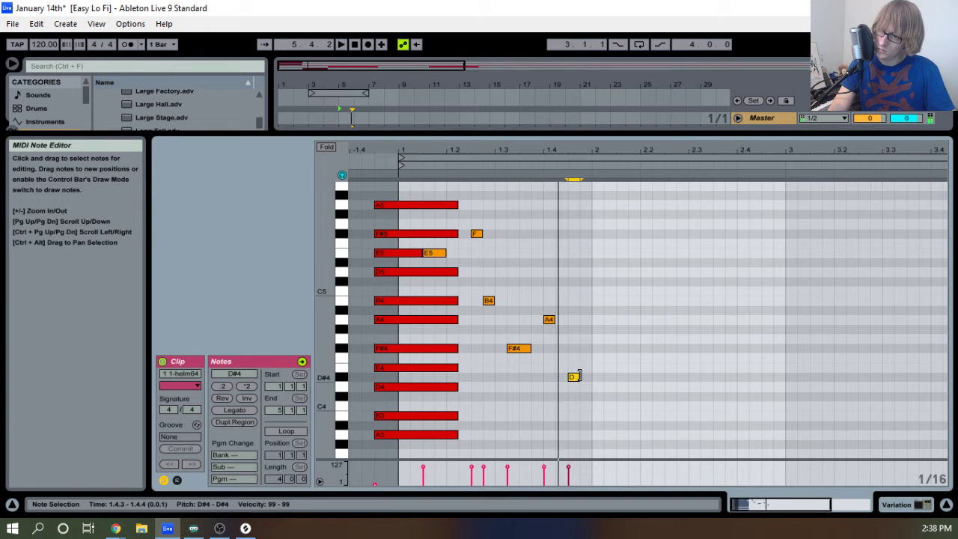
key("space")
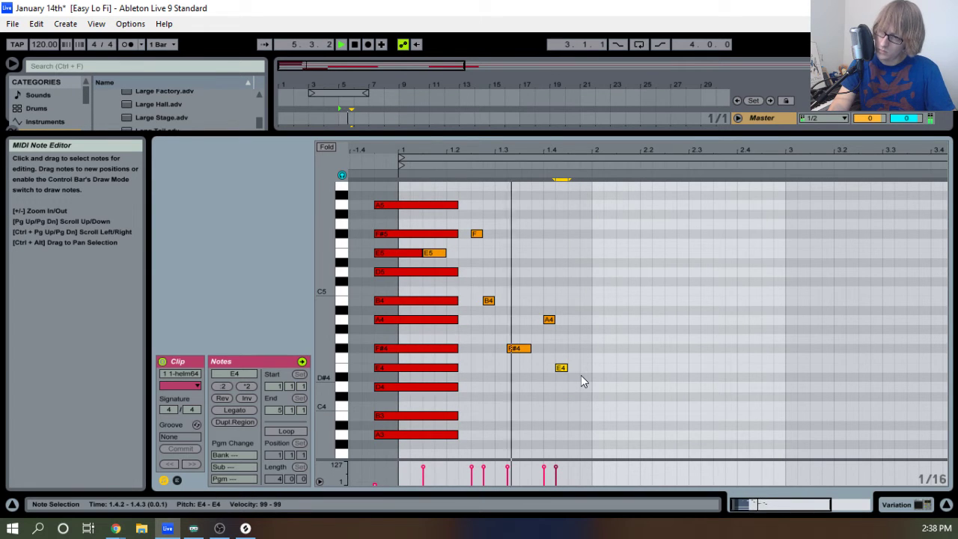
key("Right")
key("space")
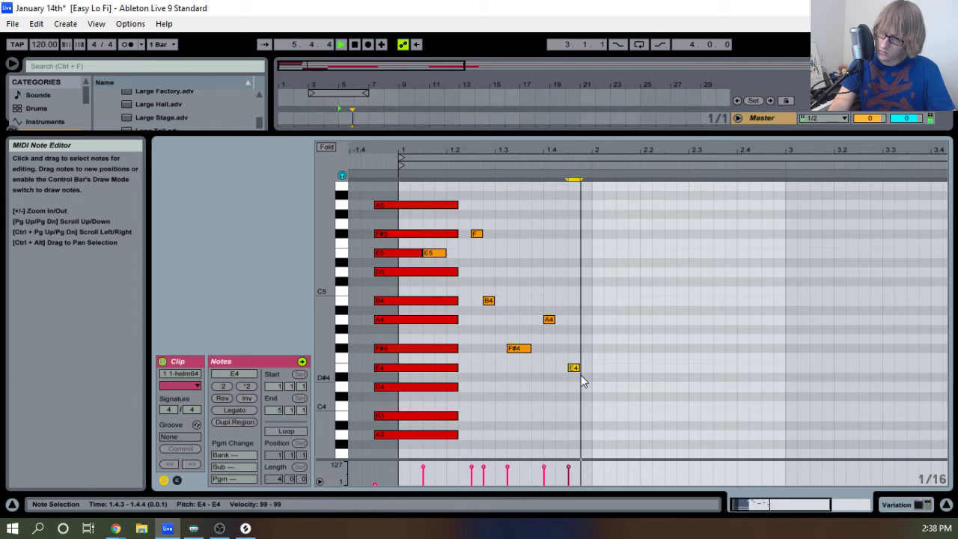
key("space")
key("Left")
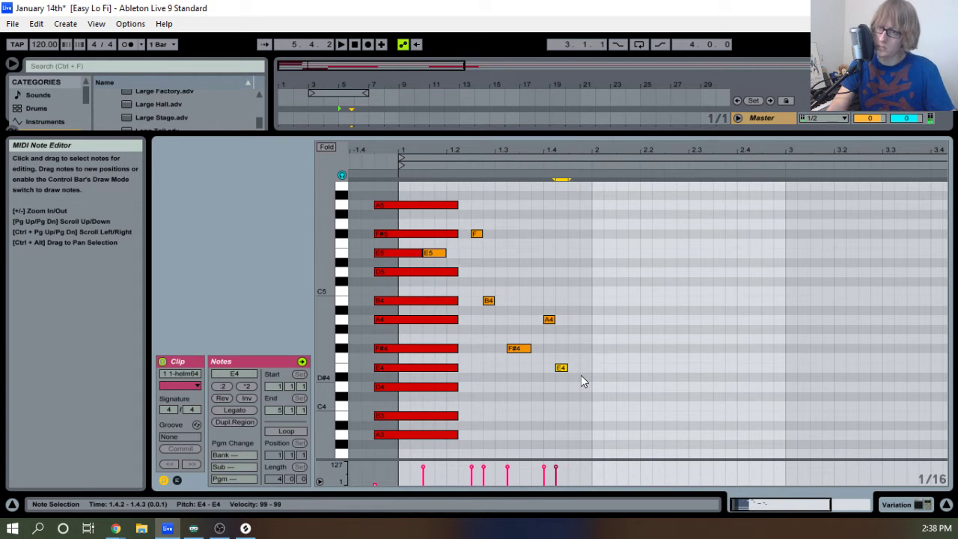
Raise the last melody note at 1.4.2 to B4 and replay the phrase.
key("Up")
key("Up")
key("Up")
key("Up")
key("Up")
key("Up")
key("Up")
key("Up")
key("Down")
key("Down")
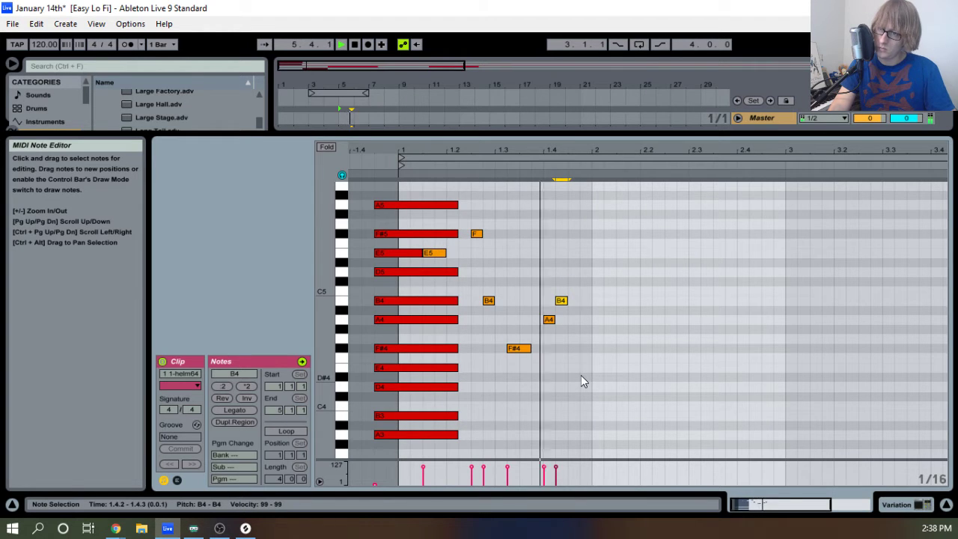
key("space")
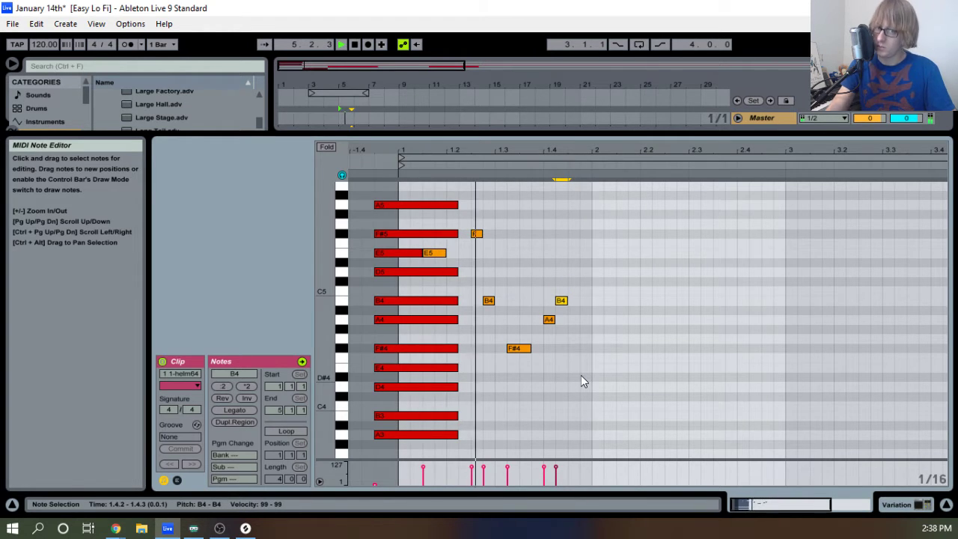
key("space")
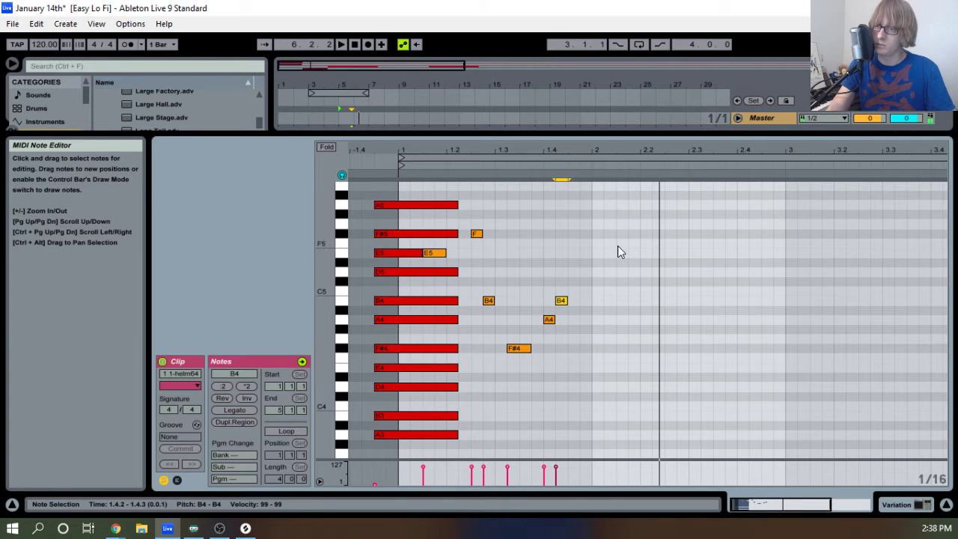
key("space")
Shorten the Variation clip in the arrangement to end at bar 6, and consolidate it into a one-bar clip.
left_click_drag(563, 134, 552, 336)
key("space")
left_click_drag(362, 86, 436, 202)
left_click_drag(523, 159, 423, 160)
right_click(407, 164)
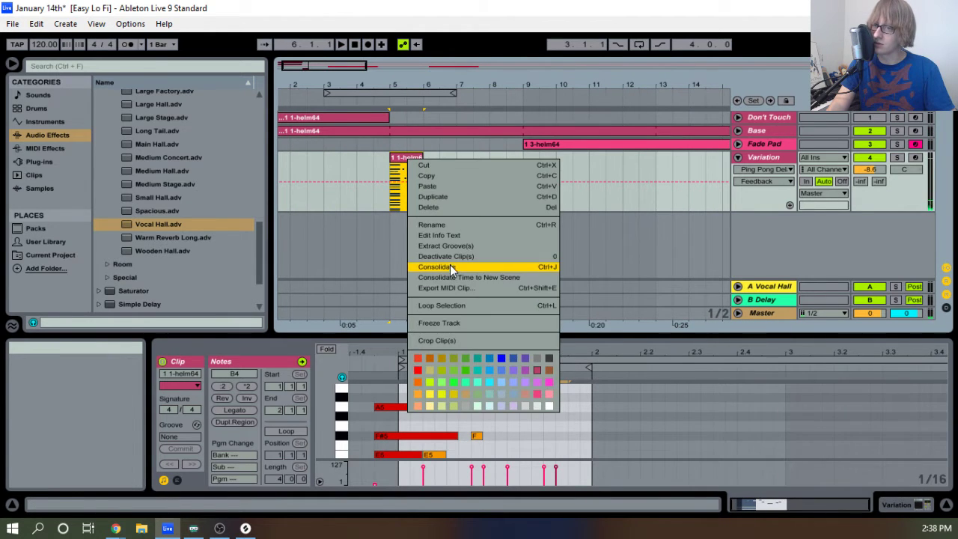
left_click(471, 268)
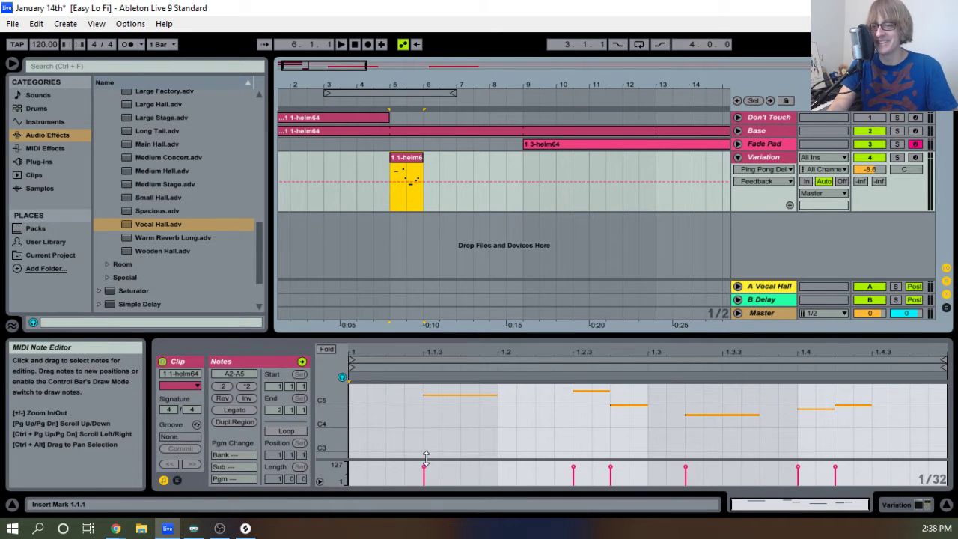
Loop the one-bar Variation clip, extend it to bar 9, and consolidate it into a four-bar clip.
double_click(417, 158)
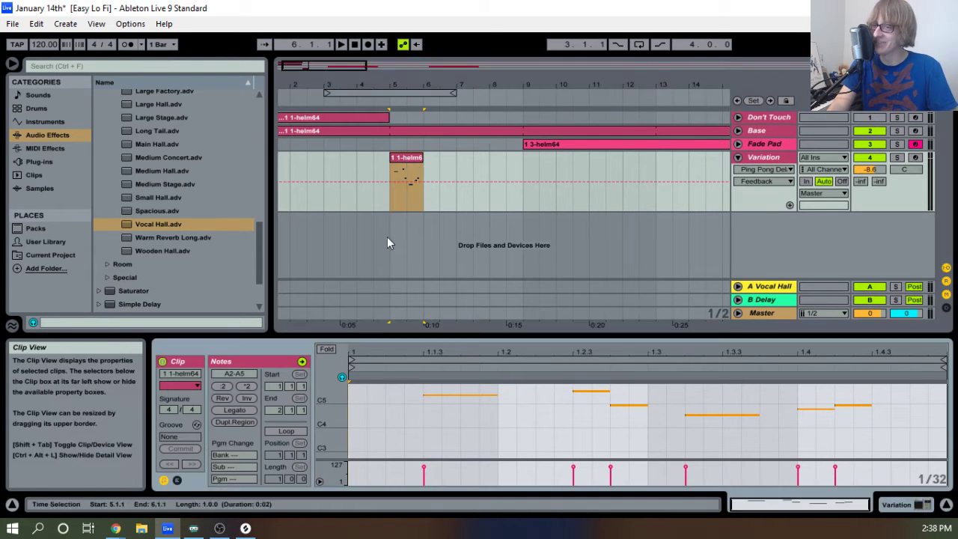
left_click(300, 433)
key("space")
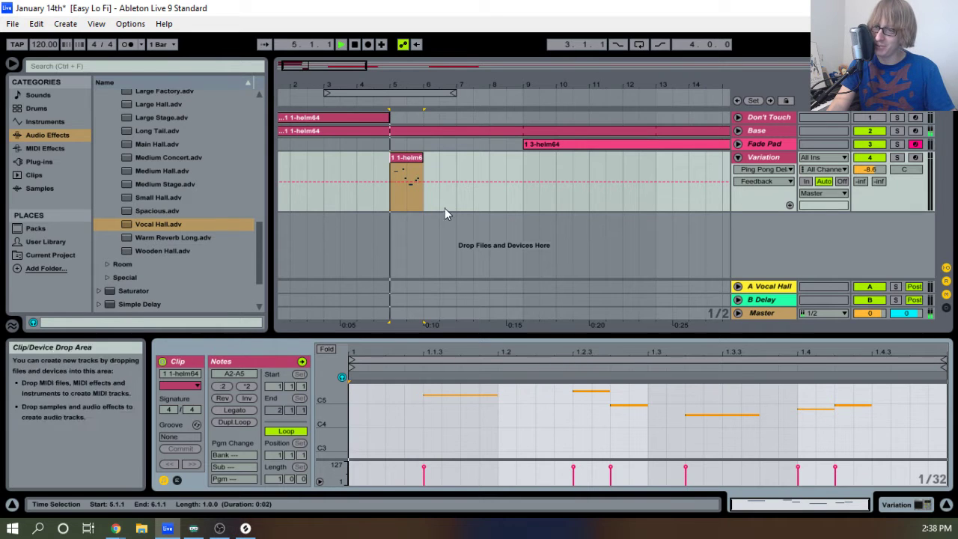
left_click_drag(423, 157, 522, 157)
key("space")
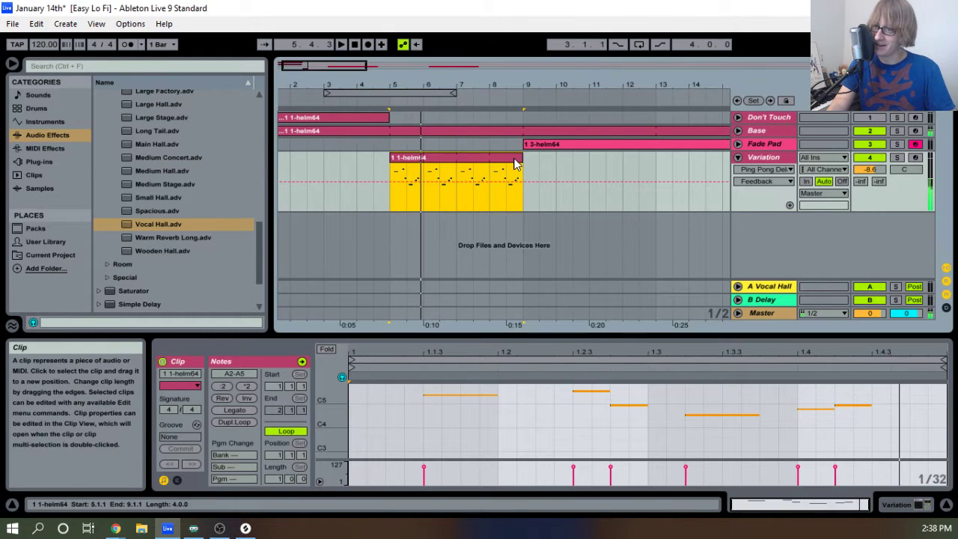
right_click(515, 159)
left_click(558, 270)
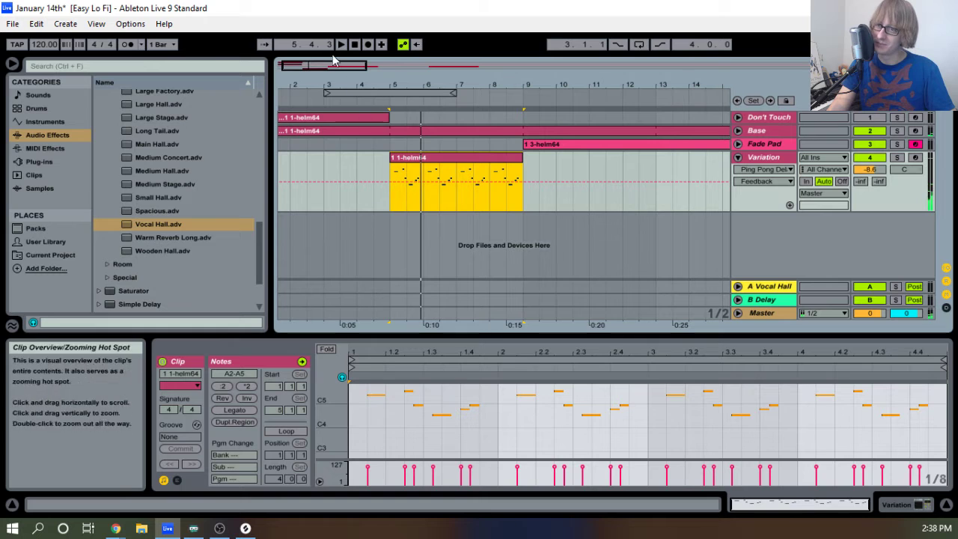
Play the arrangement from the beginning to hear how the sections lead into the Variation melody.
double_click(354, 45)
left_click(342, 45)
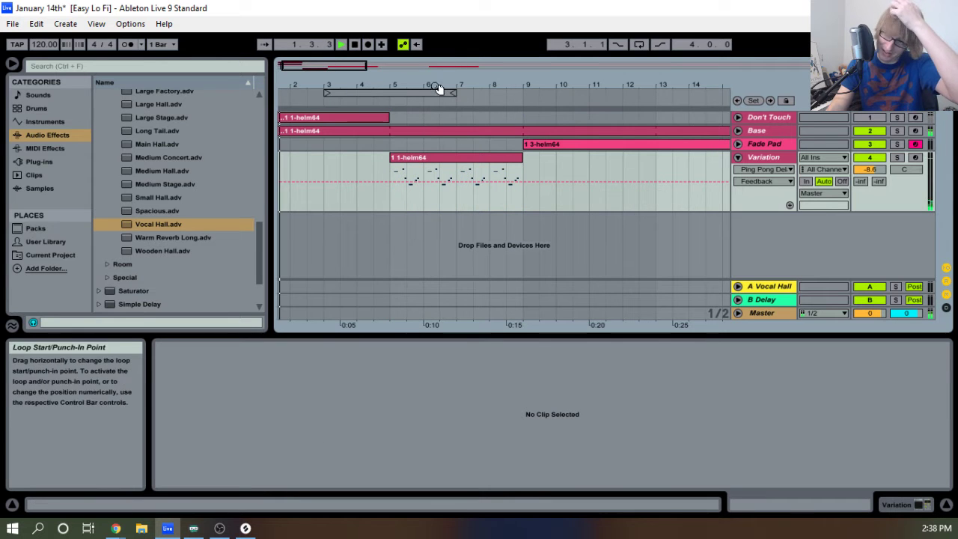
left_click_drag(438, 84, 438, 56)
left_click_drag(318, 69, 348, 81)
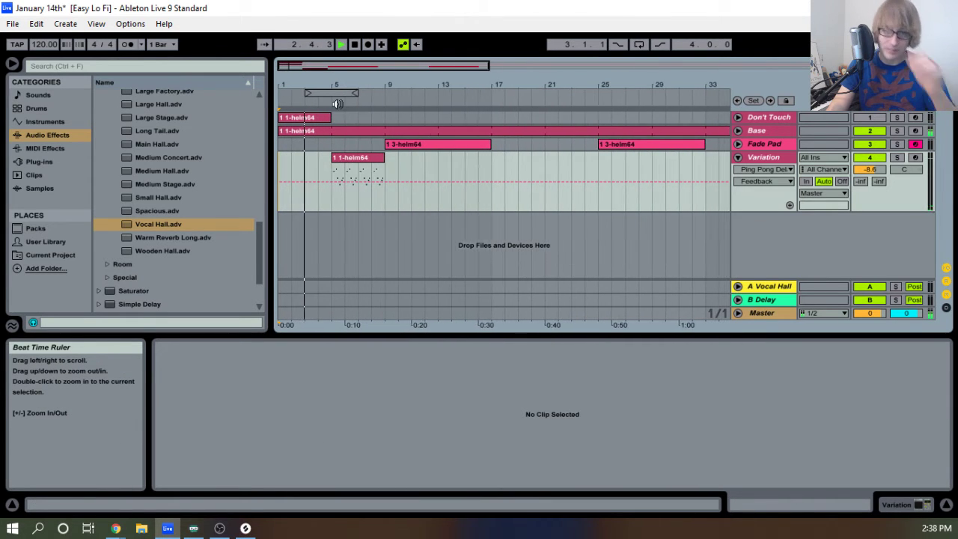
Enable looping on the four-bar Variation clip and extend it to end at bar 17.
left_click(366, 169)
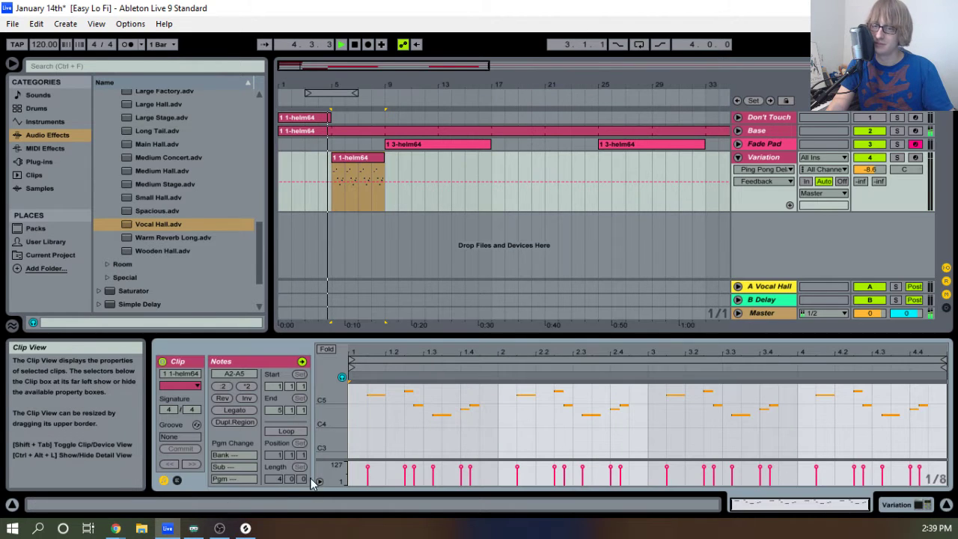
left_click(287, 431)
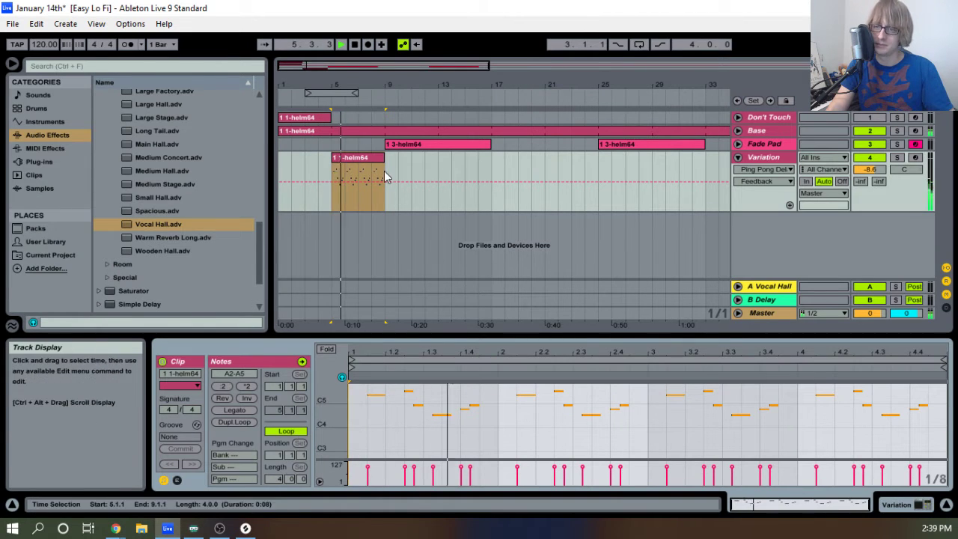
left_click_drag(384, 180, 492, 185)
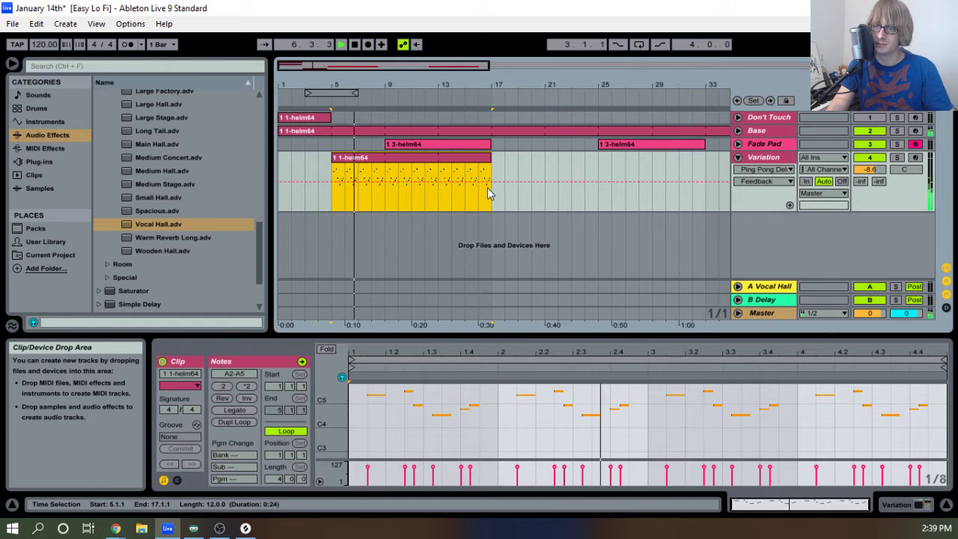
key("space")
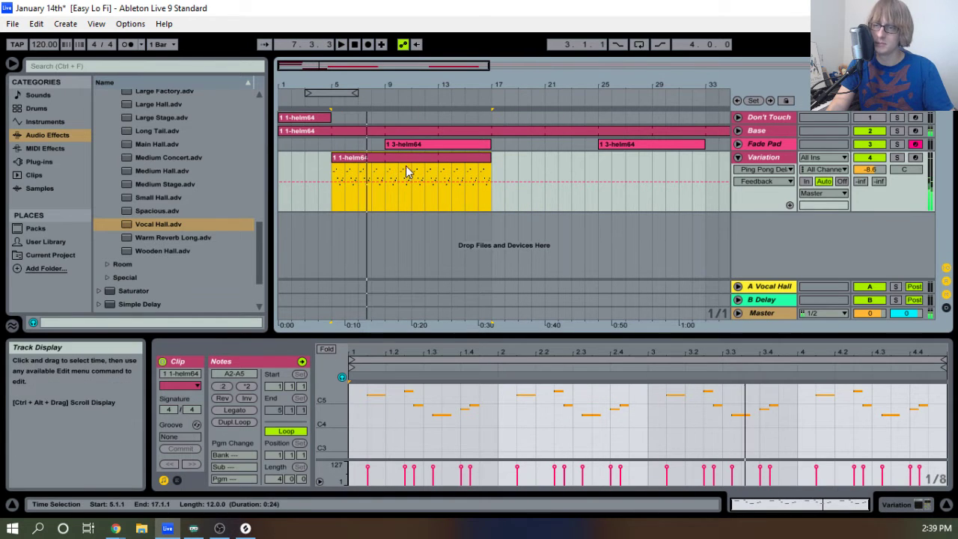
Try the Variation clip at bar 17 while playing from the beginning, and move it to start at bar 13.
left_click_drag(413, 159, 581, 187)
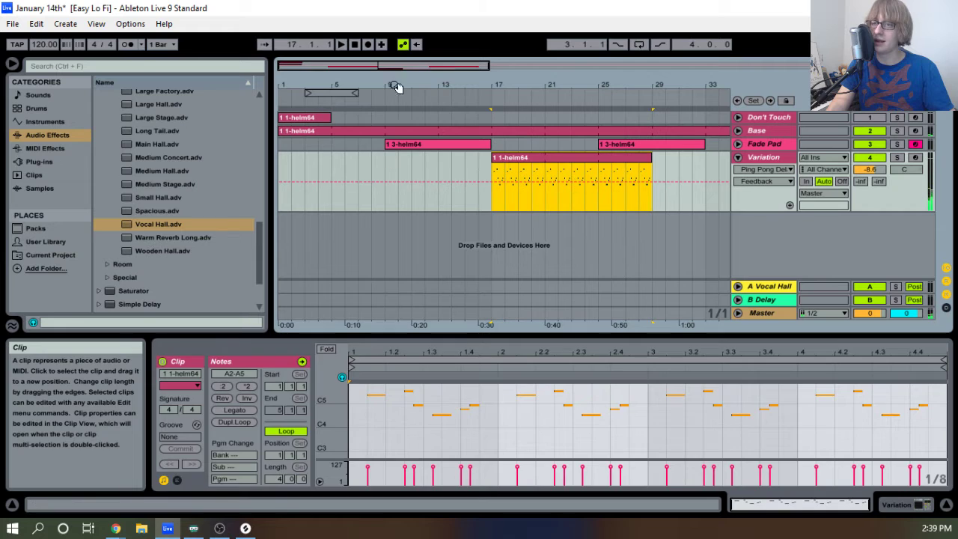
double_click(354, 44)
left_click(338, 45)
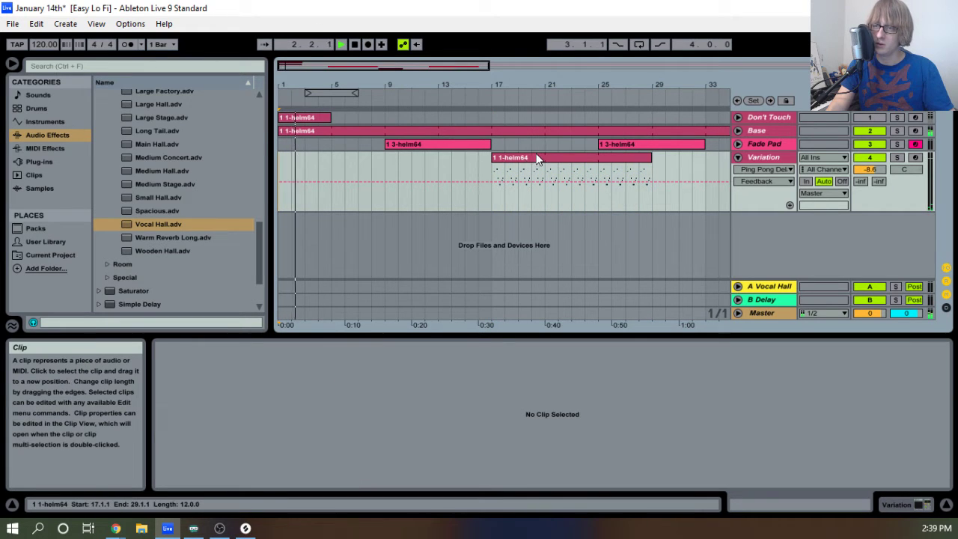
left_click_drag(538, 153, 485, 158)
key("space")
left_click_drag(462, 84, 462, 59)
Try adding a Utility effect to the Base track, unfold the track, and remove the Utility.
double_click(773, 131)
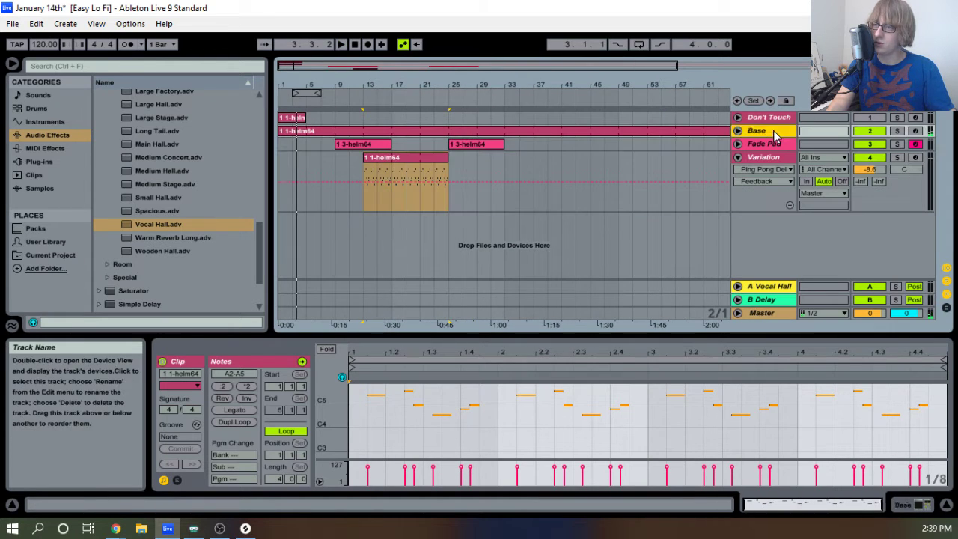
scroll(169, 265, "down", 2)
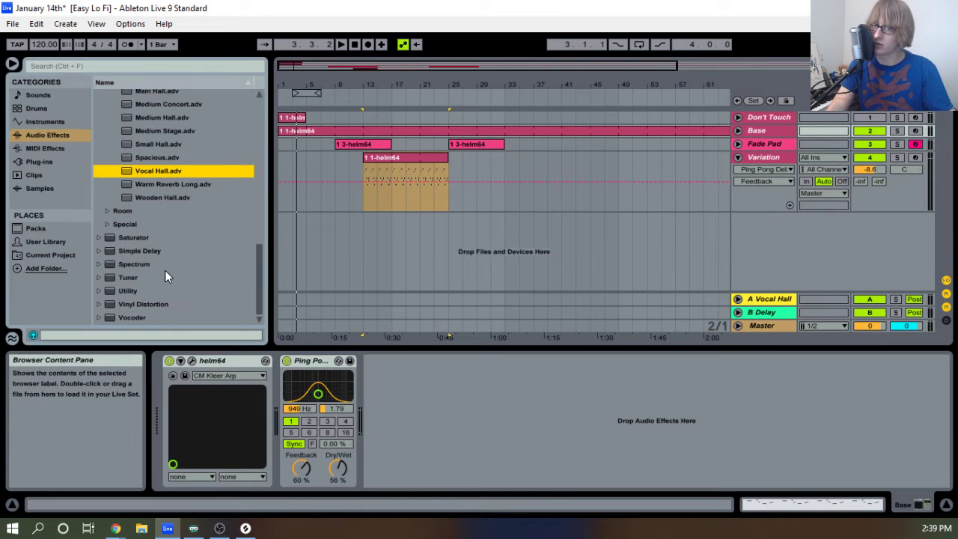
double_click(128, 291)
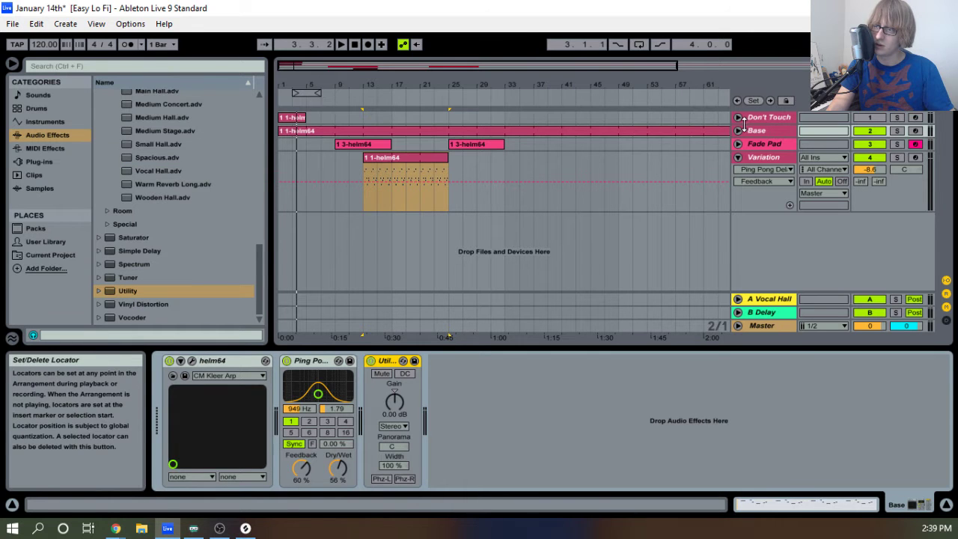
left_click(738, 130)
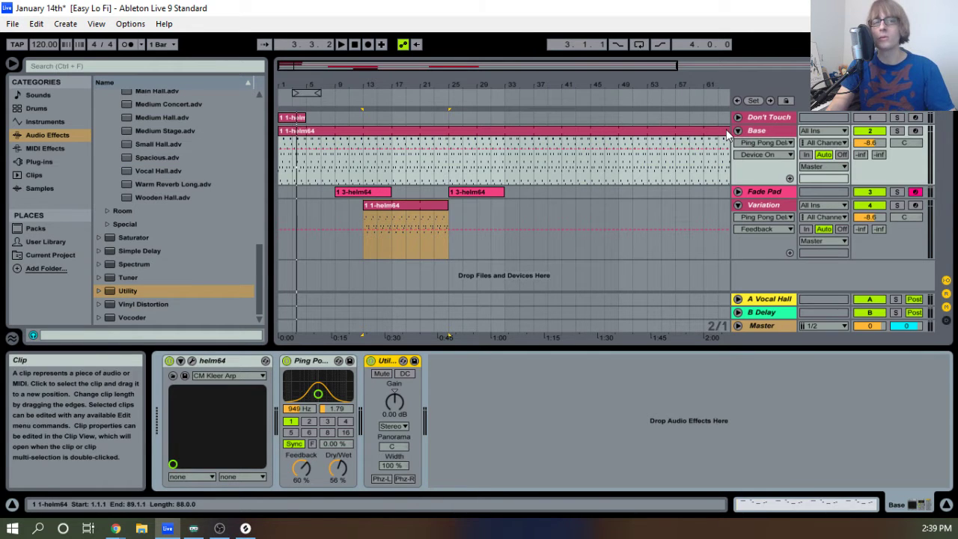
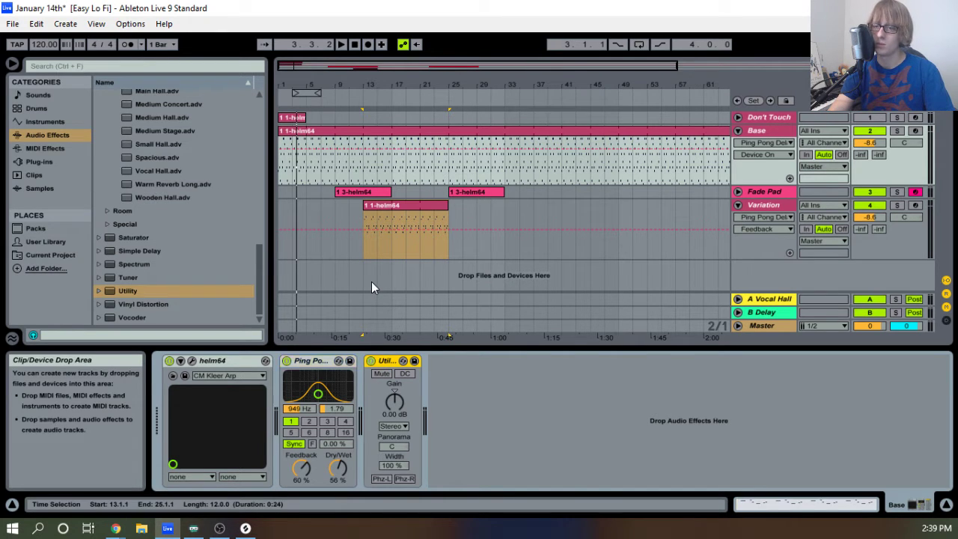
key("Delete")
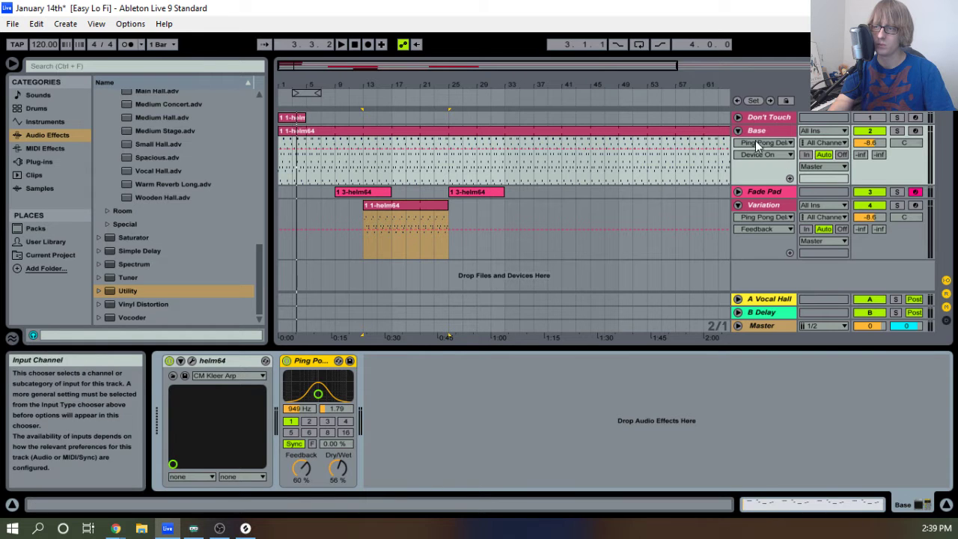
Try an Auto Pan effect on the Base track, return playback to the beginning, and solo the track.
scroll(169, 183, "up", 12)
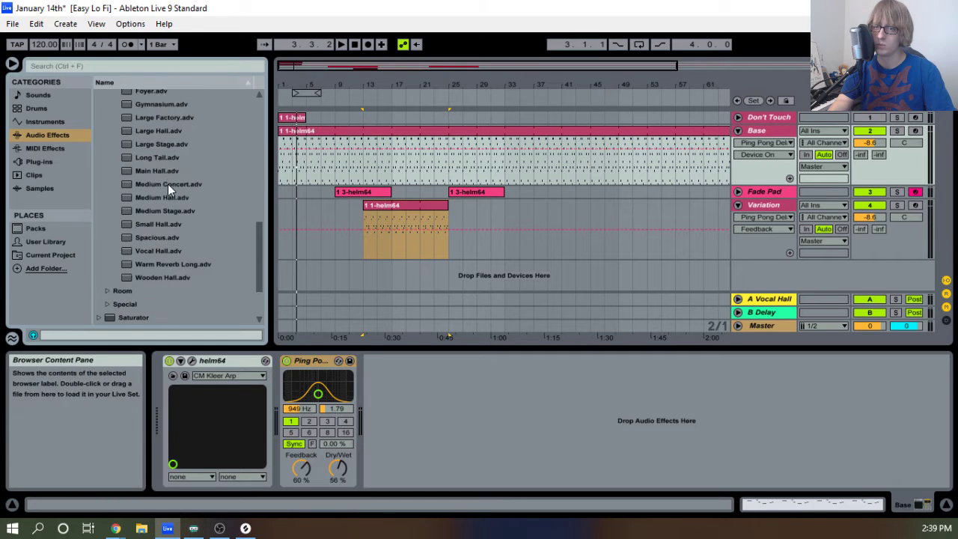
scroll(169, 202, "up", 3)
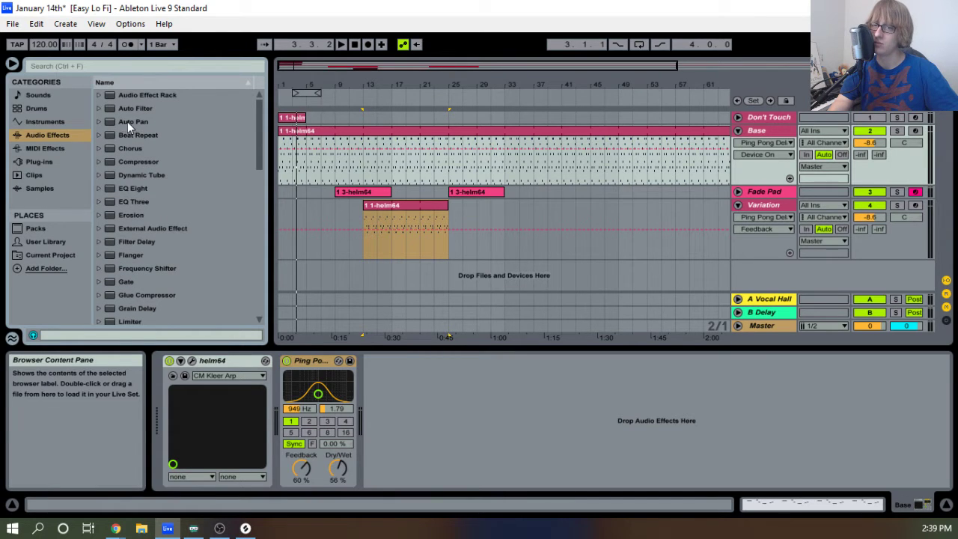
left_click_drag(128, 124, 503, 433)
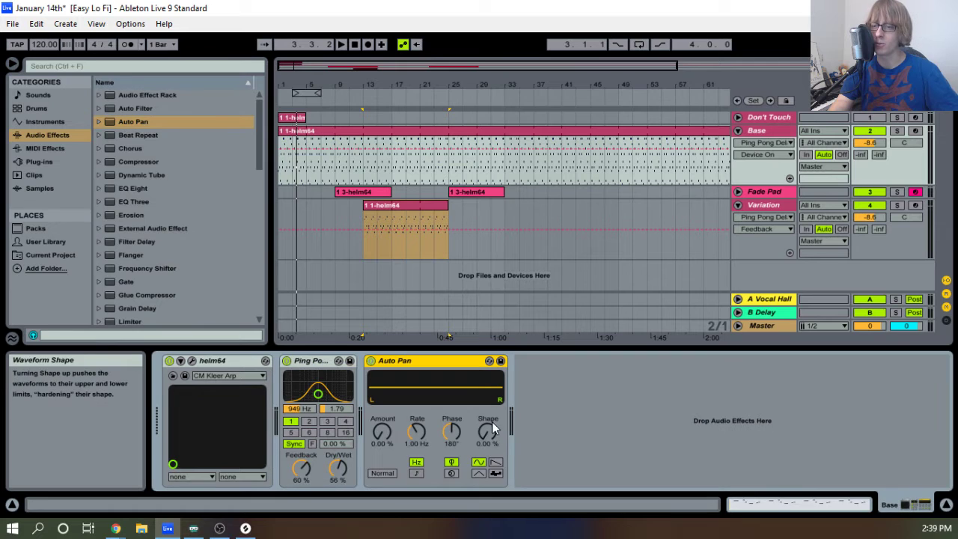
key("space")
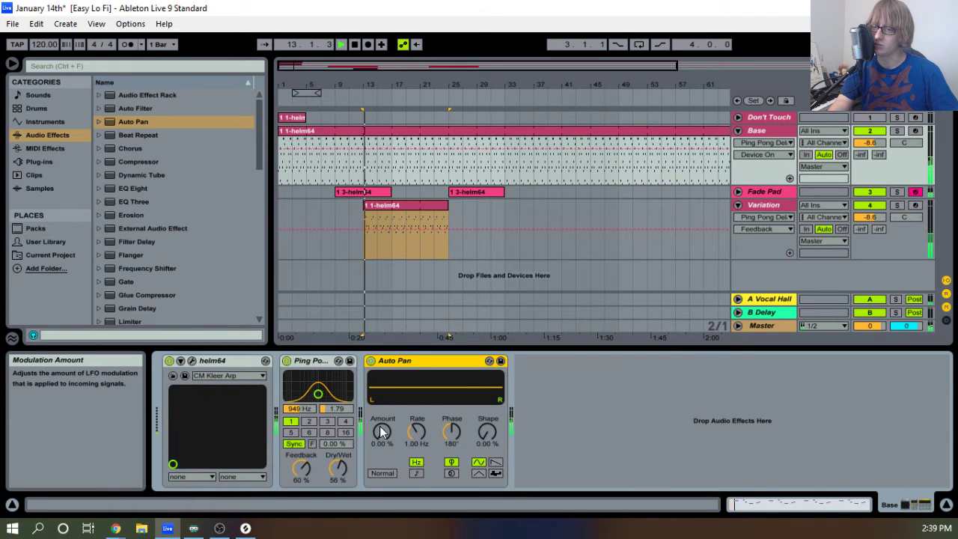
left_click(353, 47)
left_click(353, 47)
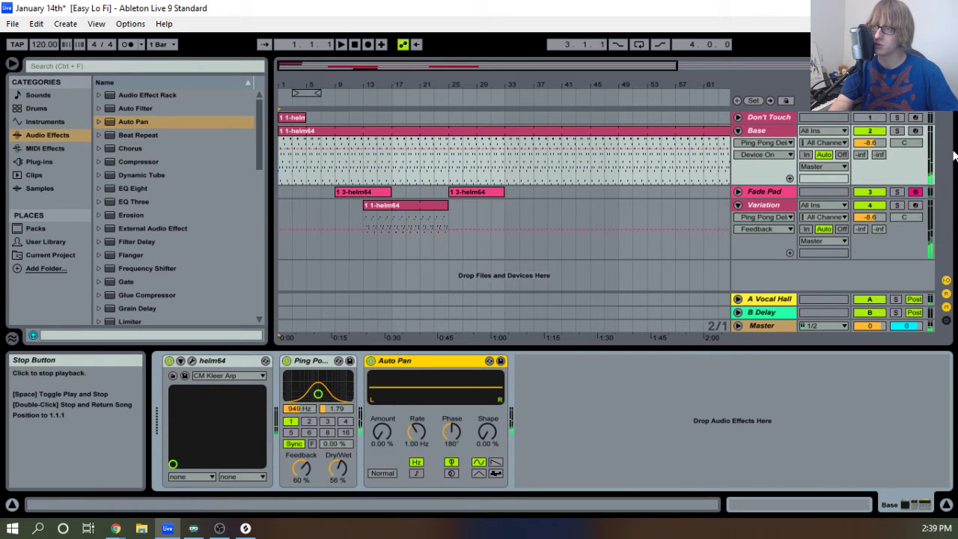
left_click(896, 131)
Try Auto Pan at 100% amount, 90 Hz rate, 191° phase and 100% shape, replaying from the beginning.
left_click_drag(382, 432, 383, 361)
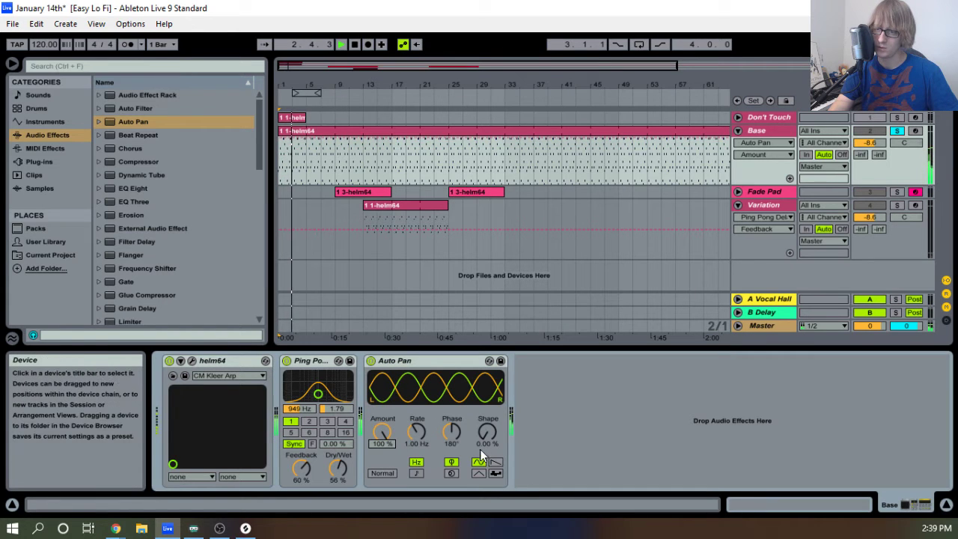
left_click_drag(413, 438, 413, 383)
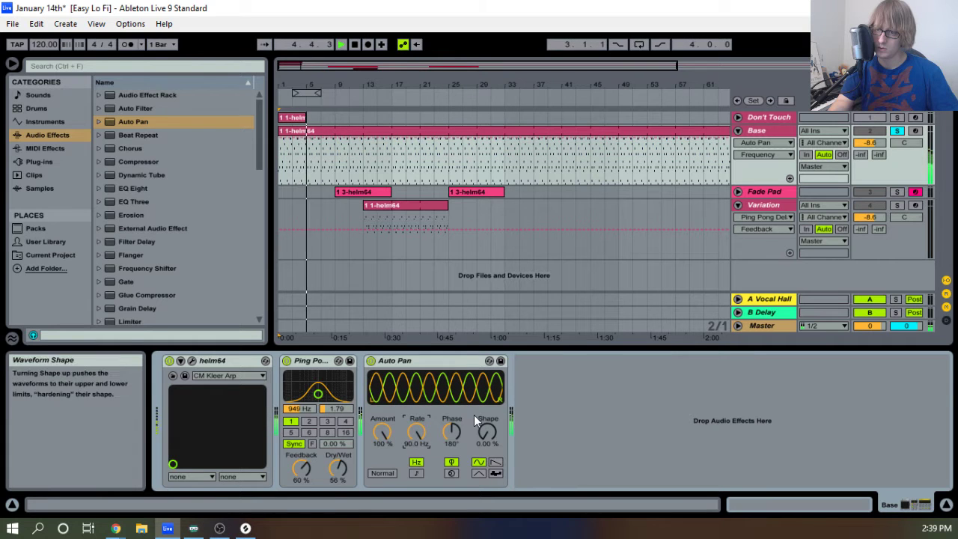
left_click_drag(451, 432, 487, 378)
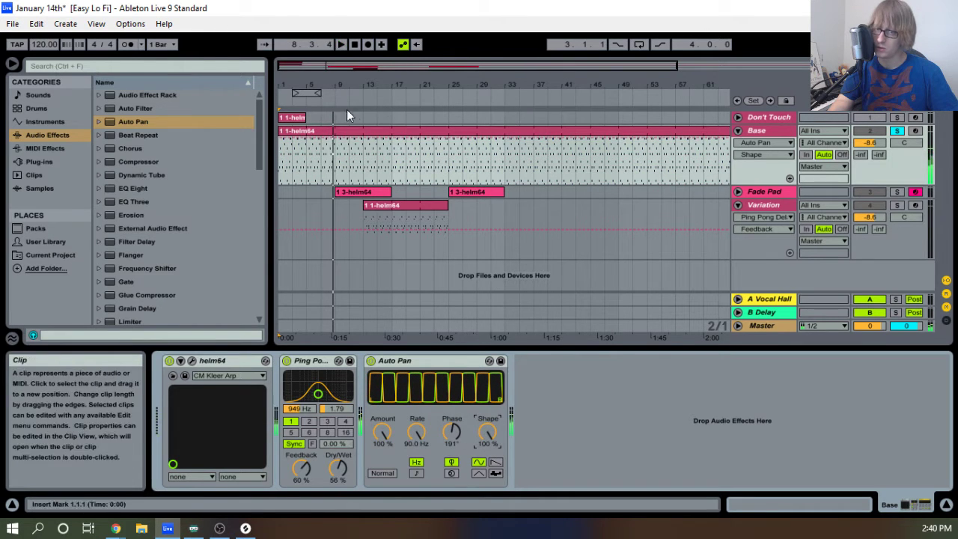
left_click(355, 44)
left_click(340, 44)
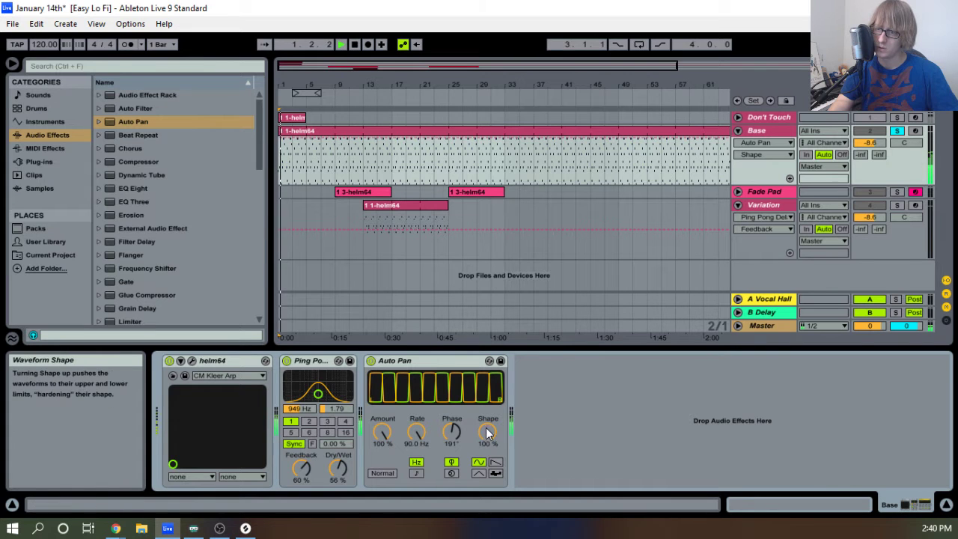
Try lowering the Auto Pan shape to 19.8% and audition its other LFO waveforms, ending on random.
left_click_drag(487, 432, 487, 449)
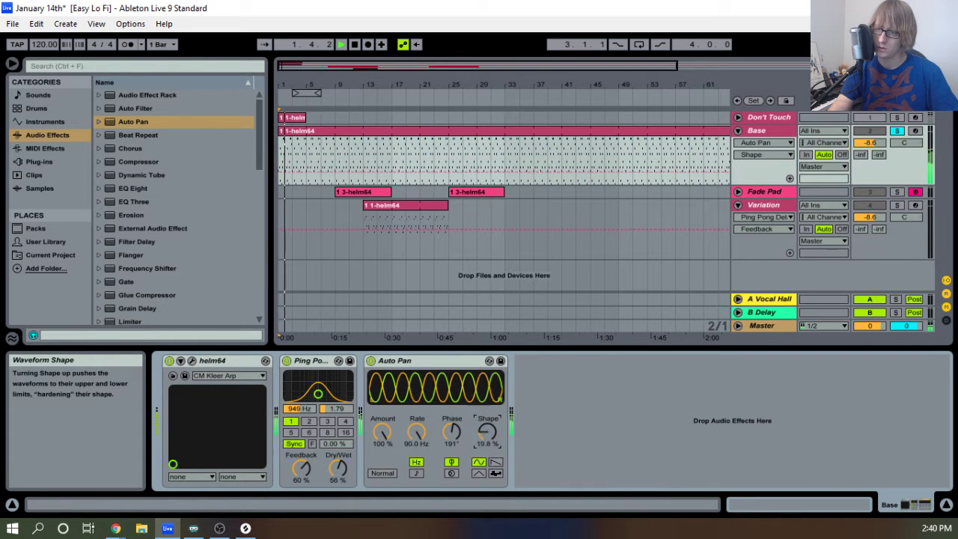
left_click(495, 463)
left_click(479, 475)
left_click(495, 473)
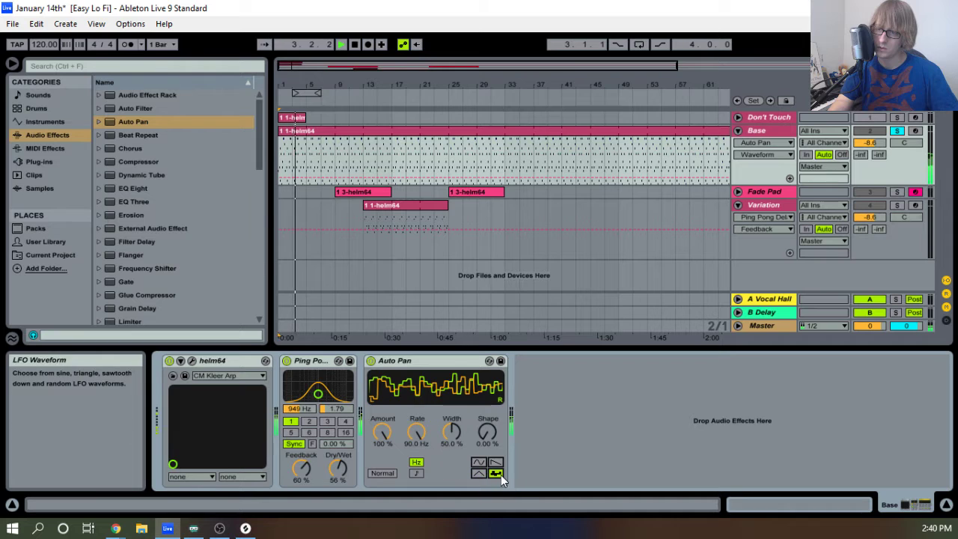
Try a tempo-synced Auto Pan rate with a 360° offset, toggle phase inversion, and return the rate to Hz.
left_click(413, 474)
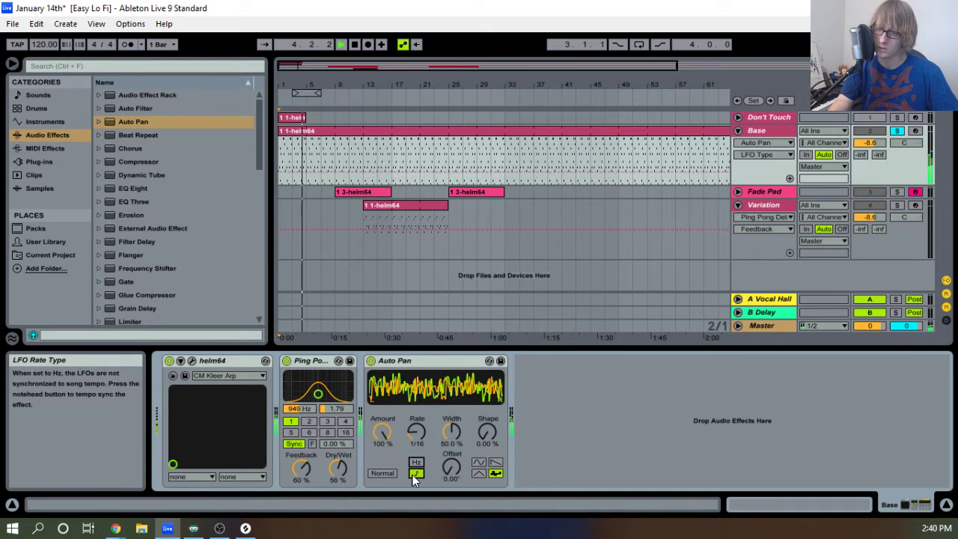
left_click_drag(451, 467, 451, 419)
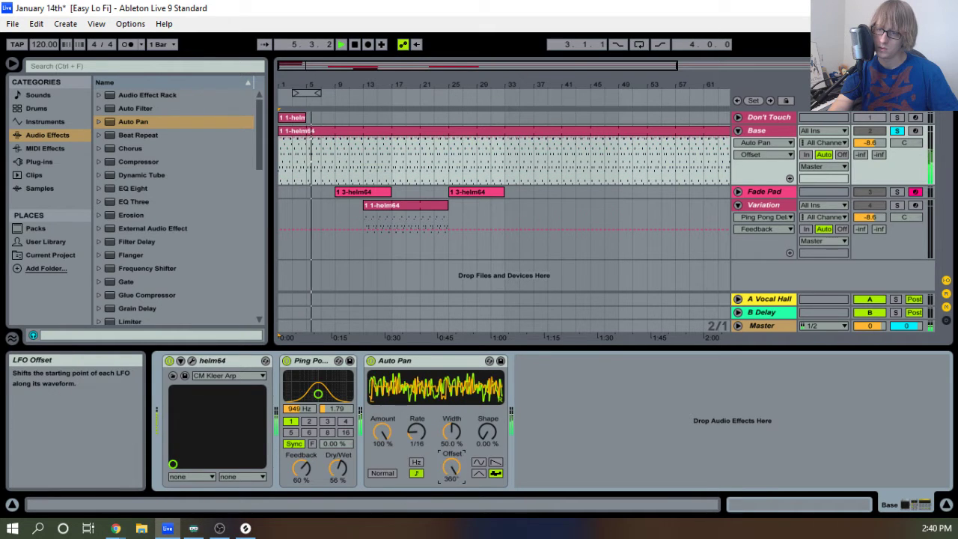
left_click(383, 473)
left_click(383, 474)
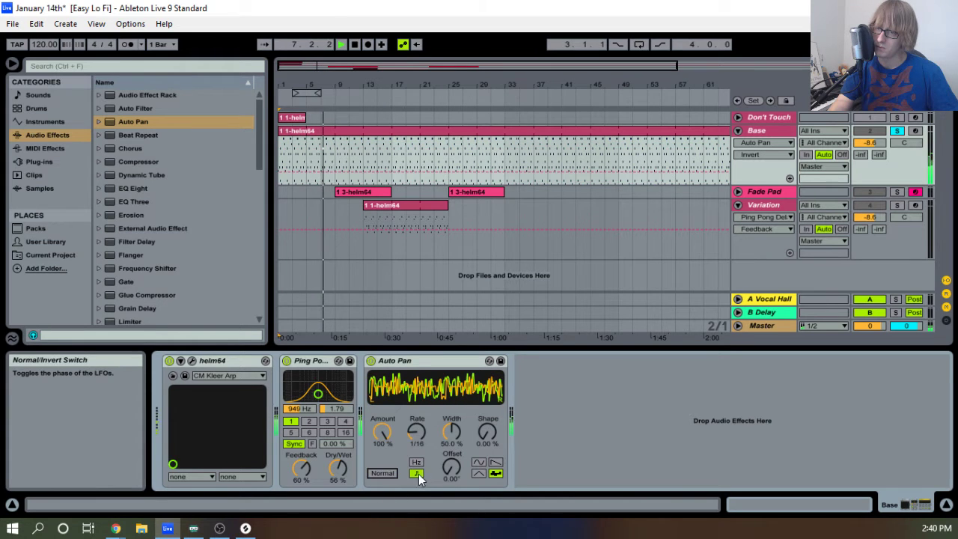
left_click(416, 461)
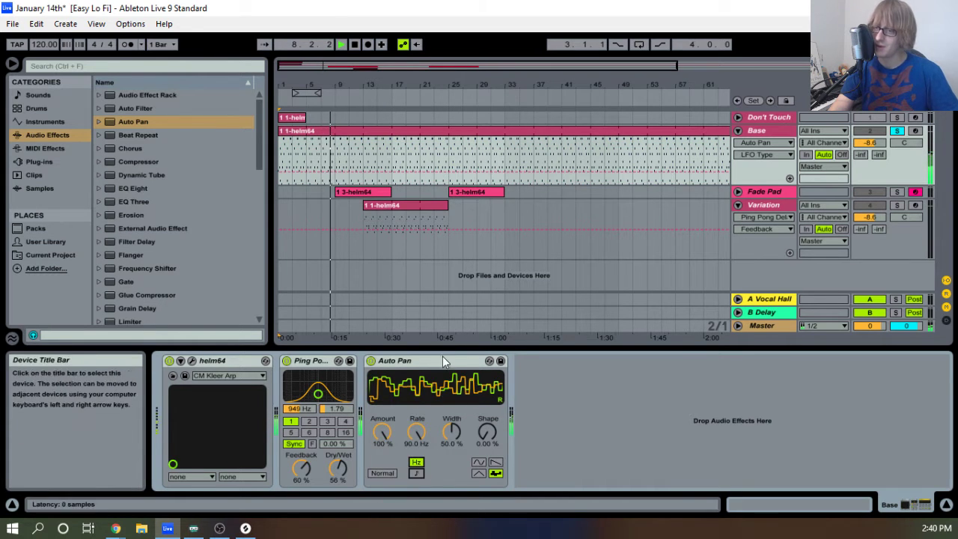
Remove the Auto Pan from the Base track and stop playback.
left_click(419, 362)
key("Delete")
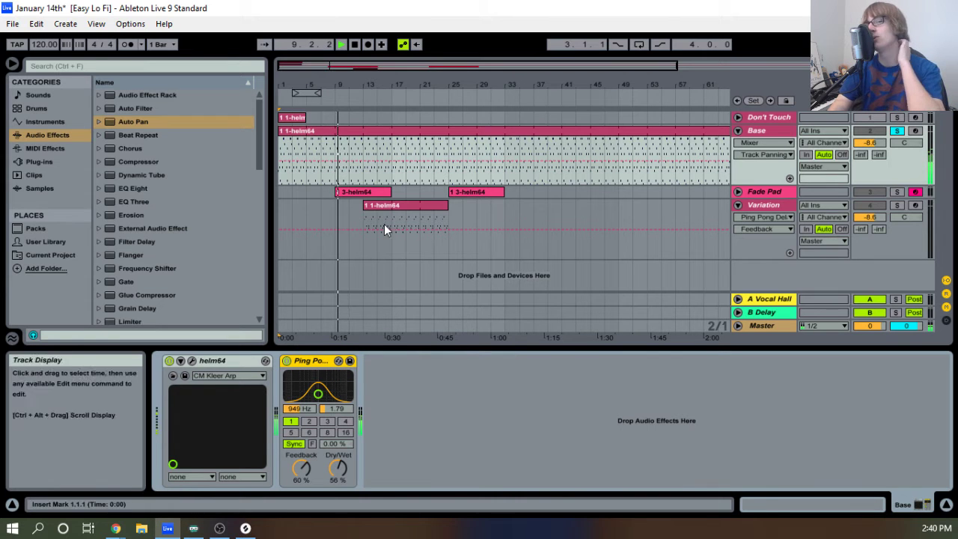
left_click(356, 47)
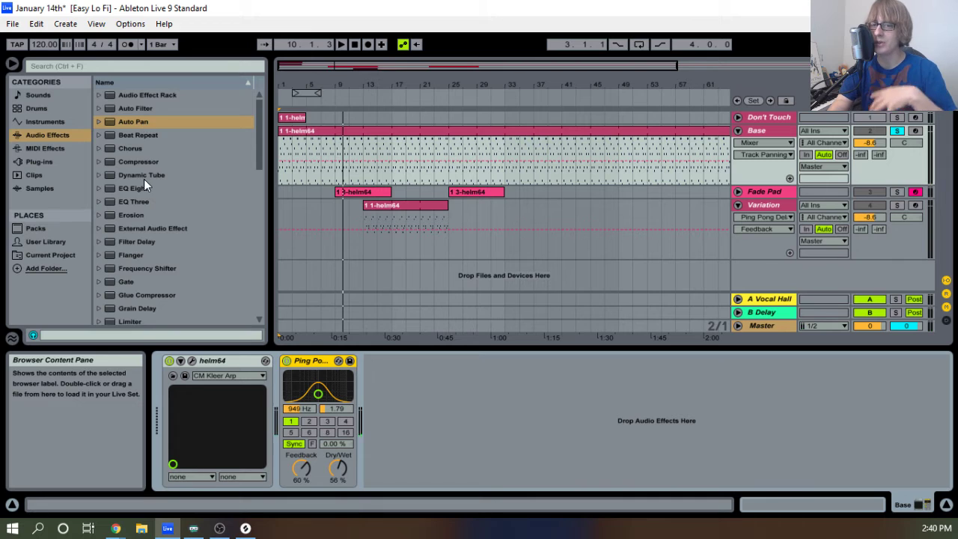
Collapse the Reverb presets in the audio effects list and add a Grain Delay to the Base track.
scroll(143, 187, "down", 4)
scroll(134, 215, "down", 6)
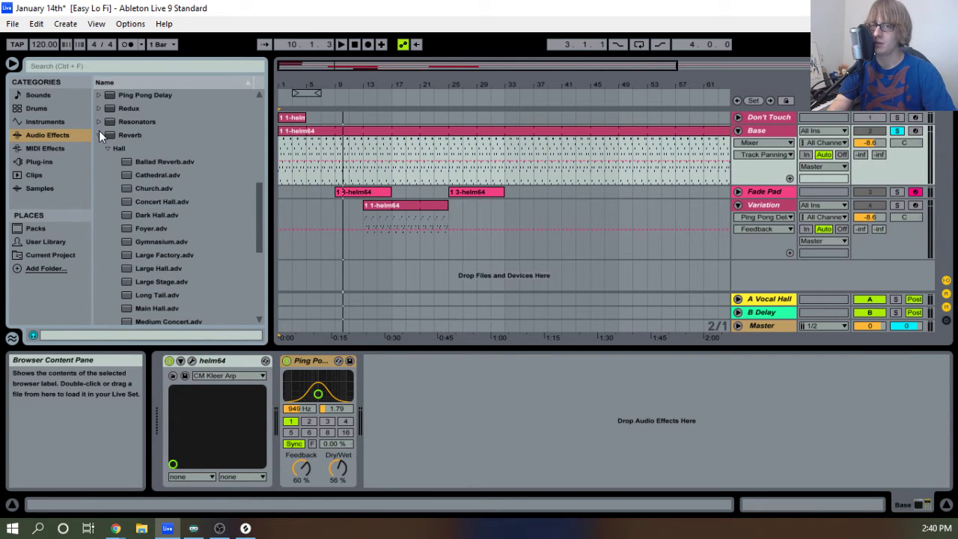
left_click(99, 134)
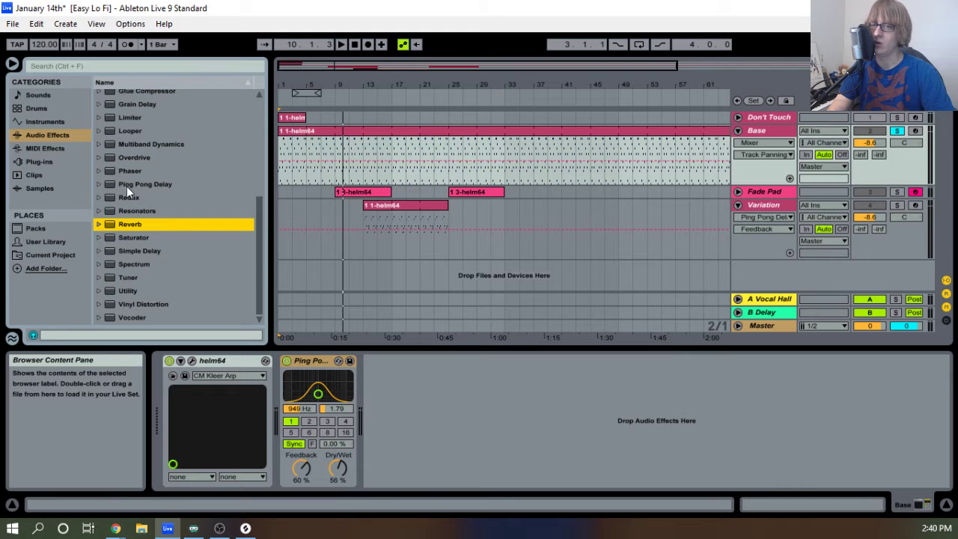
scroll(144, 182, "up", 1)
left_click_drag(142, 146, 478, 419)
Set the Grain Delay frequency to 1.00 Hz and pitch to -12.0 while playing, and replay from the beginning.
left_click(354, 44)
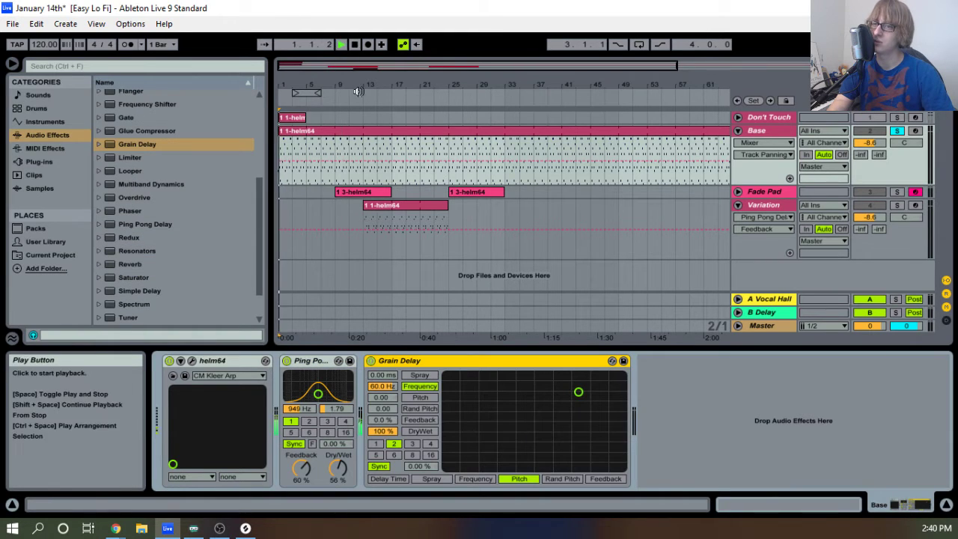
left_click(341, 44)
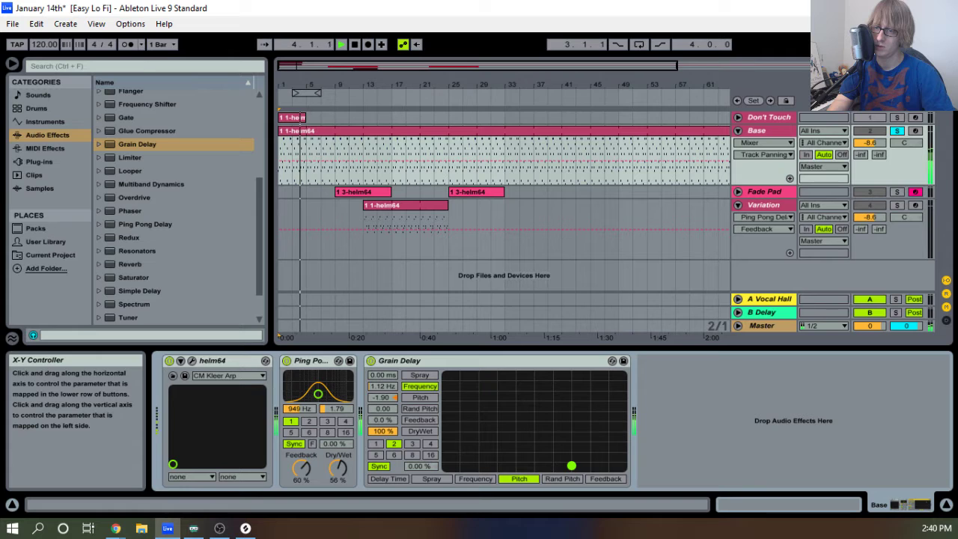
left_click_drag(572, 465, 534, 467)
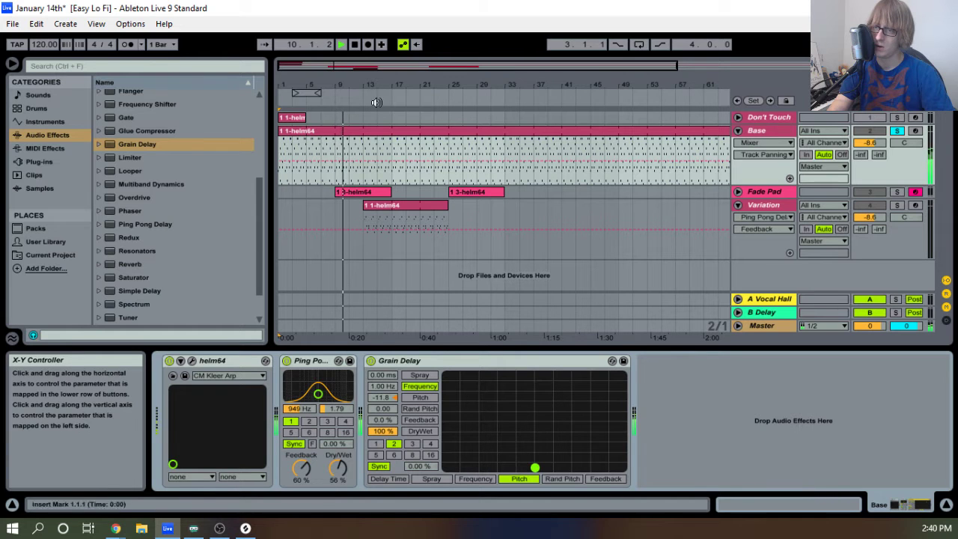
left_click(354, 45)
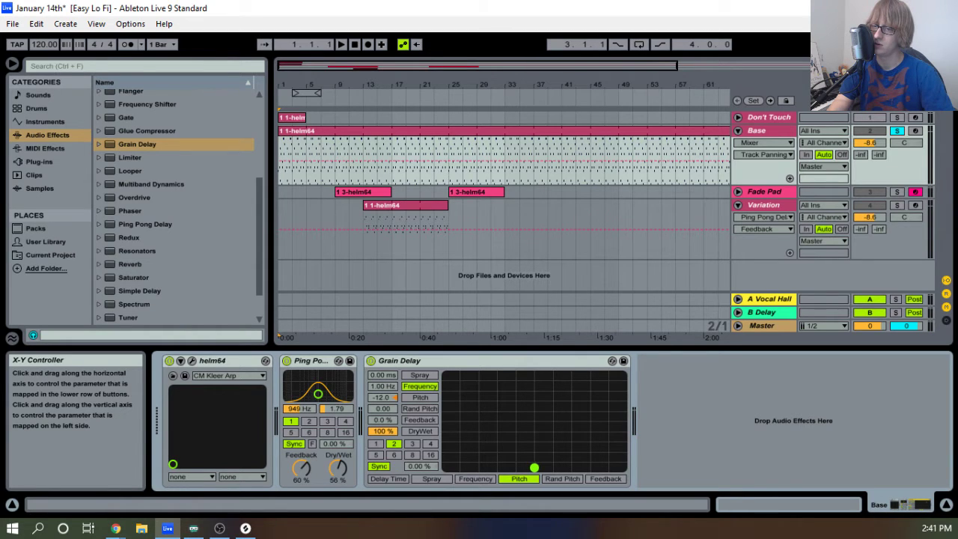
left_click(341, 45)
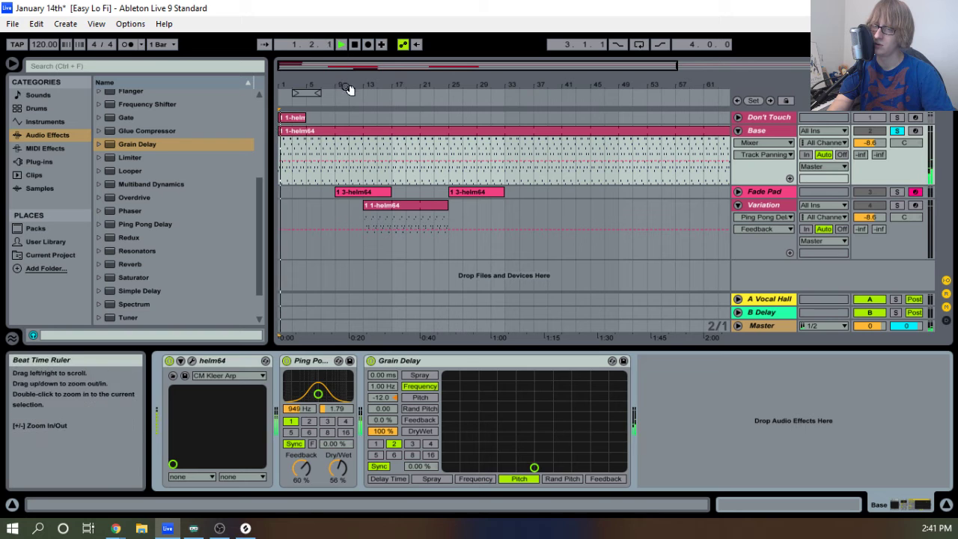
Fold the Base track, duplicate it, and show the duplicate's devices.
left_click_drag(349, 84, 350, 61)
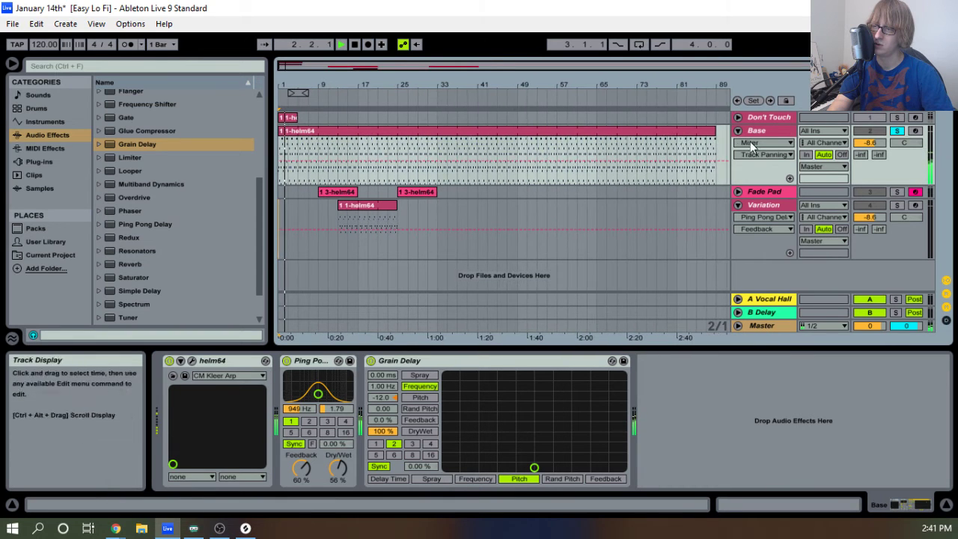
left_click(739, 131)
right_click(764, 126)
left_click(786, 153)
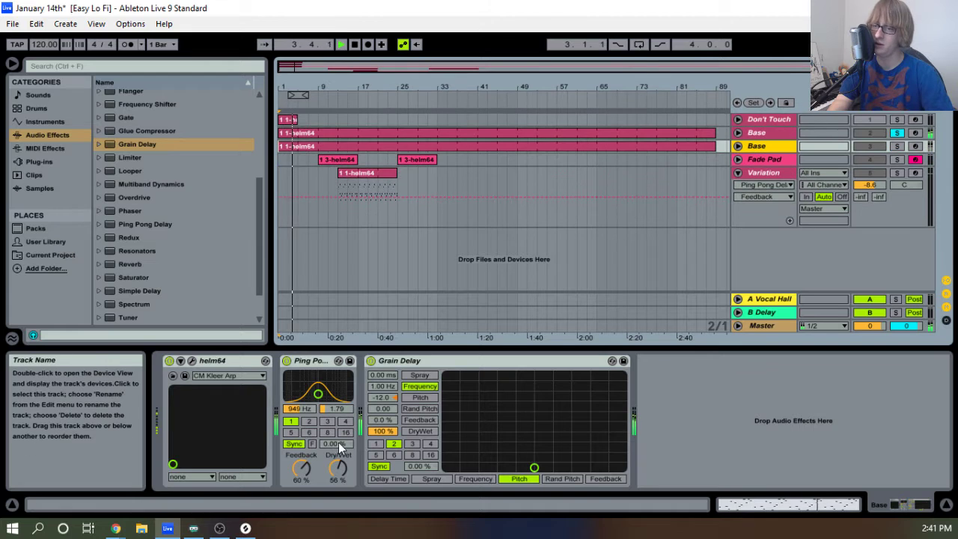
double_click(759, 145)
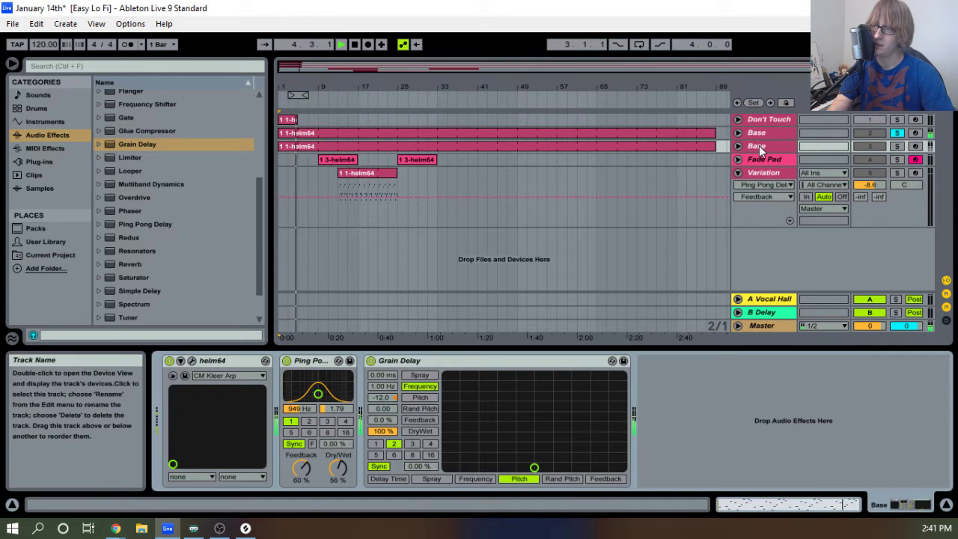
Solo the duplicated Base track alongside the original, disable the duplicate's Grain Delay, and clear the solos.
left_click(897, 146)
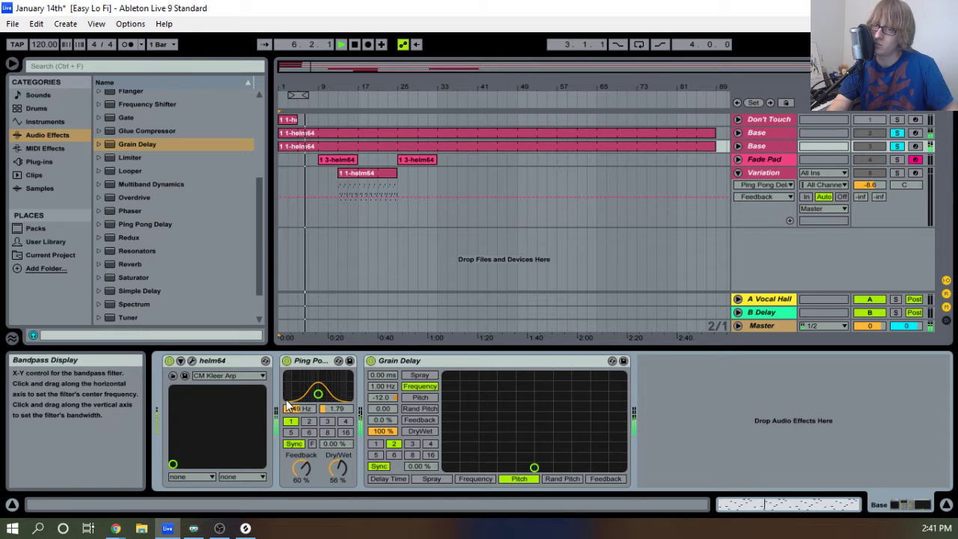
left_click(370, 361)
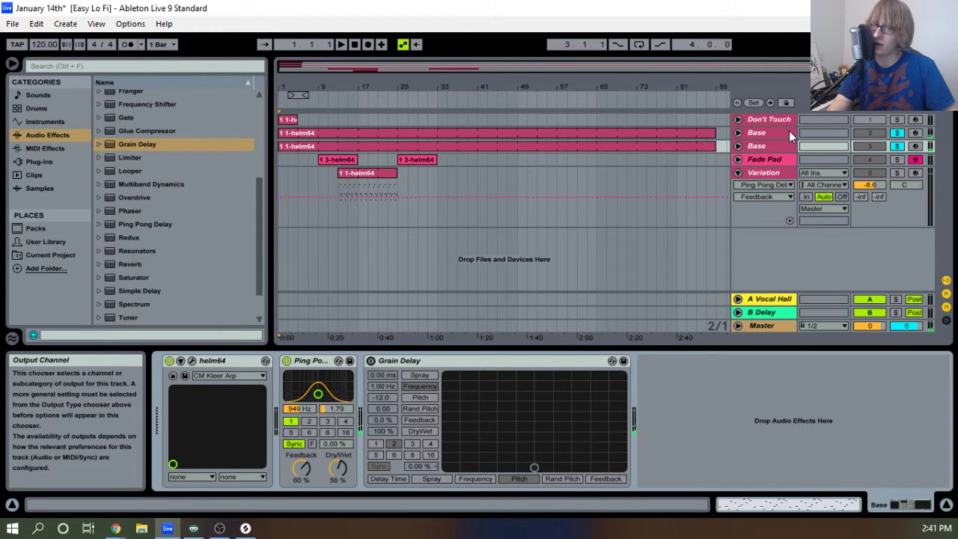
left_click(897, 146)
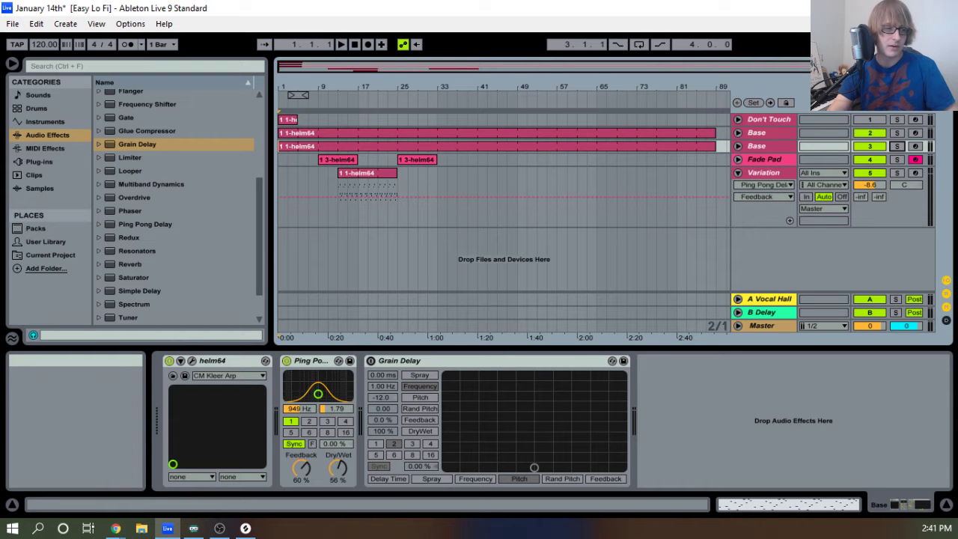
Switch to Chrome and look through the Kraftwerk image search results and related images.
left_click(115, 528)
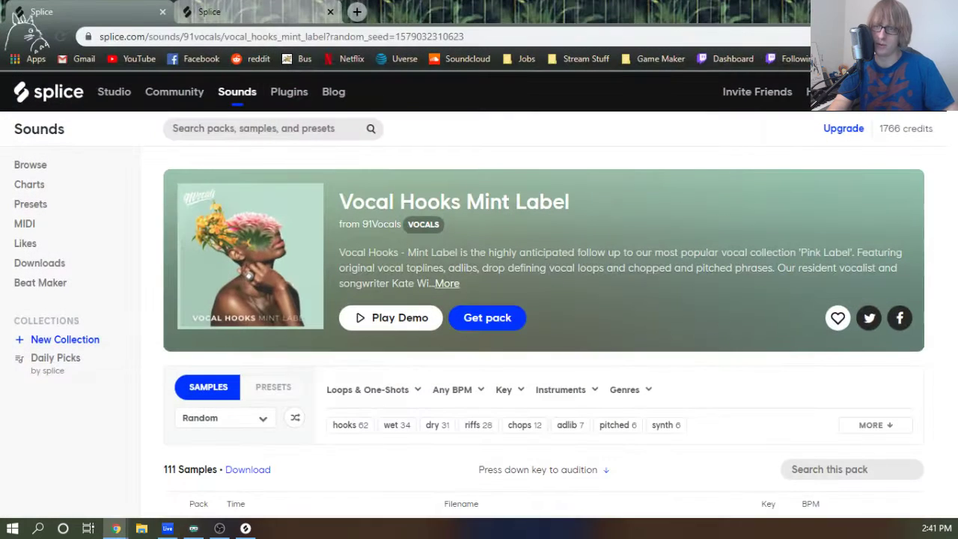
left_click(356, 11)
key("ctrl+w")
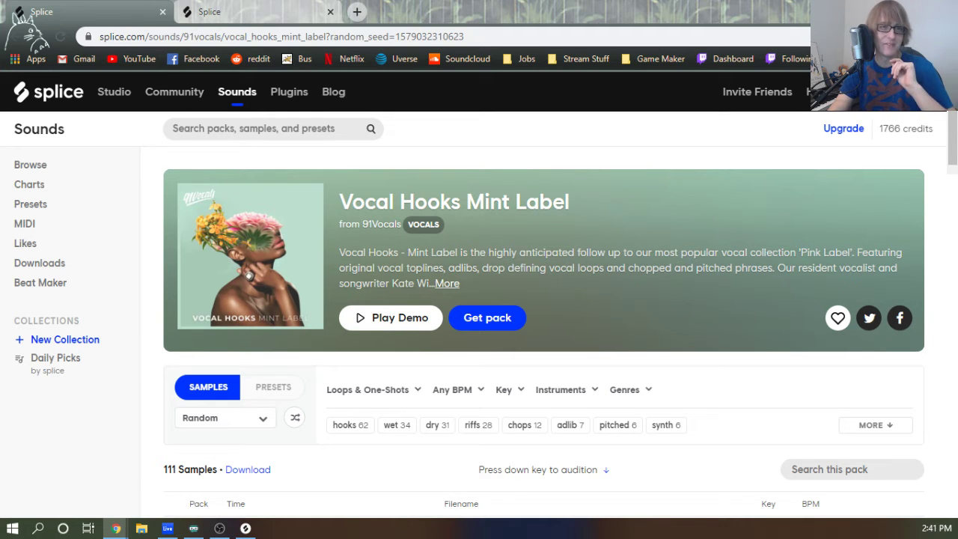
key("alt+Tab")
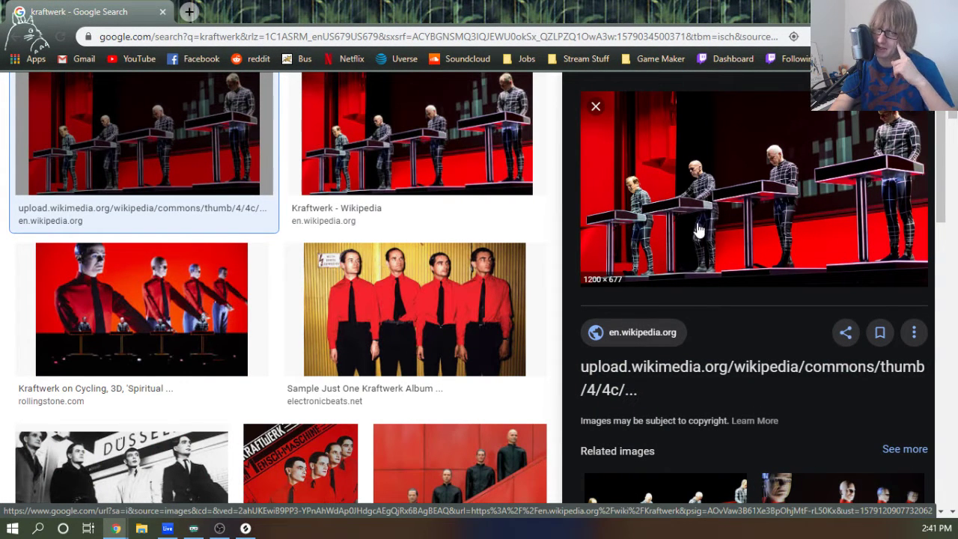
scroll(698, 230, "down", 5)
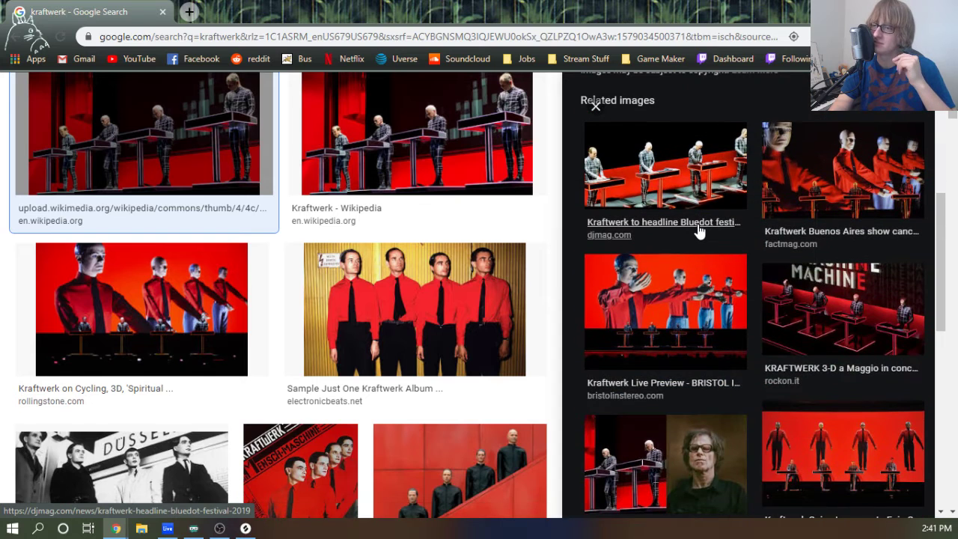
scroll(703, 231, "up", 5)
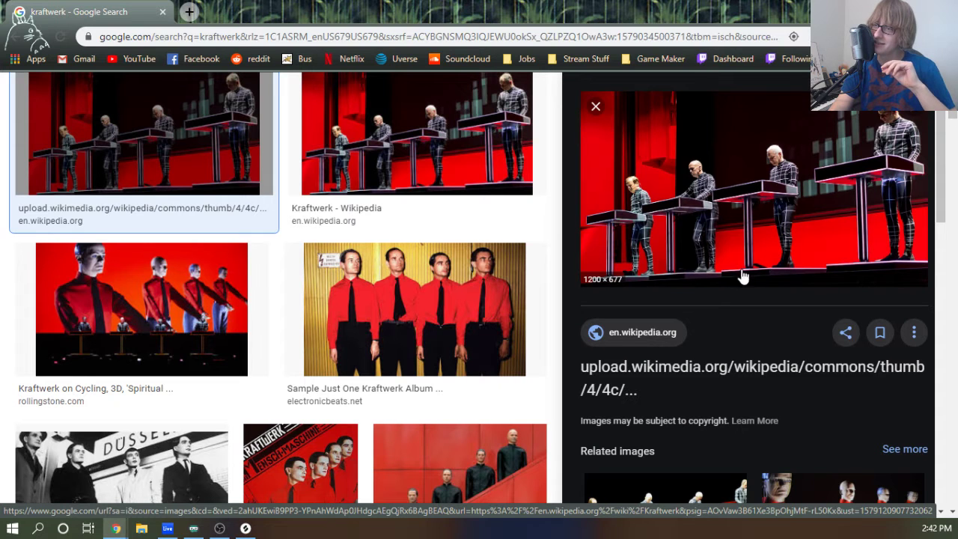
Examine more of the related Kraftwerk images listed below the selected concert photo.
scroll(740, 281, "down", 10)
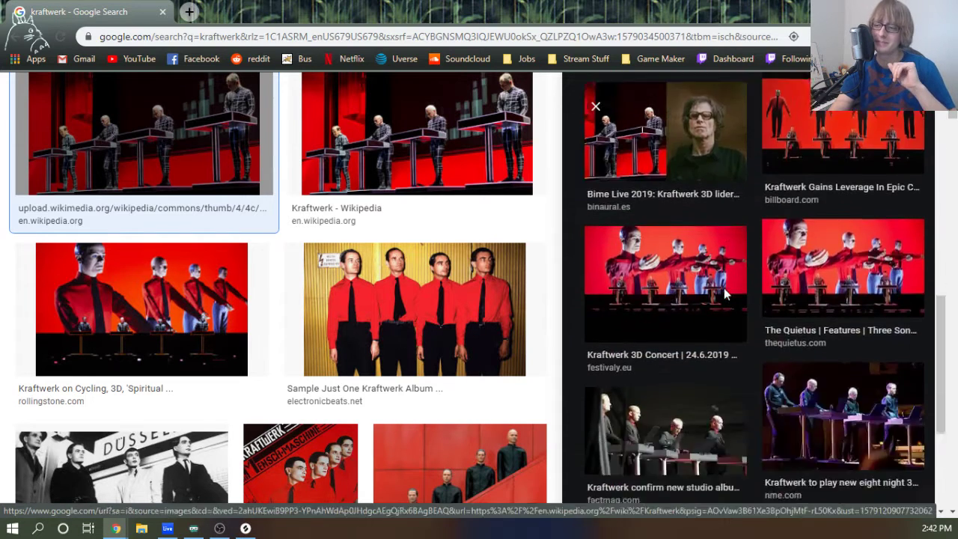
scroll(724, 294, "down", 2)
scroll(725, 294, "up", 2)
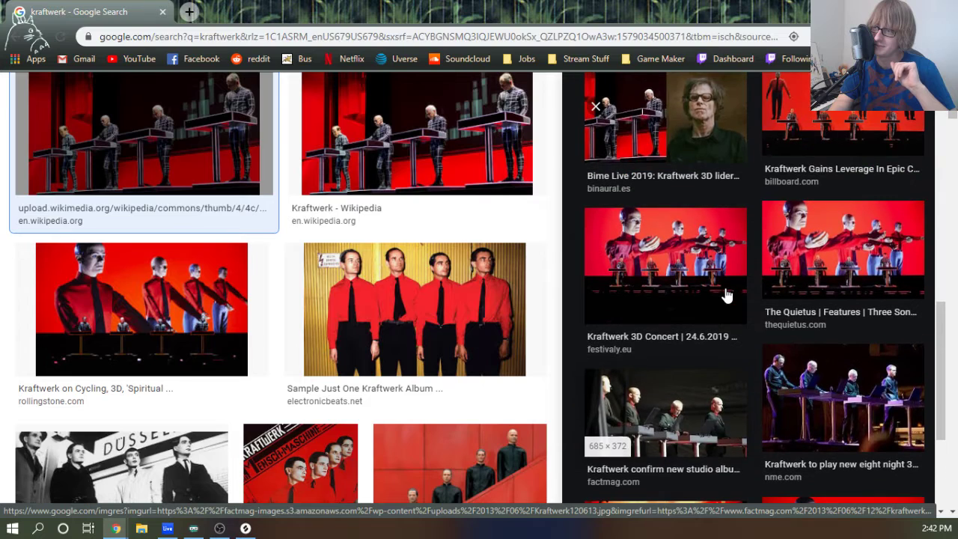
scroll(724, 294, "down", 3)
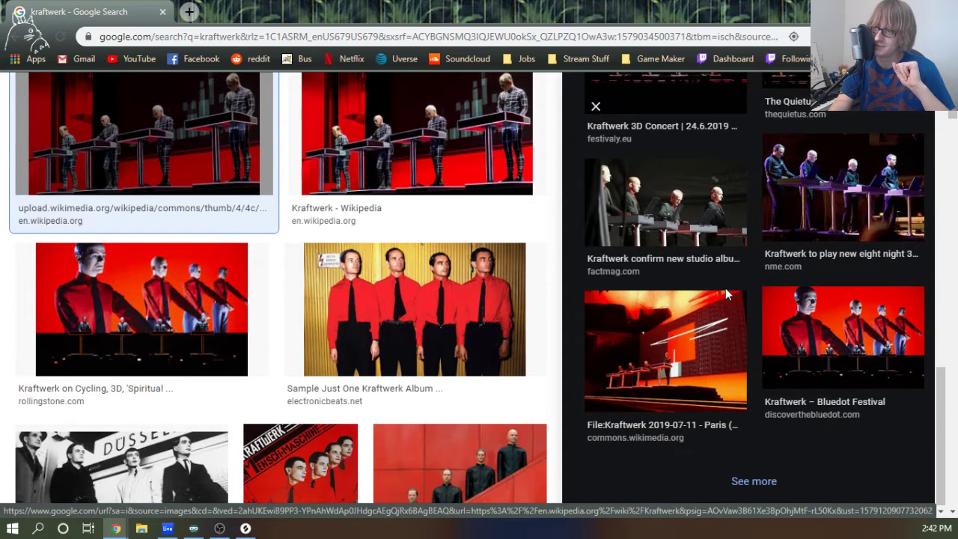
scroll(725, 292, "down", 2)
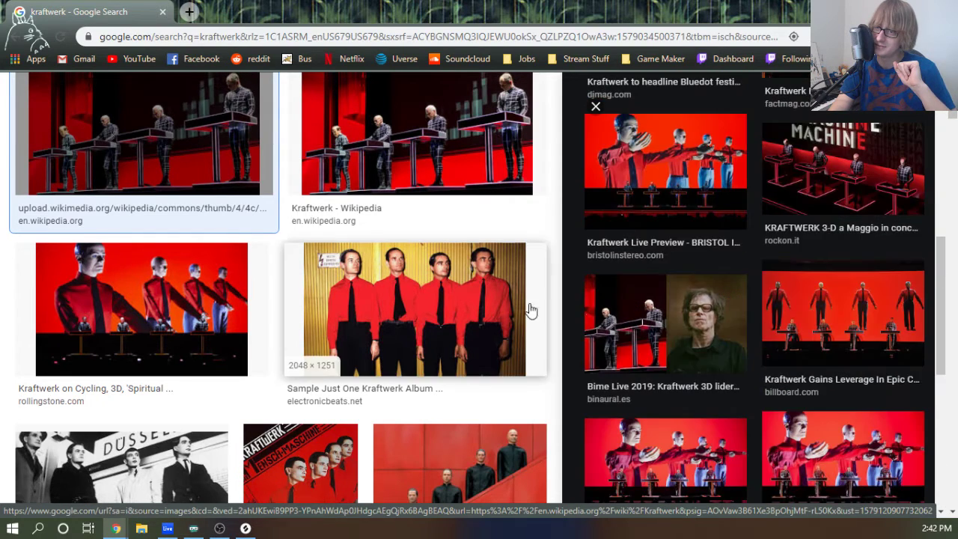
scroll(505, 313, "down", 10)
scroll(505, 313, "down", 5)
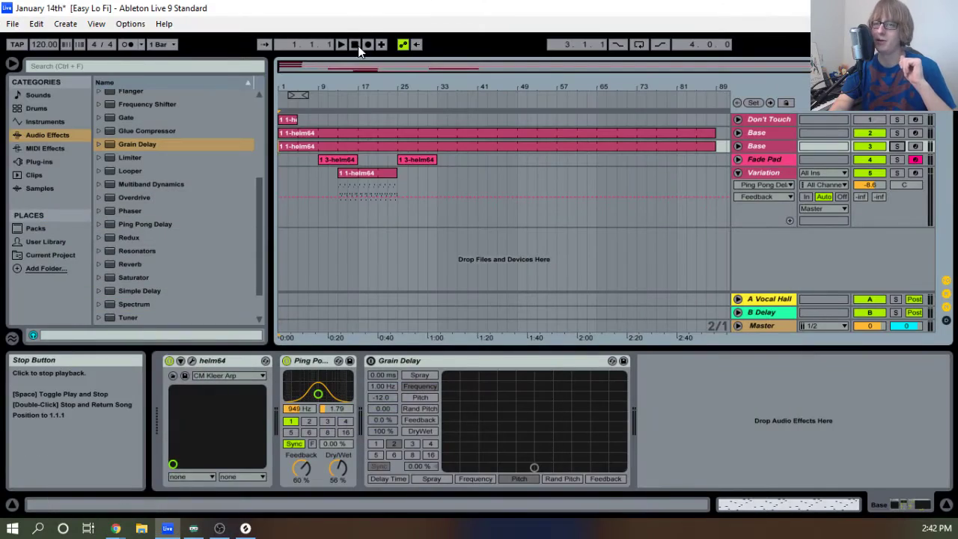
Switch back to Ableton Live, play from the beginning, briefly solo the duplicated Base track, and stop playback.
left_click(341, 44)
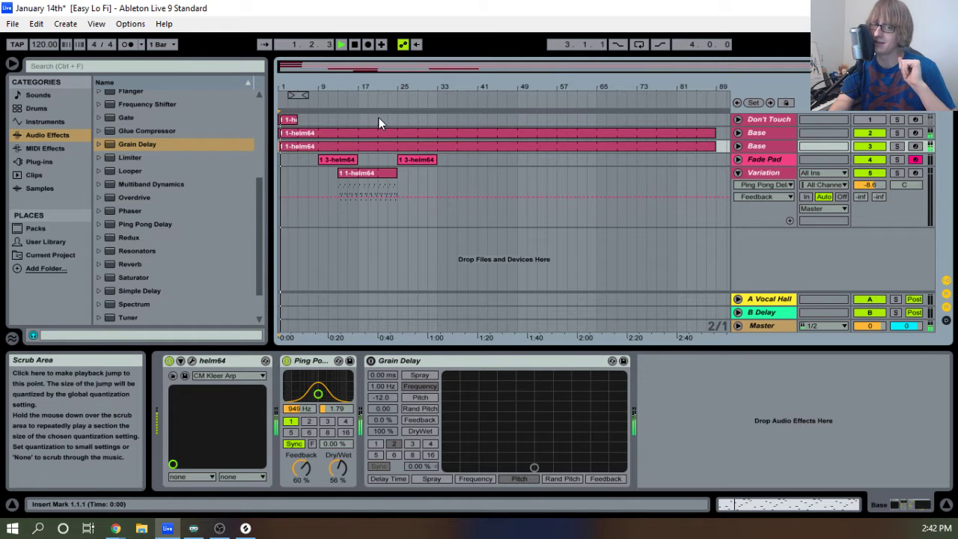
mouse_move(330, 86)
left_mouse_down()
mouse_move(328, 95)
mouse_move(325, 75)
left_mouse_up()
left_click(898, 146)
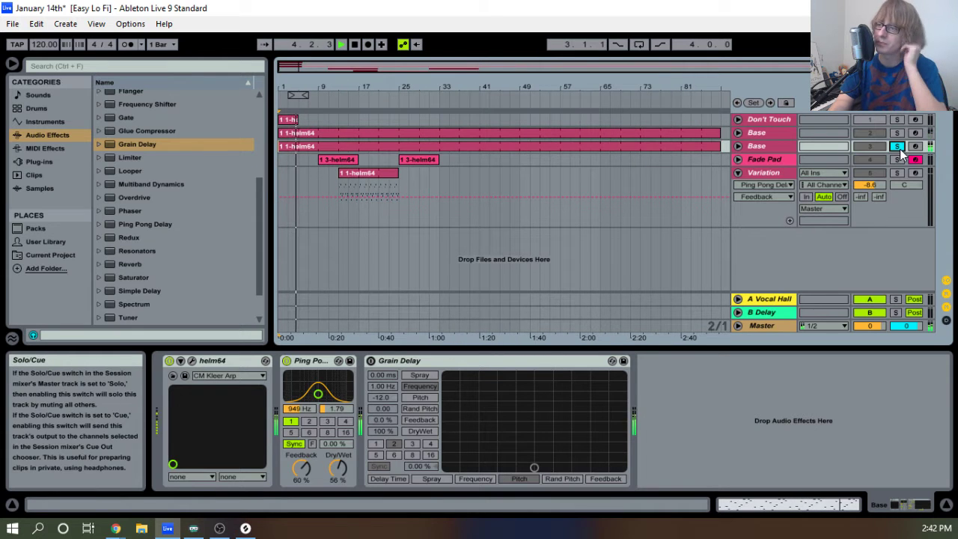
left_click(899, 149)
key("space")
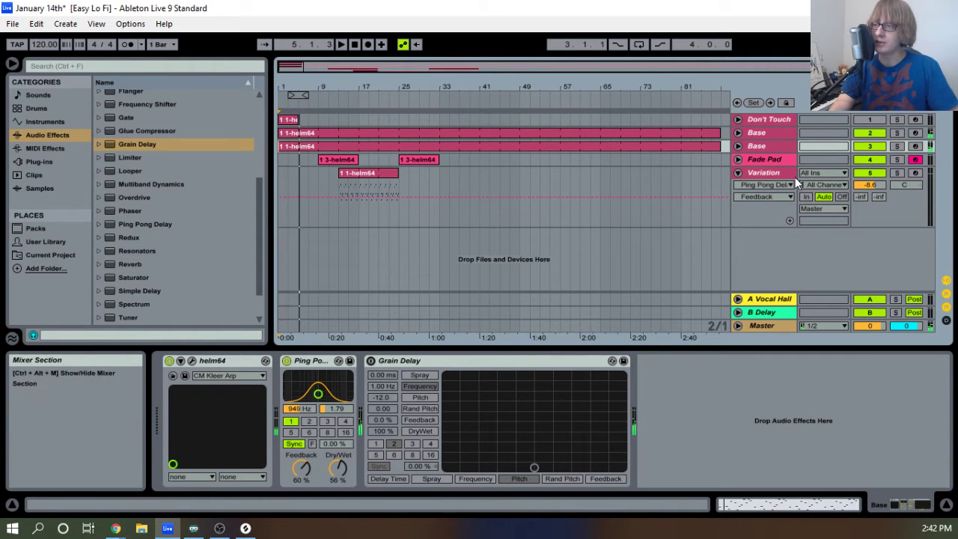
Mute the duplicated Base track, trim its clip to start at bar 29, and replay with the original Base track selected.
left_click(870, 148)
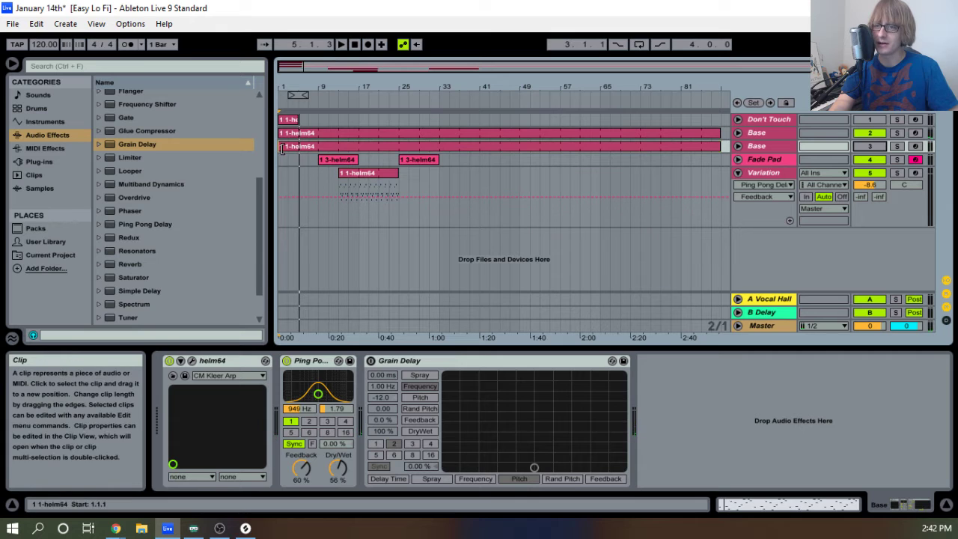
left_click_drag(279, 146, 419, 146)
left_click(353, 45)
left_click(343, 43)
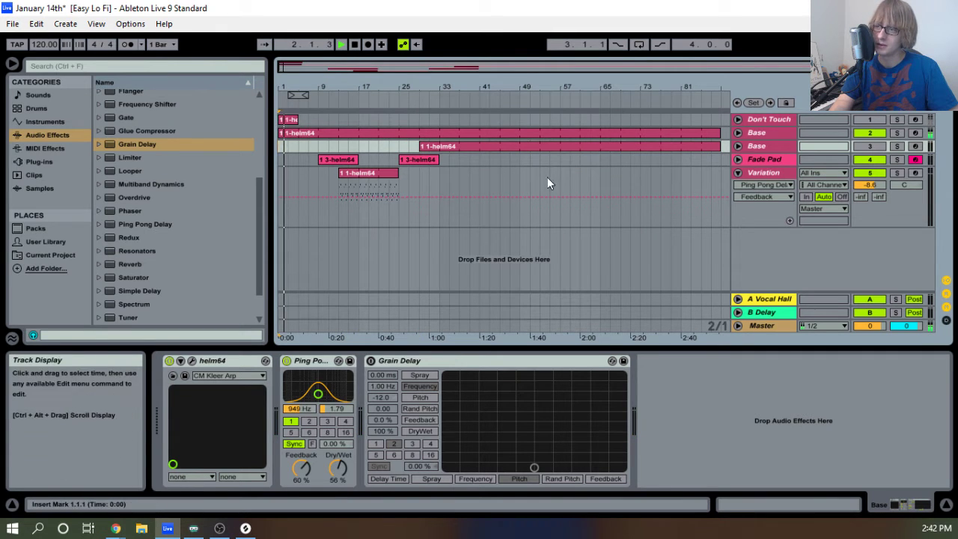
left_click(767, 129)
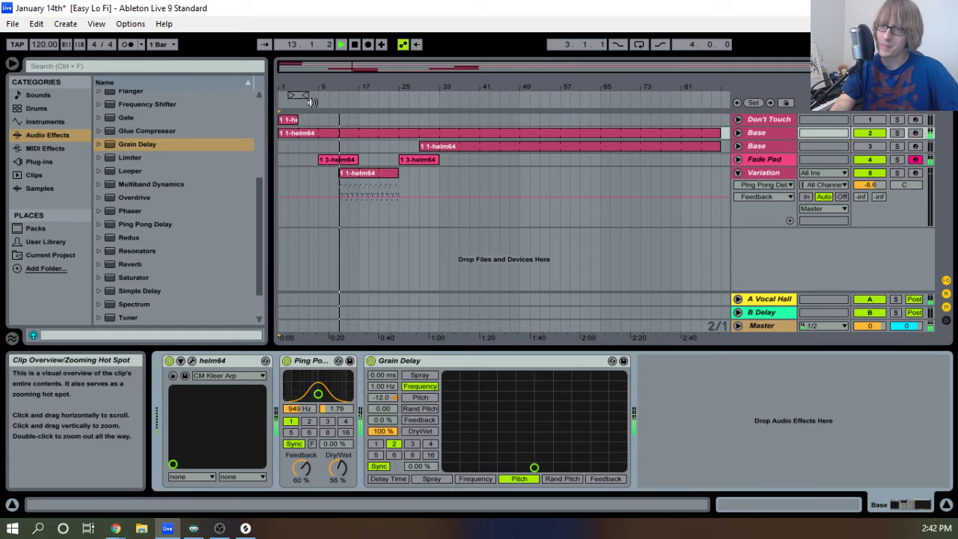
Lower the Variation track's volume to -14.5 dB in the Session mixer and return to the arrangement.
left_click_drag(345, 89, 380, 119)
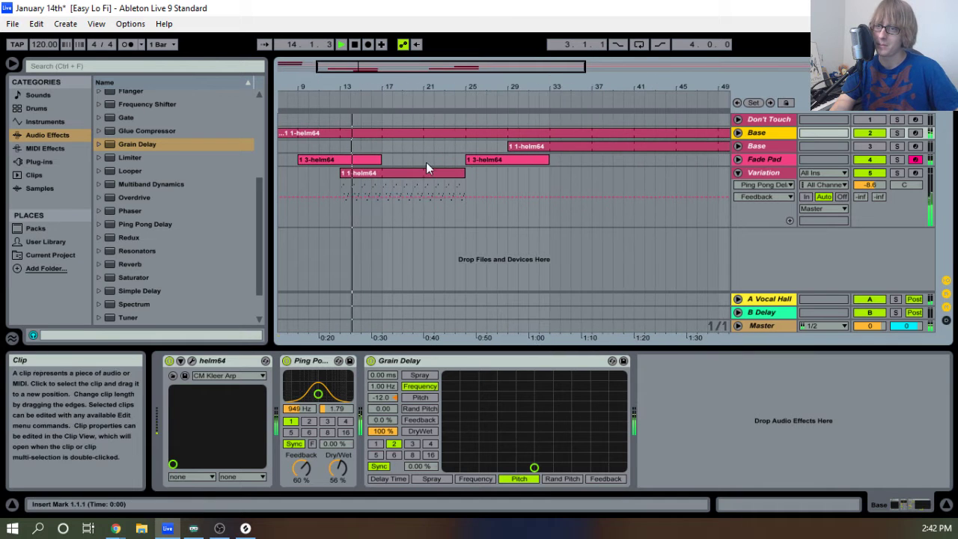
left_click(764, 175)
key("Tab")
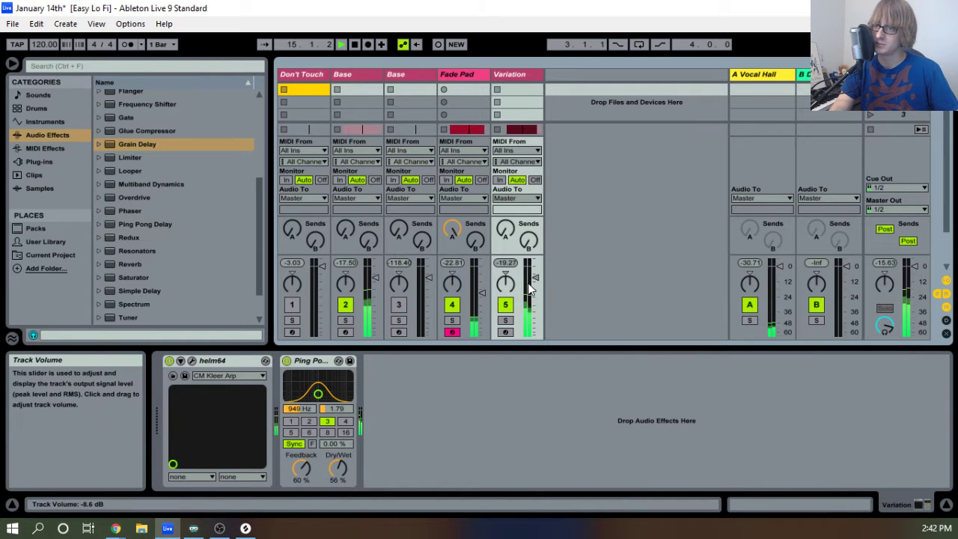
key("Tab")
key("Tab")
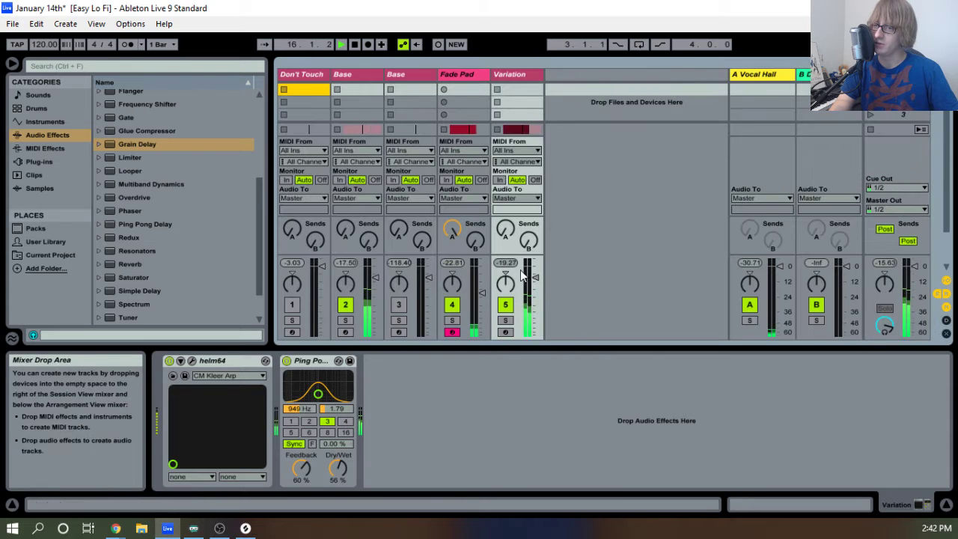
left_click_drag(538, 280, 535, 285)
key("Tab")
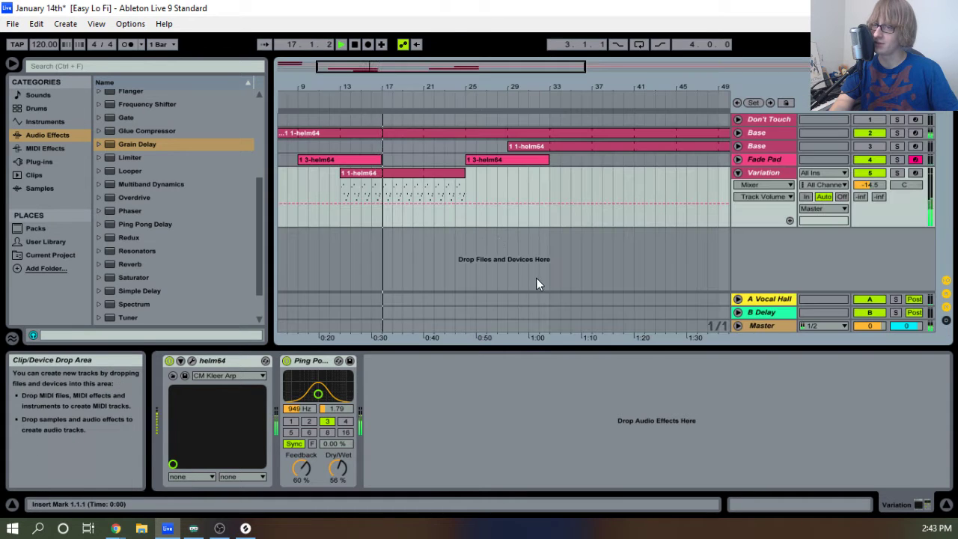
Move the Variation clip to bar 33 and play from there, briefly soloing the duplicated Base and Variation tracks.
key("space")
left_click_drag(403, 174, 613, 174)
key("space")
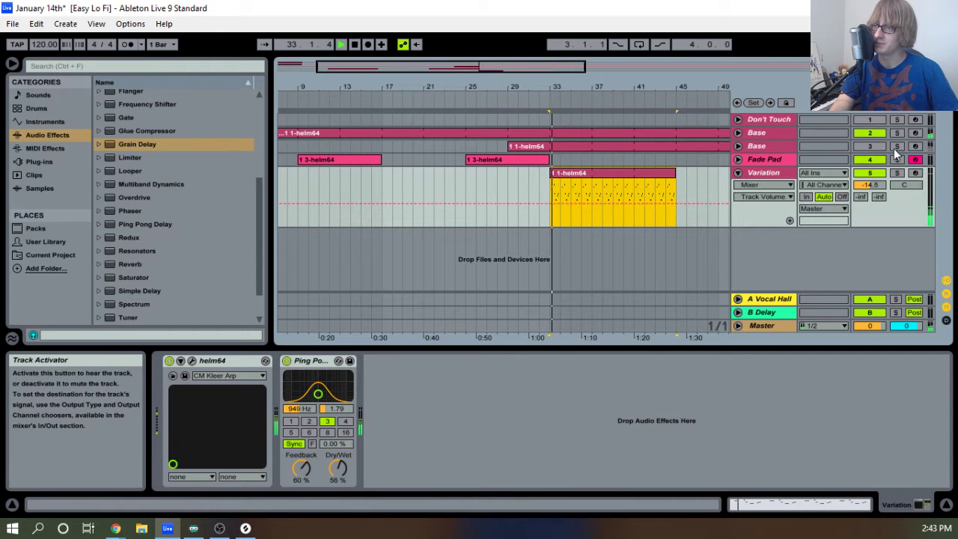
left_click(896, 146)
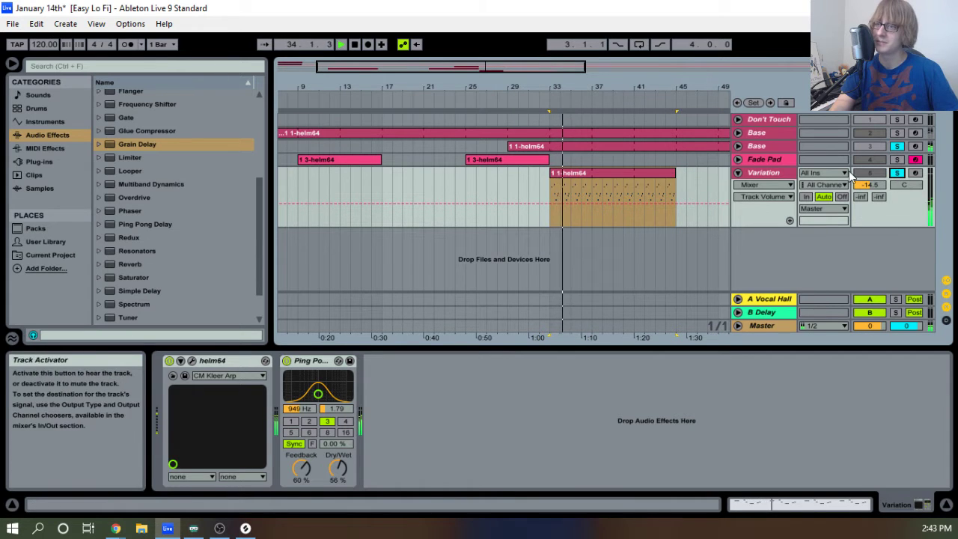
left_click(897, 173)
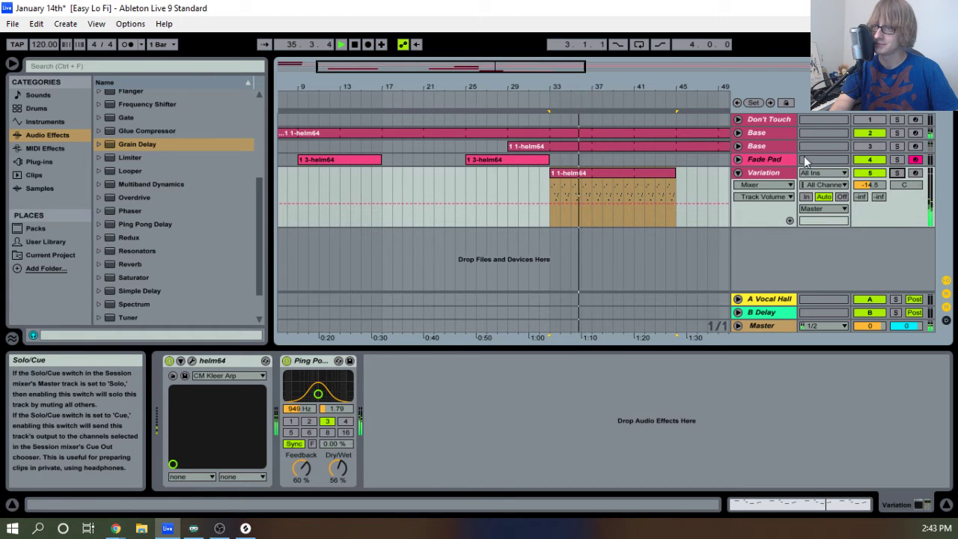
Replay the arrangement from the beginning and trim the duplicated Base clip to start at bar 57.
double_click(351, 46)
left_click(344, 45)
left_click_drag(362, 87, 404, 79)
left_click_drag(306, 88, 346, 82)
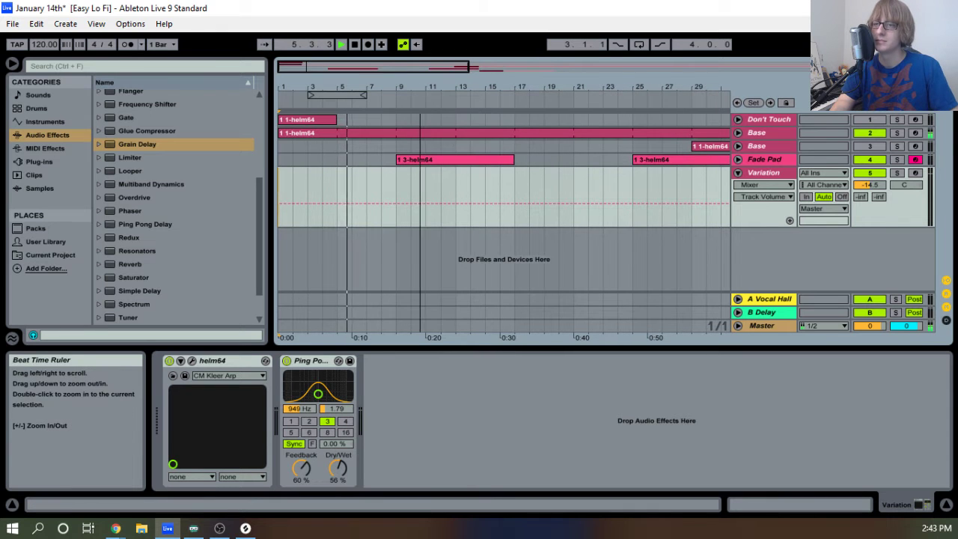
left_click_drag(463, 90, 465, 80)
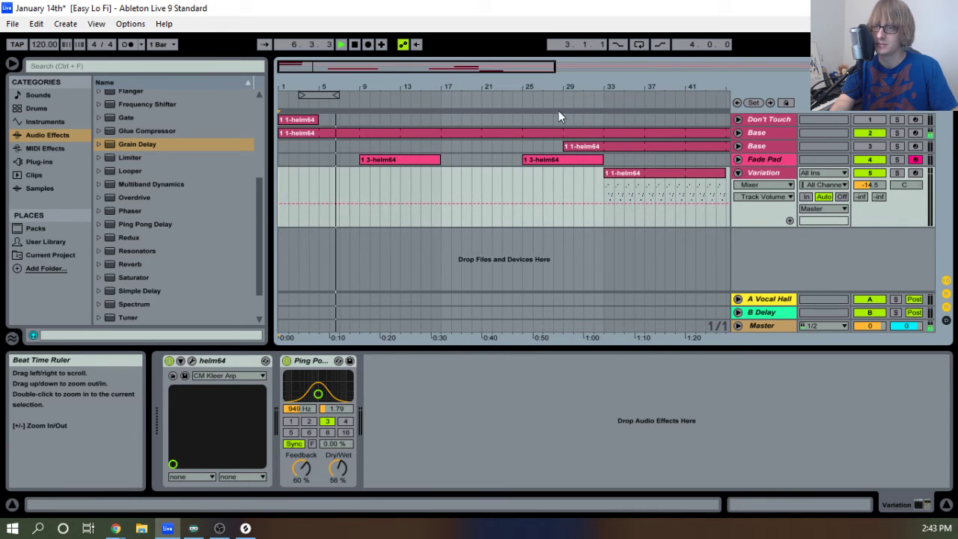
left_click_drag(557, 93, 427, 87)
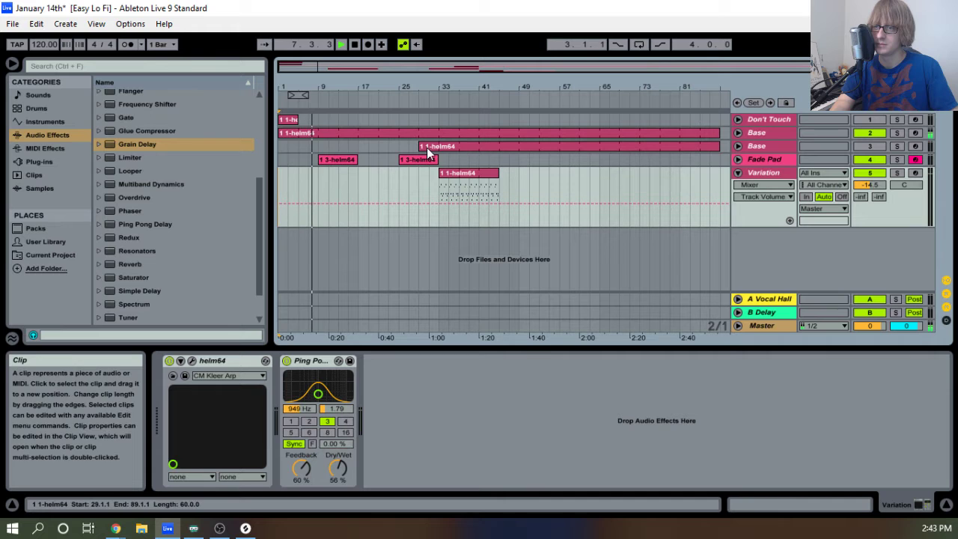
left_click_drag(427, 147, 558, 164)
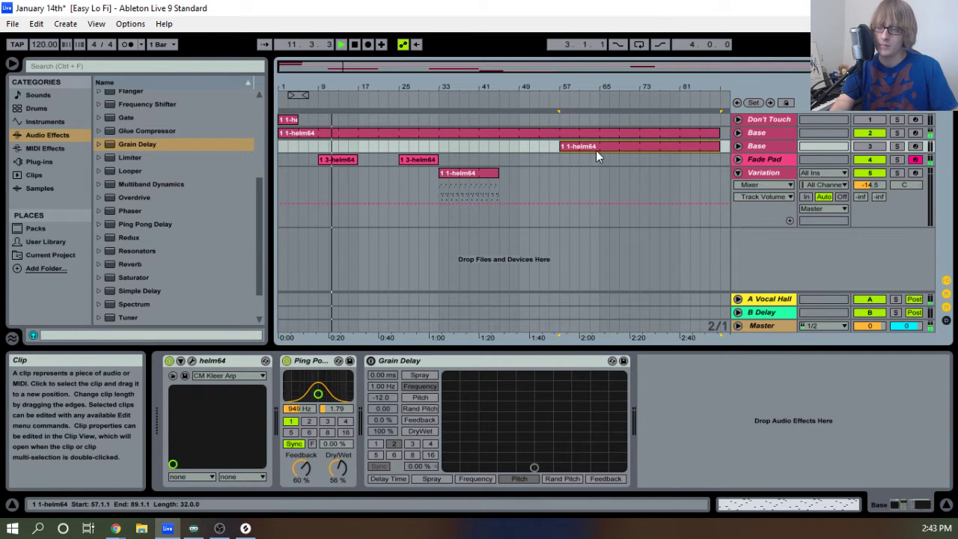
Fold the Variation track and show the available plug-ins in the browser.
left_click(737, 172)
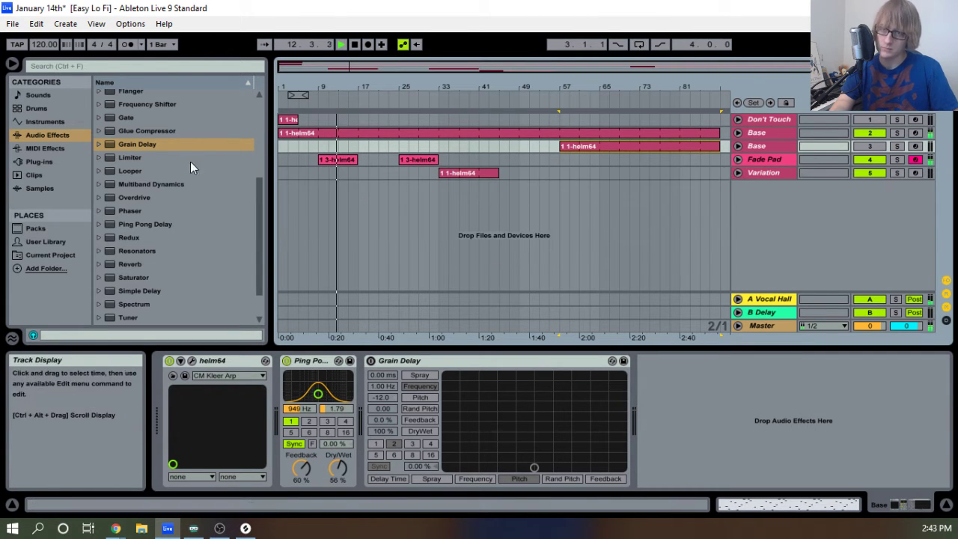
scroll(190, 161, "down", 3)
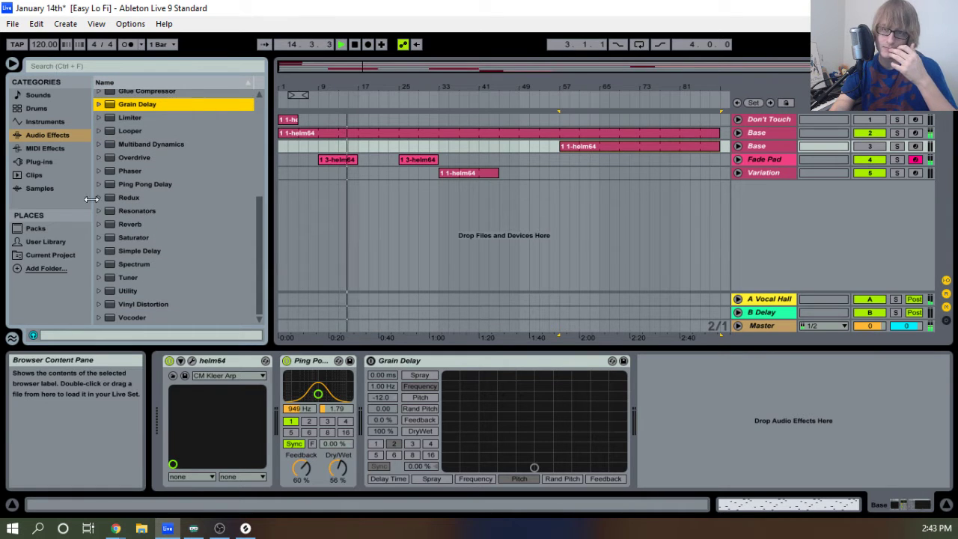
left_click(41, 162)
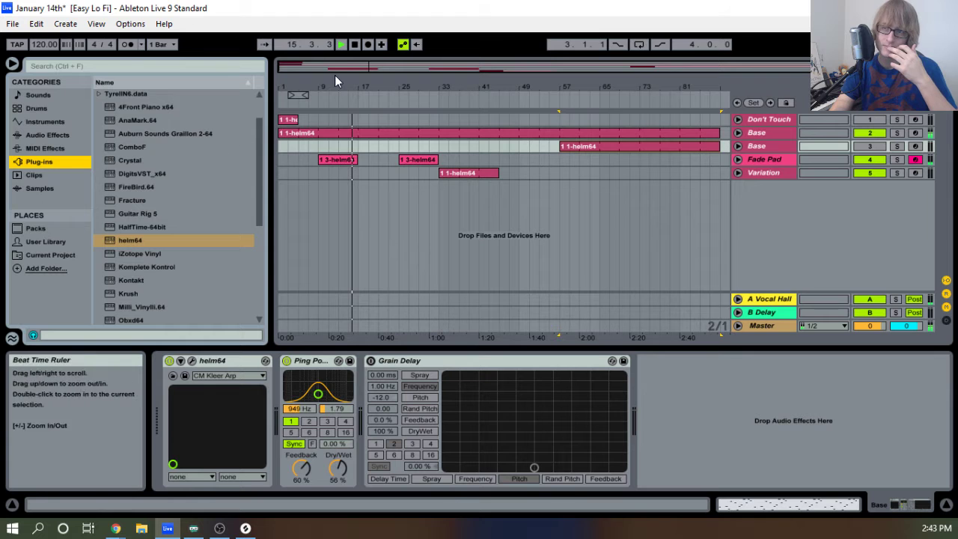
Copy the Fade Pad clip at bar 25 and paste copies at bars 17, 33, and 41.
left_click_drag(336, 84, 389, 90)
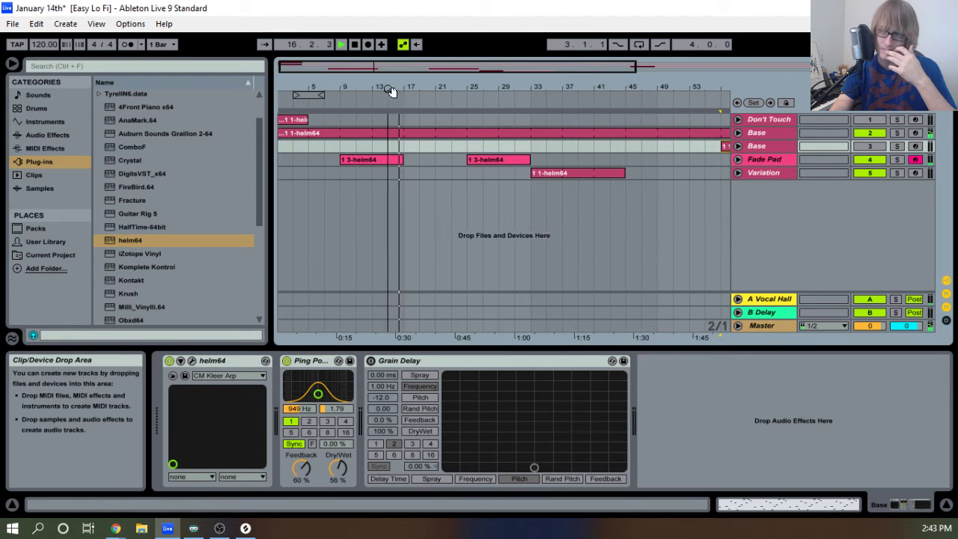
left_click(508, 163)
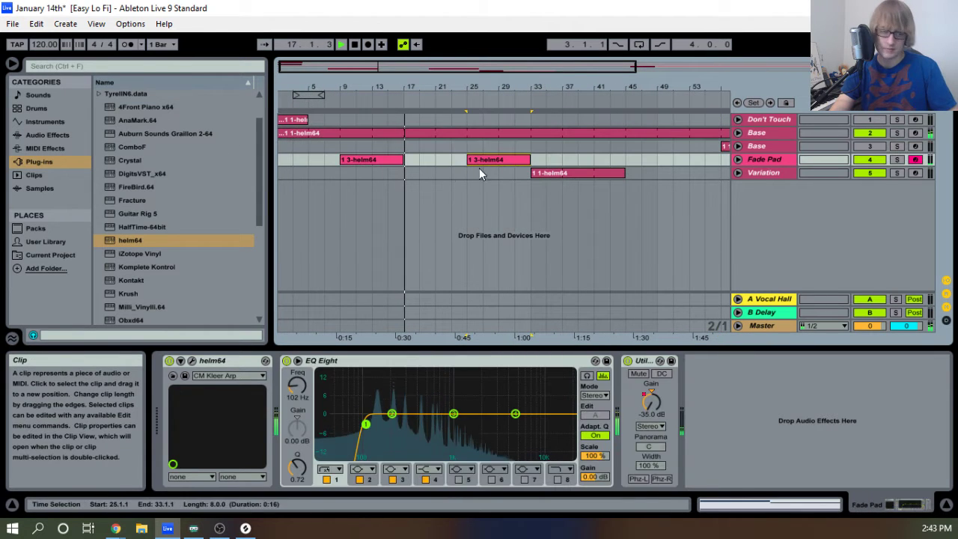
left_click(406, 161)
key("ctrl+v")
left_click(534, 162)
key("ctrl+v")
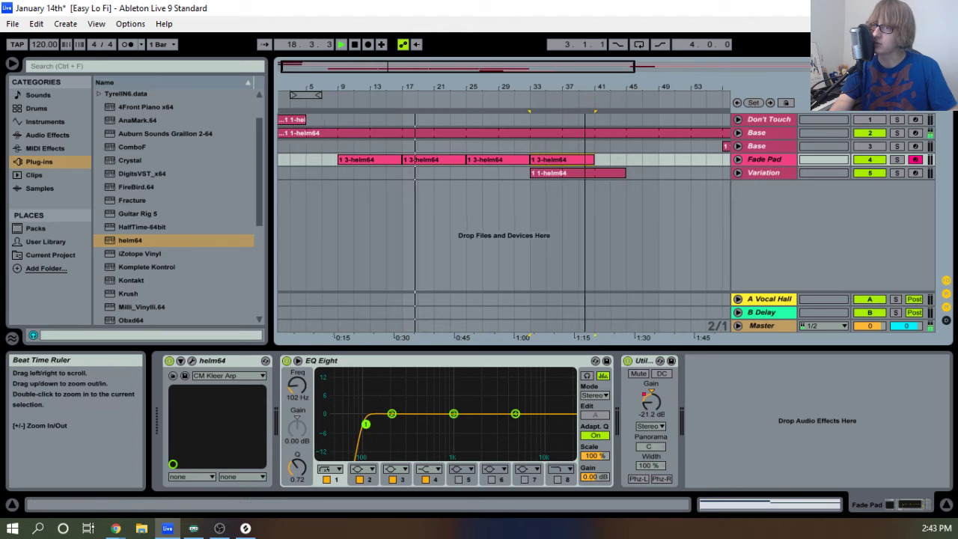
left_click_drag(596, 88, 455, 84)
left_click(454, 160)
key("ctrl+v")
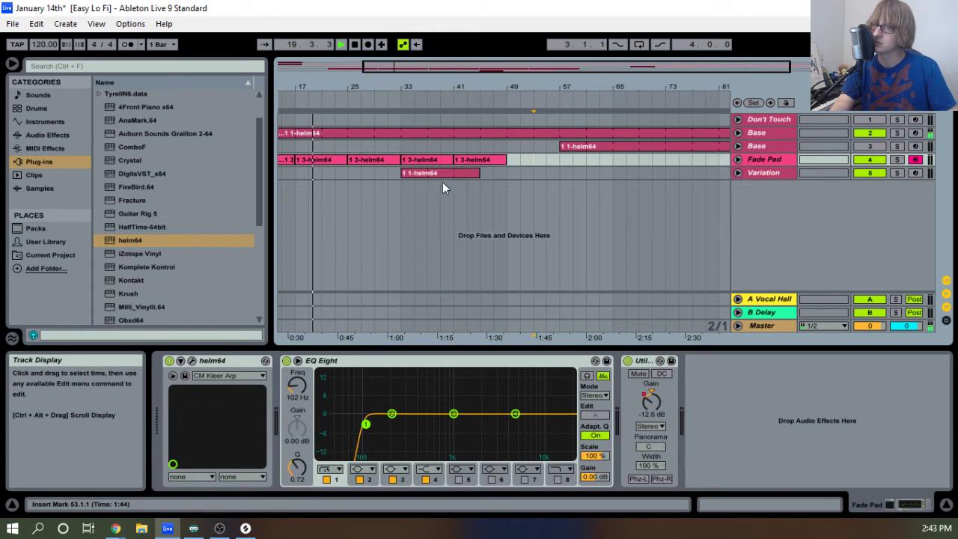
Move the Variation clip to bar 63, and paste another Fade Pad clip at bar 49 and unfold its track.
left_click_drag(437, 175, 626, 178)
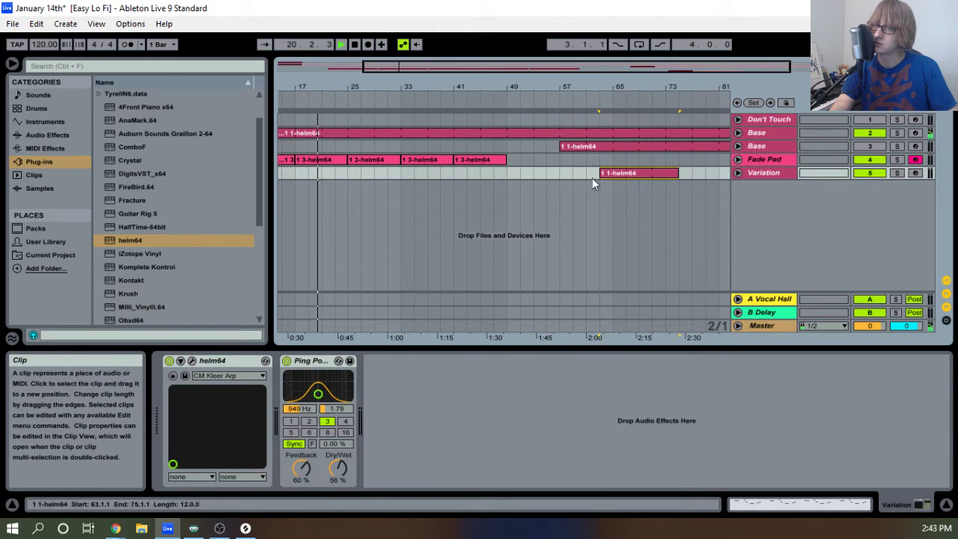
left_click(508, 161)
key("ctrl+v")
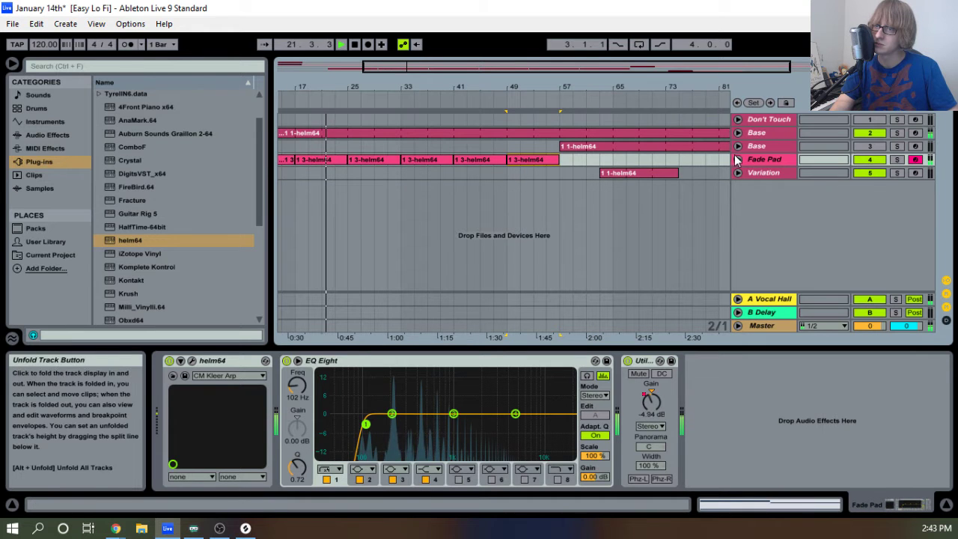
left_click(737, 160)
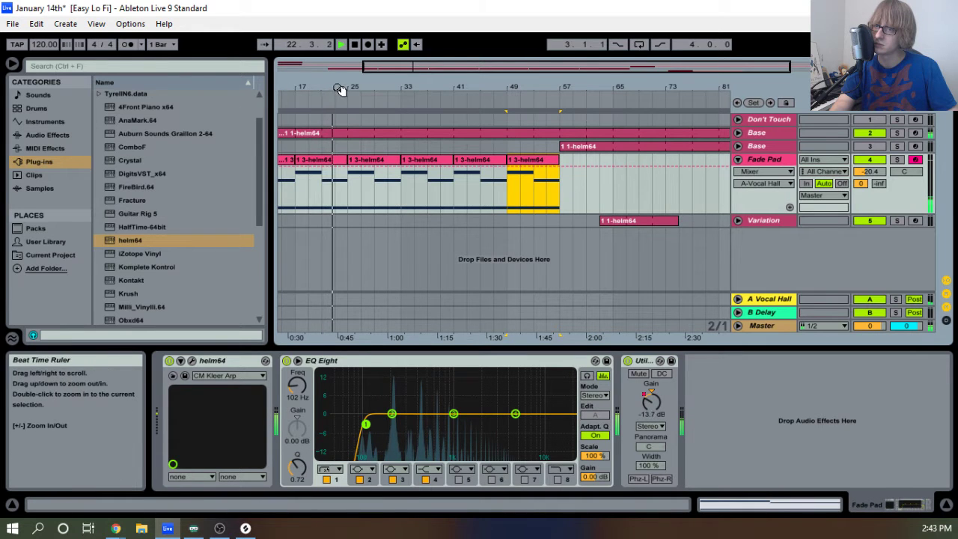
Trim the duplicated Base clip to start at bar 77 and the Variation clip to start at bar 65.
left_click_drag(313, 91, 303, 94)
left_click_drag(415, 94, 393, 85)
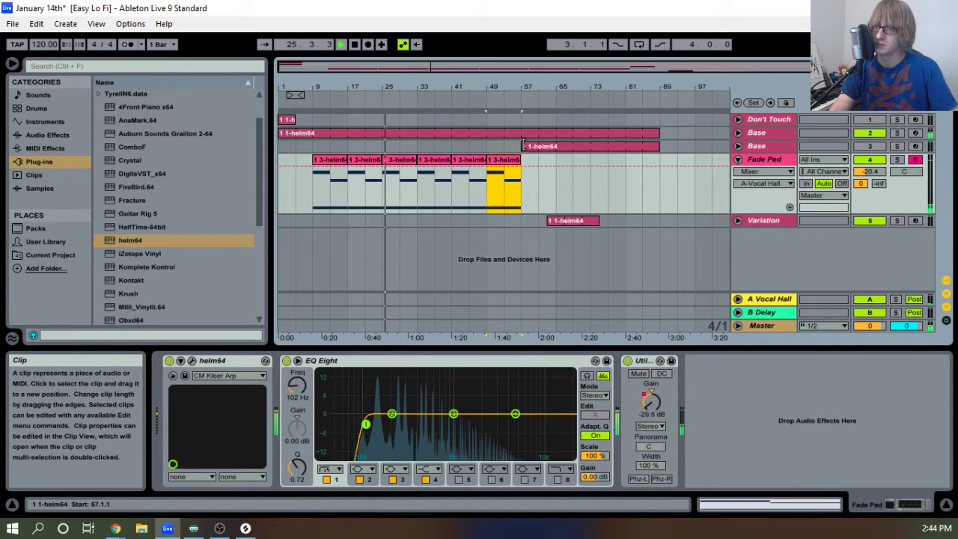
left_click_drag(523, 146, 608, 146)
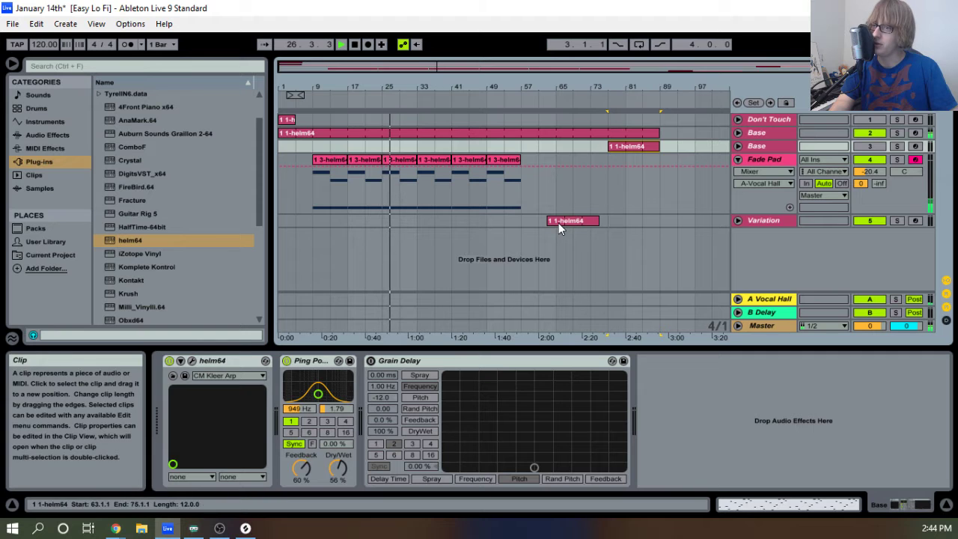
left_click_drag(549, 221, 574, 220)
left_click_drag(565, 221, 556, 221)
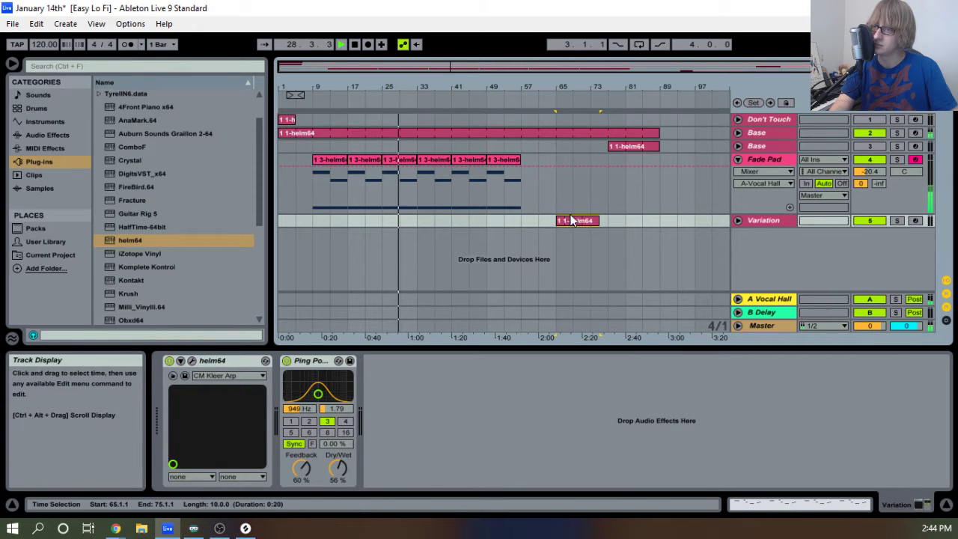
Unfold the Variation track and trim its clip to start at bar 71.
left_click(737, 221)
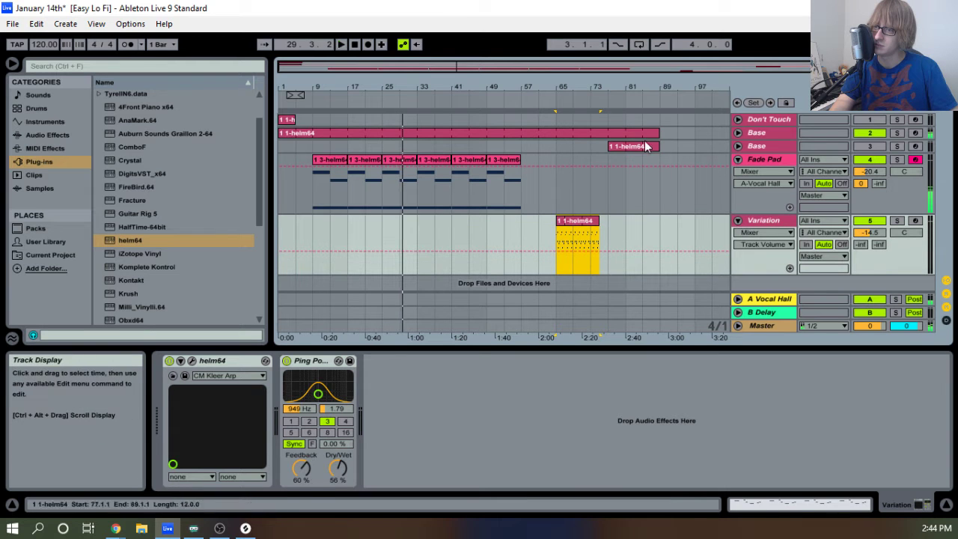
key("space")
key("space")
left_click_drag(583, 88, 582, 142)
key("space")
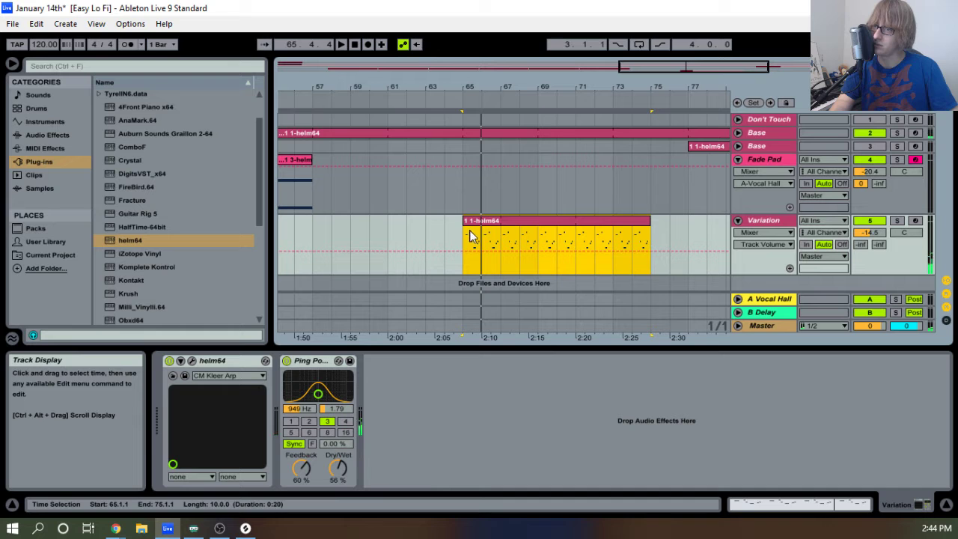
left_click_drag(465, 235, 579, 249)
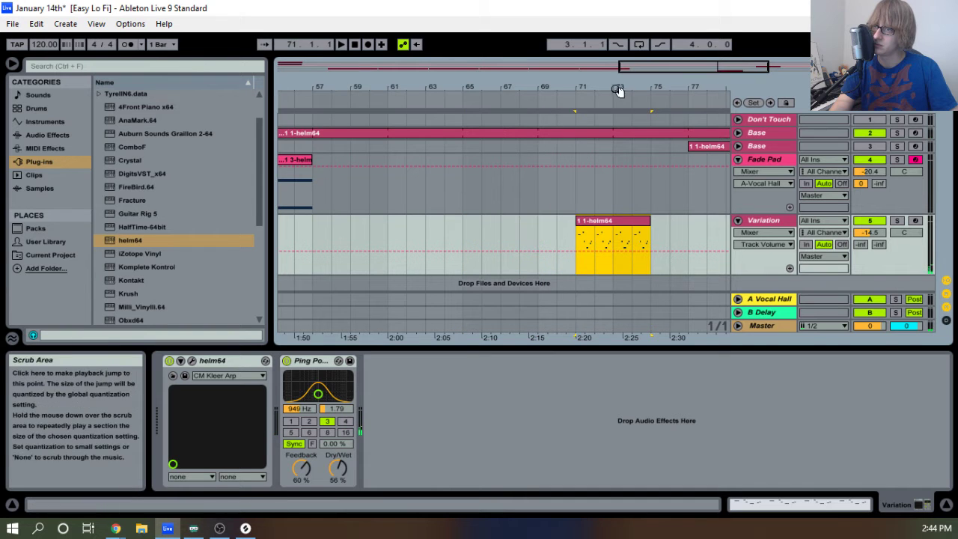
left_click_drag(620, 89, 554, 63)
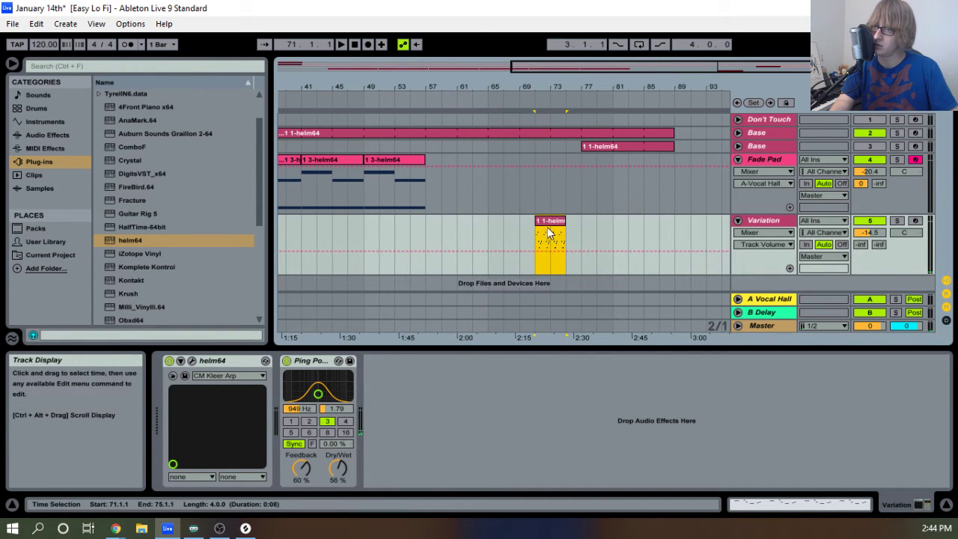
Move the Variation clip to start at bar 77, and solo the duplicated Base and Variation tracks.
left_click_drag(553, 237, 603, 232)
key("space")
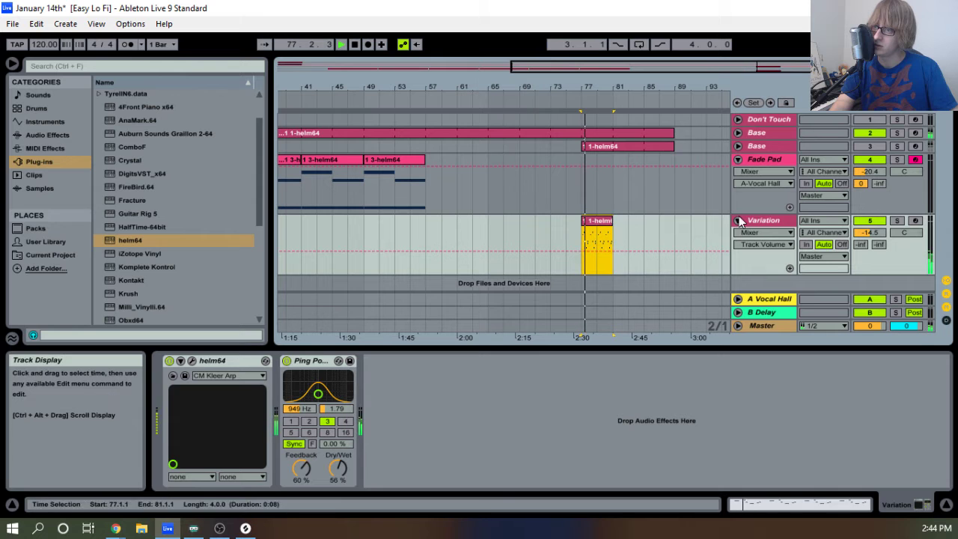
left_click(896, 145)
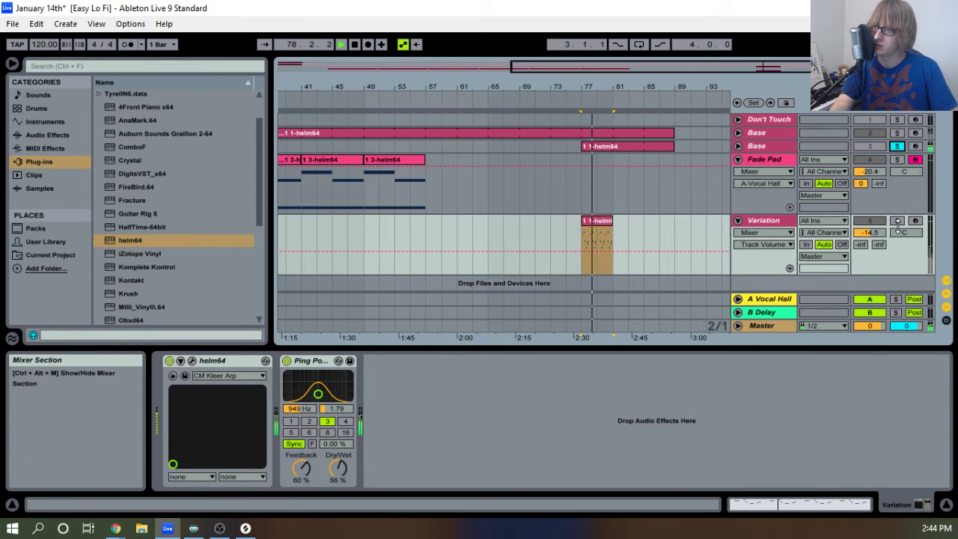
left_click(897, 221)
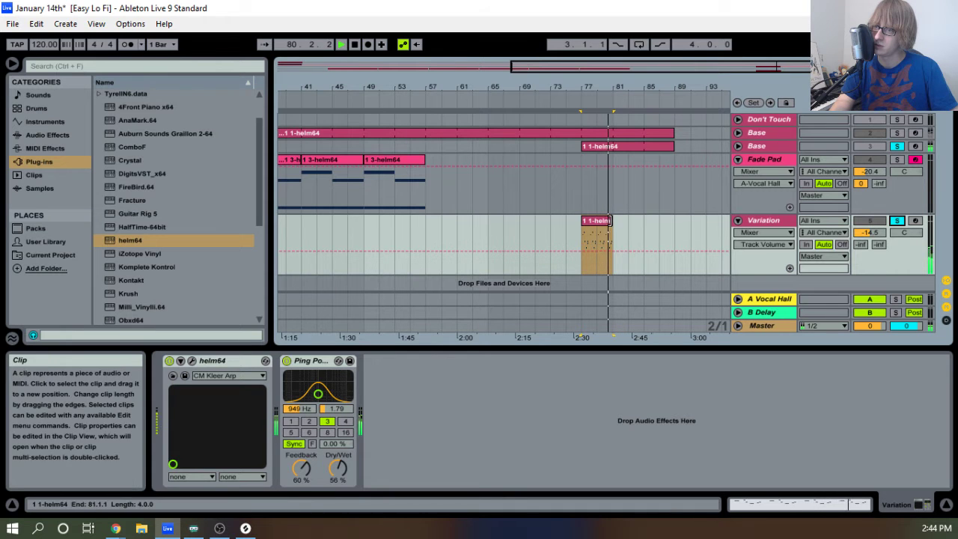
Try extending the Variation clip's end to bar 91, and undo both the extension and the clip's move.
left_click_drag(611, 233, 677, 234)
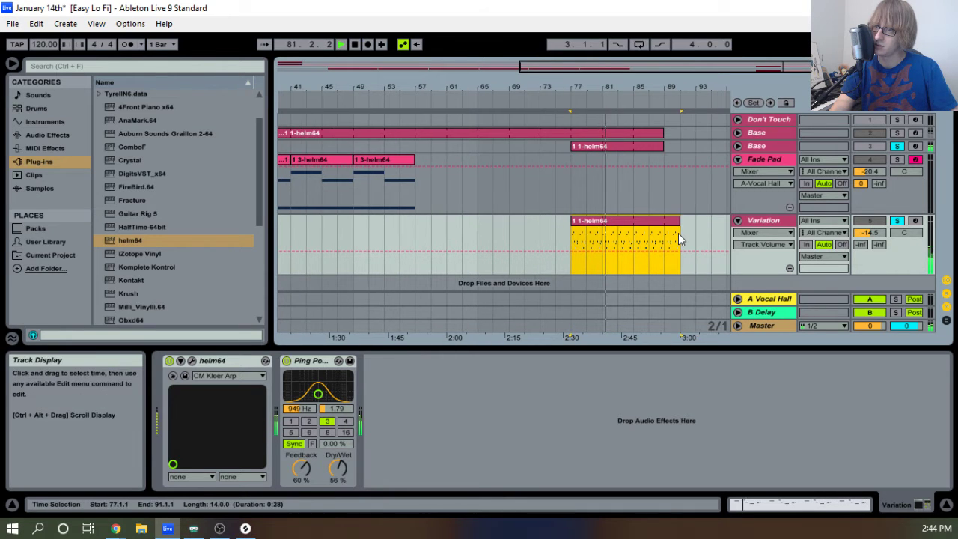
key("ctrl+z")
key("ctrl+z")
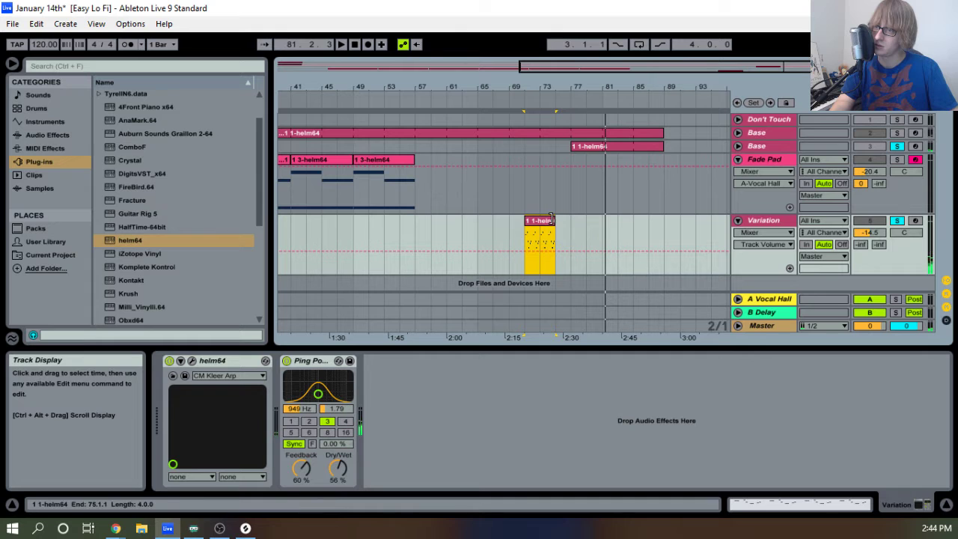
Extend the Variation clip's end to bar 87 and trim its start to bar 77.
left_click_drag(555, 221, 647, 234)
key("space")
key("space")
left_click(562, 106)
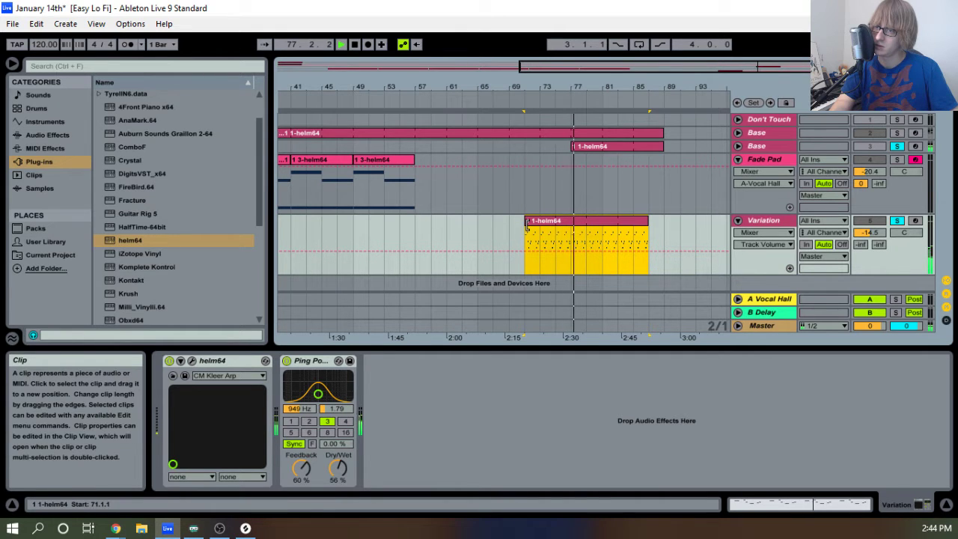
left_click_drag(525, 228, 588, 230)
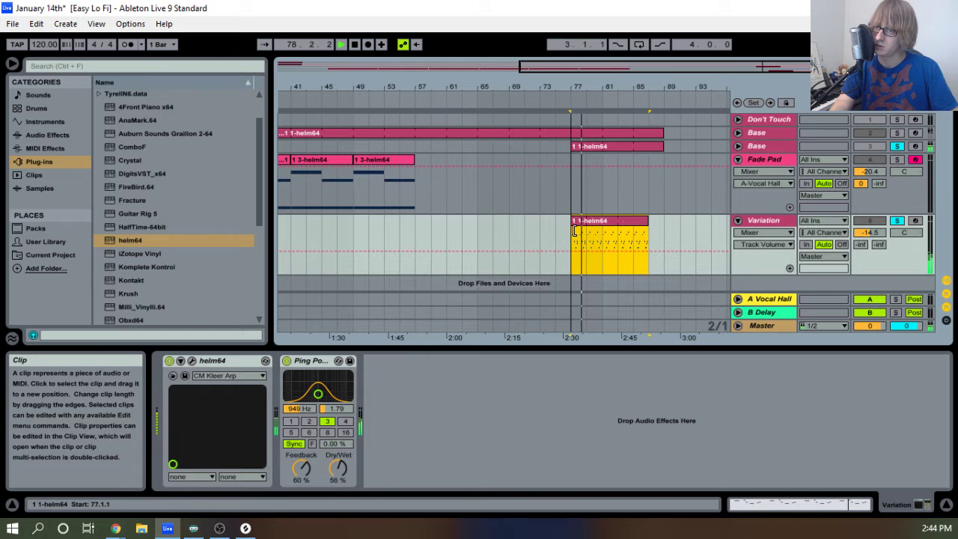
Trim the Variation clip to run from bar 81 to bar 85, and crop its contents to those four bars.
left_click_drag(606, 88, 606, 128)
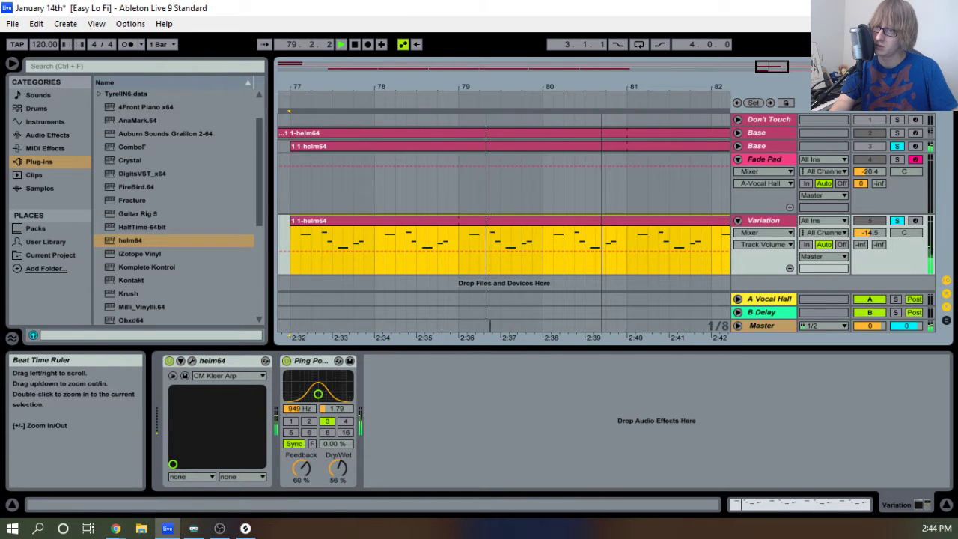
left_click_drag(601, 88, 499, 67)
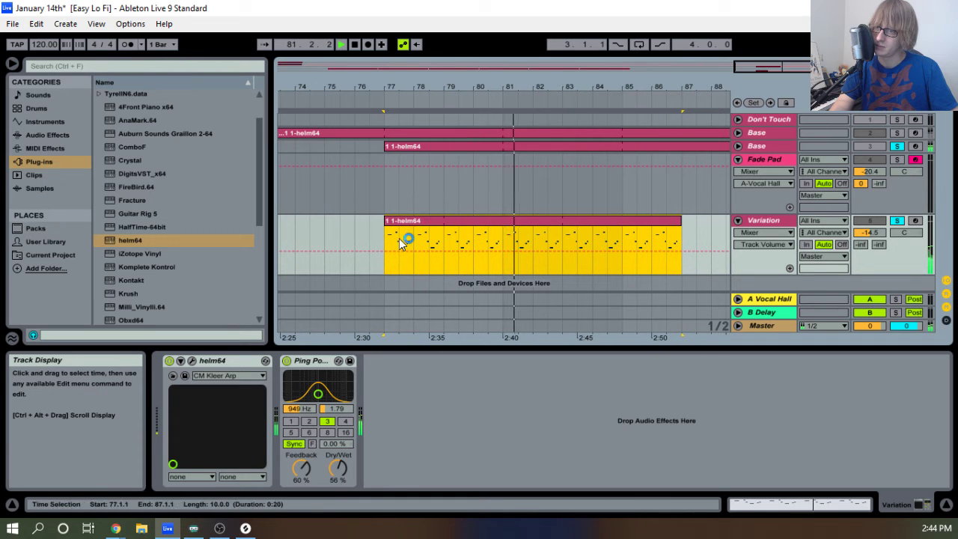
left_click_drag(385, 239, 503, 235)
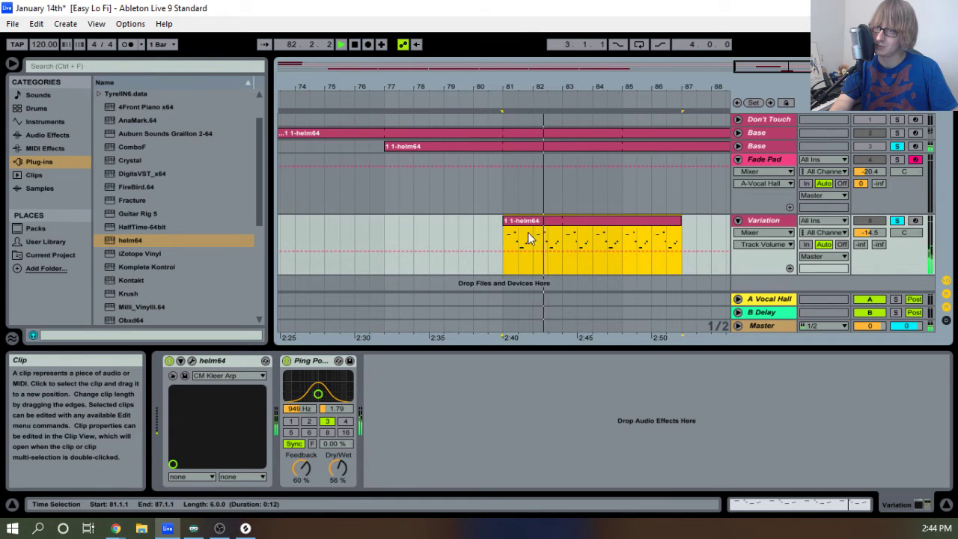
left_click_drag(625, 244, 685, 236)
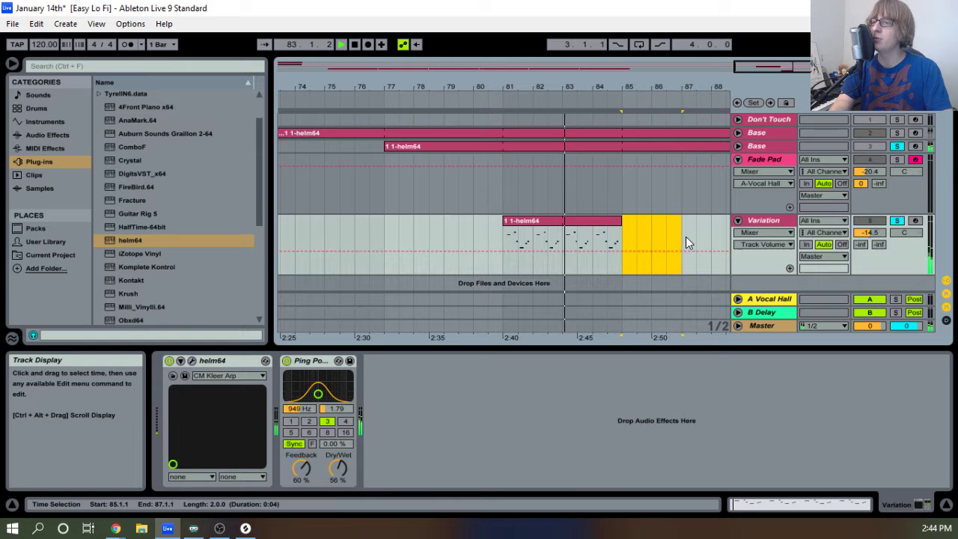
key("space")
left_click(592, 220)
right_click(592, 218)
left_click(628, 324)
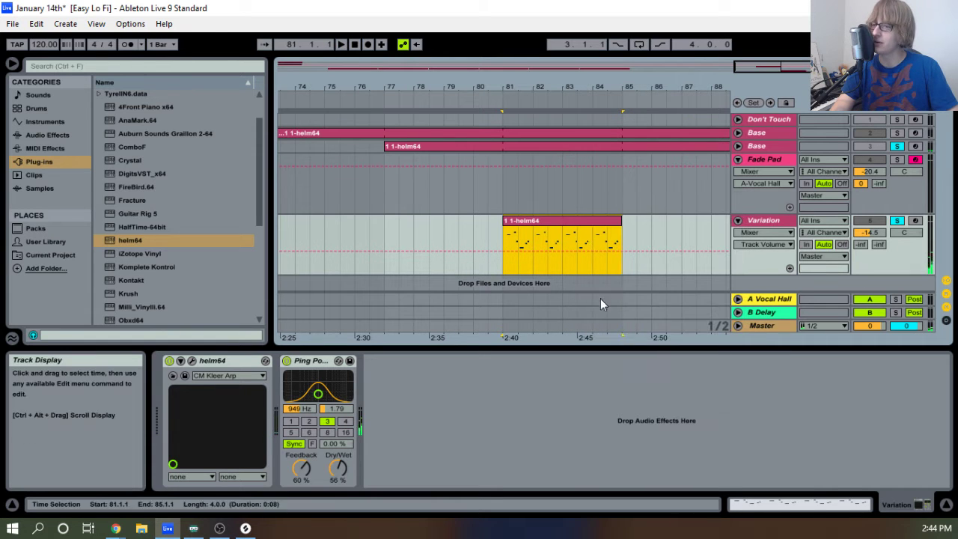
Turn on looping for the Variation clip and extend its start back to bar 77.
double_click(562, 227)
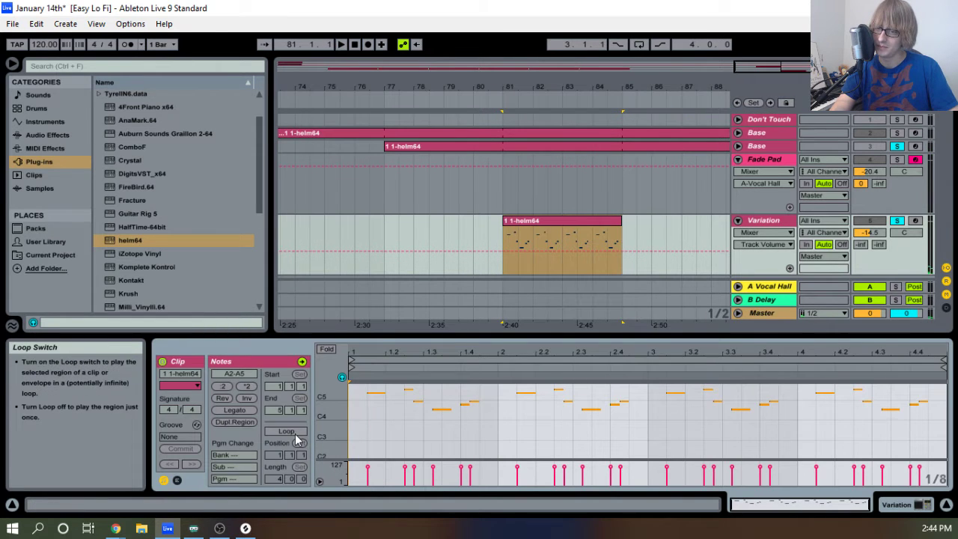
left_click(286, 430)
key("space")
left_click_drag(508, 220, 385, 220)
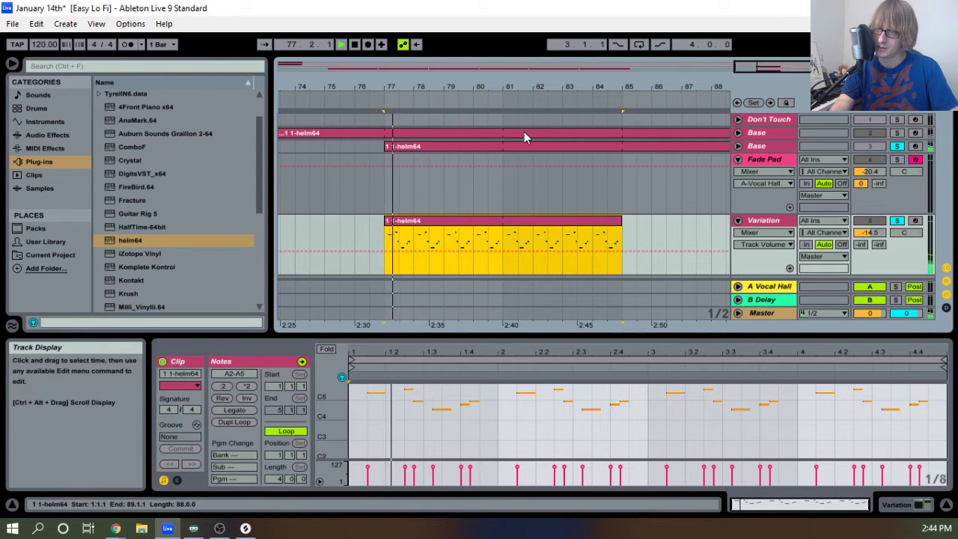
Play the looped Variation clip together with the duplicated Base layer, and clear the solo on both tracks.
key("space")
key("space")
left_click_drag(517, 88, 524, 88)
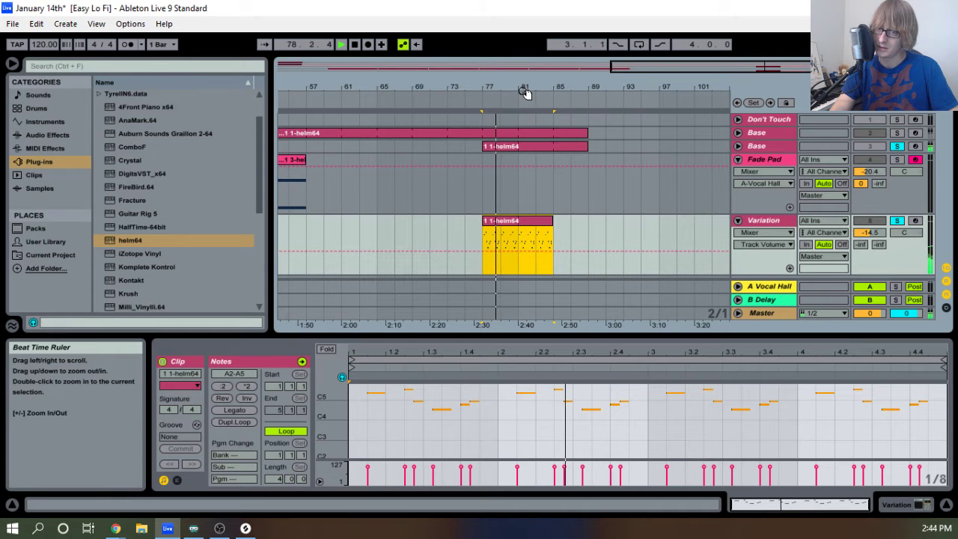
left_click_drag(511, 87, 447, 63)
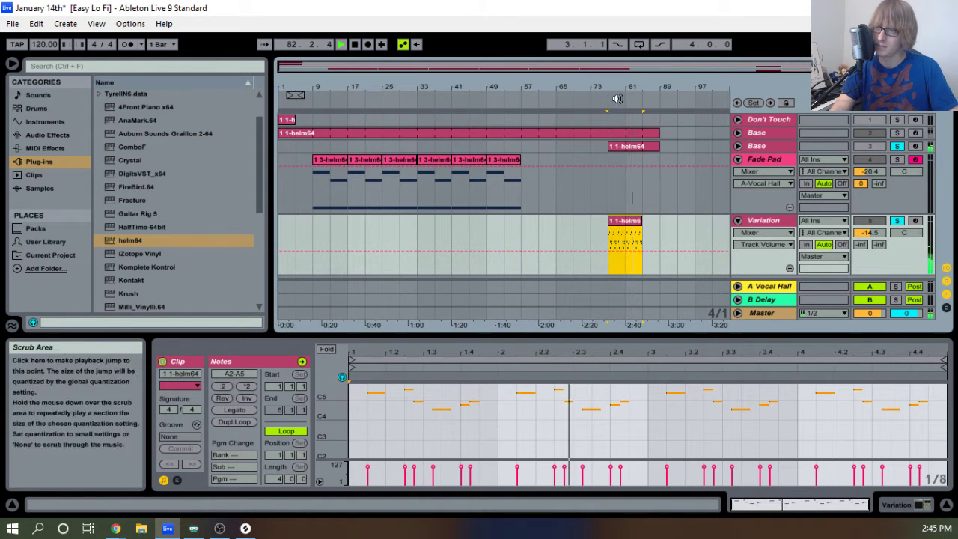
left_click(897, 147)
key("space")
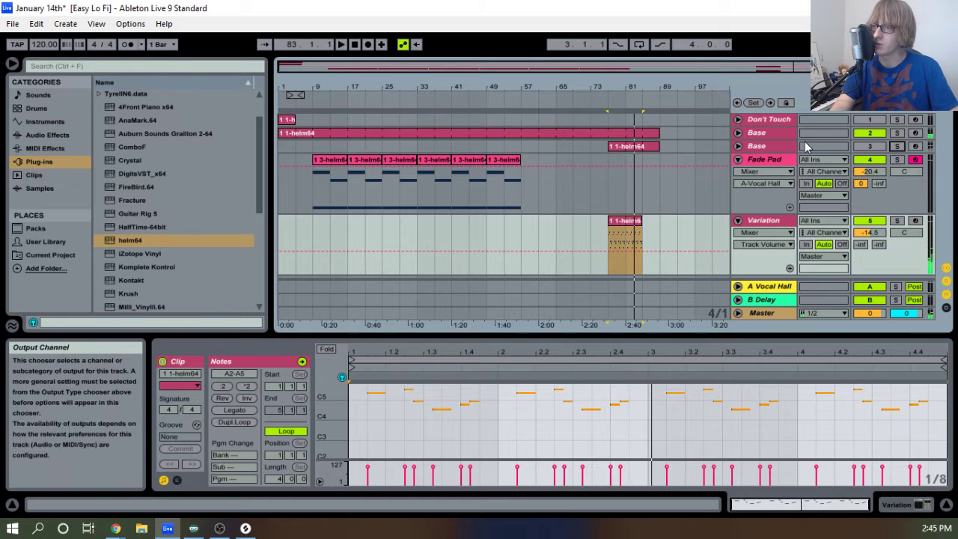
Fold the Variation and Fade Pad tracks, and play the arrangement from the beginning.
left_click(738, 221)
left_click(739, 162)
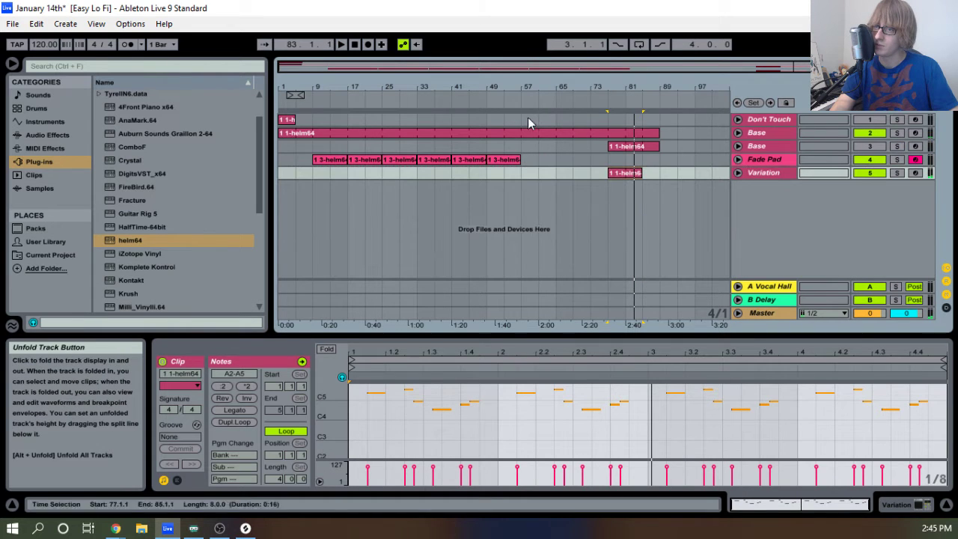
left_click(357, 44)
key("space")
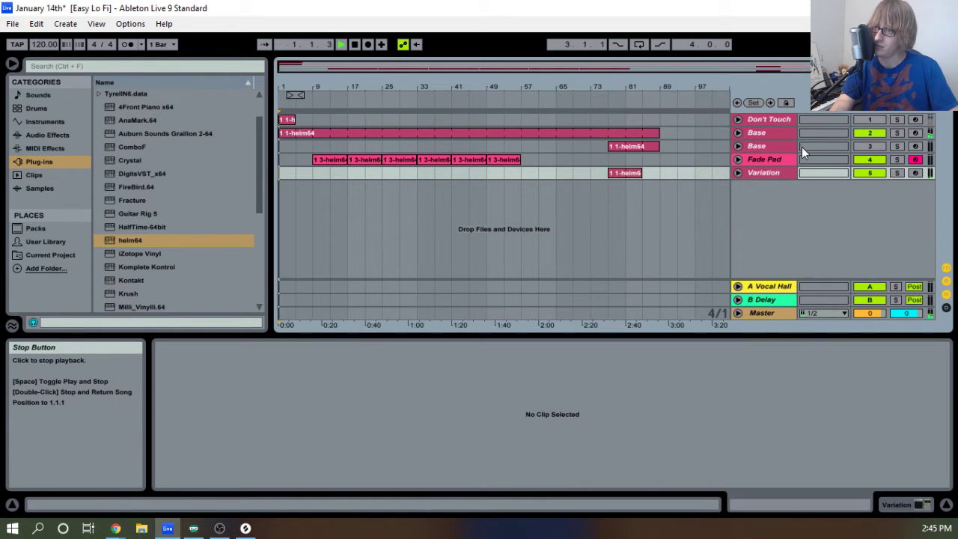
Browse the packs and the TickyClav 2, Synth1 and DSK Saxophones plug-in folders for another instrument, and stop playback.
scroll(122, 211, "down", 2)
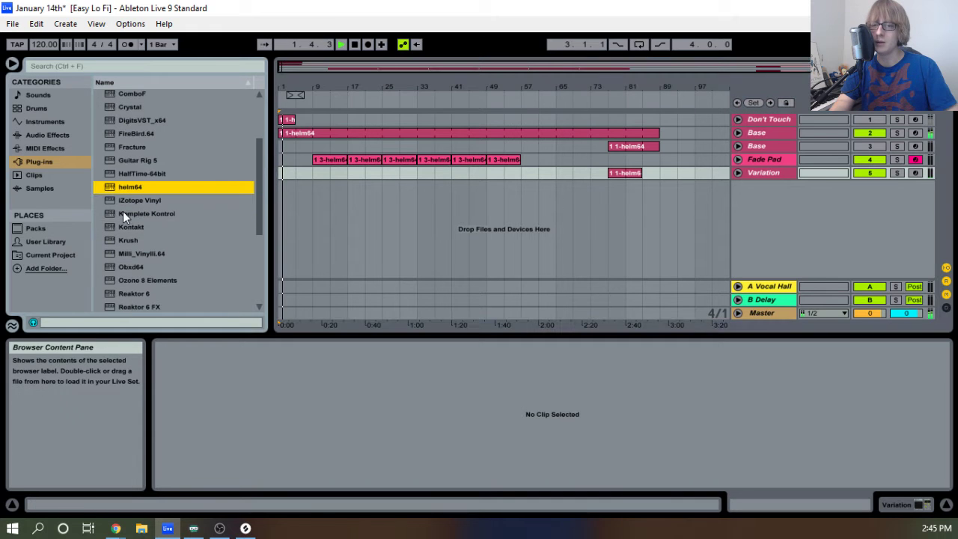
left_click(31, 225)
scroll(150, 203, "down", 3)
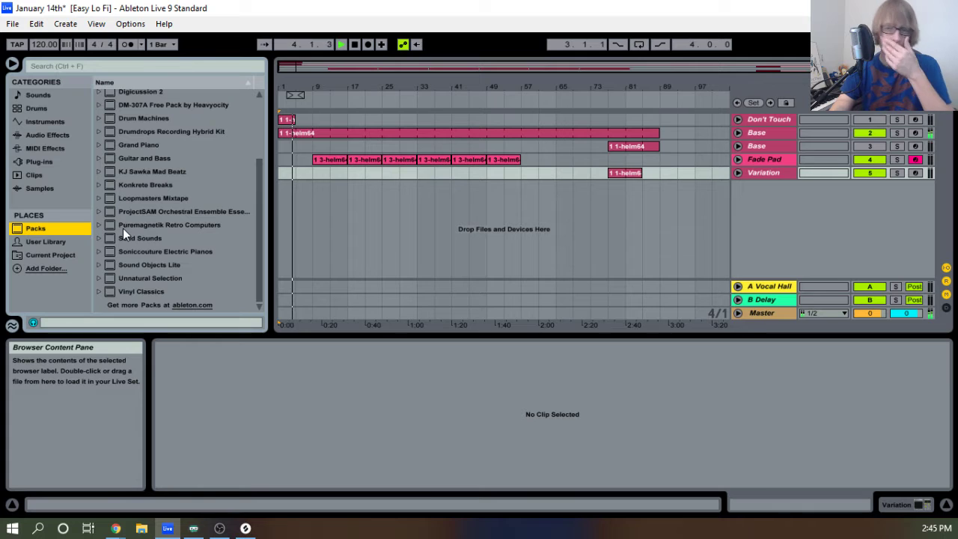
key("space")
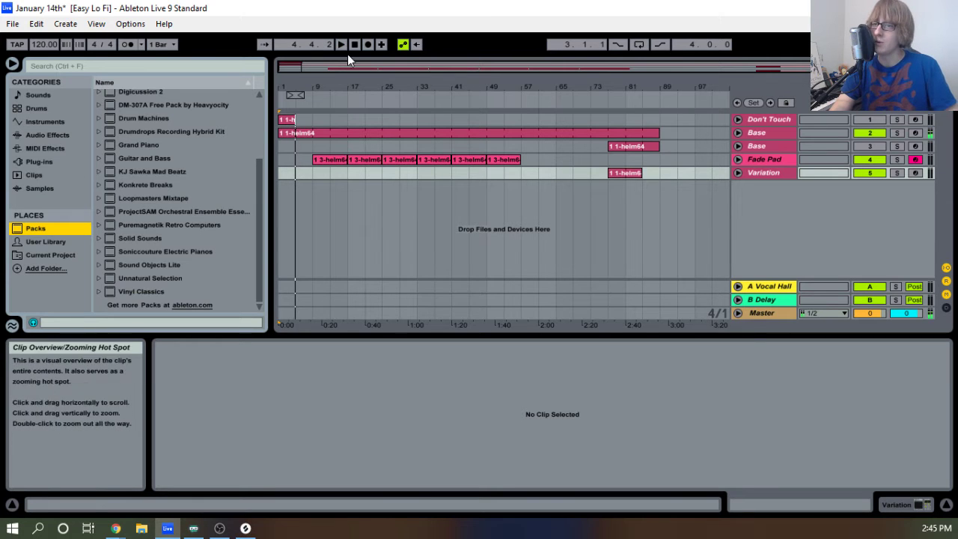
scroll(135, 204, "up", 3)
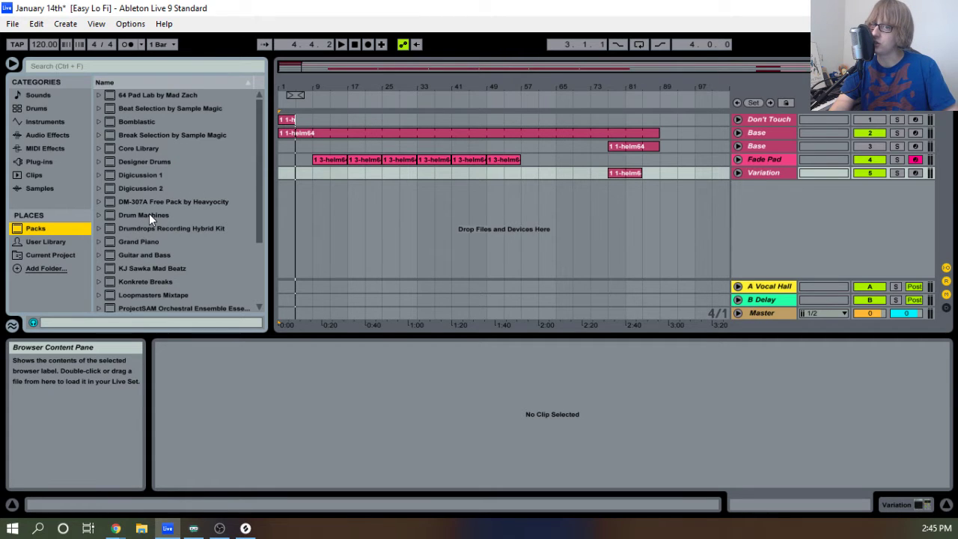
left_click(42, 163)
scroll(160, 181, "up", 3)
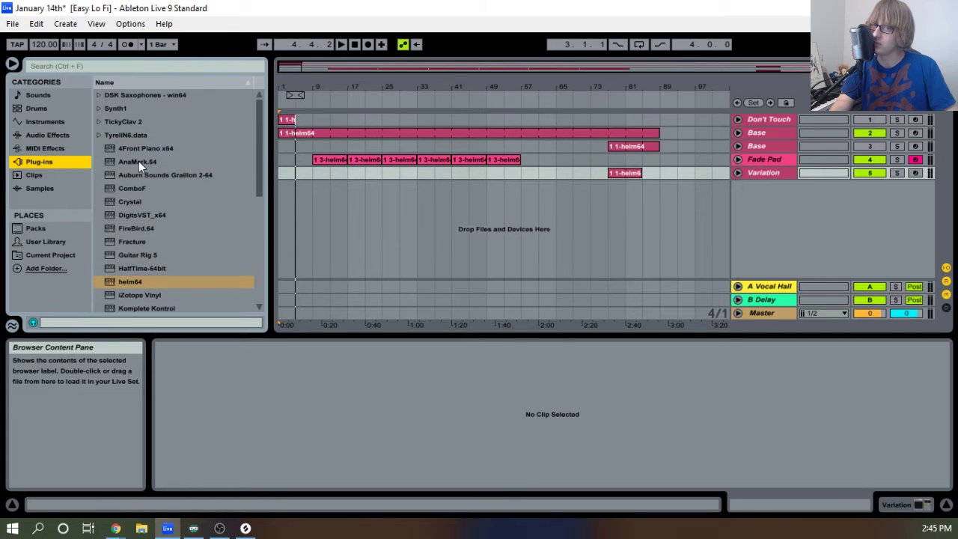
left_click(100, 121)
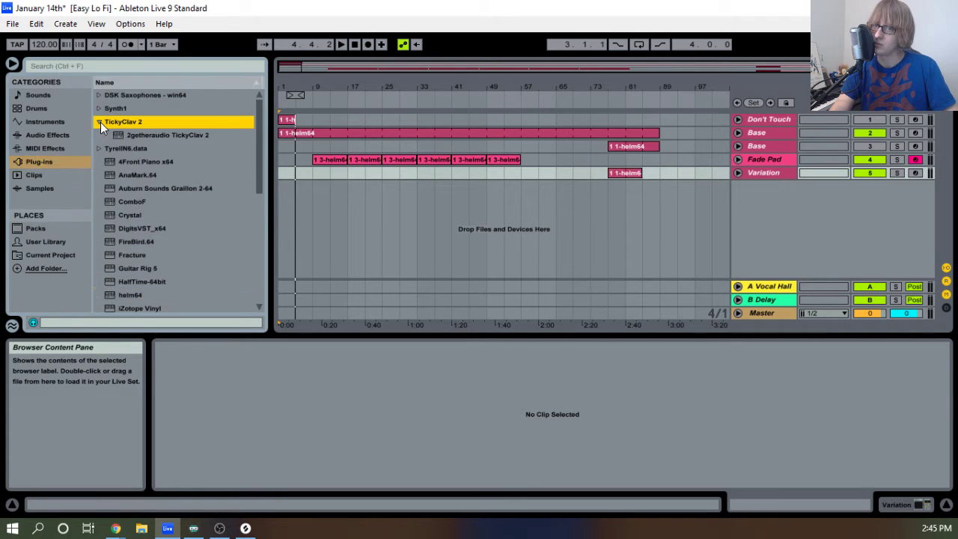
left_click(96, 108)
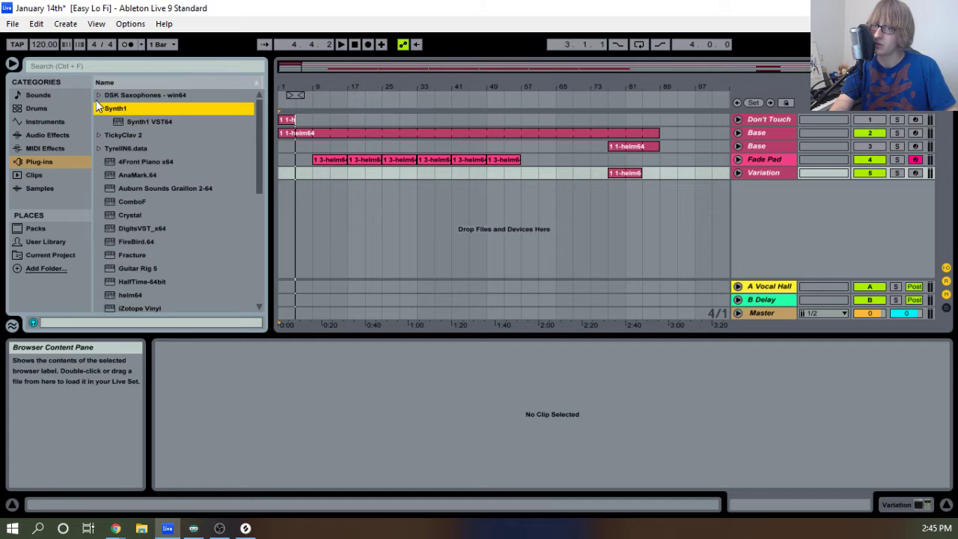
left_click(97, 95)
left_click(96, 95)
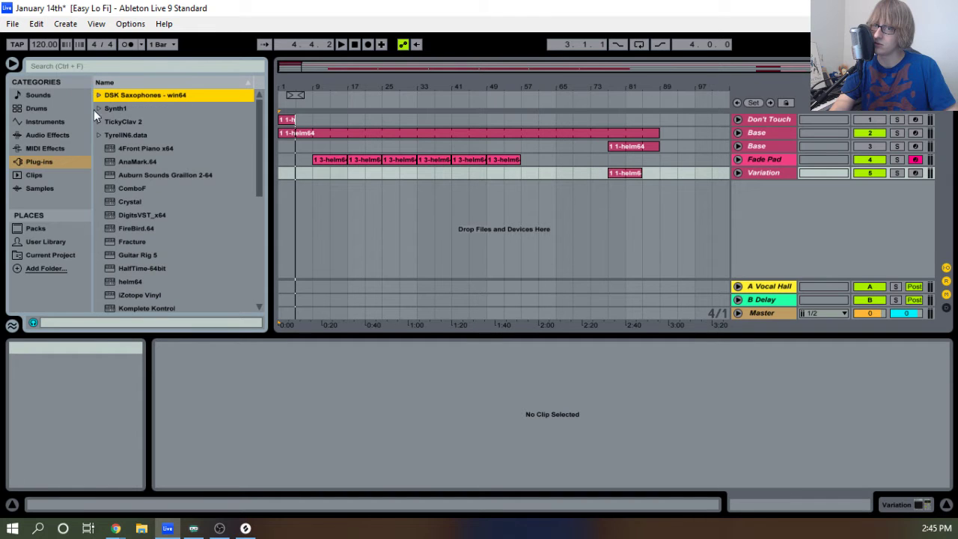
Load 4Front Piano x64 onto a new track, close its plug-in window, and set the track's volume to -9.0 dB.
left_click(139, 151)
left_click_drag(136, 152, 648, 255)
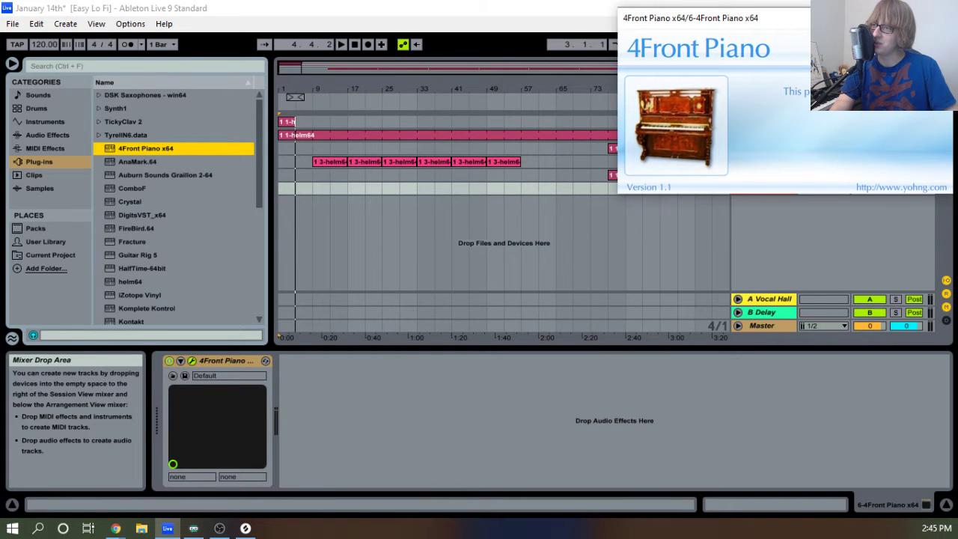
left_click_drag(823, 27, 632, 68)
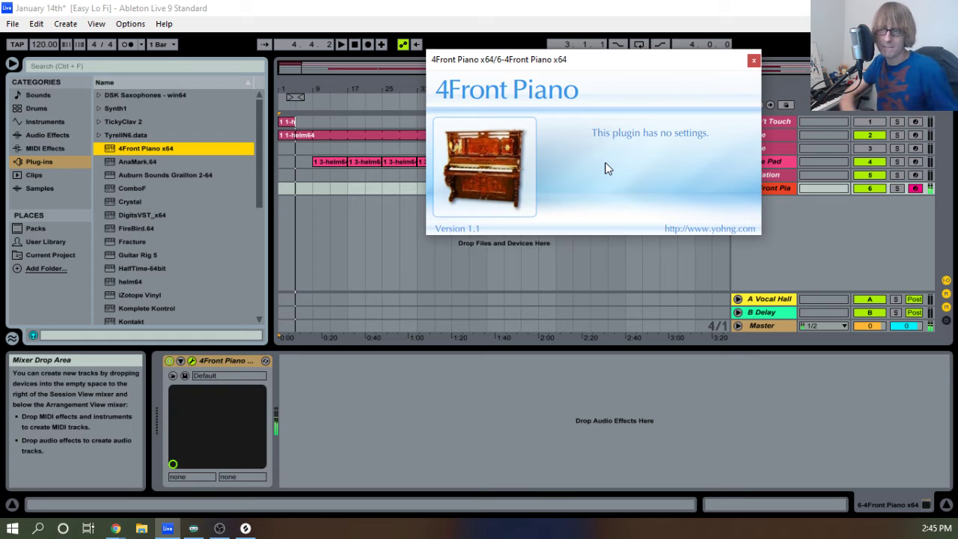
left_click(754, 61)
key("Tab")
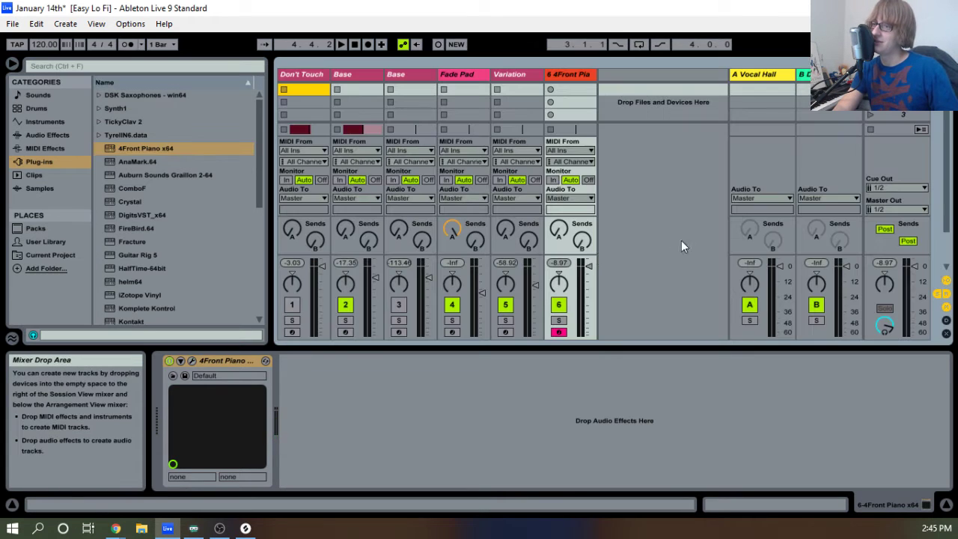
left_click_drag(587, 277, 587, 283)
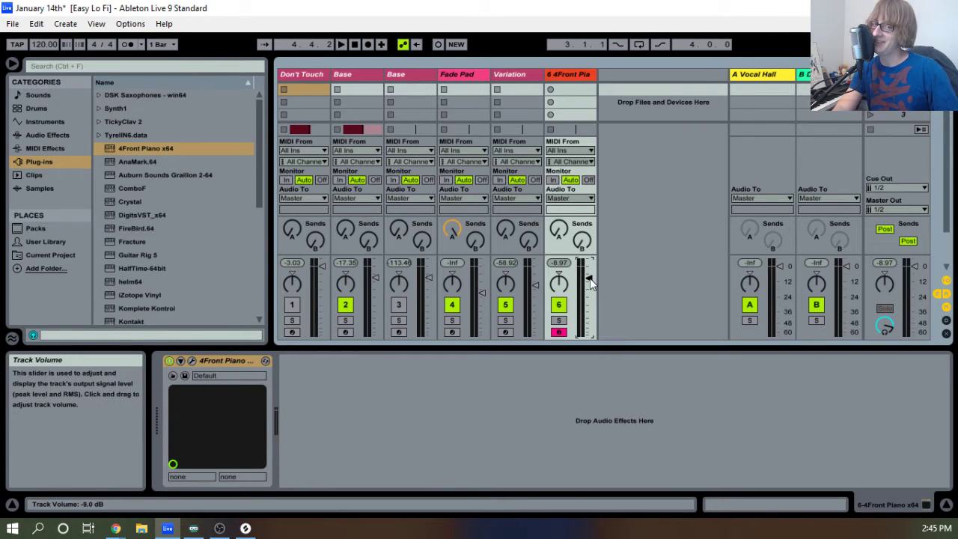
Play the arrangement from the beginning, raise the 4Front Piano track's send A in the mixer, and stop playback.
key("Tab")
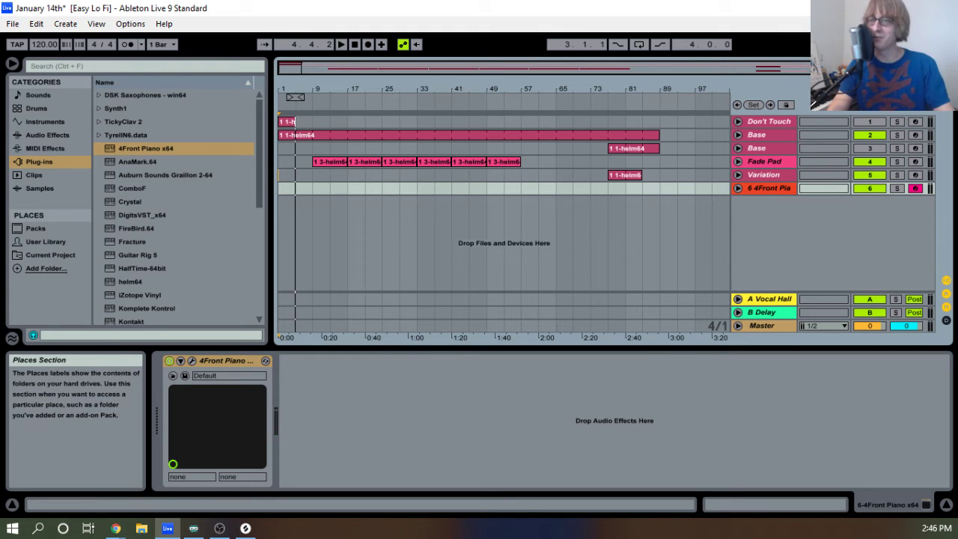
left_click(356, 41)
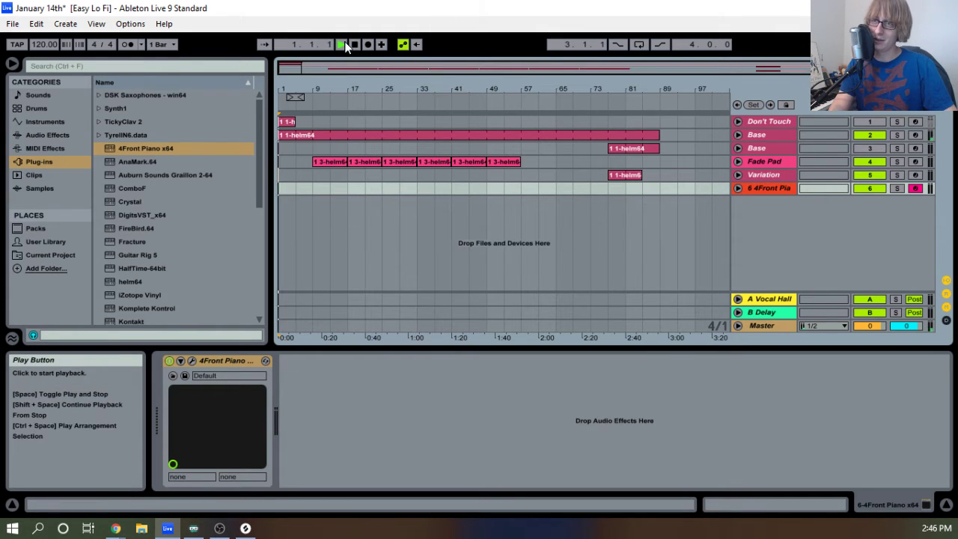
left_click(345, 39)
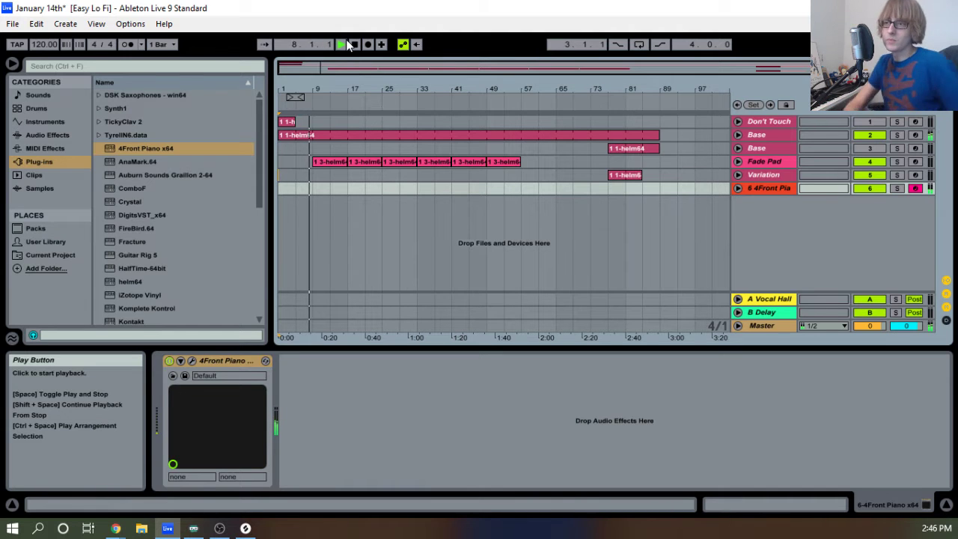
key("Tab")
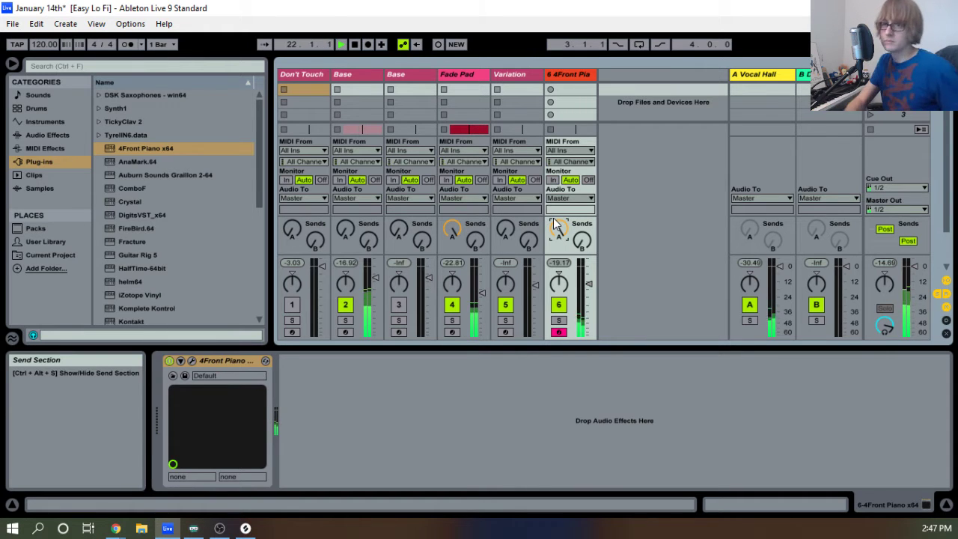
key("Tab")
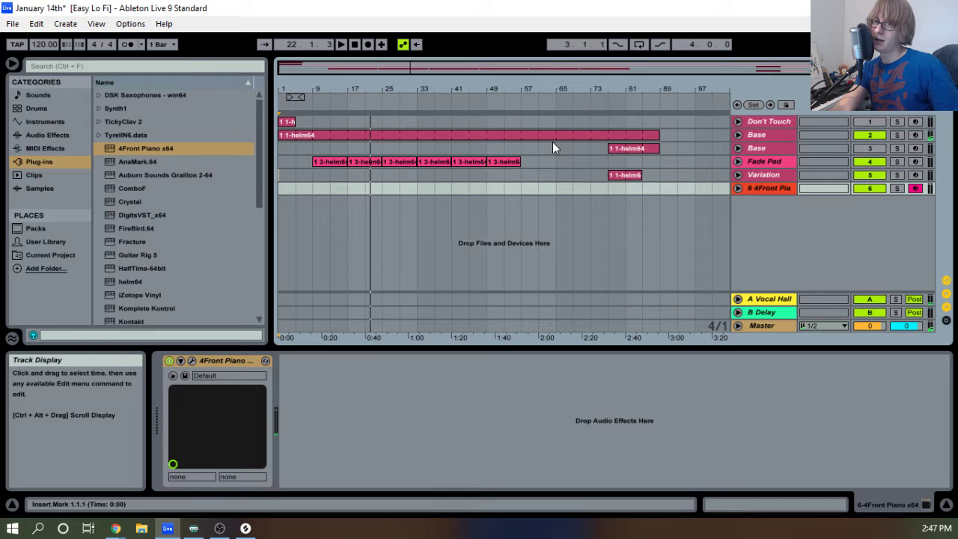
In the first Fade Pad clip at bar 9, delete the A2 note and lengthen the B2 note to the clip's end at bar 9.
left_click(336, 165)
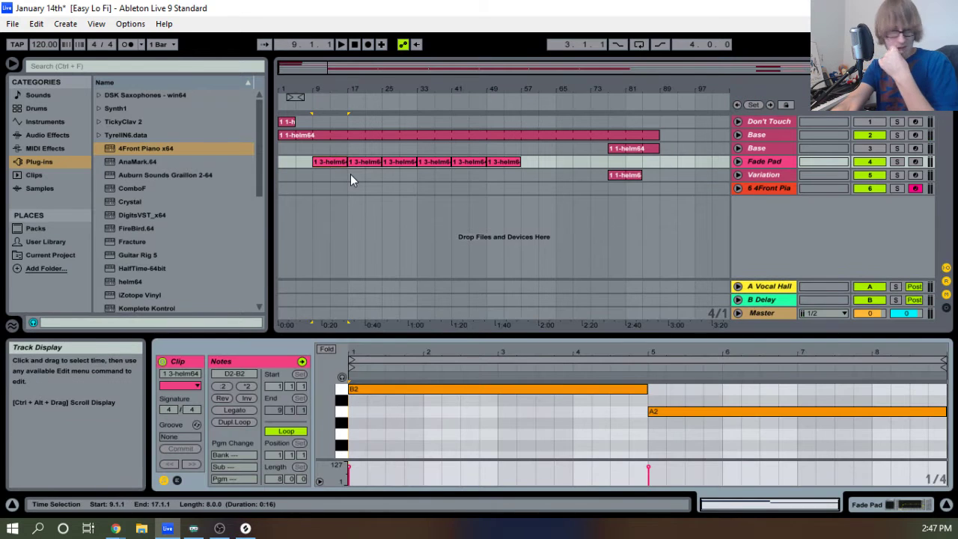
left_click(675, 413)
key("Delete")
left_click_drag(647, 389, 828, 402)
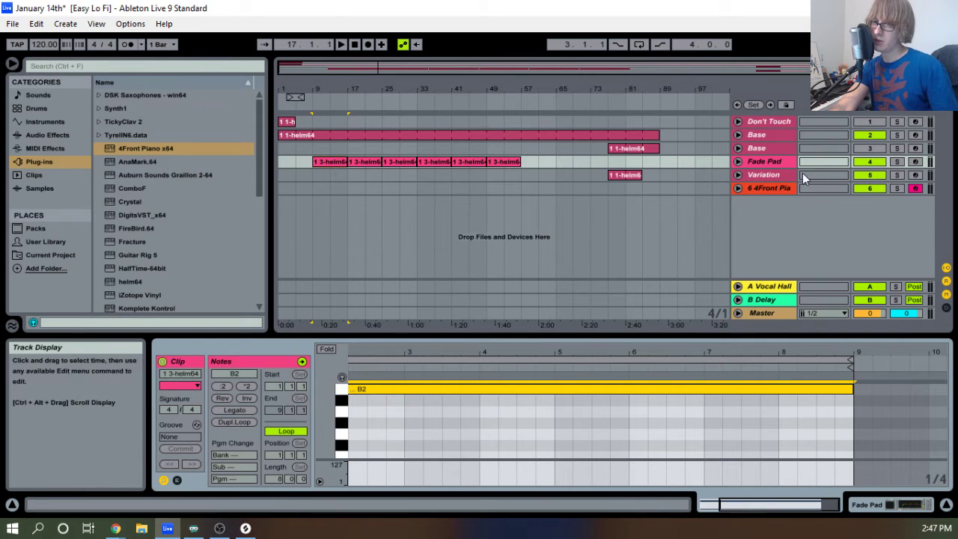
Unfold the Fade Pad track and replace its clips at bars 17, 25, 33 and 41 with copies of the edited sustained-B2 clip.
left_click(738, 161)
left_click(561, 184)
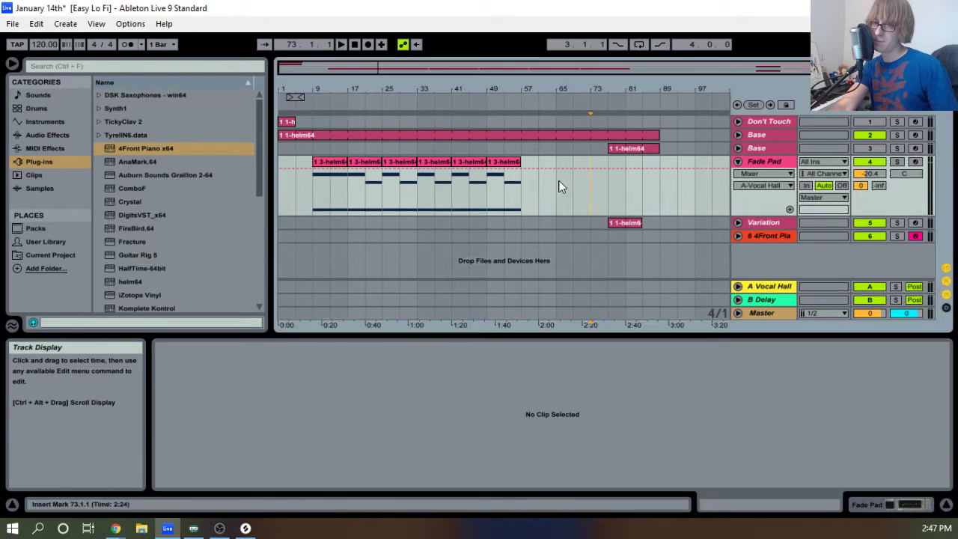
left_click(359, 163)
left_click(365, 163)
key("ctrl+v")
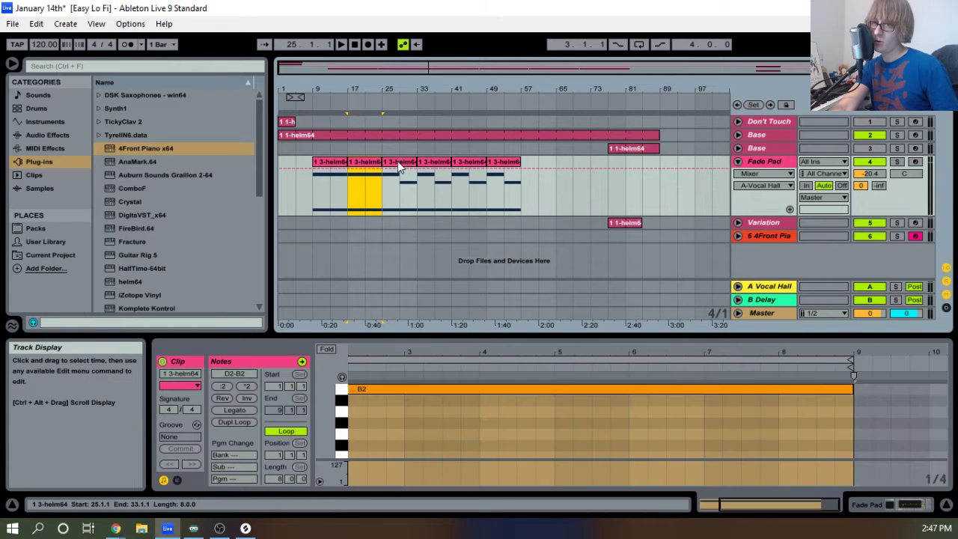
left_click(401, 164)
key("ctrl+v")
left_click(443, 163)
left_click(473, 168)
key("ctrl+v")
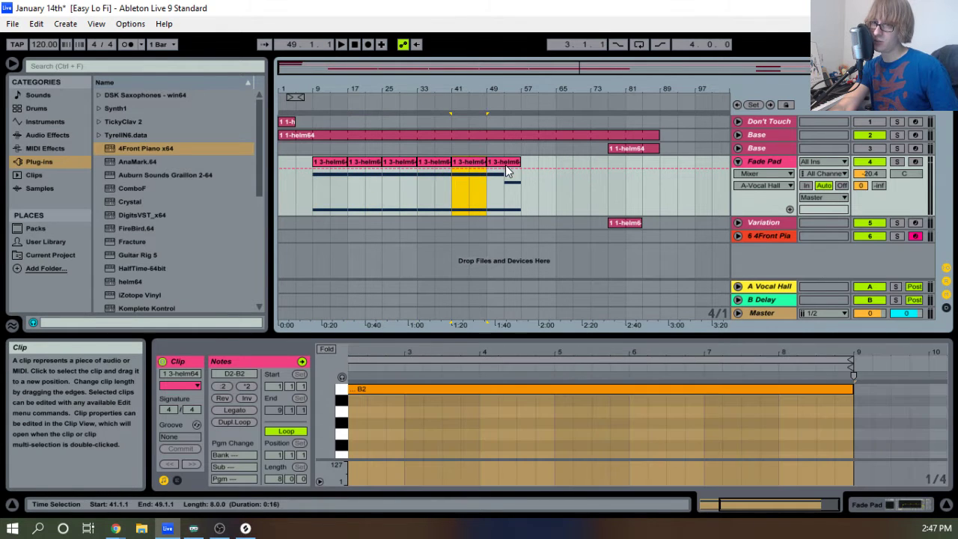
Move the last Fade Pad clip to bar 77, and play the arrangement from the beginning with the 4Front Piano track selected.
left_click(507, 170)
left_click_drag(507, 170, 629, 172)
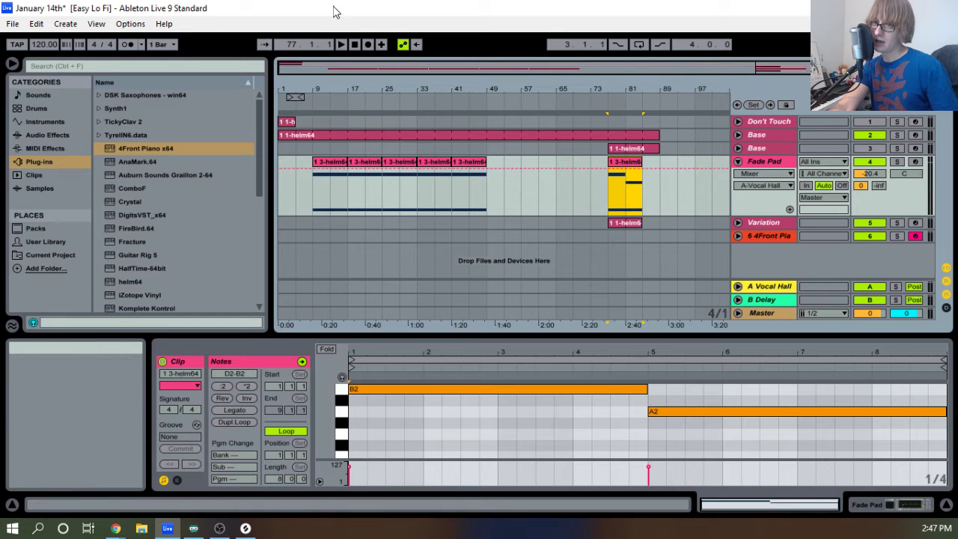
left_click(355, 44)
left_click(338, 44)
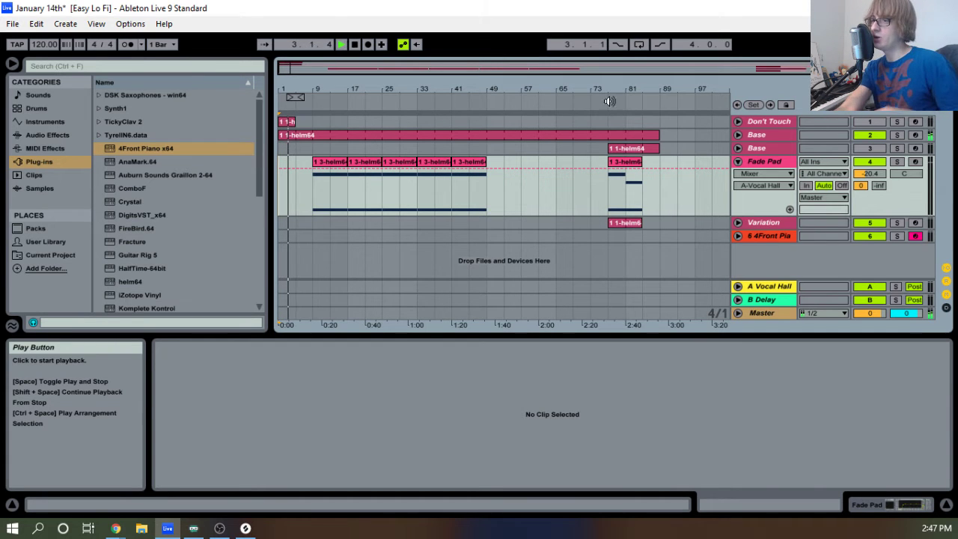
left_click(767, 237)
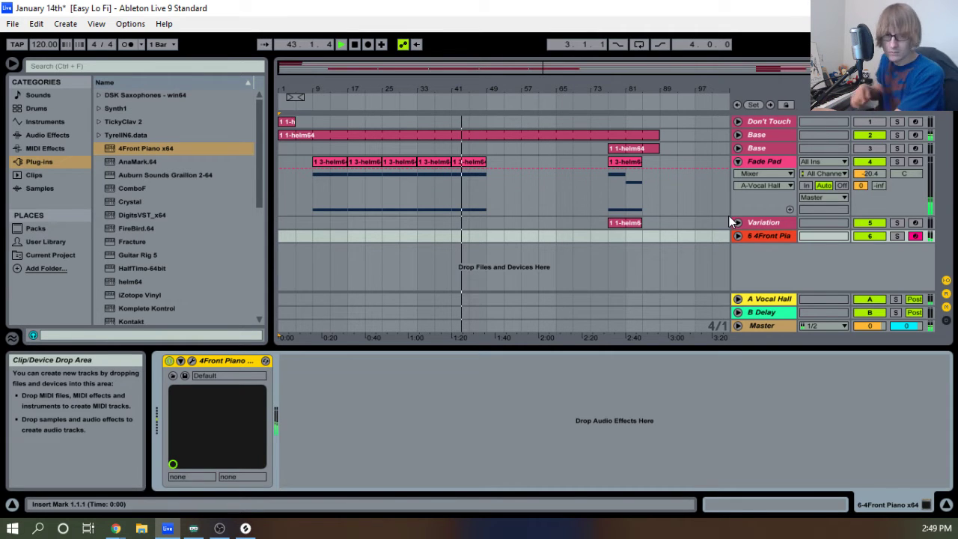
key("space")
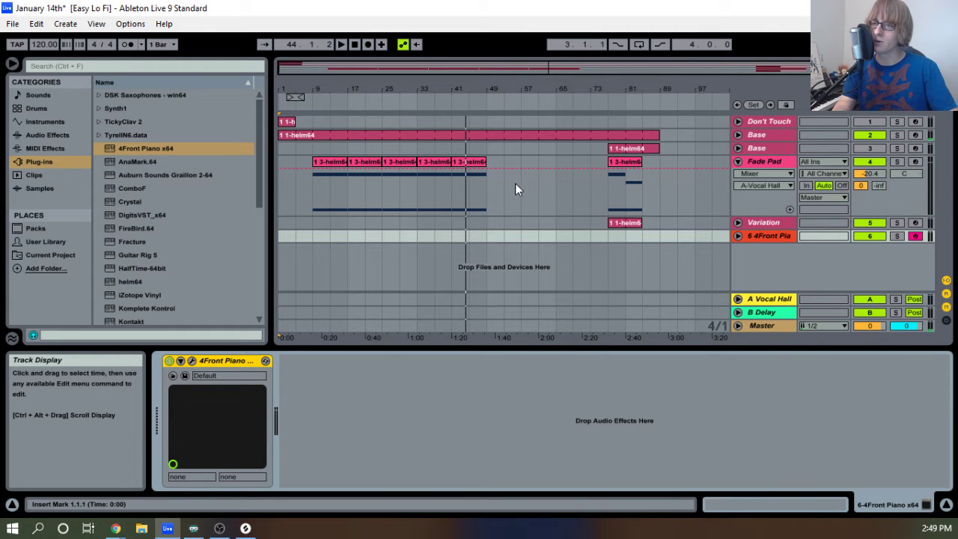
Record a short empty clip on the 4Front Piano track at bar 9 and extend it to bar 25.
left_click(318, 235)
left_click(367, 45)
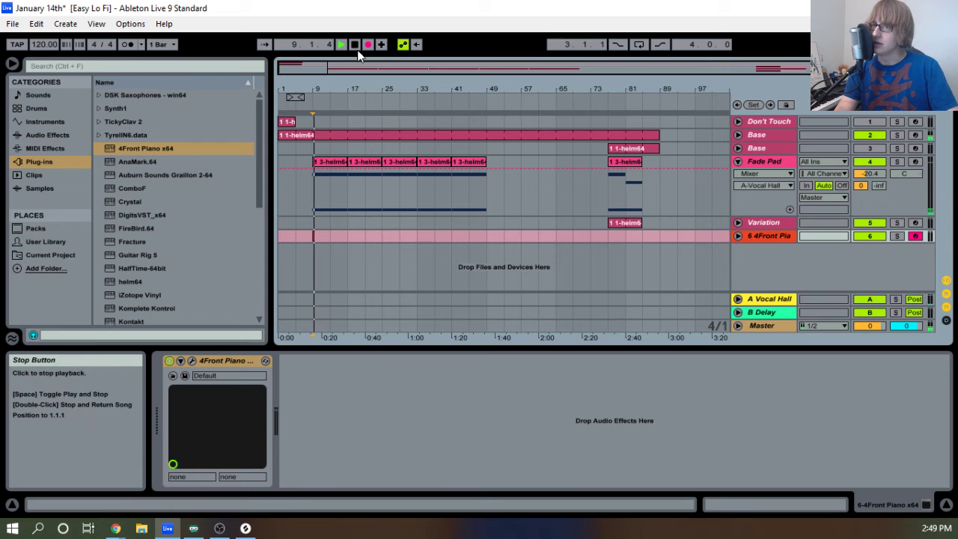
left_click_drag(339, 93, 361, 114)
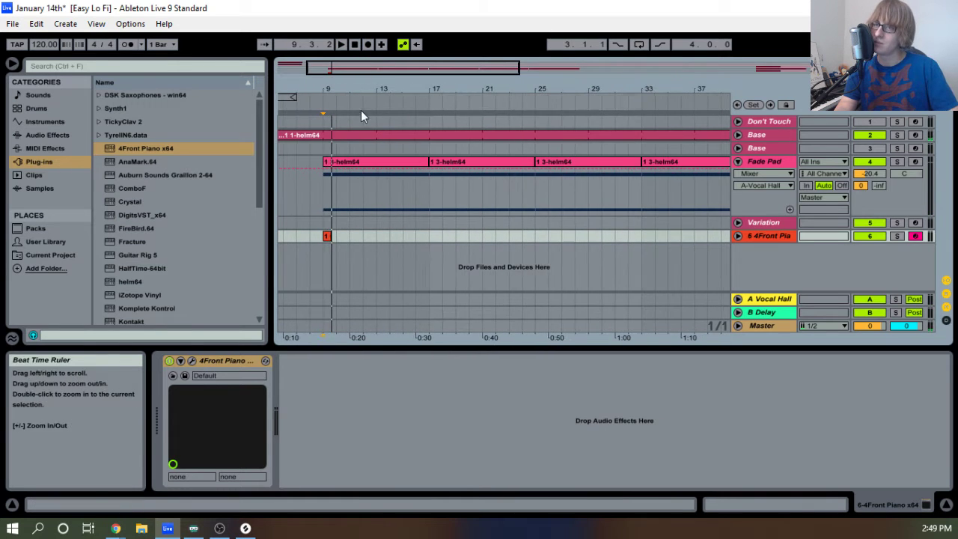
left_click(329, 237)
left_click_drag(330, 236, 534, 237)
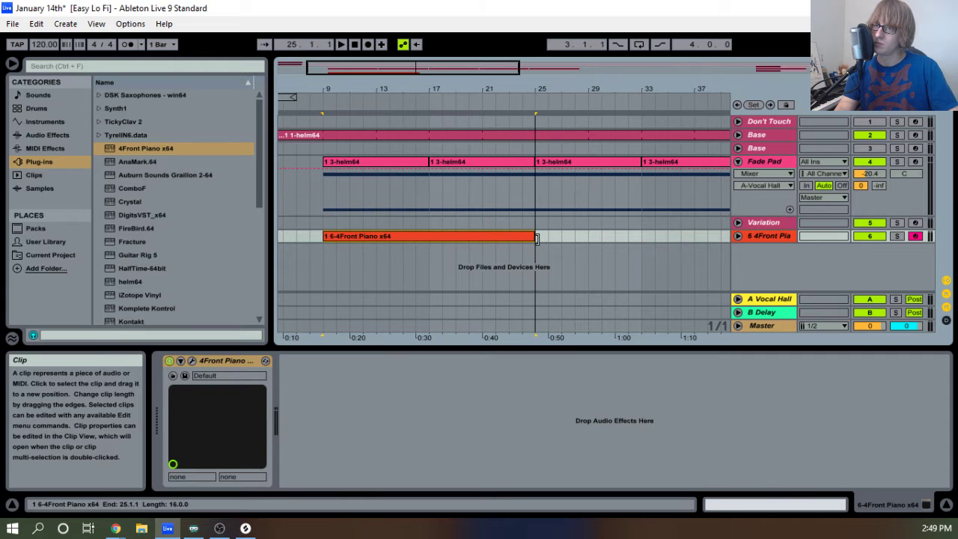
right_click(513, 239)
left_click(539, 347)
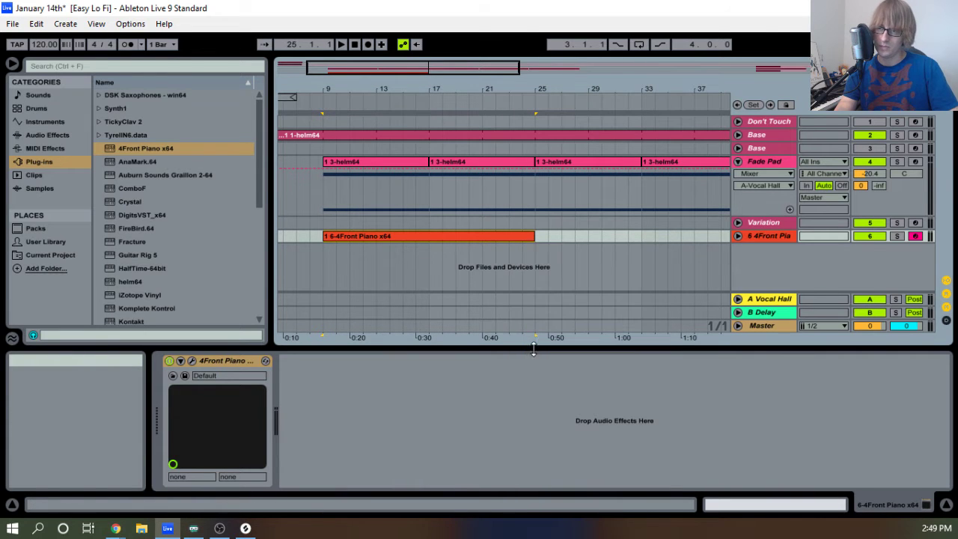
Open the piano clip in an enlarged note editor, and add B0 and B1 notes lasting four bars from bar 1.
double_click(453, 236)
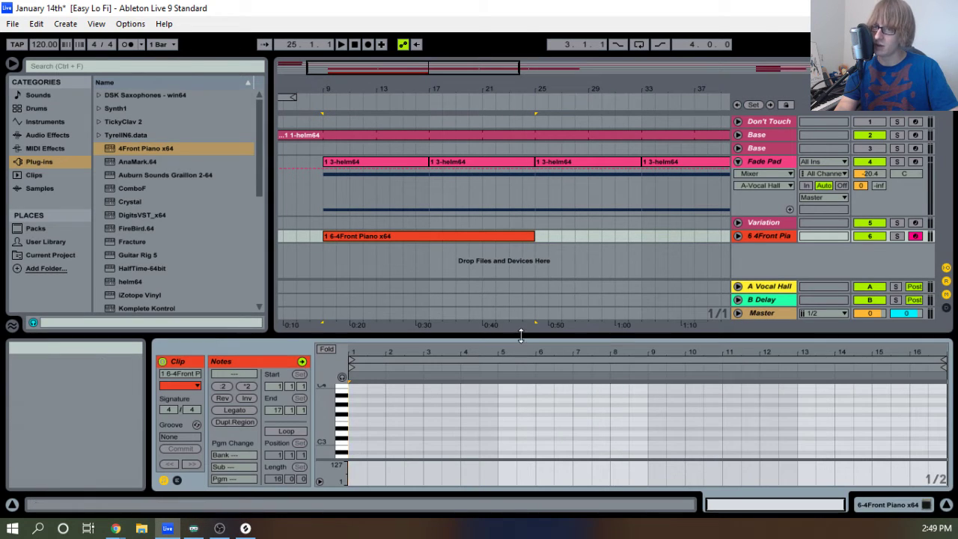
left_click_drag(519, 338, 541, 239)
scroll(421, 322, "down", 2)
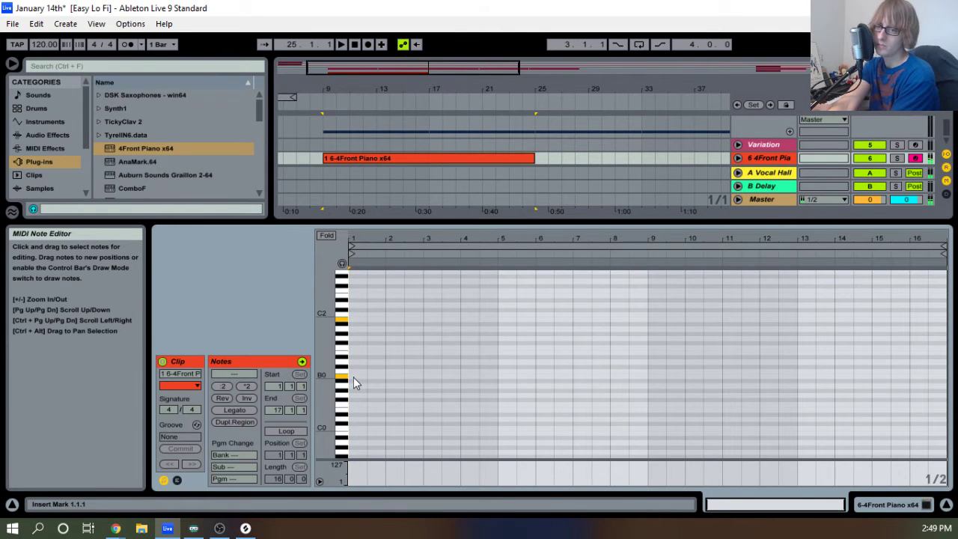
double_click(353, 377)
double_click(361, 320)
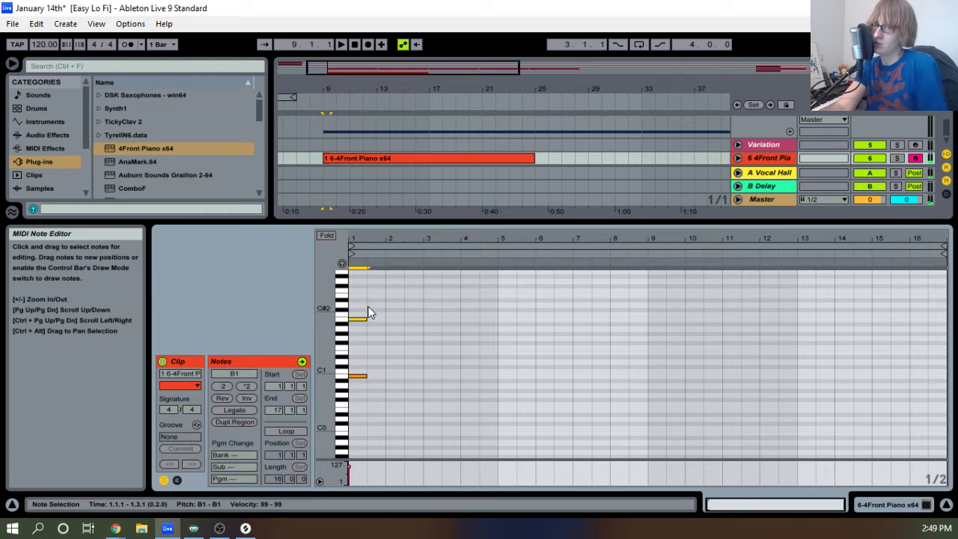
key("space")
left_click_drag(367, 377, 508, 366)
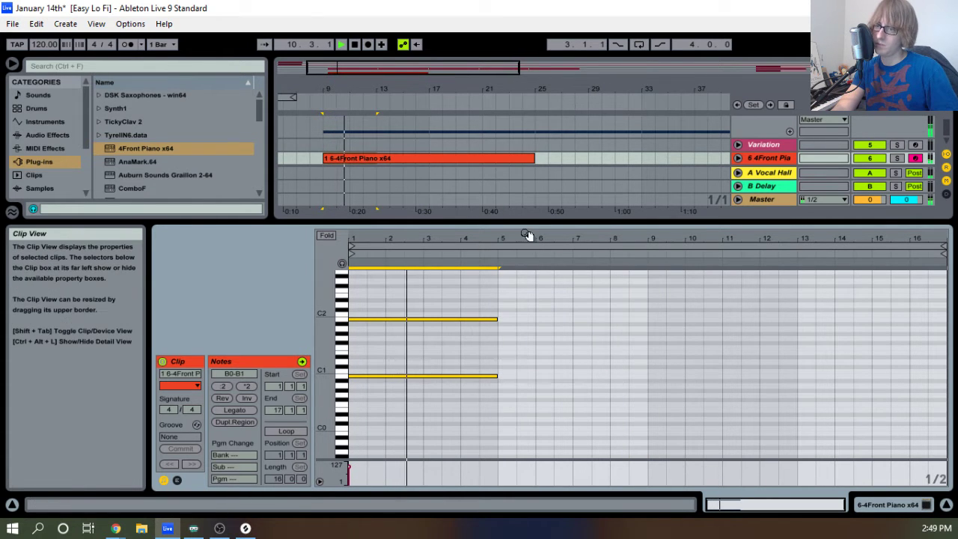
Duplicate the B0 and B1 notes to bar 5 and transpose the copies up three semitones to D1 and D2.
left_click_drag(459, 436, 491, 338)
key("ctrl+a")
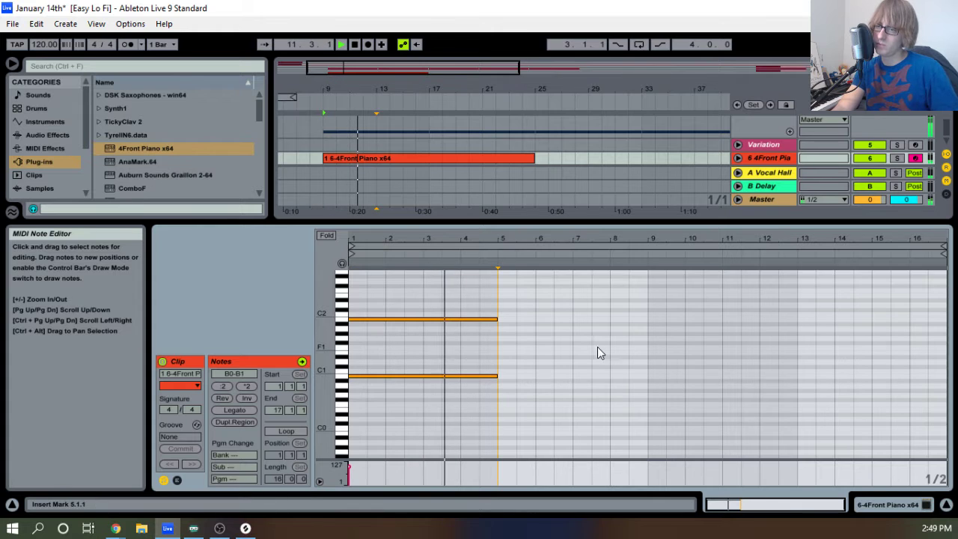
key("ctrl+d")
key("Up")
key("Up")
key("Up")
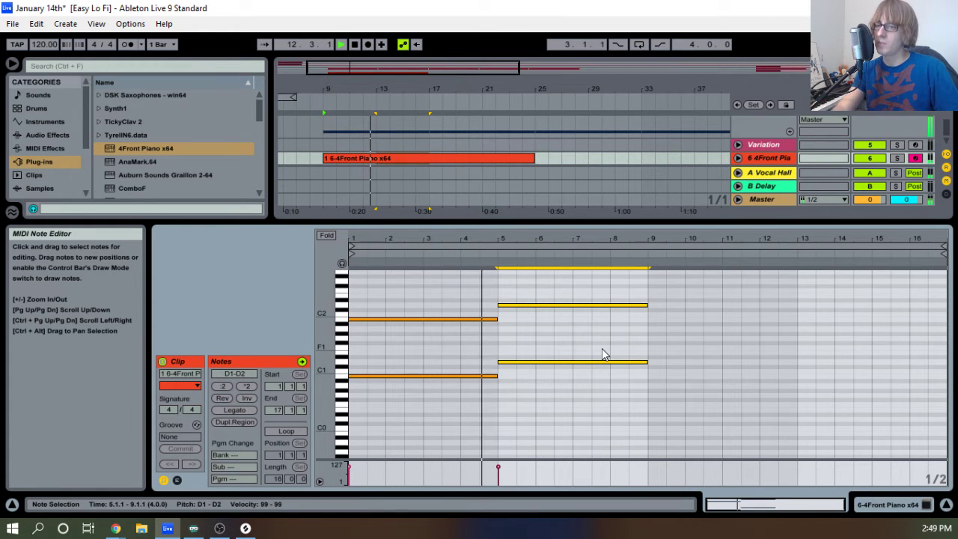
Set the velocity of all four piano notes to 84, then duplicate them to bar 9 and transpose the copies down four semitones.
left_click_drag(382, 437, 531, 315)
left_click_drag(456, 429, 534, 280)
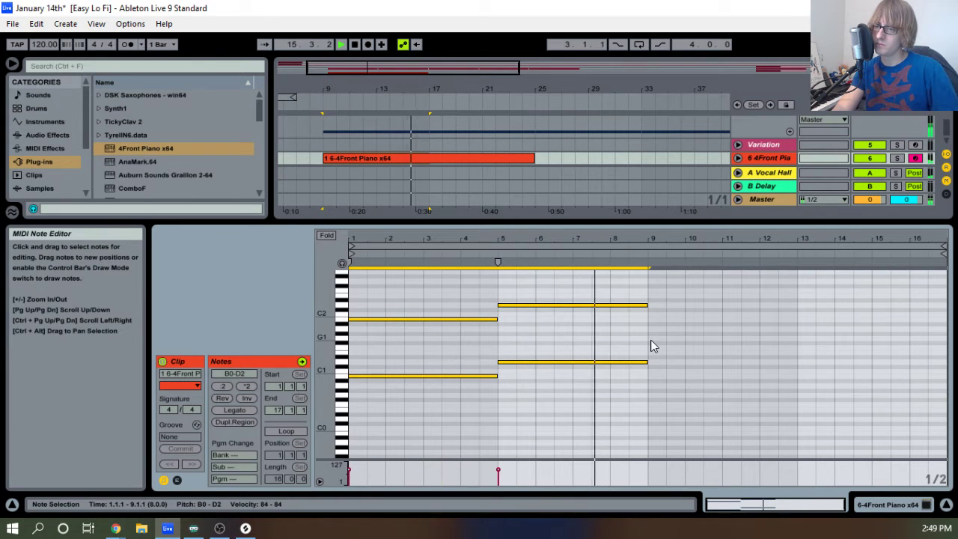
key("ctrl+d")
key("Down")
key("Down")
key("Down")
key("Down")
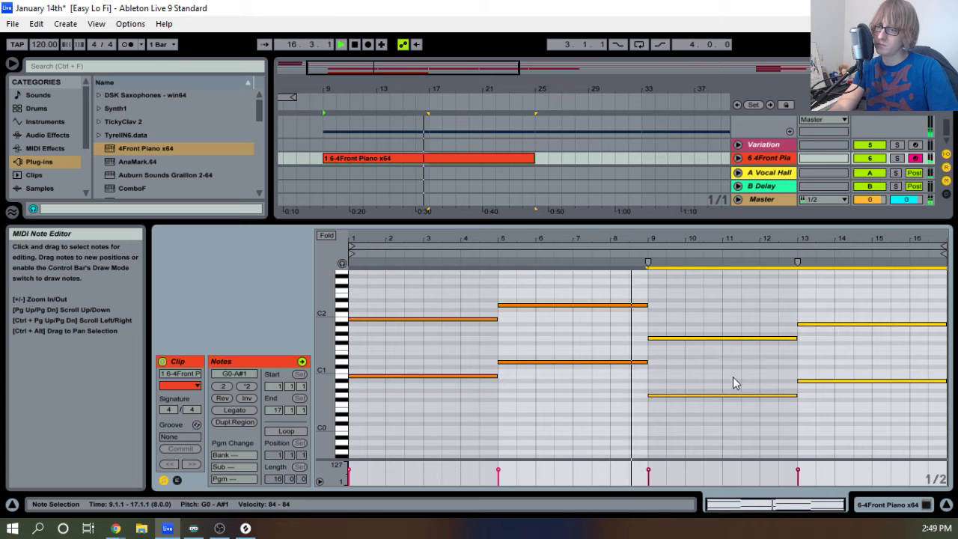
Transpose the two piano notes at bar 13 down six semitones to E0 and E1.
left_click_drag(859, 426, 864, 321)
key("Down")
key("Down")
key("Down")
key("Down")
key("Down")
key("Down")
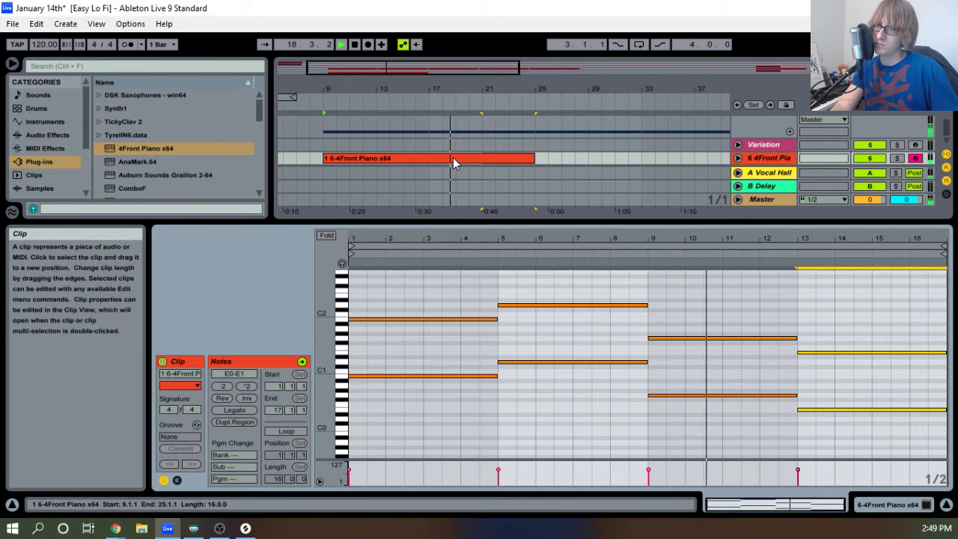
Turn on looping for the 4Front Piano clip and extend it to bar 65 in the arrangement.
left_click(287, 432)
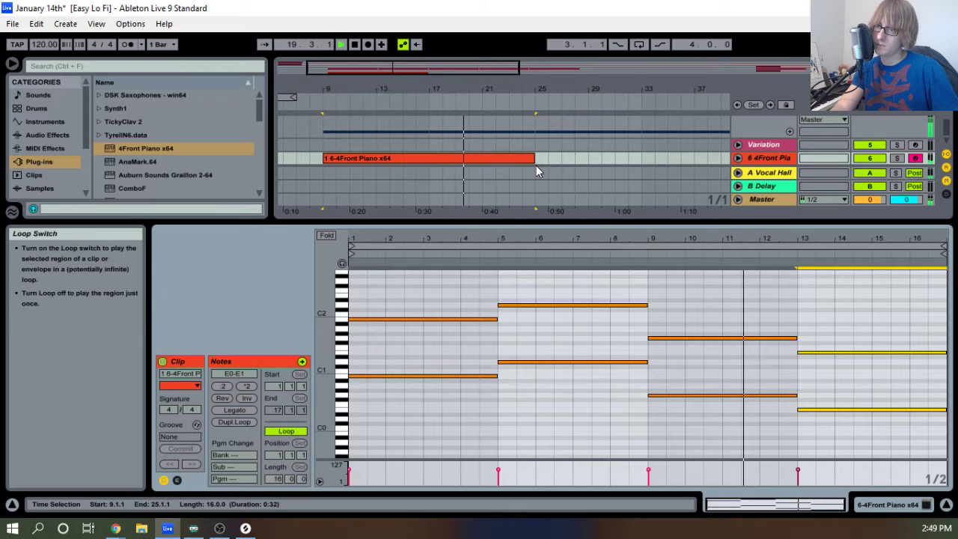
left_click_drag(533, 158, 733, 159)
left_click_drag(580, 89, 545, 41)
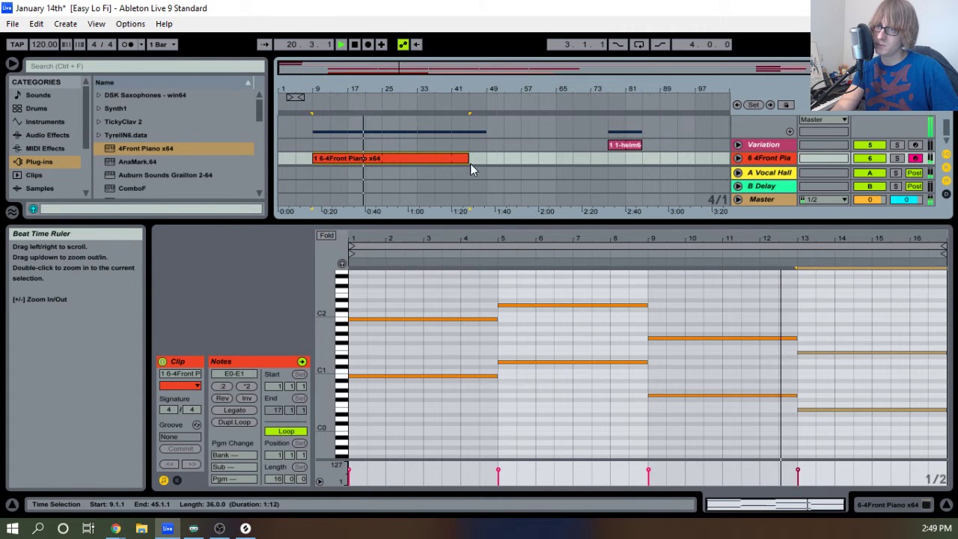
left_click_drag(485, 222, 433, 331)
left_click_drag(469, 236, 555, 236)
Select all notes in the piano clip and set their velocity to 72.
left_click_drag(579, 324, 559, 80)
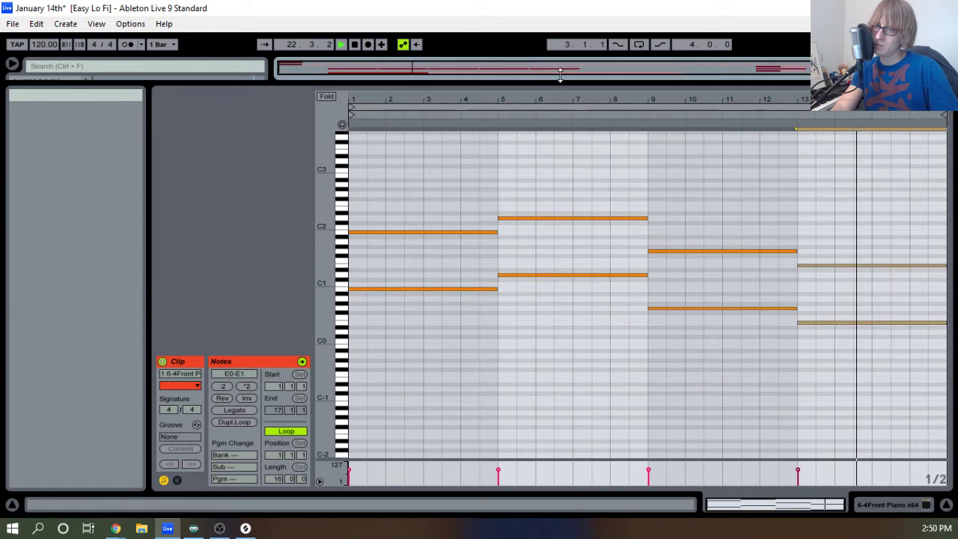
left_click_drag(430, 280, 948, 402)
left_click(624, 290)
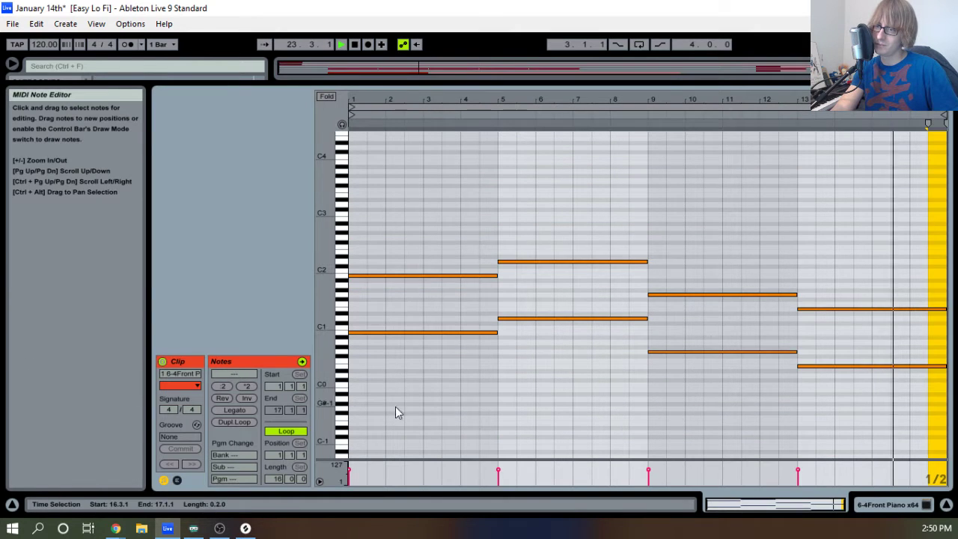
key("ctrl+a")
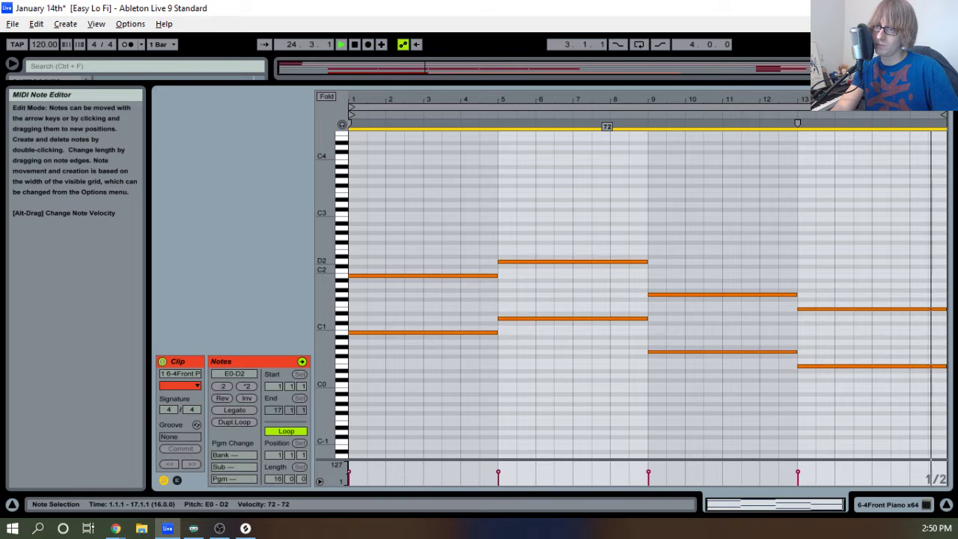
left_click(562, 238)
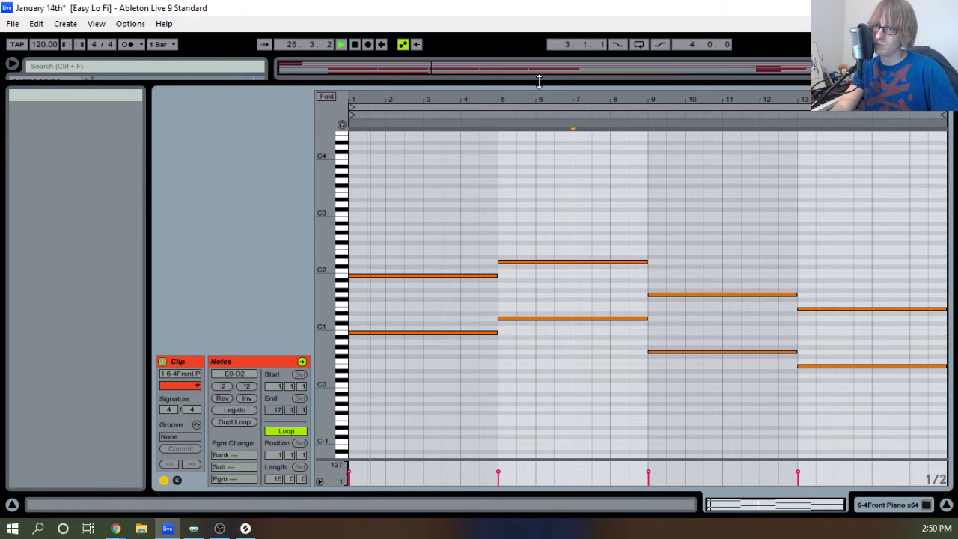
Shift the D2 note at bar 5 of the piano clip so that it starts slightly late.
key("Tab")
key("Tab")
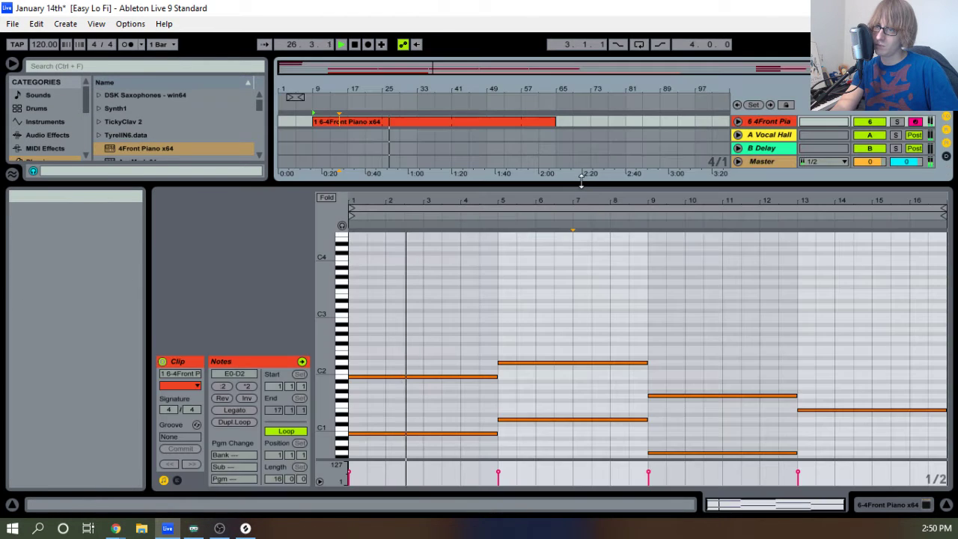
left_click_drag(372, 200, 372, 200)
left_click_drag(518, 201, 774, 203)
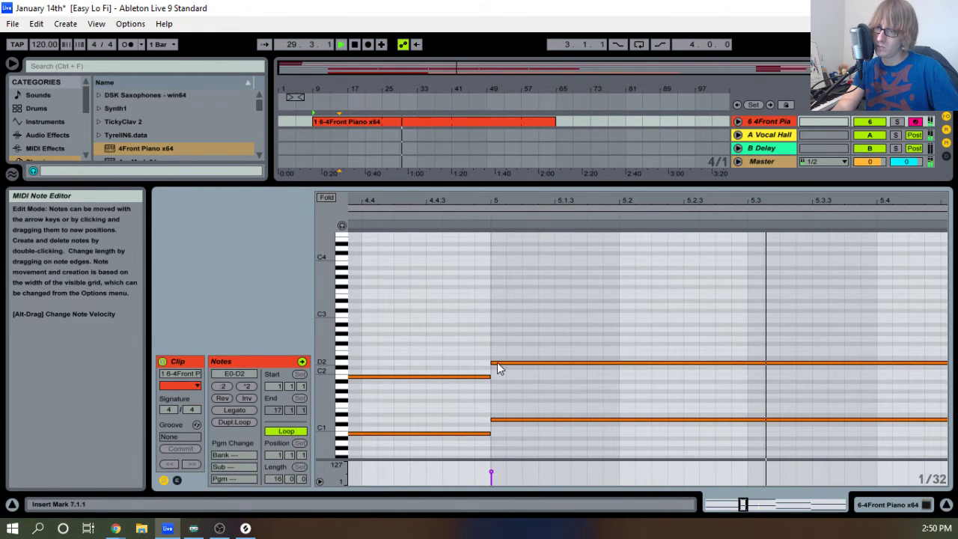
left_click_drag(498, 363, 504, 368)
left_click(504, 231)
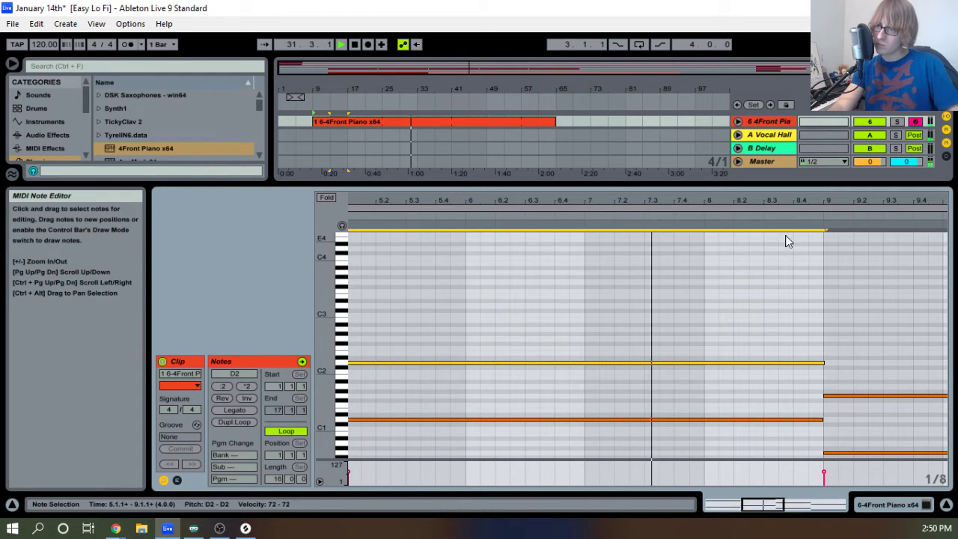
Shift the G1 note at bar 9 slightly early and the E1 note at bar 13 slightly late.
left_click_drag(793, 200, 575, 236)
scroll(553, 291, "down", 5)
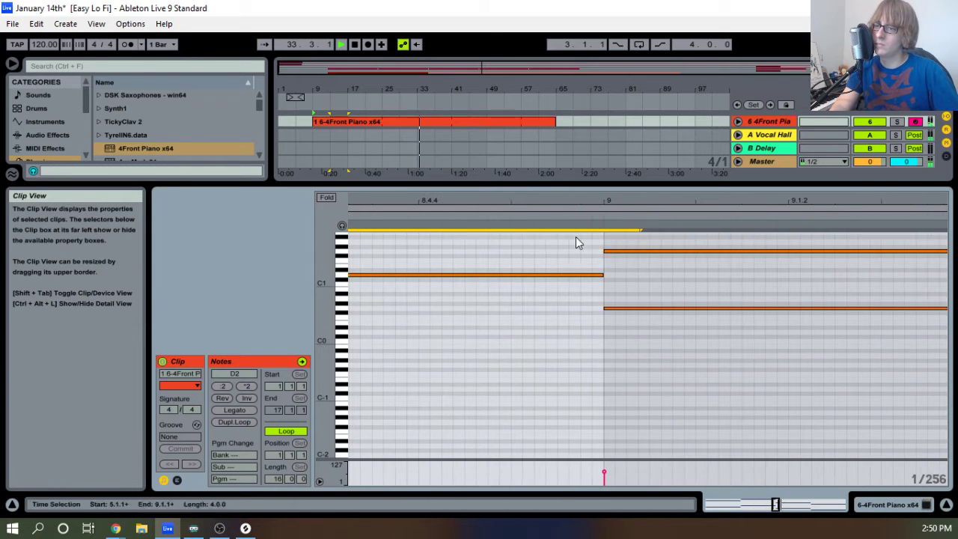
left_click(615, 253)
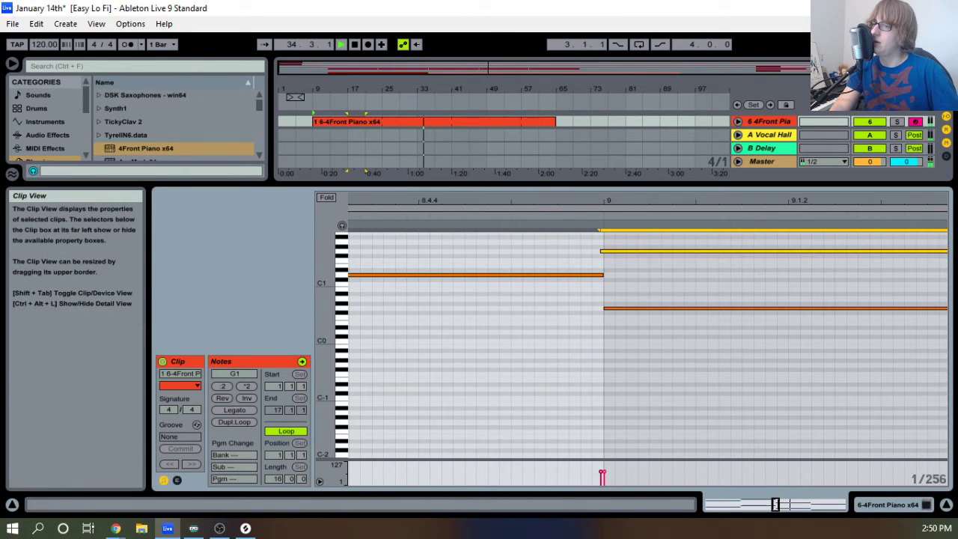
left_click_drag(612, 200, 554, 201)
left_click_drag(816, 201, 815, 223)
left_click(713, 266)
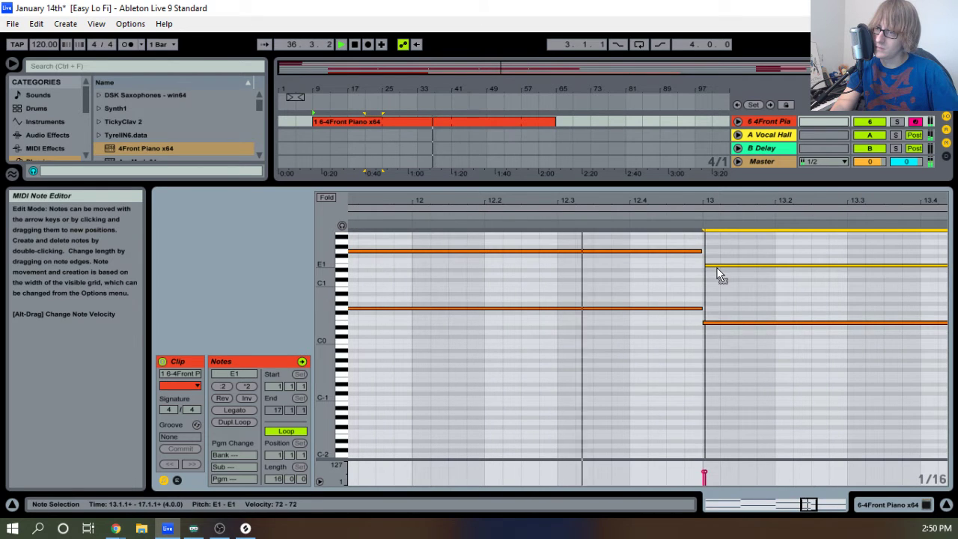
Vary the velocities of the G0 and G1 notes at bar 9, with E1 at 69 and E0 at 77 at bar 13.
left_click(683, 309)
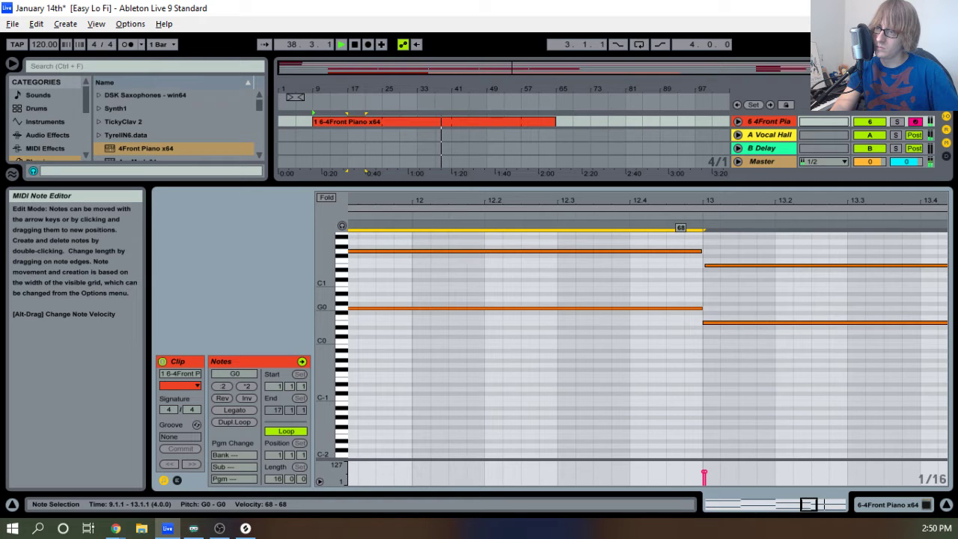
left_click(675, 252)
left_click(739, 265)
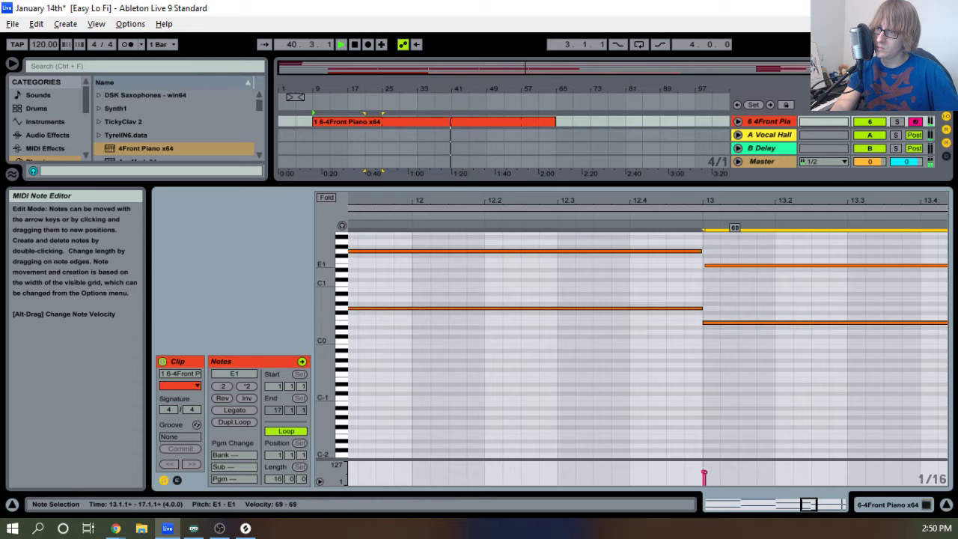
left_click_drag(738, 322, 738, 318)
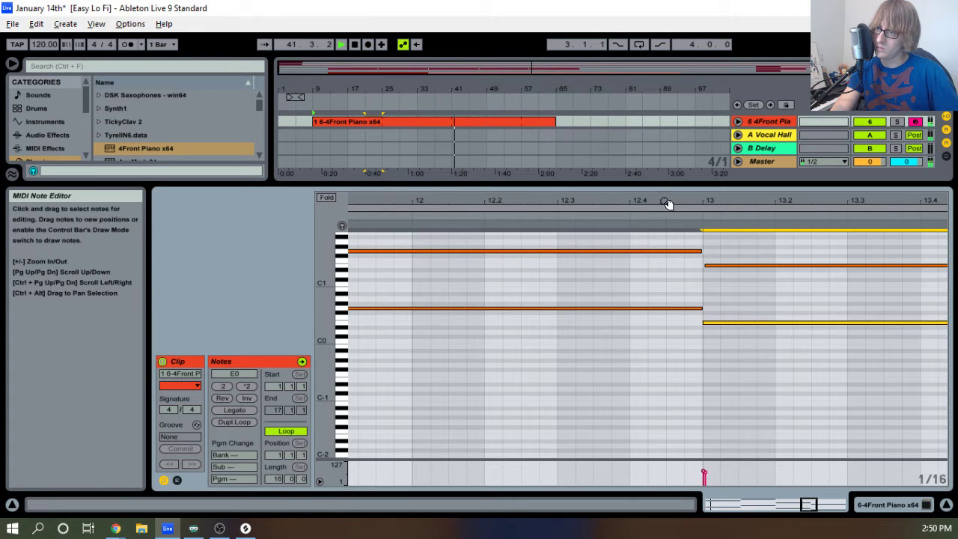
Shift the B0 note at bar 1 slightly late and set its velocity to 69.
left_click_drag(729, 201, 909, 93)
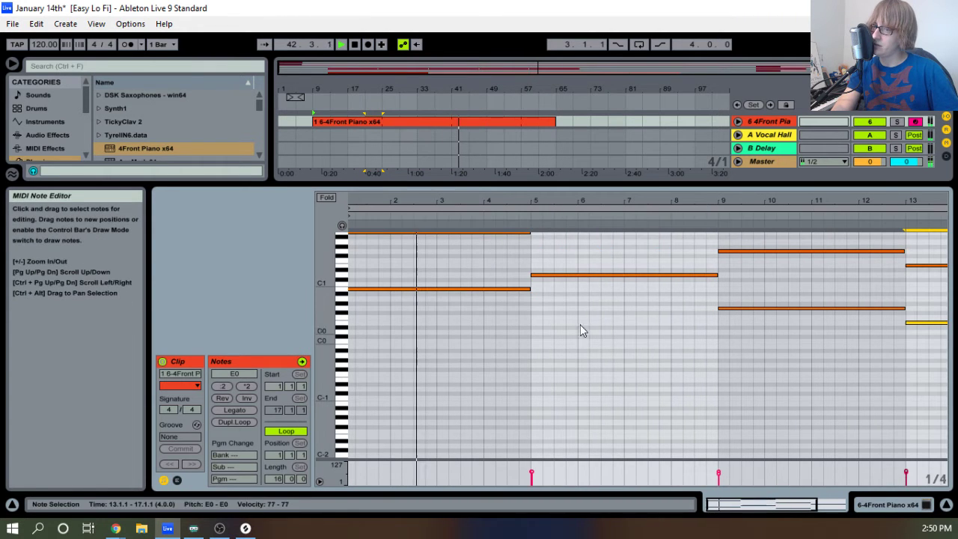
left_click(504, 293)
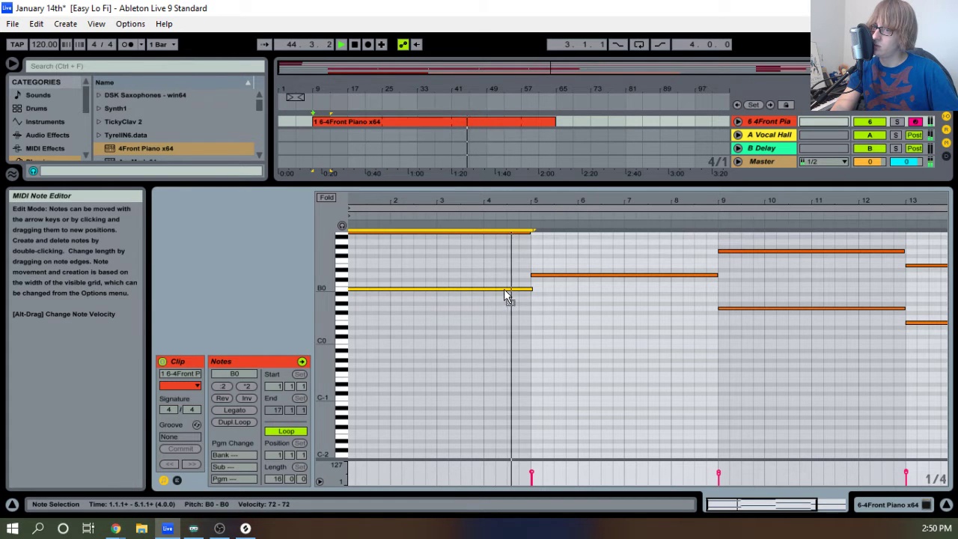
left_click_drag(506, 294, 506, 299)
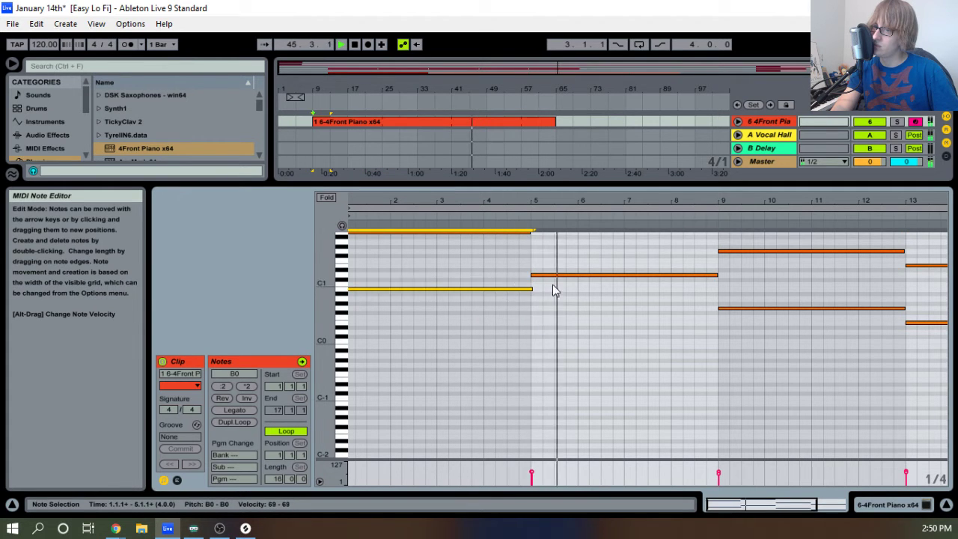
Set the velocity of the D1 note at bar 5 to 62 and adjust the velocity of the D2 note above it.
scroll(554, 284, "up", 2)
left_click(558, 300)
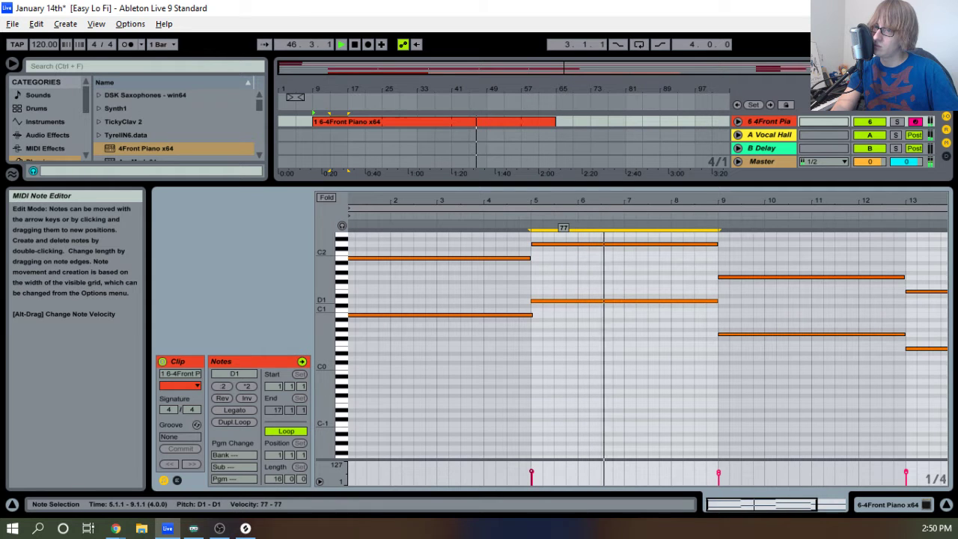
left_click_drag(563, 301, 562, 311)
scroll(562, 287, "up", 3)
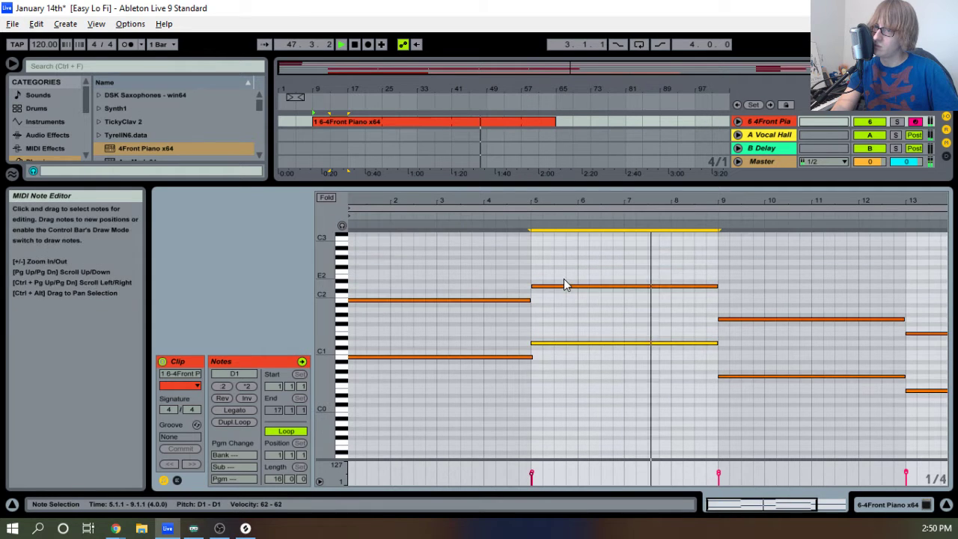
left_click(565, 288)
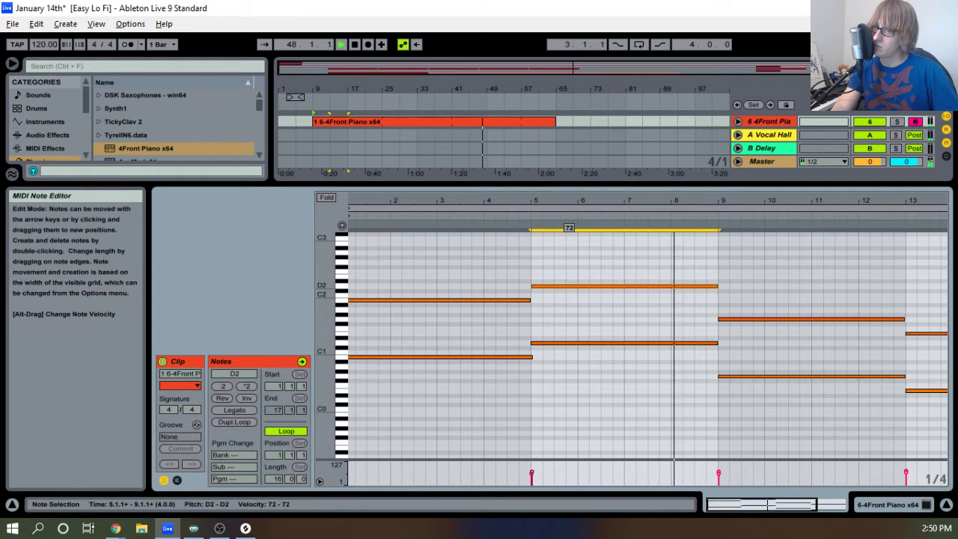
Set the velocity of the B1 note at bar 1 to 70 and the G0 note at bar 9 to 69.
left_click(452, 297)
left_click_drag(452, 299, 451, 300)
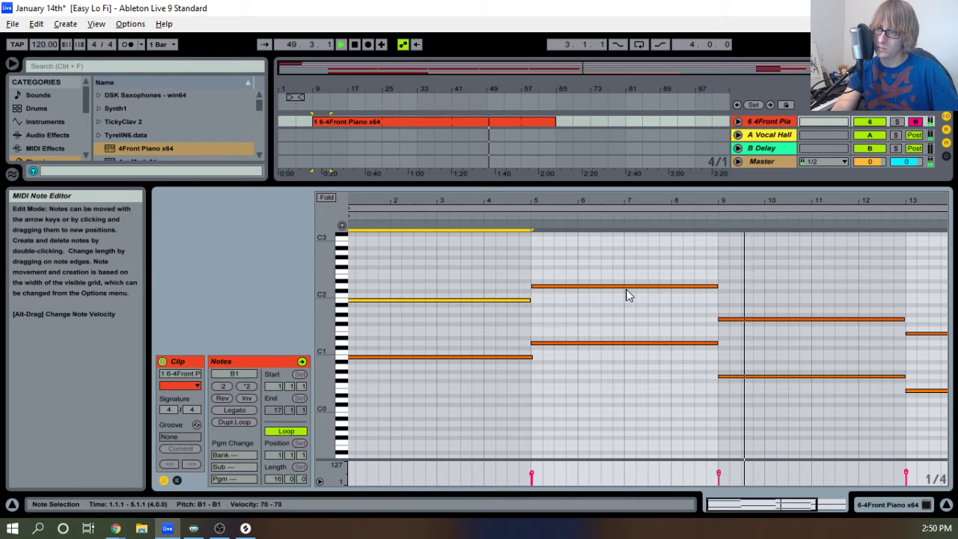
left_click(746, 378)
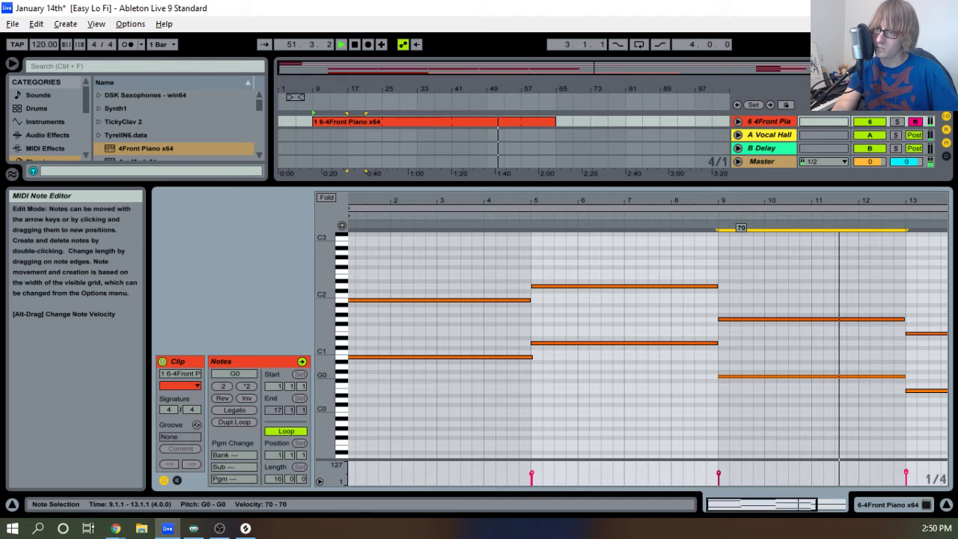
left_click_drag(745, 377, 745, 377)
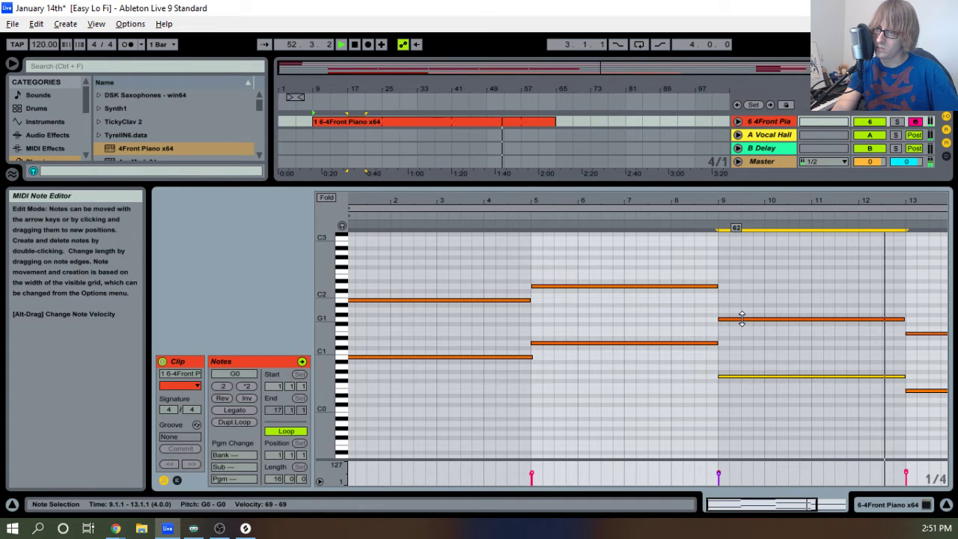
Stop playback, move the B0 note back to the clip start, and shift the B1 note slightly late instead.
left_click_drag(755, 199, 756, 179)
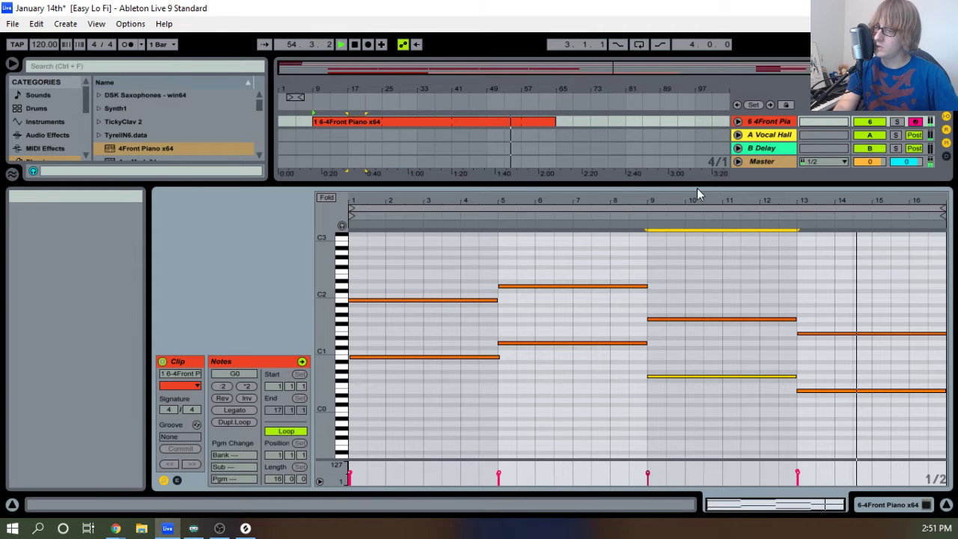
mouse_move(490, 201)
left_mouse_down()
mouse_move(491, 247)
mouse_move(491, 201)
left_mouse_up()
mouse_move(357, 200)
left_mouse_down()
mouse_move(357, 254)
mouse_move(357, 212)
left_mouse_up()
key("space")
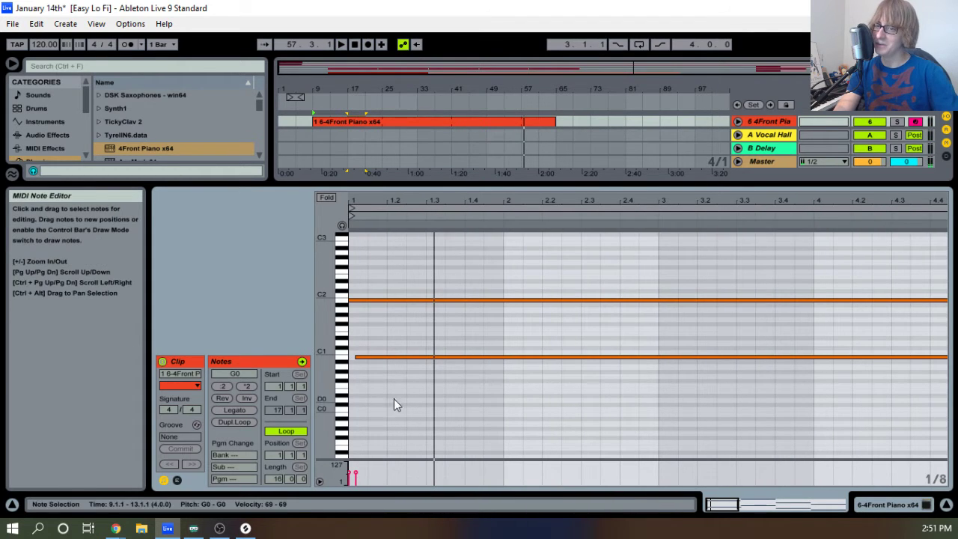
left_click_drag(396, 398, 406, 337)
left_click_drag(362, 201, 379, 229)
left_click(366, 295)
left_click(363, 300)
left_click(365, 301)
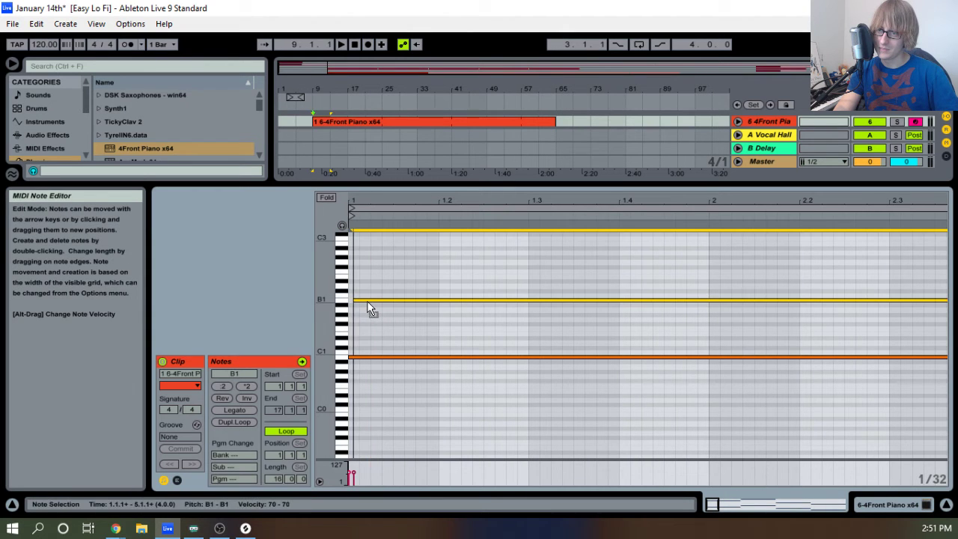
Play the piano clip from its start and examine the staggered note timing around bars 5 and 9.
key("space")
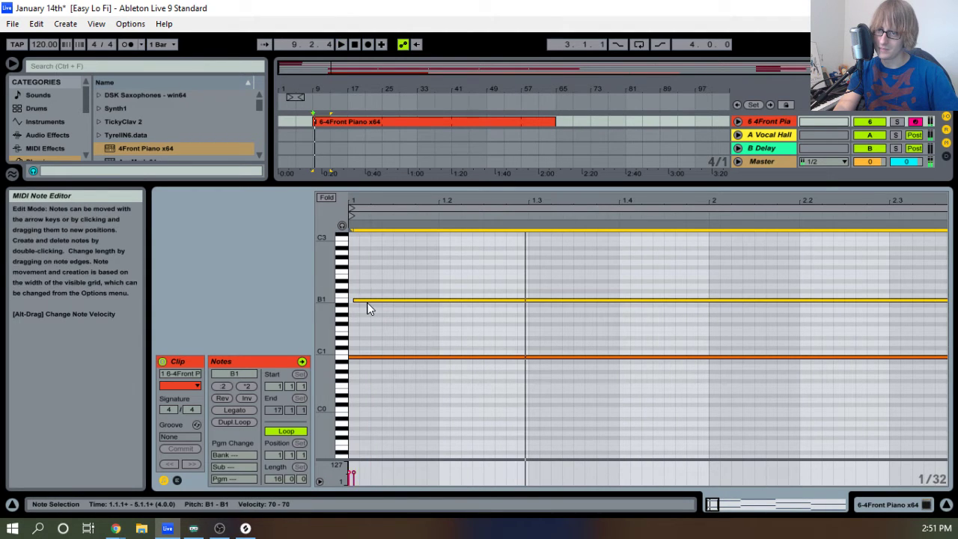
key("space")
left_click_drag(400, 198, 367, 100)
key("space")
key("space")
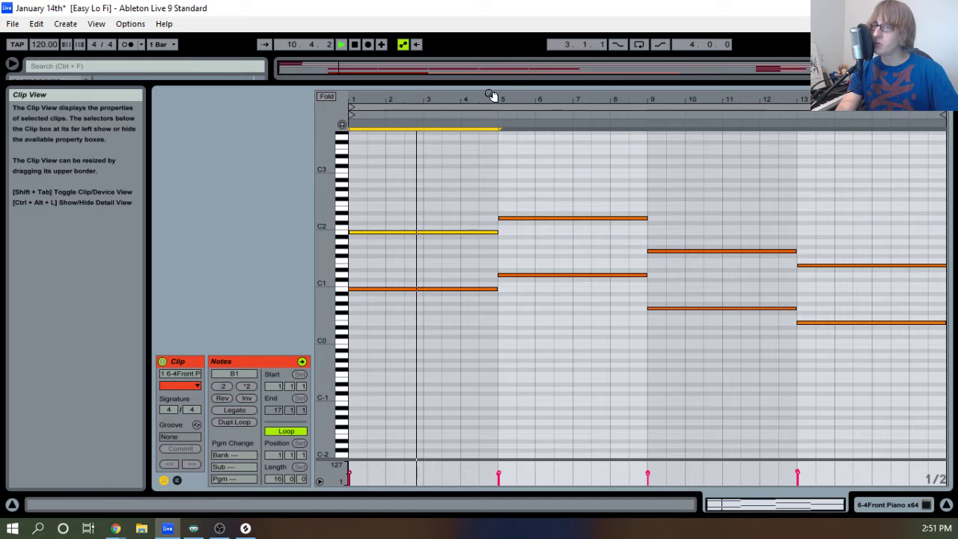
left_click_drag(491, 96, 491, 119)
left_click_drag(550, 97, 549, 120)
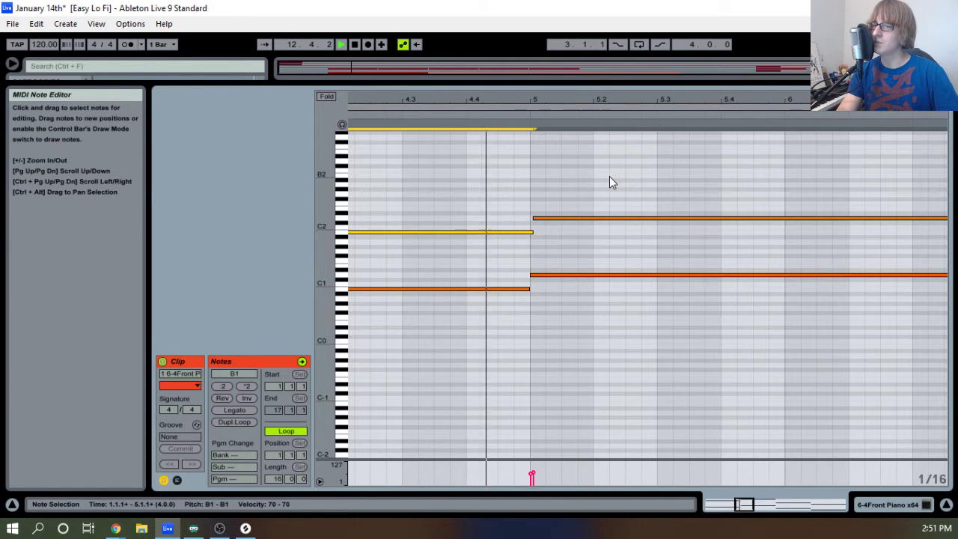
left_click_drag(620, 98, 518, 93)
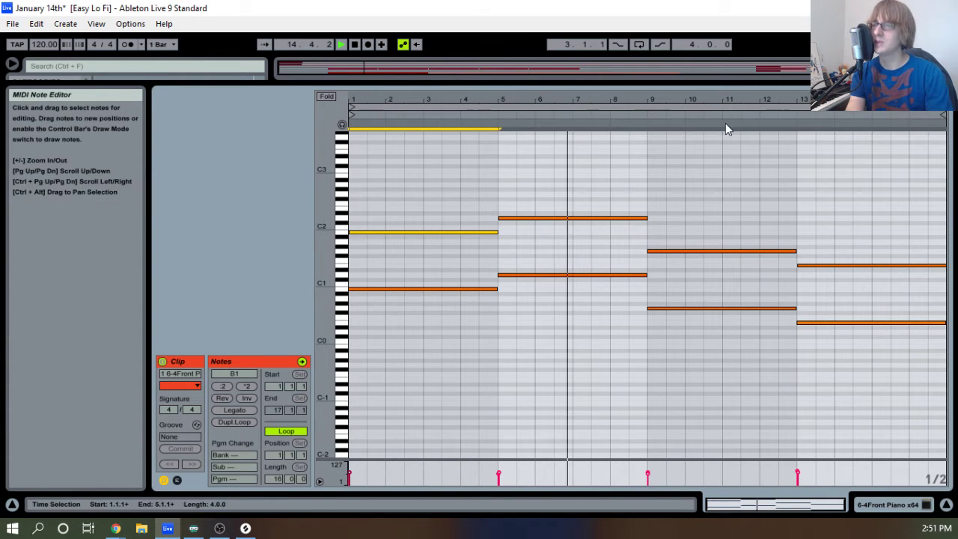
left_click_drag(666, 104, 629, 152)
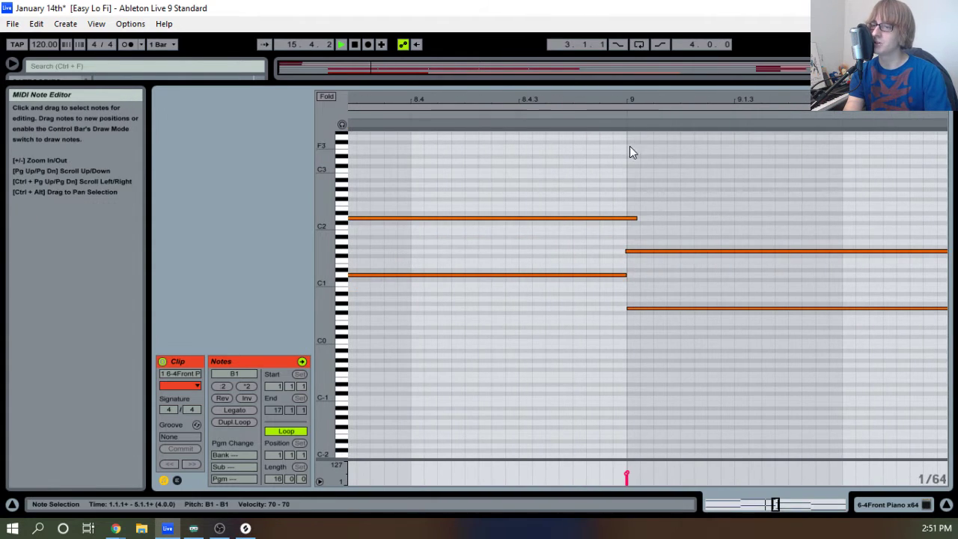
left_click_drag(636, 97, 599, 104)
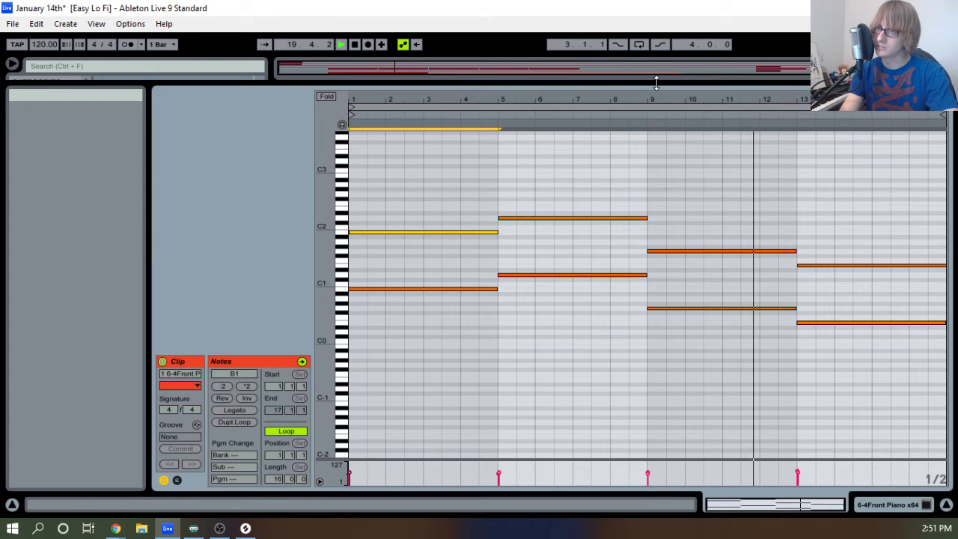
Enlarge the arrangement, show the device chain of the 4Front Piano track, and stop playback.
left_click_drag(653, 82, 585, 318)
left_click(772, 238)
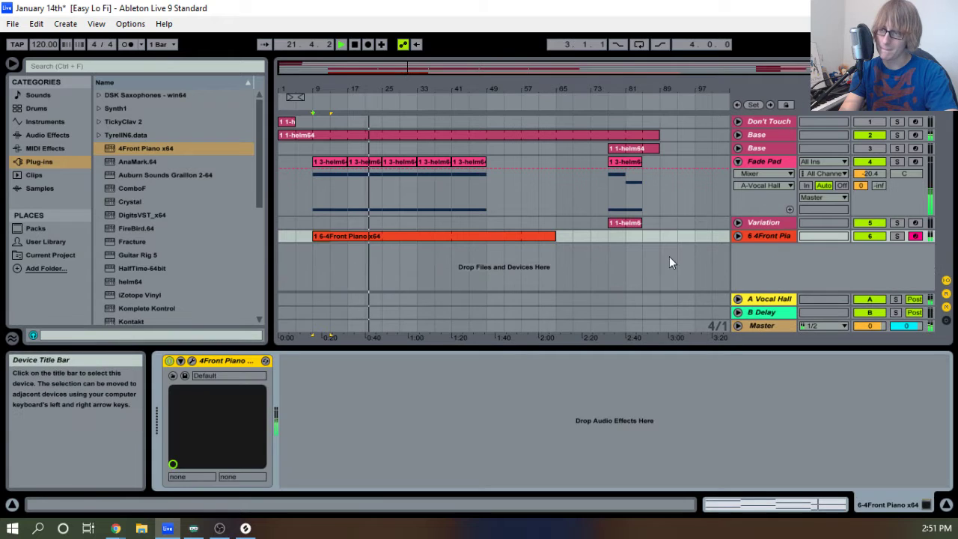
key("Tab")
key("Tab")
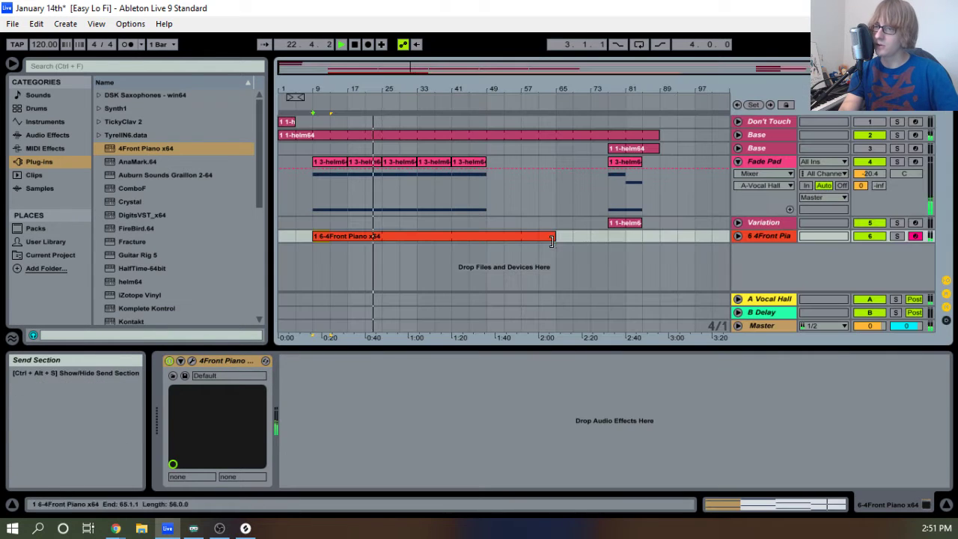
key("space")
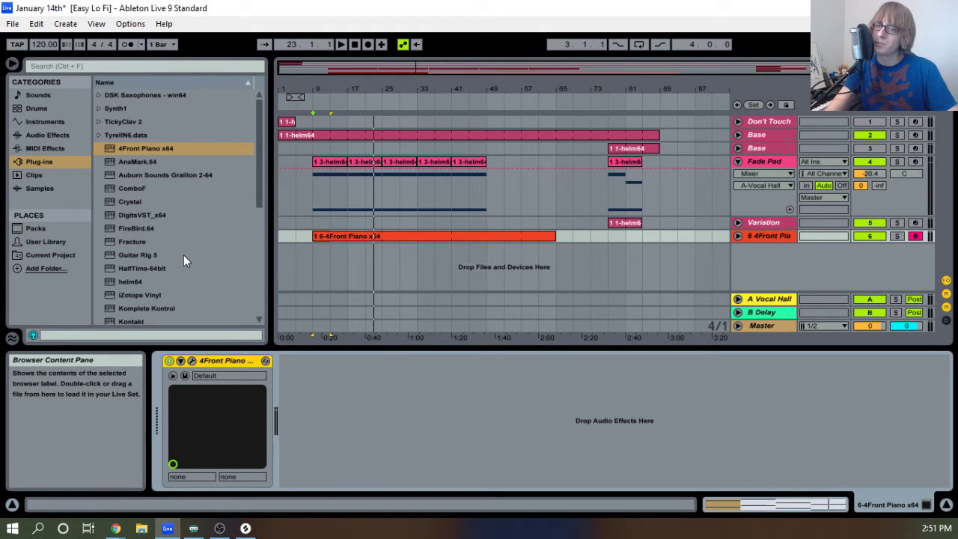
Browse the available plug-ins, instruments and audio effects, then return to the start of the plug-in list.
scroll(172, 256, "down", 3)
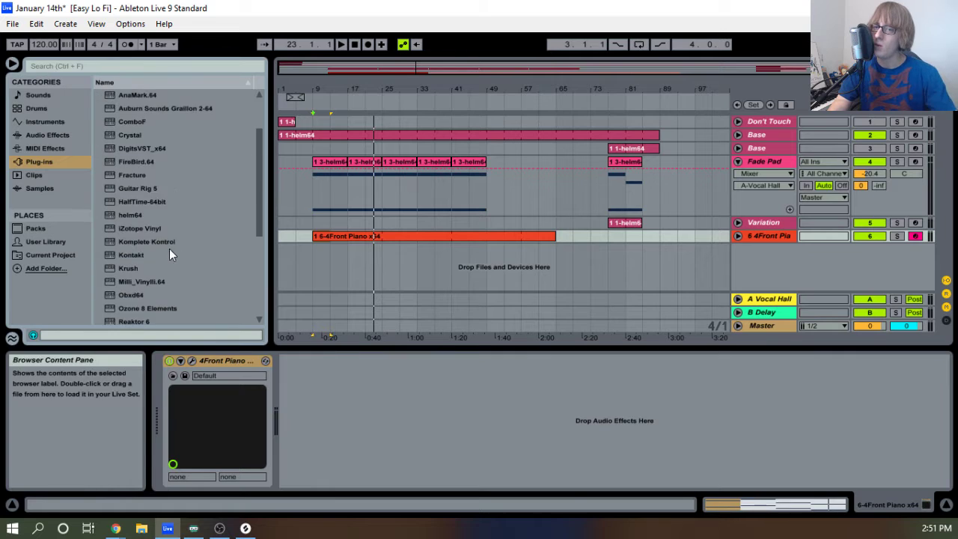
scroll(161, 258, "down", 3)
left_click(53, 149)
left_click(60, 123)
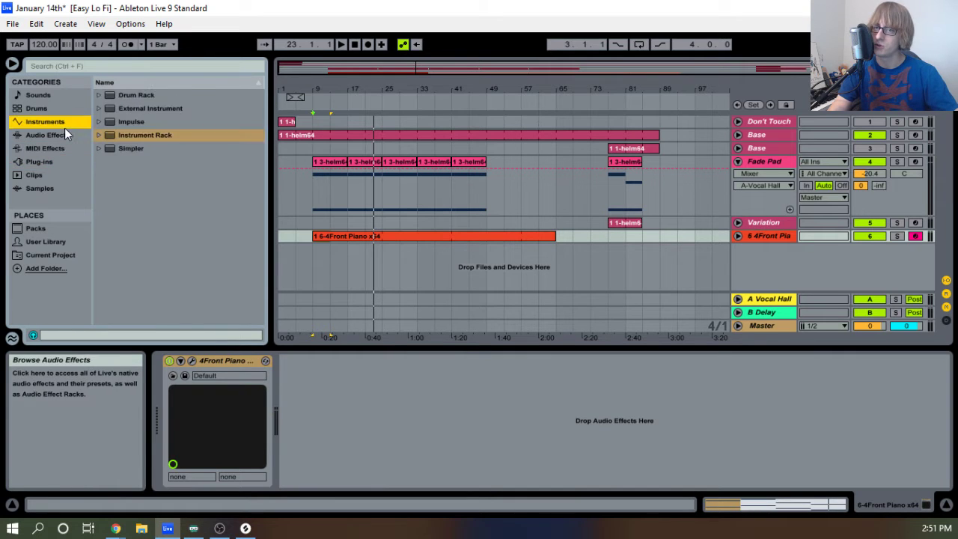
left_click(58, 136)
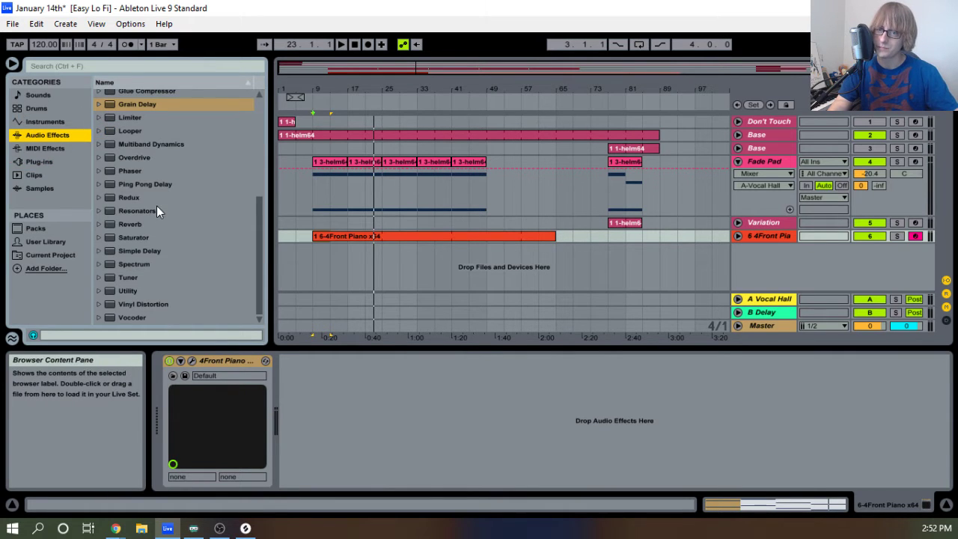
scroll(149, 226, "up", 5)
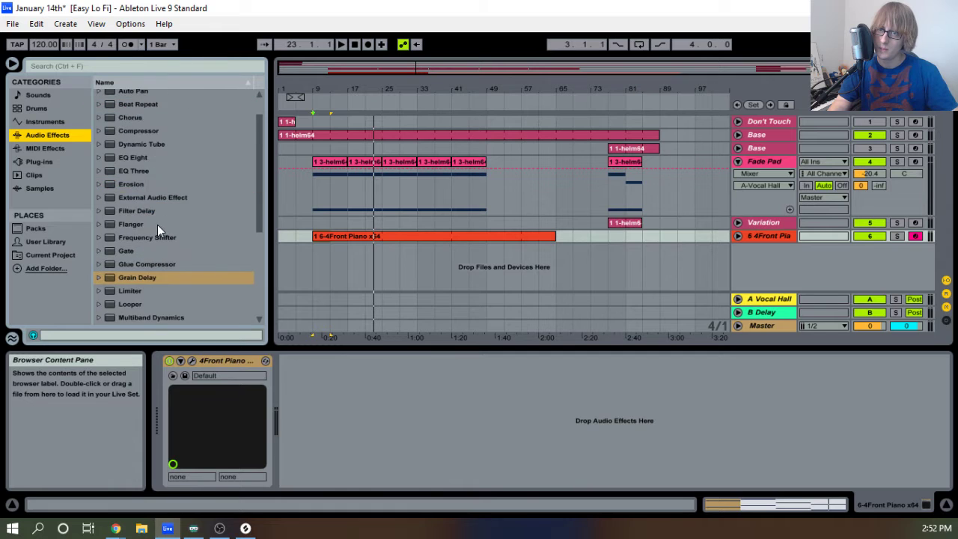
left_click(43, 163)
scroll(149, 149, "up", 10)
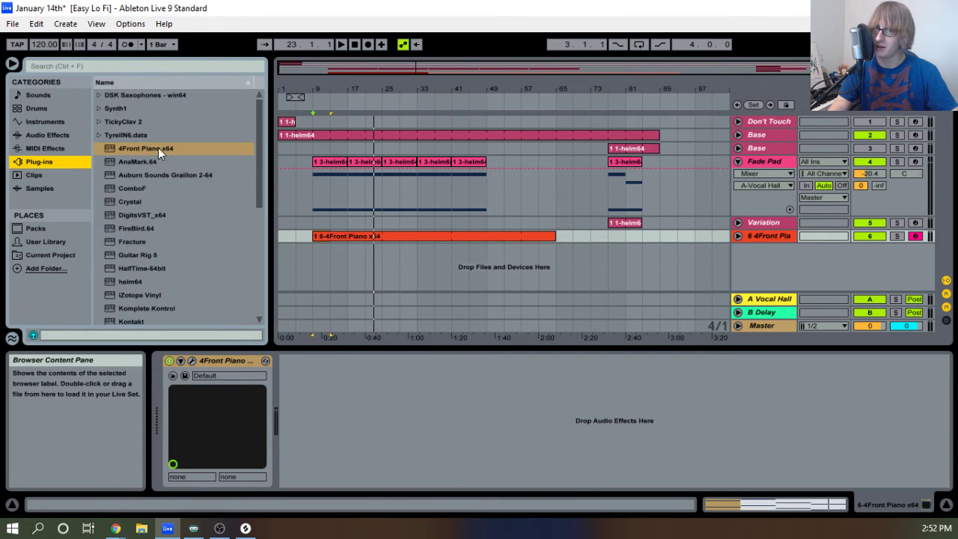
Audition the Auburn Sounds Graillon 2-64 plug-in on the 4Front Piano track, delete it from the device chain, and stop playback.
left_click_drag(141, 177, 321, 393)
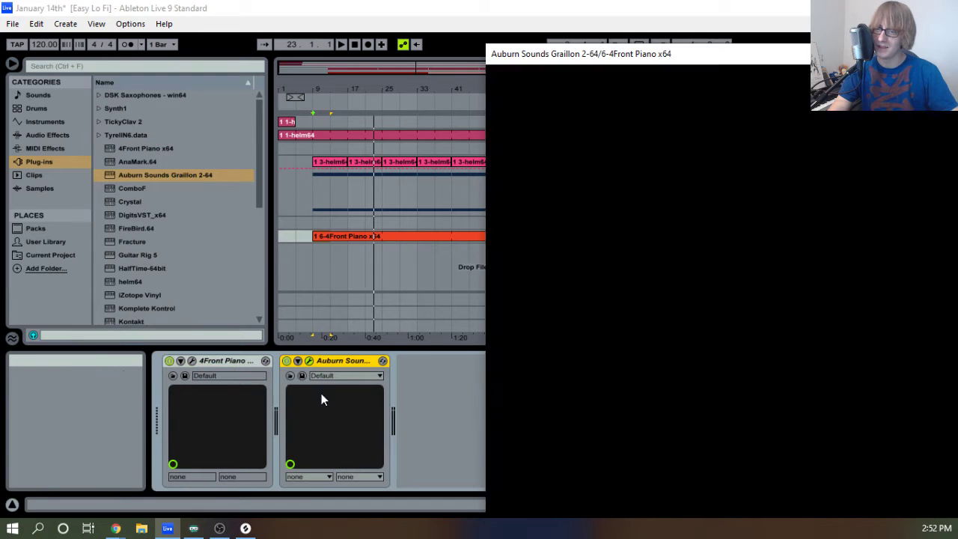
key("space")
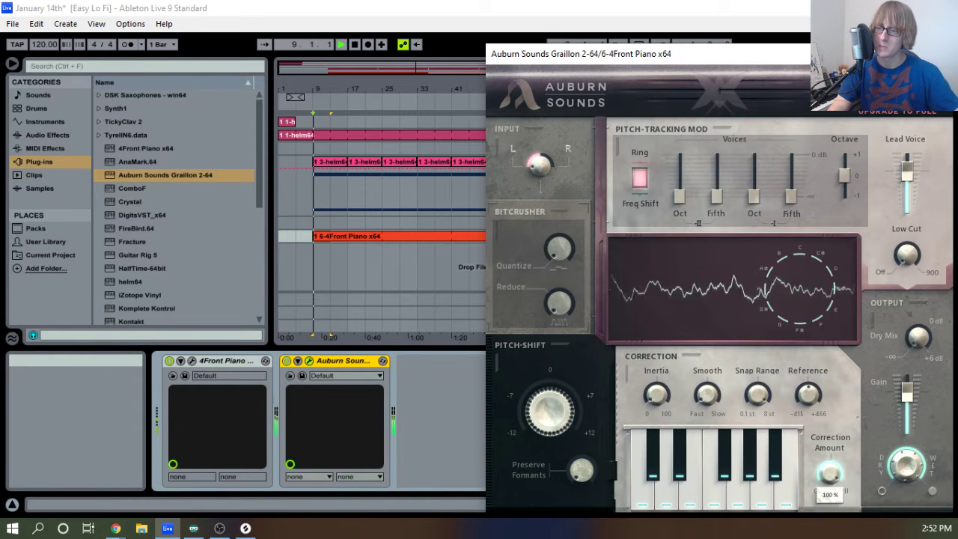
left_click_drag(828, 56, 586, 20)
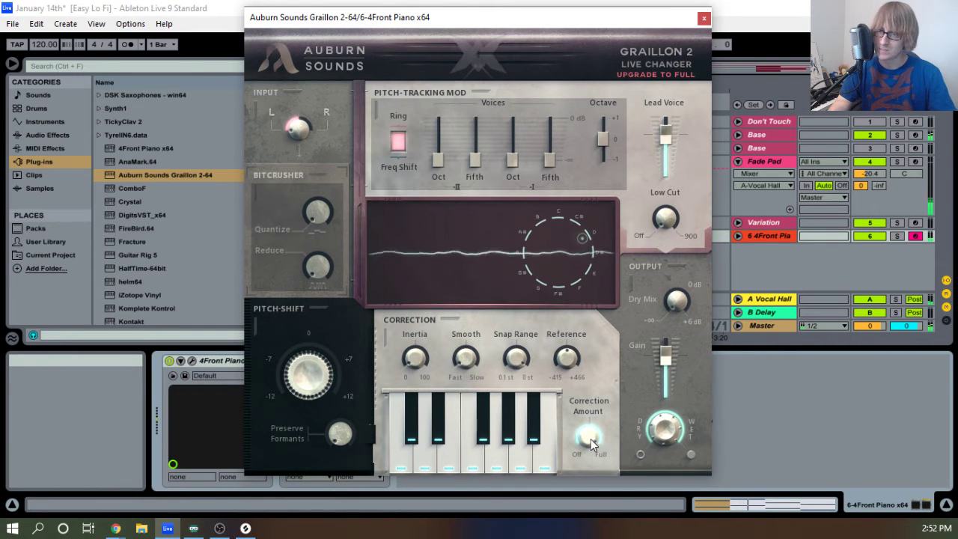
left_click_drag(461, 344, 451, 438)
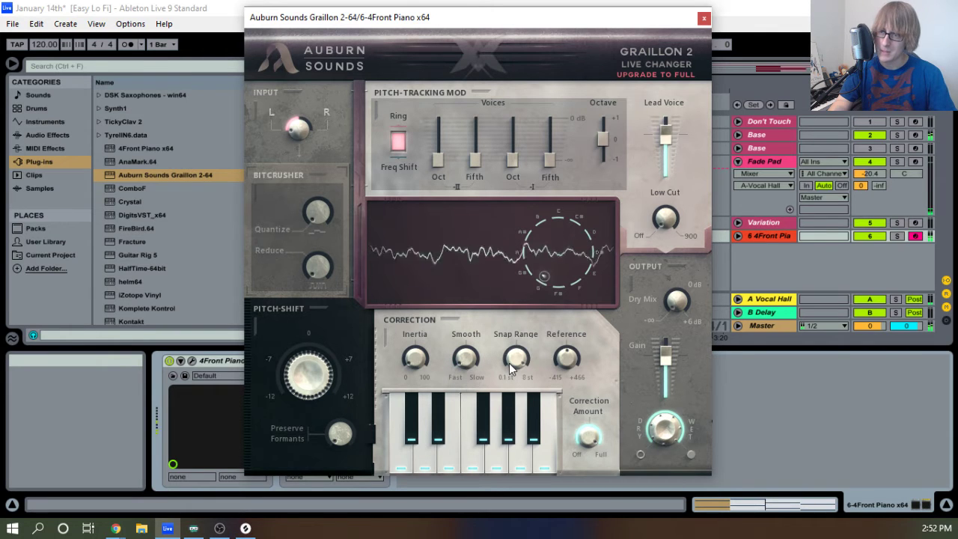
left_click(703, 18)
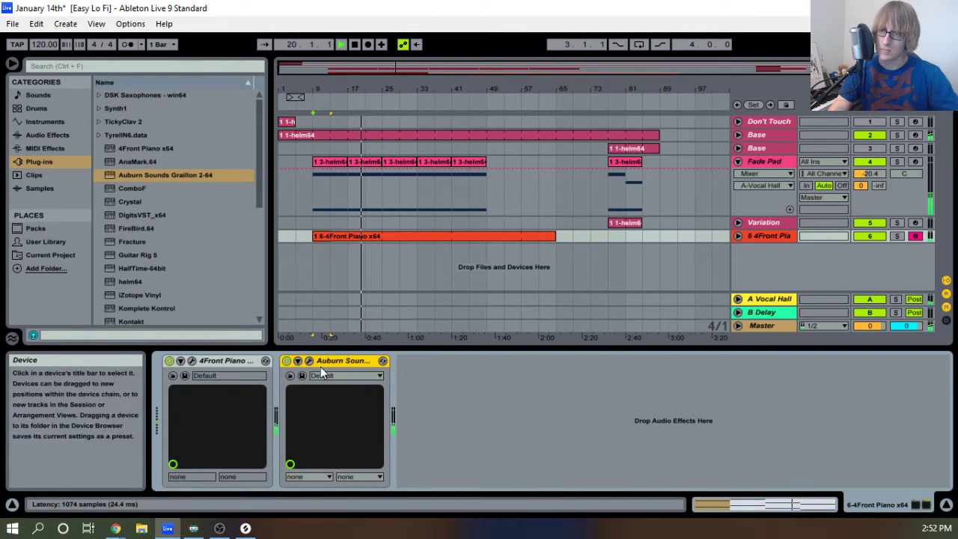
key("Delete")
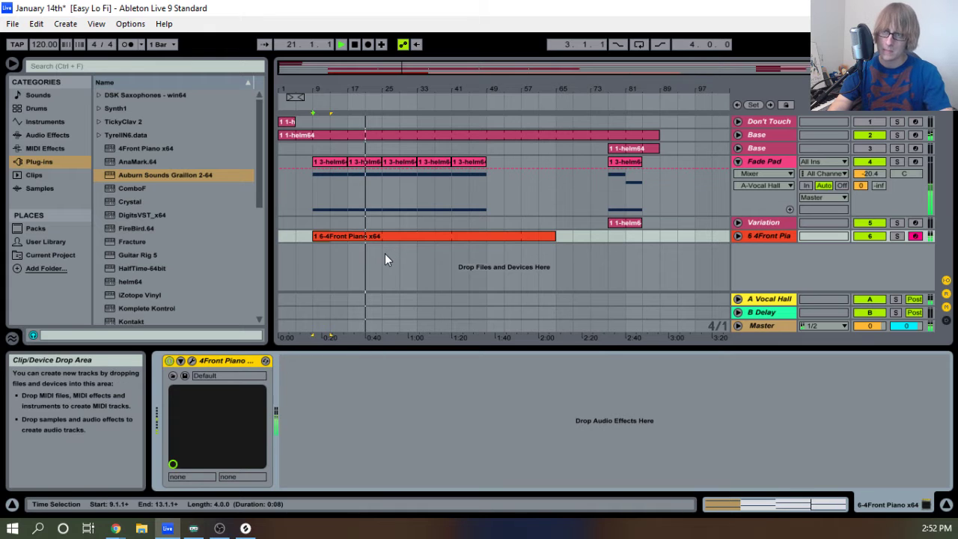
key("space")
Unfold the 4Front Piano track and, during playback from bar 9, shift the whole piano clip slightly late to start at 9.1.3.
left_click(737, 236)
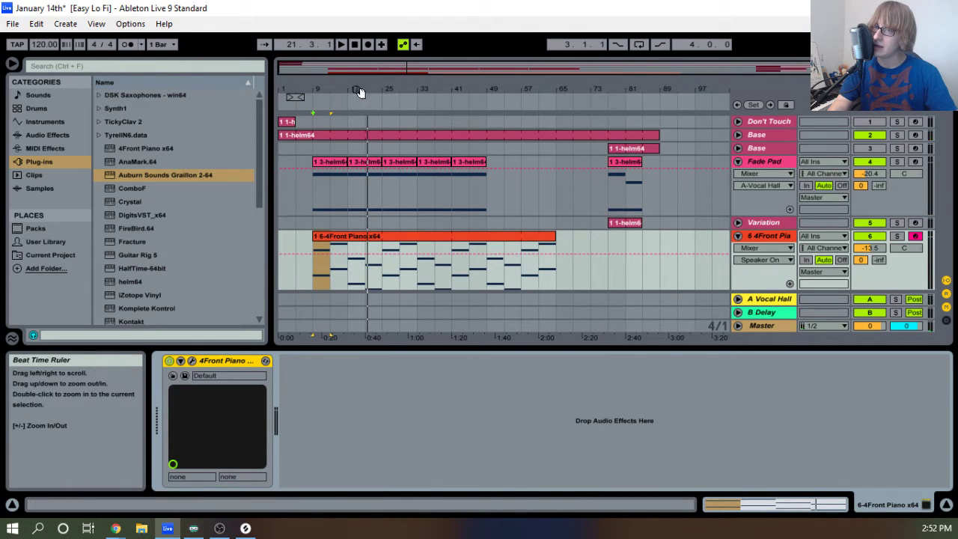
left_click_drag(339, 88, 541, 293)
key("space")
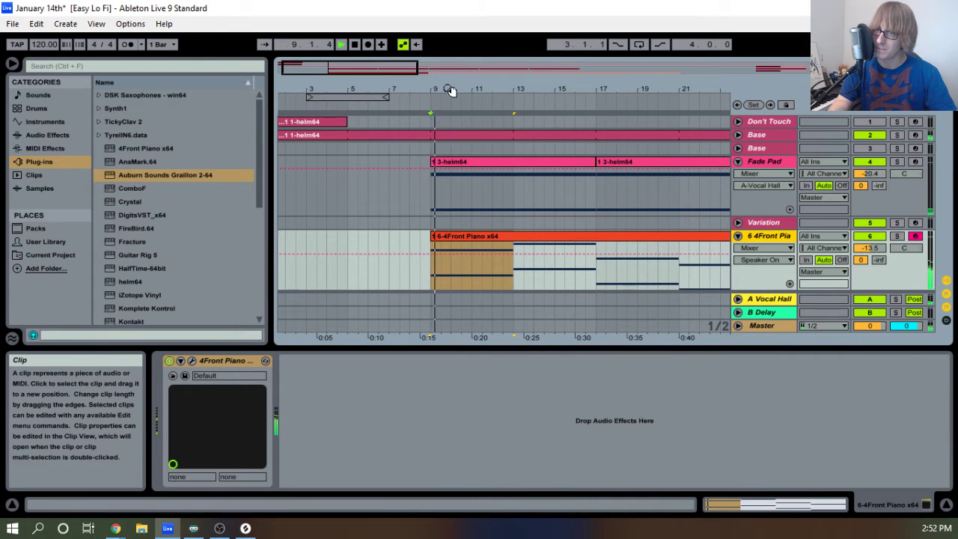
left_click_drag(448, 89, 279, 169)
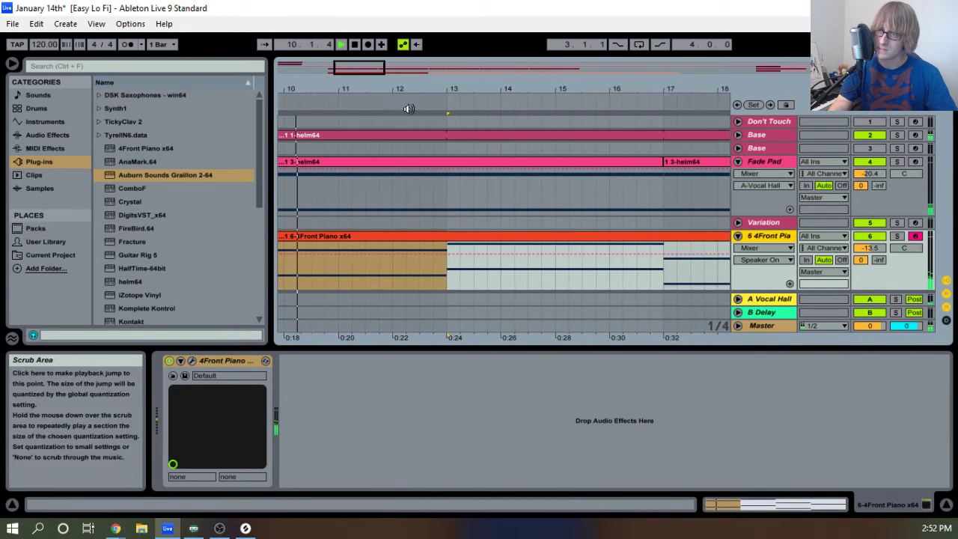
left_click_drag(455, 90, 470, 240)
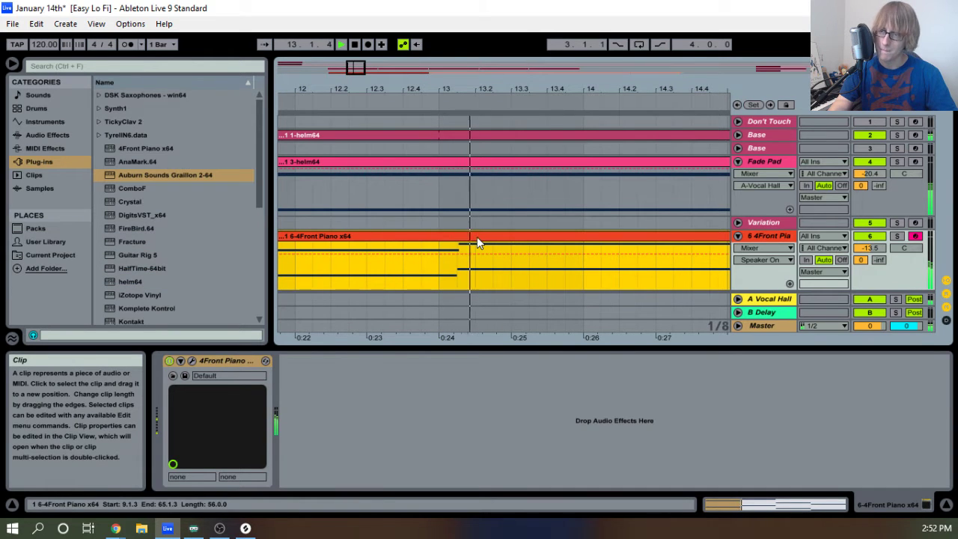
Unfold the main Base track, stop playback, and compare its notes with the delayed piano chord change around bar 17.
left_click_drag(498, 89, 359, 71)
left_click_drag(487, 87, 493, 98)
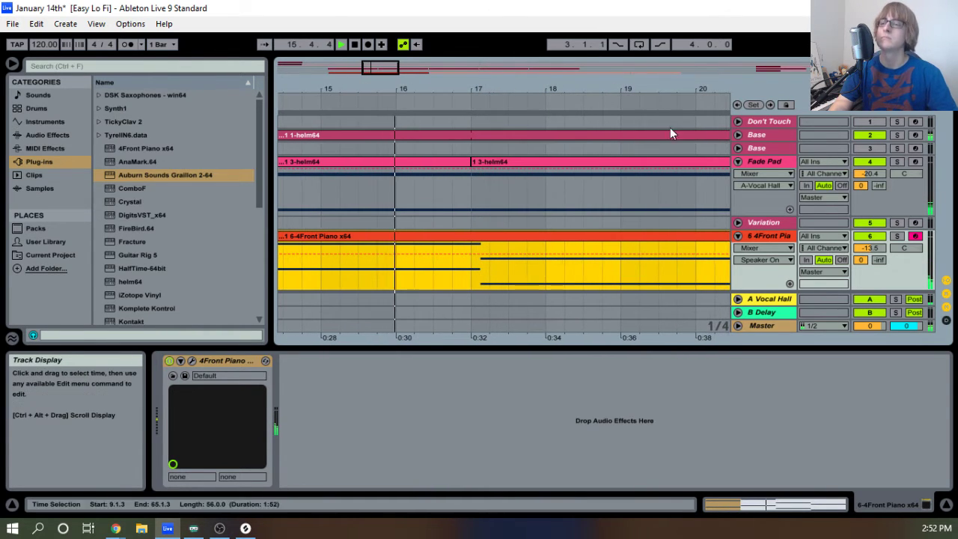
left_click(737, 134)
scroll(573, 119, "down", 3)
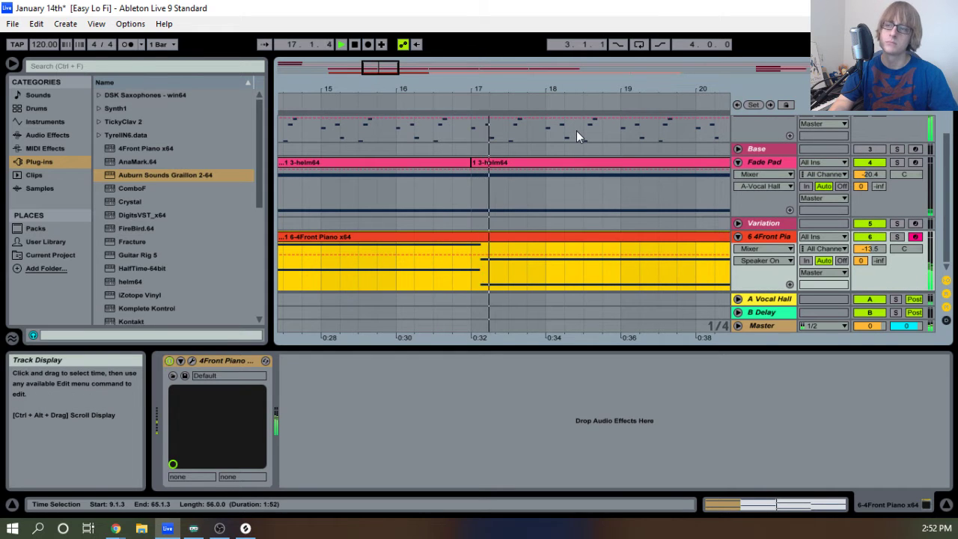
key("space")
left_click_drag(484, 90, 484, 116)
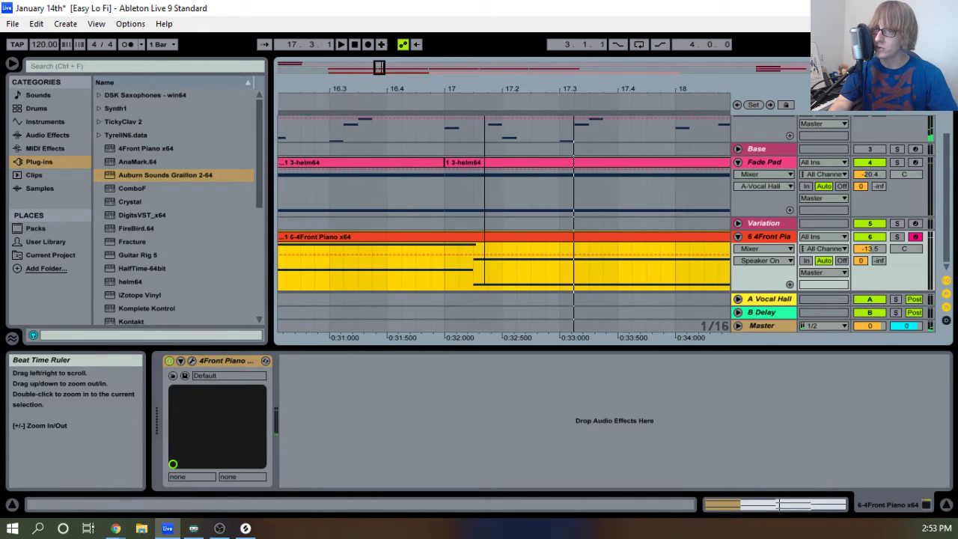
Play the arrangement from the beginning to hear the piano clip together with the other tracks.
left_click(481, 242)
key("space")
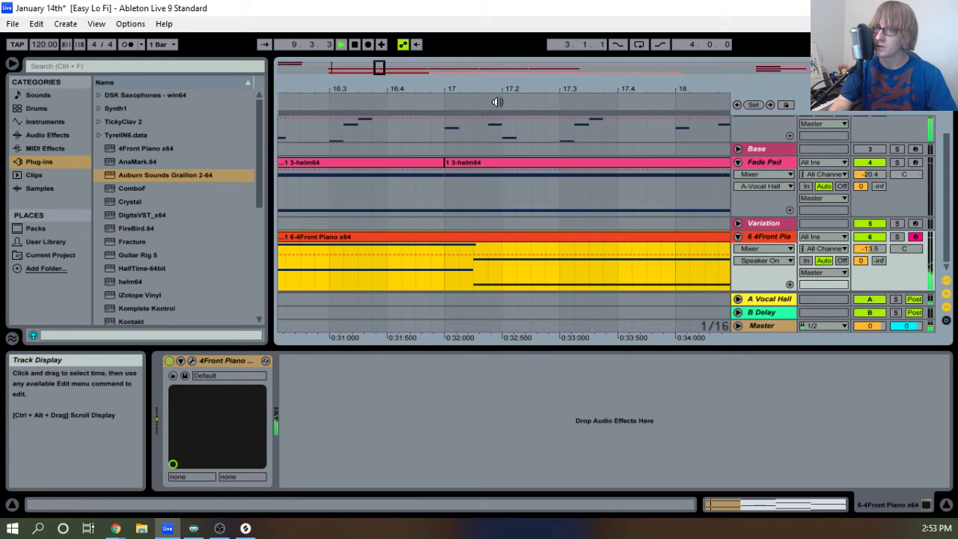
left_click_drag(497, 90, 517, 58)
key("space")
left_click(357, 45)
left_click(337, 45)
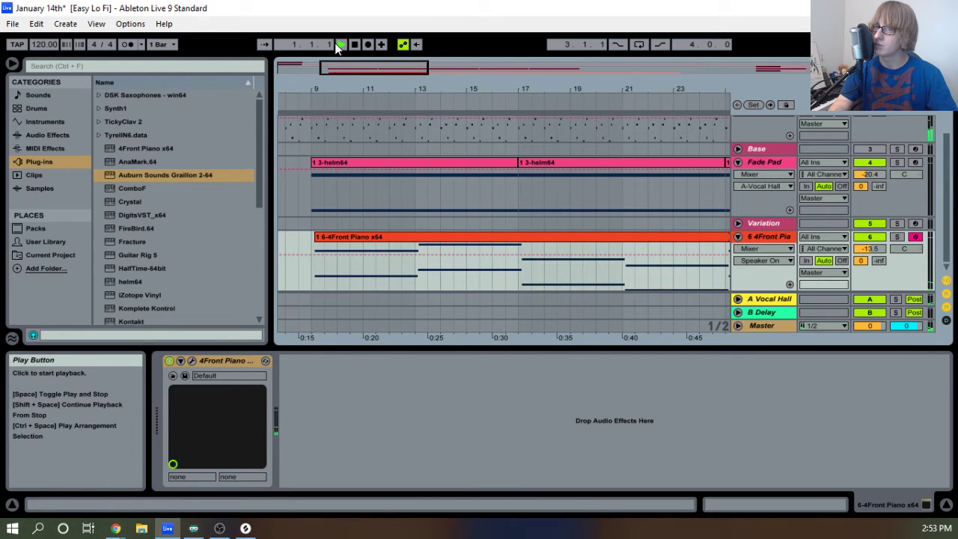
left_click_drag(353, 90, 331, 58)
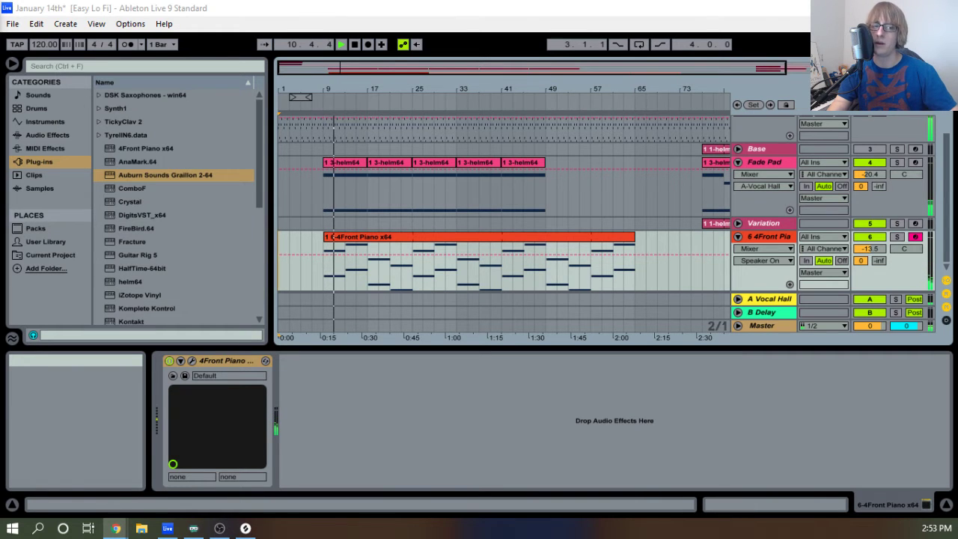
Switch to Chrome, search Google for "tal vocoder" and open the TAL-Vocoder product page on TAL Software.
left_click(116, 528)
left_click(358, 13)
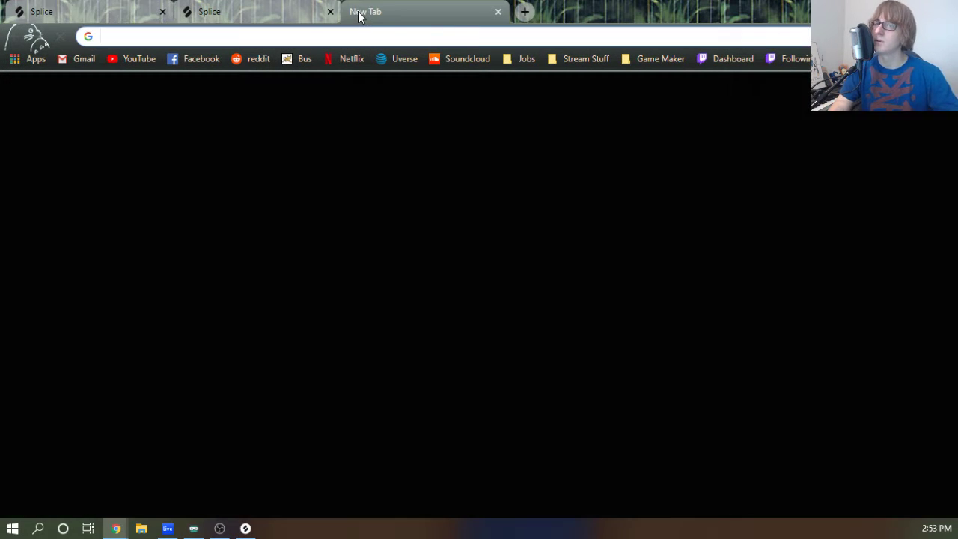
type("tal vocoder")
key("Return")
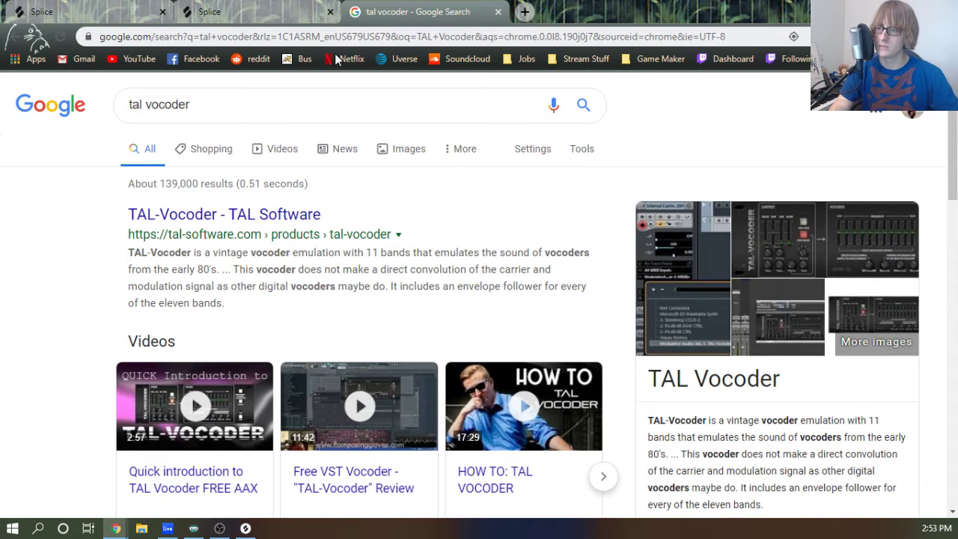
scroll(341, 90, "down", 1)
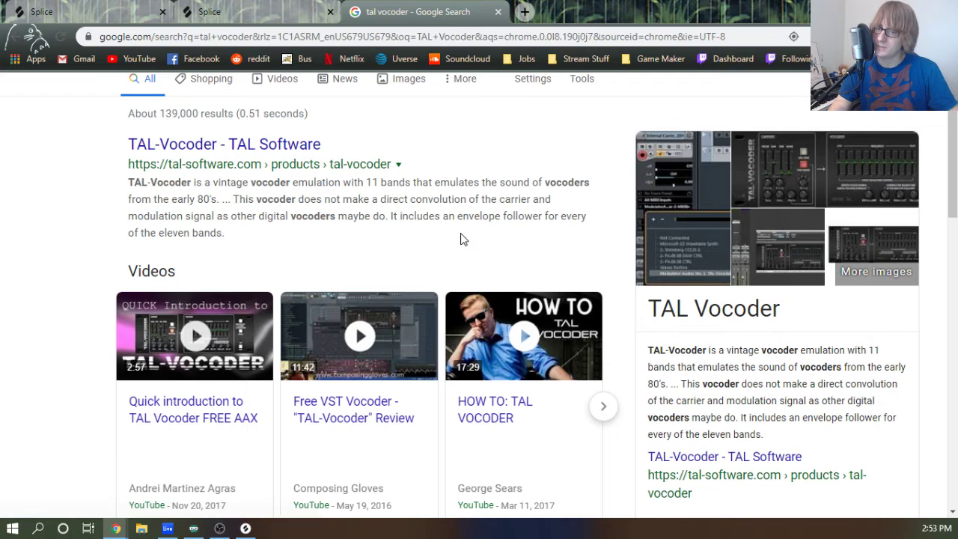
left_click(261, 147)
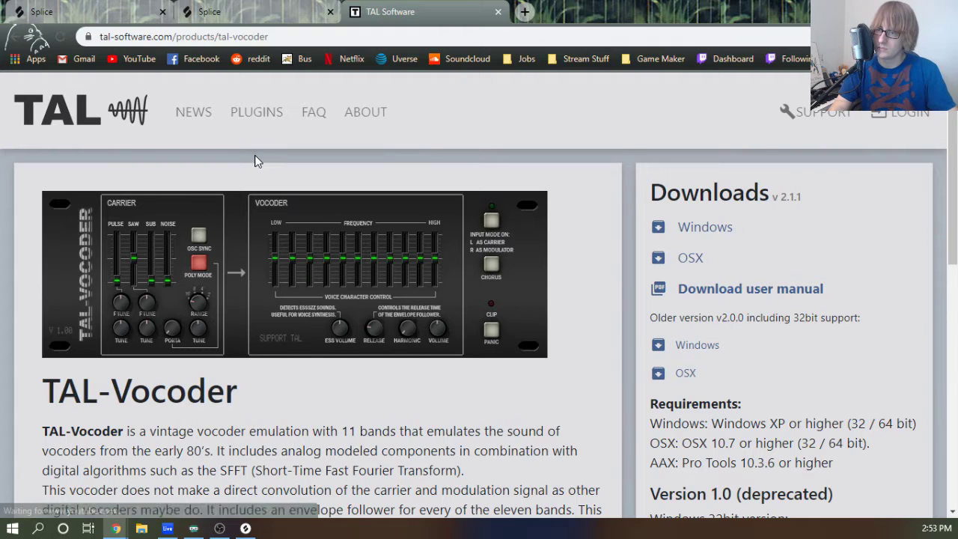
Read through the TAL-Vocoder page's description, requirements and feature list, and return to Ableton Live.
scroll(257, 159, "down", 1)
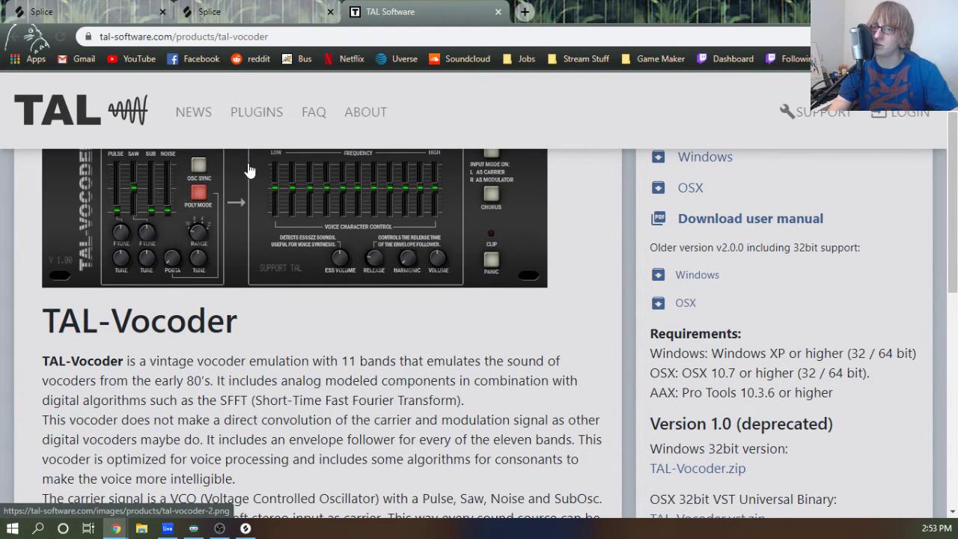
scroll(377, 191, "down", 2)
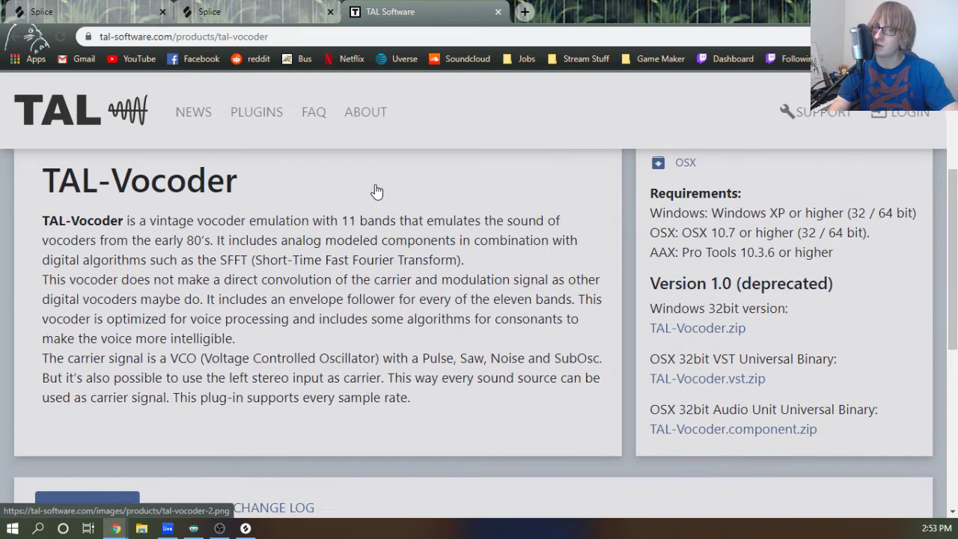
scroll(377, 180, "down", 3)
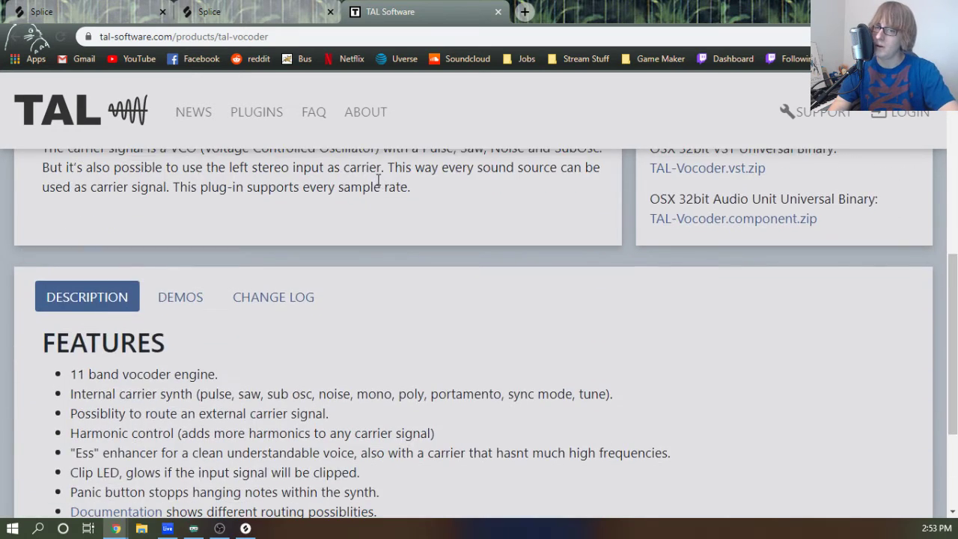
scroll(378, 179, "down", 2)
scroll(378, 182, "down", 1)
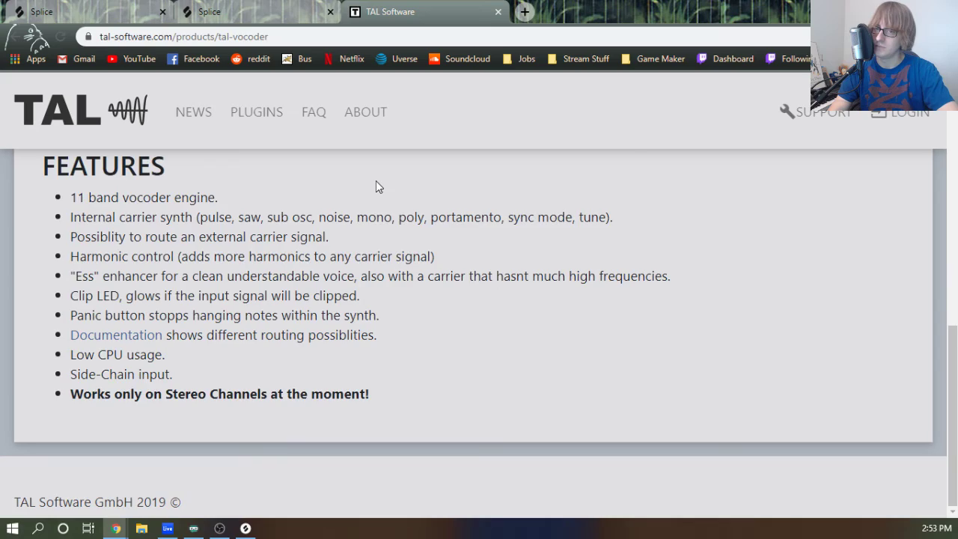
scroll(376, 186, "up", 9)
scroll(369, 195, "down", 3)
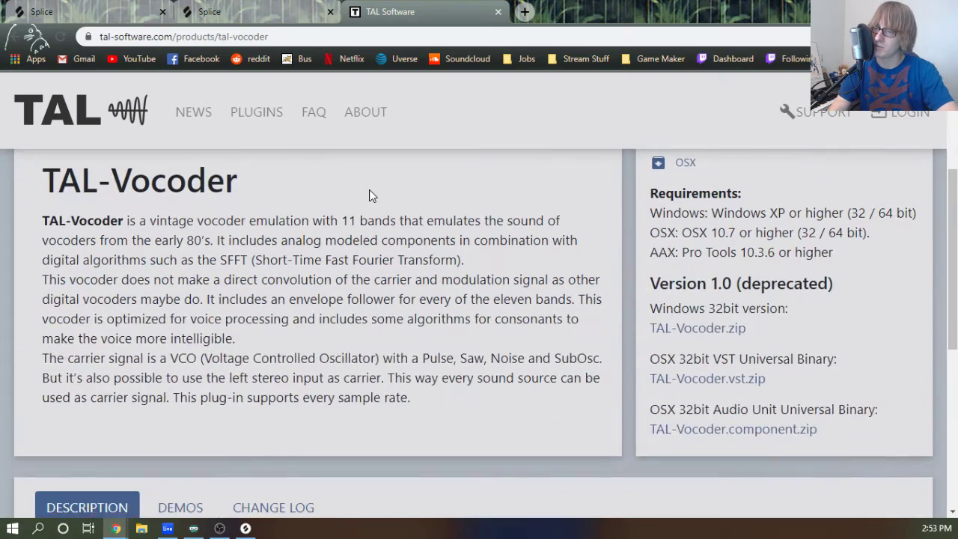
scroll(369, 195, "up", 3)
left_click(877, 9)
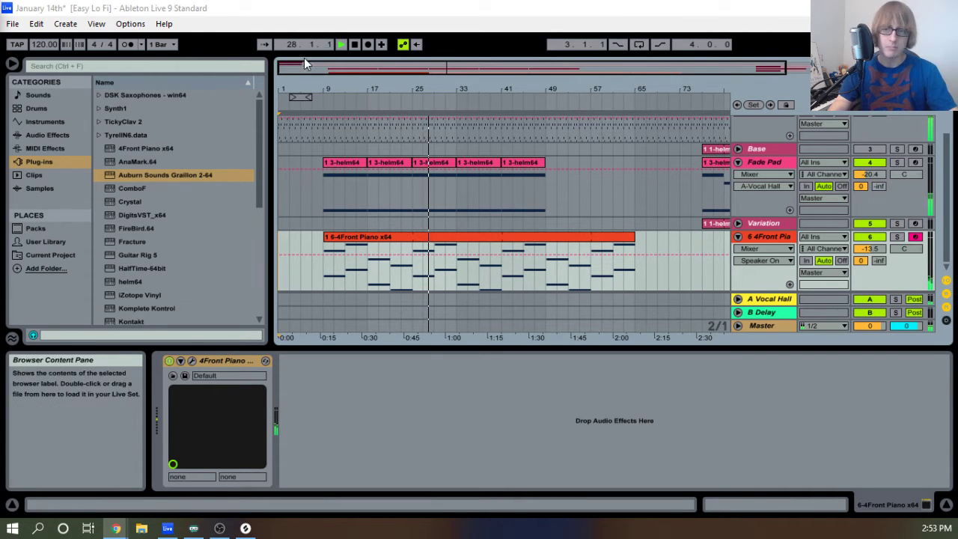
Stop playback, replay the arrangement from just before the piano clip begins, and stop it again after listening.
left_click(351, 46)
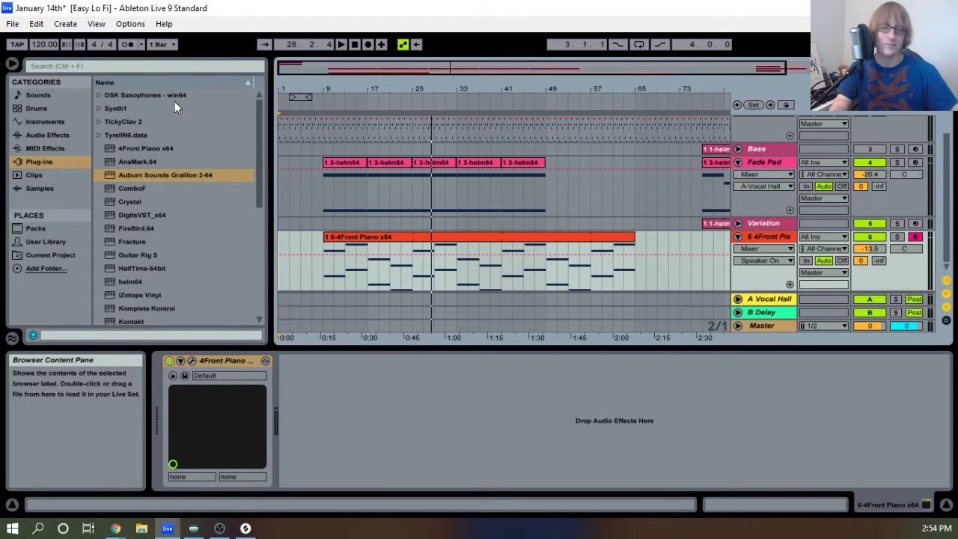
left_click(315, 100)
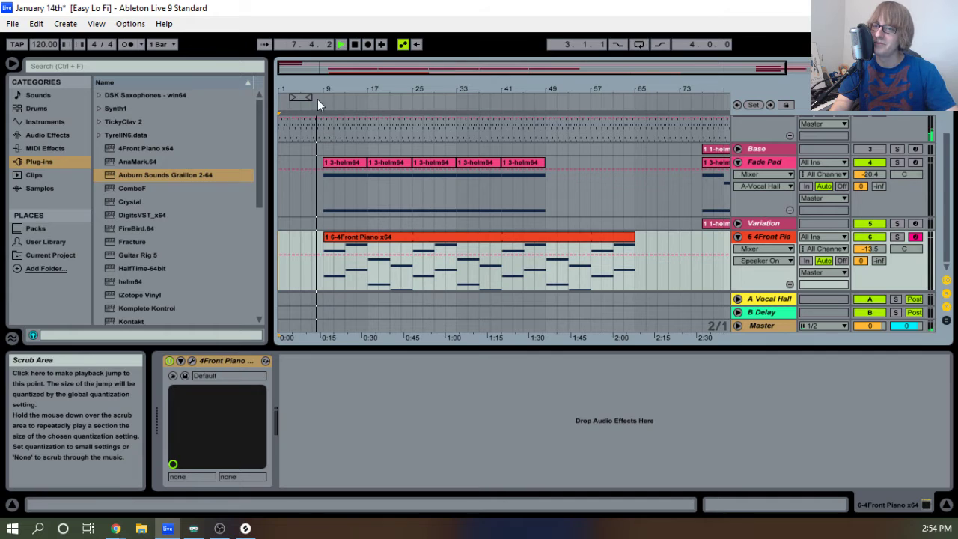
left_click_drag(319, 92, 336, 85)
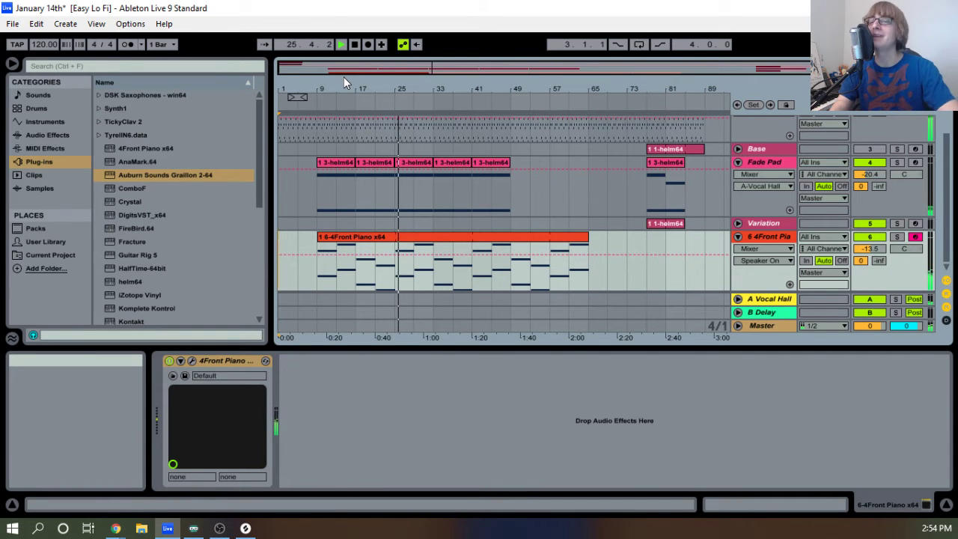
left_click(354, 44)
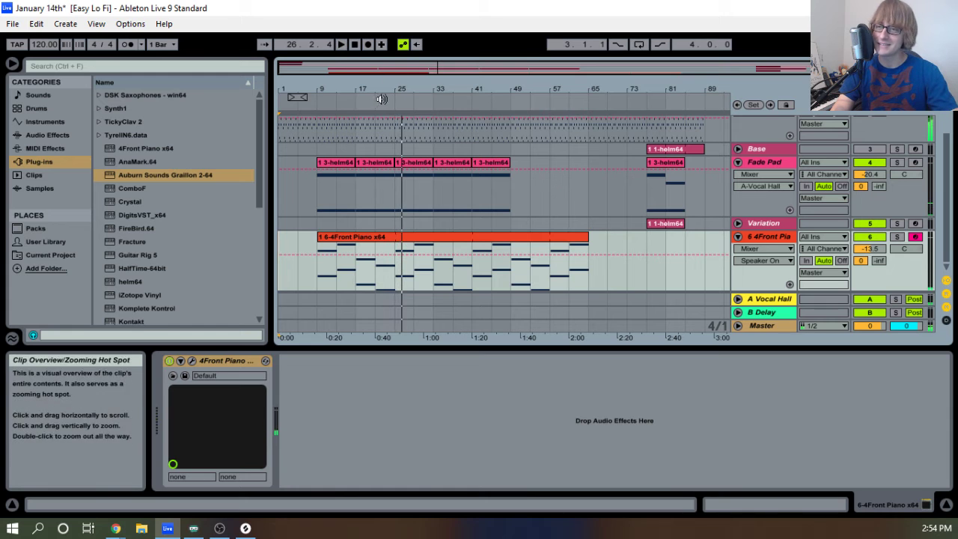
Collapse the 4Front Piano, Fade Pad and upper Base tracks to get a compact overview of the arrangement.
left_click_drag(409, 84, 408, 88)
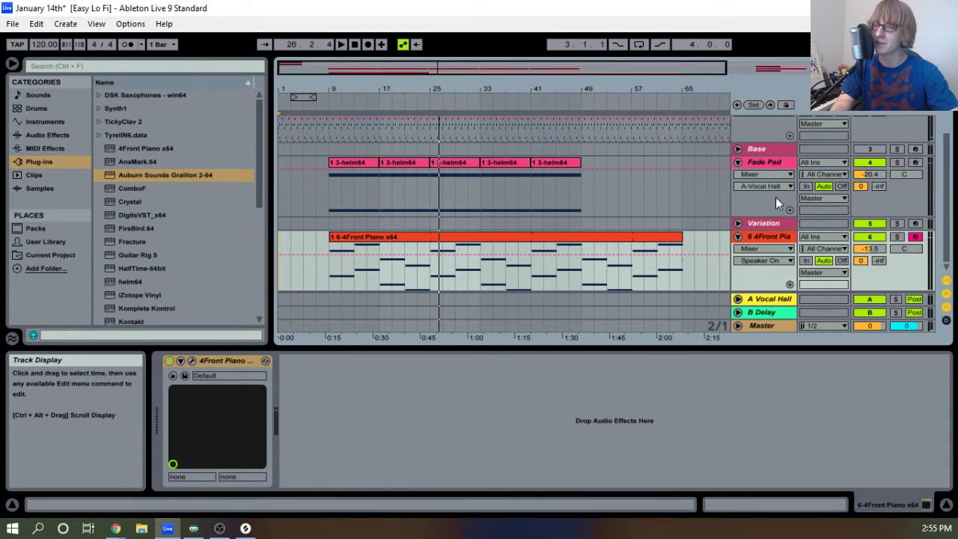
left_click(738, 236)
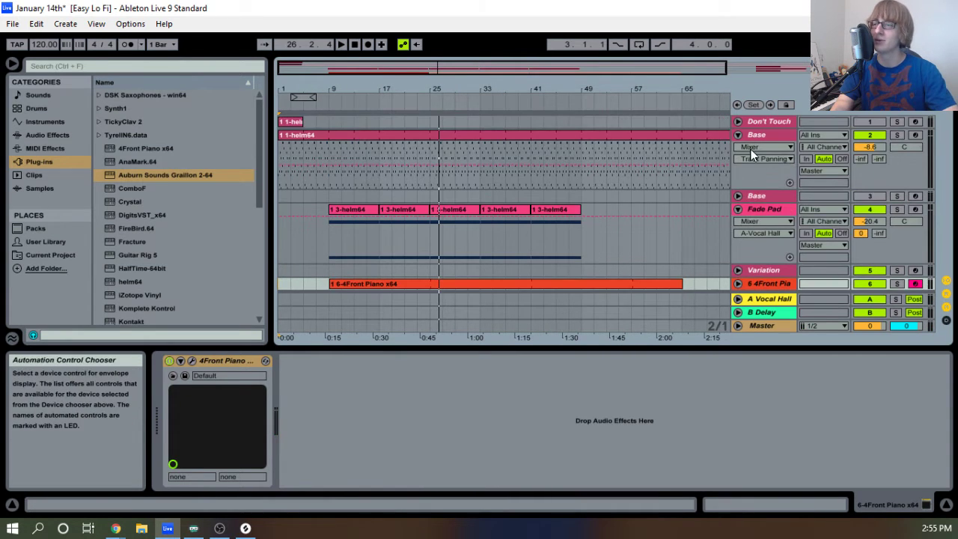
left_click(738, 210)
left_click_drag(578, 81, 577, 72)
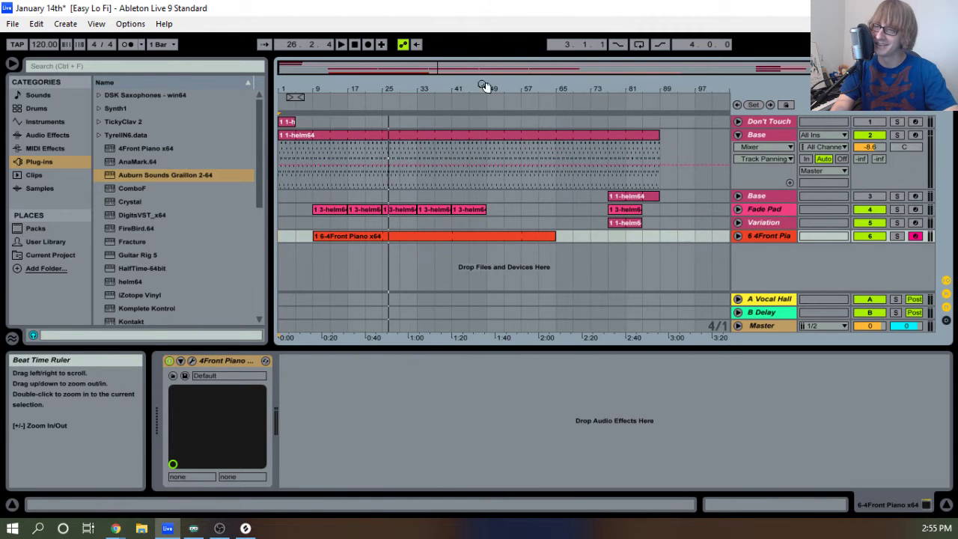
left_click(738, 135)
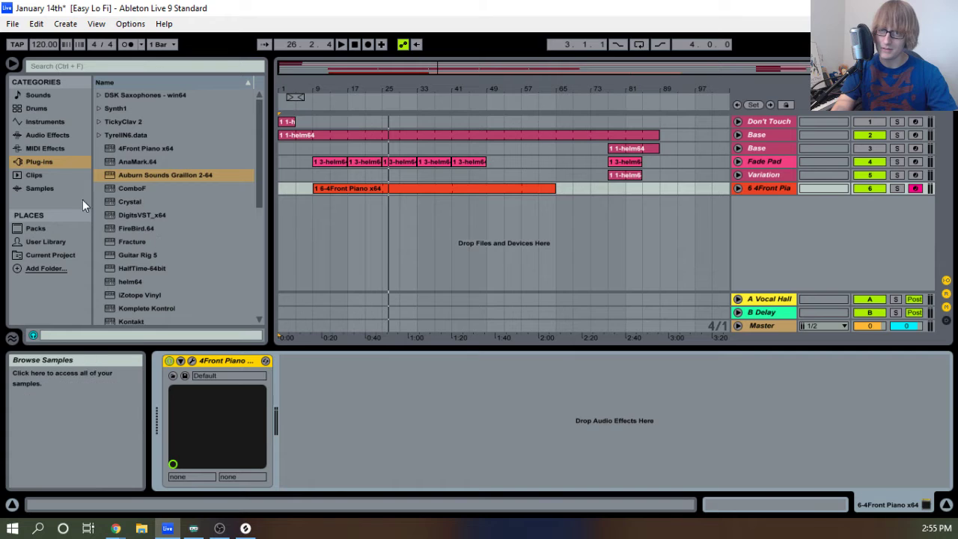
Play the arrangement briefly from bar 9, then stop and return the playback position to 1.1.1.
scroll(116, 208, "down", 2)
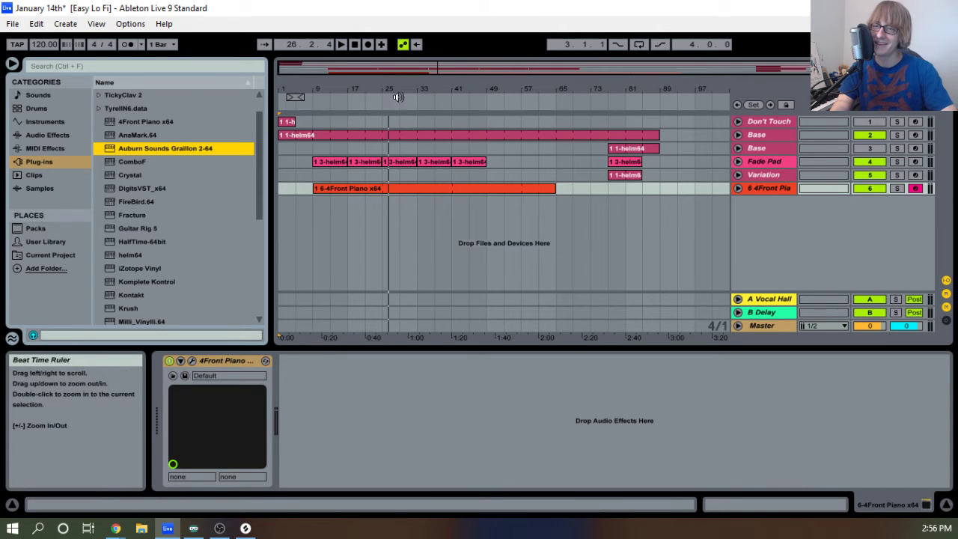
left_click(313, 104)
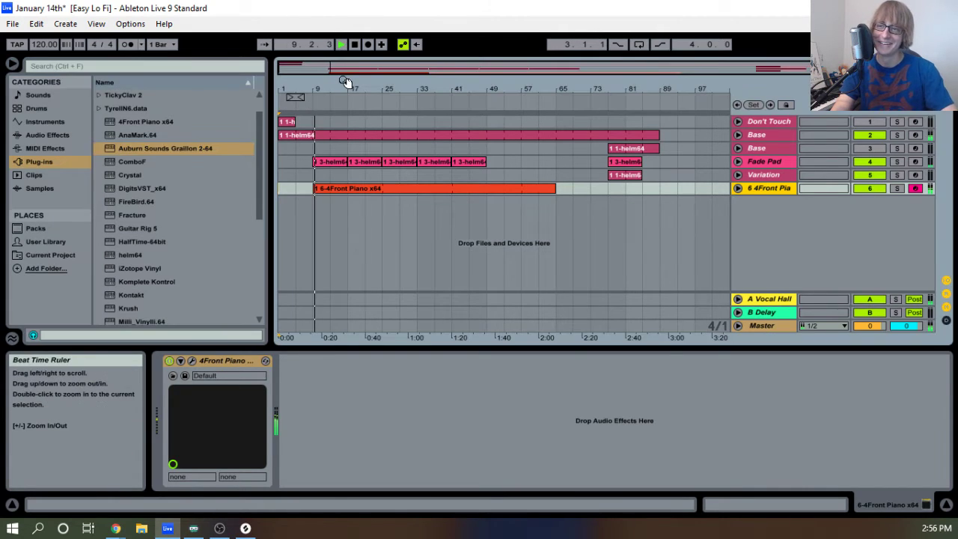
left_click_drag(346, 82, 340, 65)
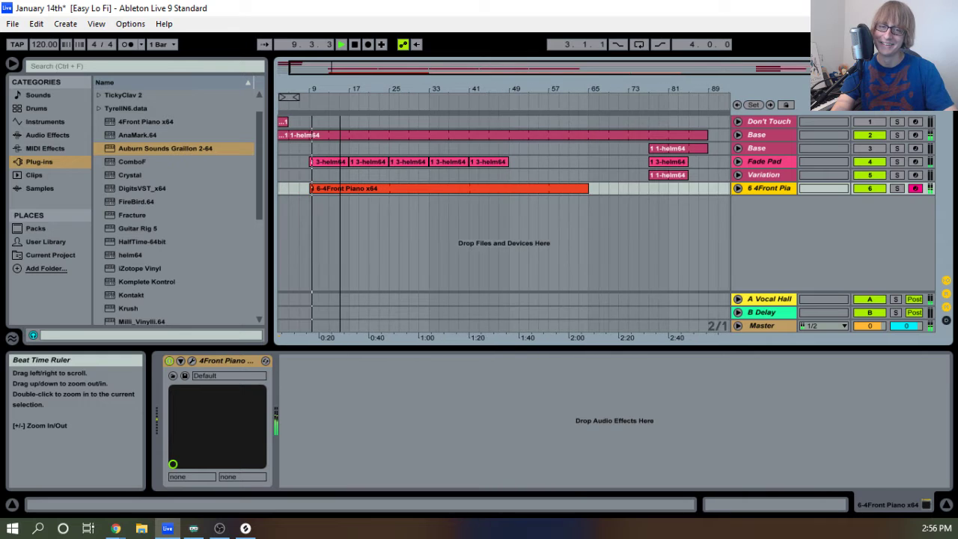
double_click(356, 45)
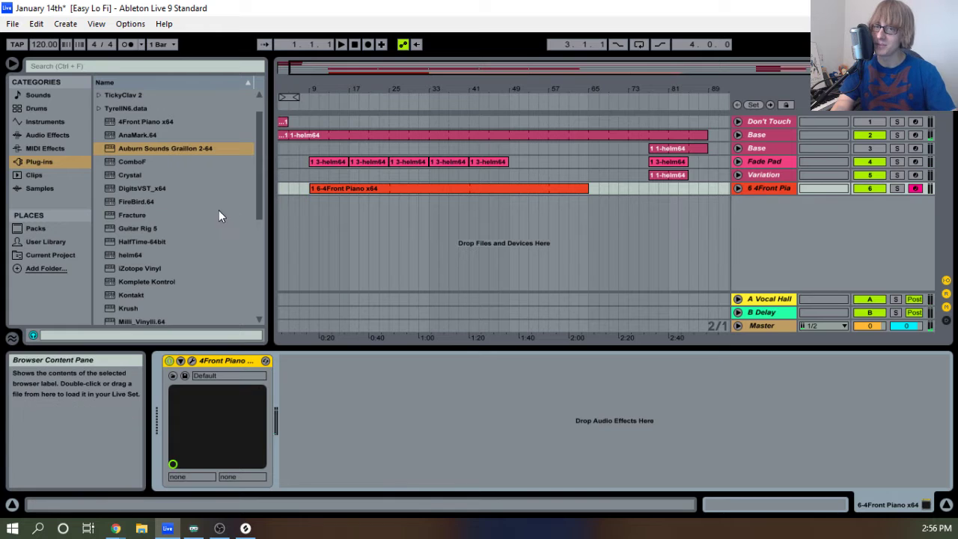
Find the Redux audio effect in the browser and add it after 4Front Piano on the piano track.
scroll(157, 233, "down", 6)
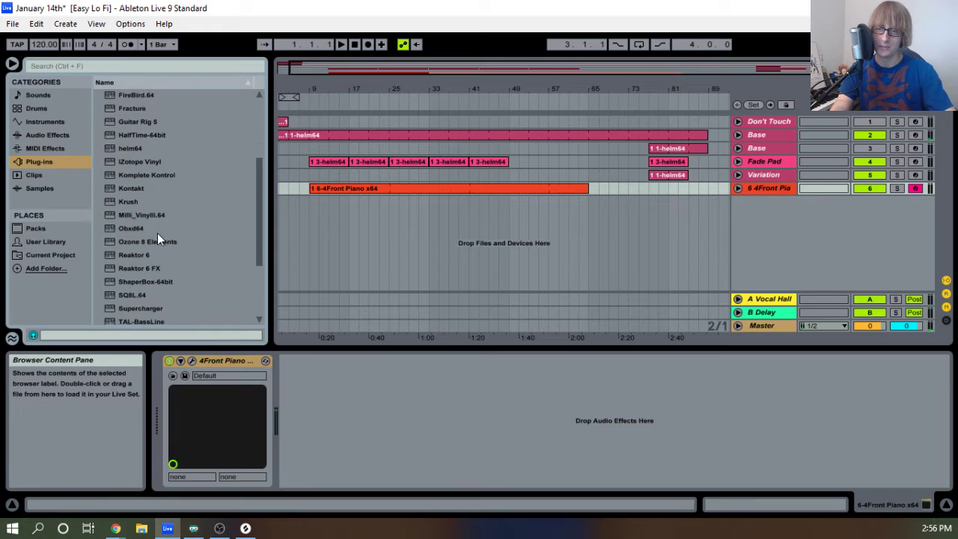
left_click(52, 230)
left_click(57, 240)
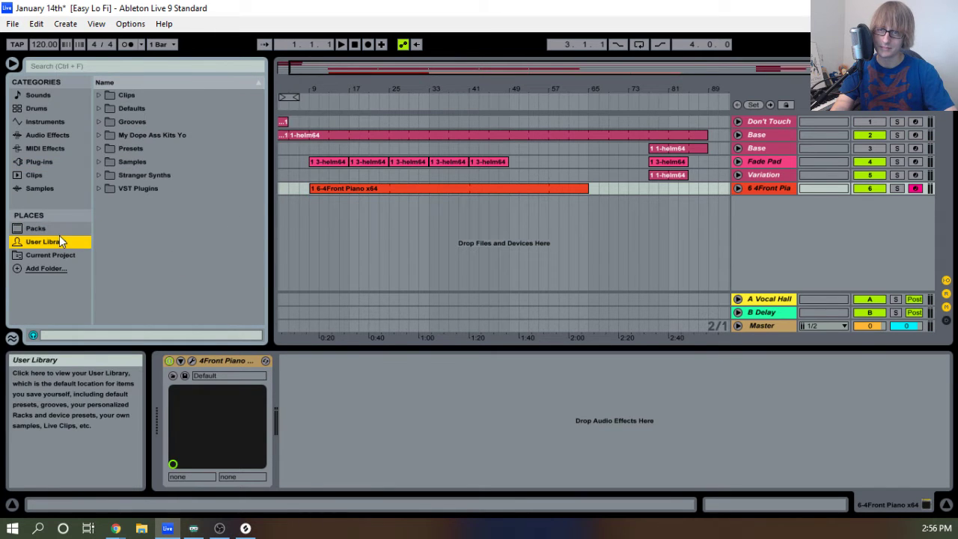
left_click(100, 136)
left_click_drag(255, 118, 253, 241)
left_click(44, 123)
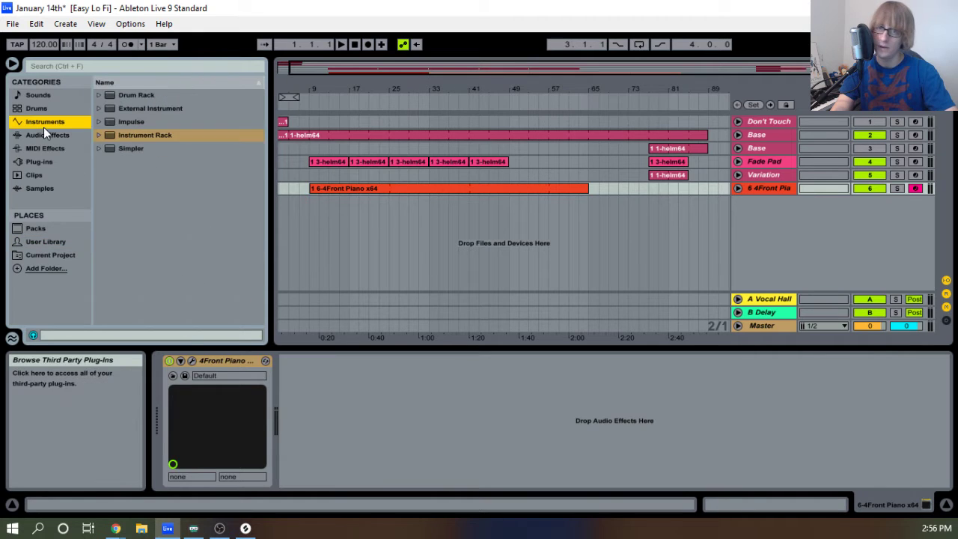
left_click(46, 135)
scroll(150, 172, "down", 5)
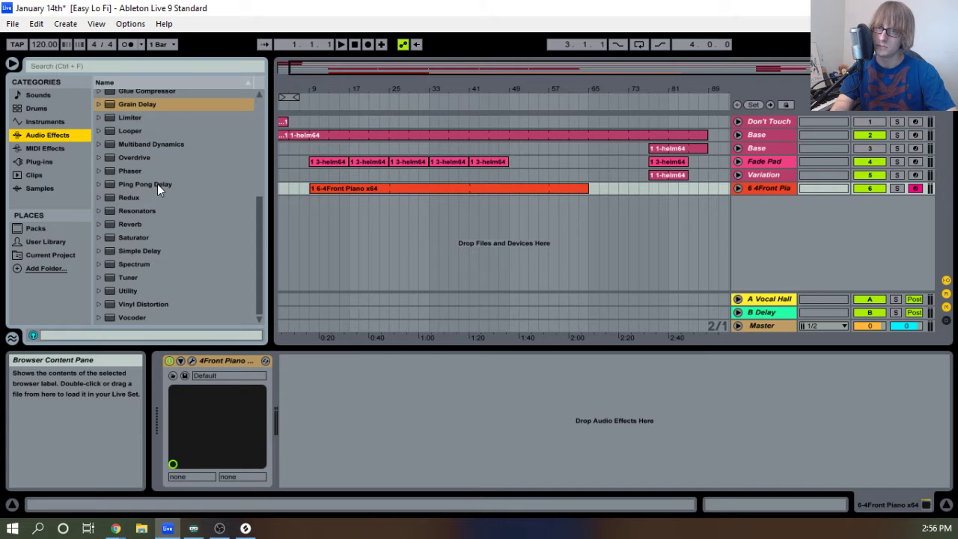
left_click_drag(137, 197, 332, 386)
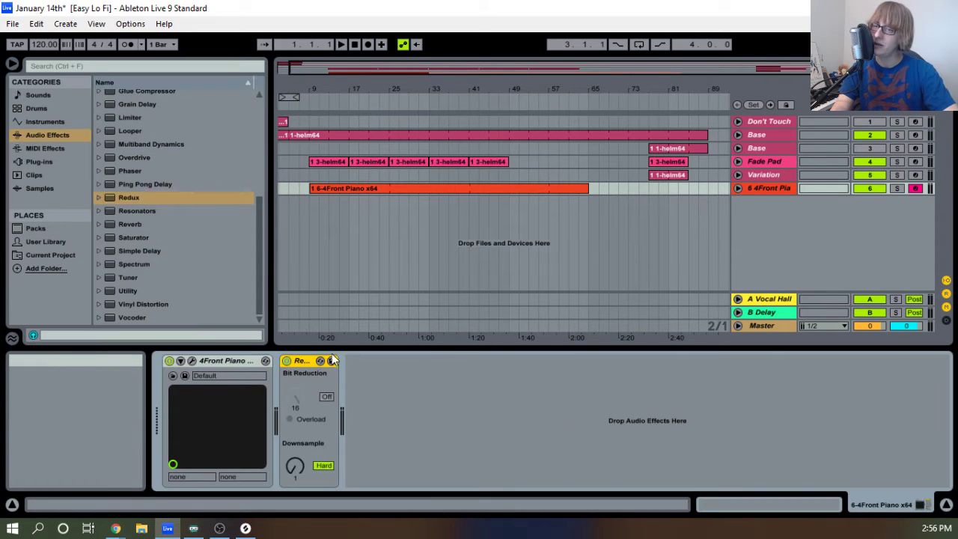
Add an empty Audio Effect Rack after Redux on the piano track.
left_click(48, 124)
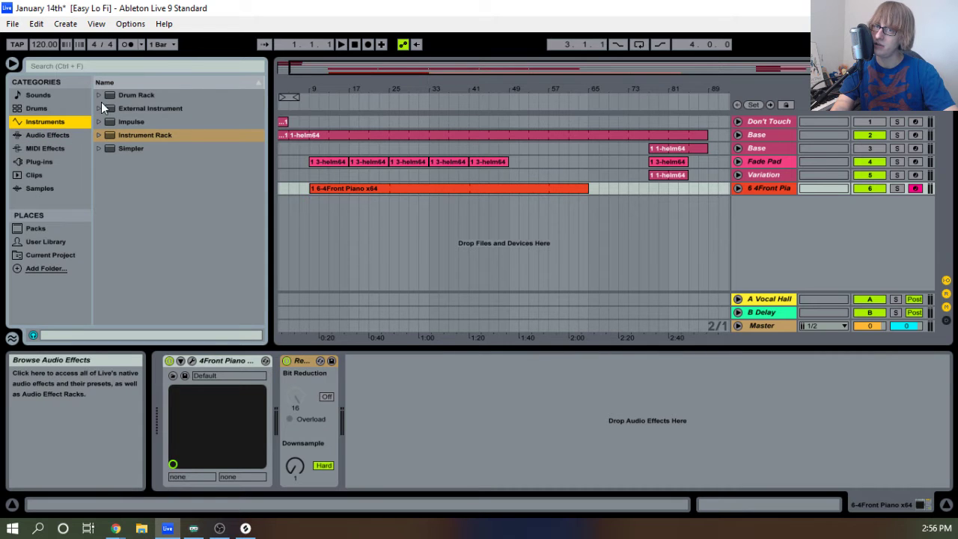
left_click(74, 136)
scroll(183, 148, "up", 7)
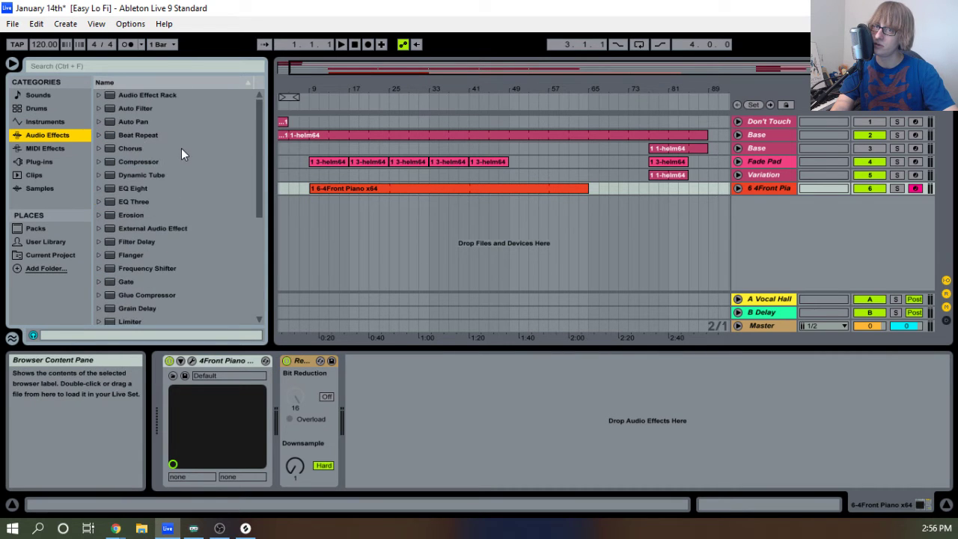
left_click_drag(157, 96, 389, 386)
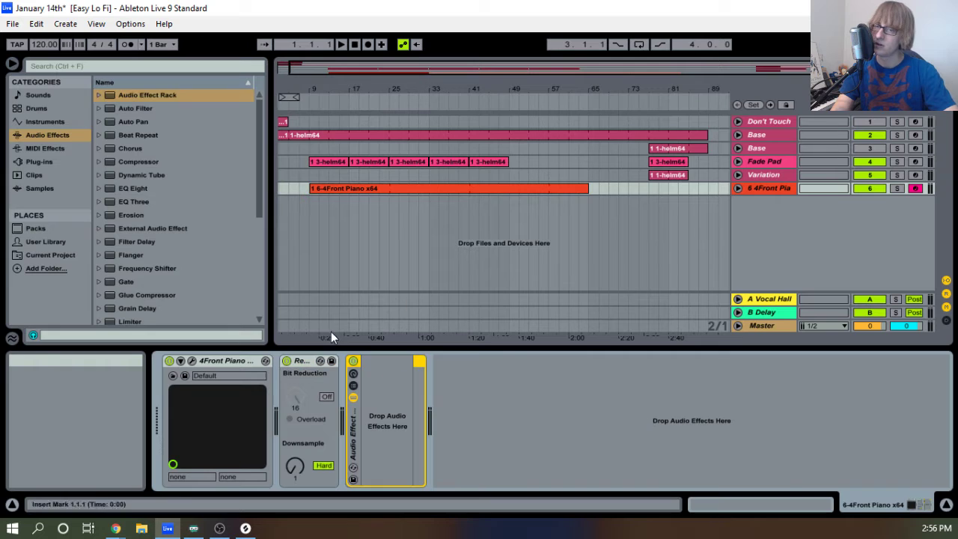
Move Redux into the Audio Effect Rack and show the rack's chain list.
left_click_drag(310, 363, 391, 386)
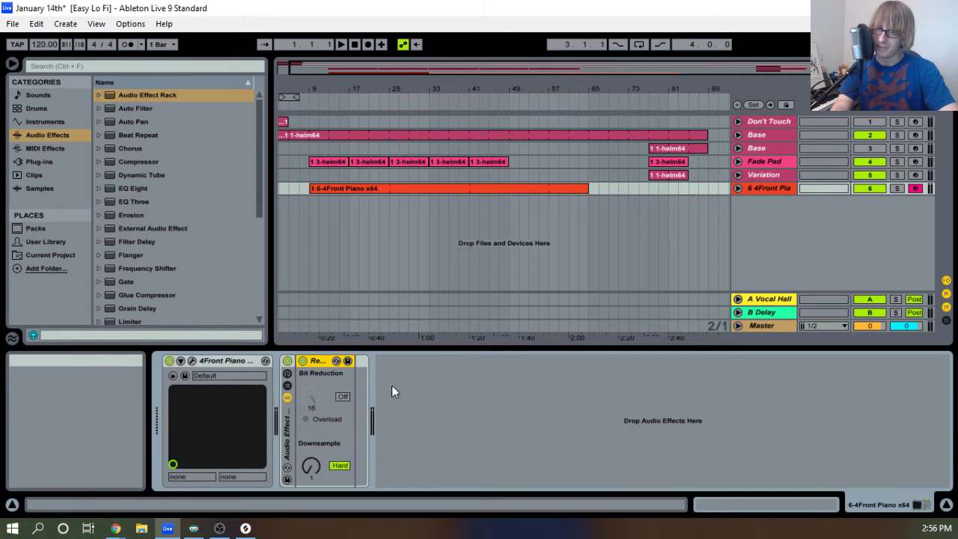
left_click(286, 385)
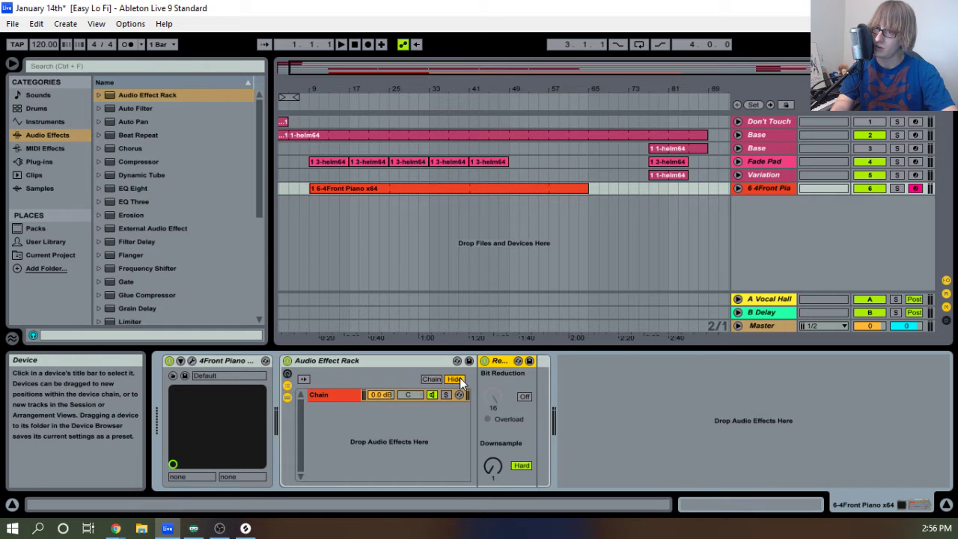
Show the rack's chain zone editor and duplicate the chain that contains Redux.
left_click(432, 380)
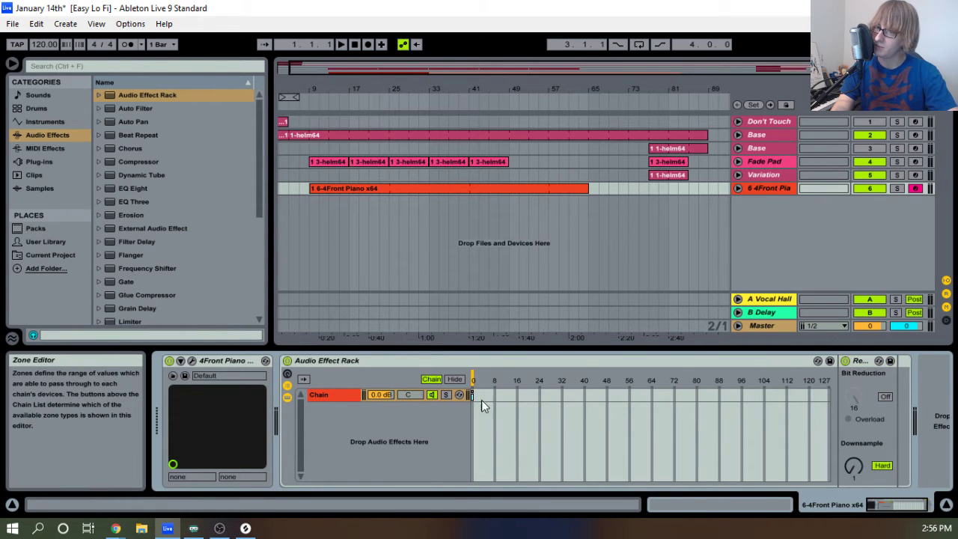
left_click(325, 395)
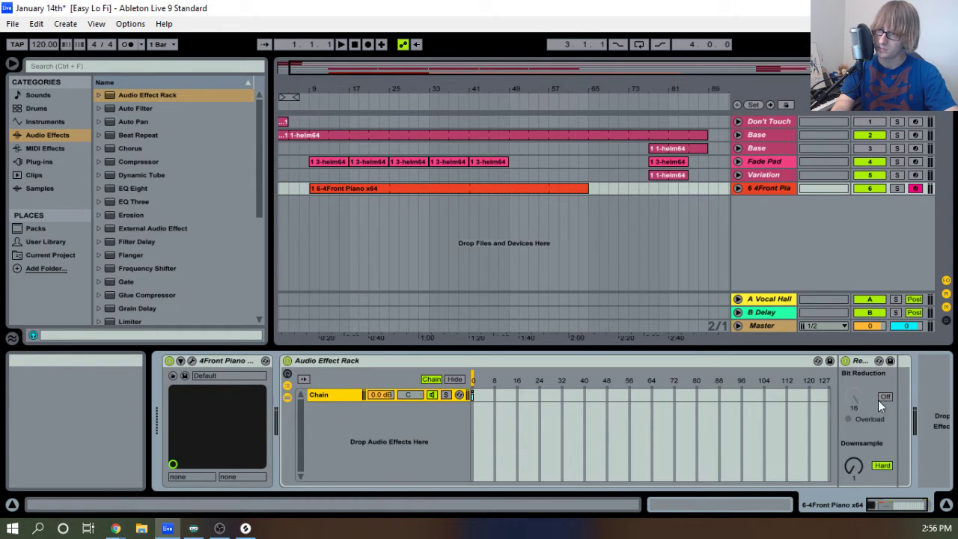
right_click(328, 395)
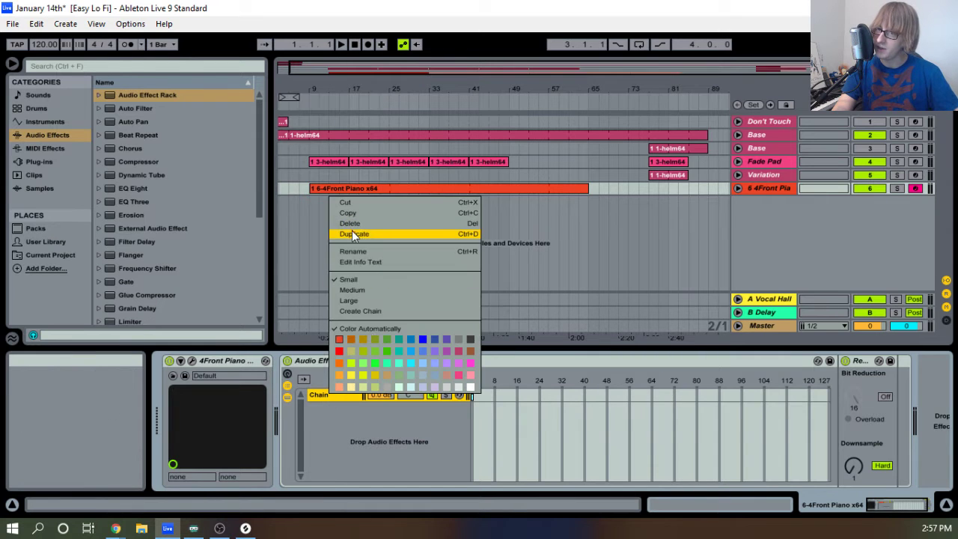
left_click(350, 233)
left_click(336, 398)
left_click(332, 409)
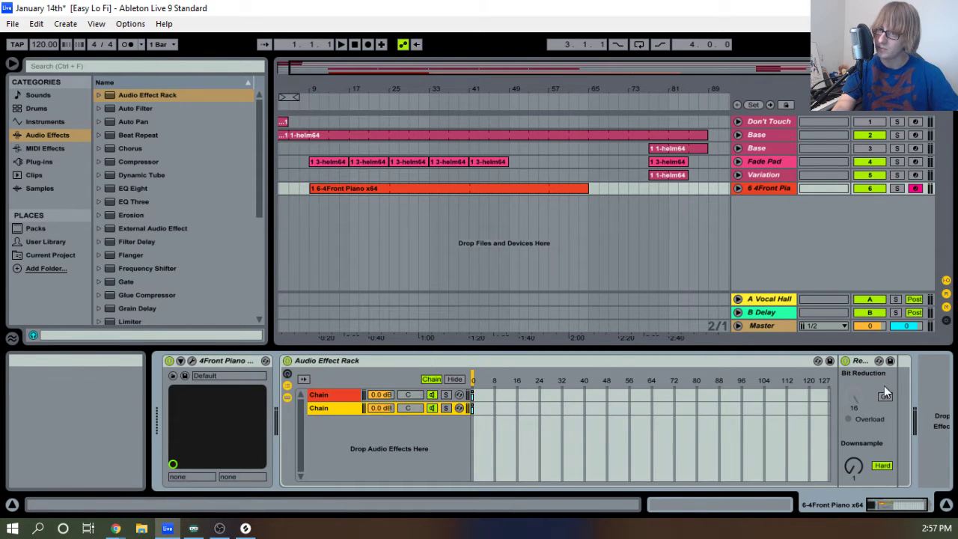
Remove Redux from the duplicated chain and rename that chain Clean.
left_click(331, 395)
right_click(326, 405)
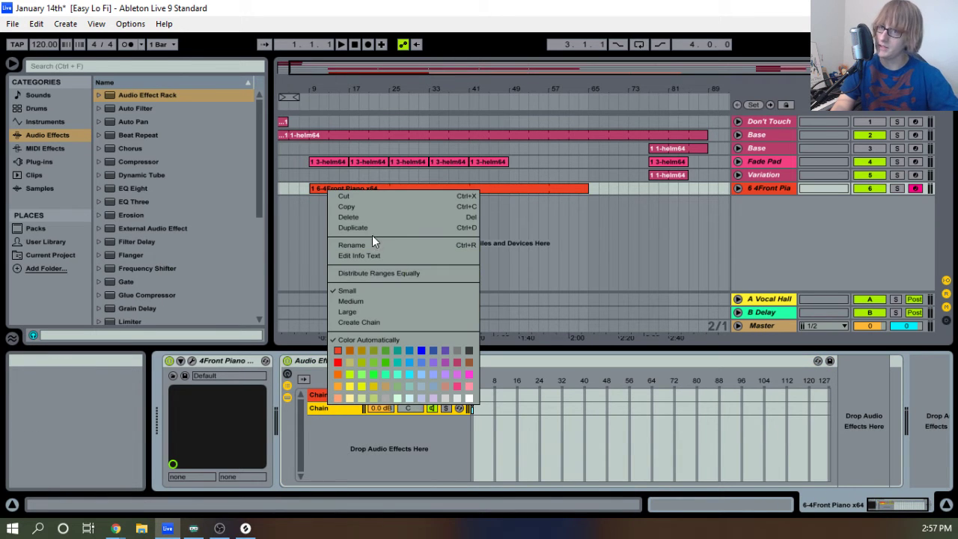
left_click(359, 245)
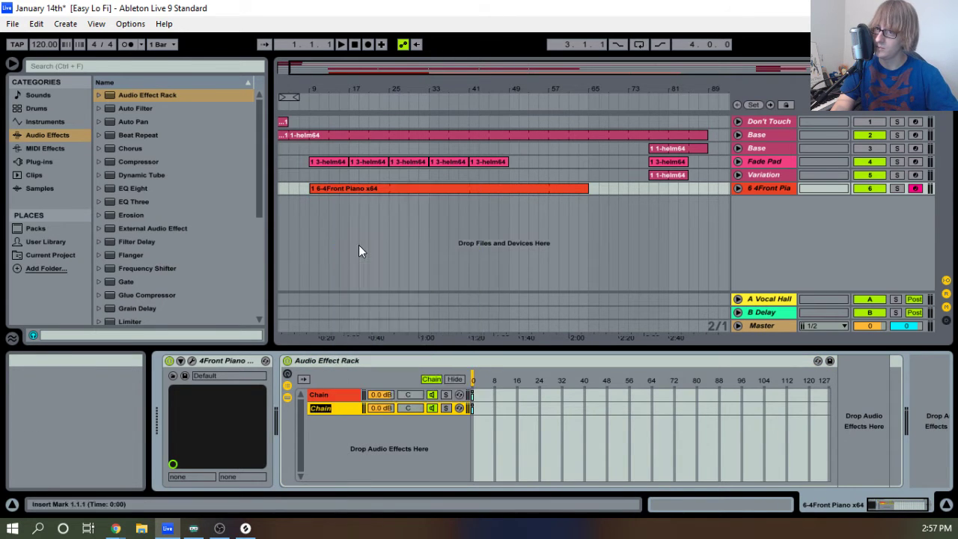
key("BackSpace")
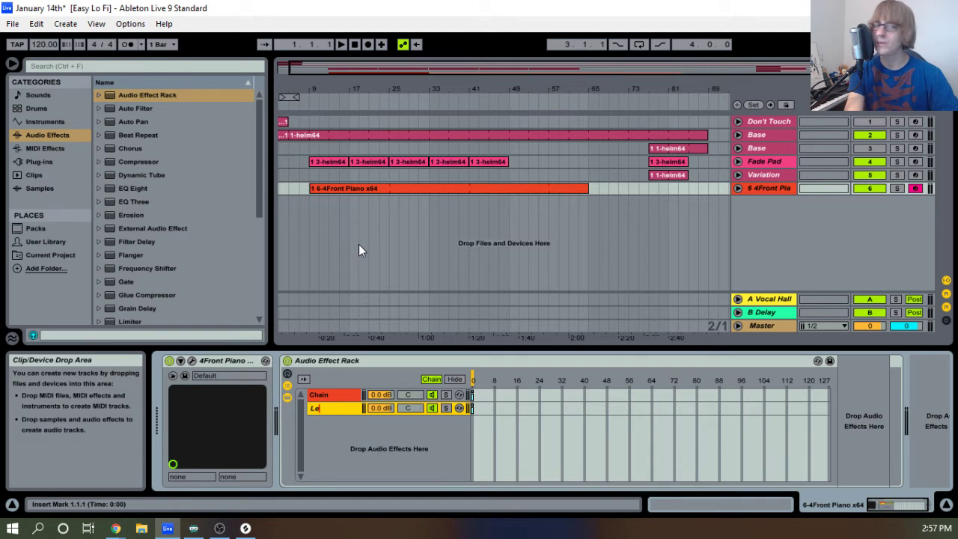
type("Clean")
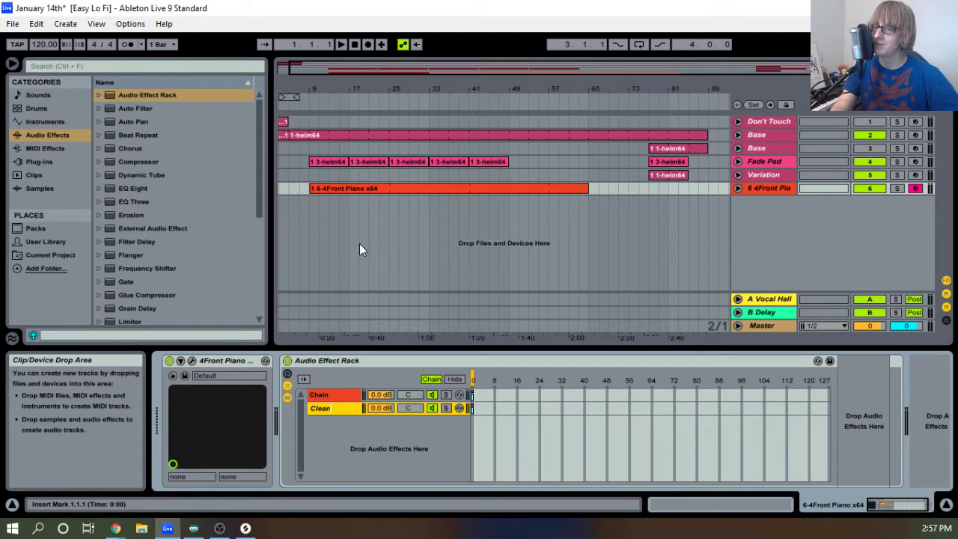
key("Return")
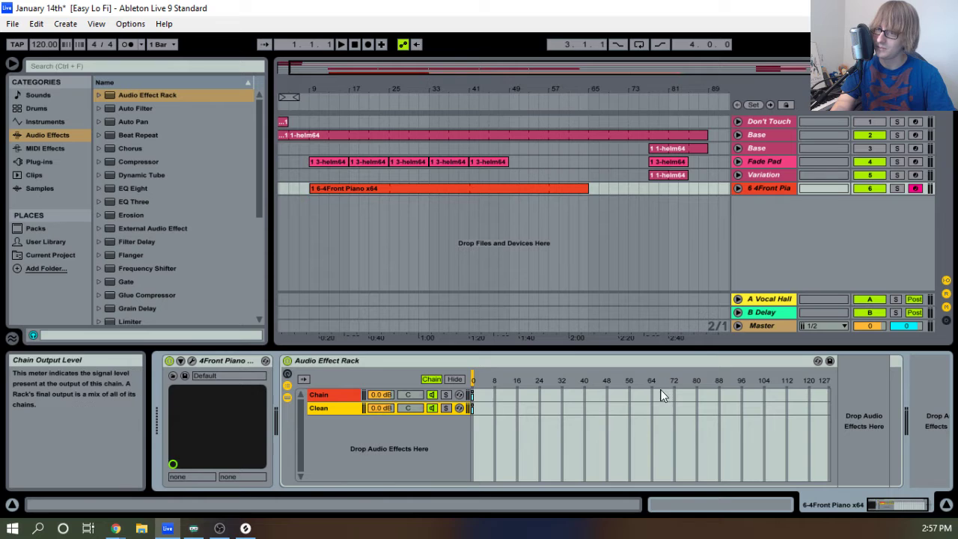
Set Redux's Downsample to 13 in the first chain and extend both chains' zones across the full 0–127 range.
left_click(328, 393)
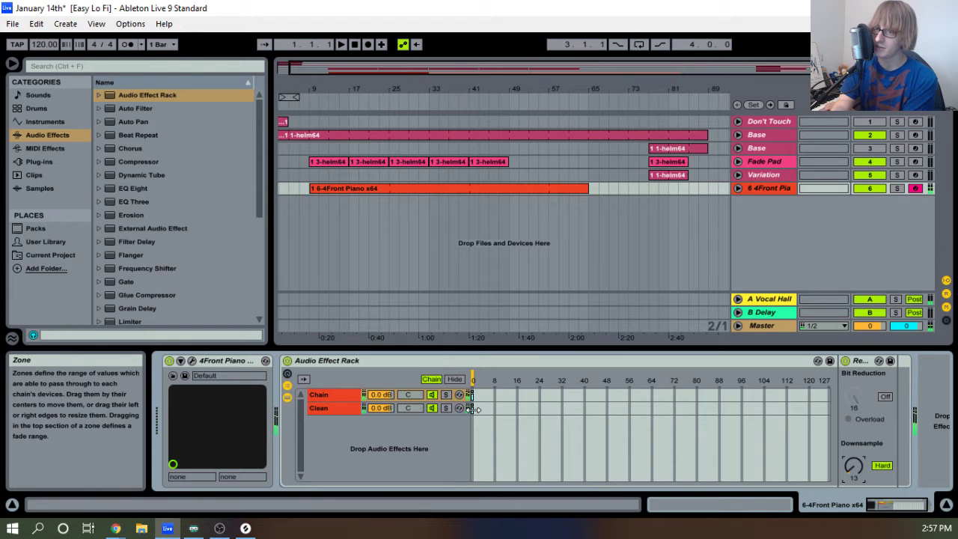
left_click_drag(472, 409, 906, 385)
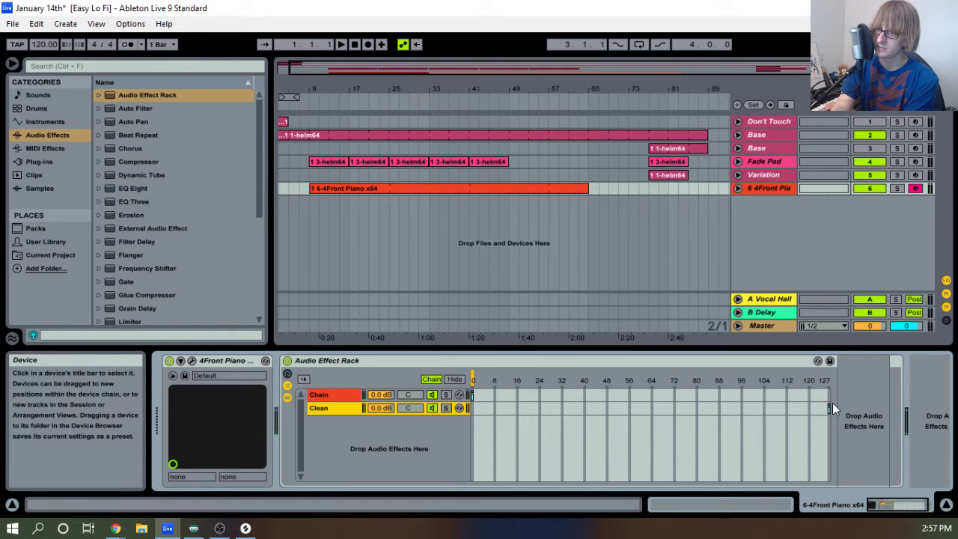
mouse_move(827, 410)
left_mouse_down()
mouse_move(661, 412)
mouse_move(774, 419)
mouse_move(479, 410)
mouse_move(822, 406)
left_mouse_up()
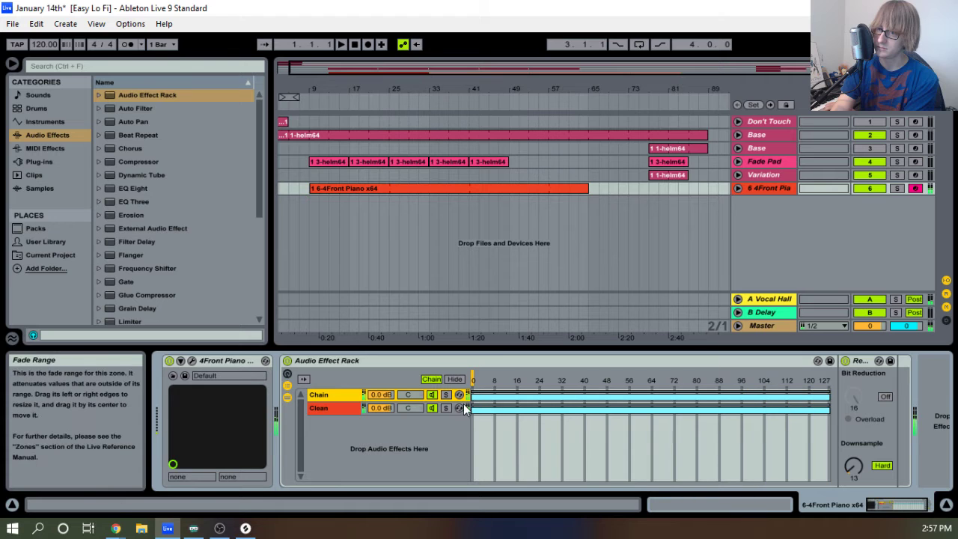
Crossfade the chain zones so the Redux chain fades in and the Clean chain fades out from 0 to 127.
left_click_drag(473, 392, 926, 374)
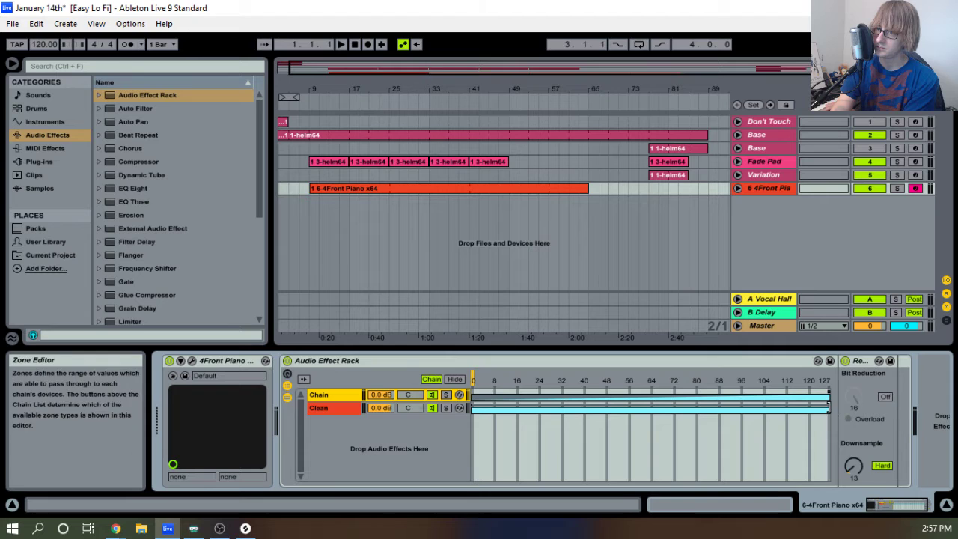
mouse_move(830, 407)
left_mouse_down()
mouse_move(725, 411)
mouse_move(834, 408)
left_mouse_up()
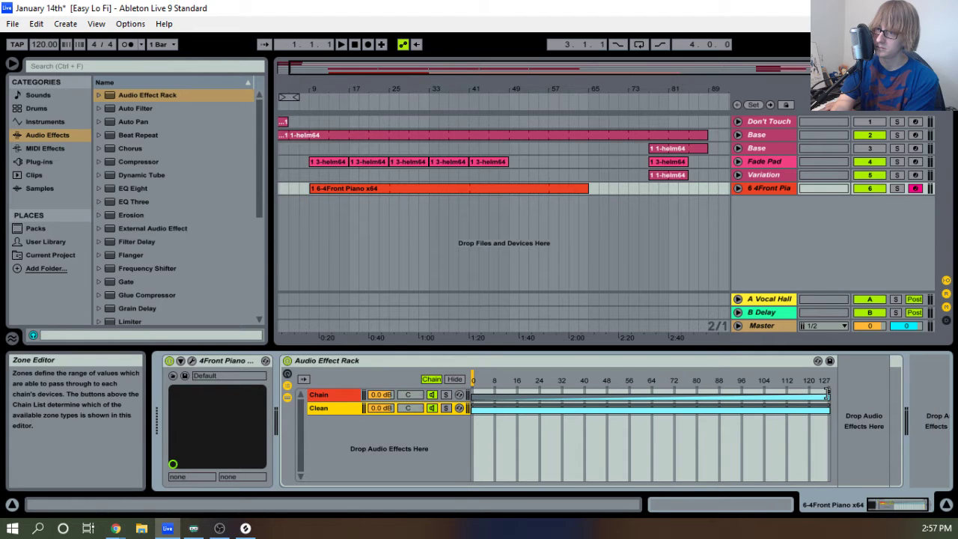
left_click_drag(828, 405, 317, 440)
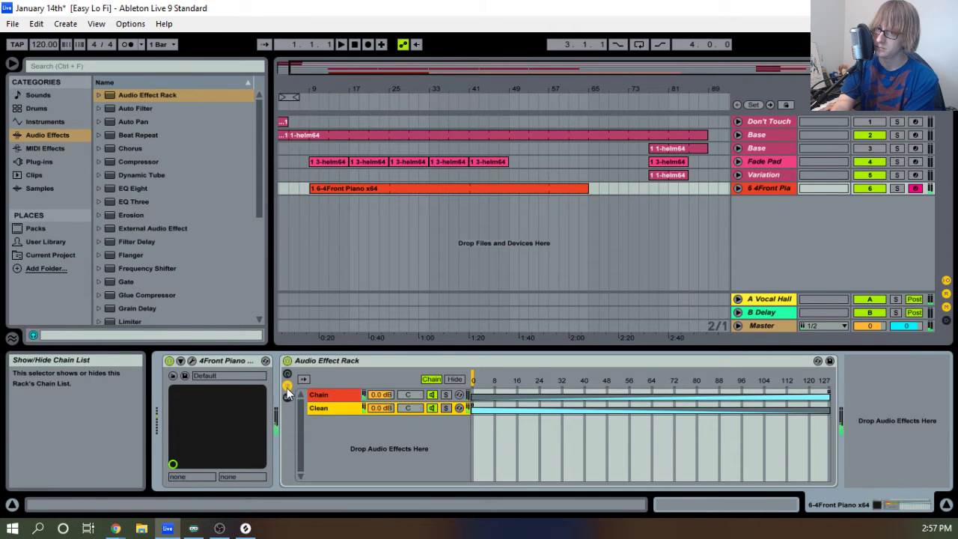
Show the Audio Effect Rack's macro controls alongside its chain list and devices.
left_click(286, 386)
left_click(287, 397)
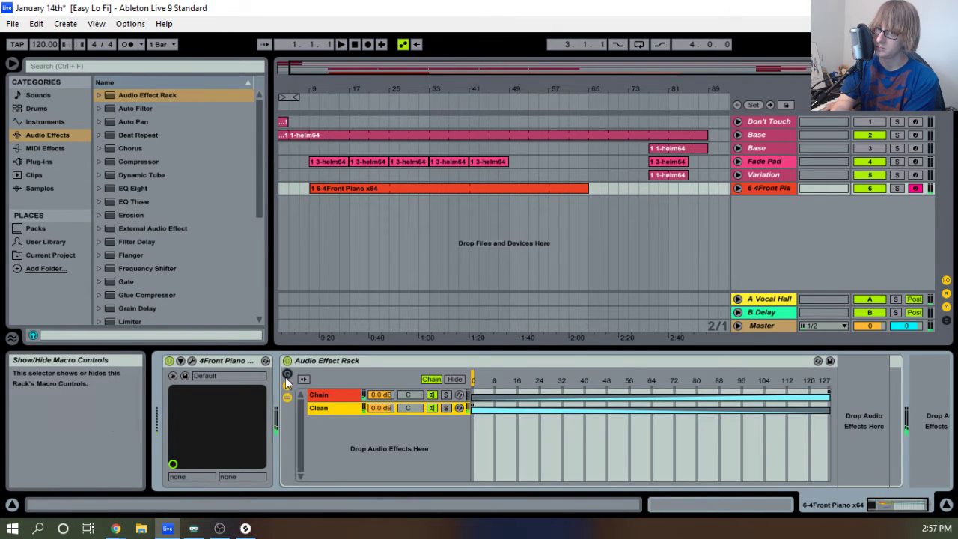
left_click(286, 374)
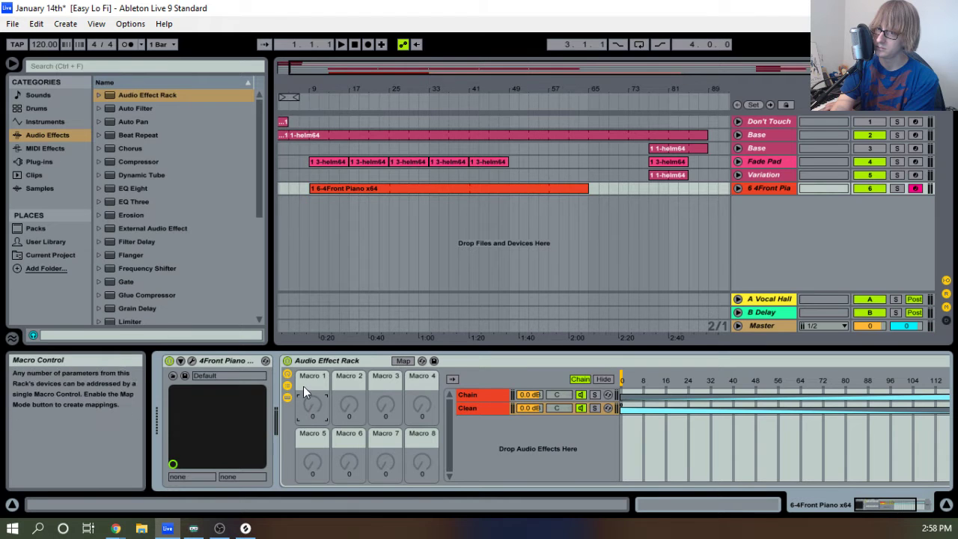
Examine Macro 1 and its available options for a way to map it within the rack.
right_click(303, 386)
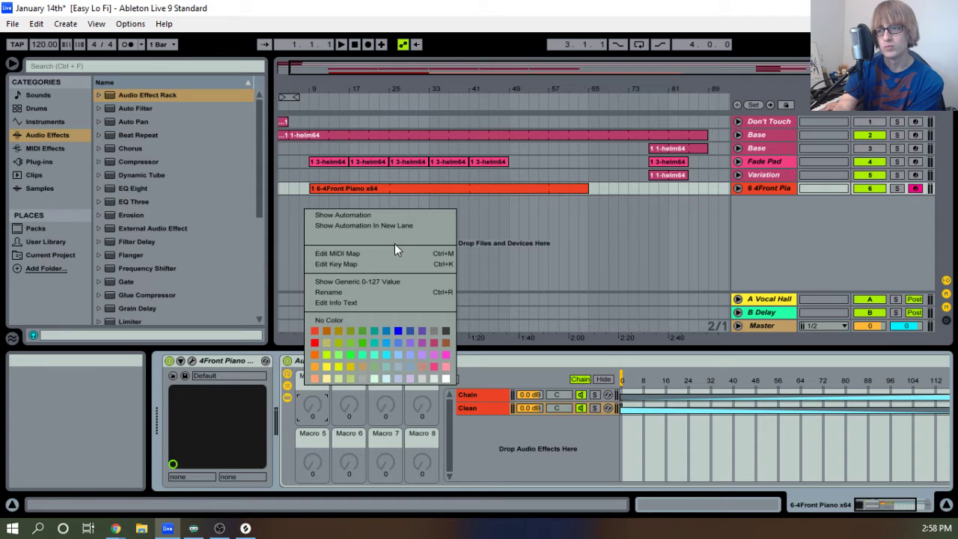
left_click(597, 436)
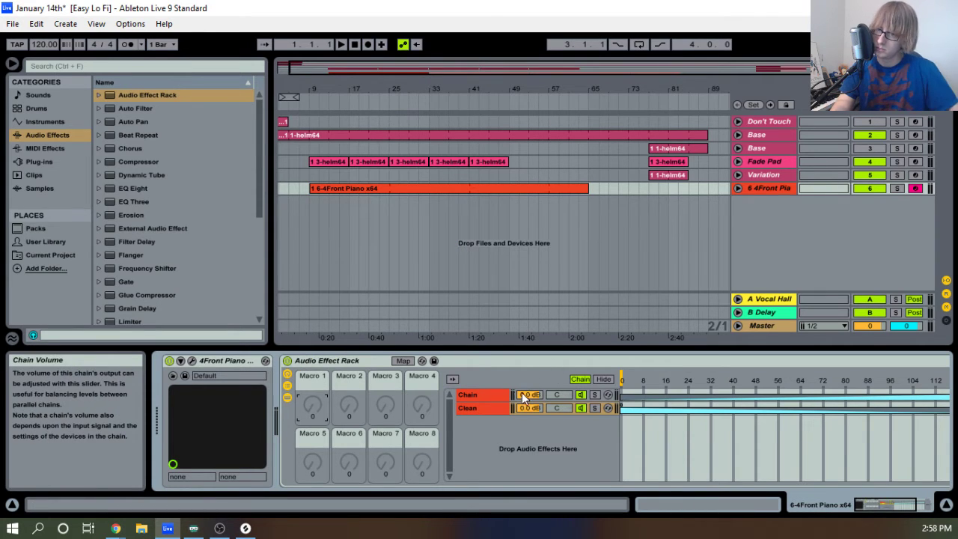
left_click(486, 408)
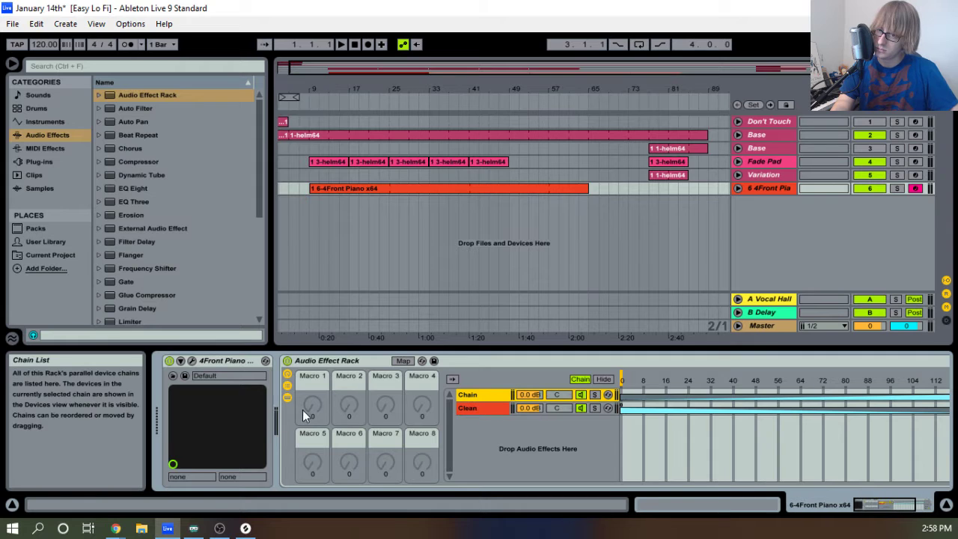
left_click_drag(314, 407, 314, 434)
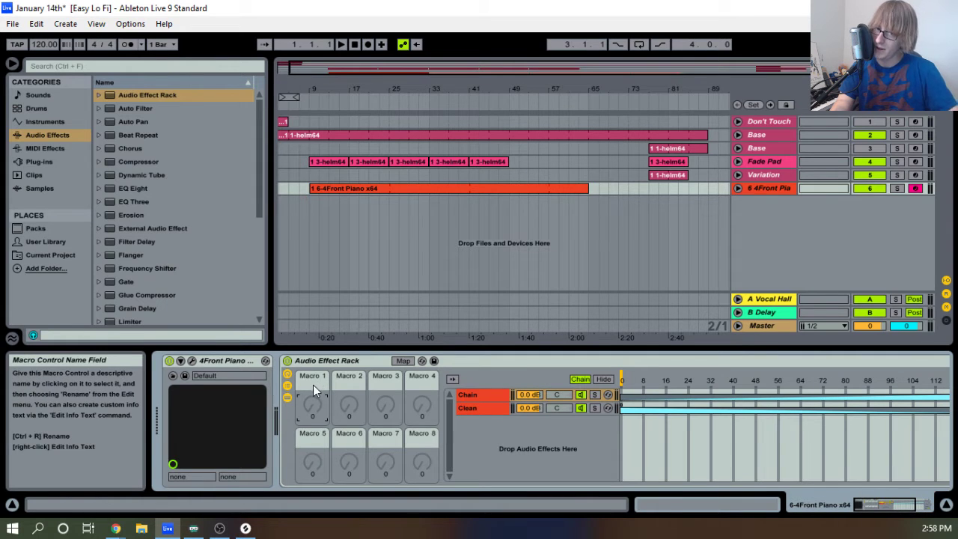
scroll(533, 381, "right", 3)
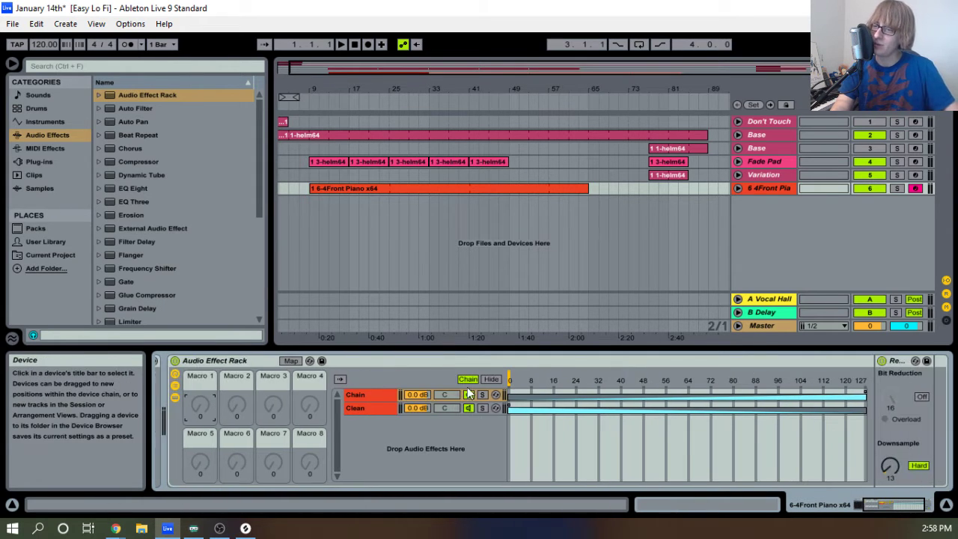
scroll(392, 383, "left", 1)
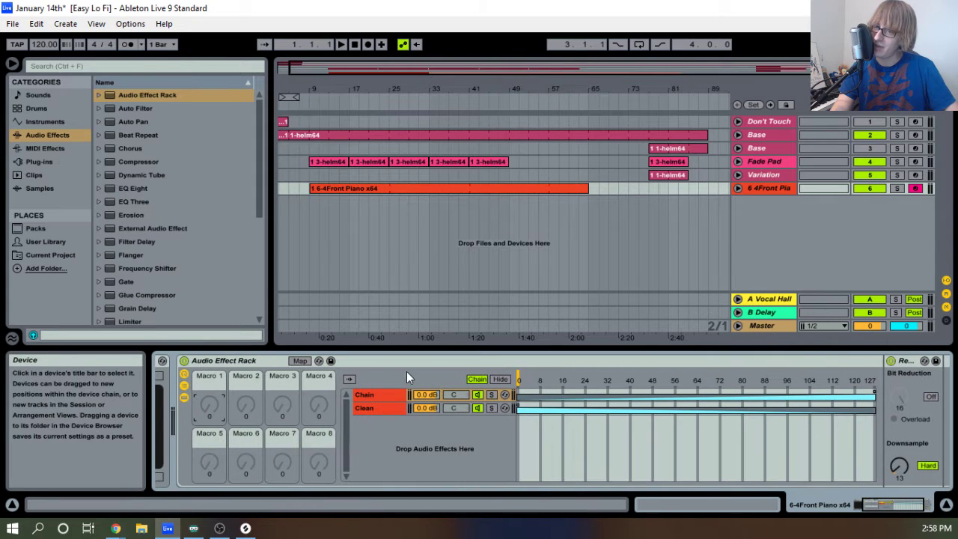
right_click(212, 402)
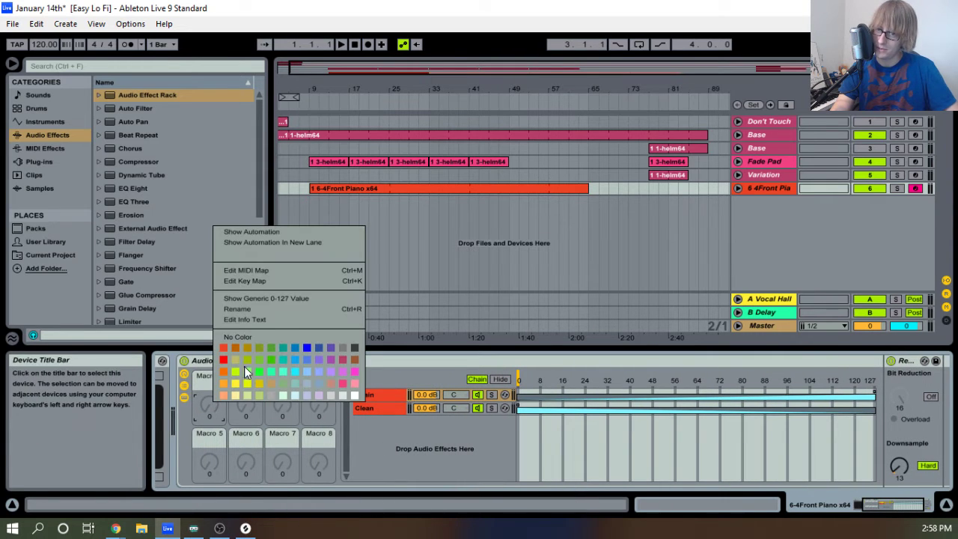
left_click(424, 424)
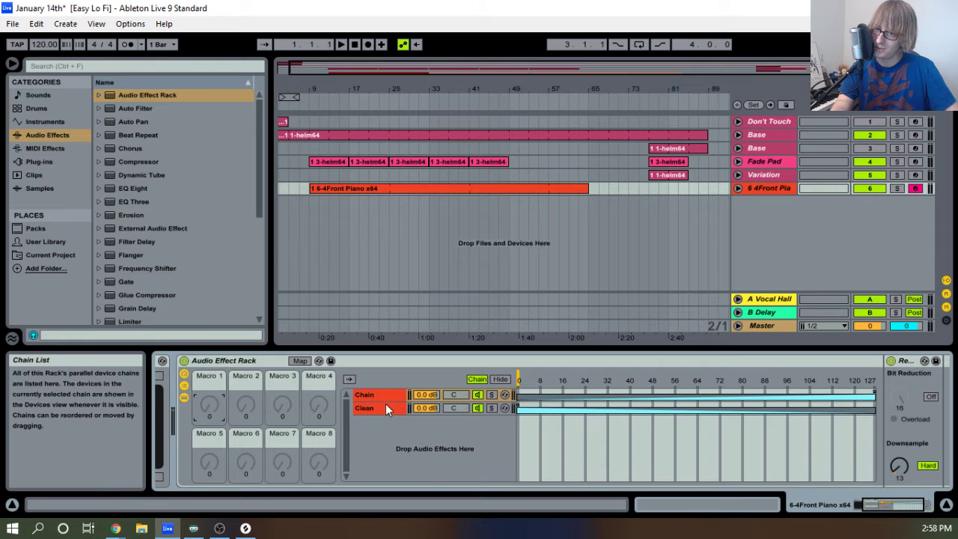
Examine the options of the Redux chain and both chain zones for a macro mapping command.
right_click(544, 399)
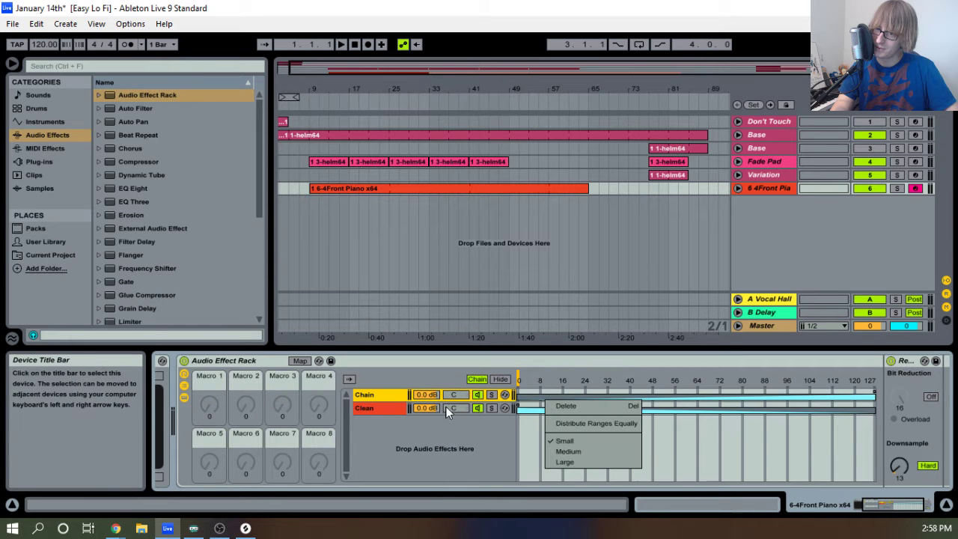
right_click(392, 396)
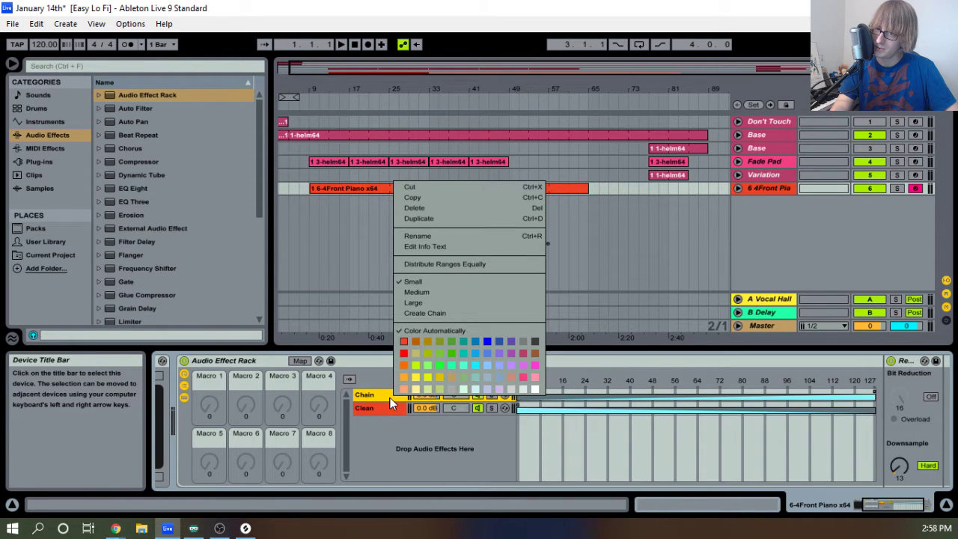
right_click(860, 398)
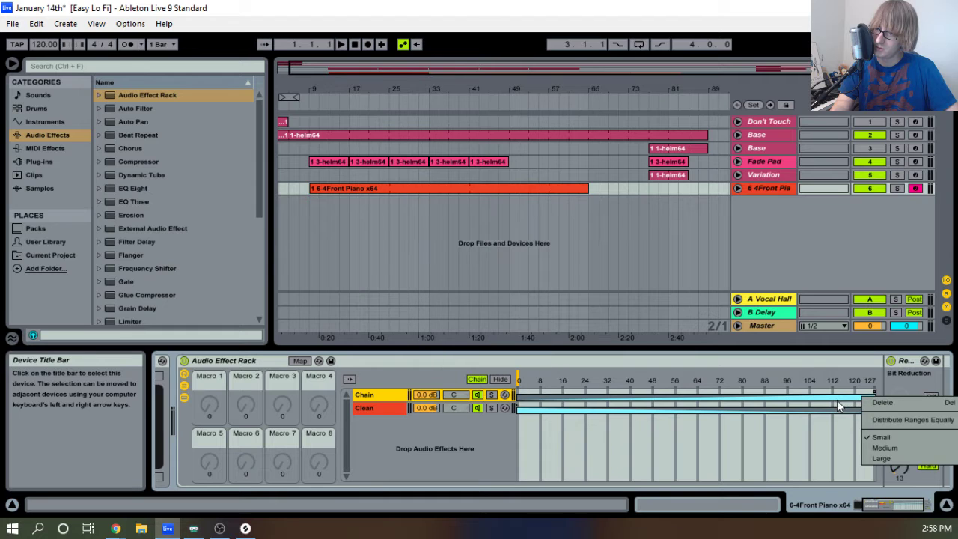
right_click(836, 400)
right_click(874, 393)
right_click(873, 390)
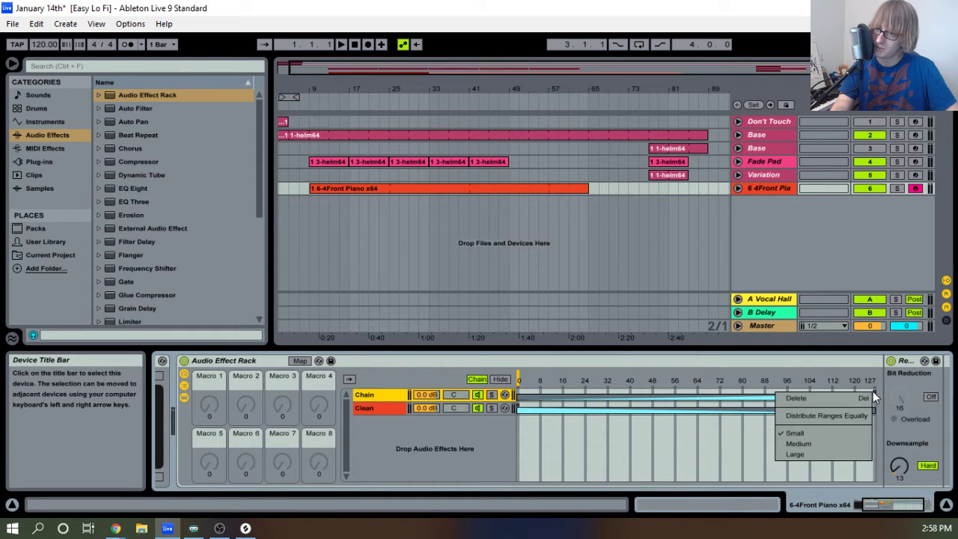
left_click(561, 409)
right_click(561, 409)
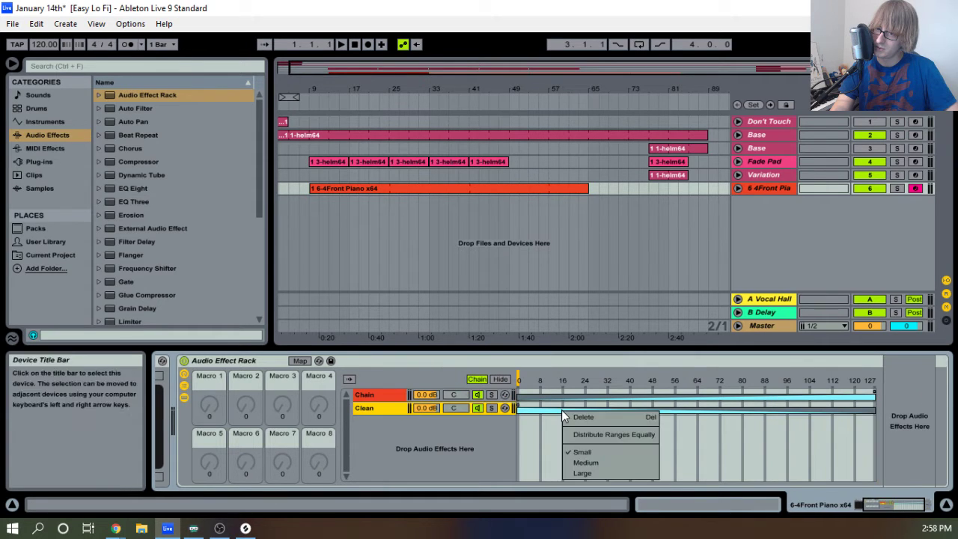
left_click(463, 451)
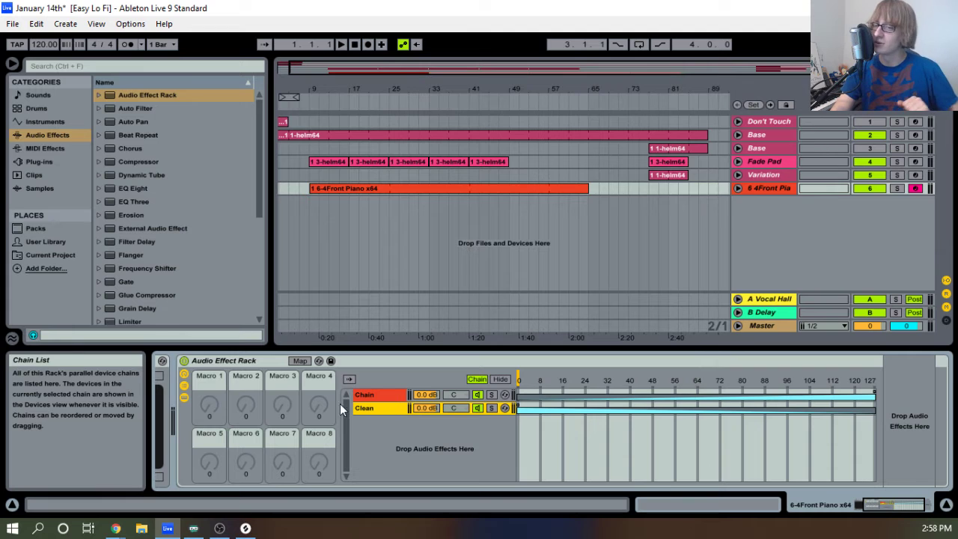
Recheck the options of Macro 1 and the Redux chain for a mapping command.
left_click(210, 404)
right_click(211, 384)
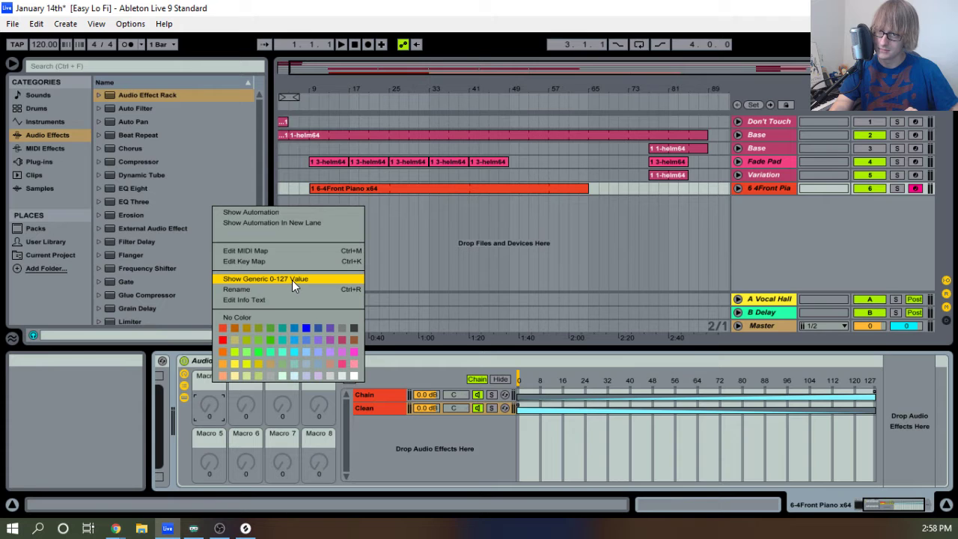
left_click(437, 432)
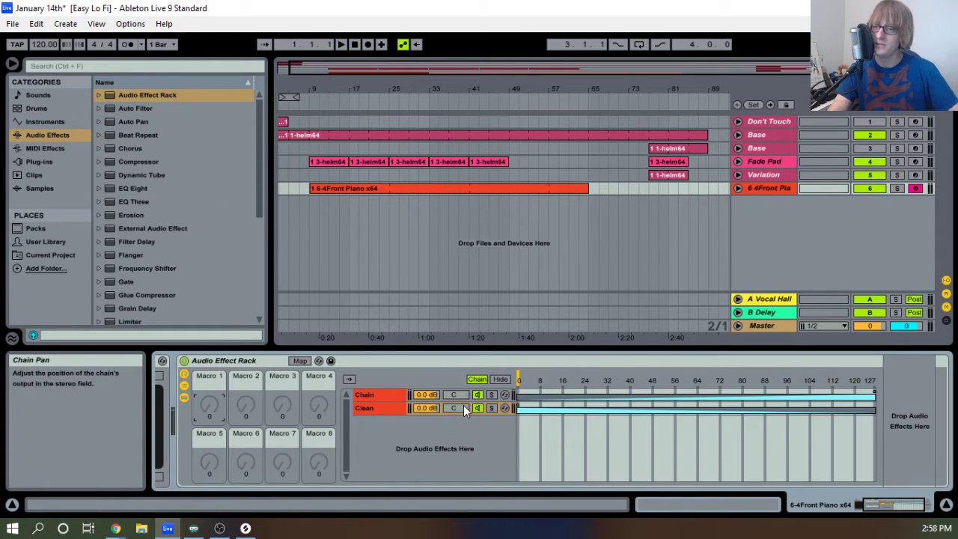
right_click(385, 396)
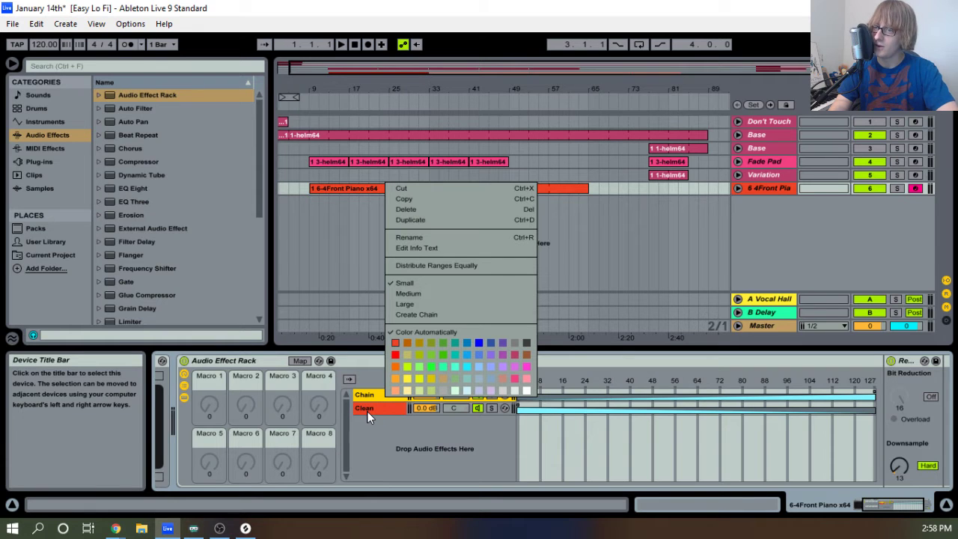
left_click(366, 411)
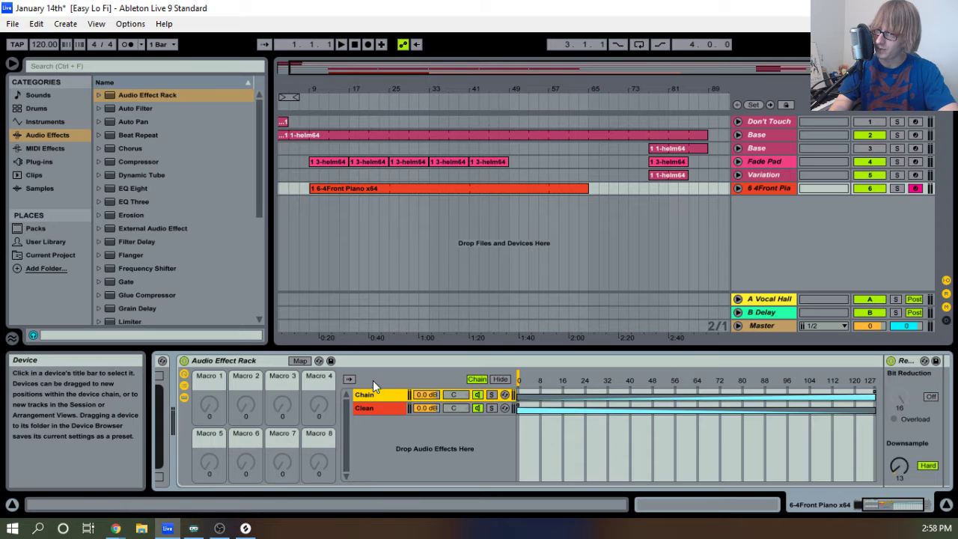
Map the rack's chain selector to Macro 1 and rename that macro Dry/Wet.
right_click(518, 384)
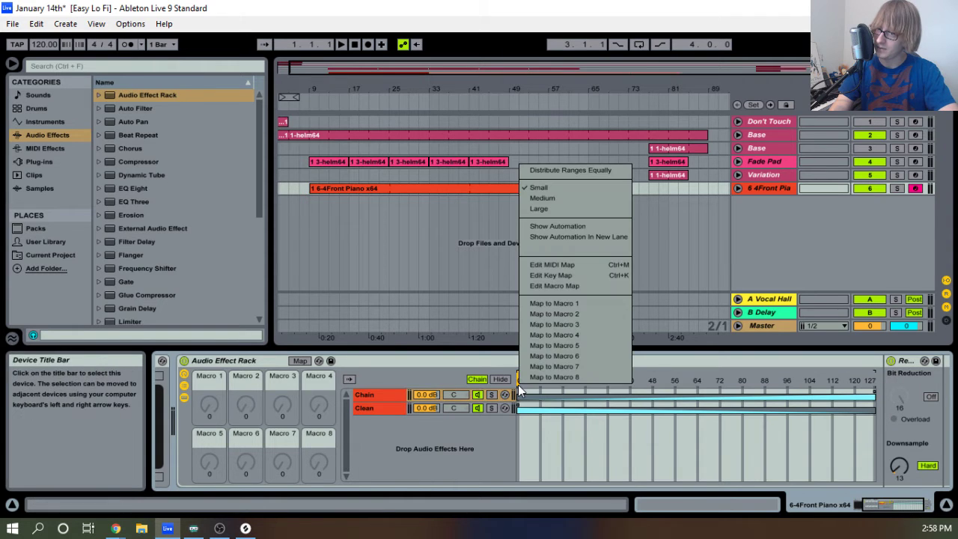
left_click(570, 303)
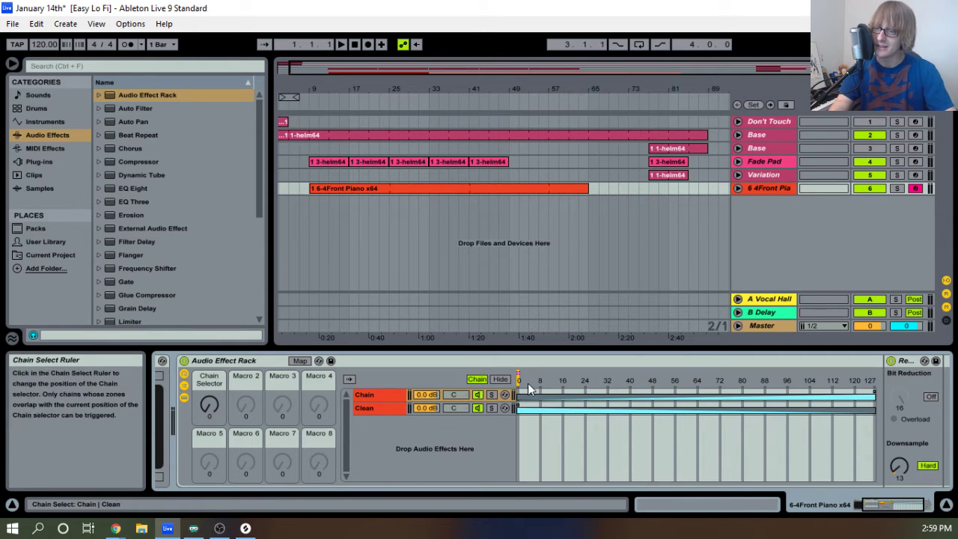
right_click(215, 378)
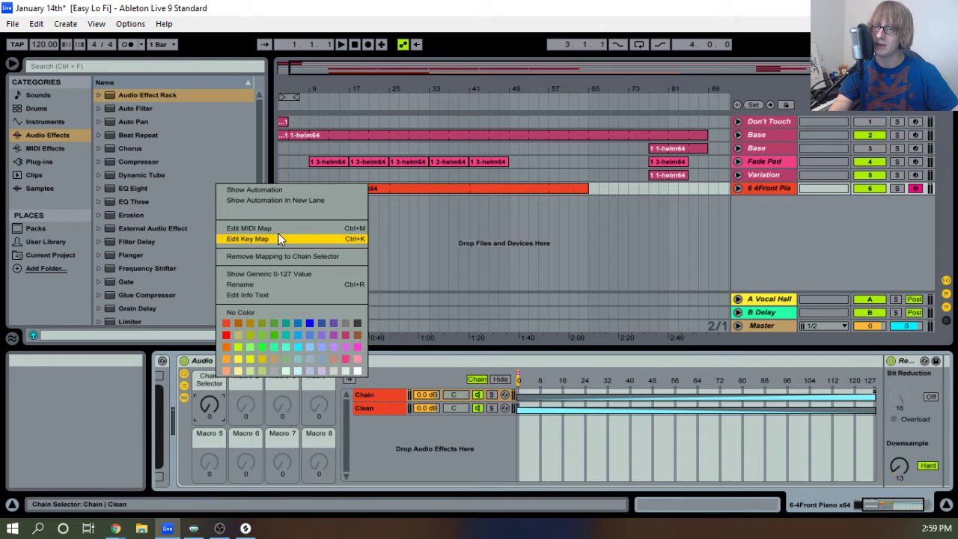
left_click(263, 285)
type("Dry/Wet")
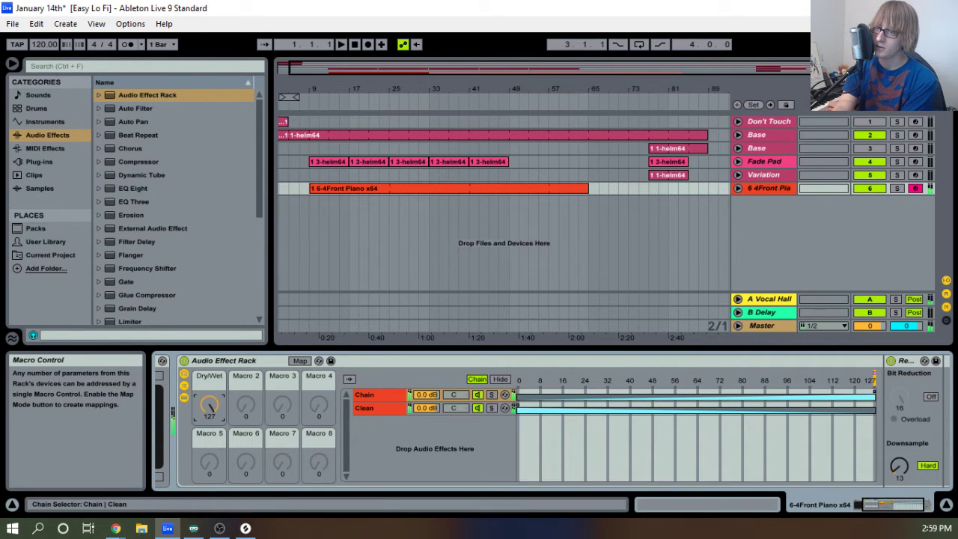
Rename the Redux chain as Crush and the Audio Effect Rack as Bit Crush.
right_click(380, 394)
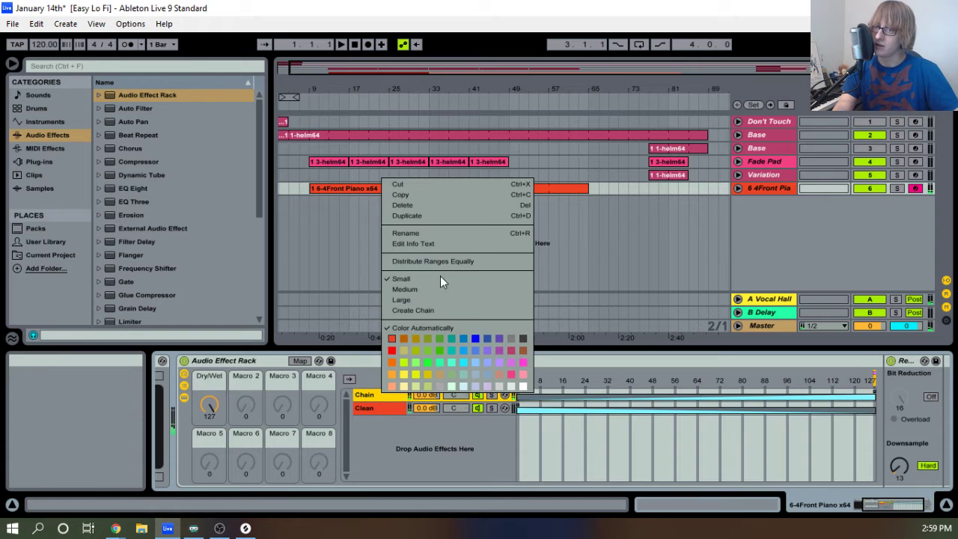
left_click(415, 233)
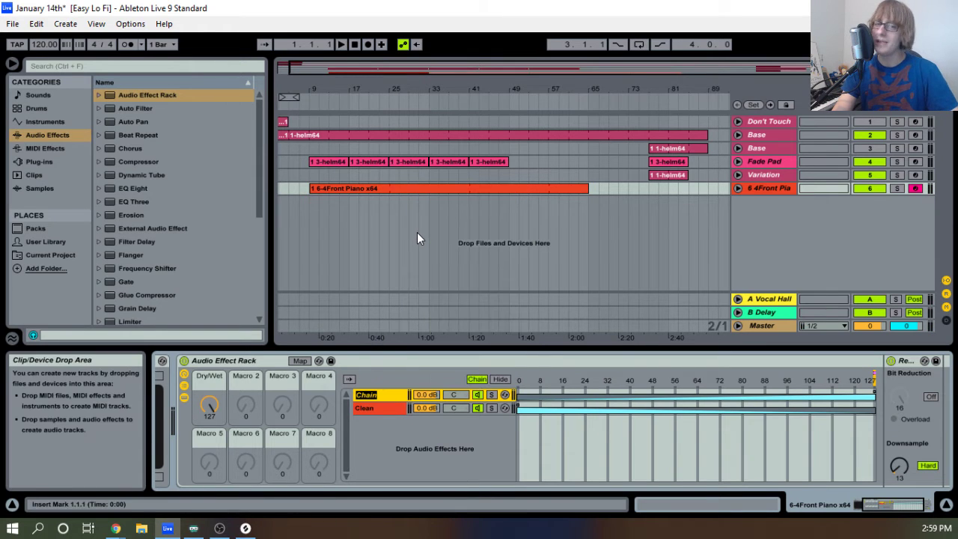
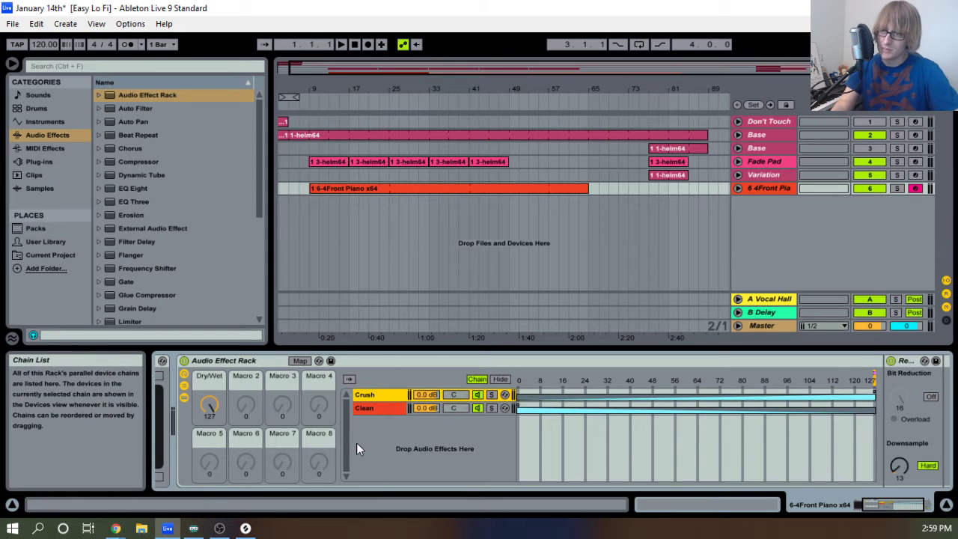
left_click(184, 398)
left_click(185, 387)
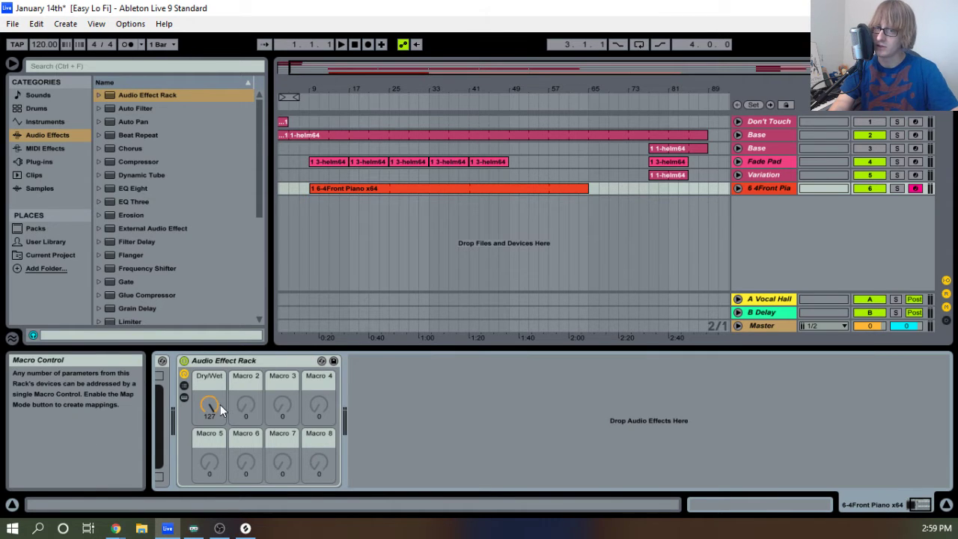
right_click(225, 360)
left_click(259, 405)
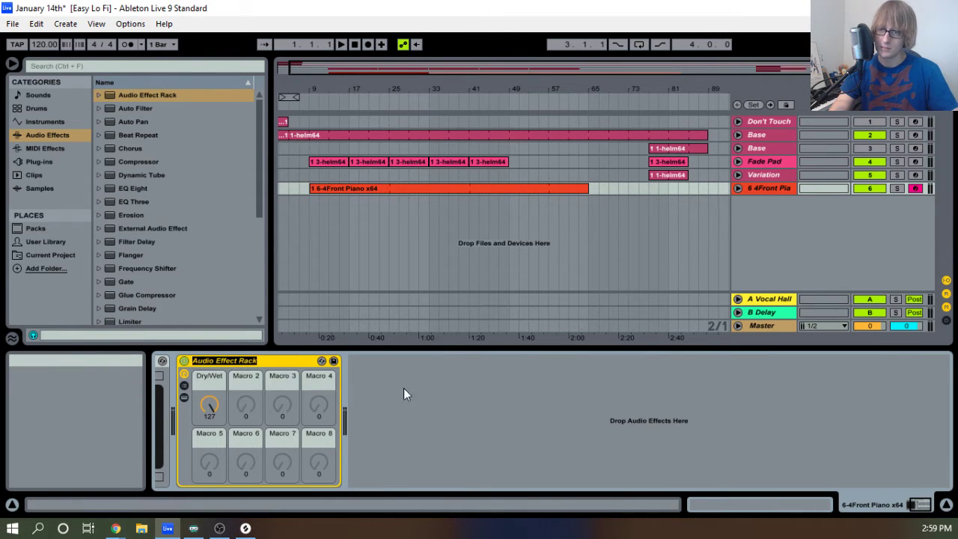
type("Bit Crush")
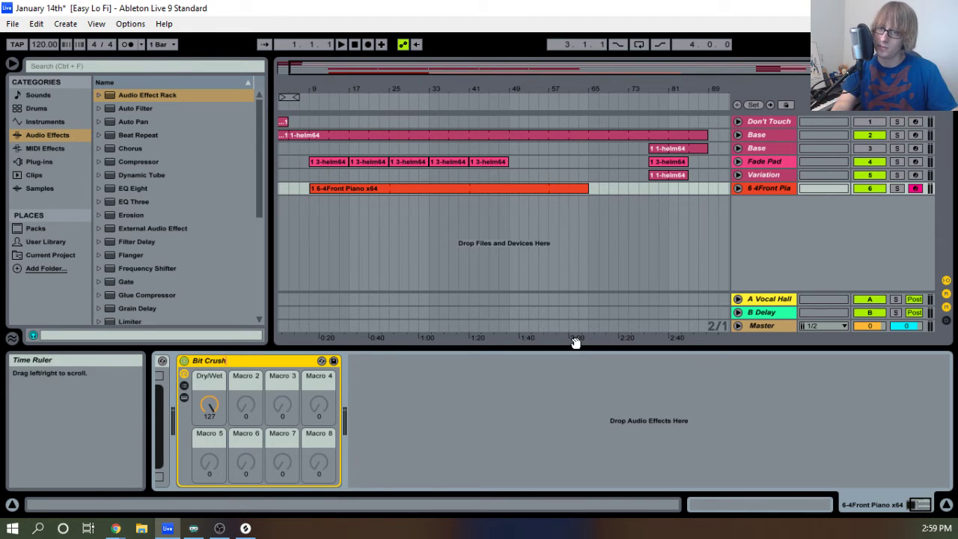
left_click(491, 406)
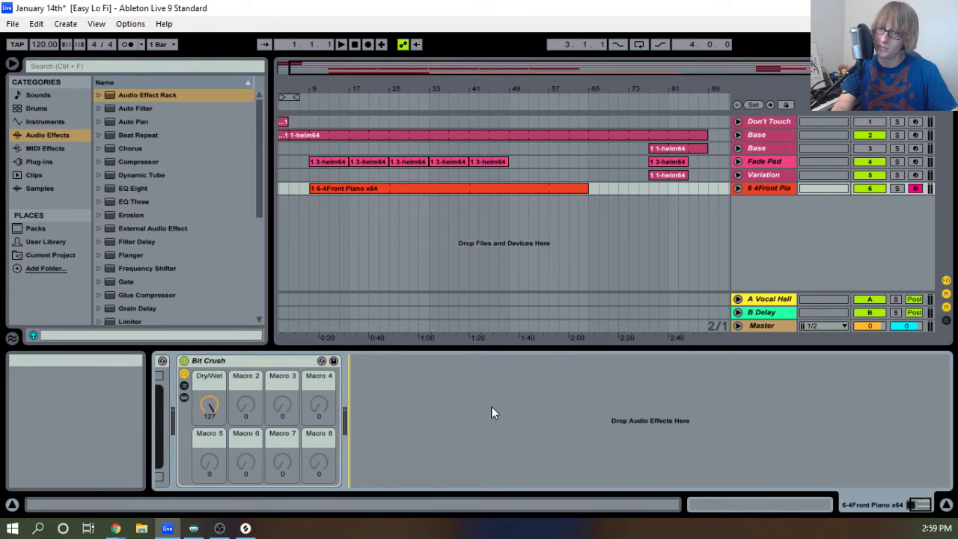
Reopen the Bit Crush rack's chains and devices and map Redux's Downsample amount to Macro 2.
left_click(185, 395)
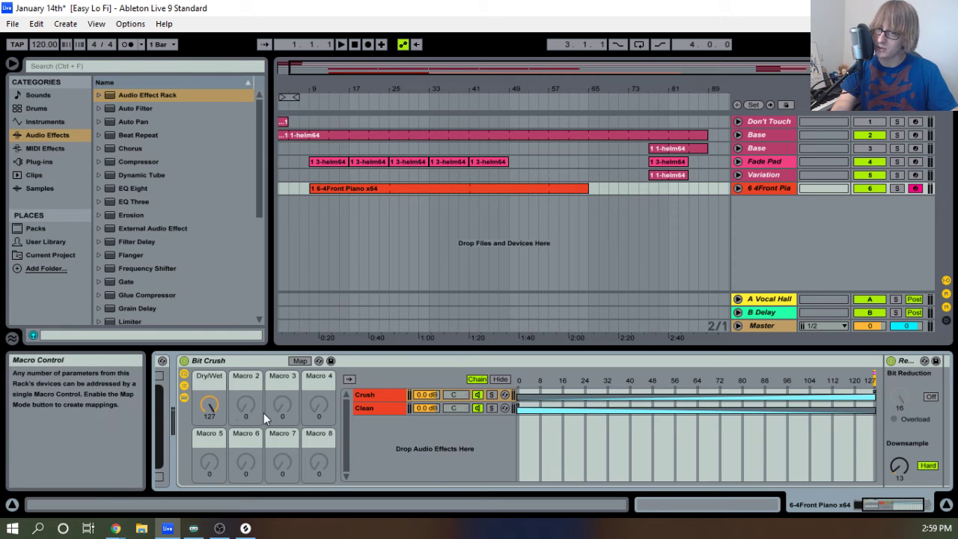
right_click(246, 376)
left_click(234, 388)
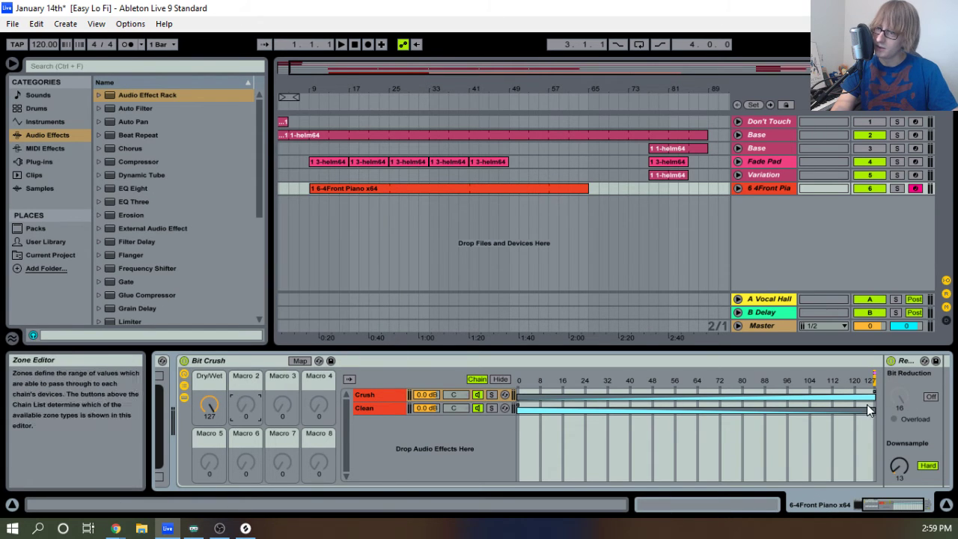
right_click(896, 468)
left_click(828, 395)
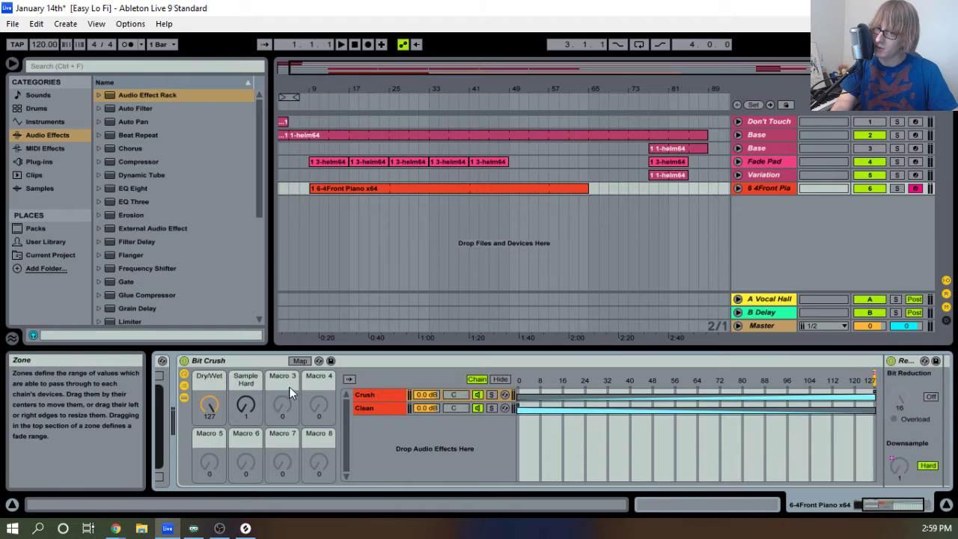
Rename the second macro Downsample and set it to 13.
right_click(246, 382)
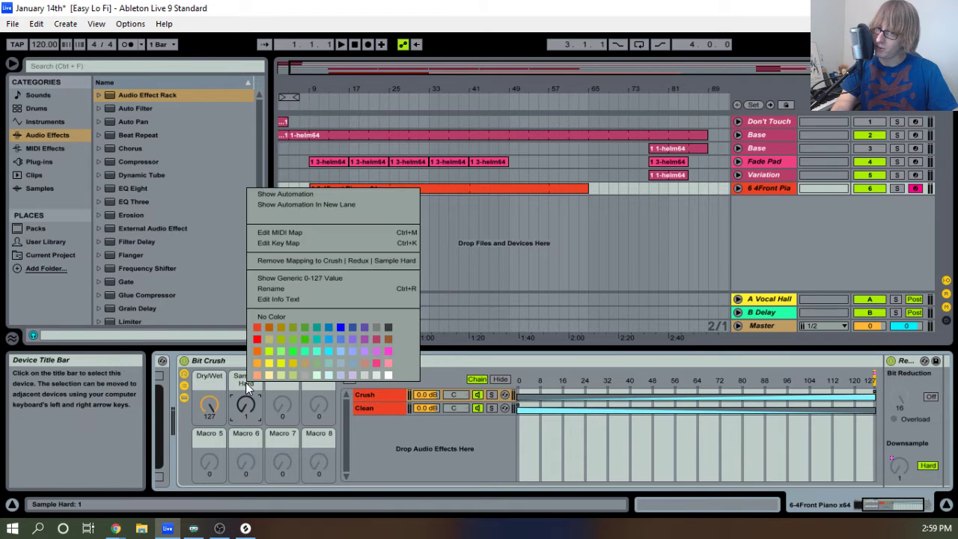
left_click(286, 290)
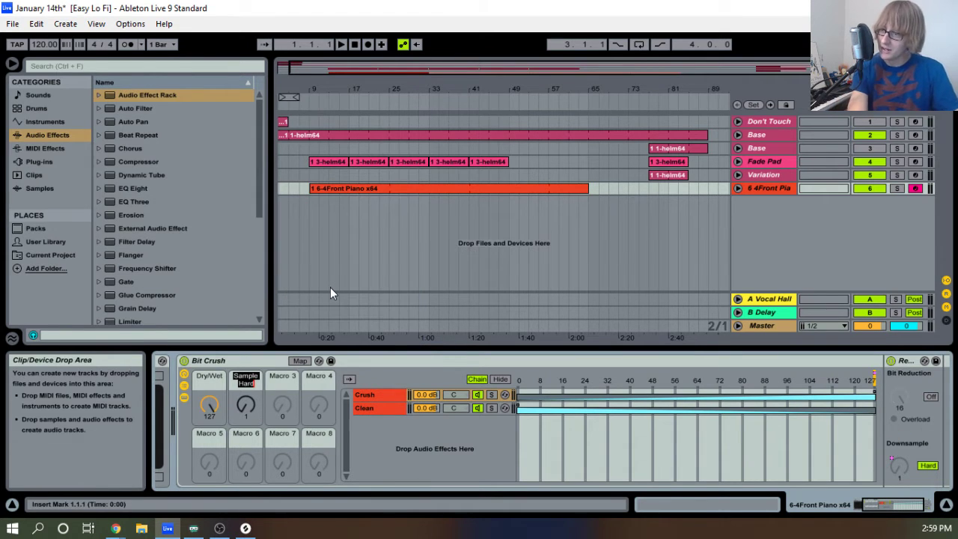
type("Down")
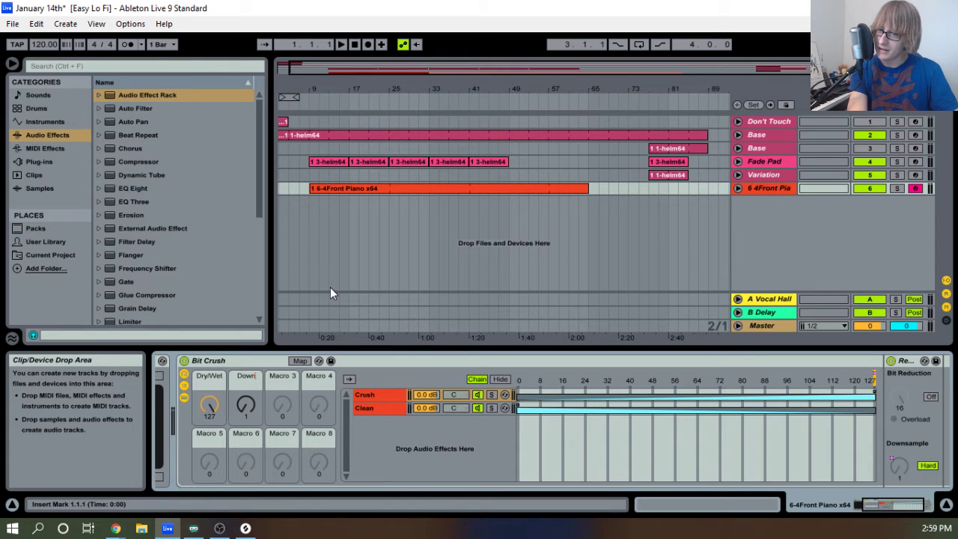
type("sampl")
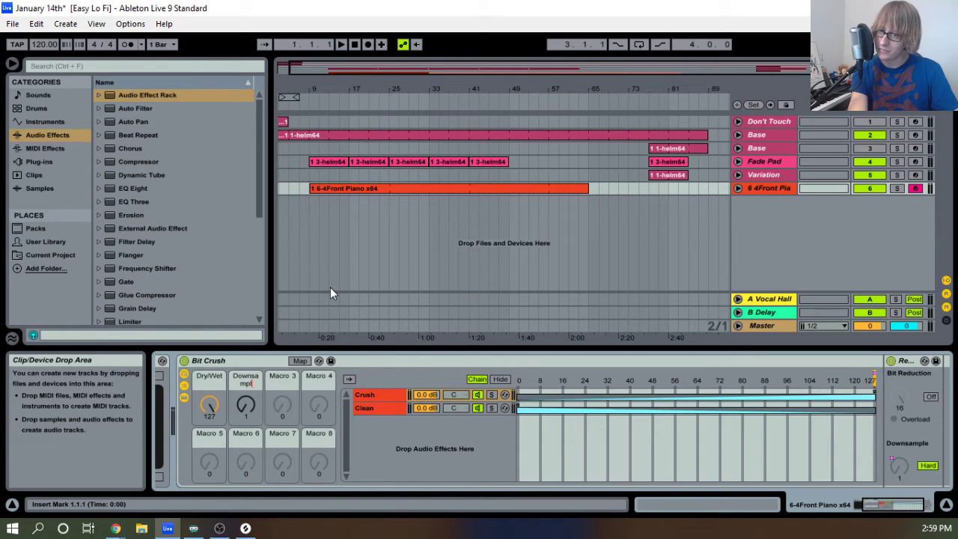
type("e")
key("Return")
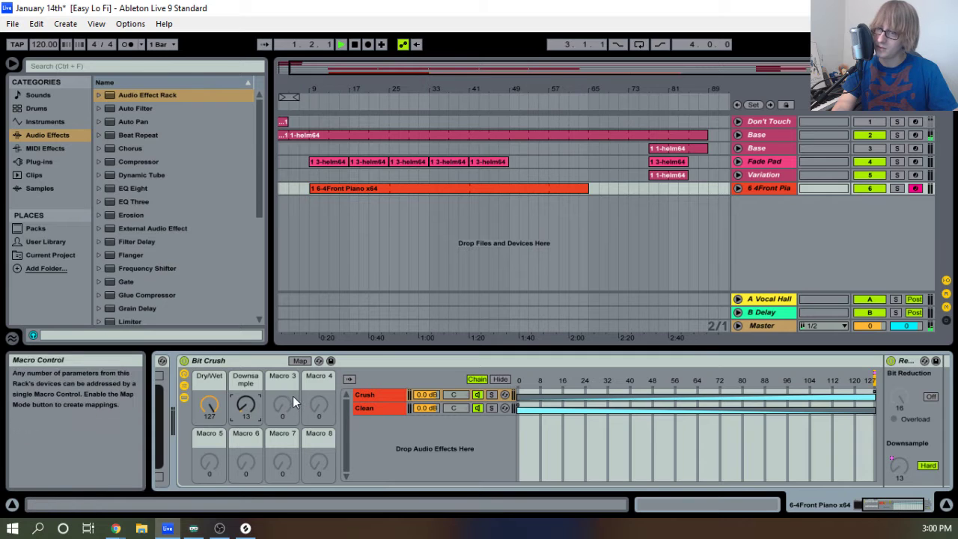
Map Redux's Hard/Soft downsample mode to Macro 3.
right_click(928, 464)
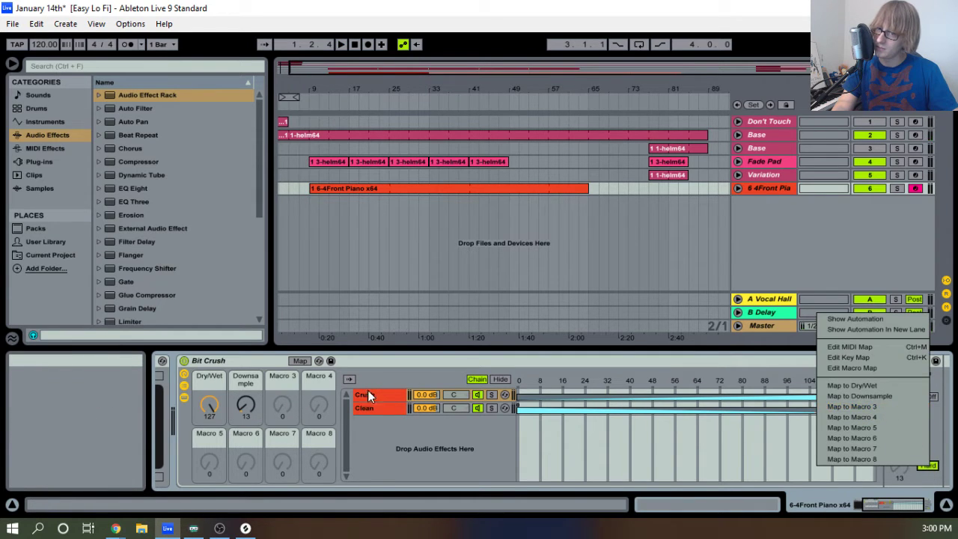
left_click(849, 409)
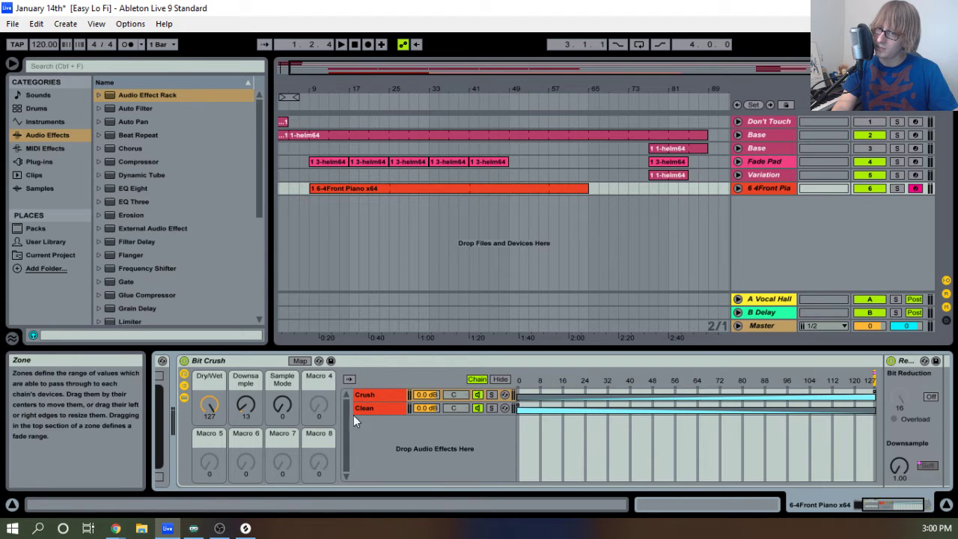
right_click(279, 384)
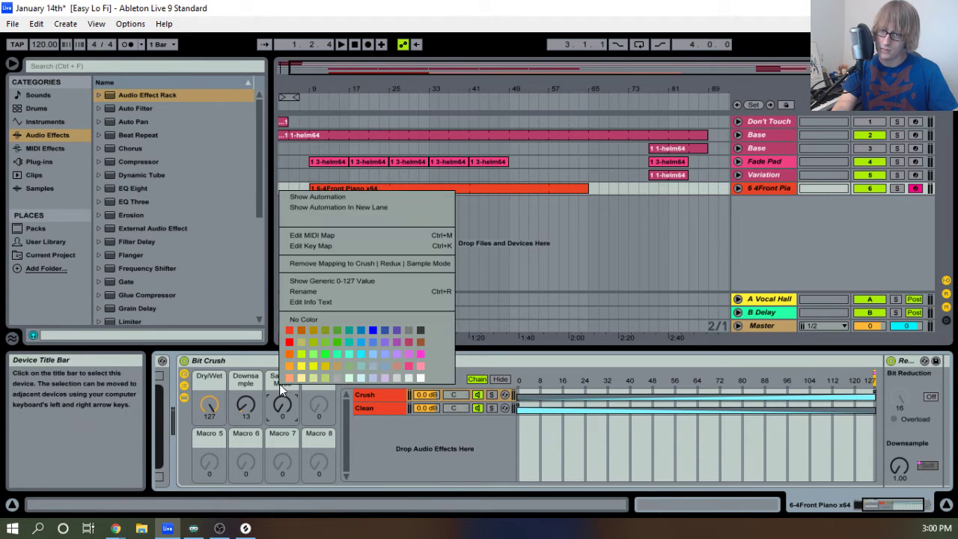
left_click(324, 235)
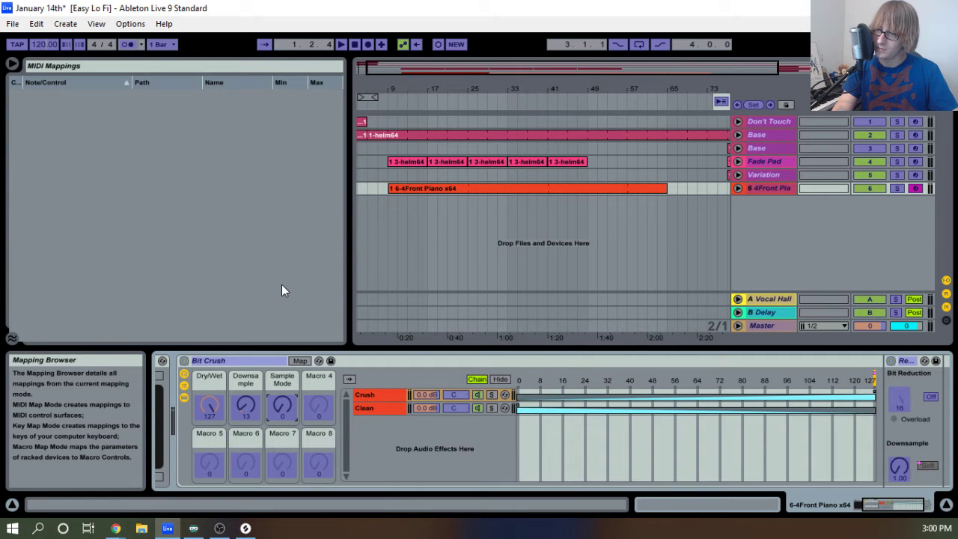
right_click(272, 376)
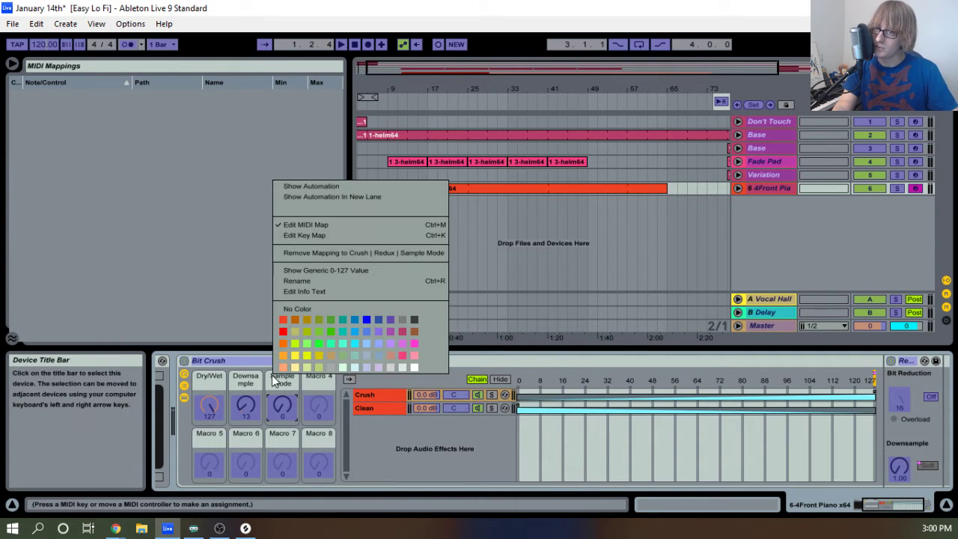
left_click(321, 224)
Rename the Sample Mode macro as Soft/Hard.
right_click(292, 378)
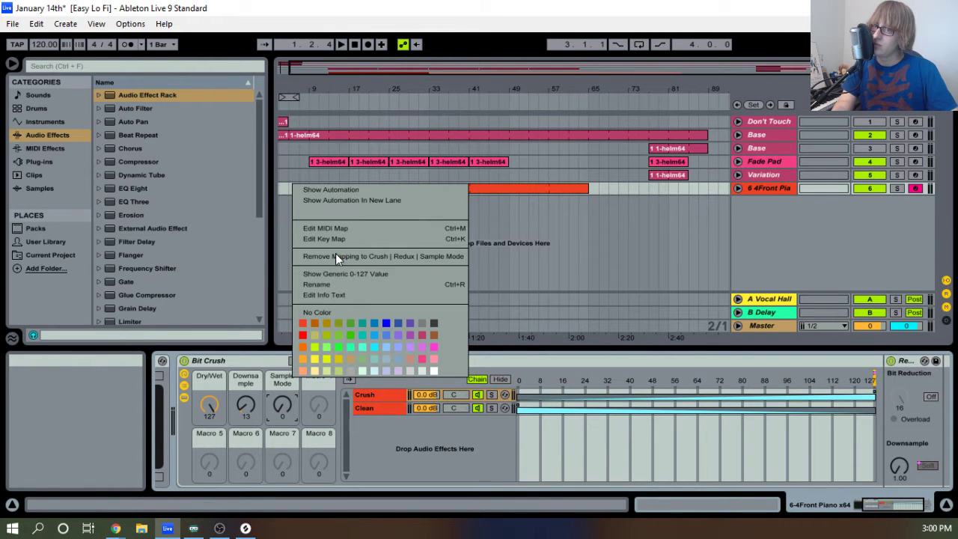
left_click(317, 284)
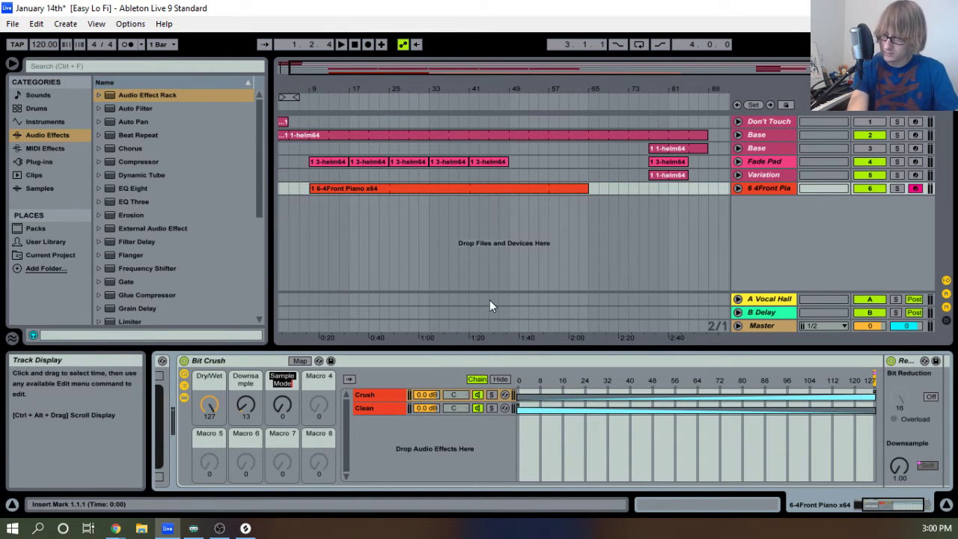
type("Soft/Hard")
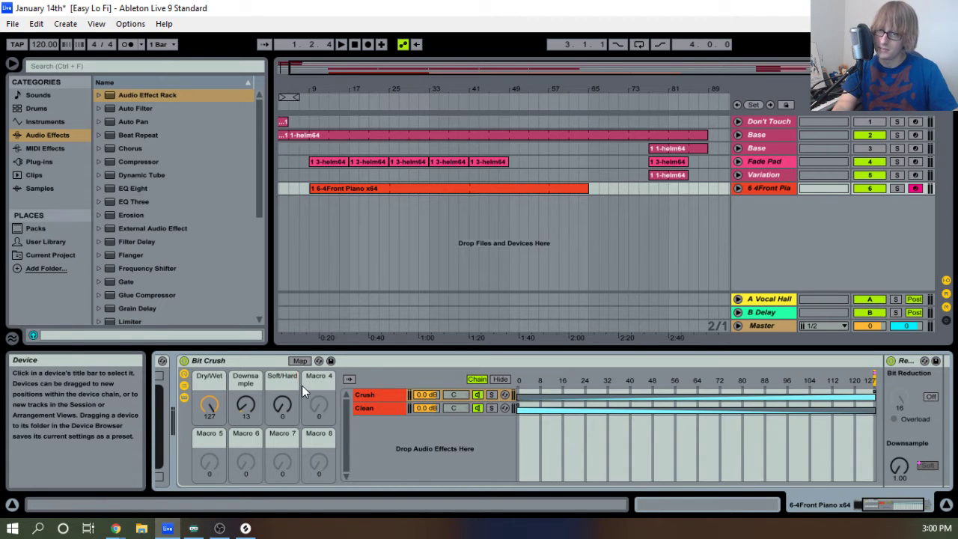
Set the Soft/Hard macro to 127, start playback and lower the Dry/Wet macro to 32.
left_click_drag(282, 407, 282, 352)
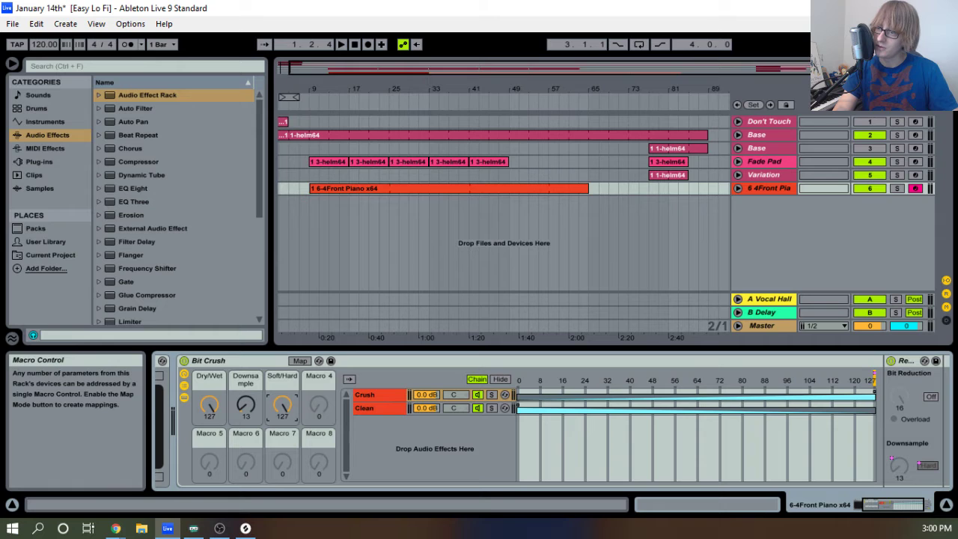
left_click_drag(282, 408, 282, 449)
left_click_drag(282, 408, 282, 351)
key("space")
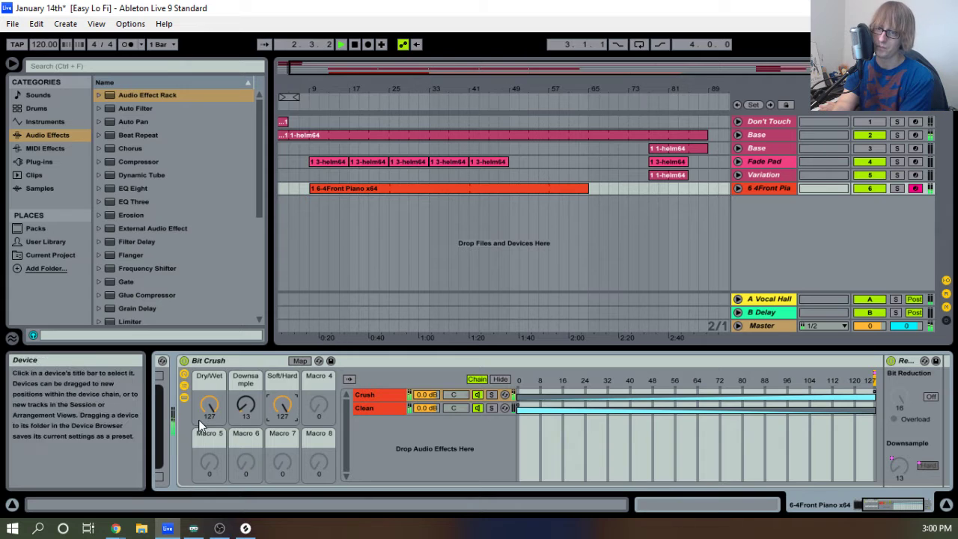
mouse_move(210, 405)
left_mouse_down()
mouse_move(210, 441)
mouse_move(209, 368)
mouse_move(210, 403)
left_mouse_up()
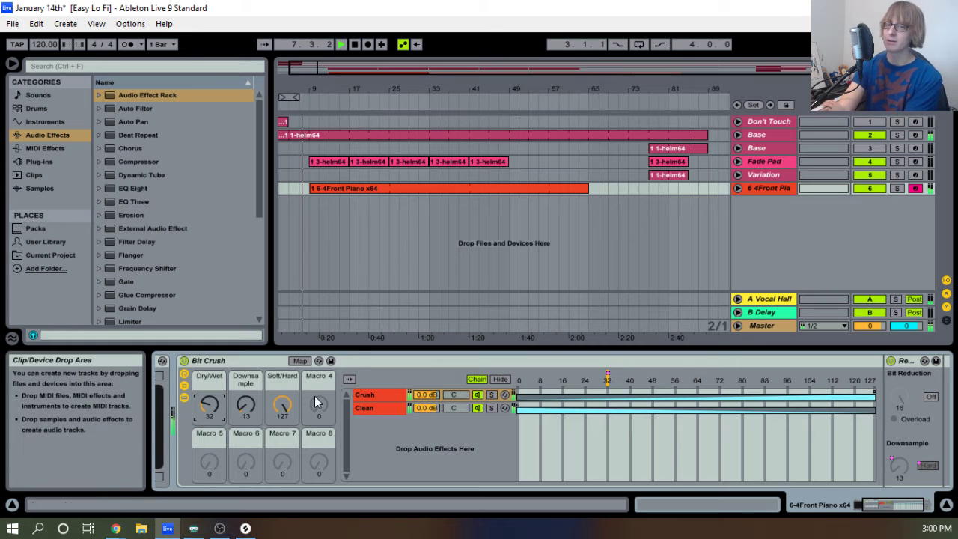
Collapse the Bit Crush rack to its macros and add an EQ Eight after it on the piano track.
left_click(184, 385)
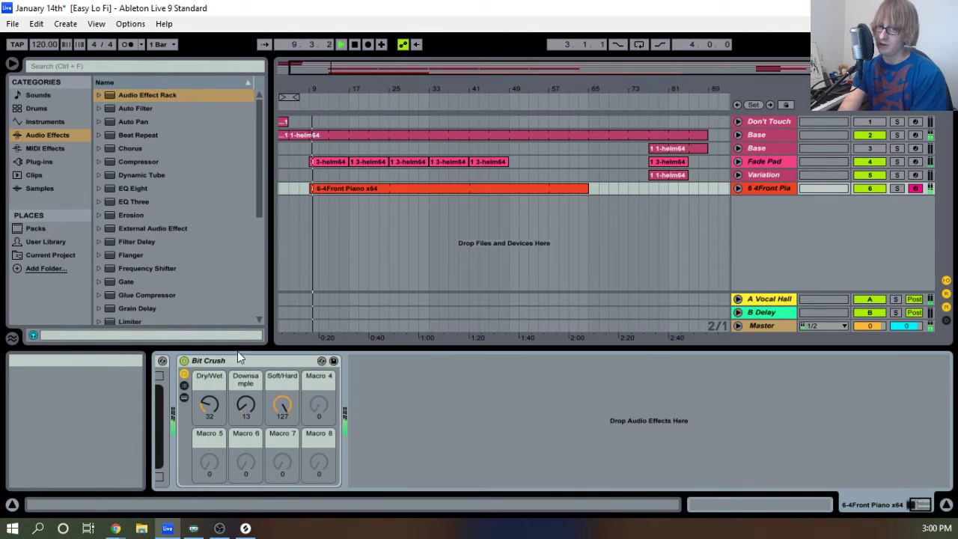
scroll(253, 359, "up", 3)
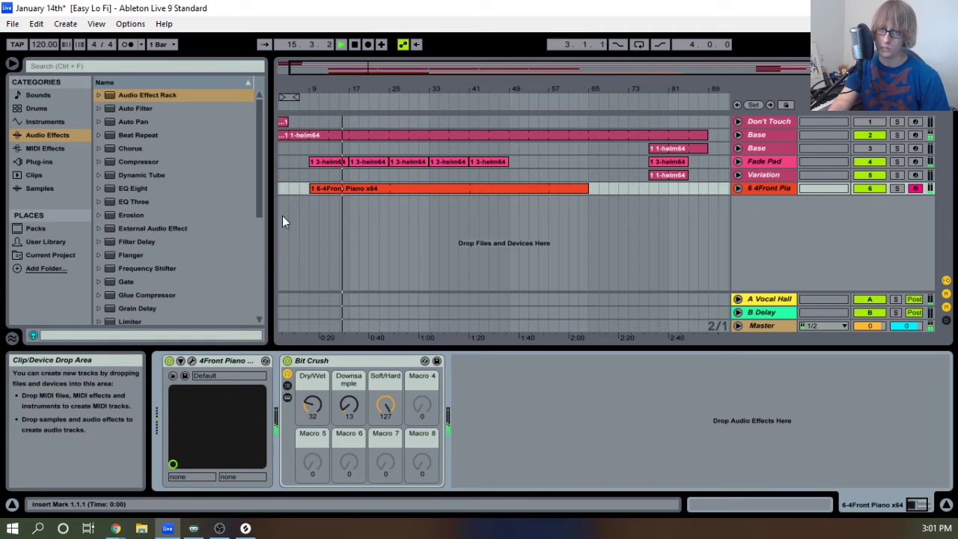
left_click_drag(125, 188, 490, 414)
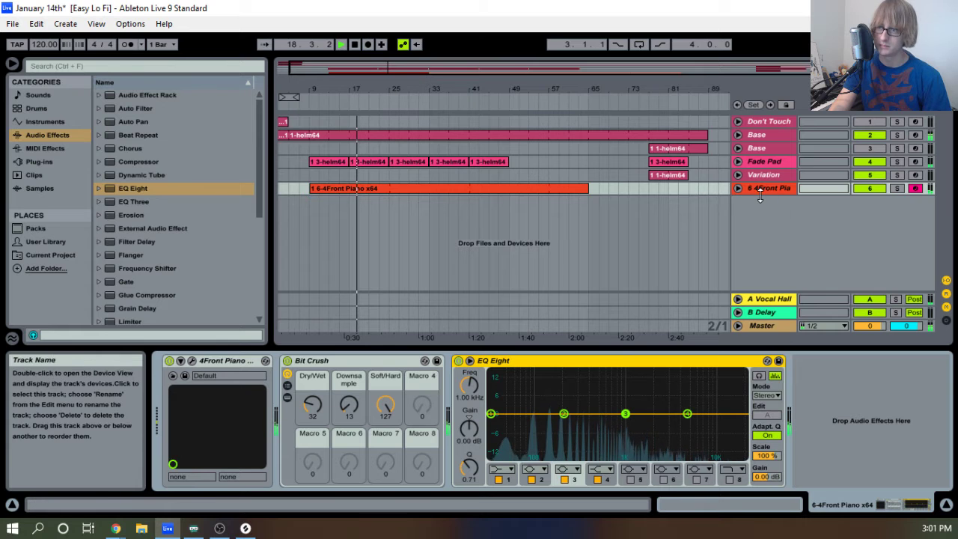
Unfold the 4Front Piano track and examine its clip's notes around bar 25 and across the arrangement.
left_click(737, 187)
left_click_drag(367, 90, 511, 240)
left_click_drag(508, 87, 515, 192)
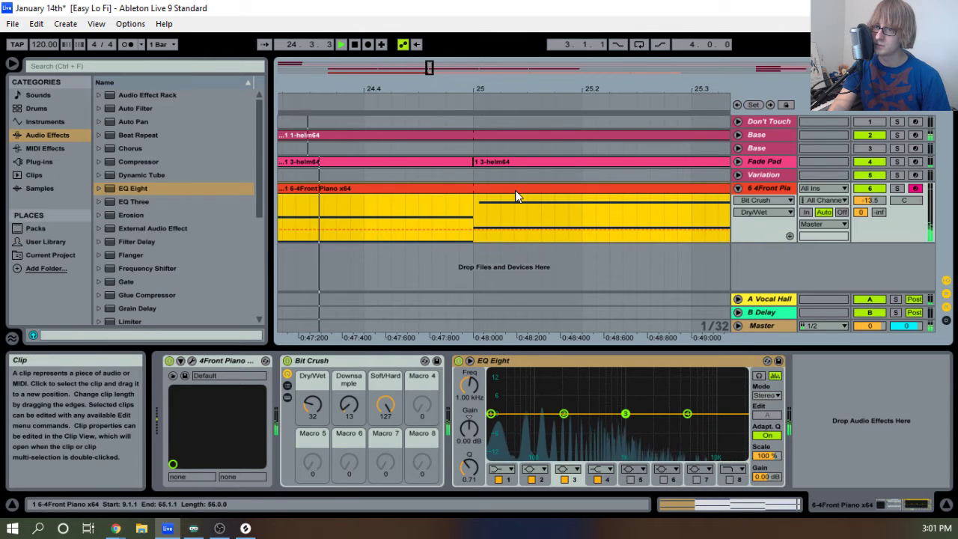
left_click_drag(547, 90, 395, 65)
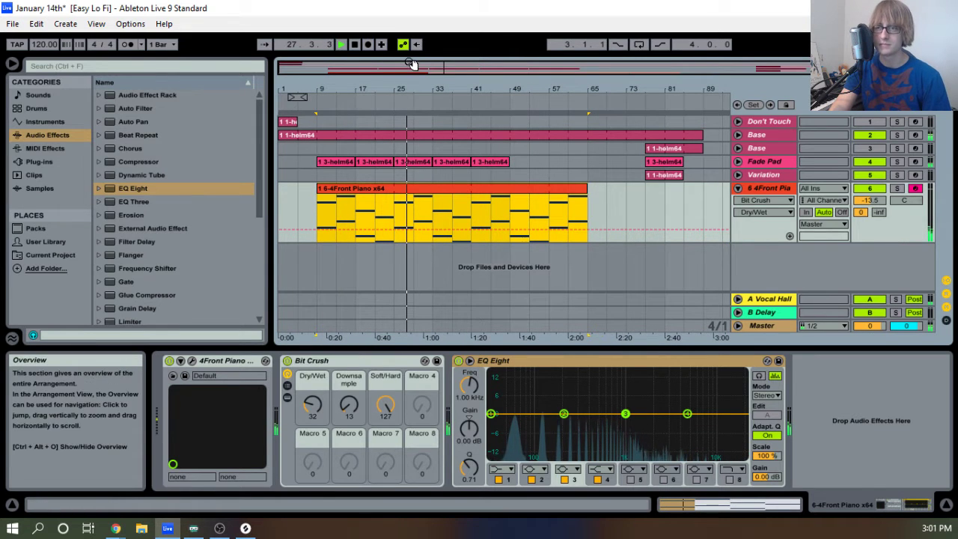
Rename the 4Front Piano track as Piano in the Session View, with playback stopped.
left_click_drag(410, 83, 410, 112)
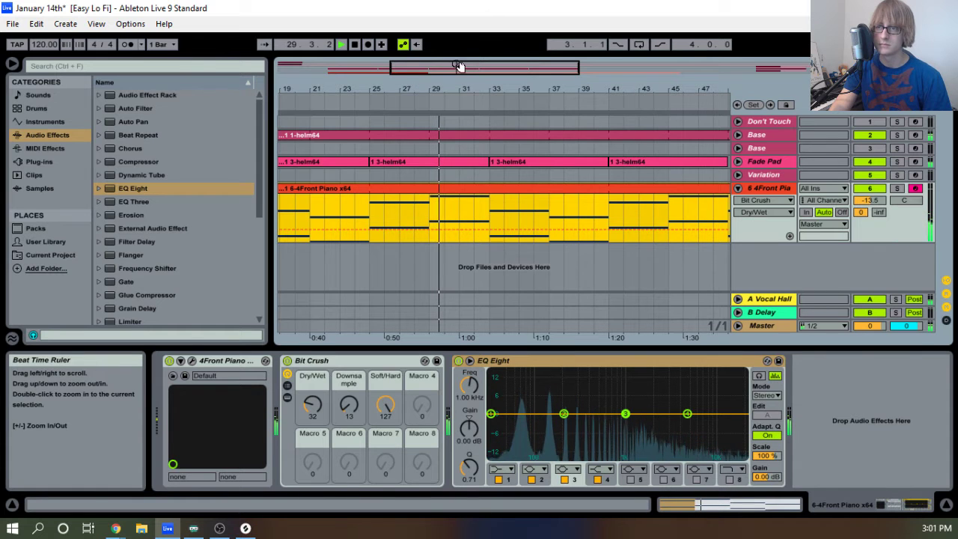
left_click_drag(459, 87, 459, 58)
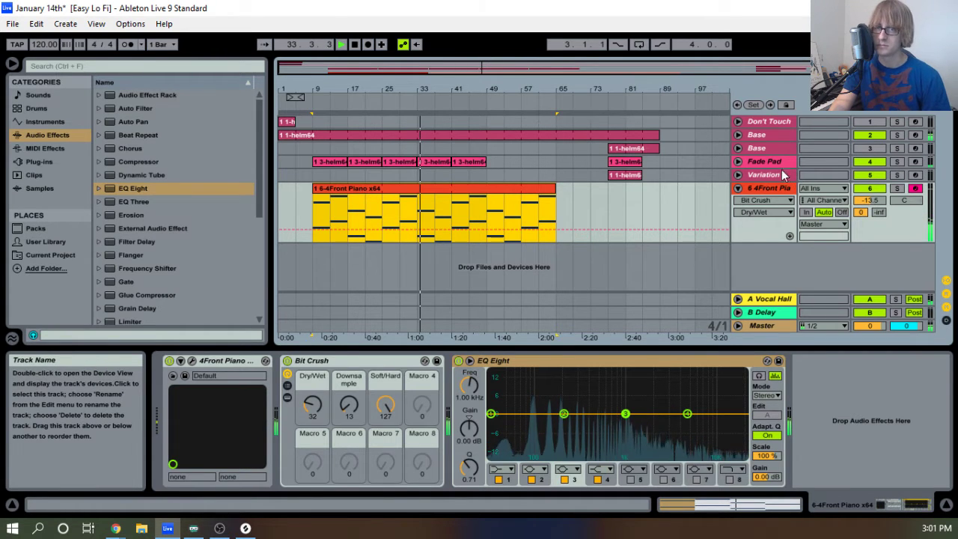
double_click(769, 188)
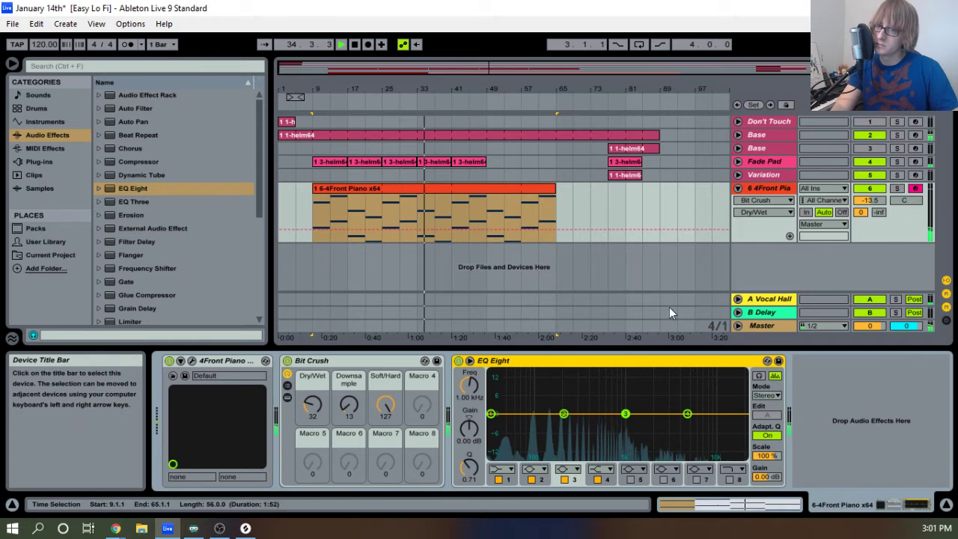
key("Tab")
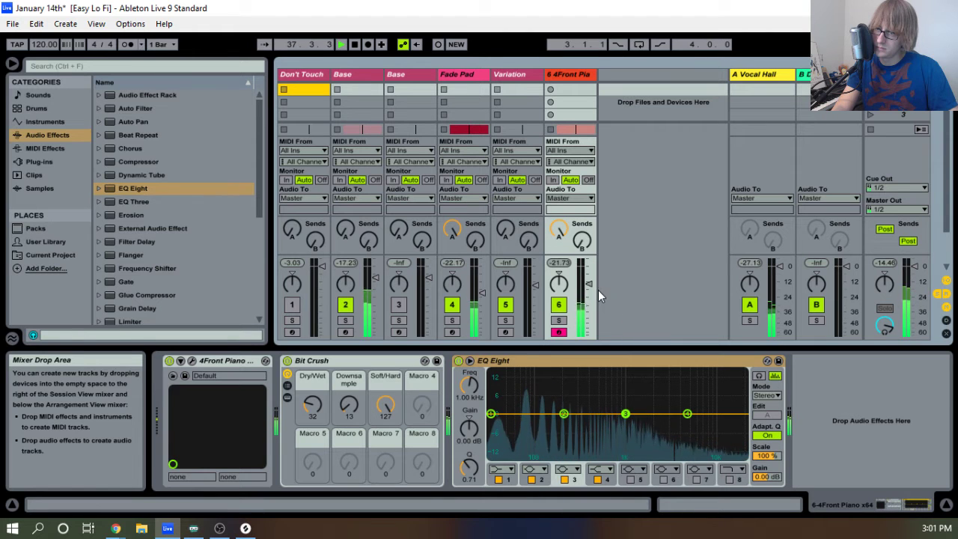
key("space")
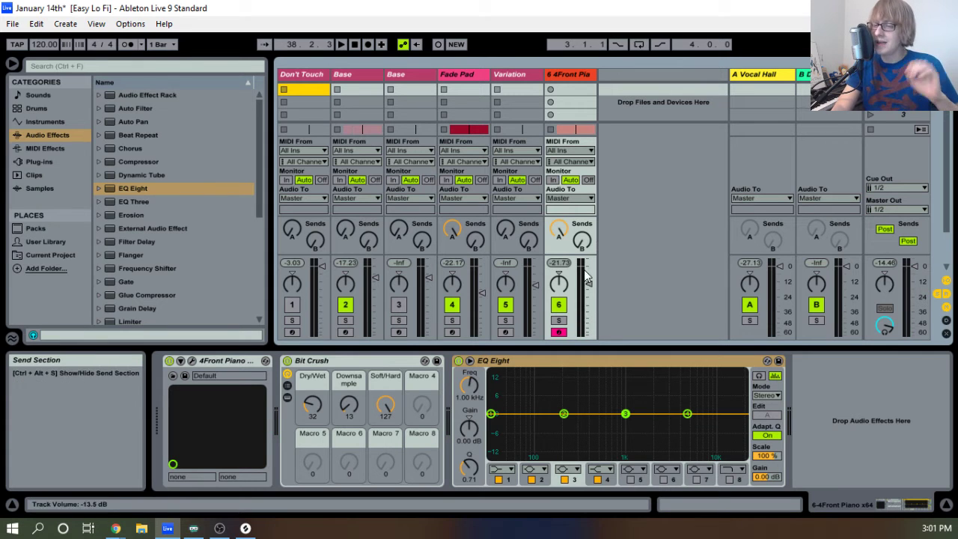
right_click(578, 78)
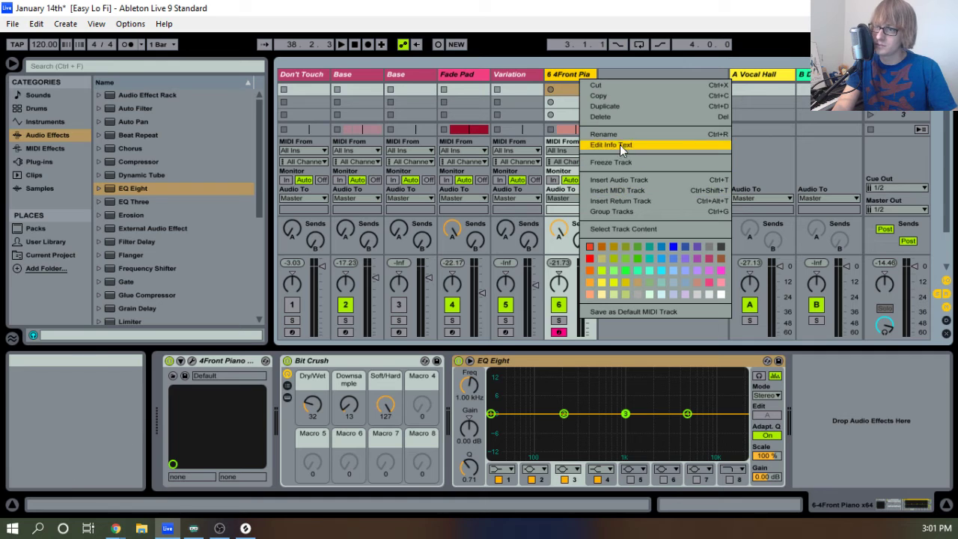
left_click(625, 136)
key("BackSpace")
type("Piano")
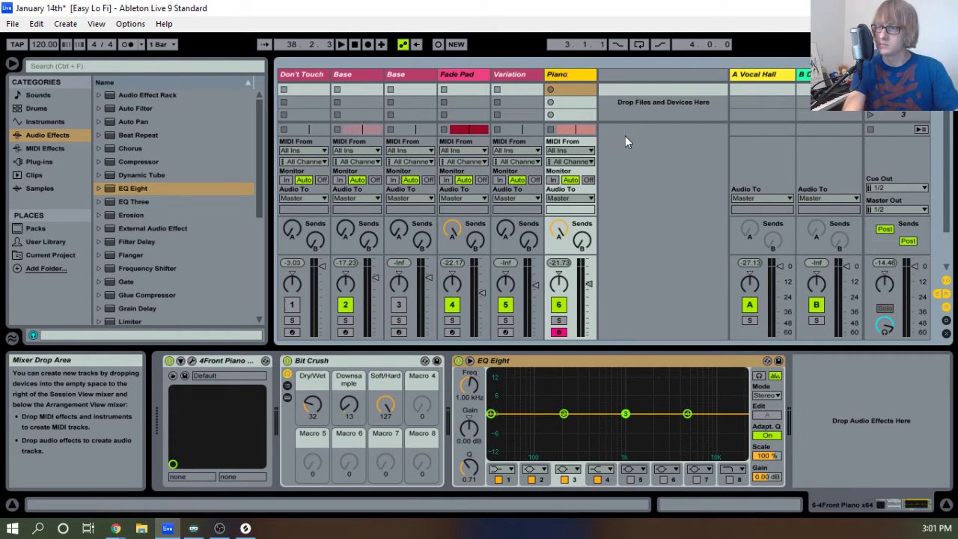
key("Return")
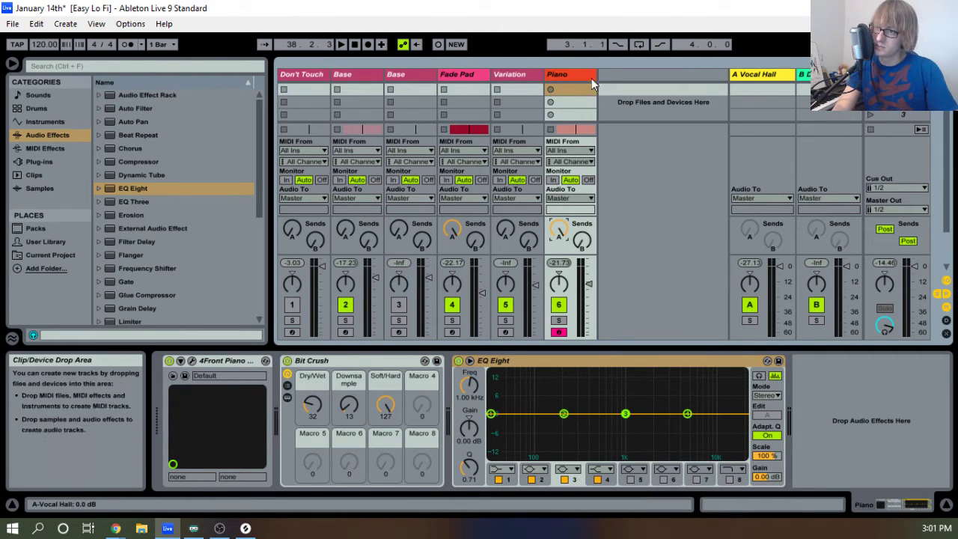
Solo the Piano track during playback and add the Cathedral hall reverb preset after its EQ Eight.
key("space")
left_click(557, 319)
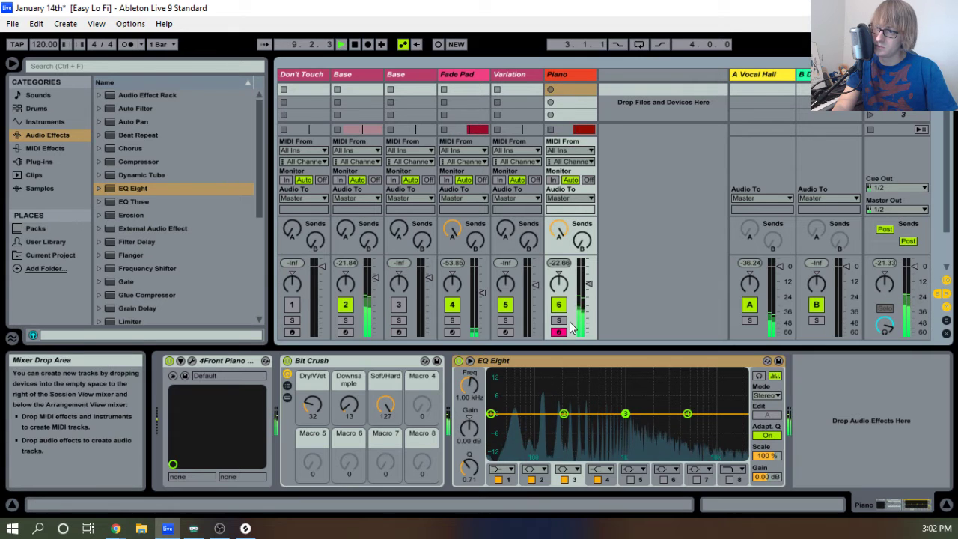
scroll(142, 250, "down", 3)
scroll(139, 263, "down", 3)
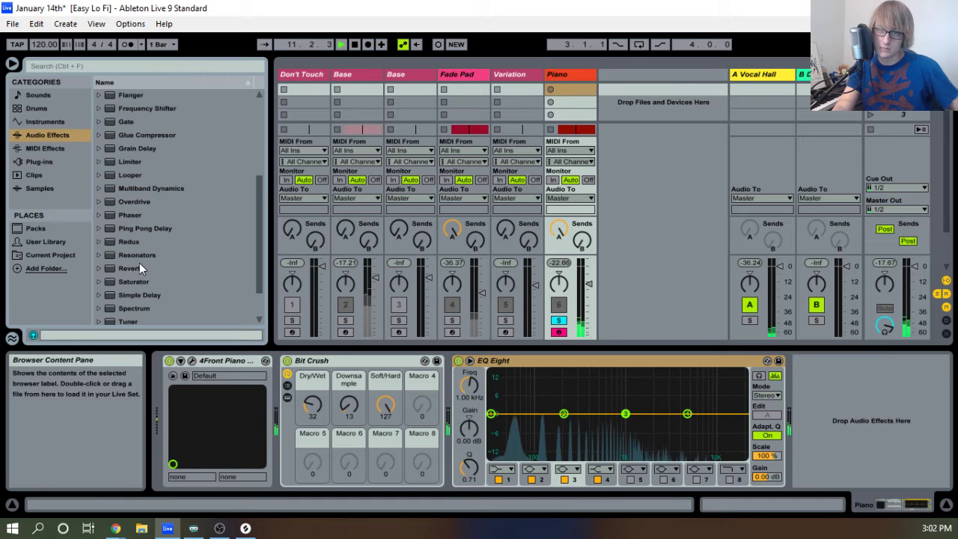
scroll(140, 260, "up", 2)
scroll(125, 251, "down", 4)
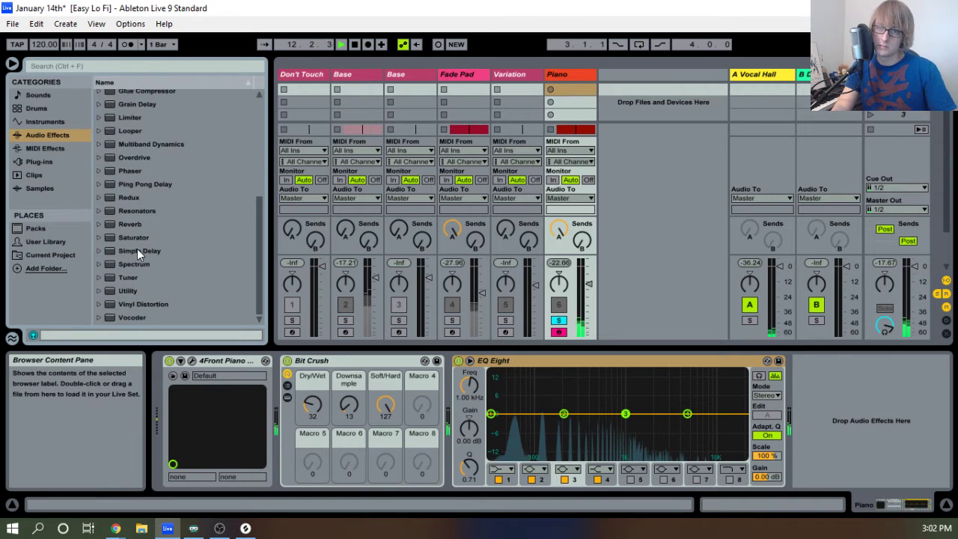
left_click(134, 224)
left_click(99, 224)
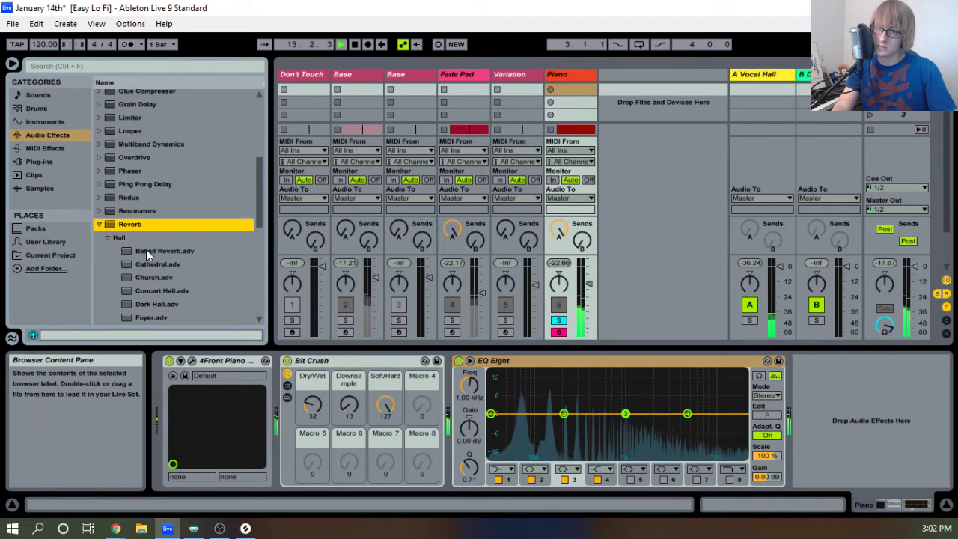
left_click_drag(153, 264, 791, 401)
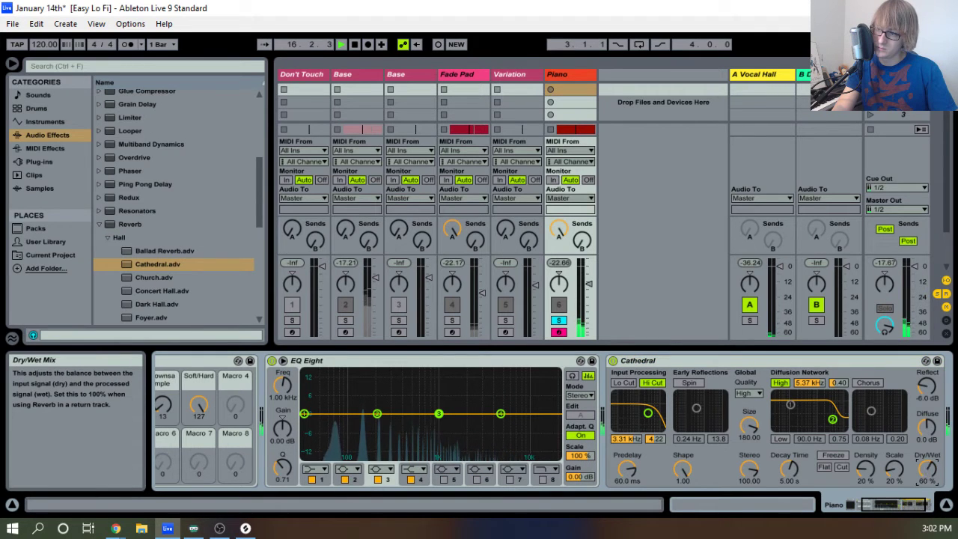
Raise the Cathedral reverb's Dry/Wet to 100% and unsolo the Piano track.
left_click_drag(928, 471, 928, 465)
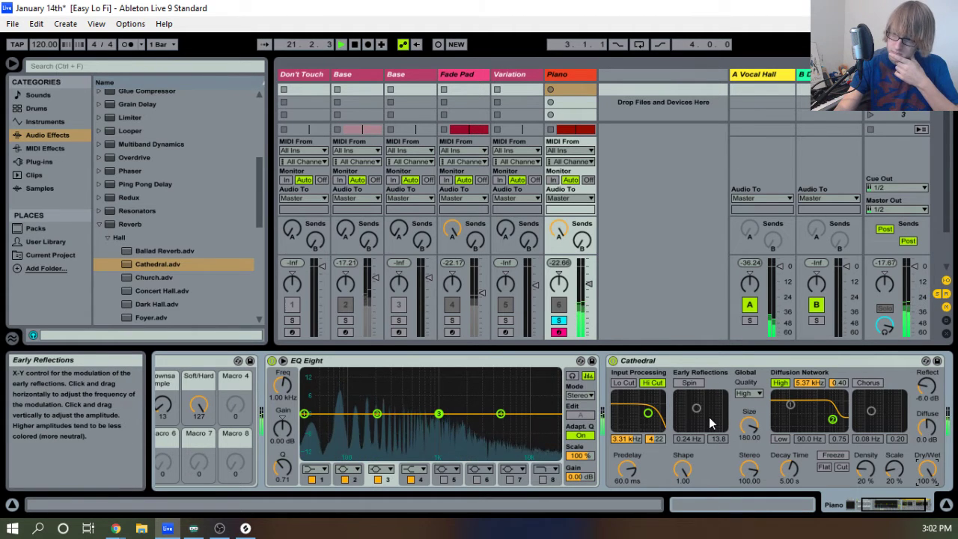
left_click(558, 320)
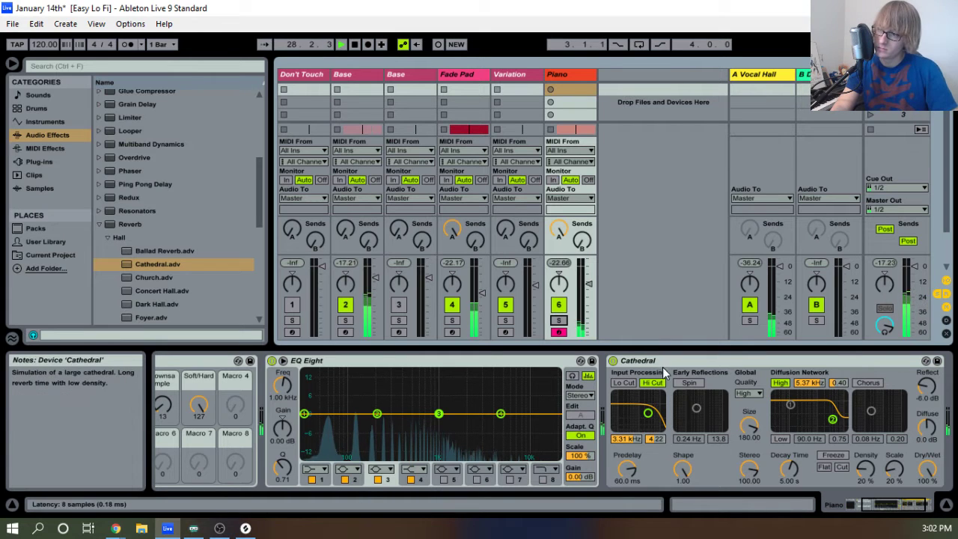
Try the Cathedral reverb's Lo Cut input filter, then leave both Lo Cut and Hi Cut switched off.
left_click(625, 383)
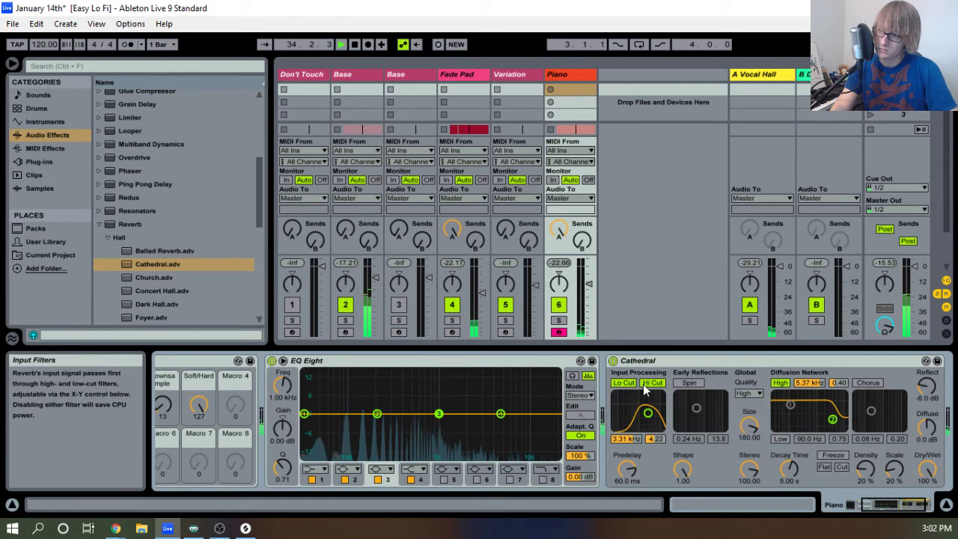
left_click(622, 383)
left_click(659, 383)
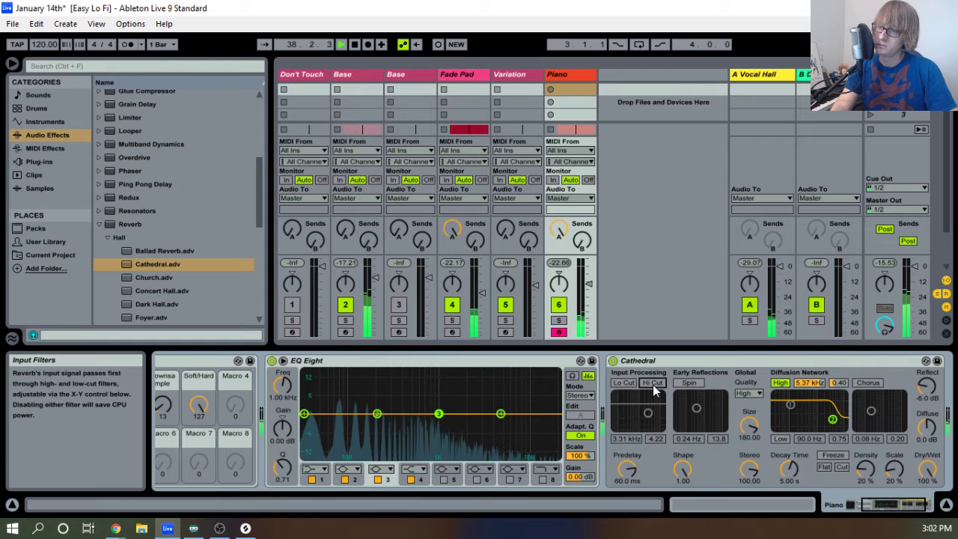
Shift the Piano clip in the Arrangement View so that it starts slightly ahead of bar 9.
key("Tab")
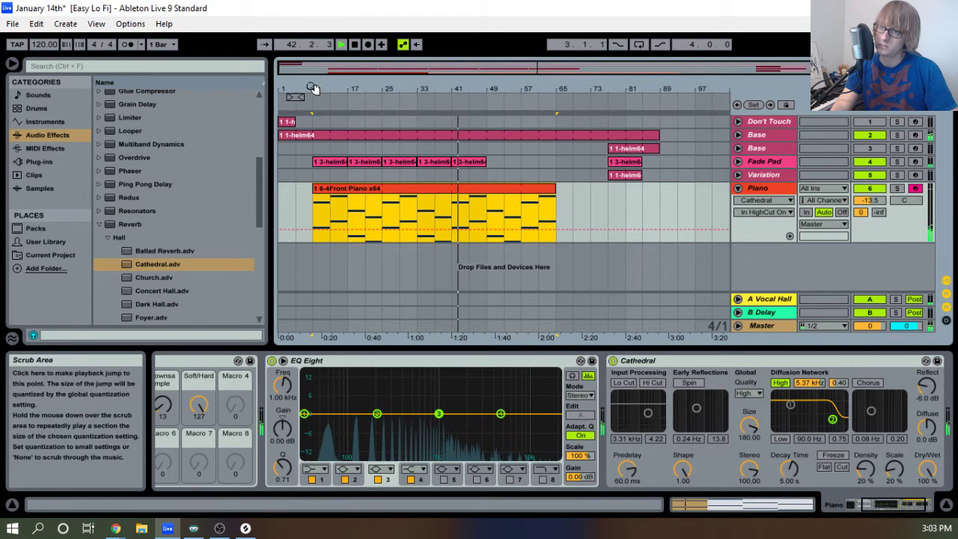
left_click_drag(309, 90, 310, 142)
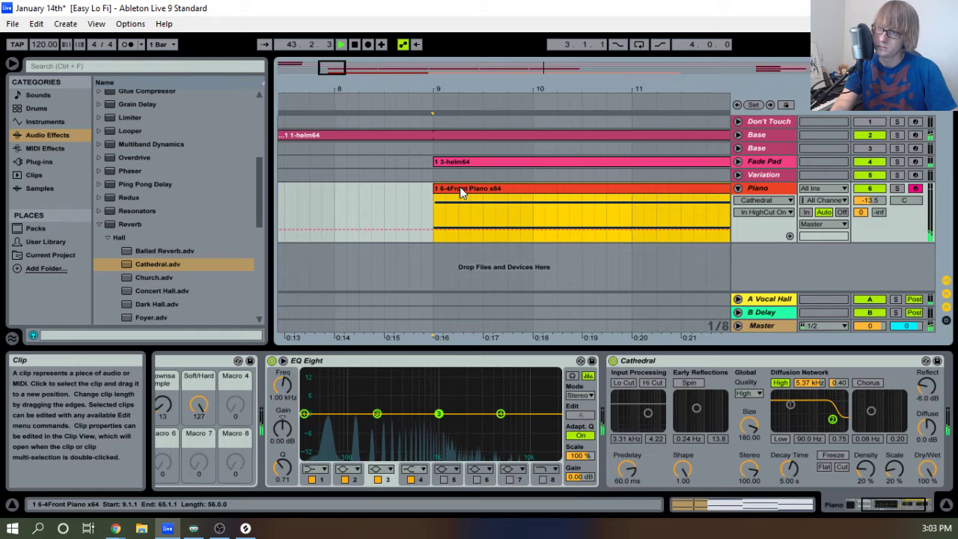
left_click_drag(459, 187, 449, 191)
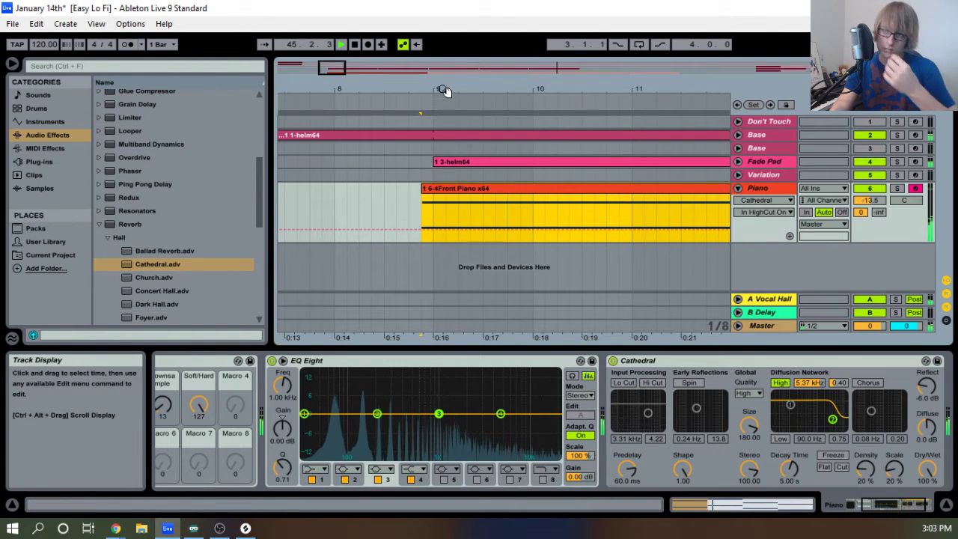
mouse_move(443, 90)
left_mouse_down()
mouse_move(446, 75)
mouse_move(439, 90)
left_mouse_up()
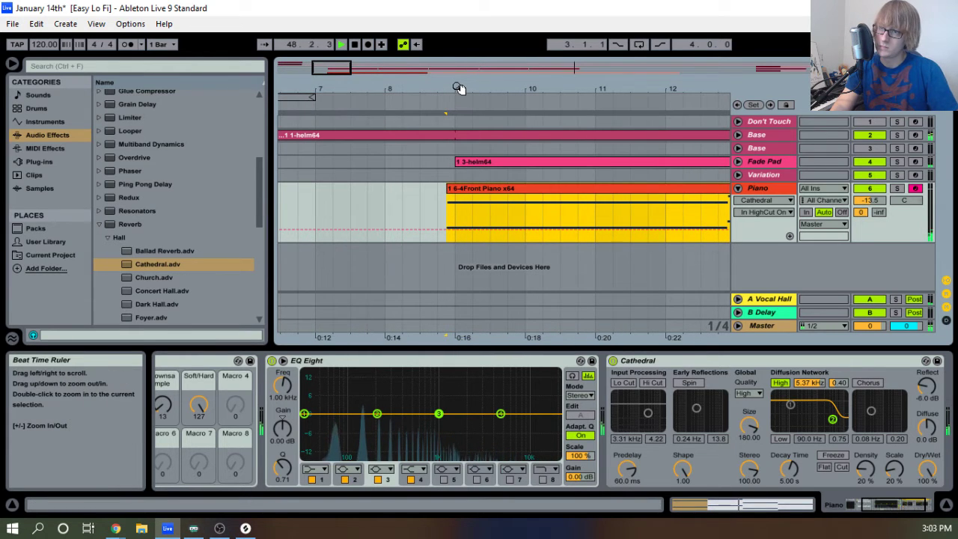
left_click_drag(459, 88, 459, 108)
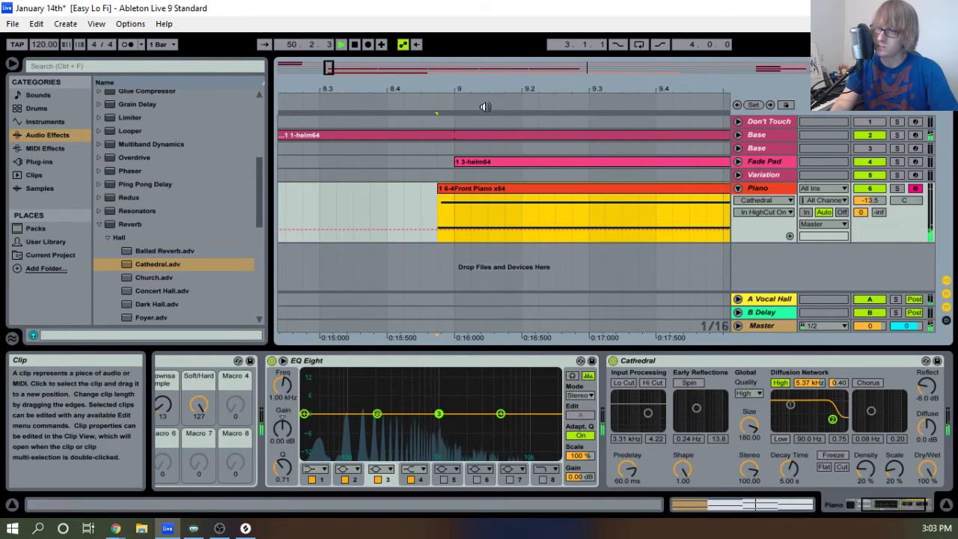
left_click_drag(478, 101, 476, 90)
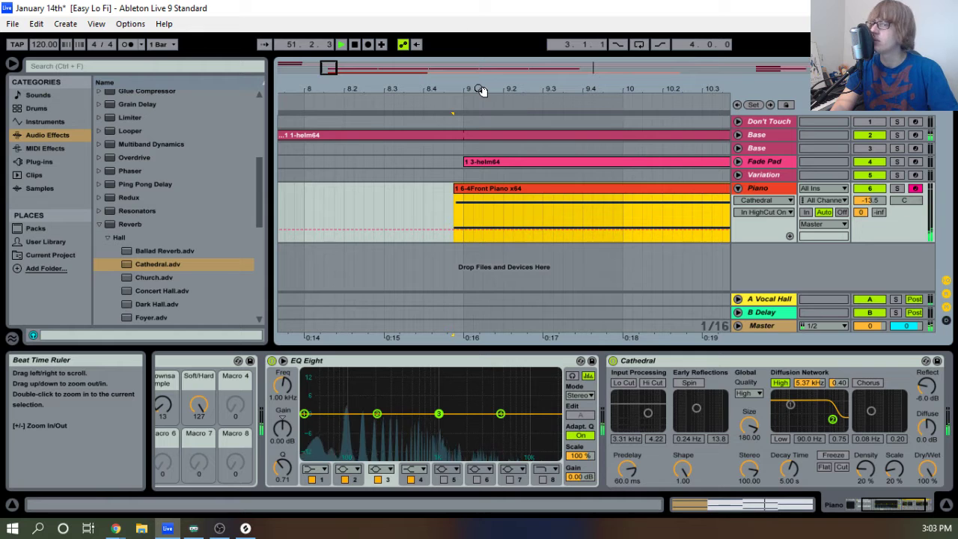
Nudge the Piano clip in fine 1/32 grid steps until it starts at 8.4.4.
left_click_drag(481, 89, 449, 119)
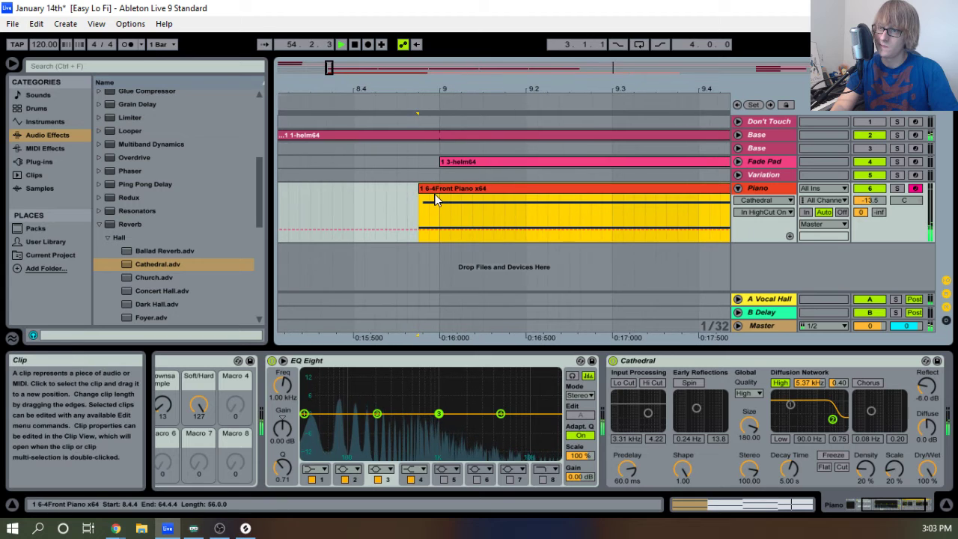
left_click(440, 199)
left_click_drag(449, 194, 449, 196)
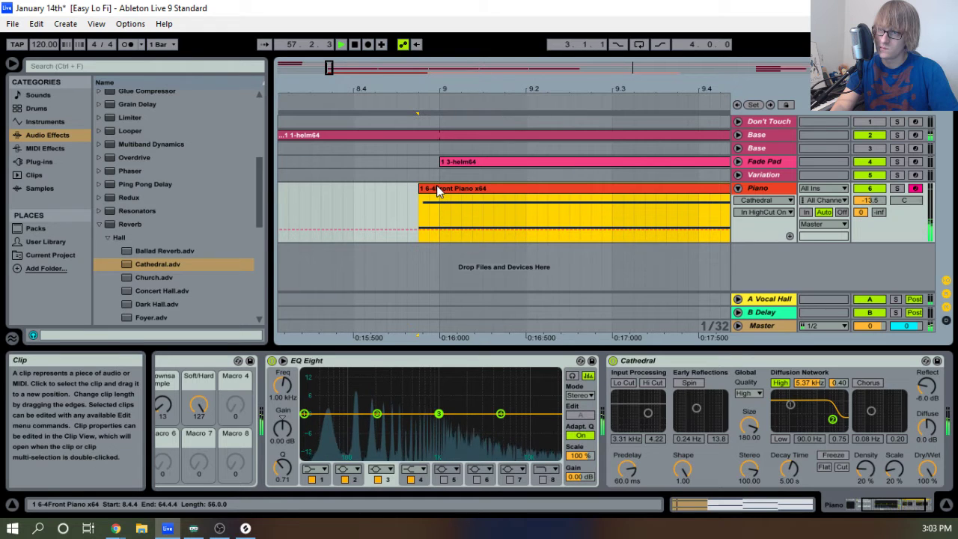
left_click_drag(438, 191, 429, 193)
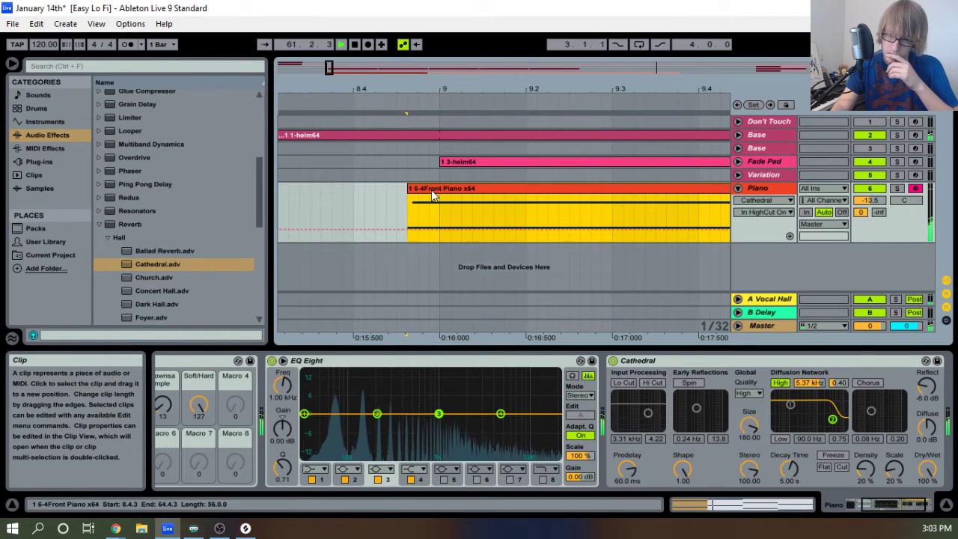
left_click_drag(437, 193, 448, 193)
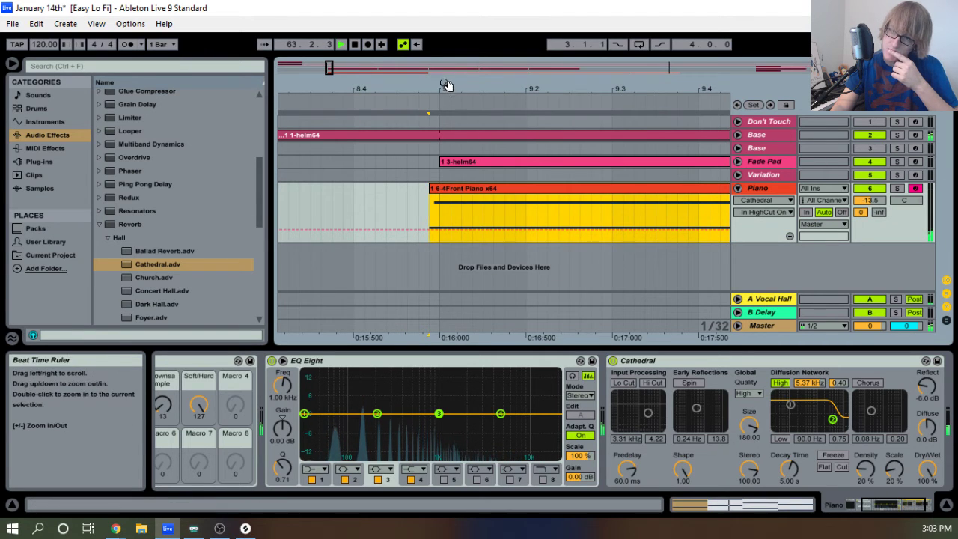
left_click_drag(445, 87, 479, 92)
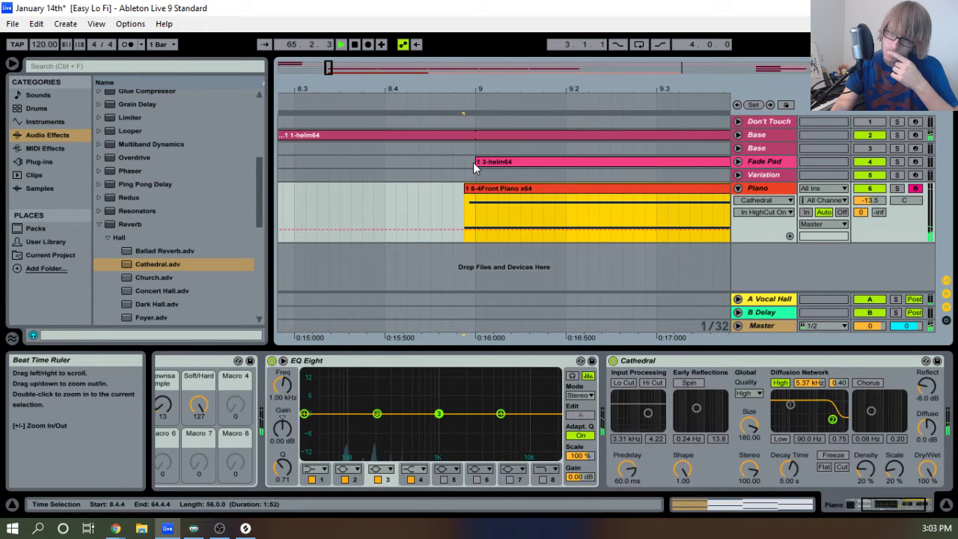
left_click_drag(475, 192, 464, 192)
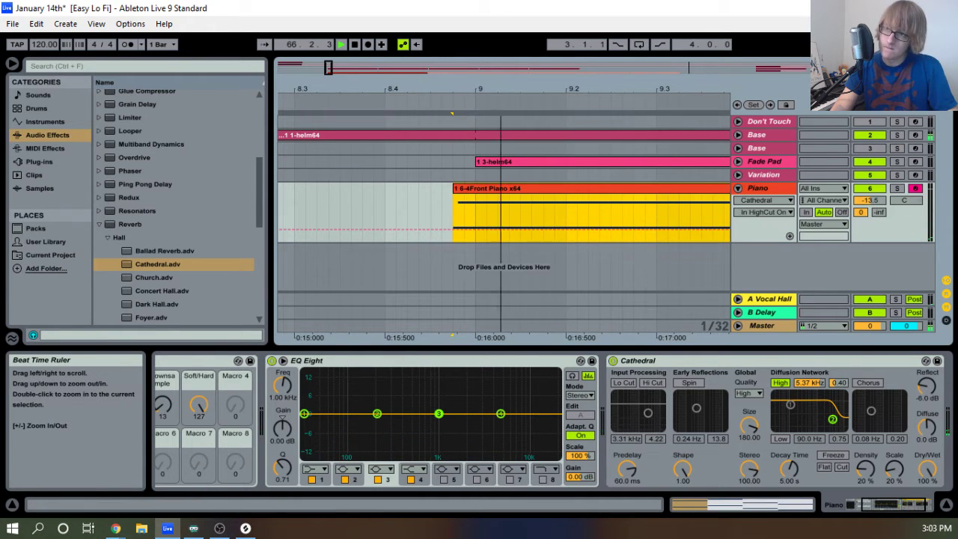
Extend the Piano clip's end to 81.1.1 and replay the arrangement from the beginning.
left_click_drag(500, 90, 497, 6)
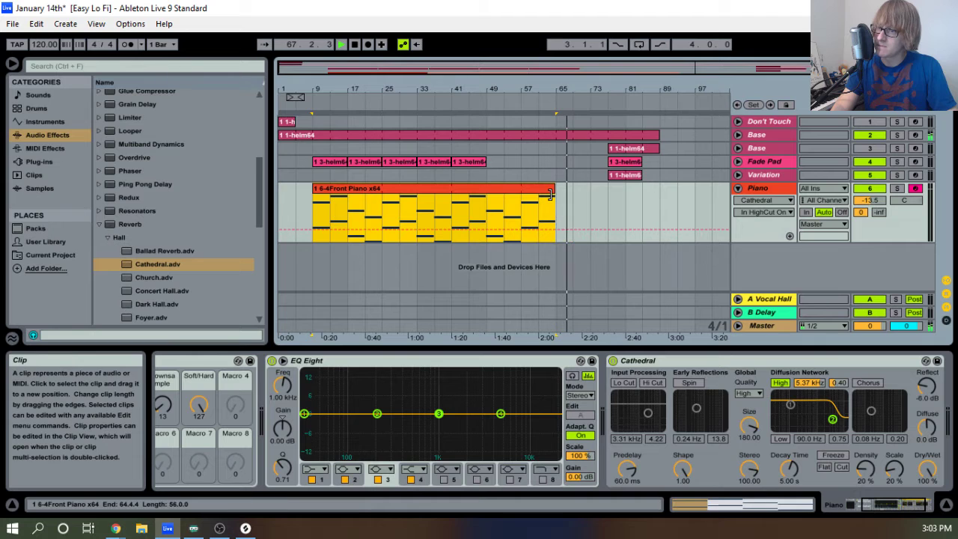
left_click_drag(549, 191, 627, 211)
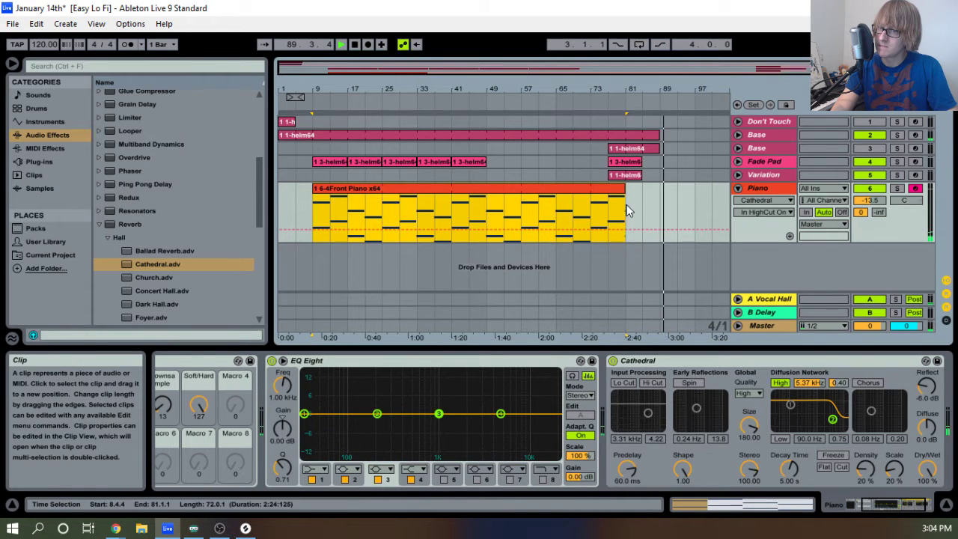
double_click(355, 44)
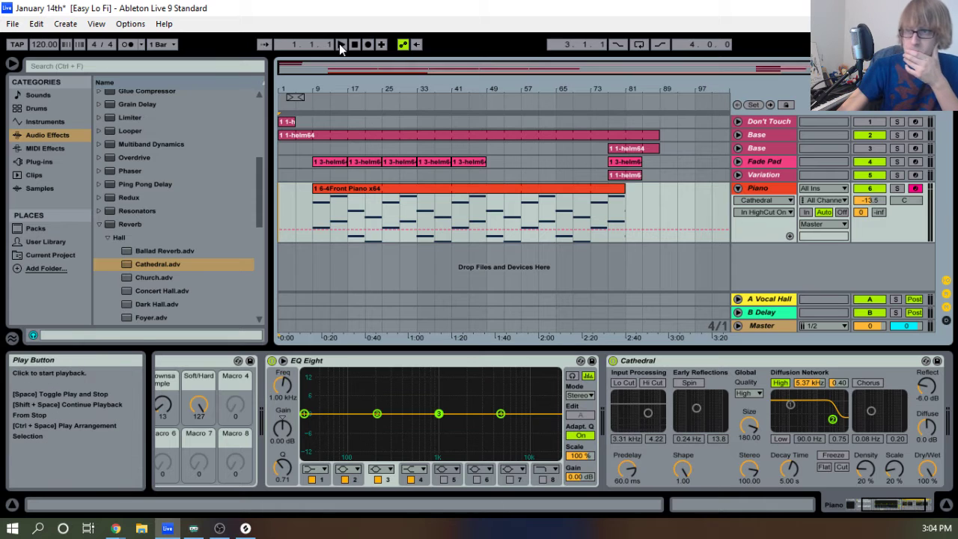
left_click(341, 45)
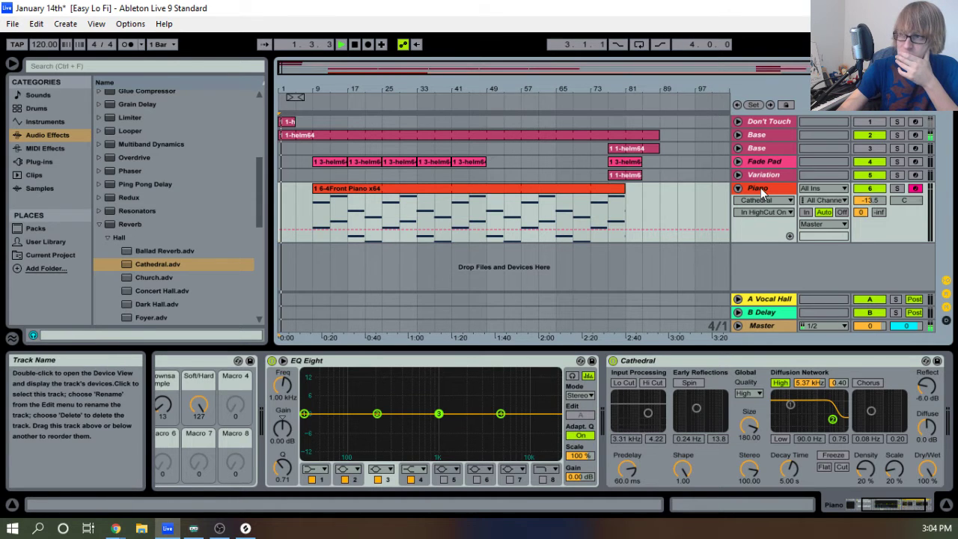
Open the Piano clip in an enlarged note editor and lower the velocity of all its notes to the minimum.
key("space")
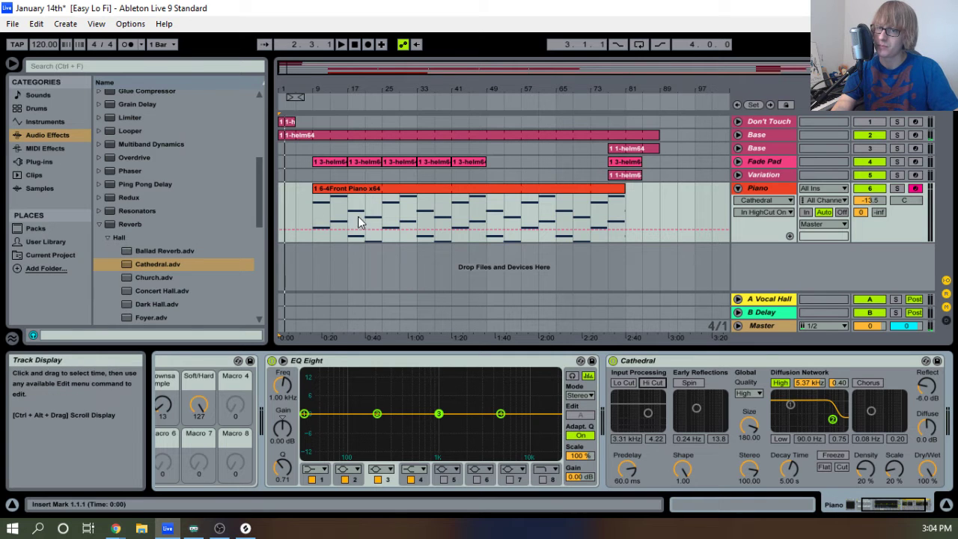
double_click(405, 187)
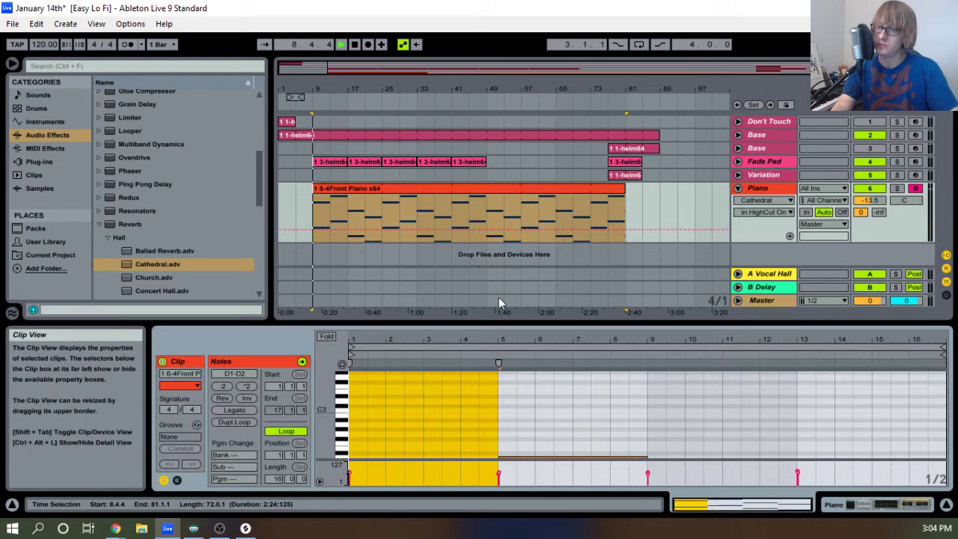
key("space")
left_click_drag(484, 324, 501, 134)
left_click(529, 315)
key("space")
key("ctrl+a")
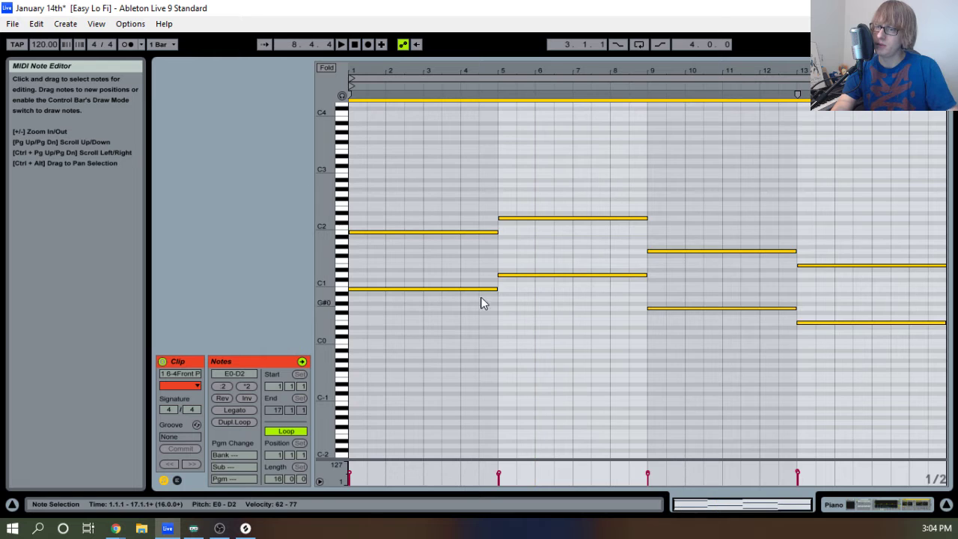
left_click_drag(471, 289, 470, 337)
key("space")
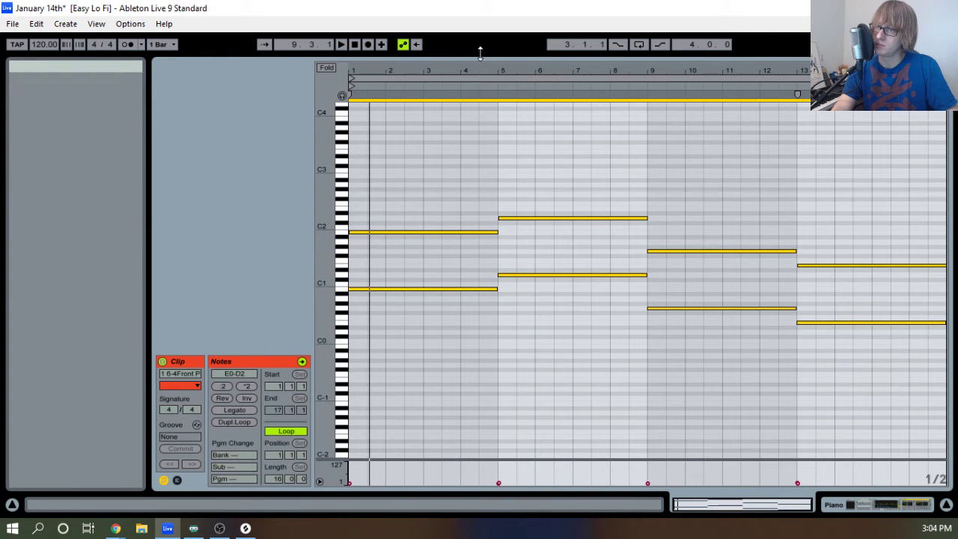
left_click_drag(479, 54, 546, 340)
Delete the Cathedral reverb from the Piano track and raise the track's volume to 0 dB.
key("Tab")
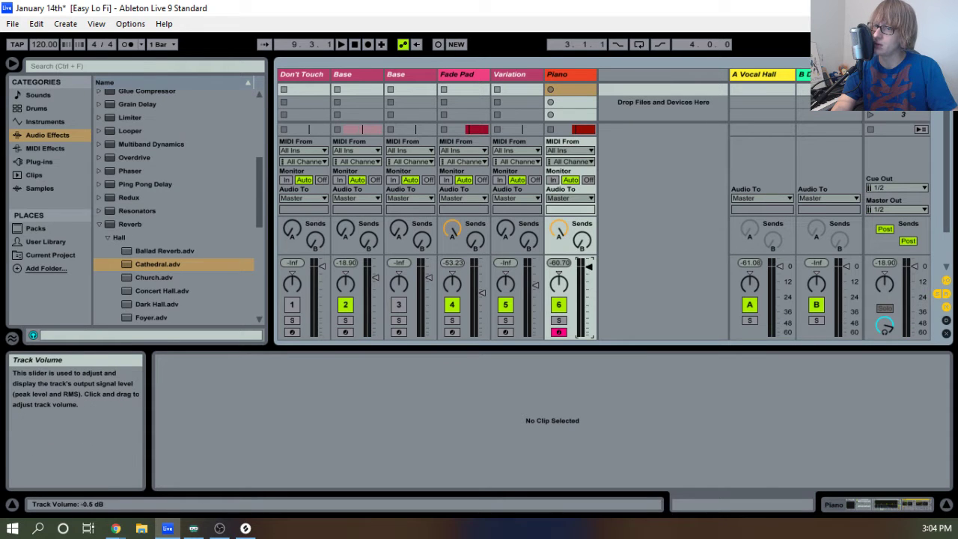
left_click(558, 76)
key("Tab")
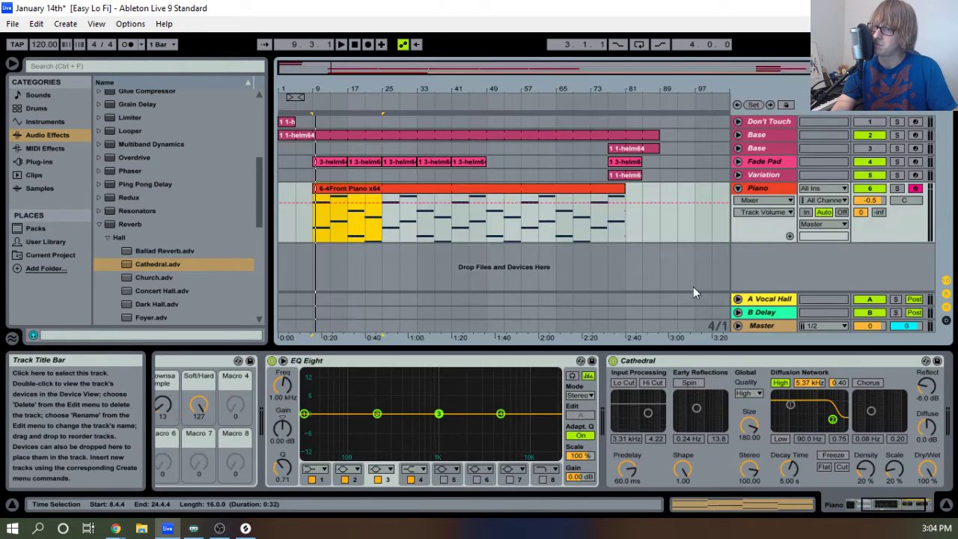
left_click(664, 362)
key("Delete")
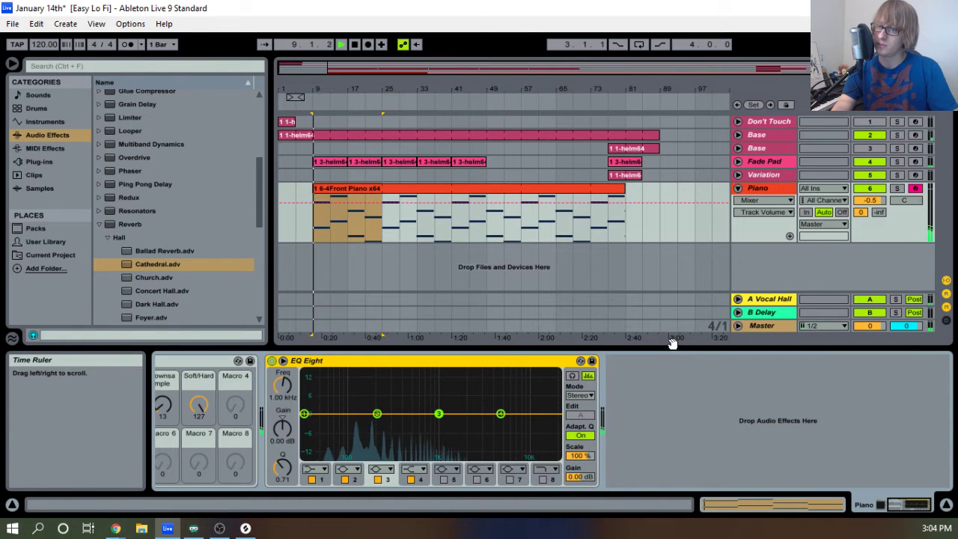
key("space")
key("Tab")
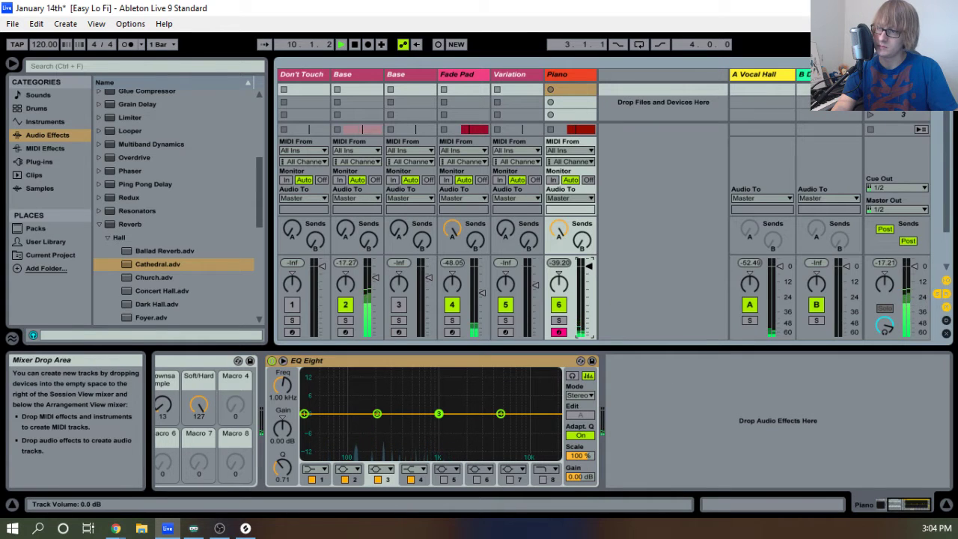
Try a Utility effect on the Piano track with its gain at about 9.44 dB, then remove it.
scroll(187, 175, "down", 9)
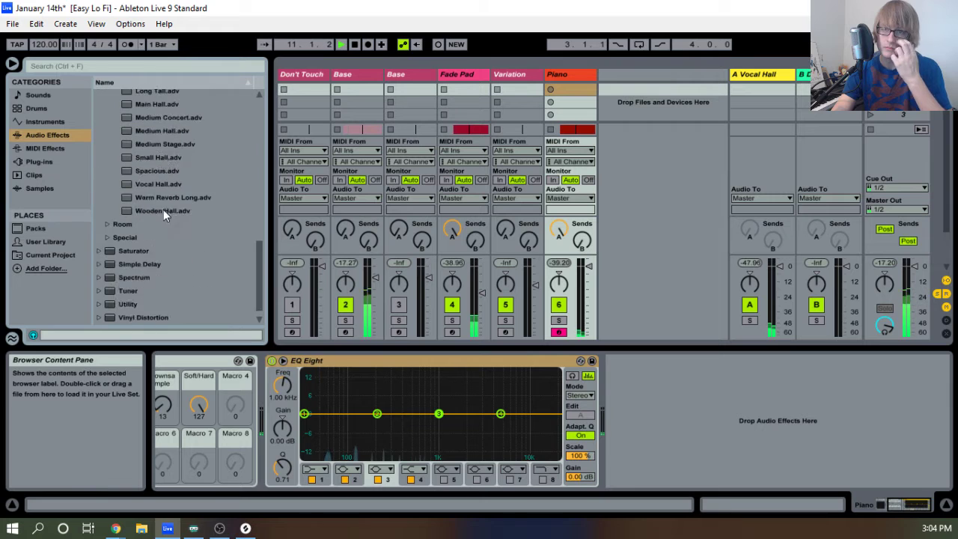
left_click_drag(128, 292, 658, 405)
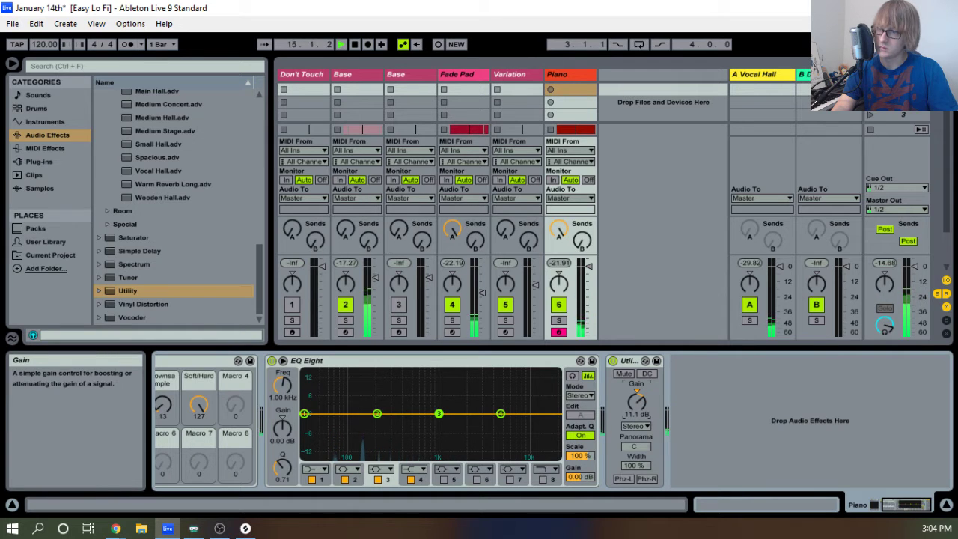
left_click_drag(642, 400, 643, 408)
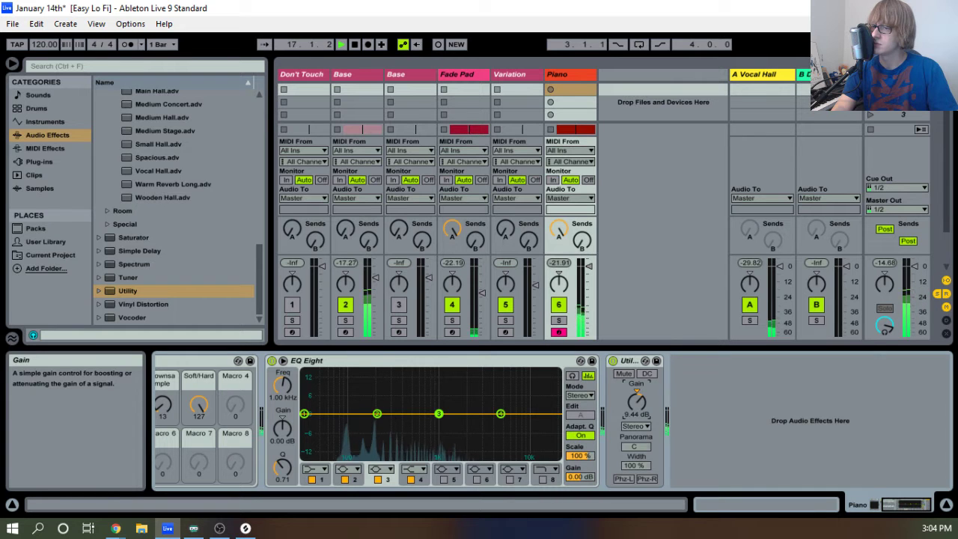
key("space")
left_click(627, 360)
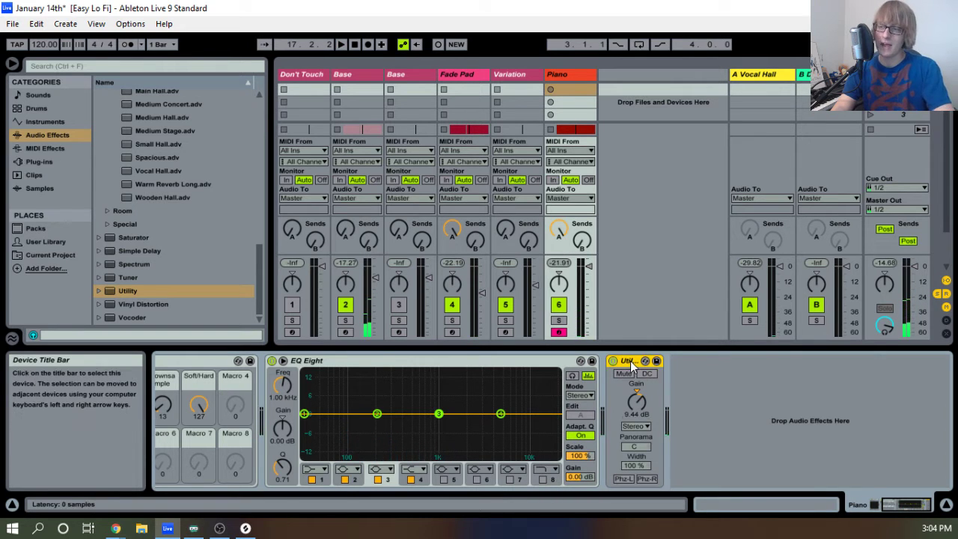
key("Delete")
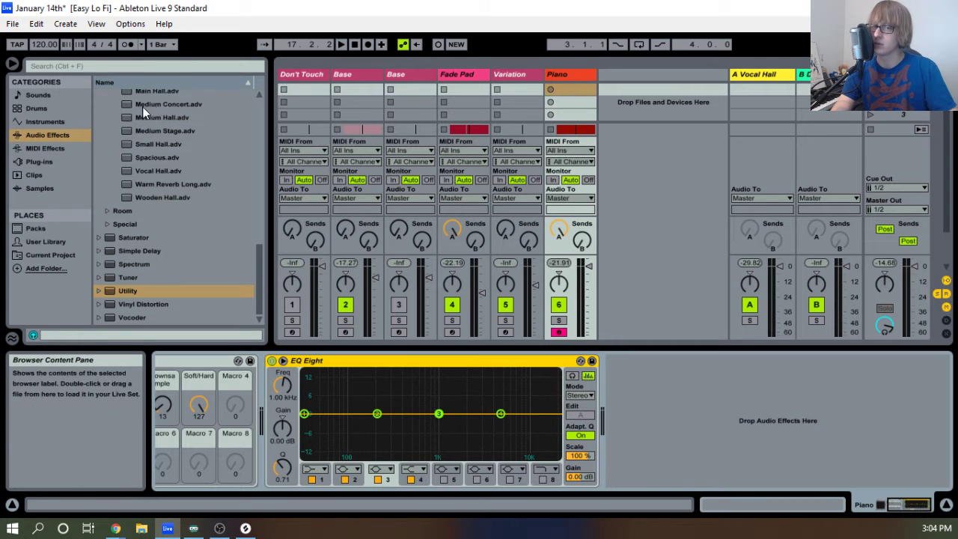
Load the Grand Piano Equal Mellow Production preset from the Grand Piano pack onto the Piano track.
left_click(36, 228)
scroll(133, 225, "down", 3)
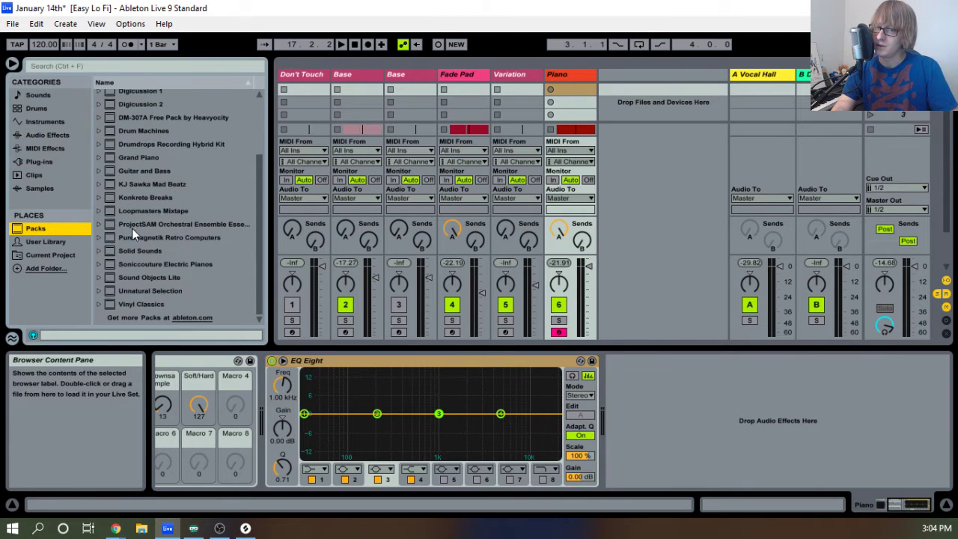
scroll(125, 251, "up", 1)
left_click(105, 166)
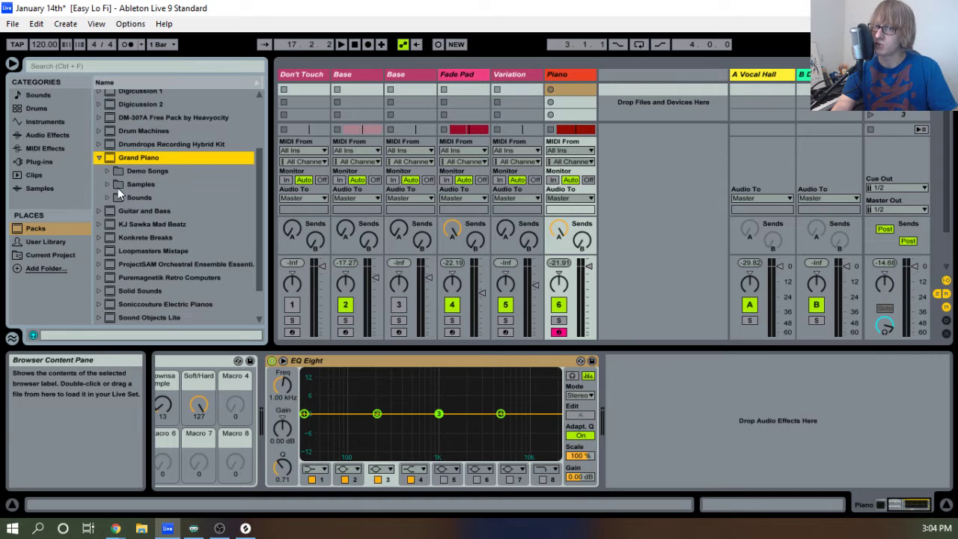
left_click(107, 198)
left_click(117, 222)
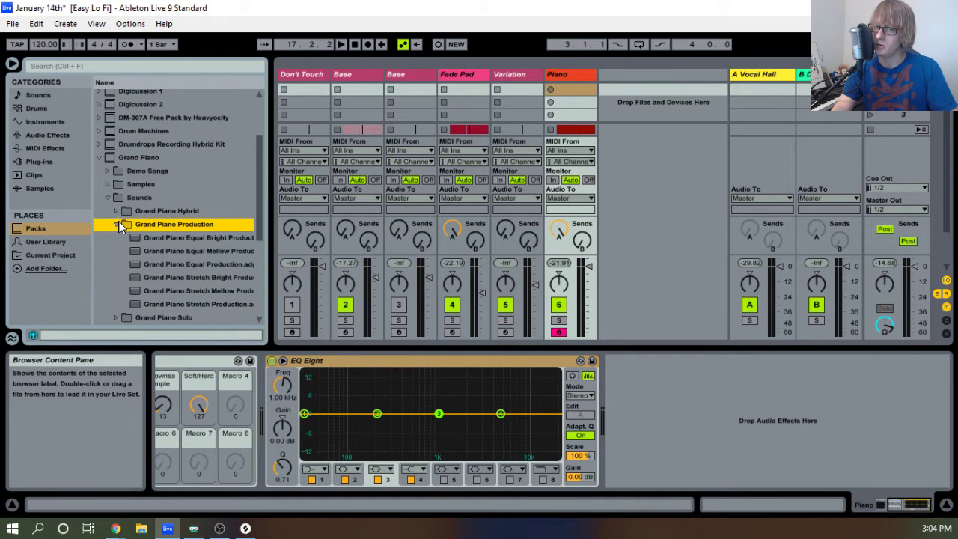
left_click(155, 252)
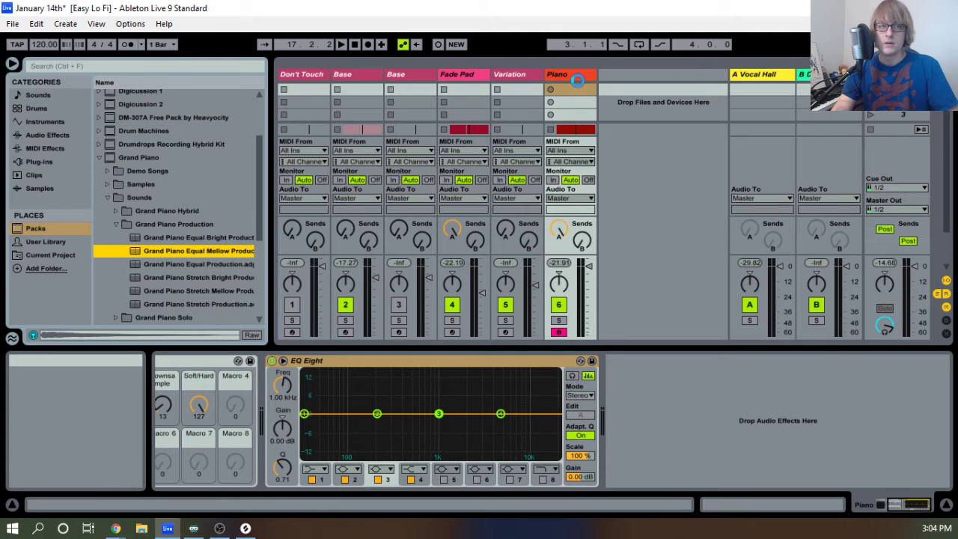
left_click_drag(577, 80, 577, 85)
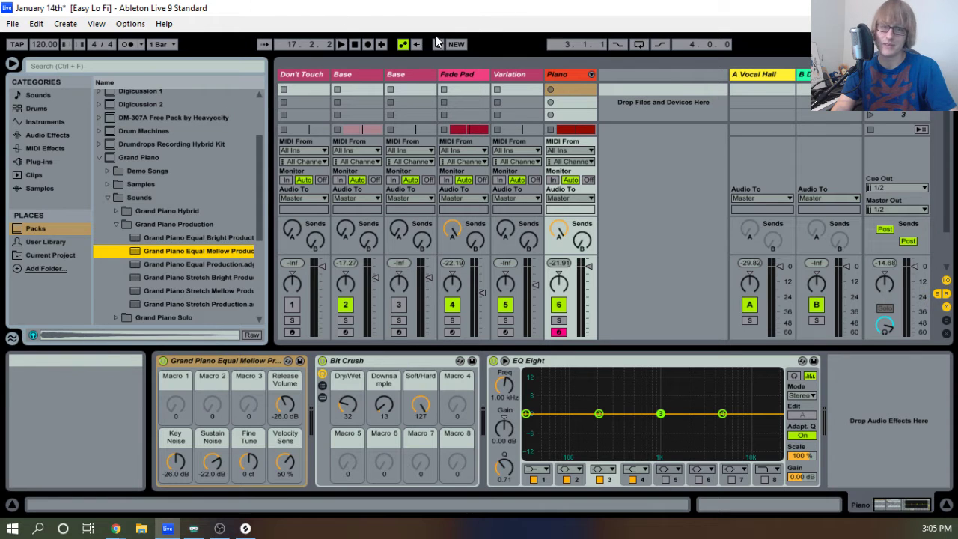
Play the arrangement from the beginning and focus on the start of the Piano clip around bar 9.
left_click(340, 44)
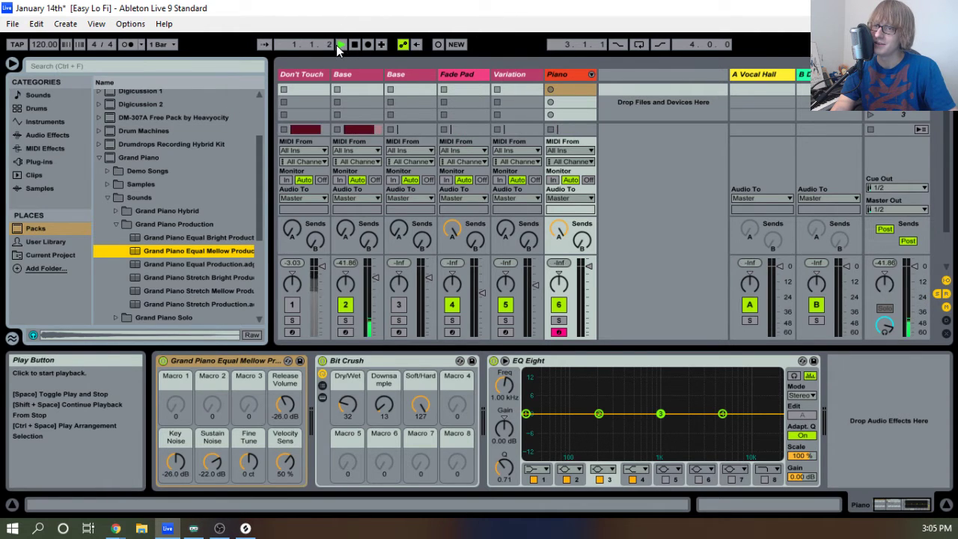
key("Tab")
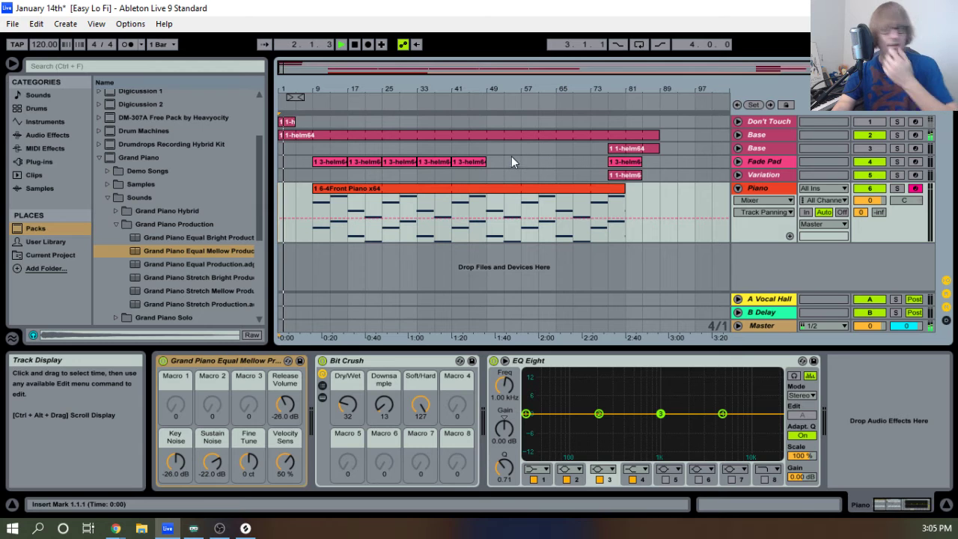
left_click_drag(315, 86, 340, 86)
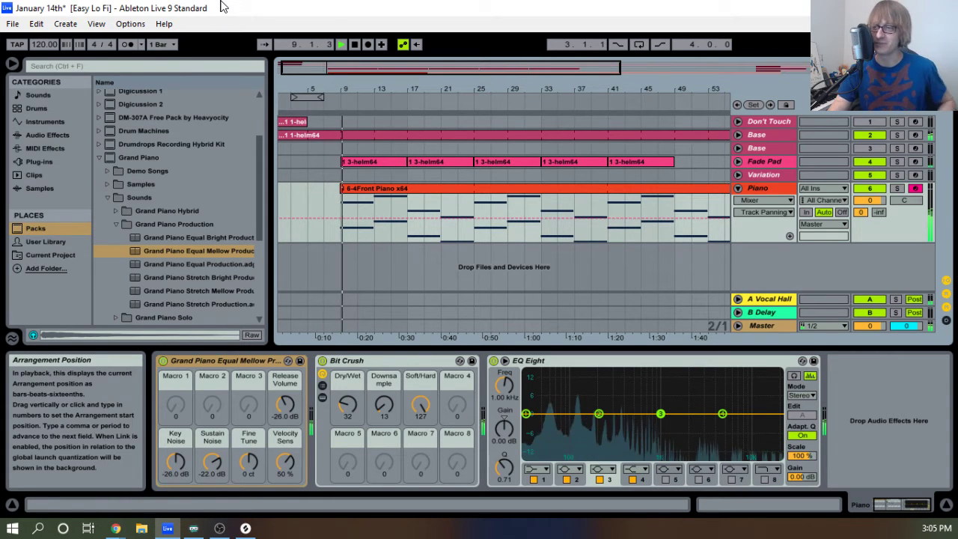
Lower the Piano track's volume to about -2 dB while the arrangement plays.
left_click(761, 187)
key("Tab")
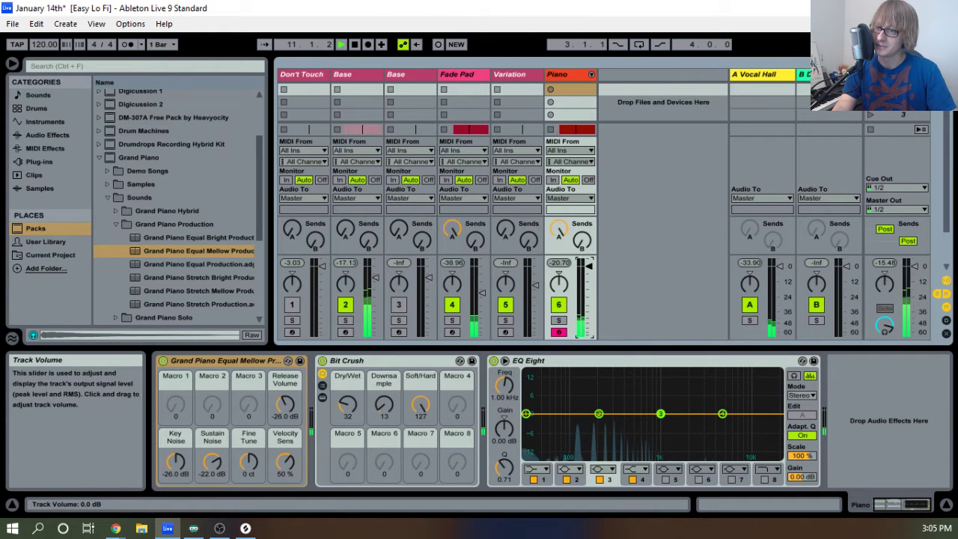
left_click_drag(588, 265, 589, 278)
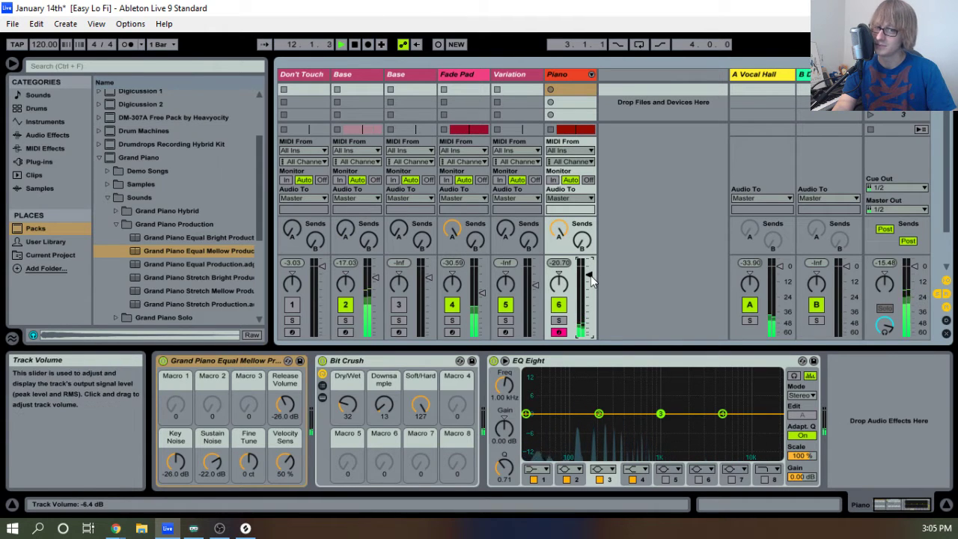
key("Tab")
left_click(392, 188)
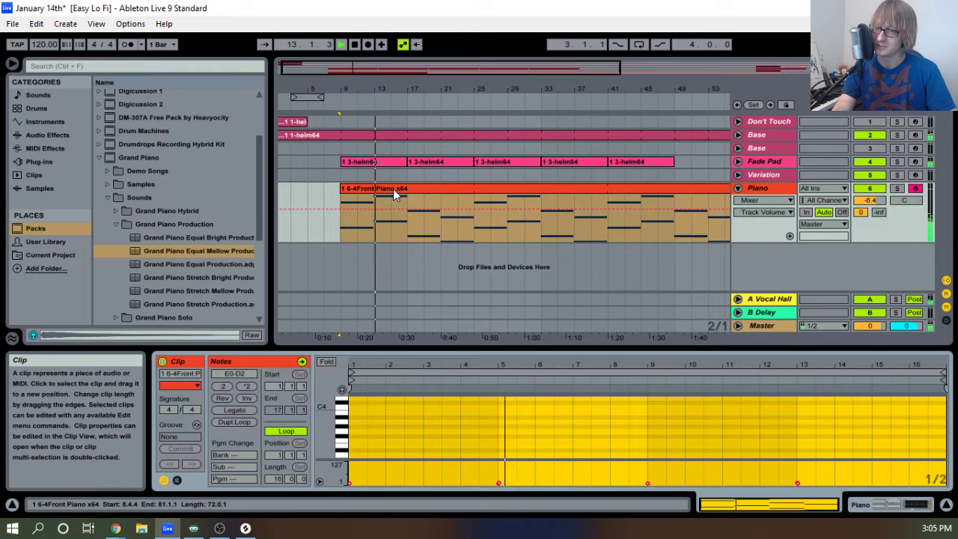
key("Tab")
left_click_drag(593, 278, 593, 271)
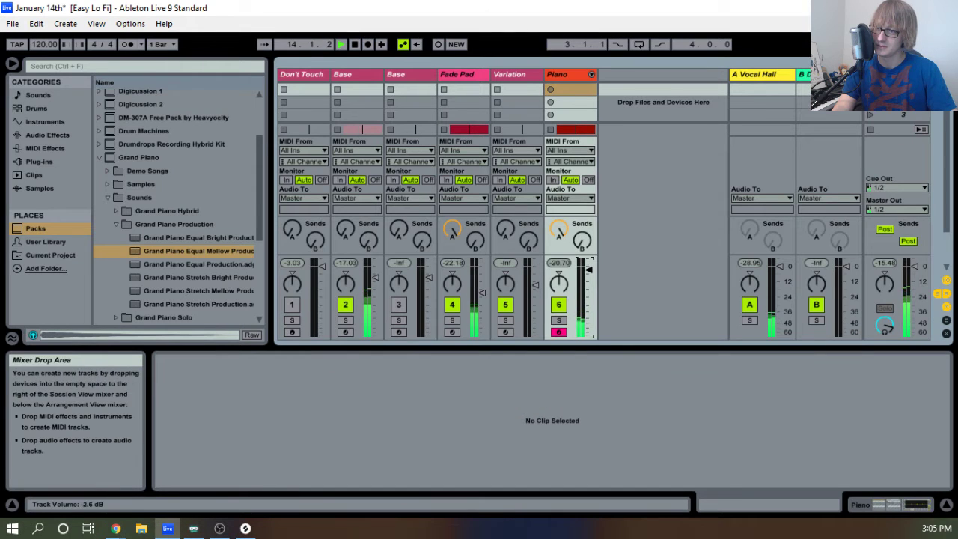
Open the Piano clip in an enlarged note editor and examine its notes during playback.
key("Tab")
double_click(446, 189)
left_click_drag(535, 345, 552, 152)
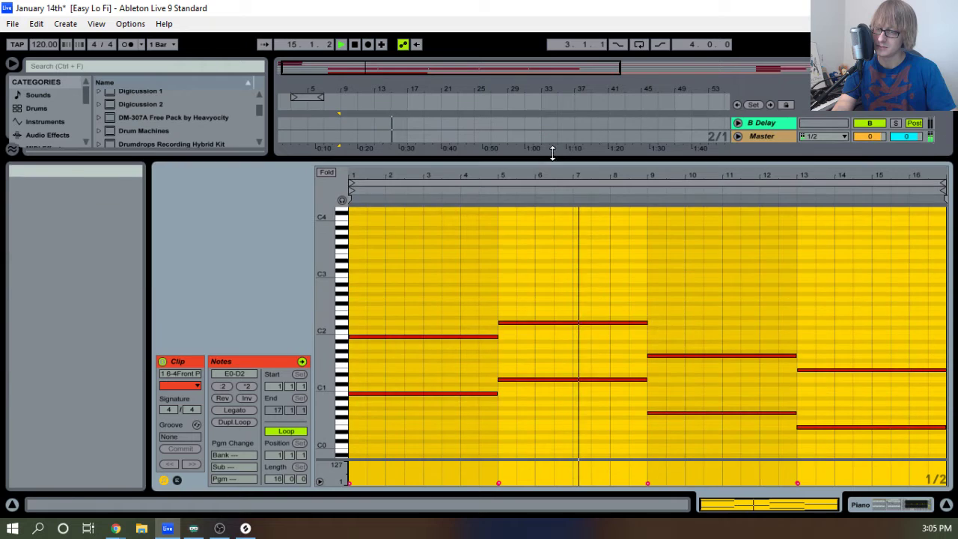
left_click(507, 250)
scroll(504, 258, "down", 3)
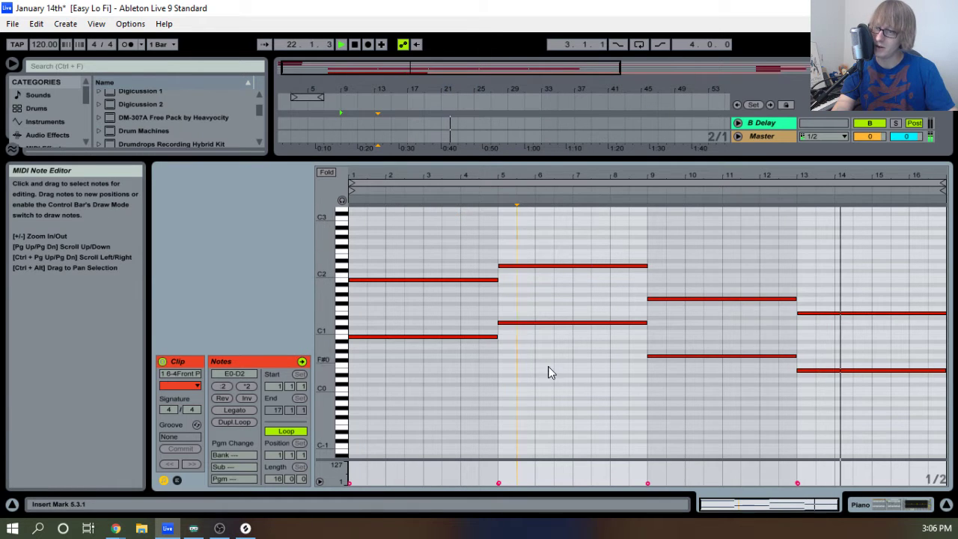
left_click_drag(538, 364, 566, 251)
left_click(527, 356)
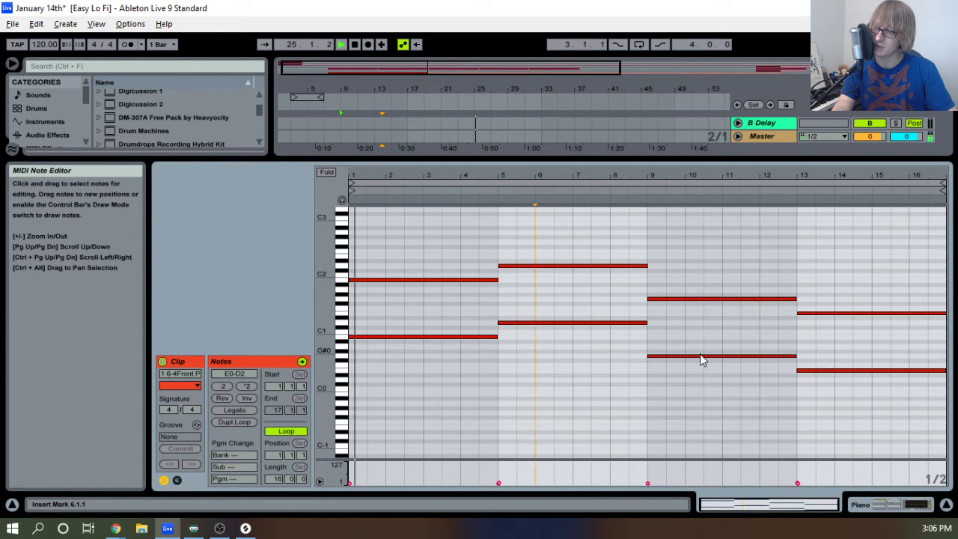
left_click_drag(638, 159, 638, 386)
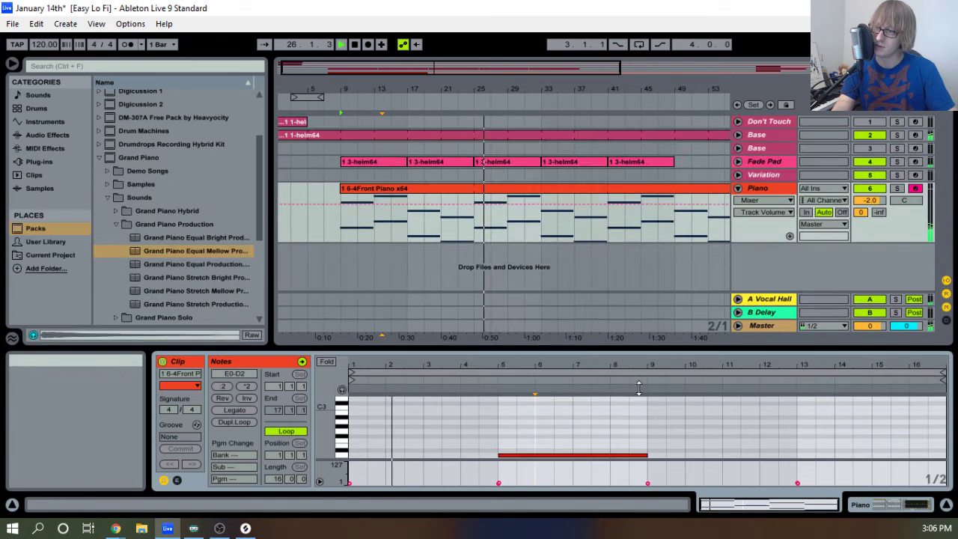
Lower the Dry/Wet amount of the Piano track's Bit Crush to 0 while listening, and stop playback.
double_click(762, 190)
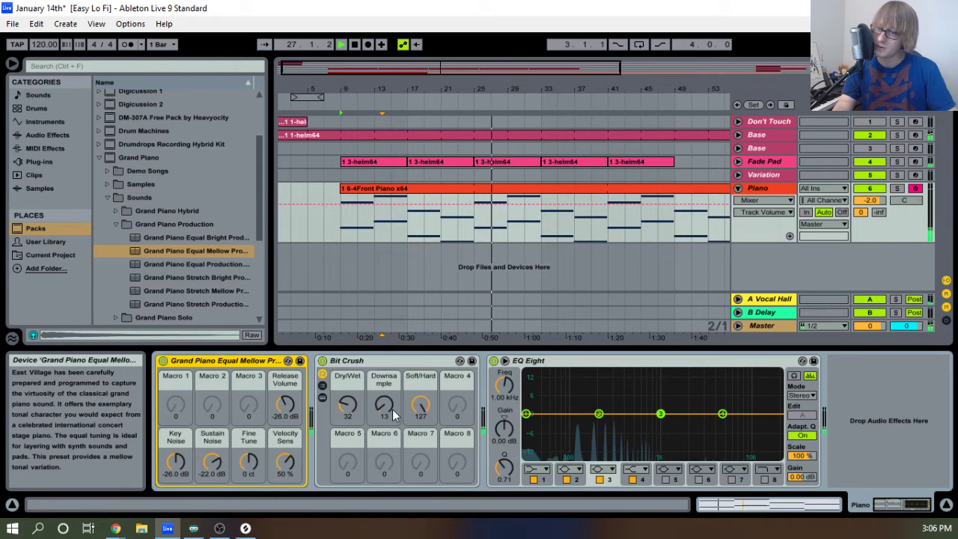
left_click_drag(343, 415, 343, 428)
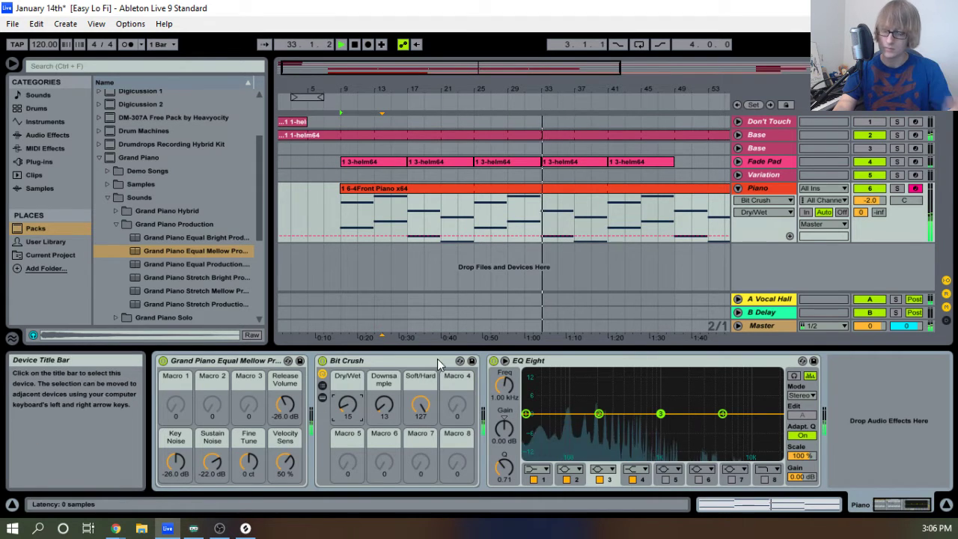
left_click_drag(347, 416, 347, 408)
key("space")
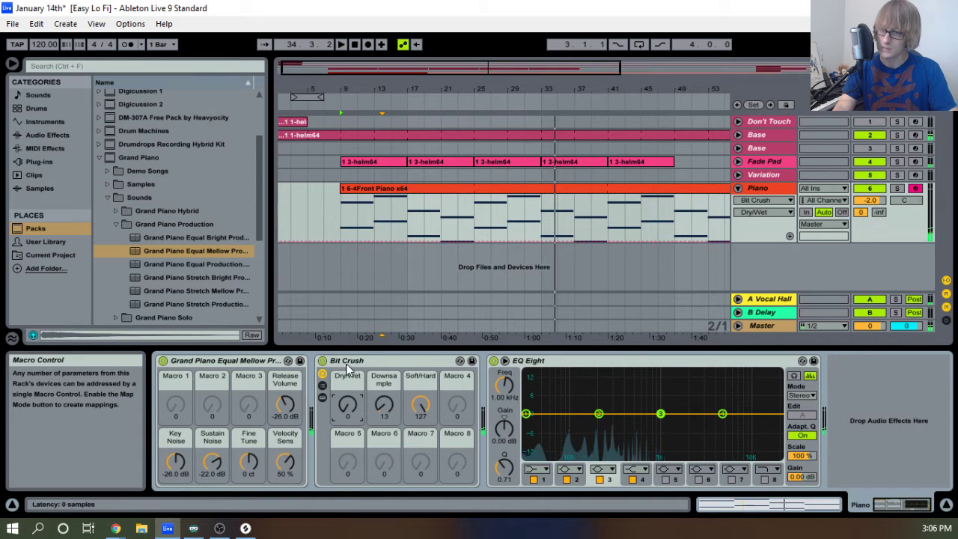
Show the Bit Crush rack's Crush and Clean chains with their zones, select the Crush chain and solo the Piano track.
left_click(322, 397)
left_click(514, 410)
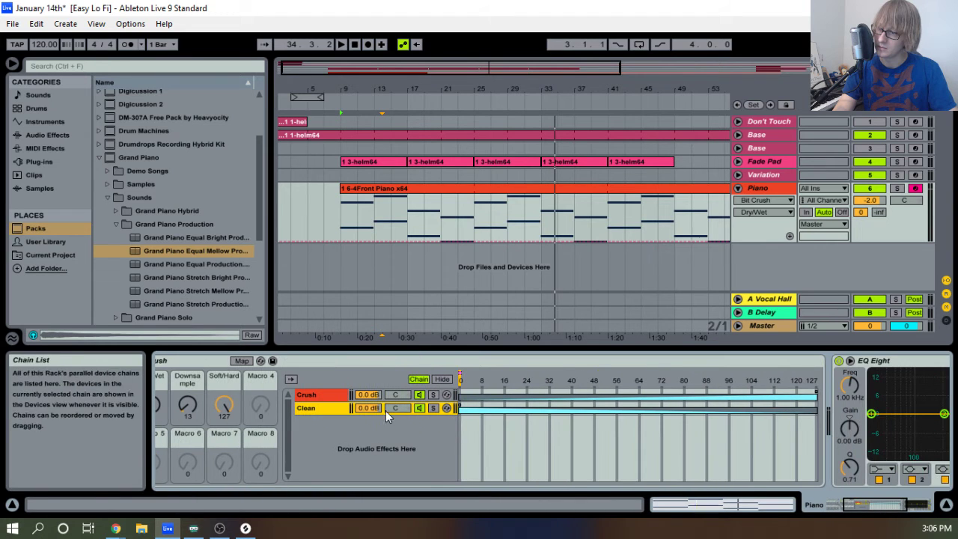
key("space")
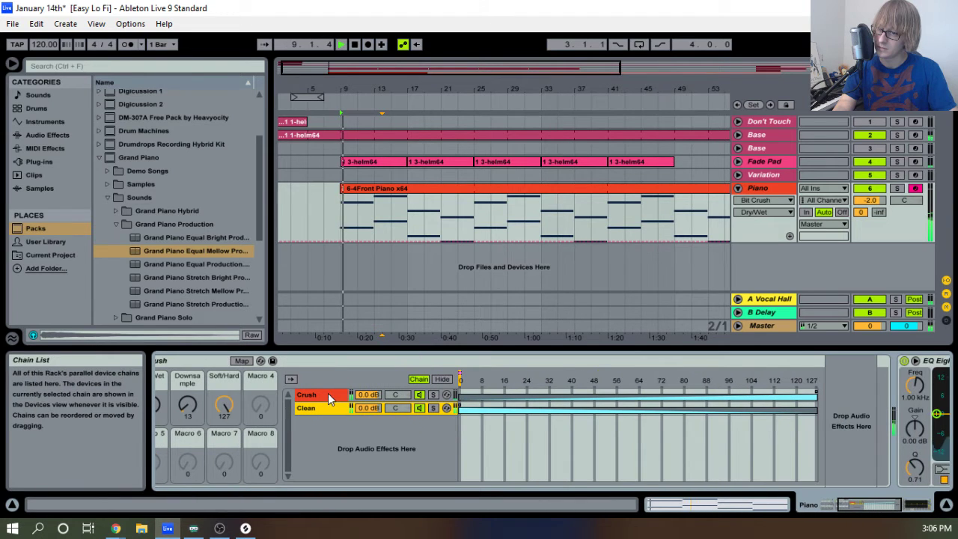
left_click(328, 393)
key("space")
left_click(897, 188)
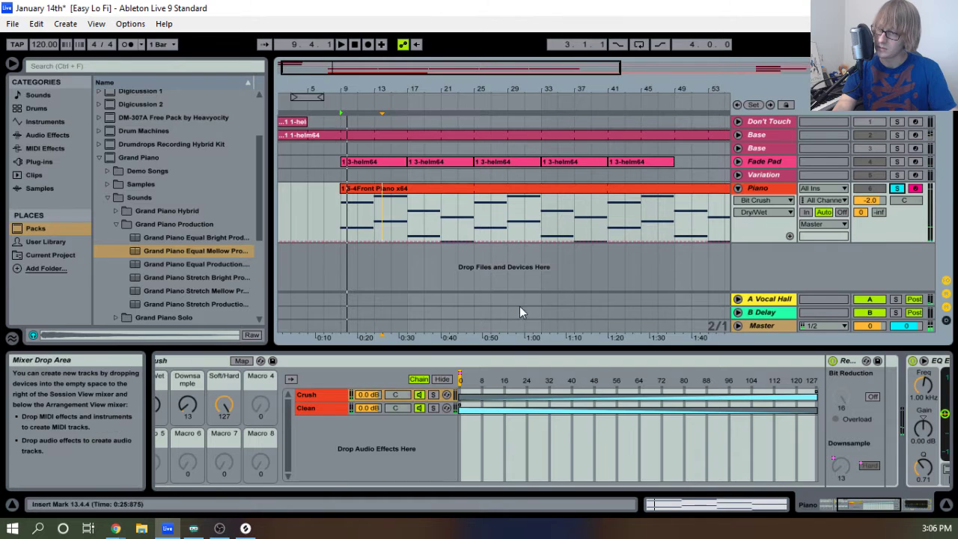
Raise the Dry/Wet of the Piano's Bit Crush to about 11 while listening, and unsolo the Piano track.
key("space")
key("space")
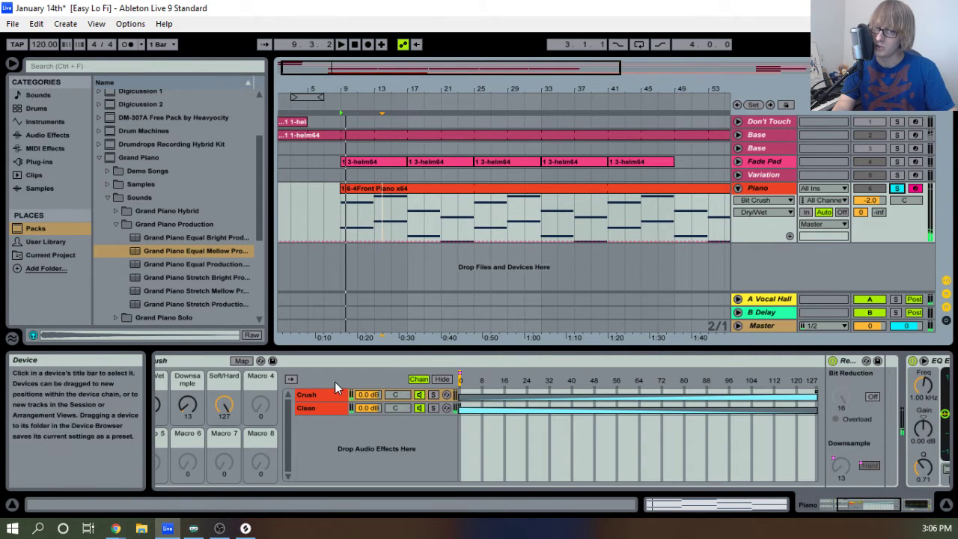
left_click(336, 381)
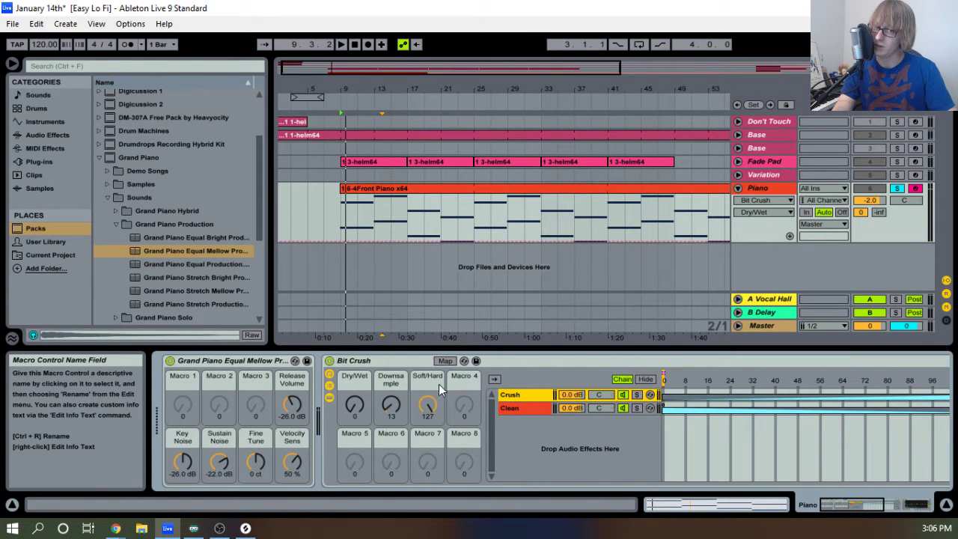
key("space")
mouse_move(354, 404)
left_mouse_down()
mouse_move(354, 352)
mouse_move(354, 390)
left_mouse_up()
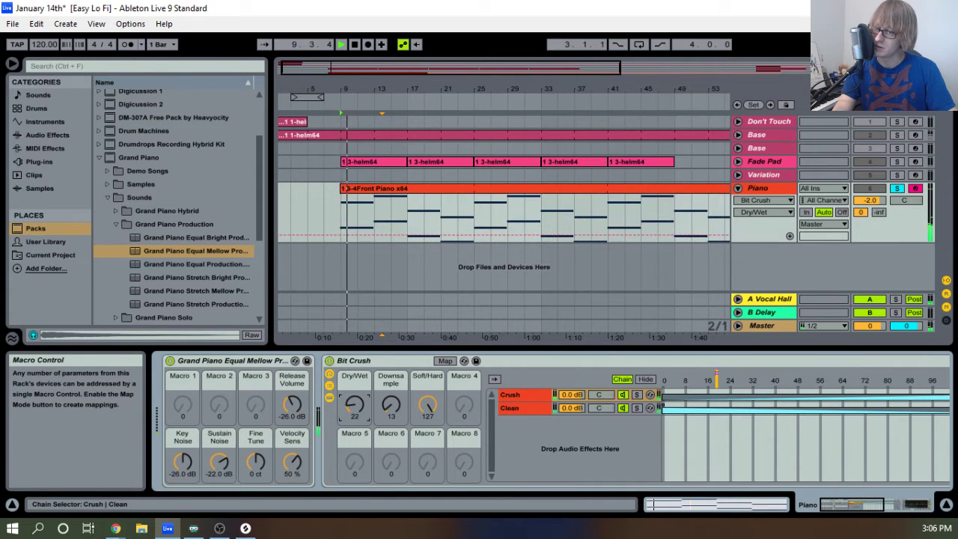
key("space")
key("space")
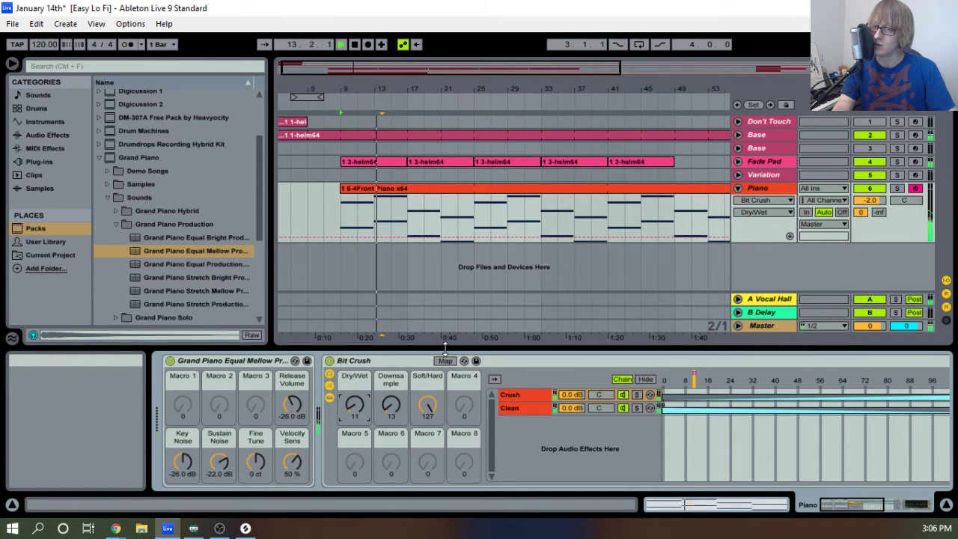
Open the Piano clip's notes and enlarge the note editor to most of the window height.
double_click(410, 192)
left_click(535, 419)
left_click_drag(535, 347, 535, 172)
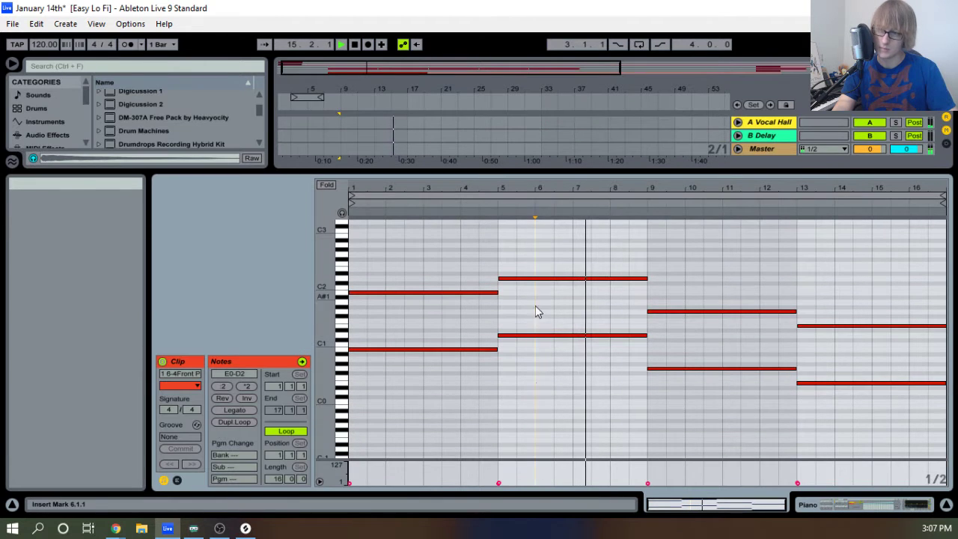
Transpose the Piano clip's two notes in bars 5 to 8 down five semitones with note preview on, then close the note editor.
left_click_drag(535, 383, 554, 230)
key("space")
left_click(341, 213)
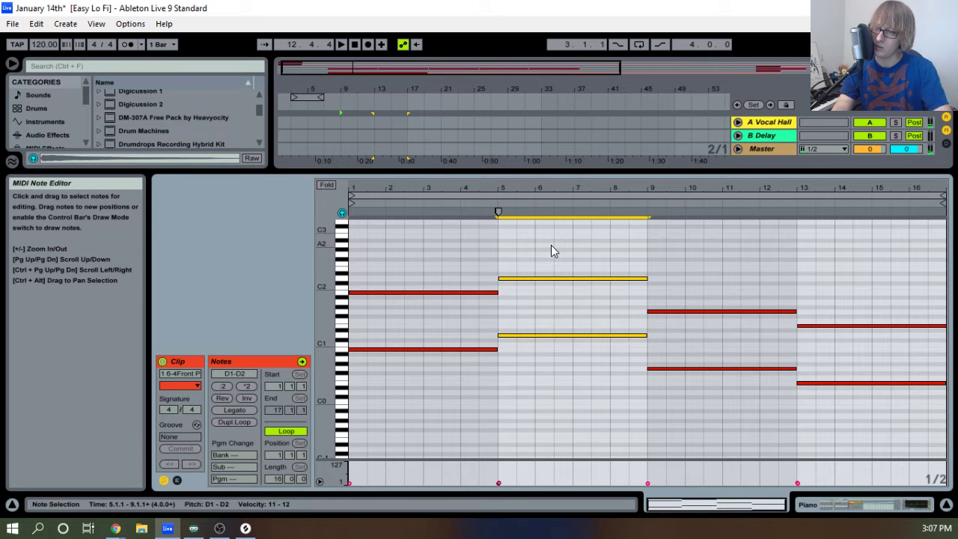
key("Down")
key("Down")
key("Down")
key("Down")
key("Down")
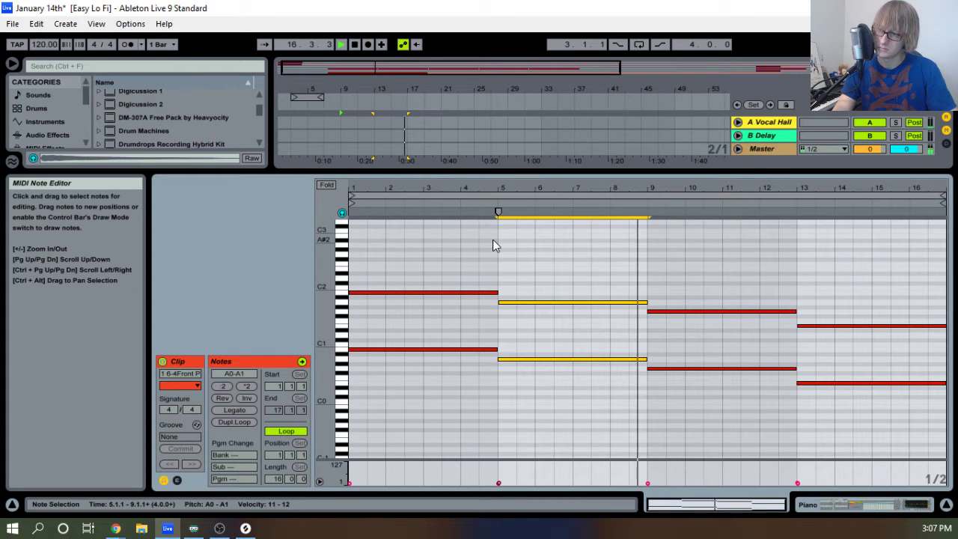
left_click_drag(592, 175, 469, 468)
key("space")
left_click(354, 44)
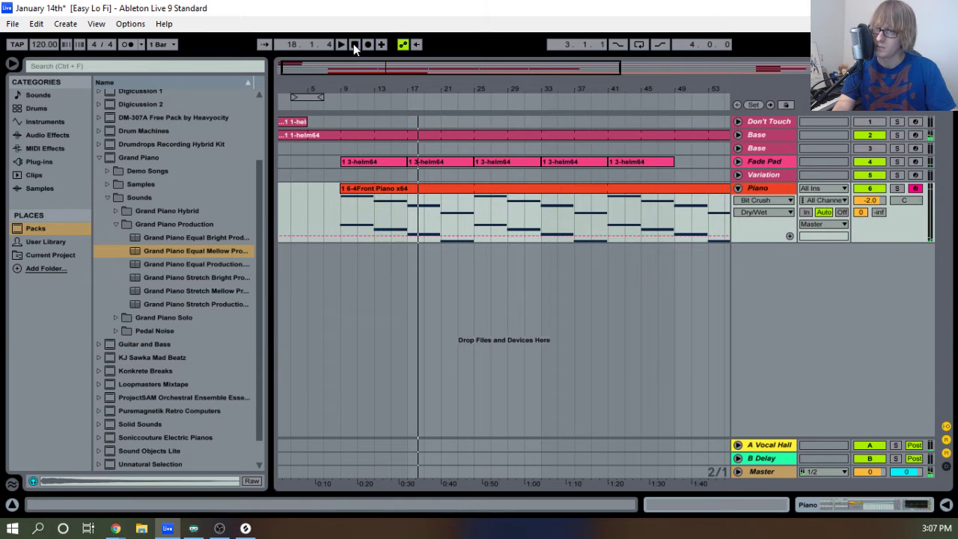
Play the arrangement from the start to review the changed piano part, and stop playback around bar 25.
key("space")
left_click_drag(344, 87, 324, 86)
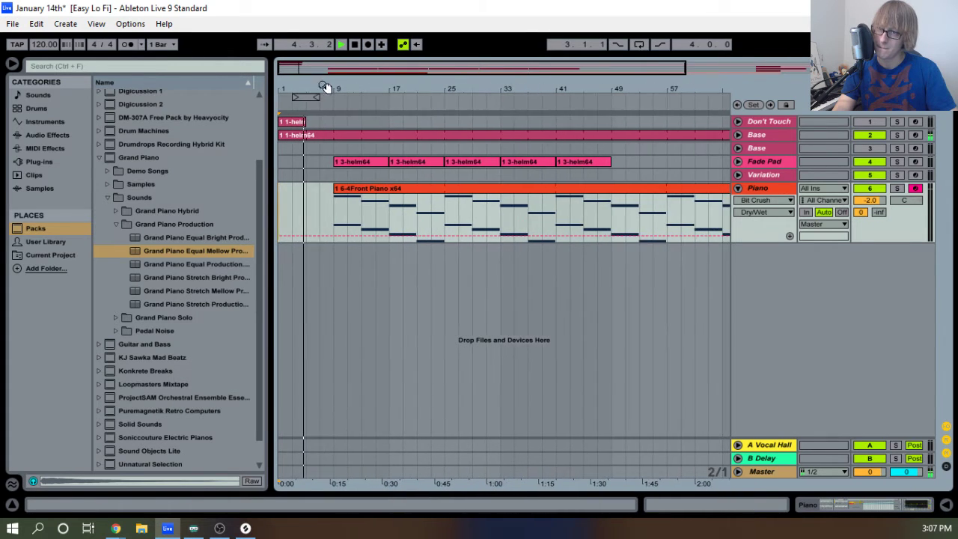
left_click(737, 135)
left_click(737, 134)
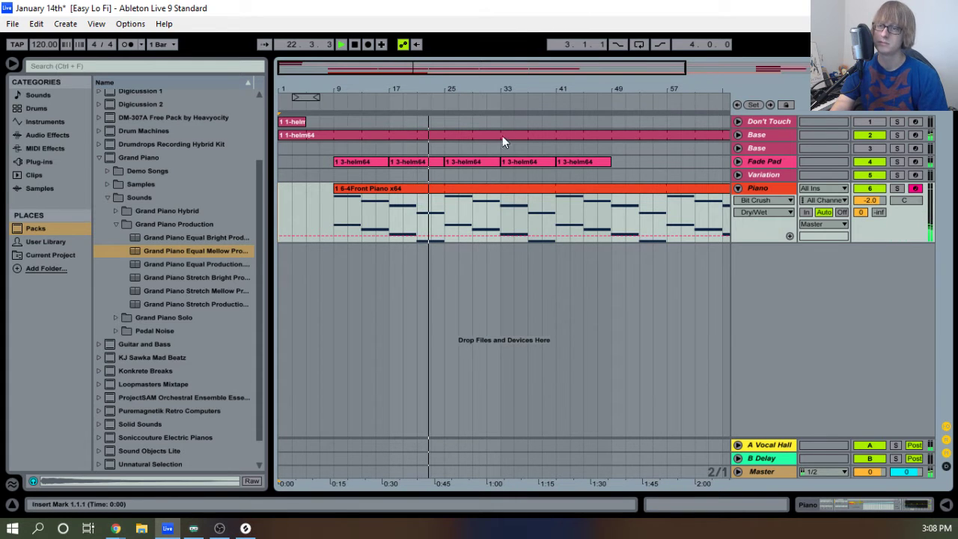
left_click_drag(458, 95, 458, 85)
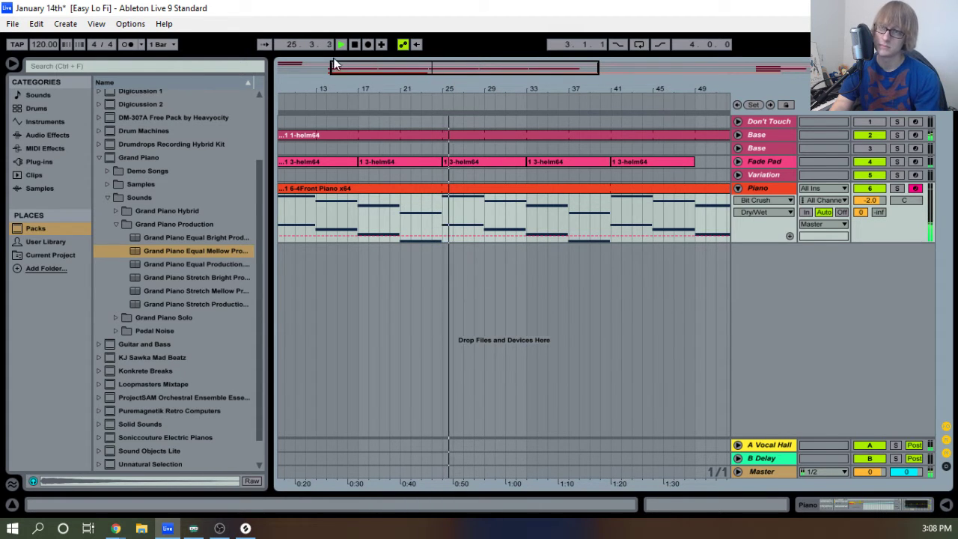
left_click(353, 45)
Mark bars 25 to 40 on the Piano track and collapse the track to a single row.
left_click_drag(437, 268, 589, 237)
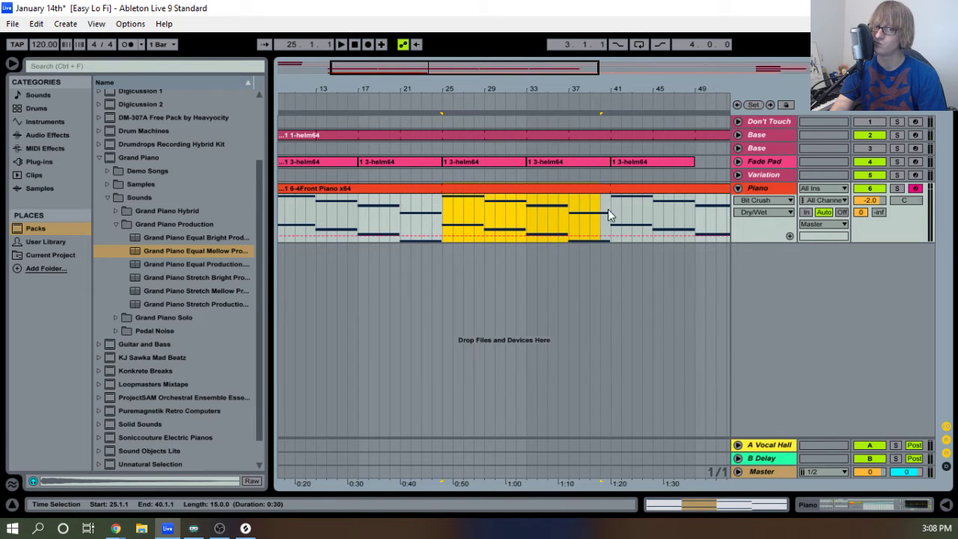
left_click(738, 188)
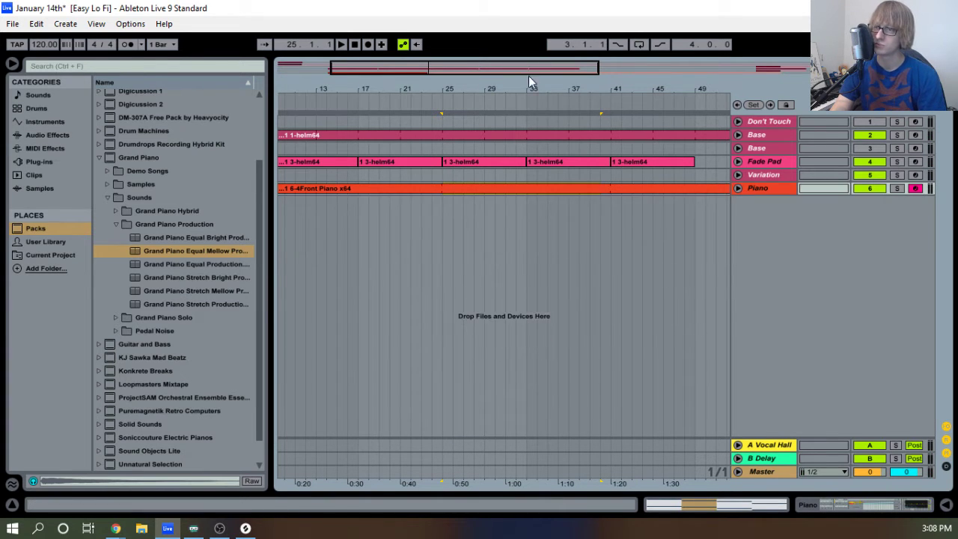
left_click_drag(529, 78, 528, 42)
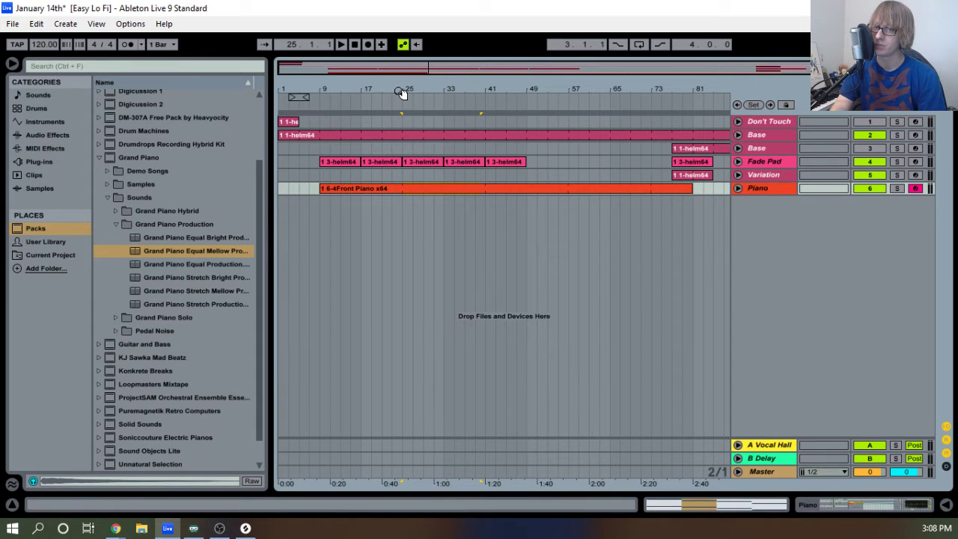
Load the Electric HH.adg hi-hat rack from the User Library onto a new MIDI track.
left_click(46, 135)
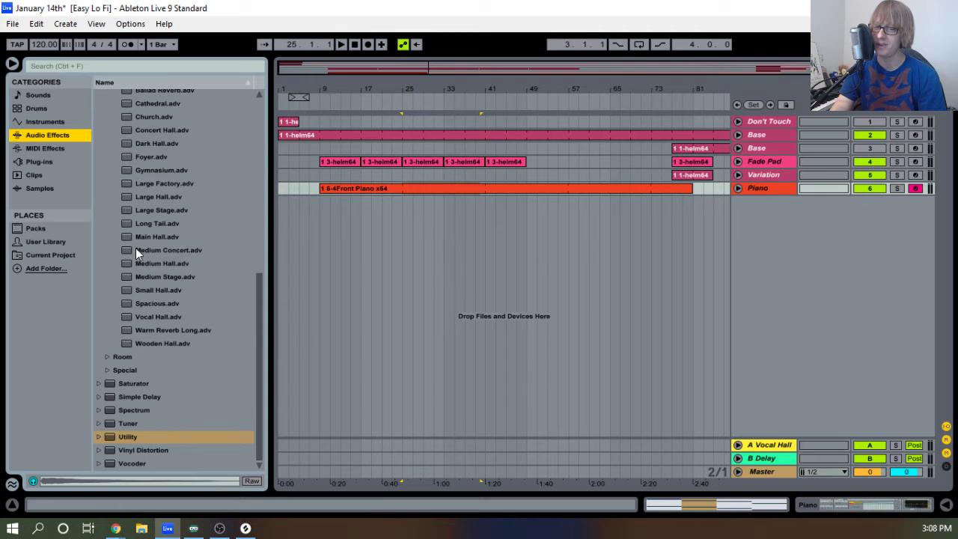
left_click(47, 241)
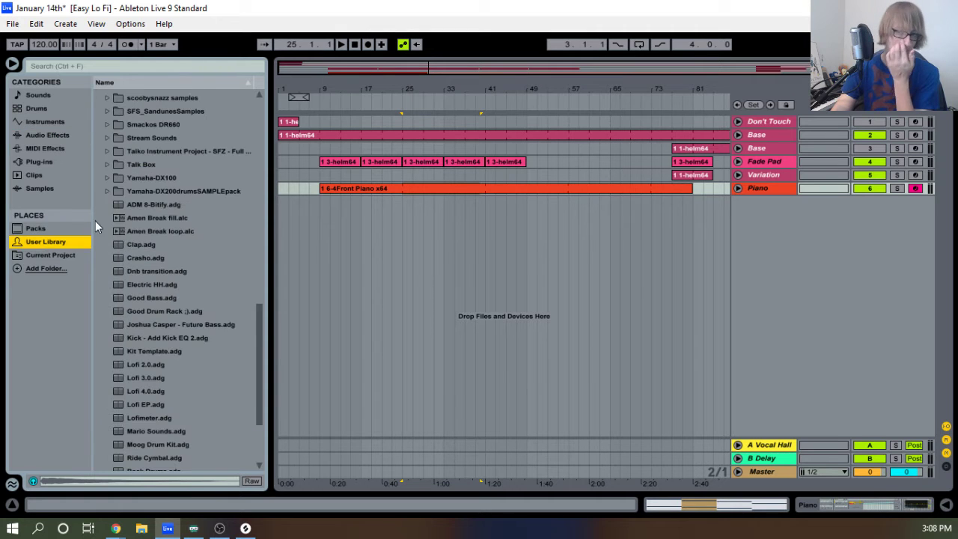
scroll(145, 218, "down", 5)
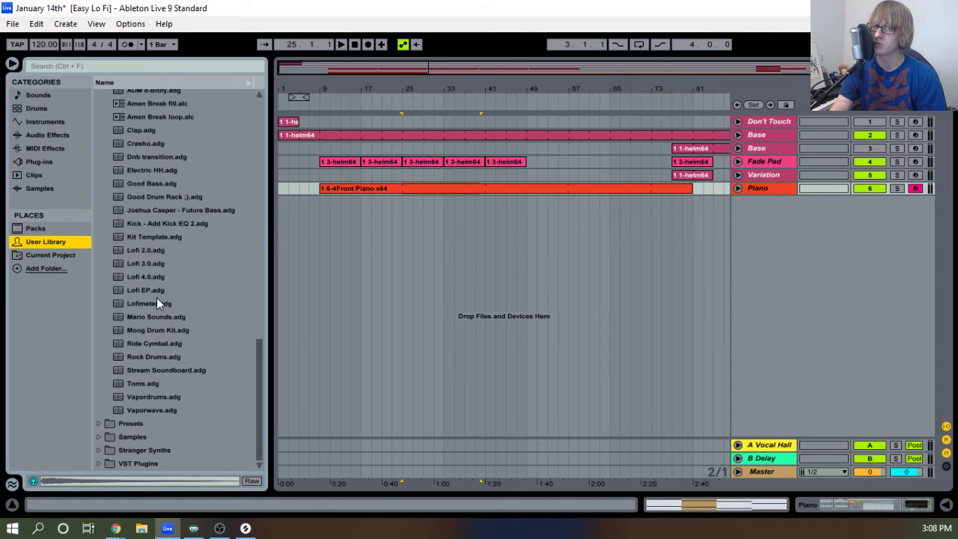
scroll(158, 296, "up", 3)
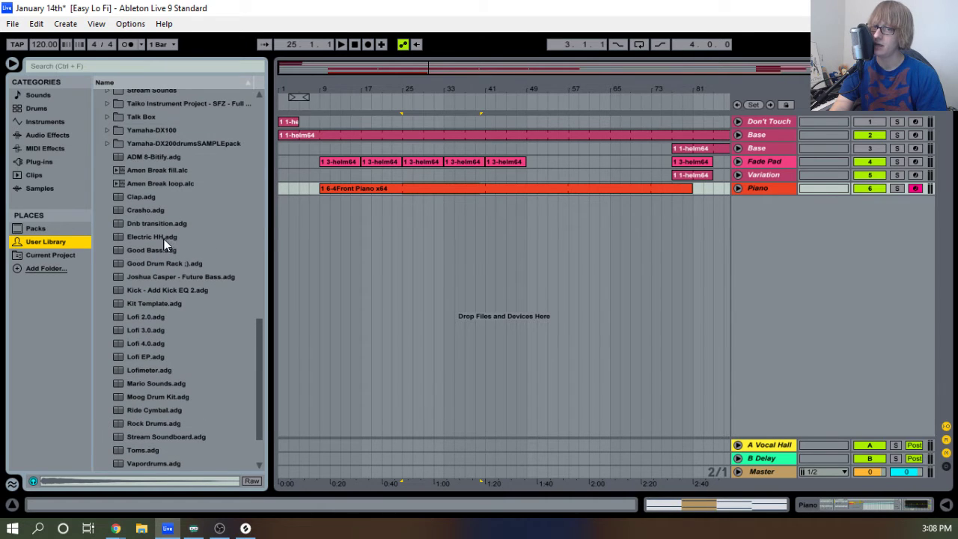
scroll(152, 307, "down", 1)
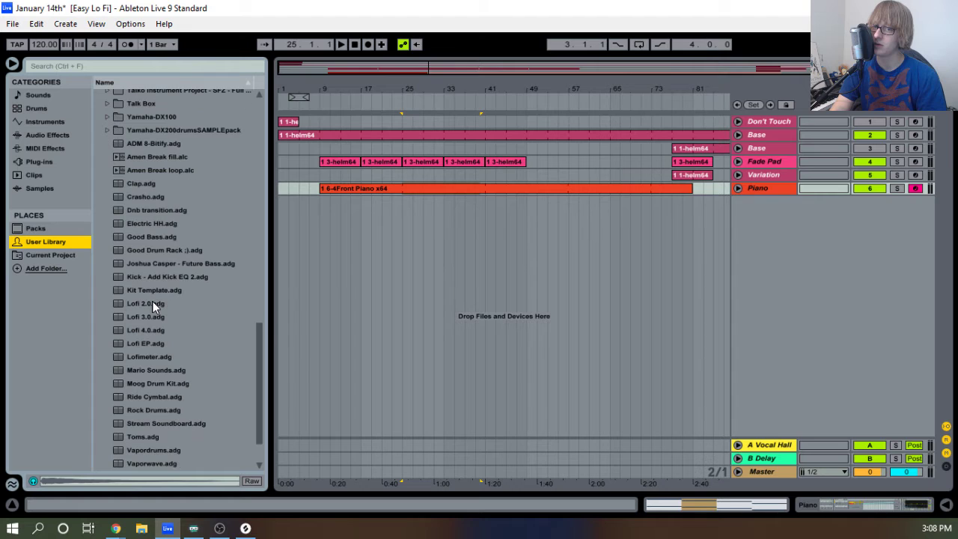
left_click(147, 228)
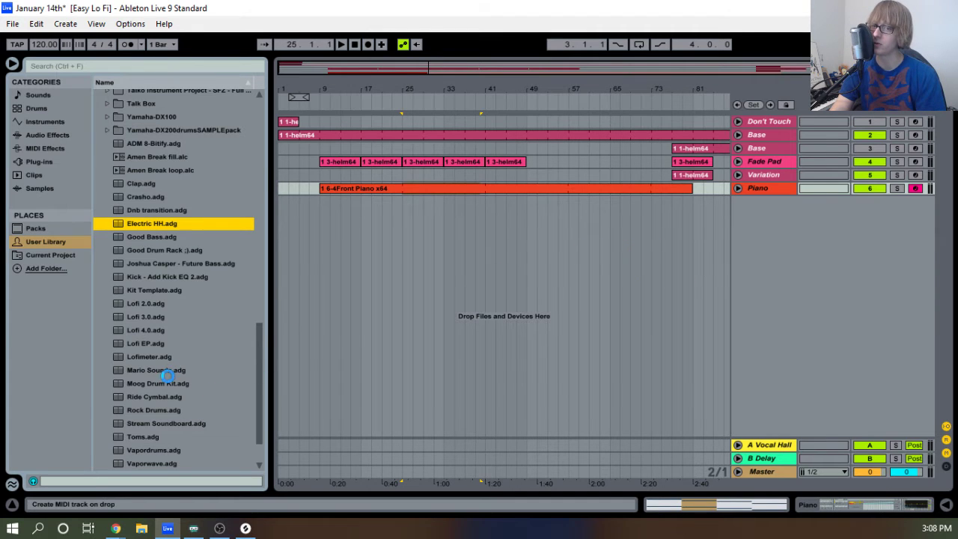
Load the Moog Drum Kit.adg rack from the User Library onto another new MIDI track.
scroll(202, 303, "down", 5)
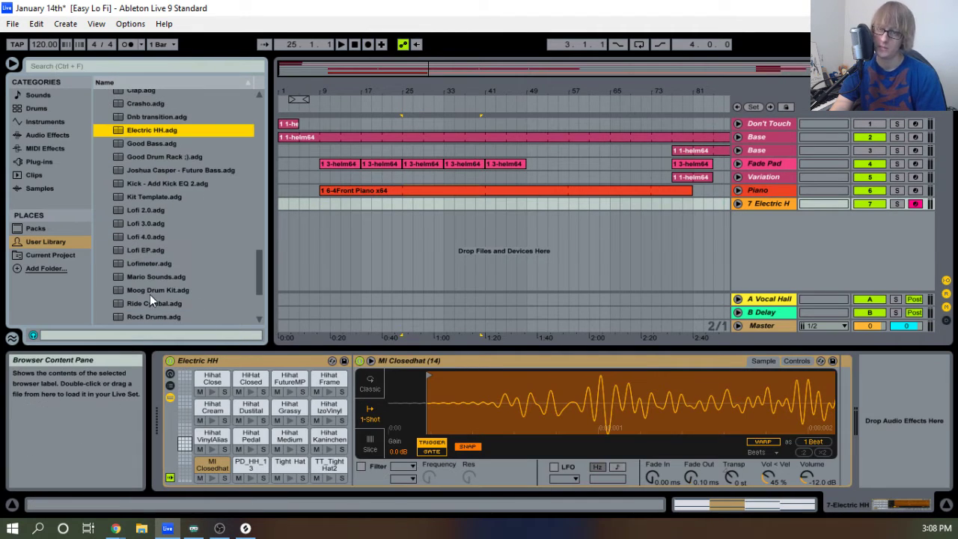
left_click(150, 292)
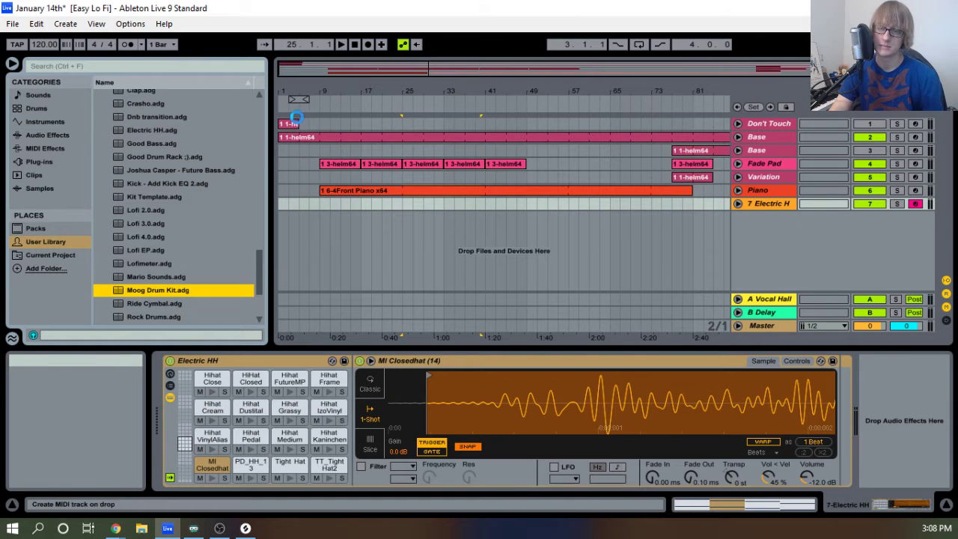
left_click_drag(296, 118, 299, 143)
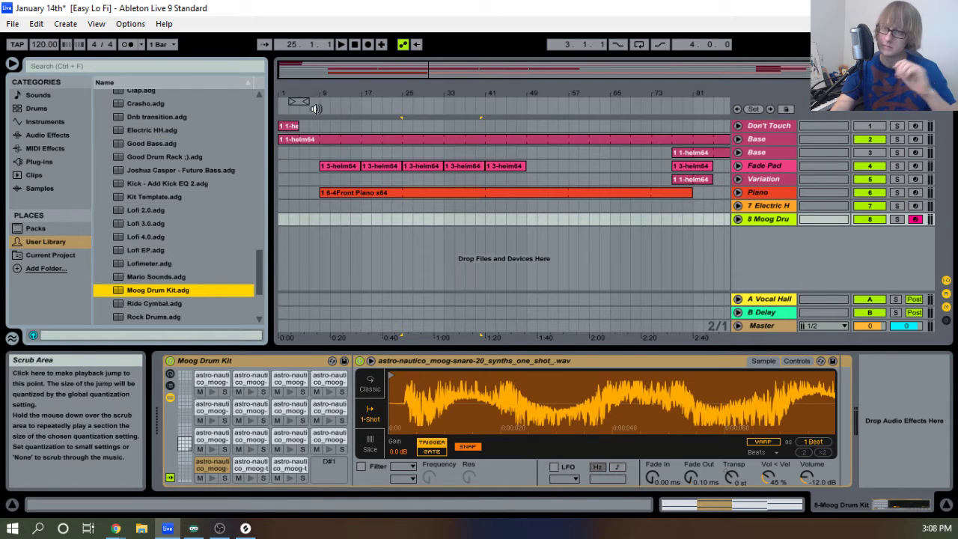
Record a short clip on the Electric HH track near bar 9 and extend its end to bar 25.
left_click(316, 108)
left_click(895, 200)
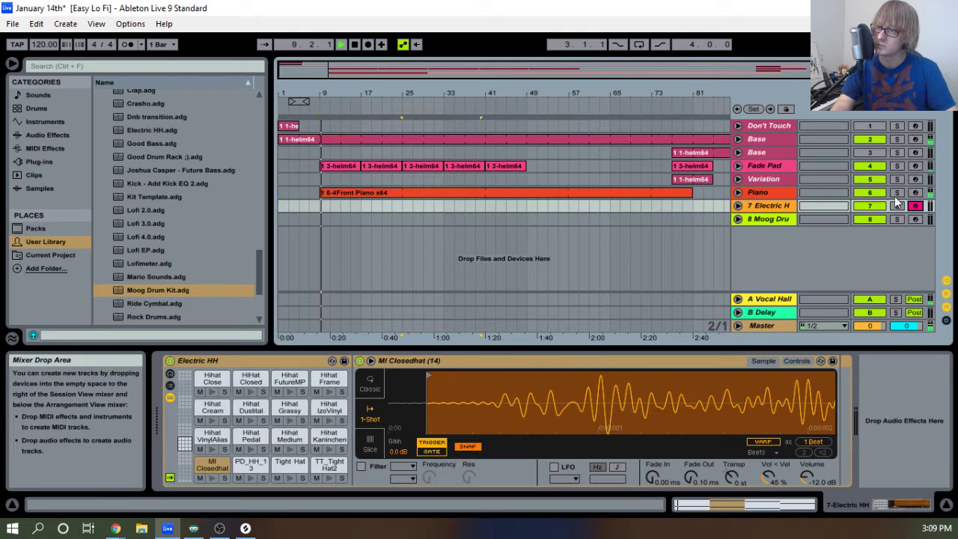
left_click(366, 45)
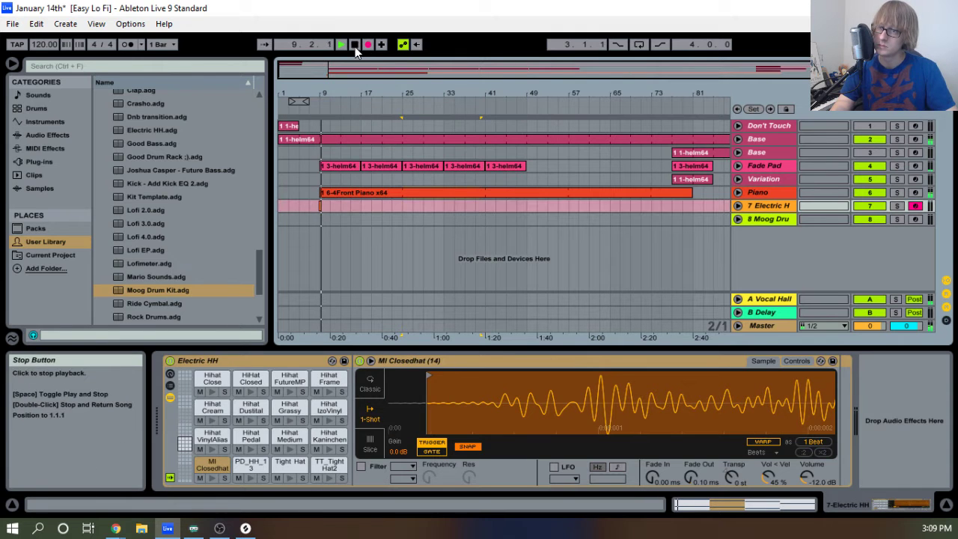
left_click(355, 46)
left_click_drag(376, 92, 456, 123)
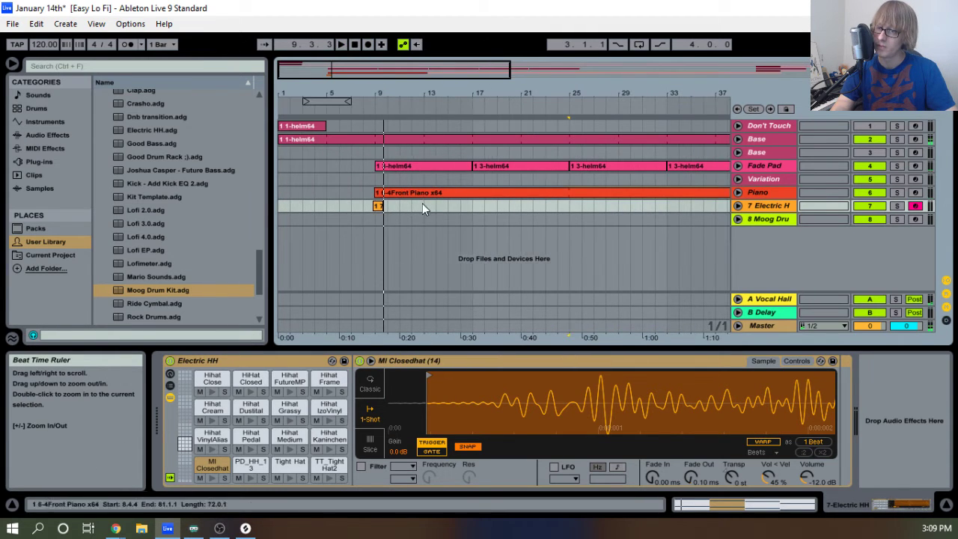
left_click_drag(381, 206, 568, 205)
Turn on high-cut band 8 of the Piano's EQ Eight at about 1.25 kHz and raise Bit Crush Dry/Wet to 60.
left_click(764, 193)
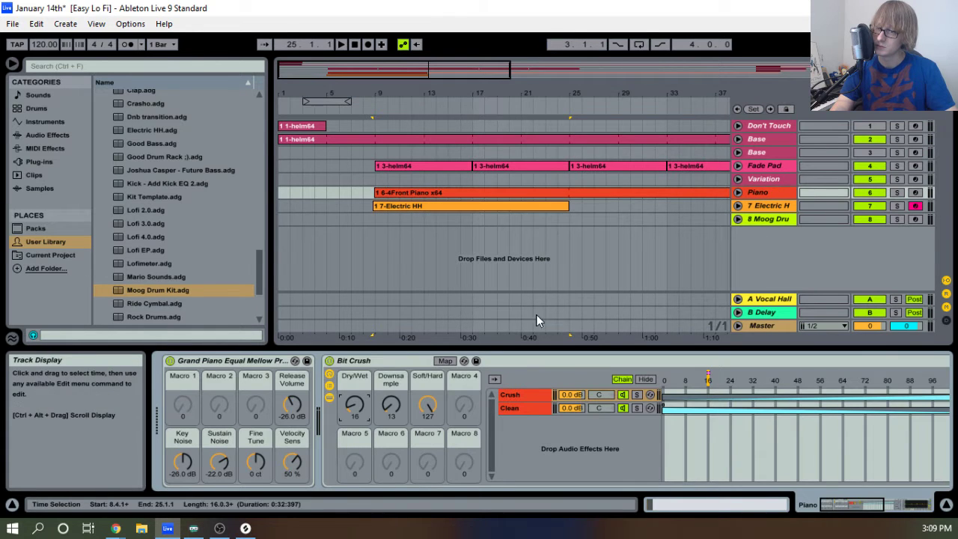
left_click(330, 398)
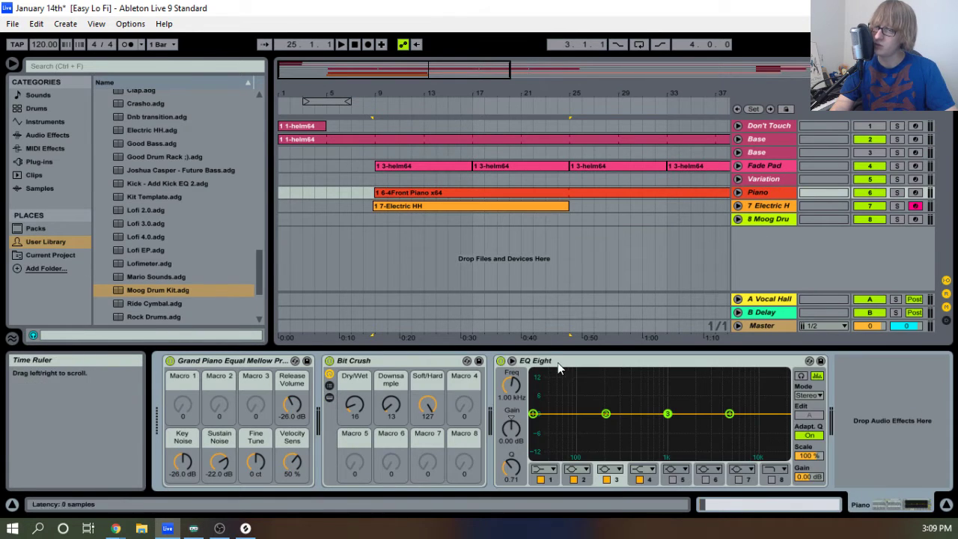
key("space")
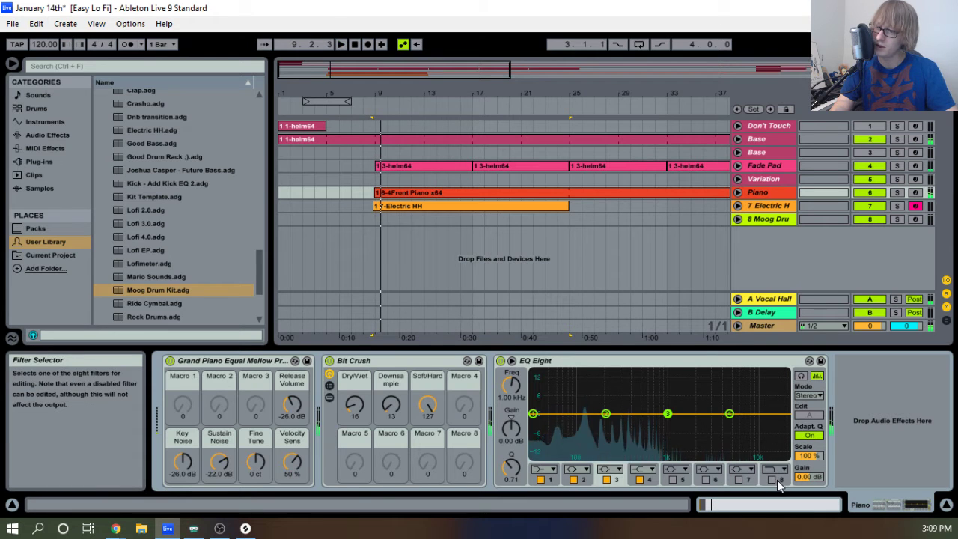
left_click(772, 479)
left_click_drag(778, 423, 676, 411)
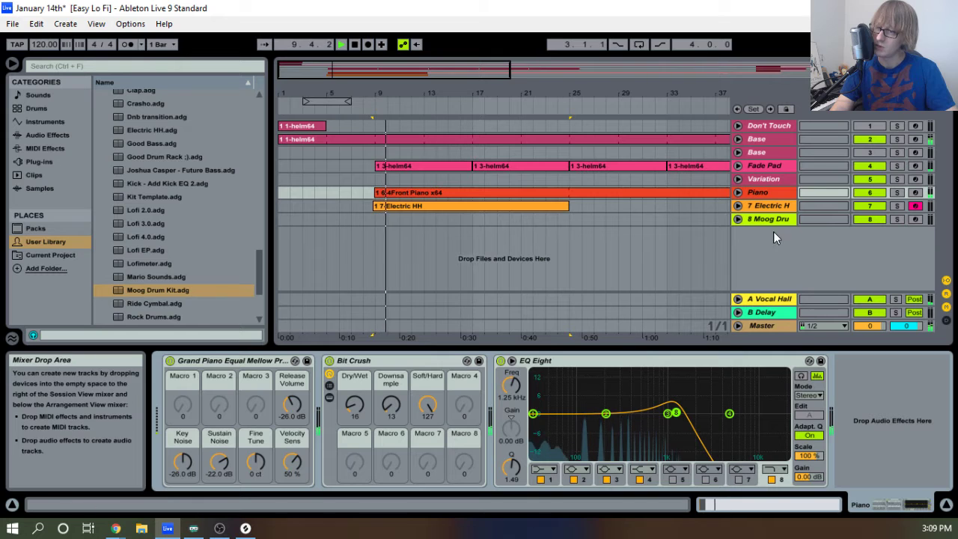
left_click_drag(359, 415, 358, 400)
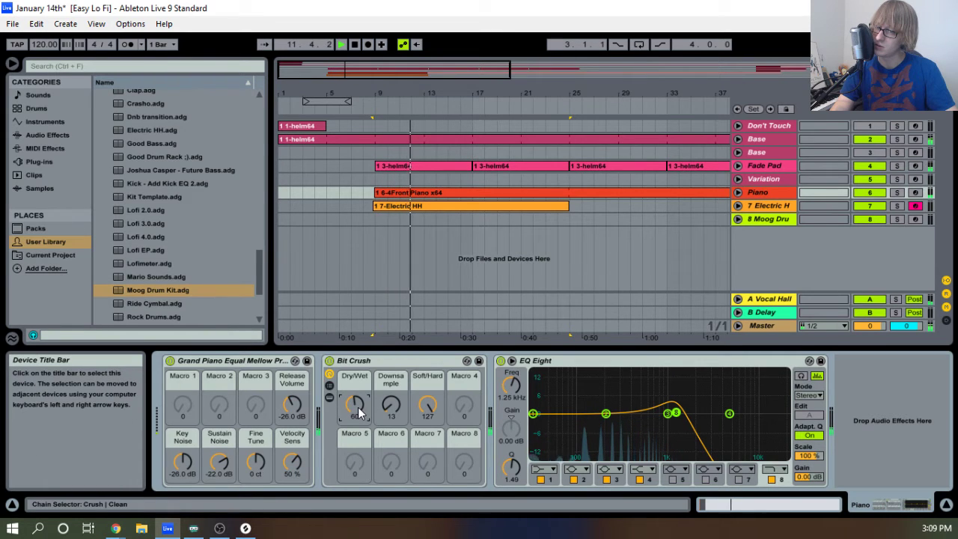
Boost EQ Eight band 2 by about 3.6 dB at 69.5 Hz and set band 8 to 1.50 kHz with a Q of 1.11.
left_click_drag(681, 412, 684, 417)
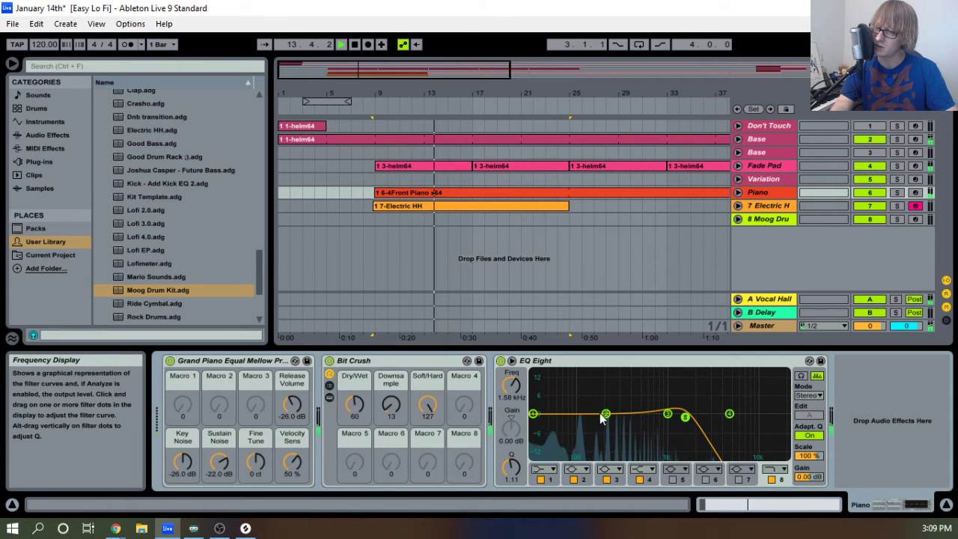
left_click_drag(606, 413, 563, 406)
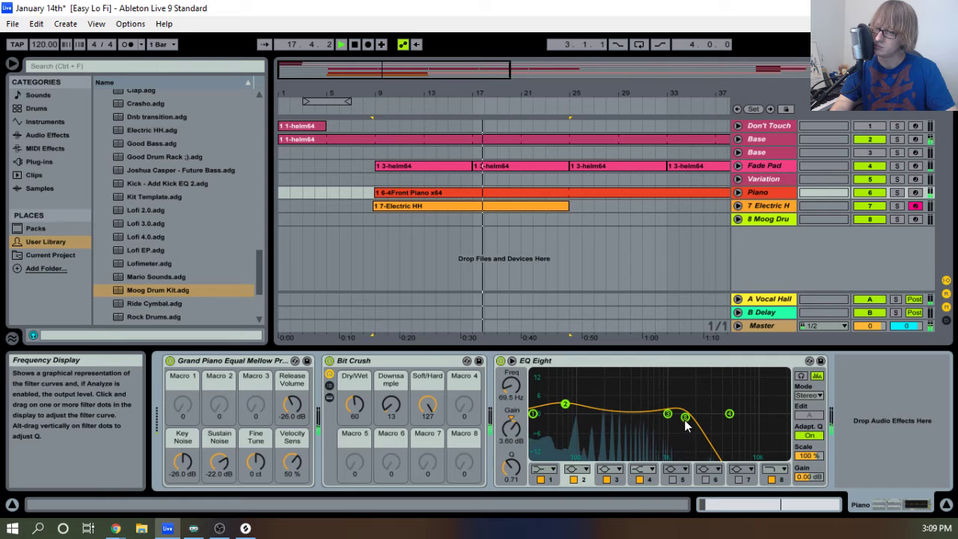
left_click_drag(688, 422, 686, 420)
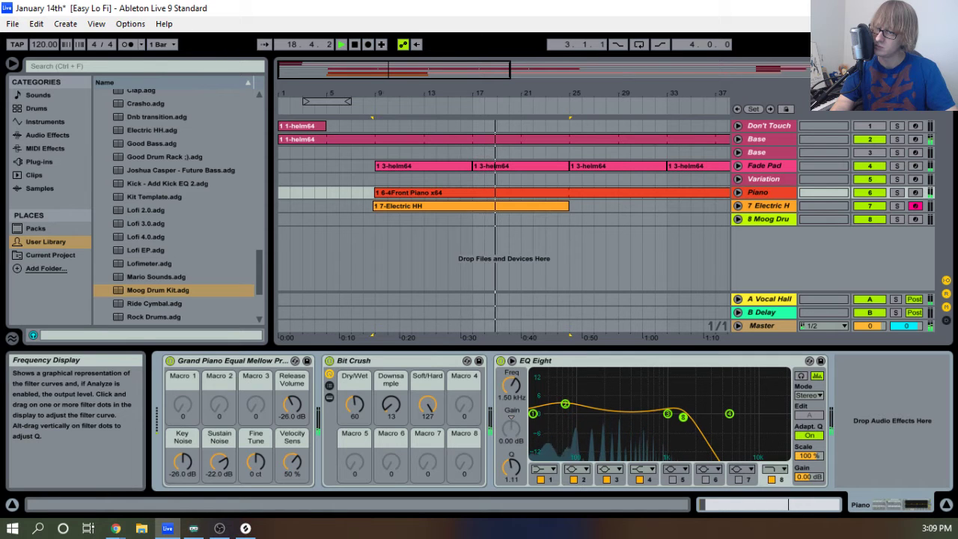
key("Tab")
key("Tab")
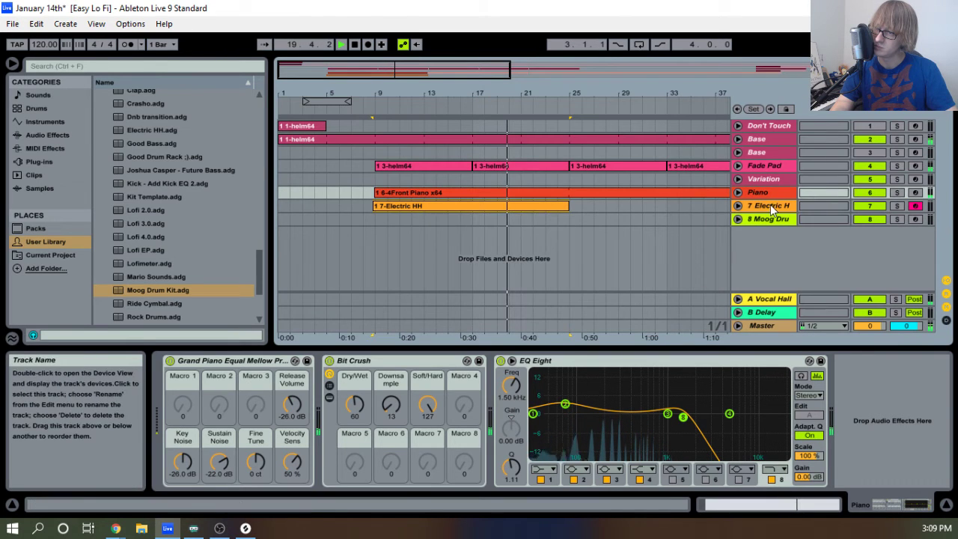
Open the Electric HH clip's notes in an enlarged editor, examine them, and stop playback.
left_click(540, 203)
double_click(534, 203)
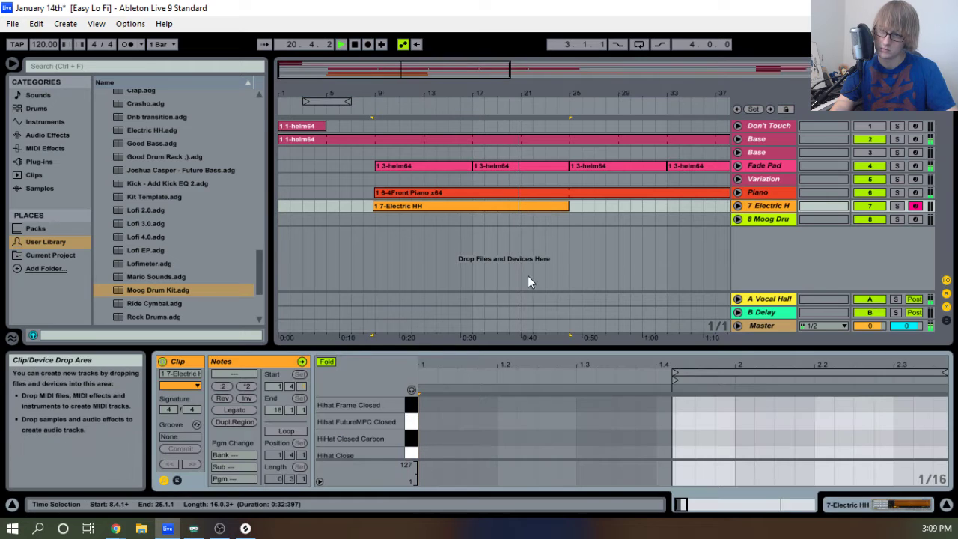
left_click_drag(567, 348, 566, 144)
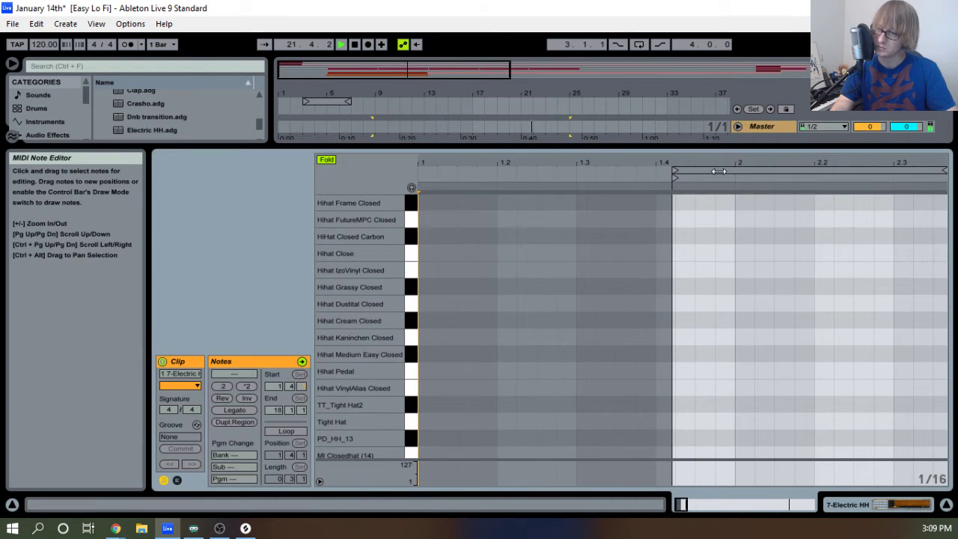
key("space")
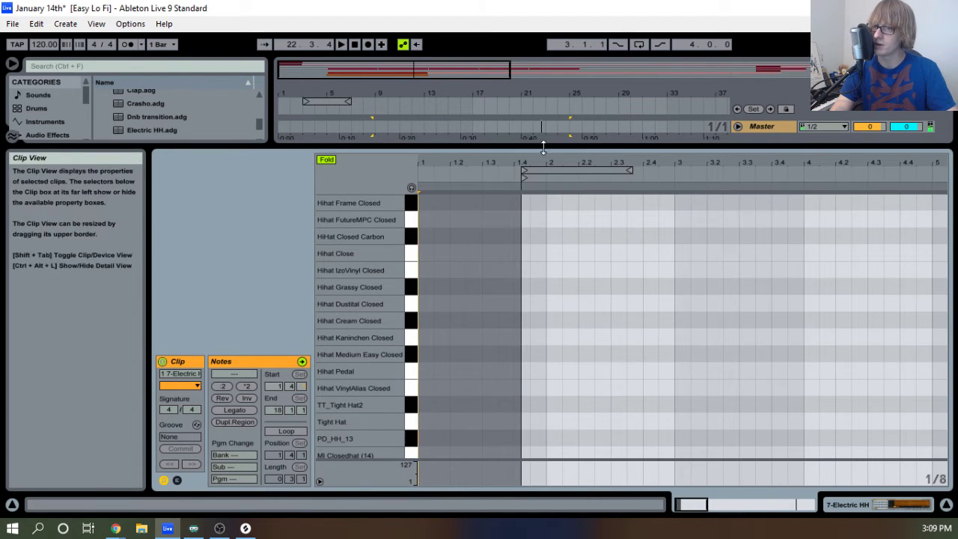
left_click_drag(543, 144, 481, 424)
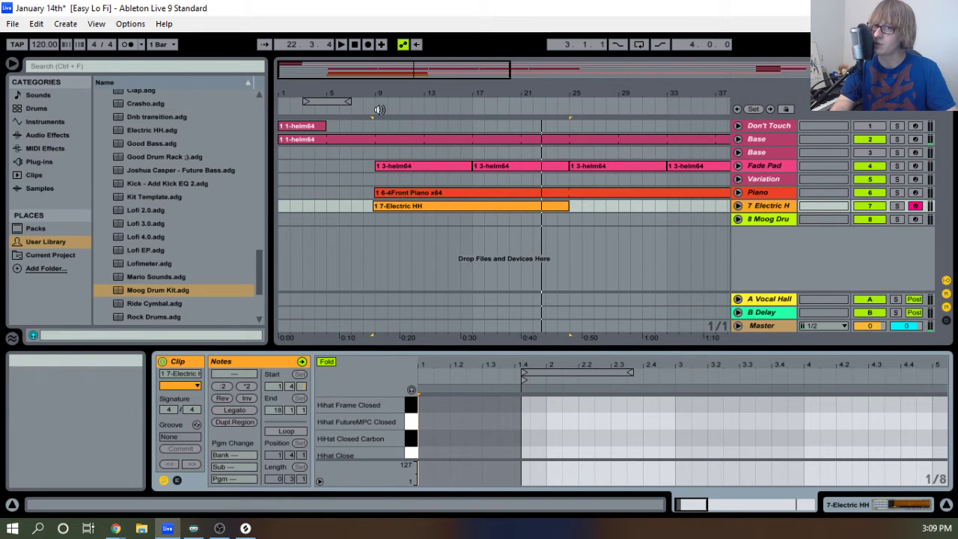
Move the Electric HH clip so it starts exactly at bar 9 and start playback.
left_click_drag(378, 96, 457, 210)
left_click(432, 206)
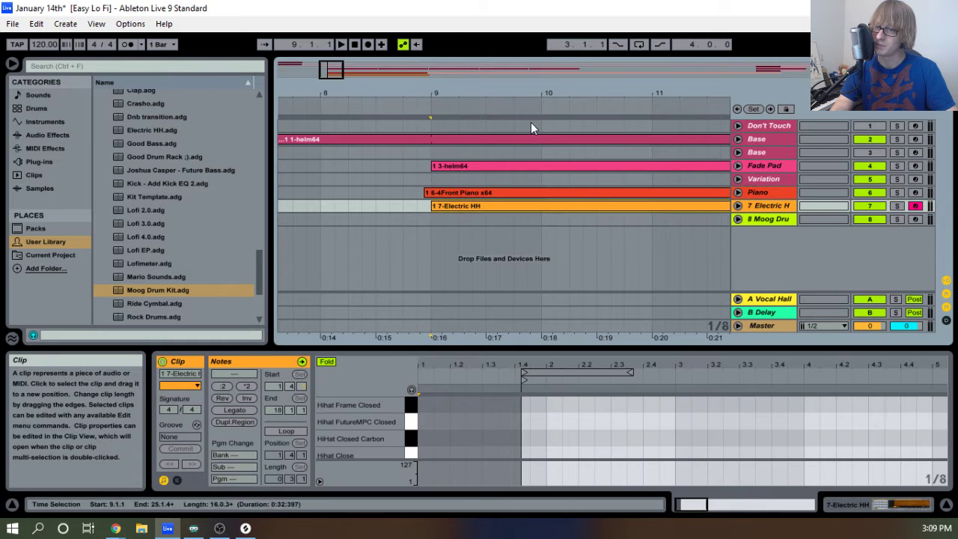
key("space")
Unfold the Piano track, align its long clip to start at 9.1.1, and play the arrangement.
left_click_drag(544, 94, 360, 66)
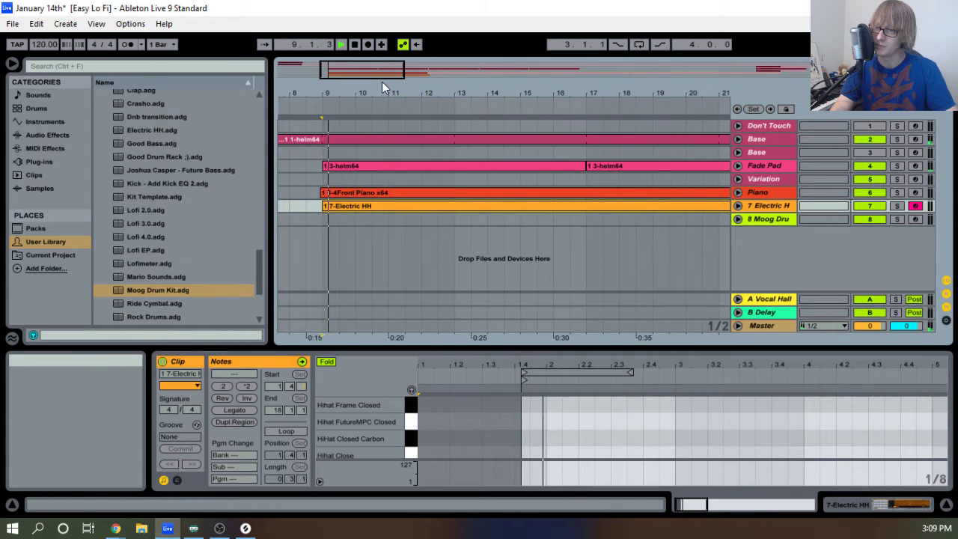
left_click_drag(566, 89, 457, 92)
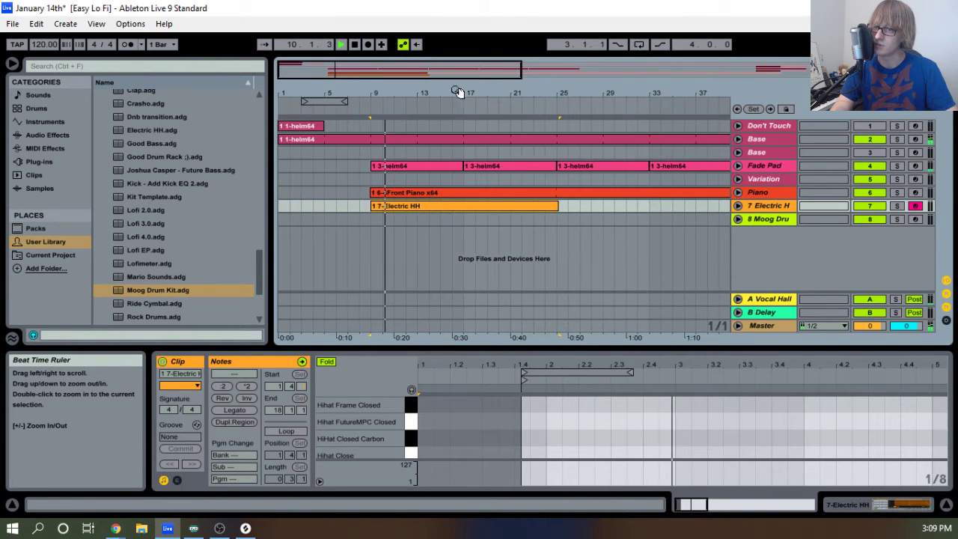
left_click_drag(585, 93, 585, 112)
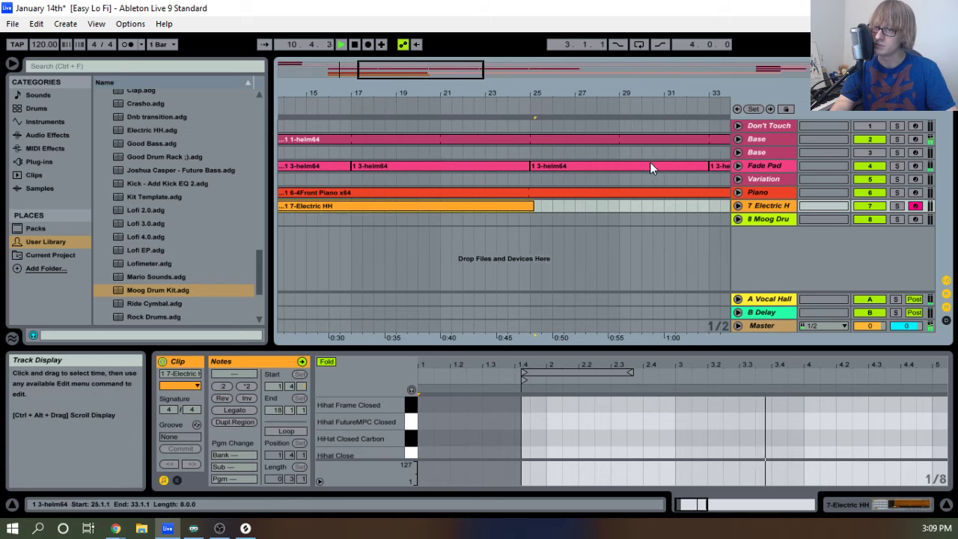
left_click(738, 192)
left_click_drag(340, 92, 494, 97)
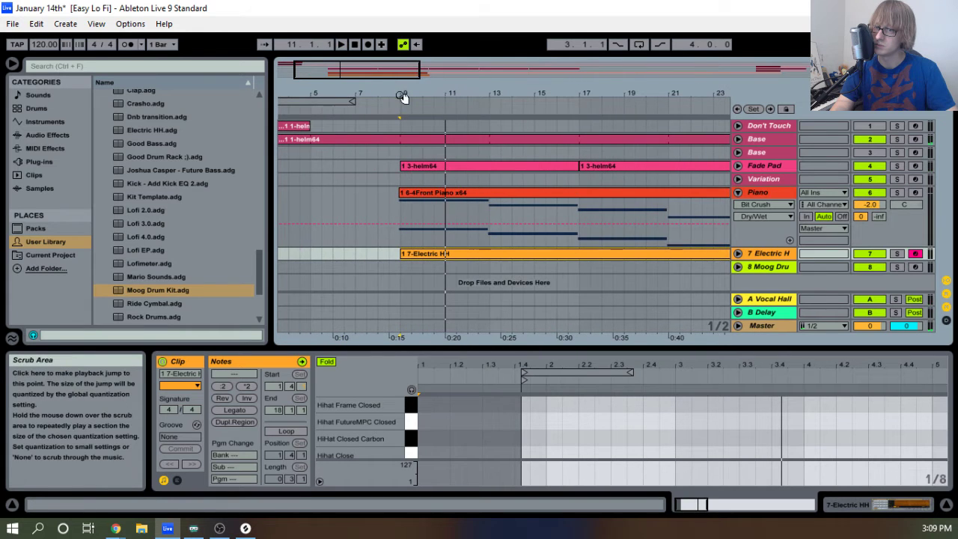
left_click_drag(405, 94, 403, 102)
left_click_drag(419, 193, 432, 189)
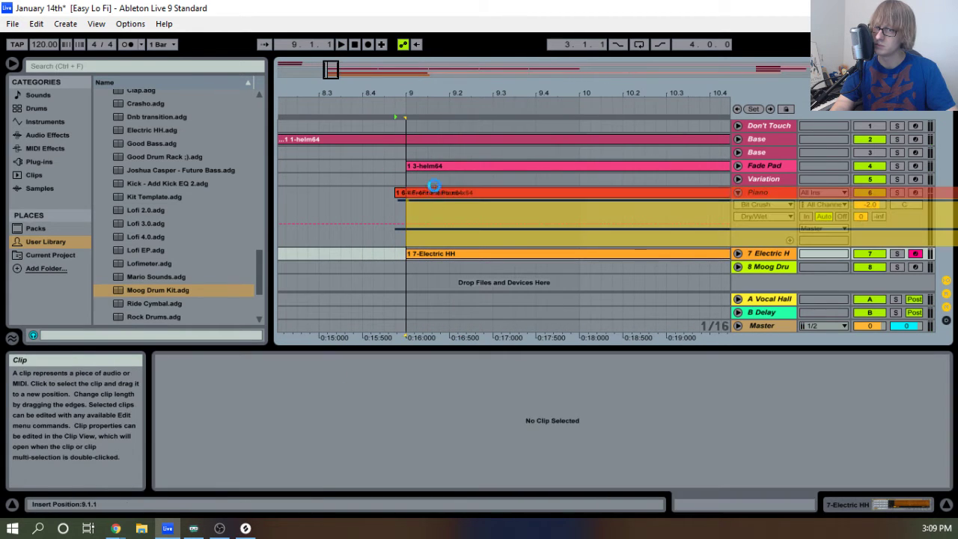
key("space")
Trim the end of the Electric HH clip back to bar 25.
left_click_drag(533, 91, 346, 91)
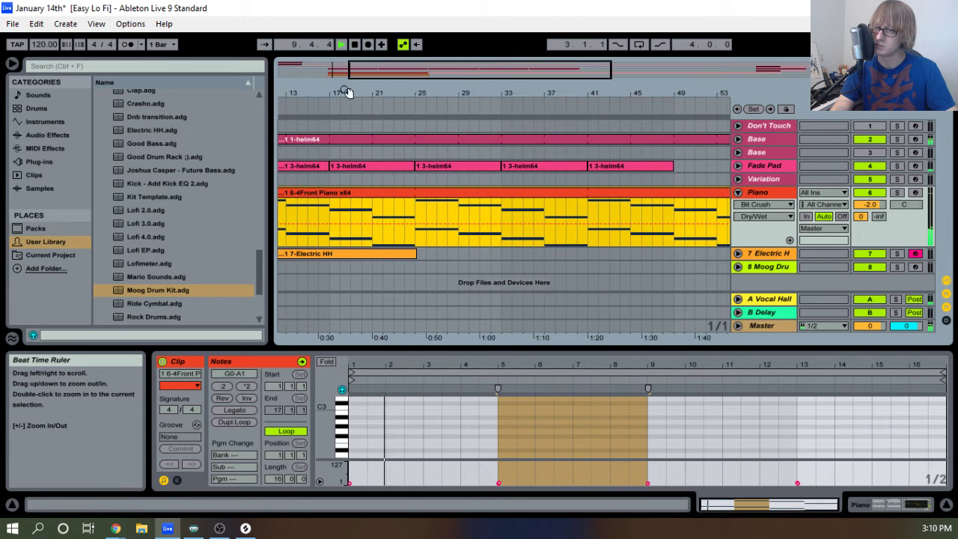
left_click_drag(404, 97, 410, 112)
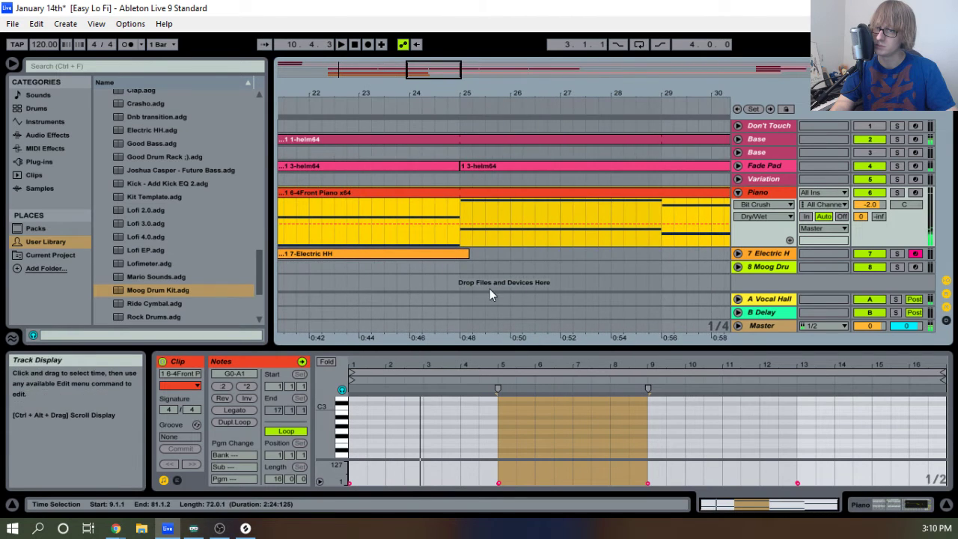
left_click(496, 256)
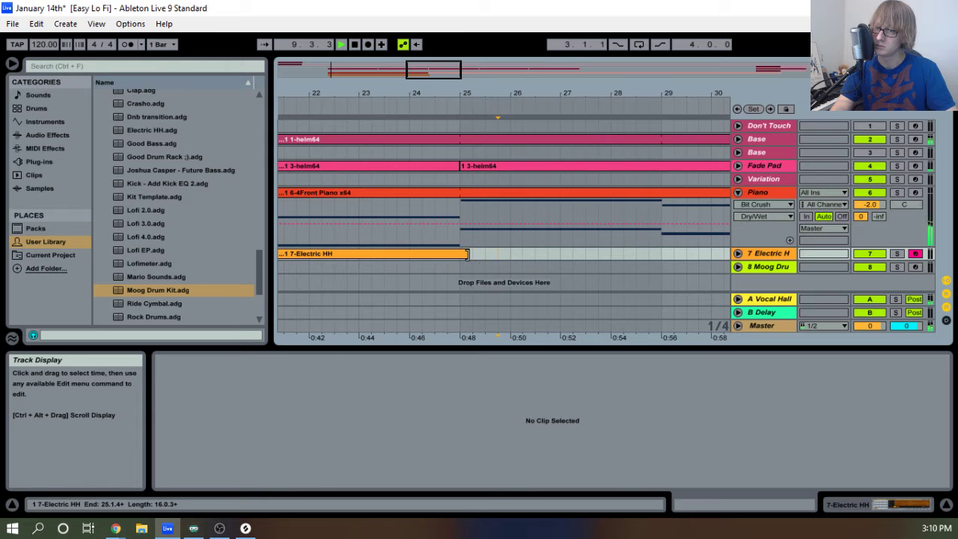
left_click_drag(466, 254, 459, 254)
left_click_drag(467, 95, 498, 71)
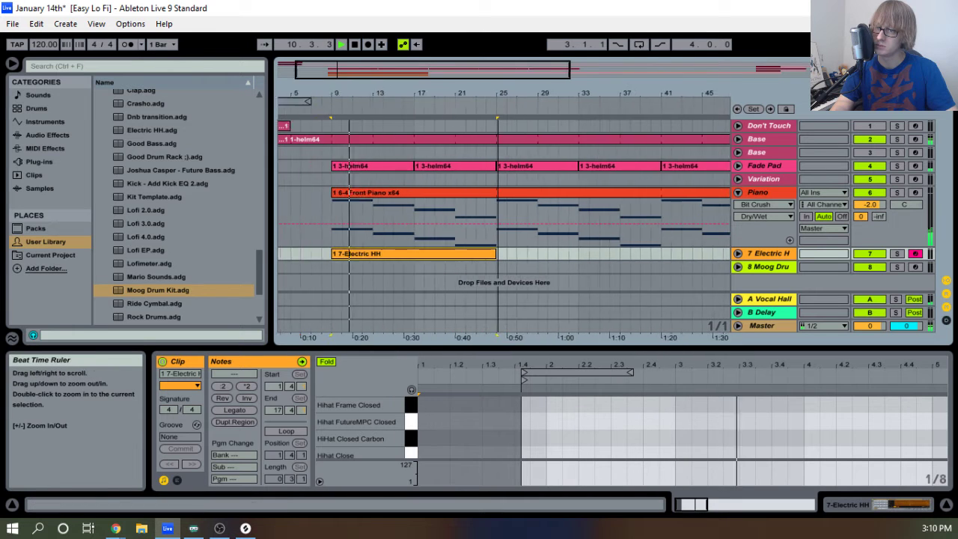
Nudge the long Piano clip slightly later so it starts at 9.1.3.
left_click_drag(395, 87, 395, 92)
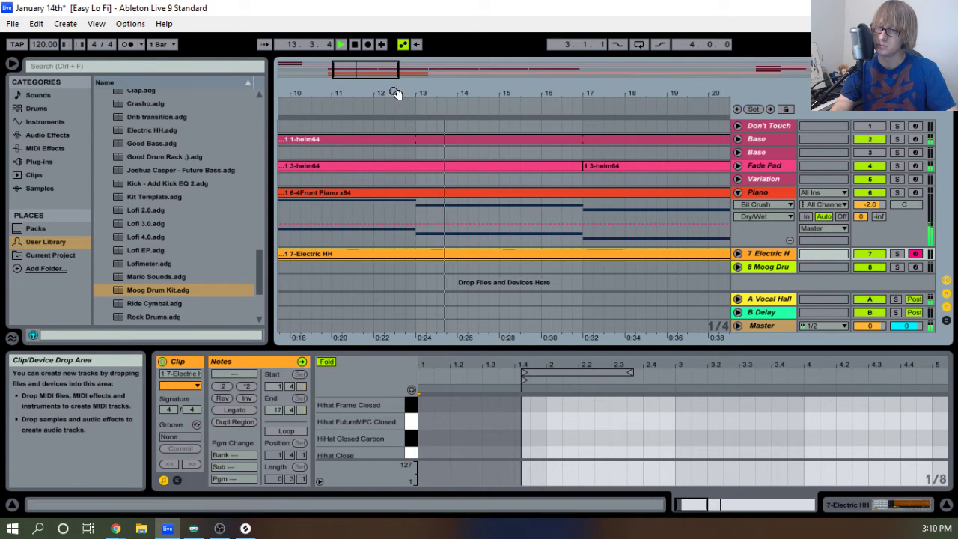
left_click_drag(463, 90, 456, 145)
left_click(505, 192)
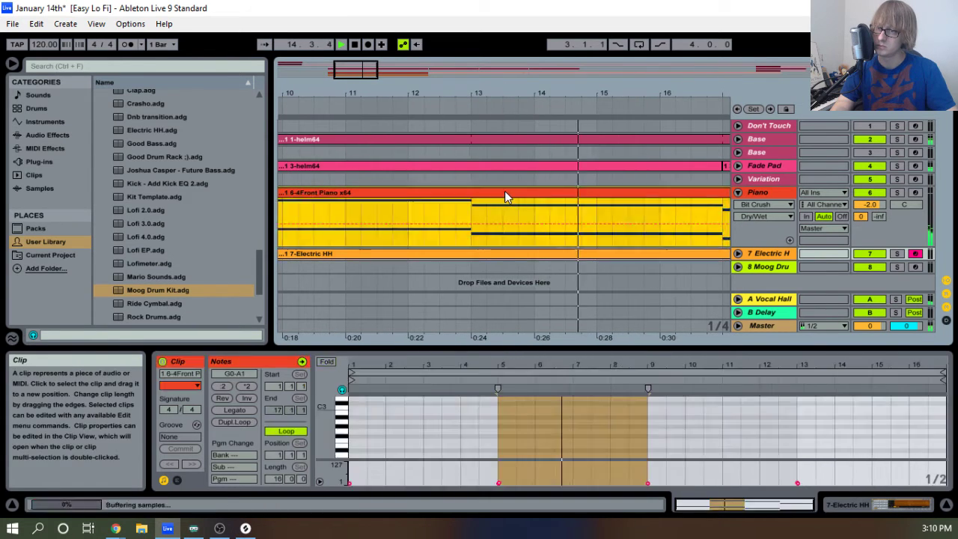
left_click_drag(581, 92, 397, 95)
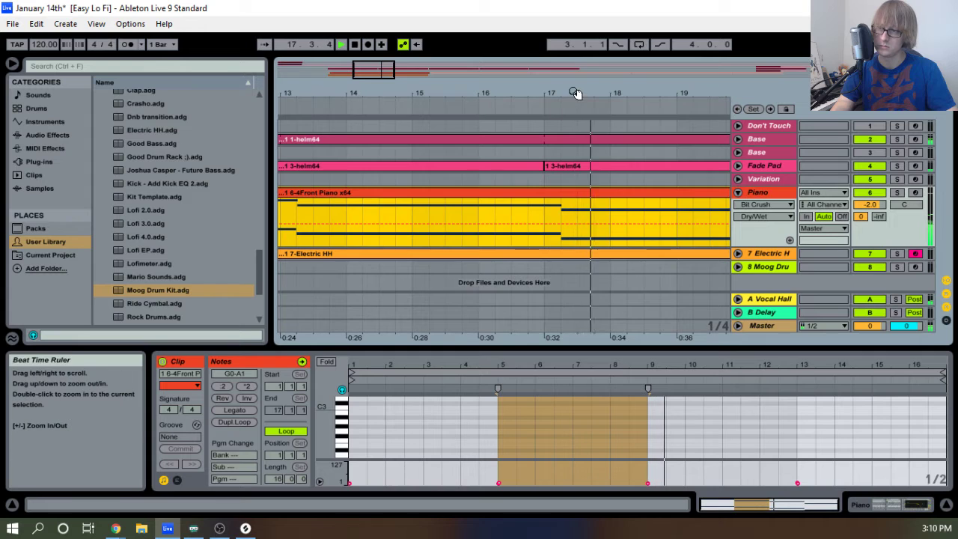
left_click_drag(572, 92, 571, 203)
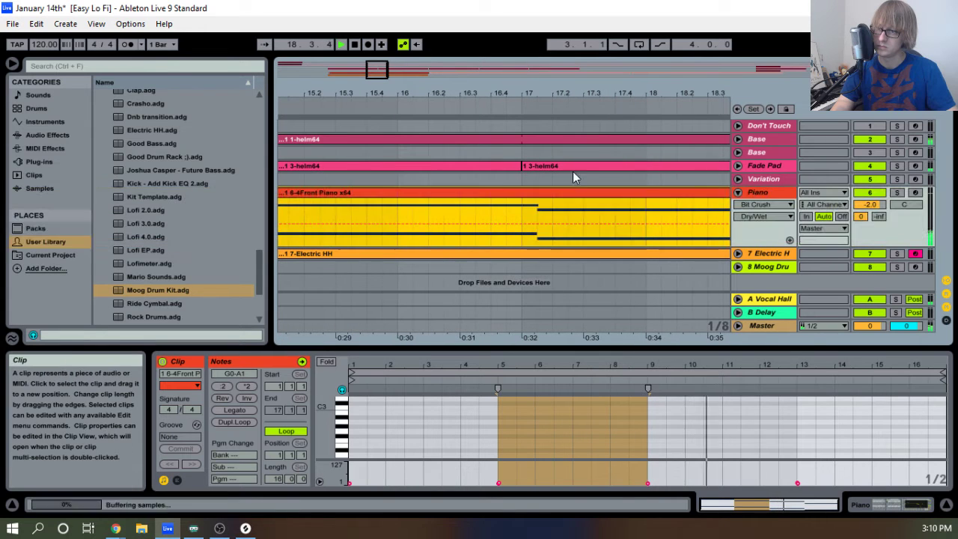
left_click_drag(706, 92, 528, 24)
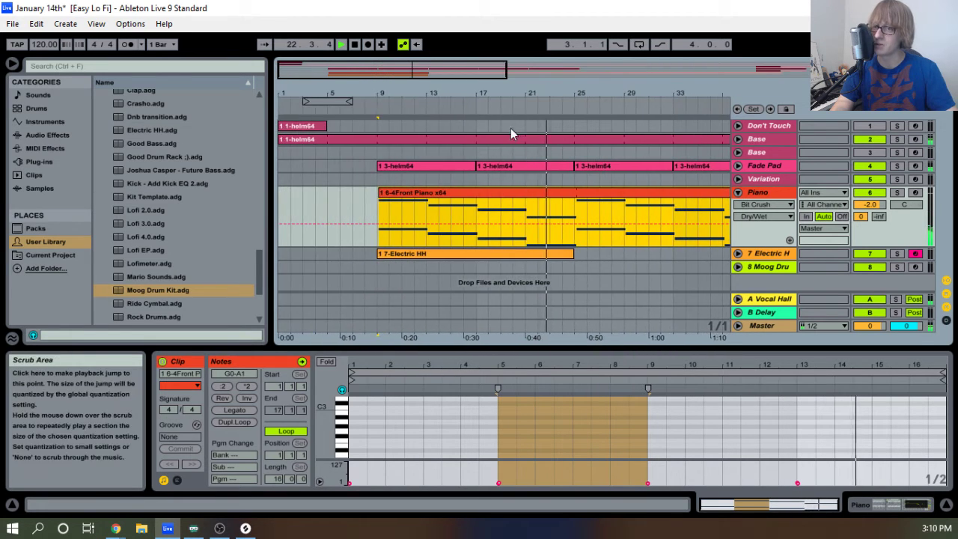
Move the Electric HH clip to bar 25 in line with the Piano's notes, and consolidate it.
left_click(738, 253)
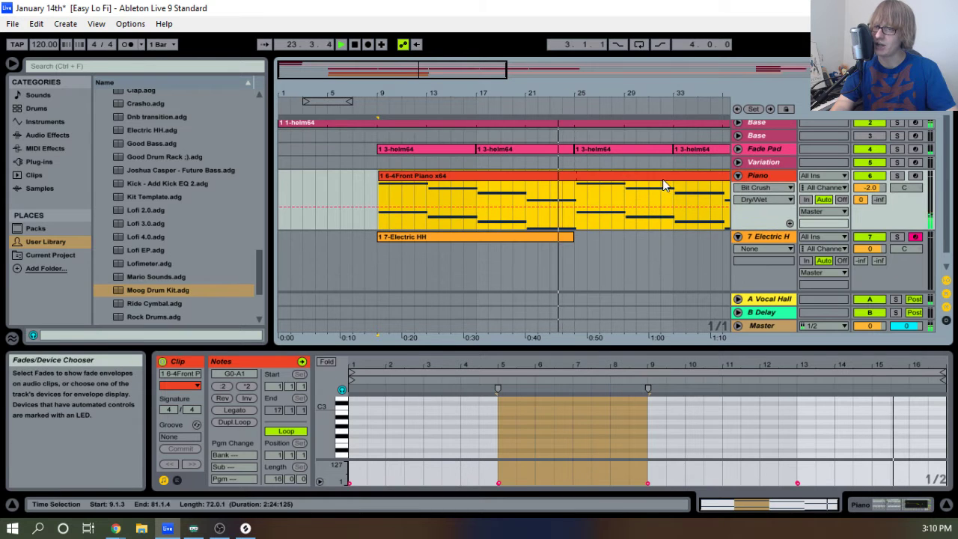
left_click_drag(576, 93, 402, 88)
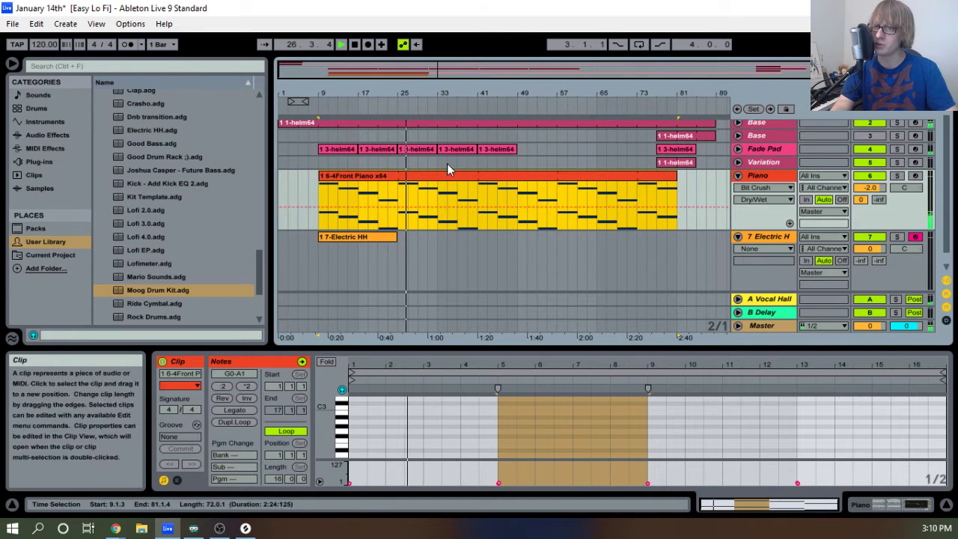
left_click_drag(359, 238, 441, 245)
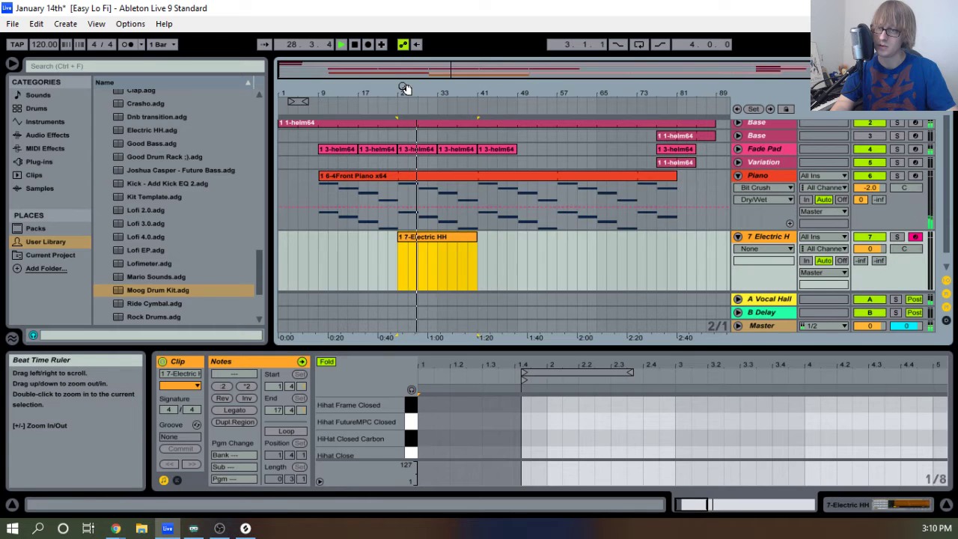
left_click_drag(403, 90, 465, 162)
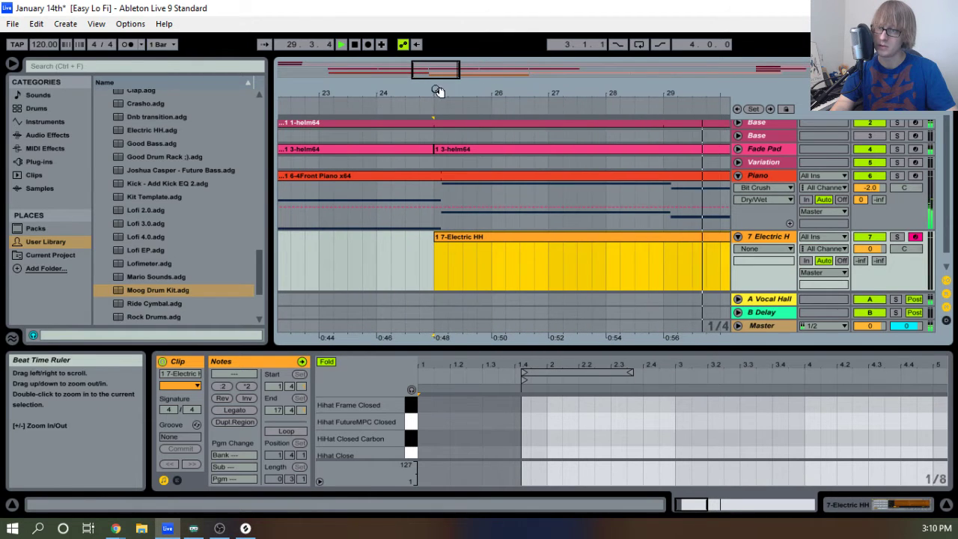
left_click_drag(438, 91, 442, 101)
left_click_drag(461, 237, 486, 238)
left_click_drag(553, 92, 423, 100)
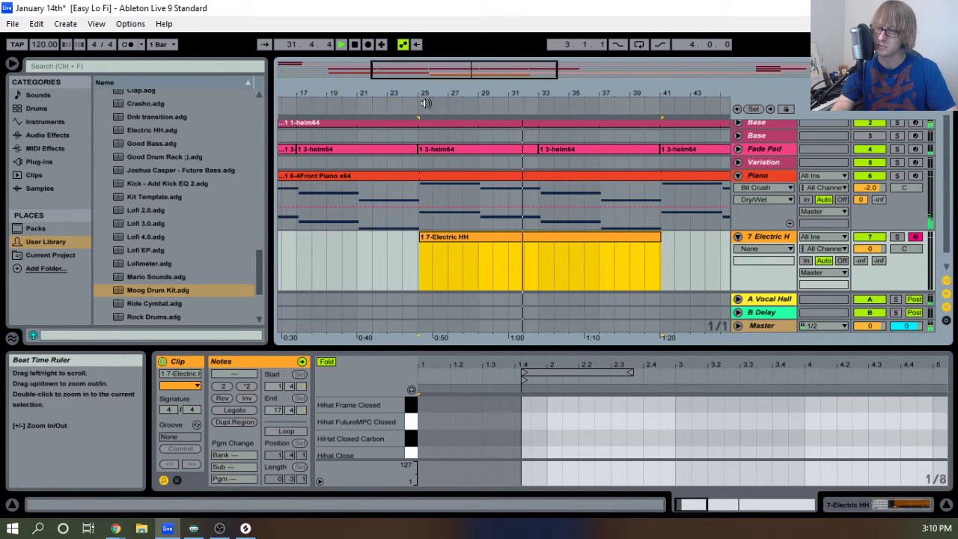
right_click(600, 238)
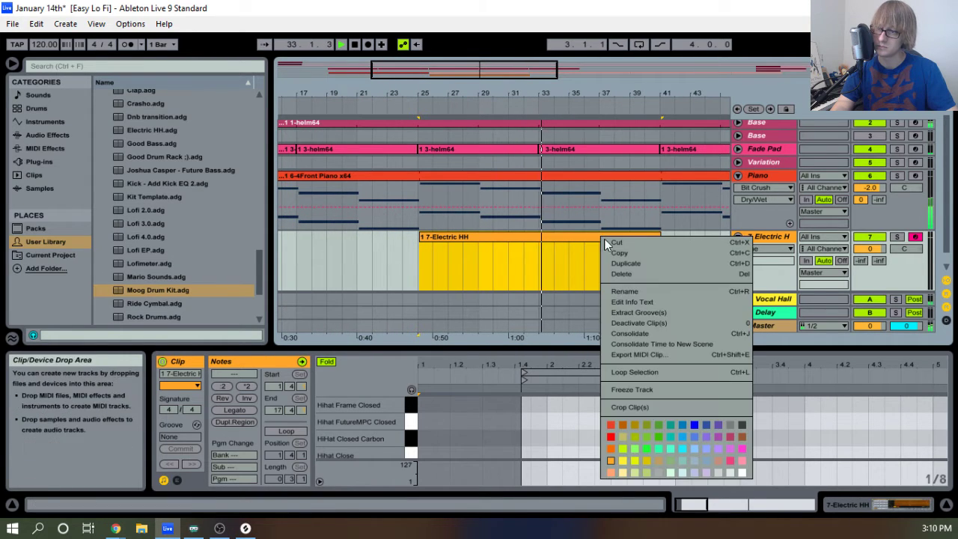
left_click(652, 334)
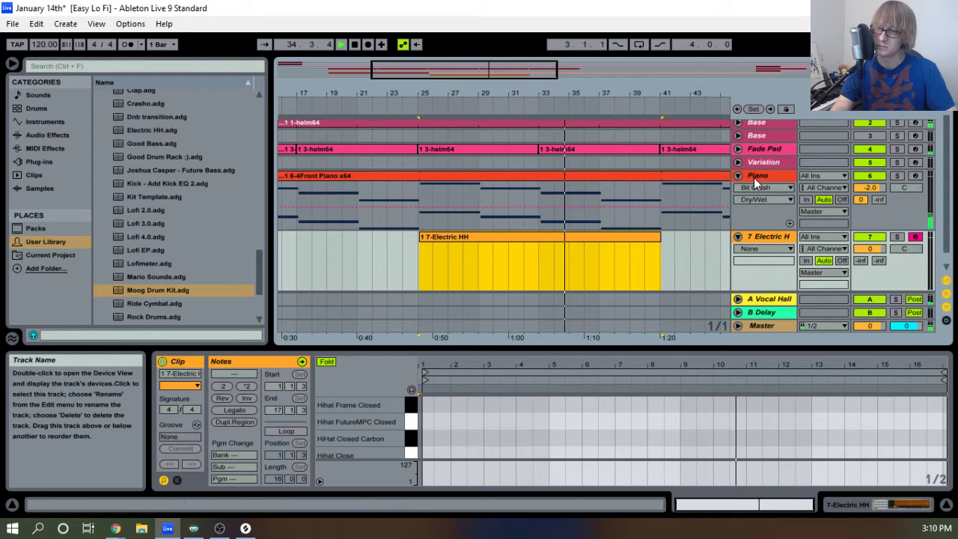
Lower the Piano track's volume to -5.1 dB in the mixer and return to the arrangement.
key("Tab")
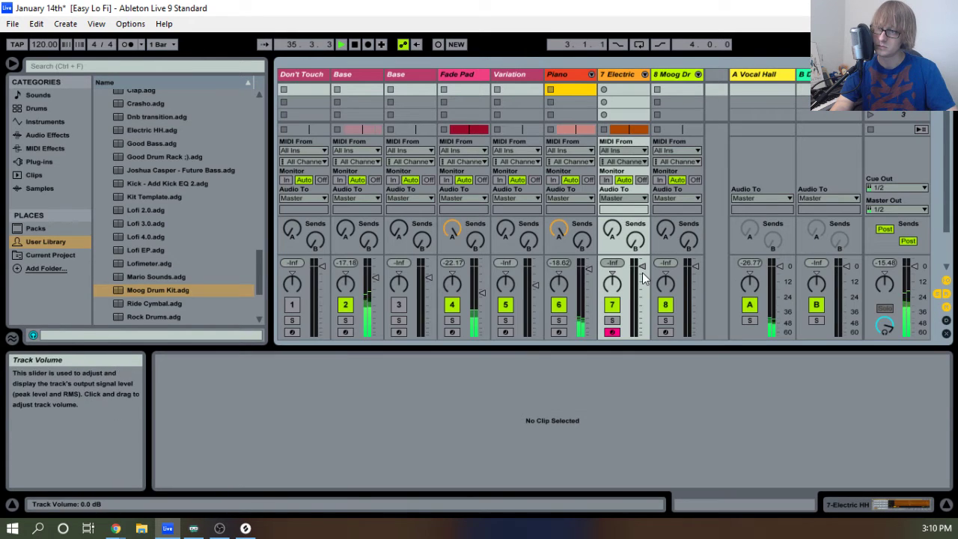
left_click_drag(589, 268, 588, 271)
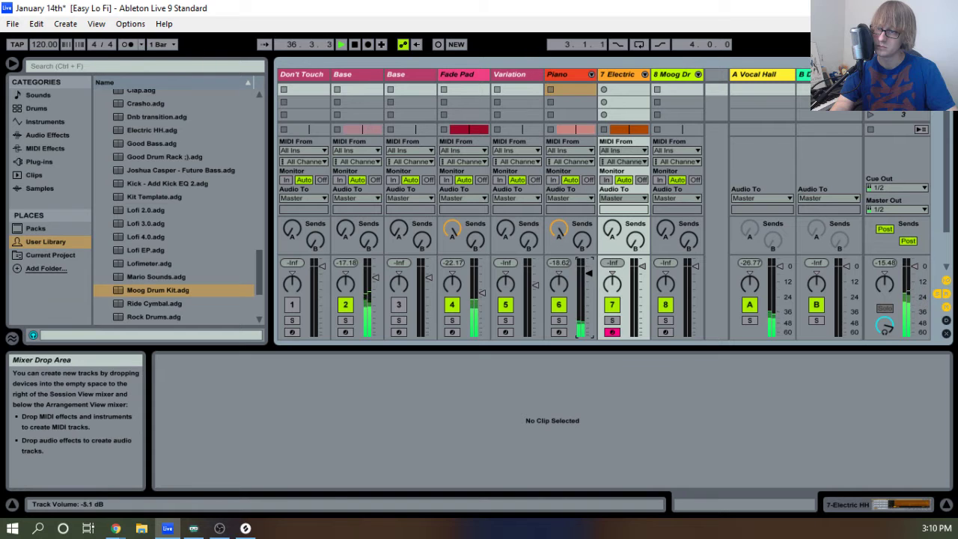
key("Tab")
Unfold the Fade Pad track and copy its three clips from bars 25 to 49 to start at bar 49.
left_click_drag(633, 95, 442, 84)
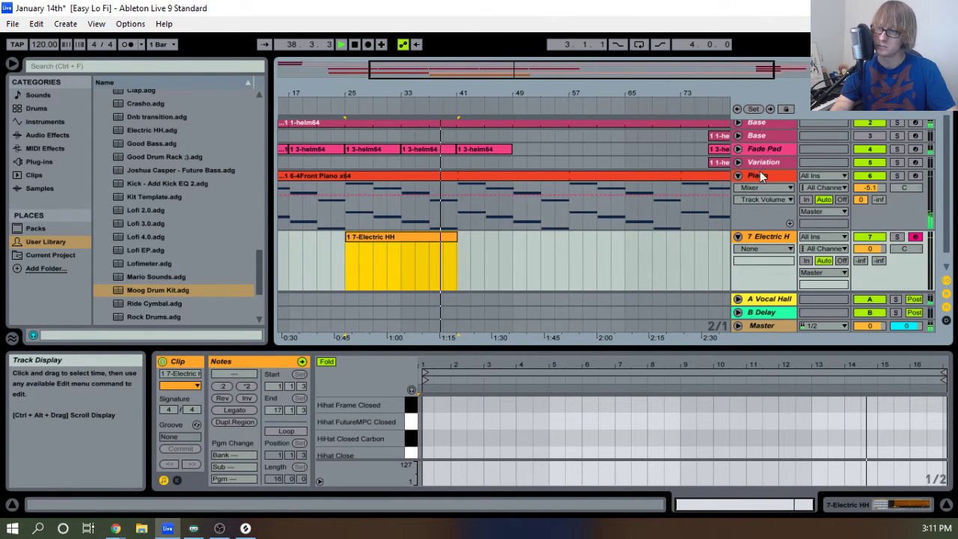
left_click(738, 148)
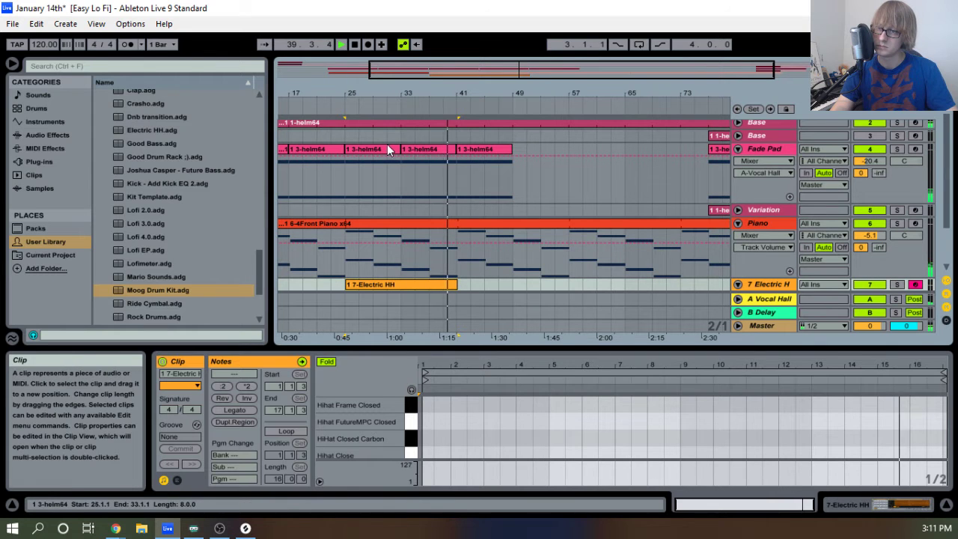
left_click(440, 152)
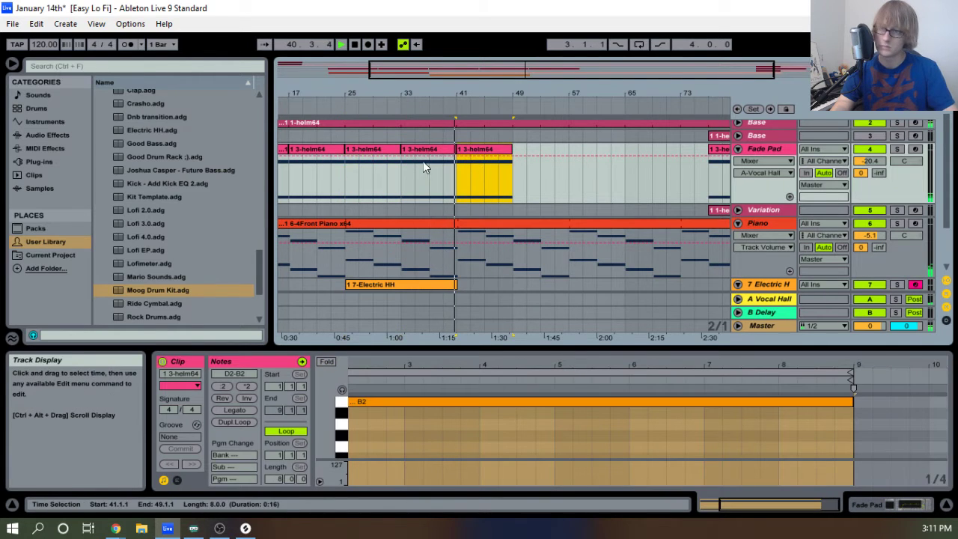
left_click(394, 155)
left_click(501, 154, "shift")
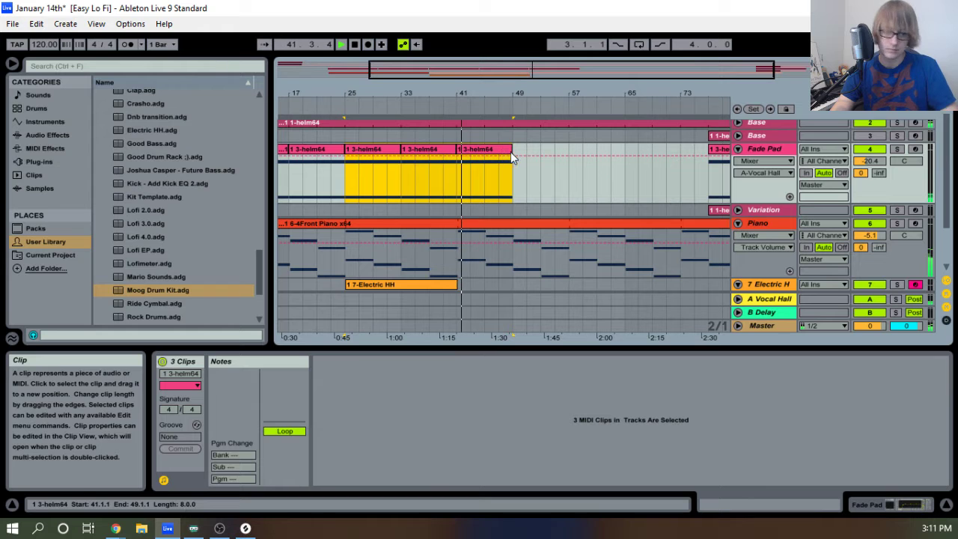
key("ctrl+c")
left_click(515, 153)
key("ctrl+v")
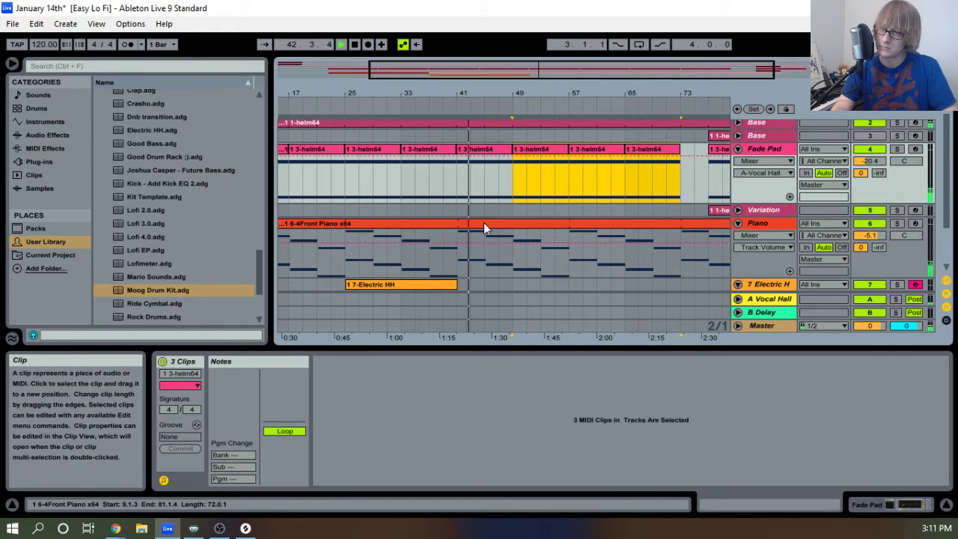
Shorten the Electric HH clip to end at 41.1.1, consolidate it and turn on its loop.
scroll(466, 231, "down", 2)
left_click(466, 231)
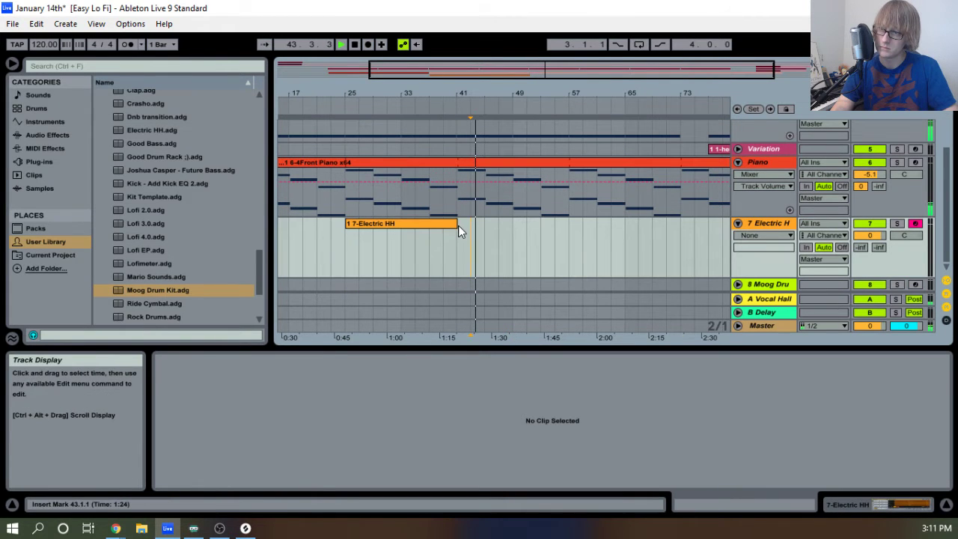
left_click(455, 225)
right_click(440, 226)
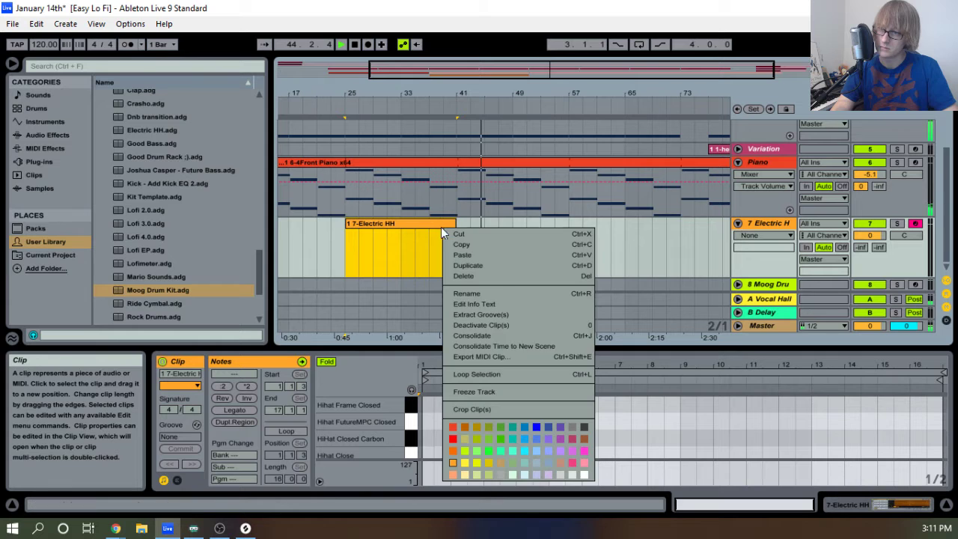
left_click(479, 336)
left_click(364, 425)
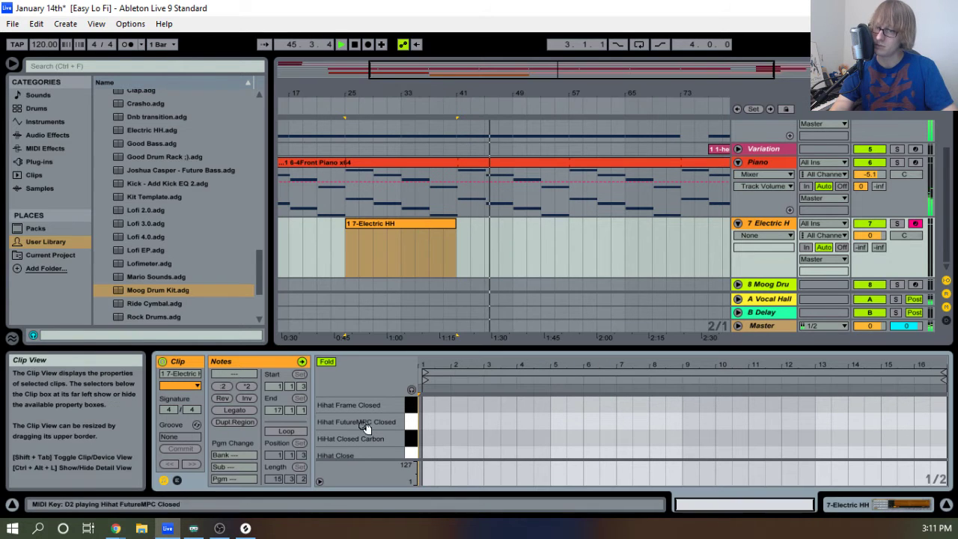
left_click(299, 433)
Extend the Electric HH clip's end to 41.1.3 in line with the Piano note change, and consolidate it with looping on.
left_click_drag(403, 102, 509, 103)
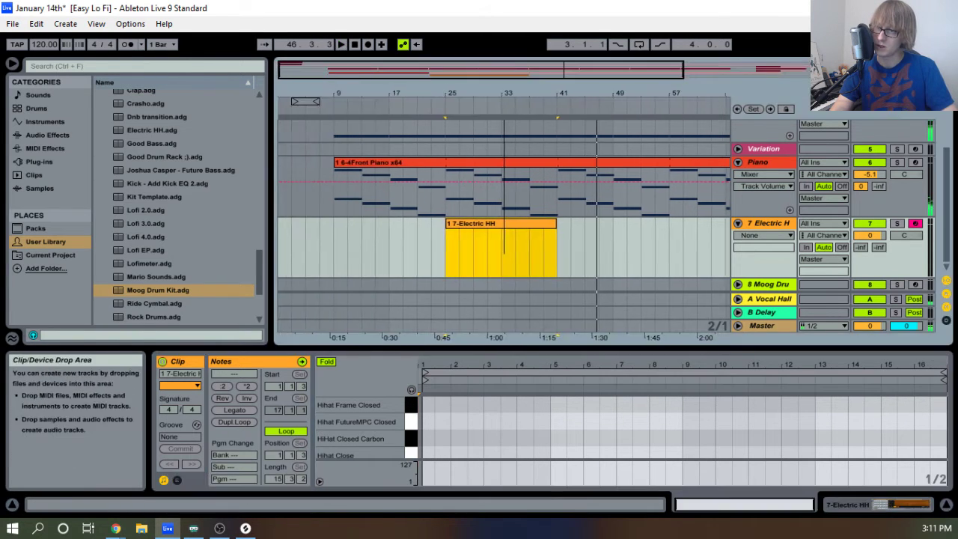
scroll(535, 170, "up", 3)
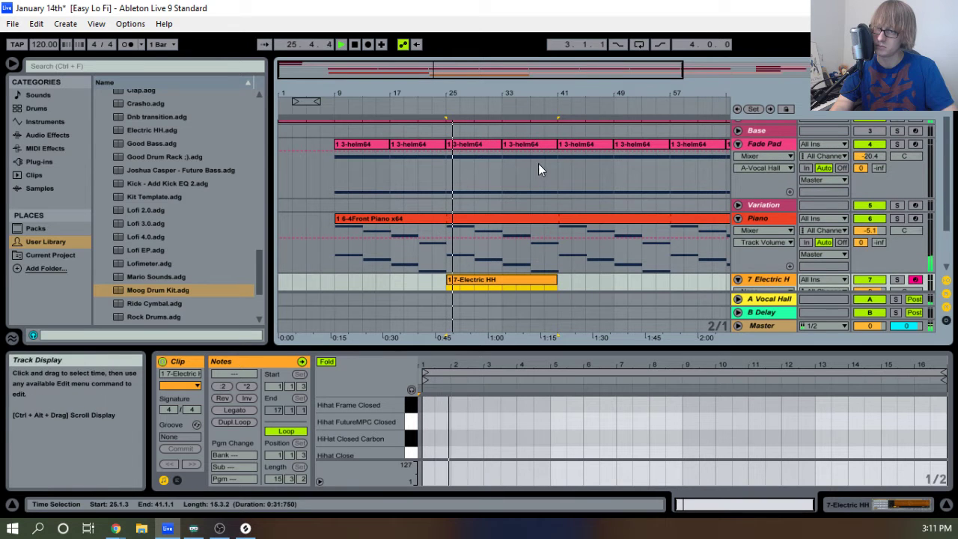
double_click(491, 102)
scroll(472, 154, "down", 3)
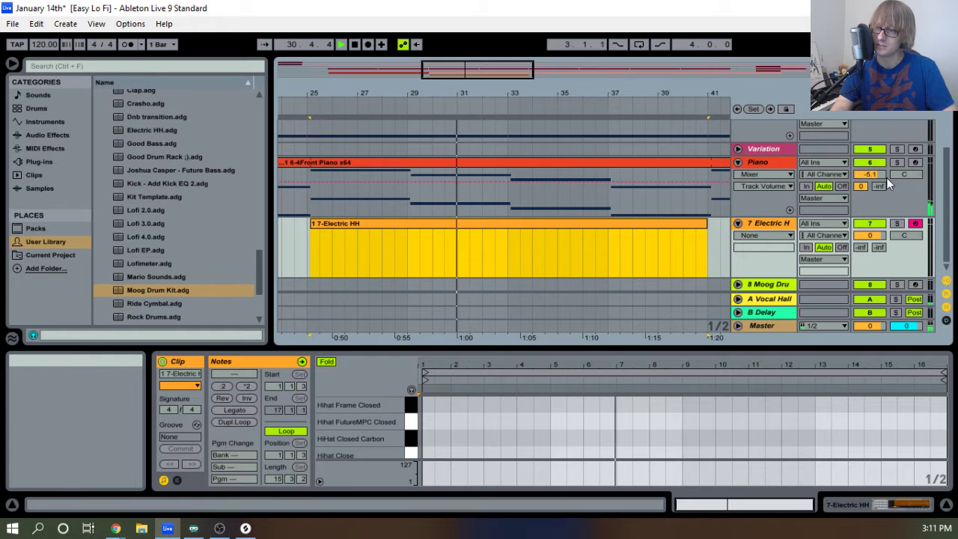
left_click_drag(714, 93, 480, 98)
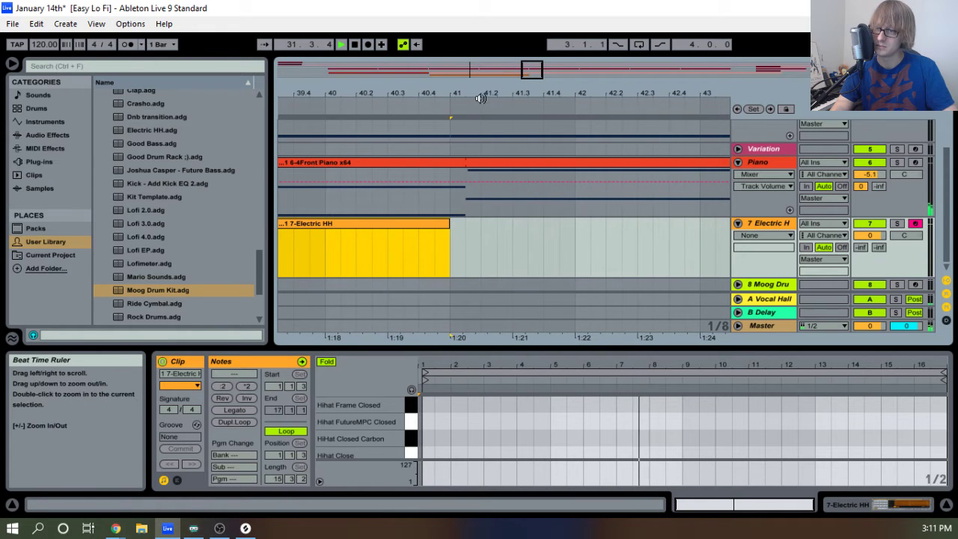
right_click(450, 225)
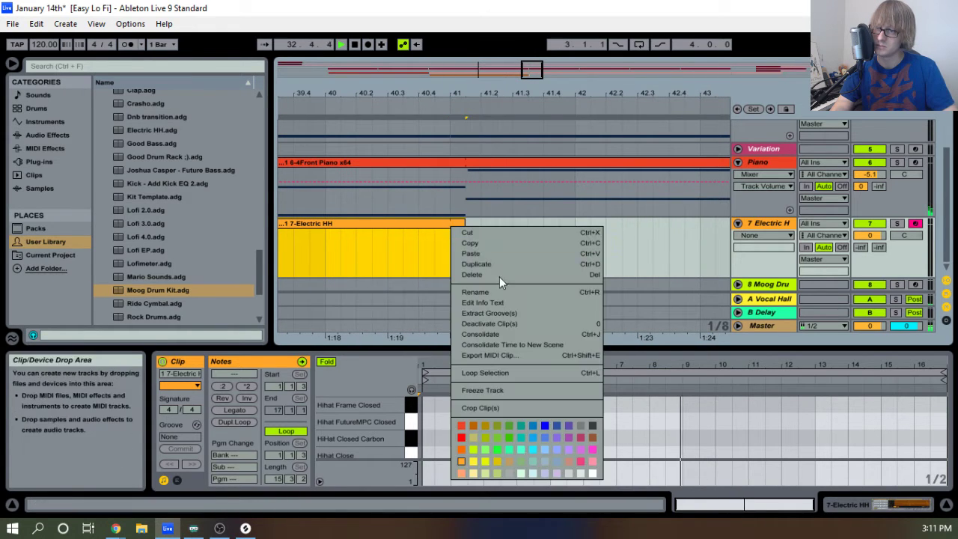
left_click(516, 324)
double_click(450, 225)
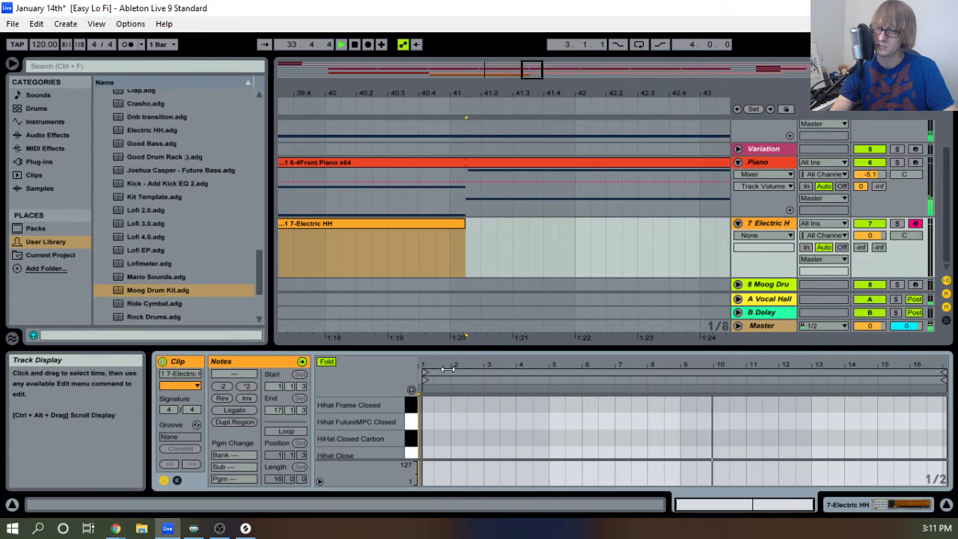
left_click(286, 431)
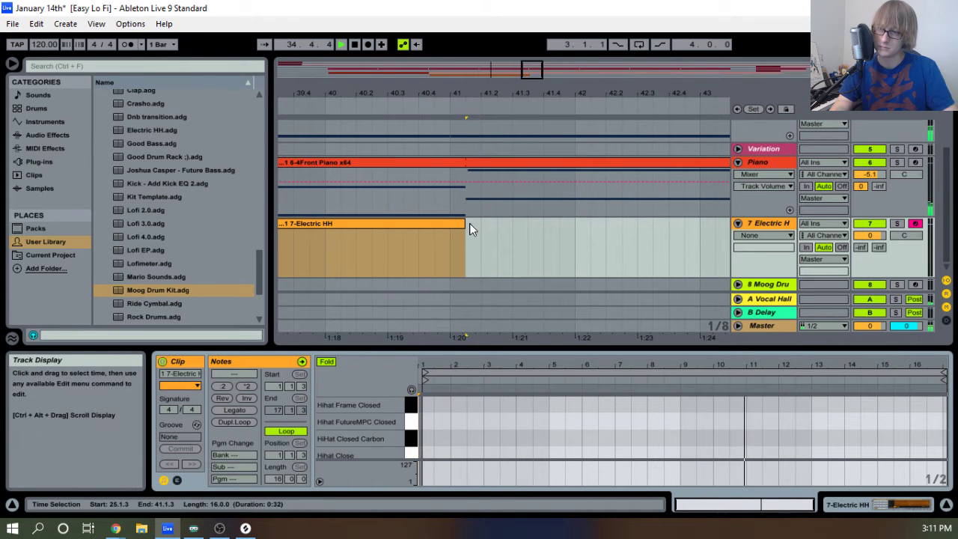
Stretch the looped Electric HH clip to 45.1.3 and lower its track volume to -16.7 dB.
left_click(599, 238)
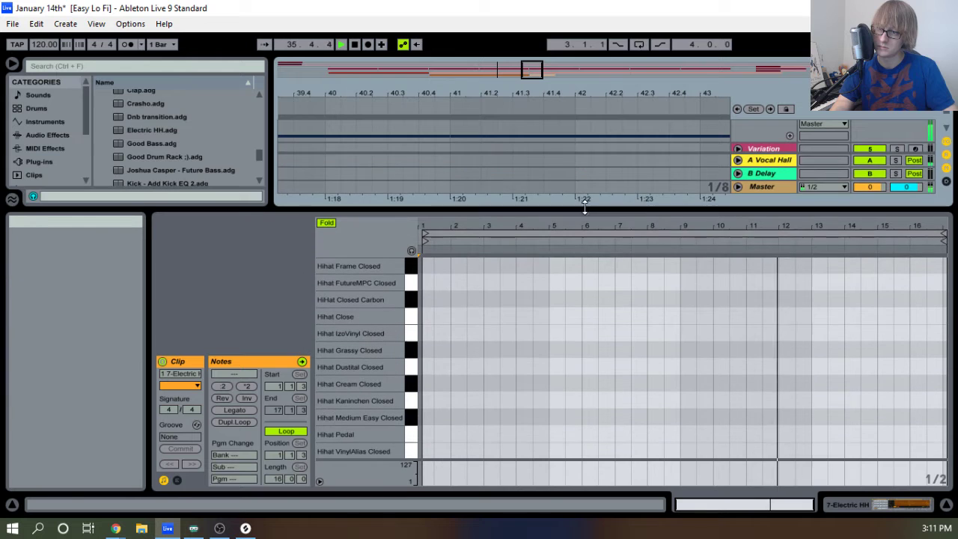
left_click_drag(591, 348, 583, 208)
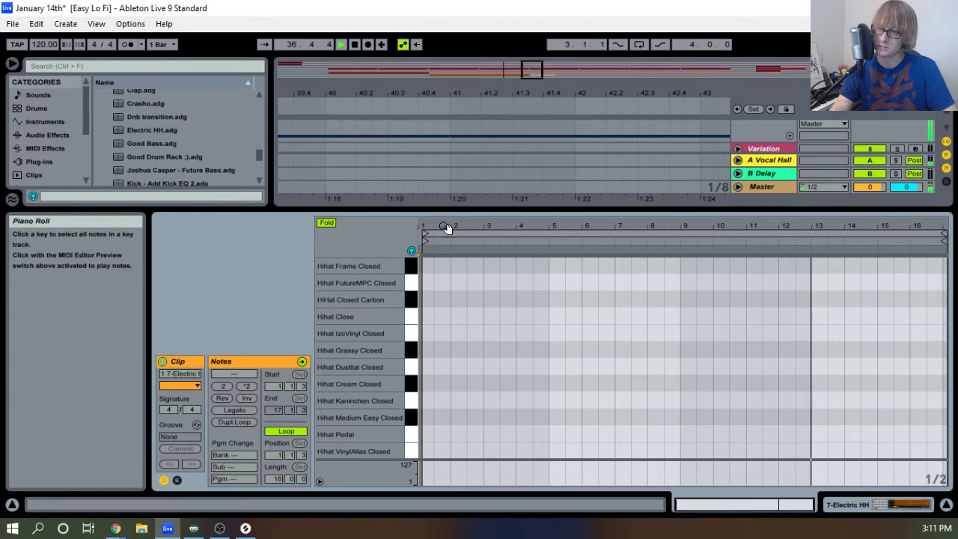
left_click_drag(572, 209, 545, 437)
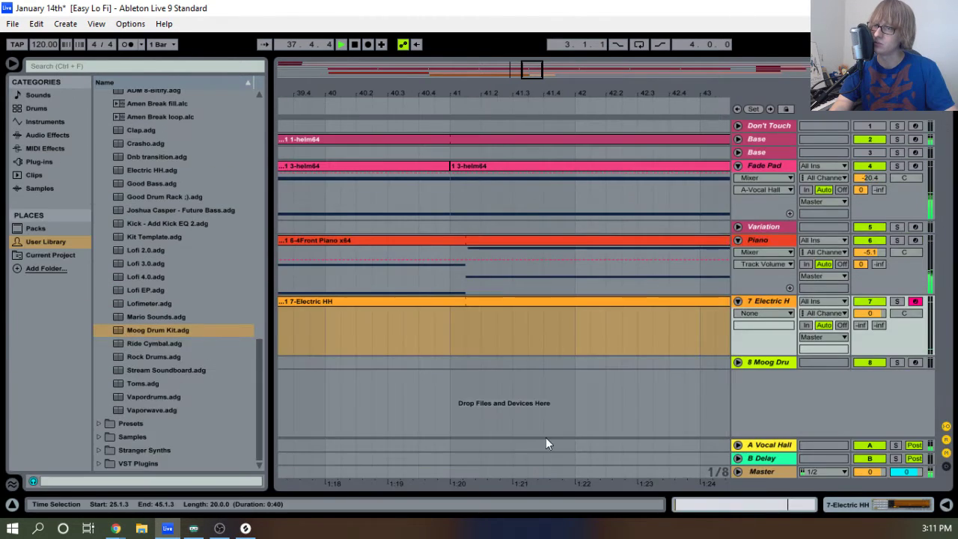
key("Tab")
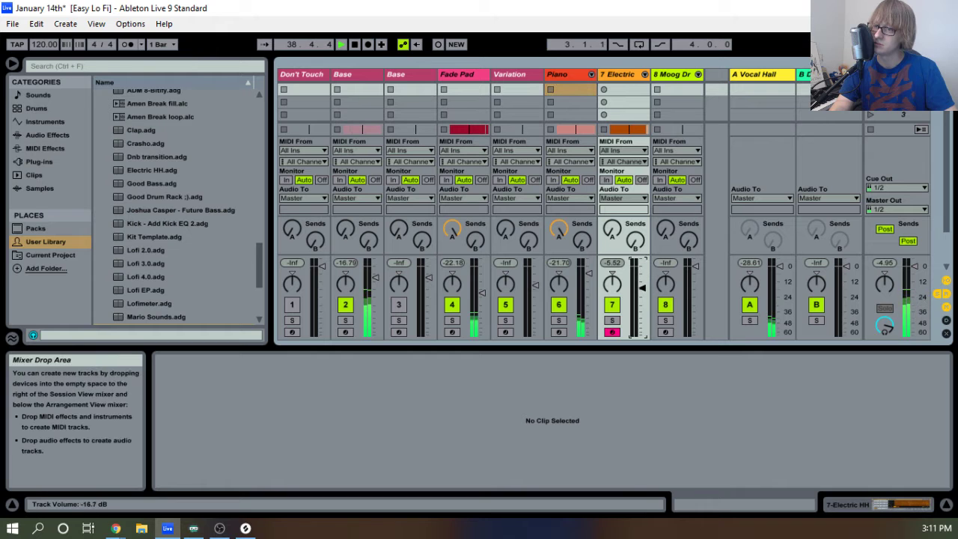
key("Tab")
Place a HiHat Closed Carbon note at 1.2.1 in the Electric HH clip and raise its velocity to 73.
double_click(683, 303)
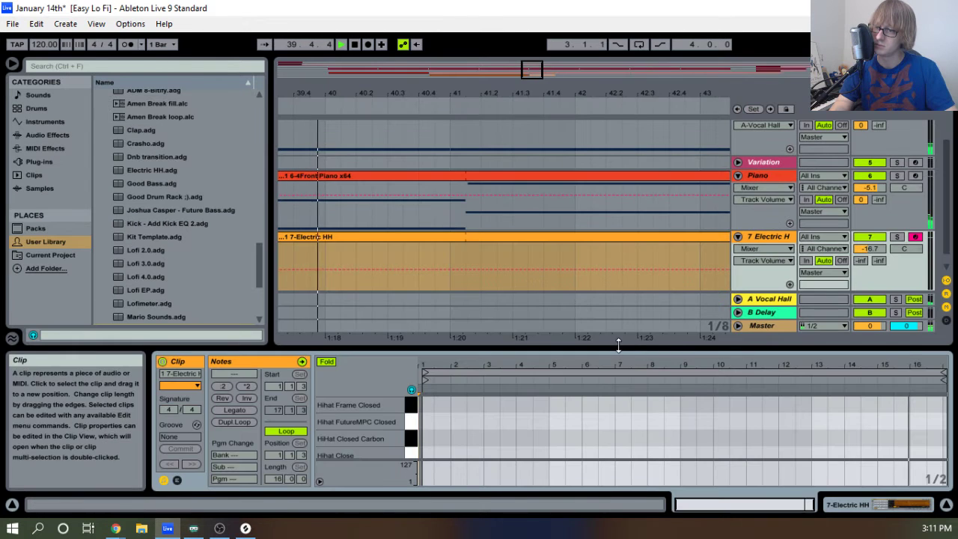
left_click_drag(618, 346, 610, 122)
left_click_drag(422, 142, 423, 184)
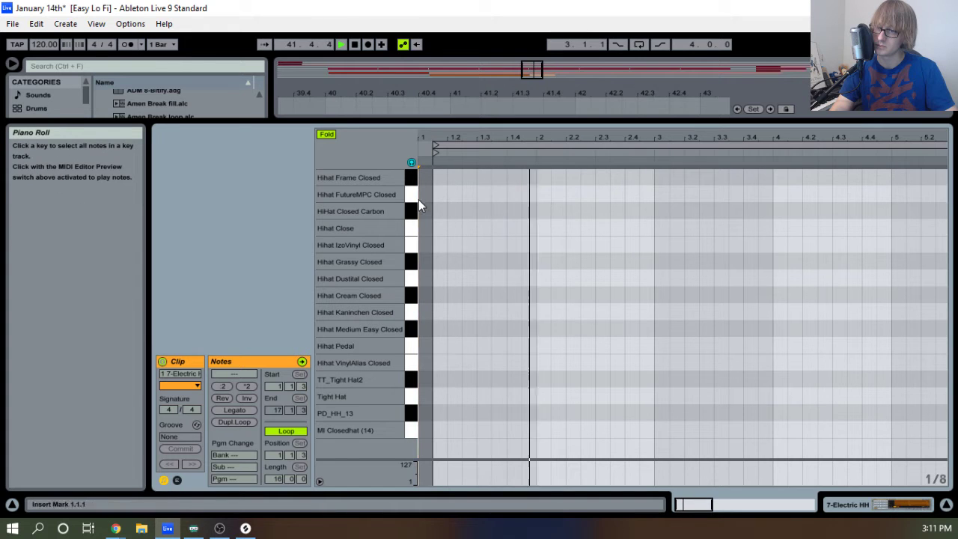
left_click(453, 216)
double_click(453, 227)
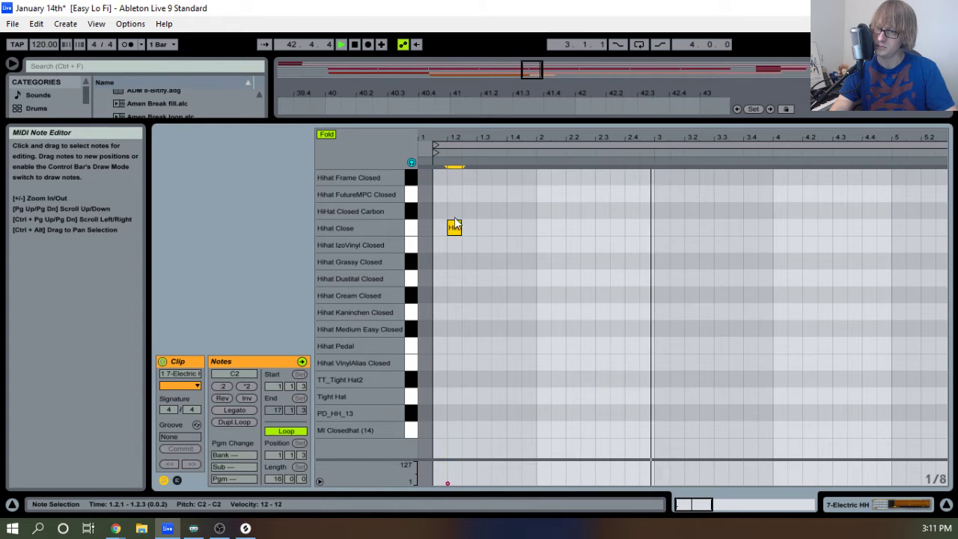
double_click(455, 210)
left_click(456, 229)
key("Delete")
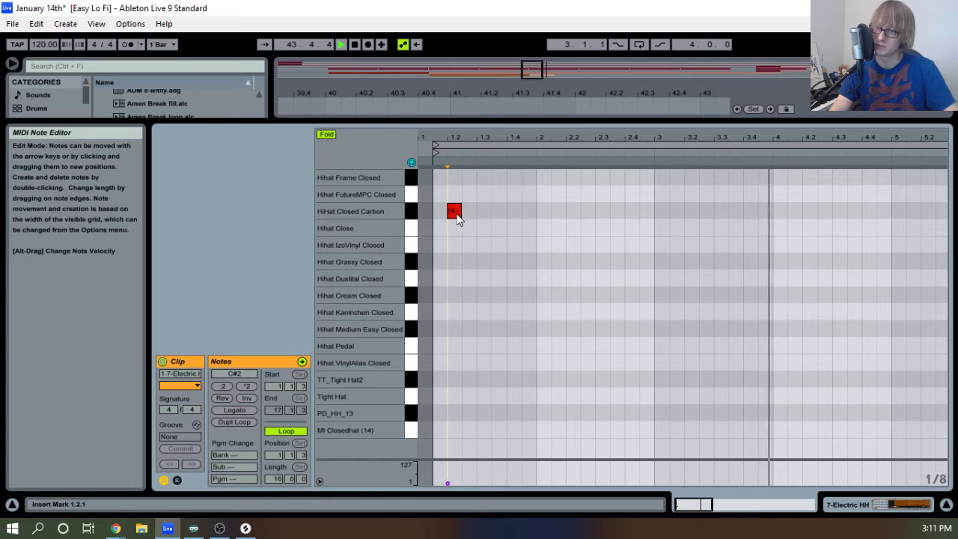
left_click_drag(455, 213, 455, 241)
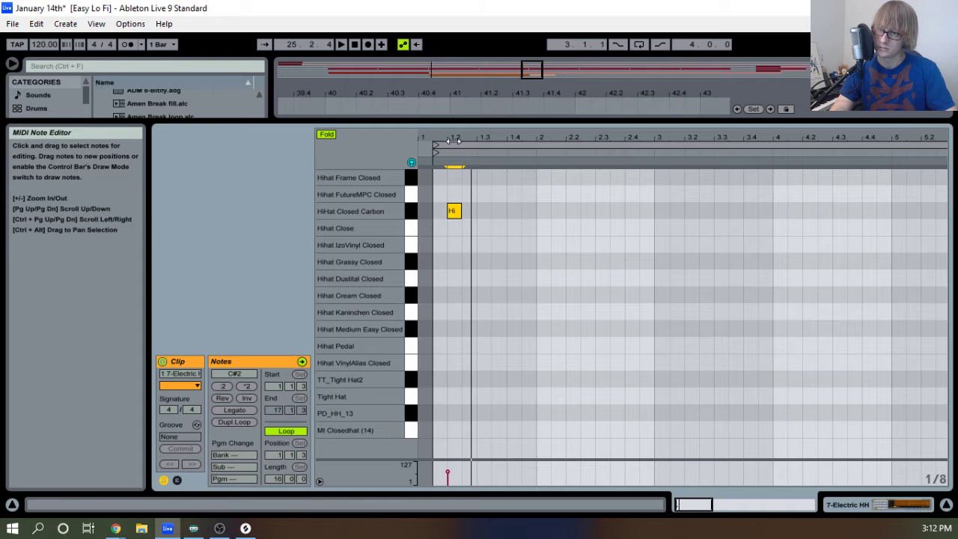
Build two pairs of adjacent sixteenth HiHat Closed Carbon notes, starting at 1.2.1 and 1.3.1.
left_click_drag(453, 140, 464, 169)
left_click(500, 215)
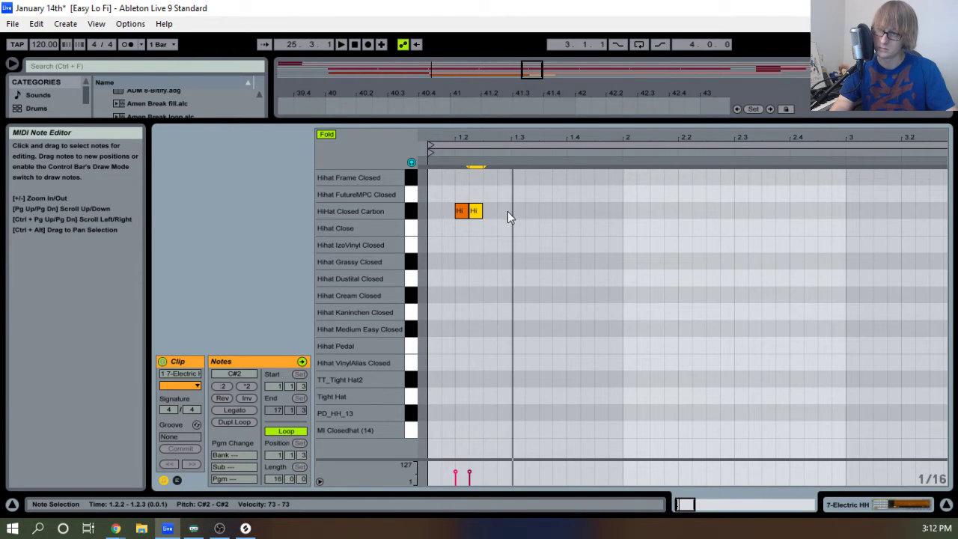
double_click(506, 212)
double_click(520, 211)
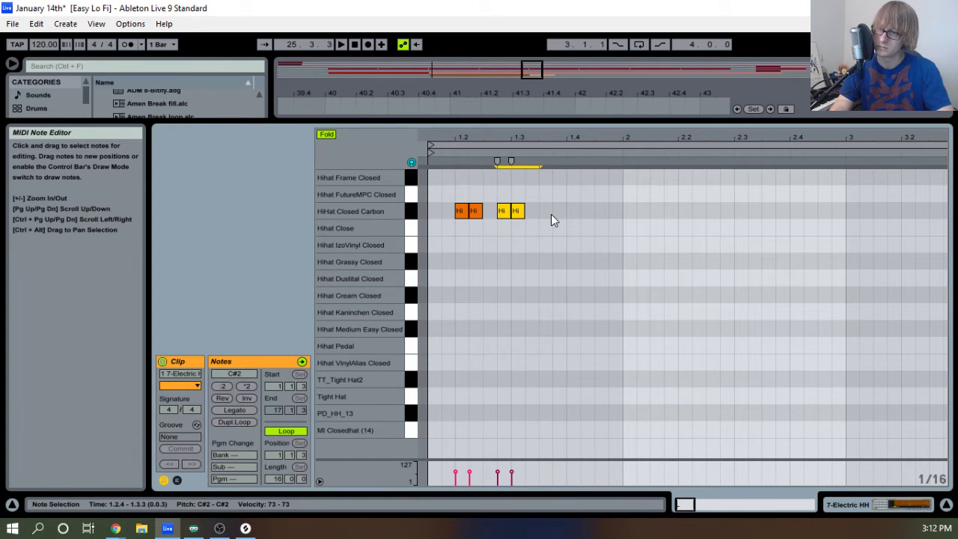
key("ctrl+d")
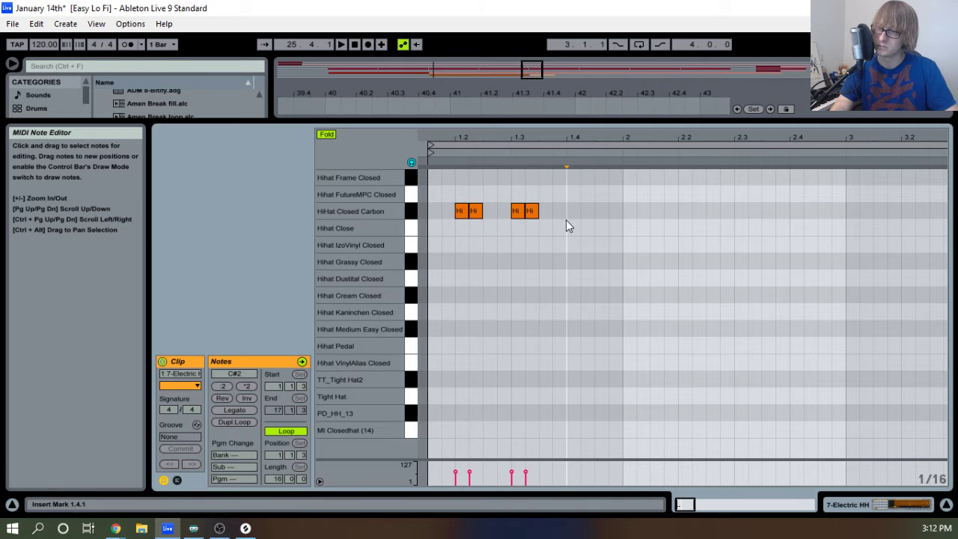
Repeat the HiHat Closed Carbon note pairs on every beat up to the first beat of bar 4.
key("space")
left_click(675, 239)
key("ctrl+v")
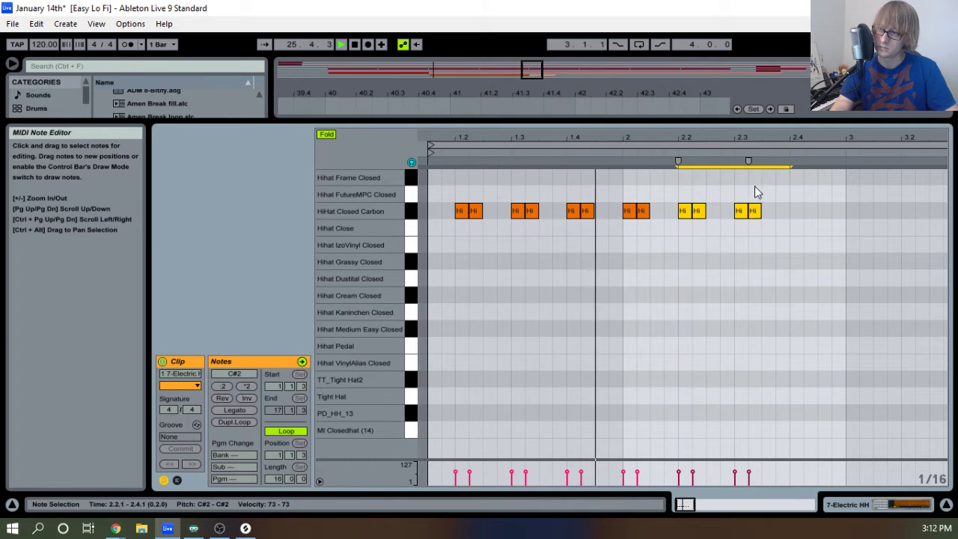
left_click_drag(759, 138, 668, 112)
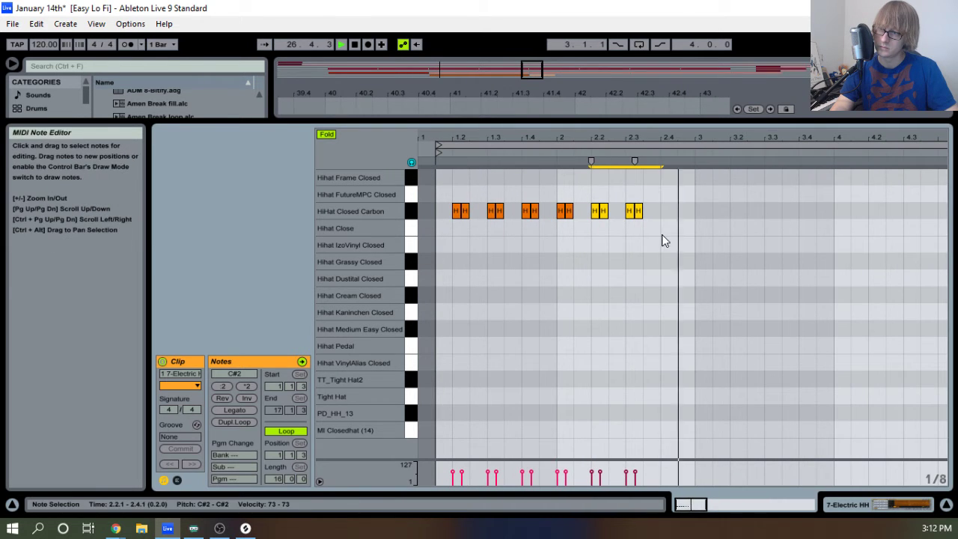
key("ctrl+d")
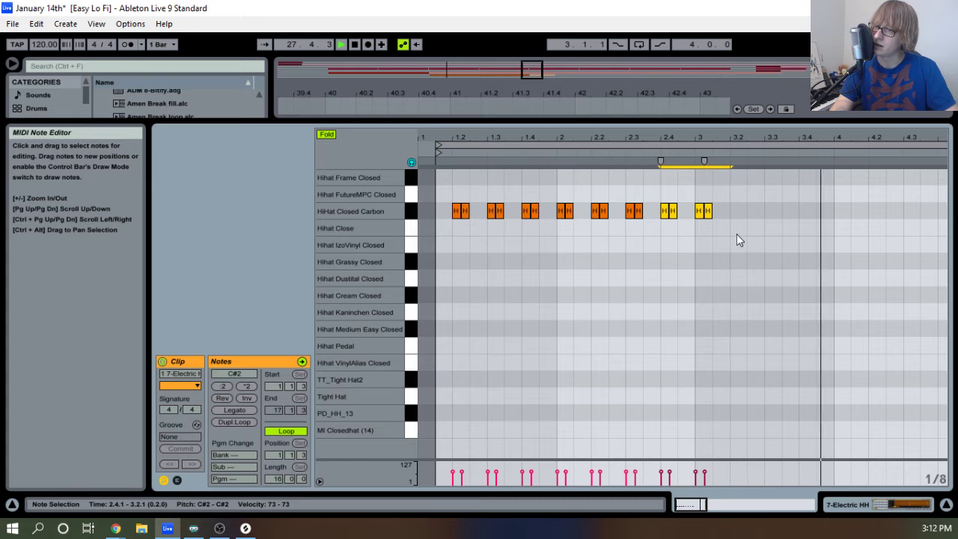
key("ctrl+d")
key("ctrl+d")
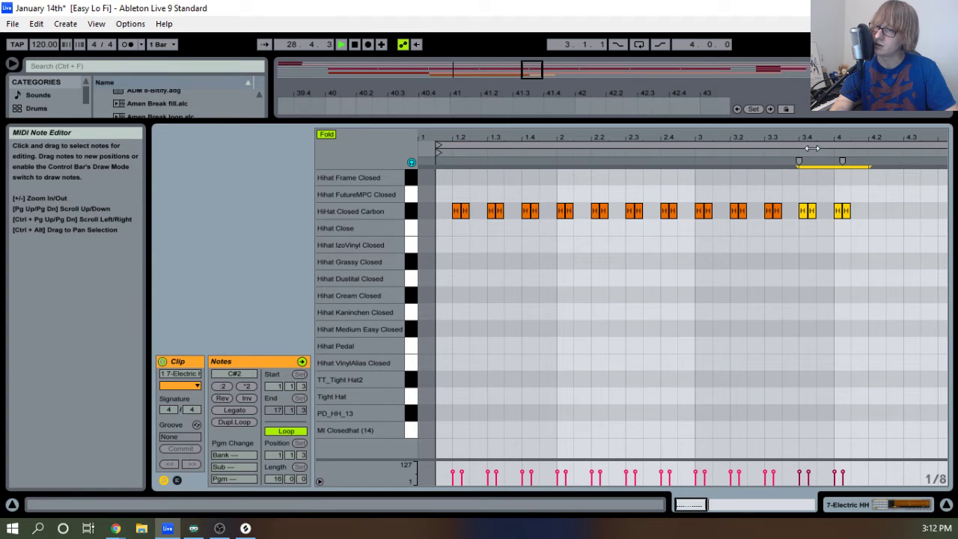
left_click_drag(810, 136, 742, 113)
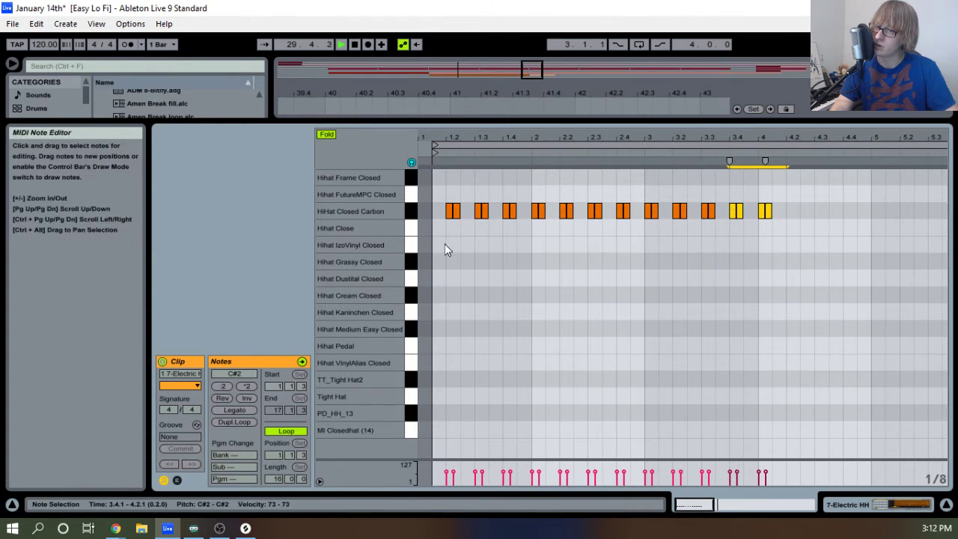
Copy all the hi-hat note pairs to 4.2.1 so the pattern continues to the start of bar 7.
left_click_drag(445, 244, 798, 203)
left_click(789, 230)
key("ctrl+v")
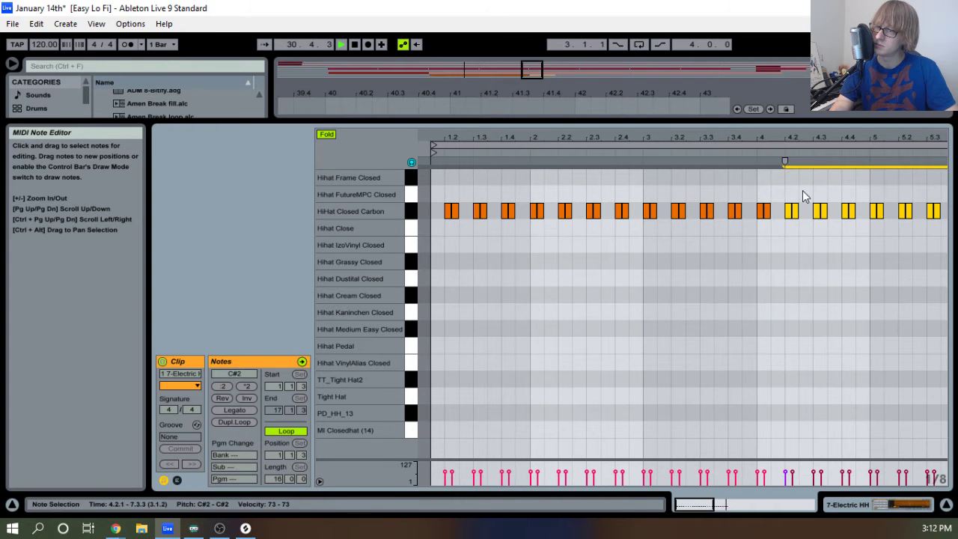
left_click_drag(825, 138, 685, 112)
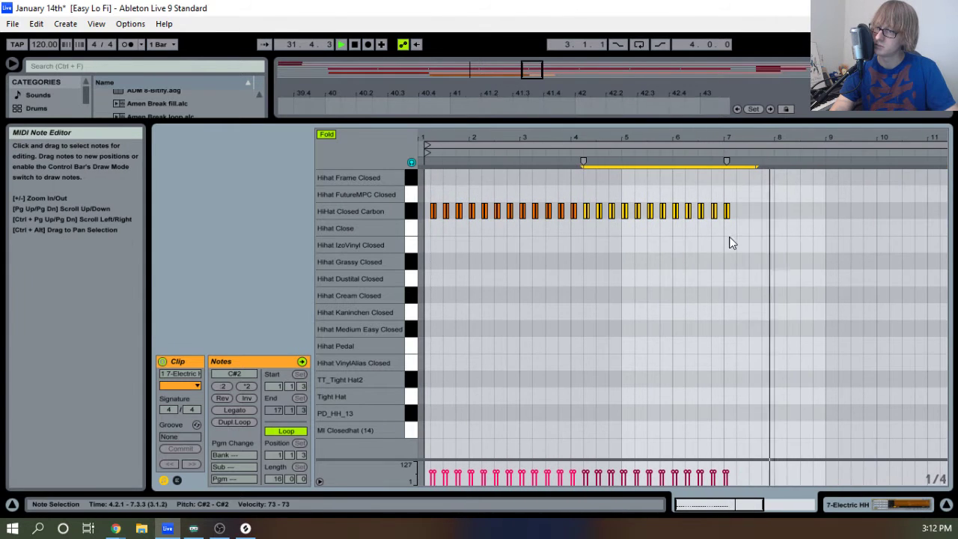
Delete the part of the Electric HH clip that follows the hi-hat notes, from 31.3.1 onward, in the arrangement.
left_click_drag(603, 121, 707, 372)
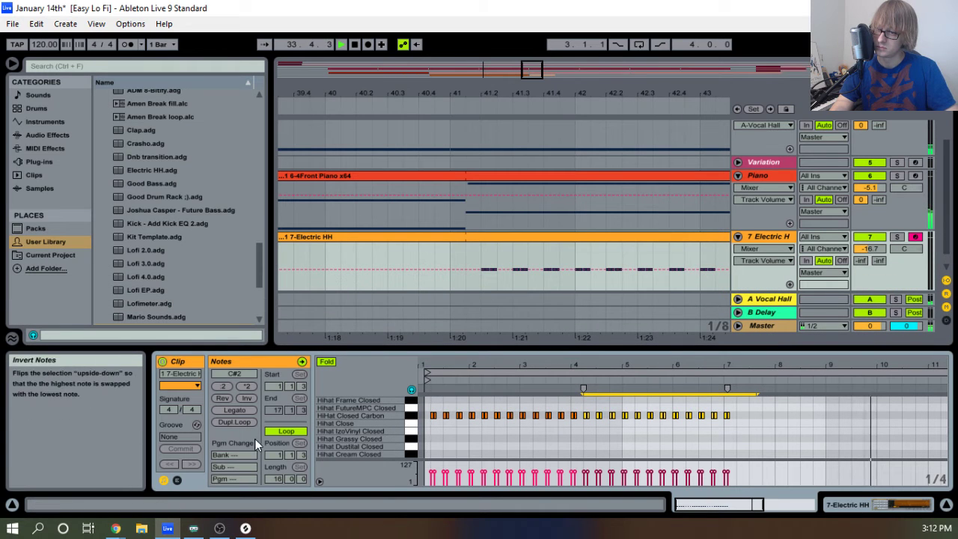
left_click_drag(575, 93, 662, 45)
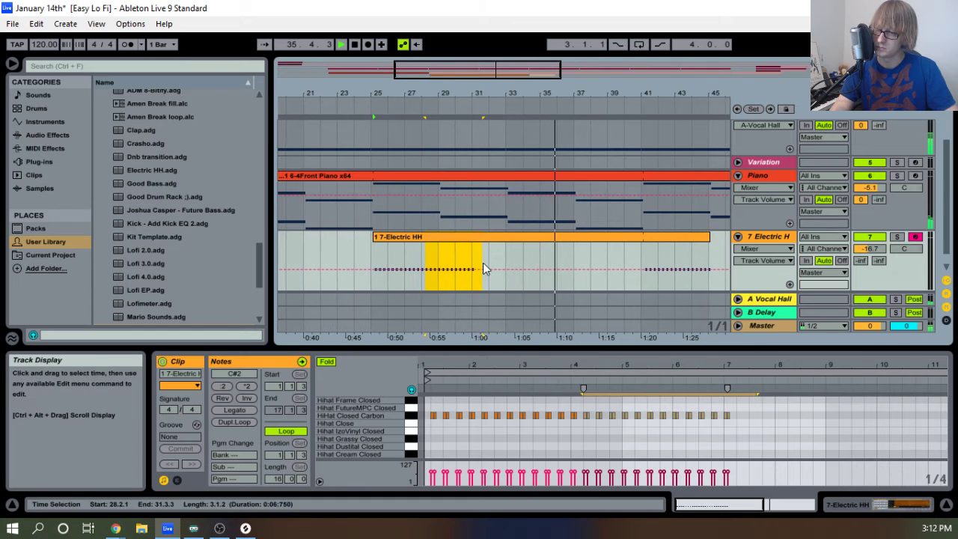
left_click_drag(413, 93, 413, 124)
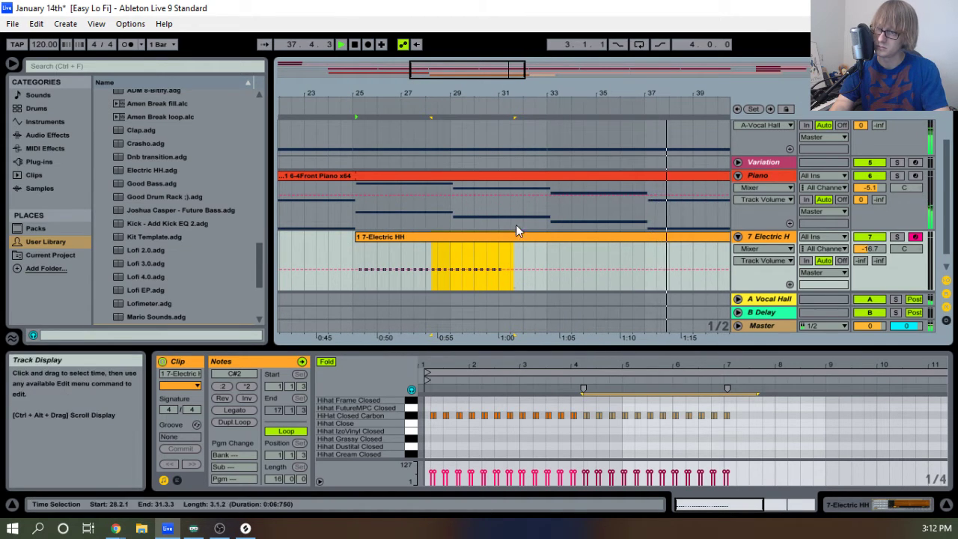
left_click(563, 236)
left_click_drag(510, 250, 570, 253)
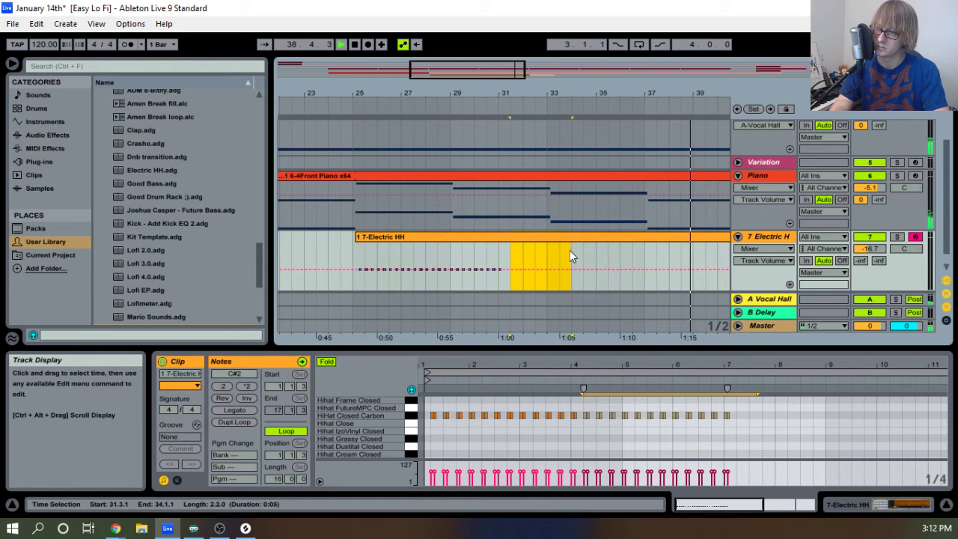
key("Delete")
left_click(595, 238)
key("Delete")
Trim the Electric HH clip's end to 31.2.1, consolidate it and play the arrangement from its start.
left_click_drag(481, 93, 631, 124)
key("space")
left_click_drag(688, 237, 679, 237)
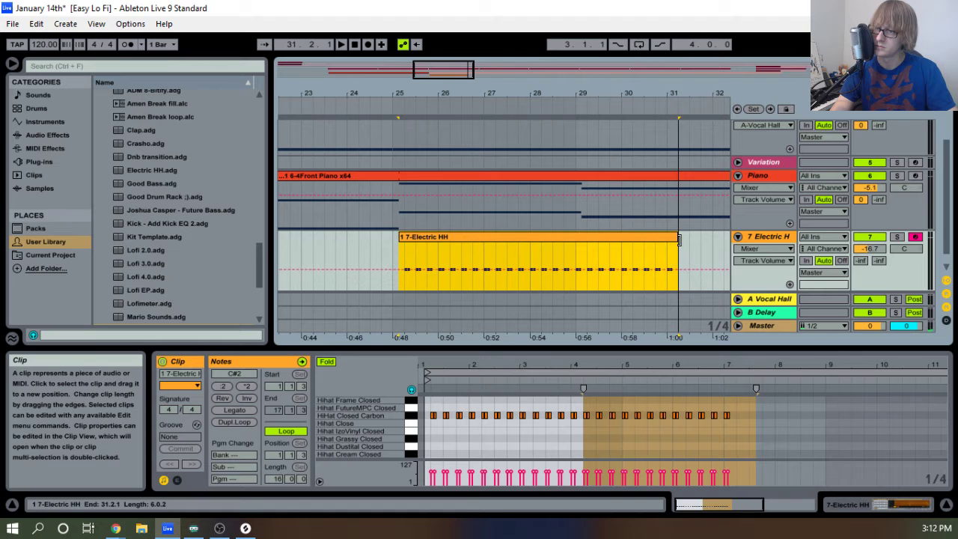
right_click(604, 235)
left_click(631, 334)
key("space")
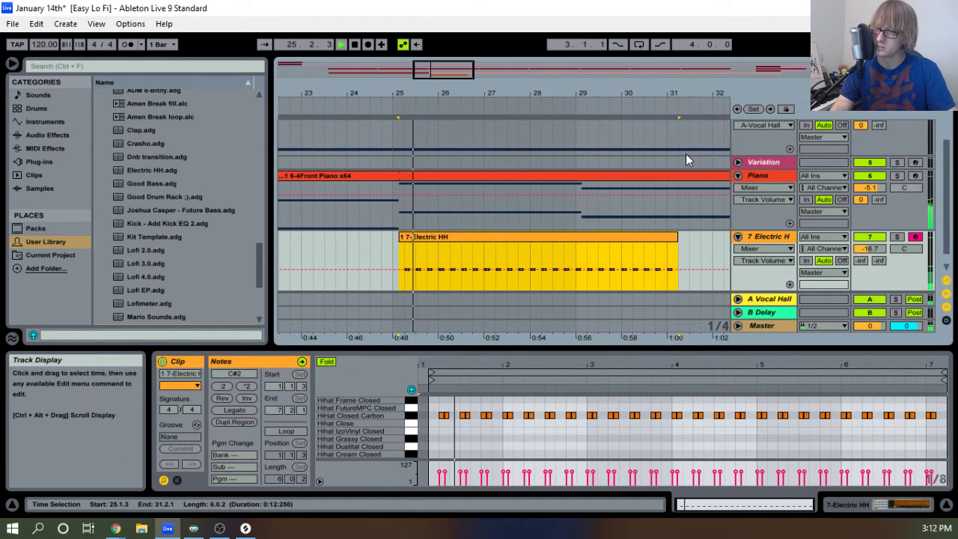
Stop playback, shorten the Electric HH clip so it ends at 31.1.3, and consolidate it.
key("space")
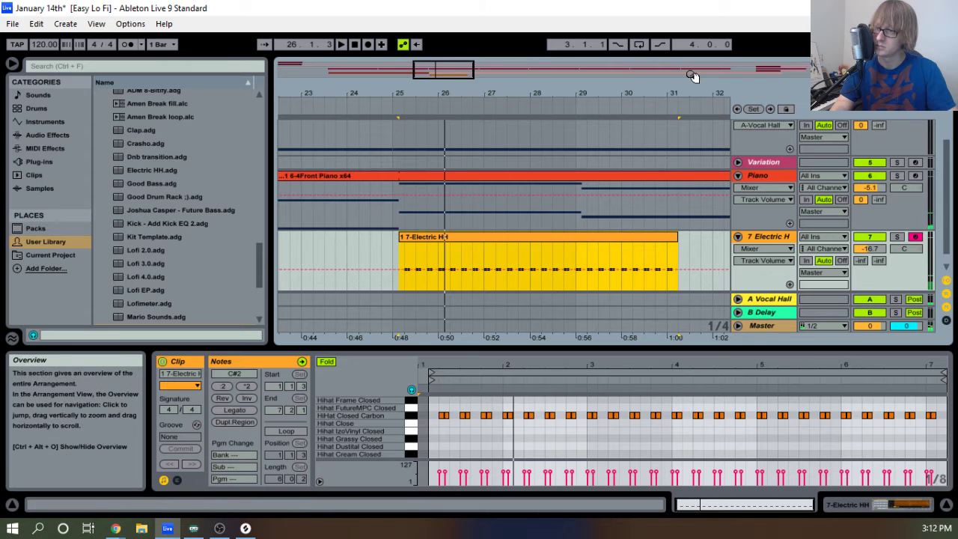
left_click_drag(683, 93, 713, 109)
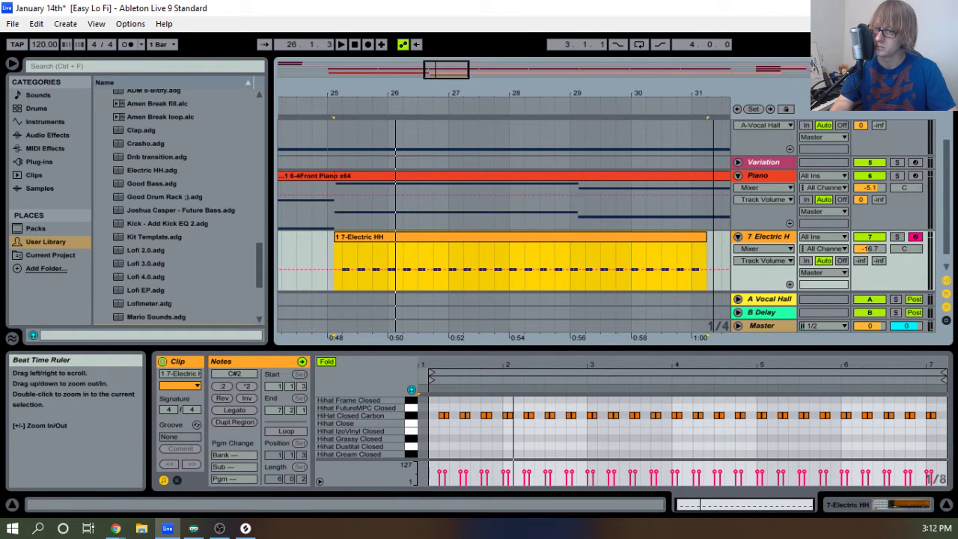
left_click_drag(719, 98, 720, 131)
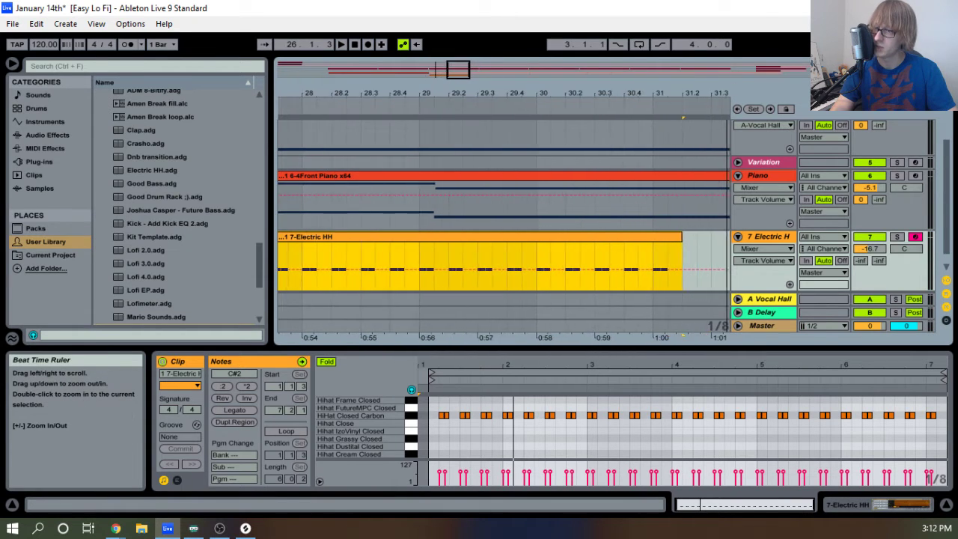
left_click_drag(676, 240, 654, 246)
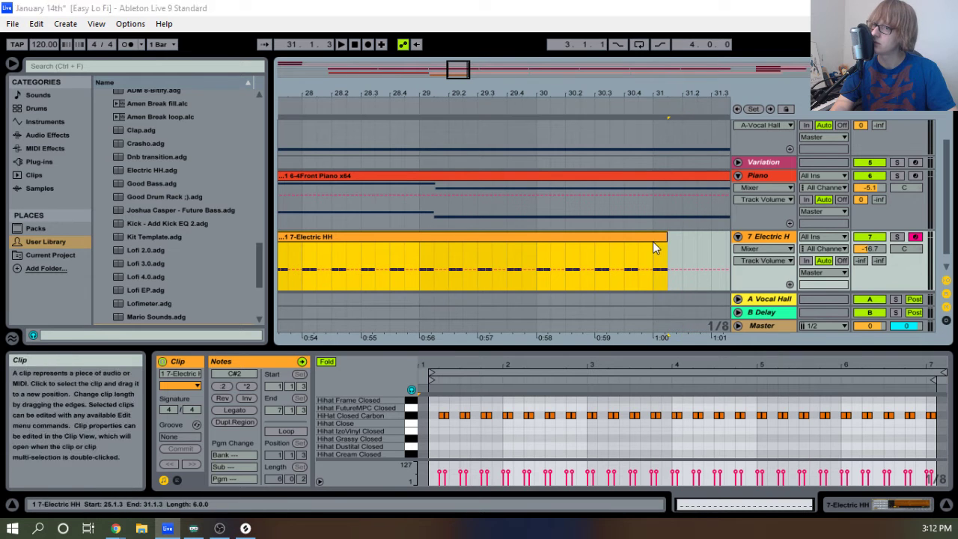
right_click(653, 247)
left_click(685, 331)
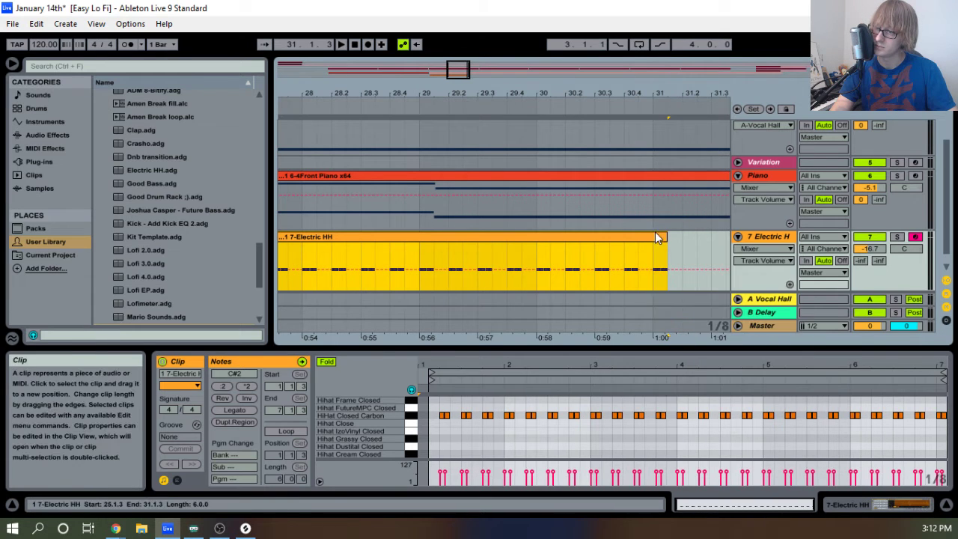
Turn on looping for the Electric HH clip and extend it to 53.1.1 in the arrangement.
left_click_drag(637, 95, 485, 49)
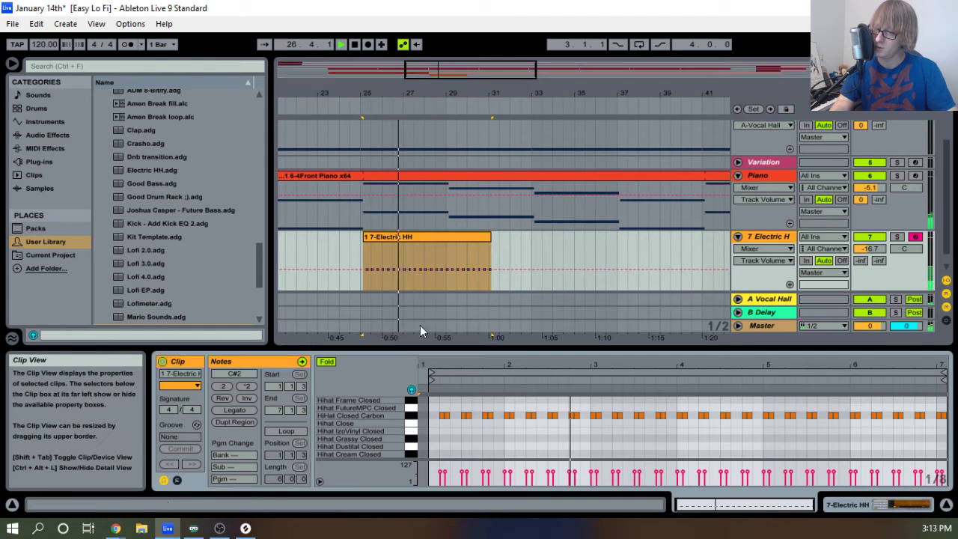
left_click(286, 431)
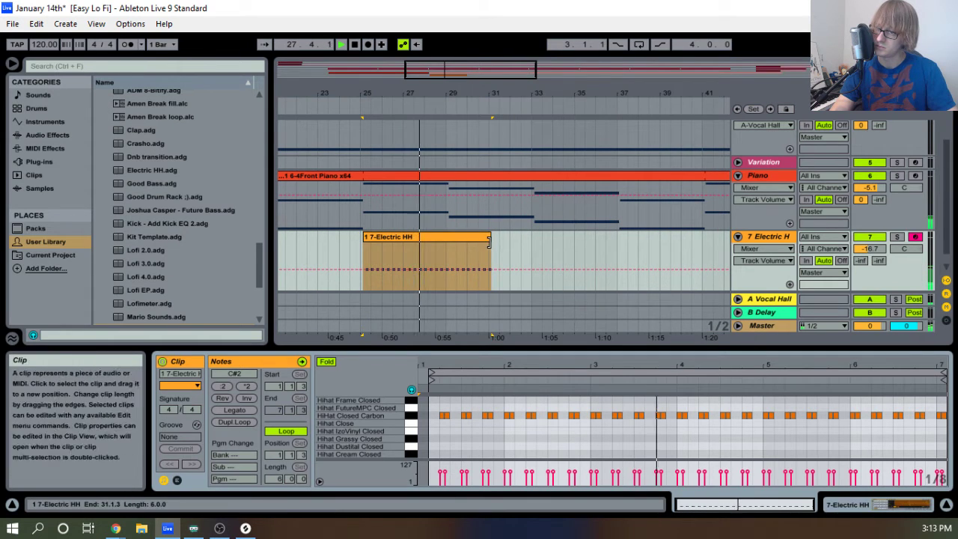
left_click_drag(490, 245, 729, 247)
Move all the HiHat Closed Carbon notes half a beat earlier to begin at 1.1.3 and play the shifted pattern.
left_click_drag(778, 361, 743, 127)
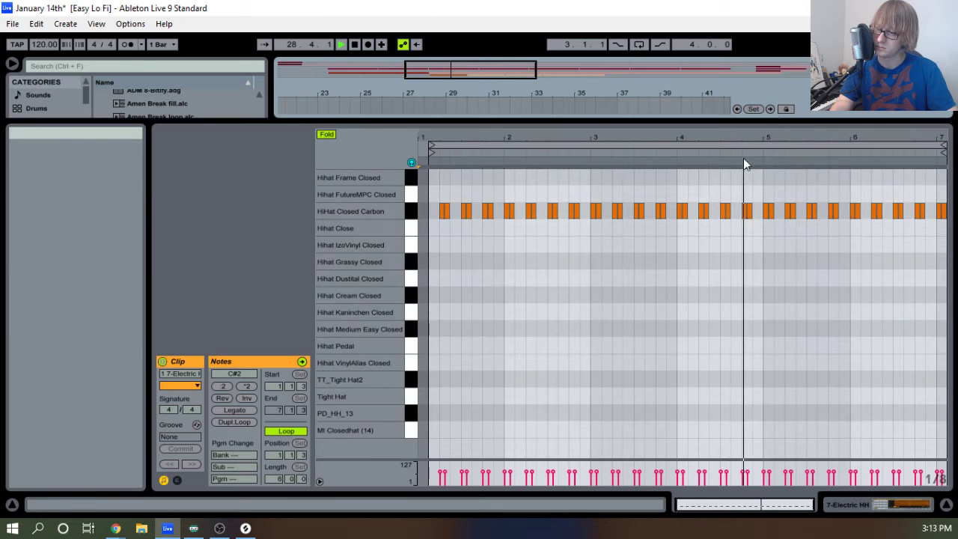
left_click(689, 225)
key("ctrl+a")
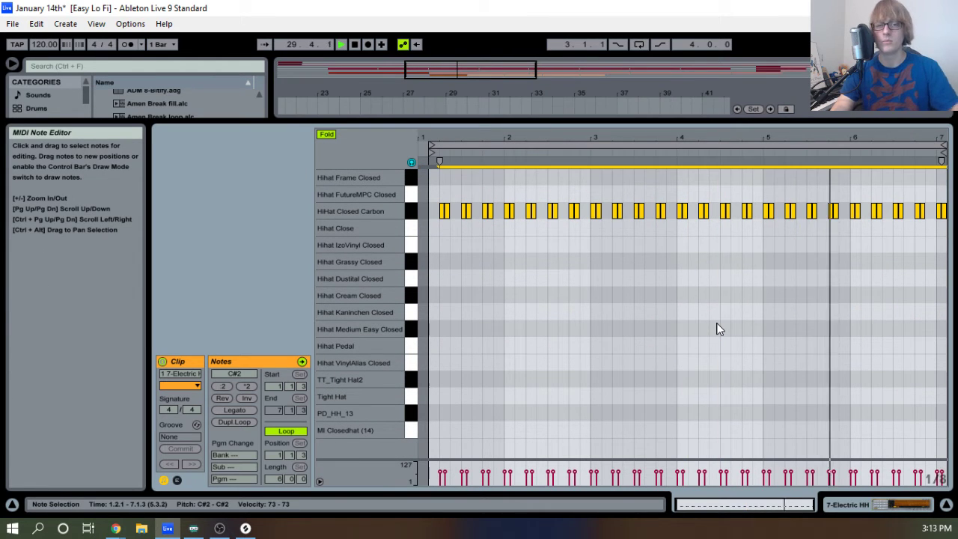
key("Left")
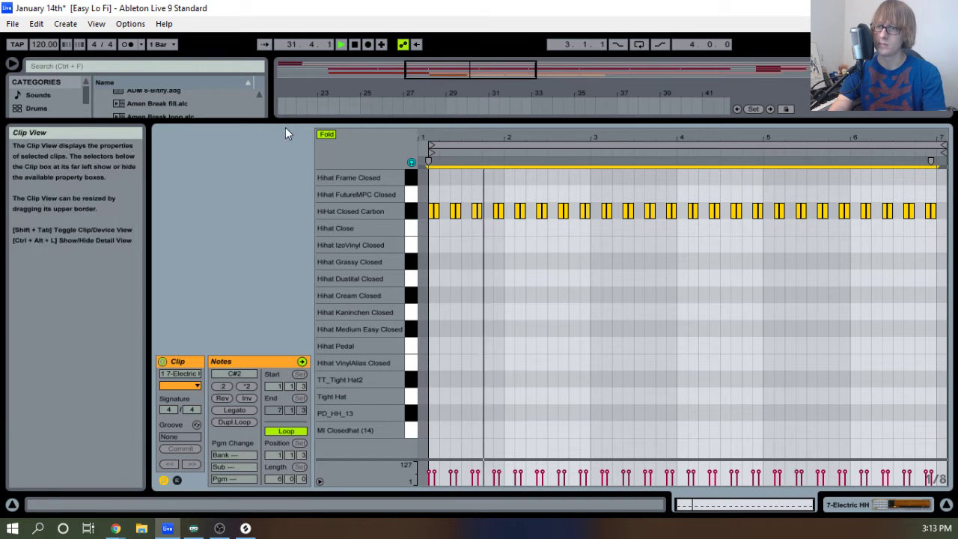
left_click_drag(450, 136, 388, 127)
key("space")
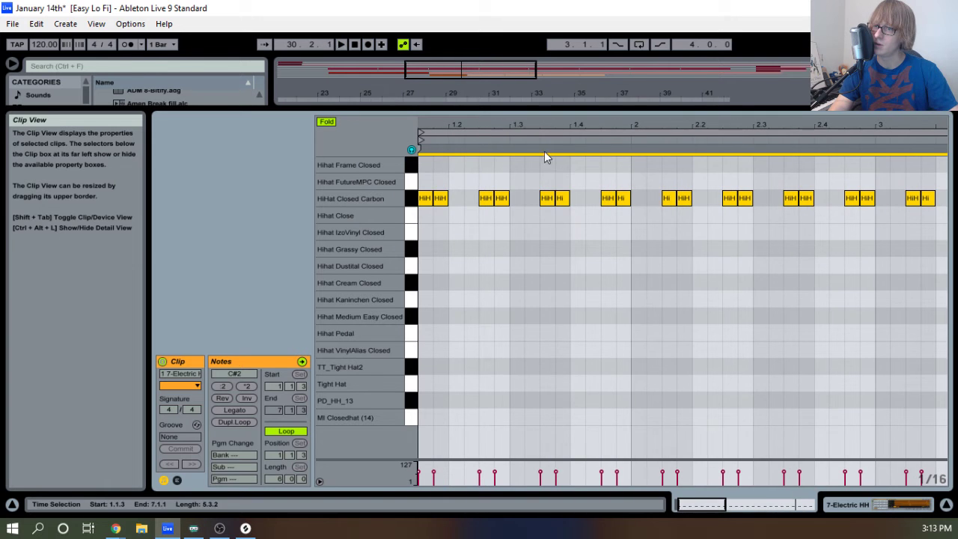
double_click(591, 133)
key("space")
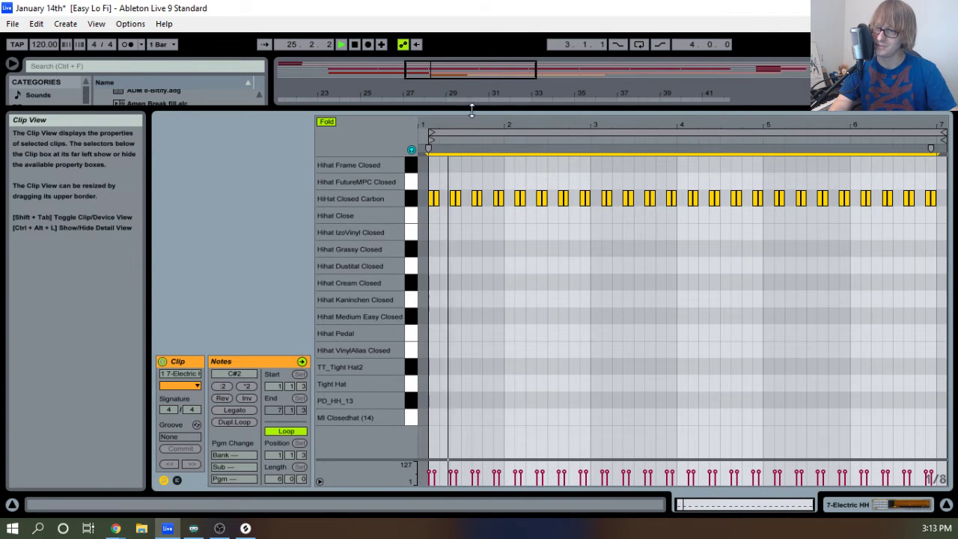
key("space")
left_click_drag(472, 110, 456, 351)
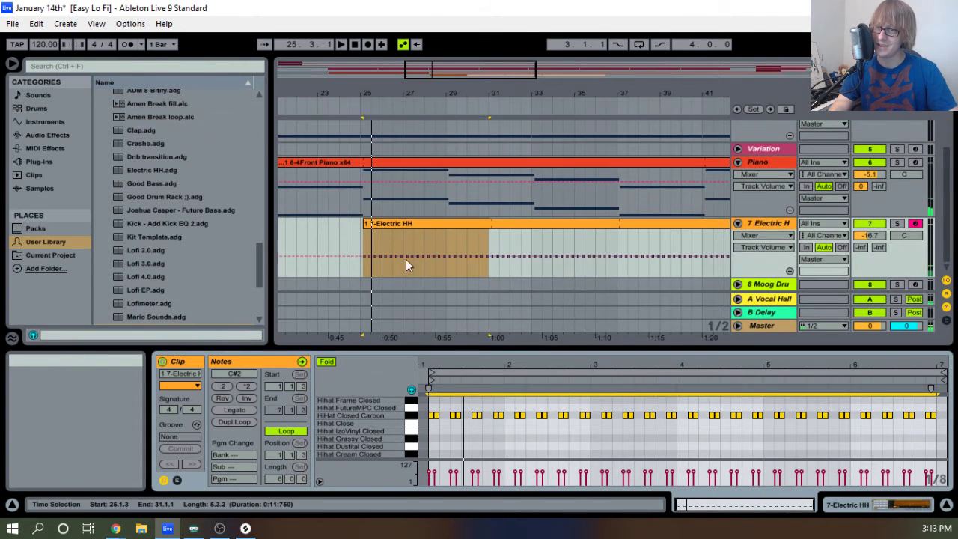
Play the arrangement from its start and freeze the Base track on channel 2.
left_click(357, 44)
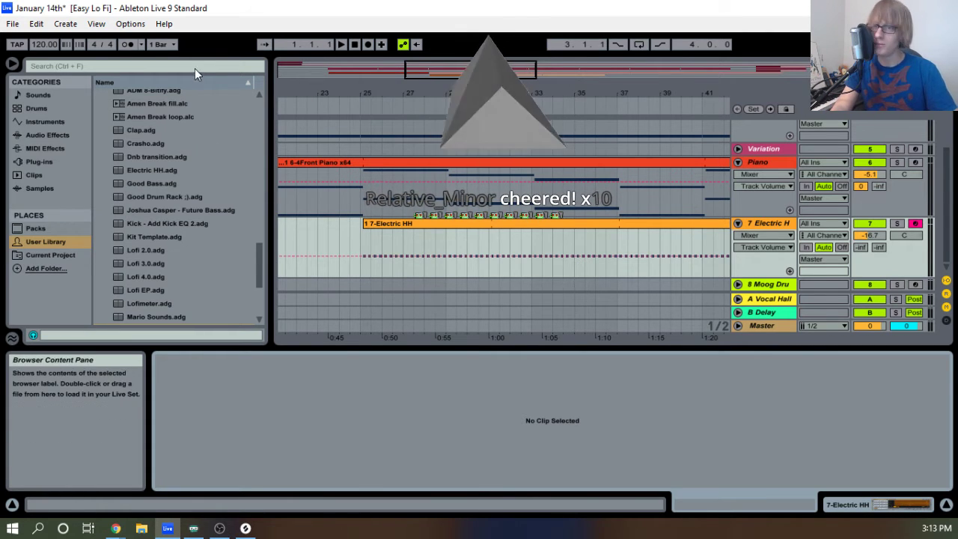
left_click(341, 45)
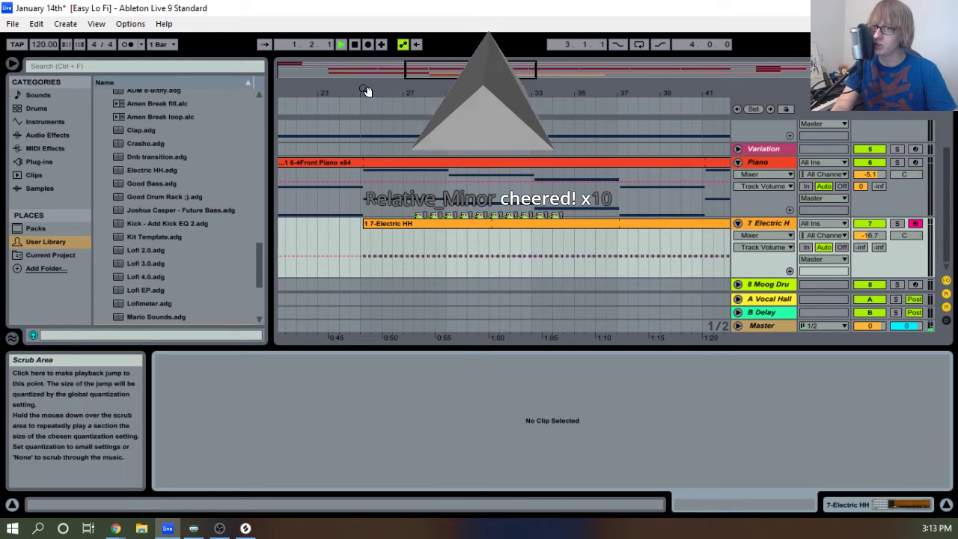
left_click_drag(366, 90, 411, 29)
scroll(546, 166, "up", 5)
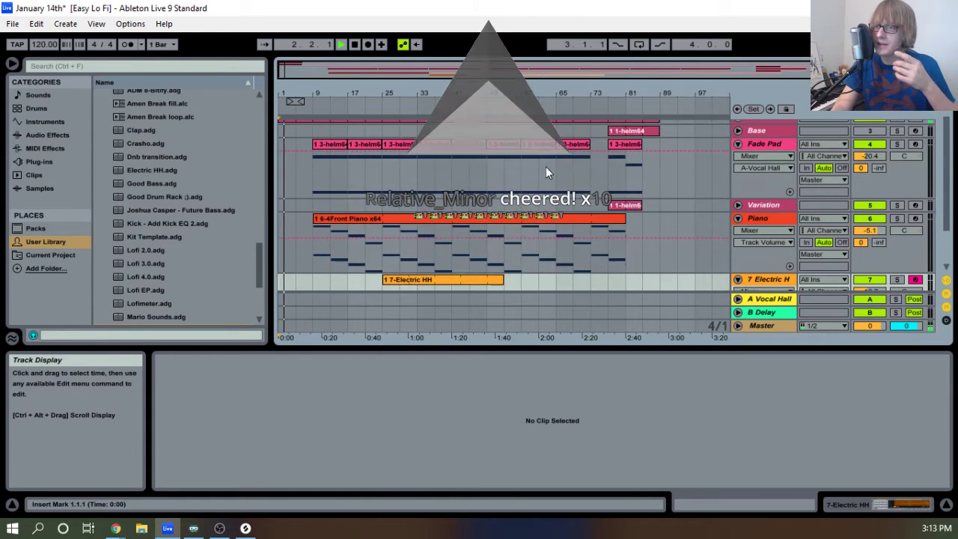
left_click(763, 138)
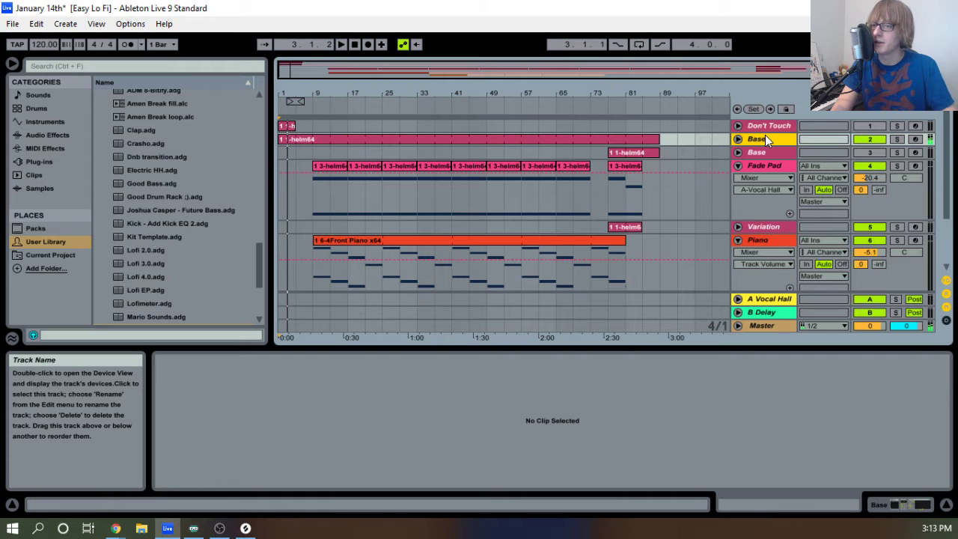
right_click(763, 137)
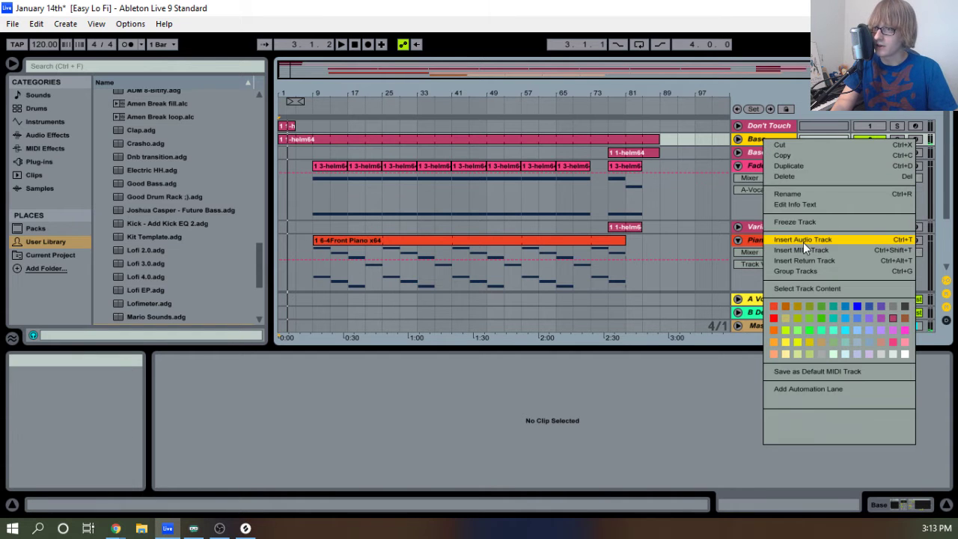
left_click(802, 222)
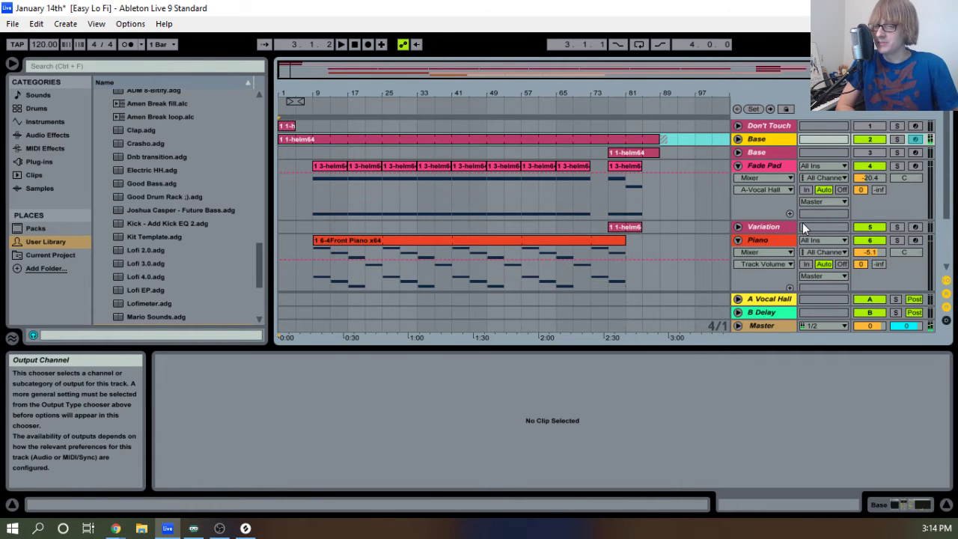
Play the arrangement with the channel 2 Base track frozen, stop it, and unfreeze that track.
key("space")
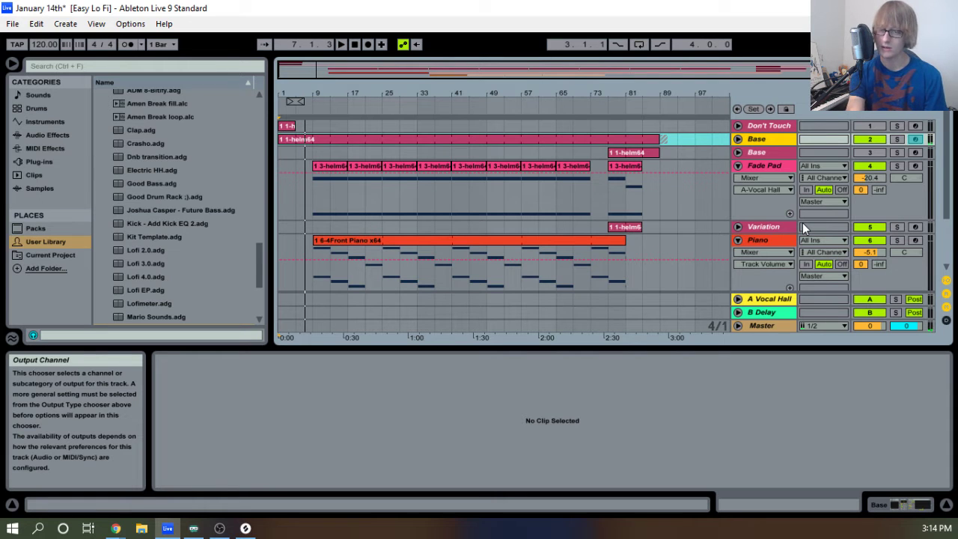
left_click(295, 103)
left_click_drag(310, 93, 336, 88)
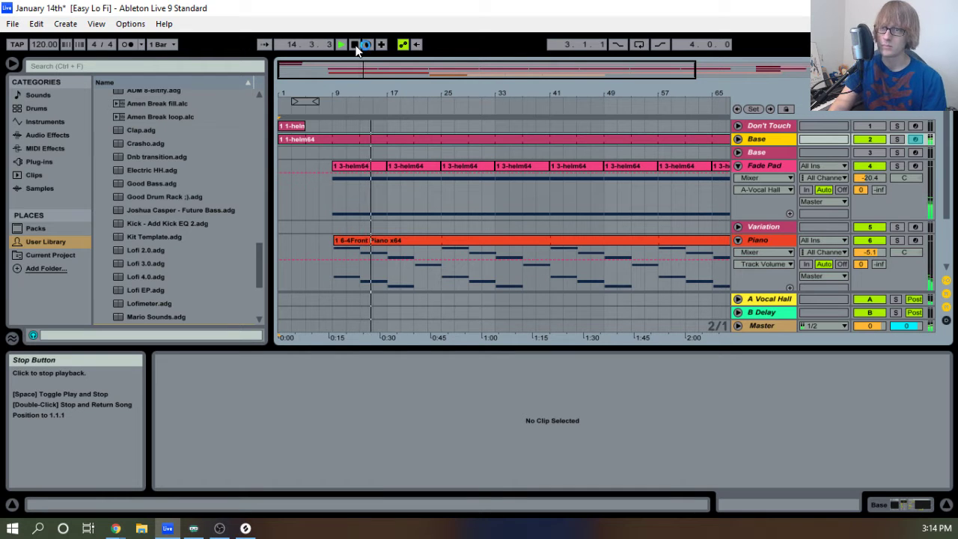
right_click(767, 138)
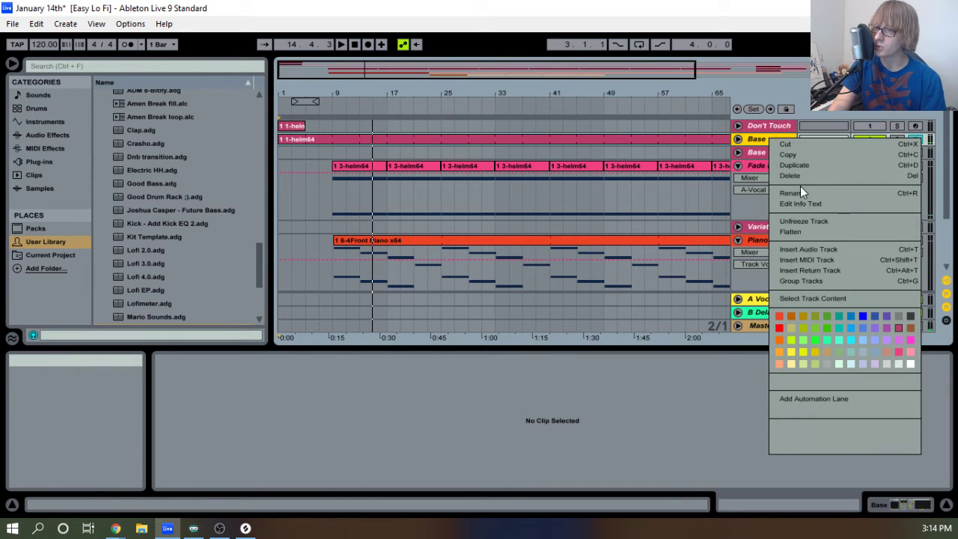
left_click(803, 223)
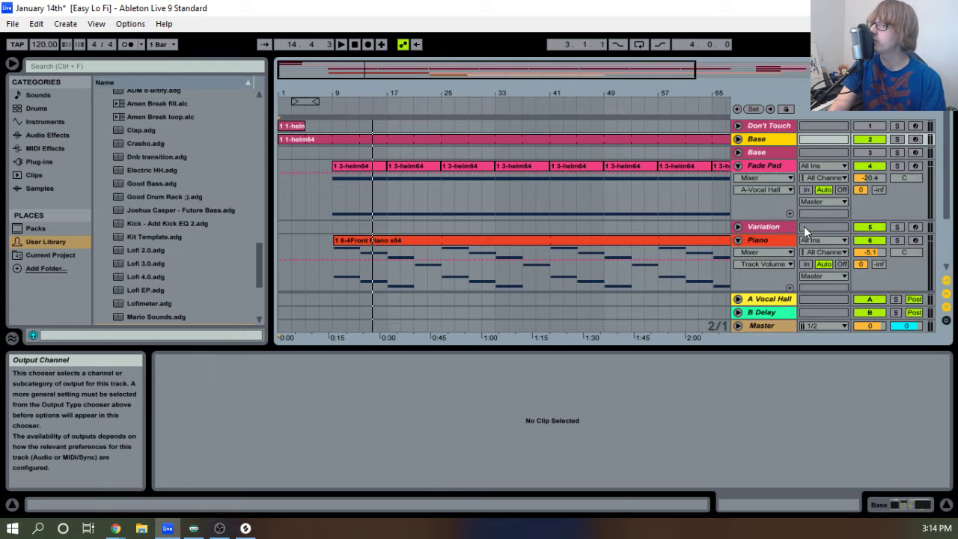
right_click(761, 142)
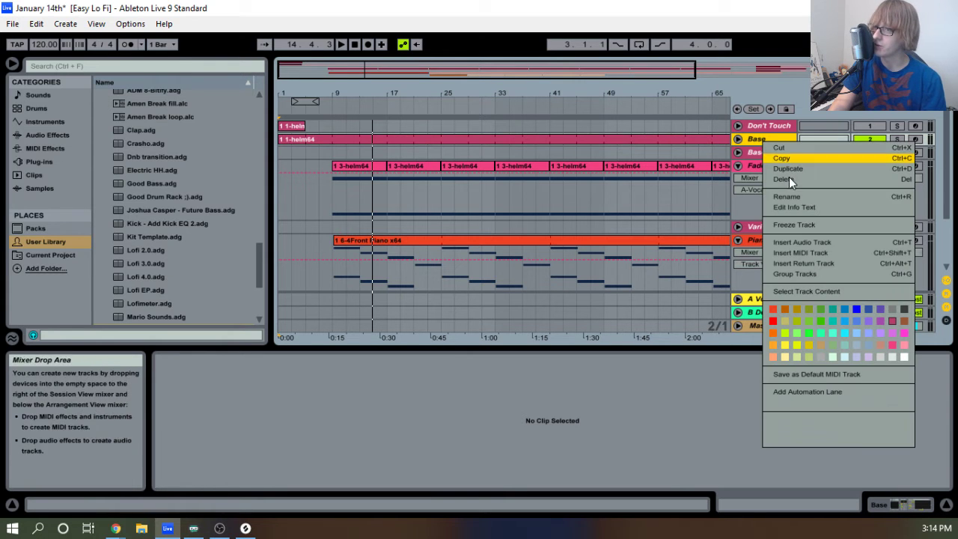
left_click(796, 227)
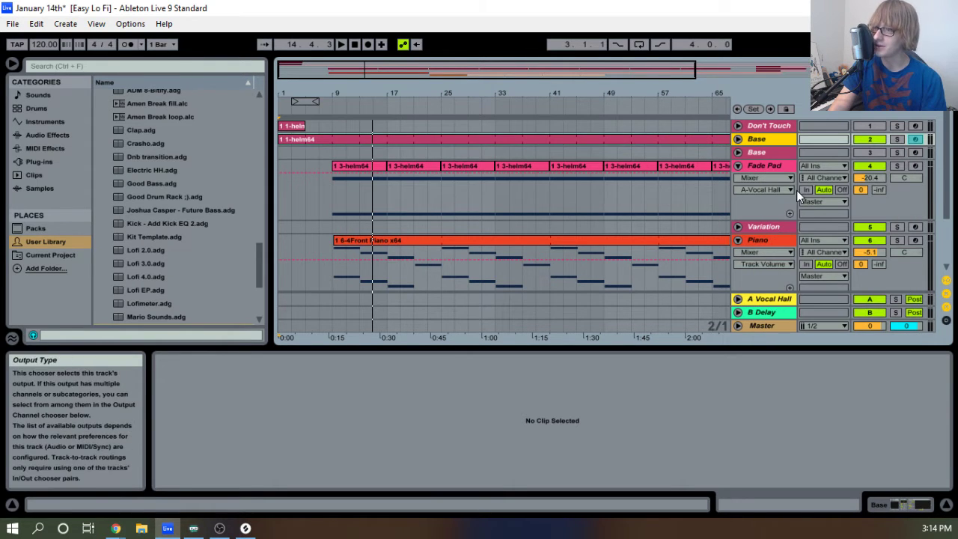
right_click(766, 139)
left_click(810, 223)
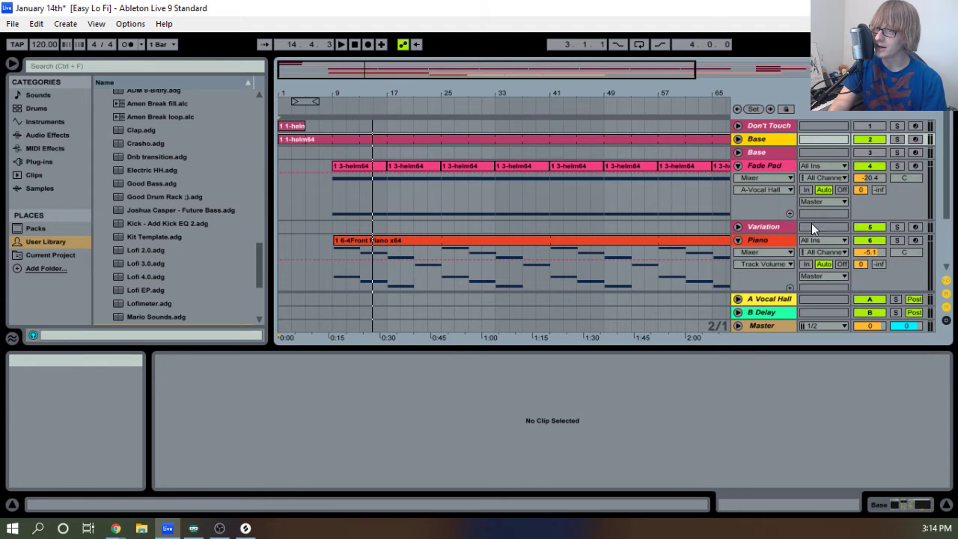
Set the Ping Pong Delay's beat division to 1 on the channel 2 Base track and freeze the track.
left_click(754, 140)
left_click(309, 422)
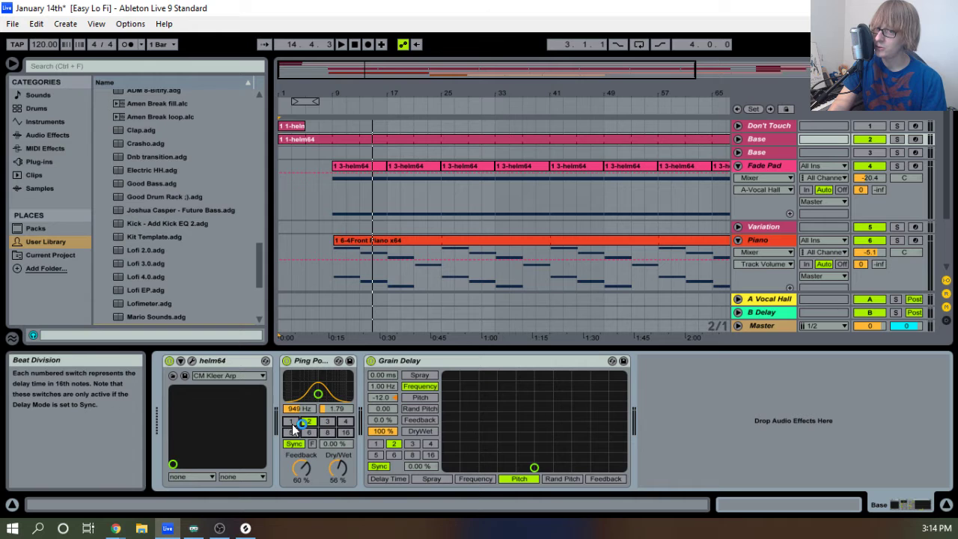
right_click(777, 141)
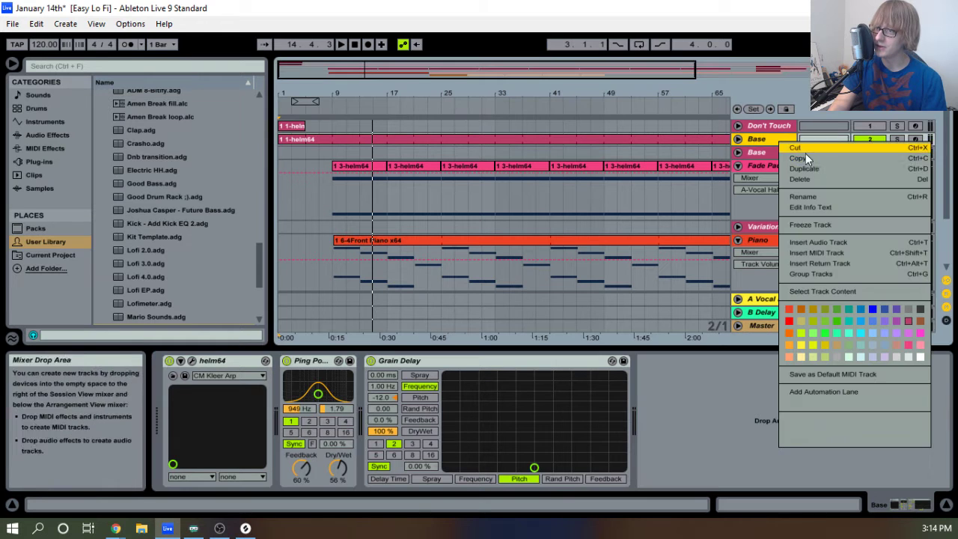
left_click(804, 226)
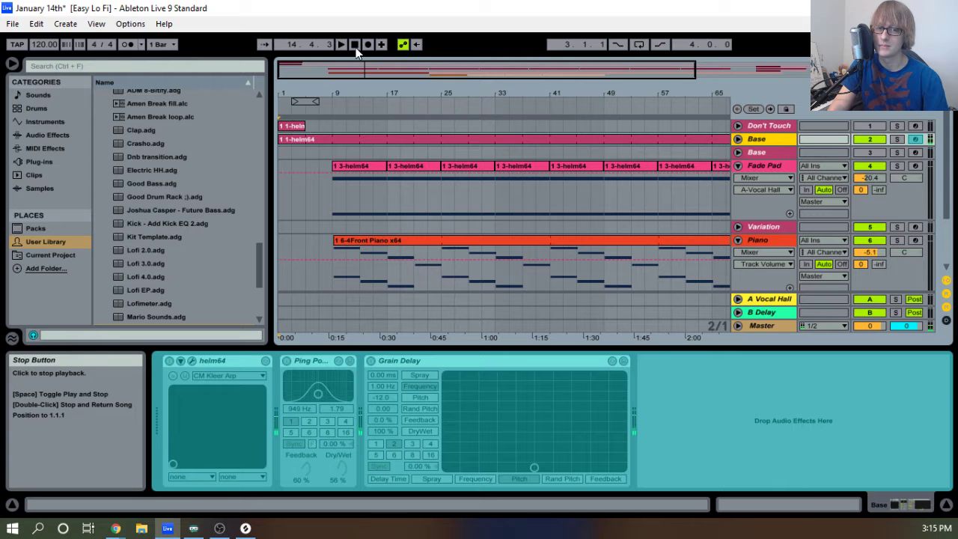
Play the arrangement from its start, fold the Fade Pad track, and examine the Piano clip's start near bar 9.
left_click(355, 48)
left_click(340, 44)
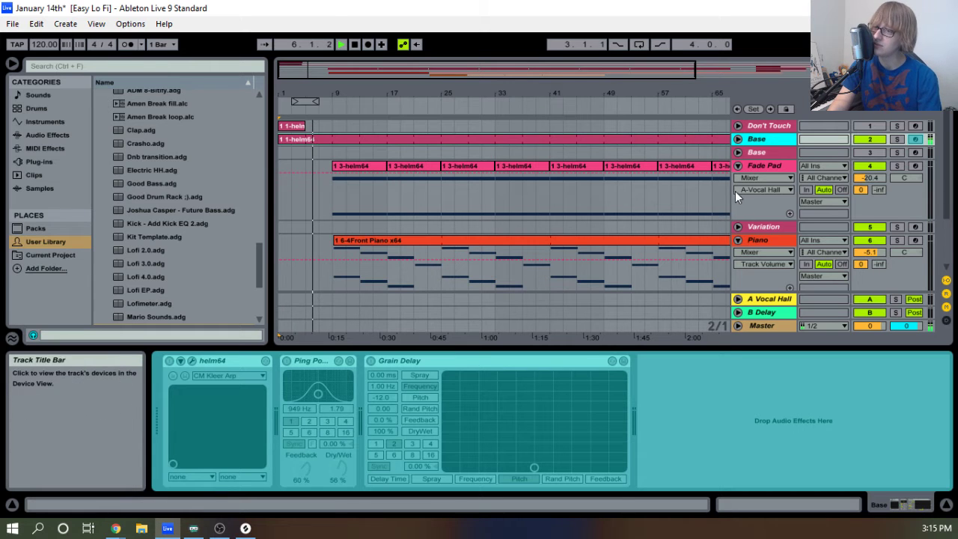
left_click(737, 165)
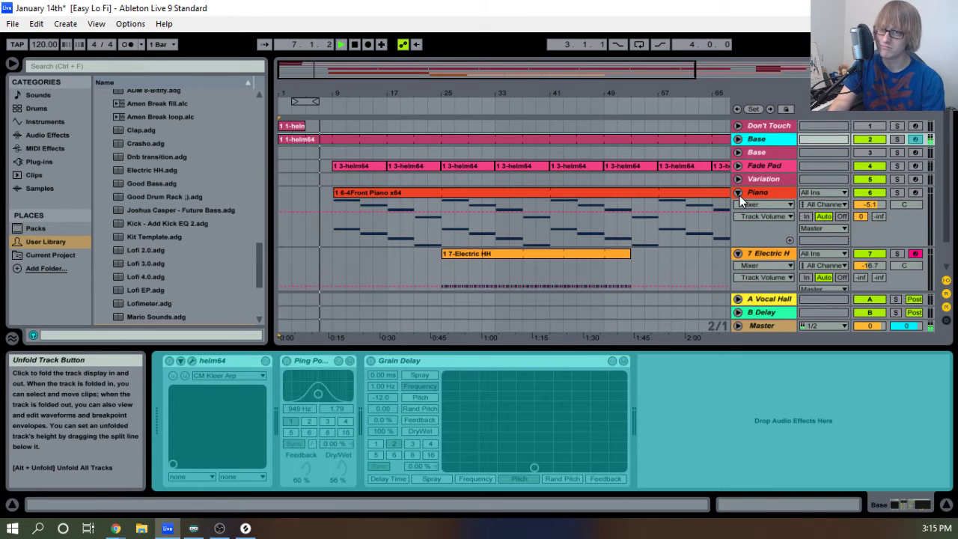
left_click(738, 193)
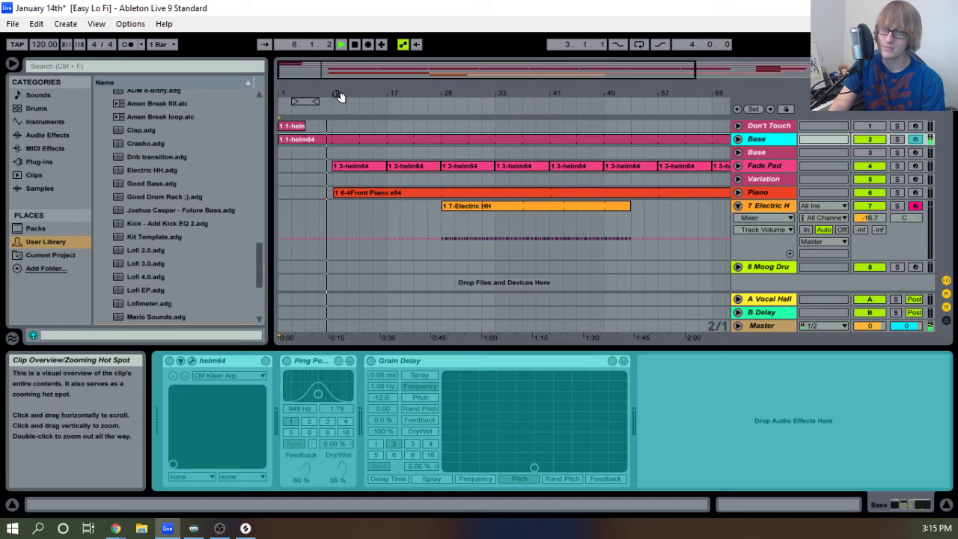
left_click_drag(342, 93, 352, 88)
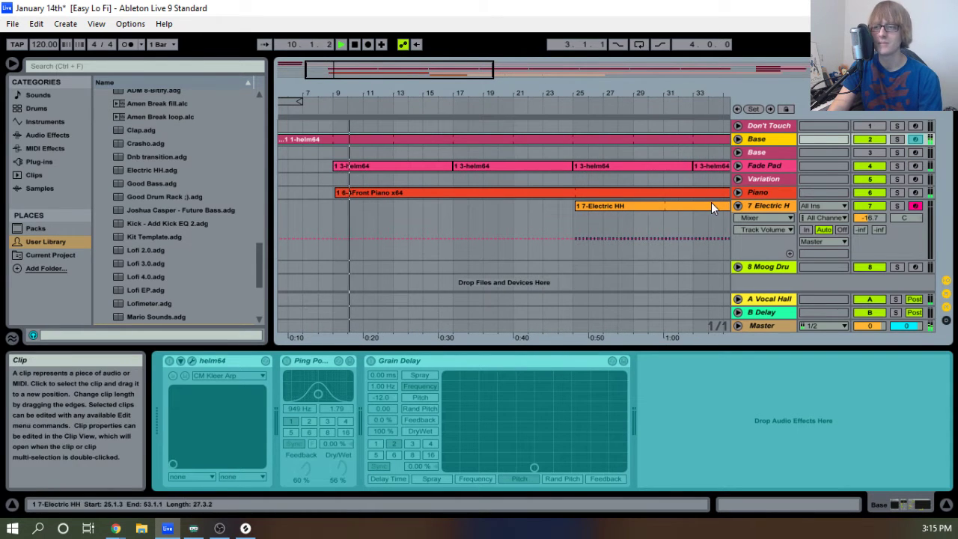
left_click(739, 192)
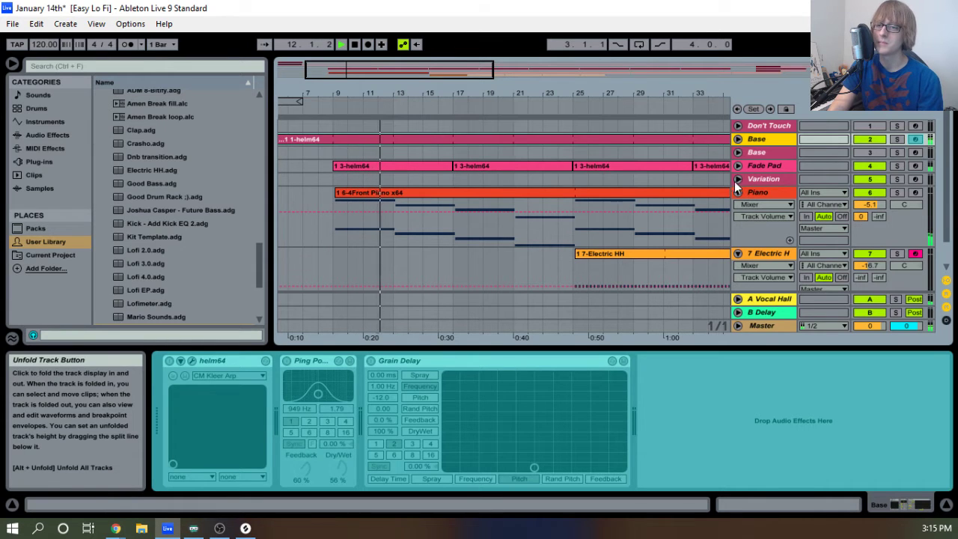
left_click_drag(393, 91, 631, 89)
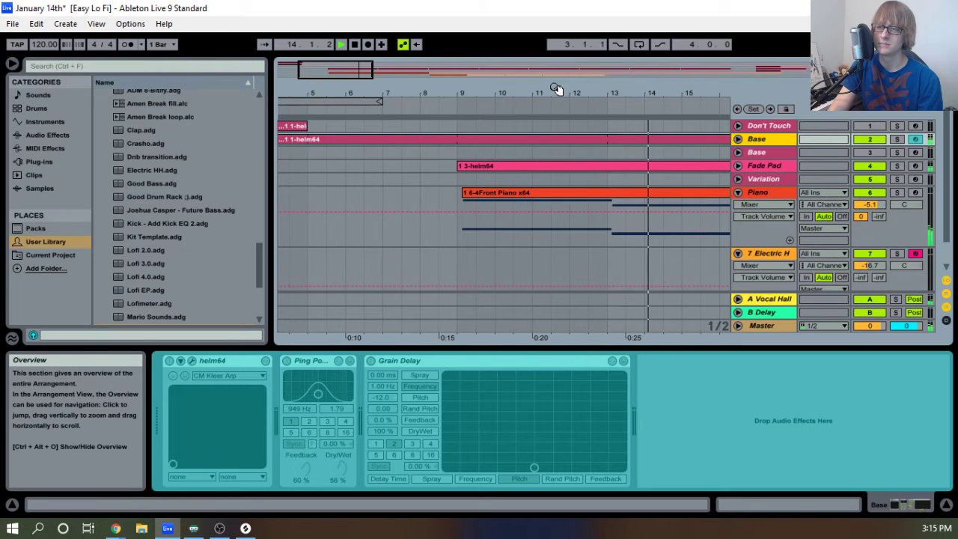
Mute the Piano track during playback, stop, shift the Piano clip to start at 9.3.1, and reactivate the track.
left_click_drag(556, 93, 280, 88)
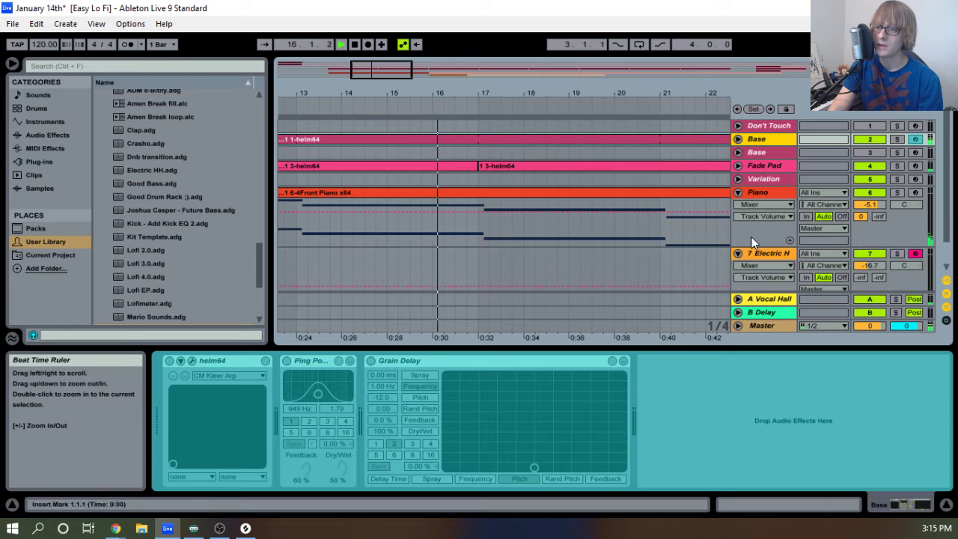
left_click(867, 192)
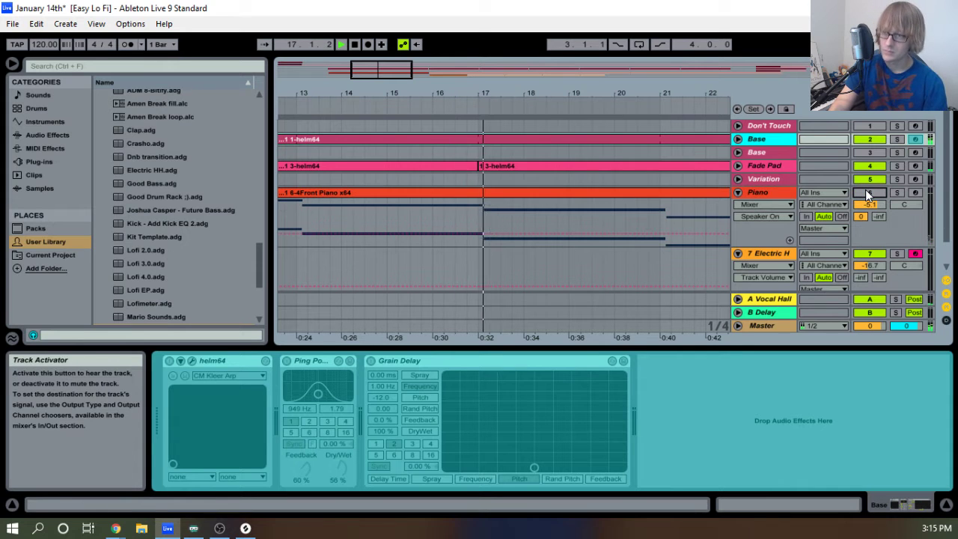
key("space")
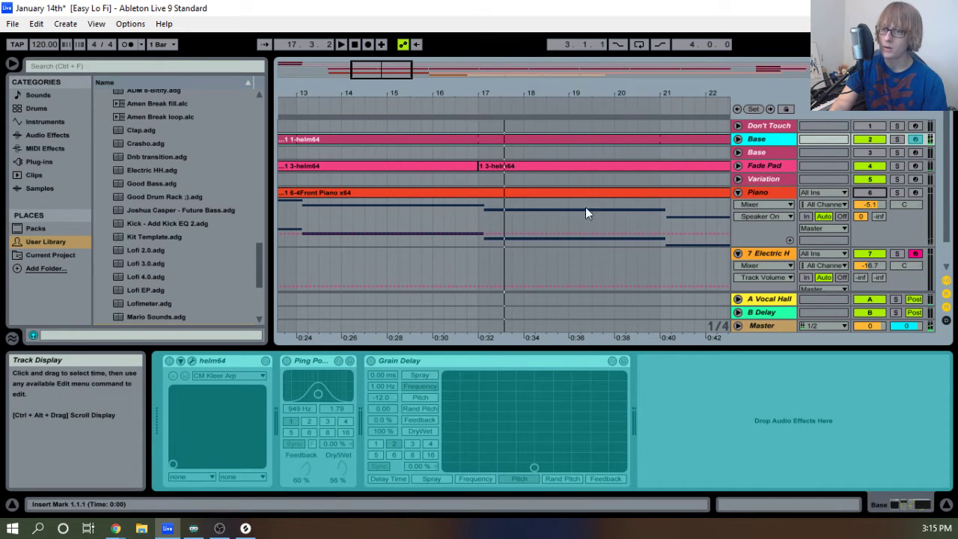
left_click_drag(513, 191, 532, 203)
left_click(879, 193)
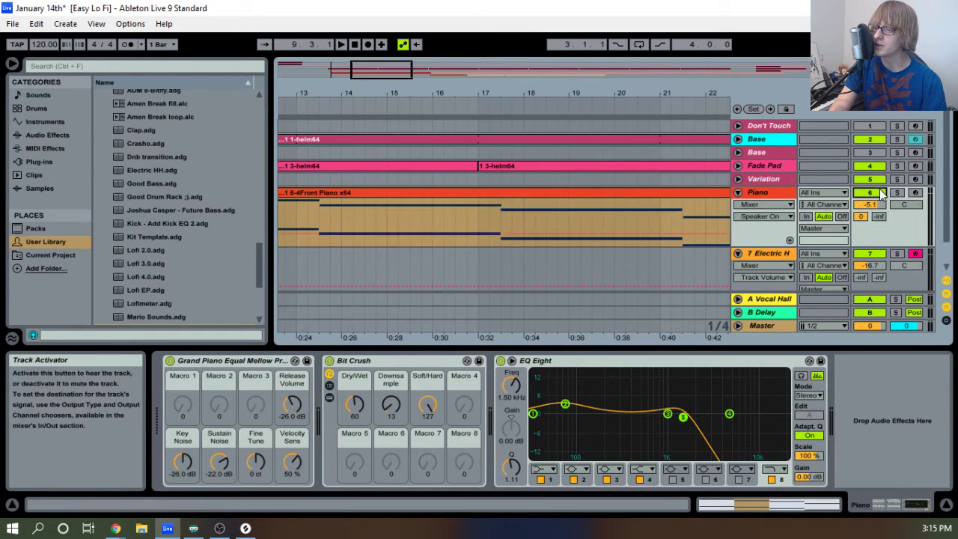
Play the arrangement from its start, listen through the Piano's entry at bar 9, and stop around bar 14.
left_click_drag(384, 94, 380, 60)
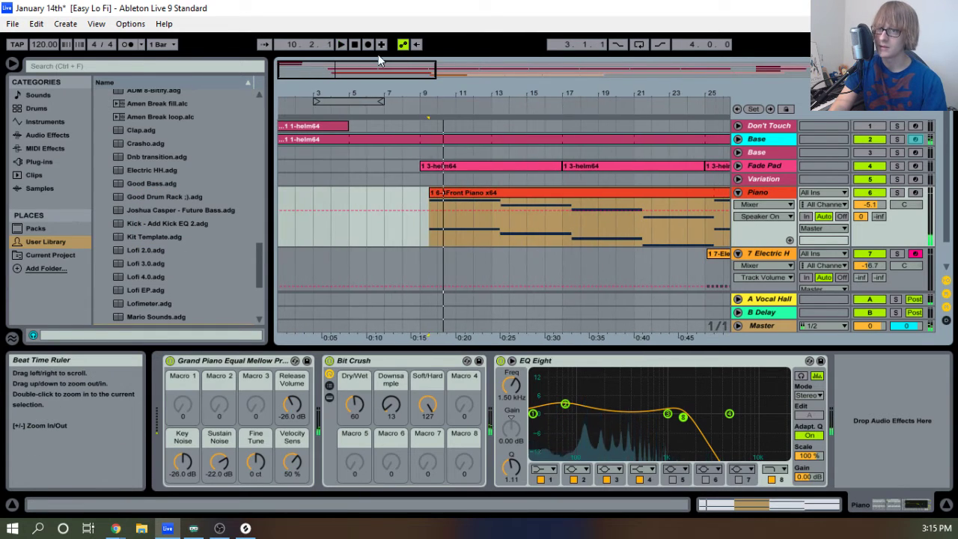
left_click(353, 45)
left_click(341, 44)
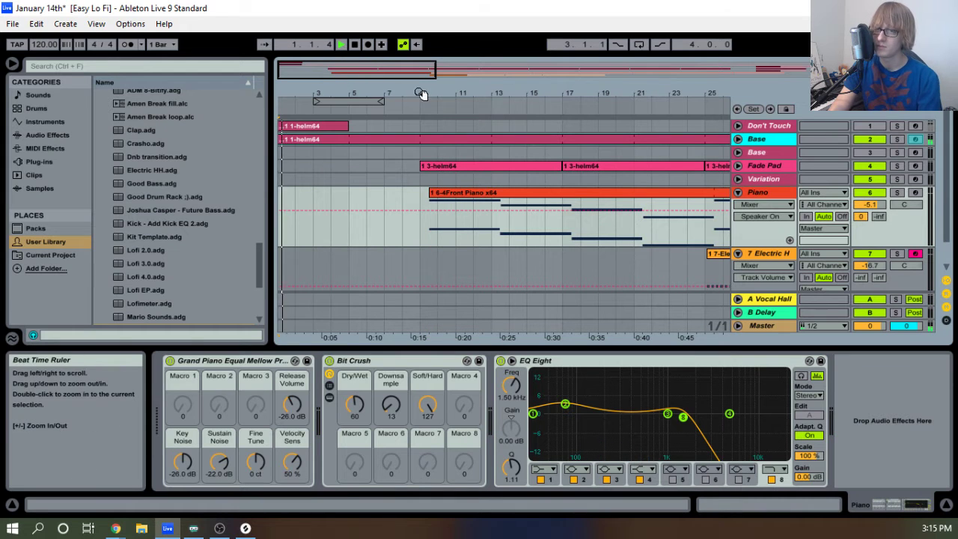
left_click_drag(359, 94, 360, 79)
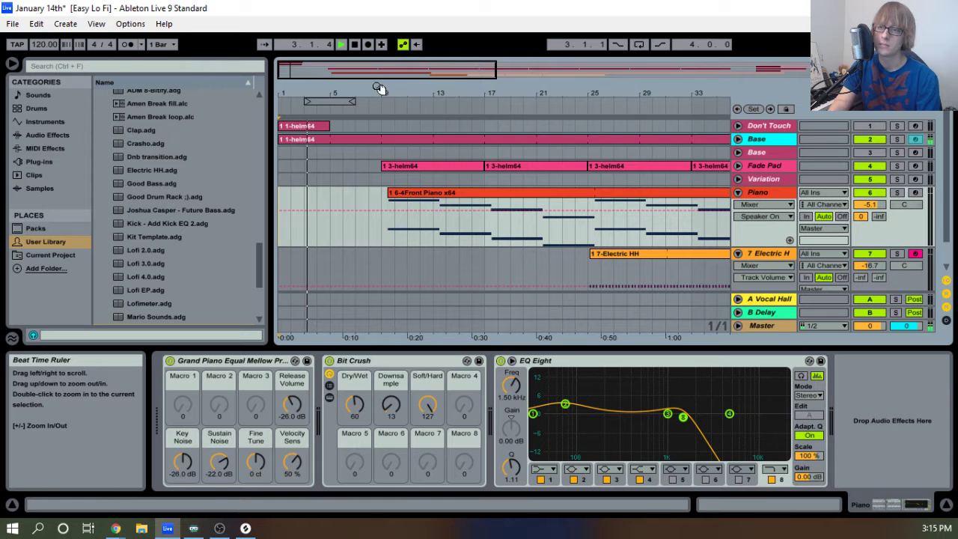
left_click_drag(372, 94, 371, 119)
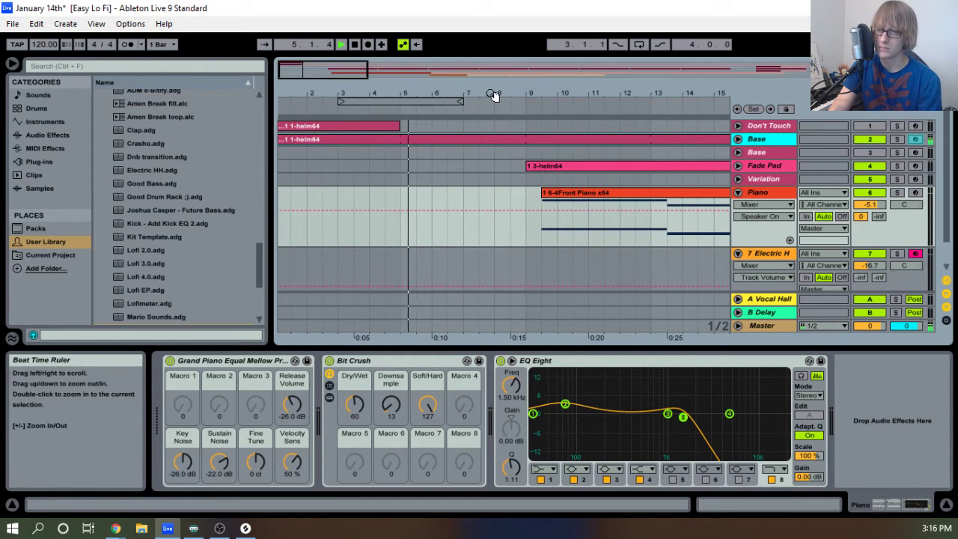
mouse_move(494, 96)
left_mouse_down()
mouse_move(494, 84)
mouse_move(459, 96)
mouse_move(482, 94)
mouse_move(464, 90)
left_mouse_up()
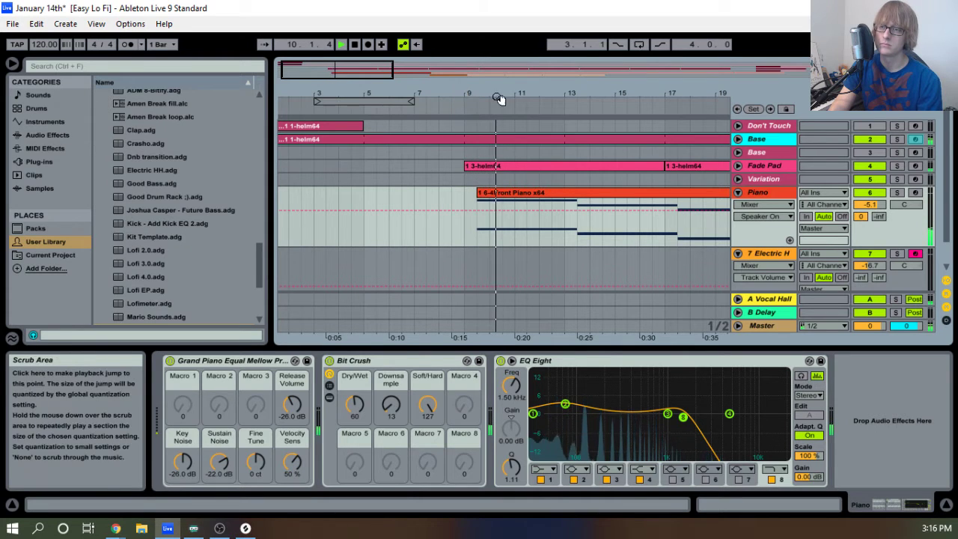
left_click_drag(499, 96, 417, 93)
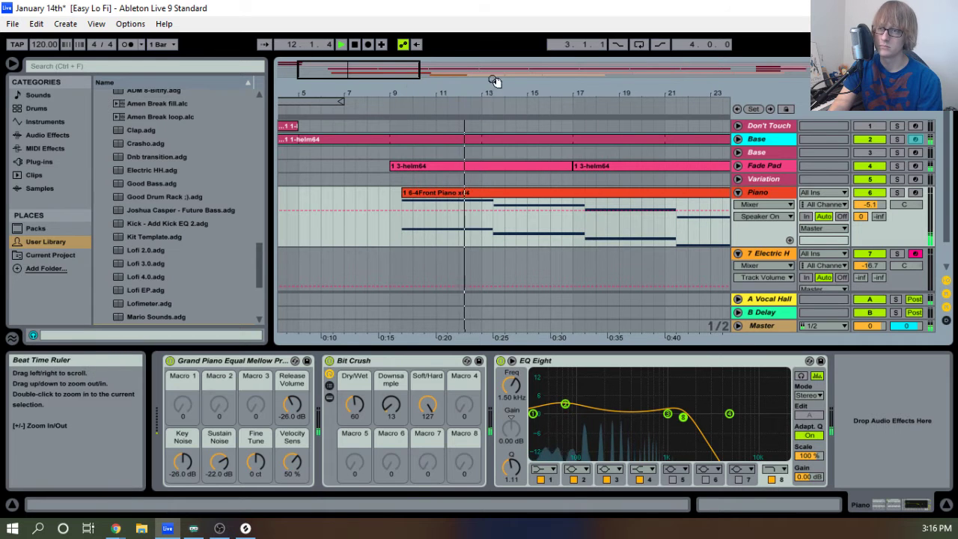
left_click_drag(495, 72, 949, 92)
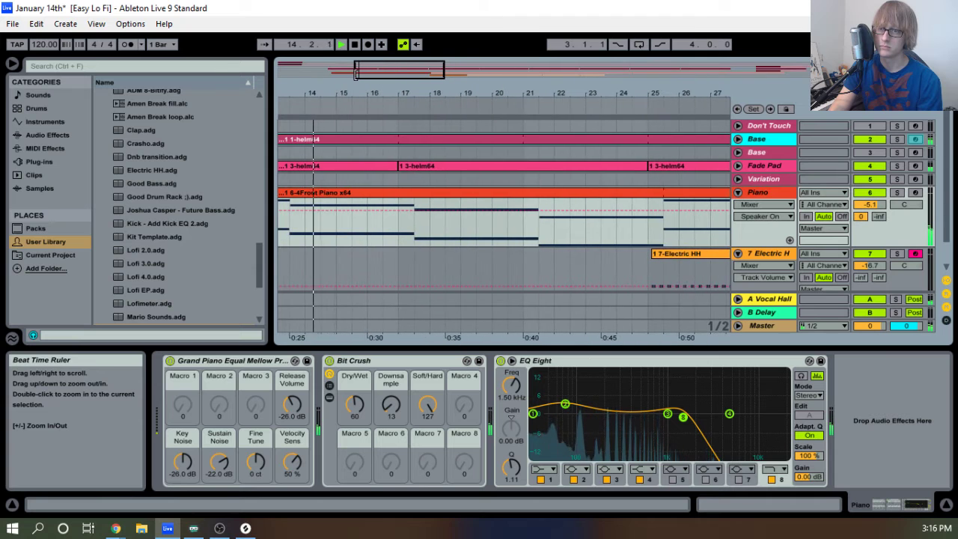
left_click_drag(300, 92, 640, 91)
key("space")
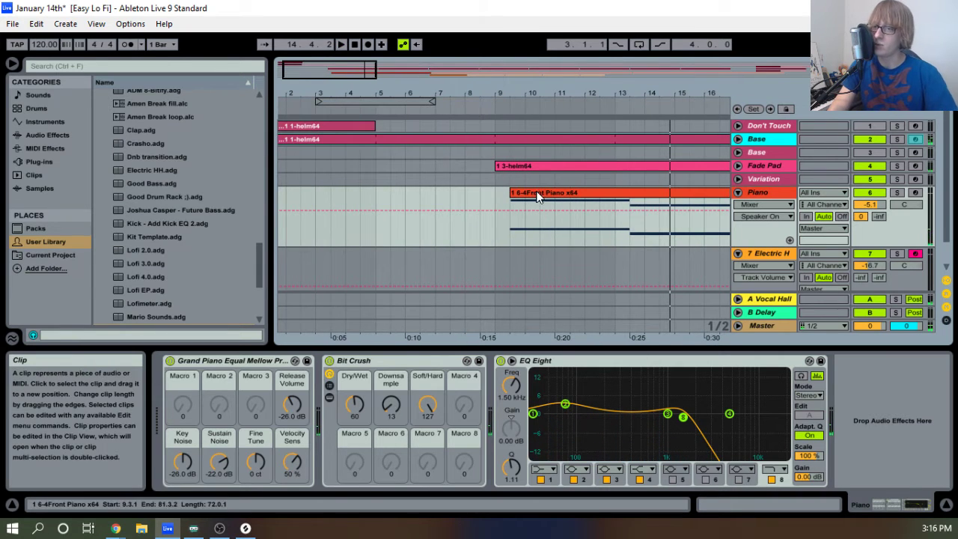
Move the Piano clip to start at 9.1.1 in line with the Fade Pad clip and play through to bar 17.
left_click_drag(535, 196, 522, 196)
left_click(342, 45)
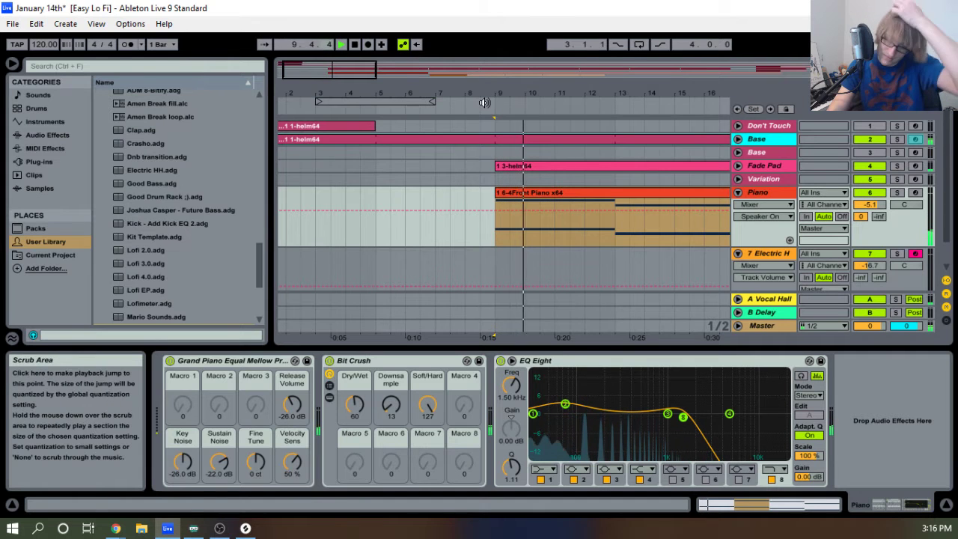
left_click_drag(549, 92, 451, 95)
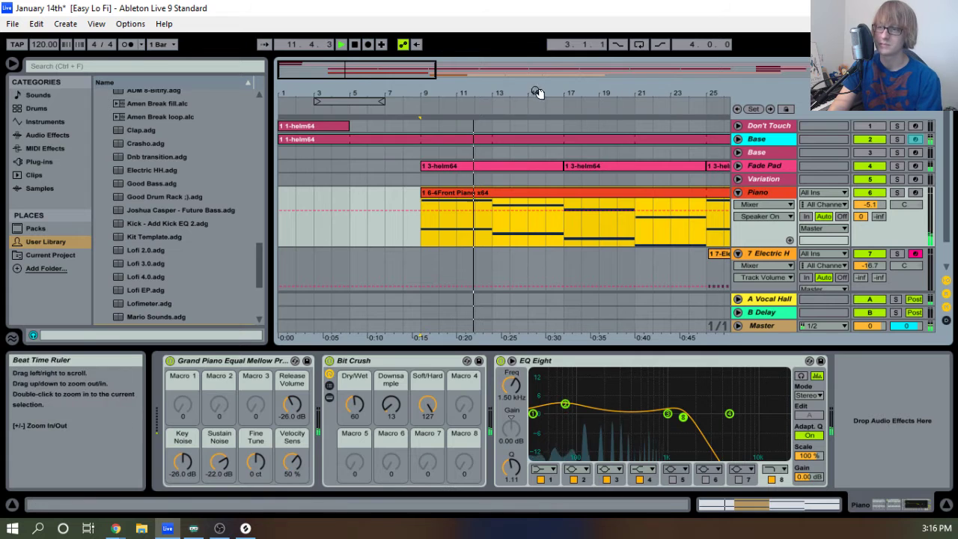
left_click_drag(537, 92, 524, 88)
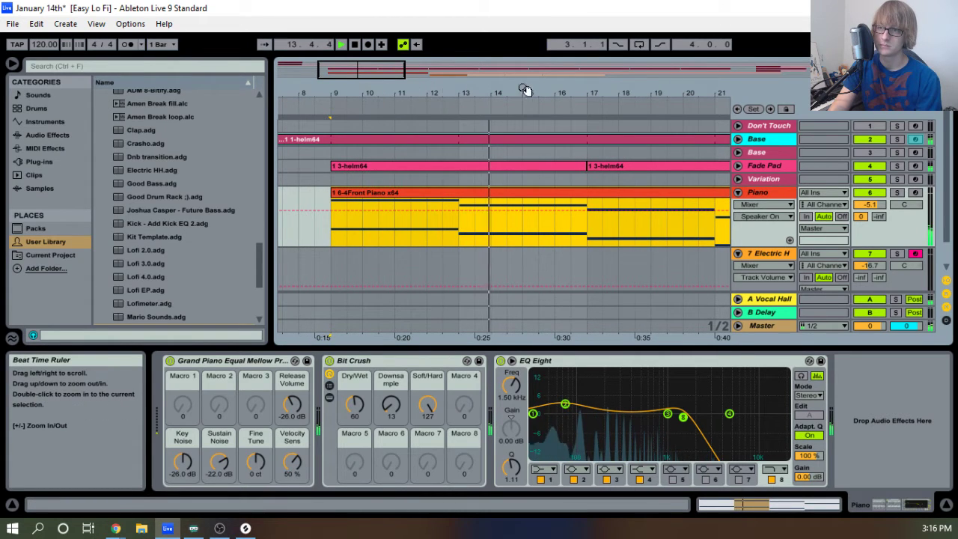
left_click_drag(618, 90, 685, 129)
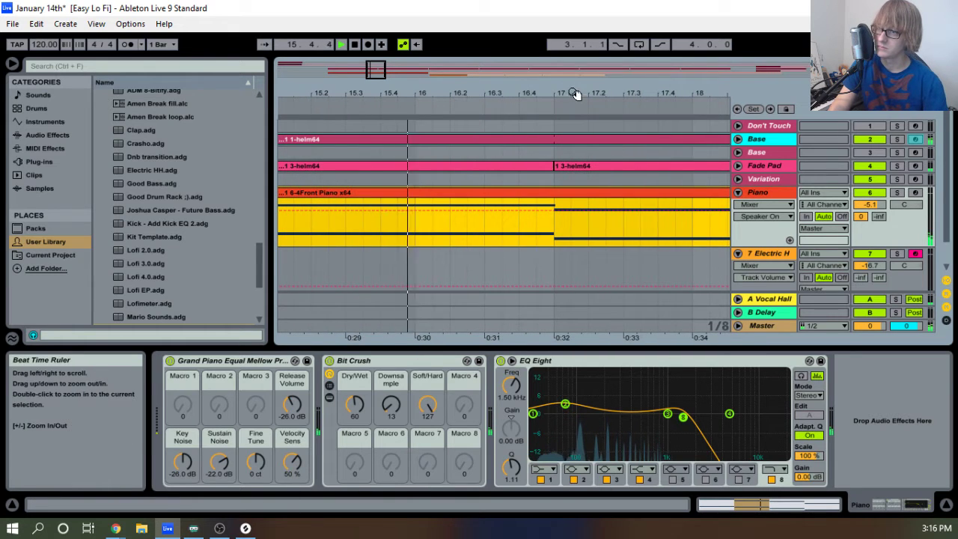
left_click_drag(575, 93, 567, 198)
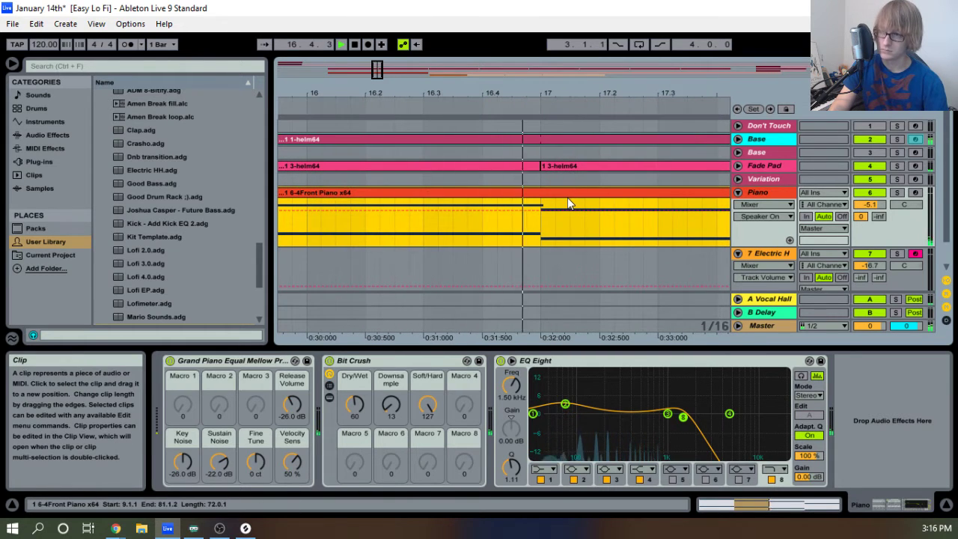
key("space")
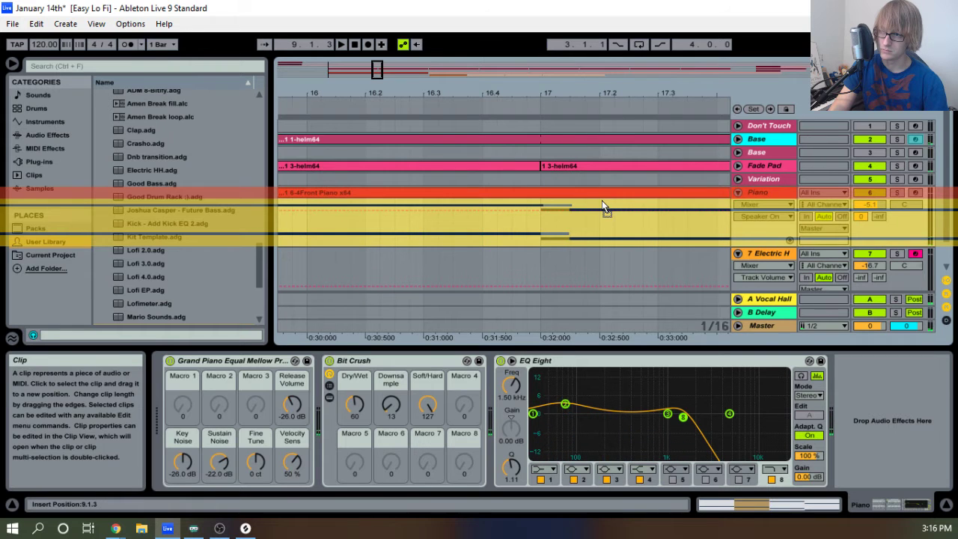
Nudge the Piano clip to 9.1.3 and finally to start at 9.1.2, auditioning the chord change at bar 17.
left_click(602, 205)
key("space")
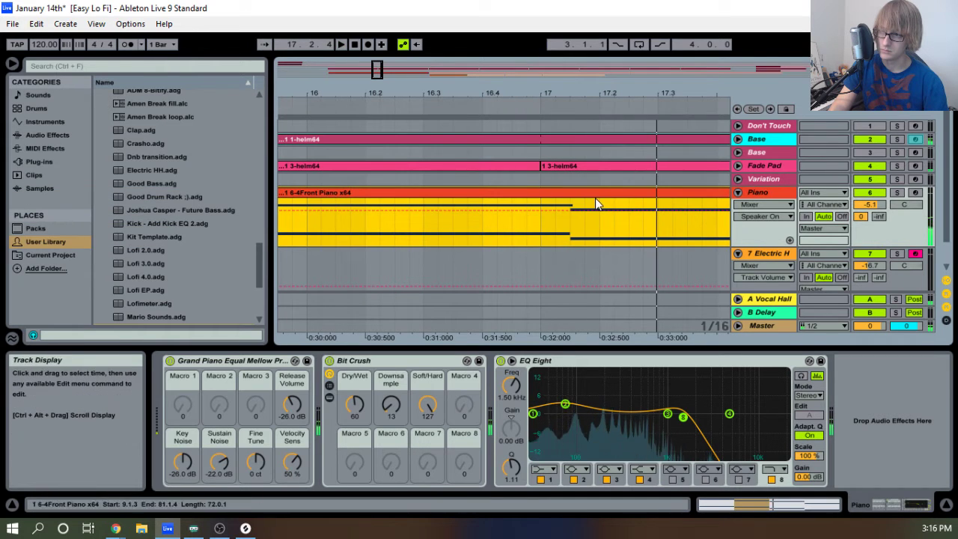
left_click(486, 100)
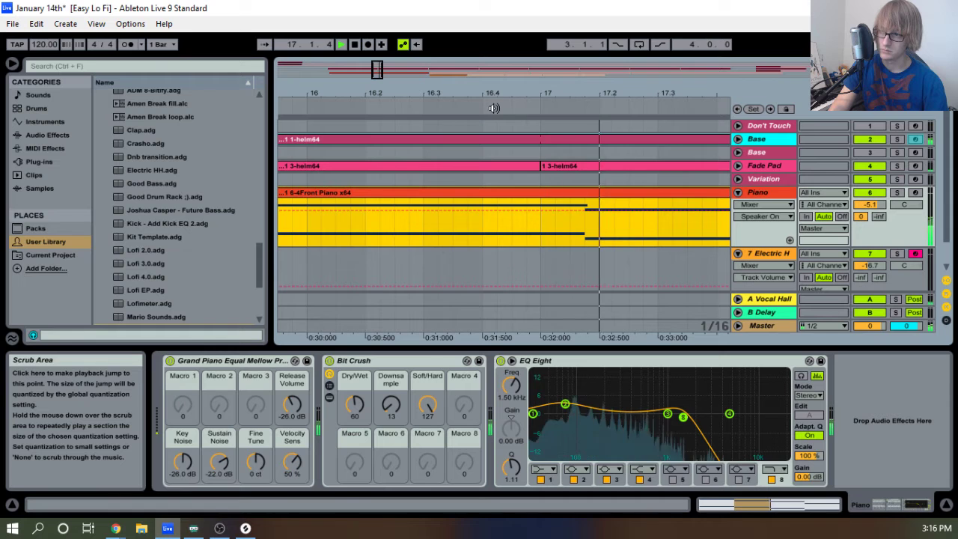
key("space")
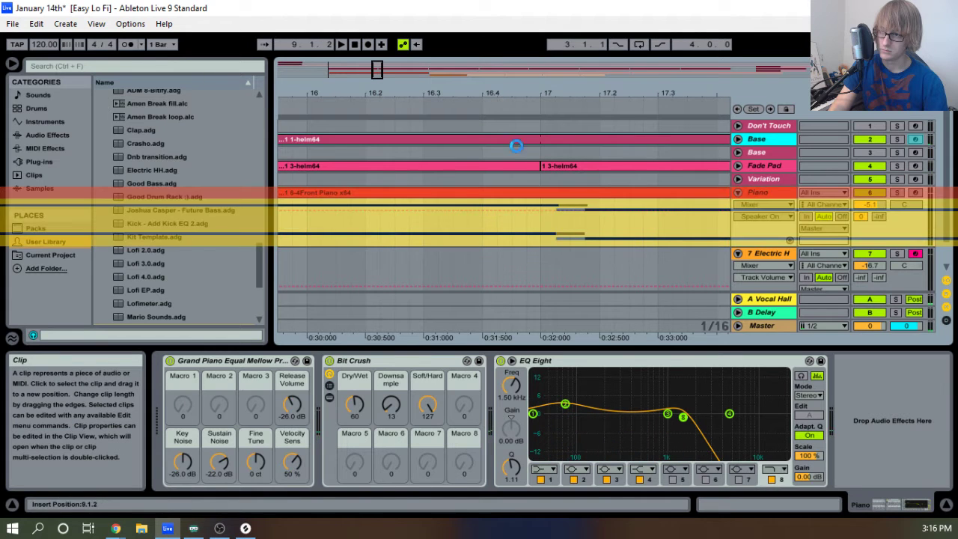
left_click(421, 105)
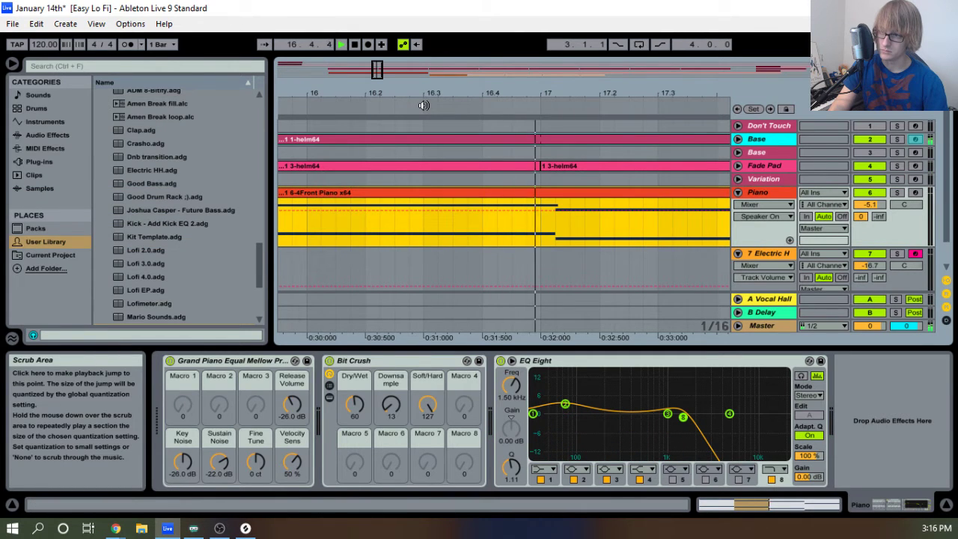
Move the Electric HH clip earlier to start at 25.1.2, aligned with the Piano's chord change near bar 25.
left_click_drag(572, 95, 585, 70)
left_click_drag(365, 96, 313, 74)
scroll(464, 228, "down", 2)
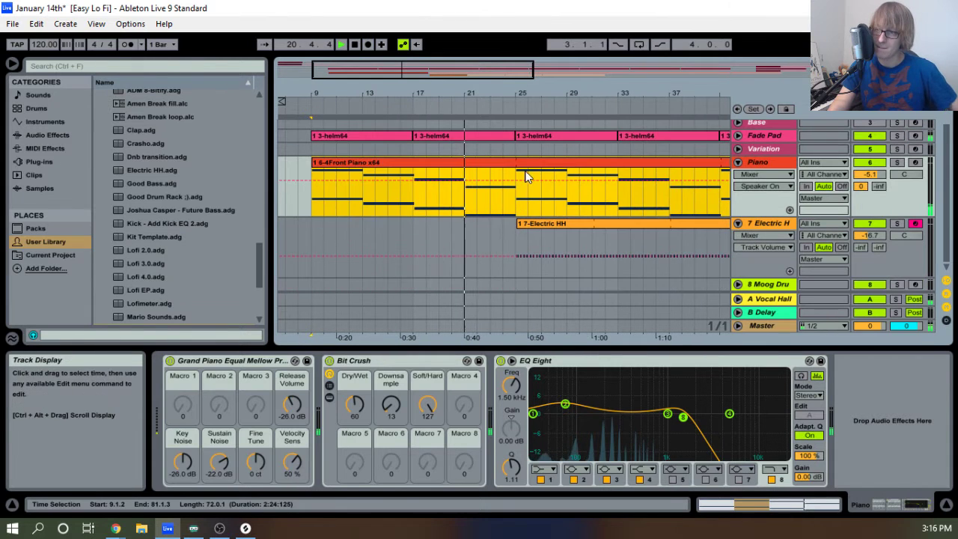
left_click_drag(526, 94, 632, 104)
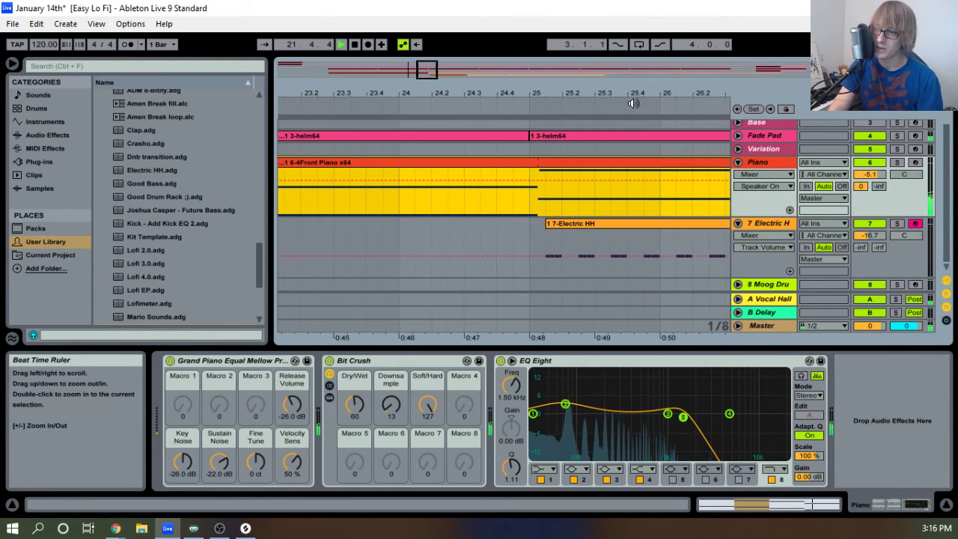
left_click_drag(551, 88, 541, 112)
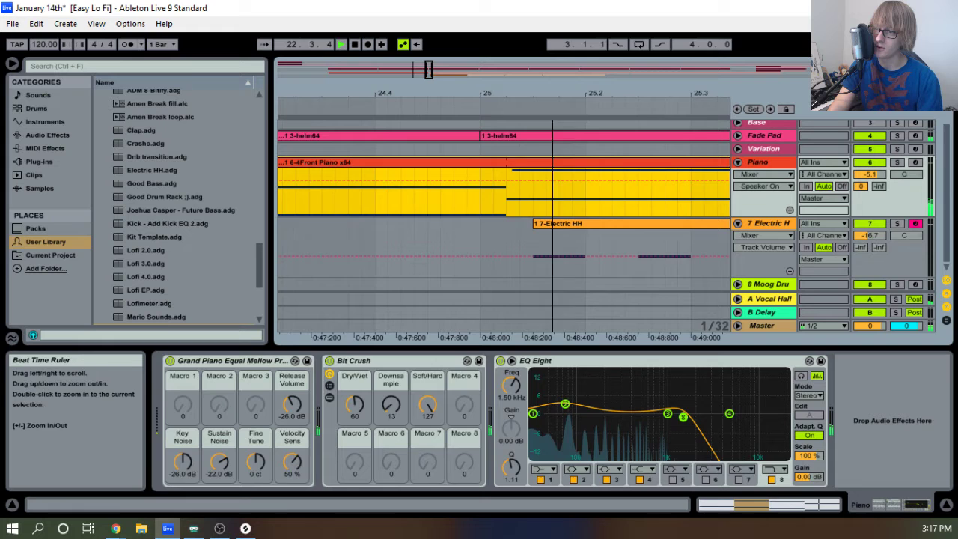
left_click(528, 229)
left_click_drag(569, 227, 544, 224)
Shorten the Electric HH clip so it ends at 33.1.1.
left_click_drag(536, 94, 532, 39)
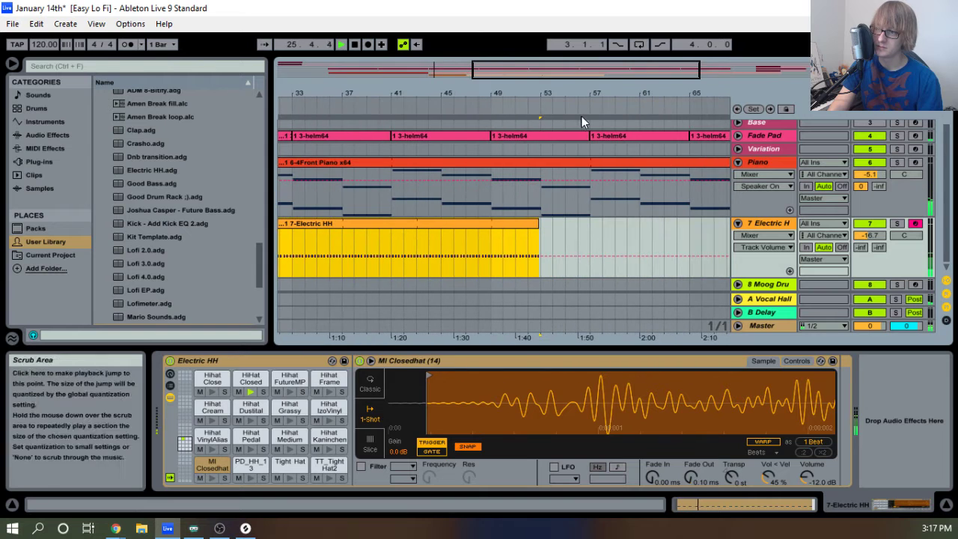
left_click_drag(566, 96, 730, 90)
left_click_drag(616, 98, 576, 93)
left_click_drag(670, 239, 490, 247)
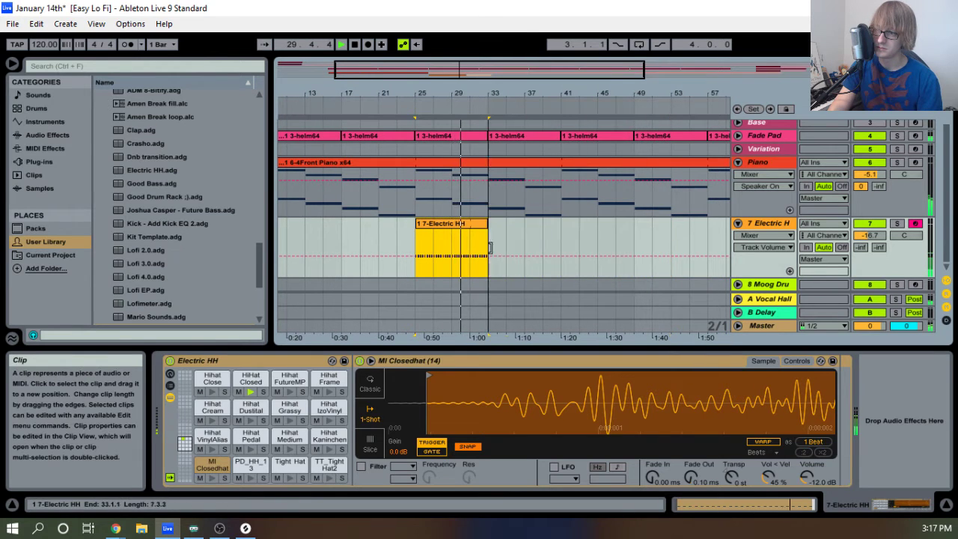
Extend the Electric HH clip's end to 36.1.1 and inspect its hi-hat notes in the enlarged note editor.
left_click_drag(453, 96, 444, 114)
left_click_drag(502, 96, 476, 94)
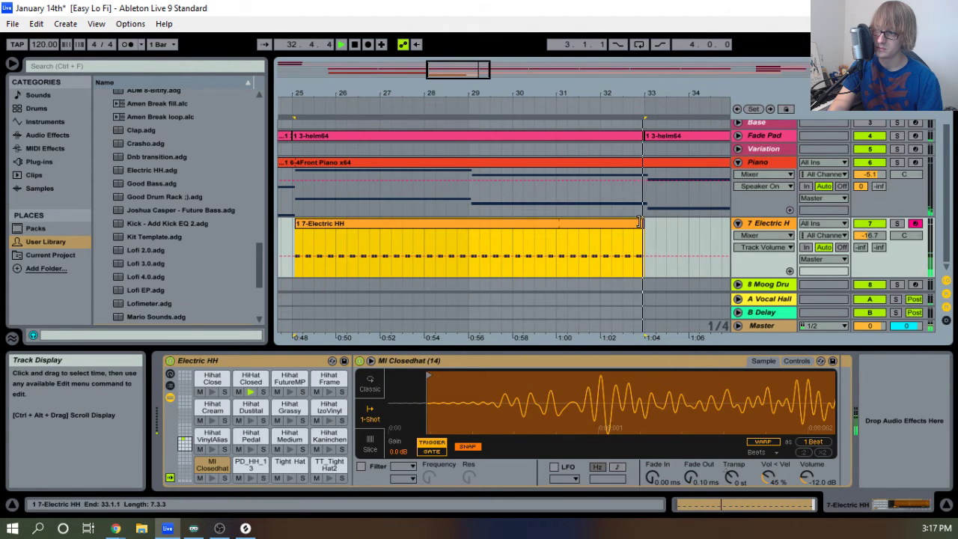
left_click_drag(641, 243, 705, 238)
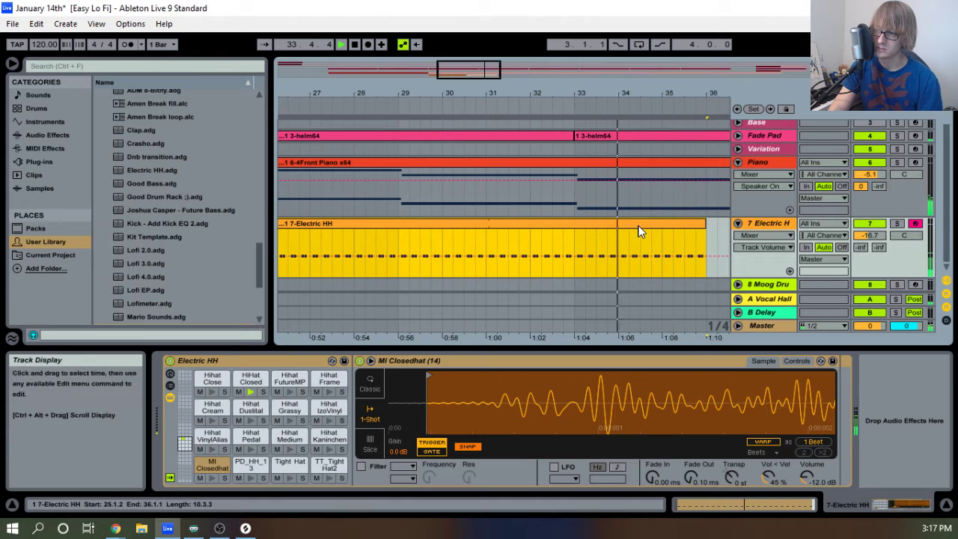
double_click(638, 225)
left_click_drag(693, 346, 691, 171)
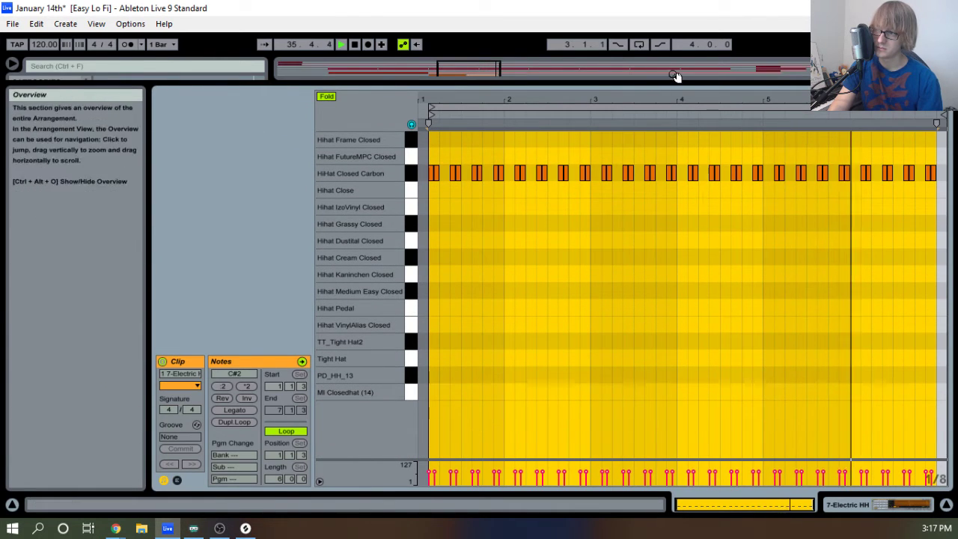
left_click_drag(663, 81, 639, 453)
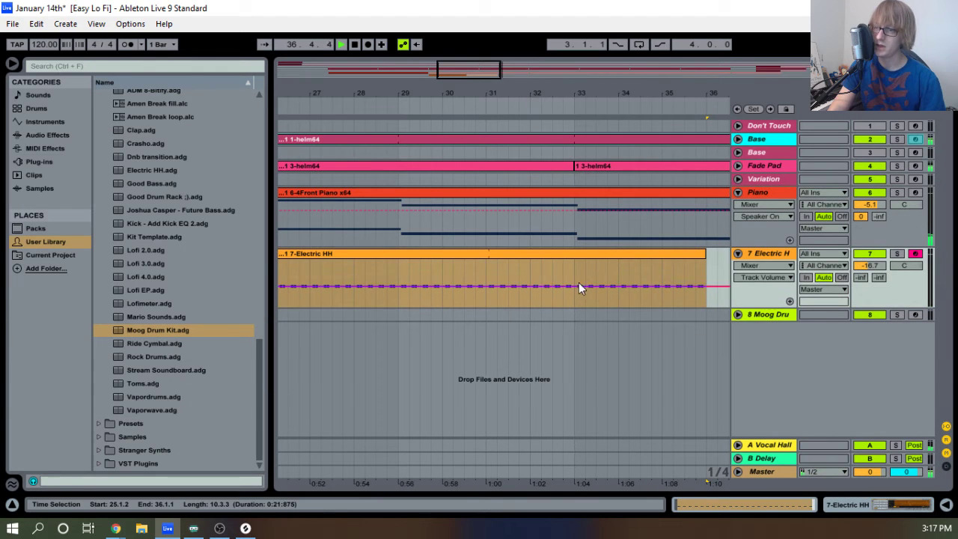
Trim the Electric HH clip's end to 34.3.1, 34.1.1 and finally midway through bar 33, and stop playback.
left_click(700, 254)
left_click_drag(699, 255, 636, 251)
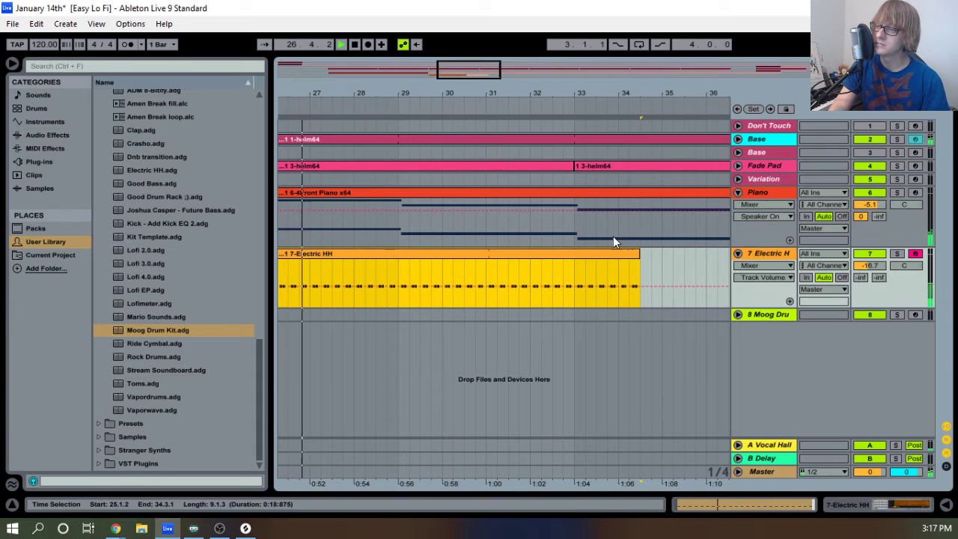
left_click_drag(361, 92, 444, 90)
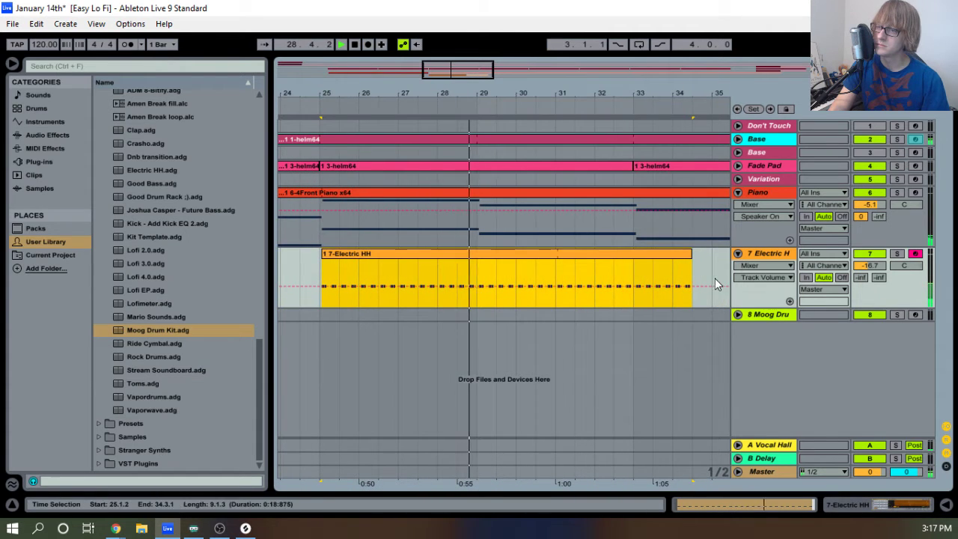
mouse_move(691, 262)
left_mouse_down()
mouse_move(492, 263)
mouse_move(673, 268)
left_mouse_up()
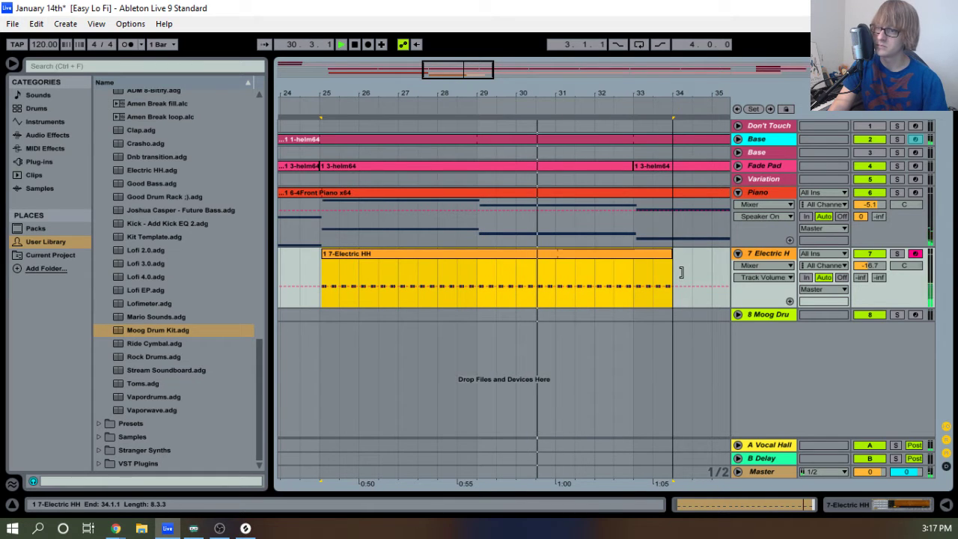
mouse_move(678, 269)
left_mouse_down()
mouse_move(439, 268)
mouse_move(652, 268)
mouse_move(634, 268)
mouse_move(706, 256)
mouse_move(489, 265)
mouse_move(723, 263)
mouse_move(320, 283)
mouse_move(500, 274)
mouse_move(362, 297)
mouse_move(646, 296)
mouse_move(415, 300)
mouse_move(568, 299)
left_mouse_up()
left_click(525, 258)
key("space")
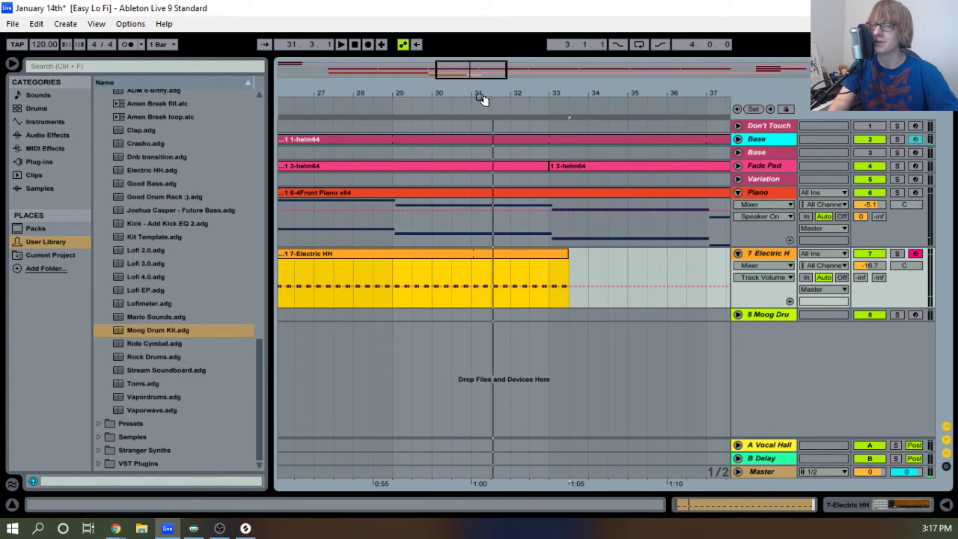
Trim the end of the Electric HH clip back to 33.1.1, where the next Fade Pad clip starts.
left_click_drag(483, 99, 509, 96)
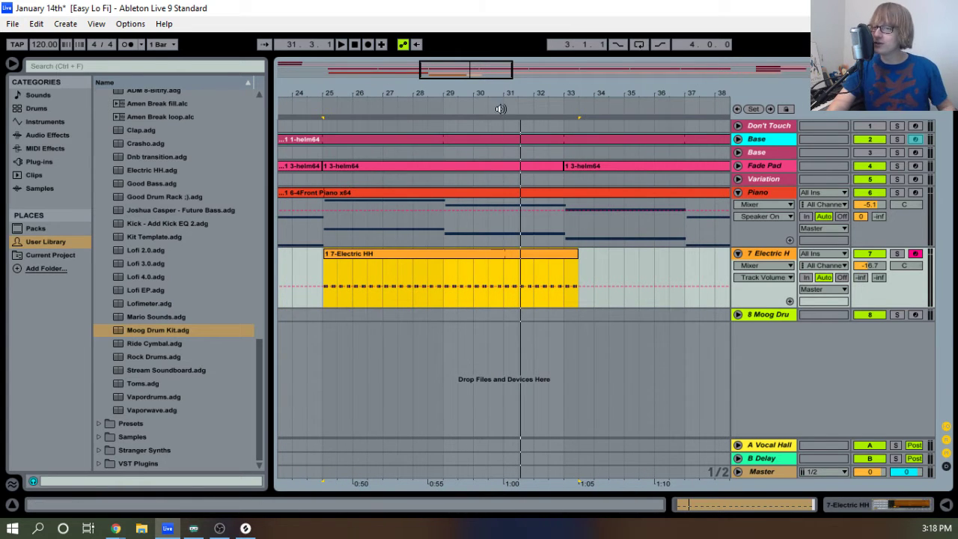
left_click_drag(490, 91, 510, 98)
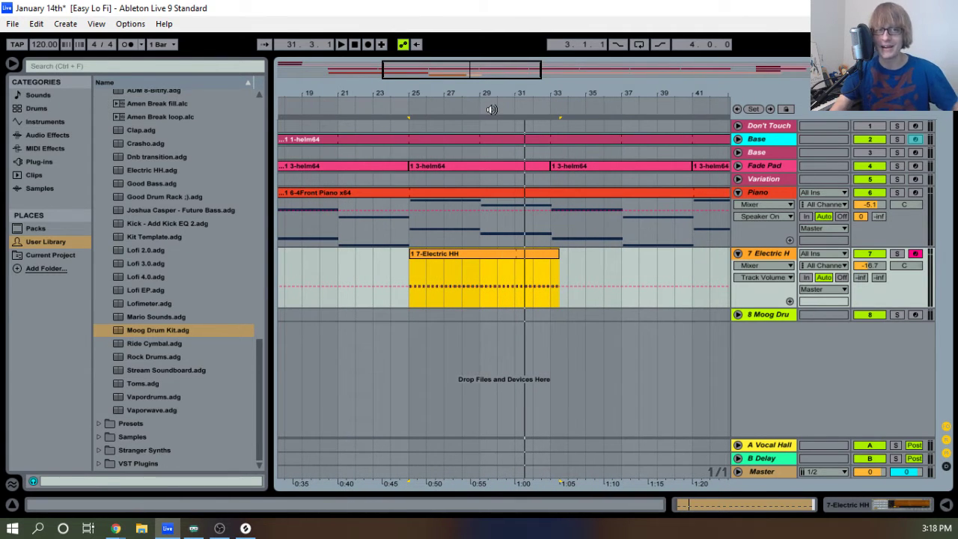
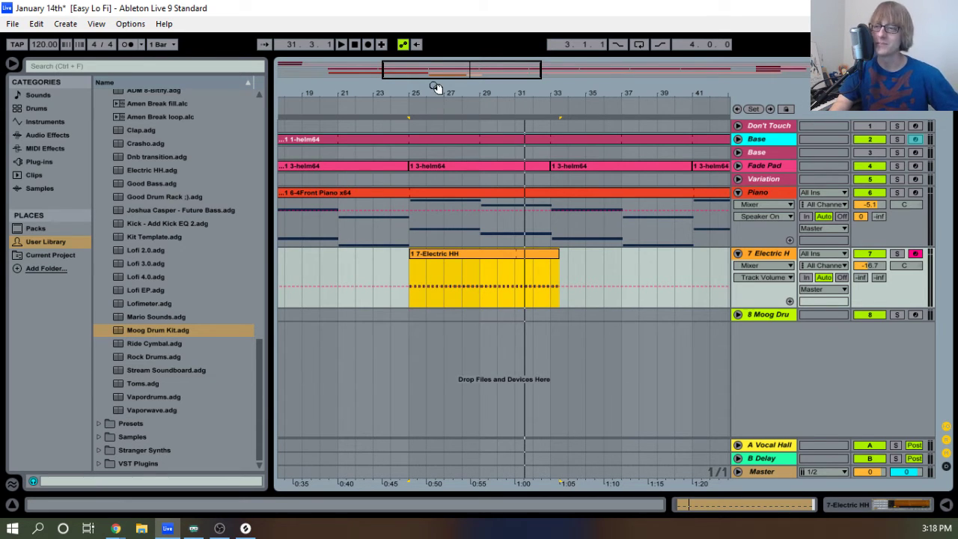
left_click_drag(417, 93, 300, 93)
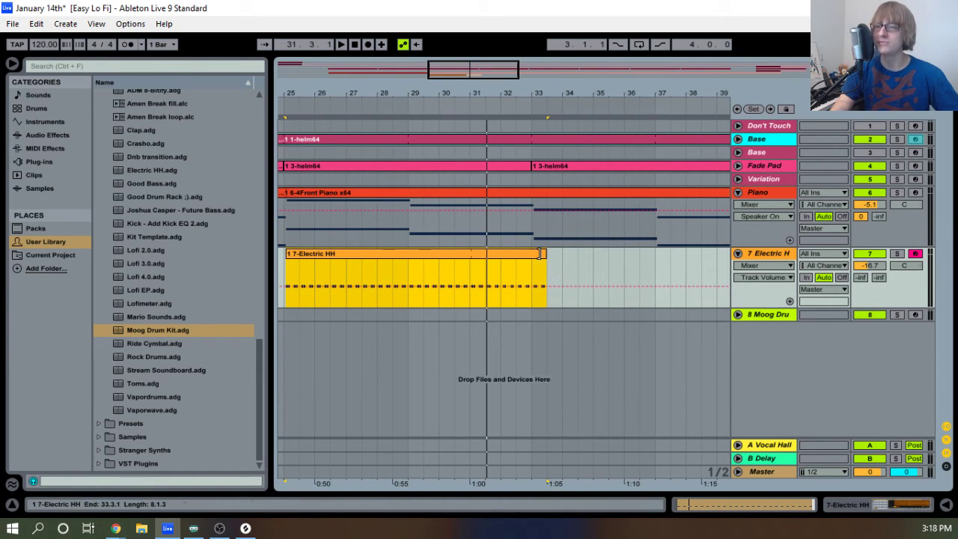
left_click_drag(547, 258, 531, 259)
left_click_drag(404, 90, 313, 93)
left_click_drag(517, 93, 613, 92)
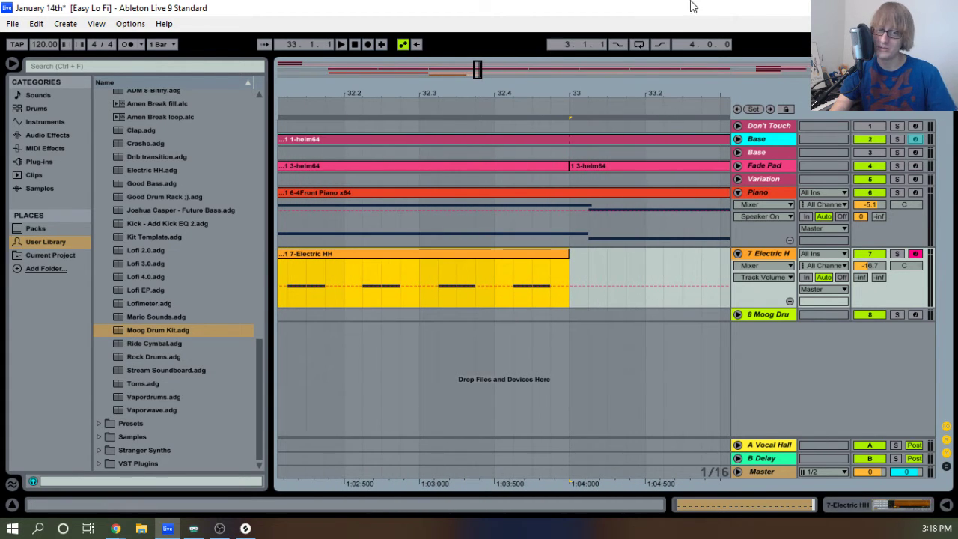
Extend the Electric HH clip's end to 33.1.2, in line with the Piano's chord change, and consolidate the clip.
left_click_drag(394, 93, 748, 45)
left_click_drag(483, 96, 480, 153)
left_click_drag(483, 91, 482, 131)
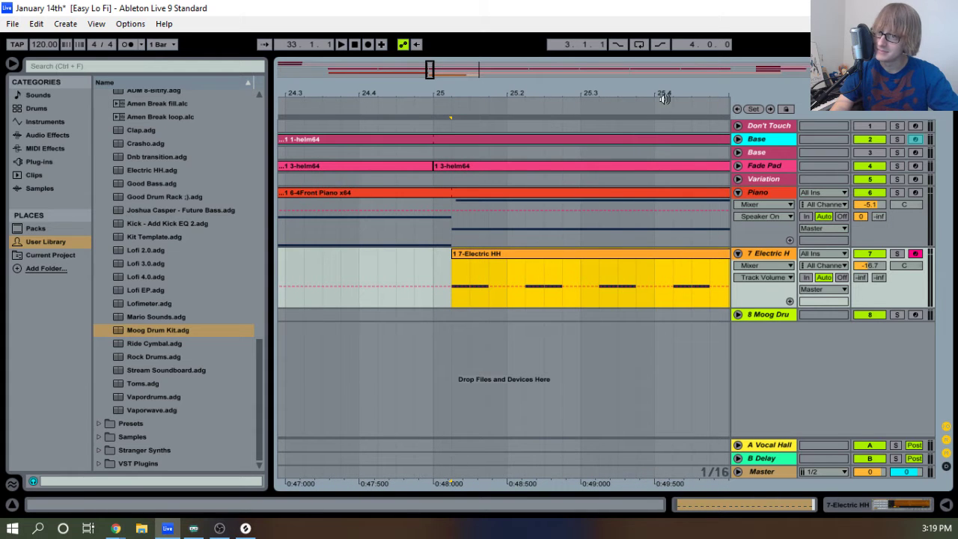
left_click_drag(705, 91, 260, 90)
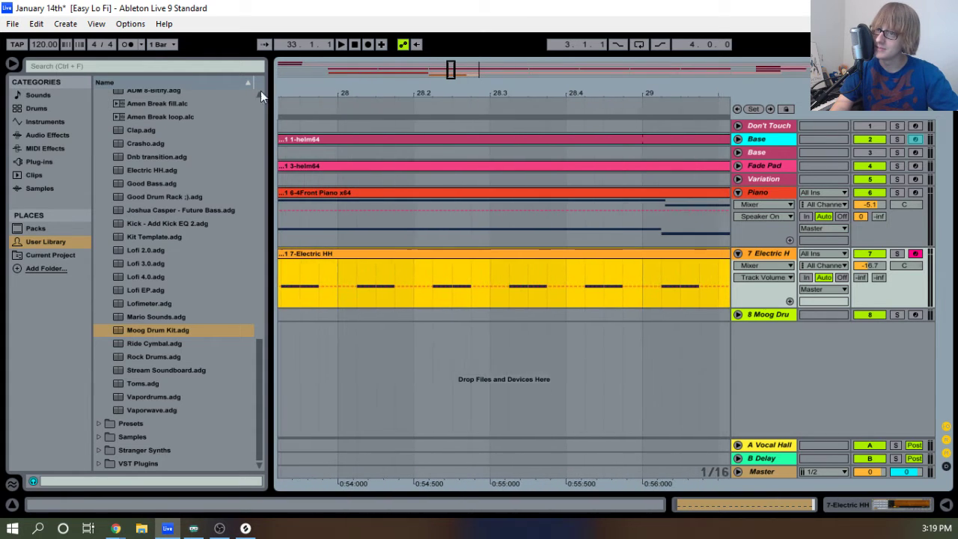
left_click_drag(717, 93, 370, 80)
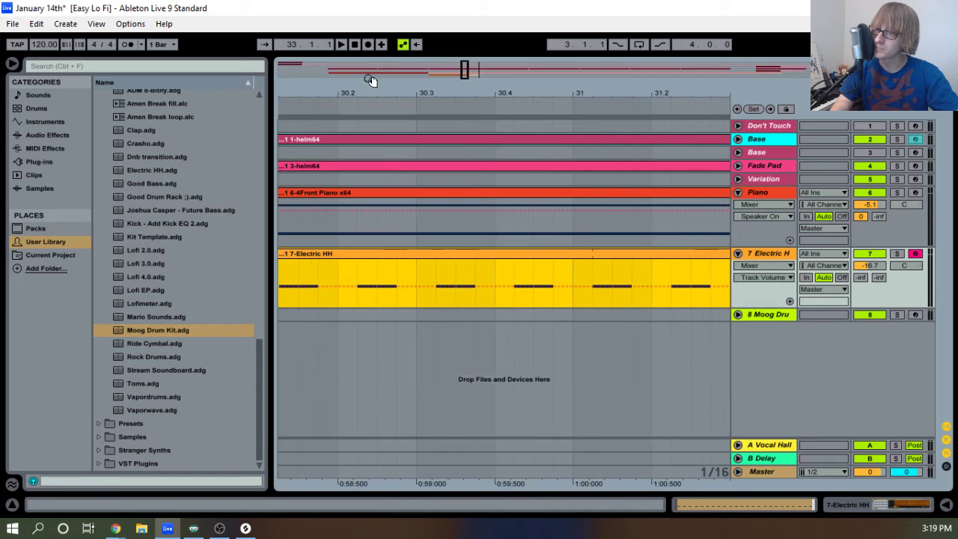
left_click_drag(712, 92, 504, 86)
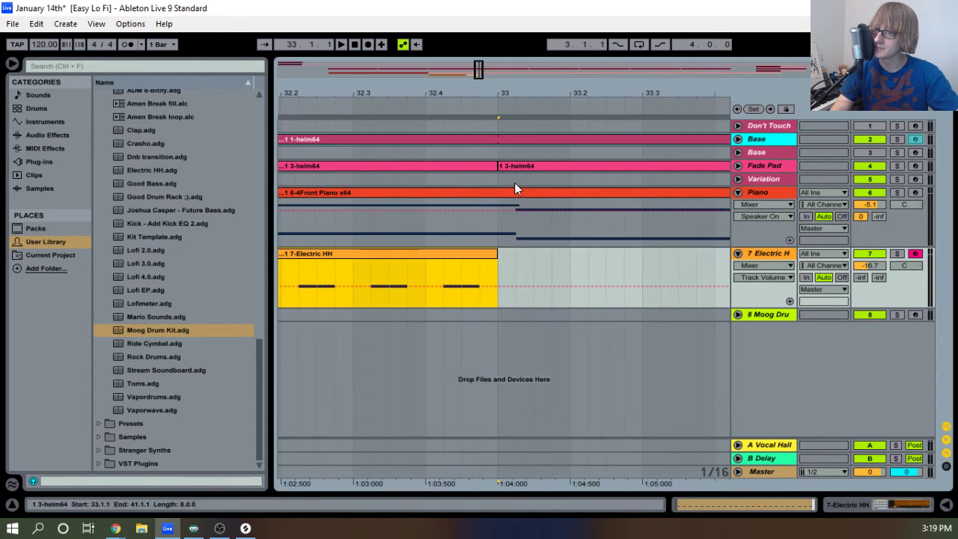
left_click_drag(493, 259, 510, 260)
right_click(499, 255)
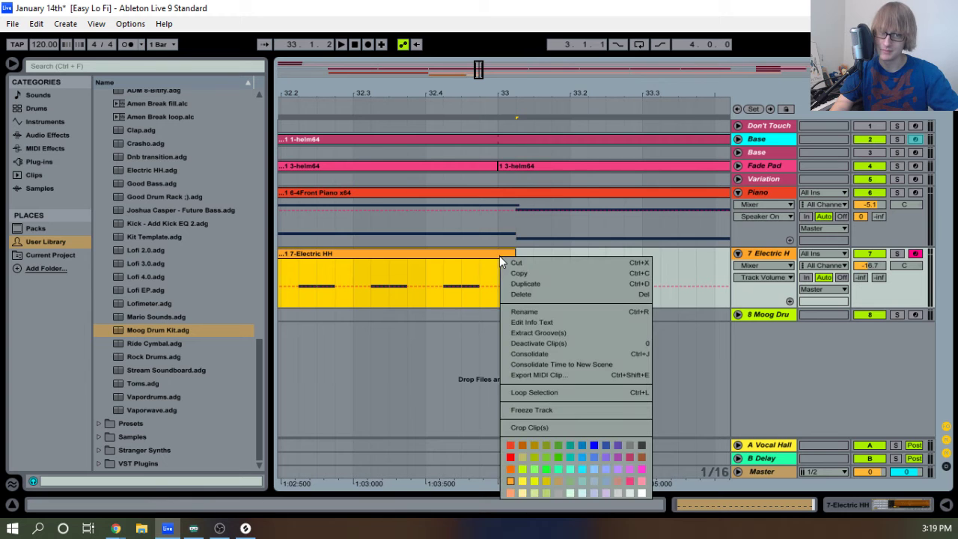
left_click(555, 353)
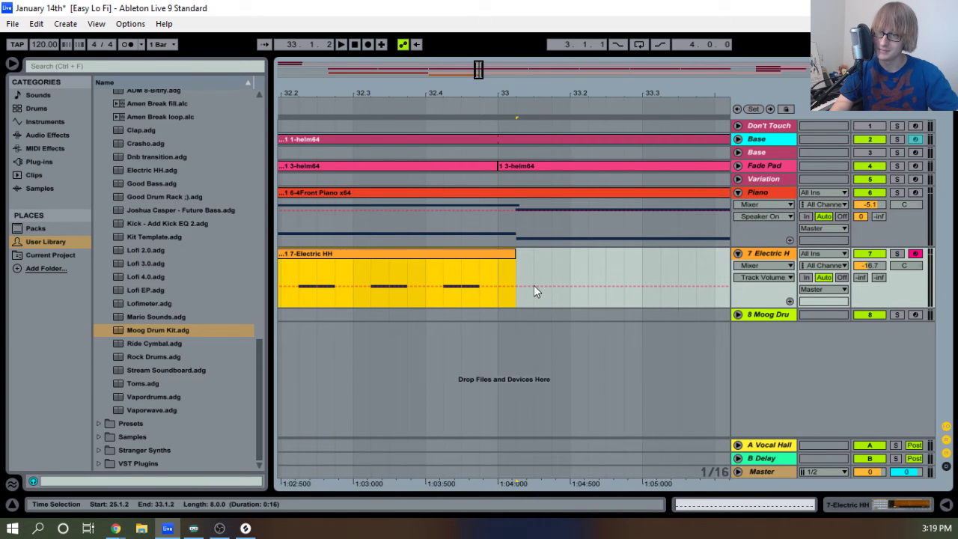
Turn on looping for the Electric HH clip, extend it in the arrangement past bar 41, and enlarge its note editor.
double_click(500, 255)
left_click(286, 431)
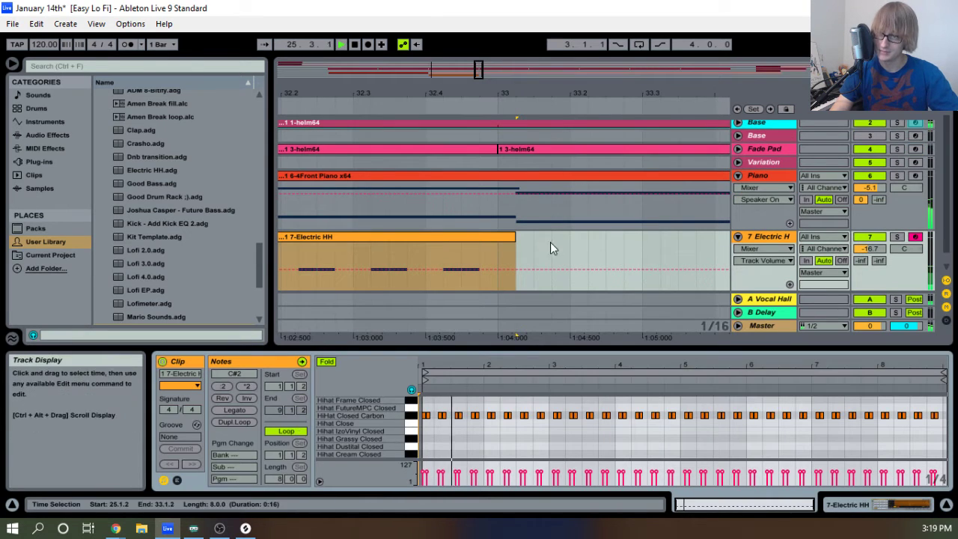
left_click_drag(573, 94, 574, 30)
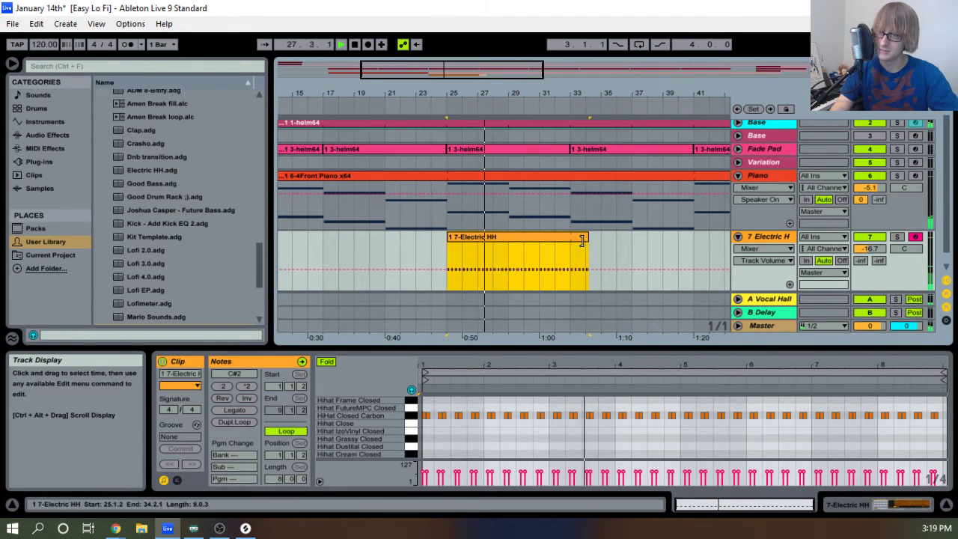
left_click_drag(588, 241, 729, 246)
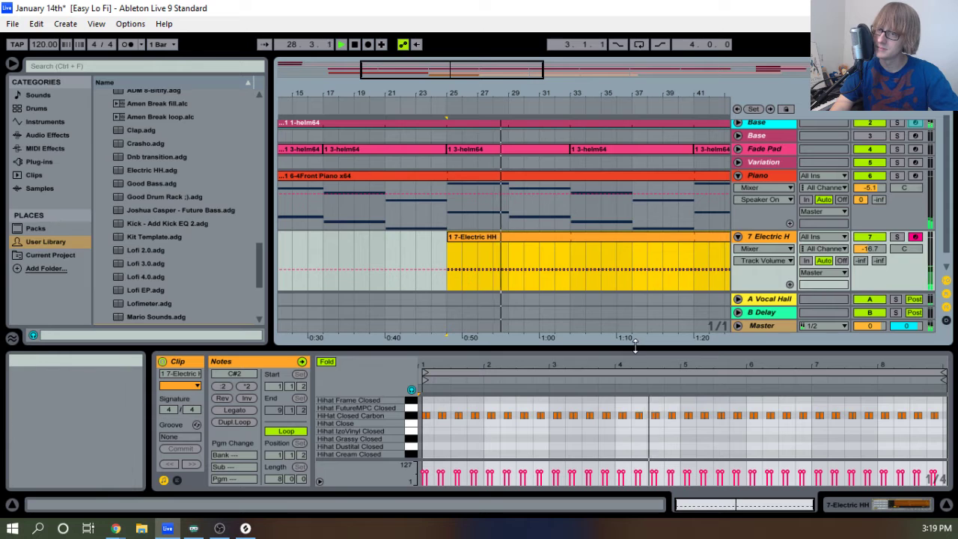
left_click_drag(635, 347, 651, 115)
Try nudging all HiHat Closed Carbon notes slightly earlier, listen to the result, and undo the shift.
left_click_drag(421, 235, 944, 174)
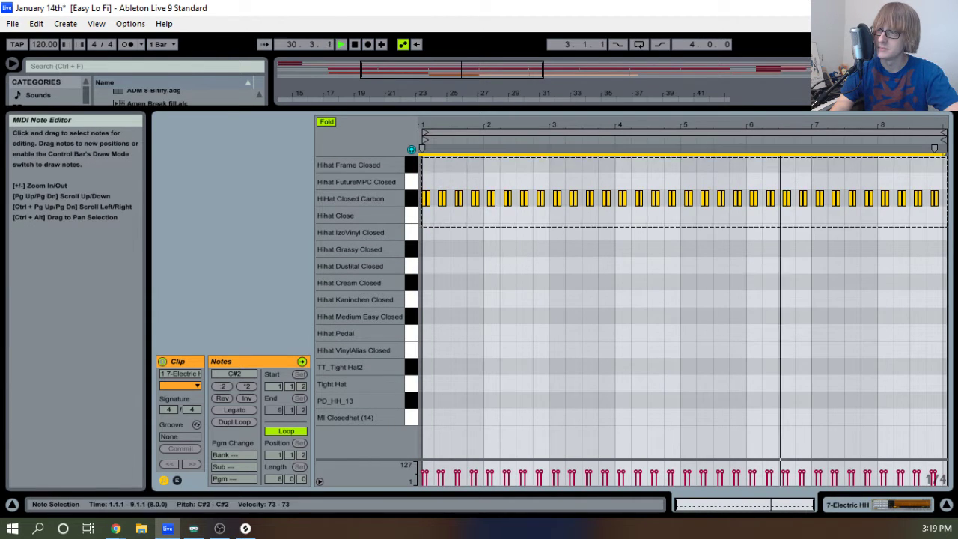
left_click_drag(715, 125, 778, 116)
key("Right")
key("Left")
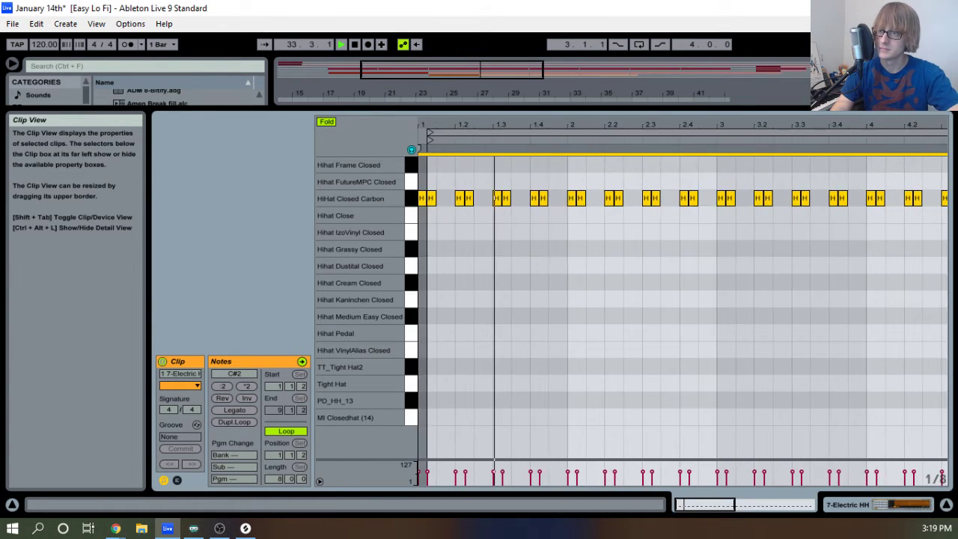
left_click_drag(654, 125, 654, 107)
key("space")
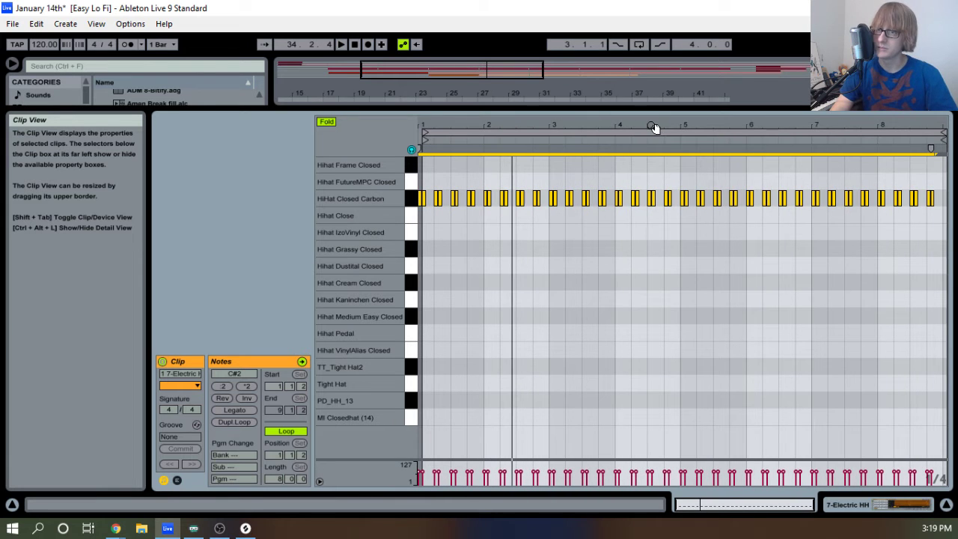
key("ctrl+z")
key("ctrl+z")
key("space")
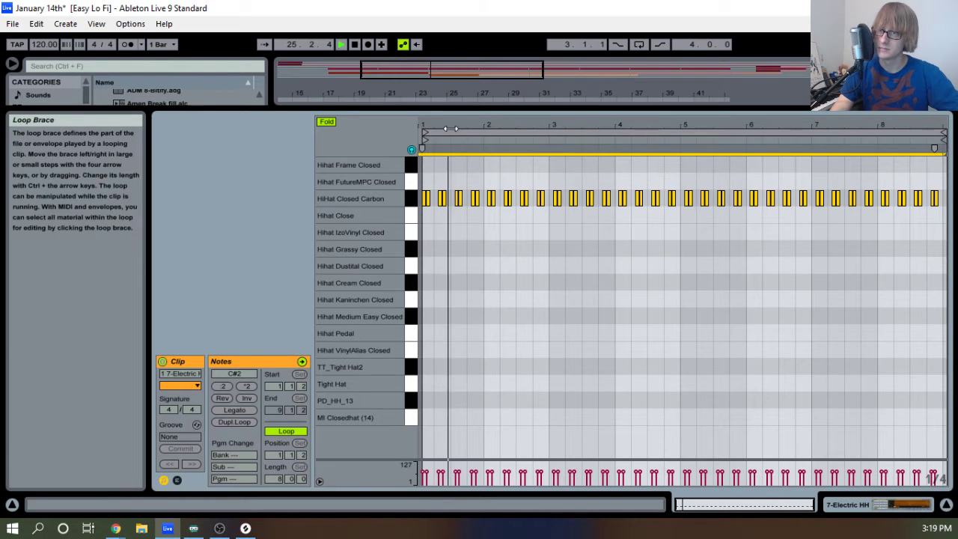
Move the closed hi-hat note at 1.2.2 to 1.1.4 and the note at 1.2.3 to 1.2.2, auditioning each change.
left_click_drag(443, 125, 579, 136)
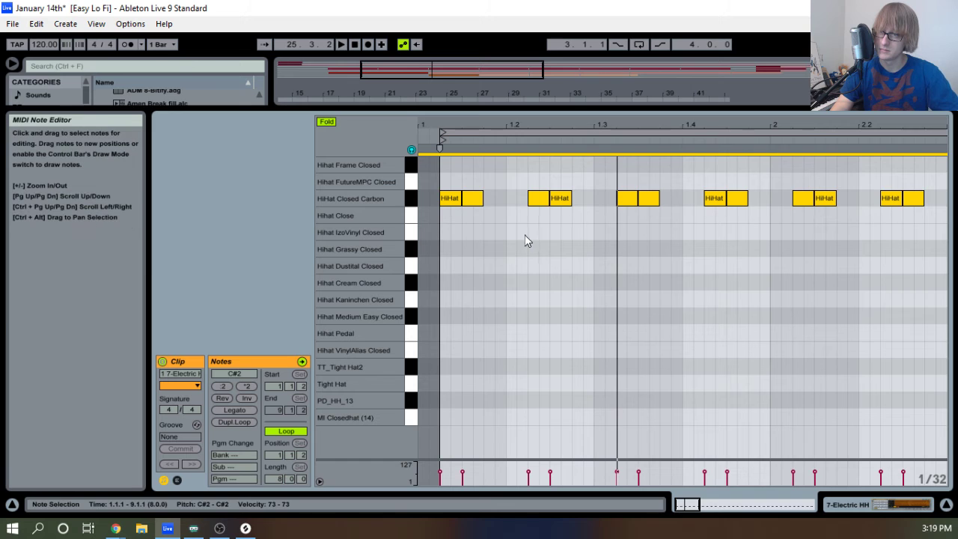
left_click_drag(523, 232, 540, 205)
key("Left")
key("Left")
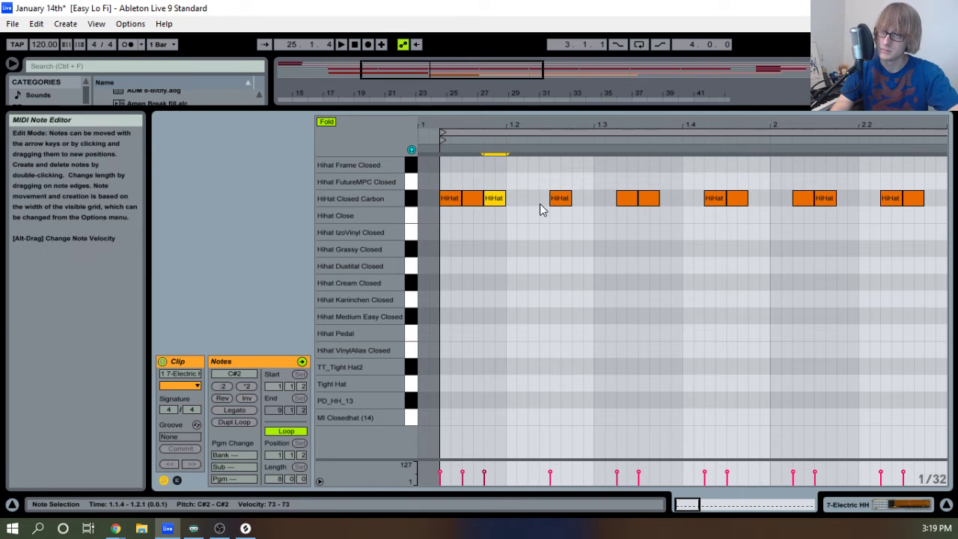
key("space")
key("space")
left_click_drag(539, 241, 588, 175)
key("Left")
key("space")
key("space")
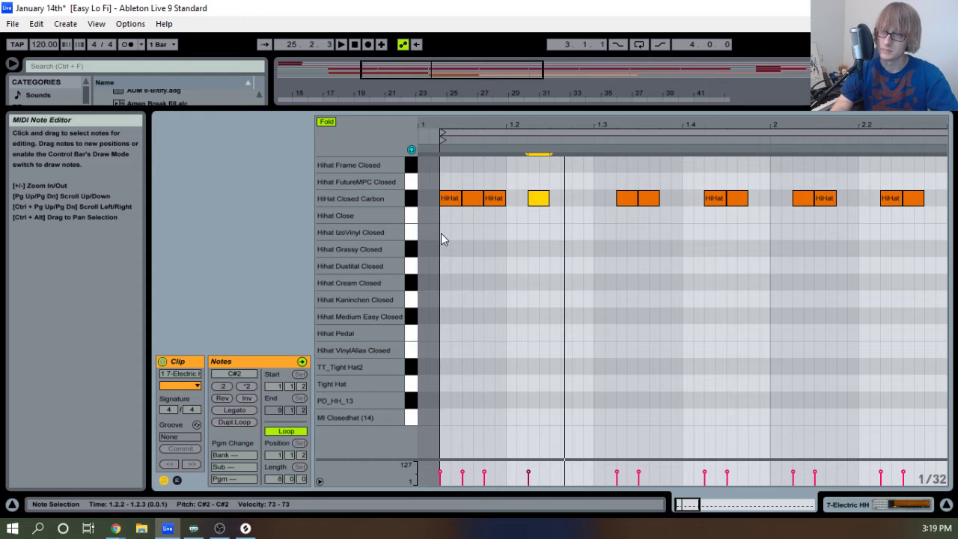
Copy the one-beat section with the first three hi-hat notes and paste it at 1.2.2.
left_click(450, 233)
key("shift+Right")
key("shift+Right")
key("shift+Right")
key("shift+Right")
key("ctrl+c")
left_click(530, 183)
key("ctrl+v")
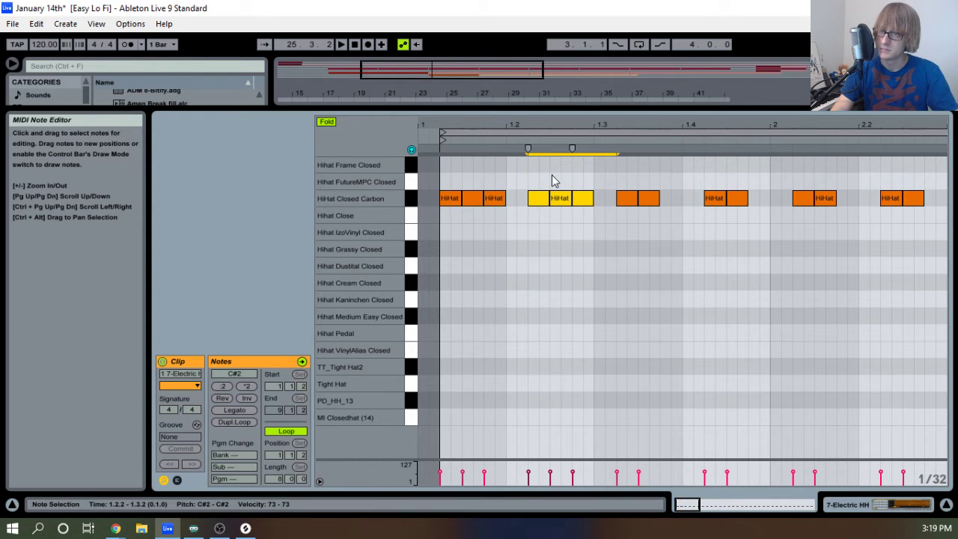
Duplicate the three-note hi-hat group to 1.3.2 and again to 1.4.2, playing back the pattern after each copy.
key("space")
key("ctrl+d")
key("space")
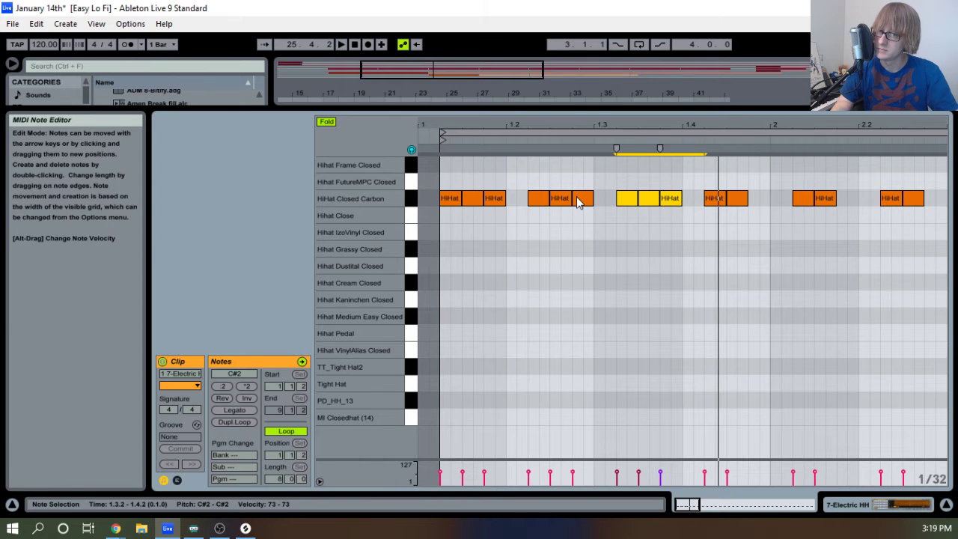
key("space")
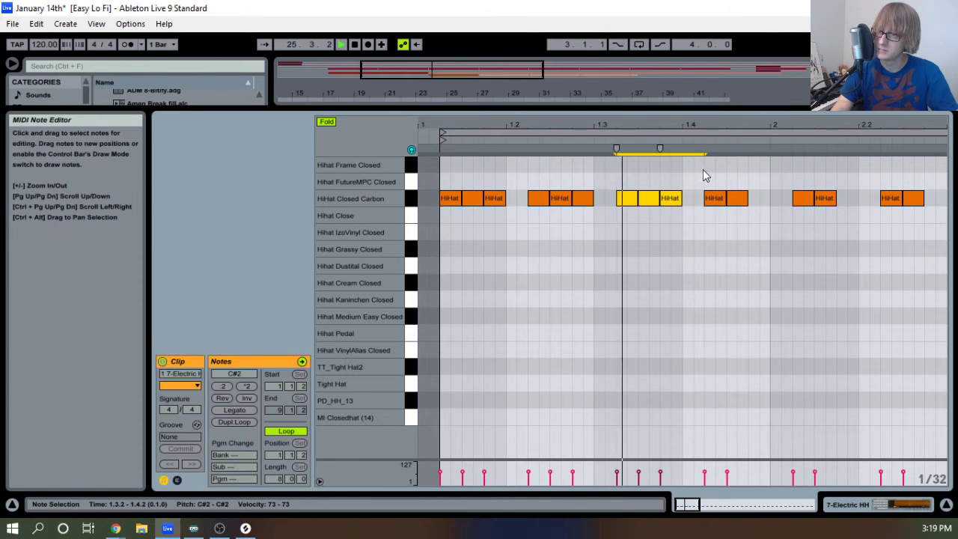
key("ctrl+d")
key("space")
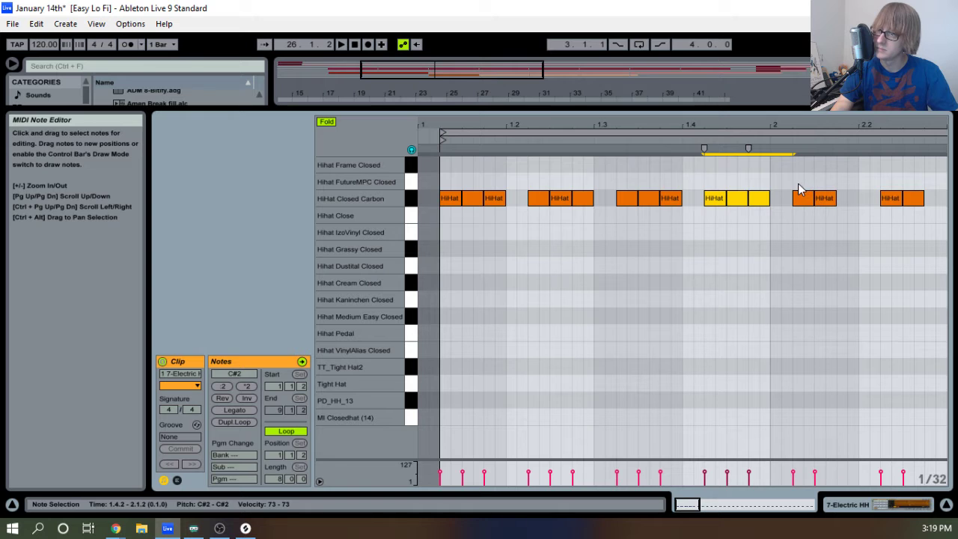
key("space")
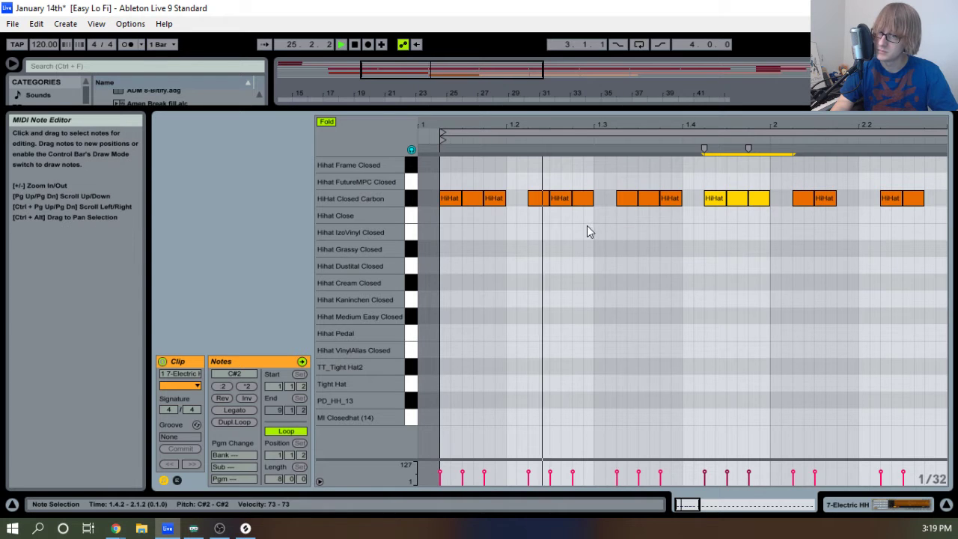
key("space")
Delete the hi-hat note at 1.2.4 and shift the four notes from 1.3.2 through 1.4.2 a sixteenth earlier.
left_click_drag(583, 226, 711, 198)
key("Delete")
left_click_drag(707, 200, 684, 203)
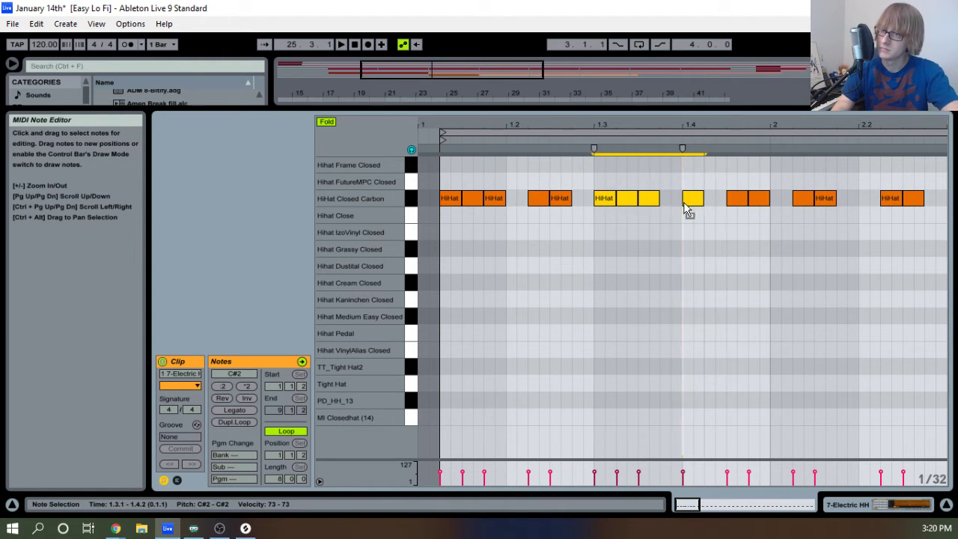
Move the hi-hat note at 1.4.3 to 1.4.2 and play back the first bar.
left_click_drag(732, 226, 737, 199)
key("Left")
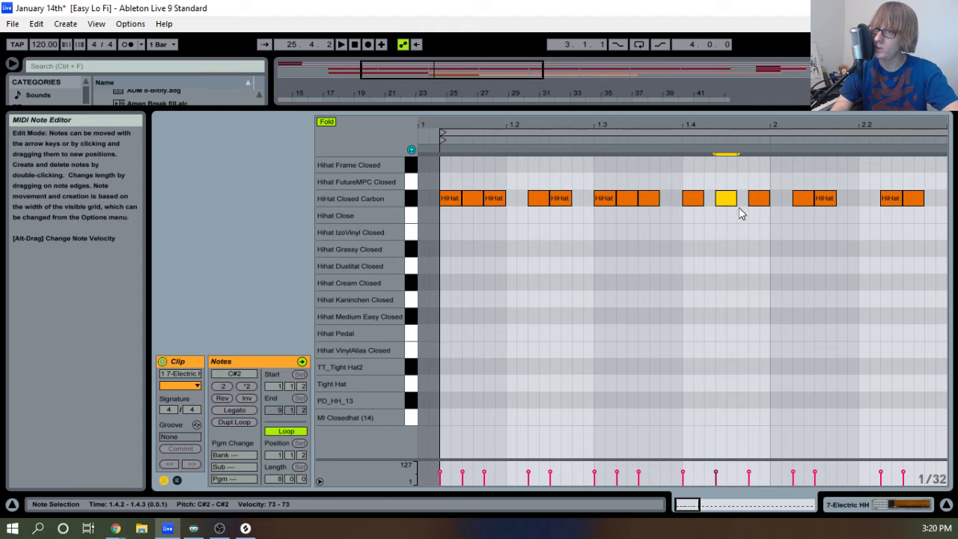
key("Left")
key("space")
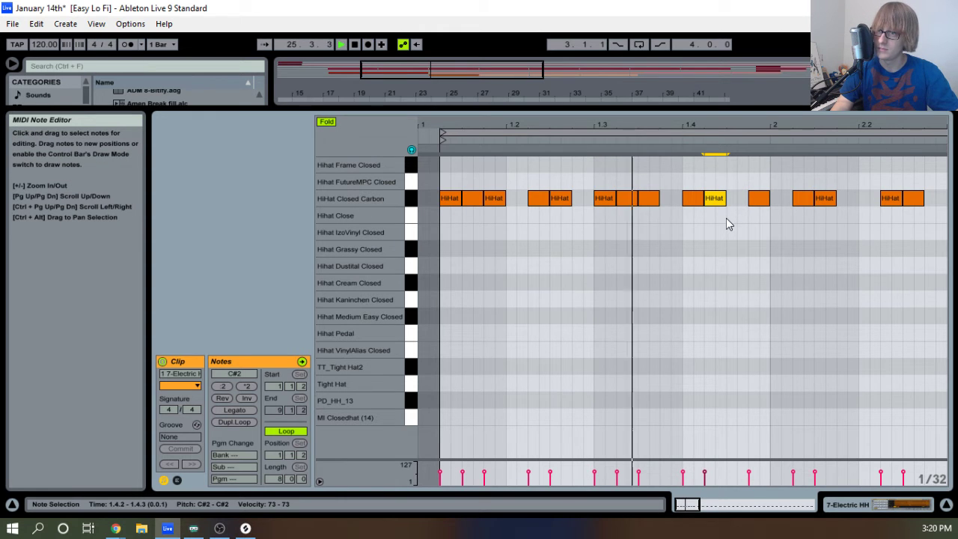
key("space")
Listen to the transition into bar 2 and add a third closed hi-hat note at 2.1.4.
left_click_drag(722, 125, 722, 114)
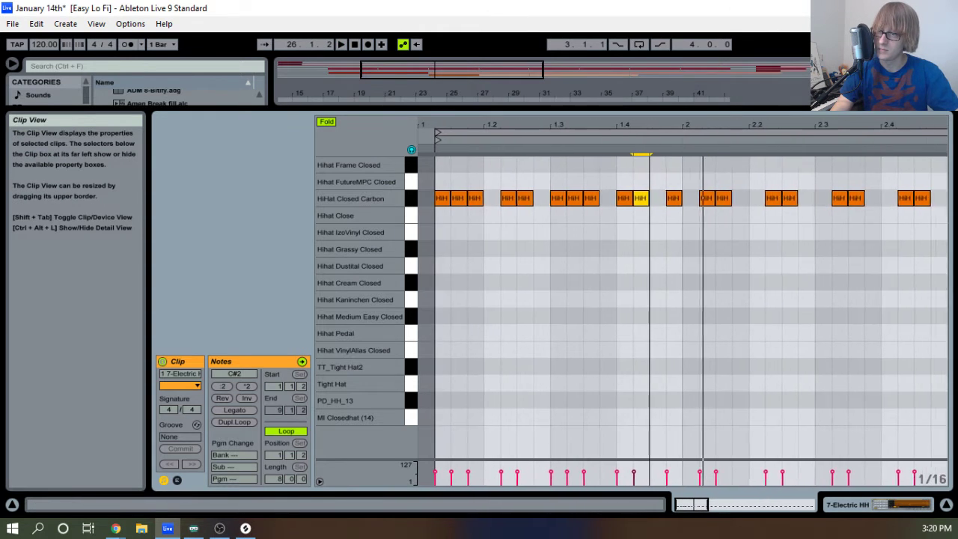
left_click_drag(649, 125, 601, 117)
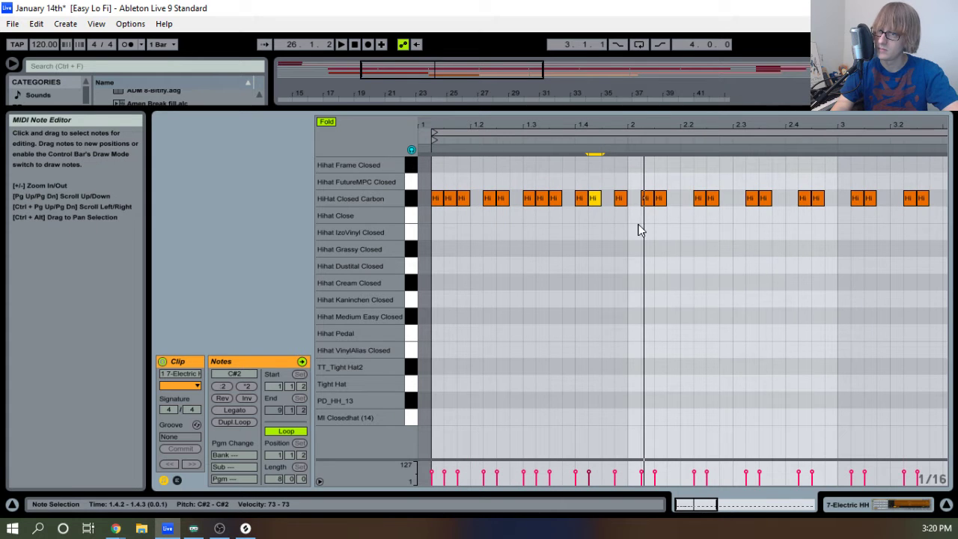
left_click_drag(640, 230, 947, 226)
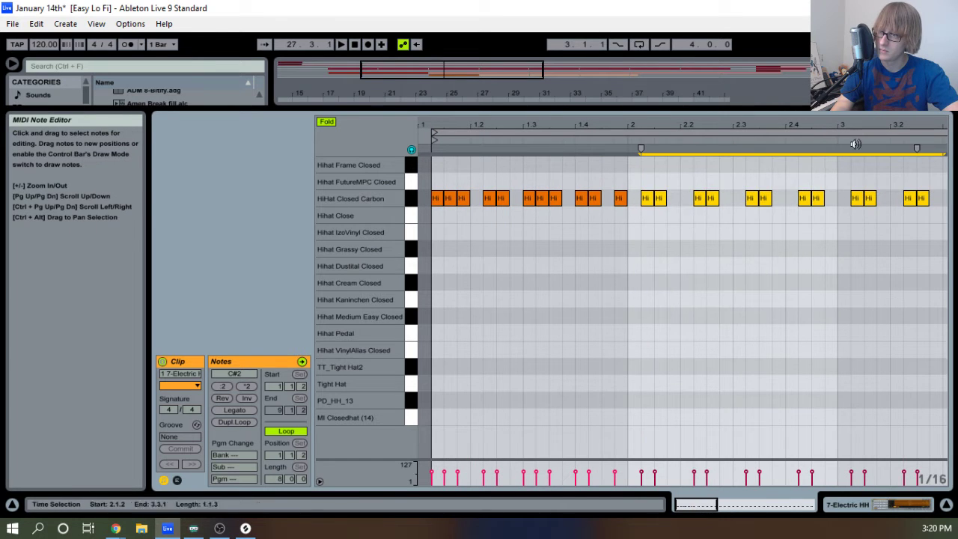
key("space")
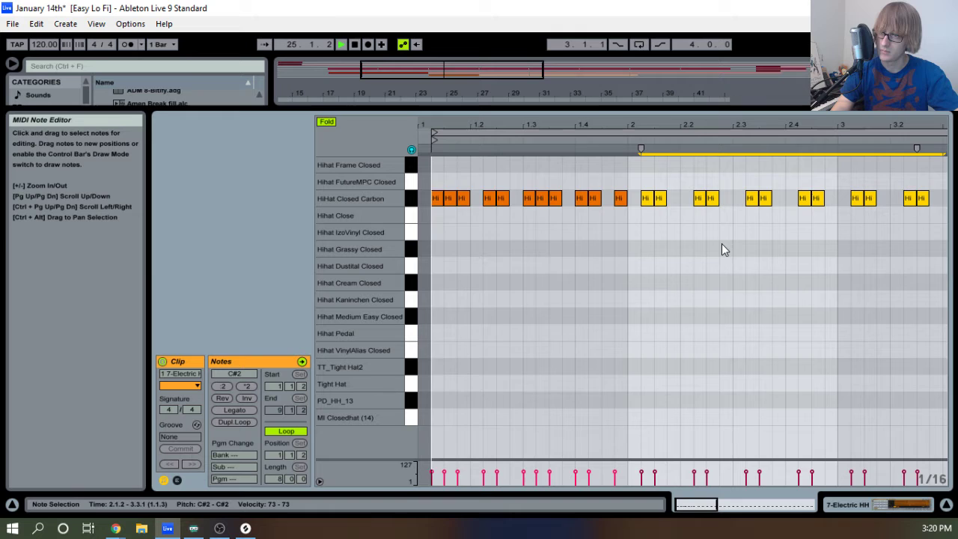
left_click(650, 224)
key("space")
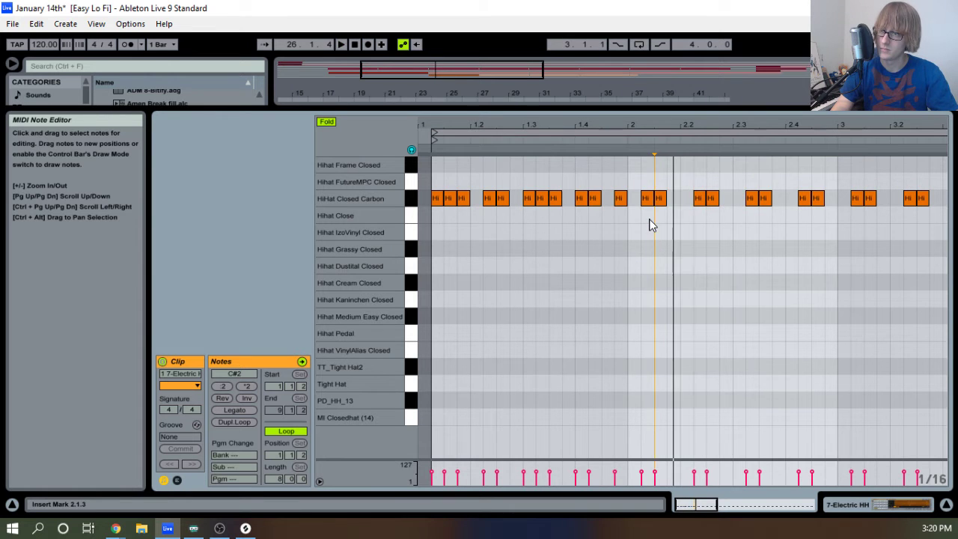
key("space")
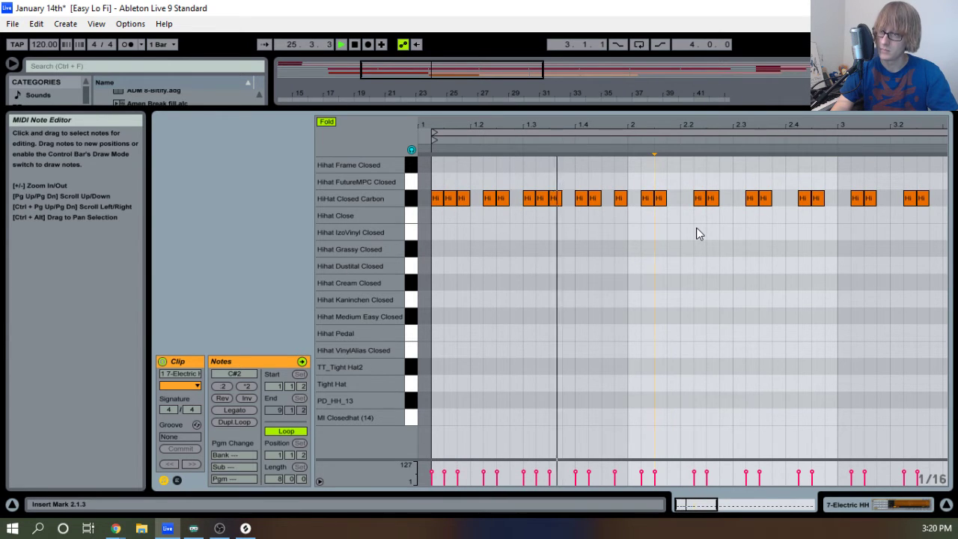
key("space")
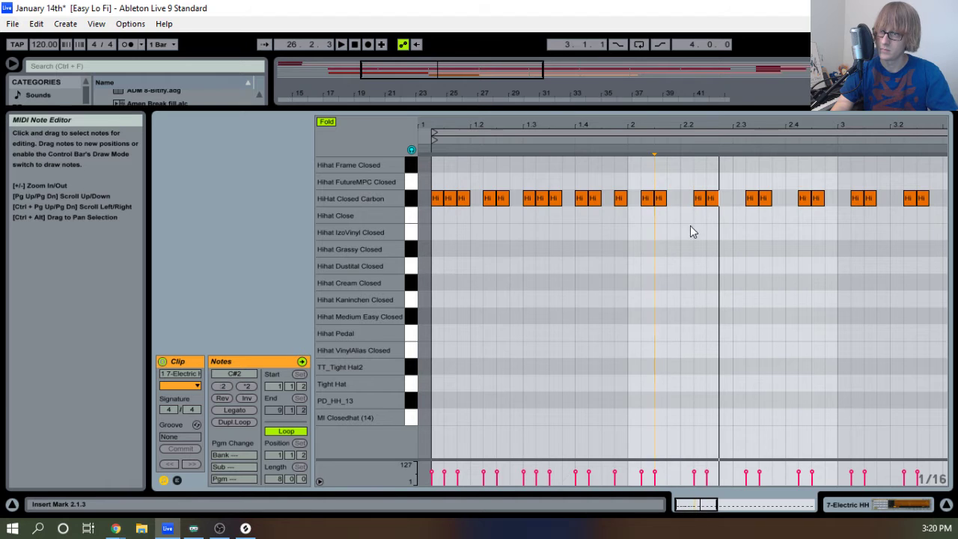
double_click(673, 199)
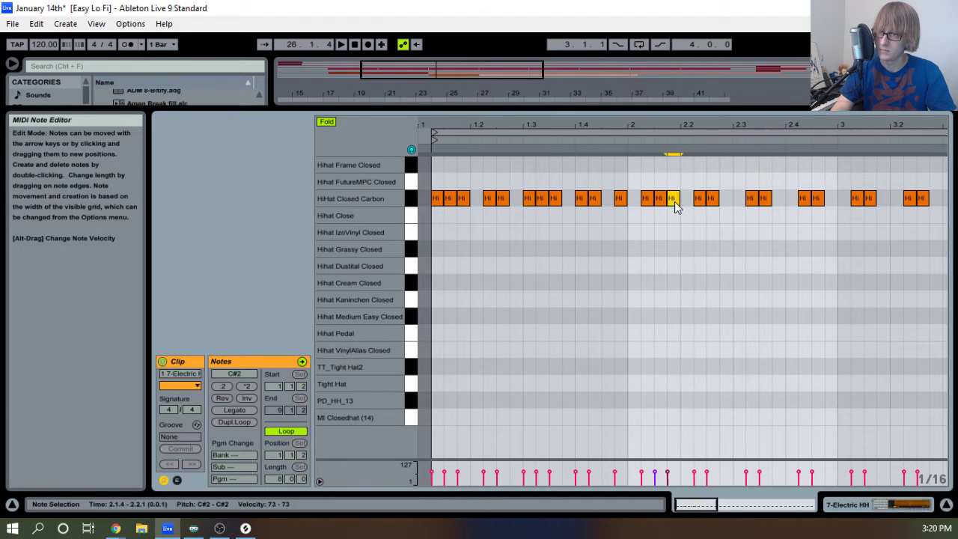
left_click(699, 254)
key("space")
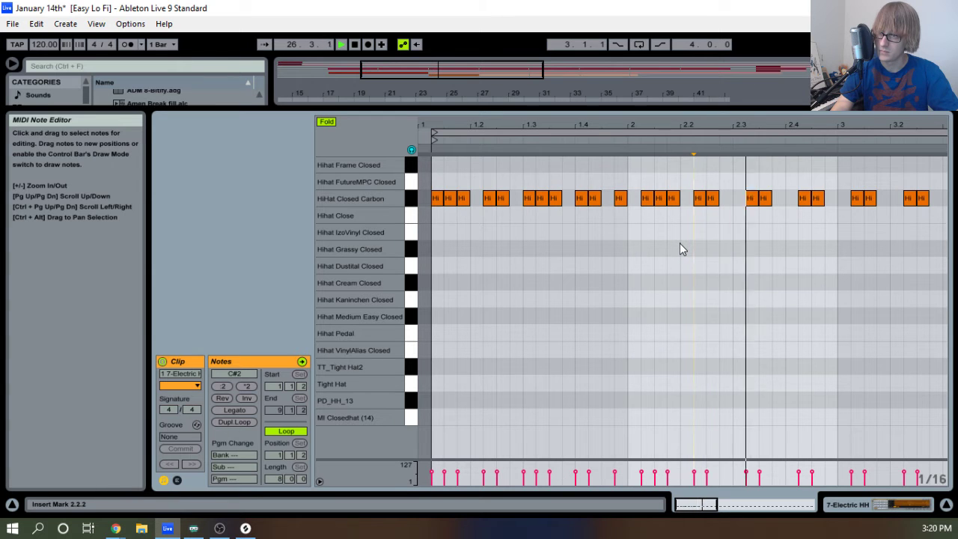
key("space")
Delete the hi-hat note at 1.1.4 and shift the remaining notes of bar 1 a sixteenth earlier, starting at 1.2.1.
key("space")
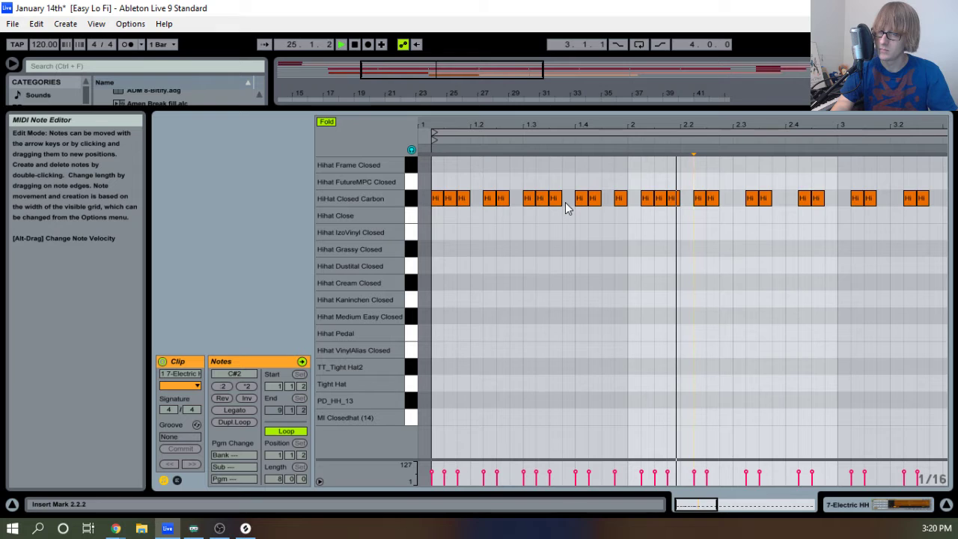
key("space")
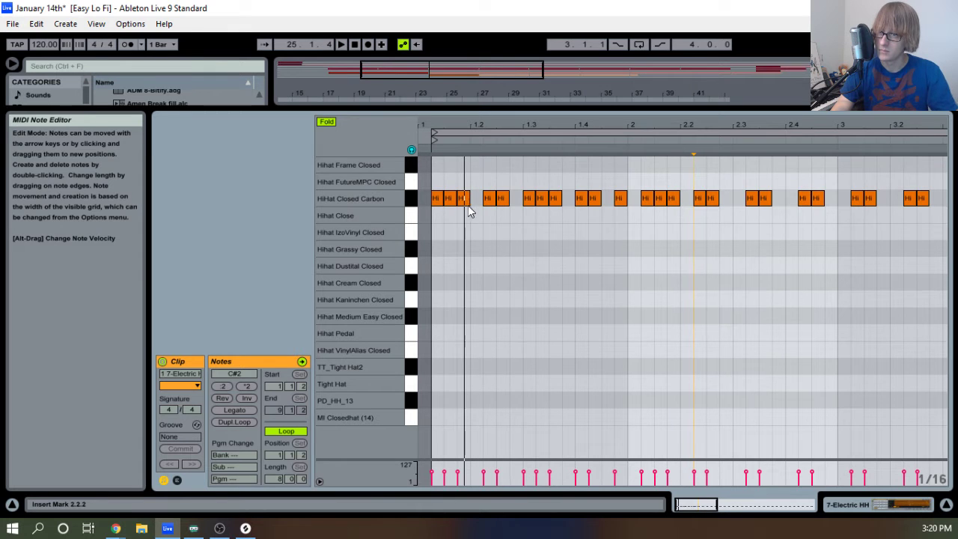
key("space")
key("space")
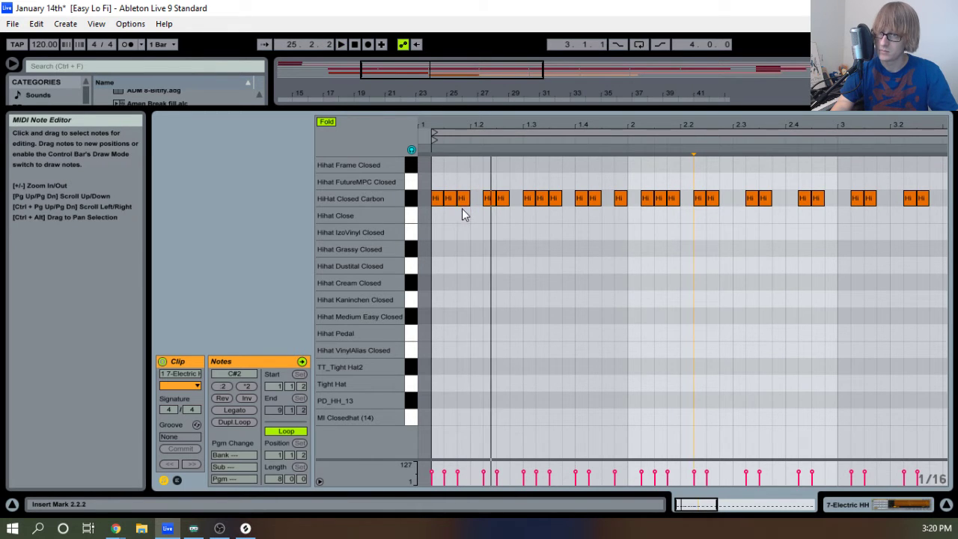
left_click_drag(469, 227, 630, 209)
key("Delete")
key("Left")
key("space")
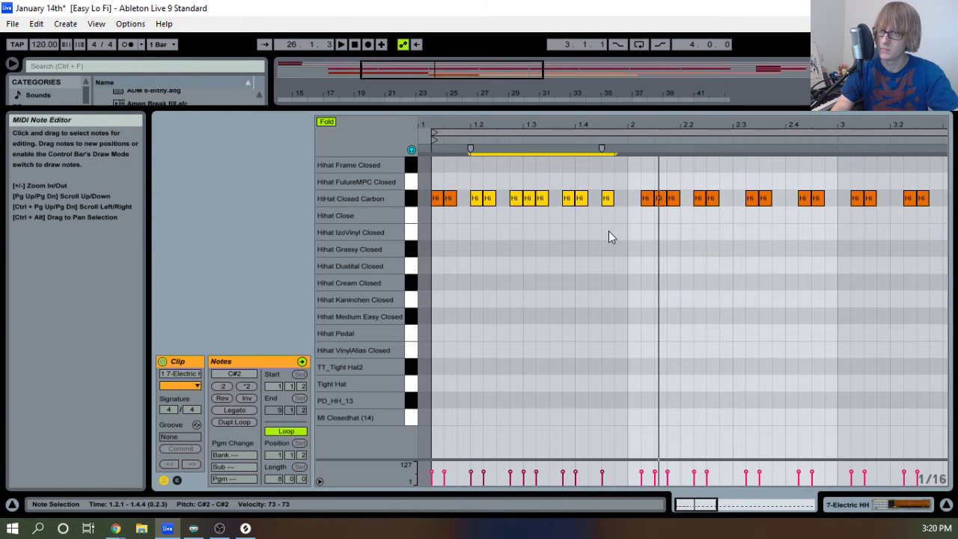
key("space")
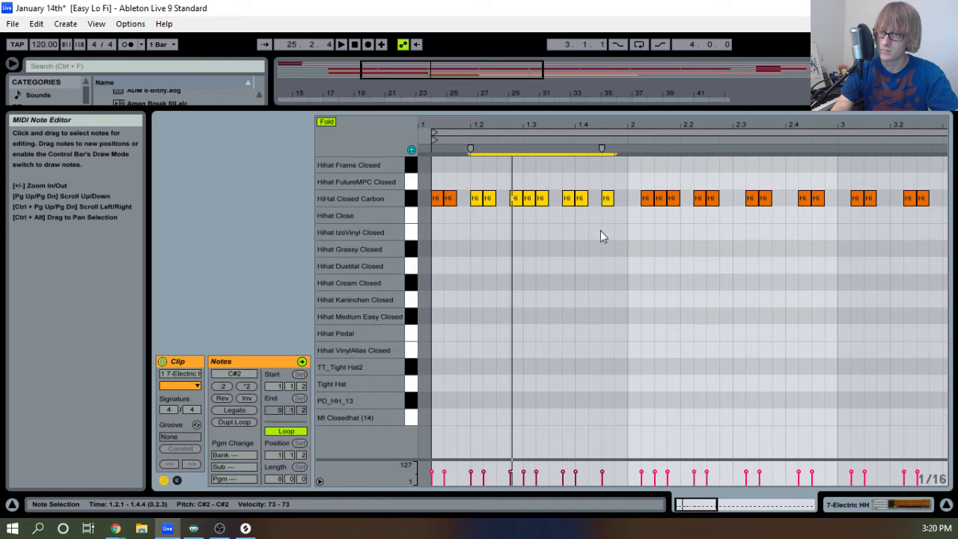
Add a closed hi-hat note at 1.2.3, remove the one at 1.3.1, and play back the pattern.
left_click(509, 224)
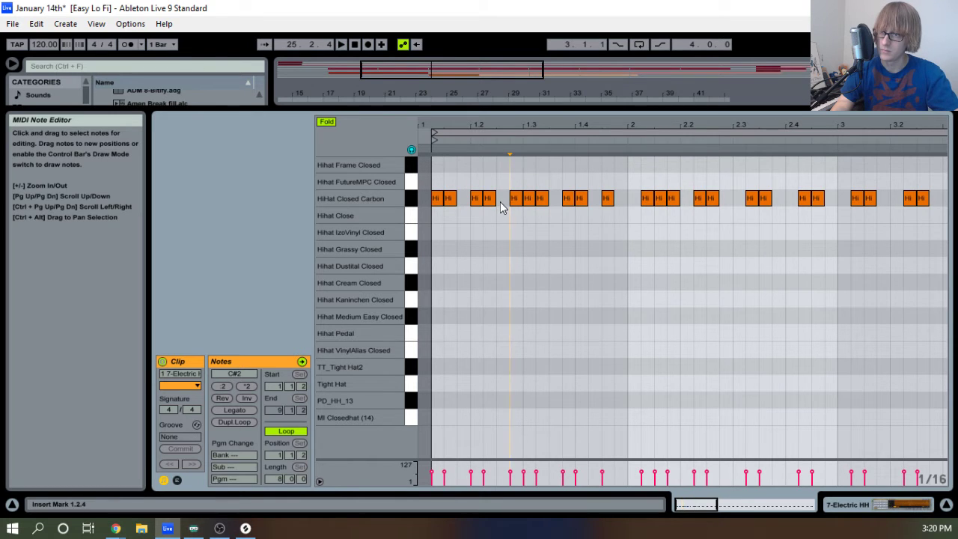
double_click(500, 200)
key("space")
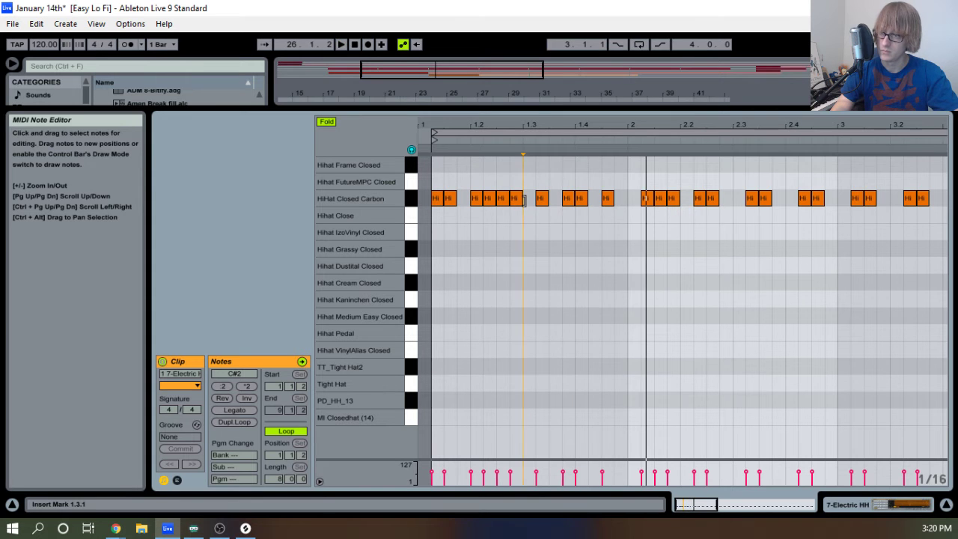
key("space")
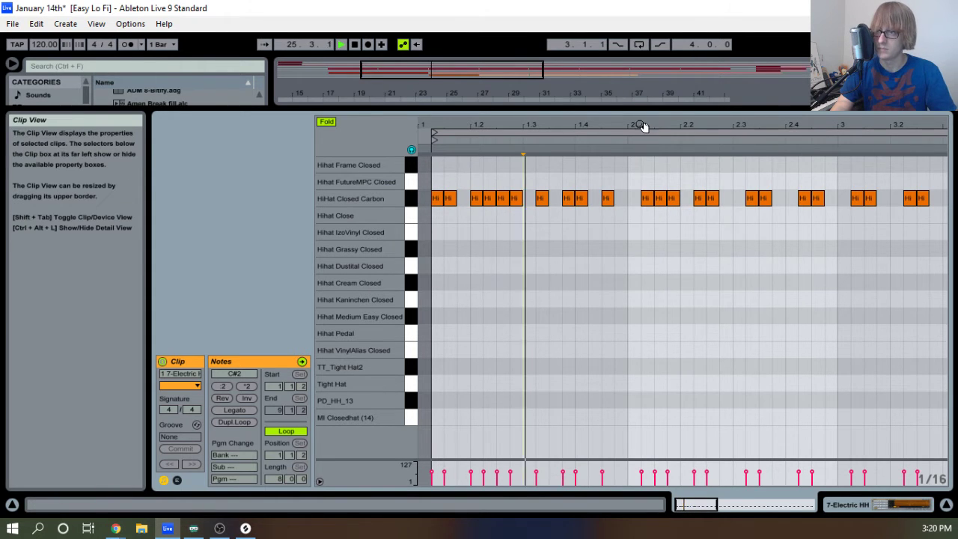
Stop playback and undo the recent hi-hat note edits in bars 1 and 2.
left_click_drag(644, 127, 644, 109)
mouse_move(580, 112)
left_mouse_down()
mouse_move(584, 136)
mouse_move(606, 137)
left_mouse_up()
key("space")
key("ctrl+z")
key("ctrl+z")
key("ctrl+z")
key("ctrl+z")
key("ctrl+z")
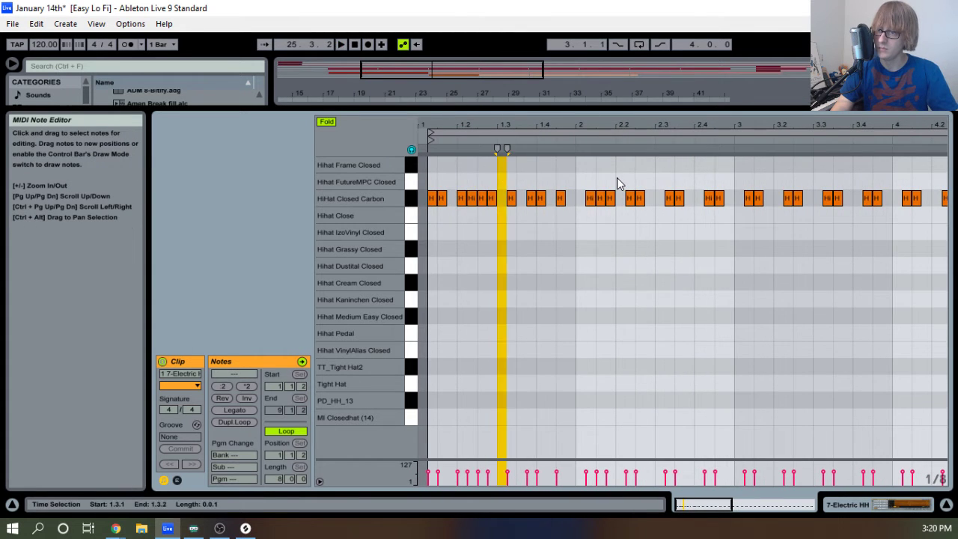
key("ctrl+z")
key("ctrl+z")
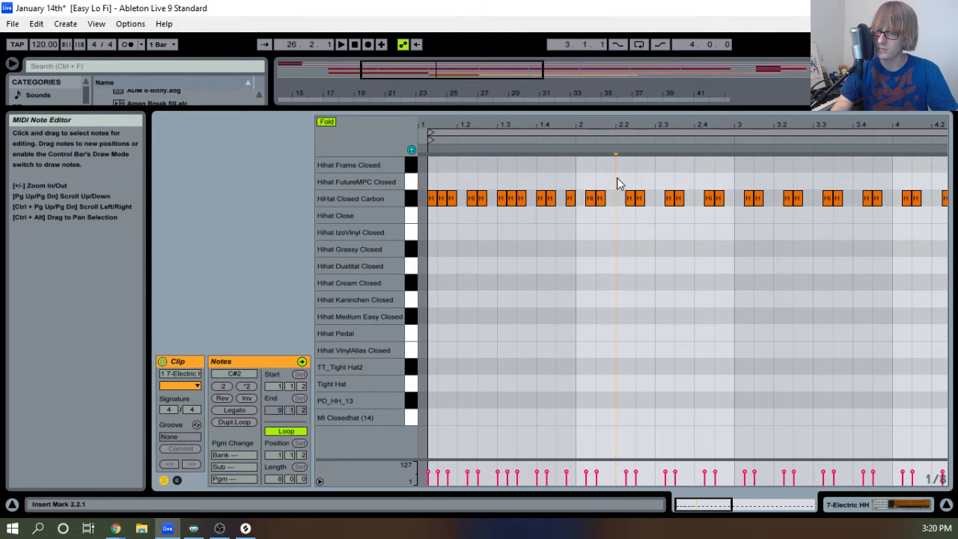
Delete the closed hi-hat notes after bar 1 and place a copy of the bar 1 pattern at 2.1.2.
mouse_move(621, 122)
left_mouse_down()
mouse_move(627, 115)
mouse_move(627, 124)
left_mouse_up()
key("space")
double_click(608, 202)
left_click_drag(432, 215, 947, 184)
key("Delete")
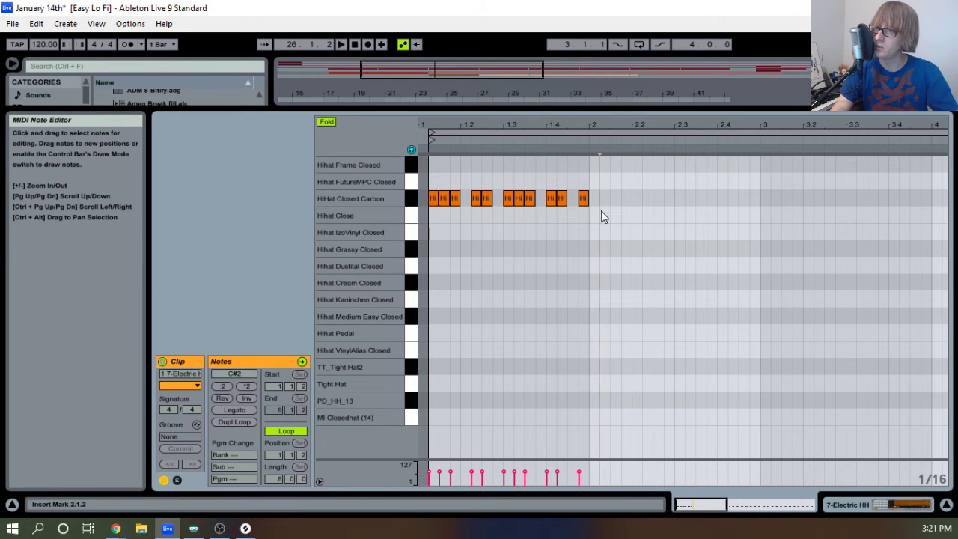
key("ctrl+d")
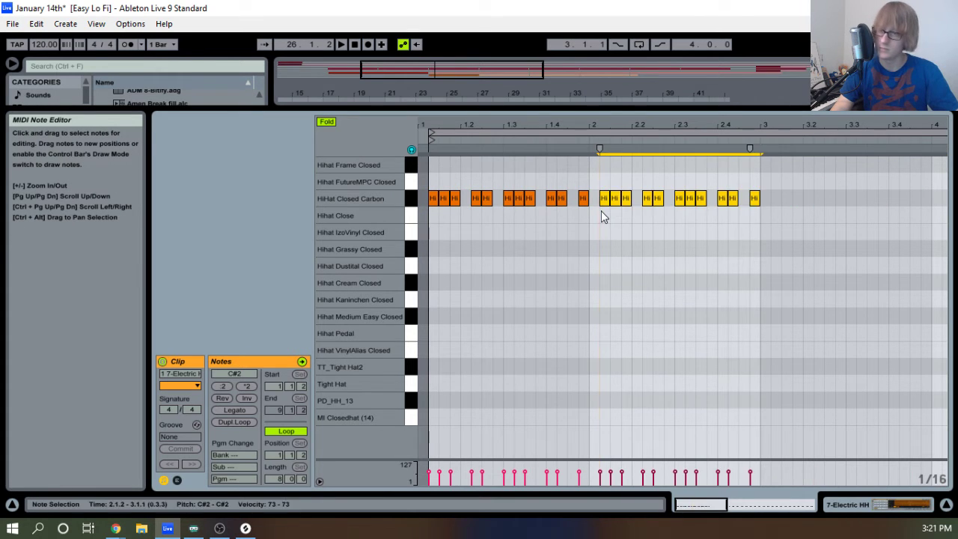
Place another copy of the one-bar hi-hat pattern at 3.1.2 and play back the result.
left_click(774, 225)
key("space")
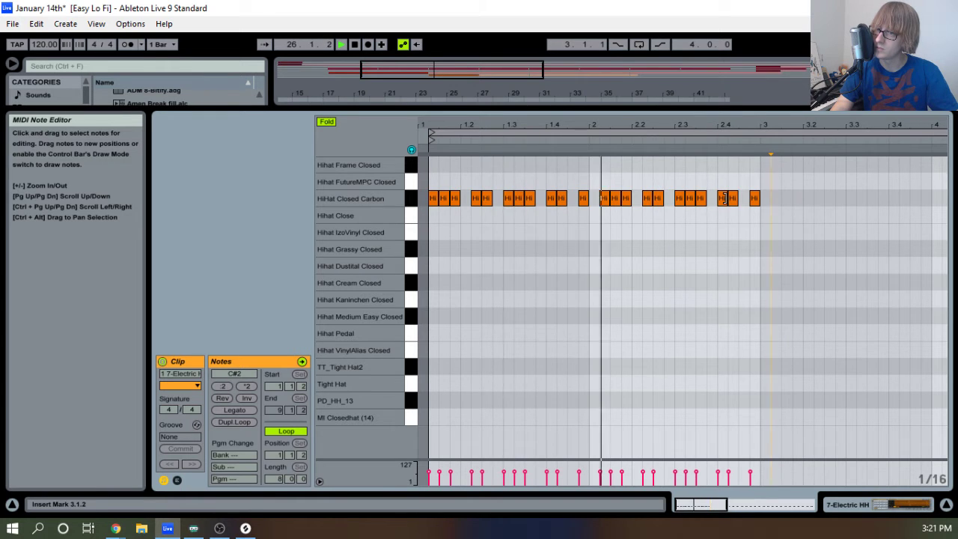
key("ctrl+d")
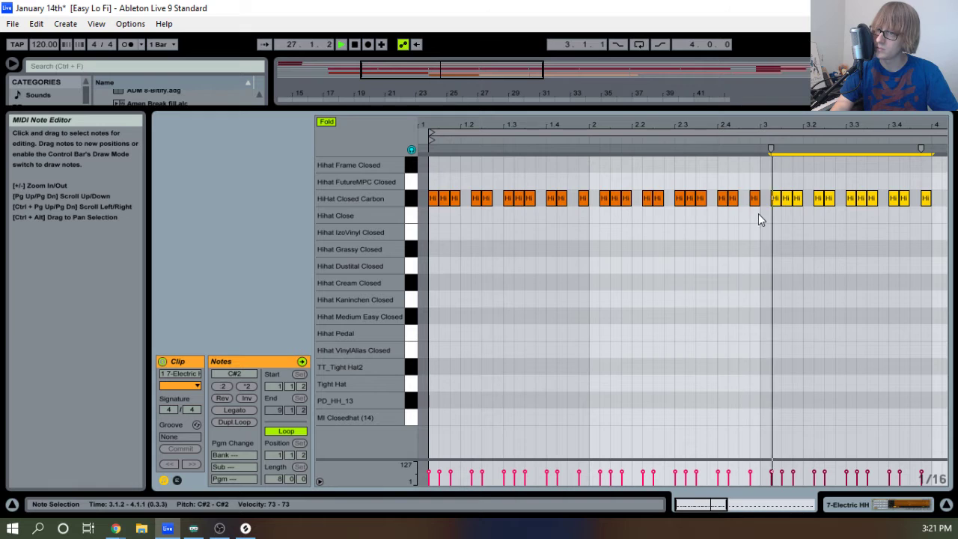
left_click_drag(825, 125, 825, 110)
key("space")
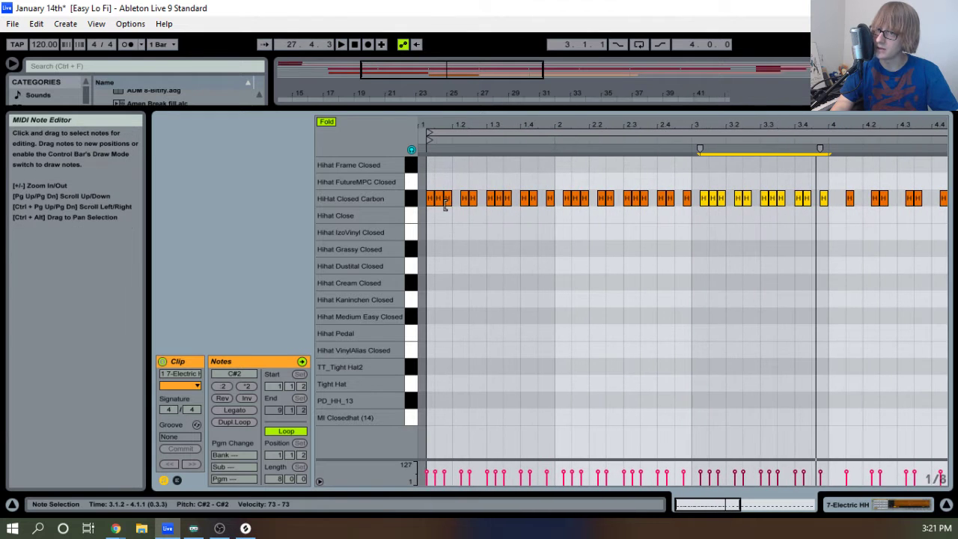
left_click_drag(514, 125, 520, 140)
key("space")
left_click_drag(632, 127, 654, 125)
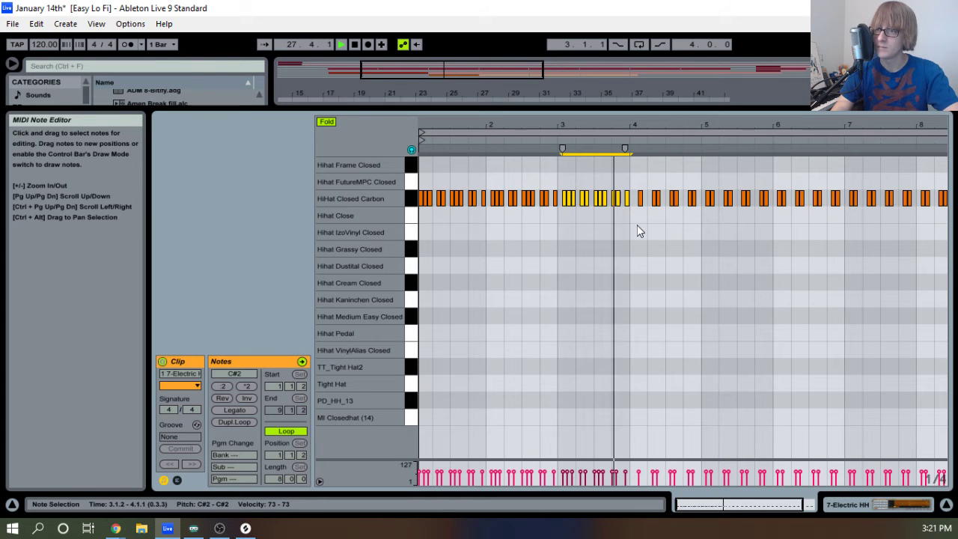
Replace the old hi-hat notes from bar 4 onward with a copy of the one-bar pattern starting at 4.1.2.
left_click_drag(637, 225, 946, 203)
key("Delete")
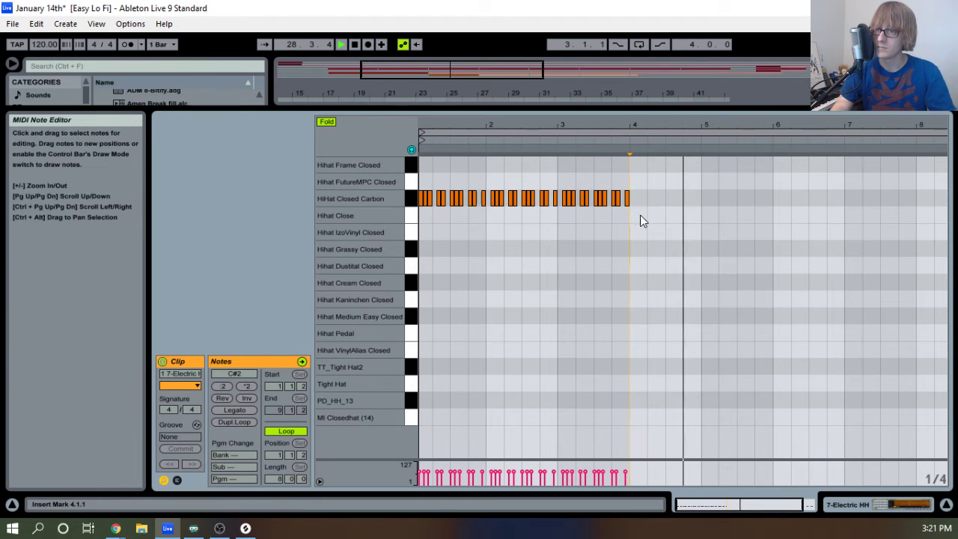
key("ctrl+v")
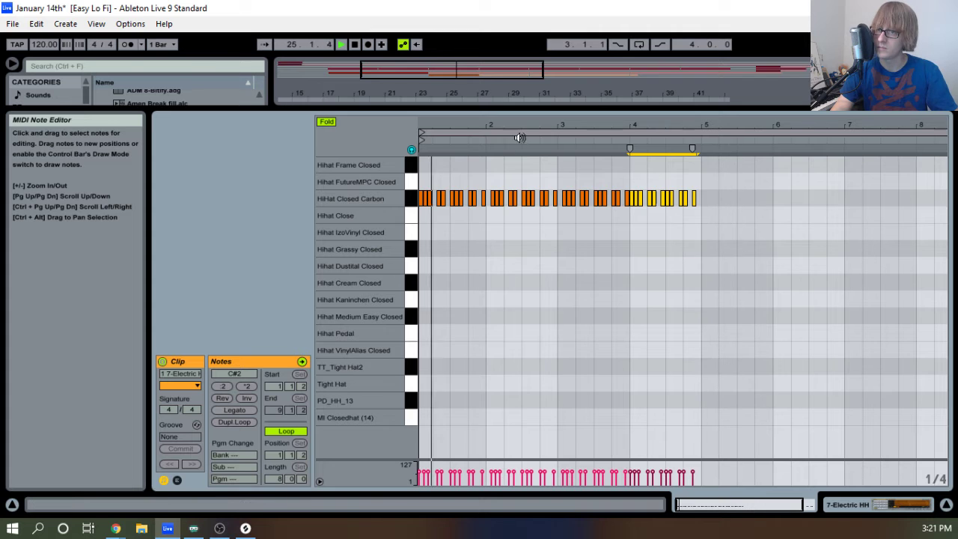
left_click_drag(645, 125, 619, 220)
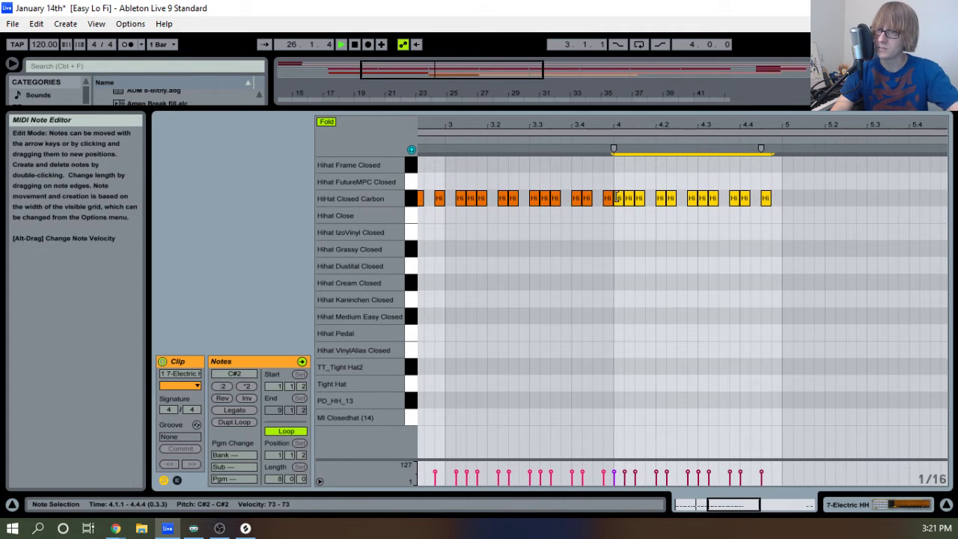
key("Delete")
key("ctrl+v")
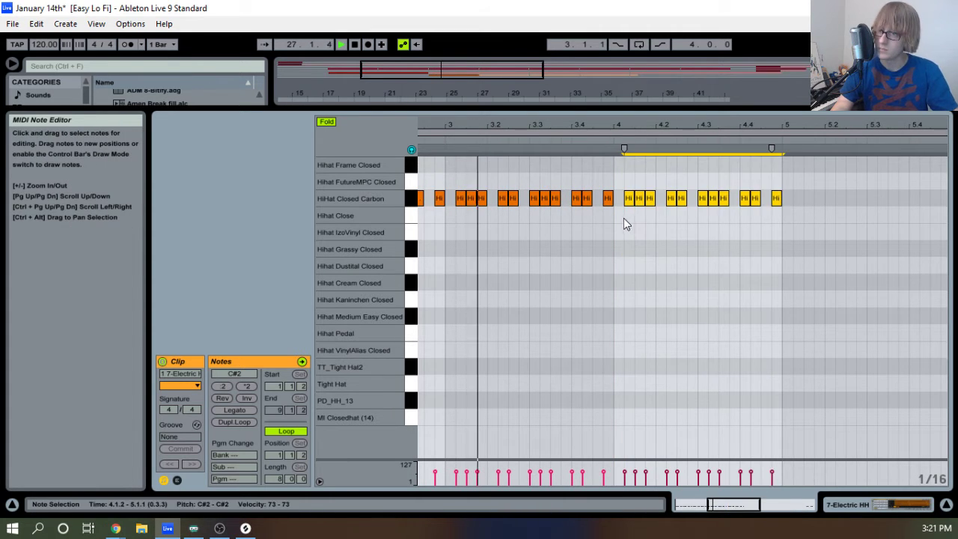
Try a further copy of the hi-hat pattern in bar 5, starting at 5.1.2.
left_click_drag(623, 220, 814, 187)
key("ctrl+d")
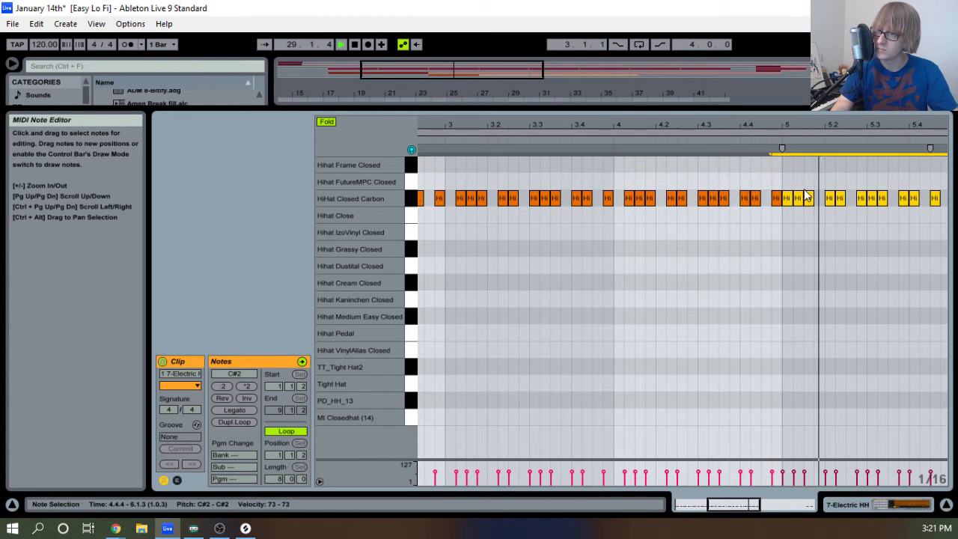
key("Right")
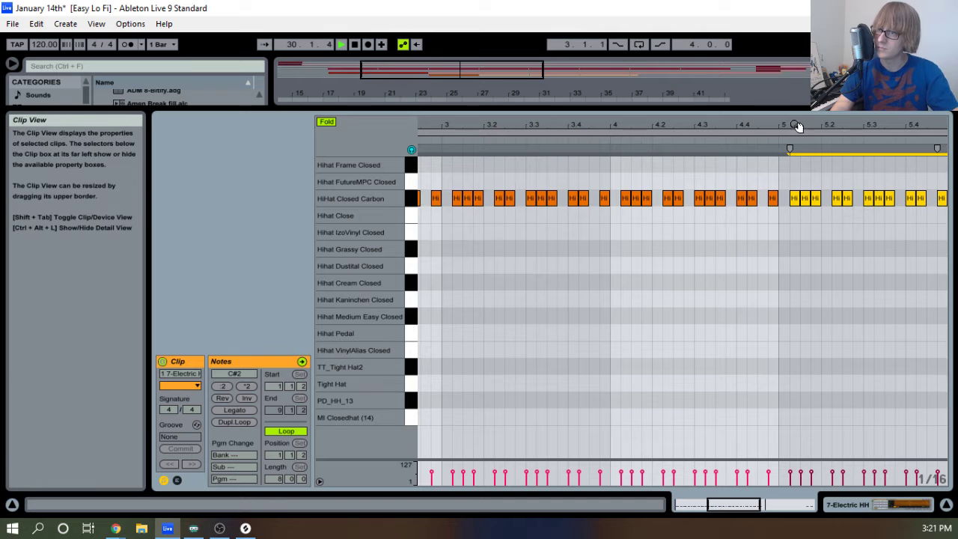
mouse_move(769, 129)
left_mouse_down()
mouse_move(778, 128)
mouse_move(749, 129)
left_mouse_up()
key("Delete")
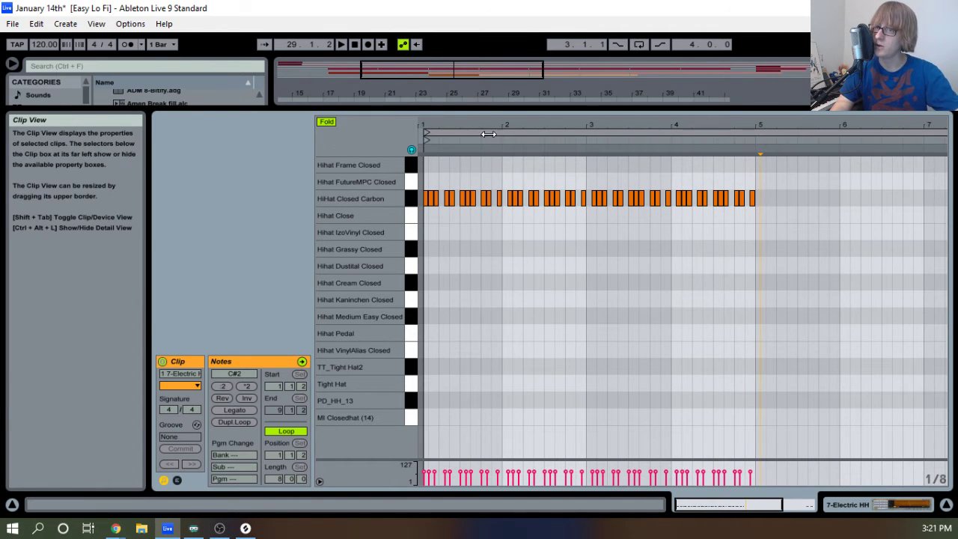
Shift the bar 2 pattern earlier to start at 2.1.1 and the bar 3 pattern to start at 2.4.4.
left_click_drag(502, 127, 547, 222)
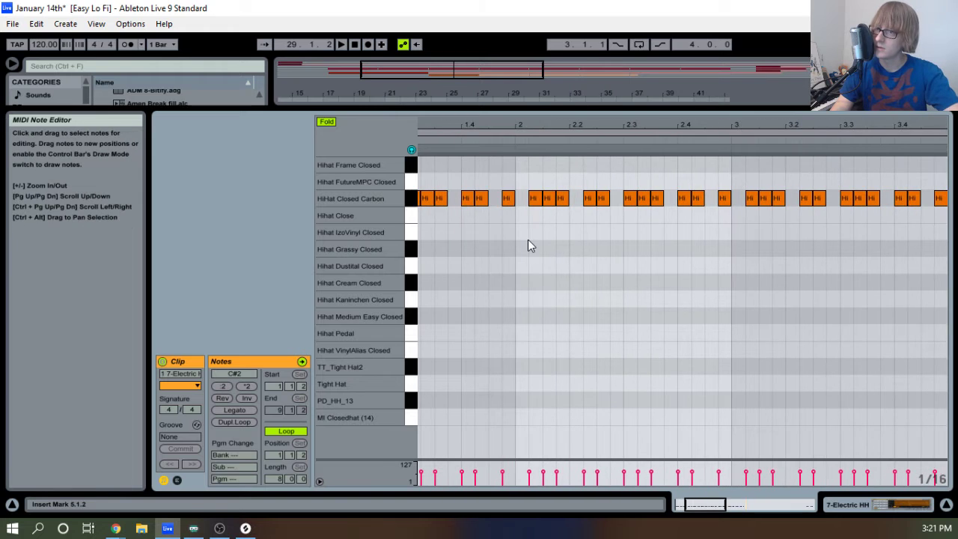
left_click_drag(661, 229, 723, 187)
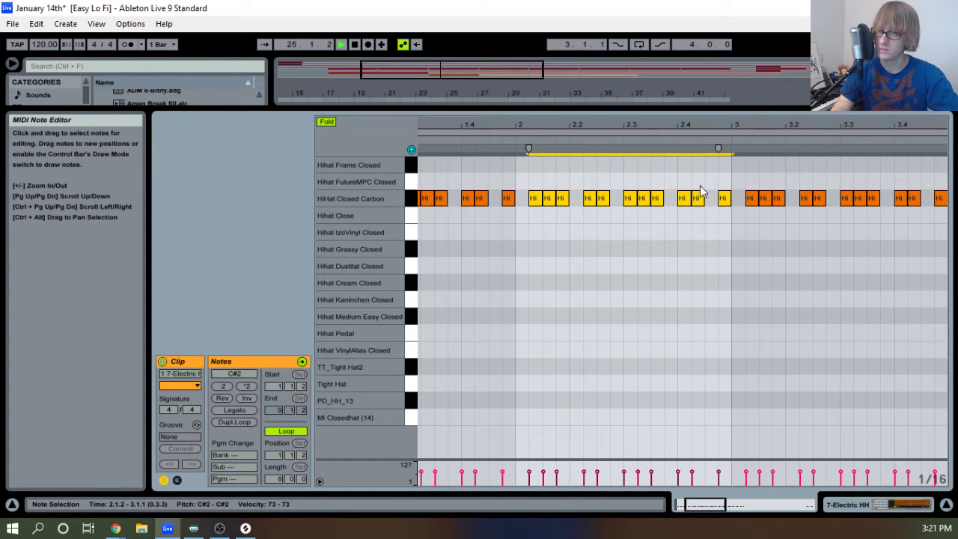
key("Left")
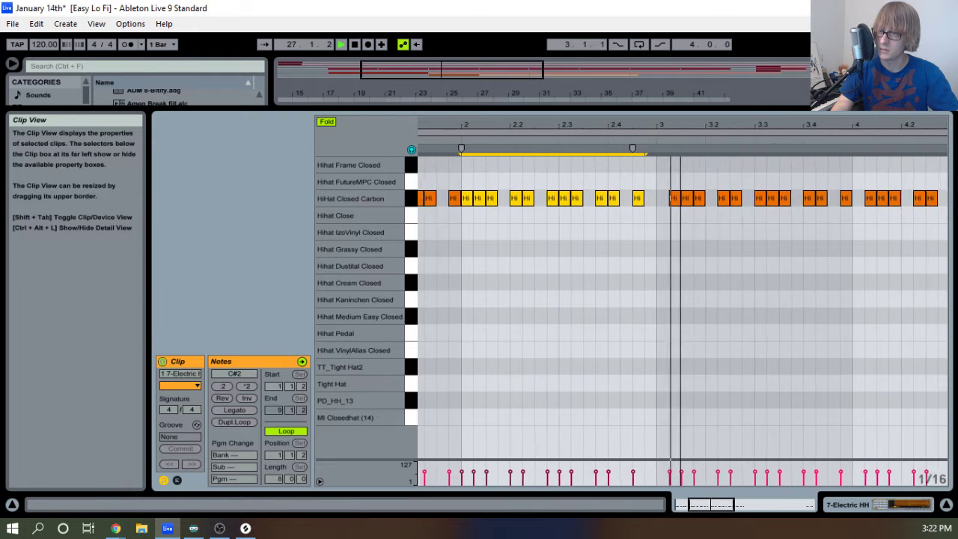
left_click_drag(627, 239, 806, 201)
key("Left")
key("Left")
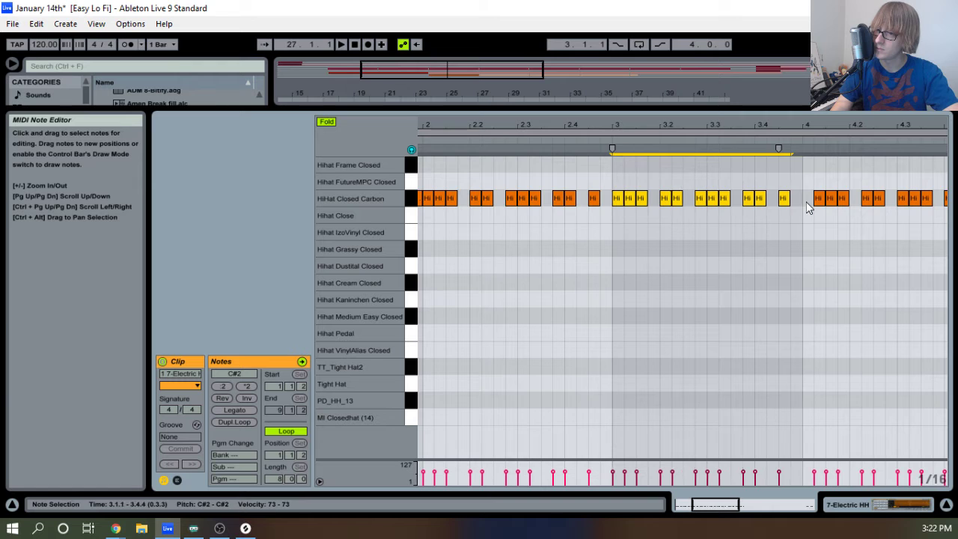
Shift the bar 4 hi-hat pattern three sixteenths earlier so it starts at 3.4.3.
left_click_drag(814, 224, 945, 202)
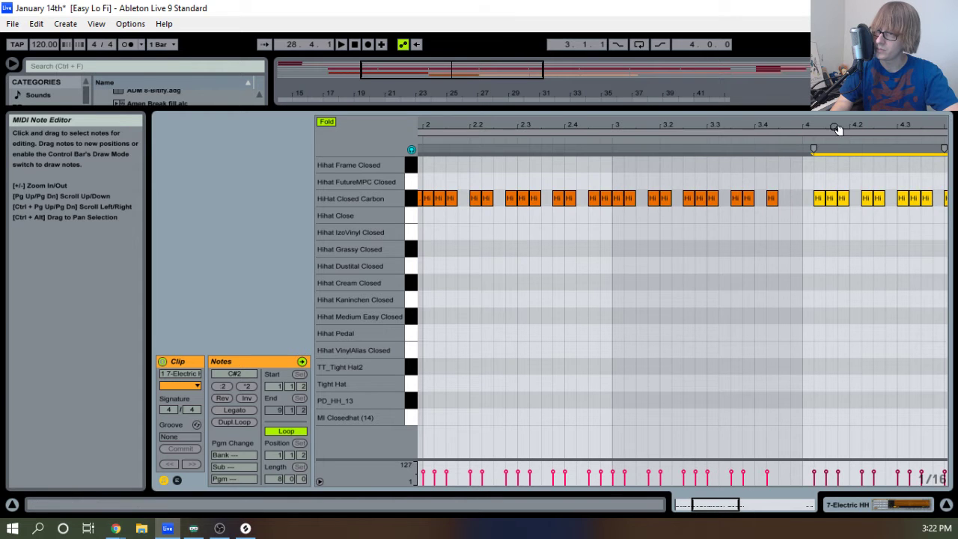
left_click_drag(838, 129, 689, 127)
left_click_drag(658, 232, 868, 195)
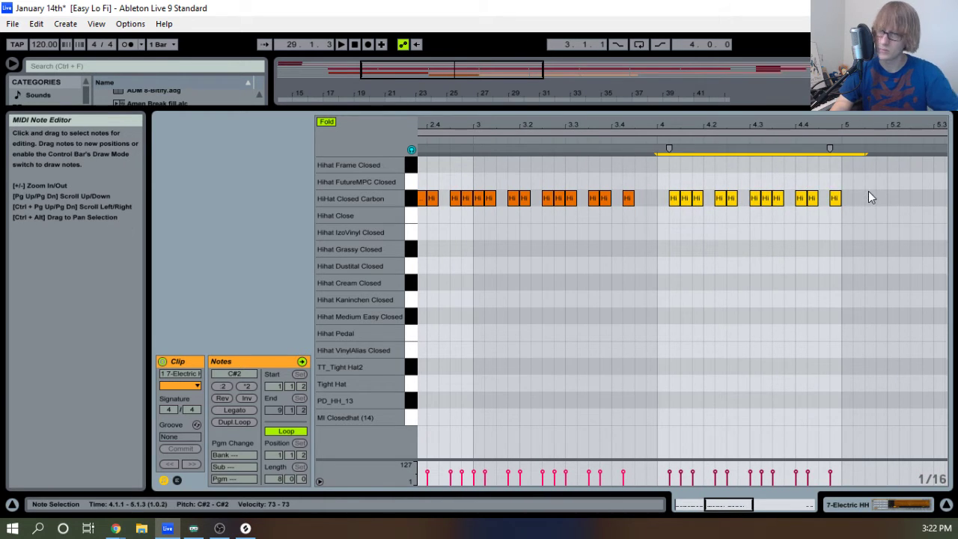
left_click_drag(669, 211, 870, 192)
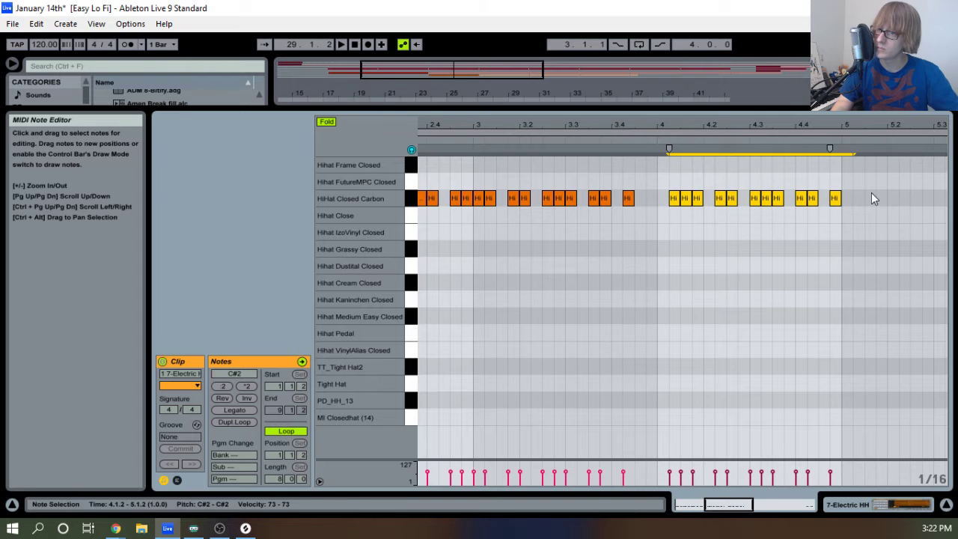
key("Left")
key("Left")
key("Left")
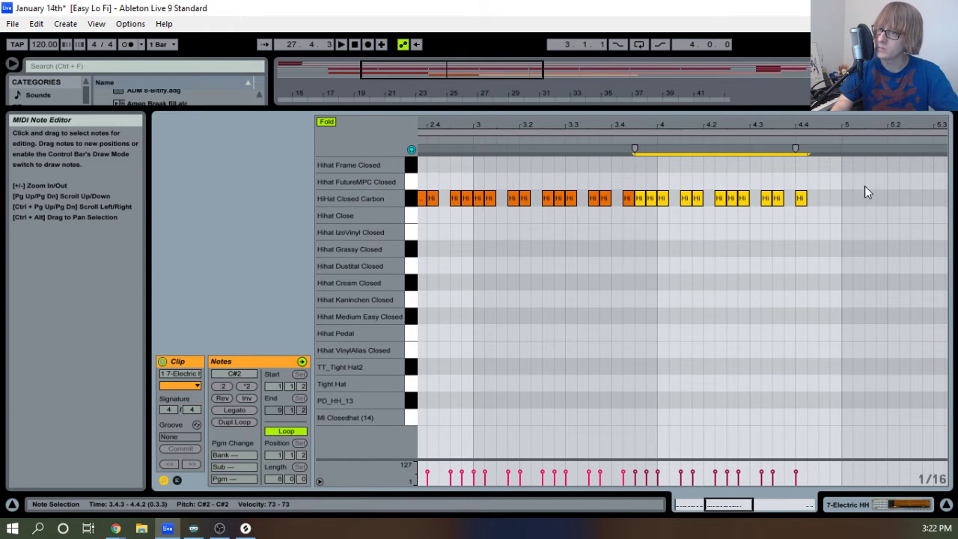
Paste the hi-hat pattern back to back at 4.4.2, 5.4.1 and 6.3.4.
left_click(812, 229)
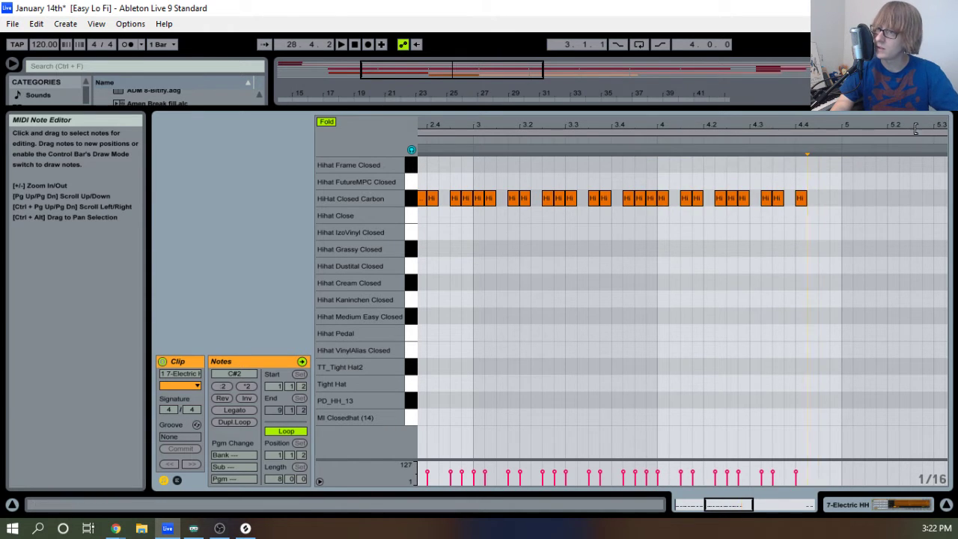
key("ctrl+v")
left_click_drag(917, 127, 505, 128)
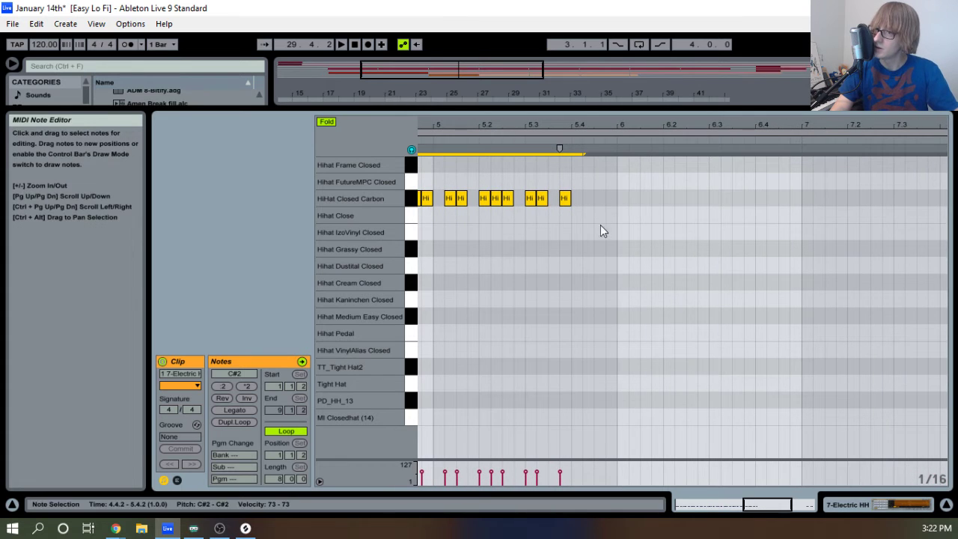
left_click(566, 242)
key("ctrl+v")
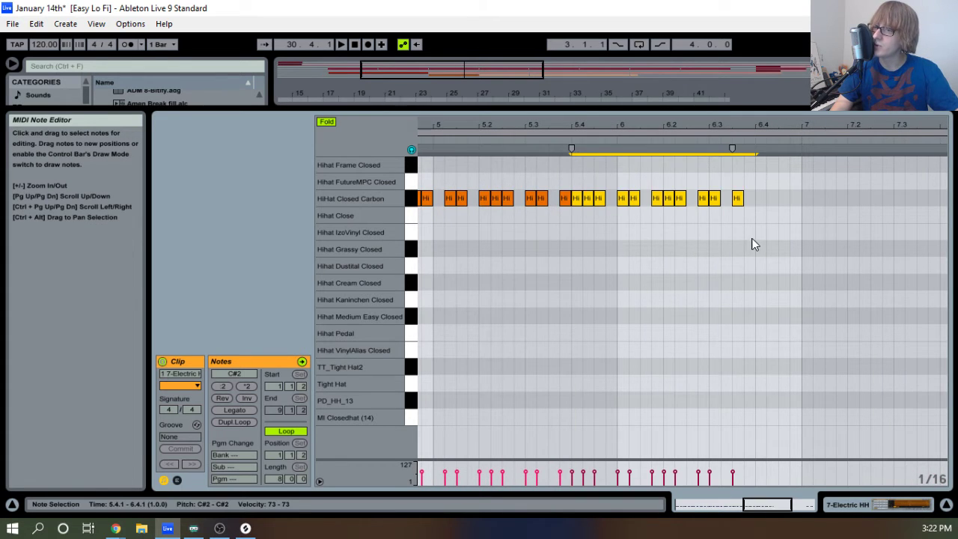
left_click(732, 258)
key("ctrl+v")
Delete the leftover old hi-hat notes in bar 8 and paste the pattern at 7.3.3.
left_click_drag(864, 128, 630, 128)
left_click_drag(824, 231, 917, 213)
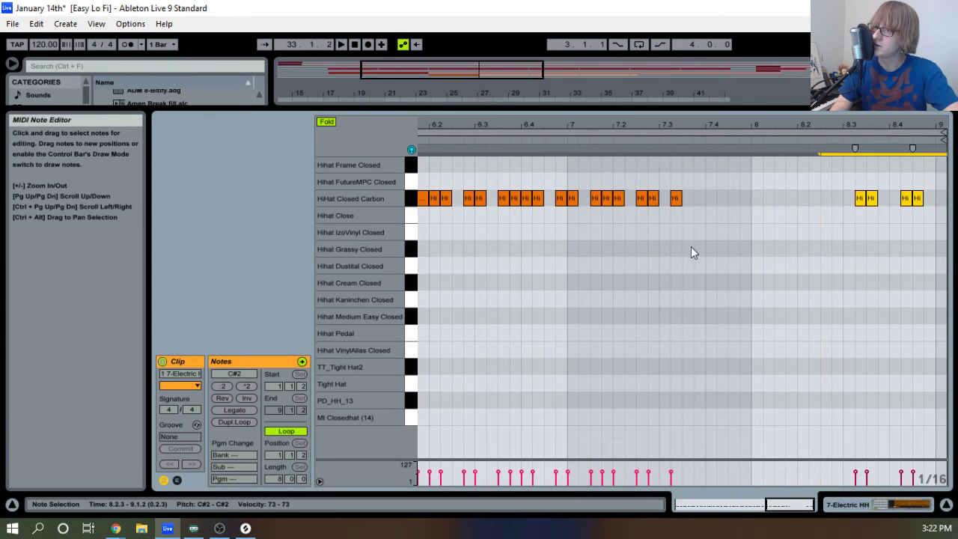
key("Delete")
key("ctrl+v")
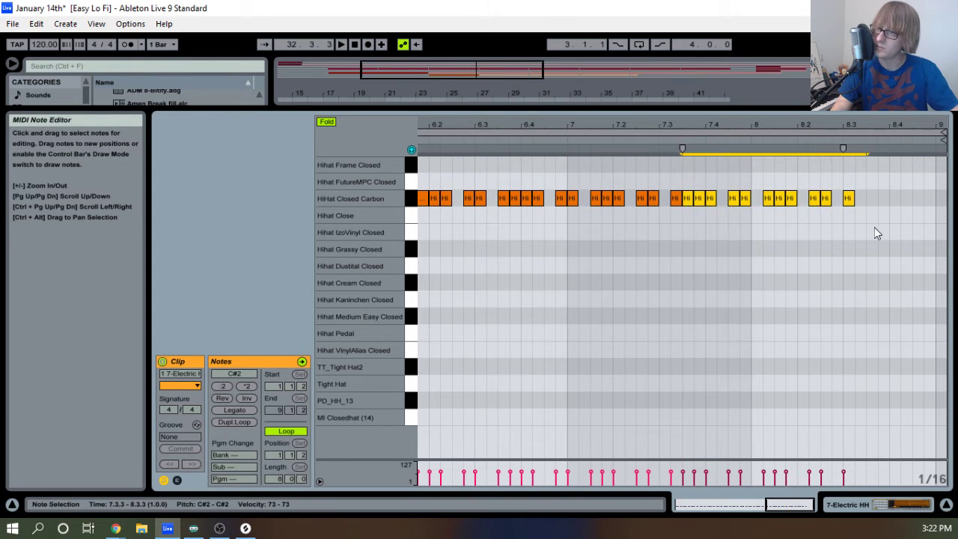
Paste a last copy of the pattern at 8.3.2 and delete its notes beyond the clip end at 9.1.2.
left_click(862, 234)
key("ctrl+v")
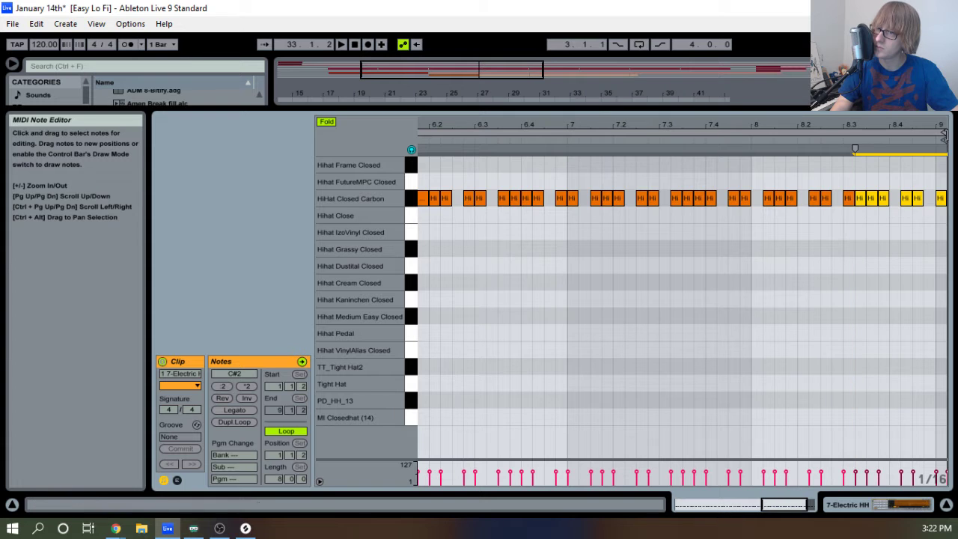
left_click_drag(867, 126, 823, 99)
left_click(876, 199)
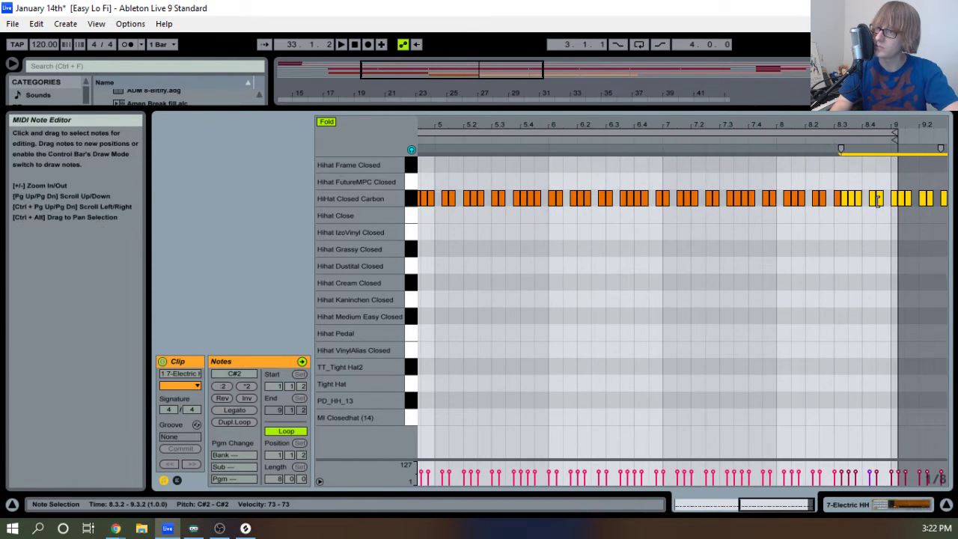
left_click(900, 216)
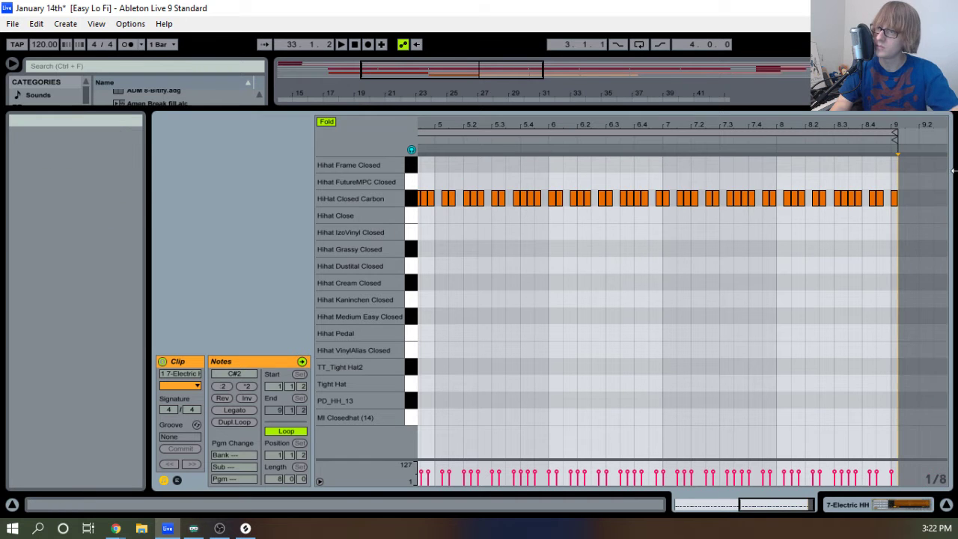
Play the full hi-hat clip, shrink the note editor to reveal the arrangement, and fold all tracks.
left_click_drag(710, 124, 715, 90)
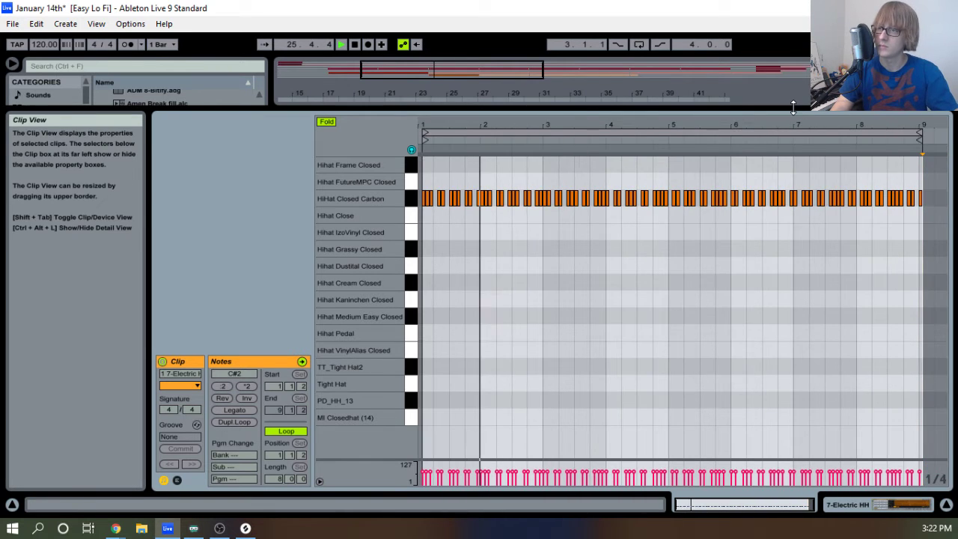
left_click_drag(791, 110, 736, 348)
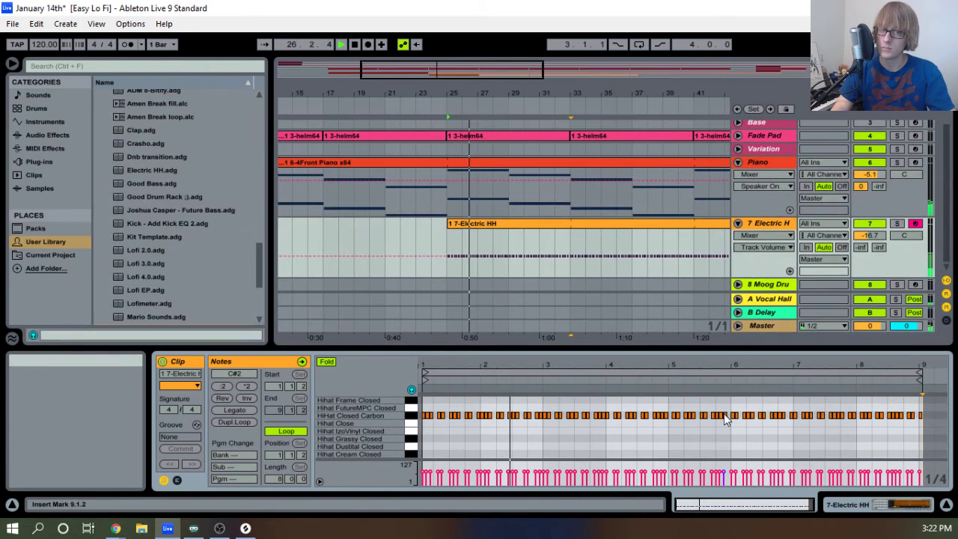
left_click(739, 222, "alt")
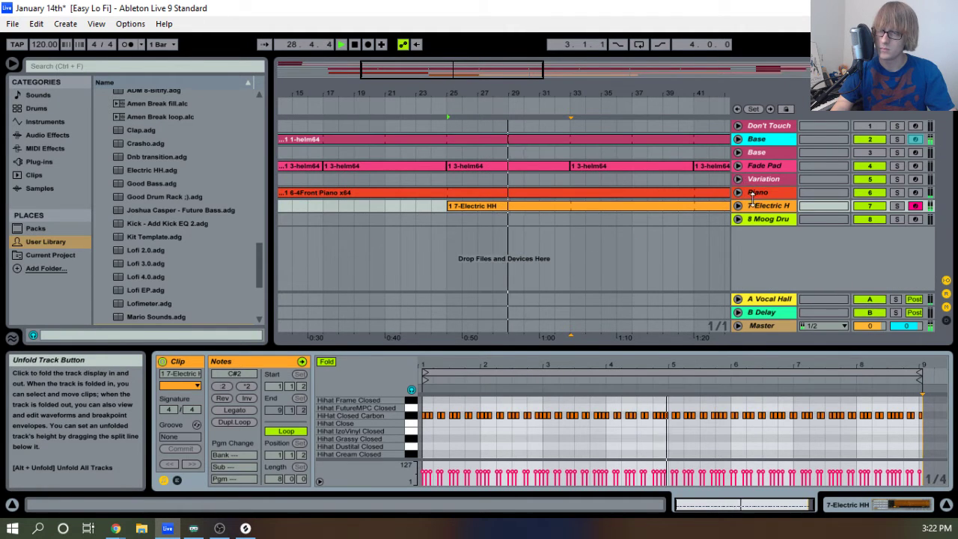
Switch to Session View and set the Electric HH track volume to -17.3 dB.
key("Tab")
left_click_drag(642, 294, 642, 297)
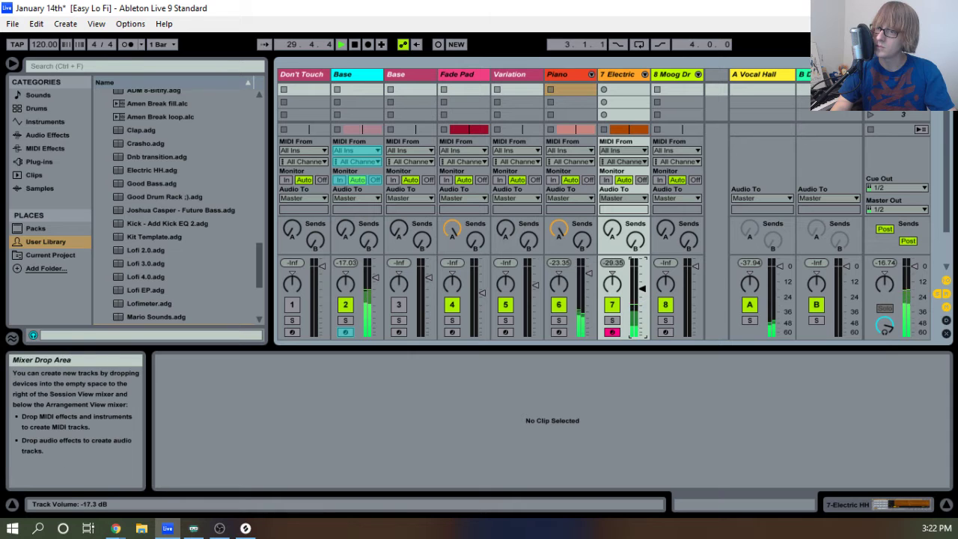
Show the Electric HH track's devices, then return to Arrangement View and stop playback.
left_click(618, 75)
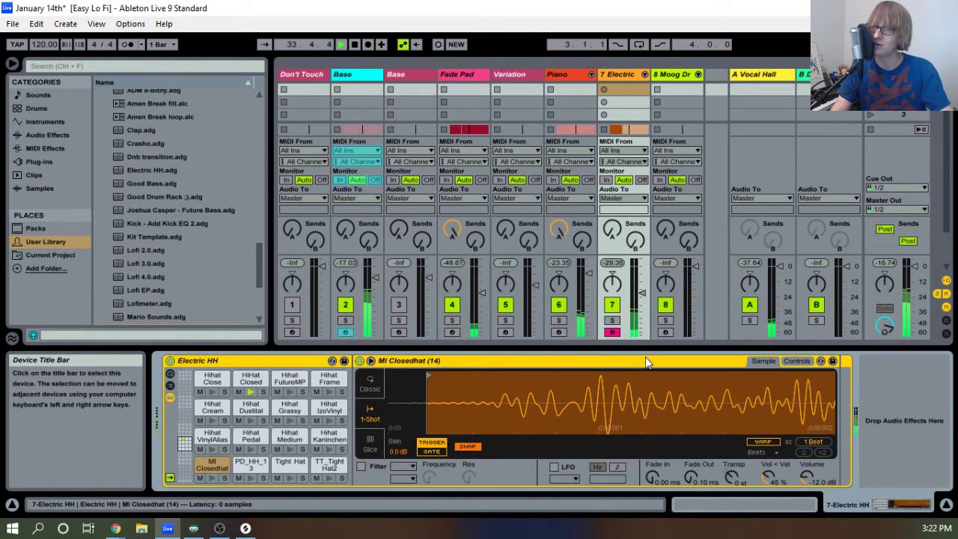
double_click(633, 72)
key("Tab")
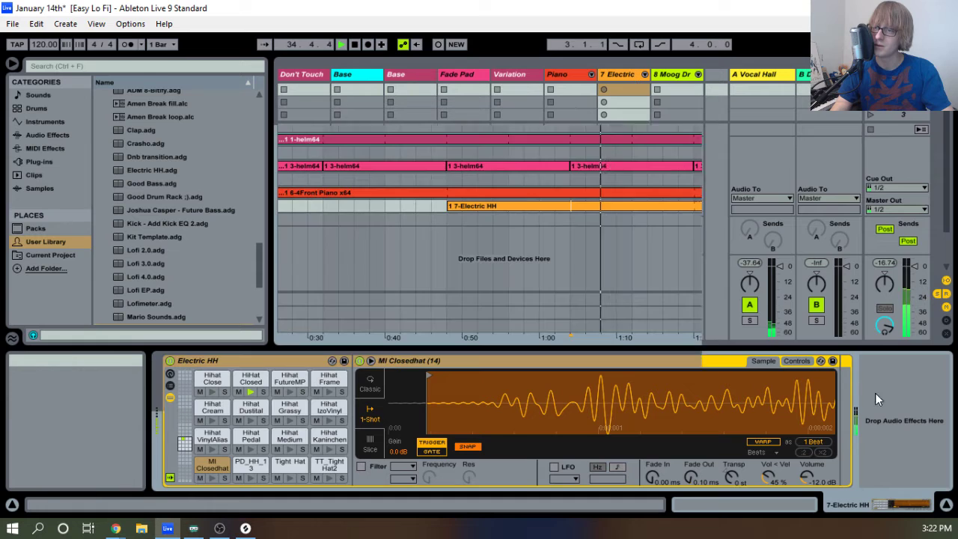
key("Tab")
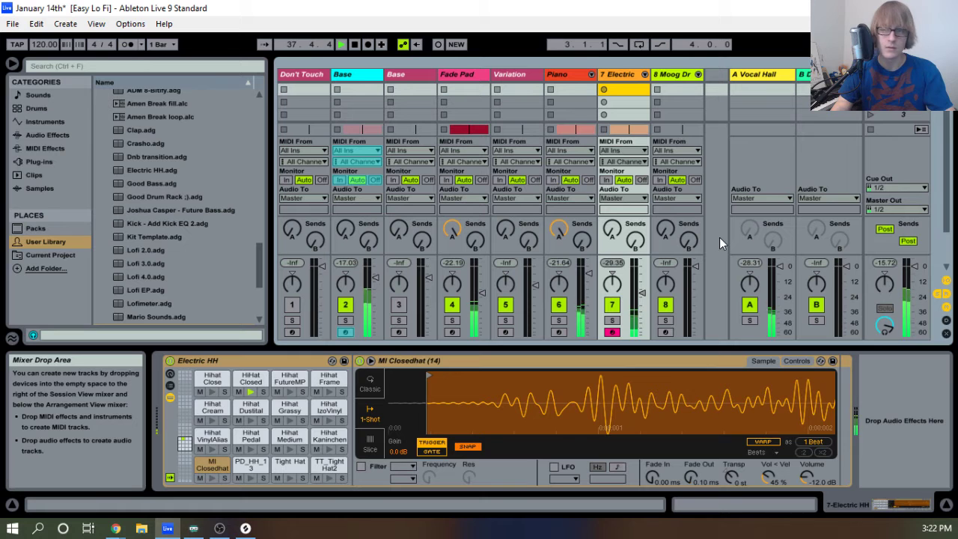
key("Tab")
key("space")
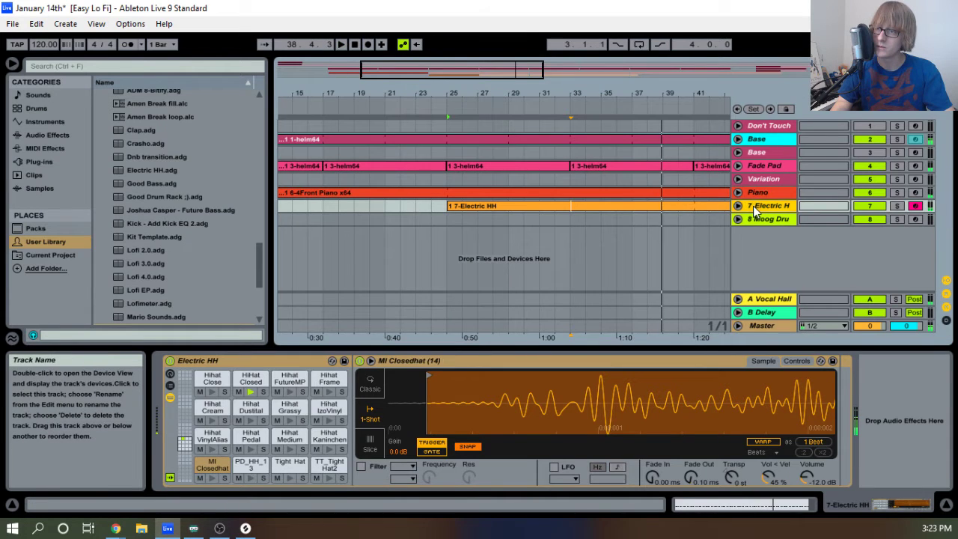
Collapse the Reverb presets in the Audio Effects list and add a Ping Pong Delay to the Electric HH track.
scroll(164, 216, "up", 2)
scroll(160, 214, "up", 10)
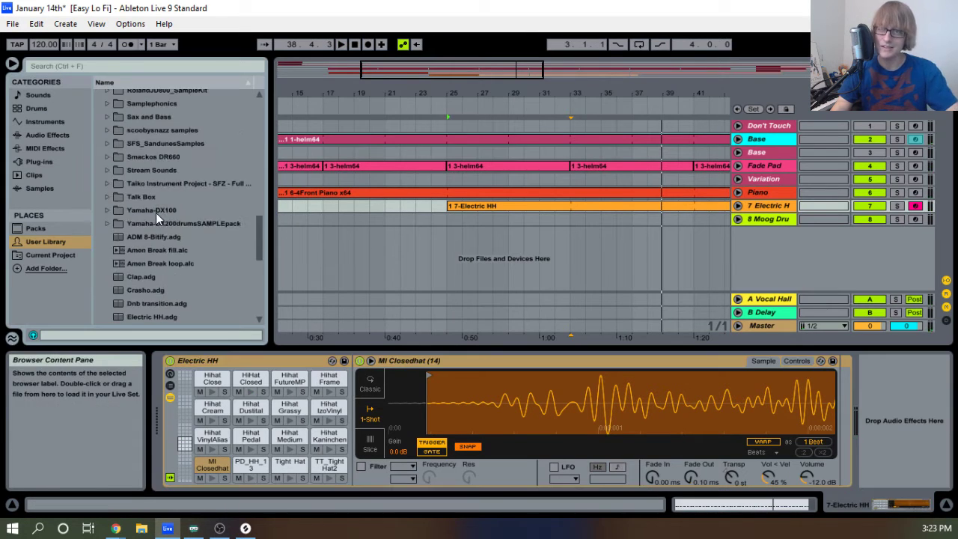
left_click(47, 136)
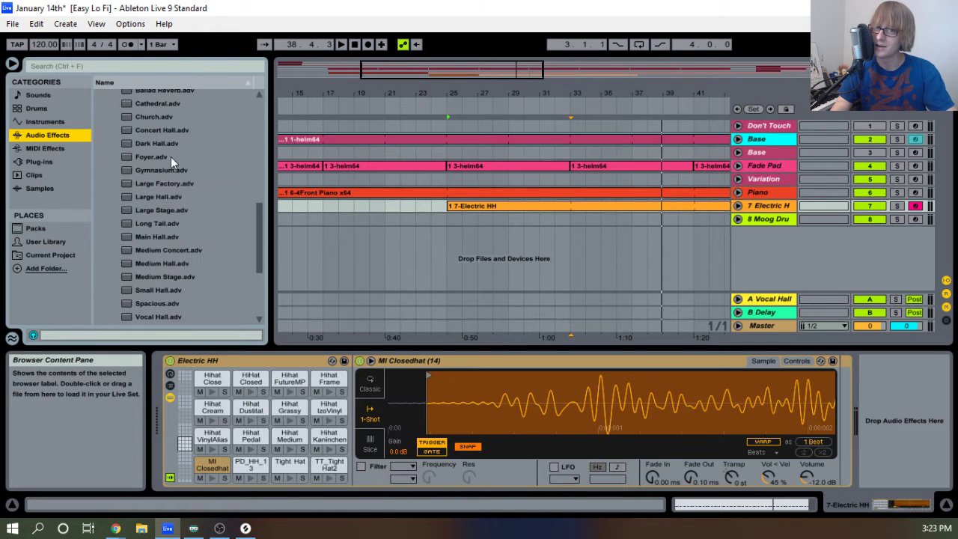
scroll(170, 172, "up", 8)
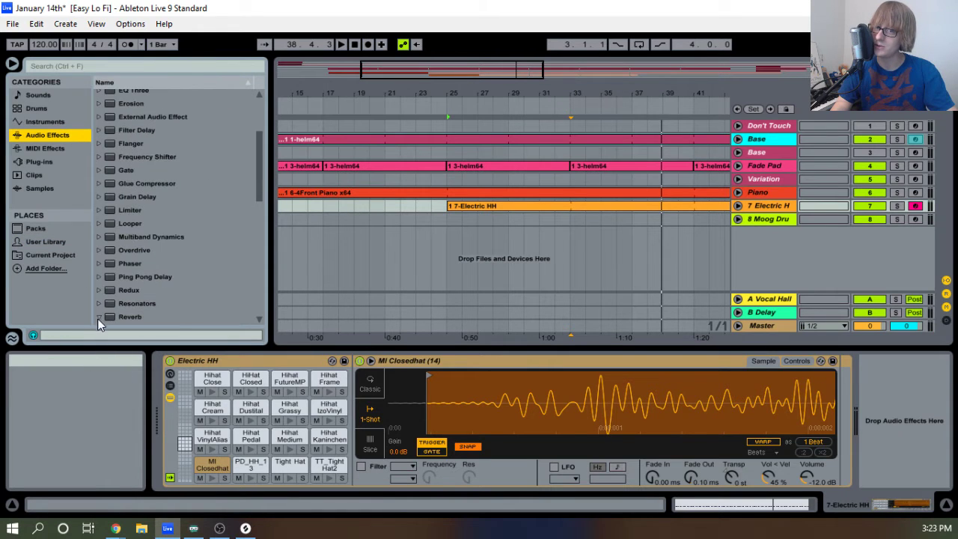
scroll(99, 317, "down", 2)
left_click(99, 262)
scroll(109, 255, "up", 3)
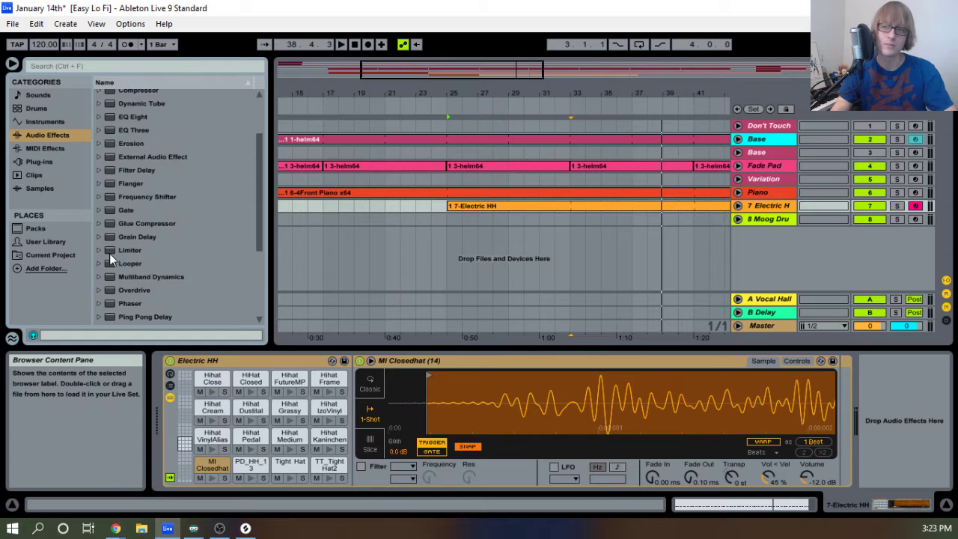
scroll(110, 251, "up", 2)
scroll(116, 250, "down", 5)
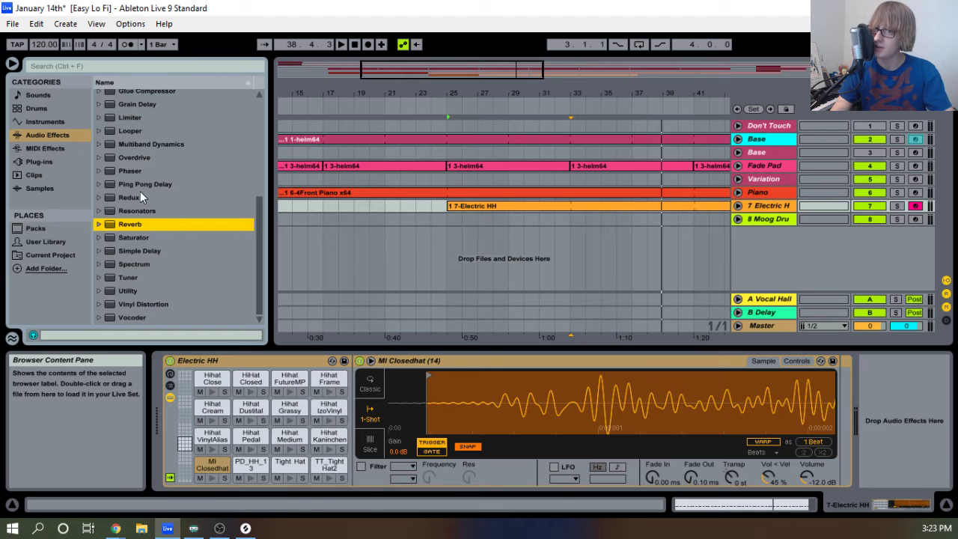
left_click_drag(141, 187, 894, 442)
Set the Ping Pong Delay's beat division to 1 while playing the section.
key("space")
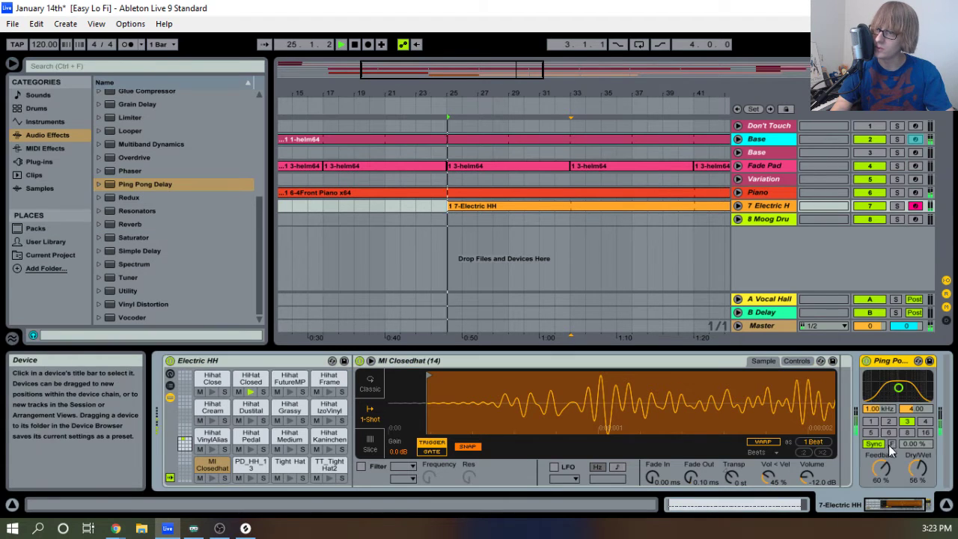
left_click(874, 422)
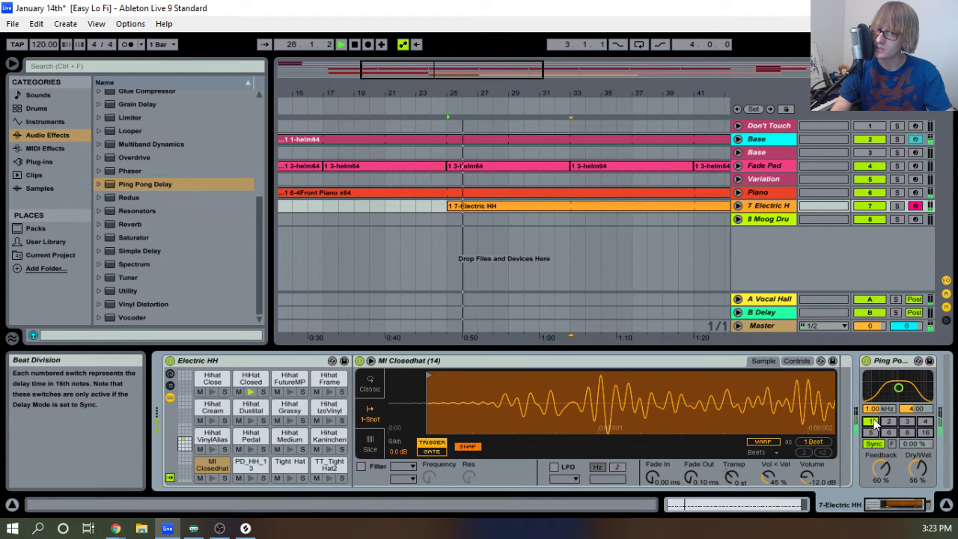
key("space")
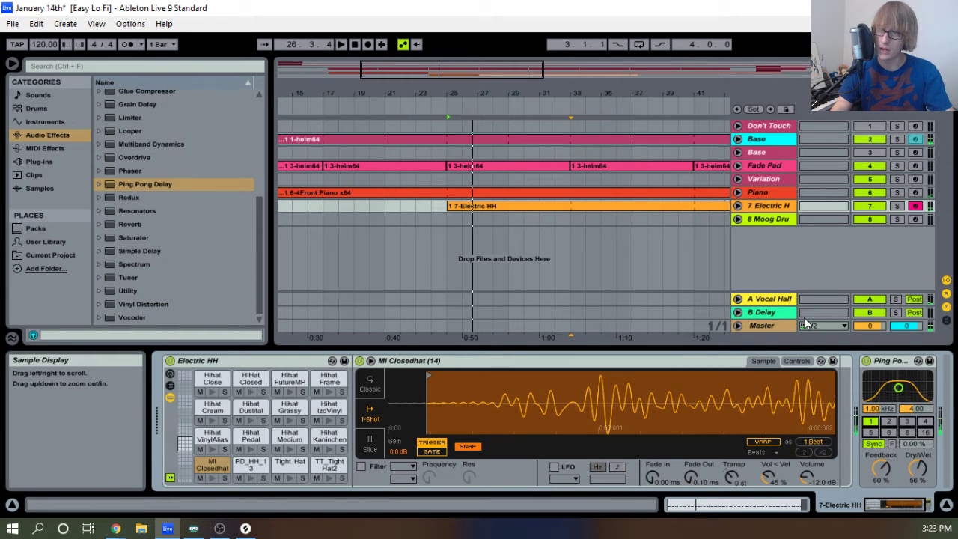
Solo the Electric HH track, start playback and switch off the Ping Pong Delay.
left_click(896, 206)
key("space")
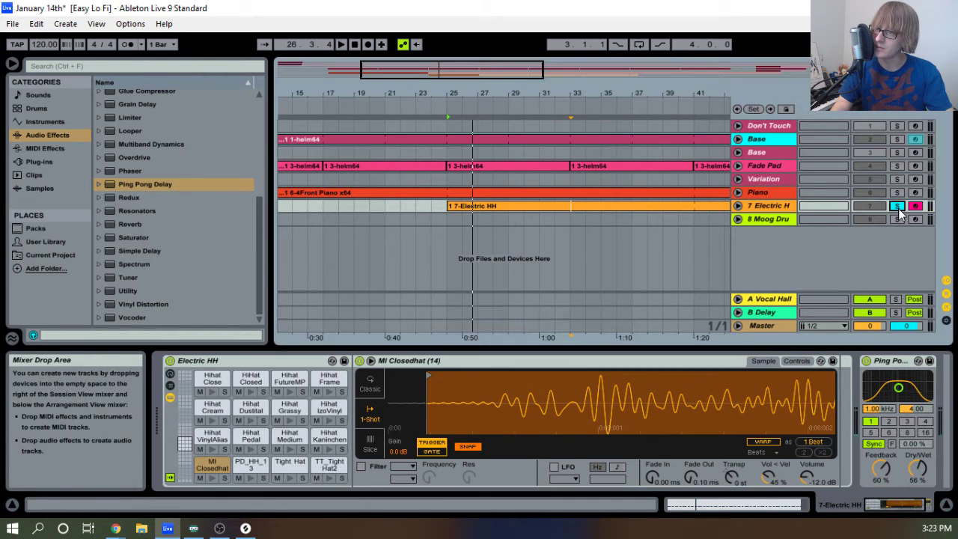
left_click(865, 361)
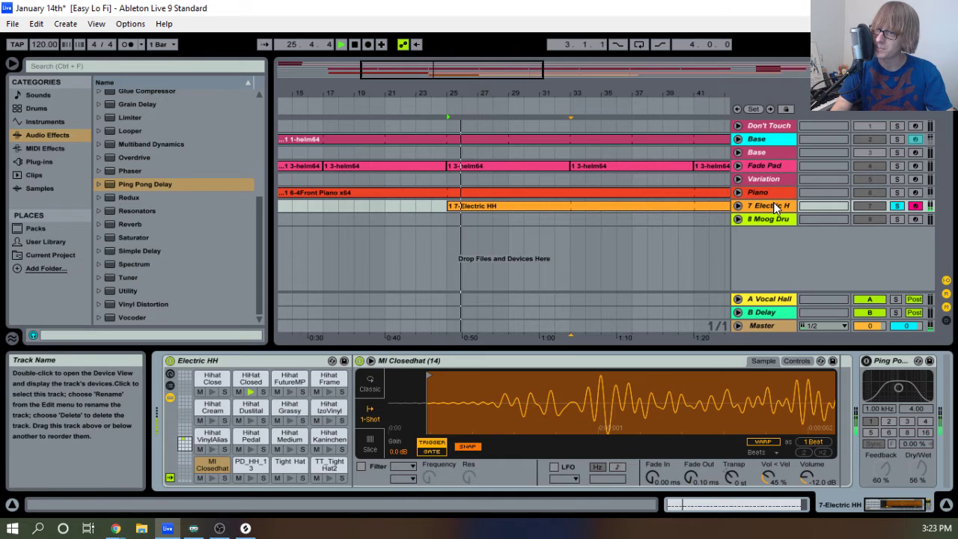
Unfold the Electric HH track, enlarge its clip's note editor and place the insert marker at 5.3.1.
left_click(737, 206)
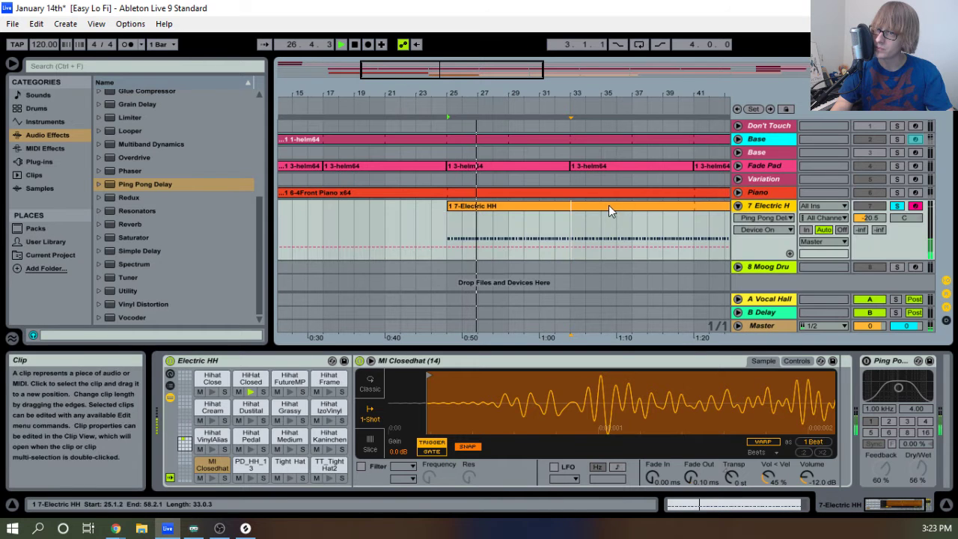
left_click(578, 208)
left_click_drag(636, 349, 534, 237)
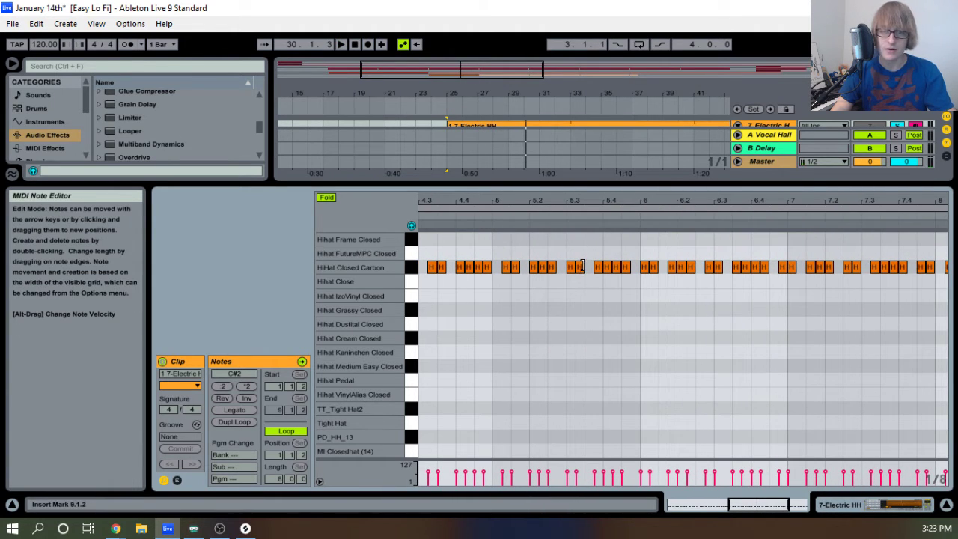
left_click_drag(589, 243, 591, 275)
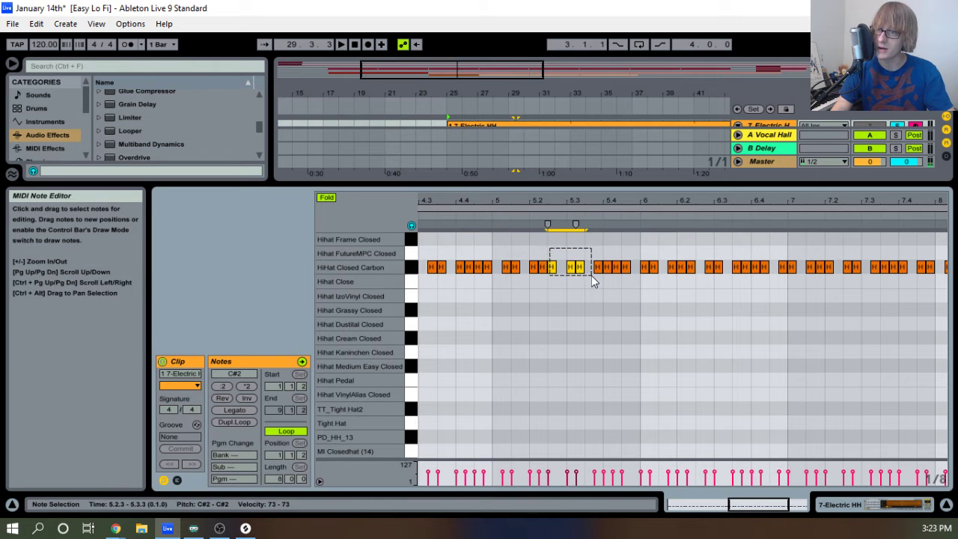
left_click(591, 268)
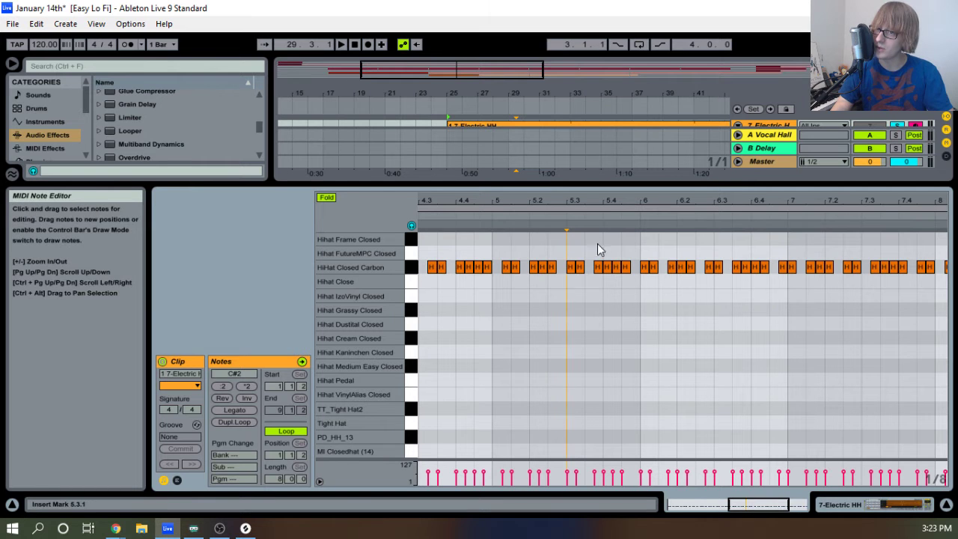
Play the soloed hi-hat clip and examine its rhythm from the start through bar 5.
left_click_drag(600, 200, 732, 199)
key("space")
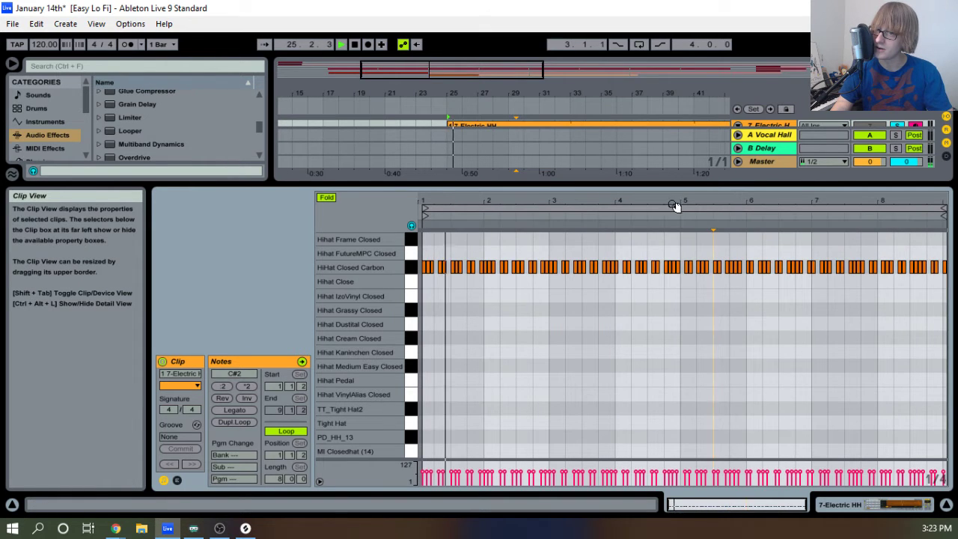
left_click_drag(673, 205, 480, 268)
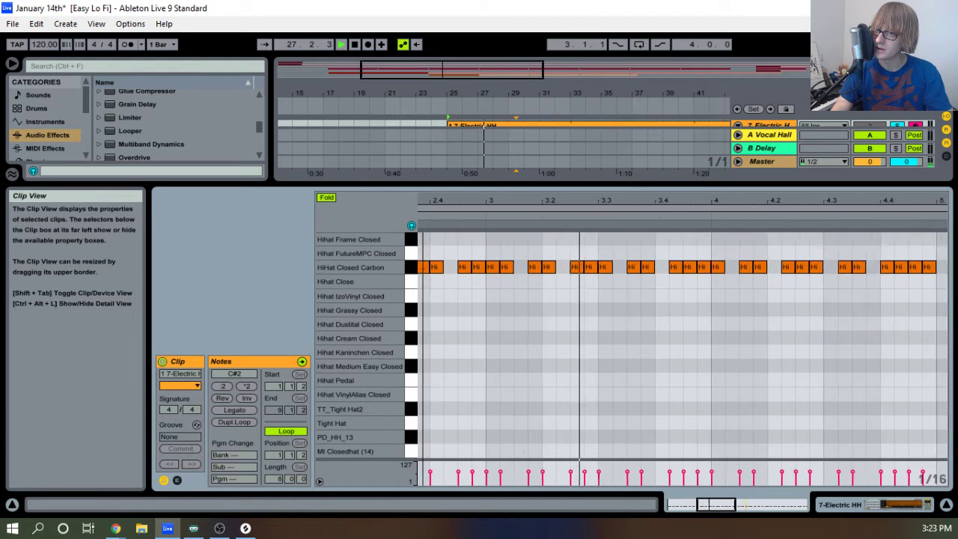
left_click_drag(422, 200, 420, 185)
left_click_drag(887, 200, 597, 196)
key("space")
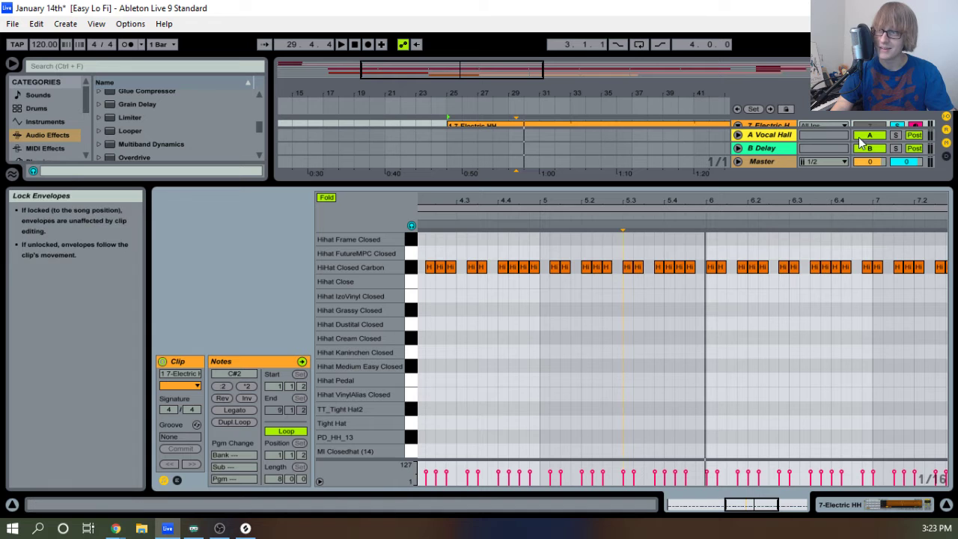
Shrink the note editor to reveal the arrangement and lower the song tempo to 48 BPM during playback.
left_click_drag(764, 181, 765, 282)
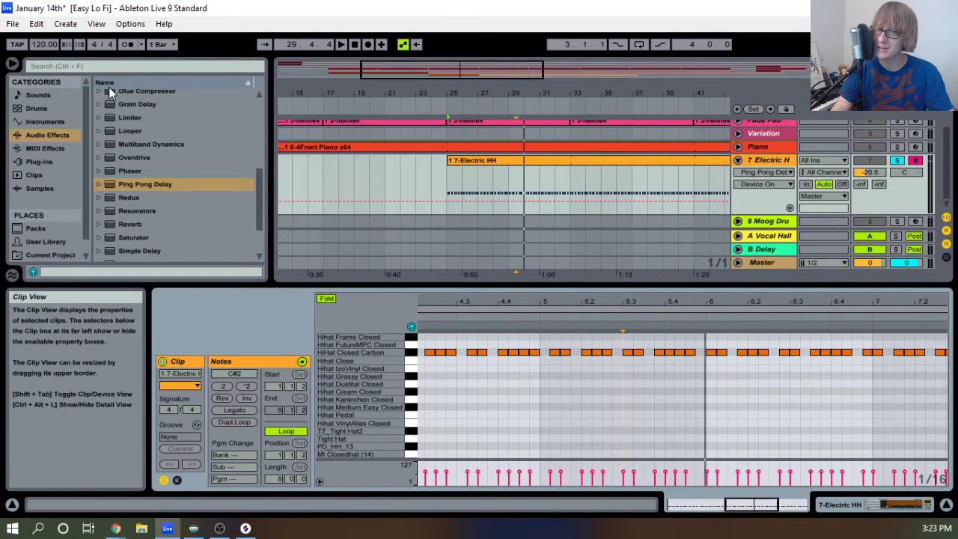
key("space")
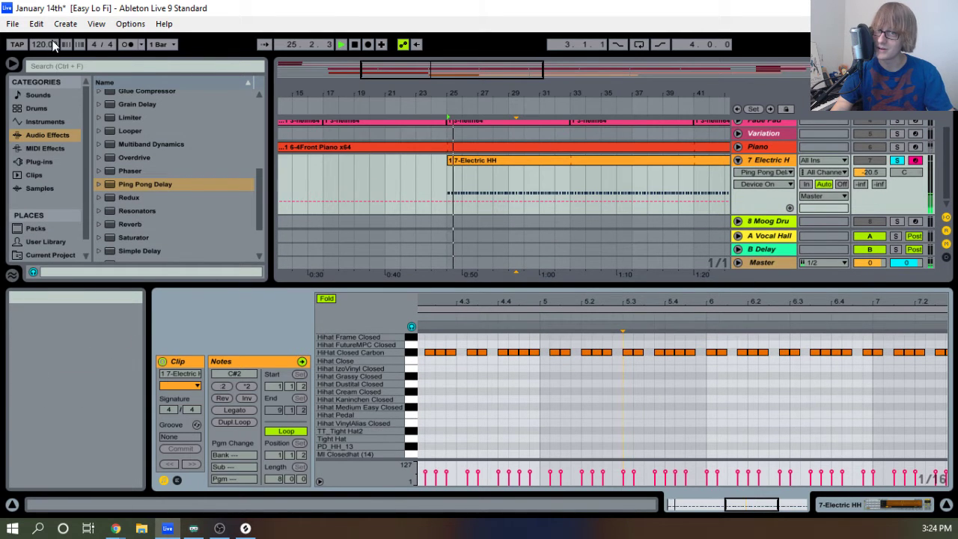
left_click_drag(43, 45, 43, 54)
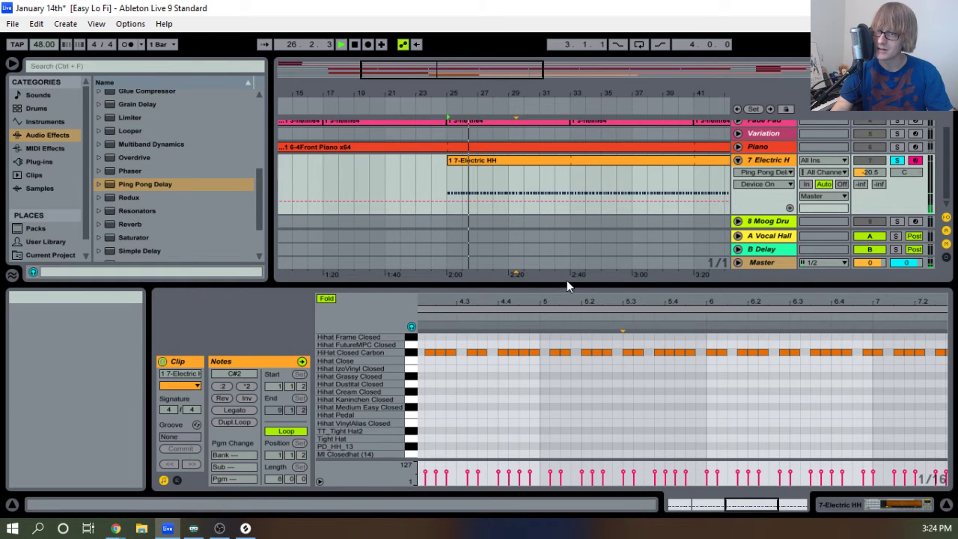
Enlarge the note editor and replay the slowed hi-hat pattern in bar 5 to examine its note grouping.
left_click_drag(563, 284, 539, 85)
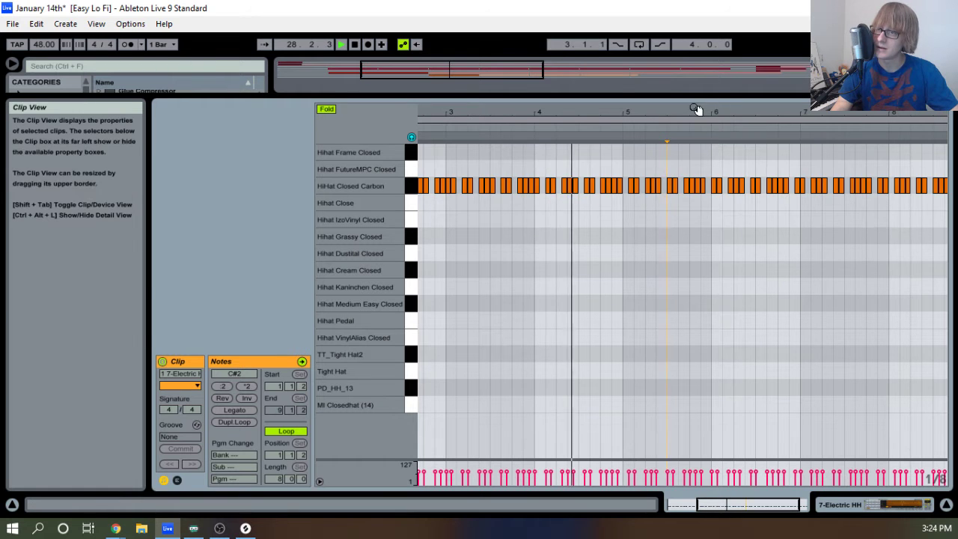
left_click_drag(695, 111, 695, 137)
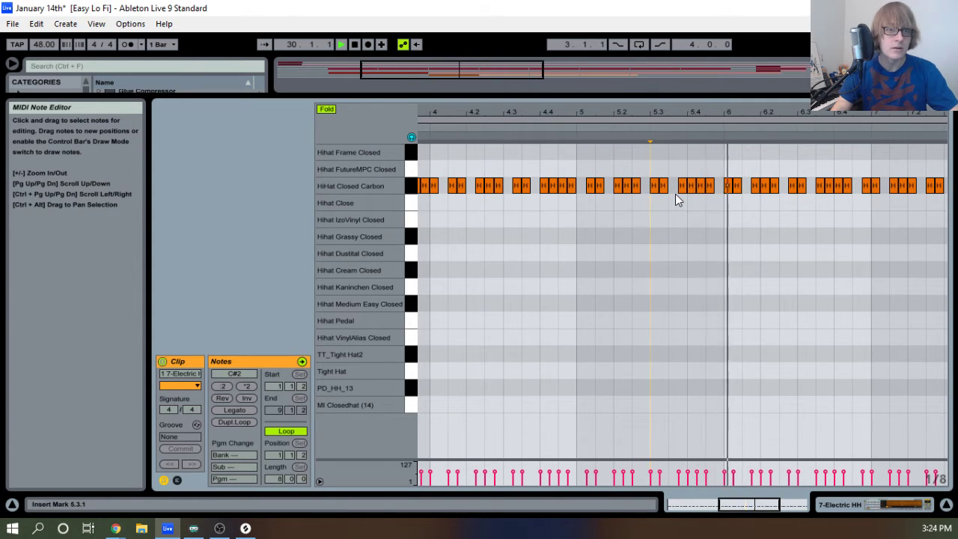
left_click(624, 126)
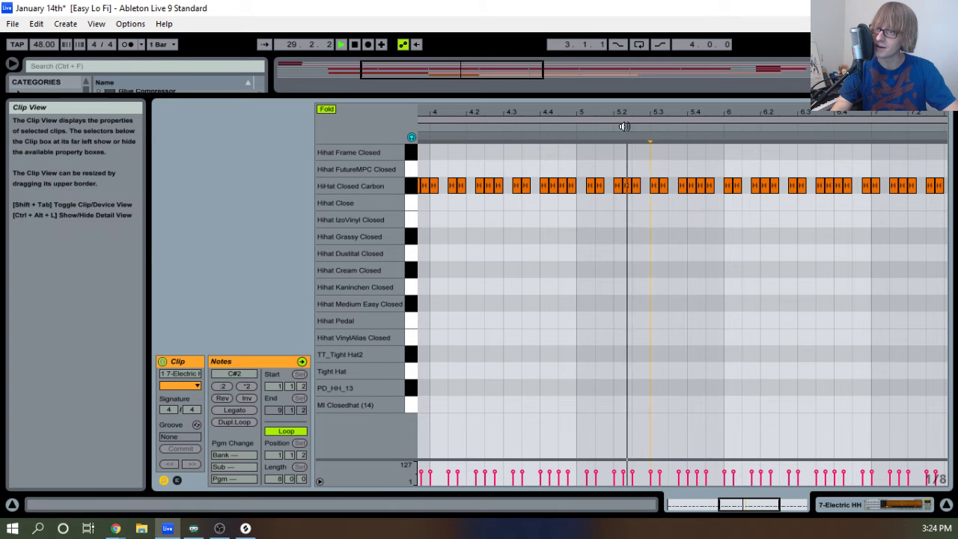
key("space")
left_click_drag(650, 114, 610, 101)
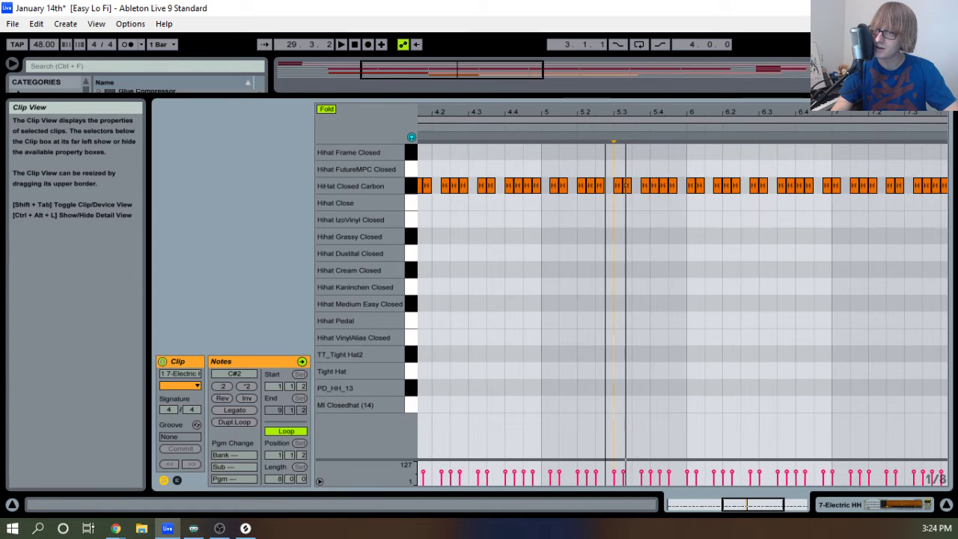
left_click(534, 125)
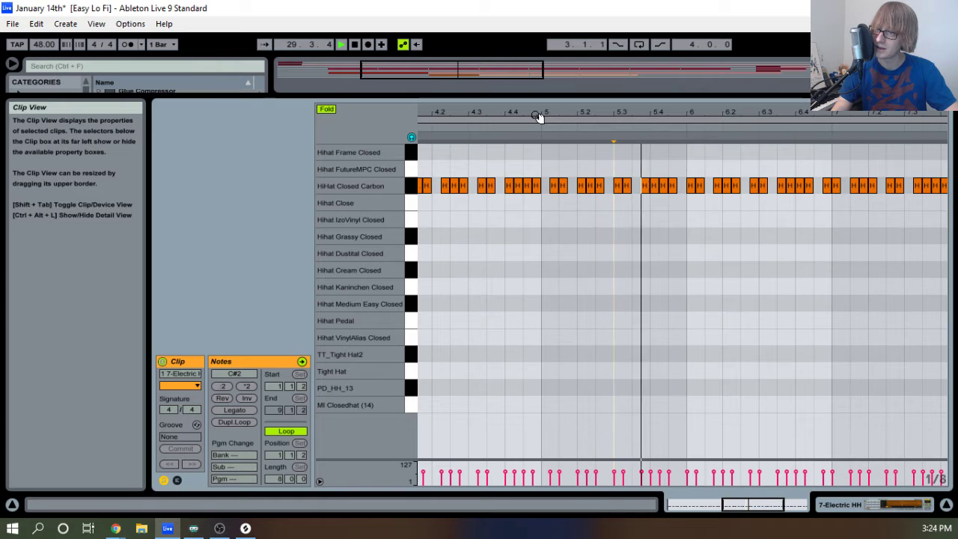
key("space")
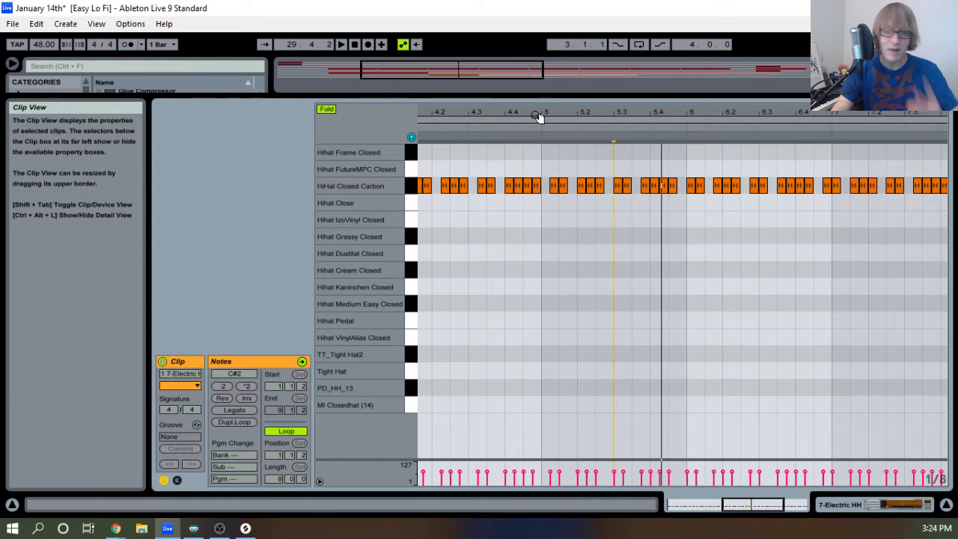
Play the slowed hi-hat clip from its beginning and examine the pattern in bars 5 and 6.
left_click_drag(584, 109, 700, 107)
key("space")
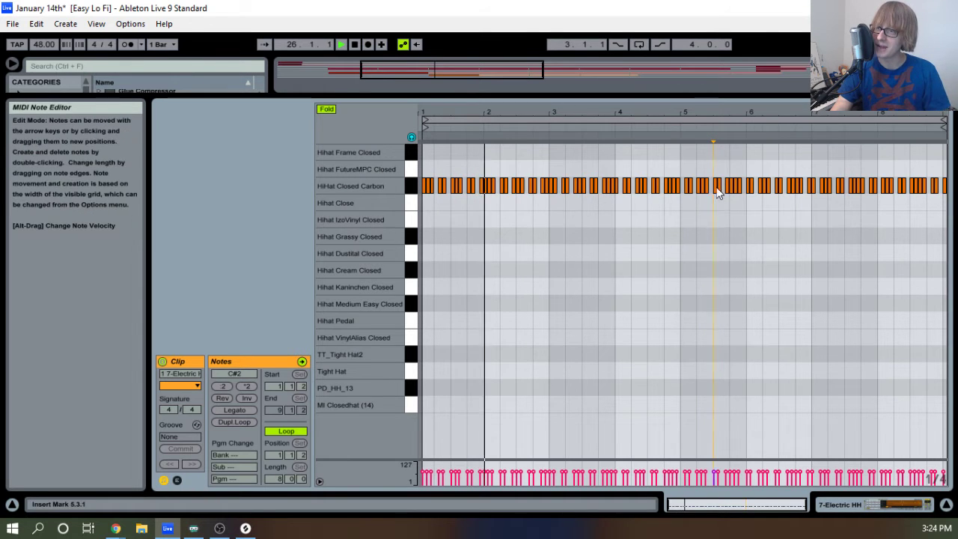
left_click_drag(715, 113, 657, 116)
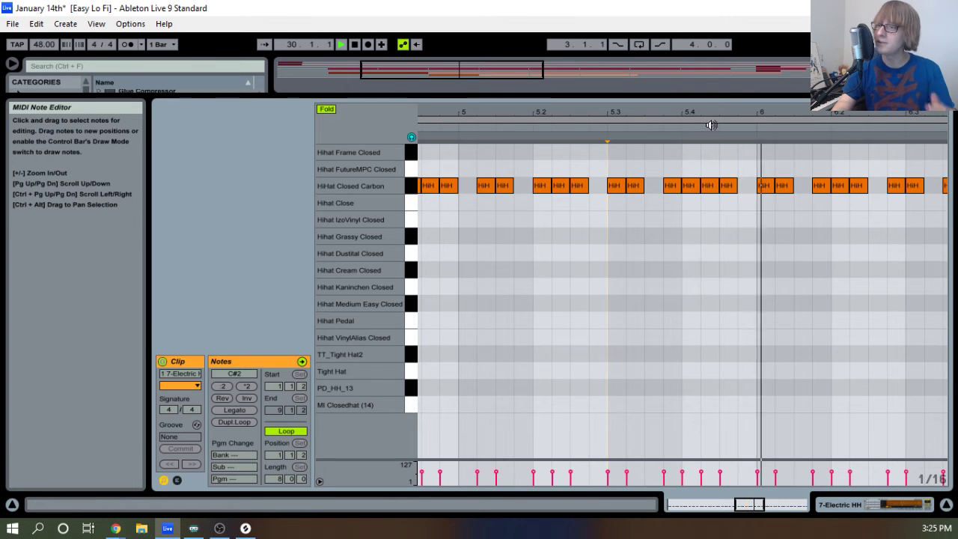
left_click_drag(721, 113, 720, 53)
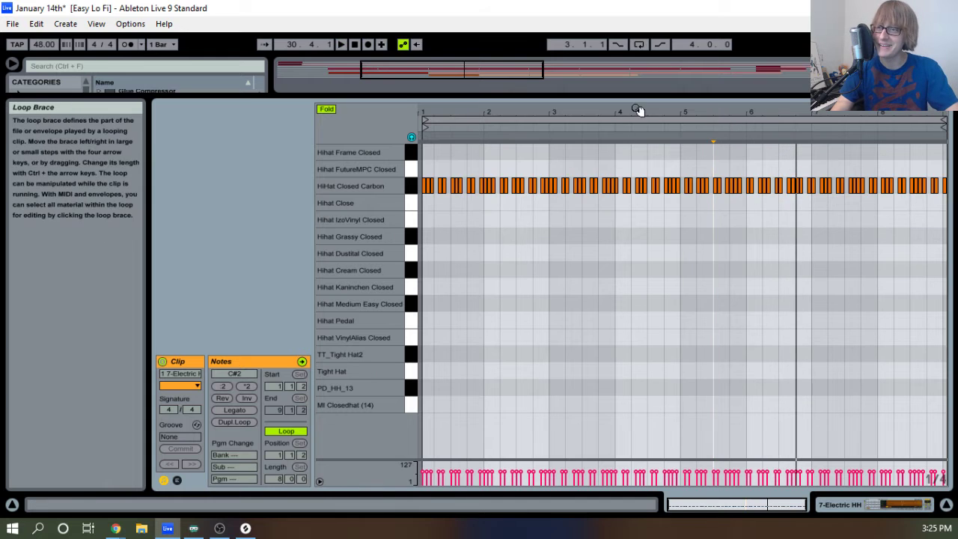
End playback, shrink the note editor to reveal the arrangement, and unsolo the Electric HH track.
key("space")
key("space")
left_click_drag(639, 94, 583, 283)
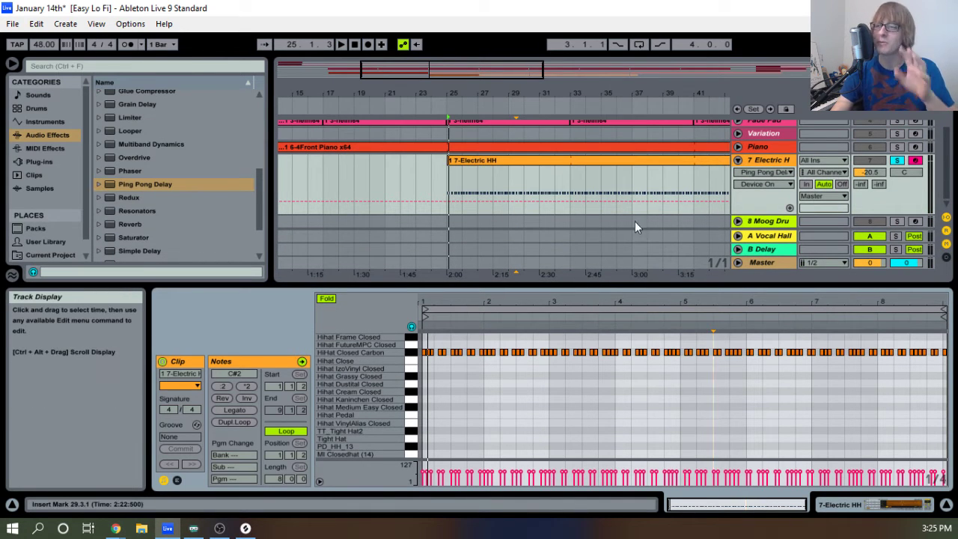
left_click(898, 161)
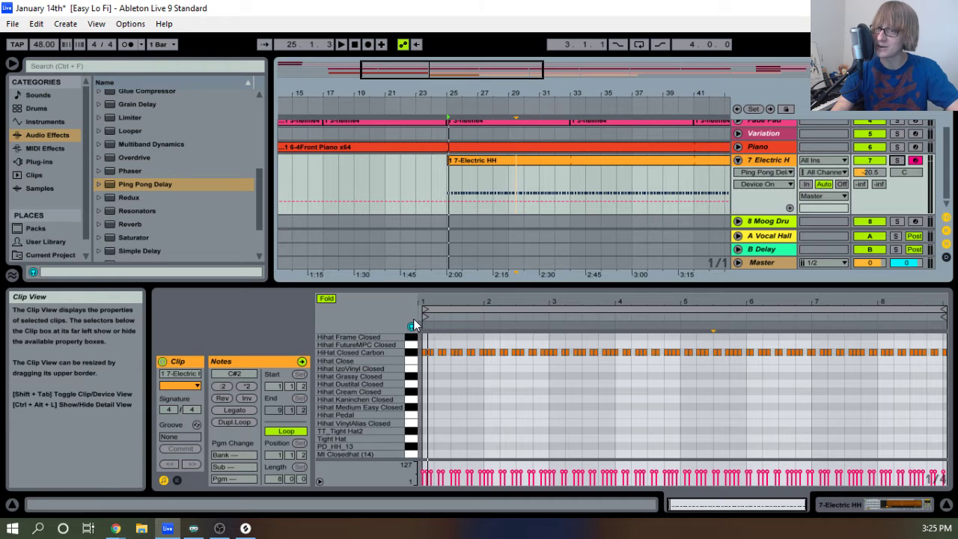
Open the Electric HH track's devices and select the HiHat Closed Carbon pad in its drum rack.
double_click(755, 162)
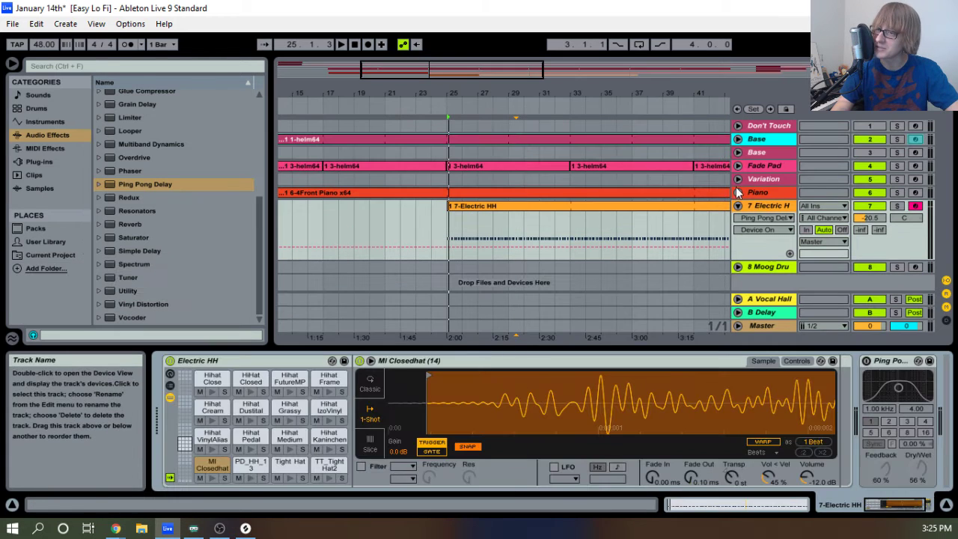
scroll(692, 367, "down", 2)
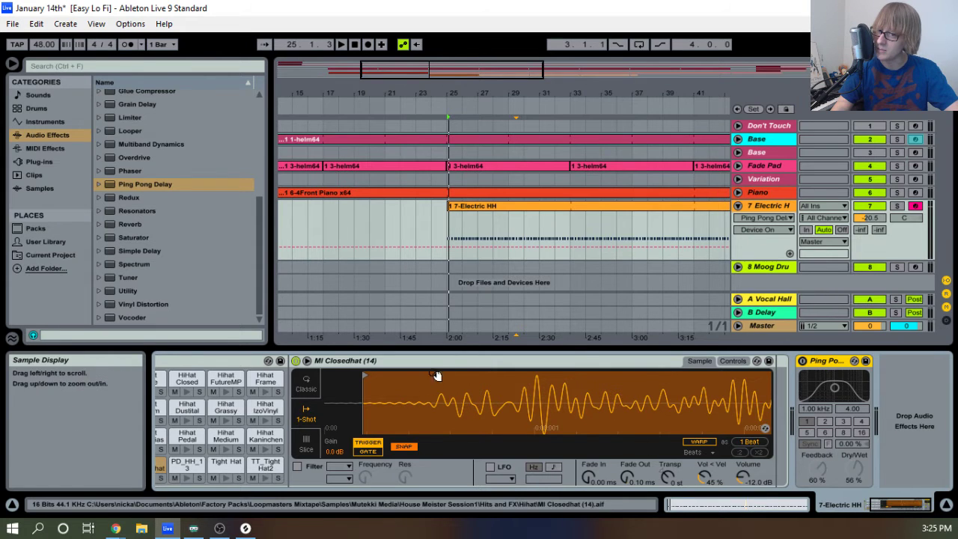
scroll(449, 366, "up", 2)
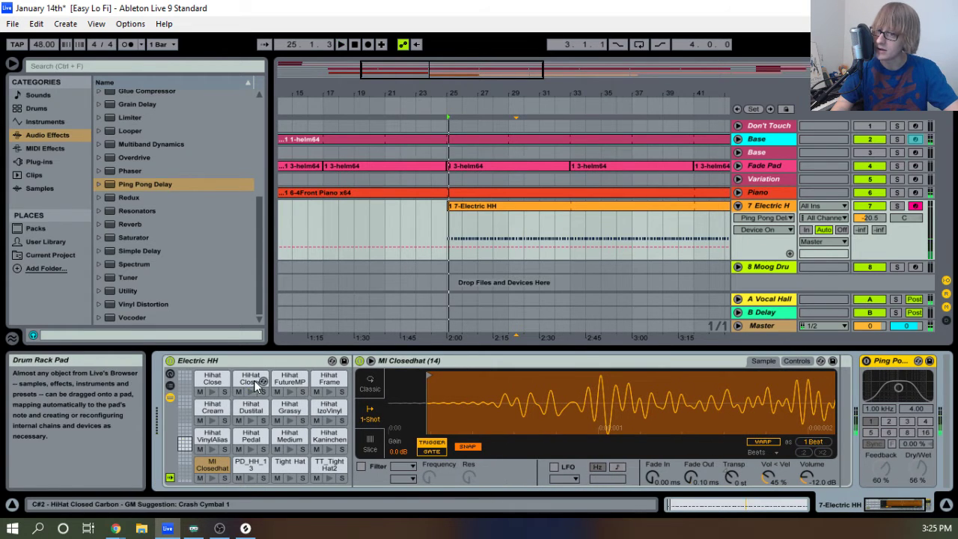
left_click(251, 380)
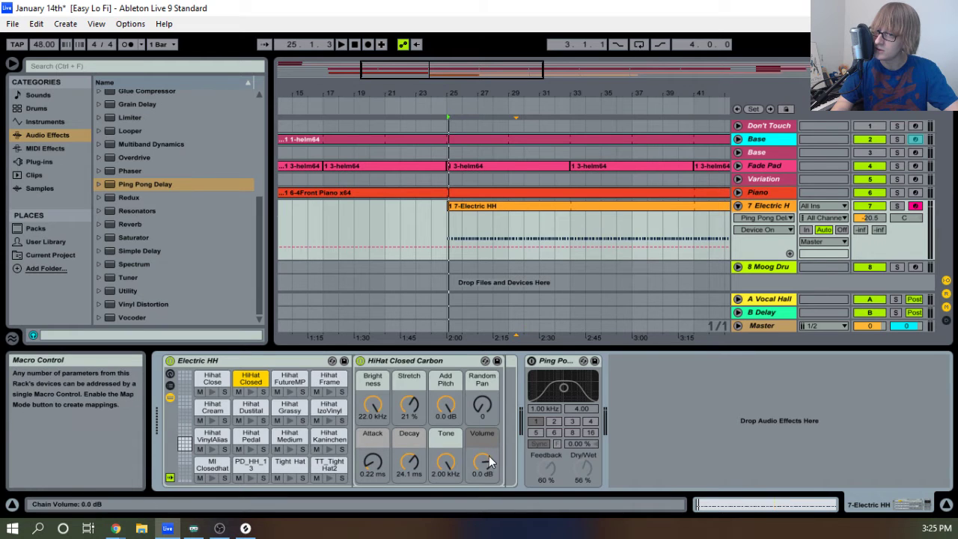
left_click(250, 382)
Play the slowed song briefly, set its tempo to 120 BPM, and restart playback.
key("space")
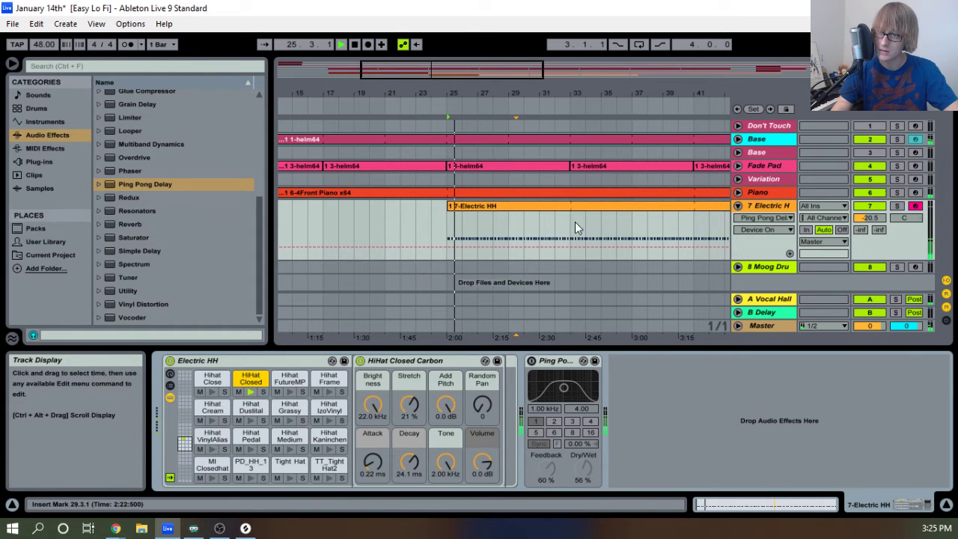
key("space")
left_click(45, 45)
left_click_drag(44, 45, 44, 27)
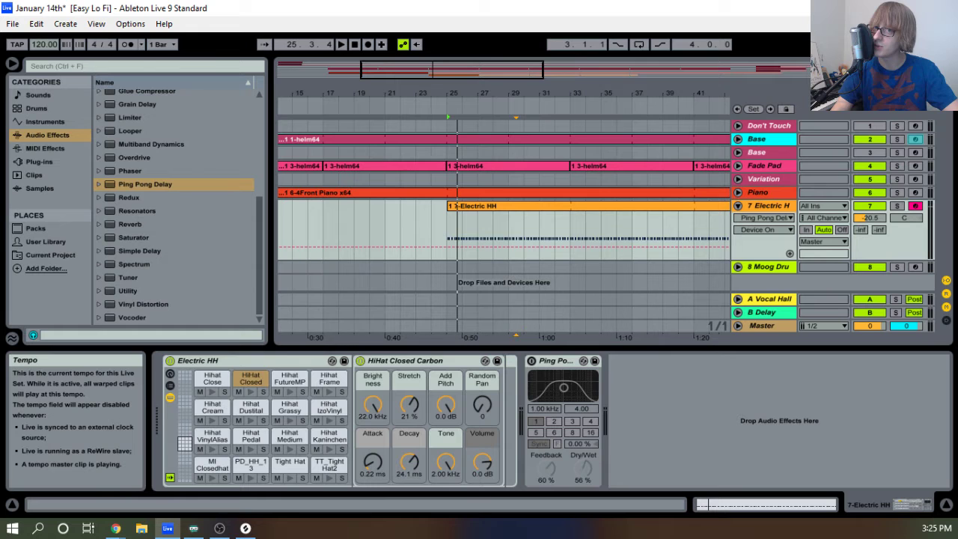
left_click(344, 44)
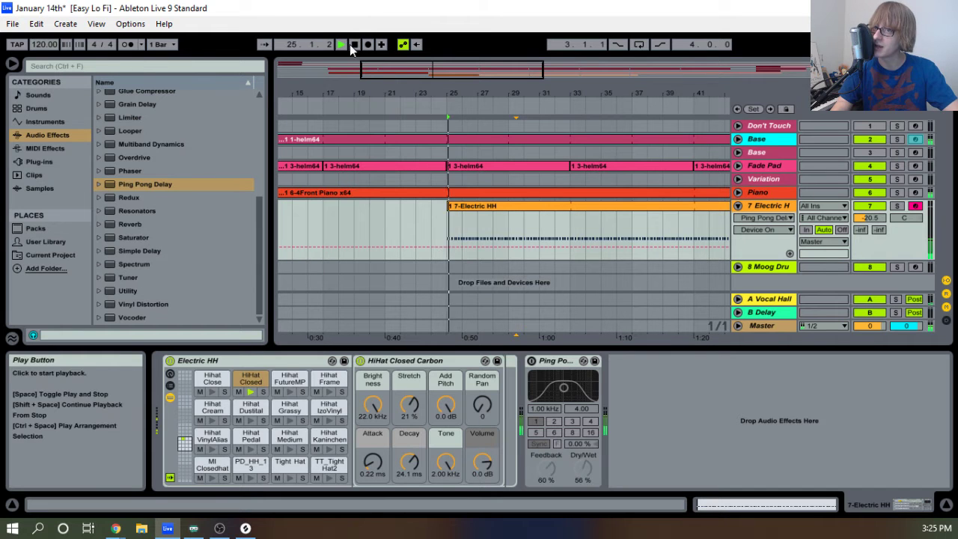
In Session View, lower the Electric HH volume slightly and switch on its Ping Pong Delay, ending playback once it is heard.
left_click_drag(375, 94, 376, 57)
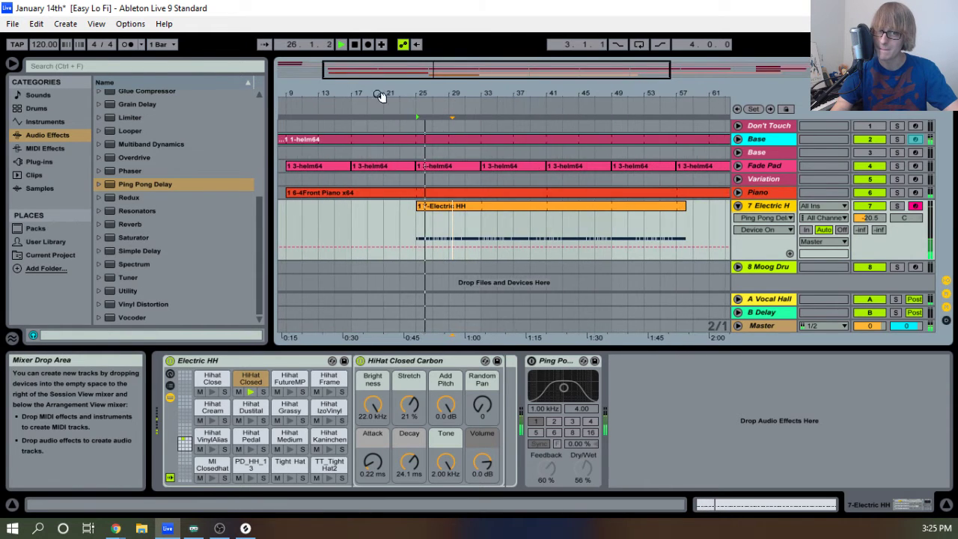
key("Tab")
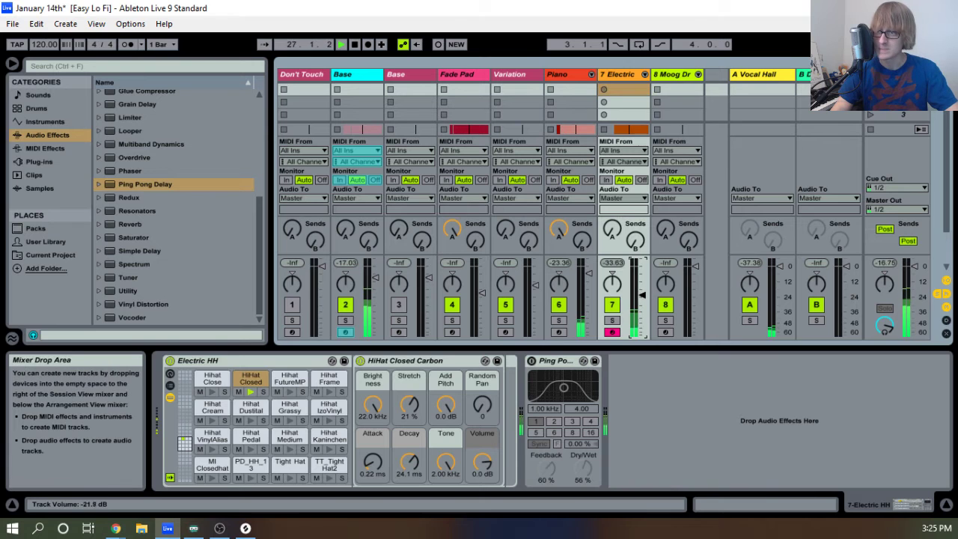
left_click(531, 361)
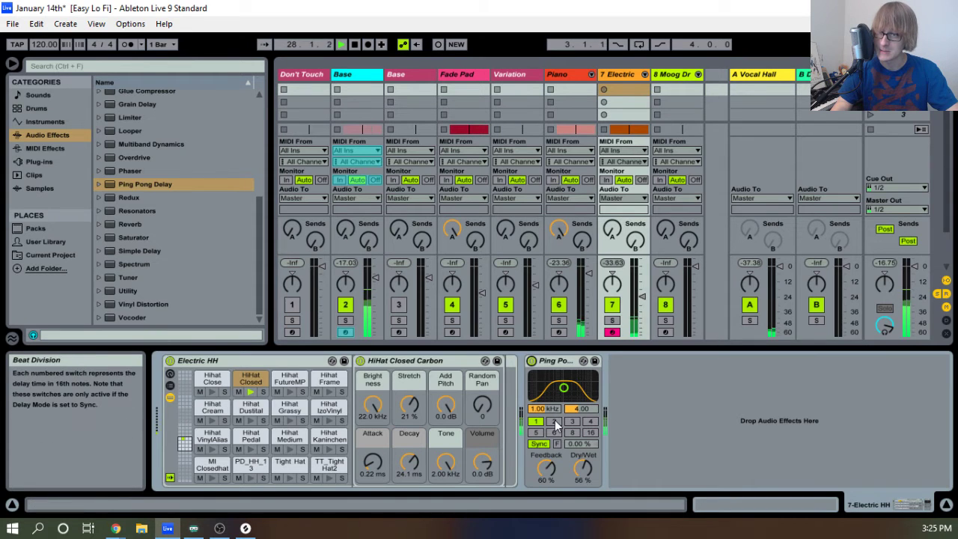
key("space")
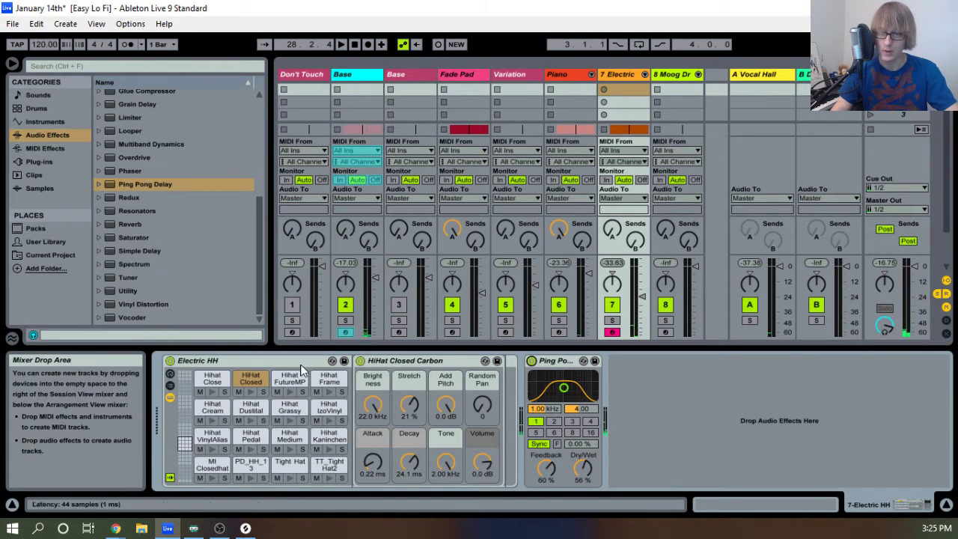
Examine the HiHat Closed Carbon pad, its context options, and the rack's chain list and macro controls.
left_click(255, 381)
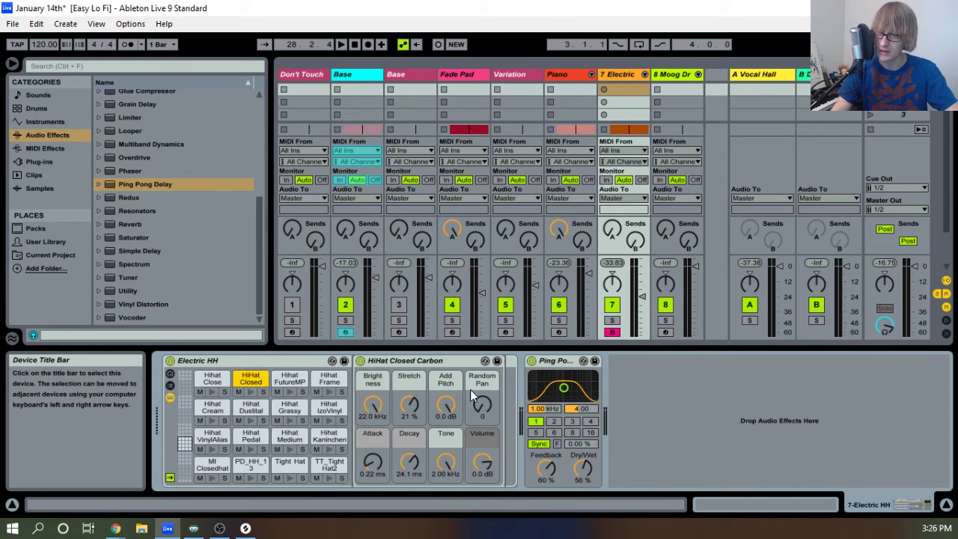
left_click(170, 385)
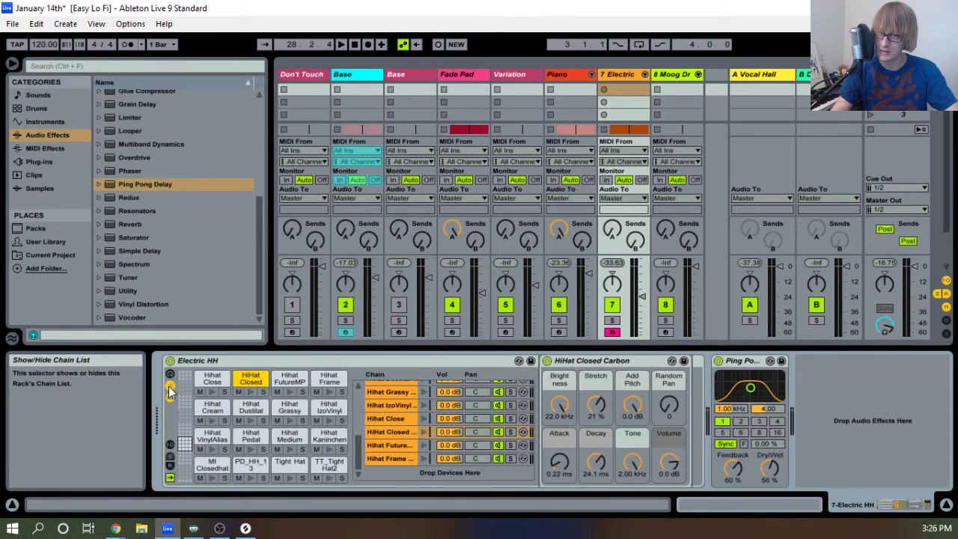
left_click(170, 386)
left_click(169, 376)
left_click(170, 377)
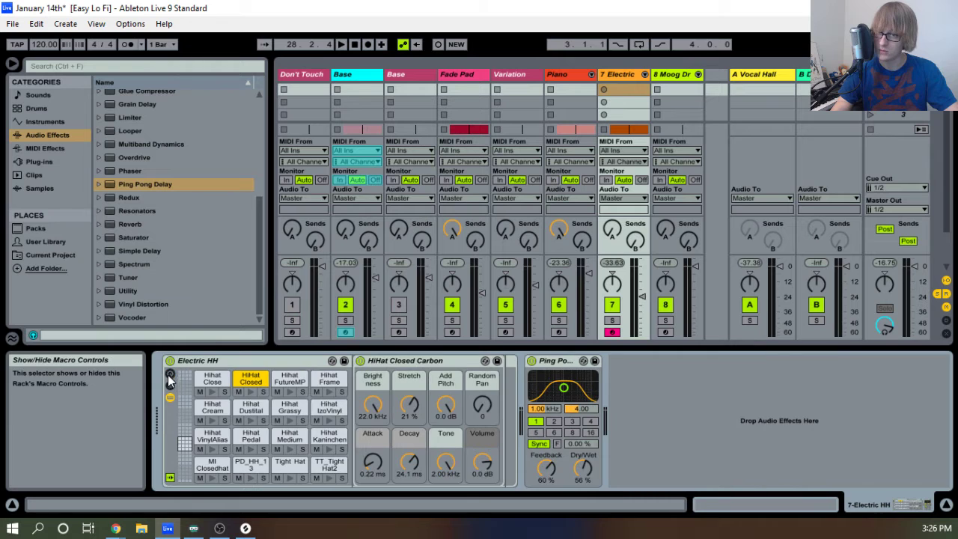
double_click(248, 382)
double_click(249, 382)
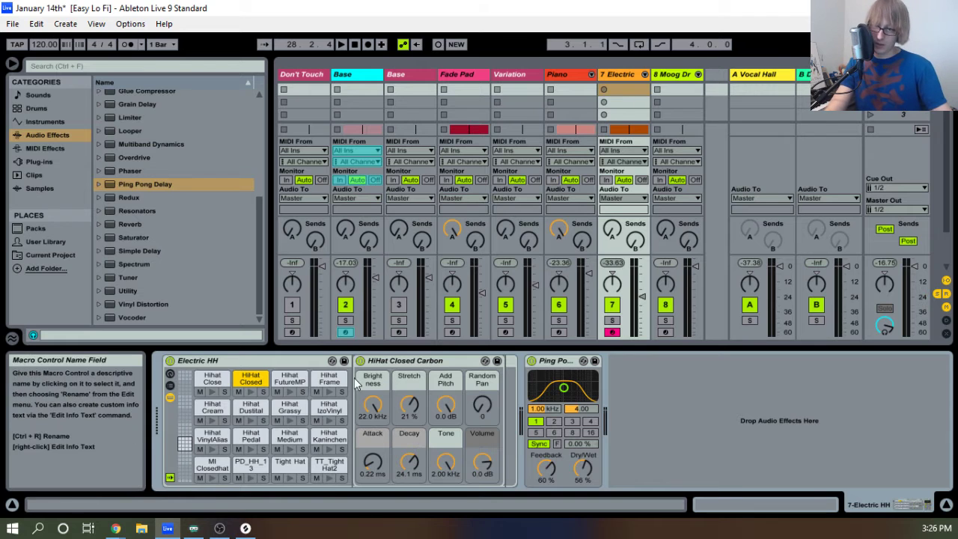
right_click(247, 381)
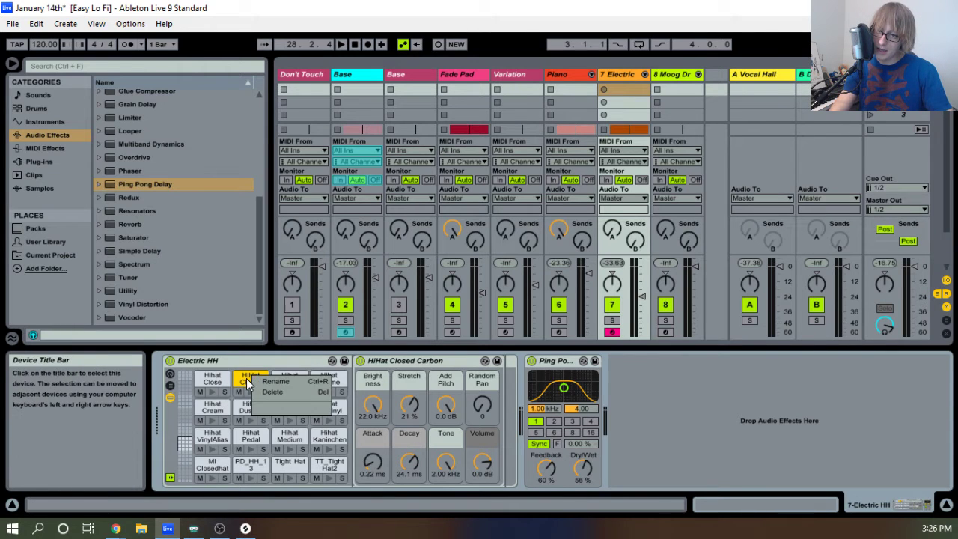
left_click(244, 382)
Compare the devices on the Hihat Close, FutureMPC and Frame pads, returning to the HiHat Closed Carbon pad.
left_click(212, 387)
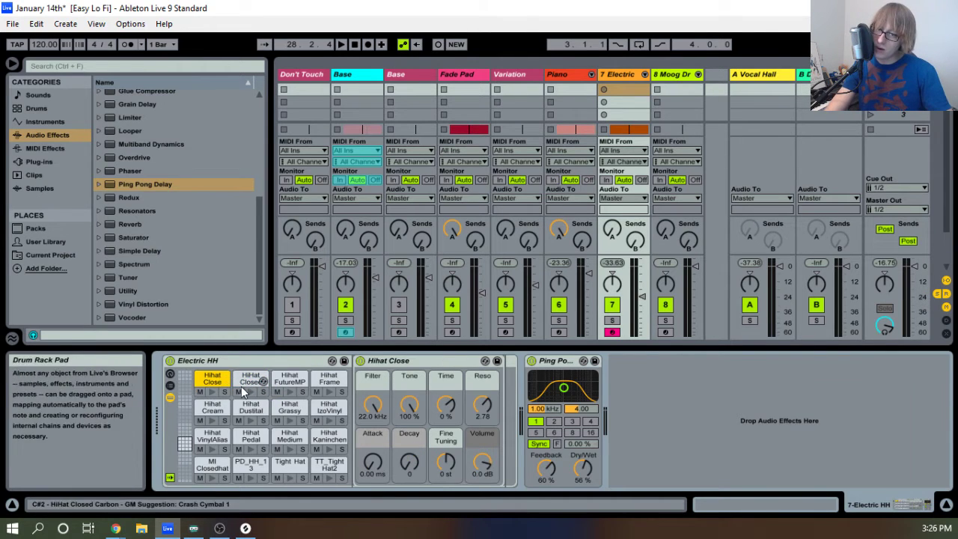
left_click(282, 384)
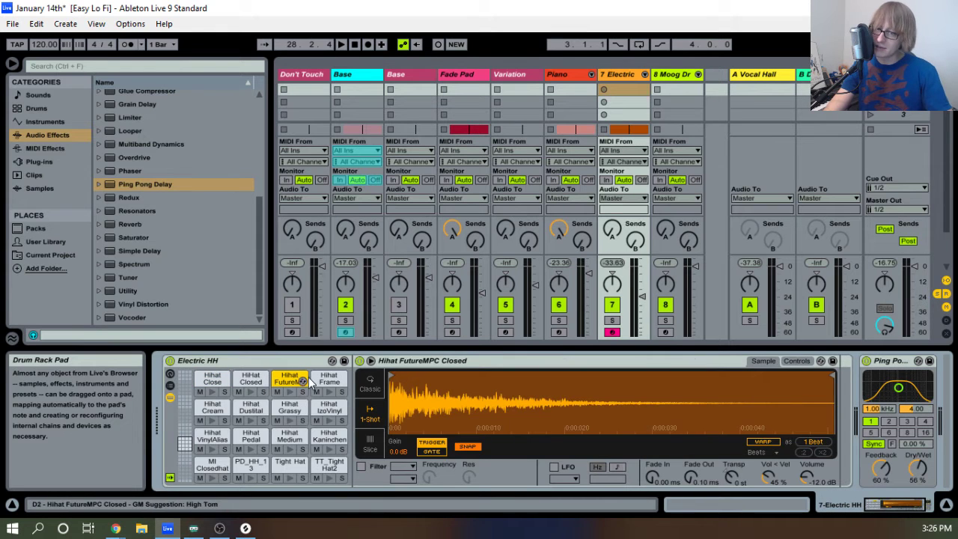
left_click(335, 382)
left_click(290, 383)
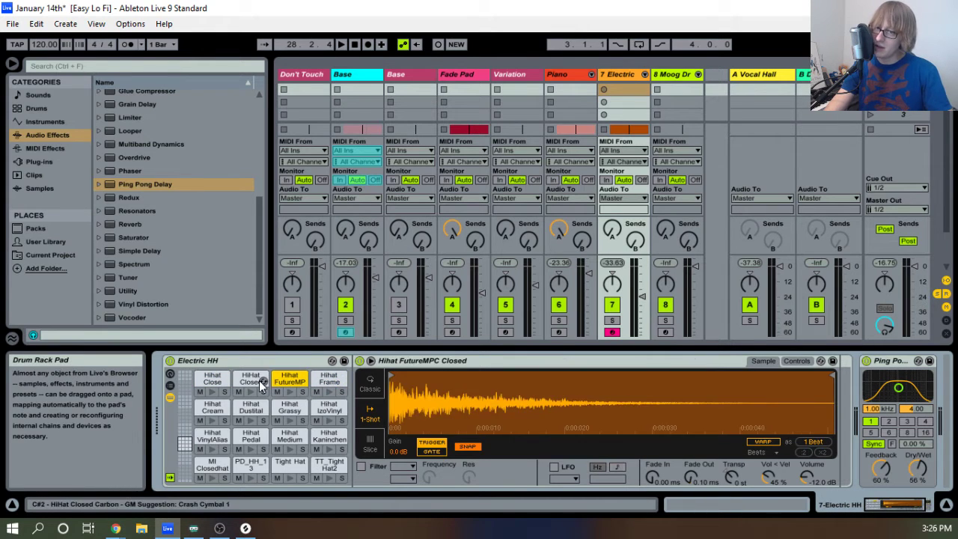
left_click(260, 384)
left_click(215, 379)
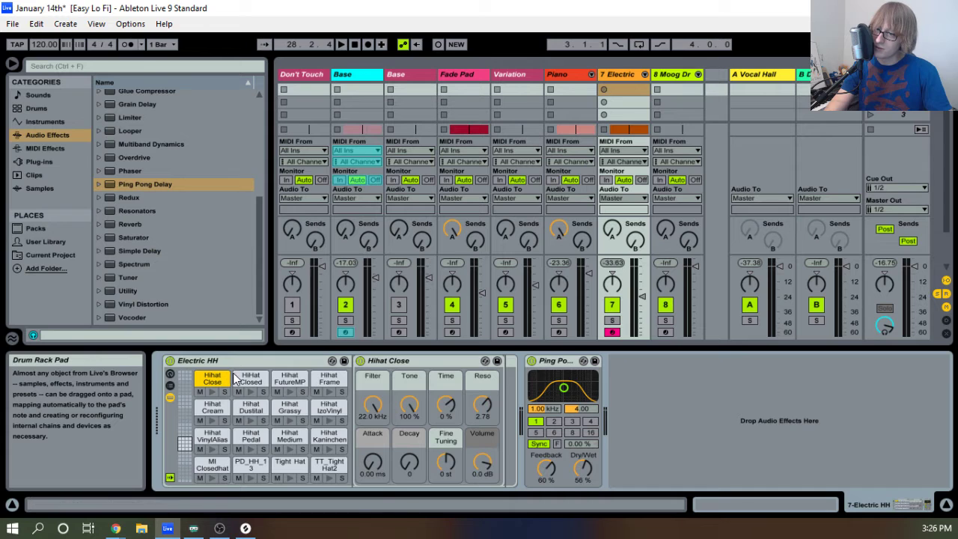
left_click(242, 378)
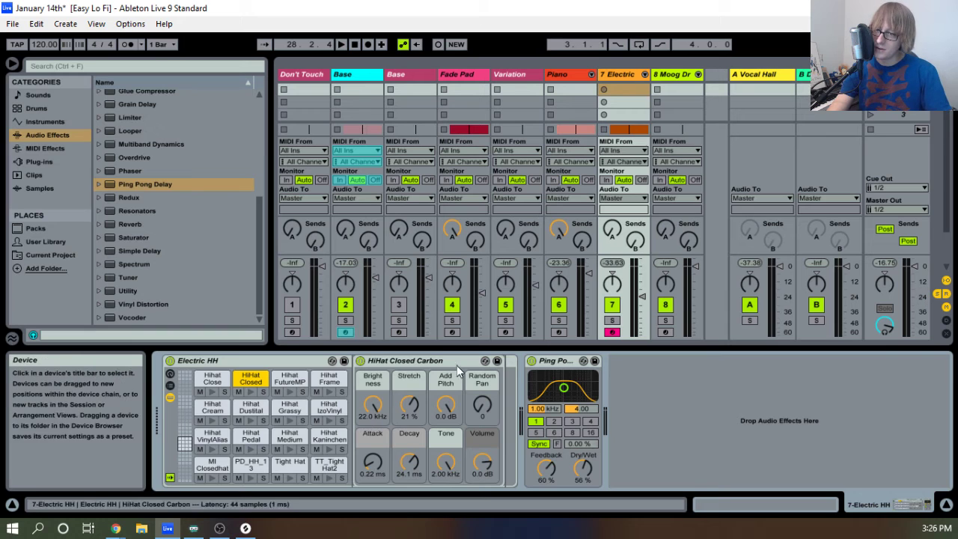
Show the Electric HH rack's chain list and select the HiHat Closed Carbon chain.
right_click(389, 361)
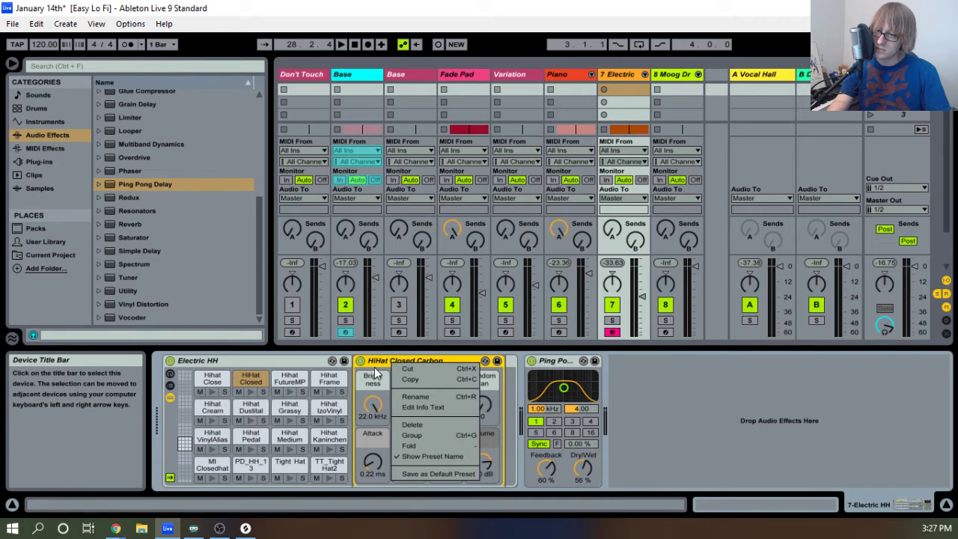
key("Escape")
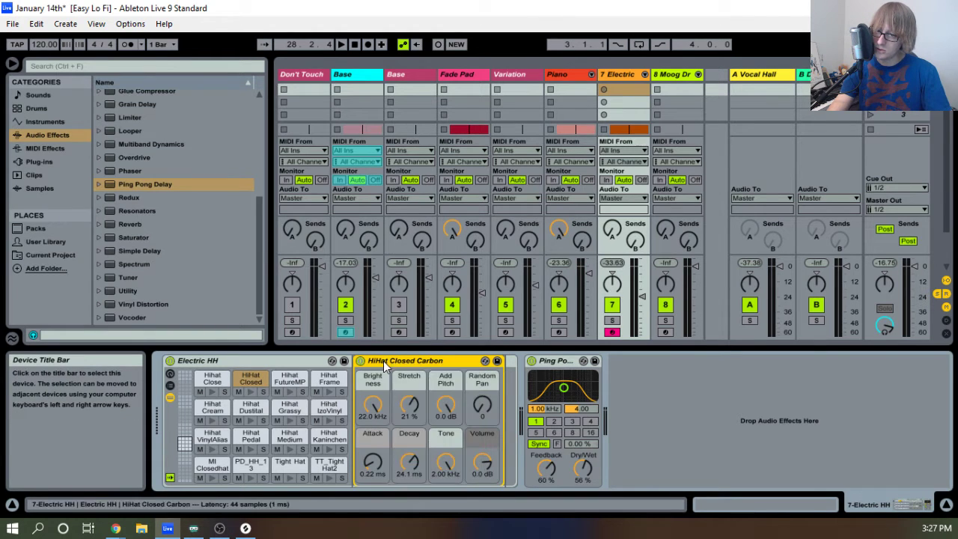
left_click(170, 386)
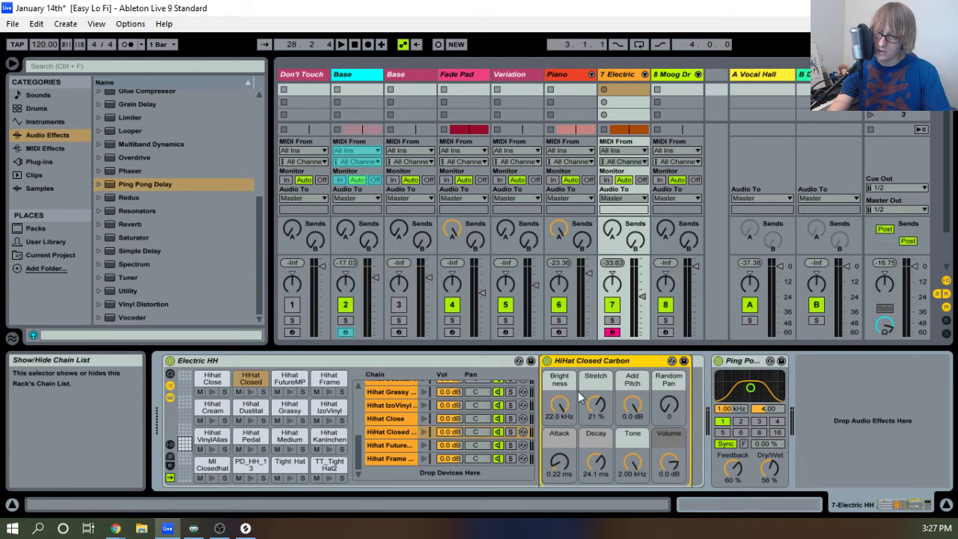
scroll(435, 412, "up", 4)
scroll(434, 413, "down", 4)
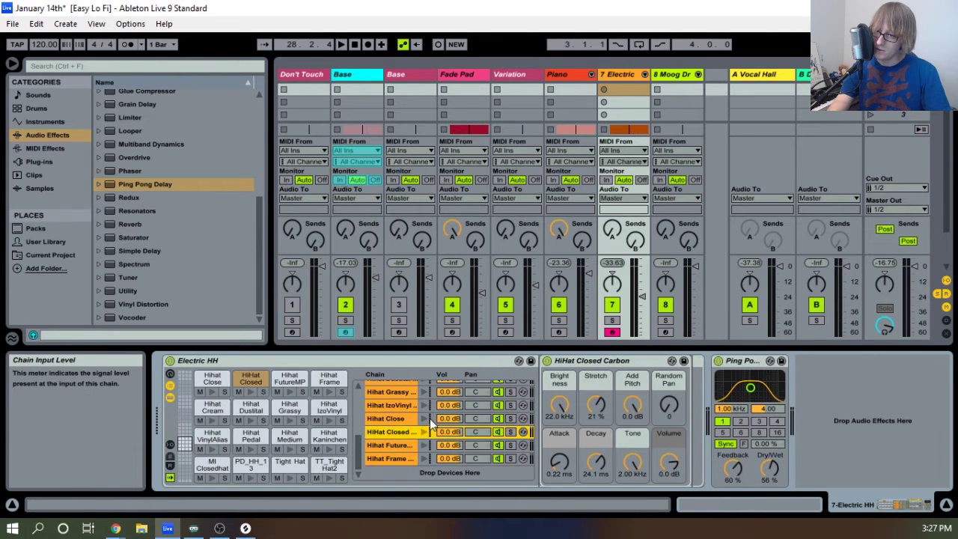
double_click(393, 432)
double_click(394, 432)
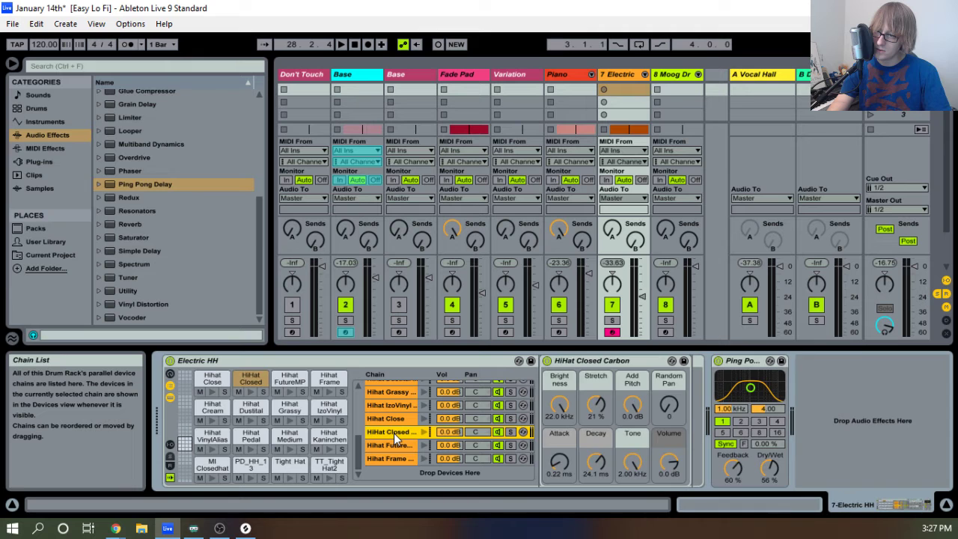
Start playback, hide the selected hi-hat chain's devices, and set the Ping Pong Delay's beat division to 2.
key("space")
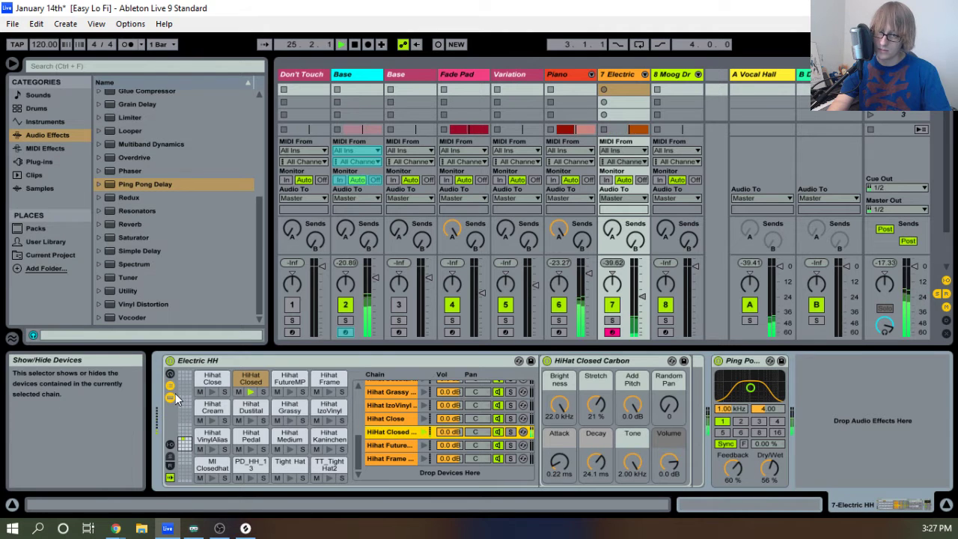
left_click(170, 397)
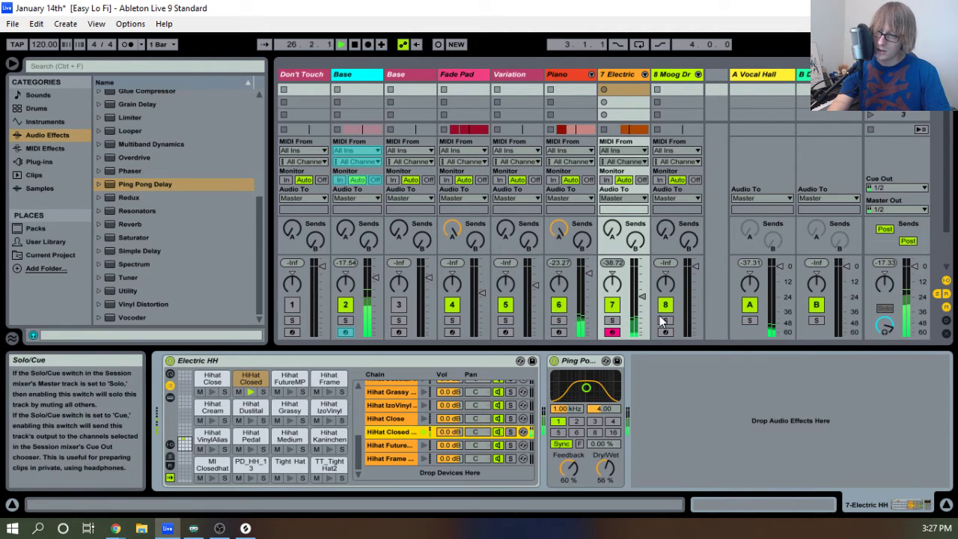
left_click(582, 421)
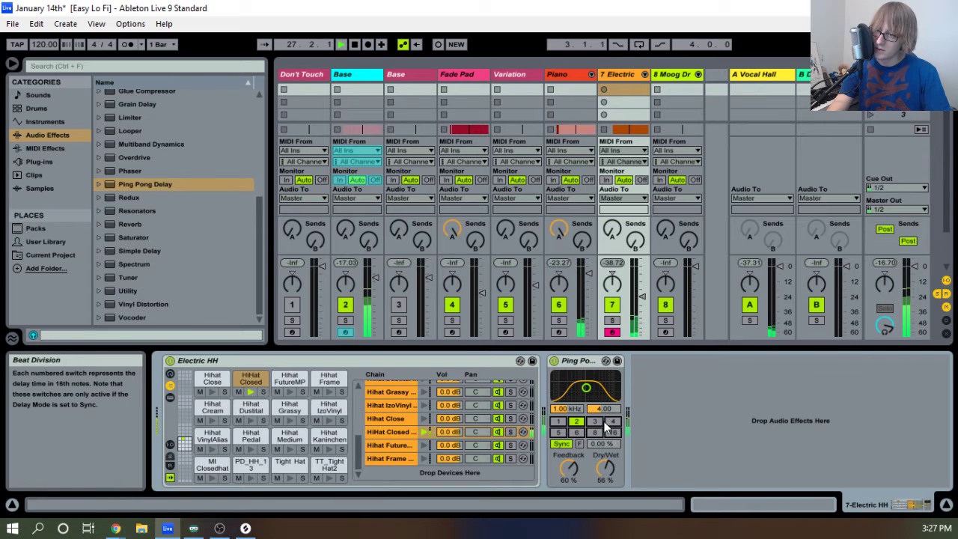
Set the Ping Pong Delay to beat division 4, 18.0 kHz, bandwidth 0.50 and 47% dry/wet, and lower the Electric HH volume slightly.
left_click_drag(583, 388, 598, 394)
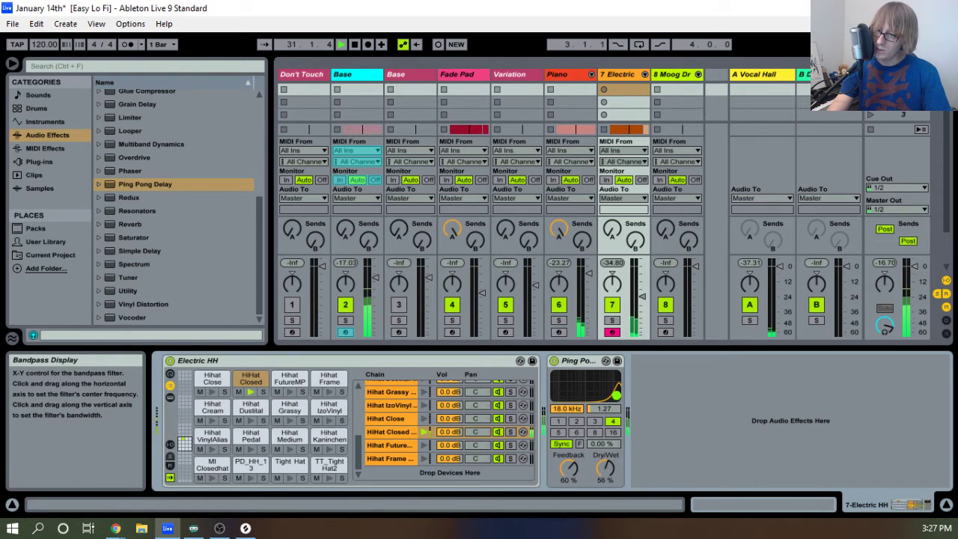
left_click_drag(616, 394, 615, 397)
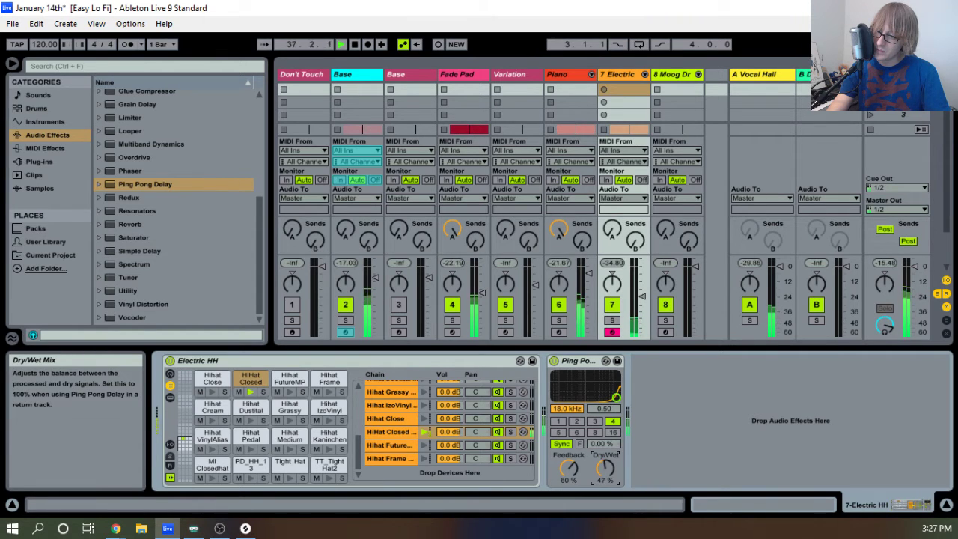
left_click(643, 298)
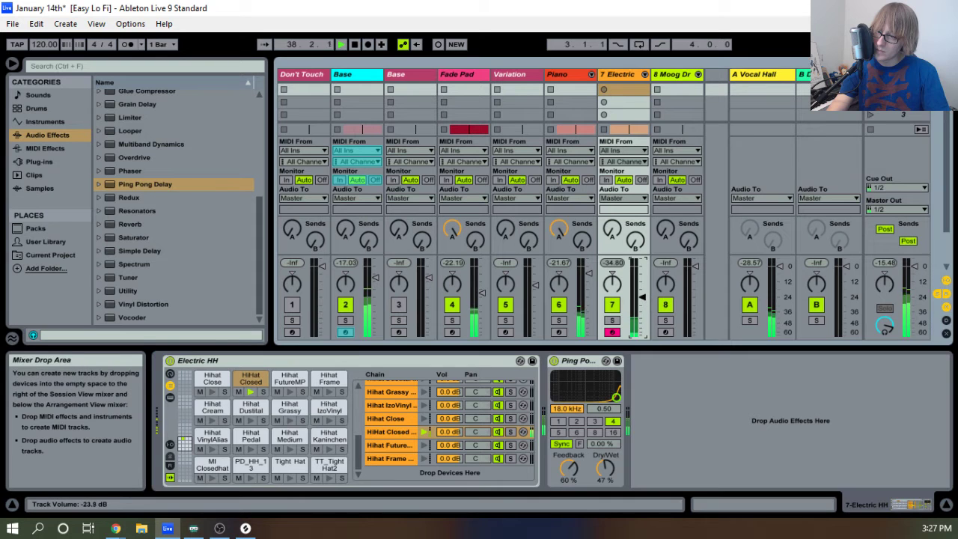
Adjust the Ping Pong Delay to 12.9 kHz, bandwidth 0.76 and beat division 3, and lower the Electric HH volume further.
left_click_drag(616, 397, 611, 397)
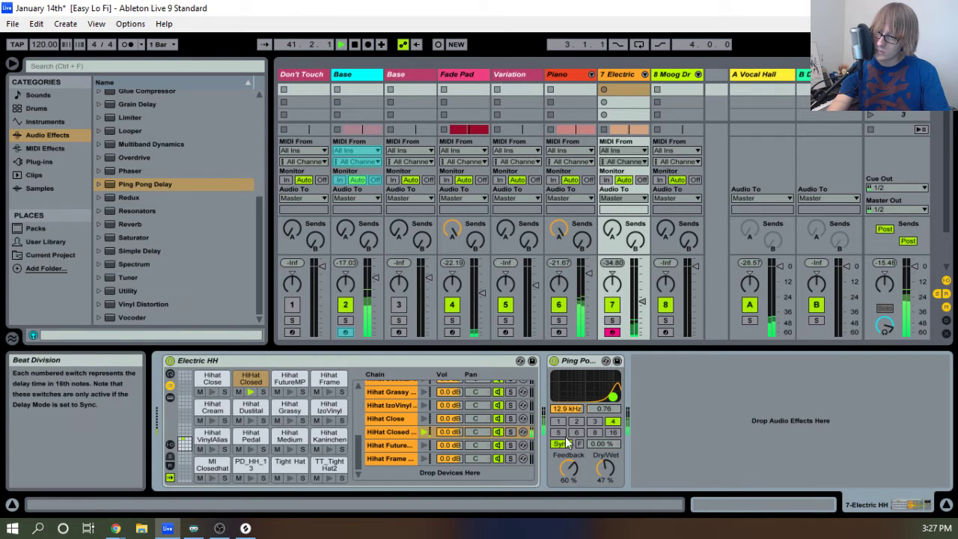
left_click(595, 422)
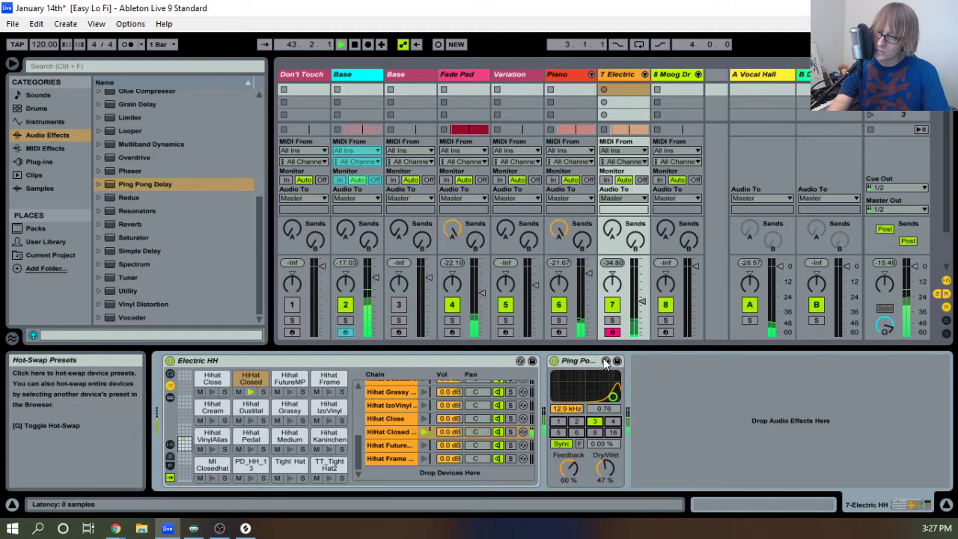
left_click(615, 402)
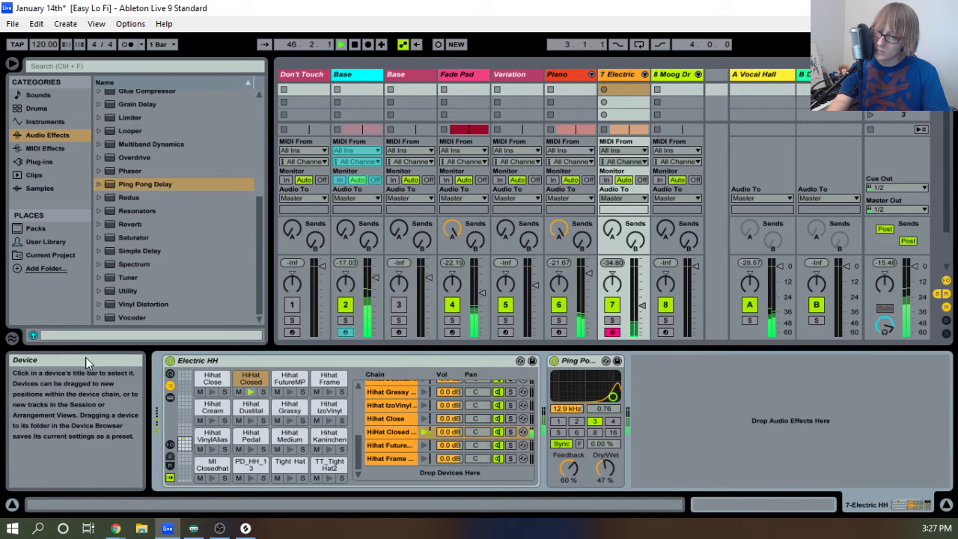
Hide the Electric HH rack's chain list, then fold the Electric HH track in the Arrangement View and stop playback.
left_click(169, 397)
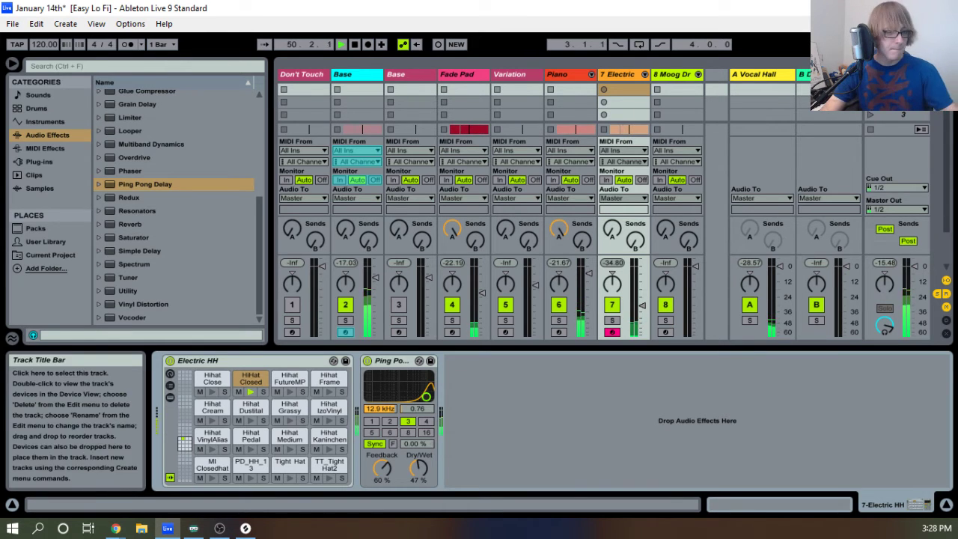
key("Tab")
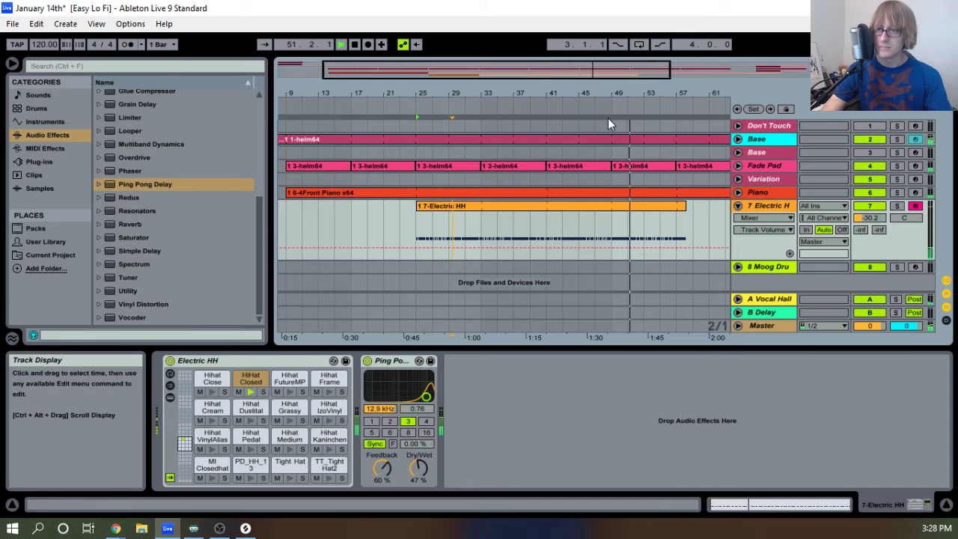
left_click_drag(596, 95, 597, 53)
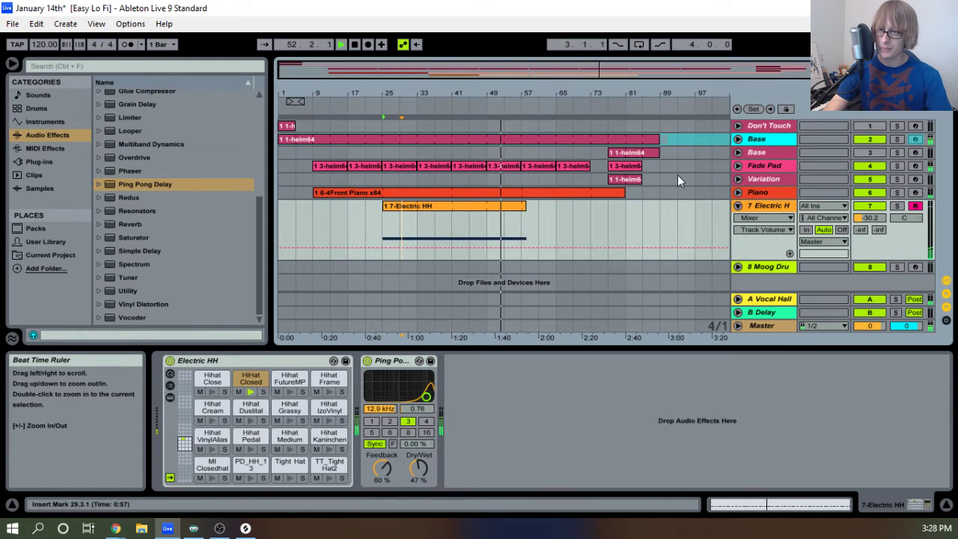
left_click(738, 207)
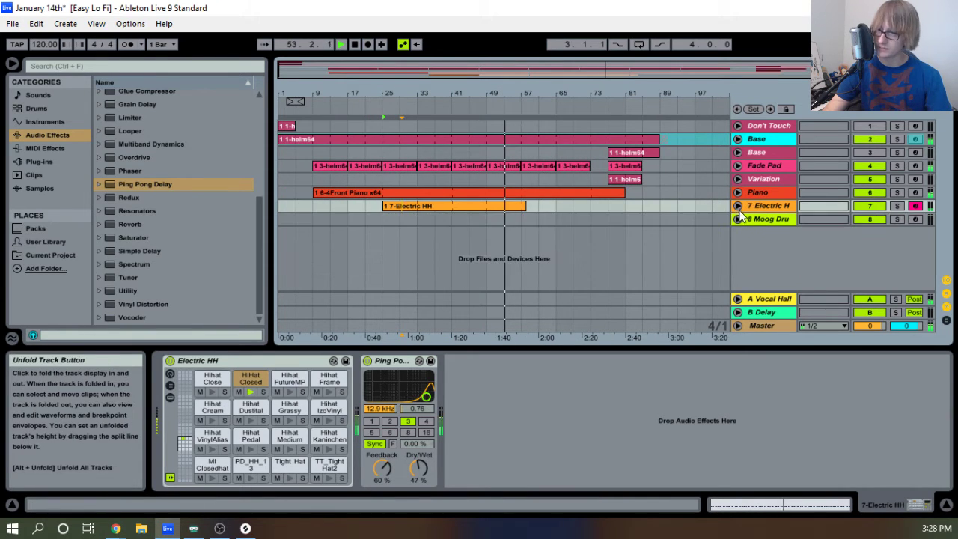
key("space")
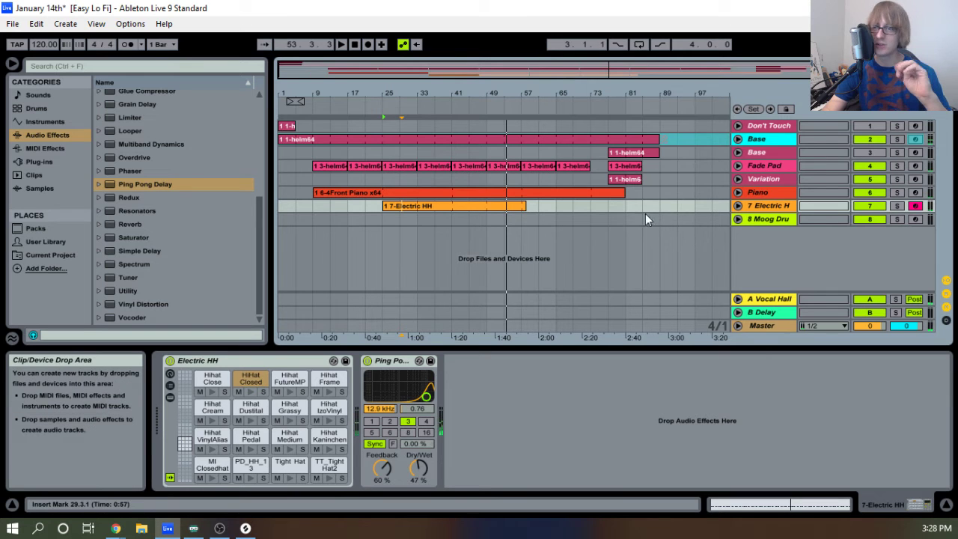
Unfold the Electric HH track and play the arrangement from bar 25 to hear the hi-hats in the mix.
mouse_move(461, 94)
left_mouse_down()
mouse_move(460, 132)
mouse_move(461, 95)
left_mouse_up()
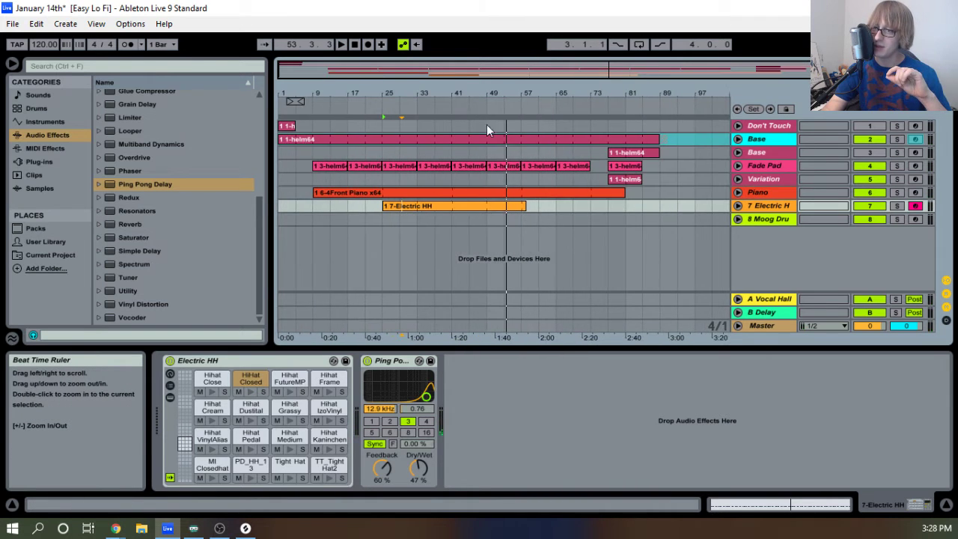
left_click(737, 206)
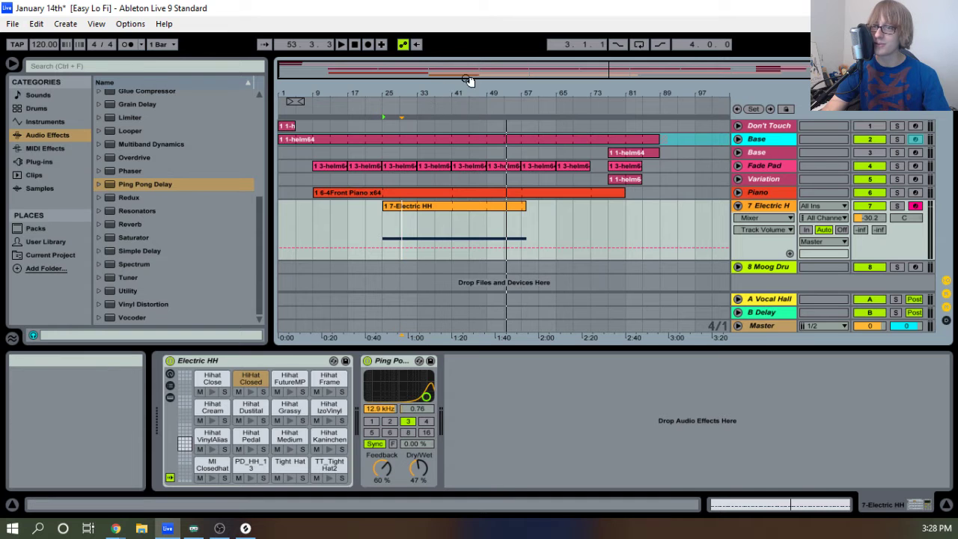
left_click_drag(466, 91, 23, 147)
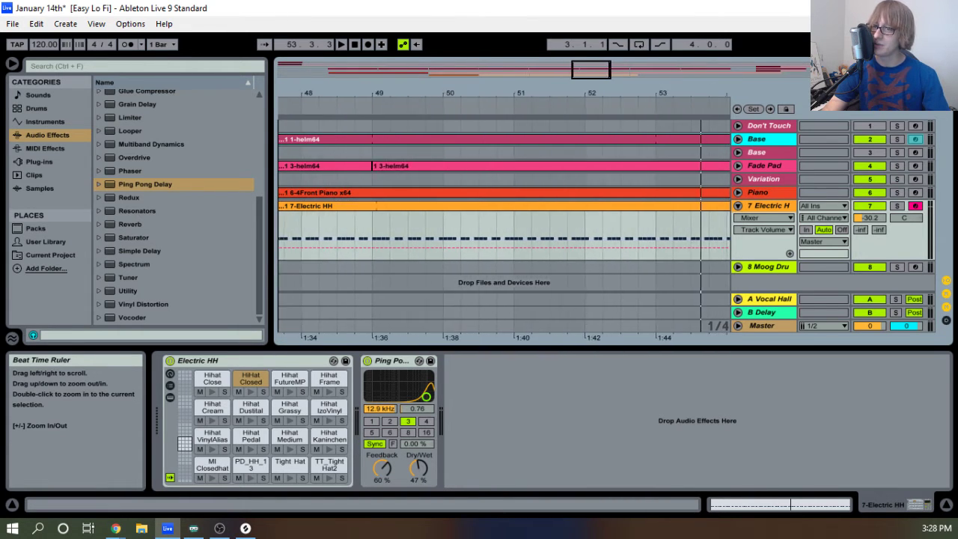
left_click_drag(282, 146, 474, 89)
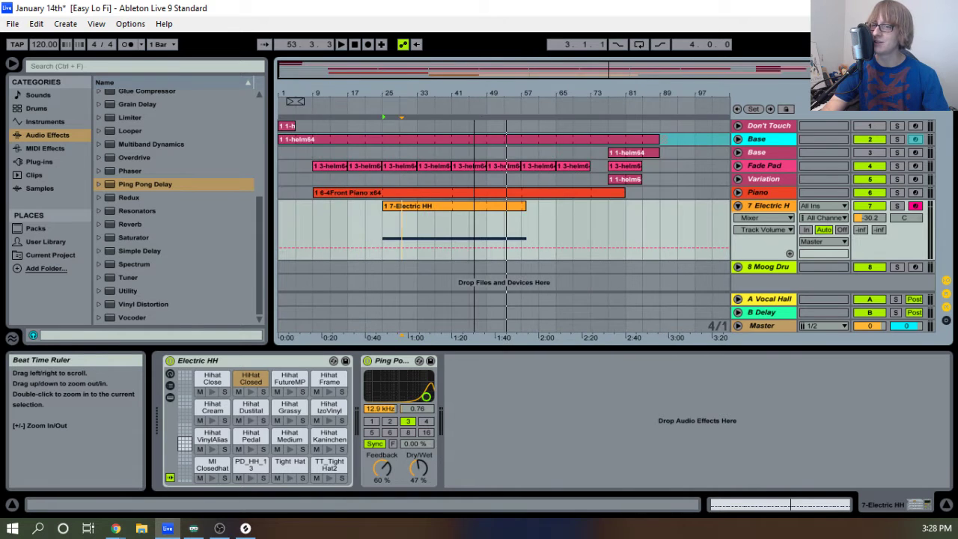
key("space")
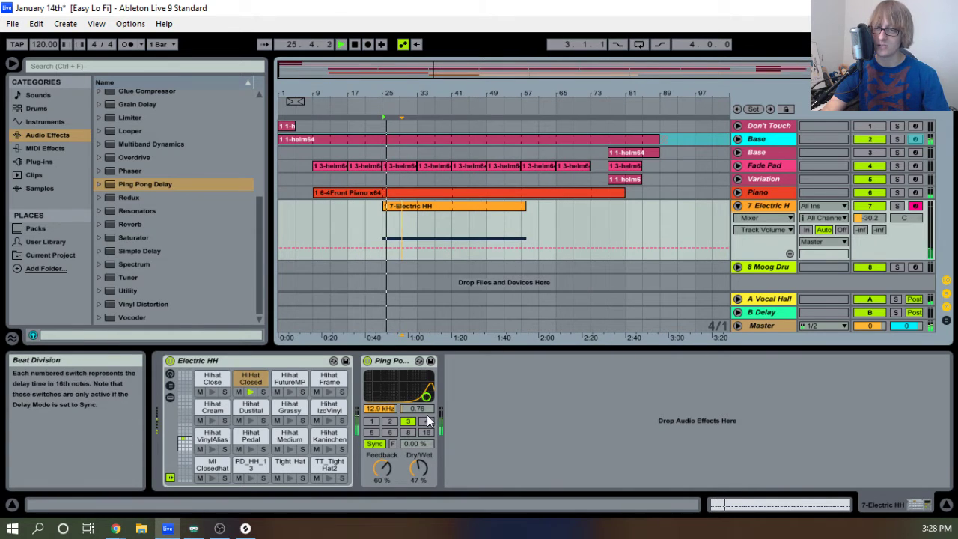
left_click(896, 206)
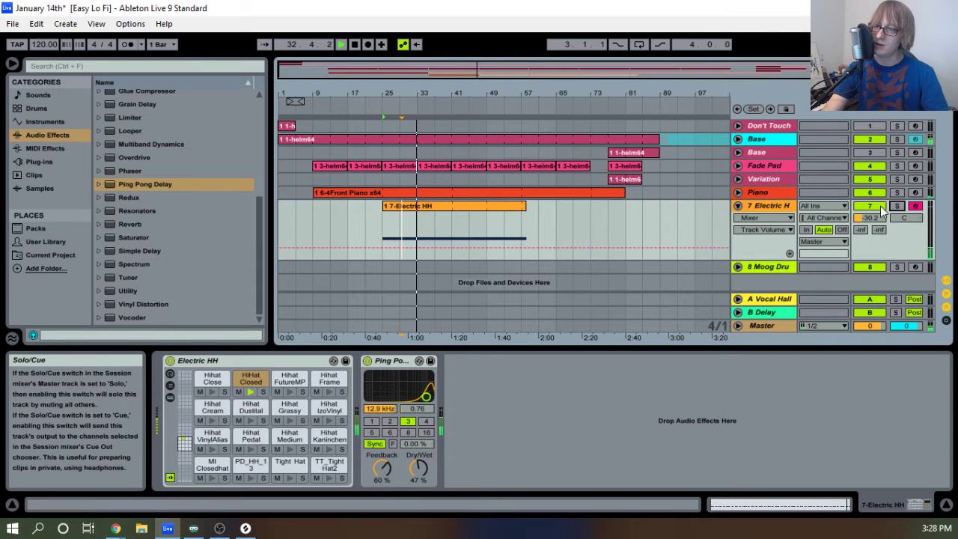
key("space")
Examine the Electric HH clip's notes during playback, then close the clip view and fold the track.
double_click(454, 207)
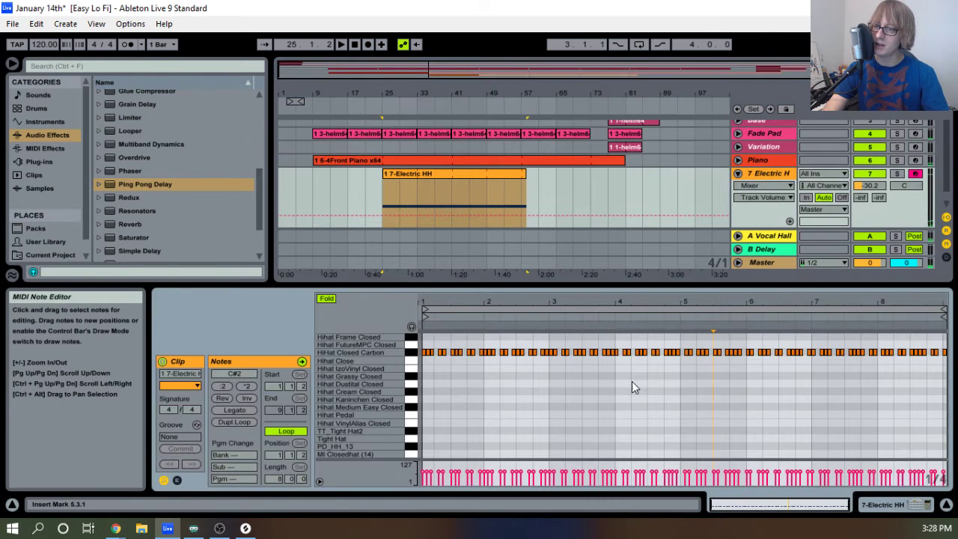
key("space")
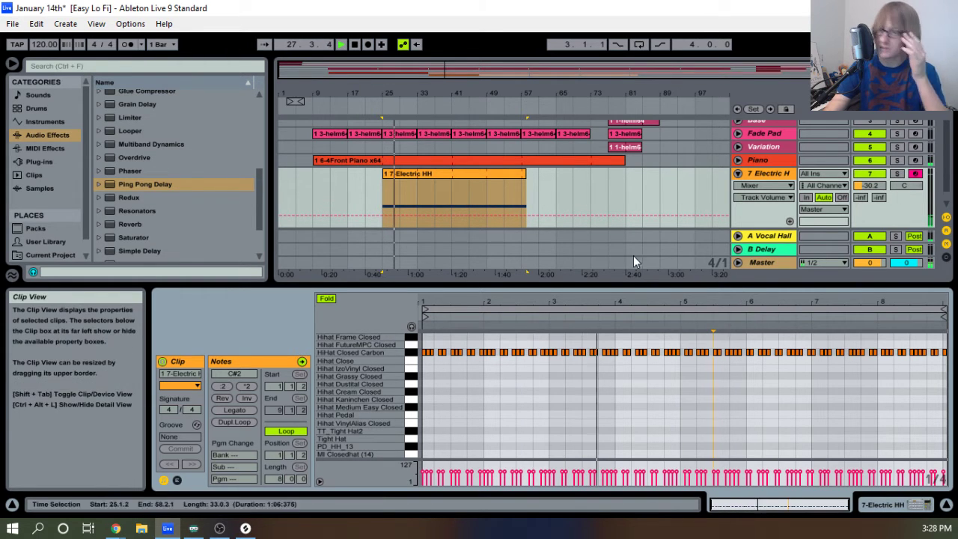
left_click_drag(595, 285, 620, 438)
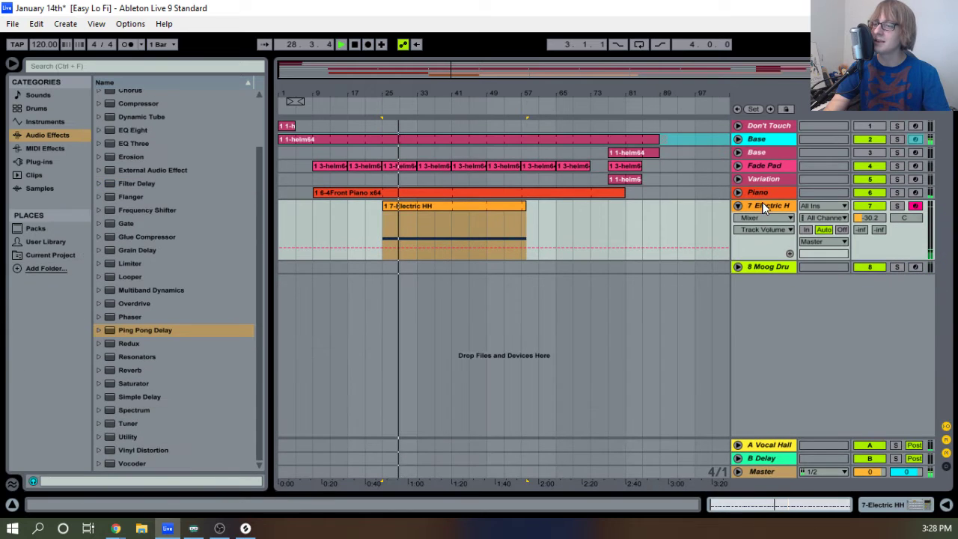
key("space")
left_click(738, 206)
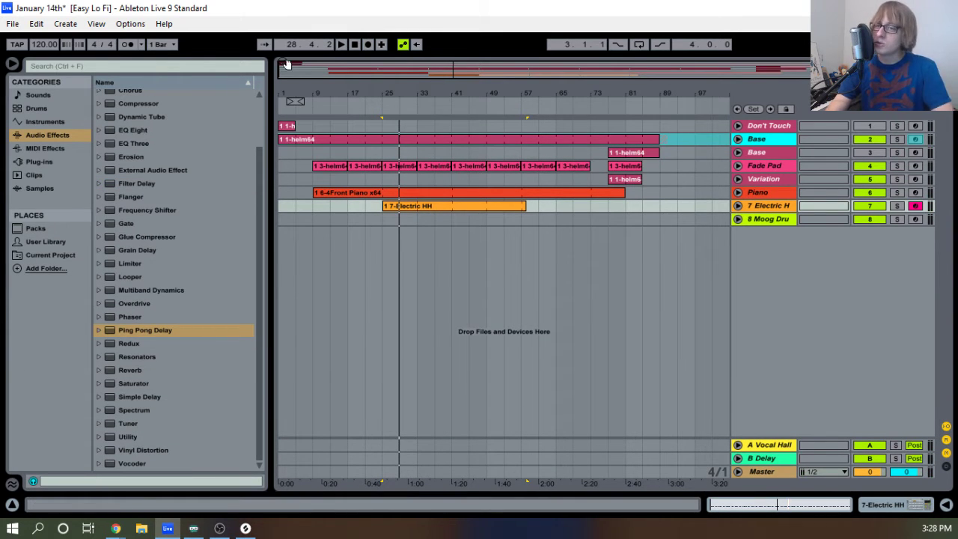
Play the opening of the arrangement briefly from bar 1 and return to the start.
left_click(353, 45)
left_click(340, 44)
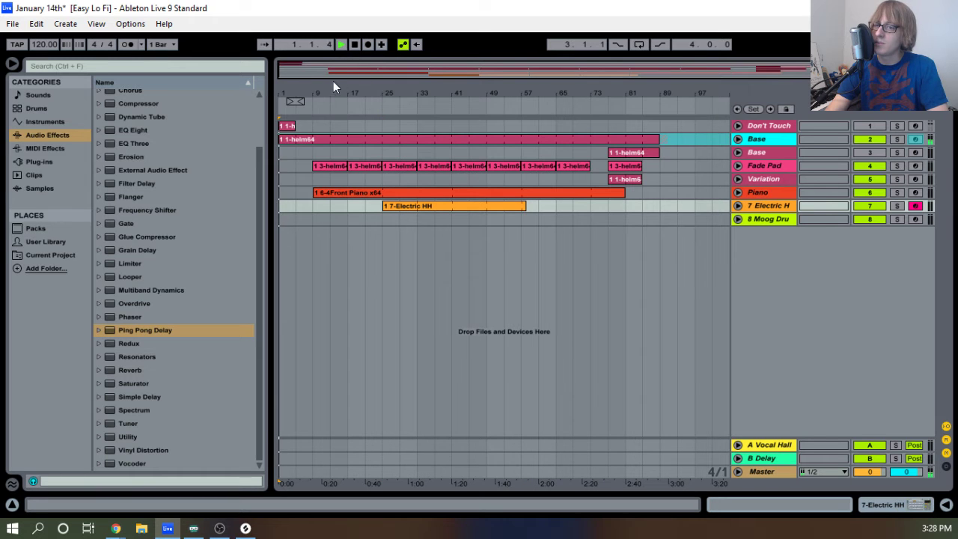
mouse_move(310, 92)
left_mouse_down()
mouse_move(310, 133)
mouse_move(310, 97)
left_mouse_up()
left_click(354, 44)
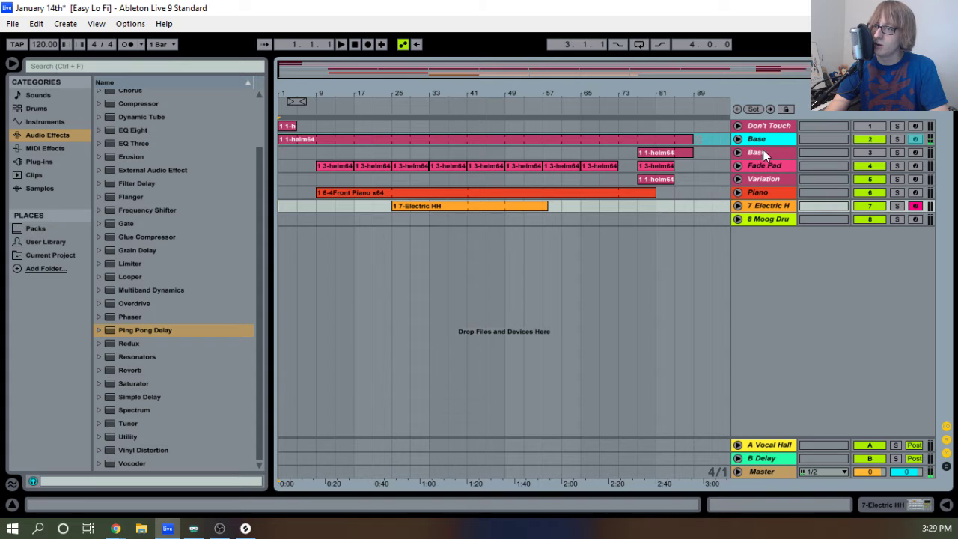
Show the devices of the Base track (track 2) and listen to the arrangement from the beginning.
double_click(762, 141)
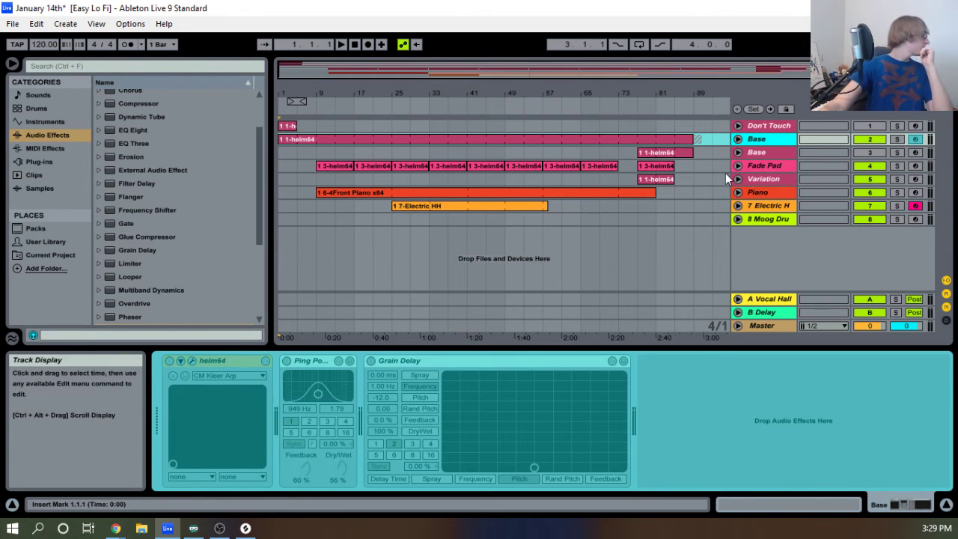
key("space")
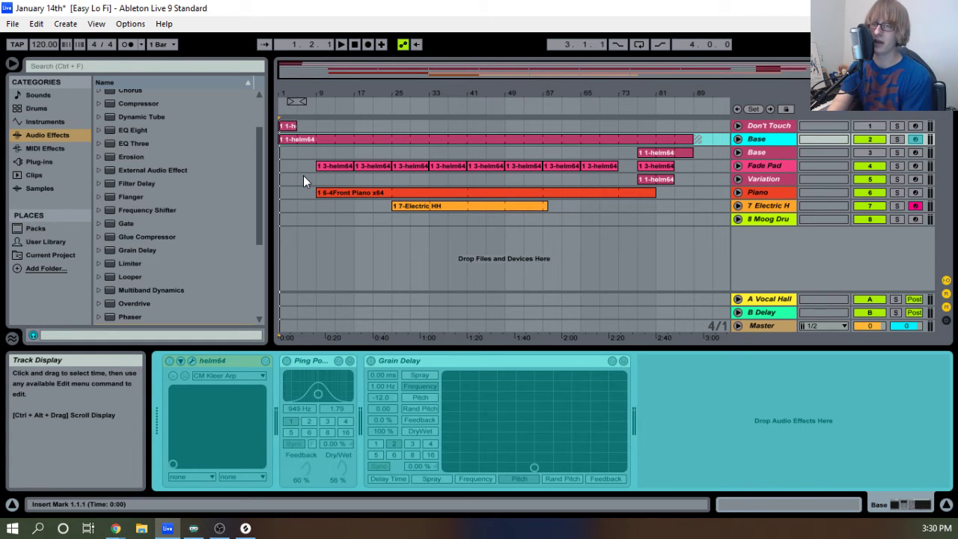
left_click(341, 44)
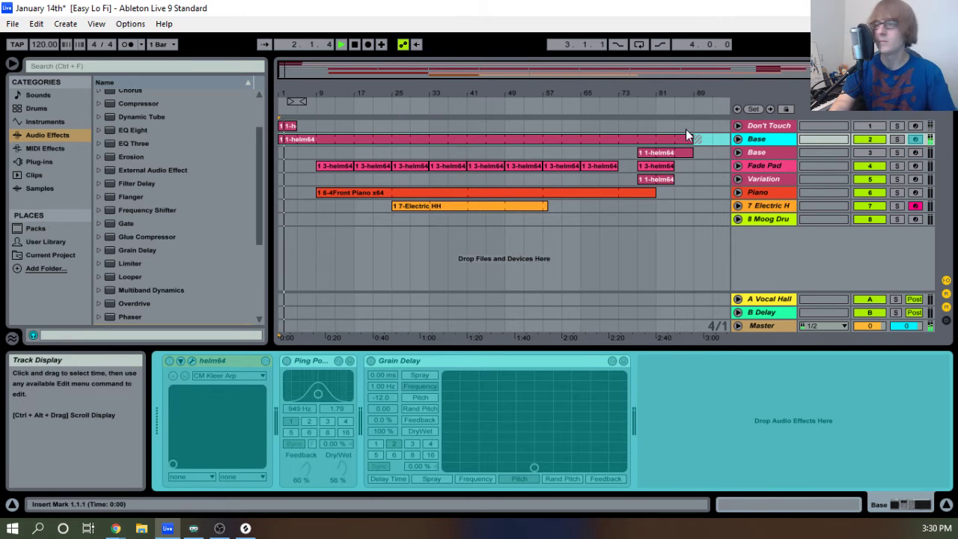
left_click(738, 139)
left_click(738, 139)
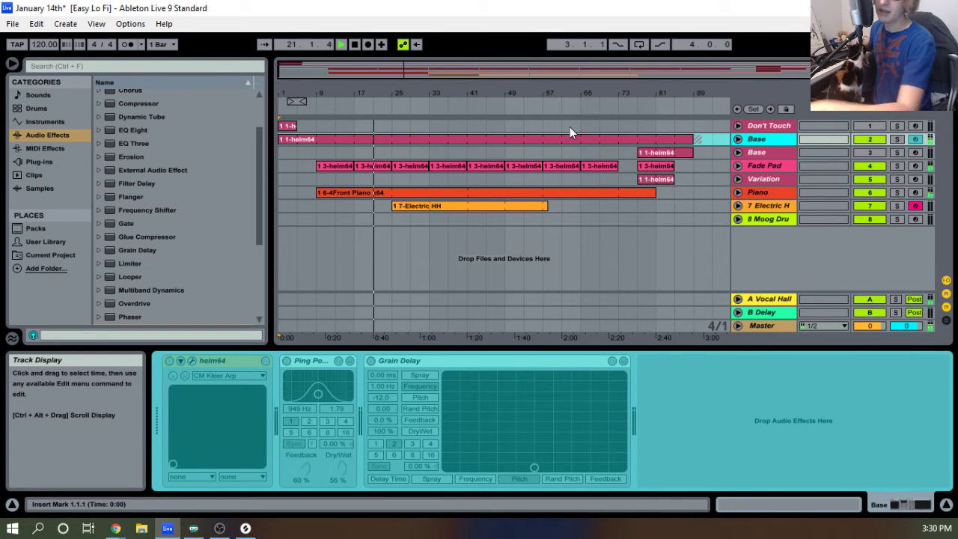
Move the long helm64 clip on Base track 2 to start at bar 9, and unfold the track.
left_click(561, 140)
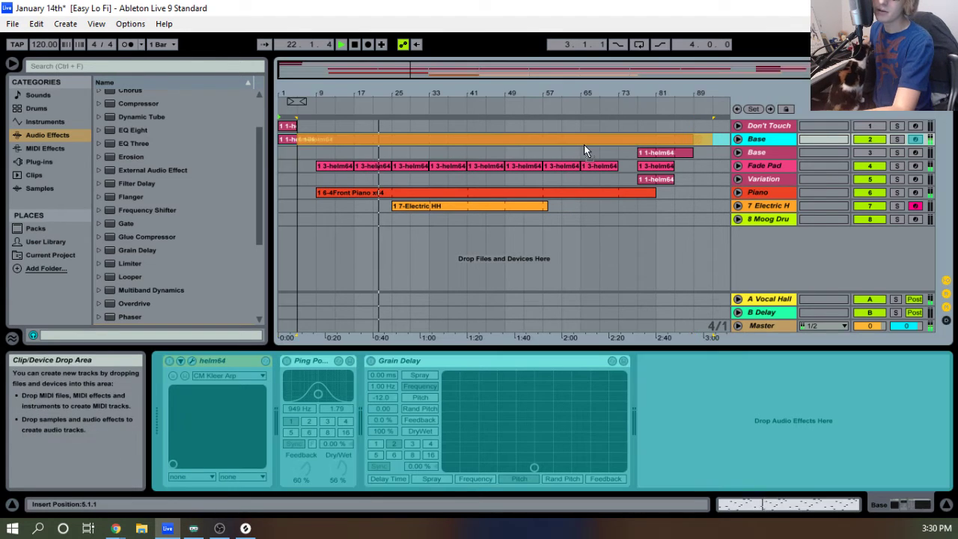
left_click_drag(583, 144, 604, 133)
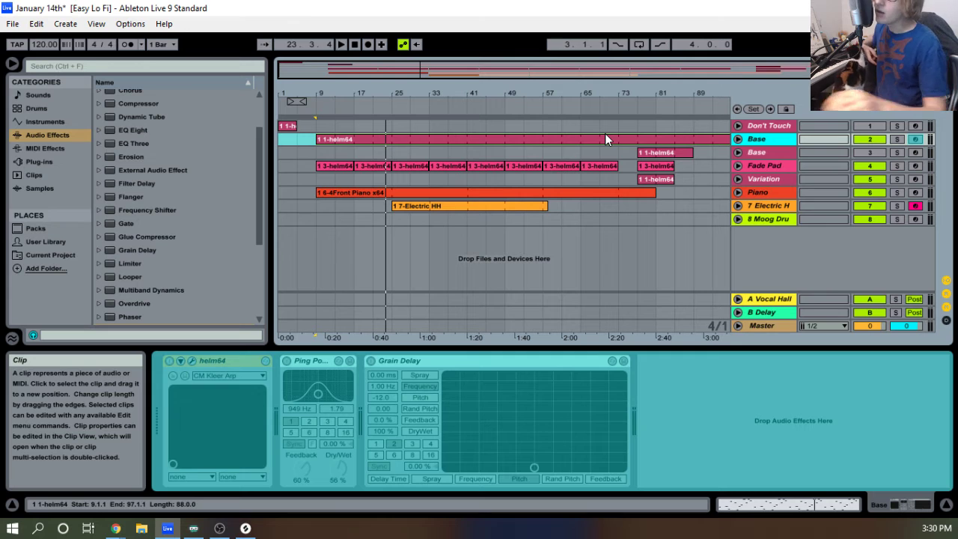
left_click(737, 139)
left_click(693, 164)
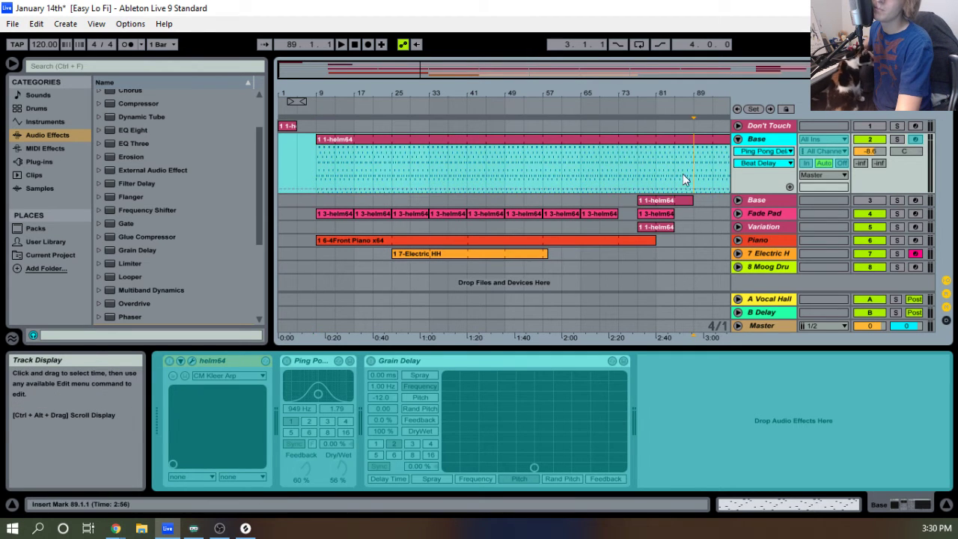
left_click(672, 180)
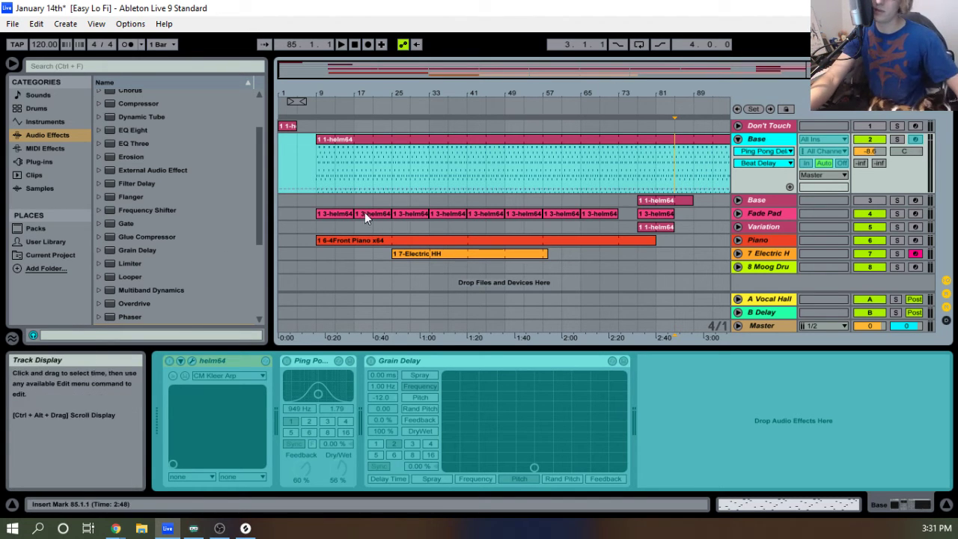
Unfold the Fade Pad track and move its eight consecutive clips together from bar 9 to start at bar 1.
left_click(332, 214)
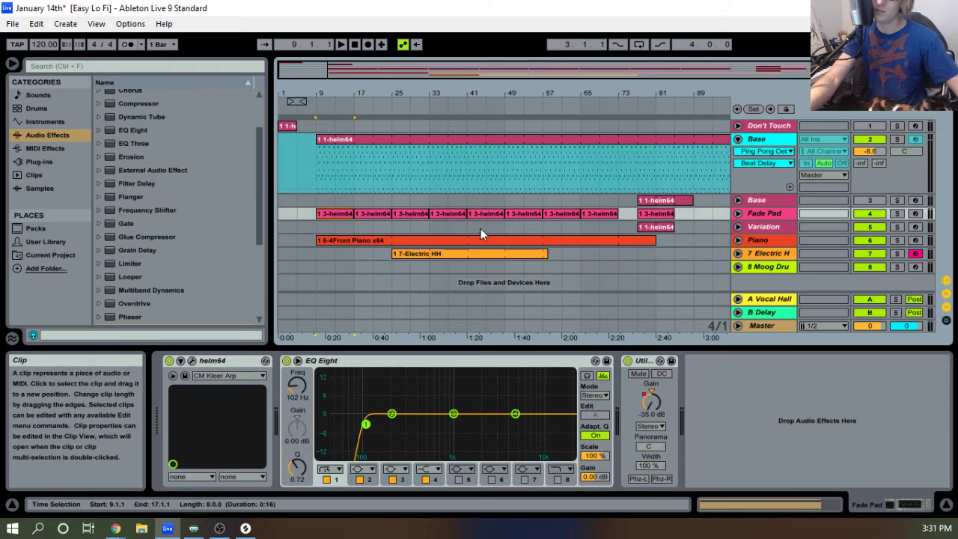
left_click(737, 213)
mouse_move(327, 98)
left_mouse_down()
mouse_move(337, 89)
mouse_move(316, 102)
left_mouse_up()
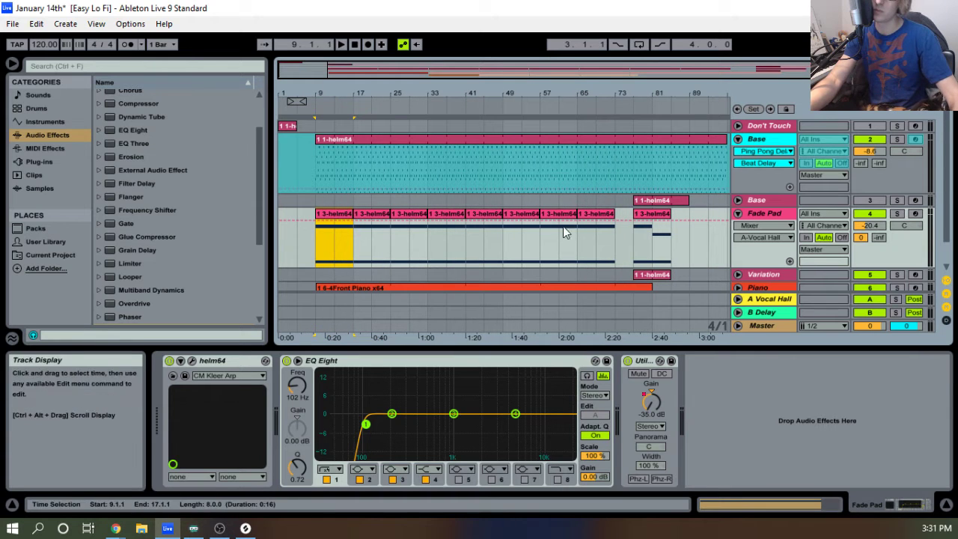
left_click(593, 217, "shift")
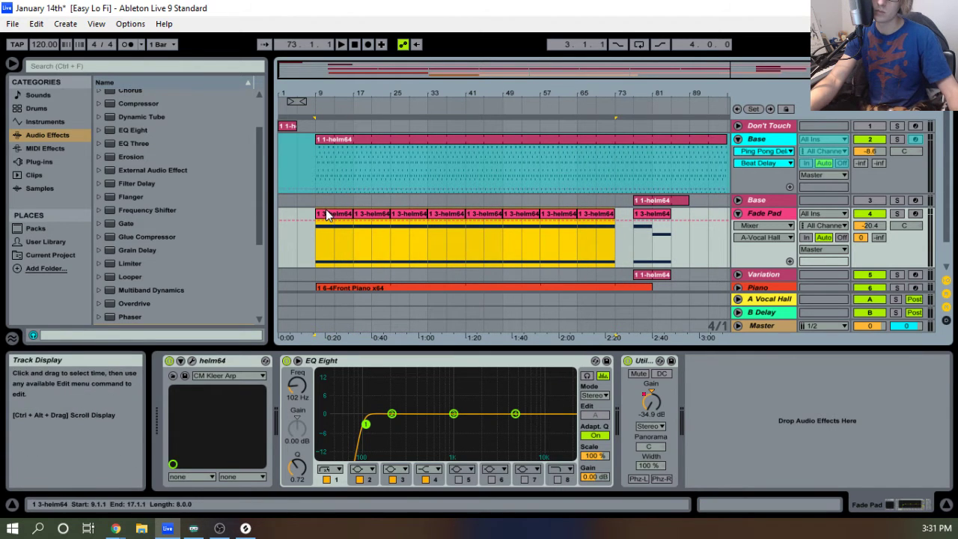
left_click_drag(327, 214, 288, 214)
Move the long clip on Base track 2 to start at bar 5 and play the new intro from the beginning.
left_click_drag(359, 141, 341, 139)
left_click(354, 44)
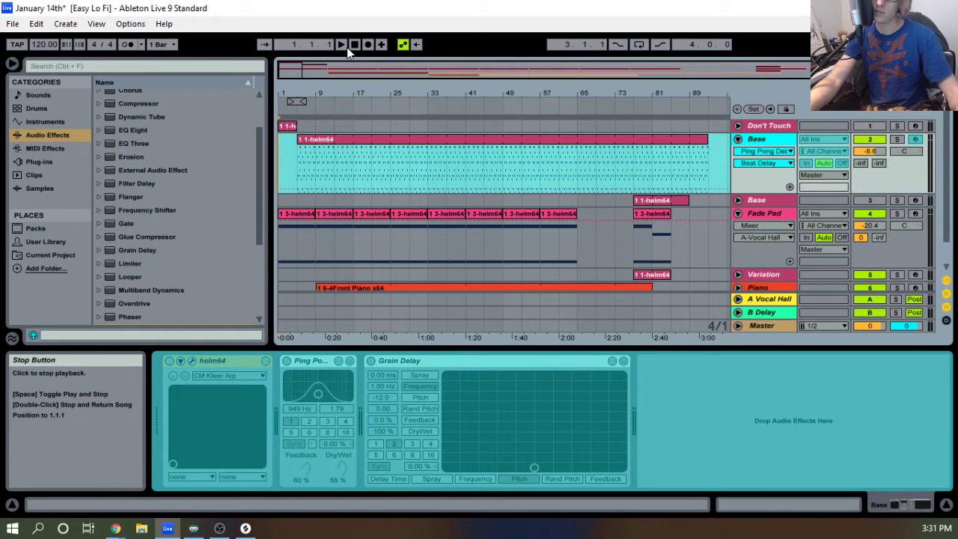
left_click(341, 44)
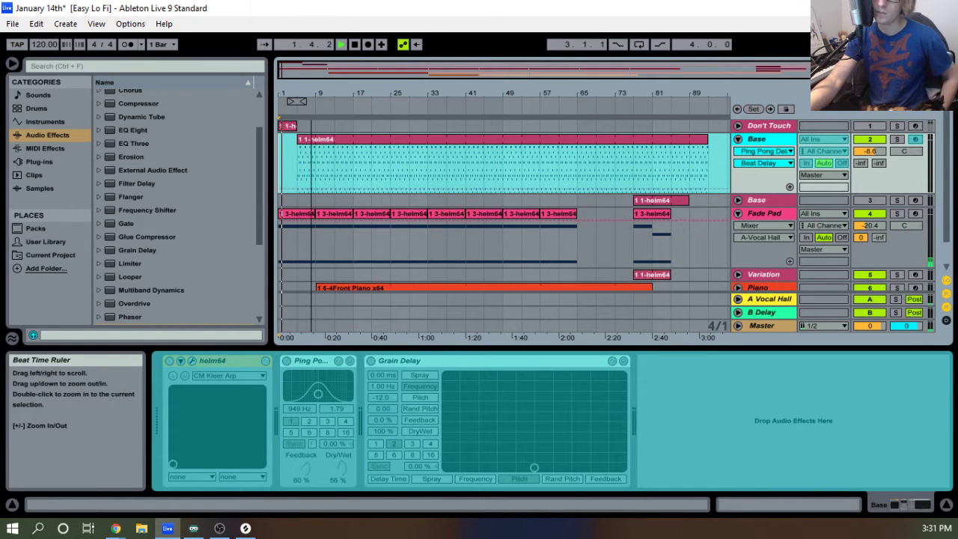
left_click_drag(355, 94, 365, 90)
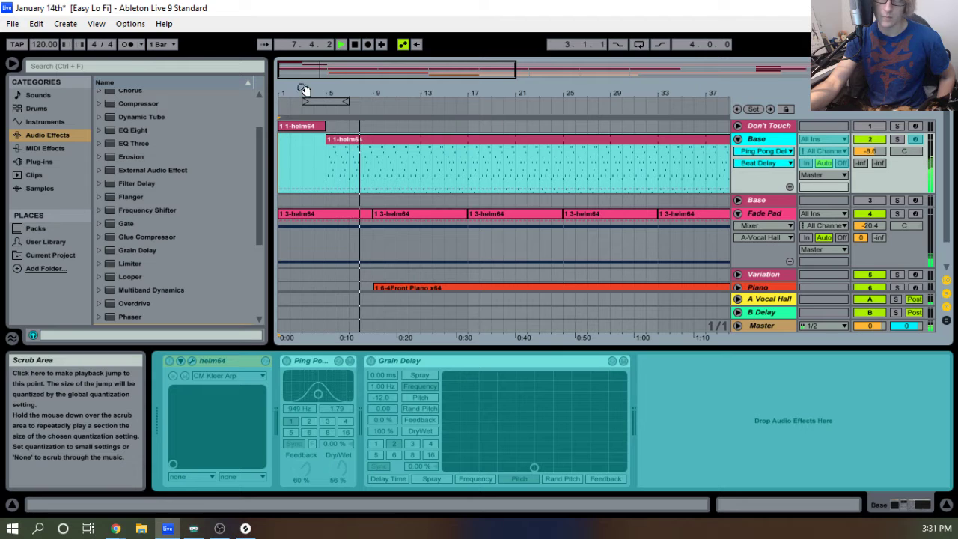
left_click(355, 45)
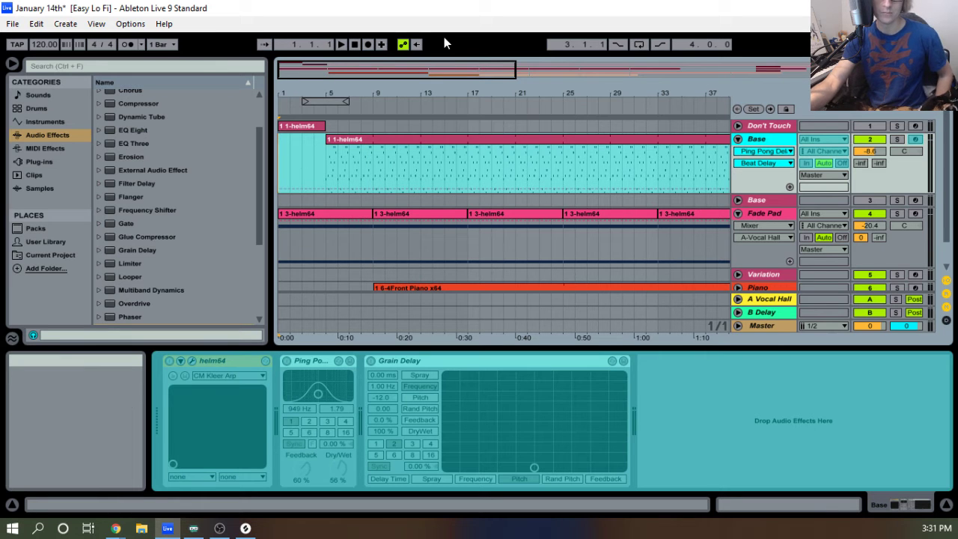
Unfreeze Base track 2 and play the arrangement from the beginning.
left_click(776, 144)
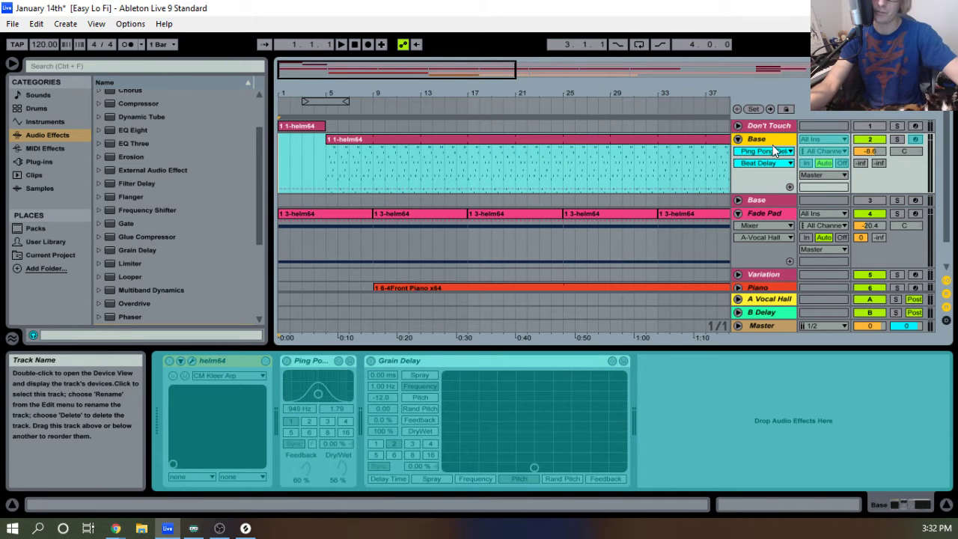
key("space")
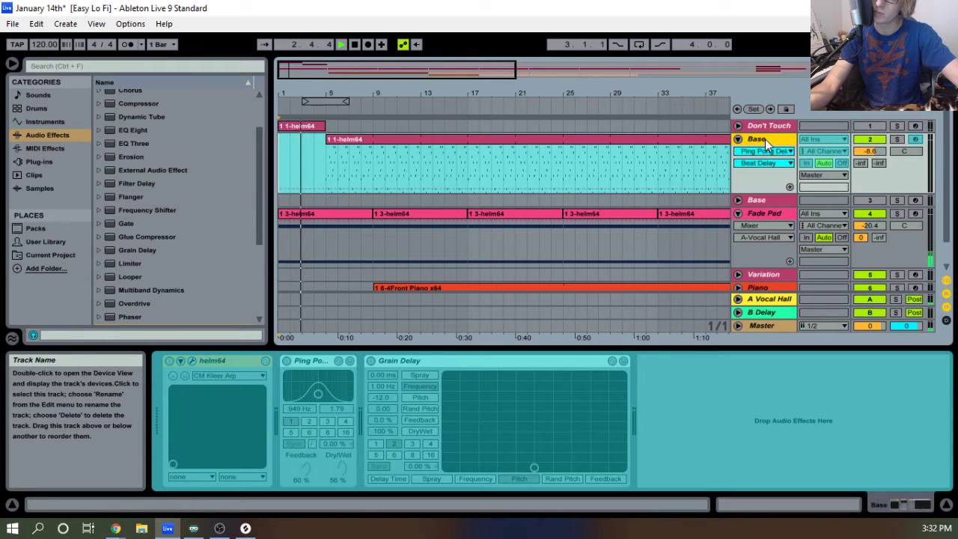
right_click(764, 139)
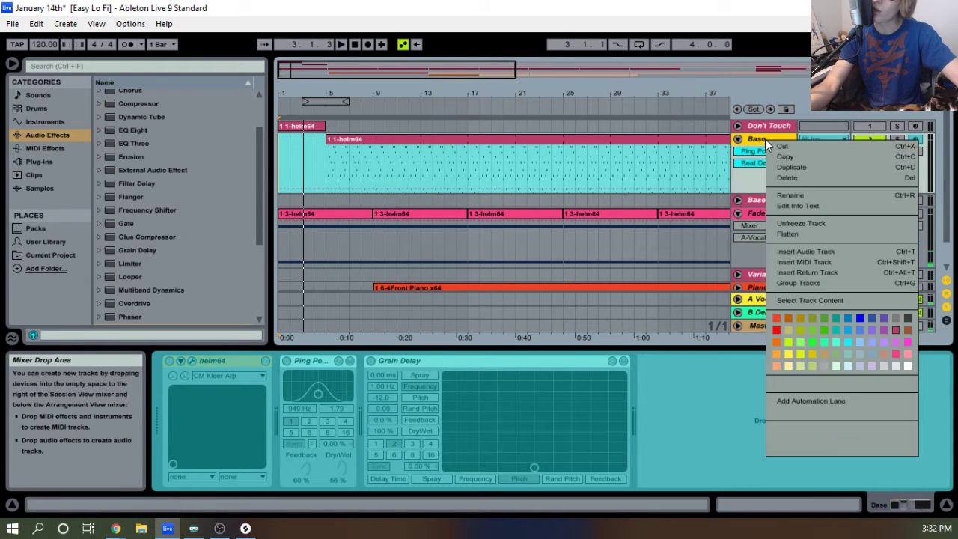
left_click(827, 224)
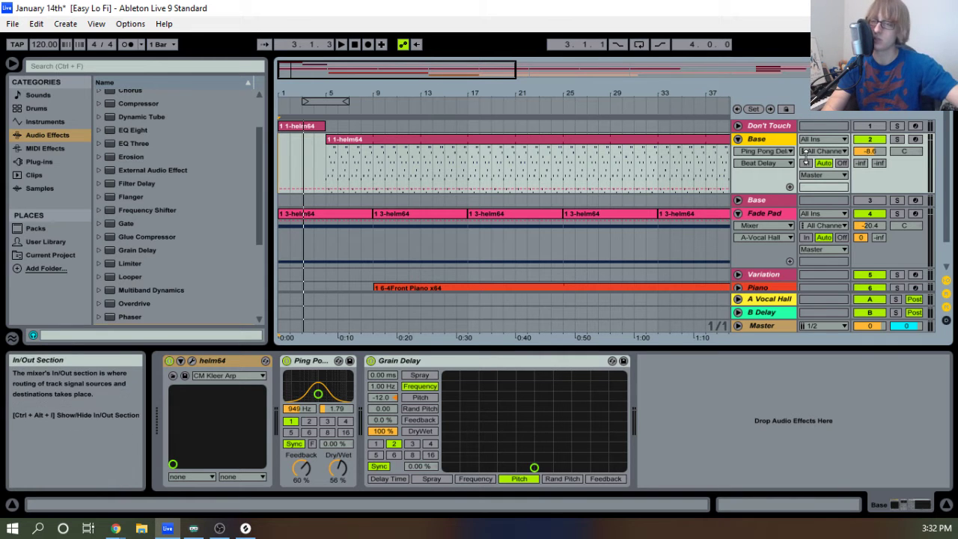
key("space")
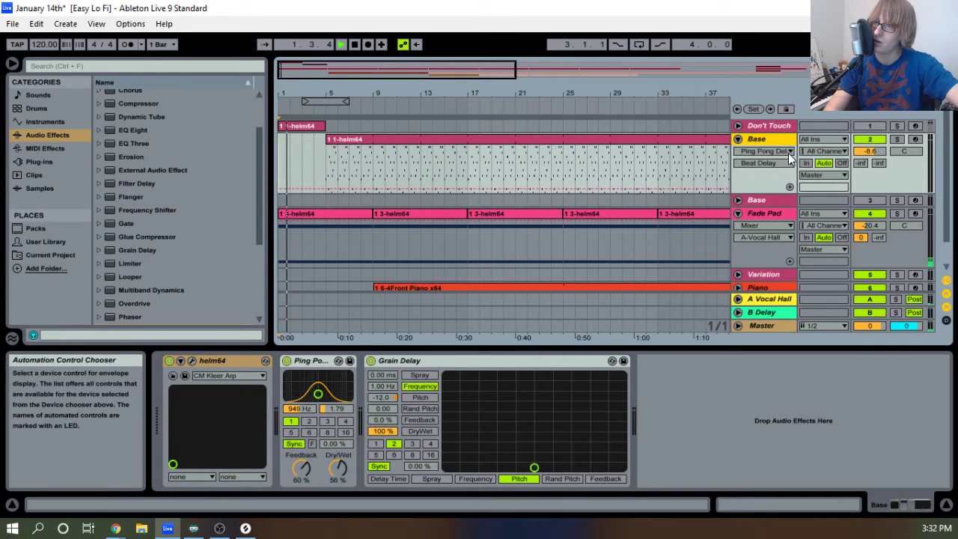
Add a Vocoder audio effect after Grain Delay at the end of Base track 2's device chain.
mouse_move(342, 93)
left_mouse_down()
mouse_move(342, 112)
mouse_move(342, 97)
left_mouse_up()
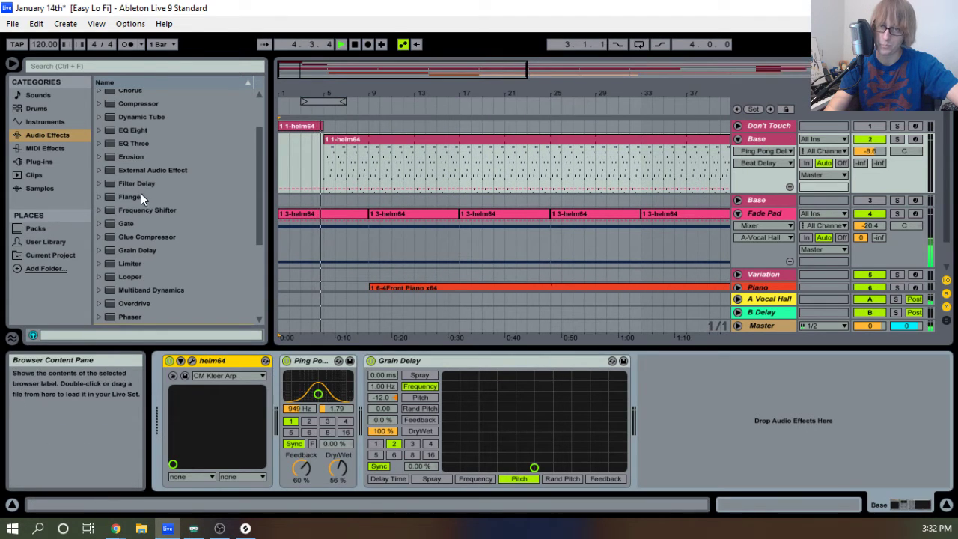
scroll(142, 206, "down", 5)
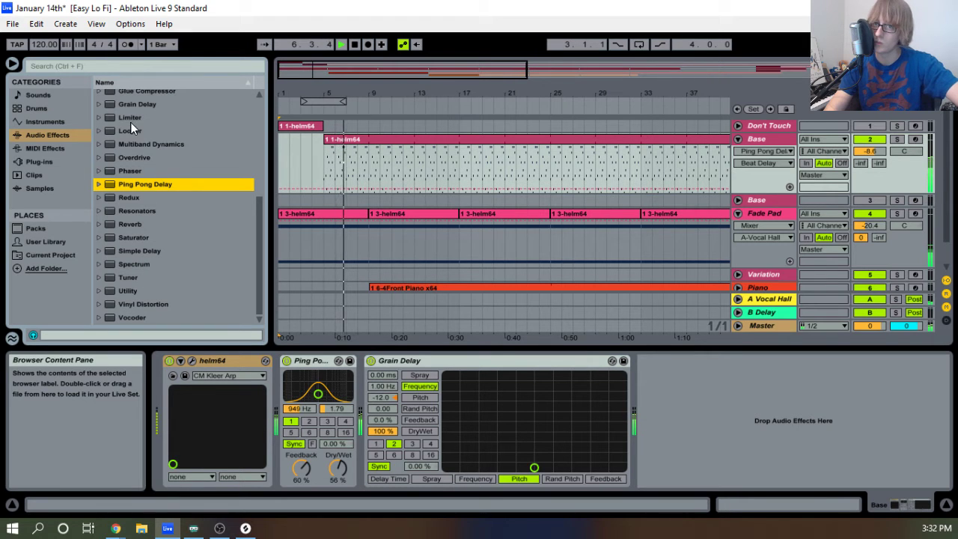
left_click_drag(140, 315, 699, 409)
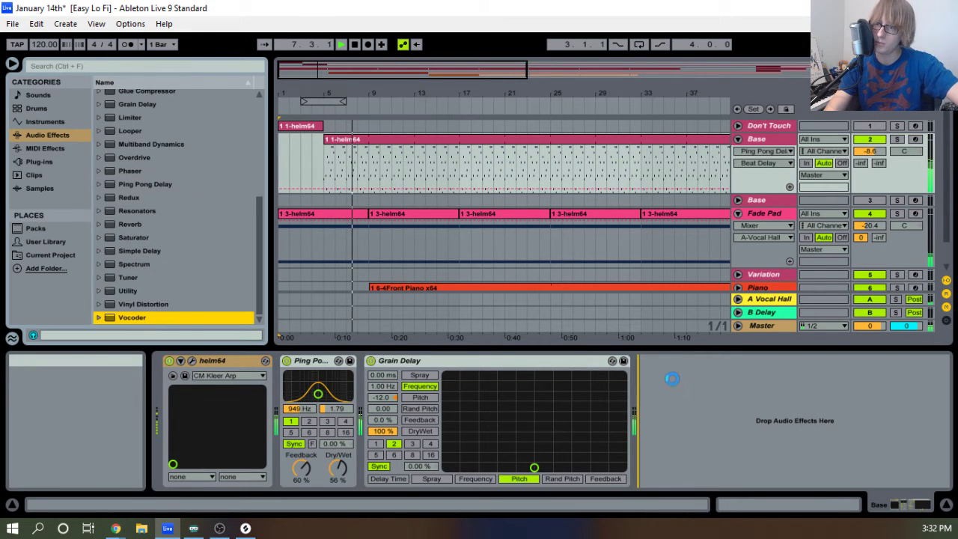
left_click_drag(671, 379, 670, 392)
Set the Vocoder's carrier to External and take its audio from the Fade Pad track.
left_click(672, 386)
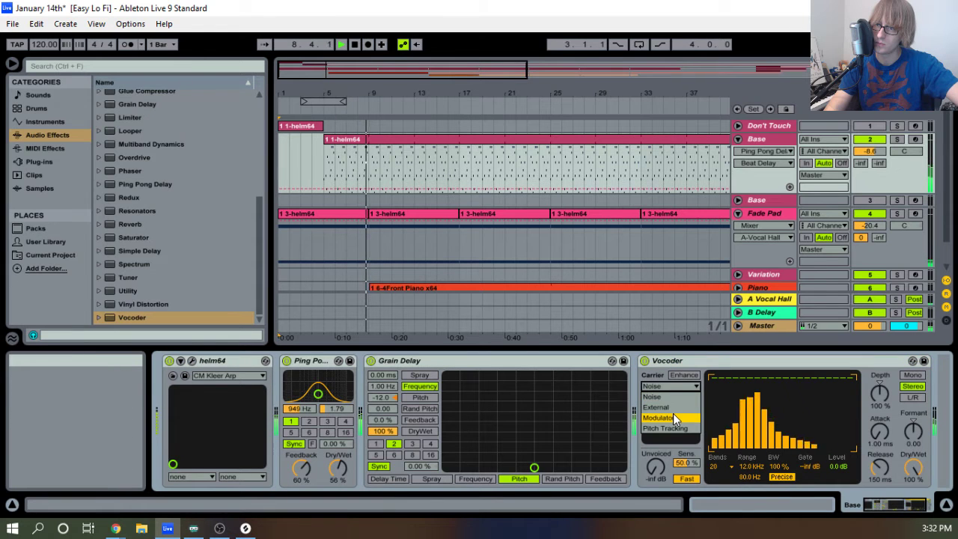
left_click(679, 418)
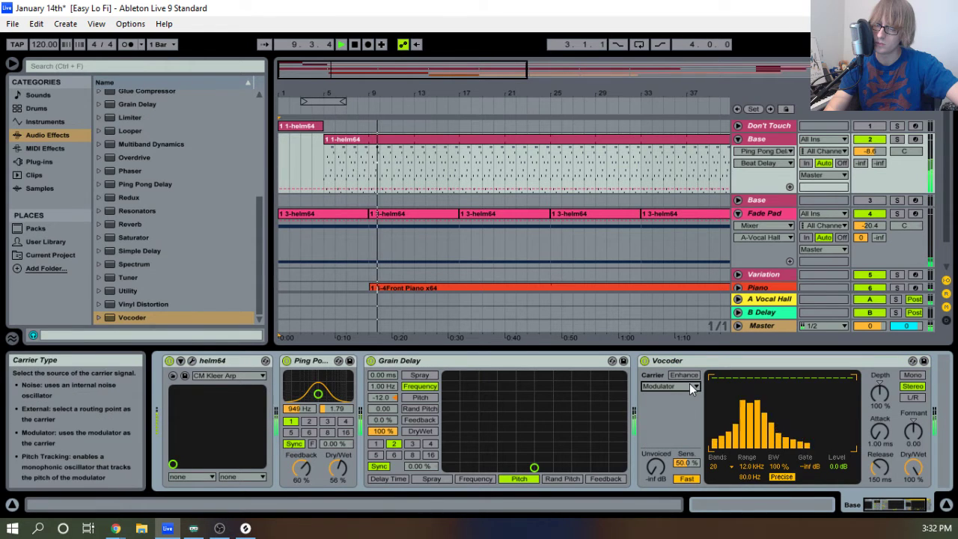
left_click(690, 385)
left_click(671, 402)
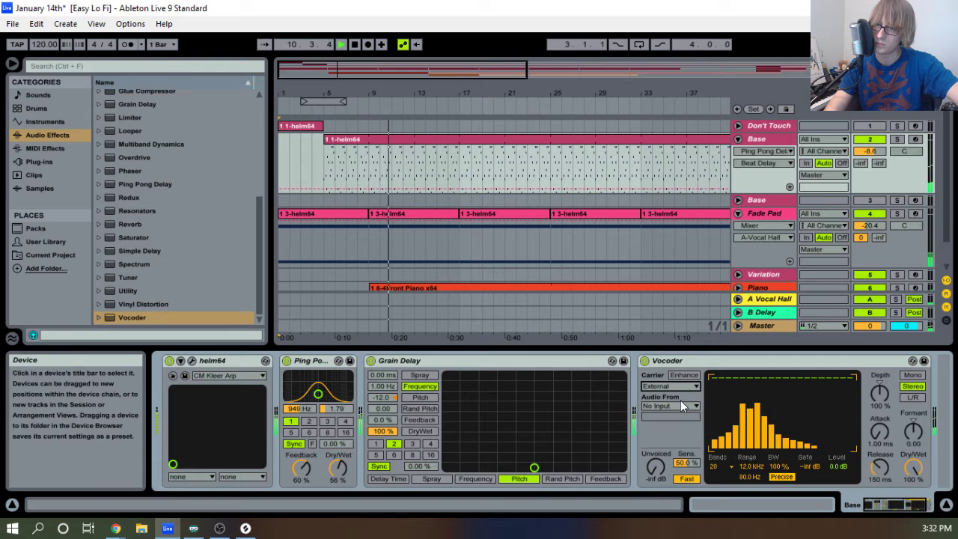
left_click(677, 404)
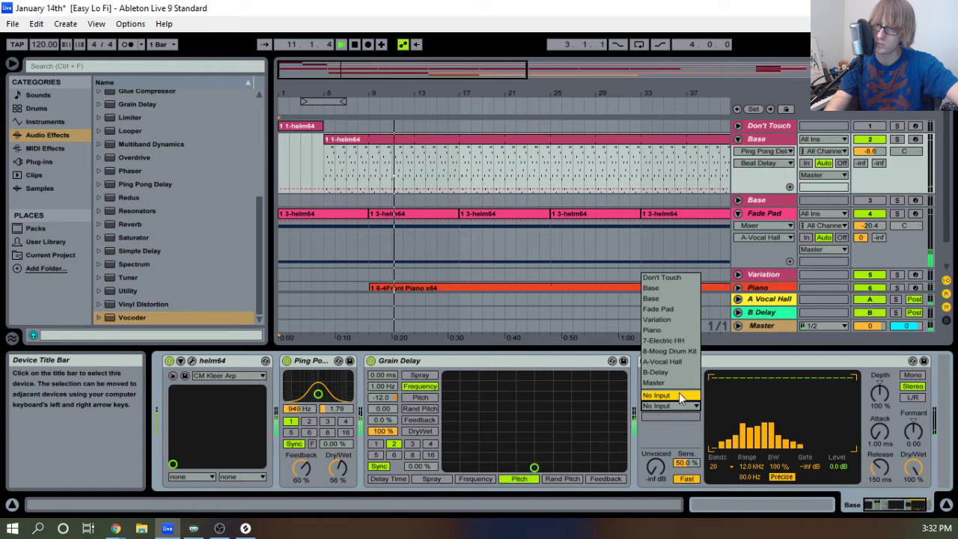
left_click(664, 311)
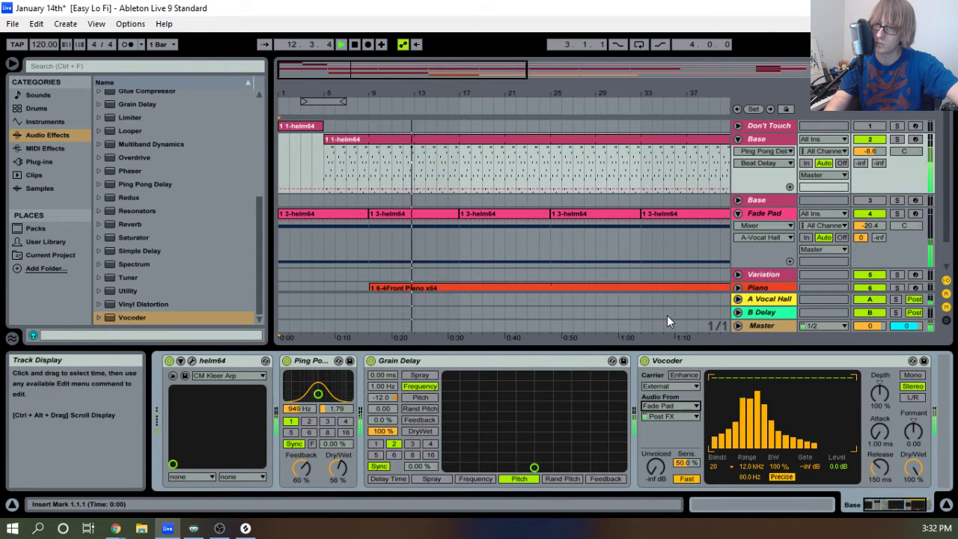
Lower the volume of Base track 2 to -12.0 dB in the Session mixer and return to the arrangement.
key("Tab")
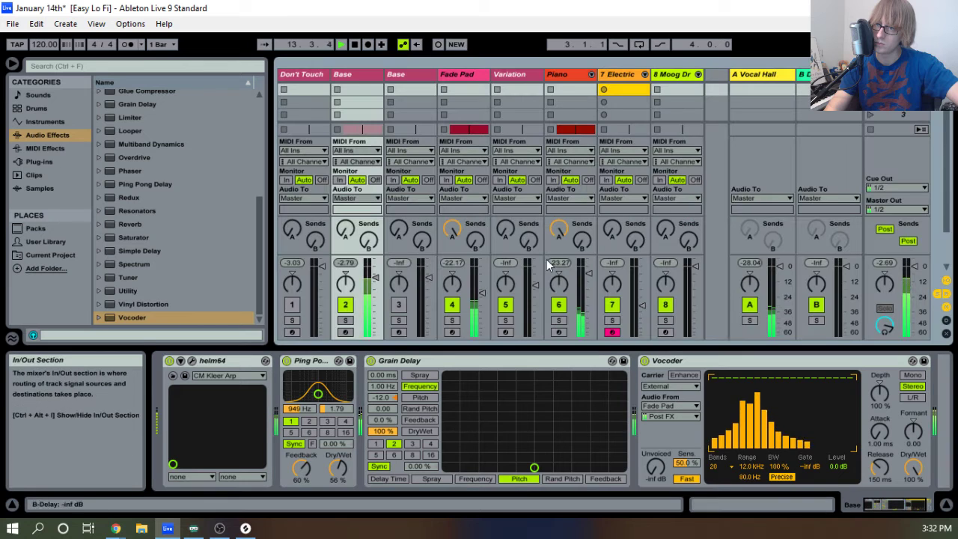
left_click_drag(375, 278, 376, 283)
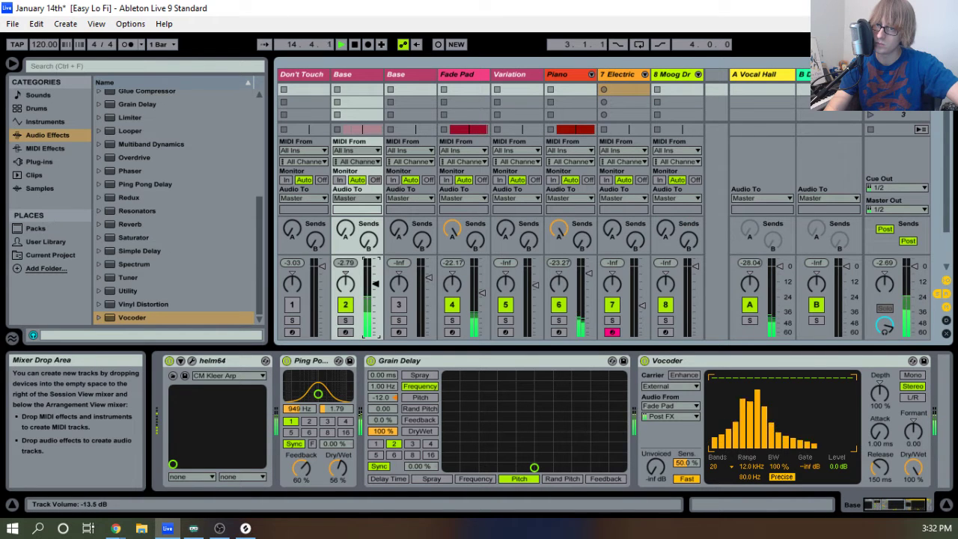
key("Tab")
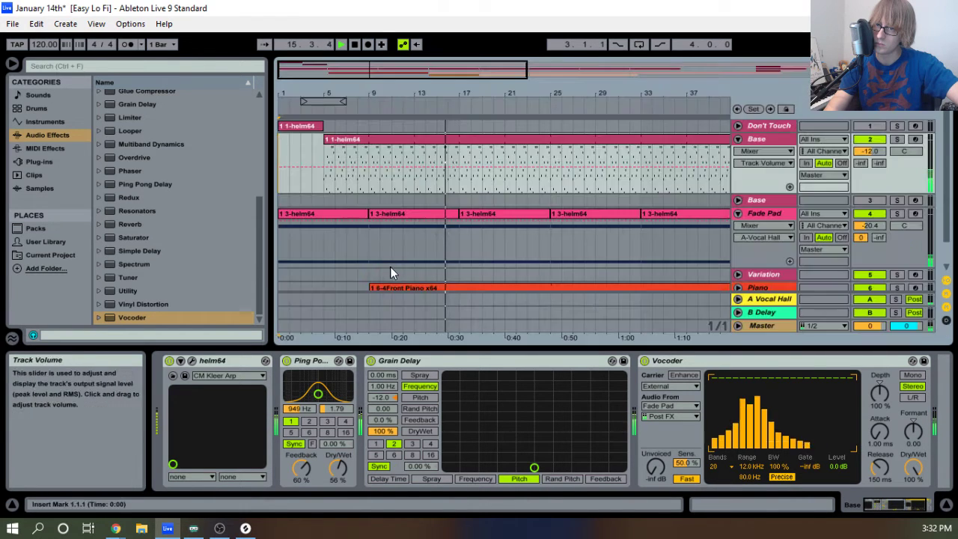
Move the long helm64 clip on Base track 2 to start at bar 1 and listen to the opening bars.
left_click_drag(327, 90, 327, 94)
left_click_drag(359, 139, 316, 149)
key("space")
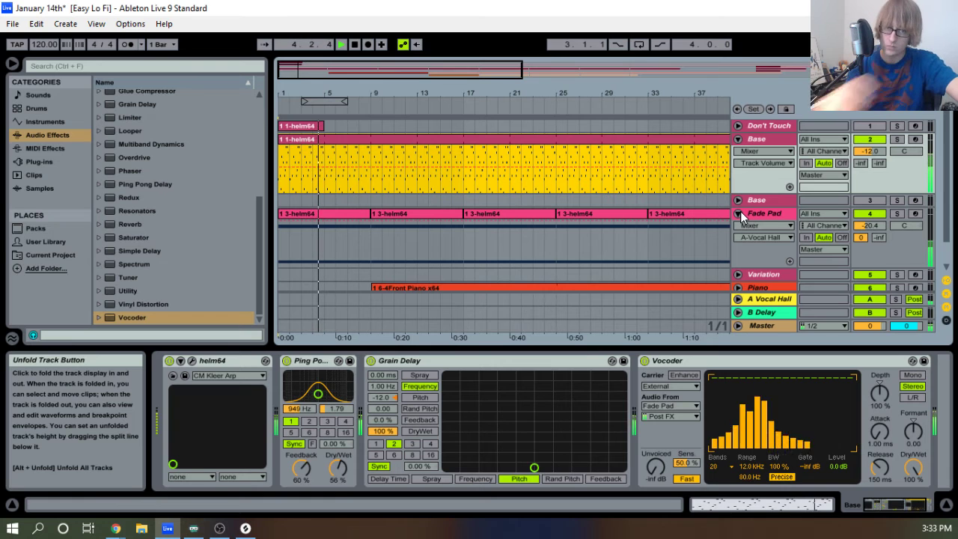
key("space")
Show the Vocoder's Dry/Wet automation envelope on Base track 2.
left_click(775, 150)
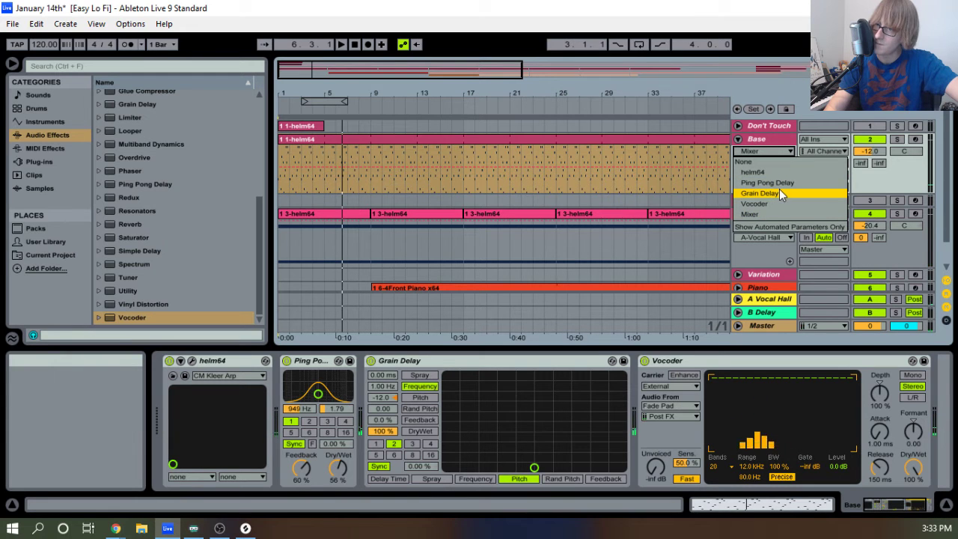
left_click(772, 202)
left_click(758, 163)
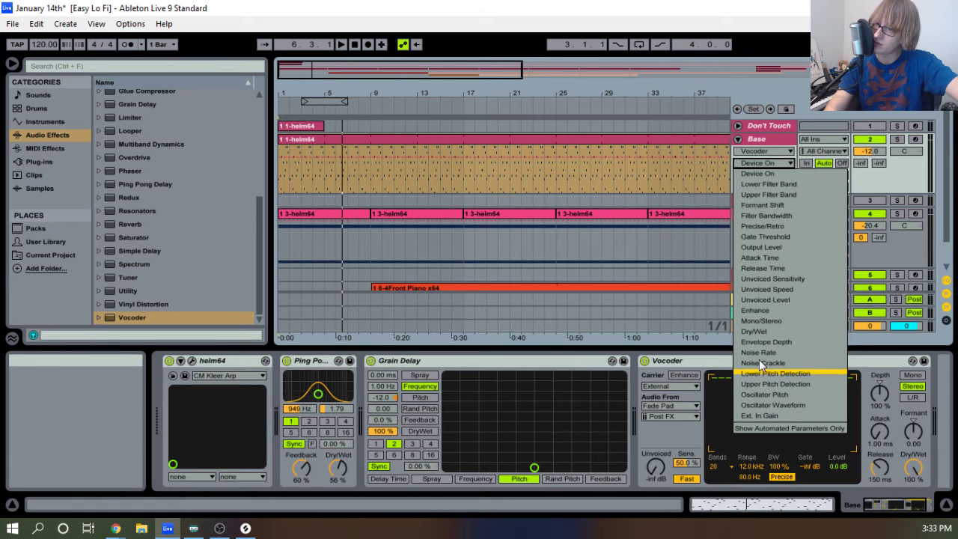
left_click(758, 330)
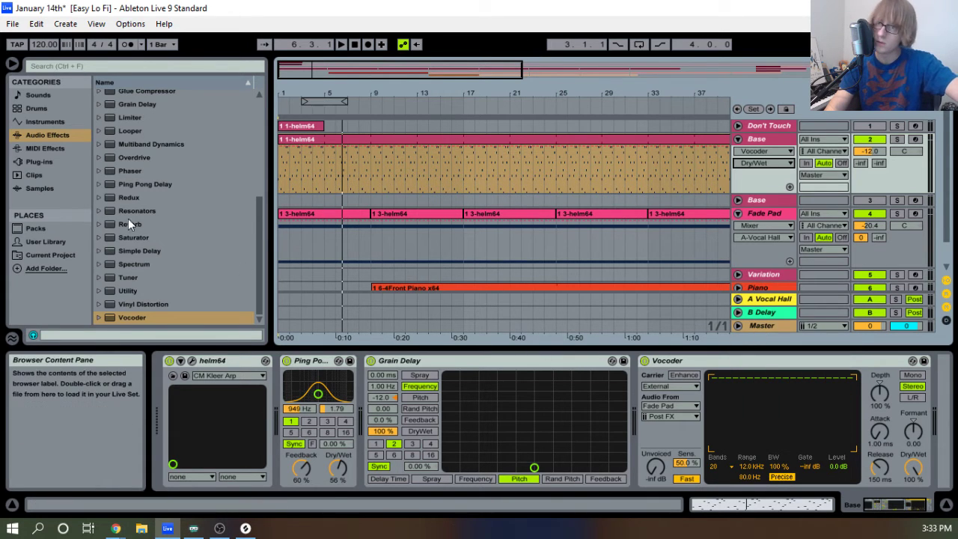
Automate the Vocoder's Dry/Wet on Base track 2 to ramp down from 100 % at bar 1 to 0 % at bar 9.
key("space")
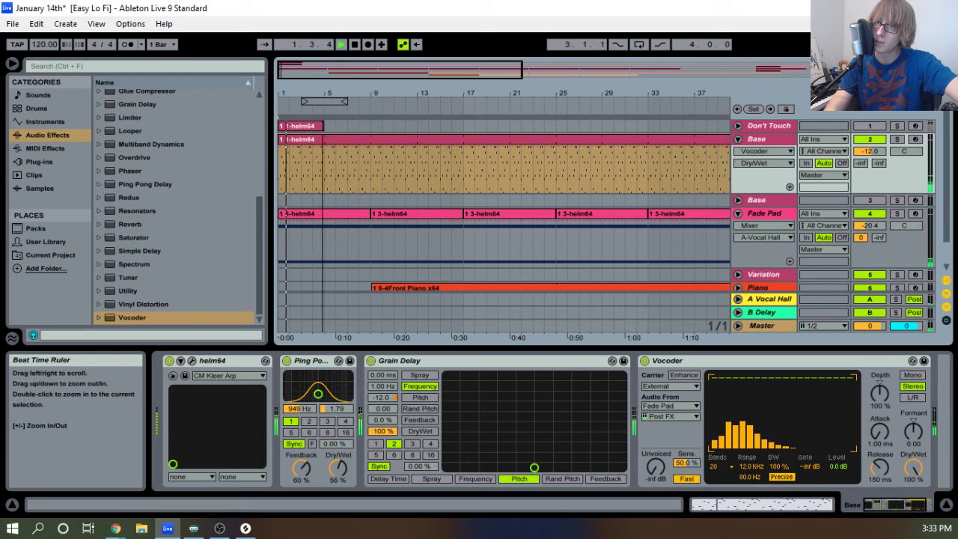
left_click_drag(322, 93, 322, 150)
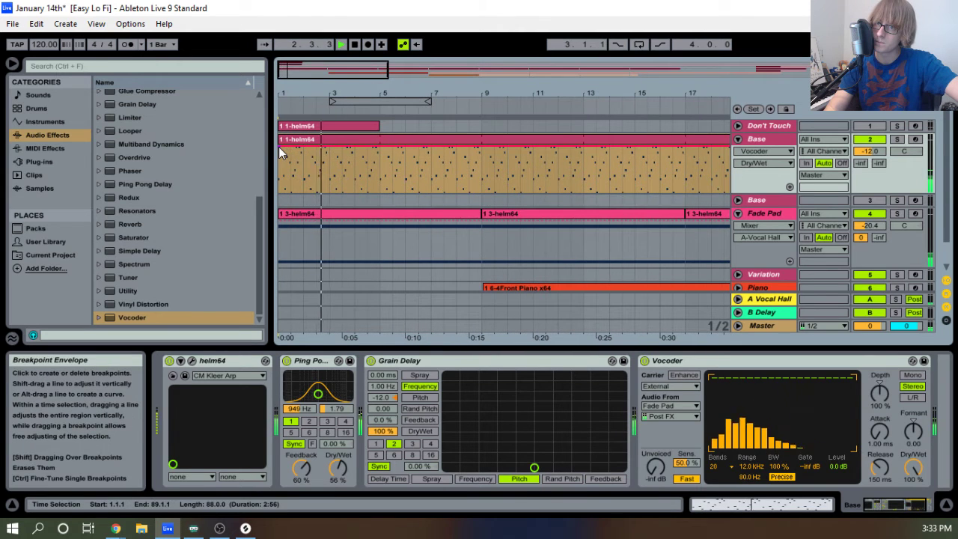
left_click(366, 146)
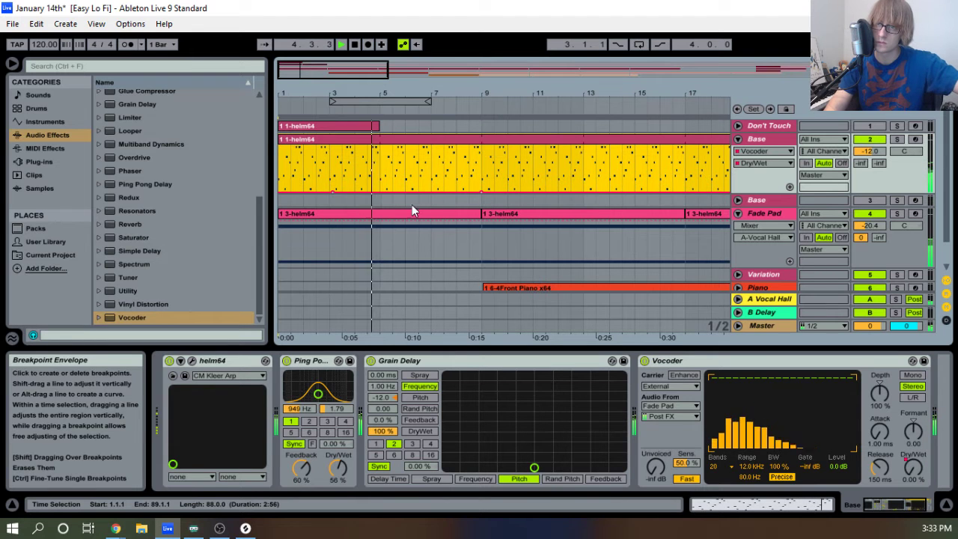
left_click(405, 169)
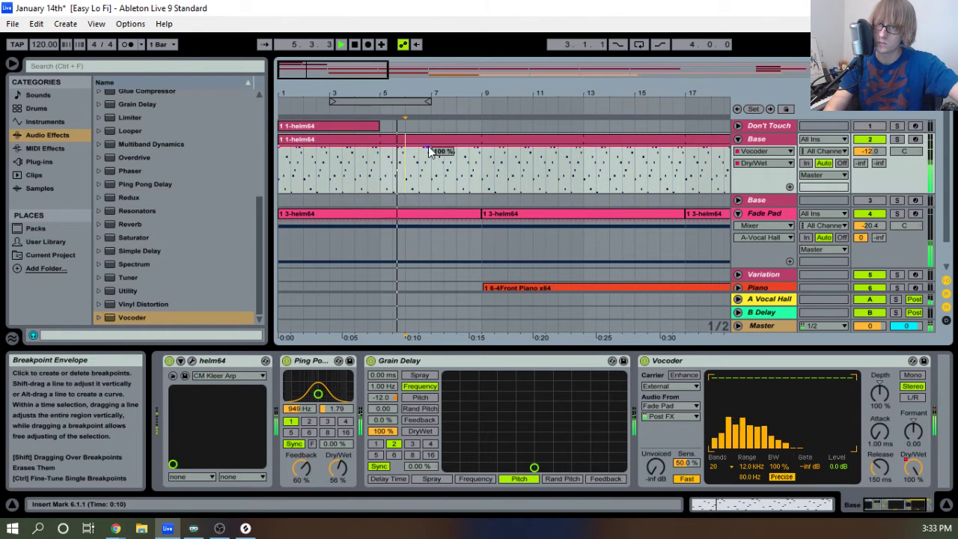
left_click_drag(431, 148, 481, 192)
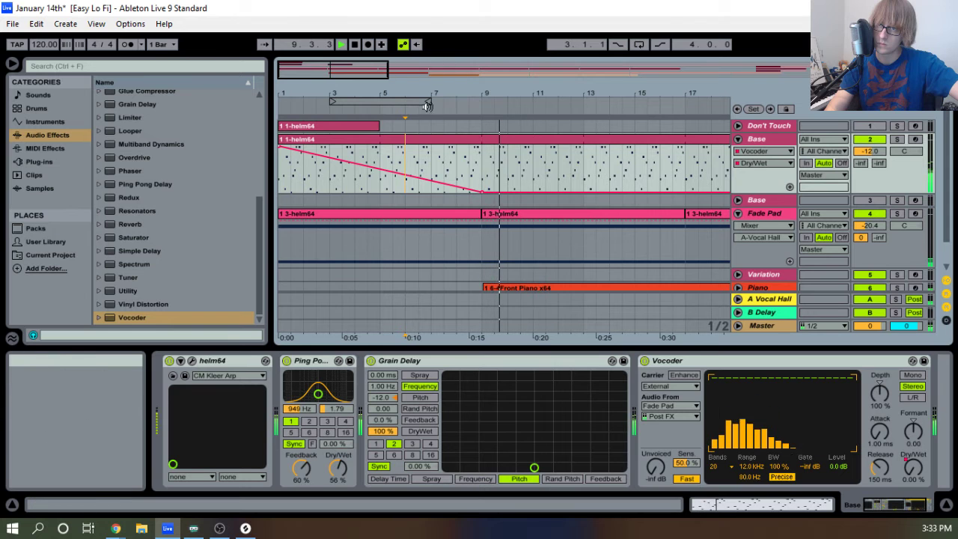
Fold the Fade Pad track and move the long 4Front Piano clip eight bars later to start at 17.1.2.
left_click_drag(477, 94, 476, 45)
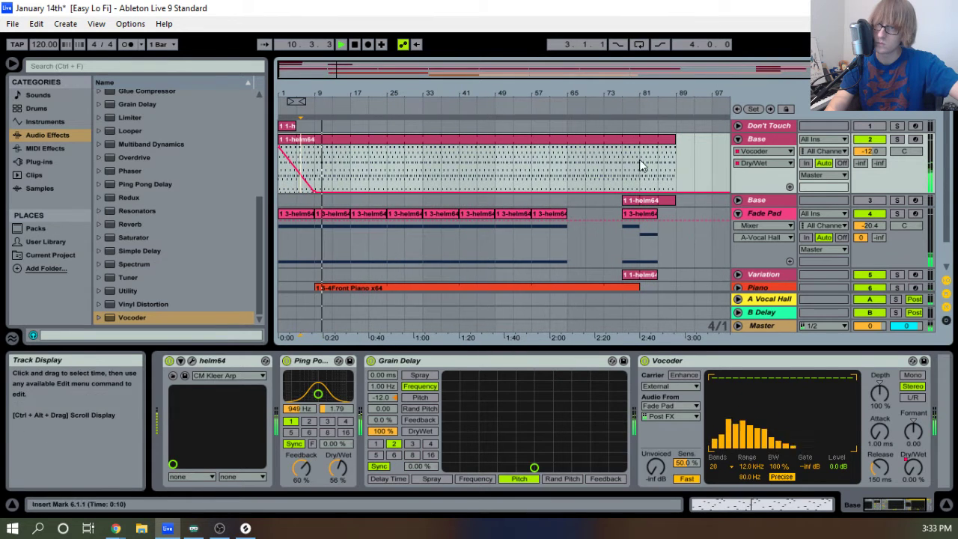
left_click(738, 215)
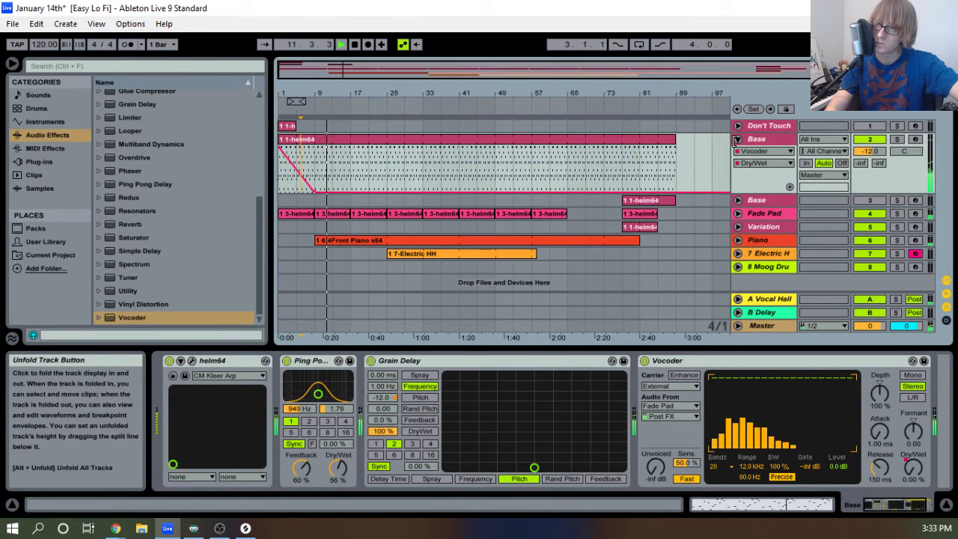
left_click(353, 239)
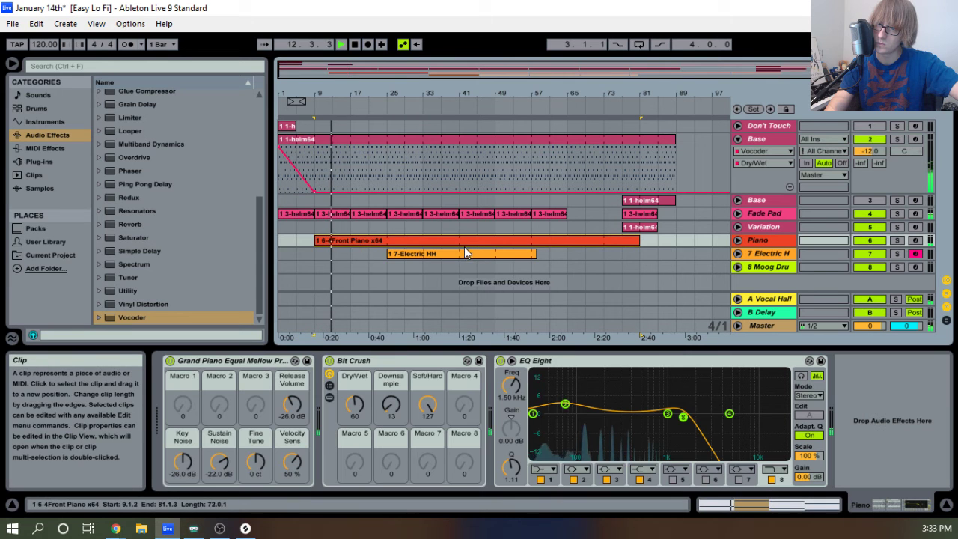
left_click(464, 249)
left_click_drag(319, 234, 493, 266)
left_click(638, 253, "shift")
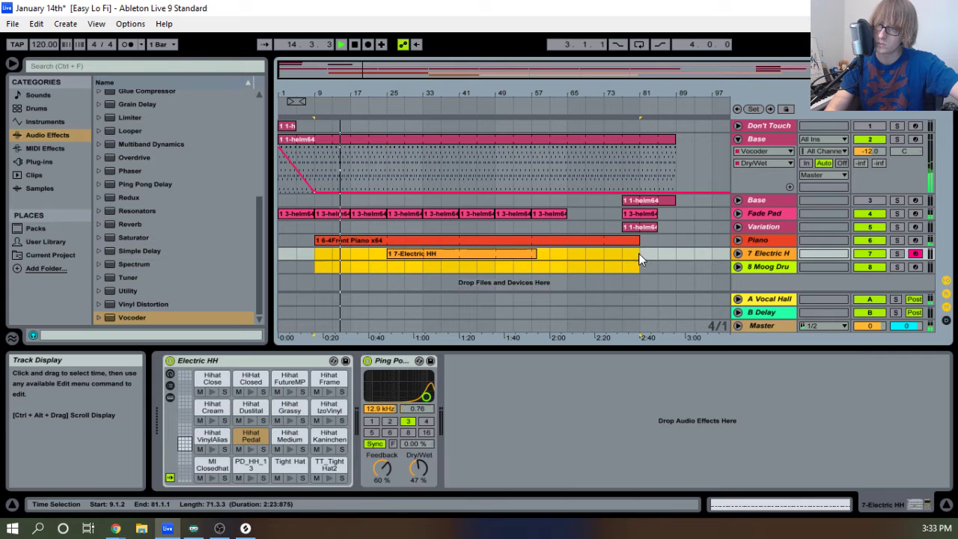
key("space")
left_click_drag(393, 238, 454, 240)
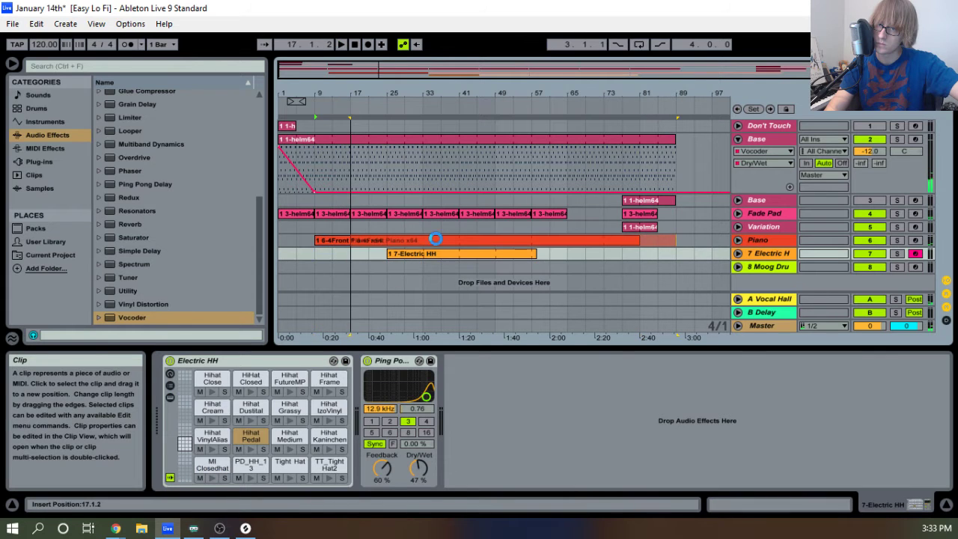
Play the arrangement from the beginning to check the Base track's vocoder fade, and stop around bar 4.
left_click(352, 45)
left_click(340, 46)
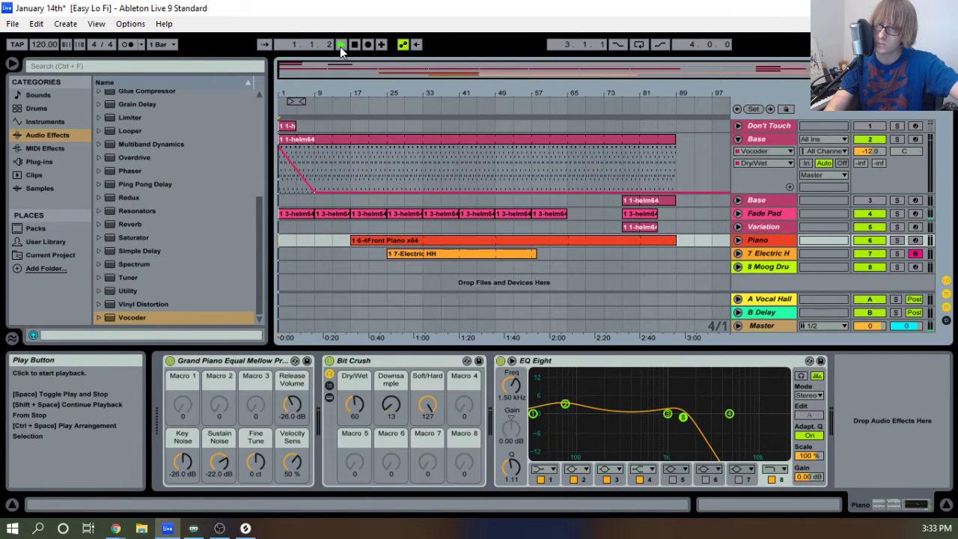
left_click_drag(284, 93, 312, 98)
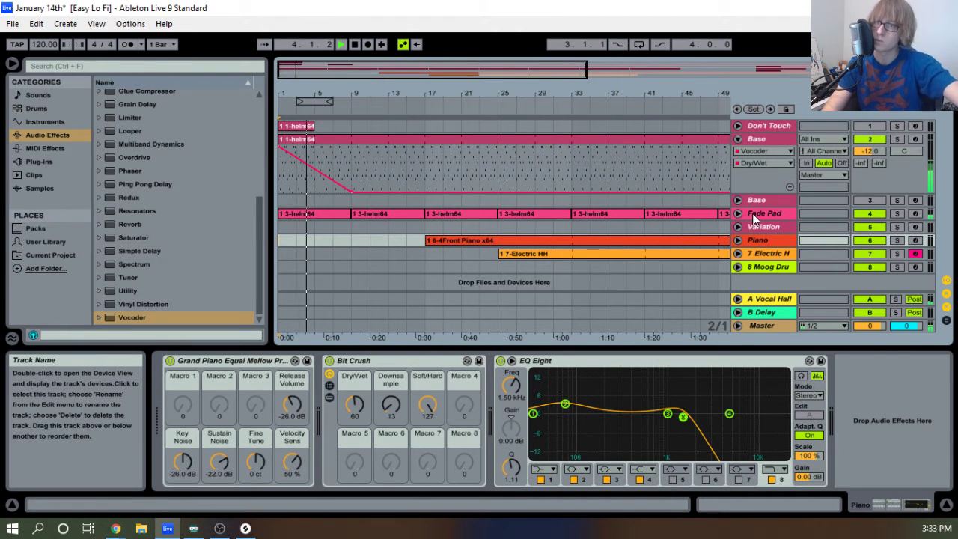
key("space")
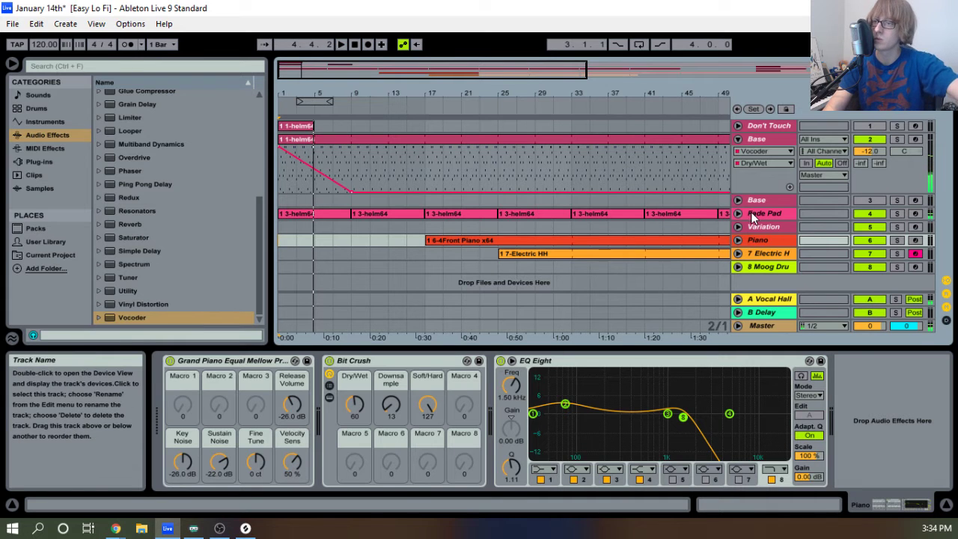
Duplicate the Fade Pad track with its clips and place one copy directly below Base track 2.
left_click(762, 215)
right_click(767, 212)
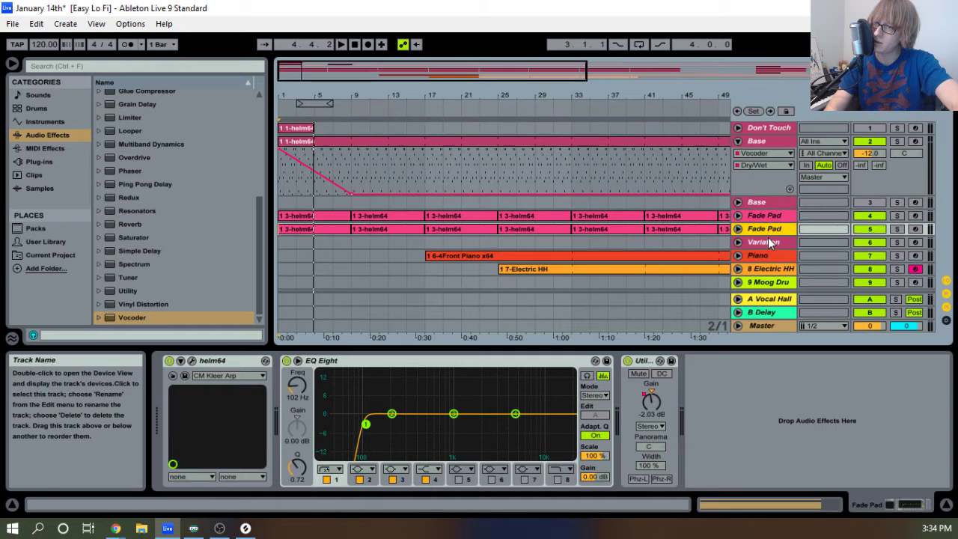
key("ctrl+d")
left_click_drag(757, 198, 766, 217)
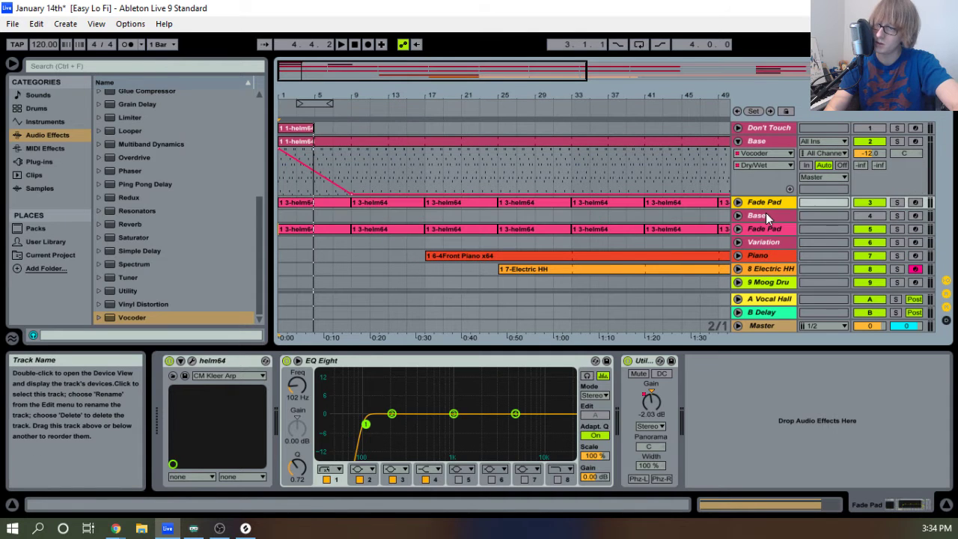
Rename the duplicated Fade Pad on track 3 to Ghost Fade and mute that track.
right_click(763, 209)
left_click(813, 255)
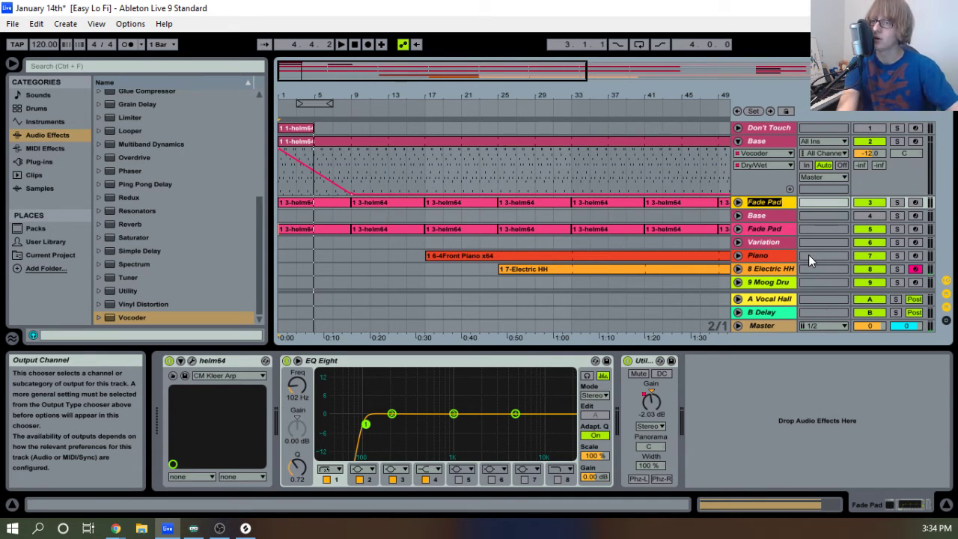
type("Ghost Fade")
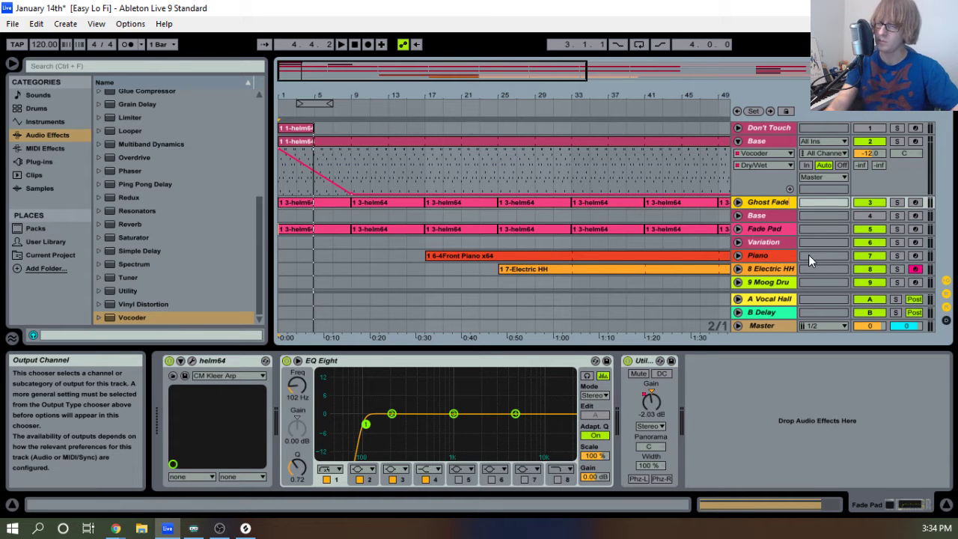
key("Return")
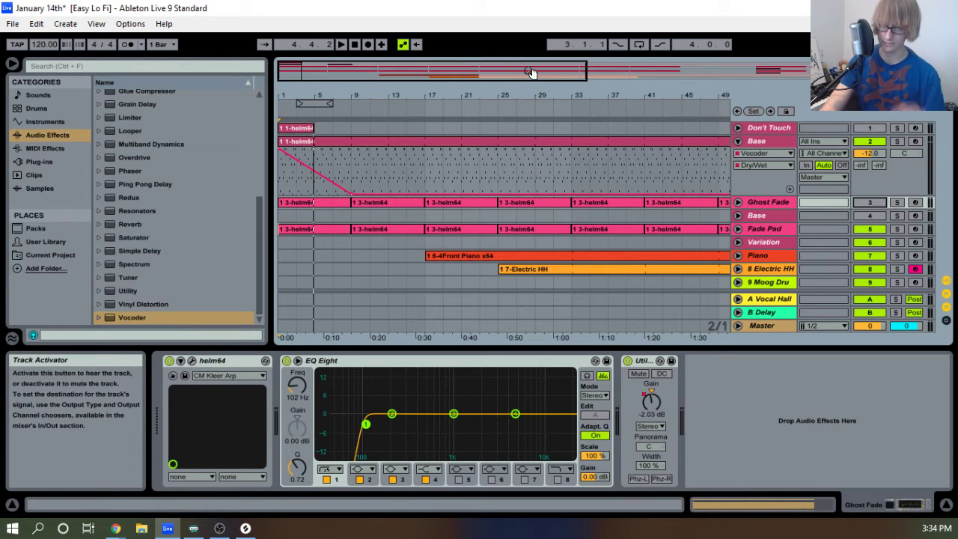
Delete the first clip on Fade Pad track 5, spanning bars 1 to 9, keeping the Ghost Fade clips.
left_click_drag(459, 98, 386, 98)
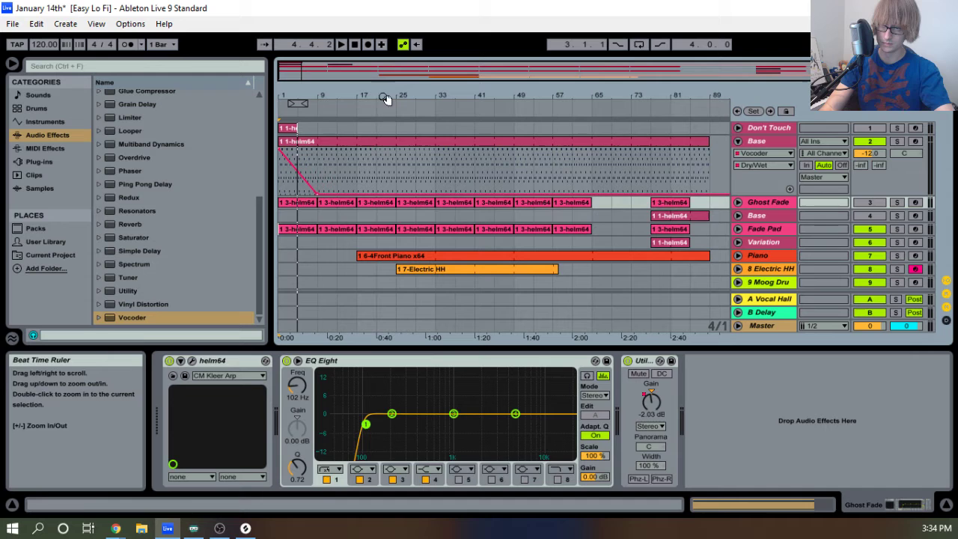
left_click(616, 213)
left_click(762, 140)
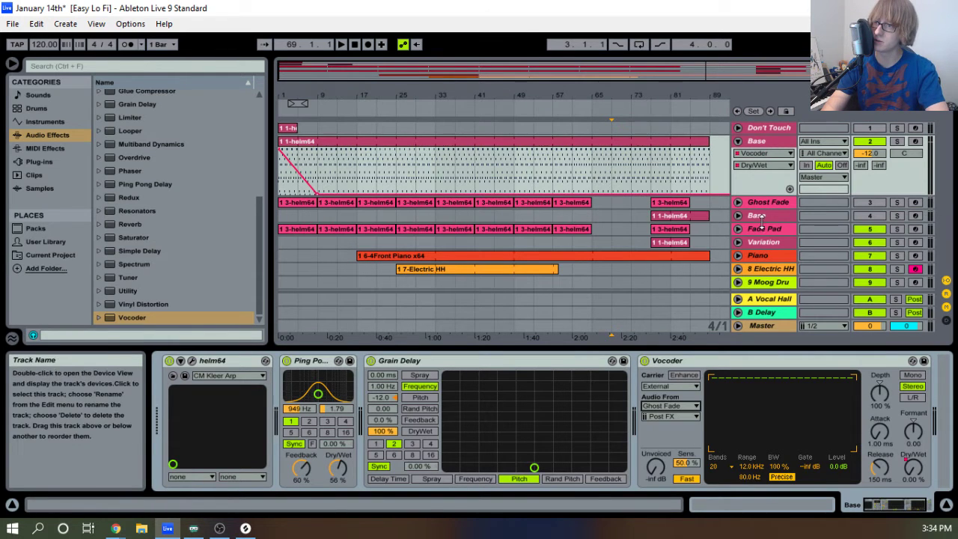
left_click(303, 228)
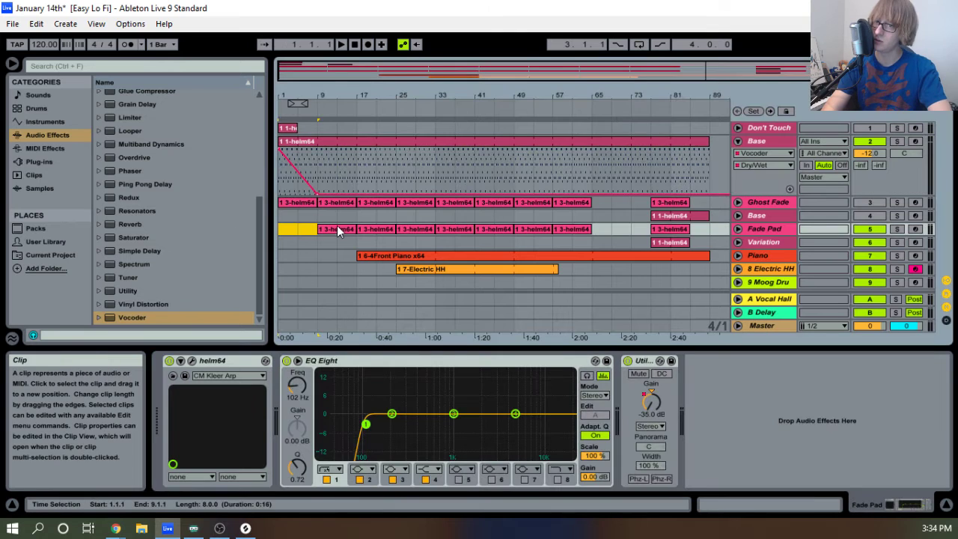
Play the arrangement from the beginning to check the Fade Pad's entry at bar 9, and stop around bar 11.
left_click(342, 45)
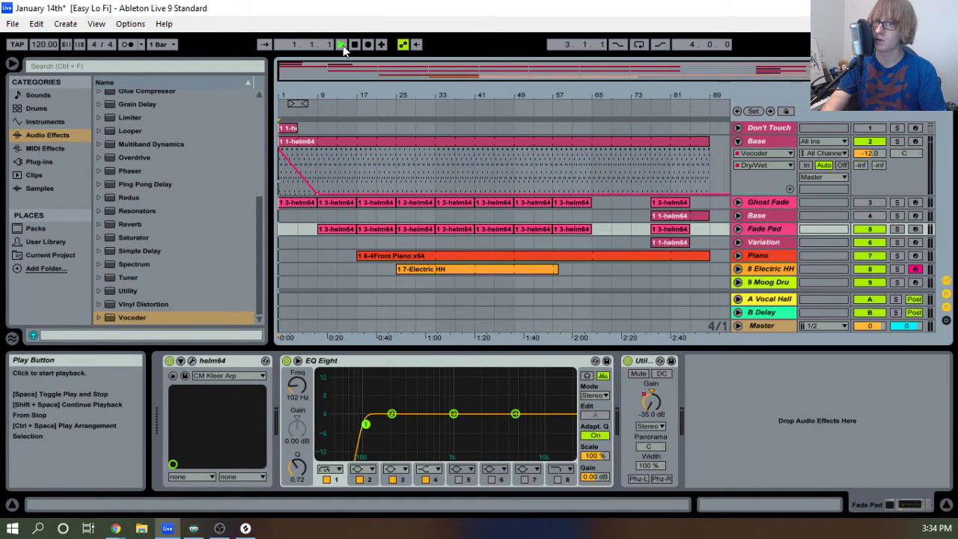
left_click_drag(312, 99, 312, 123)
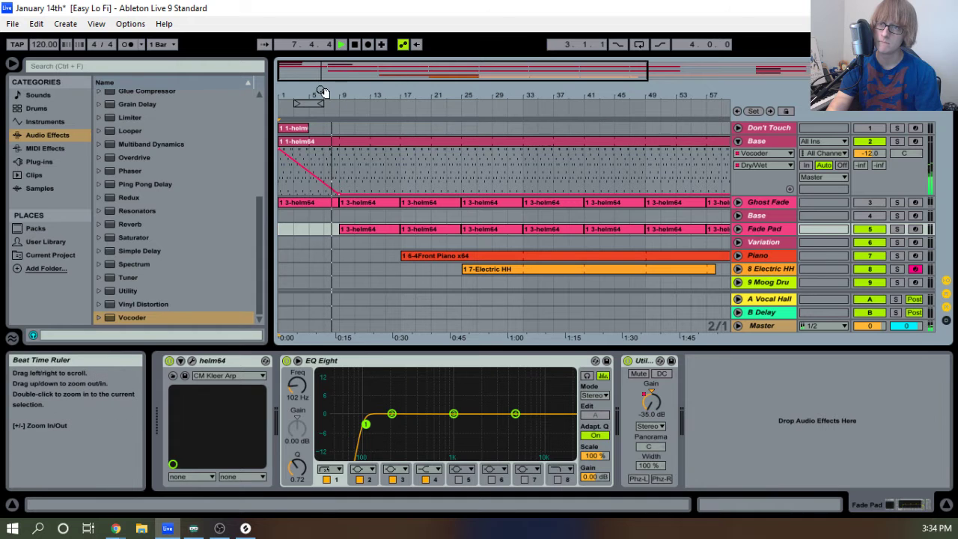
left_click_drag(323, 93, 324, 119)
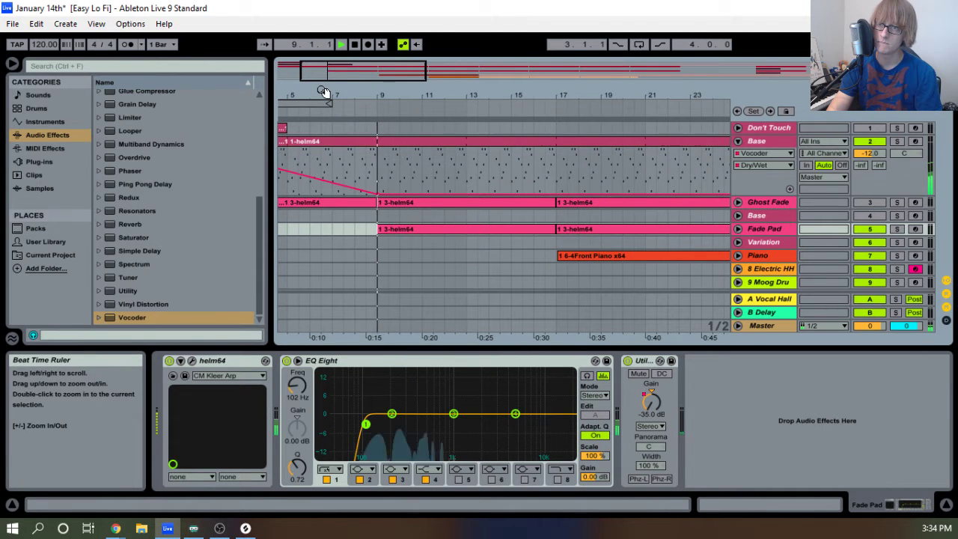
left_click_drag(461, 94, 361, 59)
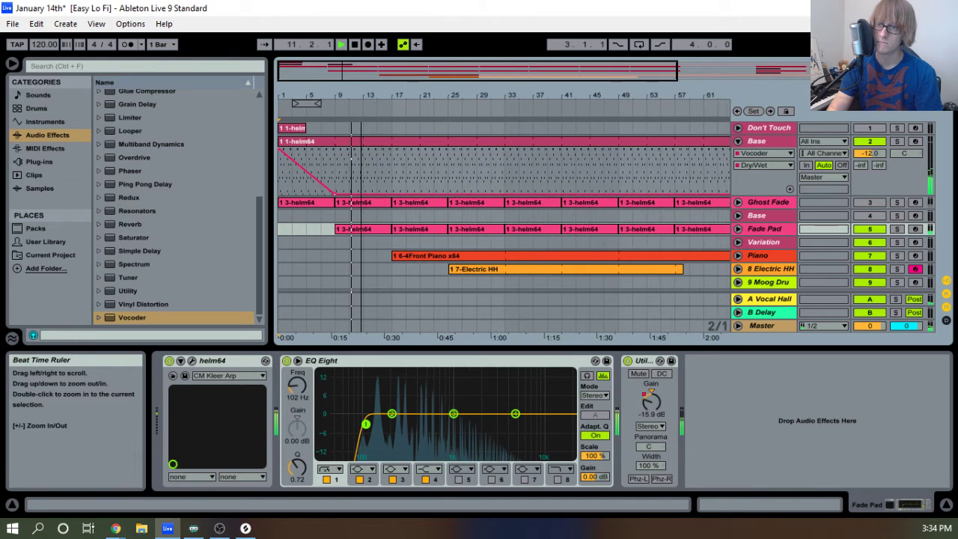
double_click(355, 44)
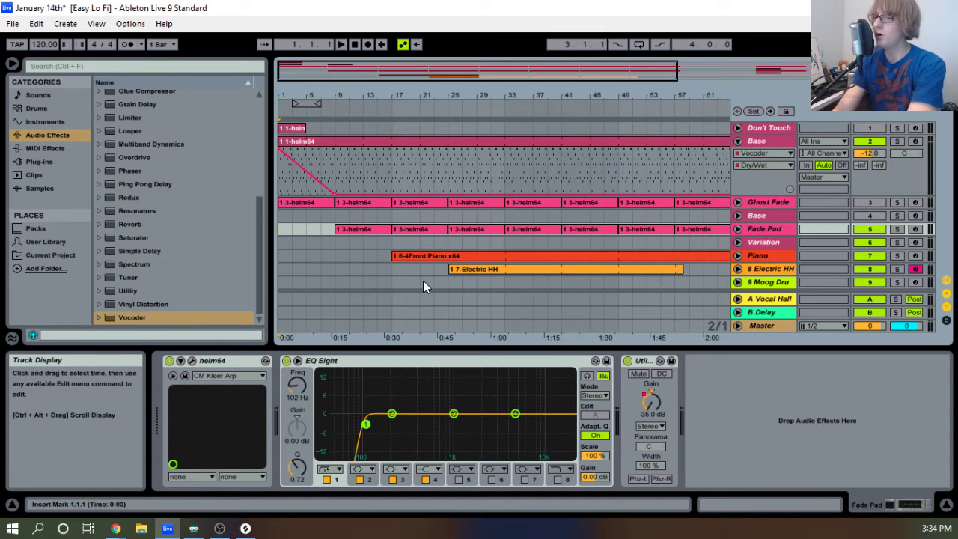
Try an EQ Eight after the Utility on Fade Pad track 5, and remove it again.
scroll(122, 197, "up", 5)
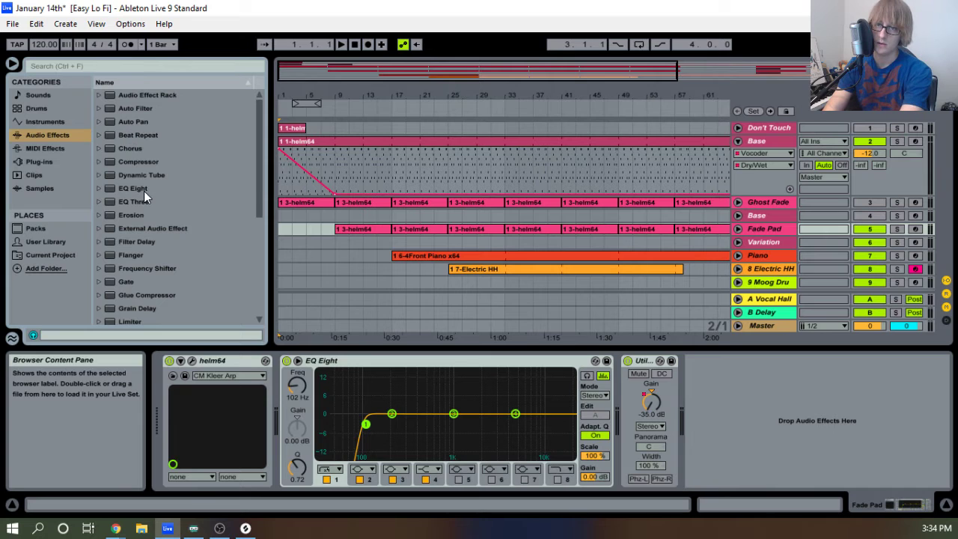
left_click_drag(144, 188, 748, 422)
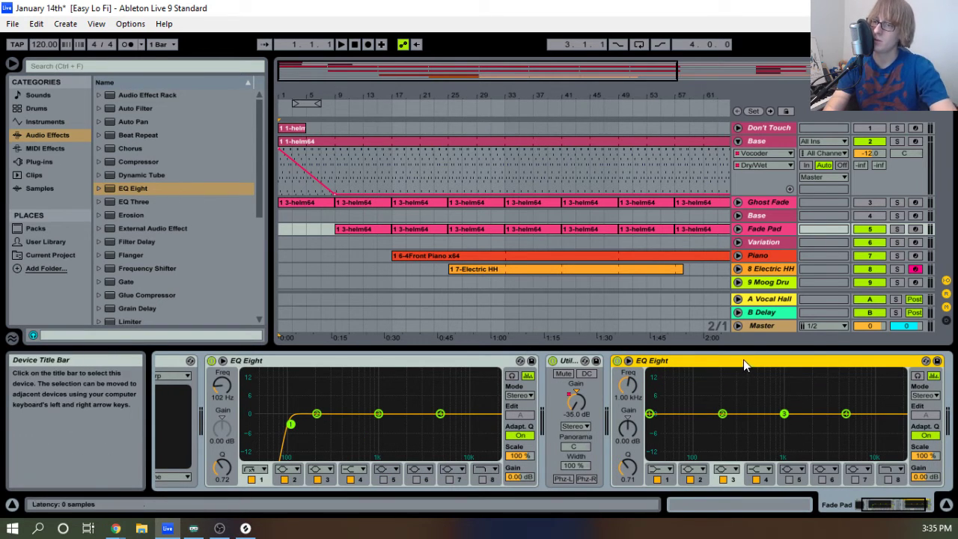
key("space")
left_click(776, 142)
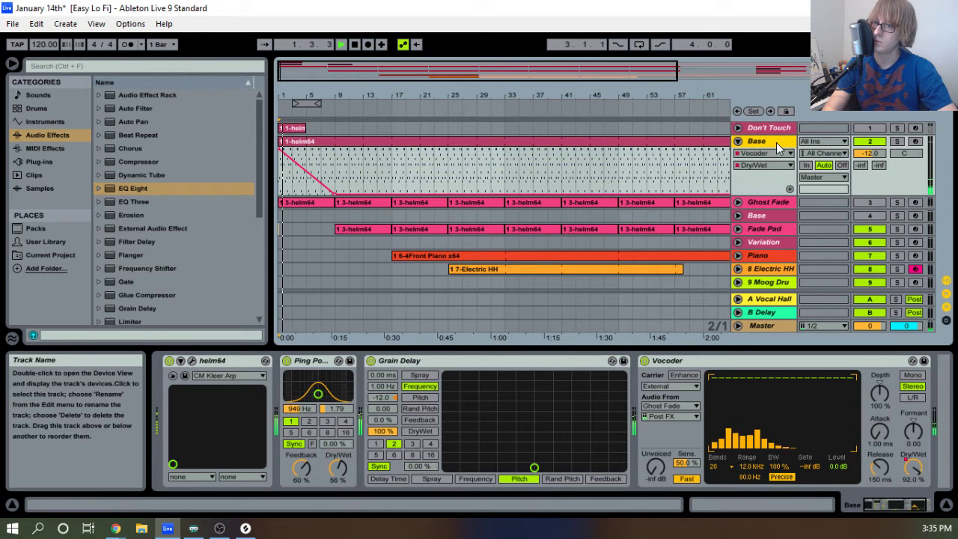
left_click(762, 231)
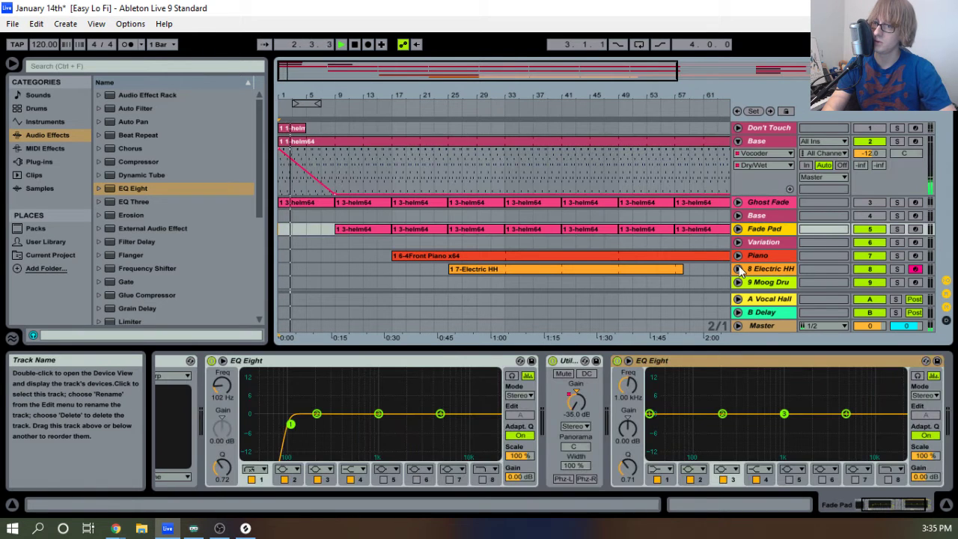
left_click(706, 361)
key("Delete")
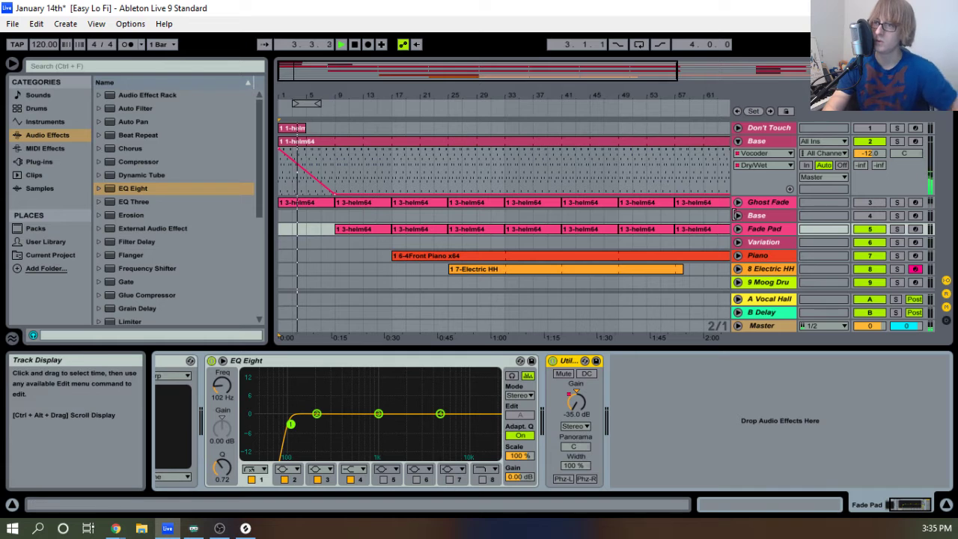
Add an EQ Eight after the Vocoder on Base track 2 and play from the start.
left_click(763, 141)
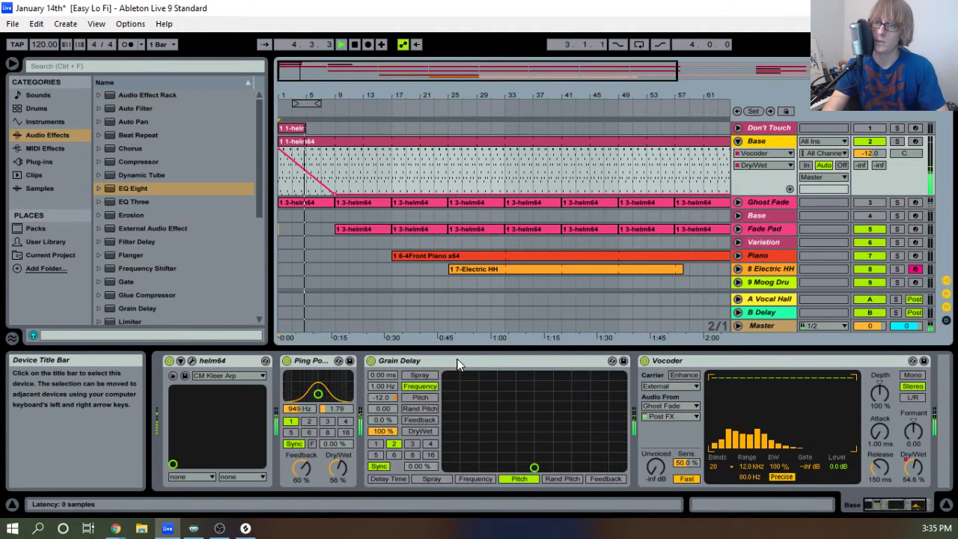
scroll(459, 364, "down", 2)
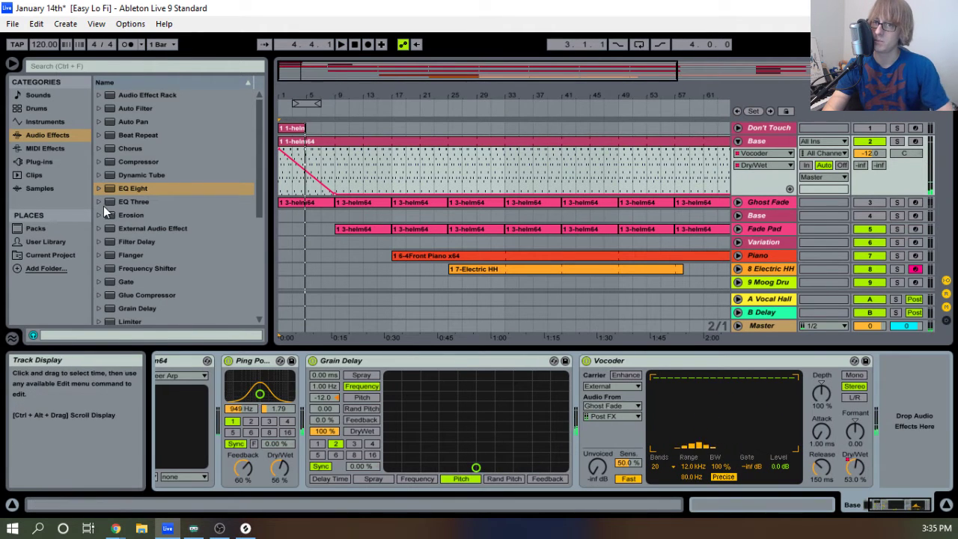
left_click_drag(141, 188, 911, 428)
key("space")
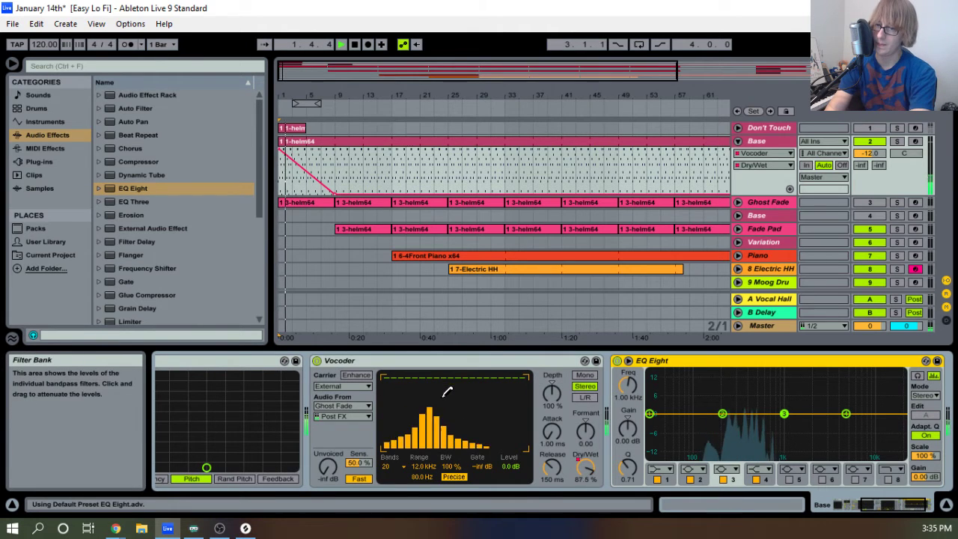
Try attenuating the middle bands of the Vocoder's filter bank, restore all bands to full level, and restart playback.
mouse_move(400, 386)
left_mouse_down()
mouse_move(418, 406)
mouse_move(516, 374)
left_mouse_up()
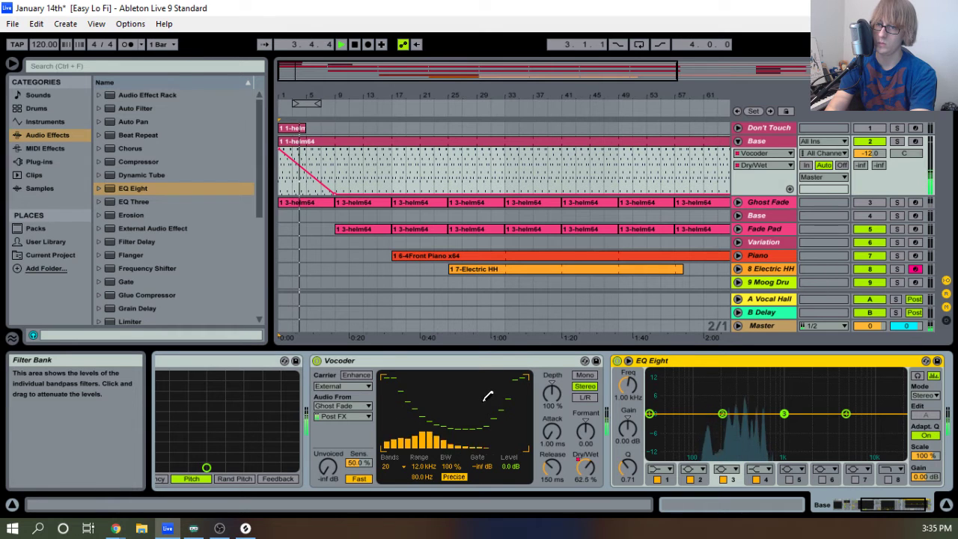
left_click_drag(394, 377, 505, 352)
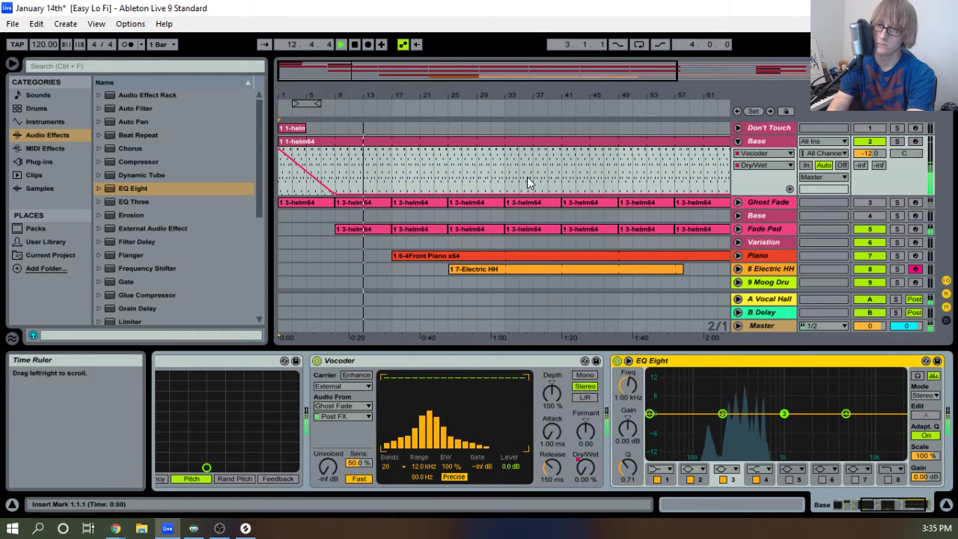
left_click_drag(453, 98, 443, 87)
left_click(356, 48)
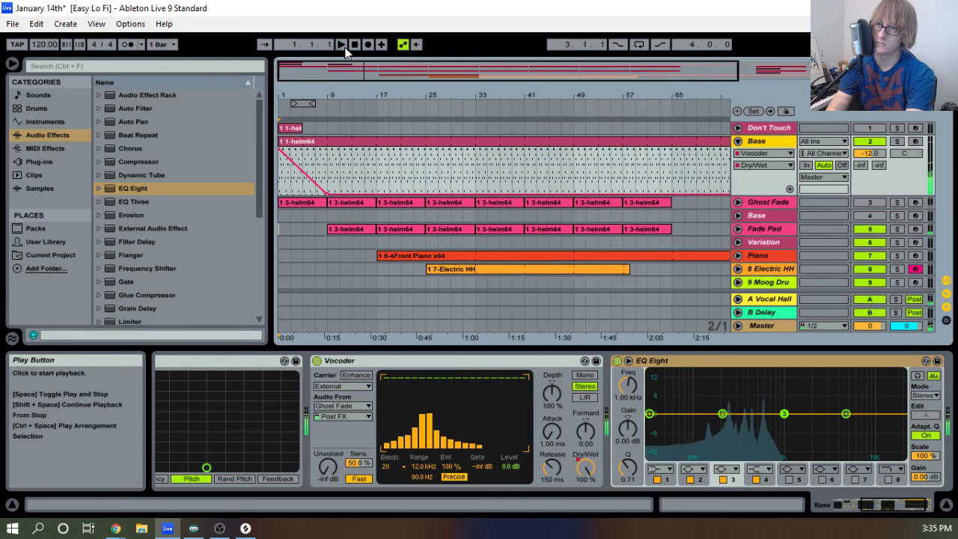
left_click(341, 44)
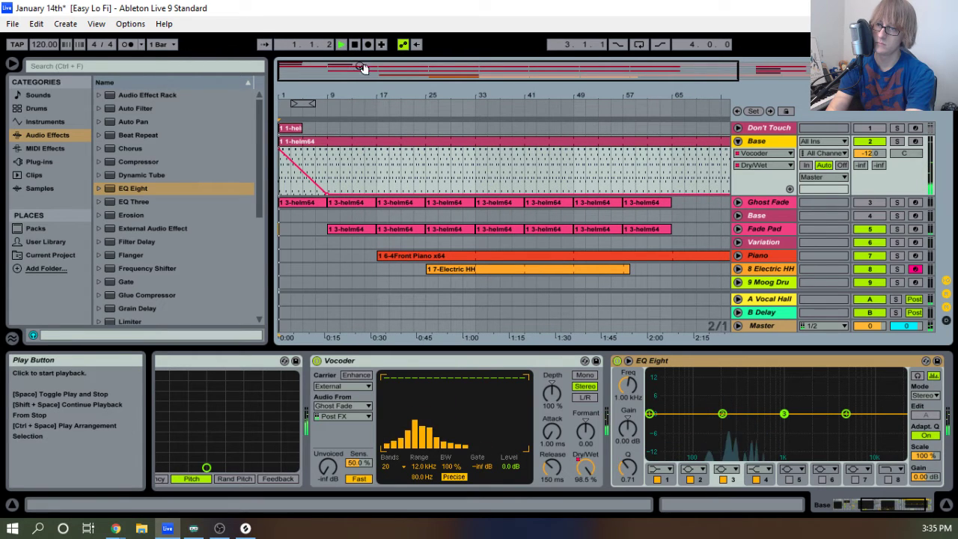
Remove the EQ Eight that follows the Vocoder on Base track 2 and stop playback.
left_click(711, 362)
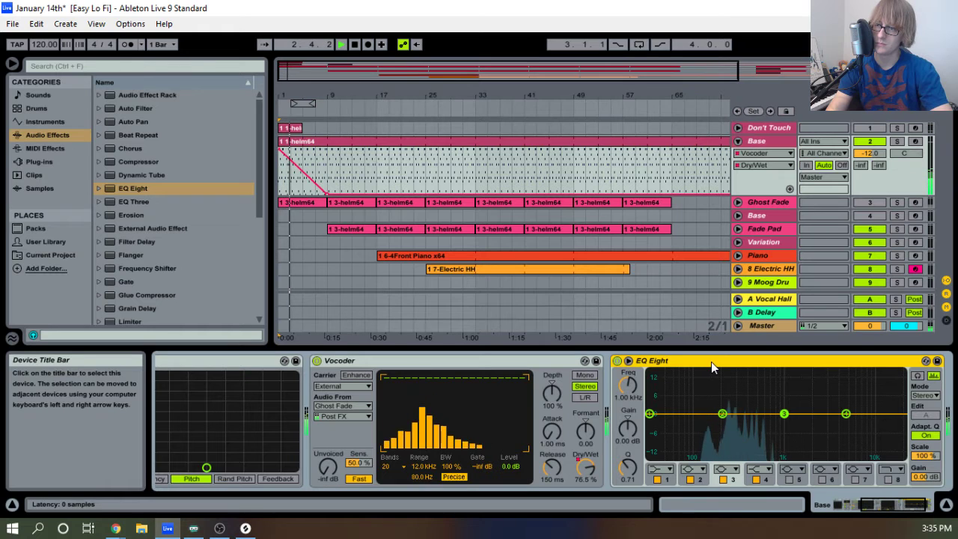
key("Delete")
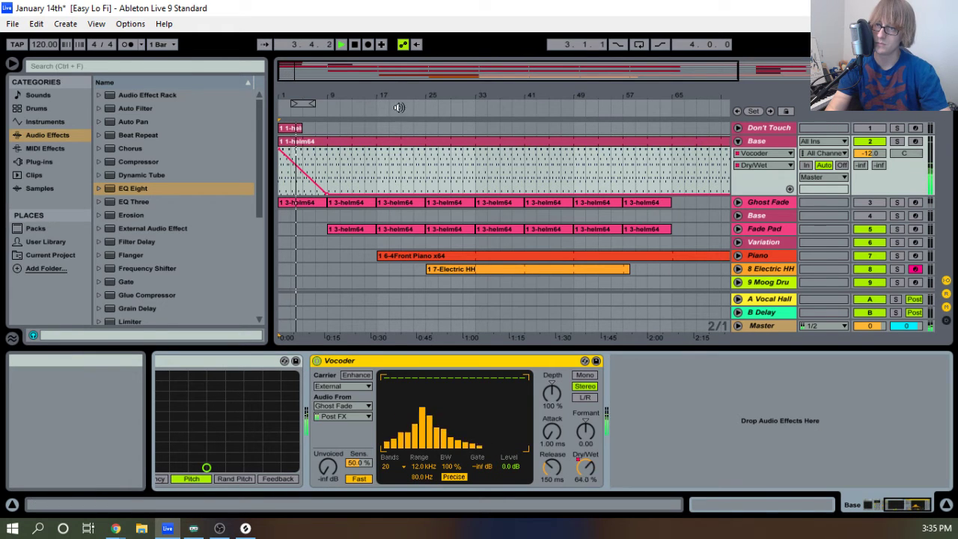
key("space")
left_click_drag(363, 94, 365, 121)
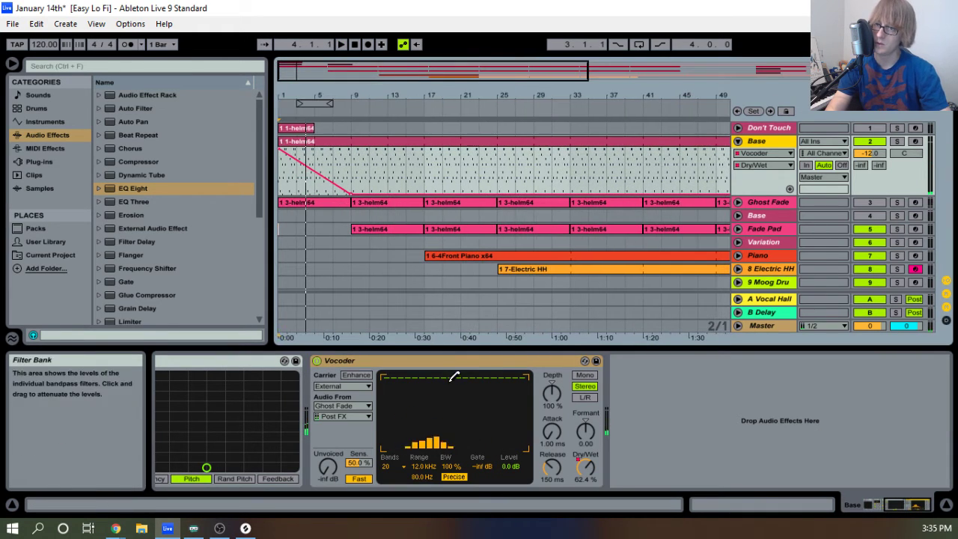
Audition the Base track's Grain Delay with its Frequency raised to 19.6 Hz, lower it to 1.12 Hz, and stop playback.
key("space")
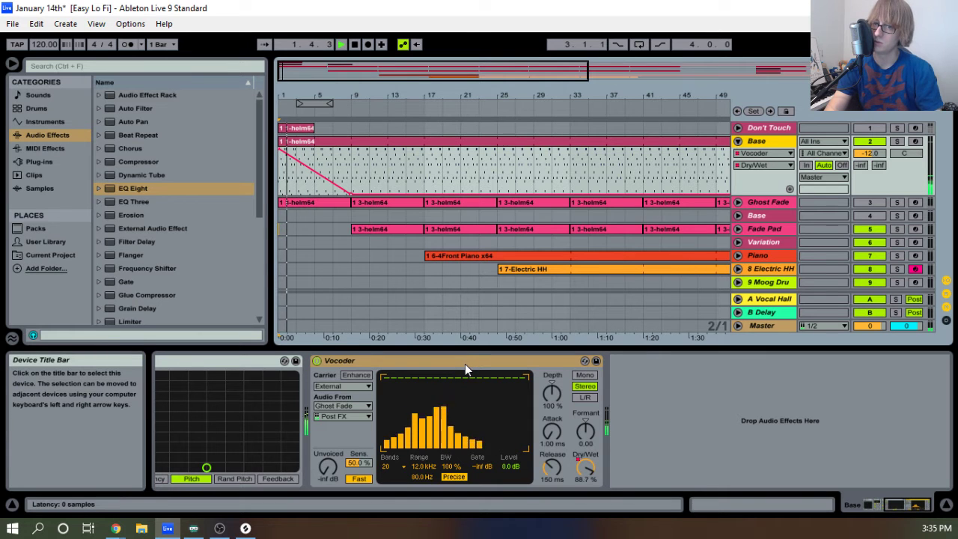
key("space")
left_click(465, 363)
scroll(465, 363, "up", 8)
scroll(465, 364, "up", 3)
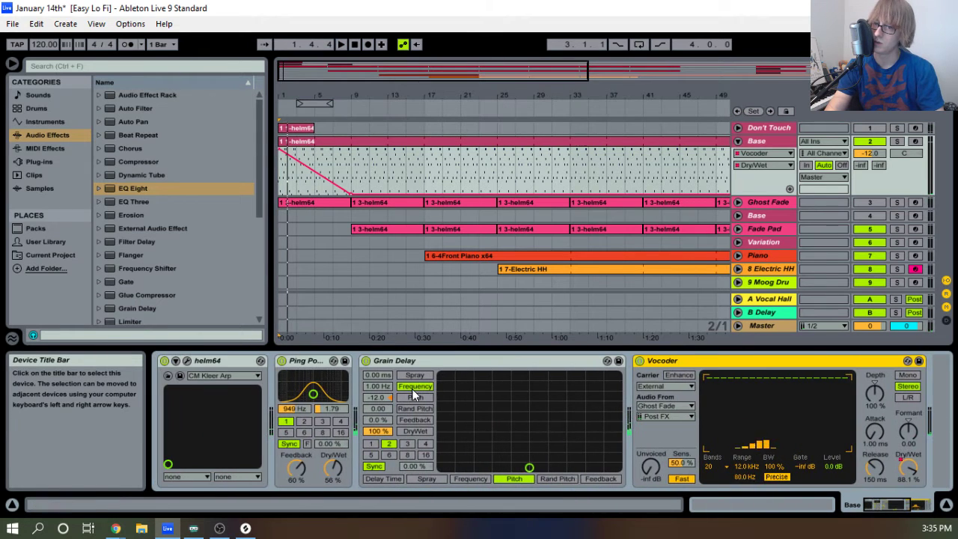
key("space")
left_click_drag(377, 386, 377, 333)
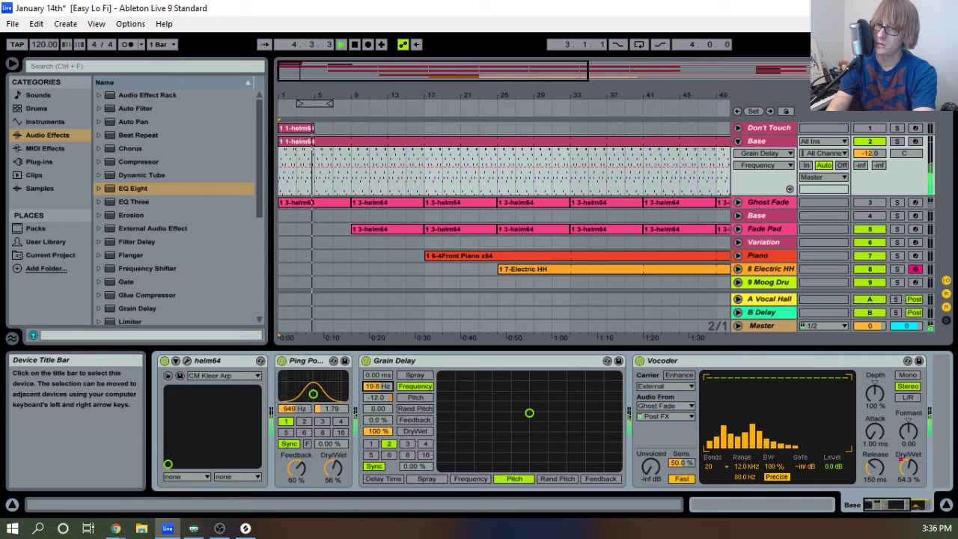
left_click_drag(377, 333, 377, 362)
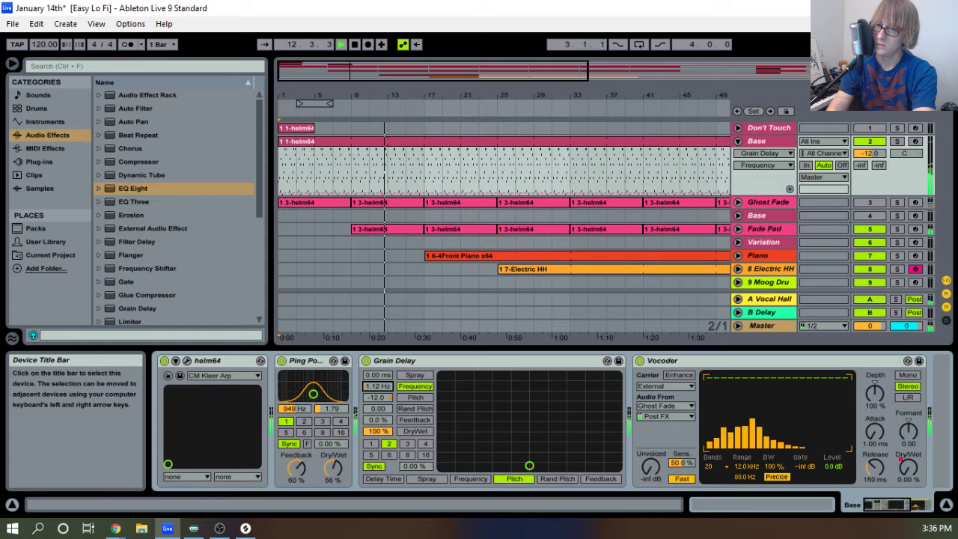
left_click(354, 44)
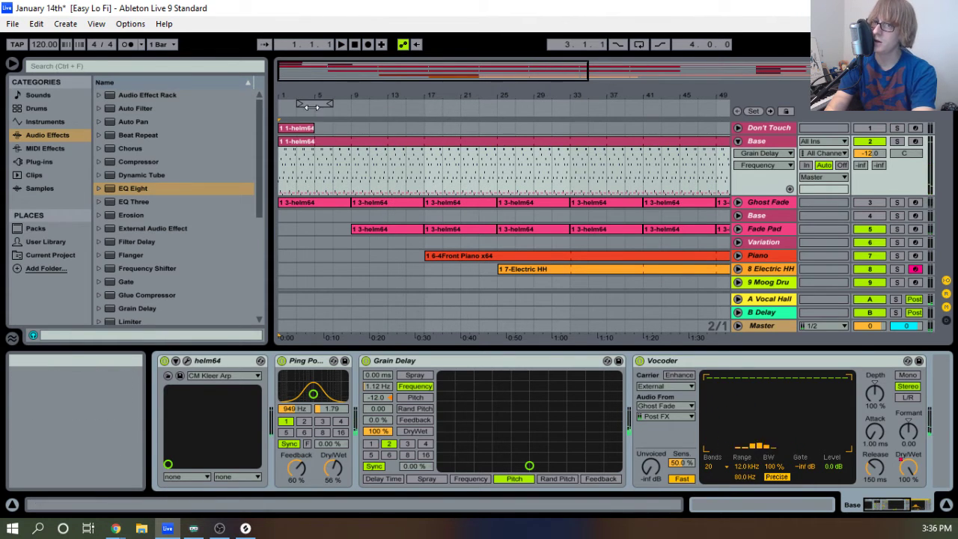
Automate the Grain Delay's Frequency on Base track 2 from 1.12 Hz at bar 1 to 1.00 Hz at bar 9 during playback.
left_click_drag(305, 95, 379, 249)
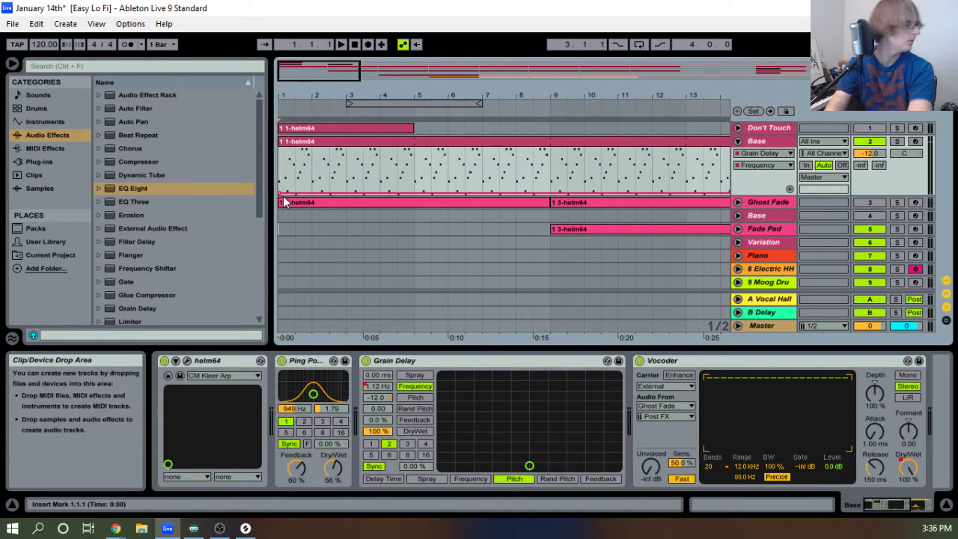
left_click(341, 44)
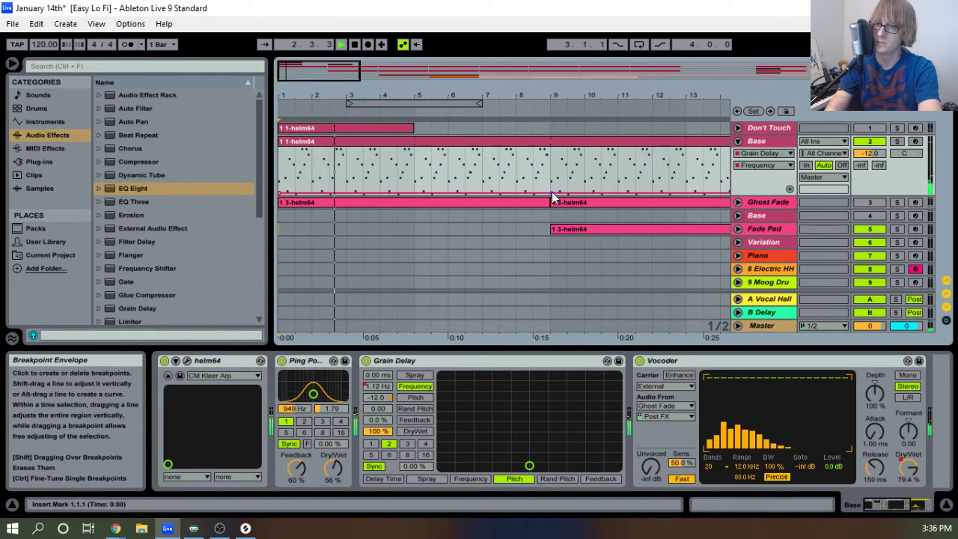
left_click(539, 218)
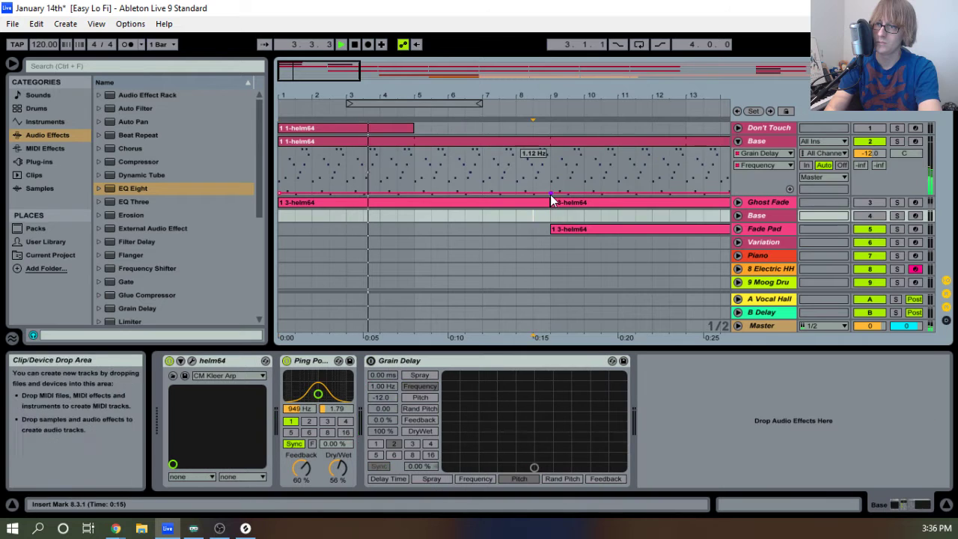
left_click(549, 193)
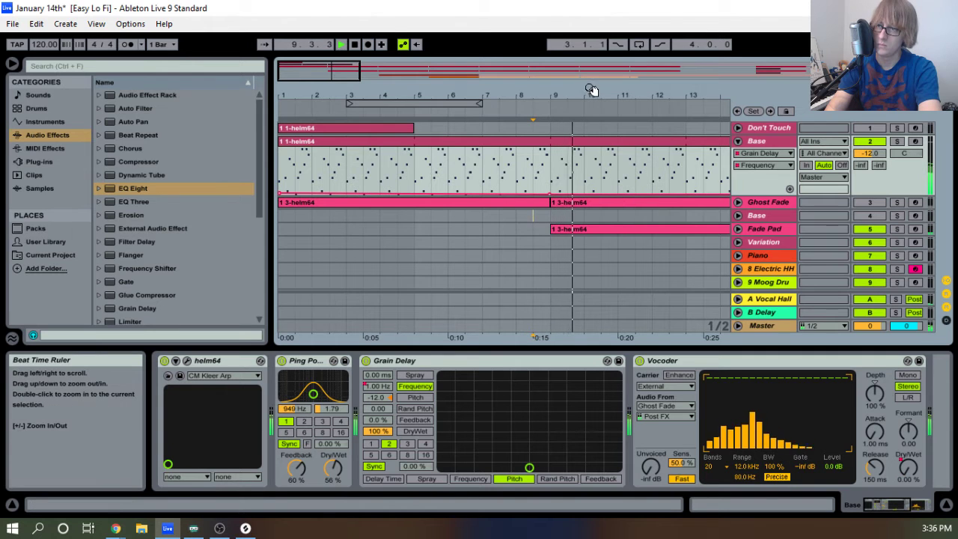
Move the end point of the Grain Delay Frequency automation on Base track 2 back to about bar 8, then replay the intro.
left_click_drag(588, 87, 474, 97)
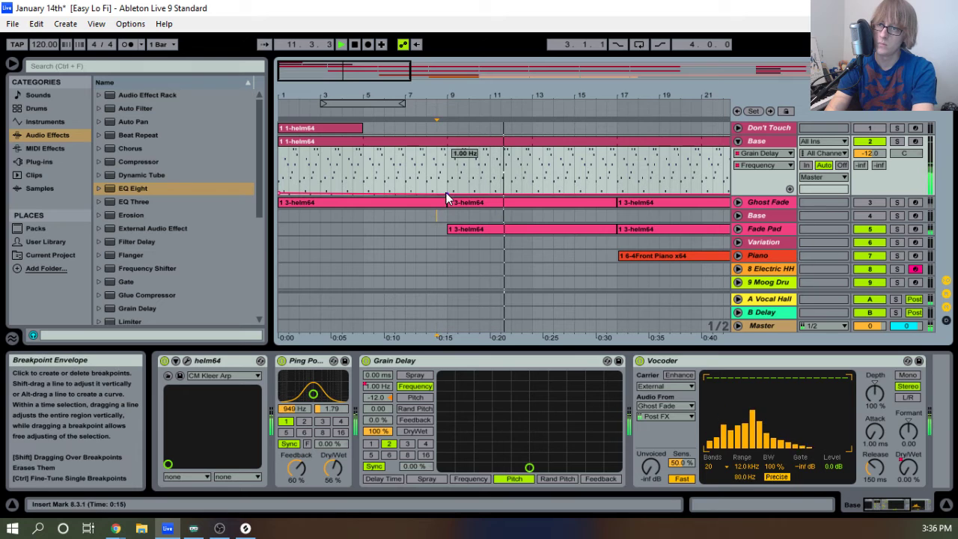
left_click_drag(446, 194, 426, 194)
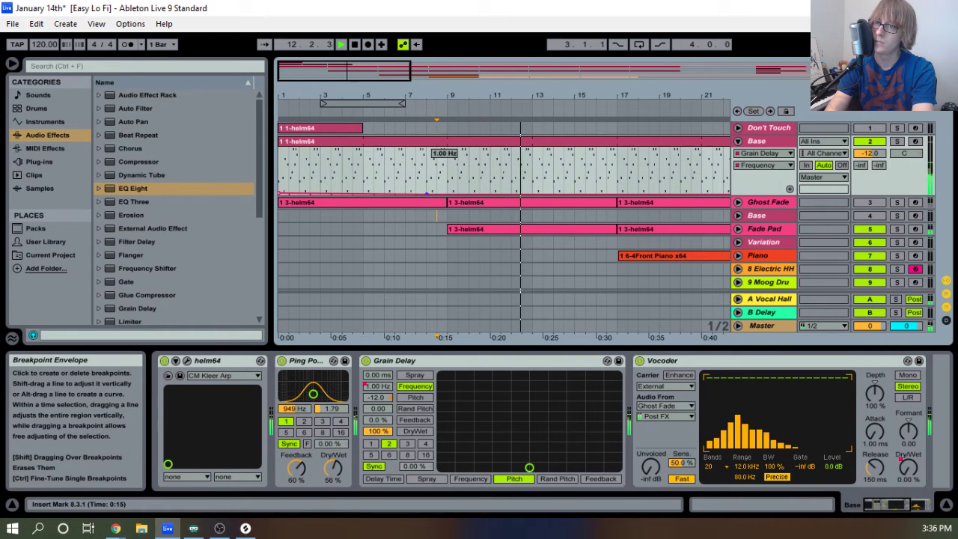
double_click(355, 44)
left_click(342, 44)
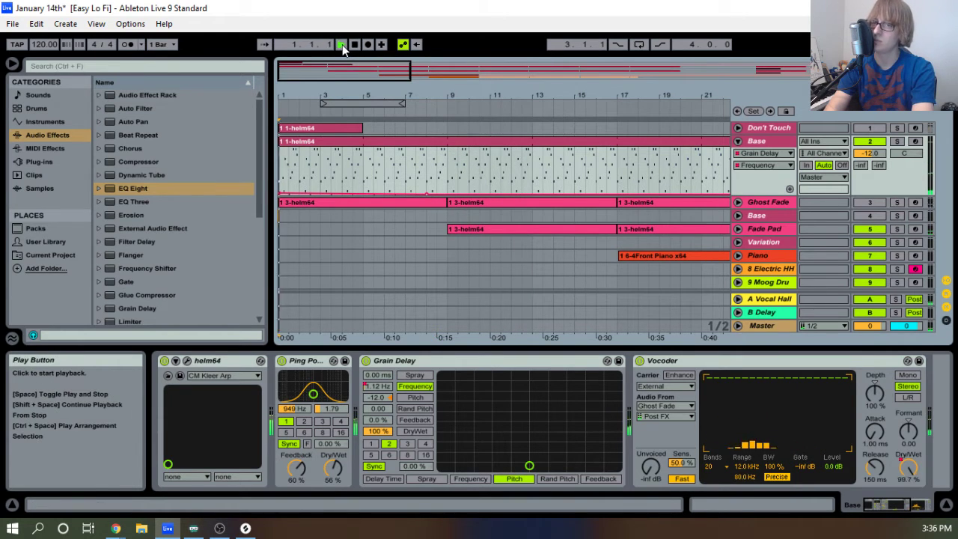
left_click_drag(323, 95, 322, 101)
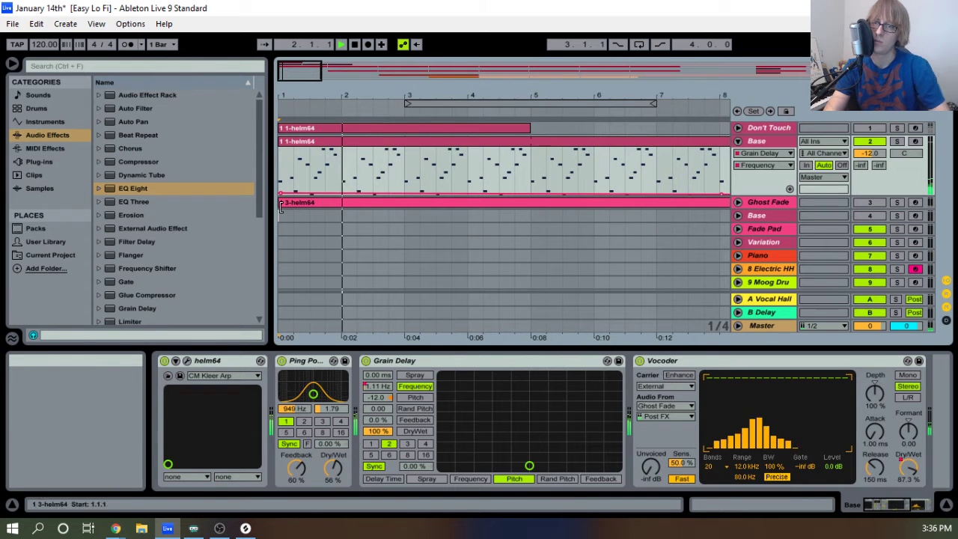
key("space")
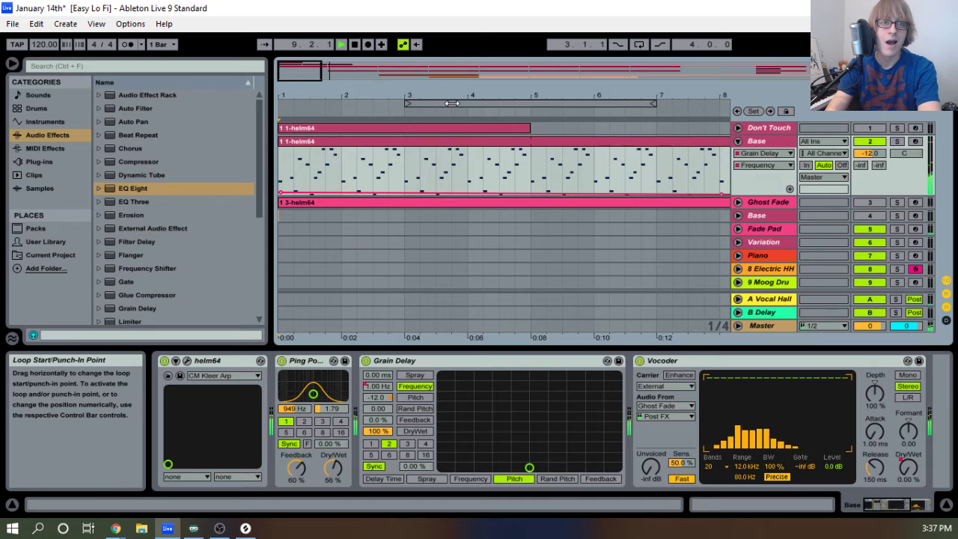
Try to freeze Base track 2, dismiss the message, and try to freeze the Ghost Fade track as well.
left_click_drag(427, 94, 374, 139)
right_click(756, 140)
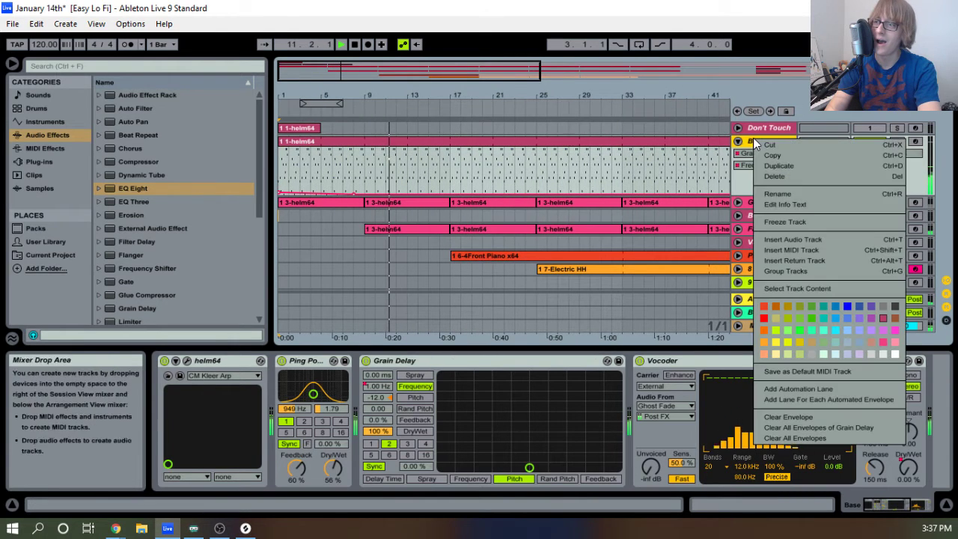
left_click(785, 220)
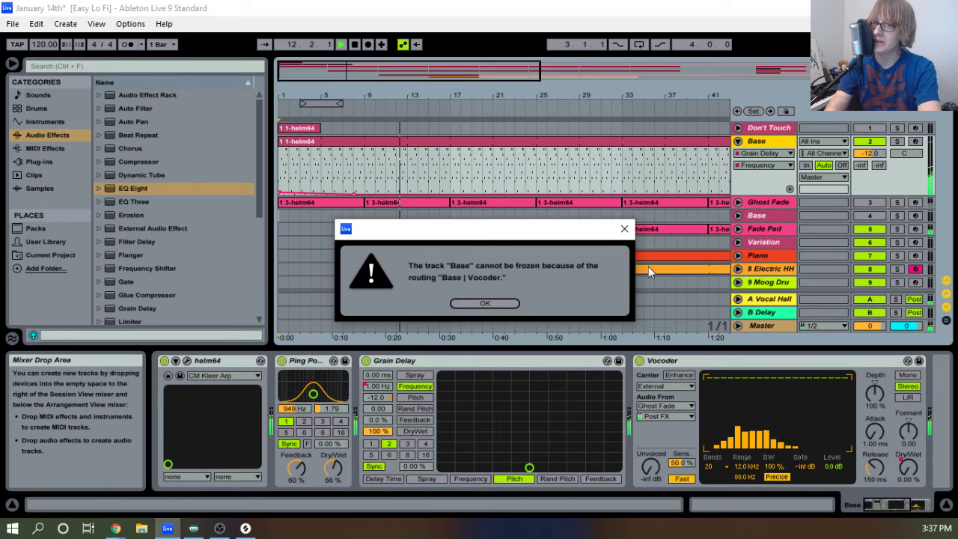
left_click(507, 305)
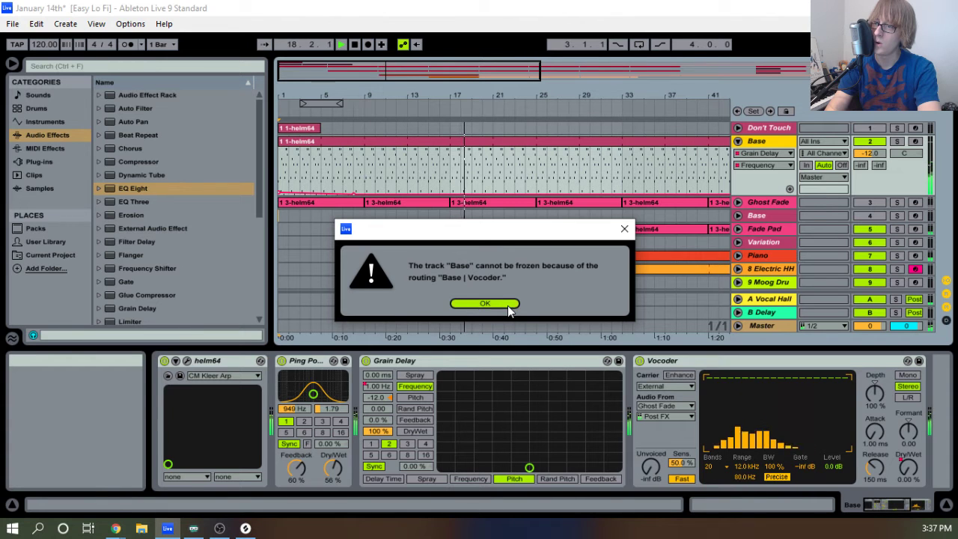
left_click(772, 203)
right_click(771, 203)
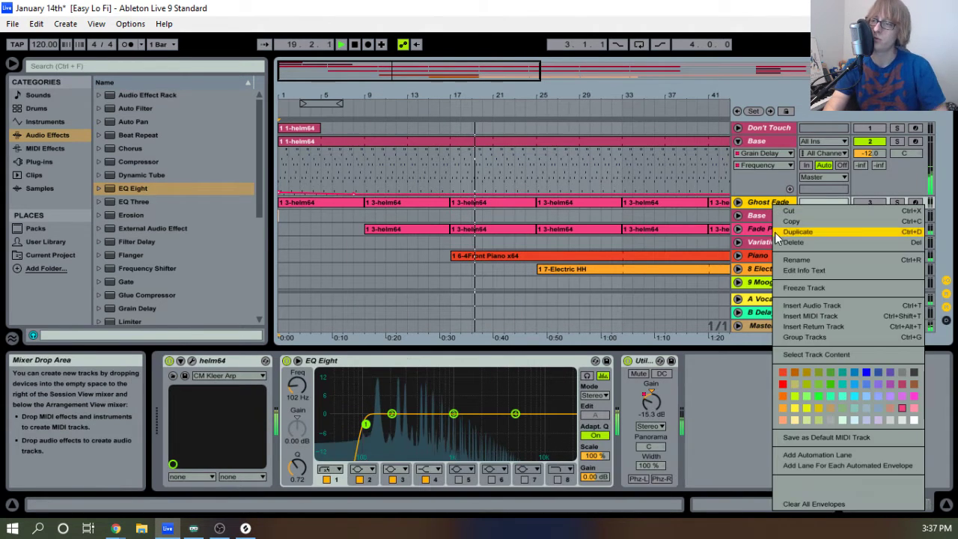
left_click(801, 287)
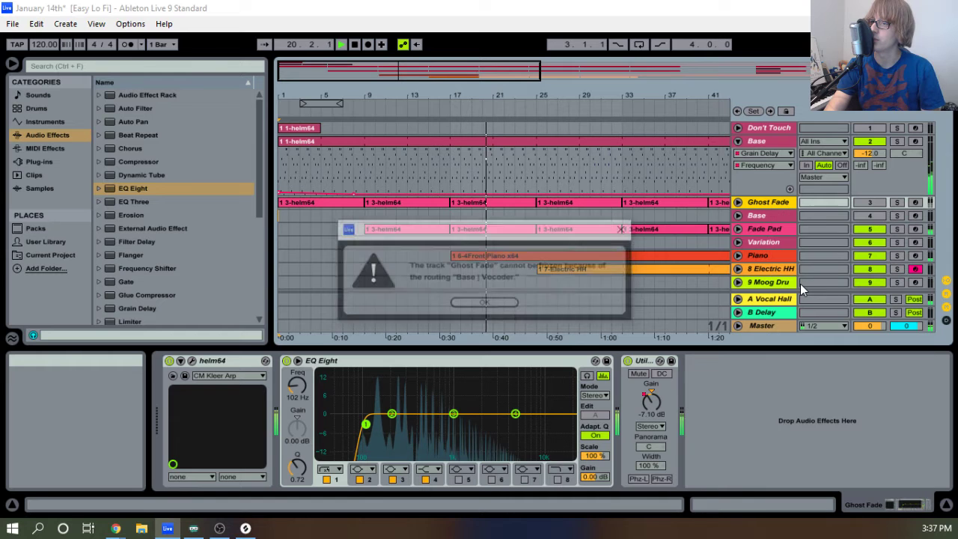
left_click(478, 300)
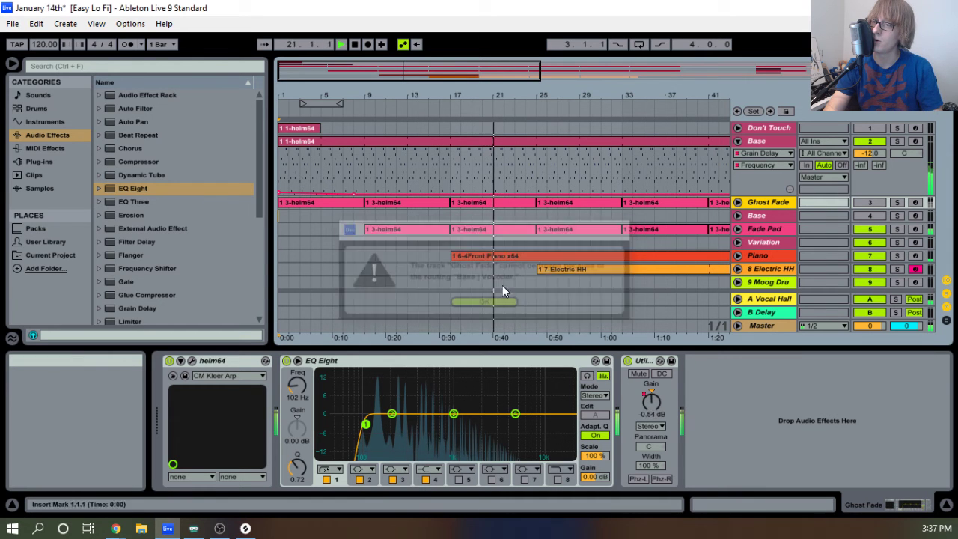
Try to freeze Base track 2 and the Ghost Fade track together, and dismiss the message.
left_click(771, 143)
right_click(774, 147)
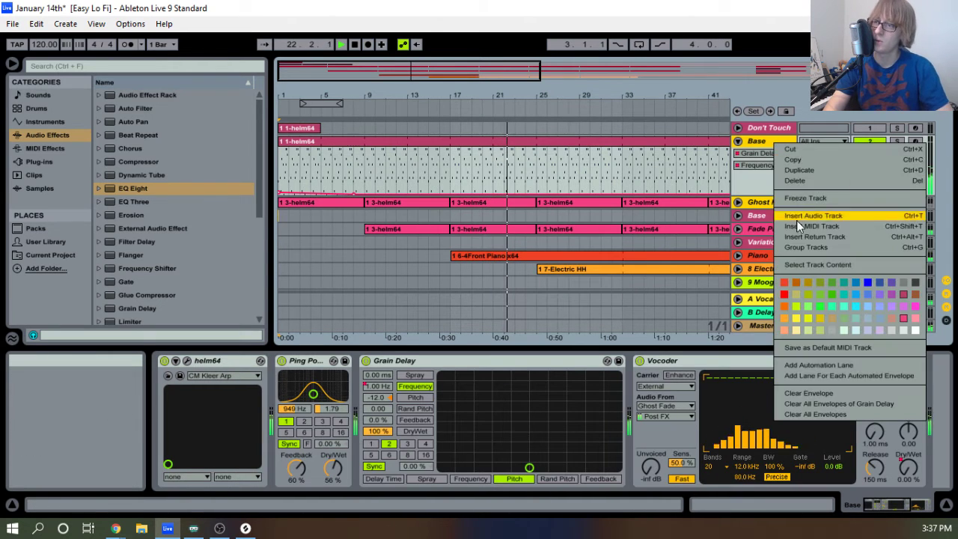
left_click(795, 197)
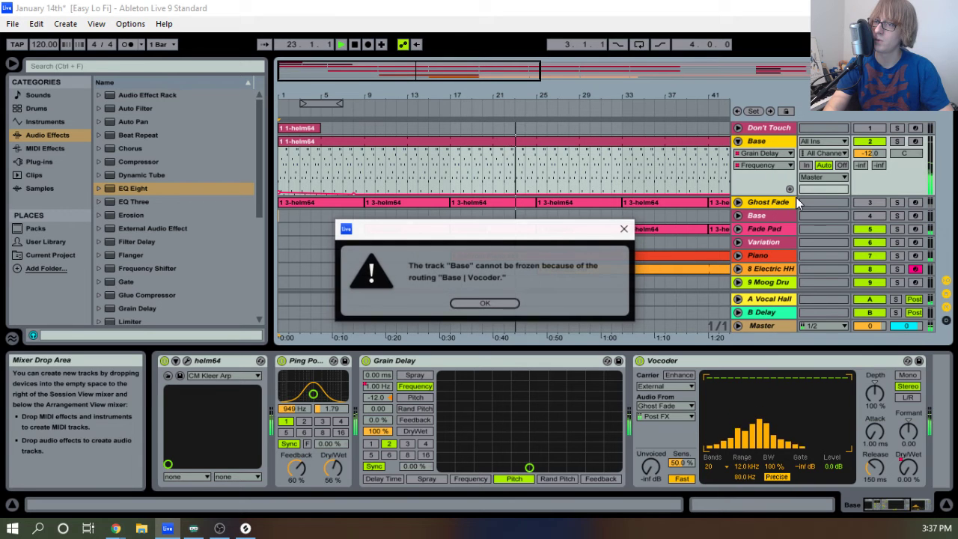
left_click(502, 303)
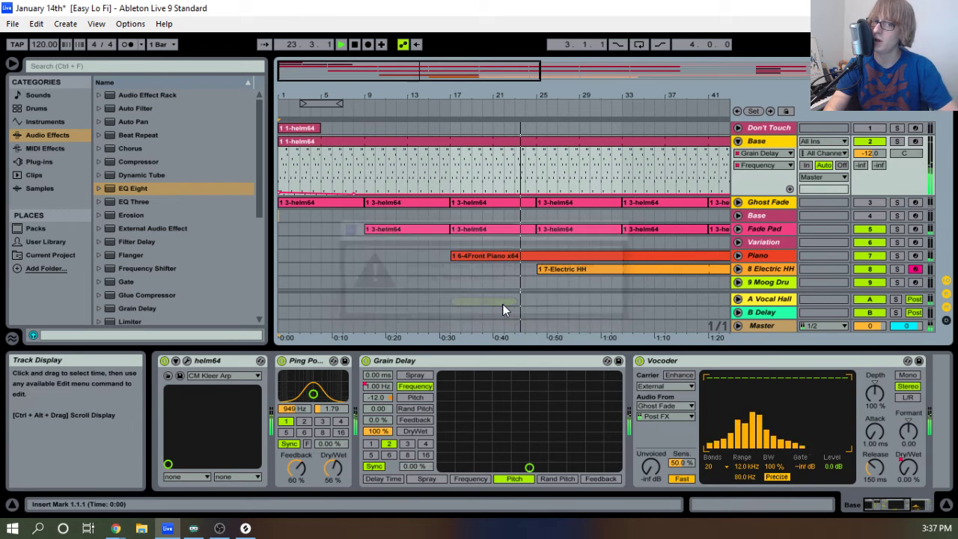
Play the arrangement from the start and shift the 6-4Front Piano x64 clip earlier so it starts at 16.3.3.
left_click(343, 44)
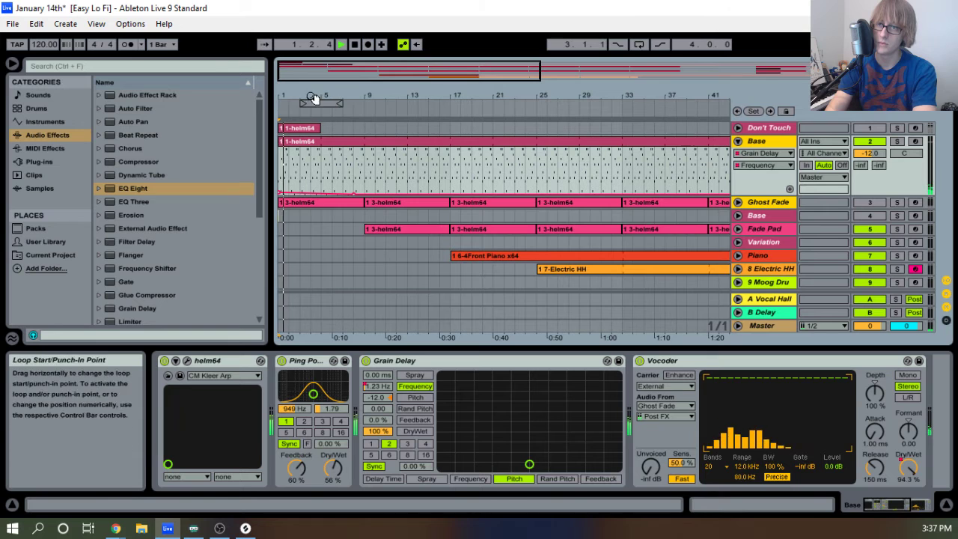
left_click_drag(326, 103, 326, 129)
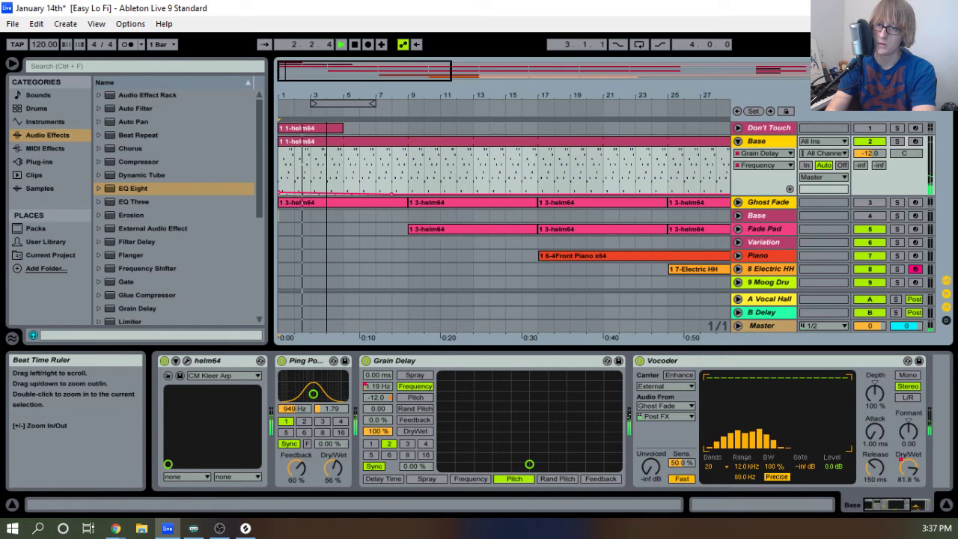
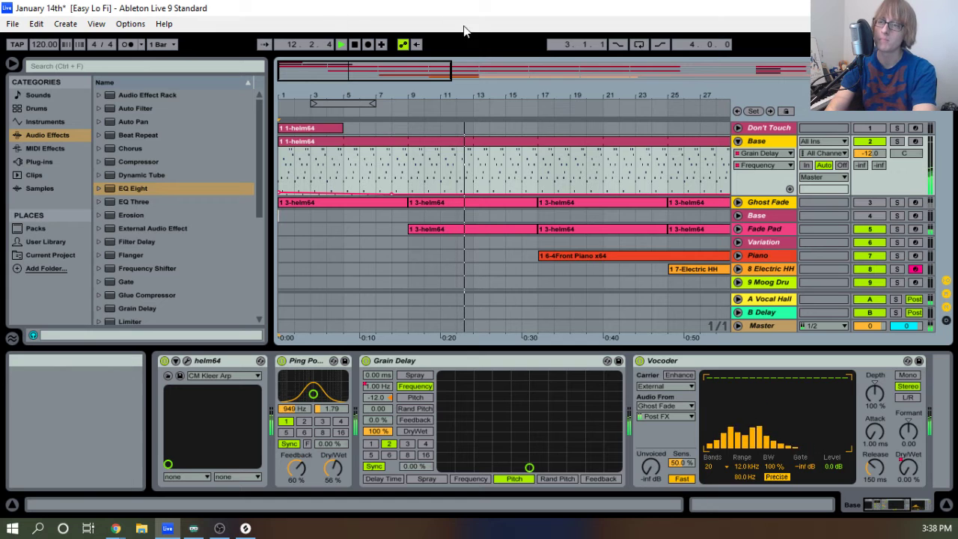
left_click_drag(517, 93, 516, 131)
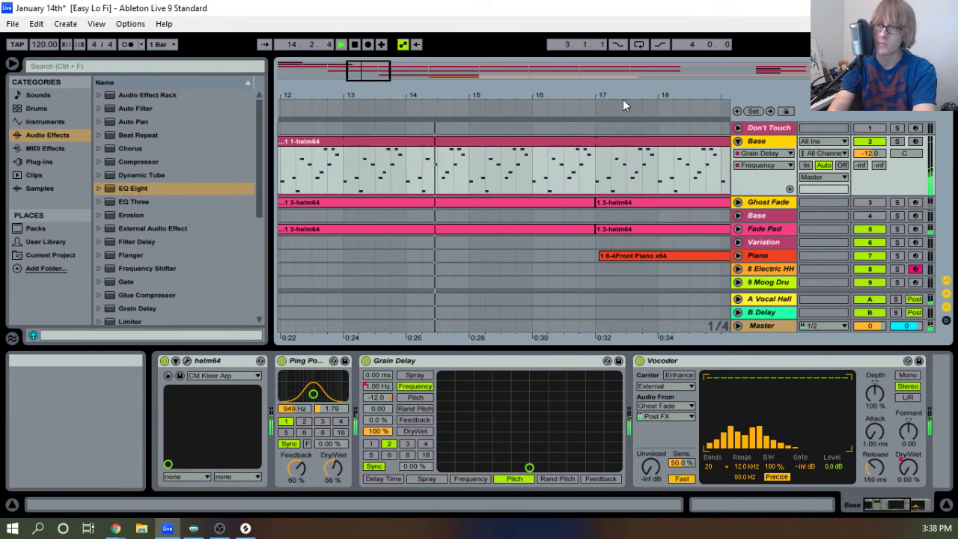
left_click_drag(626, 95, 627, 109)
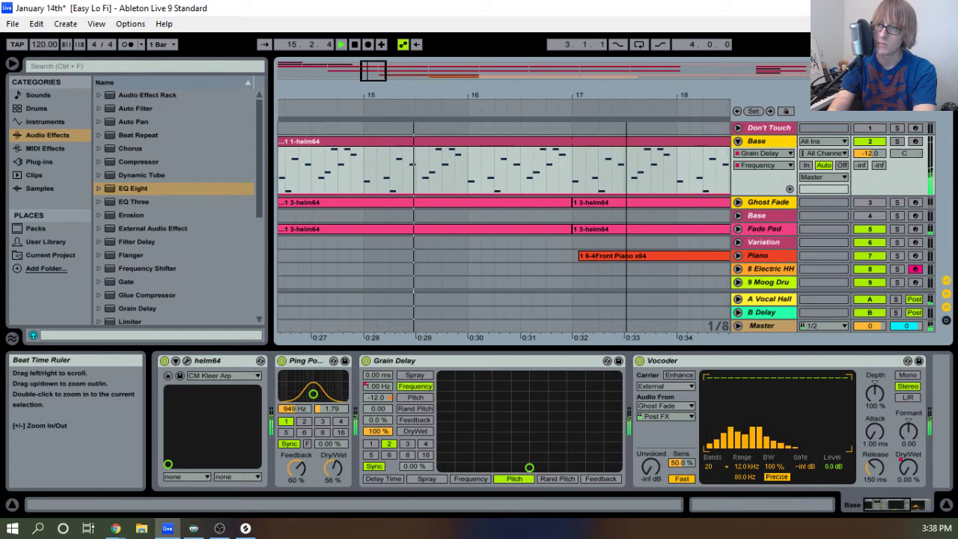
left_click_drag(591, 256, 548, 260)
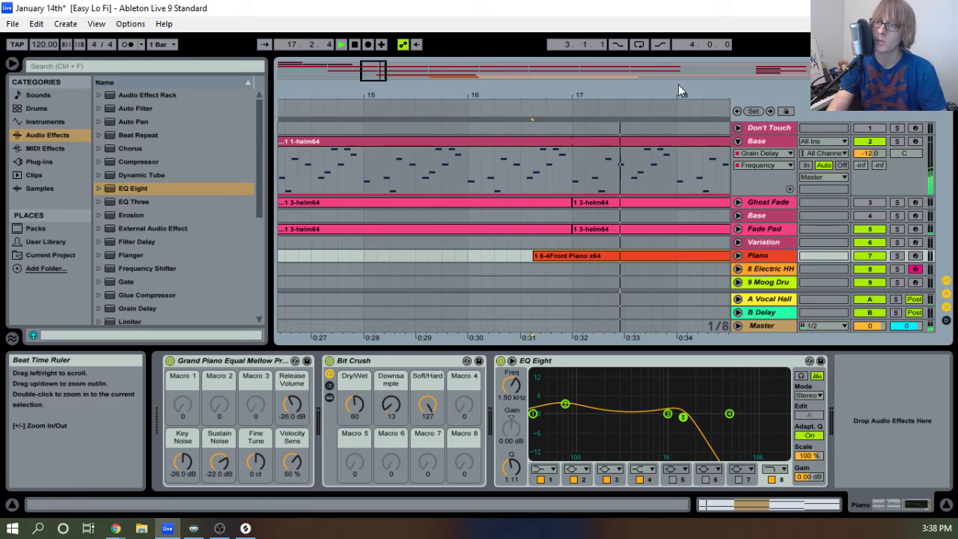
Unfold the Piano track to examine its clip from bar 17 onward during playback, and fold it again.
left_click_drag(641, 91, 277, 82)
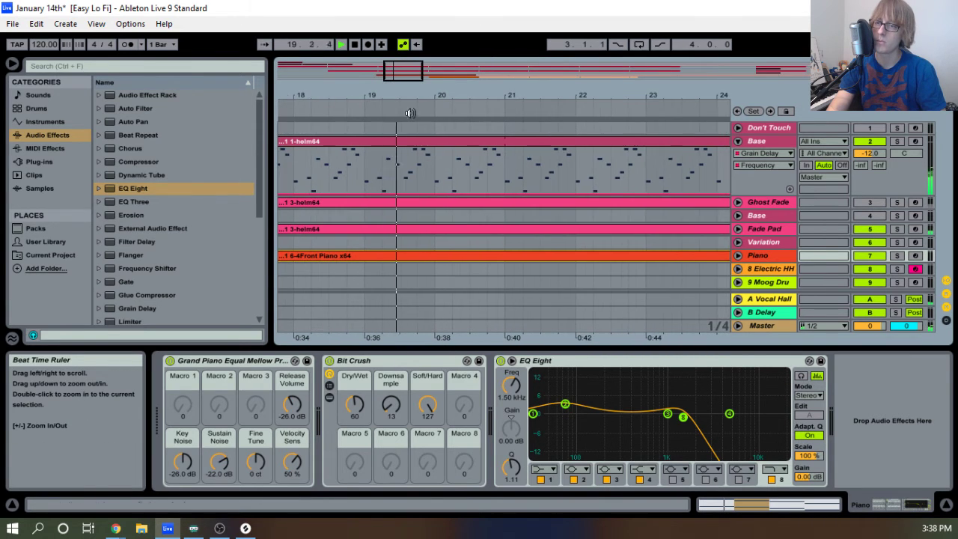
left_click(737, 256)
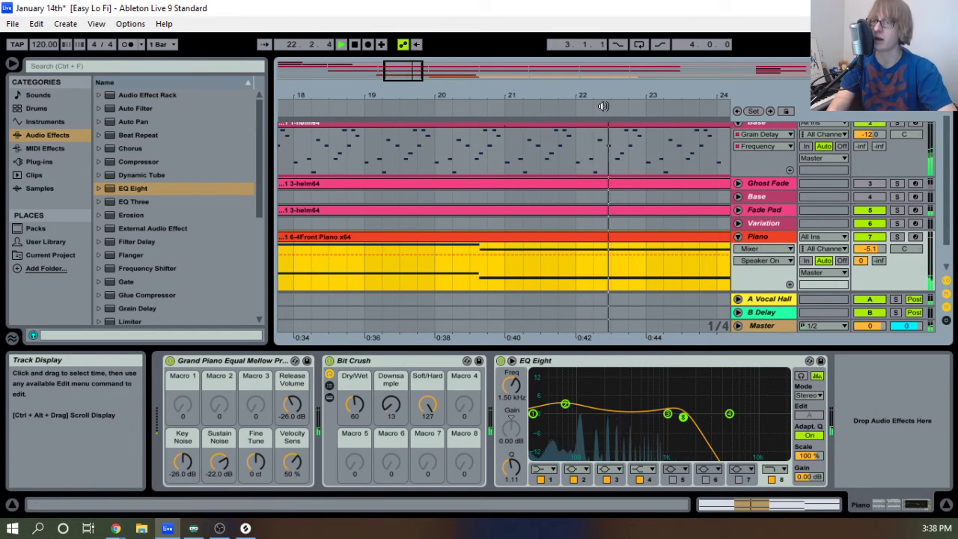
left_click_drag(602, 96, 468, 52)
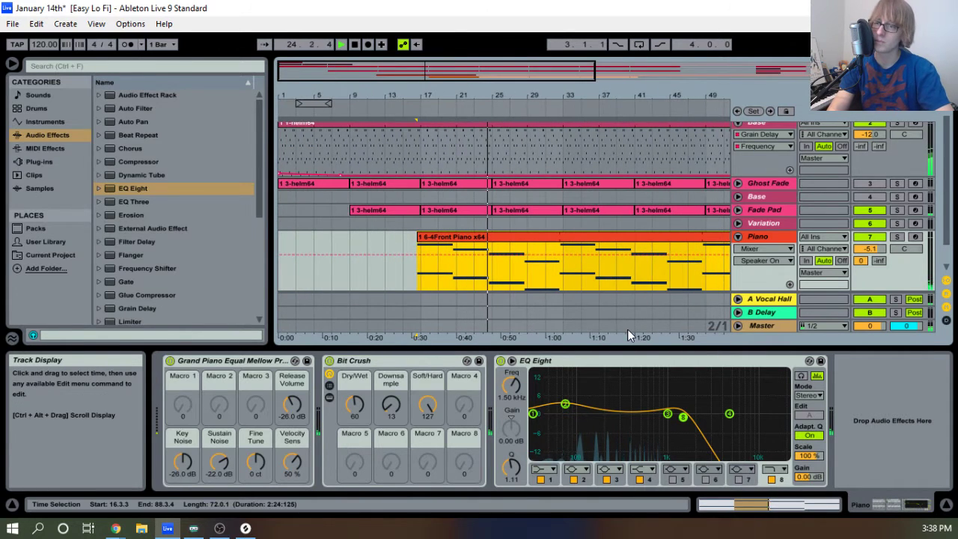
left_click(738, 237)
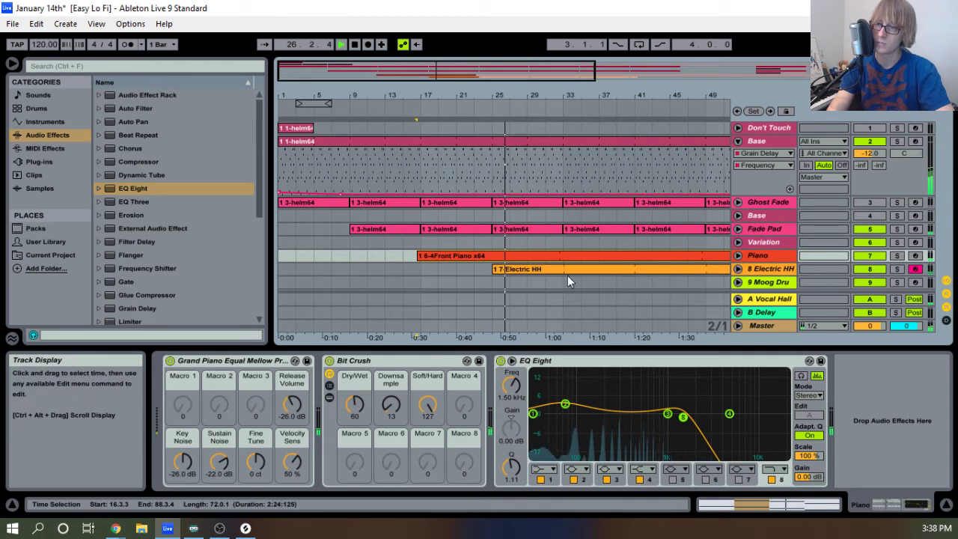
Move the 7-Electric HH clip later in the arrangement so it starts at 32.3.3.
left_click_drag(591, 96, 591, 113)
left_click_drag(512, 96, 462, 93)
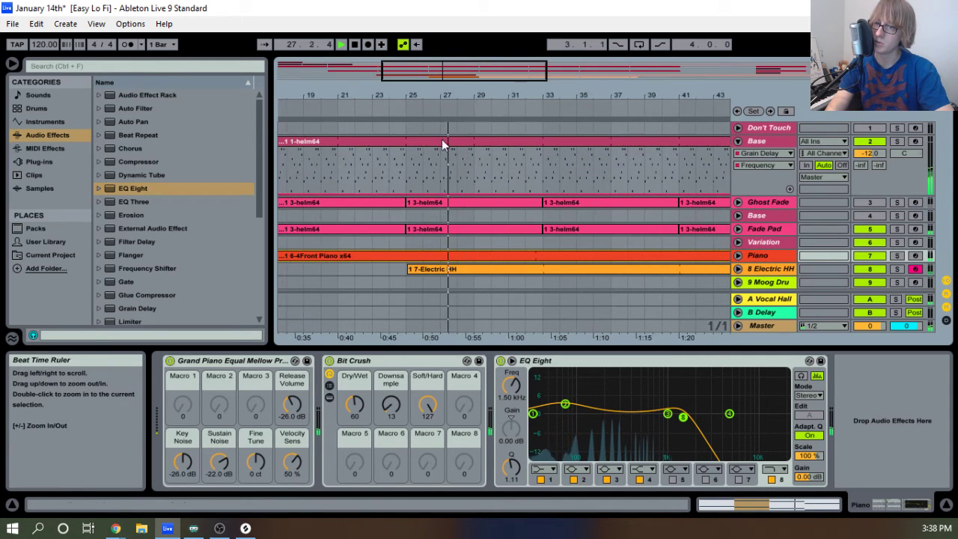
left_click_drag(452, 269, 576, 268)
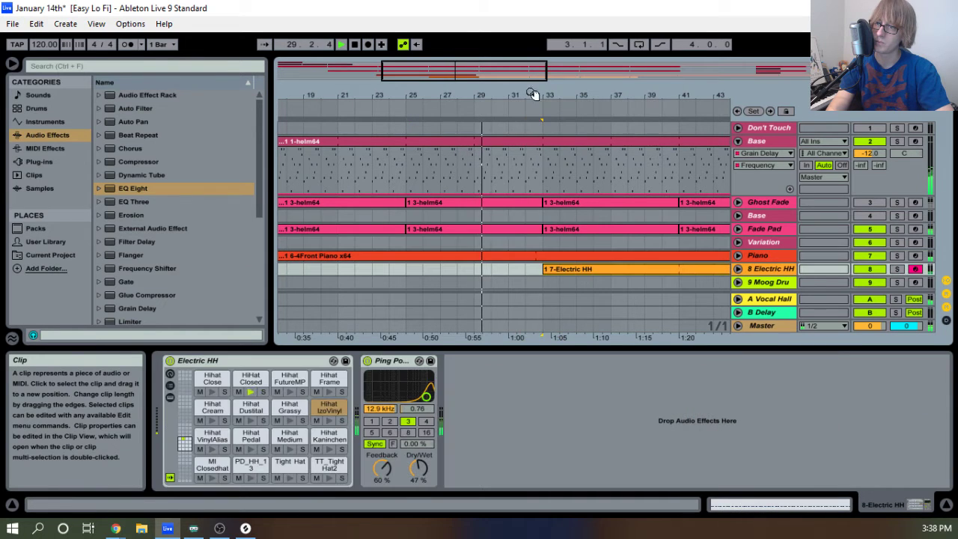
left_click_drag(533, 94, 532, 157)
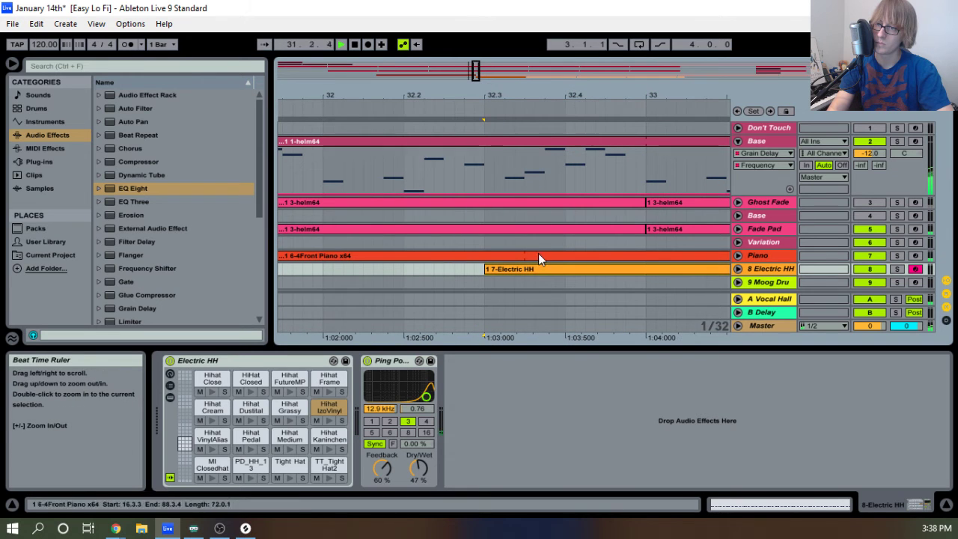
left_click_drag(556, 271, 570, 272)
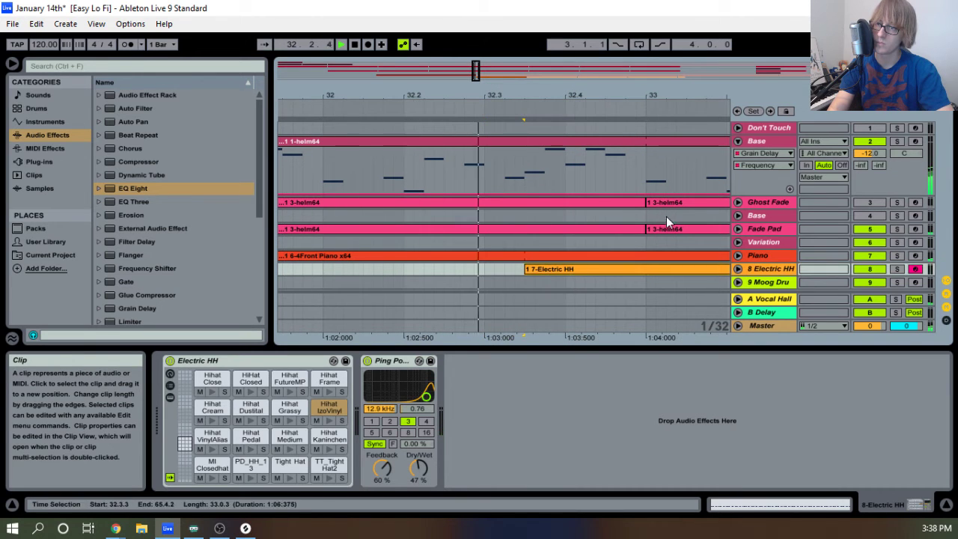
Fold Base track 2 and move the late clips on Base track 4 and the Variation track to start at bar 97.
left_click_drag(687, 90, 682, 8)
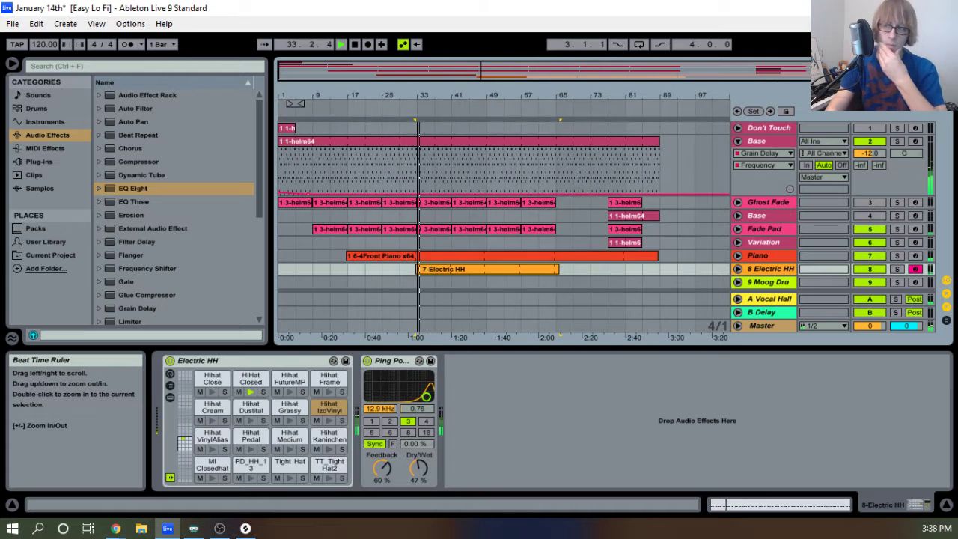
left_click(739, 140)
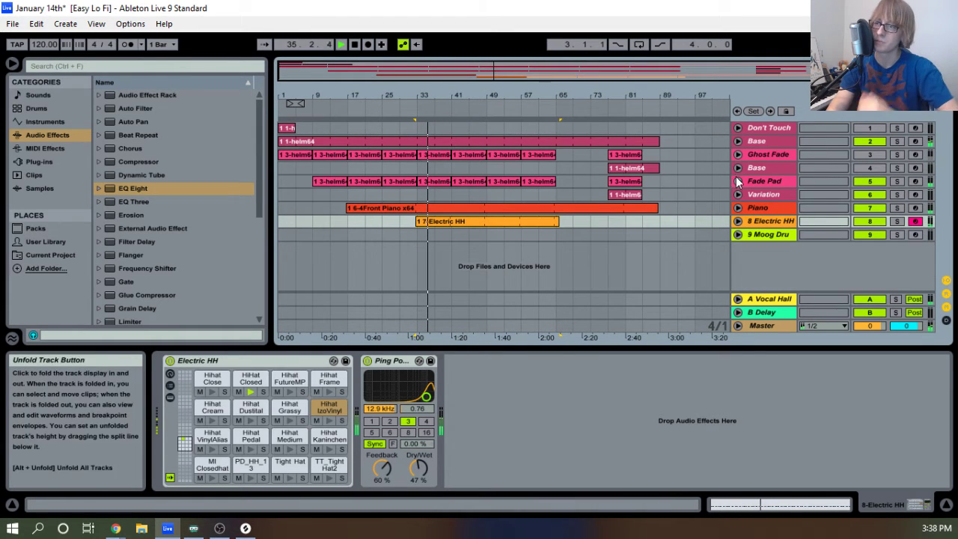
left_click_drag(598, 93, 598, 94)
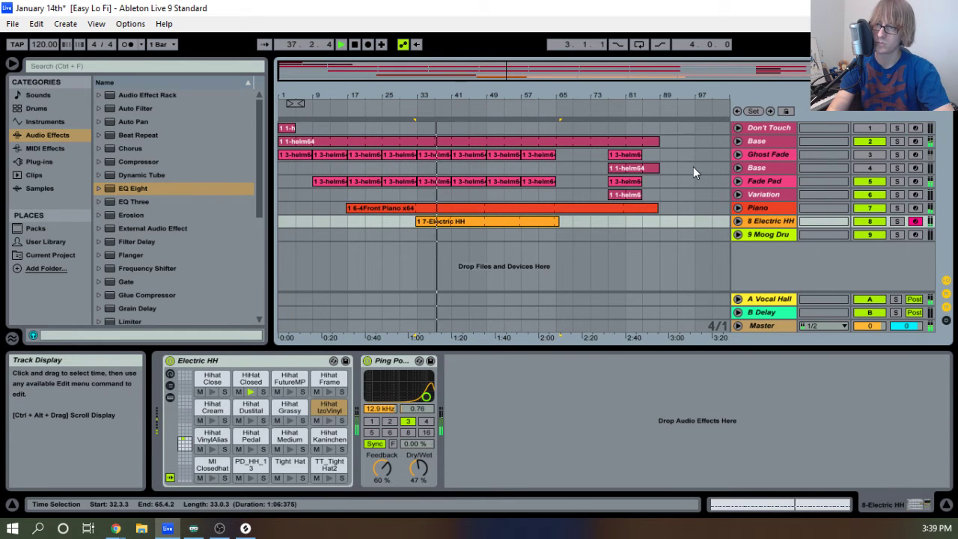
left_click_drag(658, 167, 780, 168)
left_click_drag(659, 95, 596, 88)
left_click_drag(583, 195, 684, 193)
left_click_drag(556, 196, 628, 195)
left_click_drag(557, 168, 627, 169)
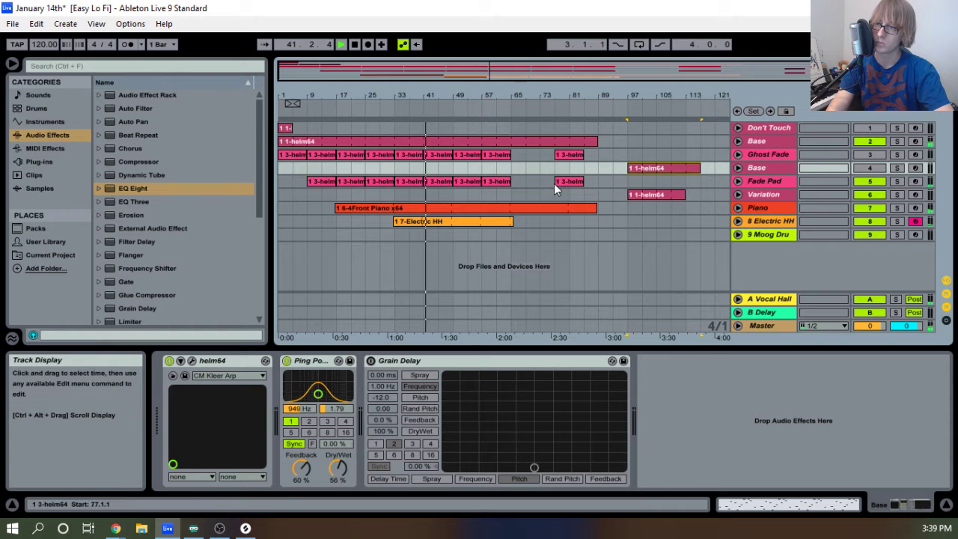
Open the 7-Electric HH clip's notes in an enlarged note editor, zoomed in on the opening bars.
left_click_drag(487, 93, 491, 116)
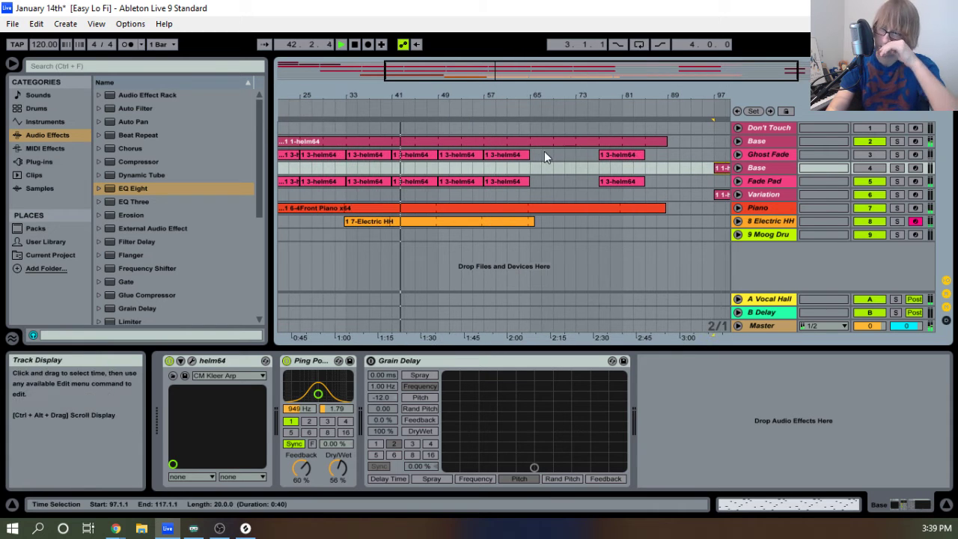
left_click(487, 224)
double_click(487, 225)
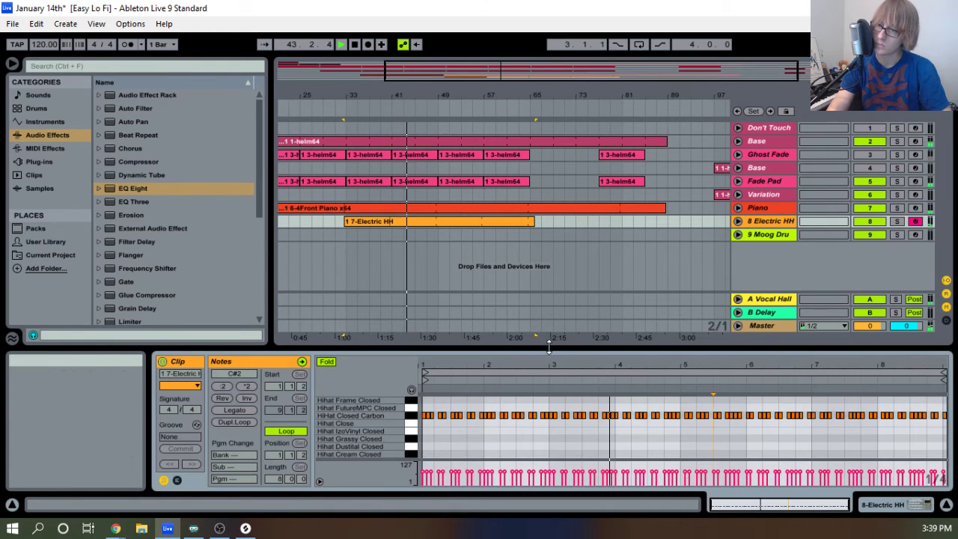
left_click_drag(547, 346, 581, 118)
left_click_drag(468, 134, 489, 177)
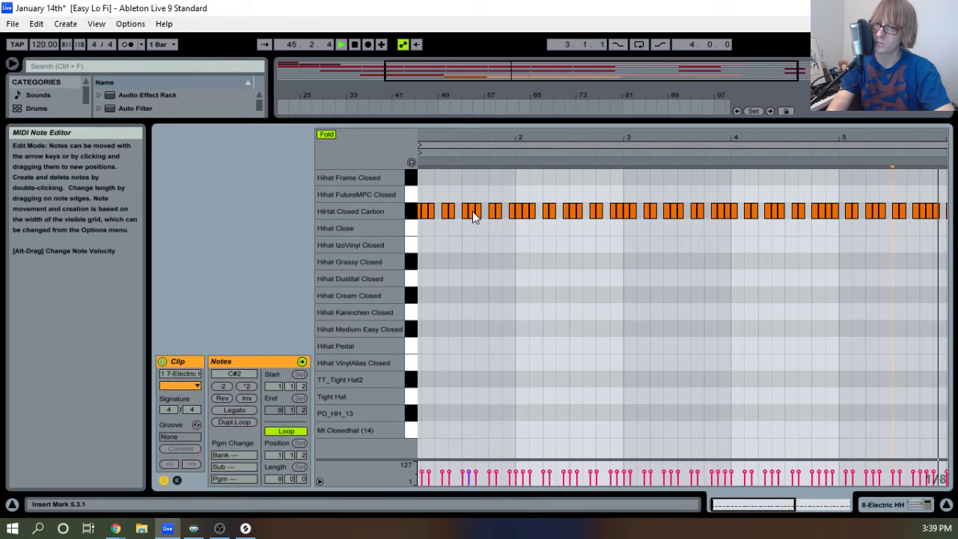
Stop playback and preview HiHat Closed Carbon against the neighbouring hi-hat sounds, including Hihat Close and Hihat IzoVinyl Closed.
key("space")
left_click(410, 163)
left_click(410, 195)
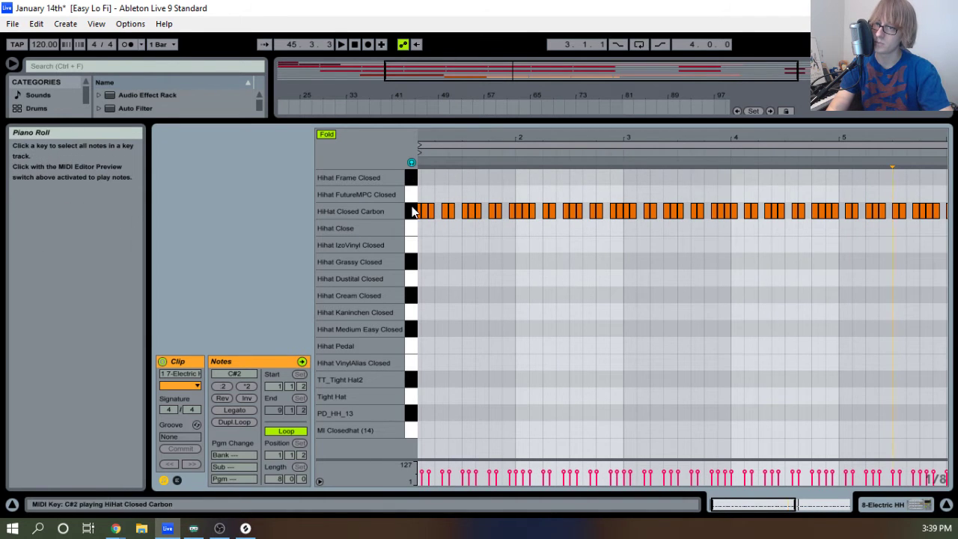
left_click(410, 245)
left_click(410, 231)
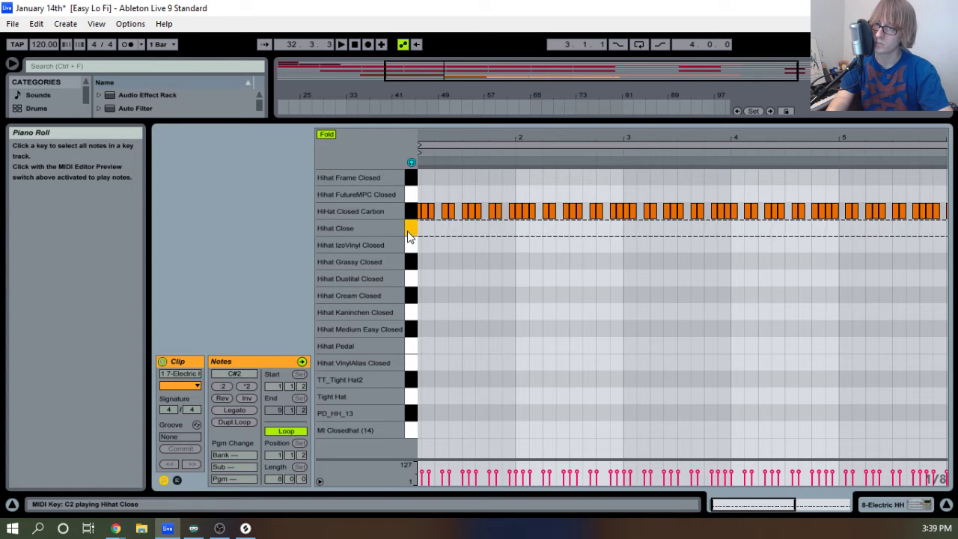
left_click(409, 217)
left_click(409, 228)
left_click(413, 215)
left_click(413, 231)
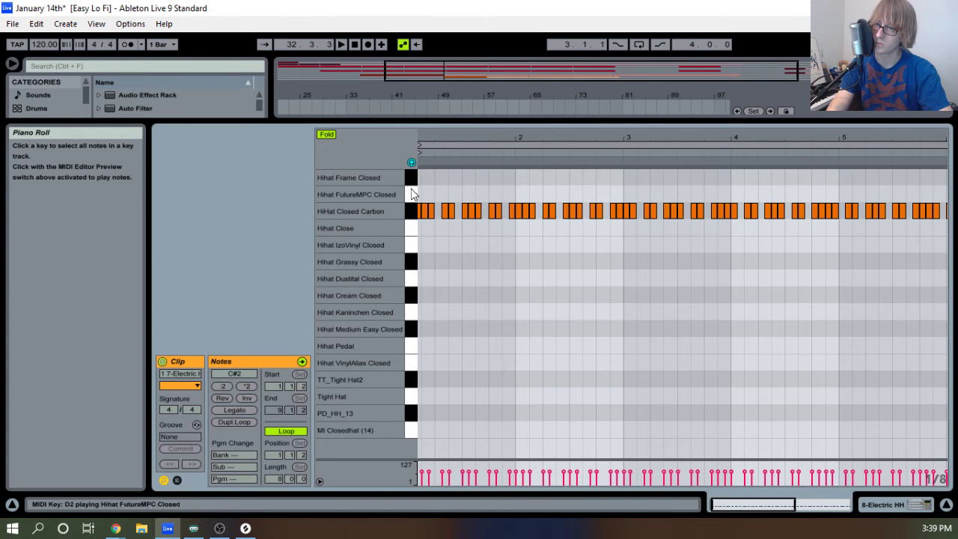
left_click(412, 162)
Move scattered single notes across bars 2 to 8 from HiHat Closed Carbon down to Hihat Close.
left_click_drag(531, 141, 493, 143)
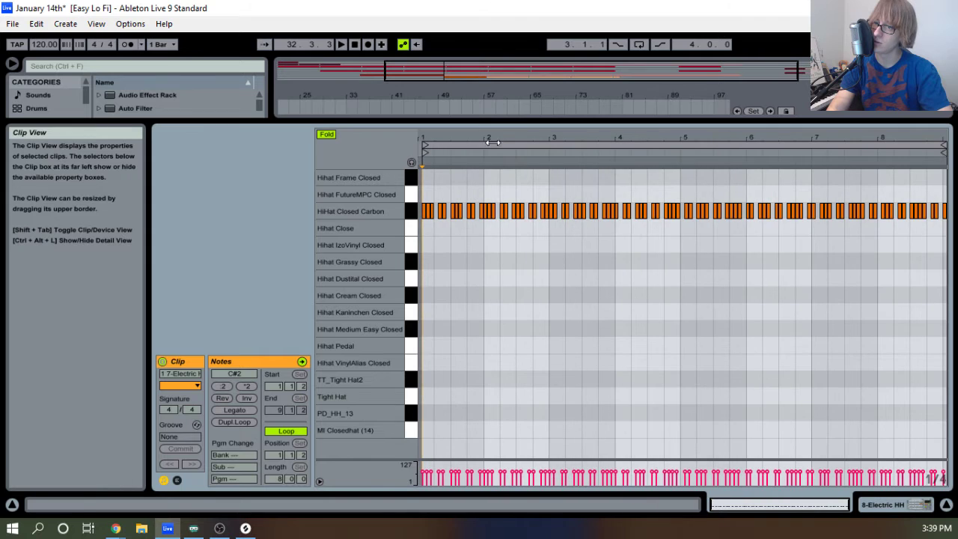
double_click(488, 229)
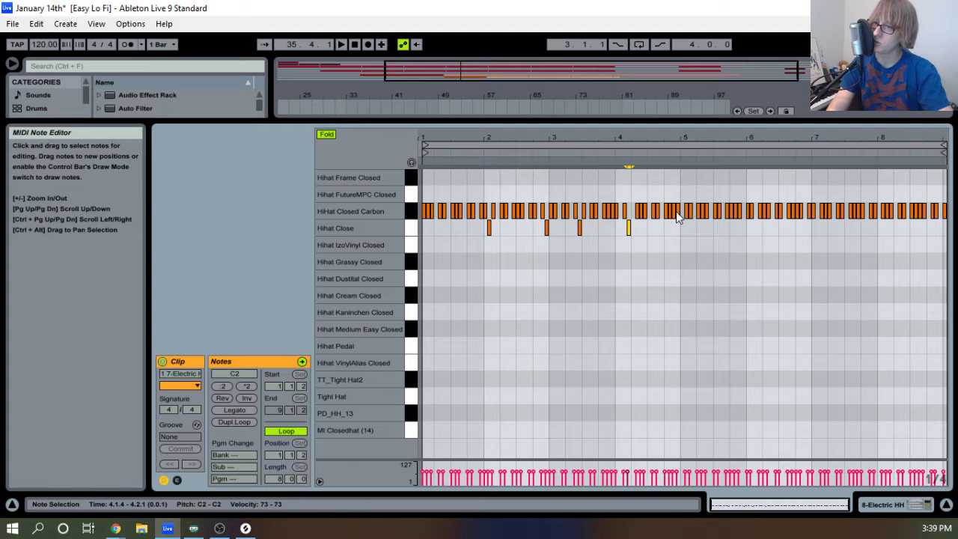
double_click(731, 223)
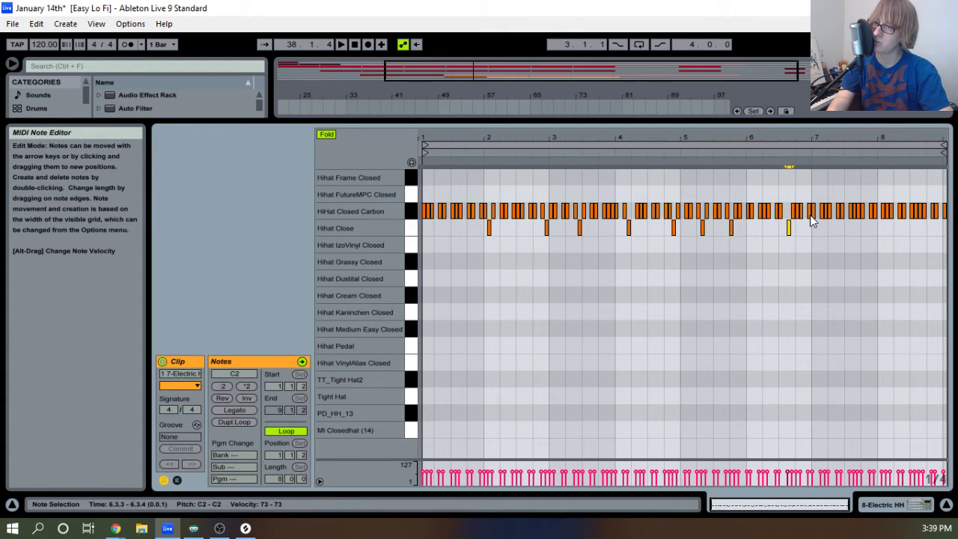
key("Down")
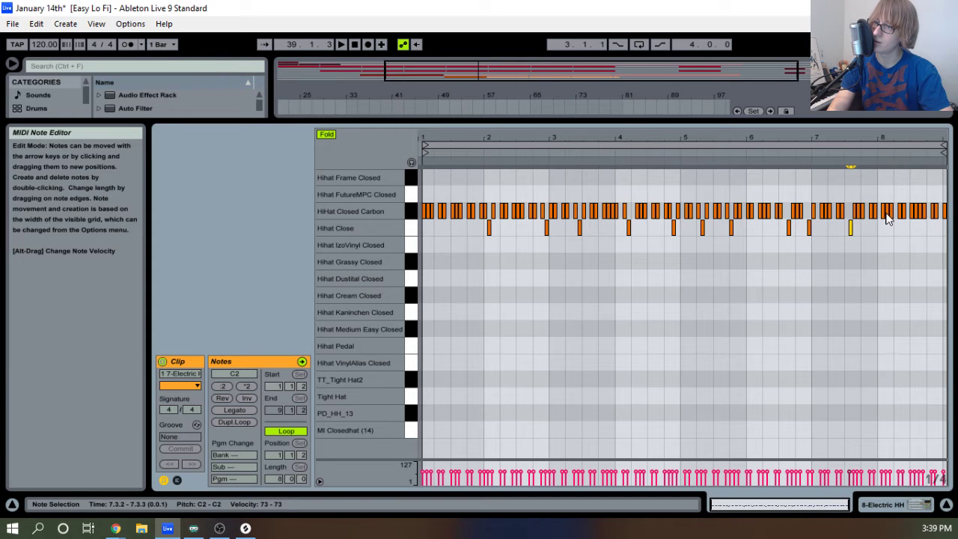
left_click(911, 211)
key("Down")
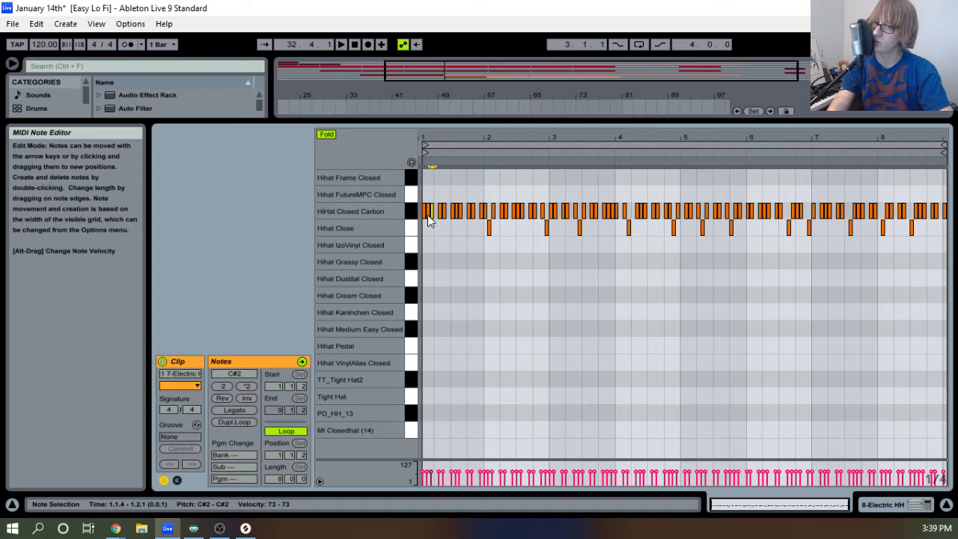
Start playback and move the notes at 1.1.4, 1.4.1 and early in bar 6 down to Hihat Close.
key("Down")
key("space")
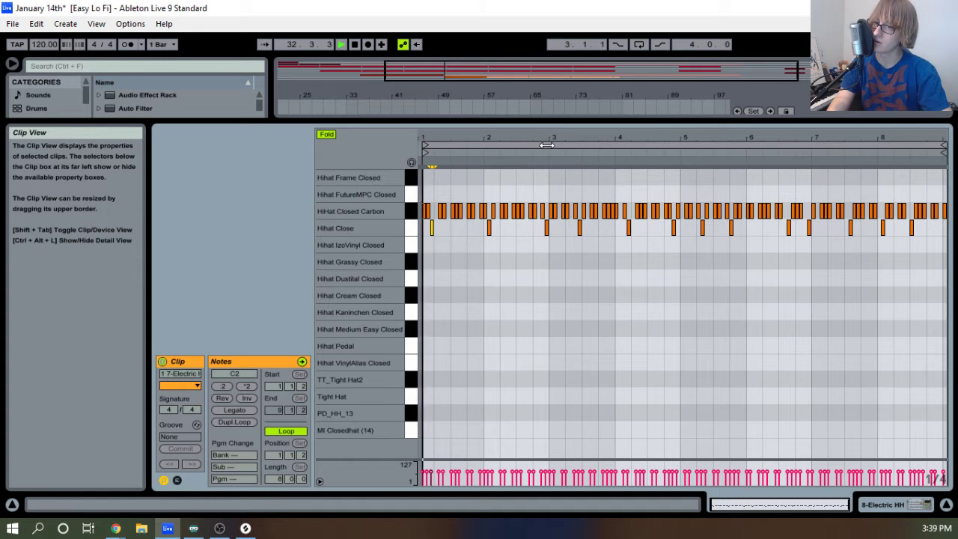
left_click(469, 211)
key("Down")
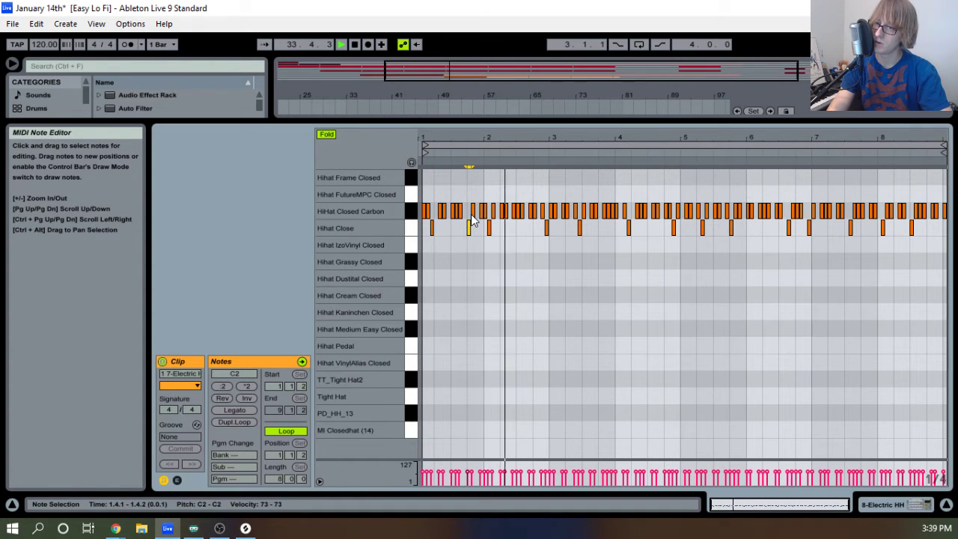
left_click(457, 211)
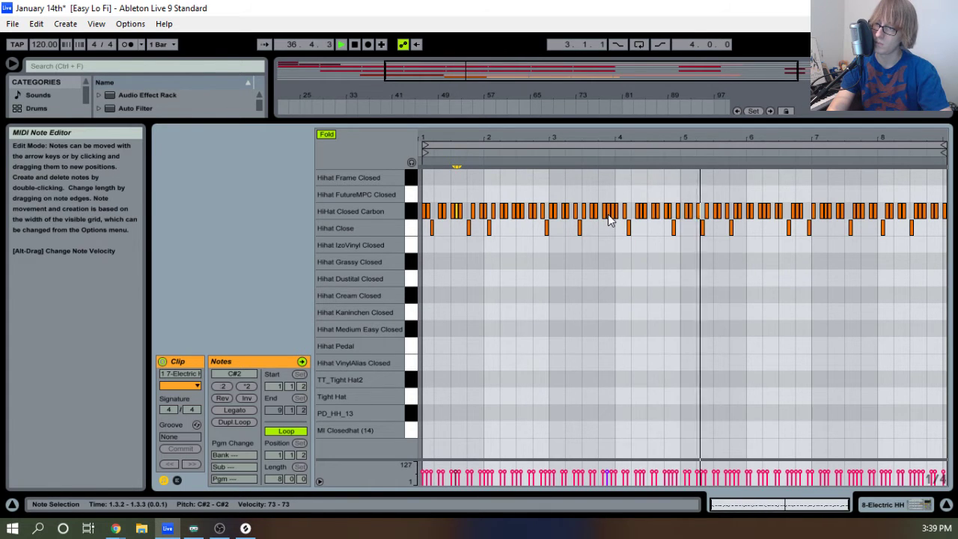
double_click(763, 228)
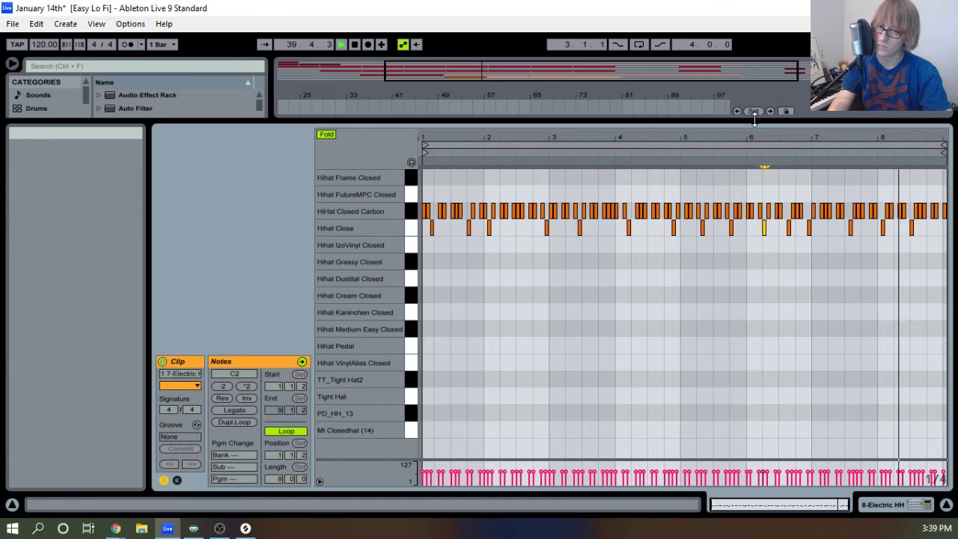
Return to the full arrangement and play it from the start to check the intro up to bar 14.
left_click_drag(754, 120, 725, 479)
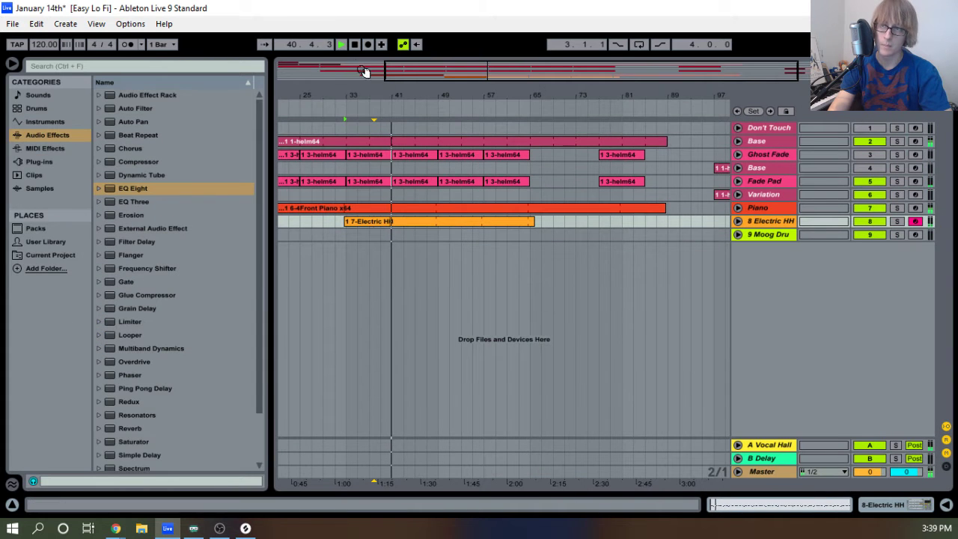
left_click(353, 45)
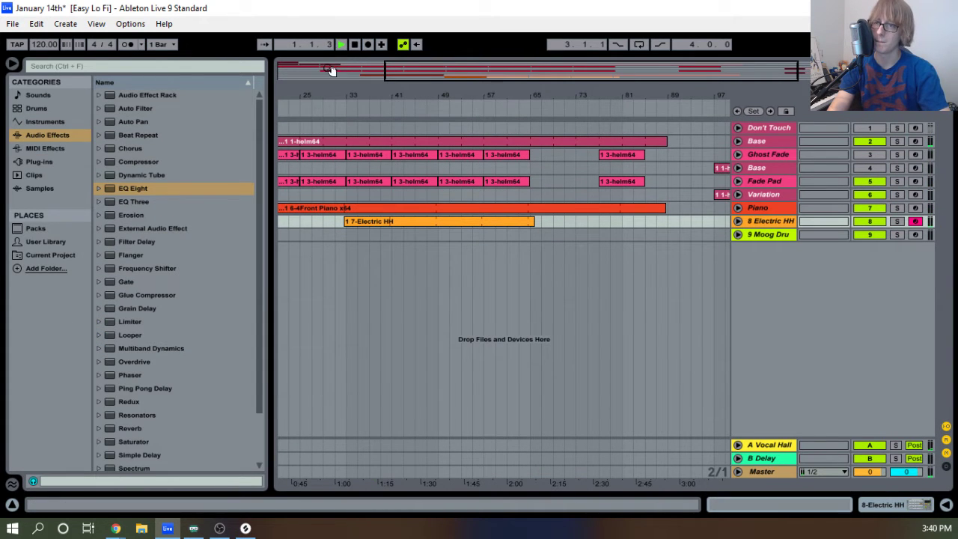
left_click_drag(307, 97, 425, 99)
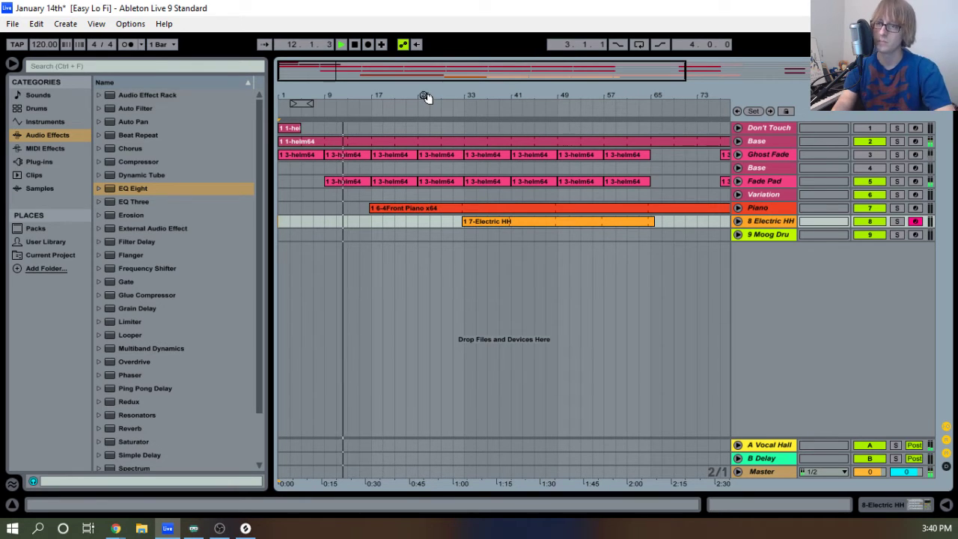
left_click(737, 182)
left_click(739, 181)
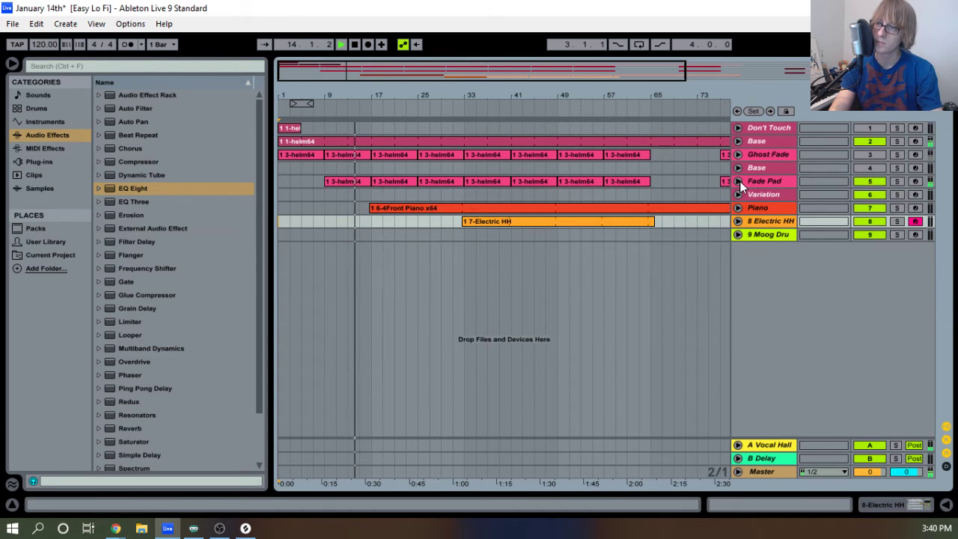
Lower the Fade Pad track's volume slightly in the mixer during playback and return to the arrangement.
key("Tab")
left_click_drag(603, 334, 632, 334)
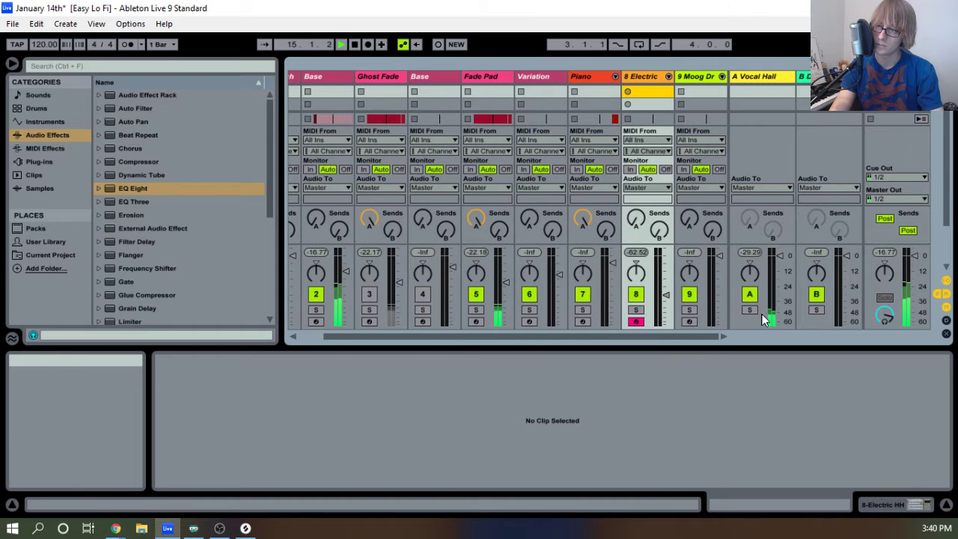
key("Tab")
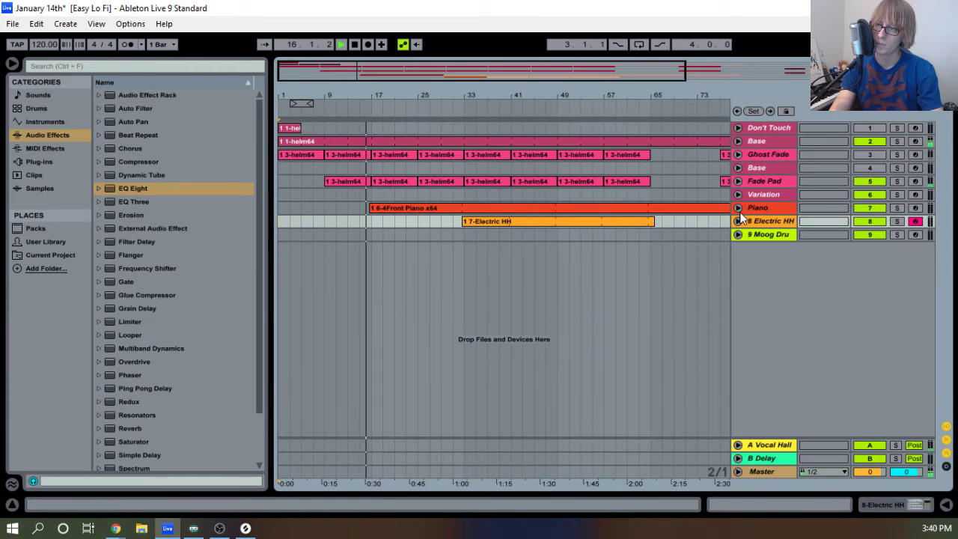
key("Tab")
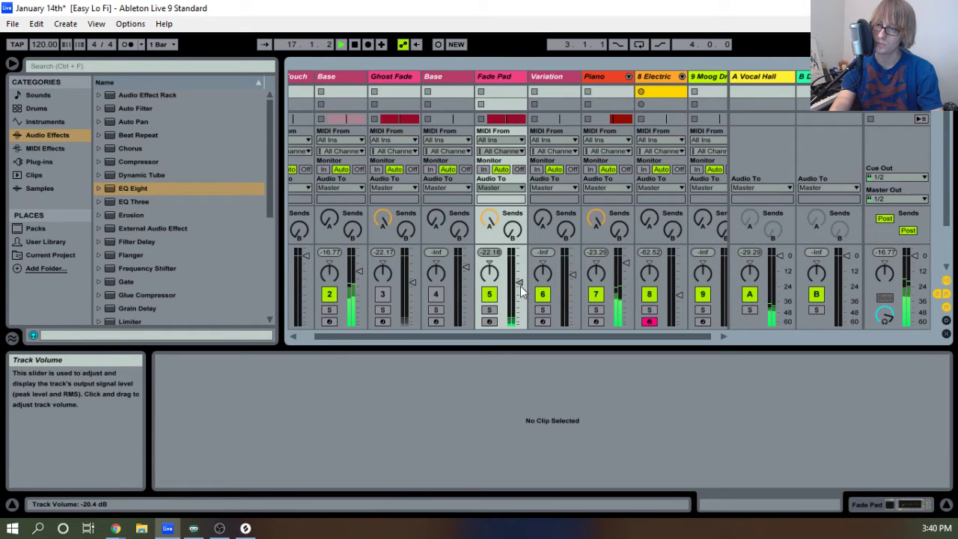
key("Tab")
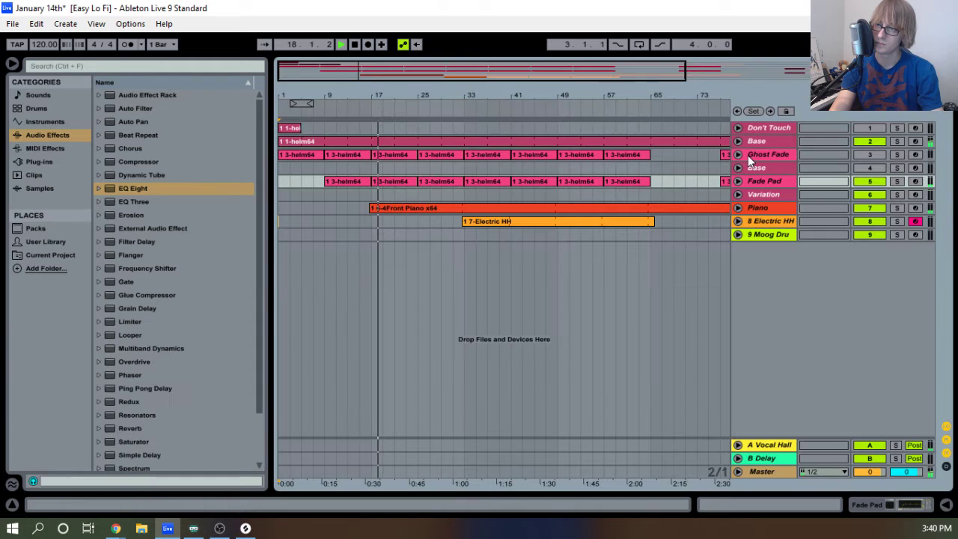
Raise Base track 2's volume, lower the Piano slightly, and set Fade Pad to -22.2 dB and 8 Electric HH to -30.7 dB.
left_click(771, 140)
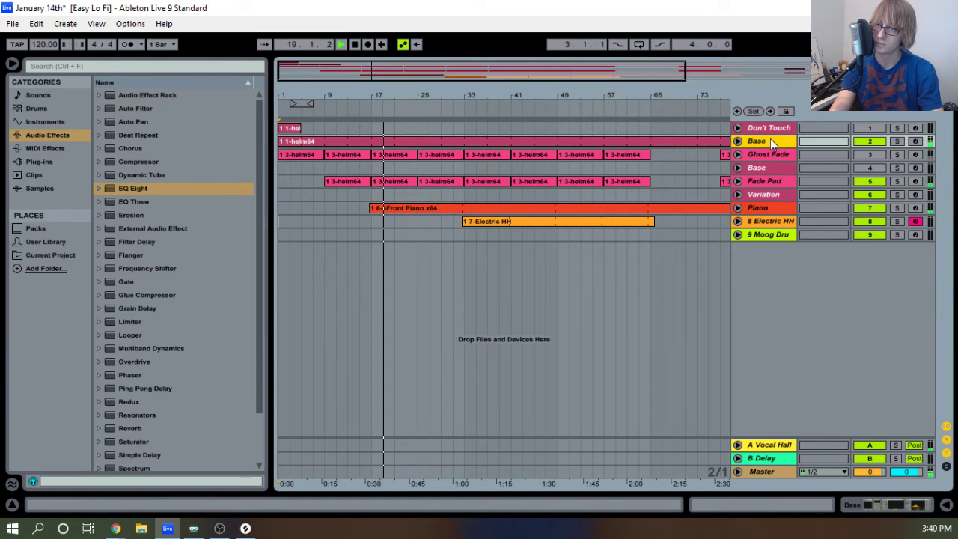
key("Tab")
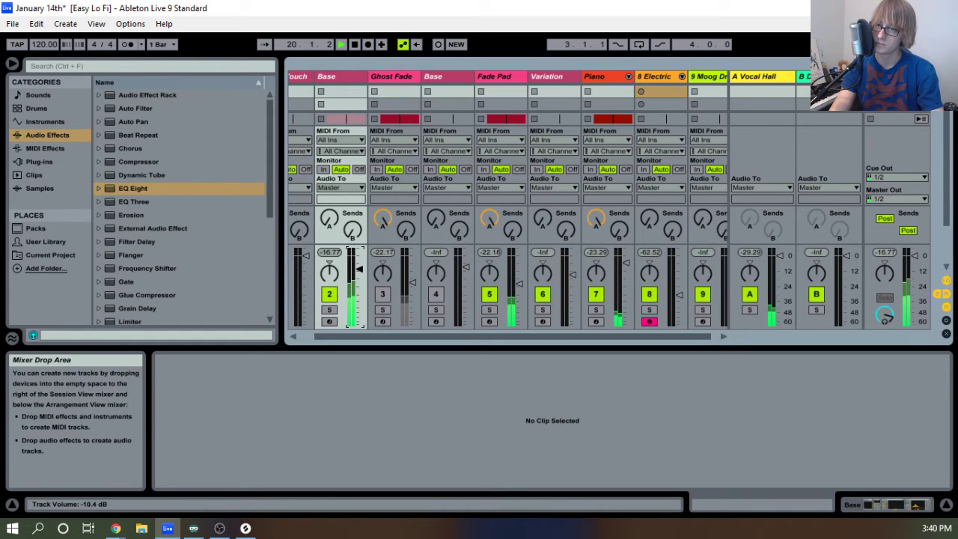
left_click_drag(359, 268, 361, 266)
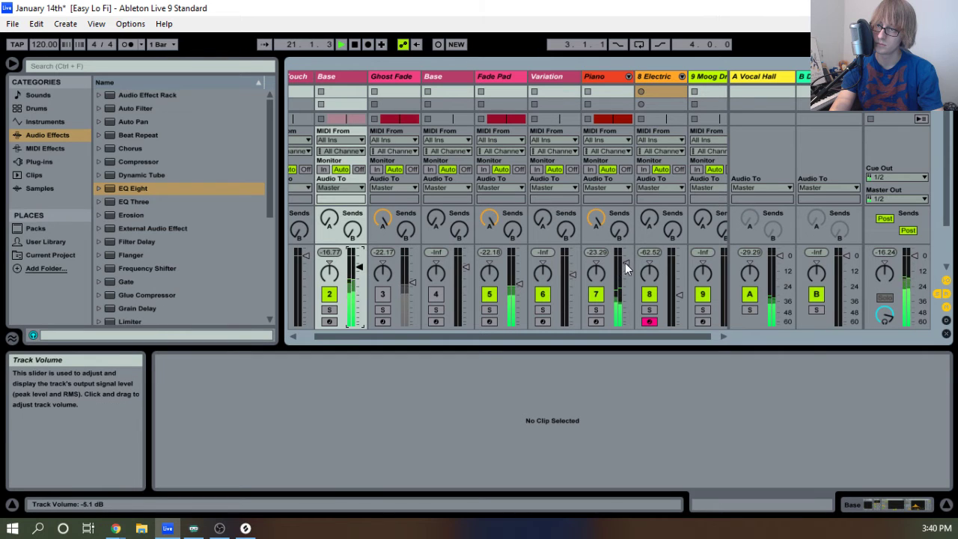
left_click_drag(625, 265, 625, 267)
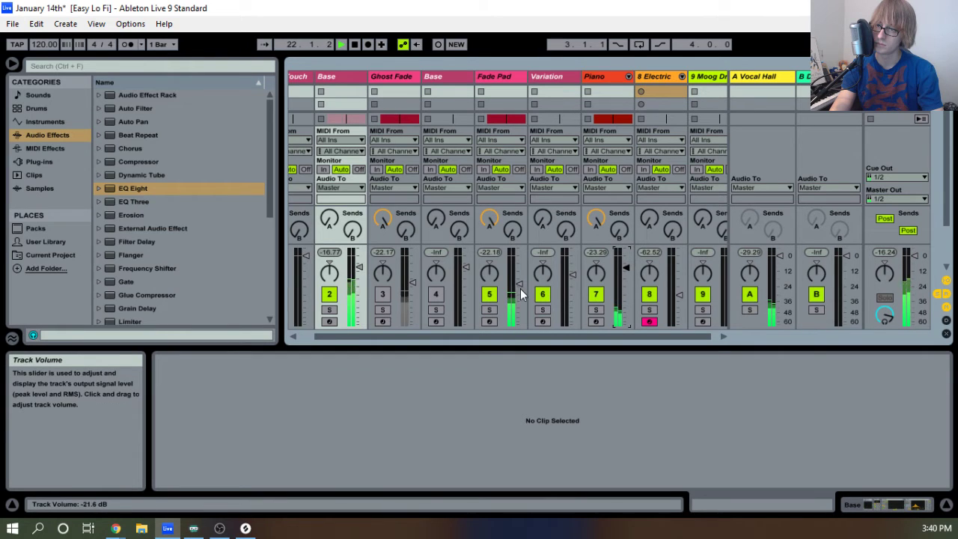
left_click_drag(629, 267, 630, 269)
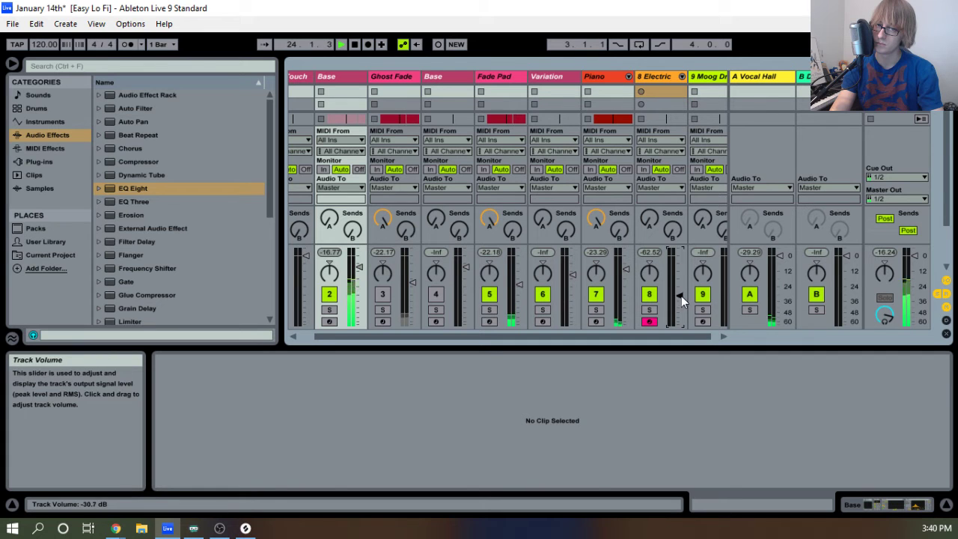
key("Tab")
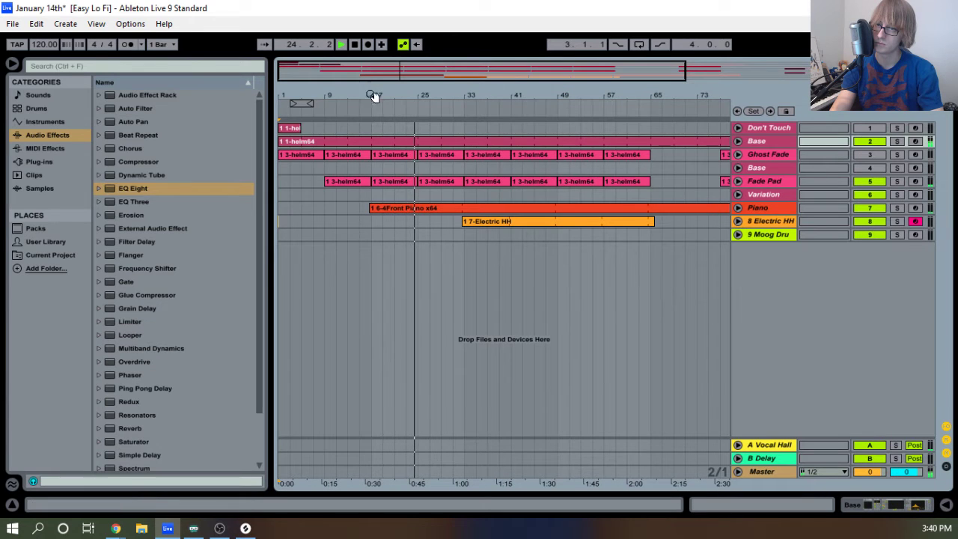
Replay the arrangement from the start and follow the Fade Pad entrance at bar 9 up close.
left_click(353, 46)
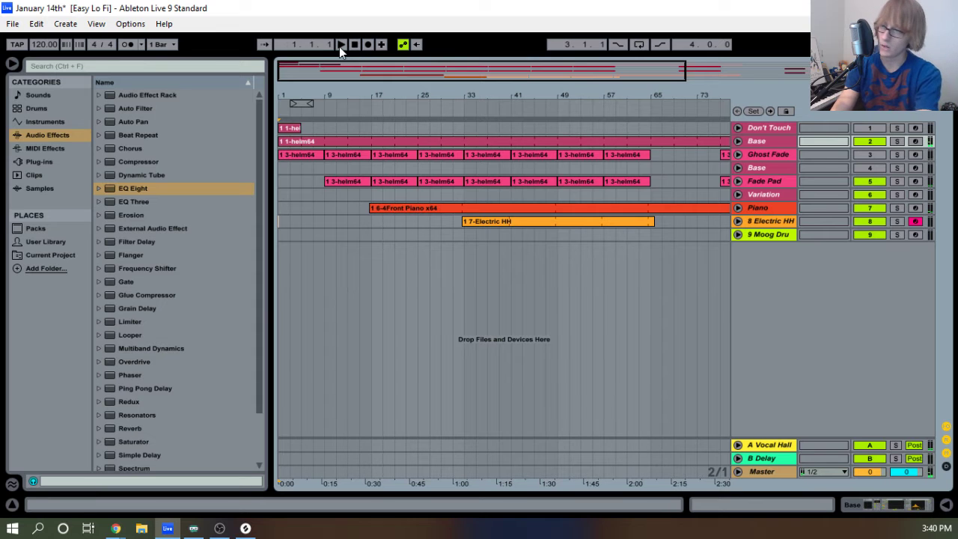
left_click(340, 46)
left_click_drag(345, 95, 376, 92)
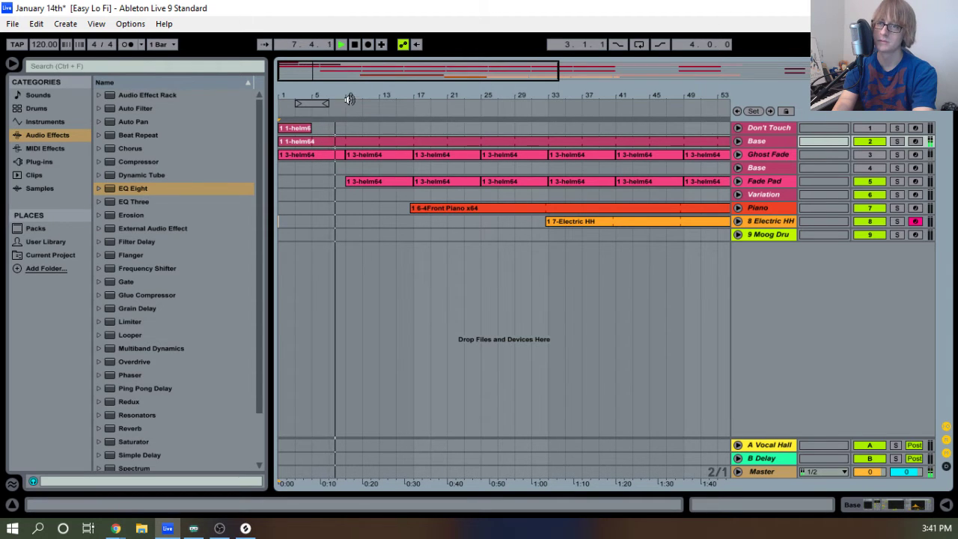
left_click_drag(356, 93, 358, 93)
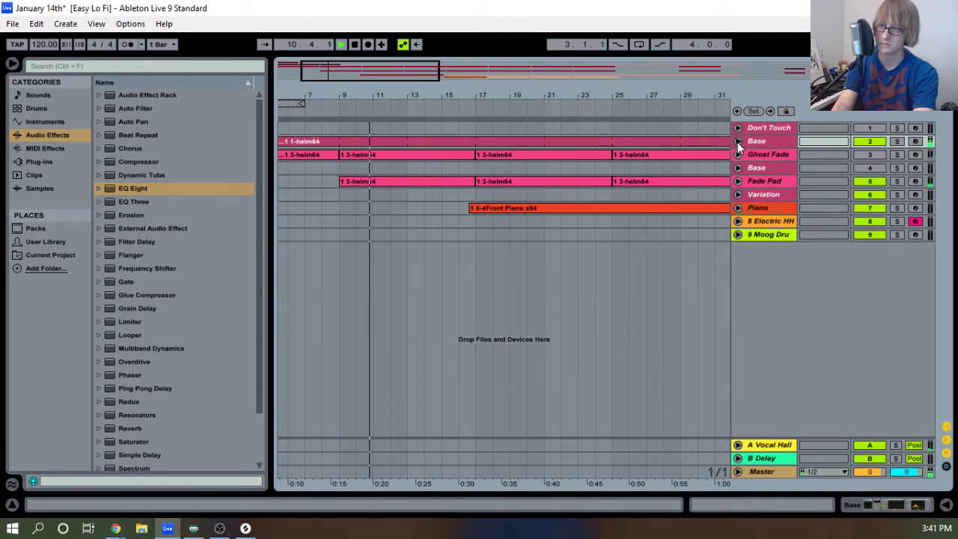
Replace the Fade Pad clip at bar 9 with a copy of the Fade Pad clip at bar 77.
left_click(737, 182)
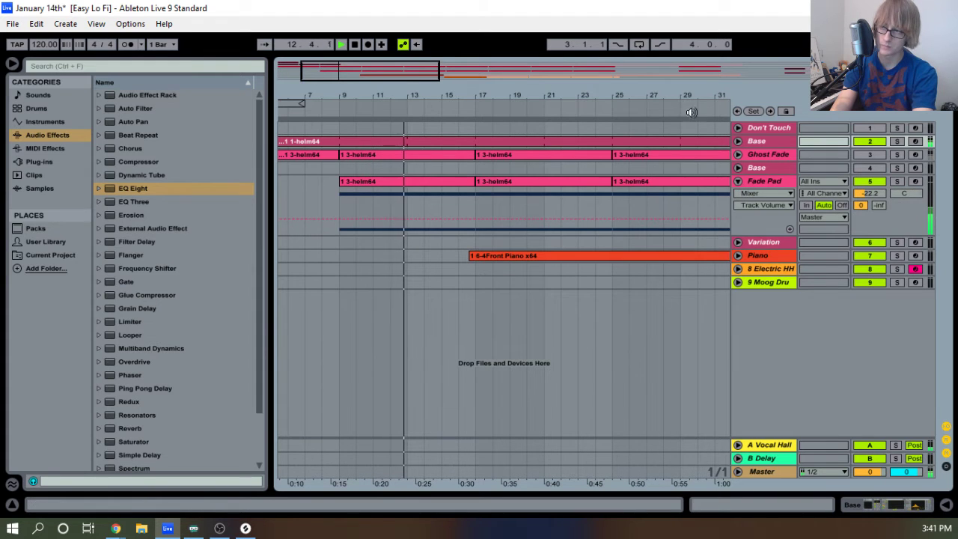
left_click_drag(659, 99, 659, 37)
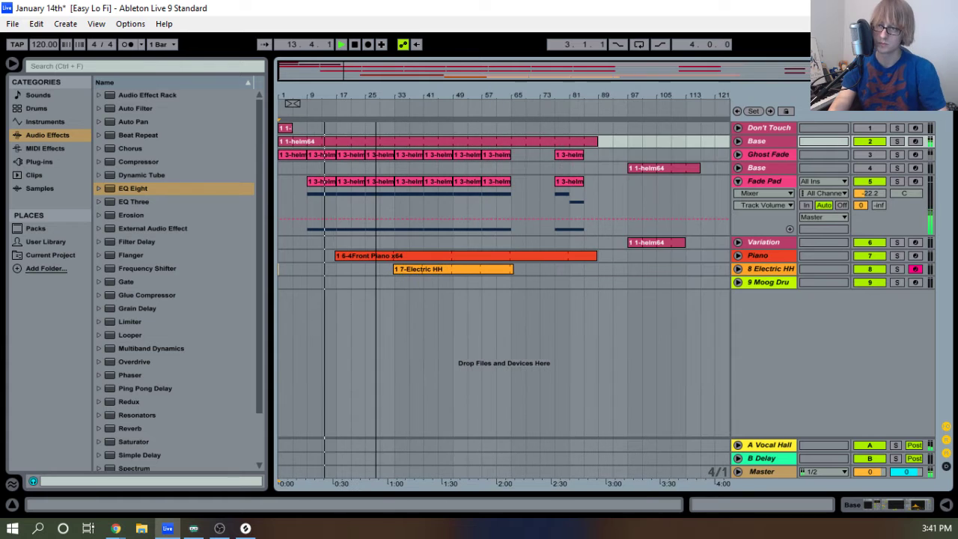
left_click(580, 180)
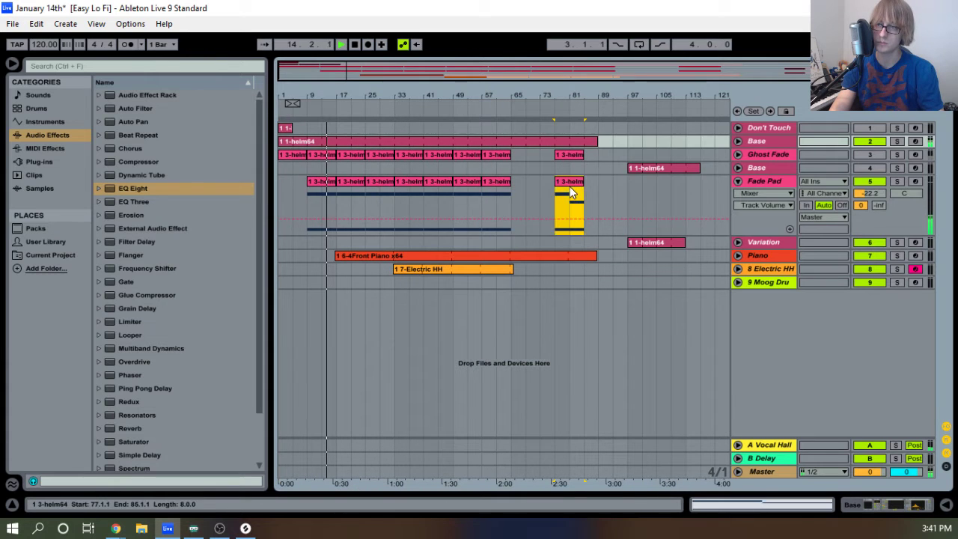
left_click(323, 189)
Play the arrangement from about bar 7 to audition the Fade Pad clip at bar 9 and show that track's devices.
left_click(305, 113)
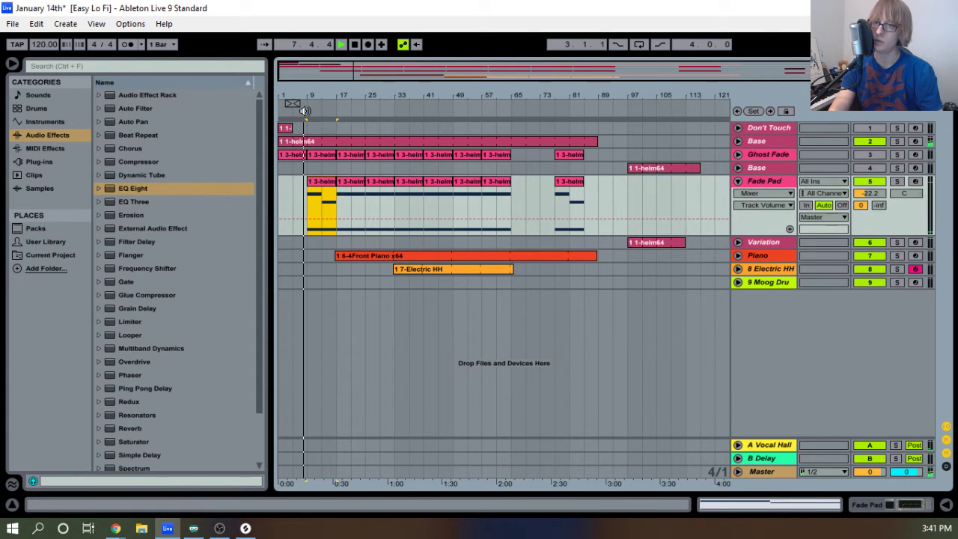
left_click_drag(326, 95, 334, 103)
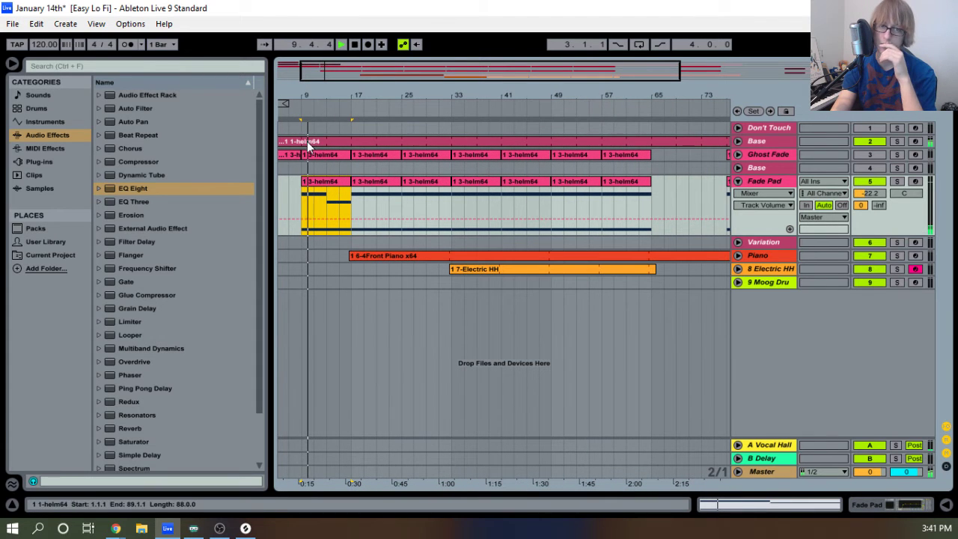
left_click_drag(354, 97, 392, 87)
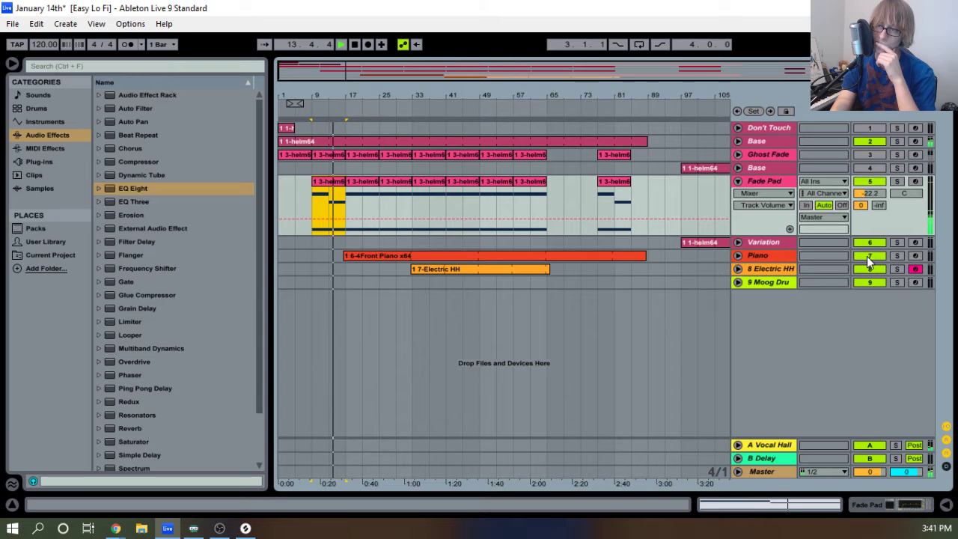
double_click(762, 178)
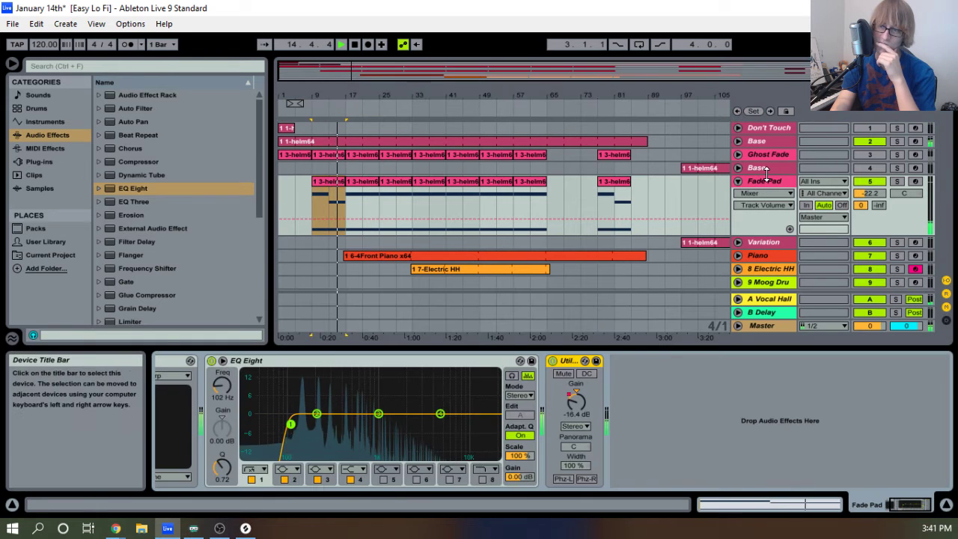
left_click(335, 187)
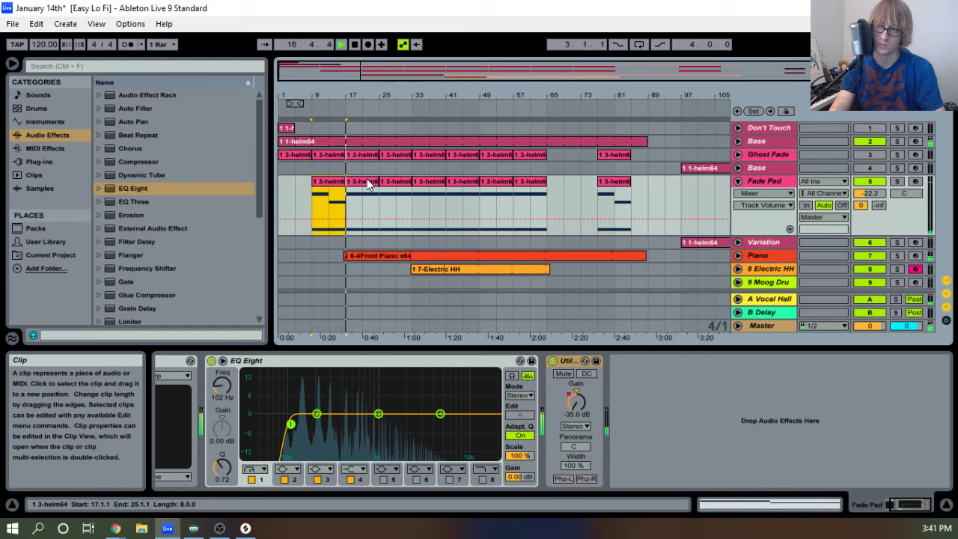
left_click(363, 187)
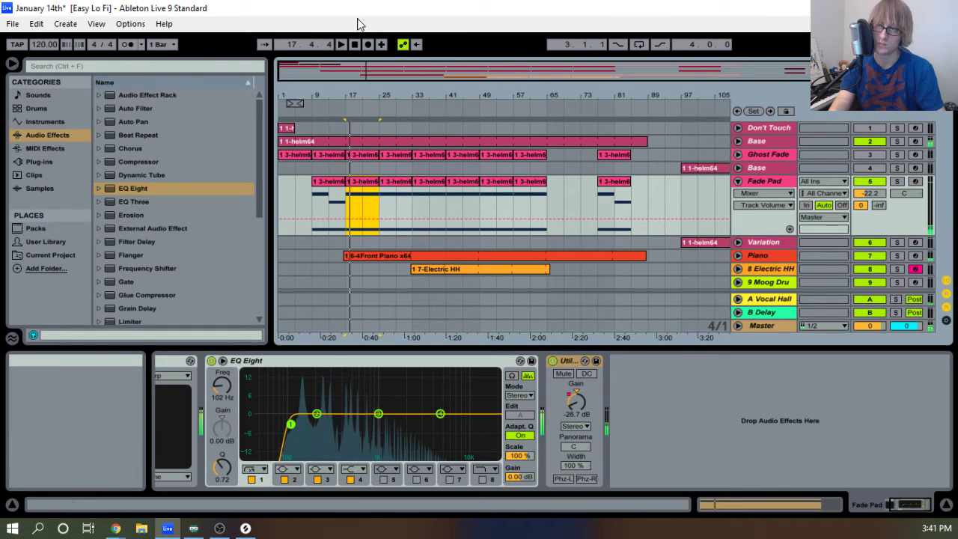
Replay the arrangement from the start up to bar 31, following the Fade Pad and Piano entrances up close.
double_click(356, 45)
key("space")
left_click_drag(321, 97, 368, 94)
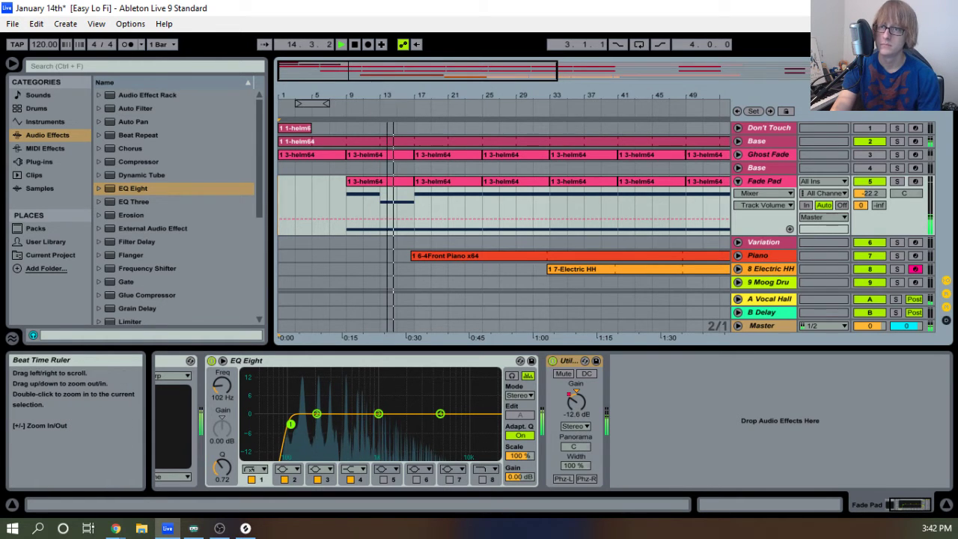
left_click_drag(389, 95, 484, 172)
left_click_drag(600, 90, 418, 50)
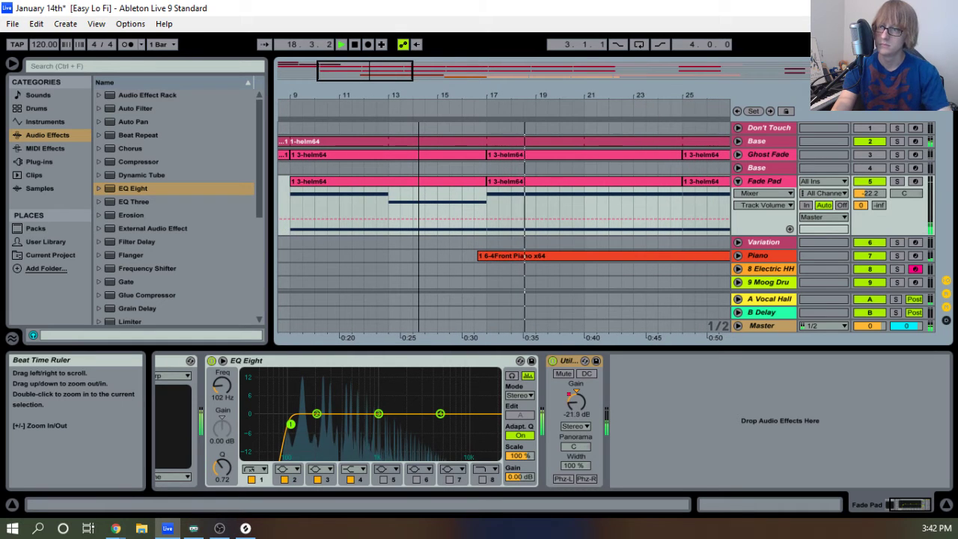
left_click_drag(418, 91, 419, 90)
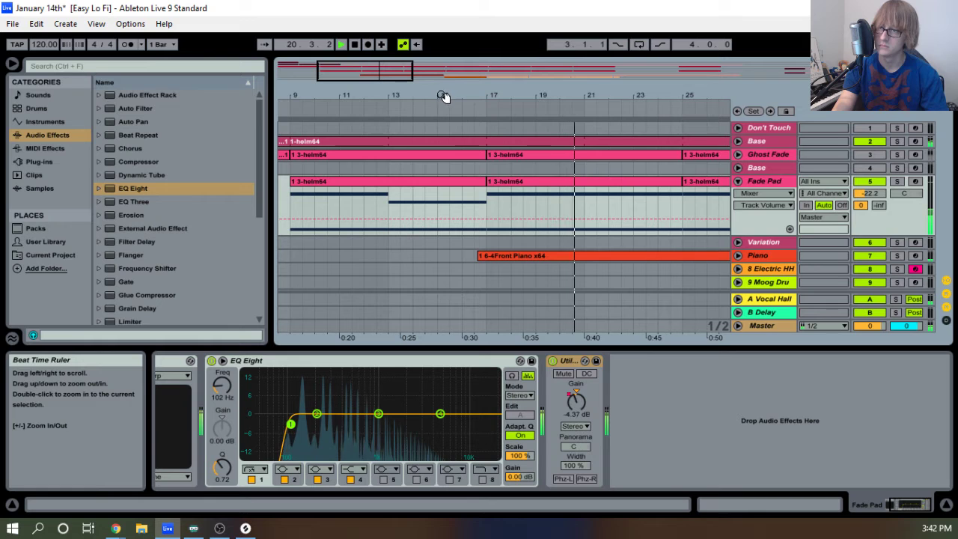
left_click_drag(515, 95, 434, 144)
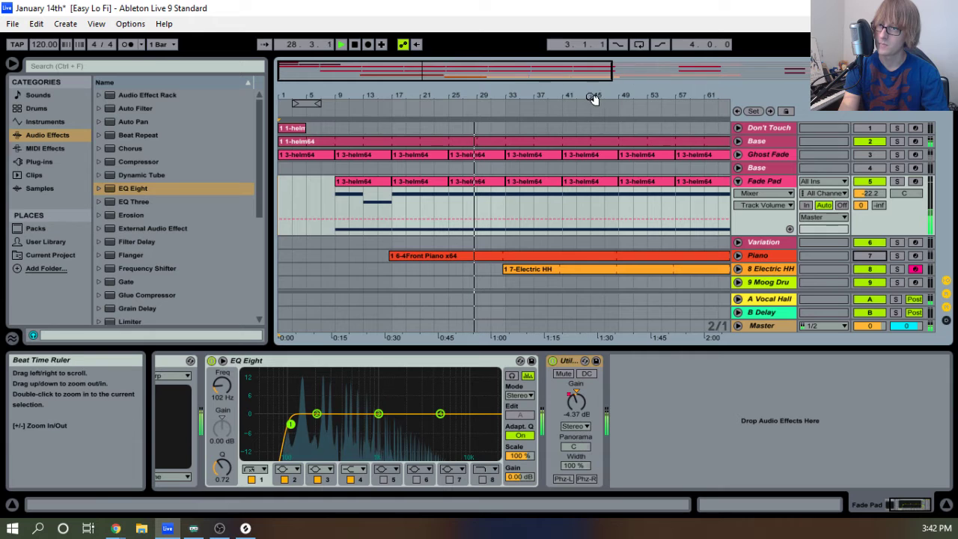
left_click_drag(592, 96, 592, 69)
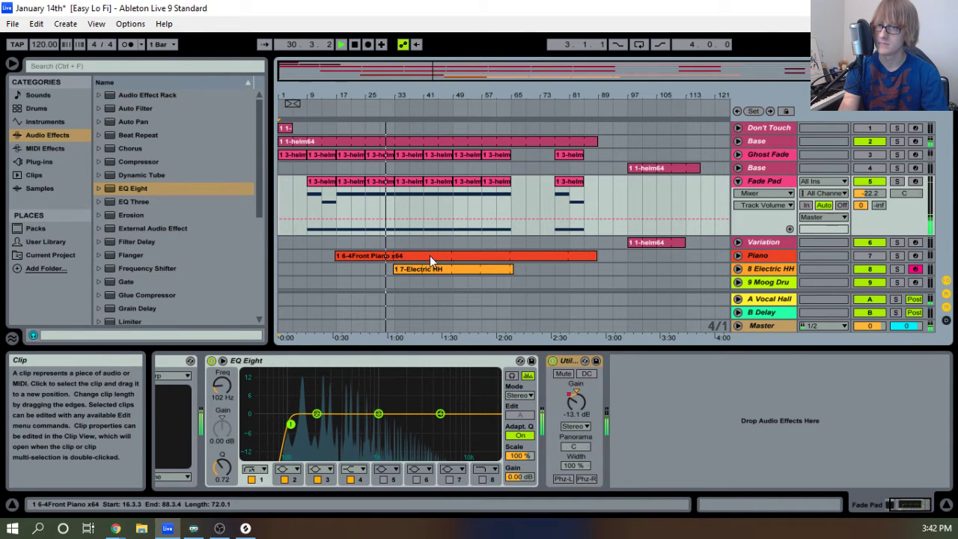
key("space")
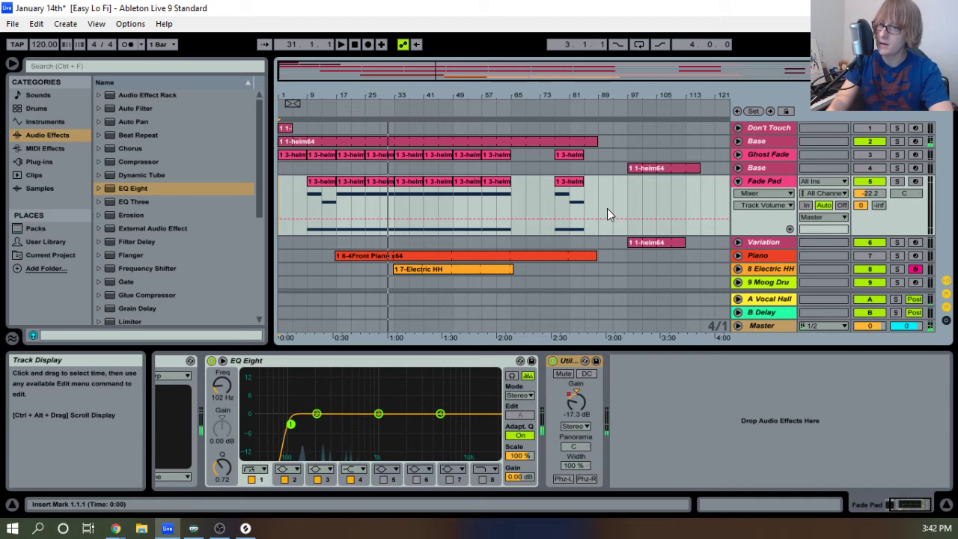
Delete the Piano track and return the song position to the start.
left_click(614, 257)
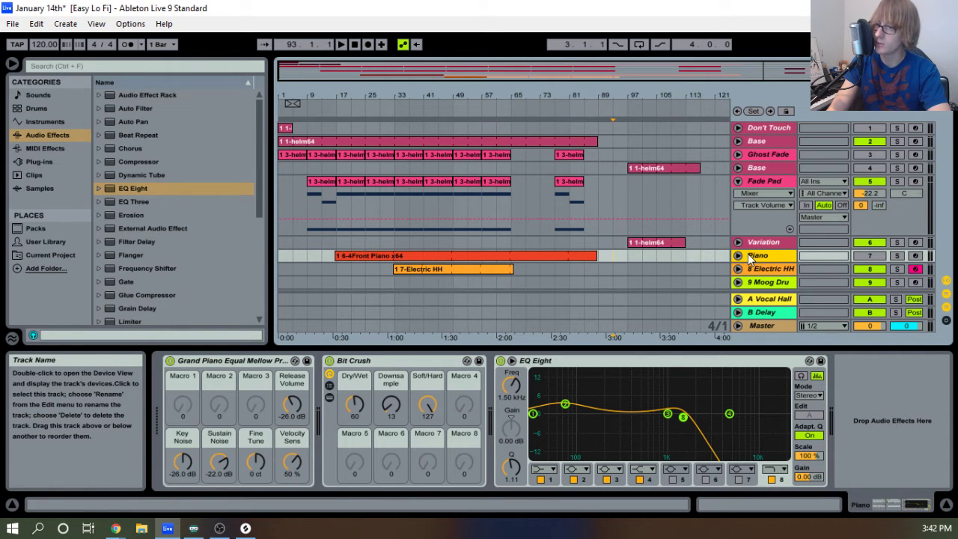
key("Delete")
left_click(350, 45)
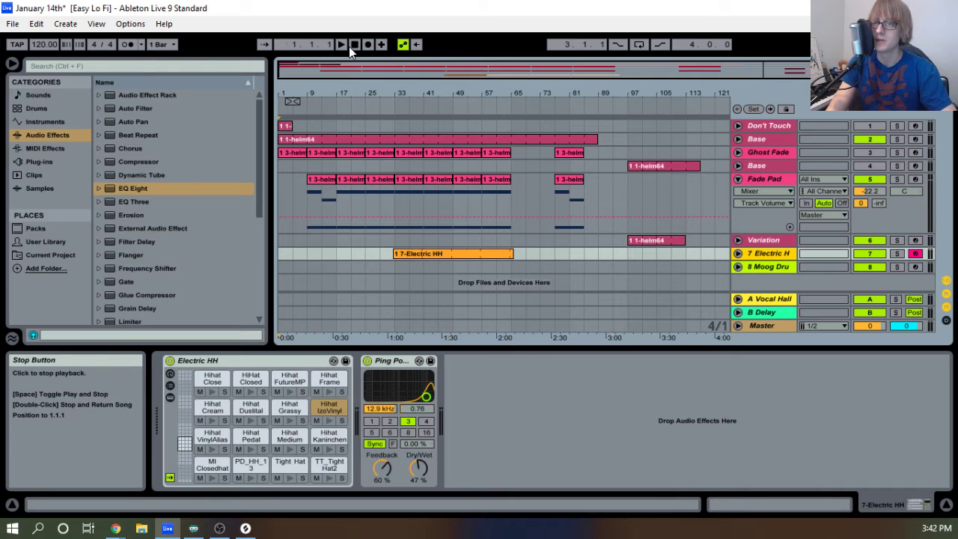
Play the arrangement from the start and follow the Fade Pad clip at bar 9 with its track unfolded.
left_click(341, 44)
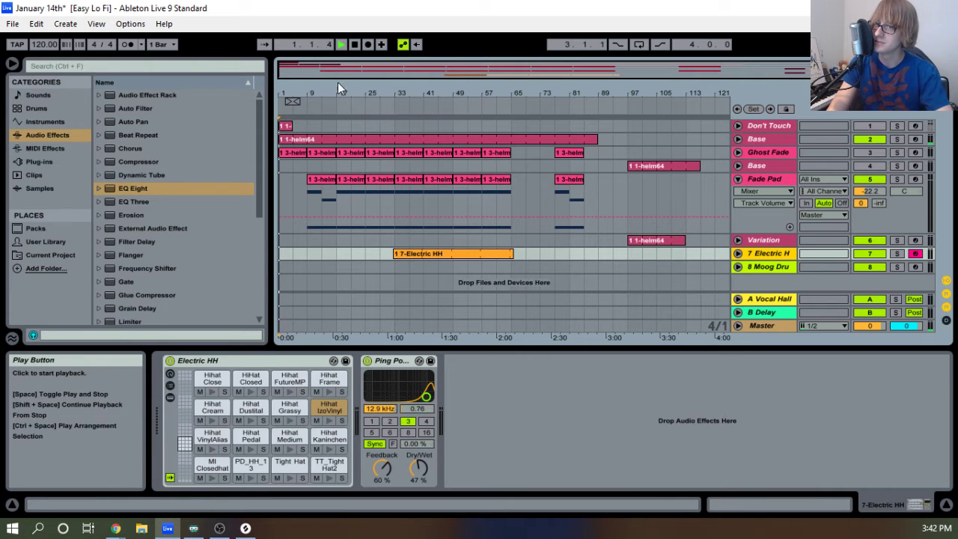
left_click_drag(317, 89, 318, 112)
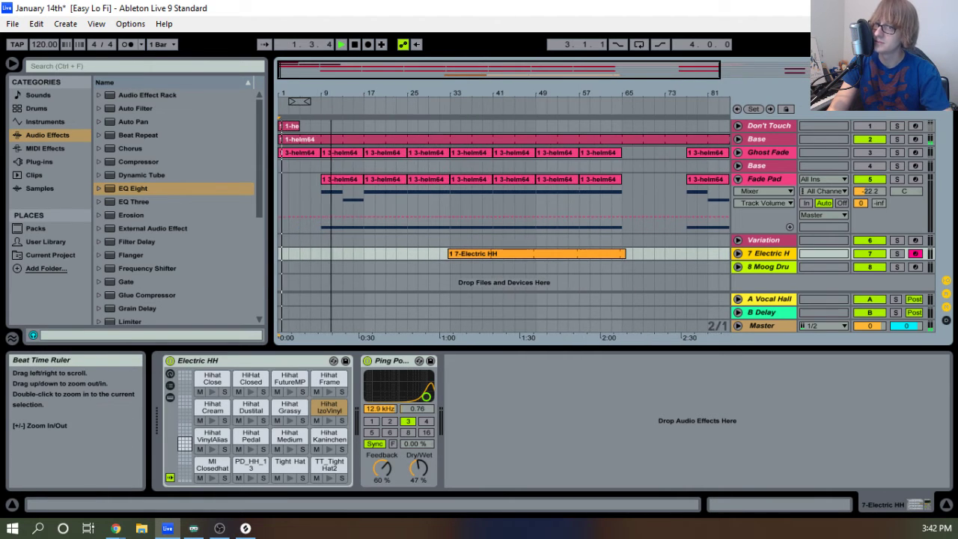
left_click(736, 181)
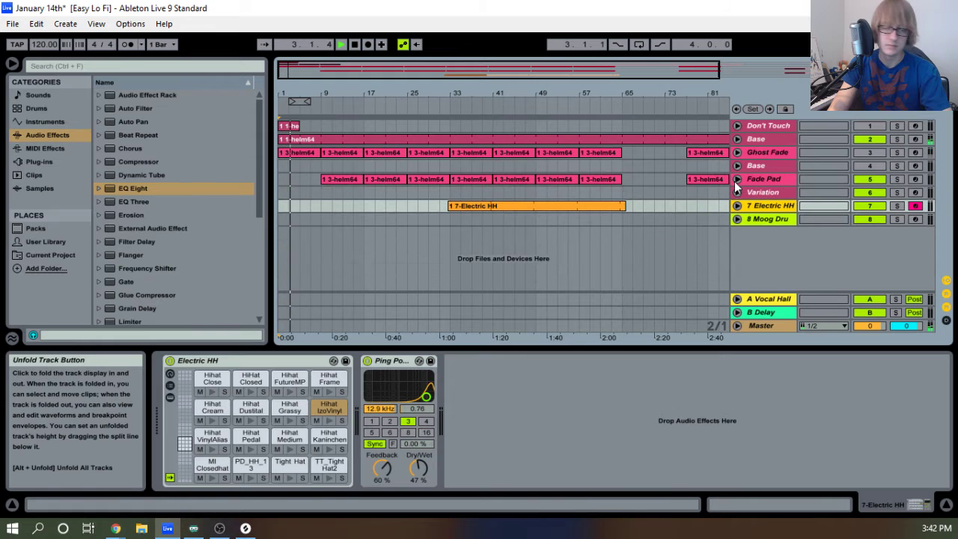
left_click(646, 176)
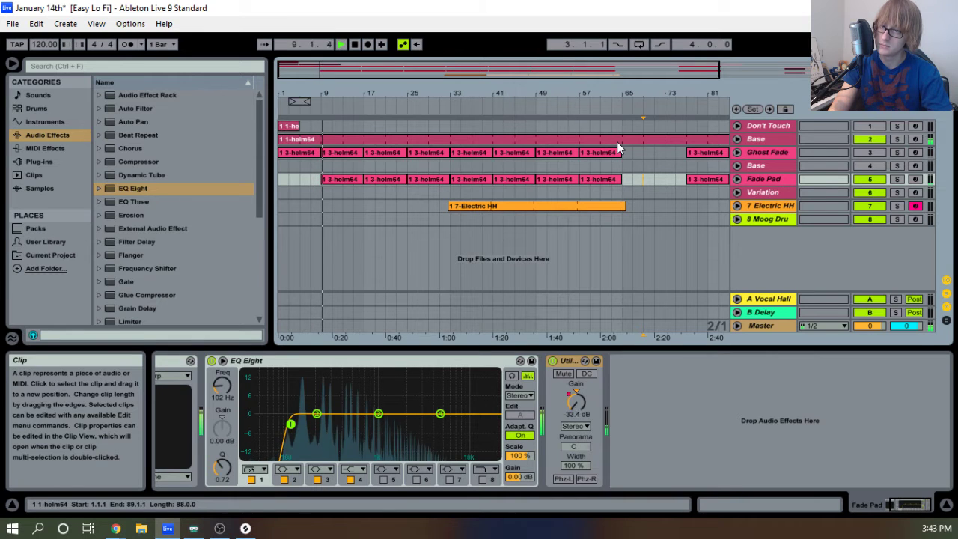
left_click(736, 178)
left_click_drag(342, 90, 538, 95)
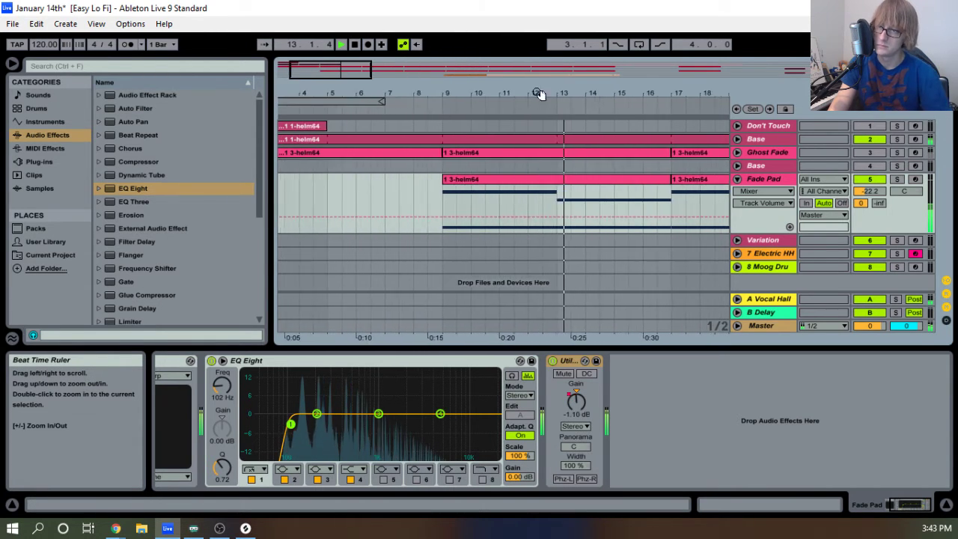
Stop playback and move the Fade Pad clip at bar 9 half a bar earlier to 8.3.1.
key("space")
left_click(479, 181)
left_click_drag(481, 187, 466, 187)
Replay from the start and listen to the timing of the Fade Pad clip at 8.3.1 up close.
key("space")
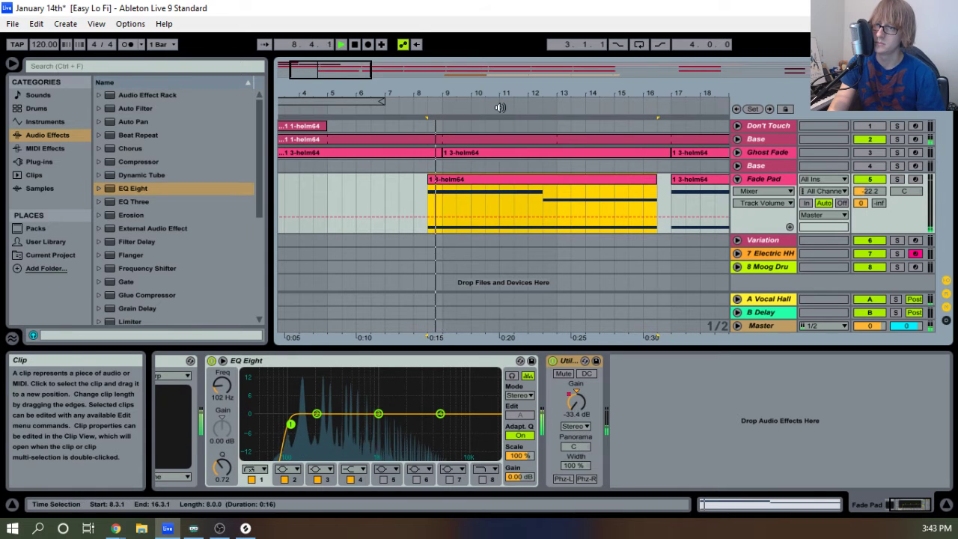
double_click(359, 45)
key("space")
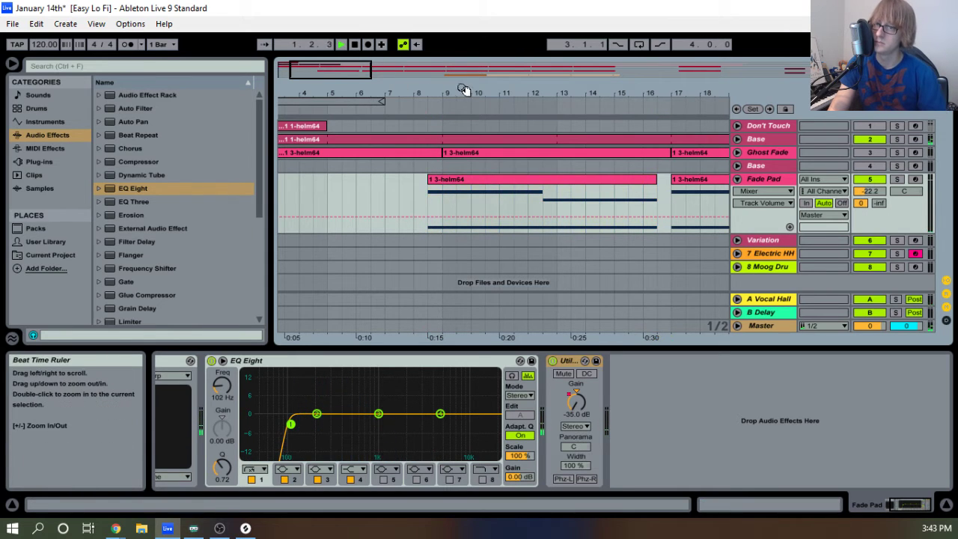
left_click_drag(467, 91, 439, 98)
left_click(449, 179)
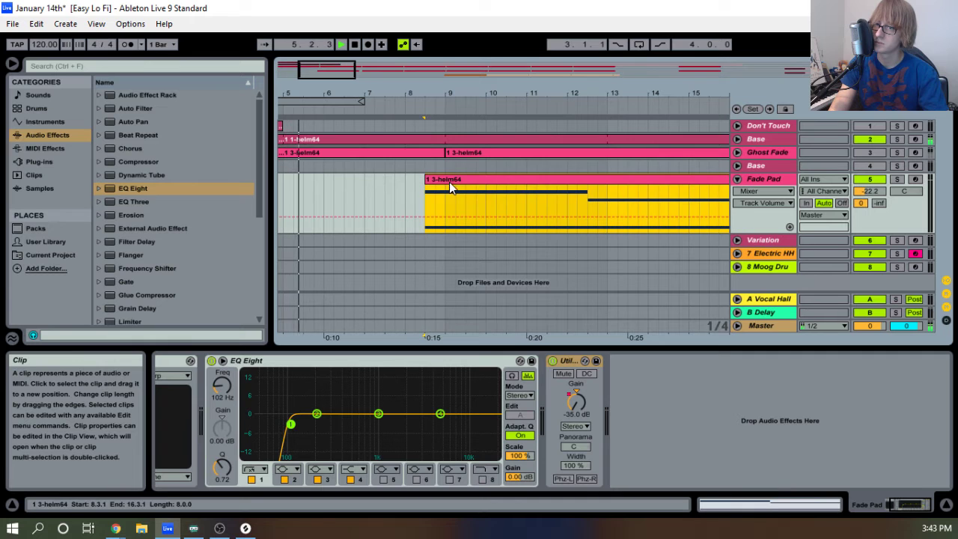
left_click_drag(485, 94, 485, 74)
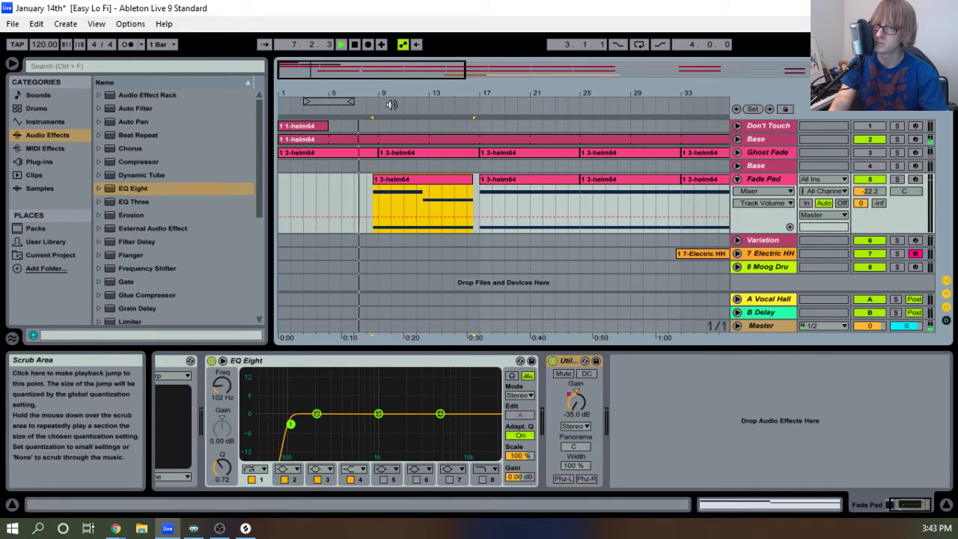
left_click_drag(382, 89, 384, 107)
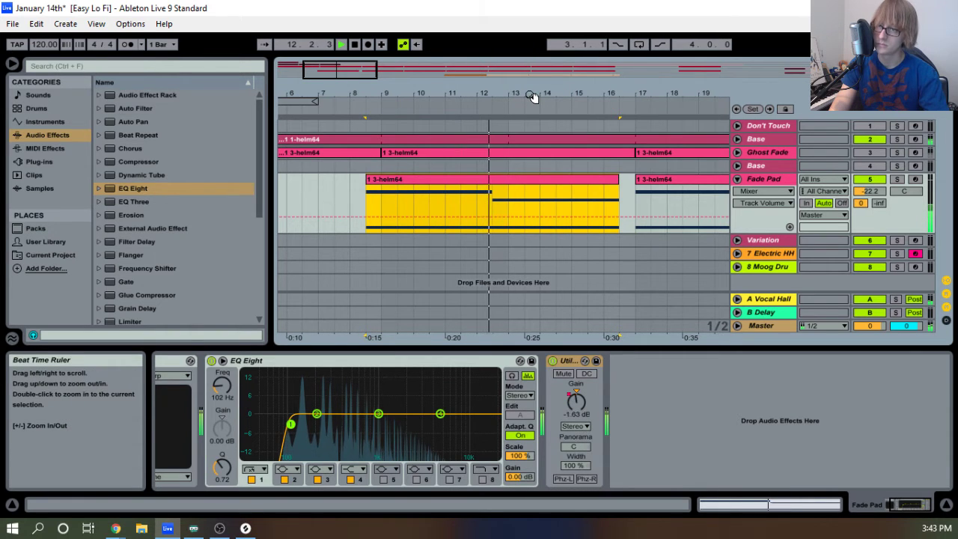
left_click_drag(529, 95, 416, 88)
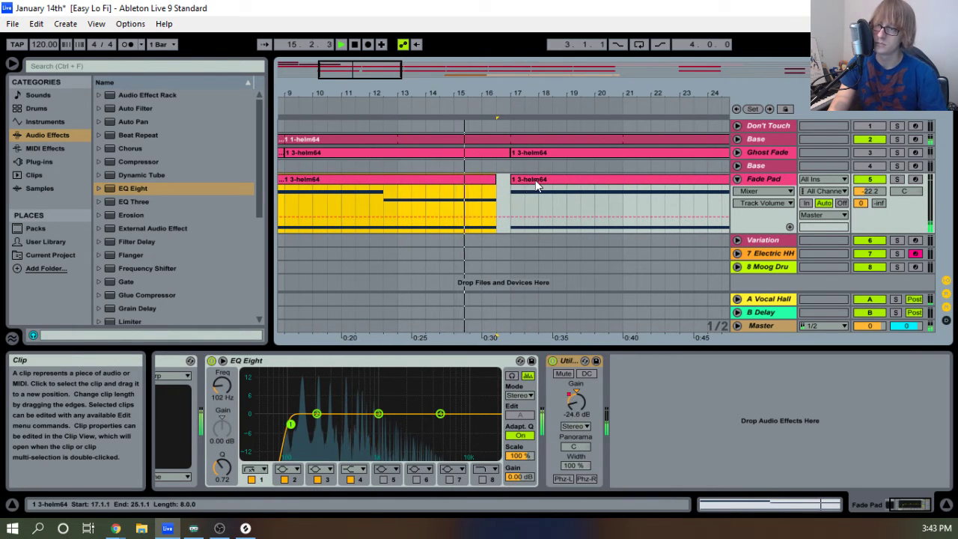
Move the Fade Pad clip at bar 17 half a bar earlier to 16.3.1, directly against the preceding clip.
mouse_move(536, 185)
left_mouse_down()
mouse_move(526, 186)
mouse_move(544, 176)
left_mouse_up()
left_click_drag(571, 92, 550, 62)
left_click(465, 180)
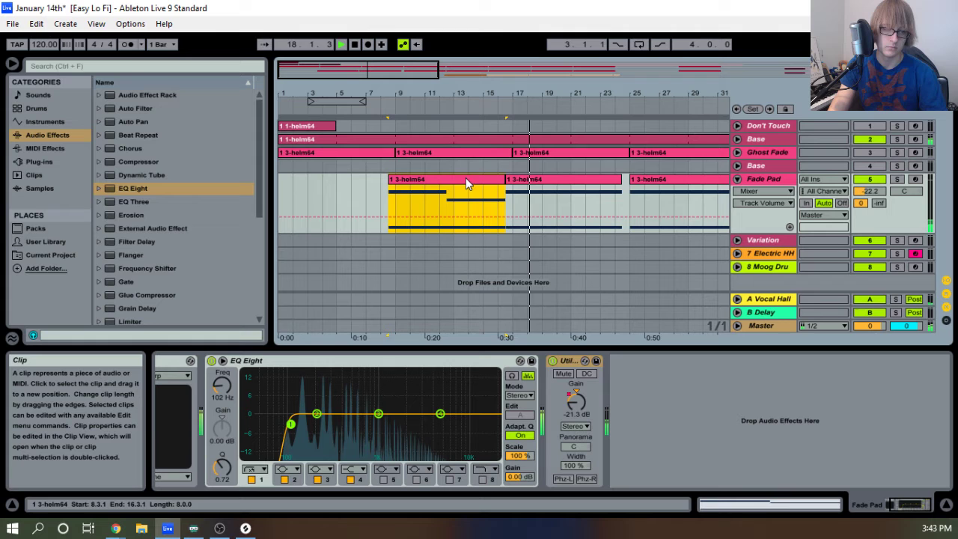
left_click(555, 178)
left_click_drag(612, 88, 581, 60)
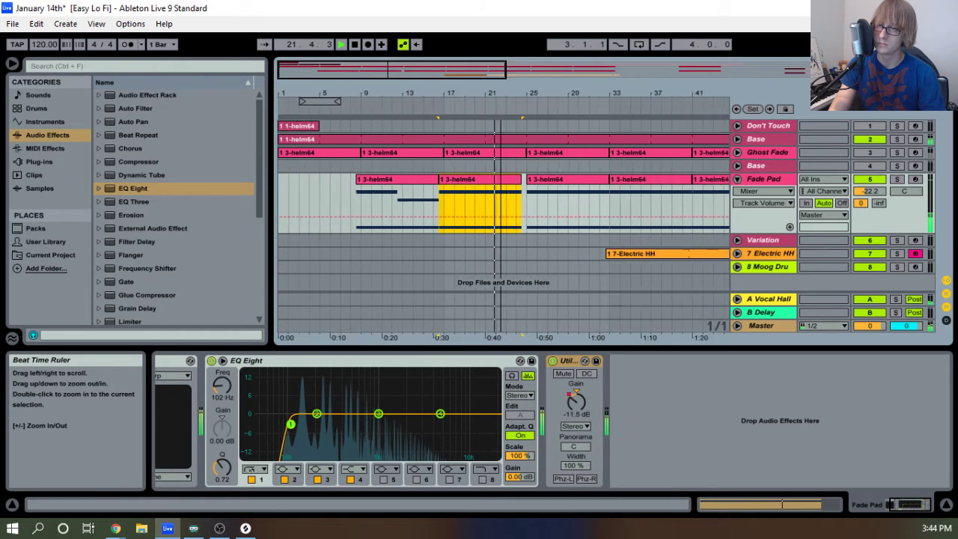
Duplicate the Fade Pad clip at 8.3.1 to 16.3.1 and paste another copy at 24.3.1.
left_click(398, 179)
key("ctrl+d")
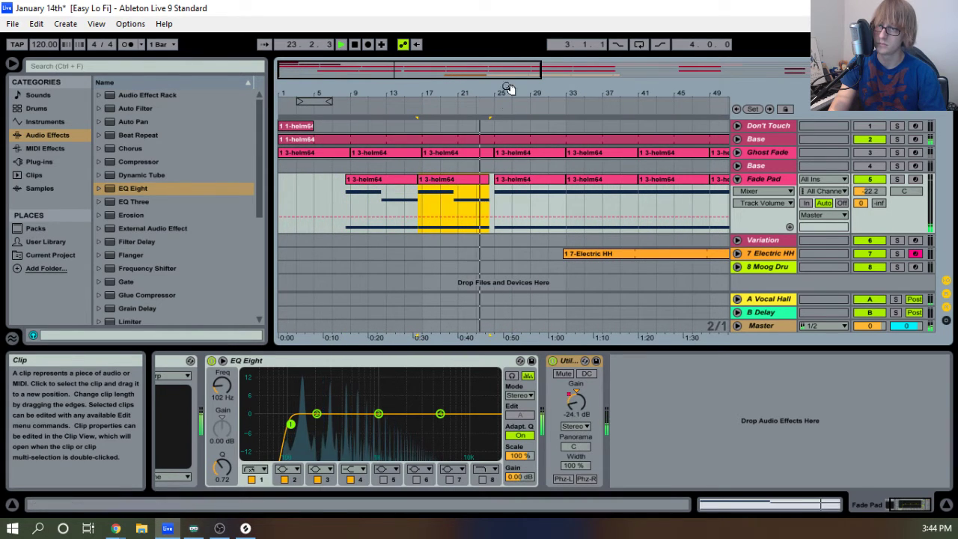
left_click_drag(487, 91, 494, 154)
left_click(488, 193)
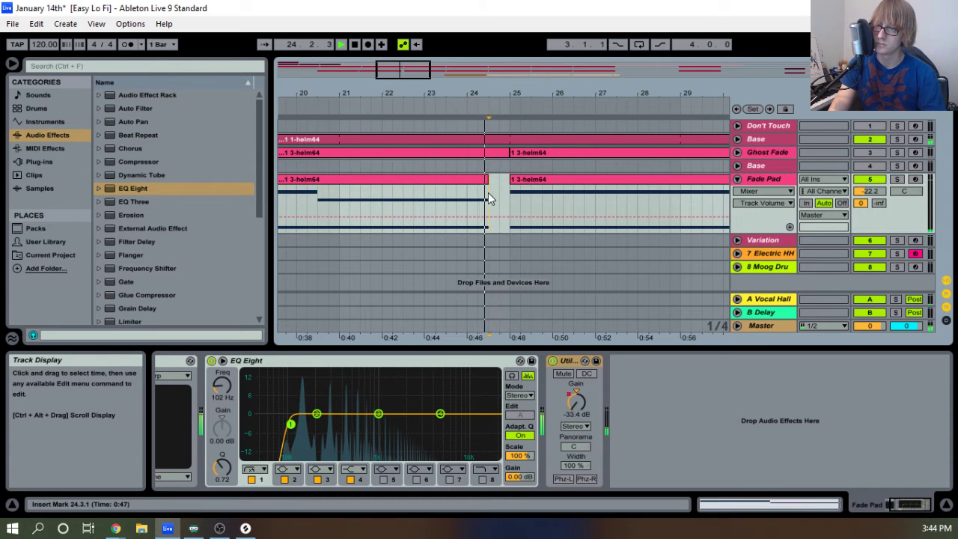
key("ctrl+v")
Open the Fade Pad clip at 24.3.1 in an enlarged note editor and raise its A2 note five semitones to D3.
double_click(553, 179)
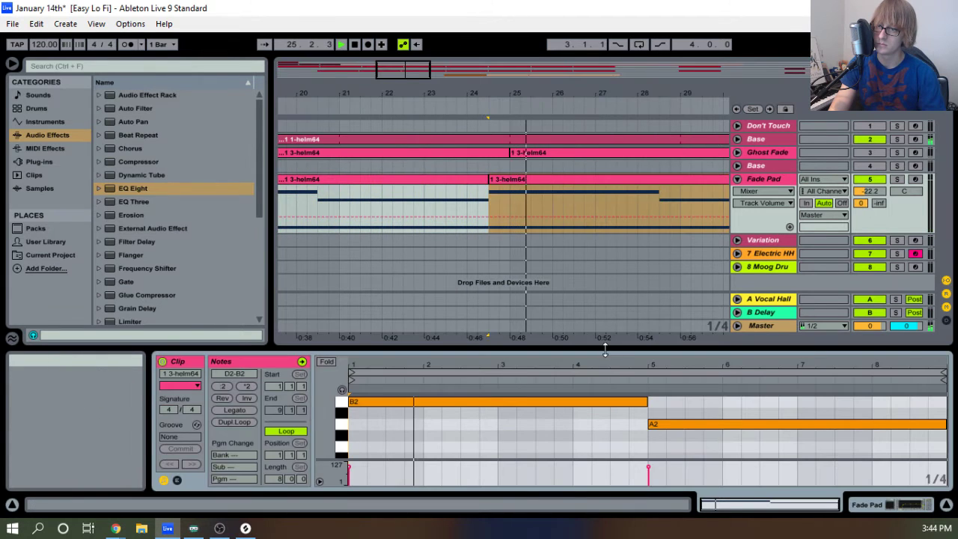
left_click_drag(603, 349, 619, 239)
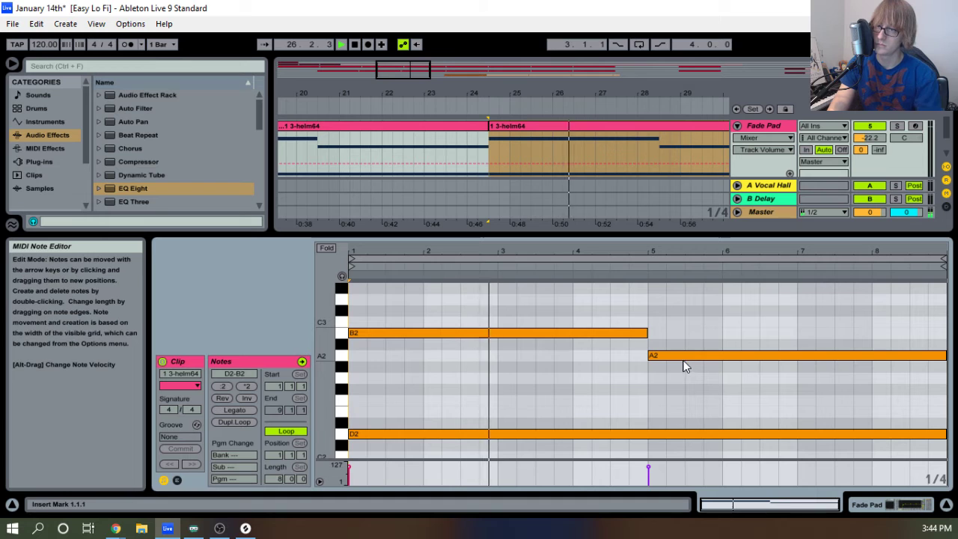
key("space")
key("space")
left_click_drag(702, 390, 753, 317)
key("Up")
key("Up")
key("Up")
key("Up")
key("Up")
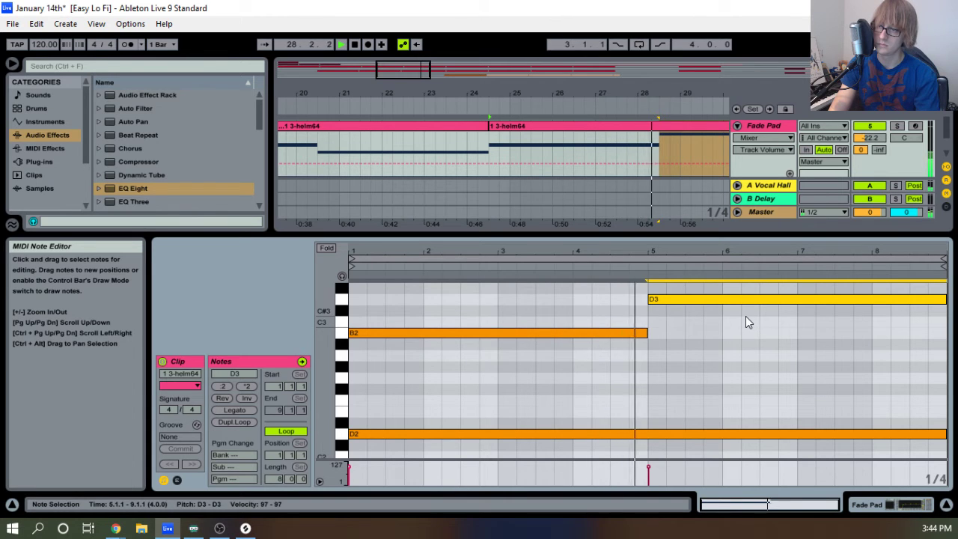
Turn on note preview in the Fade Pad clip at 24.3.1 and lower its D3 note one semitone to C#3.
key("space")
left_click_drag(608, 355, 612, 314)
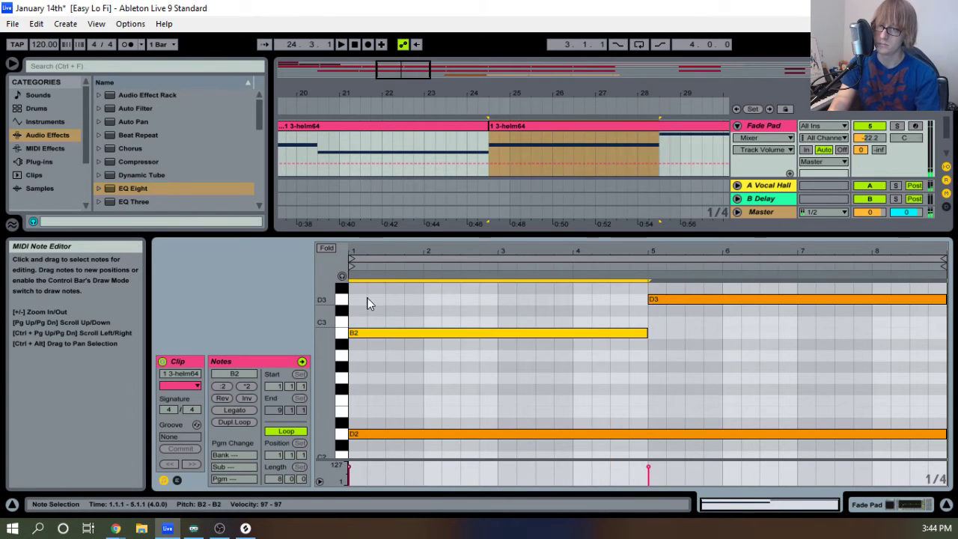
left_click(341, 276)
left_click_drag(425, 365, 486, 308)
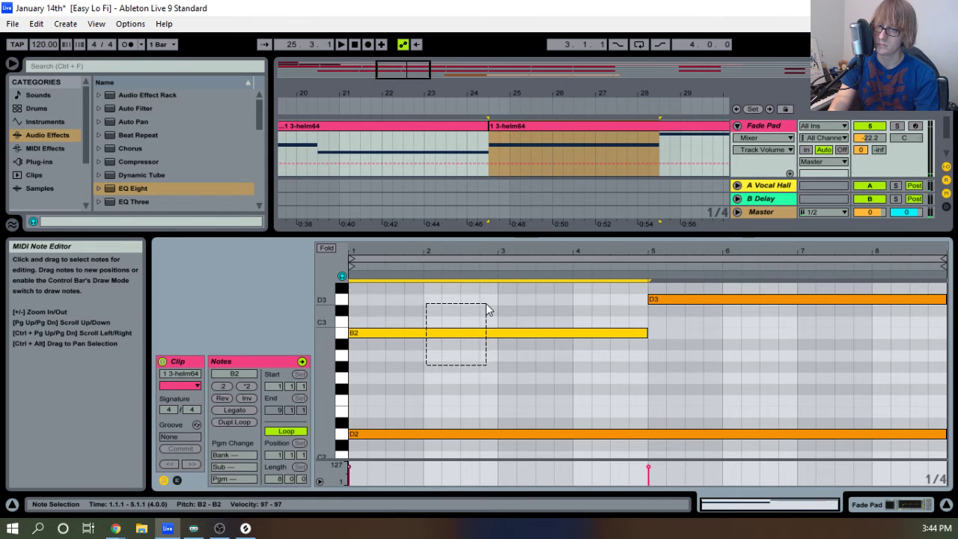
left_click(673, 299)
key("Down")
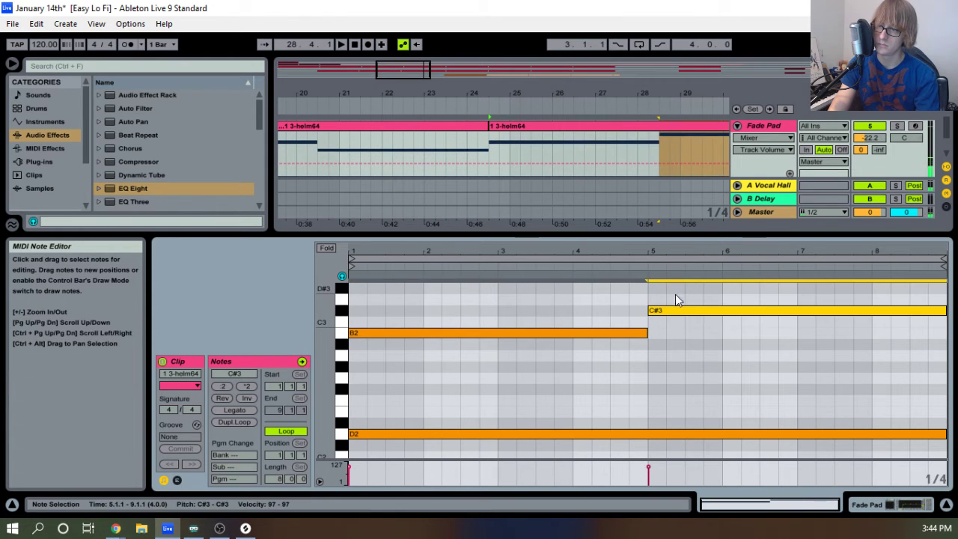
Listen to the edited Fade Pad clip in the full arrangement view and restart playback from the beginning of the song.
key("space")
left_click(686, 339)
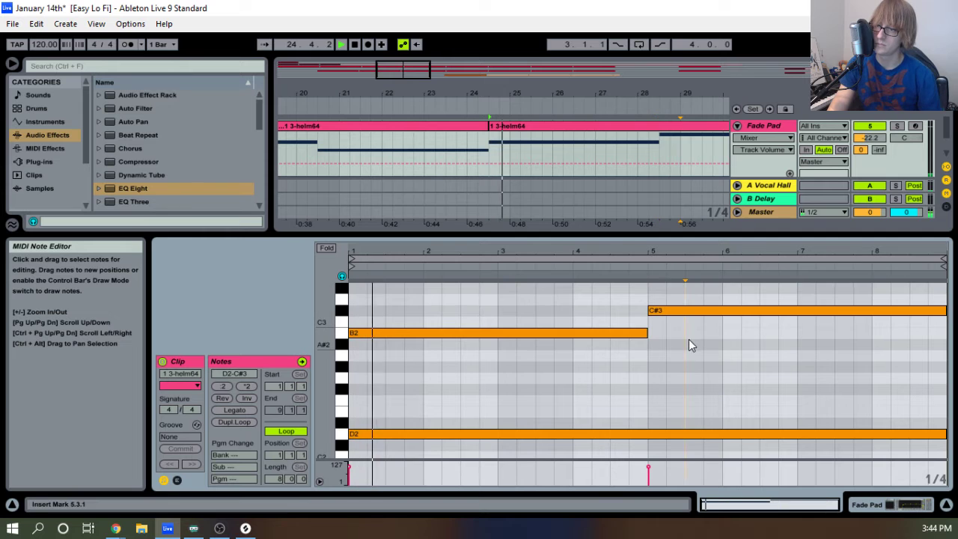
left_click_drag(678, 235, 633, 455)
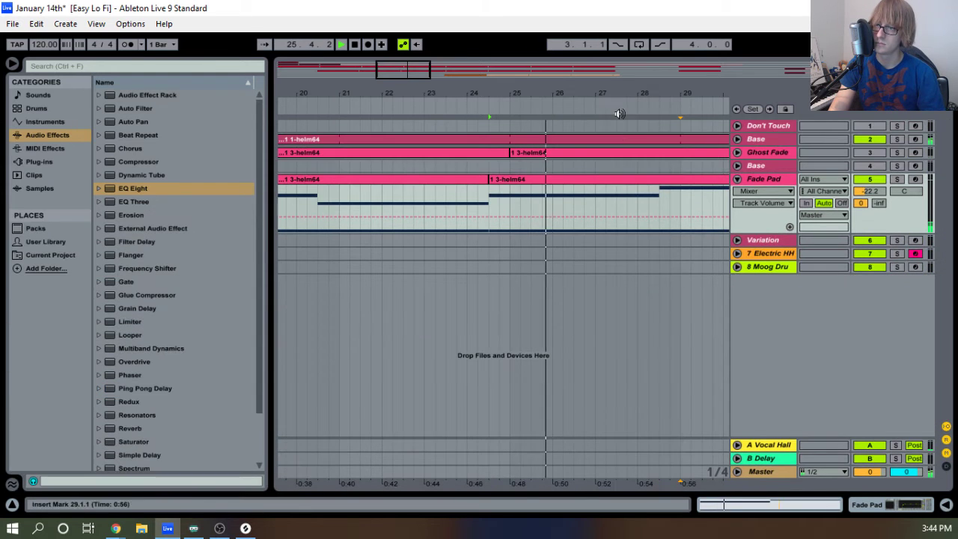
left_click_drag(630, 97, 515, 97)
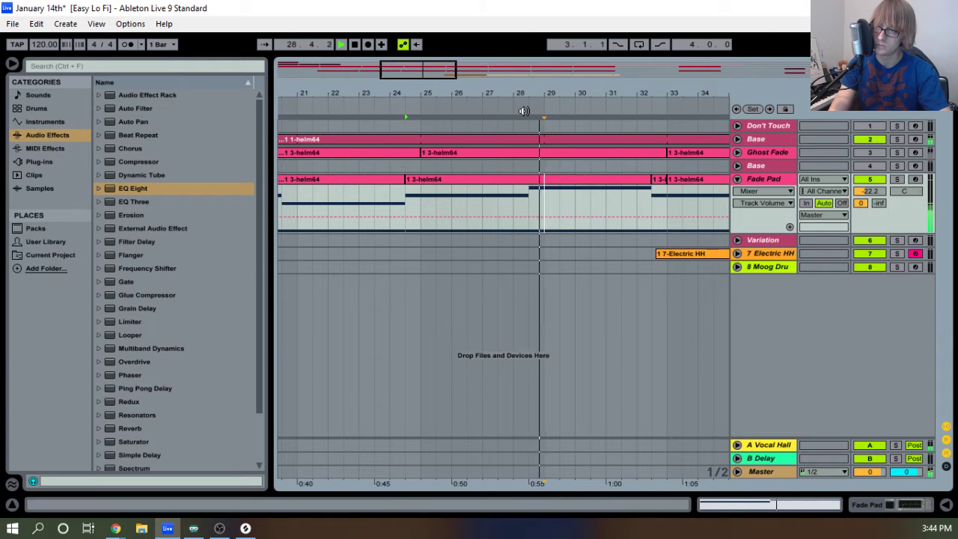
left_click_drag(573, 95, 507, 79)
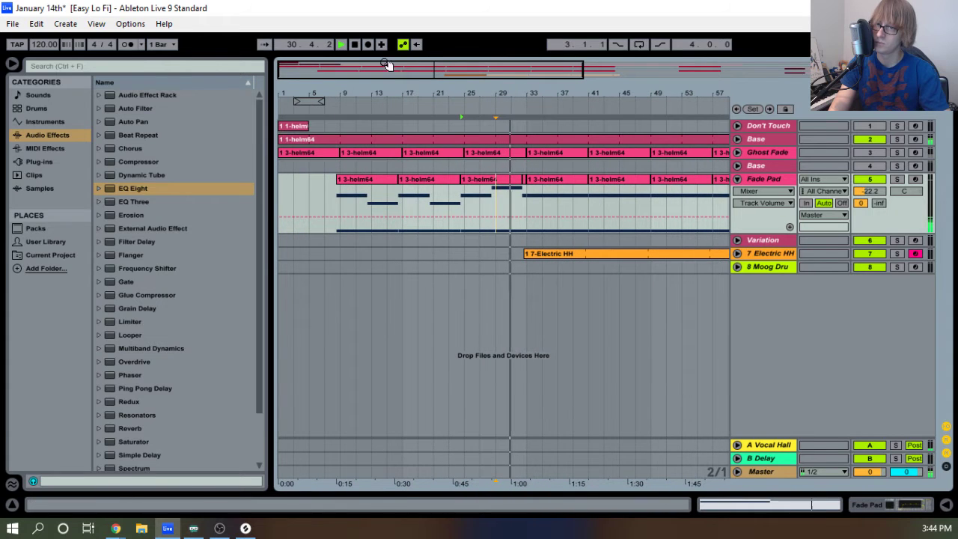
left_click(342, 45)
left_click(342, 45)
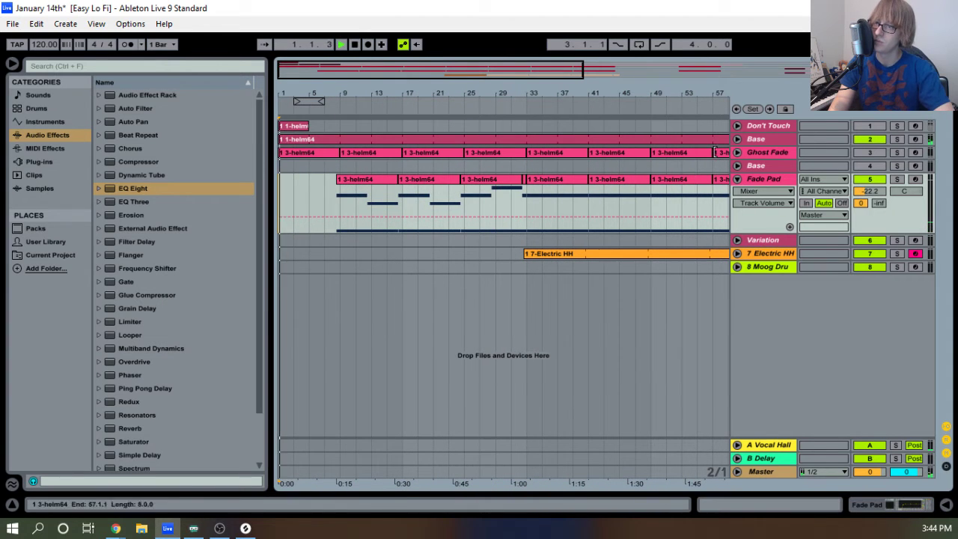
Add the Cathedral hall reverb after the Utility device on the Fade Pad track and set its Dry/Wet to 60 %.
left_click(768, 186)
double_click(770, 179)
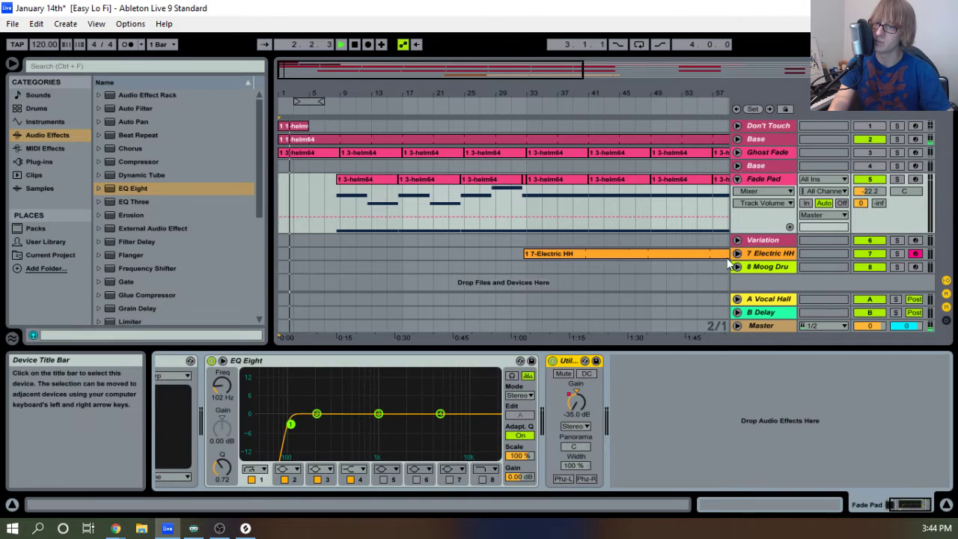
scroll(166, 247, "down", 5)
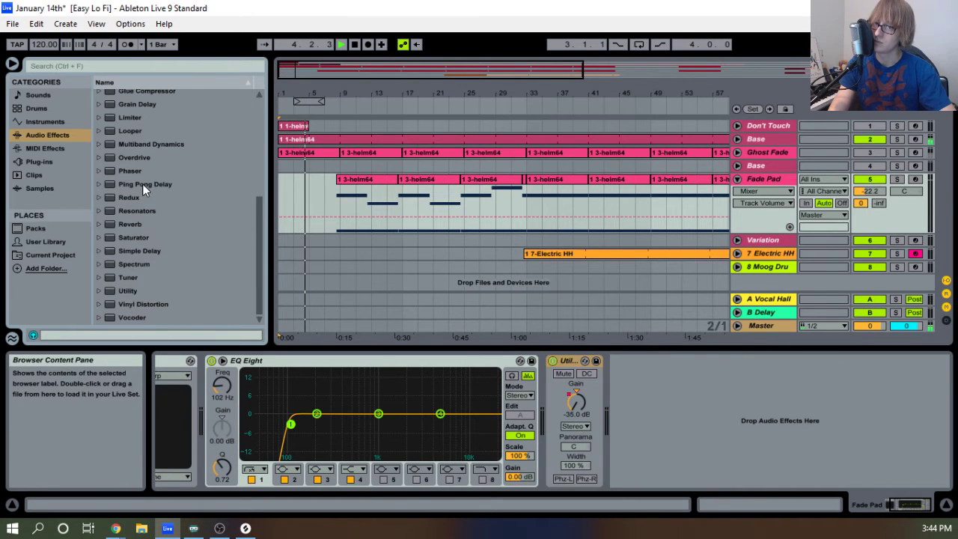
scroll(167, 176, "up", 2)
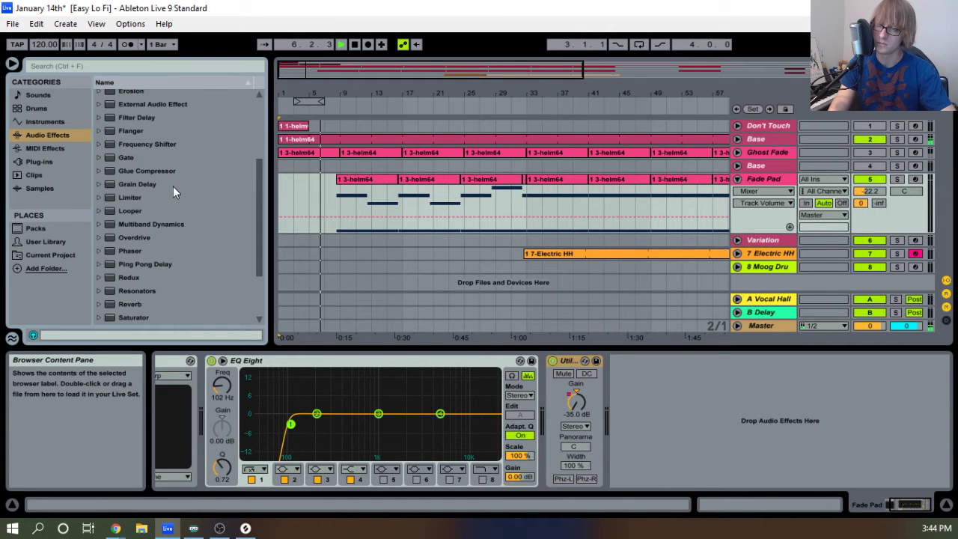
scroll(164, 206, "down", 2)
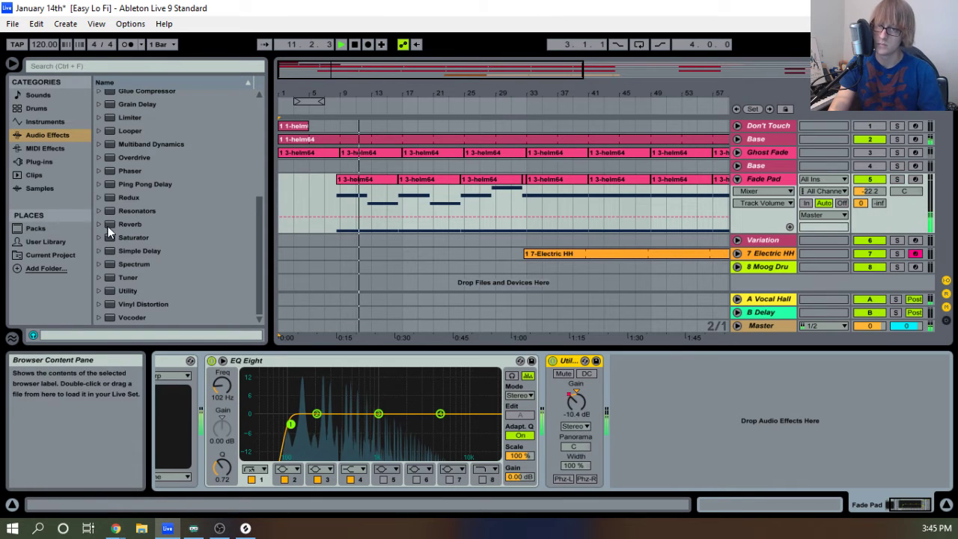
left_click(100, 225)
scroll(131, 261, "down", 3)
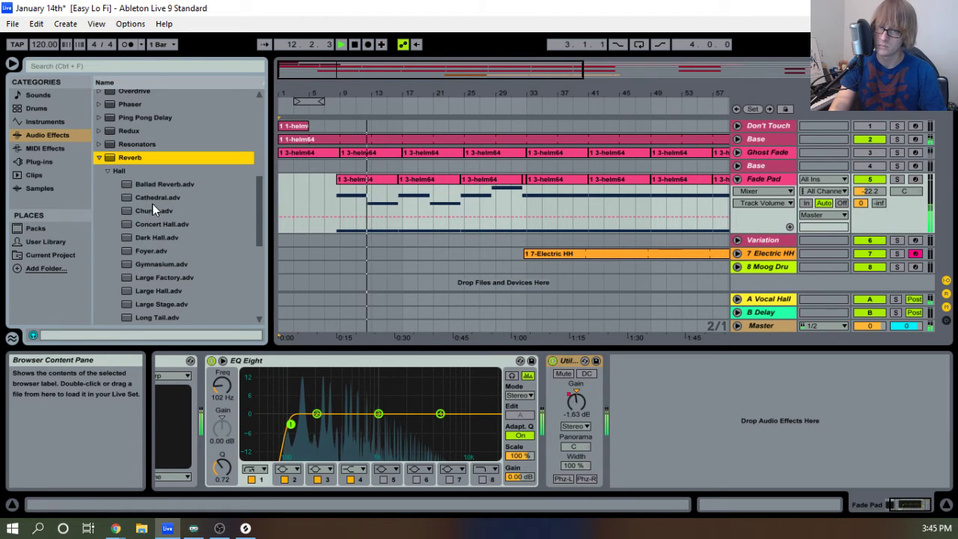
left_click_drag(152, 199, 748, 418)
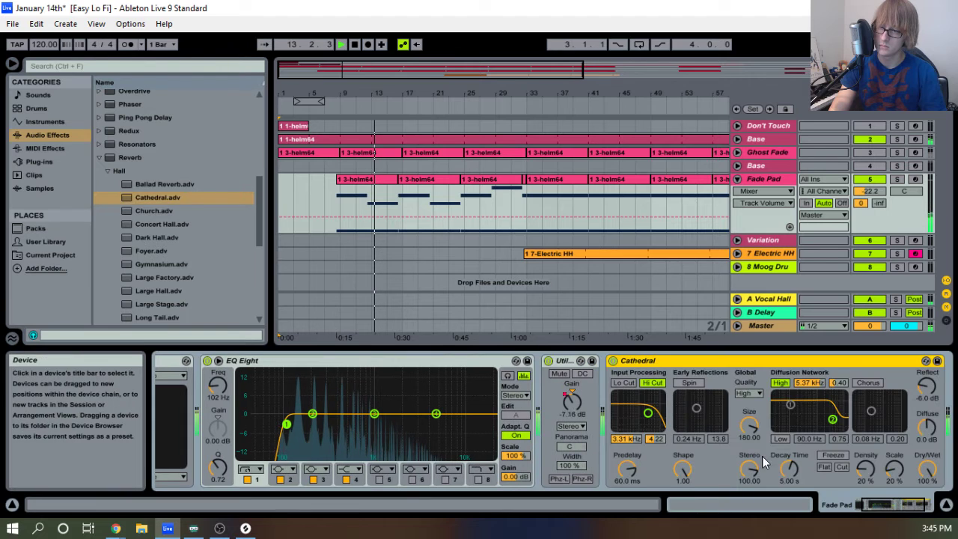
left_click_drag(926, 469, 926, 505)
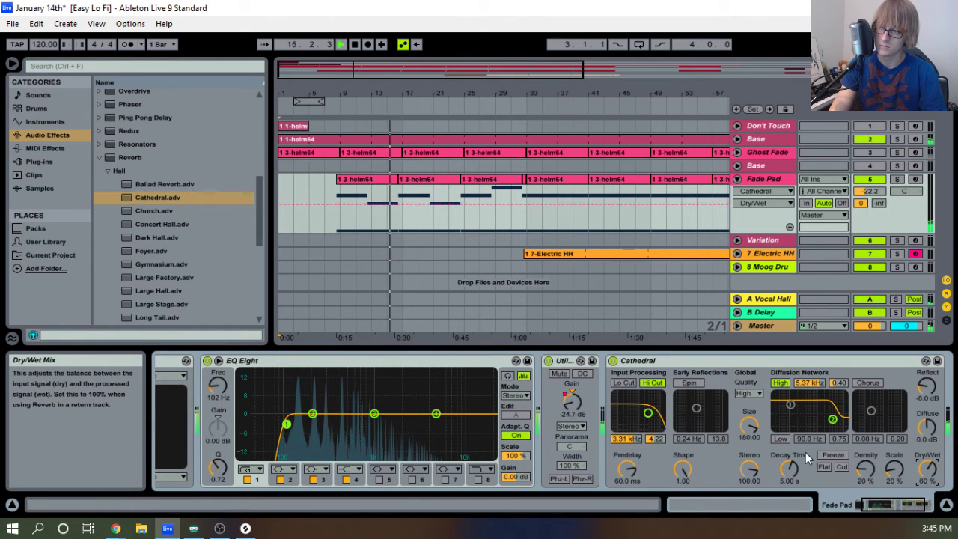
Check the track levels in the Session mixer, then return to the arrangement.
key("Tab")
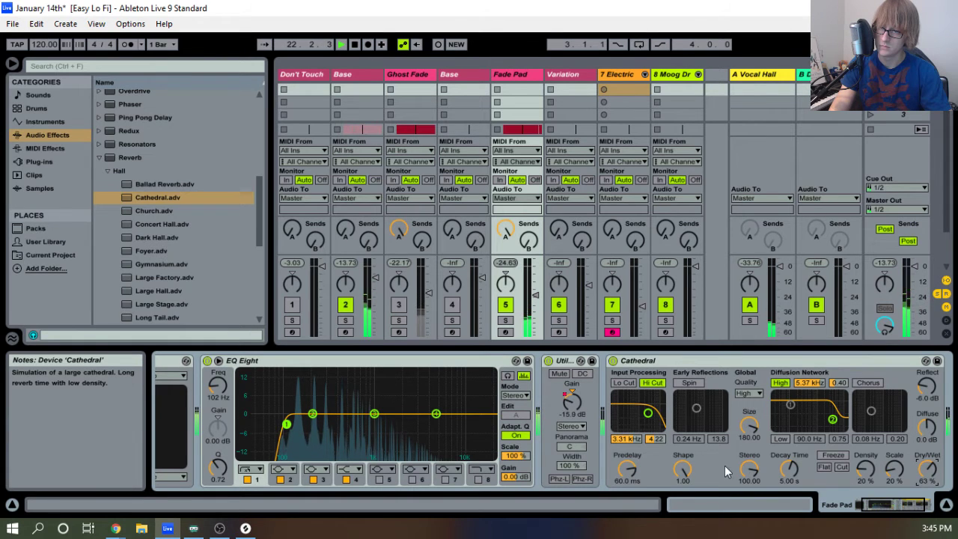
left_click_drag(668, 346, 668, 494)
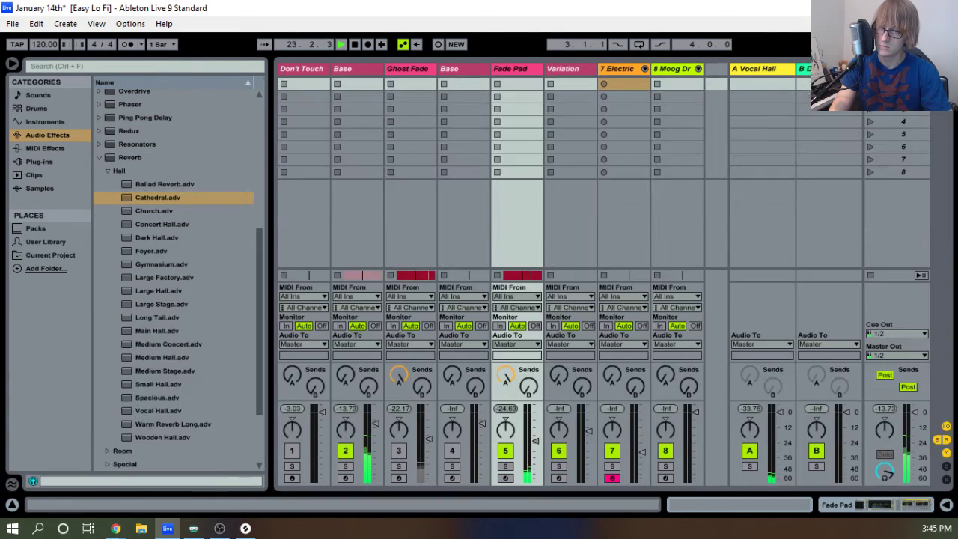
key("Tab")
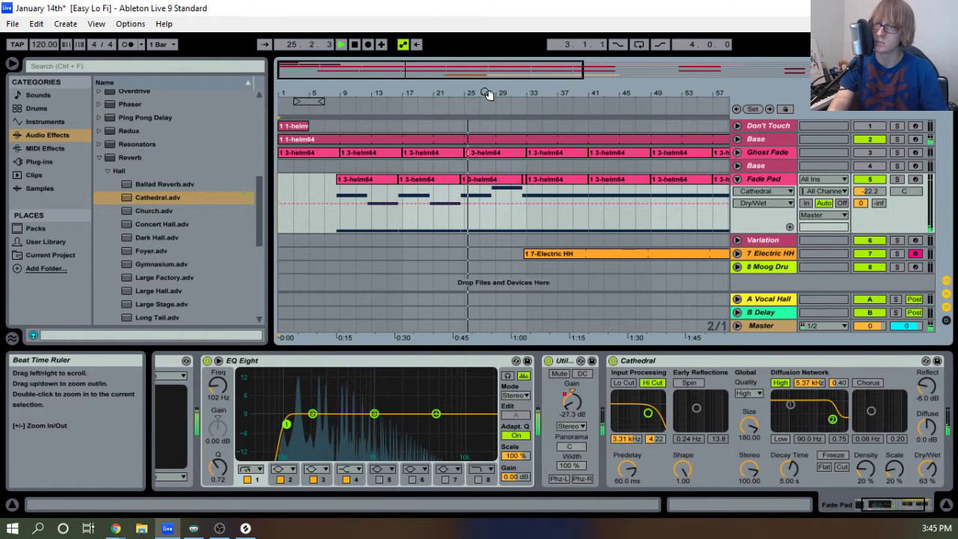
Copy the first two Fade Pad clips, 16 bars with their reverb automation, and paste them at 32.3.1.
left_click_drag(487, 94, 509, 113)
left_click_drag(299, 196, 470, 193)
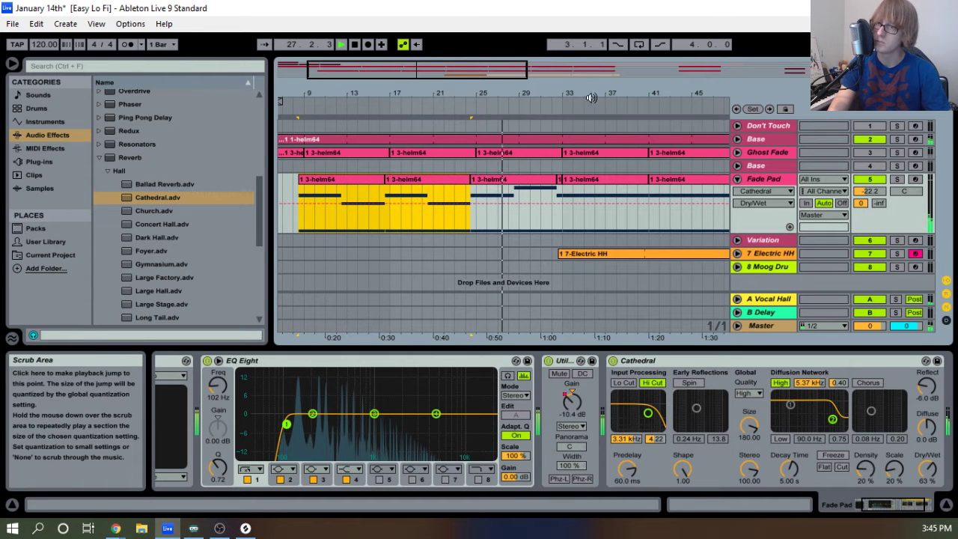
left_click_drag(568, 92, 727, 196)
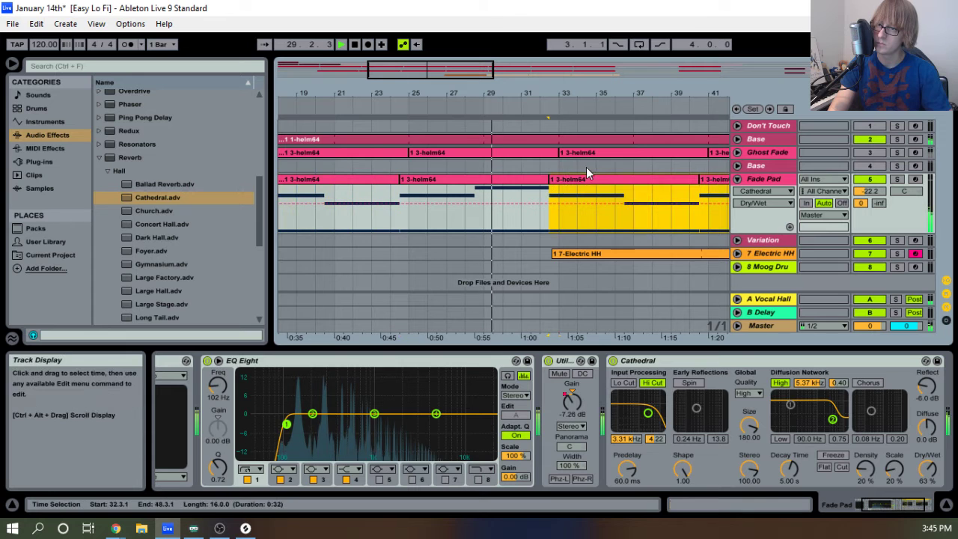
left_click_drag(607, 94, 601, 19)
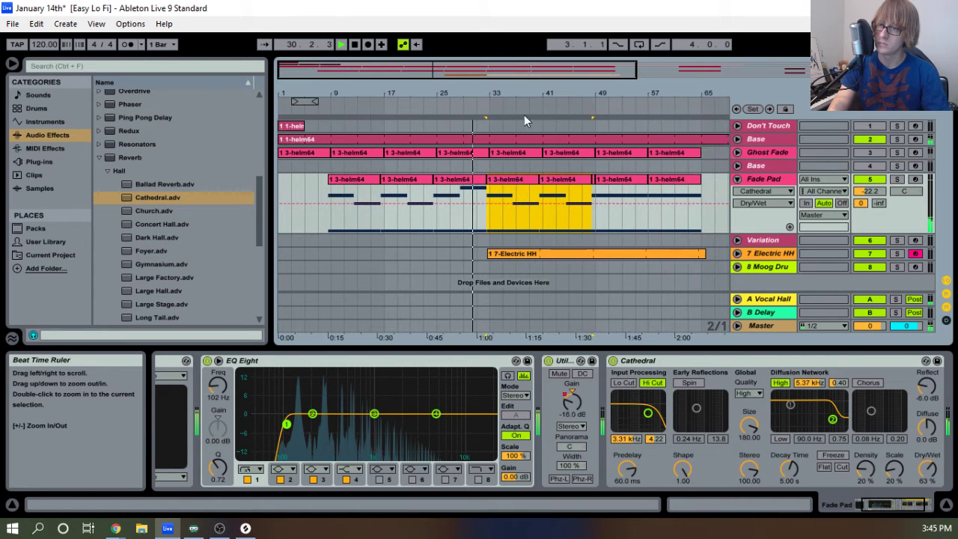
Copy the four Fade Pad clips spanning 8.3.1 to 40.3.1 and paste them at 40.3.1.
left_click_drag(574, 179, 360, 182)
left_click(526, 187, "shift")
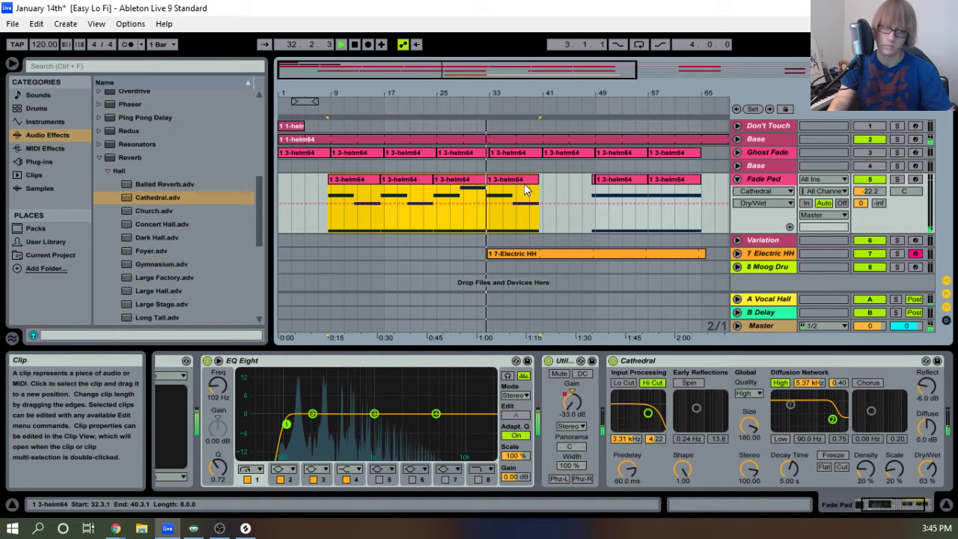
left_click_drag(541, 96, 538, 182)
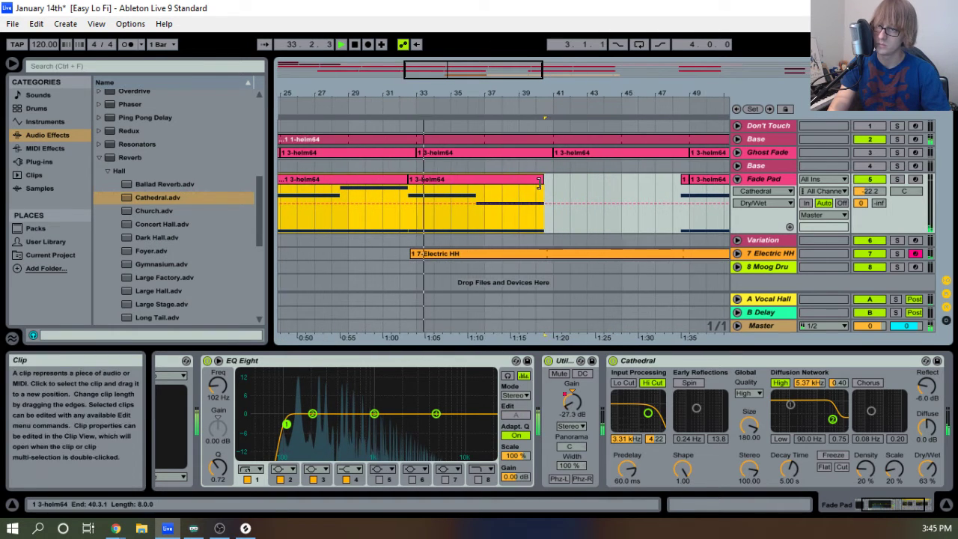
left_click(543, 202)
key("ctrl+v")
Move the Electric HH clip to start at 40.3.1, aligned with the Fade Pad clip.
left_click(506, 252)
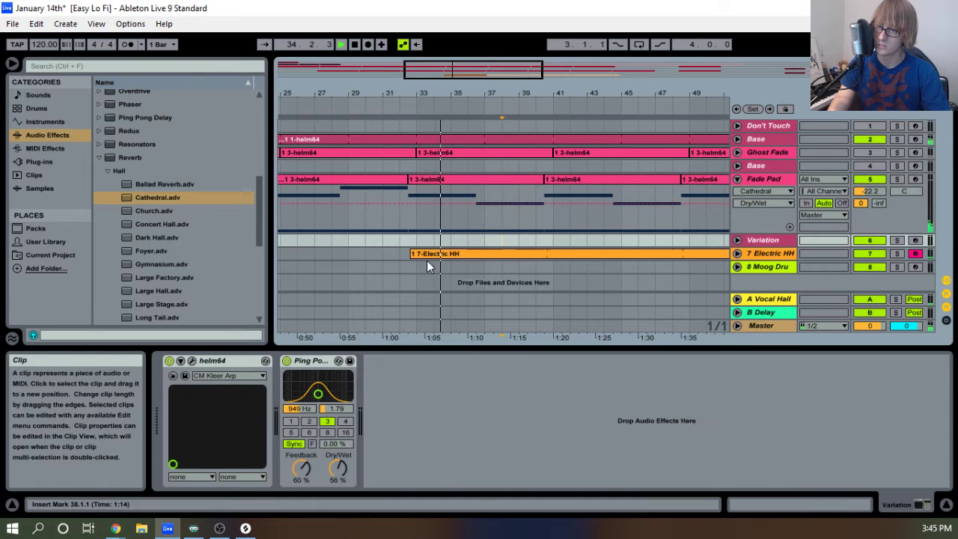
left_click_drag(411, 254, 486, 254)
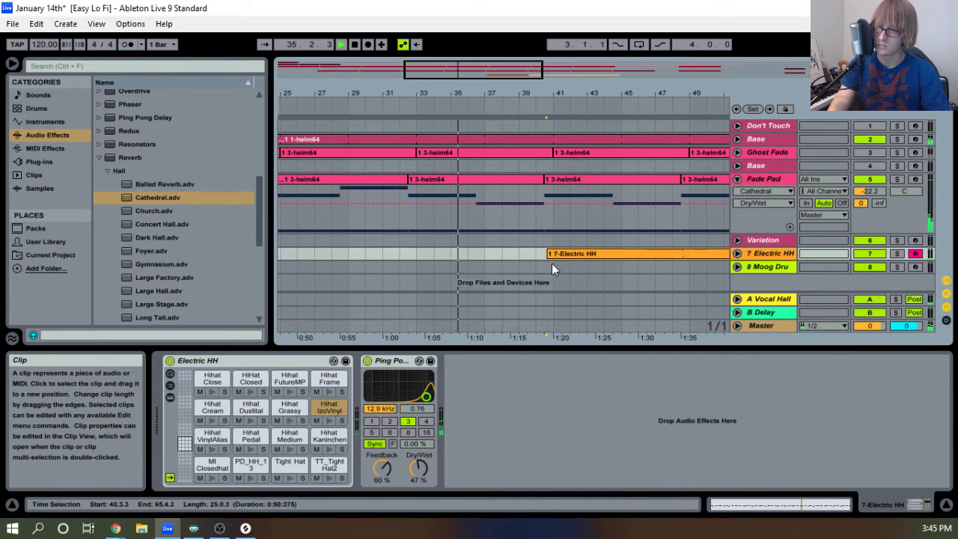
left_click_drag(561, 96, 554, 162)
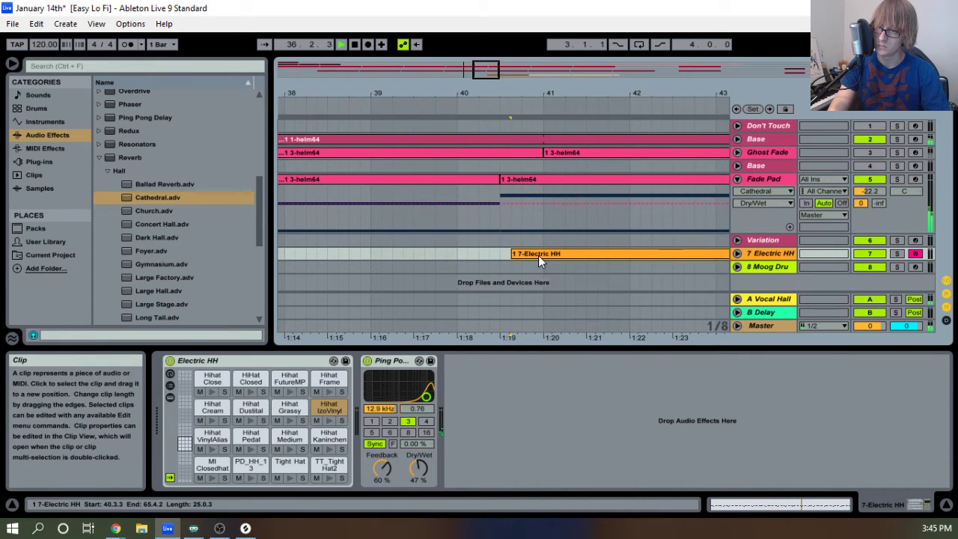
left_click_drag(561, 253, 550, 254)
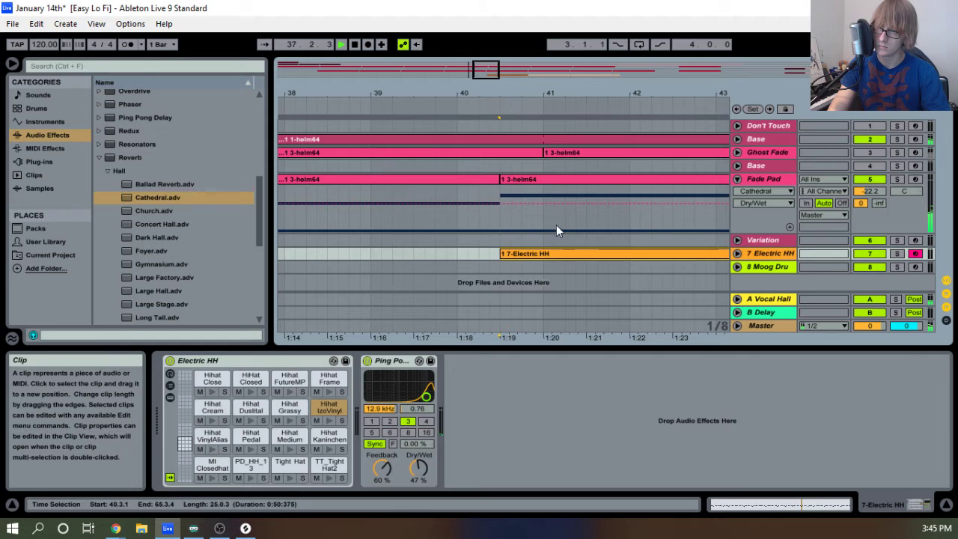
Play the arrangement from the beginning and listen to the reworked Fade Pad section leading up to the hi-hat entrance.
left_click_drag(543, 92, 543, 71)
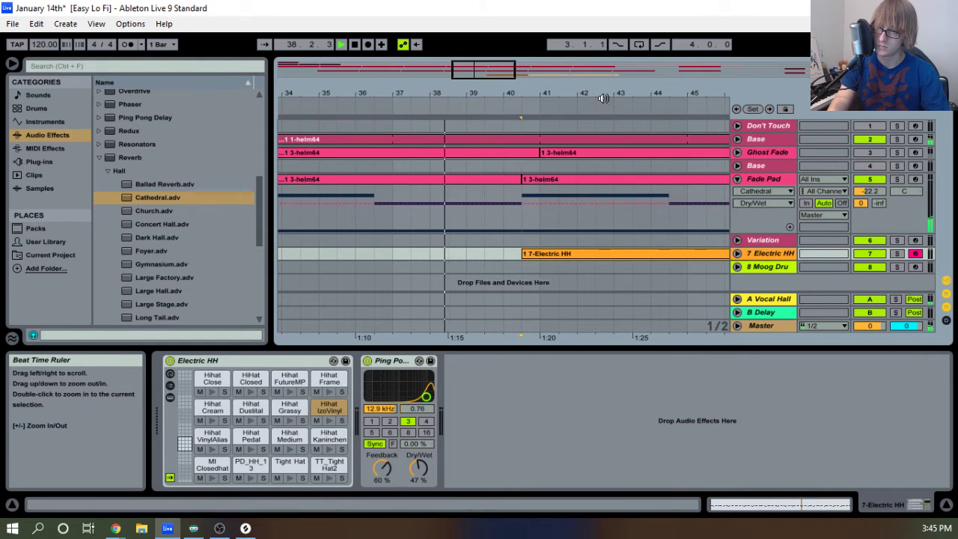
left_click_drag(576, 92, 549, 95)
key("space")
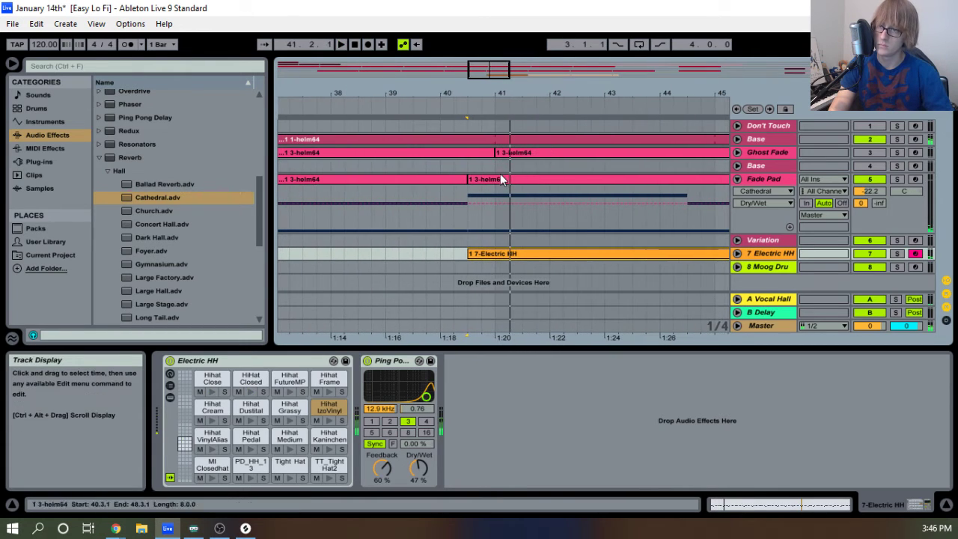
left_click(352, 45)
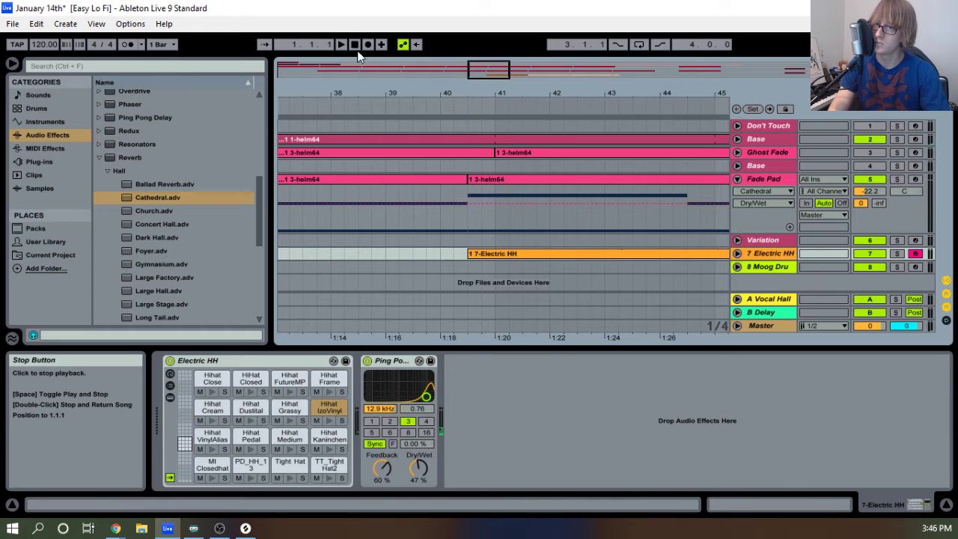
key("space")
left_click_drag(468, 93, 467, 51)
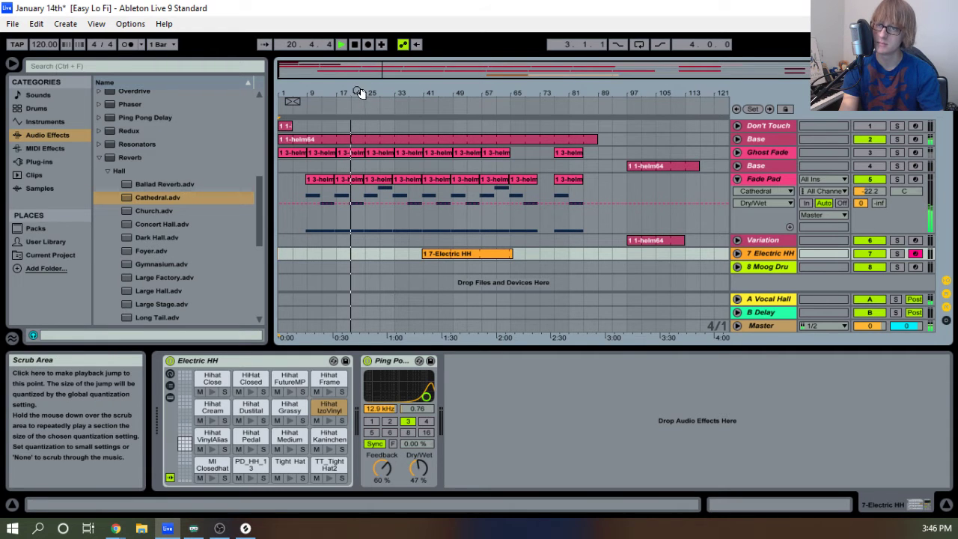
left_click_drag(359, 92, 383, 106)
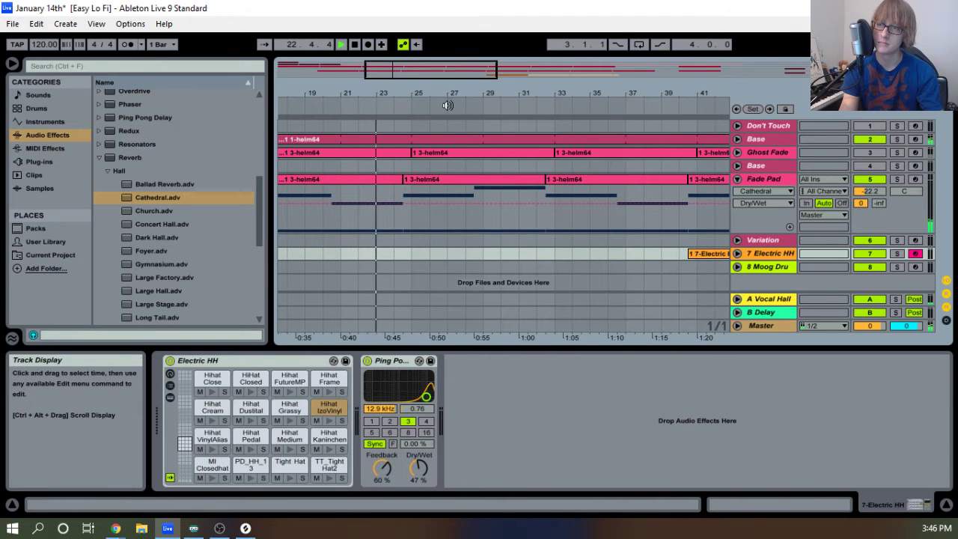
left_click_drag(446, 94, 395, 136)
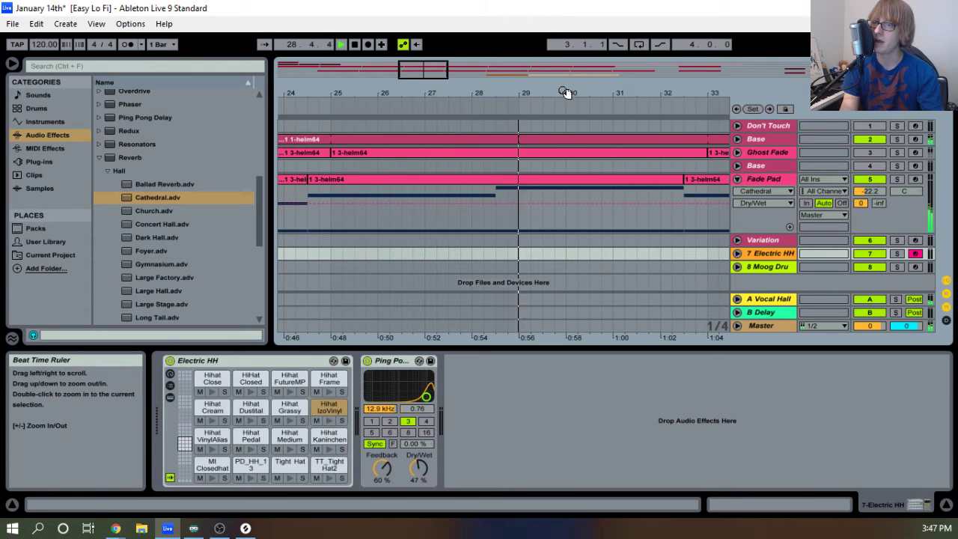
left_click_drag(566, 92, 207, 78)
left_click_drag(283, 95, 283, 93)
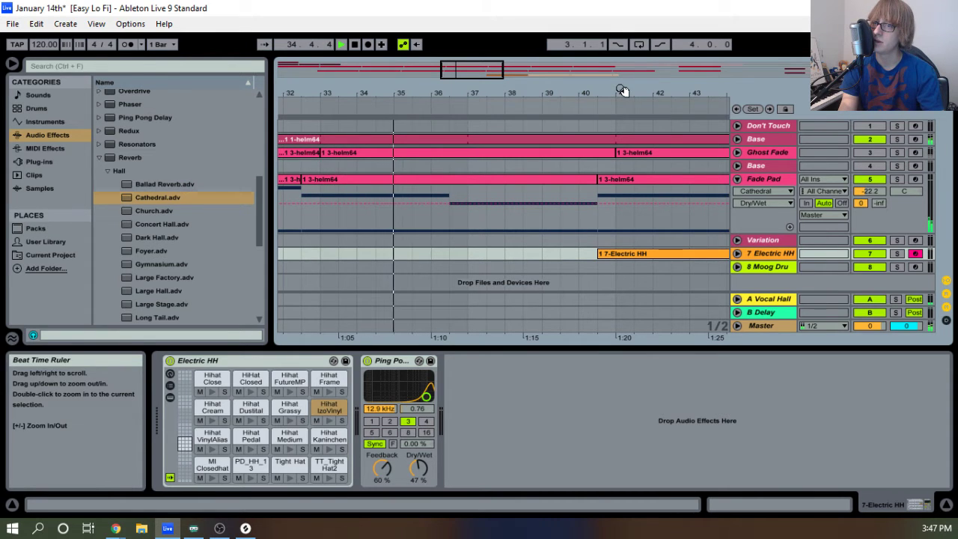
Shift the Electric HH clip to start at 40.4.1 and listen to its entrance.
mouse_move(622, 90)
left_mouse_down()
mouse_move(621, 102)
mouse_move(608, 95)
left_mouse_up()
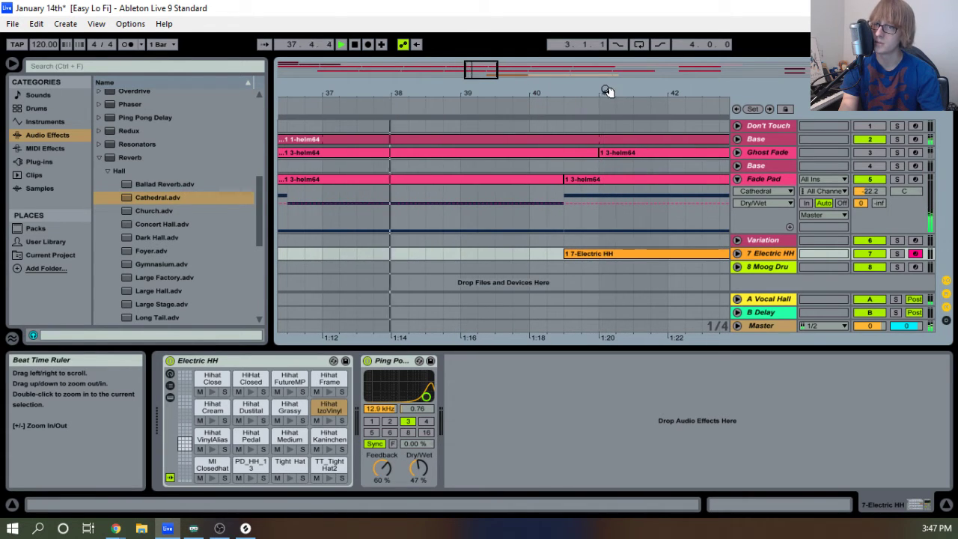
left_click(595, 252)
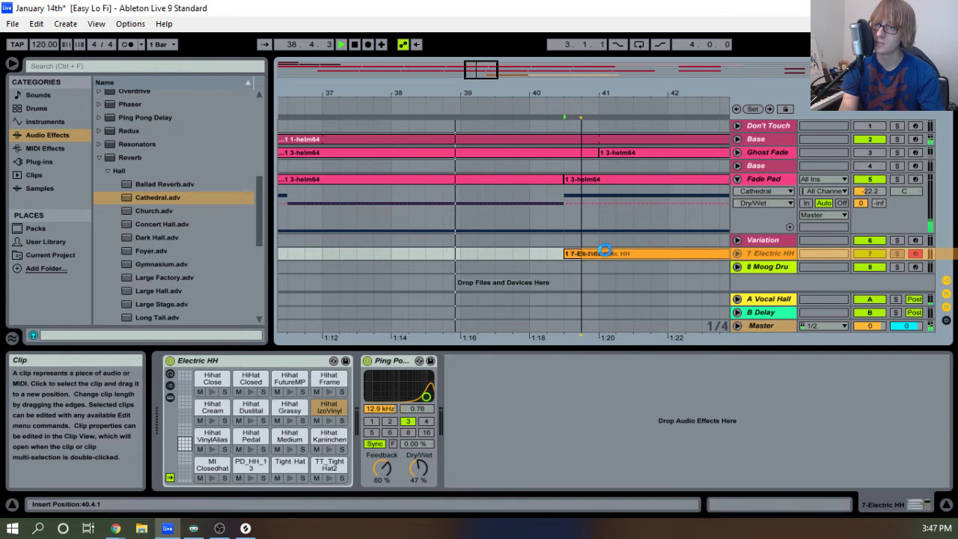
left_click_drag(603, 251, 621, 252)
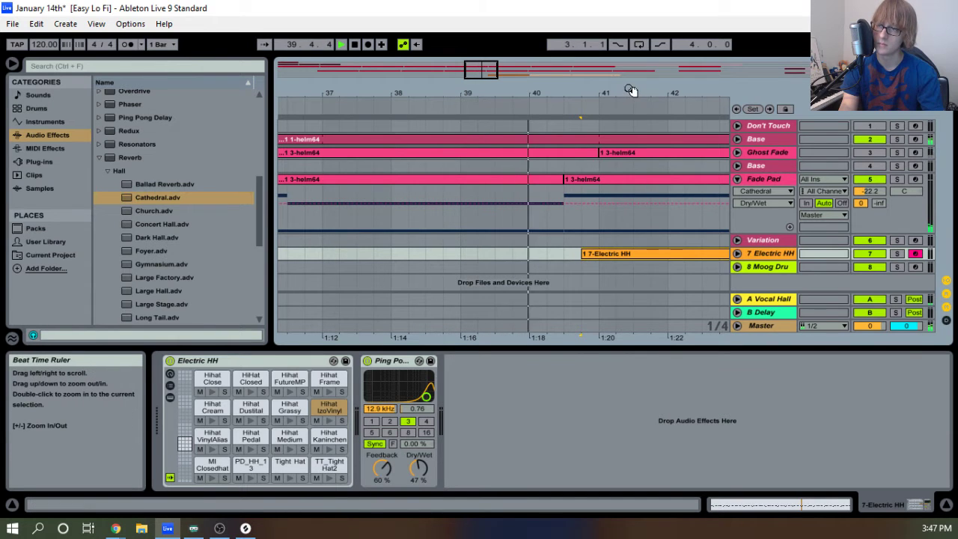
left_click_drag(631, 90, 596, 90)
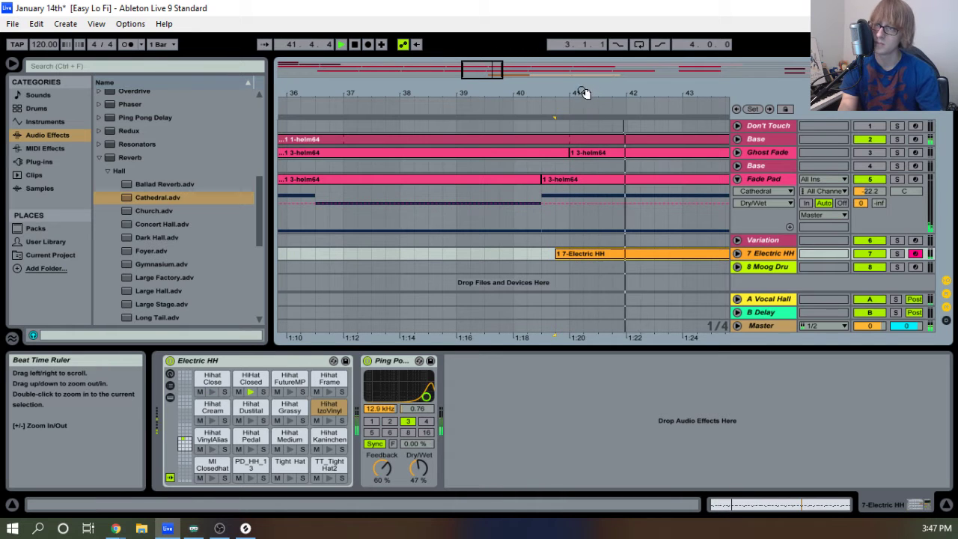
left_click_drag(581, 90, 569, 75)
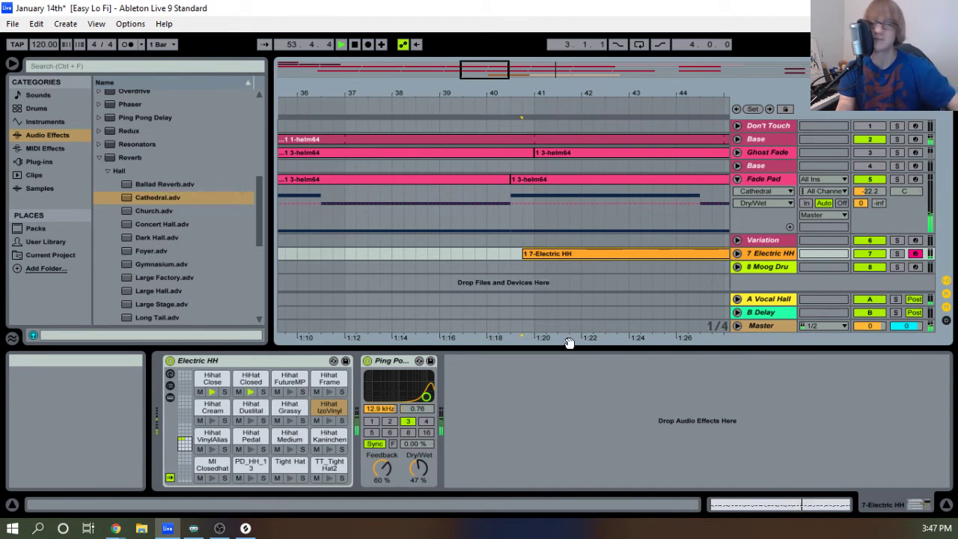
Arm the Moog Drum Kit track and record a short MIDI clip on it starting at 37.1.1.
left_click(355, 45)
left_click_drag(550, 93, 454, 69)
left_click(354, 45)
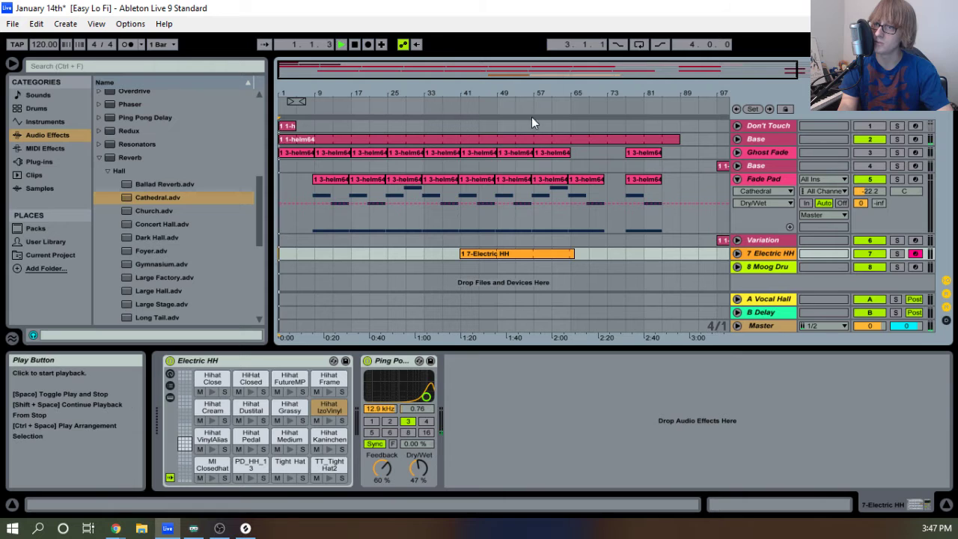
left_click(917, 266)
left_click(437, 267)
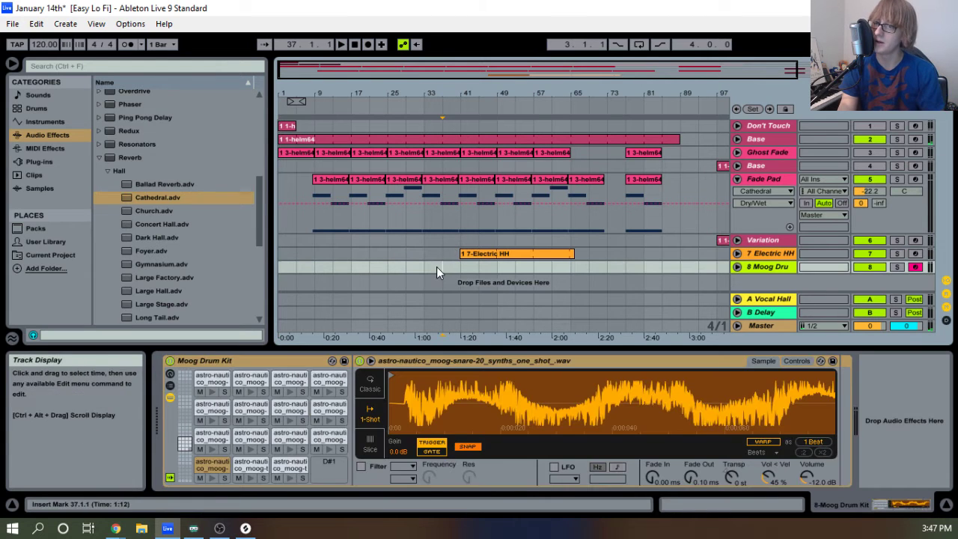
left_click(364, 46)
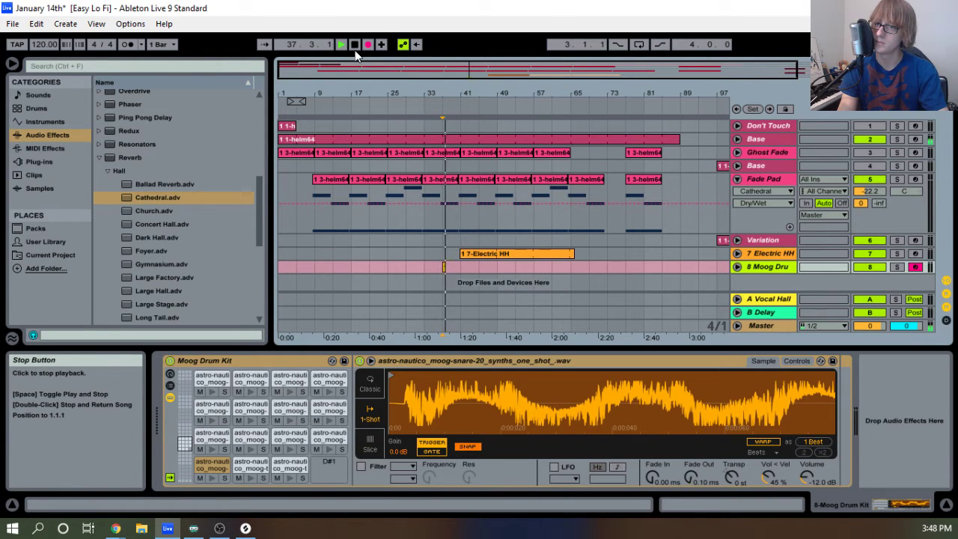
left_click(354, 46)
Resize the recorded Moog Drum Kit clip to 8 bars, from 33.1.1 to 41.1.1, and open its notes.
left_click_drag(446, 93, 484, 153)
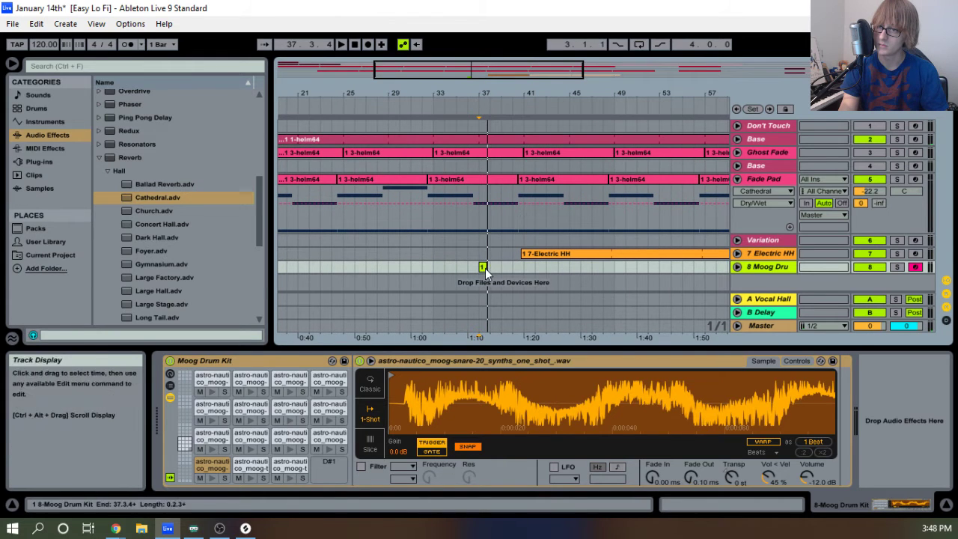
left_click_drag(486, 268, 527, 268)
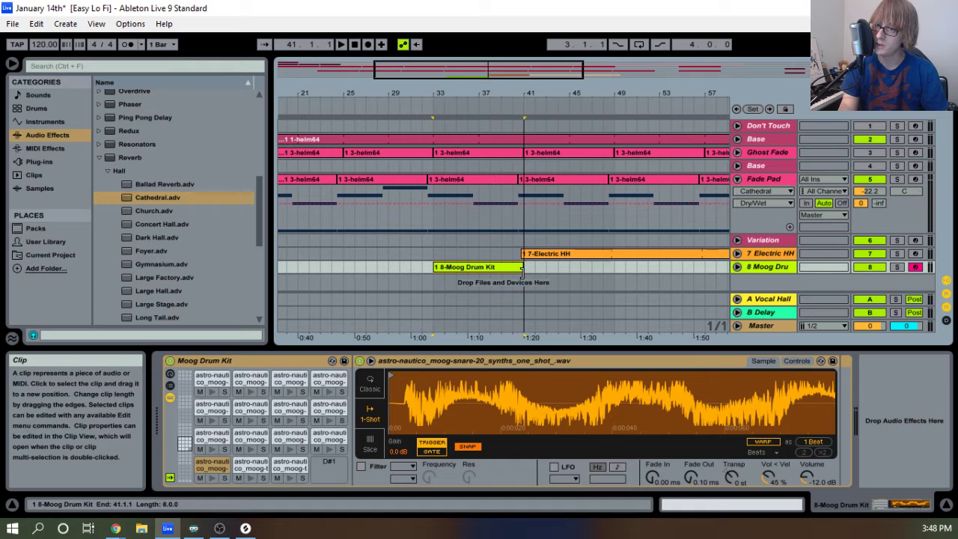
right_click(503, 268)
left_click(532, 123)
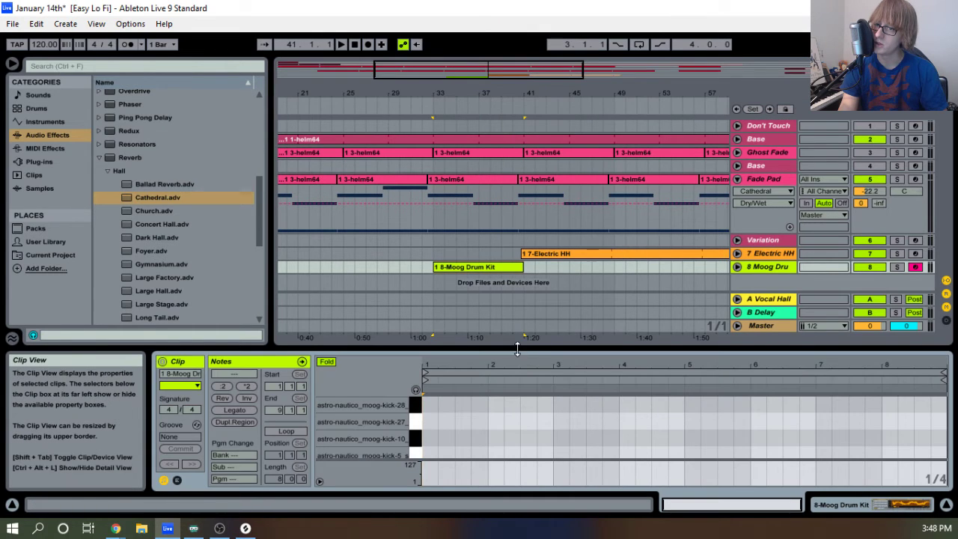
Enlarge the Moog Drum Kit note editor and turn on MIDI preview to audition its kick samples.
left_click_drag(513, 354, 513, 202)
left_click(415, 261)
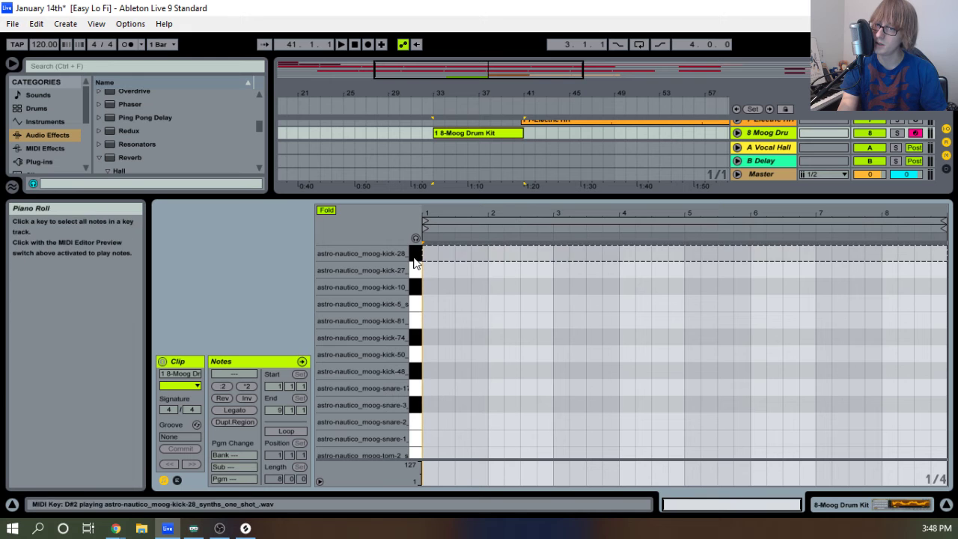
left_click(416, 240)
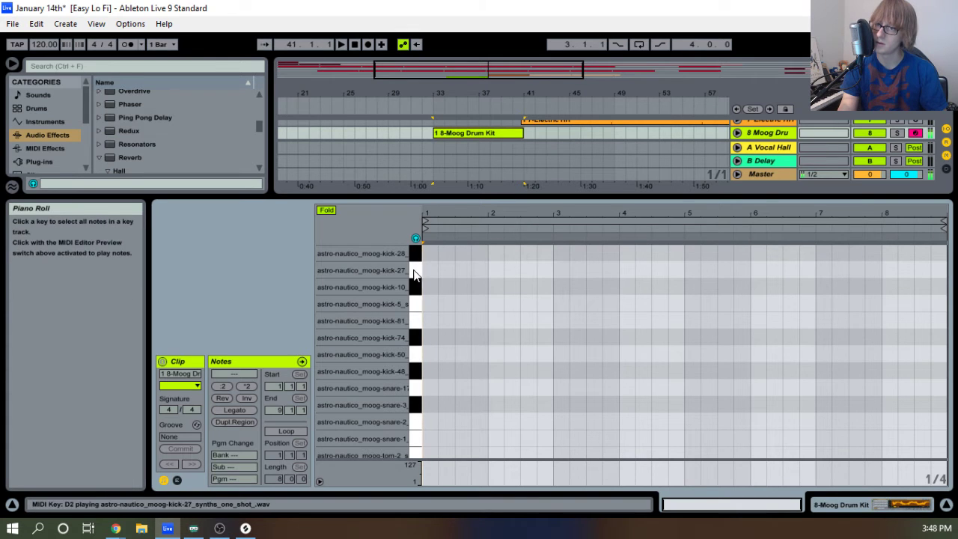
key("Tab")
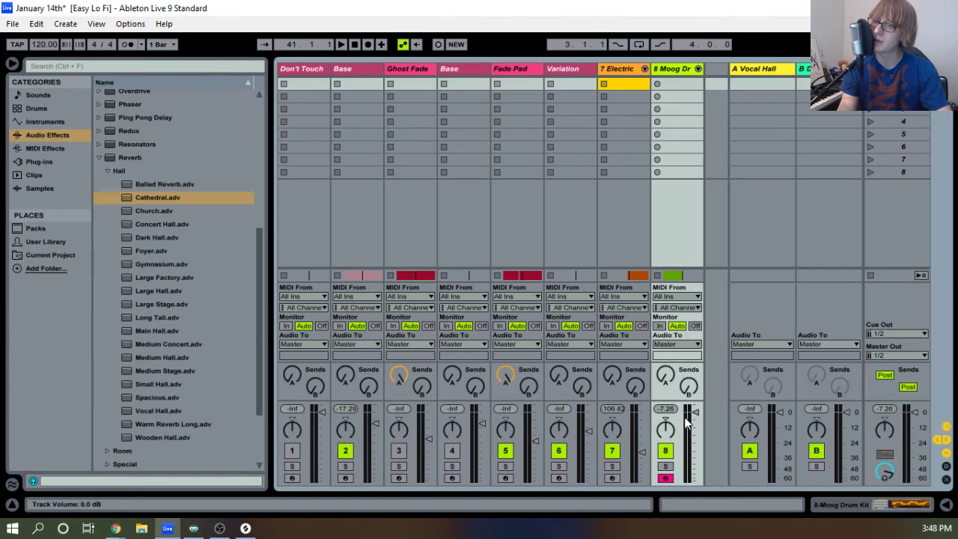
key("Tab")
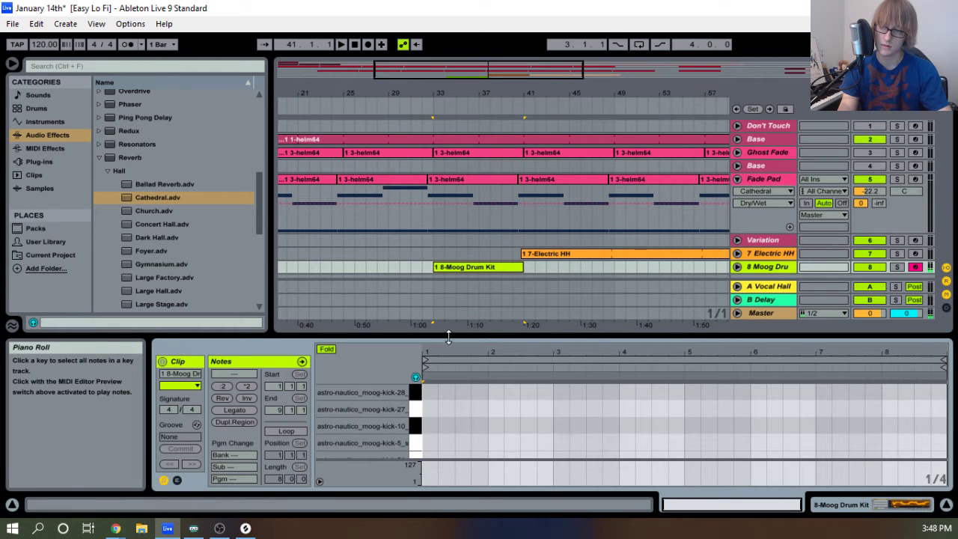
left_click_drag(447, 333, 473, 173)
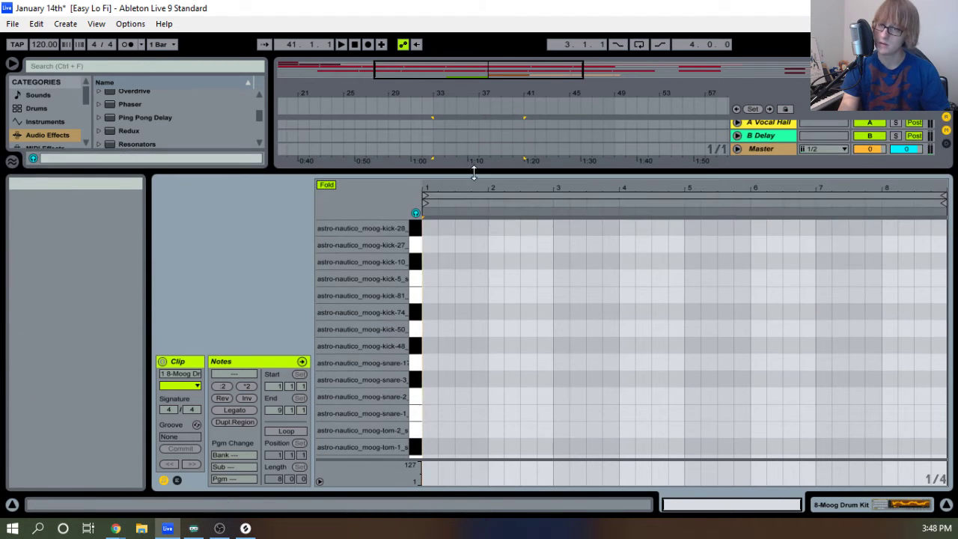
Place a one-beat note on the moog-kick-50 row at the start of the clip and play it back.
left_click(418, 362)
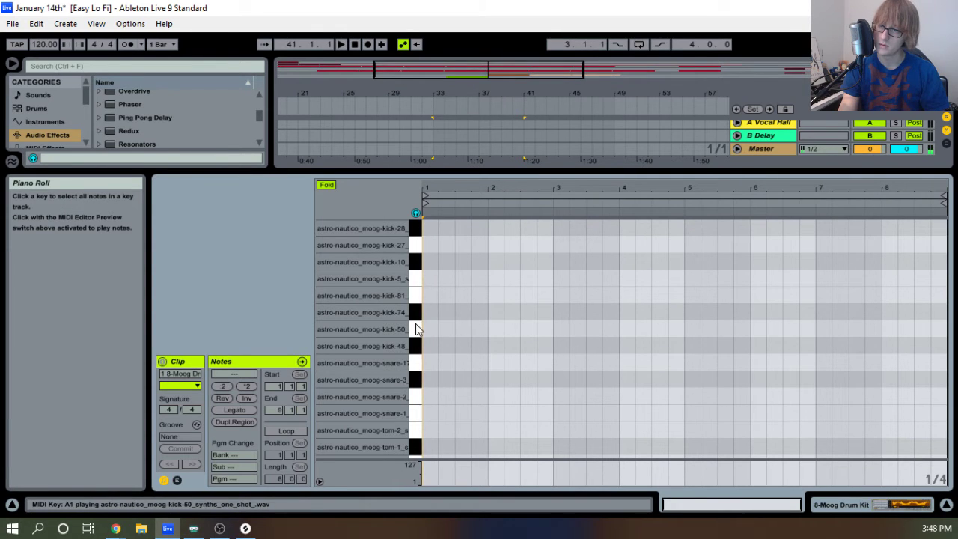
double_click(429, 332)
key("space")
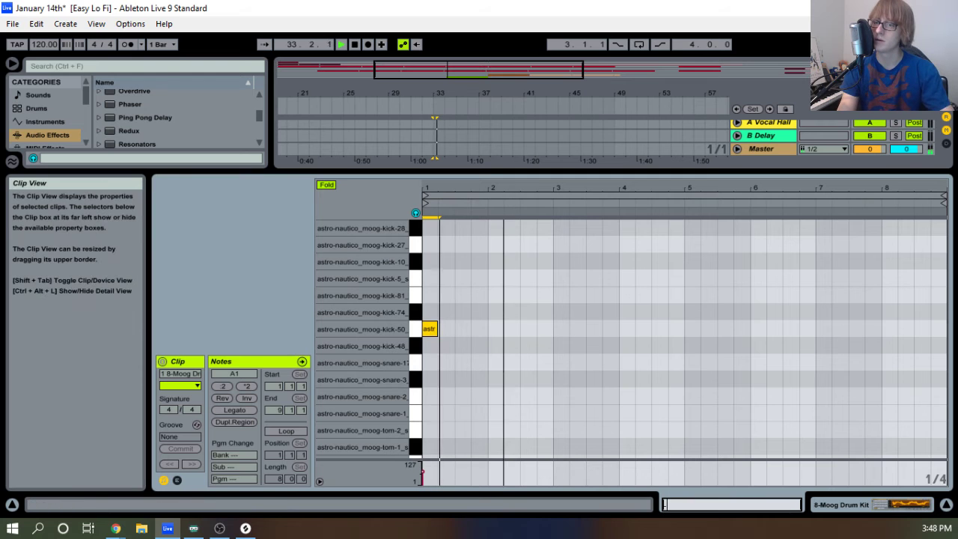
left_click(503, 338)
left_click_drag(429, 329, 430, 310)
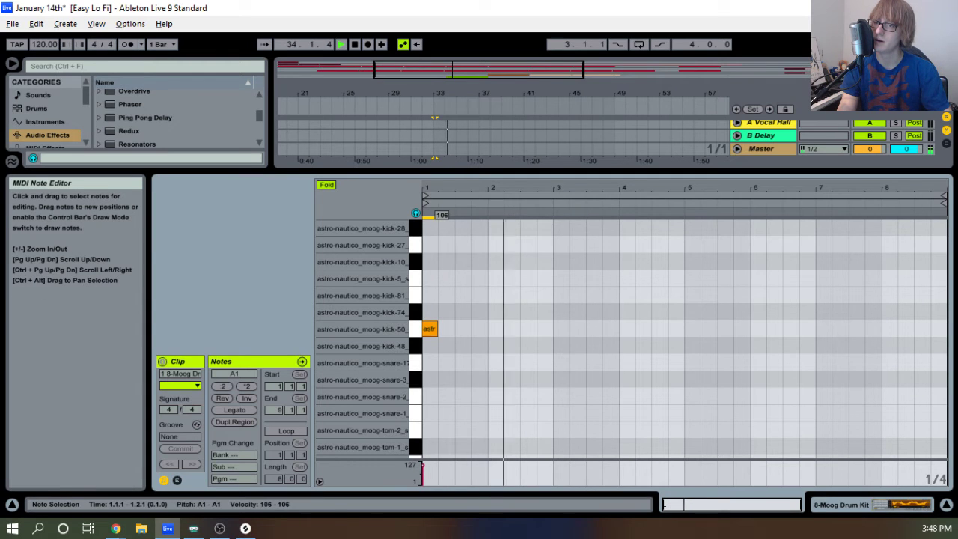
left_click_drag(461, 172, 462, 322)
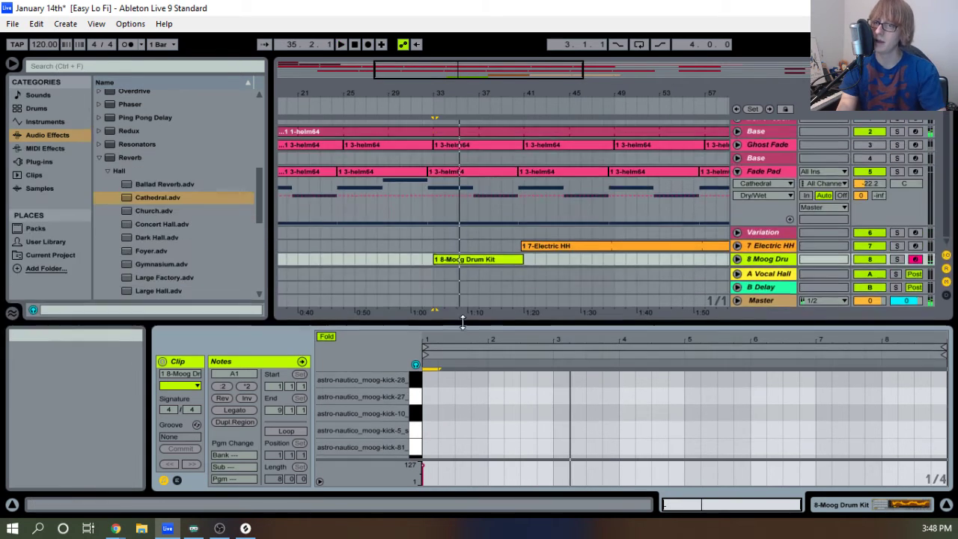
Replace the Moog Drum Kit on track 8 with the Lofi 4.0 drum rack from the User Library.
left_click(765, 258)
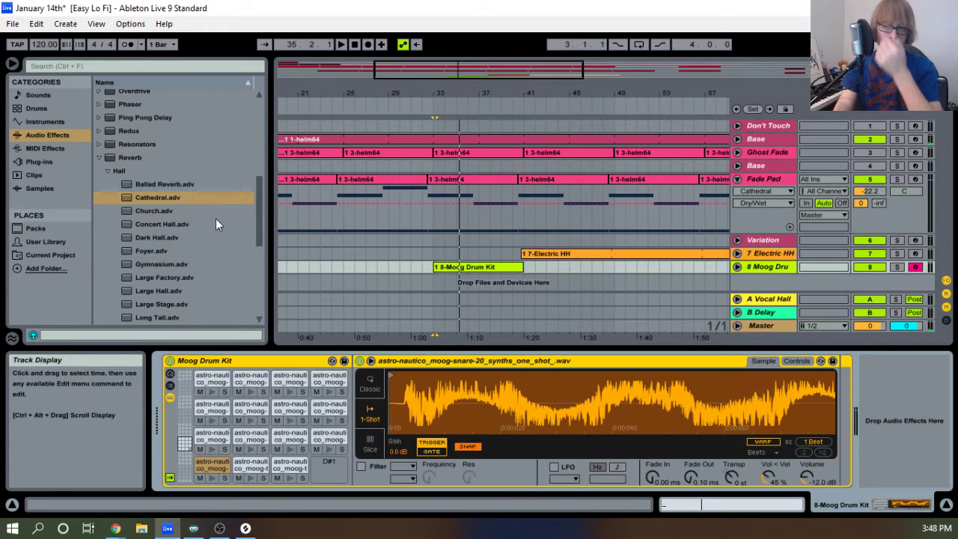
scroll(136, 216, "down", 6)
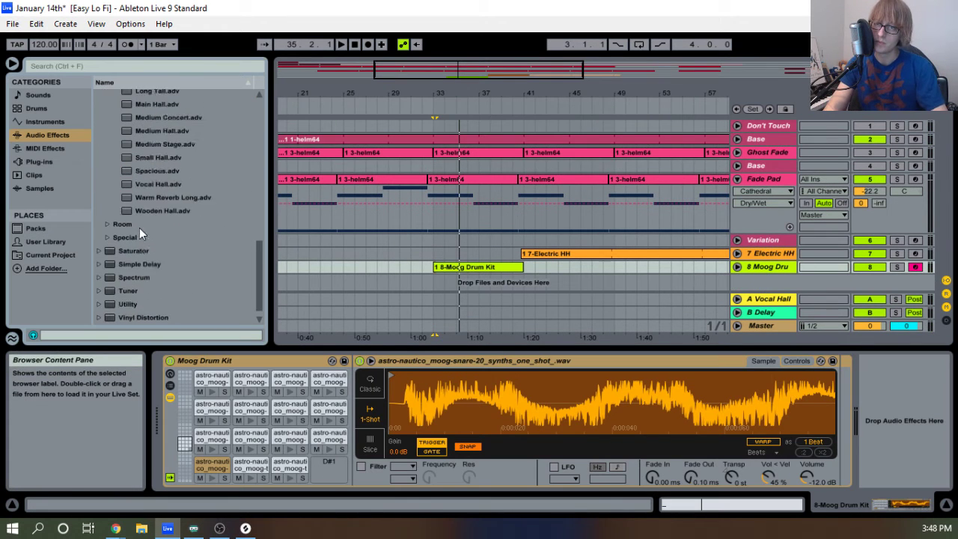
left_click(139, 228)
left_click(43, 242)
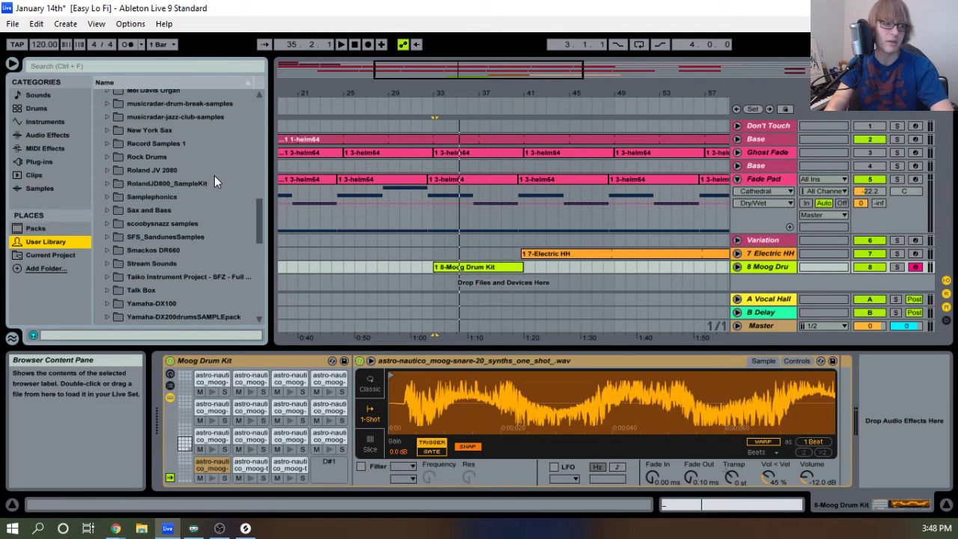
scroll(216, 166, "down", 3)
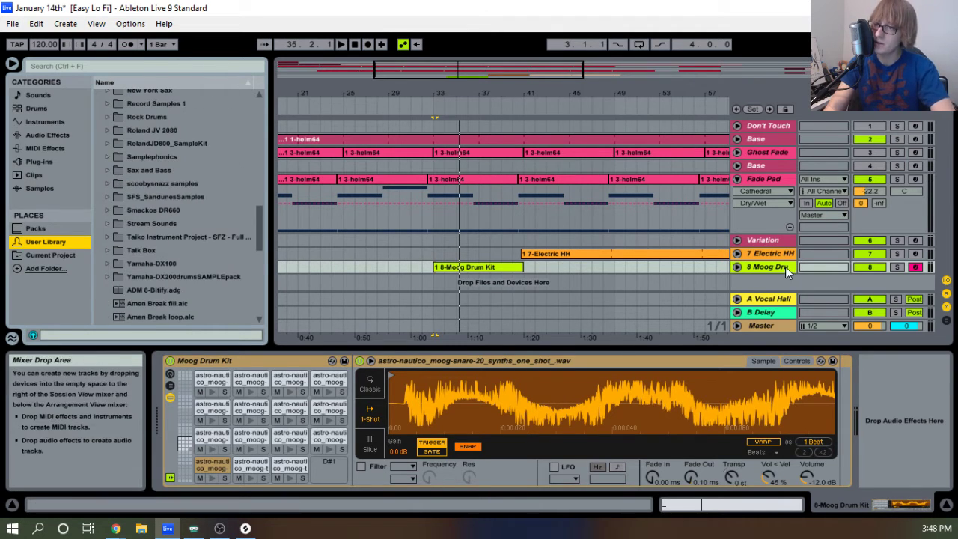
scroll(182, 254, "down", 1)
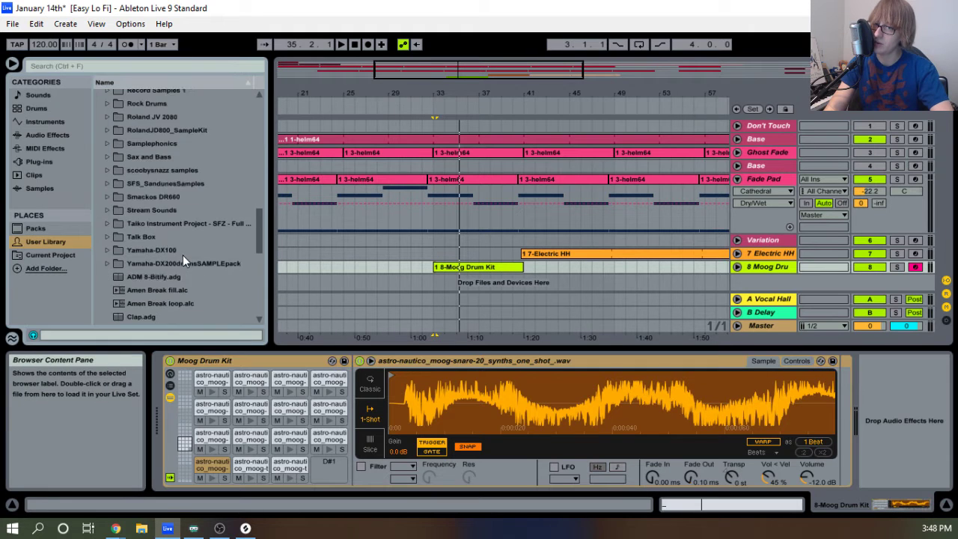
scroll(183, 255, "down", 12)
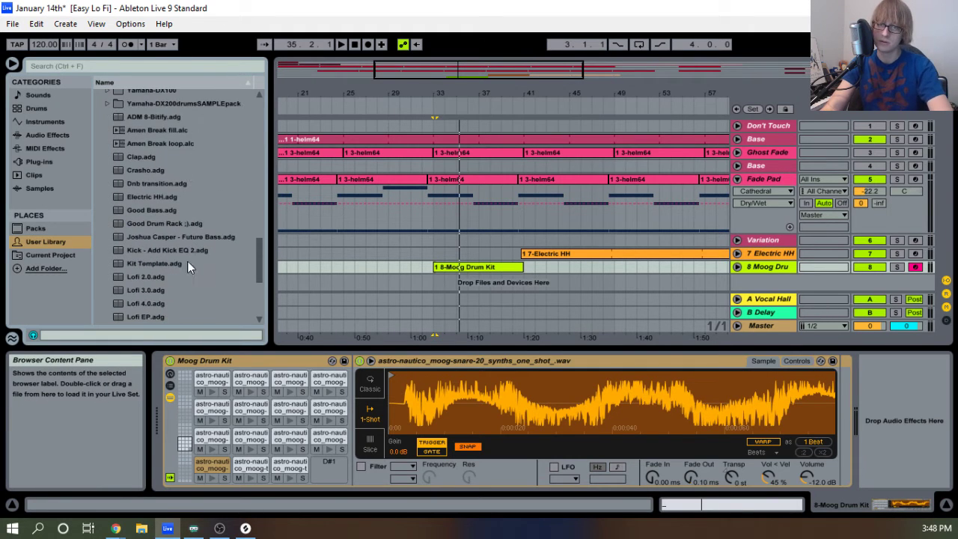
scroll(184, 254, "down", 4)
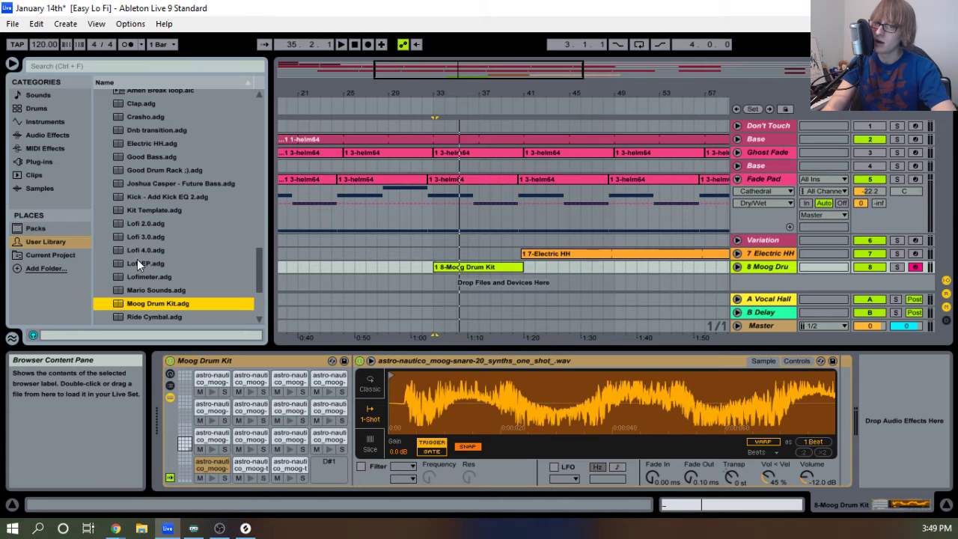
left_click(155, 251)
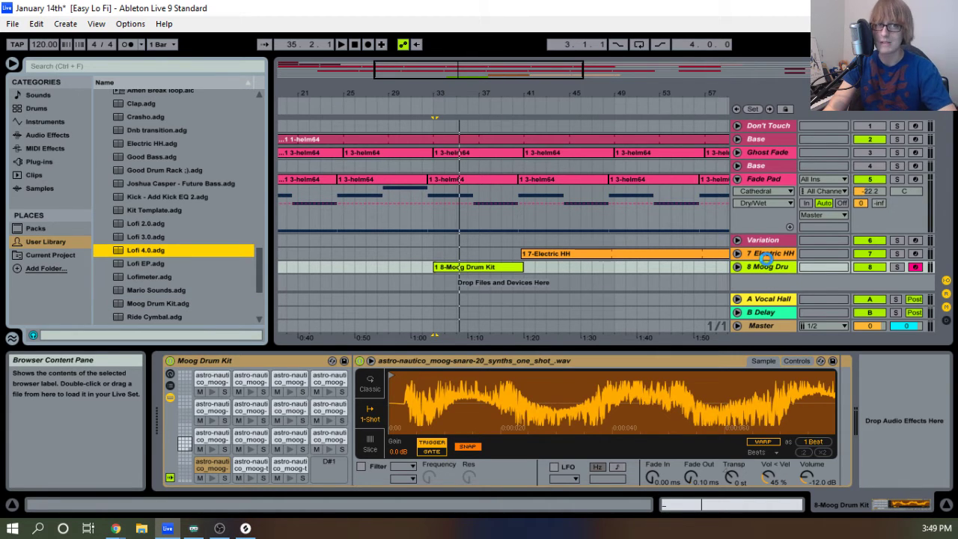
left_click_drag(754, 268, 753, 268)
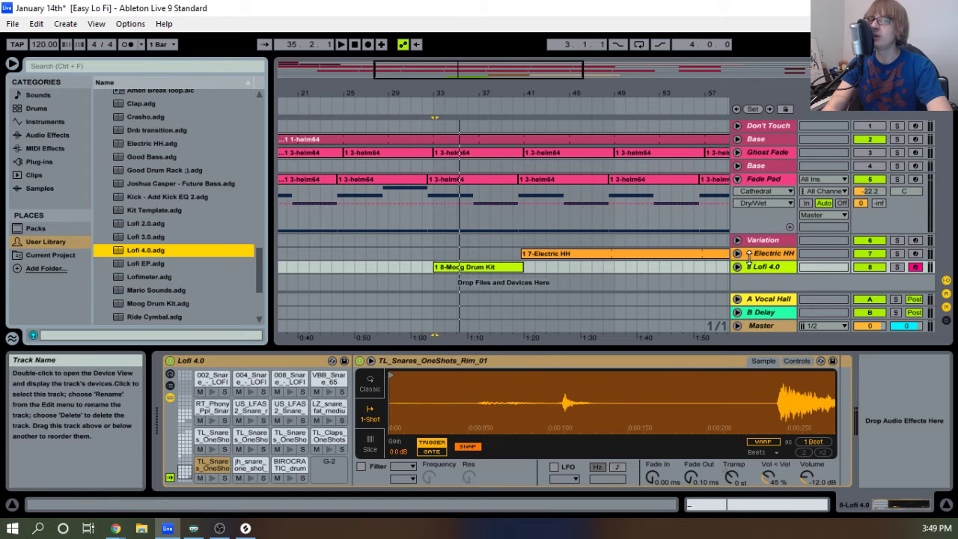
Reopen the drum clip in an enlarged note editor and move its first note to the SO_3WRB_V1_FR3_KICK row.
double_click(449, 268)
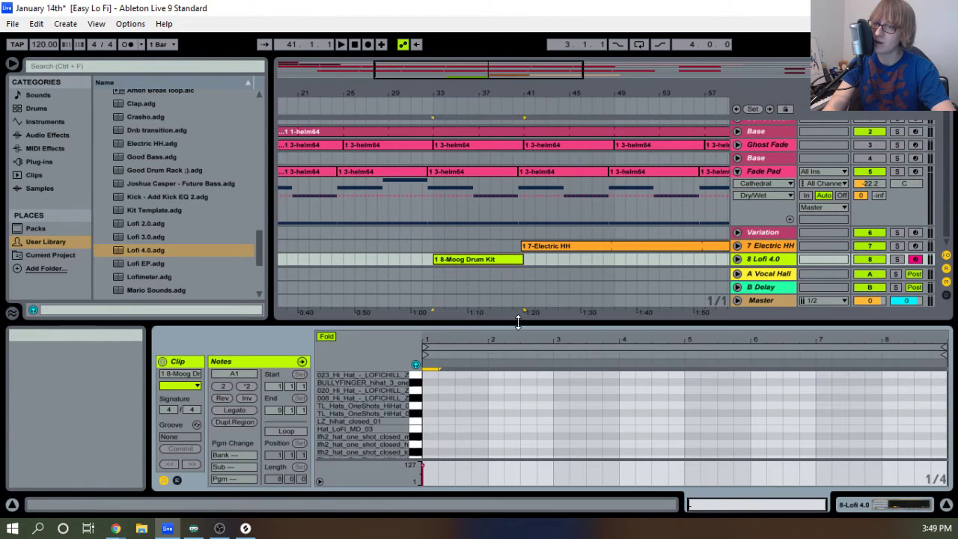
left_click_drag(537, 326, 537, 203)
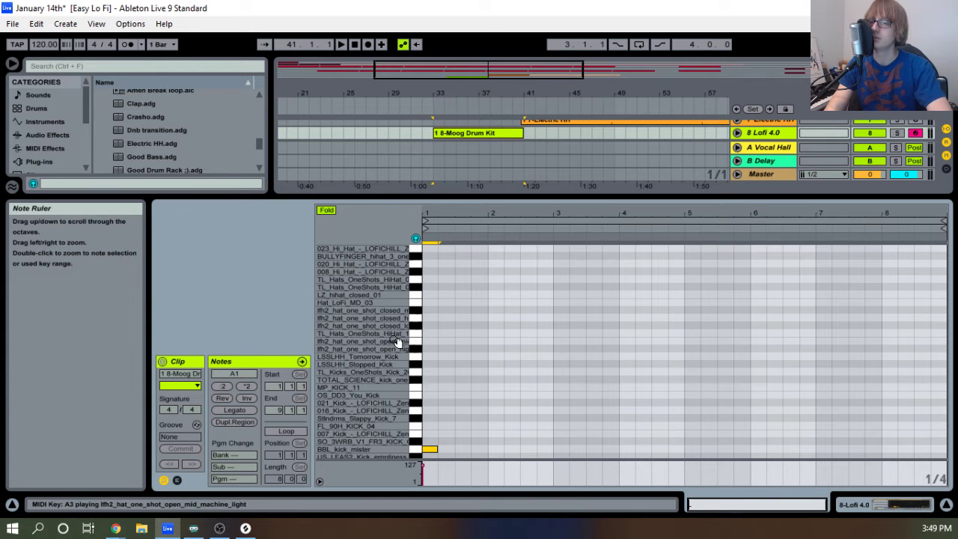
scroll(450, 357, "down", 5)
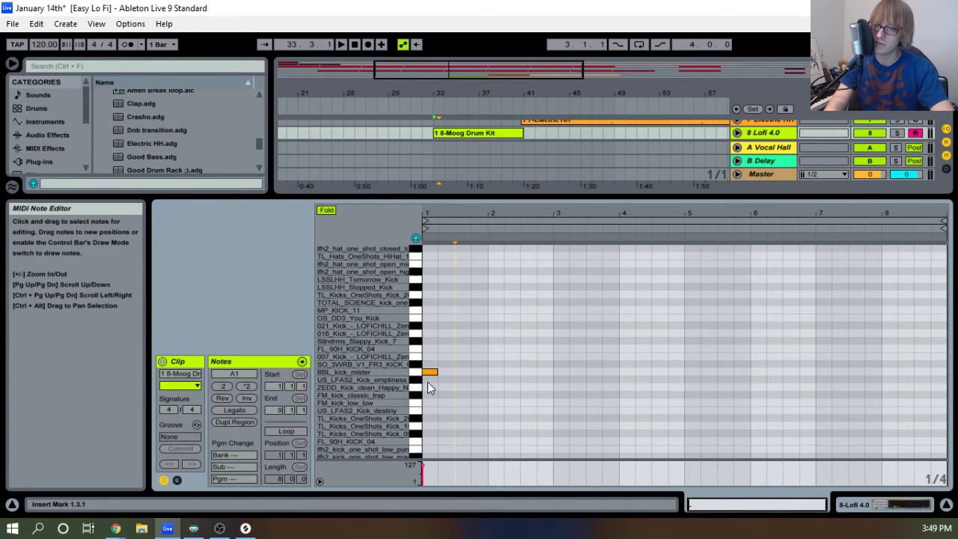
left_click(413, 368)
mouse_move(413, 365)
left_mouse_down()
mouse_move(415, 348)
mouse_move(415, 365)
left_mouse_up()
left_click(415, 364)
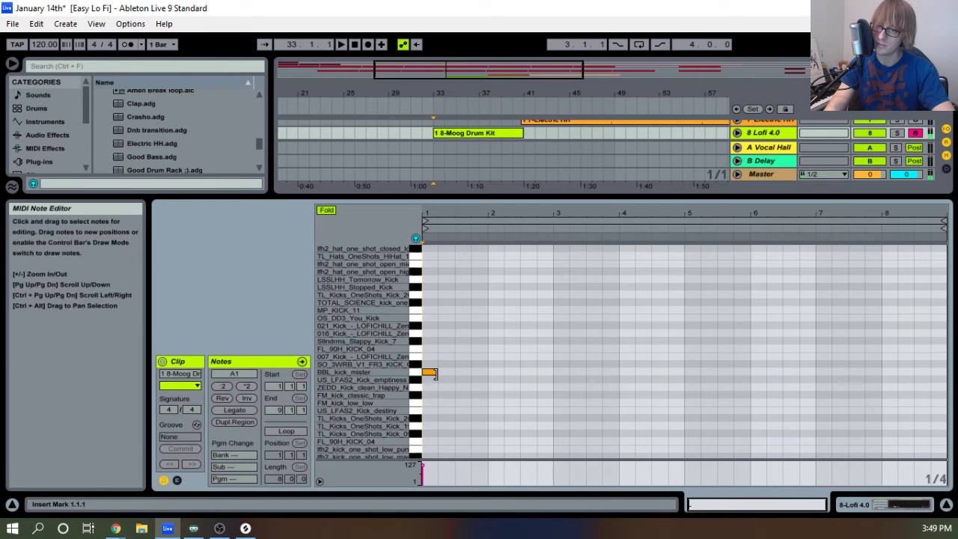
left_click(432, 366)
Audition the Lofi 4.0 kick samples between FL_90H_KICK_04 and TL_Kicks_OneShots_Kick_26, comparing them with SO_3WRB_V1_FR3_KICK.
left_click_drag(416, 345, 417, 291)
left_click(419, 296)
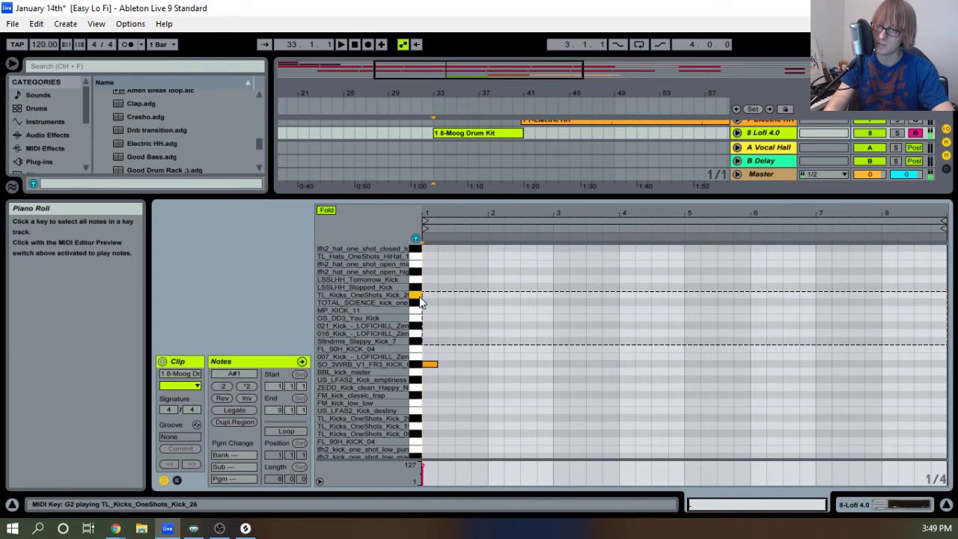
left_click(419, 303)
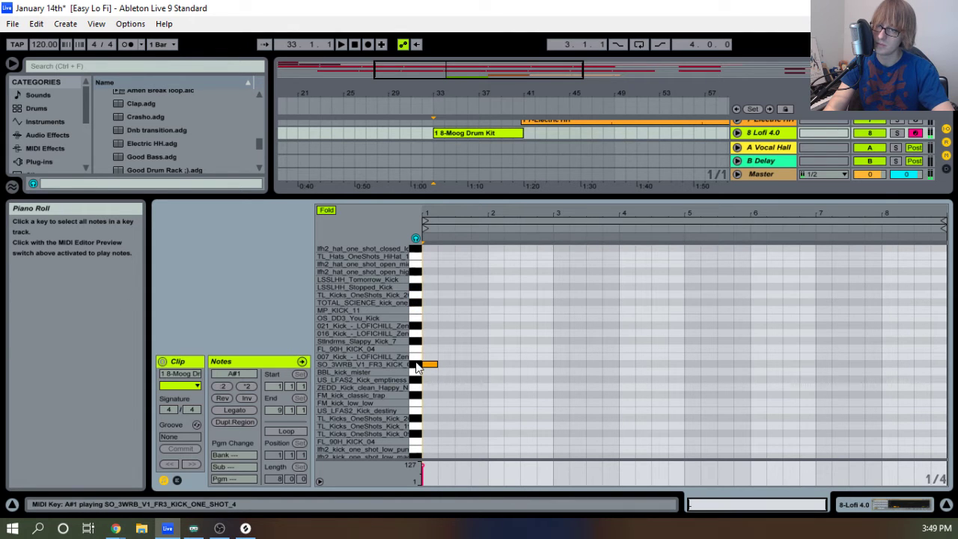
left_click(608, 292)
left_click_drag(607, 288, 614, 286)
While the clip plays, add one-beat SO_3WRB_V1_FR3_KICK notes on the first beat of bars 2 to 8, then hide the note editor.
key("space")
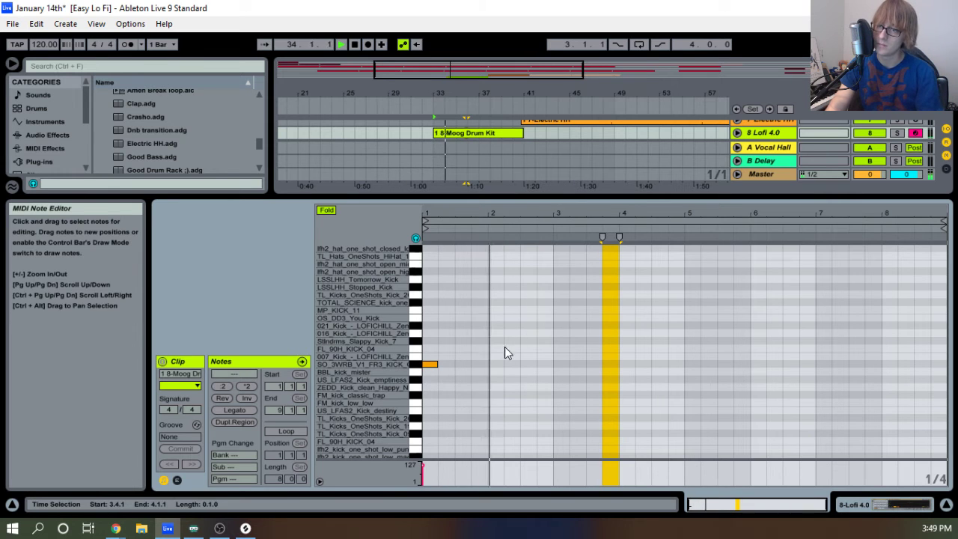
double_click(494, 364)
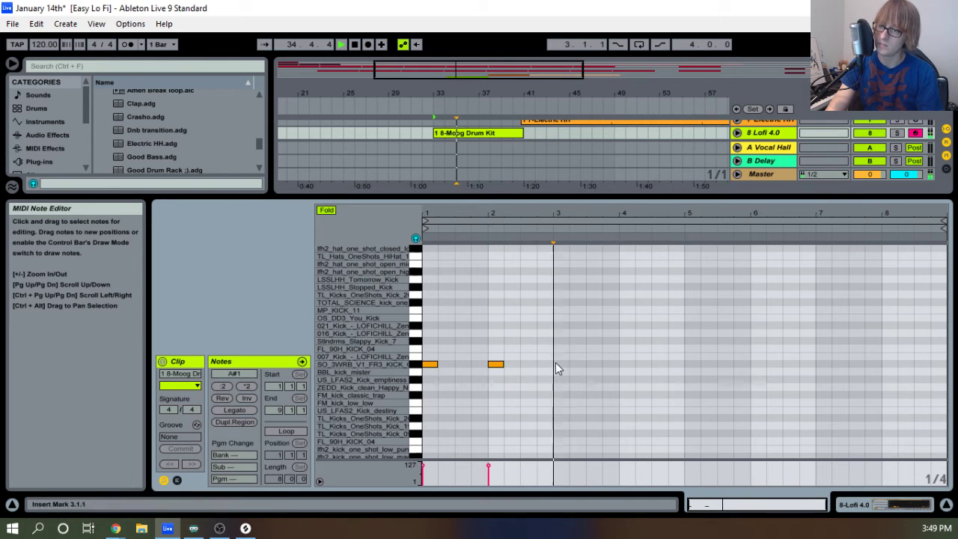
double_click(561, 364)
double_click(626, 365)
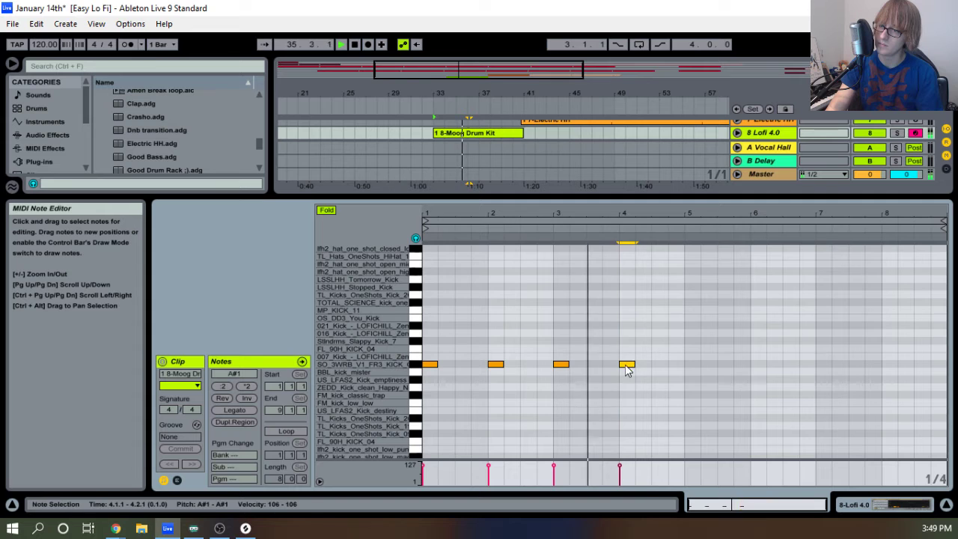
double_click(692, 364)
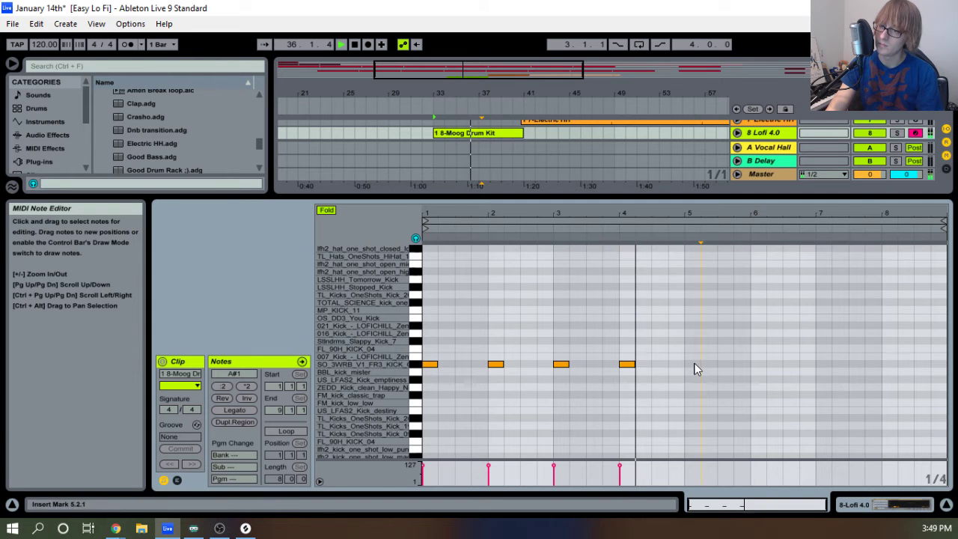
double_click(757, 364)
double_click(823, 365)
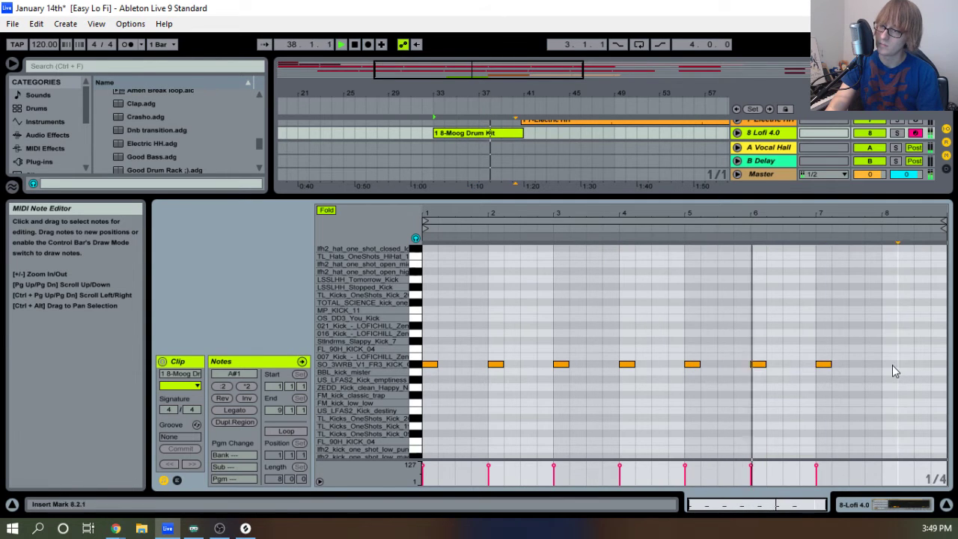
double_click(889, 364)
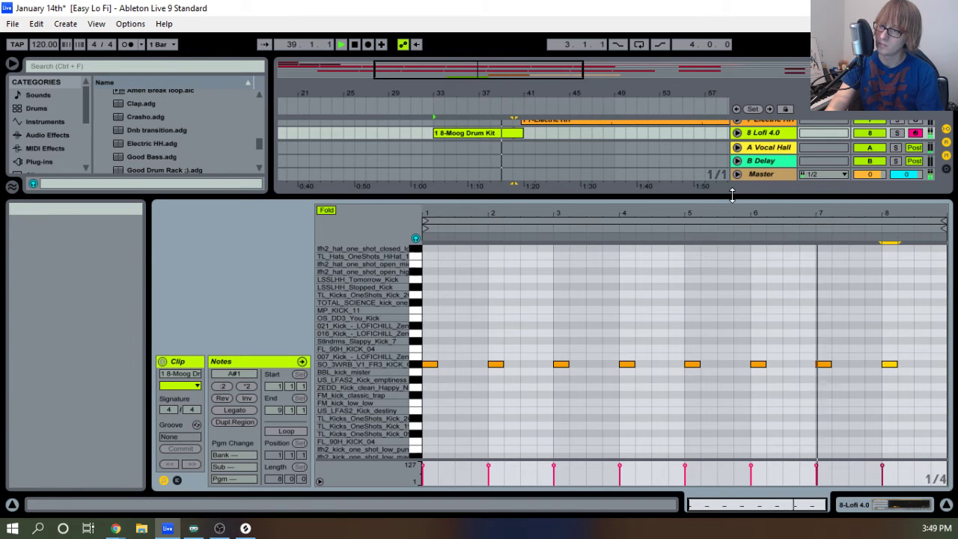
left_click_drag(731, 196, 707, 426)
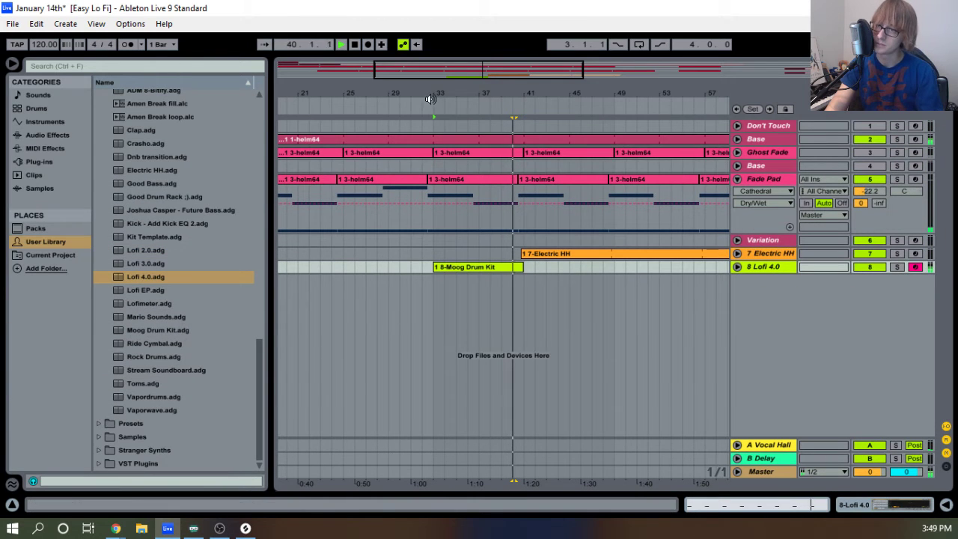
Restart playback from the song's beginning and move the Moog Drum Kit clip to start at 11.1.1.
double_click(352, 46)
left_click(337, 46)
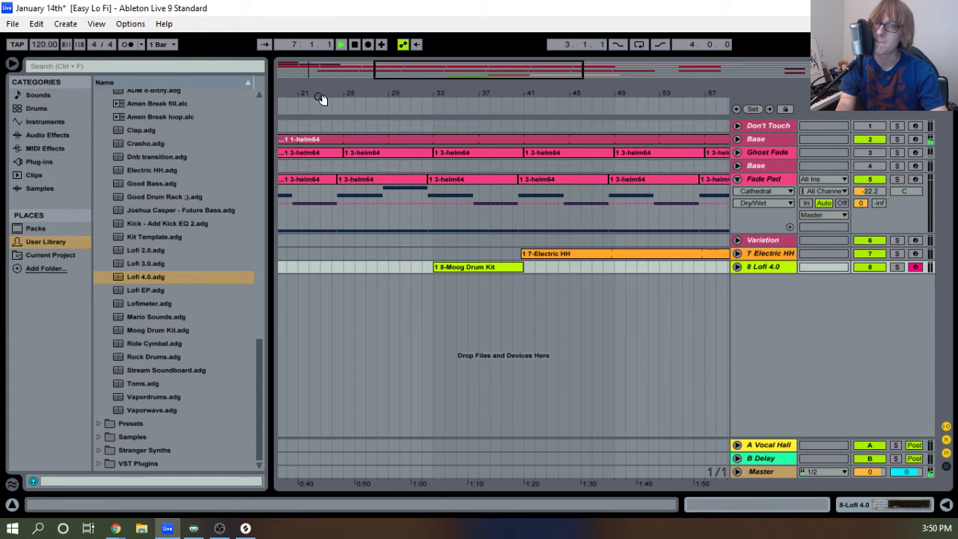
left_click_drag(322, 97, 512, 149)
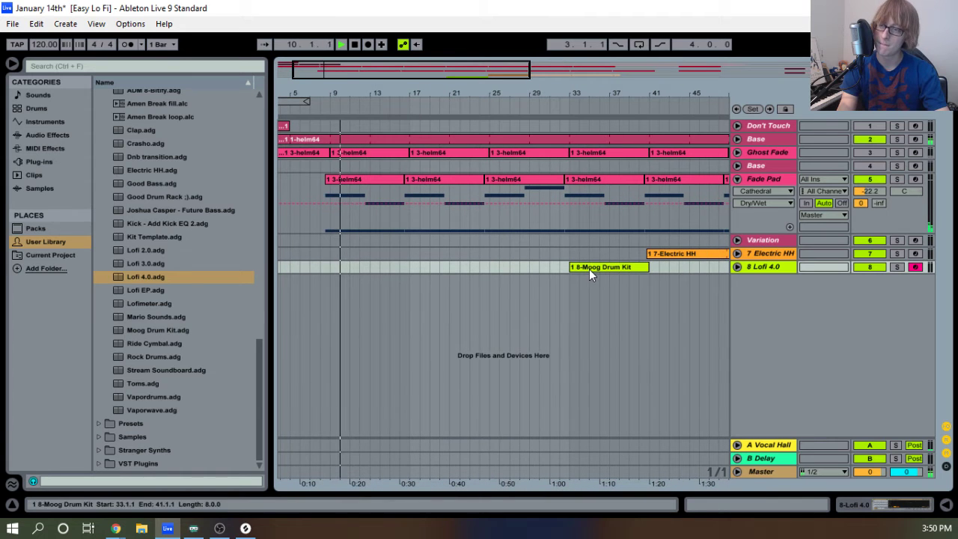
left_click_drag(588, 268, 371, 271)
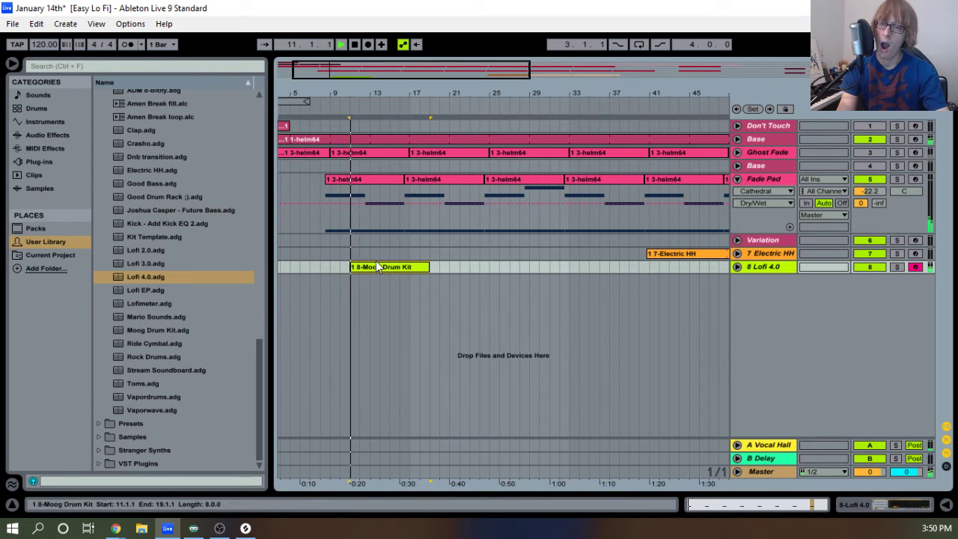
Shift the Moog Drum Kit clip back to 10.4.1 and refine its start to 10.4.2 on a 1/16 grid.
left_click_drag(363, 94, 363, 131)
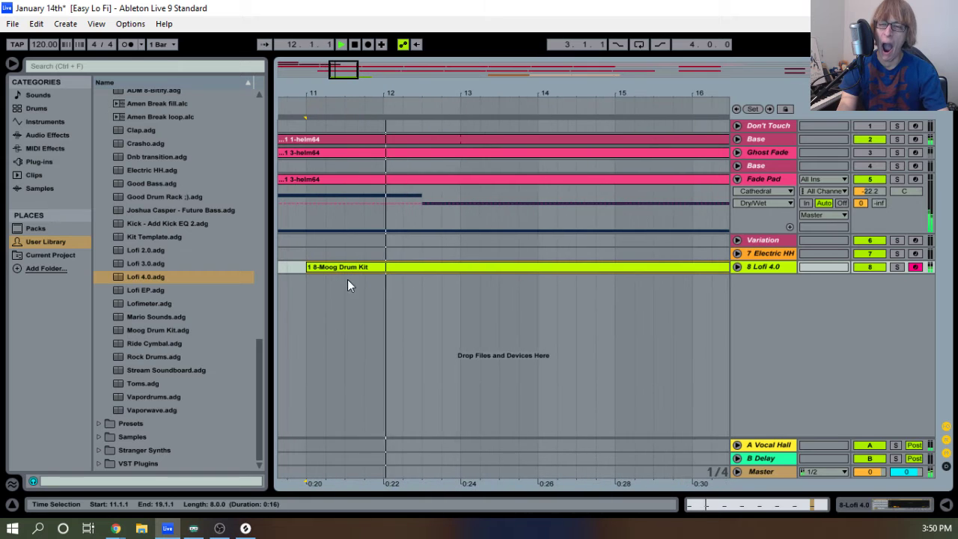
left_click_drag(349, 93, 498, 93)
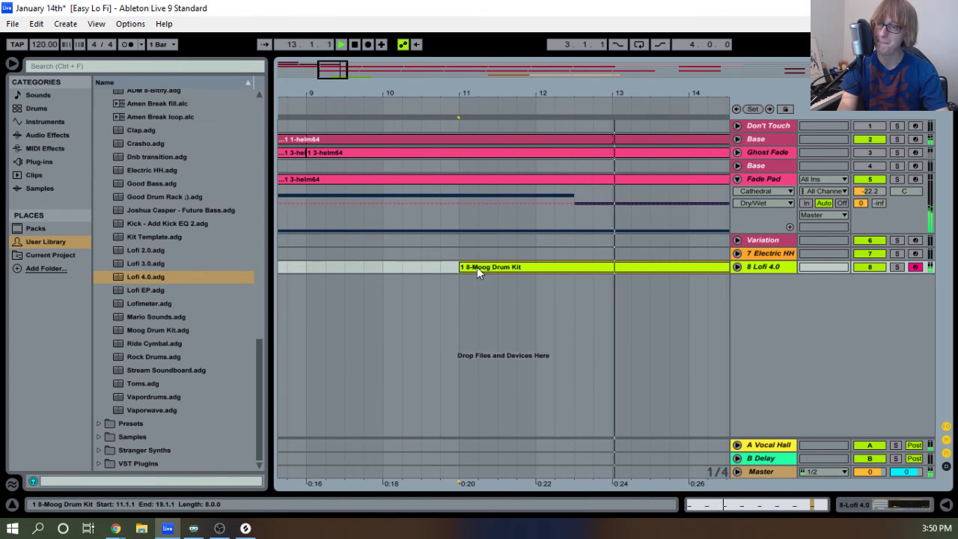
left_click_drag(477, 267, 466, 272)
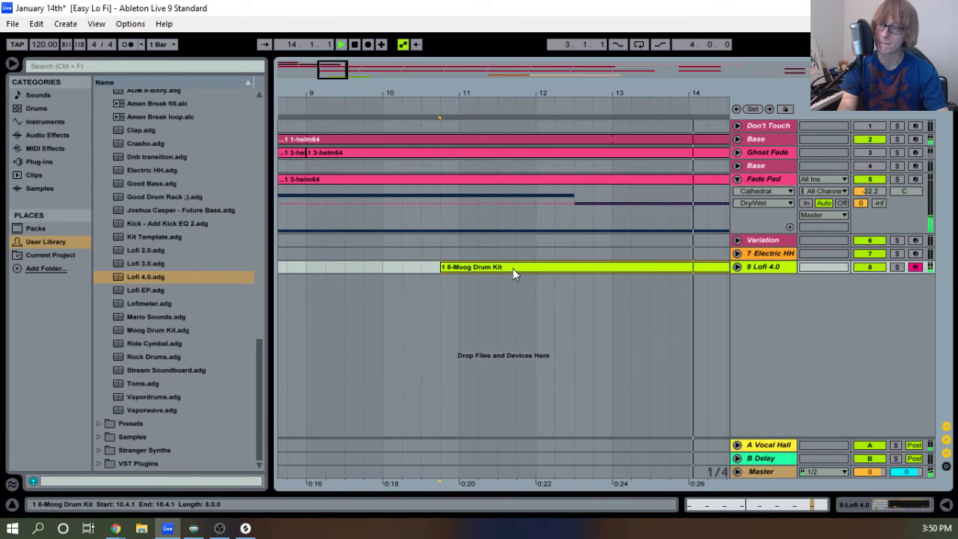
left_click_drag(456, 108, 456, 153)
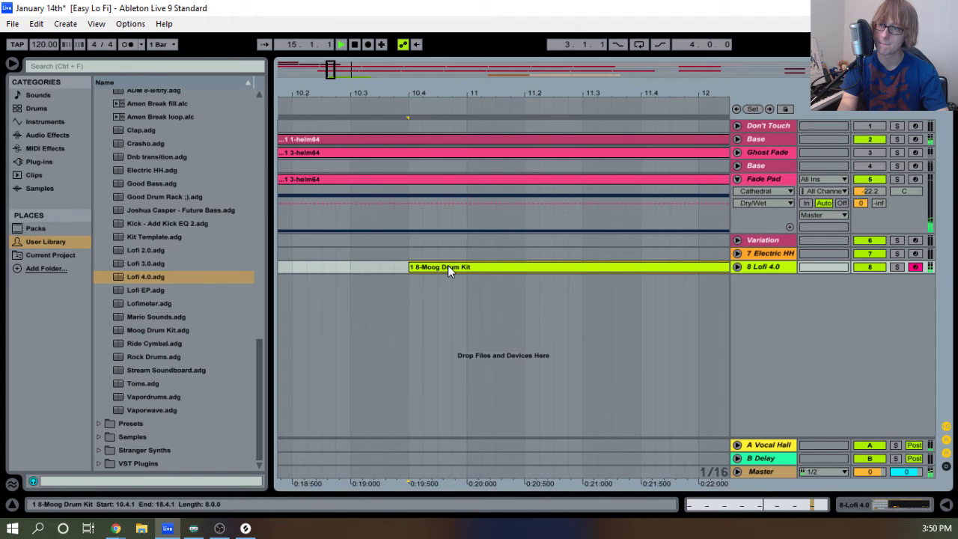
left_click_drag(448, 267, 466, 269)
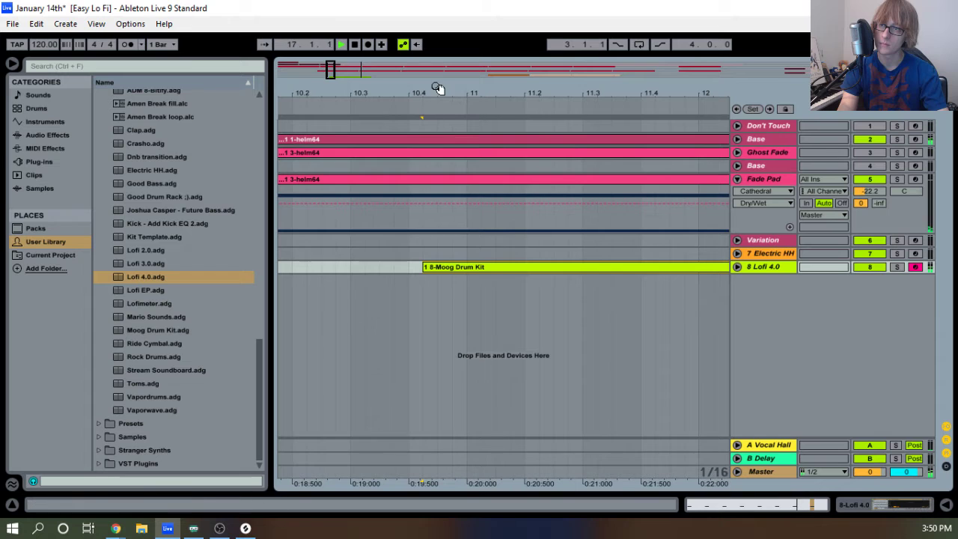
left_click_drag(436, 88, 460, 96)
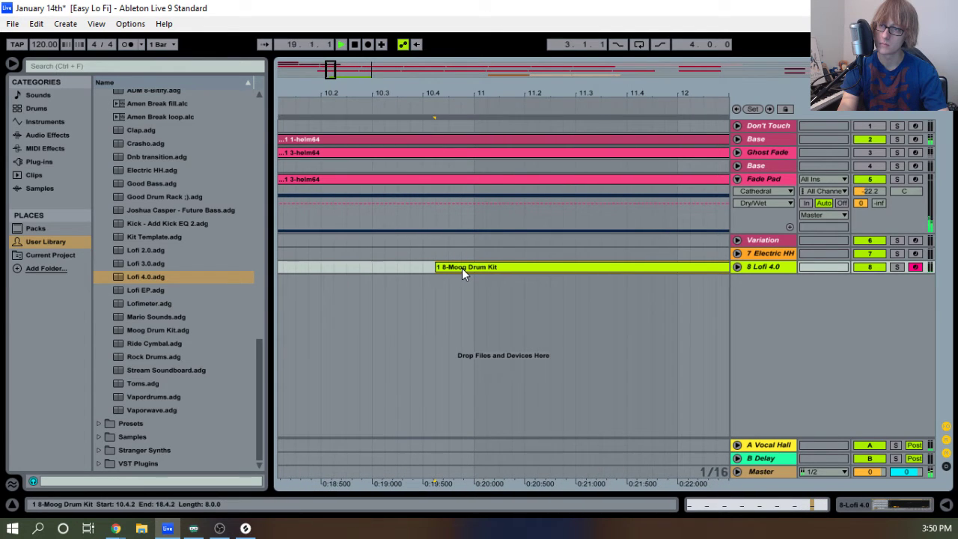
Shift the Moog Drum Kit clip's start to 10.4.3 and extend its end to 77.1.1.
left_click_drag(462, 268, 475, 268)
left_click_drag(509, 98, 324, 97)
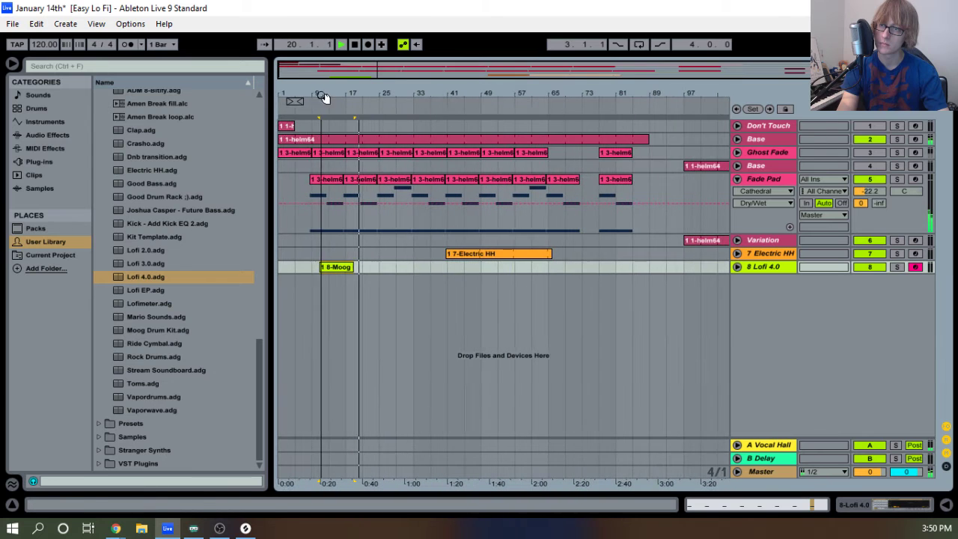
left_click_drag(351, 268, 599, 290)
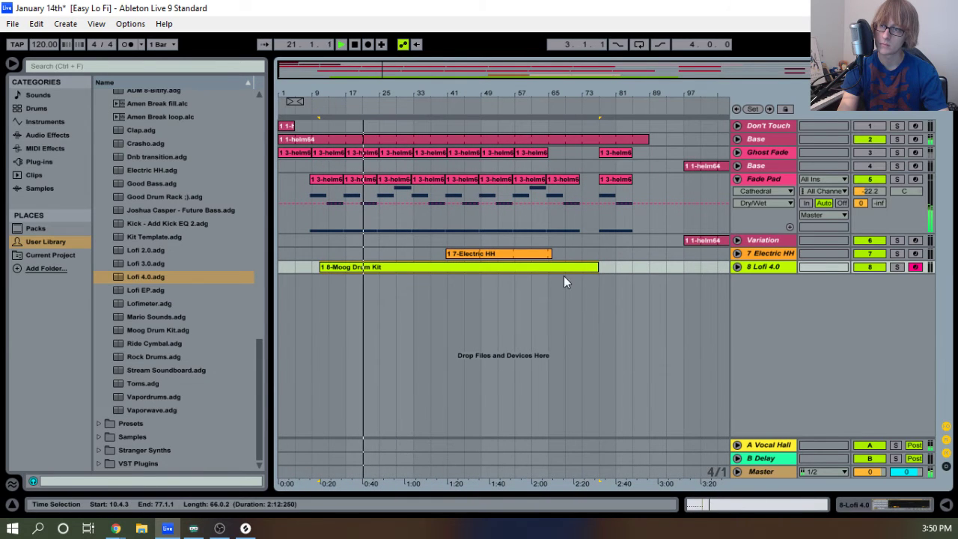
Open the Moog Drum Kit clip in an enlarged note editor and copy its kick notes onto the third beat of every bar.
double_click(550, 266)
left_click(282, 434)
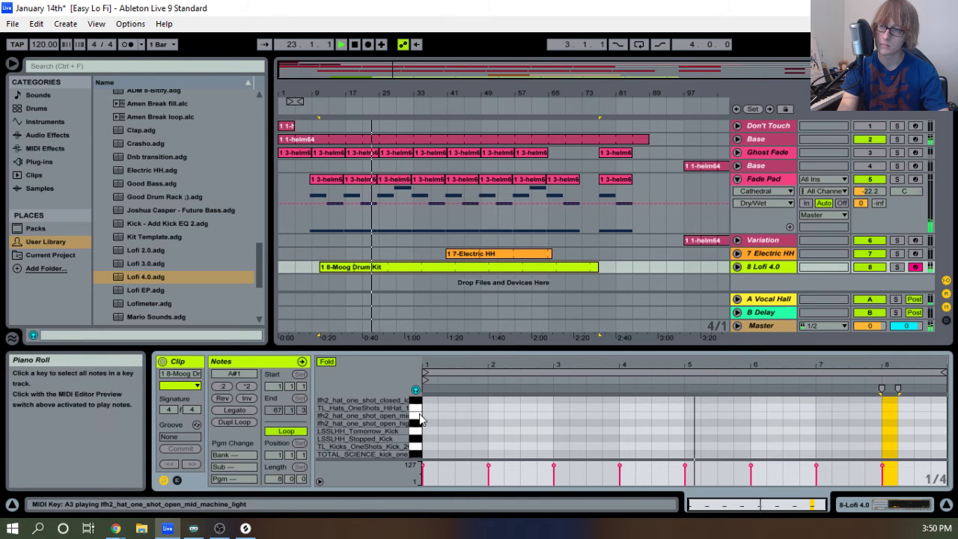
left_click_drag(320, 96, 525, 270)
left_click_drag(567, 90, 540, 84)
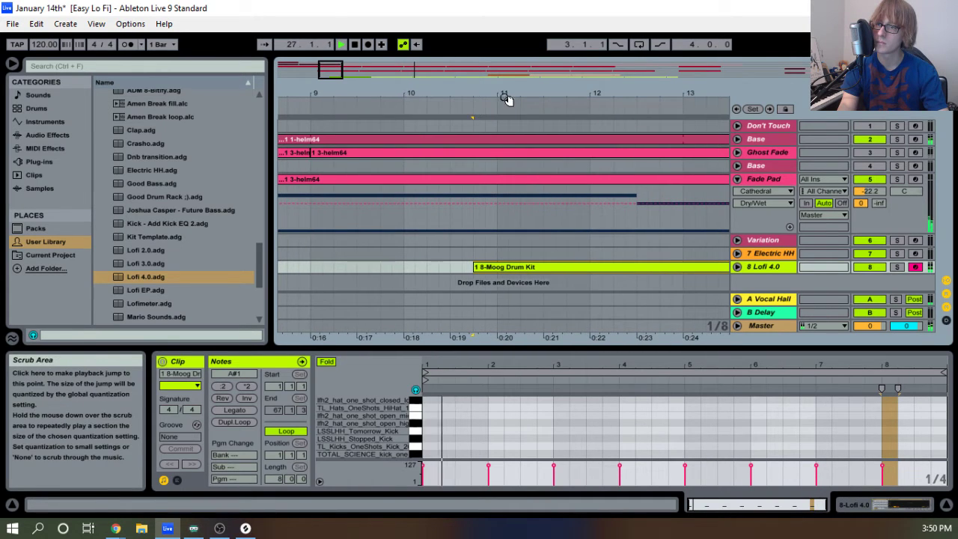
left_click_drag(498, 87, 493, 99)
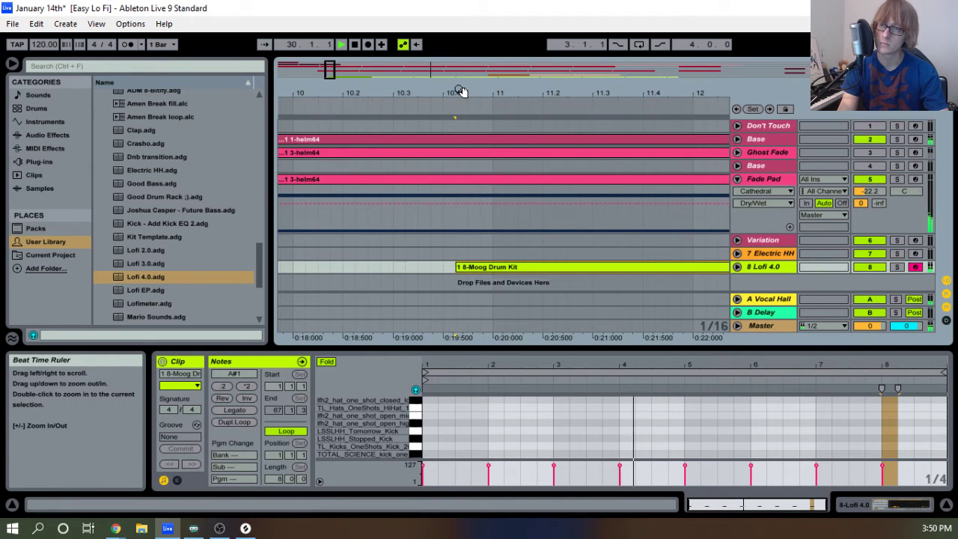
mouse_move(463, 92)
left_mouse_down()
mouse_move(460, 105)
mouse_move(460, 95)
mouse_move(406, 66)
left_mouse_up()
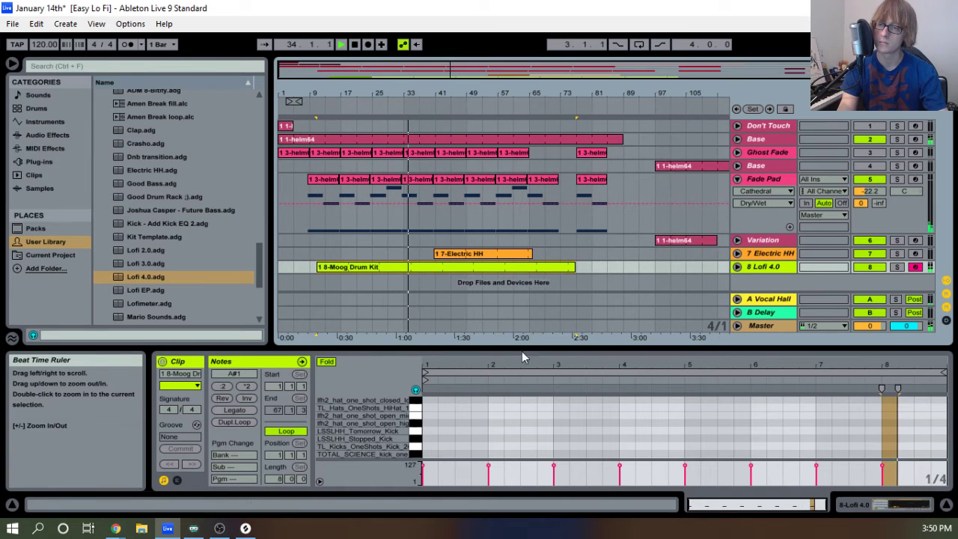
left_click_drag(538, 348, 538, 112)
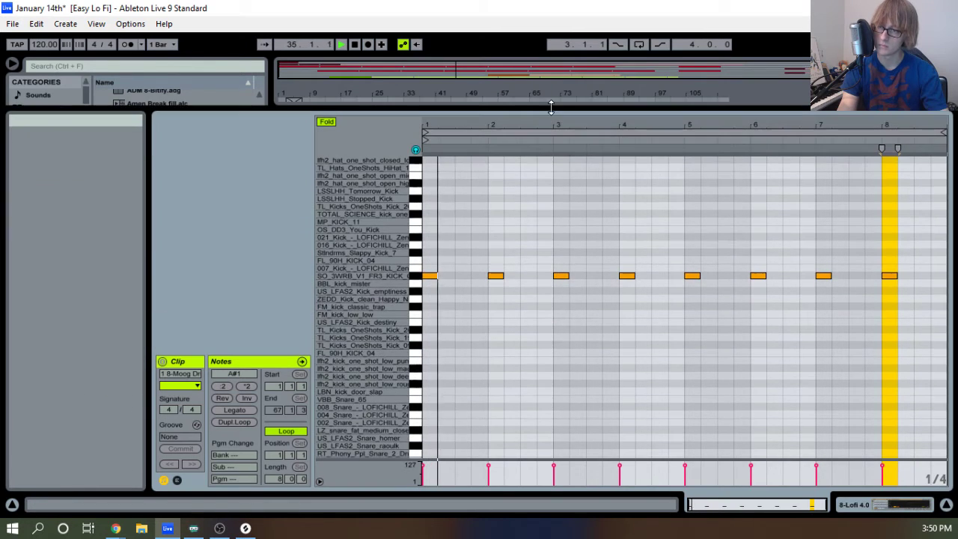
left_click_drag(919, 249, 411, 348)
key("ctrl+c")
left_click(453, 310)
key("ctrl+v")
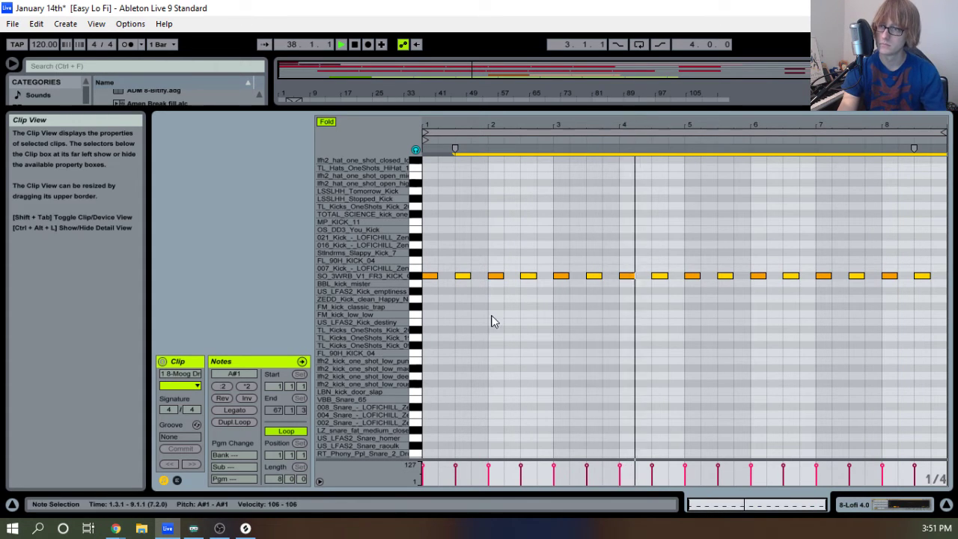
Copy all SO_3WRB_V1_FR3_KICK notes onto the second and fourth beats of every bar, then hide the note editor.
left_click_drag(437, 300, 938, 212)
key("ctrl+c")
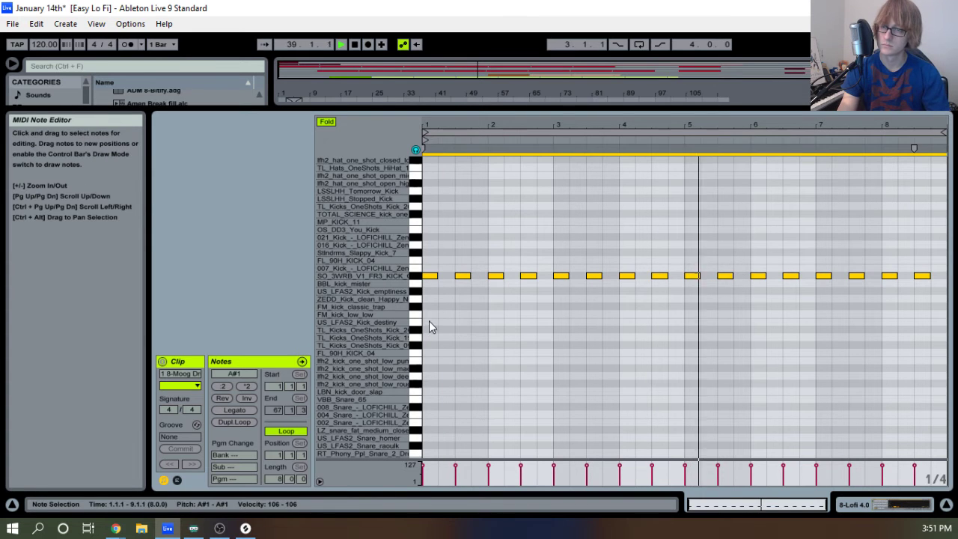
left_click(449, 326)
key("ctrl+v")
left_click_drag(575, 109, 697, 294)
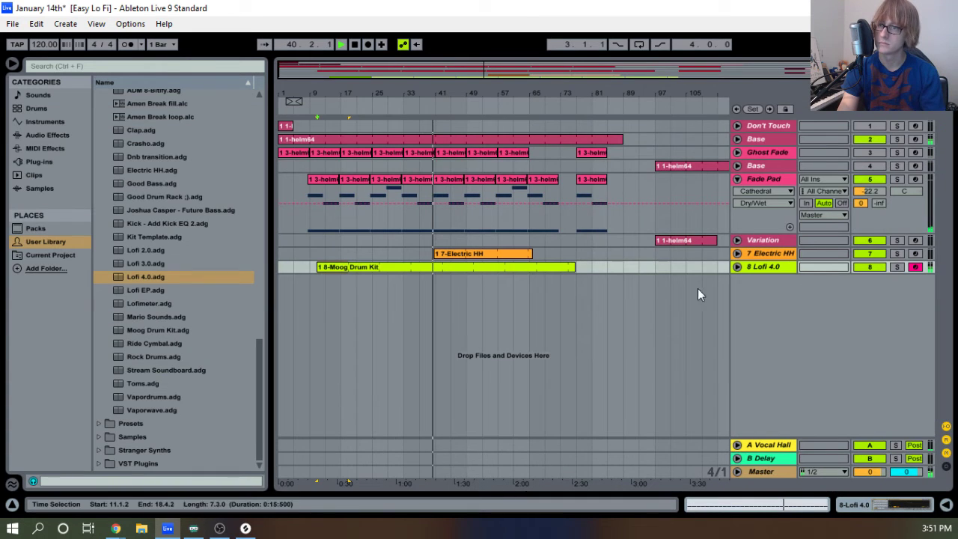
Add the EQ Eight drum preset Kick EQ 2 after the drum rack on the Lofi 4.0 track.
double_click(763, 266)
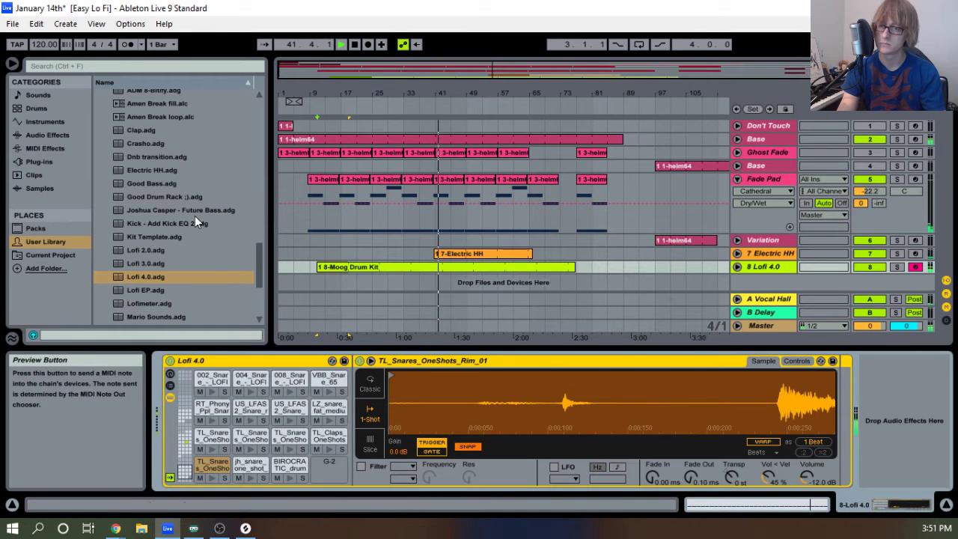
left_click(45, 135)
scroll(142, 127, "up", 3)
scroll(148, 140, "up", 10)
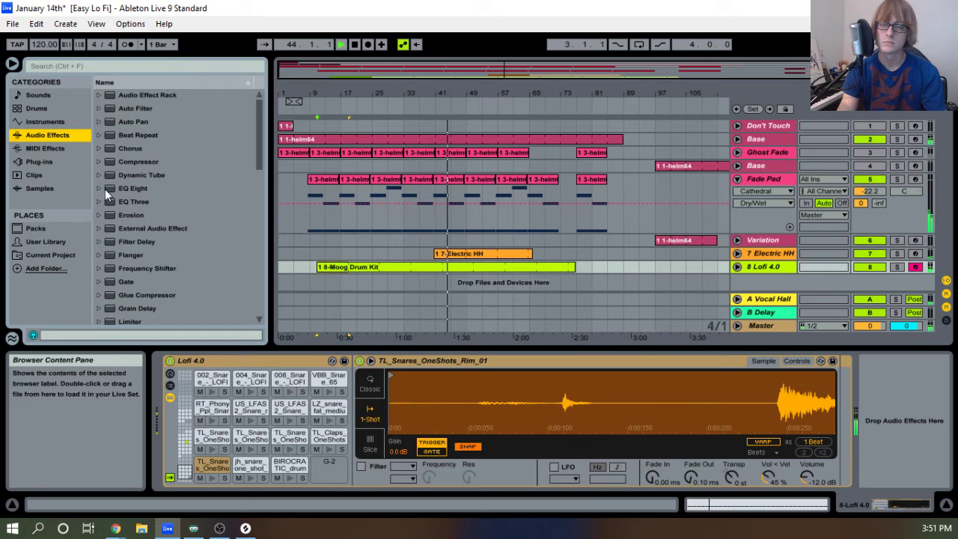
left_click(99, 188)
scroll(119, 212, "down", 1)
left_click(107, 189)
scroll(135, 237, "down", 2)
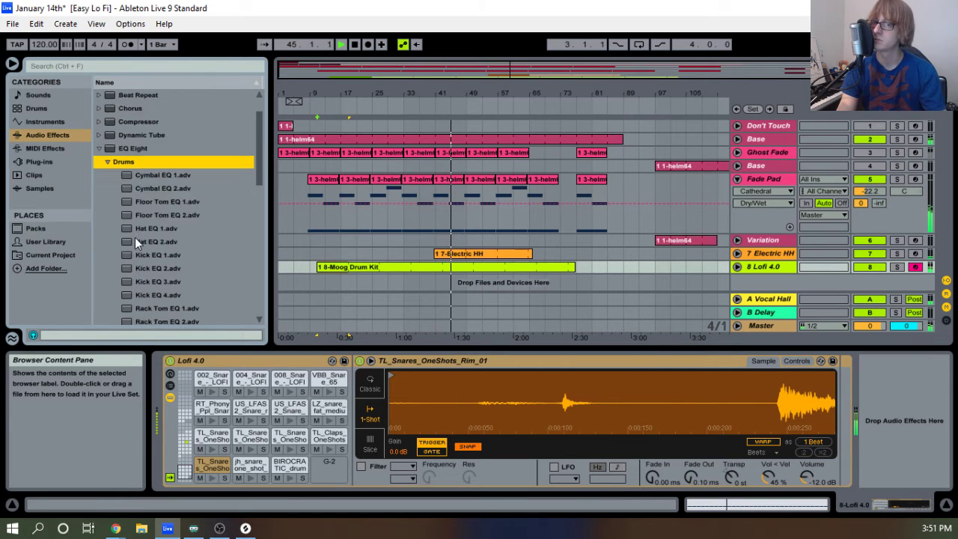
scroll(142, 247, "down", 3)
left_click(151, 243)
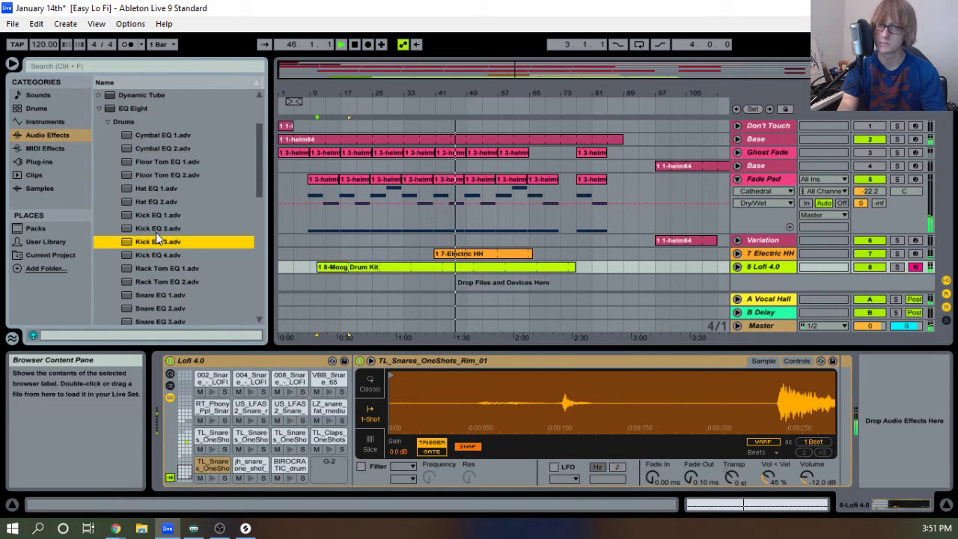
left_click(157, 231)
left_click_drag(149, 234, 887, 433)
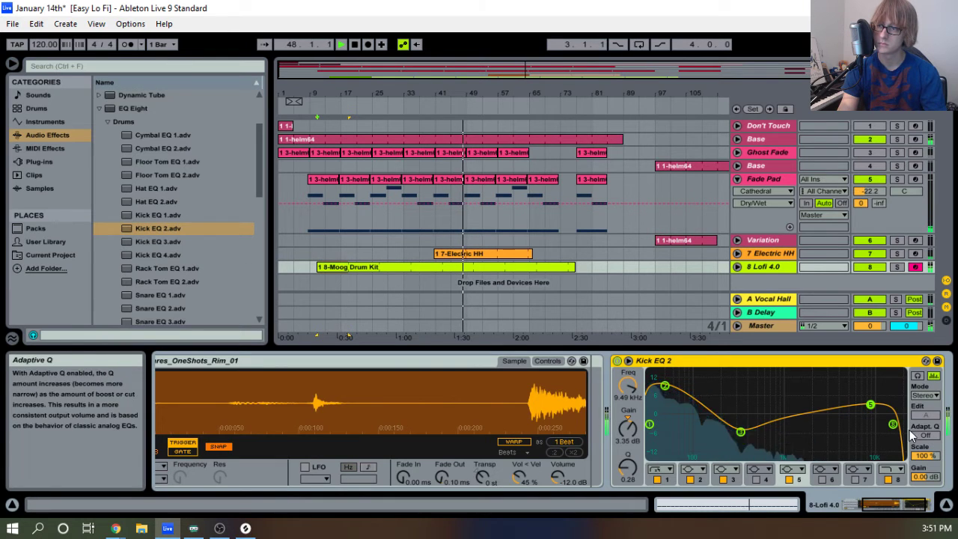
Set band 3 of Kick EQ 2 to about 1.42 kHz at -14.3 dB and the Lofi 4.0 track's volume to about -24.3 dB.
left_click_drag(740, 431, 798, 453)
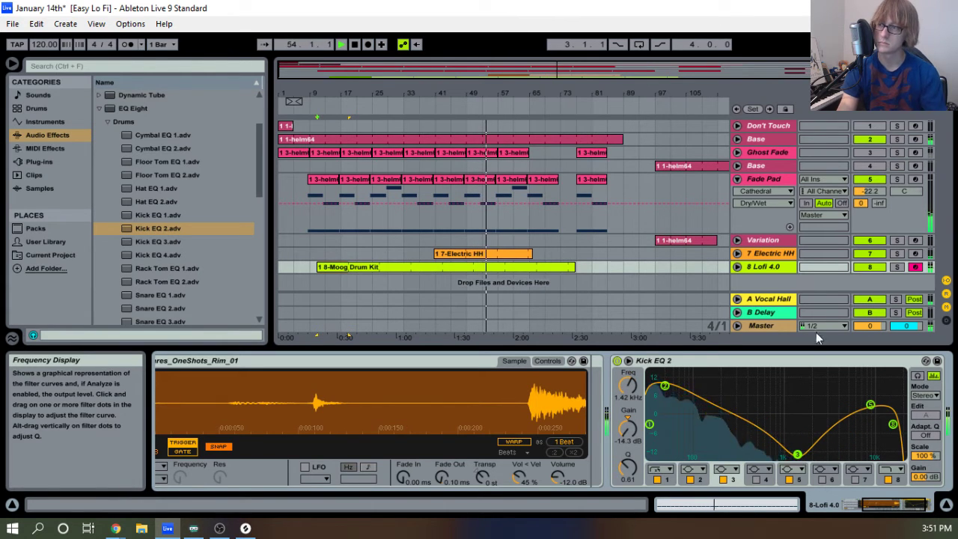
key("Tab")
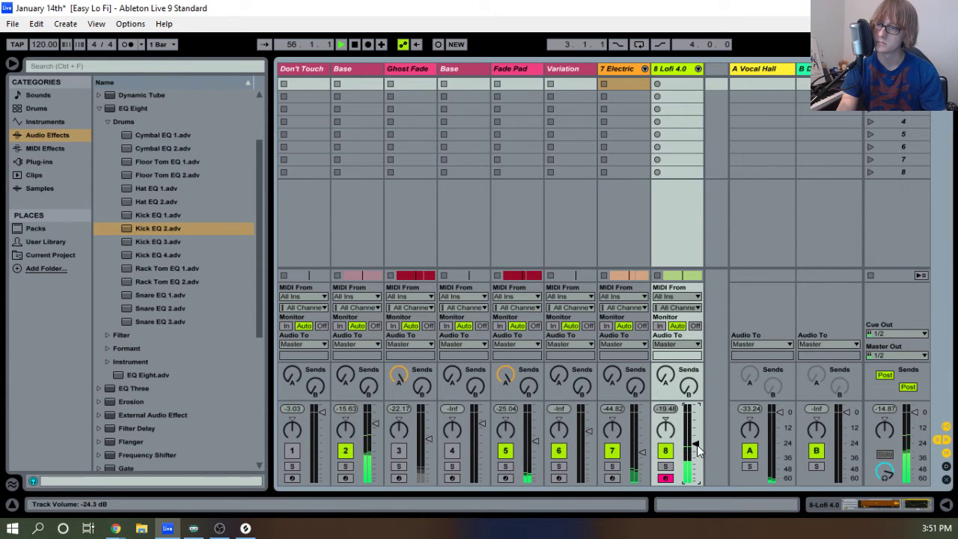
key("Tab")
Rename the Lofi 4.0 track to Kick and fold the Fade Pad track.
right_click(760, 268)
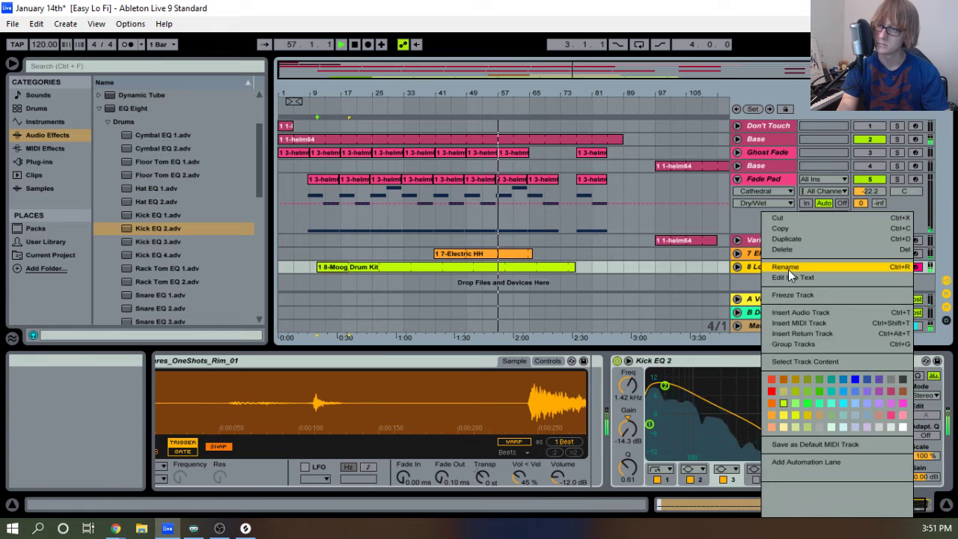
left_click(788, 267)
type("Kick")
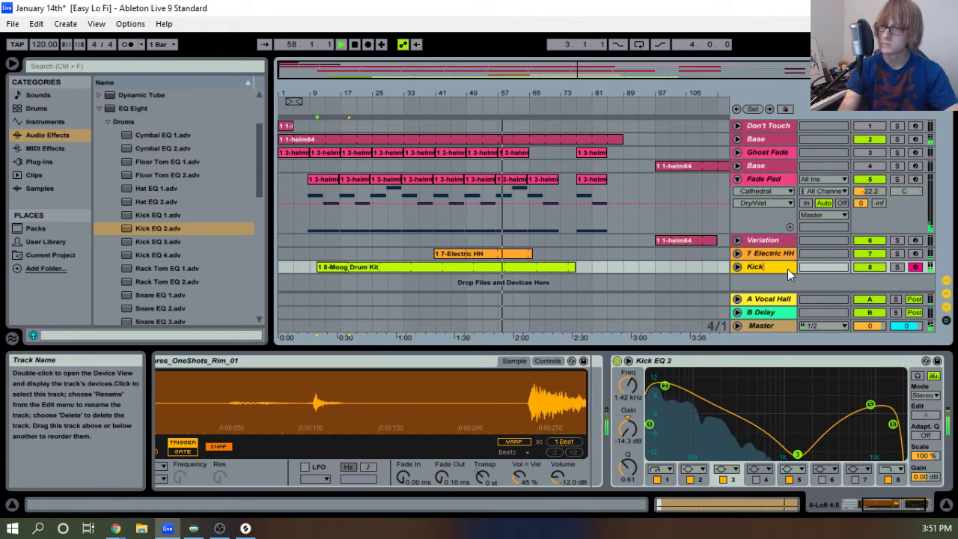
left_click(761, 248)
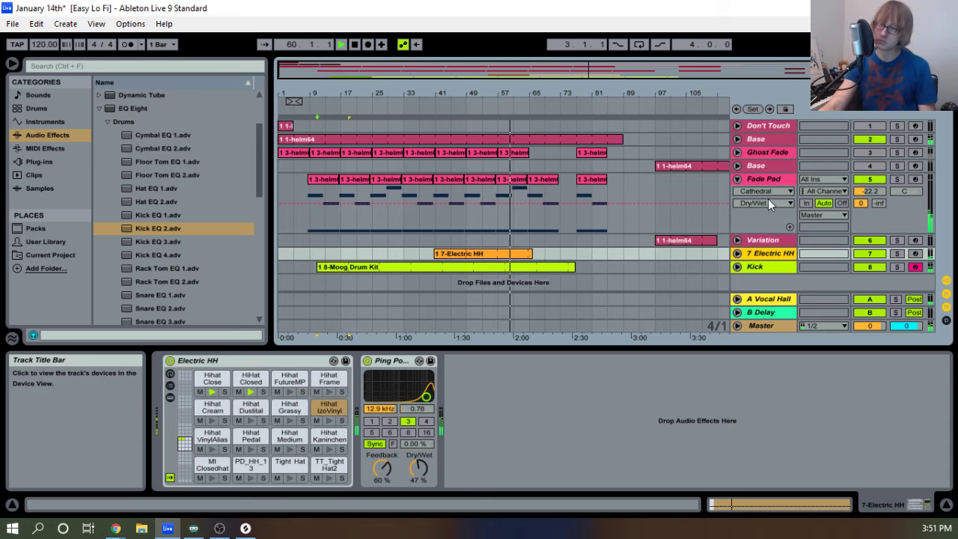
left_click(737, 178)
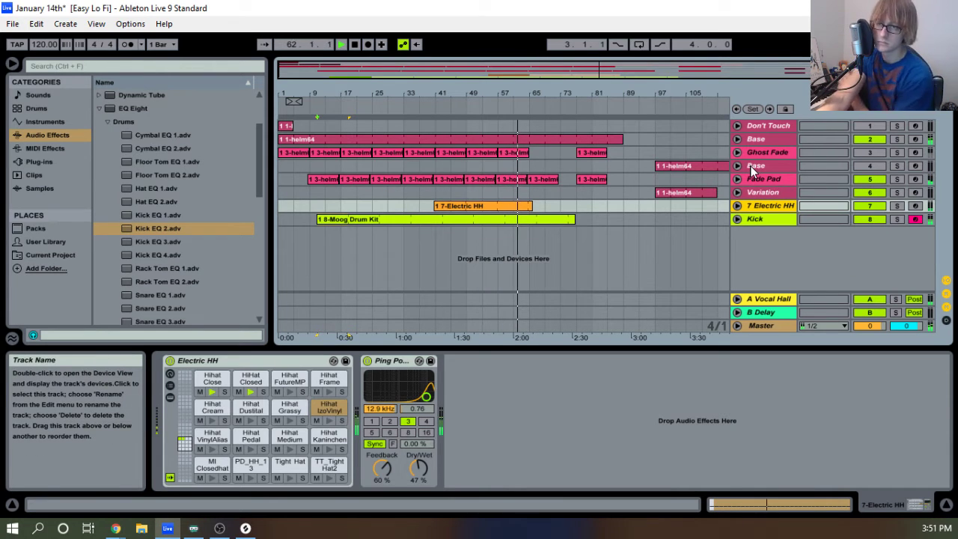
Lower the Kick track's volume further and set band 2 of Kick EQ 2 to about 41.7 Hz at 5.83 dB.
left_click(769, 219)
key("Tab")
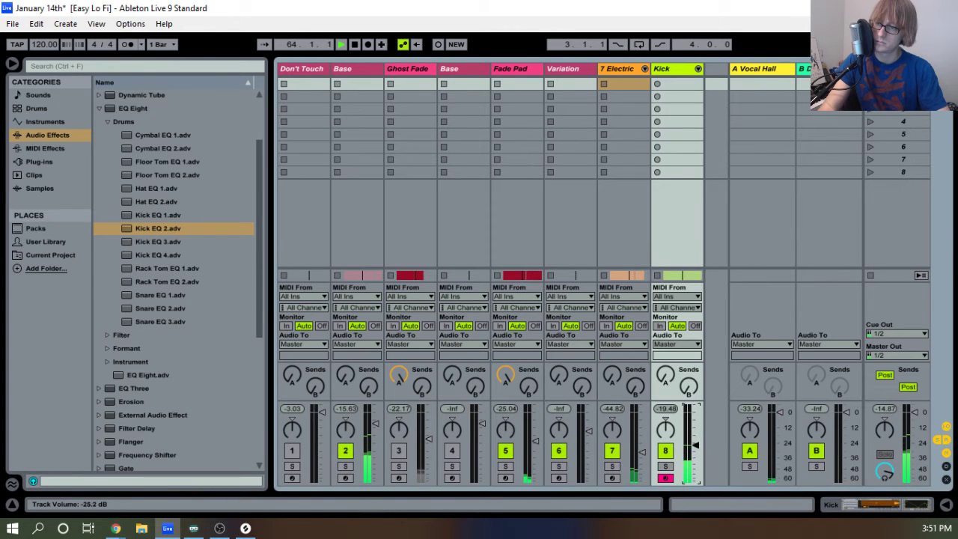
key("Tab")
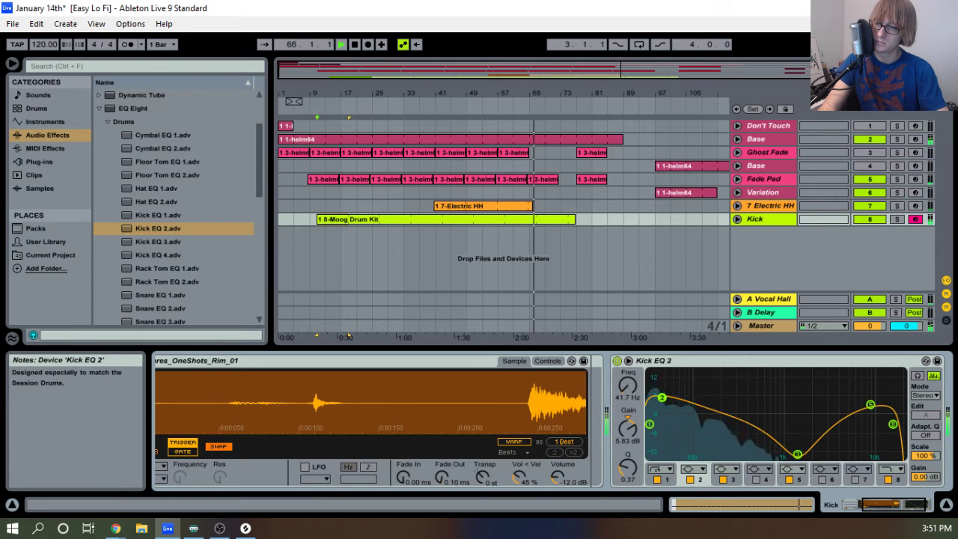
key("Tab")
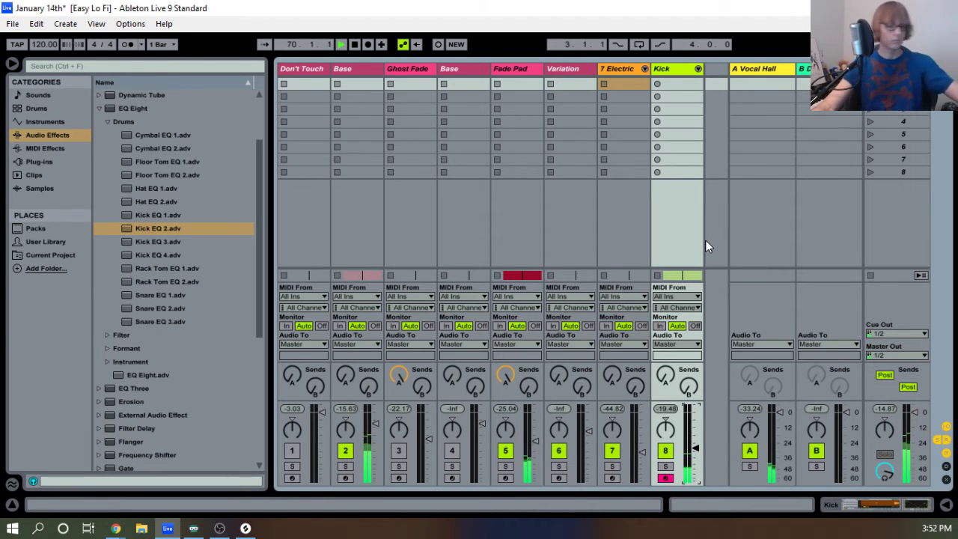
left_click(354, 45)
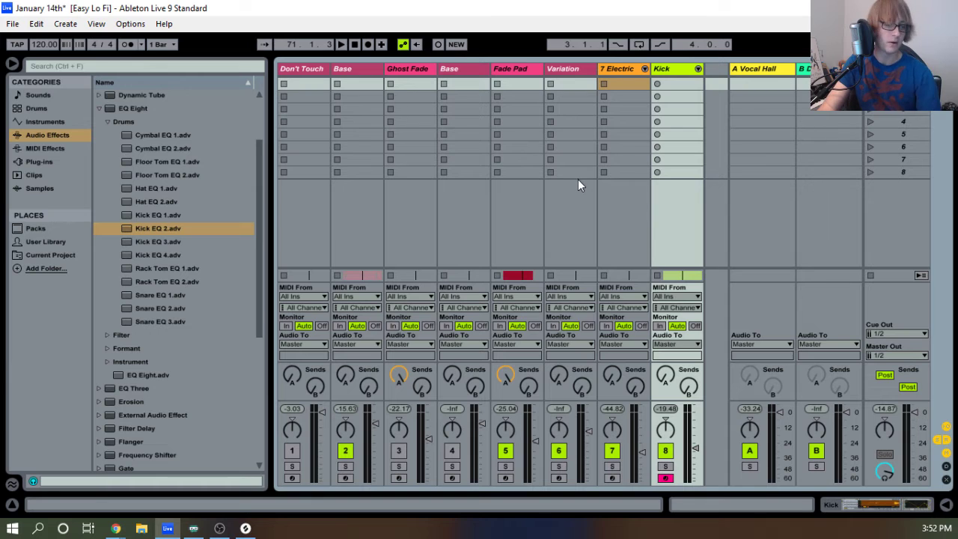
Replay the arrangement from the beginning and trim the Moog Drum Kit clip's start to bar 17.
key("Tab")
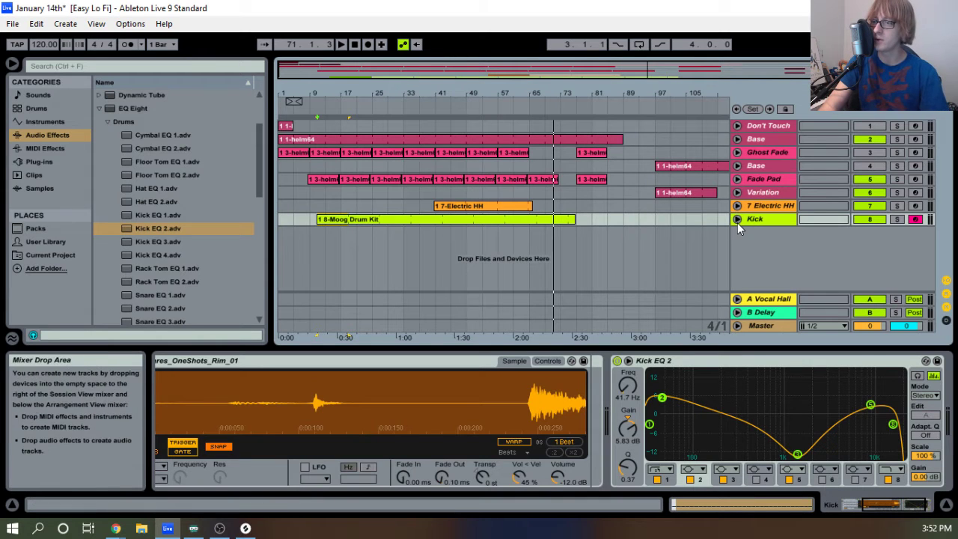
left_click(356, 45)
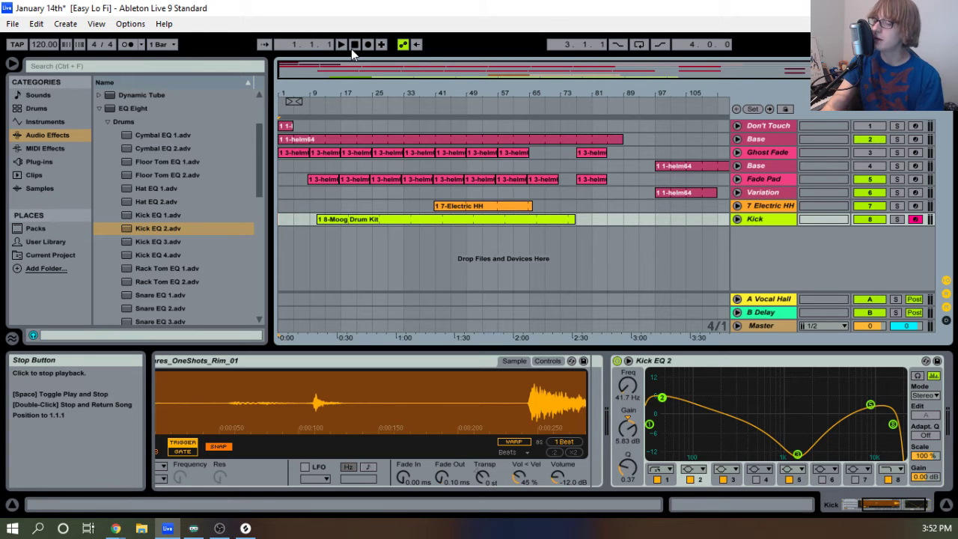
left_click(340, 45)
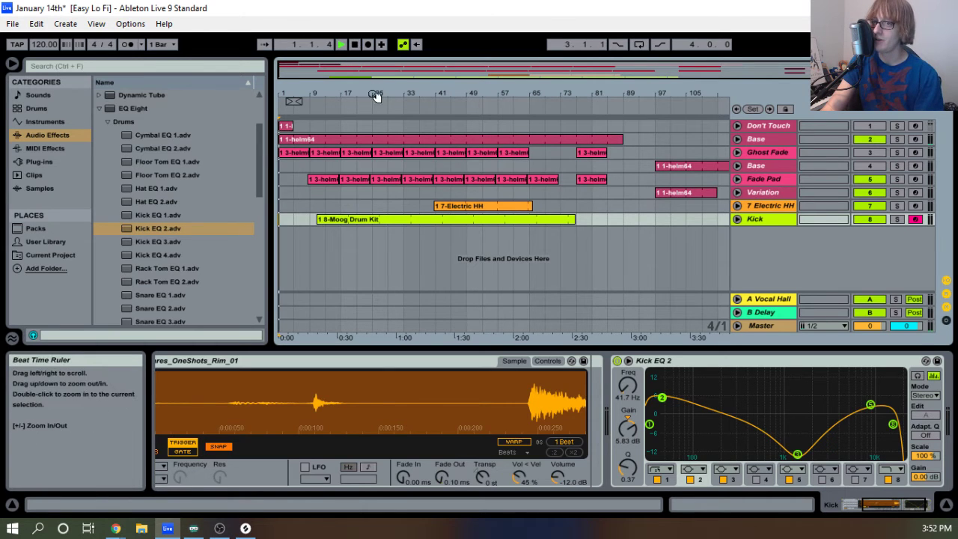
left_click_drag(374, 92, 368, 97)
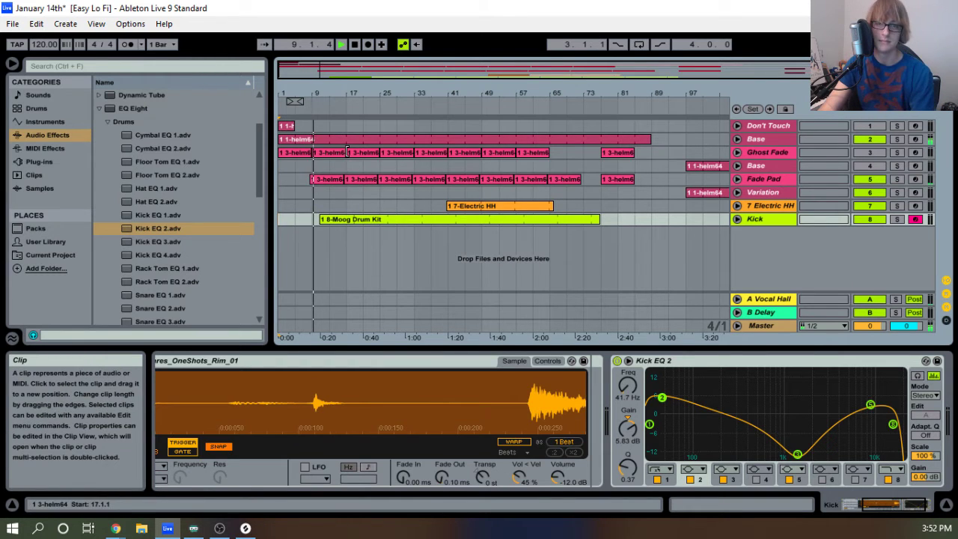
left_click_drag(341, 93, 431, 148)
left_click_drag(395, 93, 399, 93)
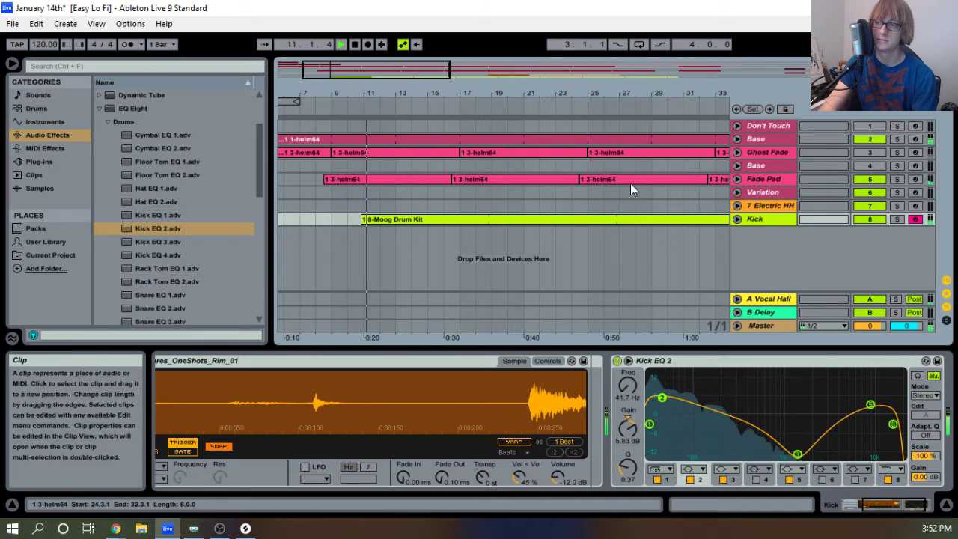
left_click_drag(362, 219, 461, 228)
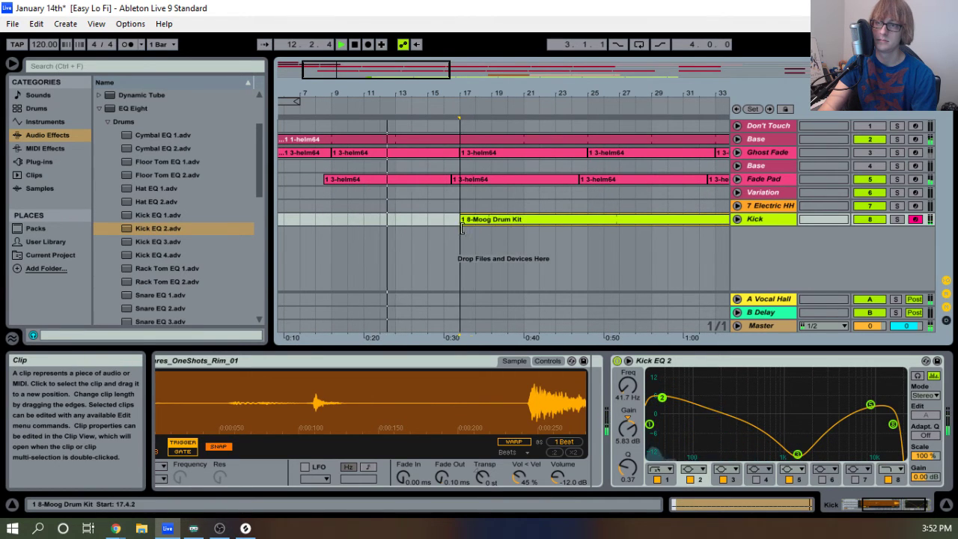
Save the Live Set with playback stopped, then play the song from the beginning.
left_click(342, 45)
left_click(356, 45)
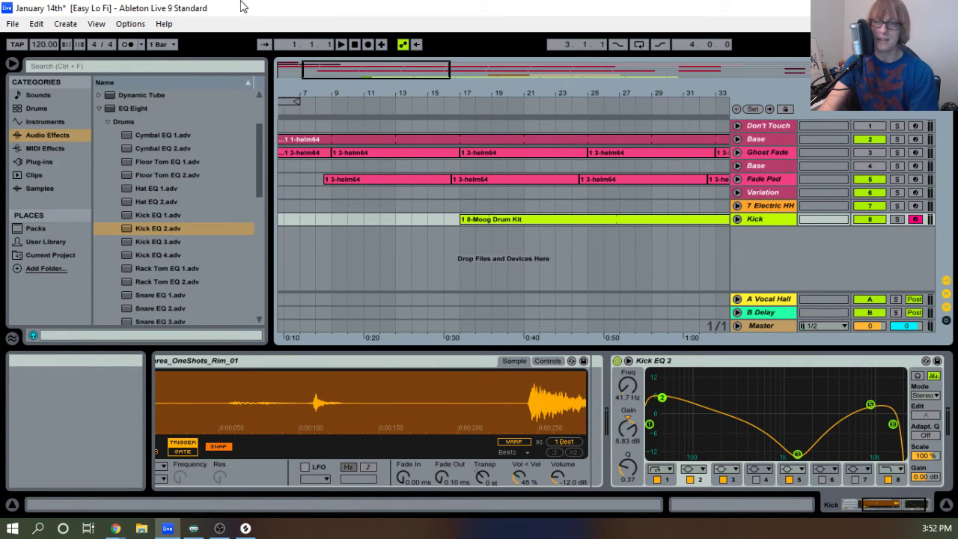
left_click(21, 27)
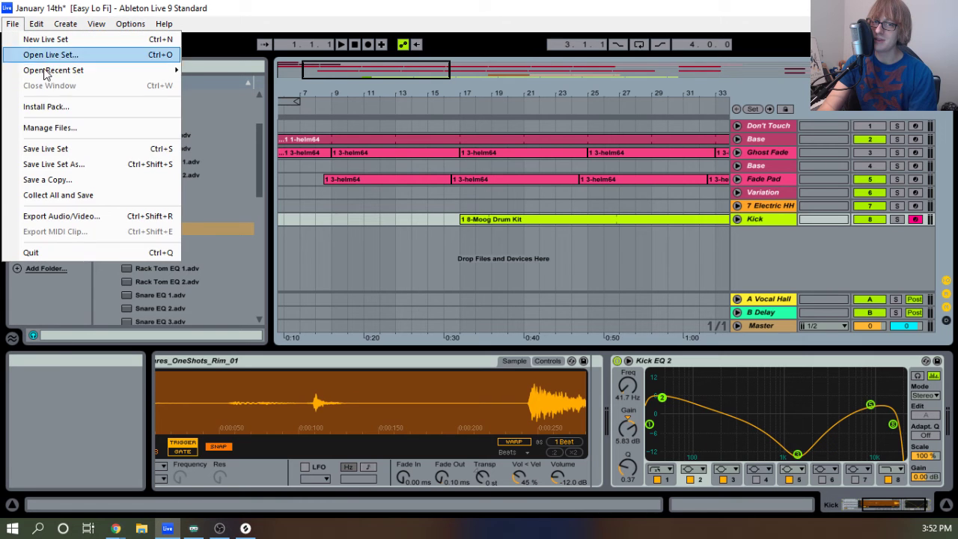
left_click(78, 147)
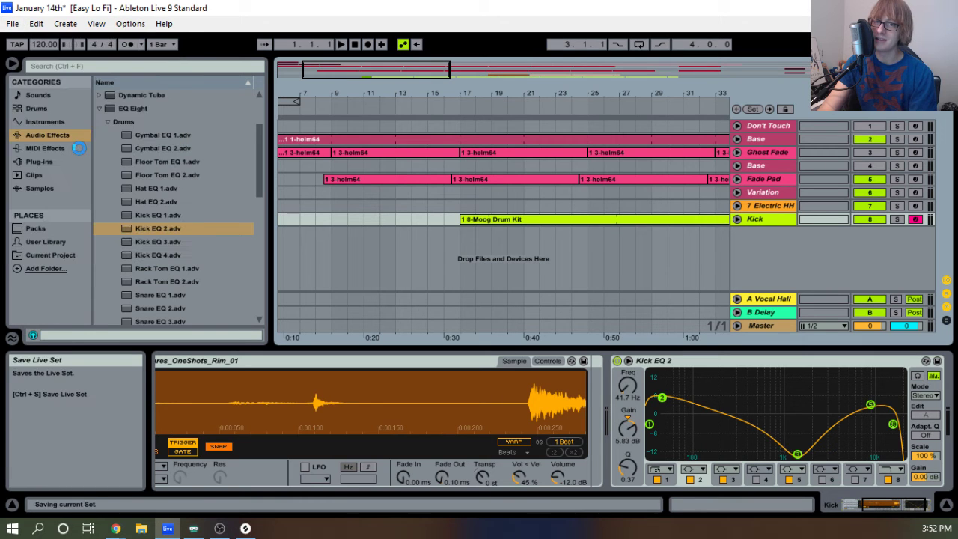
left_click(340, 44)
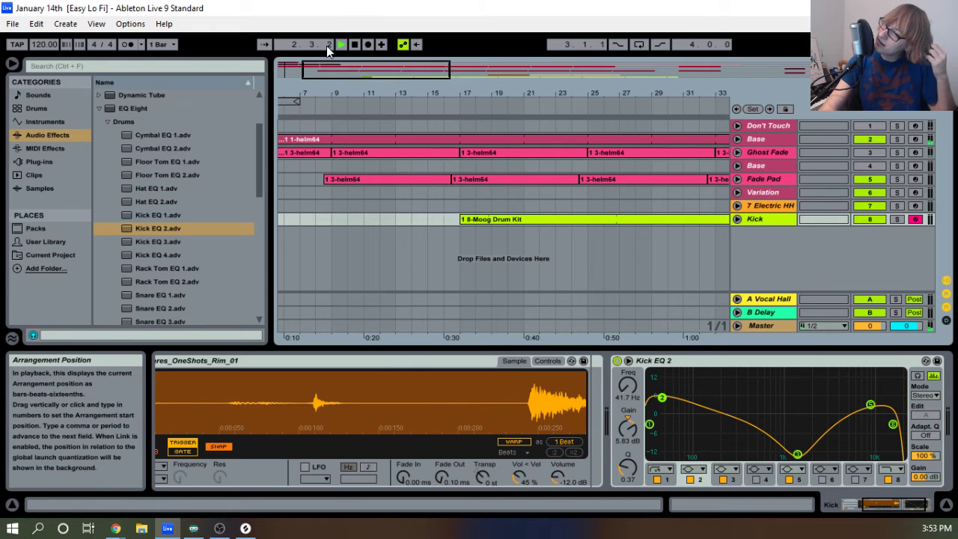
Unfold the Kick track and pull the Moog Drum Kit clip's start back to 16.4.1.
left_click(737, 218)
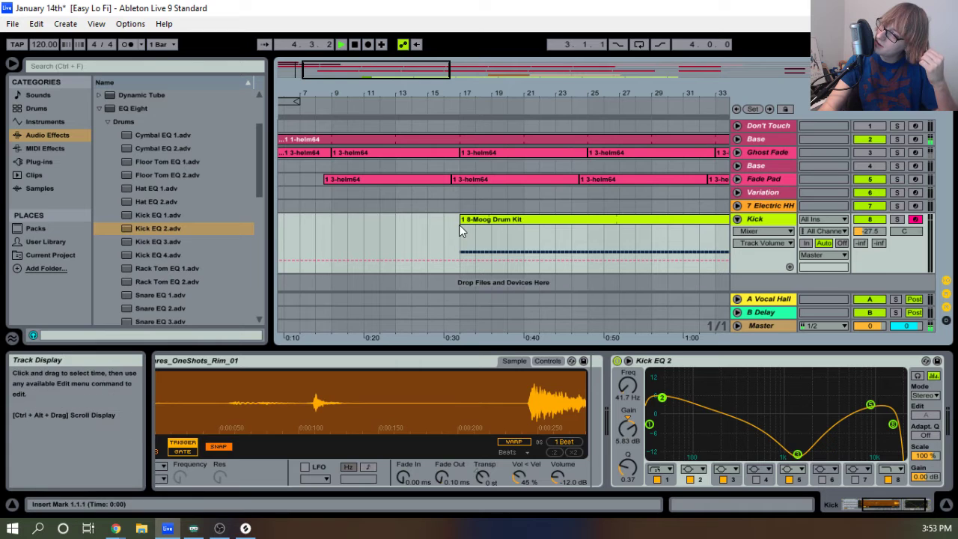
left_click_drag(455, 94, 455, 113)
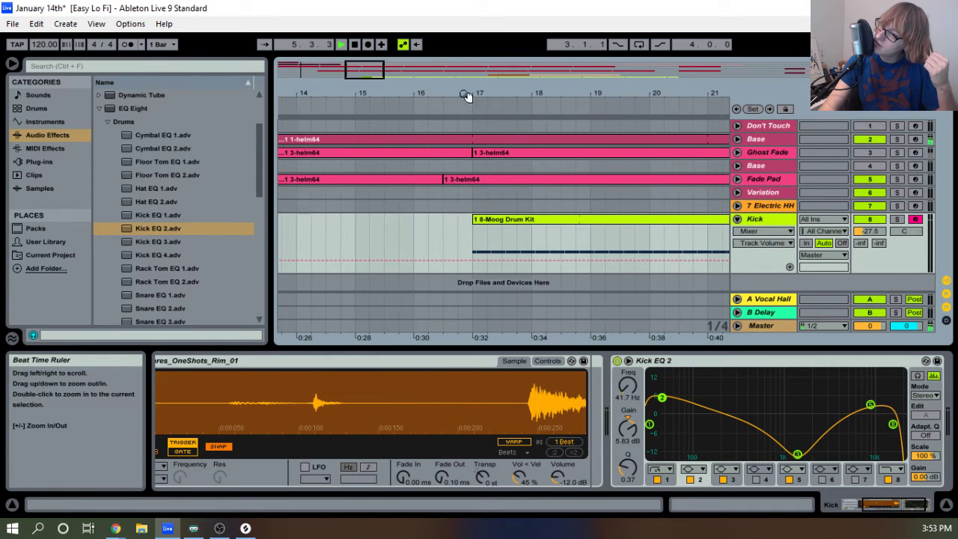
left_click_drag(484, 228, 454, 208)
mouse_move(464, 91)
left_mouse_down()
mouse_move(455, 114)
mouse_move(479, 88)
mouse_move(469, 72)
mouse_move(469, 82)
mouse_move(451, 81)
left_mouse_up()
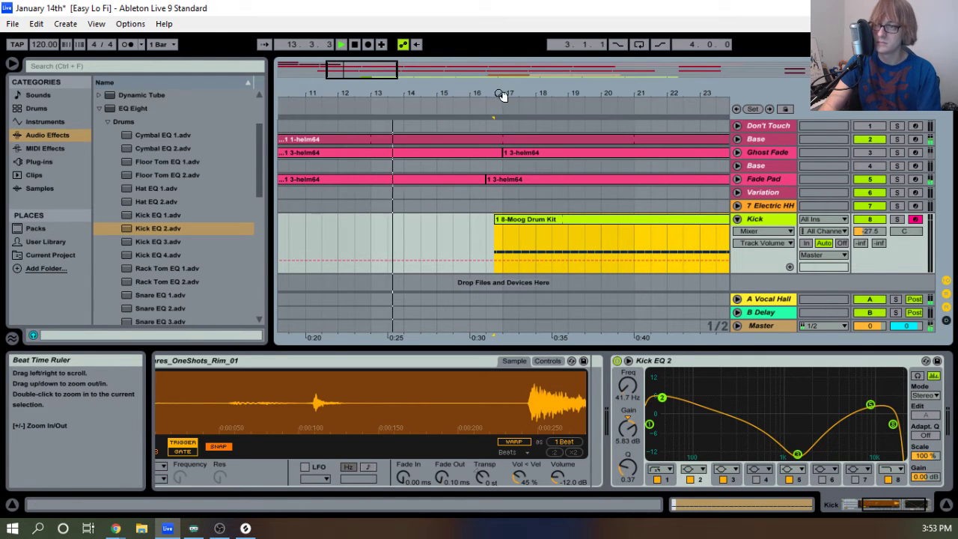
mouse_move(503, 95)
left_mouse_down()
mouse_move(503, 105)
mouse_move(392, 101)
mouse_move(368, 108)
mouse_move(372, 116)
left_mouse_up()
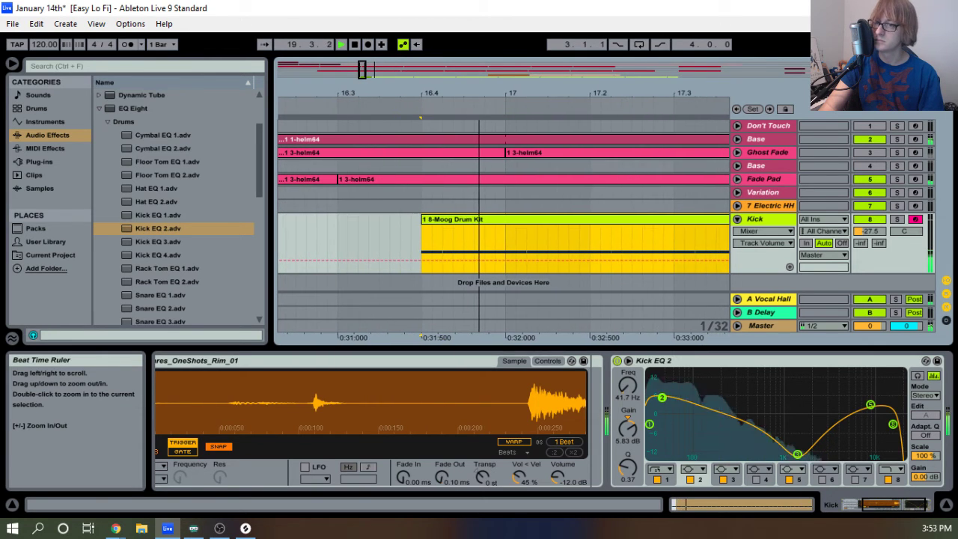
left_click_drag(491, 96, 384, 118)
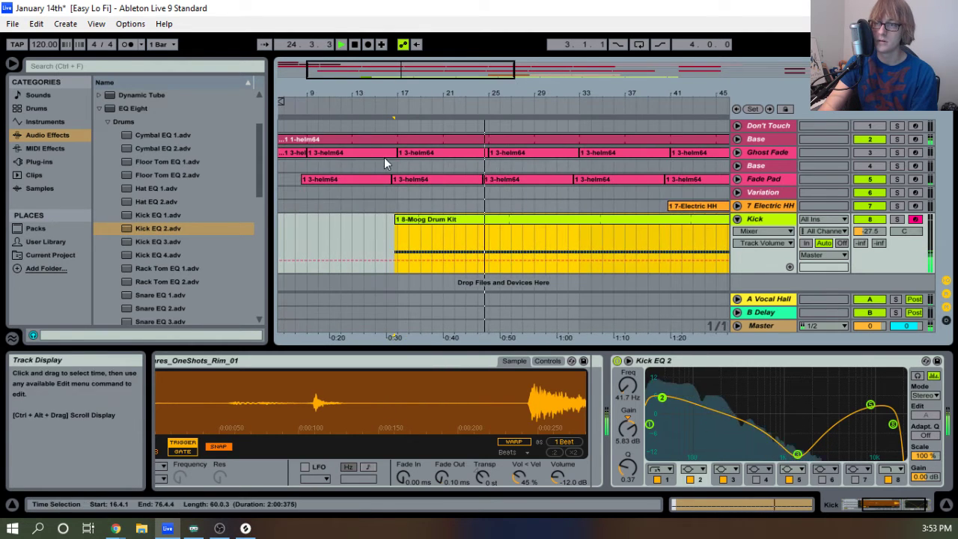
Trim the start of the Moog Drum Kit clip on the Kick track to 16.4.2.
left_click_drag(503, 87, 381, 92)
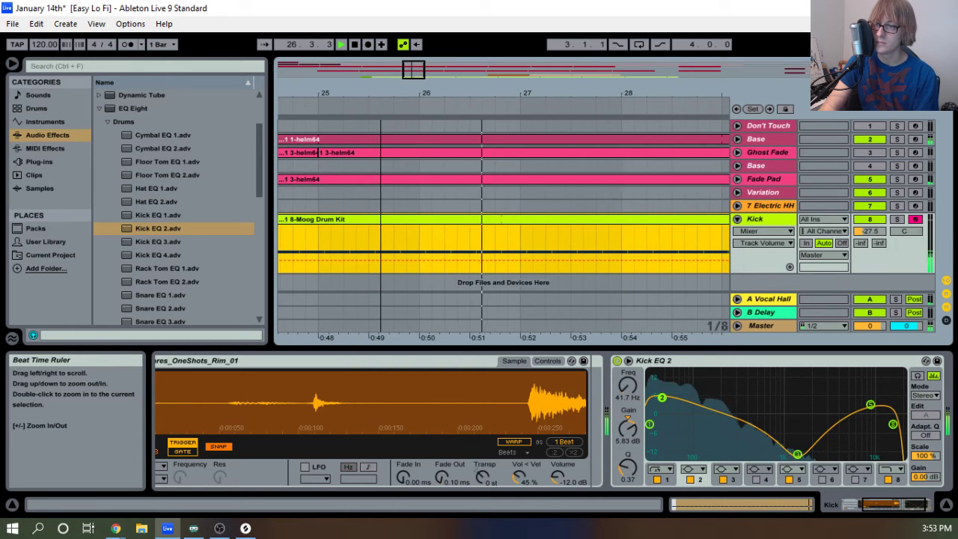
left_click_drag(463, 93, 299, 100)
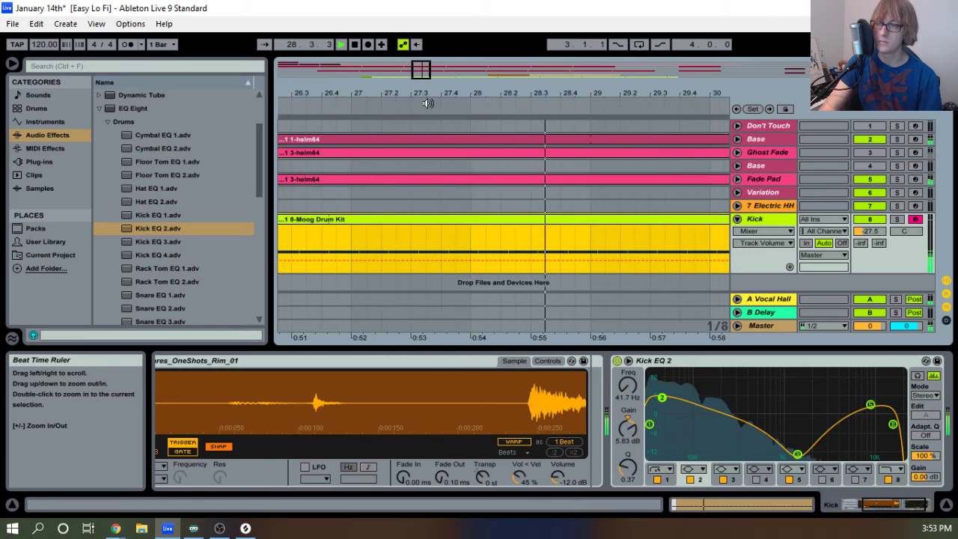
left_click_drag(601, 95, 575, 89)
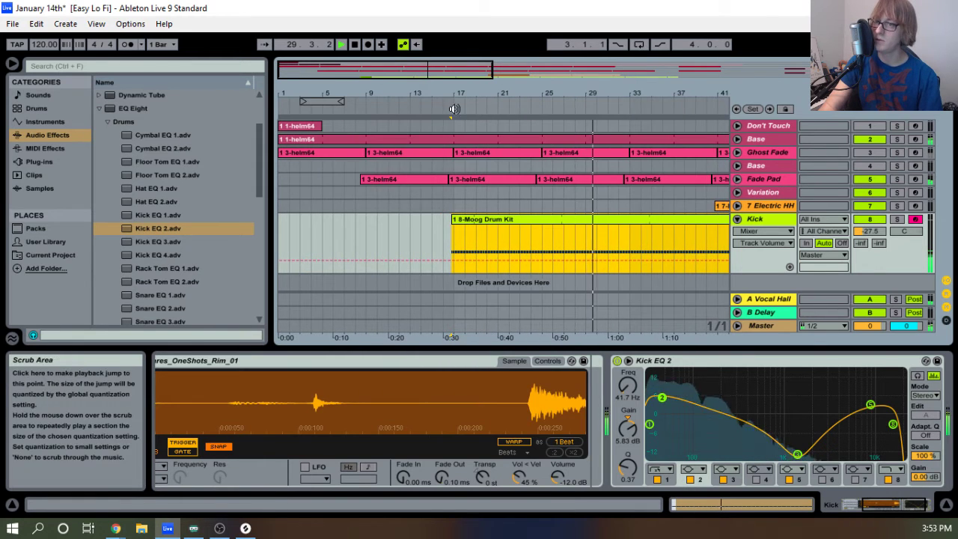
left_click_drag(452, 89, 449, 92)
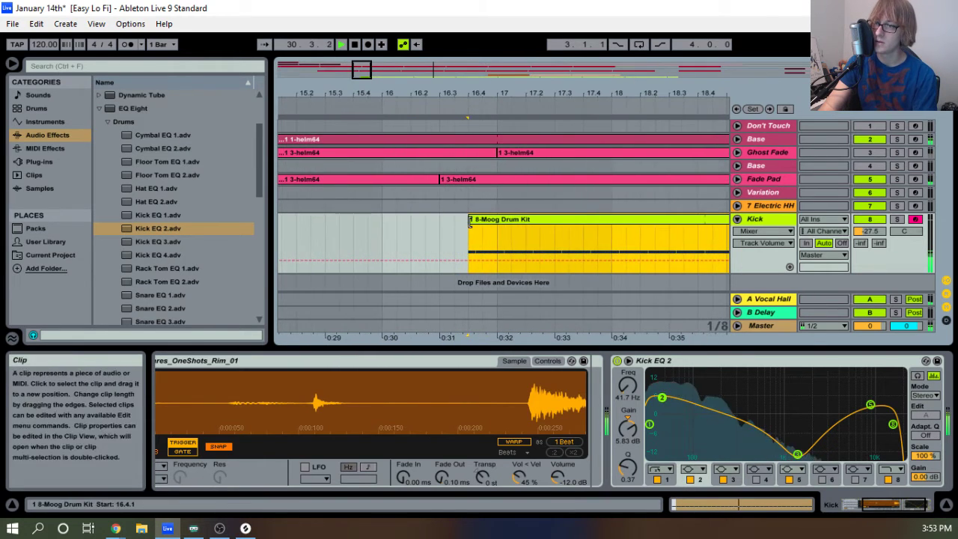
left_click_drag(509, 86, 508, 104)
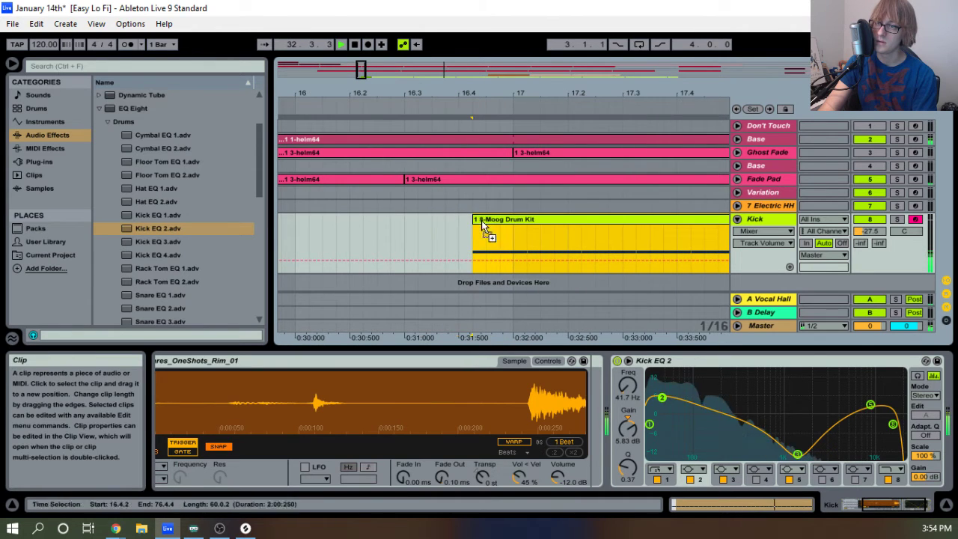
Shift the whole Moog Drum Kit clip on a finer grid so it starts just after beat 16.4.
left_click_drag(481, 224, 474, 219)
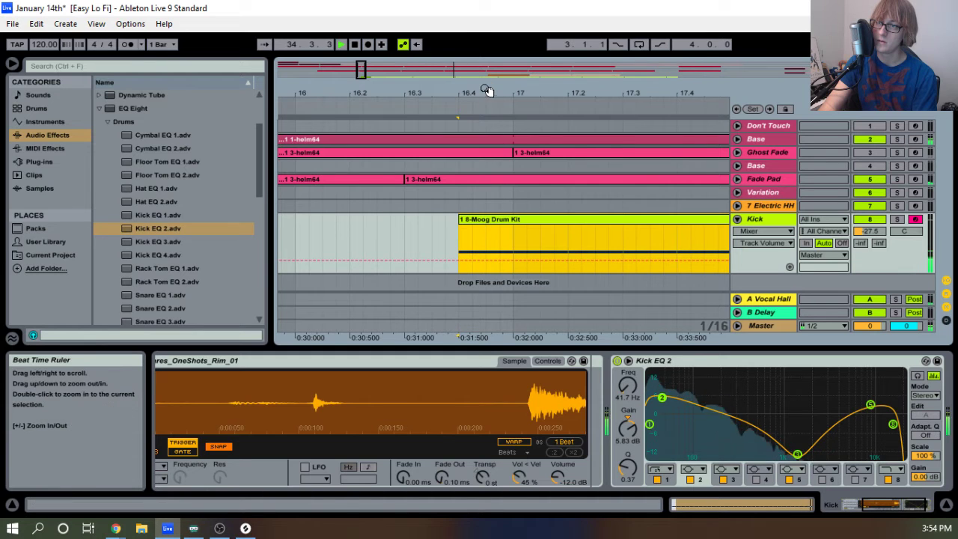
left_click_drag(484, 218, 481, 225)
left_click_drag(458, 94, 458, 116)
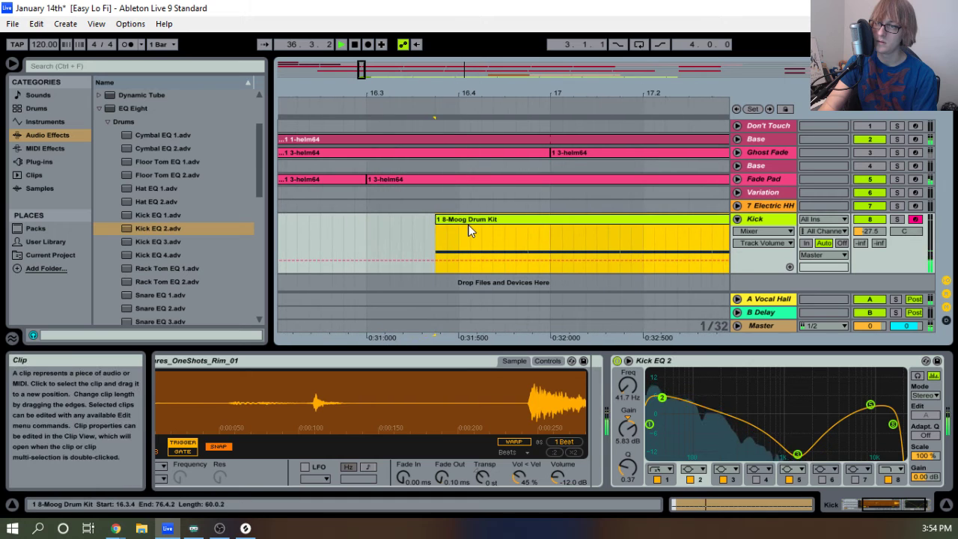
left_click_drag(469, 221, 501, 218)
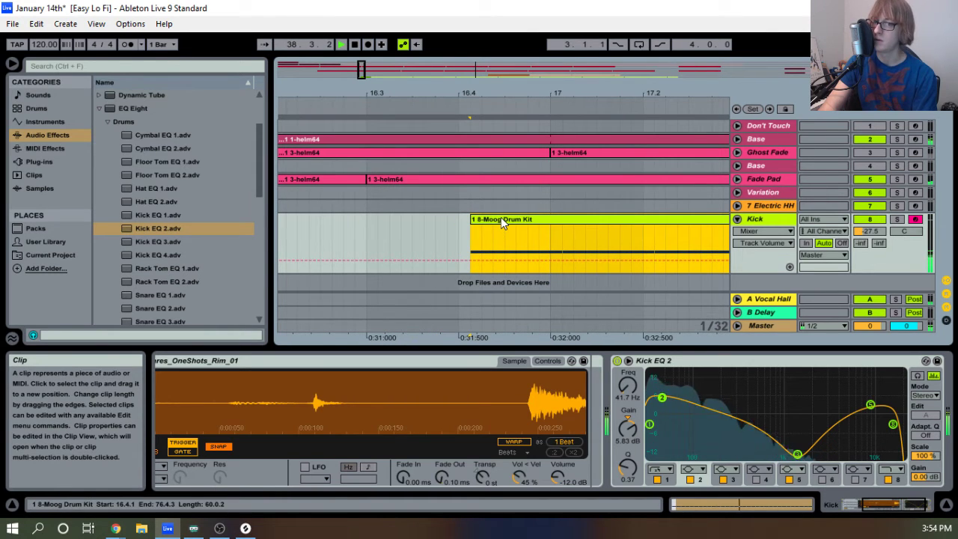
Replay the song from the beginning and delete the Moog Drum Kit clip from the Kick track.
left_click(357, 47)
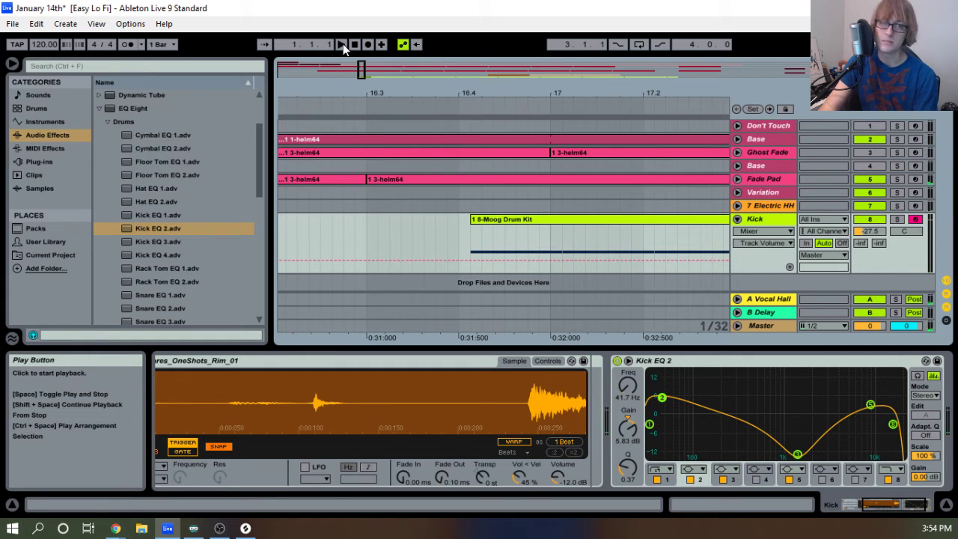
left_click(342, 45)
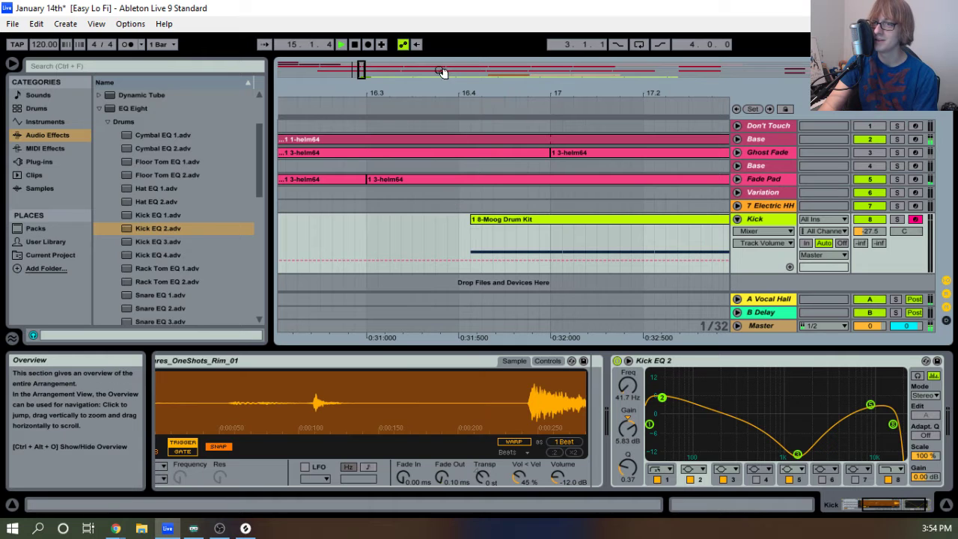
left_click_drag(441, 88, 453, 89)
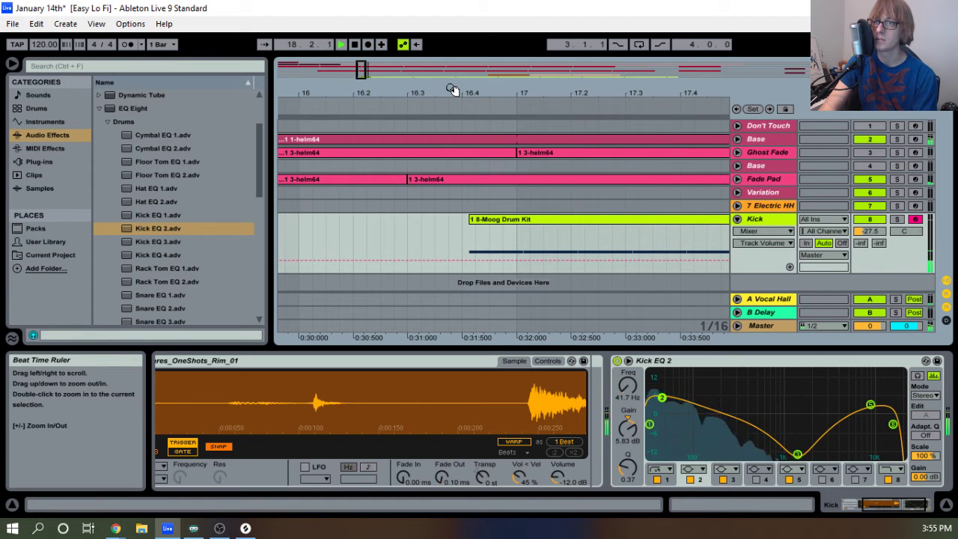
left_click_drag(453, 89, 360, 76)
left_click(486, 219)
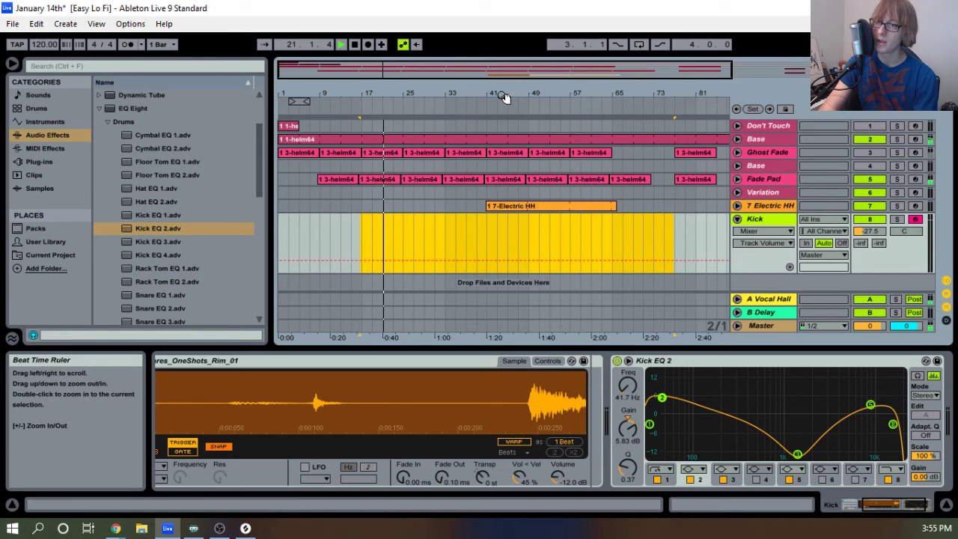
Extend the 7-Electric HH clip's start back to 25.1.1, in line with the Ghost Fade clip, and stop playback.
left_click_drag(473, 89, 523, 197)
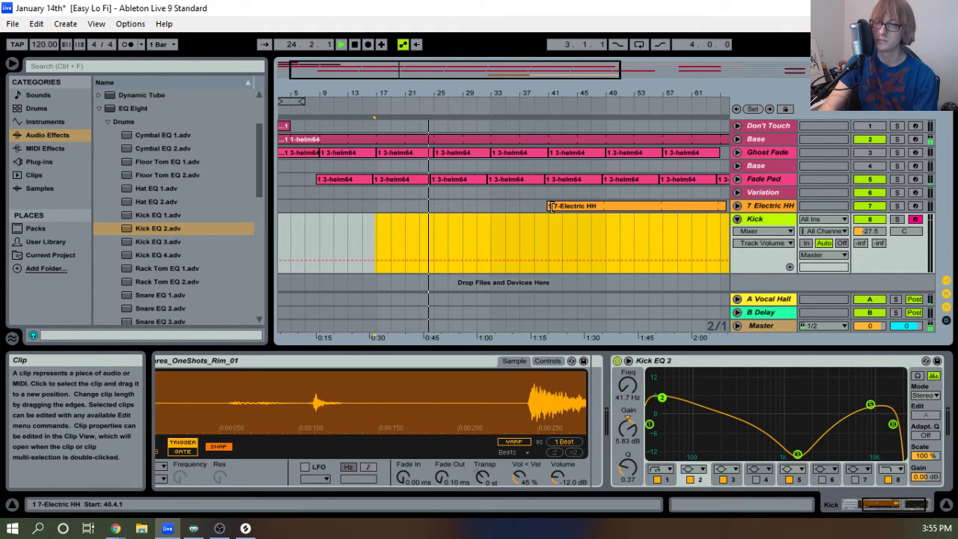
left_click_drag(549, 206, 433, 206)
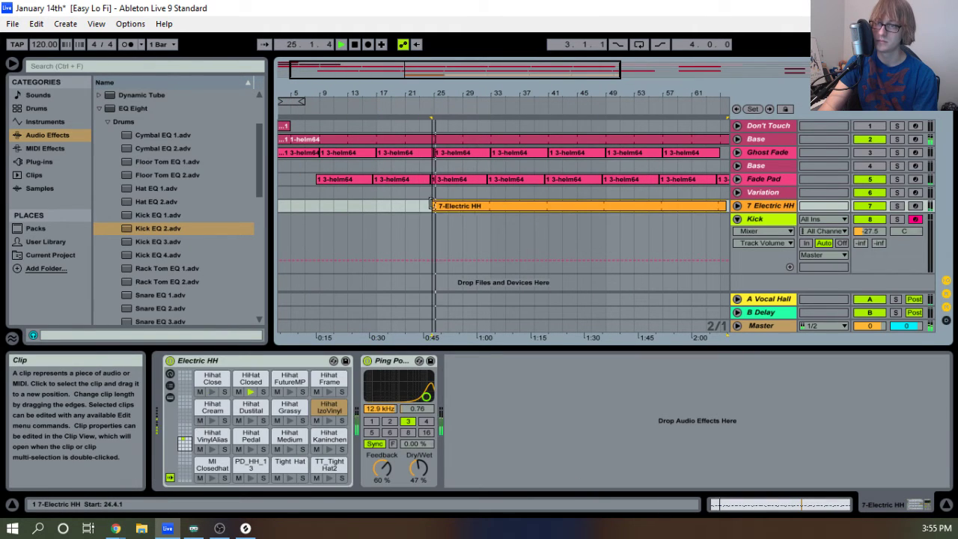
left_click_drag(443, 90, 516, 88)
left_click(737, 205)
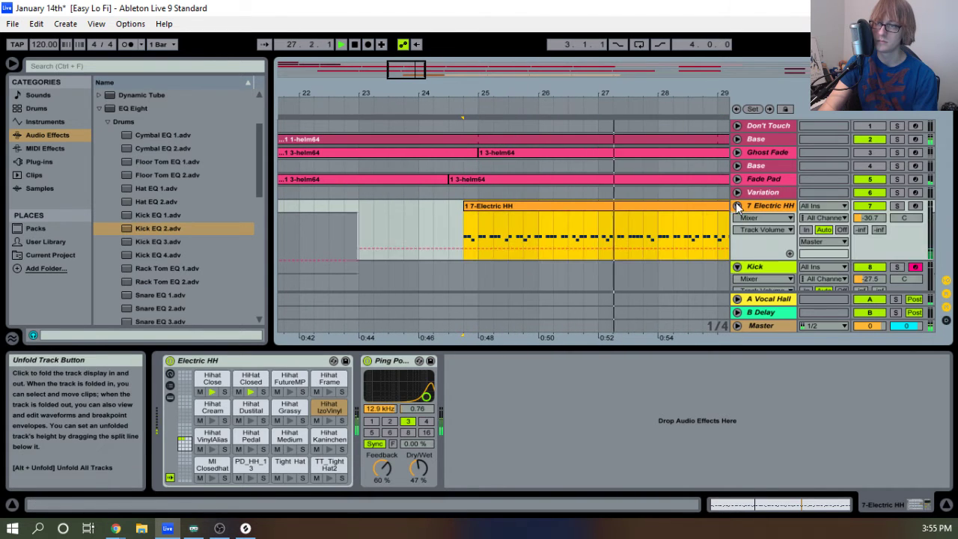
left_click_drag(464, 210, 476, 206)
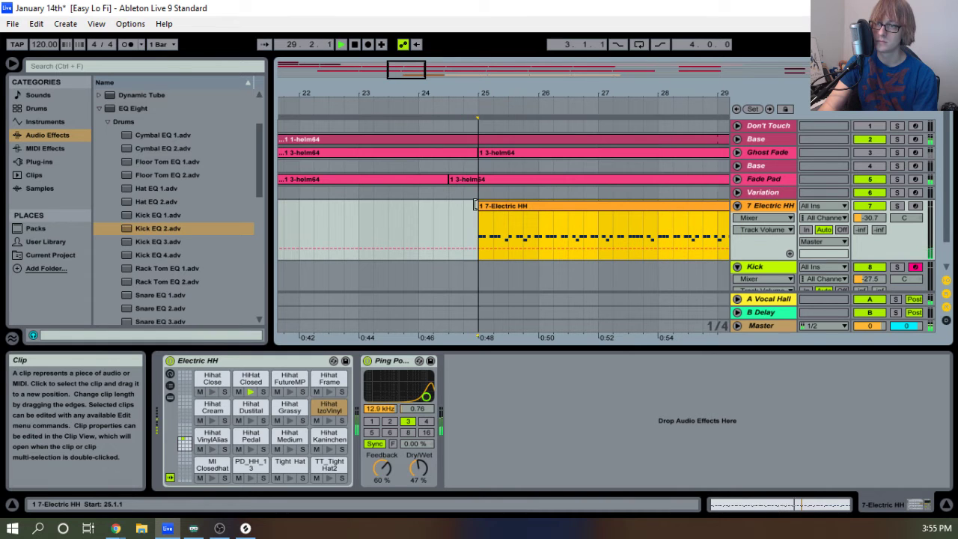
left_click_drag(497, 92, 385, 43)
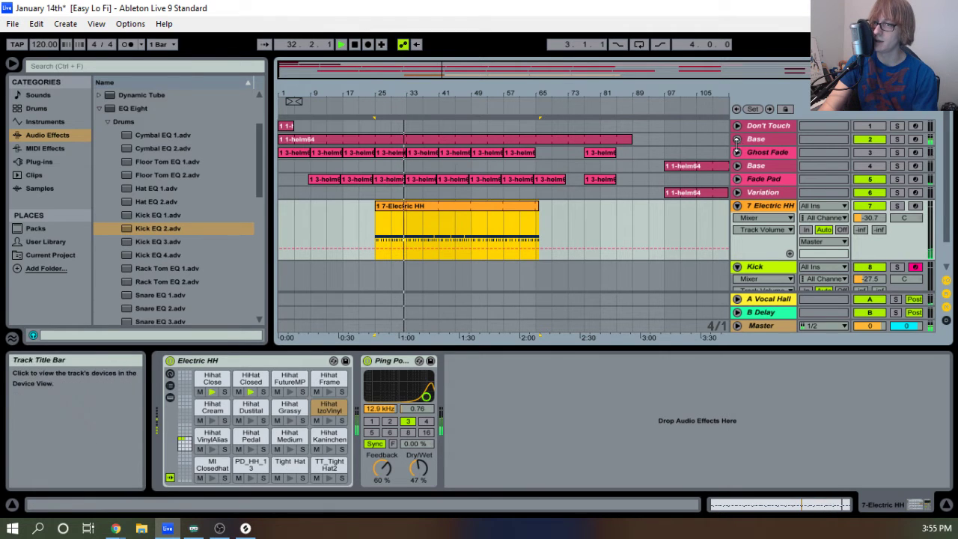
left_click(352, 48)
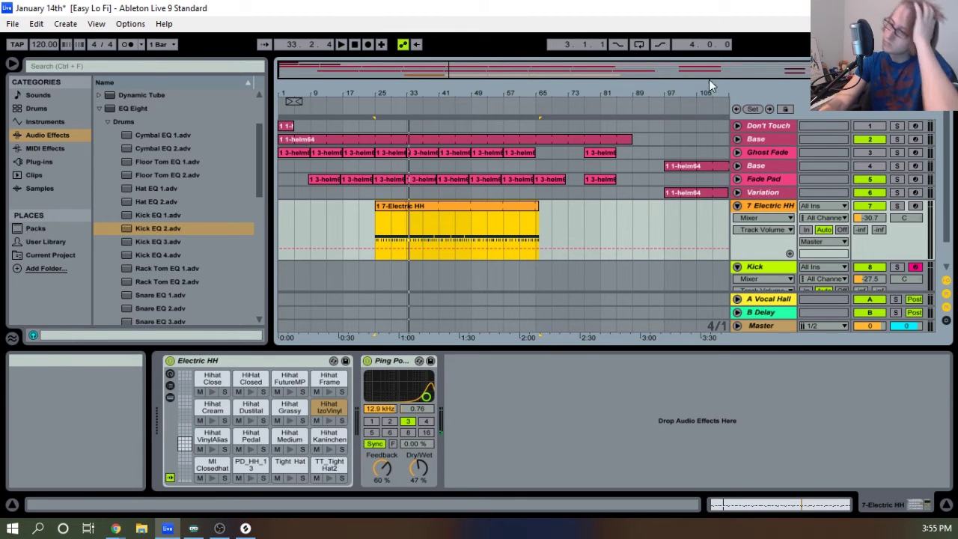
Play the song from the beginning with the upper Base track's Vocoder switched off, and switch the Vocoder back on.
left_click(354, 44)
left_click(757, 139)
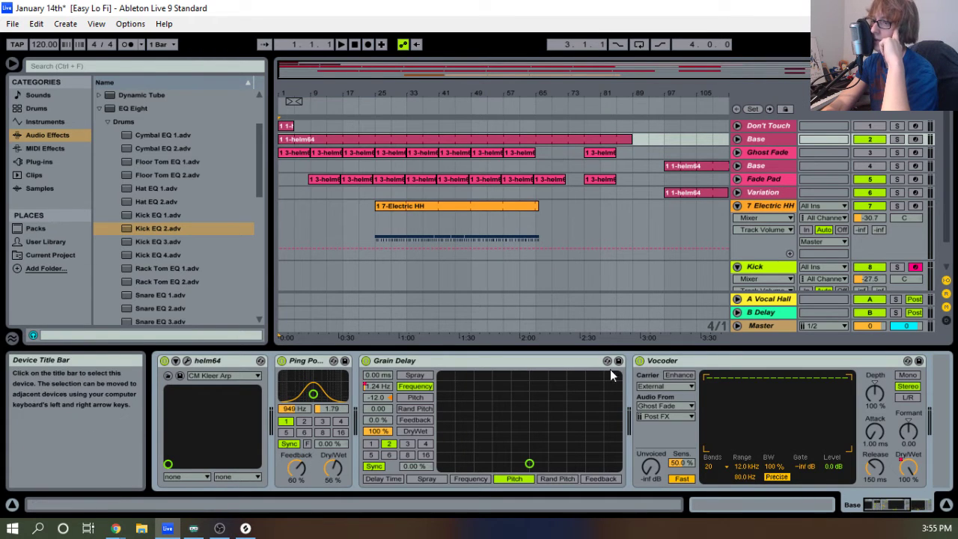
left_click(640, 360)
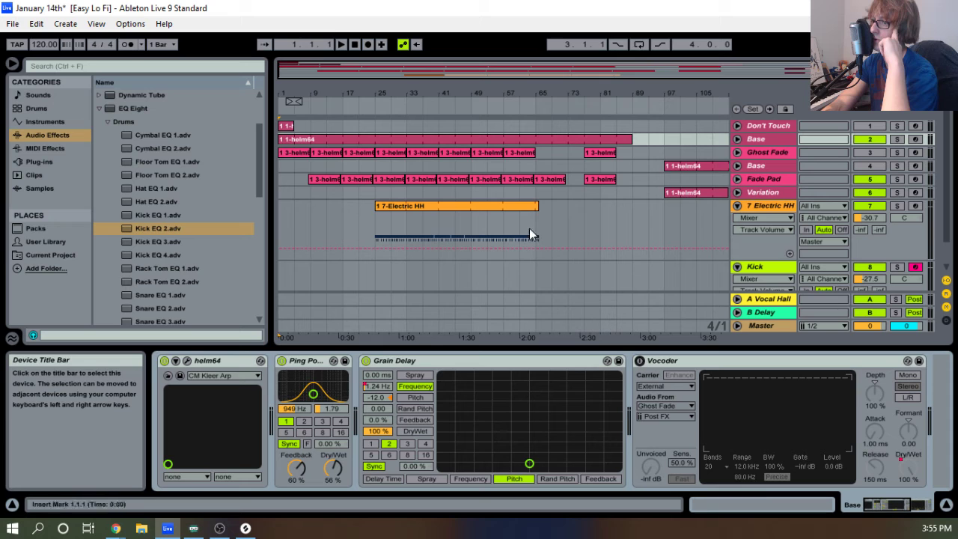
left_click(340, 44)
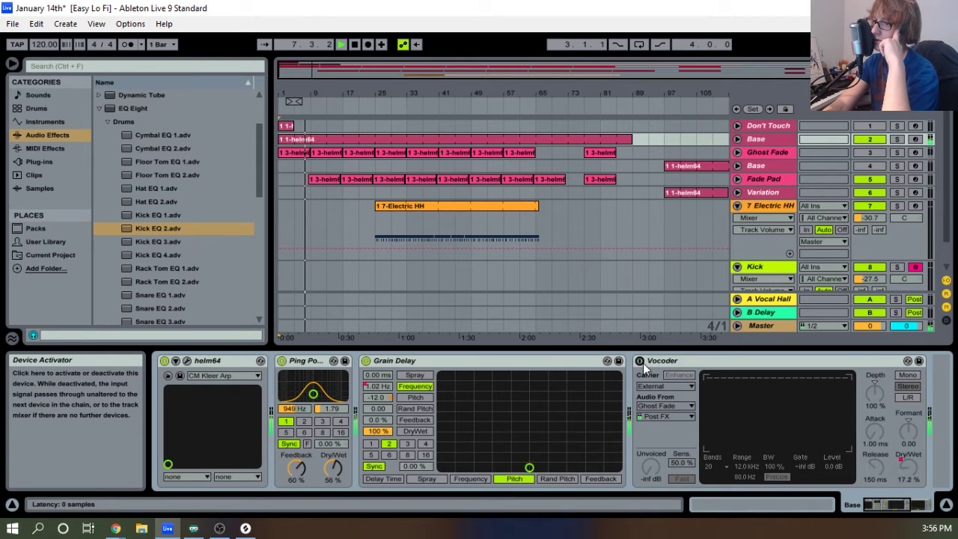
left_click(641, 362)
Replay the song with the Base track's Vocoder active, and stop with the position reset to the song's start.
left_click(354, 44)
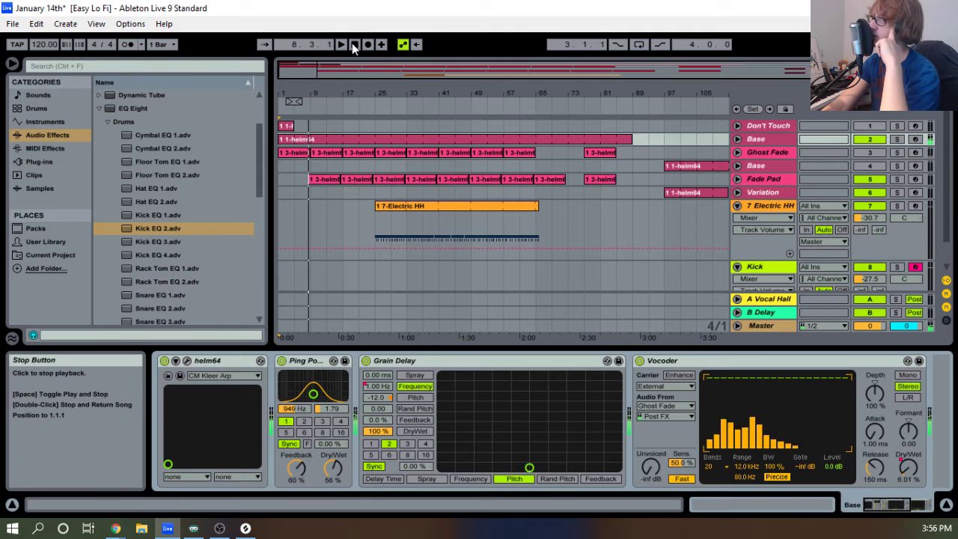
left_click(341, 44)
left_click_drag(331, 92, 328, 98)
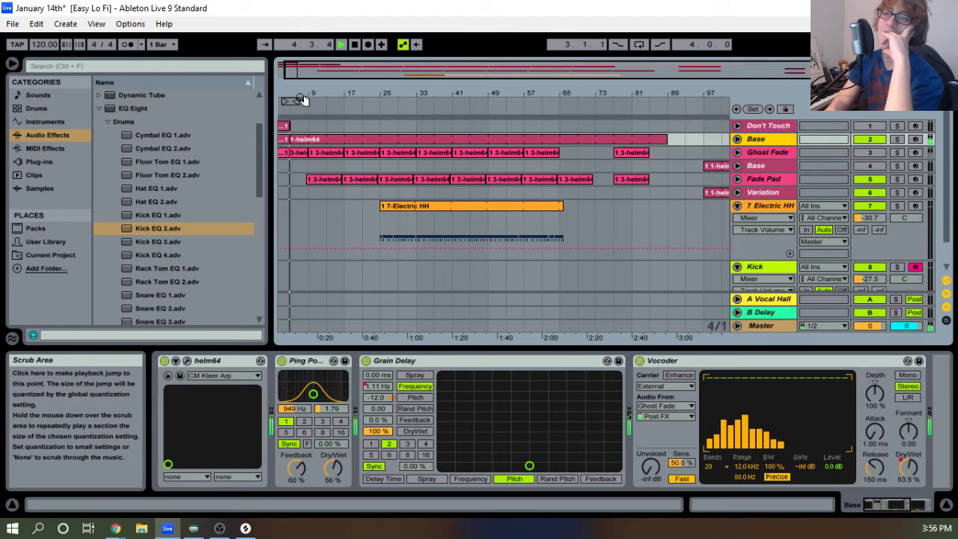
left_click_drag(303, 98, 304, 101)
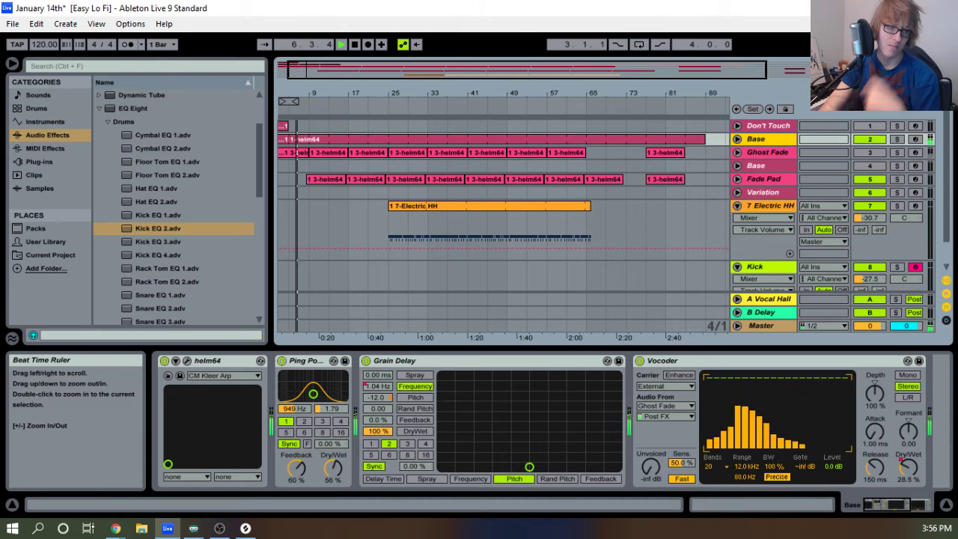
left_click_drag(299, 101, 299, 100)
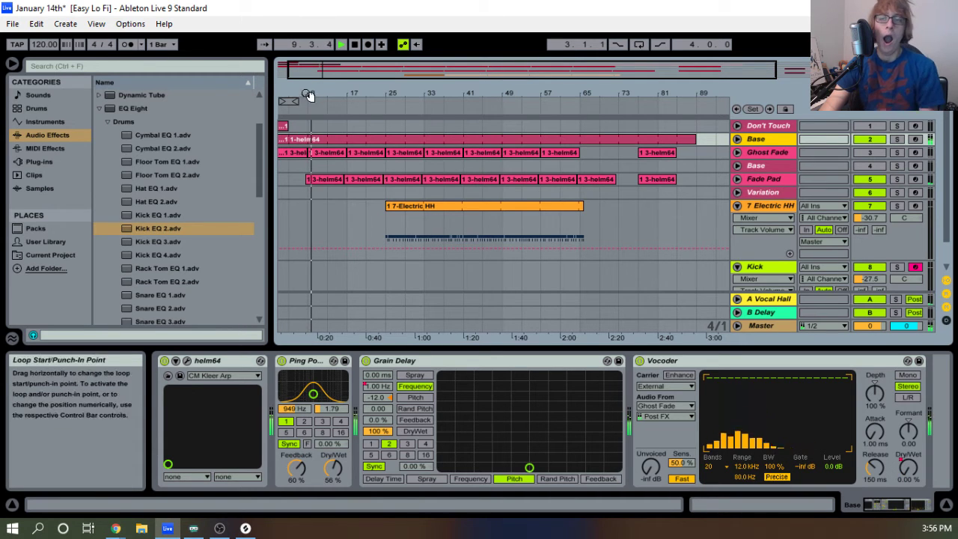
mouse_move(313, 94)
left_mouse_down()
mouse_move(312, 116)
mouse_move(325, 84)
left_mouse_up()
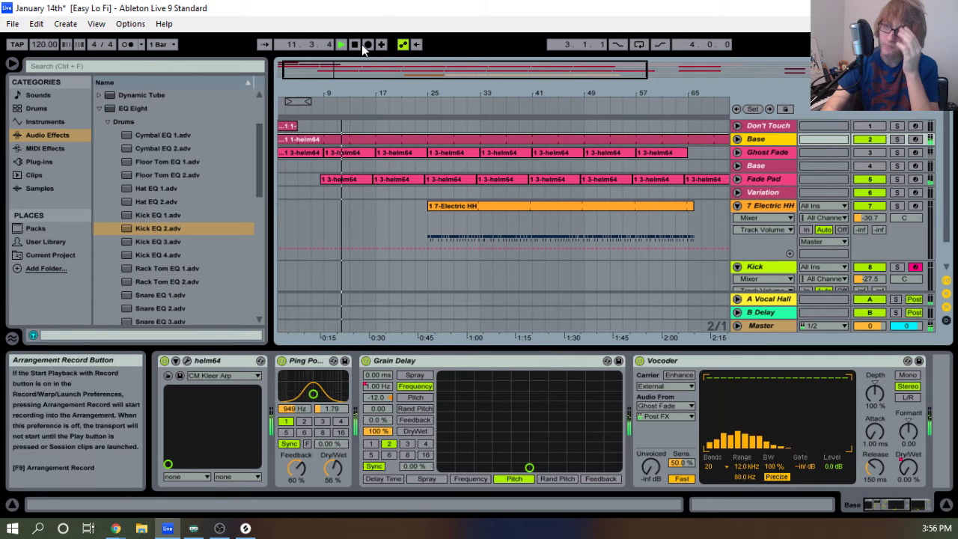
double_click(356, 44)
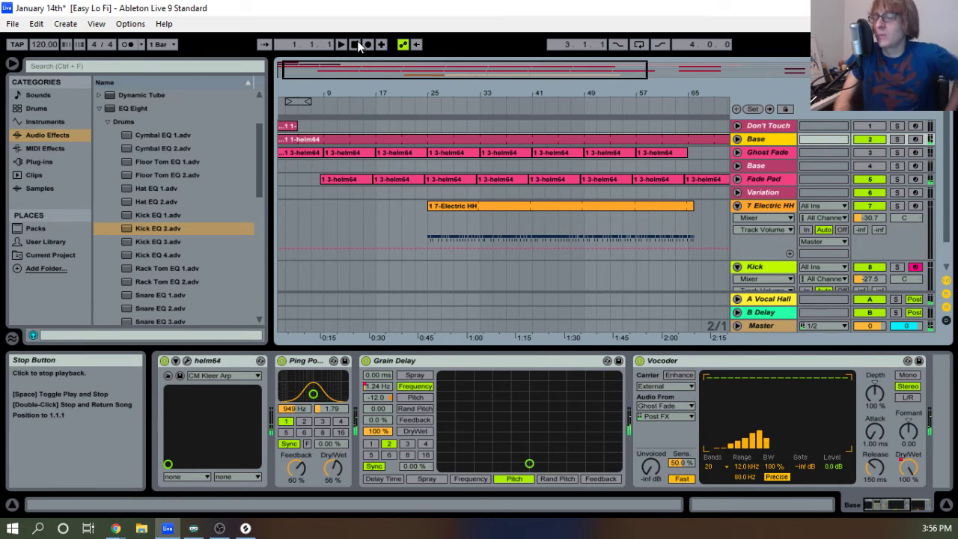
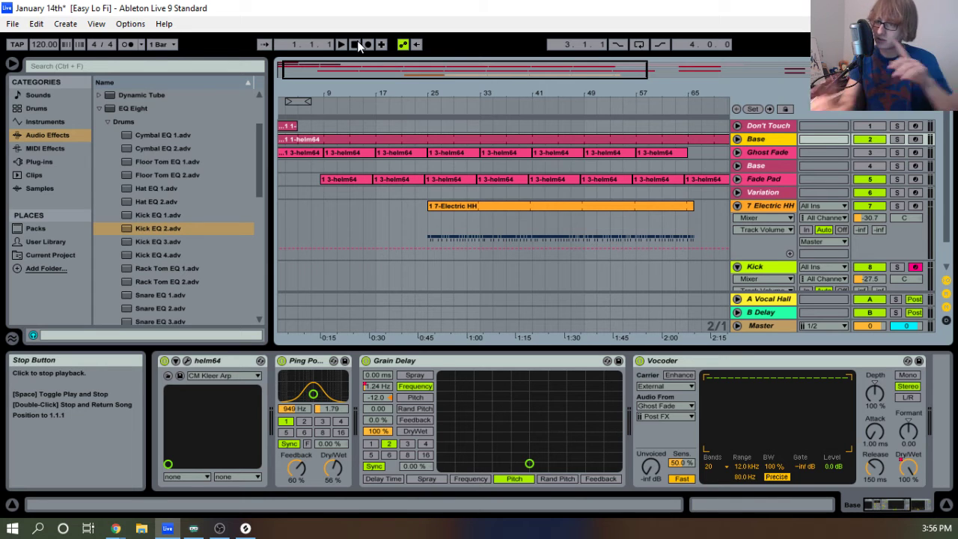
Select the Base track's Vocoder device and fold the 7 Electric HH and Kick tracks.
left_click(698, 360)
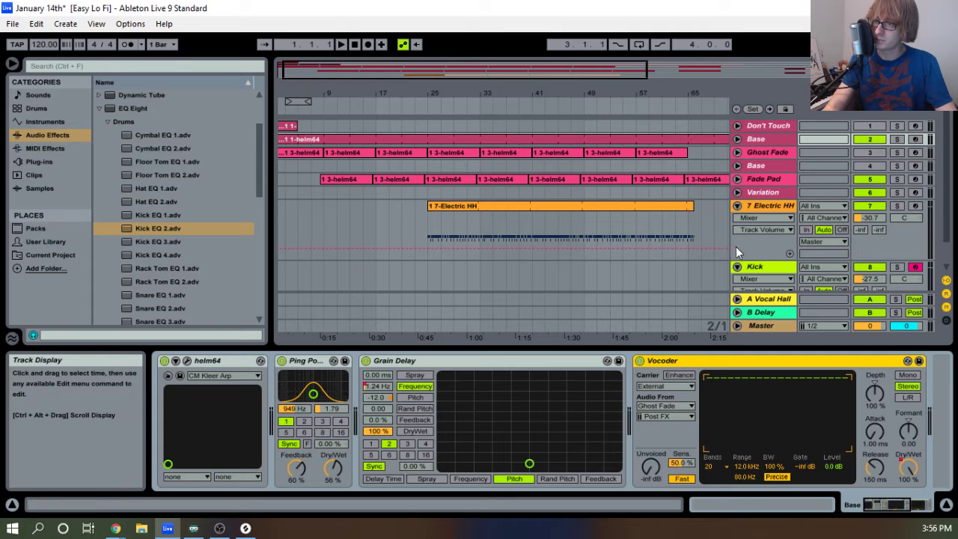
left_click(737, 205)
left_click(739, 221)
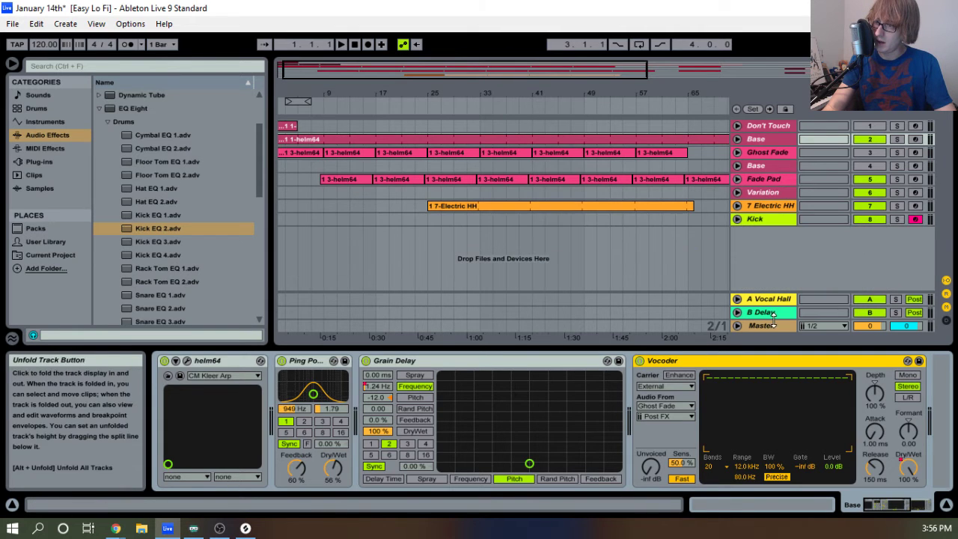
Delete the Delay device from return track B and rename the track Vocoder.
left_click(762, 312)
left_click(204, 359)
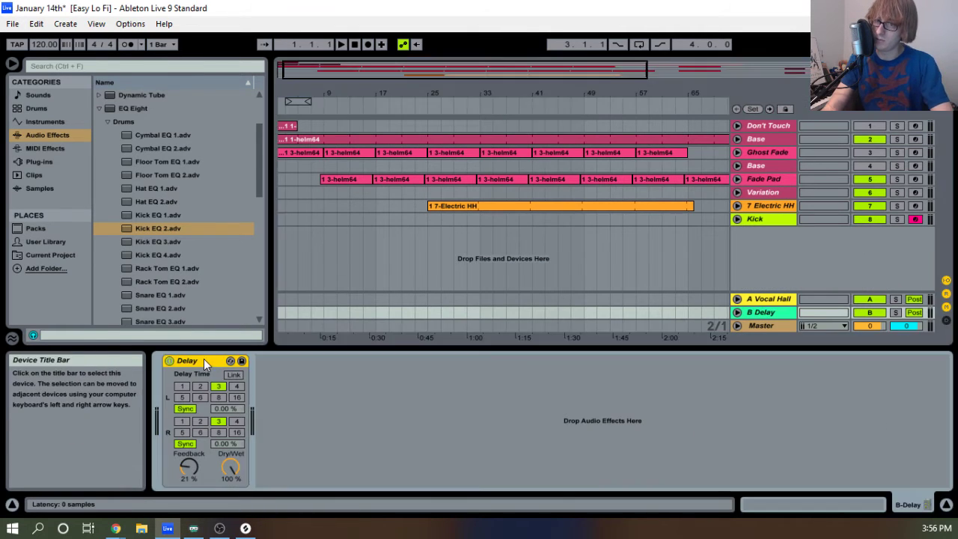
key("Delete")
right_click(764, 311)
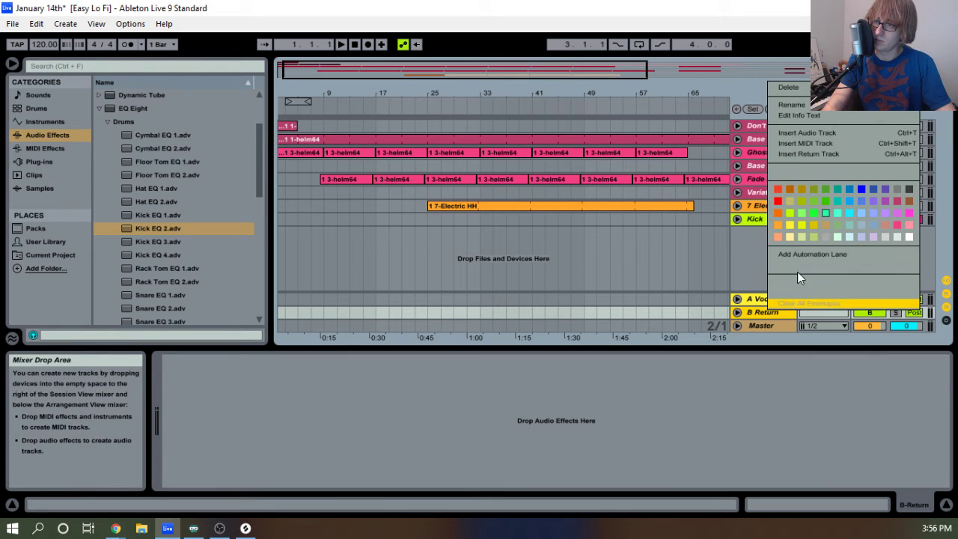
left_click(798, 113)
type("GV")
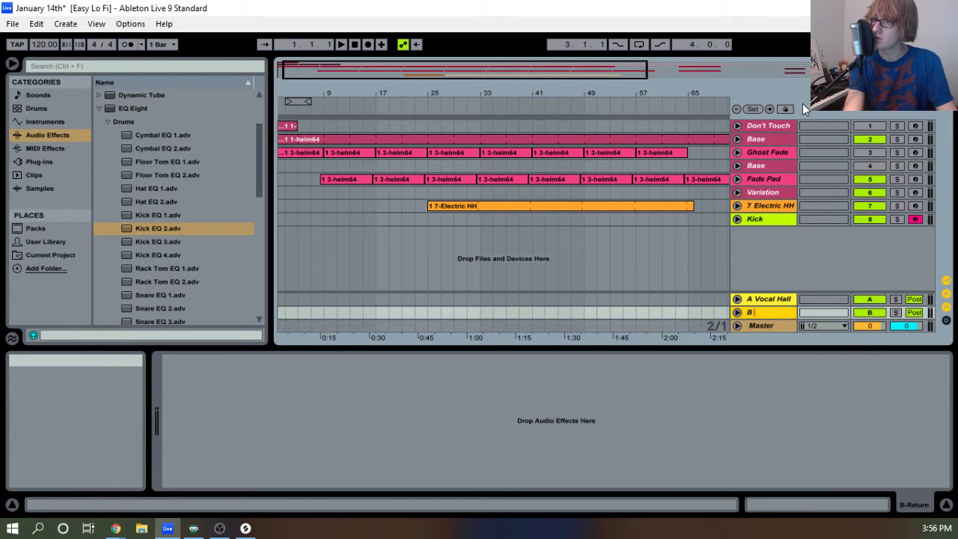
type("ocoder")
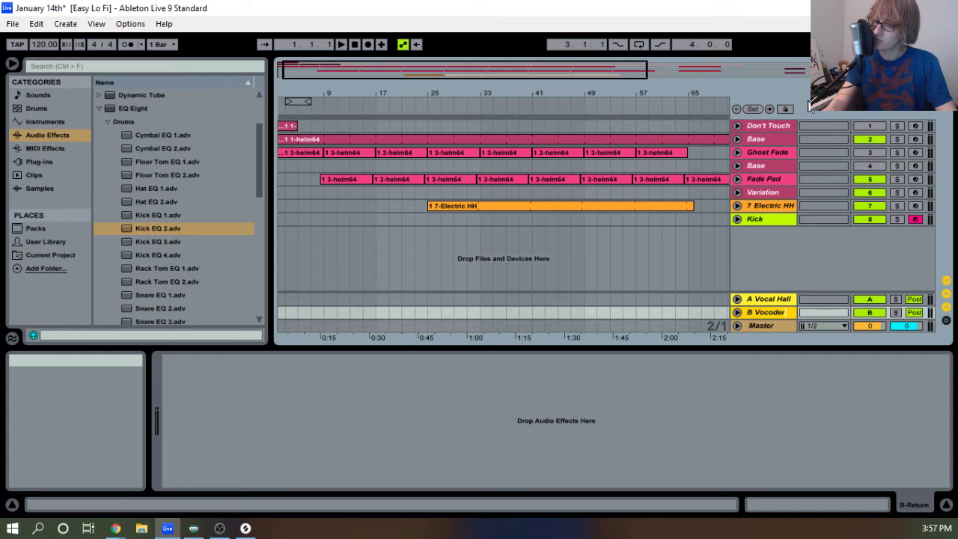
left_click(731, 440)
Paste the copied Vocoder device, with Ghost Fade as its external carrier, onto return track B.
left_click(766, 299)
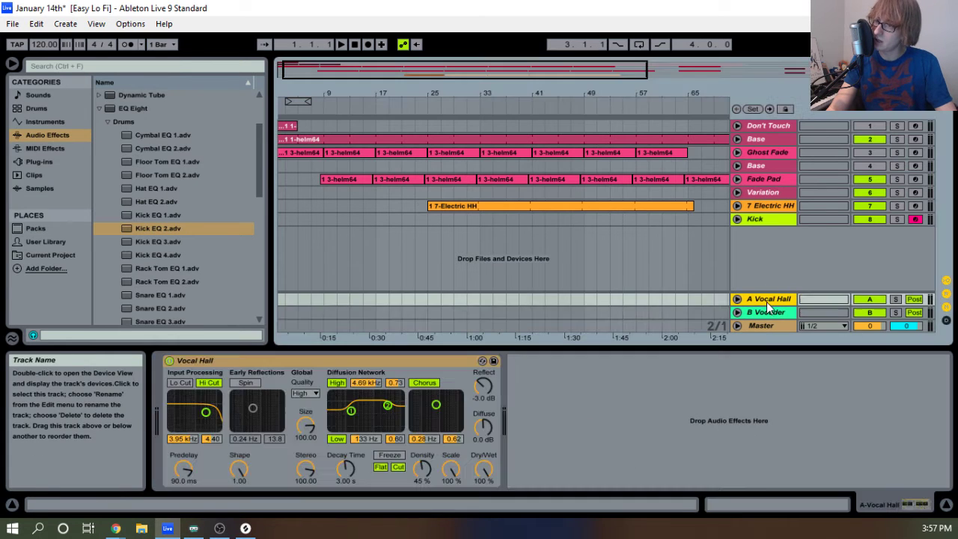
left_click(766, 312)
right_click(424, 405)
left_click(471, 407)
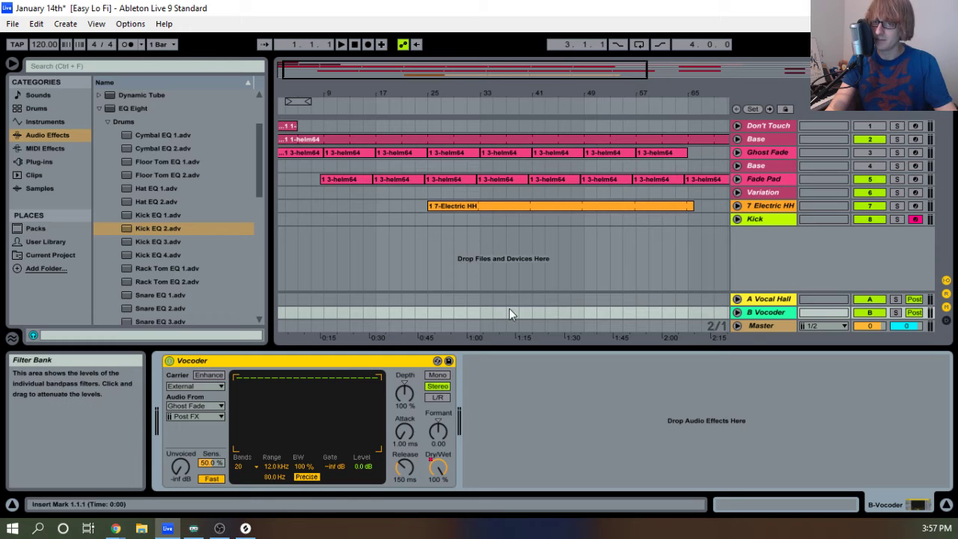
left_click(551, 411)
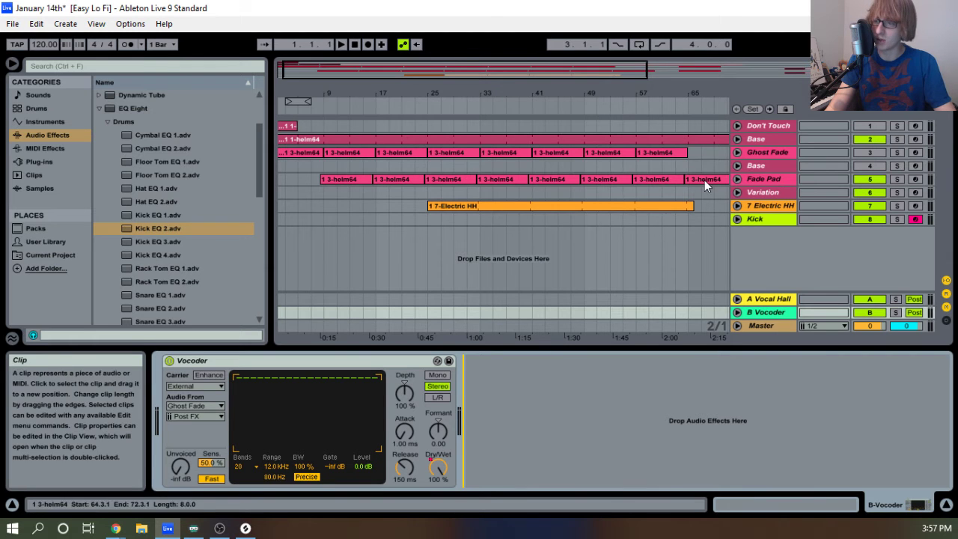
Delete the Vocoder device from the upper Base track, keeping its Ping Pong and Grain Delay effects.
key("Tab")
key("Tab")
left_click(765, 140)
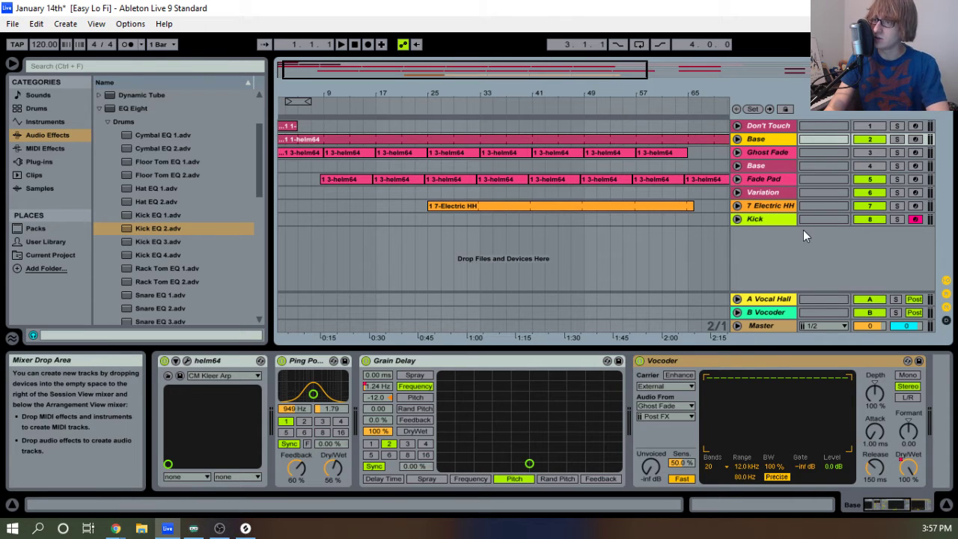
left_click(766, 360)
key("Delete")
left_click(775, 152)
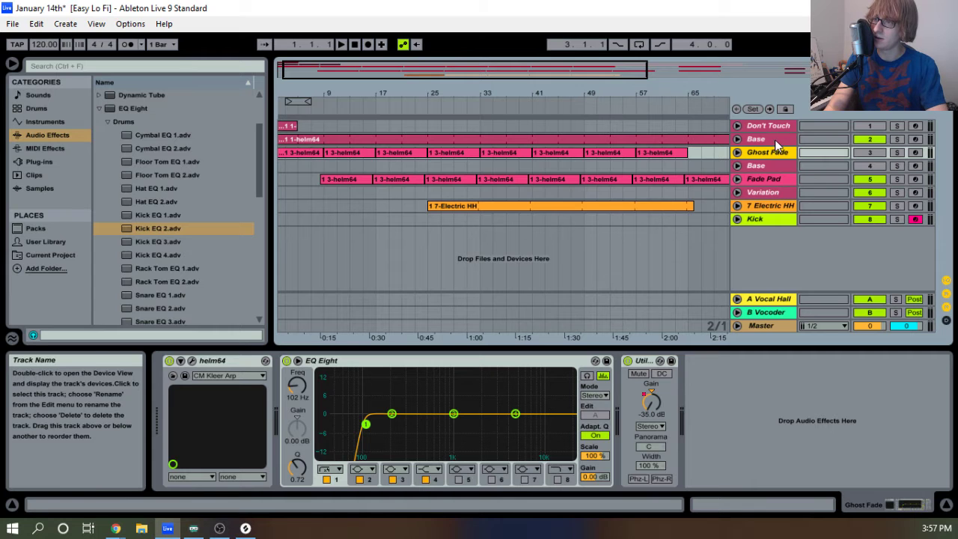
left_click(775, 140)
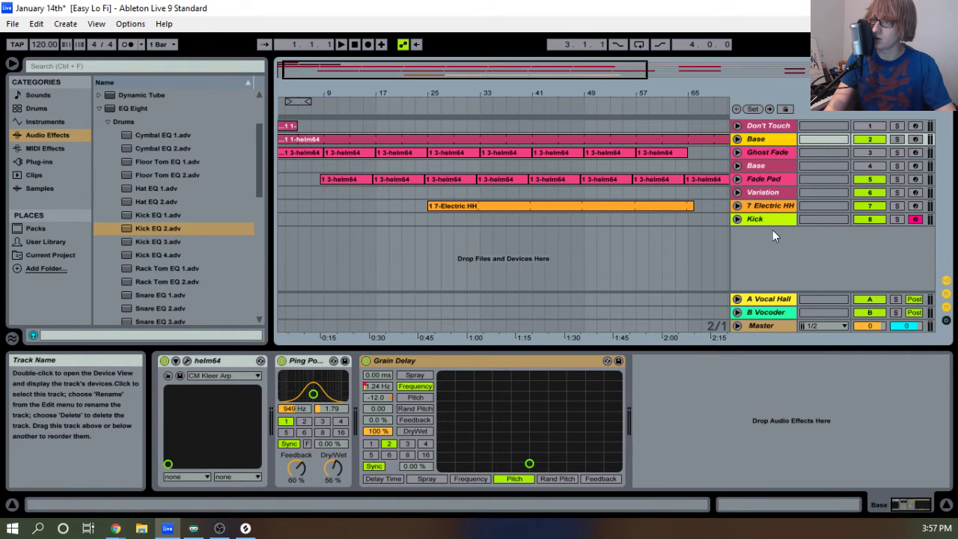
Raise the upper Base track's send B to 0.0 dB and route its audio output to Sends Only.
left_click(763, 310)
key("Tab")
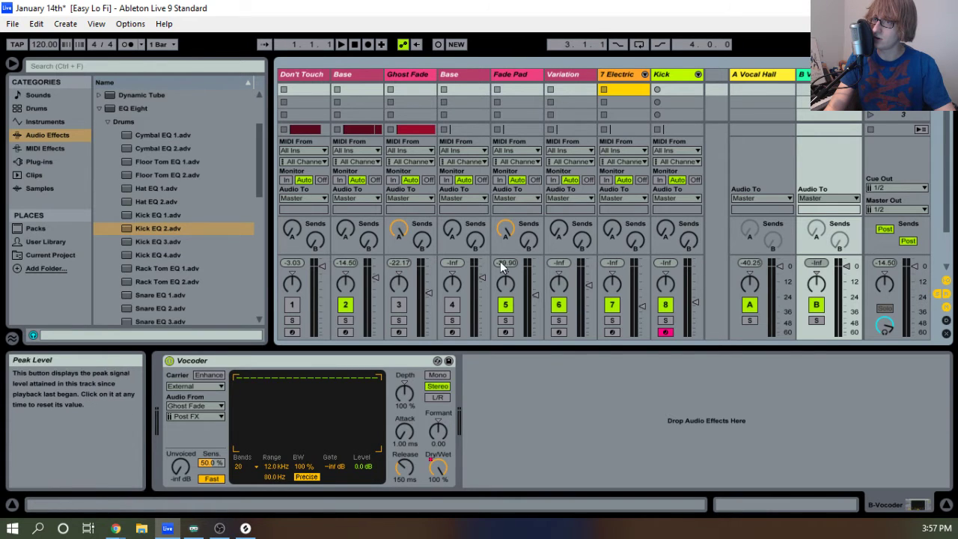
left_click_drag(366, 244, 366, 187)
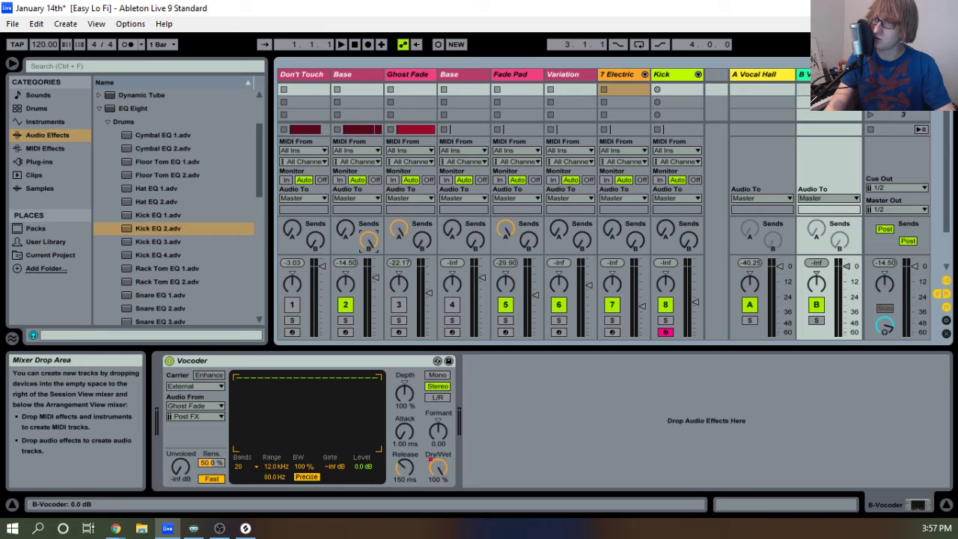
left_click(374, 198)
left_click(366, 245)
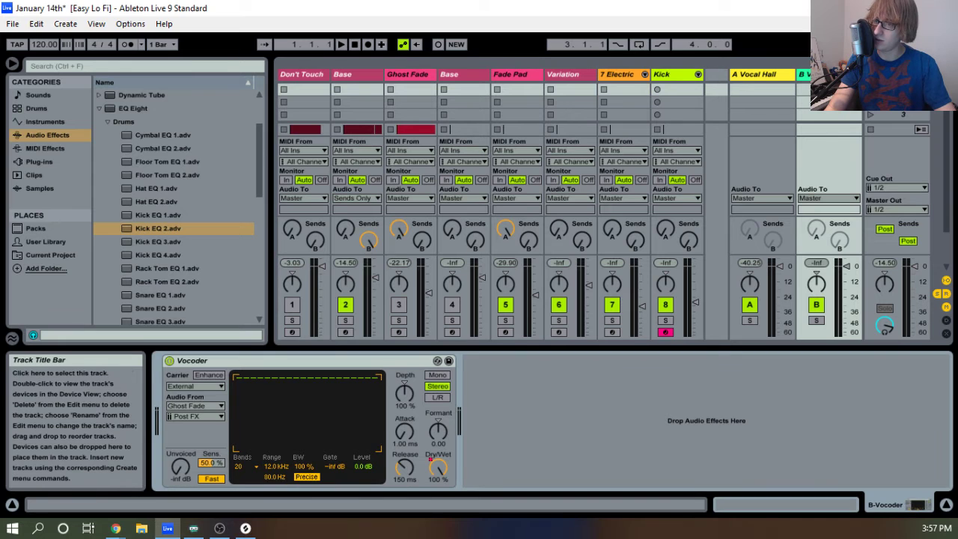
Freeze the upper Base track.
left_click(359, 74)
right_click(357, 73)
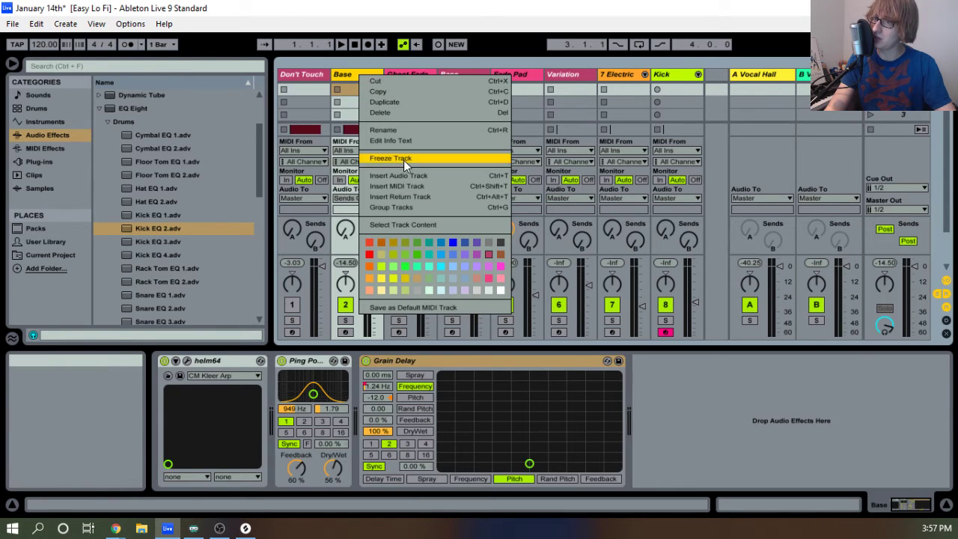
left_click(403, 160)
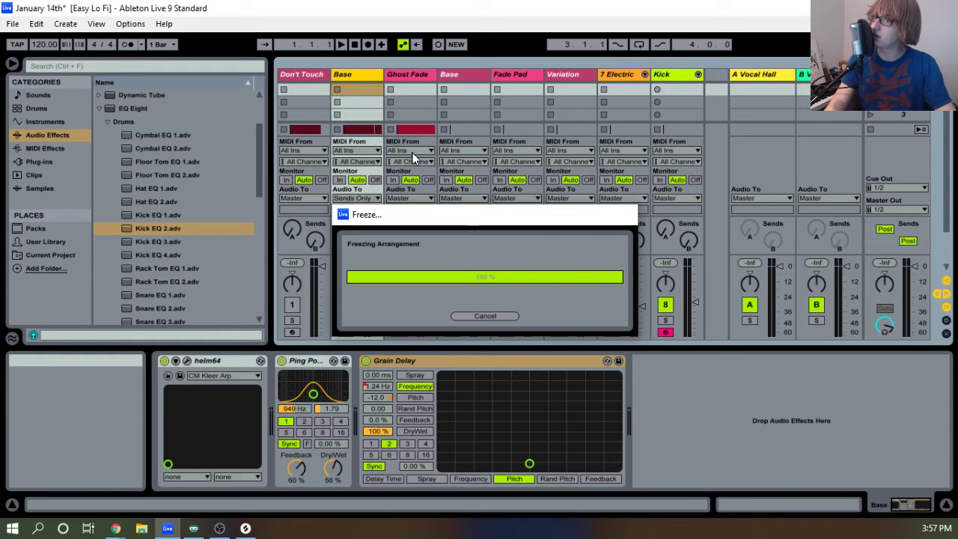
Play the song from the beginning, checking the mixer levels and the device chains of the Ghost Fade and frozen Base tracks.
key("Tab")
key("space")
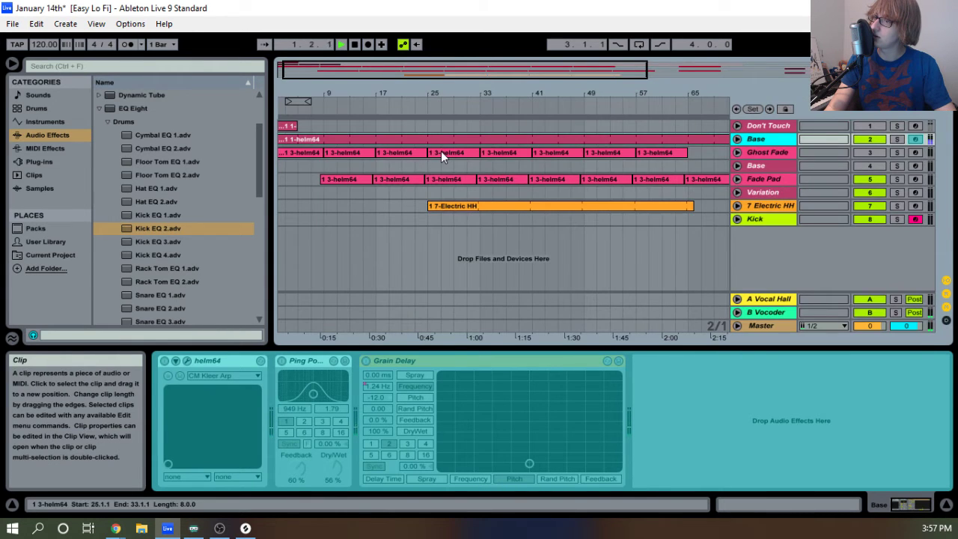
key("Tab")
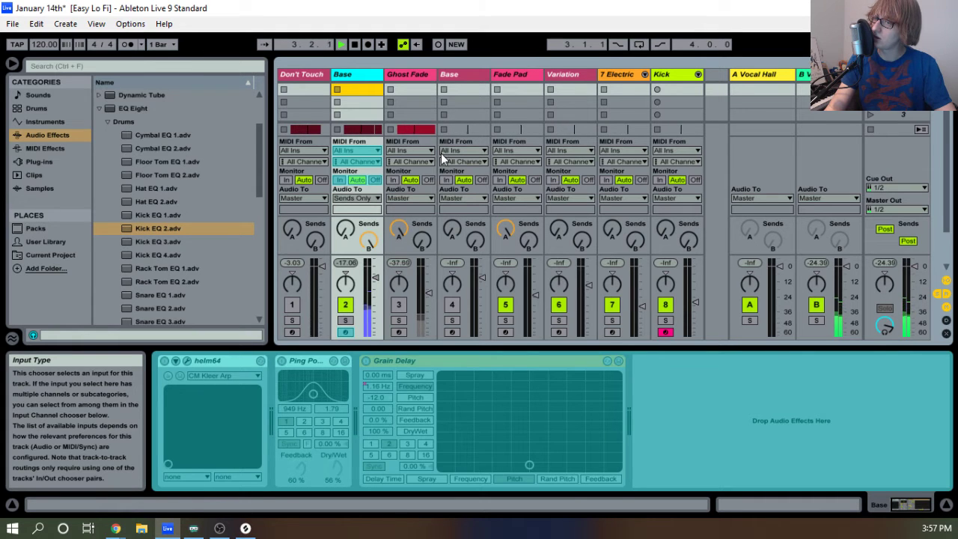
key("Tab")
left_click(762, 152)
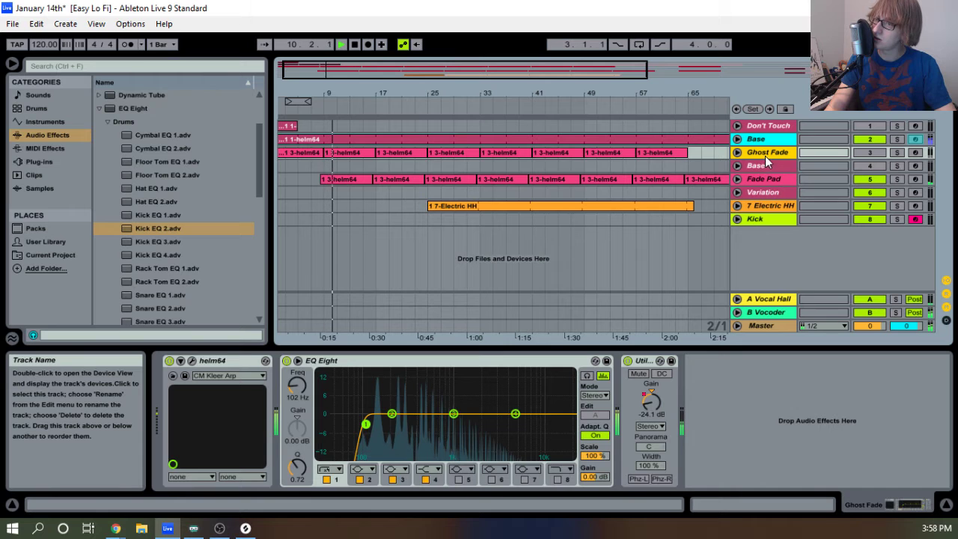
left_click(765, 141)
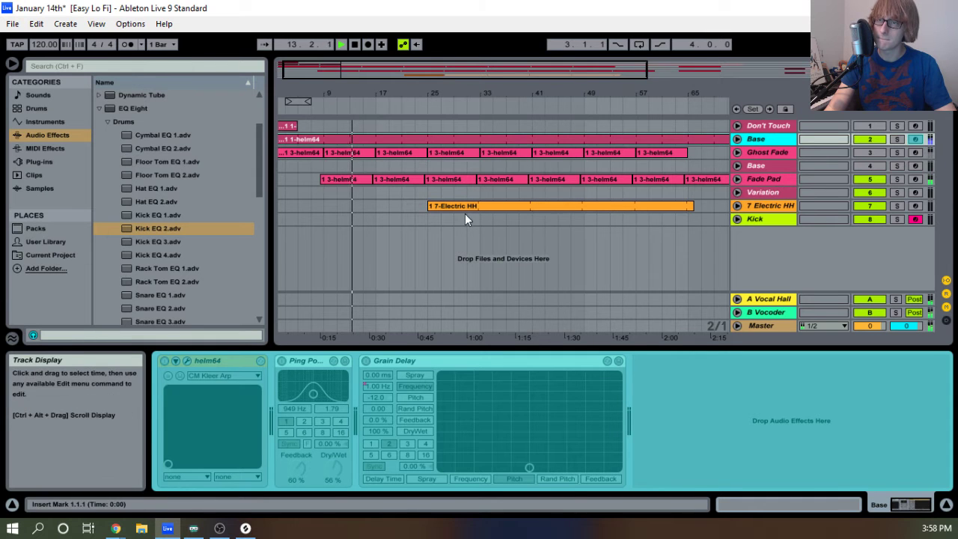
Record a short empty clip on the Kick track around bar 16 during playback.
left_click_drag(399, 90, 419, 101)
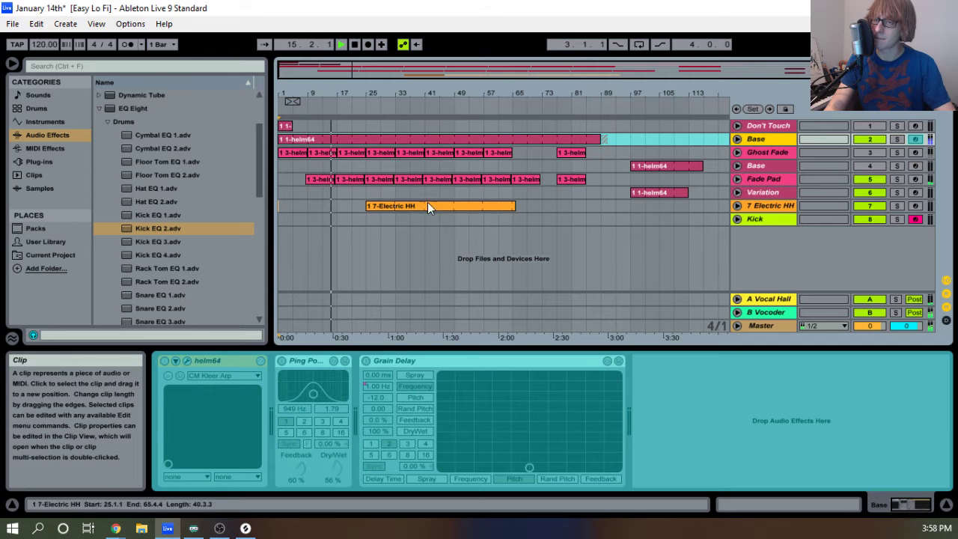
left_click(369, 46)
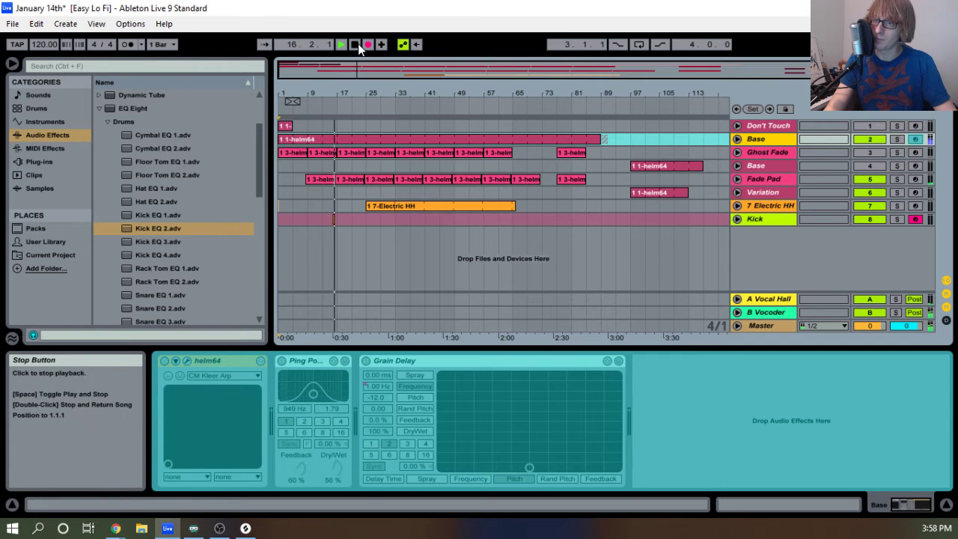
left_click(367, 46)
Extend the new Kick clip to a length of about 10.2.2 and move its start to bar 23.
left_click_drag(335, 90, 359, 139)
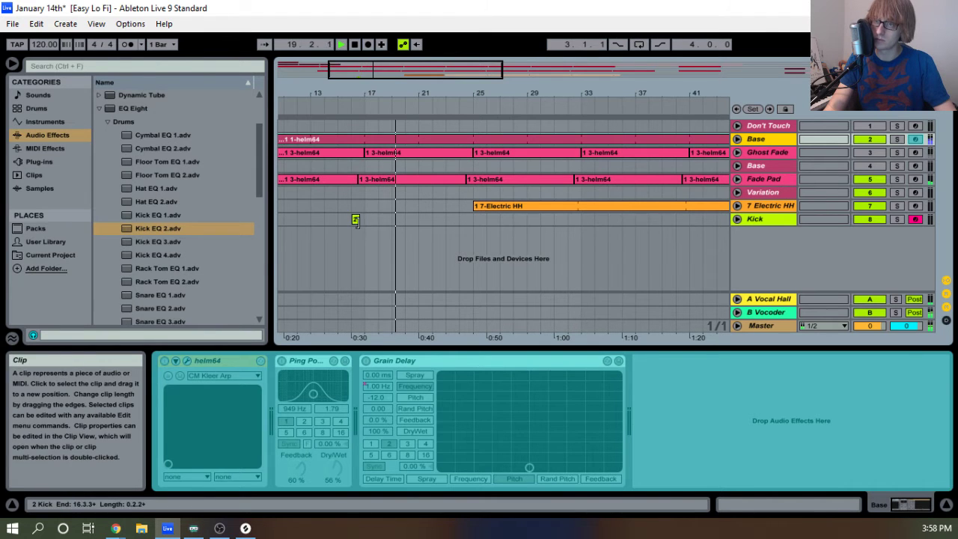
left_click_drag(358, 220, 494, 229)
left_click_drag(424, 219, 509, 222)
Move the Kick clip so it starts slightly before bar 25, half a beat ahead of 24.4.1.
left_click_drag(460, 93, 458, 159)
left_click(537, 221)
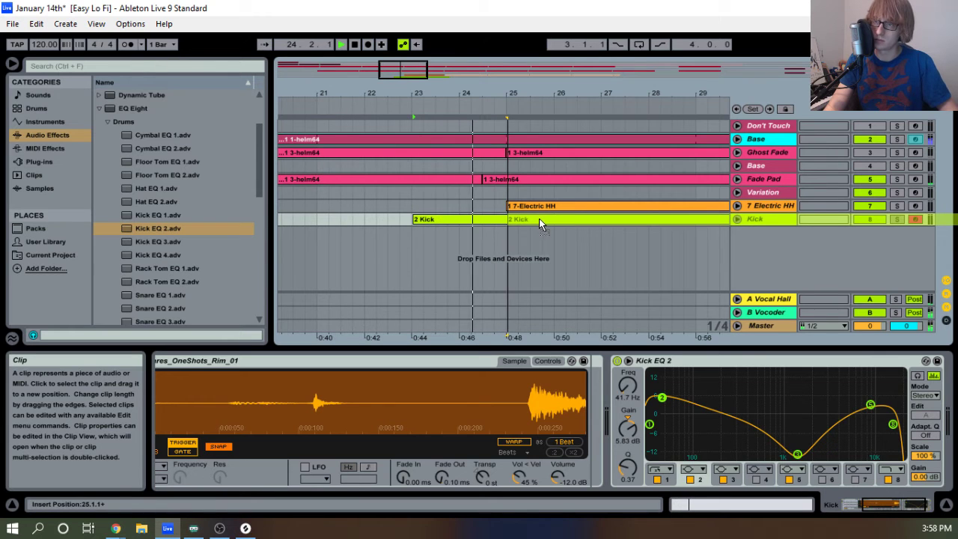
left_click_drag(531, 218, 521, 219)
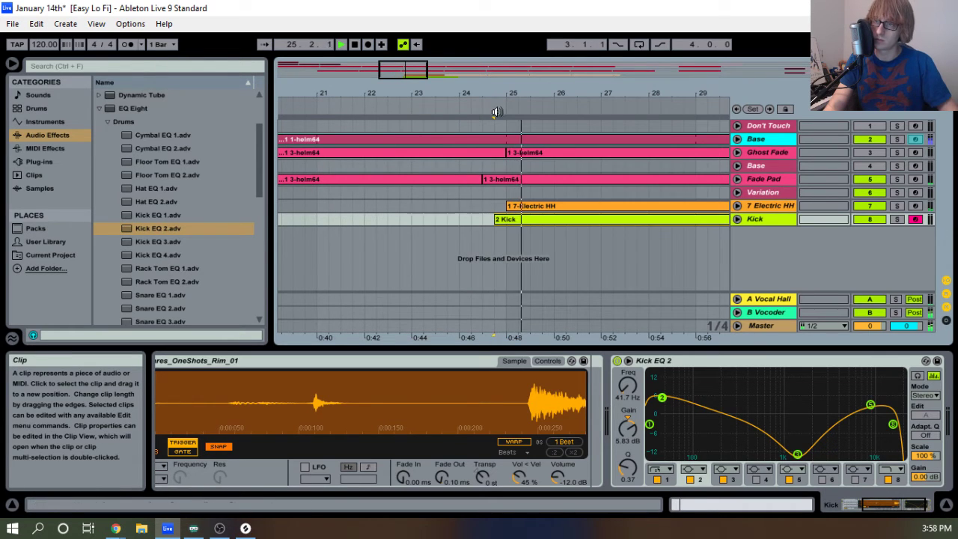
left_click_drag(498, 94, 499, 129)
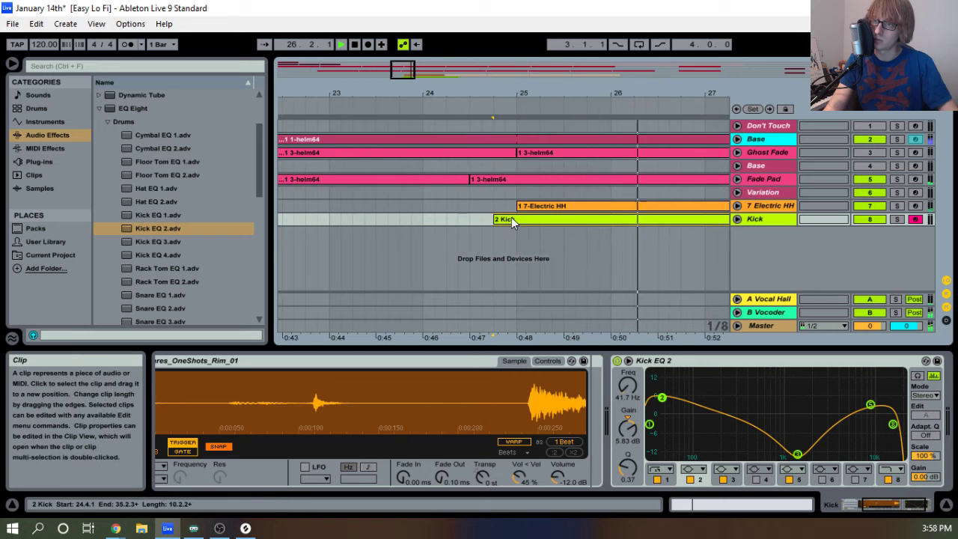
left_click_drag(514, 219, 501, 219)
Open the Kick clip's notes and enlarge the note editor to show the list of kick samples.
double_click(512, 218)
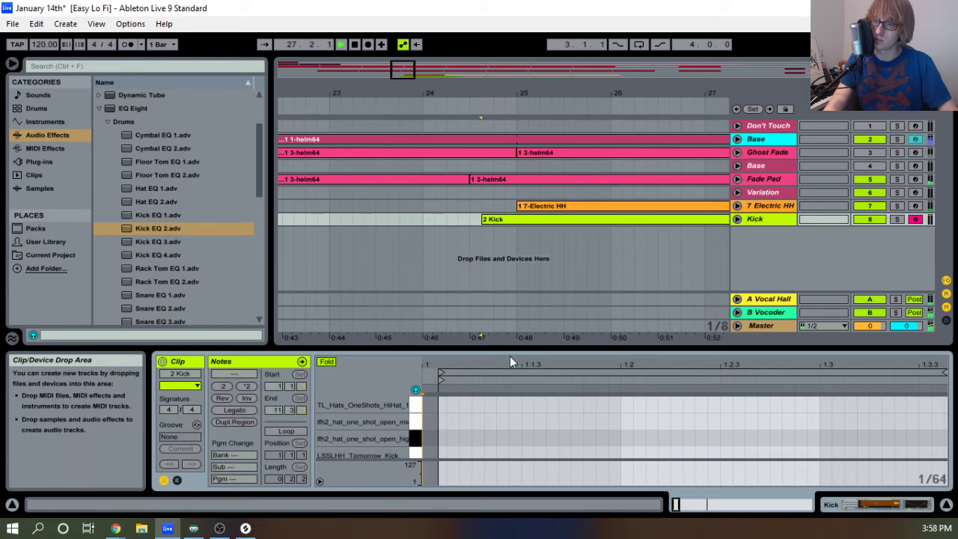
left_click_drag(508, 349, 545, 71)
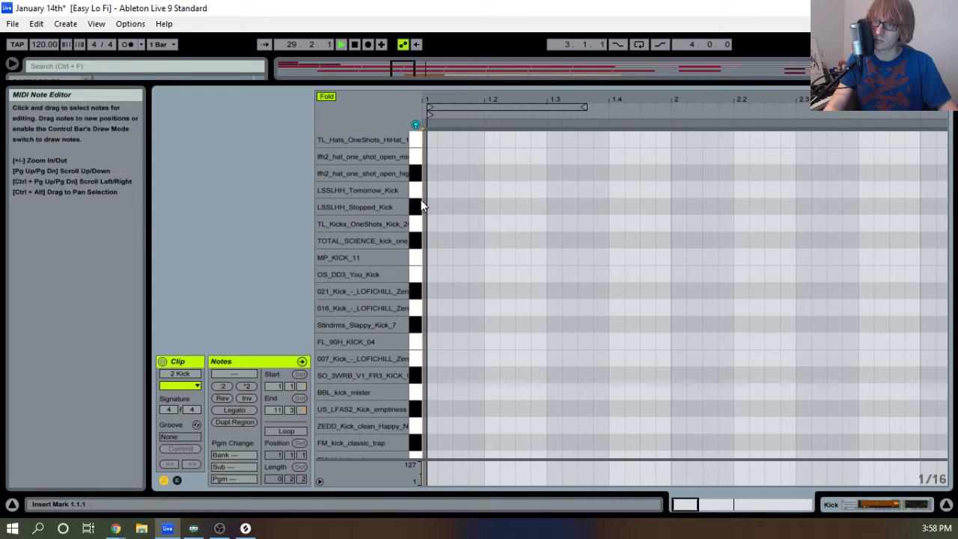
scroll(414, 350, "down", 3)
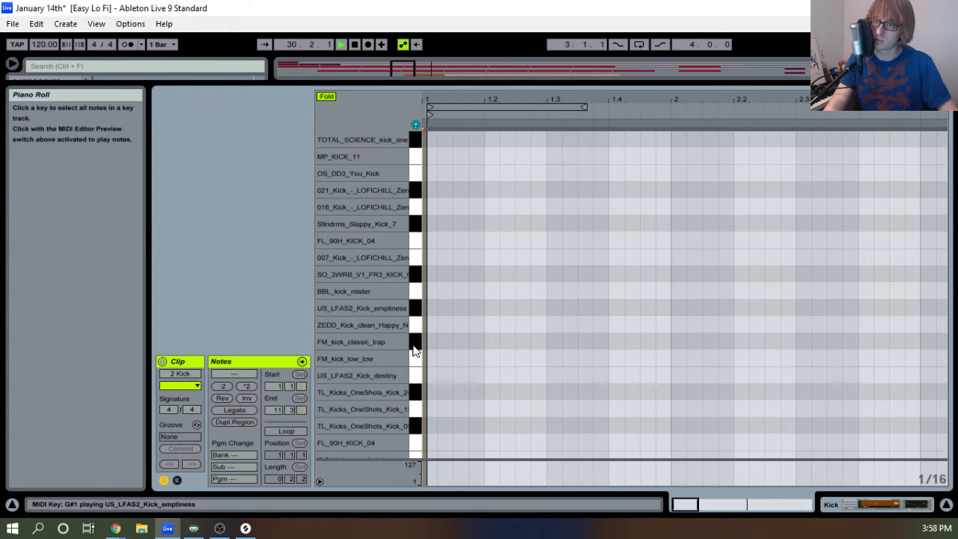
Audition the kick samples in the Kick clip's note editor, from SO_3WRB_V1_FR3_KICK_ONE_SHOT_4 through the lfh2 low one-shots.
left_click(417, 291)
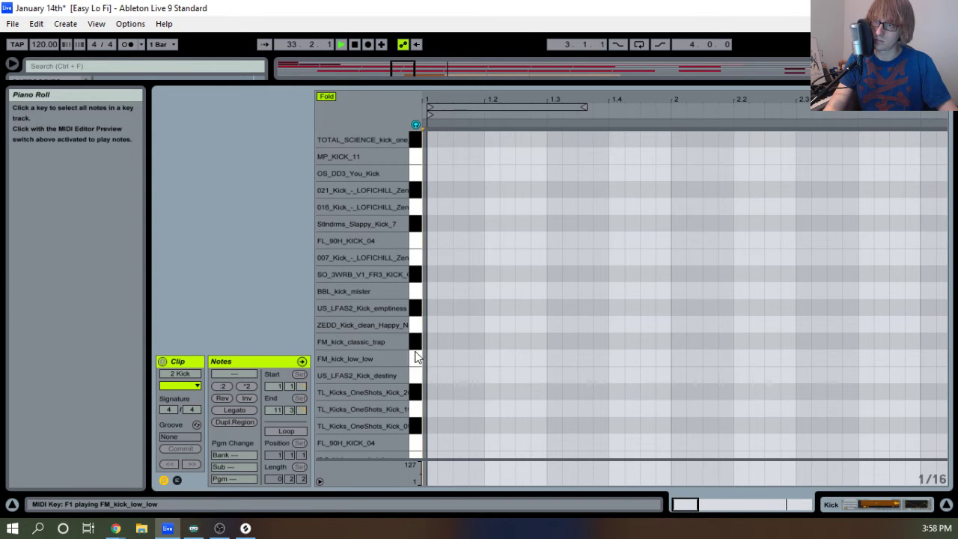
left_click(415, 375)
scroll(415, 424, "down", 3)
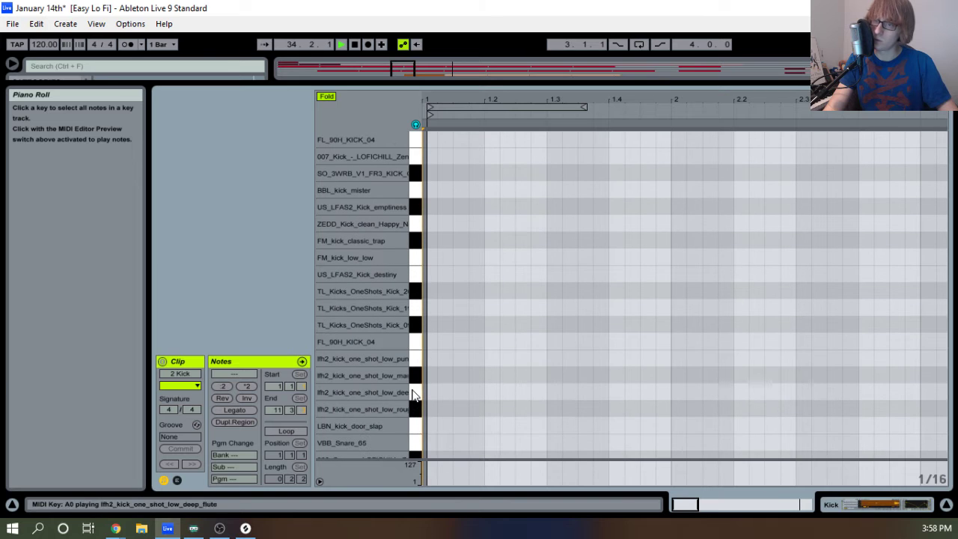
left_click(415, 342)
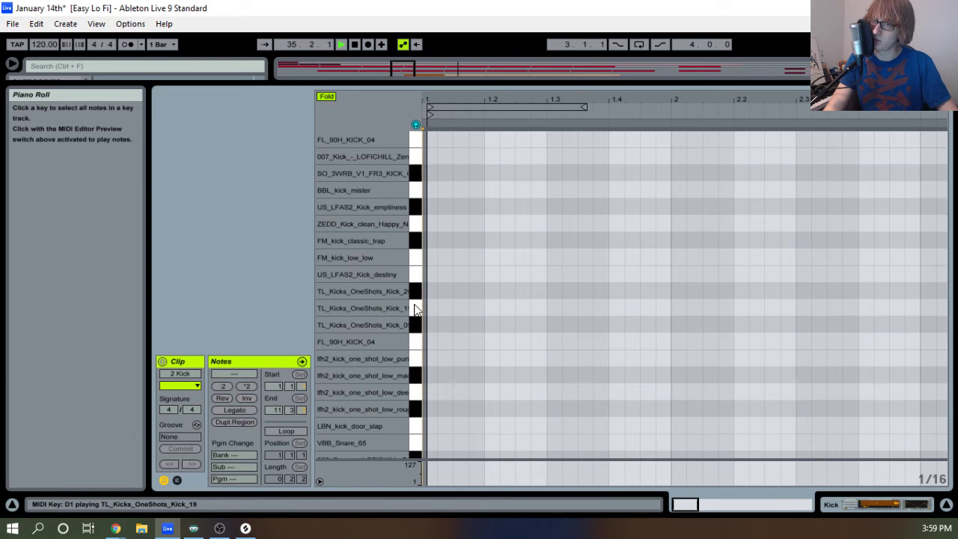
left_click(416, 291)
left_click(417, 354)
left_click(418, 343)
left_click(416, 356)
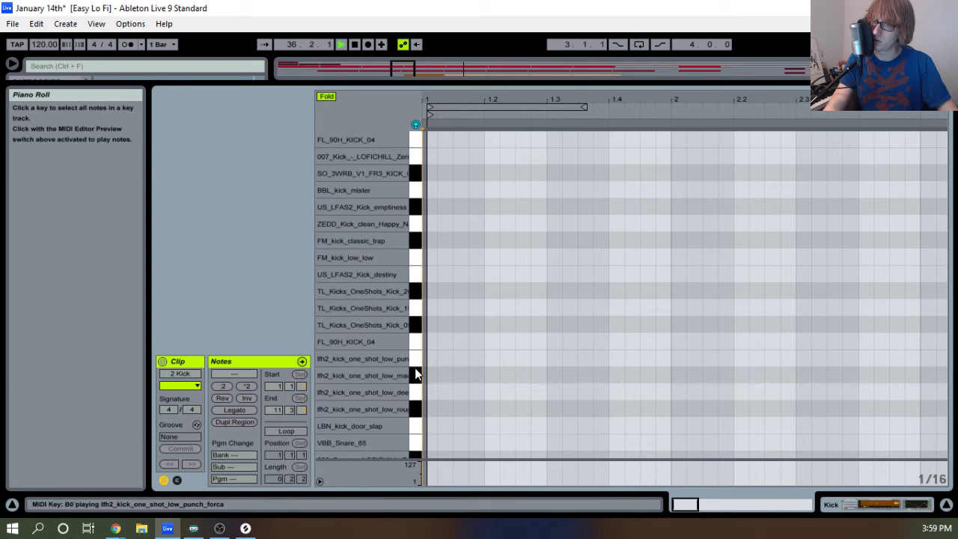
left_click(416, 375)
left_click(416, 409)
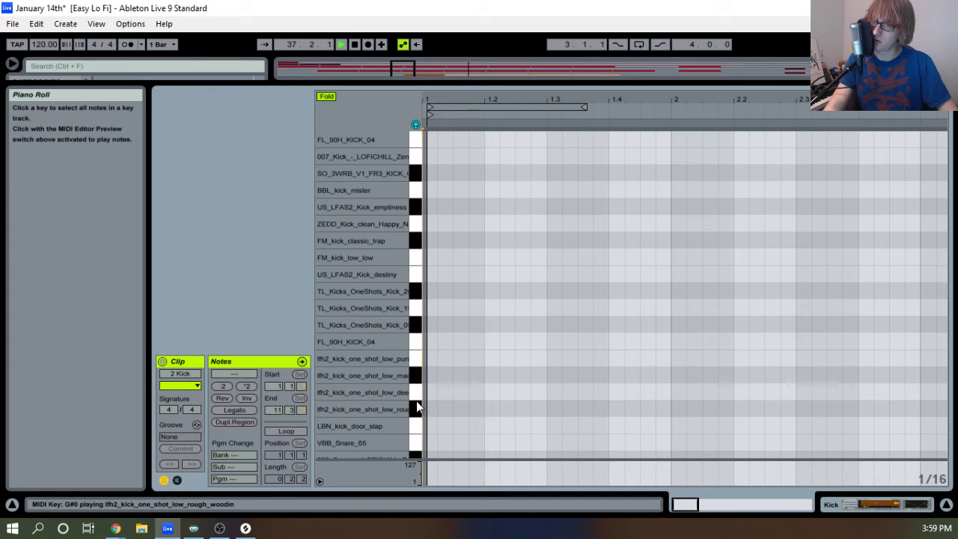
left_click(415, 398)
left_click(417, 341)
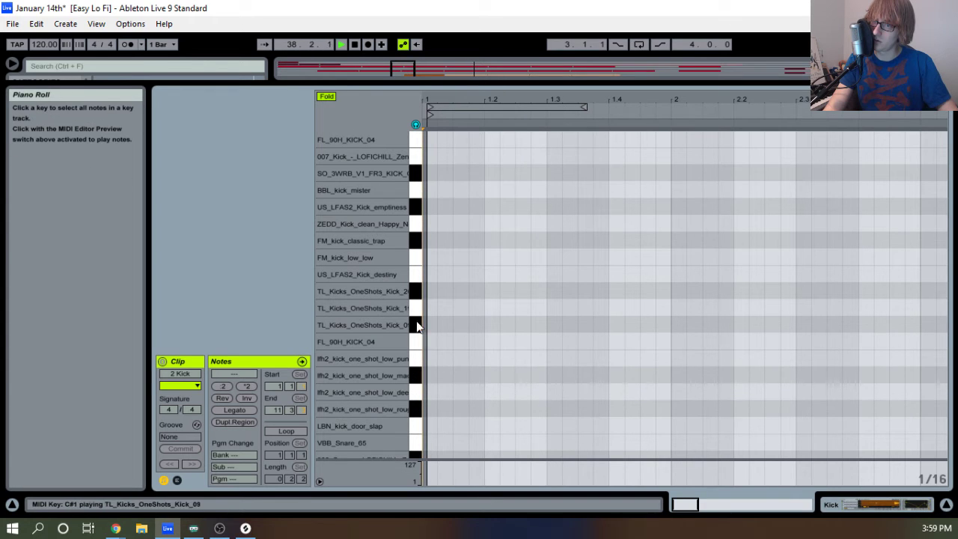
left_click(412, 312)
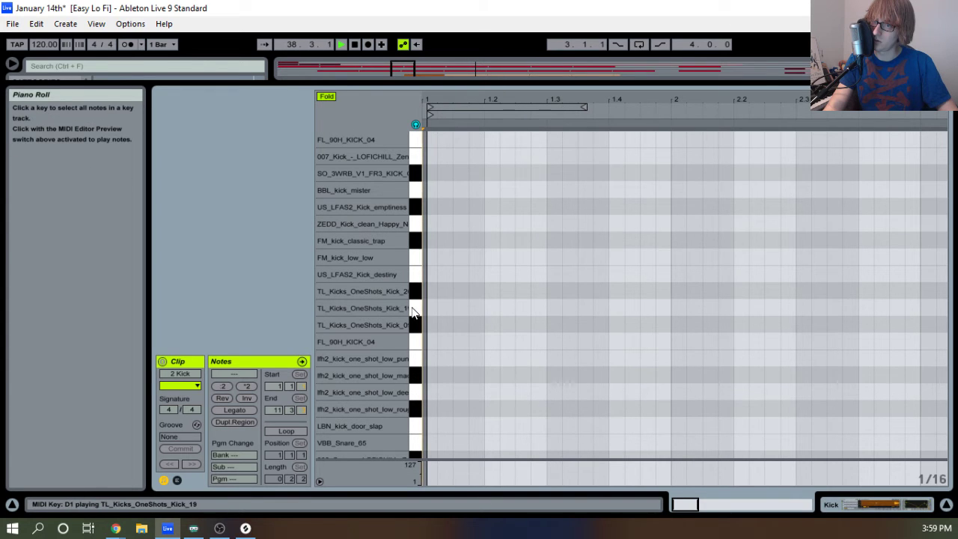
left_click(414, 236)
left_click(417, 190)
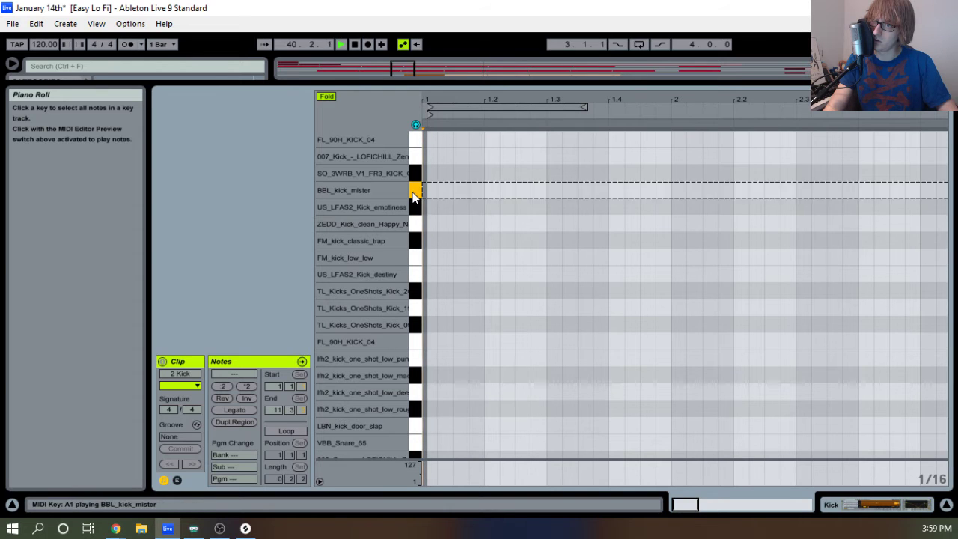
left_click(416, 171)
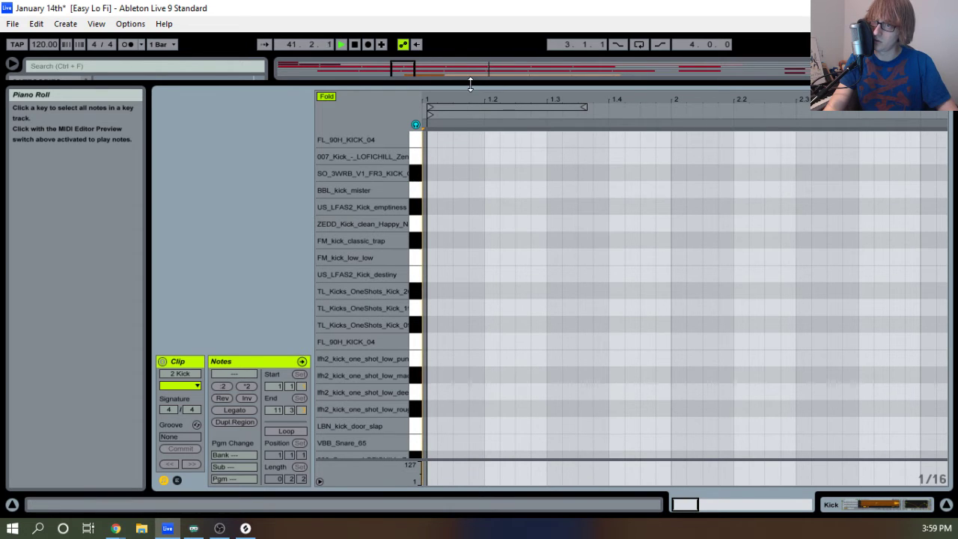
left_click(417, 173)
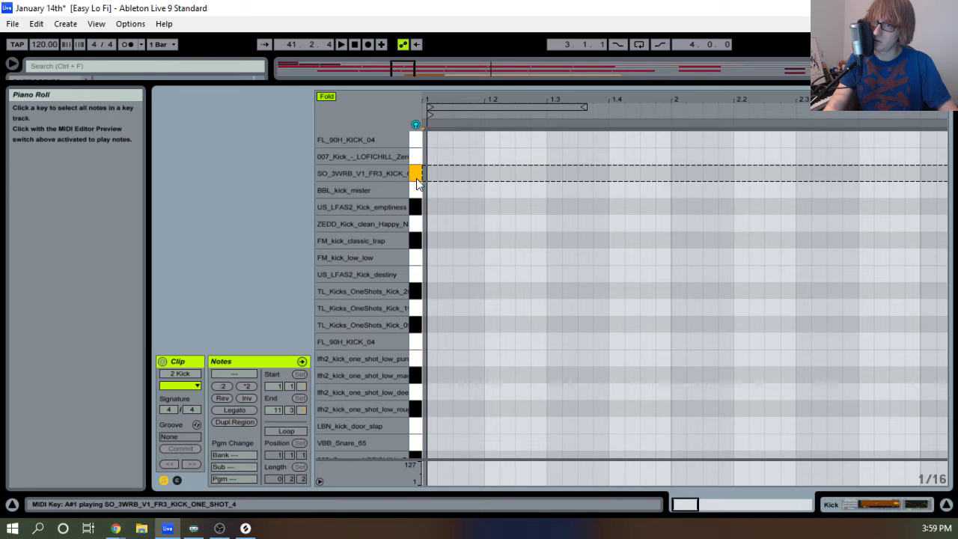
Add a 1/16 note for SO_3WRB_V1_FR3_KICK_ONE_SHOT_4 at the start of the Kick clip and play it back.
double_click(432, 175)
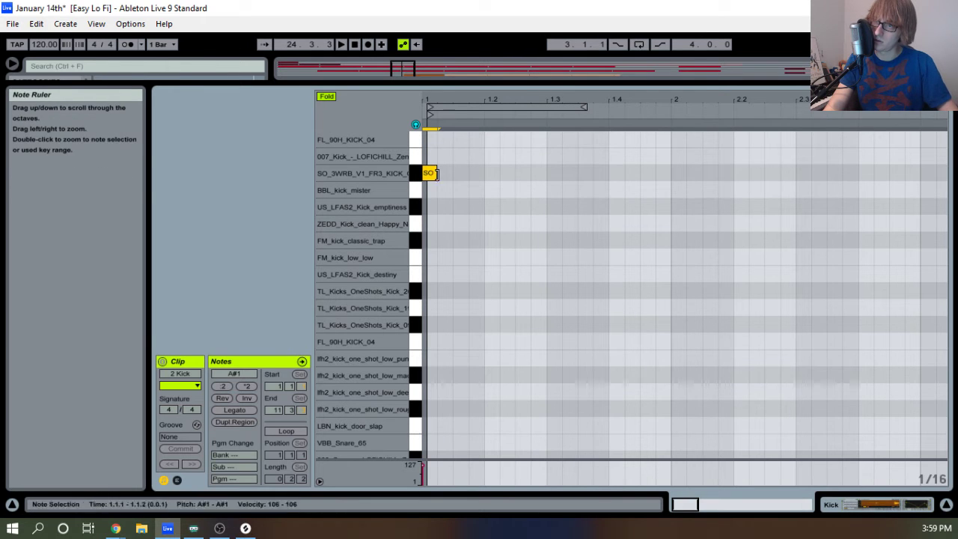
left_click_drag(442, 97, 444, 123)
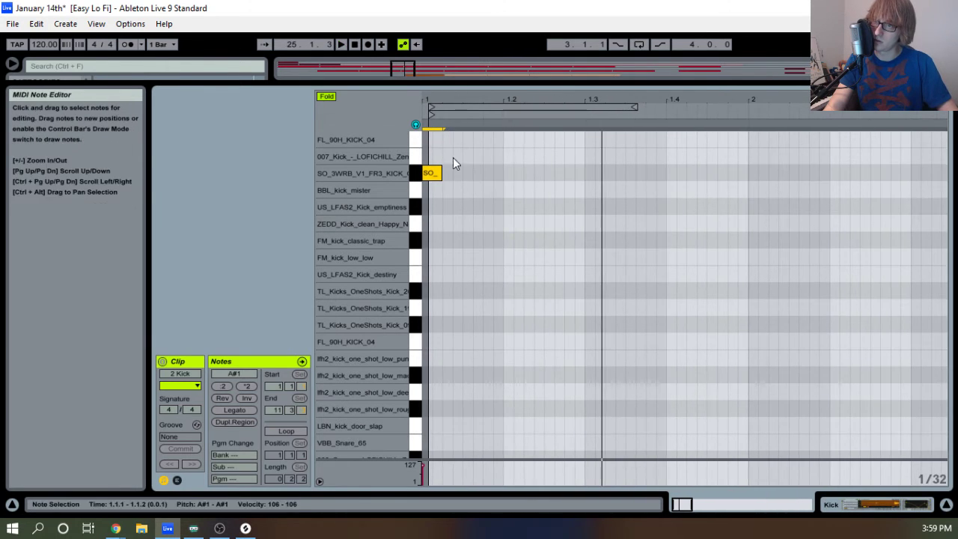
key("space")
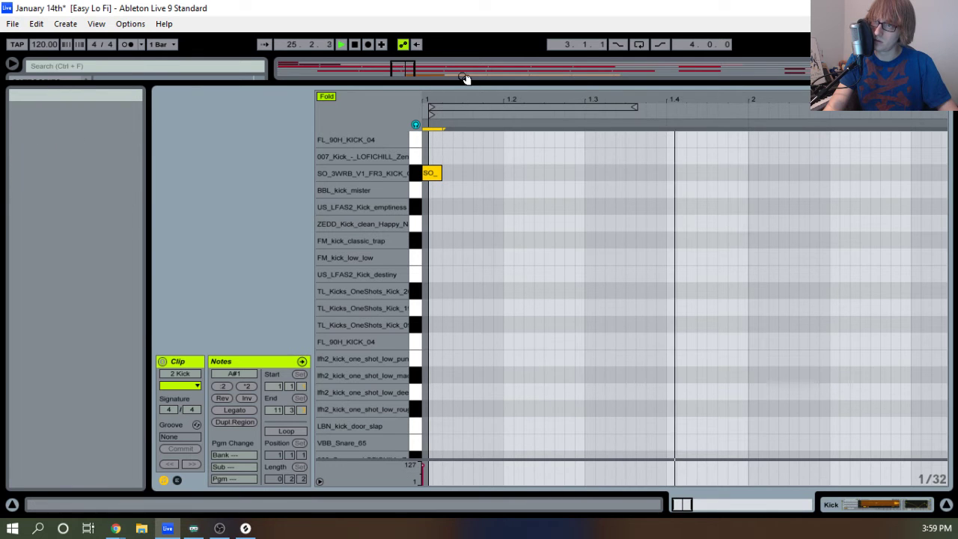
Shrink the note editor to reveal the arrangement and consolidate the Kick clip starting at 24.3.3.
left_click_drag(462, 81, 467, 284)
key("space")
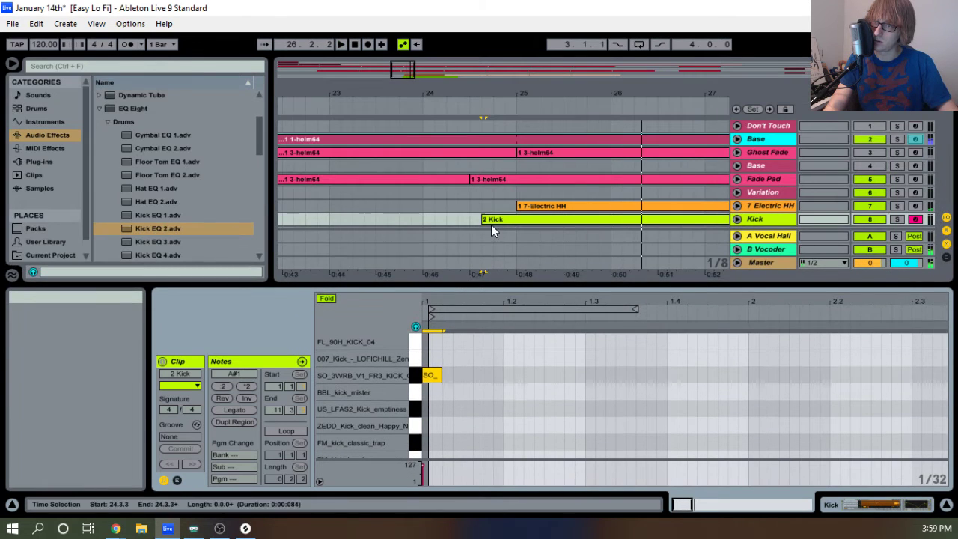
right_click(493, 219)
left_click(537, 319)
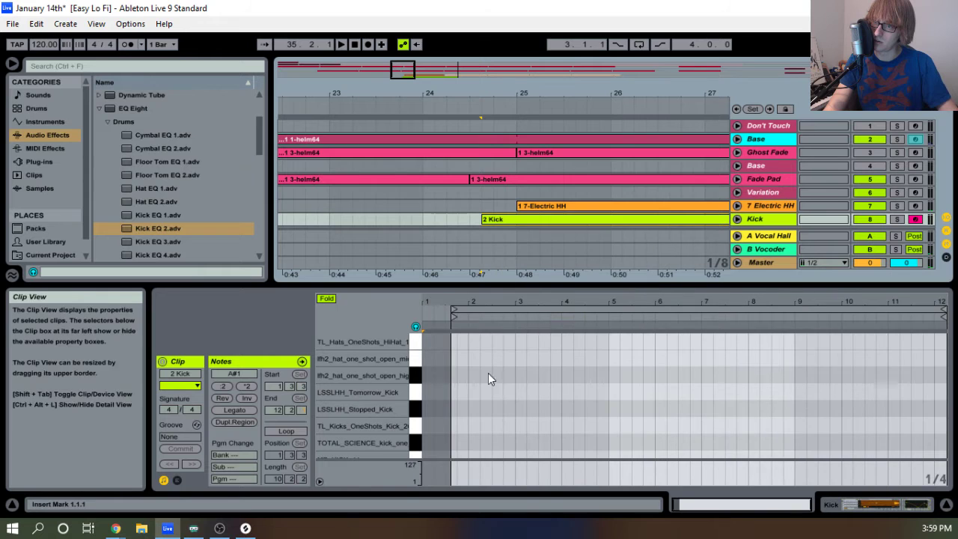
key("space")
key("space")
Add a 1/16 note at the Kick clip's start, 1.3.3, and move it to the TOTAL_SCIENCE_kick_one_shot_16 sample on F#2.
left_click_drag(471, 303, 494, 356)
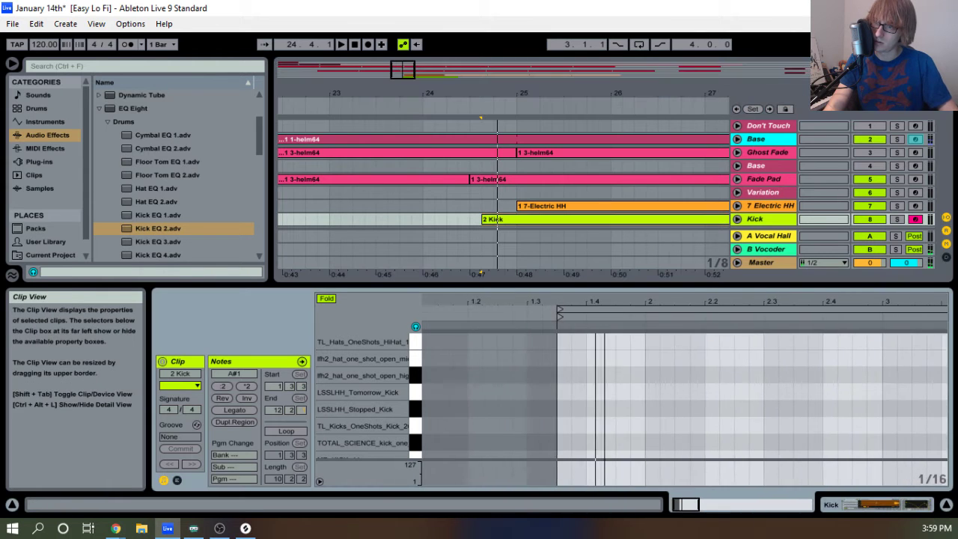
double_click(560, 375)
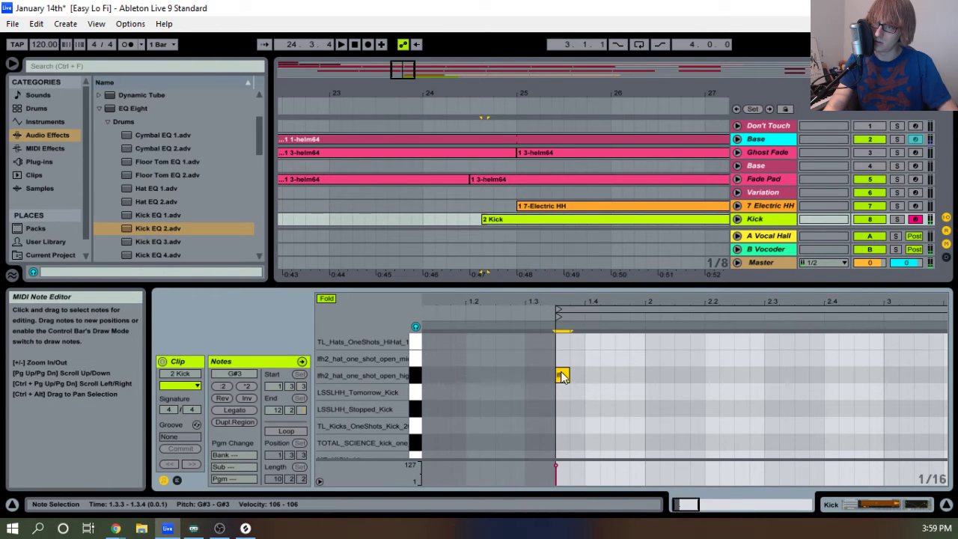
mouse_move(564, 376)
left_mouse_down()
mouse_move(560, 435)
mouse_move(577, 390)
left_mouse_up()
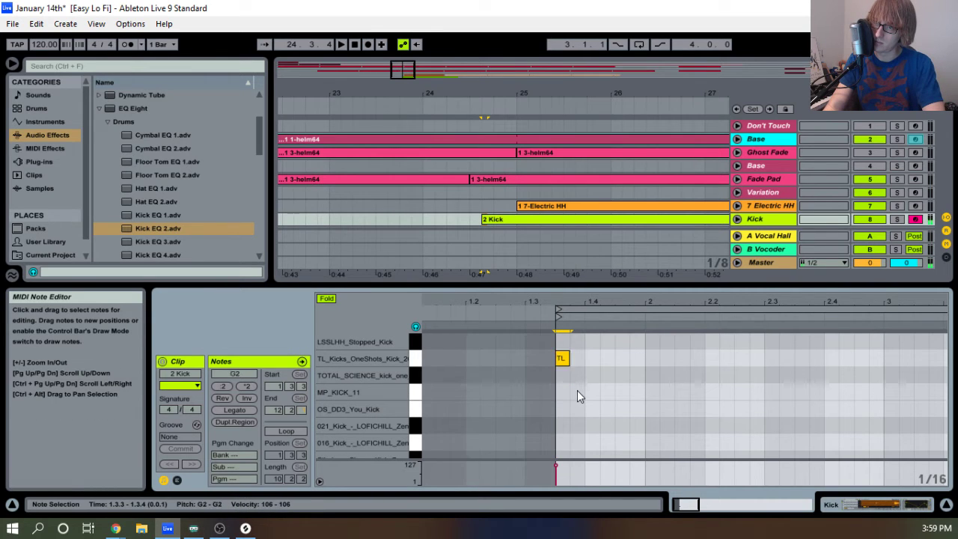
key("Up")
key("Down")
key("Down")
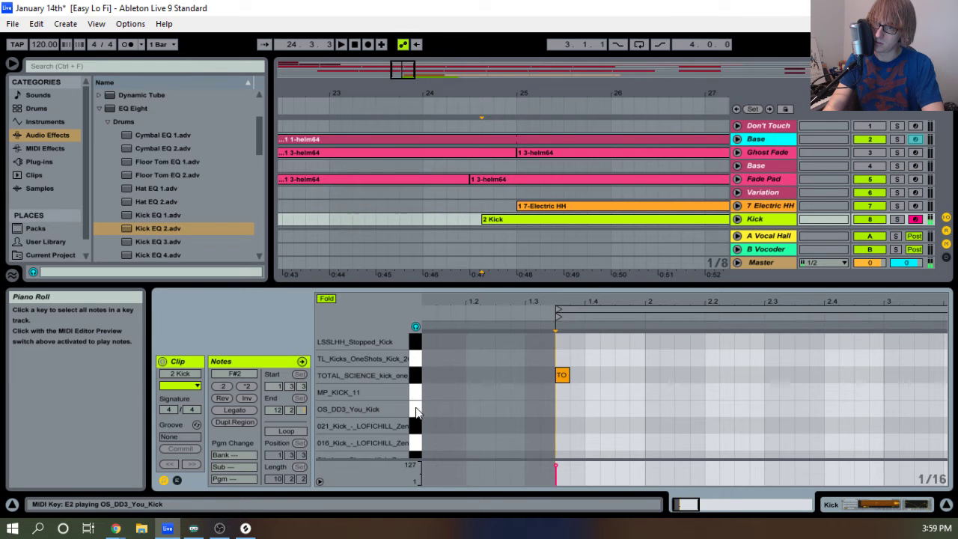
Audition the samples around the new note, including MP_KICK_11, Stlndrms_Slappy_Kick_7 and LSSLHH_Stopped_Kick.
scroll(417, 432, "down", 2)
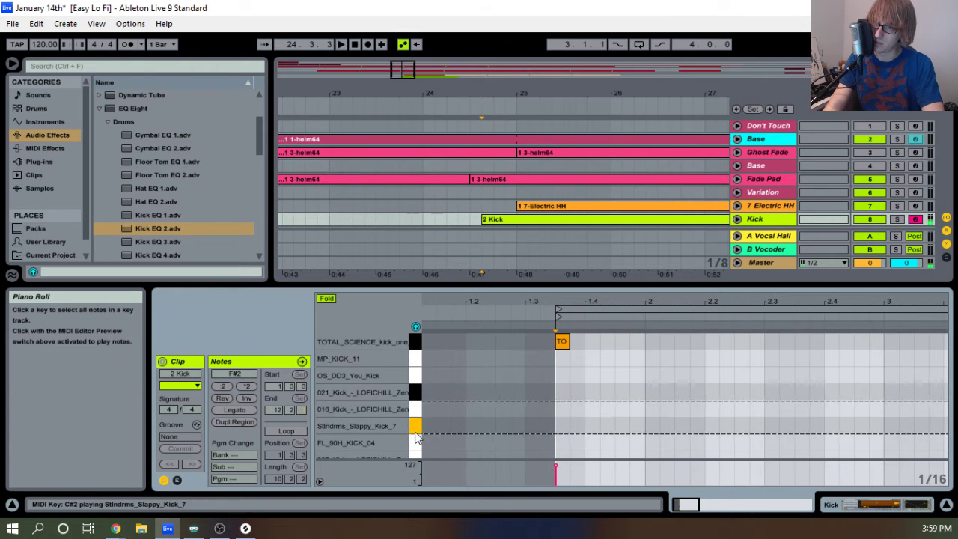
left_click(416, 363)
left_click(415, 345)
left_click(416, 362)
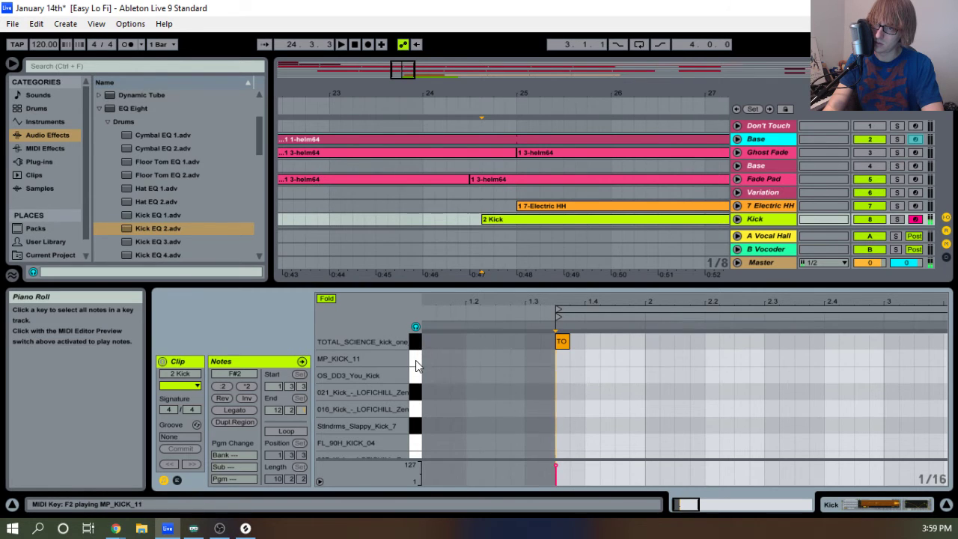
scroll(415, 360, "up", 2)
scroll(415, 378, "up", 2)
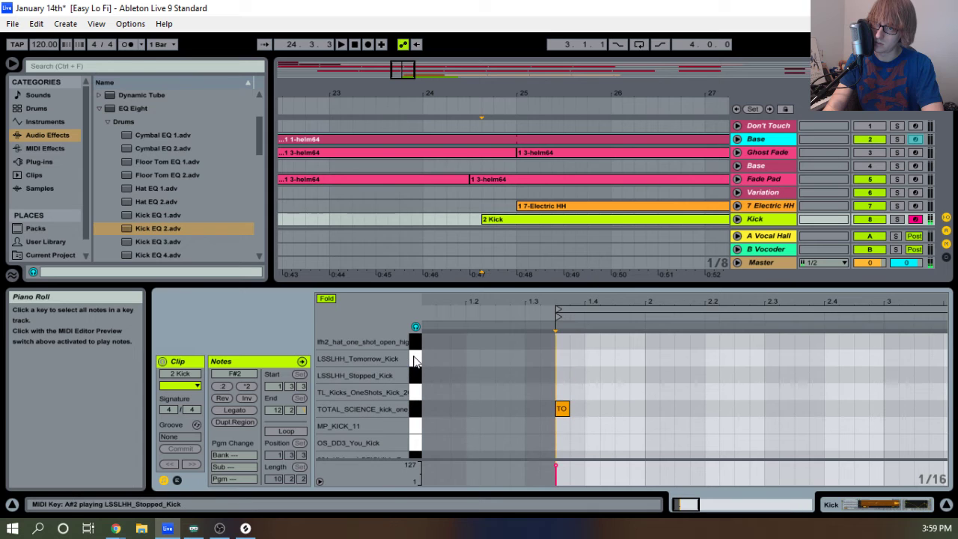
left_click(415, 380)
scroll(411, 361, "up", 2)
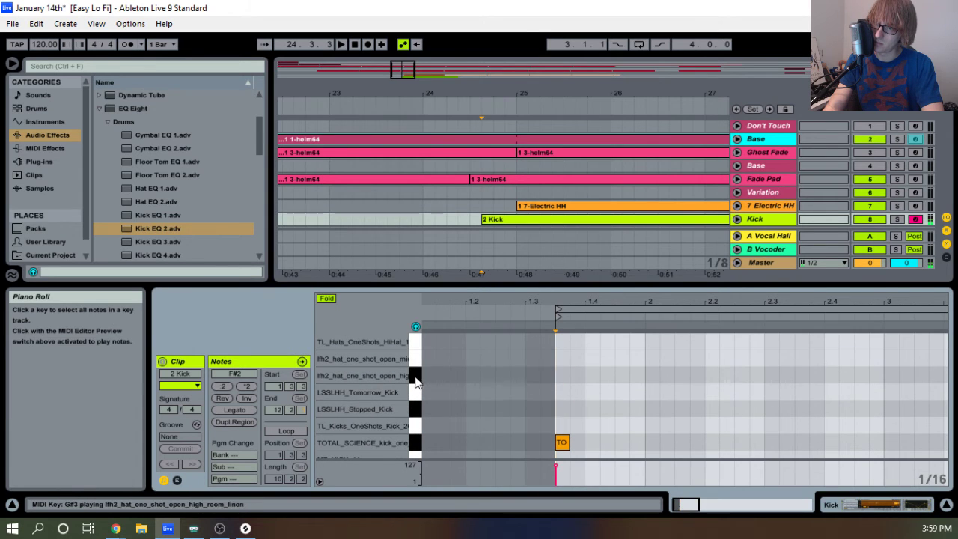
scroll(426, 380, "down", 1)
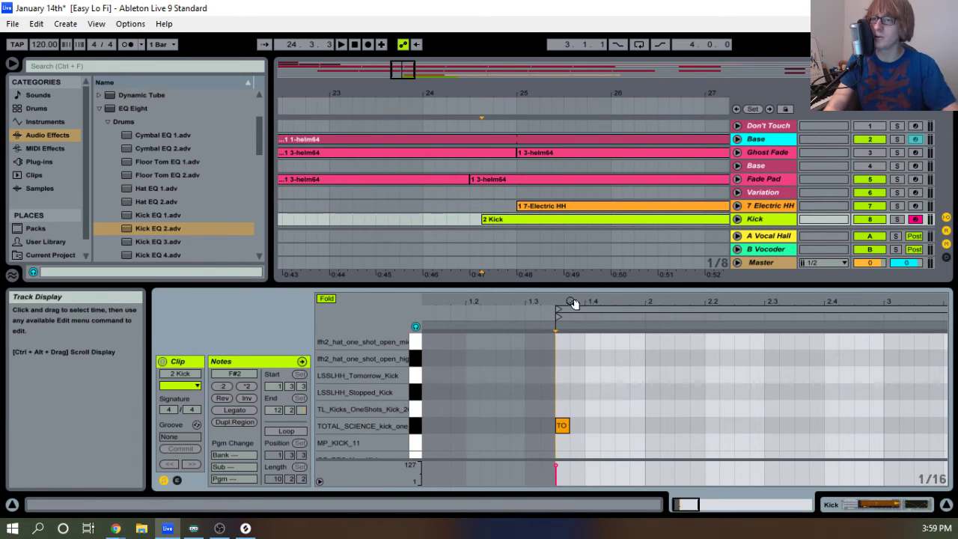
Duplicate the Kick track together with its clip.
left_click(777, 218)
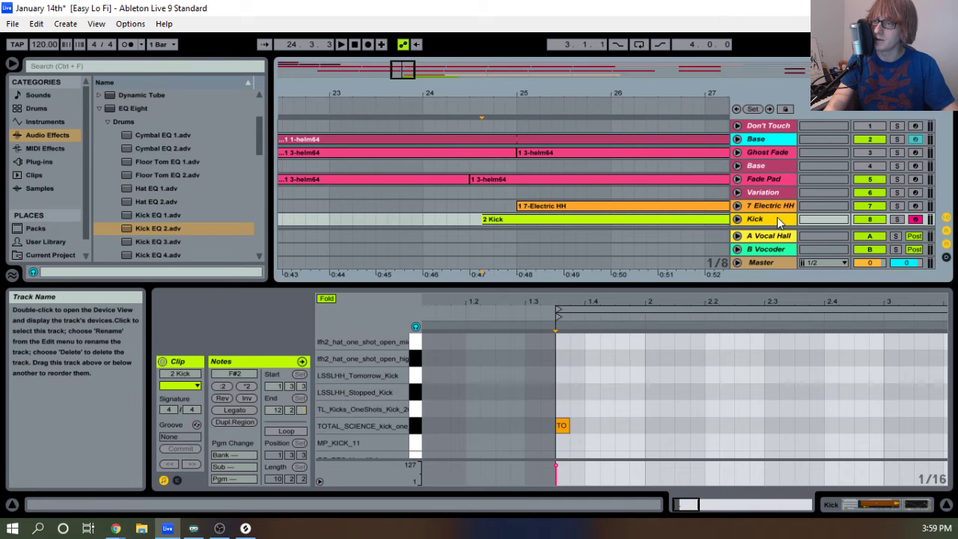
right_click(777, 217)
key("Escape")
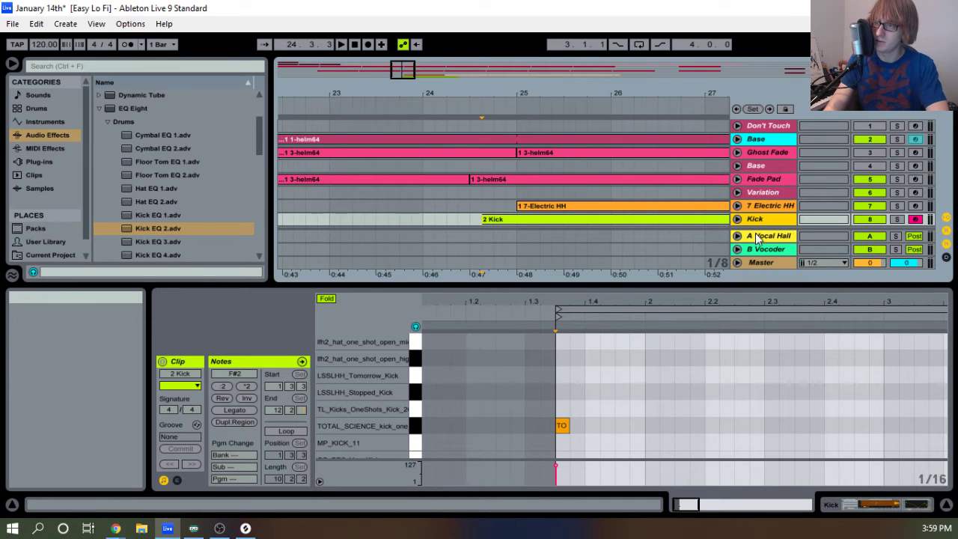
Delete the clip on the duplicated Kick track and undo the deletion.
left_click(716, 220)
key("Delete")
left_click(764, 224)
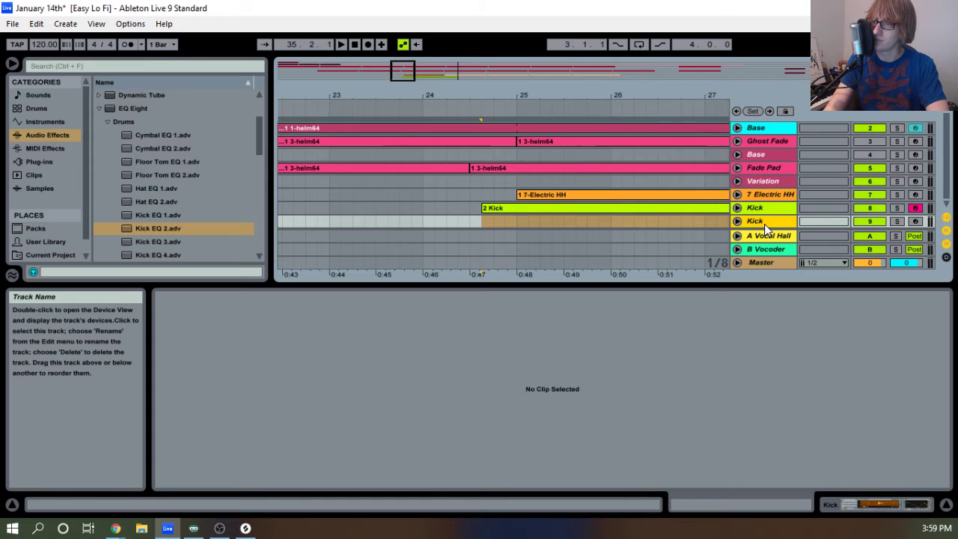
key("ctrl+z")
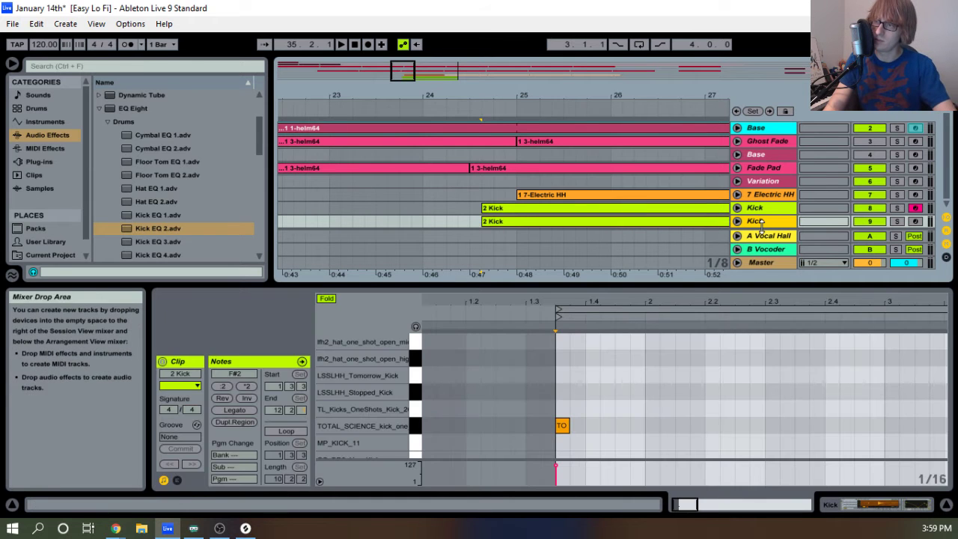
Examine the duplicated Kick track's devices, including the Lofi 4.0 drum rack and Kick EQ 2.
double_click(759, 221)
scroll(877, 389, "down", 1)
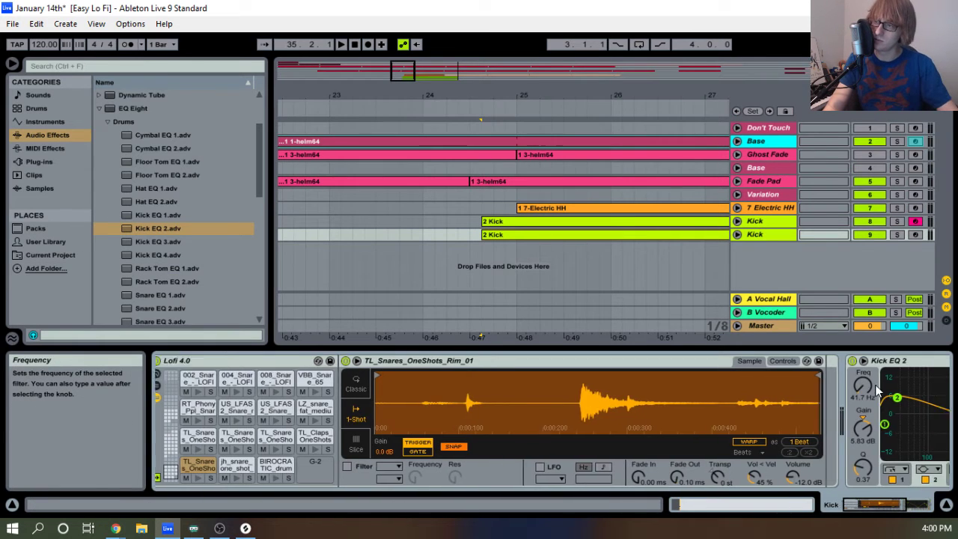
left_click(875, 385)
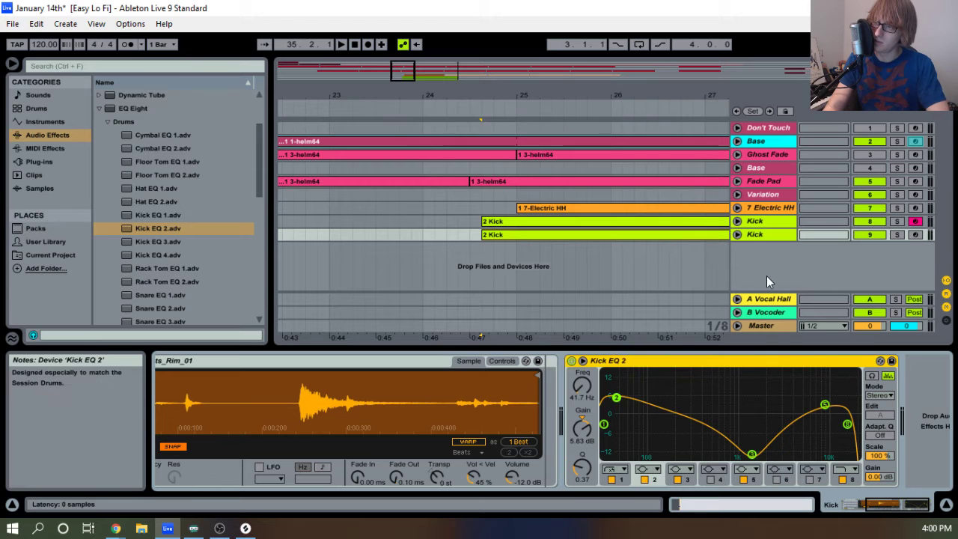
left_click(756, 234)
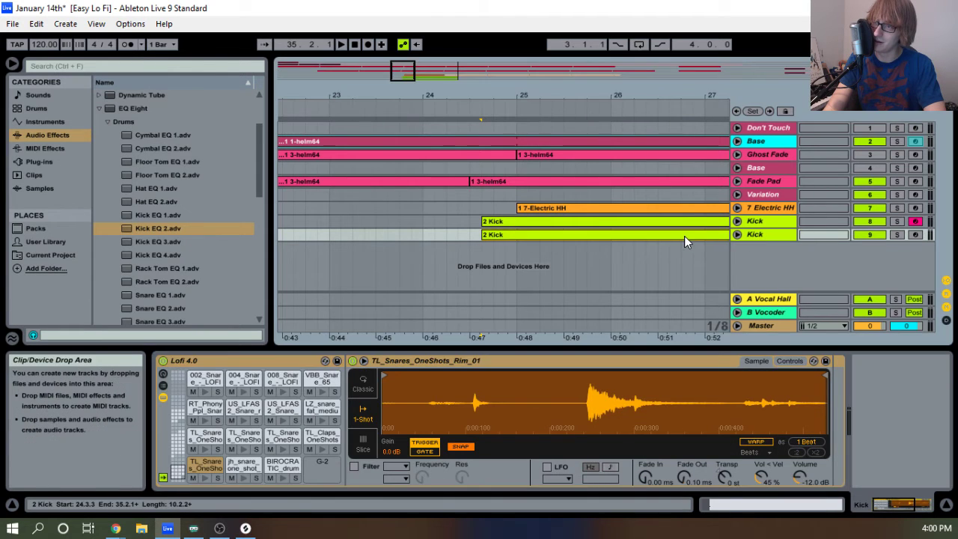
Open the clip on the duplicated Kick track in an enlarged note editor and audition its kick samples.
double_click(683, 235)
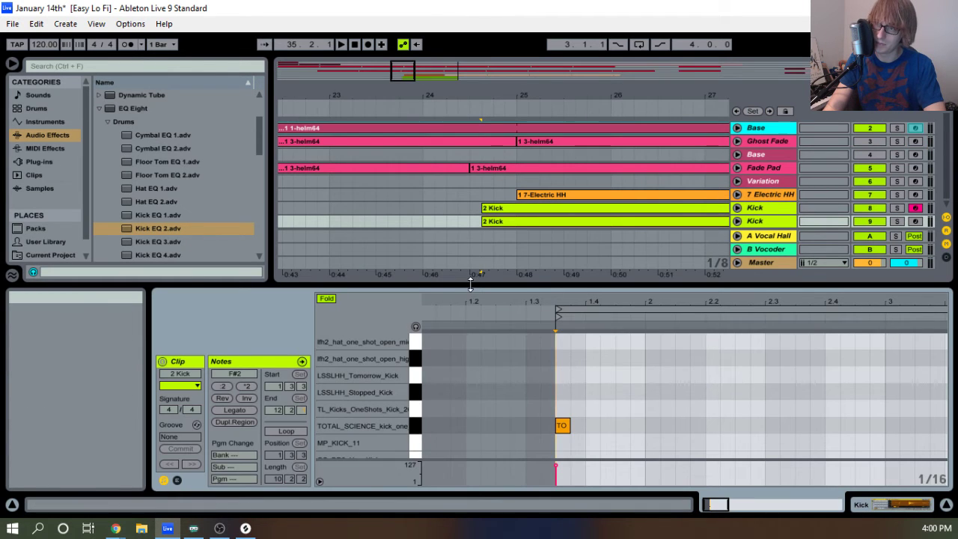
left_click_drag(470, 283, 449, 144)
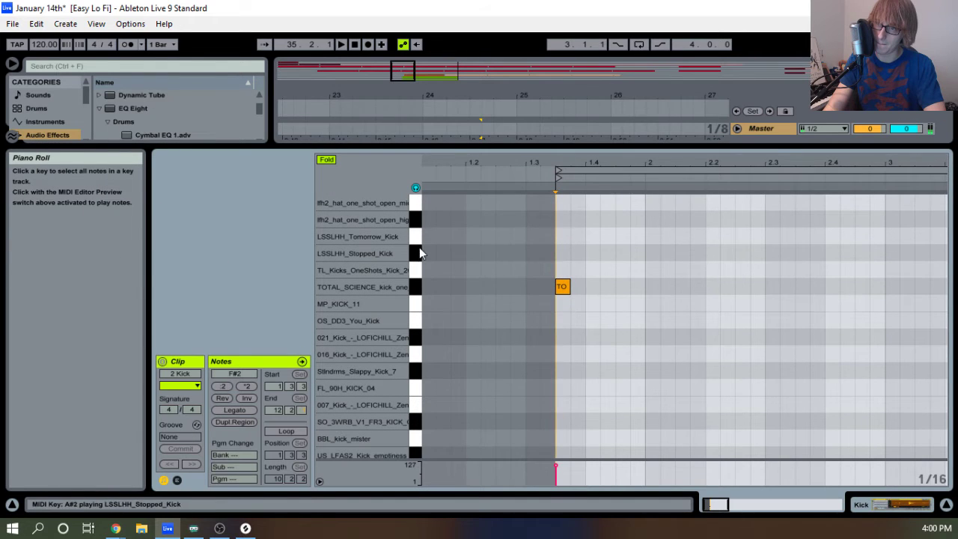
left_click(414, 284)
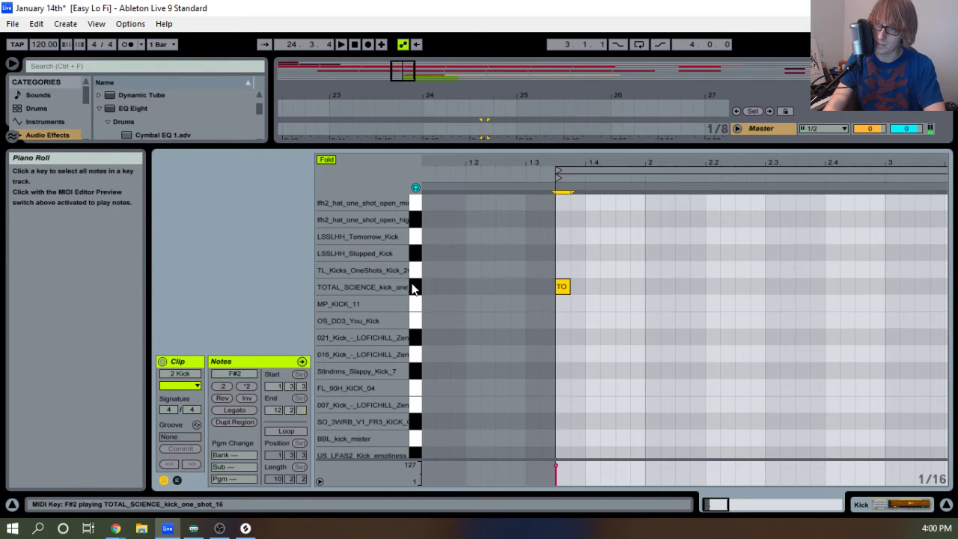
left_click(415, 273)
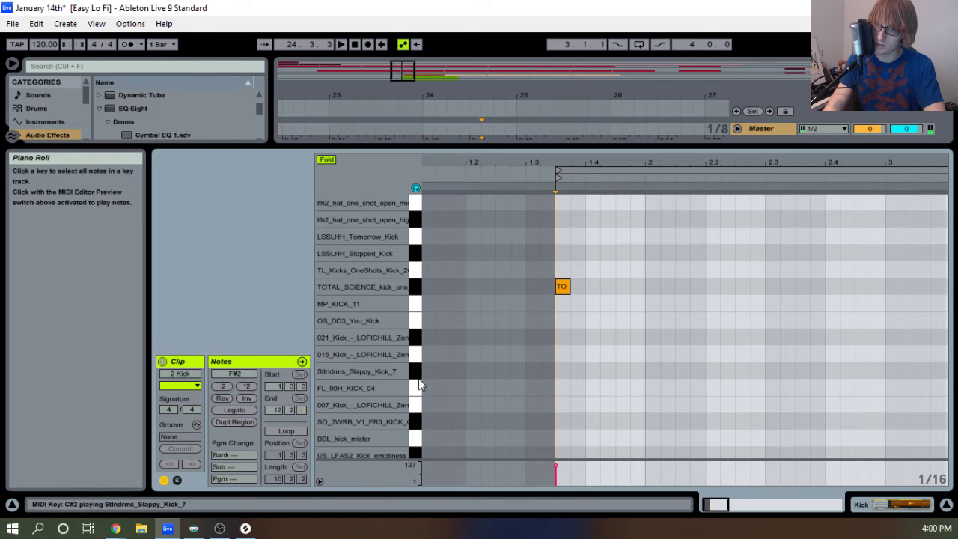
scroll(416, 404, "down", 1)
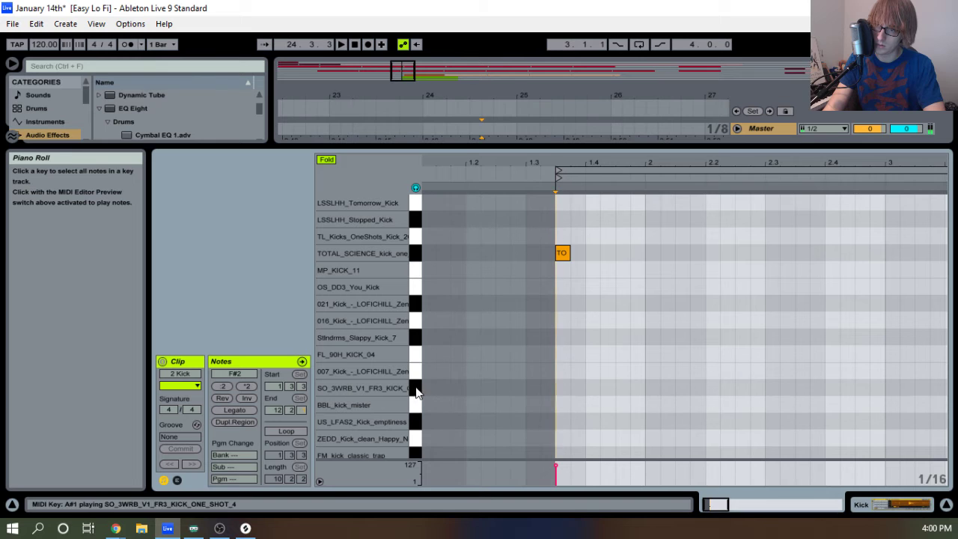
Transpose the clip's single note down to A#1, the SO_3WRB_V1_FR3_KICK_ONE_SHOT_4 sample.
key("Down")
key("Down")
key("Down")
key("Down")
key("Down")
key("Down")
key("Down")
key("Down")
key("Down")
key("Down")
key("Up")
key("Up")
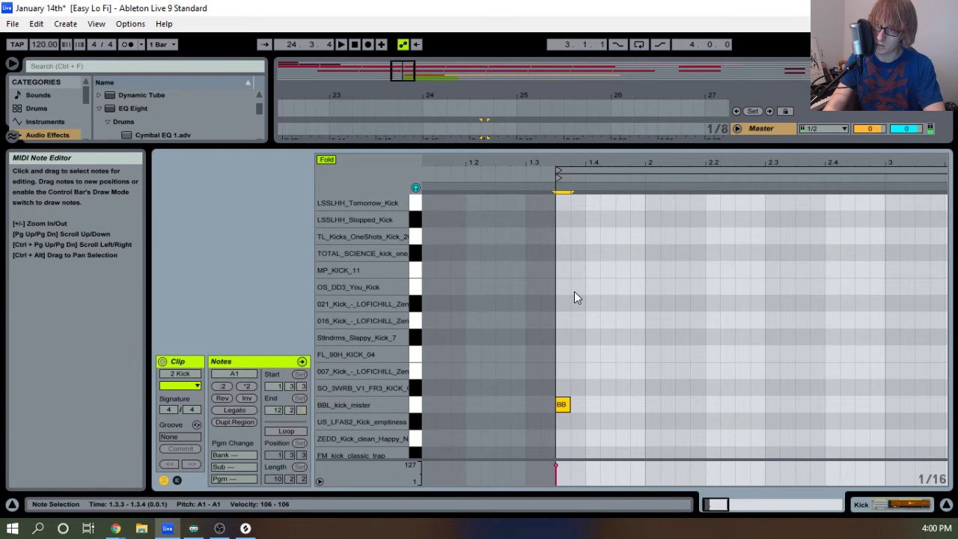
left_click_drag(607, 151, 580, 341)
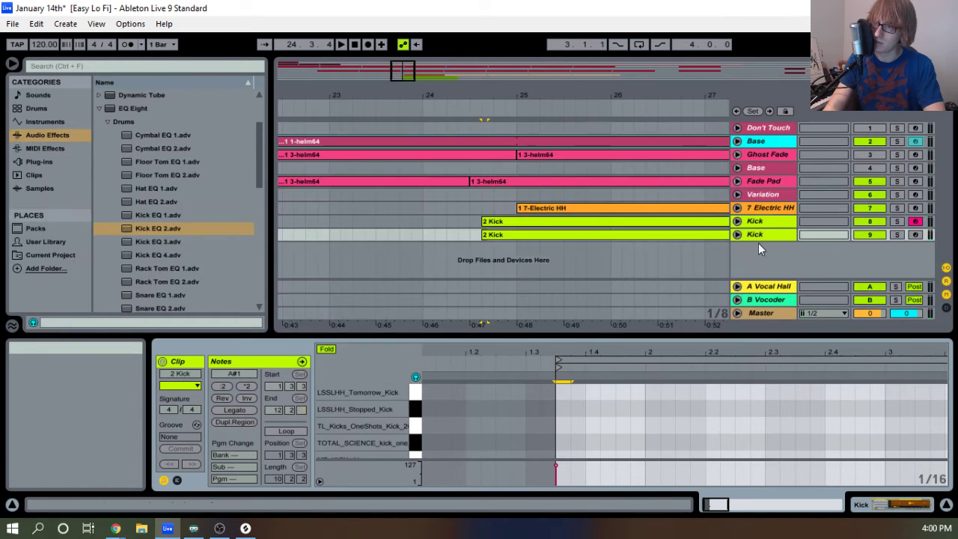
key("Up")
key("Down")
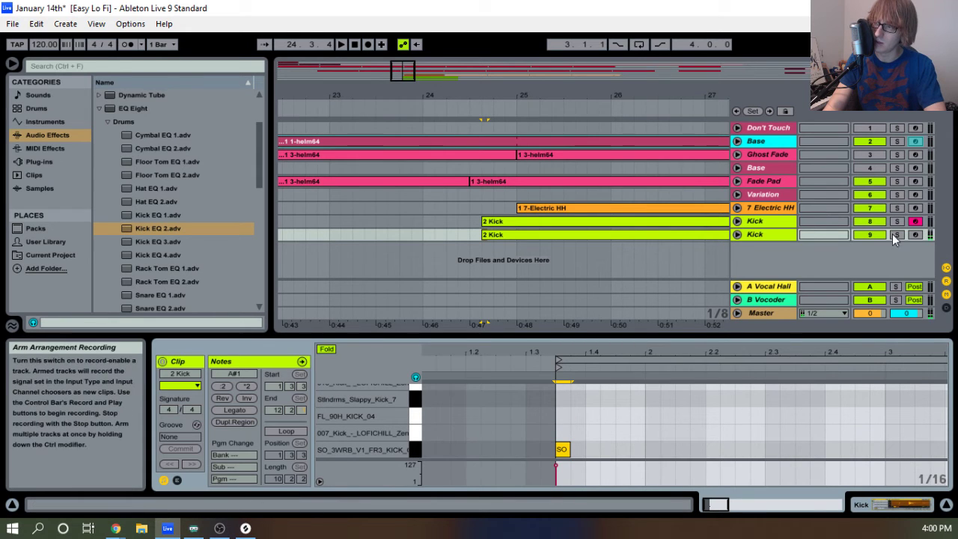
Unfold both Kick tracks, move the edited clip onto the original Kick track over its old clip, and play it.
left_click(736, 220)
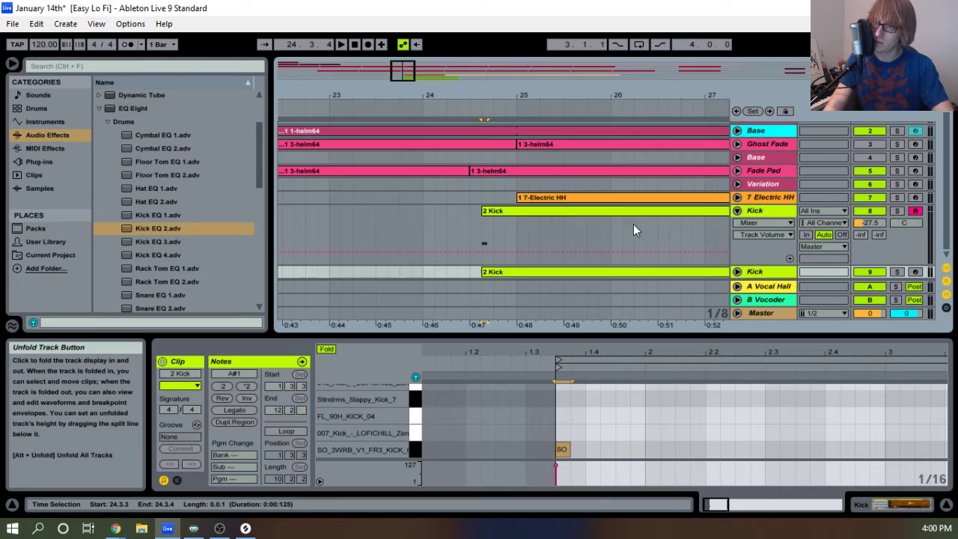
left_click(736, 271)
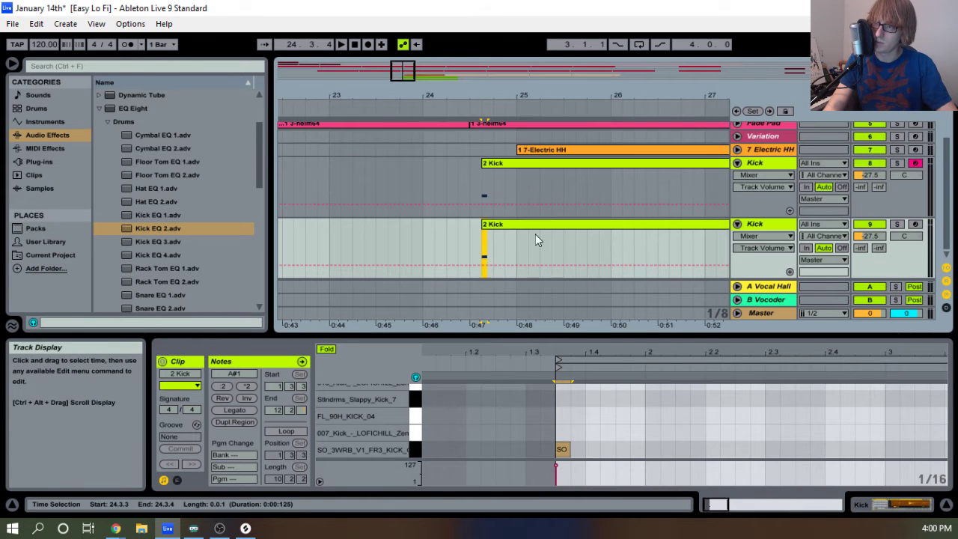
left_click(445, 224)
left_click_drag(505, 223, 511, 171)
key("space")
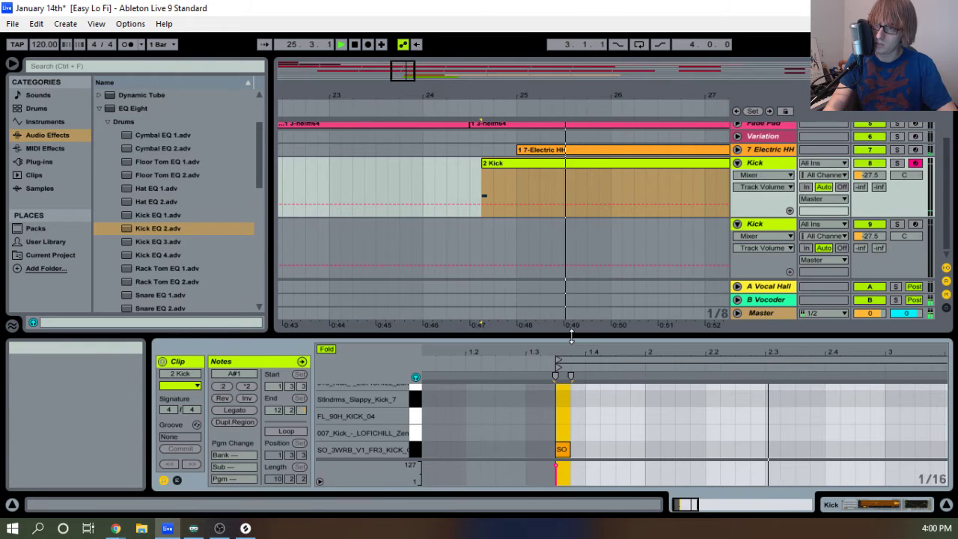
Duplicate the SO_3WRB kick note within the clip, placing the copy at 1.4.1.
key("space")
key("space")
left_click_drag(573, 336, 591, 96)
key("space")
left_click_drag(594, 232, 560, 184)
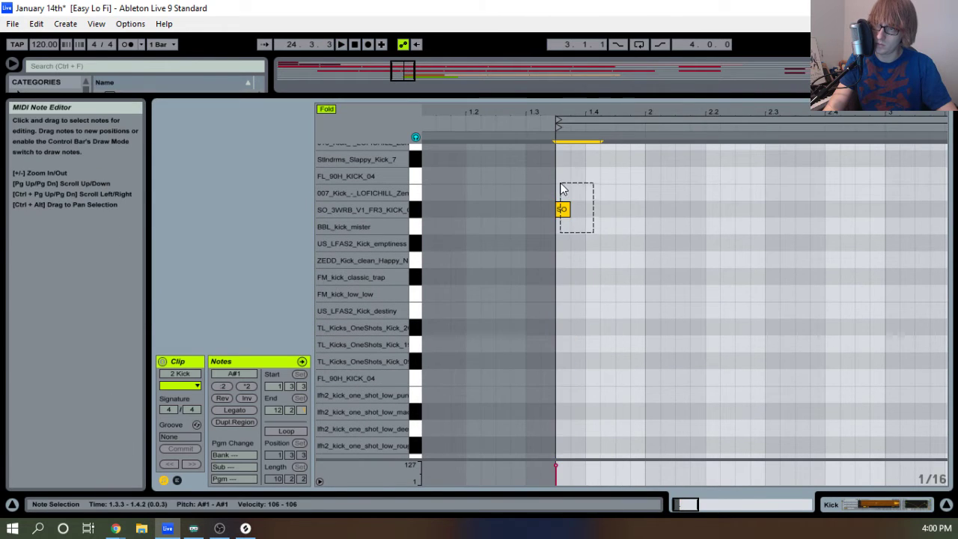
key("ctrl+d")
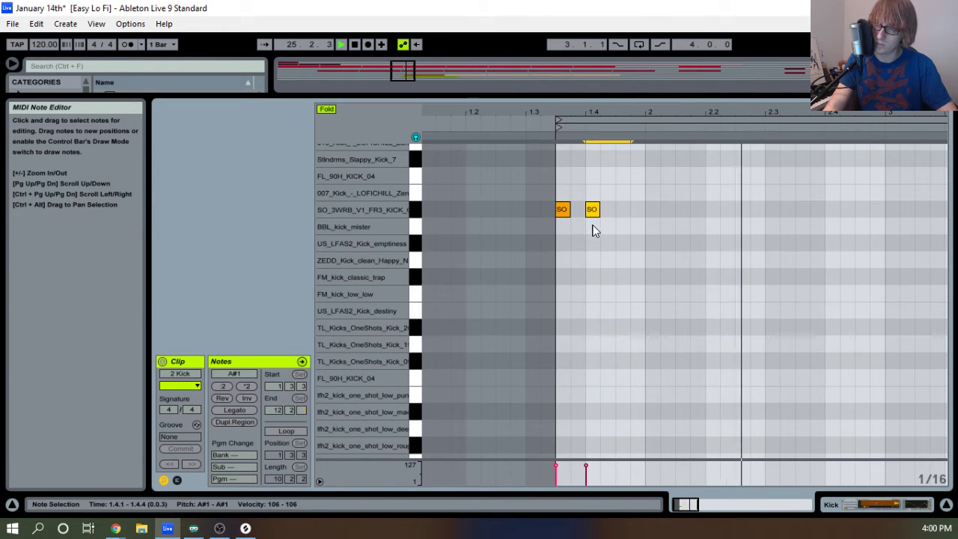
Shift the copied kick note two sixteenths later to 1.4.3 and listen to the result.
key("space")
key("space")
key("space")
left_click_drag(597, 235, 591, 210)
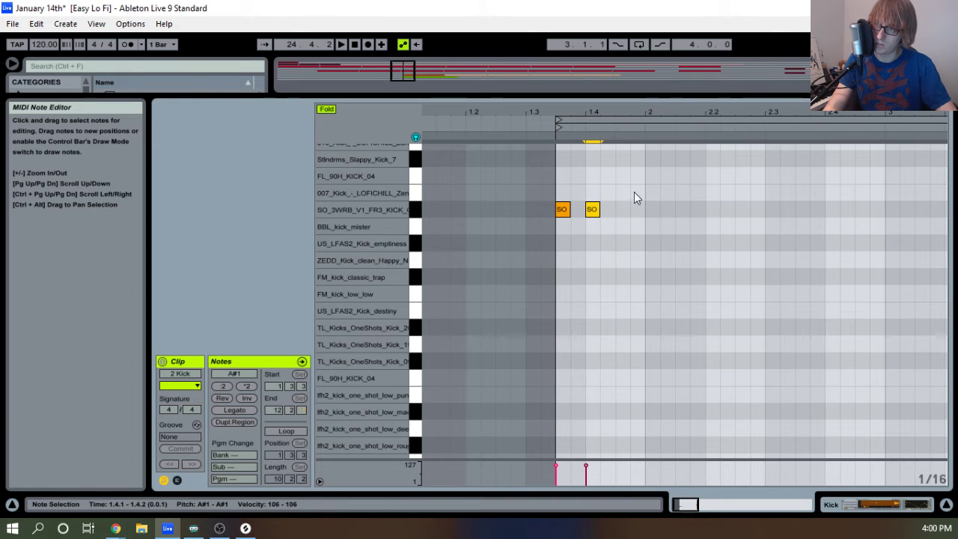
key("Right")
key("Right")
key("space")
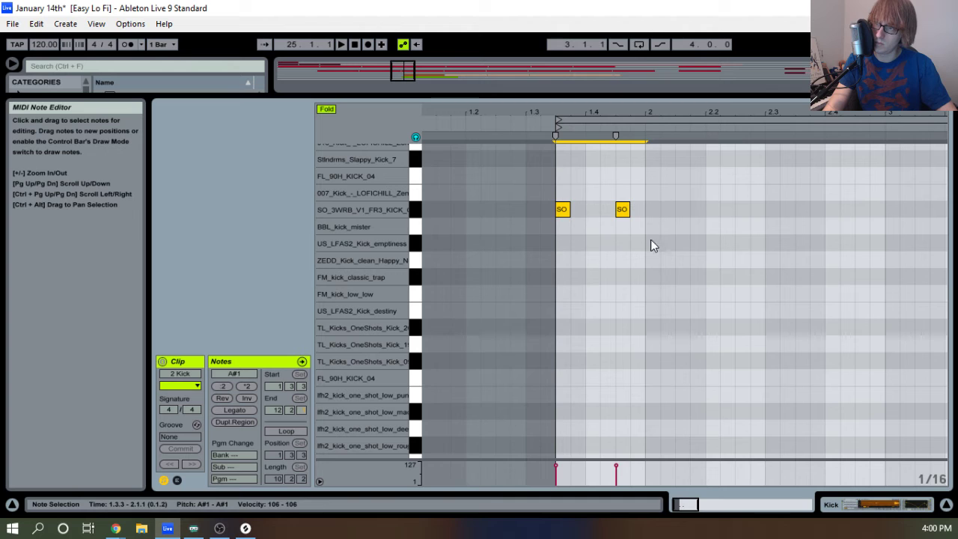
Repeat the two-note kick pattern twice more in the clip, spacing all six notes evenly, while listening.
key("ctrl+d")
key("space")
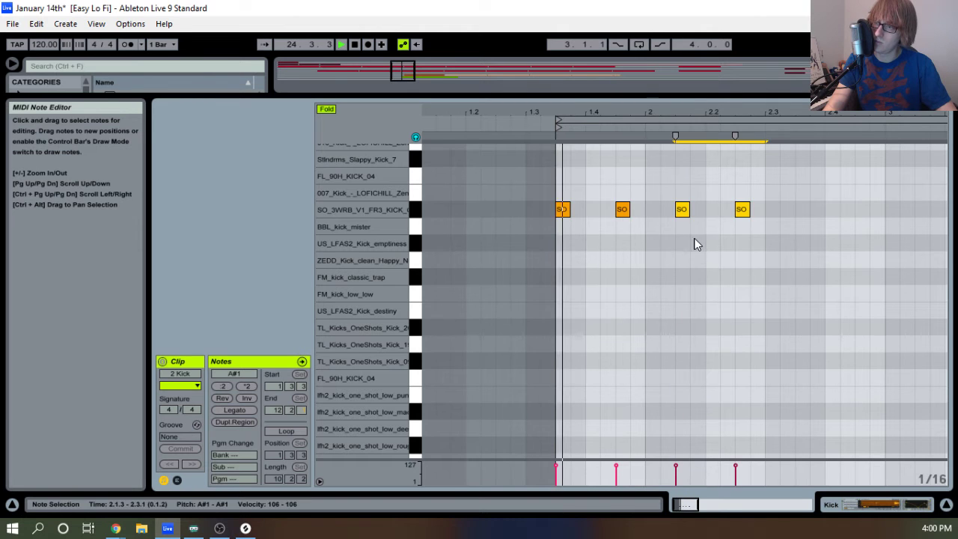
left_click(782, 250)
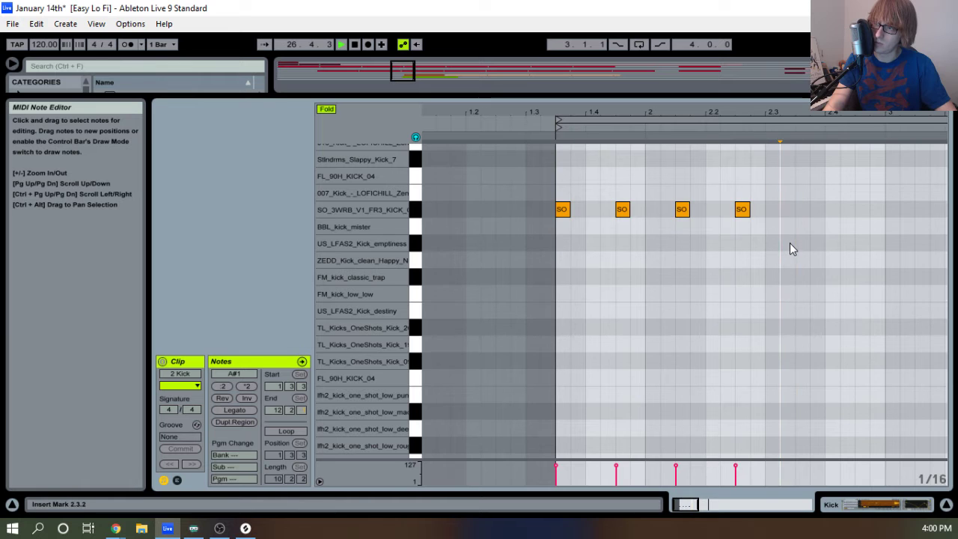
left_click(793, 243)
key("ctrl+v")
left_click_drag(857, 112, 582, 348)
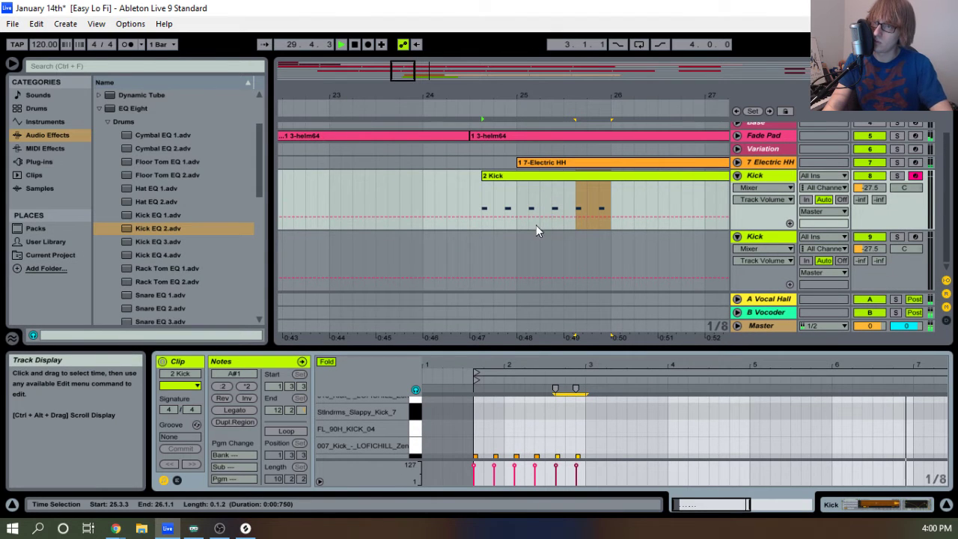
Trim the Kick clip to the first two notes, ending at 25.1.3, and consolidate it.
left_click_drag(585, 95, 585, 45)
left_click_drag(549, 176, 437, 200)
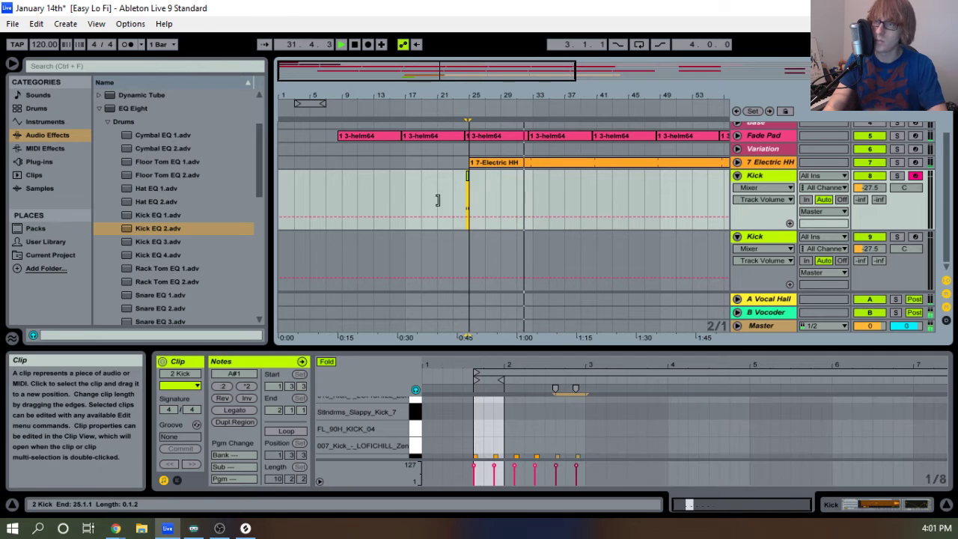
left_click_drag(470, 95, 470, 154)
left_click_drag(496, 184, 525, 180)
right_click(507, 174)
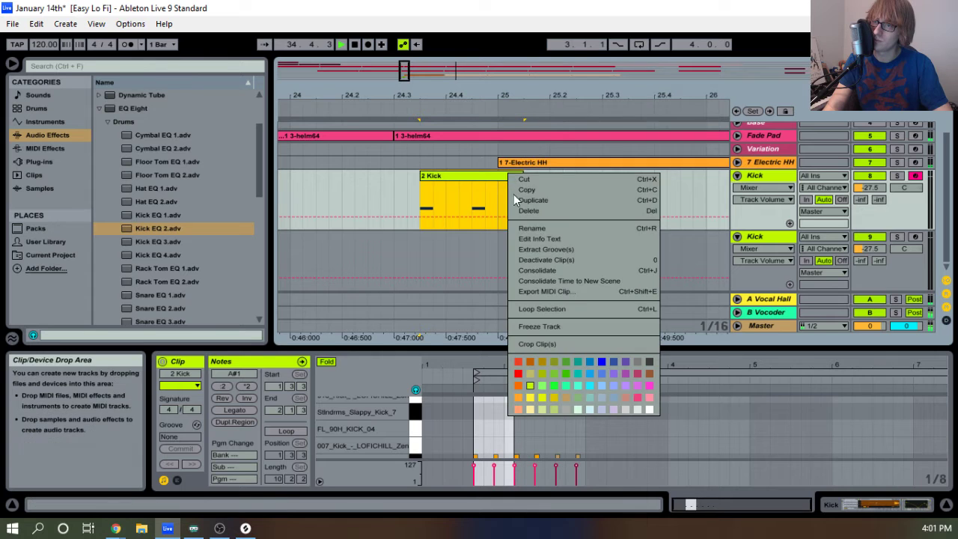
left_click(550, 266)
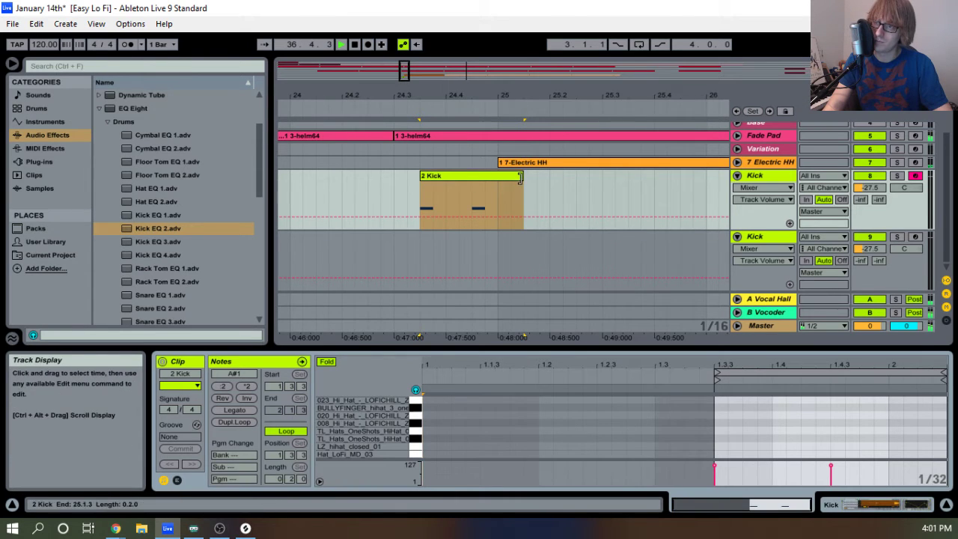
Extend the looped Kick clip along the arrangement so that it ends at 63.1.4.
key("ctrl+d")
key("ctrl+d")
left_click_drag(668, 95, 448, 37)
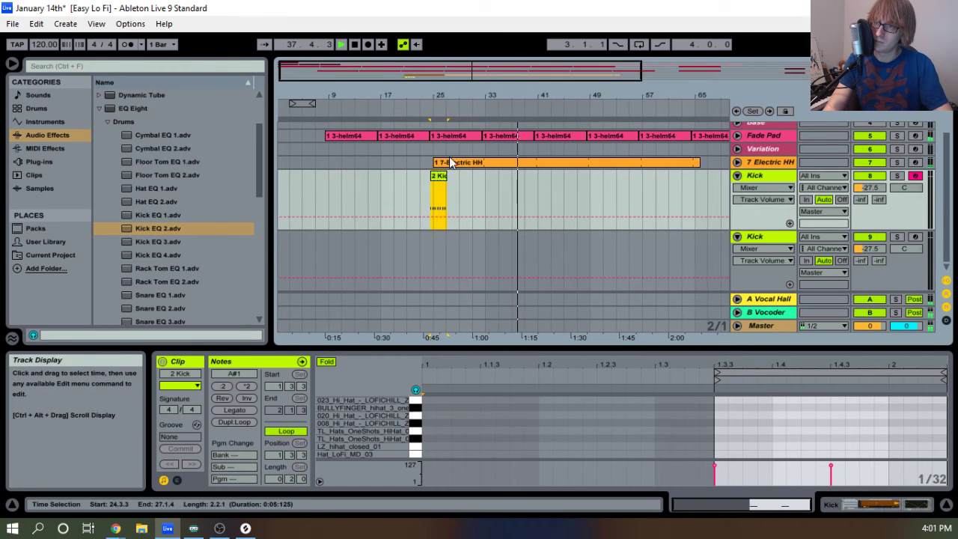
left_click_drag(447, 177, 646, 202)
Nudge the long Kick clip slightly earlier against the pads so that it starts at 24.3.2.
left_click_drag(502, 97, 609, 135)
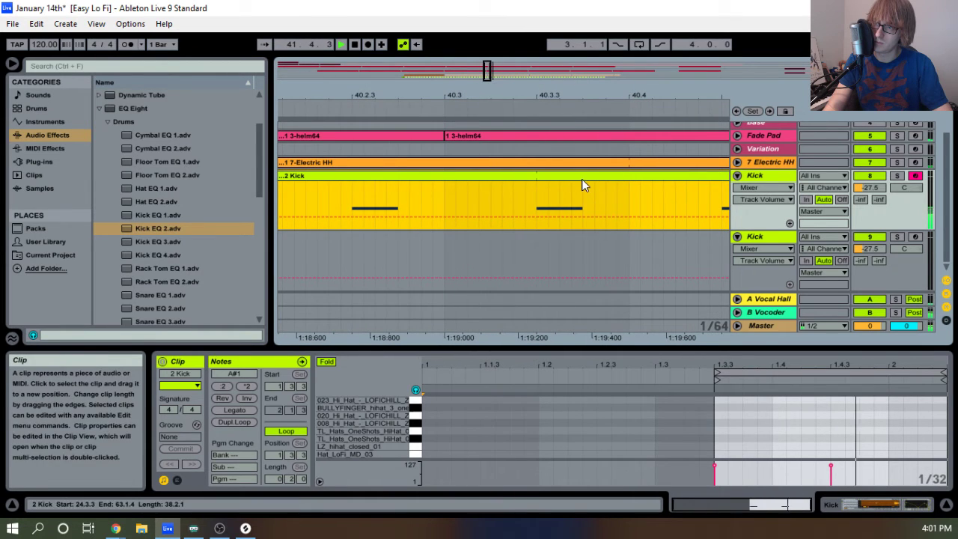
left_click_drag(581, 179, 570, 180)
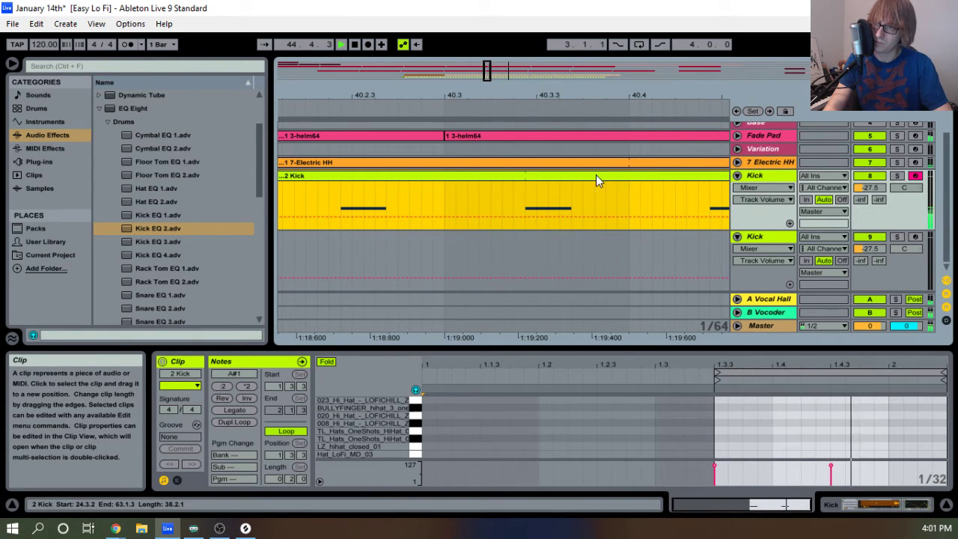
mouse_move(591, 178)
left_mouse_down()
mouse_move(581, 177)
mouse_move(598, 180)
left_mouse_up()
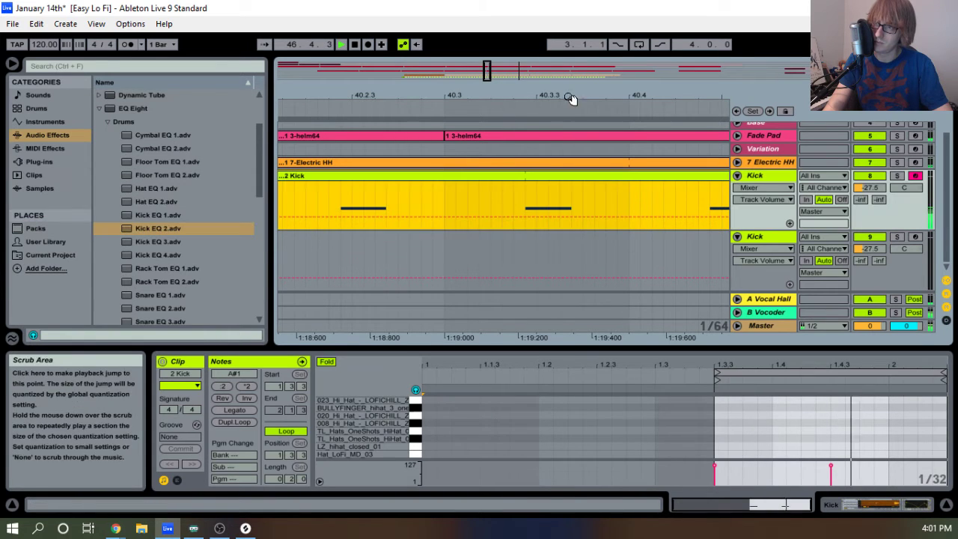
mouse_move(562, 95)
left_mouse_down()
mouse_move(563, 117)
mouse_move(563, 104)
left_mouse_up()
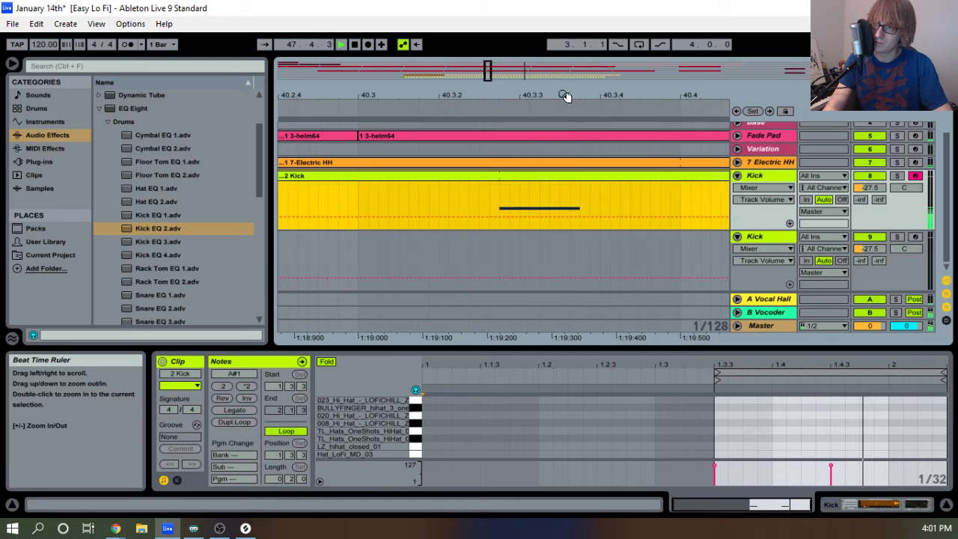
left_click_drag(526, 178, 537, 178)
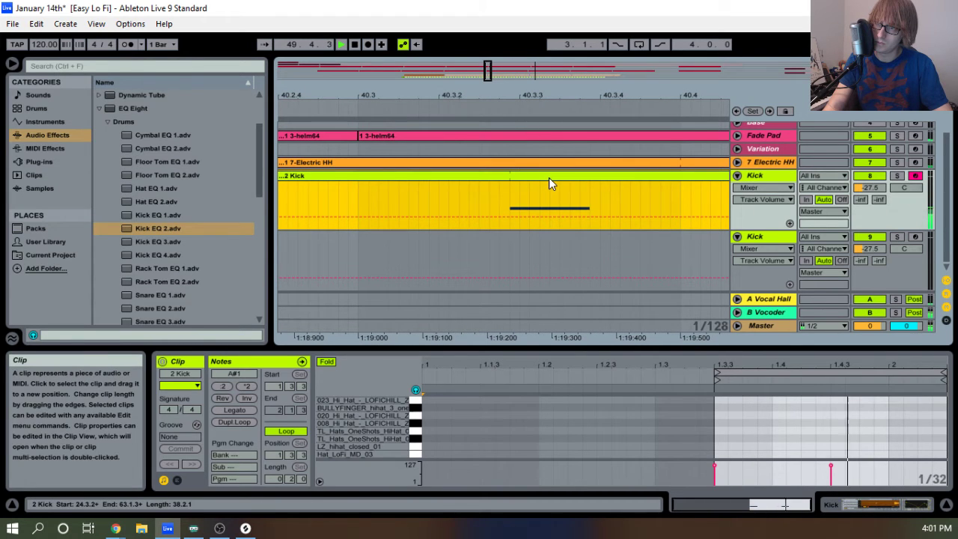
left_click_drag(548, 177, 541, 174)
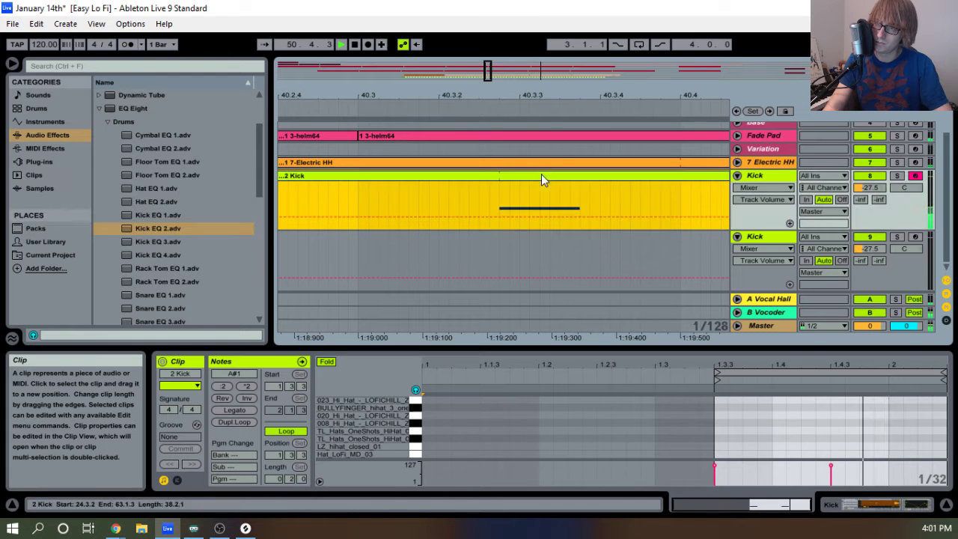
Stop playback and play the arrangement again from 1.1.1.
left_click_drag(540, 102, 591, 165)
double_click(354, 44)
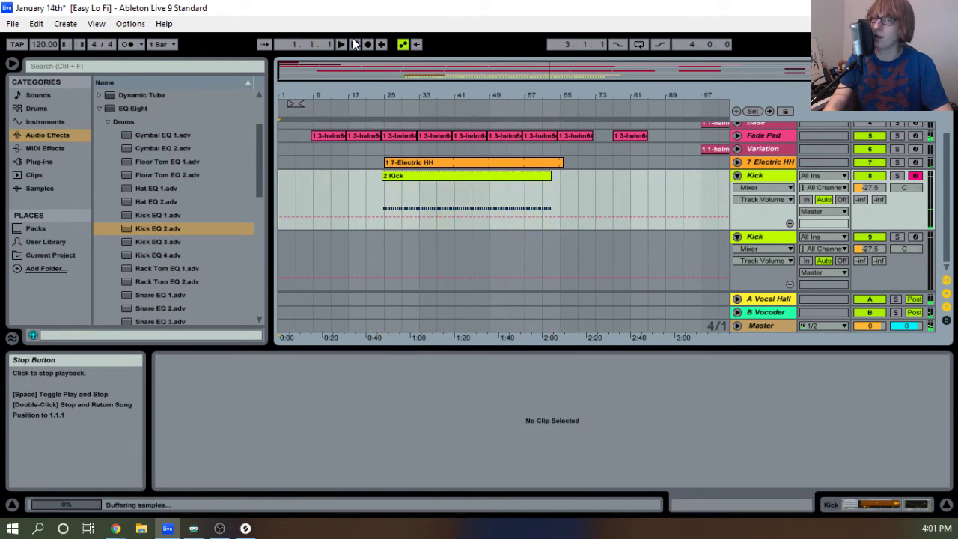
left_click(339, 44)
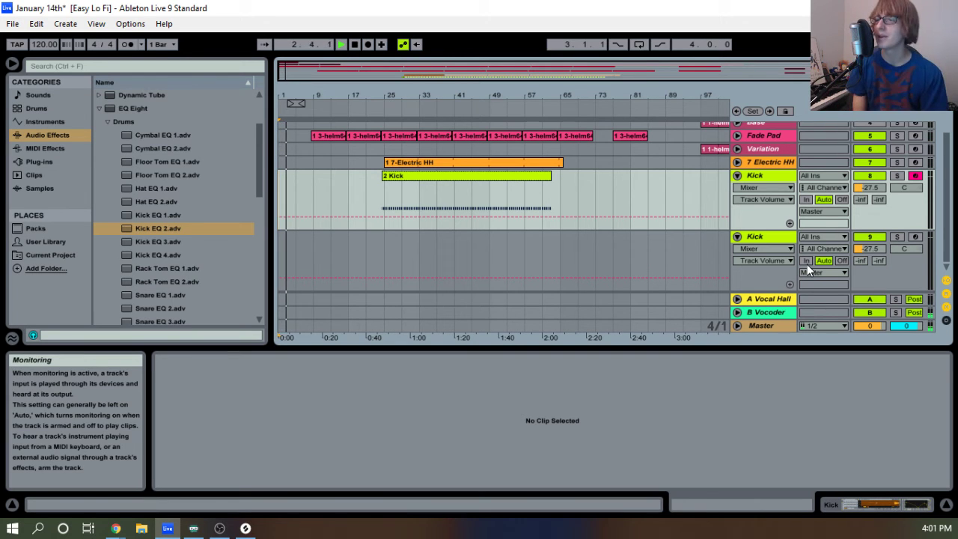
Delete the empty duplicated Kick track and fold the remaining Kick track.
left_click(752, 237)
key("Delete")
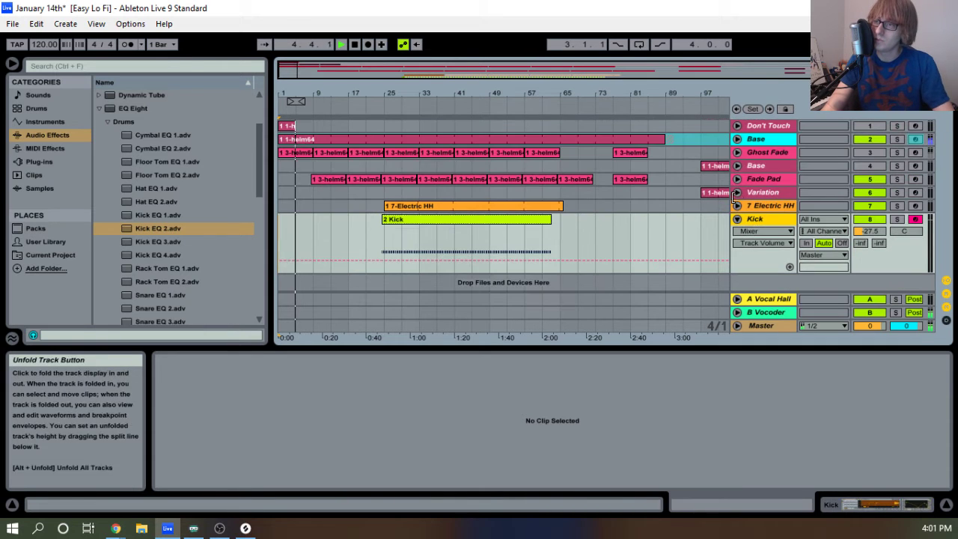
left_click(737, 219)
left_click(738, 207)
left_click(737, 207)
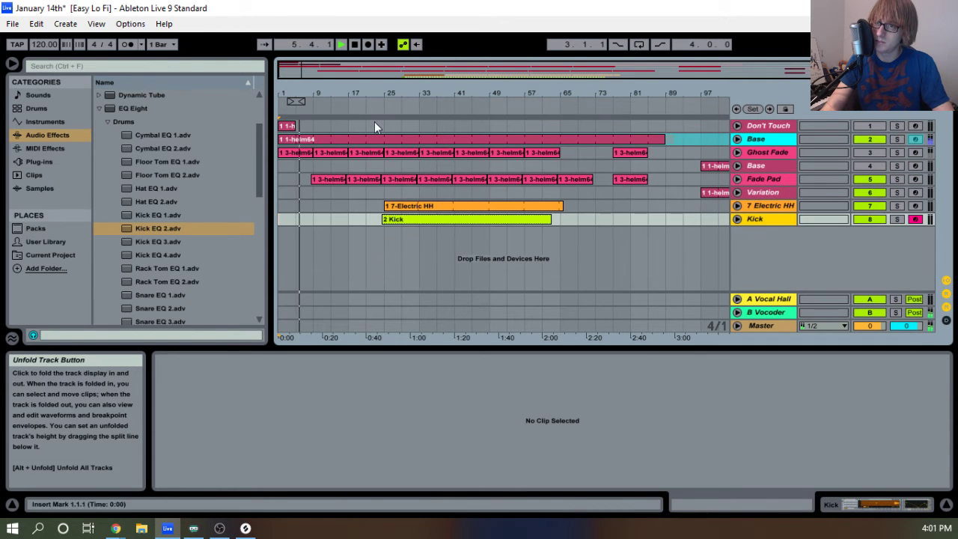
Move the 7-Electric HH clip earlier so that it starts together with the Kick clip.
left_click_drag(382, 94, 385, 129)
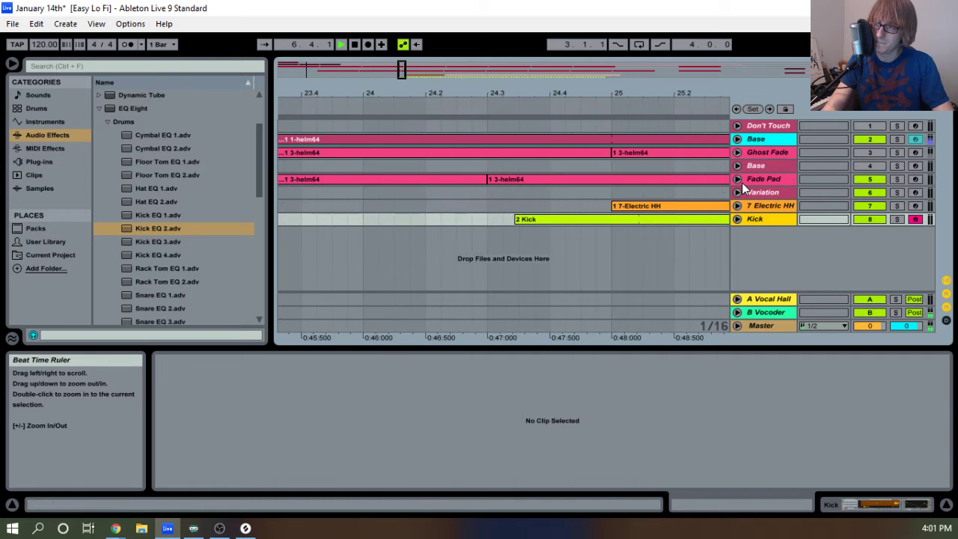
left_click(737, 207)
left_click_drag(612, 220, 543, 211)
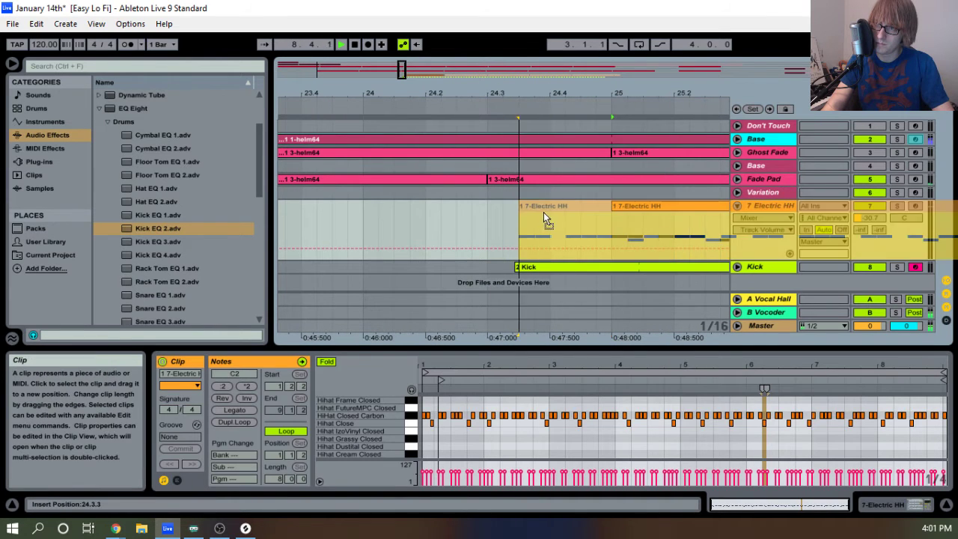
left_click(736, 266)
left_click_drag(520, 91, 517, 177)
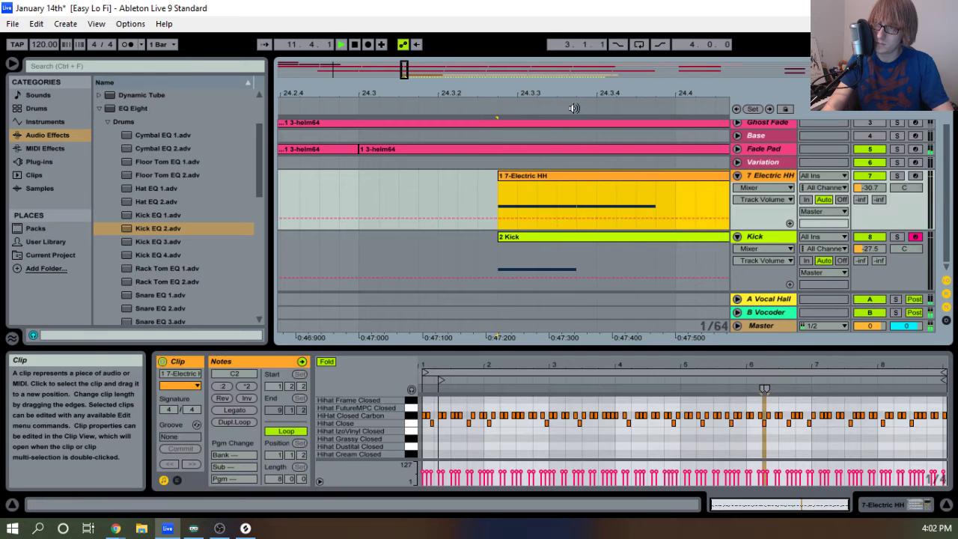
Nudge the 7-Electric HH clip slightly later so that it begins just after the Kick clip.
left_click_drag(587, 88, 619, 87)
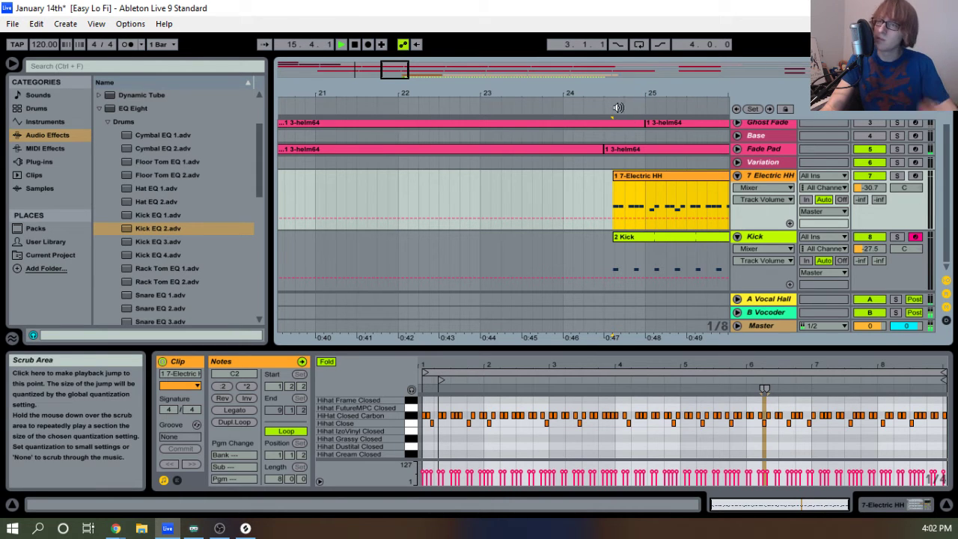
left_click_drag(623, 98, 502, 94)
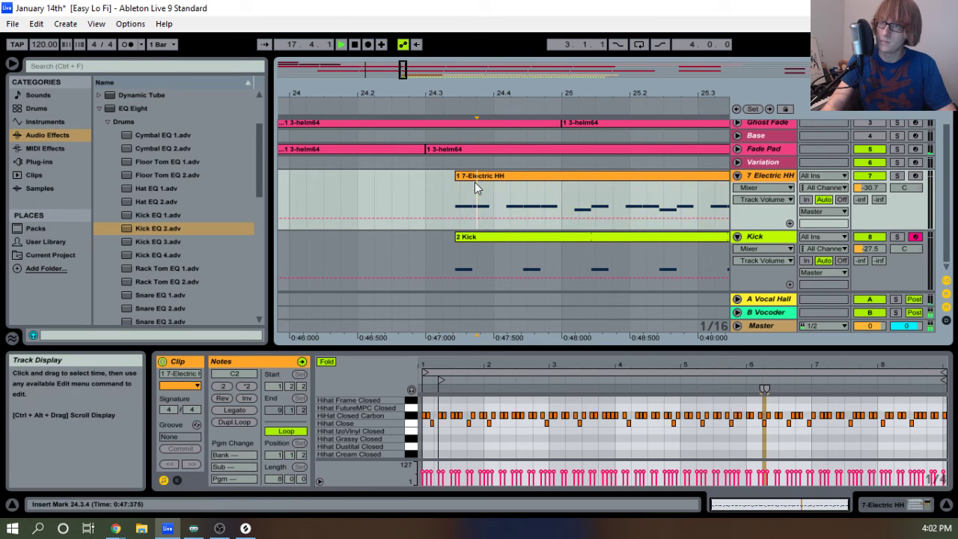
left_click_drag(482, 174, 486, 173)
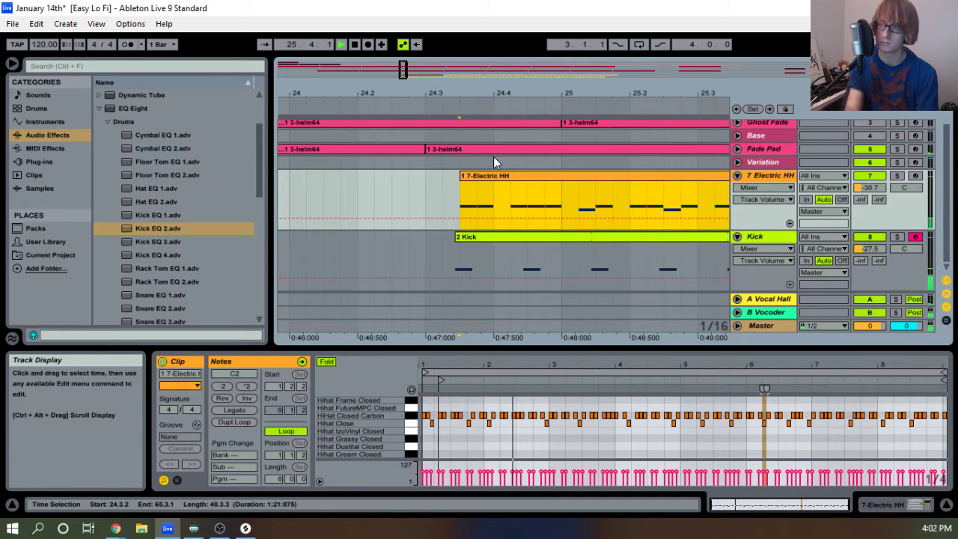
Trim the start of the 7-Electric HH clip to 36.3.1 and extend it back out to 24.3.1.
mouse_move(468, 93)
left_mouse_down()
mouse_move(469, 127)
mouse_move(434, 88)
left_mouse_up()
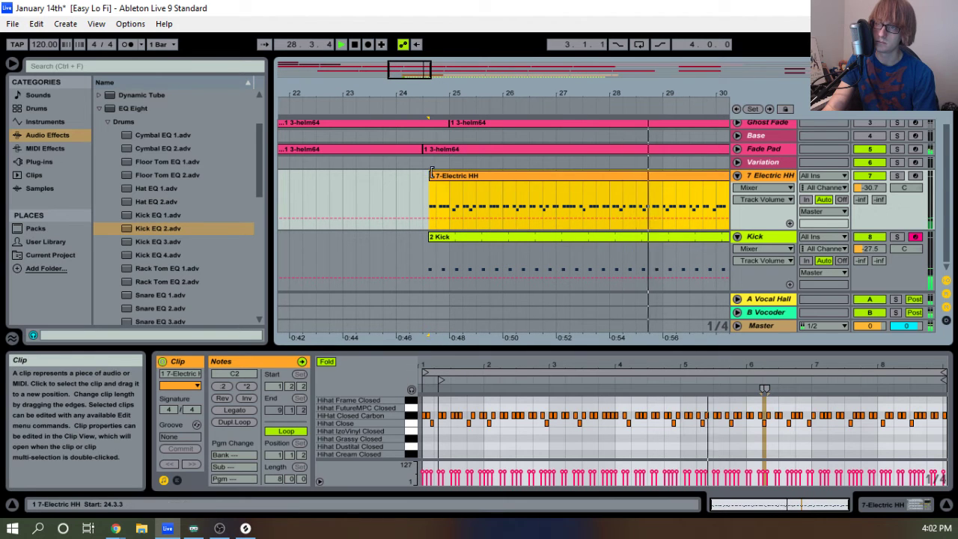
left_click_drag(431, 172, 673, 172)
left_click_drag(643, 94, 643, 45)
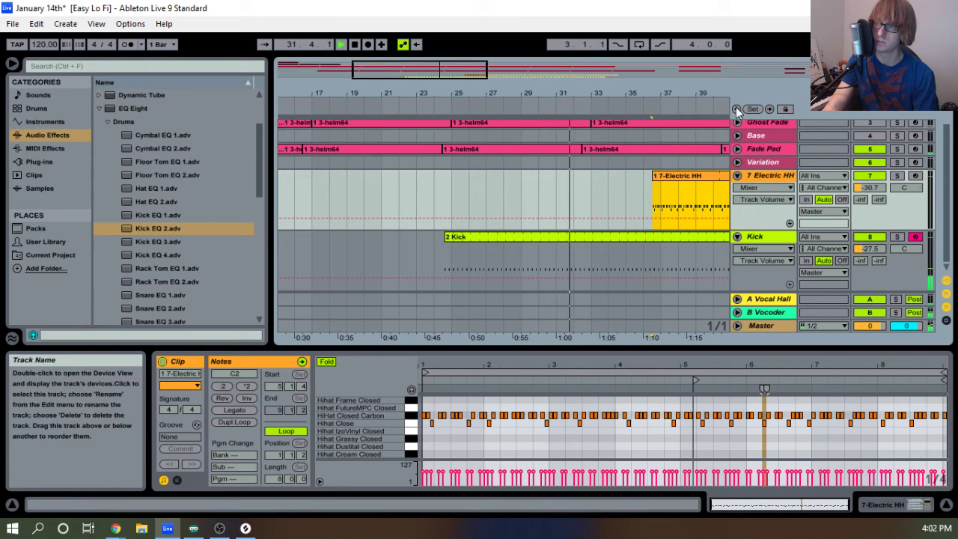
left_click_drag(668, 94, 733, 112)
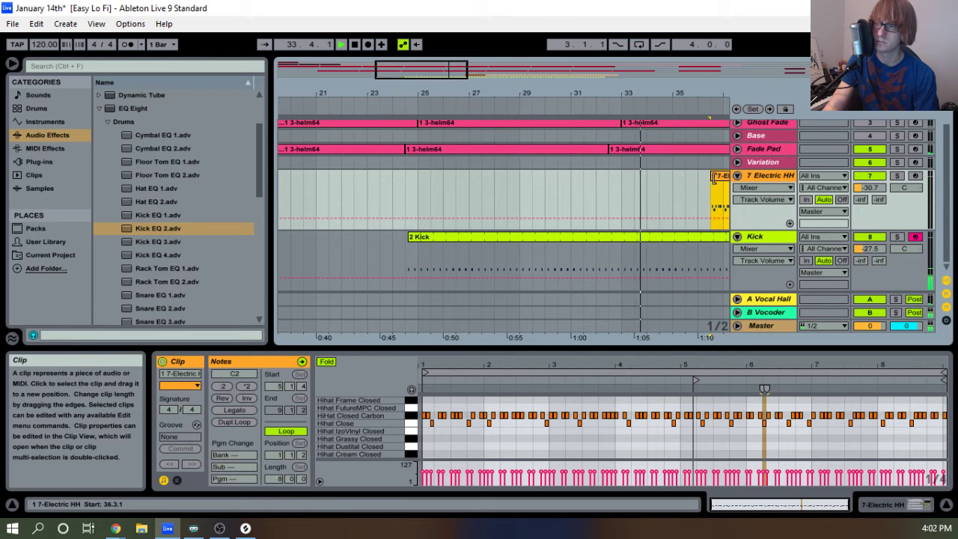
left_click_drag(714, 177, 407, 184)
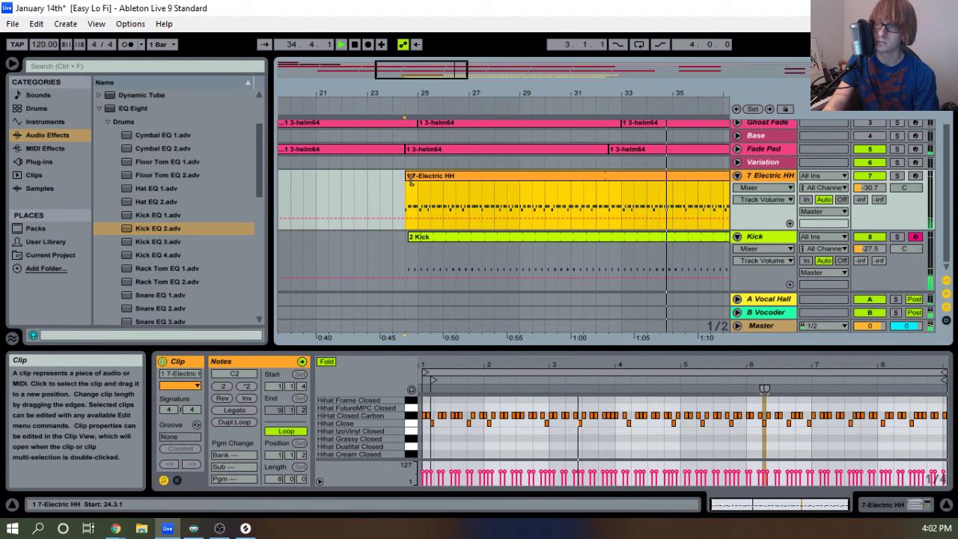
Shorten the Kick clip from its beginning so that it starts at the Fade Pad clip boundary between bars 40 and 41.
left_click_drag(504, 97, 391, 81)
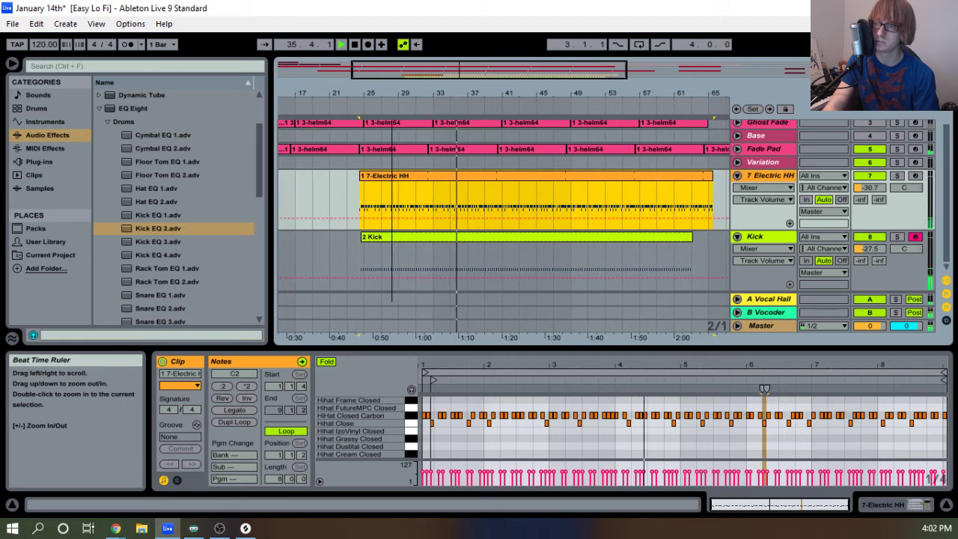
left_click_drag(362, 238, 585, 233)
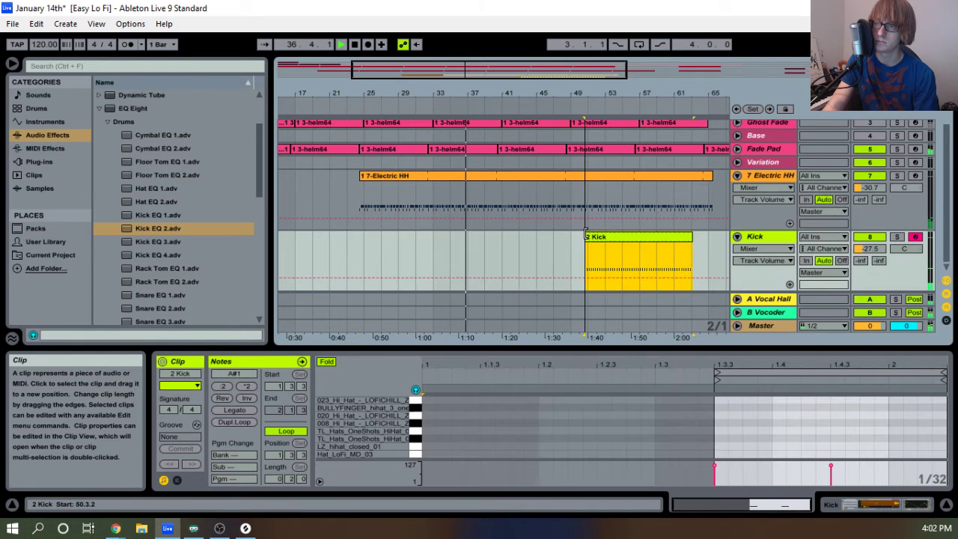
left_click(737, 175)
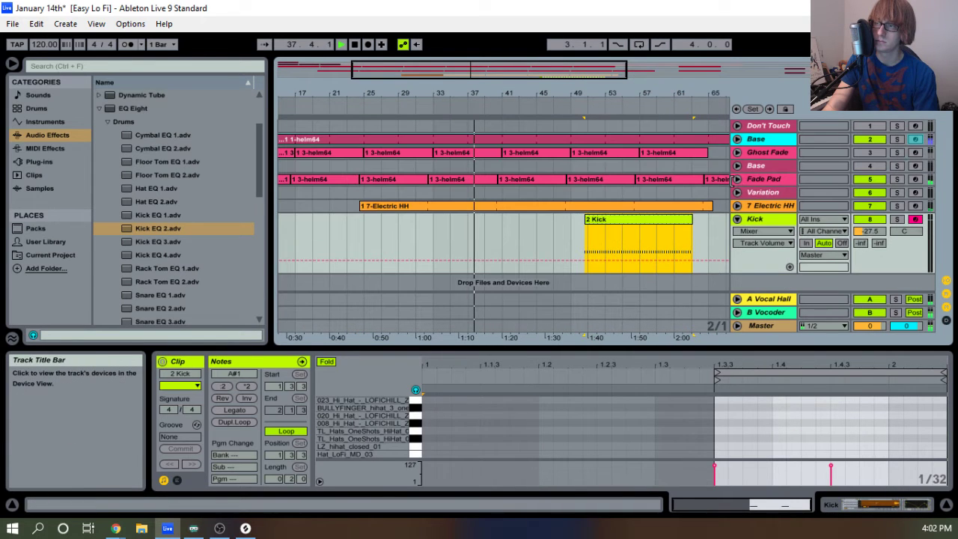
left_click(737, 179)
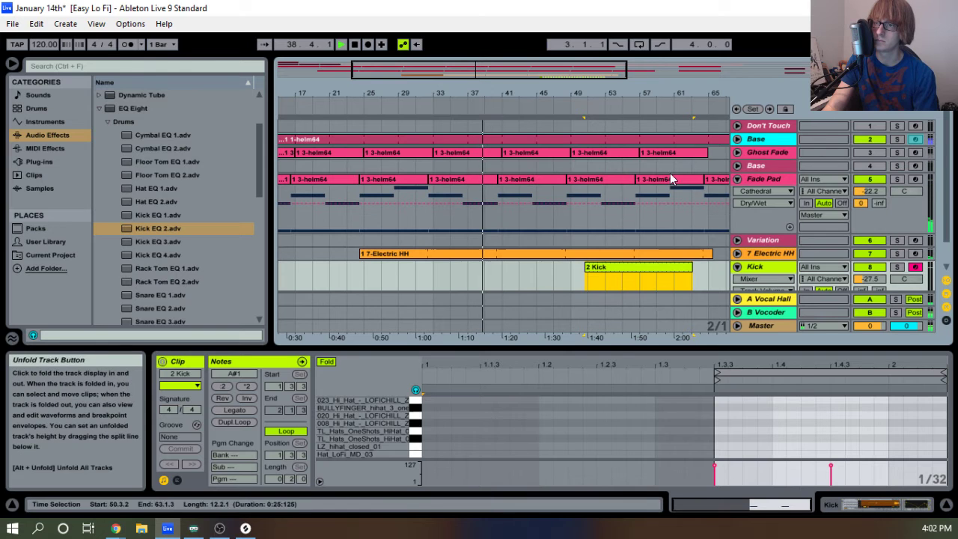
scroll(563, 171, "down", 2)
left_click_drag(490, 93, 532, 136)
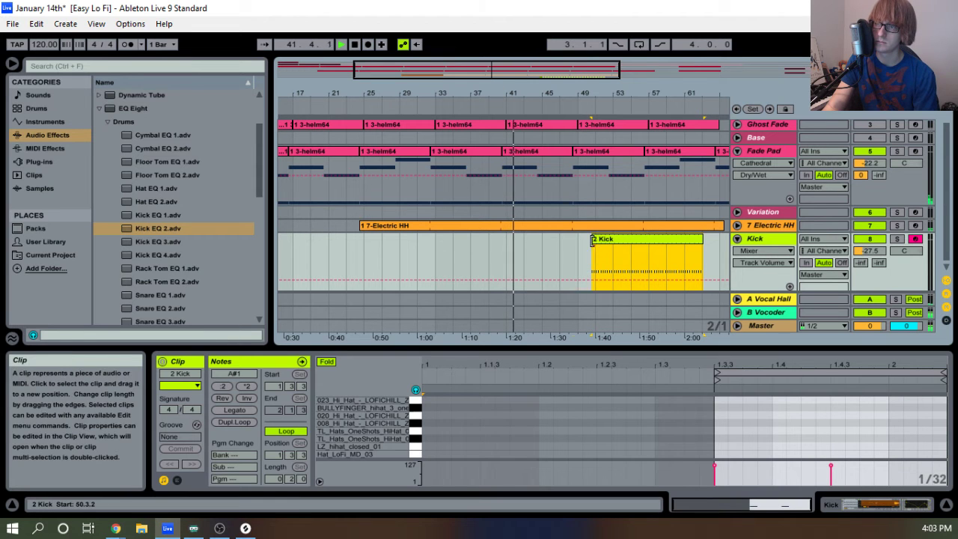
left_click_drag(592, 254, 507, 253)
left_click_drag(515, 93, 517, 189)
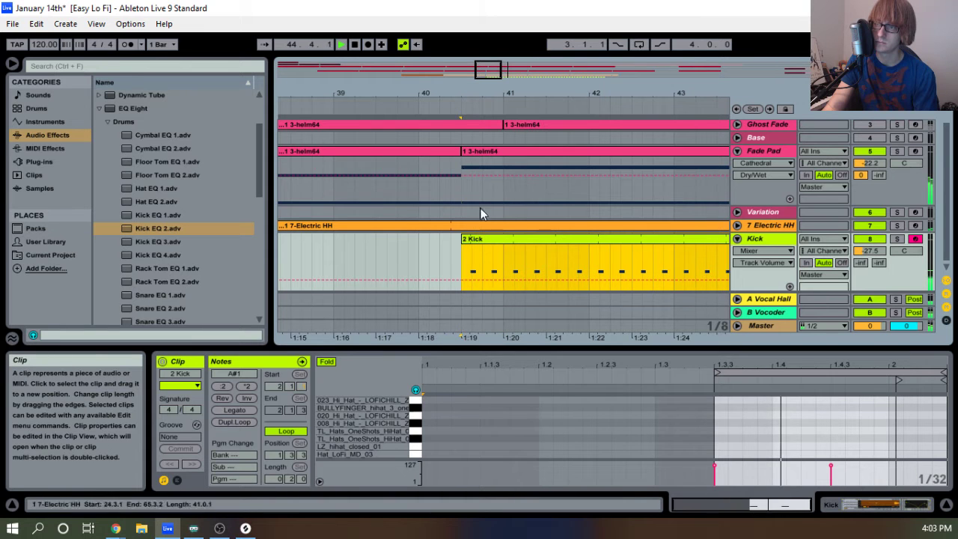
Extend the ends of the Kick and 7-Electric HH clips to 73.1.1, near the end of the Fade Pad clips.
left_click_drag(469, 92, 389, 12)
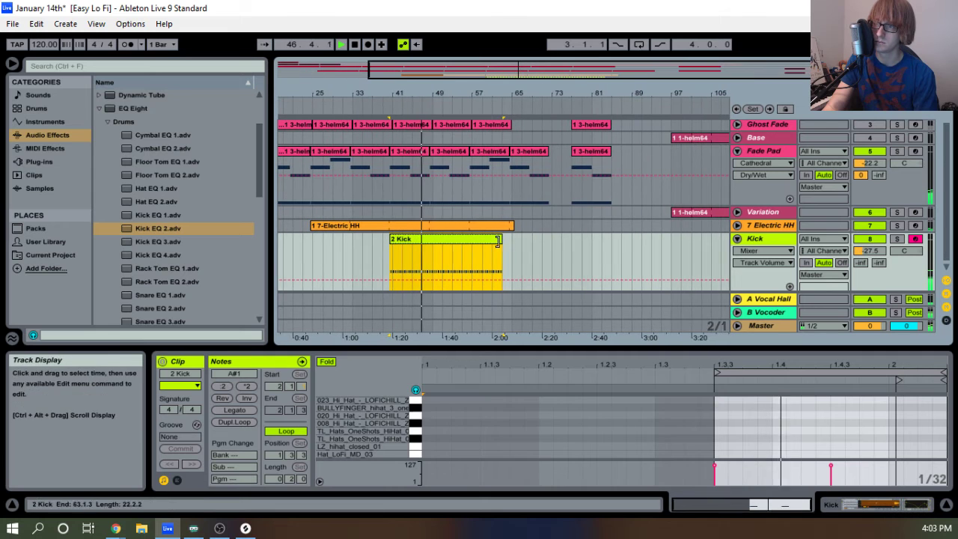
left_click_drag(507, 241, 545, 227)
Extend the Ghost Fade clip that starts at 57.1.1 so that it ends at 71.1.1.
scroll(557, 230, "up", 2)
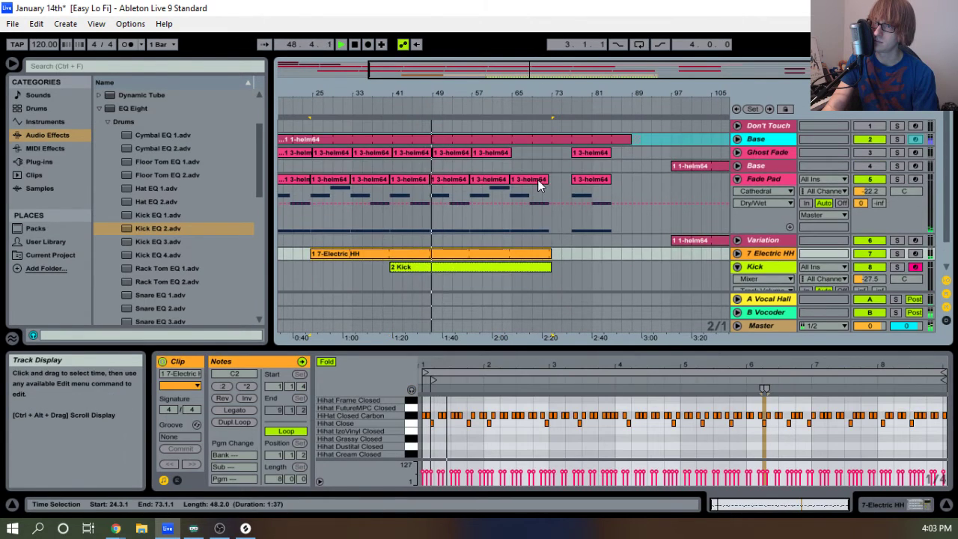
left_click(550, 155)
left_click(543, 164)
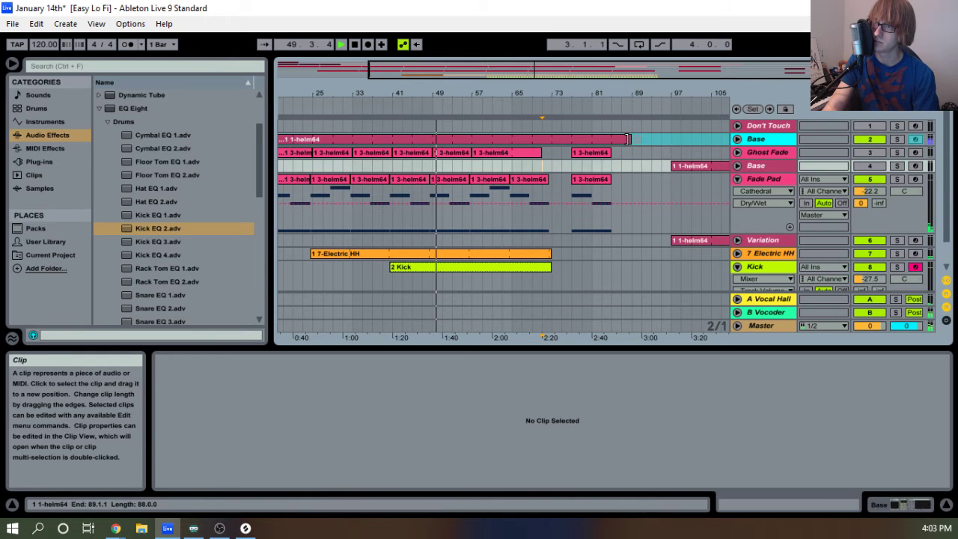
Shorten the frozen Base track's clip to end at 81.1.1 and move its freeze tail directly behind it.
left_click_drag(630, 139, 563, 141)
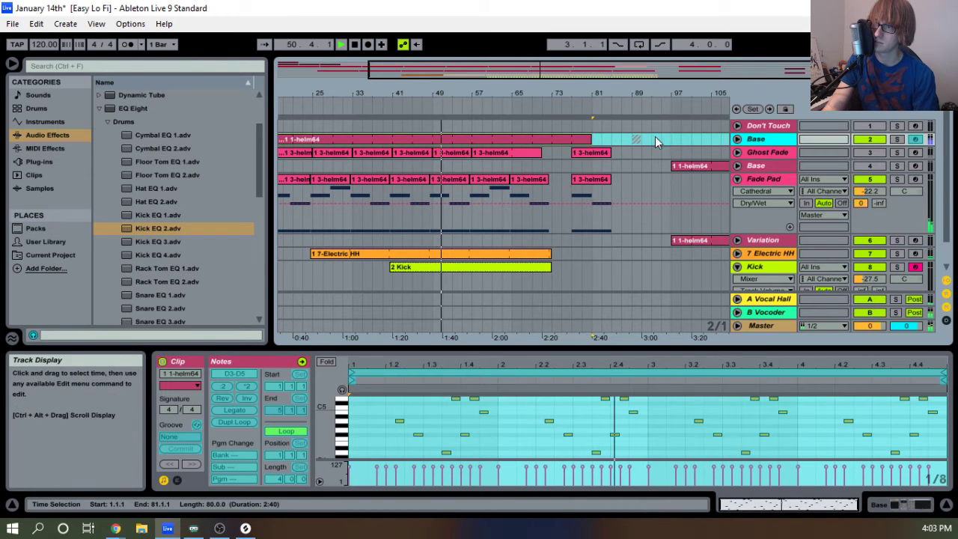
left_click(635, 143)
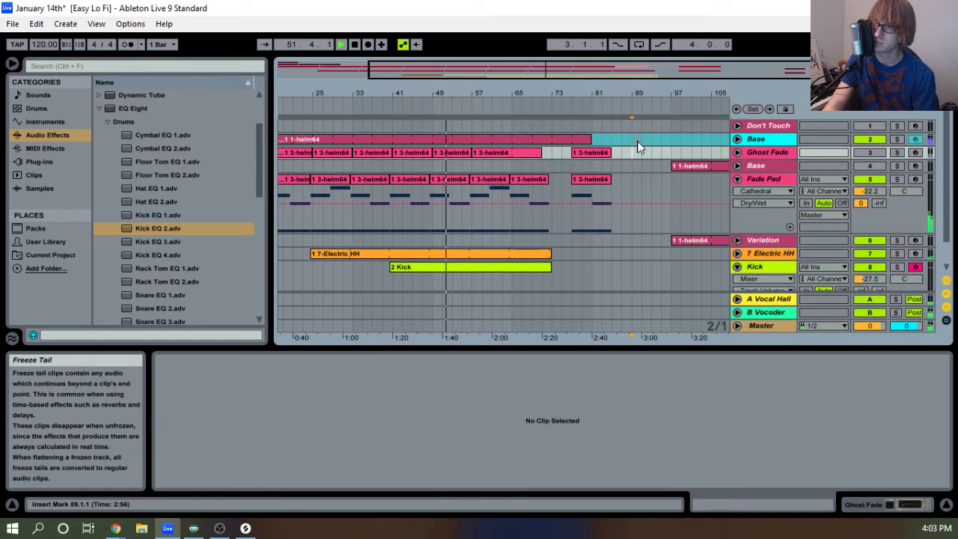
left_click(626, 143)
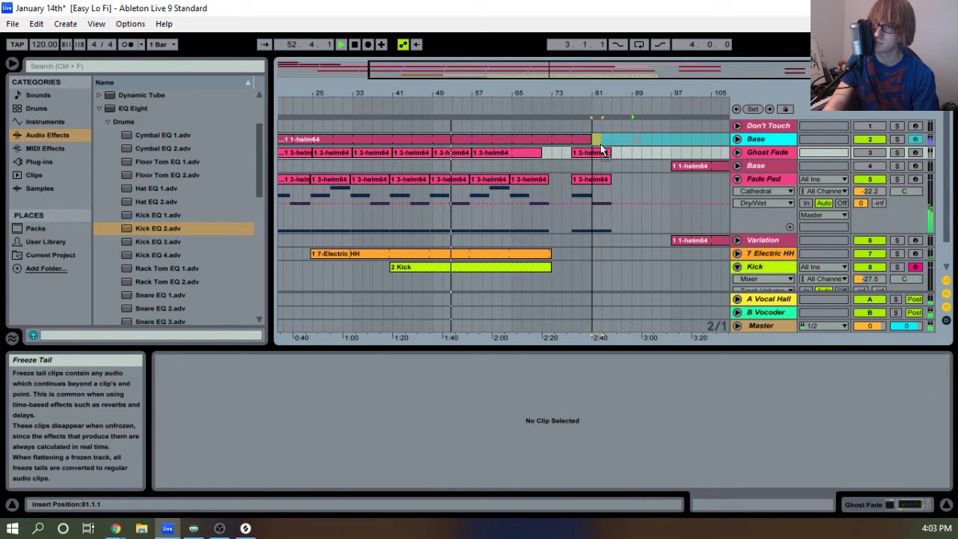
left_click(655, 154)
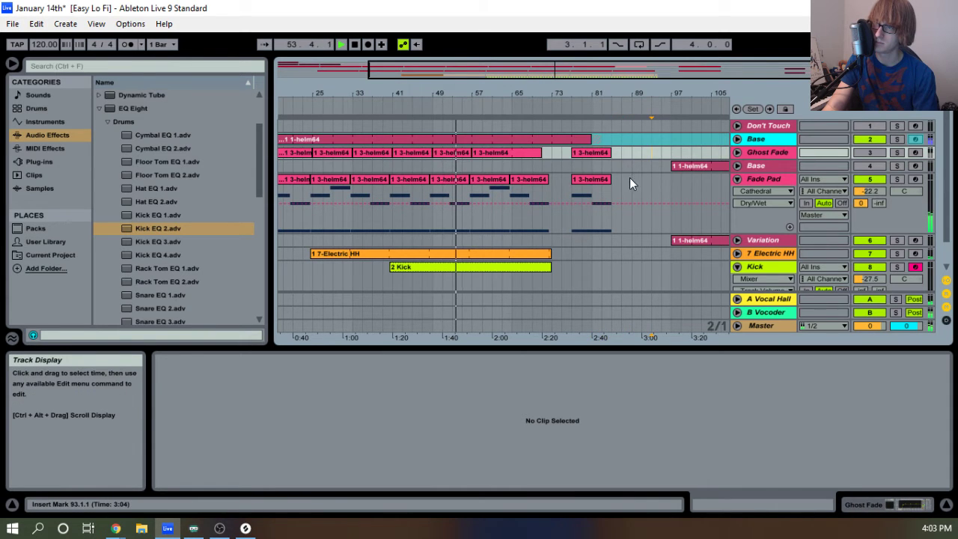
Delete the Ghost Fade clip spanning 57.1.1 to 71.1.1.
left_click(737, 152)
left_click_drag(467, 93, 467, 73)
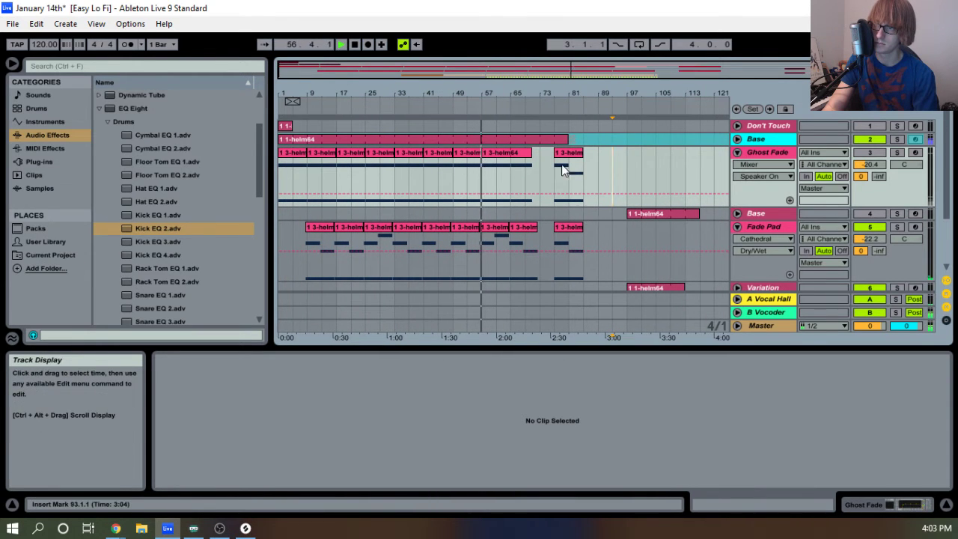
left_click(736, 153)
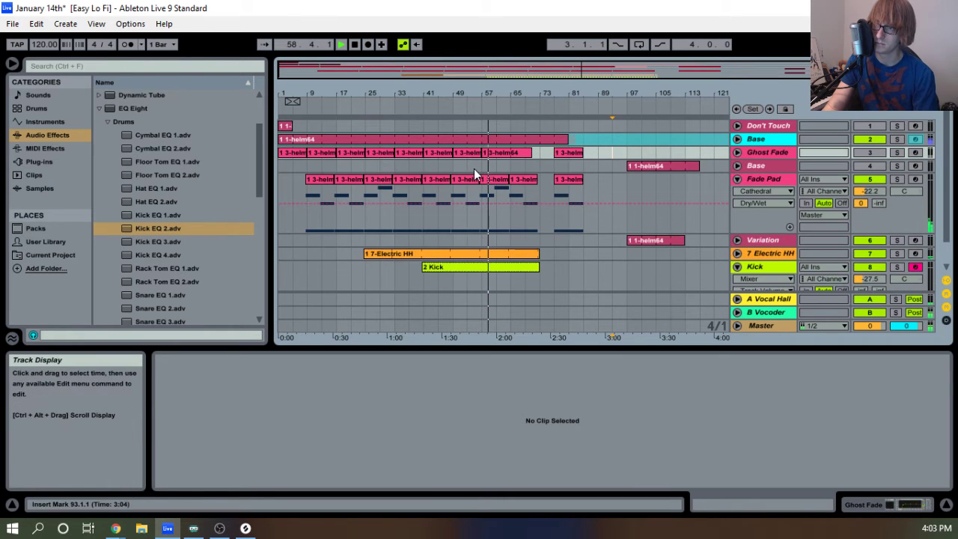
left_click(524, 168)
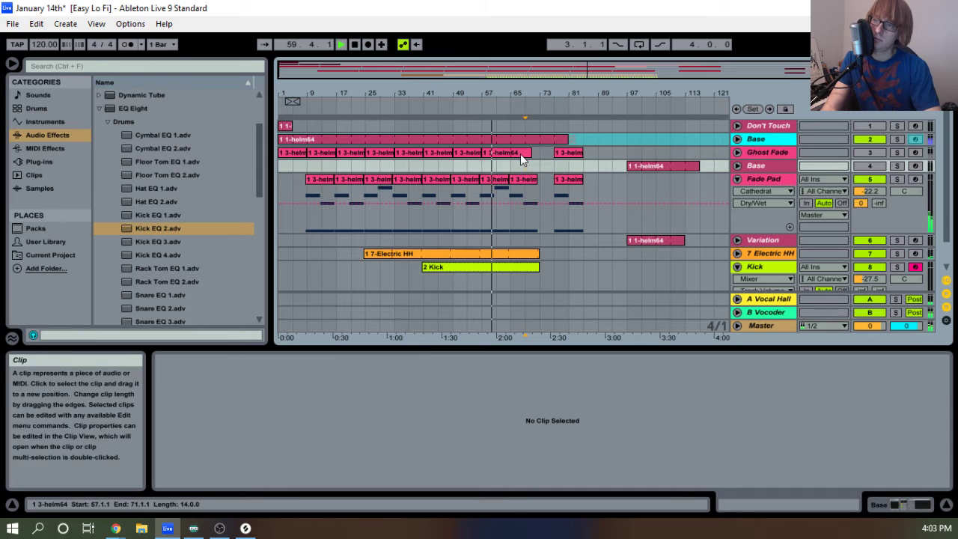
left_click(519, 153)
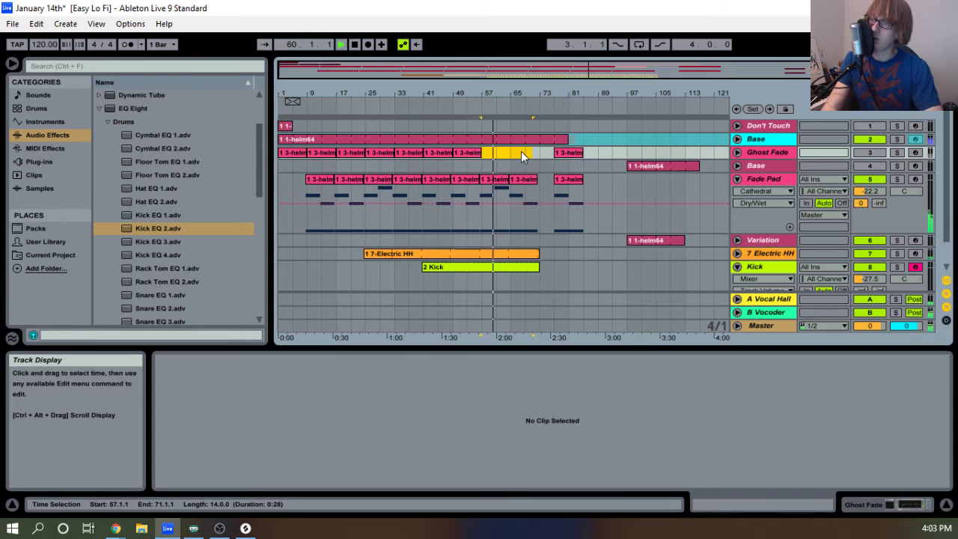
Stop playback, return to 1.1.1 and save the Live Set.
double_click(353, 44)
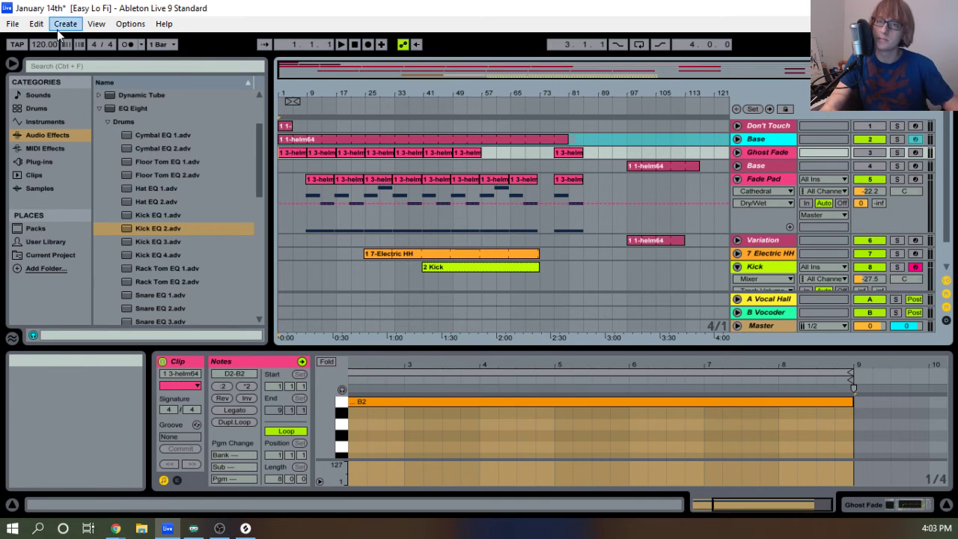
left_click(14, 27)
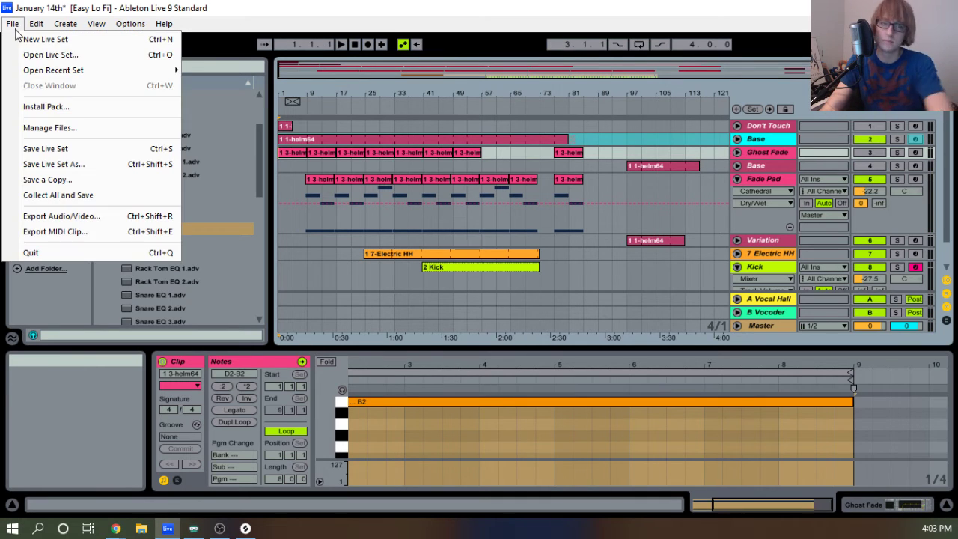
left_click(59, 149)
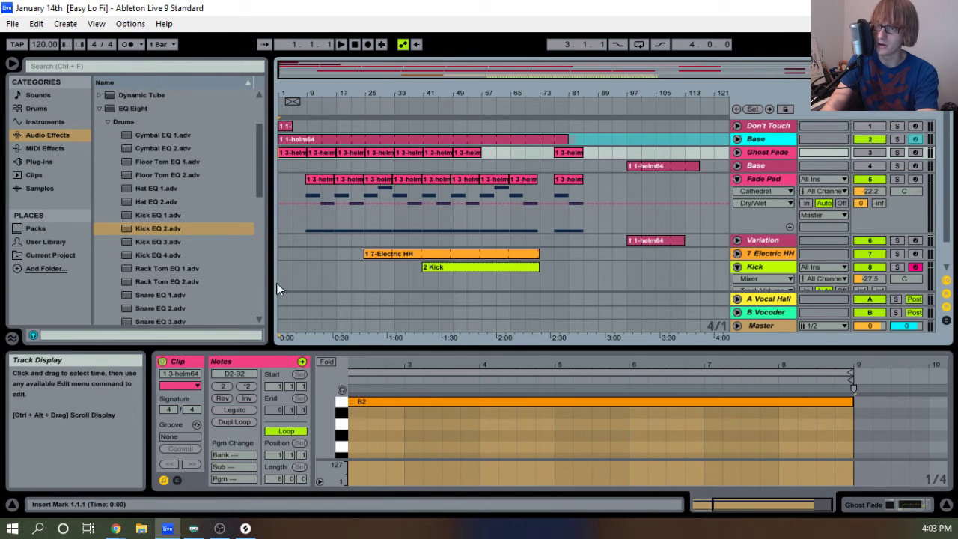
Play the arrangement from 1.1.1 and fold the Fade Pad track.
left_click_drag(277, 288, 479, 118)
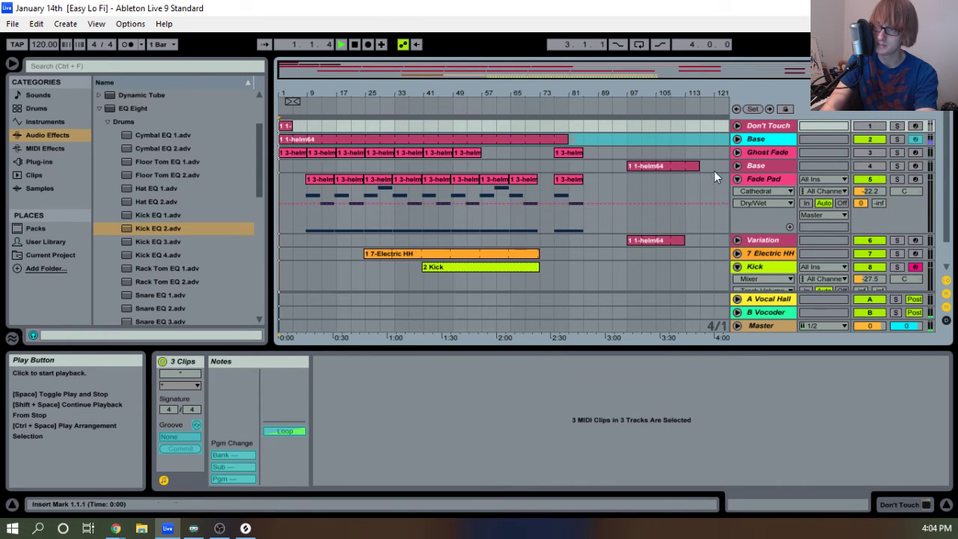
left_click(737, 180)
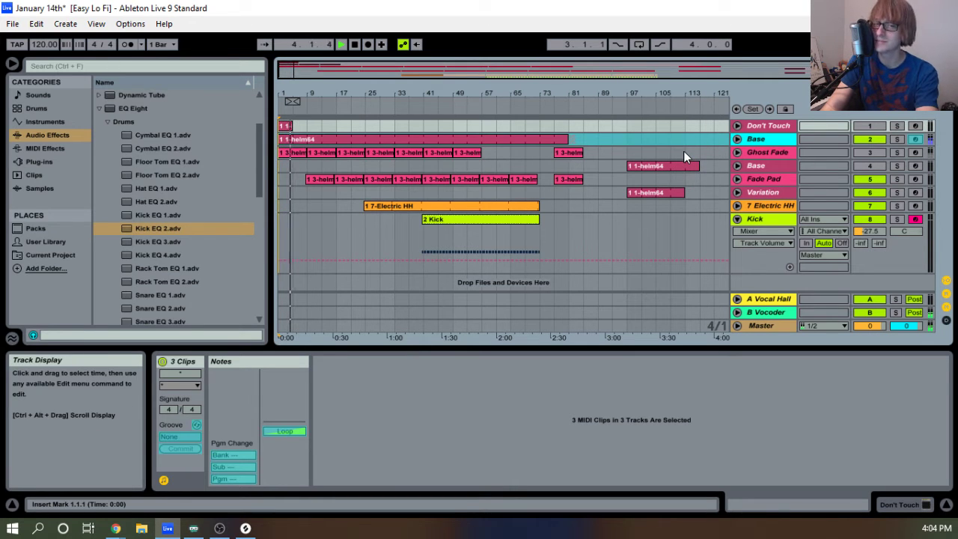
mouse_move(378, 90)
left_mouse_down()
mouse_move(378, 135)
mouse_move(378, 91)
left_mouse_up()
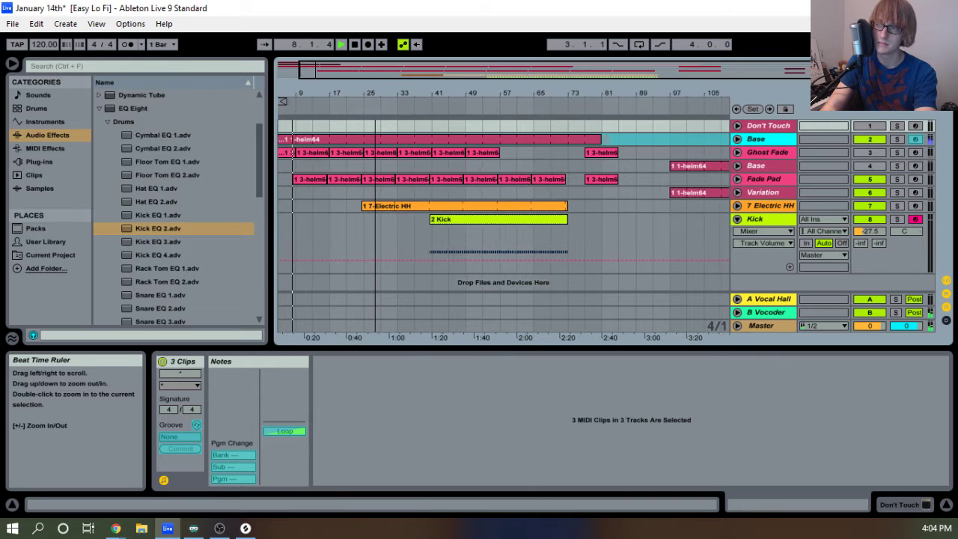
Extend the 1-helm64 clips on the Variation track and the unfrozen Base track to end at 125.1.1.
left_click(667, 166)
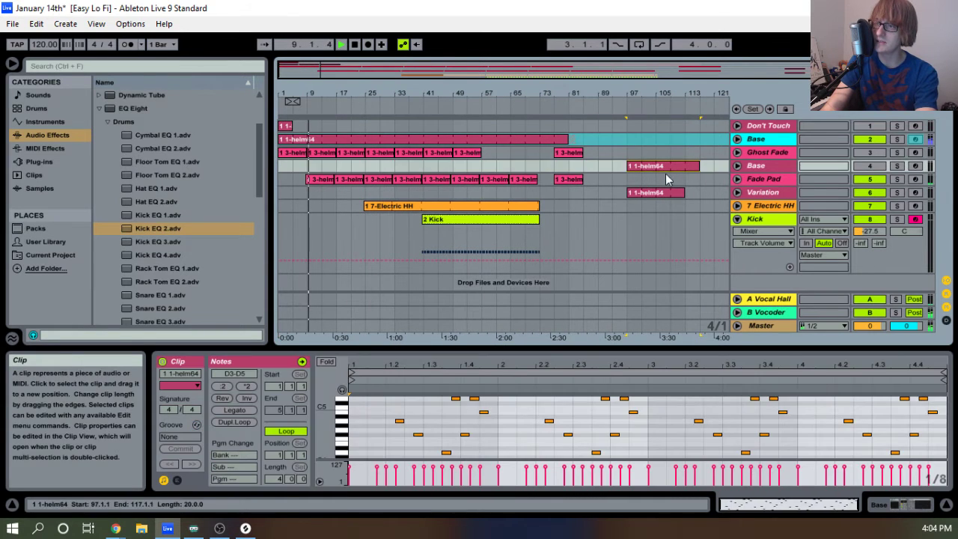
left_click(657, 192)
left_click(657, 166)
left_click(647, 192)
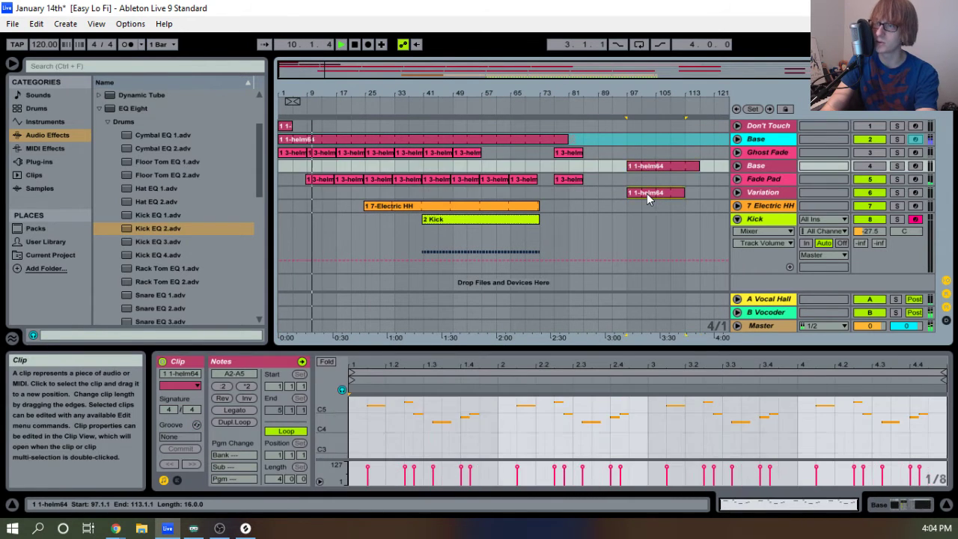
left_click_drag(685, 196, 728, 196)
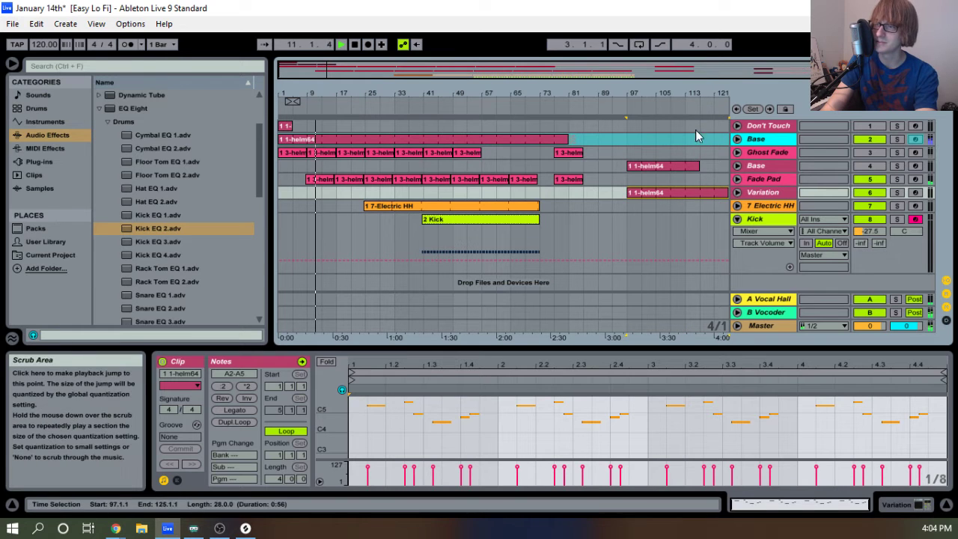
left_click_drag(698, 167, 728, 167)
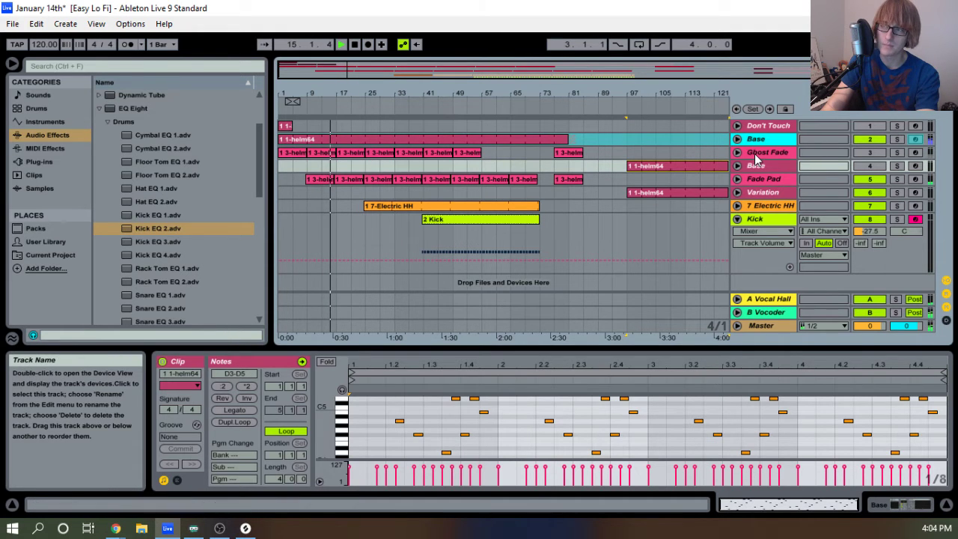
Check the device chains of the cyan Base track and the Ghost Fade track.
left_click(756, 153)
left_click(762, 141)
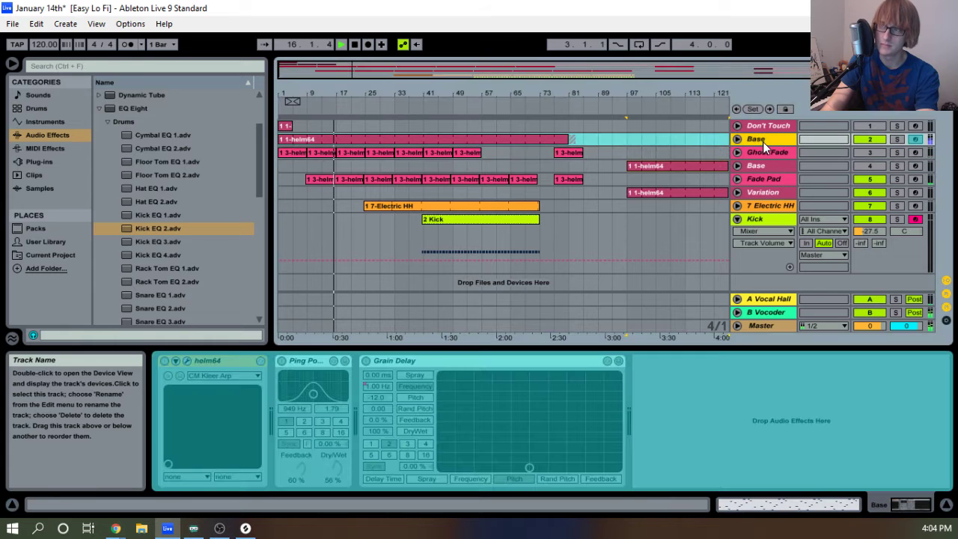
left_click(765, 153)
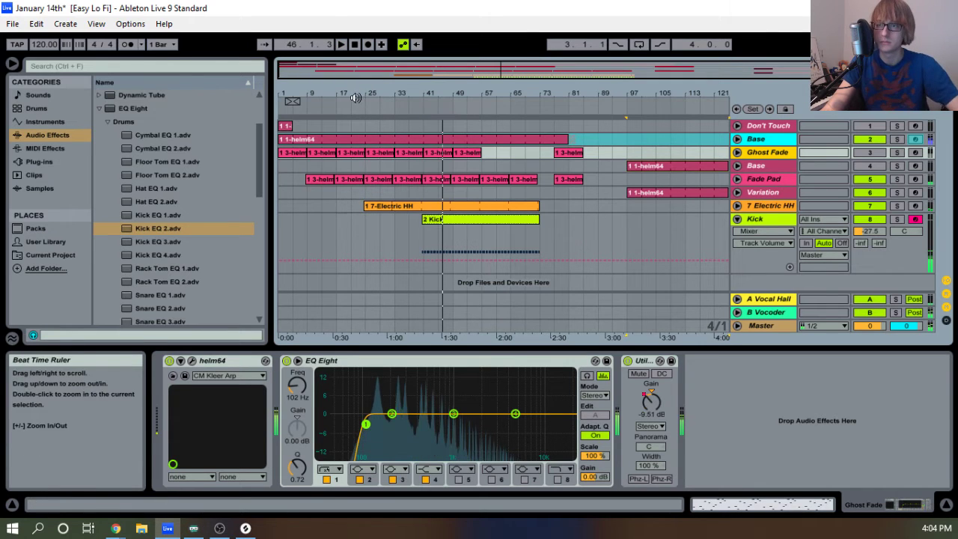
Trim the start of the Electric HH clip to 25.1.1 and unfold its track.
left_click_drag(364, 93, 416, 154)
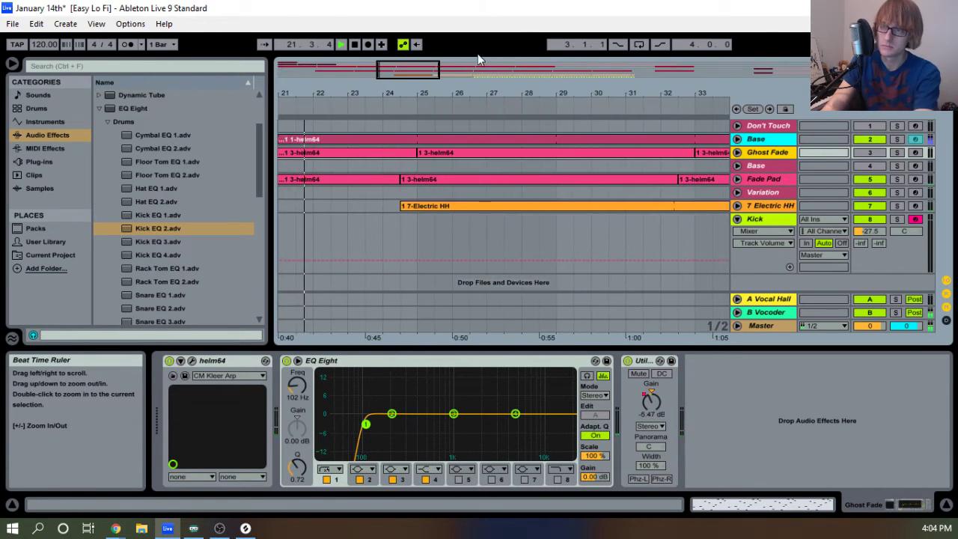
left_click_drag(402, 202, 416, 202)
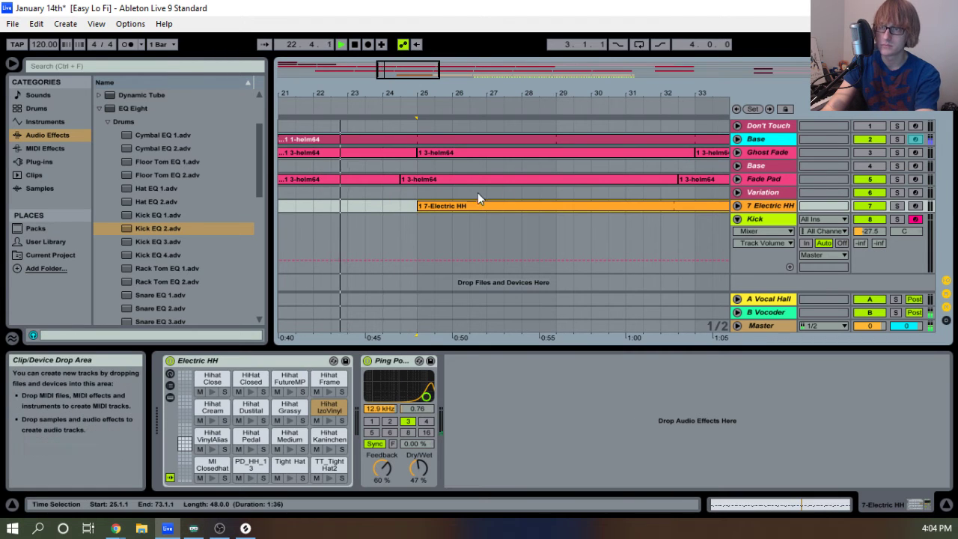
left_click(737, 206)
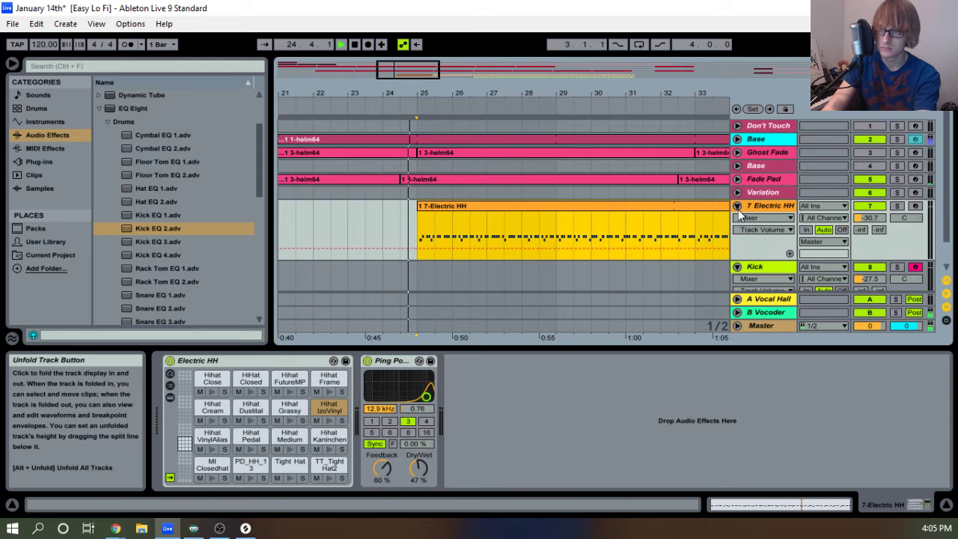
Extend the start of the Electric HH clip back to 24.3.4.
left_click_drag(410, 93, 415, 157)
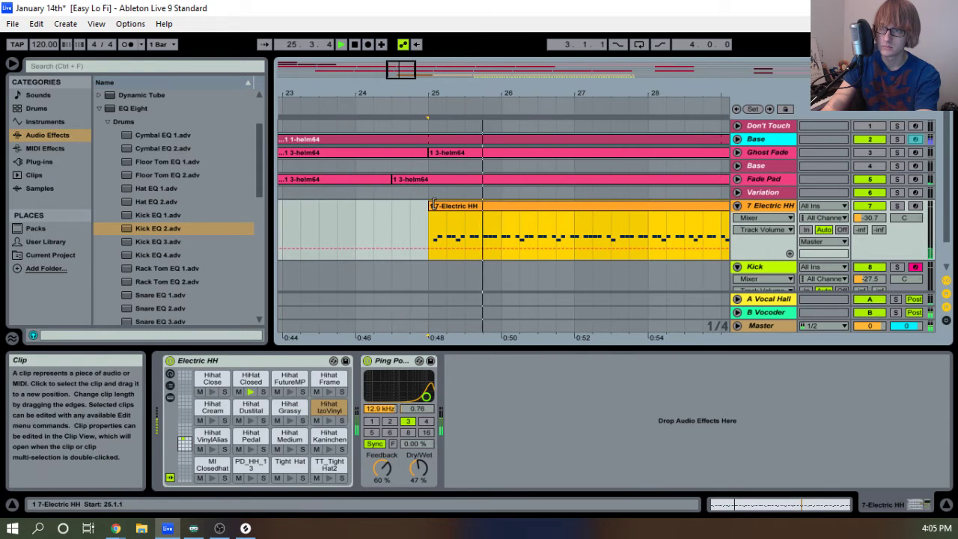
left_click_drag(429, 206, 410, 206)
left_click(387, 98)
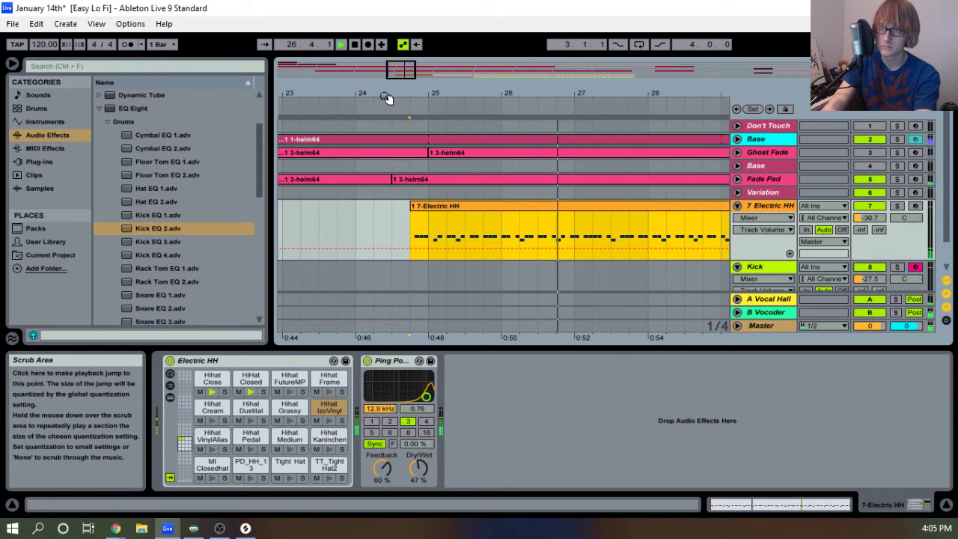
left_click_drag(402, 94, 476, 205)
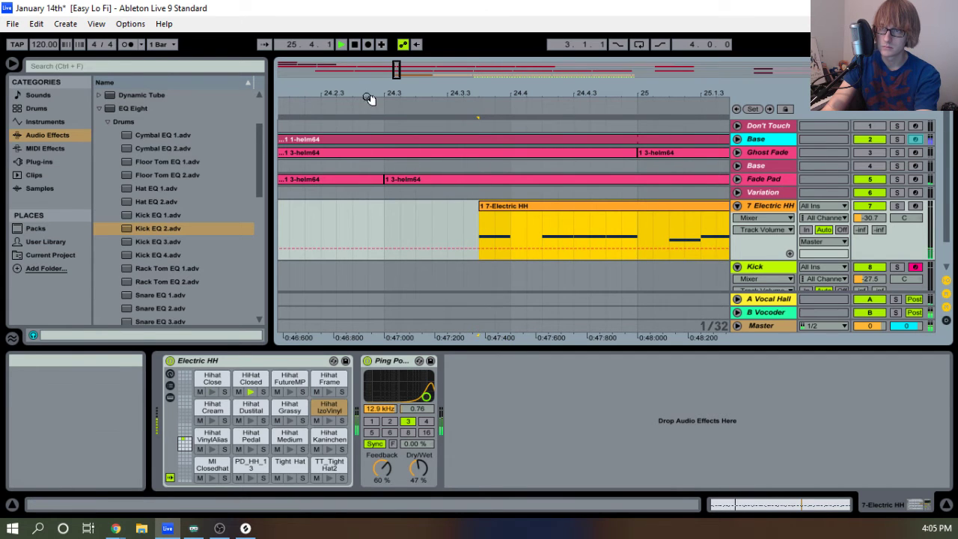
left_click_drag(367, 97, 409, 22)
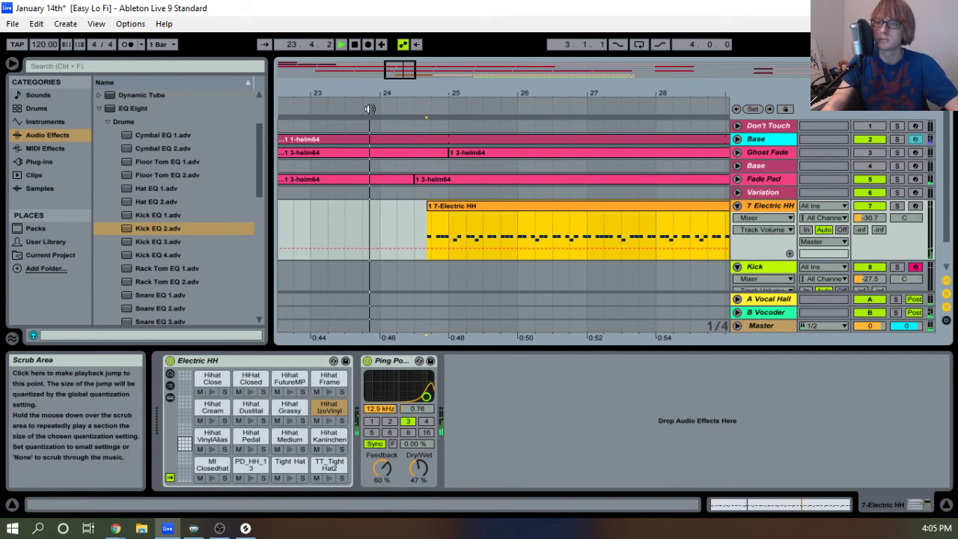
Trim the start of the Electric HH clip to 24.4.1.
left_click_drag(436, 94, 435, 170)
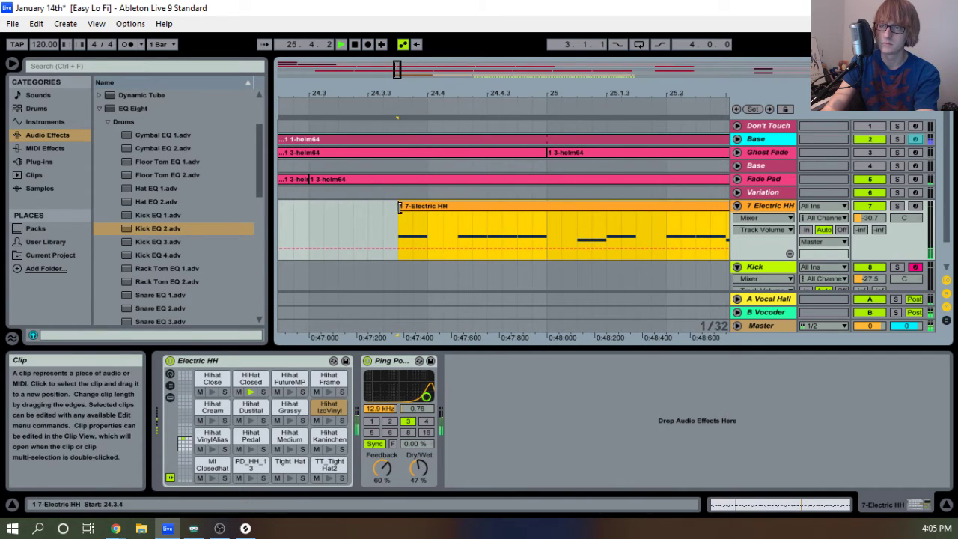
left_click_drag(399, 228, 428, 228)
left_click_drag(490, 94, 472, 60)
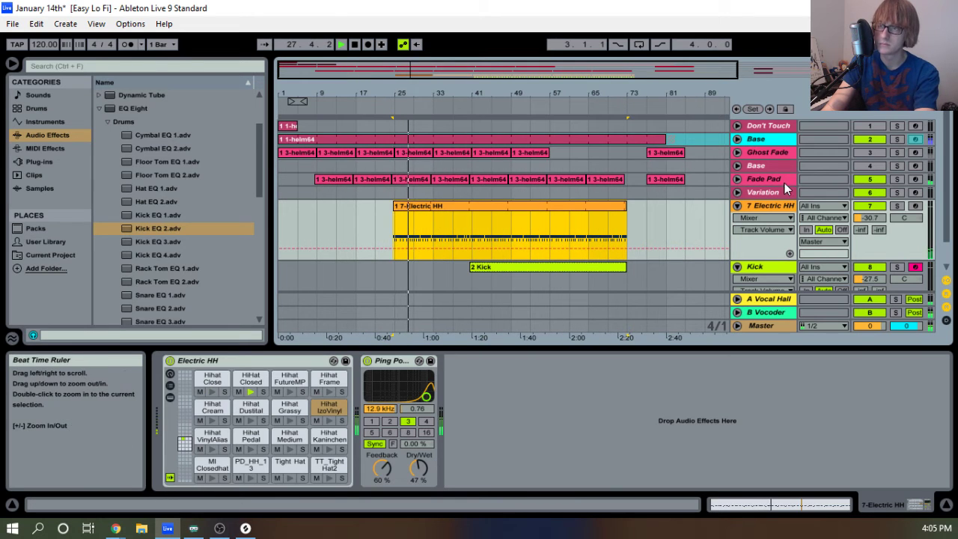
Unfold the Fade Pad track and align the Electric HH clip's start with the Fade Pad clip at 24.3.1.
left_click(737, 179)
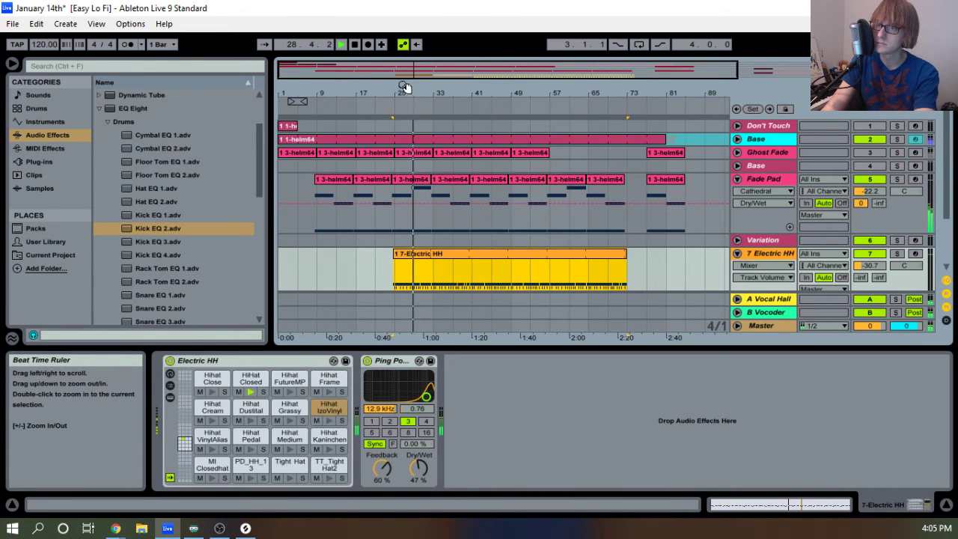
left_click_drag(389, 93, 389, 116)
mouse_move(451, 105)
left_mouse_down()
mouse_move(441, 123)
mouse_move(443, 112)
left_mouse_up()
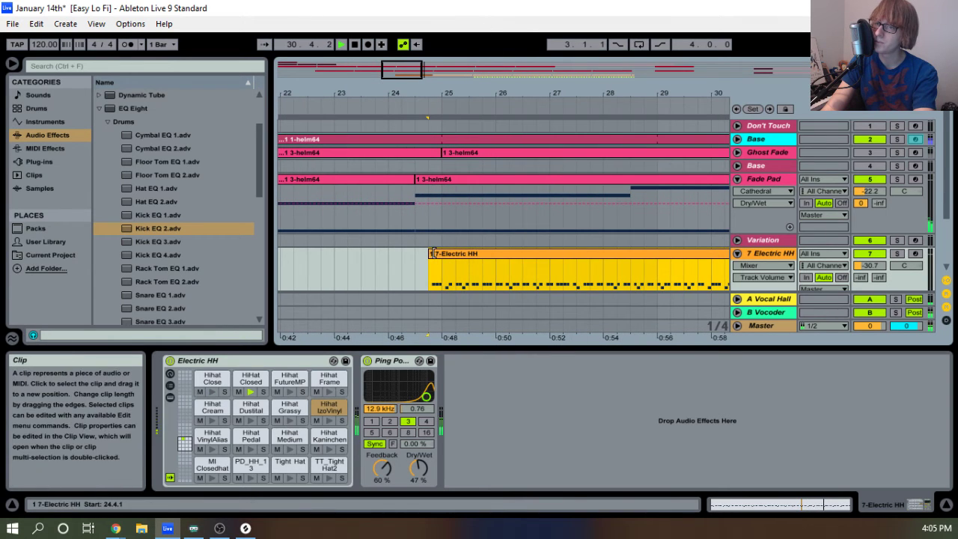
Copy the automated Utility device from the Fade Pad track onto the end of the Electric HH device chain.
left_click(754, 189)
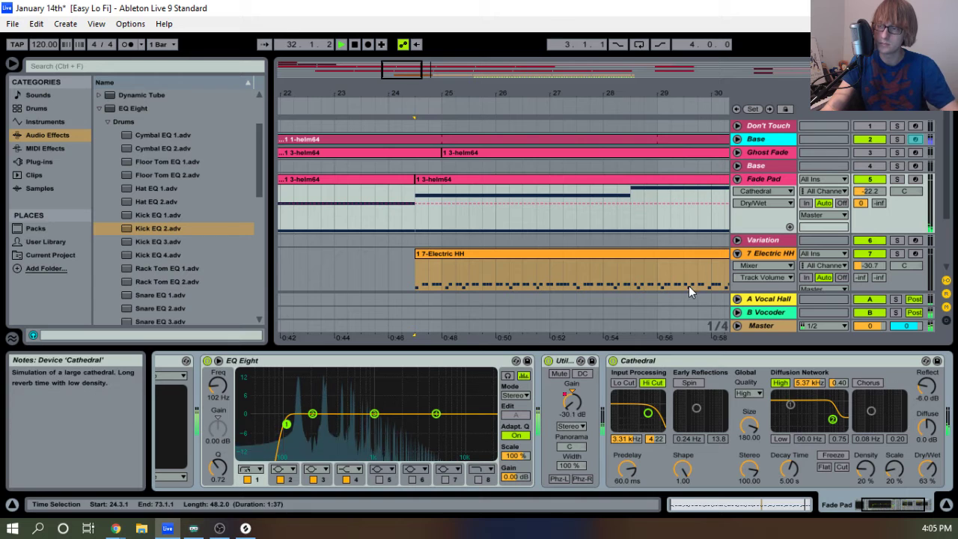
left_click(769, 254)
right_click(613, 423)
left_click(633, 426)
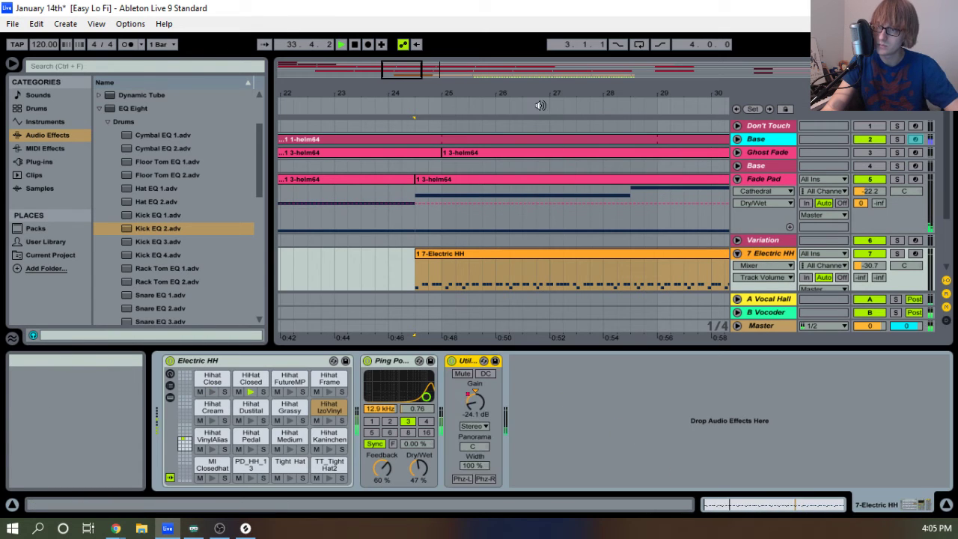
Show the Utility Gain automation envelope on the Electric HH track.
left_click_drag(532, 96, 531, 69)
scroll(594, 171, "down", 3)
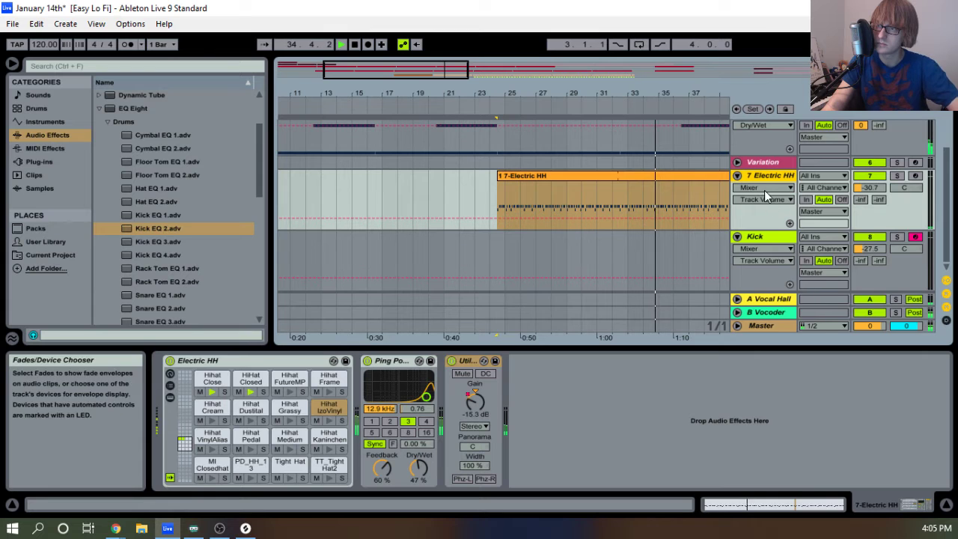
left_click(763, 190)
left_click(772, 470)
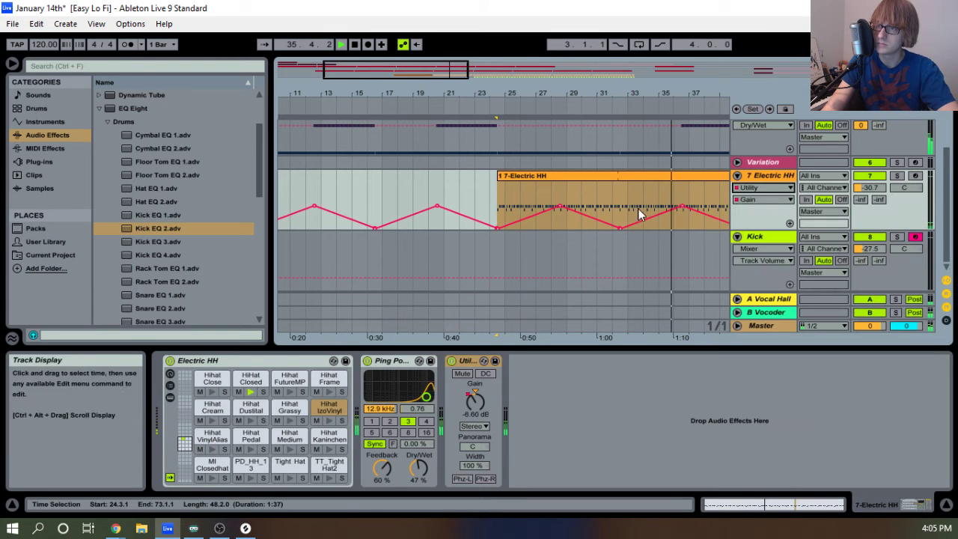
Delete the Electric HH Gain breakpoint near bar 32 and the peaks before the clip, leaving one fade-in at its start.
left_click_drag(618, 225, 619, 229)
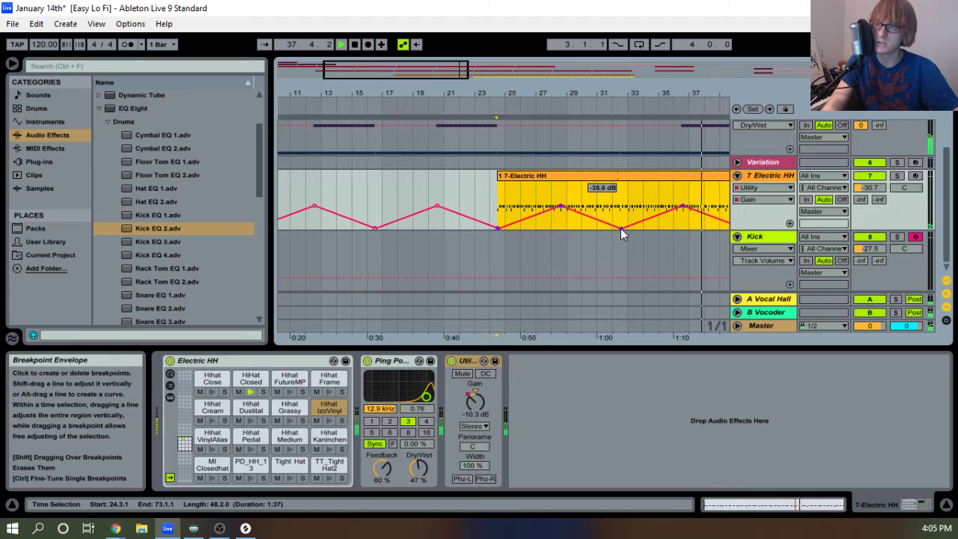
left_click(621, 228)
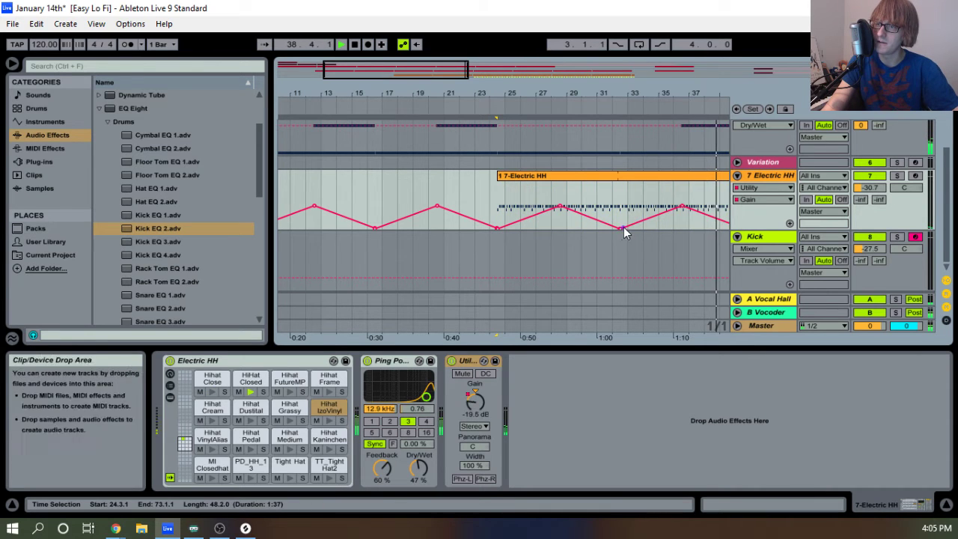
left_click(620, 229)
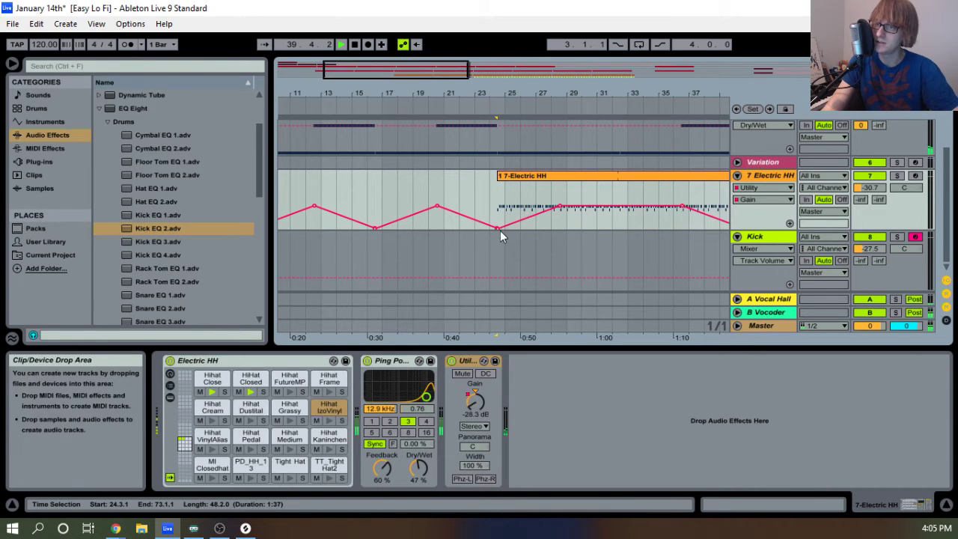
left_click(439, 208)
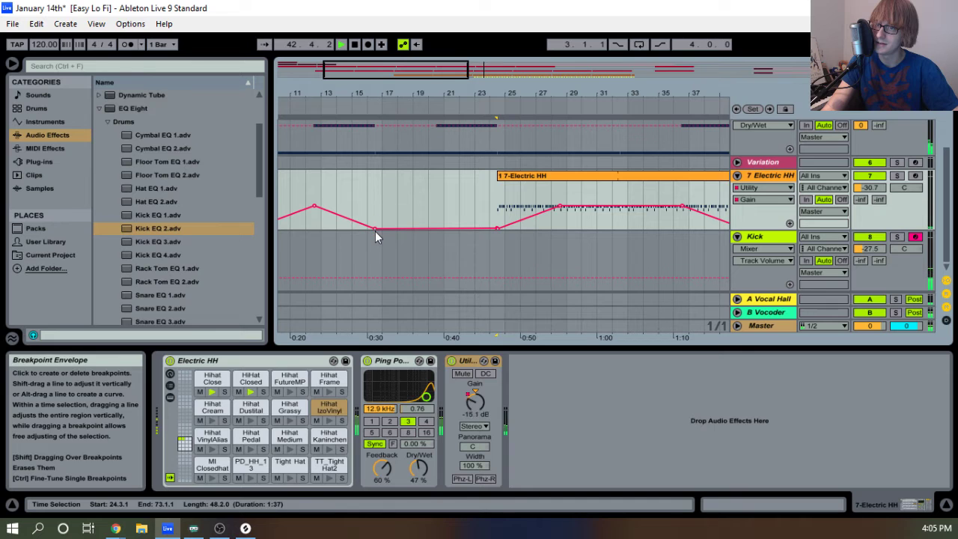
left_click(315, 206)
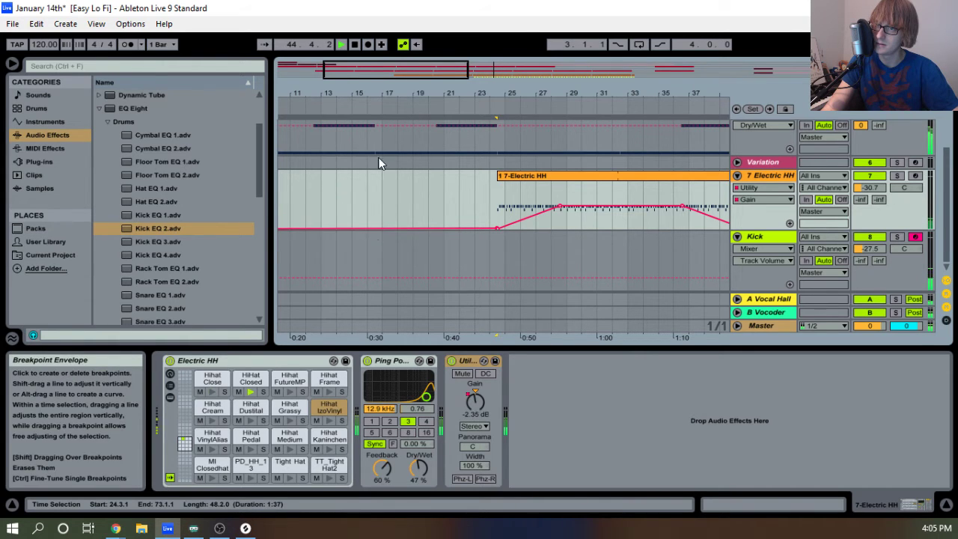
Restart playback from 1.1.1 and remove the Electric HH Gain dip near bar 40.
left_click(354, 46)
left_click(341, 44)
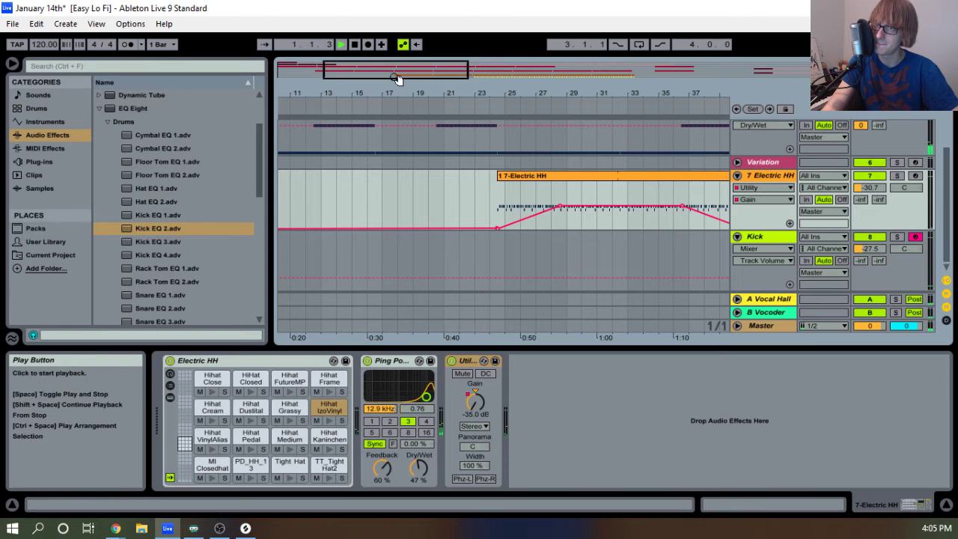
left_click_drag(416, 94, 342, 95)
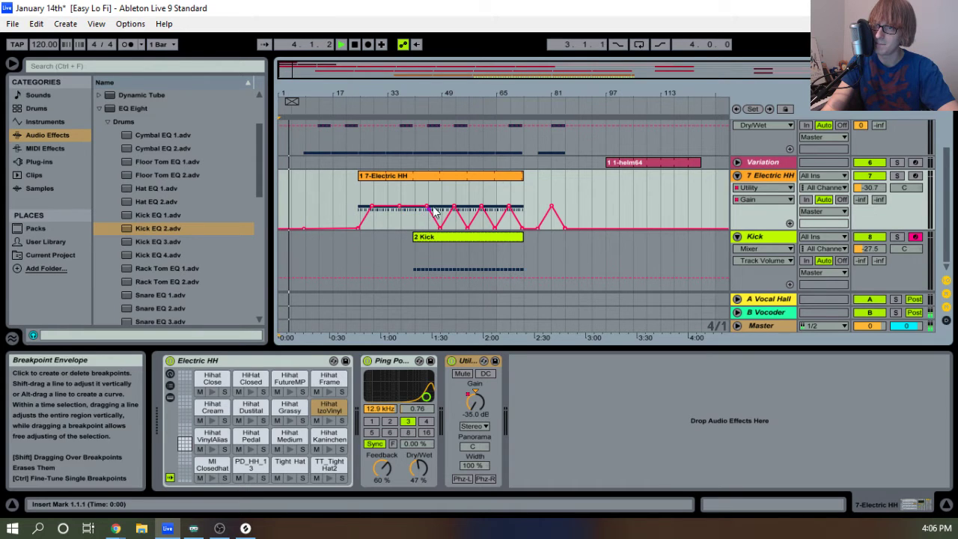
Shorten the Electric HH clip to end at 41.1.1 and delete the Gain automation peaks and dips following it.
left_click_drag(522, 178, 413, 187)
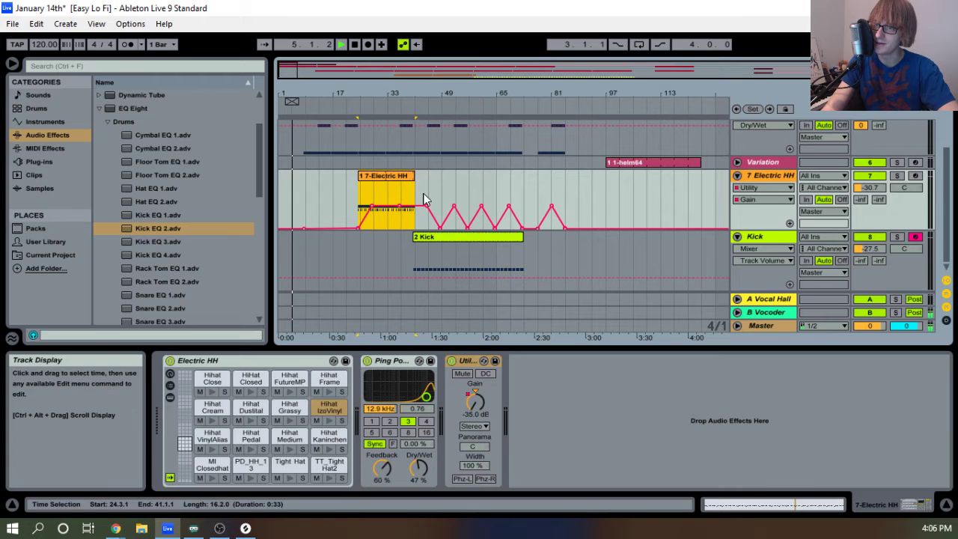
left_click_drag(515, 196, 614, 203)
key("Delete")
left_click(491, 192)
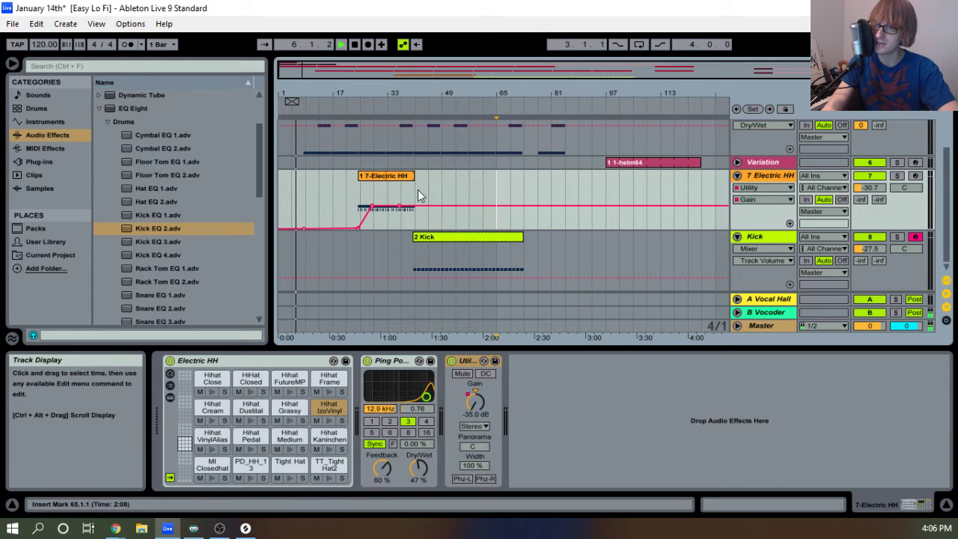
Remove the extra Gain breakpoint near bar 36, restore the Electric HH clip and trim its end to 41.1.1.
left_click_drag(400, 196, 442, 199)
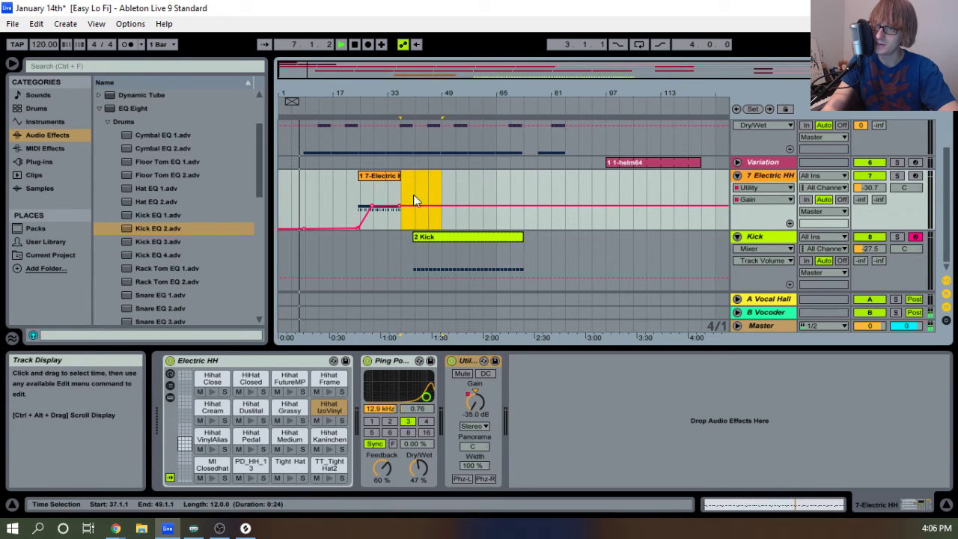
left_click_drag(386, 185, 527, 199)
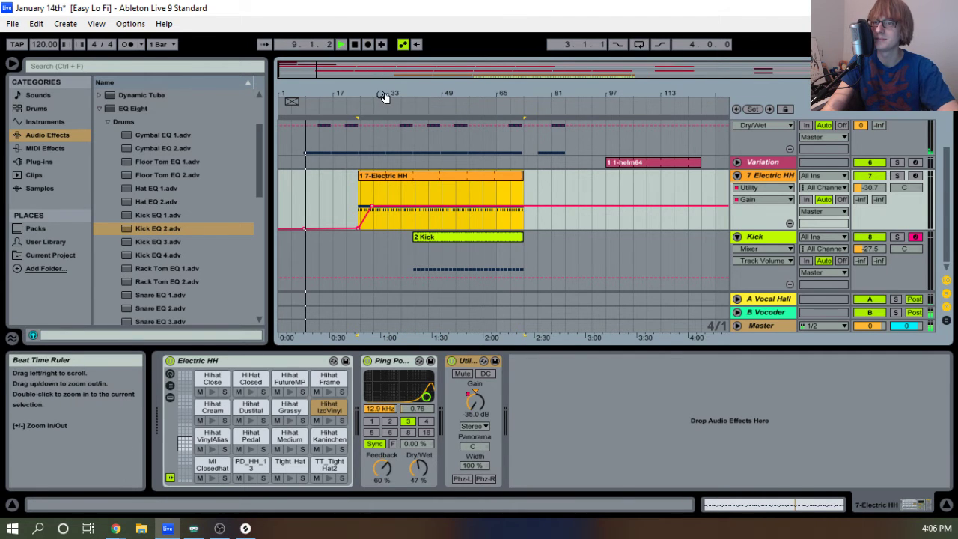
left_click_drag(384, 96, 405, 96)
left_click_drag(576, 175, 447, 175)
left_click_drag(404, 90, 399, 94)
scroll(475, 216, "up", 2)
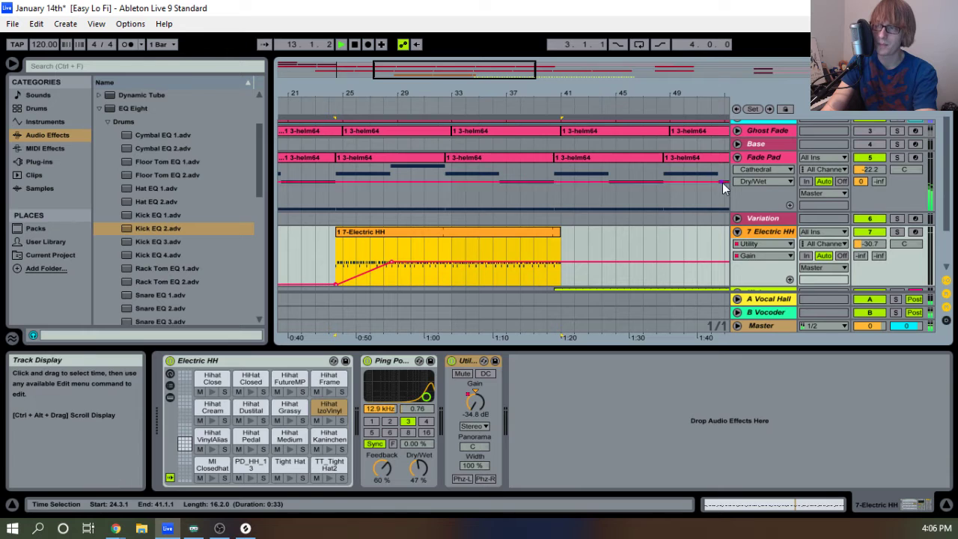
Compare the Fade Pad clips and notes with the Electric HH clip across the arrangement.
left_click(737, 157)
scroll(705, 165, "up", 2)
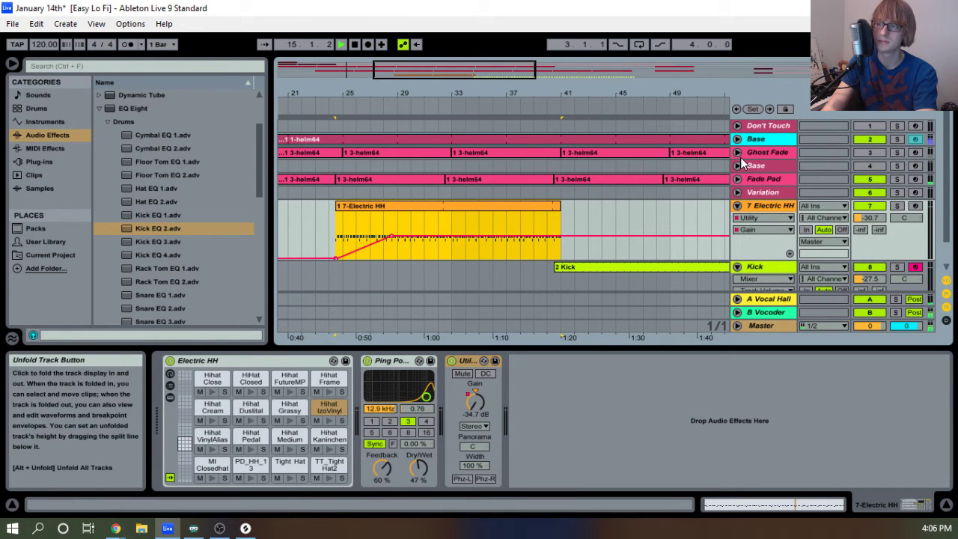
left_click_drag(396, 93, 397, 60)
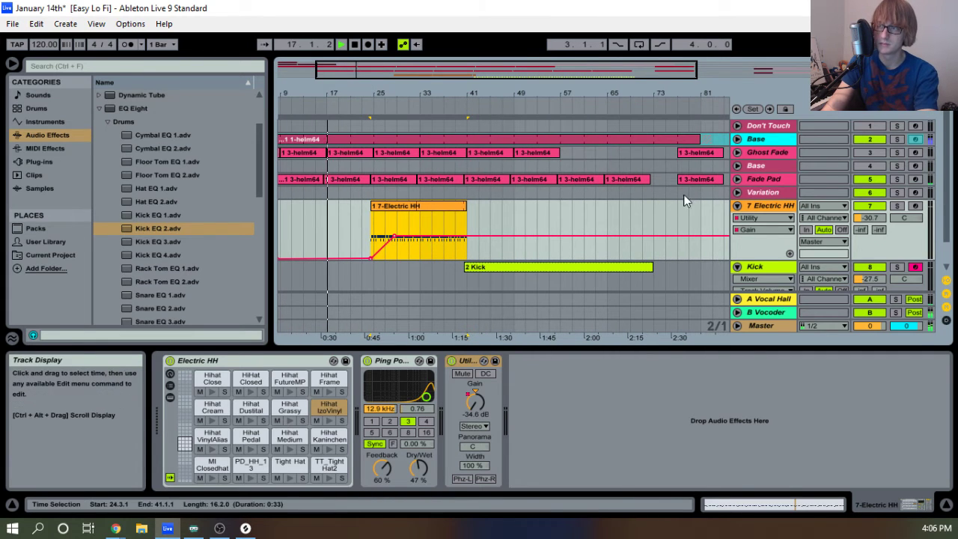
left_click(737, 179)
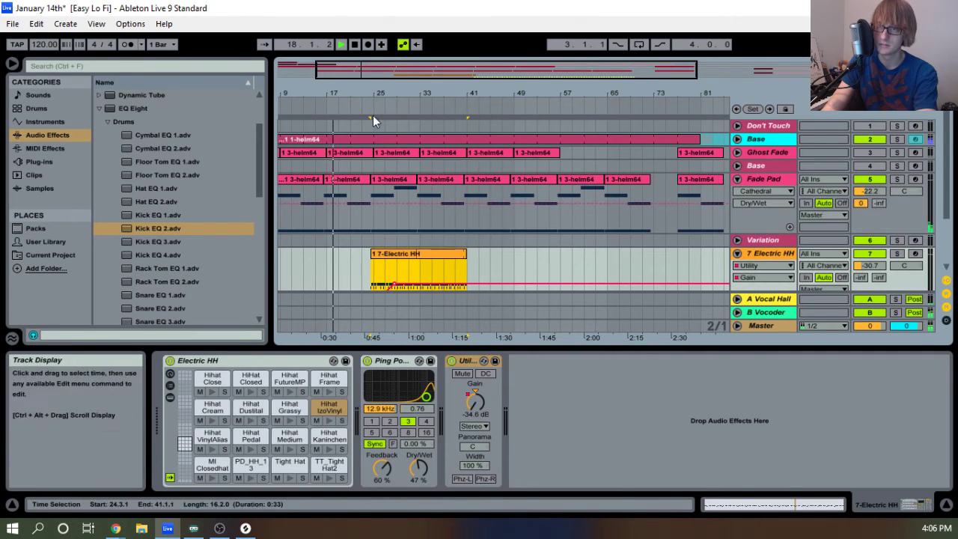
left_click_drag(366, 98, 419, 95)
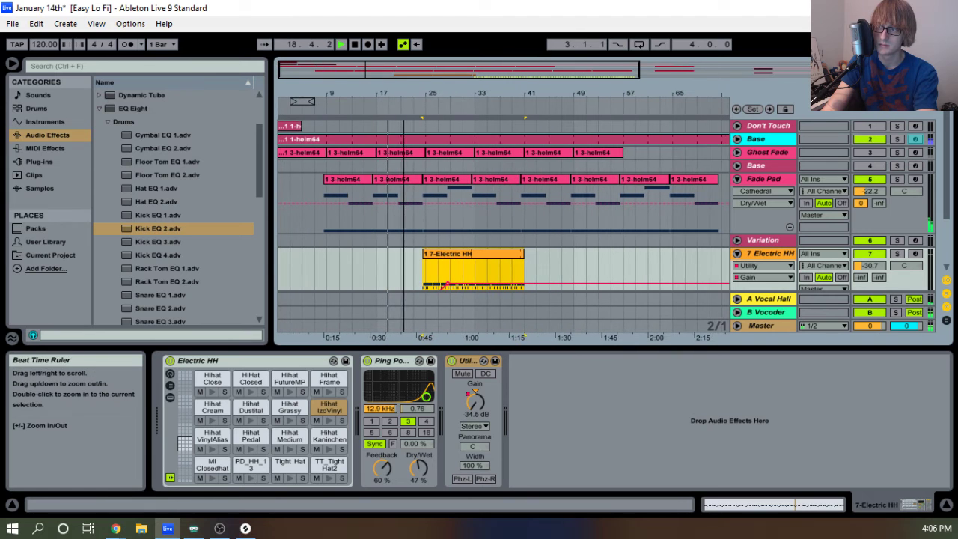
Fold the Fade Pad and Electric HH tracks and display the Fade Pad's devices.
left_click(737, 179)
left_click(763, 182)
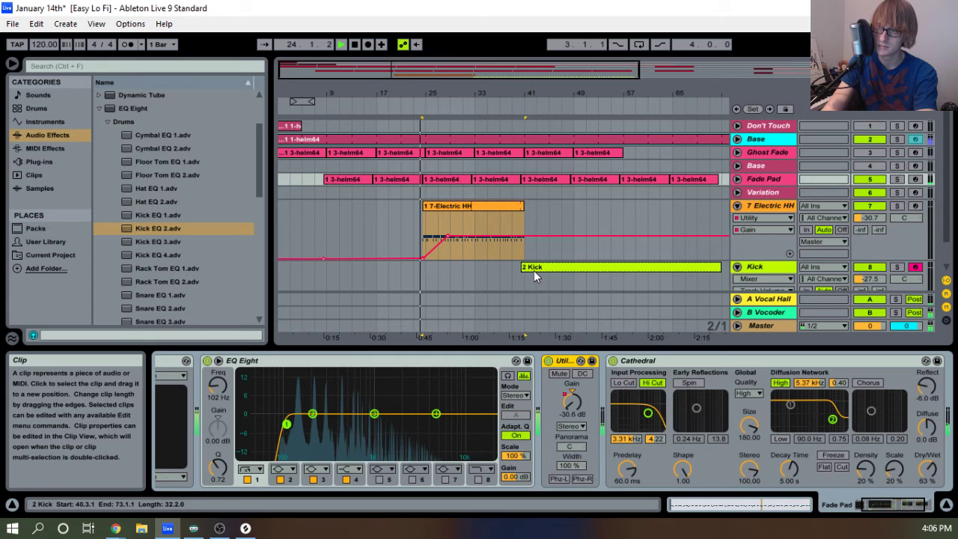
left_click(737, 205)
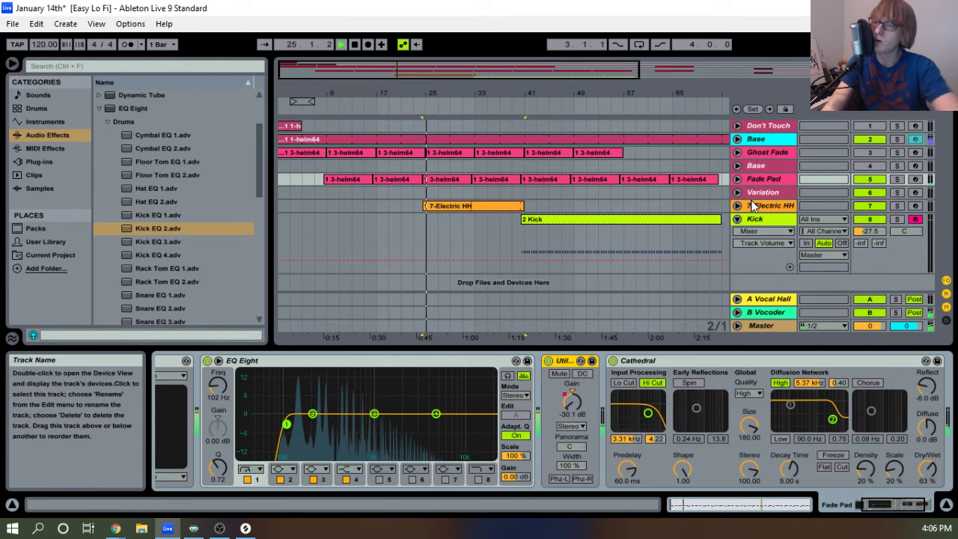
Fold the Kick track, stop playback and load the helm64 plug-in onto a new MIDI track after Kick.
left_click(738, 220)
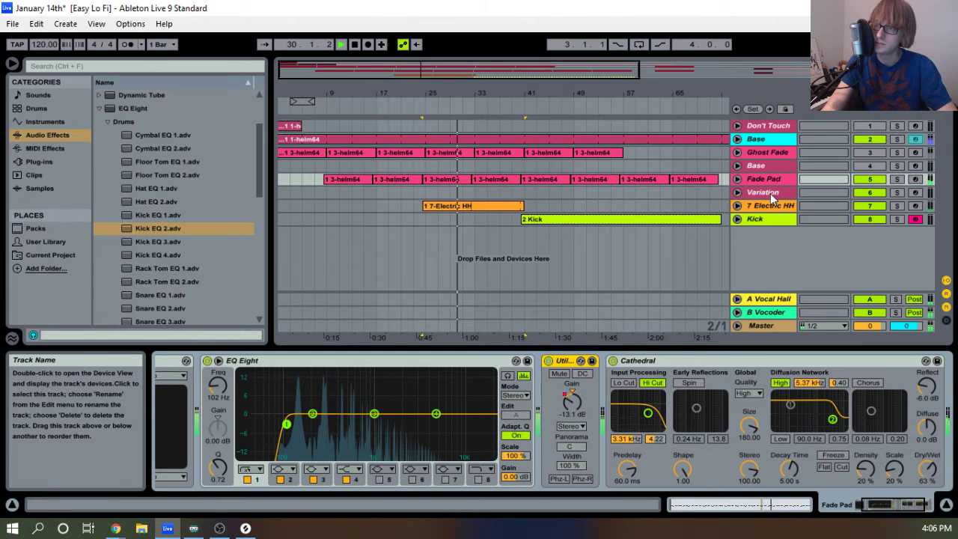
key("space")
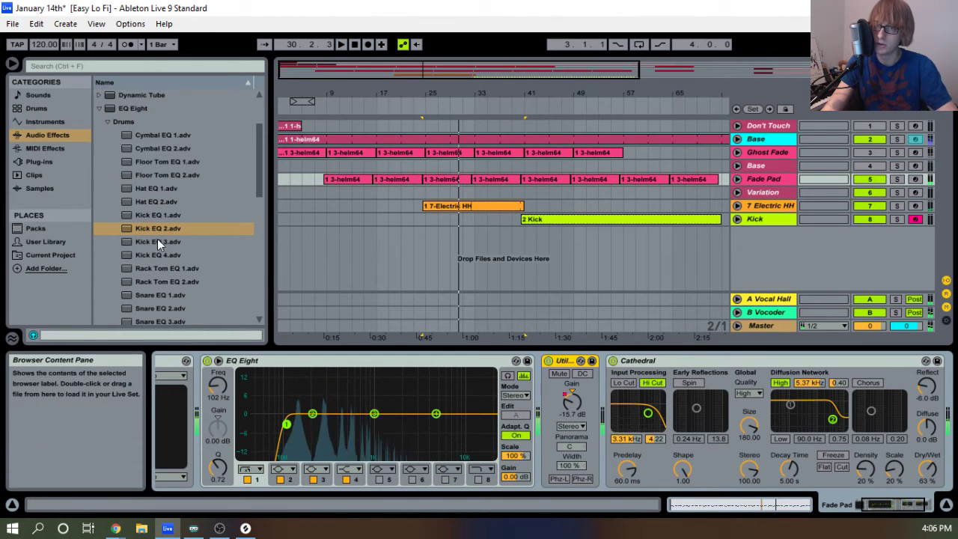
left_click(103, 109)
scroll(131, 225, "down", 5)
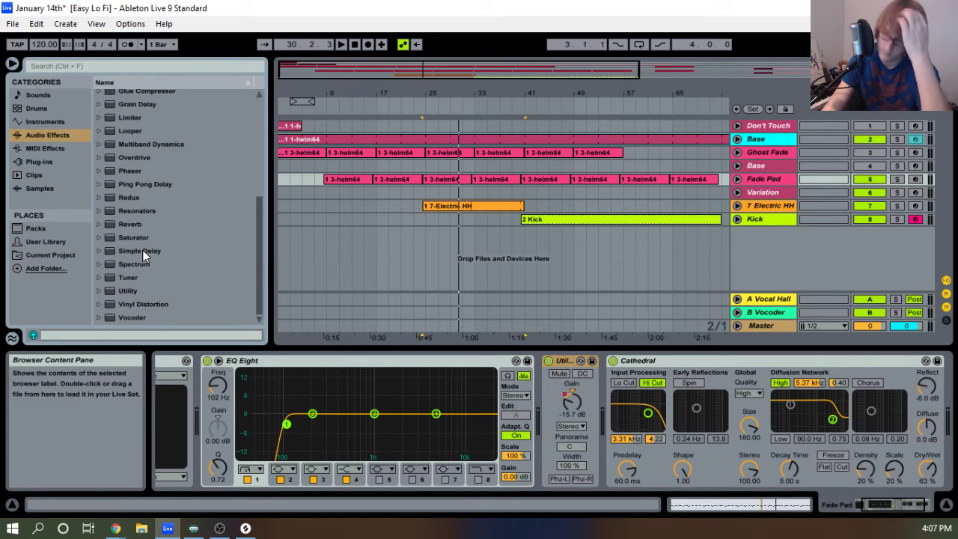
scroll(97, 203, "up", 3)
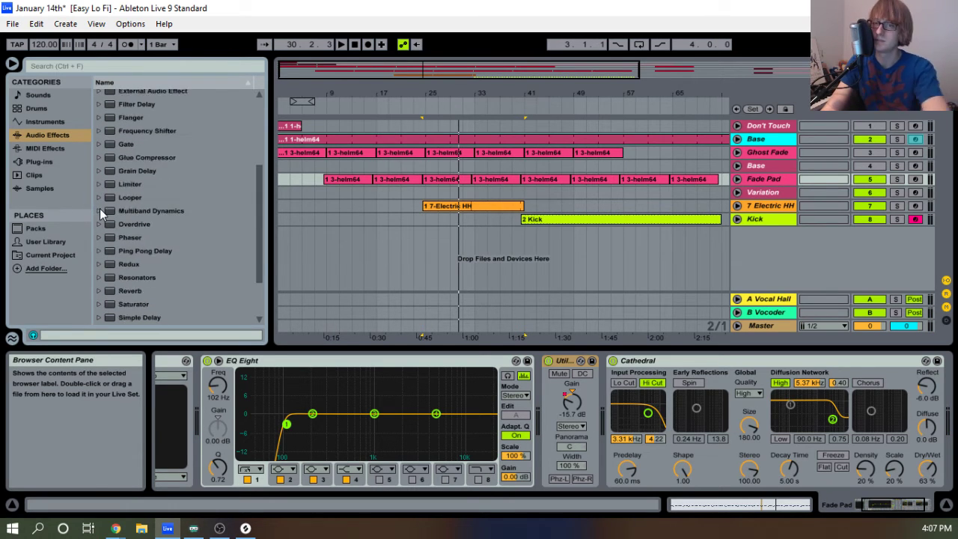
left_click(43, 242)
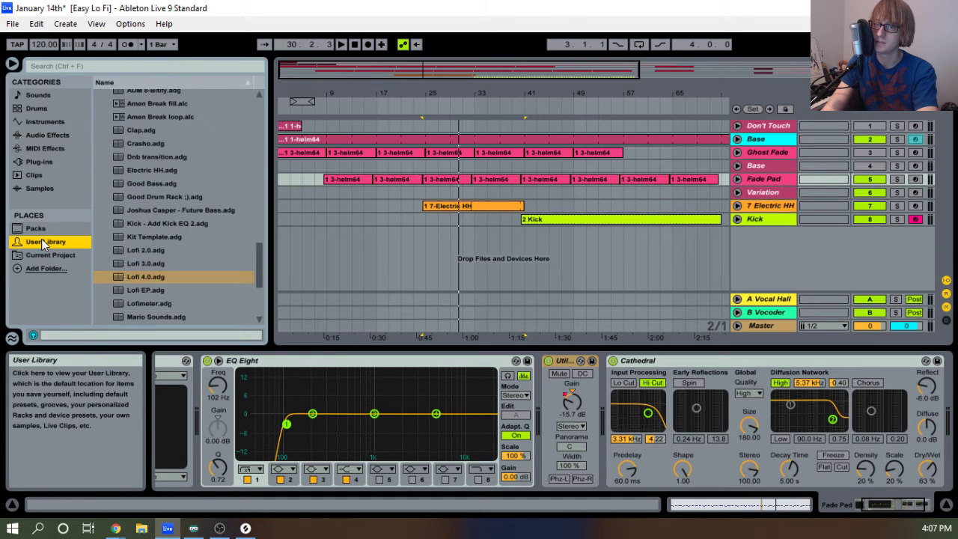
left_click(51, 162)
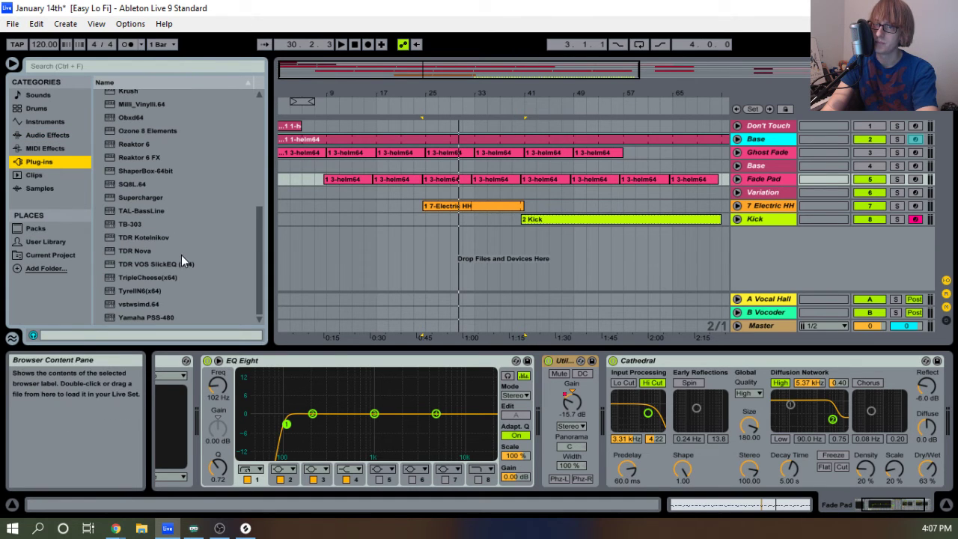
scroll(176, 256, "up", 4)
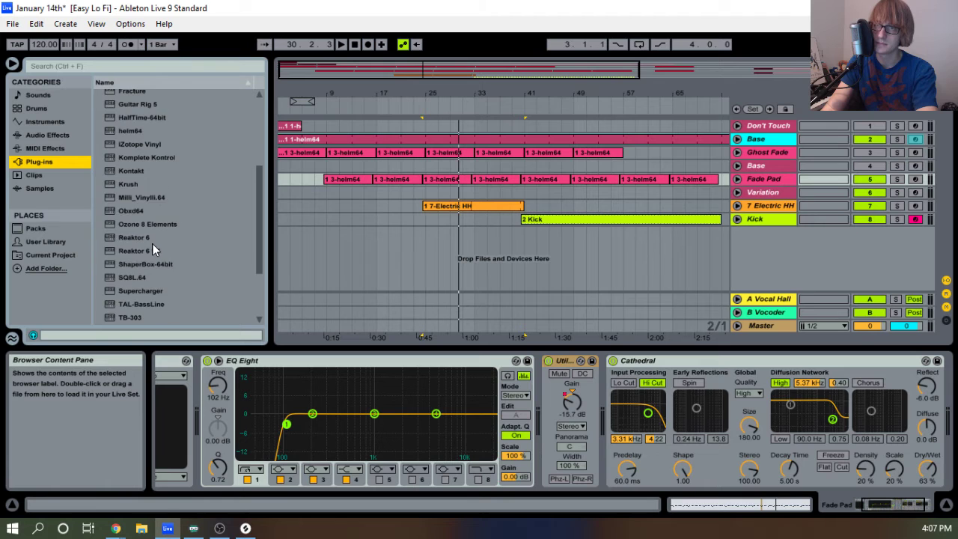
left_click(128, 171)
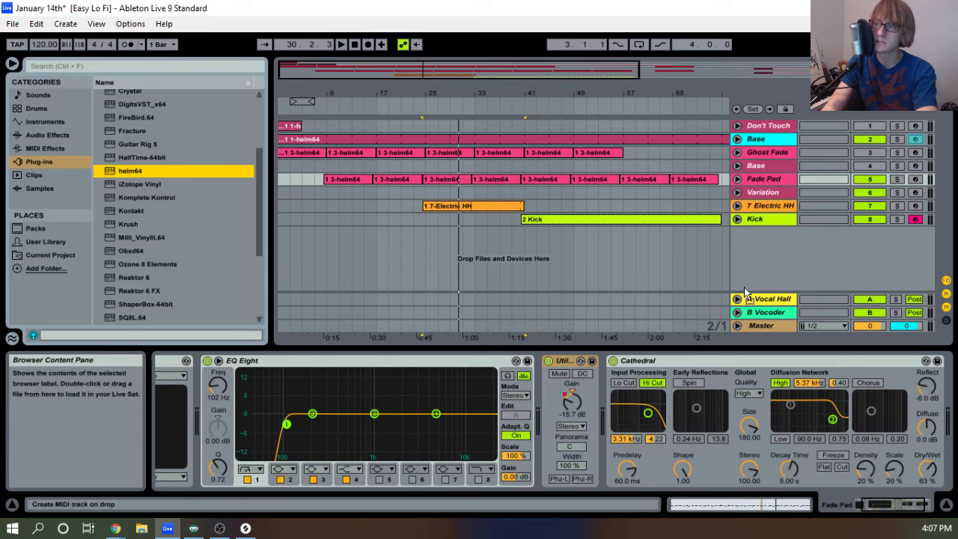
left_click_drag(744, 291, 763, 276)
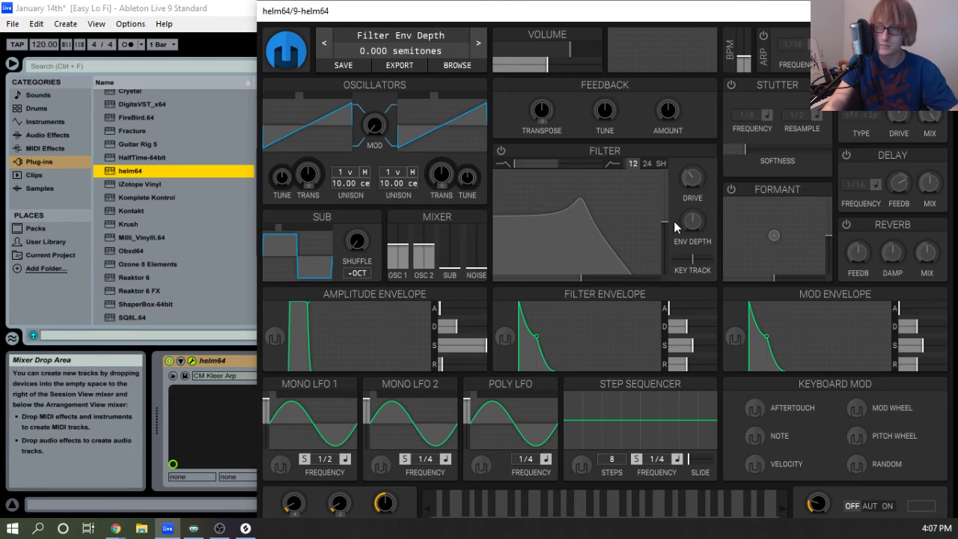
Load the CM Subsine patch from helm64's factory Bass presets and close the synth window.
left_click(424, 46)
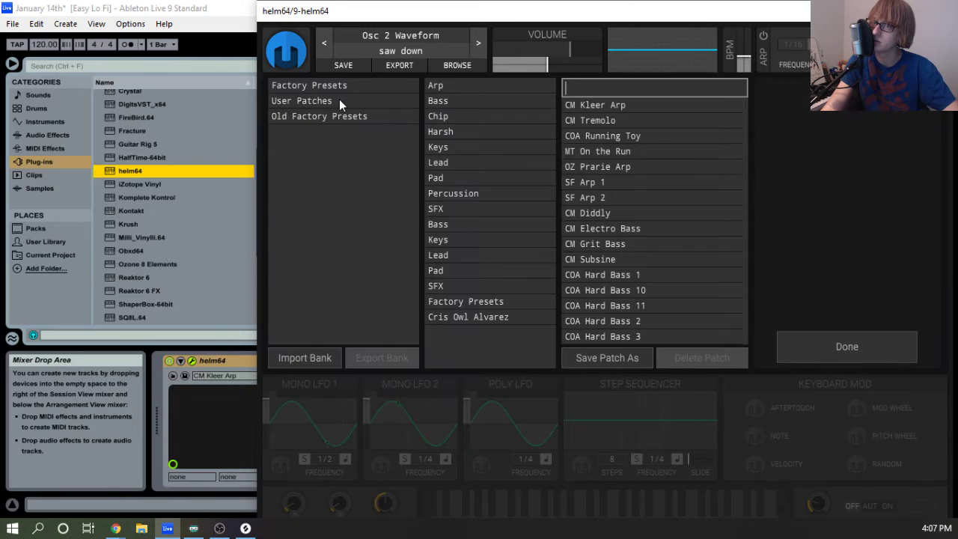
left_click(339, 100)
left_click(349, 88)
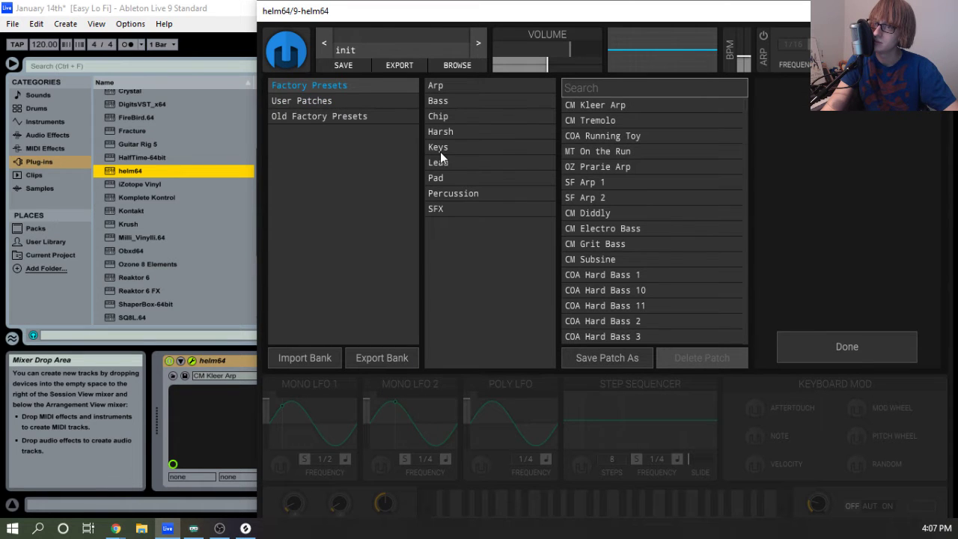
left_click(462, 103)
left_click(616, 153)
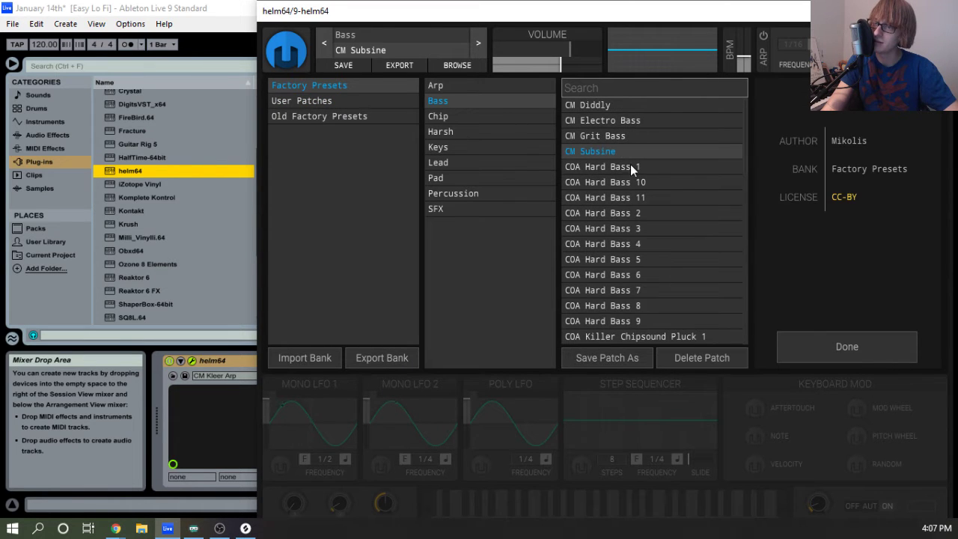
left_click(826, 349)
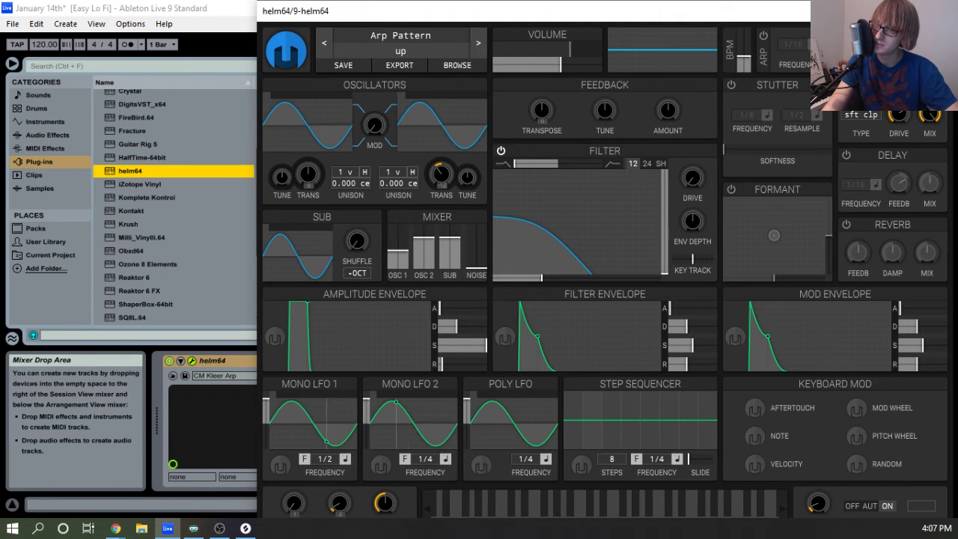
left_click(941, 11)
Lower the new helm64 track's volume to -15.0 dB in the mixer and return to the arrangement.
key("Tab")
left_click_drag(642, 337, 739, 296)
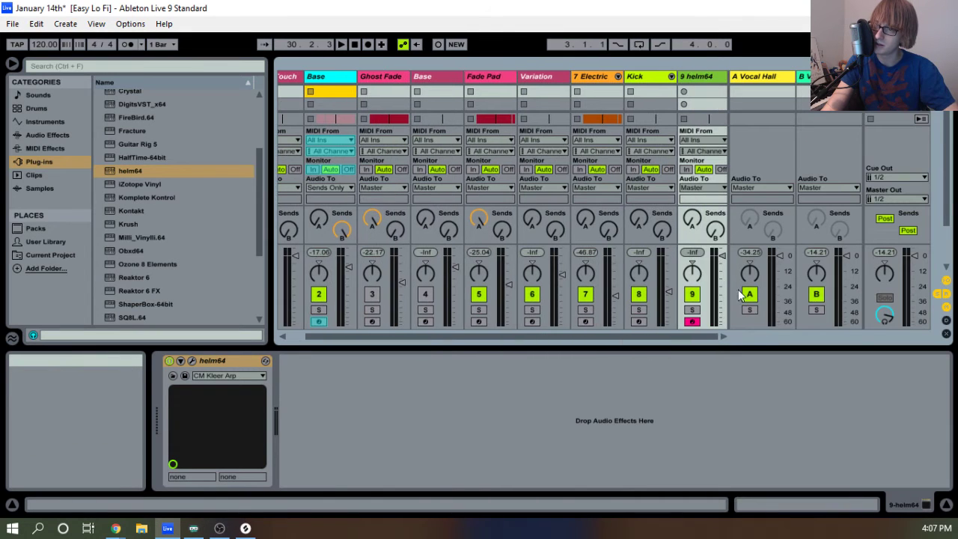
left_click_drag(720, 256, 721, 282)
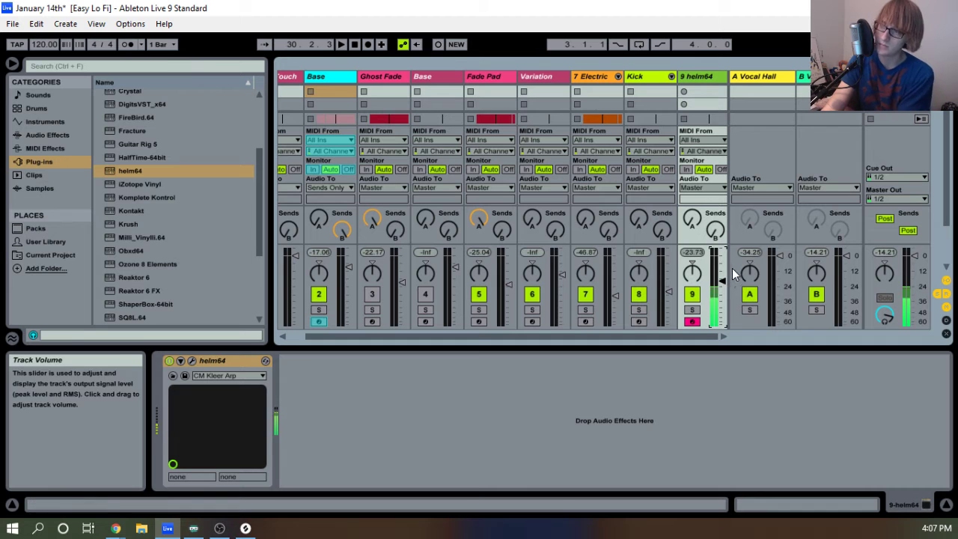
left_click_drag(725, 279, 723, 274)
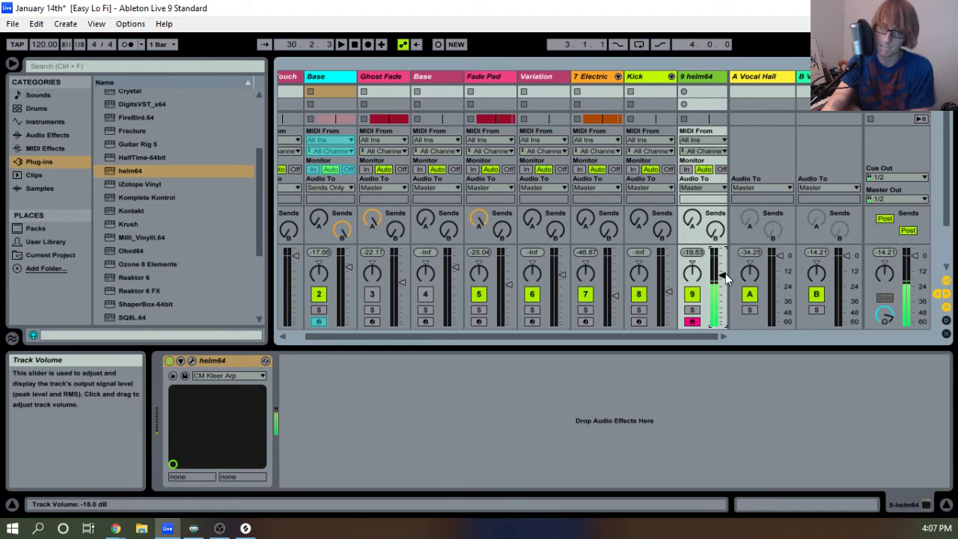
key("Tab")
Play from about bar 21 and copy the Electric HH track's Utility device onto the helm64 track.
left_click(406, 124)
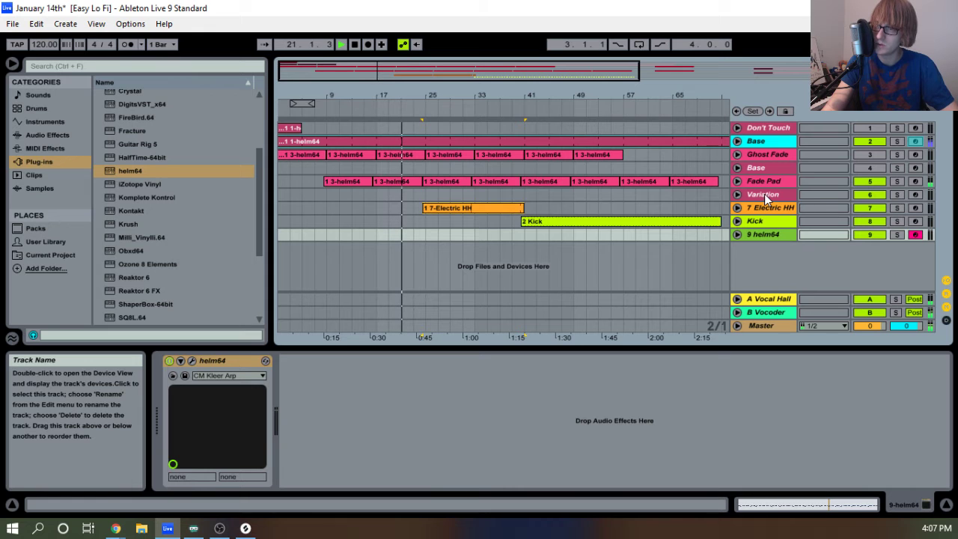
left_click(779, 209)
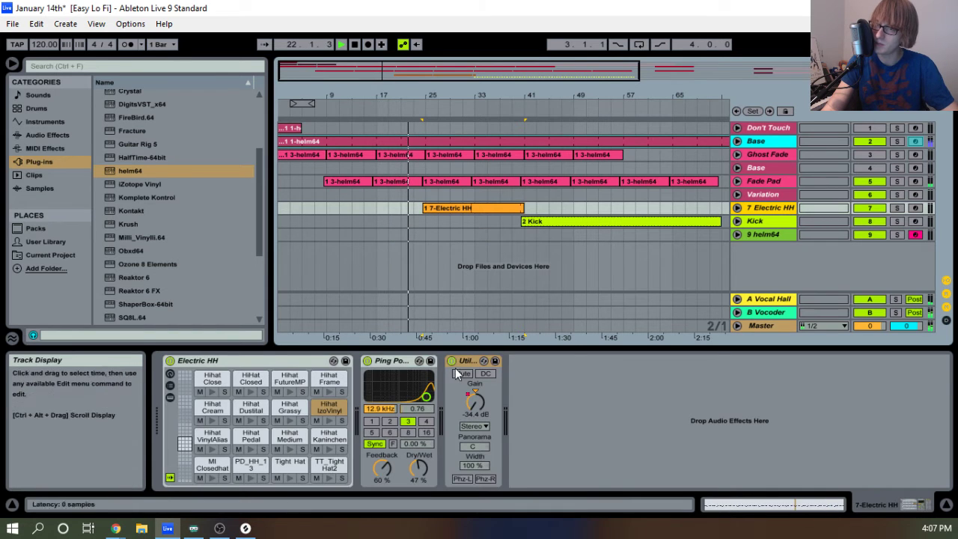
left_click(761, 233)
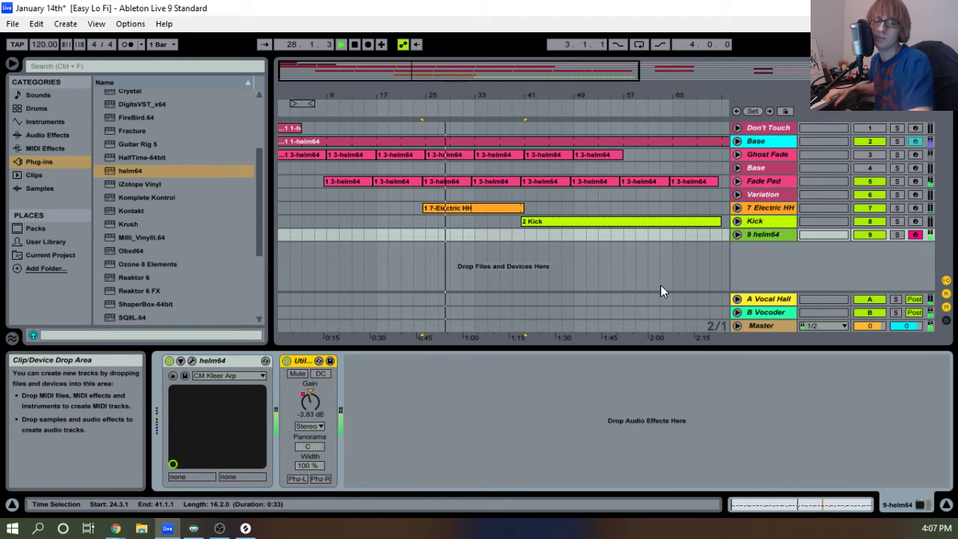
Reduce the helm64 track's volume slightly in the mixer while the song plays.
key("Tab")
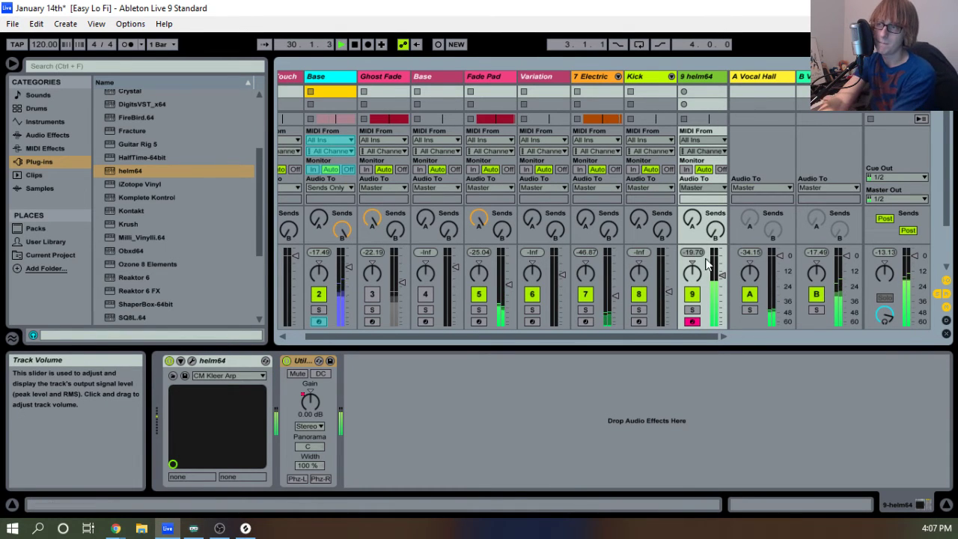
left_click_drag(723, 276, 718, 282)
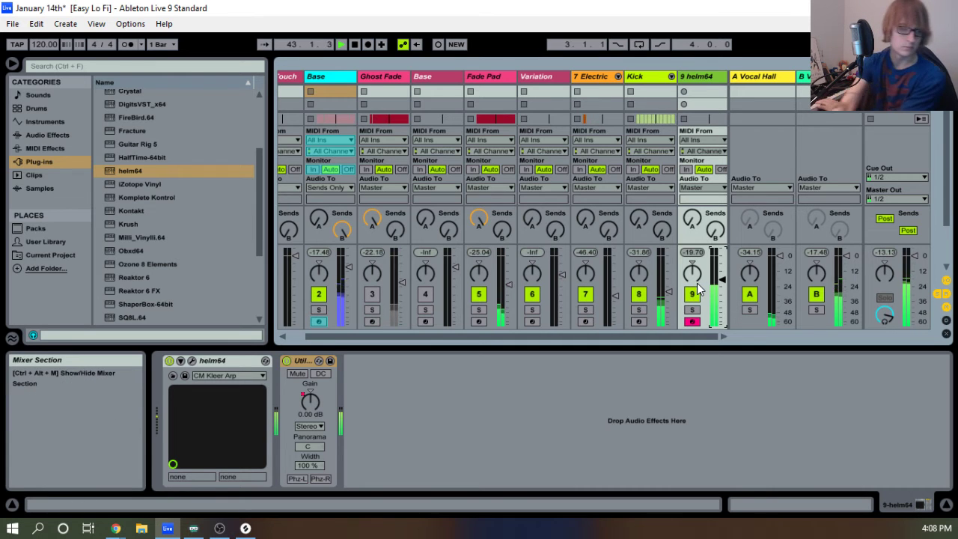
key("Tab")
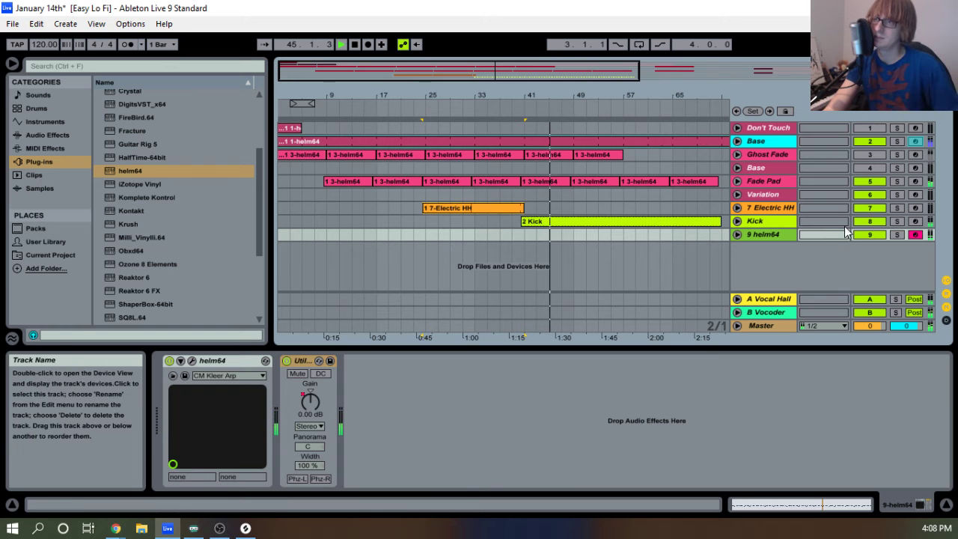
Extend the Electric HH clip to end at 75.1.1 and restart playback from the beginning of the song.
key("space")
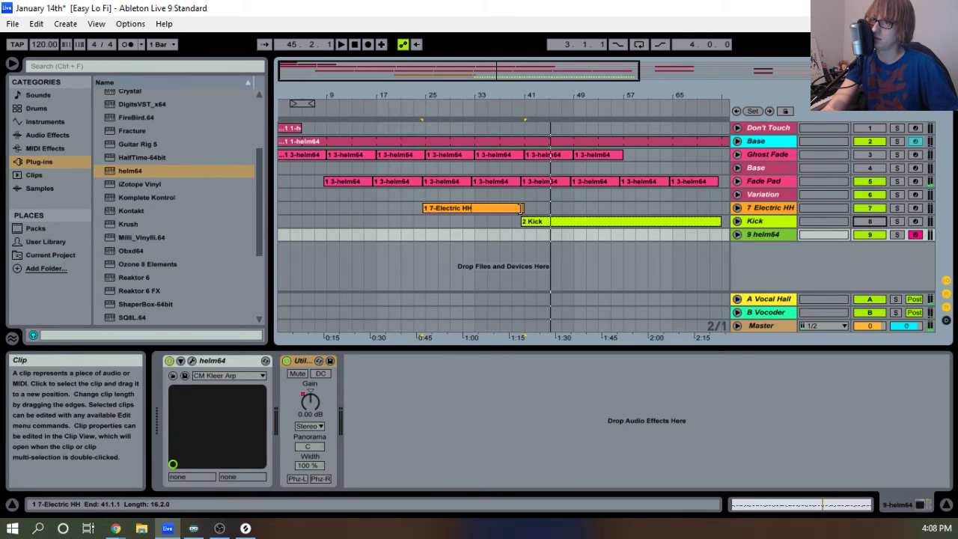
left_click_drag(522, 215, 722, 215)
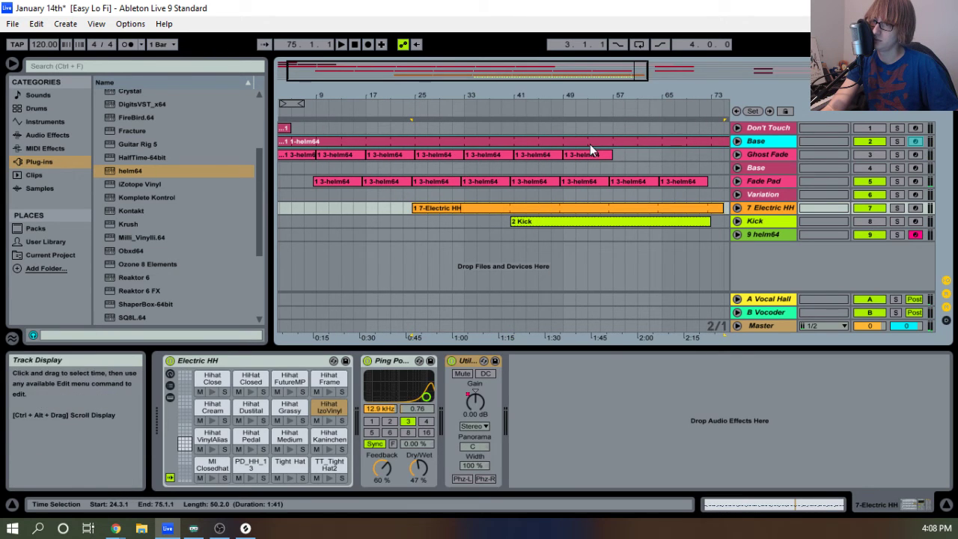
left_click(355, 44)
left_click(342, 45)
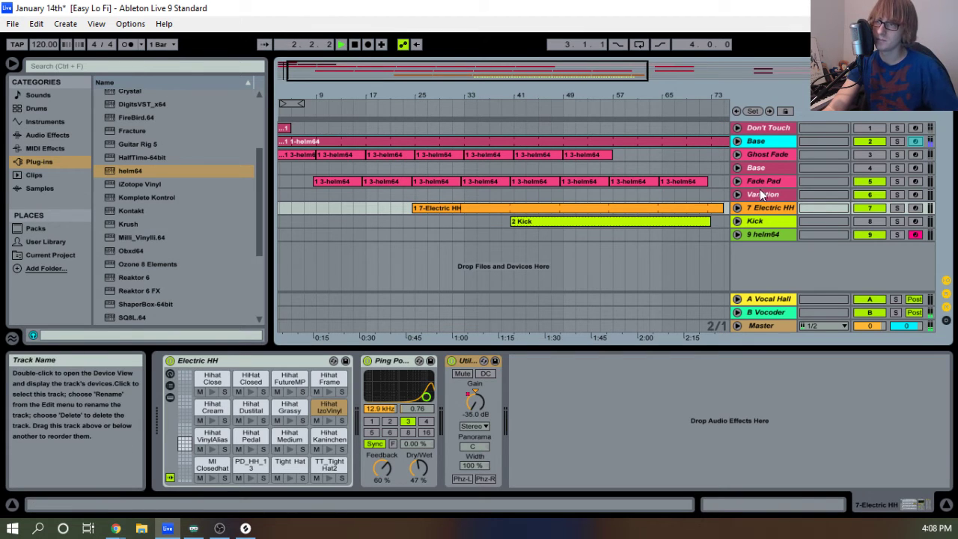
Replace the helm64 track's Utility with a copy of the Fade Pad track's Utility.
left_click(739, 183)
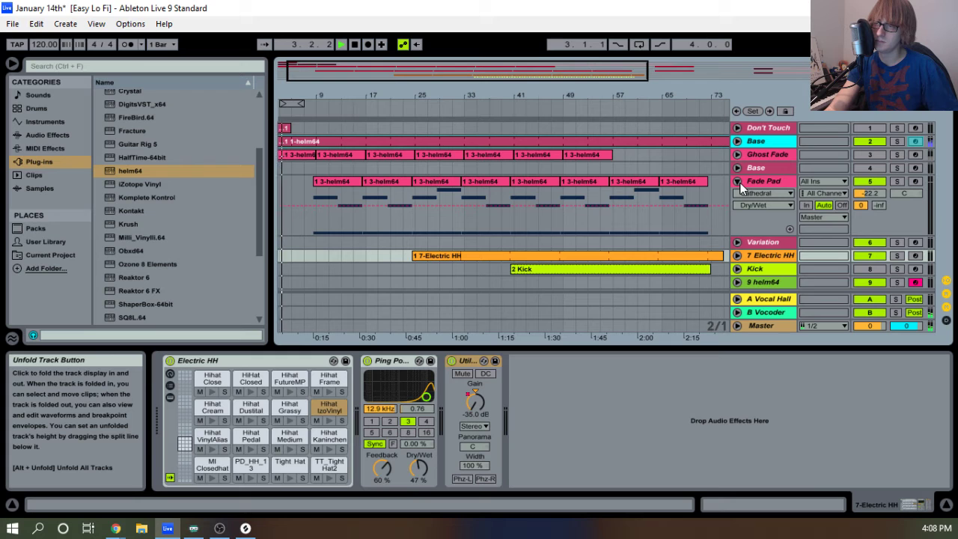
left_click(739, 183)
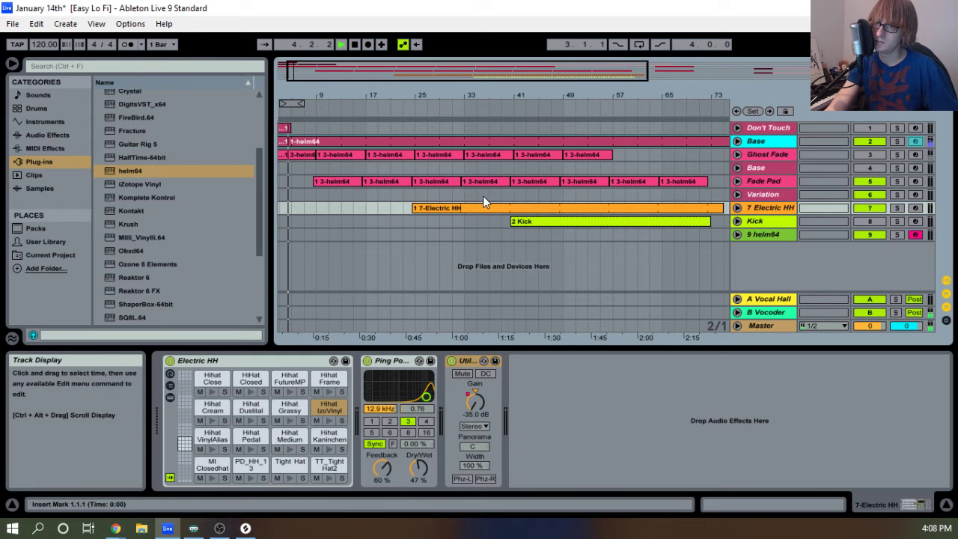
left_click(761, 177)
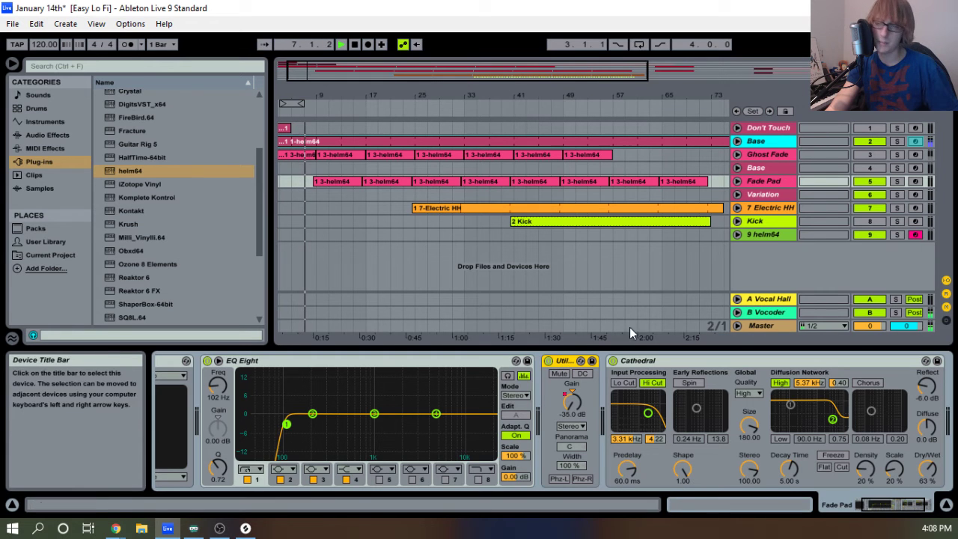
left_click(763, 231)
right_click(453, 407)
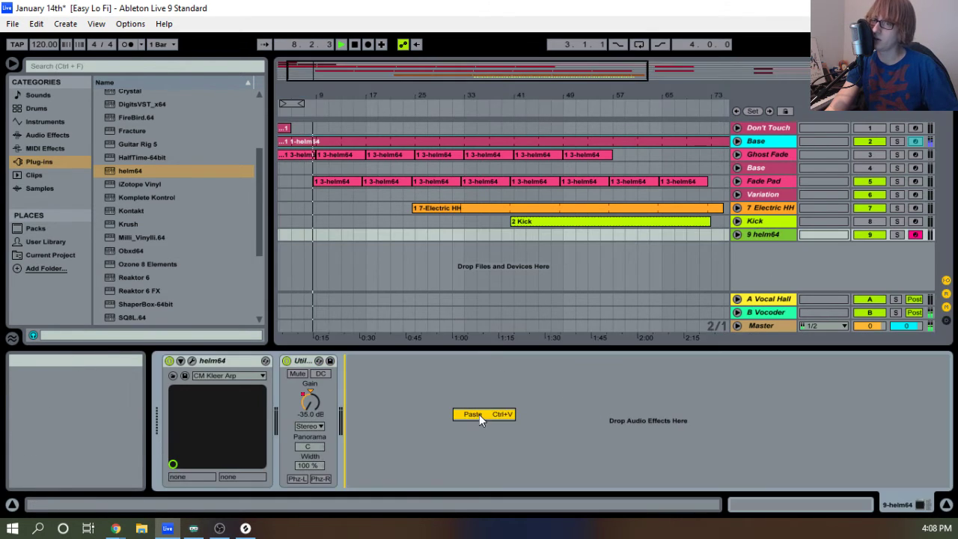
left_click(479, 414)
left_click(304, 362)
key("Delete")
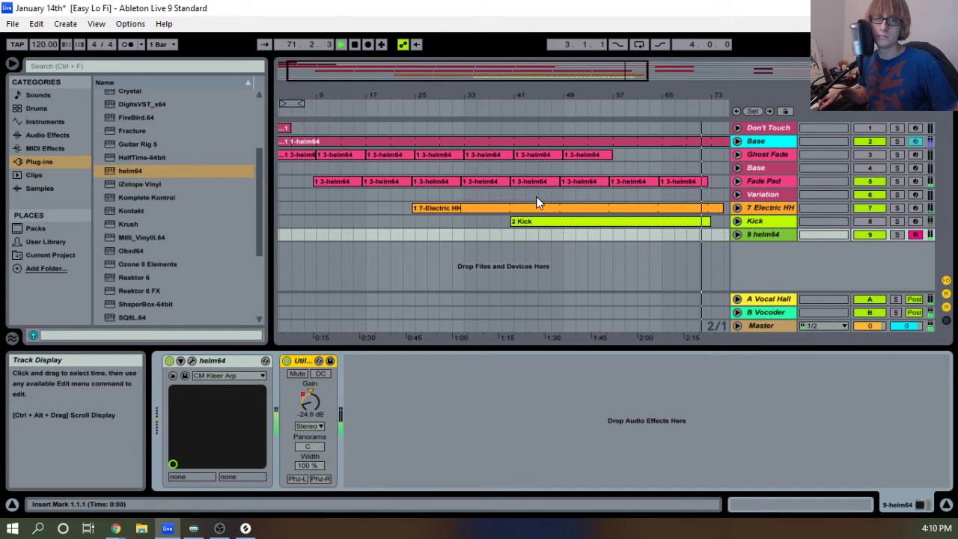
Stop playback, examine the clip layout up to about bar 129 and play the arrangement from about bar 7.
key("space")
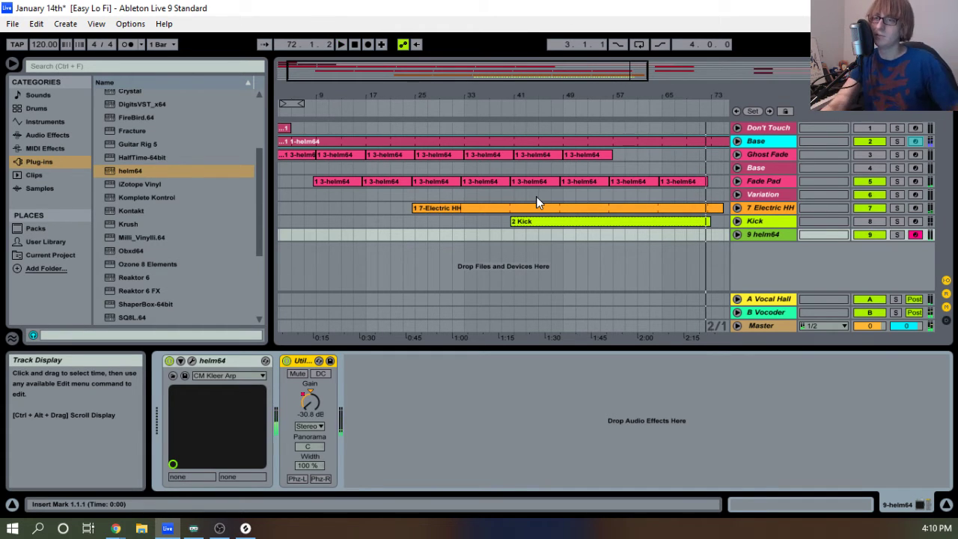
left_click(329, 239)
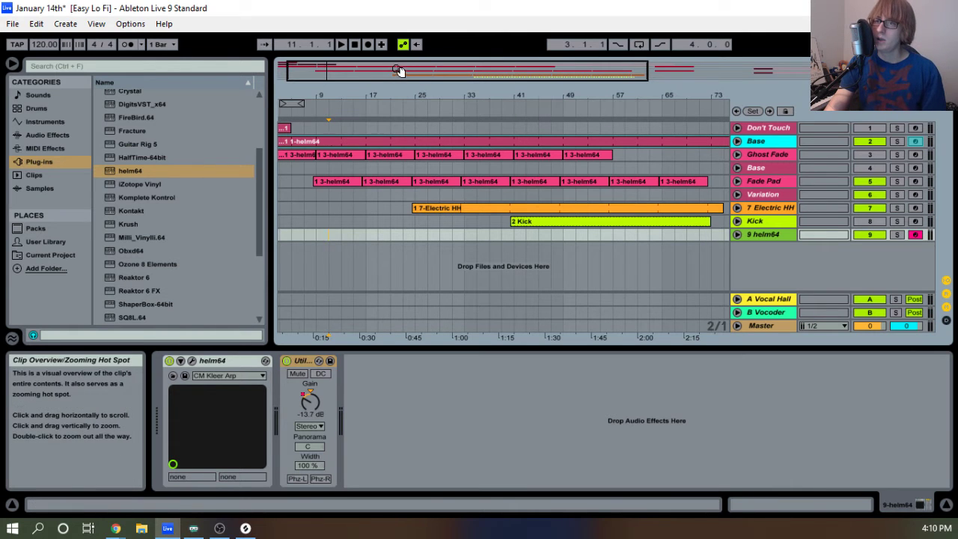
left_click_drag(400, 70, 610, 76)
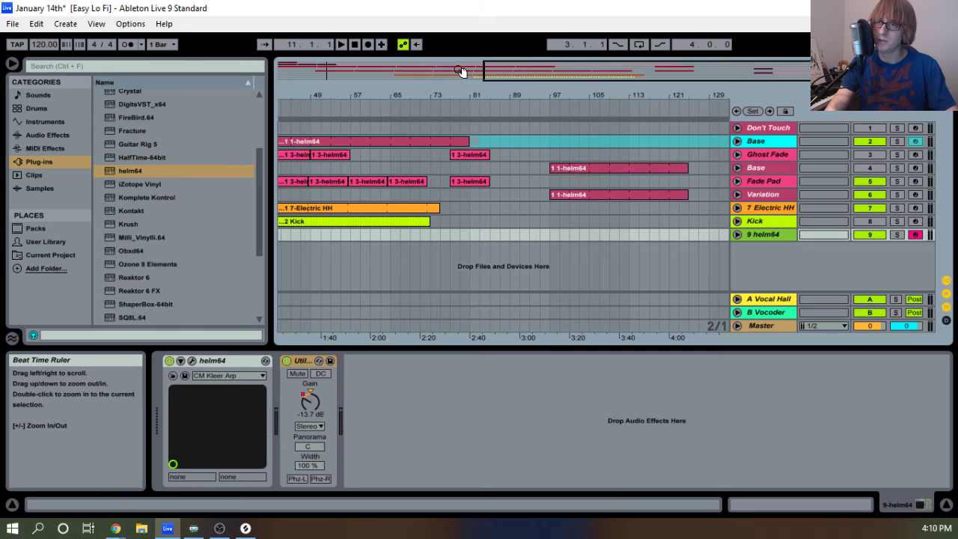
left_click_drag(434, 97, 599, 100)
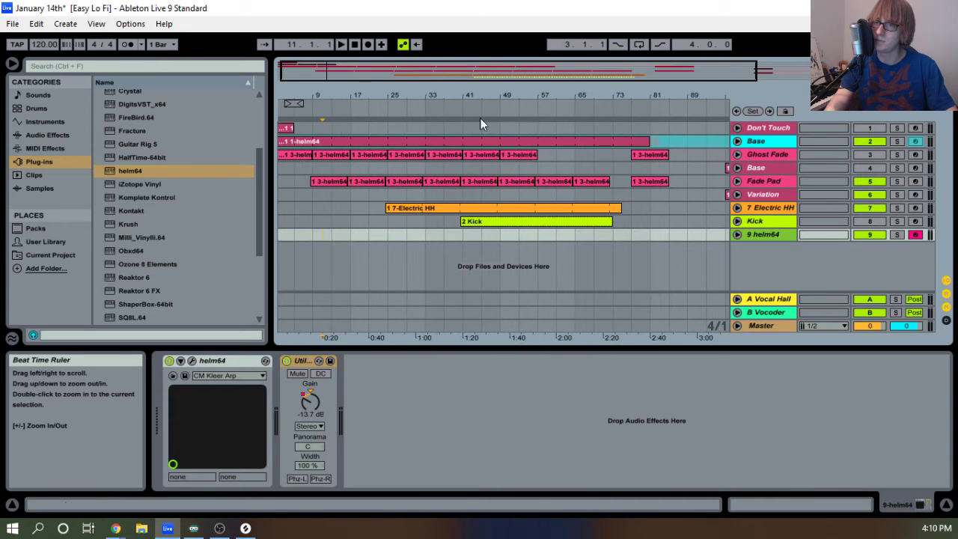
left_click(306, 119)
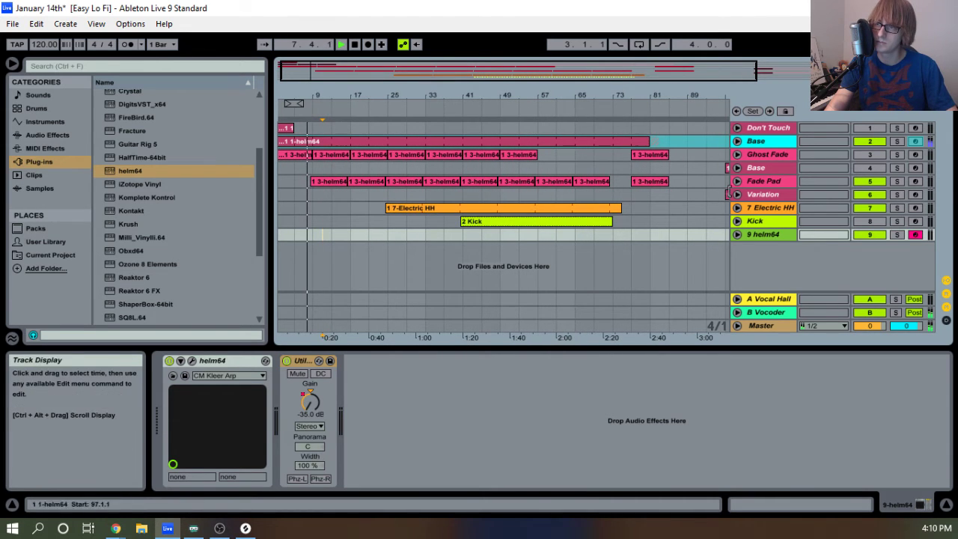
Copy the first Fade Pad clip onto the helm64 track at 8.3.1, open the copy's notes and stop playback.
left_click(736, 180)
left_click_drag(324, 95, 326, 119)
left_click_drag(382, 102, 408, 128)
left_click(360, 182)
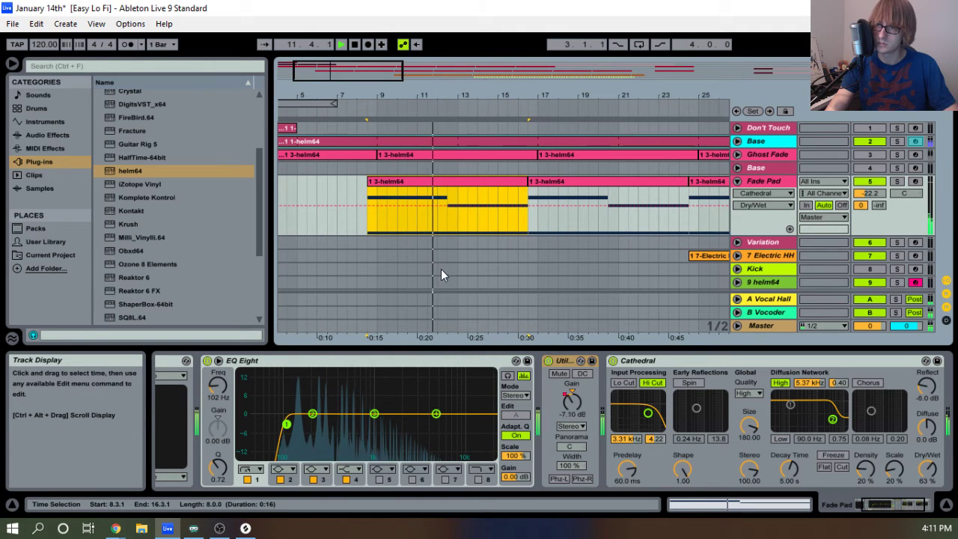
left_click(737, 282)
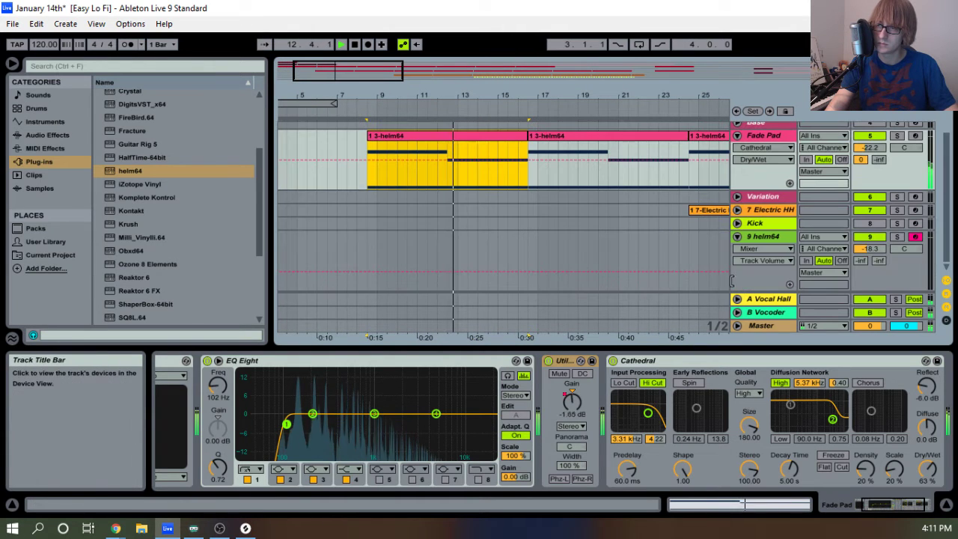
left_click(370, 242)
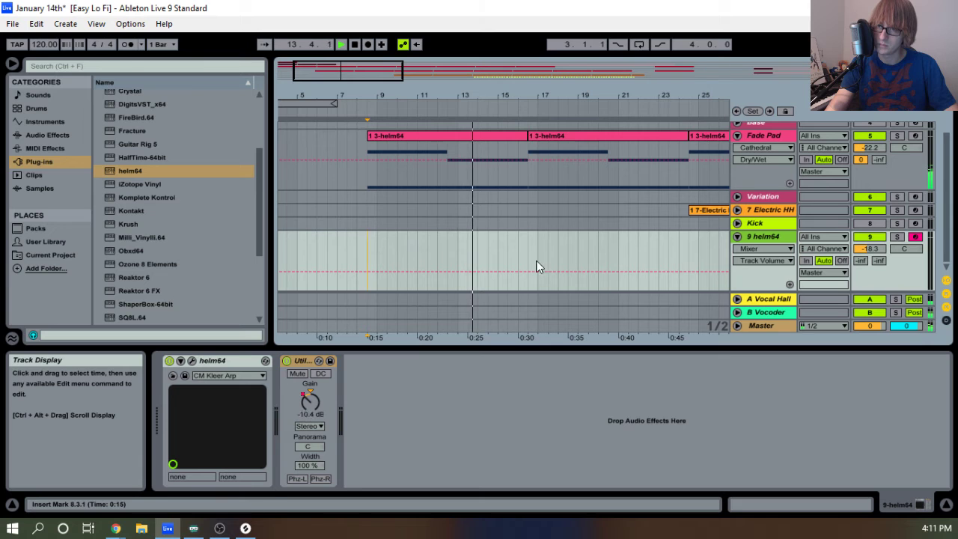
key("ctrl+v")
double_click(506, 236)
key("space")
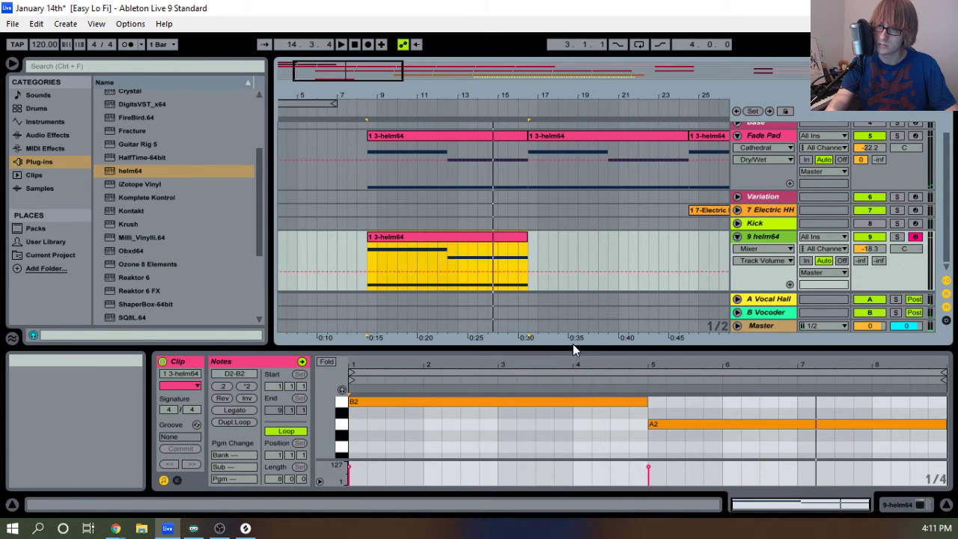
Delete the D2 note from the helm64 clip and transpose its B2 and A2 notes down one octave during playback.
left_click_drag(572, 345, 555, 142)
left_click(521, 299)
key("Delete")
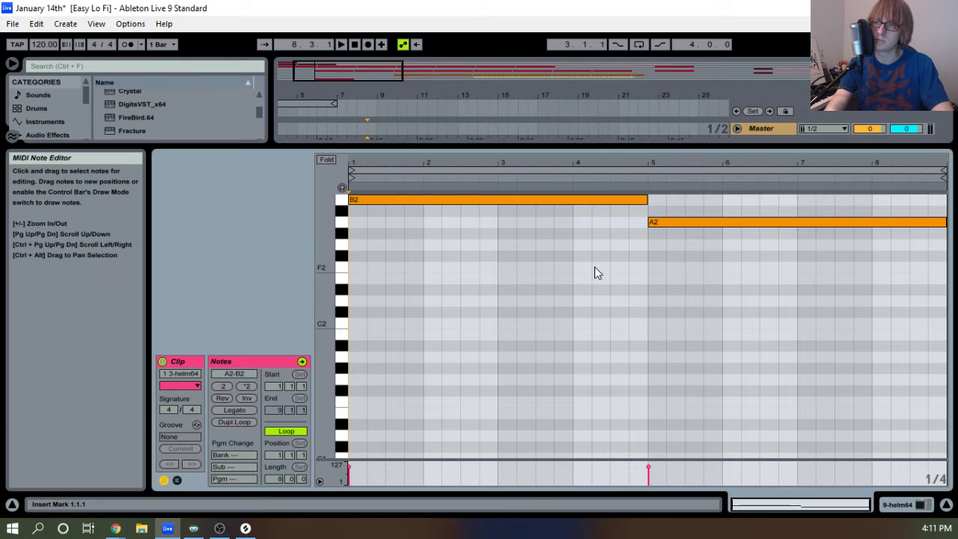
key("space")
left_click_drag(543, 267, 683, 200)
key("shift+Down")
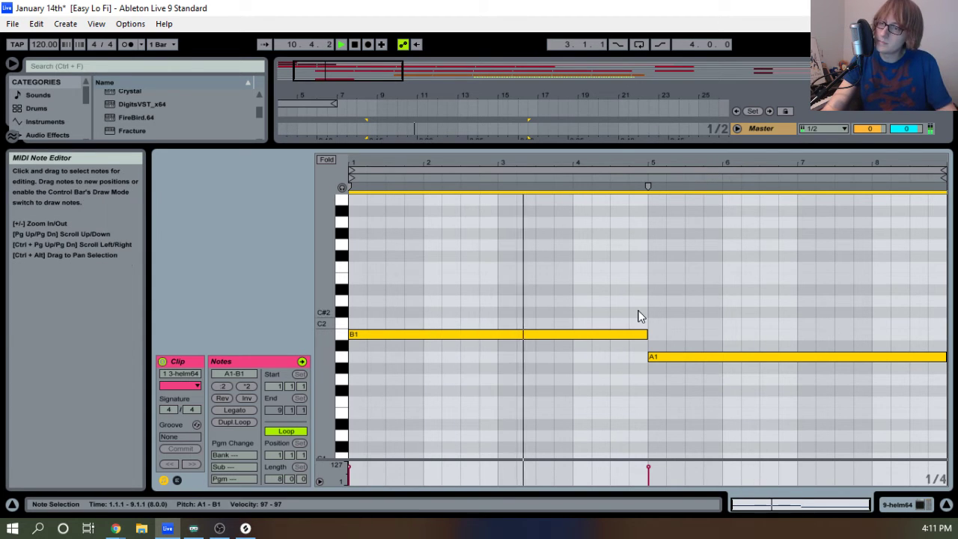
left_click(622, 333)
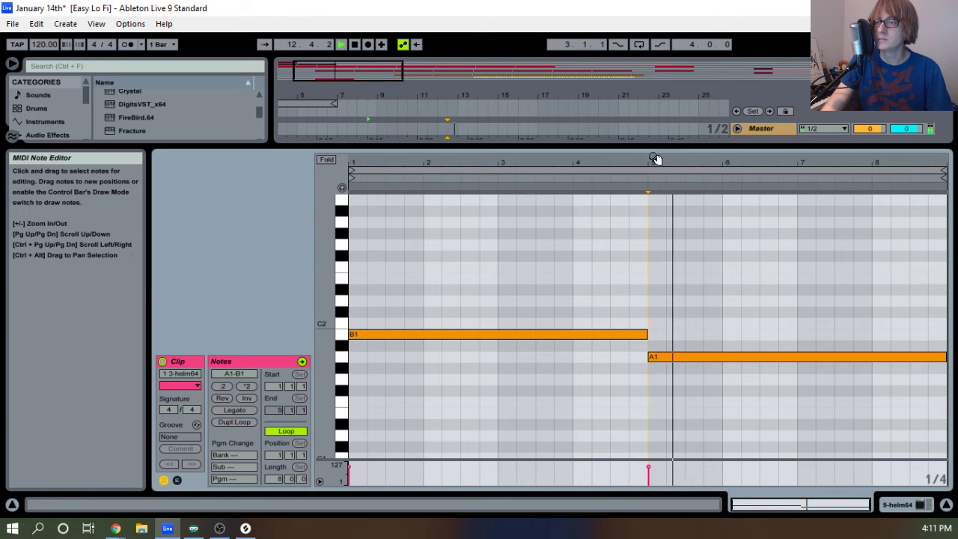
left_click_drag(656, 146, 582, 350)
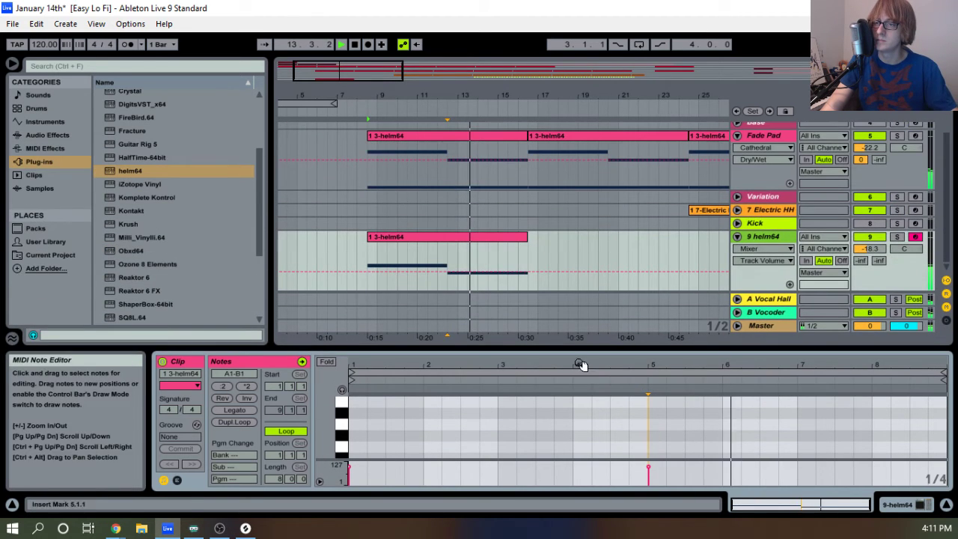
Duplicate the edited helm64 clip to 16.3.1 and consolidate the two clips into one.
left_click(499, 234)
left_click(530, 253)
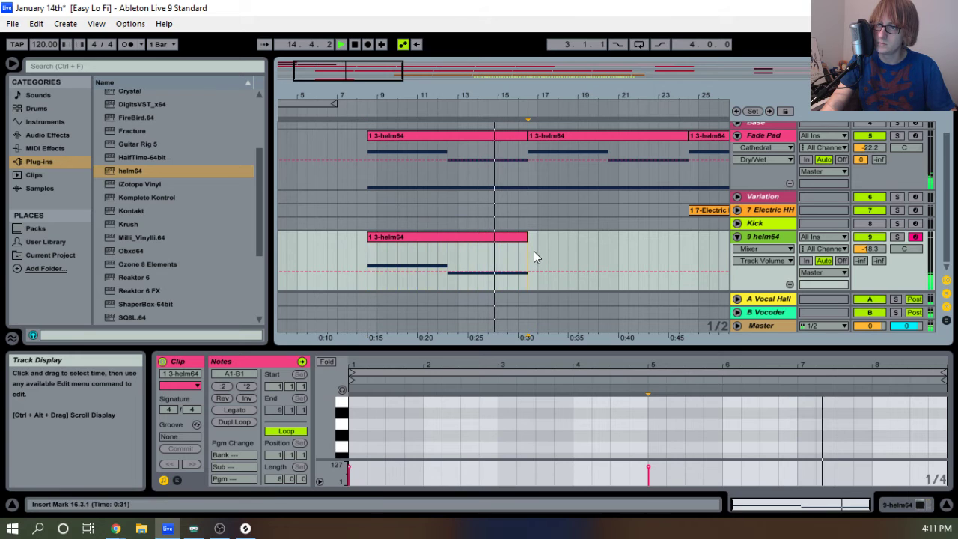
key("ctrl+v")
left_click(509, 237)
left_click(546, 236, "shift")
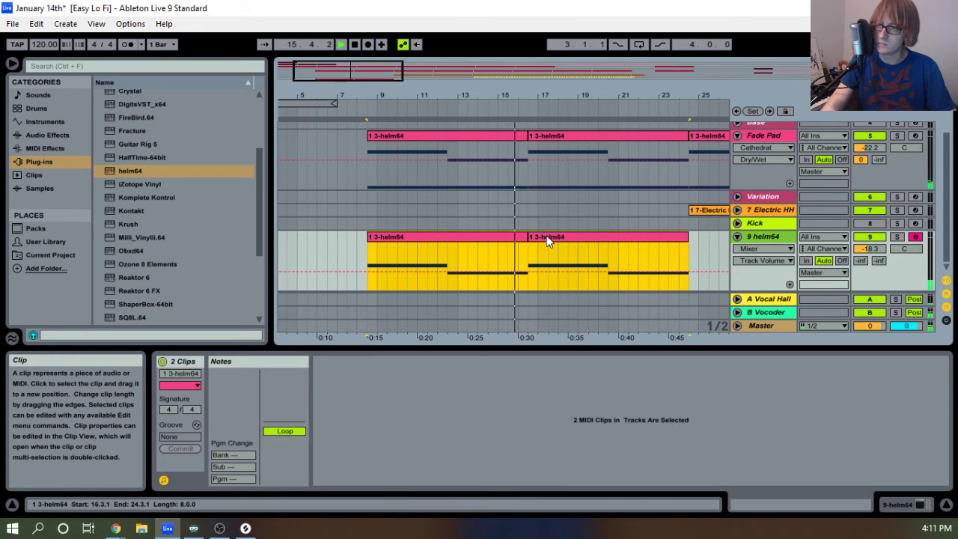
right_click(547, 235)
left_click(577, 324)
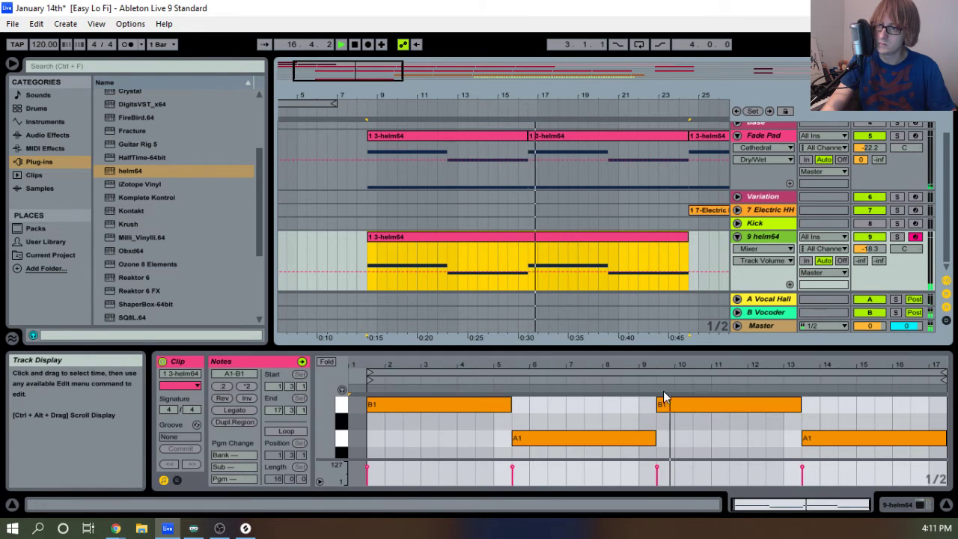
Transpose the third note of the consolidated helm64 clip down to G1.
left_click(699, 401)
key("Down")
key("Down")
key("Down")
key("Down")
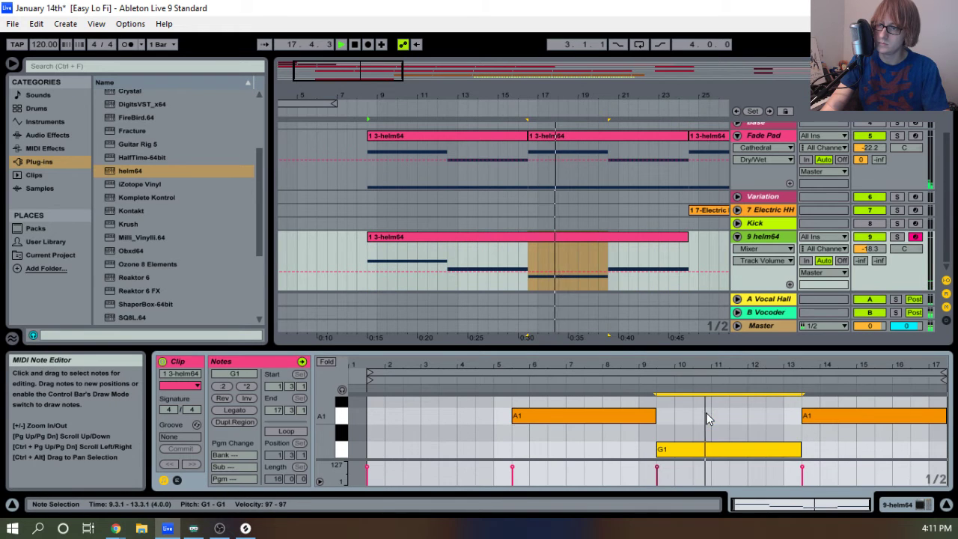
Transpose the clip's last note down to E1 and check the full bass line in the enlarged note editor.
left_click(843, 413)
key("Down")
key("Down")
key("Down")
key("Down")
key("Down")
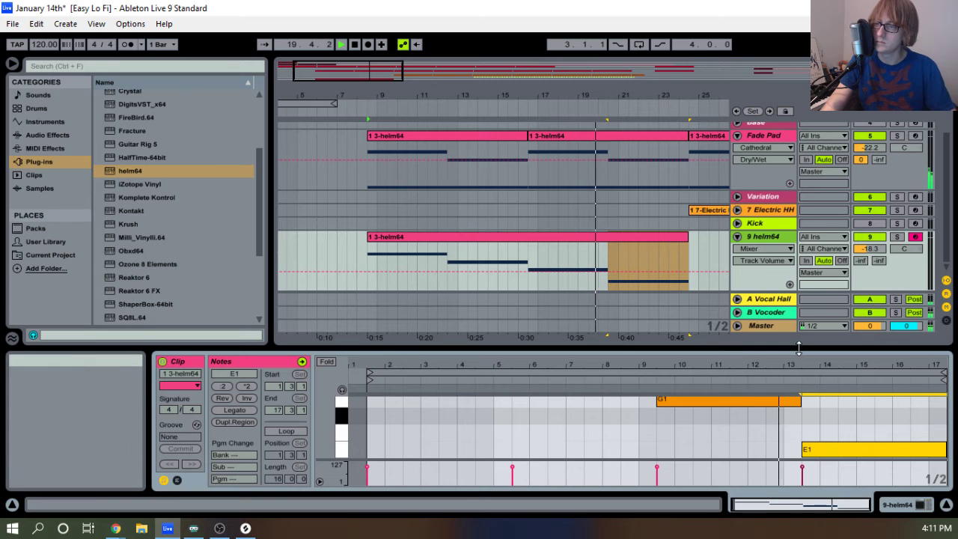
left_click_drag(800, 348, 772, 197)
scroll(830, 345, "up", 3)
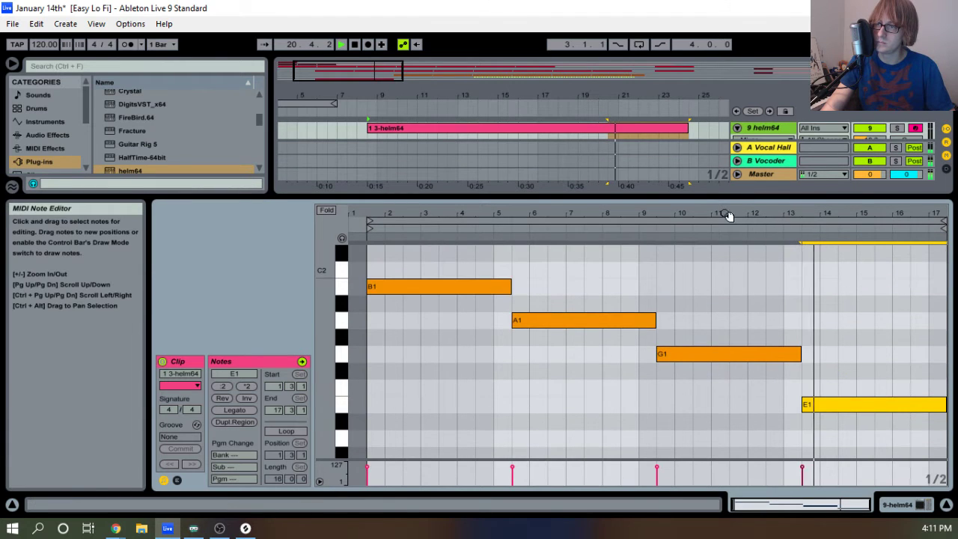
left_click_drag(707, 199, 698, 481)
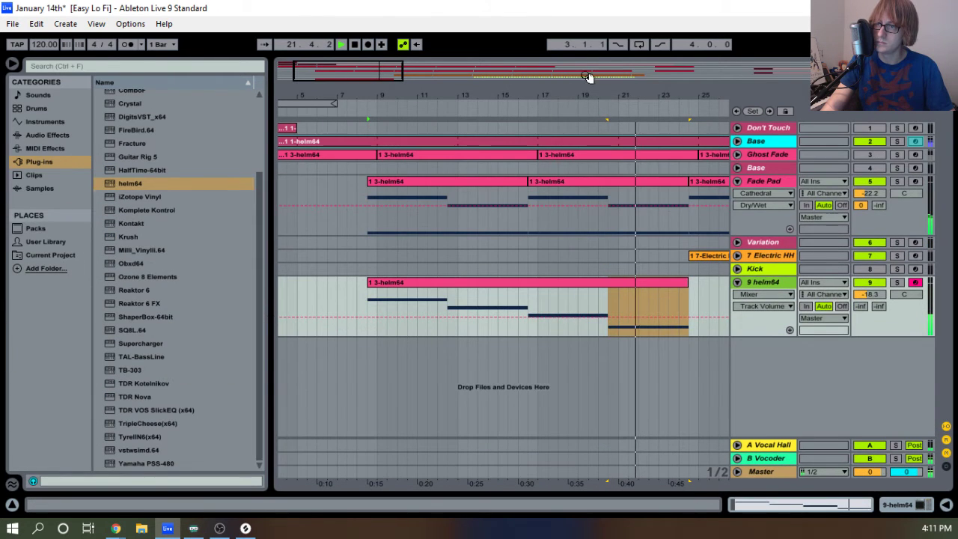
Show the Utility Gain automation on the helm64 track and select its consolidated clip.
left_click_drag(588, 76, 588, 48)
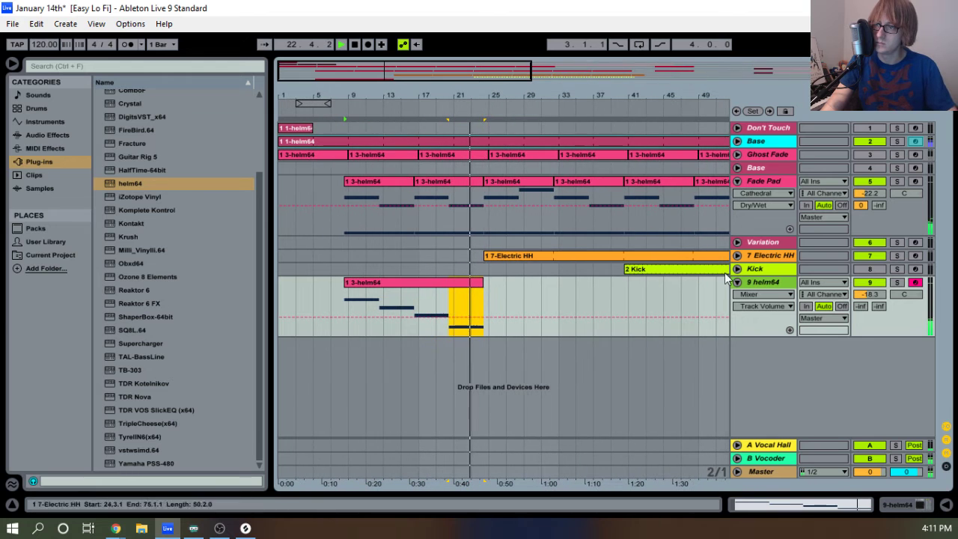
left_click(751, 294)
left_click(764, 327)
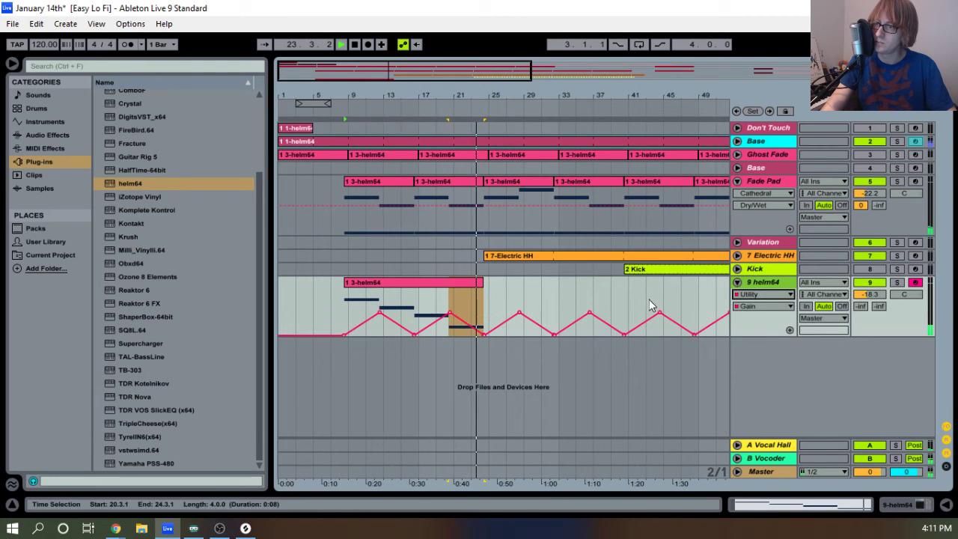
left_click(462, 282)
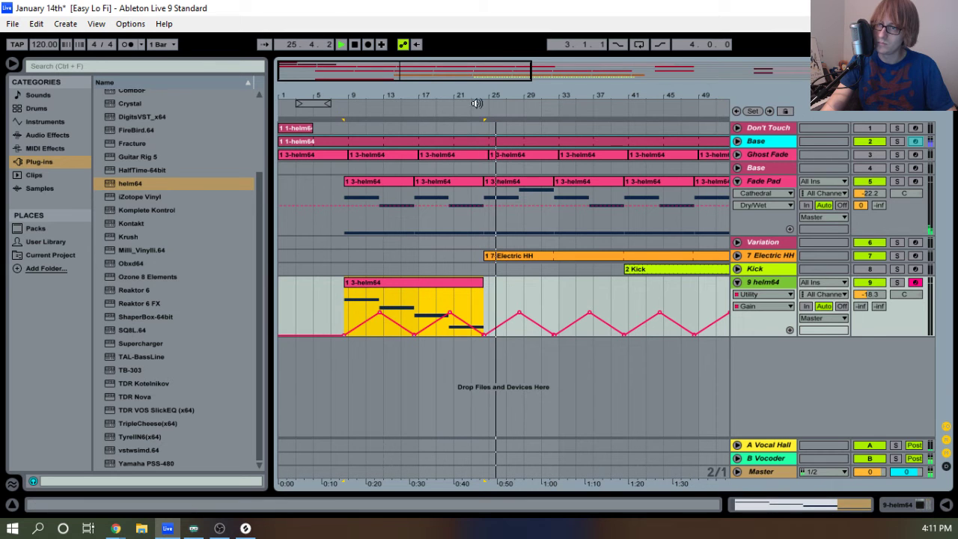
Paste three copies of the 16-bar helm64 clip end to end on track 9, starting at 24.3, 40.3 and 56.3.
left_click_drag(480, 95, 486, 278)
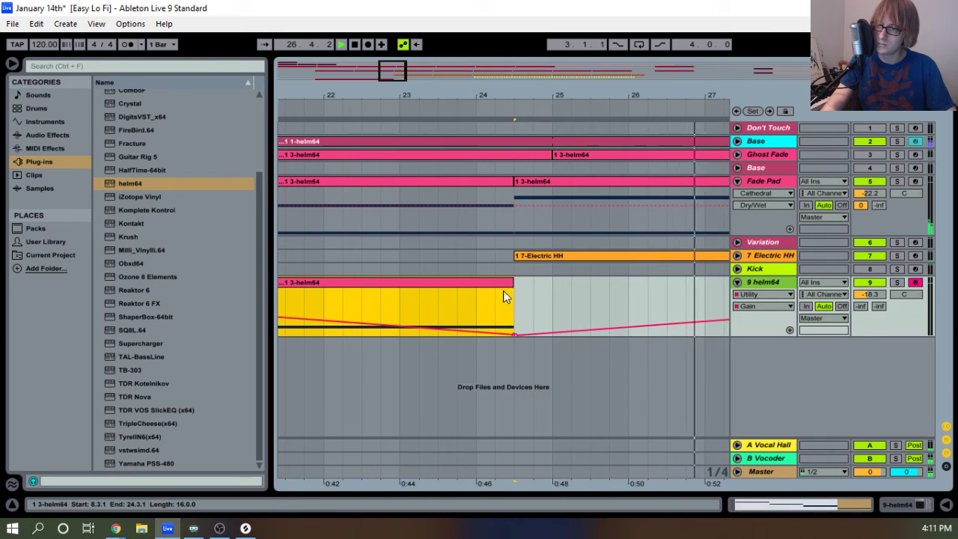
left_click(513, 303)
key("ctrl+v")
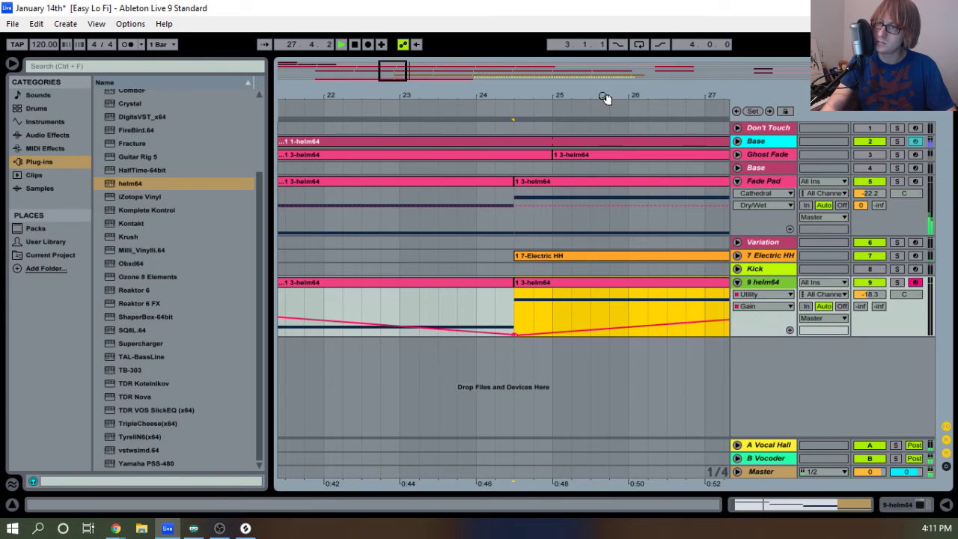
left_click_drag(606, 98, 314, 105)
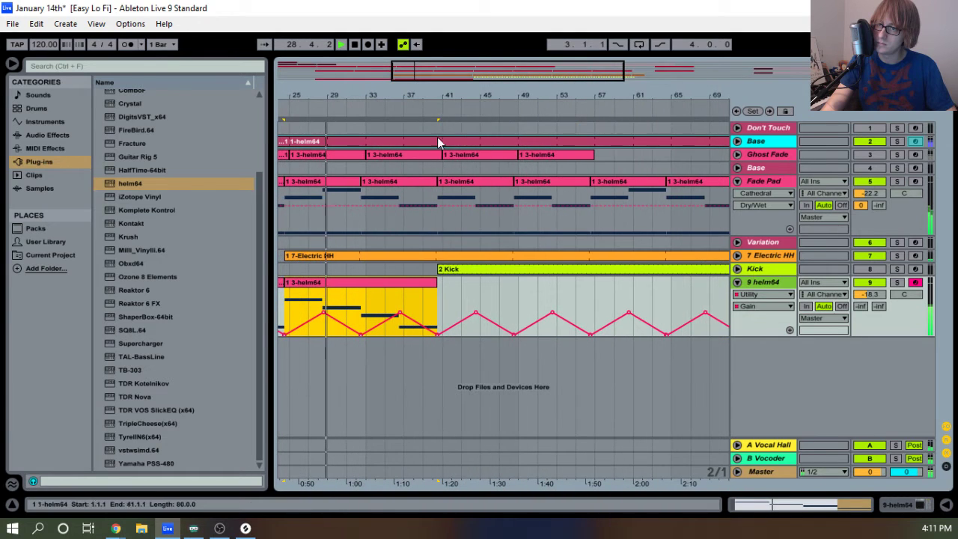
left_click_drag(442, 96, 431, 317)
left_click(418, 303)
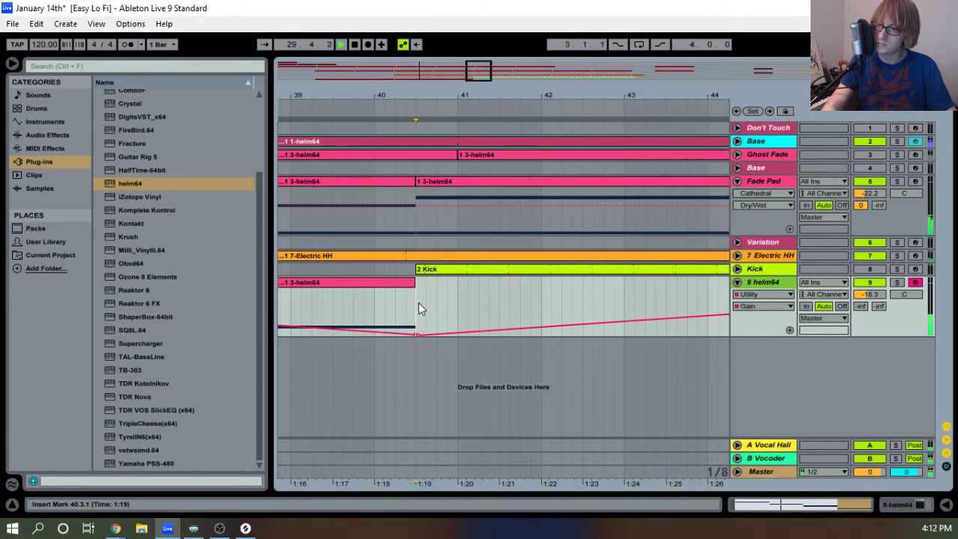
key("ctrl+v")
left_click_drag(492, 88, 395, 26)
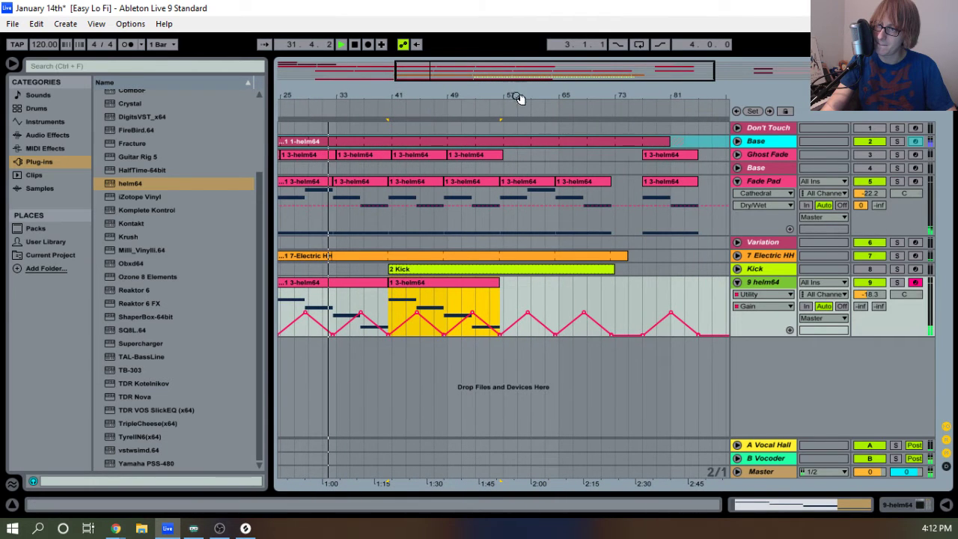
left_click_drag(515, 97, 470, 276)
left_click(457, 302)
key("ctrl+v")
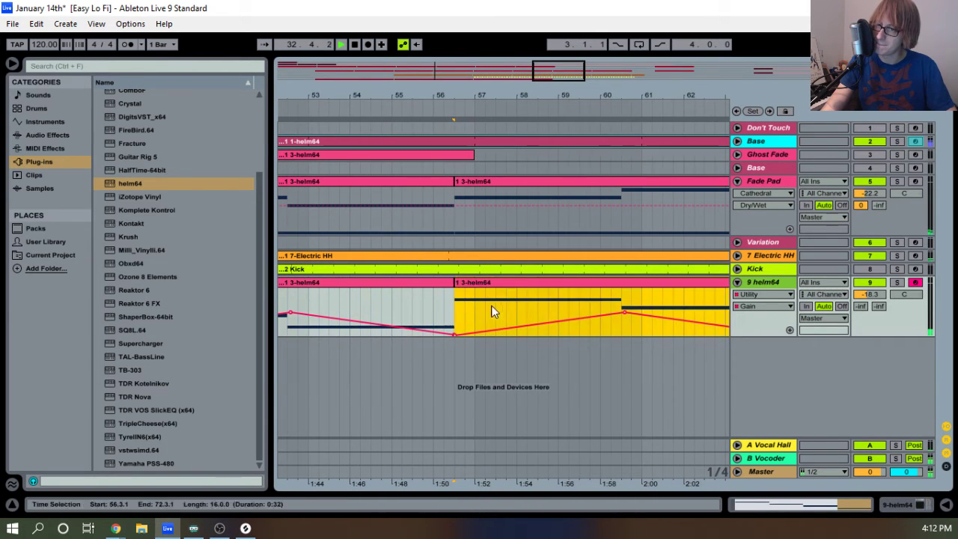
Rename the 9 helm64 track as "Bass".
left_click_drag(525, 98, 530, 39)
left_click(768, 286)
right_click(767, 287)
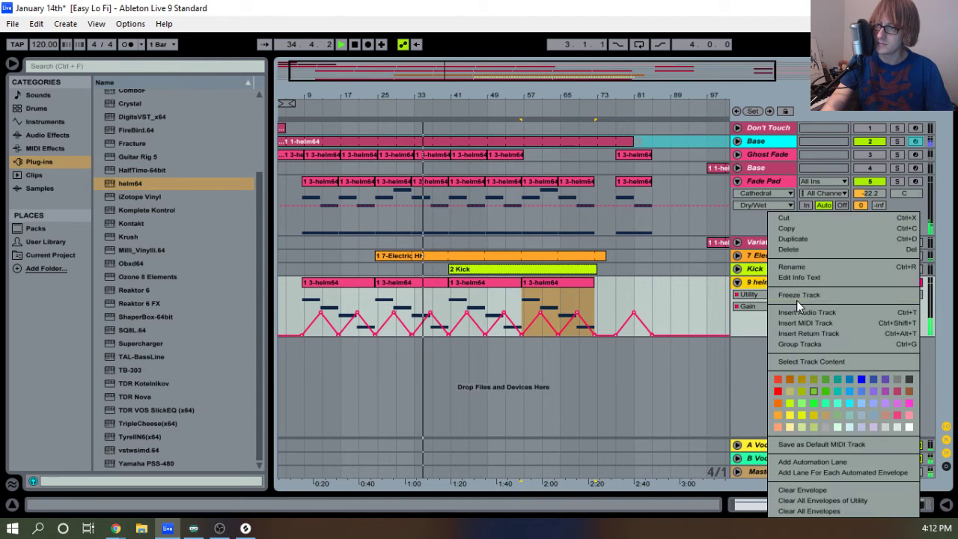
left_click(801, 274)
type("Bass")
key("Return")
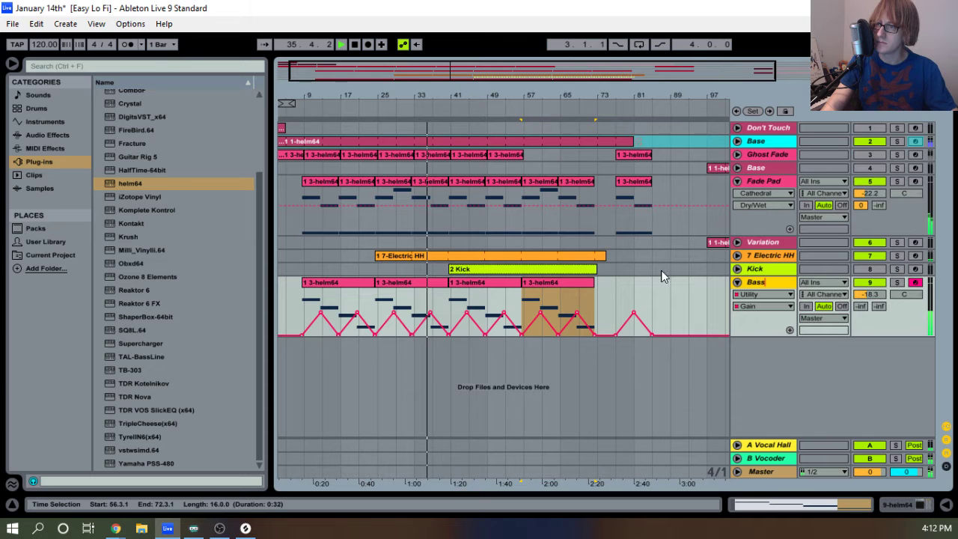
Delete the Kick track from the arrangement.
left_click(643, 259)
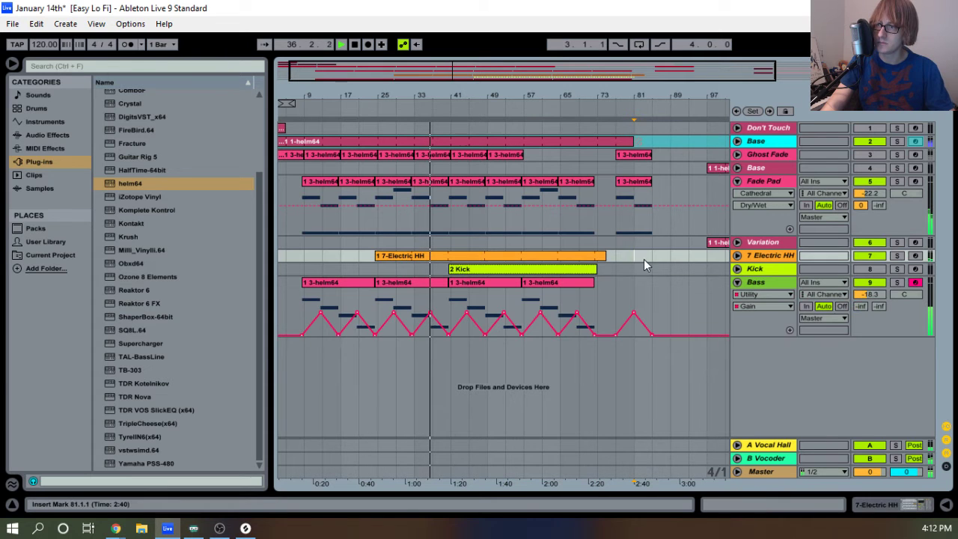
left_click(696, 268)
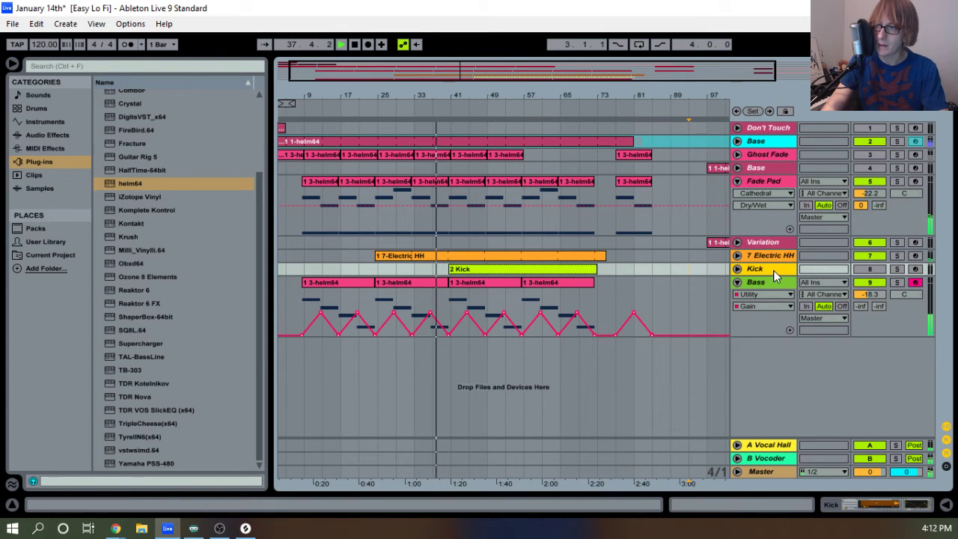
key("Delete")
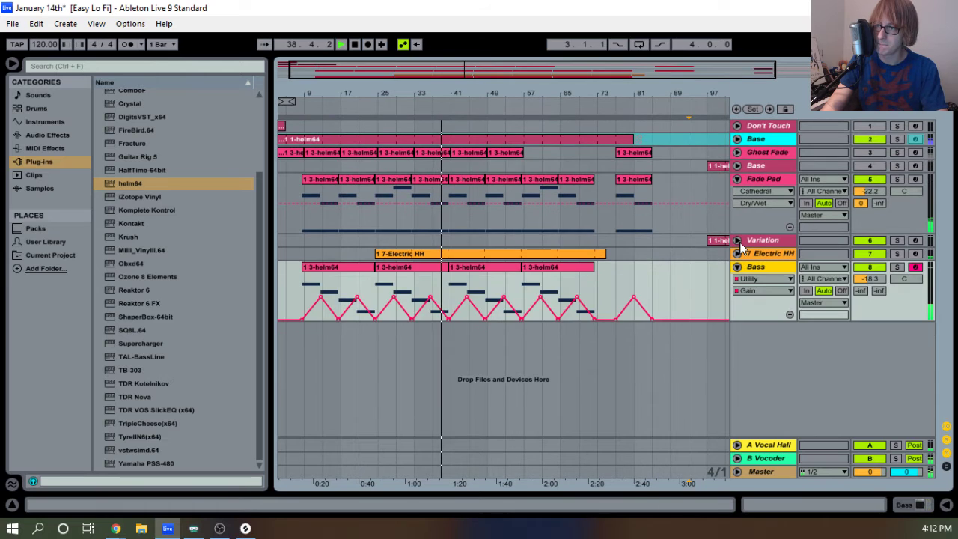
Move the Variation clip to start at bar 41 and extend it to bar 85, and lengthen the Electric HH clip to bar 81.
left_click(738, 241)
left_click(738, 241)
left_click(737, 179)
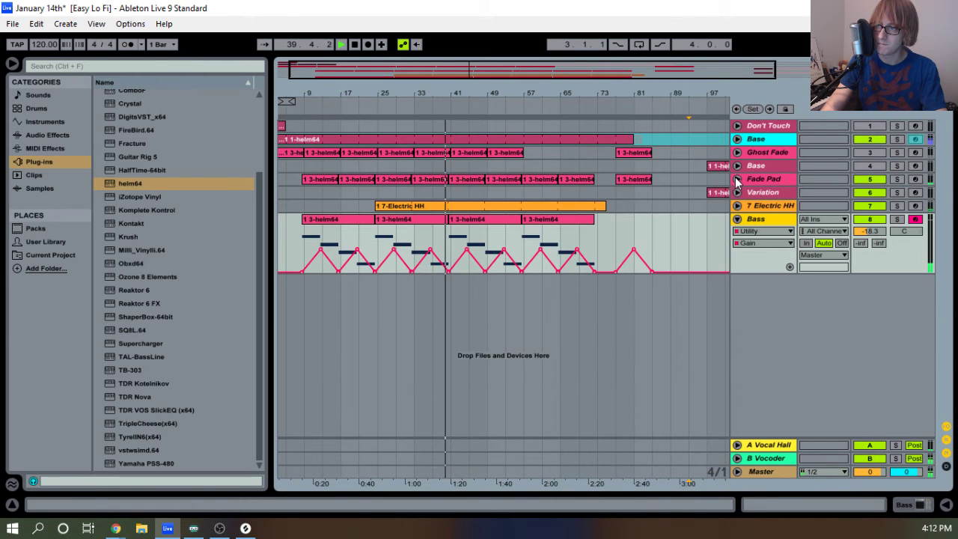
left_click_drag(723, 192, 636, 209)
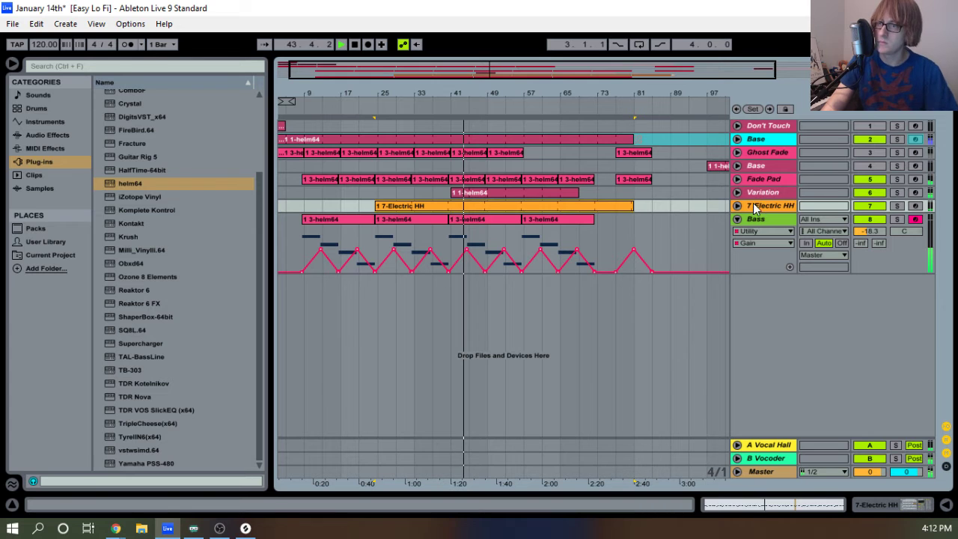
left_click_drag(578, 192, 661, 187)
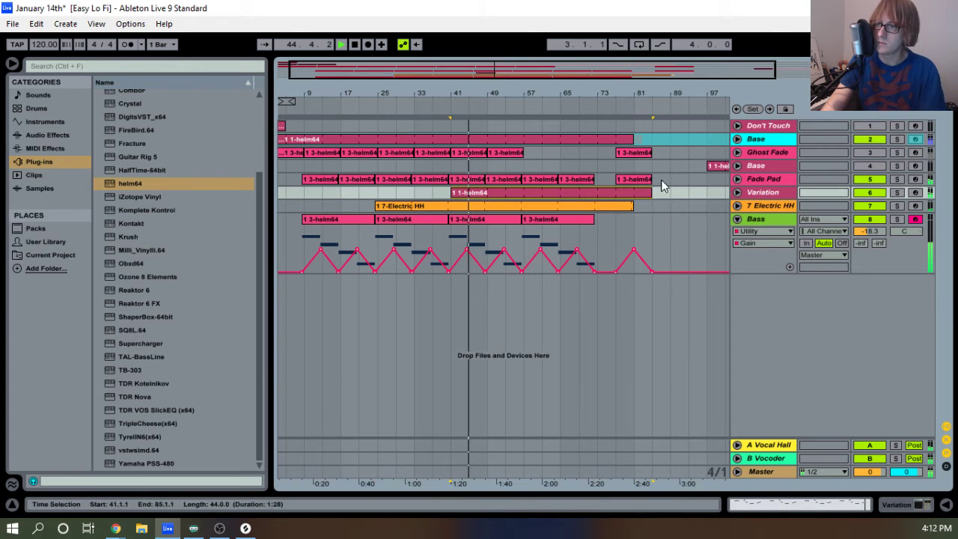
Add an EQ Eight after the Variation track's Ping Pong Delay and set a band 8 low-pass at about 402 Hz with Q 2.50.
double_click(758, 194)
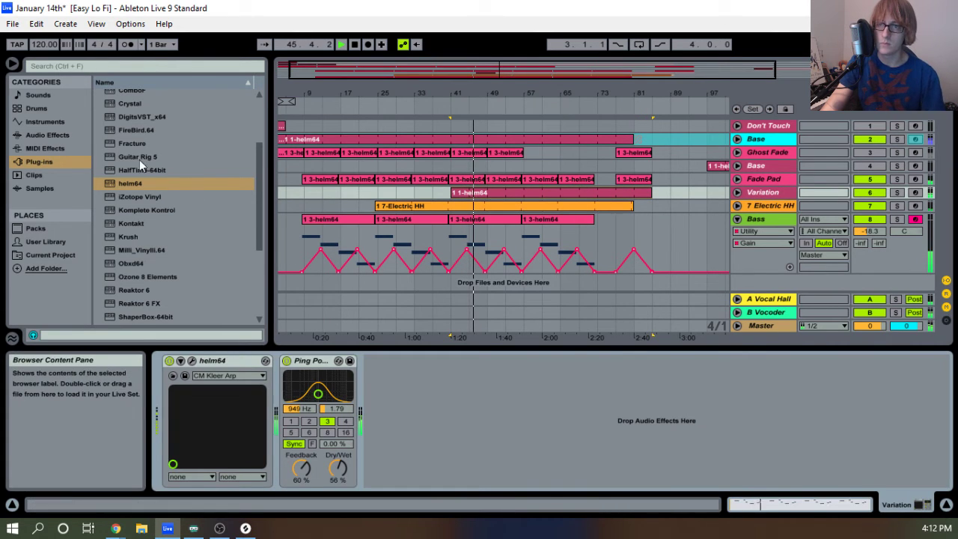
scroll(140, 168, "up", 2)
left_click(56, 135)
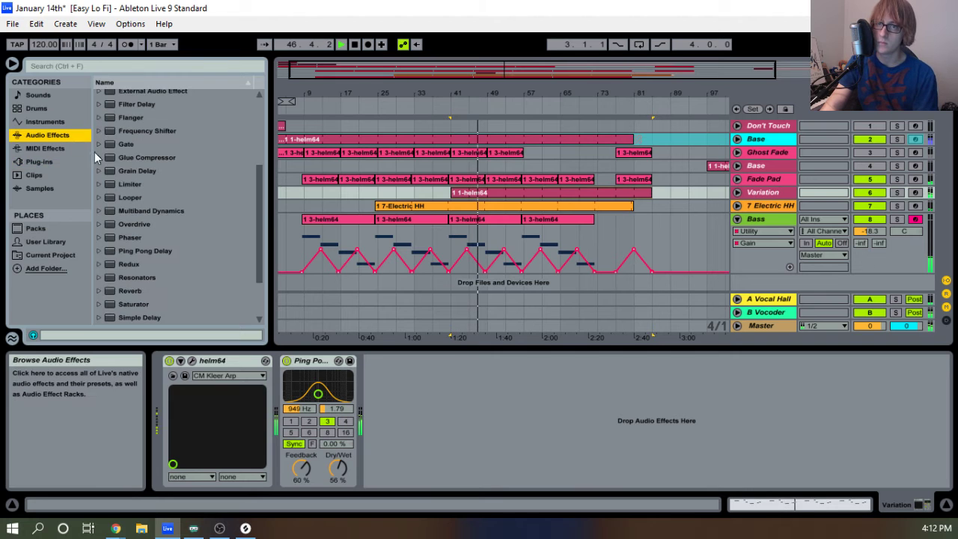
scroll(113, 150, "up", 3)
left_click_drag(133, 130, 470, 433)
left_click(641, 479)
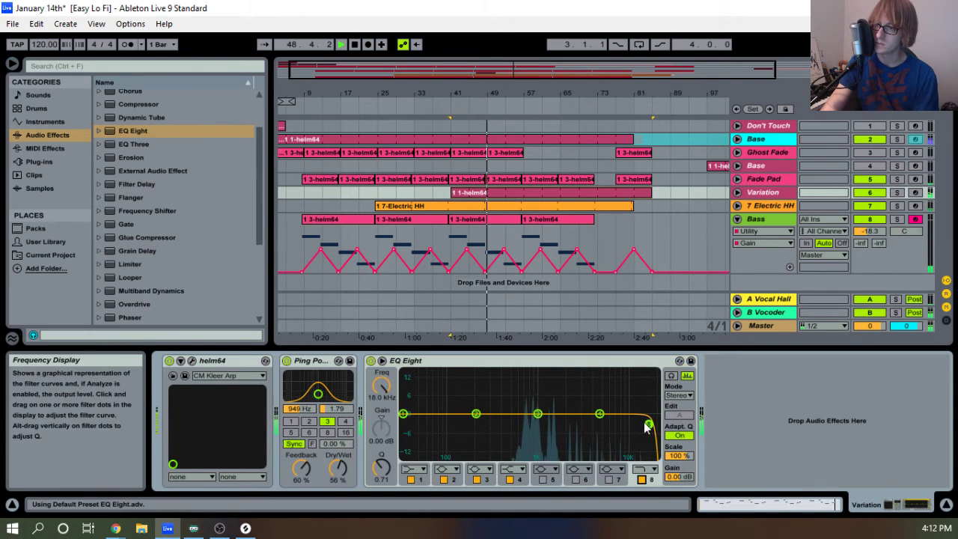
left_click_drag(648, 425, 502, 403)
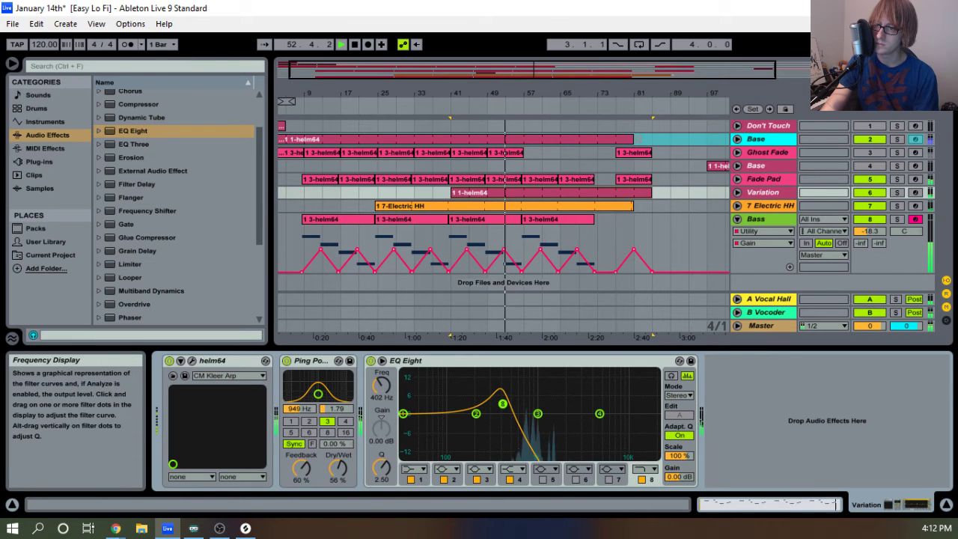
Add the Cathedral hall reverb preset after the Variation track's EQ Eight and set its Dry/Wet to 61 %.
scroll(162, 254, "down", 5)
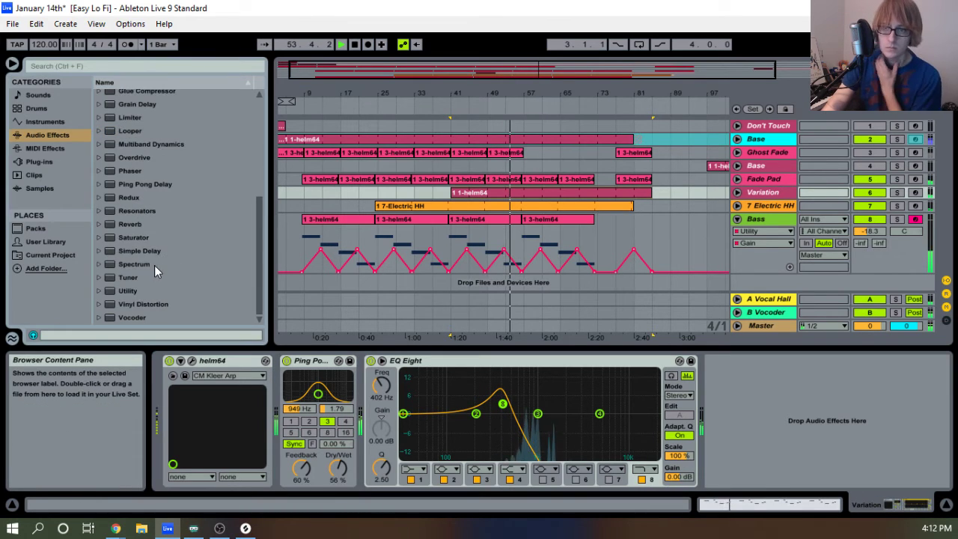
left_click(131, 224)
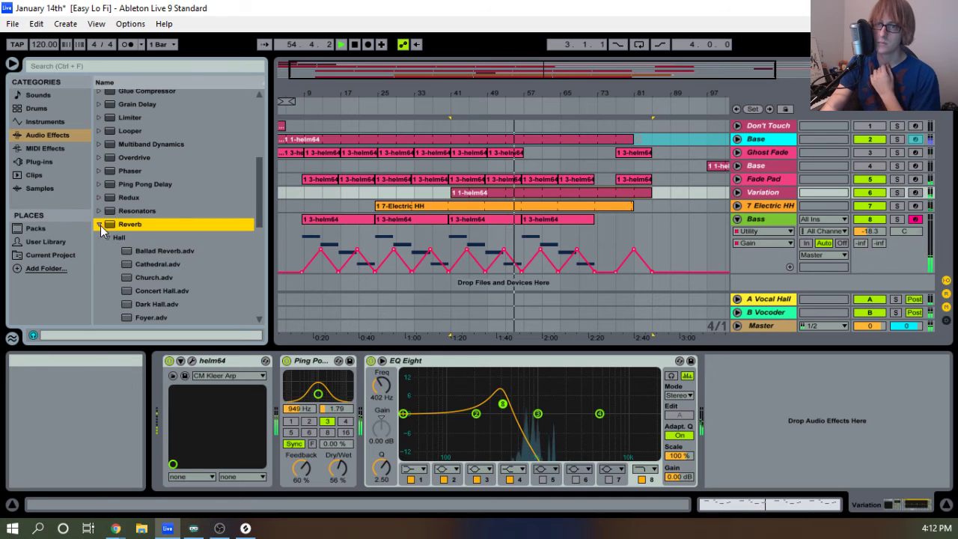
left_click_drag(153, 266, 732, 418)
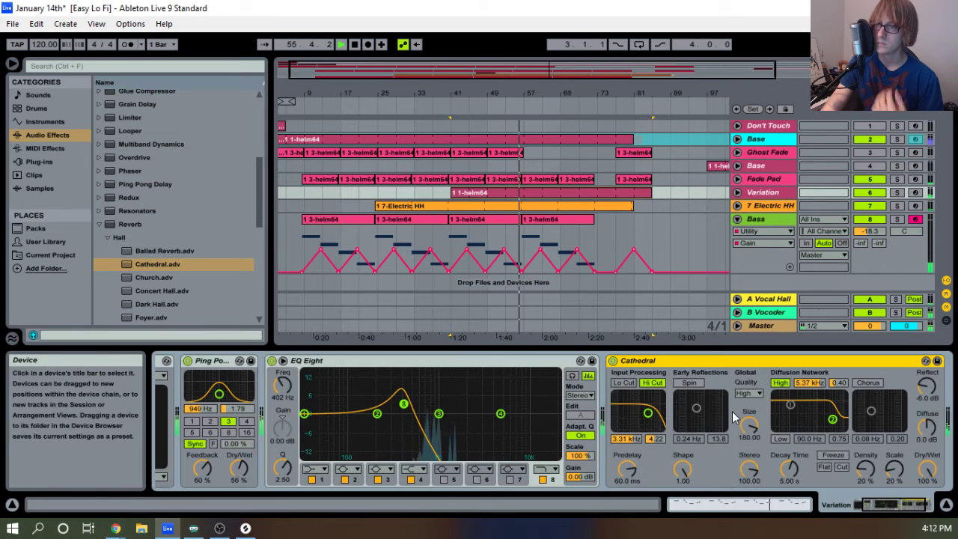
left_click_drag(927, 469, 927, 479)
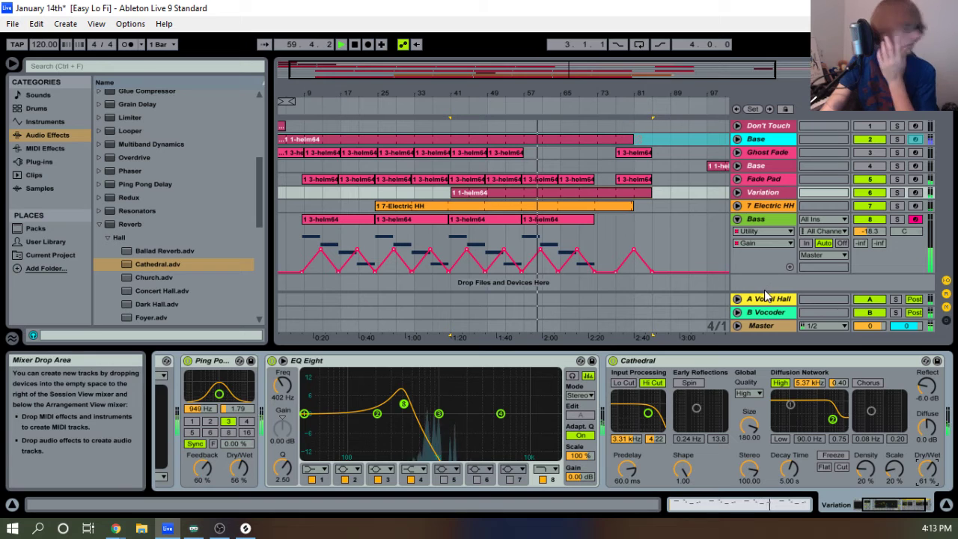
Audition the Variation track on its own, unsolo it, and replay the arrangement from the beginning.
left_click(737, 192)
left_click_drag(570, 91, 504, 92)
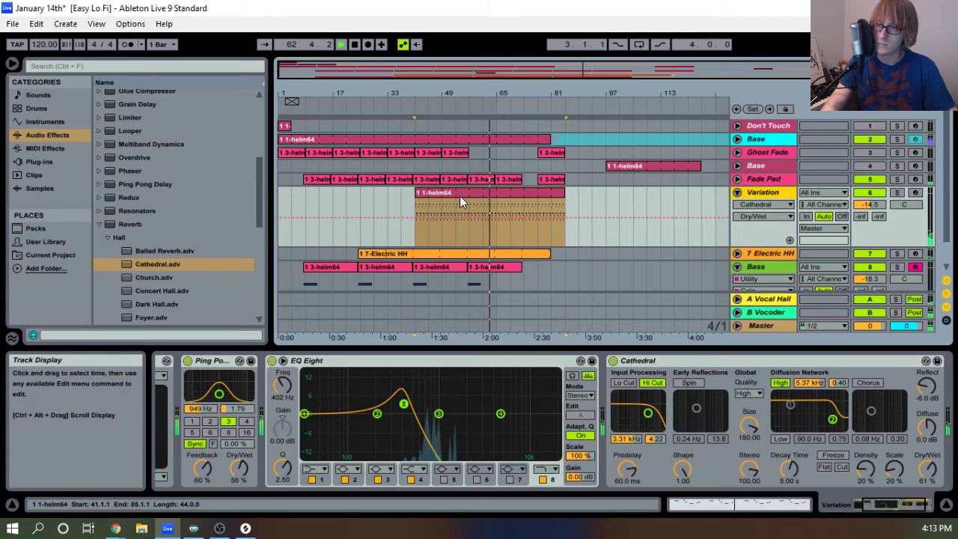
left_click_drag(416, 213, 550, 225)
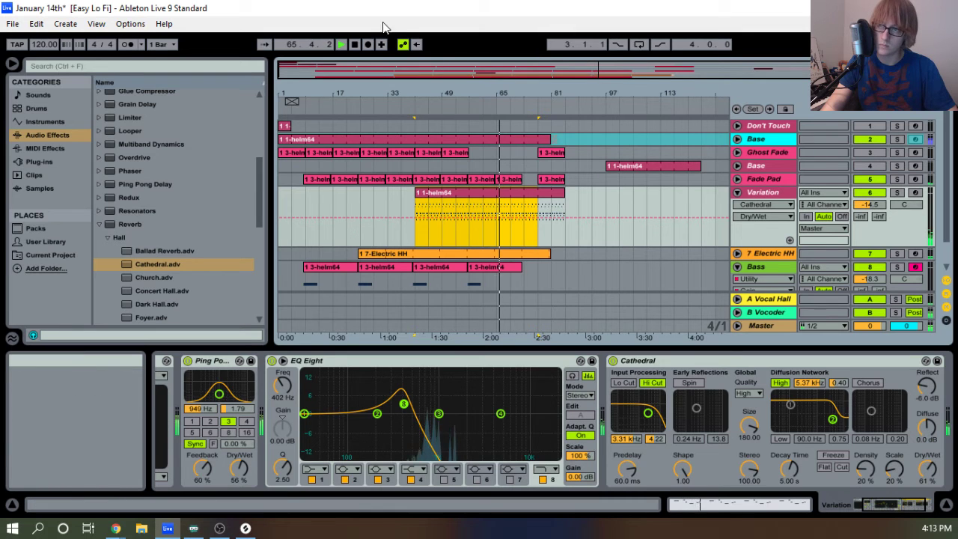
left_click(898, 193)
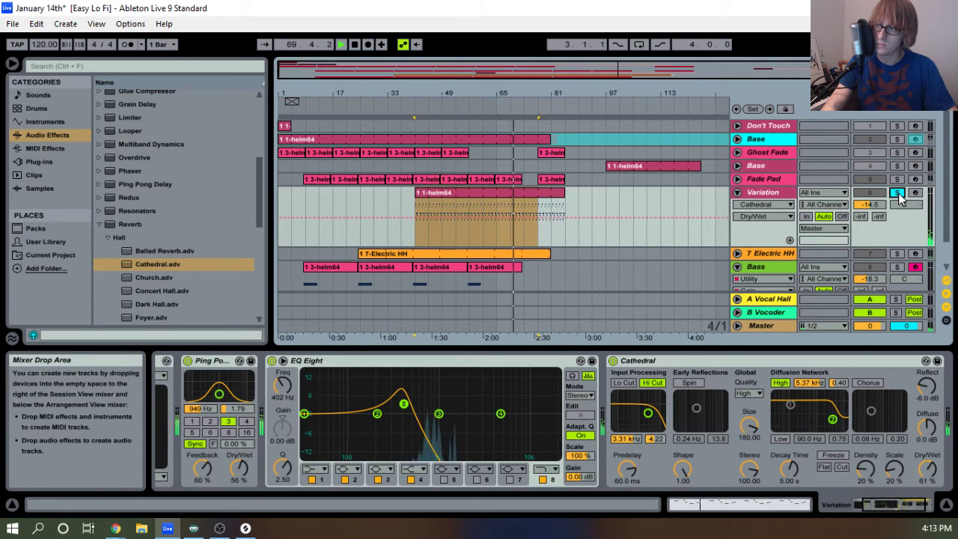
left_click(898, 193)
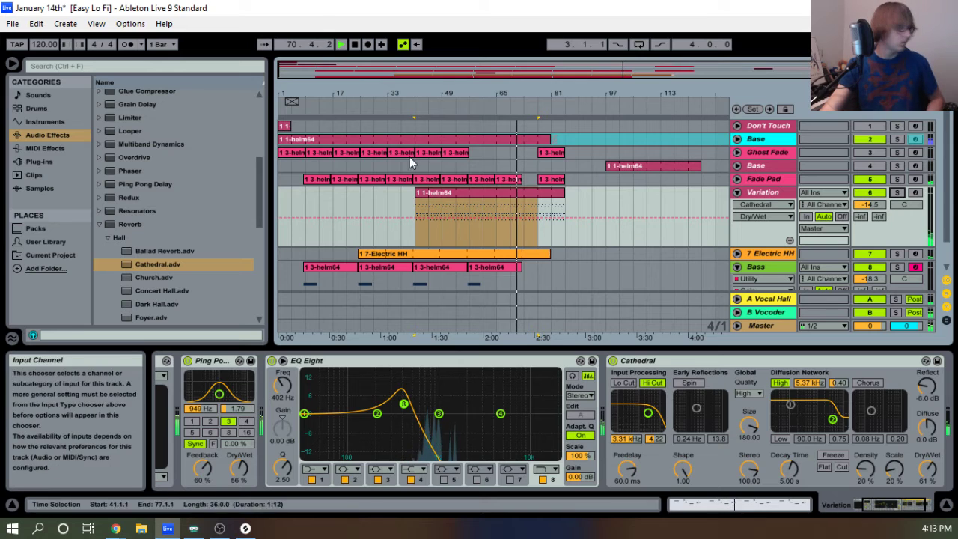
left_click(354, 44)
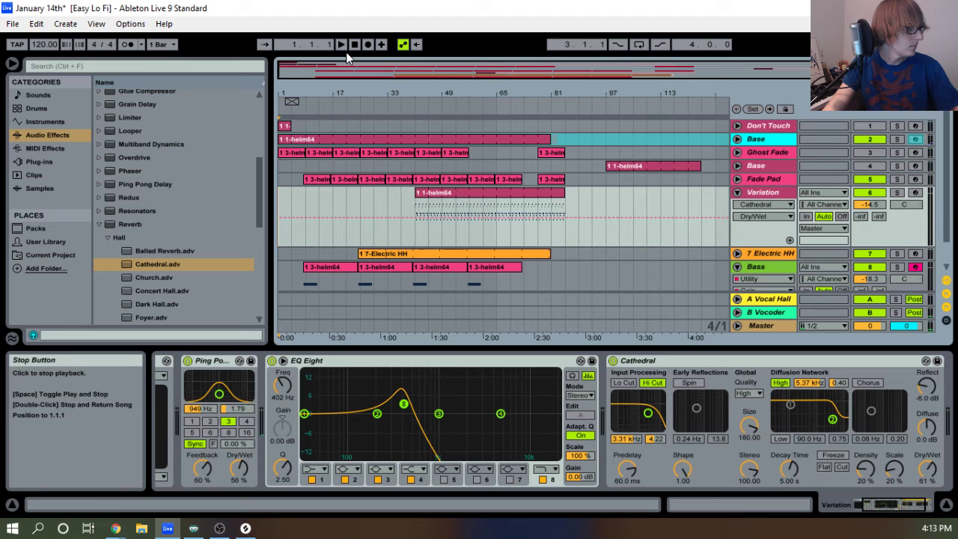
left_click(340, 47)
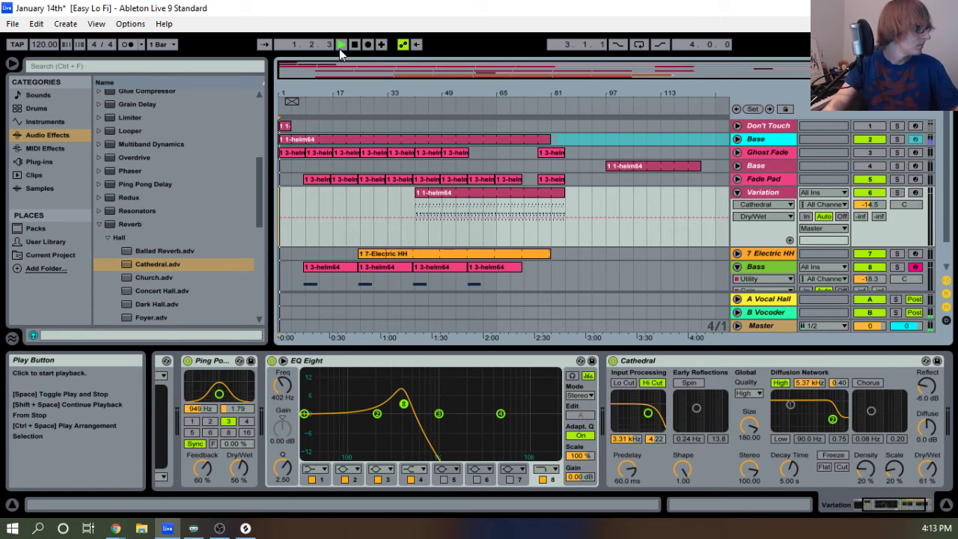
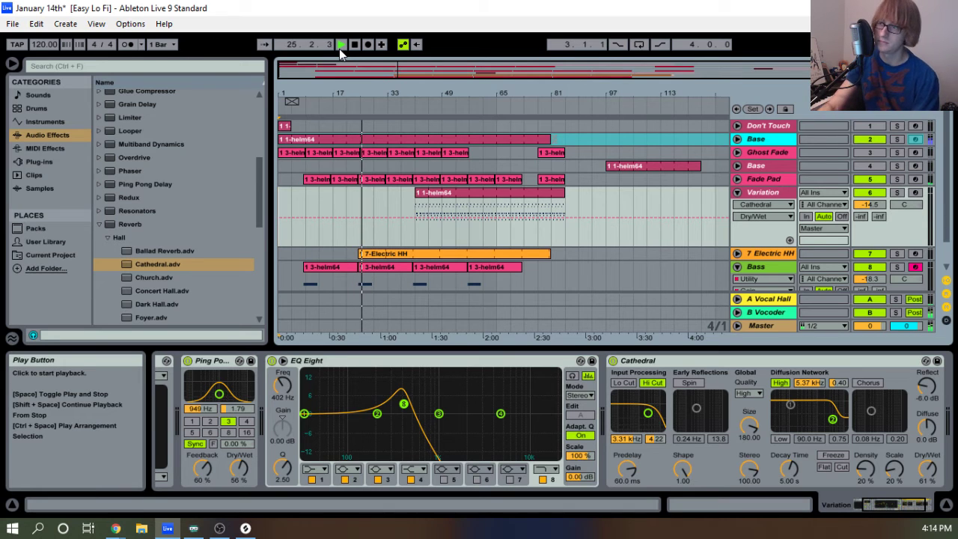
Check the Electric HH track's automation and collapse the Electric HH, Variation and Bass tracks.
left_click(737, 254)
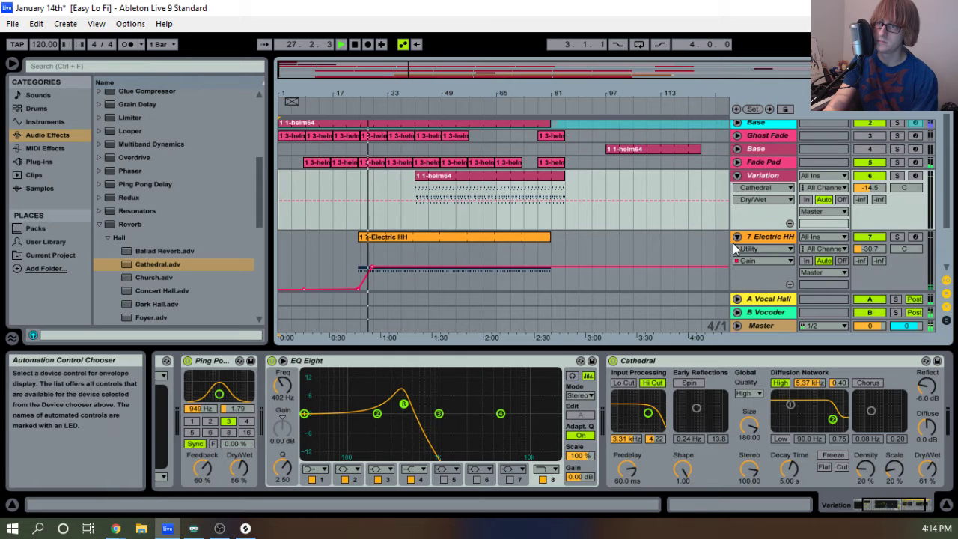
left_click(737, 237)
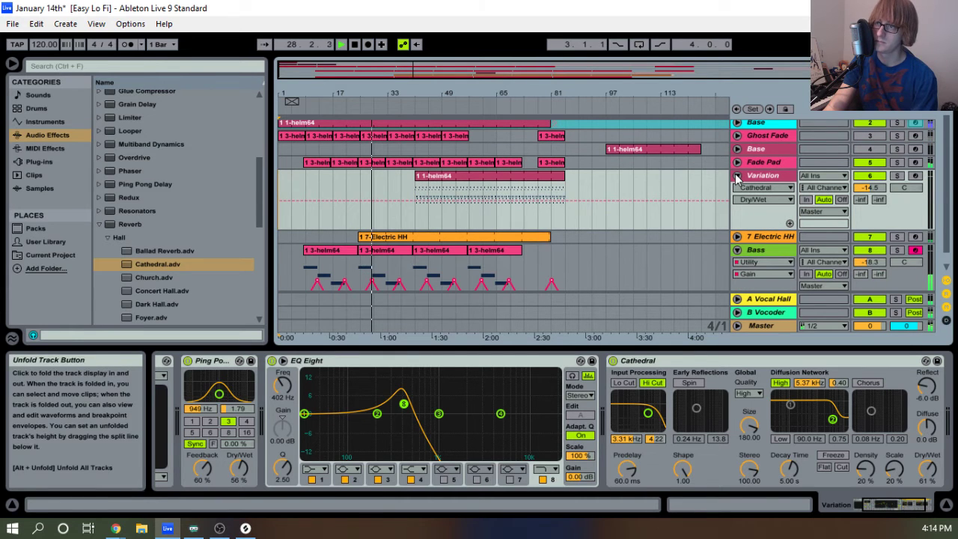
left_click(737, 176)
left_click(736, 219)
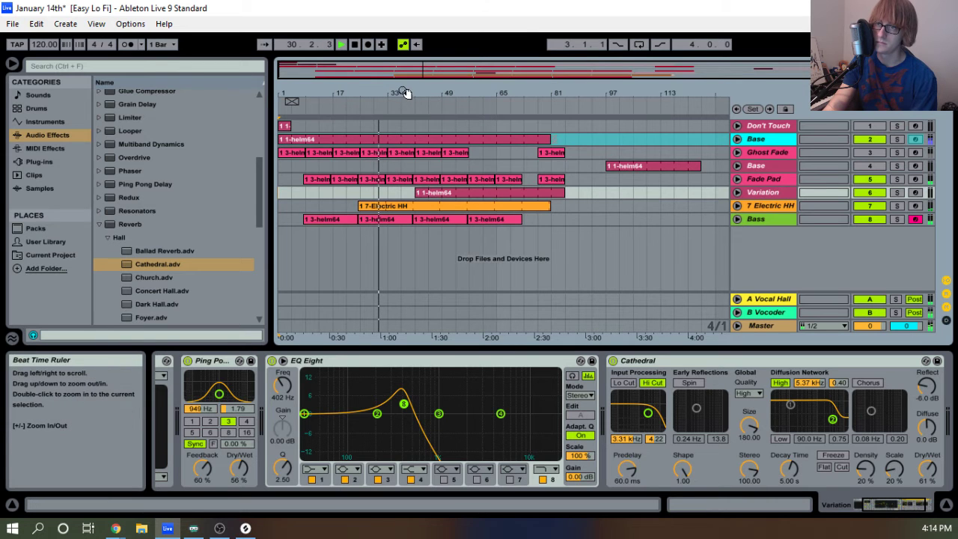
Lengthen the Electric HH track's Utility Gain fade-in so the ramp ends at about bar 40.
left_click_drag(401, 92, 453, 119)
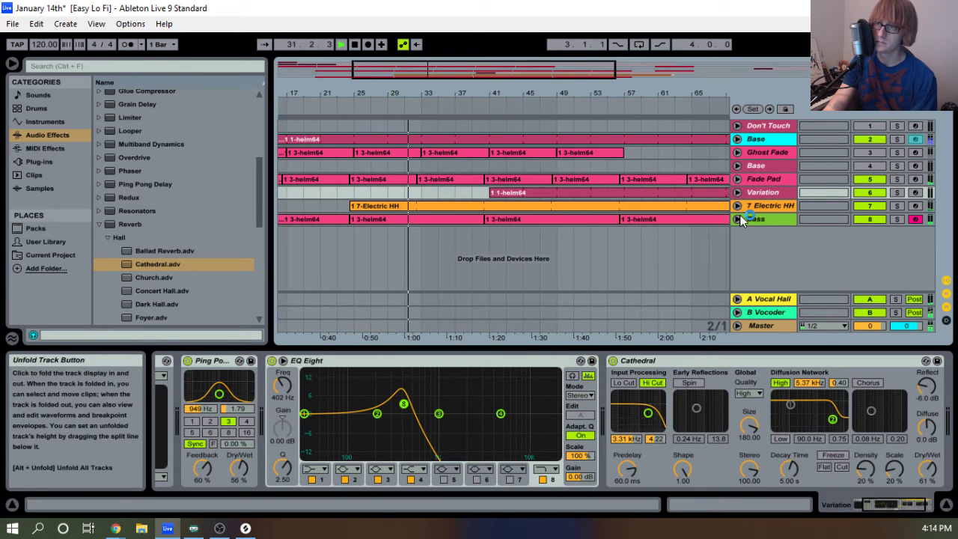
left_click(736, 206)
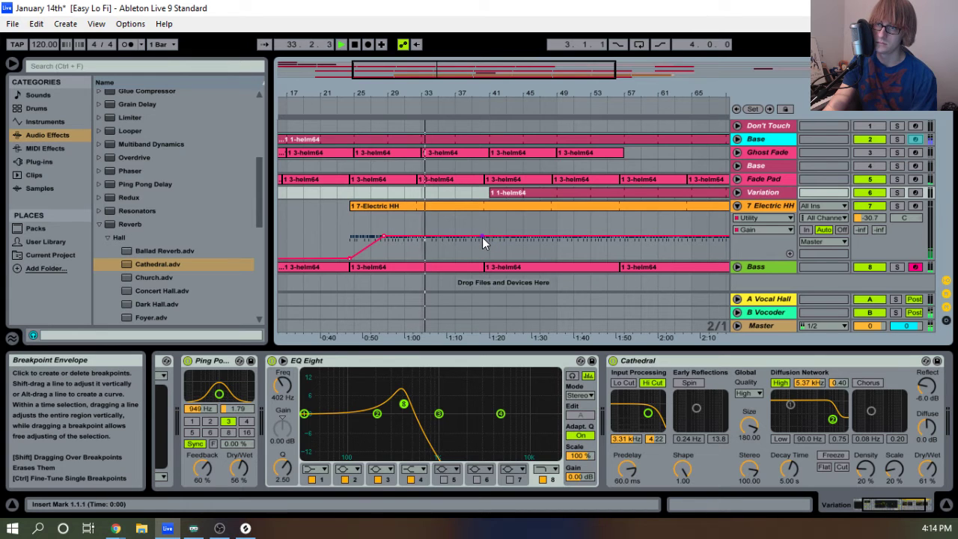
left_click(383, 237)
left_click(383, 236)
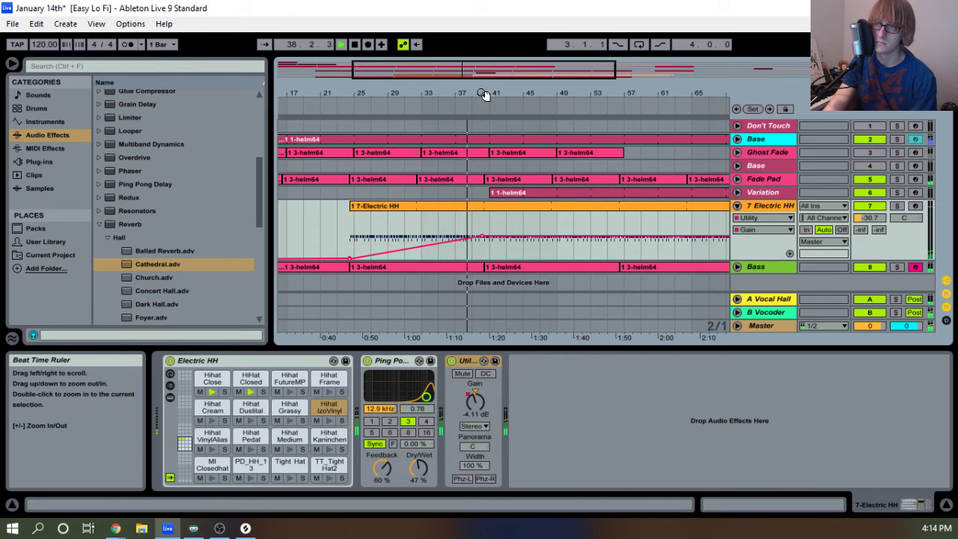
Collapse the Electric HH track and move the muted lower Base track's clip to start at bar 57.
left_click_drag(481, 93, 463, 64)
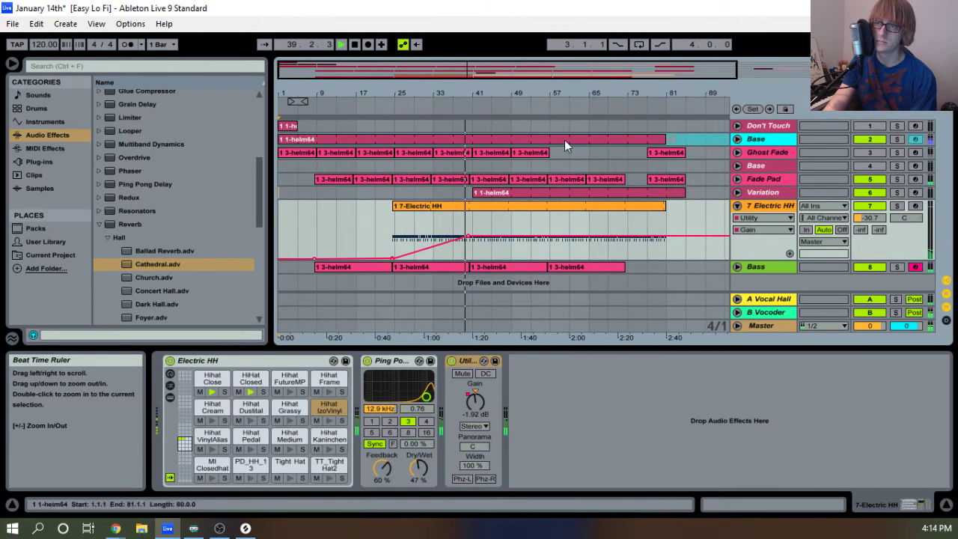
left_click(737, 207)
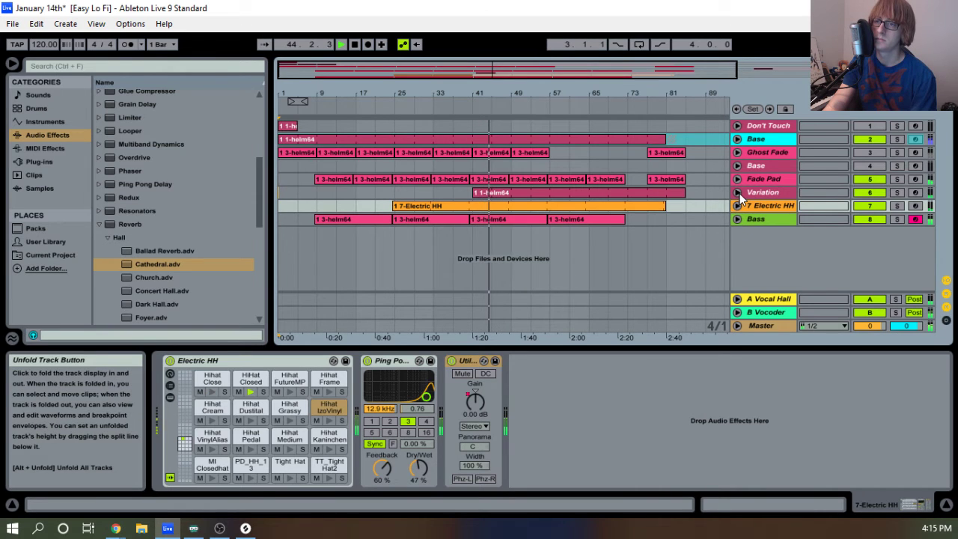
mouse_move(561, 92)
left_mouse_down()
mouse_move(561, 112)
mouse_move(540, 121)
mouse_move(524, 88)
mouse_move(473, 88)
mouse_move(499, 99)
left_mouse_up()
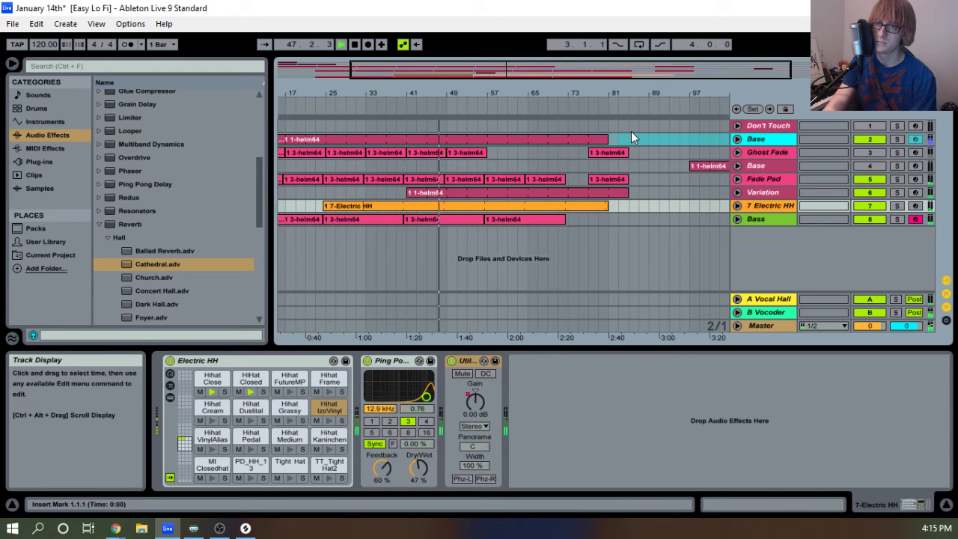
left_click(753, 194)
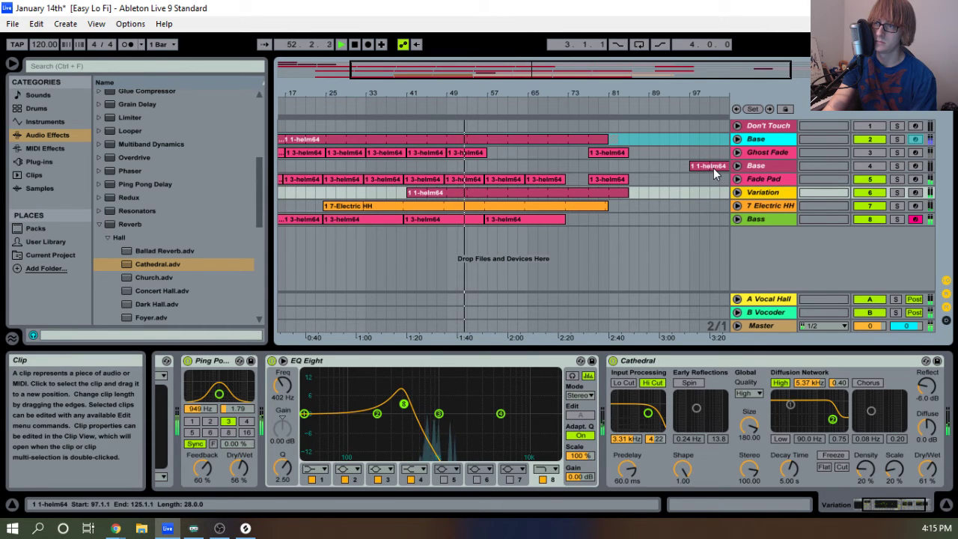
left_click_drag(713, 167, 509, 176)
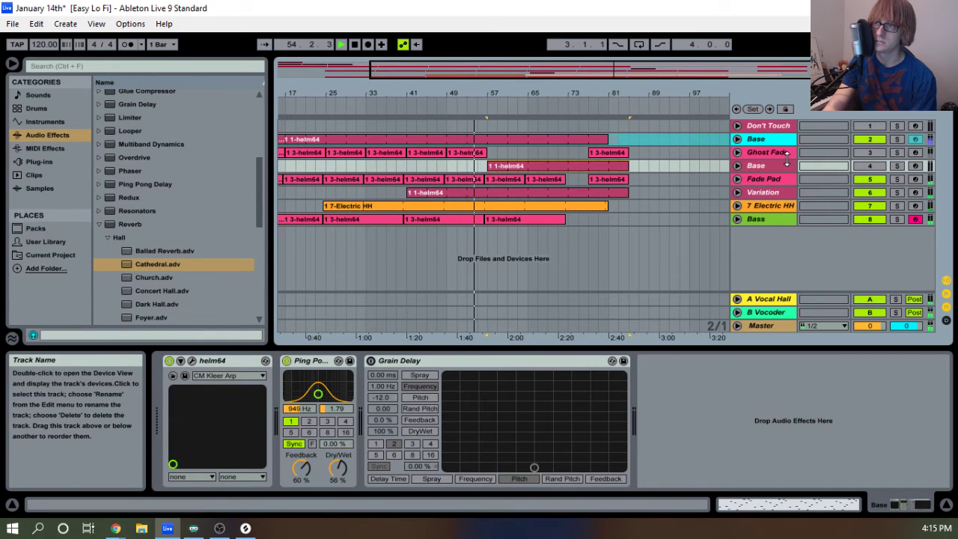
Copy the Variation track's EQ Eight and Cathedral reverb to the end of the lower Base track's chain and activate that track.
left_click(787, 157)
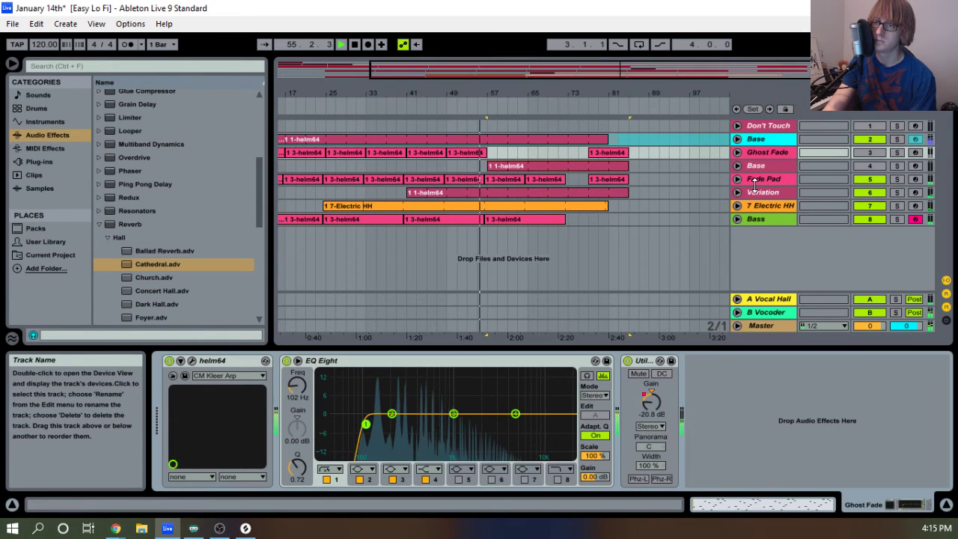
left_click(767, 191)
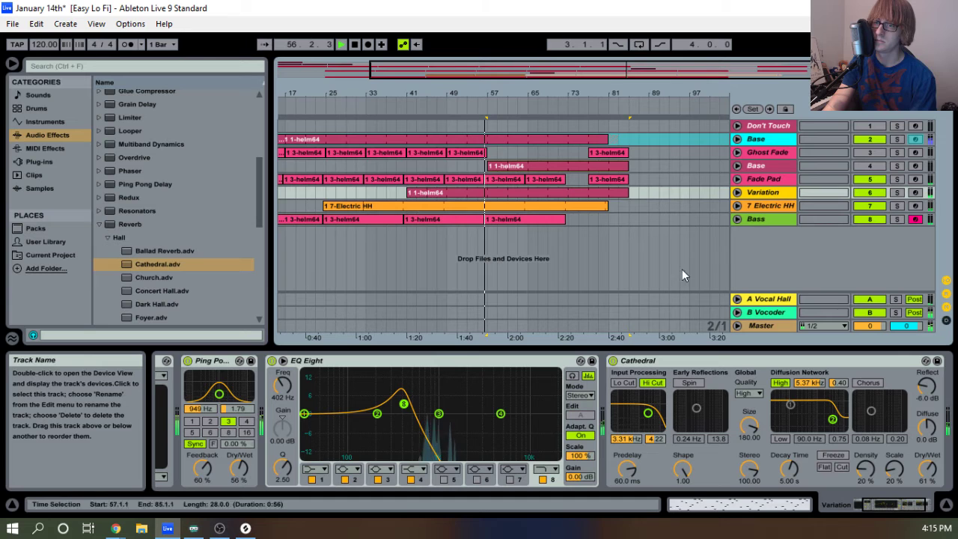
left_click(481, 362)
left_click(669, 361, "shift")
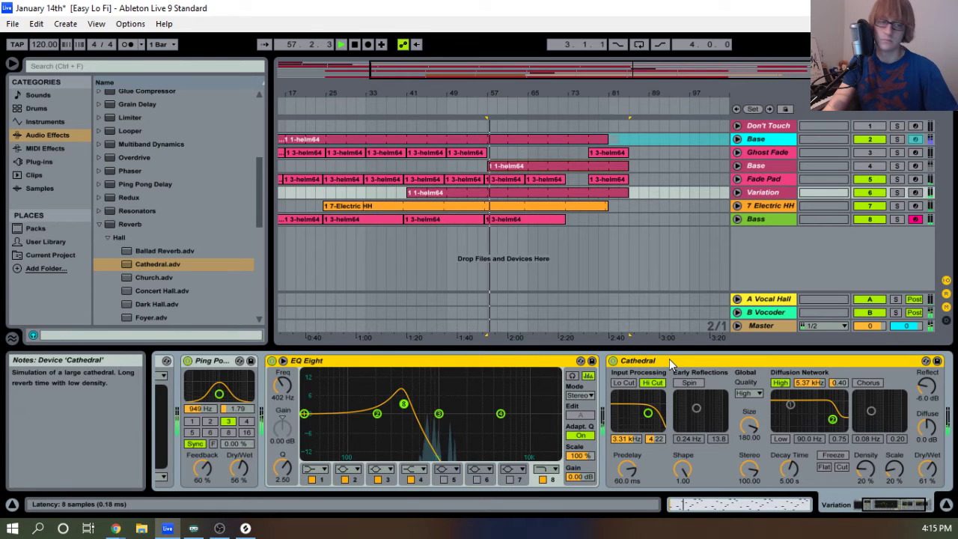
left_click(757, 166)
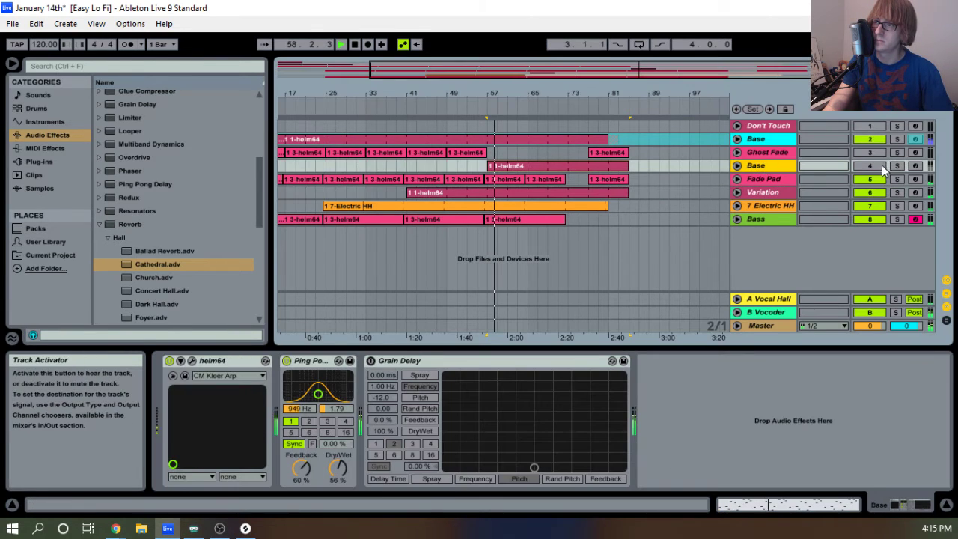
right_click(717, 416)
left_click(733, 420)
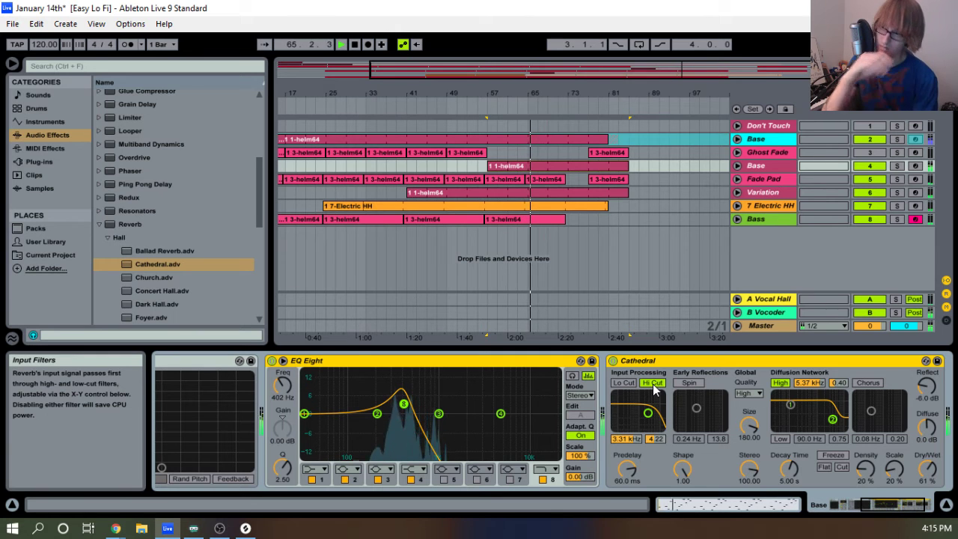
Add a Utility effect after the Cathedral reverb on the lower Base track.
left_click(758, 166)
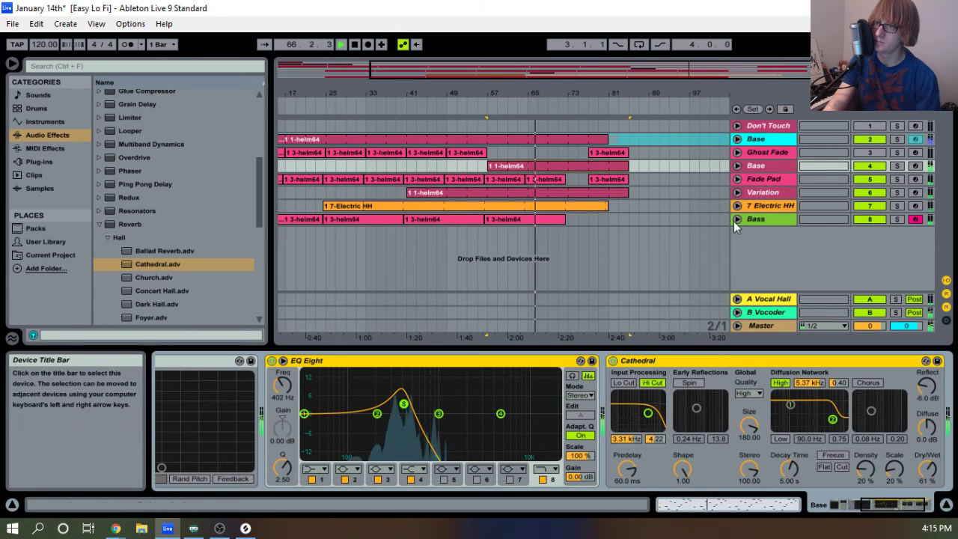
scroll(156, 265, "down", 5)
scroll(157, 270, "down", 3)
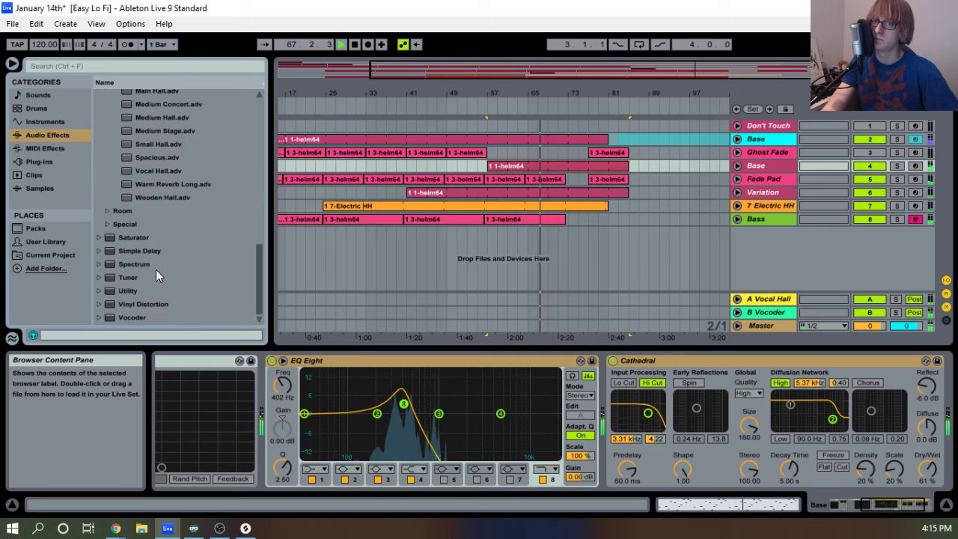
left_click(649, 360)
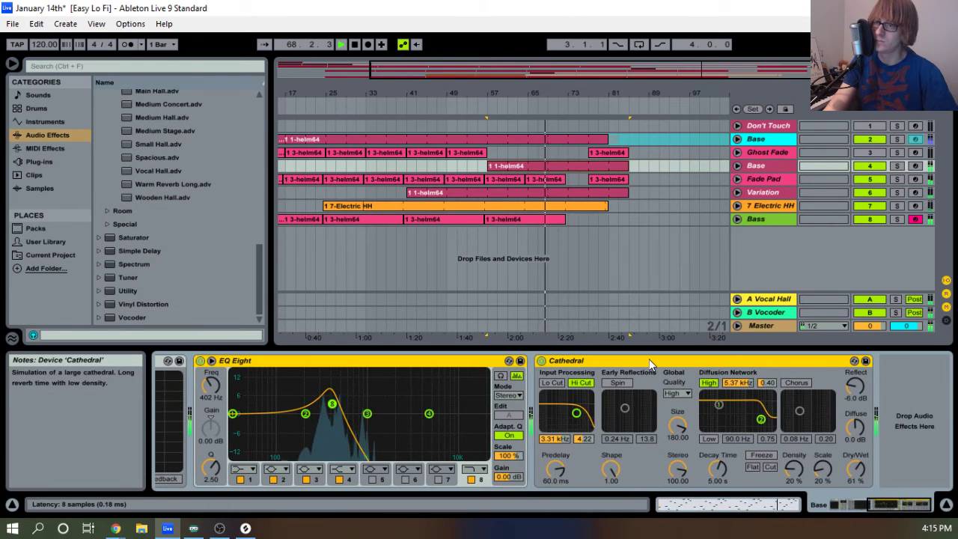
double_click(121, 294)
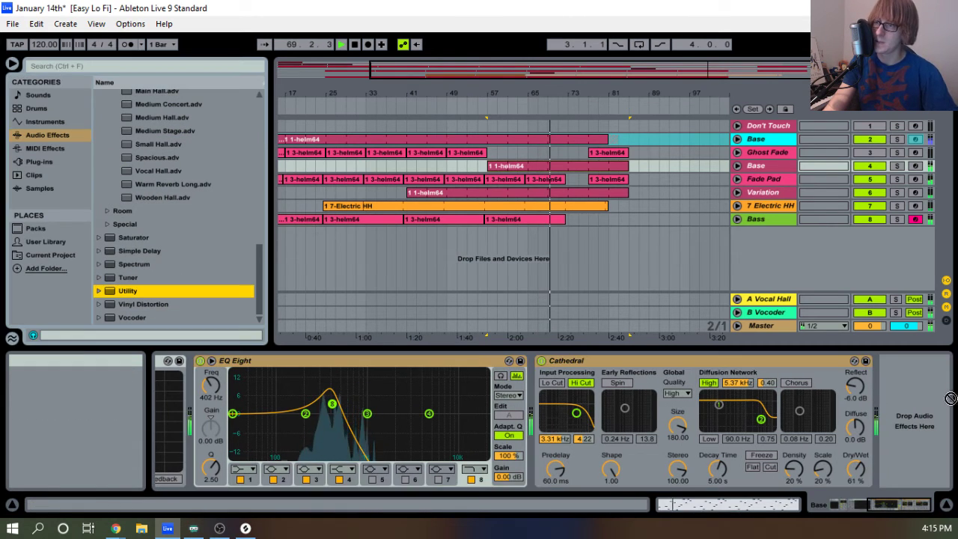
Automate the lower Base track's Utility Gain as a fade-in from -35.0 dB at bar 57 to 0 dB at about bar 73.
left_click(738, 165)
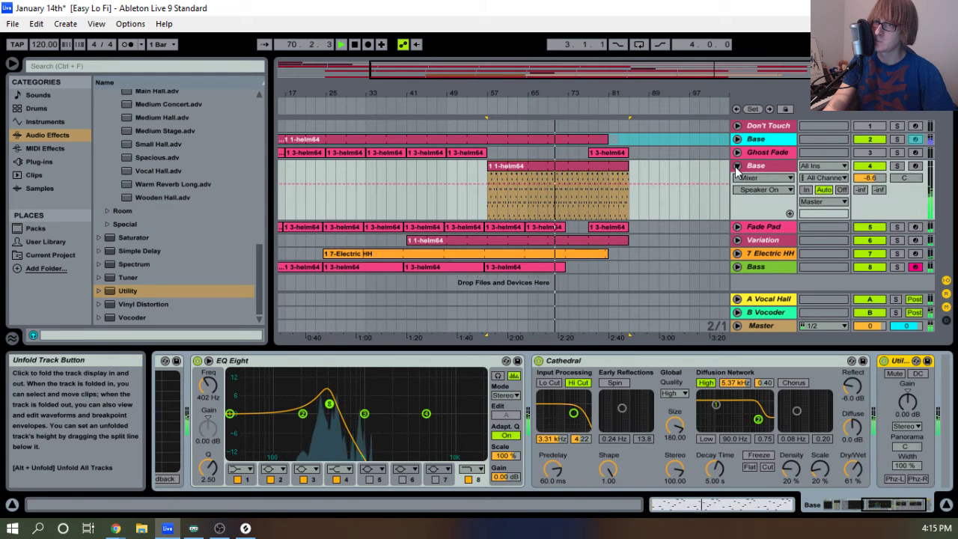
left_click(763, 178)
left_click(771, 250)
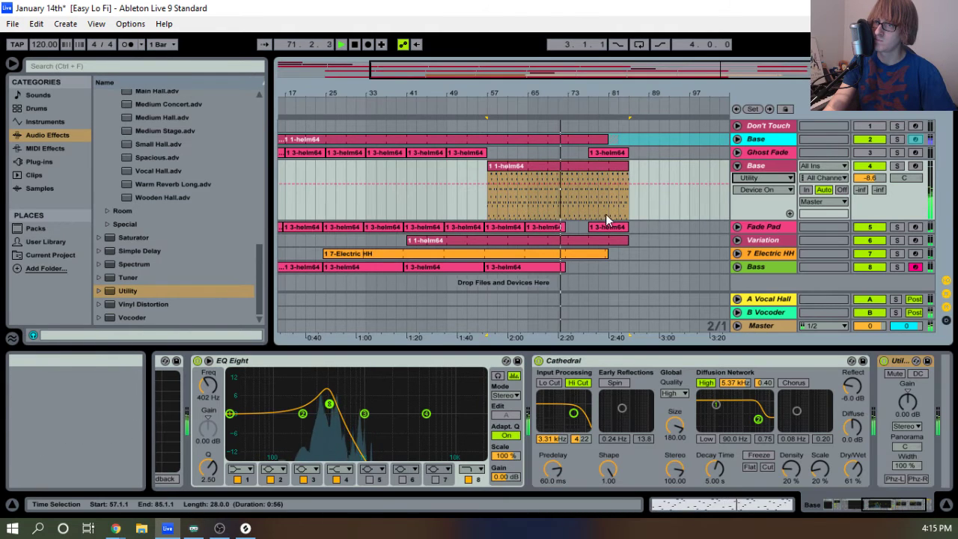
left_click(756, 190)
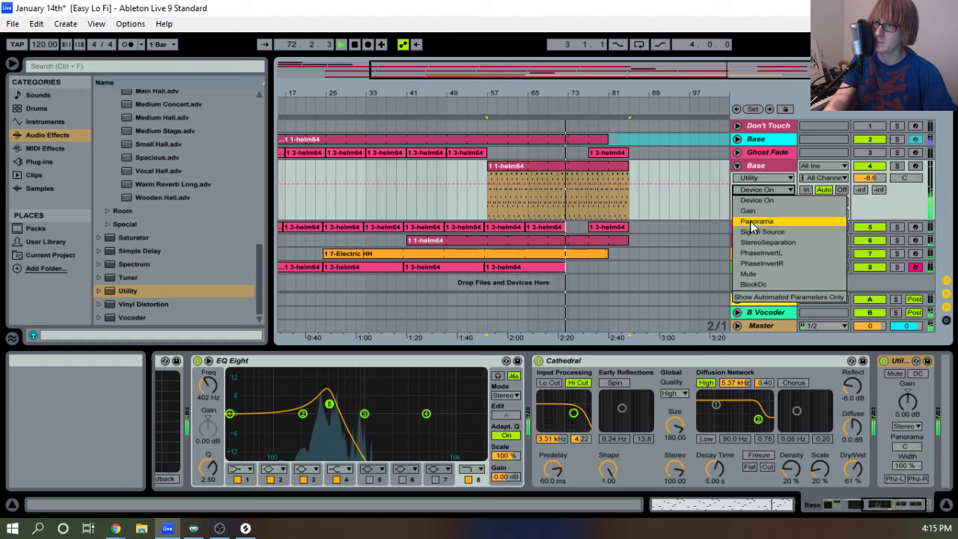
left_click(767, 225)
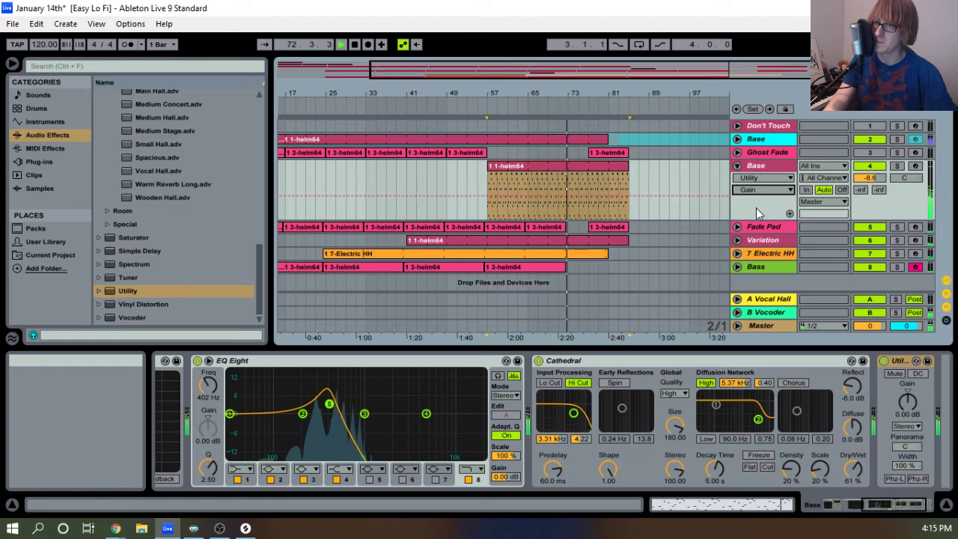
key("space")
left_click(569, 197)
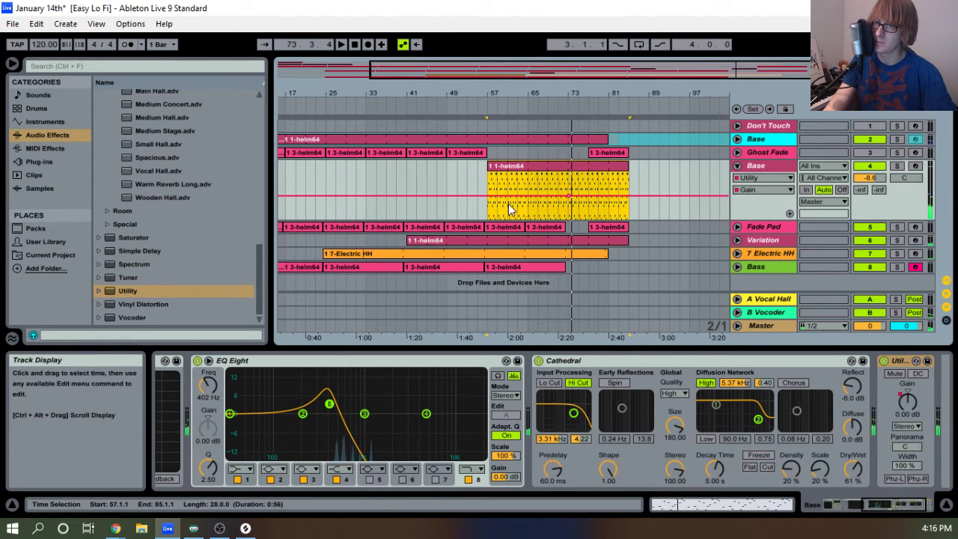
left_click_drag(487, 197, 486, 218)
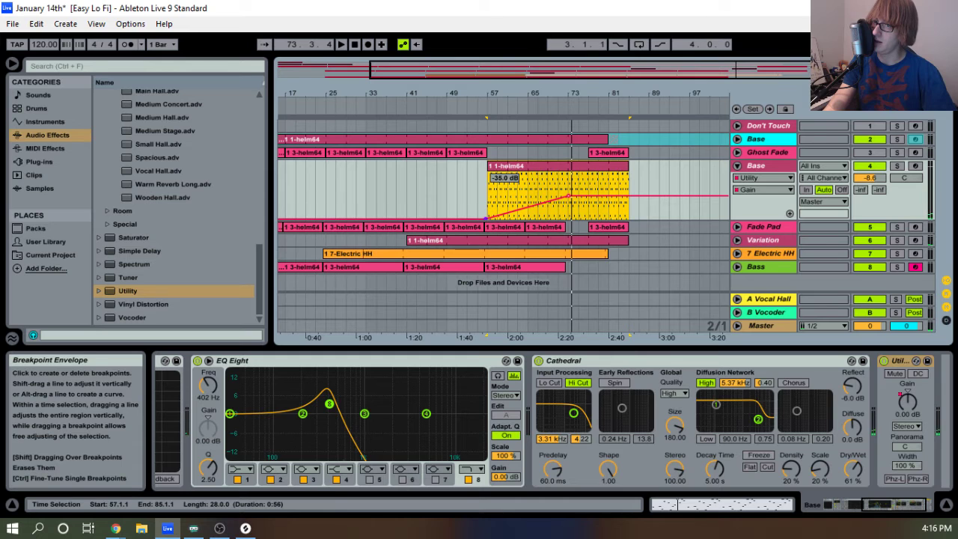
Replay from about bar 32 while checking the Variation track's automation, and collapse the lower Base and Variation tracks.
left_click(363, 103)
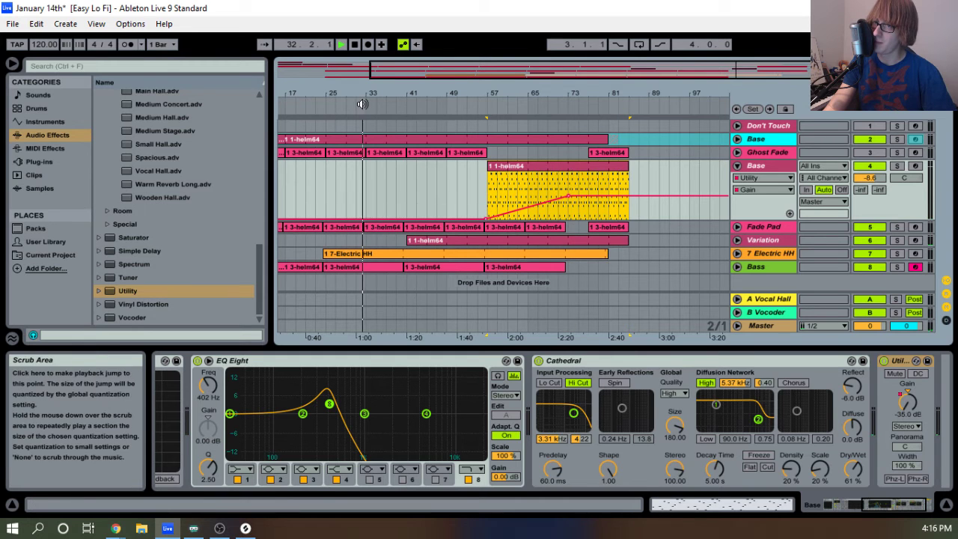
left_click(737, 241)
left_click(755, 249)
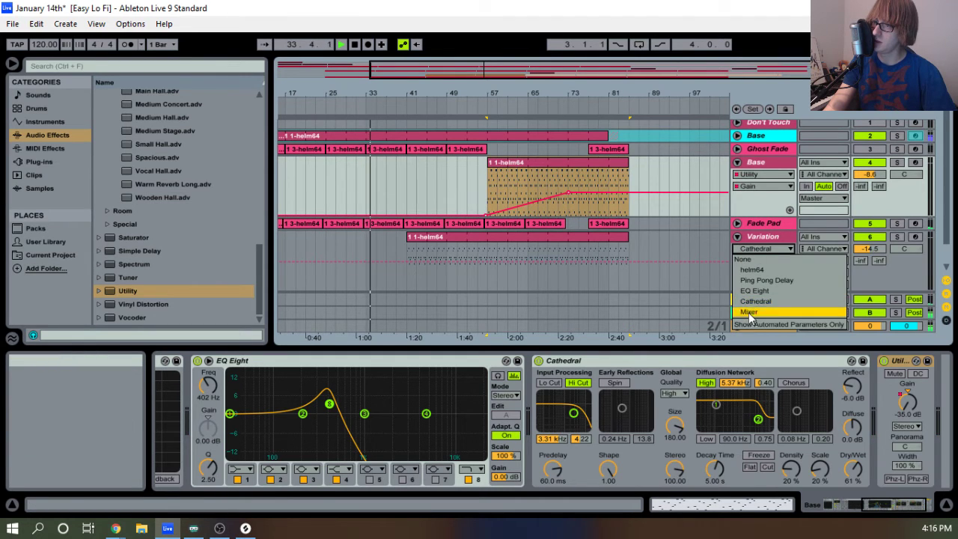
left_click(755, 164)
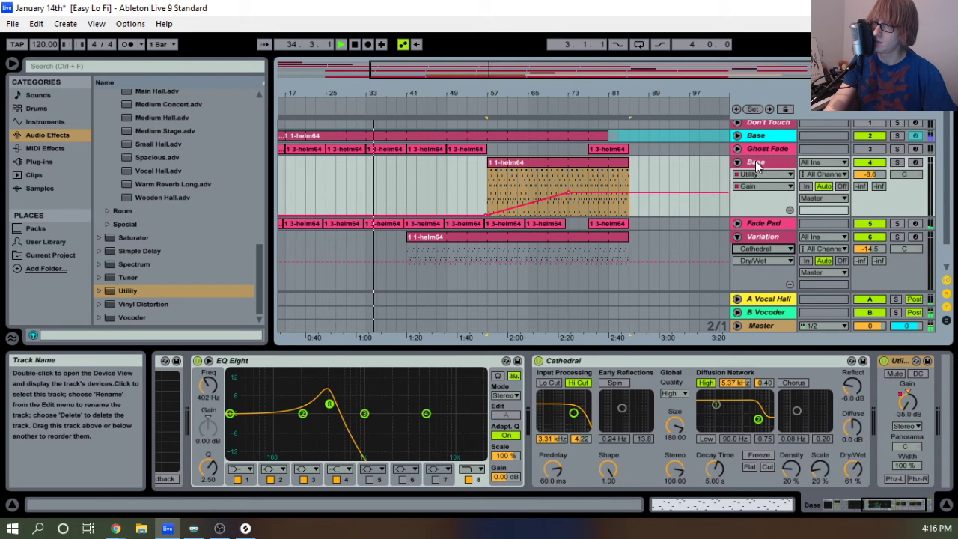
left_click(763, 239)
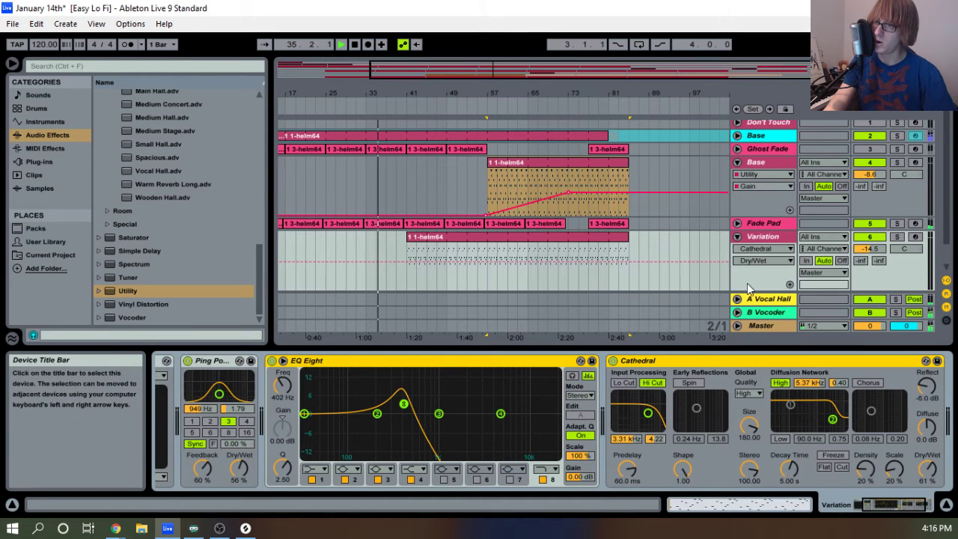
left_click(737, 162)
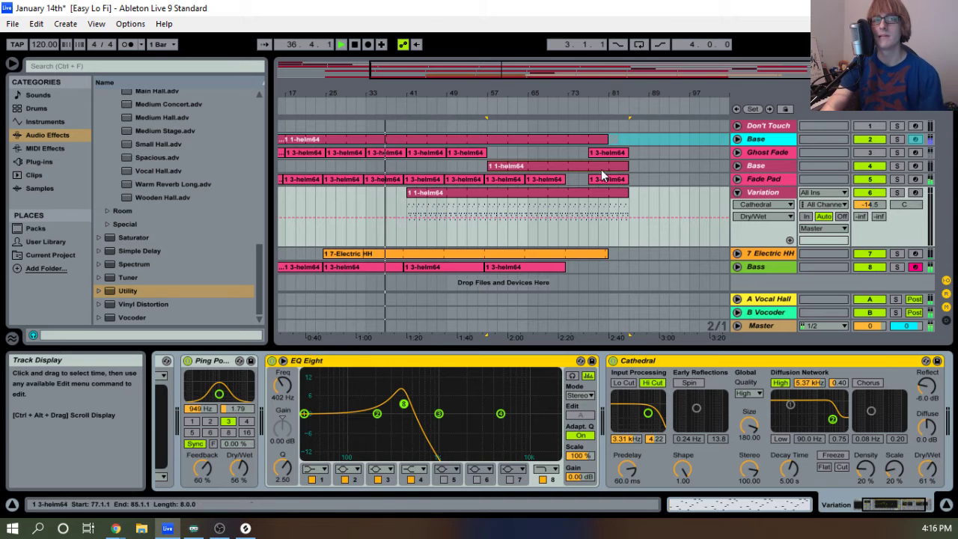
left_click_drag(422, 92, 453, 98)
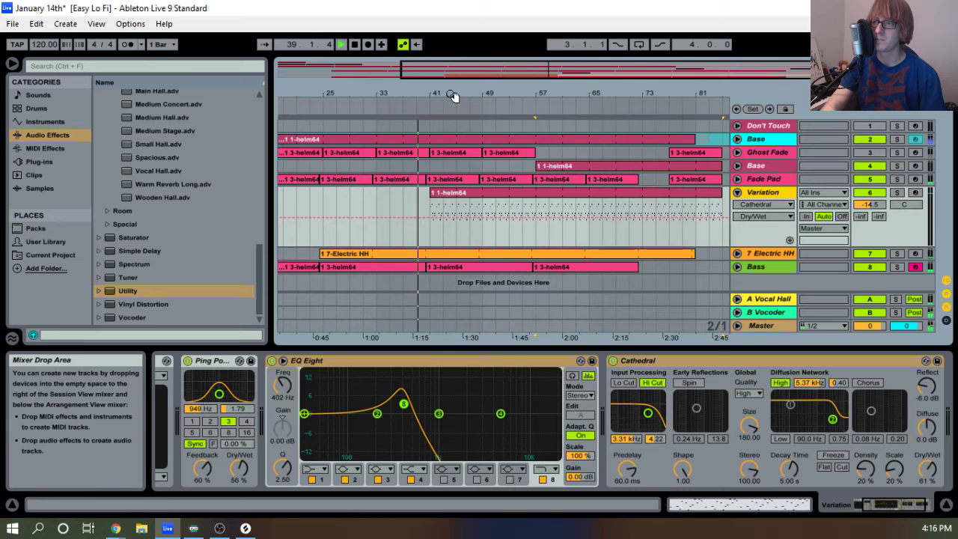
left_click(737, 192)
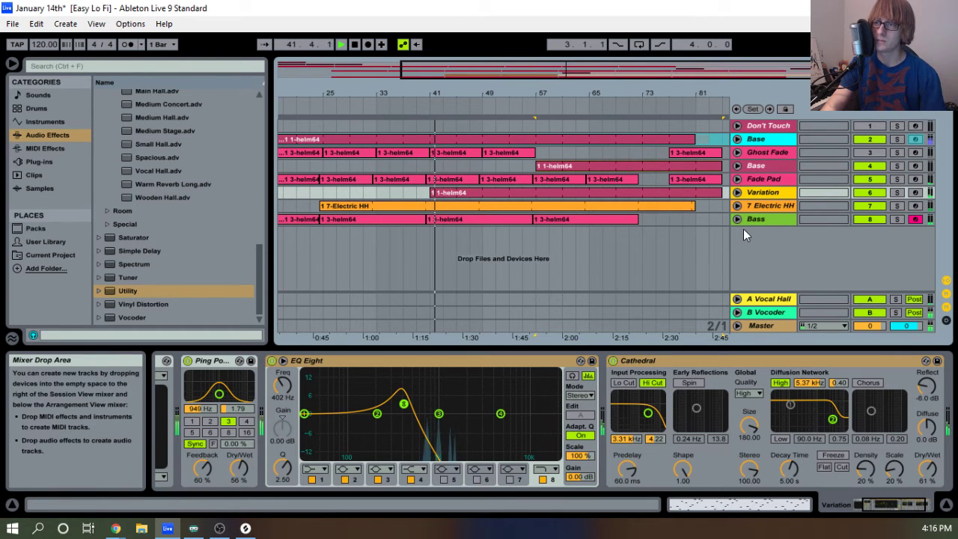
Duplicate the Fade Pad track with its clips and effects.
left_click(773, 178)
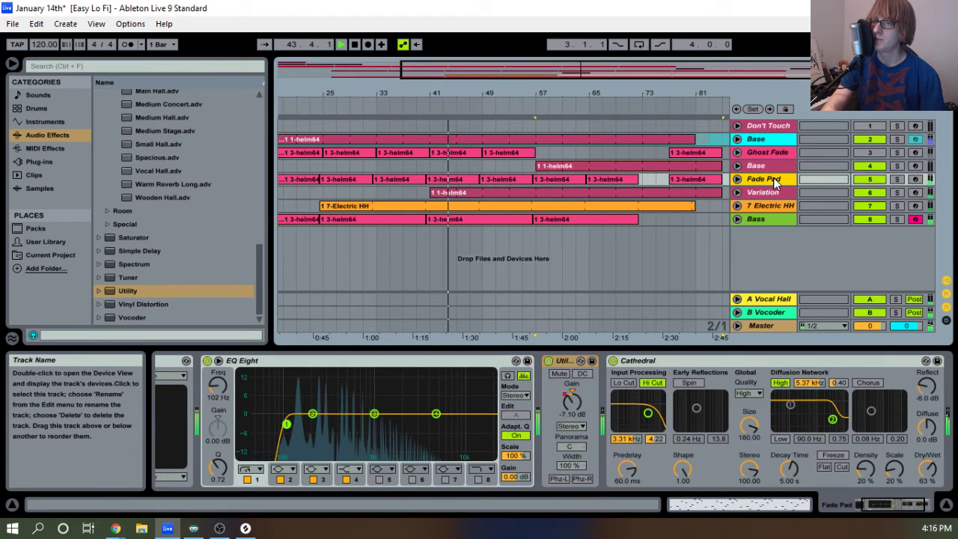
right_click(773, 178)
left_click(802, 211)
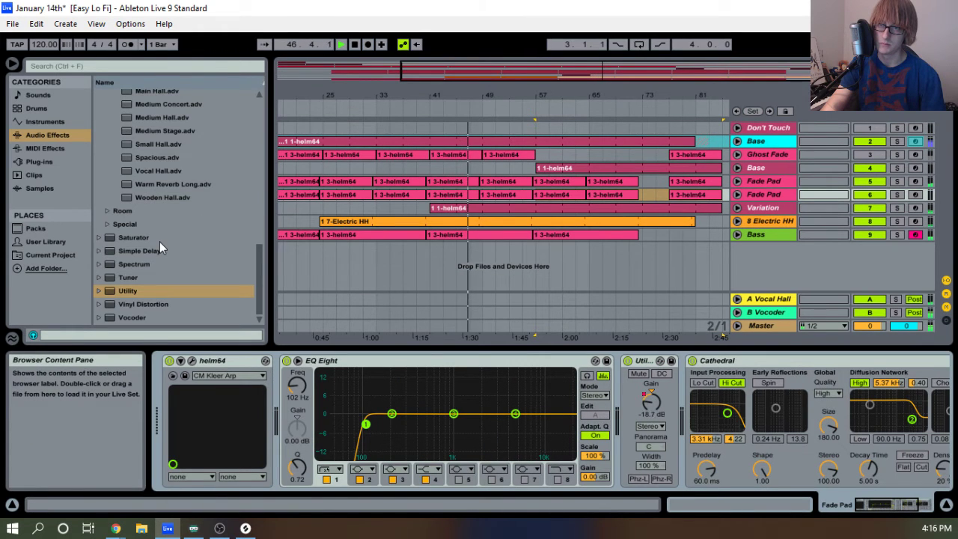
Load String Ens Sus Octaves from the ProjectSAM Orchestral Ensemble pack's String Section onto the duplicated Fade Pad track.
scroll(160, 241, "up", 3)
left_click(33, 228)
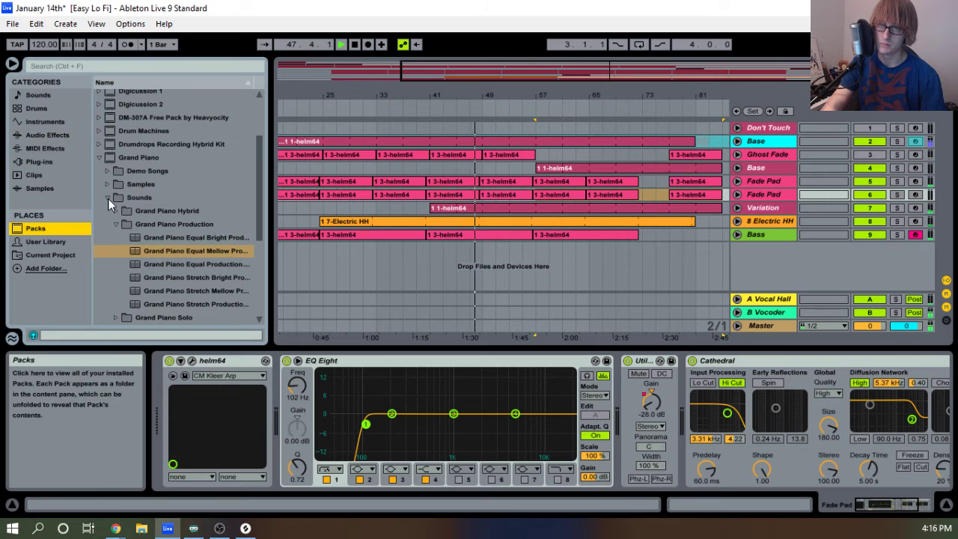
left_click(98, 157)
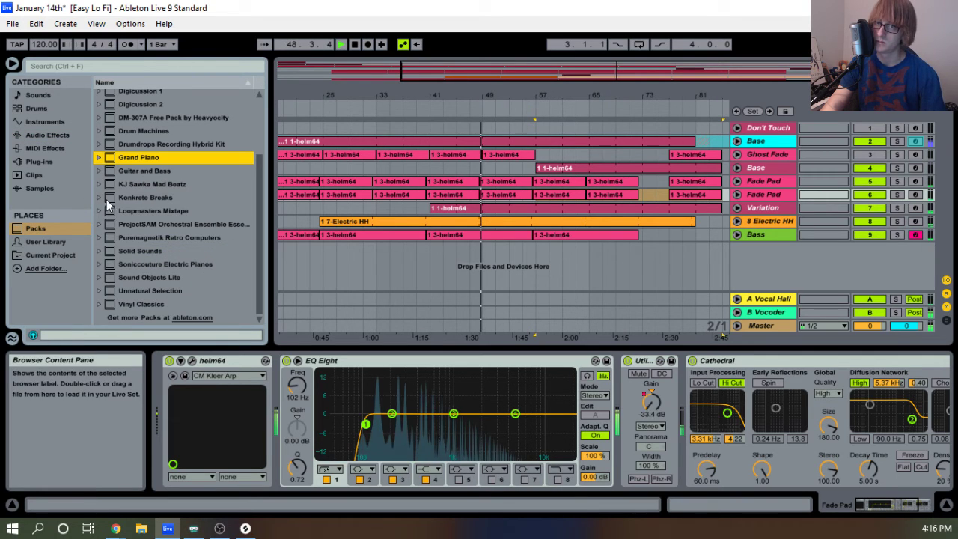
left_click(99, 224)
left_click(108, 252)
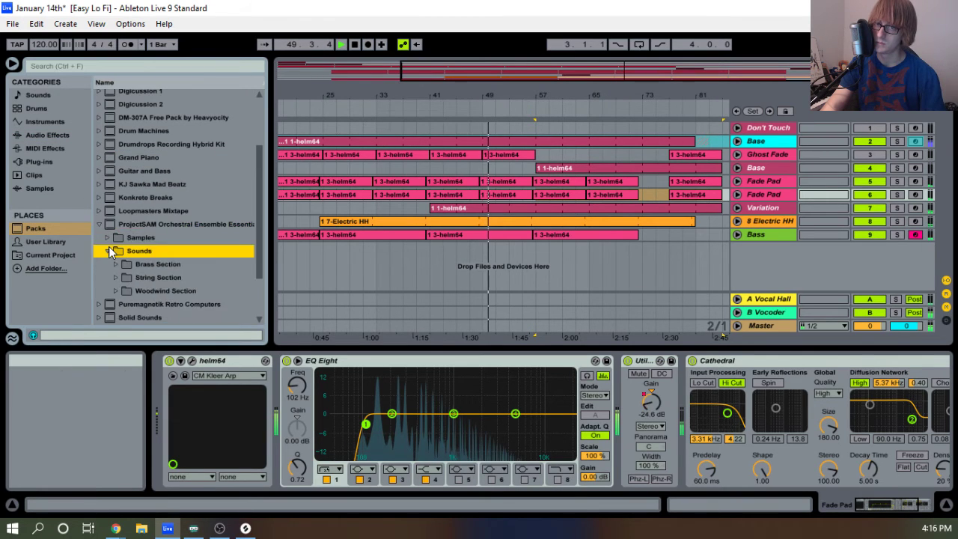
left_click(116, 291)
left_click(125, 264)
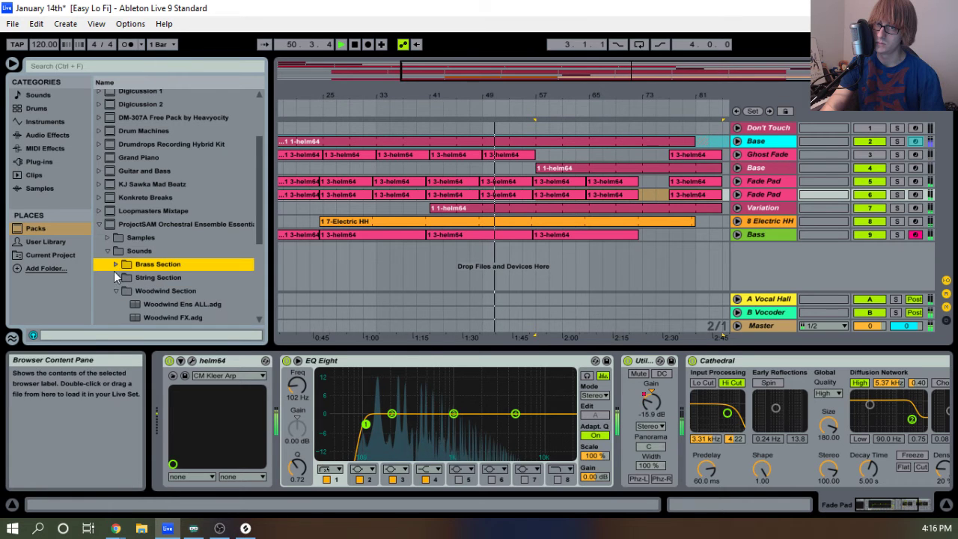
left_click(117, 276)
scroll(123, 279, "down", 1)
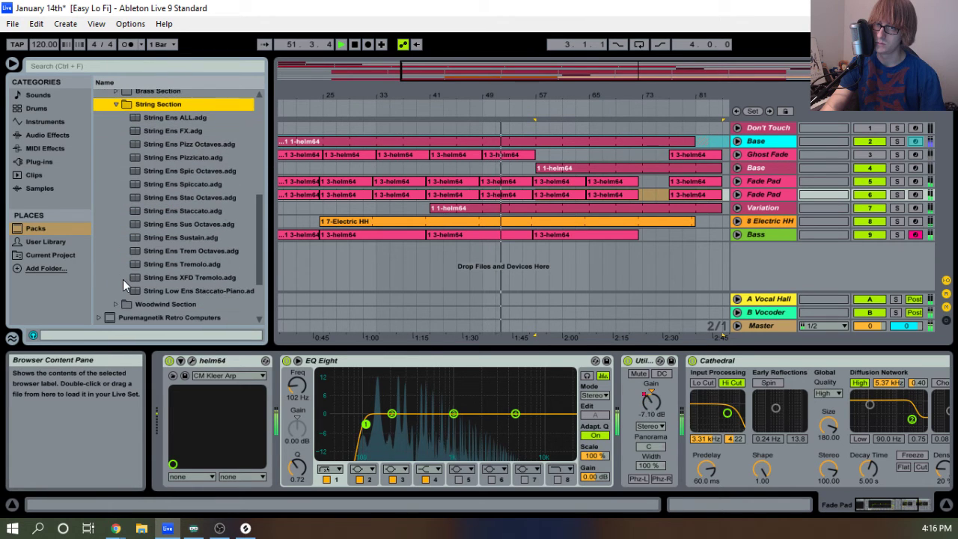
scroll(180, 225, "up", 2)
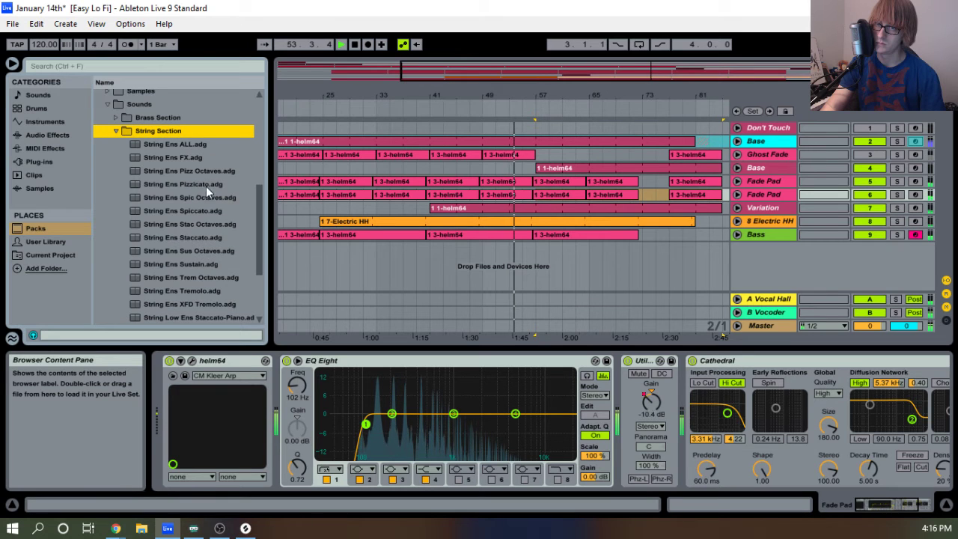
left_click(184, 252)
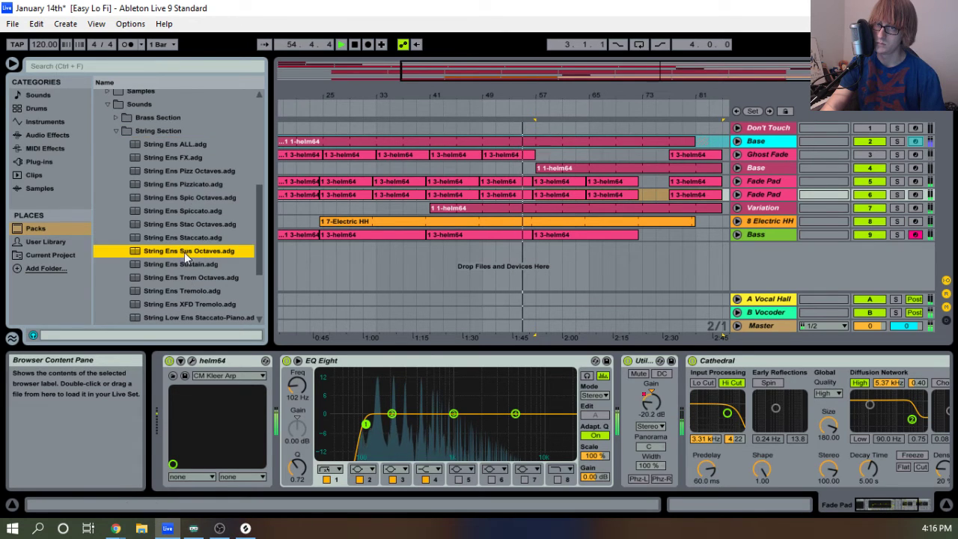
Set the original Fade Pad track's volume to -20.2 dB in the mixer.
left_click(761, 181)
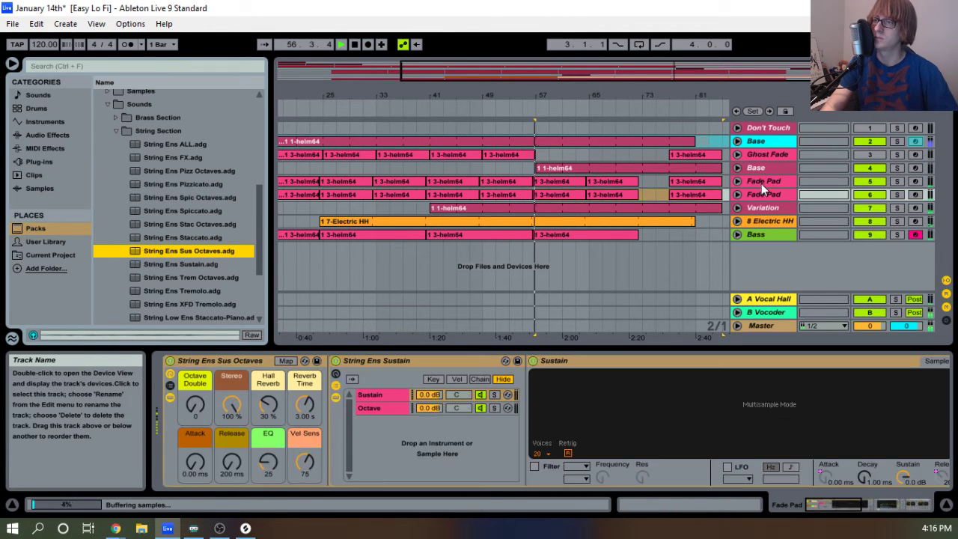
key("Tab")
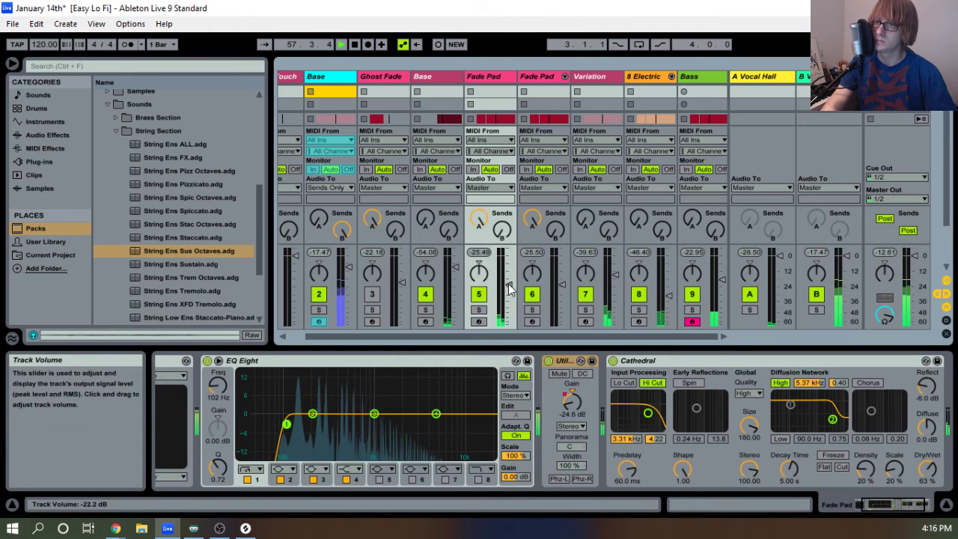
left_click_drag(509, 289, 508, 288)
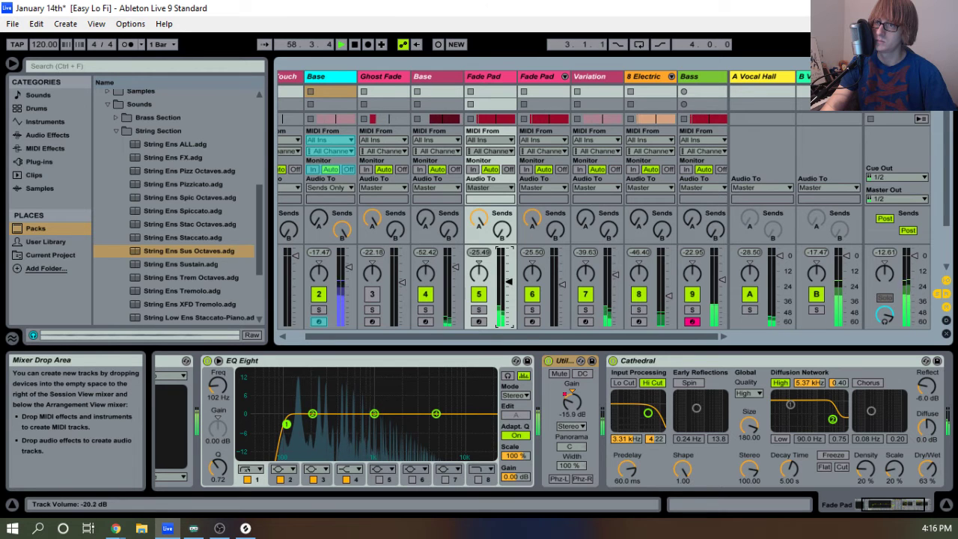
key("Tab")
Rename the duplicated Fade Pad track as Strings.
right_click(770, 194)
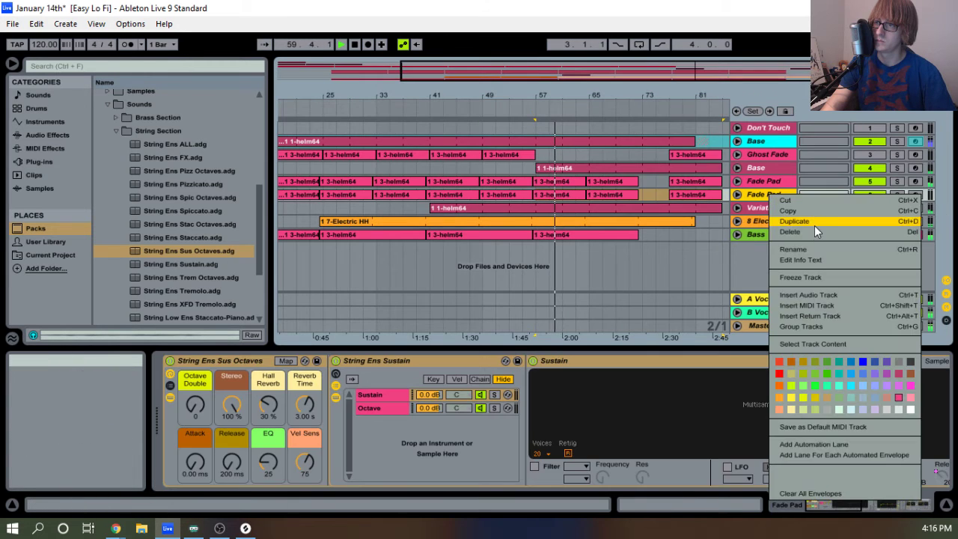
left_click(806, 250)
type("Strings")
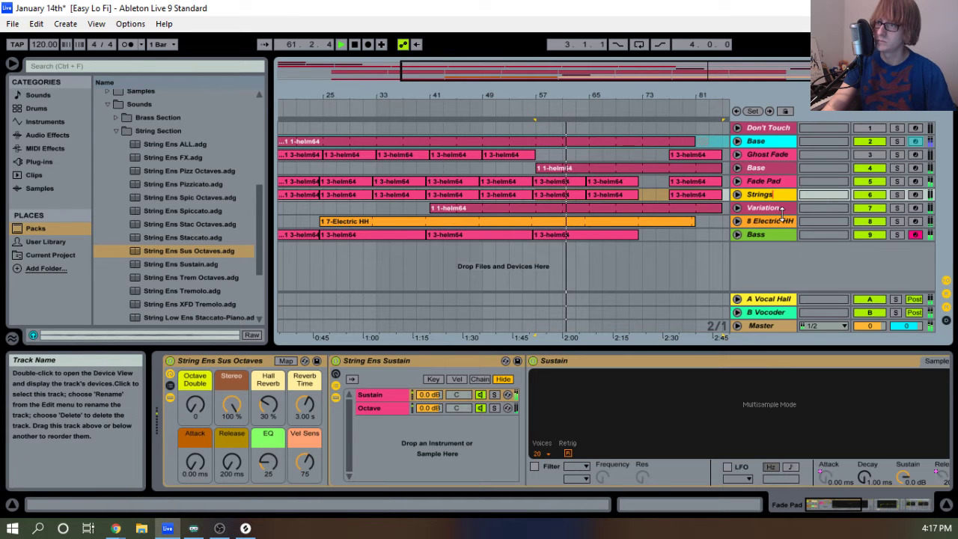
key("Return")
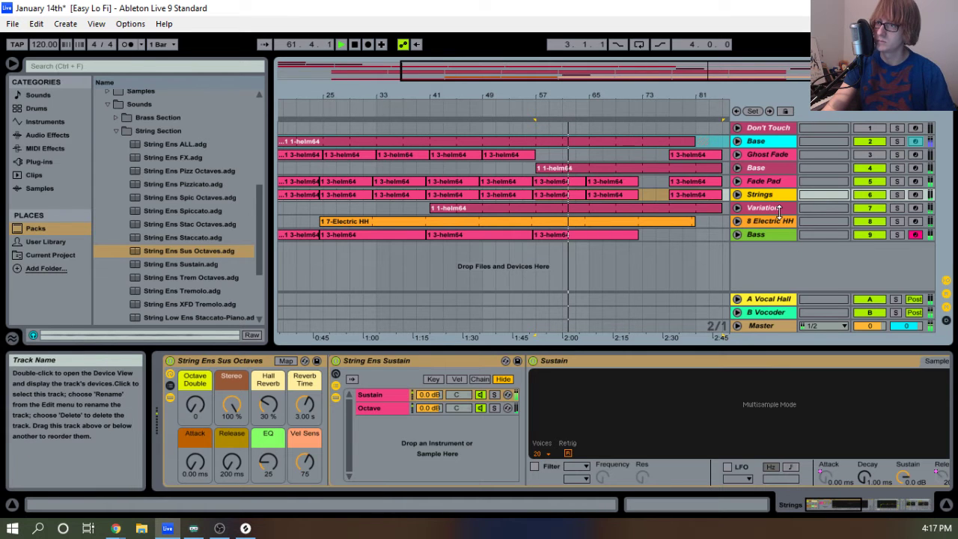
Raise the Strings track's volume slightly in the mixer.
left_click(763, 208)
left_click(767, 194)
key("Tab")
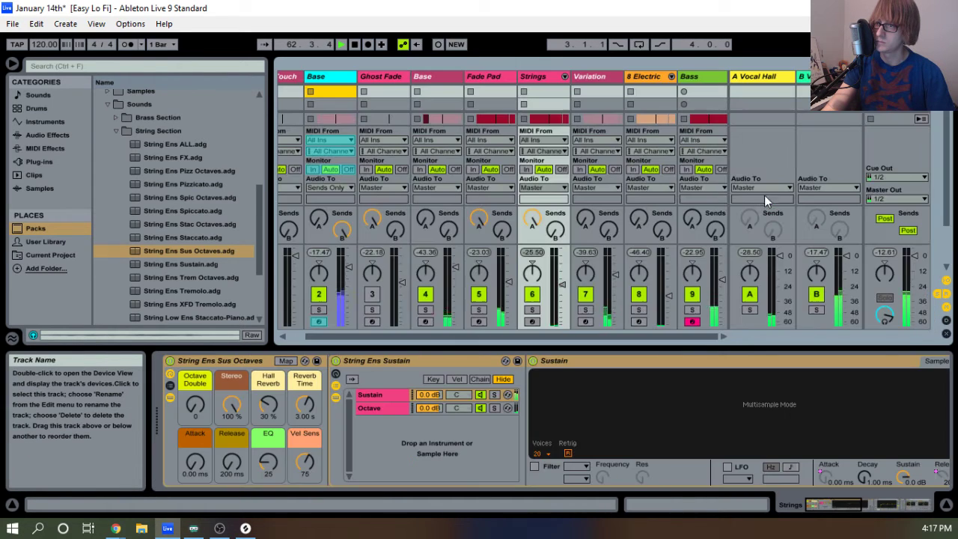
left_click_drag(563, 289, 563, 282)
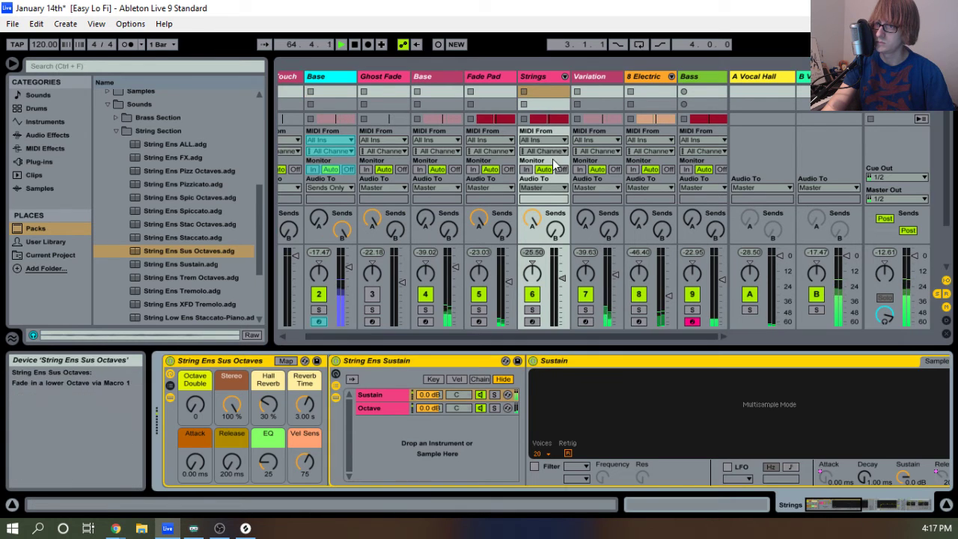
key("Tab")
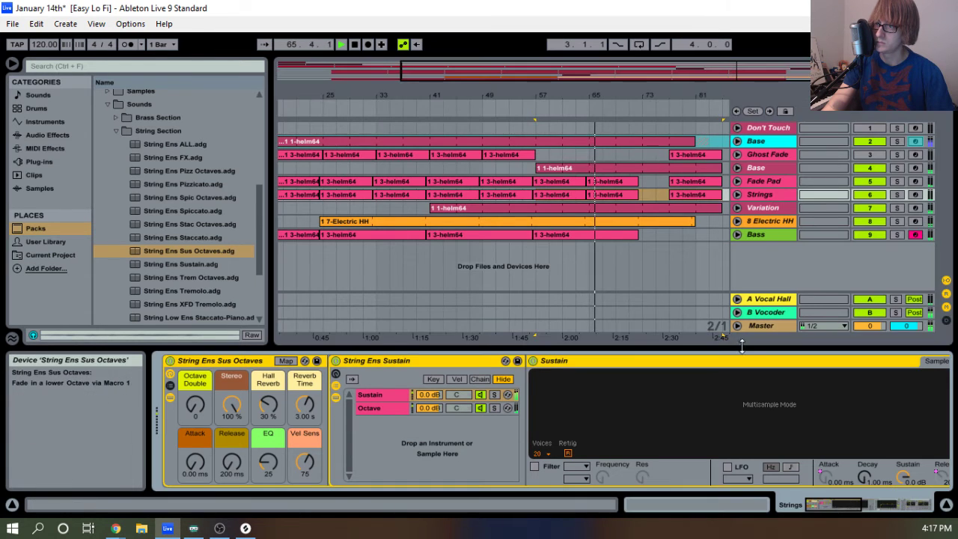
Check the EQ Eight, Utility and Cathedral effects on the Strings track and raise its volume a little further.
left_click(741, 363)
scroll(741, 360, "down", 6)
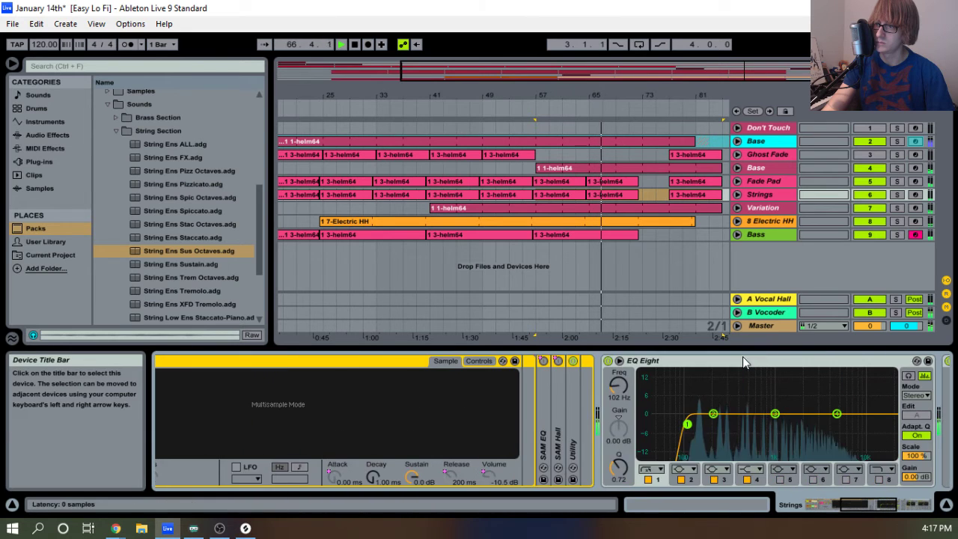
scroll(737, 360, "down", 2)
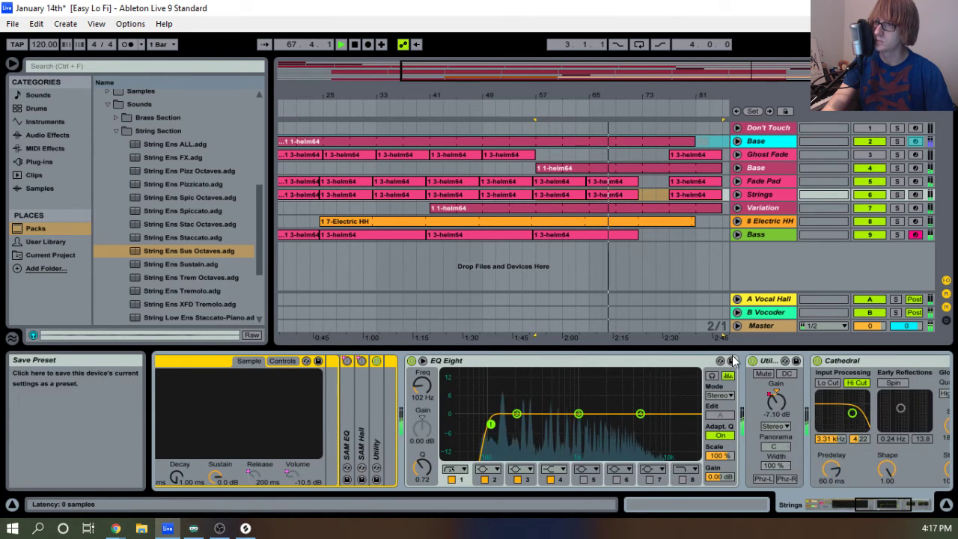
key("Tab")
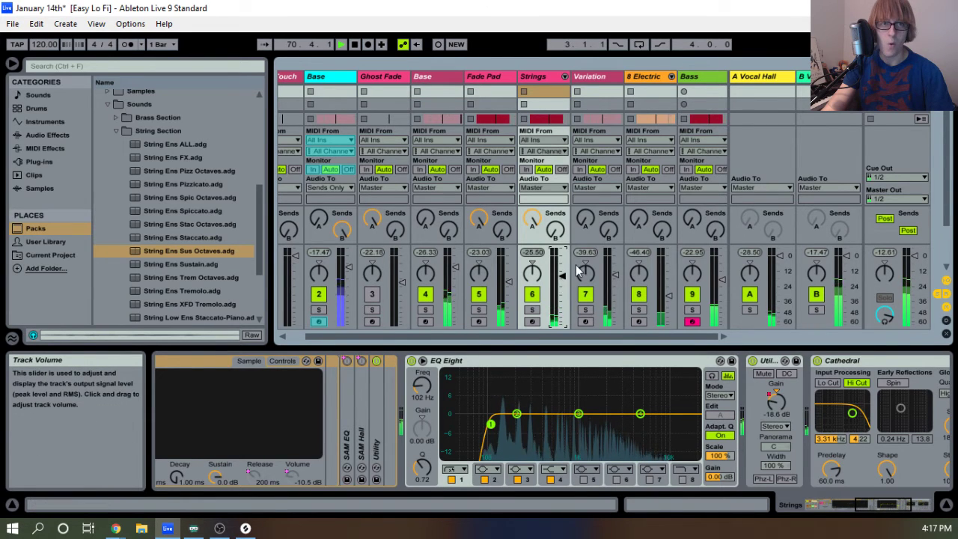
key("Tab")
Extend the Electric HH clip and the lower Base track's clip so that both end at bar 93.
mouse_move(642, 97)
left_mouse_down()
mouse_move(636, 82)
mouse_move(633, 98)
left_mouse_up()
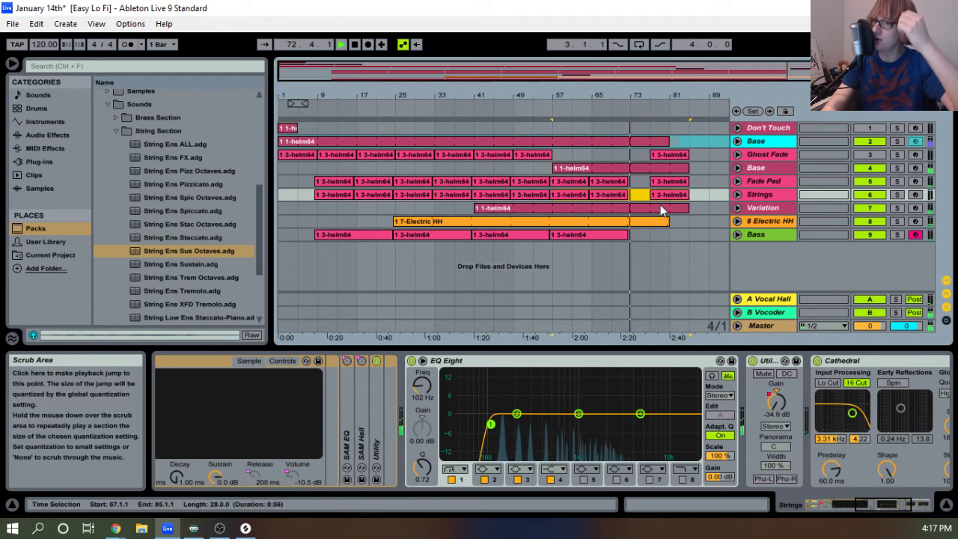
left_click_drag(669, 221, 728, 221)
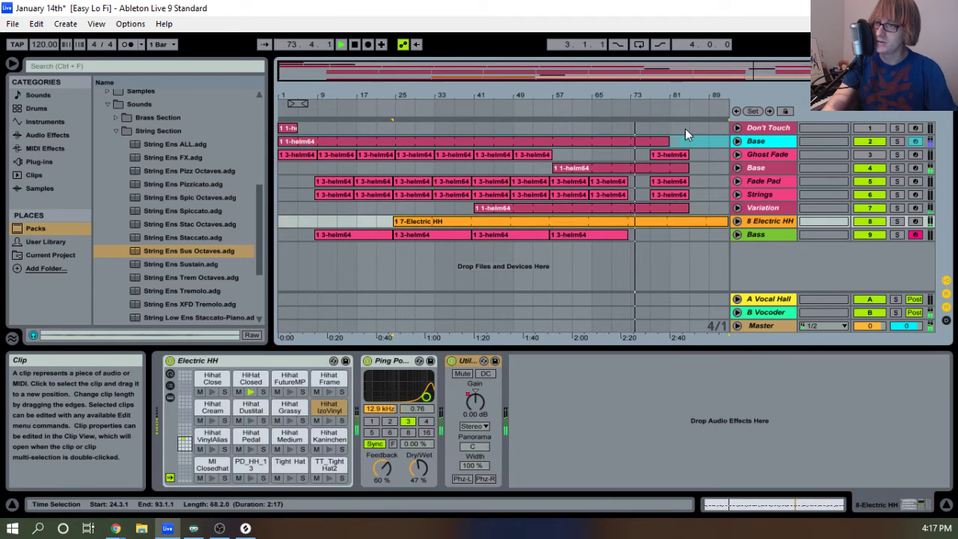
left_click_drag(671, 92, 628, 95)
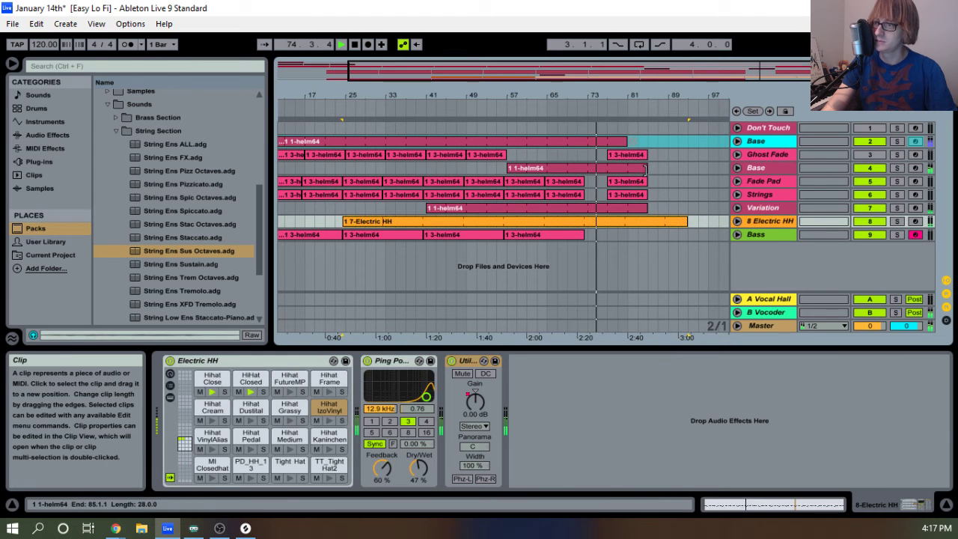
left_click_drag(645, 169, 686, 168)
Delete the clips at bars 77 to 85 on the Fade Pad and Strings tracks.
left_click(627, 182)
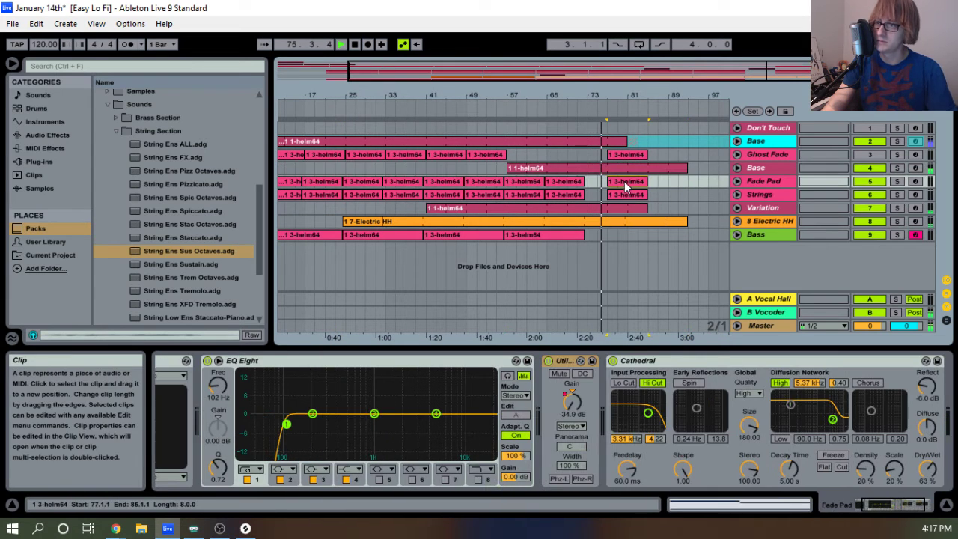
left_click(737, 181)
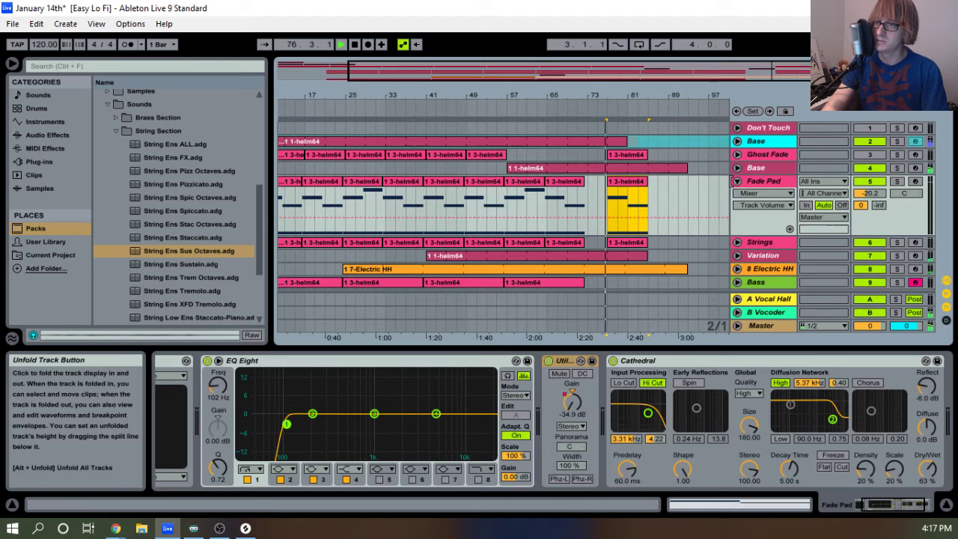
left_click(628, 243)
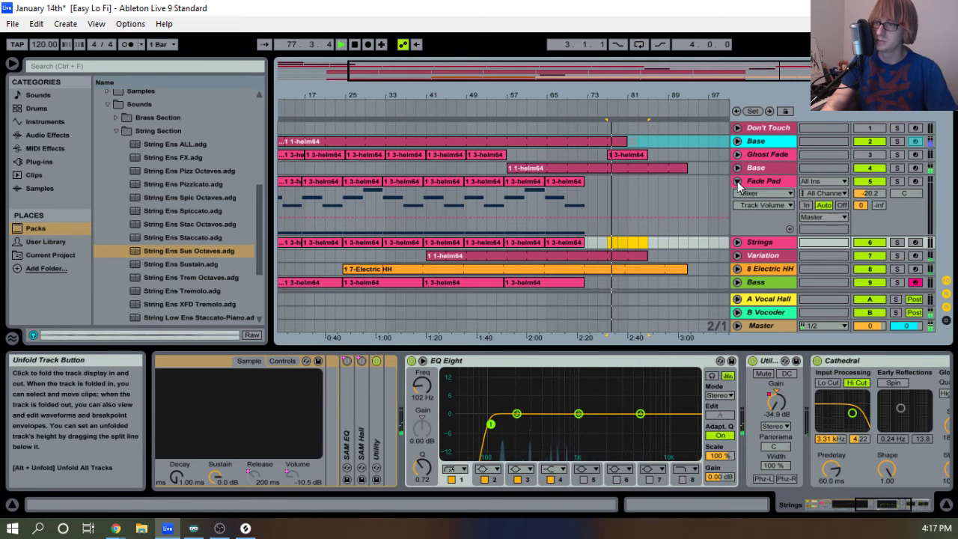
left_click(737, 183)
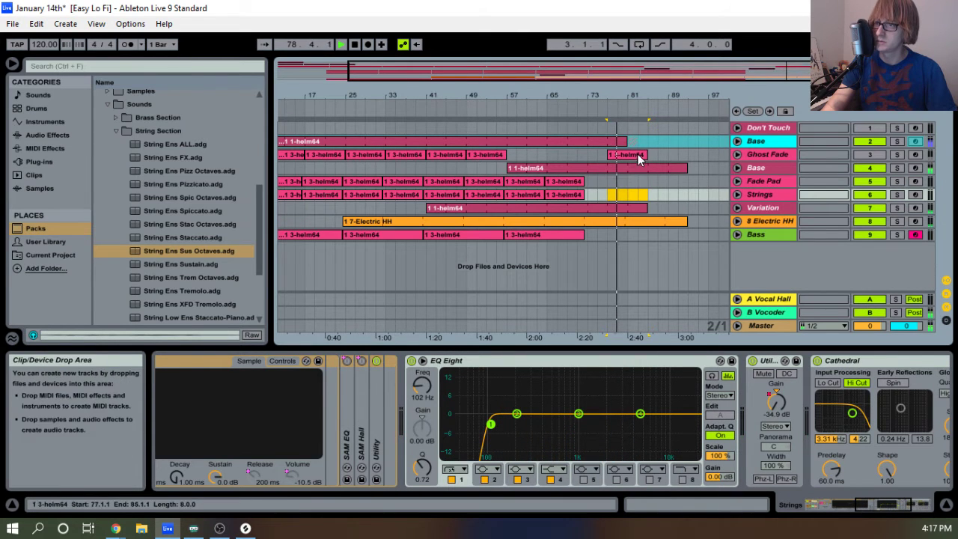
Extend the Variation track's clip to bar 97.
left_click(652, 208)
left_click_drag(652, 207, 707, 208)
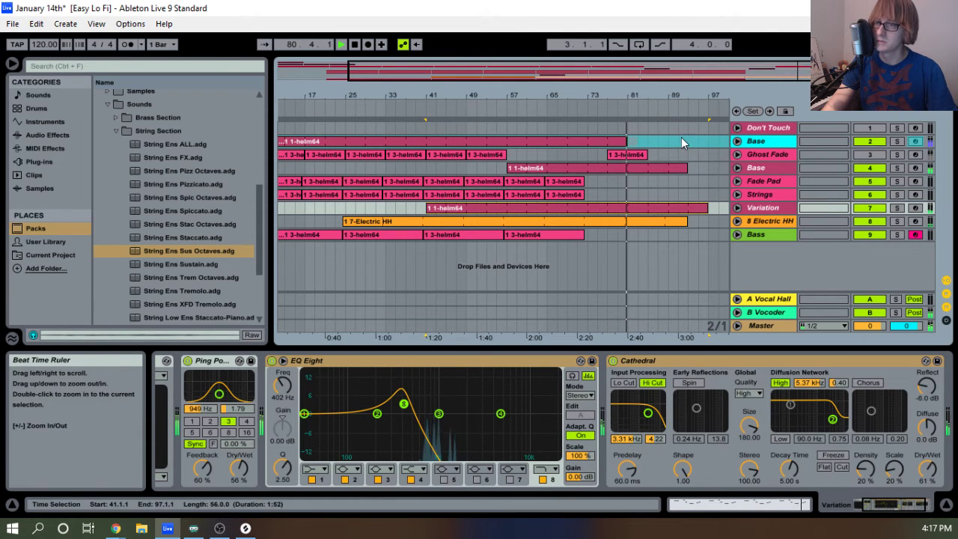
Move the short deactivated clip after the upper Base track's main clip to bar 89.
left_click(736, 141)
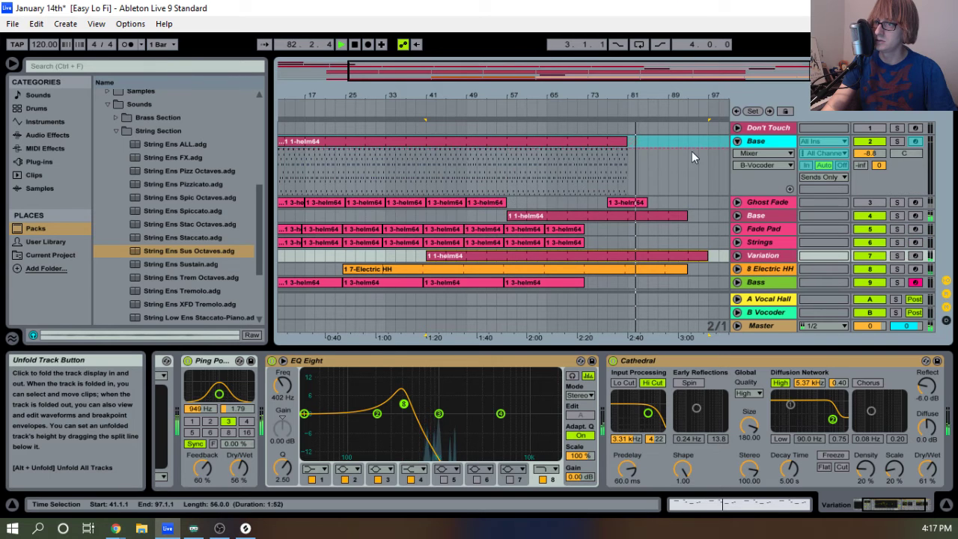
left_click(620, 114)
left_click_drag(632, 98, 629, 168)
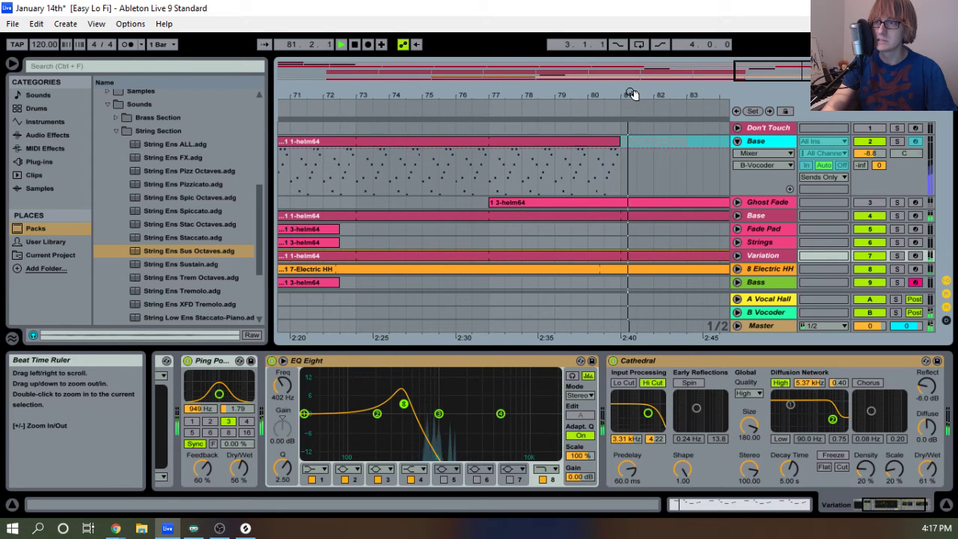
key("space")
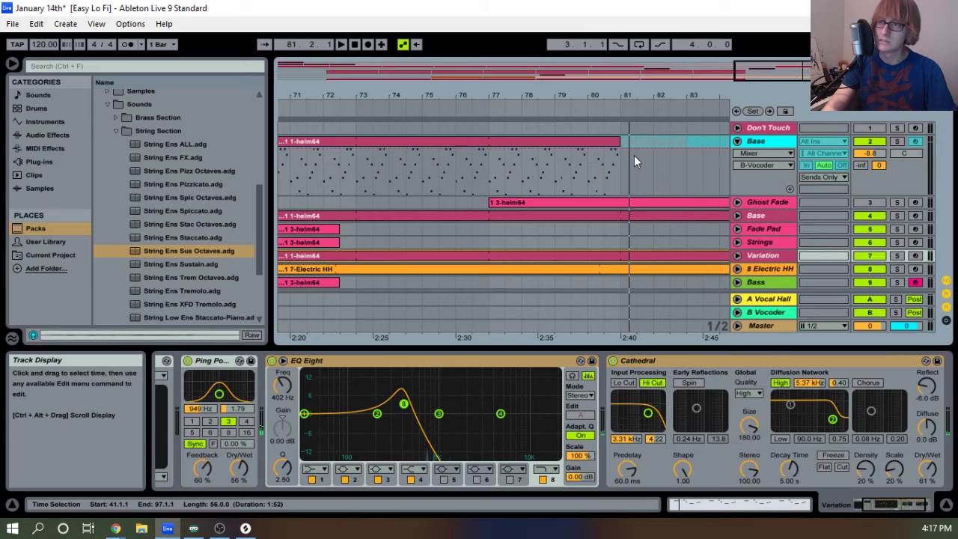
left_click_drag(666, 95, 527, 68)
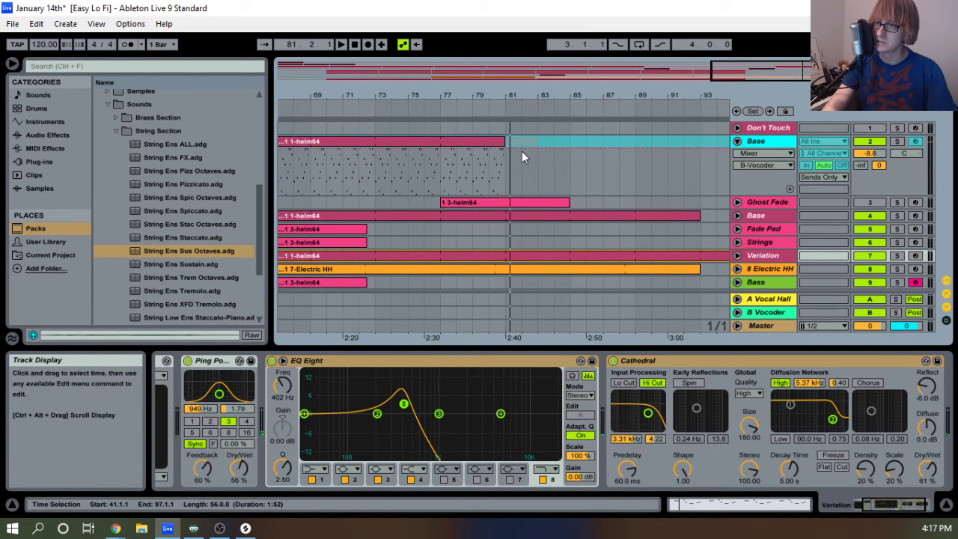
left_click_drag(523, 142, 655, 158)
Solo the upper Base track and extend its main clip to bar 89, replaying the passage to check it.
left_click(463, 108)
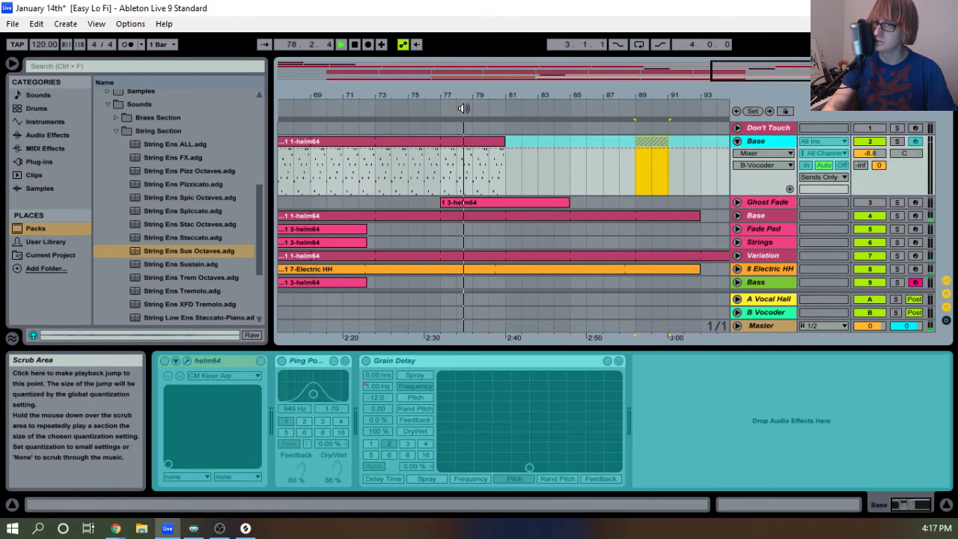
left_click(895, 141)
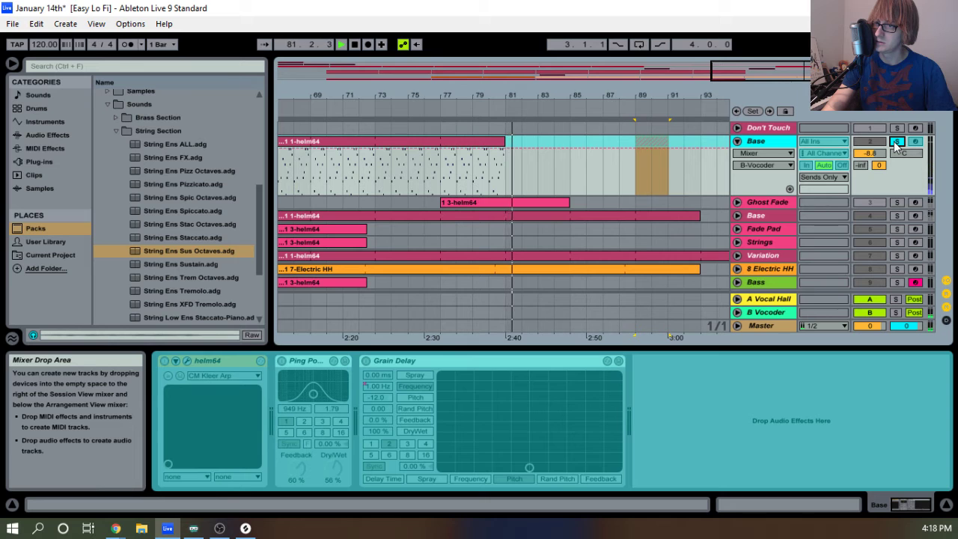
key("space")
left_click_drag(504, 142, 670, 147)
left_click(407, 117)
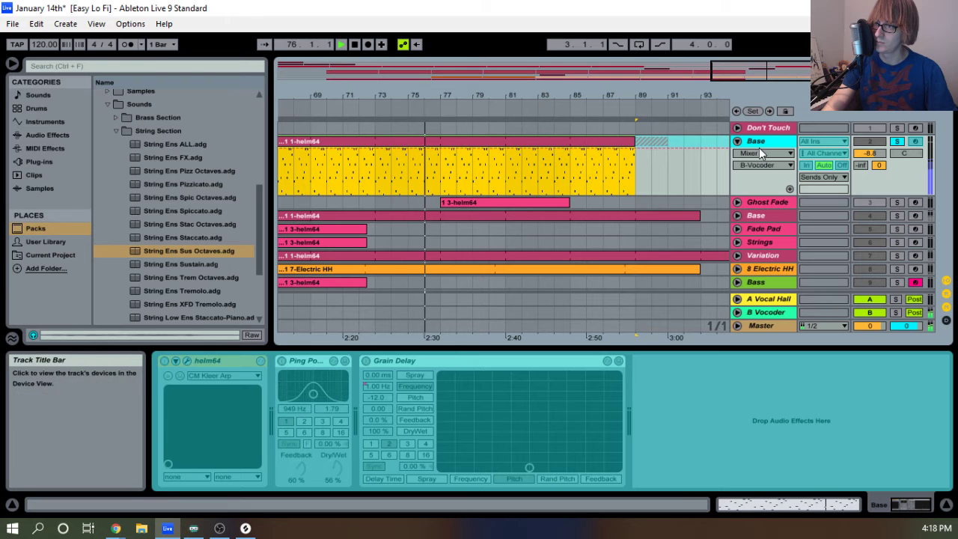
left_click(738, 142)
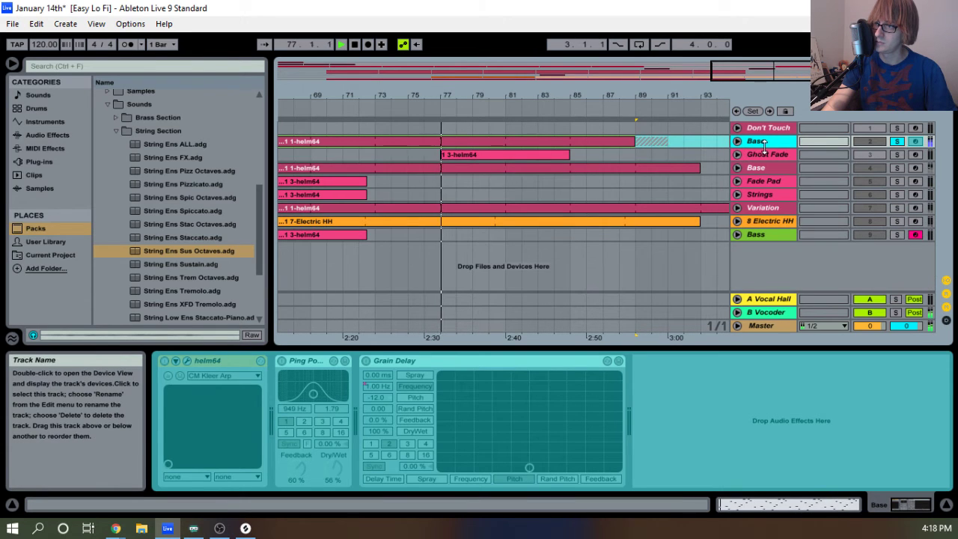
Examine the B Vocoder return track's device settings and browse the audio effects library.
key("Tab")
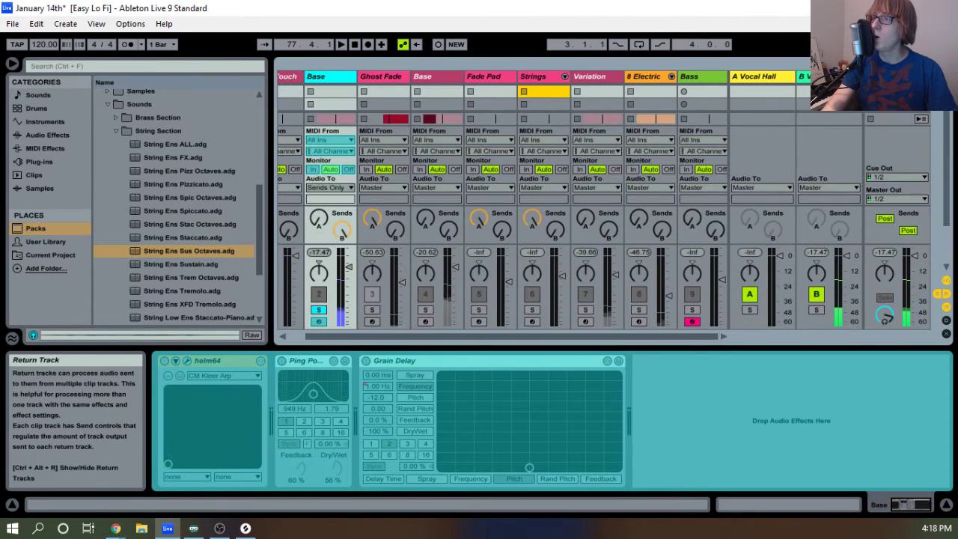
left_click(816, 76)
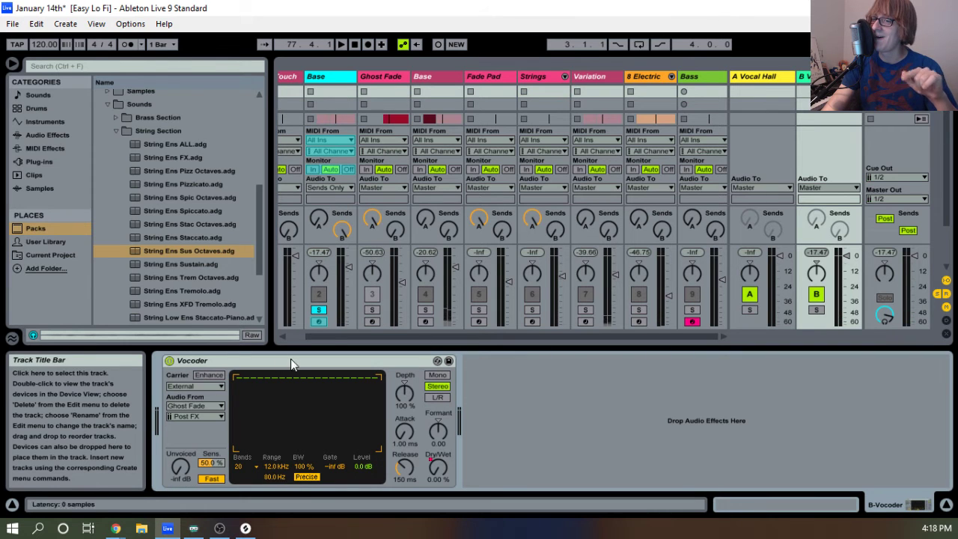
scroll(210, 262, "down", 3)
scroll(202, 243, "down", 1)
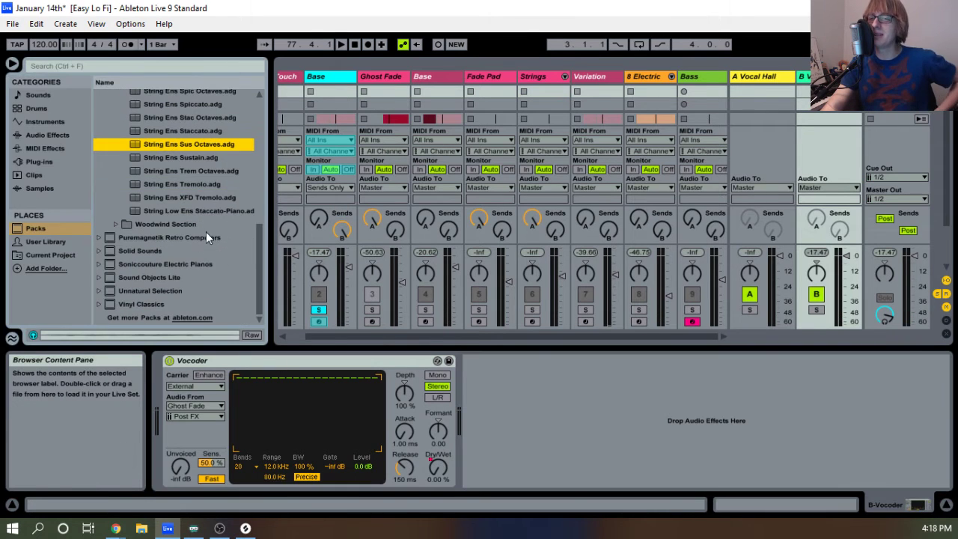
scroll(171, 241, "up", 9)
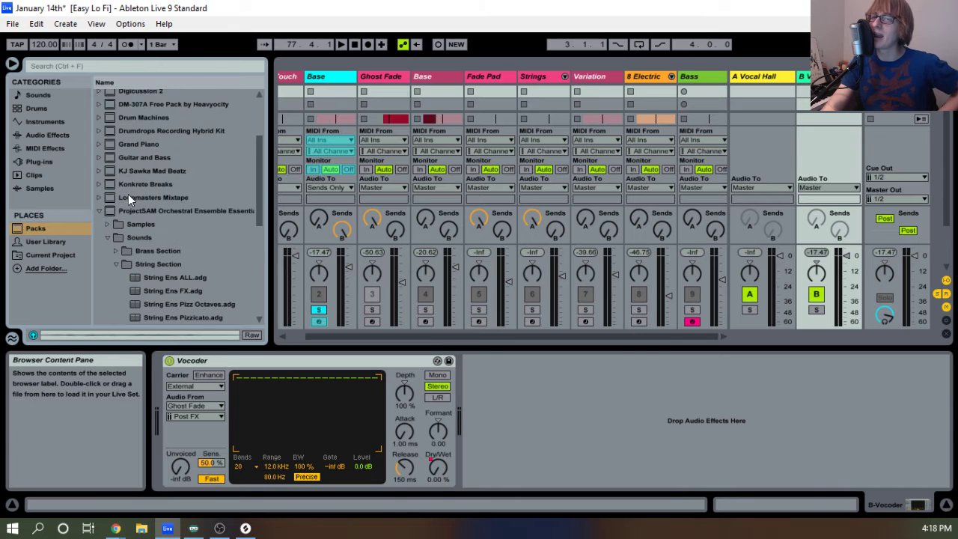
left_click(101, 207)
left_click(47, 135)
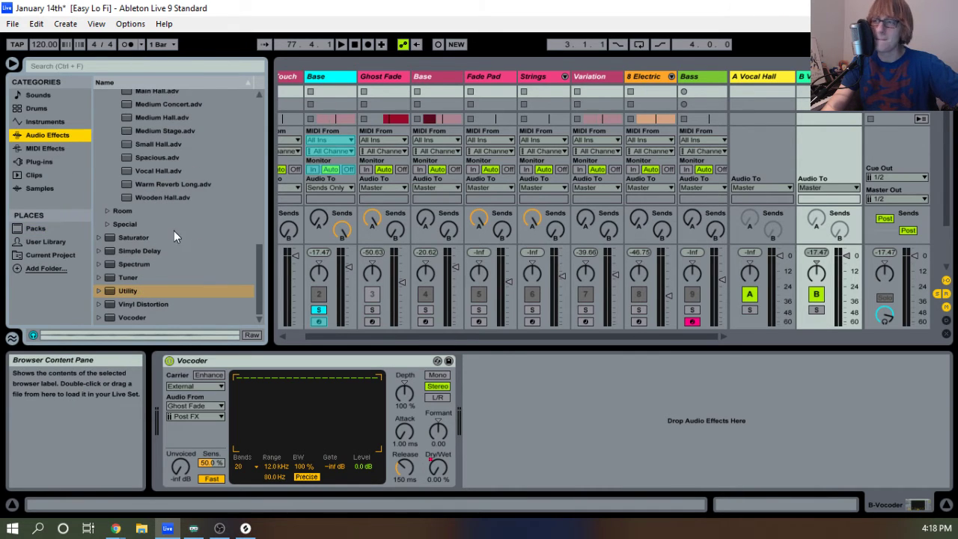
scroll(170, 243, "up", 3)
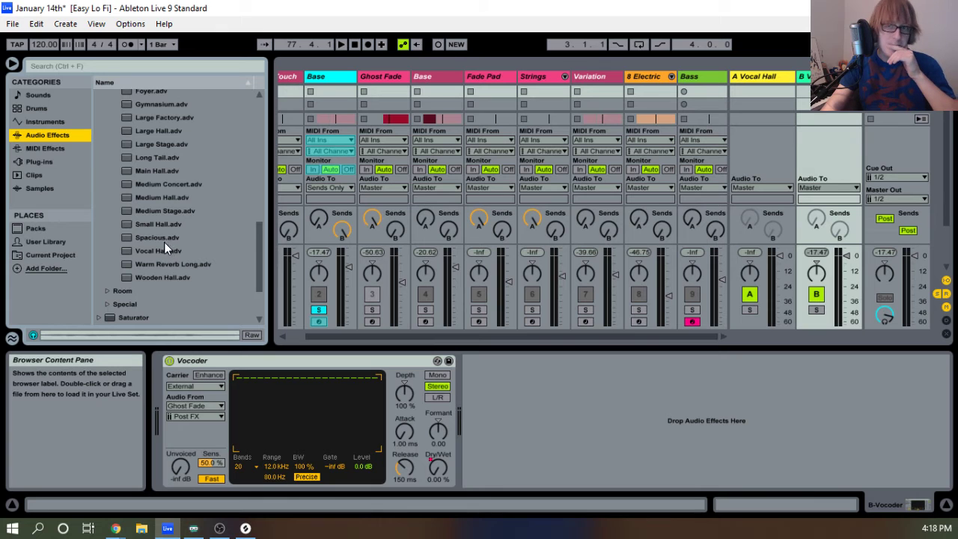
scroll(164, 241, "down", 3)
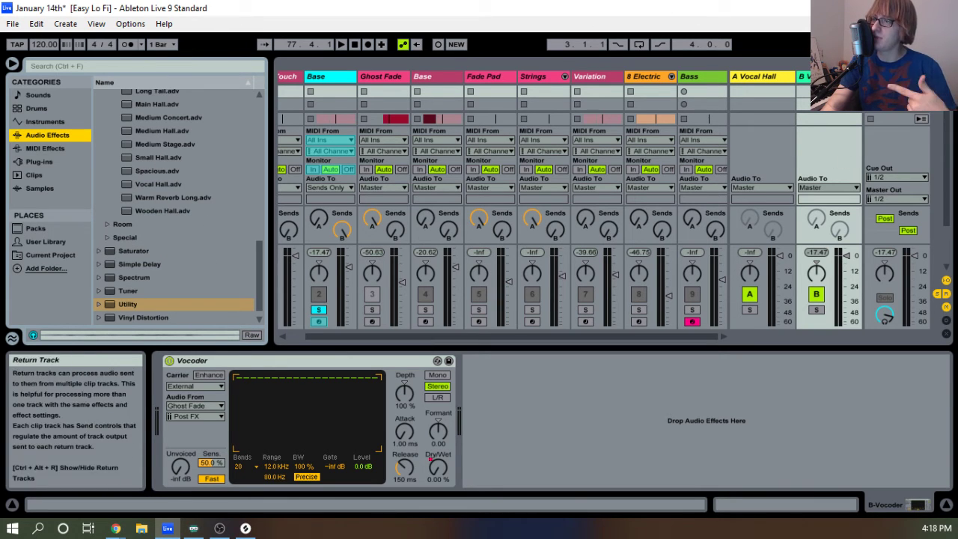
scroll(213, 206, "down", 1)
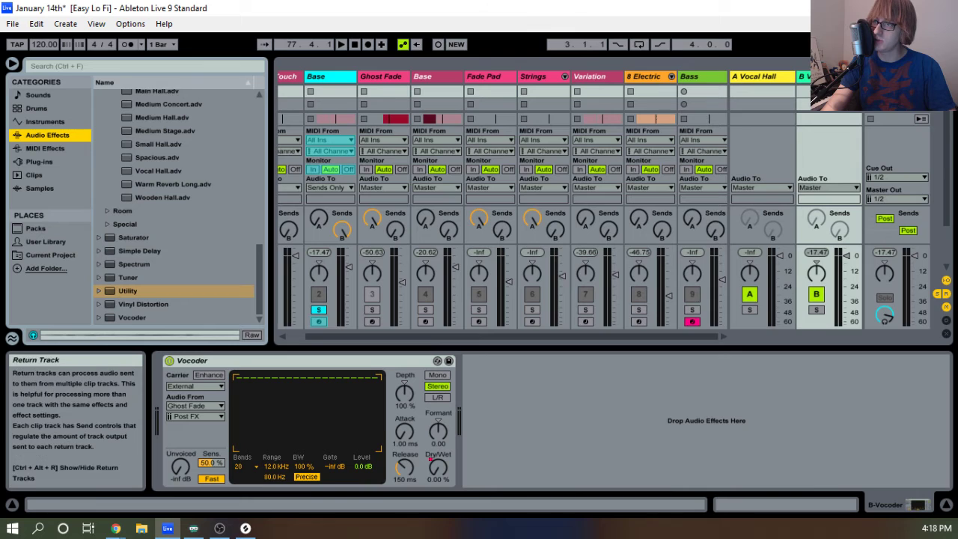
Show the Track Volume automation lane of the B Vocoder return track in the arrangement and enlarge it for editing.
key("Tab")
left_click(737, 300)
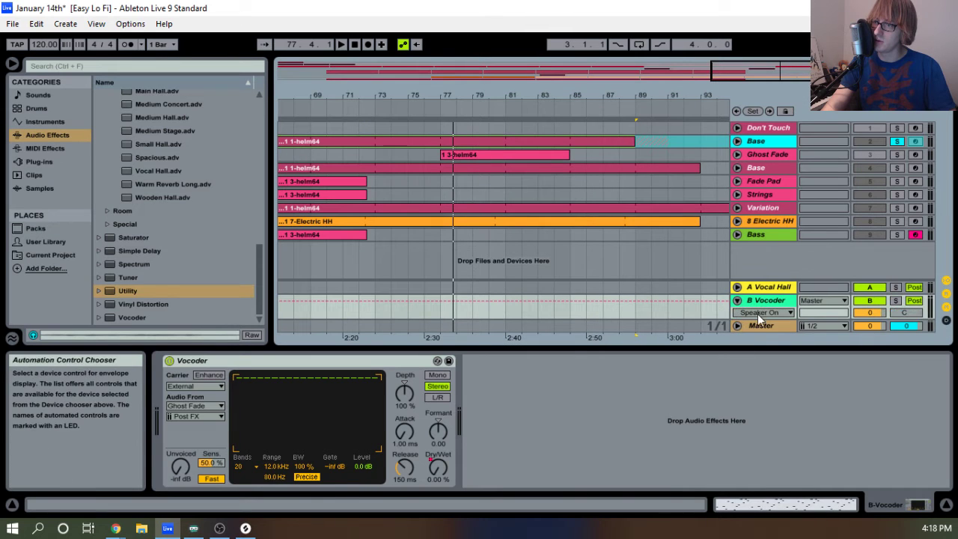
left_click(759, 313)
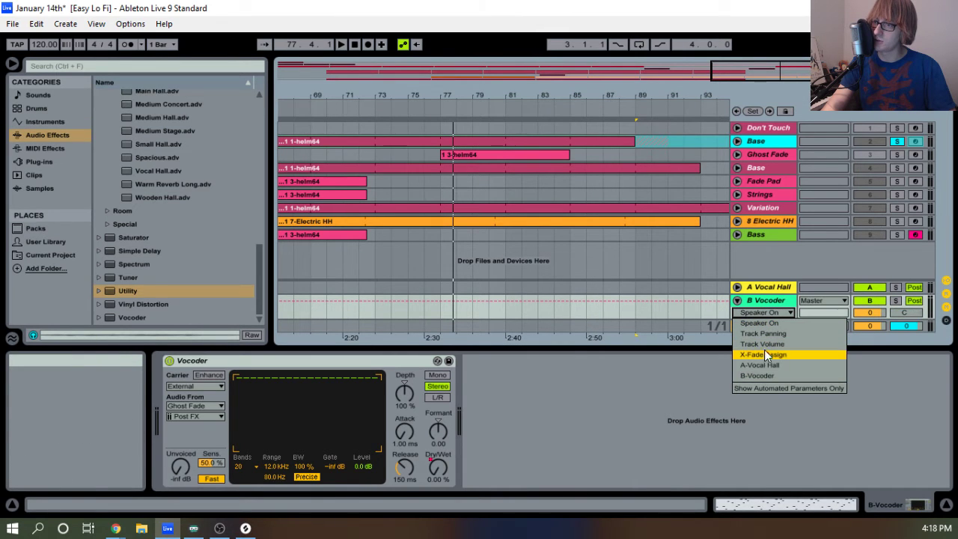
left_click(762, 344)
left_click_drag(384, 92, 555, 531)
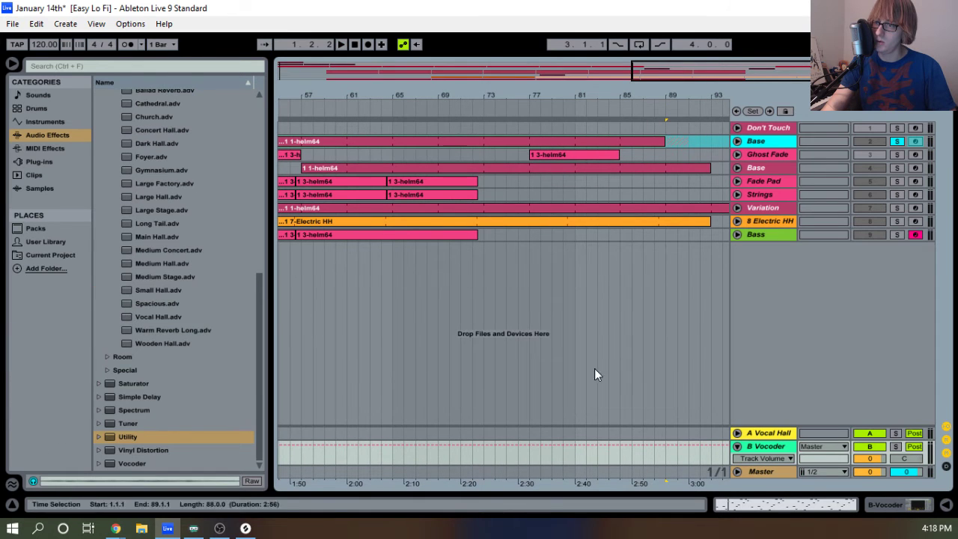
left_click_drag(754, 432, 774, 351)
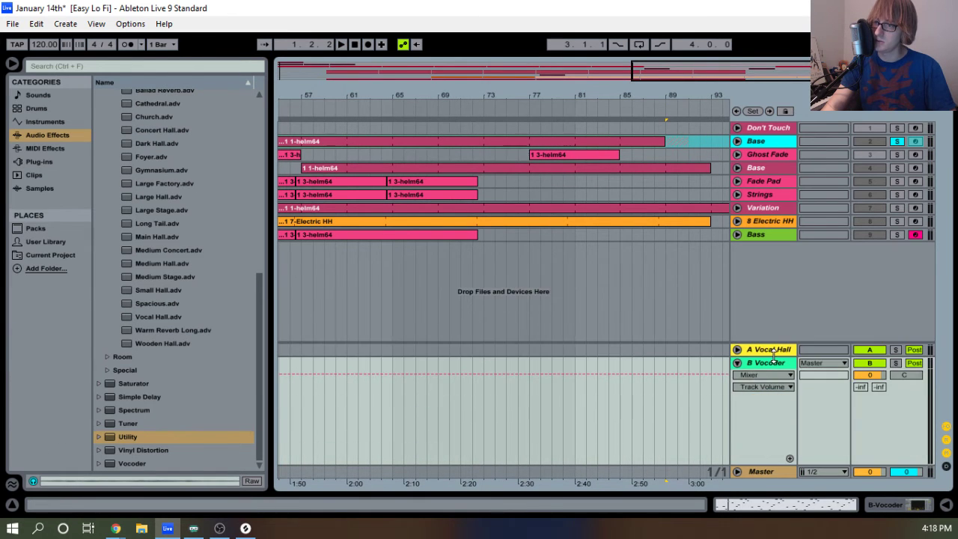
Play the arrangement from about bar 64 and unsolo the upper Base track.
left_click(469, 113)
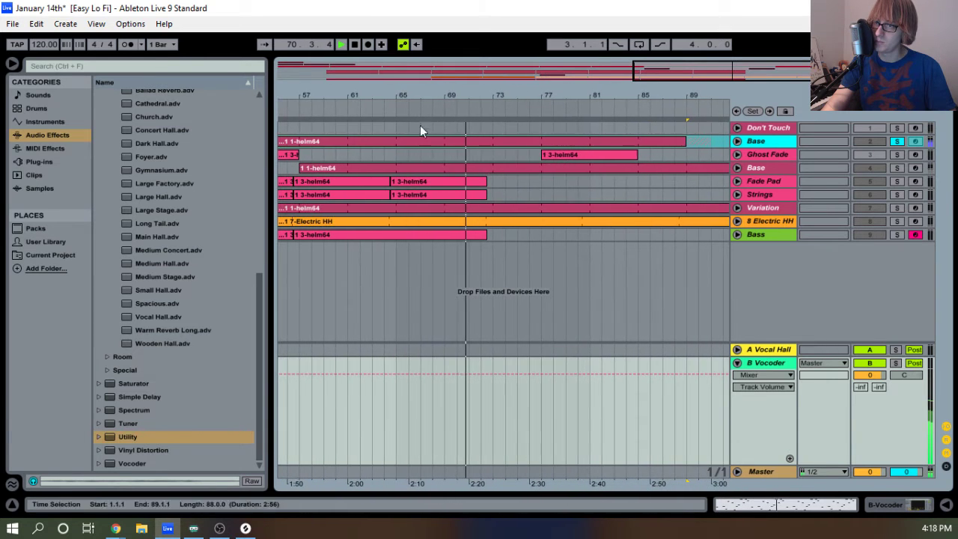
left_click(387, 112)
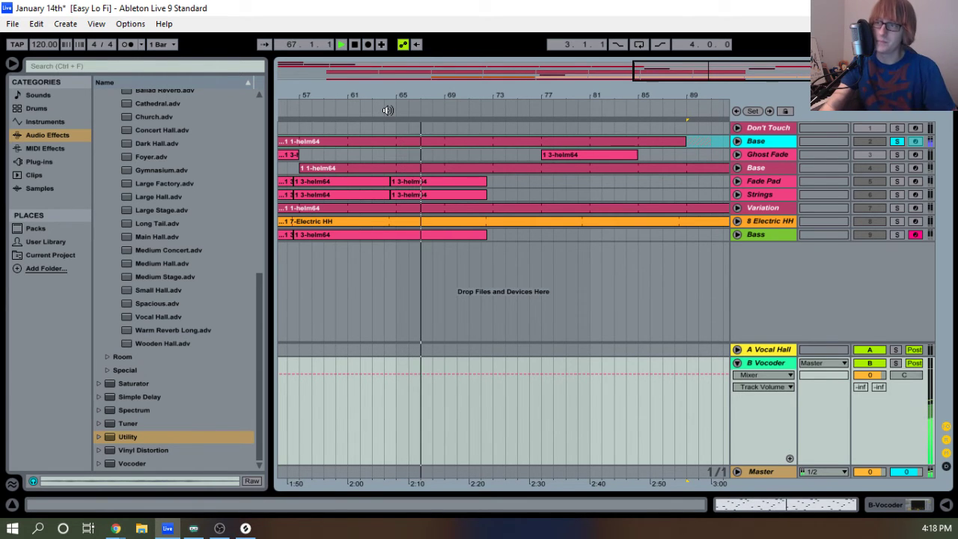
left_click(896, 142)
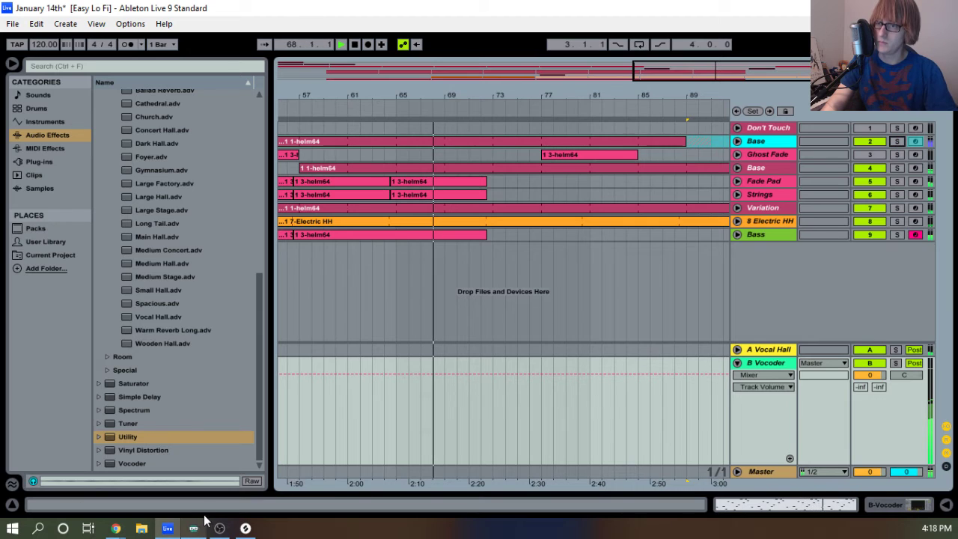
Automate the B Vocoder track volume to fade from 0.0 dB at bar 65 to -inf dB at about bar 89.
left_click(447, 374)
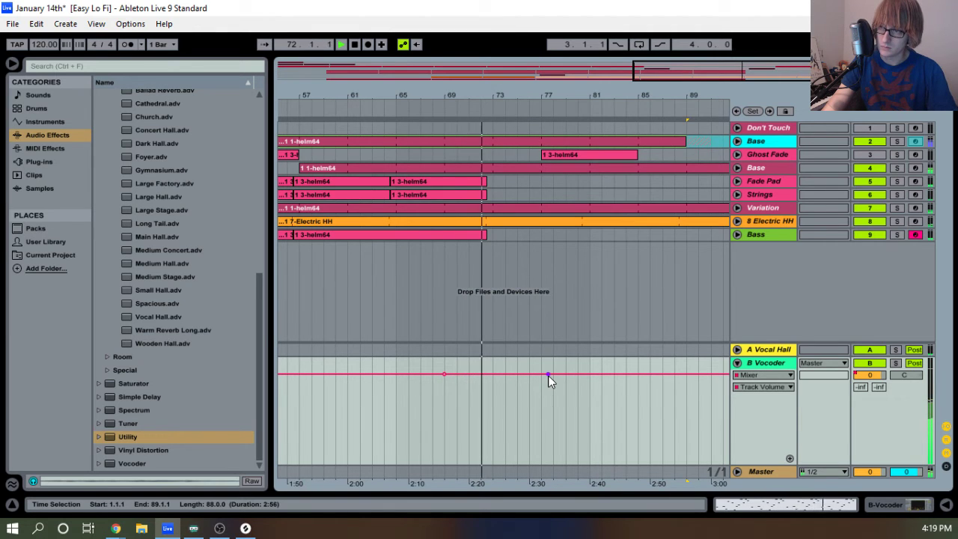
left_click_drag(547, 375, 695, 463)
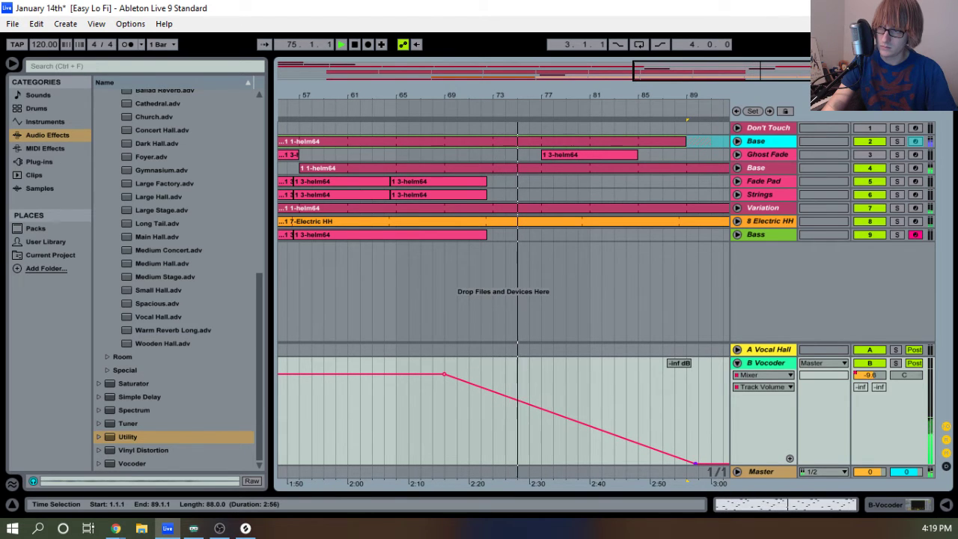
left_click_drag(392, 98, 399, 94)
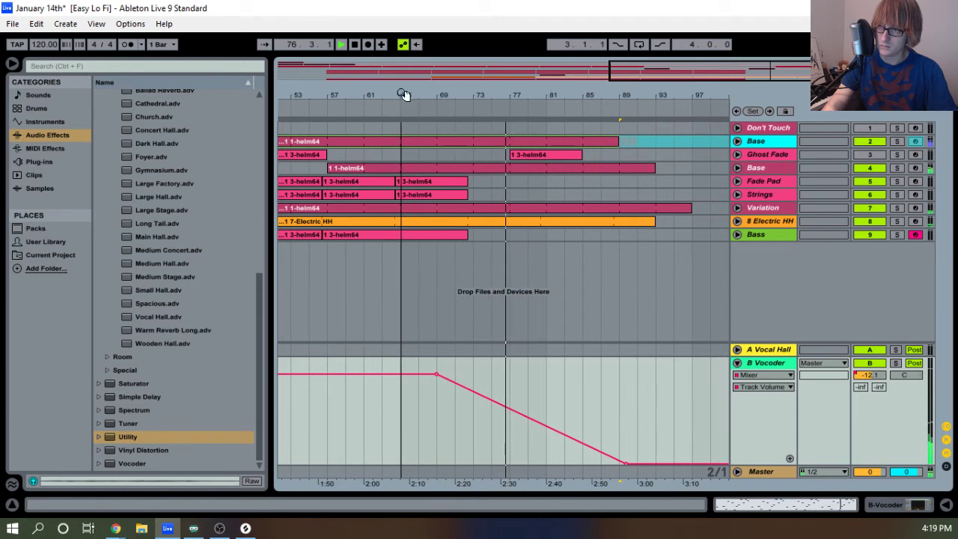
left_click(400, 374)
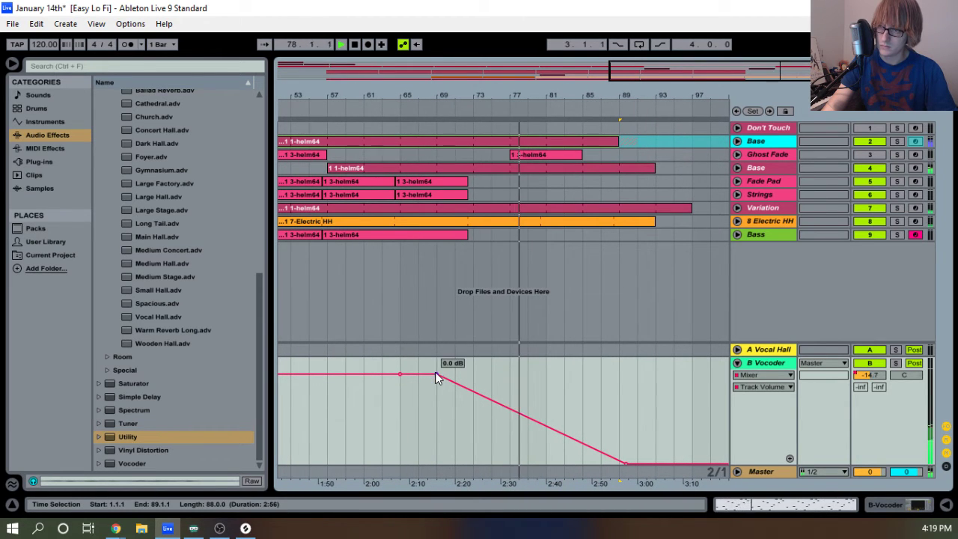
left_click(436, 373)
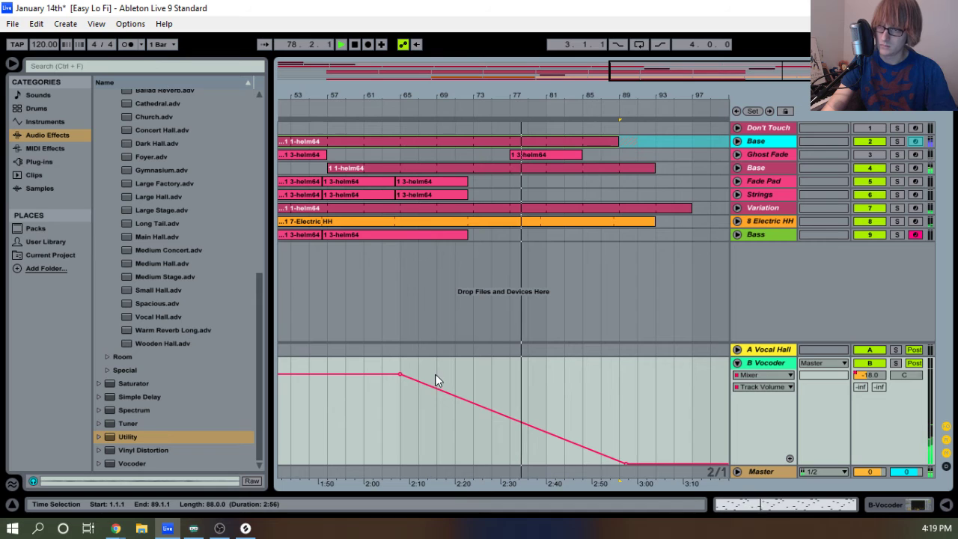
Move the end of the B Vocoder volume fade to bar 85 and bend the fade upward into a curve.
left_click(327, 374)
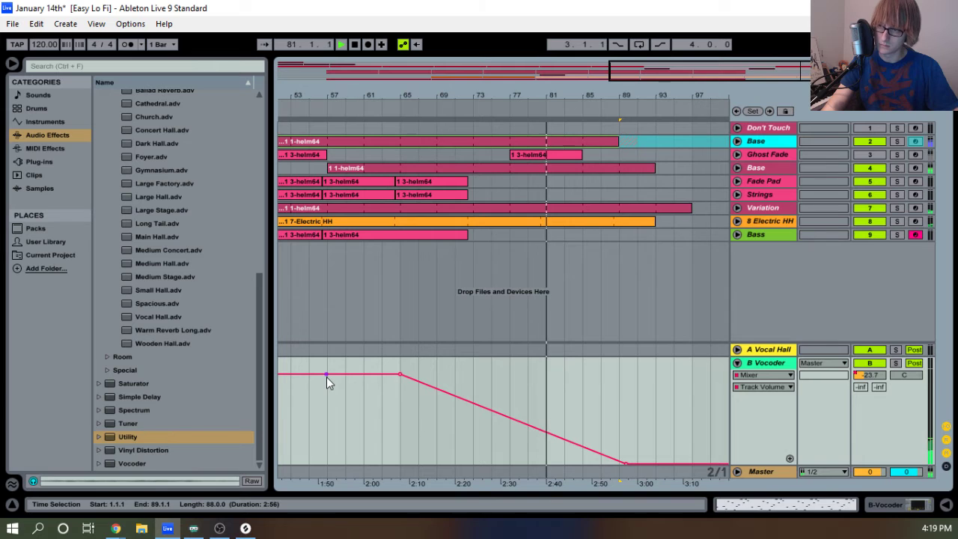
left_click(326, 374)
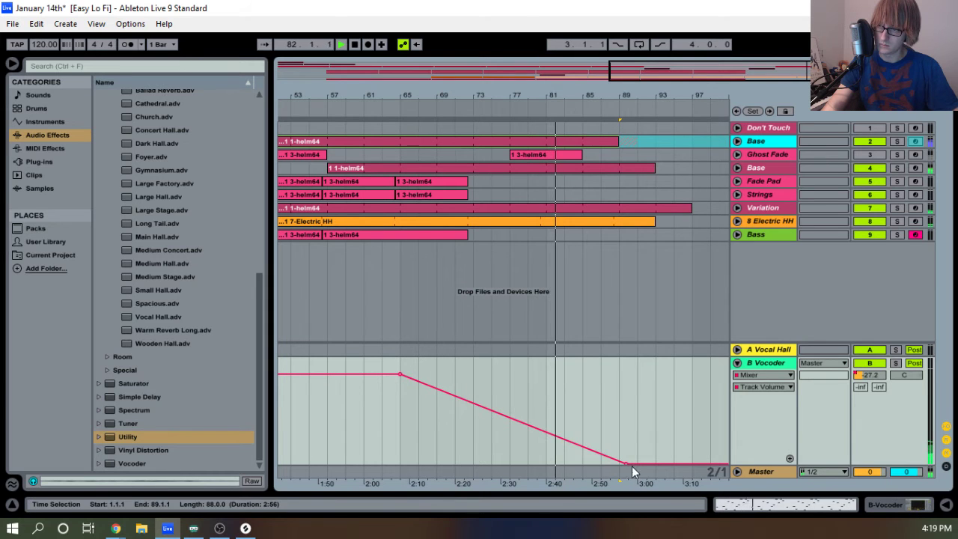
left_click_drag(625, 463, 580, 463)
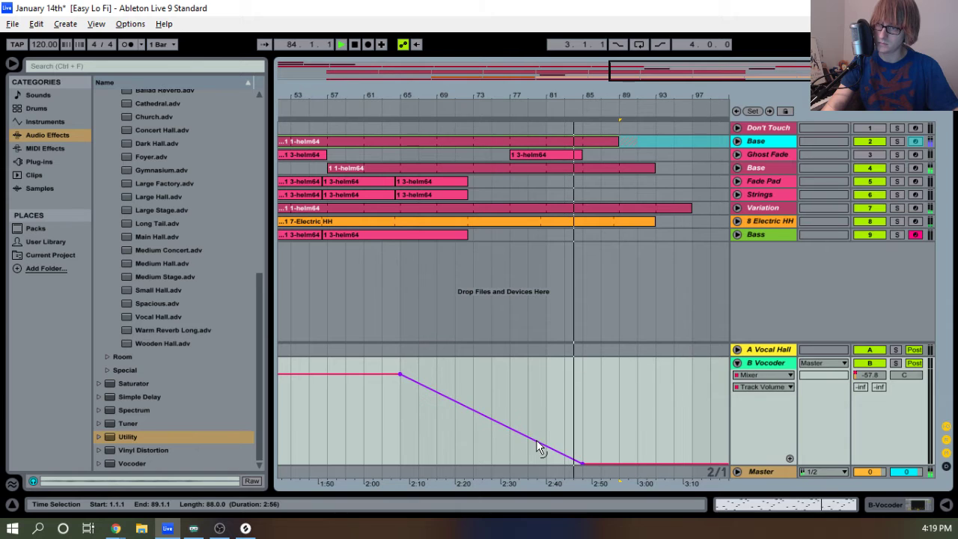
left_click_drag(536, 443, 537, 418)
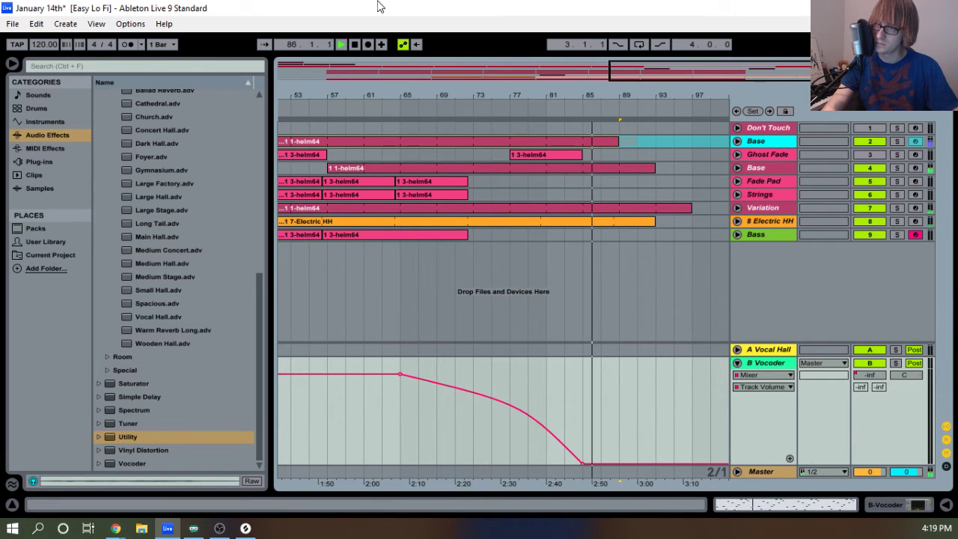
Stop playback and save the Live Set.
left_click(354, 45)
left_click_drag(385, 97, 384, 45)
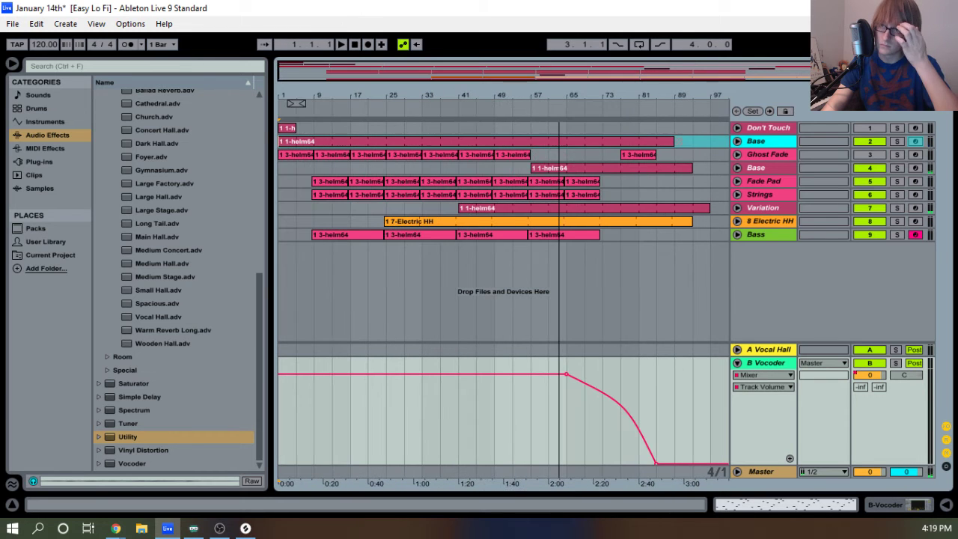
left_click(17, 28)
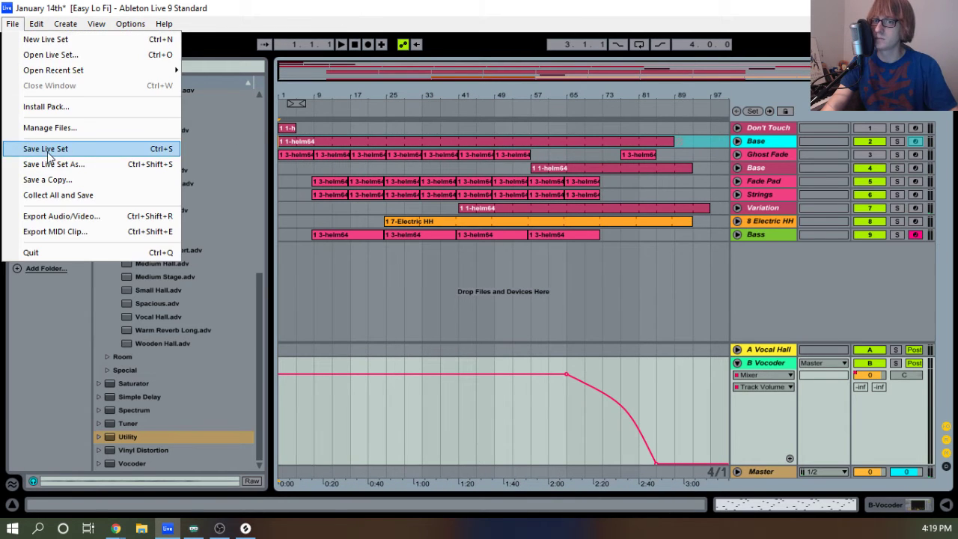
left_click(48, 147)
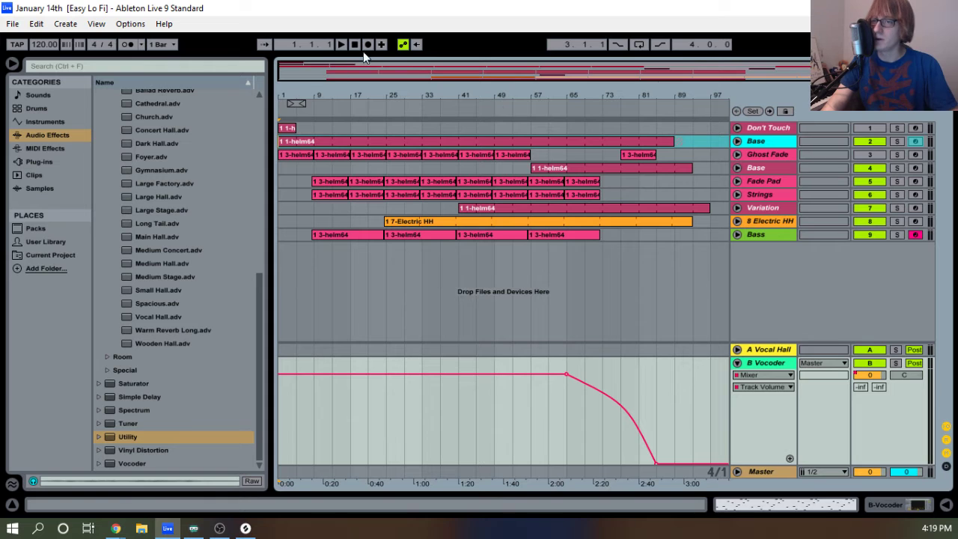
Play the song from the start with the B Vocoder track folded and the Fade Pad and Strings tracks unfolded.
left_click(737, 363)
key("space")
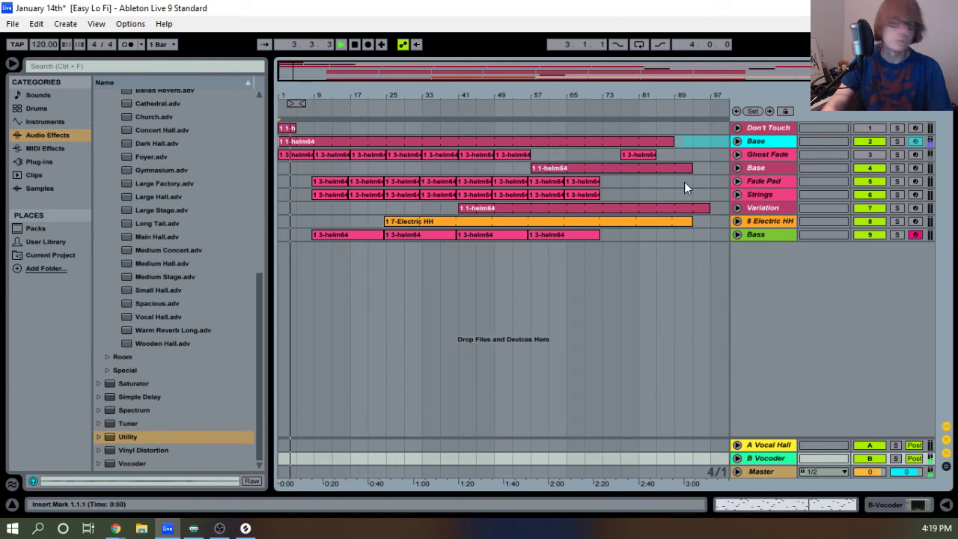
left_click(737, 181)
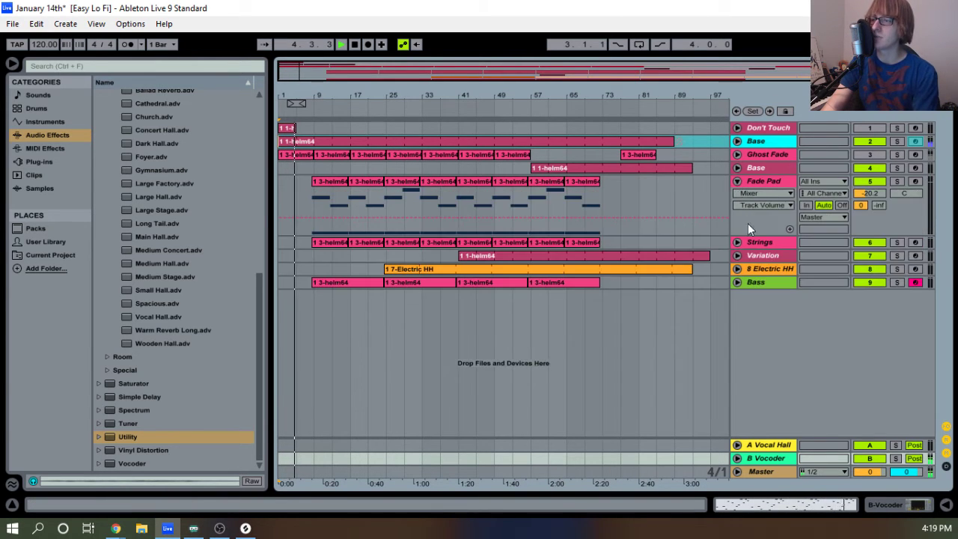
left_click(737, 242)
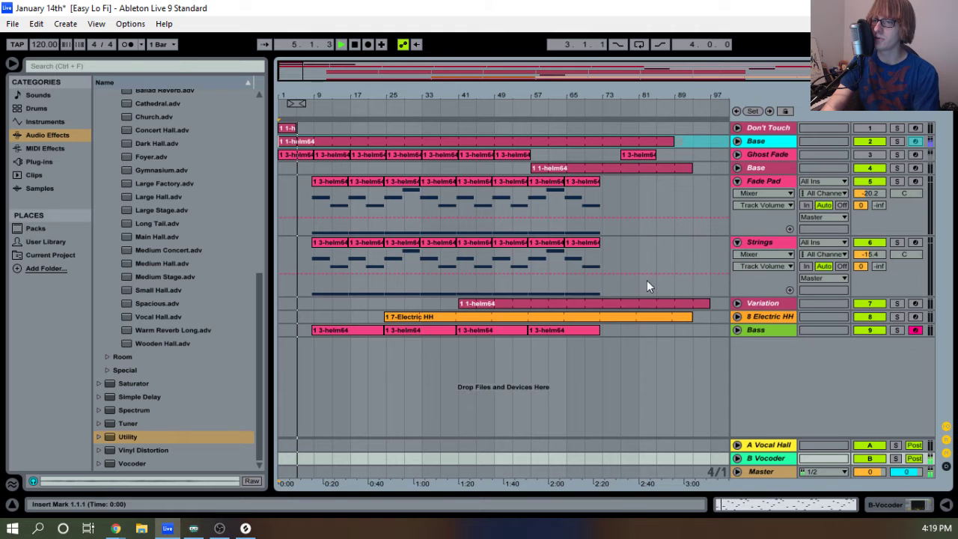
left_click(737, 330)
left_click(738, 332)
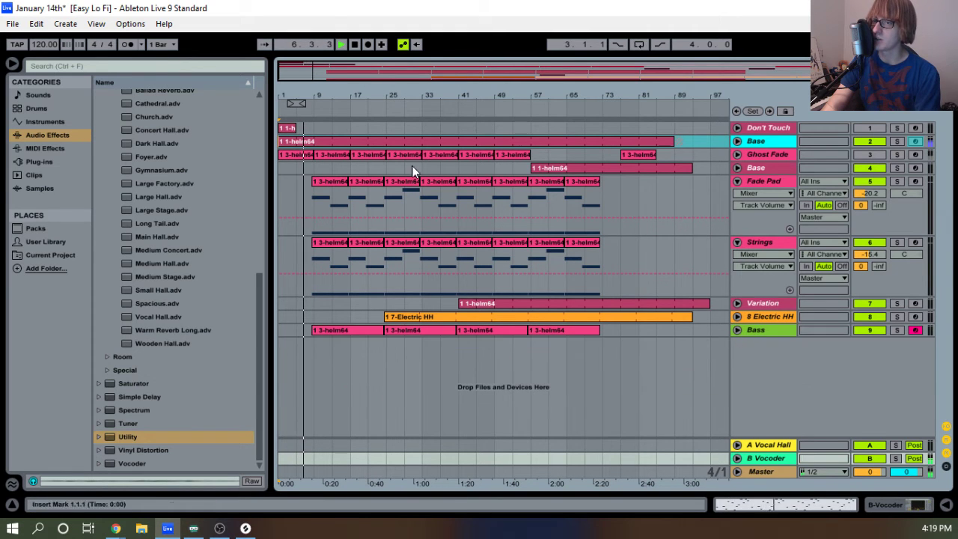
Delete the four Strings clips from bar 9 to bar 41.
left_click_drag(365, 91, 385, 113)
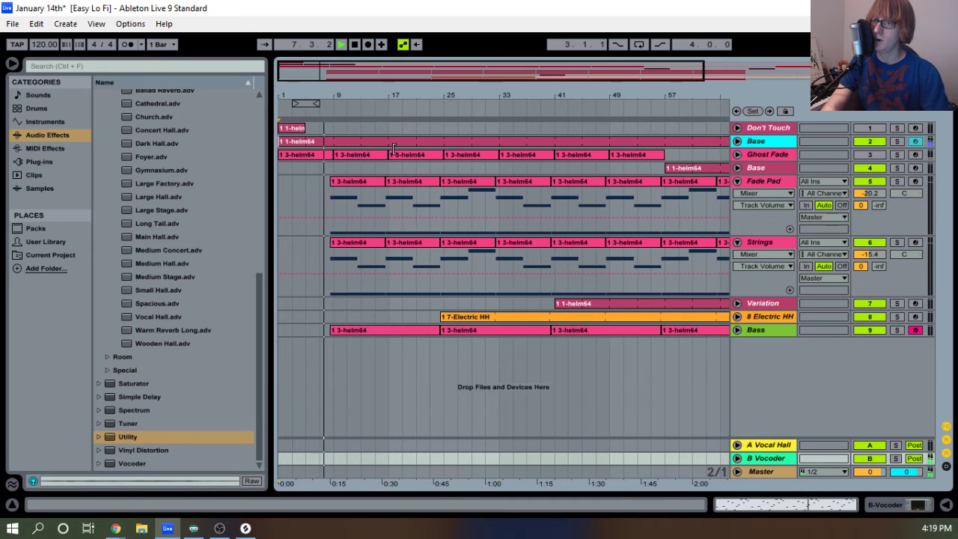
left_click(367, 244)
key("Delete")
left_click(424, 246)
key("Delete")
left_click(464, 247)
key("Delete")
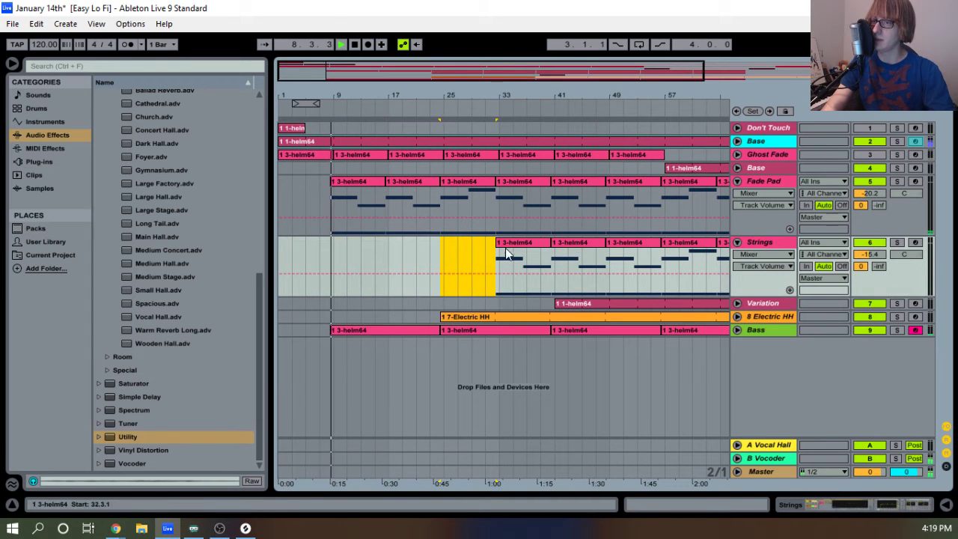
left_click_drag(422, 107, 381, 100)
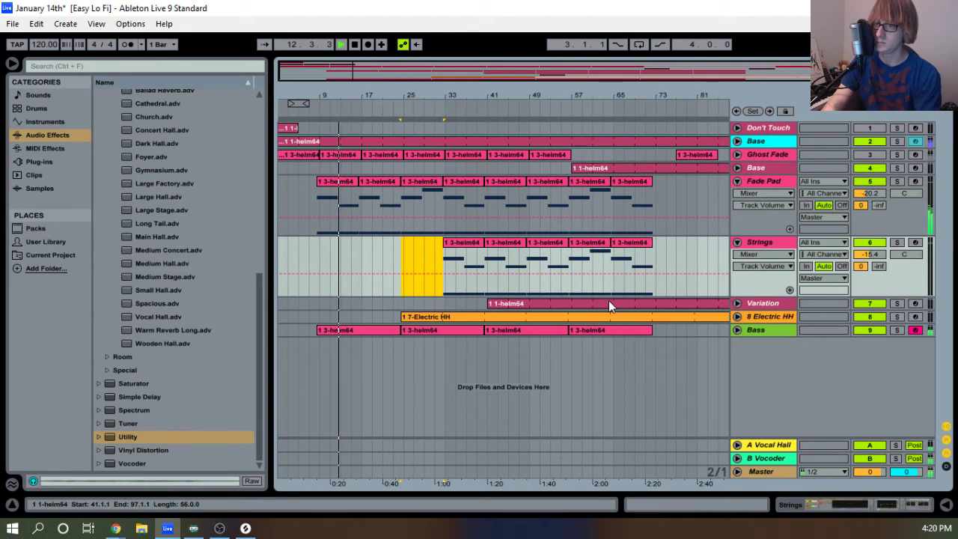
left_click(458, 245)
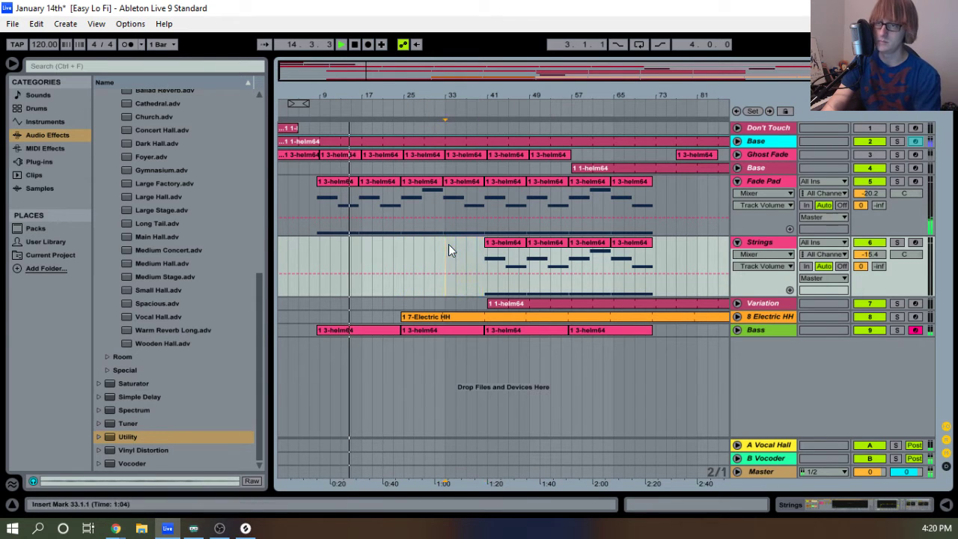
Fold the Fade Pad and Strings tracks, check the Electric HH automation briefly, and unfold the Bass track during playback.
left_click(737, 181)
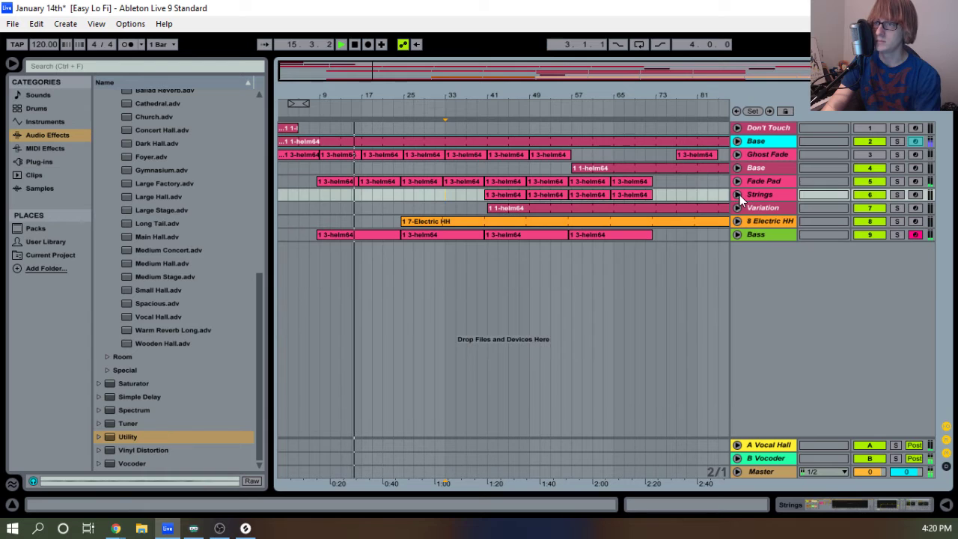
left_click(737, 195)
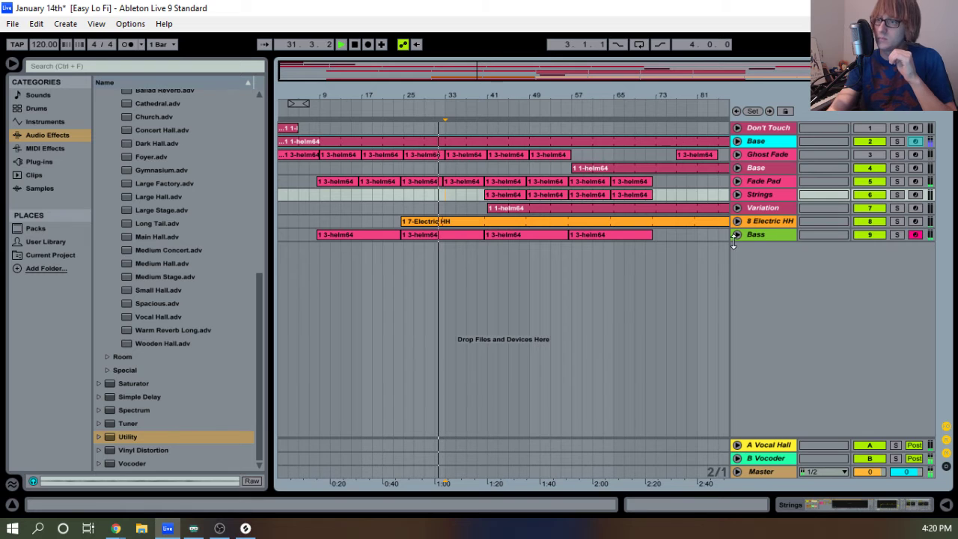
left_click(736, 221)
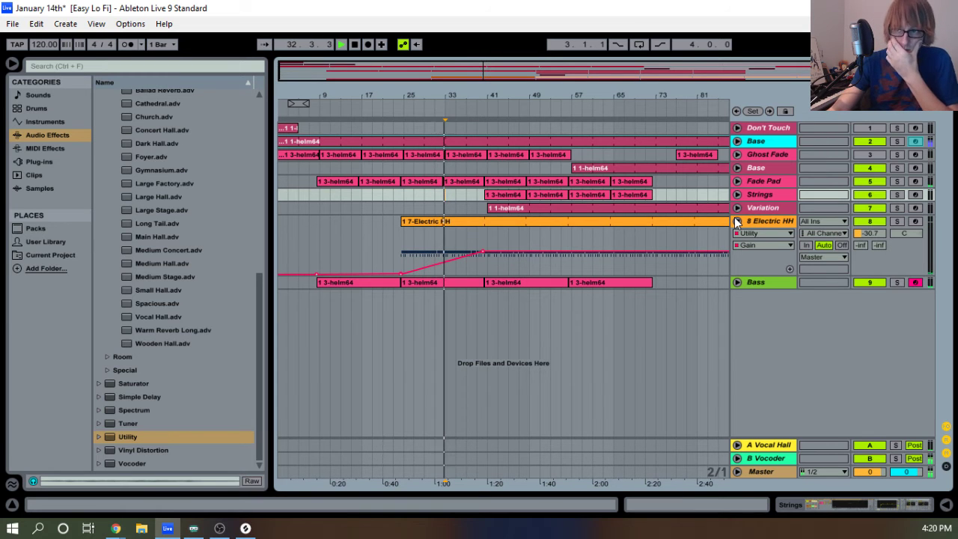
left_click(737, 223)
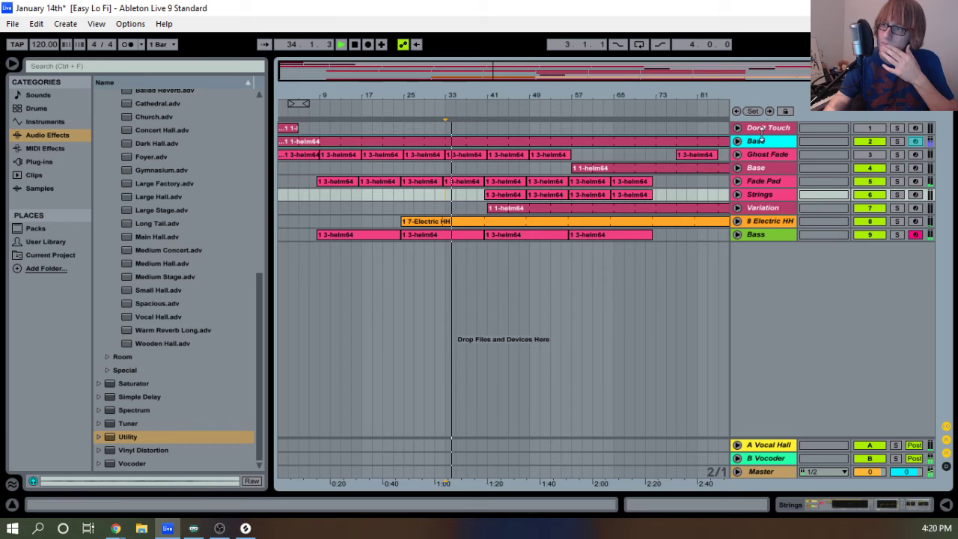
left_click(737, 234)
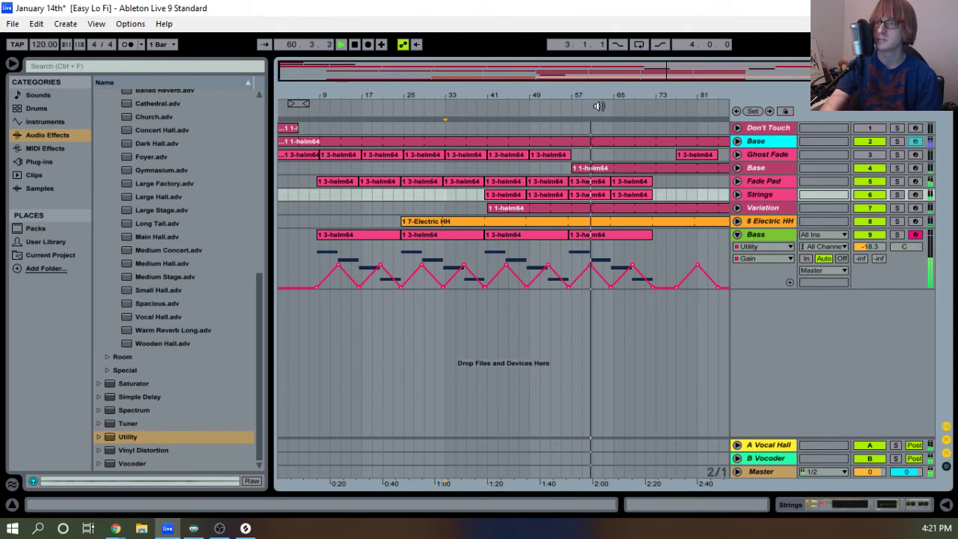
Open the last Strings clip in an enlarged note editor and raise its two upper notes to D3 and B2.
left_click_drag(430, 95, 411, 75)
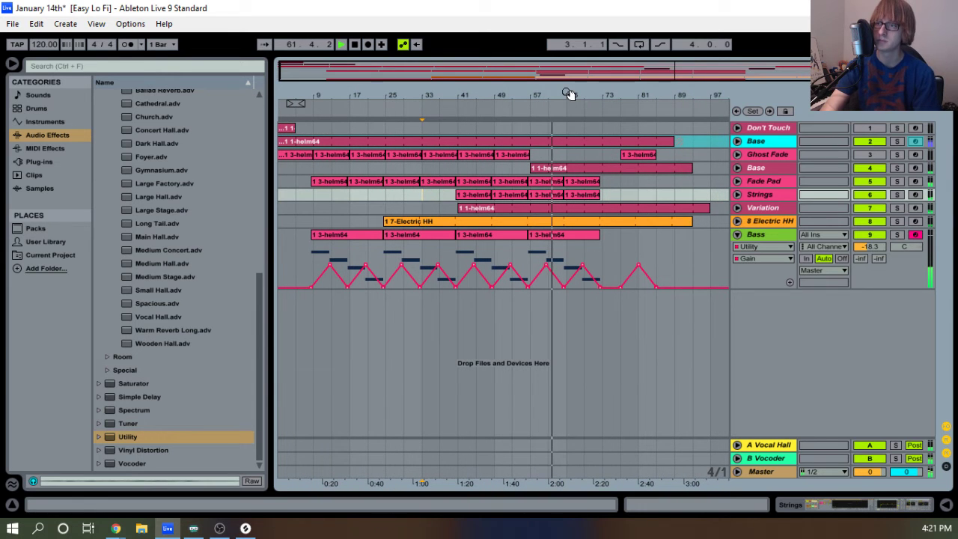
double_click(574, 197)
scroll(560, 426, "up", 3)
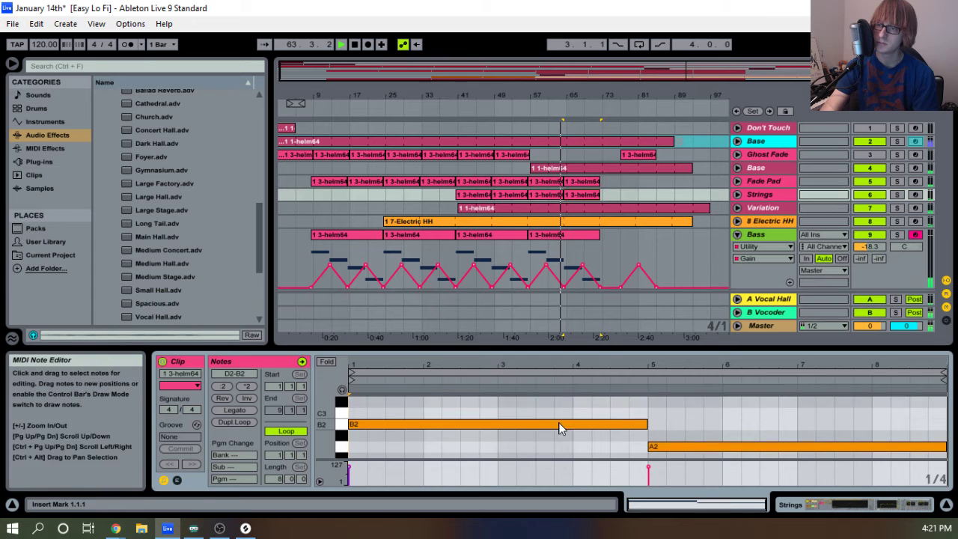
left_click_drag(562, 345, 573, 263)
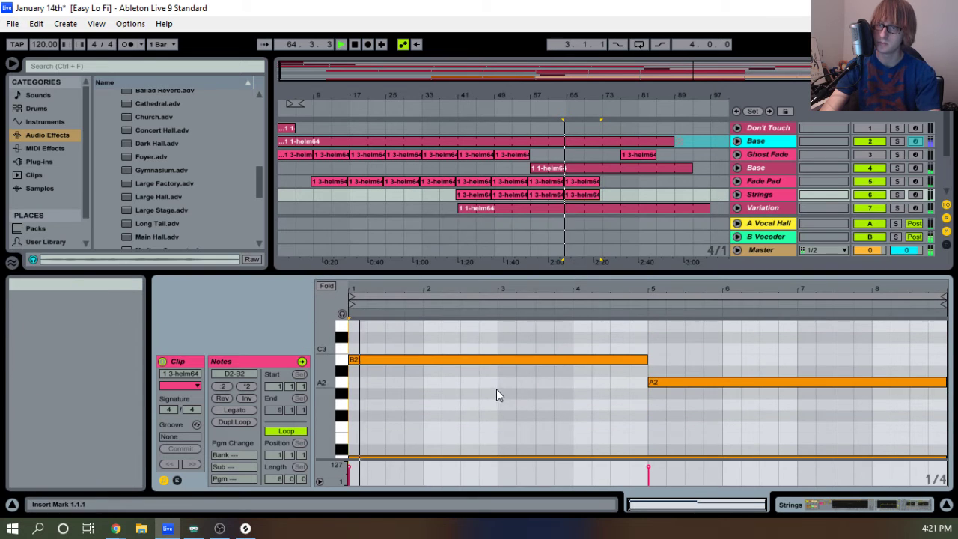
left_click(469, 427)
left_click_drag(490, 384, 508, 354)
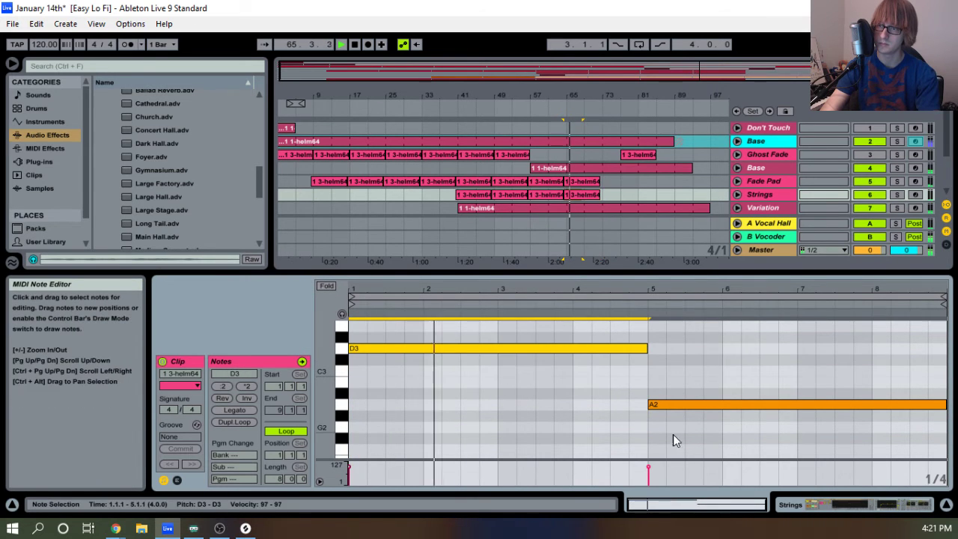
left_click_drag(684, 438, 712, 393)
key("Up")
key("Up")
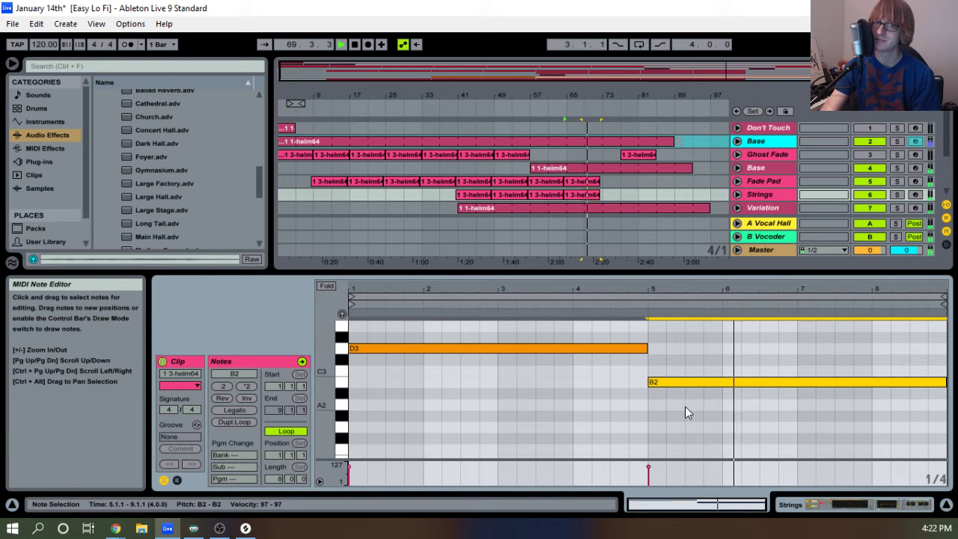
Replay the song from just before the first Strings clip with the Strings track unfolded and the note editor made smaller.
key("space")
key("space")
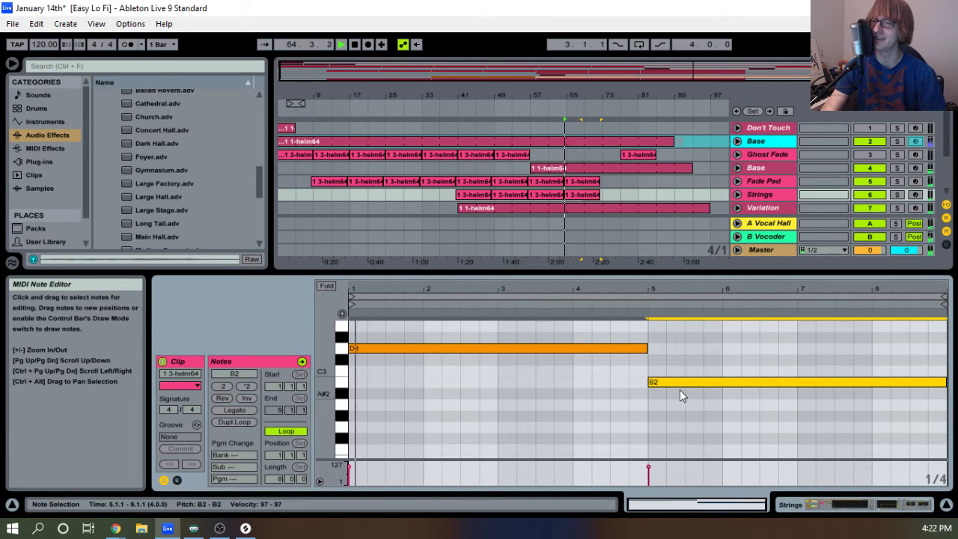
left_click(451, 103)
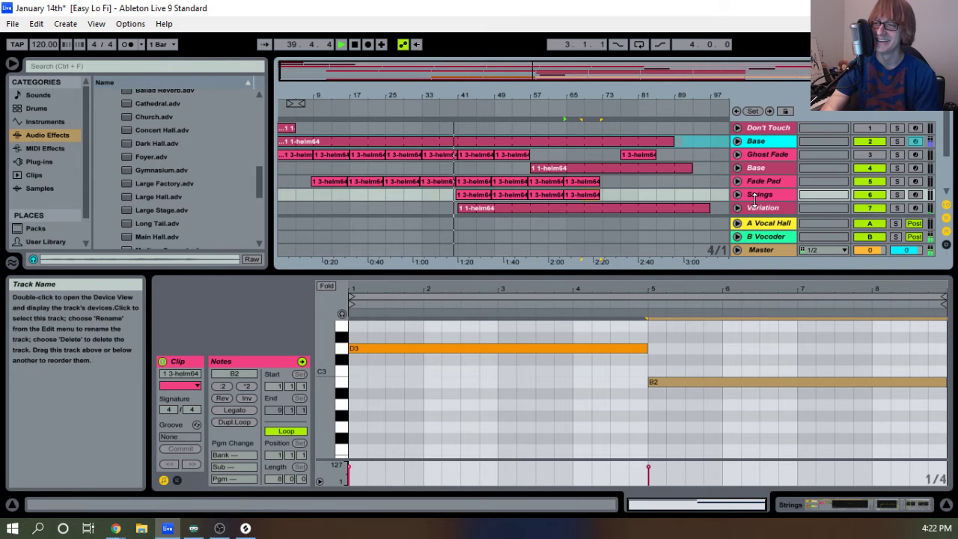
left_click(736, 195)
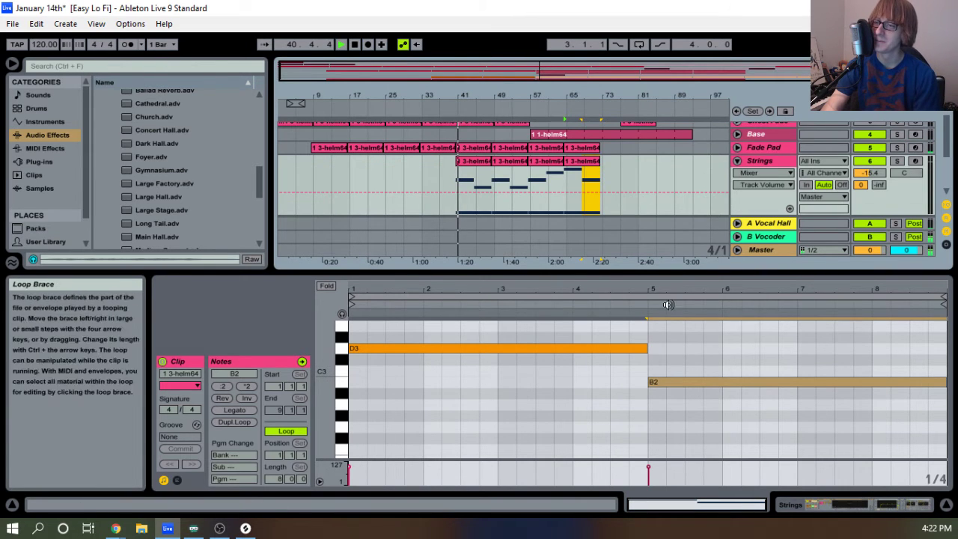
left_click_drag(670, 273, 669, 348)
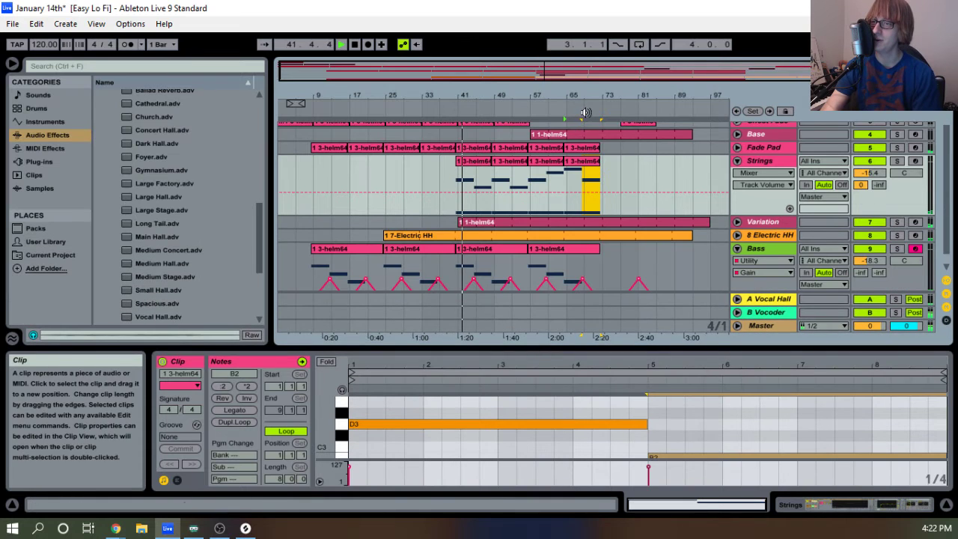
Unfold the Fade Pad track and match its last clip to the last Strings clip, with upper notes D3 and B2.
left_click_drag(552, 95, 556, 121)
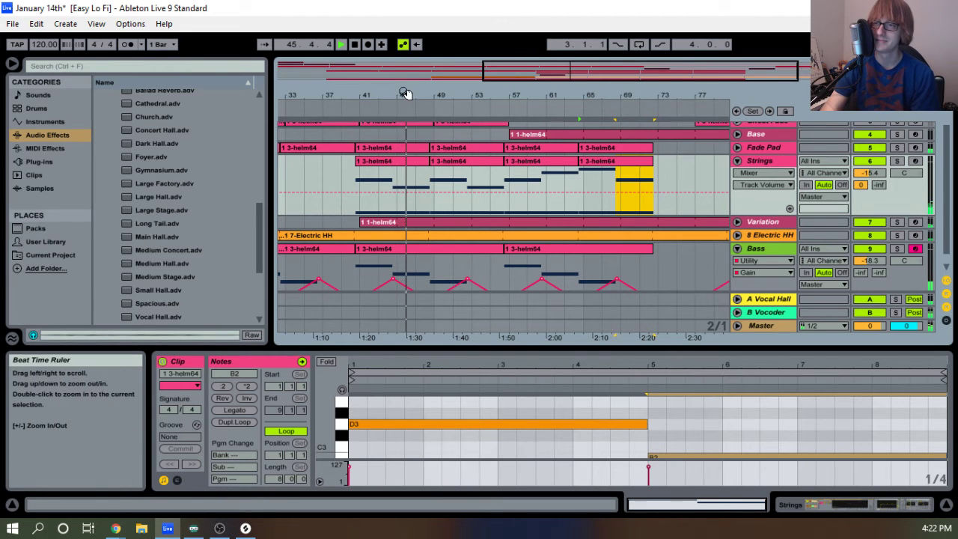
left_click_drag(404, 93, 576, 97)
left_click(738, 148)
double_click(588, 148)
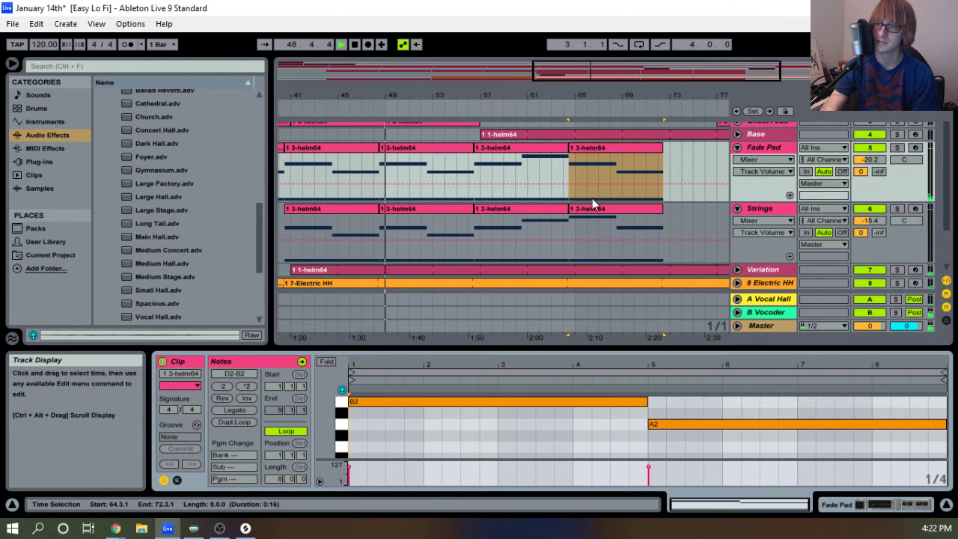
left_click(587, 212)
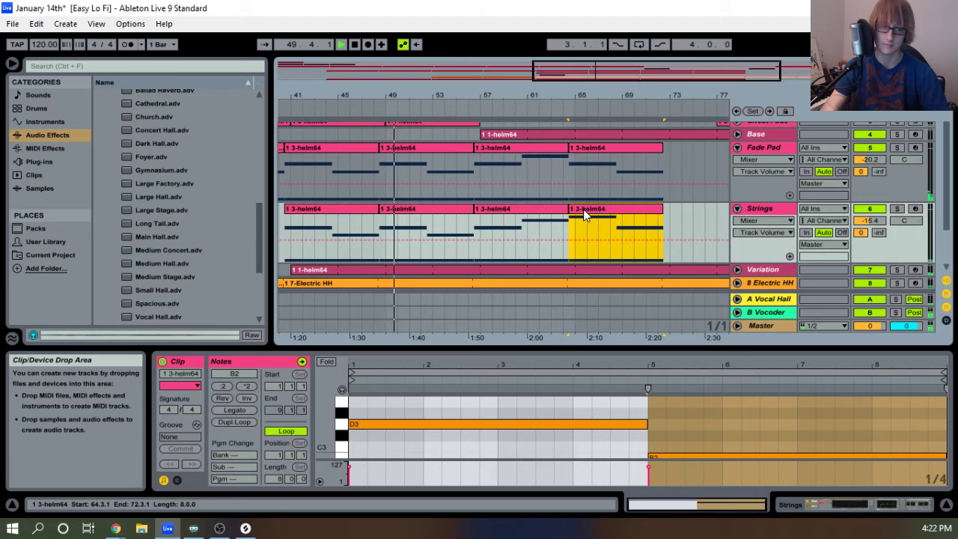
left_click(582, 149)
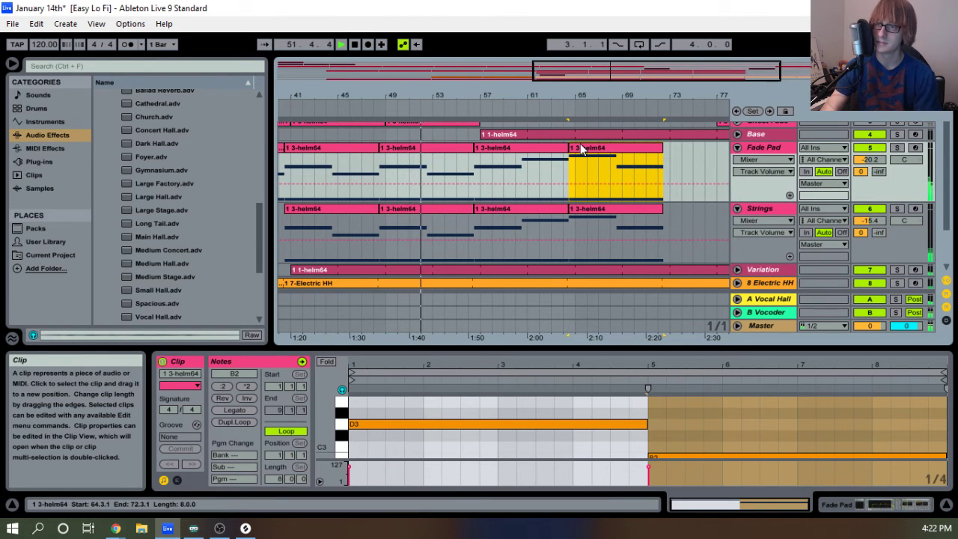
Play from about bar 41 and set the Strings track volume to -15.0 dB in the mixer view.
left_click_drag(499, 97, 619, 79)
key("space")
left_click(450, 110)
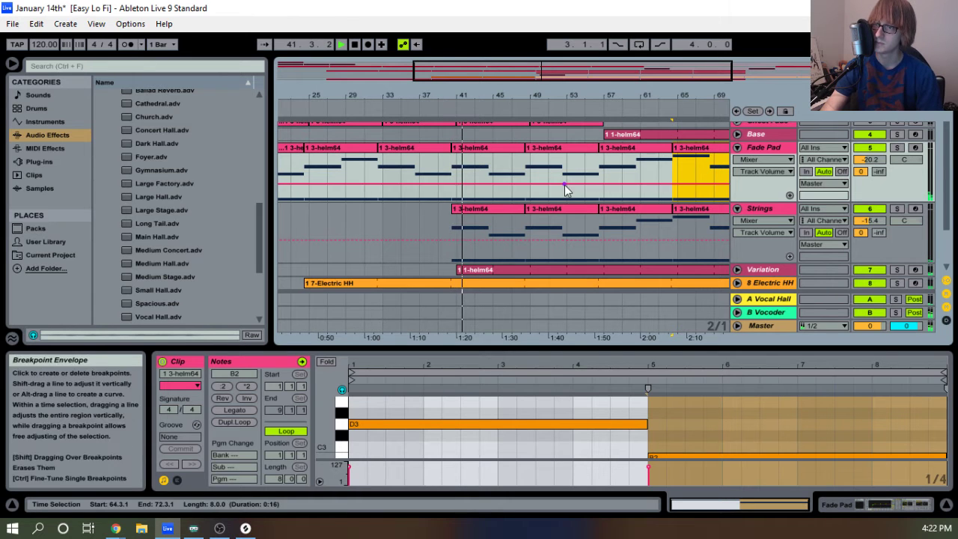
left_click(757, 208)
key("Tab")
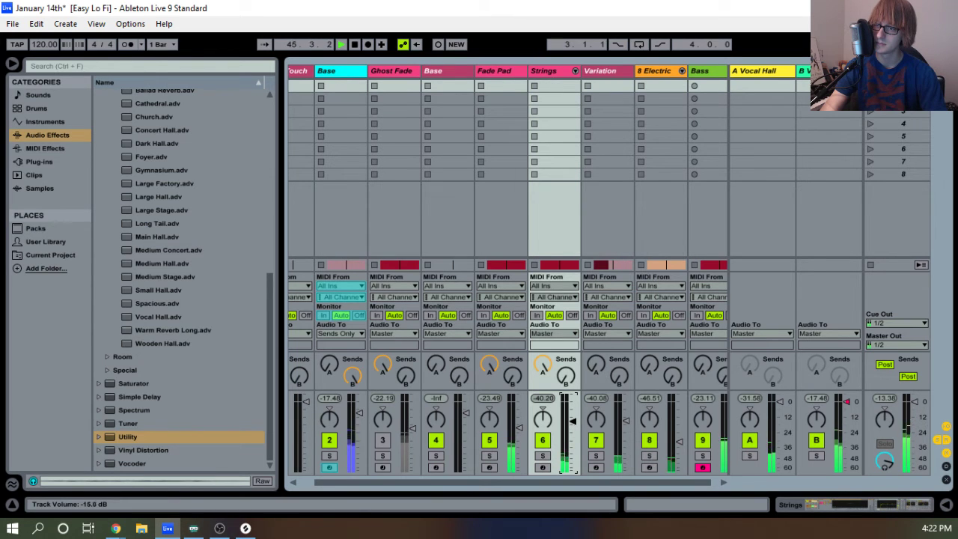
key("Tab")
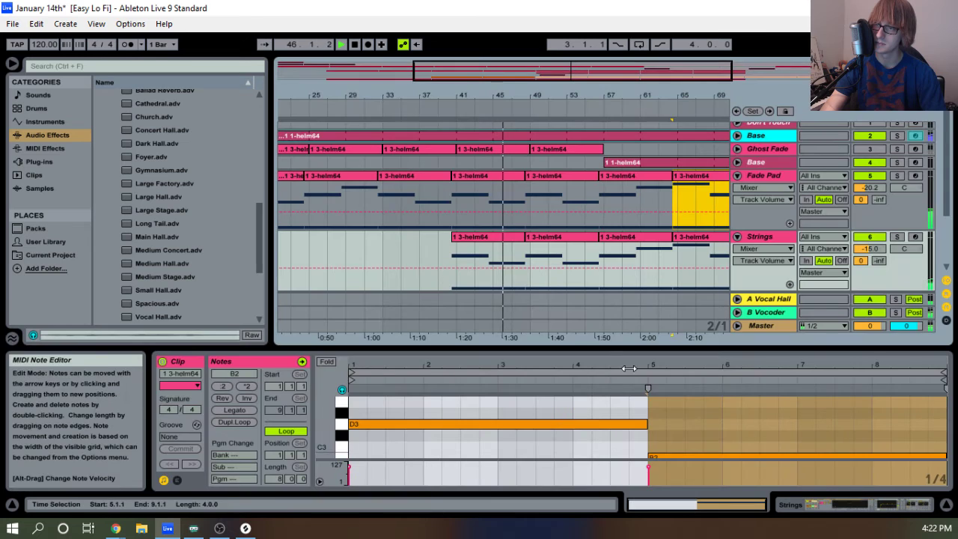
Fold the Fade Pad track and raise the second upper note of the second Strings clip to C#3.
left_click(738, 236)
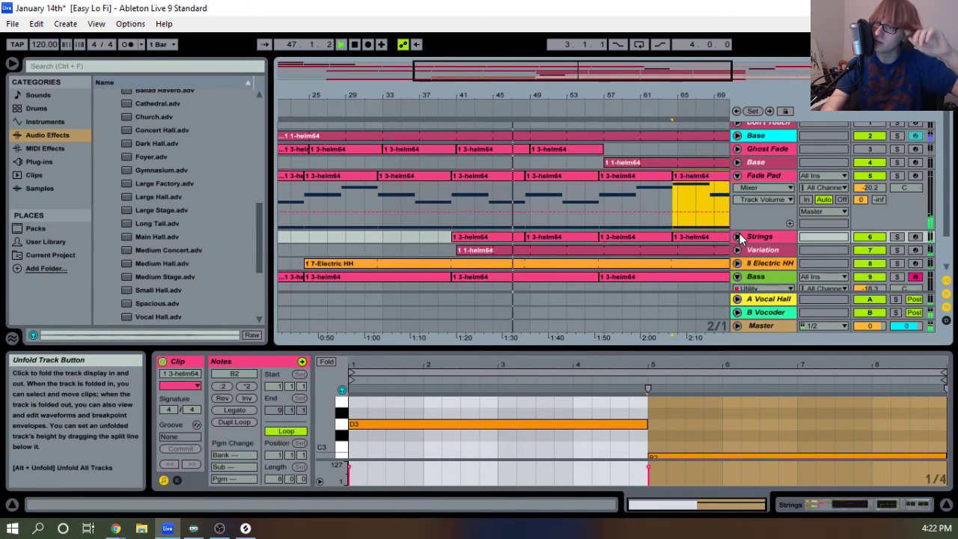
left_click(736, 175)
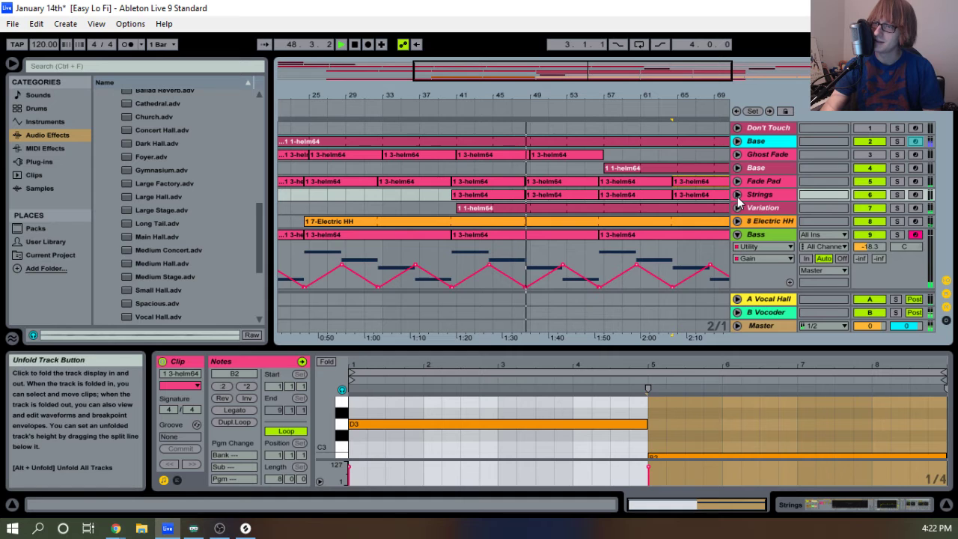
left_click(736, 194)
left_click(558, 207)
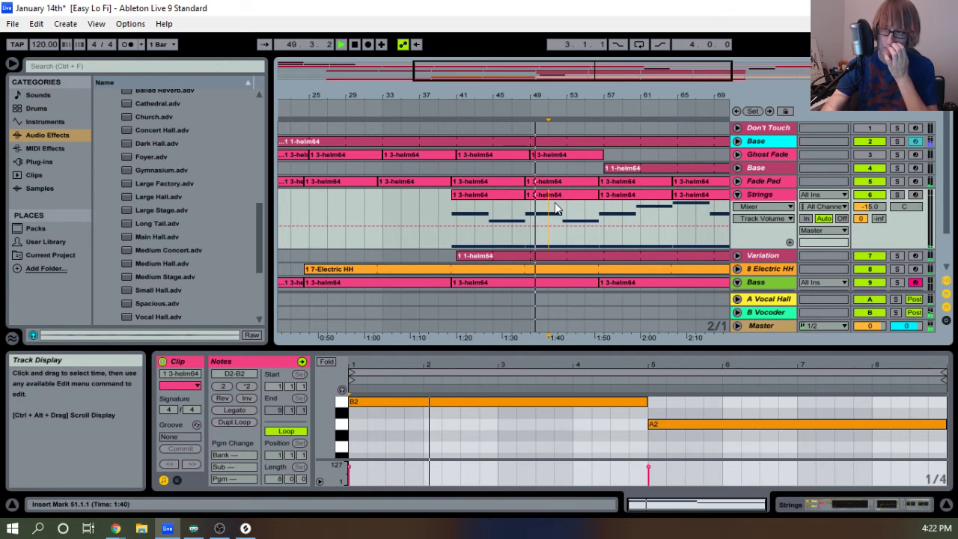
left_click(683, 420)
key("Up")
key("Up")
key("Up")
key("Up")
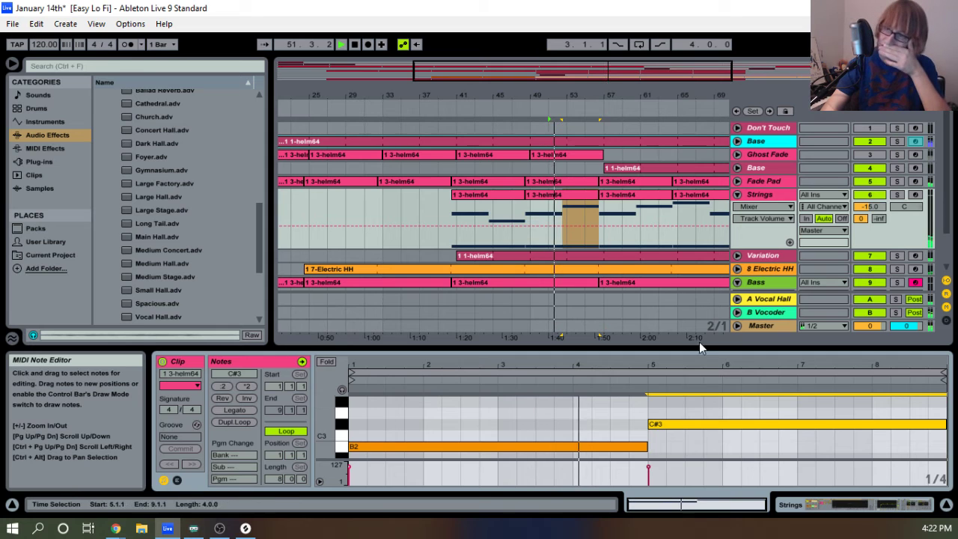
Raise the second upper note of the Fade Pad clip above the second Strings clip to match the Strings note.
double_click(563, 182)
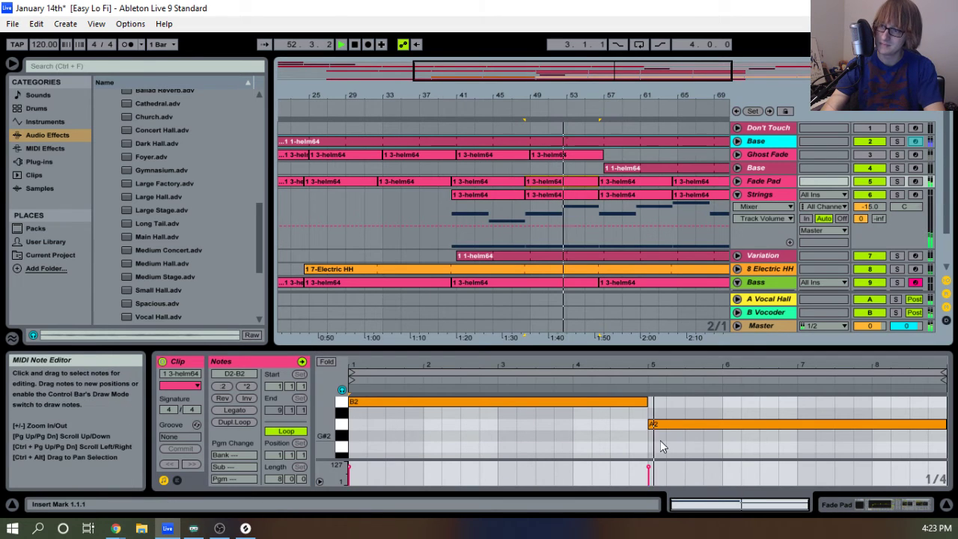
left_click(676, 424)
key("Up")
key("Up")
key("Up")
key("Up")
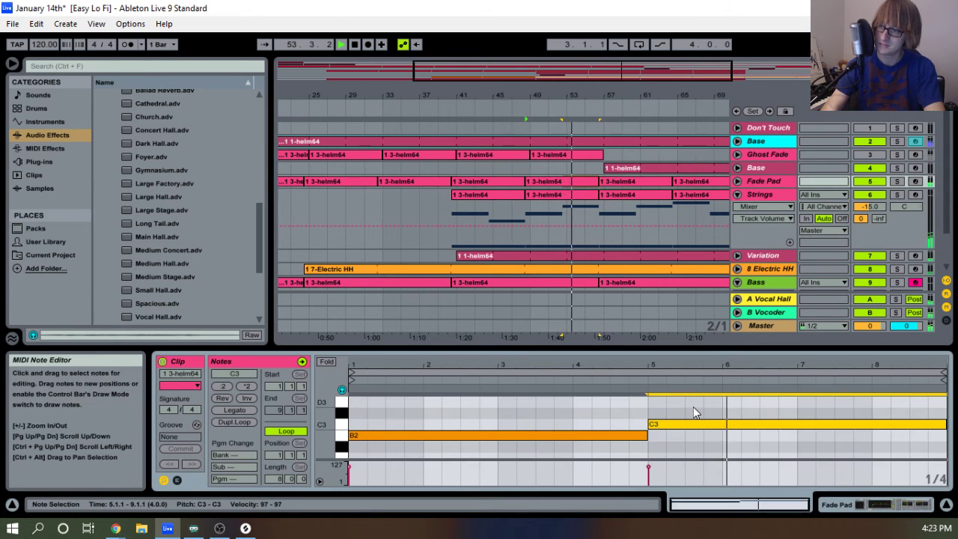
Raise the first upper note of the third Strings clip to D3 and stop playback.
left_click(622, 195)
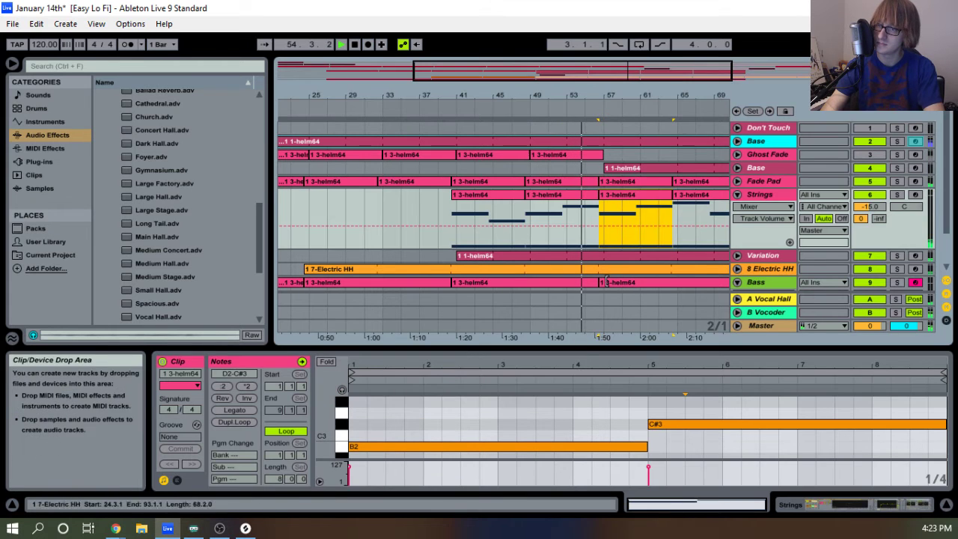
left_click_drag(498, 410, 470, 452)
key("Up")
key("Up")
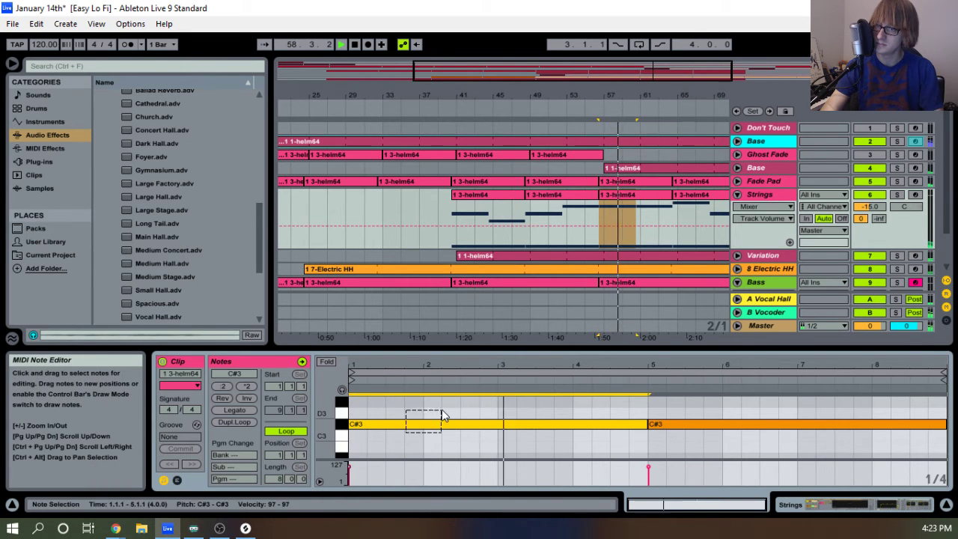
key("Up")
key("space")
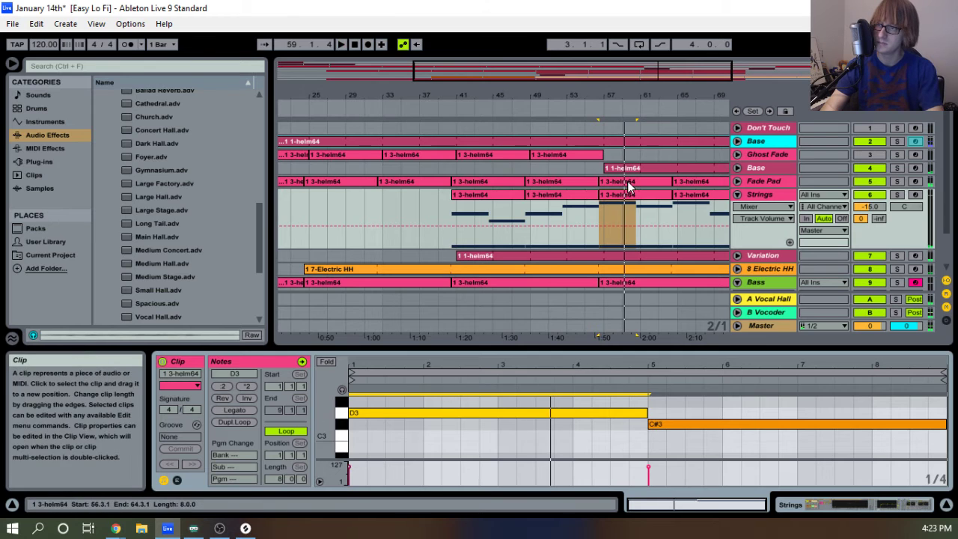
Raise the first upper note of the Fade Pad clip above the third Strings clip to D3.
left_click(626, 183)
key("Up")
key("Up")
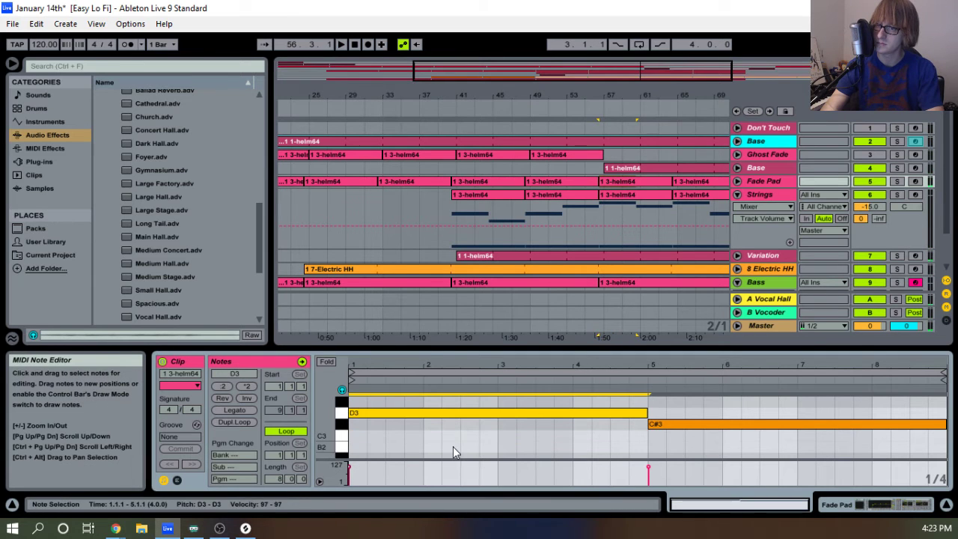
Replay the Strings section from about bar 41 and fold the Strings track.
key("space")
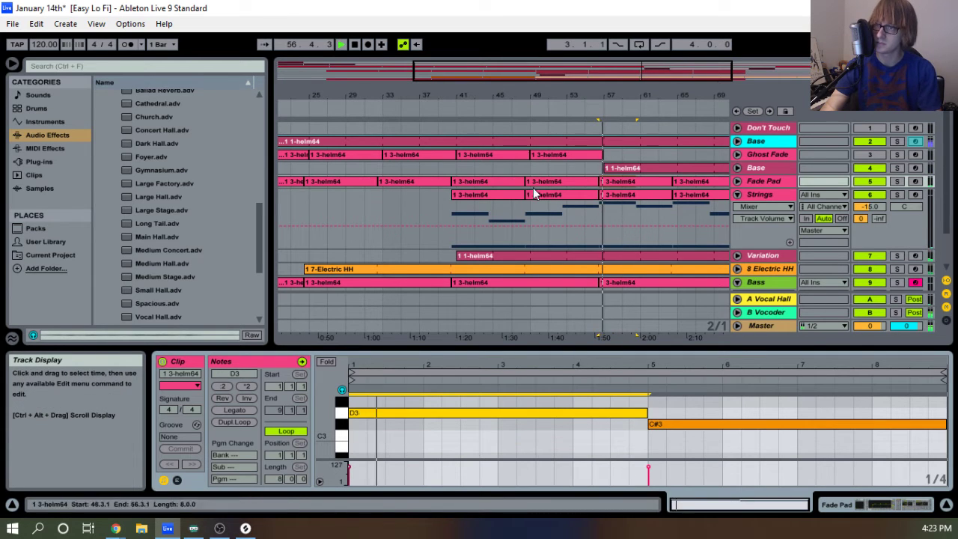
left_click(483, 199)
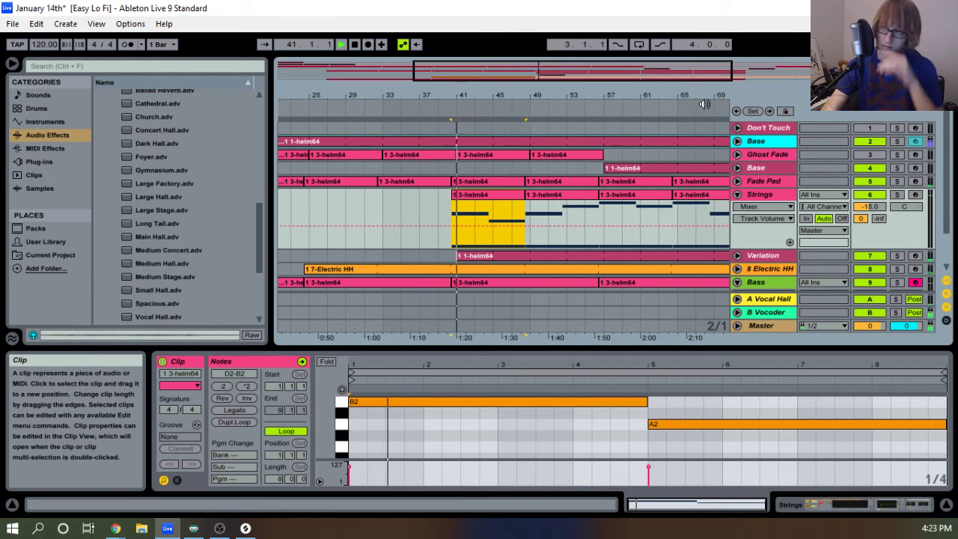
left_click_drag(701, 95, 603, 90)
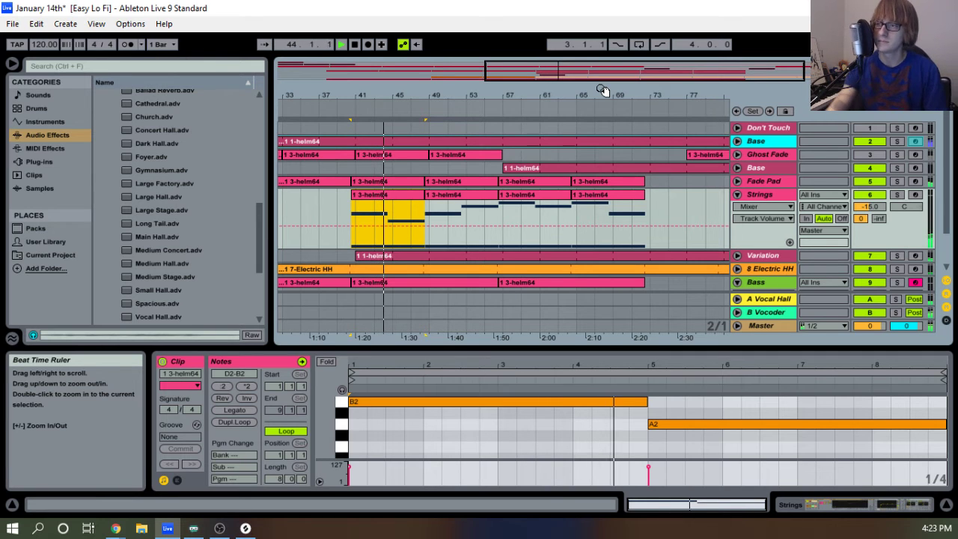
left_click(737, 195)
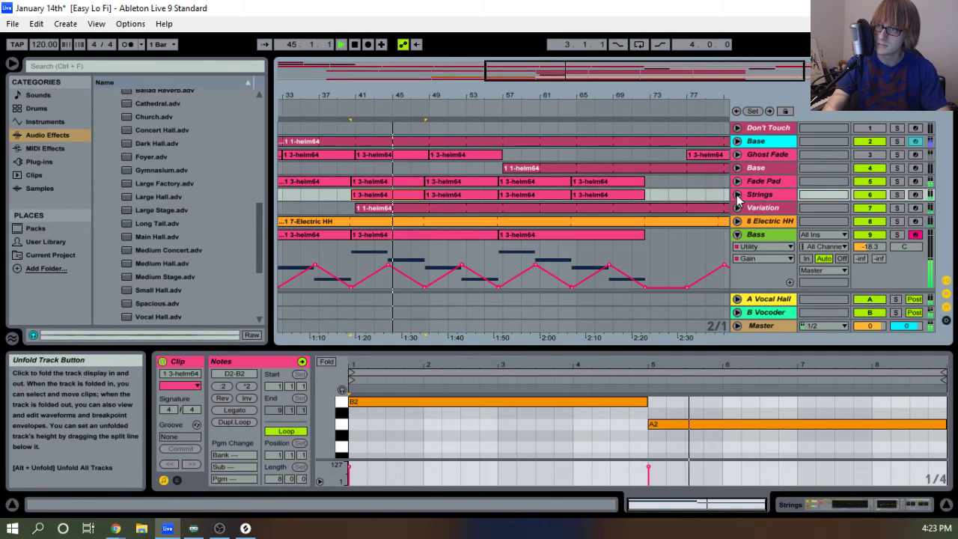
Duplicate the Strings track and delete the first clip on the copy.
right_click(768, 196)
left_click(795, 223)
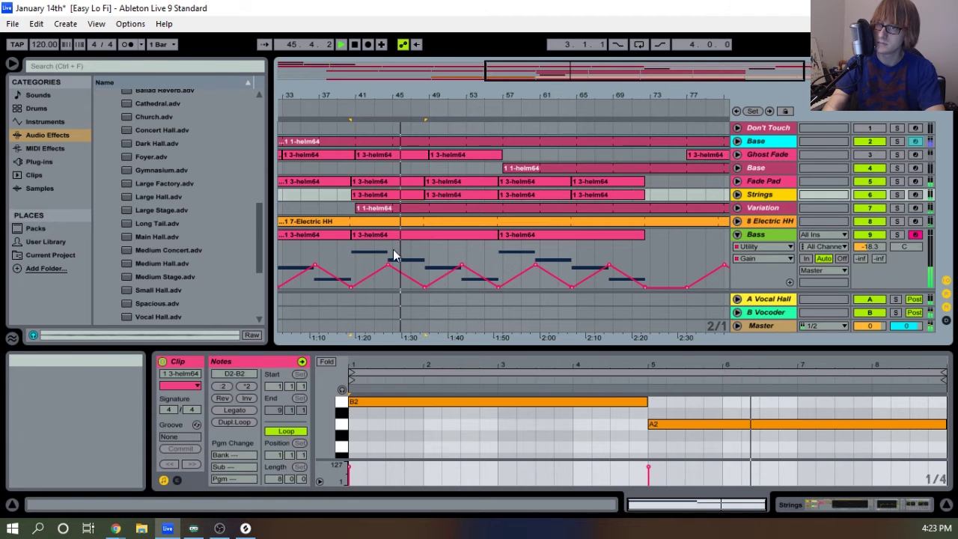
left_click(412, 211)
key("Delete")
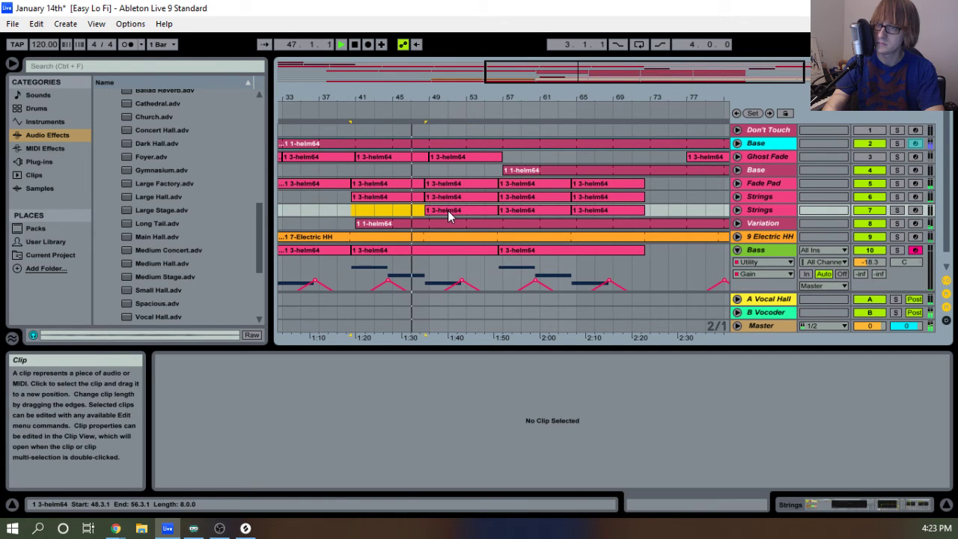
left_click(449, 214)
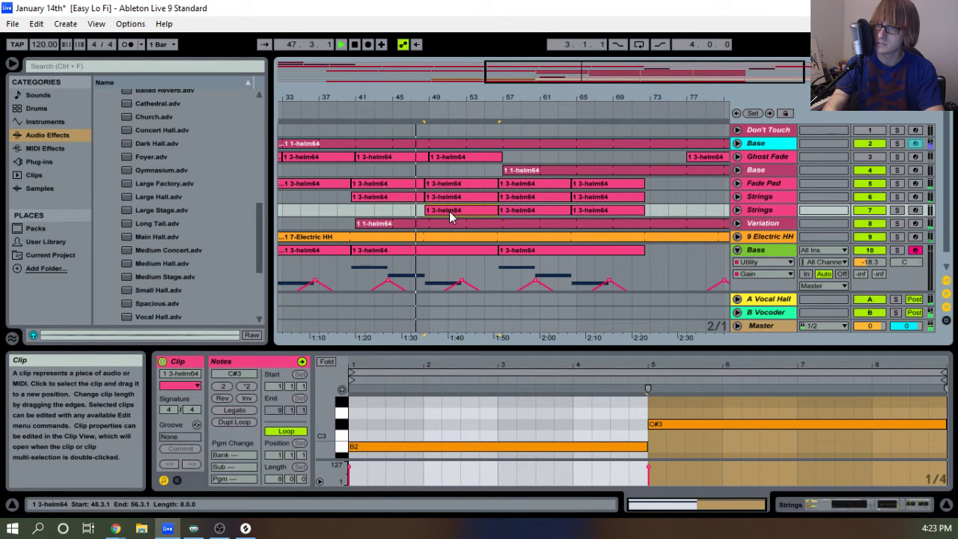
Load Woodwind Sustain from the ProjectSAM Orchestral Ensemble pack's Woodwind Section onto the duplicated Strings track and stop playback.
left_click(765, 212)
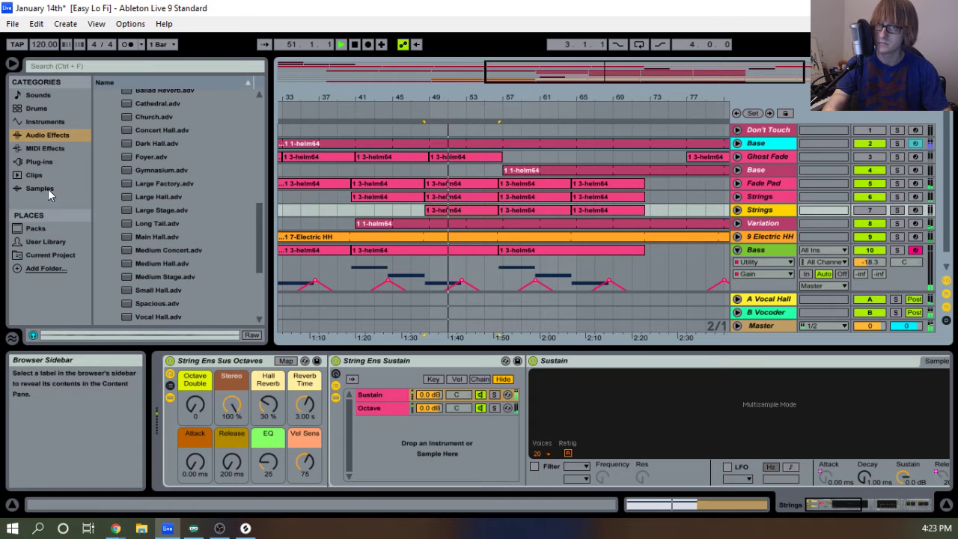
left_click(46, 149)
left_click(35, 228)
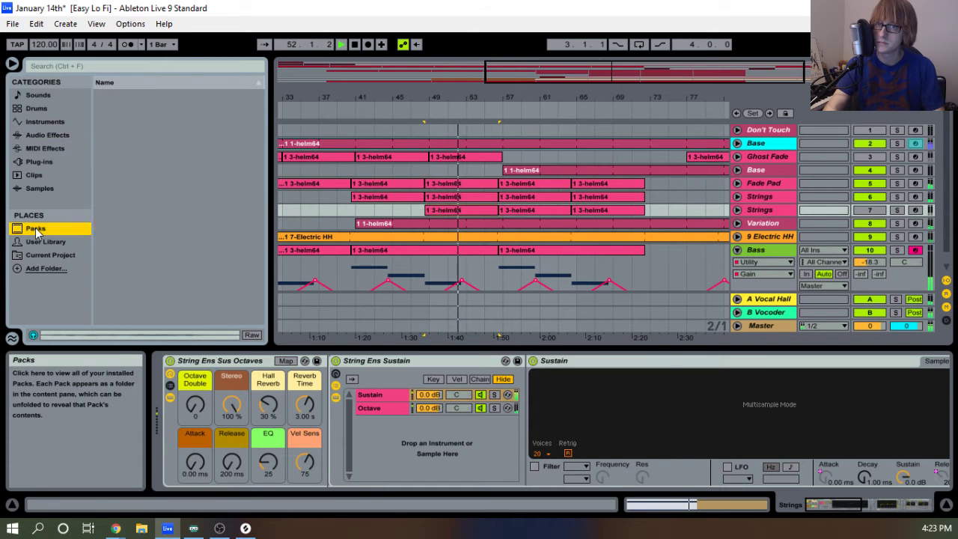
left_click(99, 224)
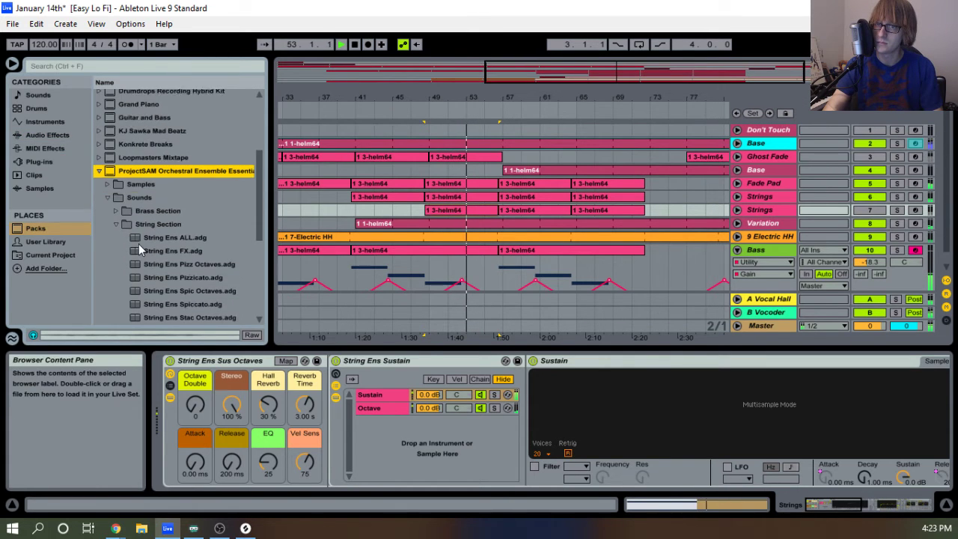
left_click(116, 211)
left_click(117, 223)
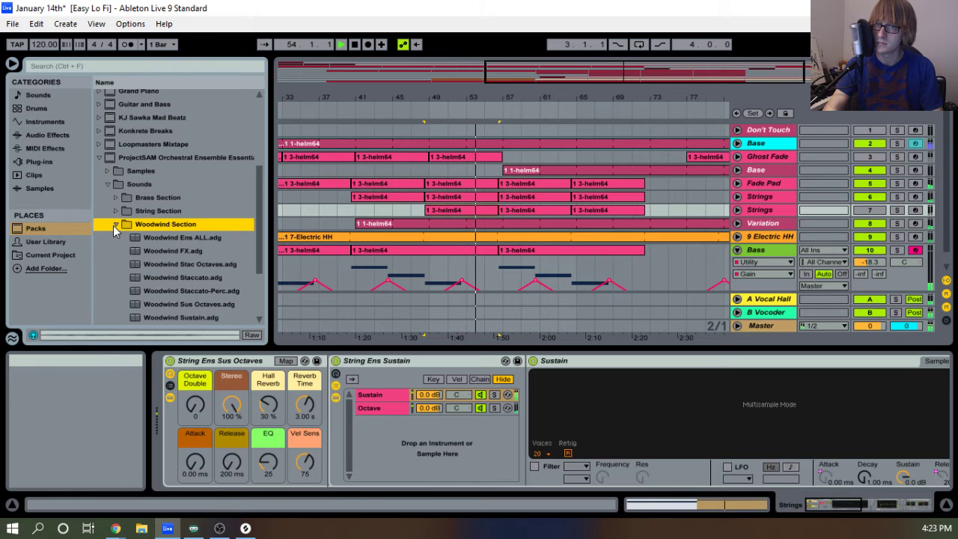
scroll(124, 225, "down", 1)
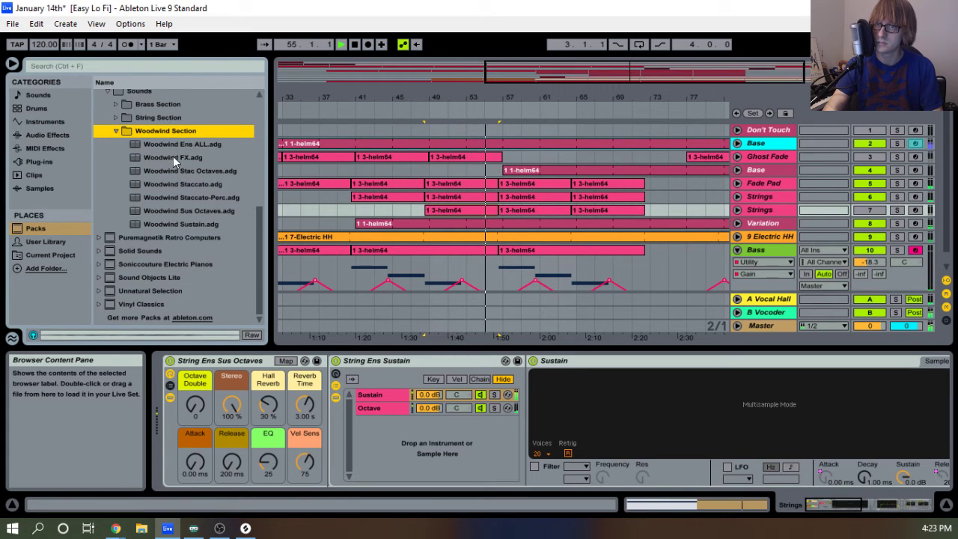
left_click(168, 157)
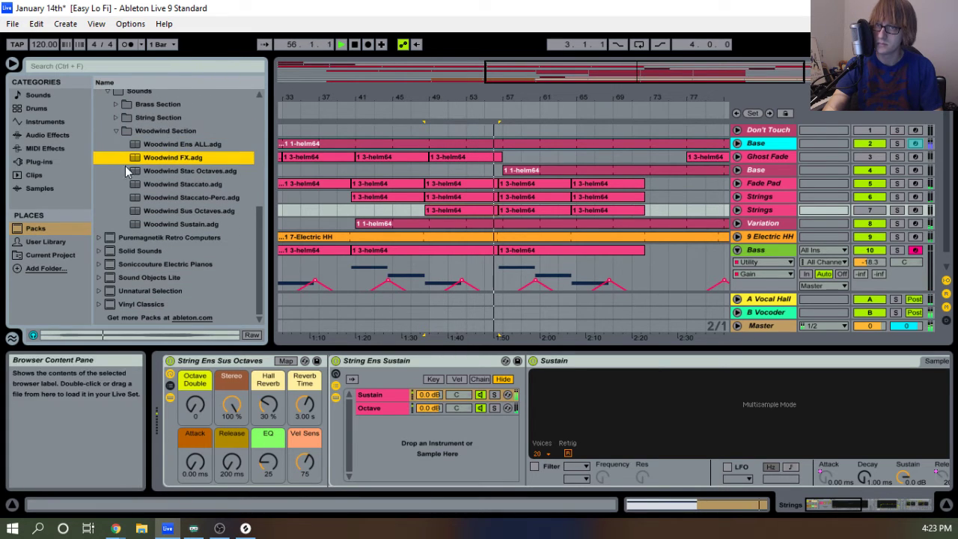
key("space")
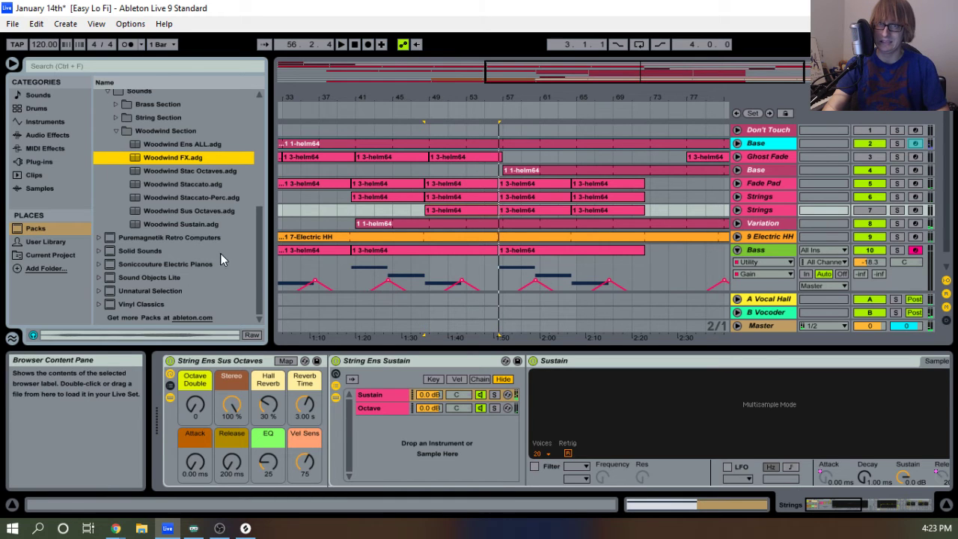
left_click(189, 226)
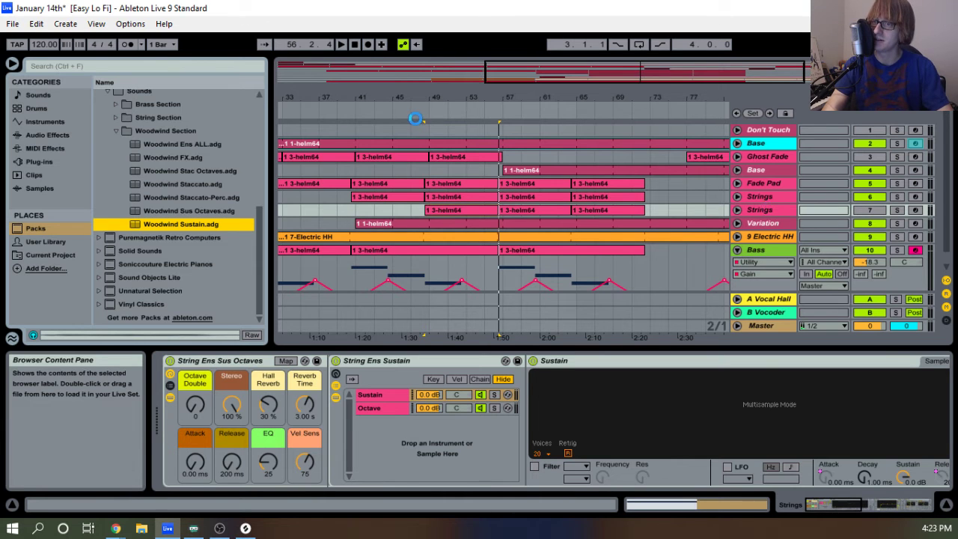
Play from about bar 41 and transpose all notes of the duplicated Strings track's first clip up one octave.
left_click(348, 210)
key("space")
mouse_move(383, 98)
left_mouse_down()
mouse_move(383, 120)
mouse_move(396, 84)
left_mouse_up()
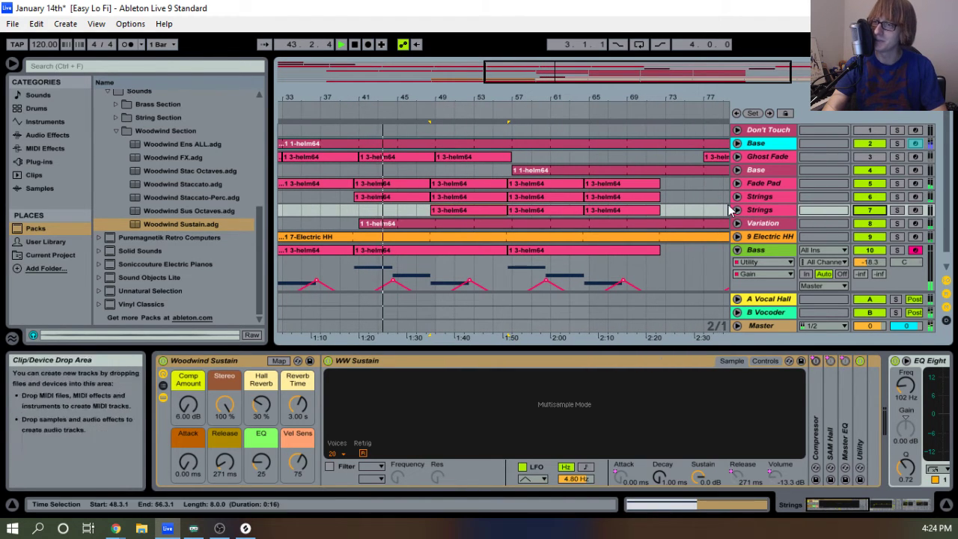
double_click(462, 213)
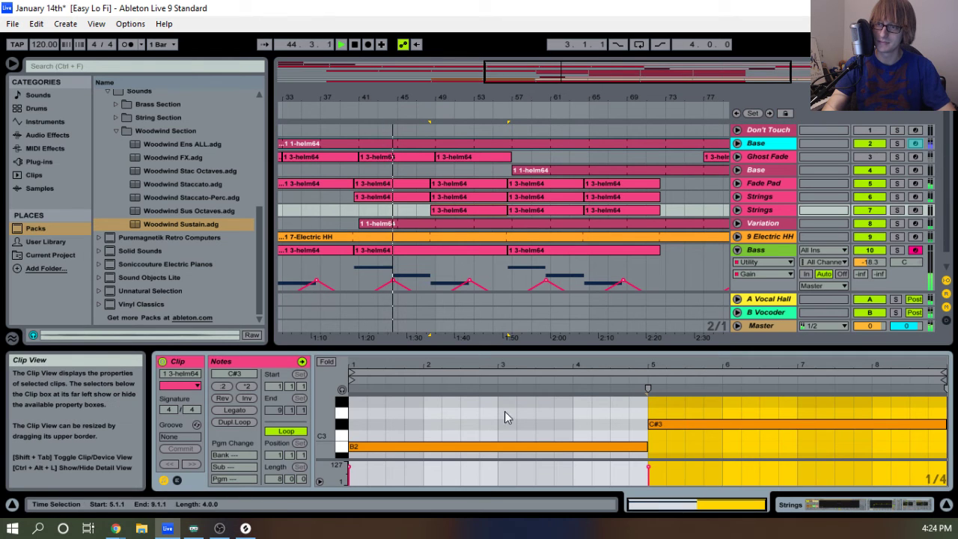
key("shift+Up")
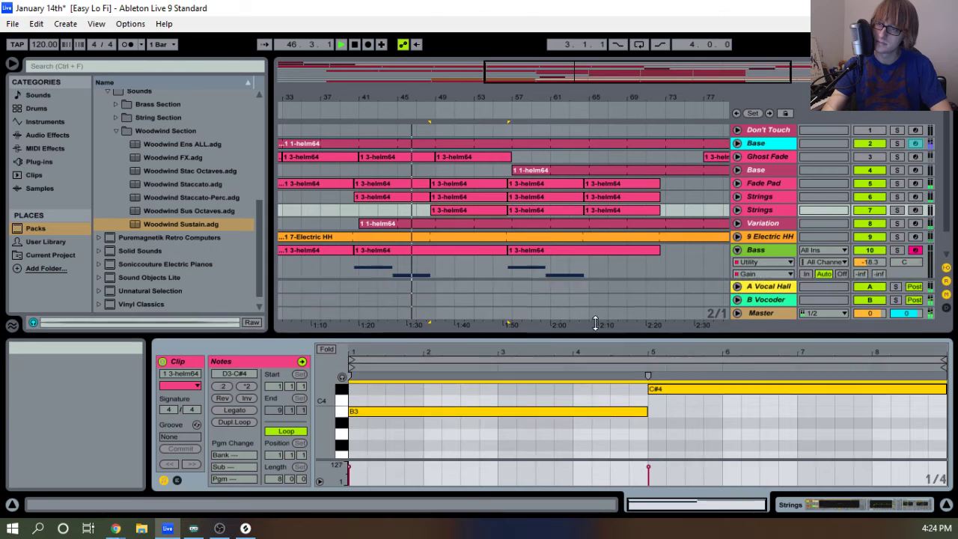
left_click_drag(603, 340, 609, 264)
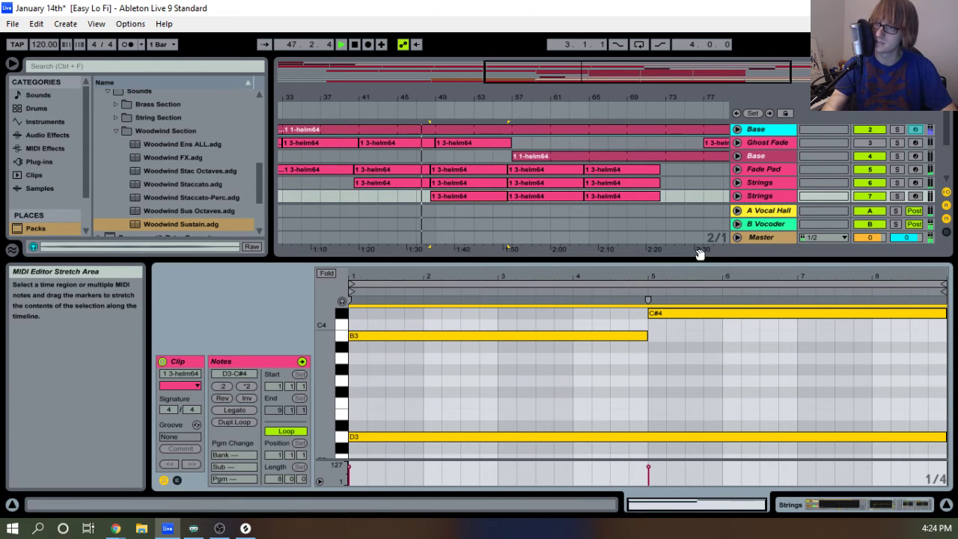
left_click_drag(696, 260, 696, 324)
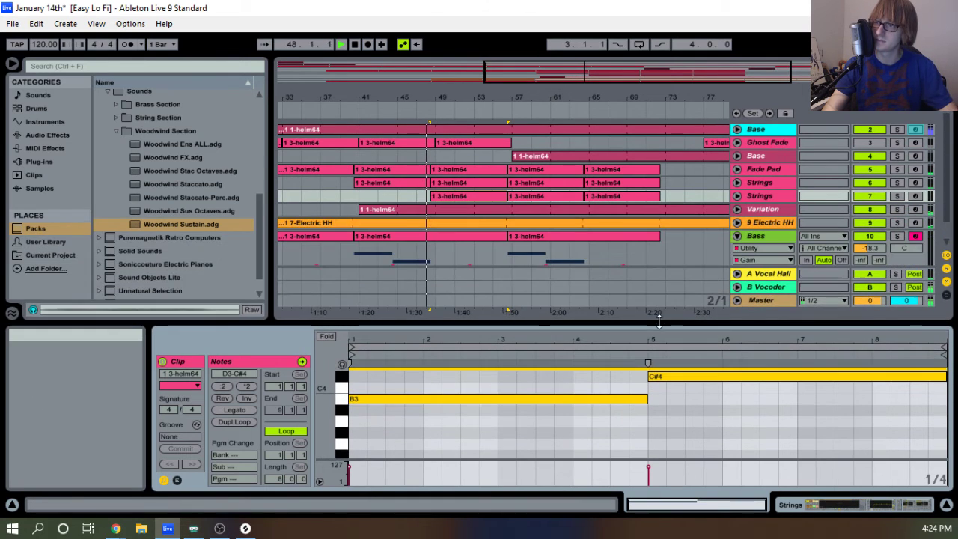
Rename the duplicated Strings track as Woods.
right_click(772, 204)
left_click(791, 256)
type("W")
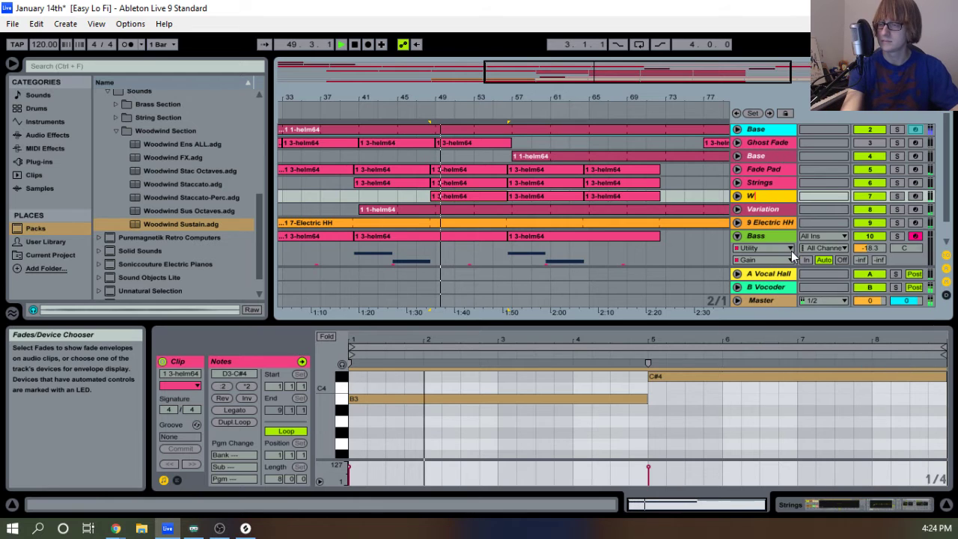
type("oods")
Lower the Woods track's volume below the Strings level in the session mixer and return to the arrangement.
left_click(777, 183)
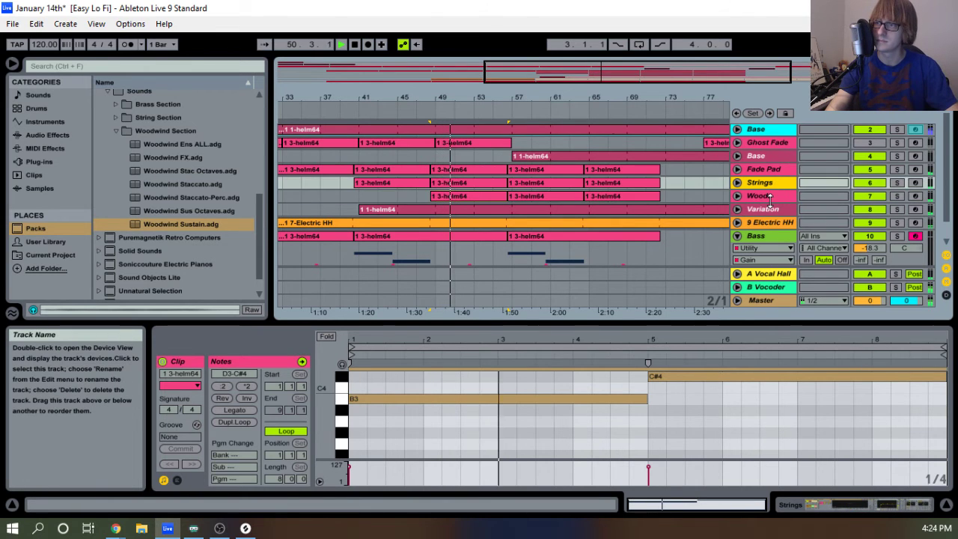
left_click(769, 197)
key("Tab")
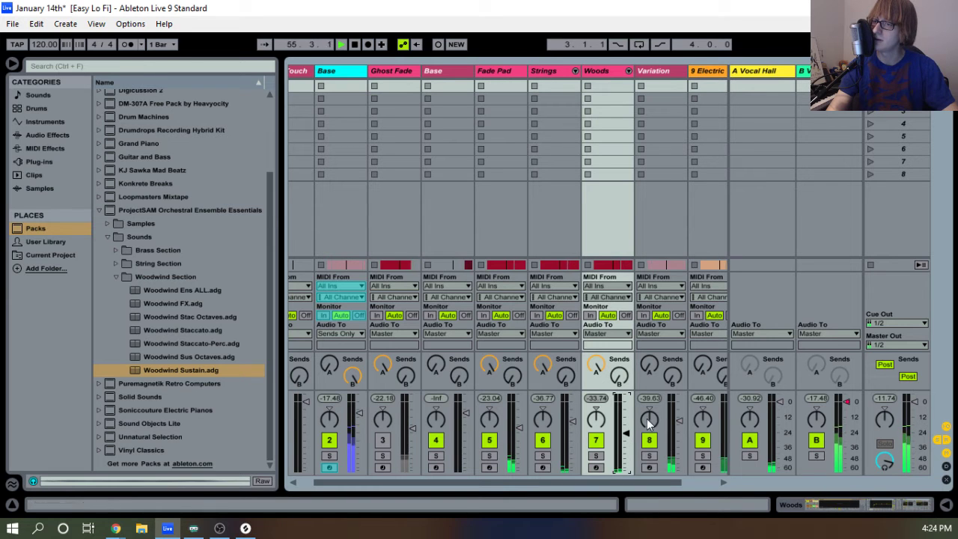
key("Tab")
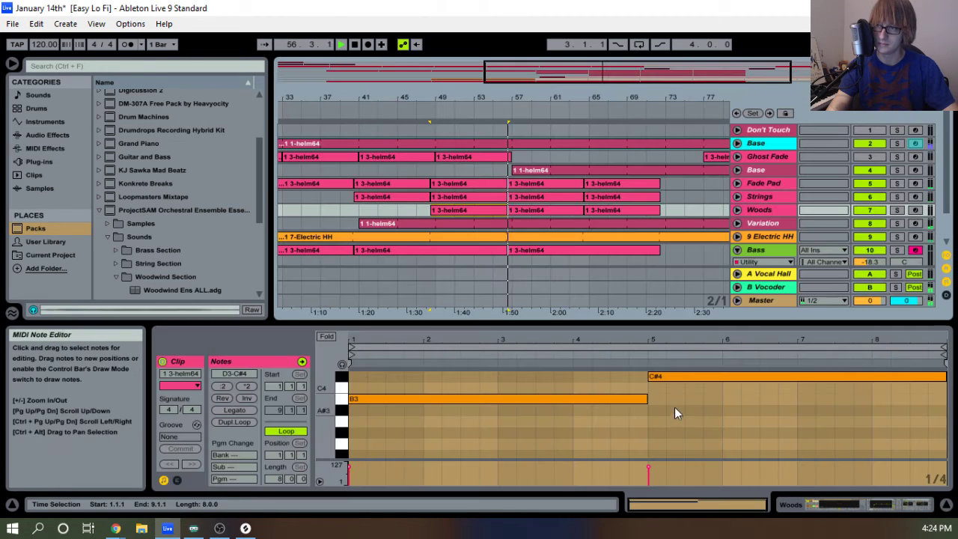
Raise the second upper note of the Fade Pad clip near bar 57 to E3.
left_click_drag(559, 99, 514, 132)
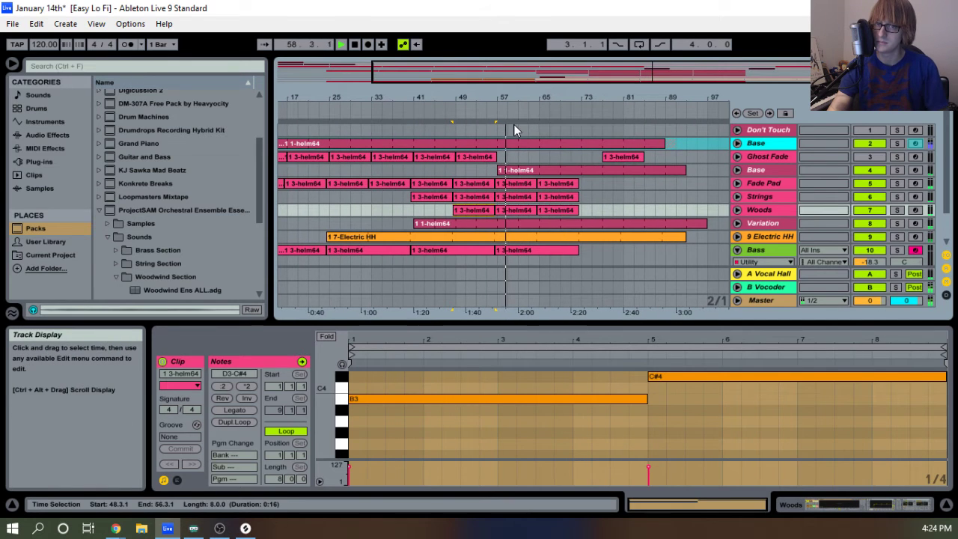
left_click(527, 186)
double_click(528, 187)
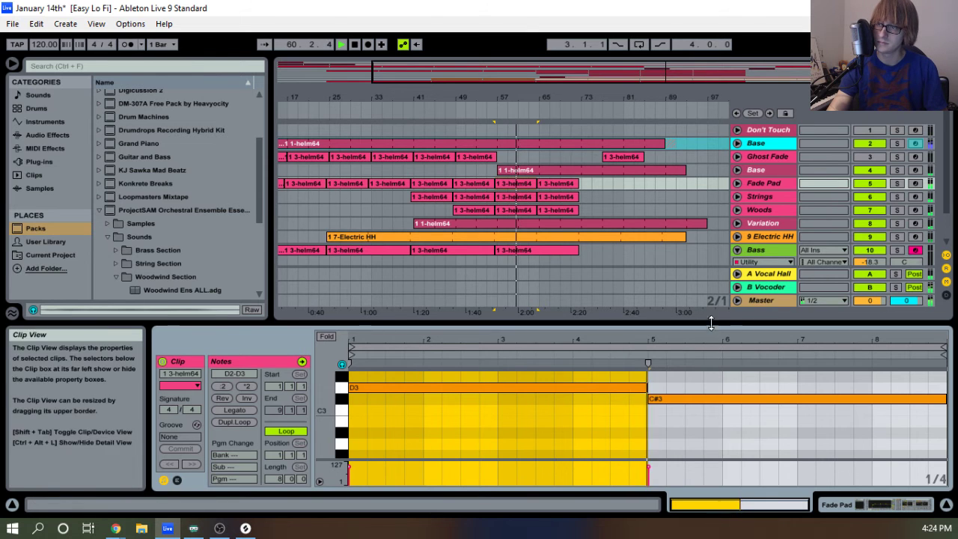
left_click_drag(716, 323, 700, 174)
left_click(687, 293)
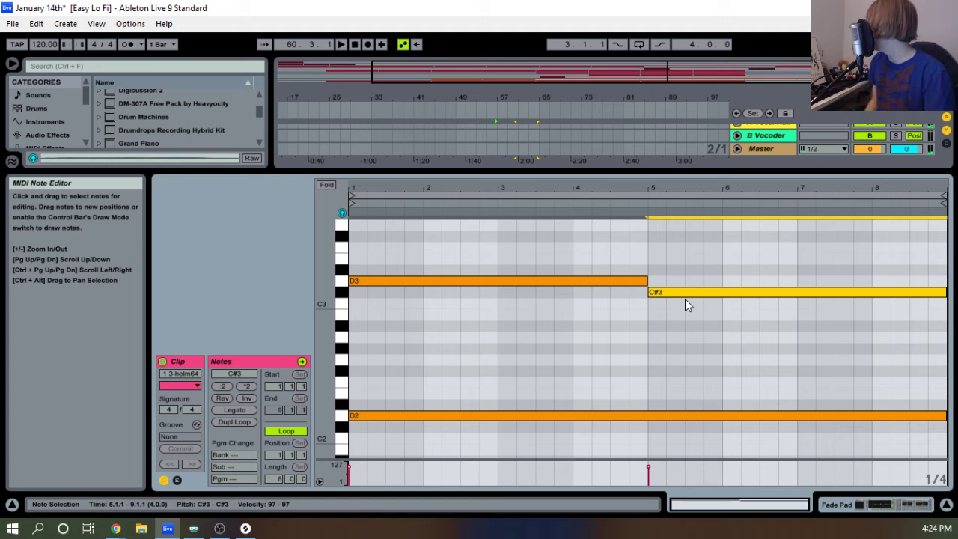
key("Up")
key("Up")
key("Up")
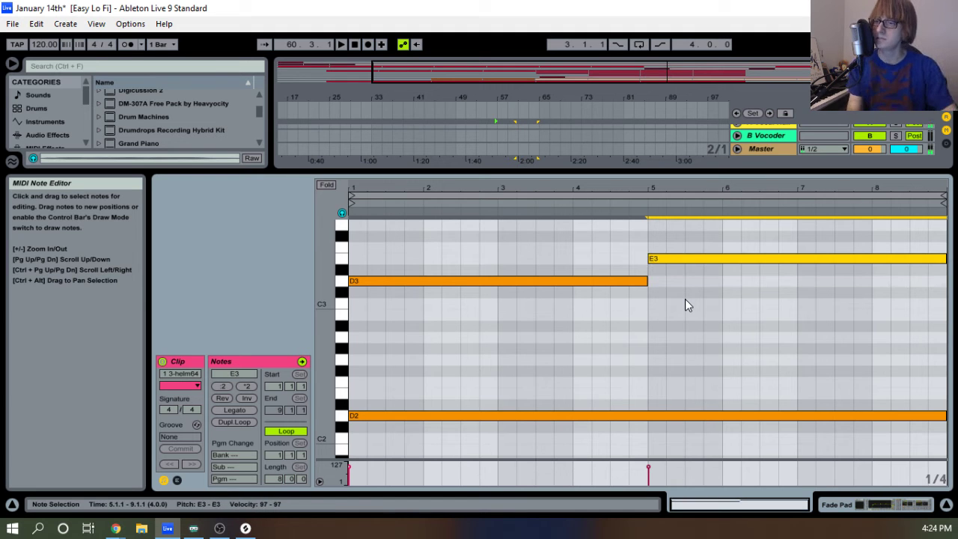
Play from about bar 57 and raise the second upper note of the Strings clip there to D#3.
key("space")
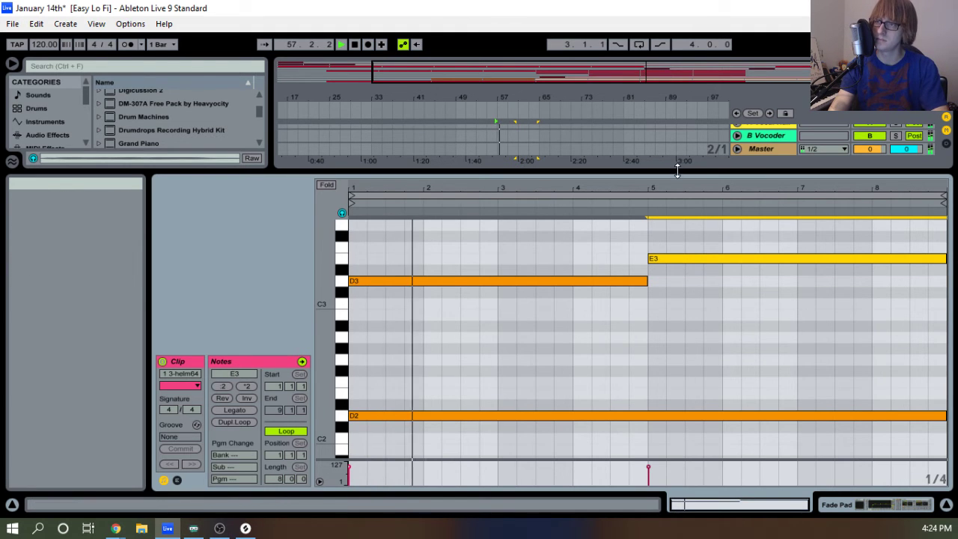
left_click_drag(676, 171, 676, 348)
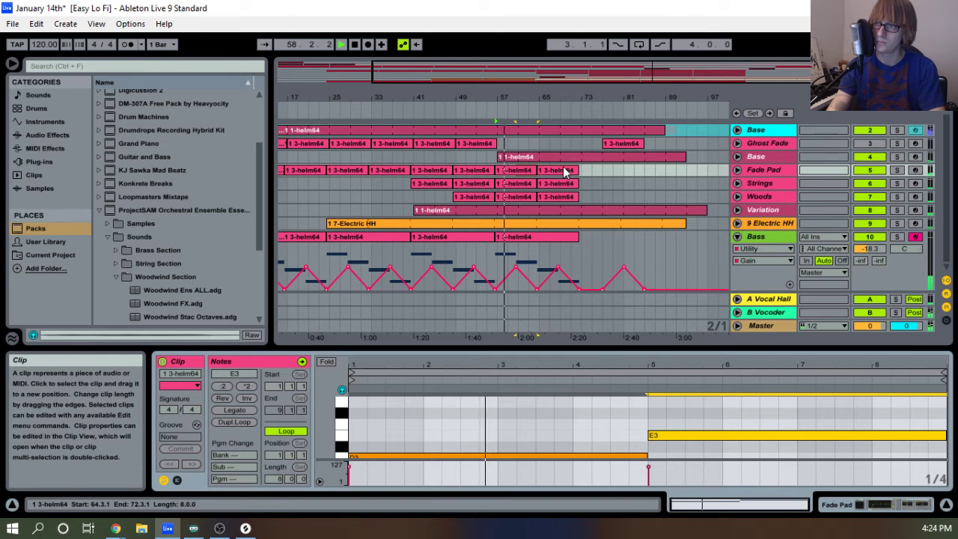
left_click(524, 186)
left_click(689, 424)
key("Up")
key("Up")
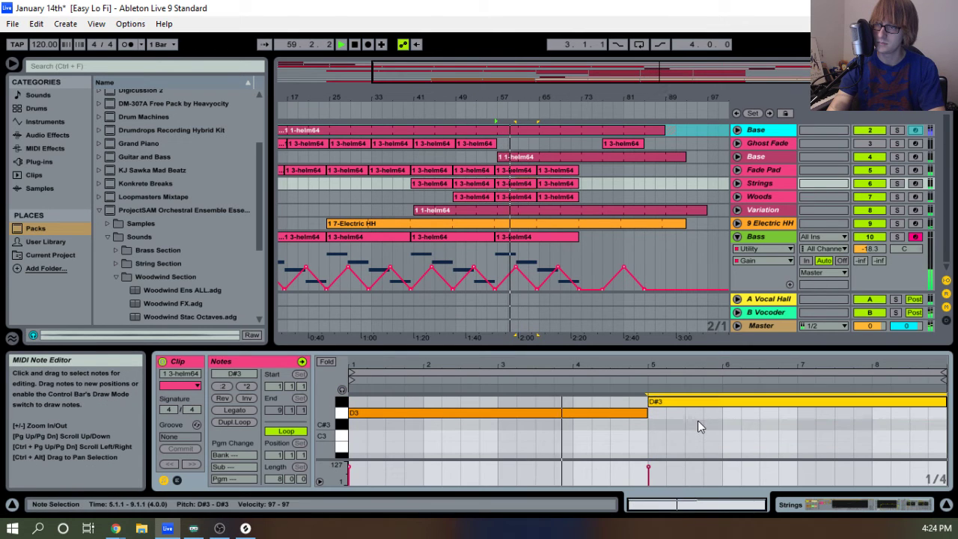
Raise the second upper note of the Woods clip near bar 57 to E3.
left_click(522, 196)
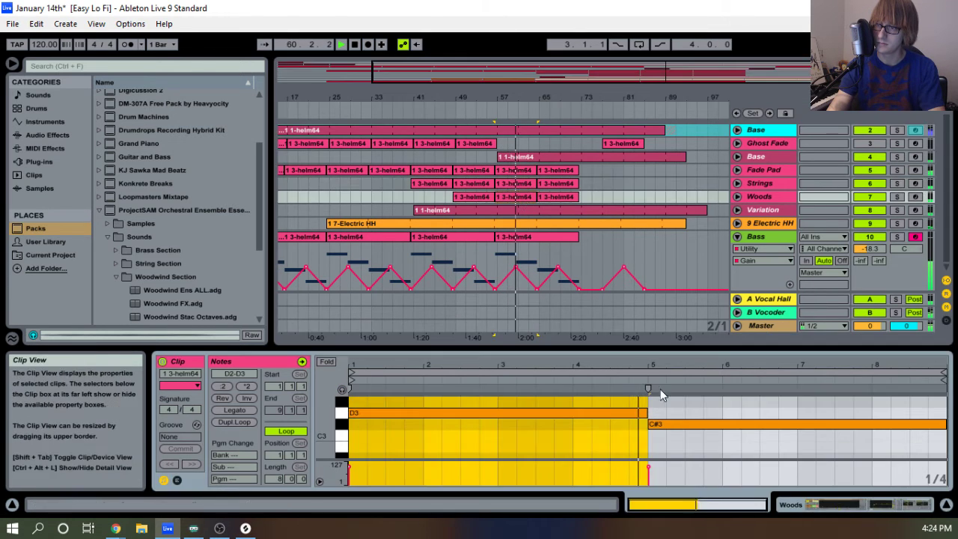
left_click(715, 424)
key("Up")
key("Up")
key("Up")
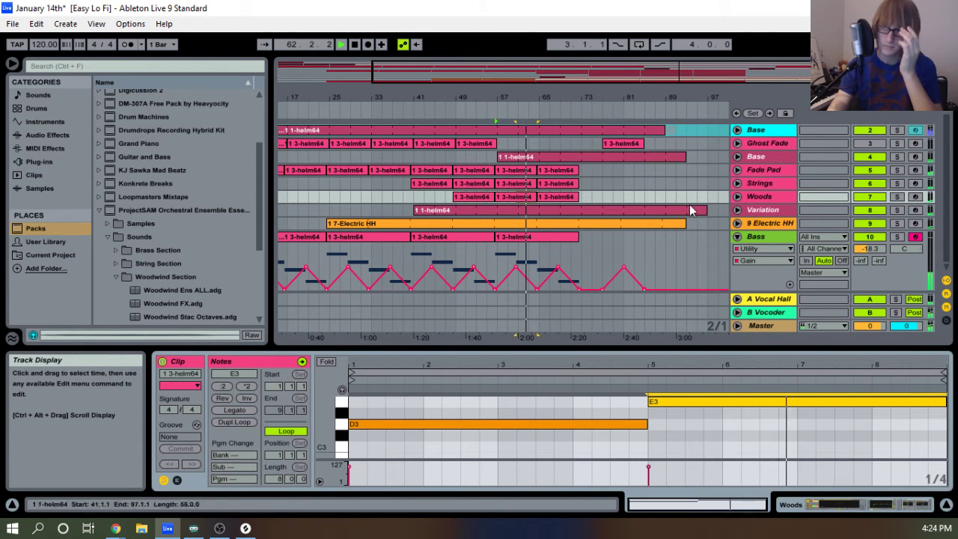
Duplicate the Woods track without its first clip and rename the copy as Horns.
right_click(754, 197)
left_click(790, 223)
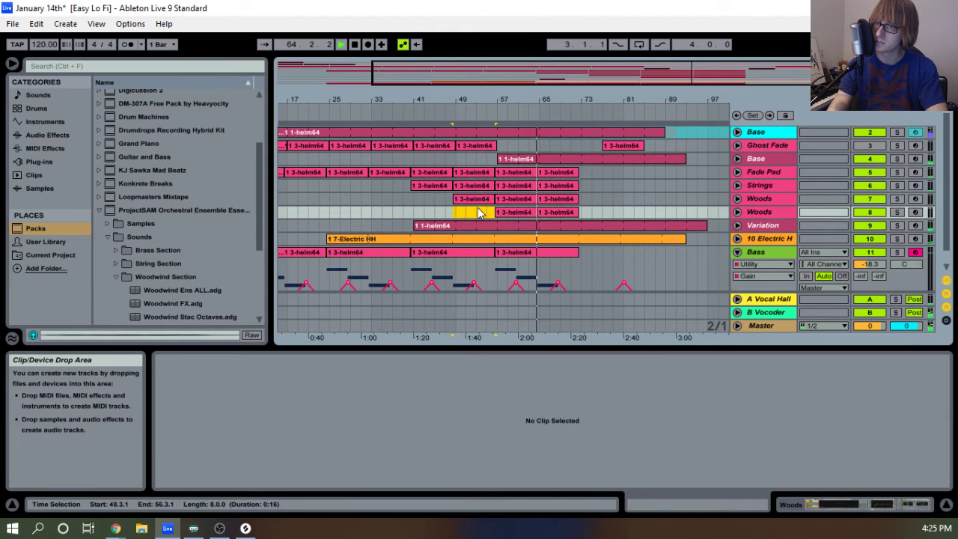
right_click(765, 213)
left_click(782, 253)
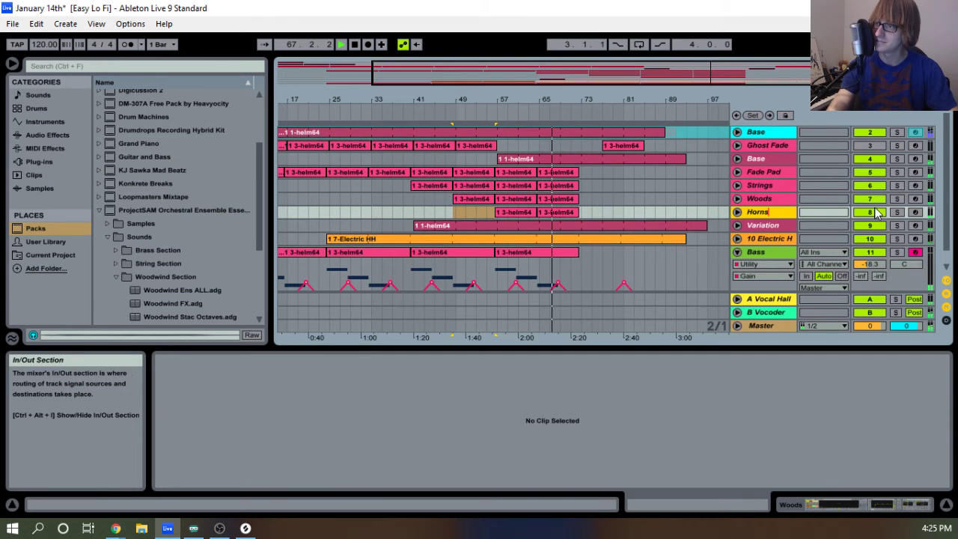
type("Horns")
key("Return")
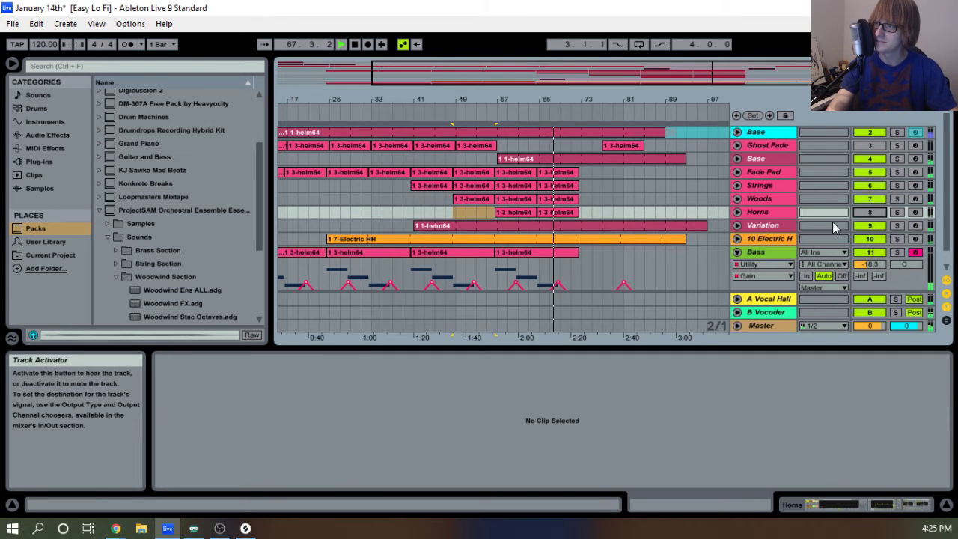
Replace the Horns track's instrument with Brass Sustain.adg from the ProjectSAM pack's Brass Section.
left_click(763, 215)
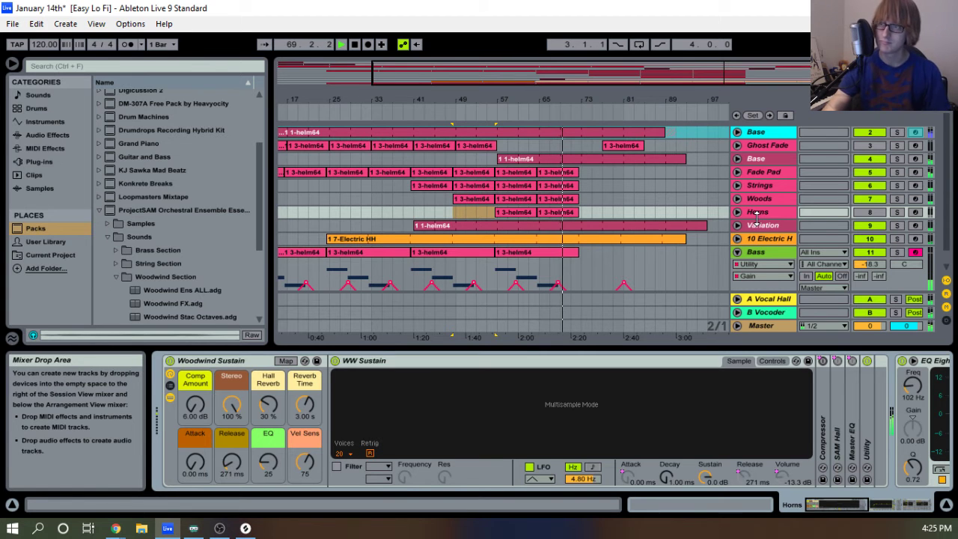
left_click(763, 213)
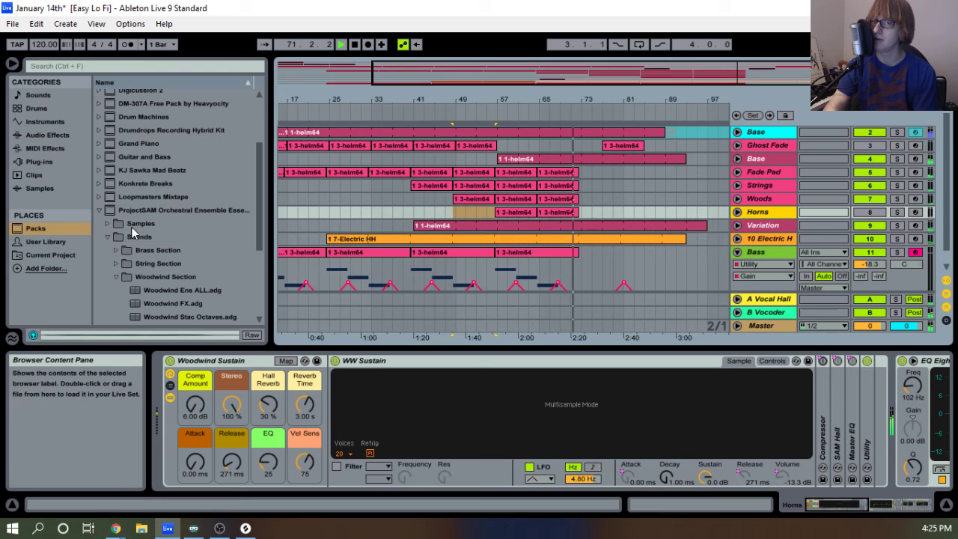
key("space")
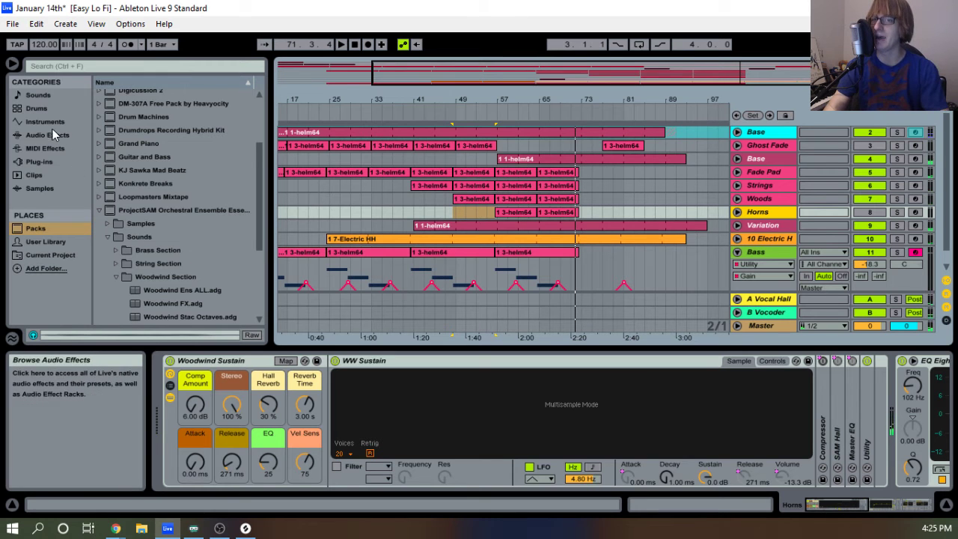
left_click(771, 200)
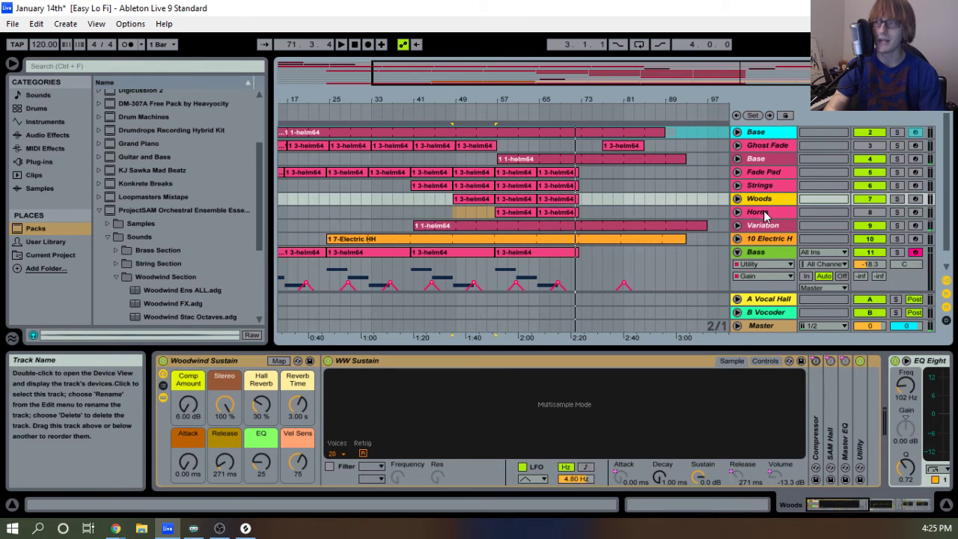
left_click(764, 215)
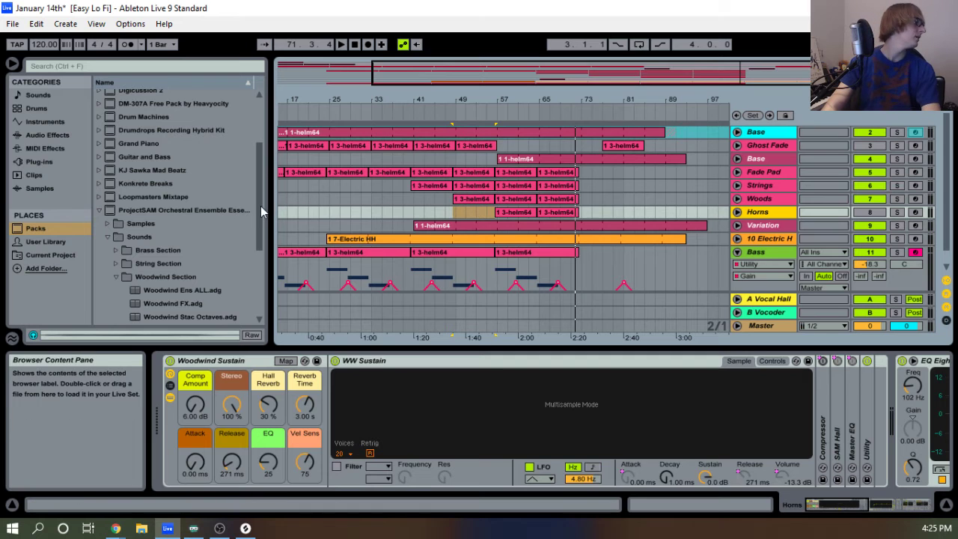
scroll(116, 254, "down", 4)
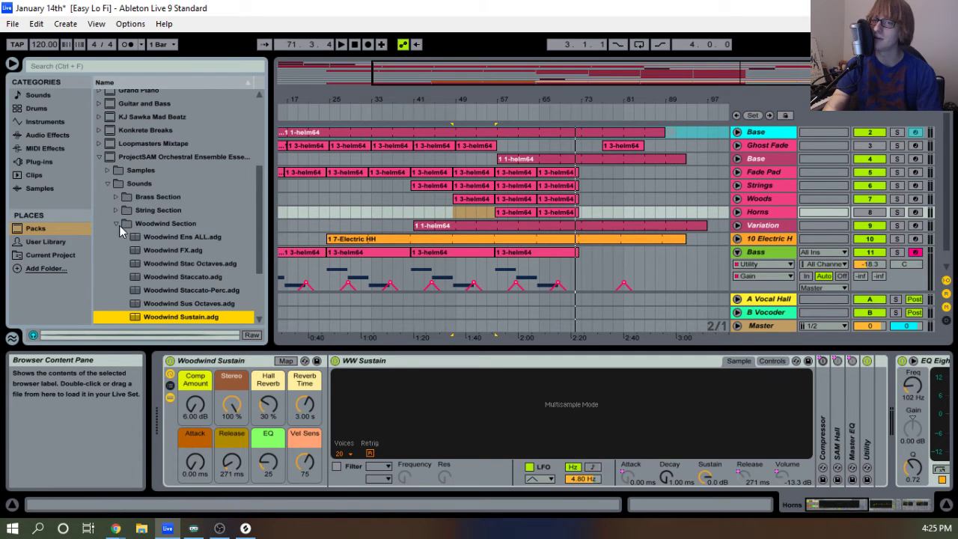
left_click(117, 224)
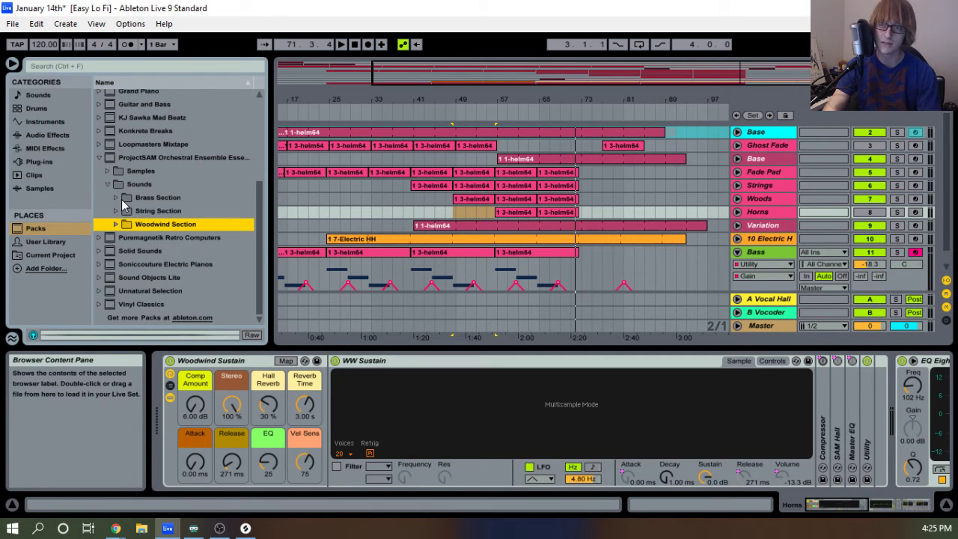
left_click(118, 198)
scroll(176, 261, "down", 1)
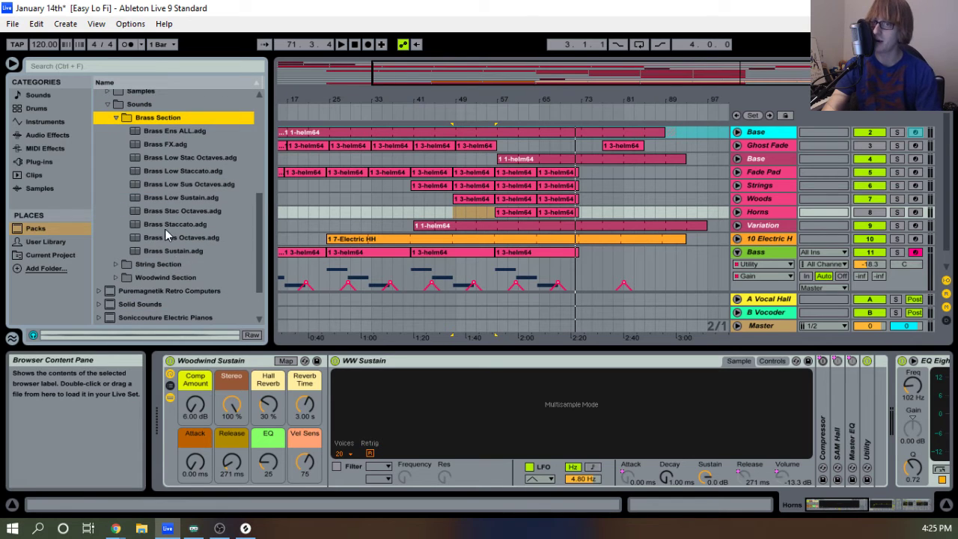
left_click(177, 238)
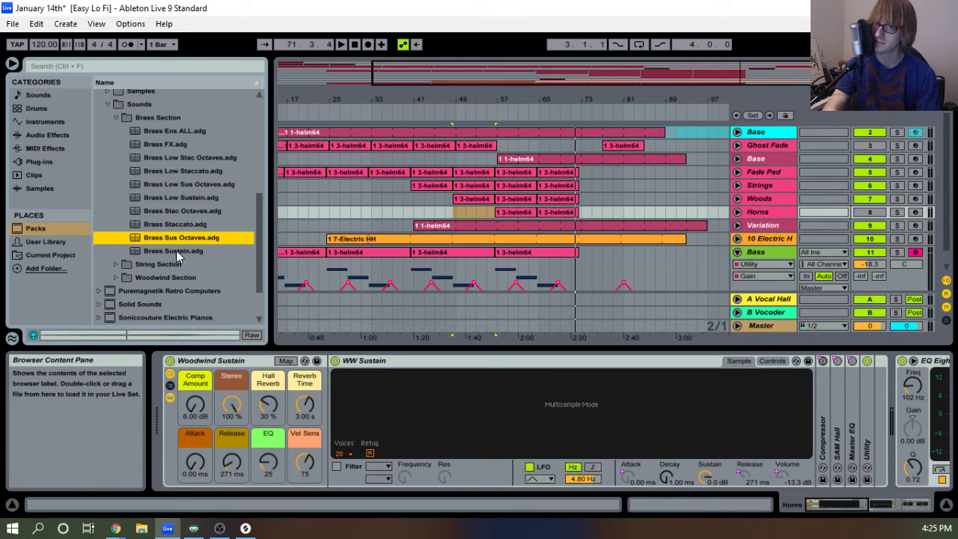
left_click(207, 252)
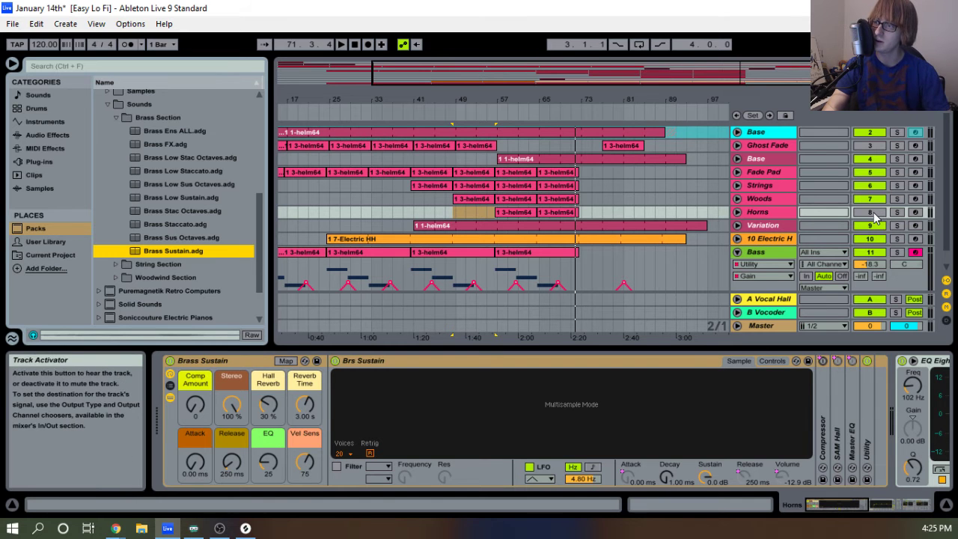
Activate the Horns track, resume playback and open its first clip near bar 57 in an enlarged note editor.
left_click(874, 214)
key("space")
double_click(515, 213)
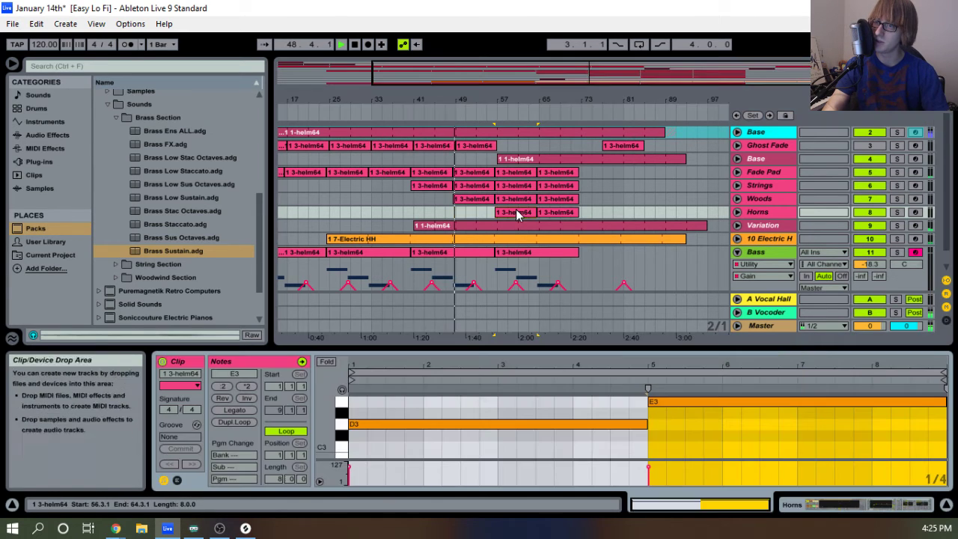
left_click_drag(613, 336, 621, 183)
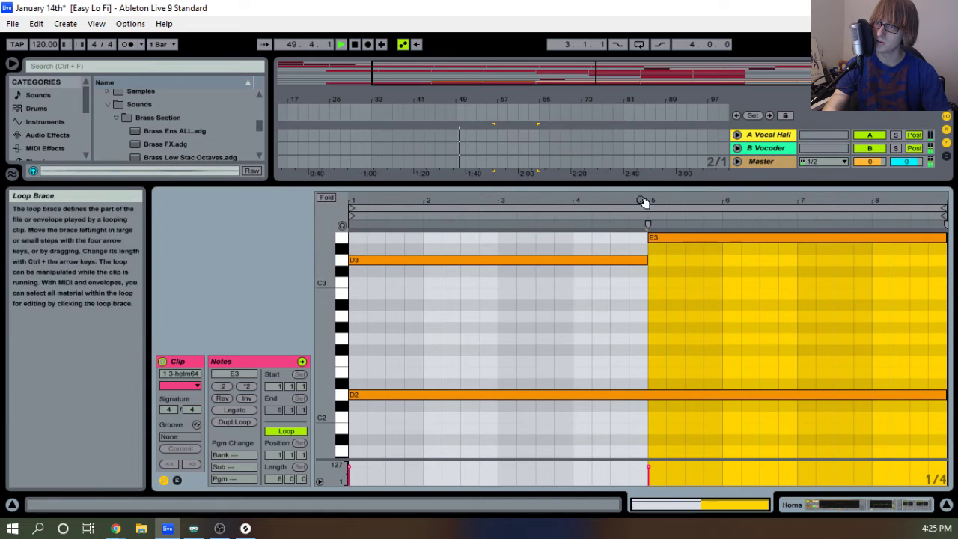
Duplicate all notes of the Horns clip in place and transpose the copies down two octaves, spanning D0 to E1.
left_click(526, 375)
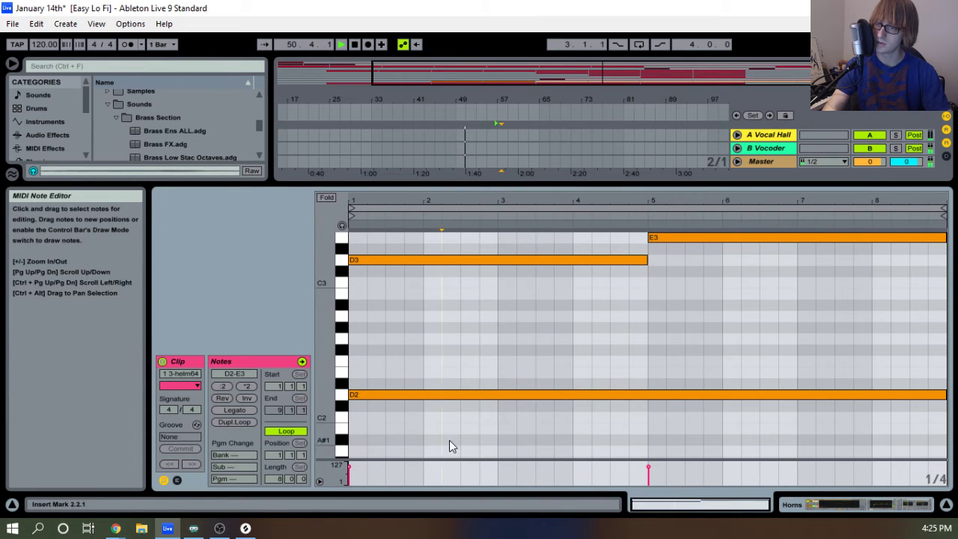
left_click_drag(449, 440, 771, 219)
left_click(351, 320)
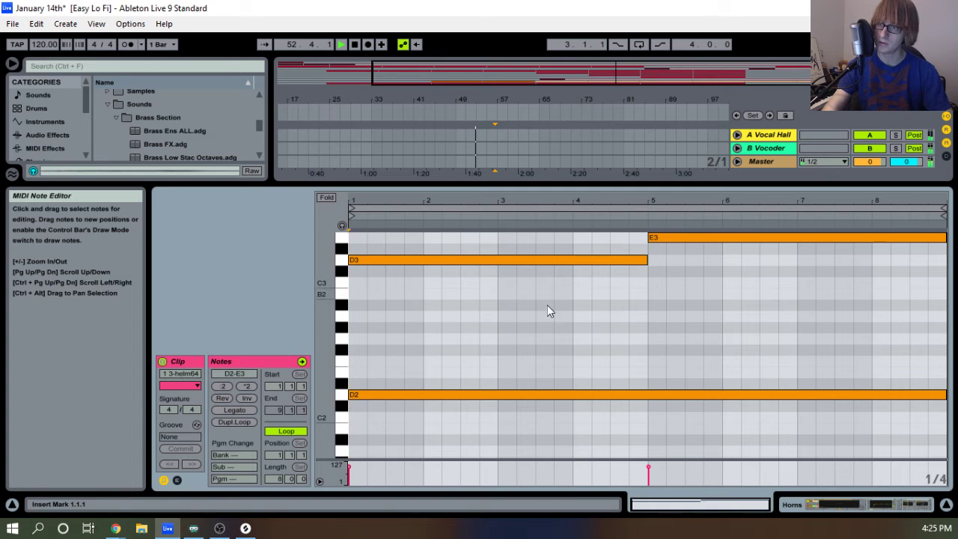
key("ctrl+a")
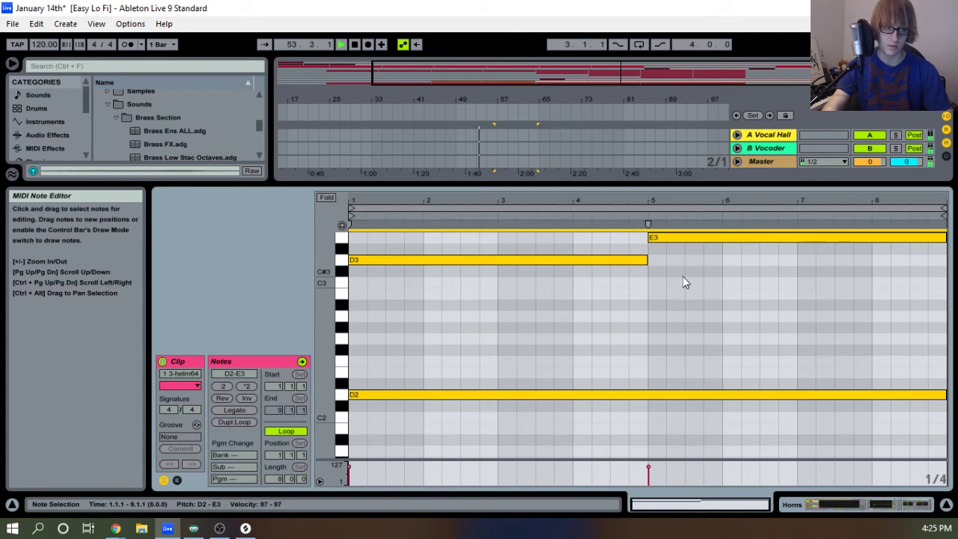
left_click(355, 333)
key("ctrl+a")
key("shift+Down")
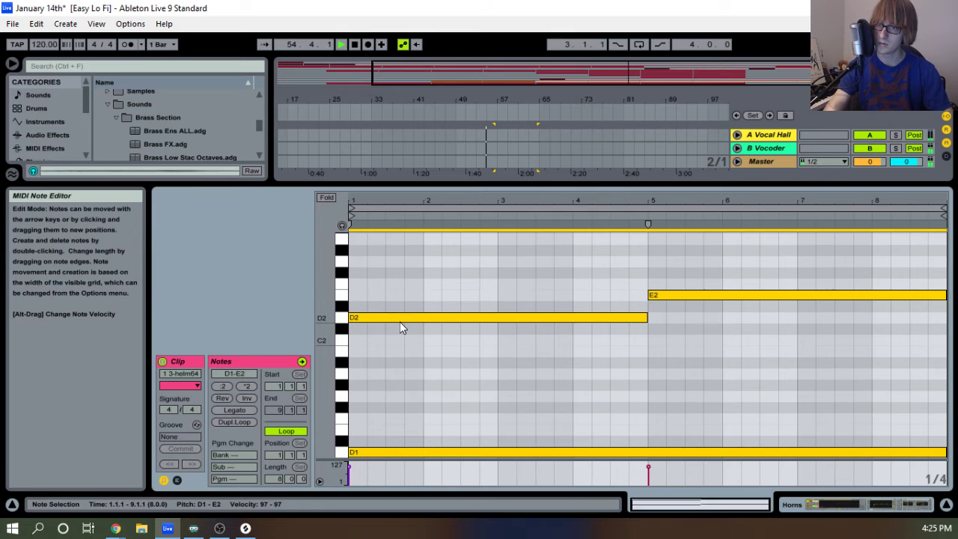
scroll(552, 324, "up", 2)
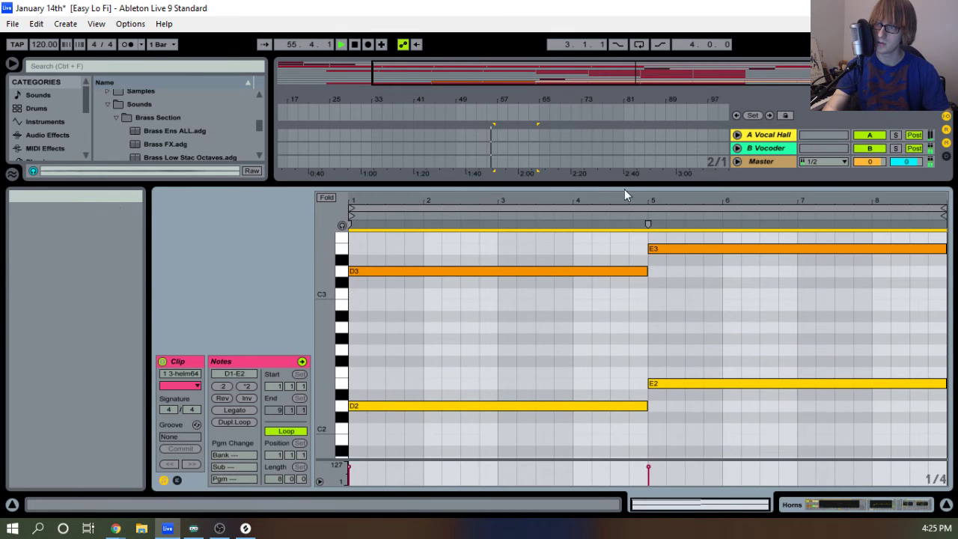
scroll(646, 346, "down", 2)
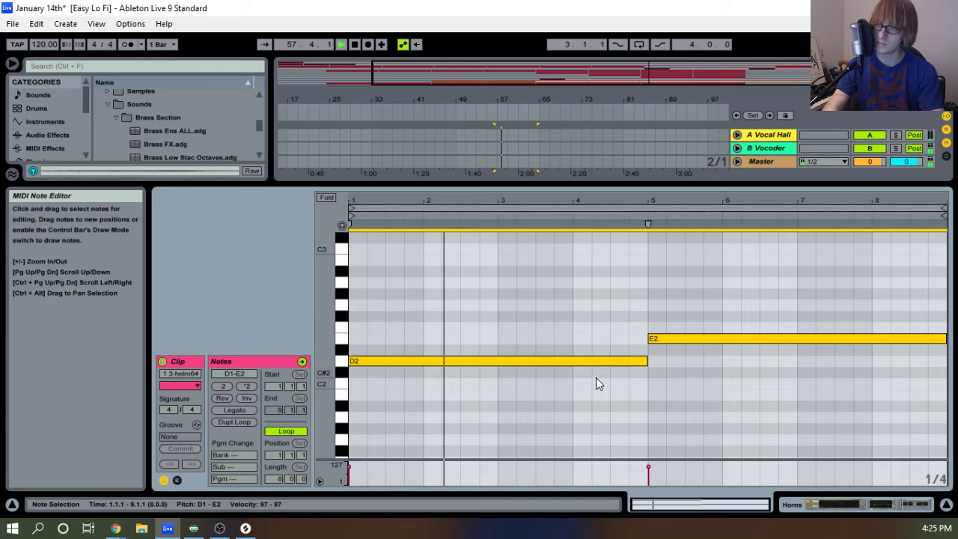
key("shift+Down")
scroll(596, 377, "up", 6)
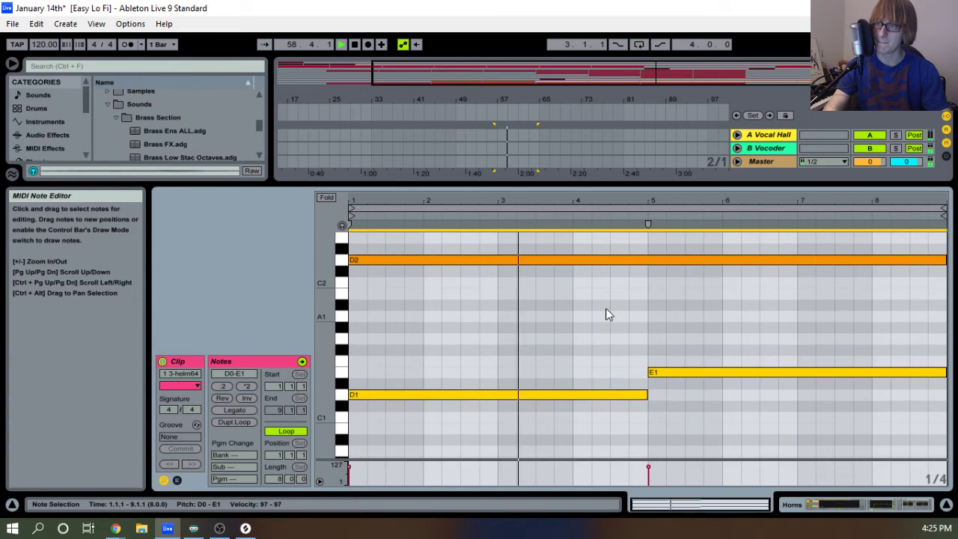
Solo the Horns track and examine the lower notes of its clip near bar 57.
left_click_drag(651, 182, 583, 385)
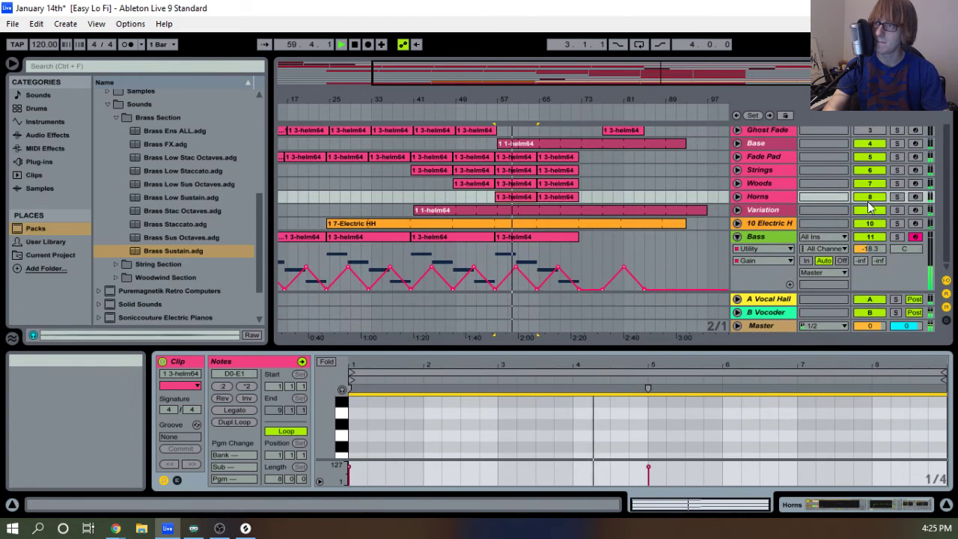
left_click(897, 196)
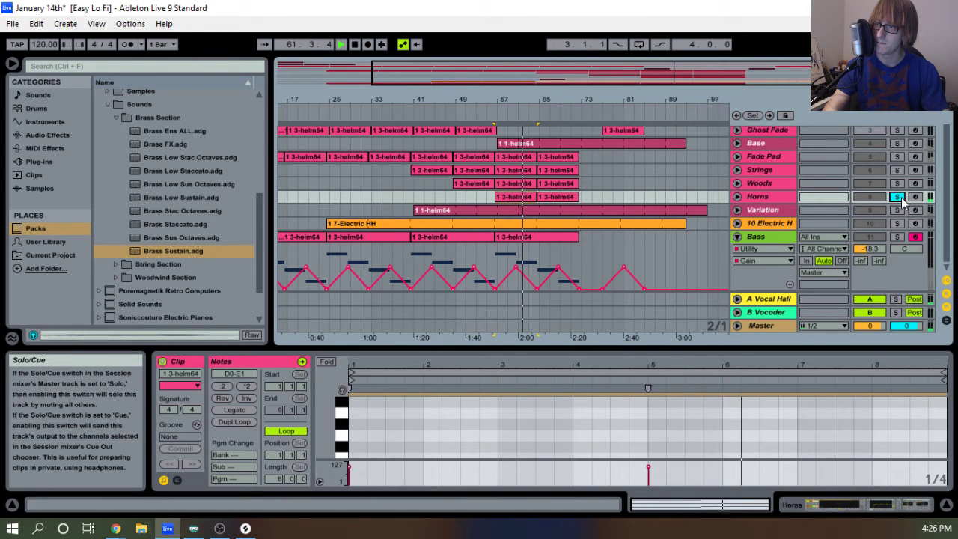
left_click_drag(776, 349, 775, 44)
scroll(696, 252, "down", 5)
scroll(689, 258, "up", 2)
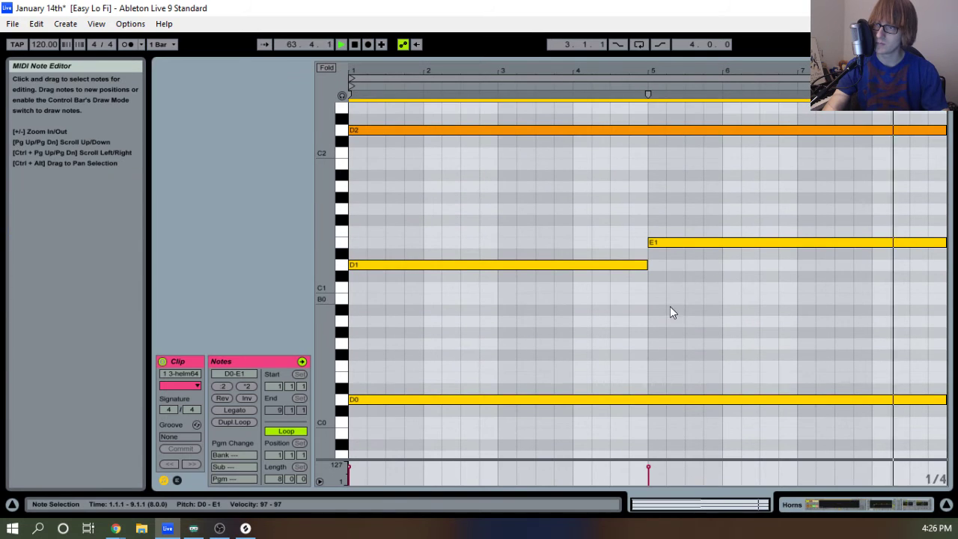
Delete the E1 and D0 notes from the Horns clip and lengthen the D1 note to the clip's end.
left_click(705, 242)
key("Delete")
left_click_drag(567, 442, 602, 383)
key("Delete")
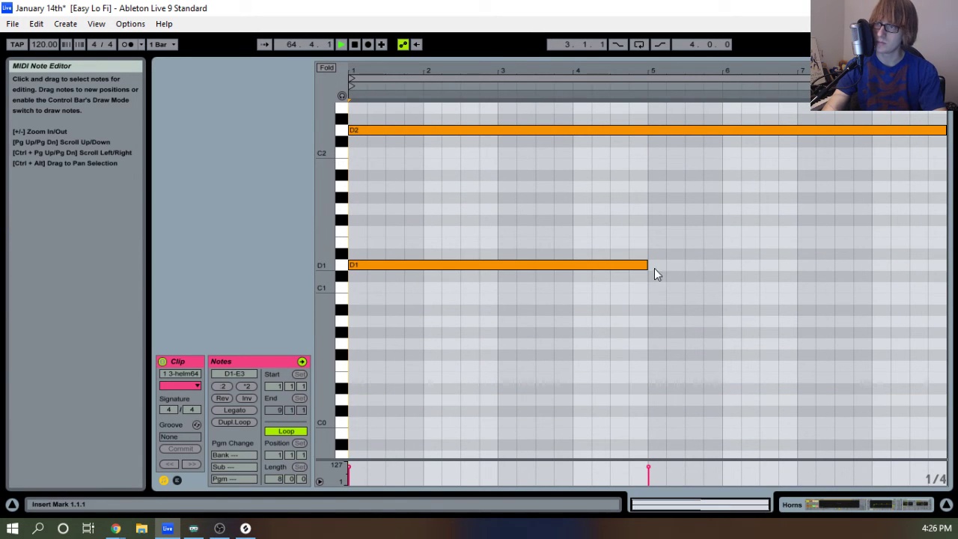
left_click(646, 265)
left_click_drag(646, 265, 816, 255)
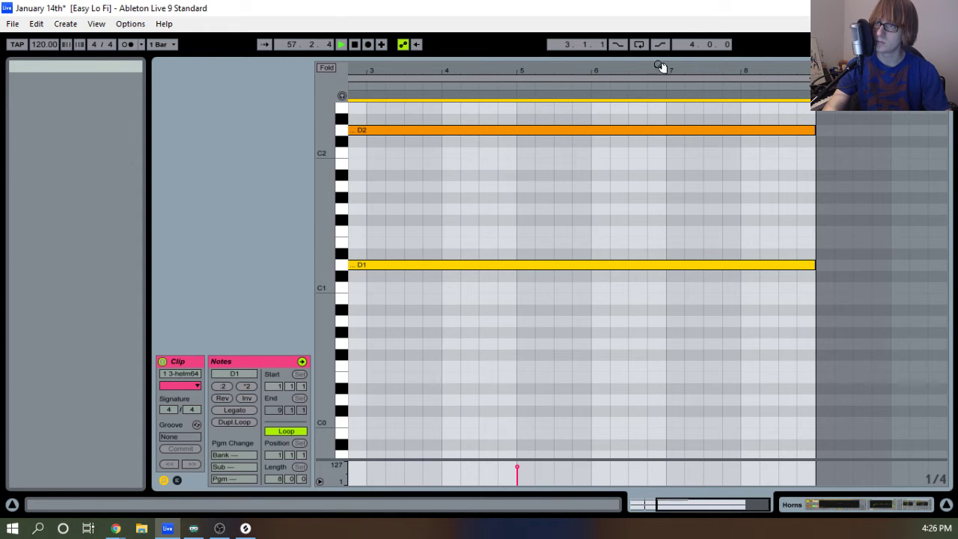
Check the Horns track's effects, unsolo the track and set its volume to -20.6 dB.
left_click_drag(654, 72, 510, 352)
left_click(756, 199)
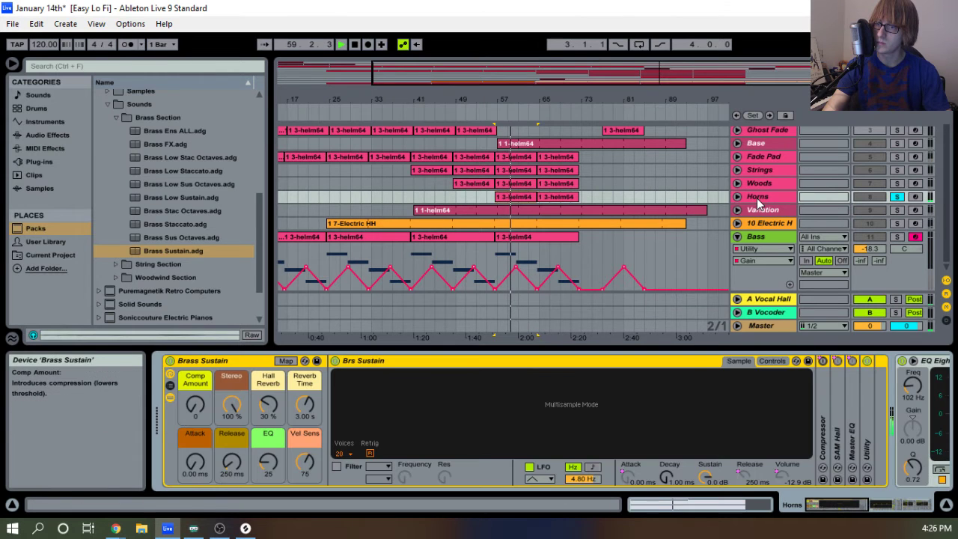
scroll(754, 366, "down", 5)
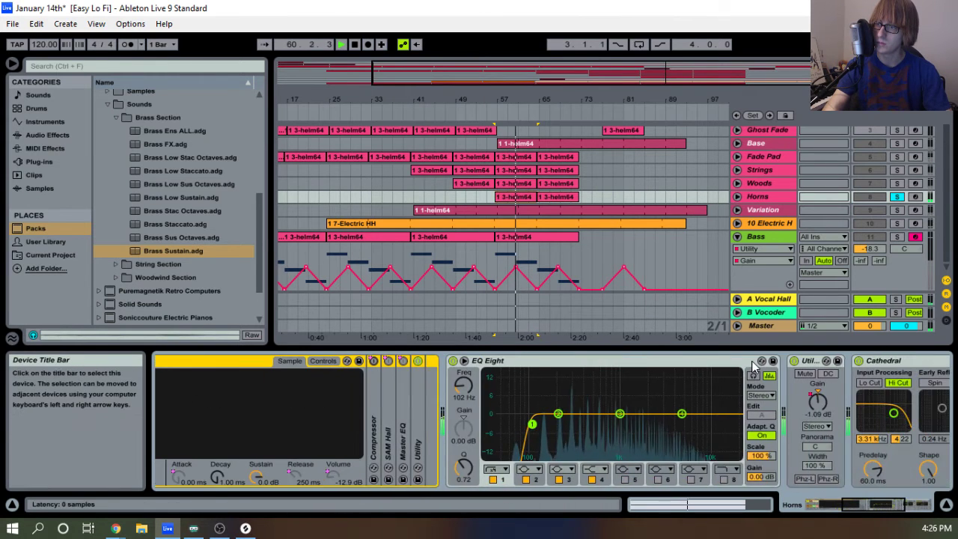
scroll(754, 367, "down", 3)
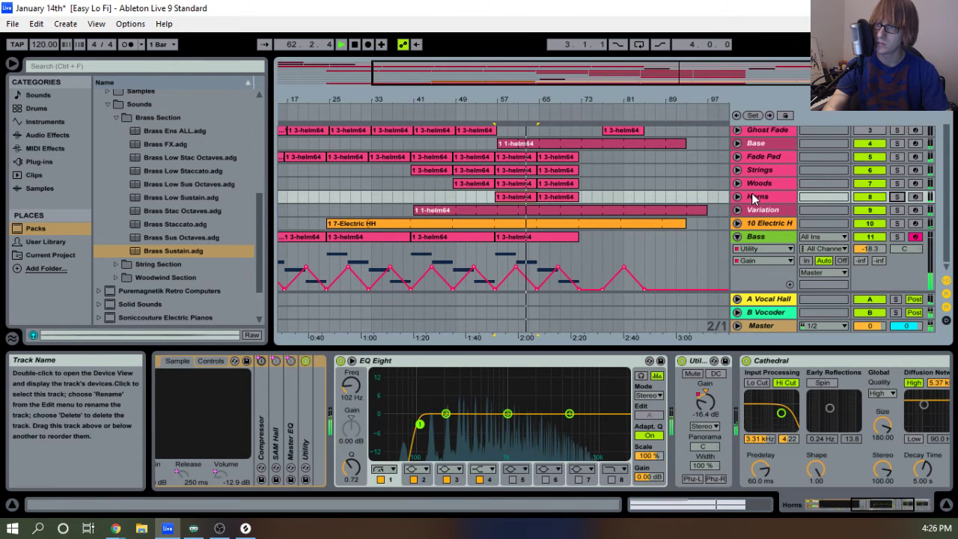
left_click(767, 196)
key("Tab")
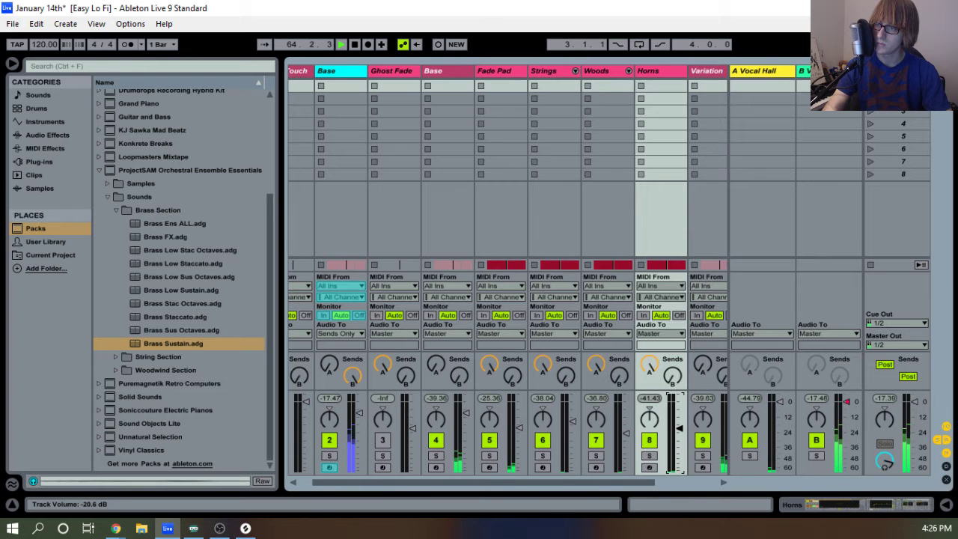
key("Tab")
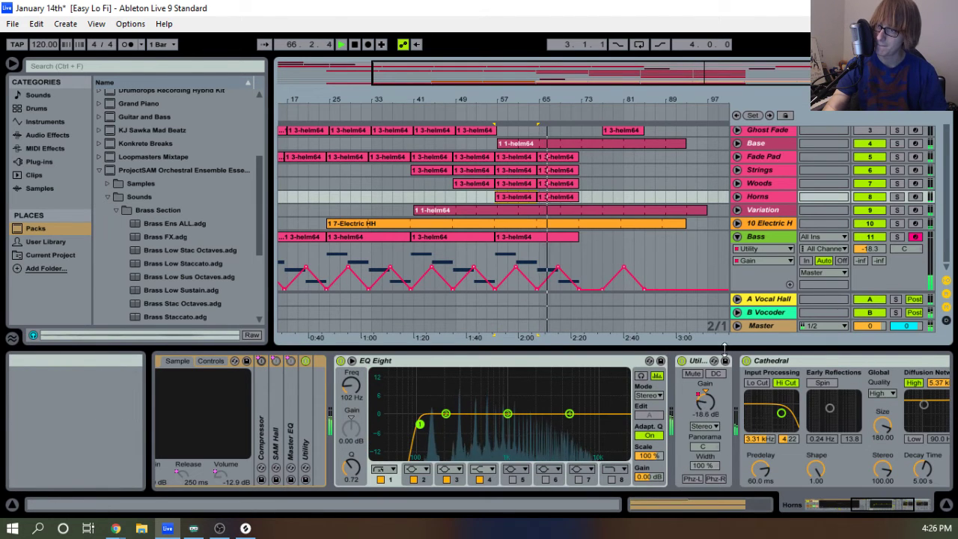
Move the end point of the B Vocoder return's track volume fade-out earlier, to about bar 81.
key("ctrl+alt+l")
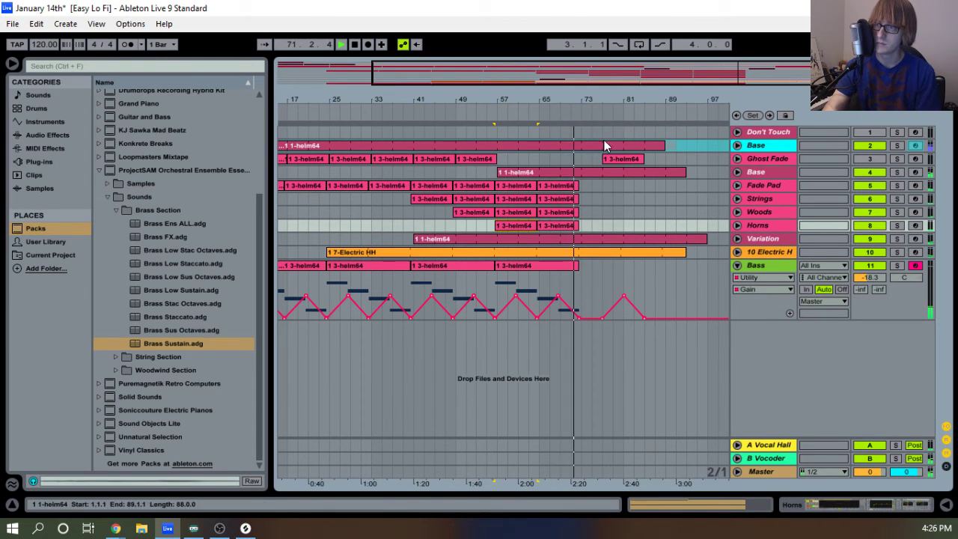
left_click(737, 264)
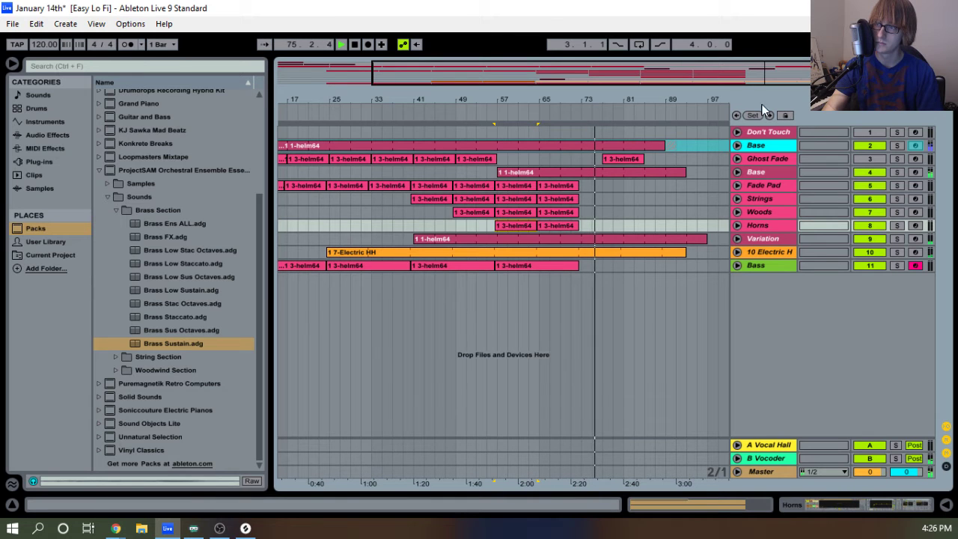
left_click(737, 458)
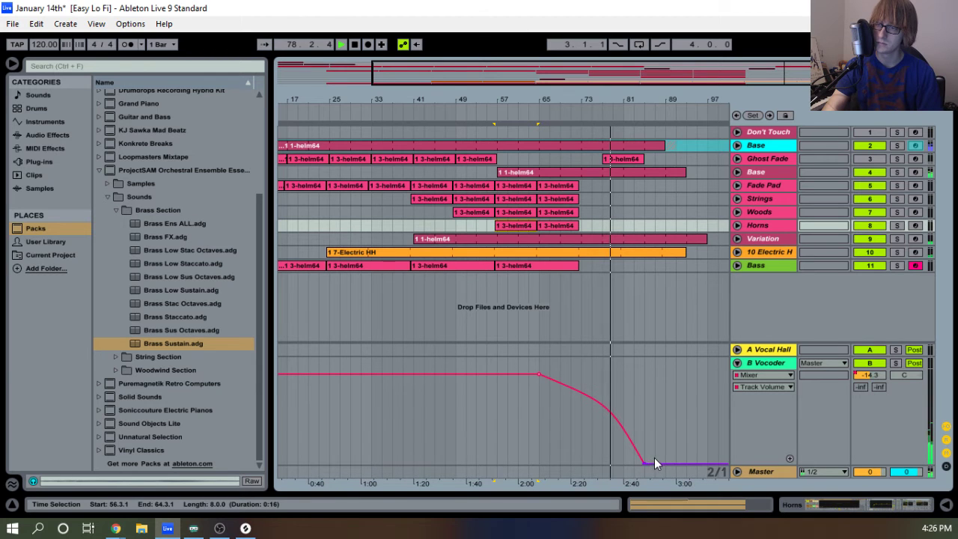
left_click_drag(644, 464, 624, 465)
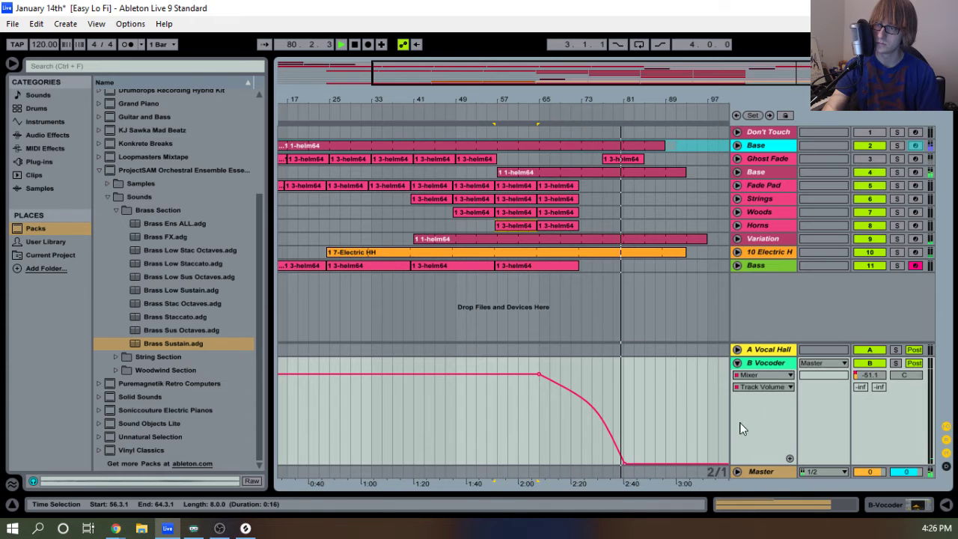
left_click(736, 363)
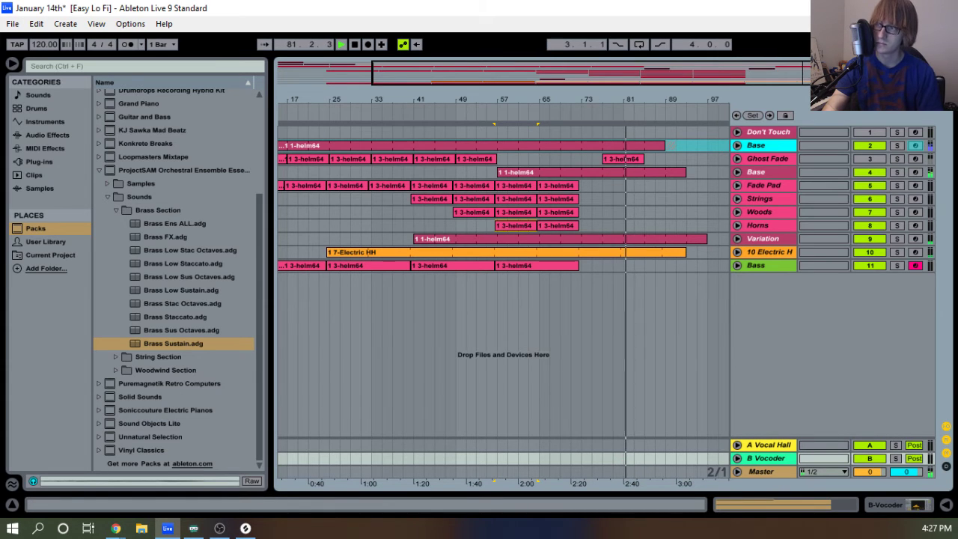
left_click_drag(630, 101, 630, 71)
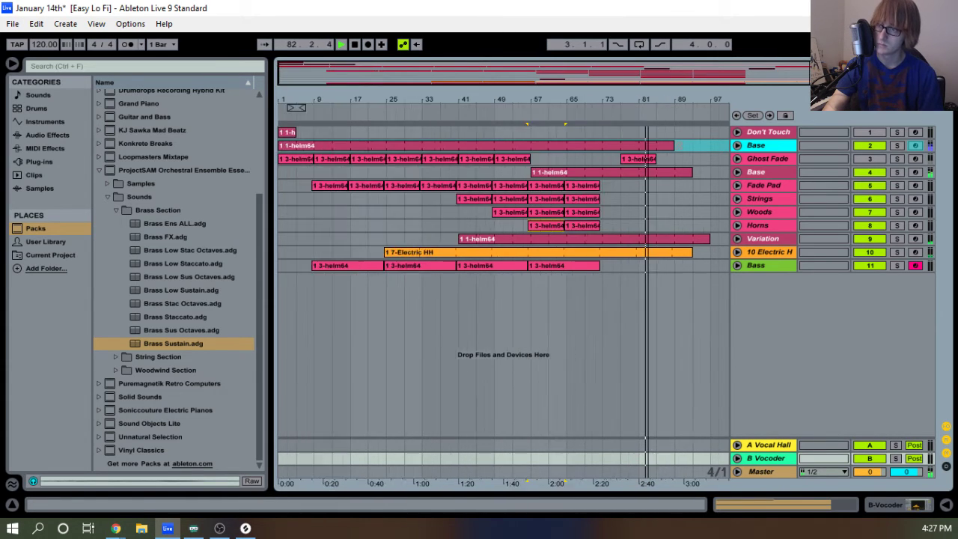
Stop playback and save the Live set.
left_click(353, 46)
left_click(13, 25)
left_click(46, 148)
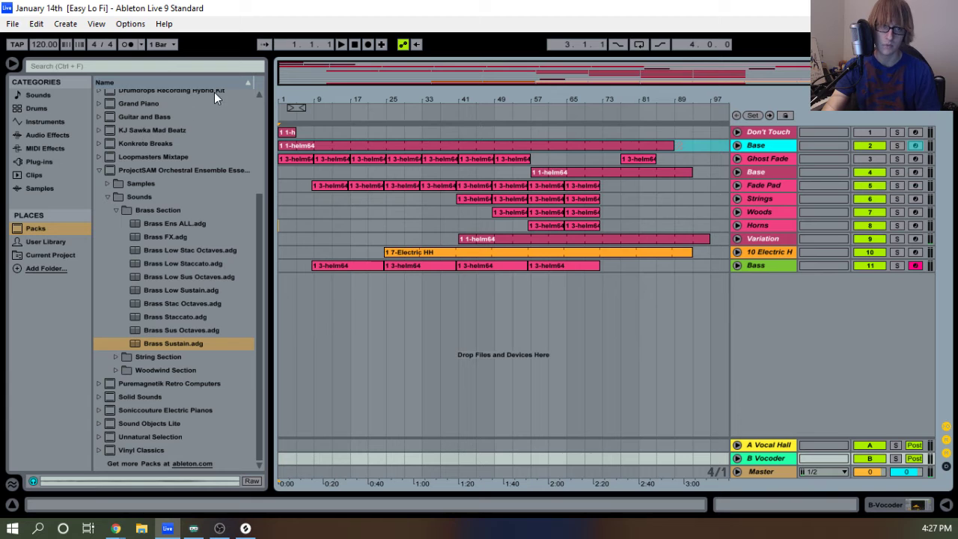
Play the arrangement from the start and review its overall layout up to about bar 26.
left_click(342, 45)
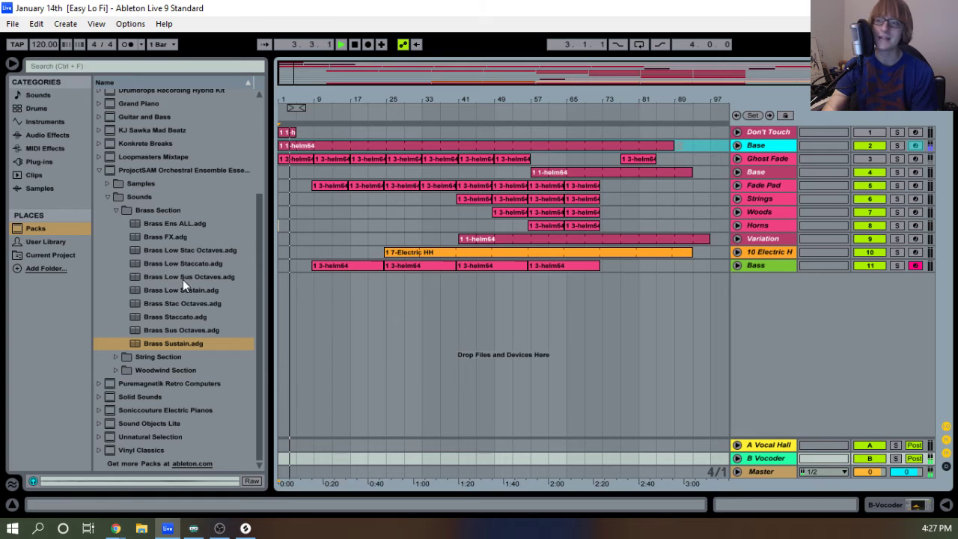
left_click_drag(295, 268, 685, 125)
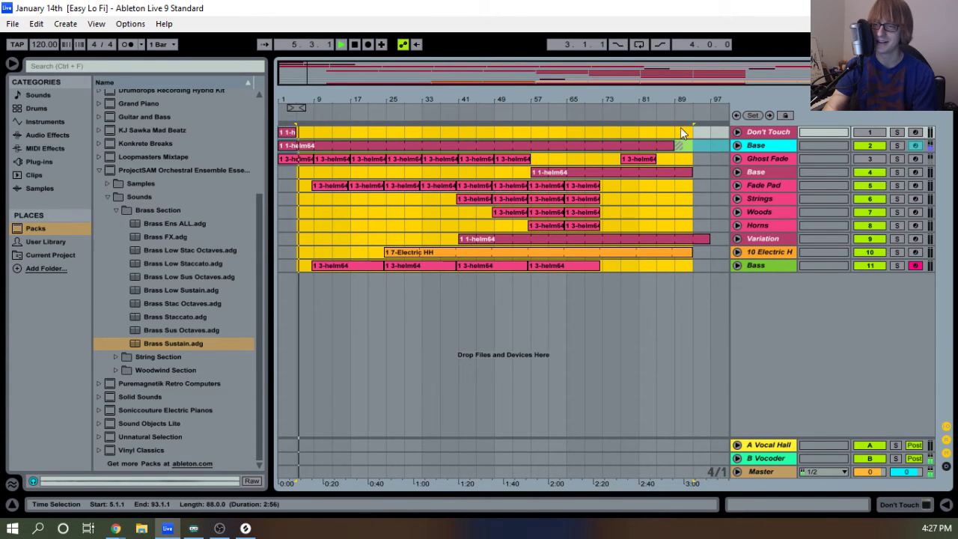
left_click_drag(697, 264, 257, 93)
left_click(692, 265)
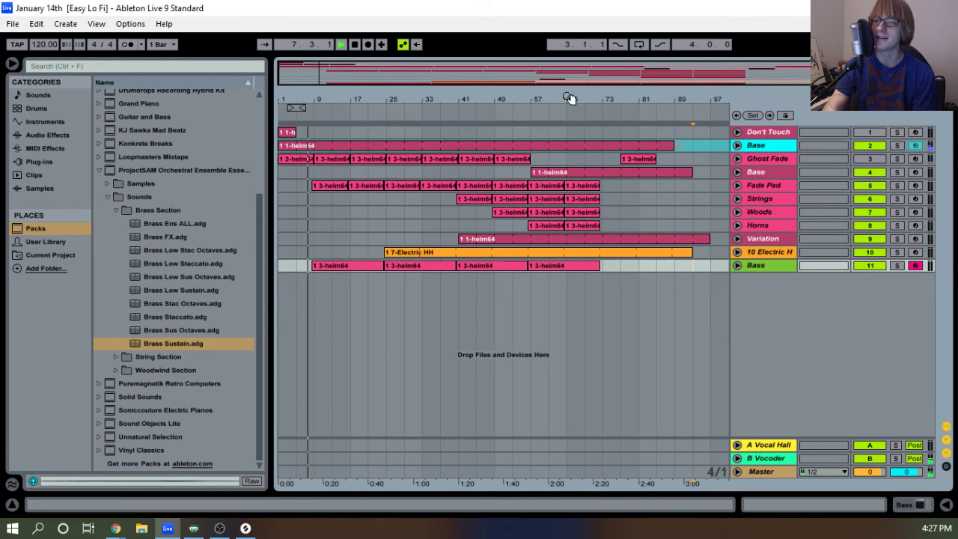
left_click_drag(575, 98, 536, 236)
left_click_drag(450, 215, 404, 221)
left_click(441, 216)
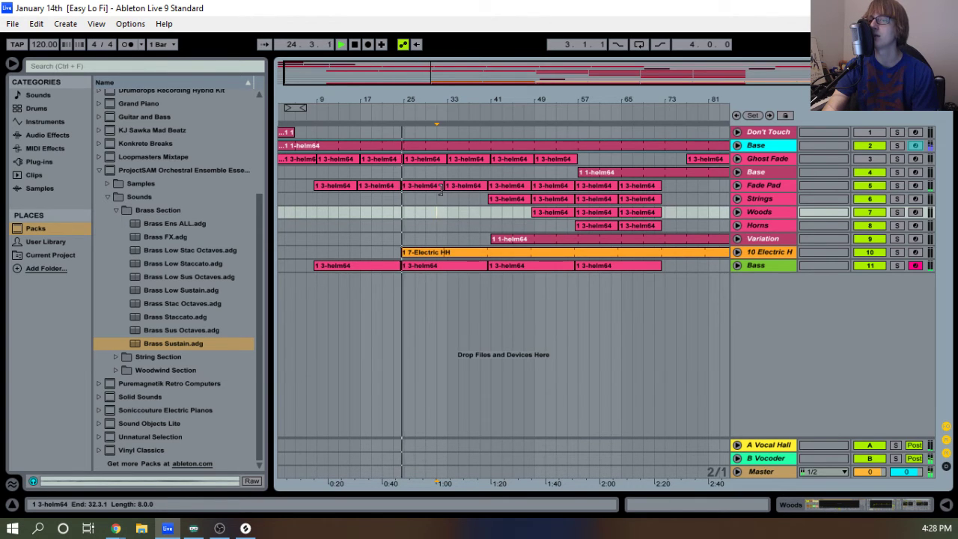
left_click_drag(419, 99, 418, 109)
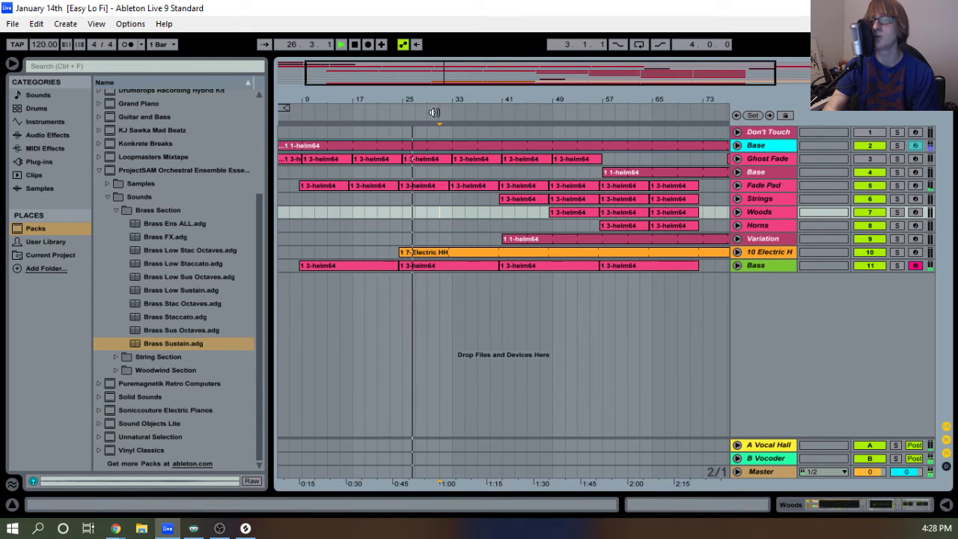
Examine the Utility gain fade-in on the 10 Electric HH track between bars 25 and 41.
left_click(737, 252)
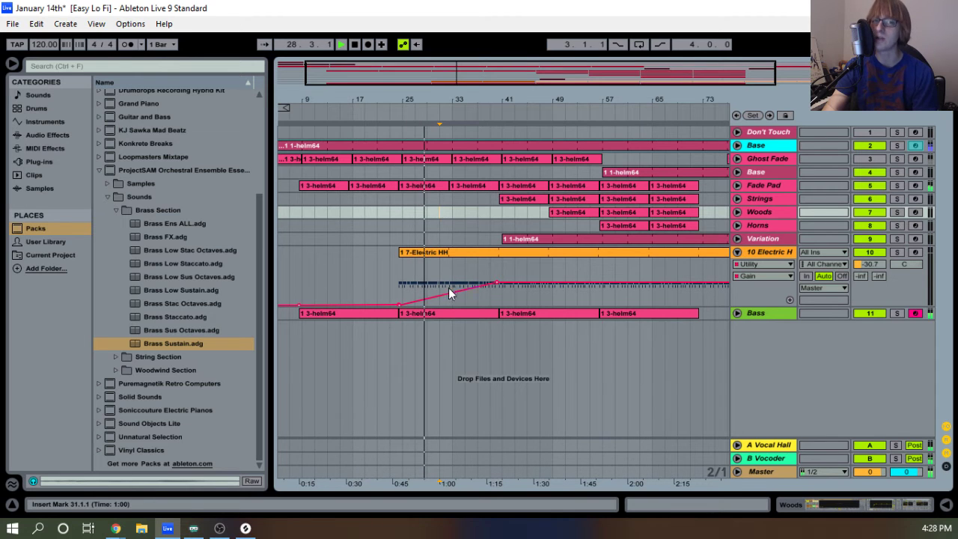
left_click(407, 279)
left_click_drag(407, 281, 501, 288)
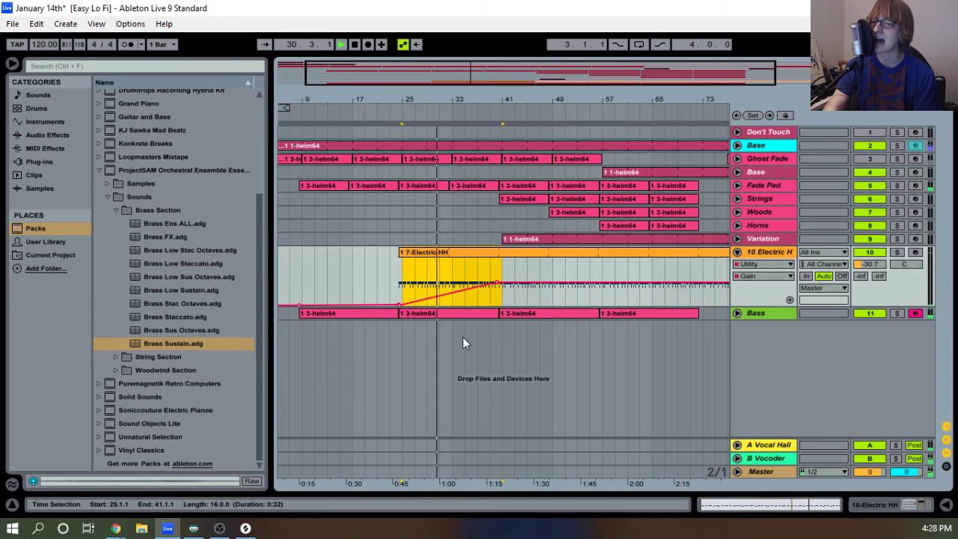
left_click(736, 252)
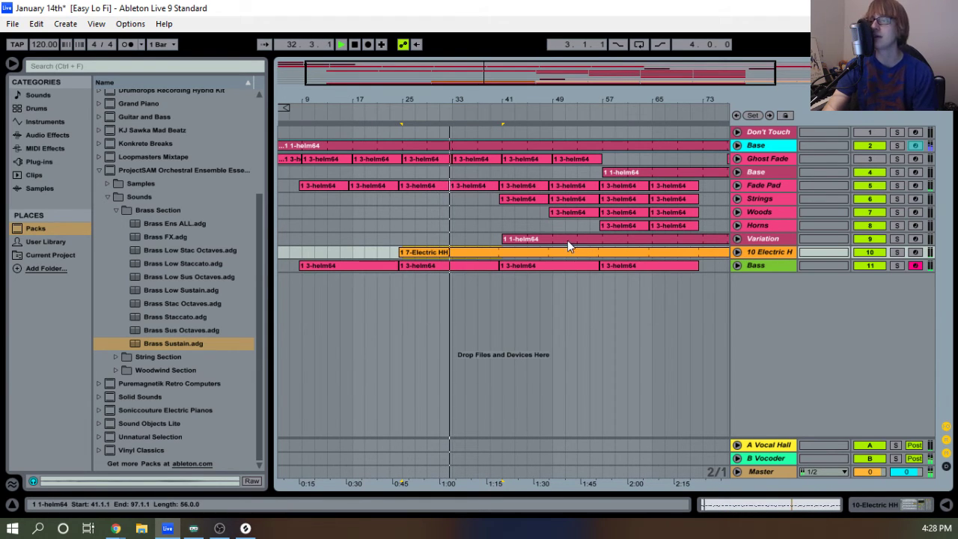
Review where the Strings, Woods, Horns and Variation clips enter between bars 25 and 75 during playback.
left_click(491, 225)
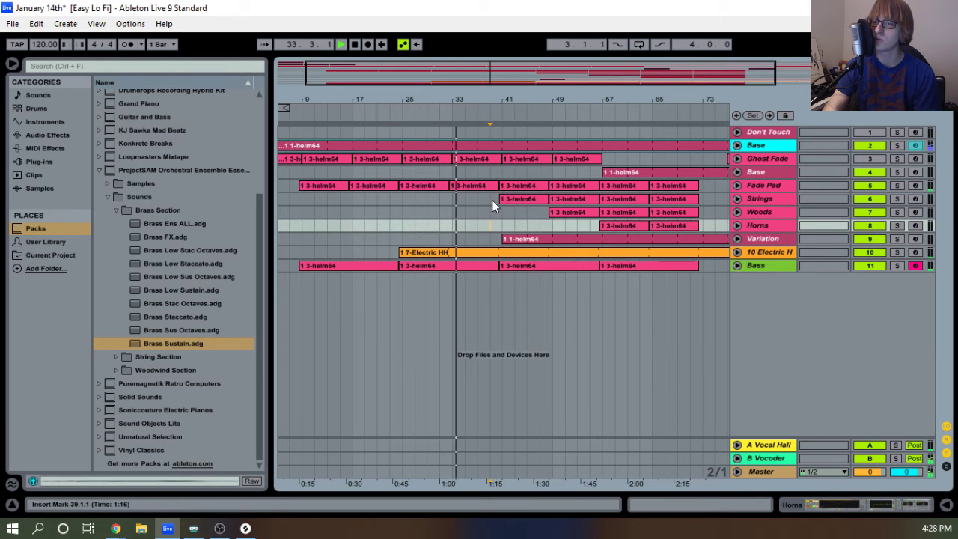
left_click_drag(491, 200, 709, 225)
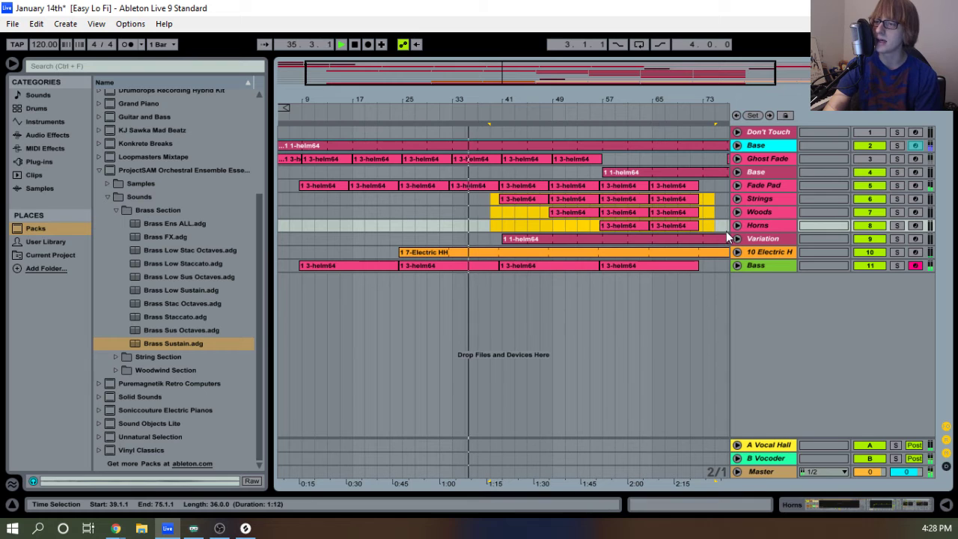
left_click(495, 220)
left_click_drag(505, 223, 579, 235)
left_click(578, 235)
left_click(525, 216)
left_click_drag(426, 220, 468, 212)
left_click(474, 213)
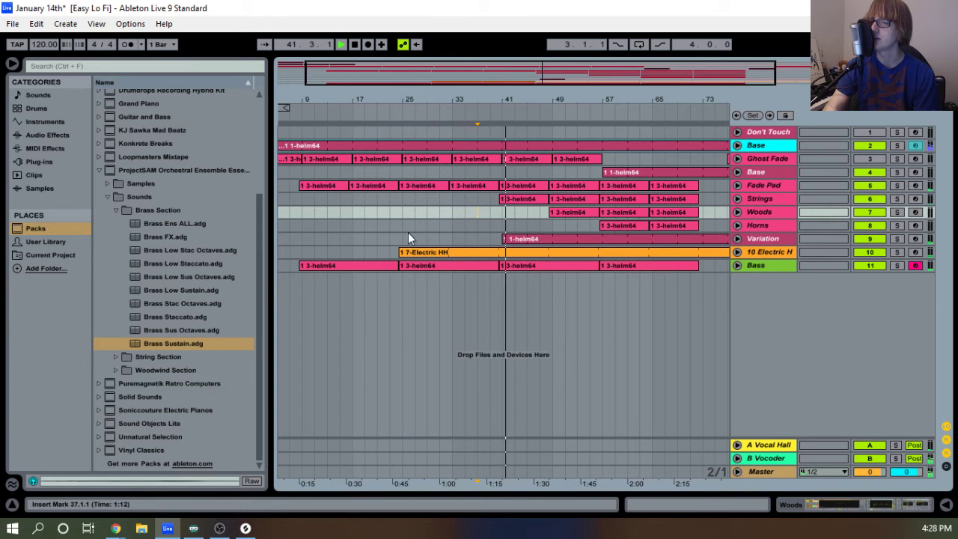
left_click_drag(408, 238, 499, 199)
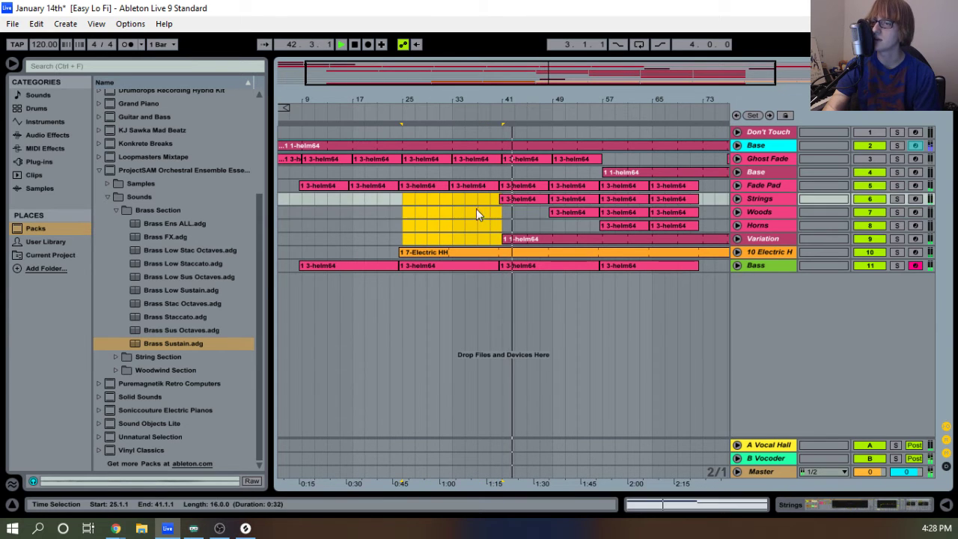
left_click(475, 212)
left_click_drag(491, 238, 613, 173)
left_click(490, 239)
left_click(501, 239)
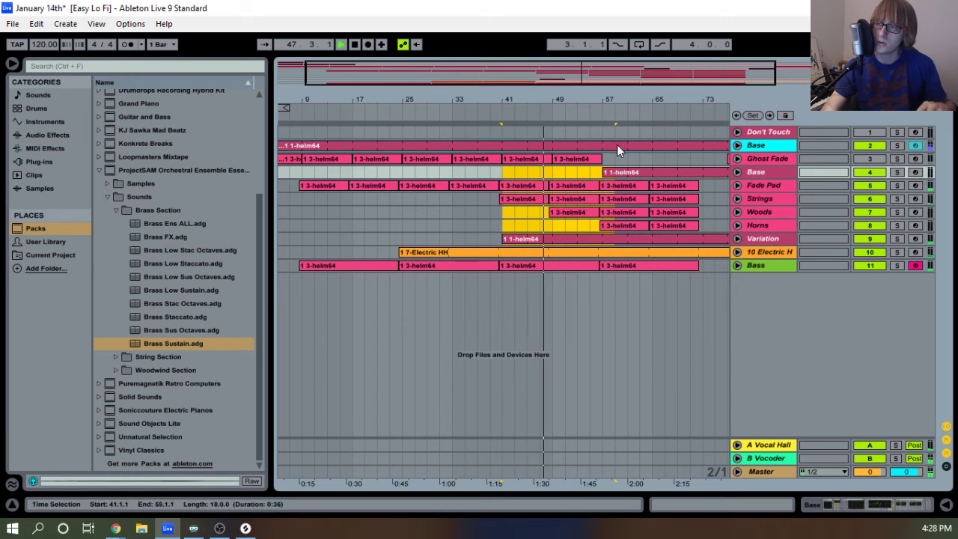
left_click(677, 198)
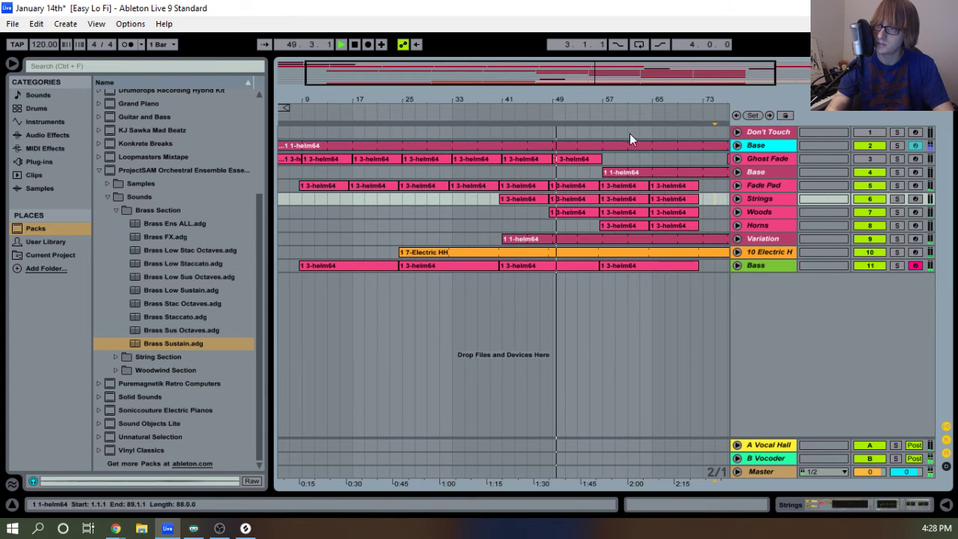
left_click_drag(616, 102, 569, 103)
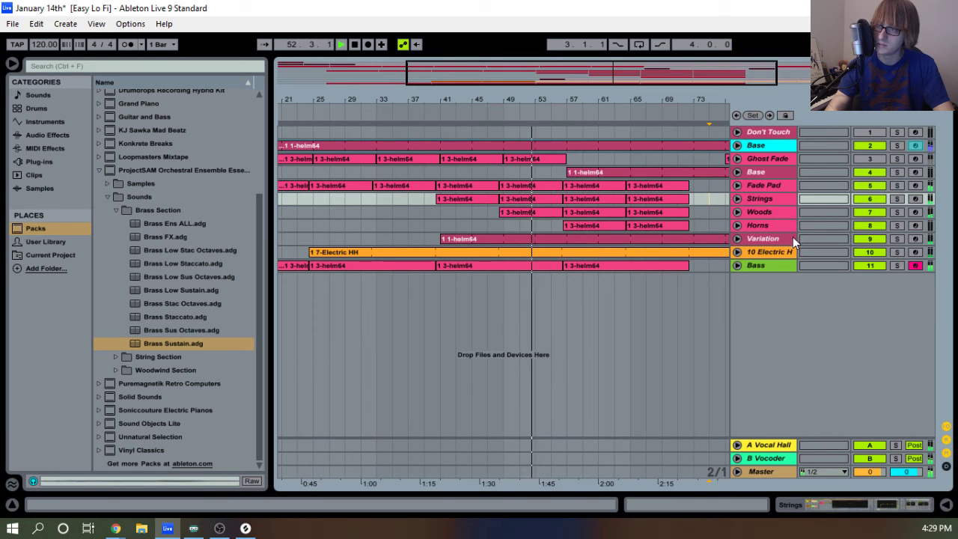
Add a Spectrum audio effect to the Master track.
double_click(757, 473)
scroll(170, 257, "down", 4)
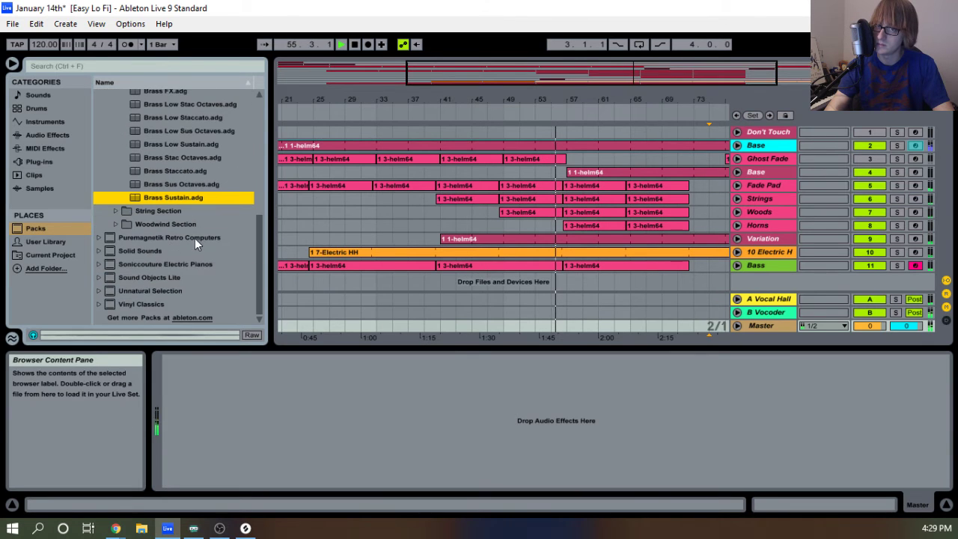
left_click(46, 133)
scroll(154, 225, "down", 6)
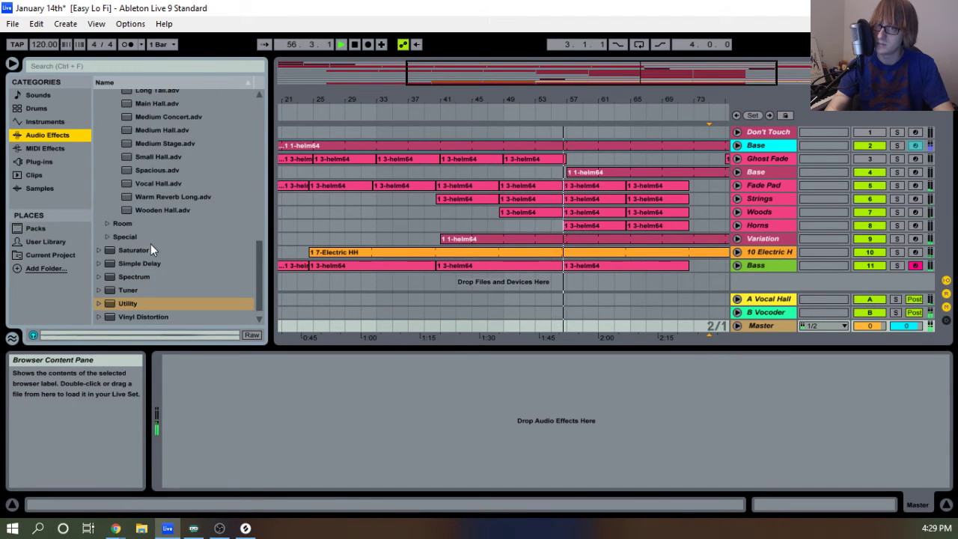
scroll(131, 273, "down", 1)
left_click(131, 264)
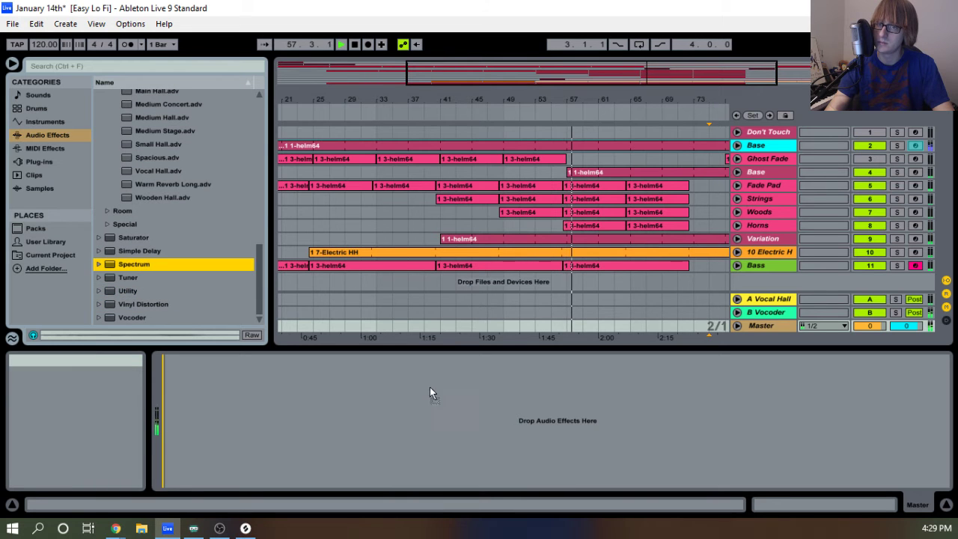
Examine the Master's frequency content in an enlarged Spectrum display, then return the display to the device view.
left_click(180, 360)
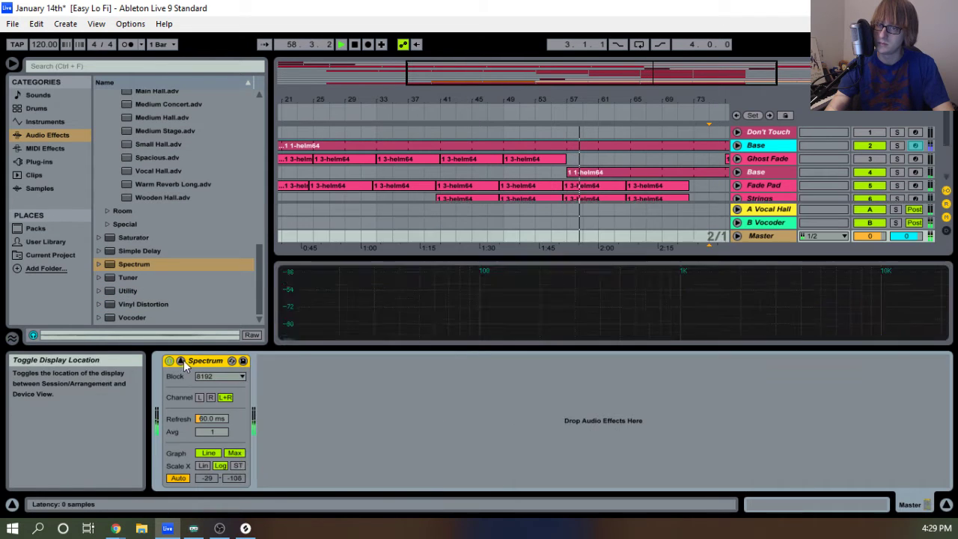
left_click_drag(621, 256, 625, 88)
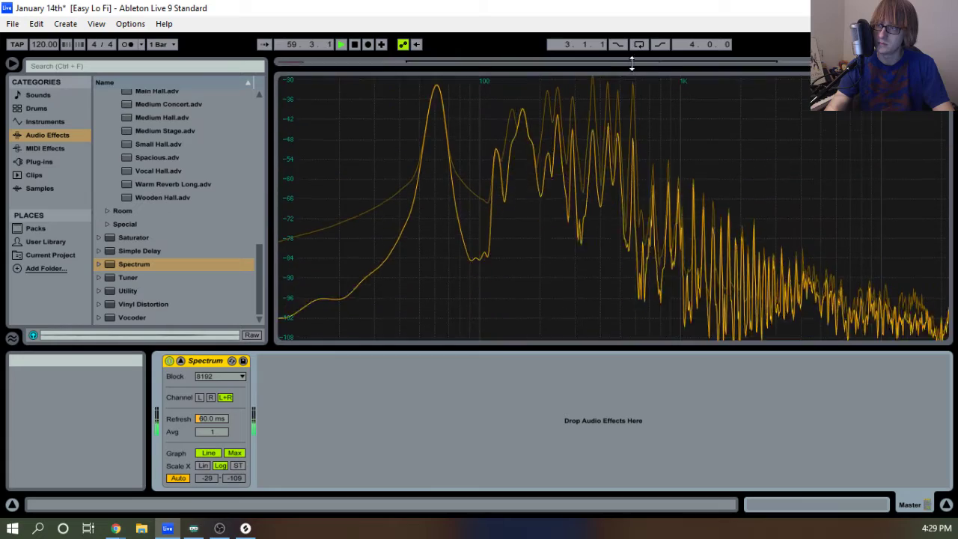
double_click(713, 64)
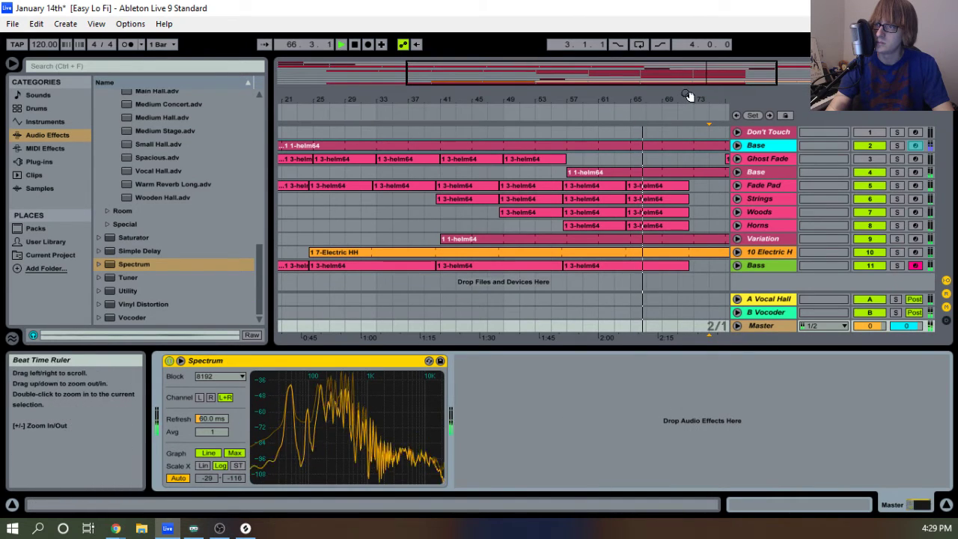
Replay from about bar 64, unfold the Strings track and open its last clip for note editing.
left_click_drag(689, 98, 639, 82)
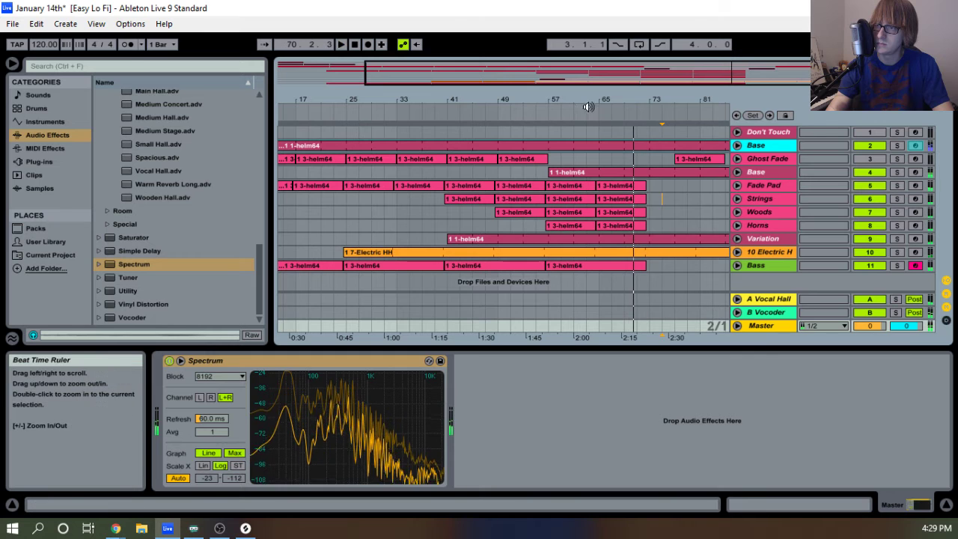
left_click(590, 115)
left_click(736, 198)
left_click(621, 225)
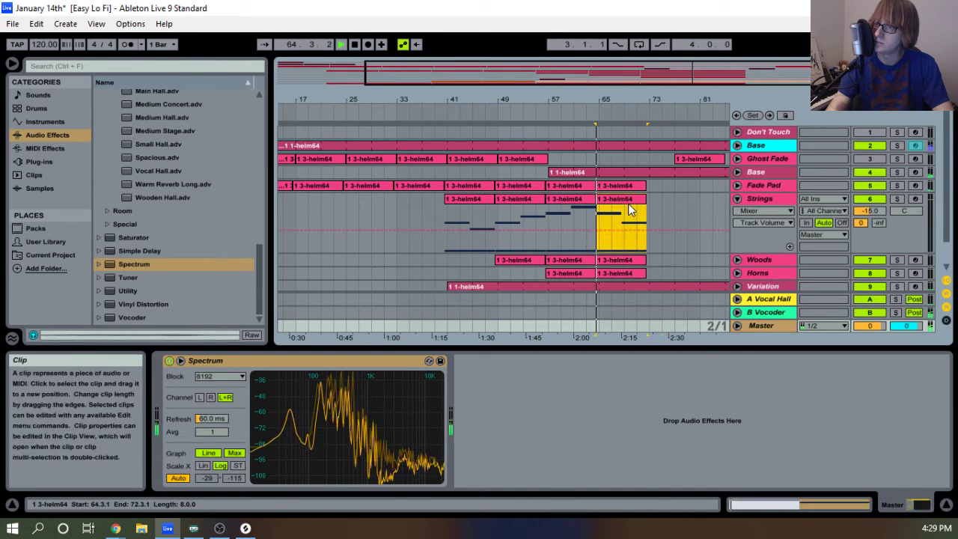
key("space")
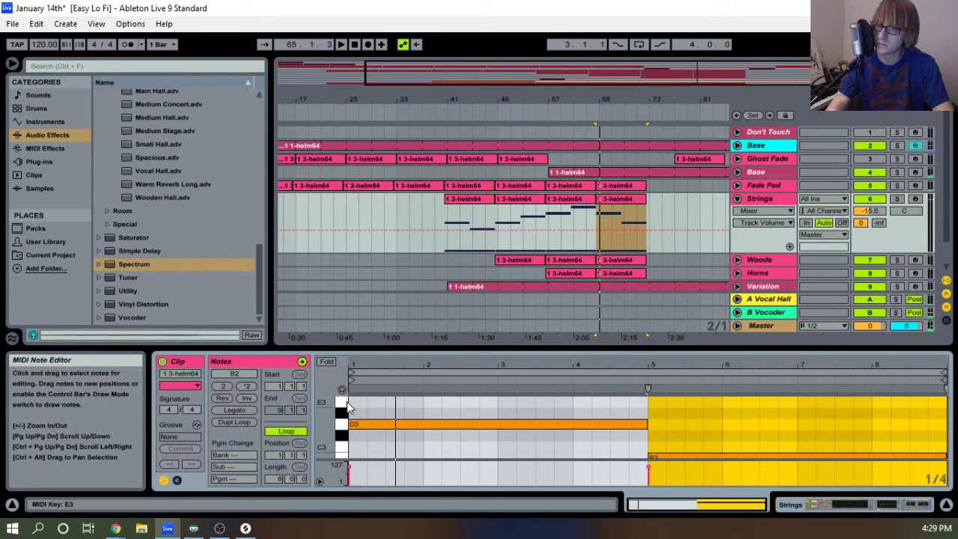
Audition the B2 note and neighbouring pitches of the last Strings clip against playback in an enlarged note editor.
scroll(342, 395, "down", 2)
left_click_drag(667, 437, 689, 403)
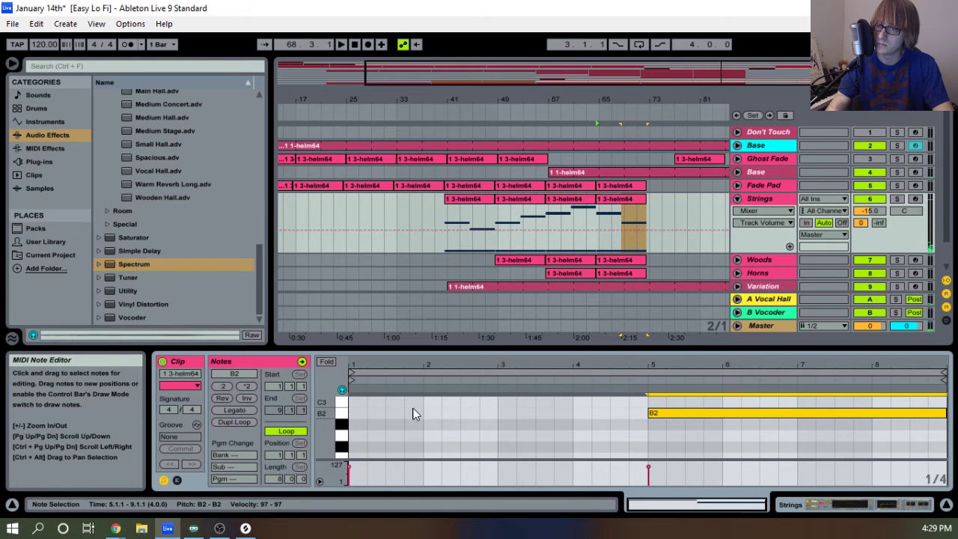
left_click(344, 404)
scroll(346, 405, "up", 1)
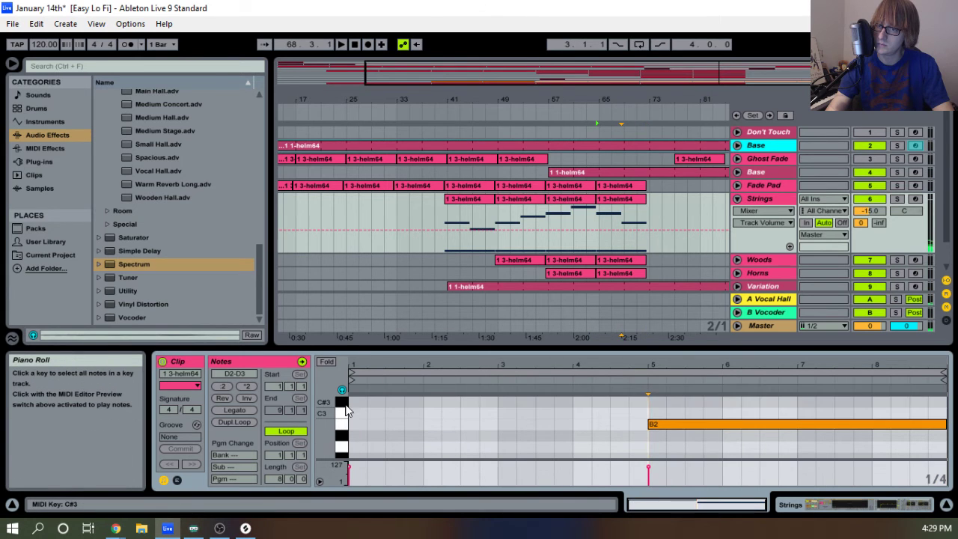
key("space")
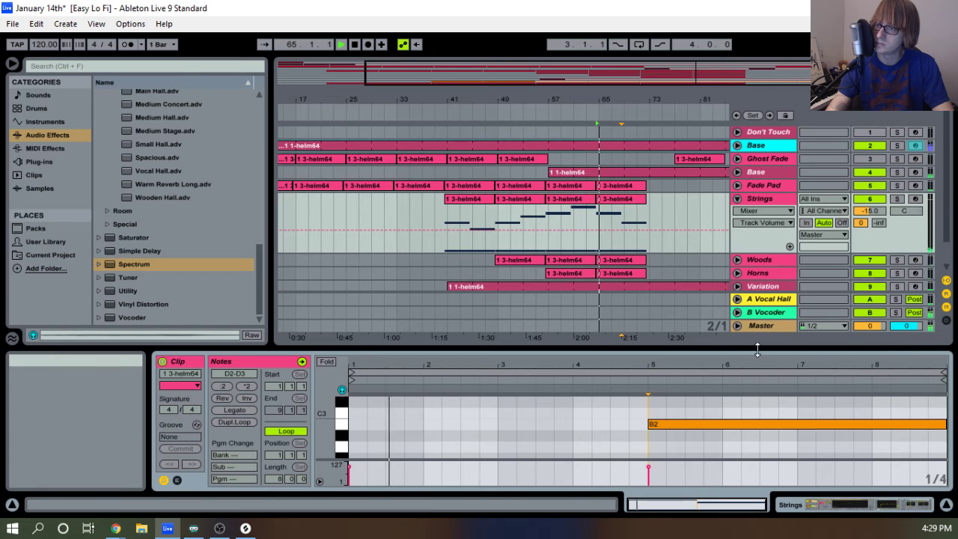
left_click_drag(754, 350, 751, 238)
scroll(742, 303, "up", 3)
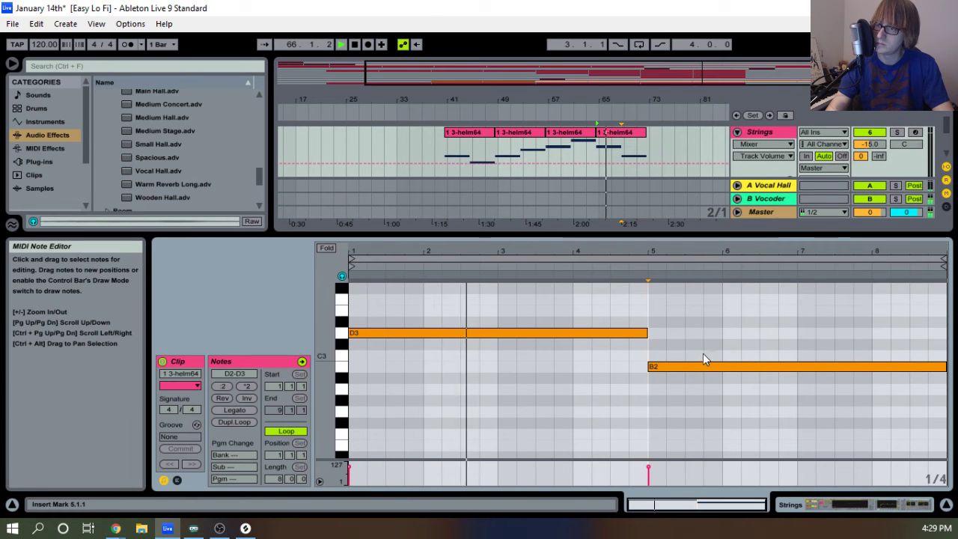
left_click(945, 366)
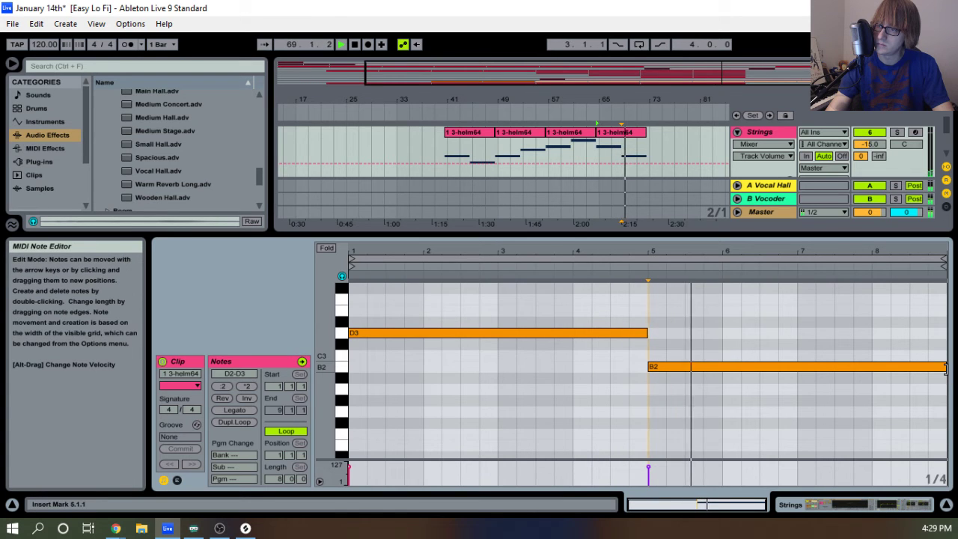
key("space")
Add a C#3 note at 5.4.1 lasting to the end of the Strings clip and shorten the B2 note to its start.
double_click(713, 345)
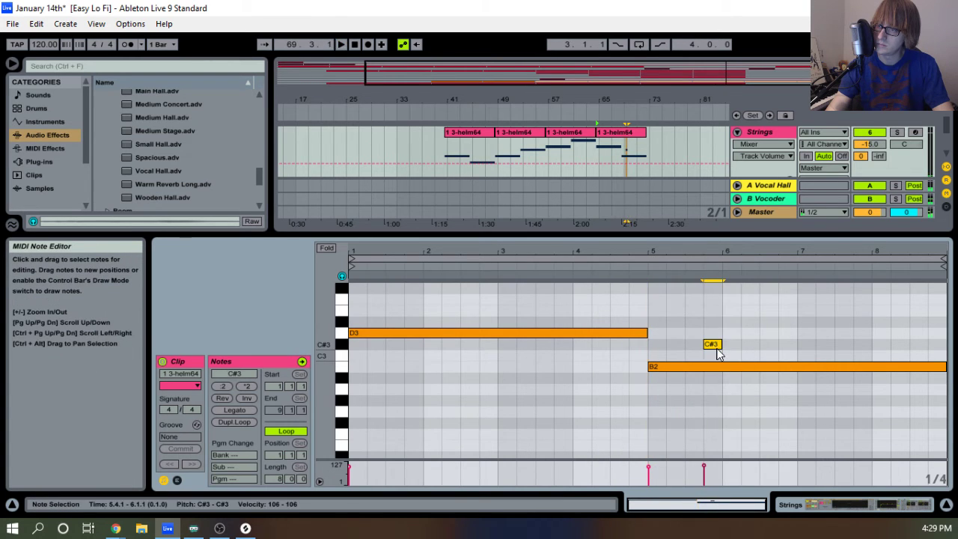
left_click_drag(722, 345, 716, 368)
left_click(787, 367)
key("space")
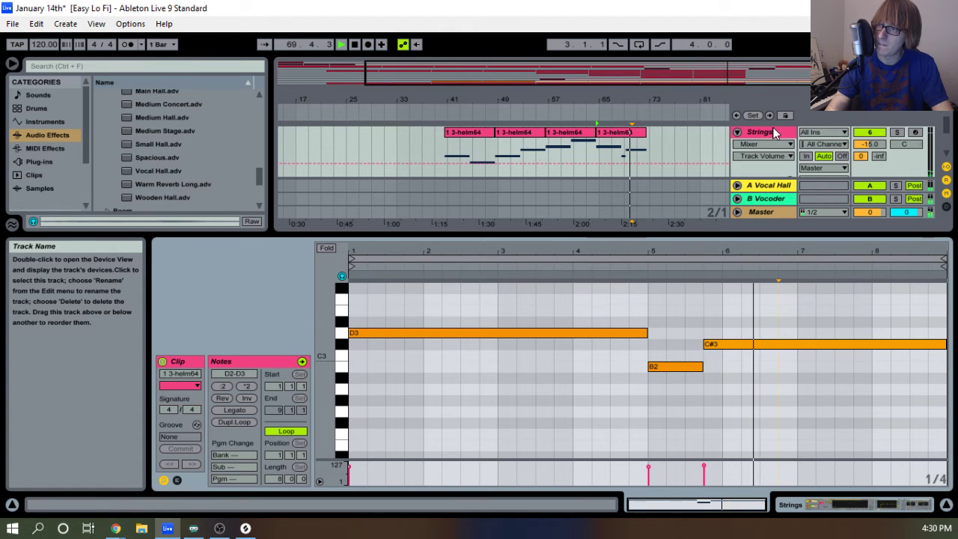
Check the notes in the Woods track's last clip, then close the note editor.
scroll(774, 133, "down", 1)
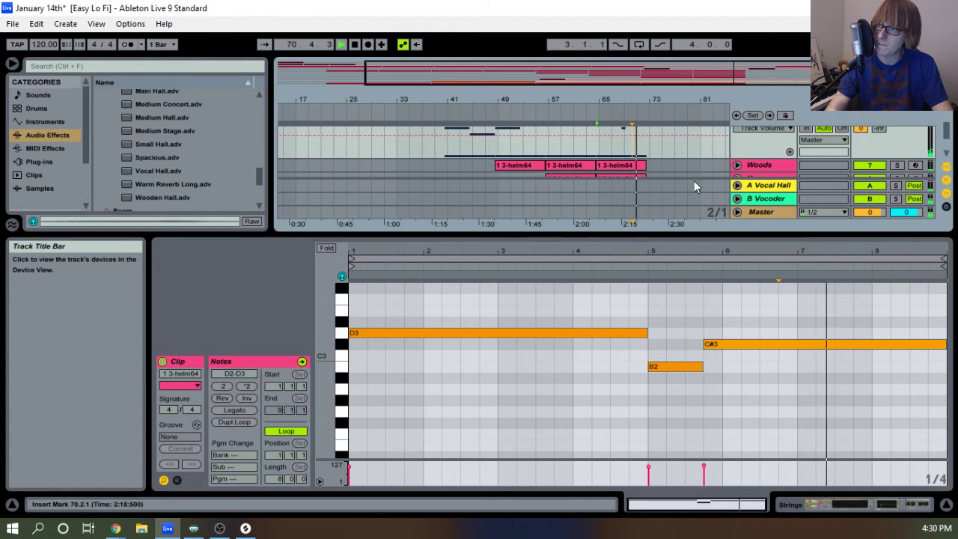
left_click(637, 173)
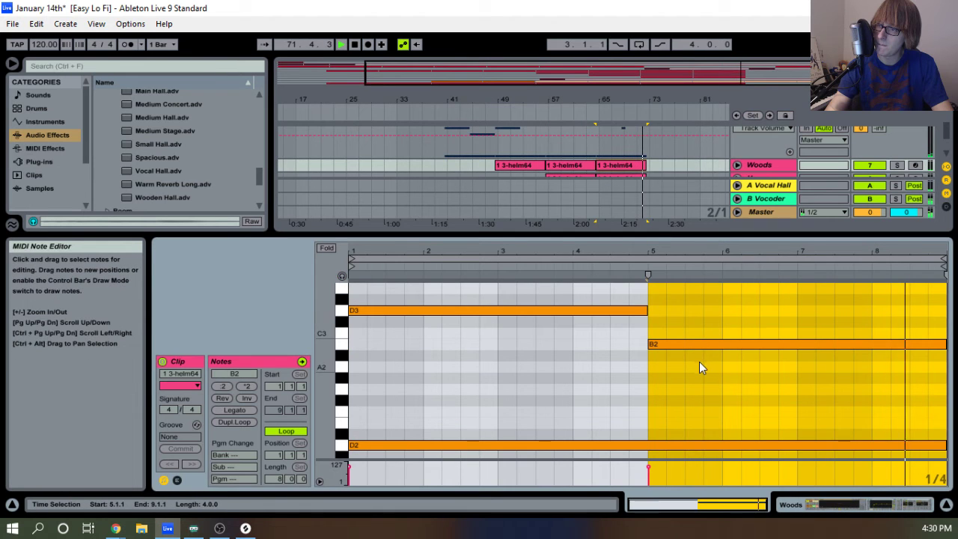
scroll(700, 292, "up", 1)
left_click_drag(678, 233, 611, 502)
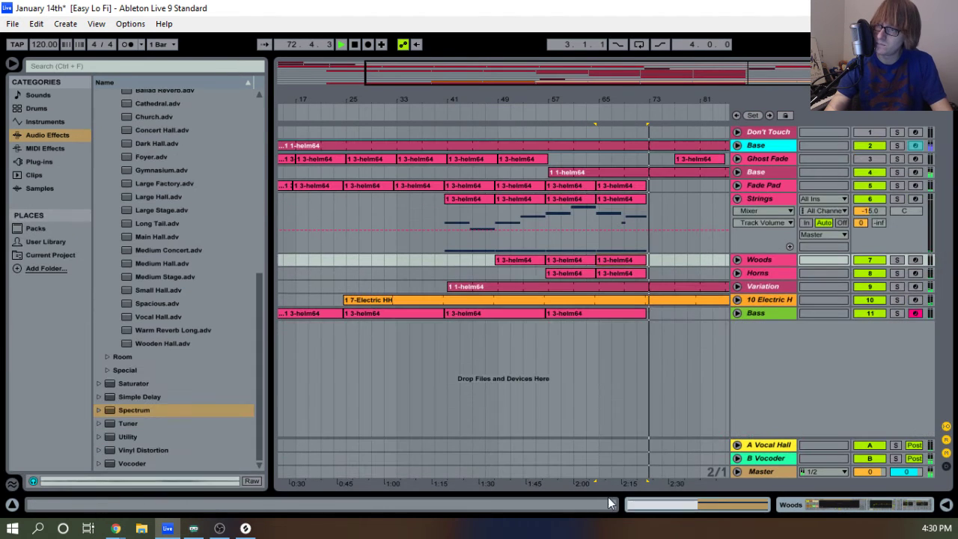
Replay from about bar 62, unfold the Woods and Horns tracks and open the last Horns clip for note editing.
left_click(608, 219)
left_click(618, 261)
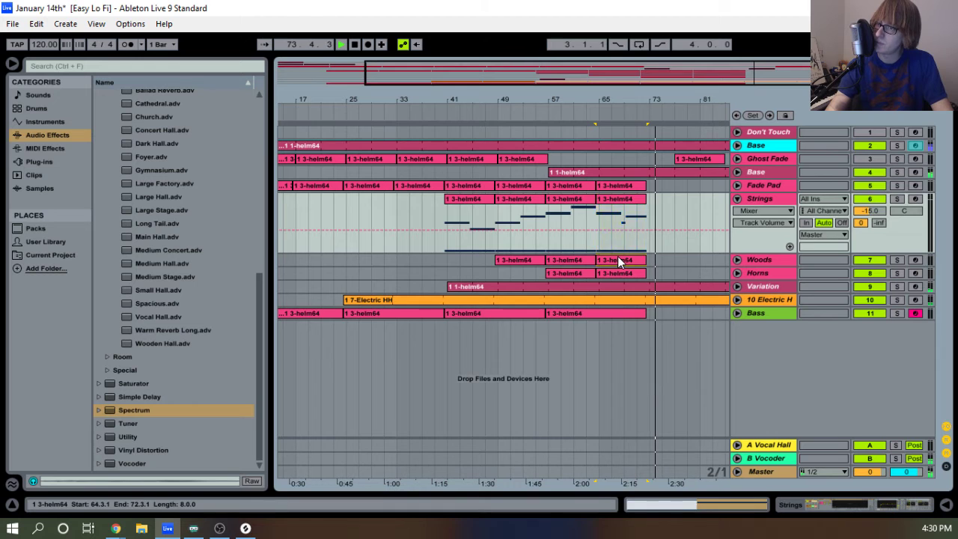
left_click(581, 108)
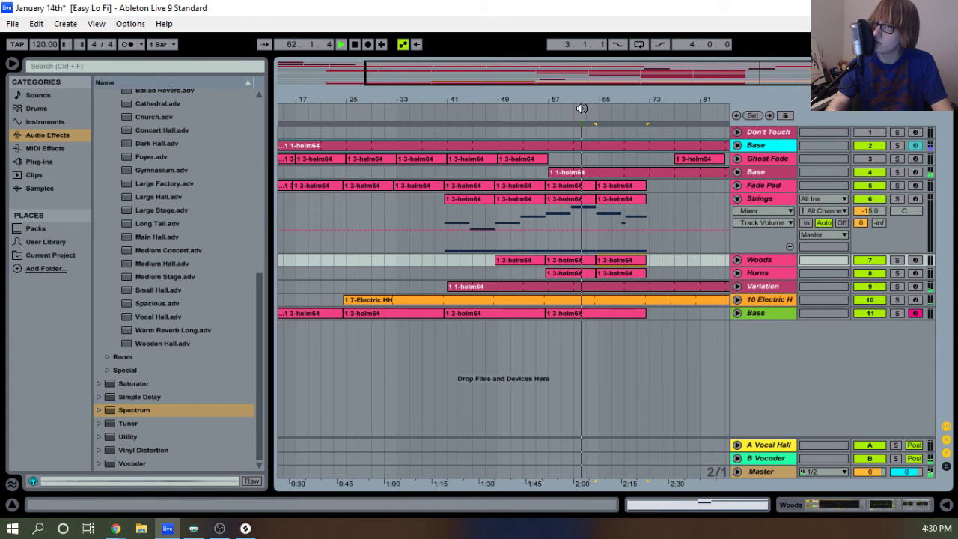
left_click_drag(582, 101, 553, 129)
left_click(736, 261)
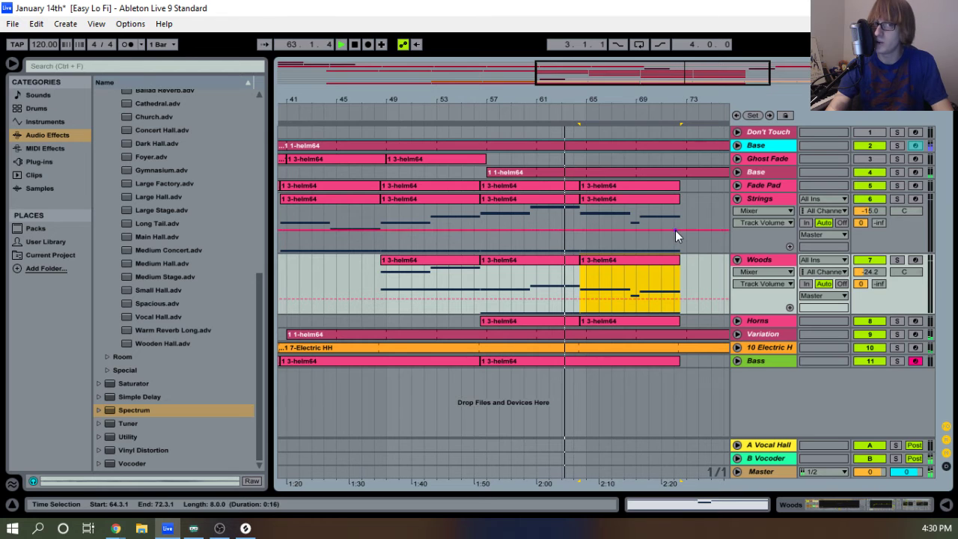
left_click(737, 321)
double_click(634, 321)
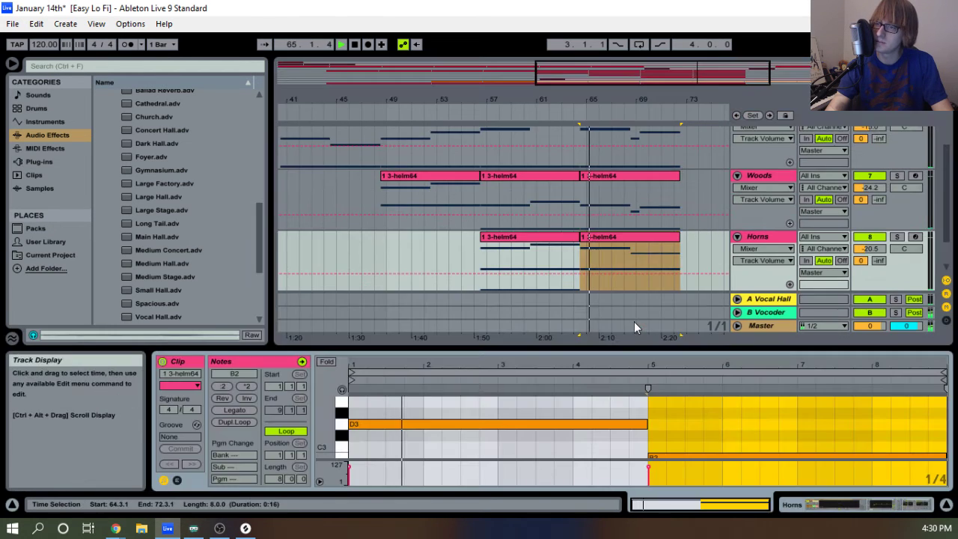
Compare the notes of the last Horns clip with those of the last Woods clip.
left_click_drag(689, 349, 689, 264)
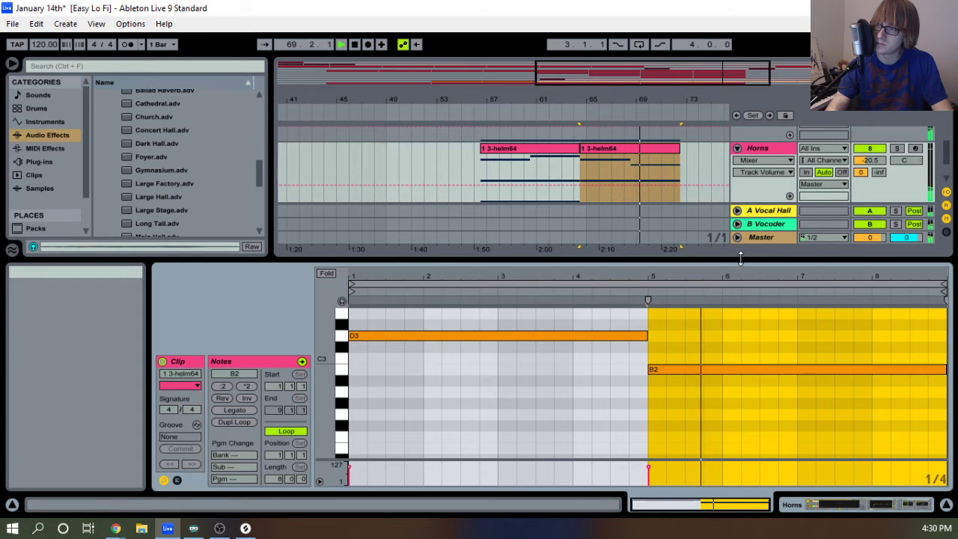
left_click_drag(739, 258, 739, 349)
left_click(677, 149)
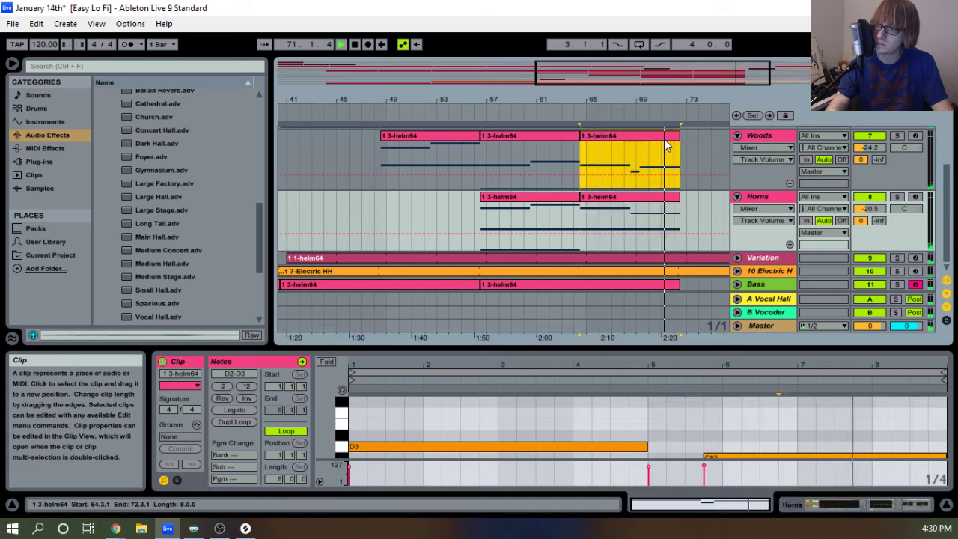
left_click(657, 203)
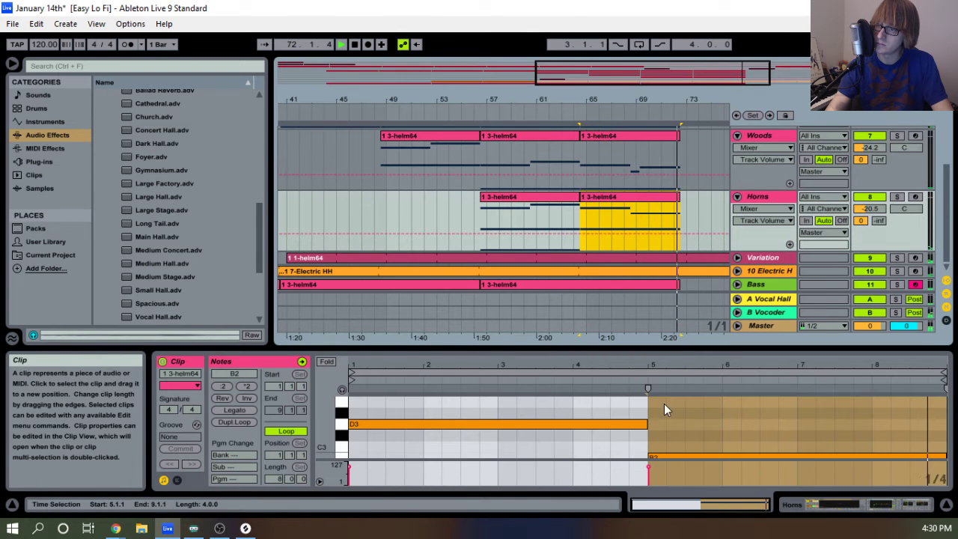
Add a C#3 note from 5.4.1 to the end of the last Horns clip, shorten the B2 note to its start and close the note editor.
left_click(716, 435)
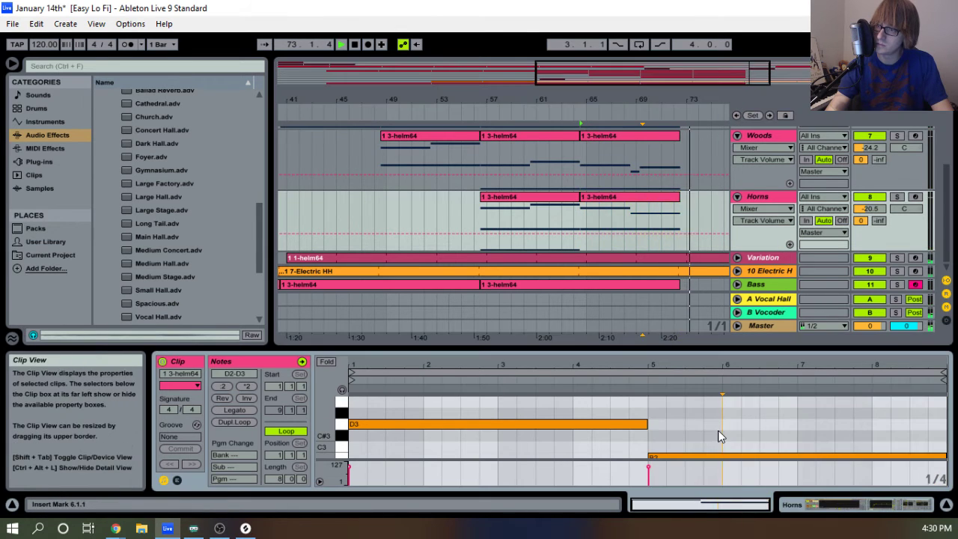
double_click(712, 437)
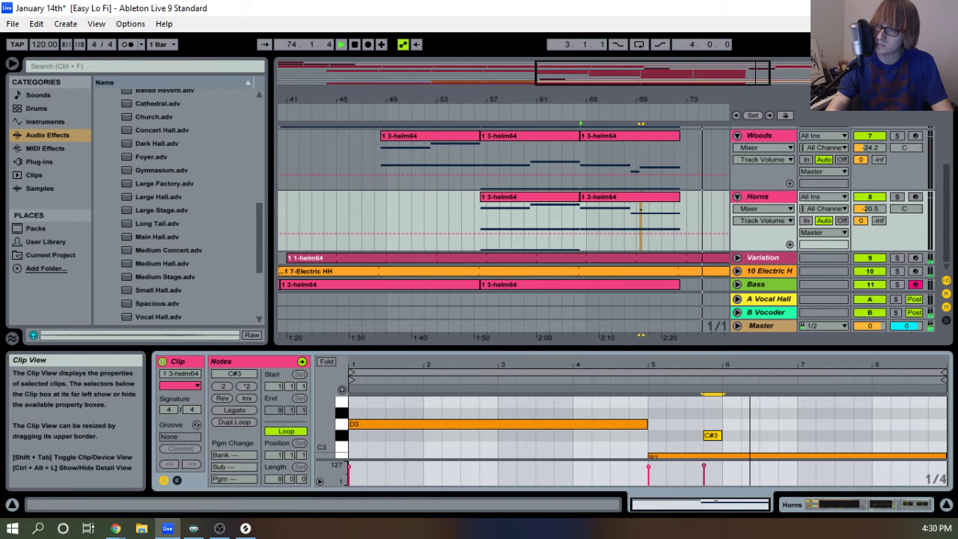
scroll(740, 424, "down", 3)
scroll(743, 423, "up", 5)
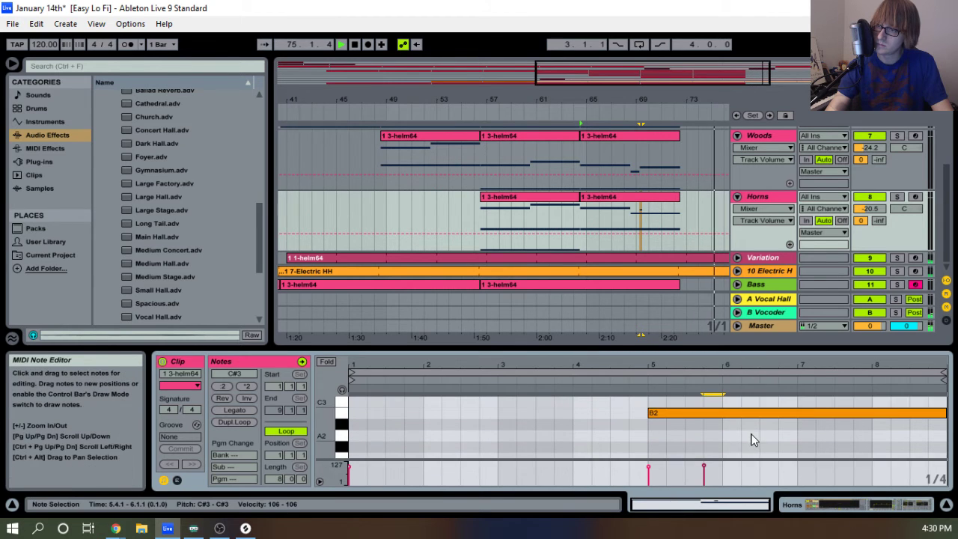
left_click(757, 408)
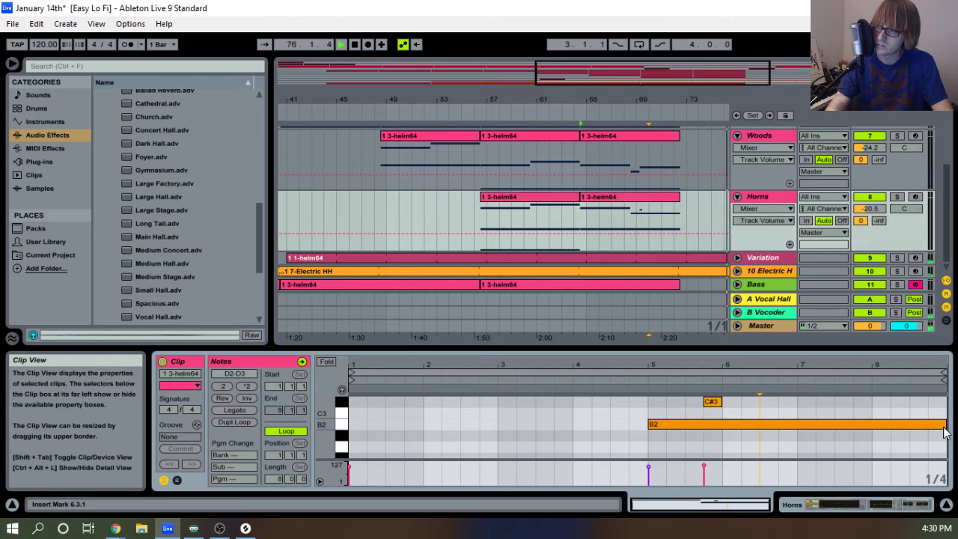
left_click_drag(944, 425, 709, 435)
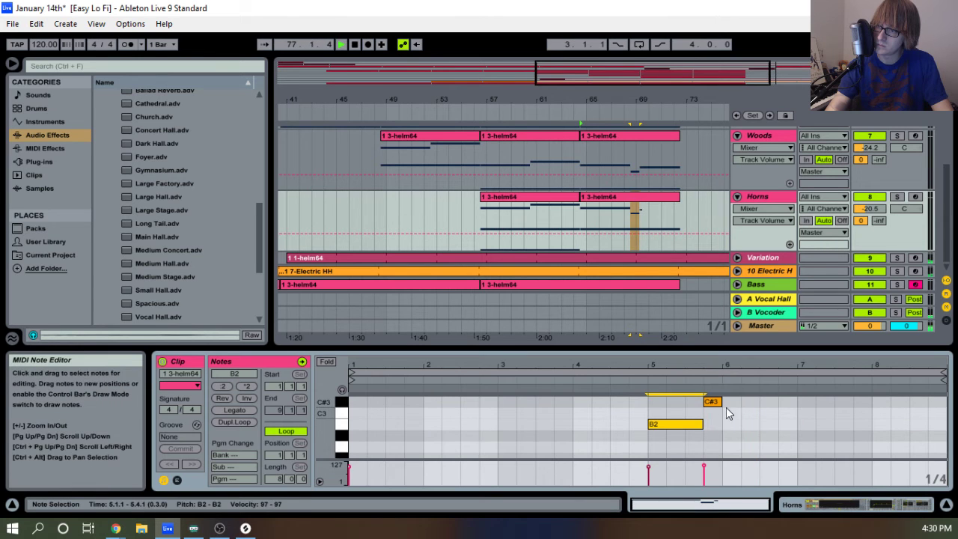
left_click_drag(719, 402, 868, 410)
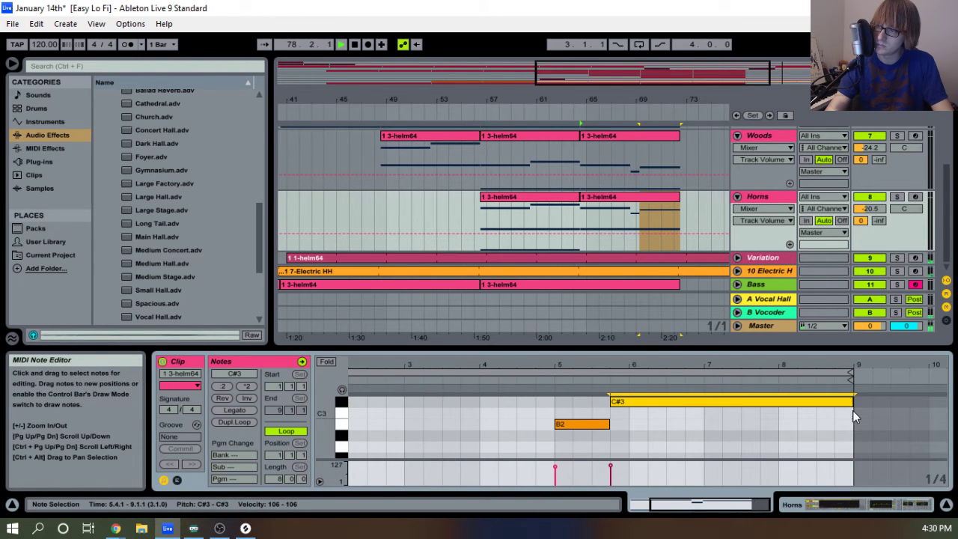
left_click_drag(724, 350, 757, 463)
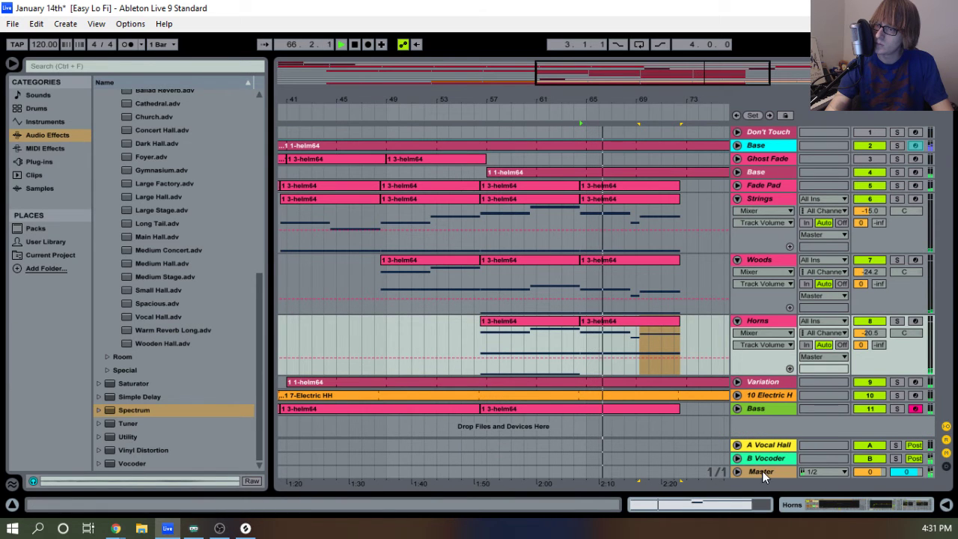
Unfold the Electric HH and B Vocoder tracks to show their automation and replay from about bar 61.
left_click(755, 397)
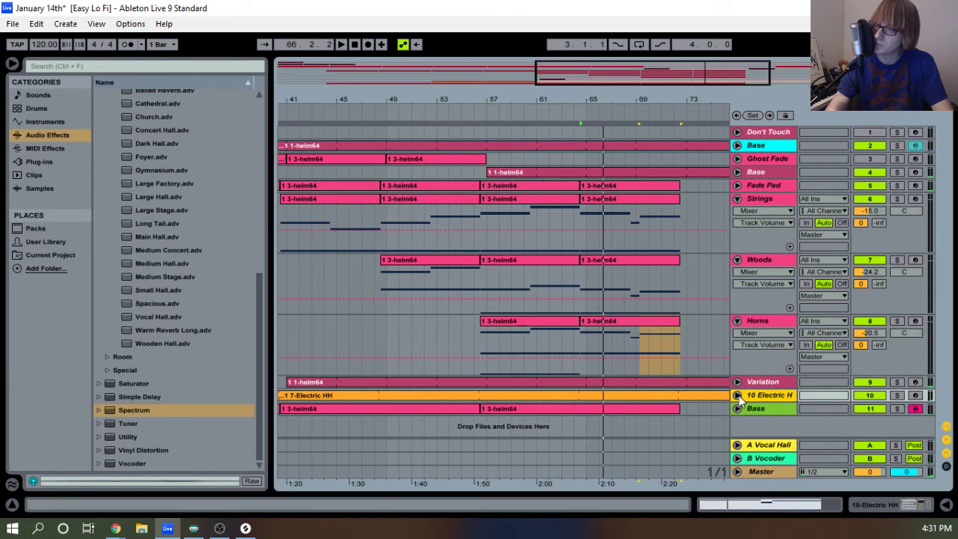
left_click(737, 395)
left_click(737, 459)
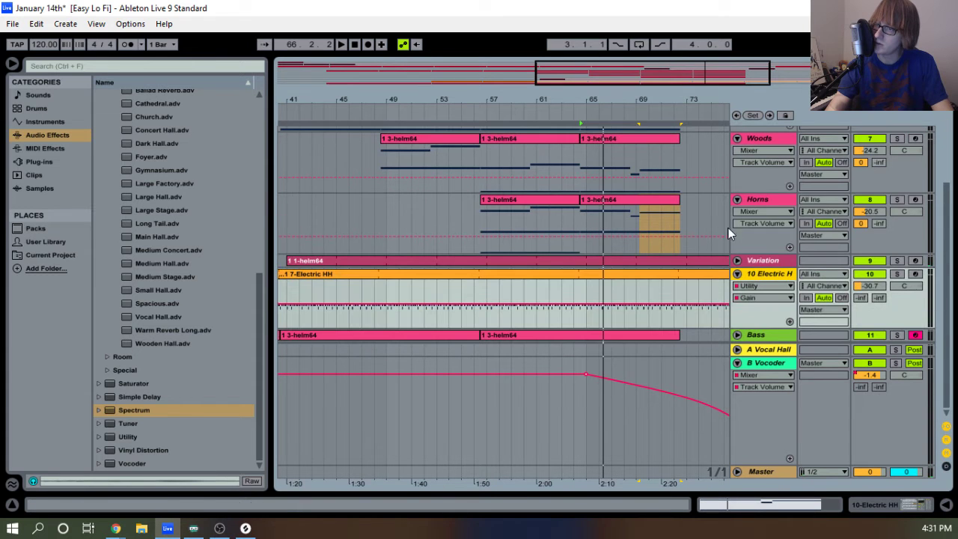
left_click_drag(681, 97, 512, 100)
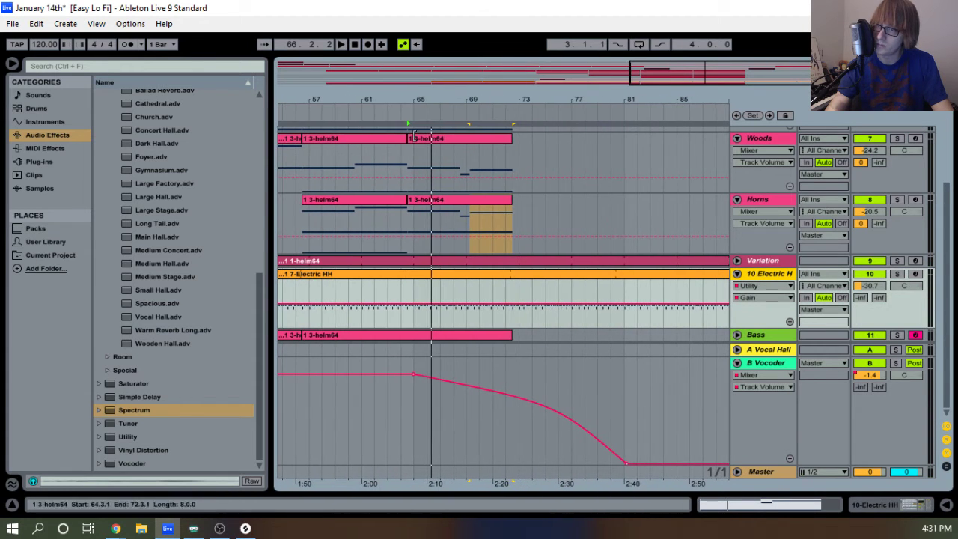
left_click(360, 116)
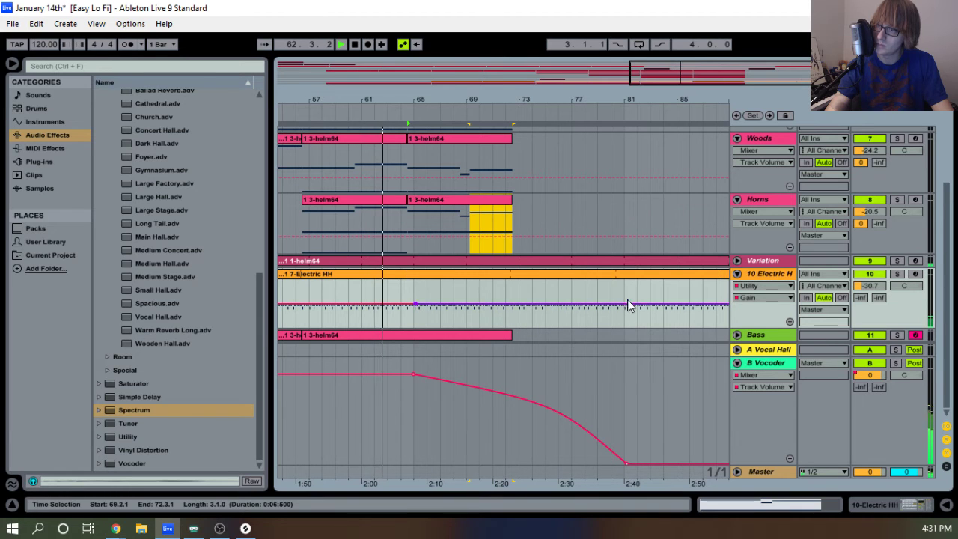
Try a curved gain fade-out on the Electric HH track from about bar 65 to 80, undo it and stop playback.
left_click_drag(623, 306, 560, 308)
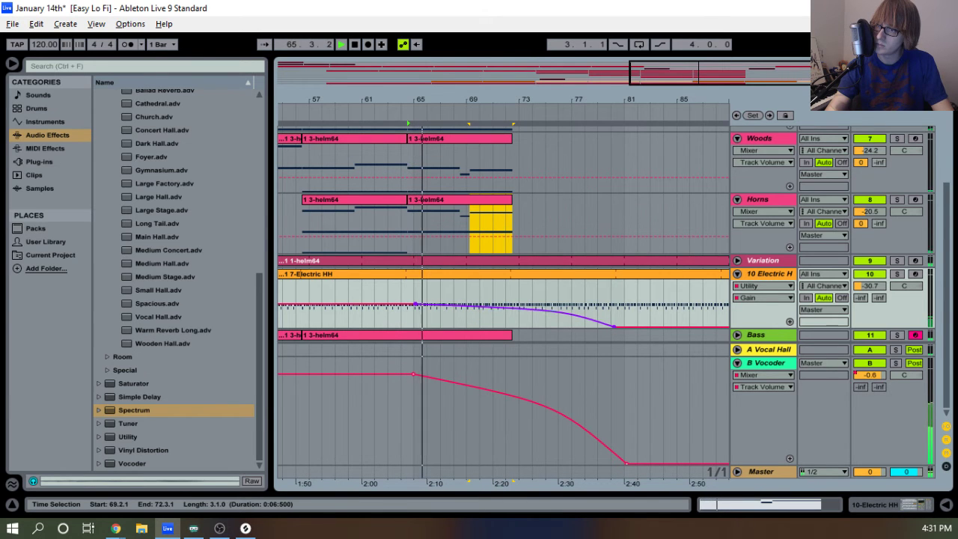
left_click_drag(671, 103, 633, 83)
key("ctrl+z")
key("ctrl+z")
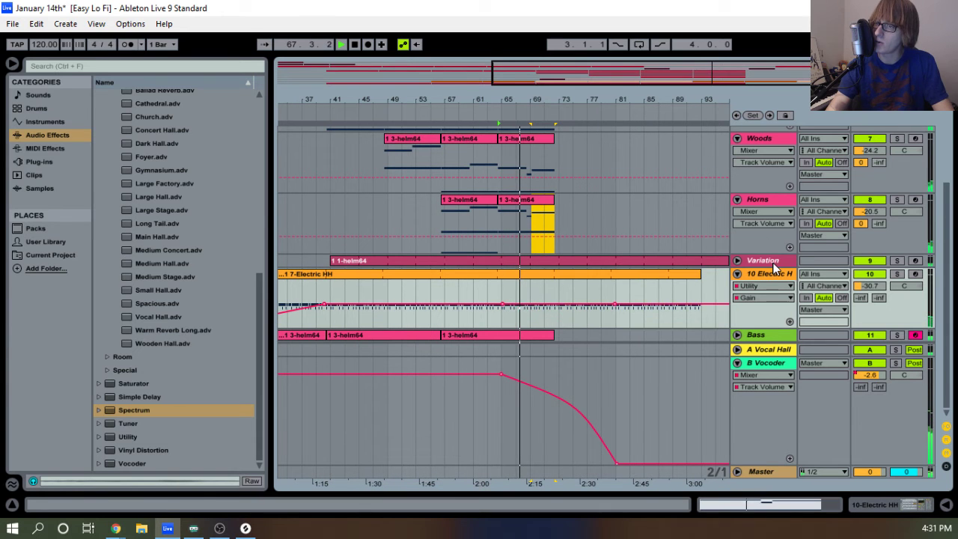
key("space")
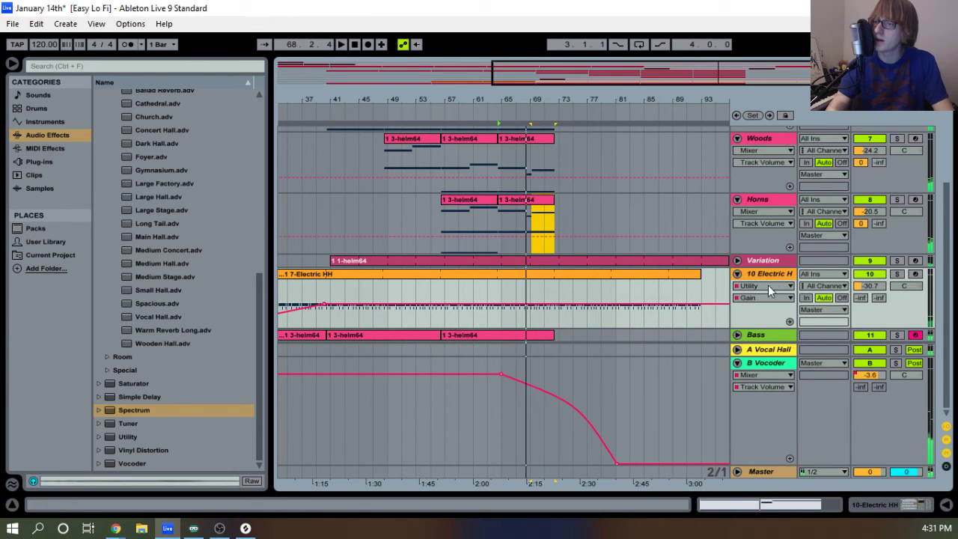
Fold the Electric HH track, show its devices and add an EQ Eight after the Utility.
left_click(737, 274)
double_click(769, 272)
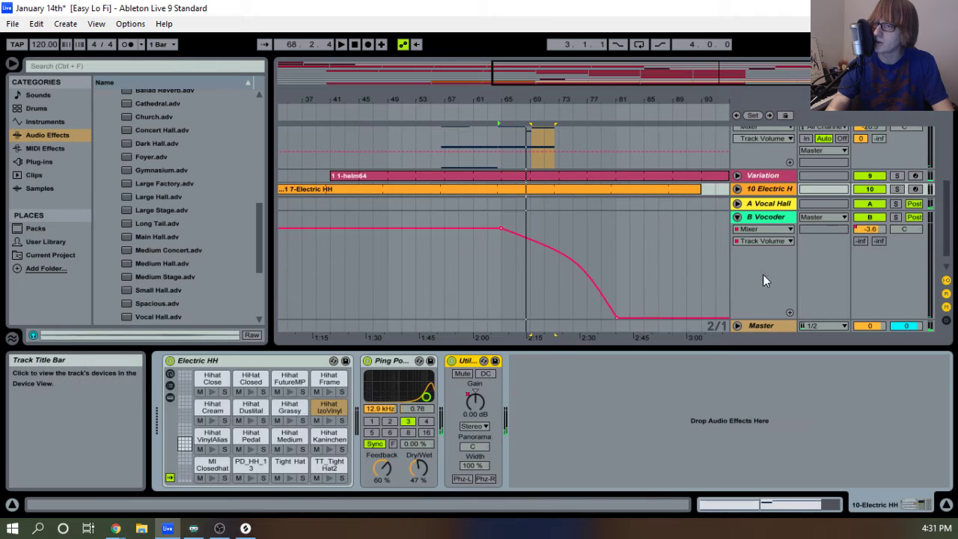
scroll(169, 205, "up", 15)
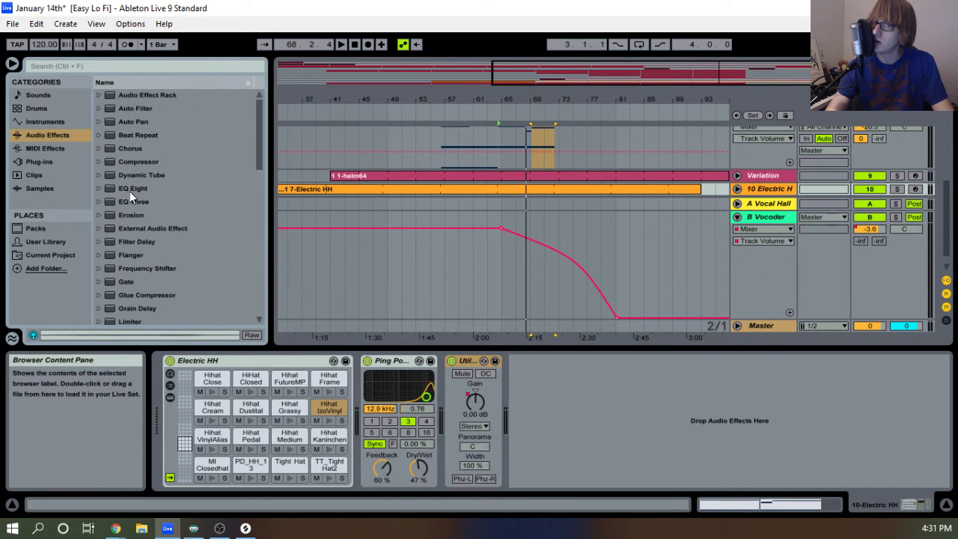
left_click_drag(130, 191, 568, 395)
Set EQ Eight band 1 on the Electric HH track to a low cut at about 696 Hz during playback.
key("space")
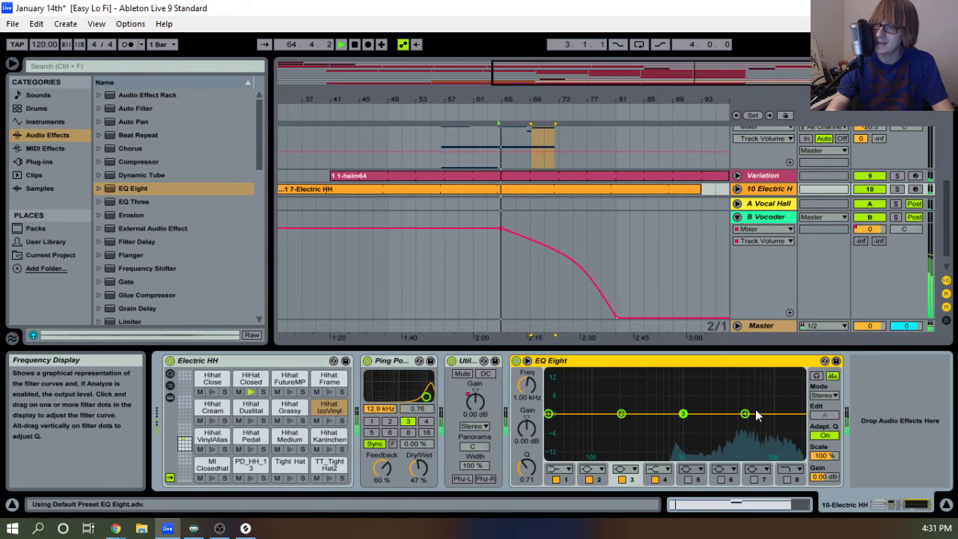
left_click(560, 469)
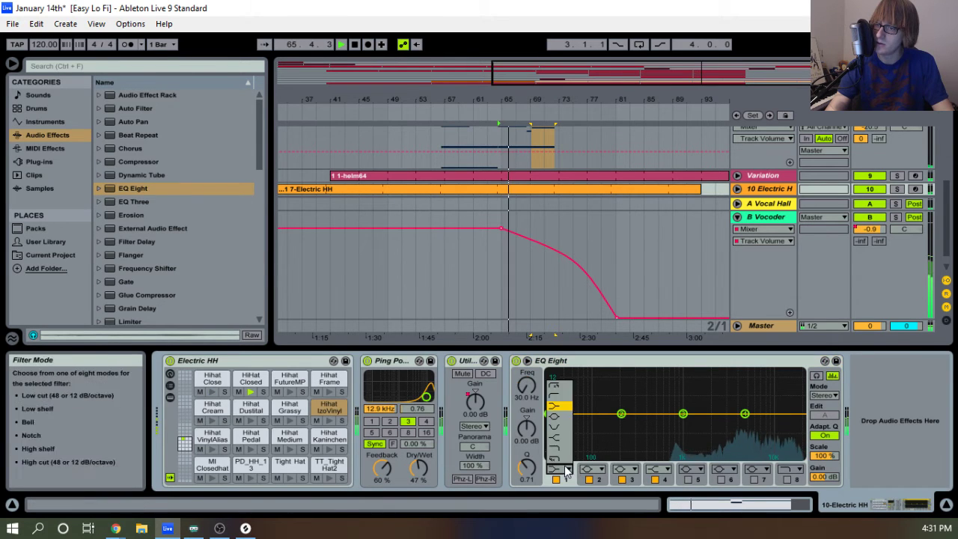
left_click(551, 426)
left_click_drag(553, 427, 668, 423)
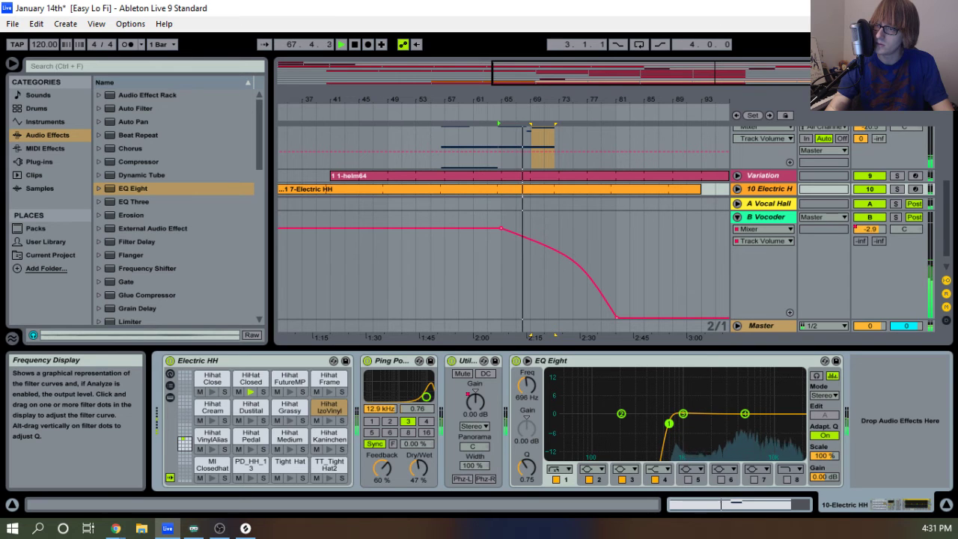
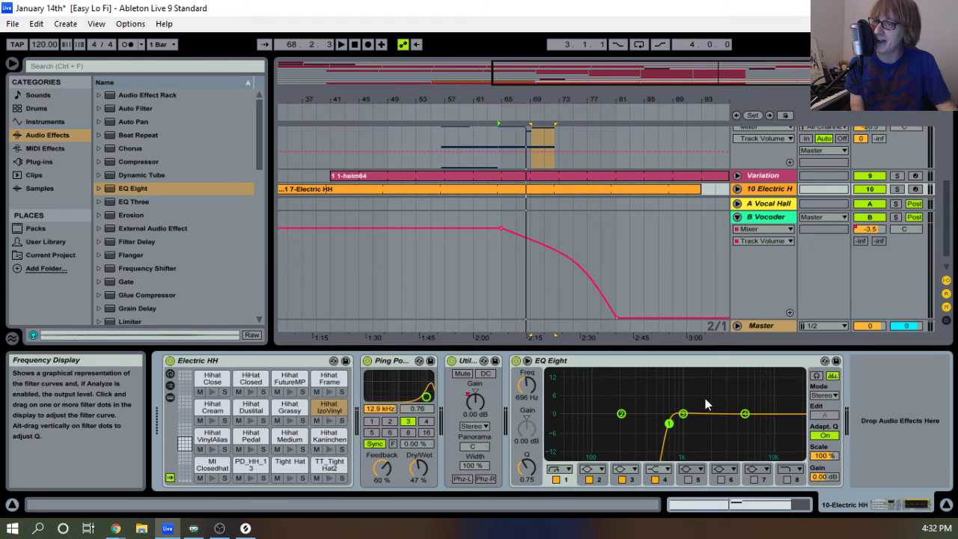
Enable the high cut on EQ Eight band 8 and set it to 22.0 kHz with a Q of 0.66 during playback.
key("space")
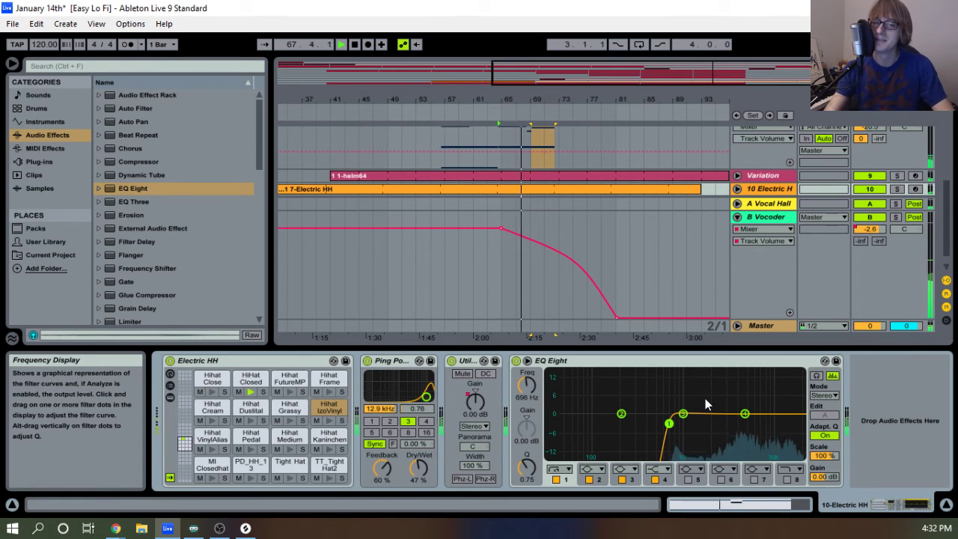
scroll(588, 176, "up", 2)
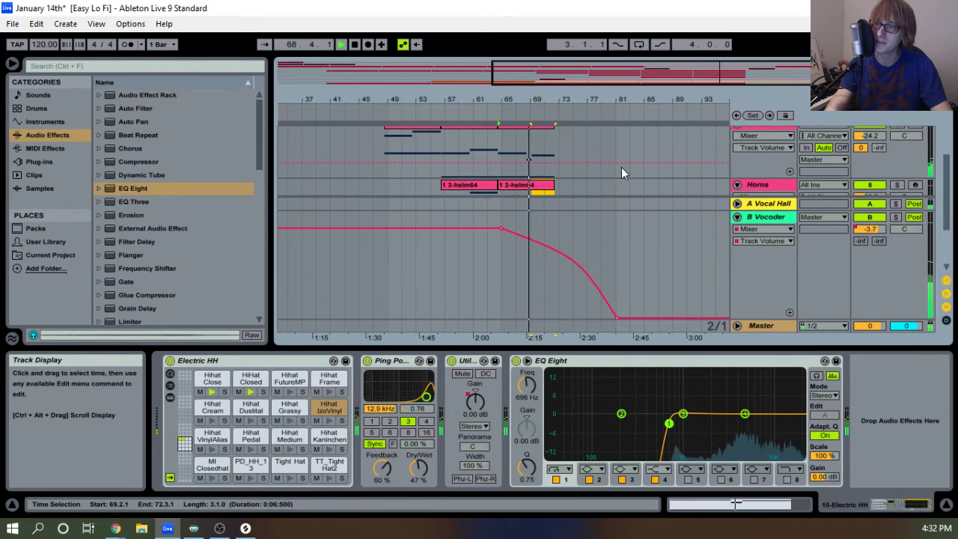
left_click_drag(548, 98, 412, 102)
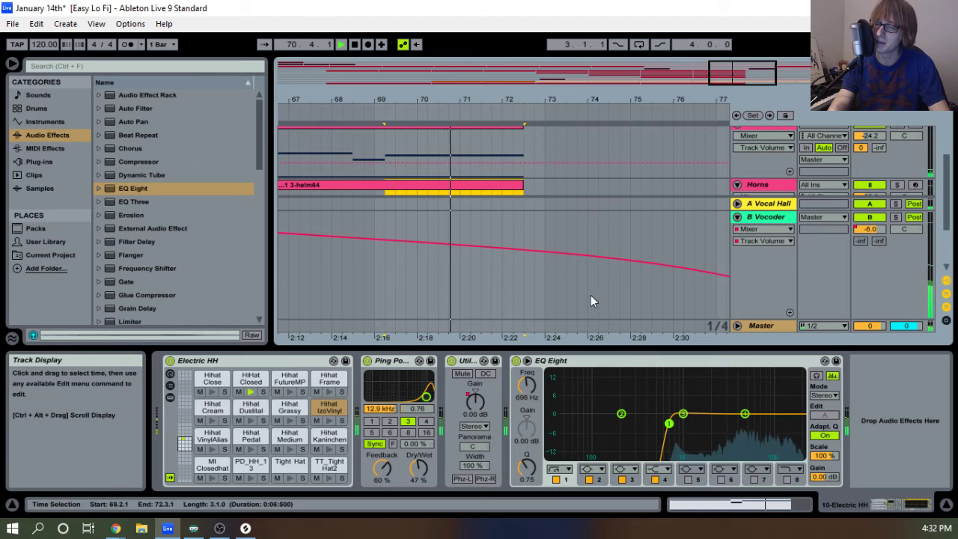
scroll(698, 261, "down", 3)
left_click(786, 479)
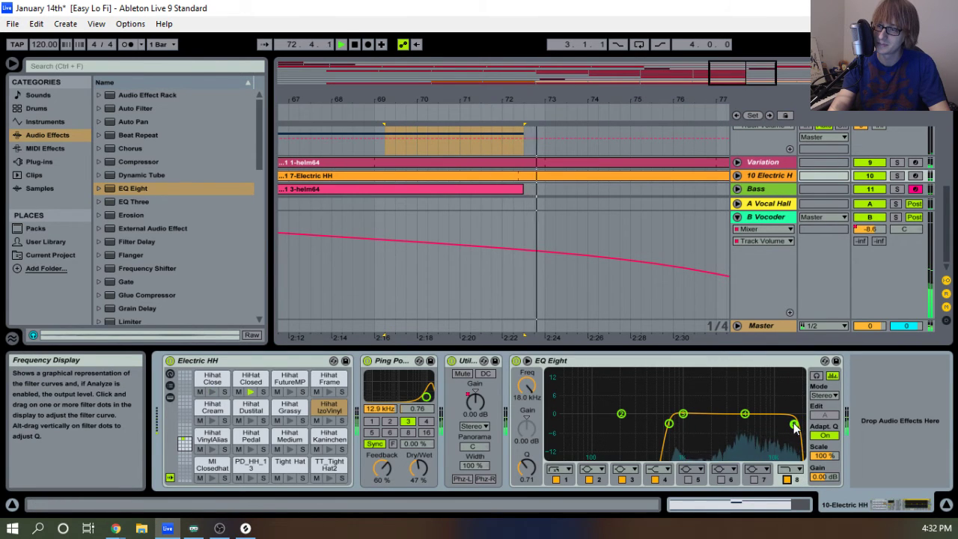
left_click_drag(794, 427, 801, 423)
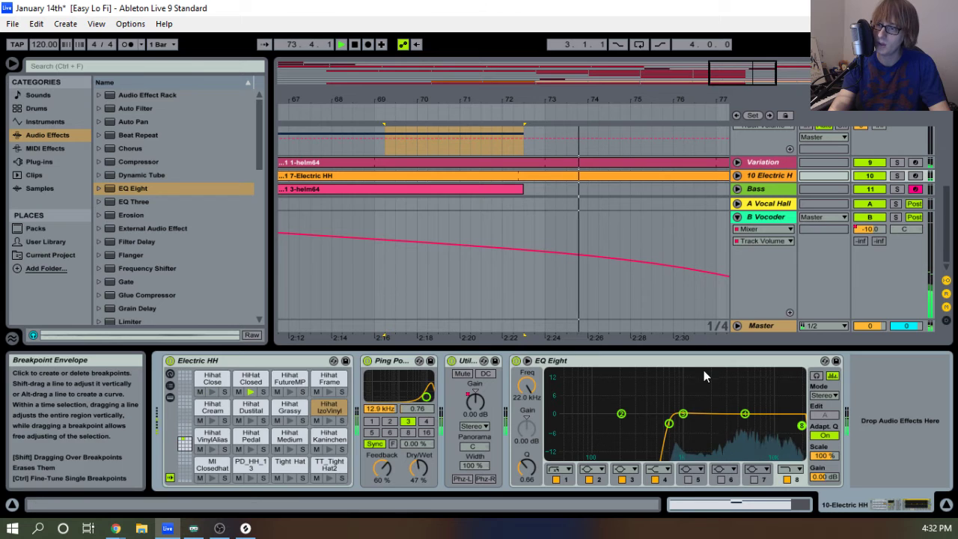
key("space")
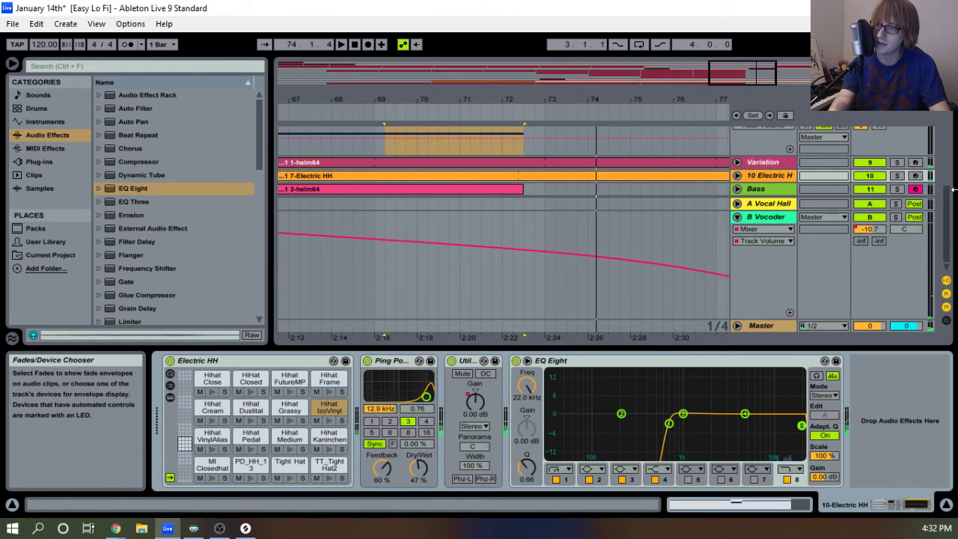
Disarm the Bass track and record Electric HH automation sweeping EQ Eight band 8 down to 457 Hz with a Q of 0.17.
left_click(915, 189)
left_click_drag(550, 99, 538, 76)
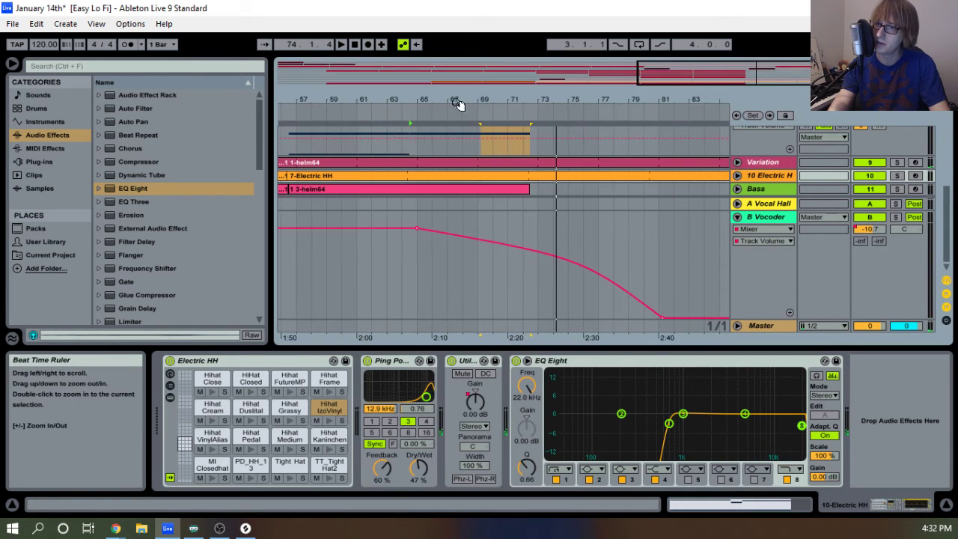
key("space")
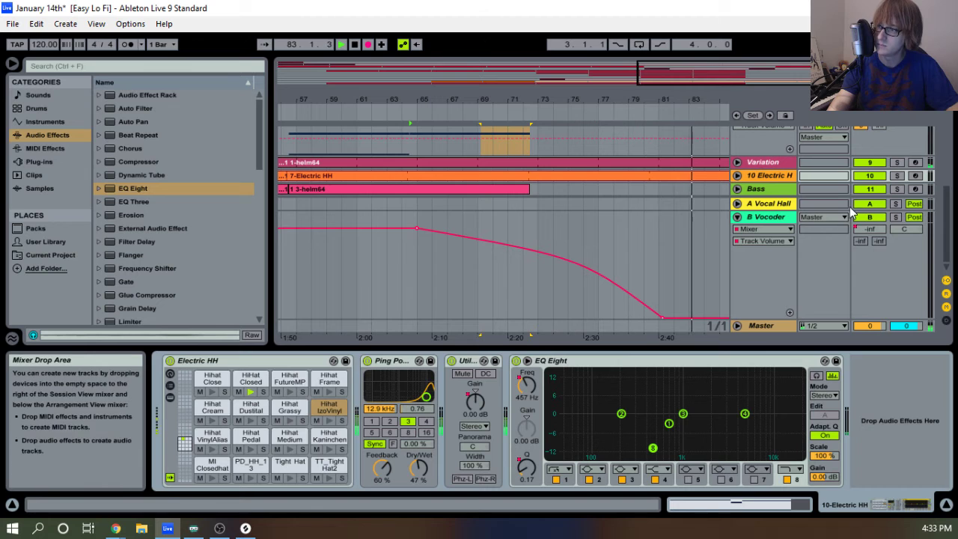
key("space")
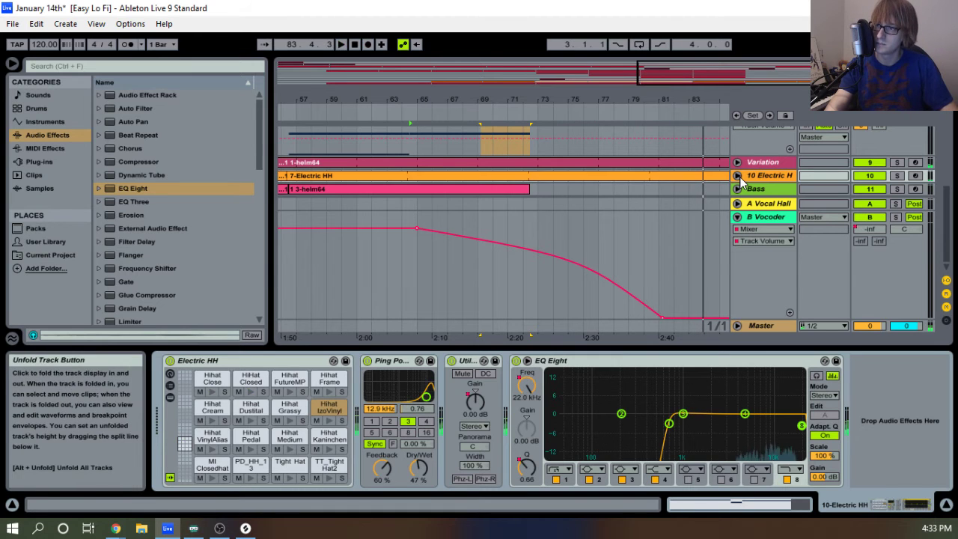
Unfold the Electric HH track and examine EQ Eight's band 8 frequency and resonance automation.
left_click(737, 175)
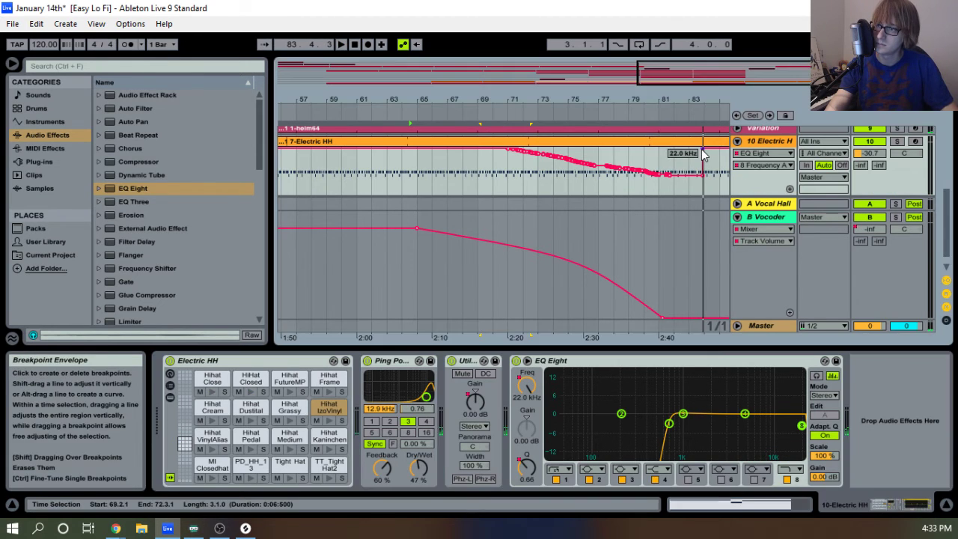
left_click(763, 164)
left_click(763, 427)
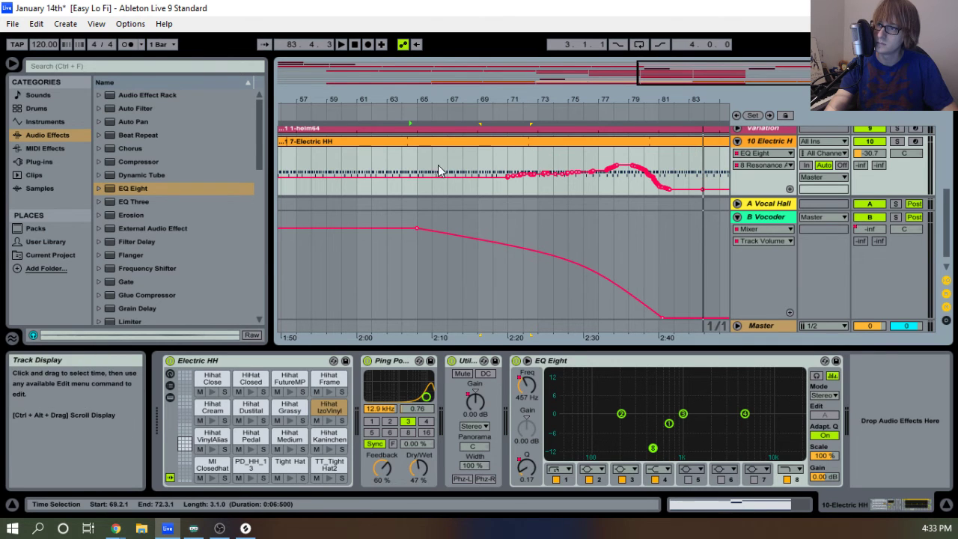
Start playback from bar 65 and fold the Electric HH, B Vocoder, Horns, Woods and Strings tracks.
key("space")
left_click_drag(544, 103, 546, 75)
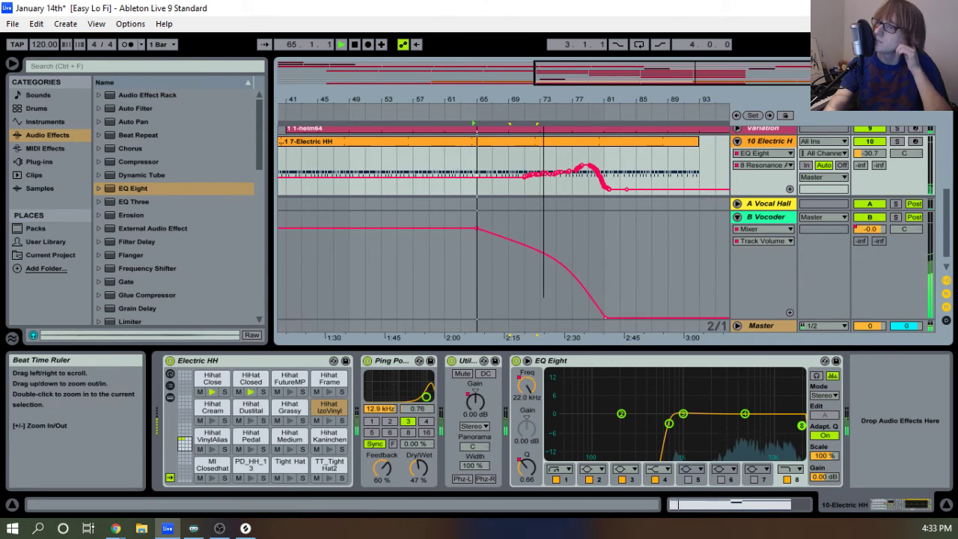
left_click(736, 141)
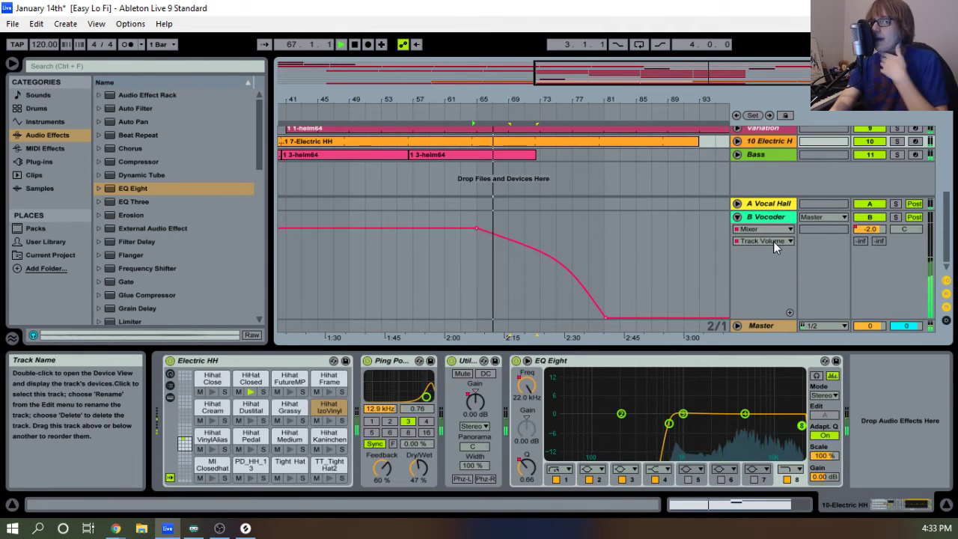
left_click(736, 217)
left_click_drag(621, 100, 615, 63)
scroll(607, 201, "up", 5)
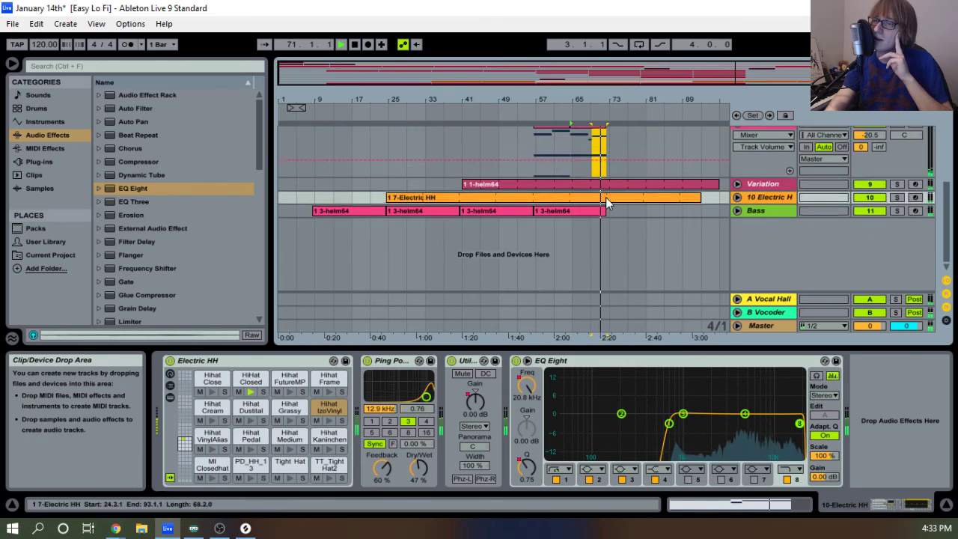
left_click(736, 235)
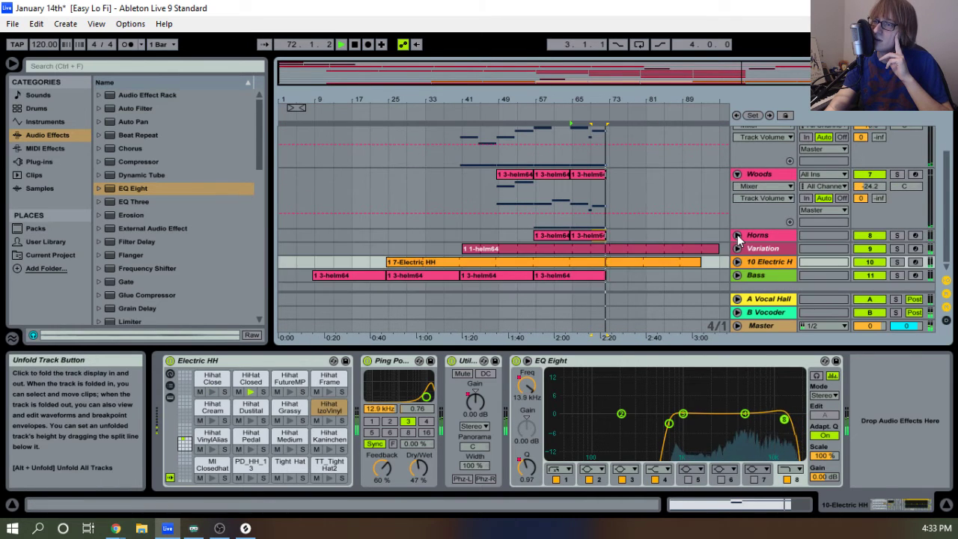
left_click(736, 173)
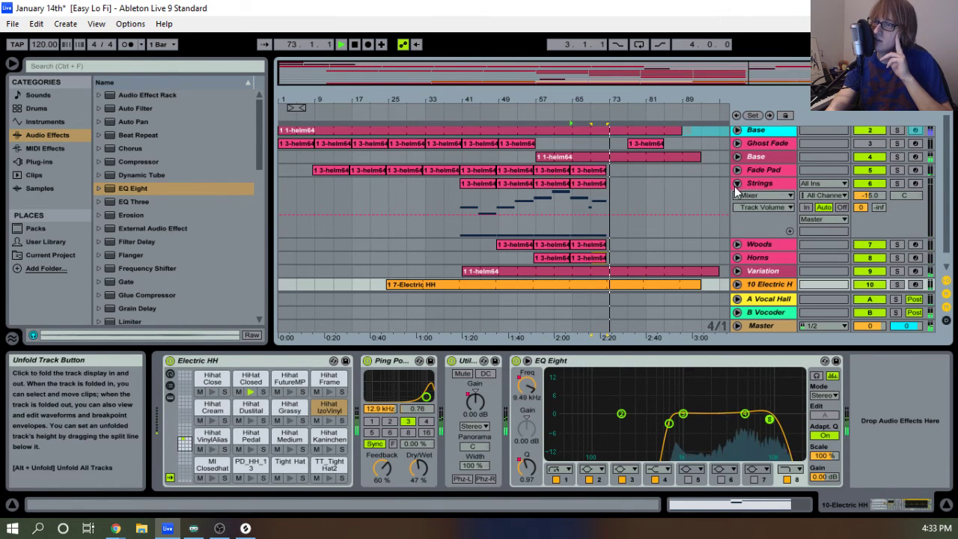
left_click(736, 182)
Unfold the Fade Pad, Strings and Woods tracks and examine the Utility Gain automation on each.
left_click(736, 185)
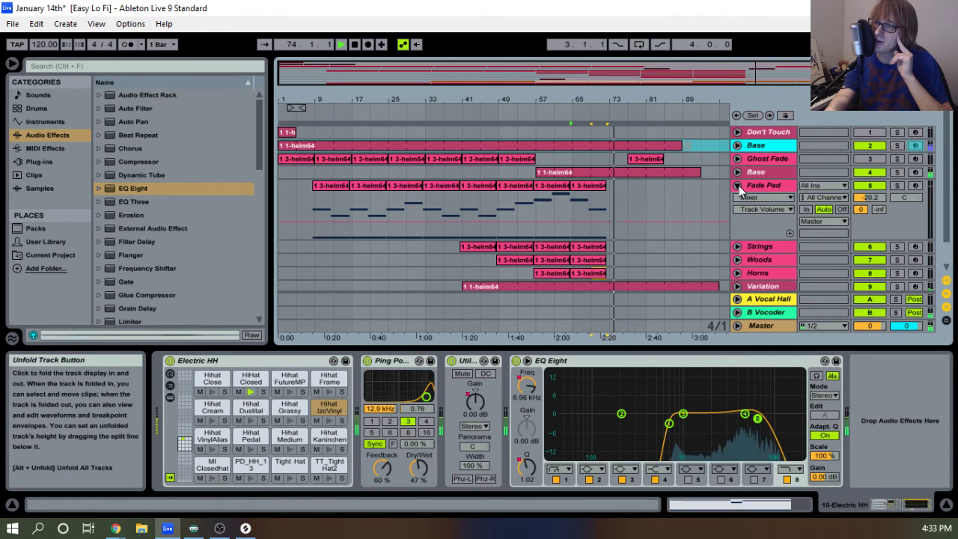
left_click(761, 198)
left_click(765, 239)
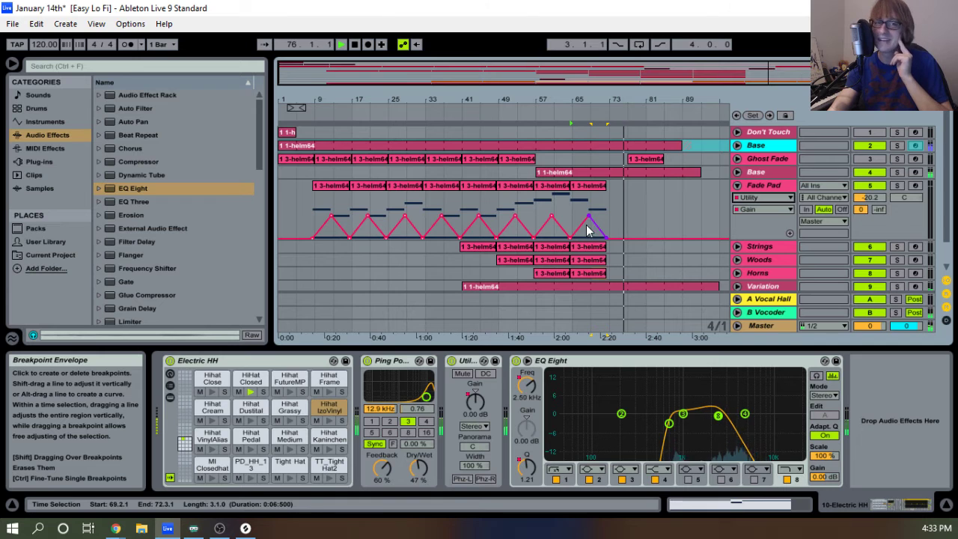
left_click(736, 246)
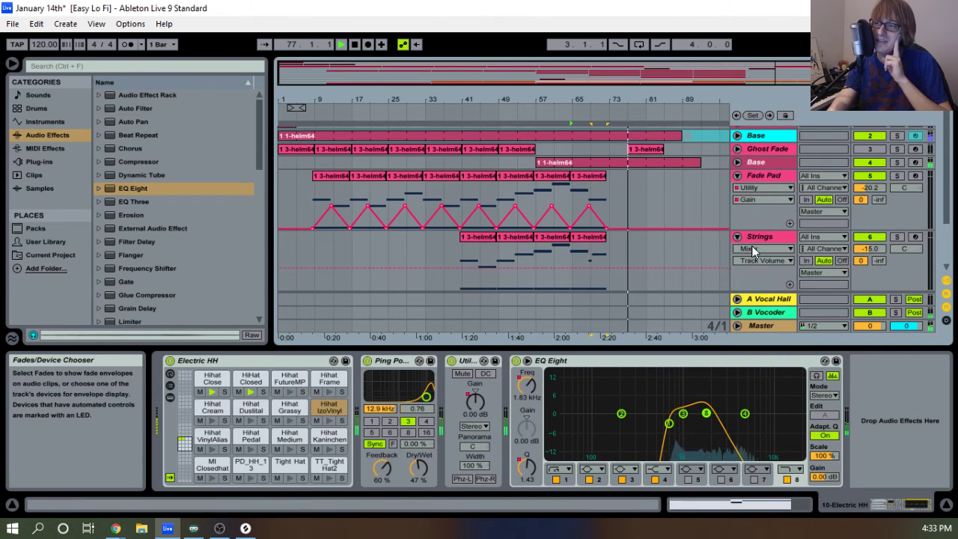
left_click(761, 248)
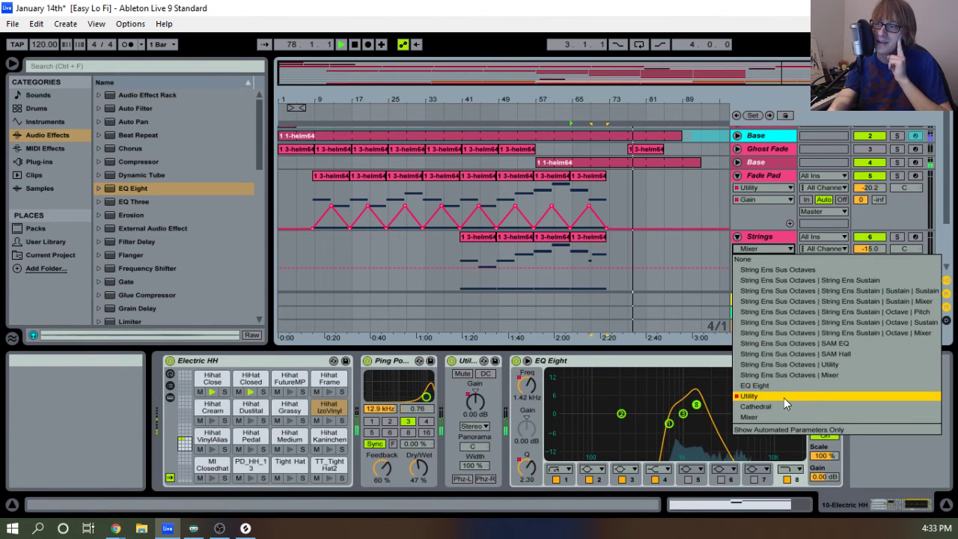
left_click(783, 396)
scroll(649, 232, "down", 1)
scroll(648, 225, "down", 2)
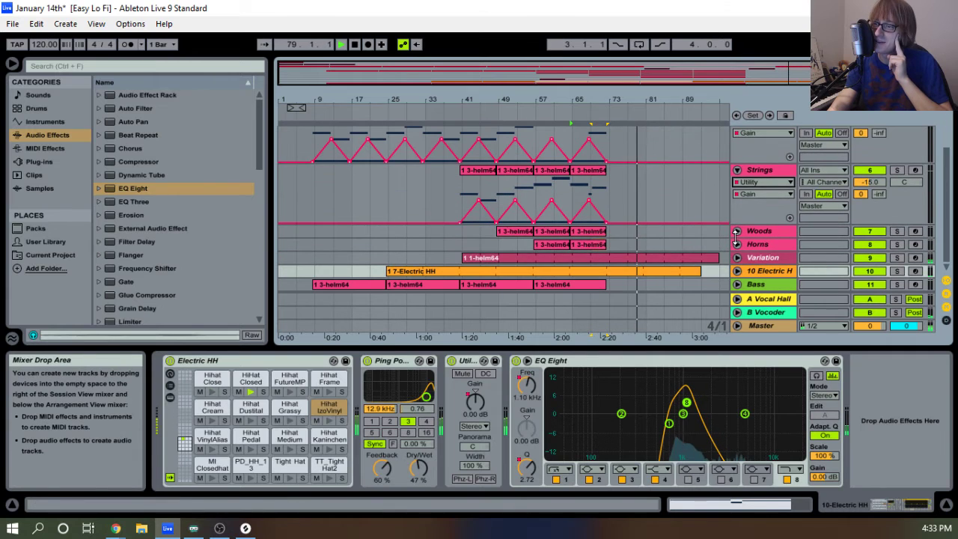
left_click(736, 231)
left_click(758, 248)
left_click(778, 389)
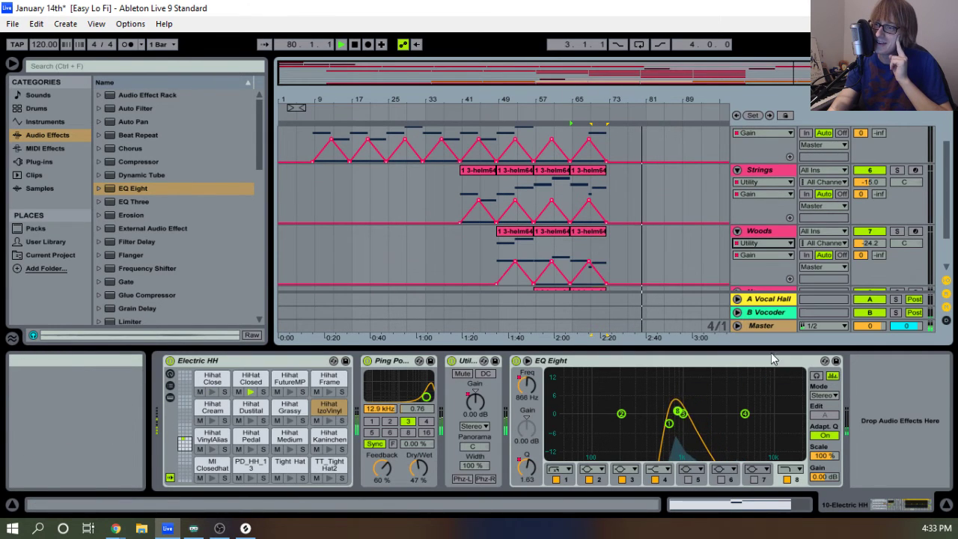
Fold the Woods, Strings and Fade Pad tracks and stop playback.
scroll(729, 258, "down", 2)
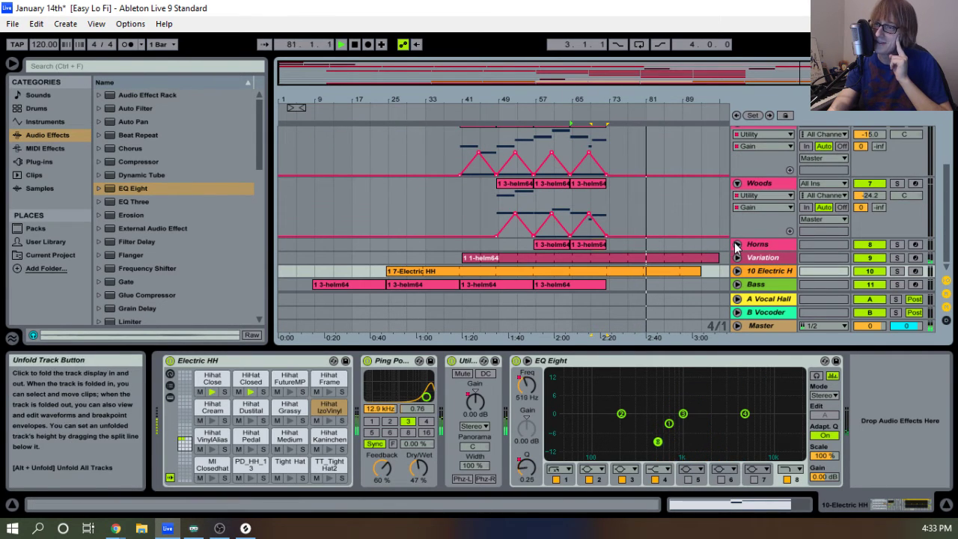
left_click(736, 185)
scroll(736, 192, "up", 3)
left_click(737, 192)
scroll(740, 200, "up", 3)
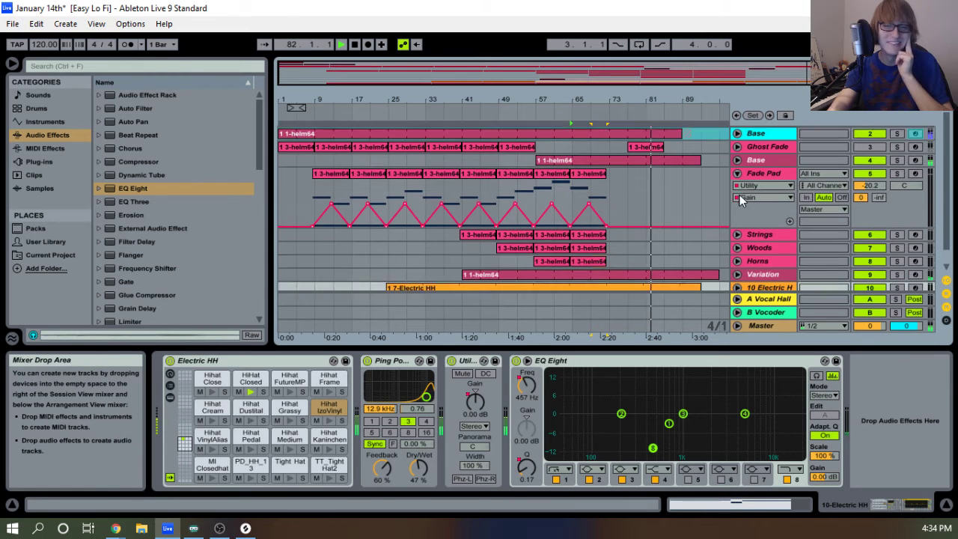
left_click(737, 185)
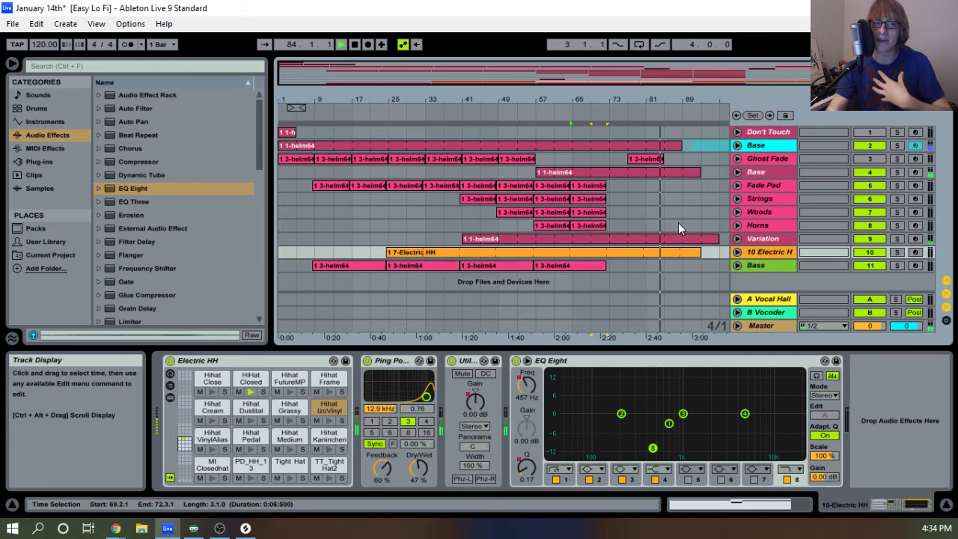
left_click(670, 252)
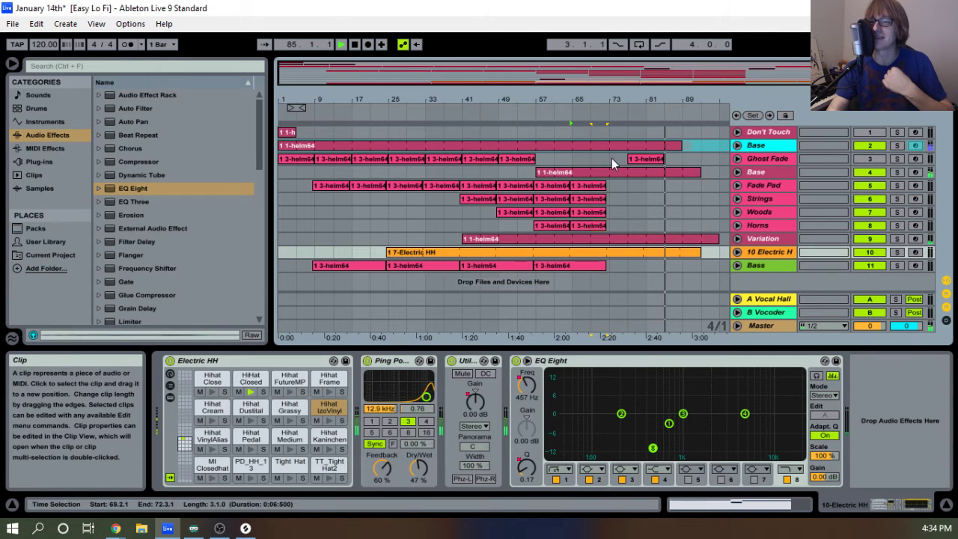
left_click_drag(576, 102, 568, 101)
left_click(580, 149)
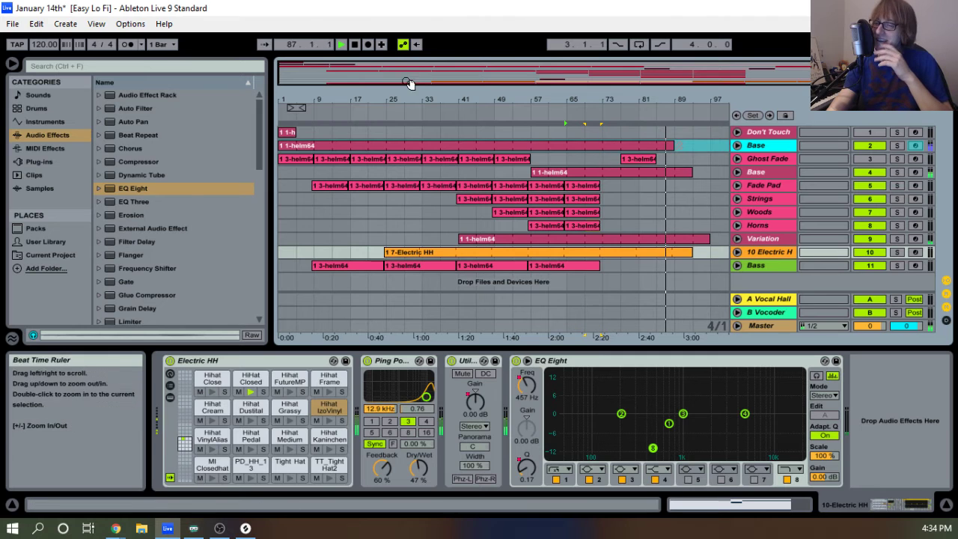
left_click(354, 44)
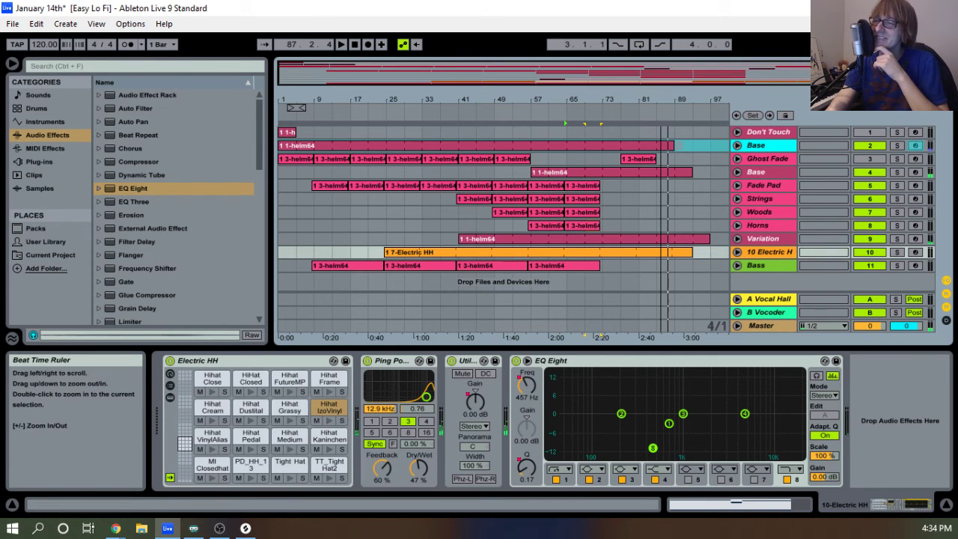
mouse_move(662, 104)
left_mouse_down()
mouse_move(662, 139)
mouse_move(662, 112)
left_mouse_up()
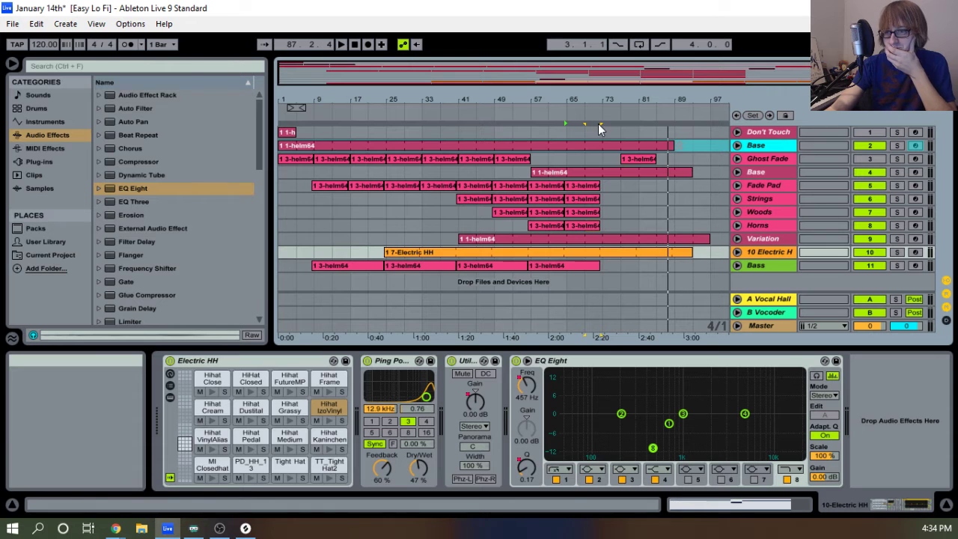
Play the arrangement from about bar 72, inspect the devices on the Variation track and the second Base track, and stop playback.
left_click_drag(407, 214, 439, 225)
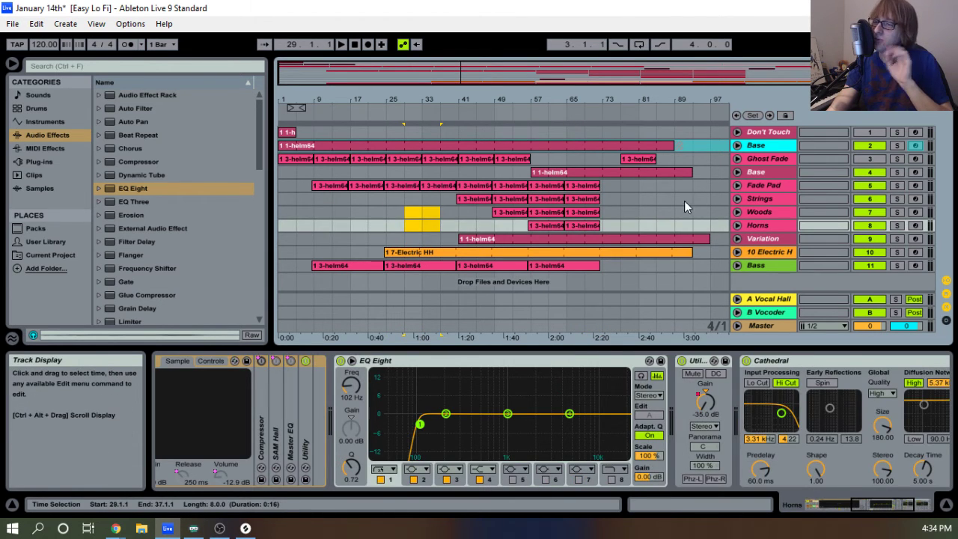
left_click(684, 201)
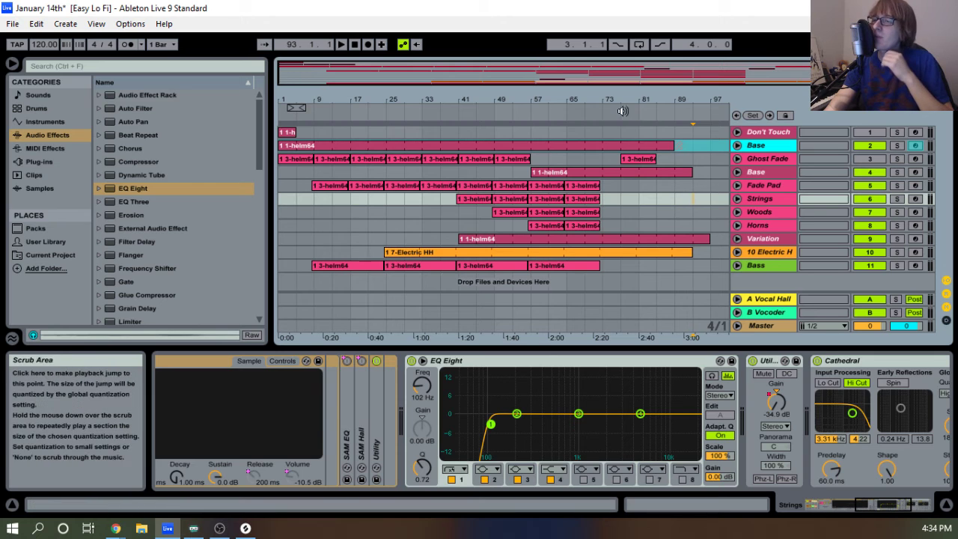
left_click(598, 112)
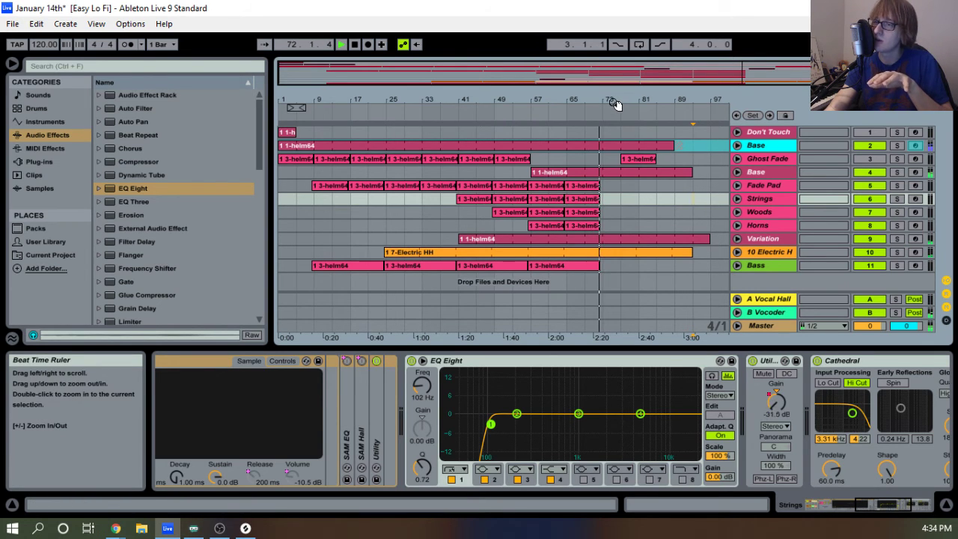
left_click_drag(615, 99, 613, 103)
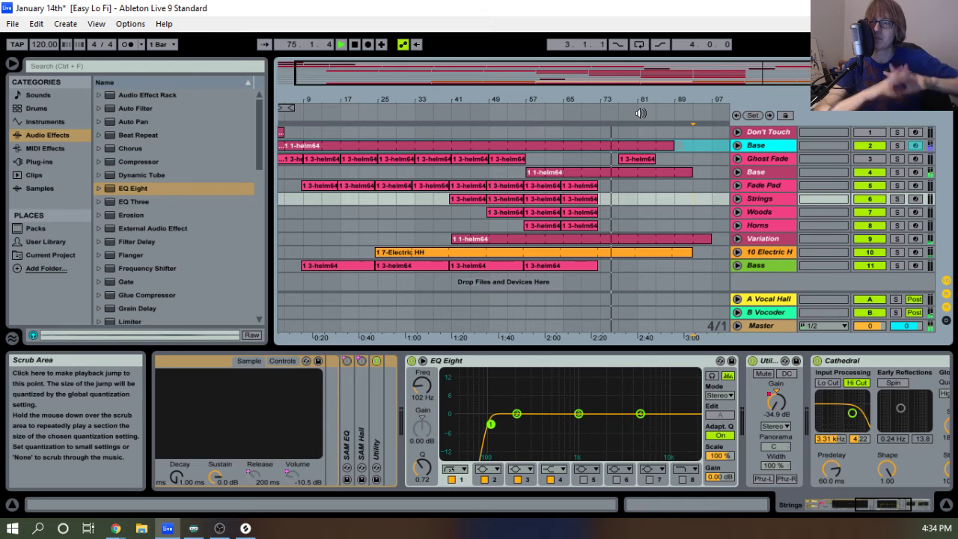
left_click(793, 239)
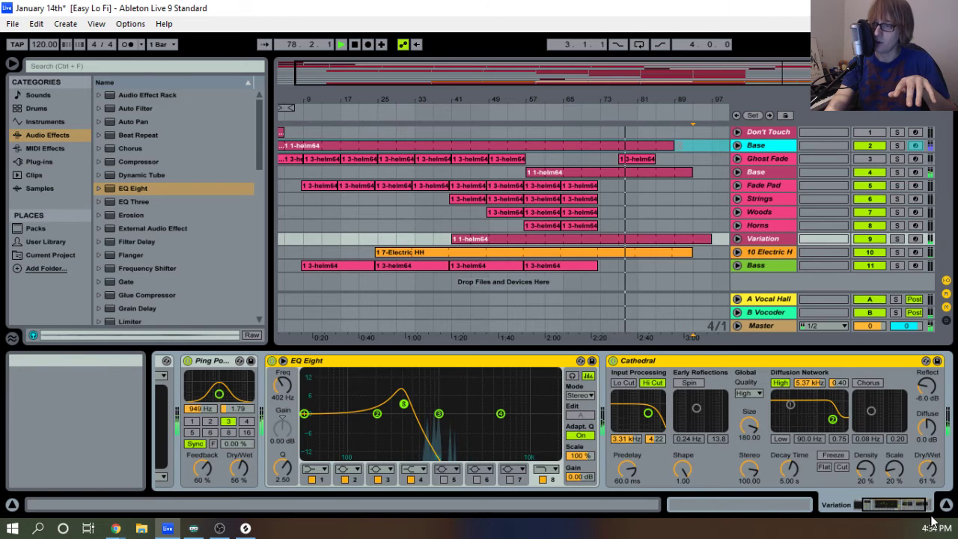
left_click(769, 168)
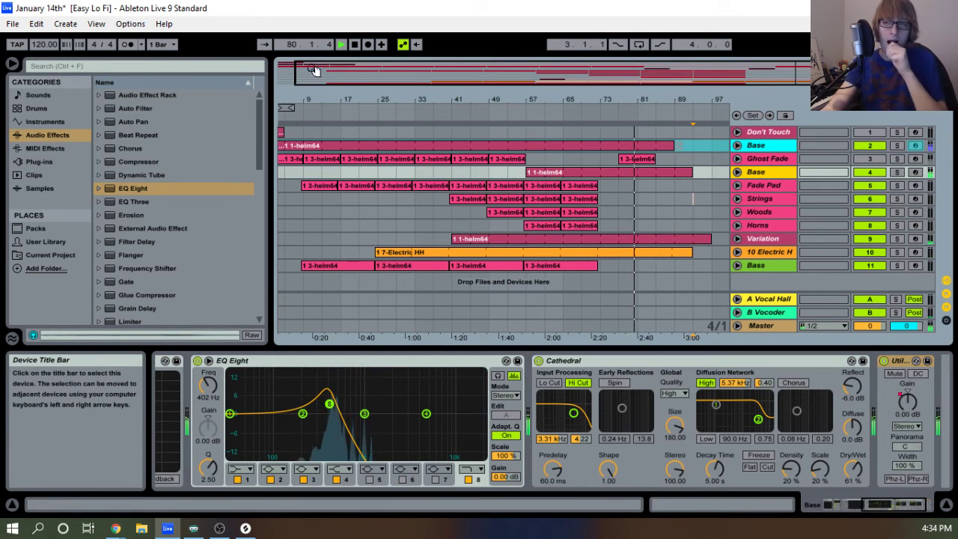
left_click(356, 46)
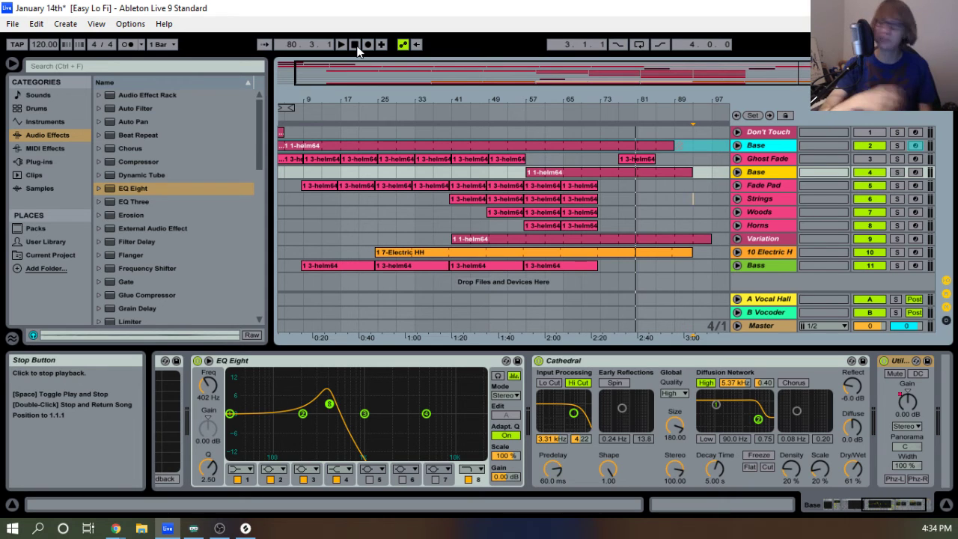
Audition the closing section from around the last Ghost Fade clip, return to the song start, play briefly and stop.
left_click_drag(651, 97, 666, 103)
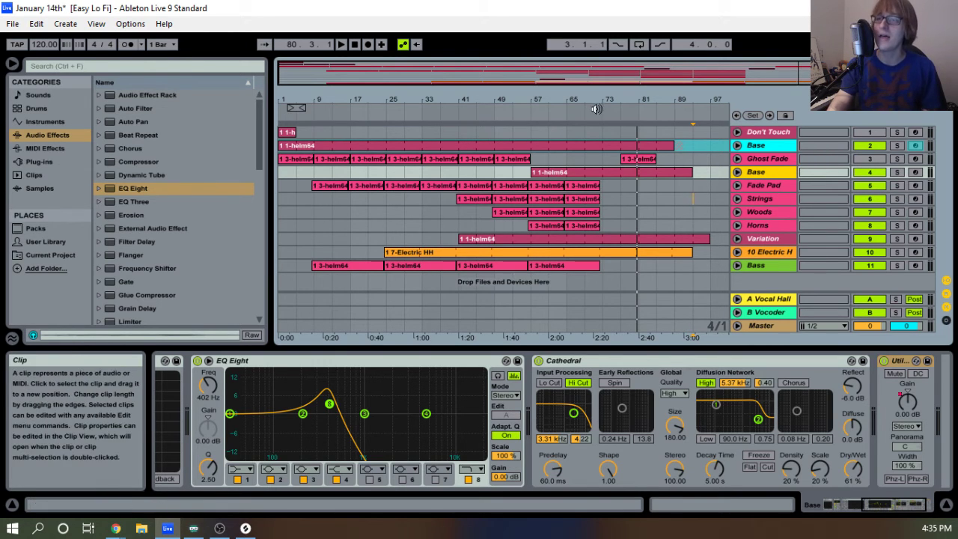
left_click(626, 110)
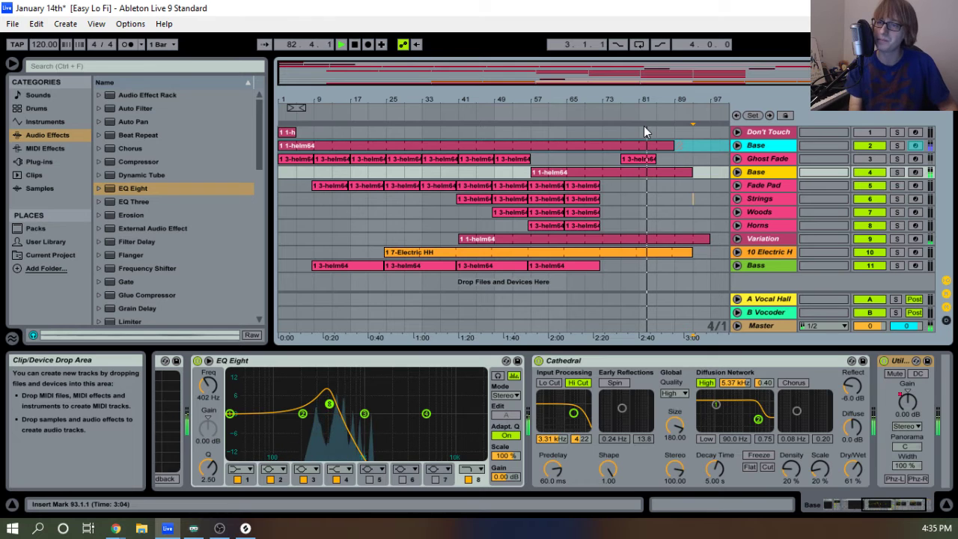
double_click(353, 46)
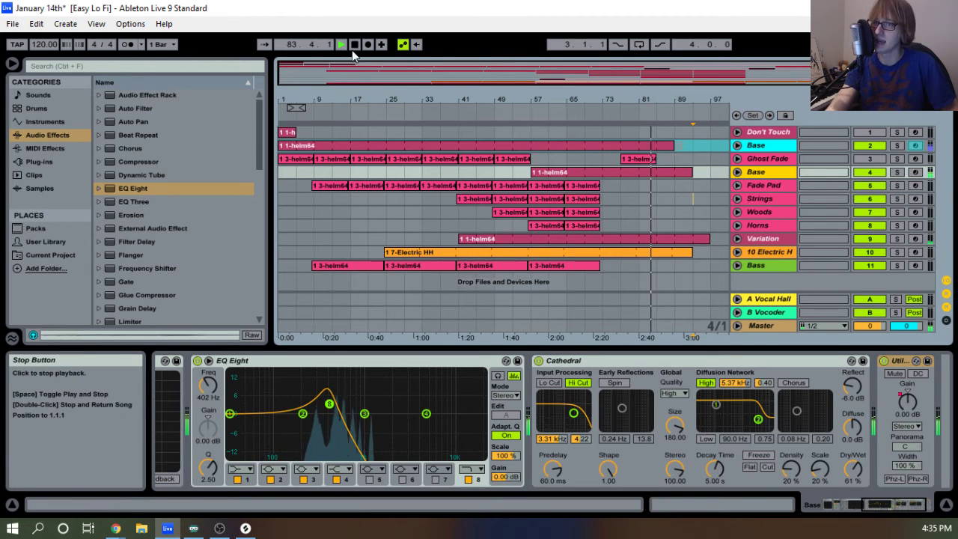
left_click(341, 44)
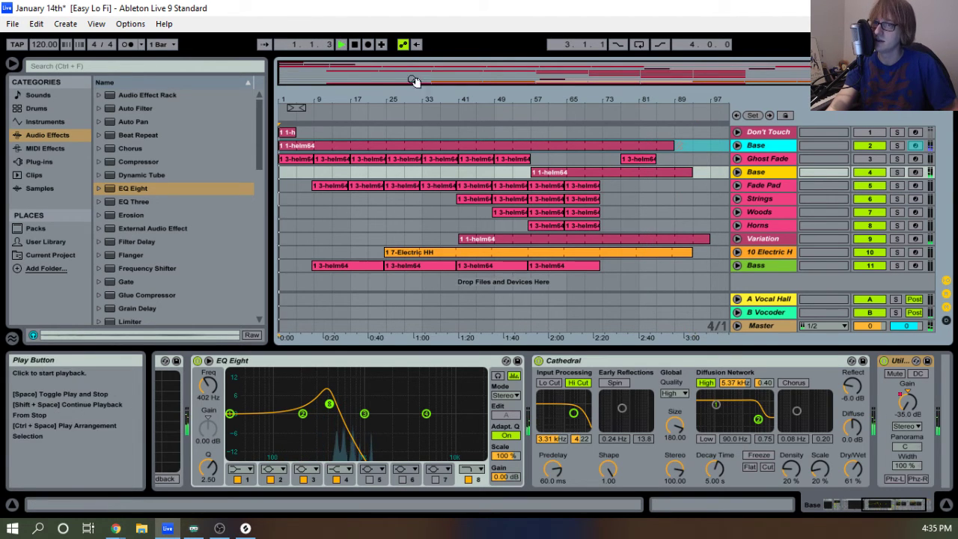
left_click(354, 44)
left_click_drag(706, 98, 674, 129)
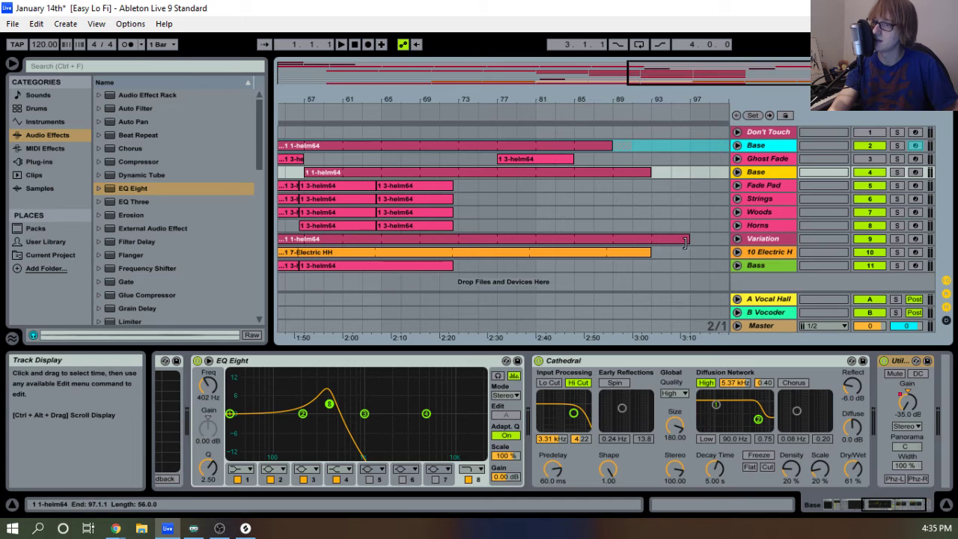
Play the arrangement from the song start and listen through the opening bars.
mouse_move(715, 98)
left_mouse_down()
mouse_move(668, 160)
mouse_move(724, 99)
left_mouse_up()
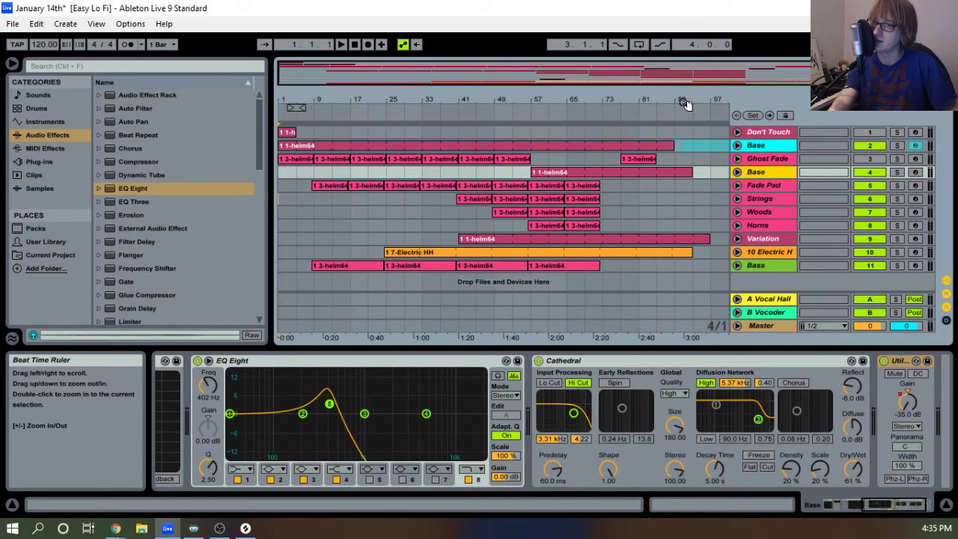
left_click(342, 44)
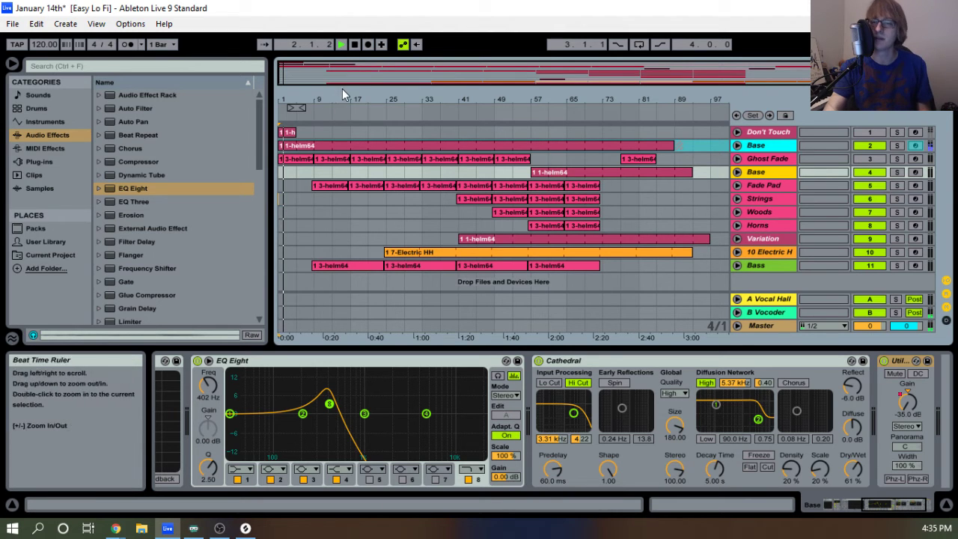
left_click_drag(331, 95, 357, 92)
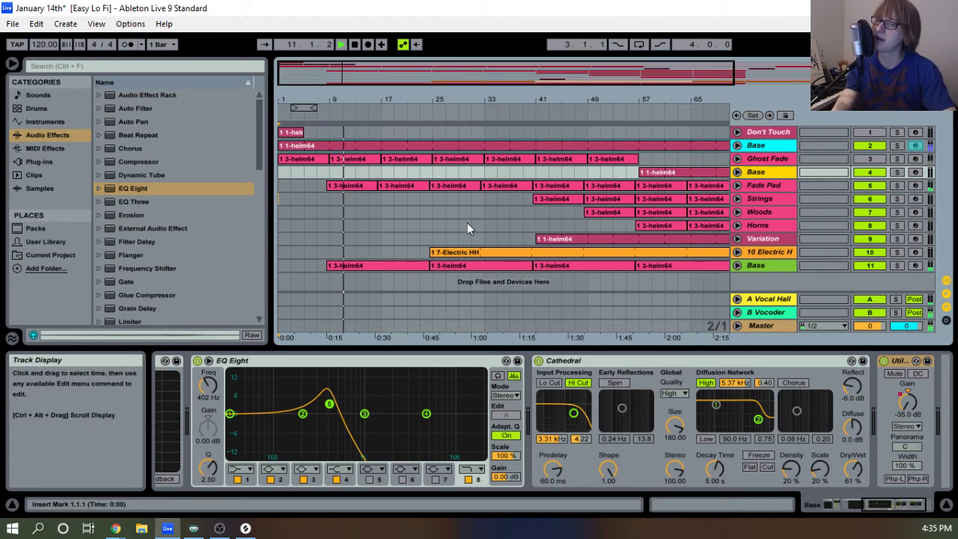
Stop playback and add an empty Instrument Rack on a new track below Bass.
left_click(524, 348)
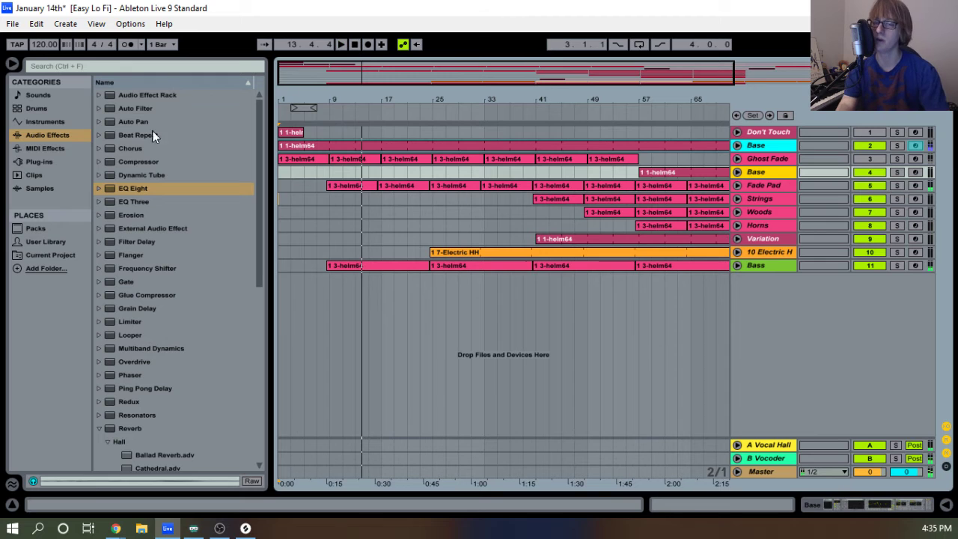
left_click(30, 163)
left_click(39, 127)
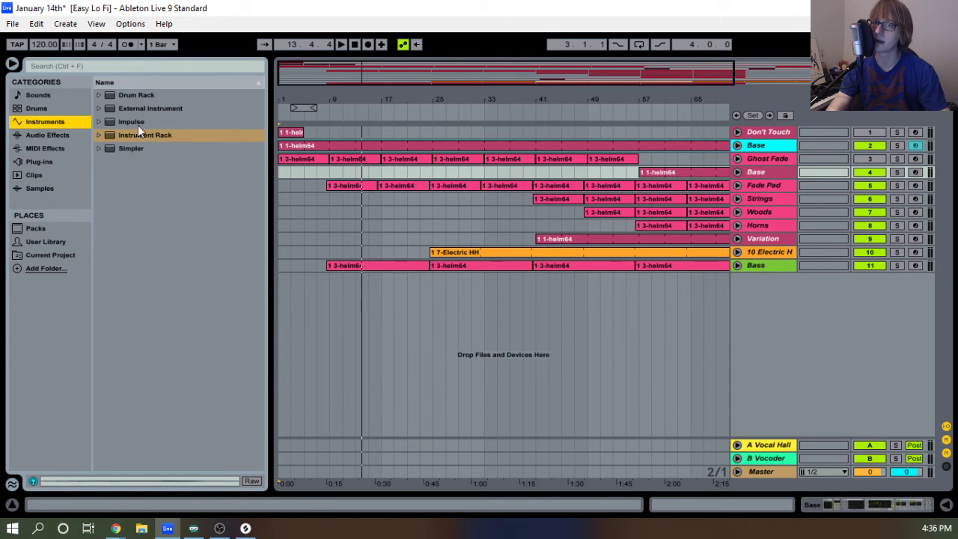
left_click_drag(139, 133, 814, 322)
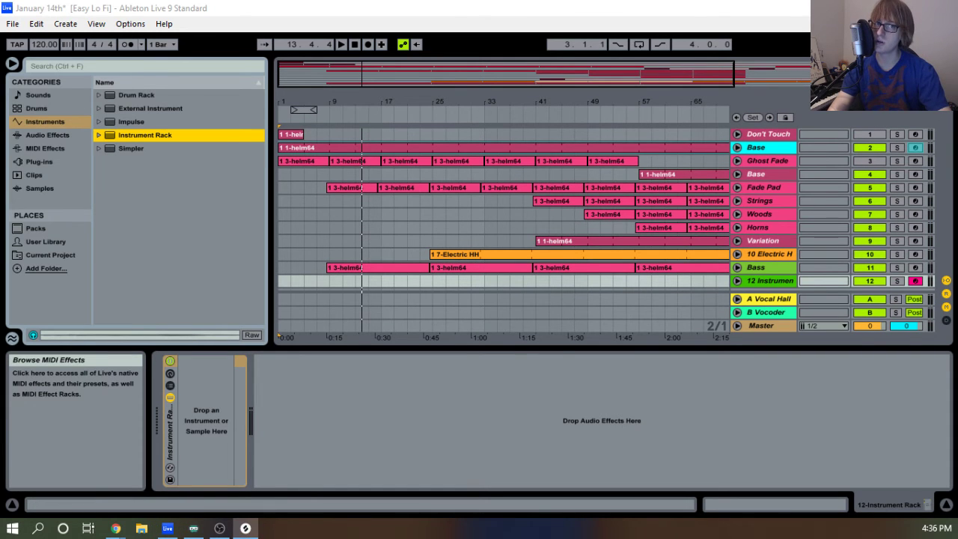
Switch to Splice and open the Vocals samples among the library's instruments.
left_click_drag(2, 36, 660, 15)
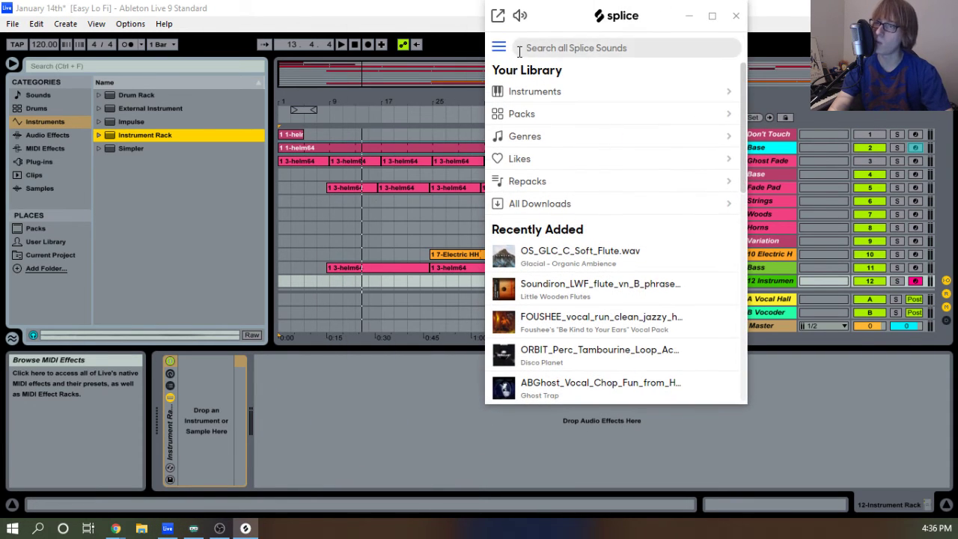
left_click(552, 96)
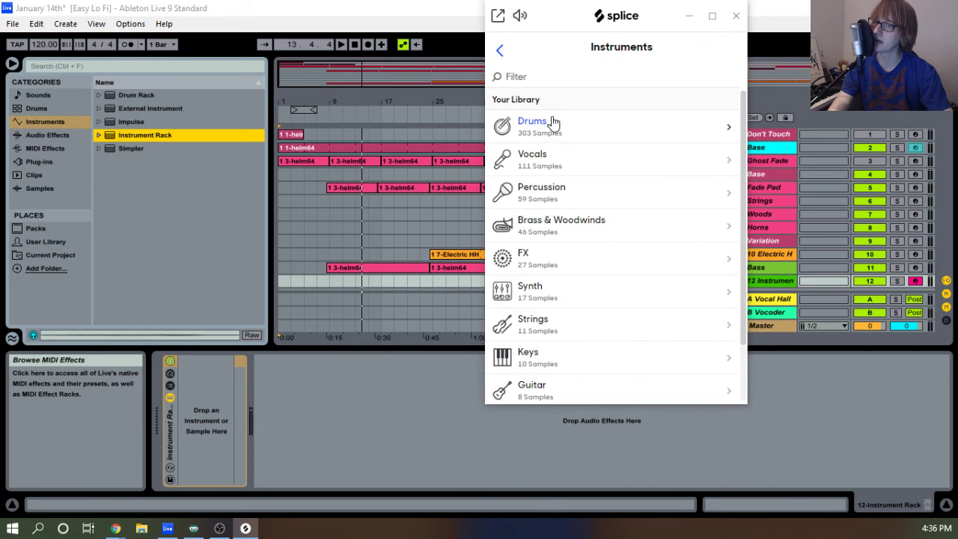
left_click(526, 157)
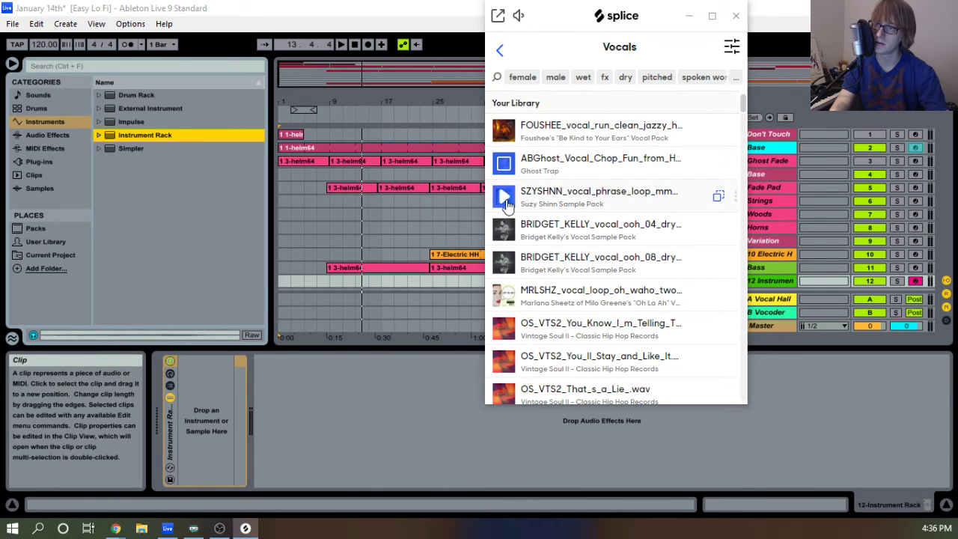
Audition the vocal samples from the SZYSHNN phrase loop down to OS_VTS2_You_ll_Stay_and_Like_It.
left_click(504, 198)
left_click(506, 234)
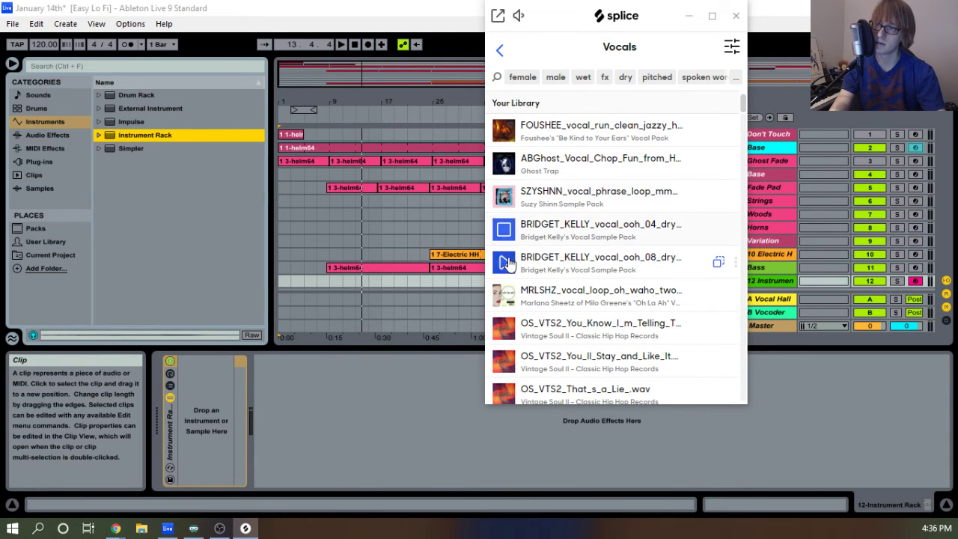
left_click(504, 262)
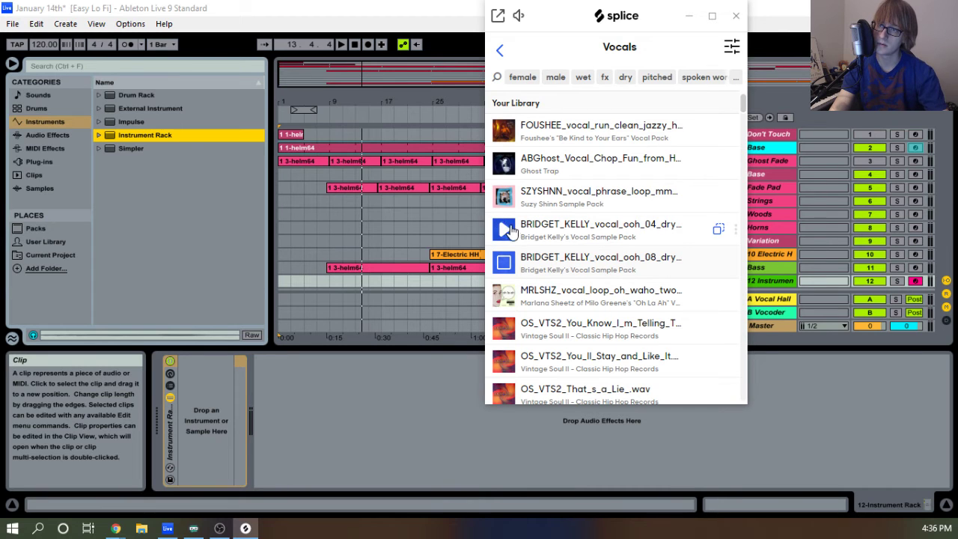
left_click(507, 232)
left_click(505, 298)
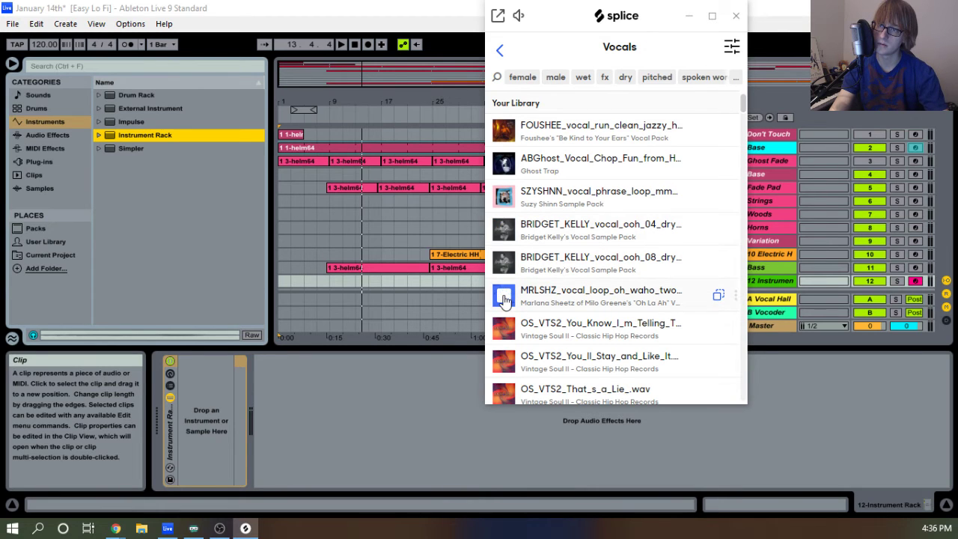
left_click(505, 340)
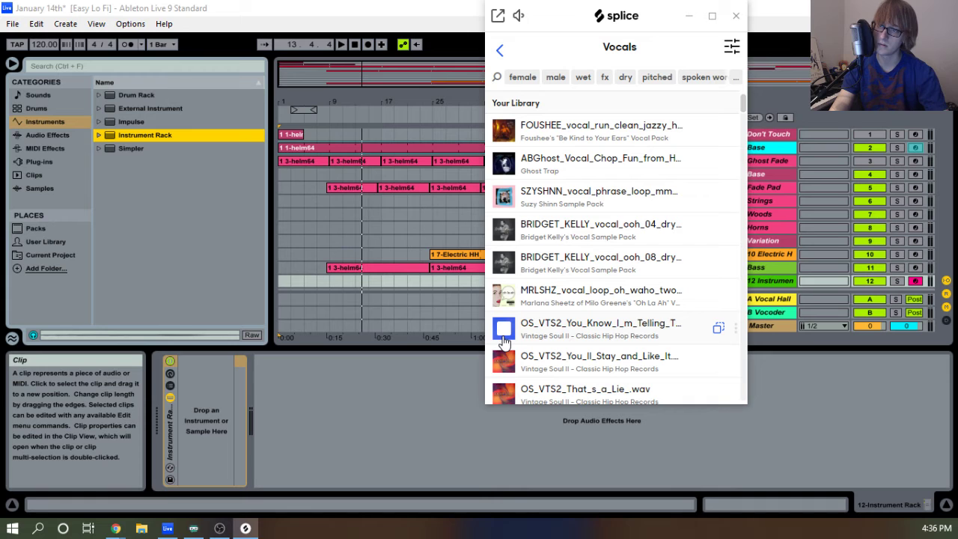
left_click(503, 361)
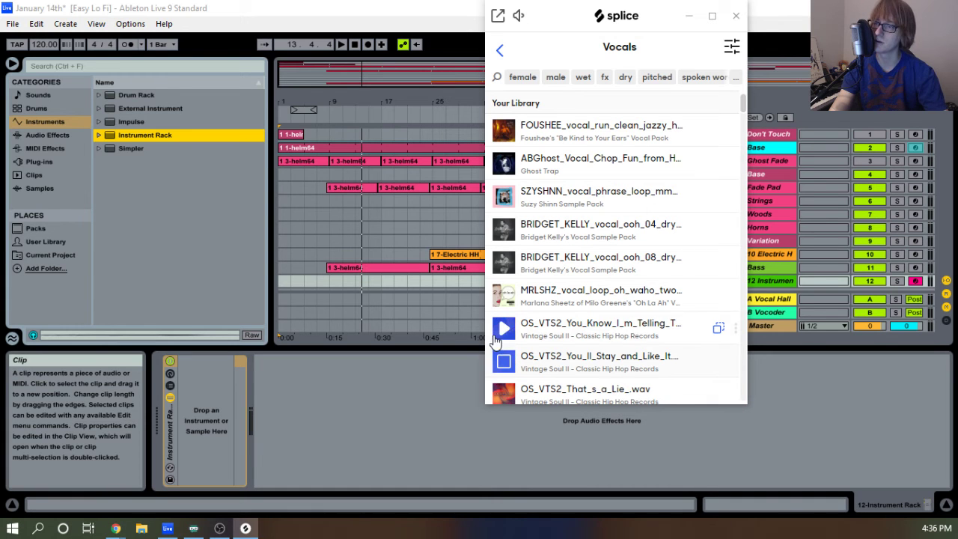
Audition the samples further down the vocal list, from OS_VTS2_Where_Did_You_Get_Th… to OS_VTS2_I_Still_Love_You.wav.
scroll(495, 340, "down", 3)
left_click(505, 219)
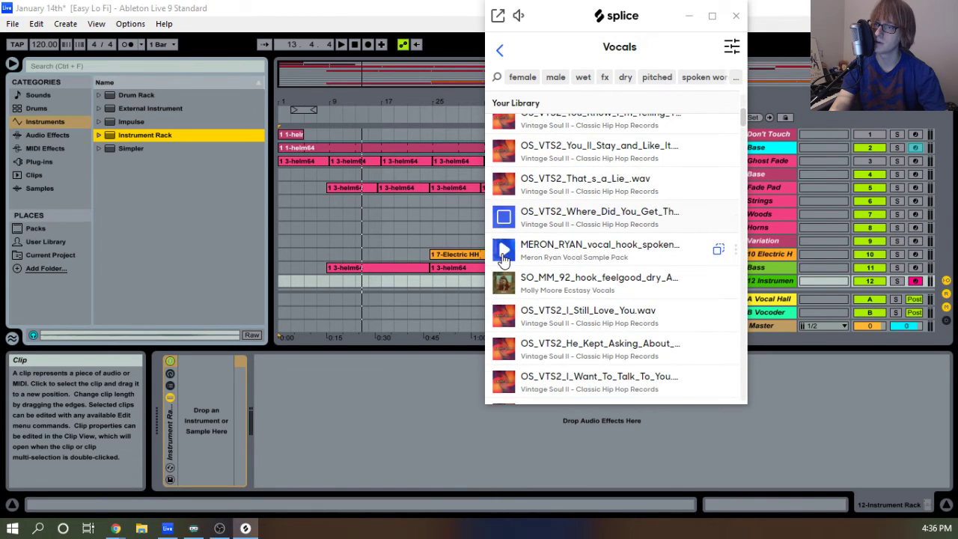
left_click(505, 253)
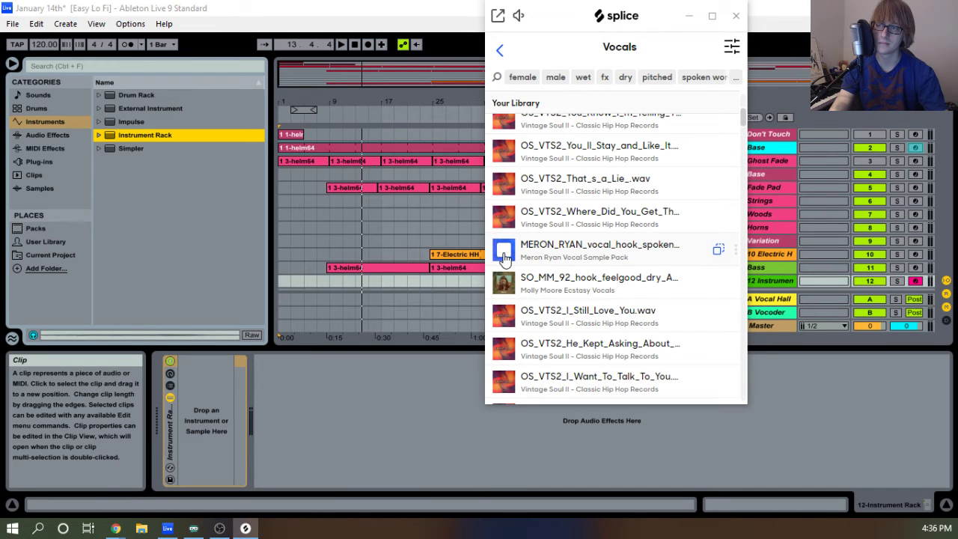
left_click(505, 284)
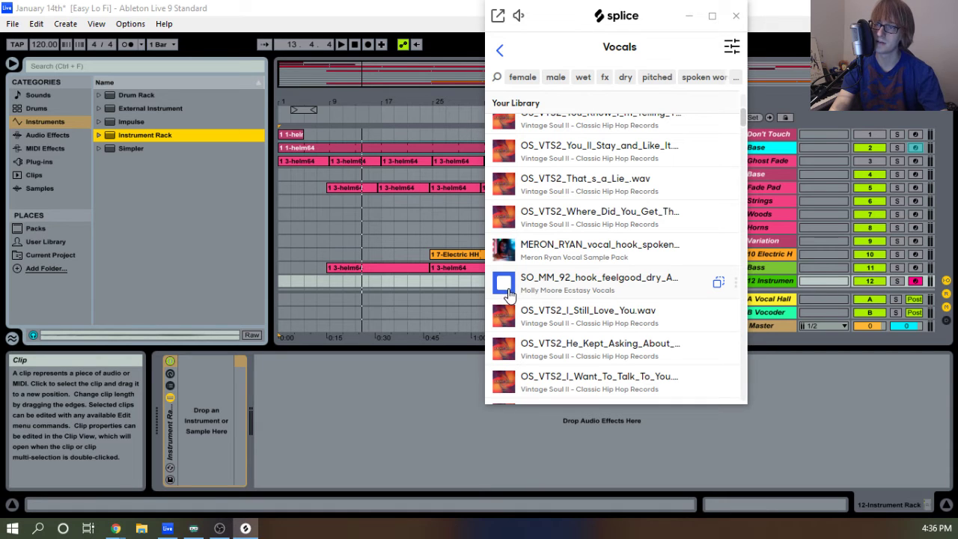
left_click(503, 319)
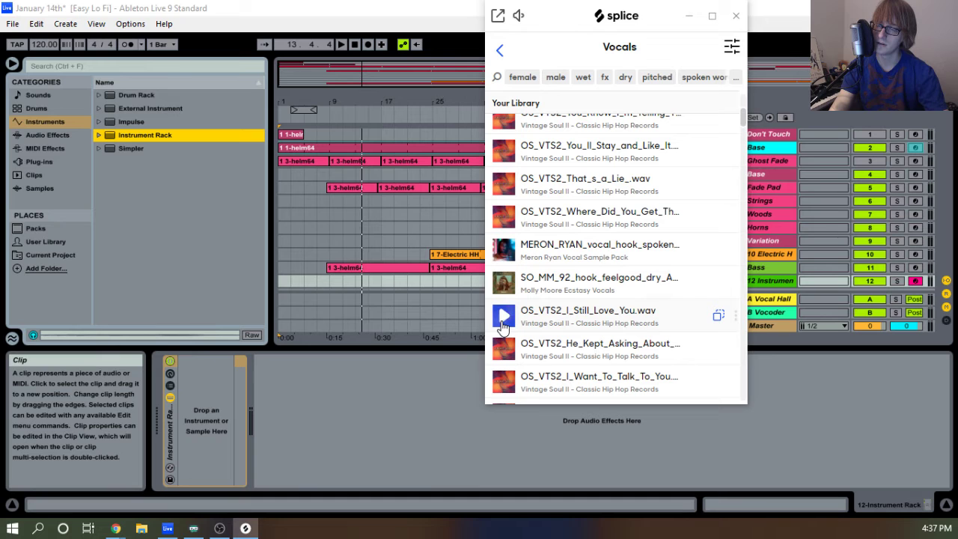
Play the arrangement and audition WLD_Cm_75BPM_adlib_dry_05.wav and the MRLSHZ dry vocal loop against it in Splice.
scroll(507, 317, "down", 5)
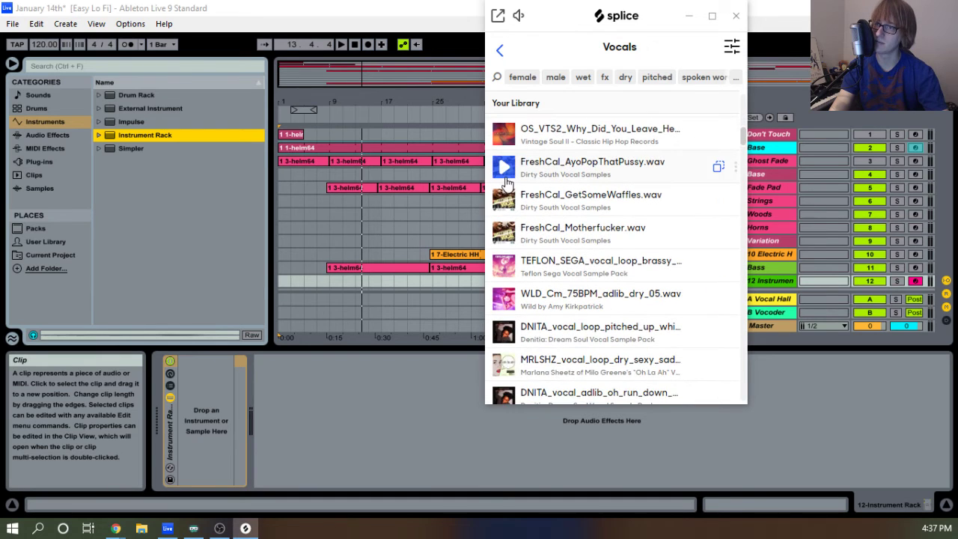
left_click(503, 167)
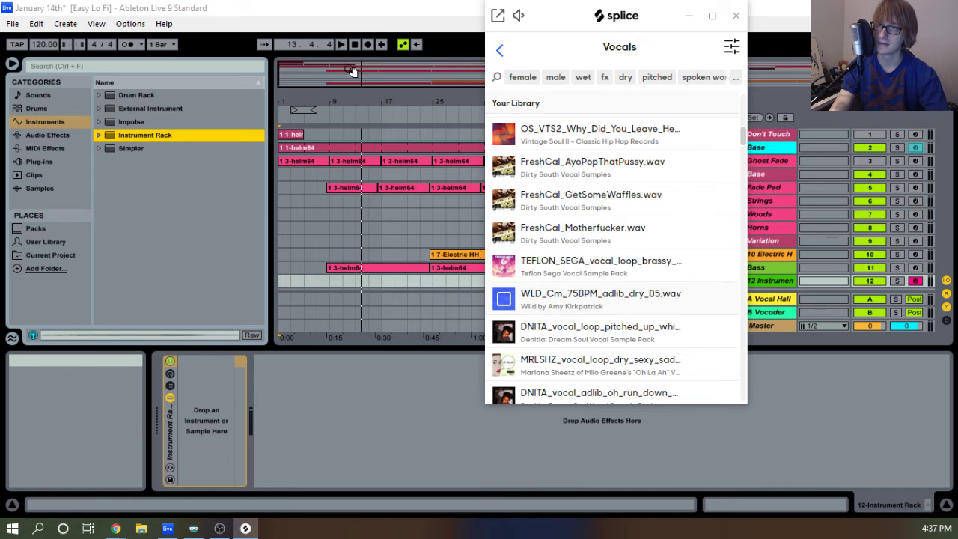
left_click(338, 44)
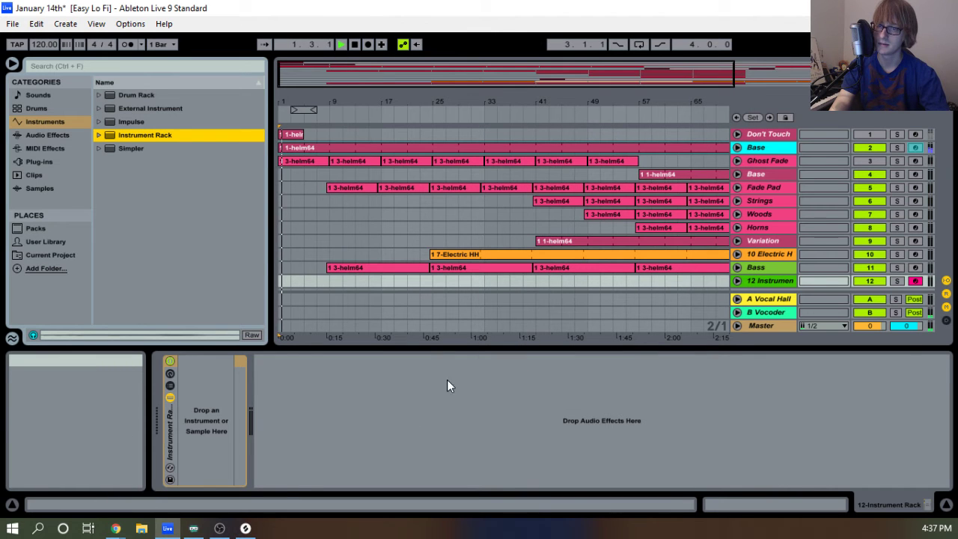
left_click(246, 529)
left_click(512, 303)
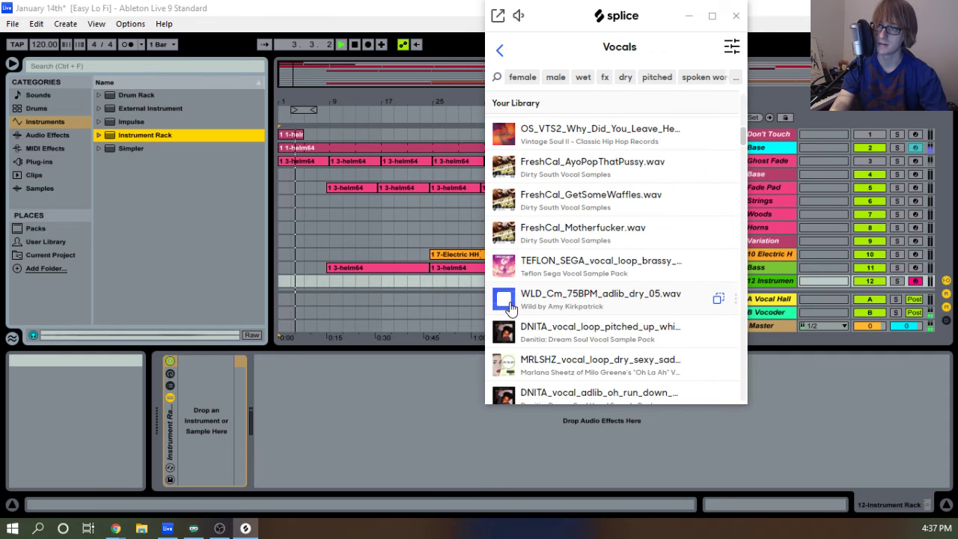
left_click(498, 367)
left_click_drag(654, 23, 730, 22)
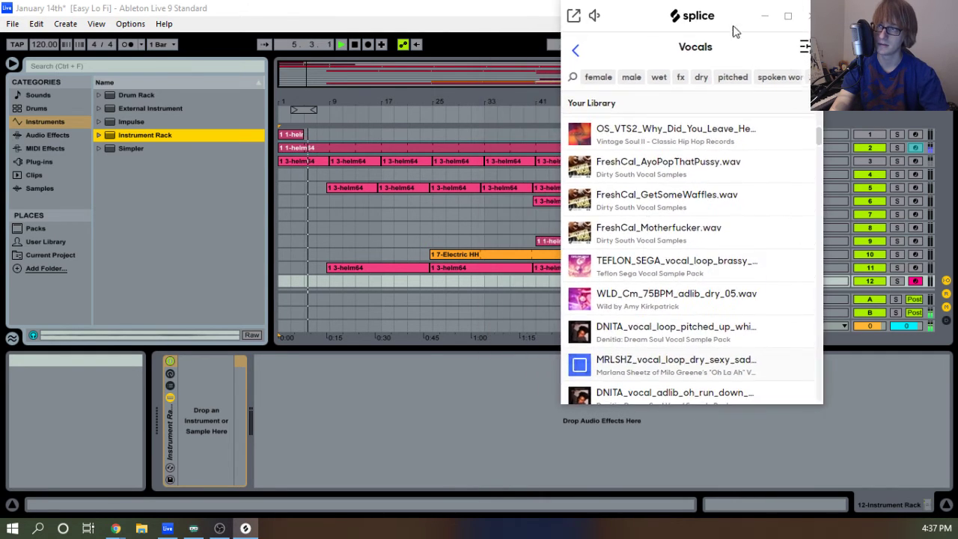
Audition the DNITA oh-run-down adlib, the OS_VTS2 "I'm Married" sample and the MYLK miss-you and repeating-love vocal hooks over the track.
scroll(582, 224, "down", 5)
scroll(582, 191, "up", 4)
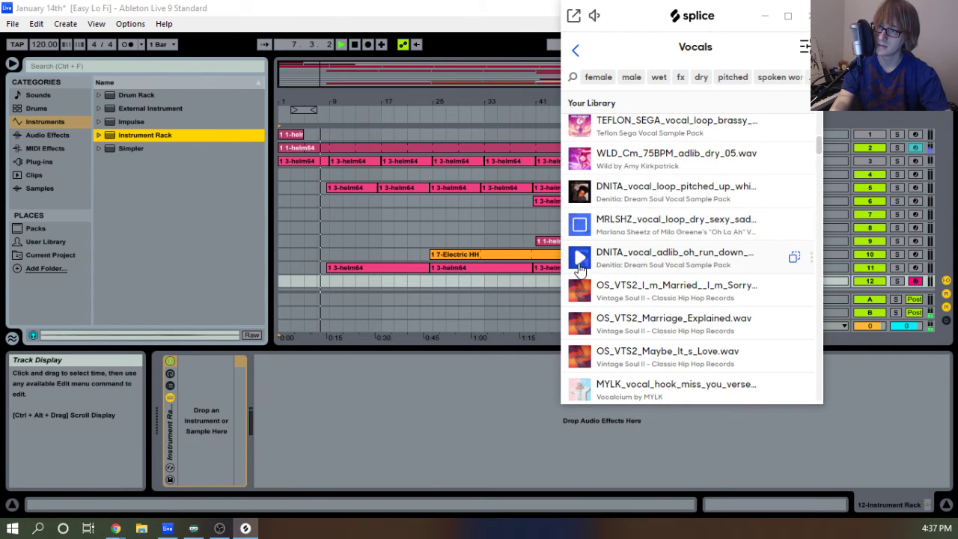
left_click(587, 267)
left_click(583, 291)
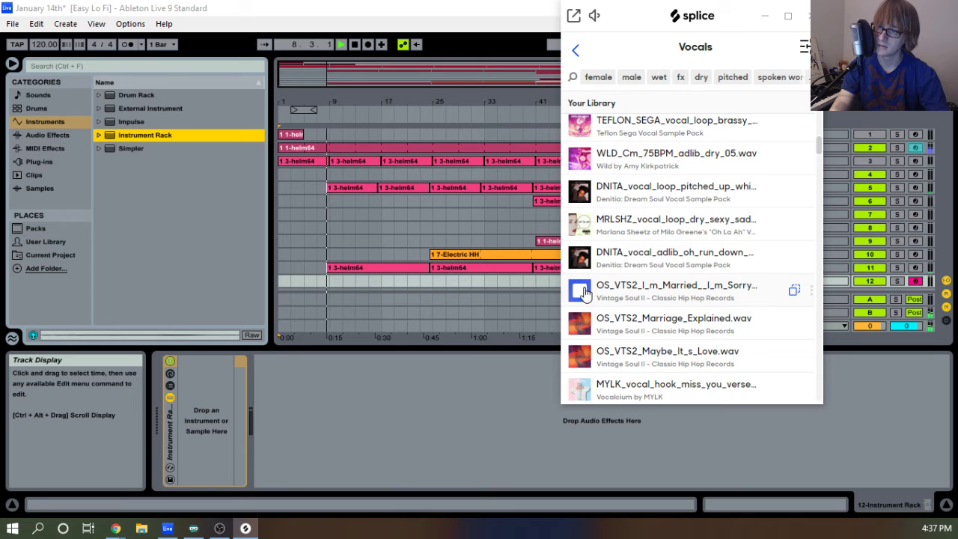
scroll(584, 288, "down", 4)
left_click(581, 258)
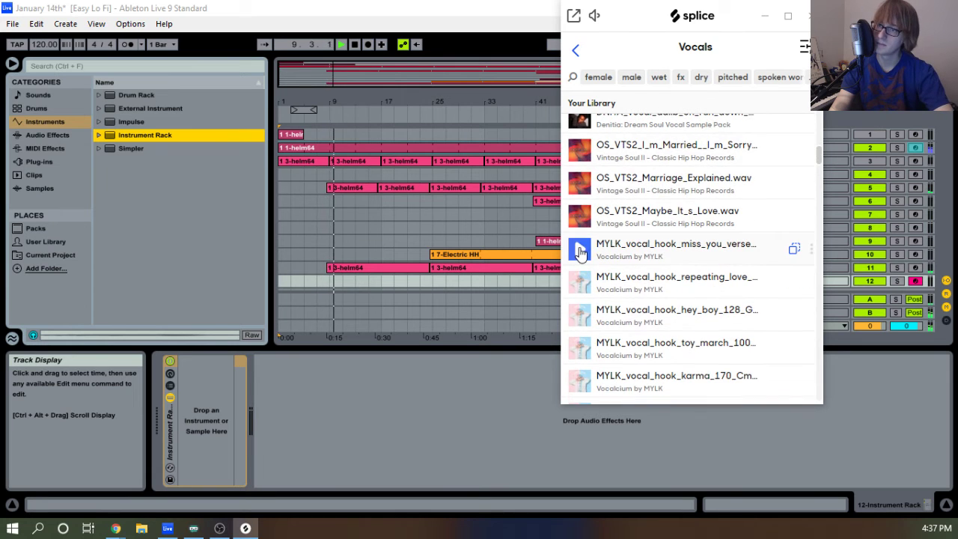
left_click(580, 286)
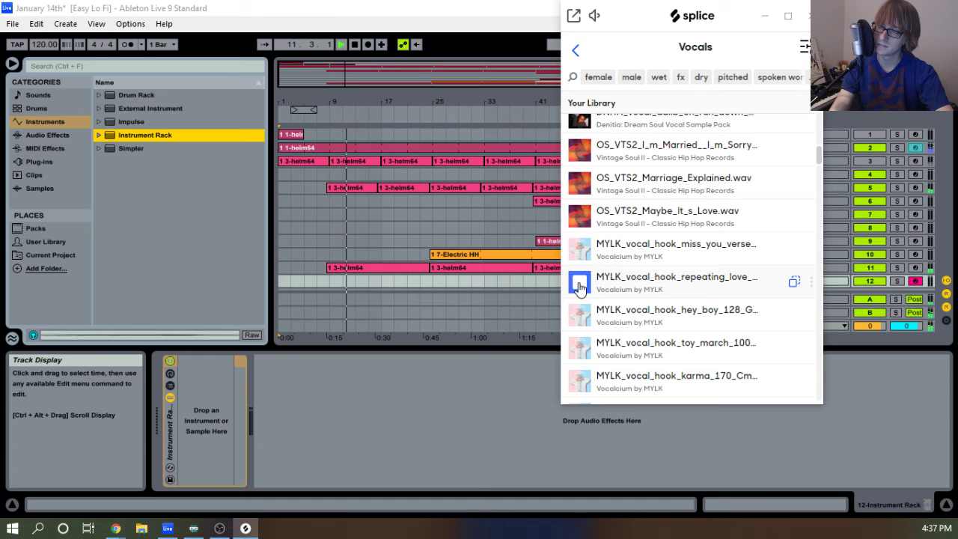
left_click(585, 290)
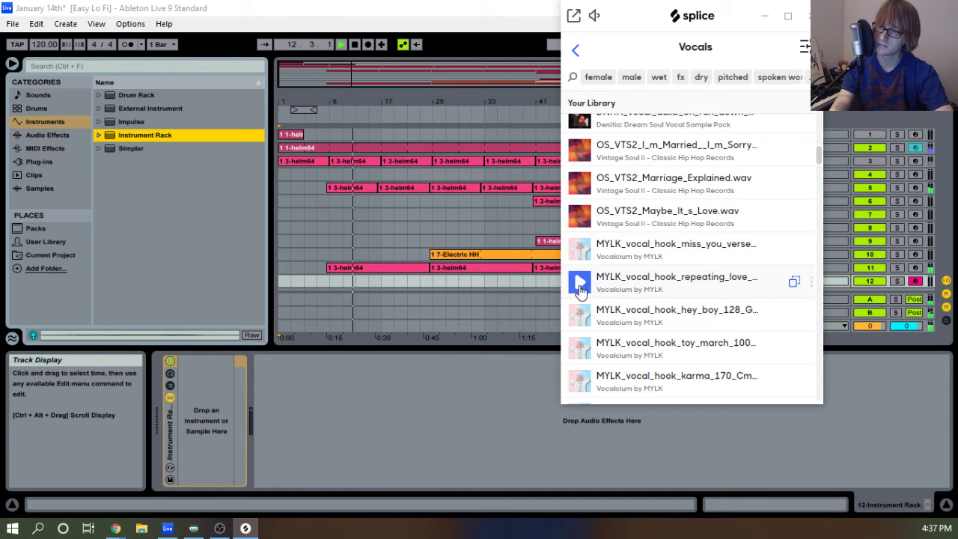
Audition a MERON_RYAN short phrase, the PMKH "I Don't Eat" vocal FX, OS_VV2_All_That_Wish_To_Die.wav and the DBM vocal run further down the library.
scroll(608, 309, "down", 2)
left_click(578, 313)
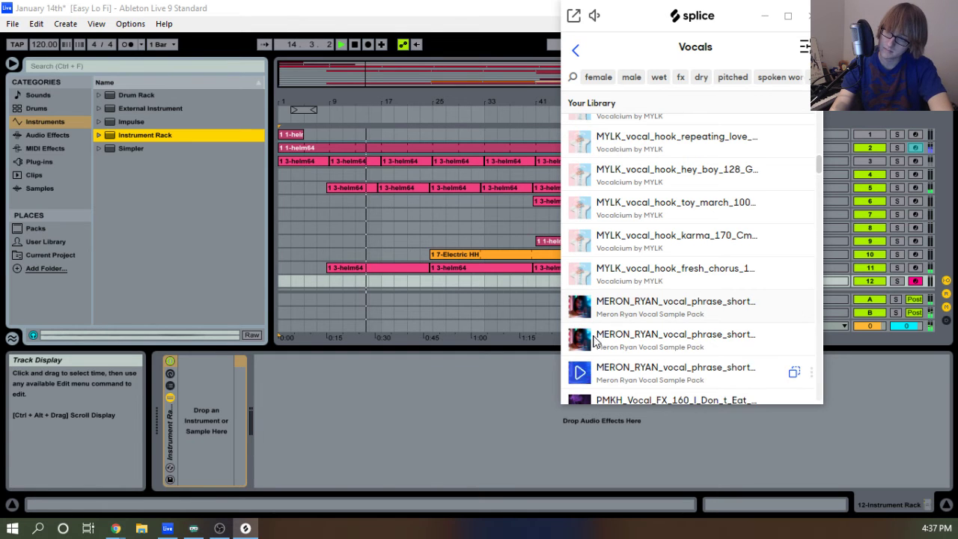
scroll(578, 320, "down", 3)
left_click(583, 197)
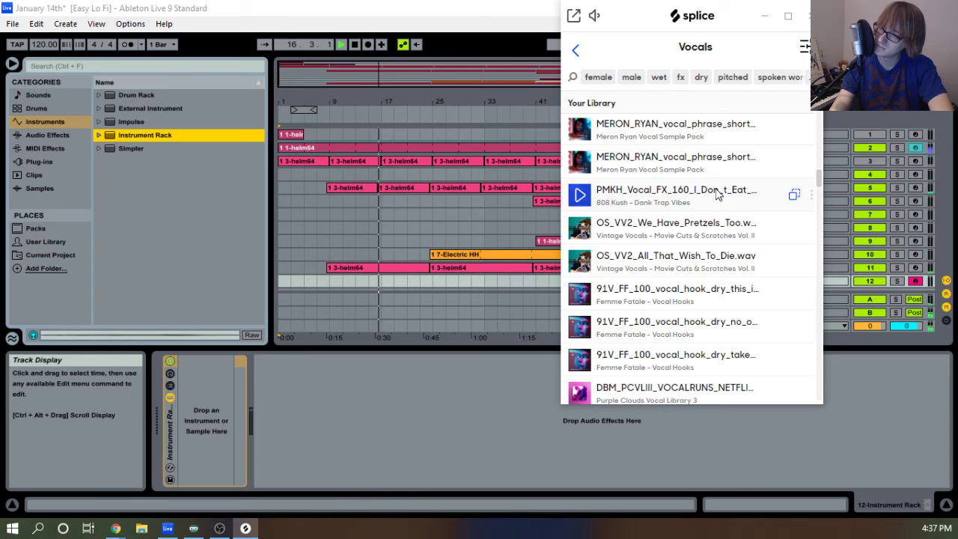
left_click(583, 205)
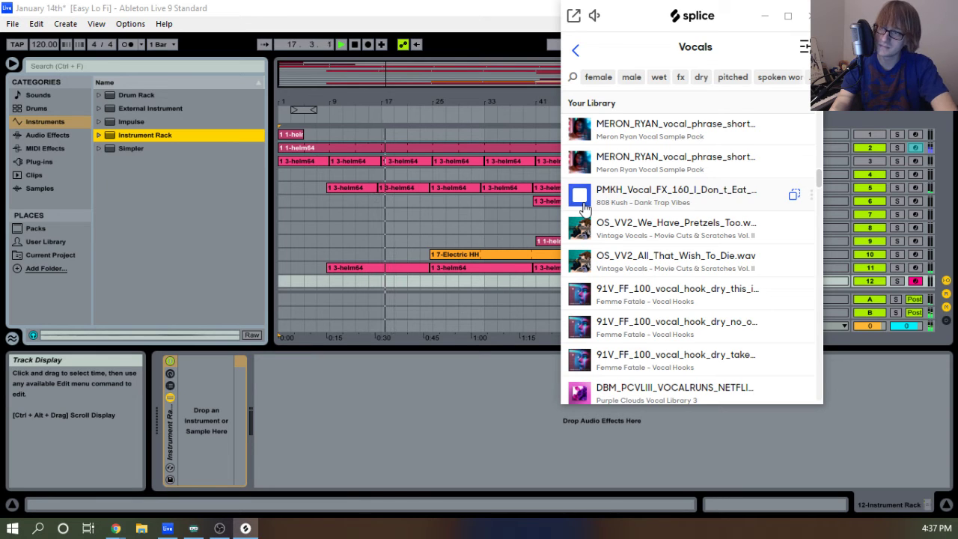
left_click(575, 268)
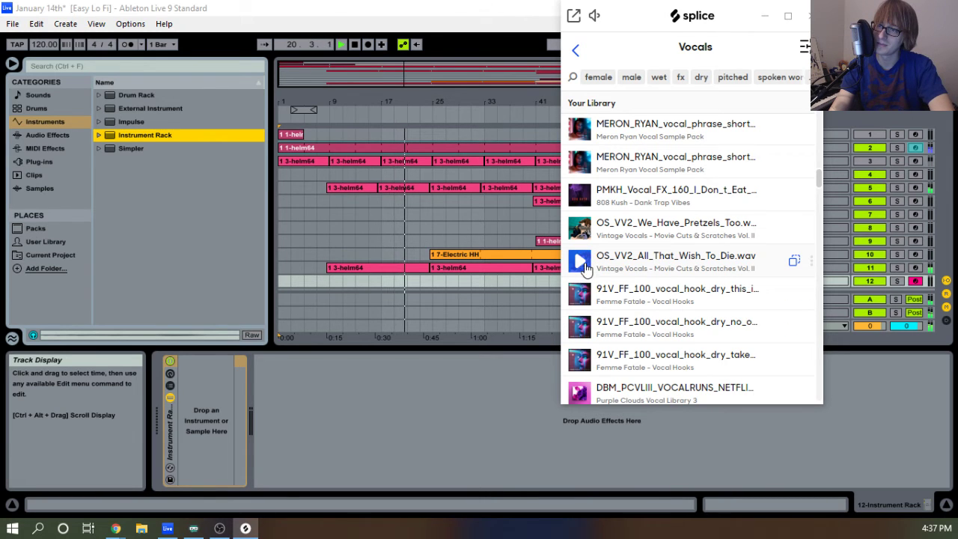
left_click(583, 270)
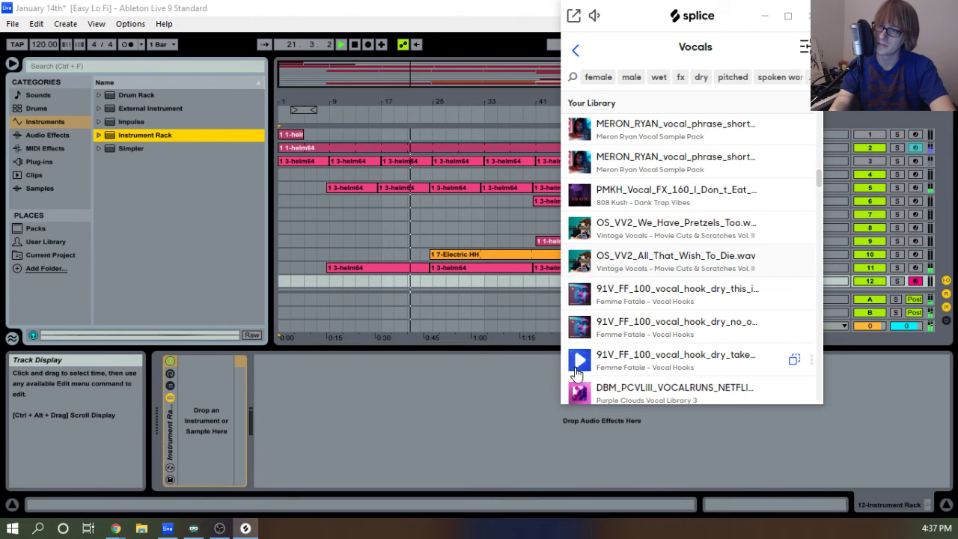
left_click(578, 392)
Audition MD5_LookAtAllTheSamplesWeGot, the MVP2 90 BPM D minor lead vocal and HTSDV_1H02_15_Dry_80_D#.wav over the track.
scroll(589, 358, "down", 2)
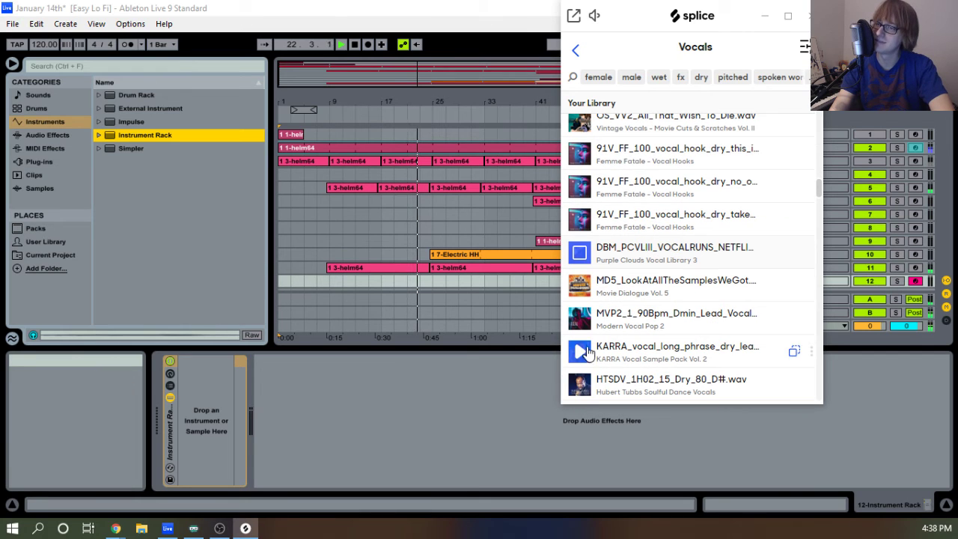
left_click(582, 286)
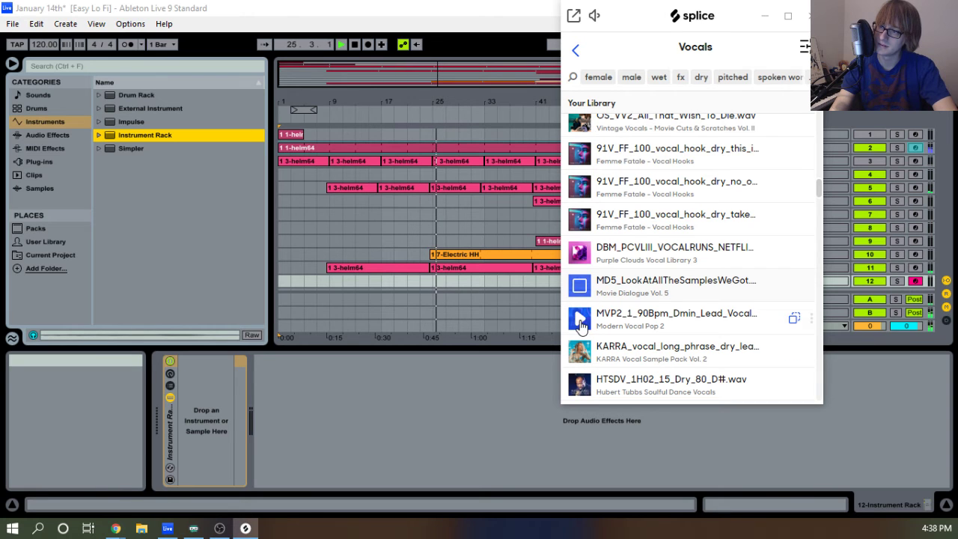
left_click(580, 320)
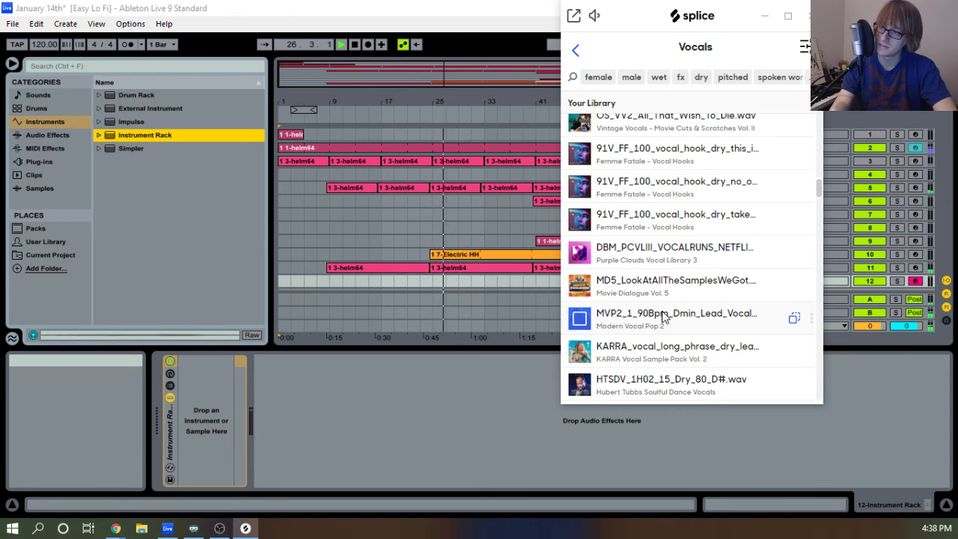
scroll(591, 328, "down", 4)
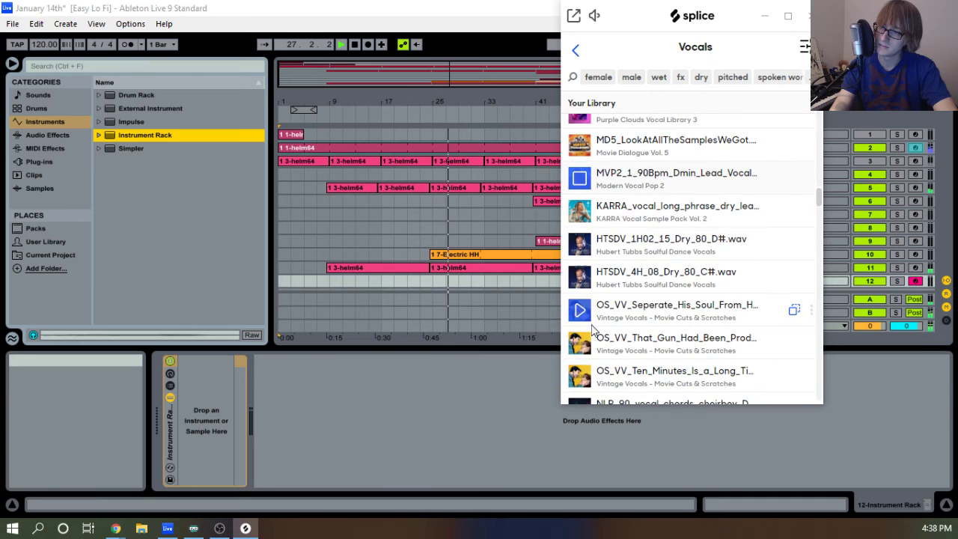
left_click(582, 283)
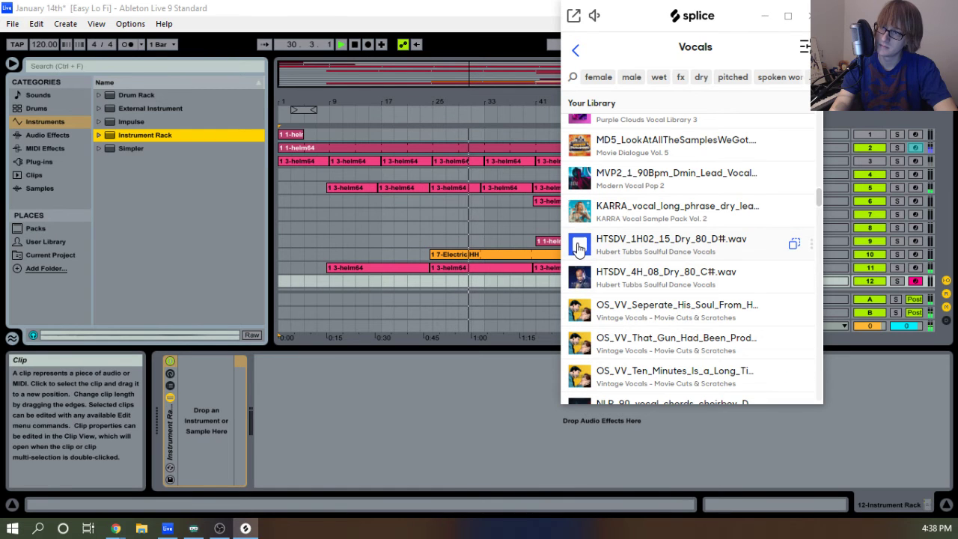
scroll(599, 247, "down", 5)
scroll(621, 249, "up", 1)
scroll(629, 248, "up", 4)
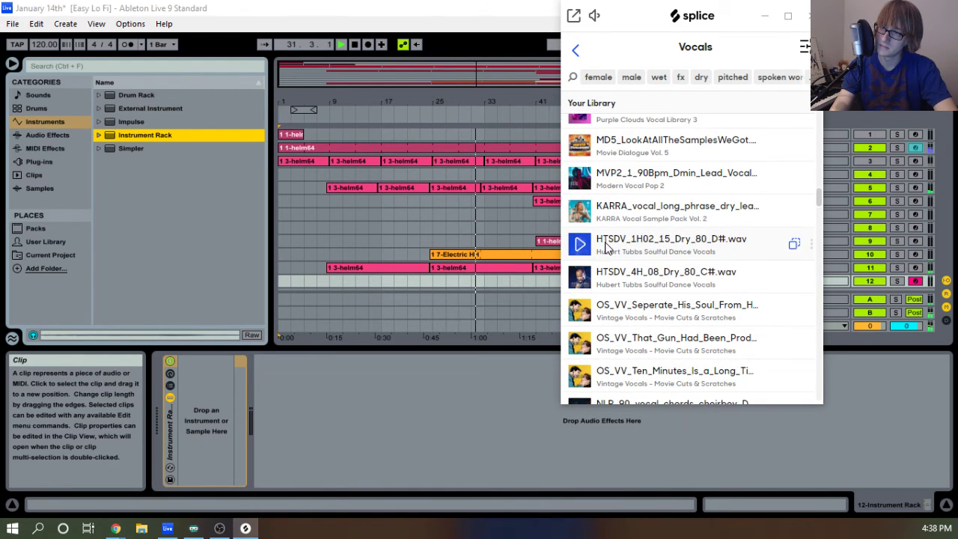
Stop playback, load HTSDV_1H02_15_Dry_80_D#.wav into the empty Instrument Rack on track 12, and close the Splice window.
left_click(352, 47)
left_click(351, 47)
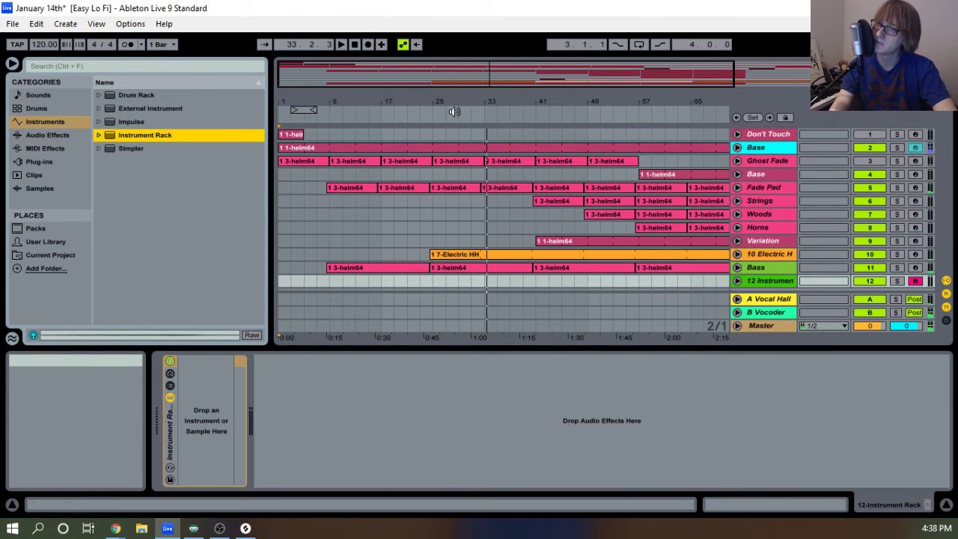
left_click(245, 528)
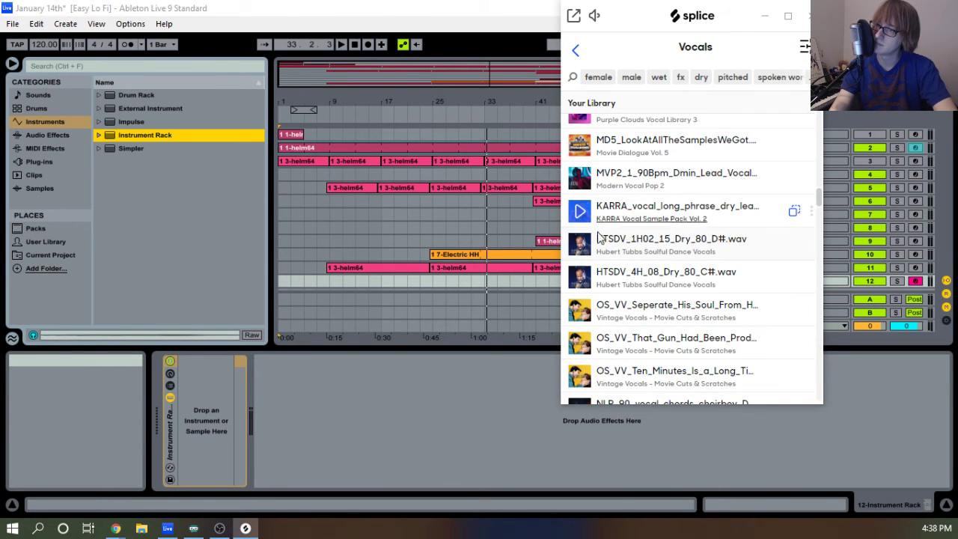
left_click_drag(615, 247, 273, 397)
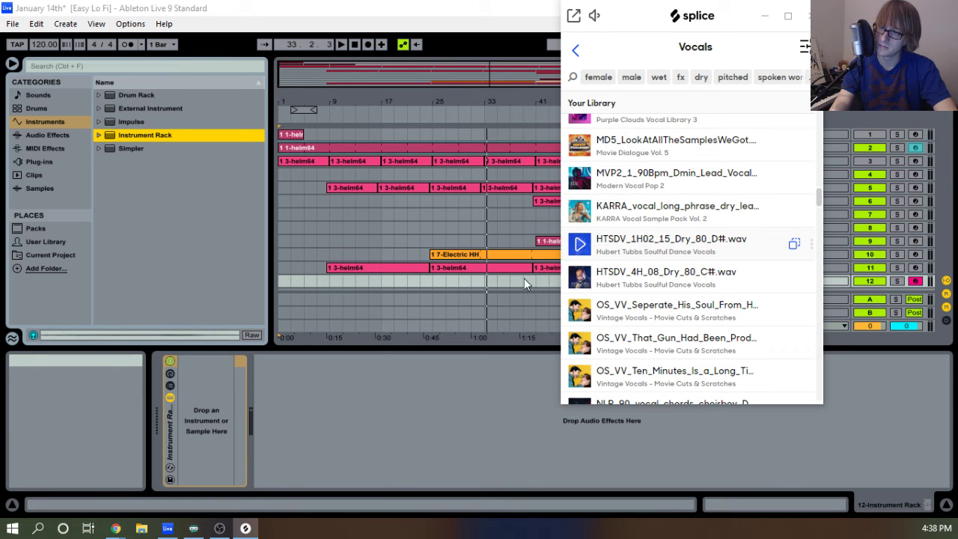
left_click_drag(192, 415, 196, 413)
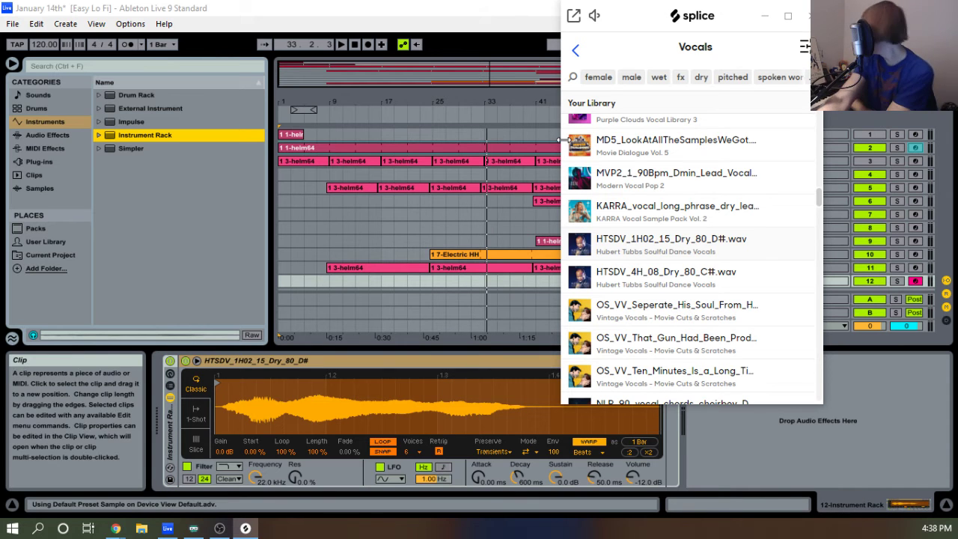
left_click(809, 16)
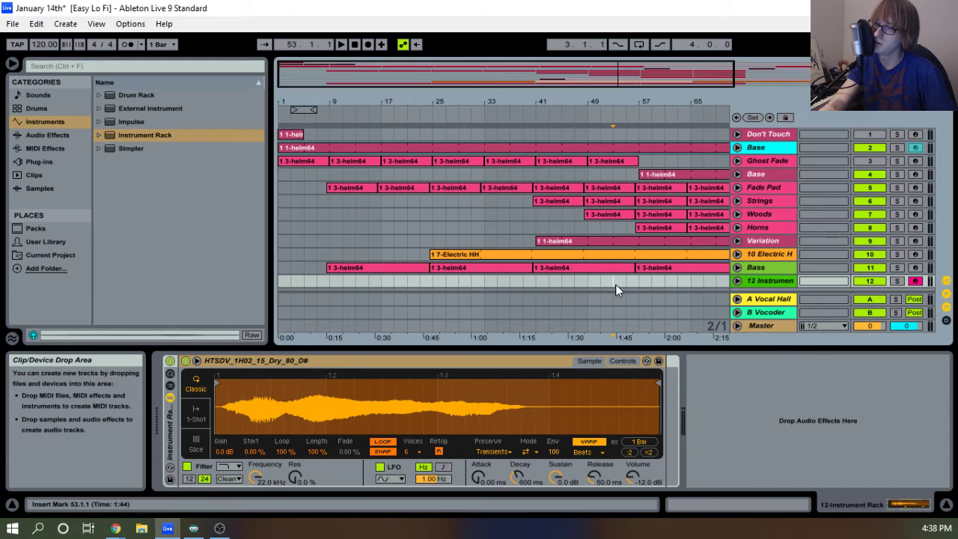
Lower the volume of track 12 in the mixer and raise its send A to the Vocal Hall return.
key("Tab")
left_click_drag(621, 485, 710, 485)
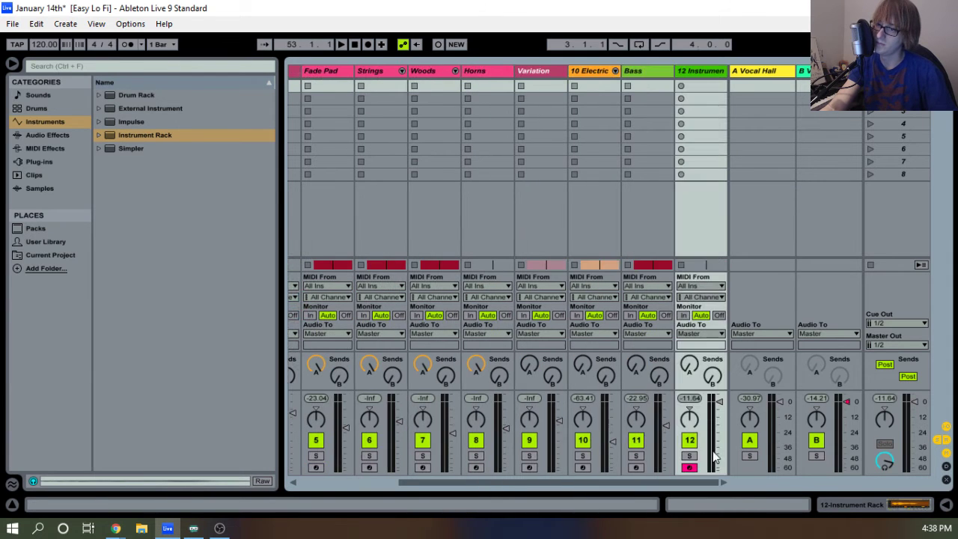
left_click_drag(719, 402, 719, 428)
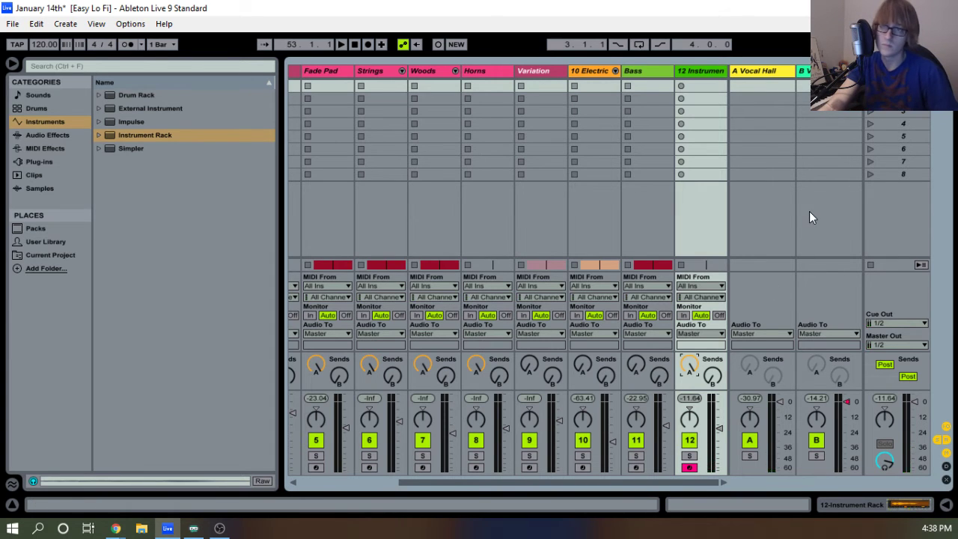
key("Tab")
Set track 12's volume to about -25.3 dB while the arrangement plays from bar 53, and restart playback from the beginning.
key("space")
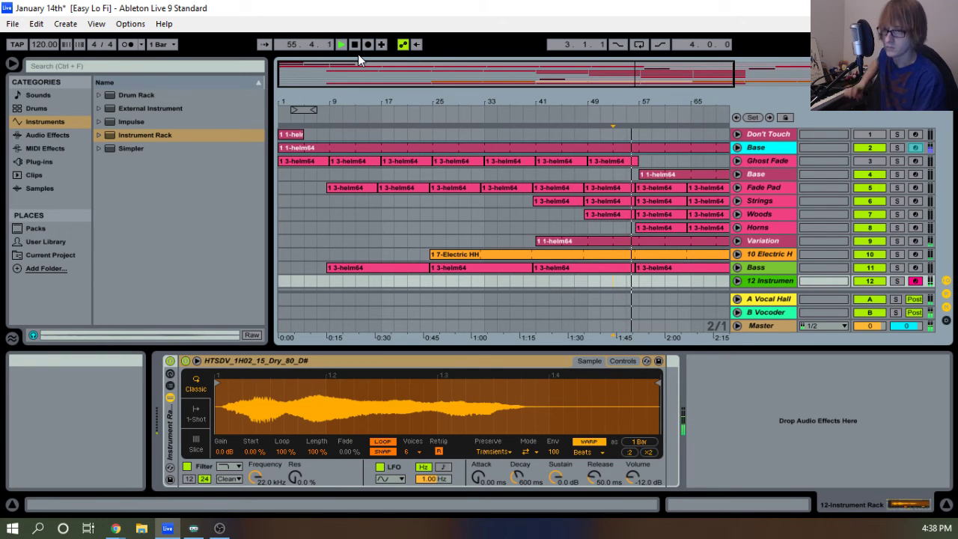
key("Tab")
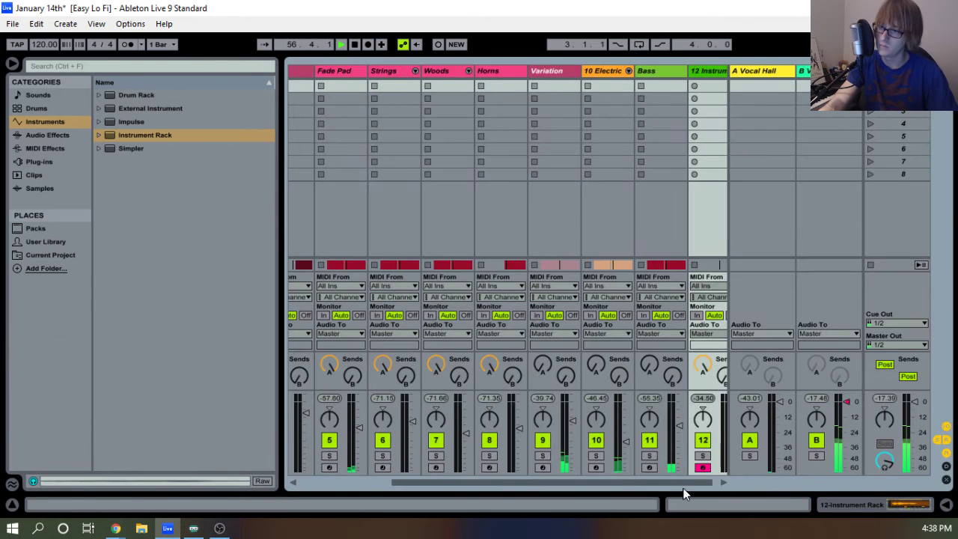
left_click_drag(695, 482, 711, 482)
left_click_drag(722, 428, 723, 440)
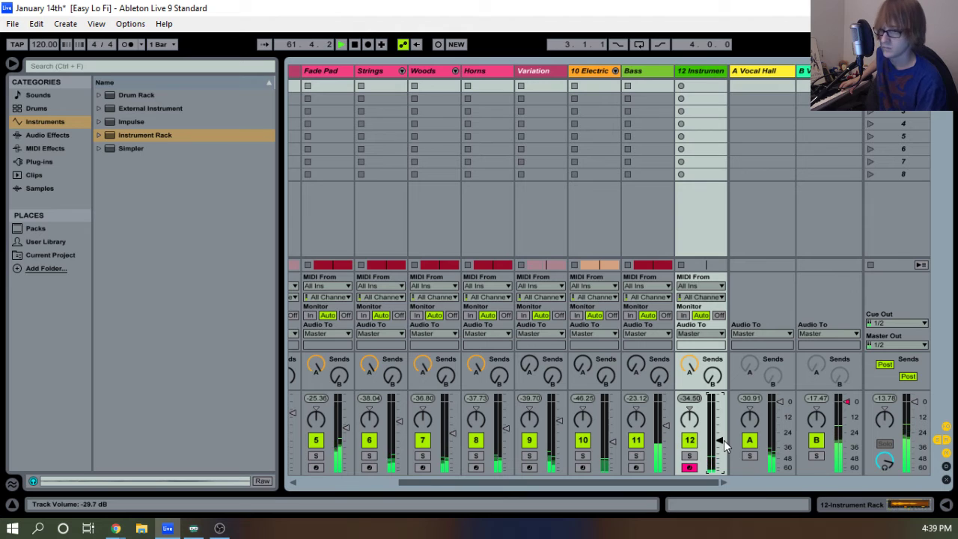
left_click_drag(724, 440, 723, 419)
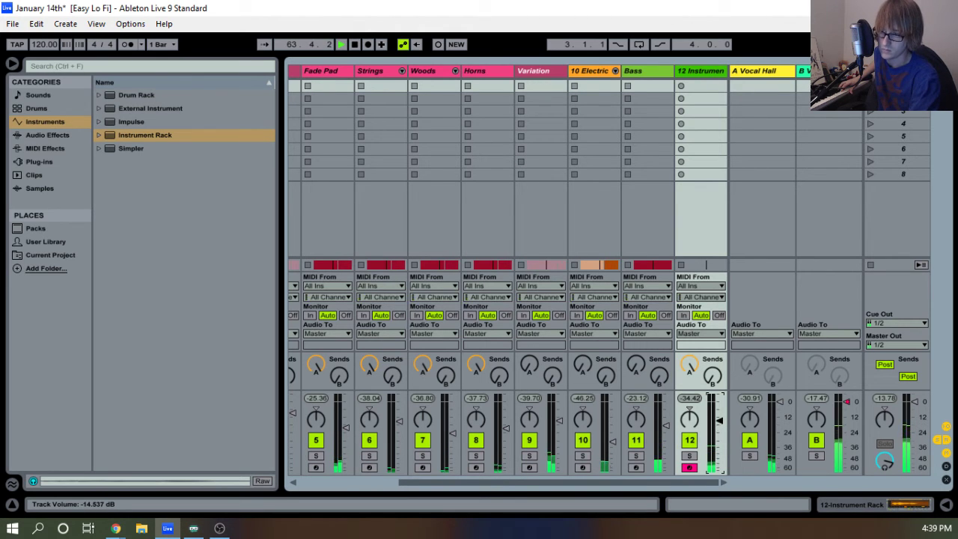
left_click_drag(718, 420, 720, 431)
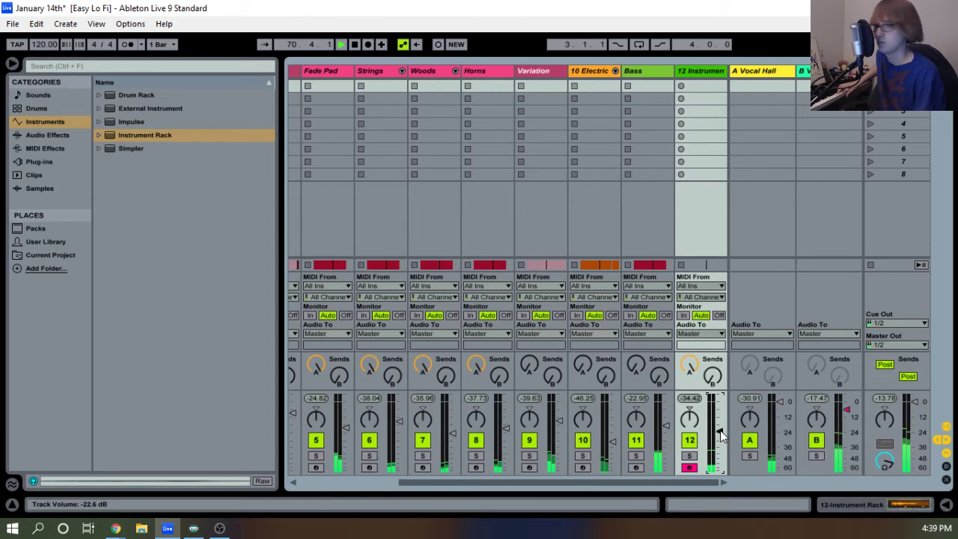
left_click_drag(719, 430, 717, 439)
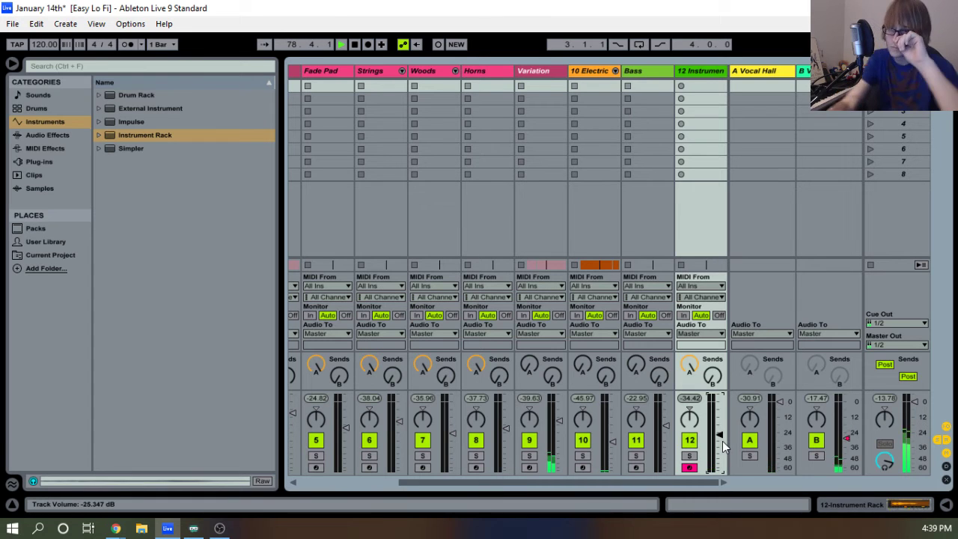
left_click(355, 44)
left_click(340, 44)
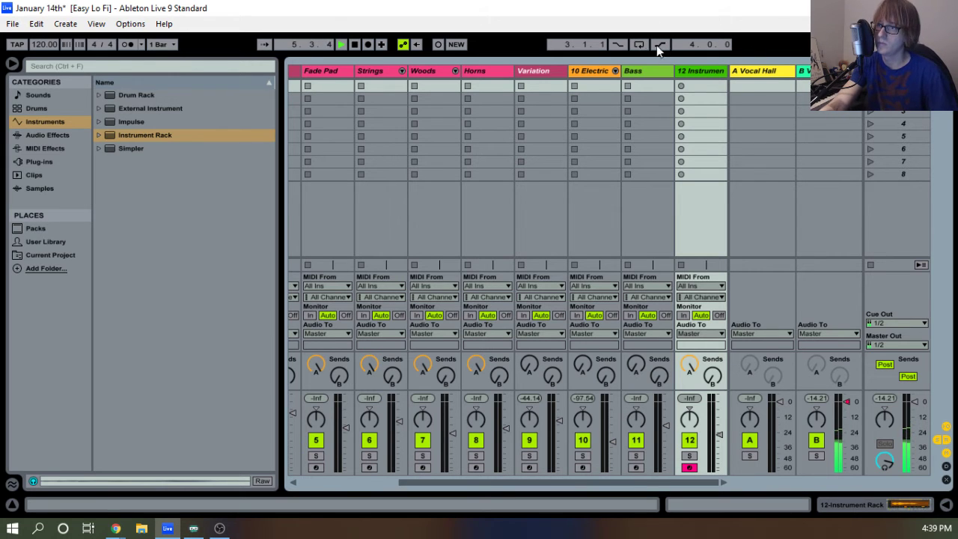
Add an EQ Eight after the vocal sampler on track 12 and make band 1 a low-cut filter at about 69.5 Hz.
double_click(704, 74)
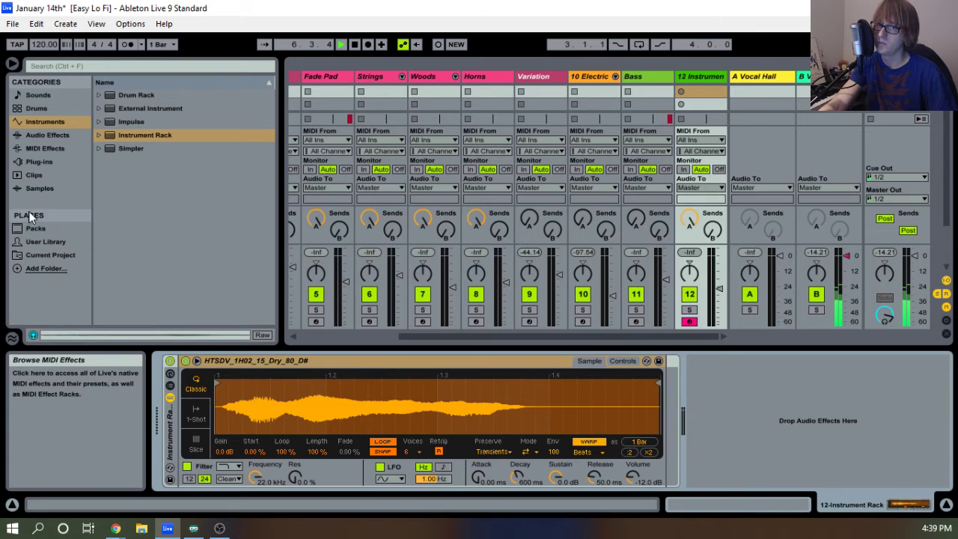
left_click(38, 241)
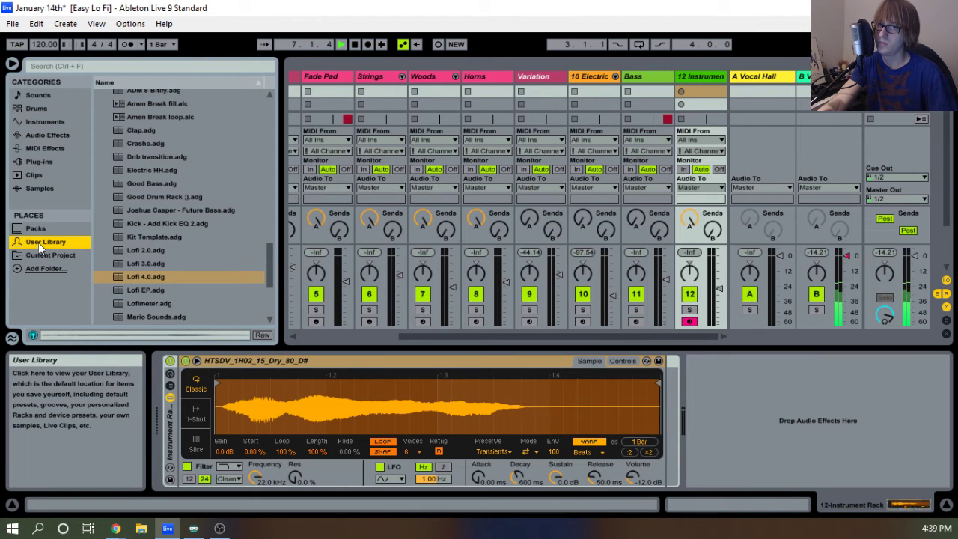
left_click(62, 136)
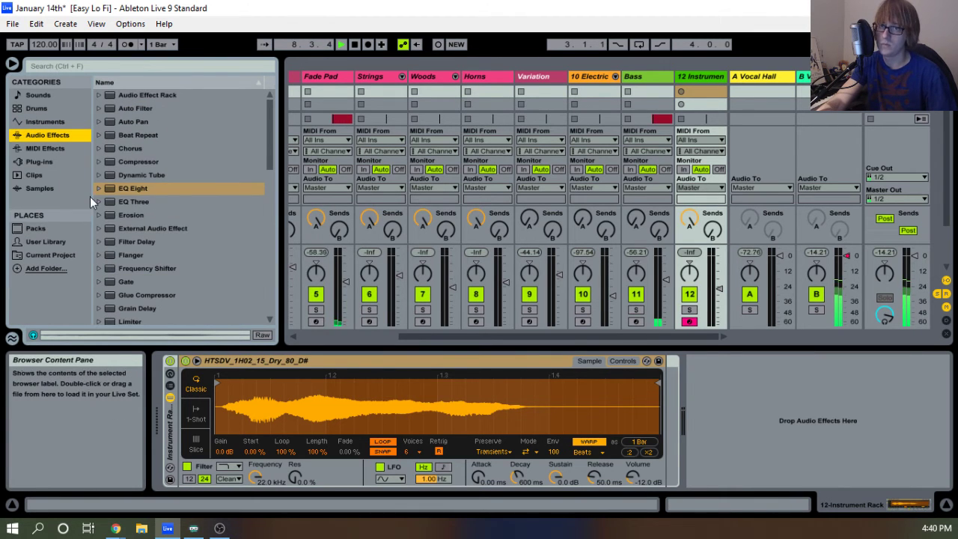
scroll(137, 224, "down", 4)
scroll(142, 206, "up", 3)
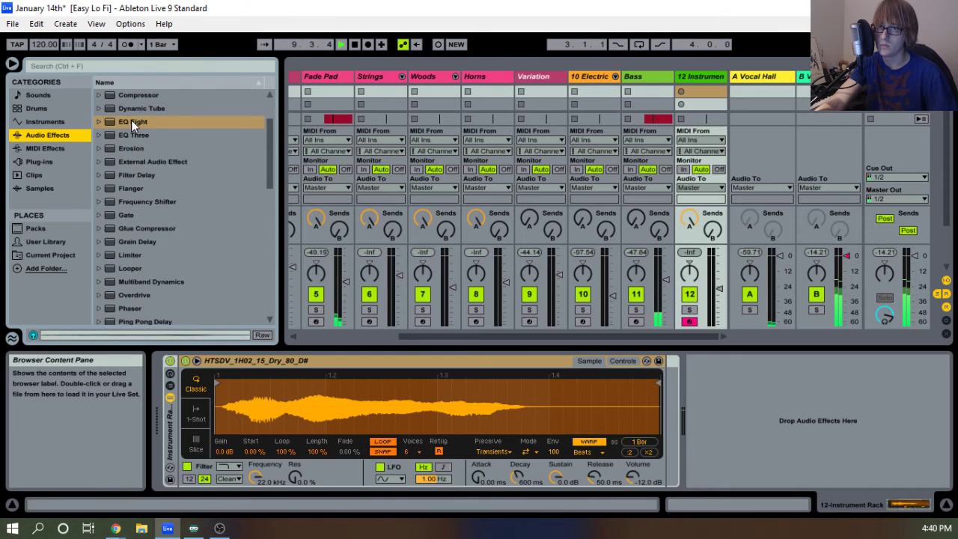
left_click_drag(131, 121, 682, 425)
left_click(659, 469)
left_click(656, 386)
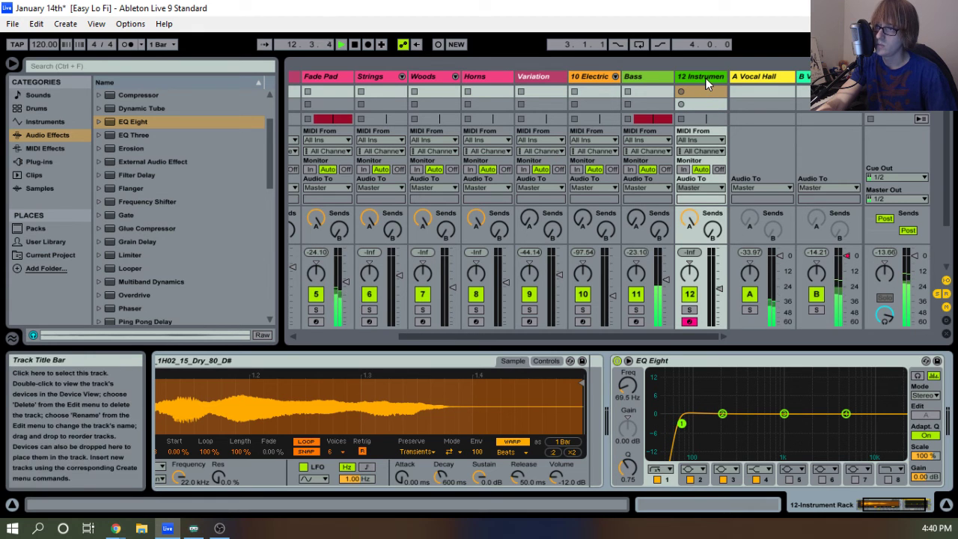
Add the Church hall reverb preset after EQ Eight on track 12 and lower the track's volume to about -28.6 dB.
scroll(204, 227, "down", 6)
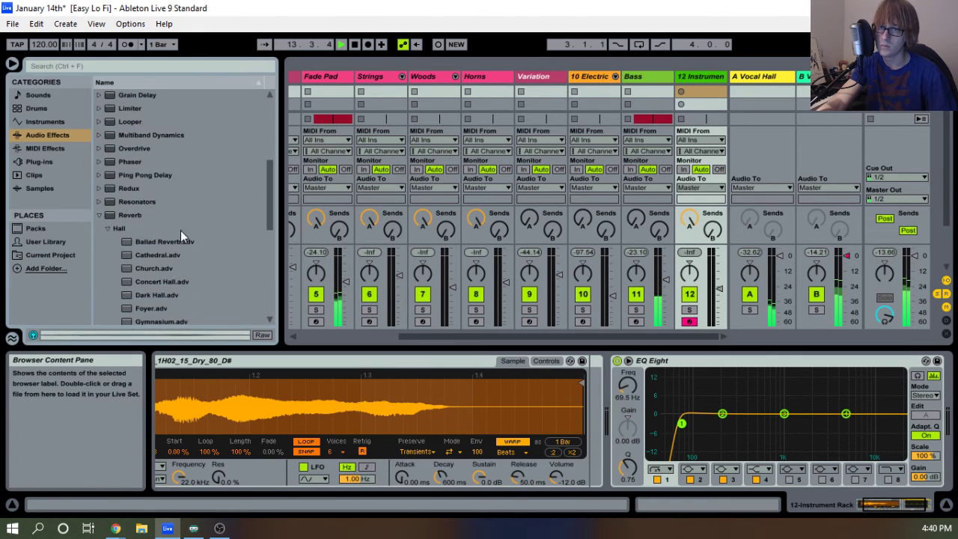
left_click_drag(157, 194, 901, 428)
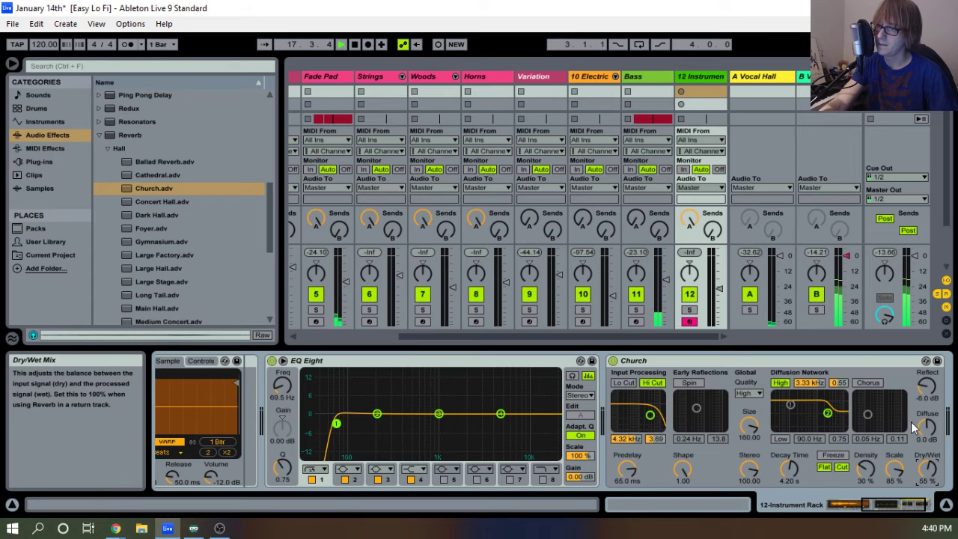
left_click(719, 288)
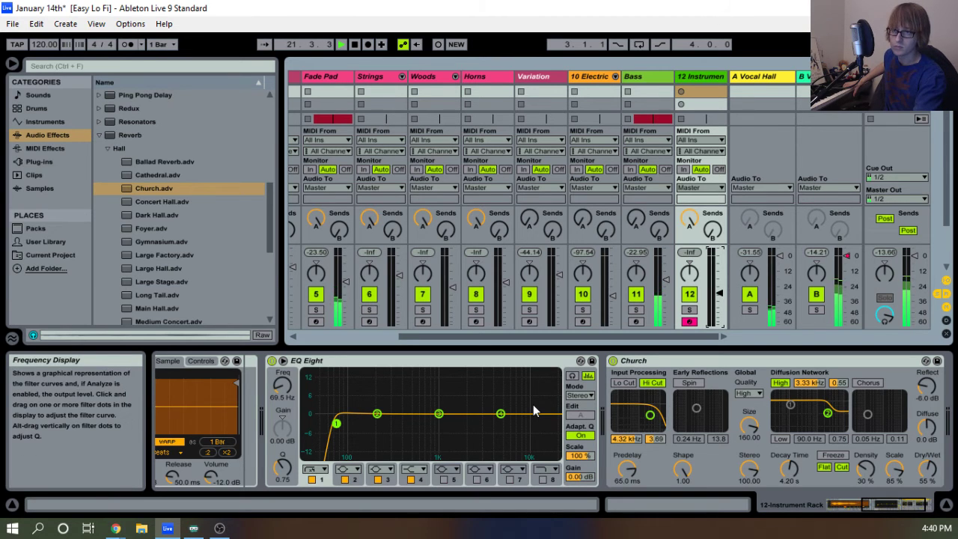
scroll(528, 409, "up", 6)
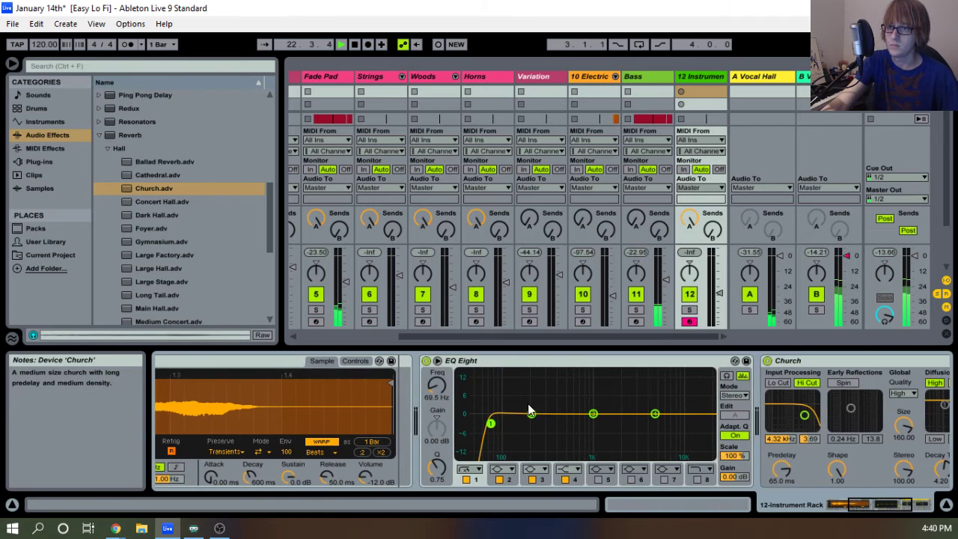
scroll(528, 408, "up", 3)
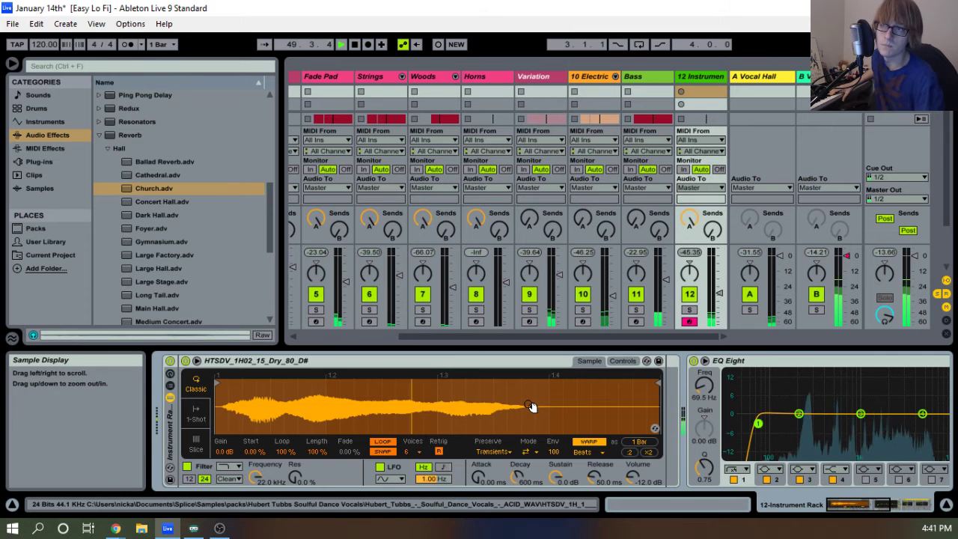
Record the vocal part into the arrangement on track 12 for about ten bars, starting at bar 25.
key("Tab")
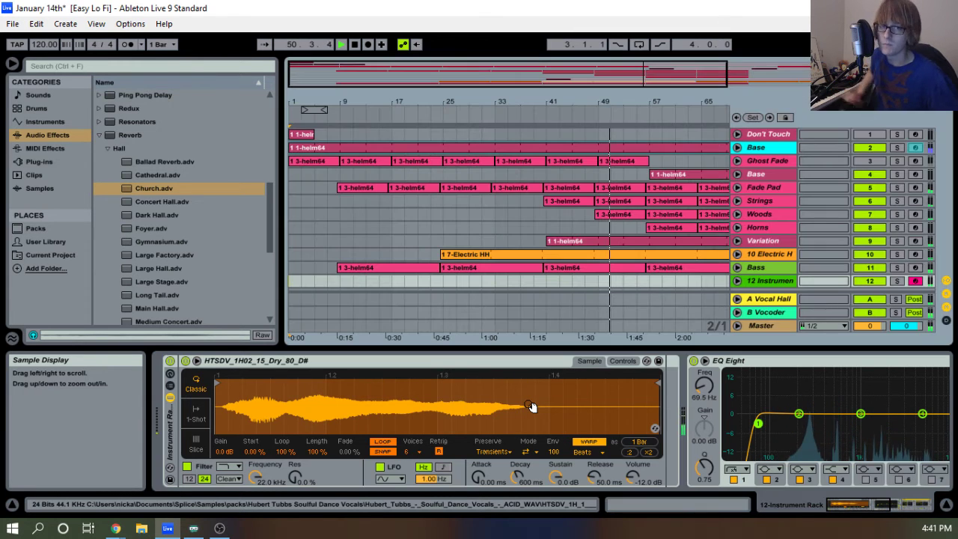
key("space")
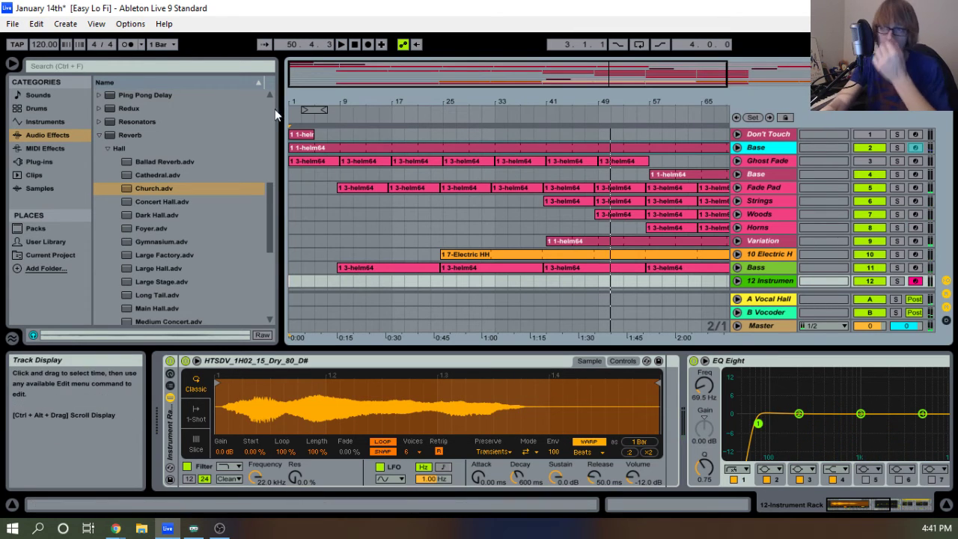
left_click(336, 122)
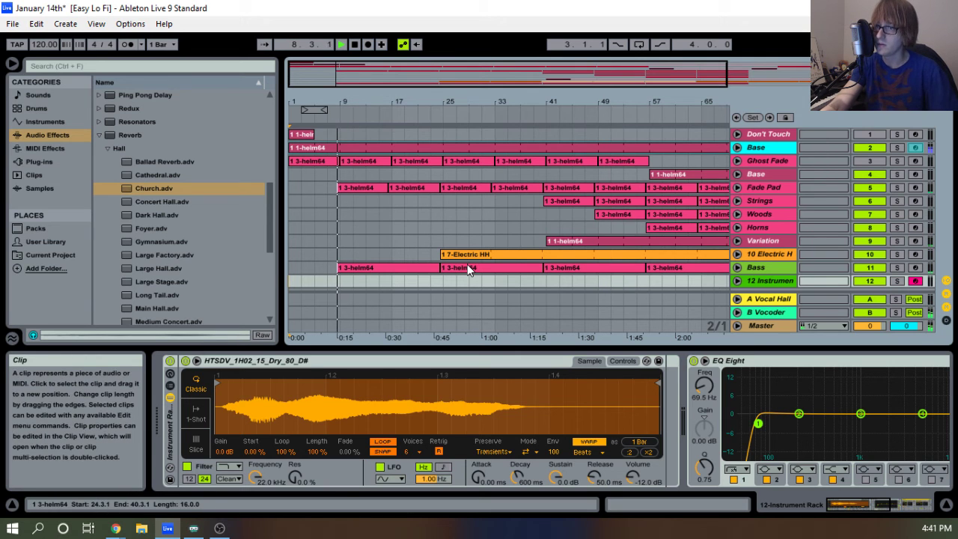
left_click(442, 283)
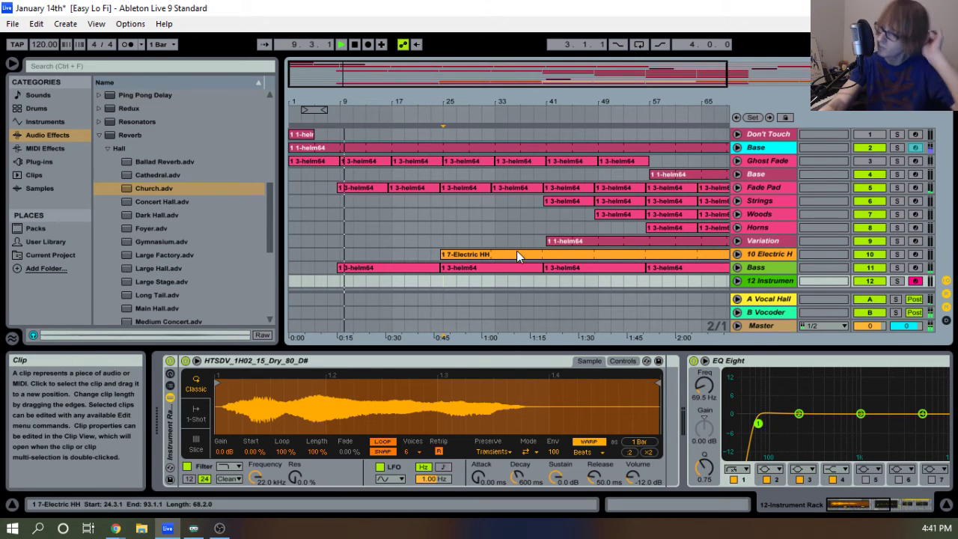
left_click(367, 44)
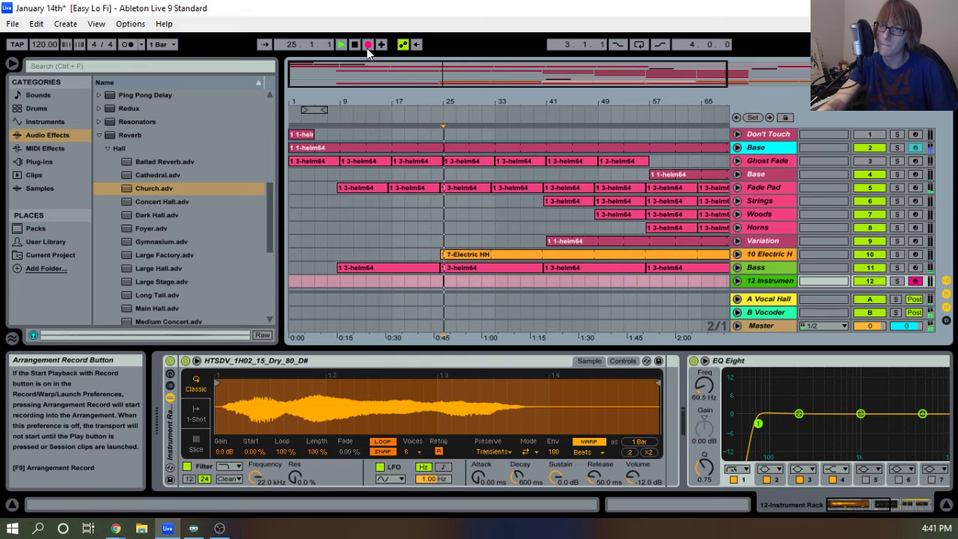
left_click(357, 46)
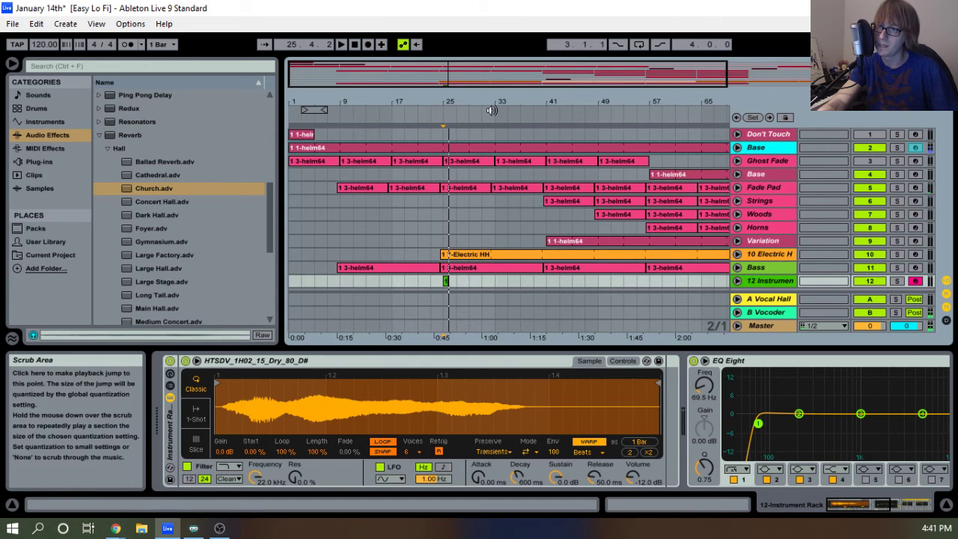
Move the recorded vocal clip on track 12 to start at 24.4.1, checking its timing with playback.
left_click_drag(473, 102, 473, 142)
left_click_drag(420, 283, 556, 273)
left_click_drag(379, 100, 419, 146)
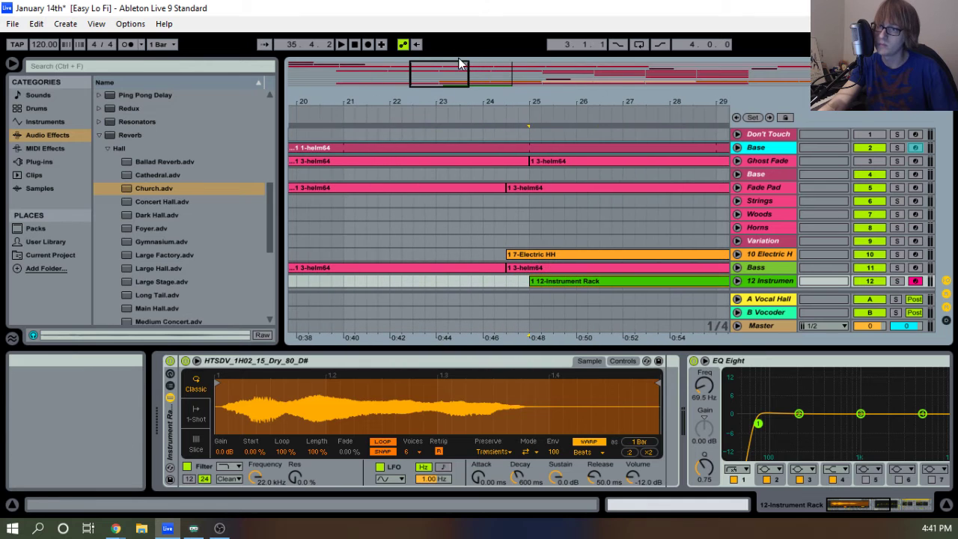
left_click_drag(526, 102, 526, 130)
left_click_drag(547, 280, 507, 284)
key("space")
left_click_drag(609, 103, 554, 105)
key("space")
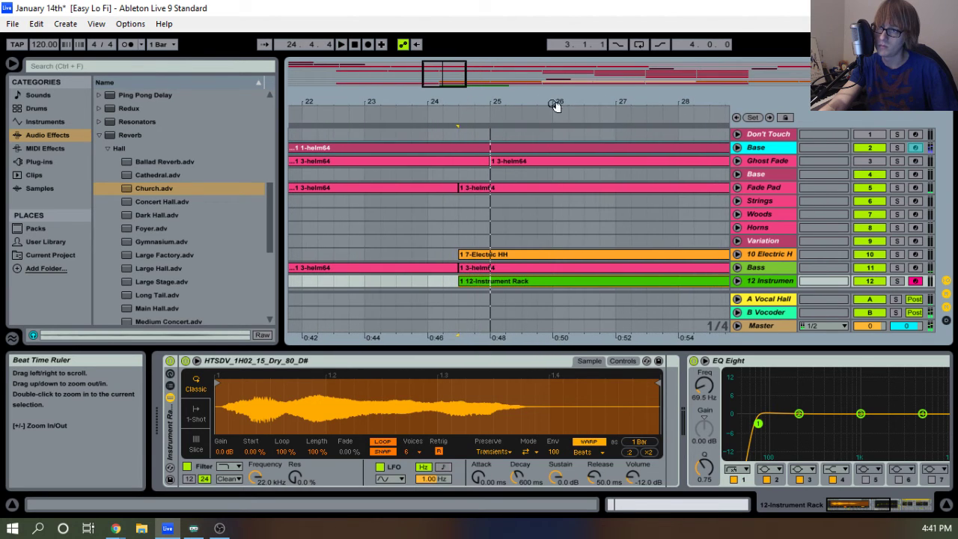
key("space")
left_click_drag(481, 285, 498, 285)
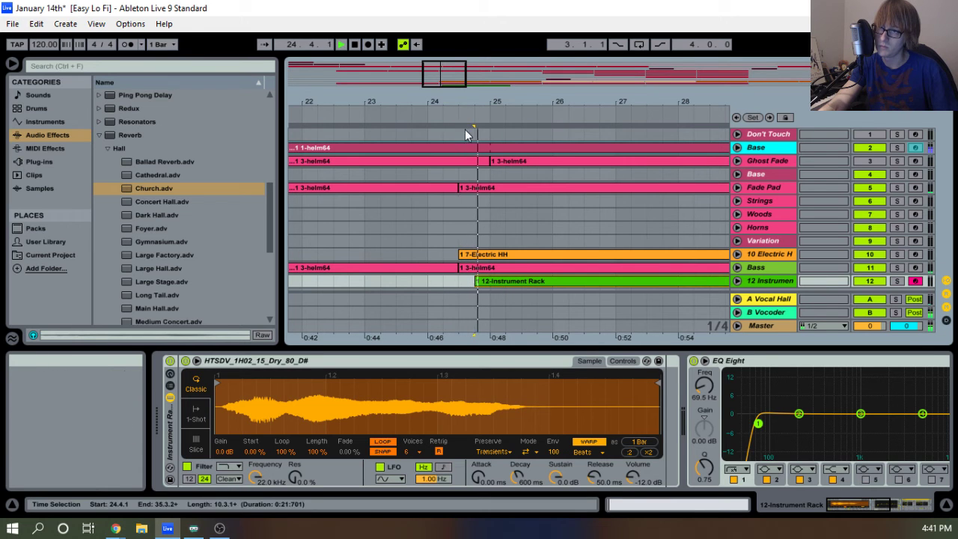
left_click_drag(554, 102, 362, 83)
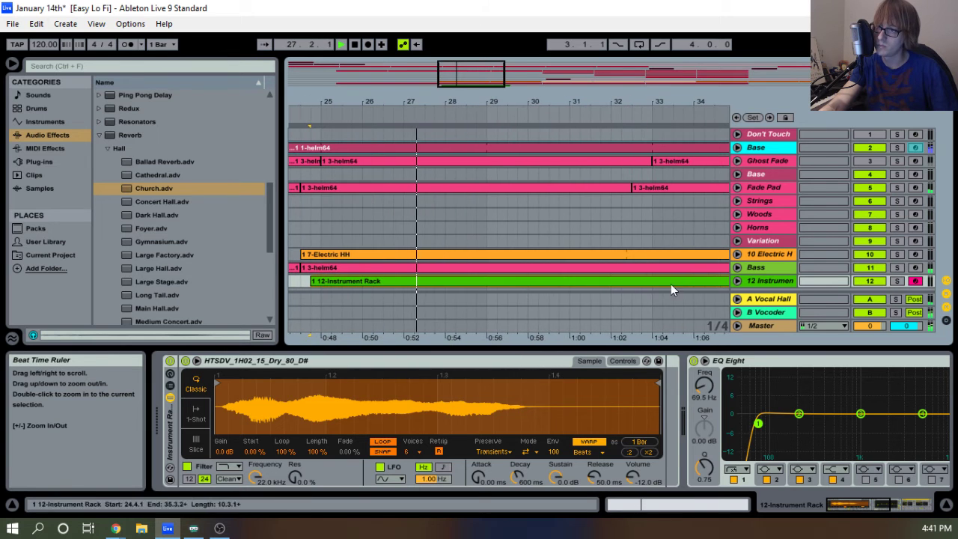
Delete everything after 28.4.1 from the recorded vocal clip on track 12, keeping only its first four bars.
left_click(736, 282)
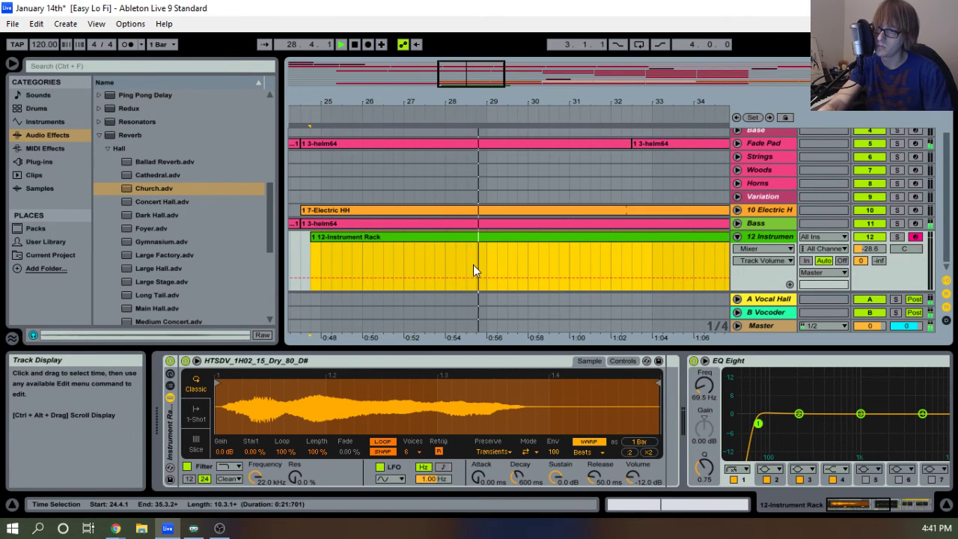
left_click_drag(477, 264, 585, 242)
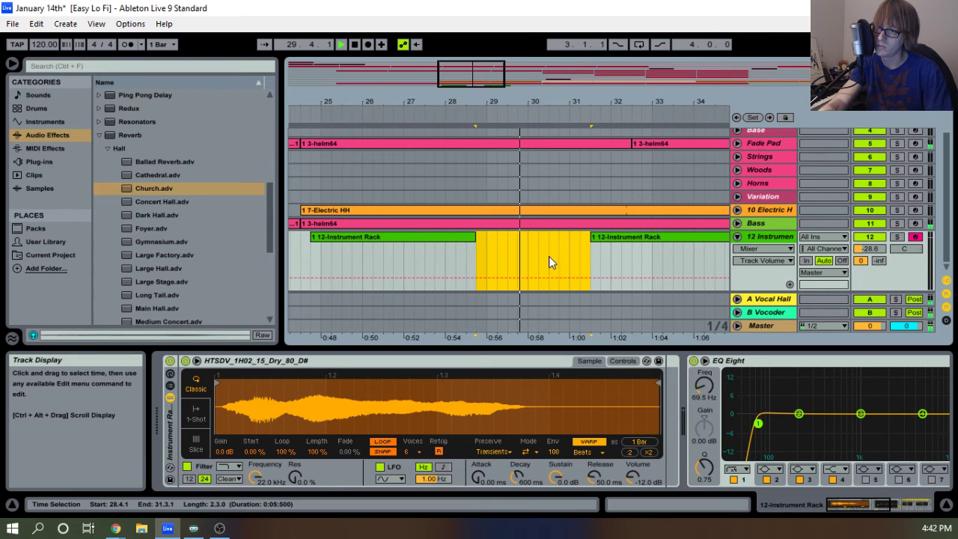
key("Delete")
left_click(422, 239)
key("space")
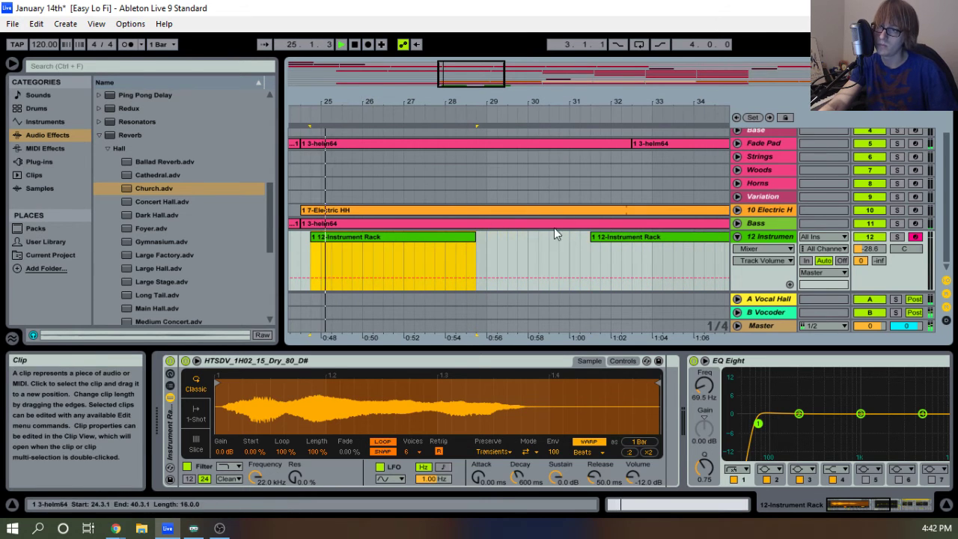
left_click(623, 241)
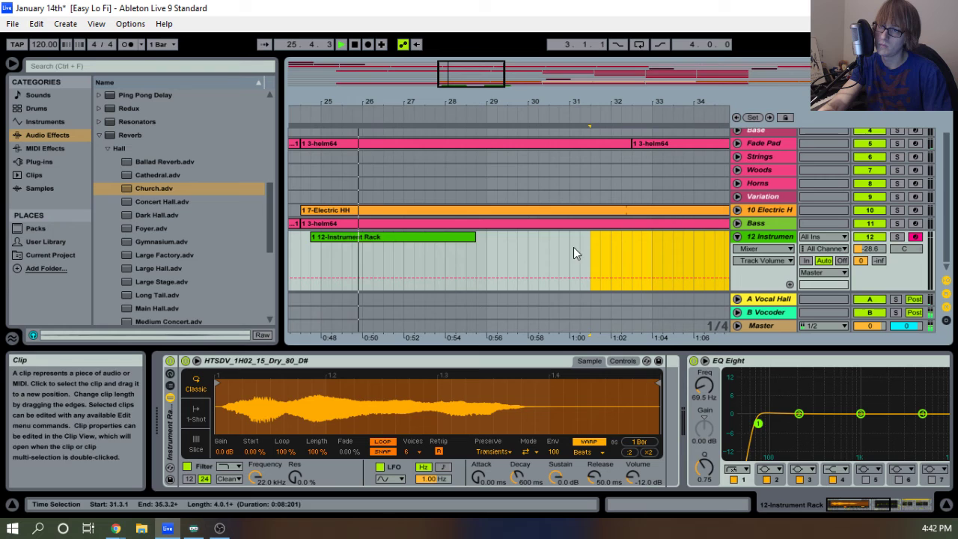
left_click(466, 237)
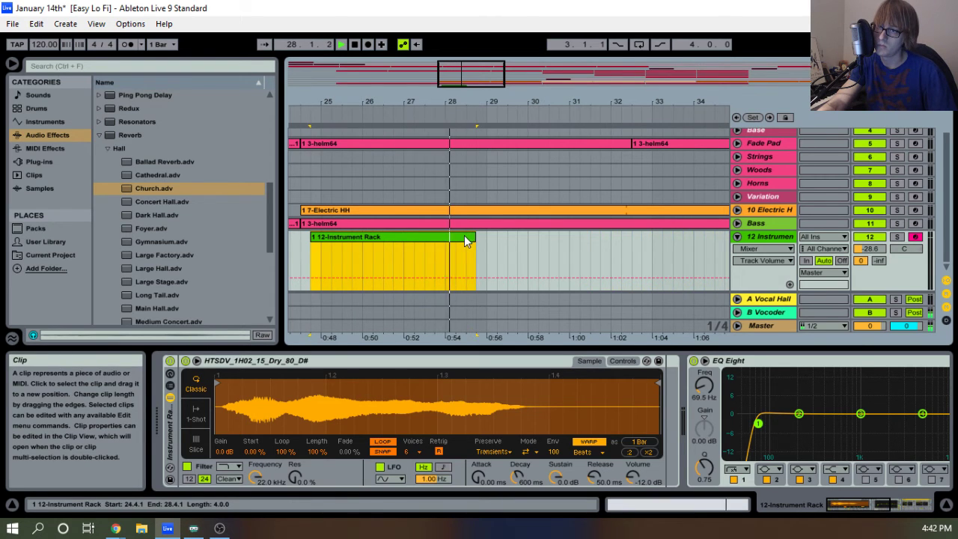
right_click(465, 241)
left_click(503, 347)
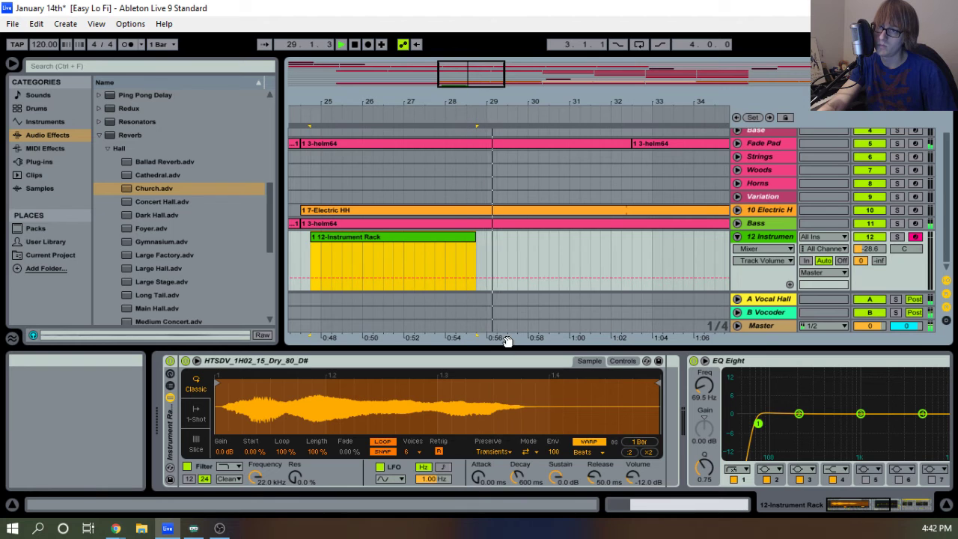
Unfold the Fade Pad track to examine its Utility Gain automation across the arrangement, and stop playback.
left_click_drag(427, 100, 581, 120)
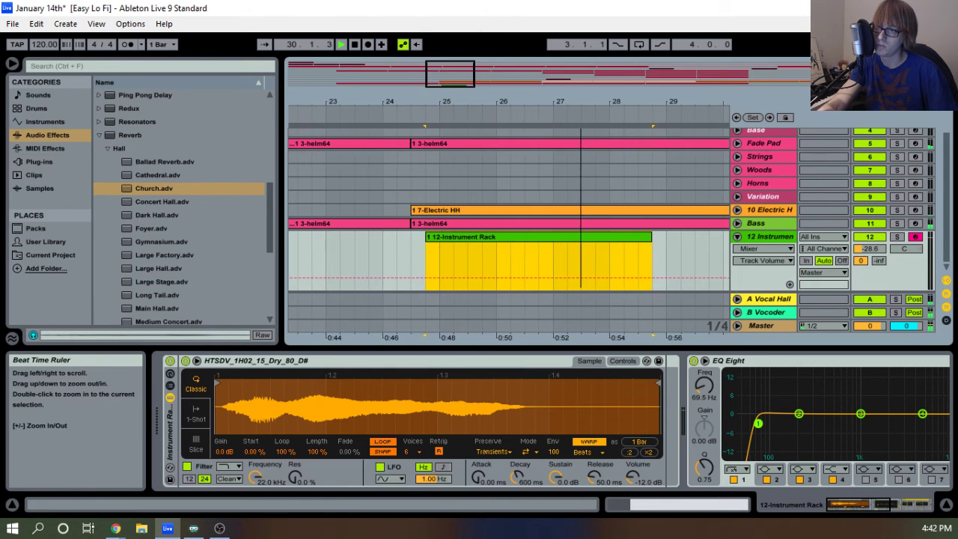
scroll(603, 158, "up", 3)
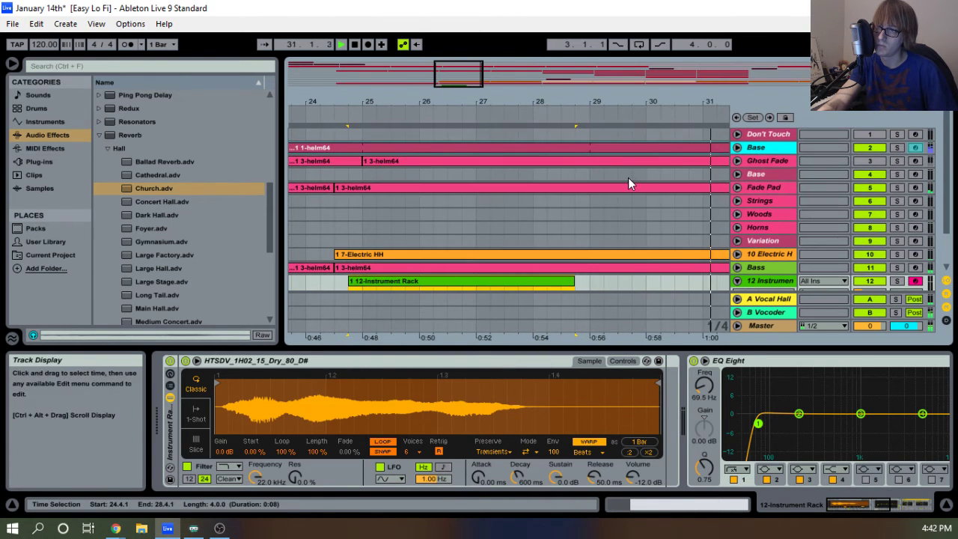
left_click(737, 160)
left_click(736, 163)
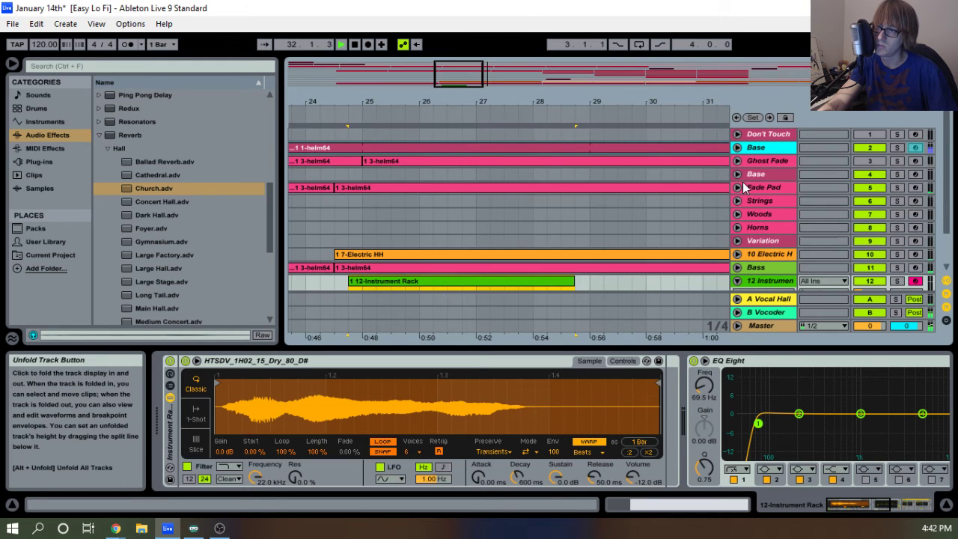
left_click(737, 188)
scroll(738, 193, "down", 3)
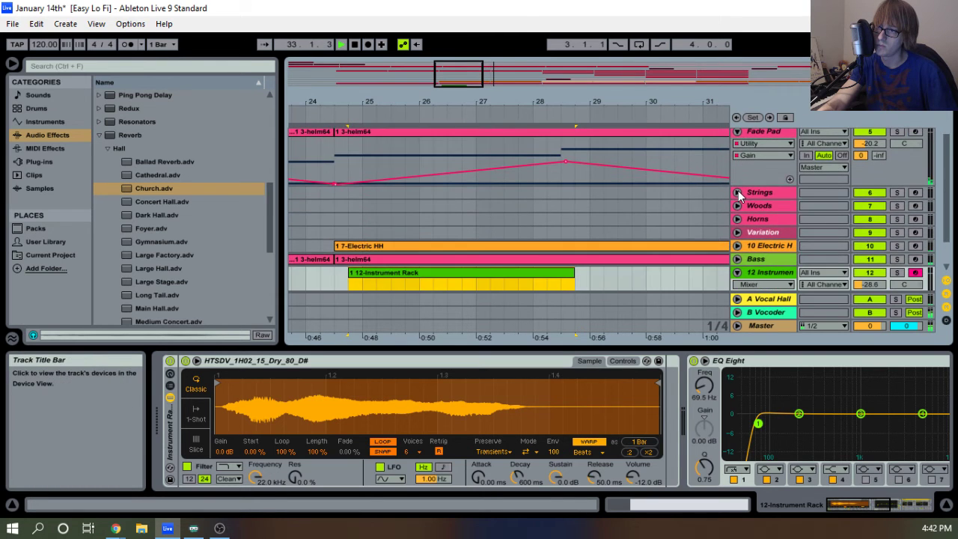
scroll(739, 195, "up", 1)
key("space")
left_click_drag(429, 101, 449, 26)
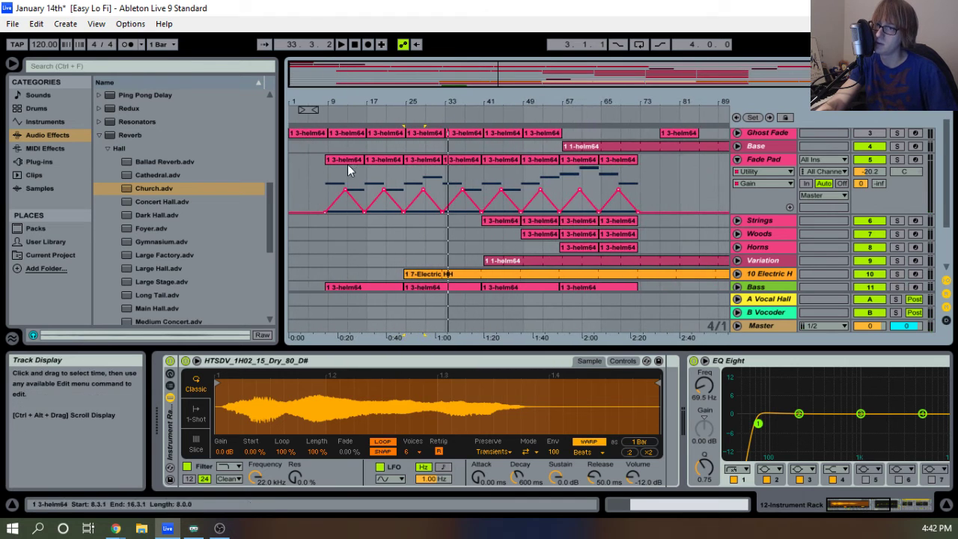
Move all clips on the Fade Pad, Strings, Woods and Horns tracks together so the block starts at 8.4.1.
scroll(348, 171, "up", 2)
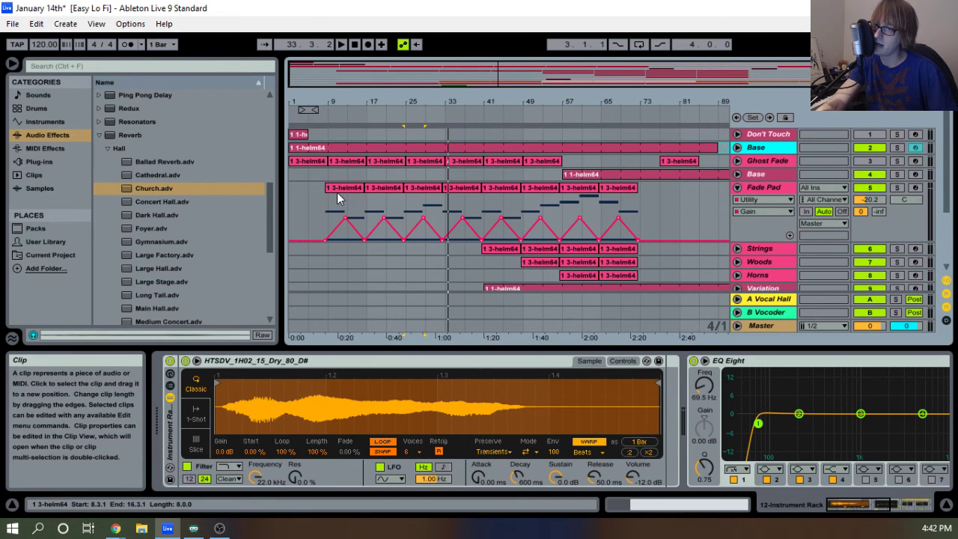
left_click(340, 194)
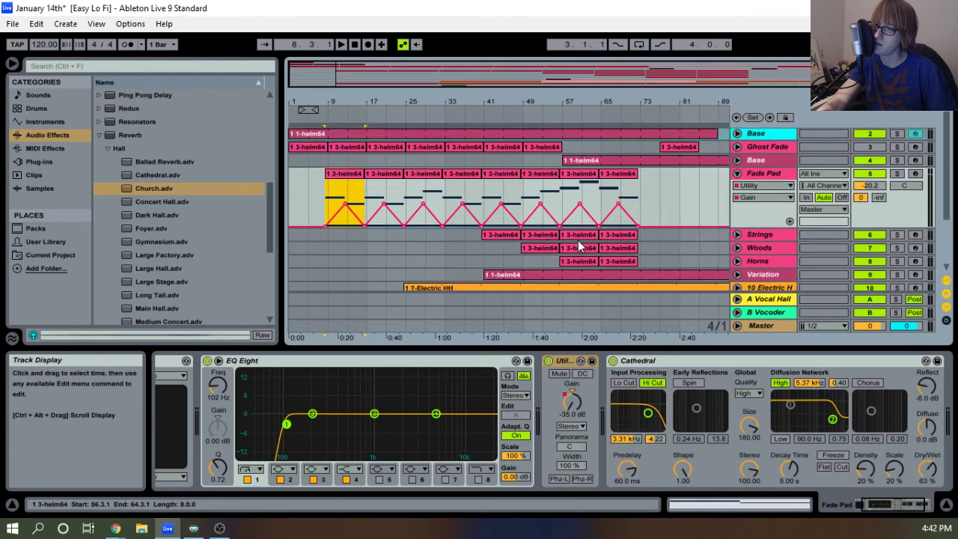
scroll(573, 236, "down", 3)
left_click(616, 232, "shift")
scroll(449, 188, "up", 3)
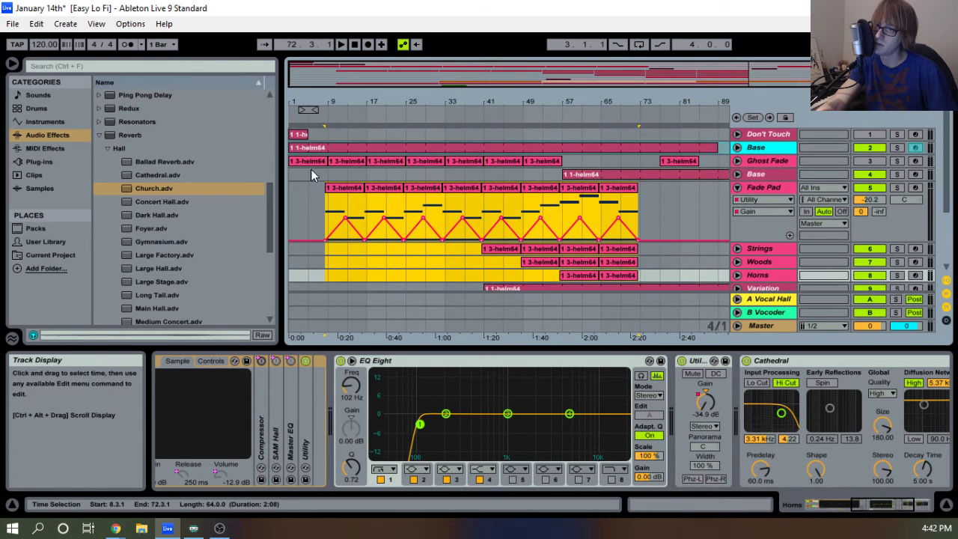
left_click_drag(333, 100, 473, 107)
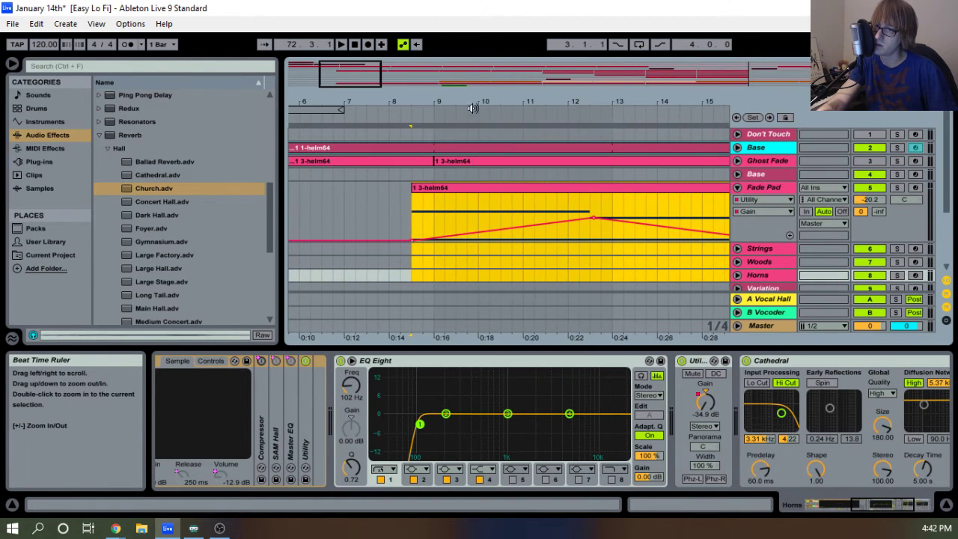
left_click_drag(439, 188, 456, 193)
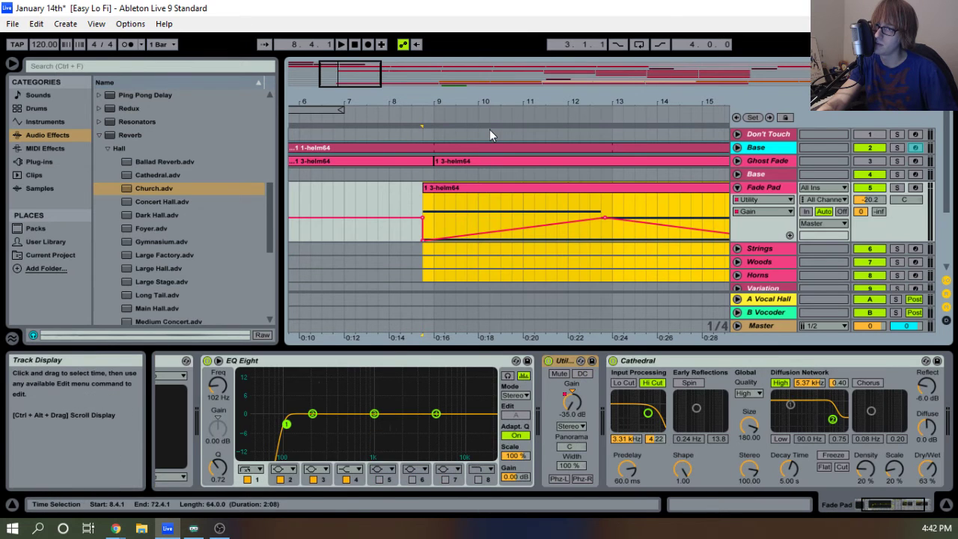
Start playback, unfold the Bass track and move its first clip to start at 8.4.1.
key("space")
left_click_drag(502, 100, 501, 53)
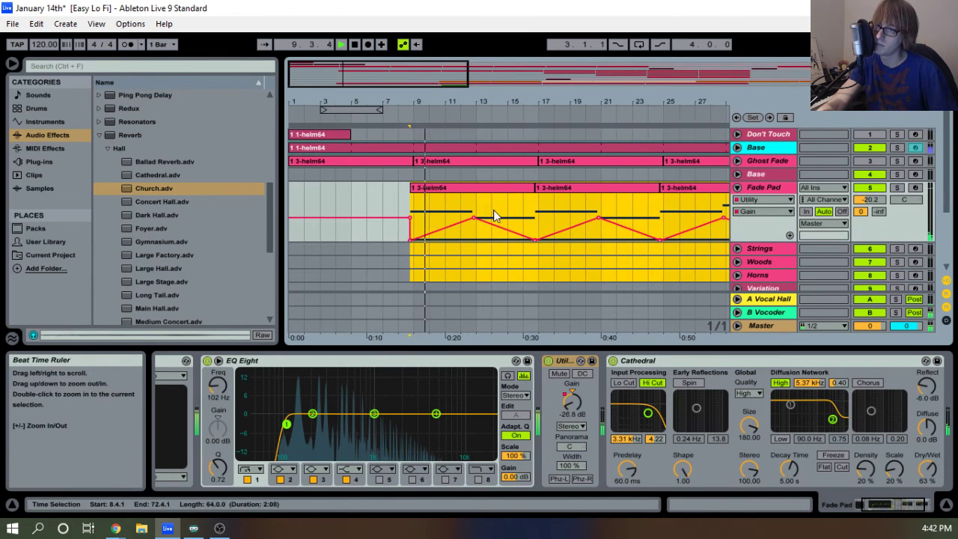
scroll(492, 219, "down", 3)
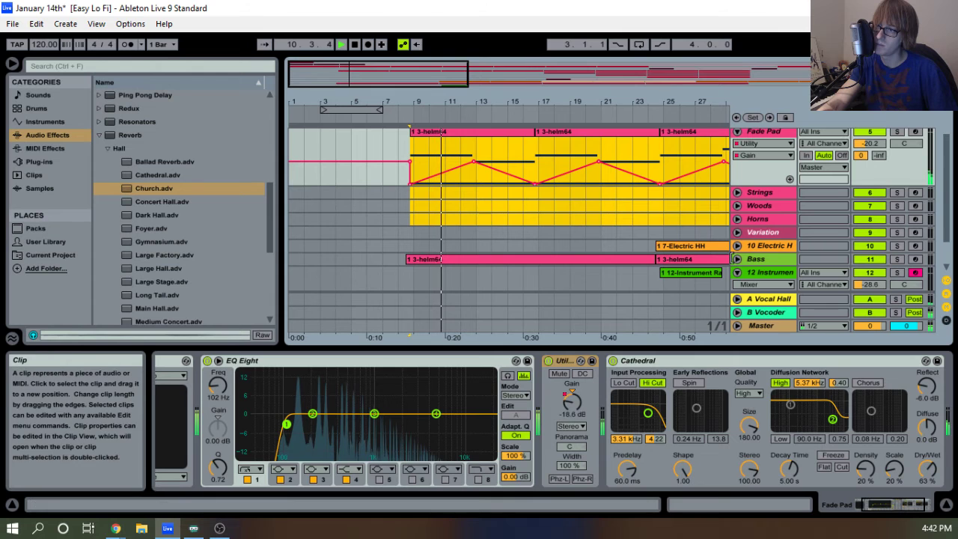
left_click(736, 259)
scroll(470, 248, "down", 3)
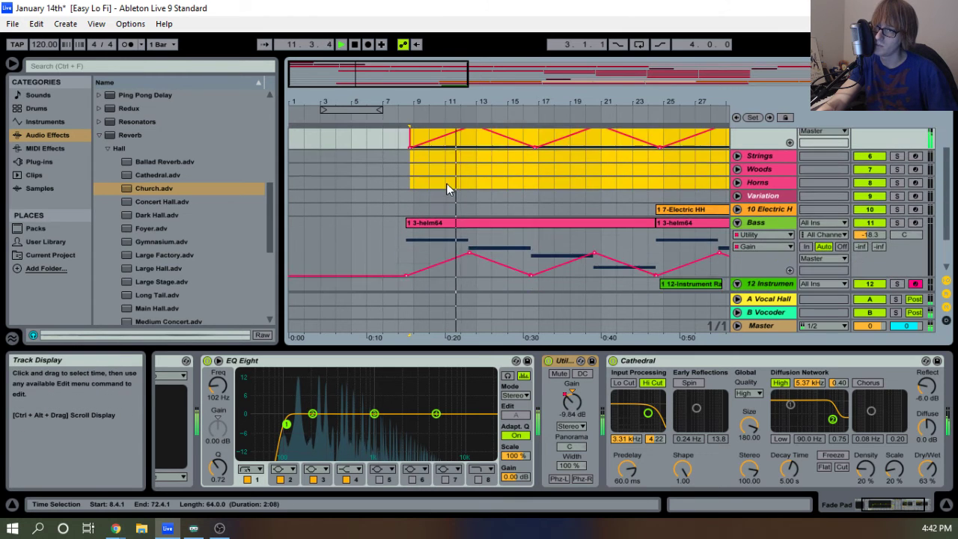
left_click_drag(412, 101, 444, 192)
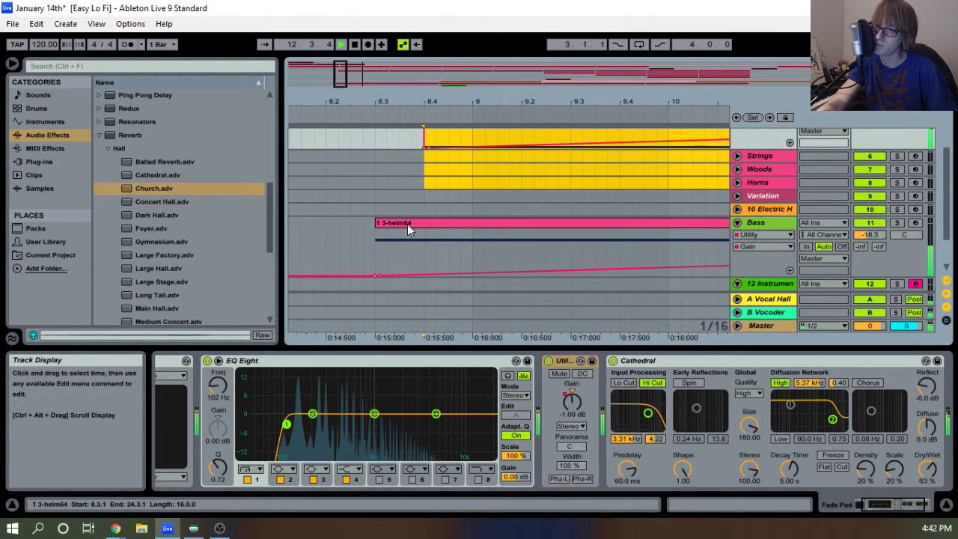
left_click(444, 229)
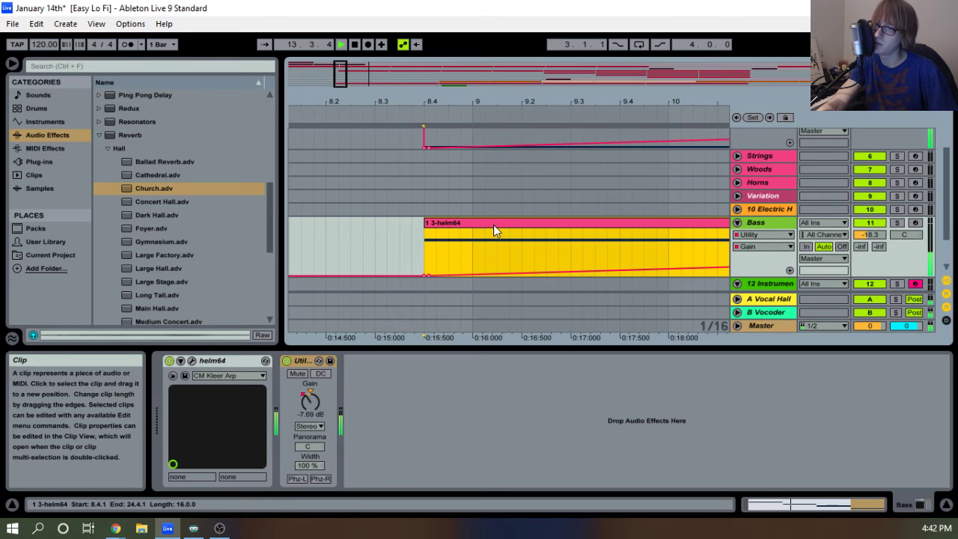
Select the whole row of Bass clips and align it to span 8.4.1 to 72.4.1, comparing it with the Fade Pad.
left_click_drag(487, 103, 487, 61)
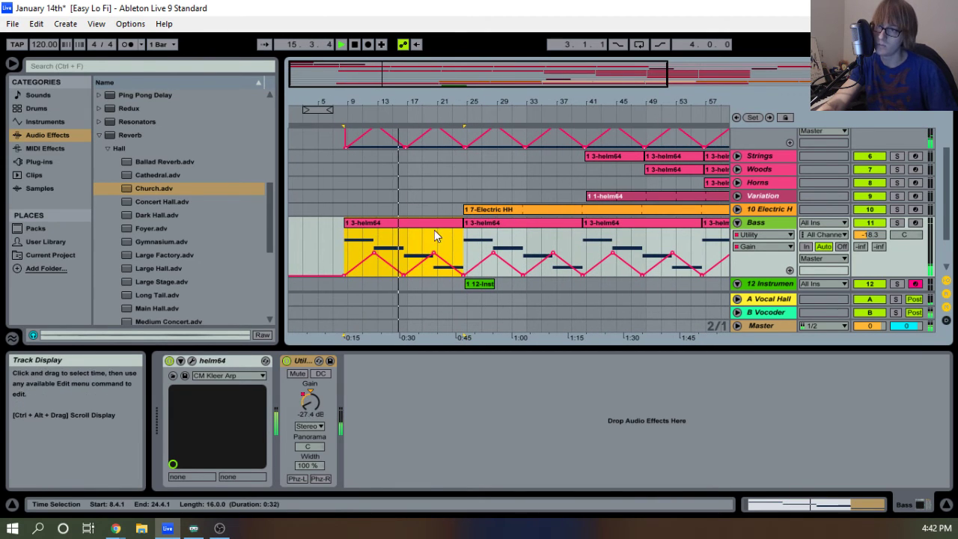
left_click_drag(566, 103, 566, 71)
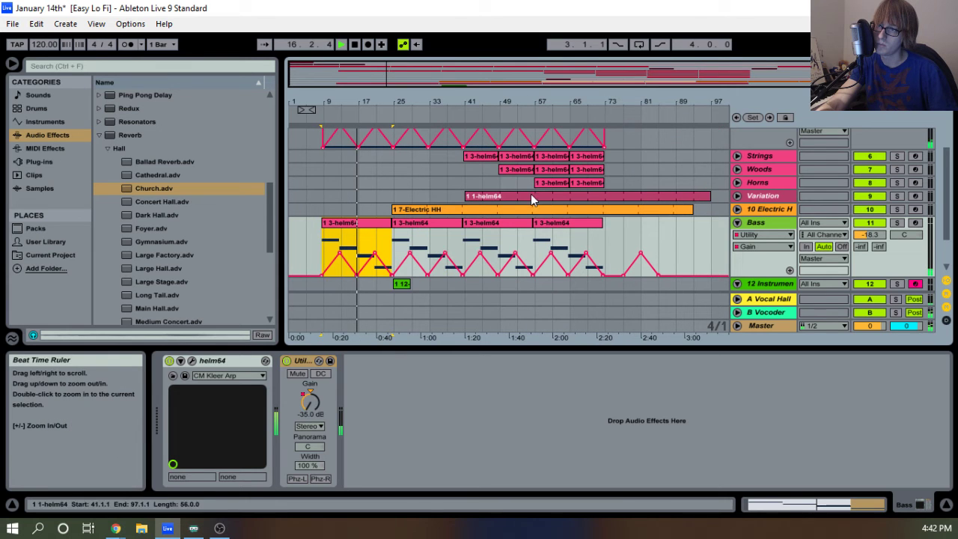
left_click(560, 224, "shift")
left_click_drag(327, 101, 491, 224)
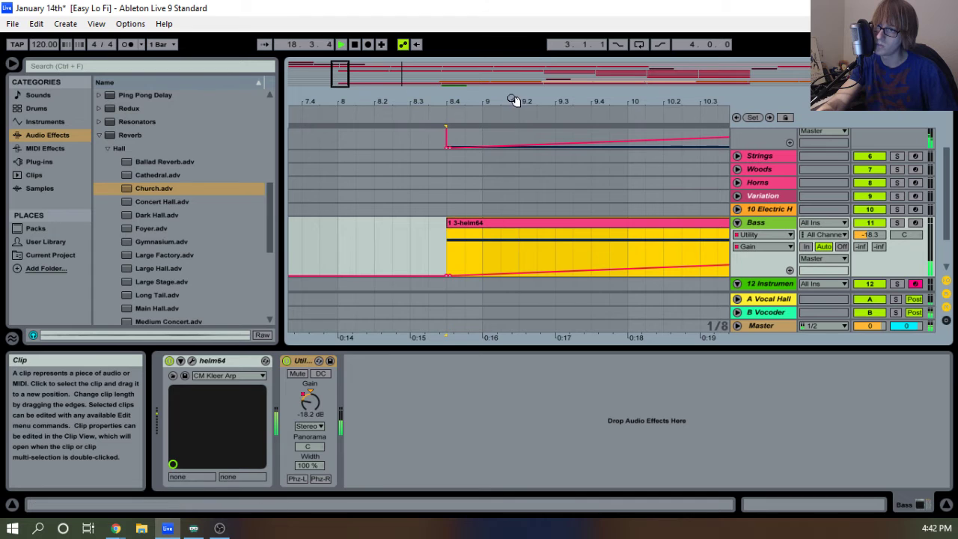
left_click_drag(486, 102, 295, 105)
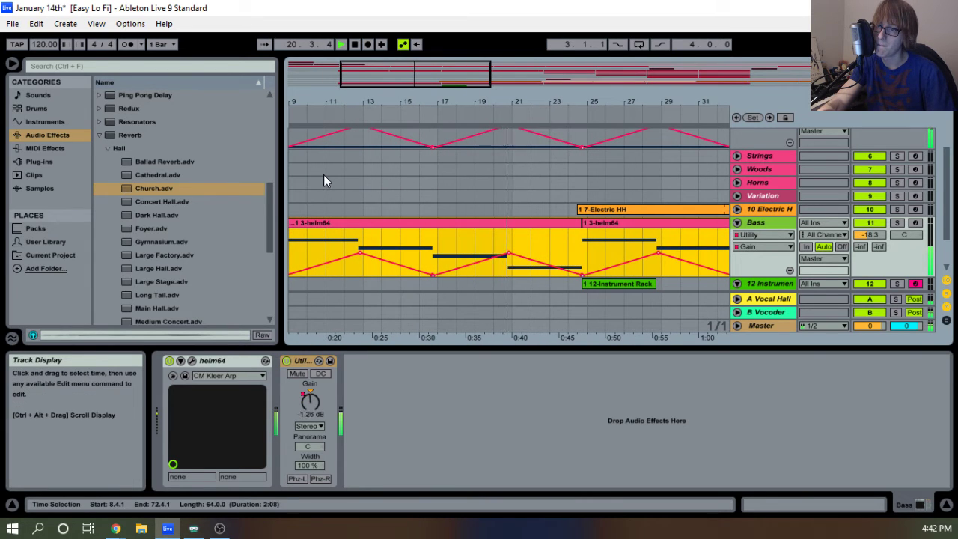
scroll(547, 177, "up", 3)
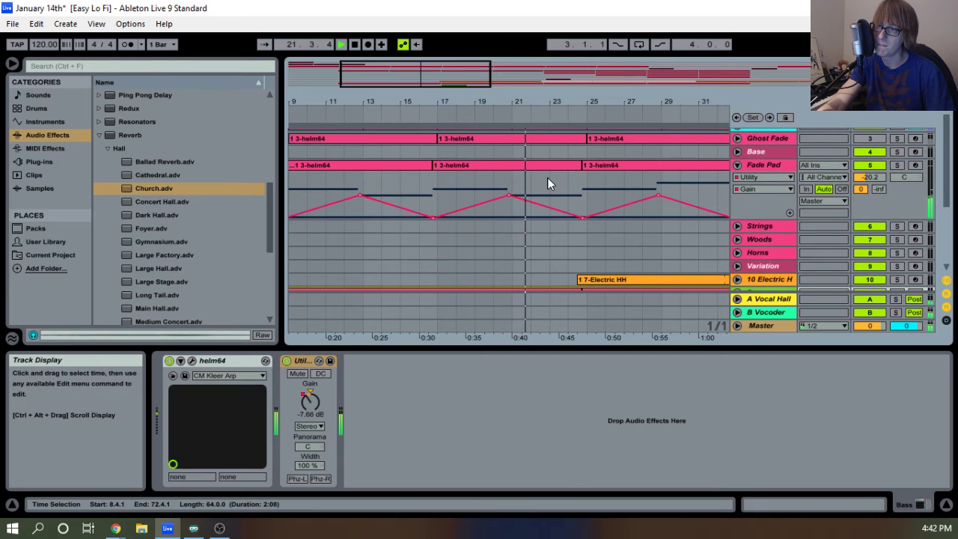
scroll(546, 180, "down", 3)
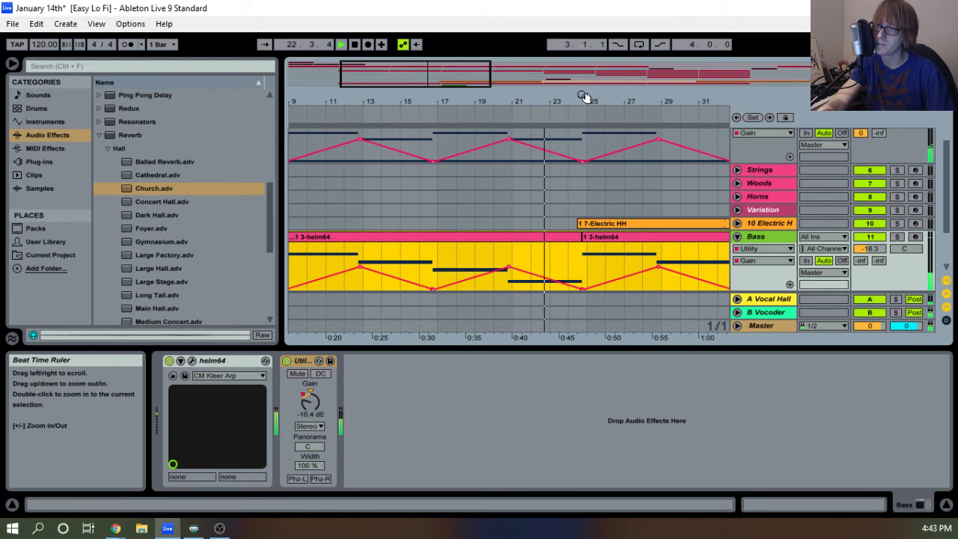
Move the Electric HH clip on track 10 to start at 24.4.1 and briefly unfold the track to check its automation.
left_click_drag(584, 98, 523, 180)
left_click(509, 224)
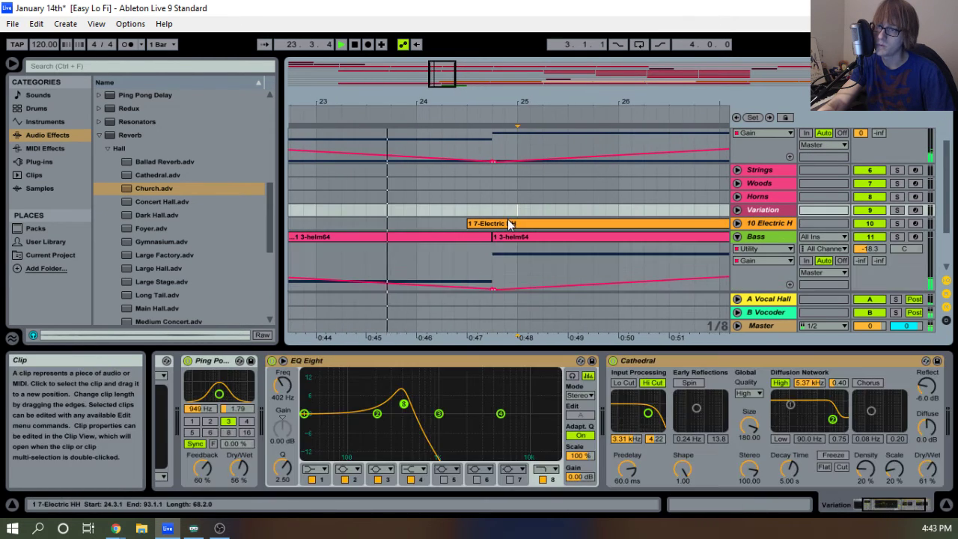
left_click_drag(509, 224, 536, 223)
left_click(738, 226)
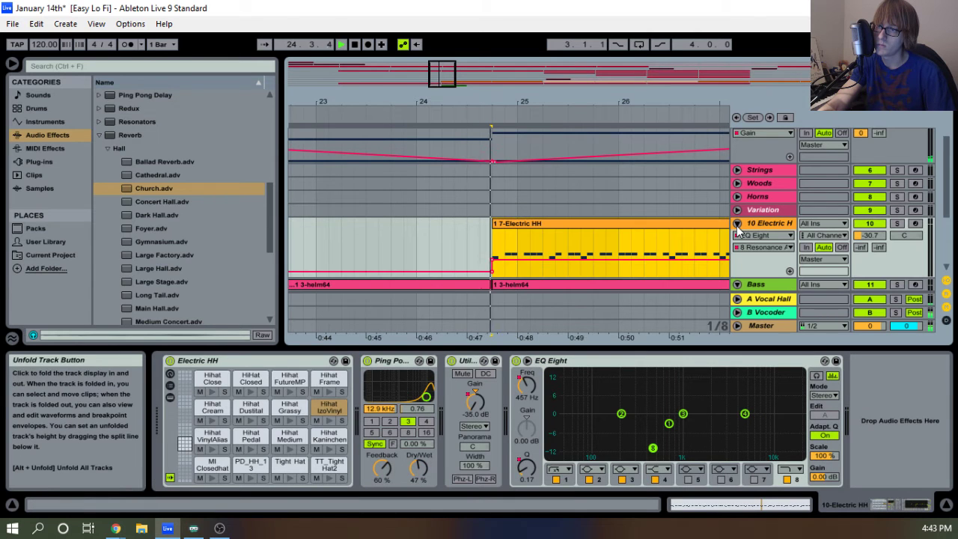
left_click(737, 226)
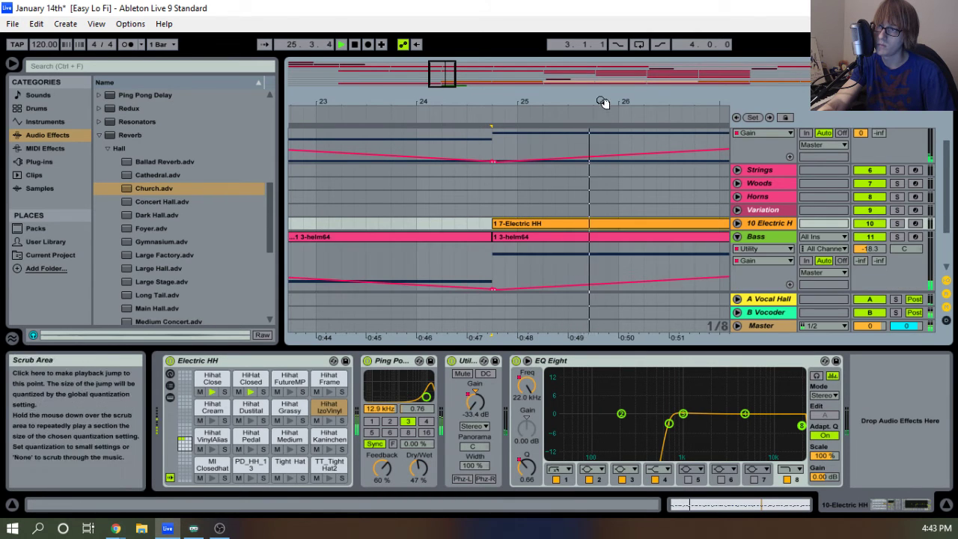
Open the four-bar vocal clip on track 12 at 24.4.1 in the MIDI note editor.
left_click_drag(601, 98, 562, 74)
left_click_drag(447, 105, 407, 107)
scroll(507, 296, "down", 3)
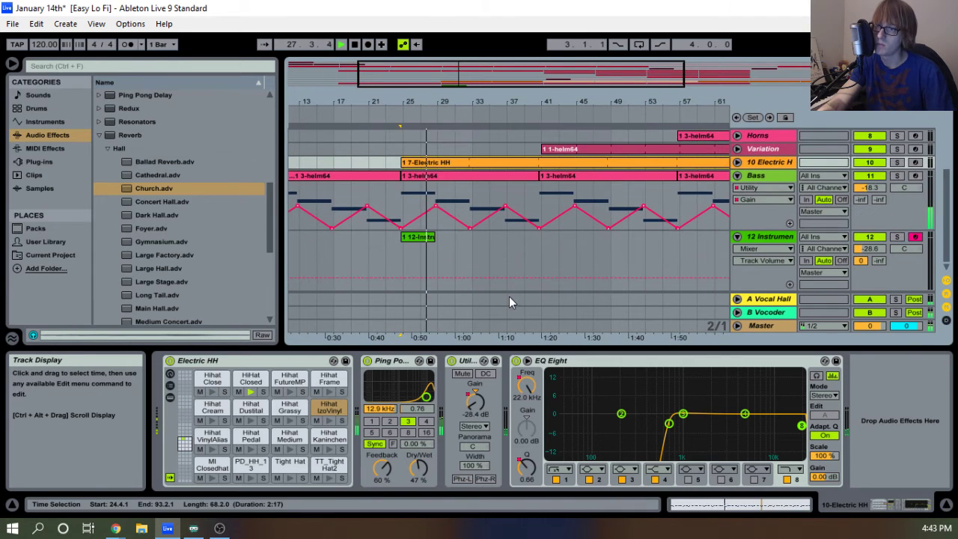
left_click_drag(413, 100, 494, 109)
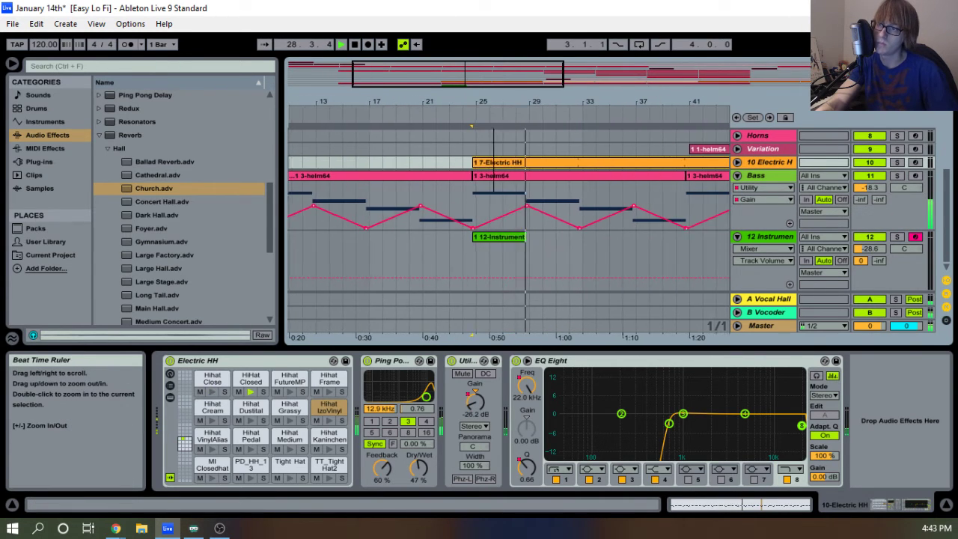
scroll(509, 203, "up", 2)
scroll(503, 234, "down", 2)
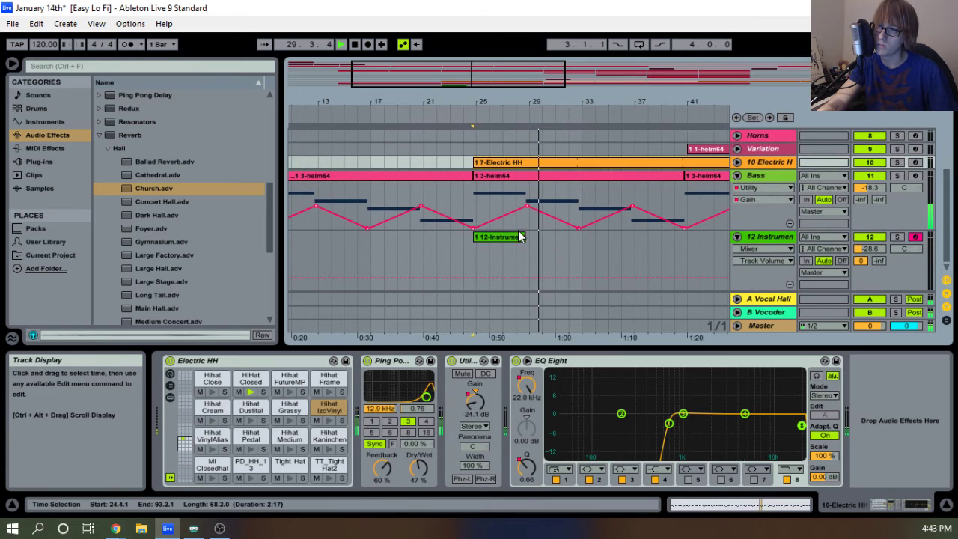
left_click(516, 237)
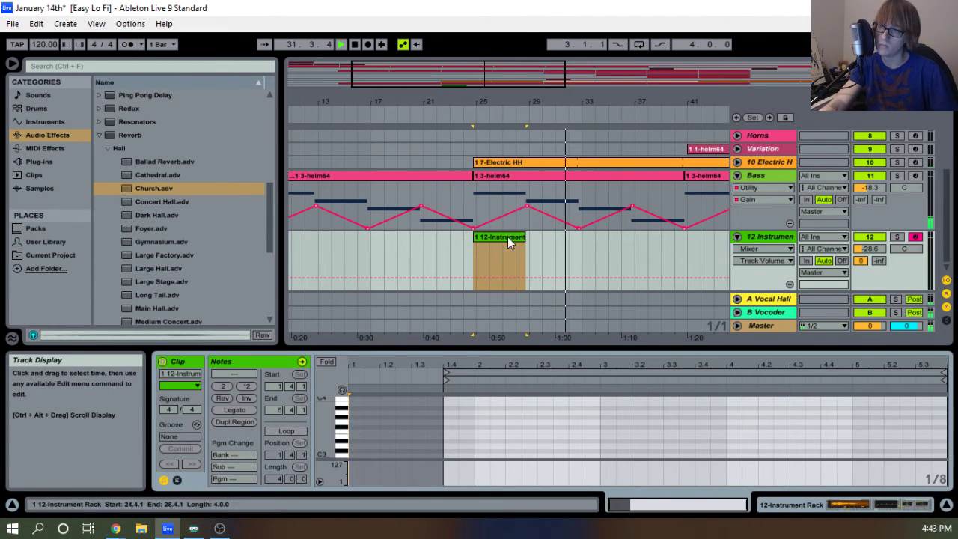
right_click(515, 237)
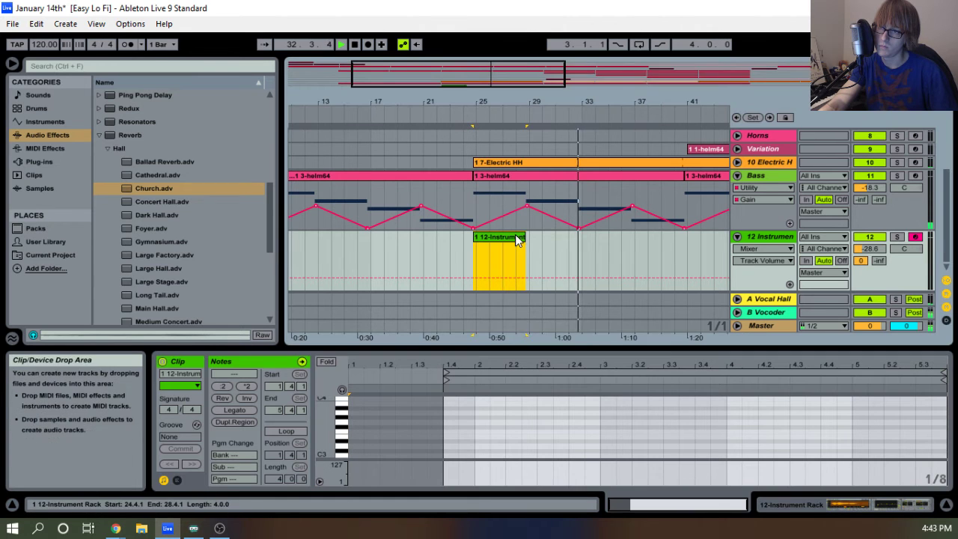
left_click(558, 355)
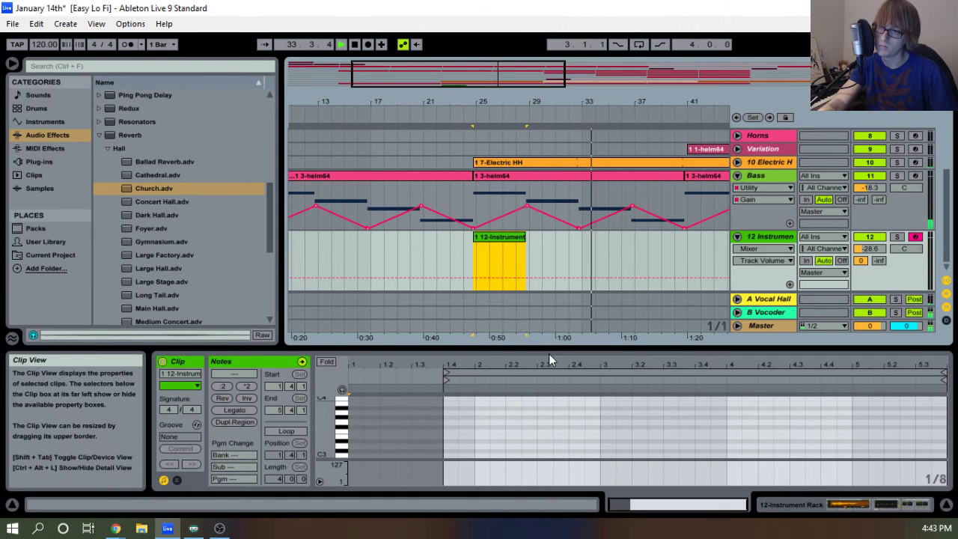
Enlarge the note editor to show more octaves and play the vocal clip's section from 24.4.1.
key("space")
key("space")
left_click_drag(477, 96, 485, 98)
key("space")
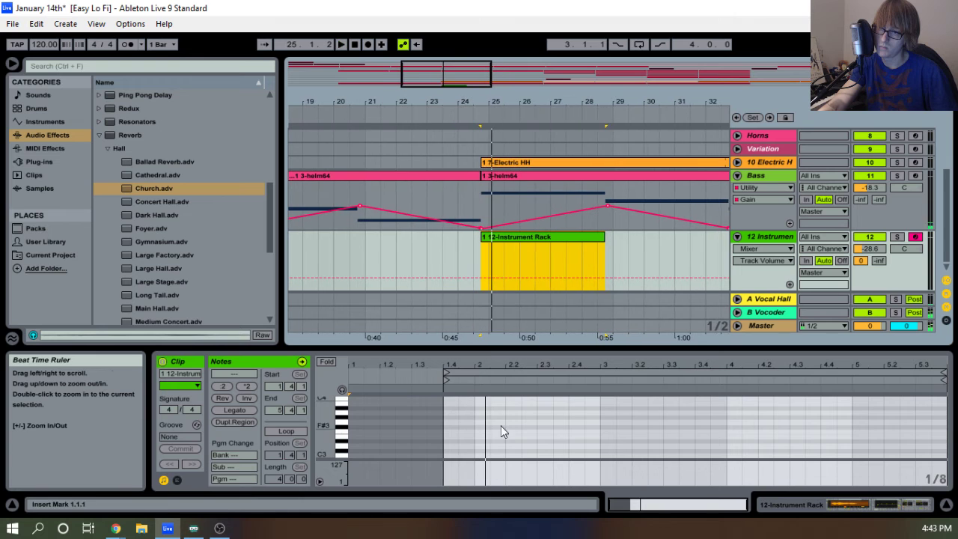
left_click_drag(499, 344, 503, 143)
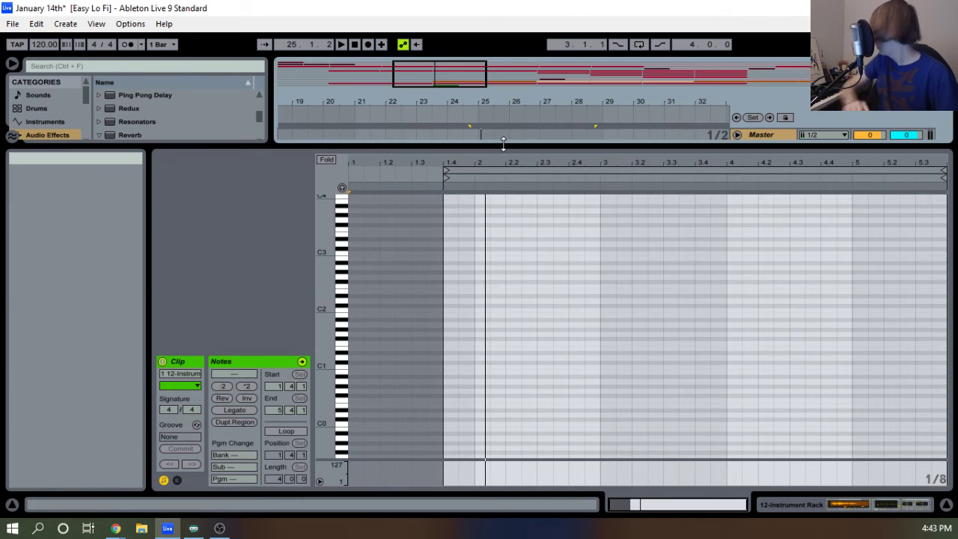
key("space")
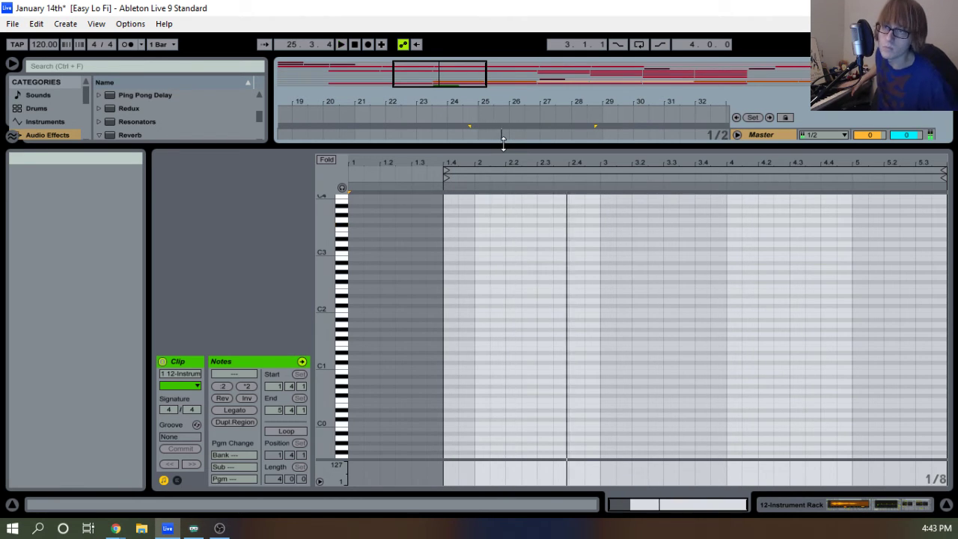
key("space")
Add a one-beat F#3 note at 1.4.1 in the vocal clip with velocity 65, and play it back.
double_click(456, 229)
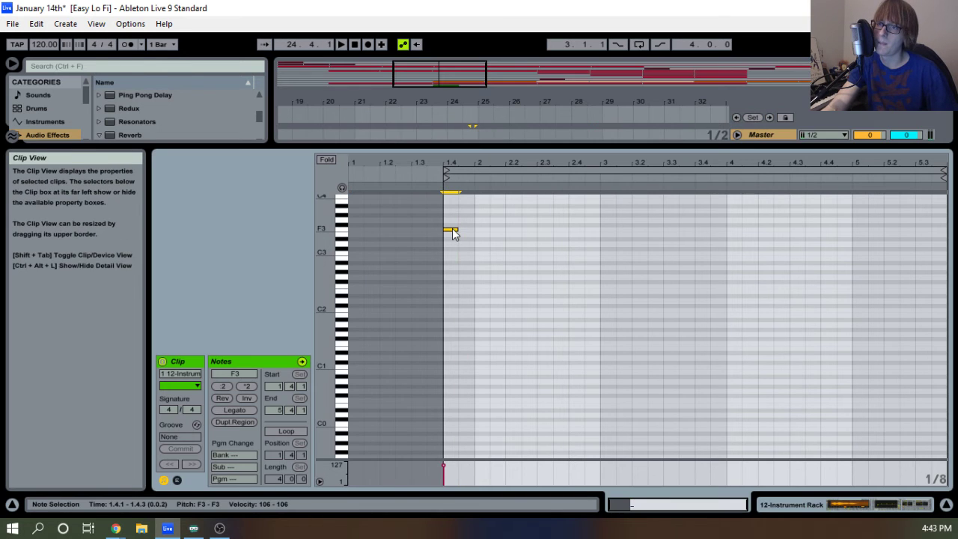
key("Up")
mouse_move(457, 224)
left_mouse_down()
mouse_move(601, 227)
mouse_move(518, 236)
mouse_move(486, 225)
mouse_move(522, 225)
mouse_move(474, 224)
left_mouse_up()
key("space")
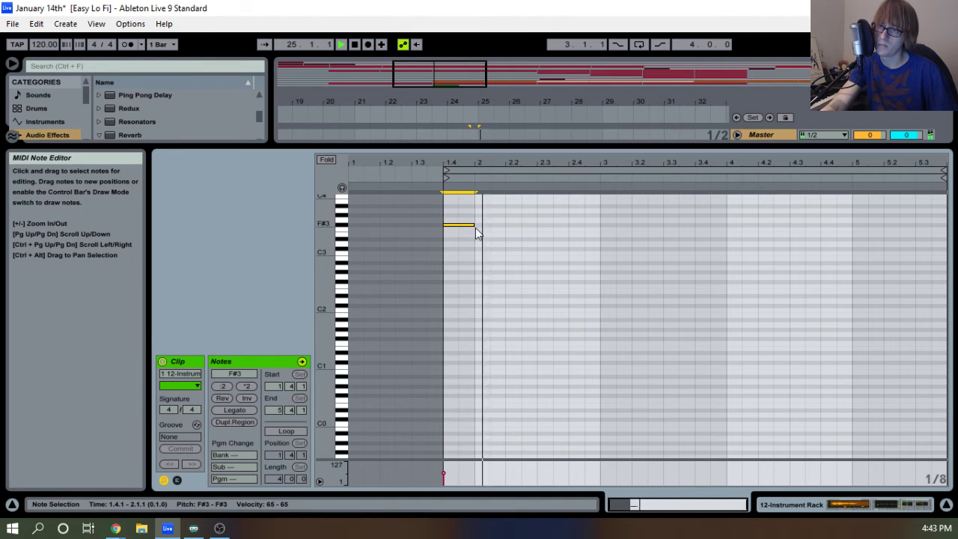
Adjust the F#3 note's length so it ends at 2.1.2, checking it with playback.
key("space")
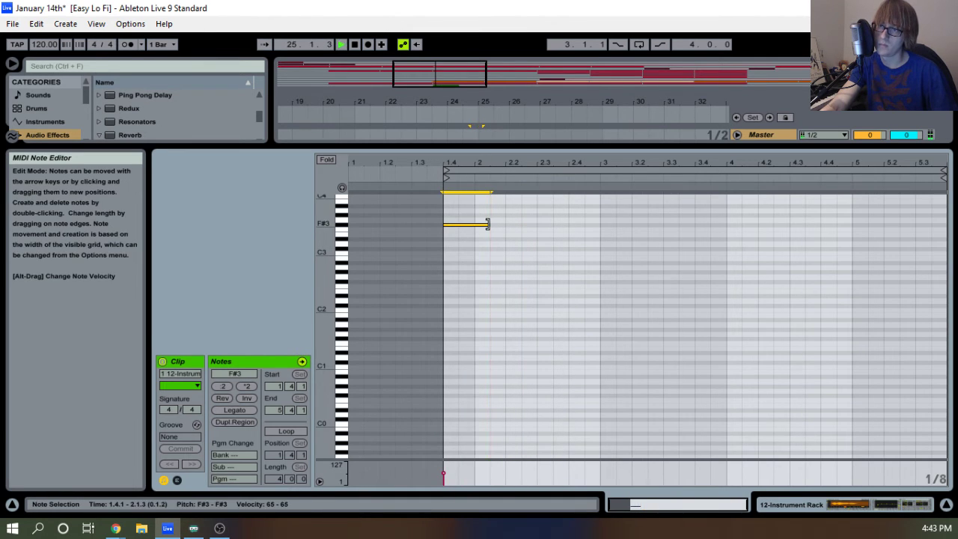
left_click_drag(496, 164, 501, 221)
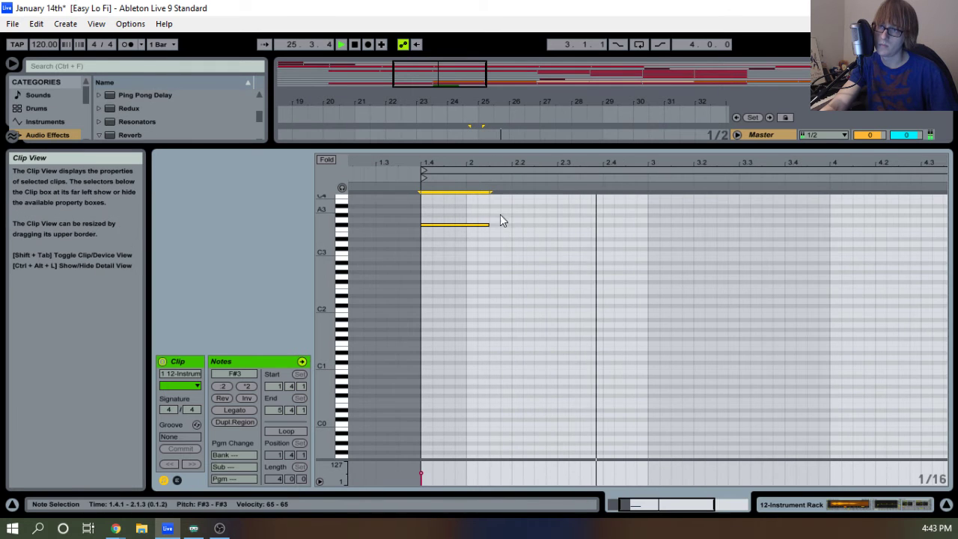
key("space")
key("space")
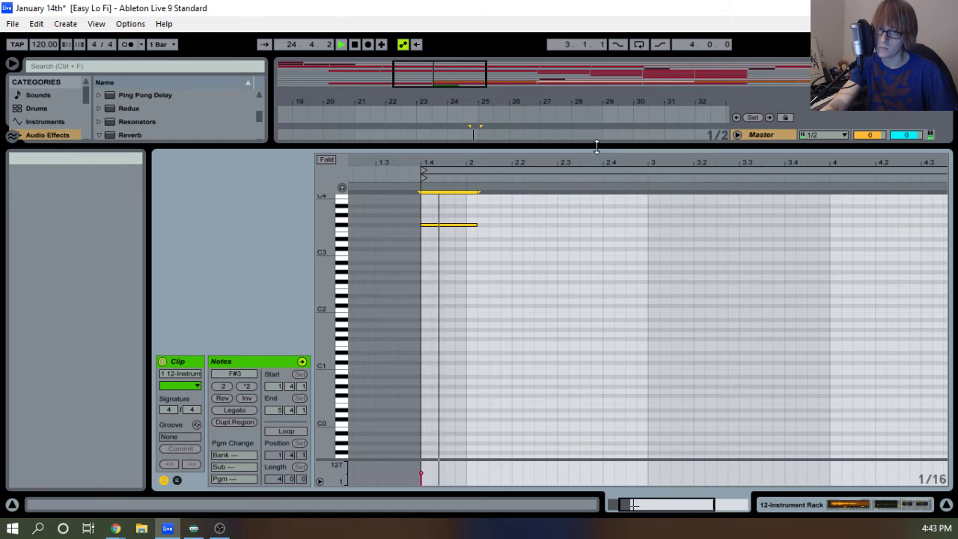
left_click_drag(591, 163, 591, 147)
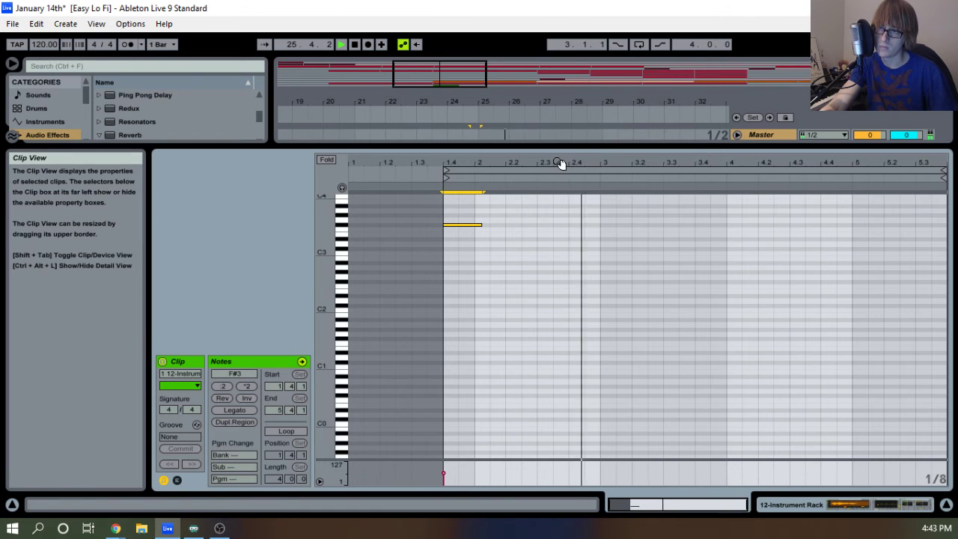
Paste a copy of the F#3 note at 2.4.1 in the vocal clip.
left_click(569, 240)
key("ctrl+v")
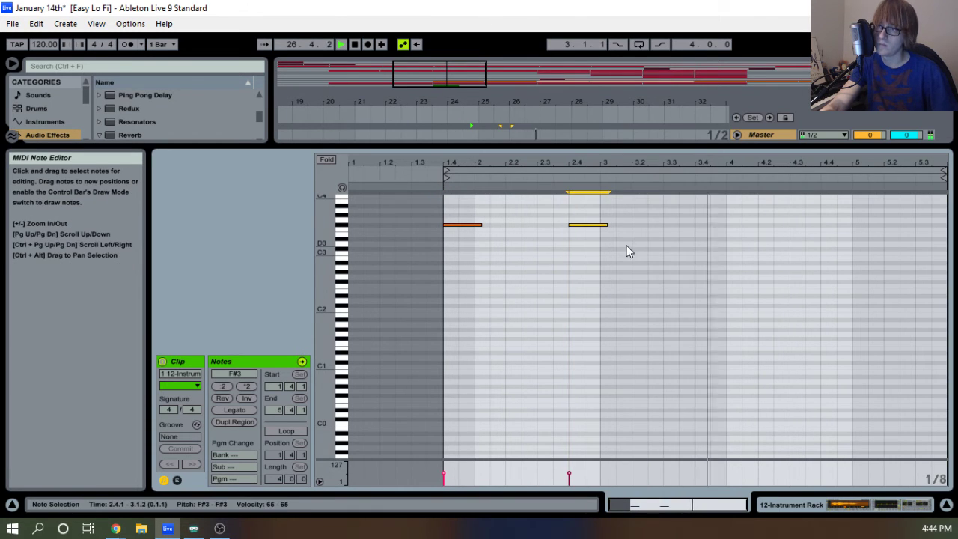
Paste copies of the F#3 note at 3.4.1 and 4.4.1 in the vocal clip.
key("ctrl+v")
key("ctrl+v")
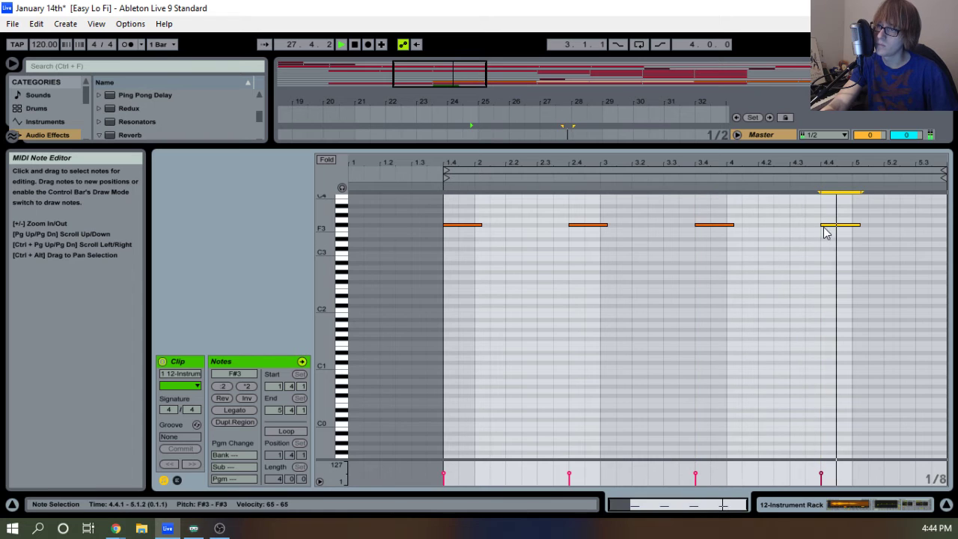
left_click_drag(769, 260, 769, 273)
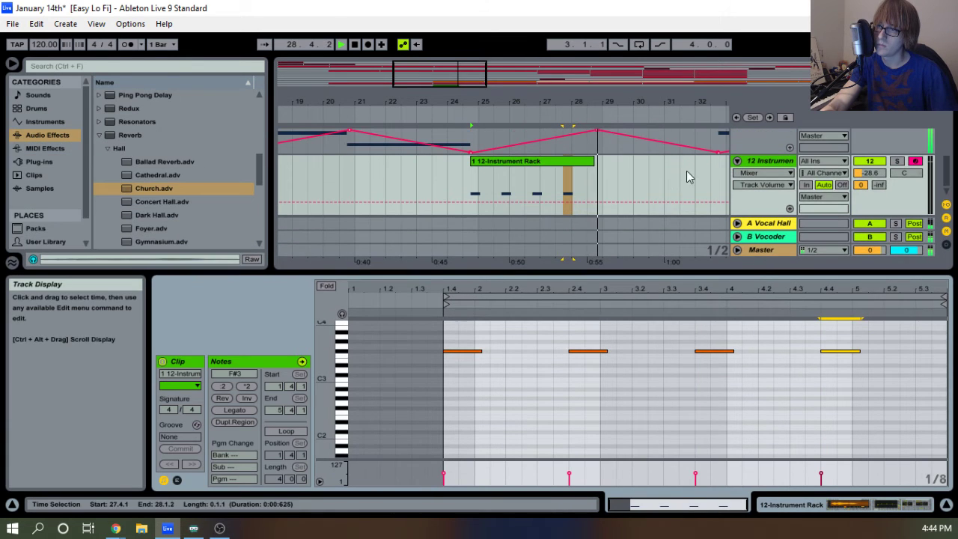
Duplicate the vocal clip on track 12 so the copy starts at 28.4.1.
left_click(588, 184)
left_click_drag(606, 101, 599, 176)
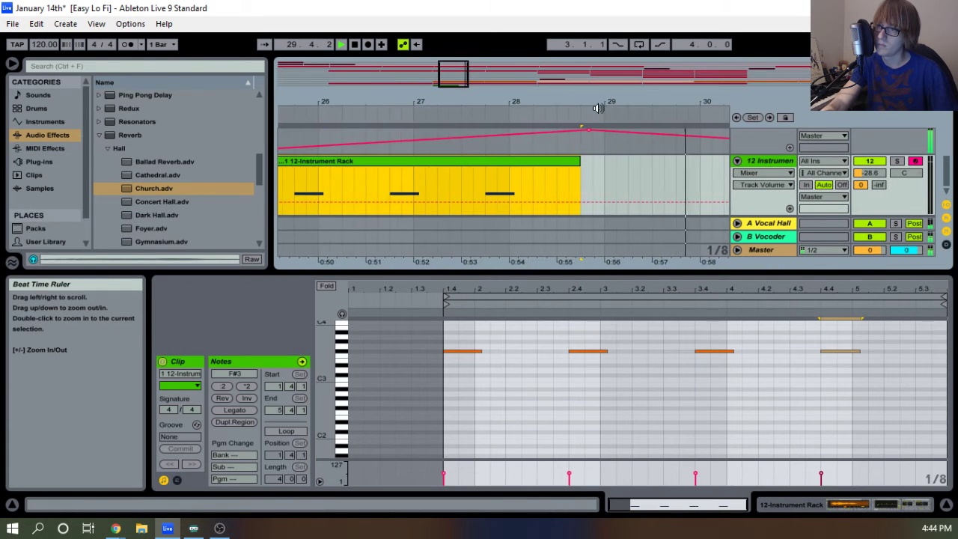
key("ctrl+d")
left_click(557, 168)
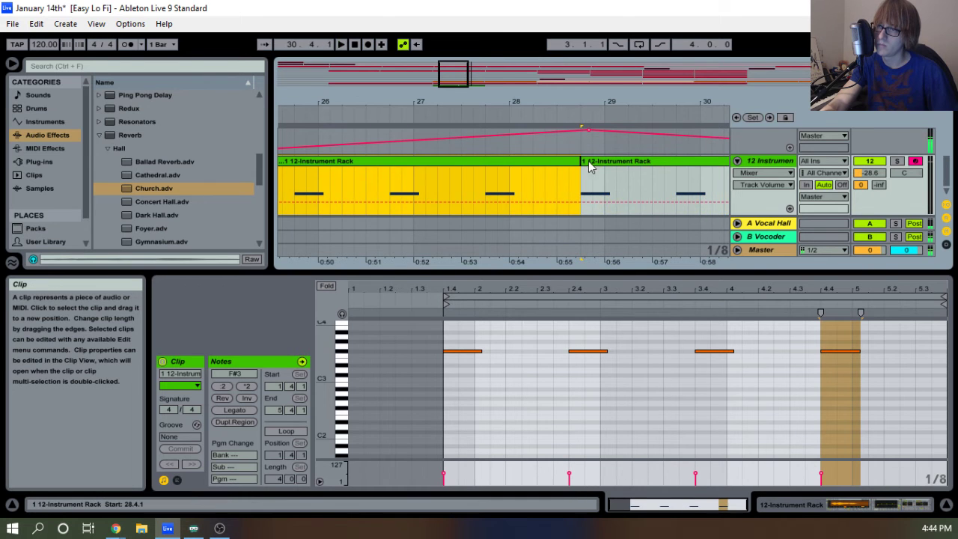
Transpose all four notes in the vocal clip at 28.4.1 down two semitones to E3.
double_click(617, 165)
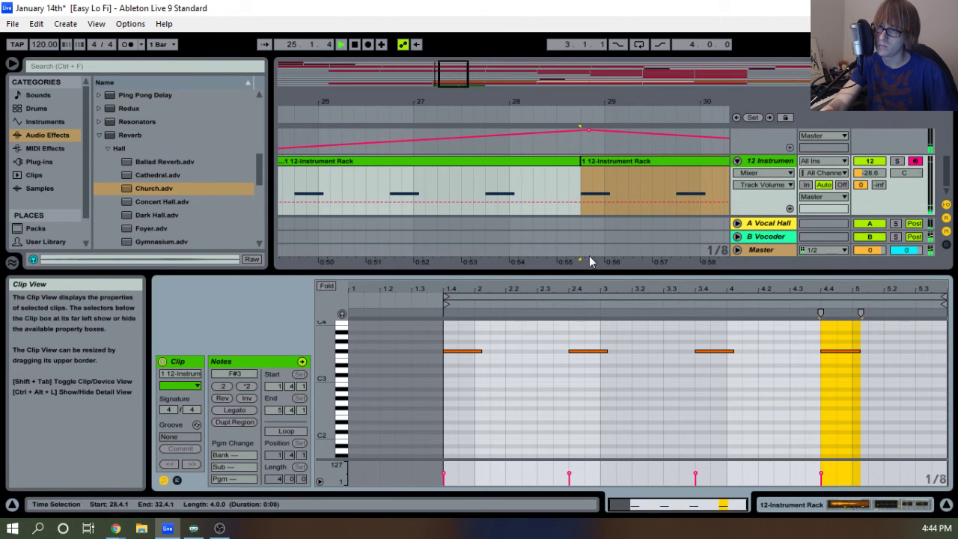
double_click(763, 163)
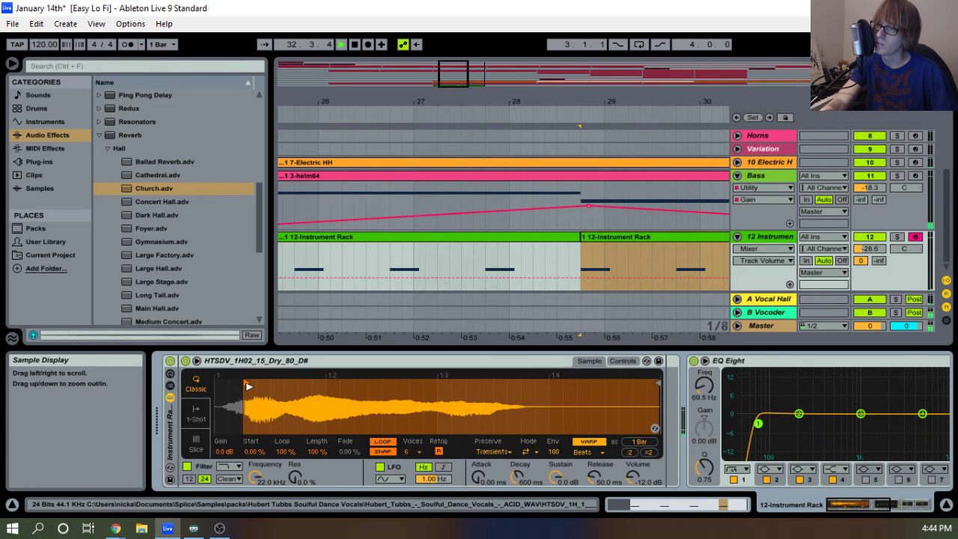
left_click(578, 228)
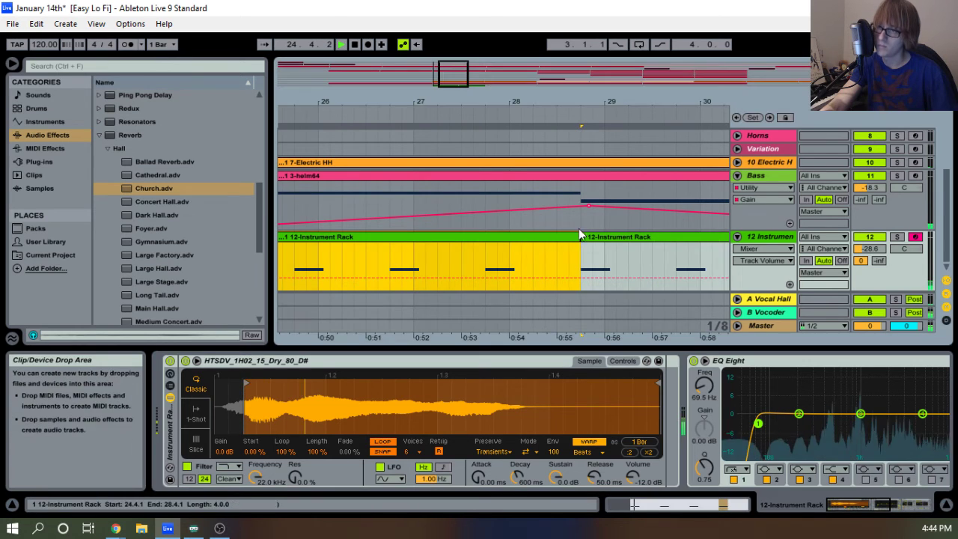
double_click(632, 237)
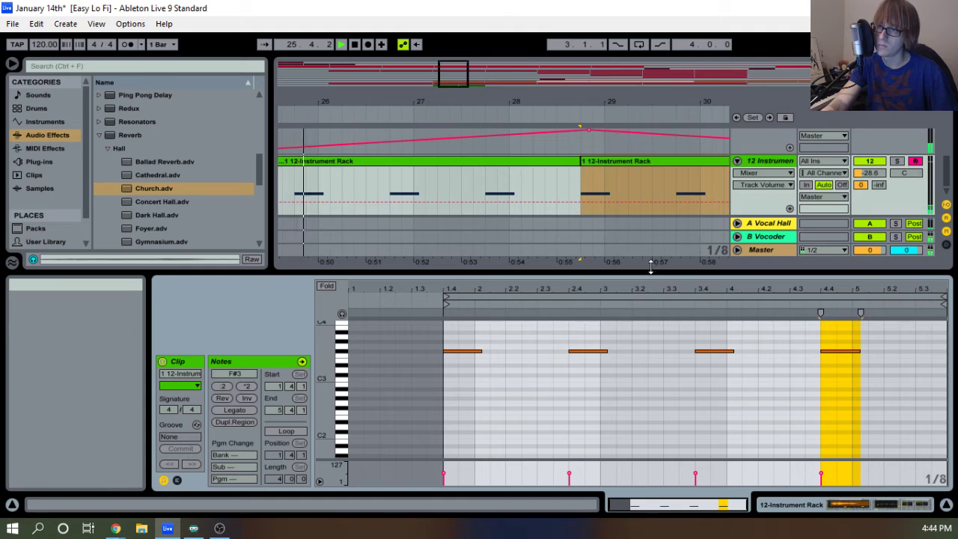
left_click_drag(651, 269, 649, 142)
left_click_drag(447, 268, 944, 172)
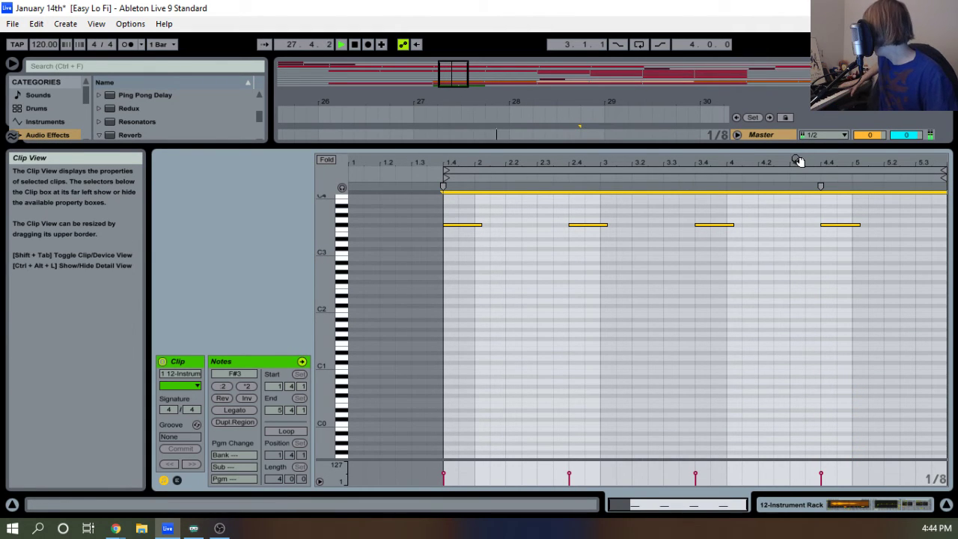
key("Down")
key("Down")
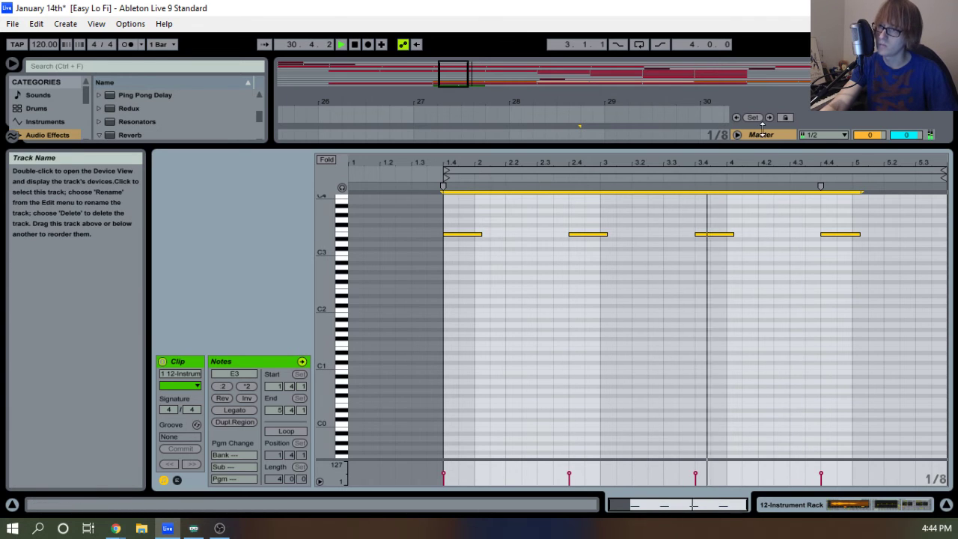
Copy the two vocal clips spanning 24.4.1 to 32.4.1 and paste them on track 12 at 32.4.1.
left_click_drag(744, 146, 524, 441)
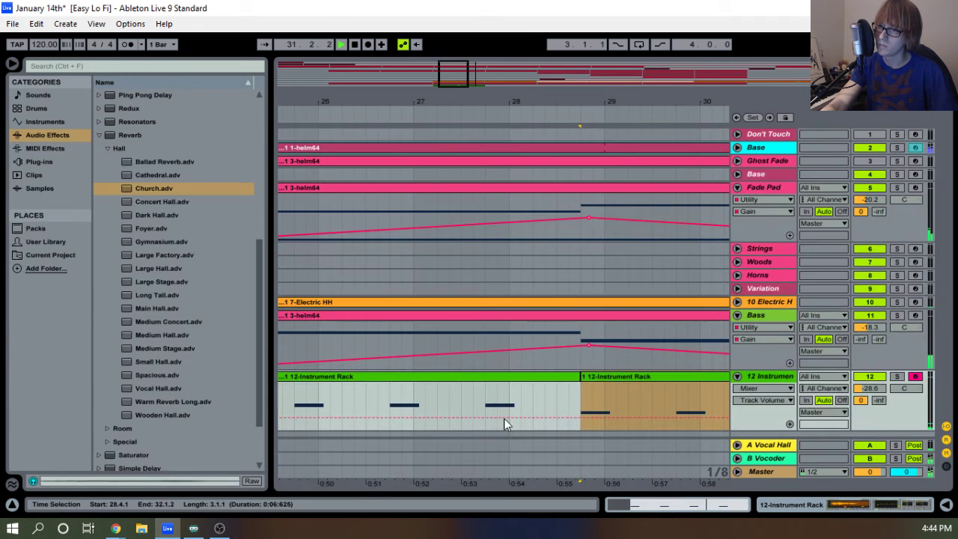
left_click(533, 383)
left_click(632, 375, "shift")
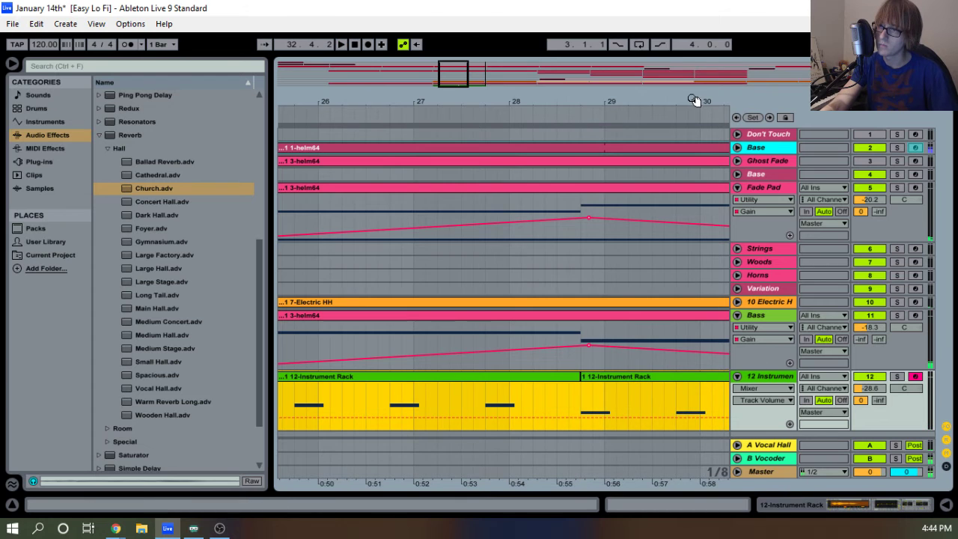
left_click_drag(701, 102, 165, 101)
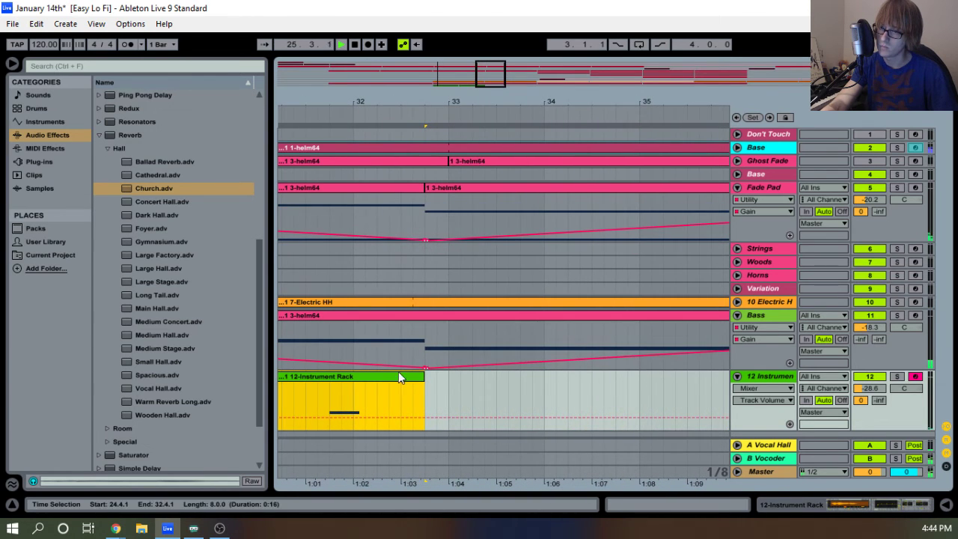
left_click(429, 398)
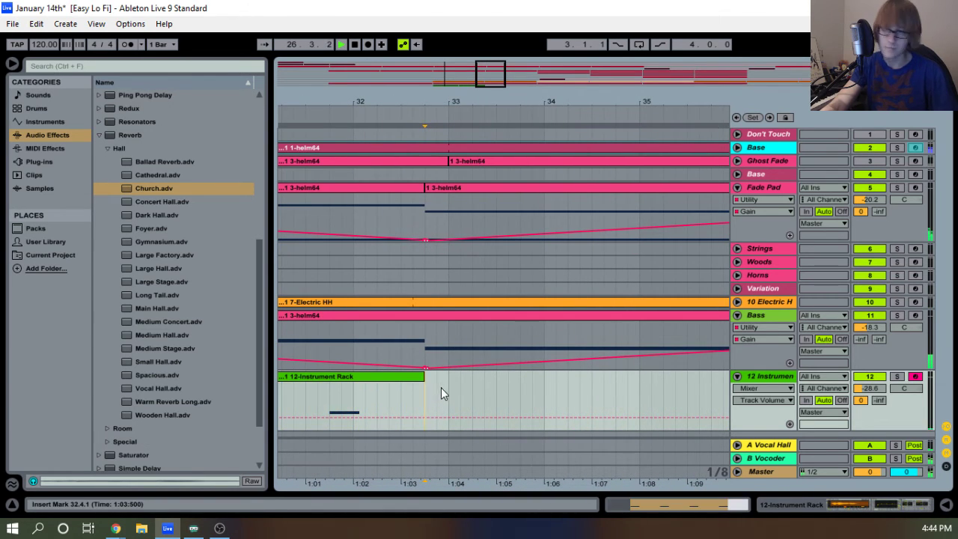
key("ctrl+v")
Transpose all four notes in the vocal clip at 32.4.1 down four semitones to D3.
double_click(478, 378)
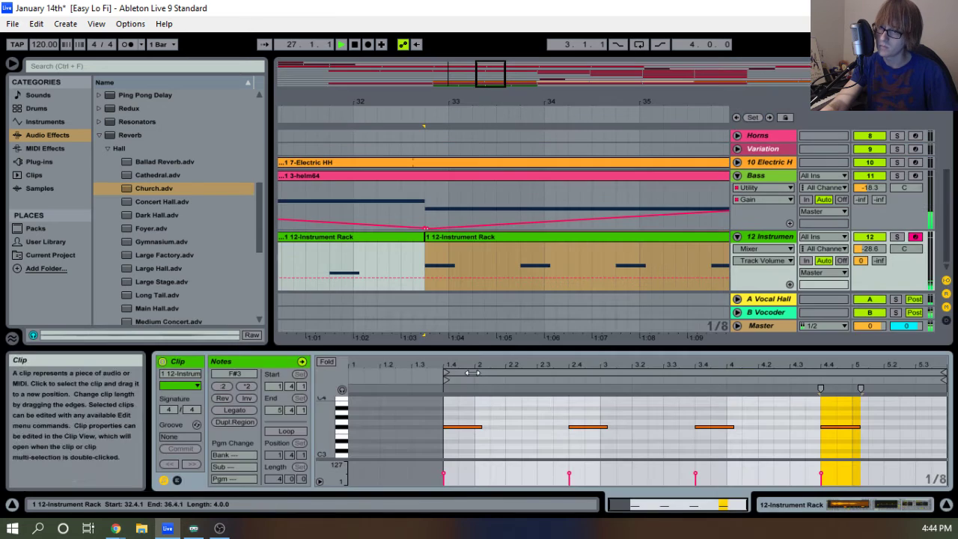
left_click_drag(588, 348, 587, 160)
left_click(584, 346)
key("ctrl+a")
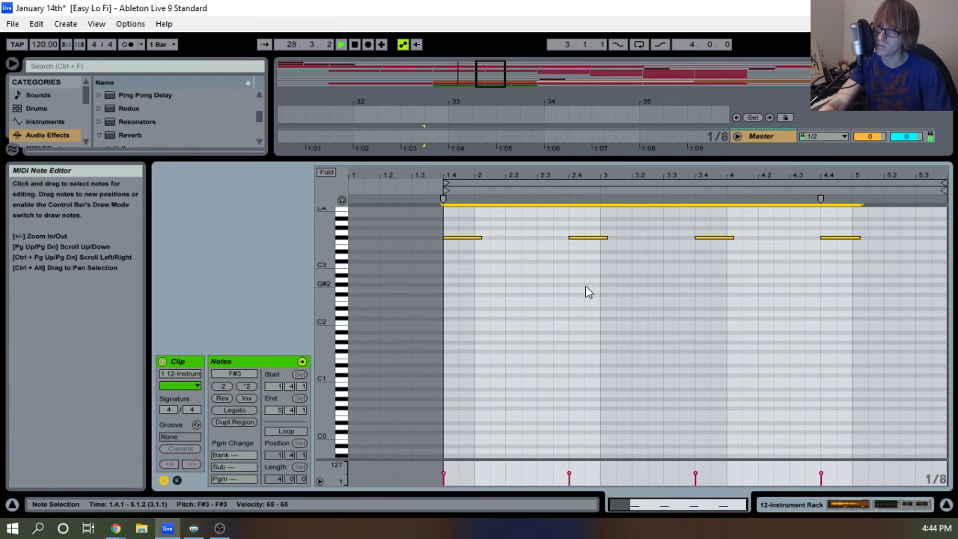
key("Down")
key("Down")
key("Down")
key("Down")
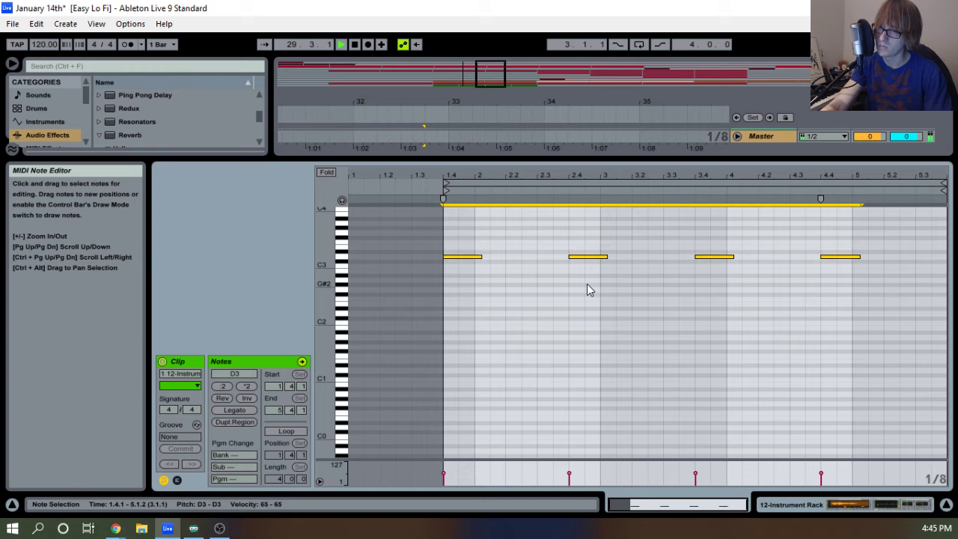
Lower the selected notes in the vocal clip at 32.4.1 further to A#2, checking the pitch with playback.
key("Down")
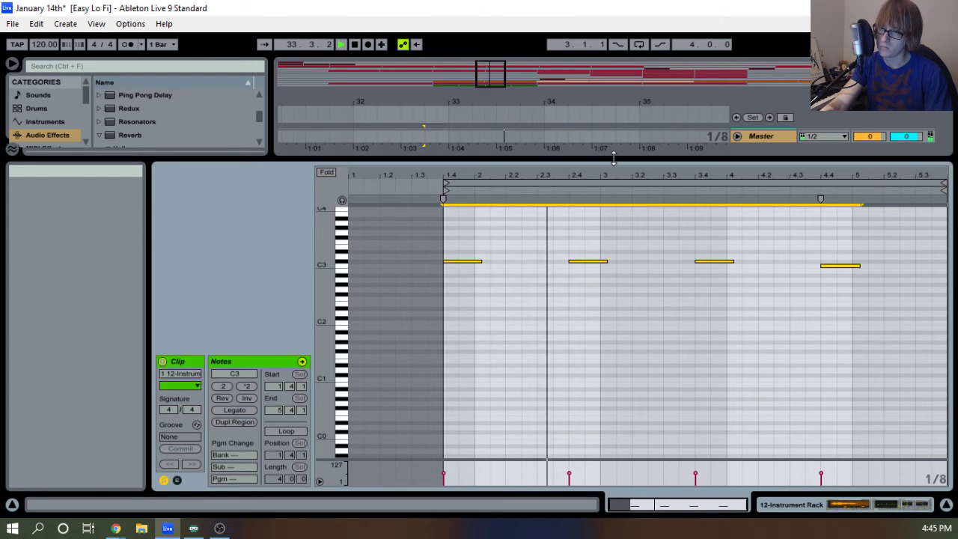
key("Down")
key("Down")
key("Down")
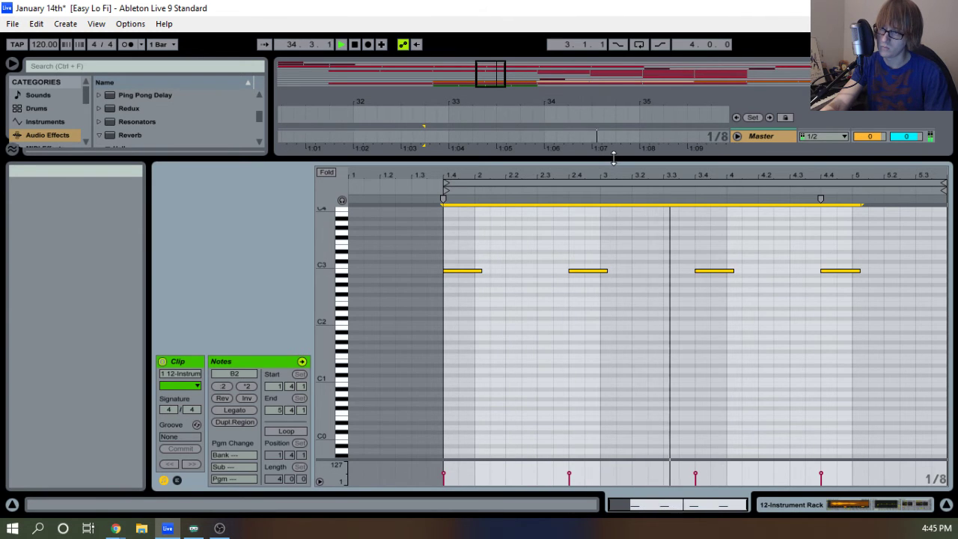
key("Down")
key("Down")
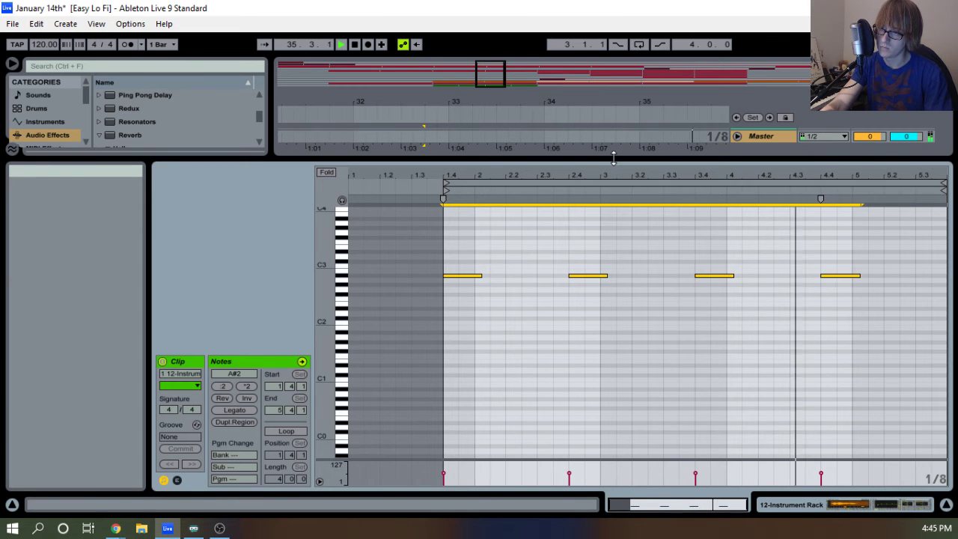
key("Up")
key("space")
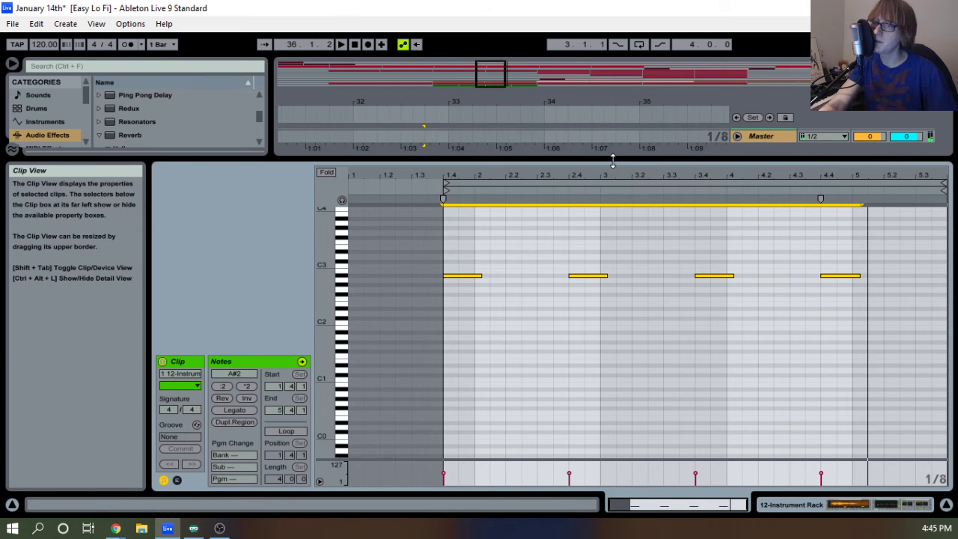
Show all four vocal clips in the arrangement and play the section leading into them.
left_click_drag(612, 158, 534, 428)
key("space")
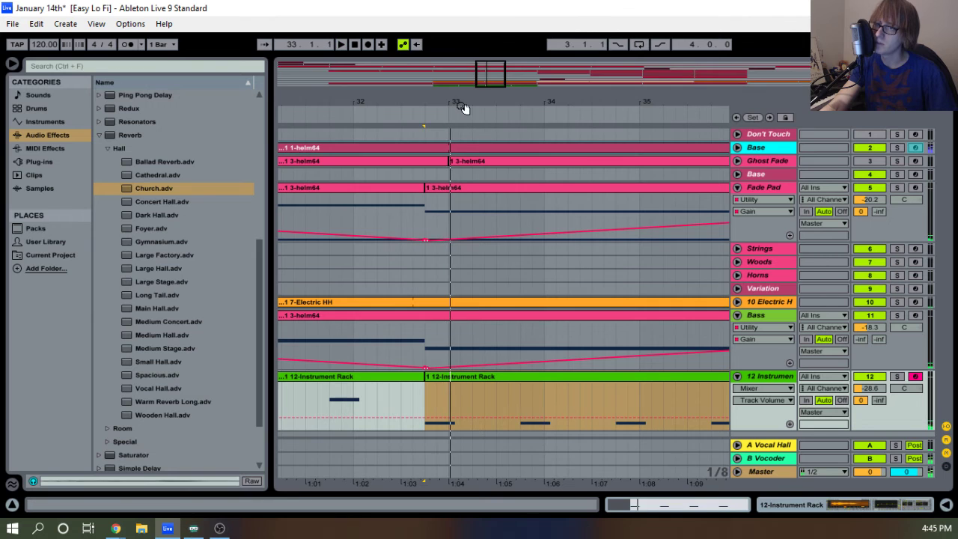
left_click_drag(464, 108, 514, 58)
left_click(374, 117)
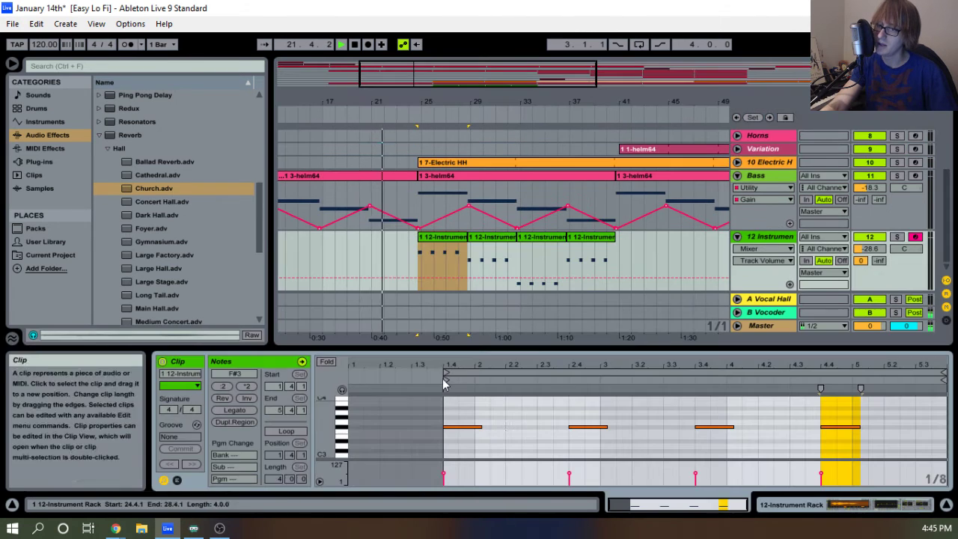
Try raising all notes in the vocal clip at 24.4.1 by three semitones to A3 during playback.
double_click(443, 396)
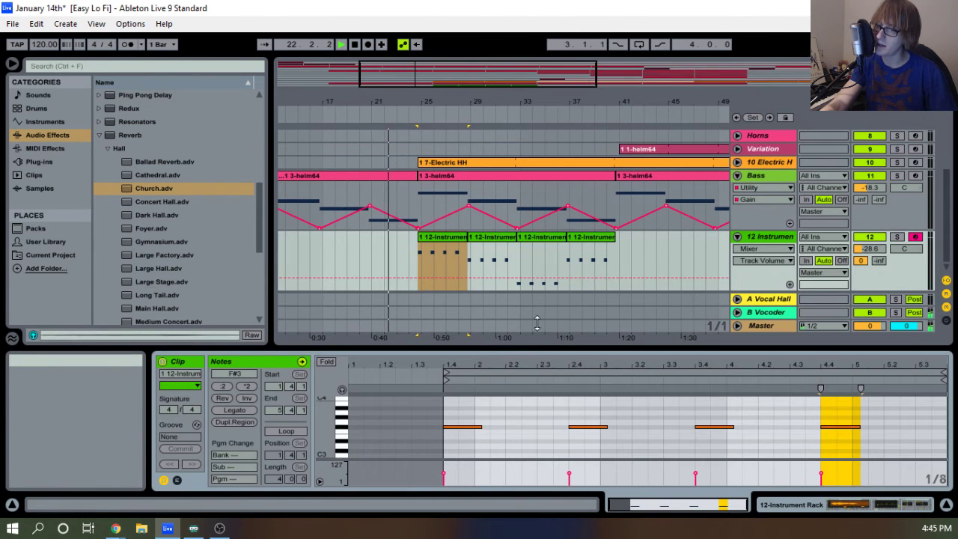
left_click_drag(537, 348, 535, 235)
left_click(535, 341)
key("ctrl+a")
key("Up")
key("Up")
key("Up")
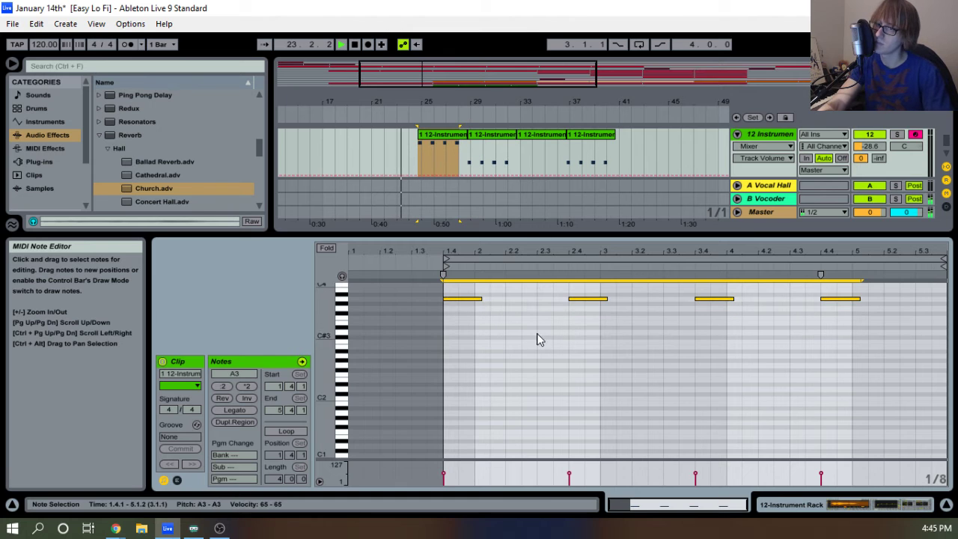
left_click_drag(542, 234, 542, 348)
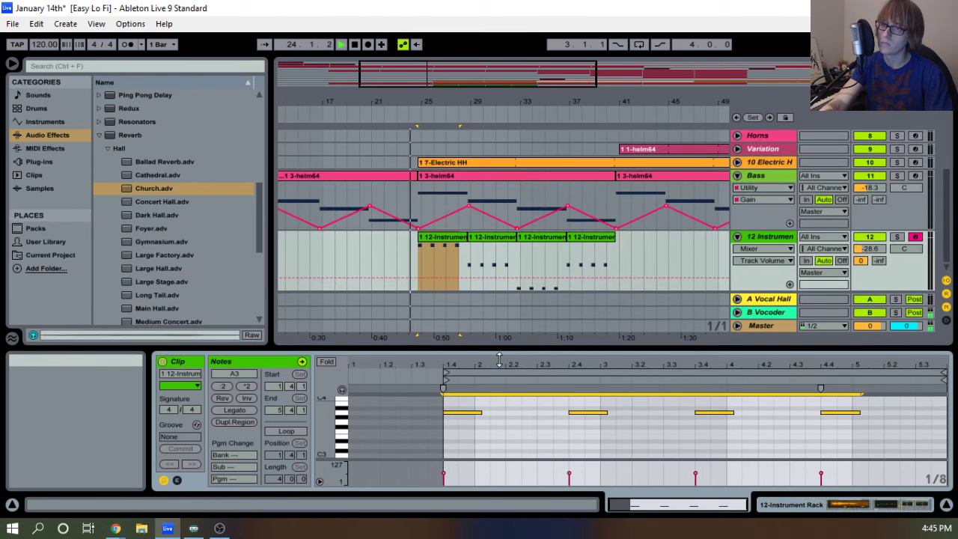
Try the notes of the vocal clip at 28.4.1 at F#3, and lower them back to E3.
left_click(492, 238)
left_click_drag(538, 349, 538, 224)
left_click_drag(460, 372, 952, 284)
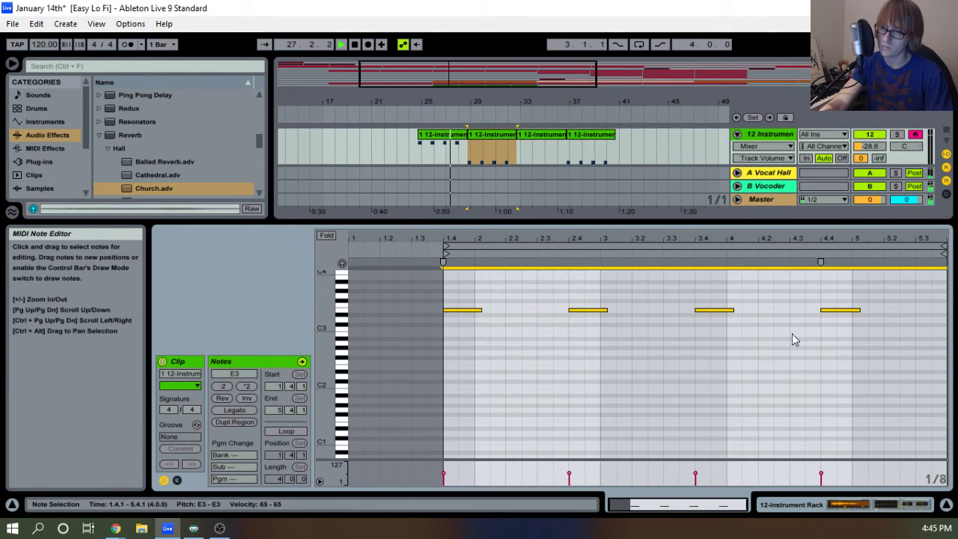
scroll(675, 354, "up", 3)
key("Up")
key("Up")
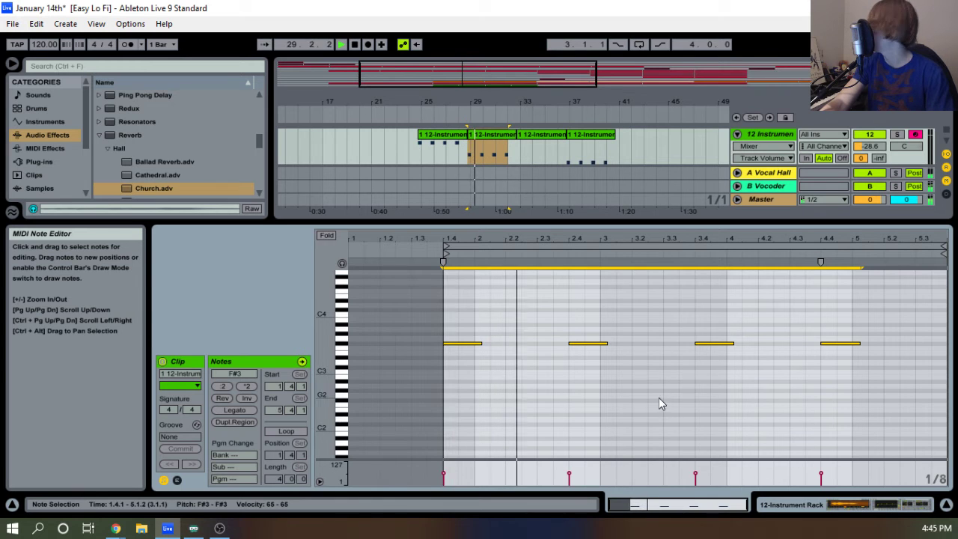
key("Down")
key("Down")
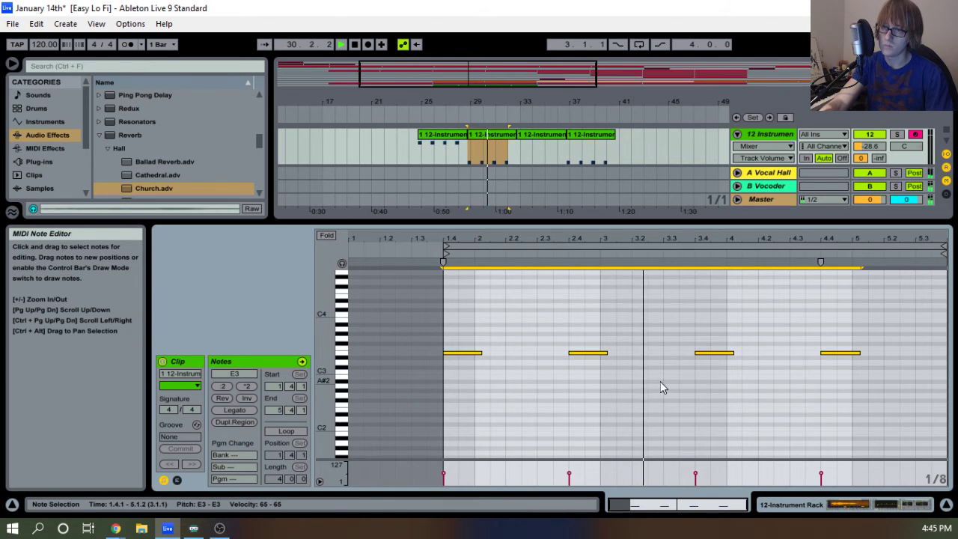
Lower all notes in the vocal clip at 24.4.1 back to F#3 and play the section.
double_click(451, 136)
key("space")
left_click_drag(445, 355, 794, 285)
key("Down")
key("Down")
key("Down")
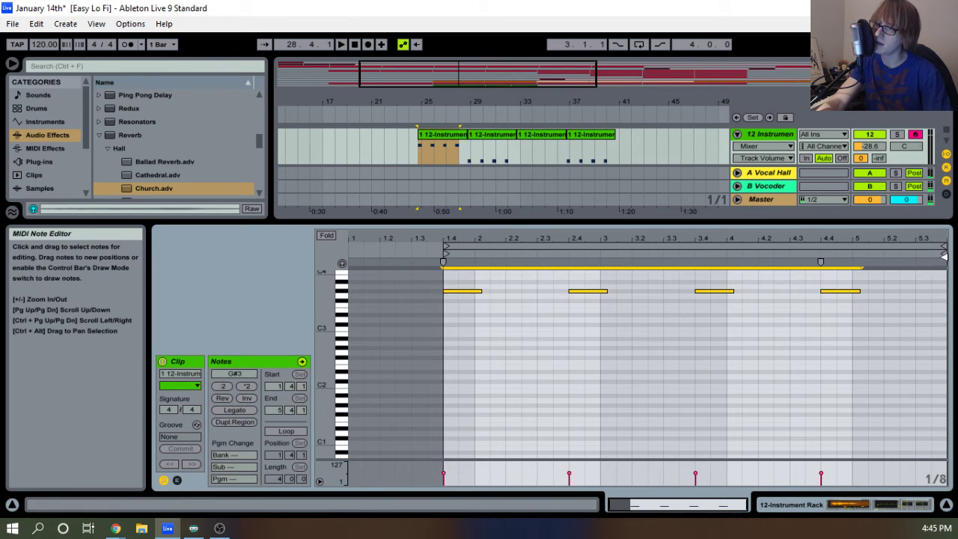
key("space")
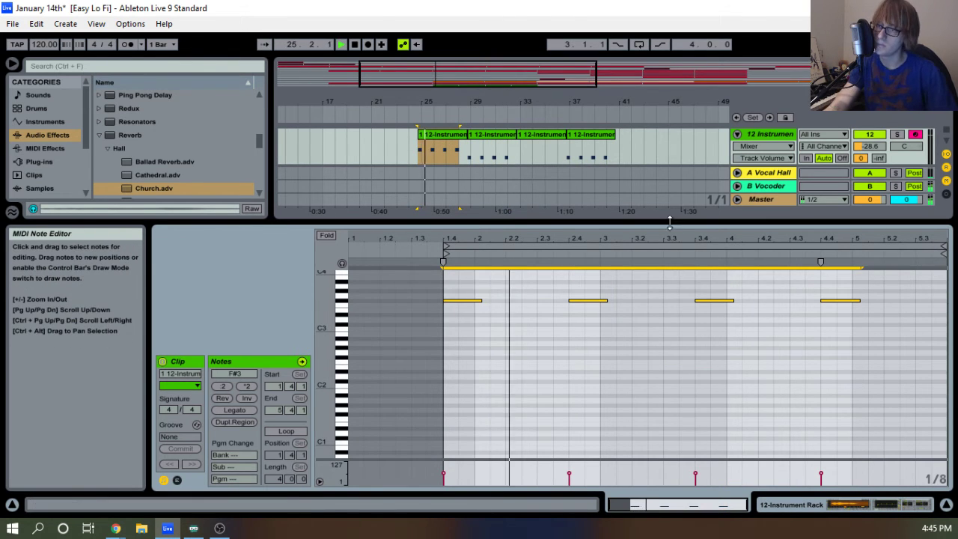
Examine the pitch of the notes in the vocal clip at 28.4.1 during playback.
left_click_drag(670, 221, 513, 412)
double_click(492, 386)
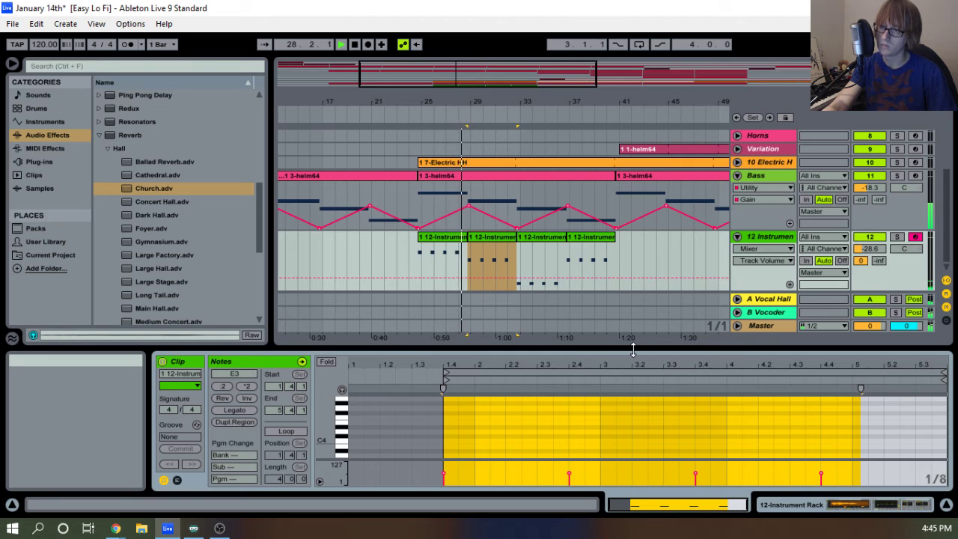
left_click_drag(632, 349, 686, 187)
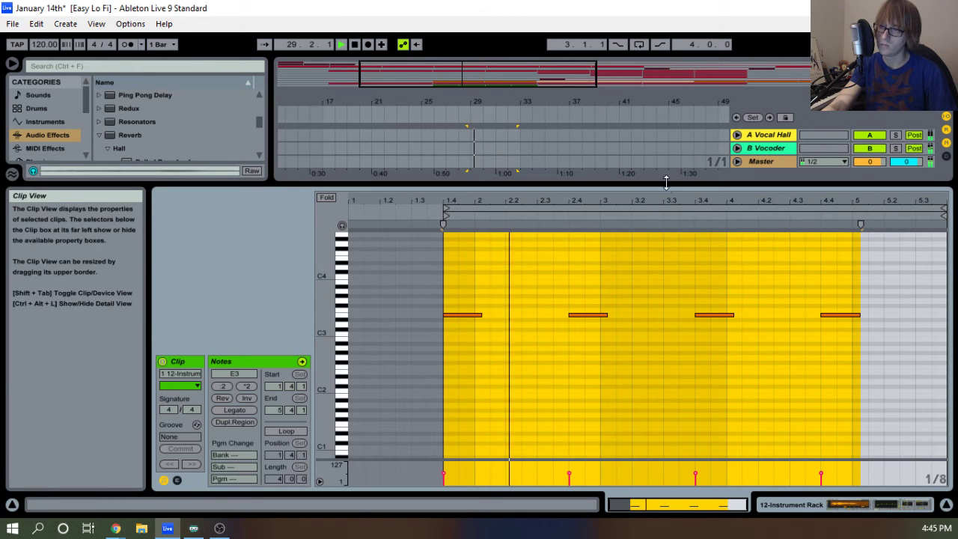
left_click(665, 183)
mouse_move(660, 186)
left_mouse_down()
mouse_move(600, 352)
mouse_move(617, 272)
left_mouse_up()
Try a semitone shift on all notes in the vocal clip at 32.4.1, and return them to A#2.
double_click(541, 237)
left_click(591, 307)
key("ctrl+a")
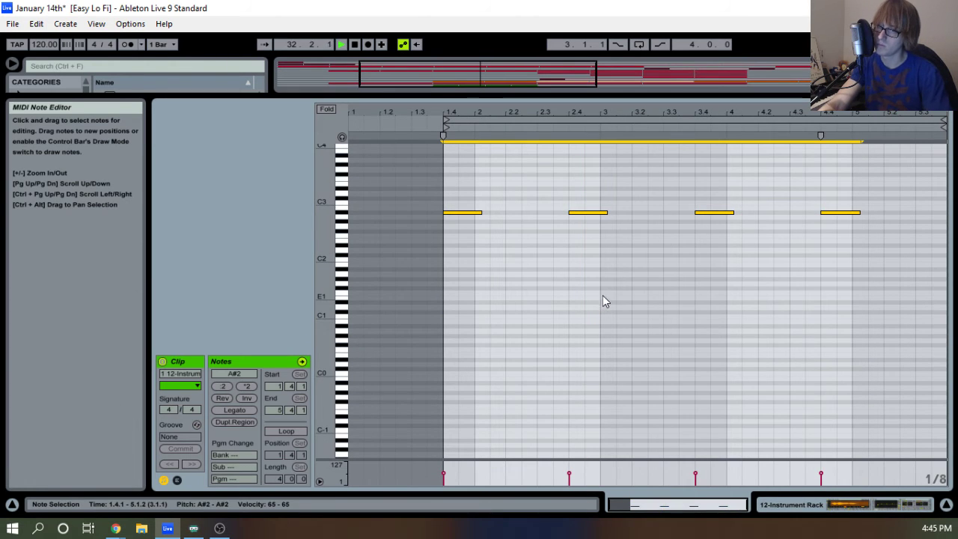
key("Down")
key("Up")
key("Up")
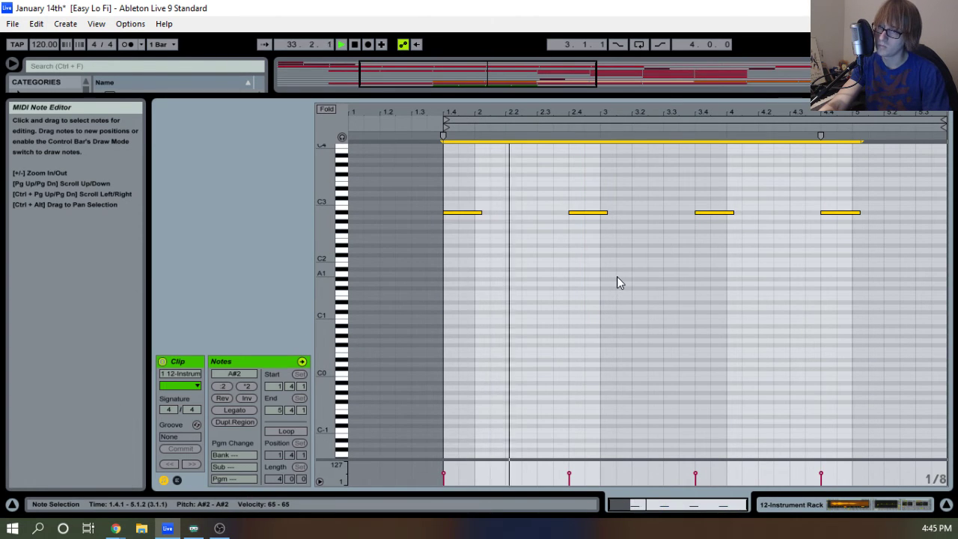
Raise all notes in the vocal clip at 32.4.1 to B2 and close the enlarged note editor.
scroll(632, 264, "up", 3)
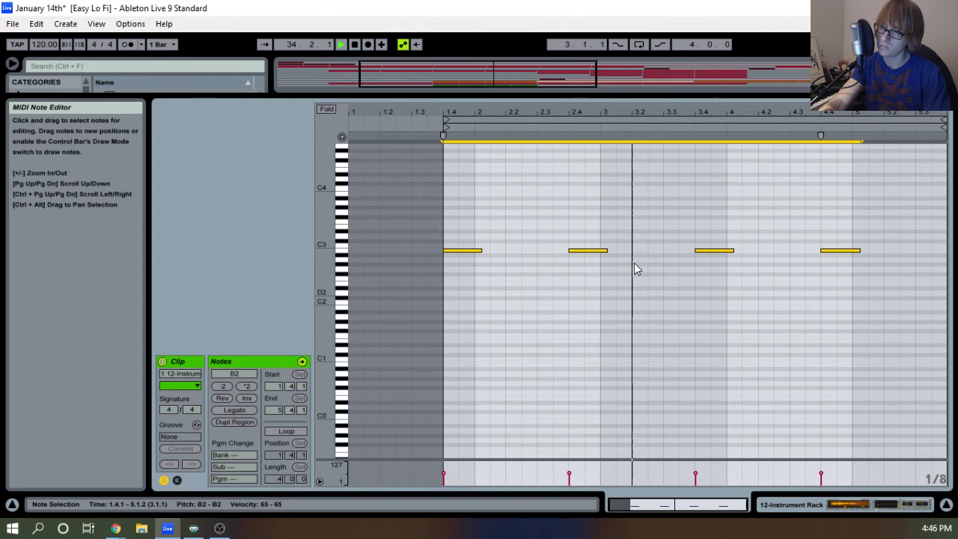
left_click_drag(711, 98, 551, 534)
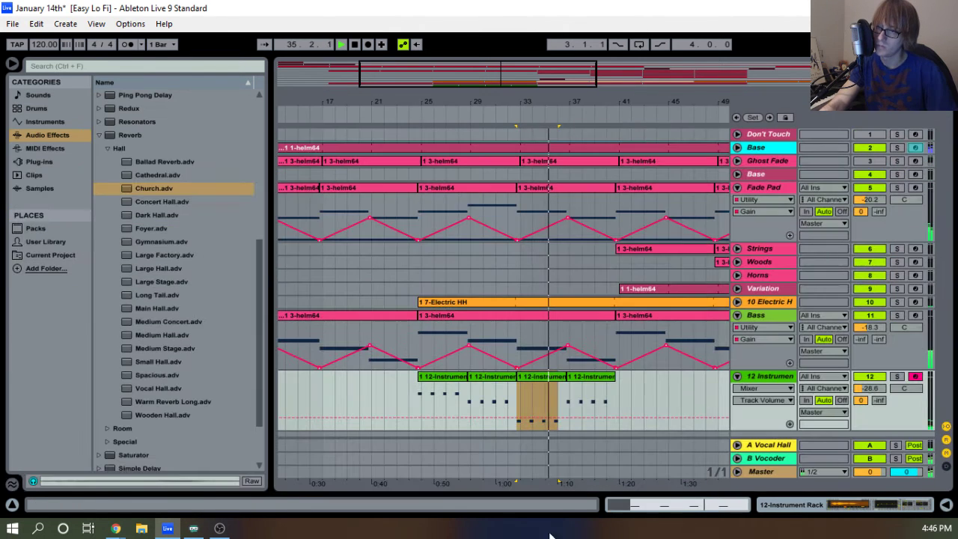
Lower all notes in the vocal clip at 36.4.1 to C#3 and return to the full arrangement.
left_click(586, 376)
double_click(583, 381)
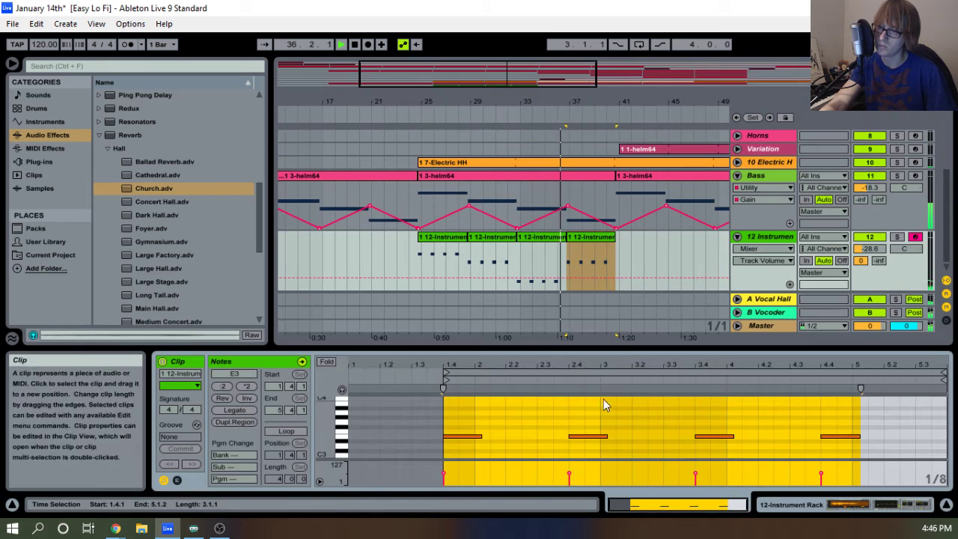
left_click_drag(630, 340, 627, 268)
left_click(567, 388)
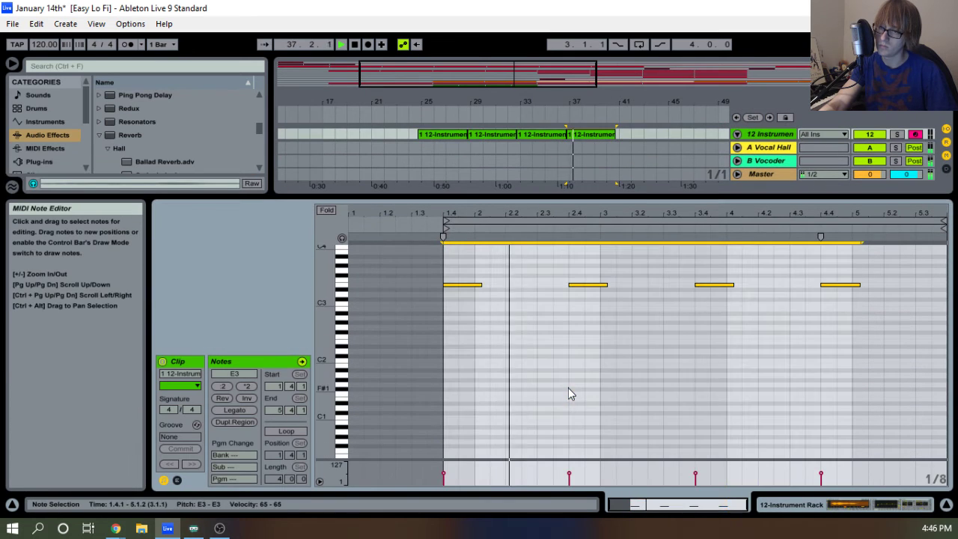
key("Down")
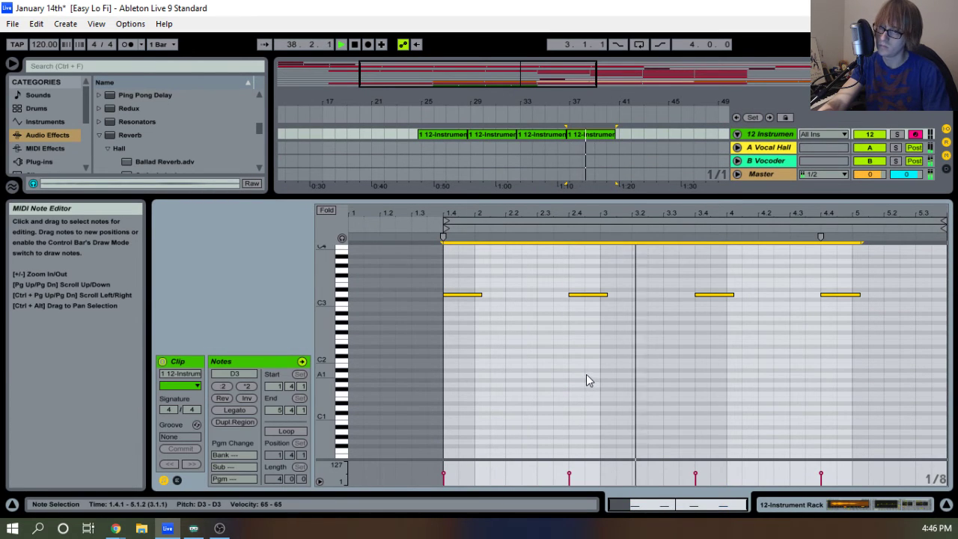
key("Down")
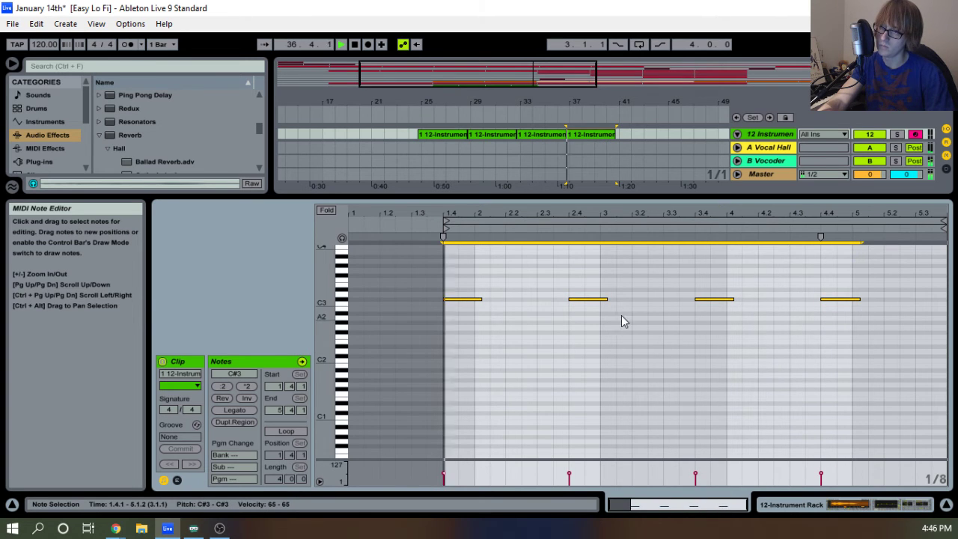
left_click_drag(703, 195, 660, 487)
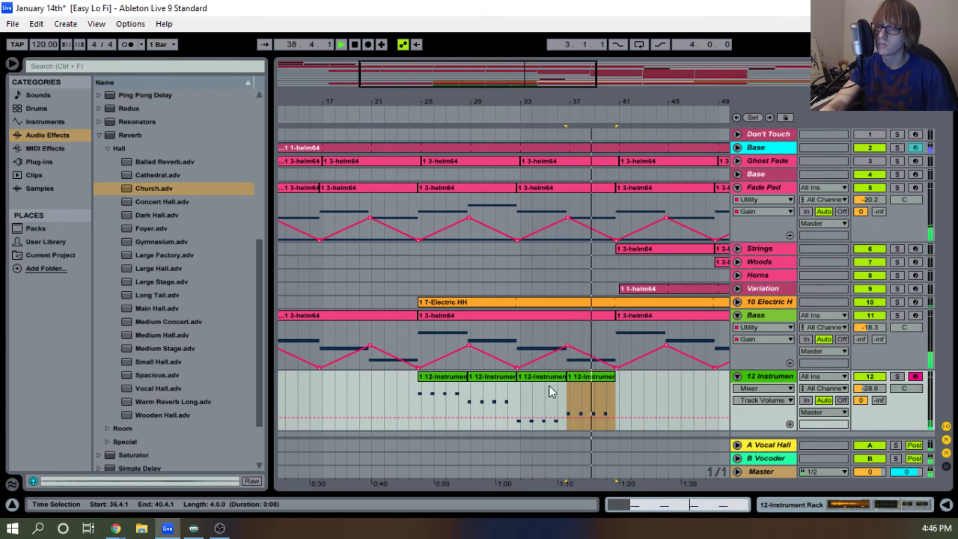
Consolidate the four vocal clips on track 12 into one clip and reset playback to the song start.
left_click(441, 383)
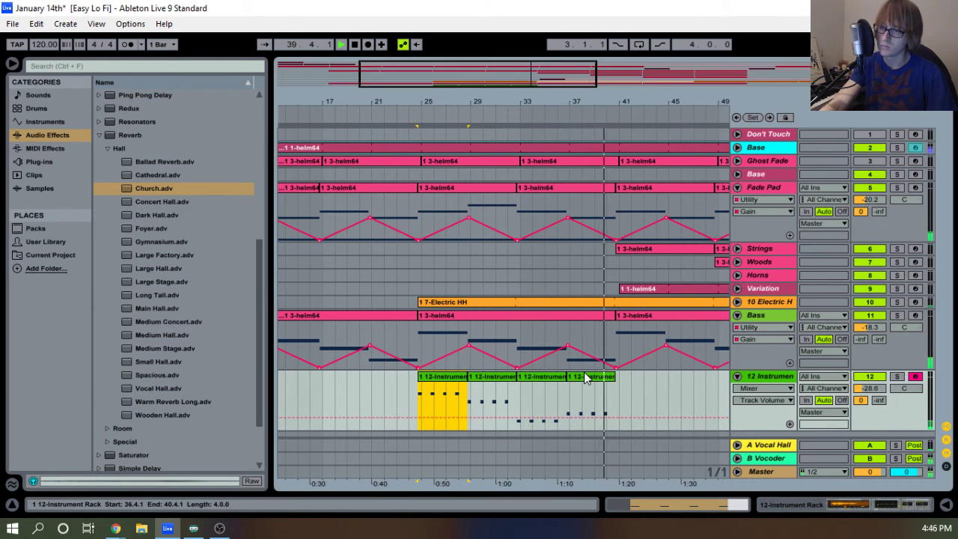
left_click(587, 382, "shift")
right_click(587, 381)
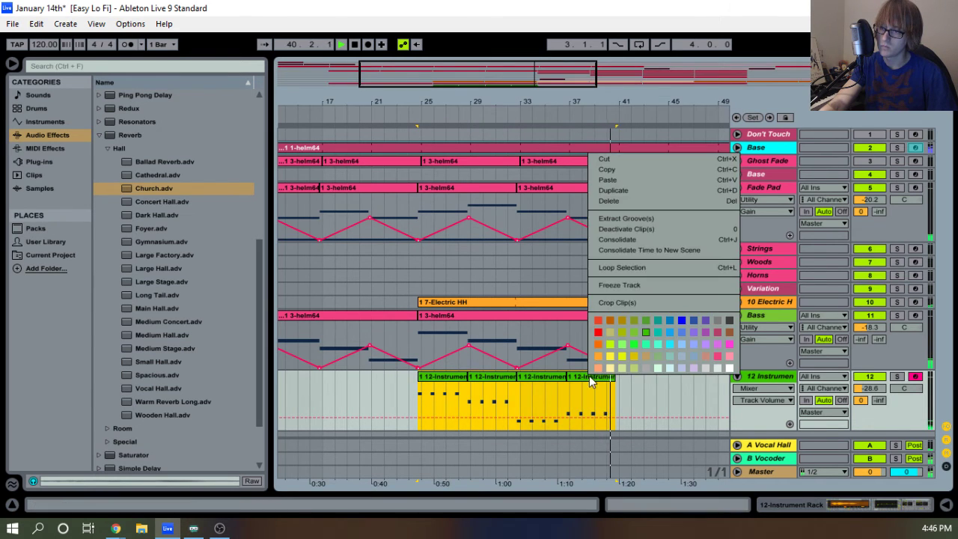
left_click(621, 243)
key("space")
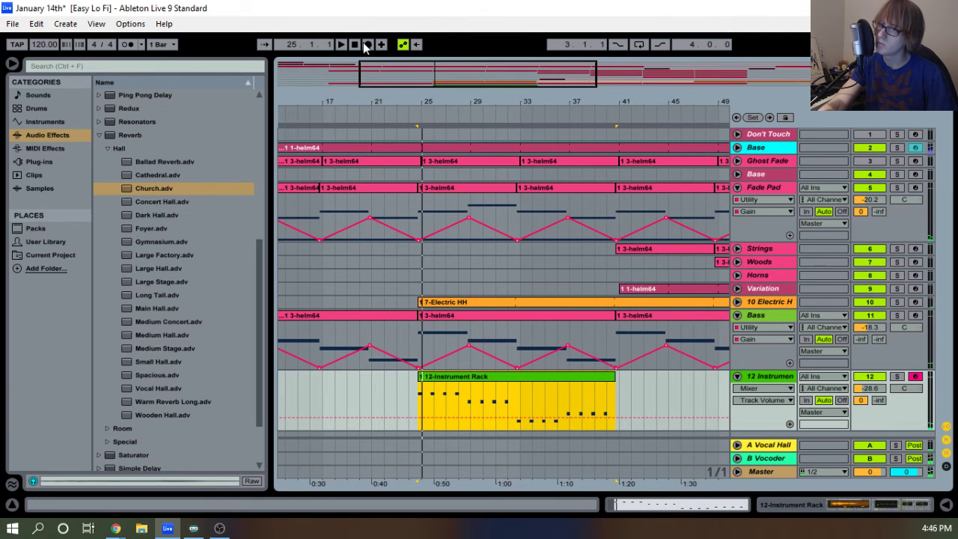
double_click(354, 45)
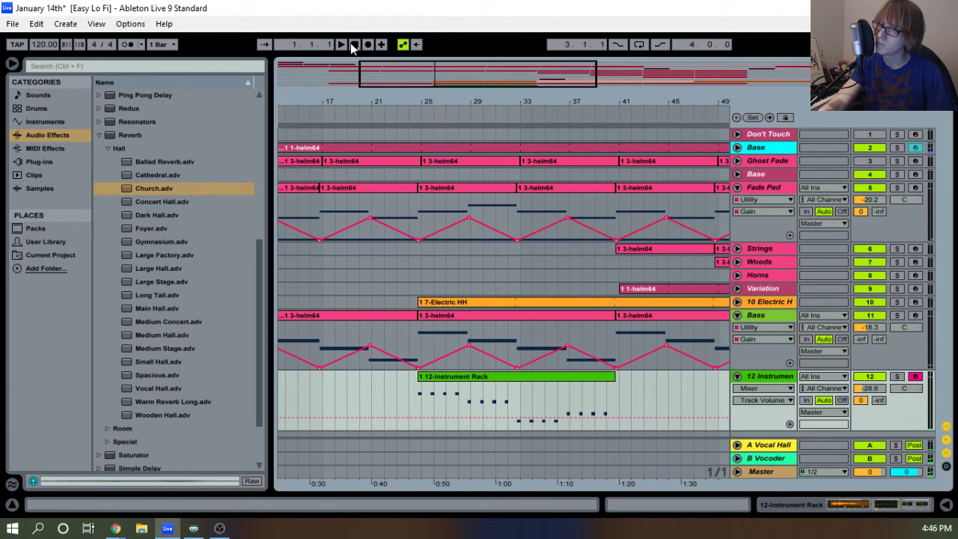
Enable looping on the consolidated vocal clip and extend its end to about bar 47.
left_click(556, 377)
left_click_drag(627, 99, 561, 381)
double_click(546, 386)
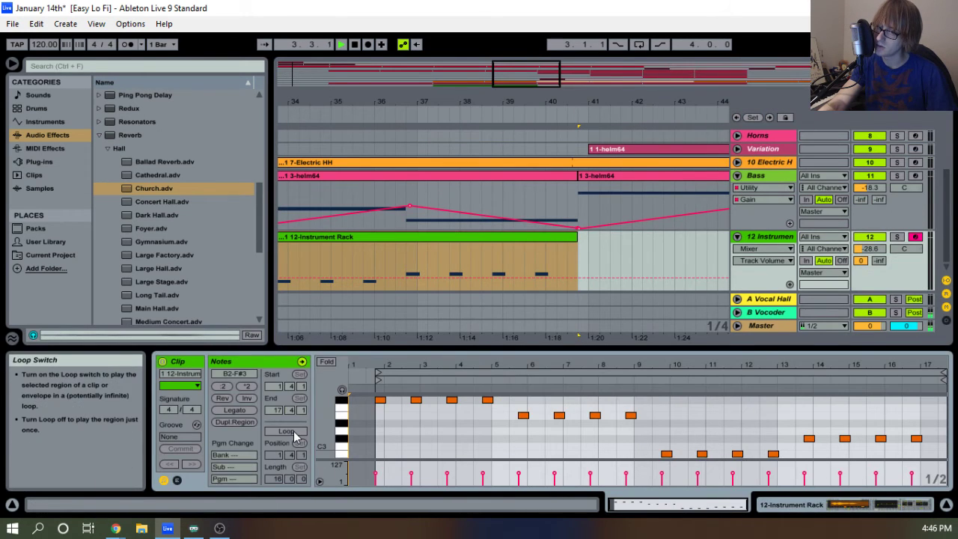
left_click_drag(576, 239, 859, 249)
key("space")
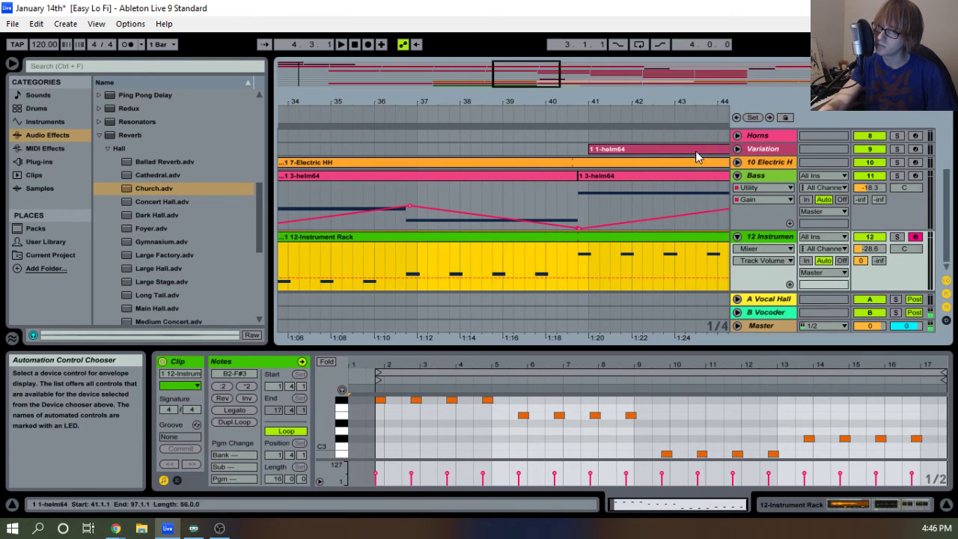
Extend the looped vocal clip to 73.1.1 and trim its end back to 72.3.1, with the song playing from the start.
left_click_drag(635, 98, 658, 73)
left_click(355, 45)
key("space")
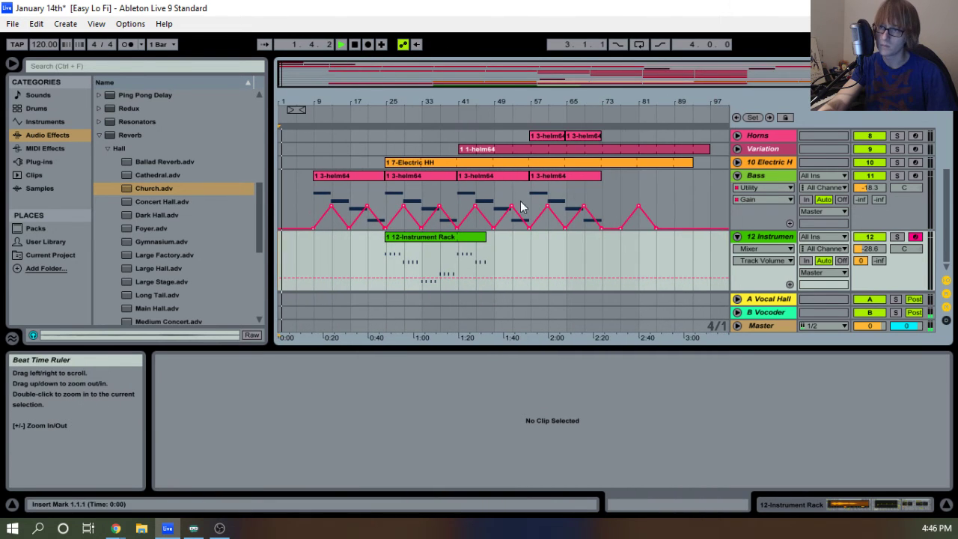
left_click_drag(481, 240, 609, 261)
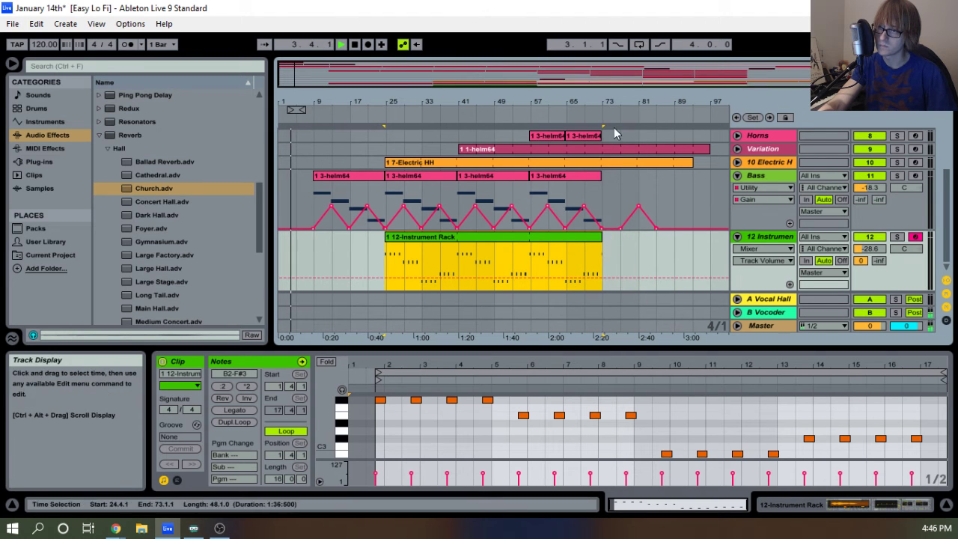
left_click_drag(610, 101, 573, 236)
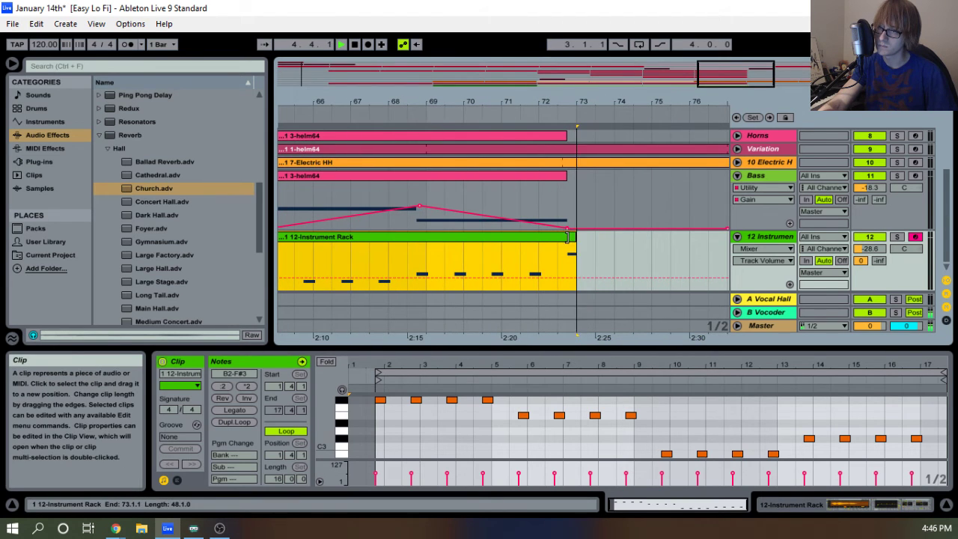
left_click_drag(564, 96, 567, 49)
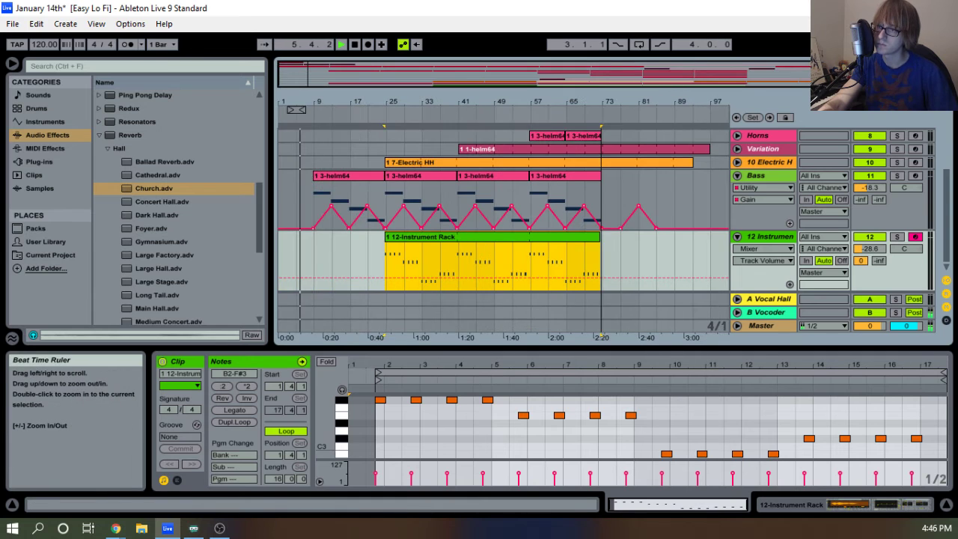
Fold the instrument rack and Bass tracks, and rename track 12 as Vox.
left_click(737, 236)
left_click(737, 175)
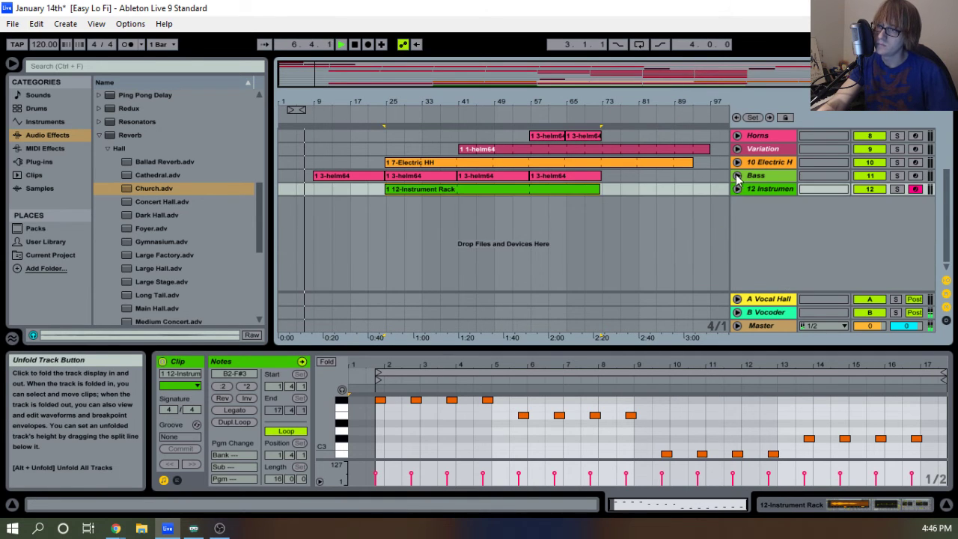
right_click(769, 190)
left_click(799, 244)
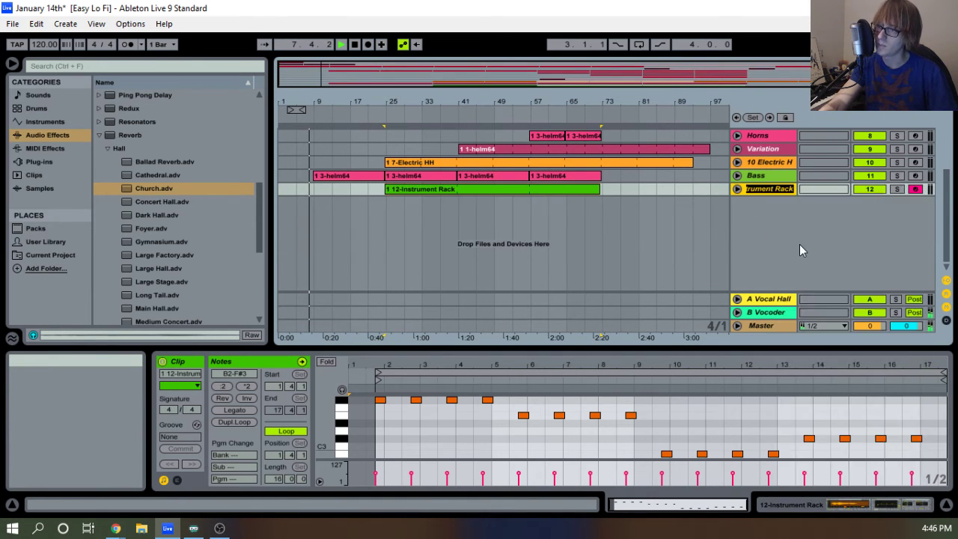
type("vox")
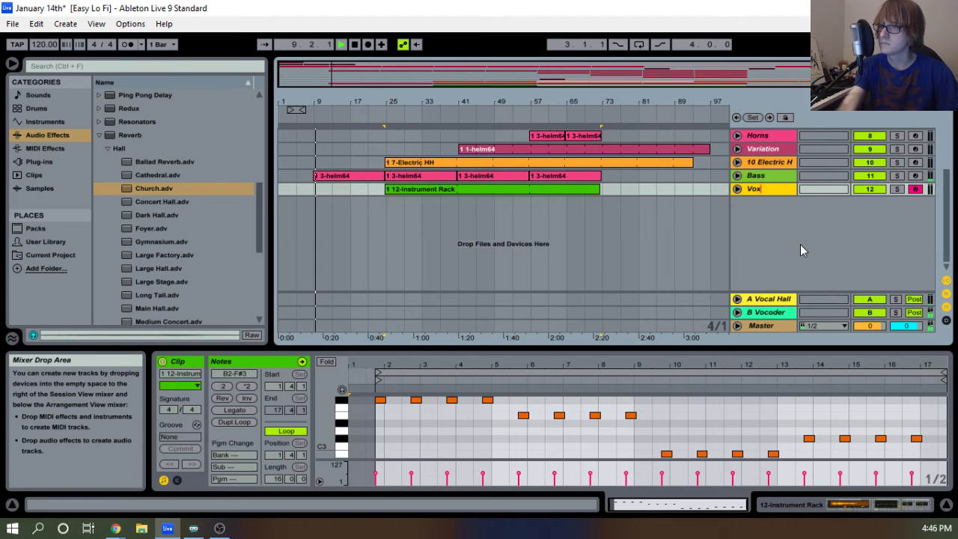
Rename the electric hi-hat track as Hat and fold the Fade Pad track.
right_click(767, 162)
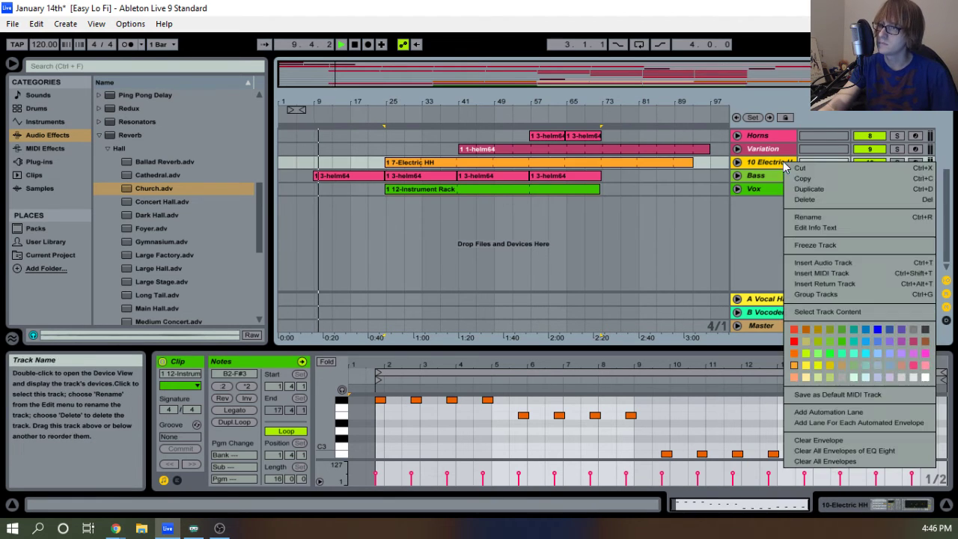
left_click(804, 216)
type("Hat")
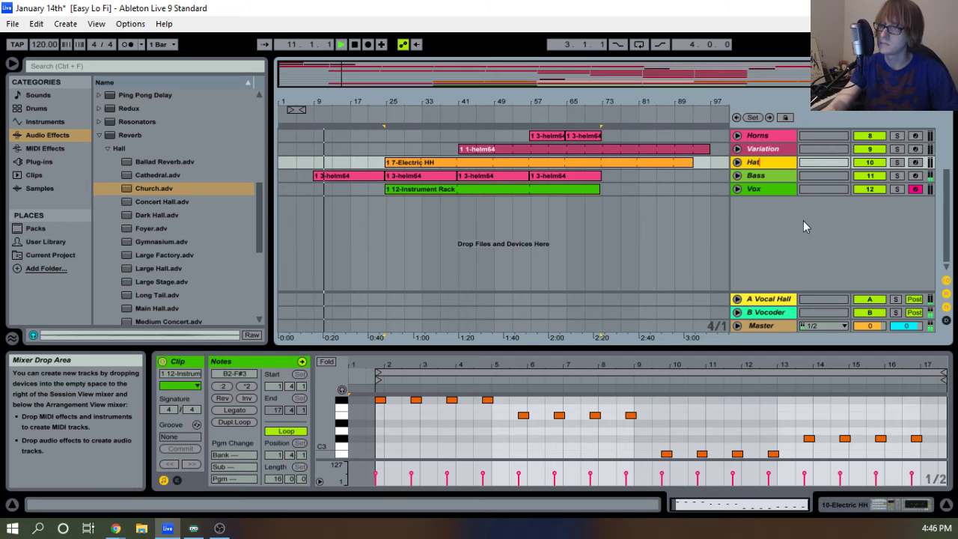
key("Return")
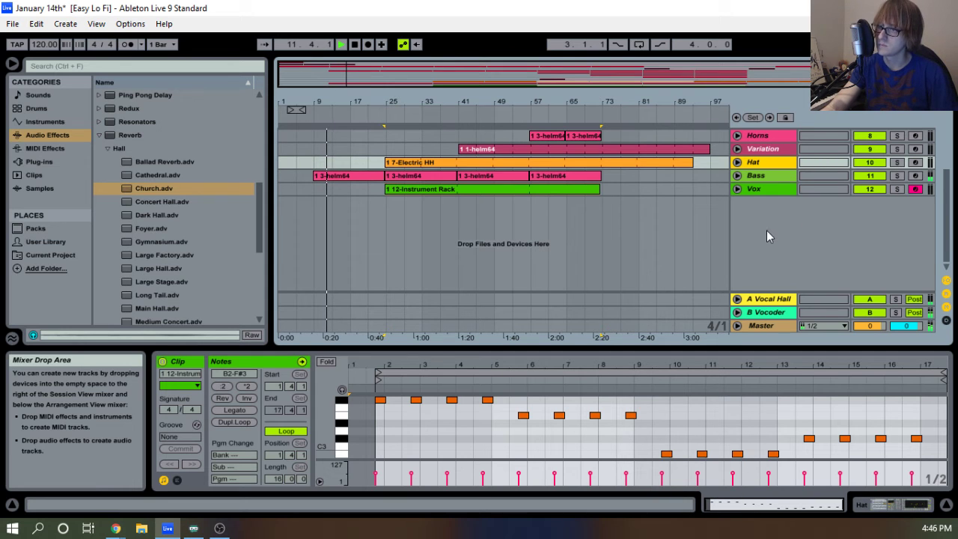
scroll(603, 220, "up", 5)
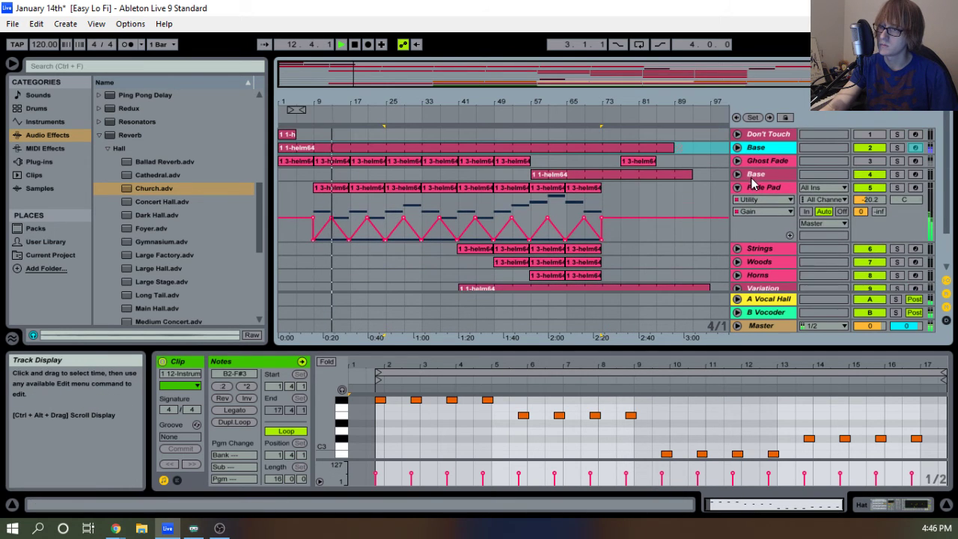
left_click(737, 187)
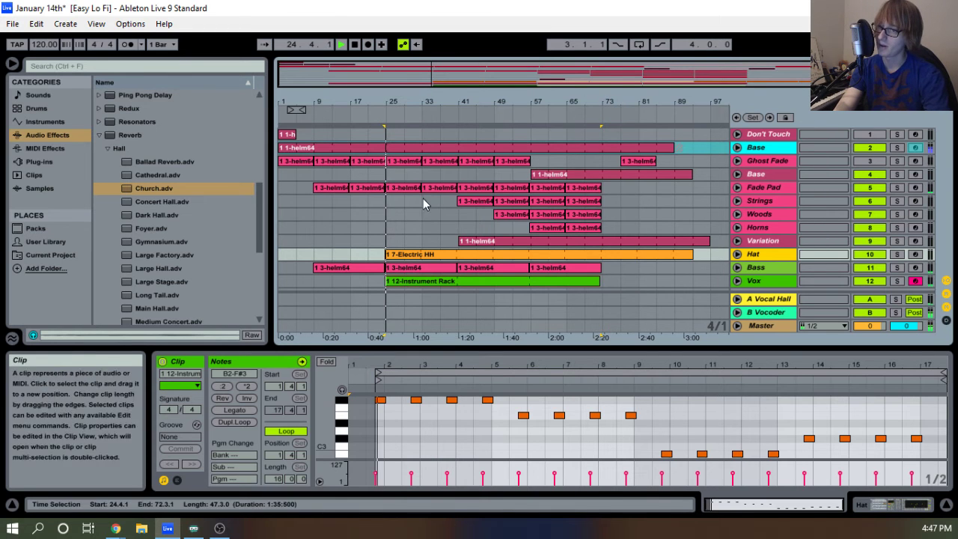
Lower the Vox track's volume to -36.0 dB in the Session View mixer.
left_click_drag(463, 102, 486, 118)
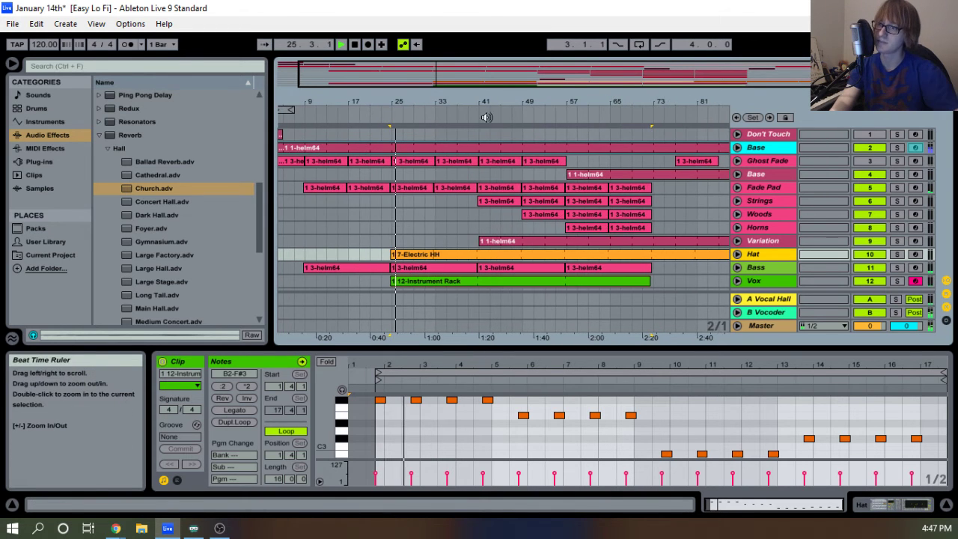
left_click(760, 282)
key("Tab")
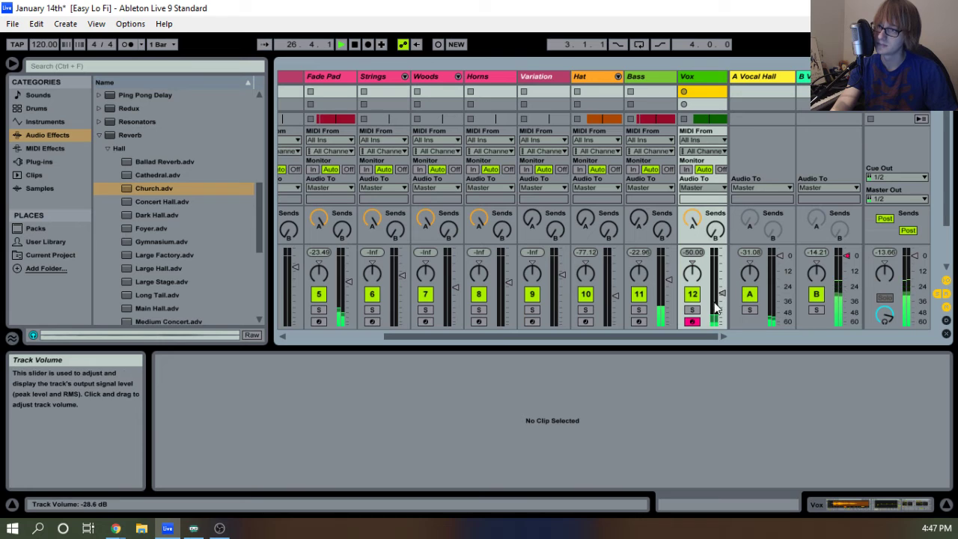
left_click_drag(721, 291, 722, 297)
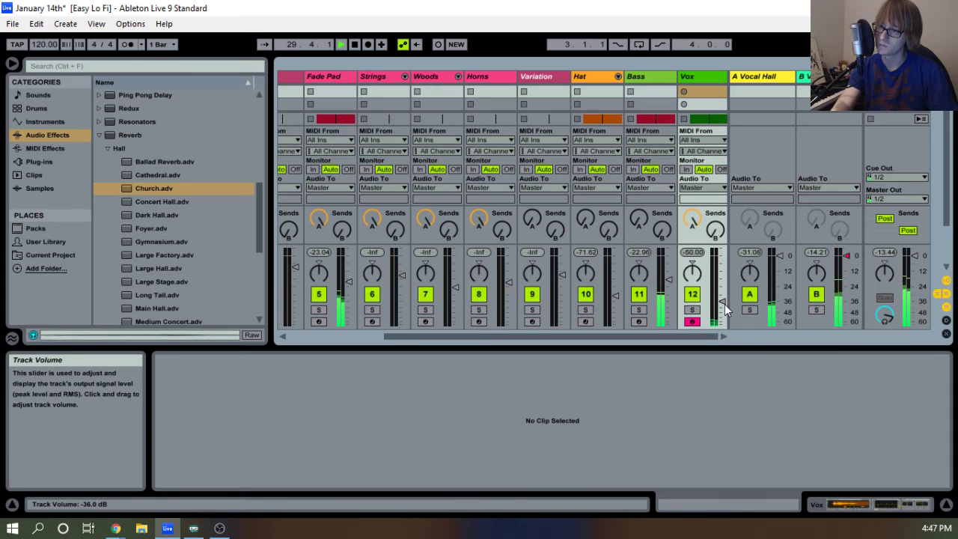
Set the Dry/Wet mix of the Church reverb on the Vox track to 67 %.
left_click(696, 76)
scroll(764, 361, "down", 9)
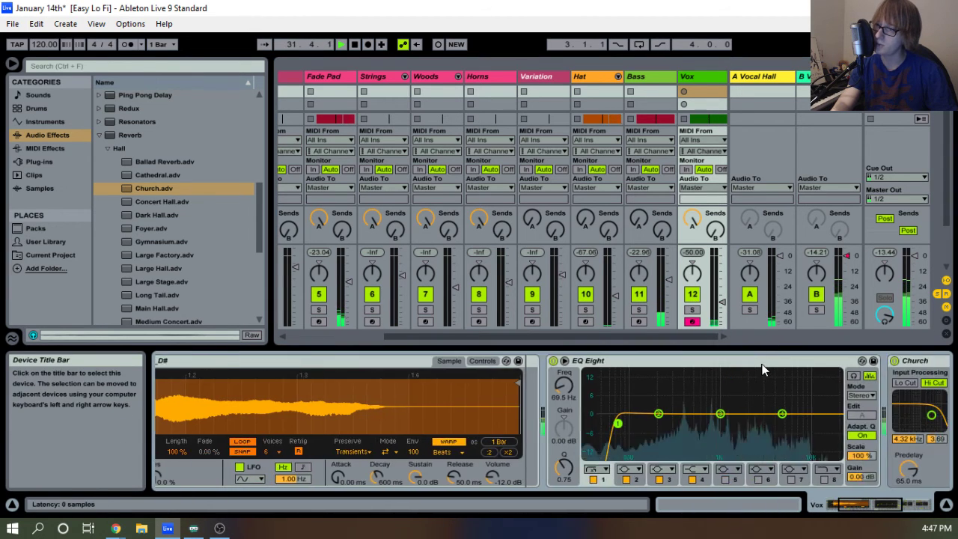
left_click_drag(855, 469, 856, 460)
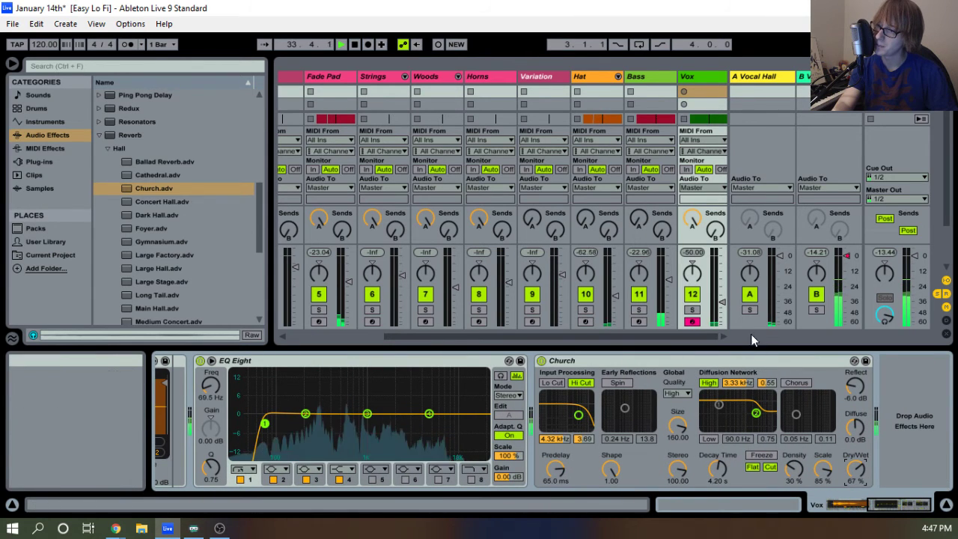
Raise the Vox track's volume slightly, and return to the Arrangement View with the device detail view hidden.
left_click_drag(722, 303, 722, 298)
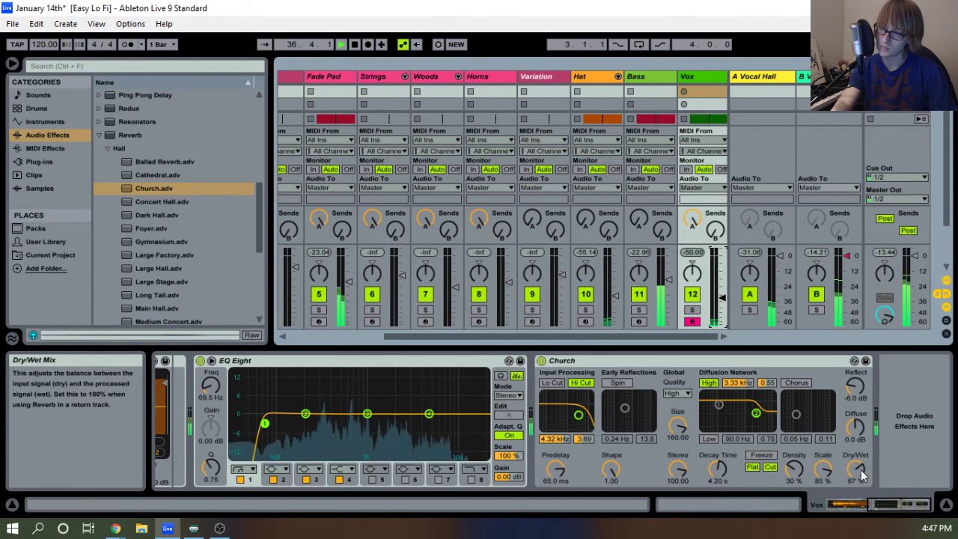
left_click_drag(860, 473, 859, 472)
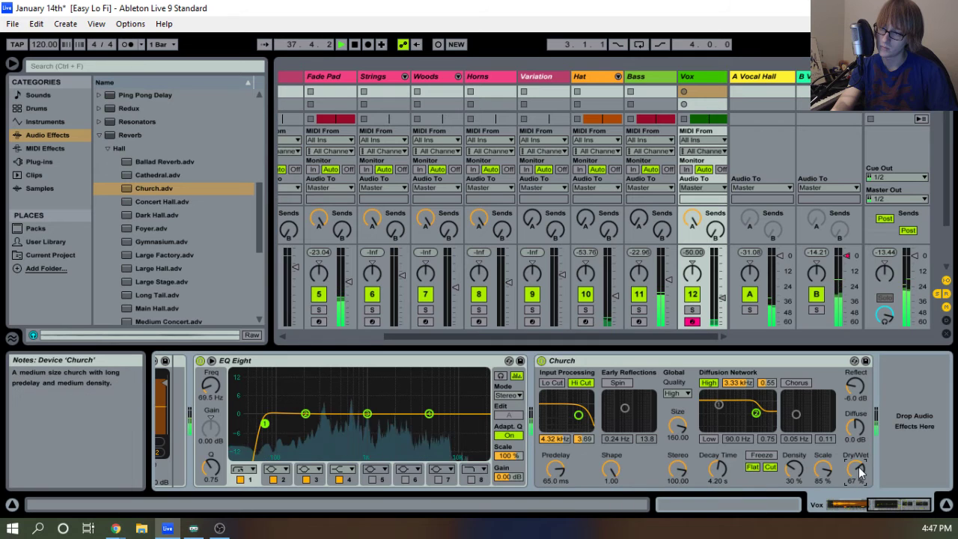
key("Tab")
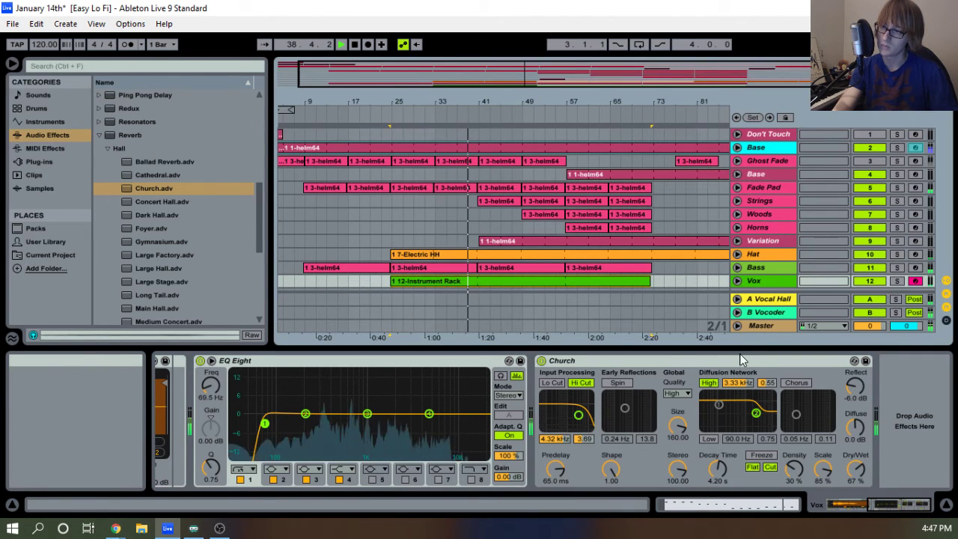
key("ctrl+alt+l")
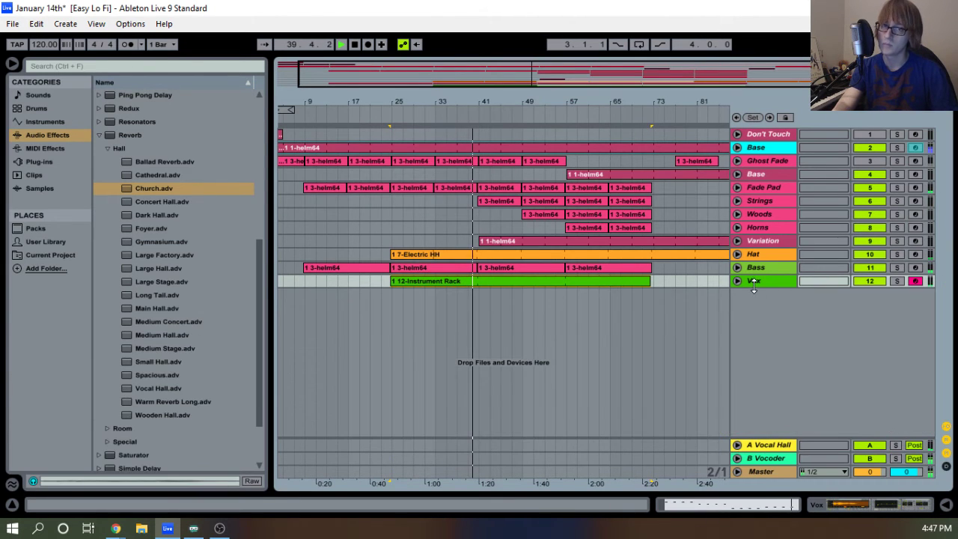
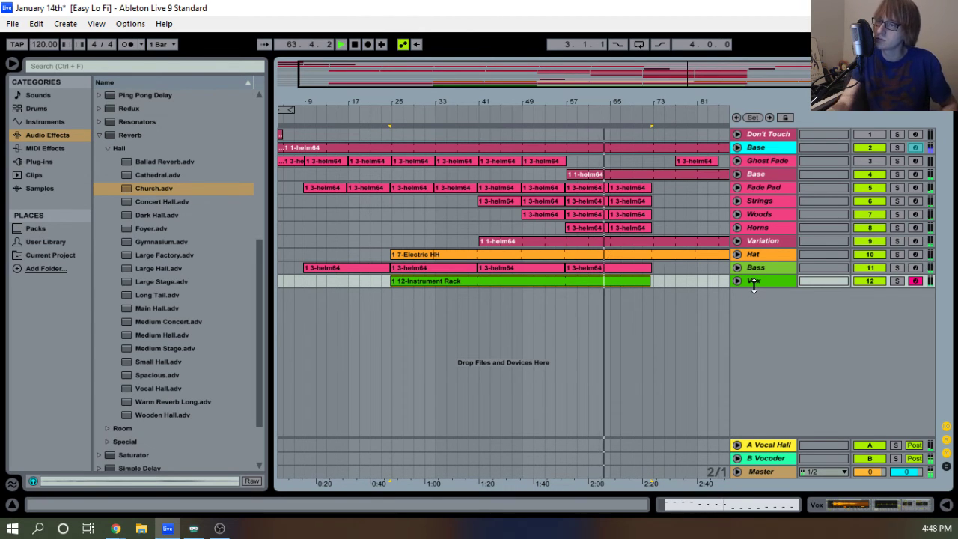
Unfold the Hat track and duplicate it with its hi-hat clip.
left_click(736, 254)
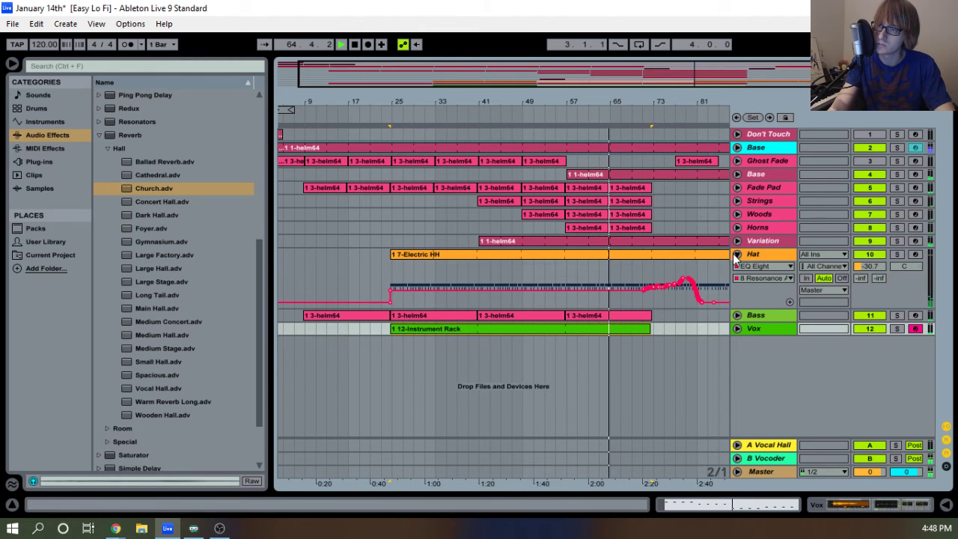
right_click(772, 258)
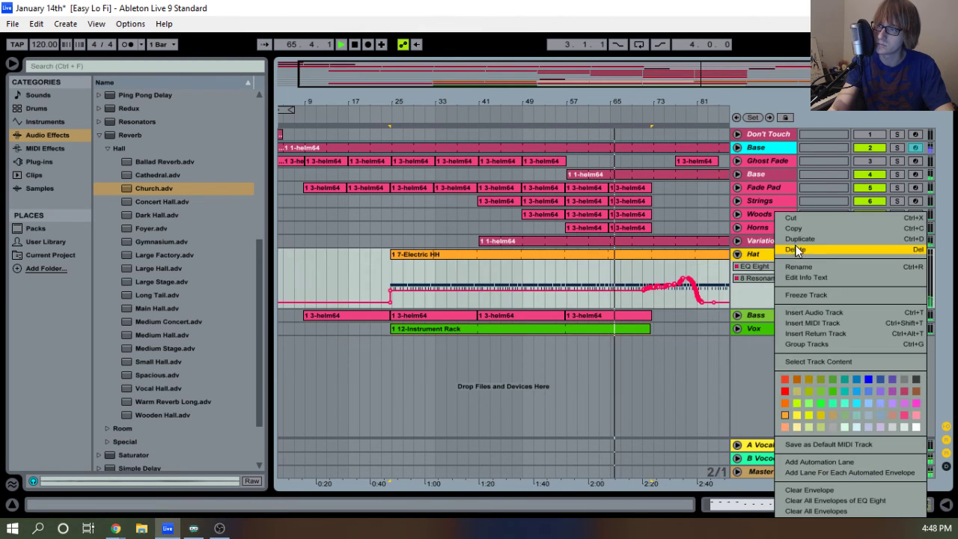
key("Escape")
key("ctrl+d")
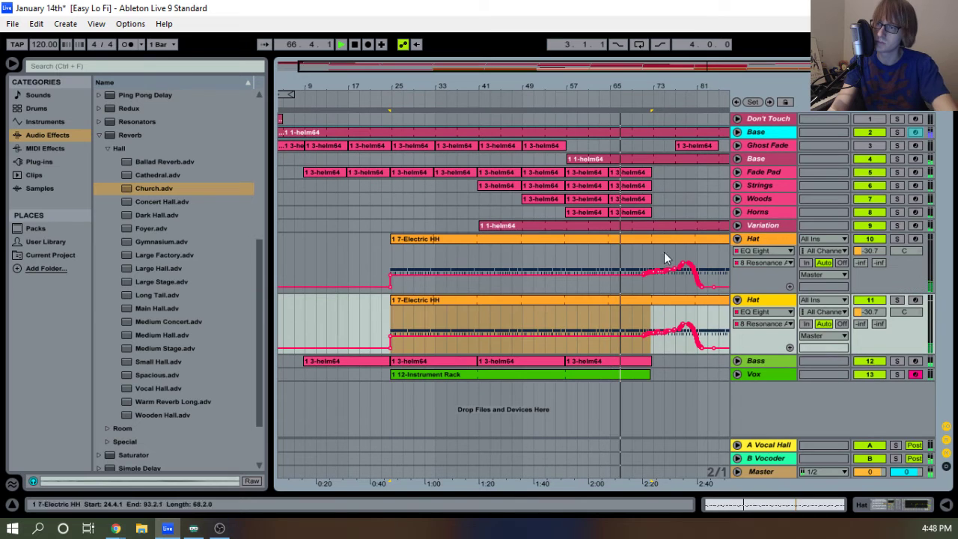
Trim the start of the duplicate Hat track's clip to 56.3.3, ahead of bar 57.
left_click_drag(391, 301, 569, 300)
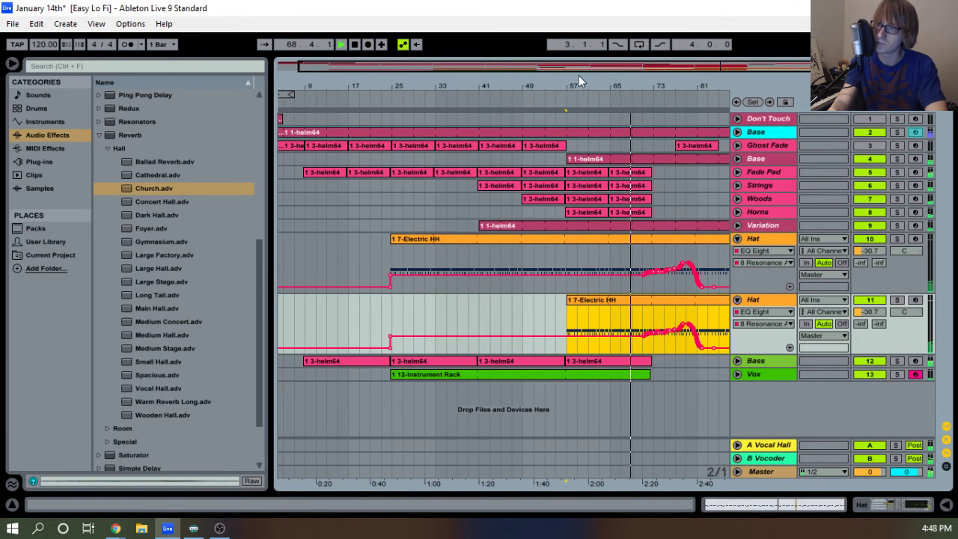
left_click_drag(578, 80, 574, 98)
left_click_drag(533, 302, 524, 302)
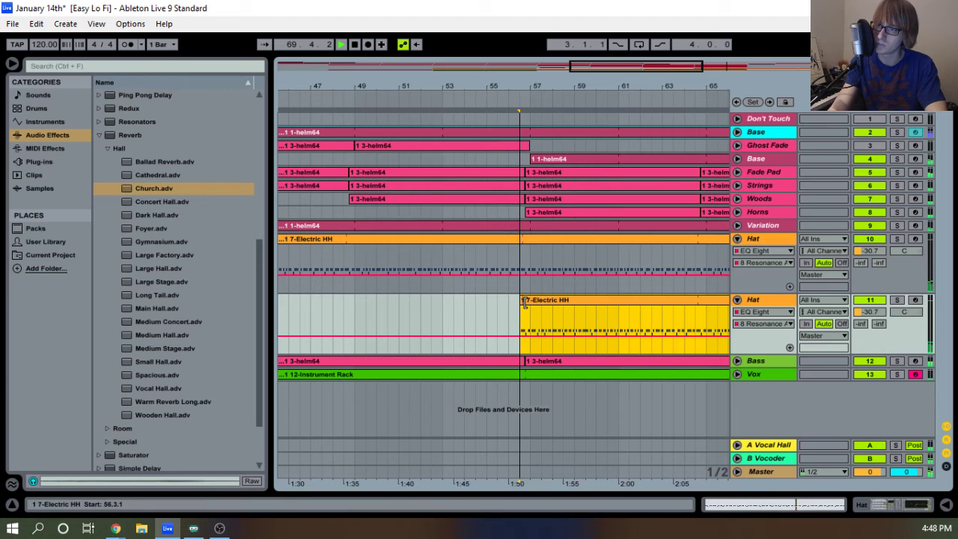
left_click_drag(546, 80, 541, 111)
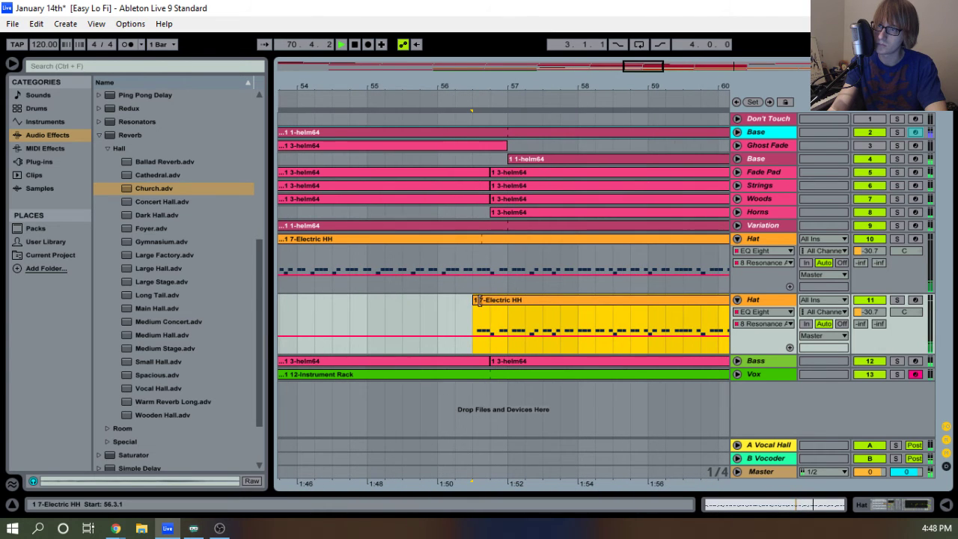
left_click_drag(474, 301, 491, 301)
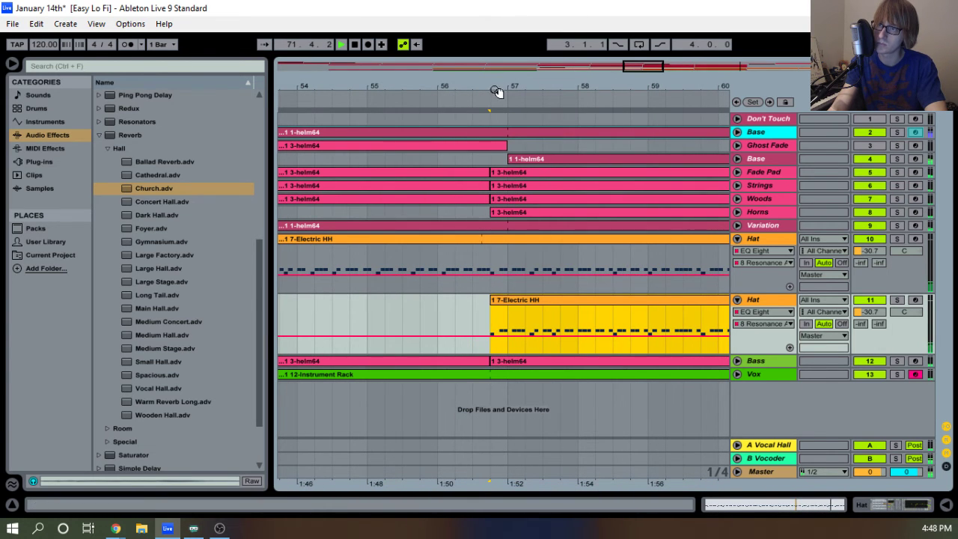
left_click_drag(497, 91, 493, 119)
left_click_drag(472, 299, 435, 299)
Reshape the duplicate Hat track's Utility Gain automation into a curved fade-in from the clip start to about bar 73, removing the earlier peak.
left_click(748, 312)
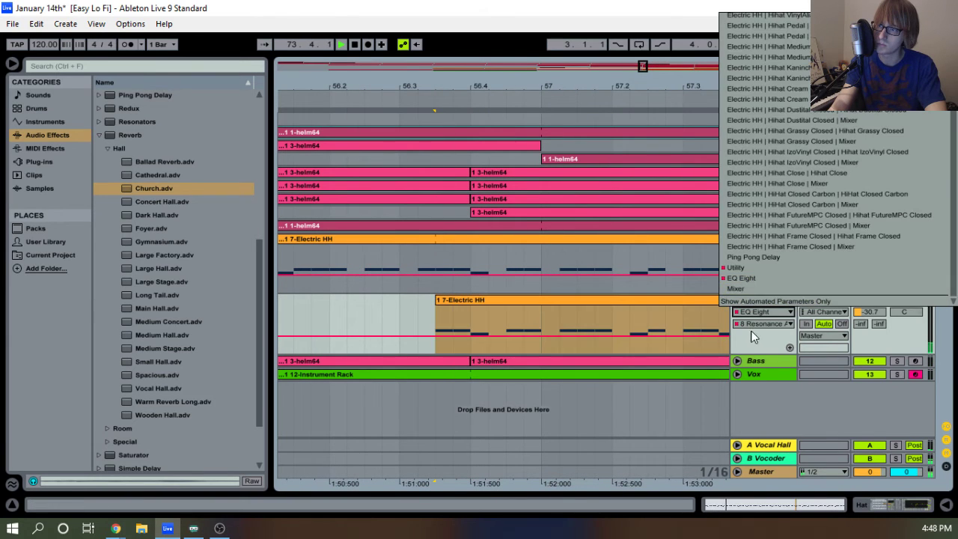
left_click(755, 268)
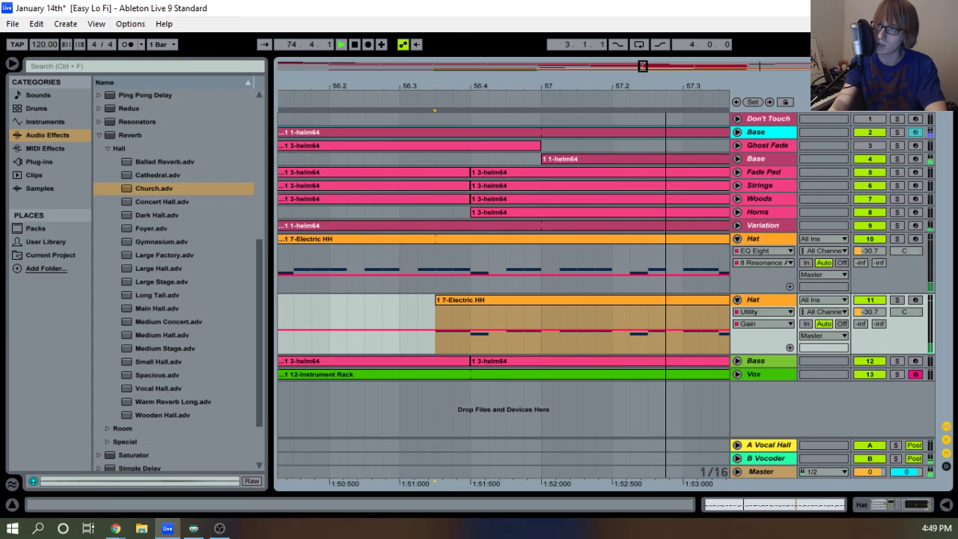
left_click_drag(534, 85, 535, 45)
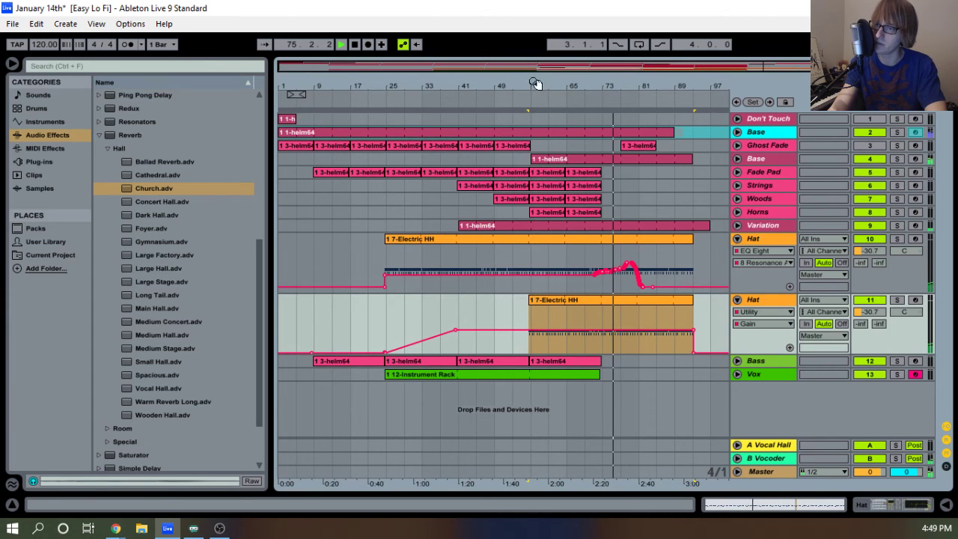
left_click(601, 331)
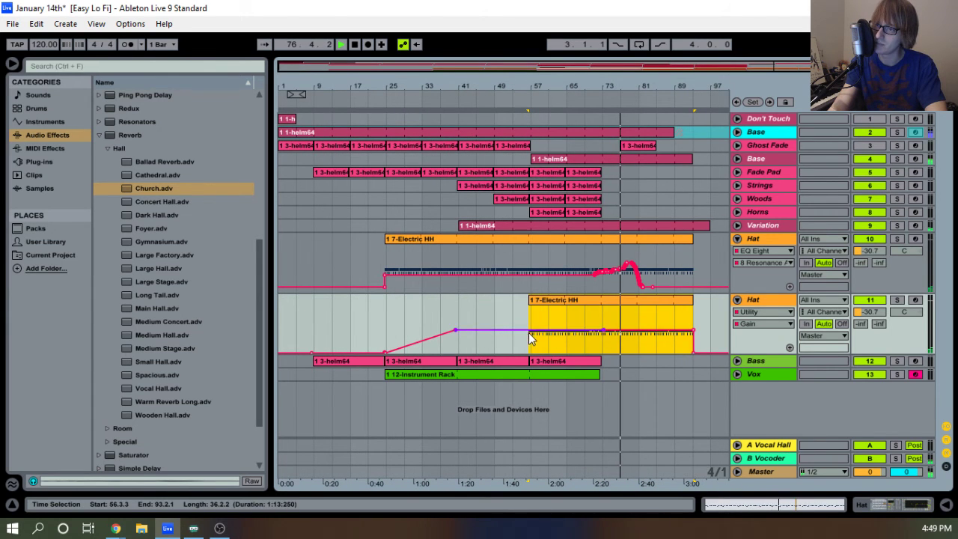
left_click_drag(528, 330, 526, 351)
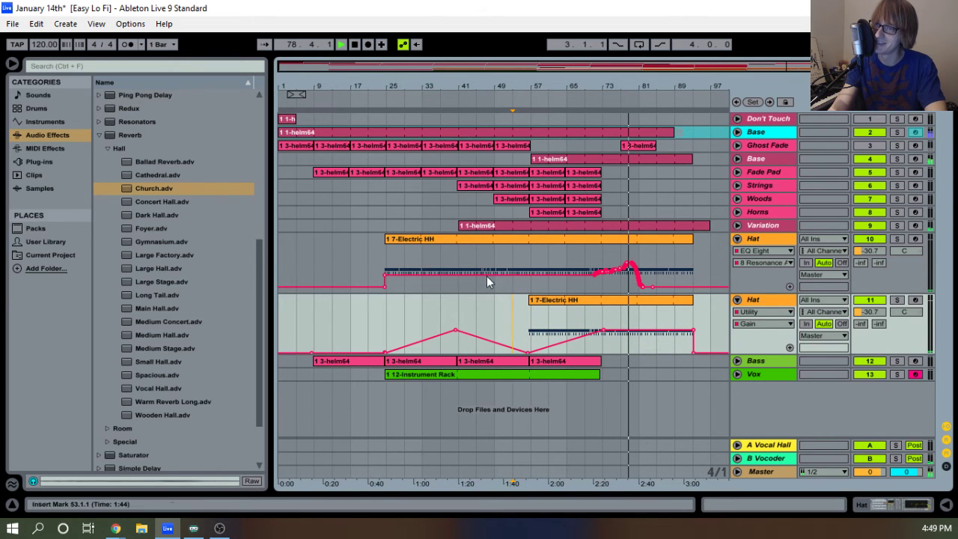
left_click(456, 330)
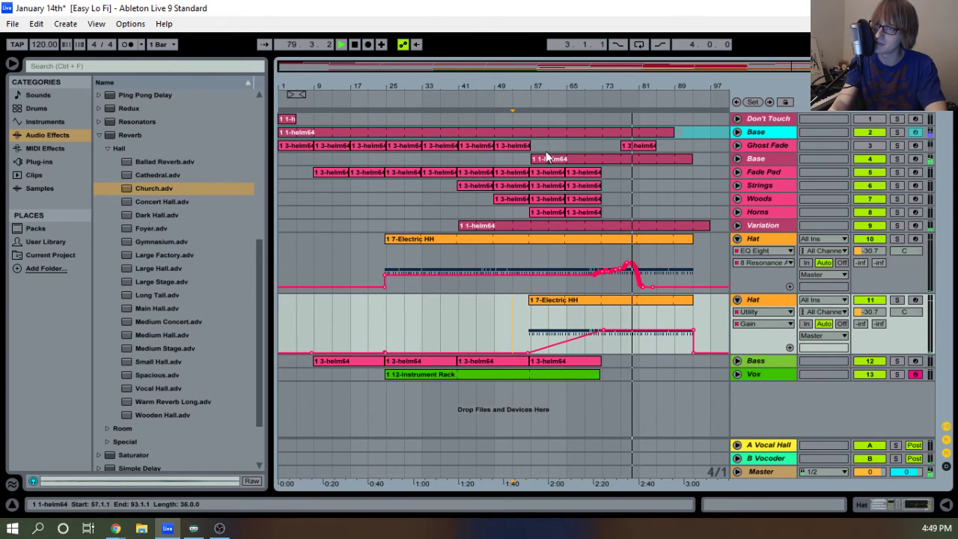
left_click(525, 95)
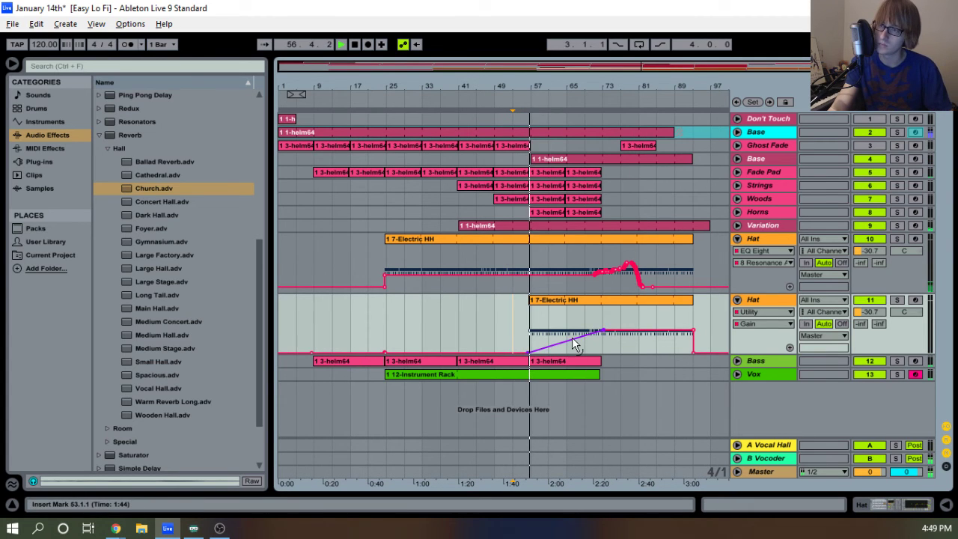
left_click_drag(573, 338, 573, 323)
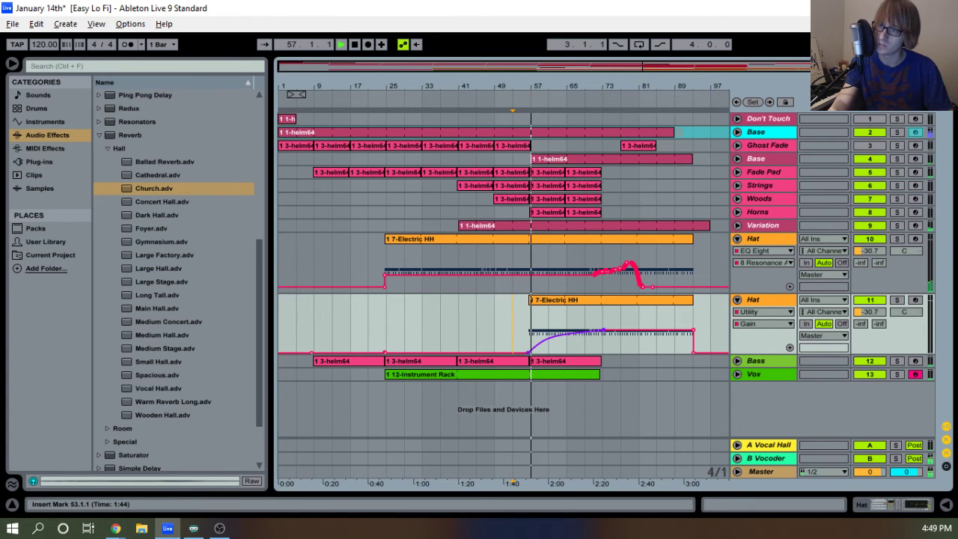
In the duplicate Hat clip, move the HiHat Closed Carbon notes after the first two to Hihat Cream Closed and shift them to the clip's start.
left_click(587, 299)
double_click(586, 299)
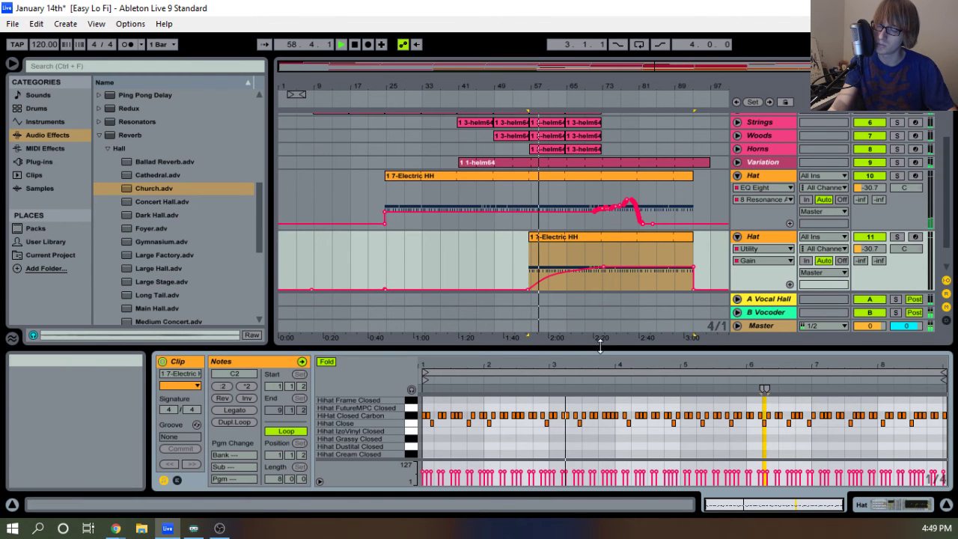
left_click_drag(599, 286, 607, 157)
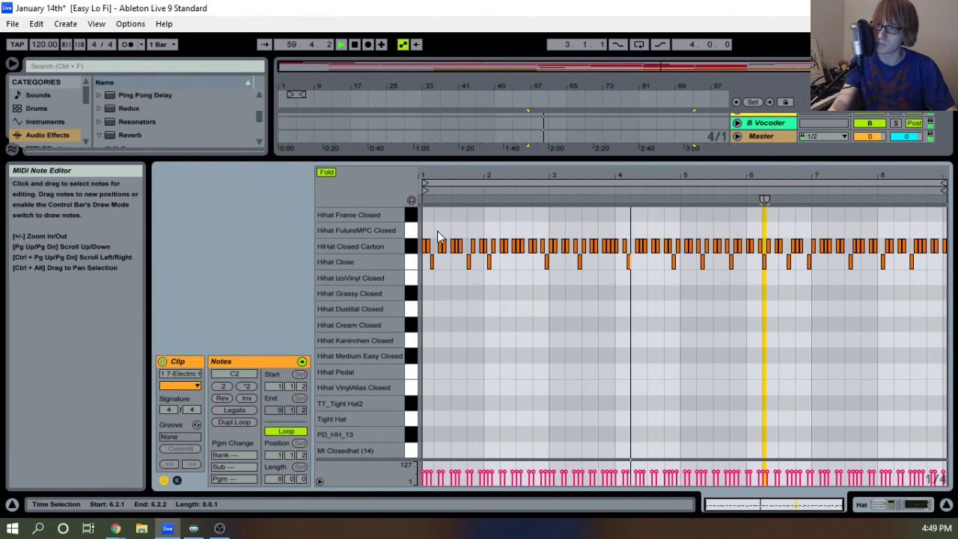
left_click_drag(433, 245, 954, 249)
key("Down")
key("Down")
key("Down")
key("Down")
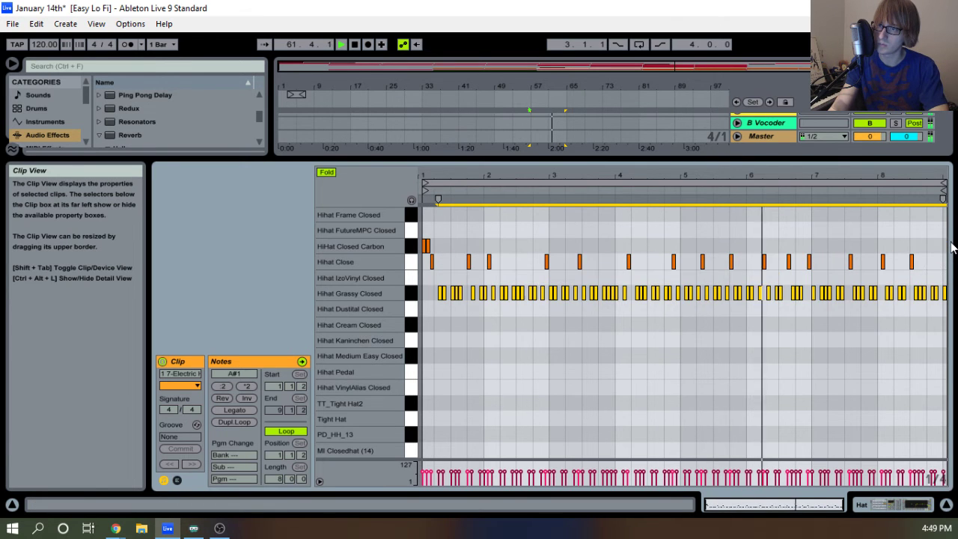
key("Down")
key("Left")
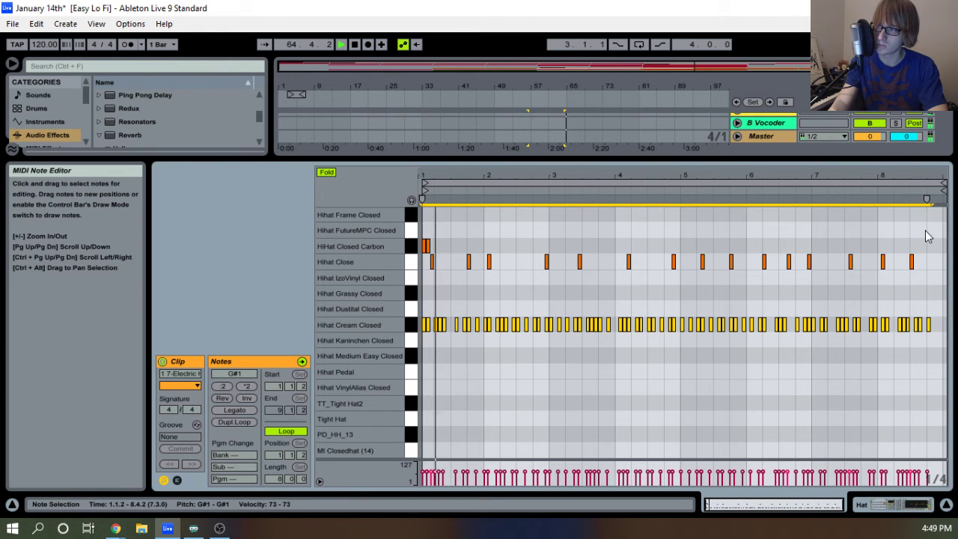
Delete the leftover Closed Carbon and Hihat Close notes, and copy the two Cream notes before 8.4 to 8.4.3.
left_click_drag(933, 231, 428, 268)
key("Delete")
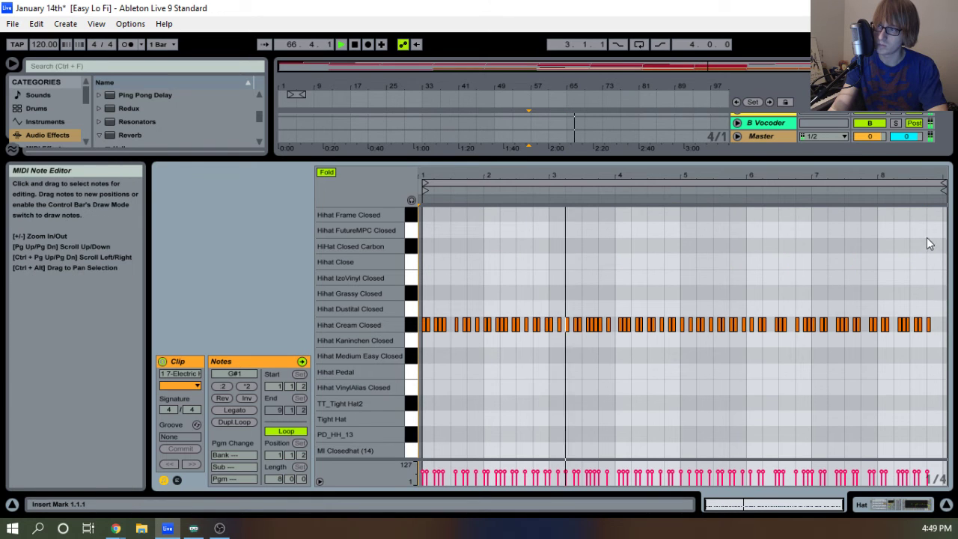
left_click_drag(935, 176, 932, 262)
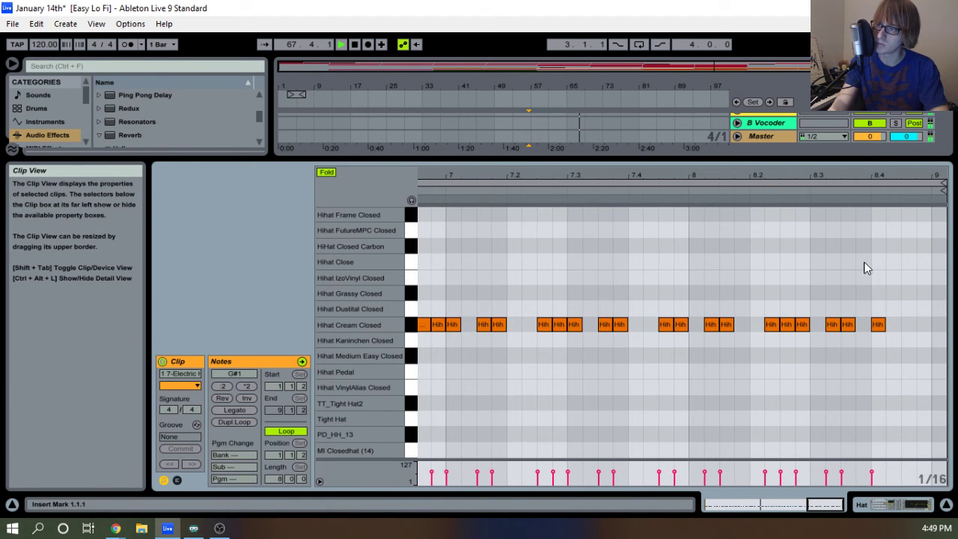
left_click_drag(839, 338, 854, 318)
key("ctrl+c")
left_click(905, 332)
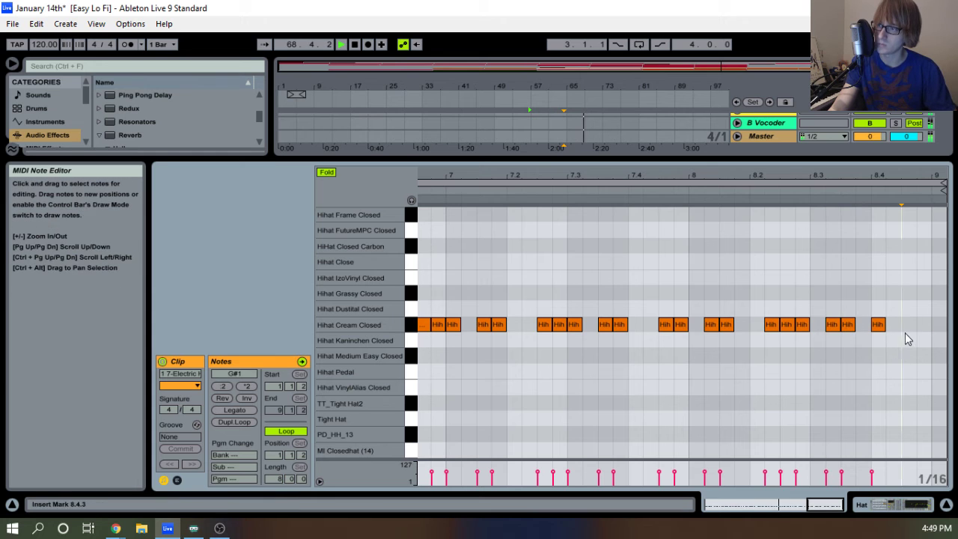
key("ctrl+v")
left_click_drag(919, 176, 918, 97)
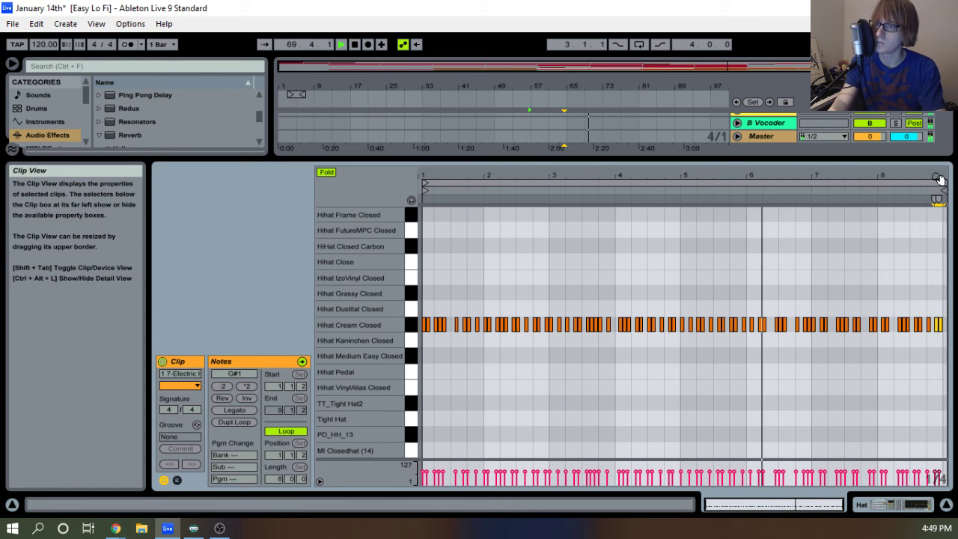
left_click_drag(633, 158, 651, 449)
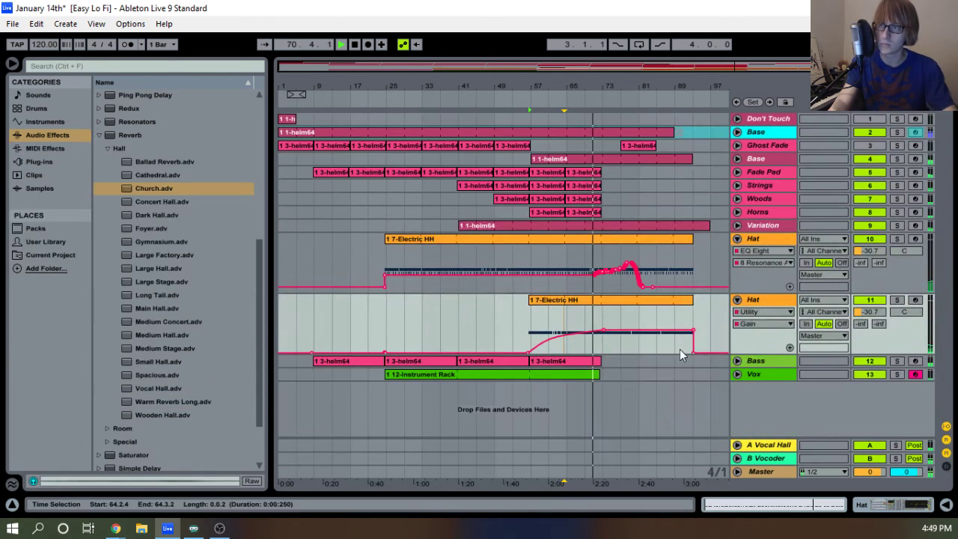
Pan the duplicate Hat track to 14R in the Session View mixer and return to the Arrangement View.
double_click(754, 301)
key("Tab")
key("Tab")
key("Tab")
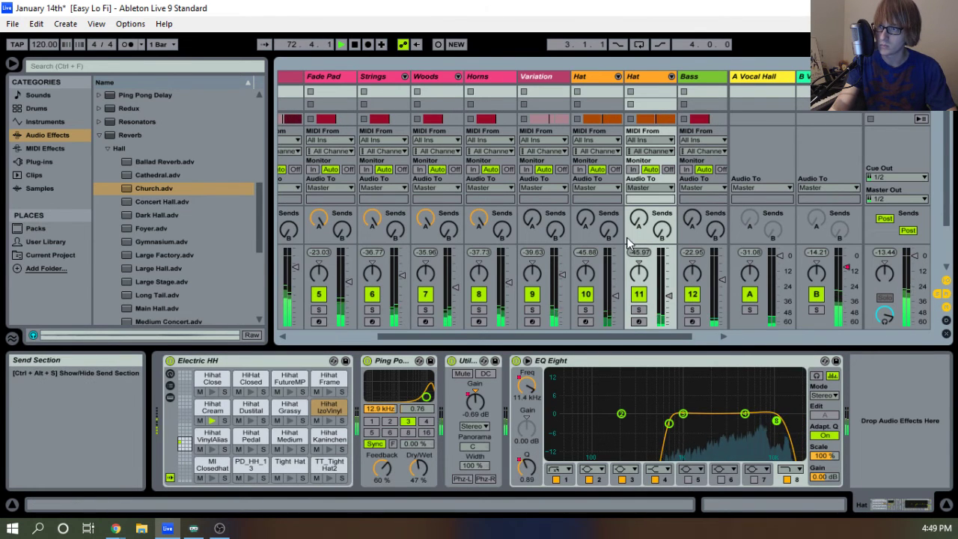
left_click_drag(638, 273, 638, 264)
key("Tab")
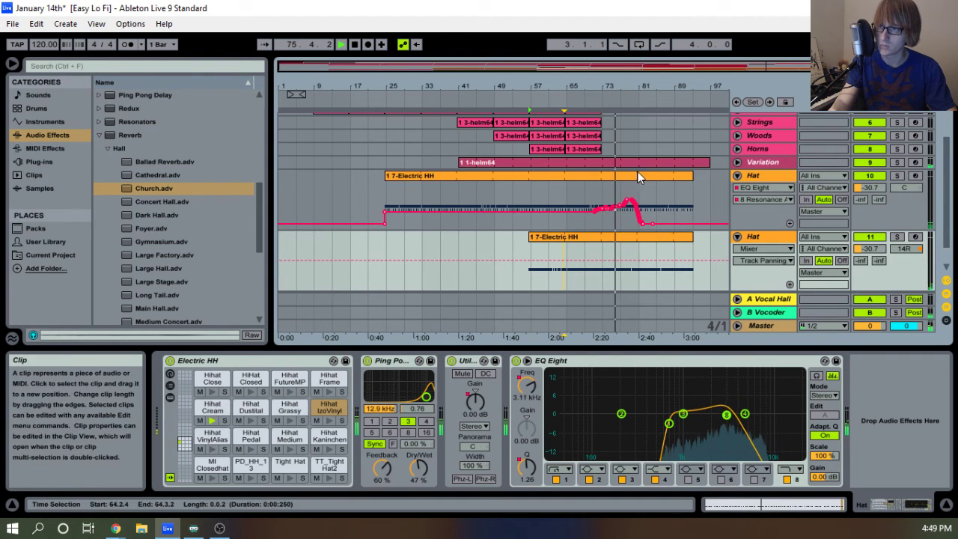
Play the arrangement from about bar 57 and examine the Woods gain automation and the Hat tracks around the section ending at bar 73.
left_click(525, 96)
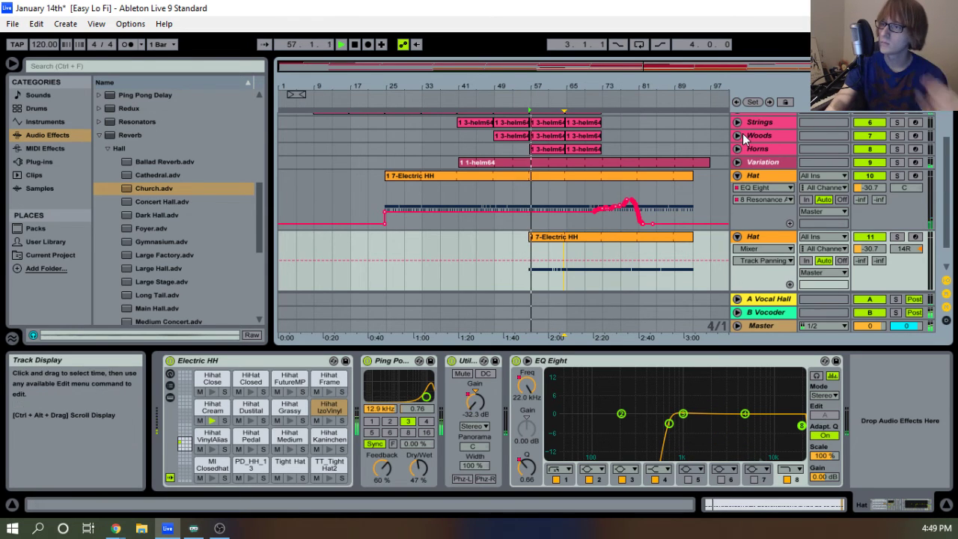
scroll(703, 195, "up", 4)
left_click(736, 192)
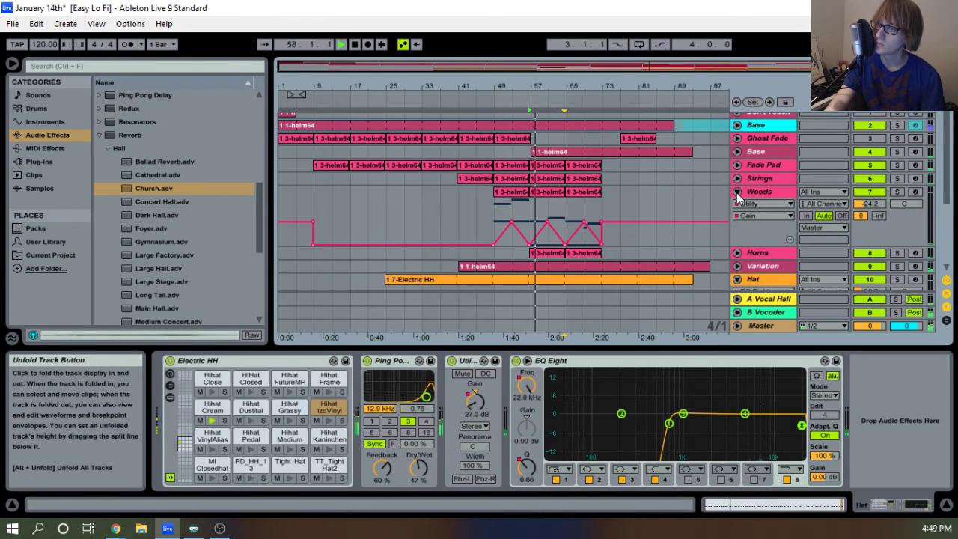
scroll(733, 194, "down", 5)
left_click_drag(612, 84, 614, 120)
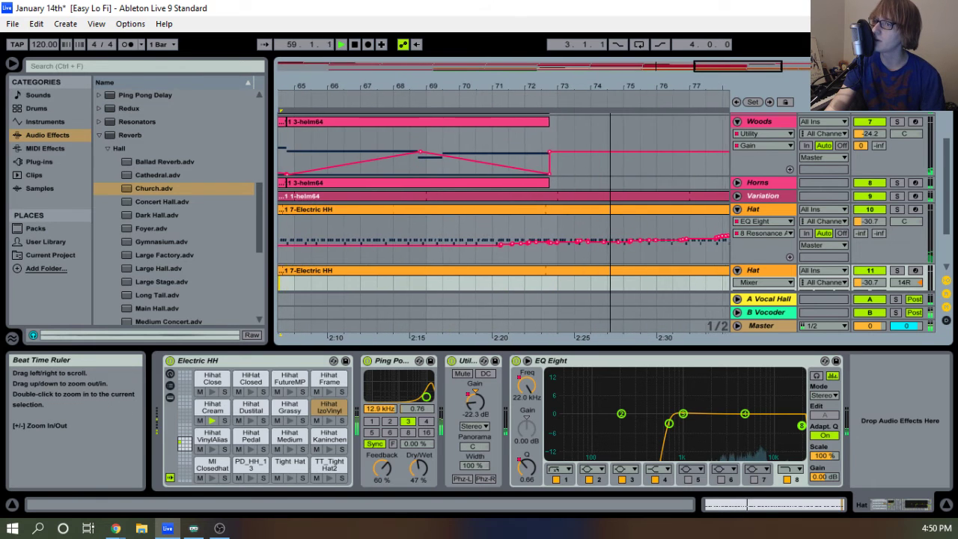
scroll(640, 172, "up", 1)
scroll(640, 173, "up", 3)
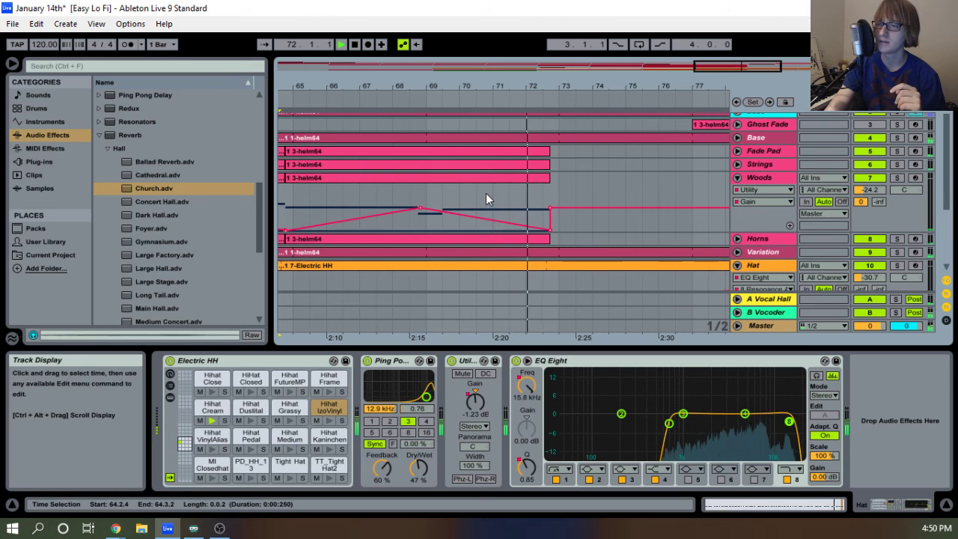
mouse_move(552, 208)
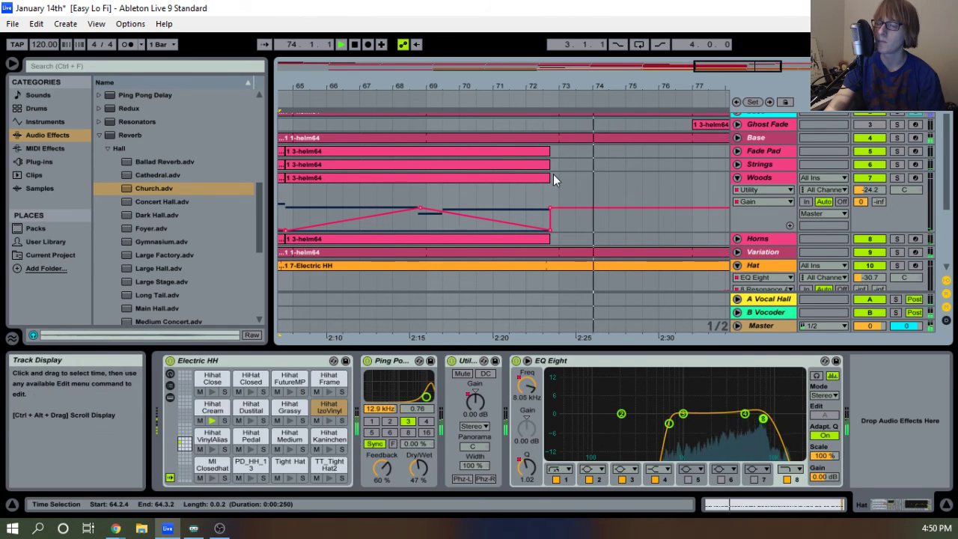
left_click_drag(541, 87, 541, 73)
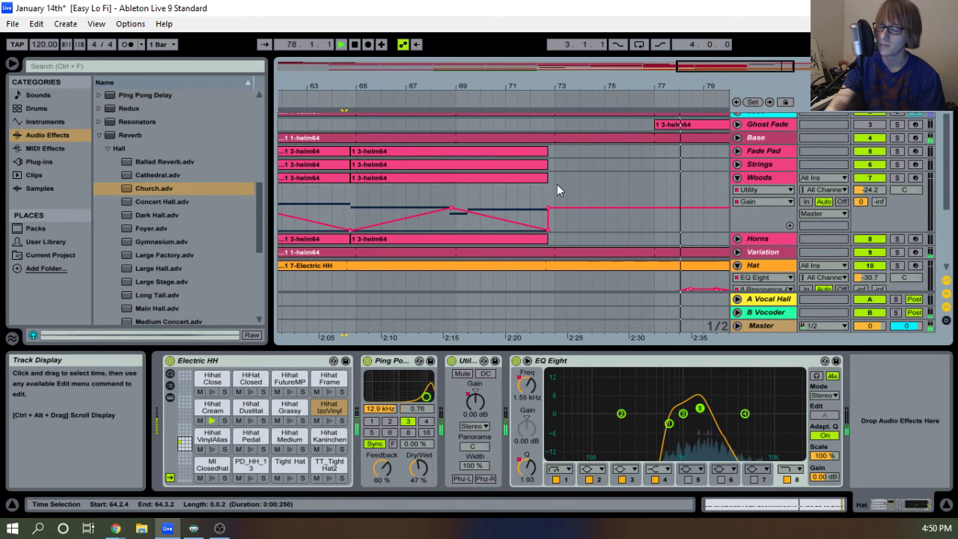
left_click_drag(597, 89, 540, 54)
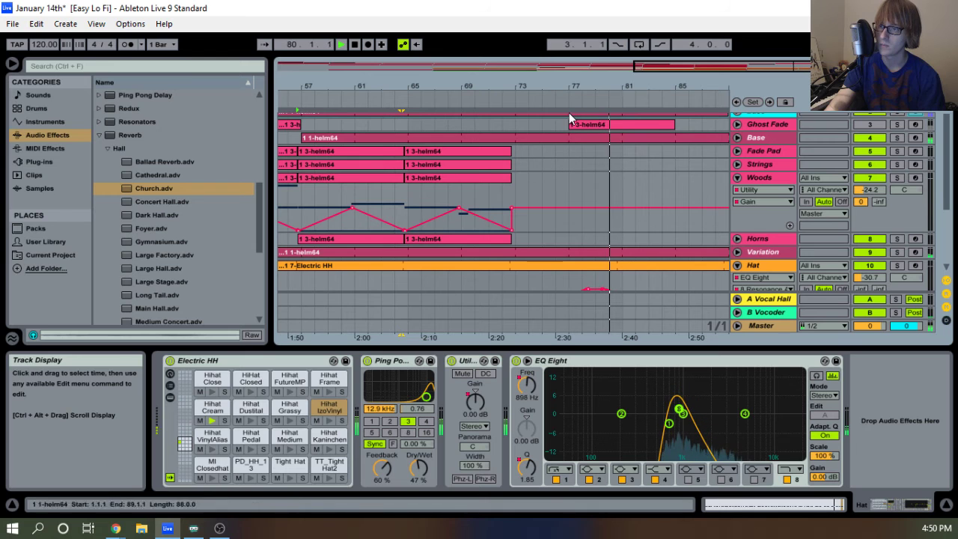
left_click_drag(577, 87, 583, 71)
scroll(673, 236, "down", 6)
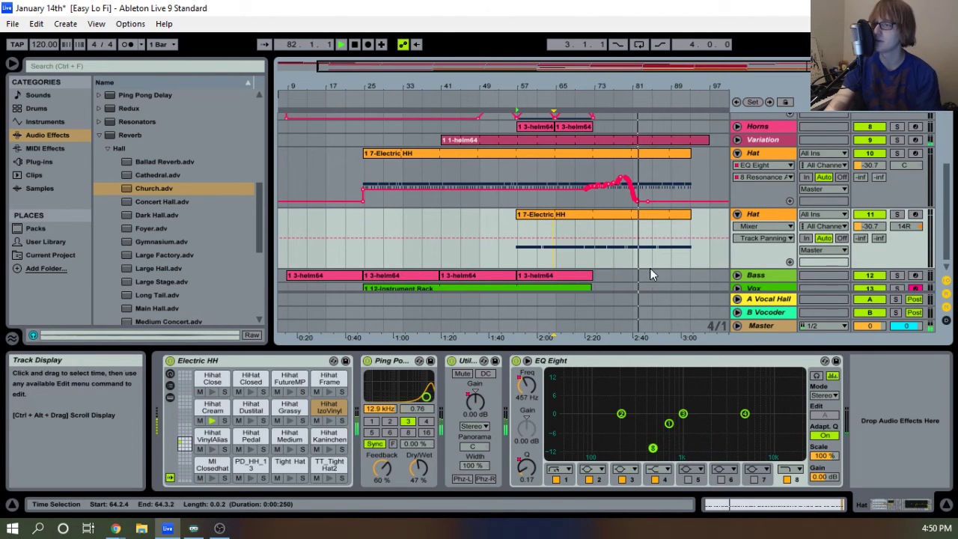
scroll(614, 250, "up", 8)
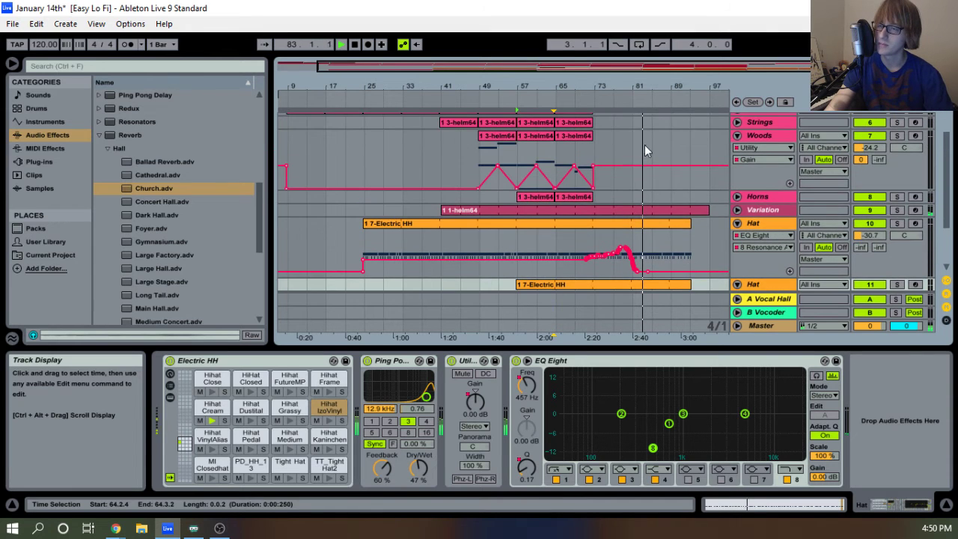
Shorten the clip on Base track 4 to end at bar 89 and the Variation clip to end at bar 87.
left_click_drag(694, 87, 664, 234)
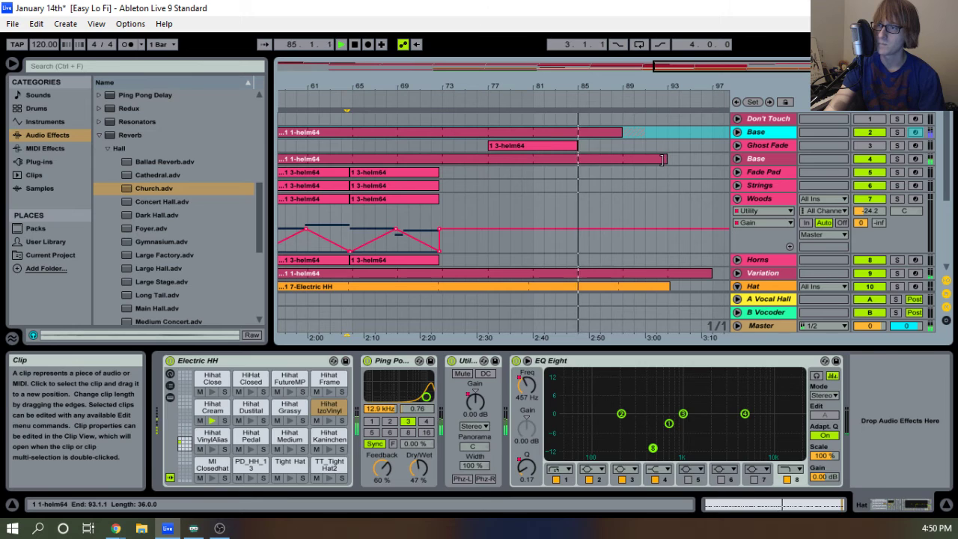
left_click_drag(664, 159, 588, 160)
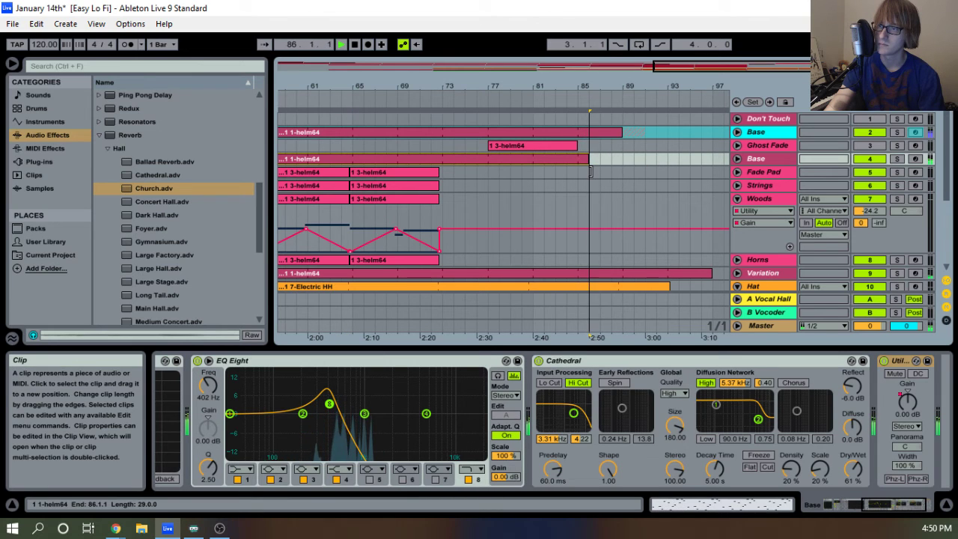
left_click_drag(590, 171, 615, 187)
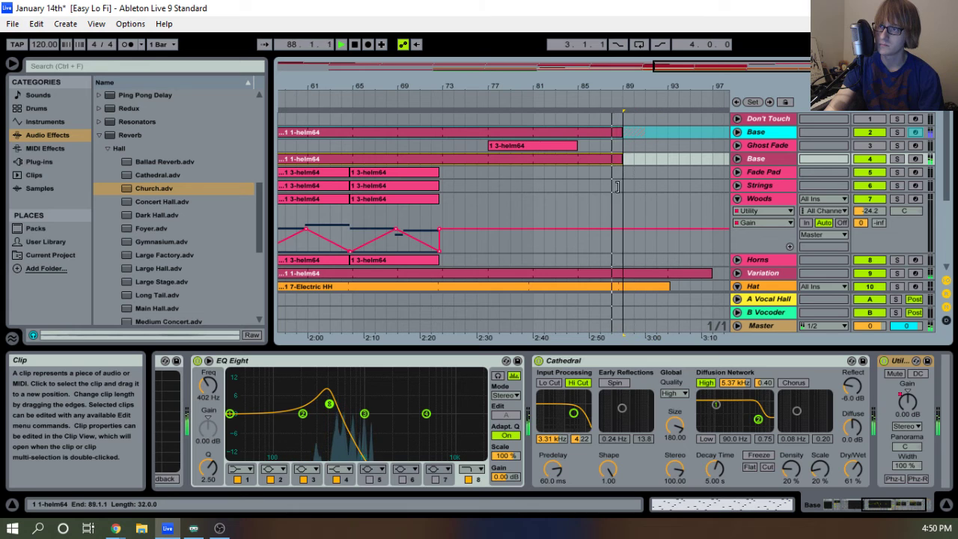
left_click_drag(706, 272, 600, 272)
Replay the ending from about bar 81 and compare Base track 4 with its EQ Eight and Cathedral reverb bypassed and re-enabled.
left_click(530, 99)
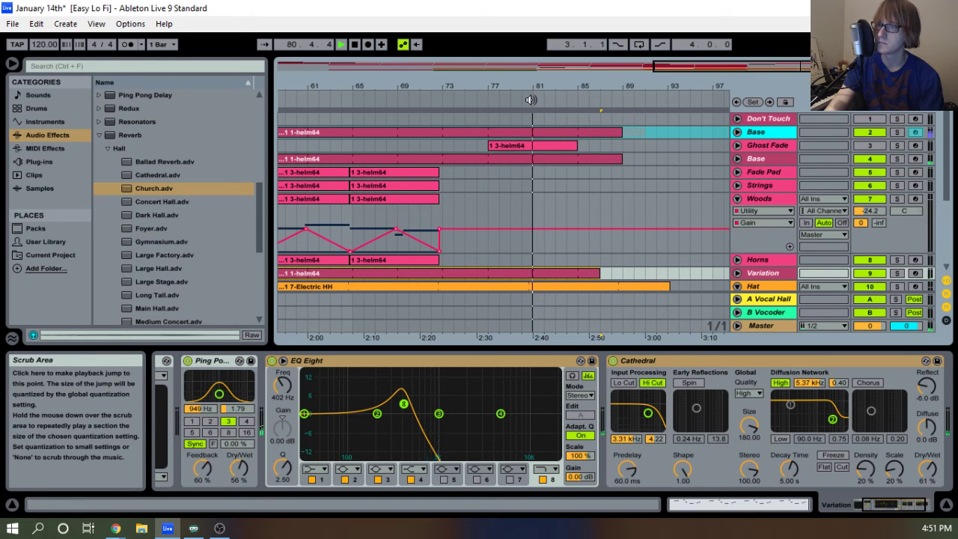
left_click_drag(567, 87, 570, 107)
scroll(630, 224, "down", 3)
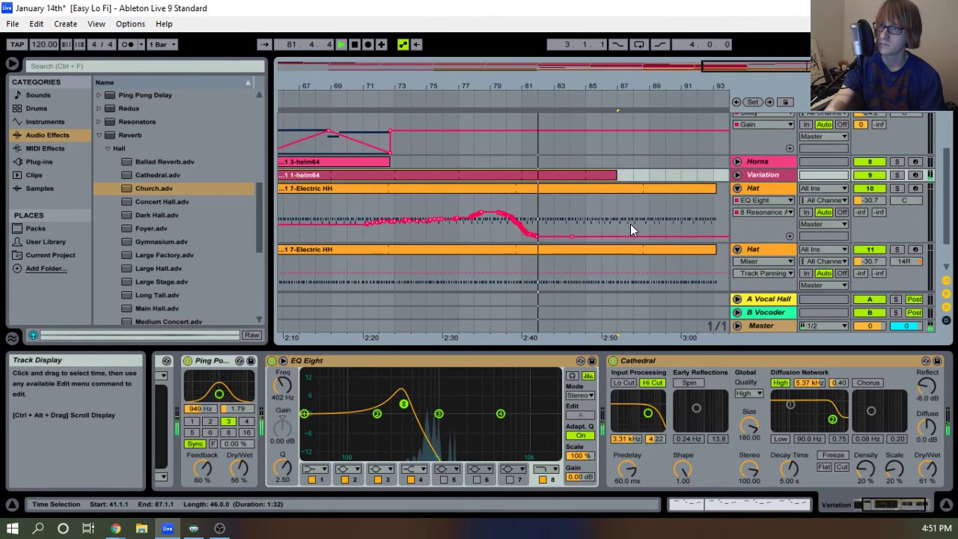
scroll(630, 223, "up", 3)
left_click(641, 89)
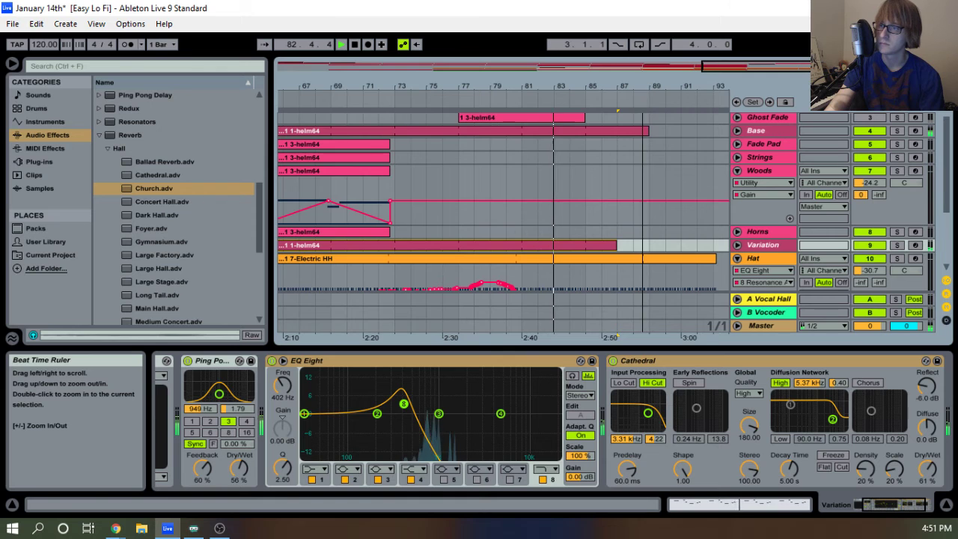
left_click_drag(642, 89, 600, 96)
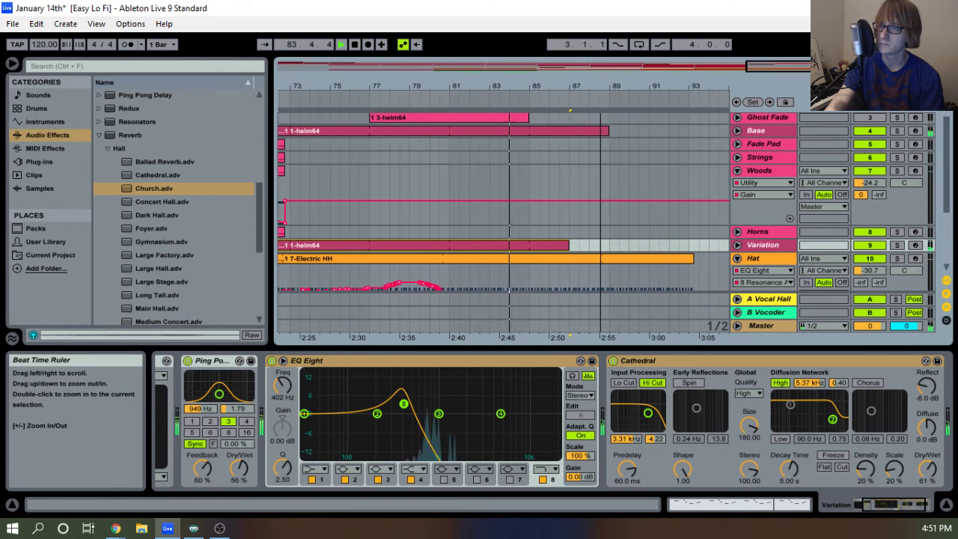
left_click(751, 131)
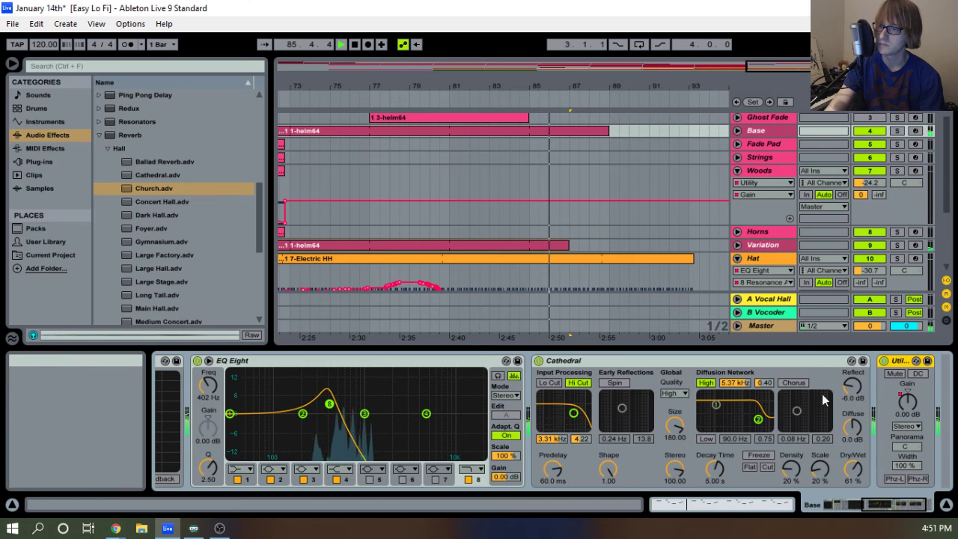
left_click(197, 361)
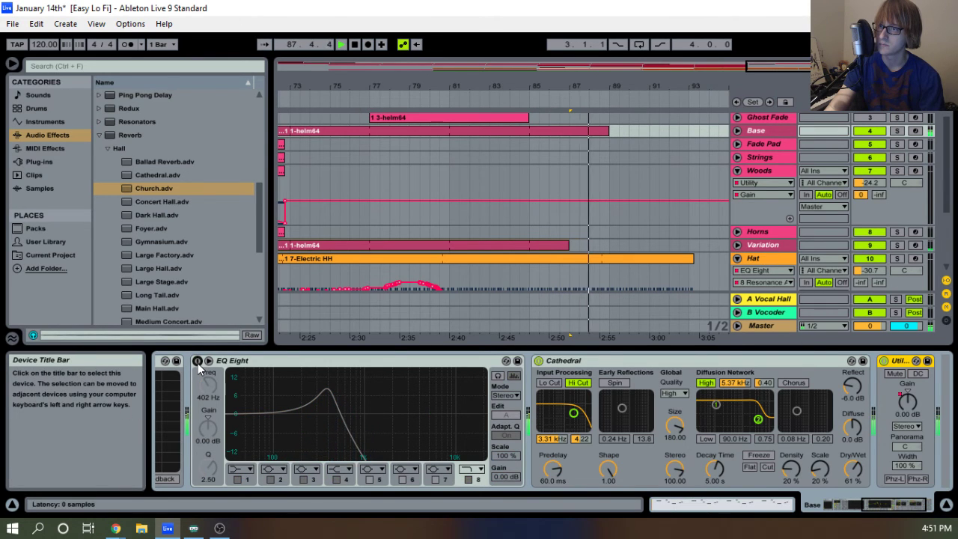
left_click(537, 361)
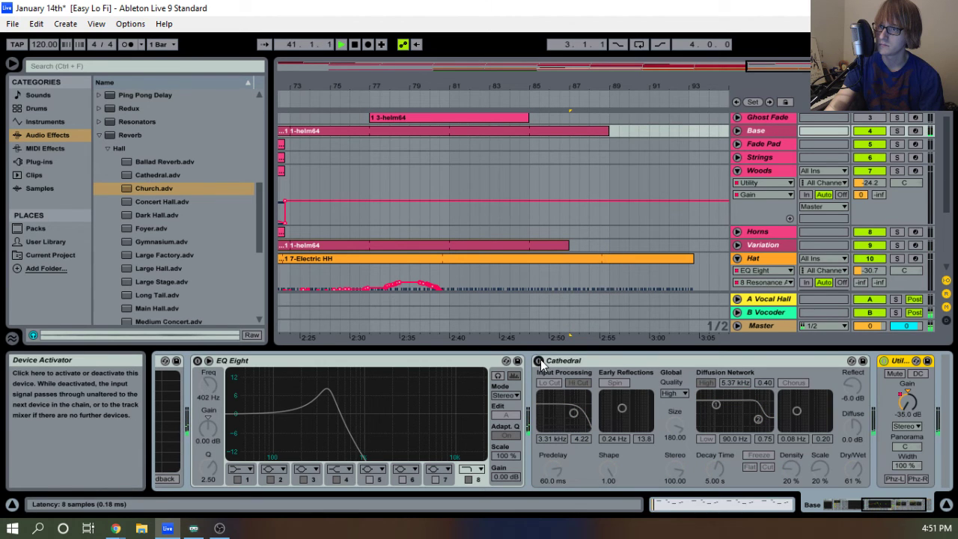
left_click(548, 95)
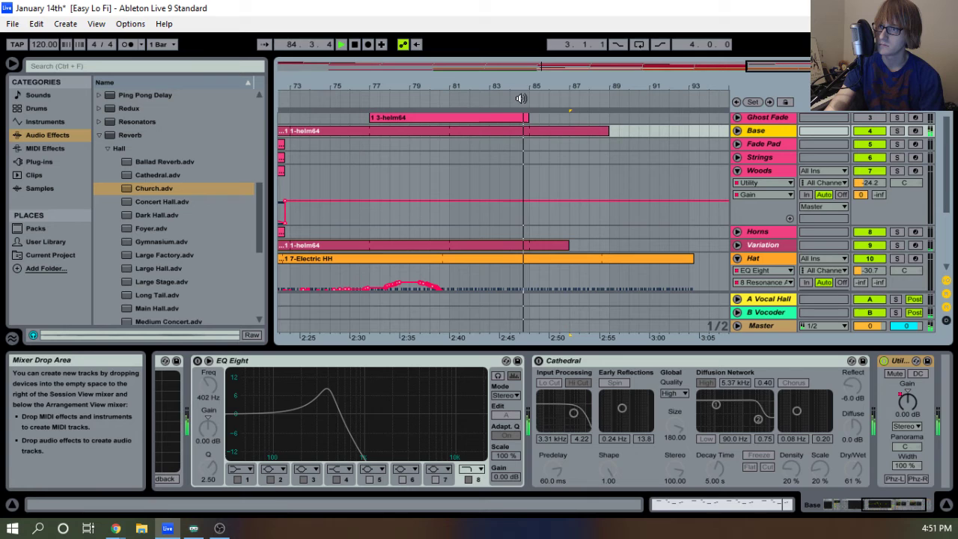
left_click(537, 361)
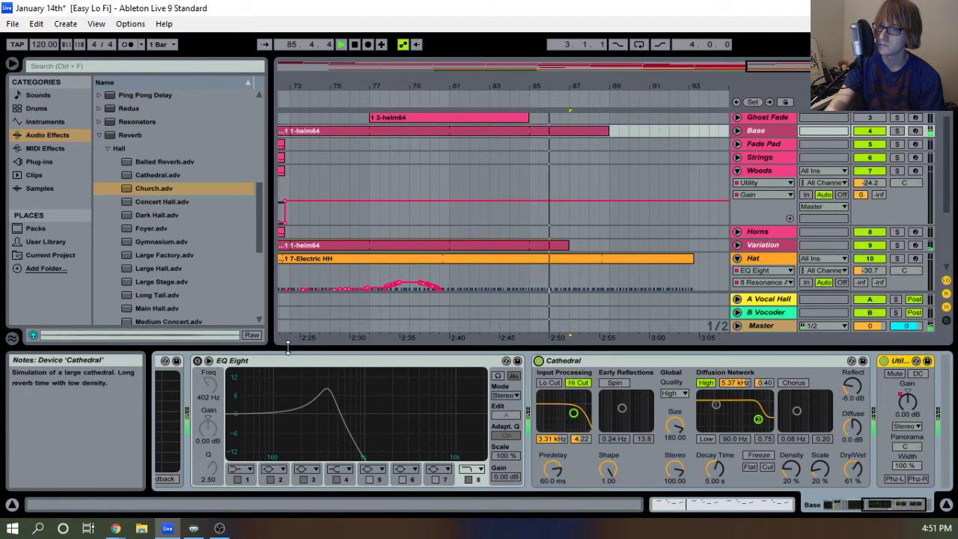
left_click(197, 361)
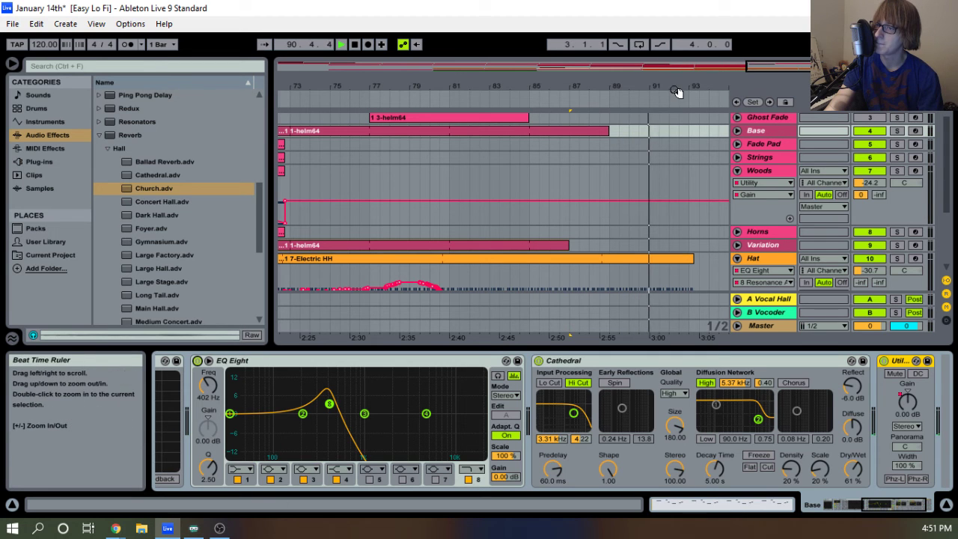
Play the arrangement from about bar 23 and fold the Woods track and both Hat tracks.
left_click_drag(657, 88, 648, 270)
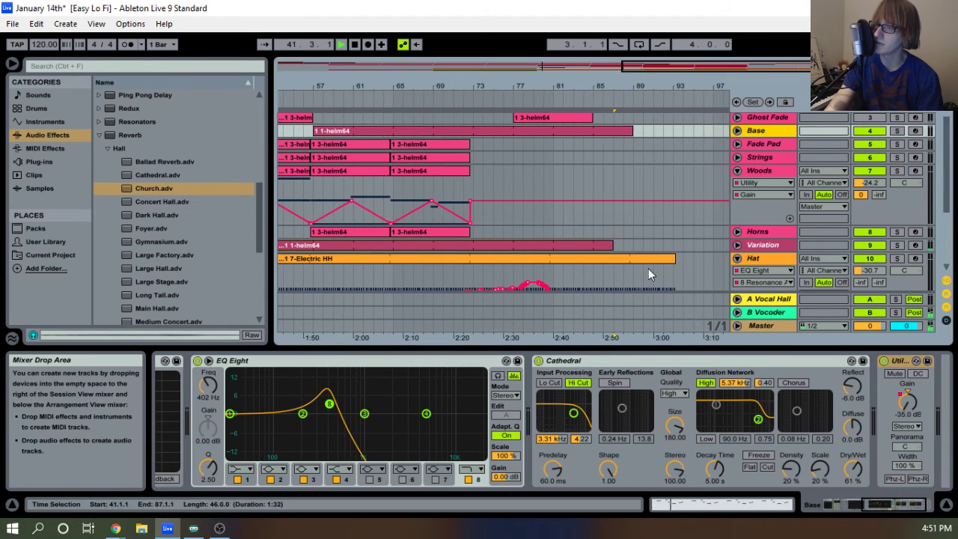
left_click_drag(555, 87, 637, 49)
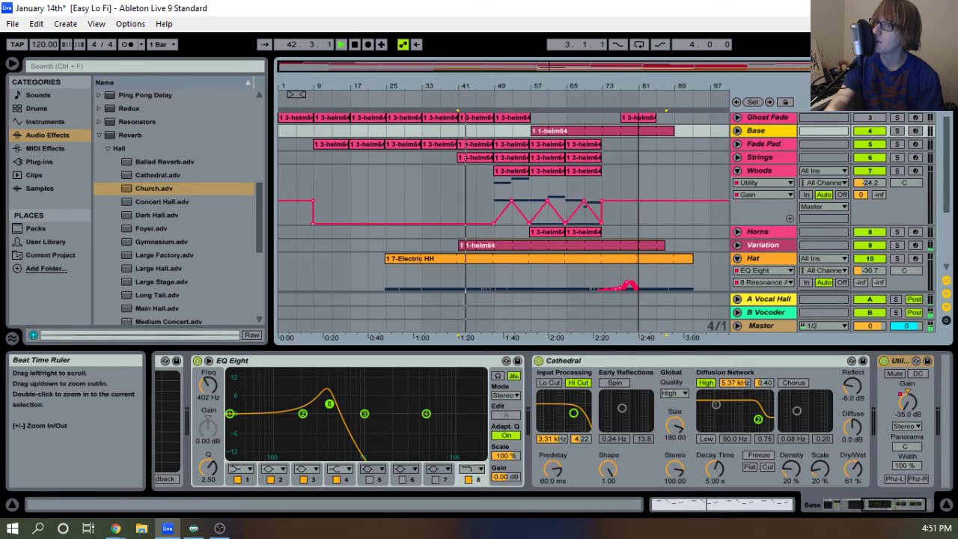
left_click(379, 104)
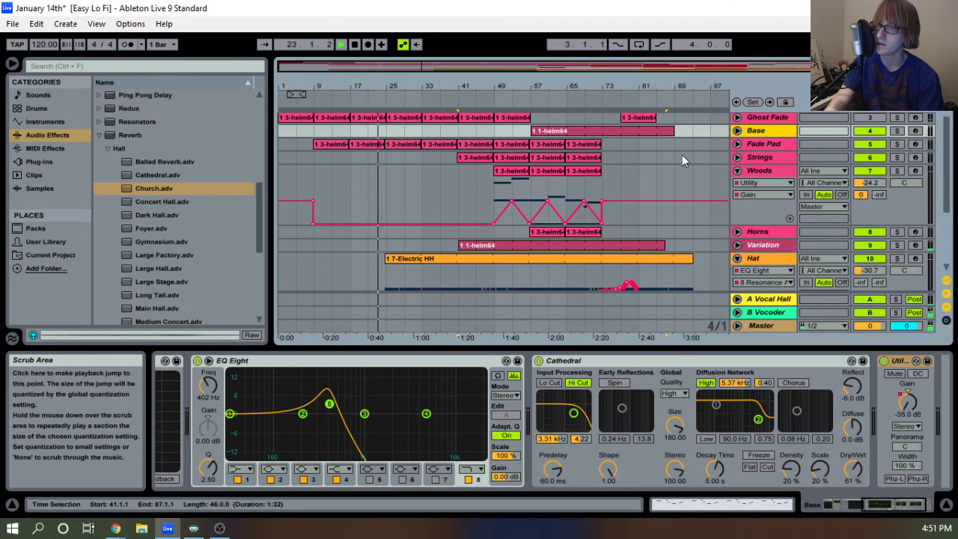
left_click(738, 259)
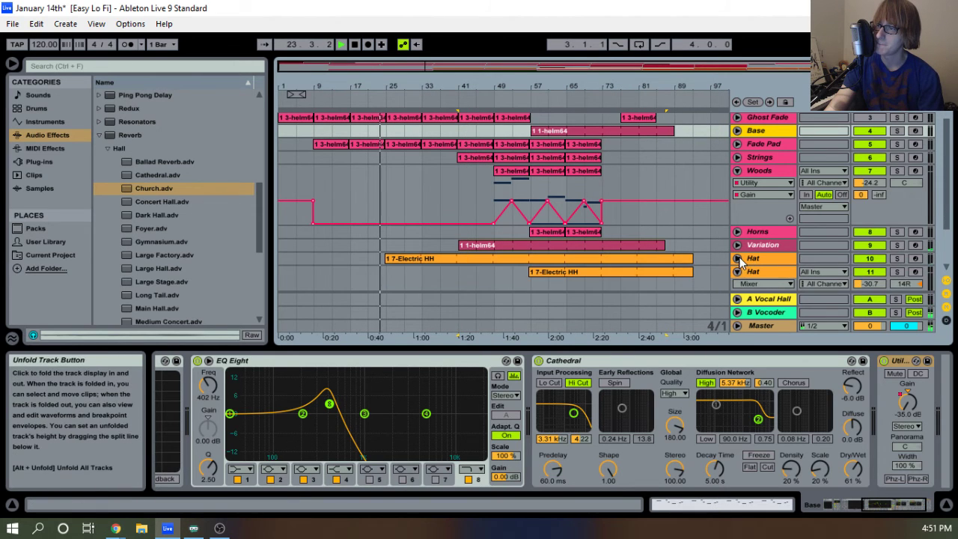
left_click(738, 171)
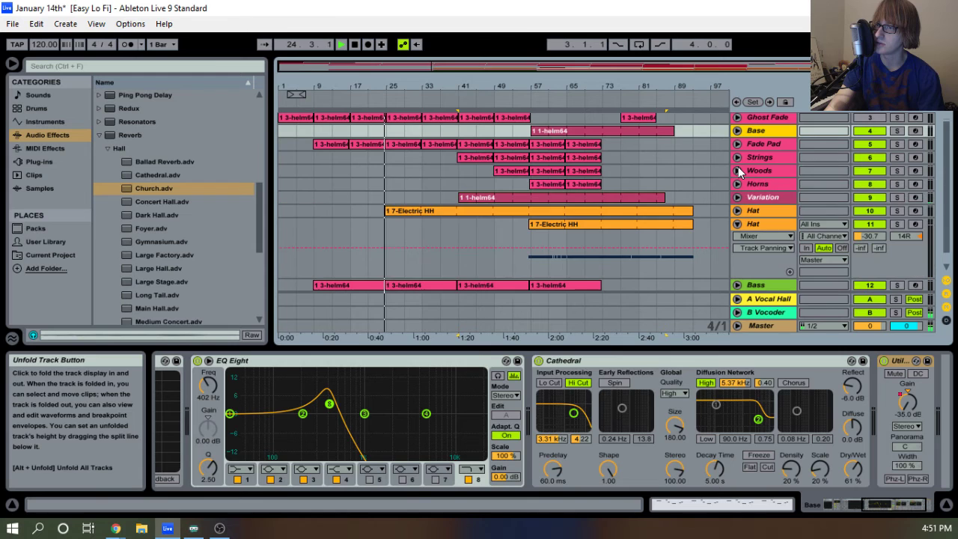
left_click(737, 226)
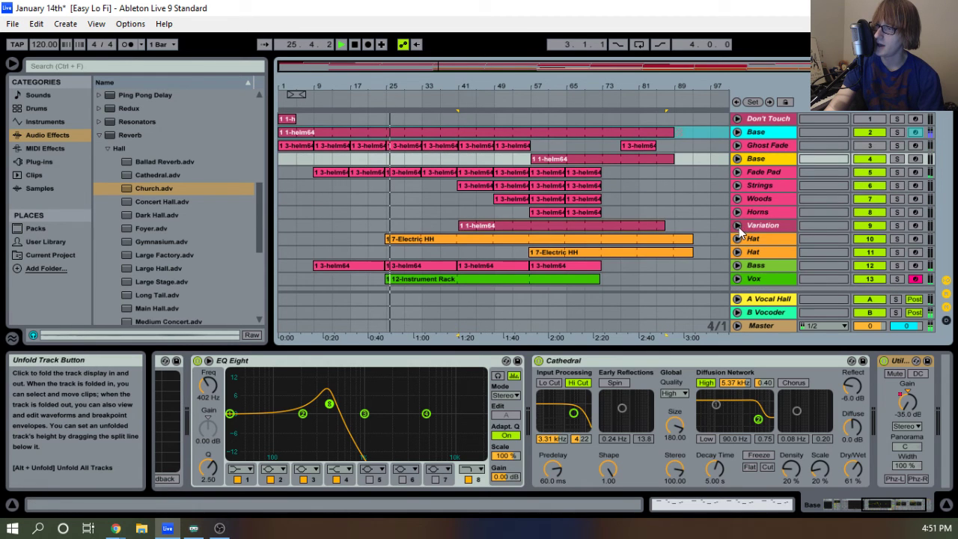
Try to freeze the Fade Pad, Strings, Woods and Horns tracks.
left_click(760, 186)
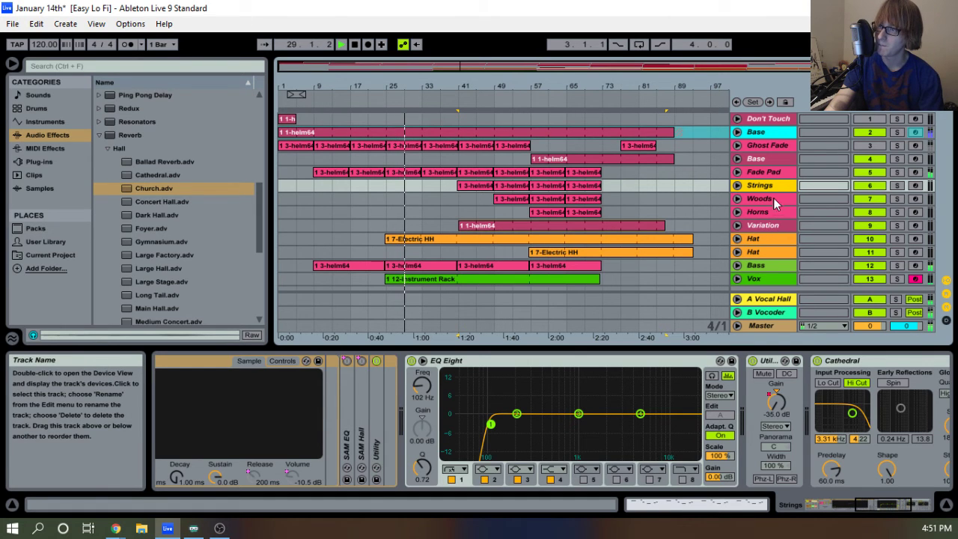
left_click(767, 173)
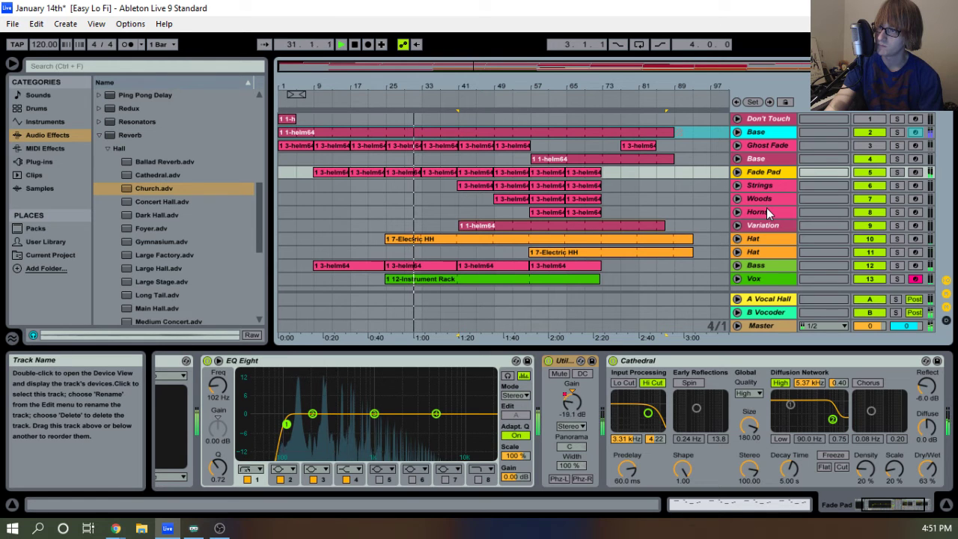
right_click(767, 212)
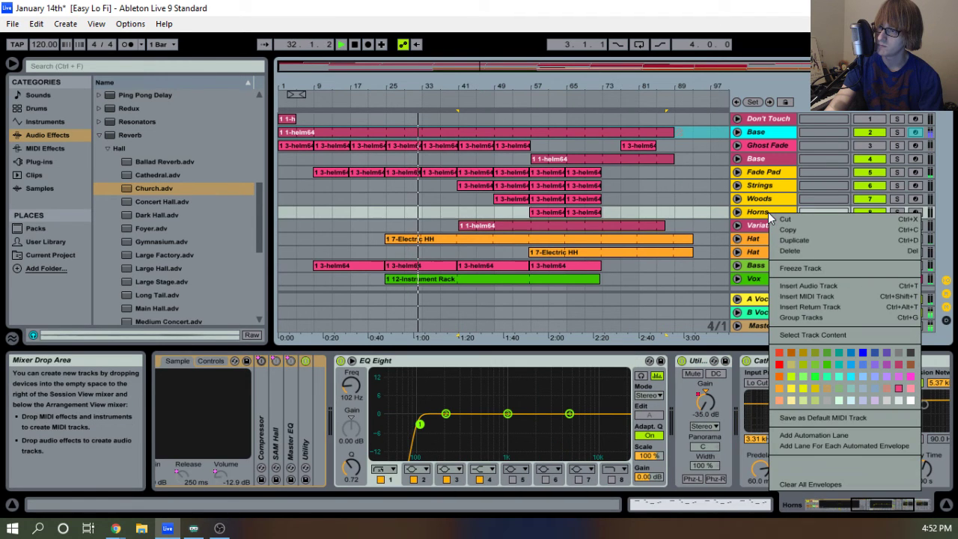
left_click(796, 269)
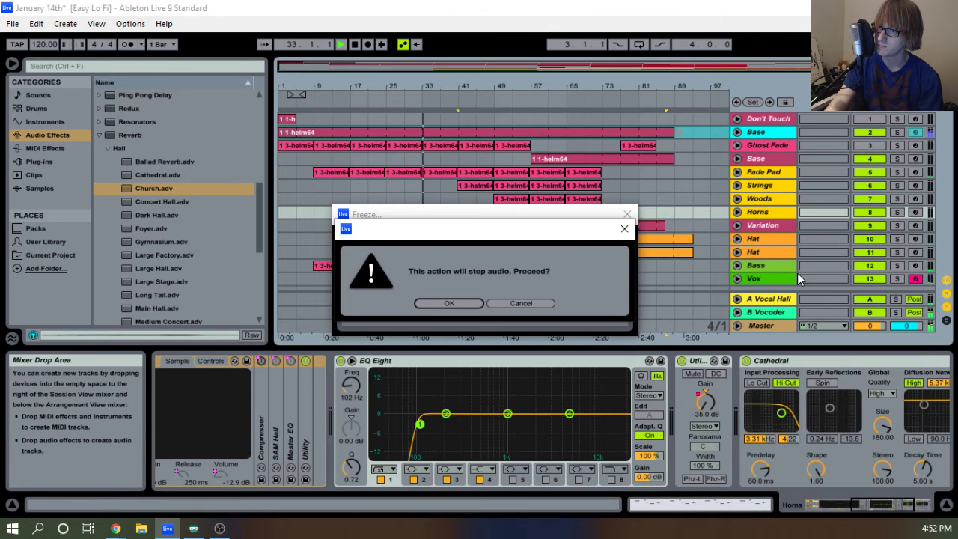
left_click(464, 303)
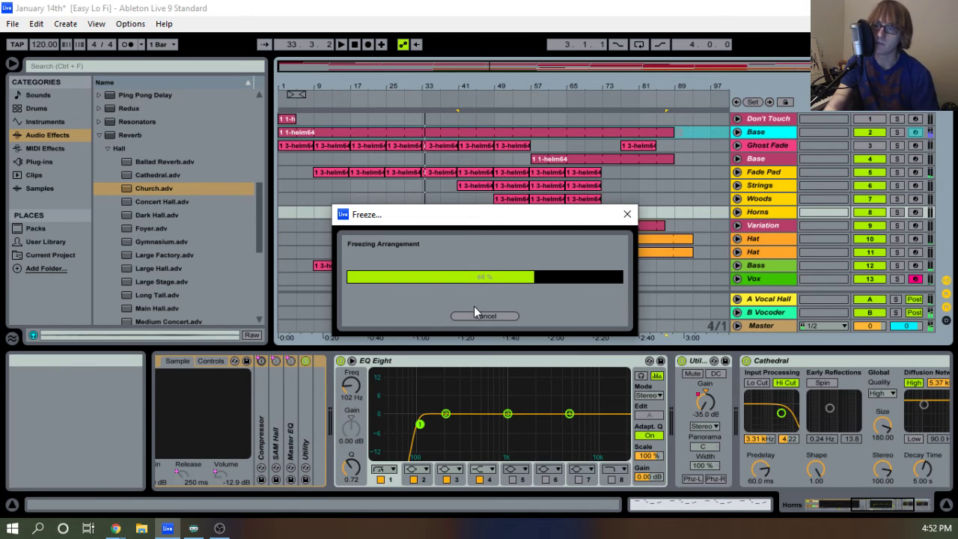
left_click(509, 315)
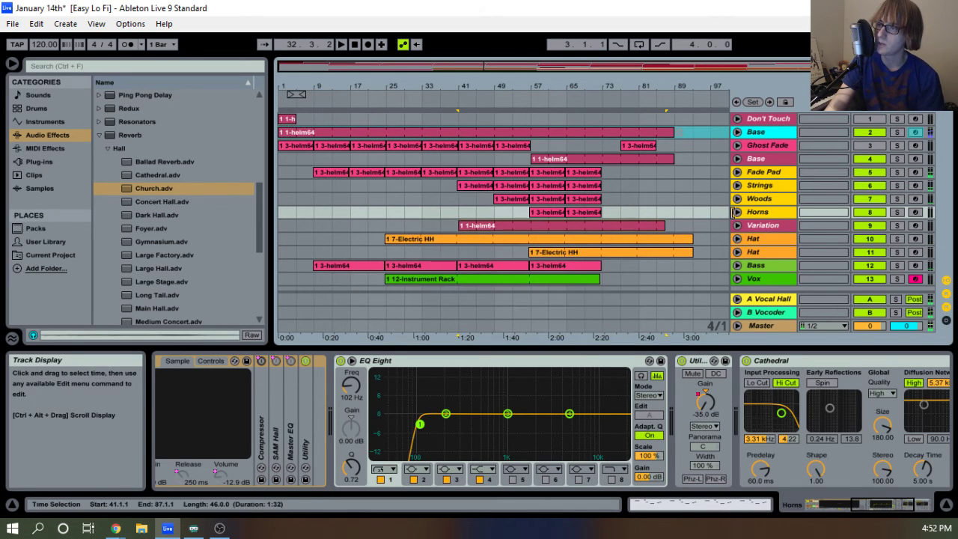
Group the Fade Pad, Strings, Woods and Horns tracks.
left_click(768, 172)
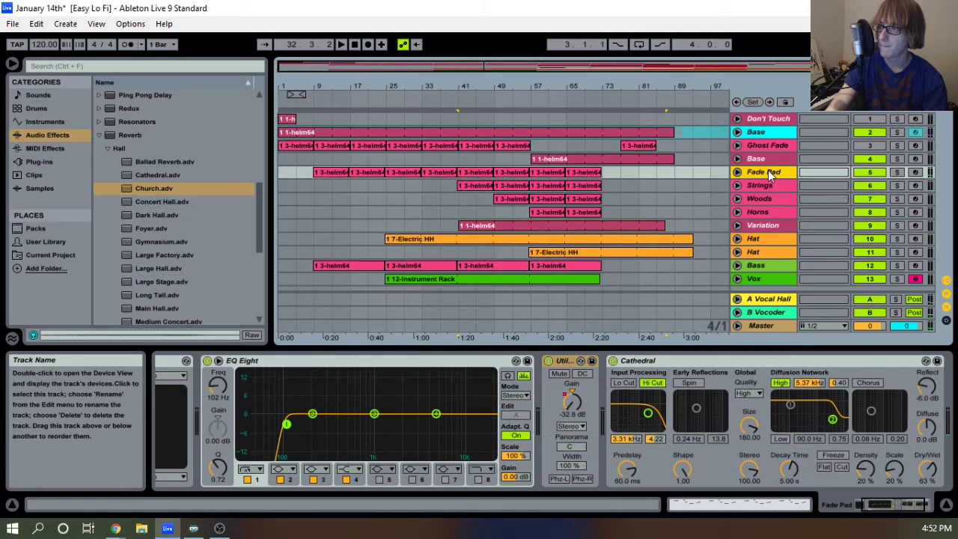
left_click(774, 214)
right_click(774, 214)
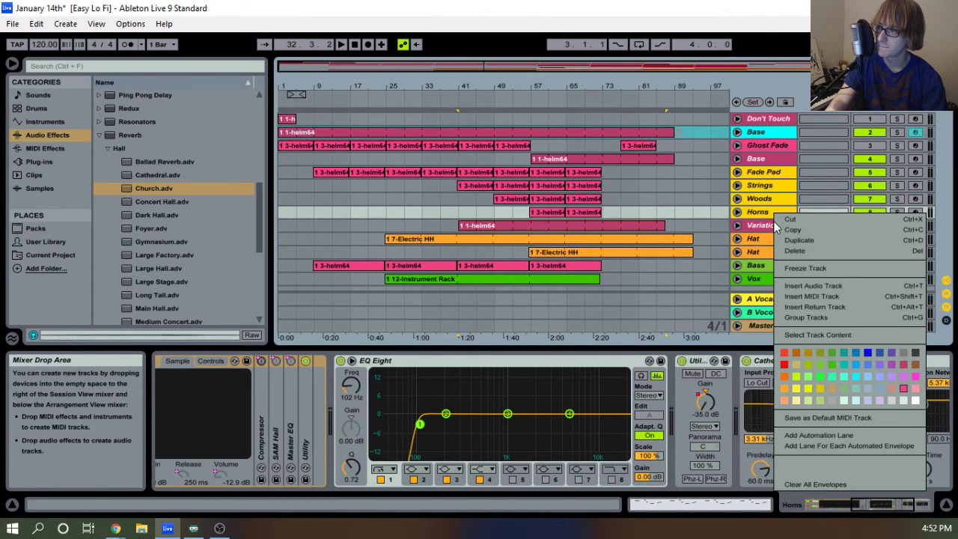
left_click(805, 317)
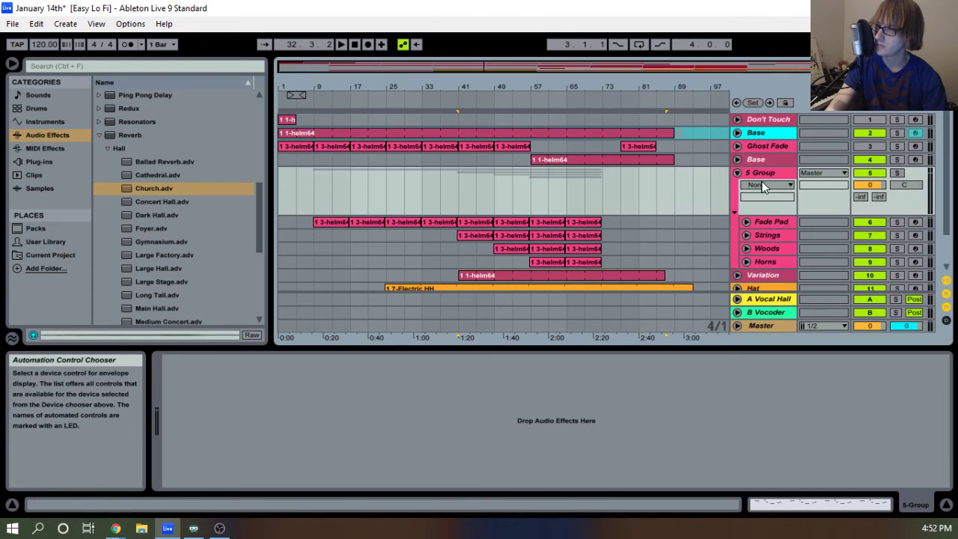
Duplicate the folded track group and deactivate the original group.
left_click(736, 173)
right_click(770, 174)
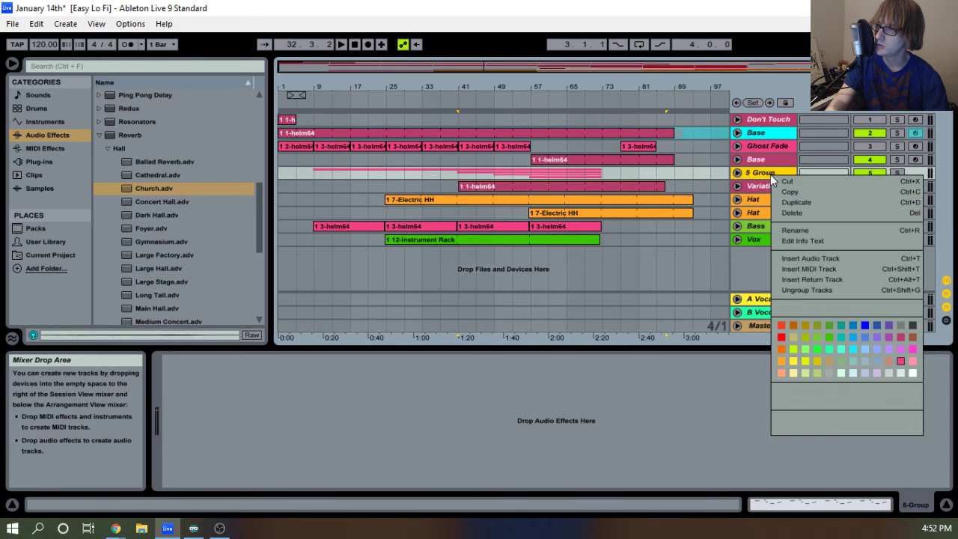
left_click(792, 203)
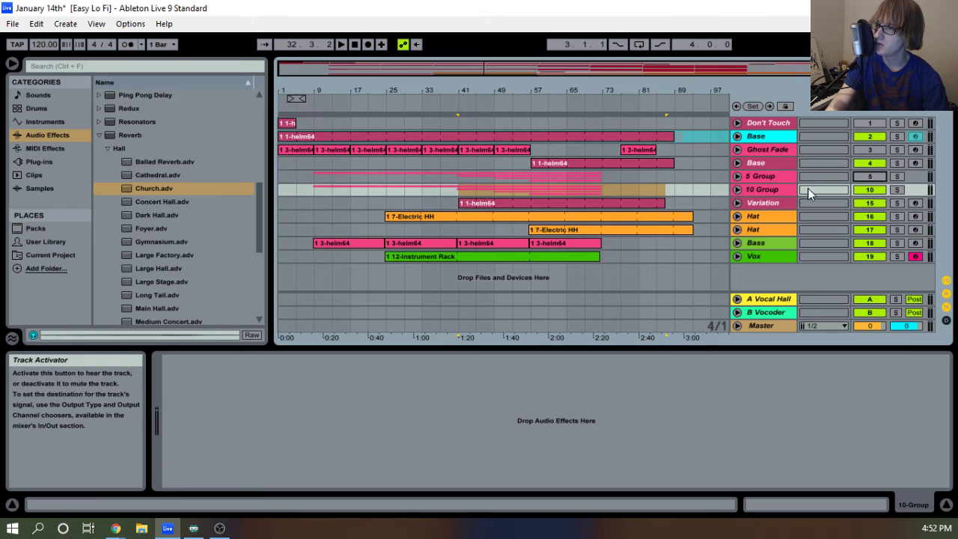
Unfold the duplicated track group to show its Fade Pad, Strings, Woods and Horns tracks.
left_click(737, 189)
right_click(776, 189)
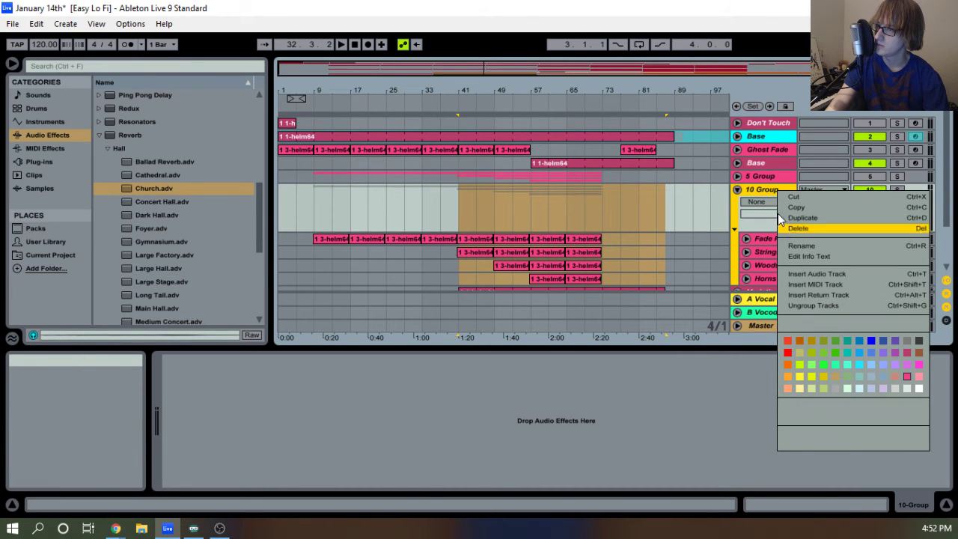
left_click(740, 193)
scroll(770, 224, "down", 3)
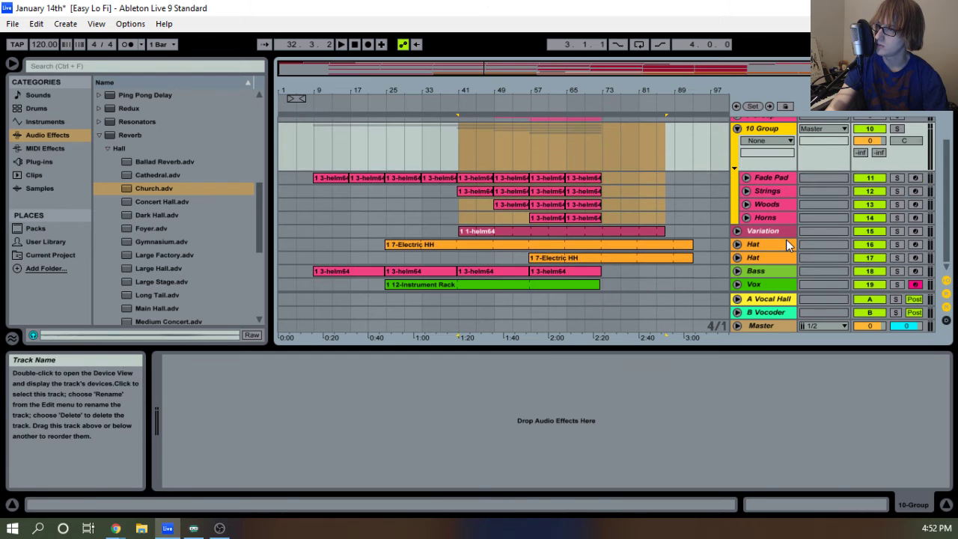
left_click(770, 182)
left_click(769, 215)
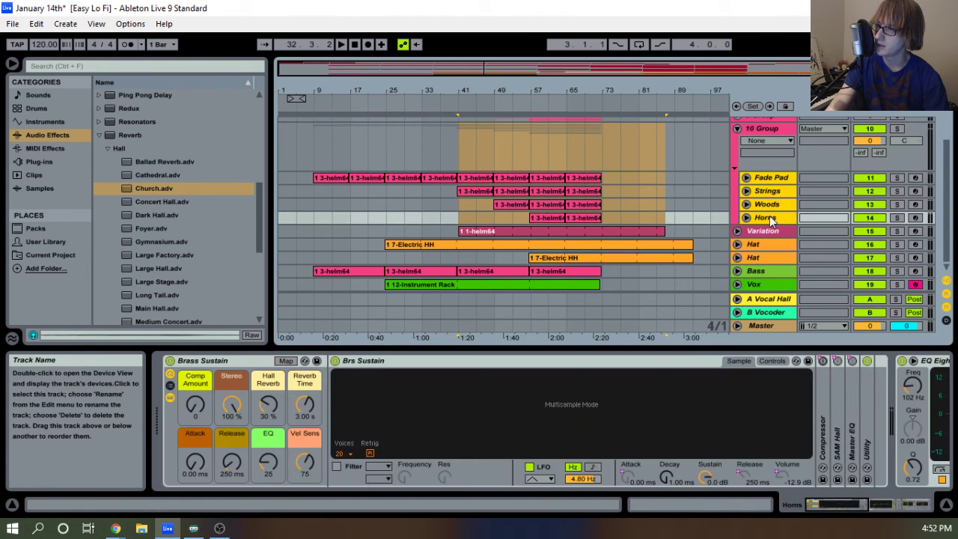
right_click(581, 180)
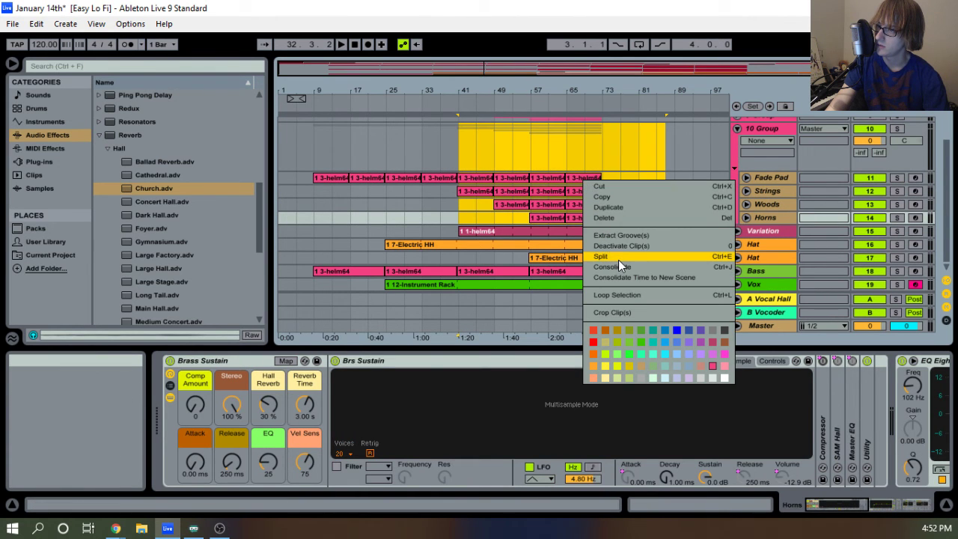
left_click(668, 170)
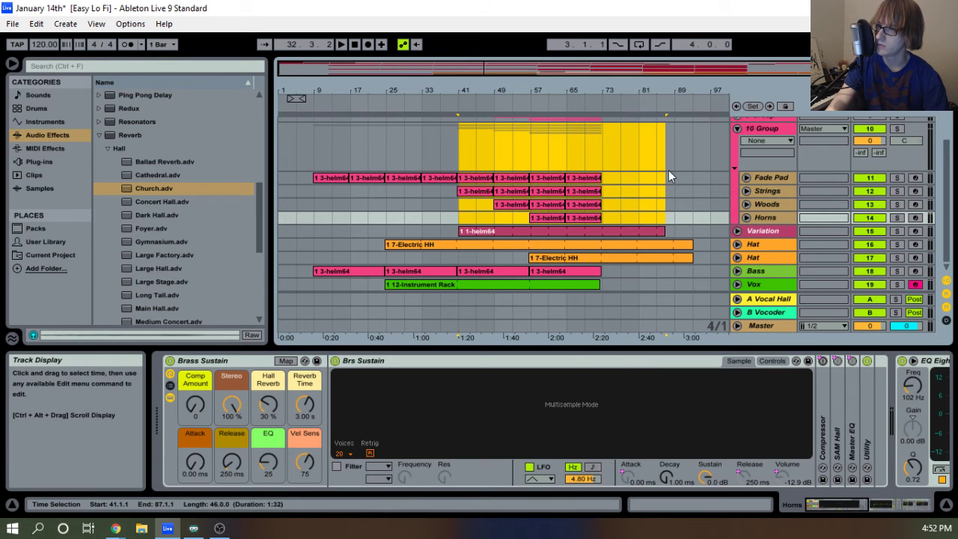
Freeze and flatten the Fade Pad, Strings, Woods and Horns tracks inside the duplicated group.
scroll(654, 194, "up", 2)
left_click(778, 223)
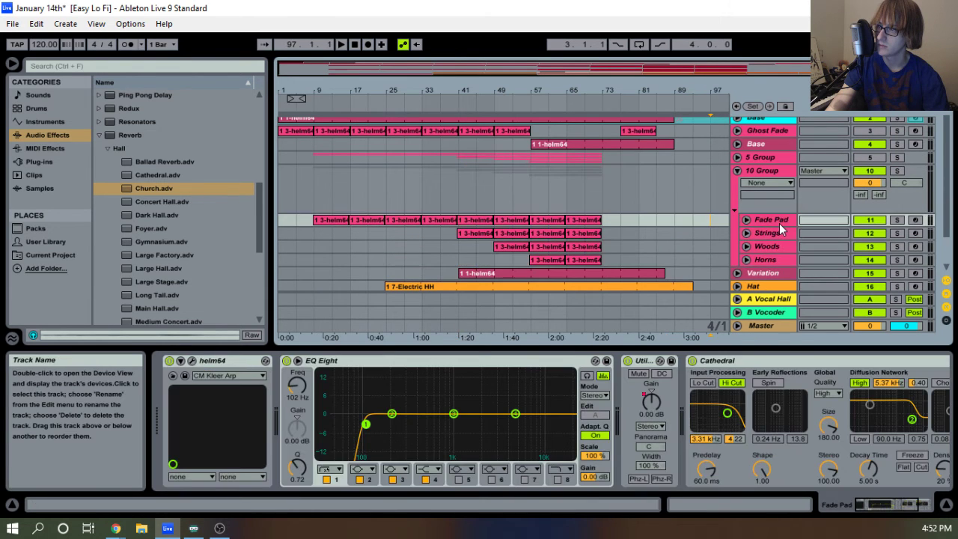
left_click(770, 255)
right_click(774, 245)
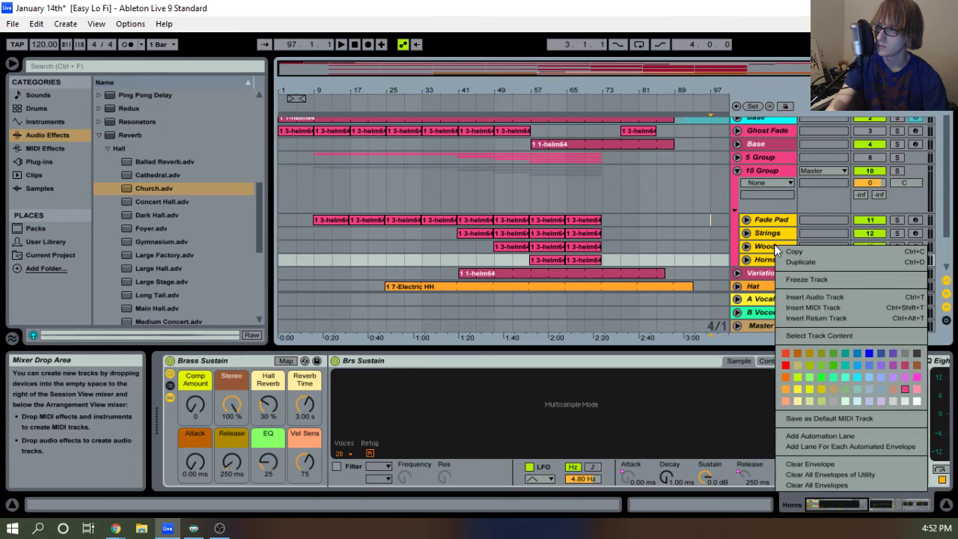
left_click(807, 279)
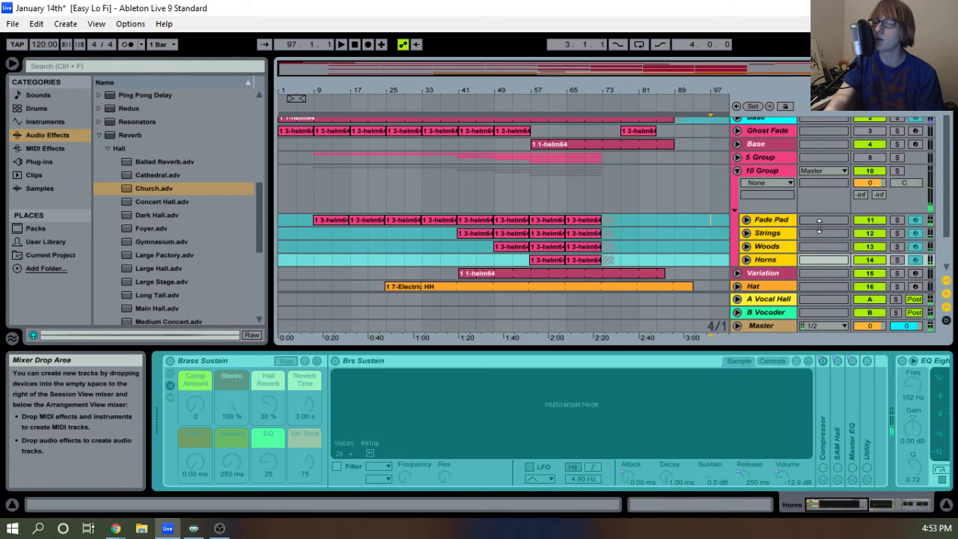
right_click(771, 271)
left_click(787, 280)
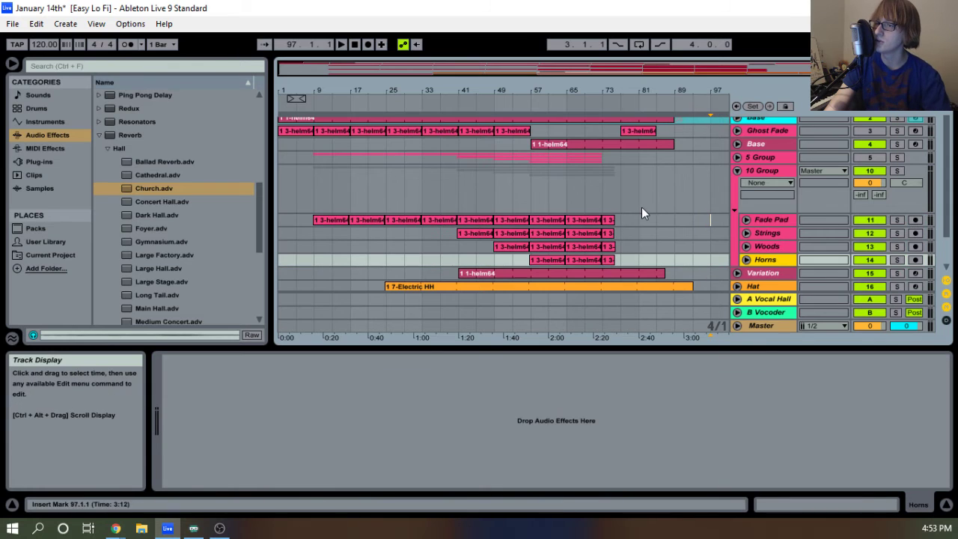
Play the arrangement from about bar 53 with the Fade Pad waveform unfolded, briefly soloing the Fade Pad track.
left_click(746, 220)
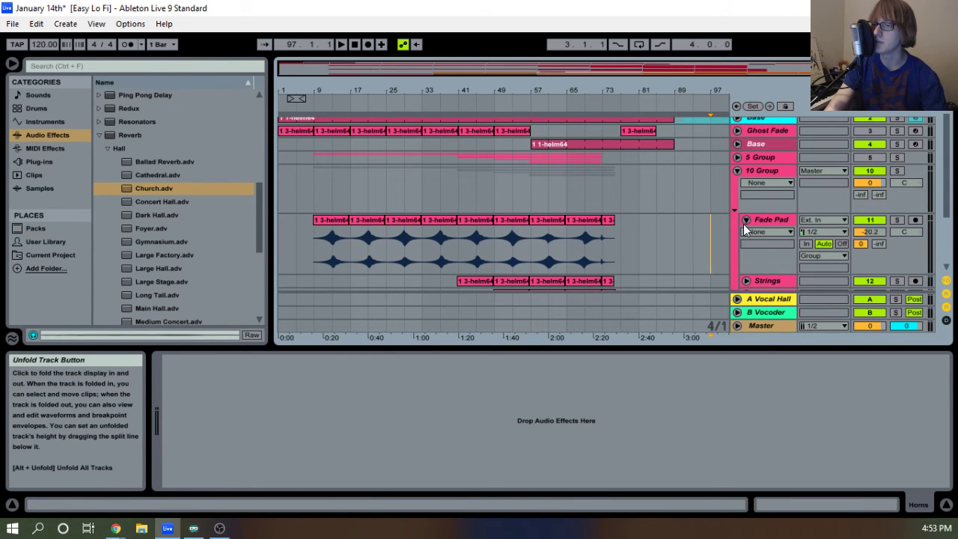
left_click(746, 219)
key("space")
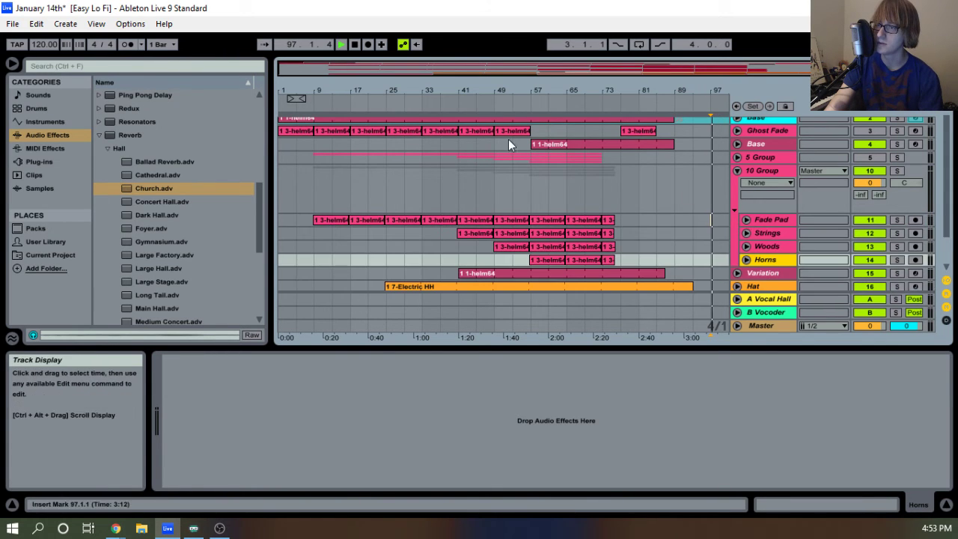
left_click(515, 105)
left_click_drag(586, 89, 620, 113)
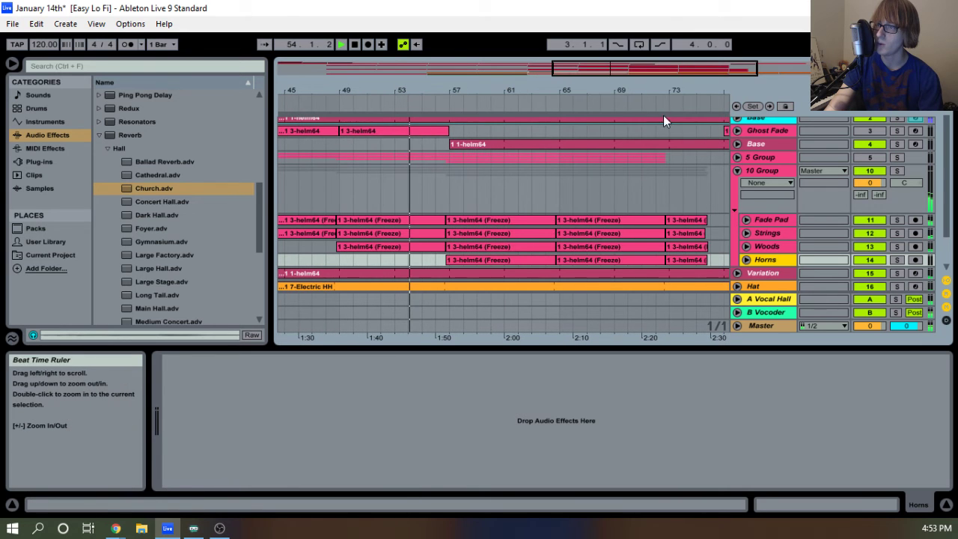
left_click(746, 219)
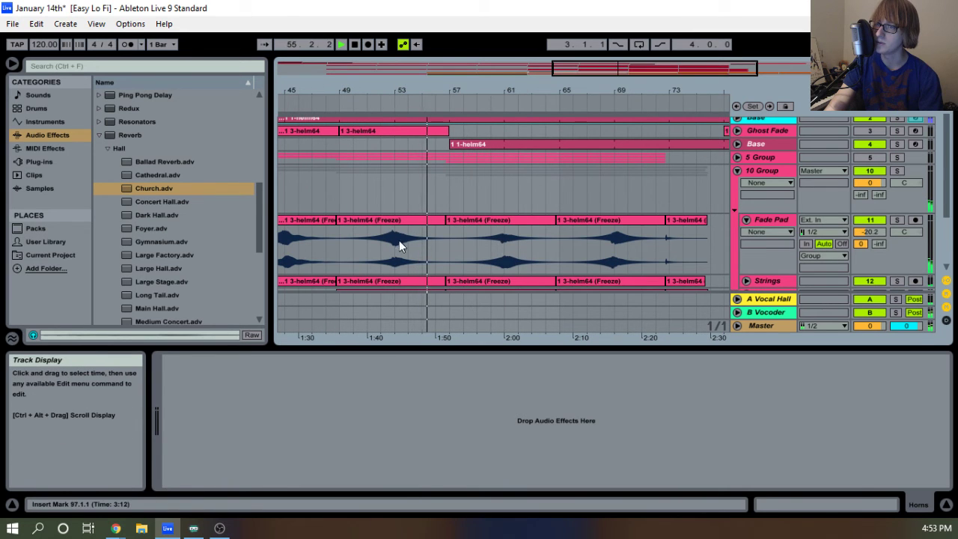
left_click_drag(424, 90, 393, 88)
scroll(640, 283, "down", 2)
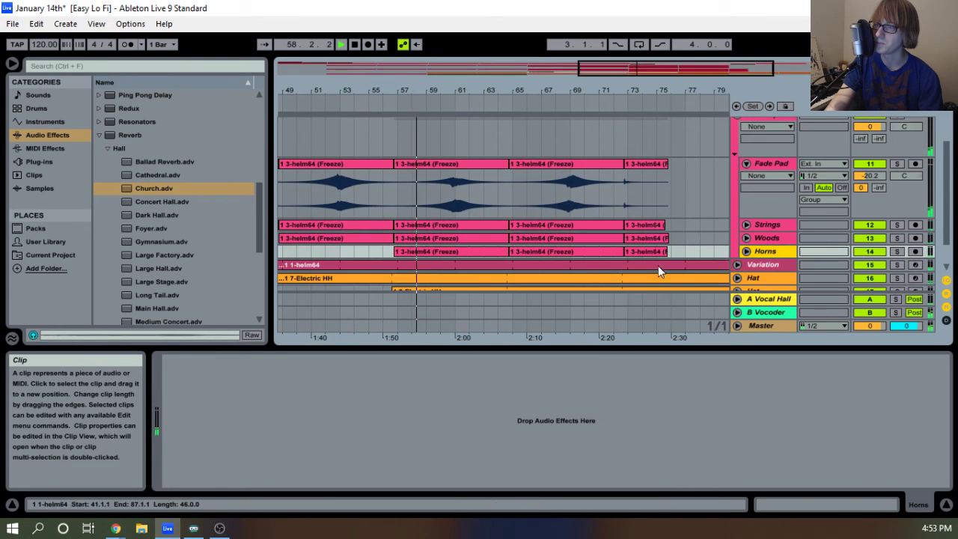
left_click(896, 163)
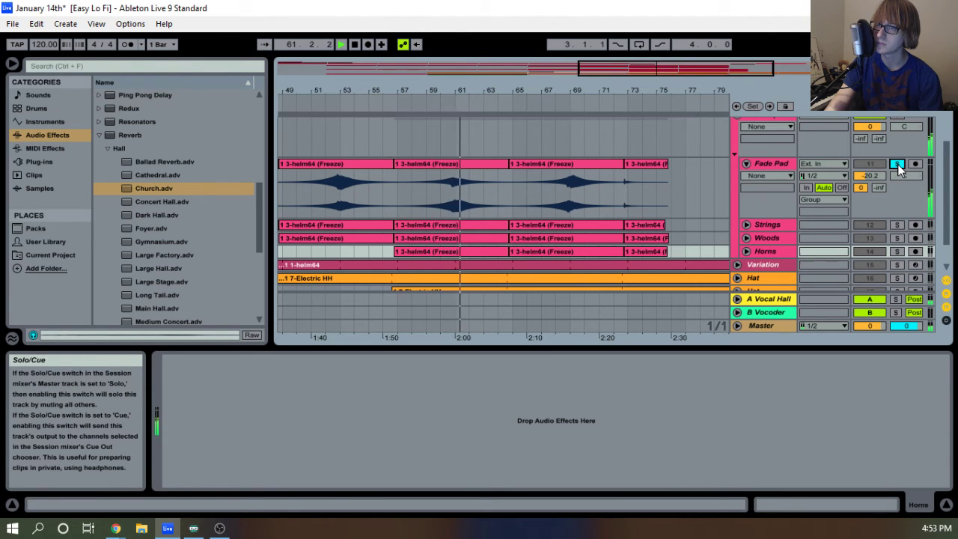
left_click(897, 165)
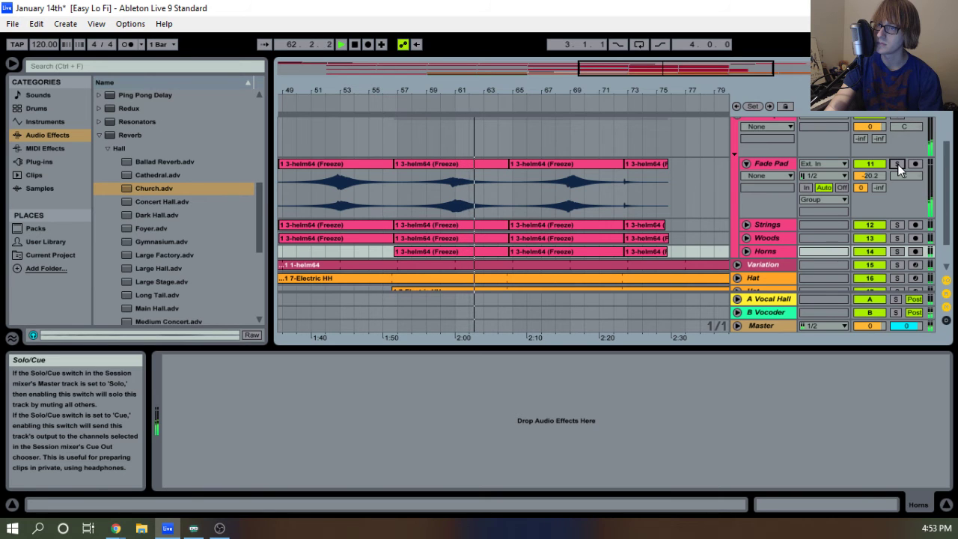
Examine the freeze tail waveforms of the flattened Fade Pad and Woods tracks around bar 73.
left_click(745, 163)
double_click(766, 164)
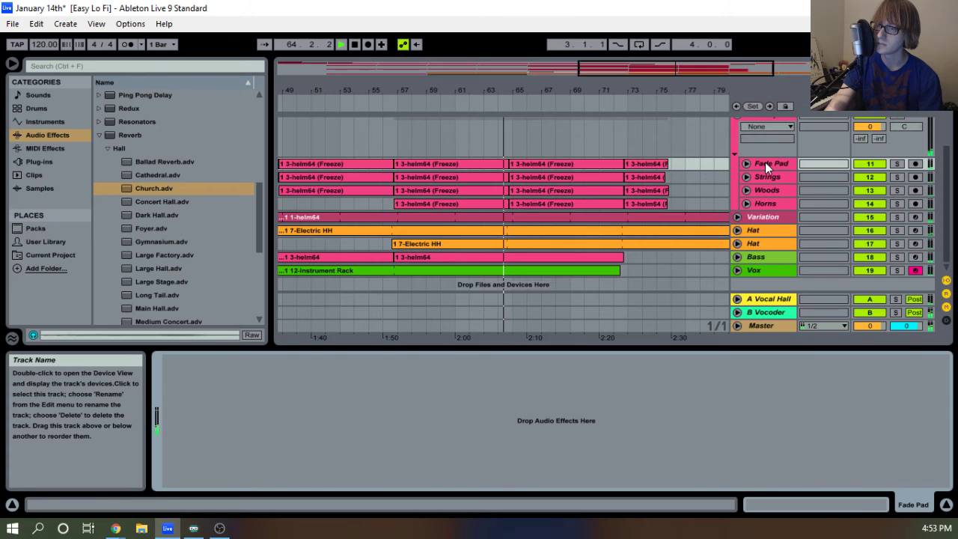
left_click(779, 163)
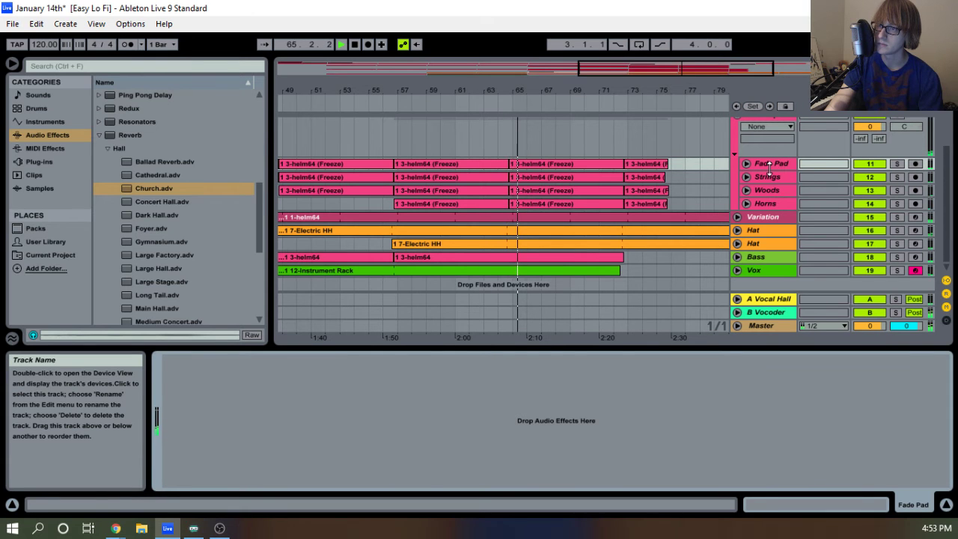
left_click(746, 163)
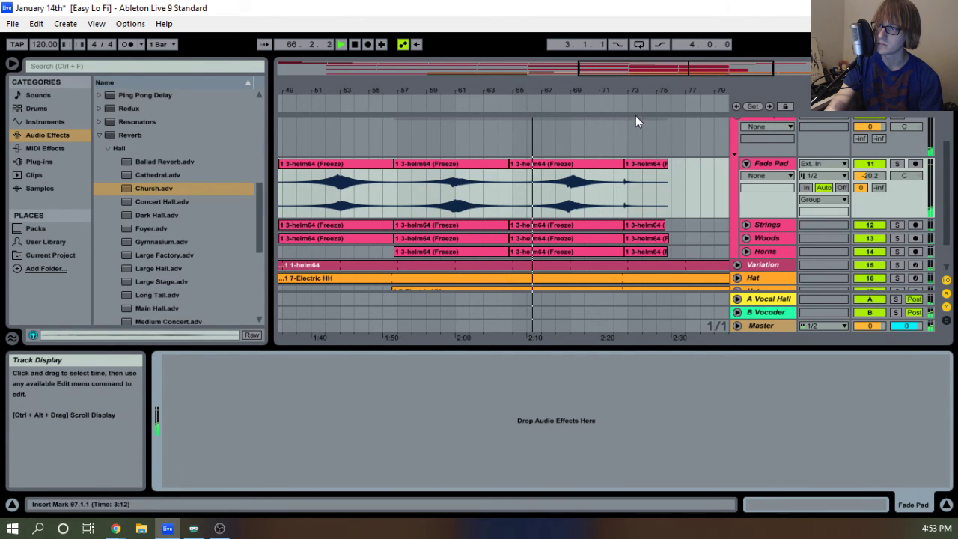
left_click_drag(635, 91, 695, 198)
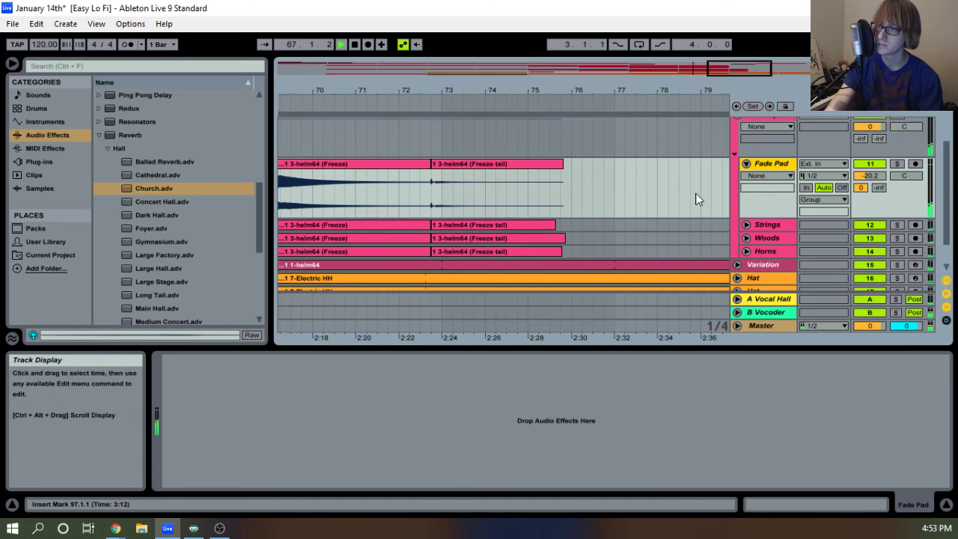
left_click(745, 238)
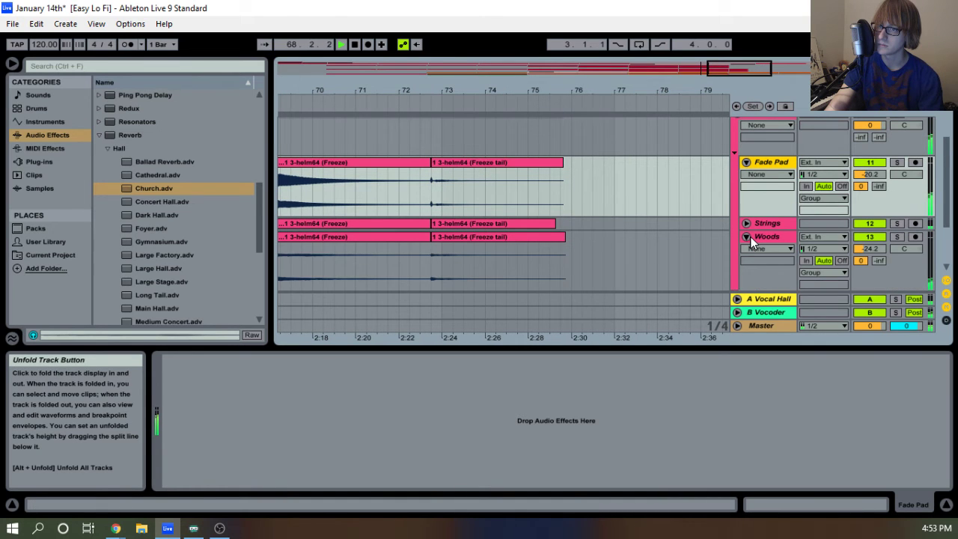
left_click(749, 238)
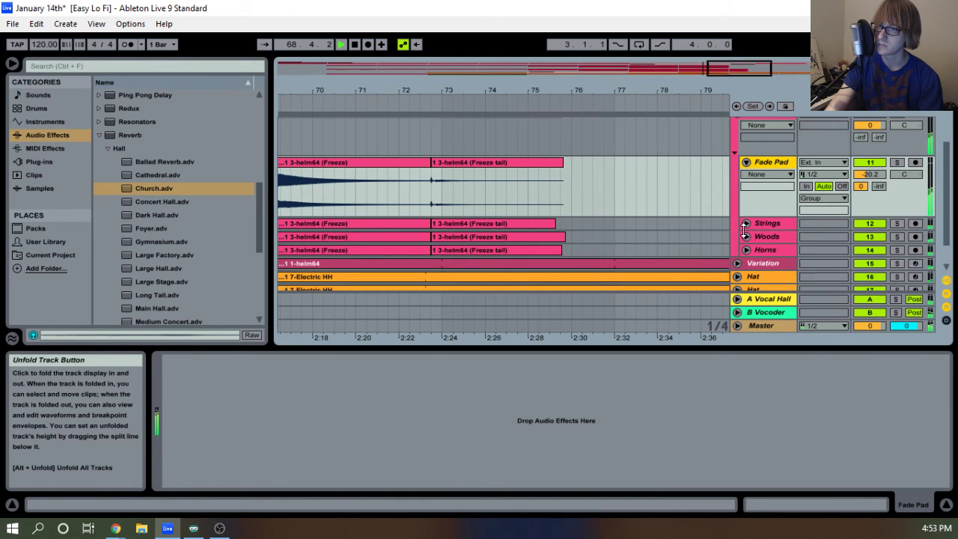
left_click(749, 164)
left_click(746, 163)
Copy the freeze tail clips of the four flattened tracks and paste them at 73.4.1 and 74.4.1.
left_click(451, 163)
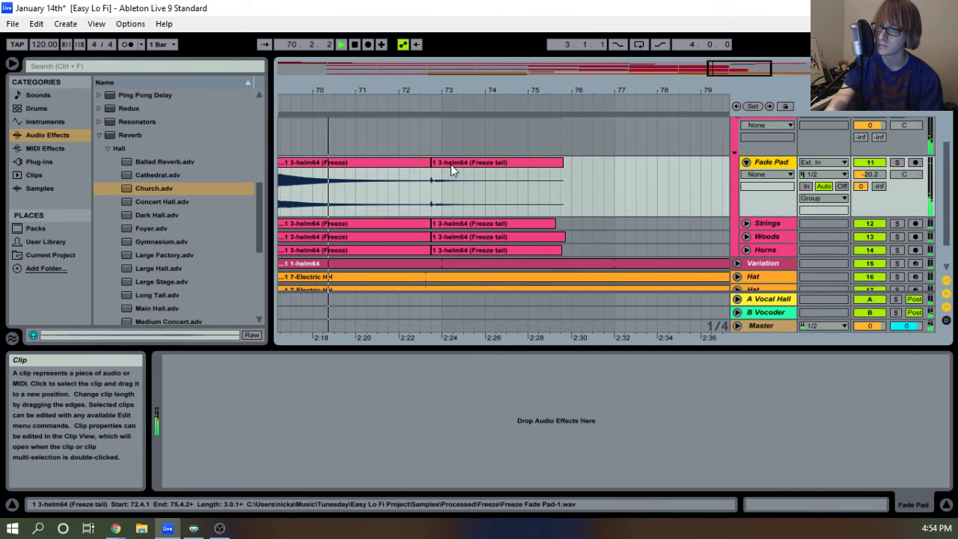
left_click(465, 249, "shift")
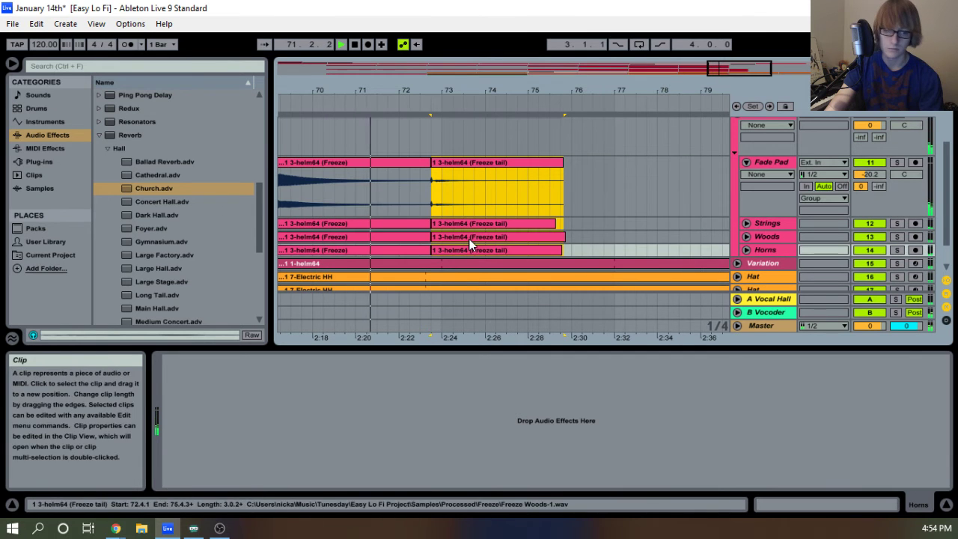
left_click_drag(431, 91, 465, 119)
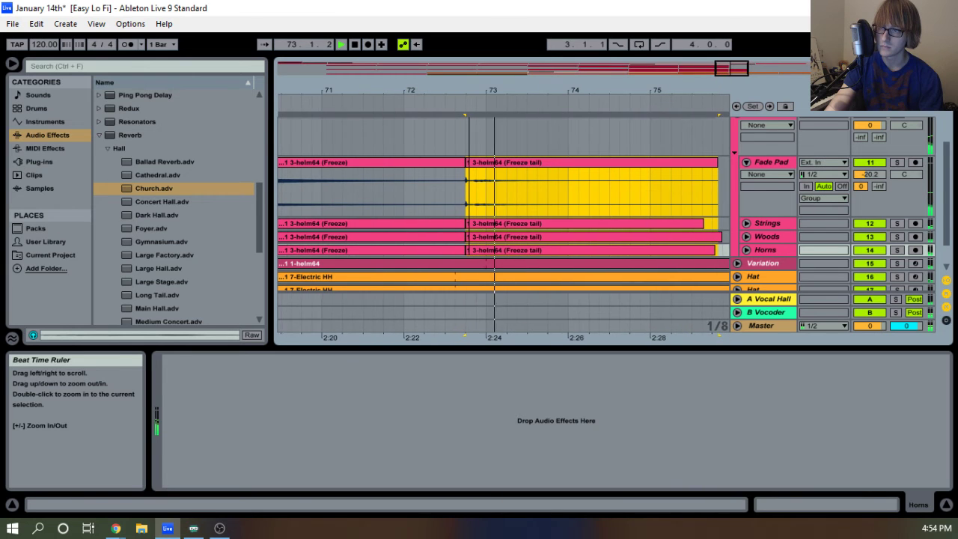
left_click(554, 191)
key("space")
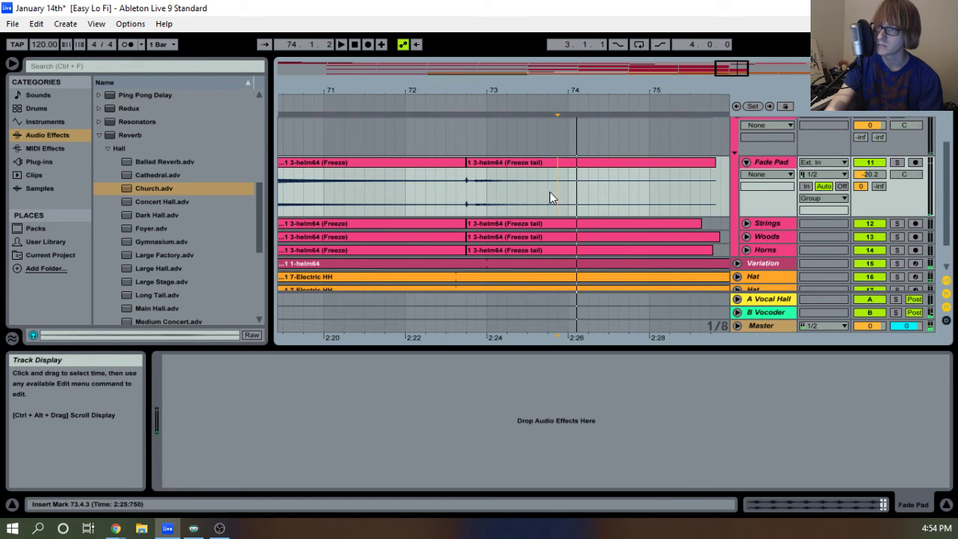
left_click(548, 191)
key("ctrl+v")
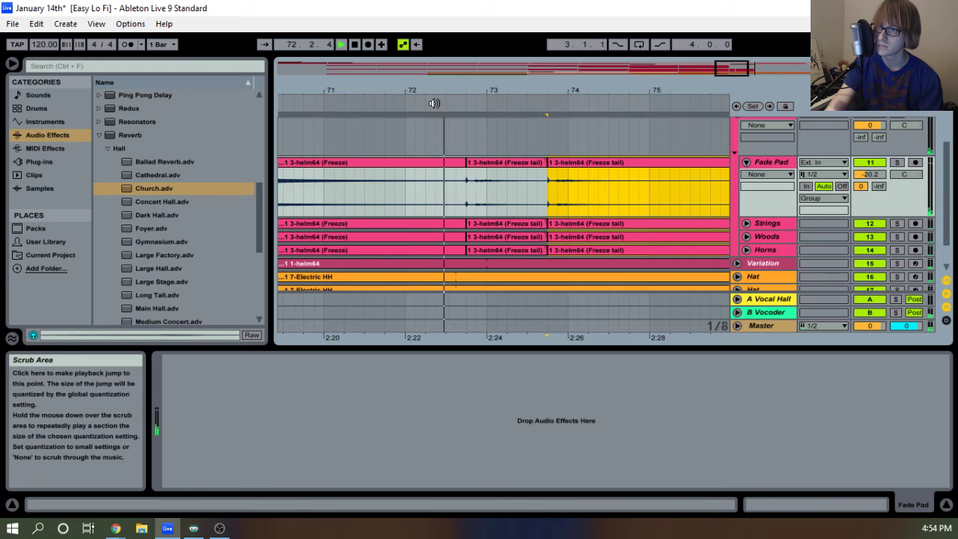
left_click(631, 190)
key("ctrl+v")
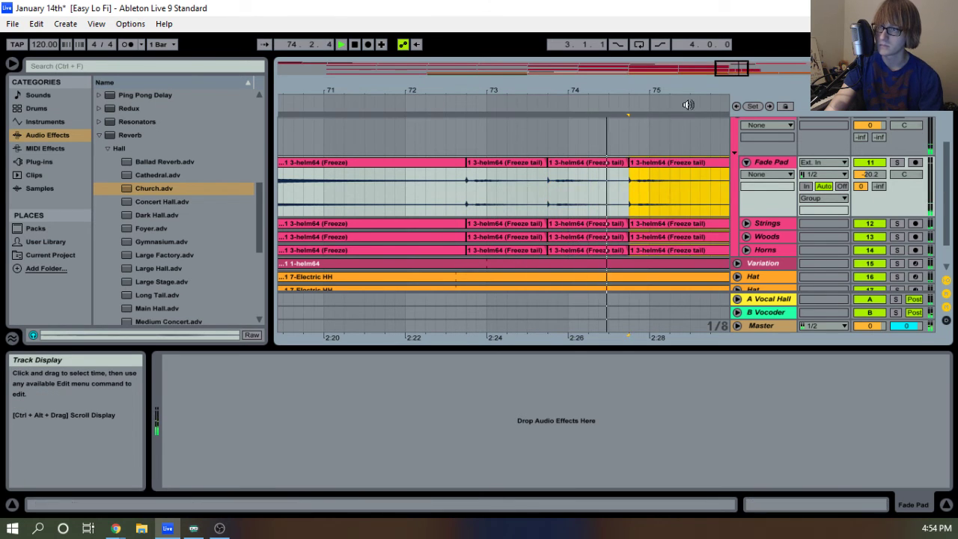
Trim the last pasted tail clips to end at 75.4.1 by pasting another copy there and deleting it.
left_click_drag(688, 92, 423, 70)
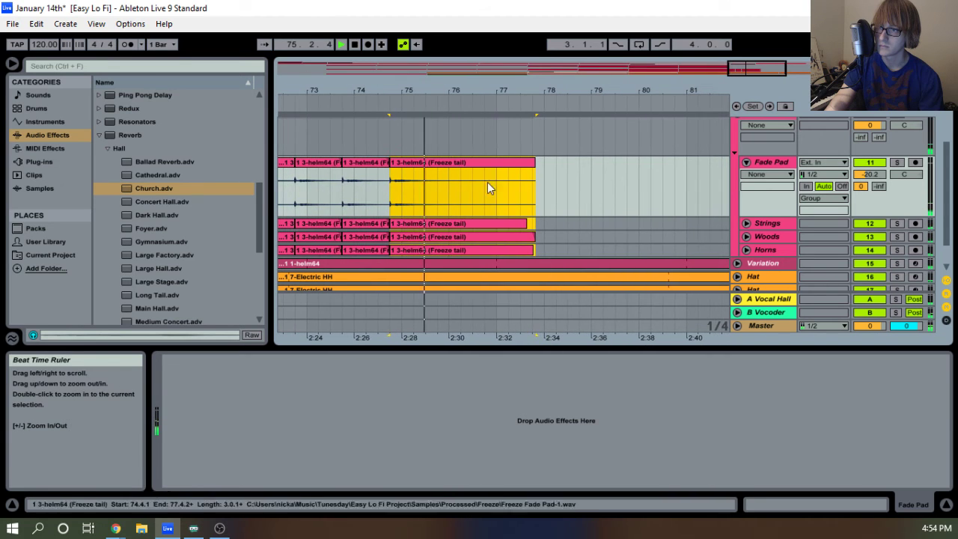
left_click_drag(433, 195, 472, 196)
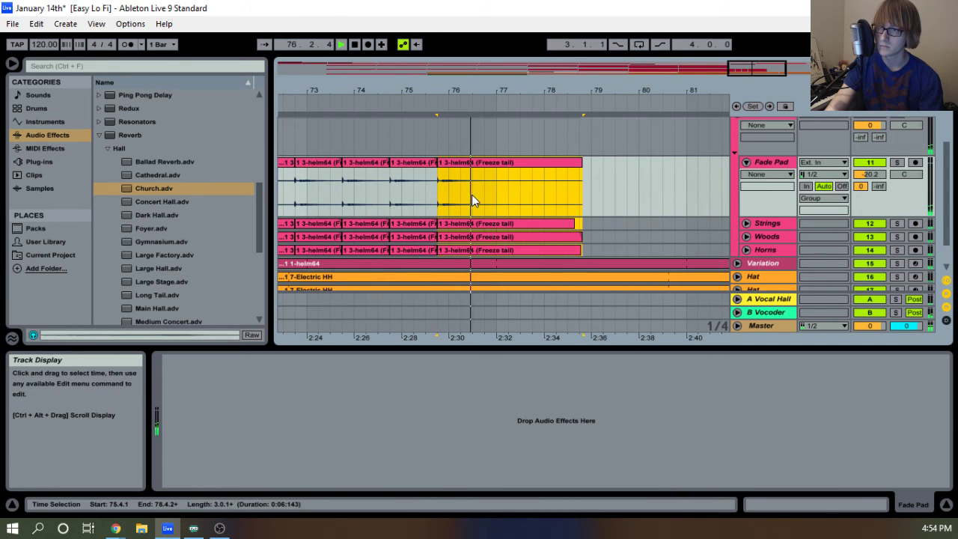
key("space")
left_click_drag(473, 91, 524, 78)
key("Delete")
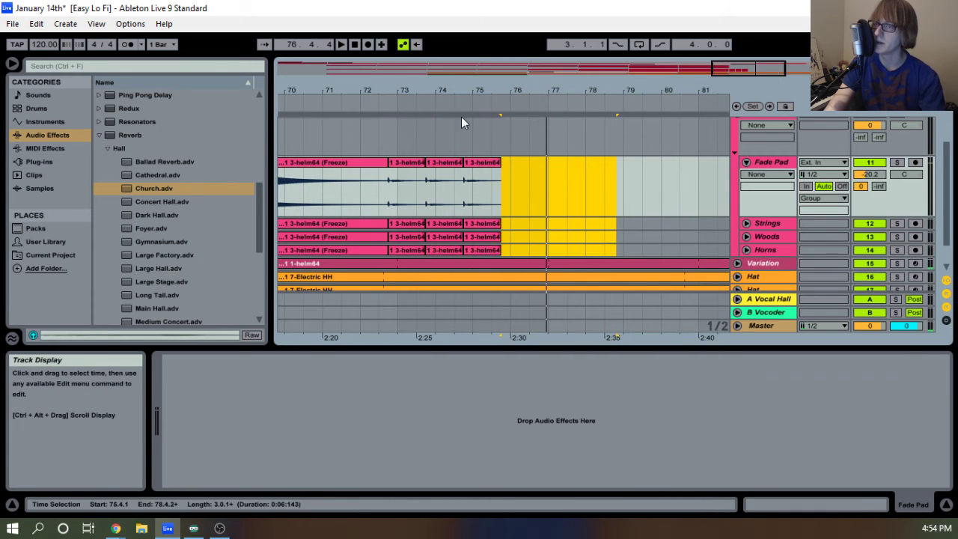
Consolidate the first freeze tail clips, from 72.4.1 to 73.4.1, on the Fade Pad, Strings, Woods and Horns tracks.
left_click_drag(430, 94, 547, 121)
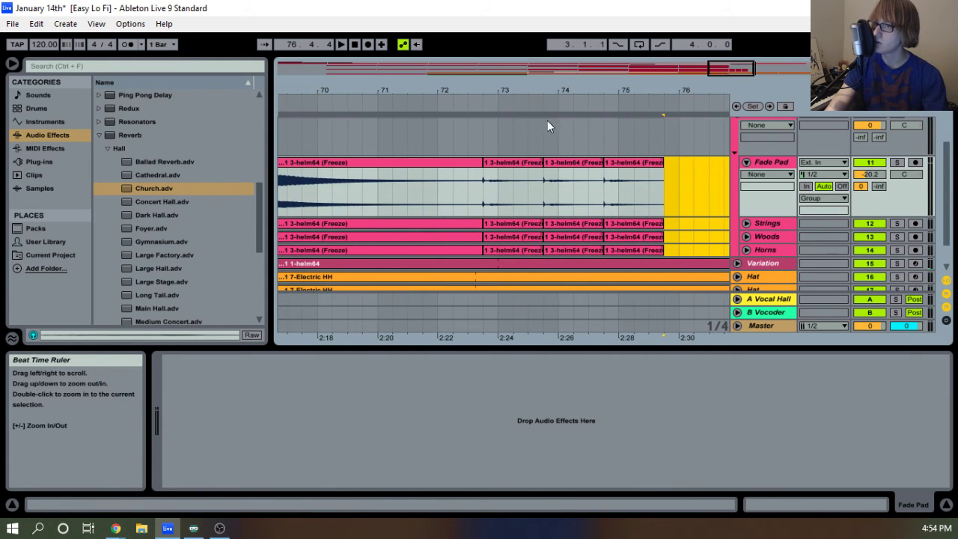
left_click(520, 172)
left_click(516, 250)
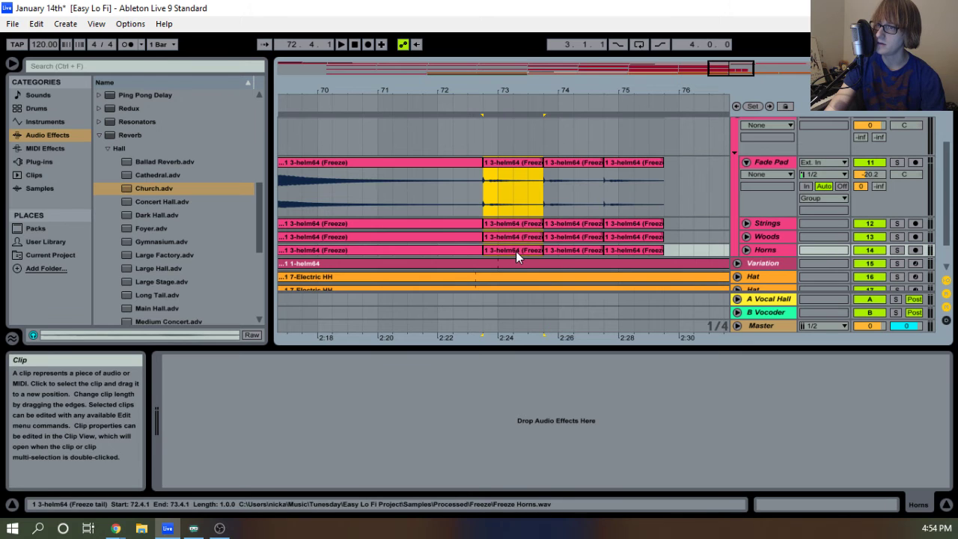
left_click_drag(503, 109, 492, 161)
right_click(491, 159)
left_click(519, 246)
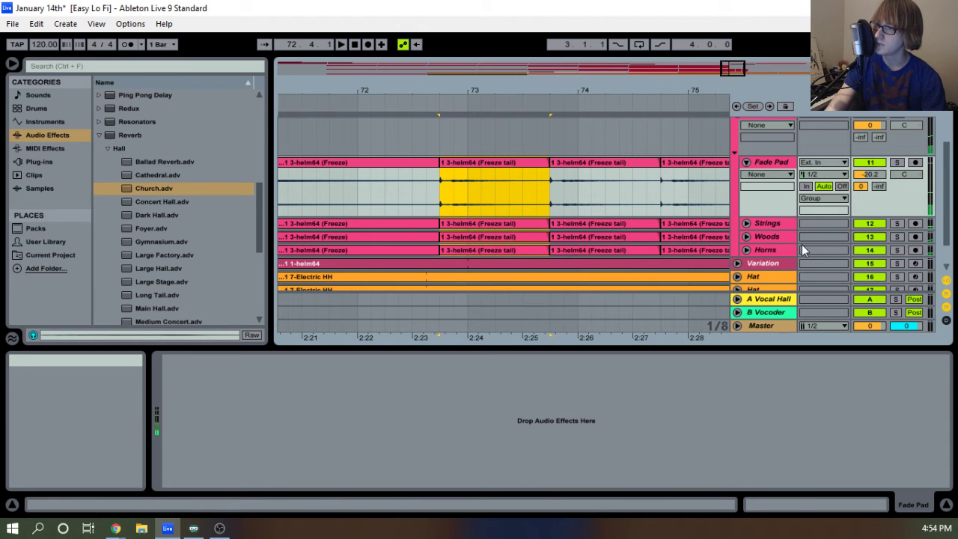
Turn on looping for the four consolidated freeze tail clips at 72.4.1 on Fade Pad, Strings, Woods and Horns.
left_click(504, 159)
left_click(501, 251, "shift")
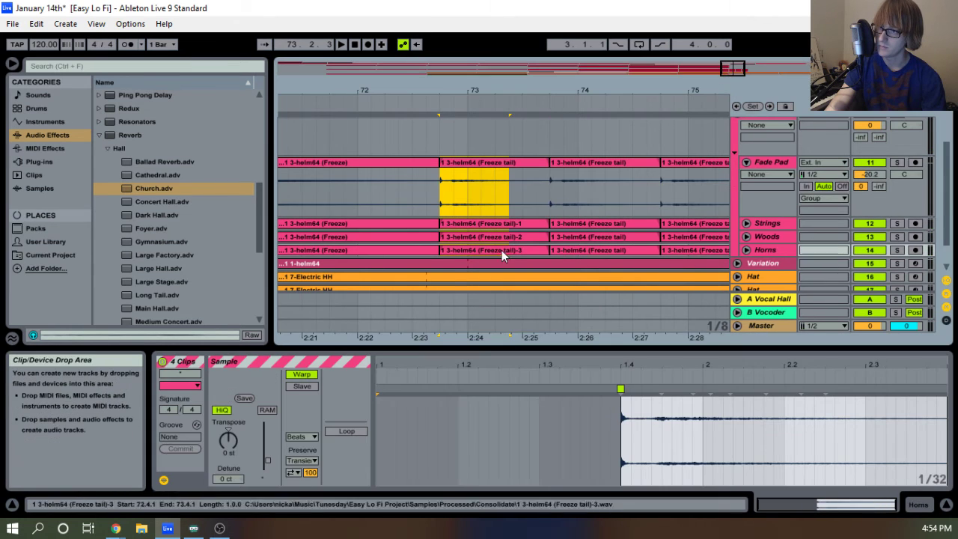
left_click(522, 164)
left_click(534, 248, "shift")
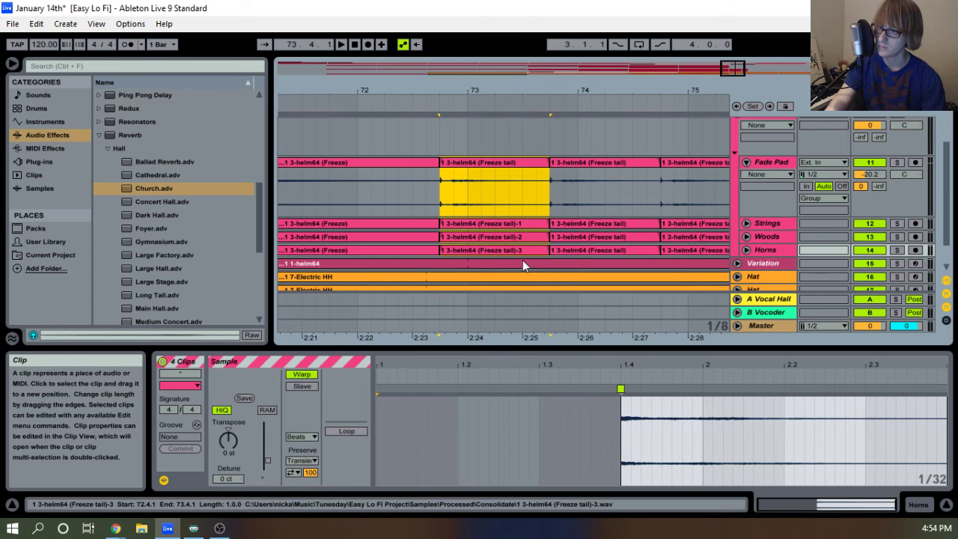
left_click(346, 430)
key("space")
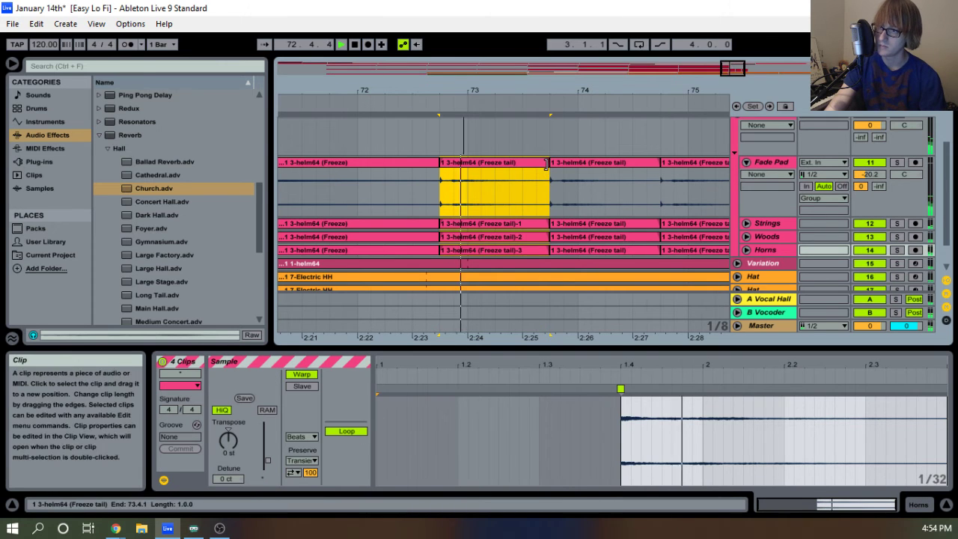
Extend the looped freeze tail clips on all four tracks to end at 85.4.1 and fold the Fade Pad track.
left_click_drag(547, 164, 835, 162)
left_click_drag(676, 88, 448, 45)
left_click(470, 163)
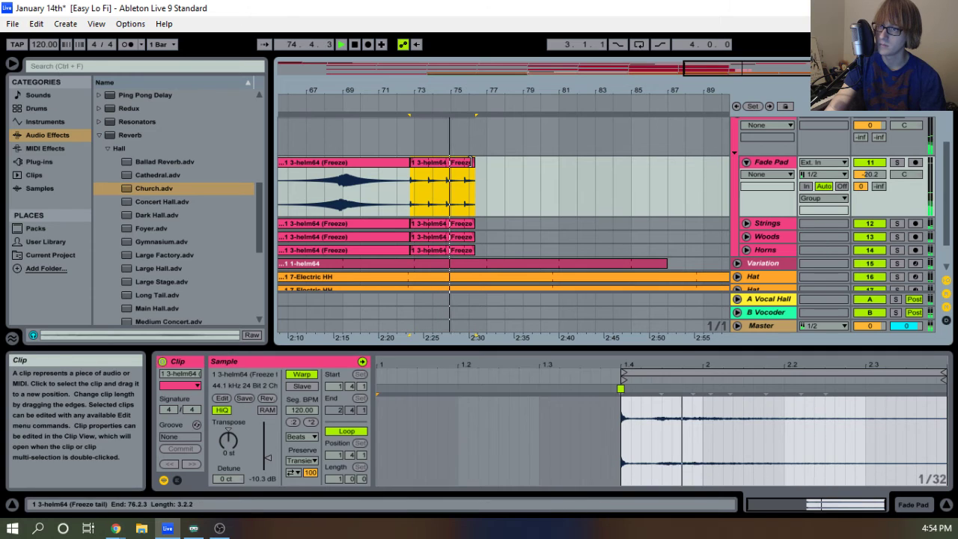
left_click(451, 250, "shift")
left_click_drag(473, 249, 678, 255)
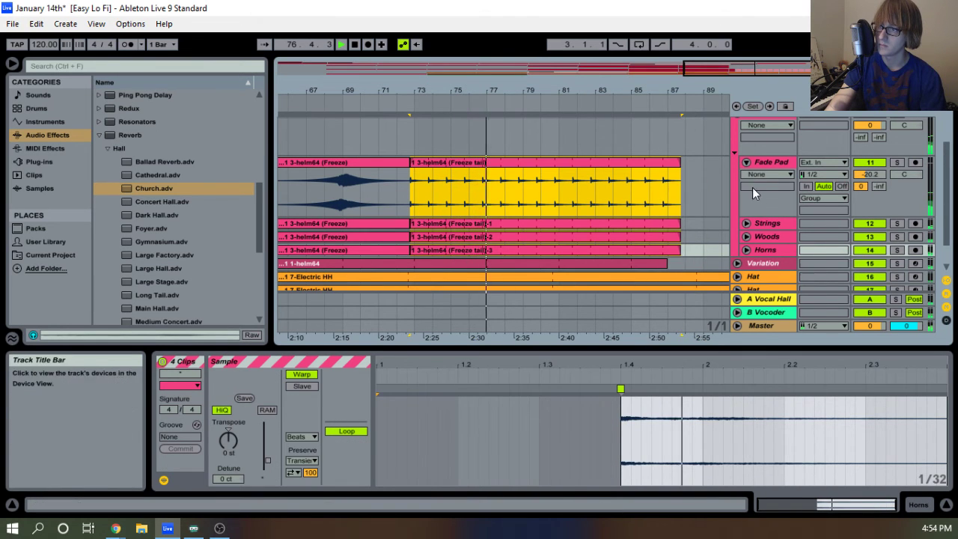
left_click(746, 161)
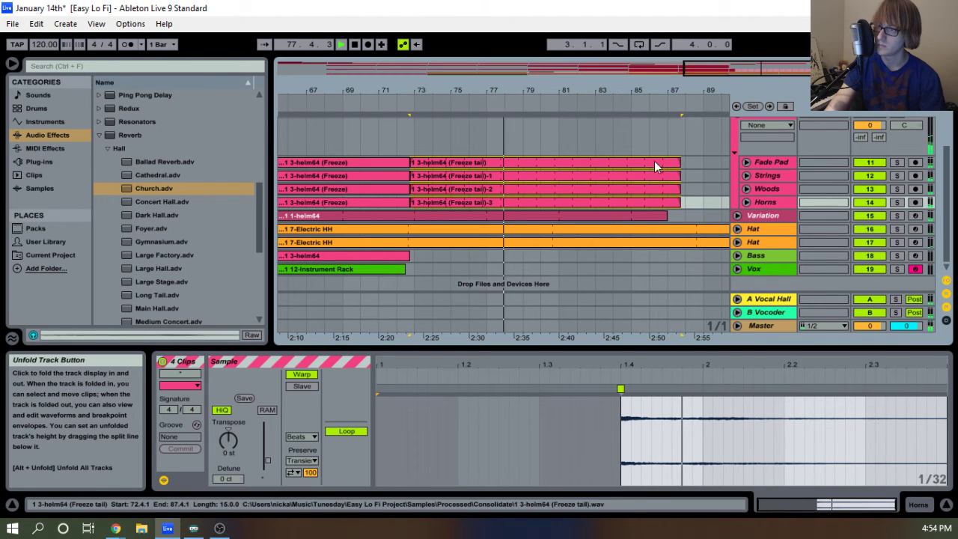
left_click_drag(676, 204, 641, 203)
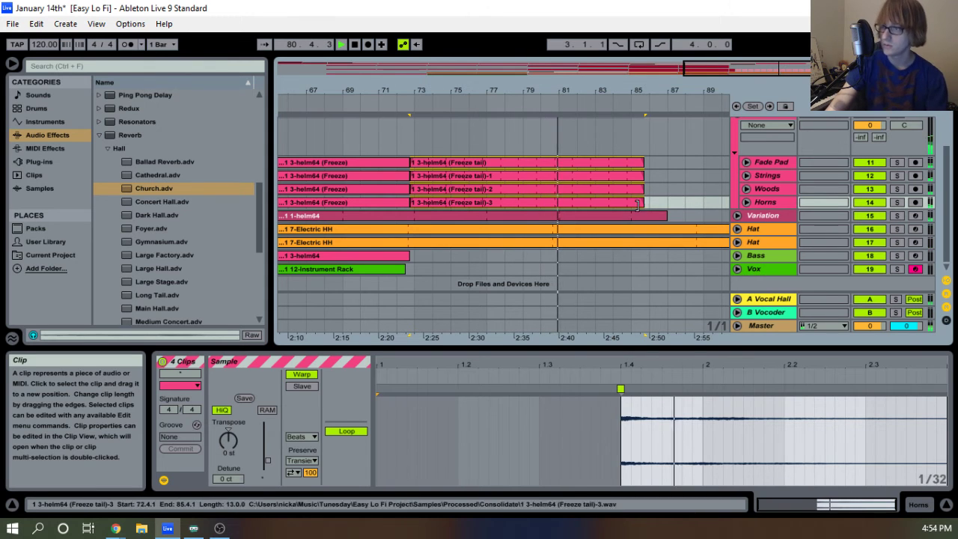
Add an EQ Eight to the Fade Pad track.
left_click(769, 164)
double_click(771, 163)
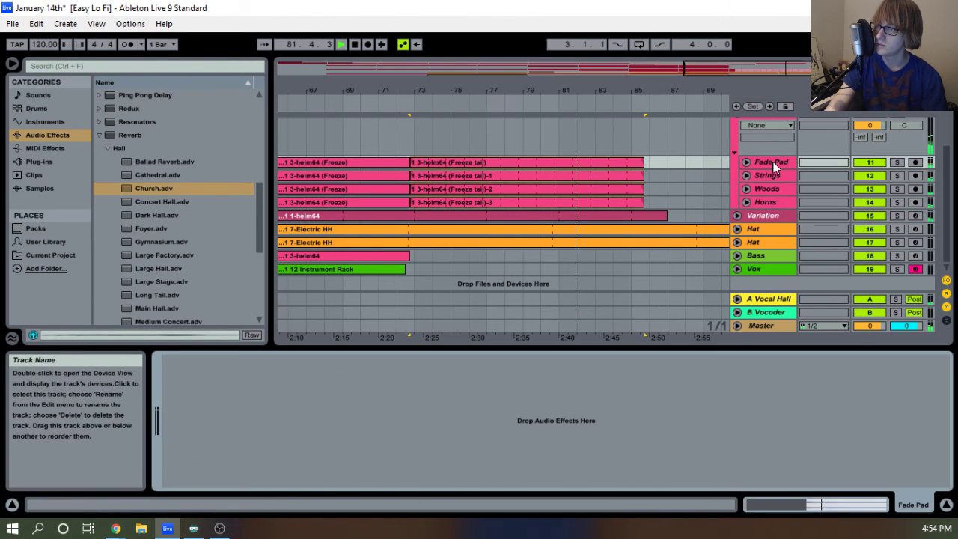
key("space")
scroll(186, 210, "up", 6)
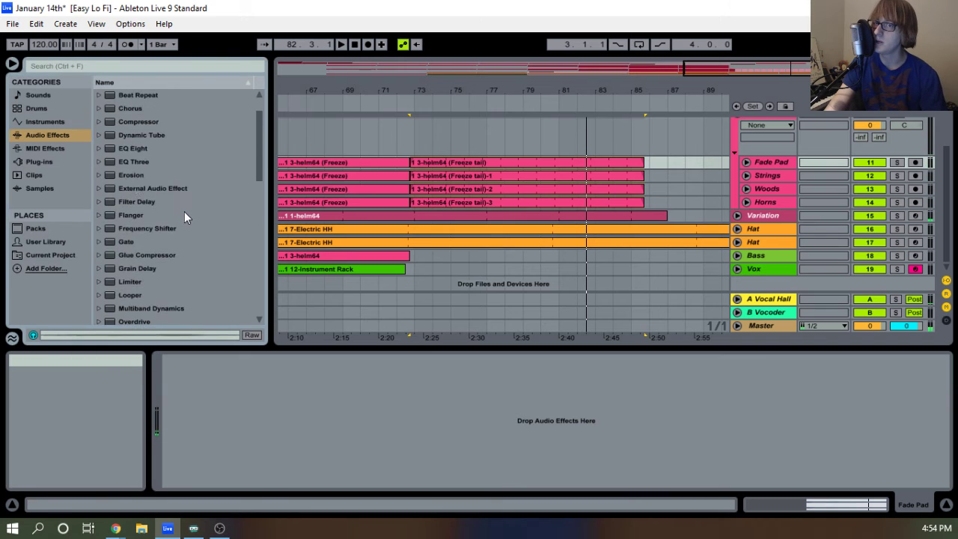
scroll(133, 150, "up", 1)
left_click_drag(135, 190, 191, 230)
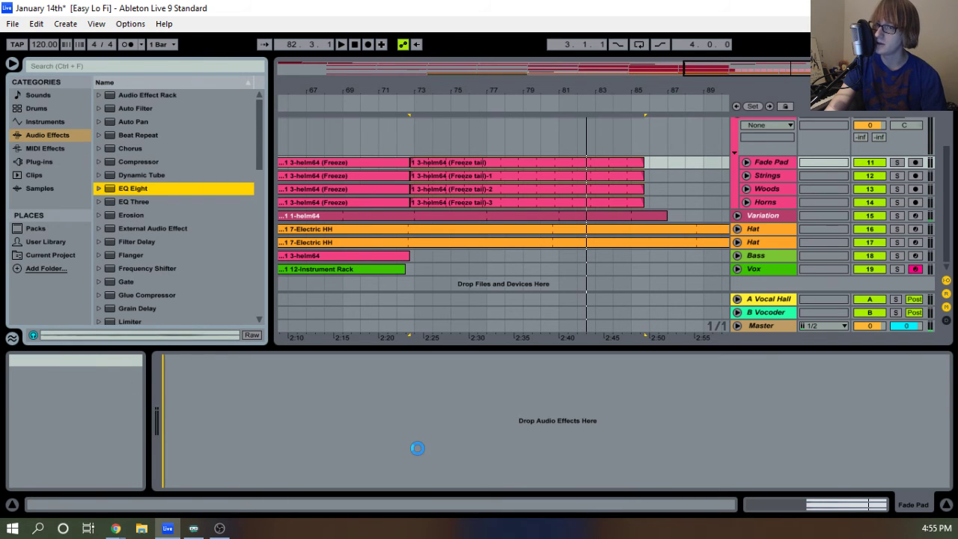
left_click_drag(417, 447, 419, 445)
Enable high-cut filter 8 in the EQ Eight, audition sweeps with Fade Pad soloed, and leave it at 22.0 kHz with Q 0.41.
key("space")
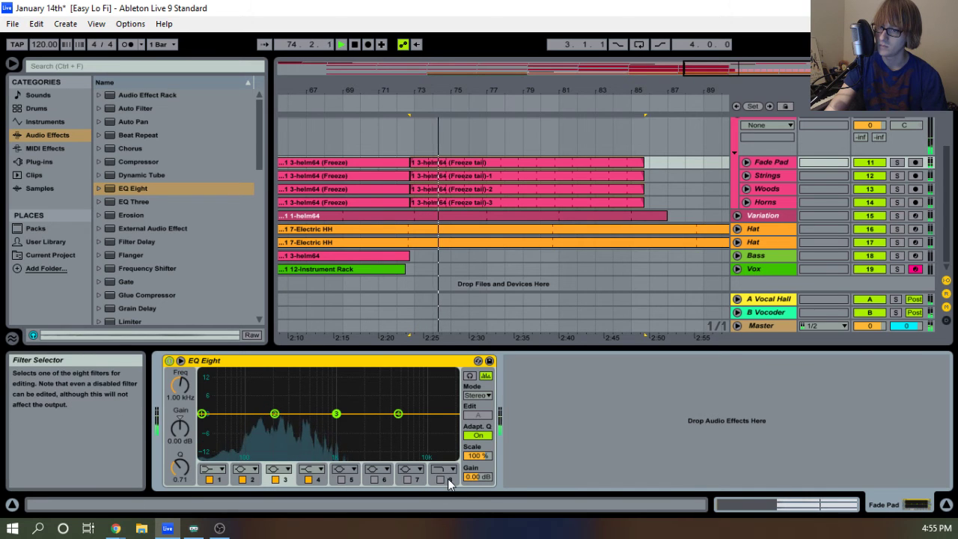
left_click(440, 478)
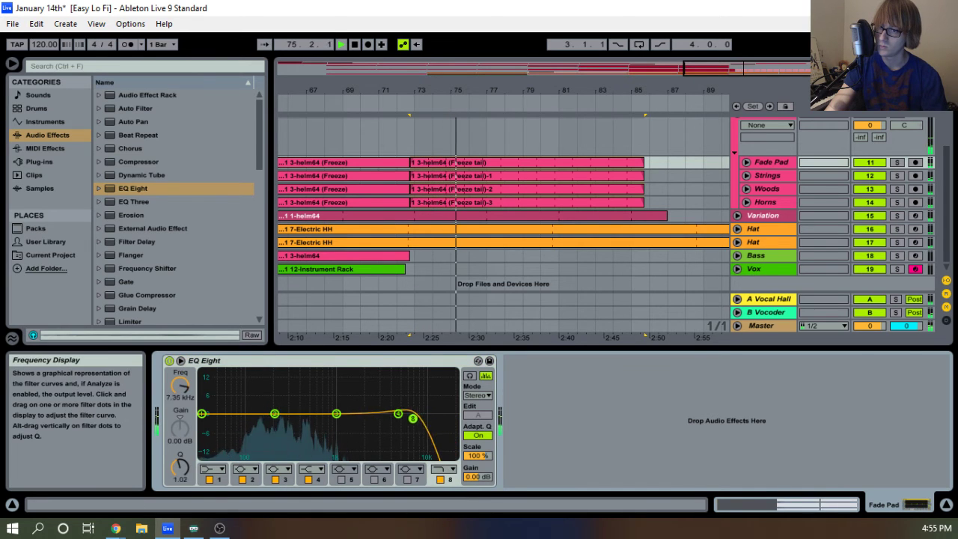
left_click_drag(412, 417, 336, 407)
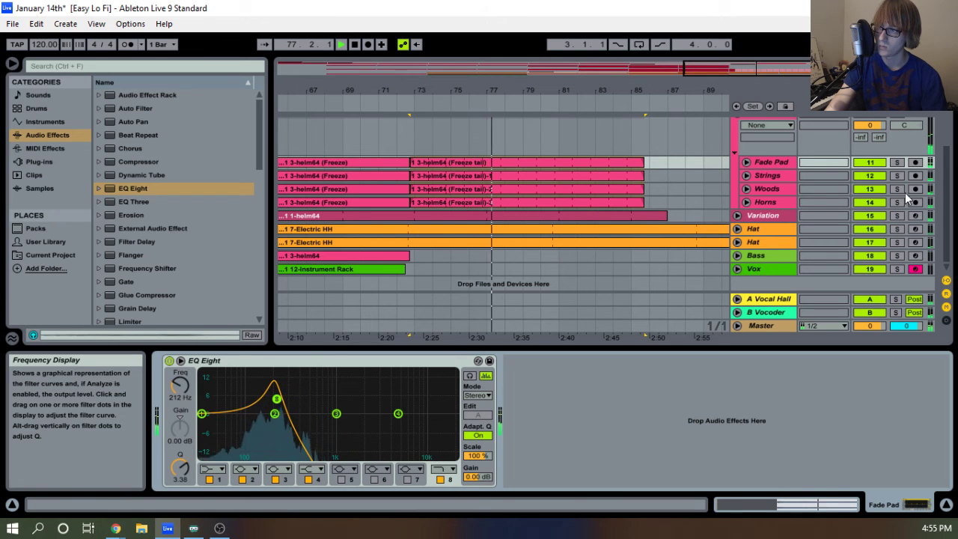
left_click(896, 162)
left_click_drag(276, 398, 332, 408)
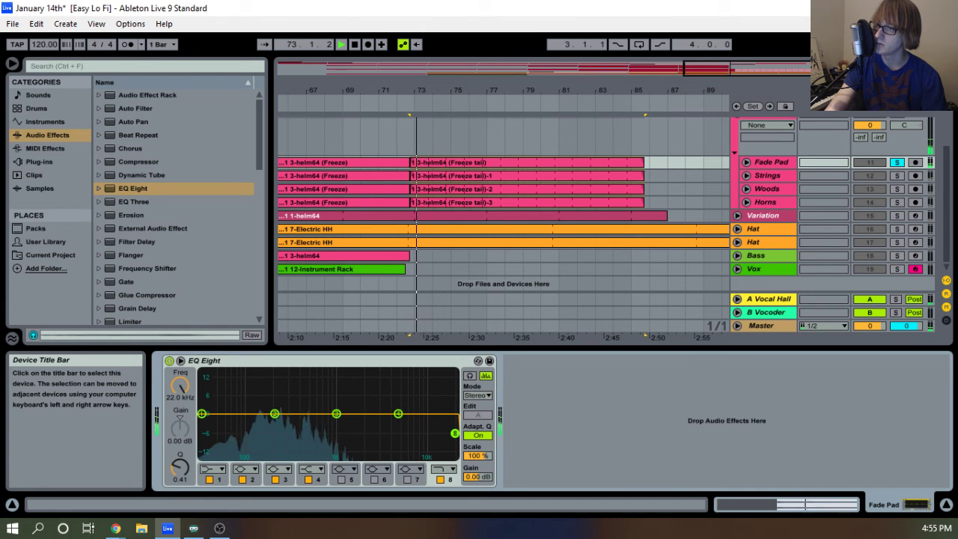
left_click(896, 163)
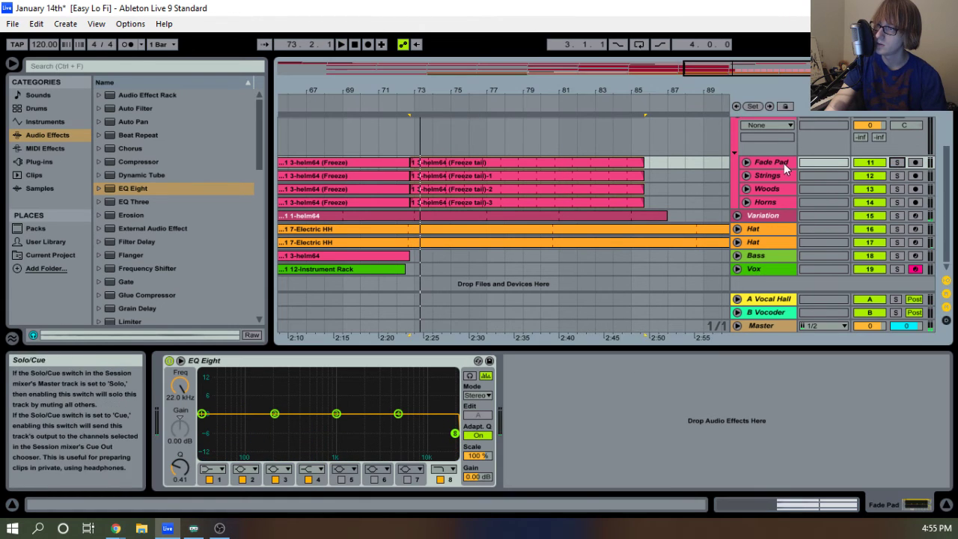
Disarm the Vox track and record automation of filter 8 sweeping down to 116 Hz over the looped freeze tails from 72.4.1.
left_click(914, 269)
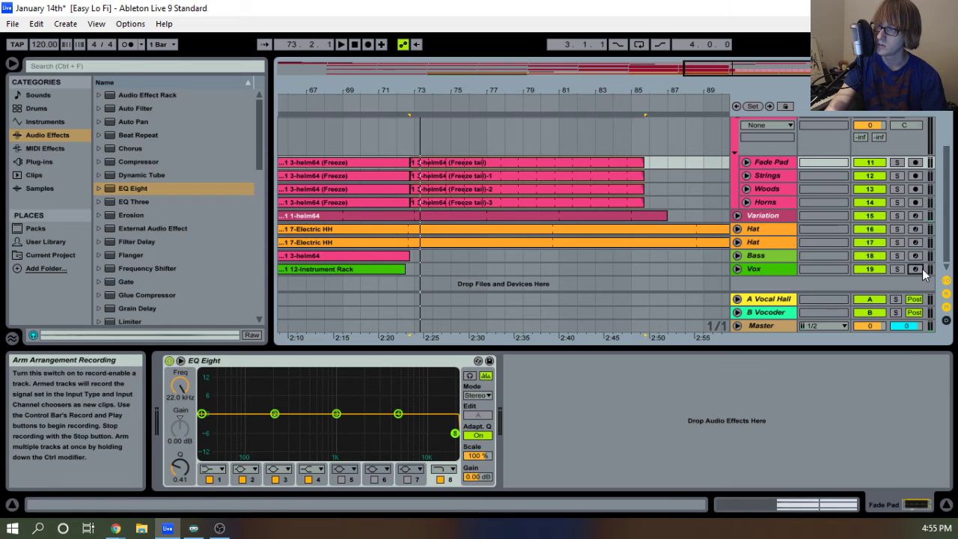
left_click(368, 45)
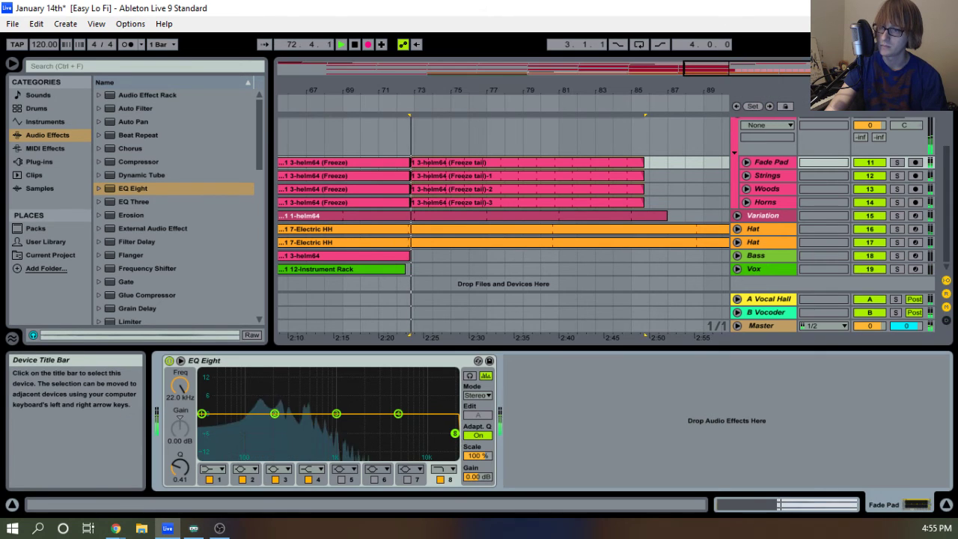
left_click_drag(455, 433, 448, 430)
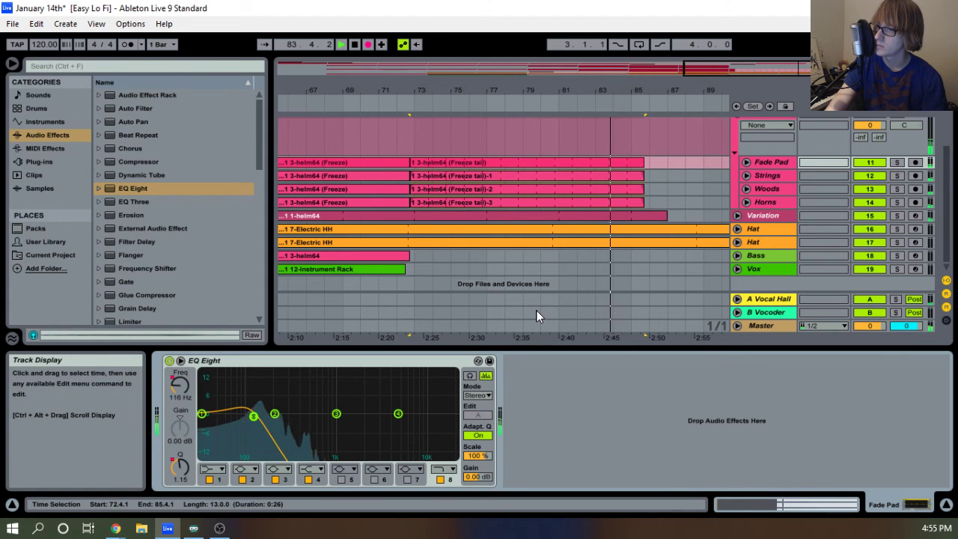
key("space")
Delete the jump-back breakpoints near bar 84 in Fade Pad's filter 8 frequency and resonance automation, and play from bar 68.
left_click(746, 163)
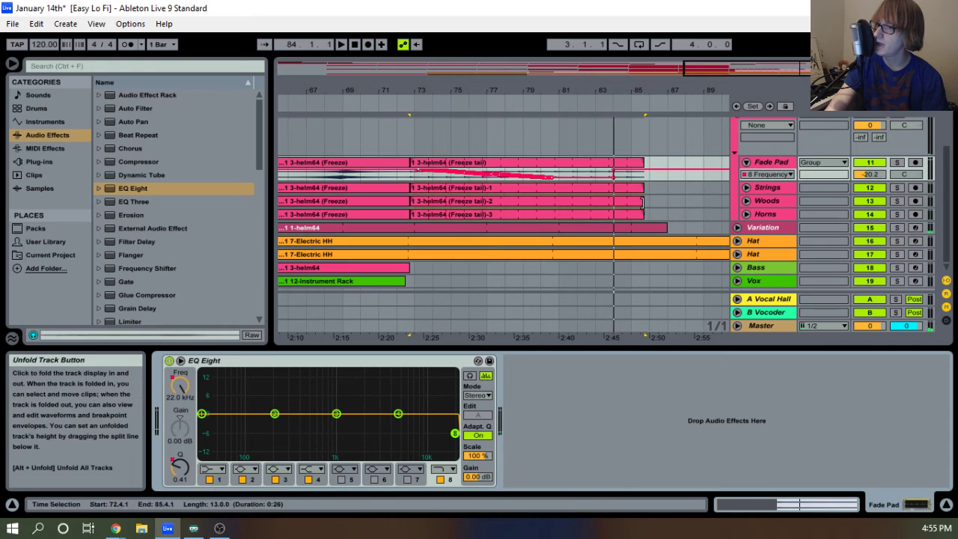
left_click(615, 172)
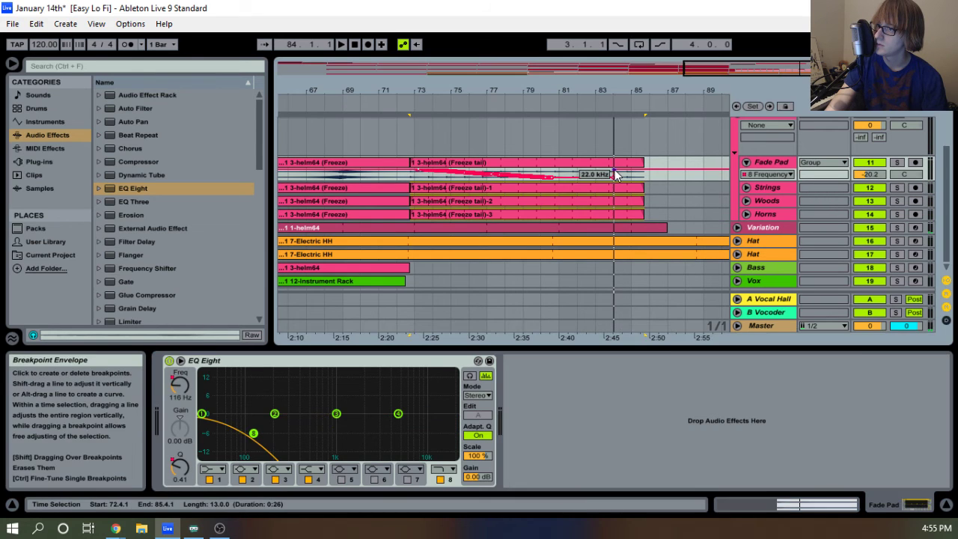
left_click(757, 174)
left_click(800, 424)
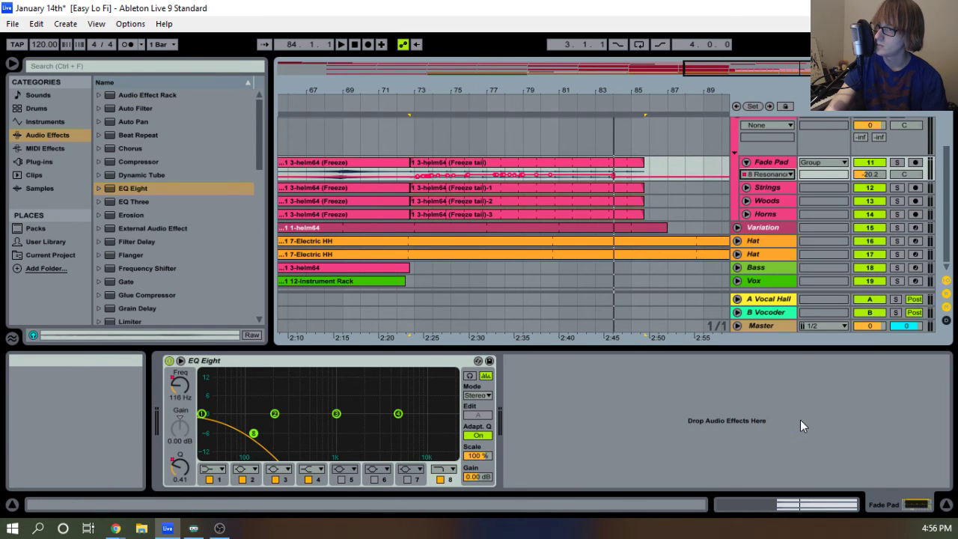
left_click_drag(765, 179, 766, 288)
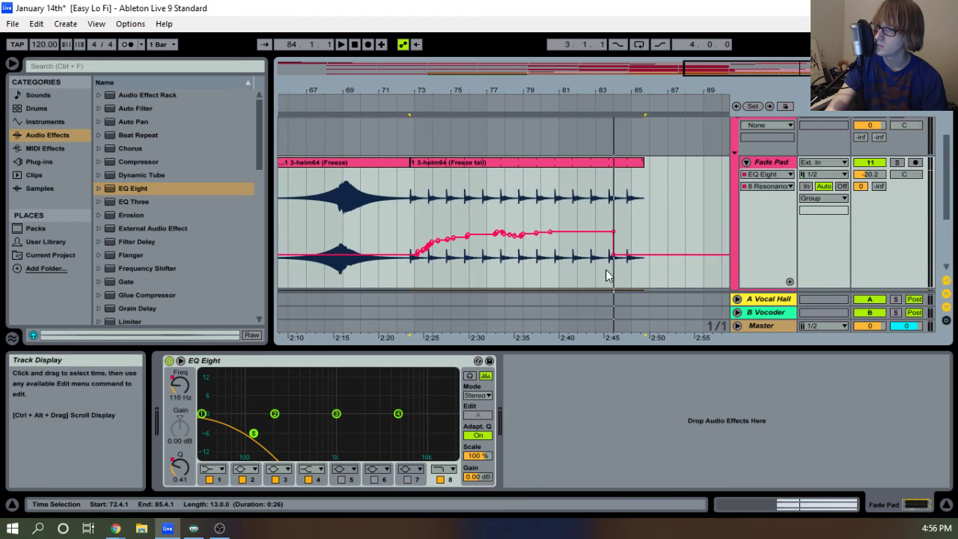
left_click(613, 256)
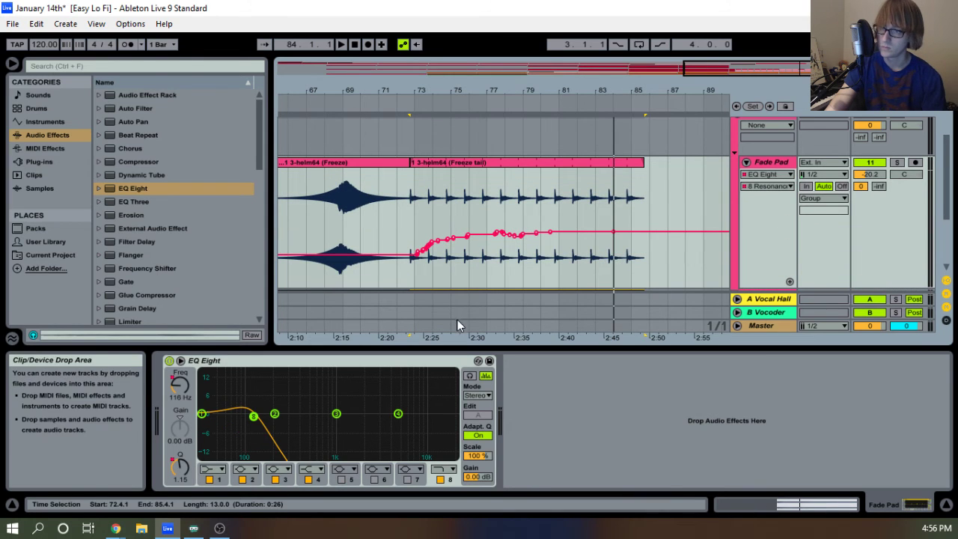
key("ctrl+z")
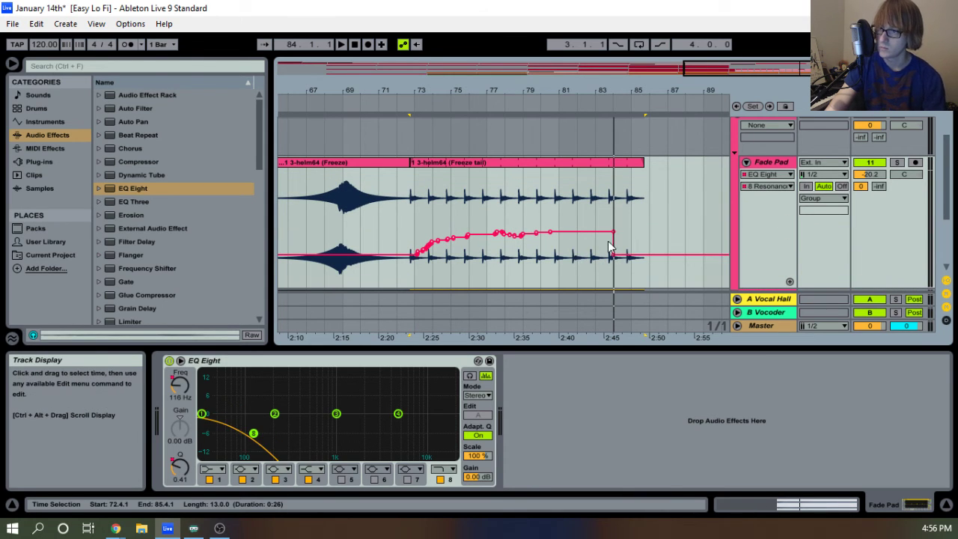
left_click(613, 256)
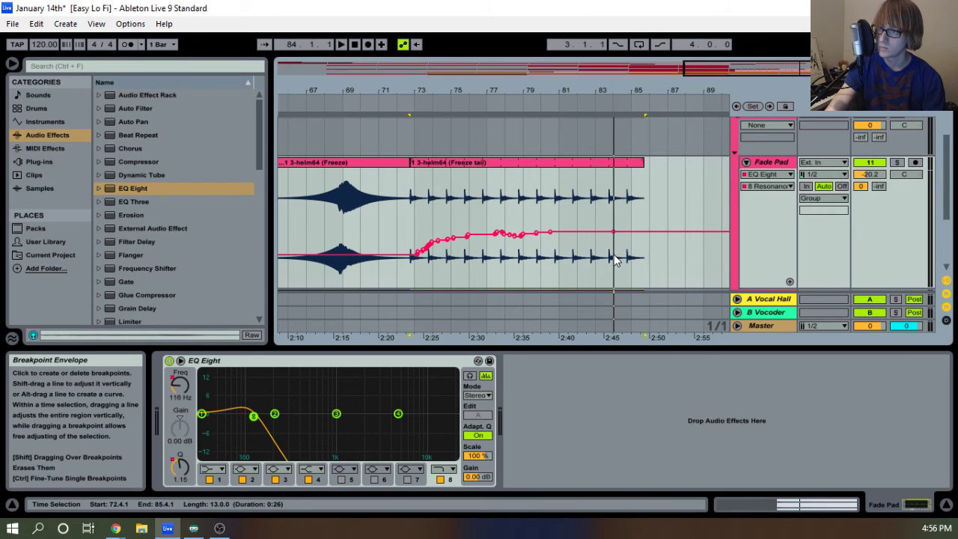
left_click(340, 96)
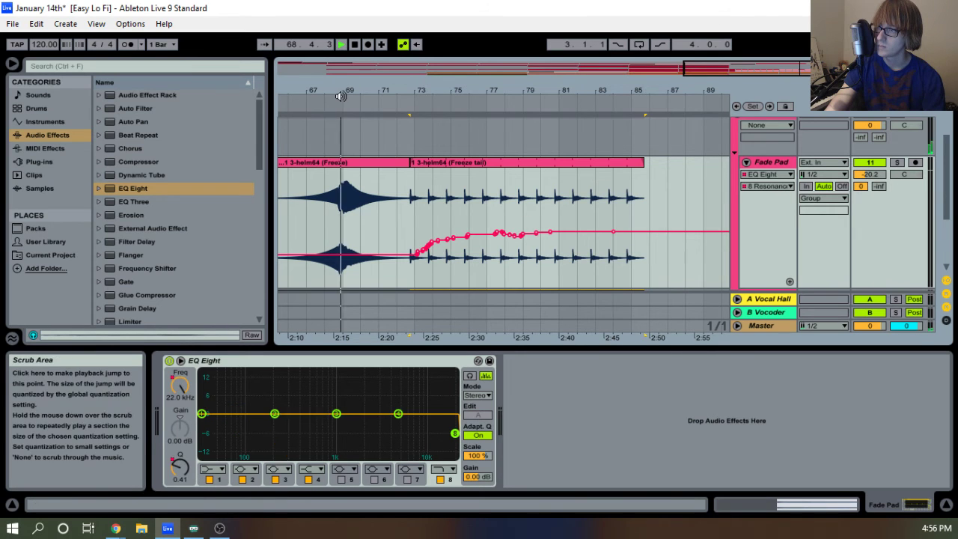
left_click(745, 162)
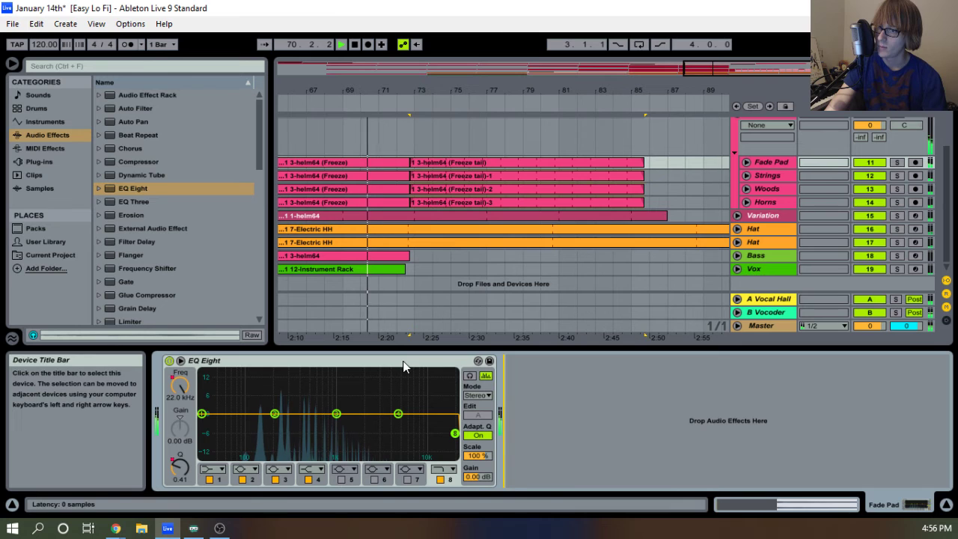
Move the automated EQ Eight from Fade Pad to 10 Group by pasting a copy there and deleting the original.
left_click(402, 360)
scroll(758, 143, "up", 3)
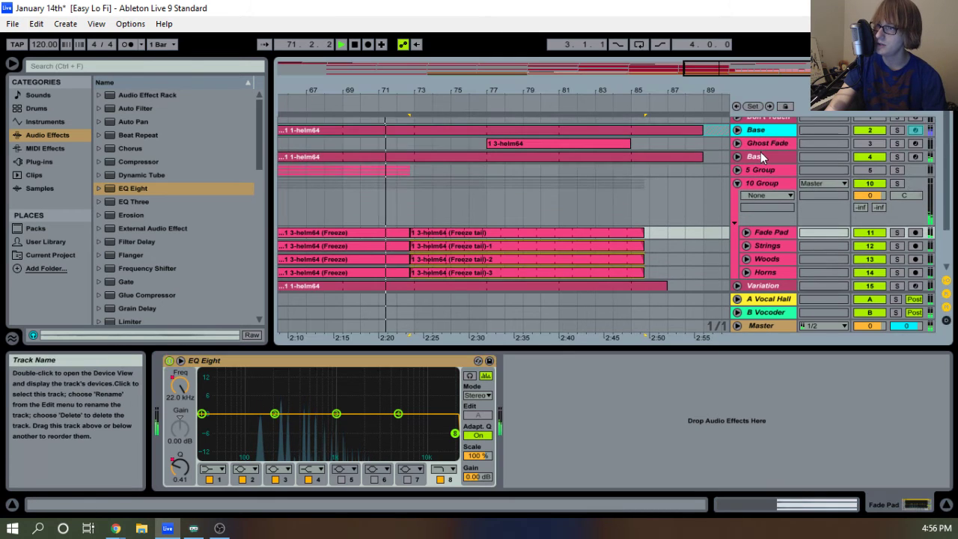
left_click(762, 183)
right_click(588, 433)
left_click(625, 439)
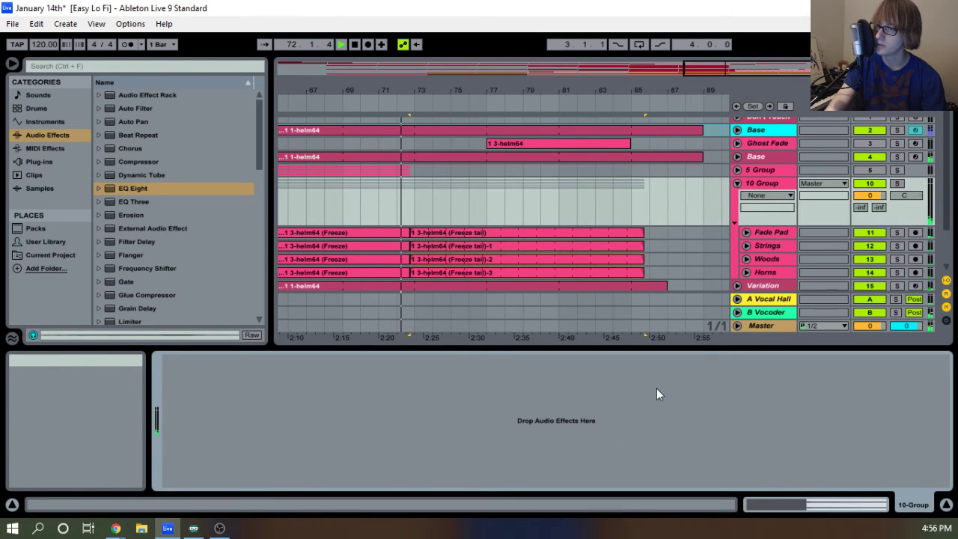
left_click(753, 234)
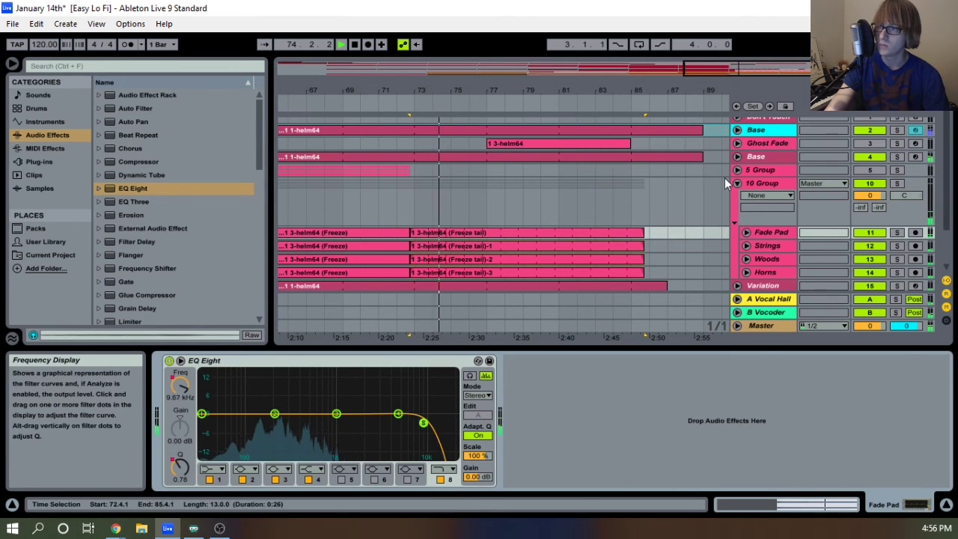
left_click(762, 184)
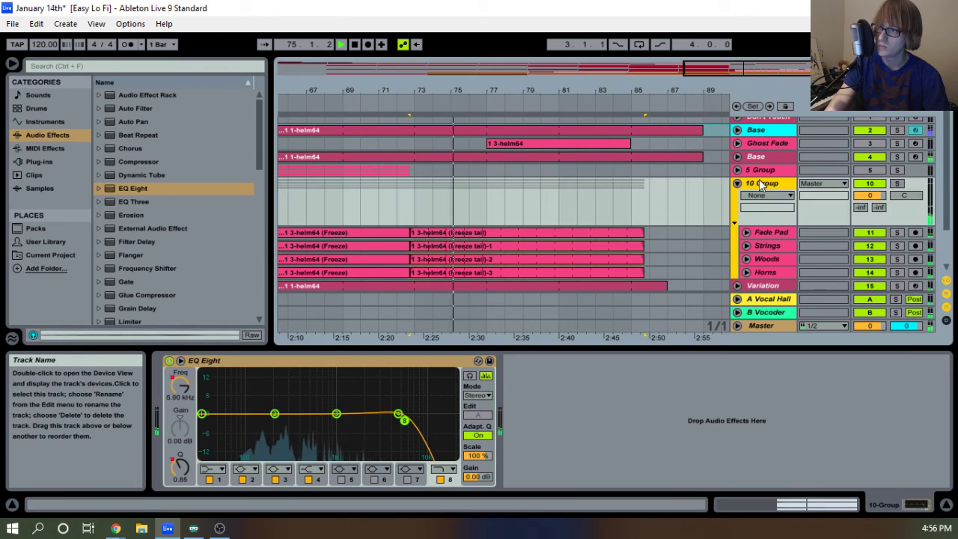
left_click(776, 233)
left_click(412, 360)
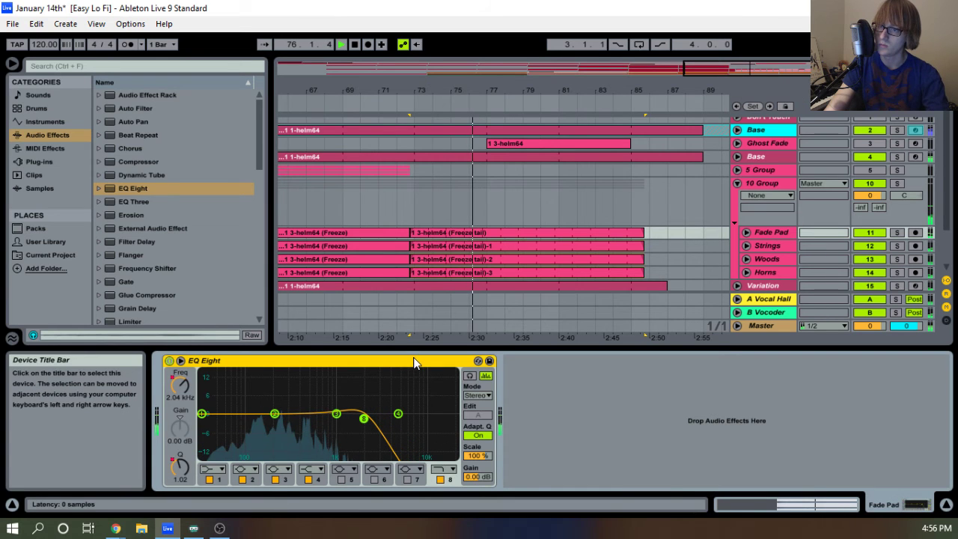
key("Delete")
Fold and reopen 10 Group during playback and bring its EQ Eight back into view to check the filter sweep.
left_click(737, 183)
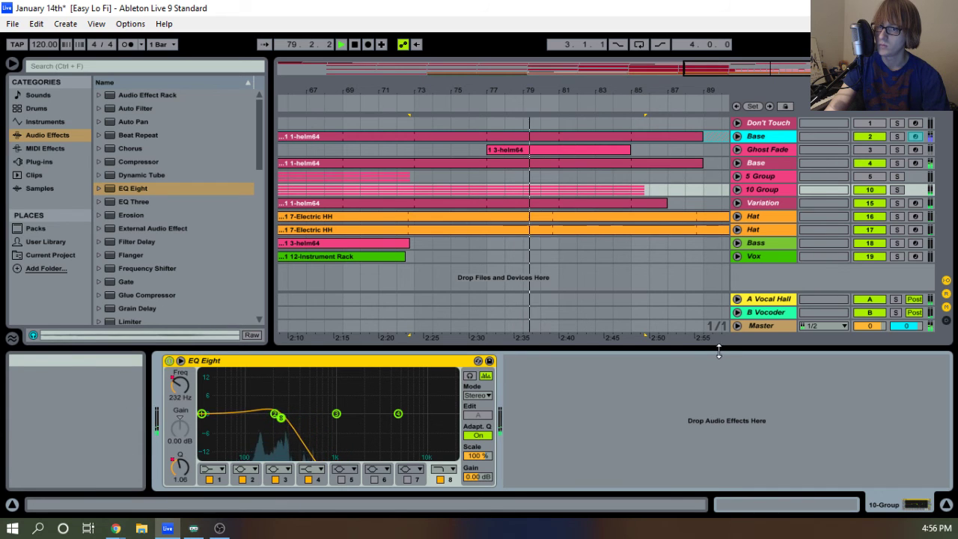
left_click_drag(718, 351, 722, 481)
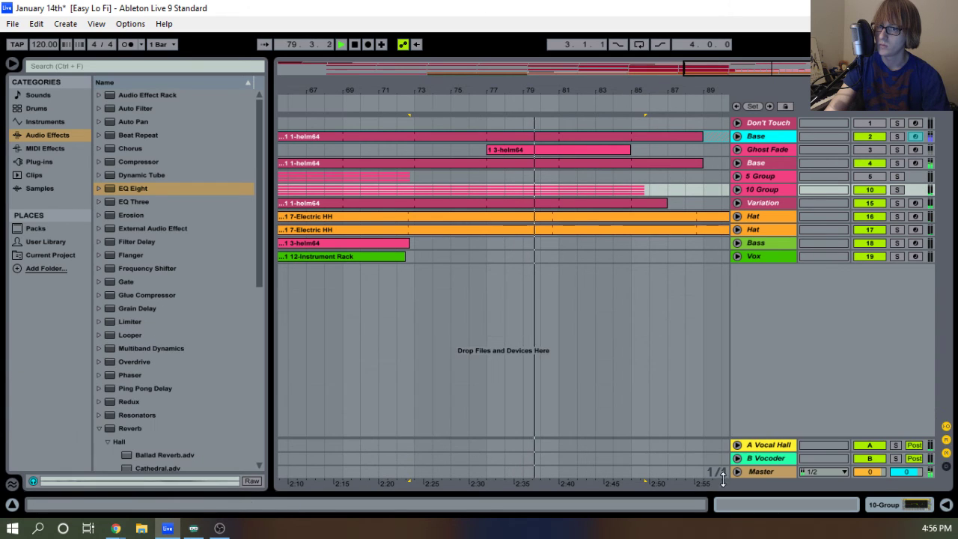
left_click(737, 190)
double_click(774, 192)
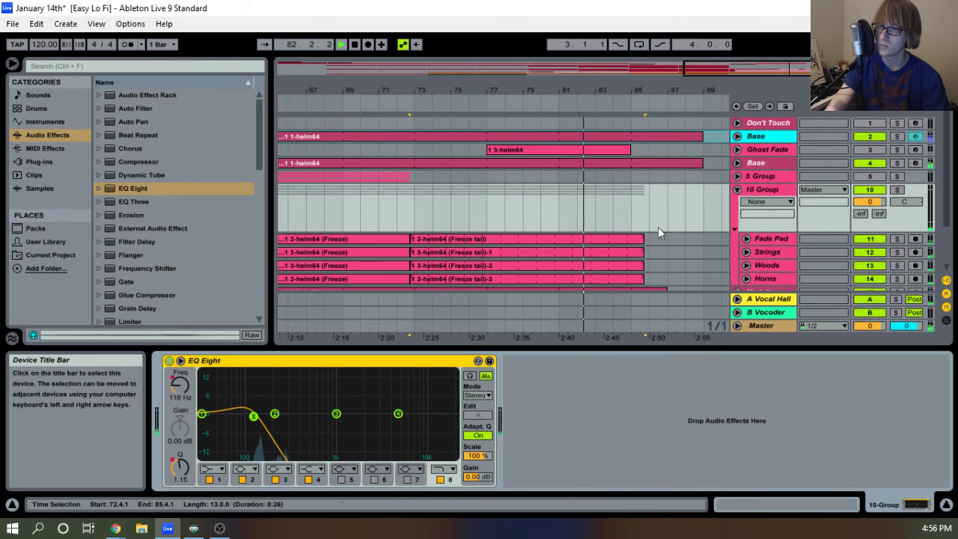
Add a Utility device after EQ Eight on 10 Group.
scroll(181, 259, "down", 2)
scroll(166, 269, "down", 2)
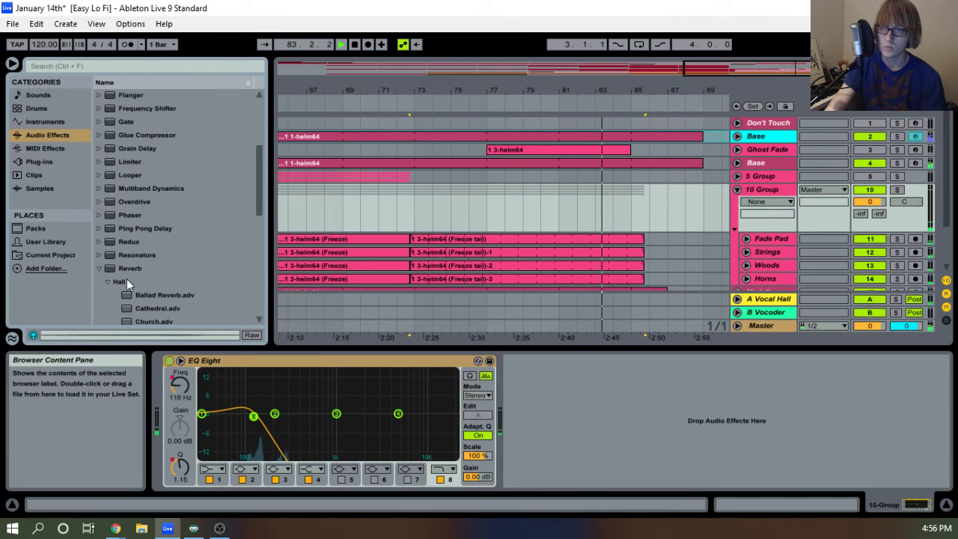
scroll(127, 282, "down", 2)
left_click(100, 188)
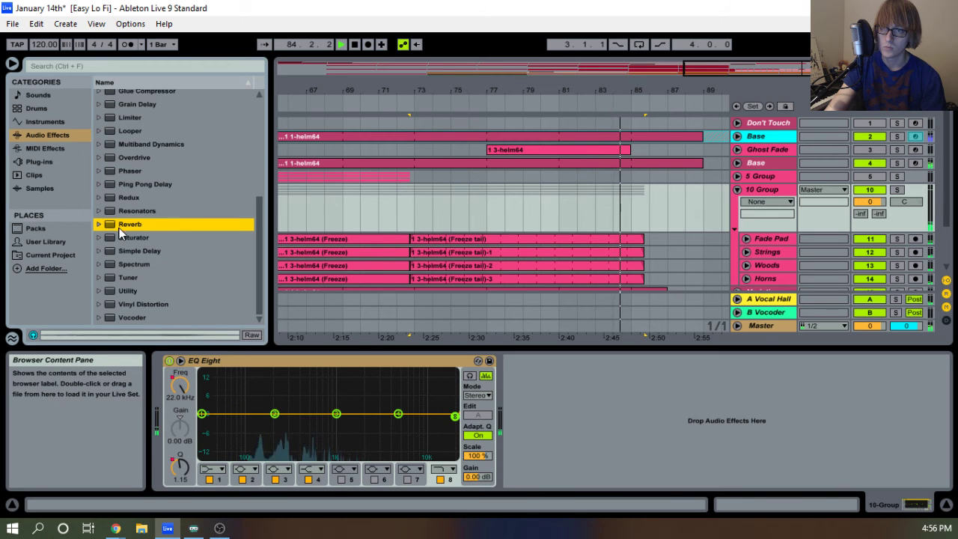
left_click_drag(132, 288, 665, 474)
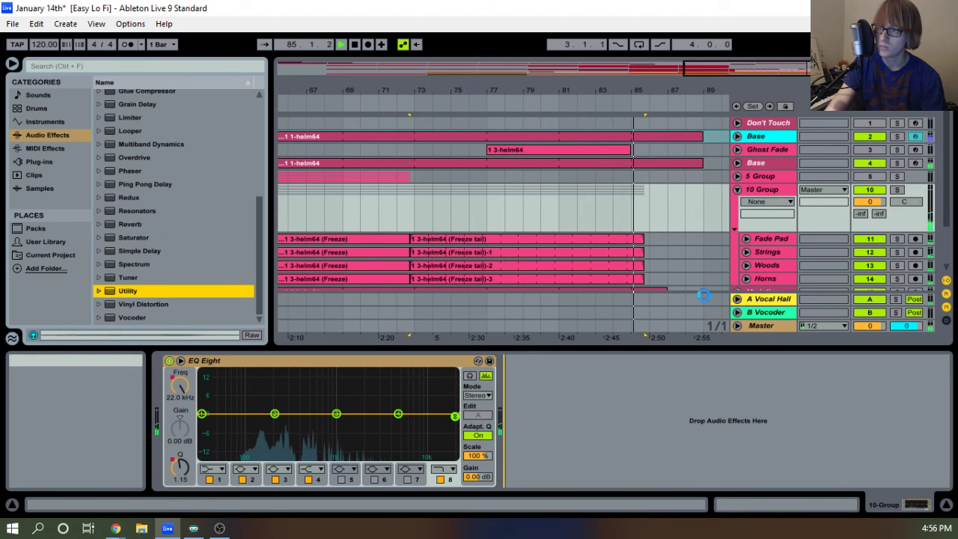
left_click(737, 191)
left_click(737, 191)
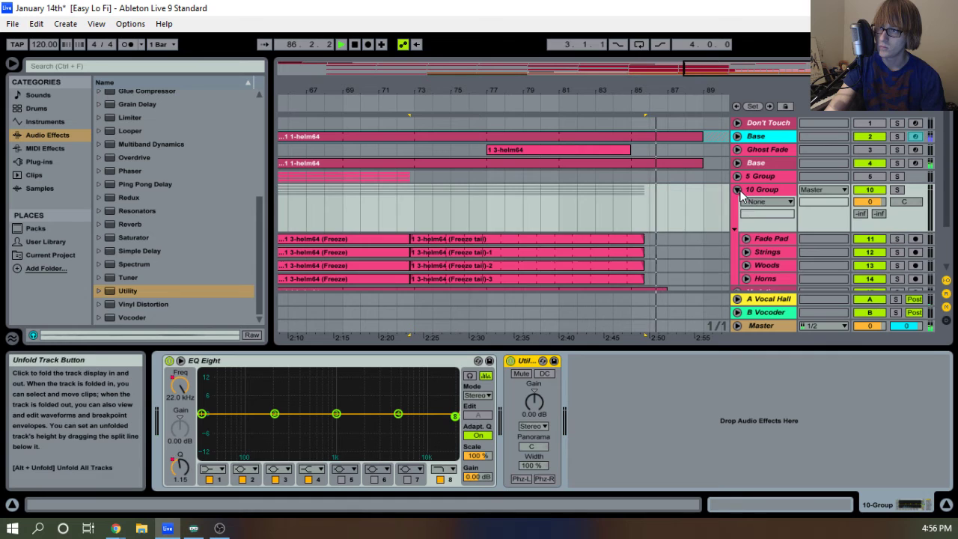
Extend the four freeze tail clips in 10 Group to end at 87.4.1, and stop playback.
scroll(748, 206, "down", 3)
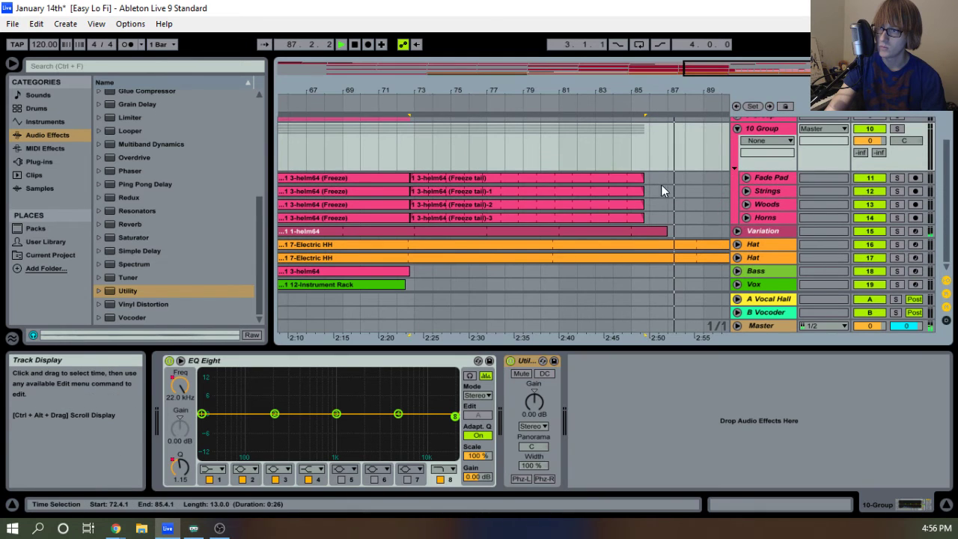
left_click(626, 178)
left_click(631, 219, "shift")
left_click_drag(643, 220, 667, 230)
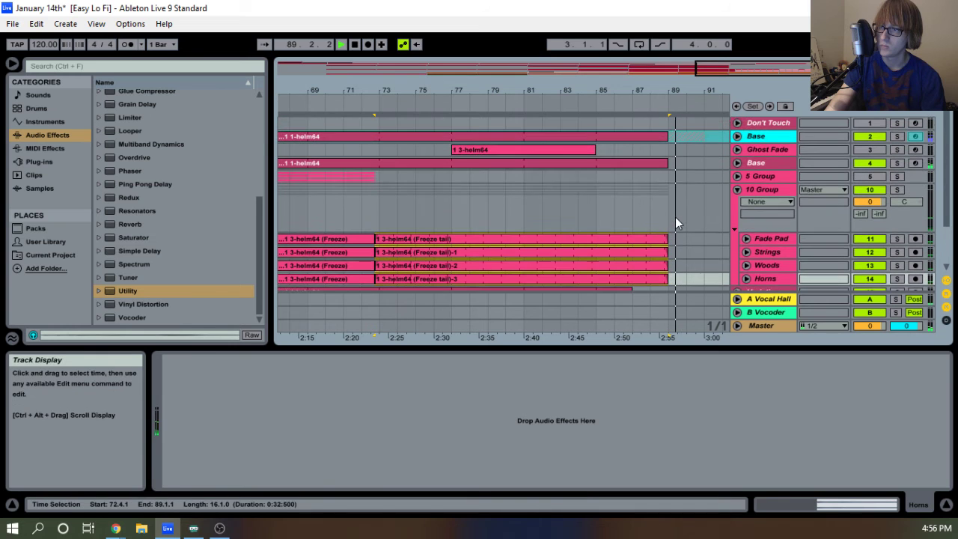
scroll(675, 217, "up", 3)
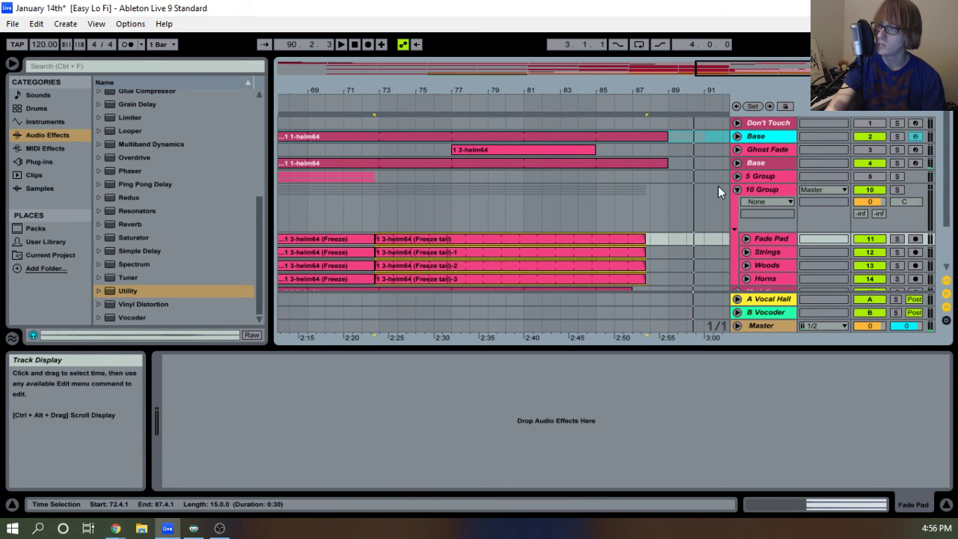
key("space")
Show 10 Group's EQ Eight 8 Frequency A automation, delete its jump-back breakpoint near bar 84, and play from about bar 72.
left_click(736, 191)
left_click(737, 191)
left_click(762, 202)
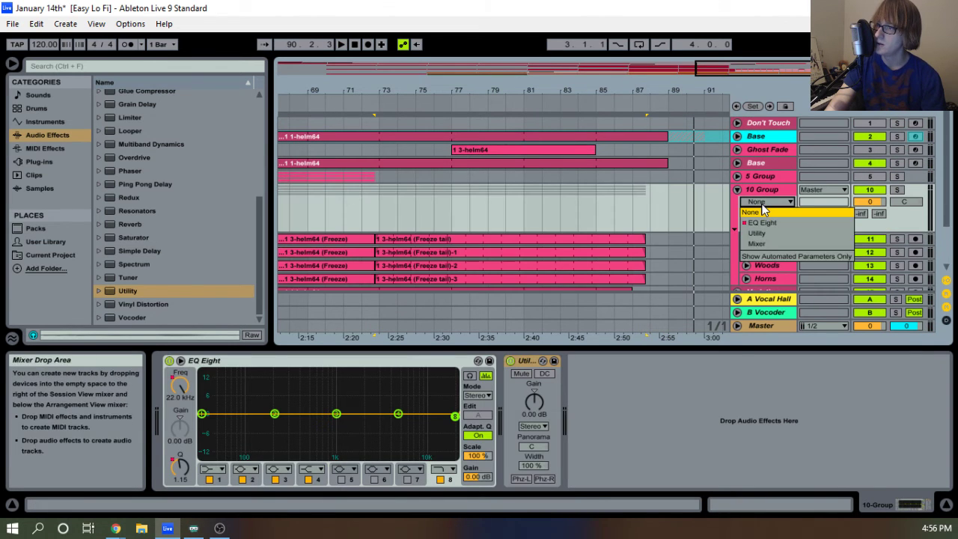
left_click(768, 223)
left_click(766, 213)
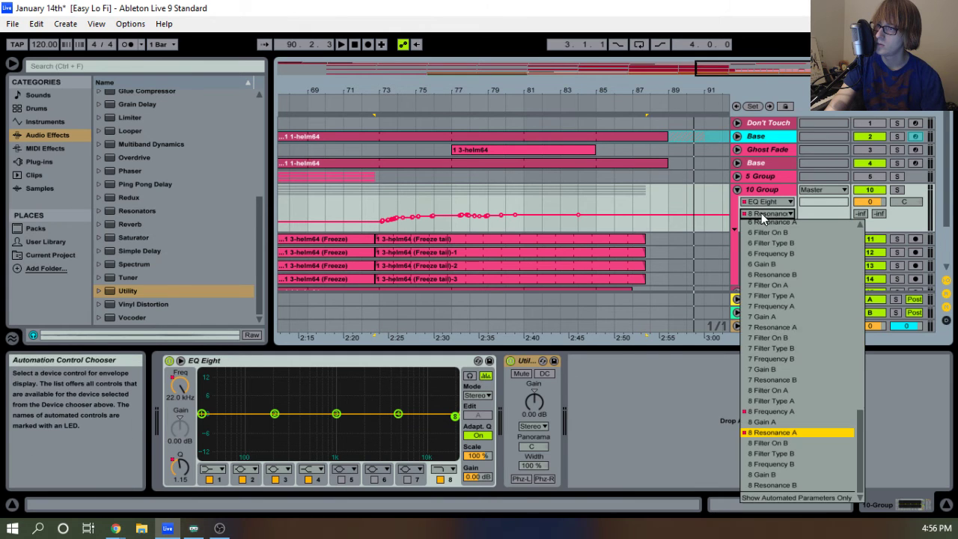
left_click(782, 413)
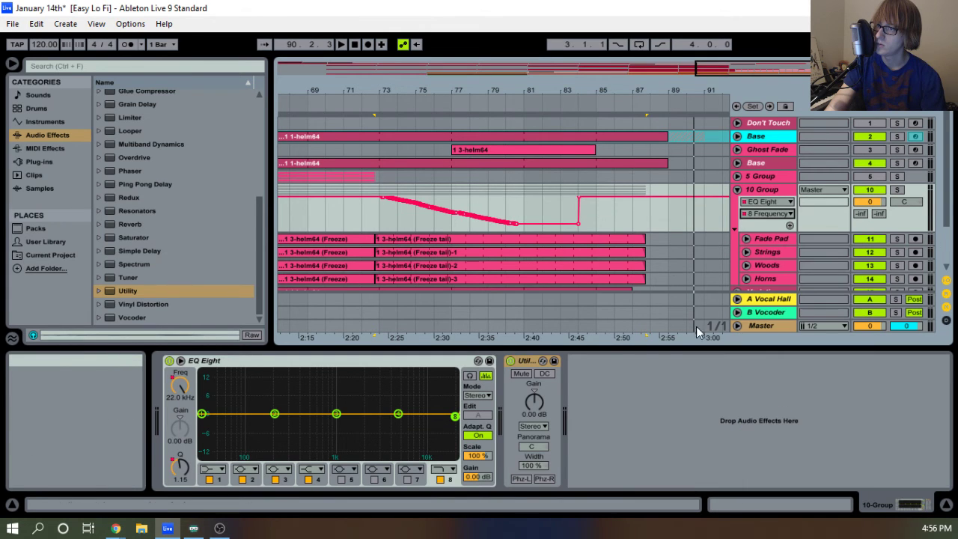
left_click(580, 198)
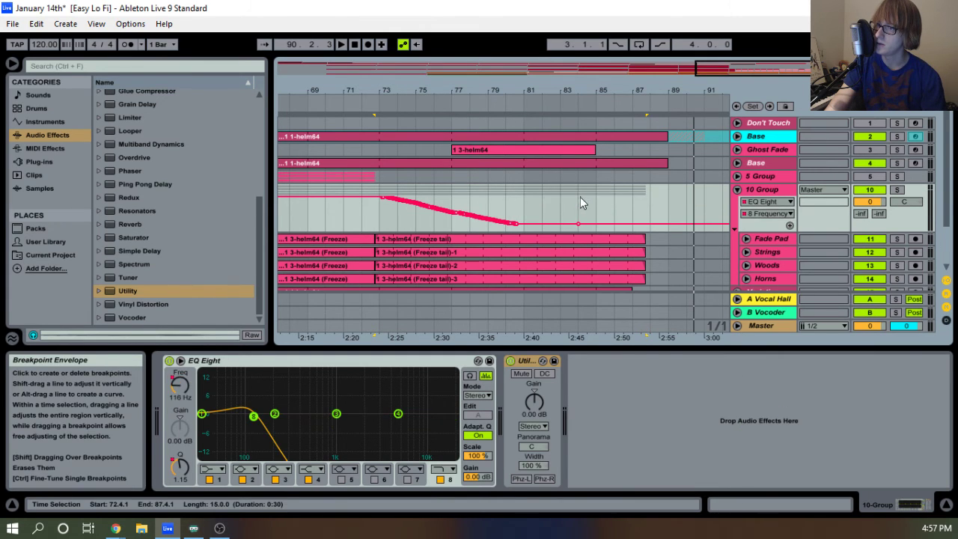
left_click(359, 101)
Automate 10 Group's Utility Gain to fade from 0 dB at 73.1.1 through about -7.86 dB near bar 83 to its lowest near bar 87.
left_click(767, 202)
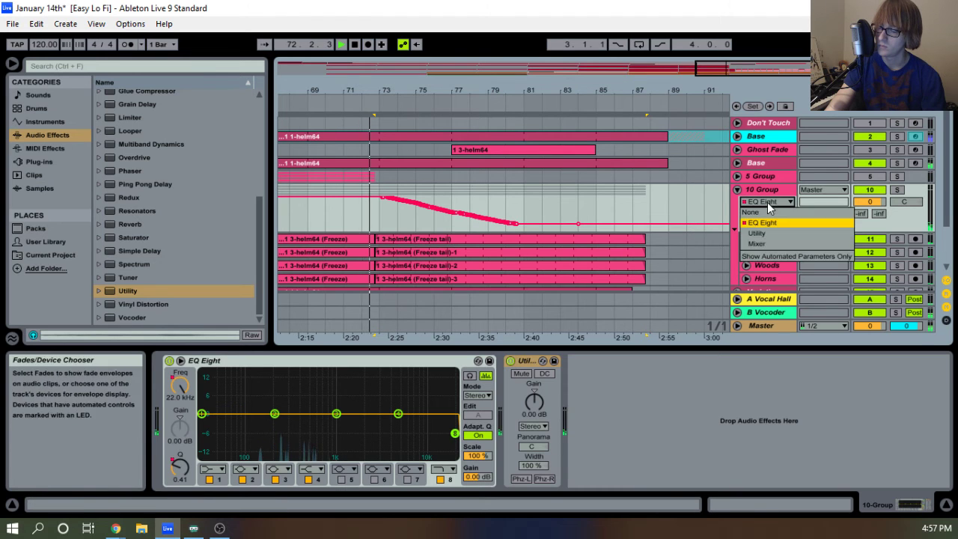
left_click(758, 228)
left_click(768, 214)
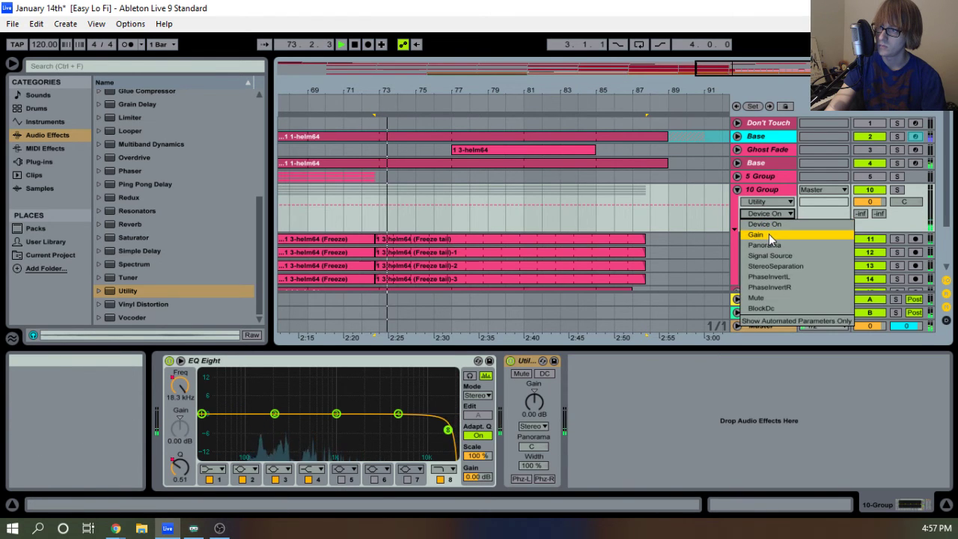
left_click(761, 228)
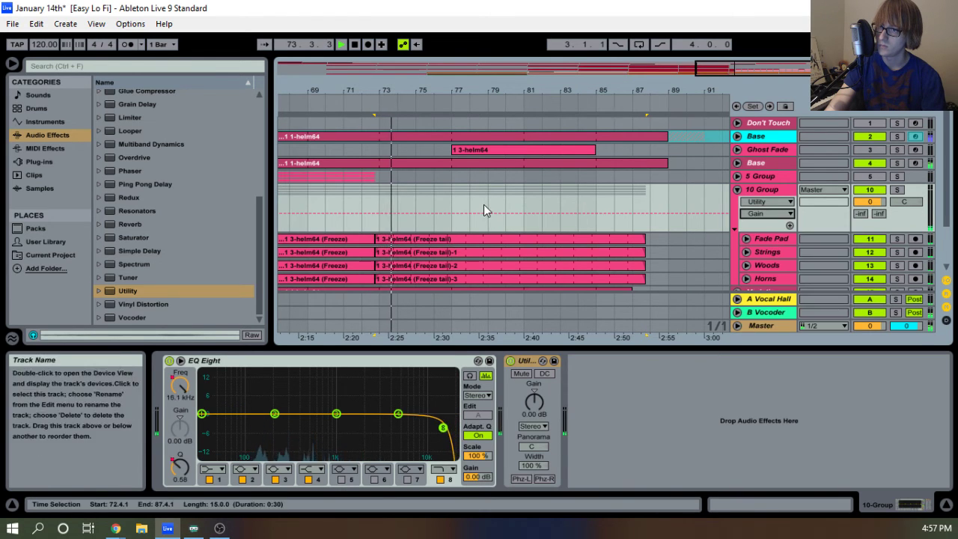
left_click(378, 214)
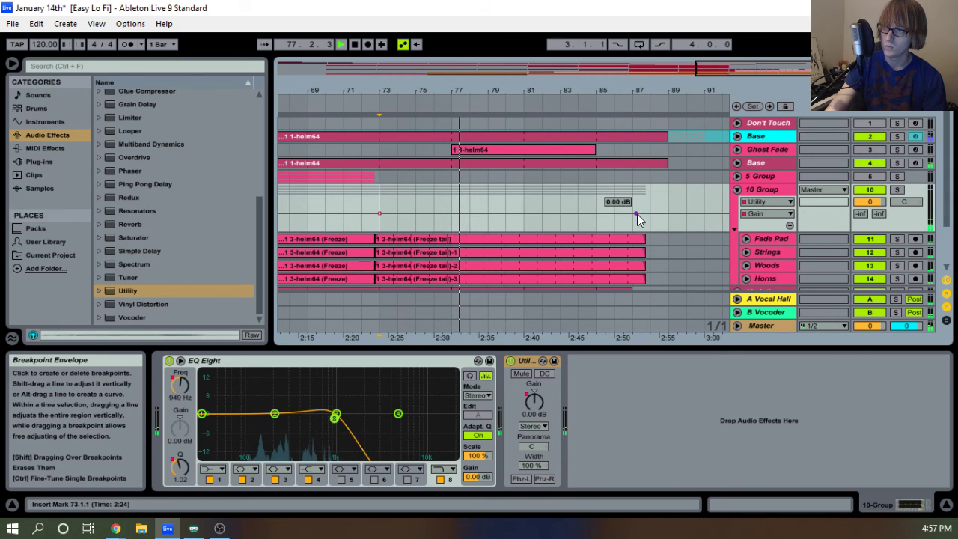
left_click_drag(640, 214, 640, 230)
left_click_drag(554, 234, 554, 217)
mouse_move(641, 235)
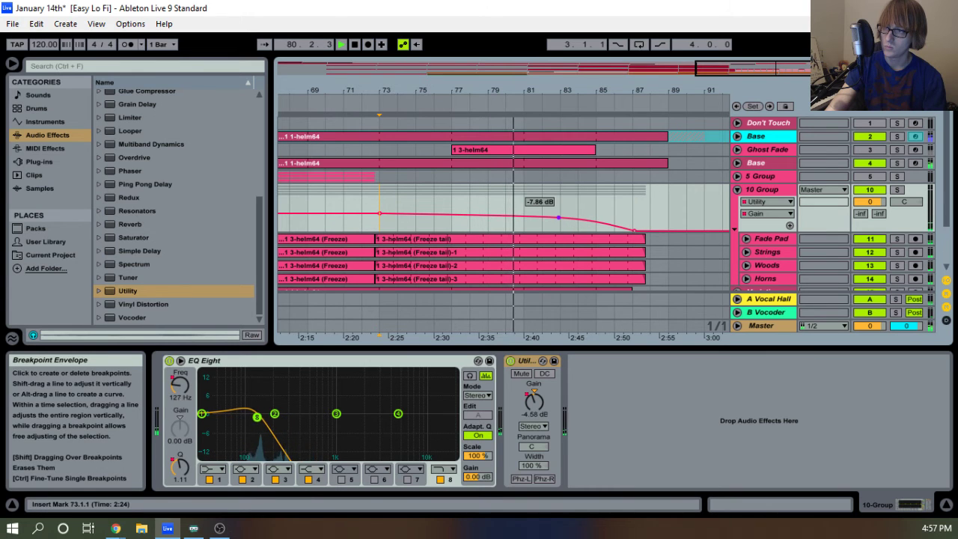
Show the EQ Eight 8 Resonance A automation on 10 Group.
left_click(752, 213)
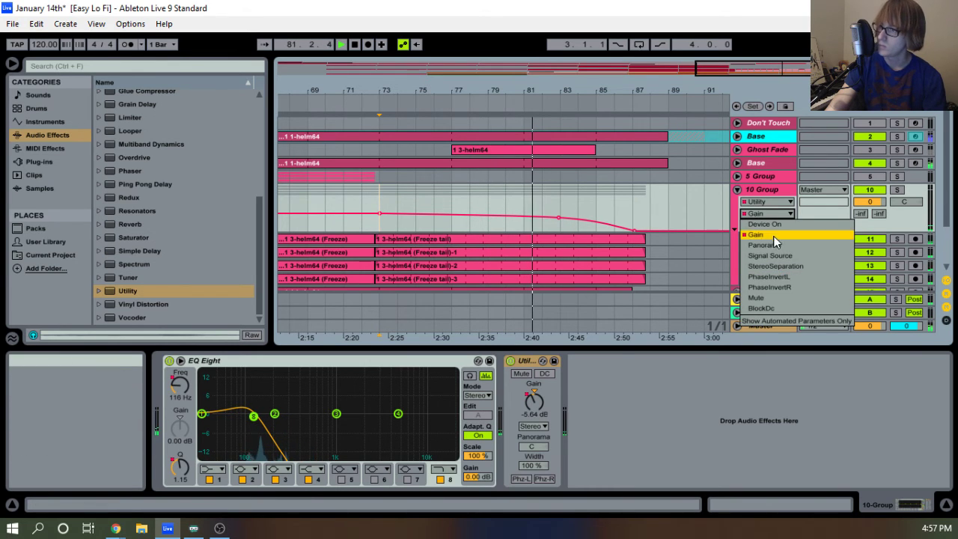
left_click(771, 206)
left_click(775, 236)
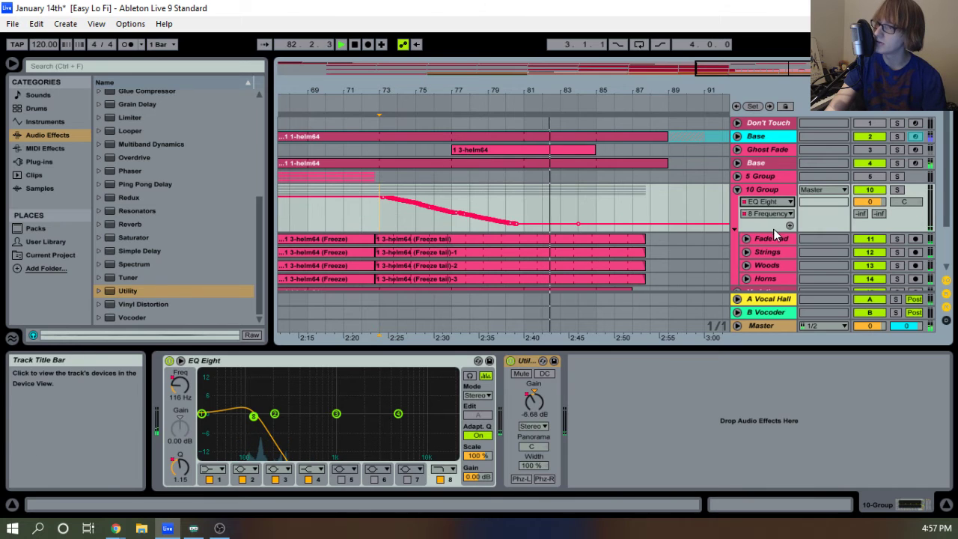
left_click(766, 217)
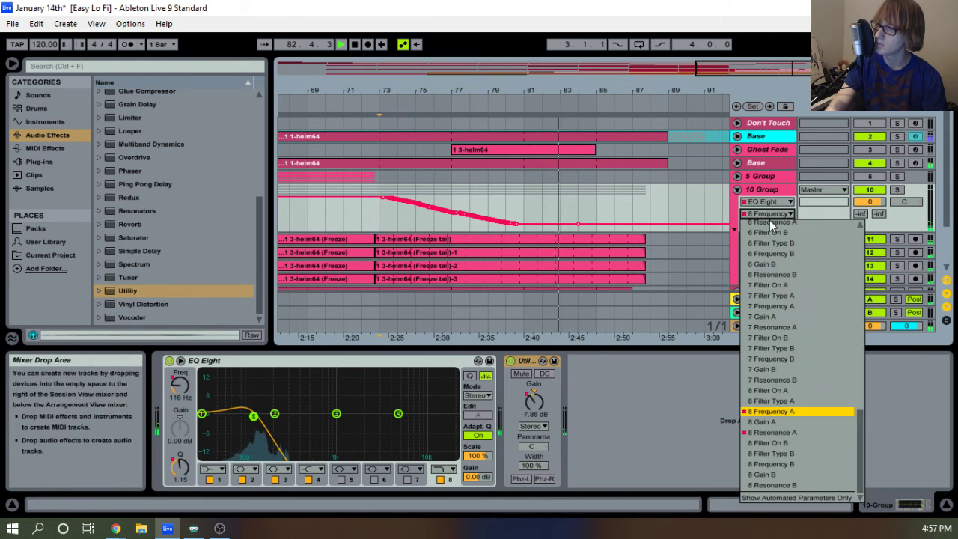
left_click(789, 432)
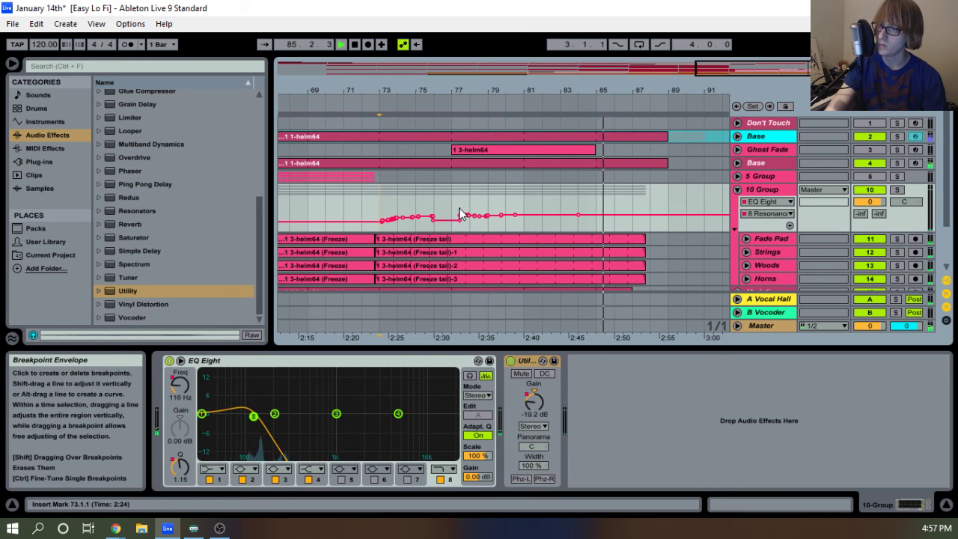
Try to clear the resonance breakpoints after 77.1.1 using a time selection on 10 Group, and stop playback.
left_click_drag(453, 215, 547, 217)
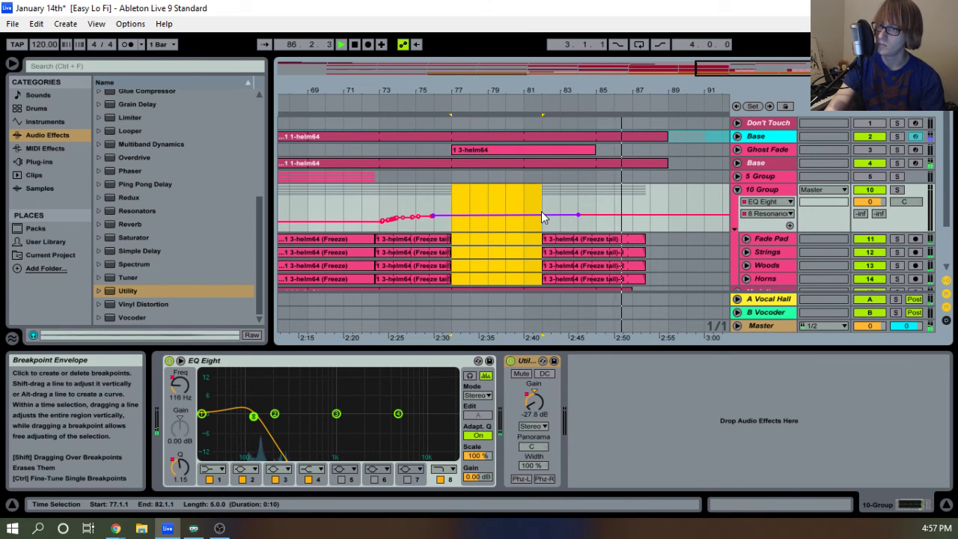
key("ctrl+z")
left_click_drag(454, 210, 517, 208)
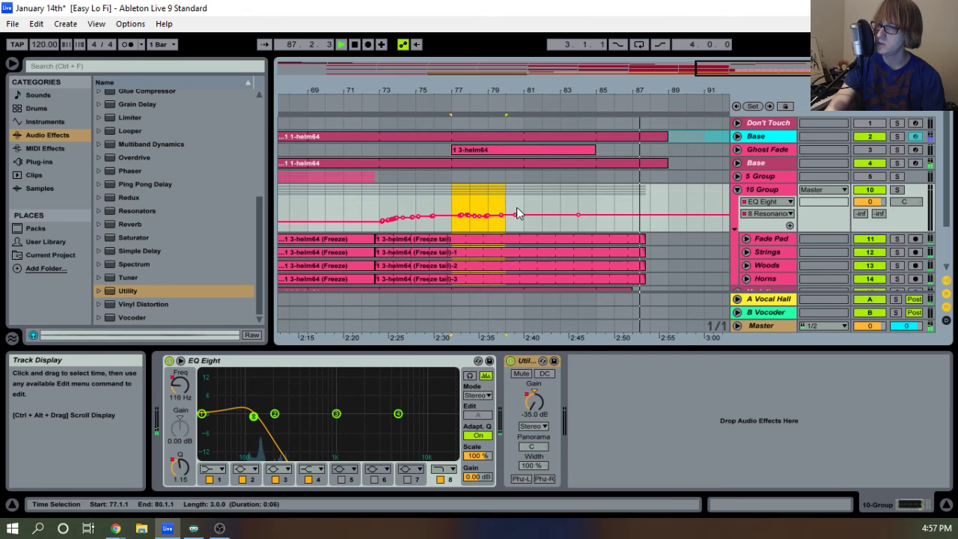
left_click(556, 225)
key("space")
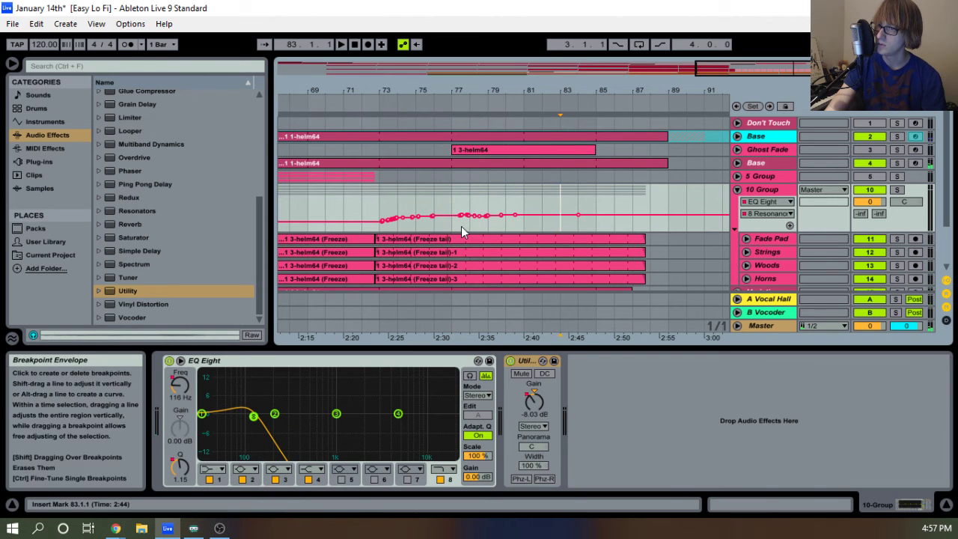
left_click(476, 225)
left_click_drag(458, 228, 462, 217)
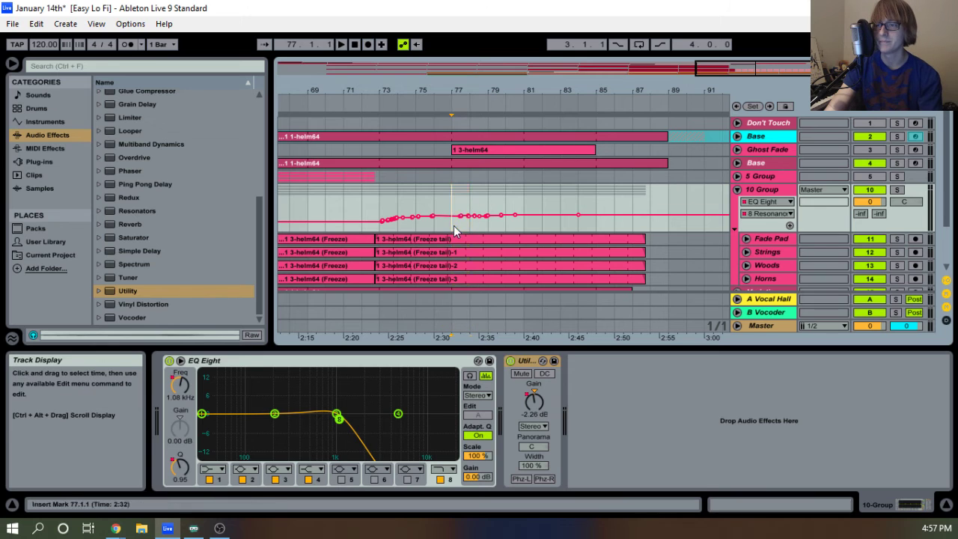
Try deleting the range from 77.1.1 to 82.1.1 and extending the freeze tails over the gap to 85.4.1, then undo both.
left_click_drag(454, 226, 549, 227)
key("Delete")
left_click(444, 240)
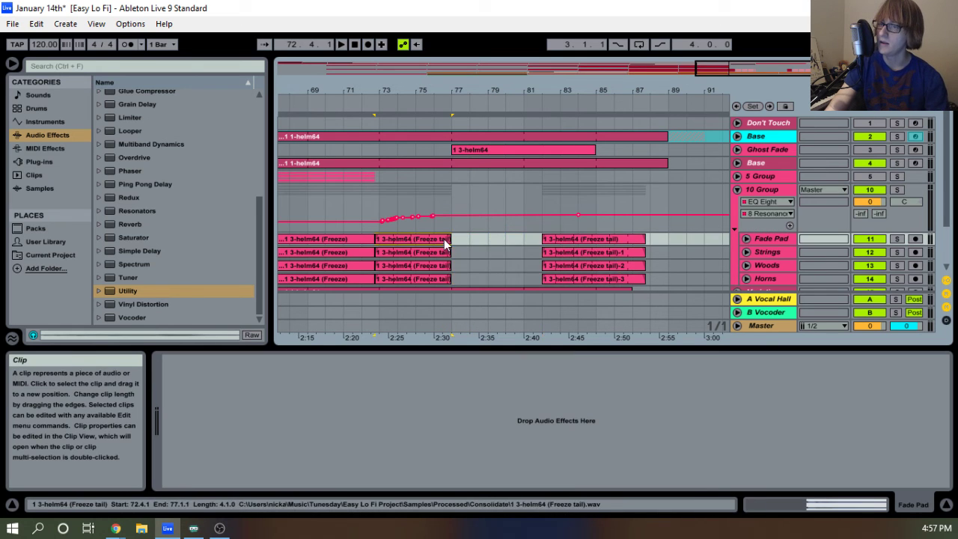
left_click(443, 279, "shift")
left_click_drag(449, 278, 600, 270)
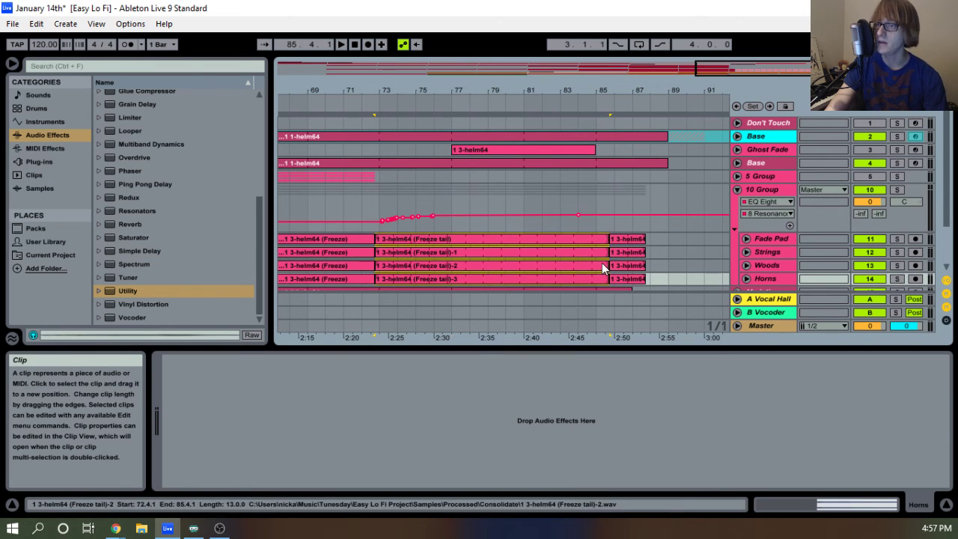
key("ctrl+z")
key("ctrl+z")
Delete the resonance breakpoints between bars 77 and 80, and raise the one near bar 84 to about 2.97.
left_click(469, 197)
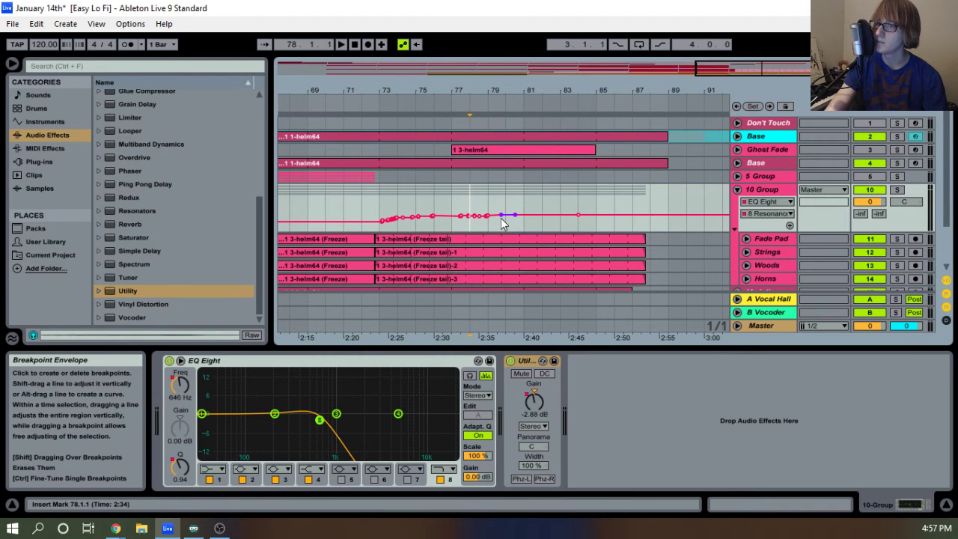
left_click(504, 215)
left_click(514, 214)
right_click(488, 217)
left_click(487, 217)
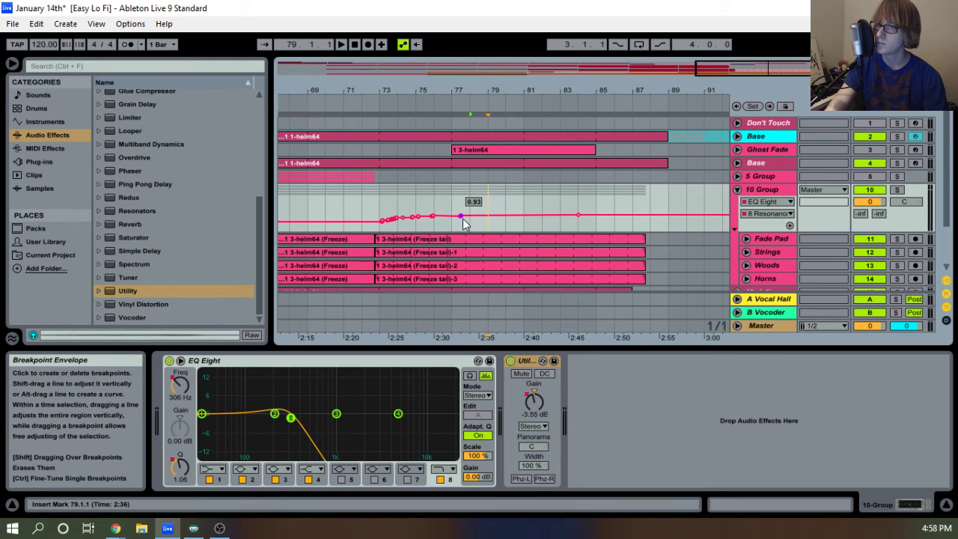
left_click_drag(463, 217, 459, 219)
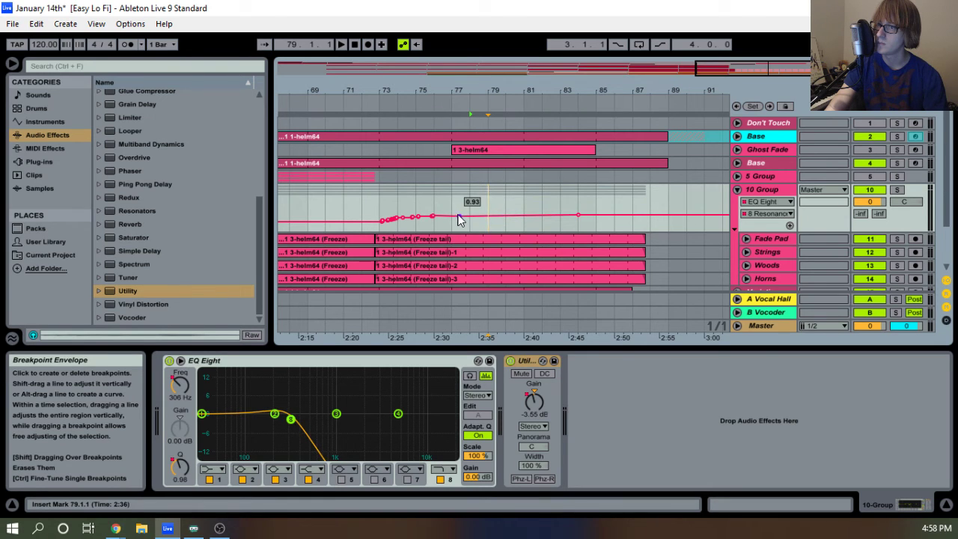
left_click_drag(577, 215, 575, 208)
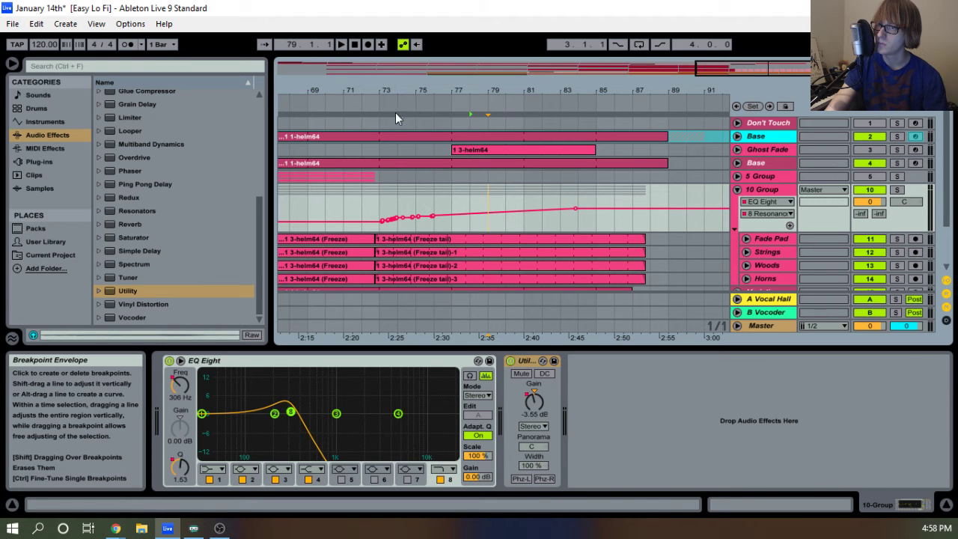
Play from about bar 72, delete the resonance breakpoints between bars 74 and 76, and move the peak breakpoint to about bar 80.
left_click(368, 109)
left_click_drag(434, 217, 415, 217)
left_click(419, 216)
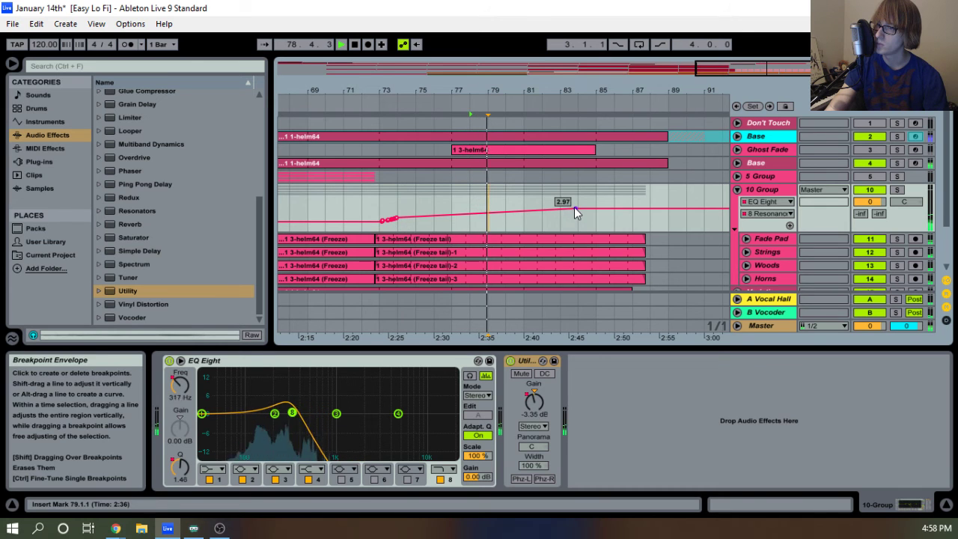
left_click_drag(575, 207, 512, 208)
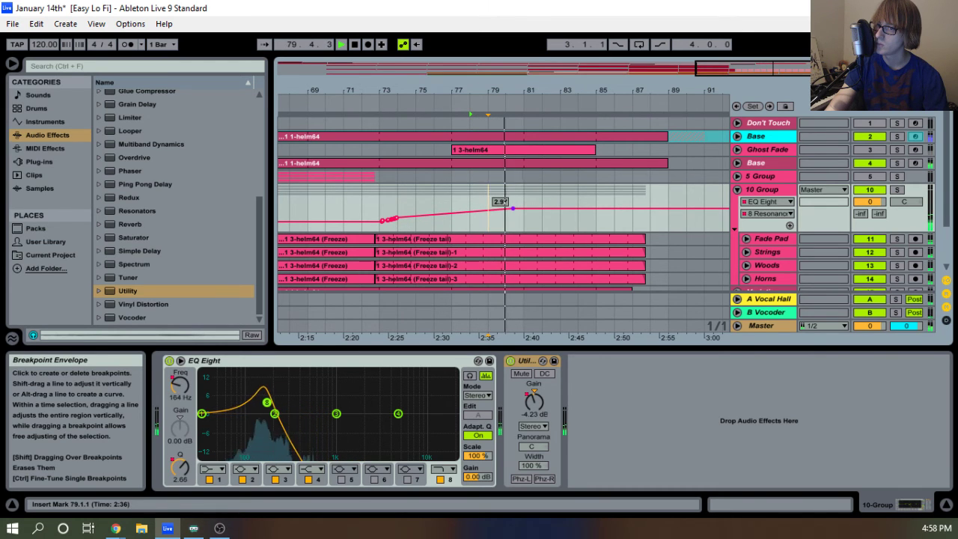
Simplify the resonance ramp to two breakpoints with its peak of about 2.40 near bar 78, and replay the section.
left_click(394, 104)
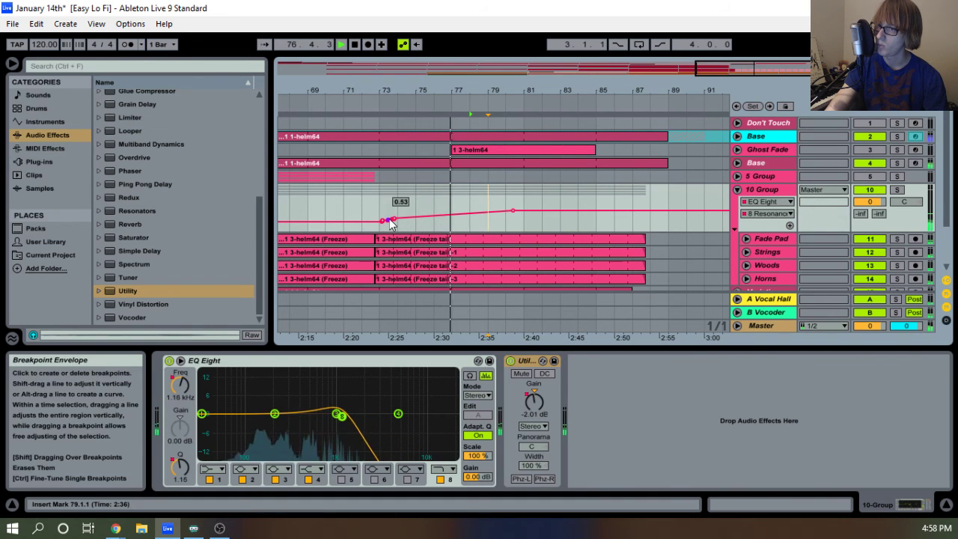
left_click_drag(512, 208, 467, 210)
key("space")
left_click(355, 103)
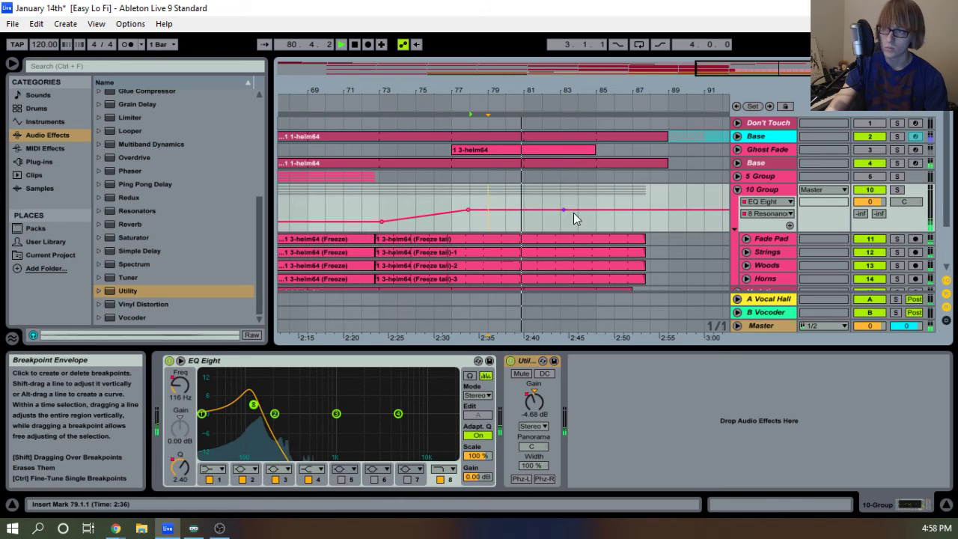
Show 10 Group's Utility gain envelope and move the final fade breakpoint earlier, to about the middle of bar 86.
left_click(766, 201)
left_click(755, 244)
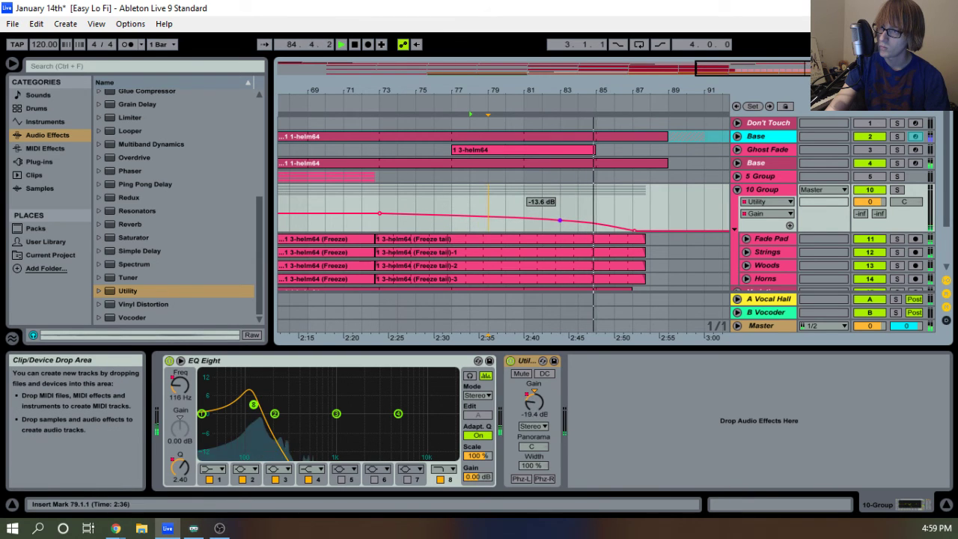
left_click(661, 212)
left_click(653, 215)
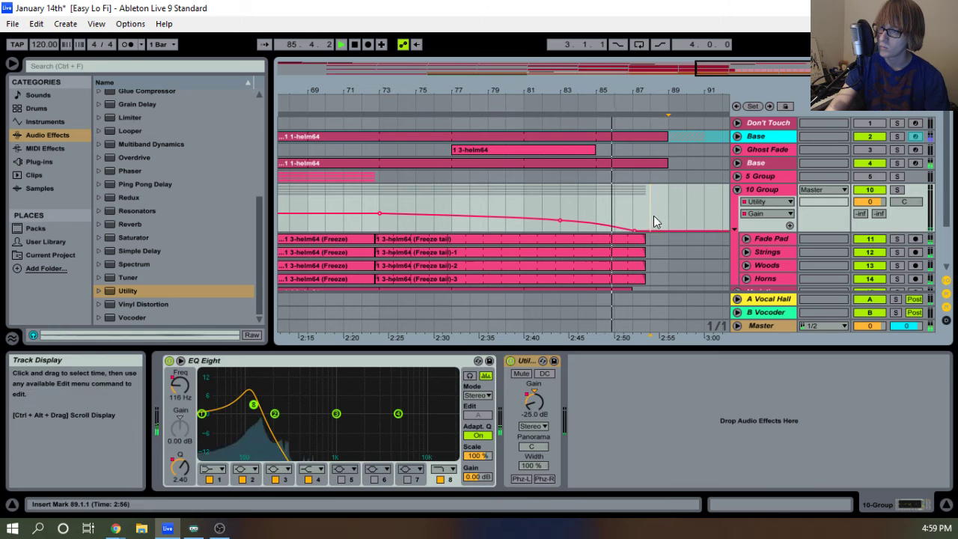
left_click_drag(633, 230, 626, 231)
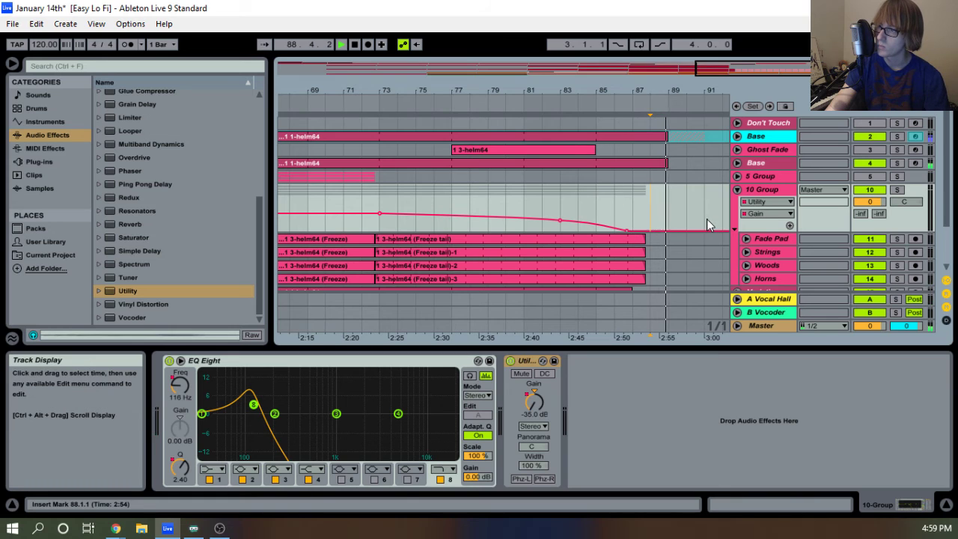
Stop playback and delete the breakpoints of 10 Group's Utility gain fade.
key("space")
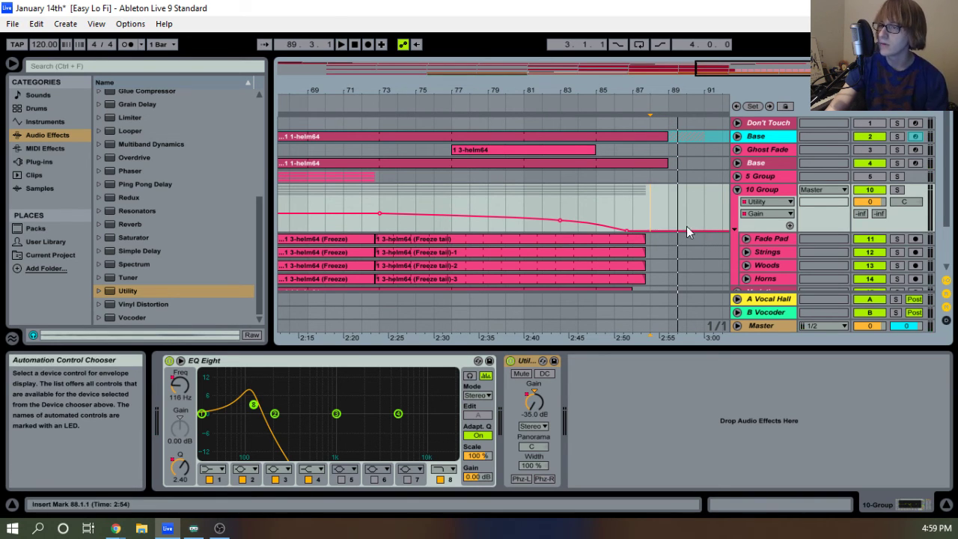
left_click(628, 231)
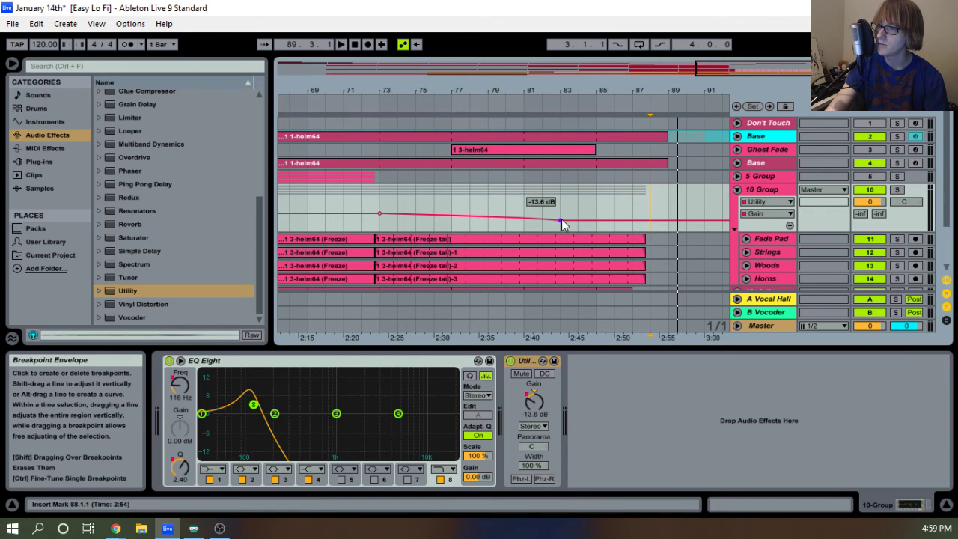
left_click(560, 220)
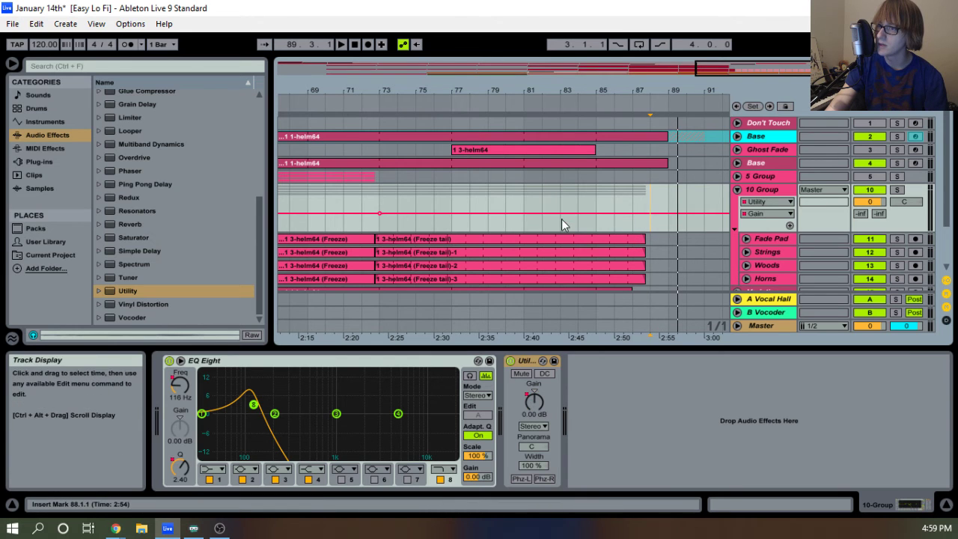
Automate 10 Group's mixer track volume to fade from about bar 73 down to -inf dB near bar 87 during playback.
left_click(765, 202)
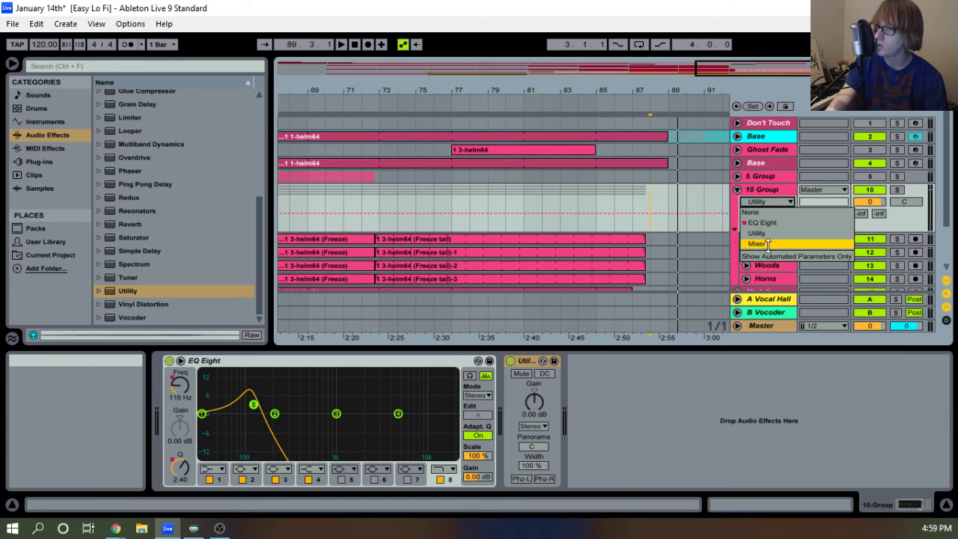
left_click(771, 243)
left_click(765, 214)
left_click(771, 245)
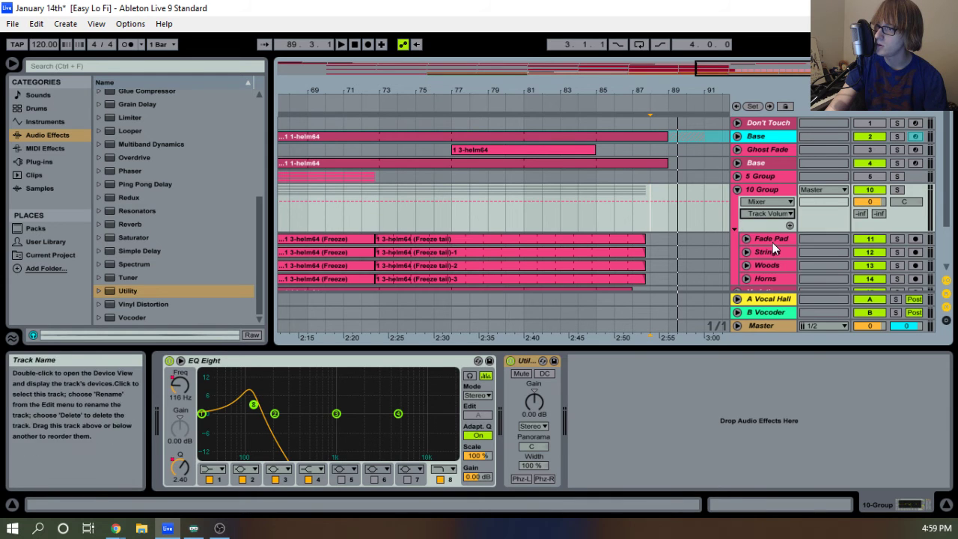
left_click(379, 202)
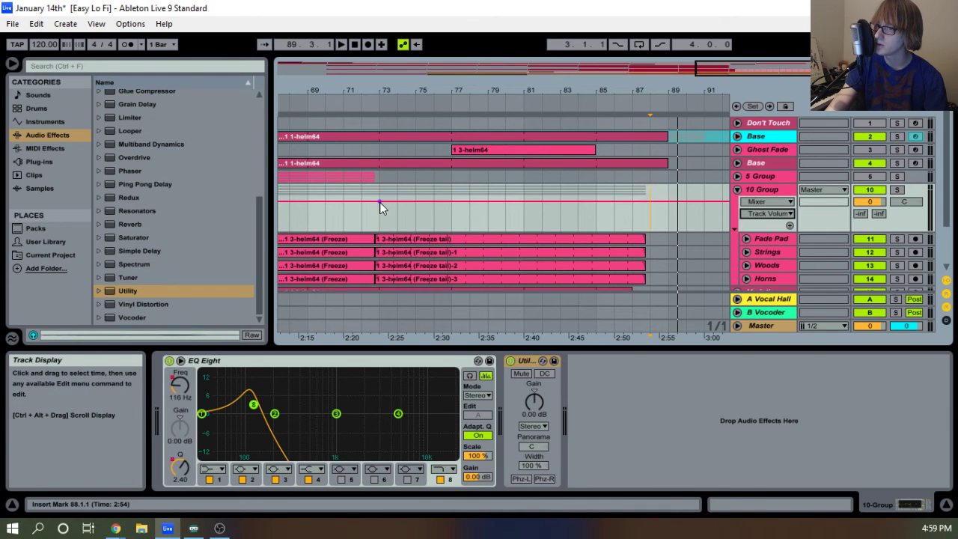
left_click(356, 106)
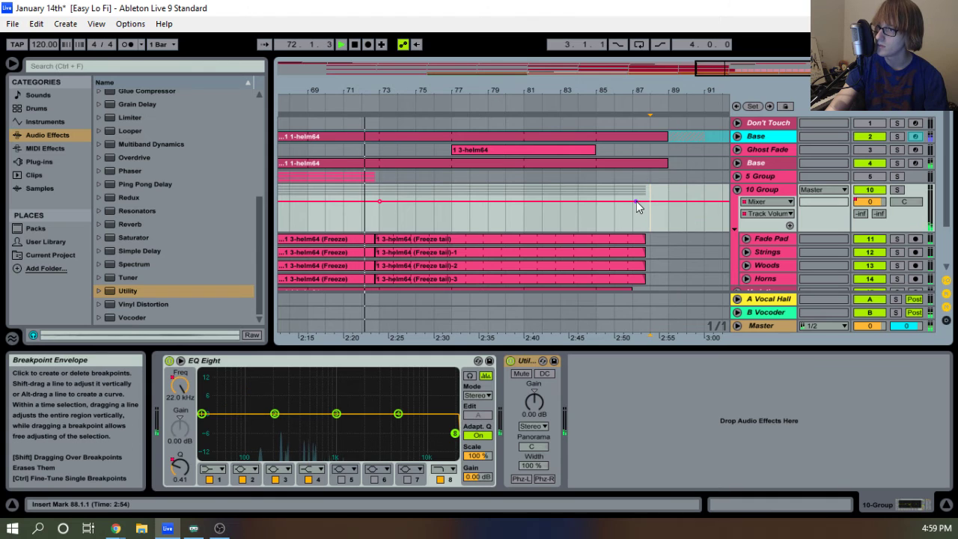
left_click_drag(636, 201, 638, 230)
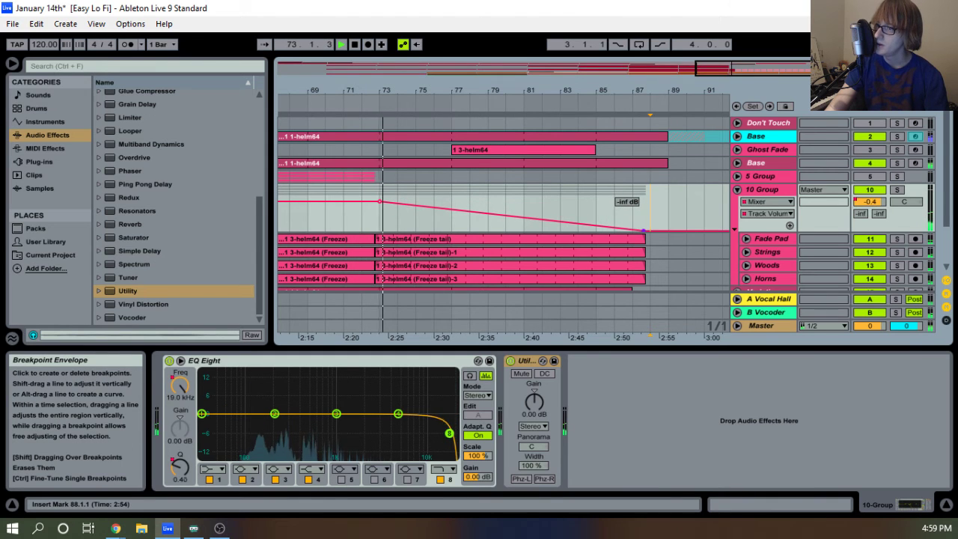
Bend the track volume fade into a gradual downward curve, pull its end back to about bar 86, and fold 10 Group.
left_click_drag(565, 228, 618, 217)
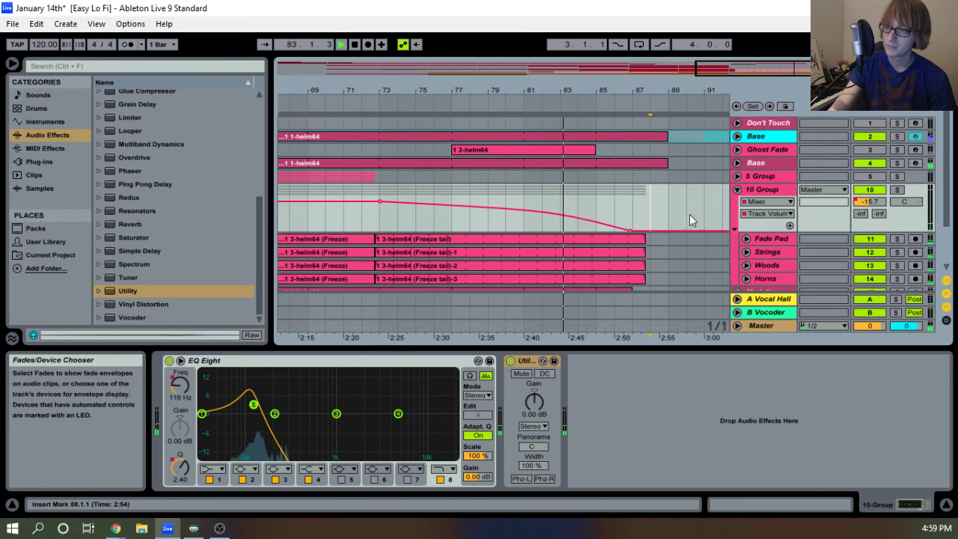
left_click_drag(627, 230, 623, 230)
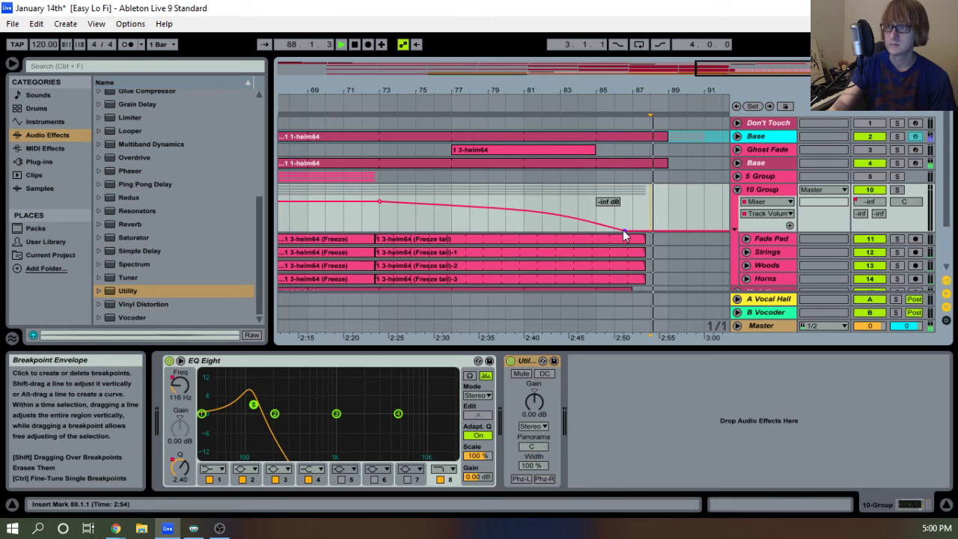
left_click(737, 190)
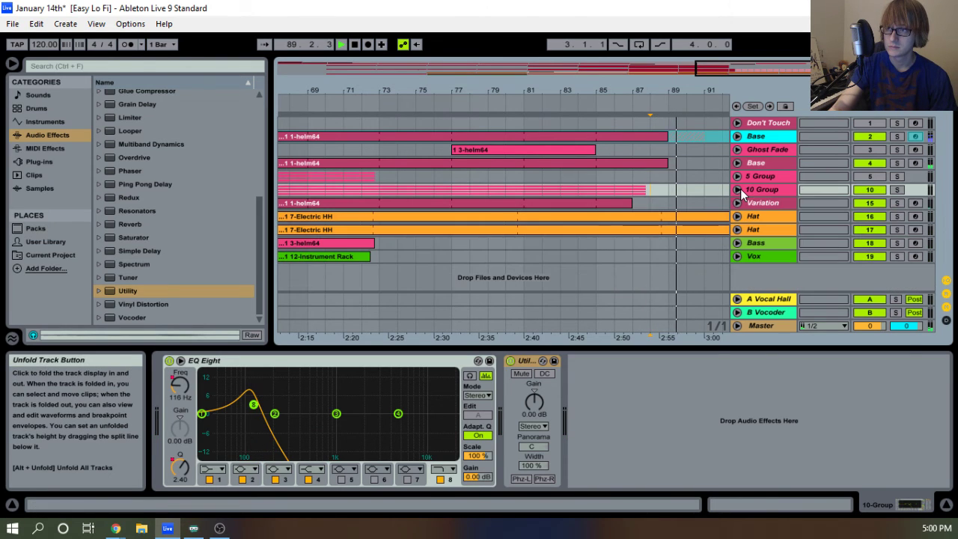
Replay from about bar 86, unfold Base track 4, and display its Ping Pong Delay automation envelope.
left_click(622, 100)
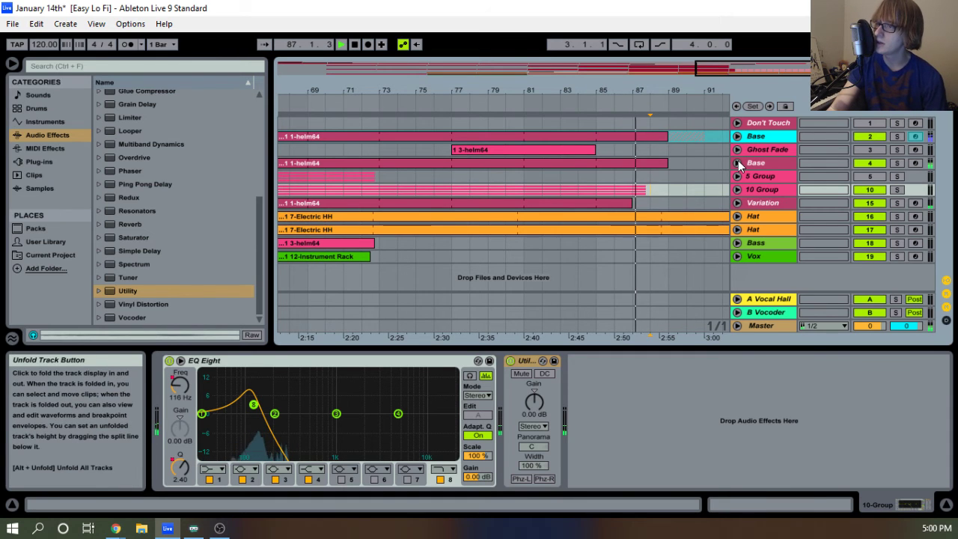
left_click(737, 164)
left_click(760, 175)
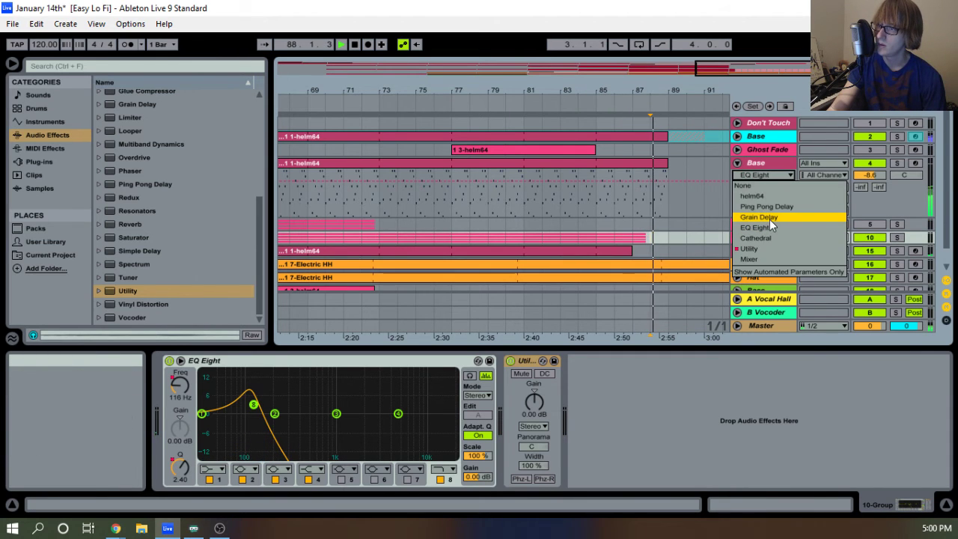
left_click(773, 206)
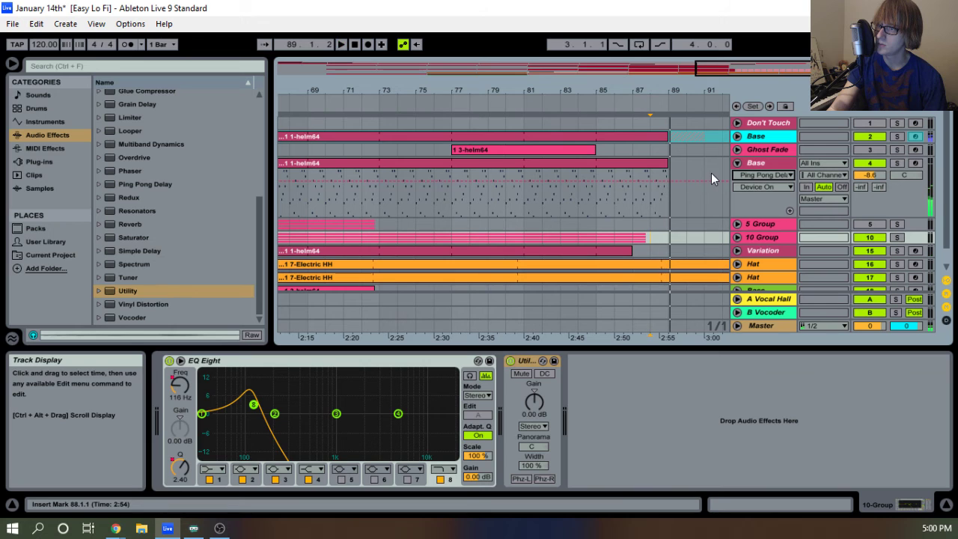
Automate the Ping Pong Delay feedback on the second Base track, ramping up from bar 88 to 95 % just after bar 89.
left_click(763, 186)
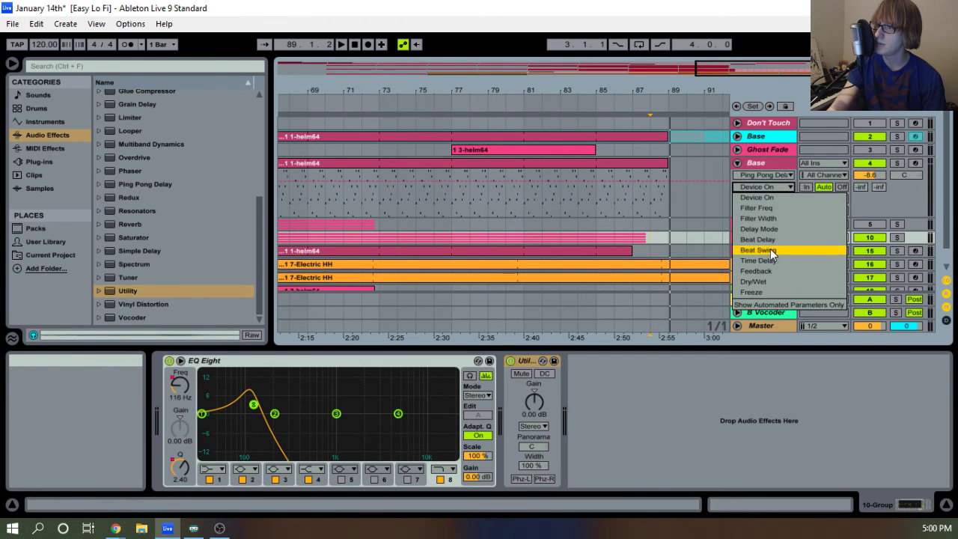
left_click(772, 273)
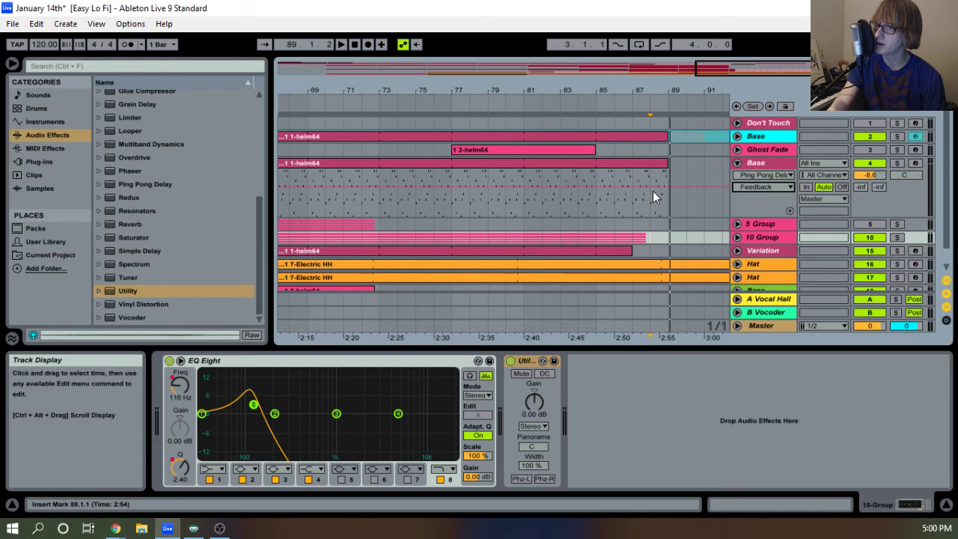
left_click(649, 186)
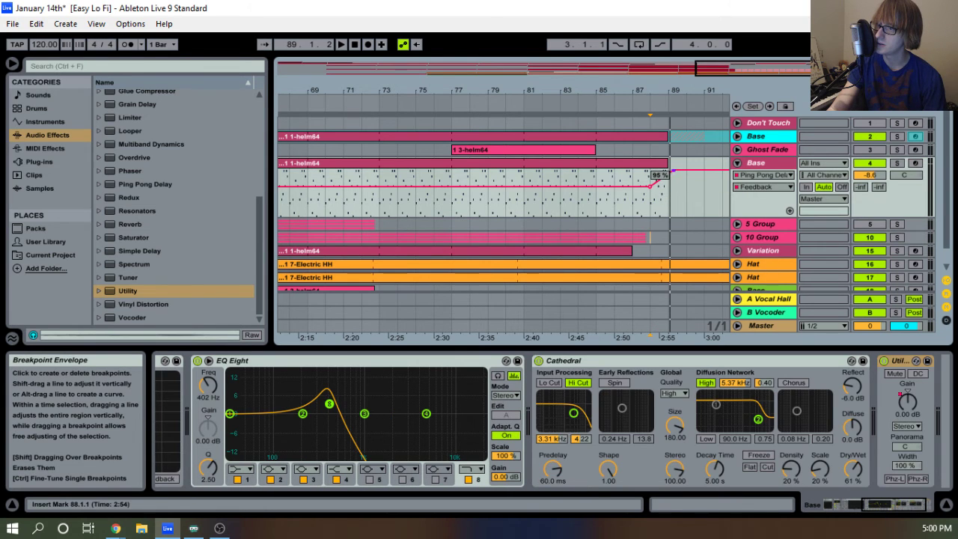
left_click(637, 107)
left_click_drag(675, 82, 661, 83)
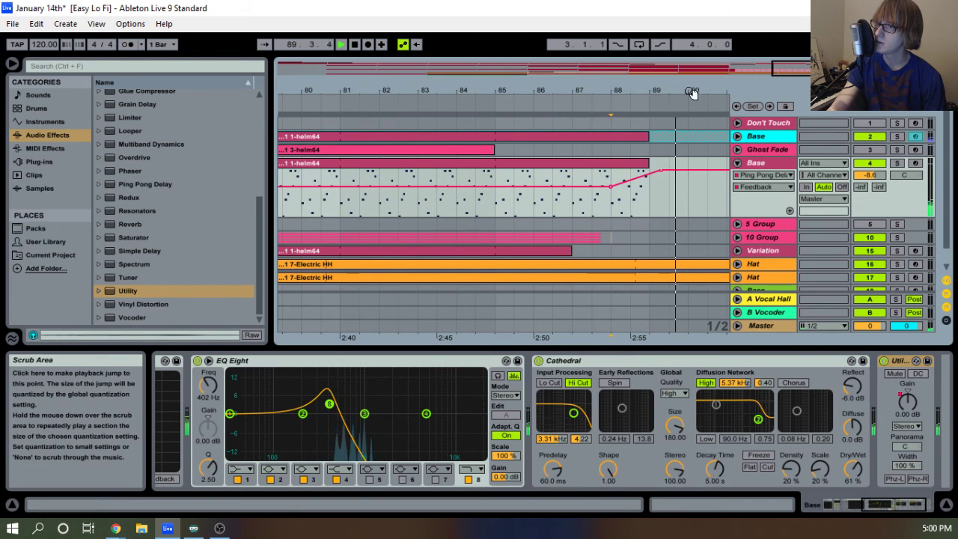
Play the ending from bar 88 to audition the delay feedback rise on the second Base track.
left_click_drag(693, 92, 692, 90)
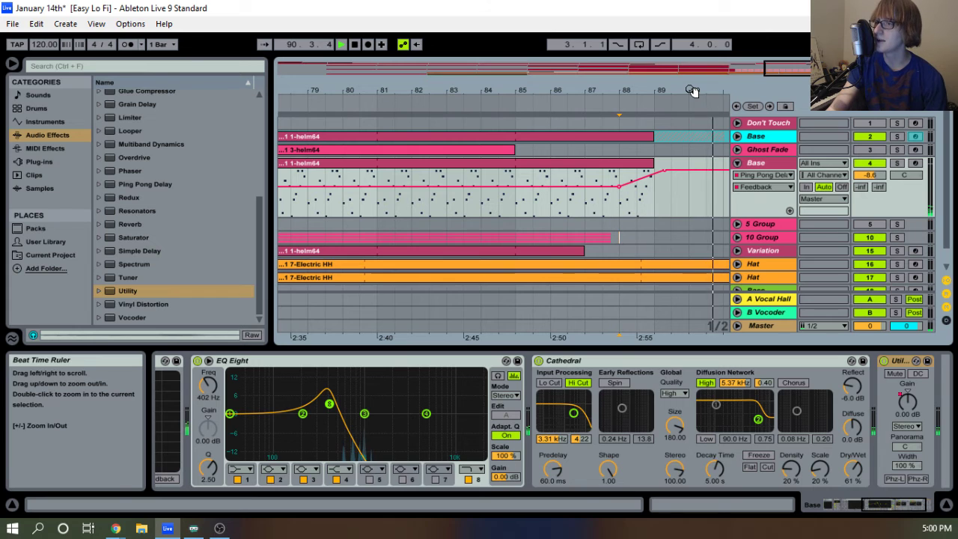
left_click(619, 112)
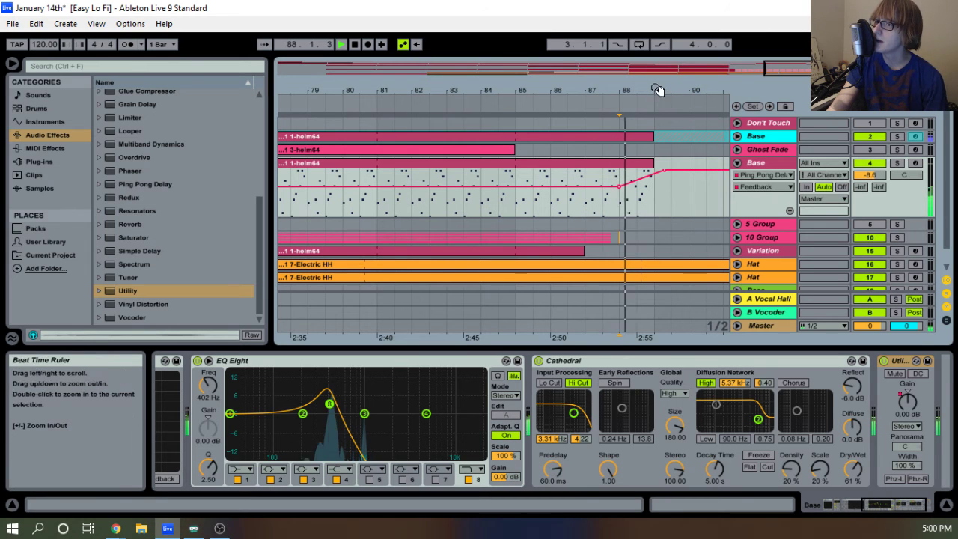
left_click_drag(657, 89, 663, 95)
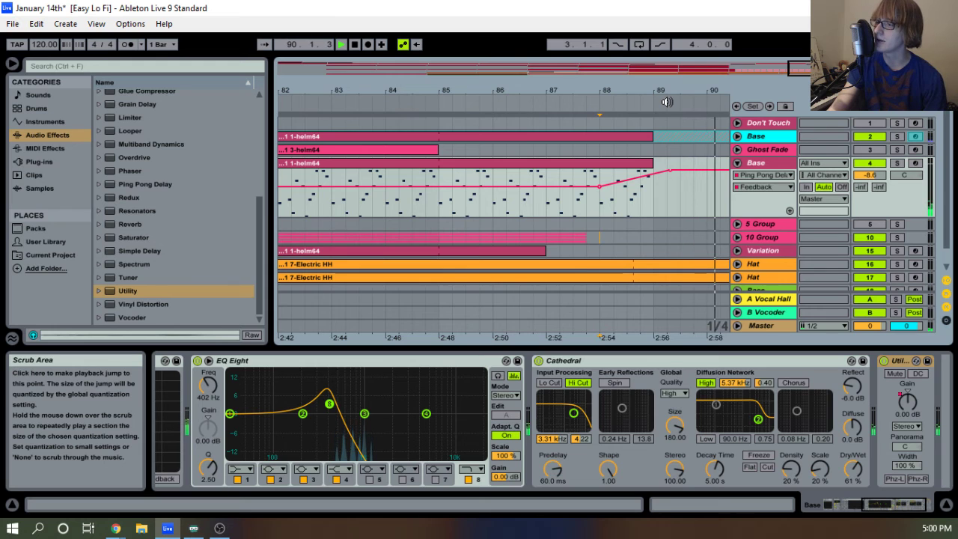
left_click_drag(637, 84, 483, 77)
key("space")
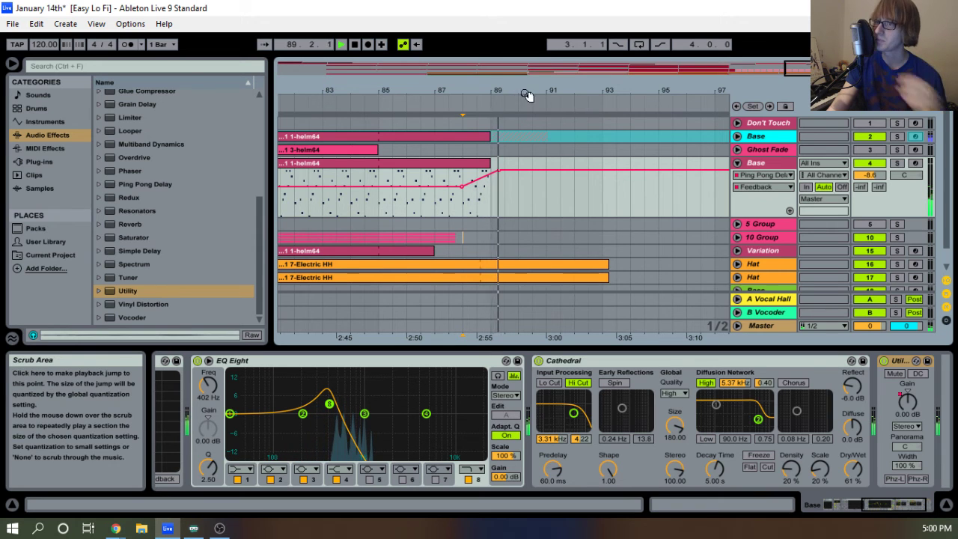
left_click_drag(521, 91, 496, 106)
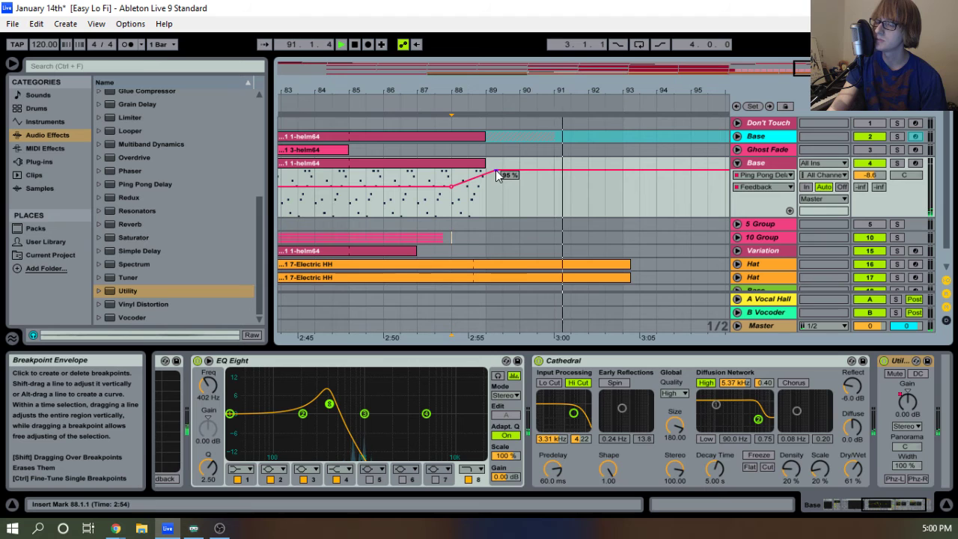
Lower the end breakpoint of the feedback ramp, shift it slightly earlier, and audition the ending again.
left_click_drag(496, 172, 493, 177)
key("space")
key("space")
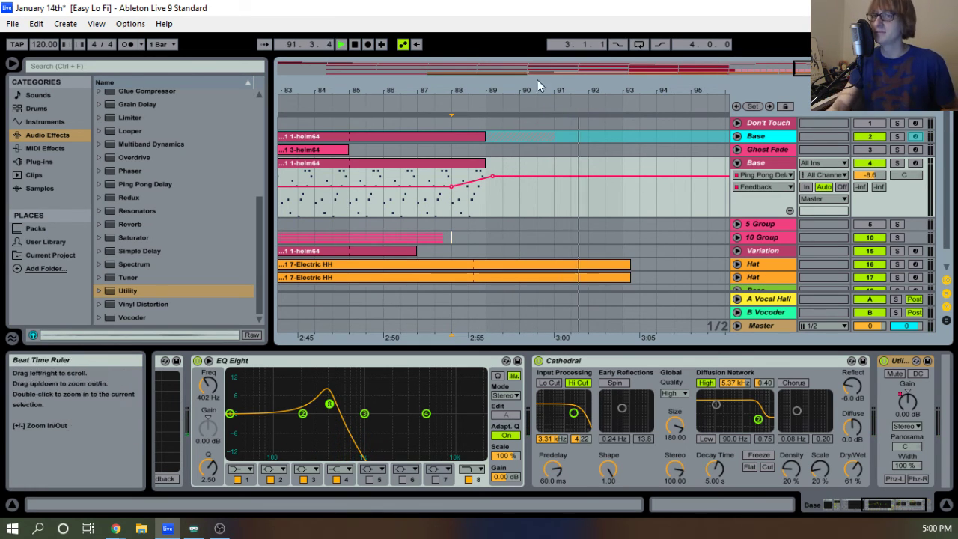
Play the song from the start with the whole arrangement in view, the second Base track folded and the device view hidden.
left_click(355, 45)
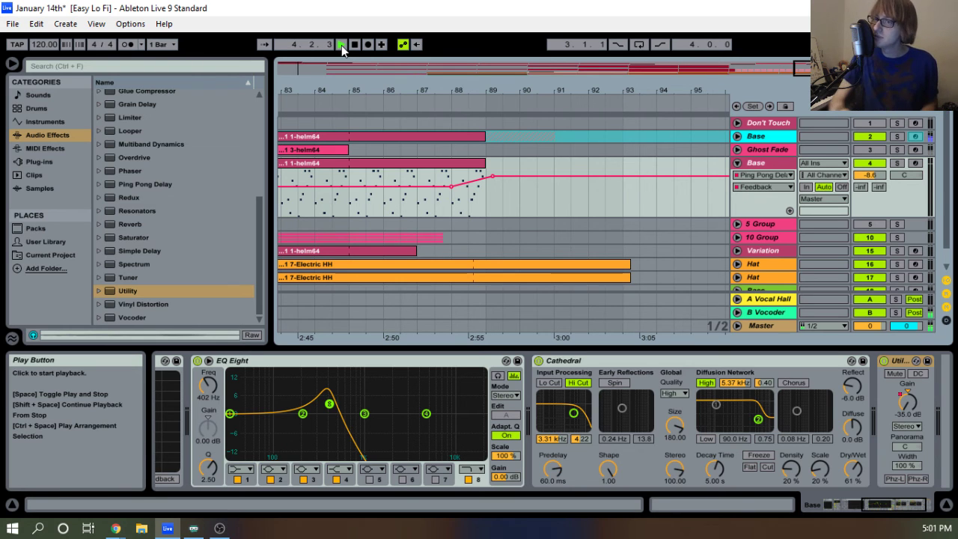
left_click_drag(417, 91, 650, 44)
left_click(737, 162)
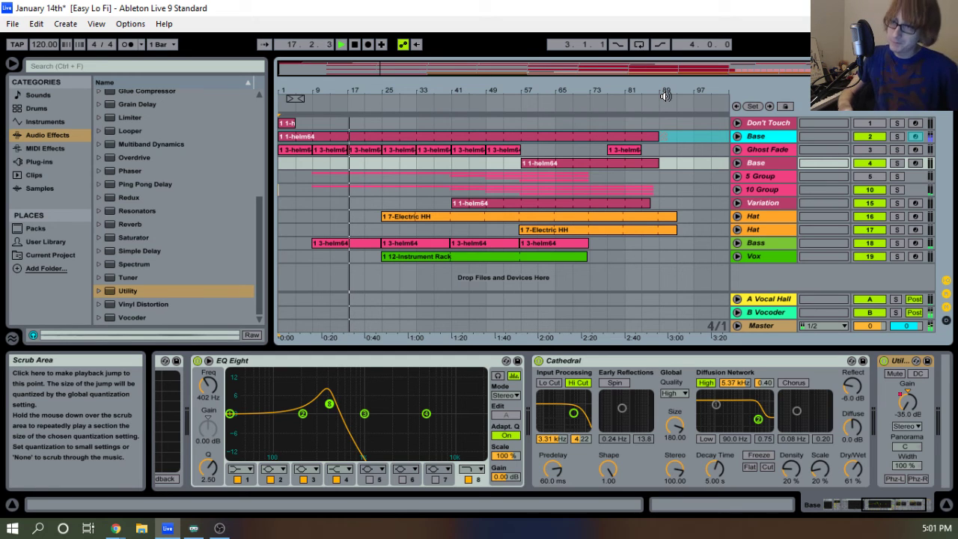
left_click(757, 190)
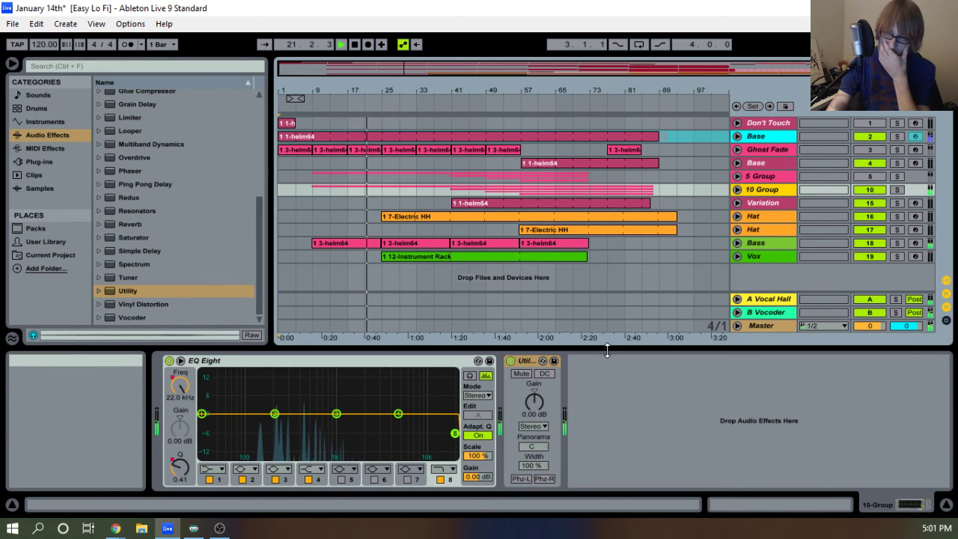
left_click_drag(609, 349, 516, 483)
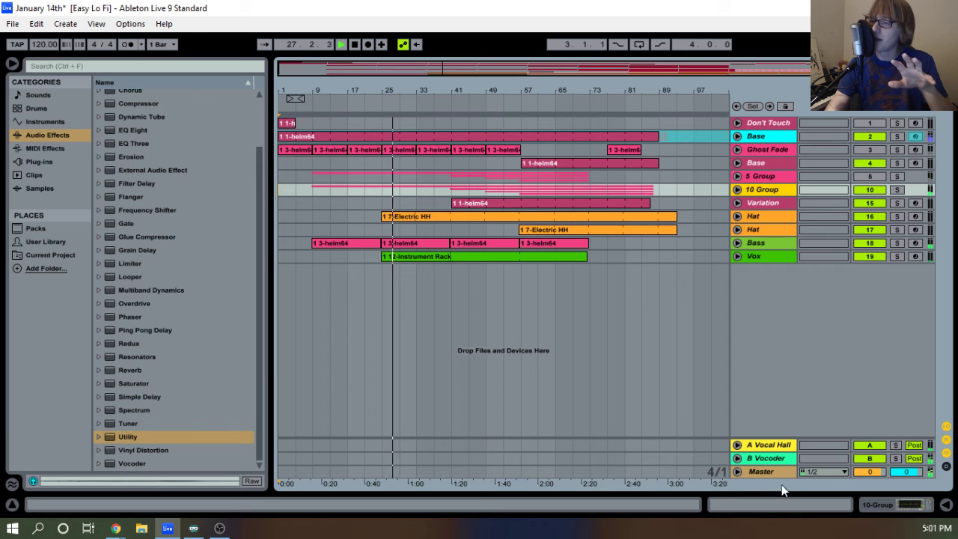
Examine the Vocoder and Vocal Hall return tracks and their effects in the Session mixer, plus the option for inserting a return track.
left_click(766, 459)
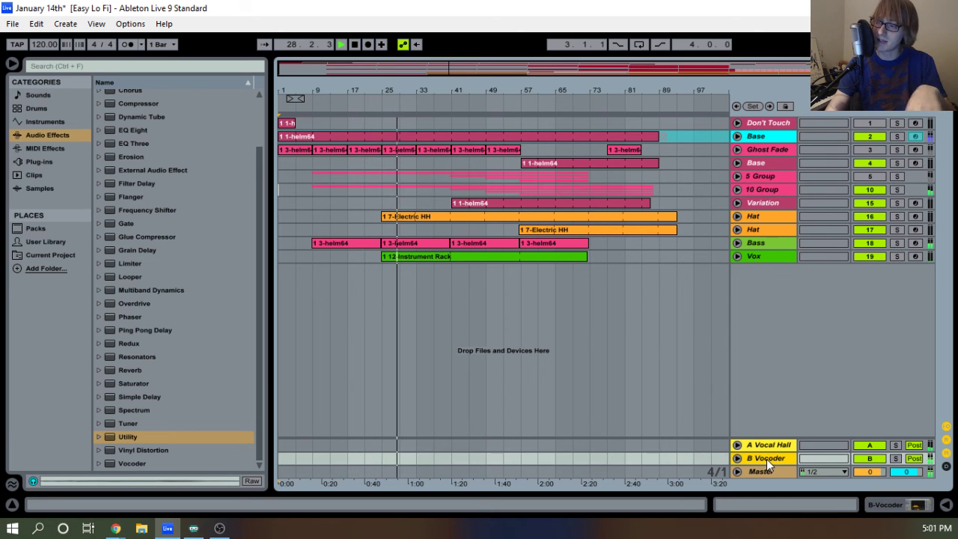
key("Tab")
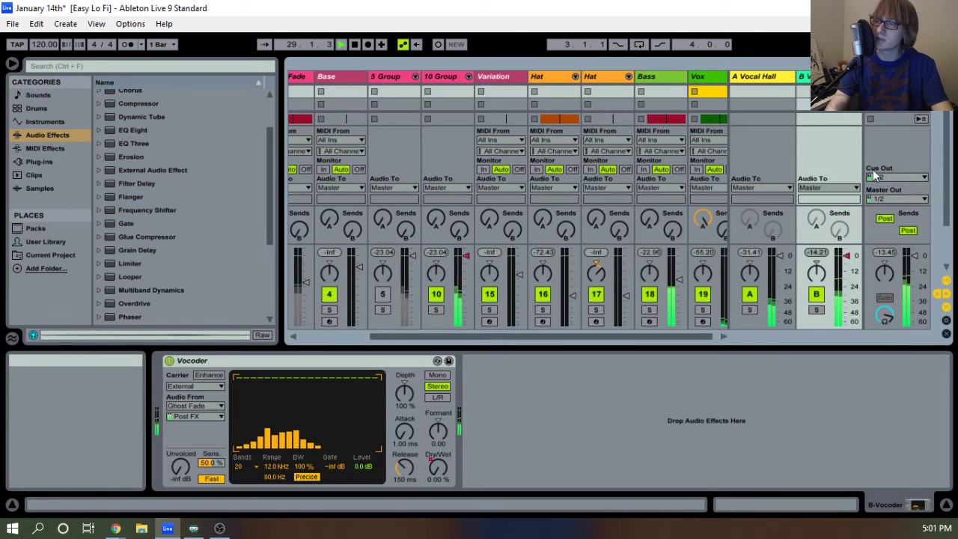
left_click(753, 77)
right_click(822, 79)
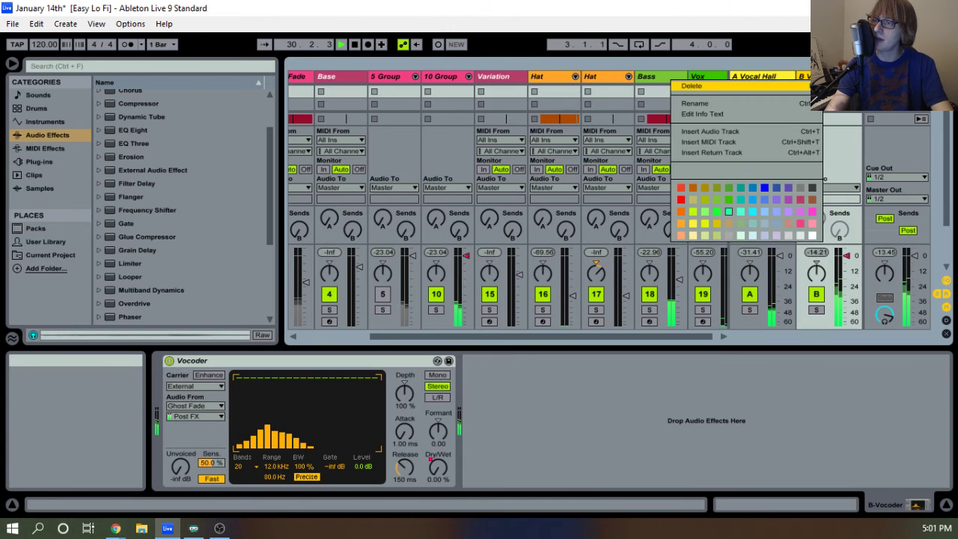
left_click(65, 24)
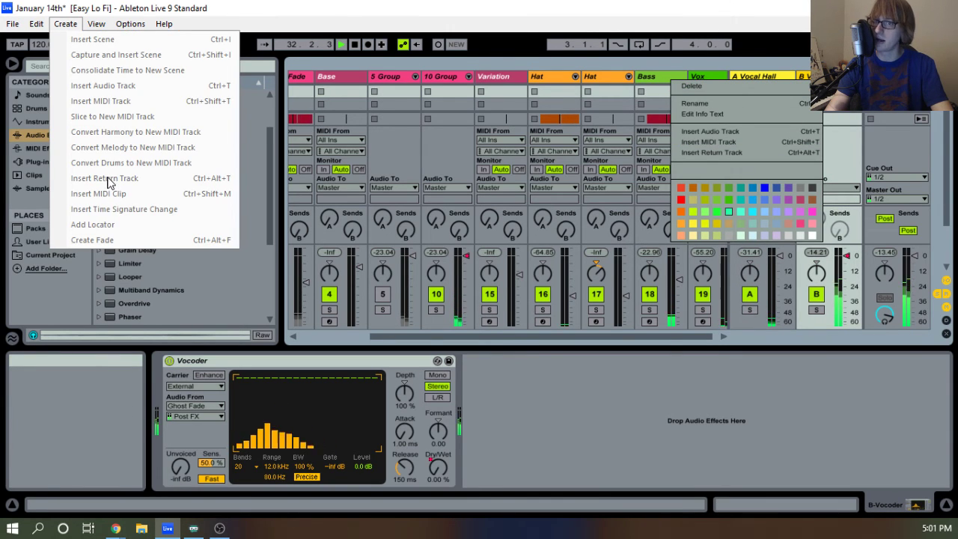
left_click(324, 18)
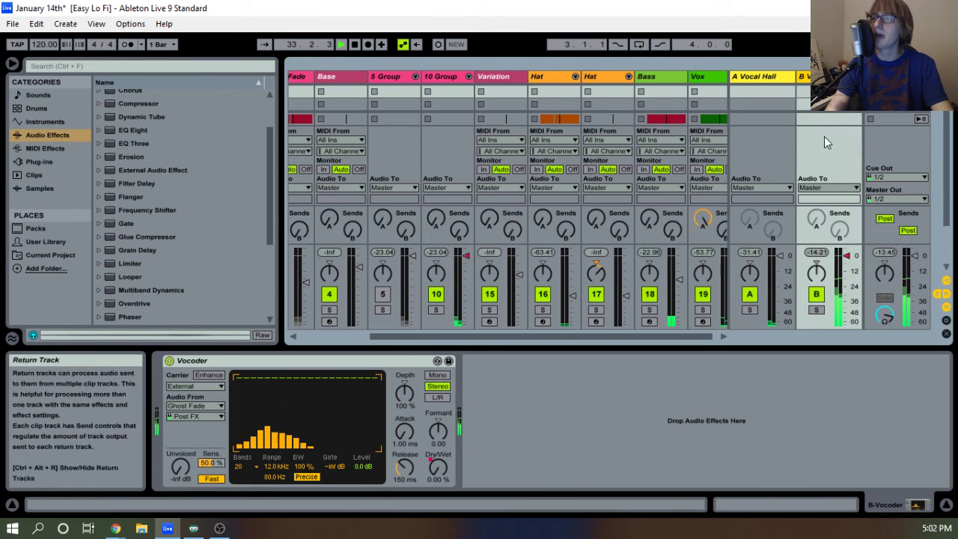
left_click(755, 77)
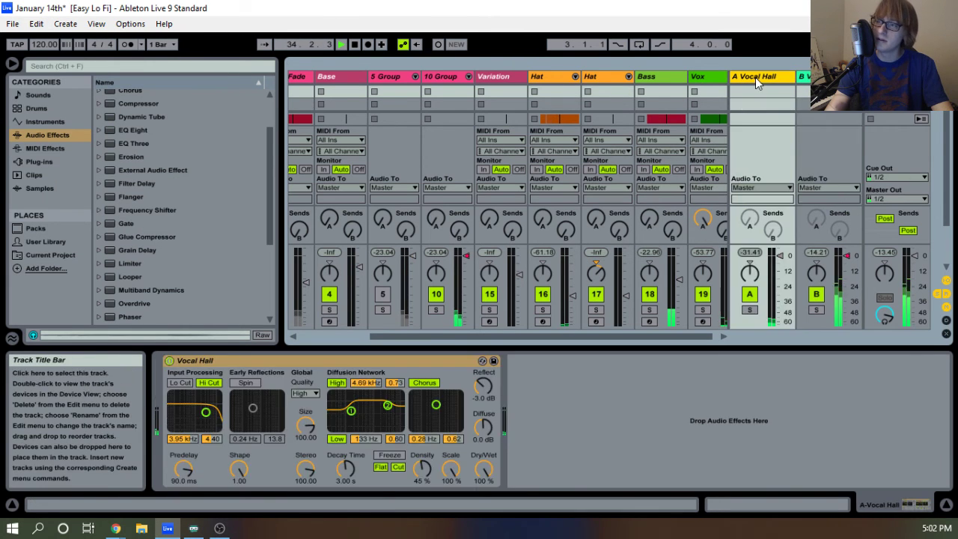
key("Tab")
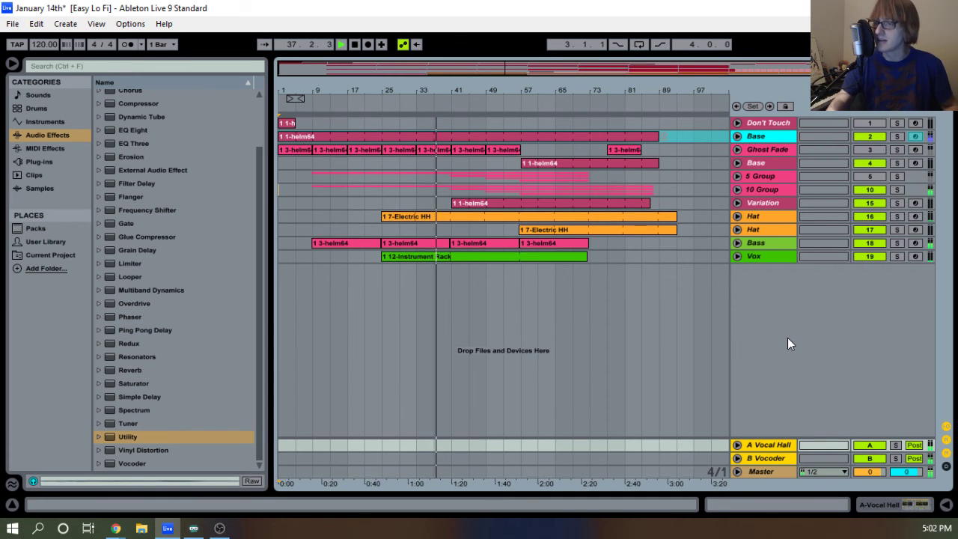
Examine the 10 Group's effect devices and its track volume automation, then fold the group again.
double_click(767, 190)
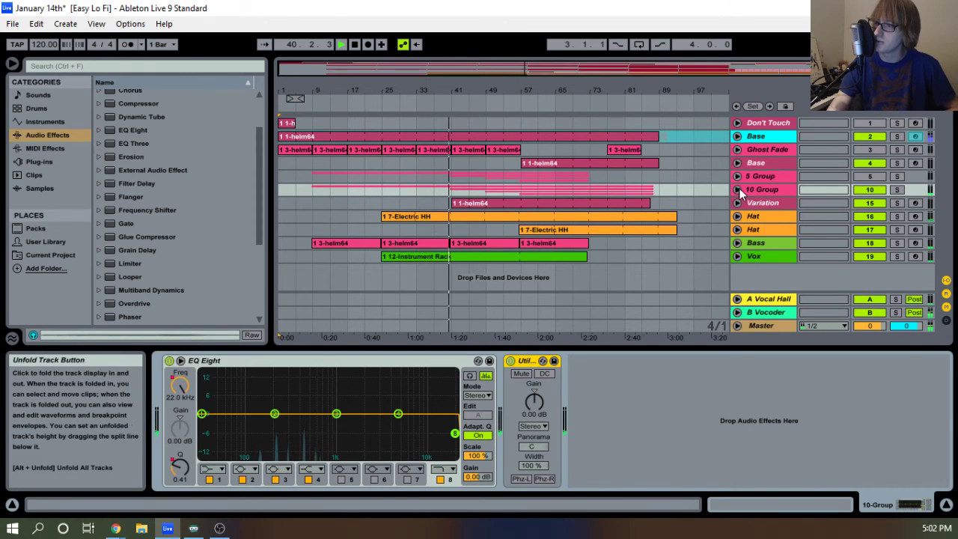
left_click(738, 188)
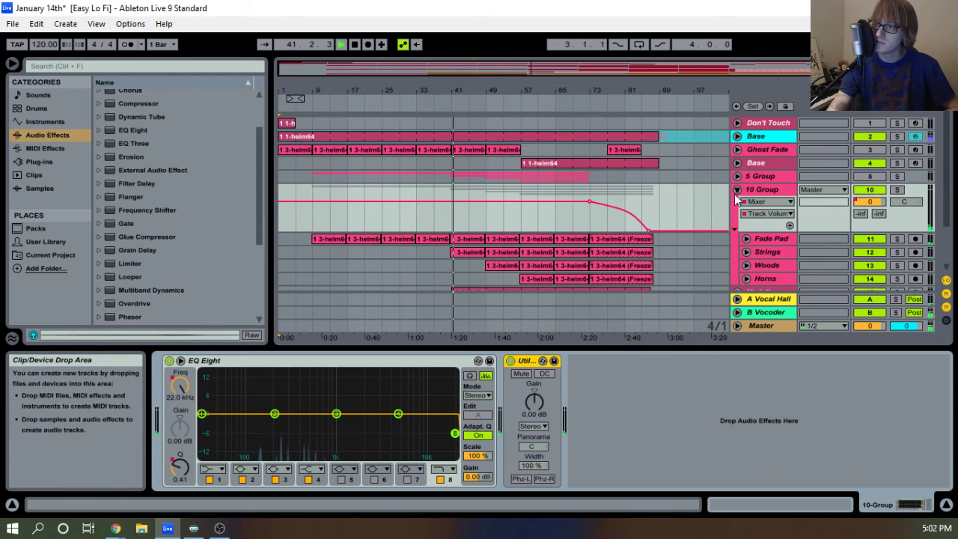
left_click(737, 190)
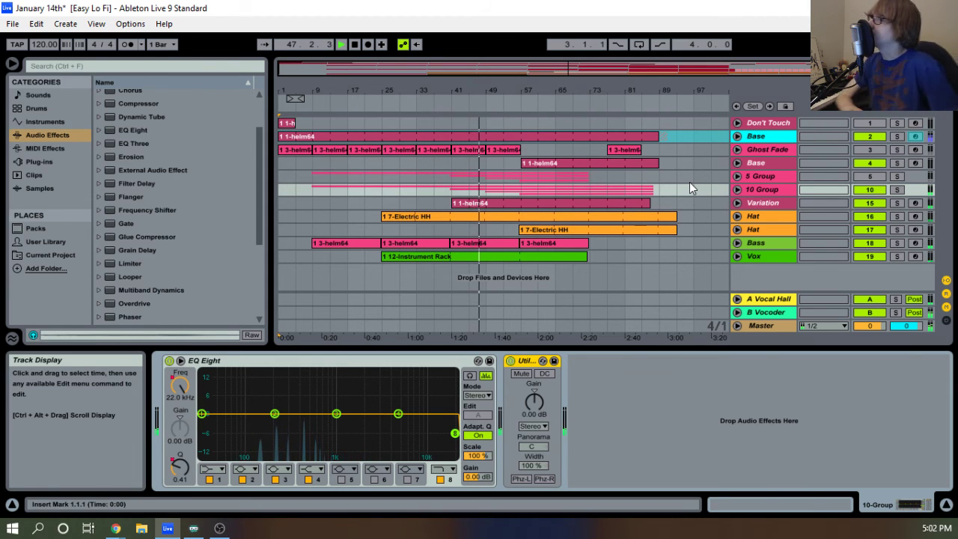
Lower the cyan Base track's volume to about -10.8 dB in the Session mixer and return to the arrangement.
left_click(753, 137)
key("Tab")
left_click_drag(481, 335, 336, 320)
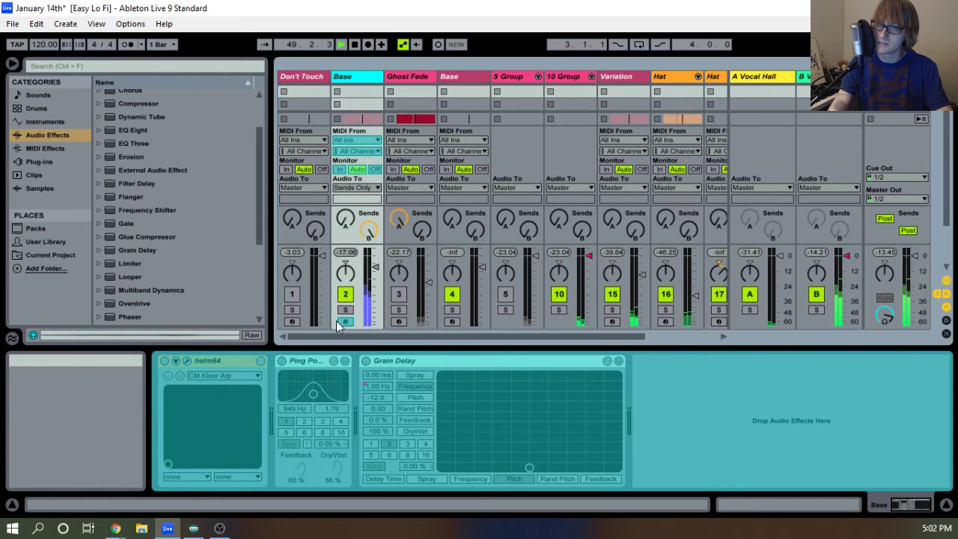
left_click_drag(378, 274, 378, 283)
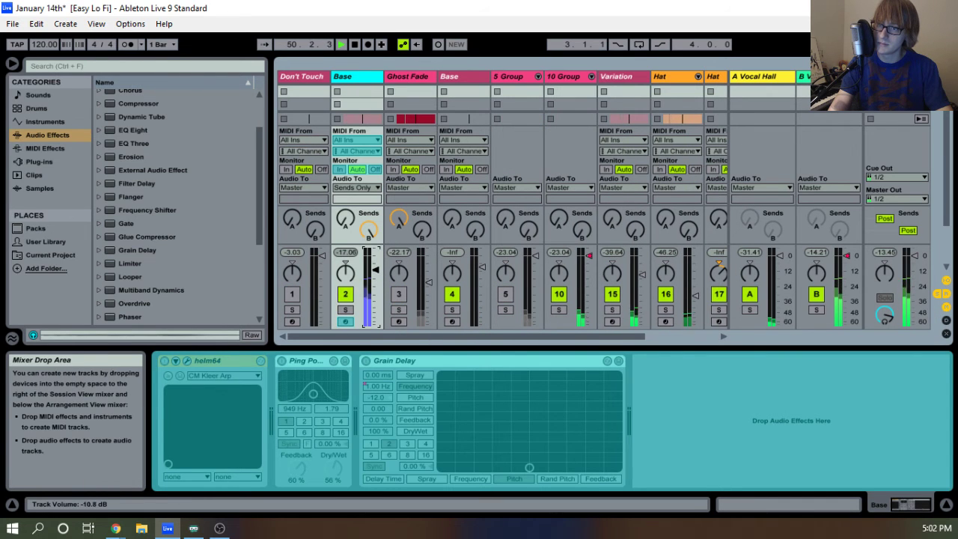
key("Tab")
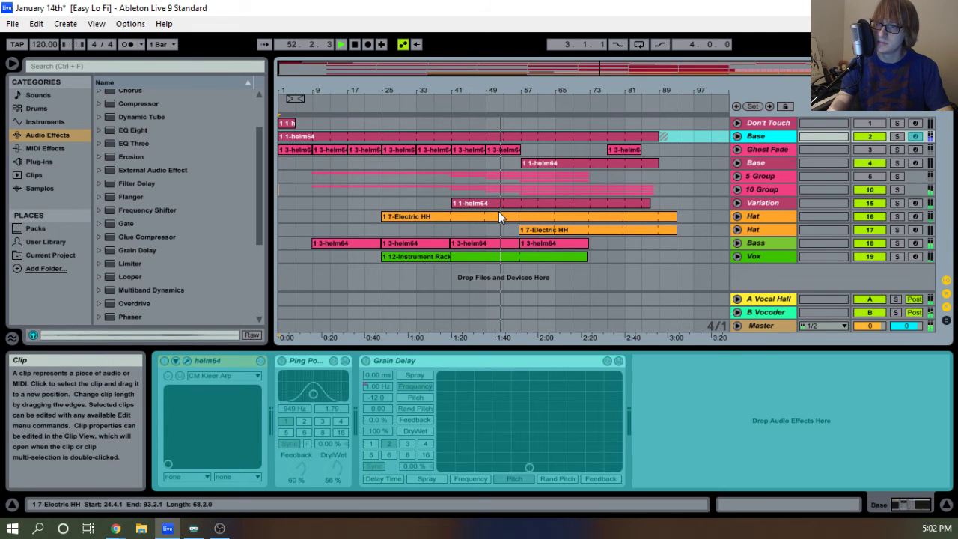
key("Tab")
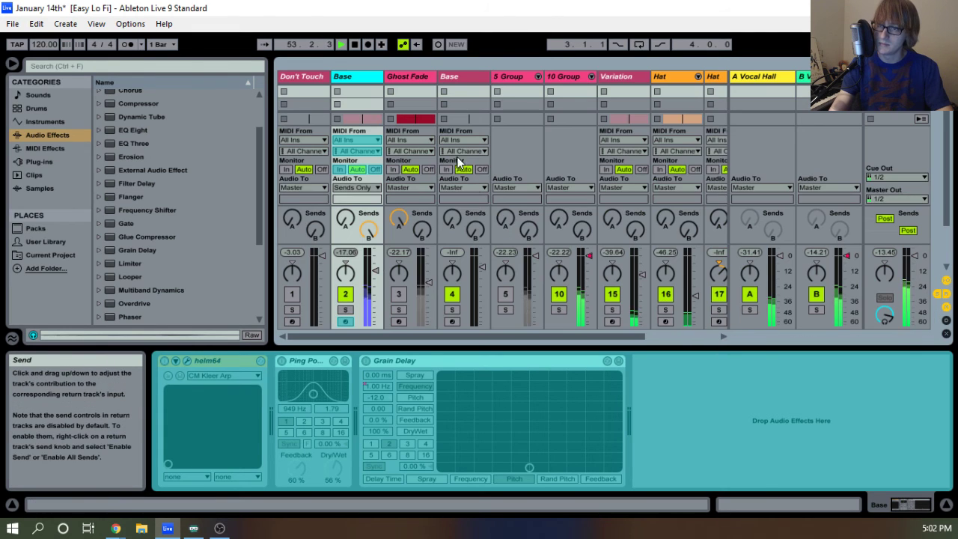
key("Tab")
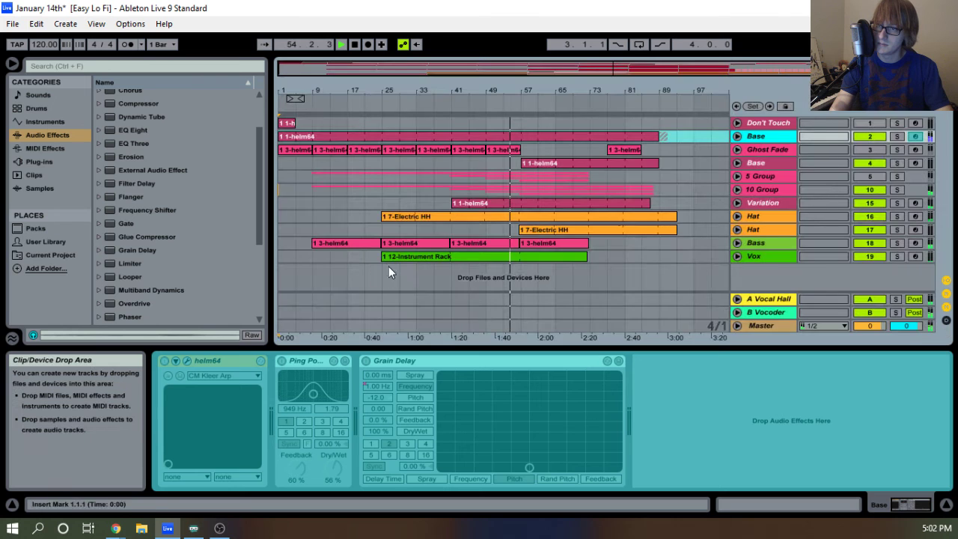
key("Tab")
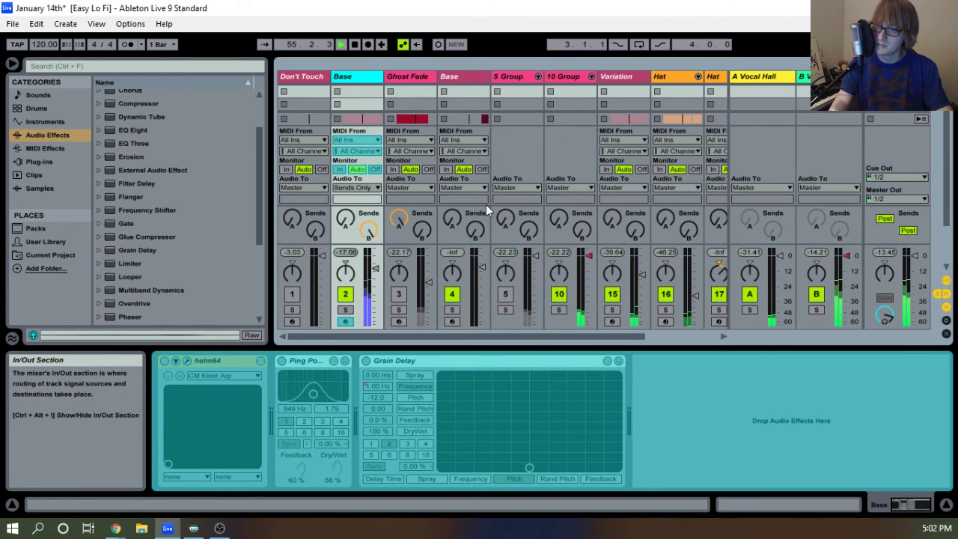
key("Tab")
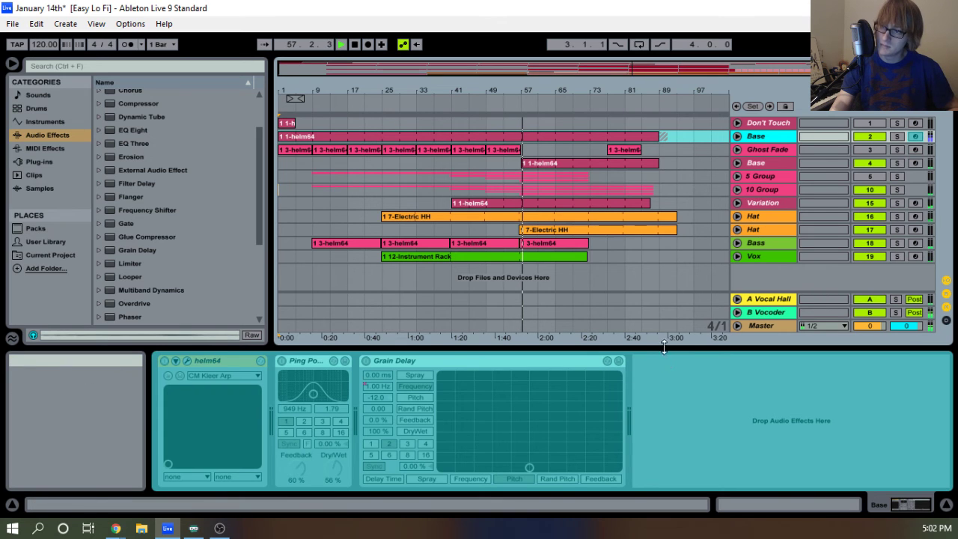
Listen through to the song's ending with the device view hidden, stop playback, and examine the Hat clip ends near bar 93.
left_click_drag(670, 348, 609, 498)
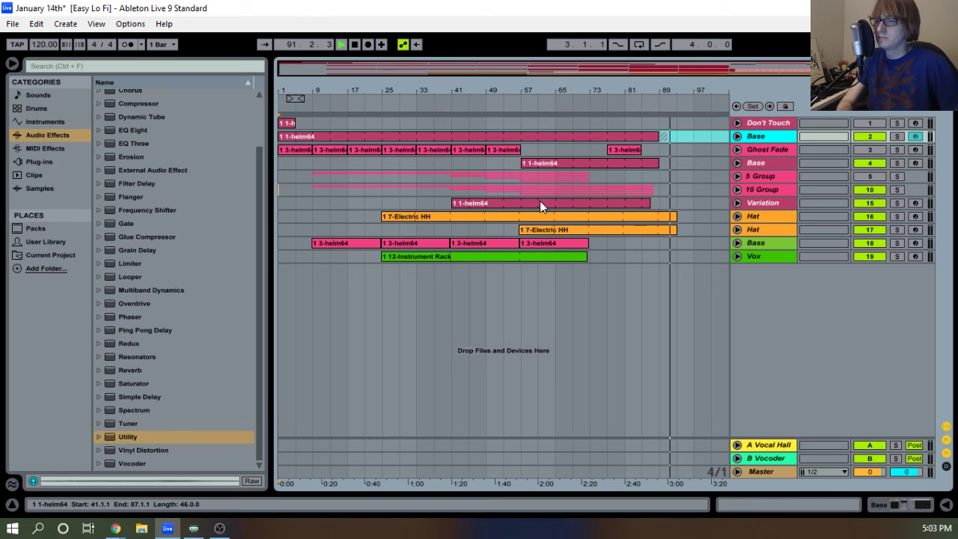
key("space")
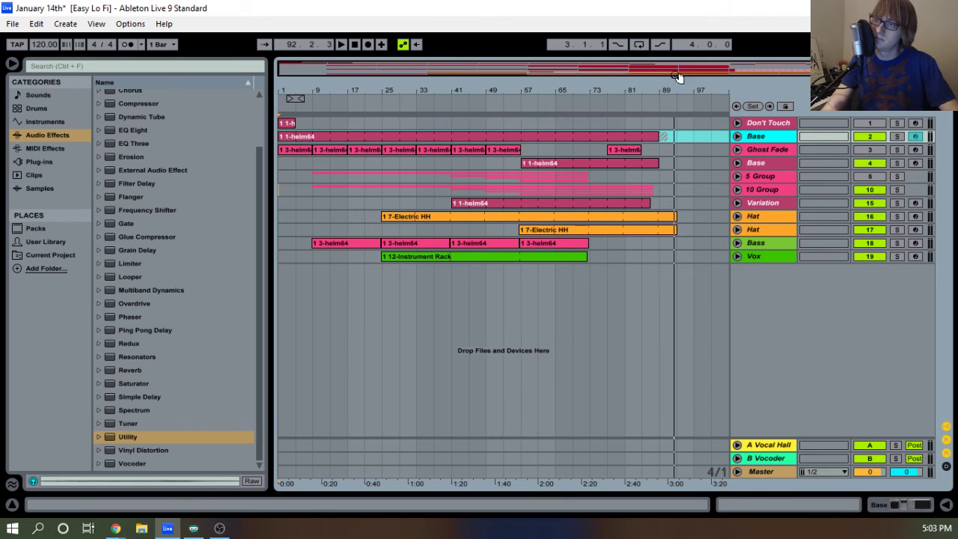
left_click_drag(676, 84, 695, 178)
left_click(624, 219)
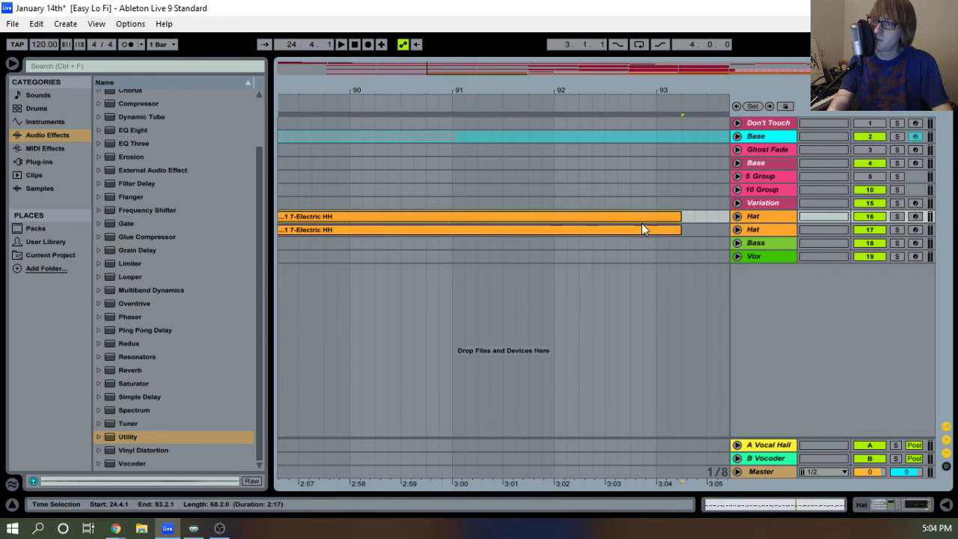
left_click_drag(653, 86, 676, 15)
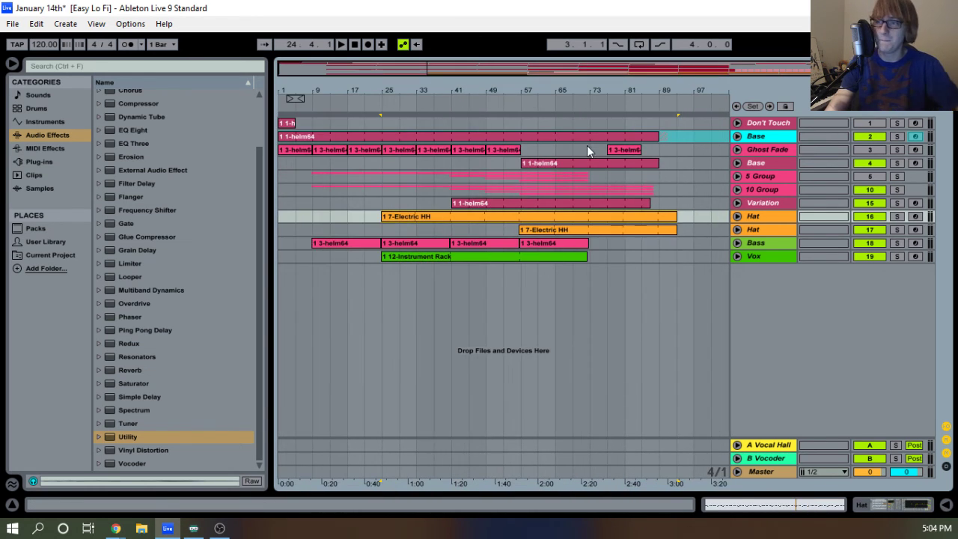
Play the arrangement from bar 1, stopping and restarting it once from the beginning.
left_click(309, 272)
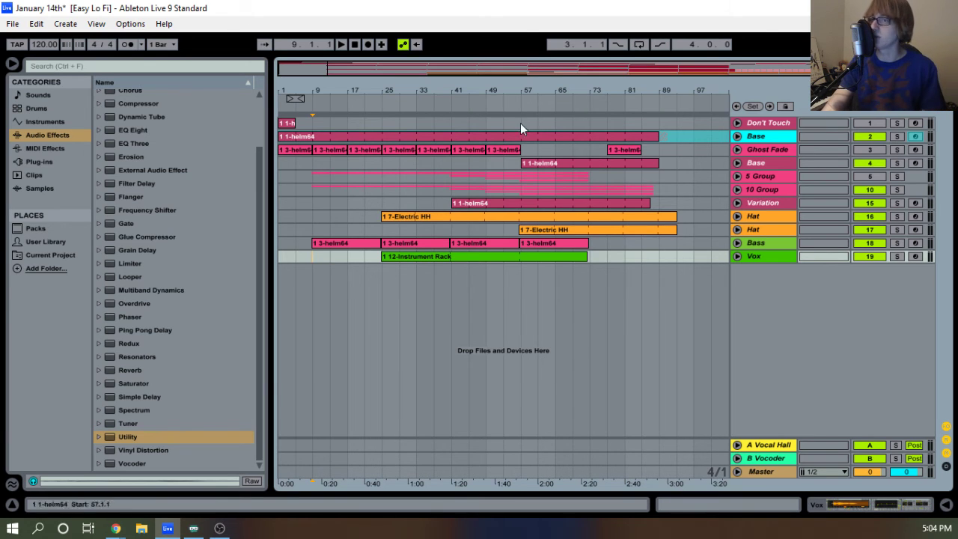
left_click(356, 46)
left_click(342, 44)
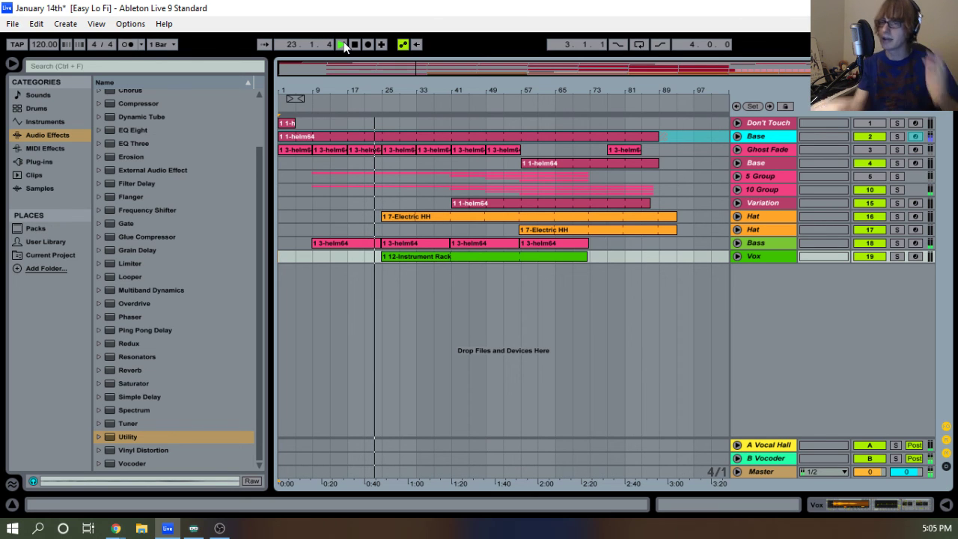
left_click(354, 48)
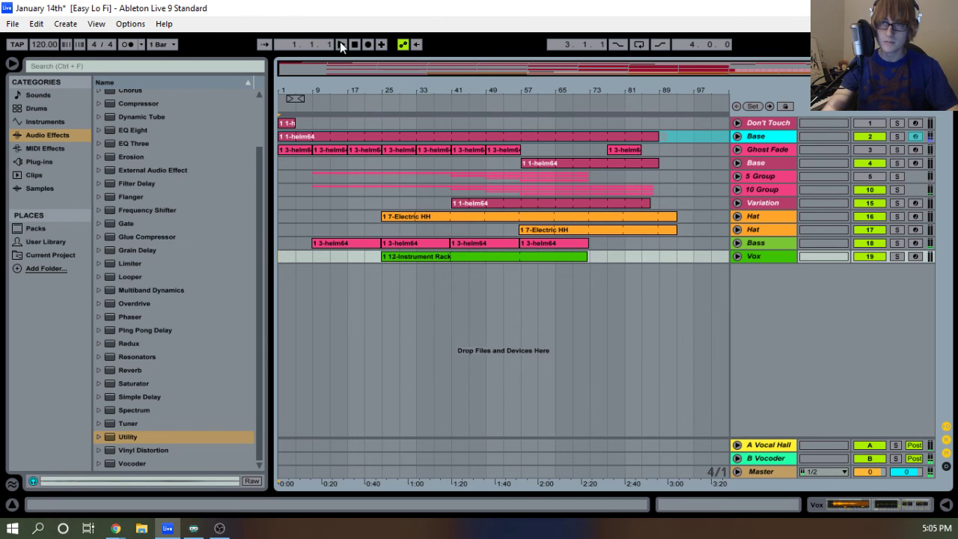
left_click(342, 45)
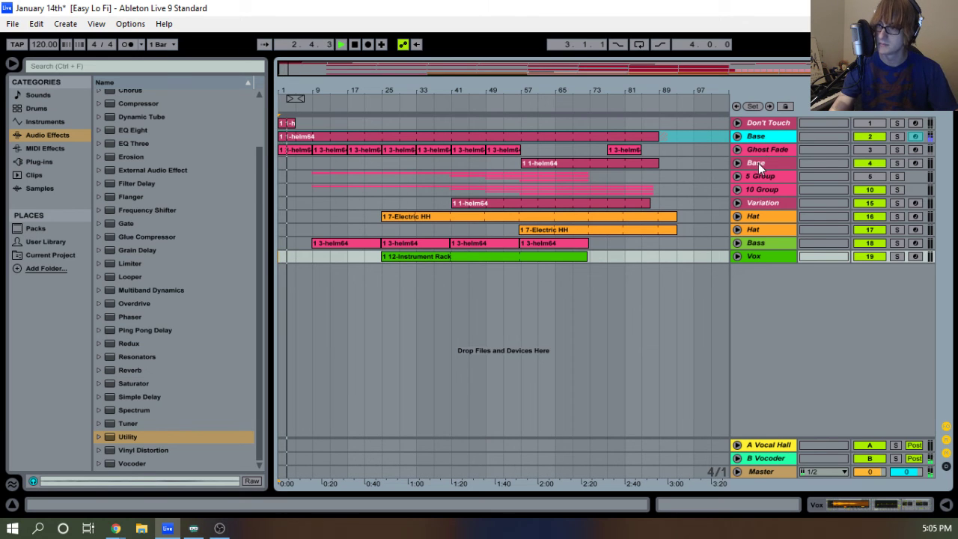
Examine the devices on the Fade Pad, Strings and Woods tracks inside the 5 Group and fold the group again.
left_click(739, 174)
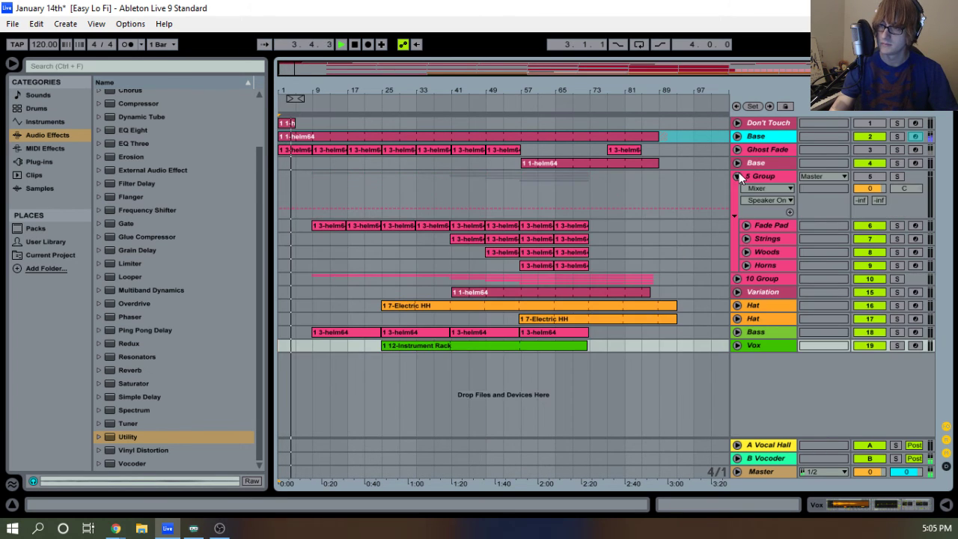
double_click(770, 224)
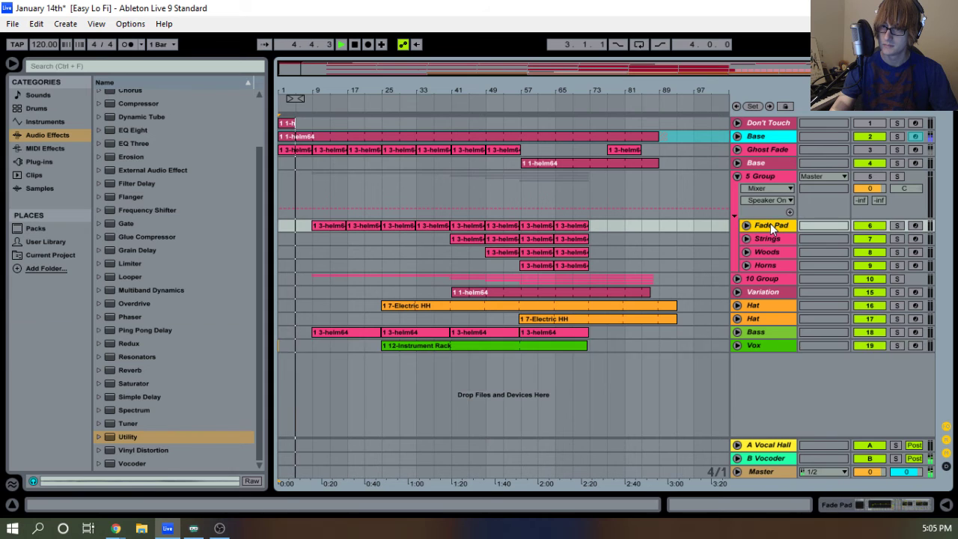
left_click(768, 234)
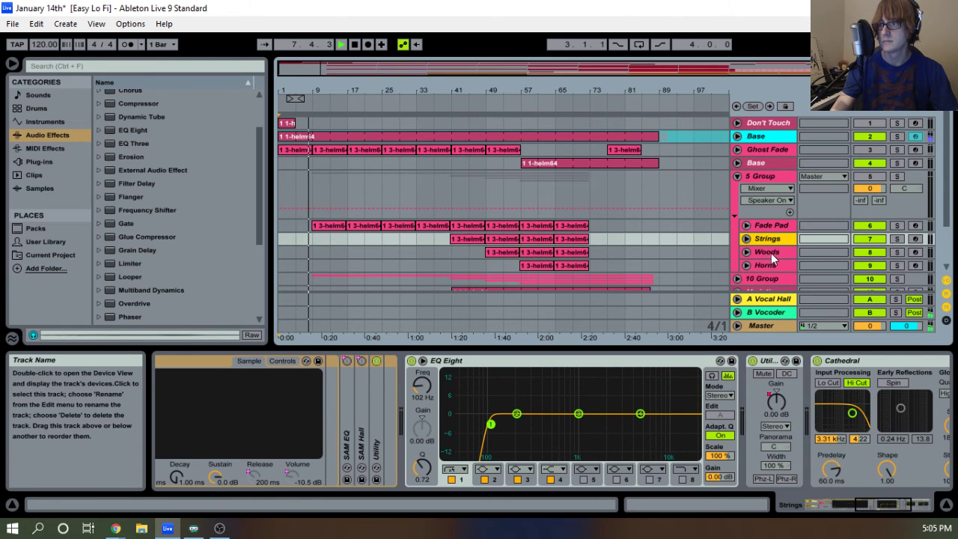
left_click(770, 253)
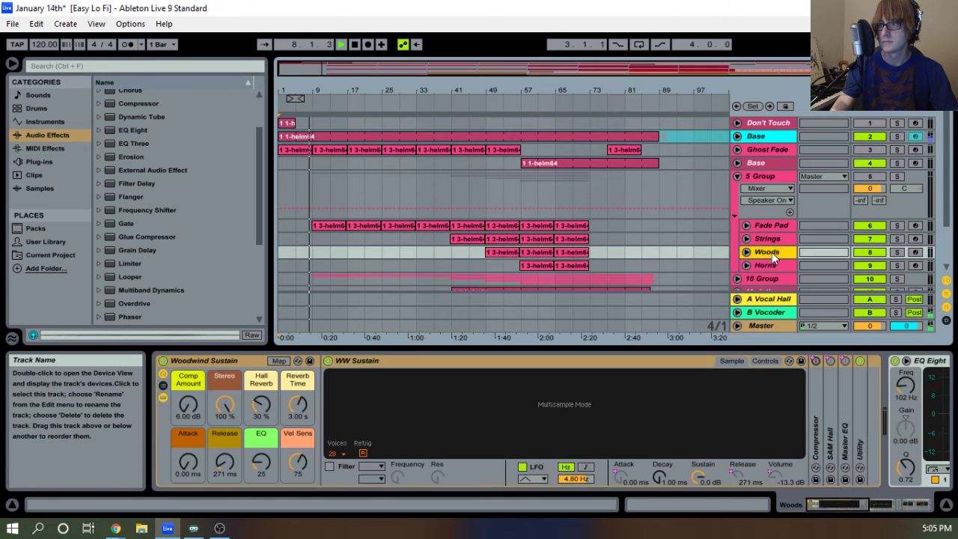
left_click(736, 177)
Unfold the 10 Group and add a Simple Delay to its Fade Pad track.
left_click(736, 190)
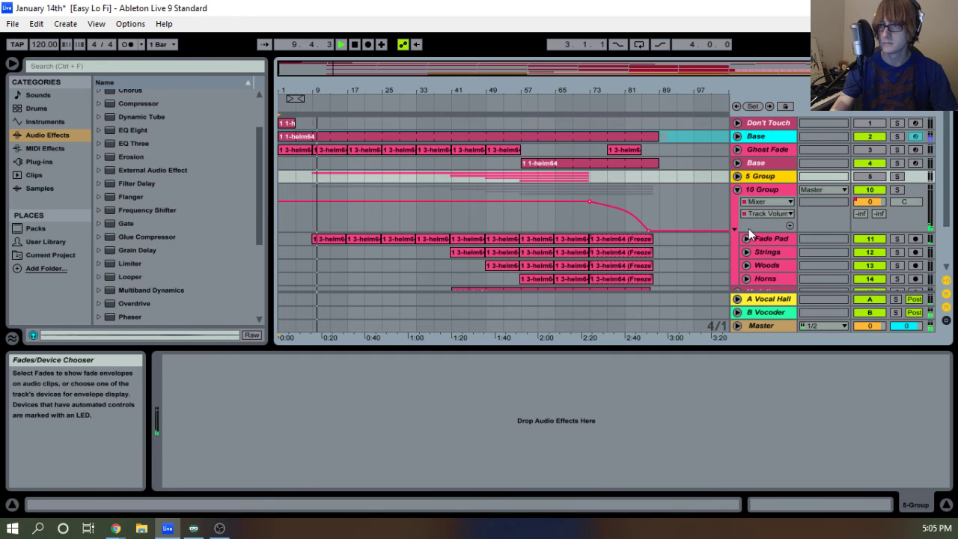
scroll(749, 235, "down", 2)
left_click(766, 211)
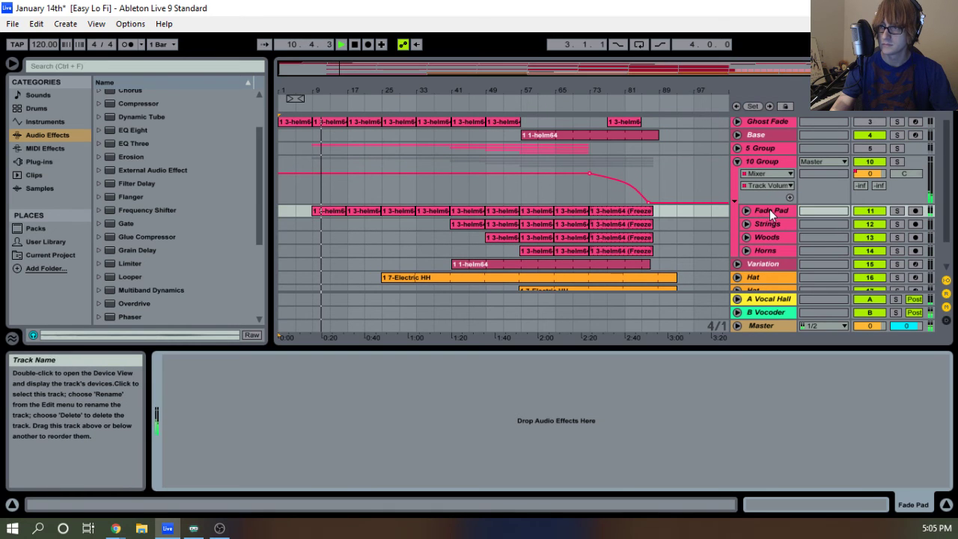
scroll(152, 266, "down", 3)
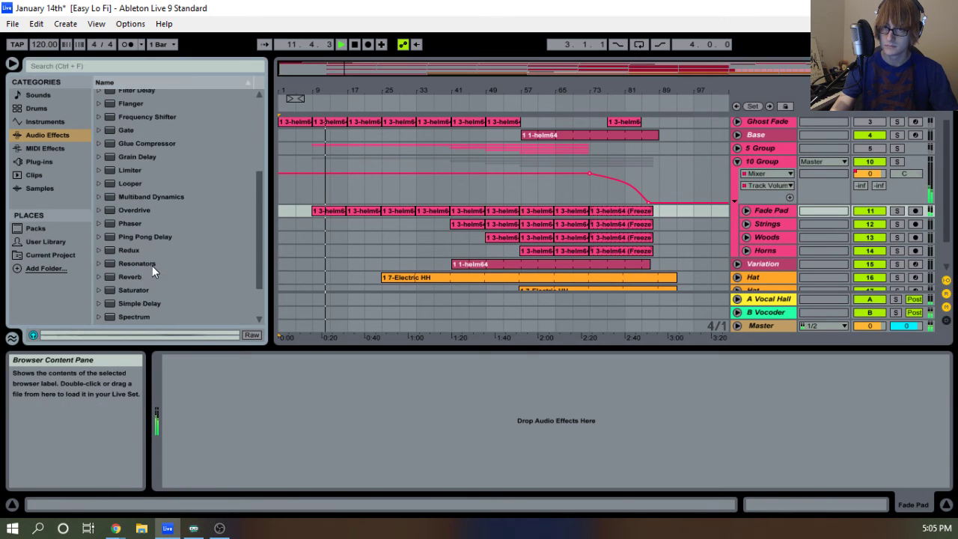
scroll(152, 272, "down", 2)
left_click_drag(145, 251, 252, 418)
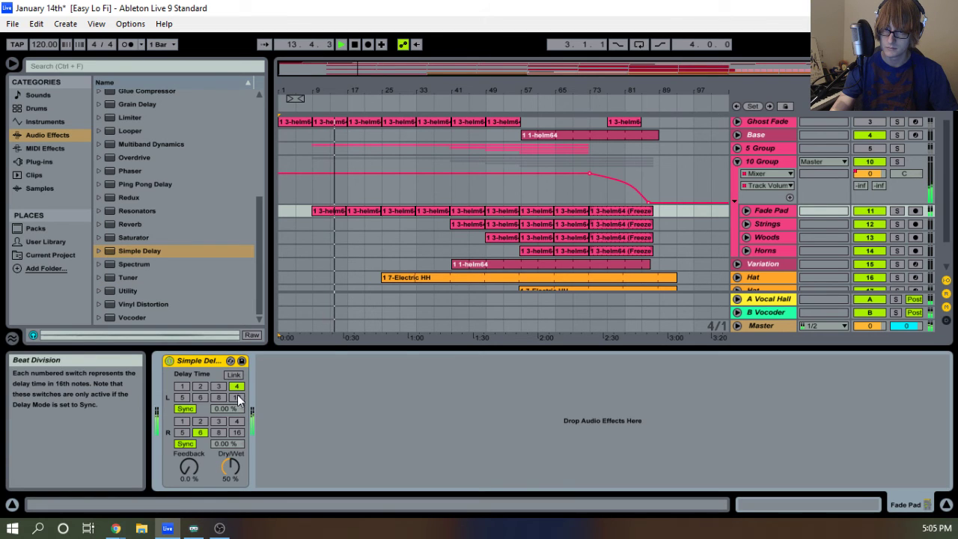
Set the Fade Pad's Simple Delay to Time mode at 1.00 ms left and 8.01 ms right, with Dry/Wet at 100%.
left_click(235, 375)
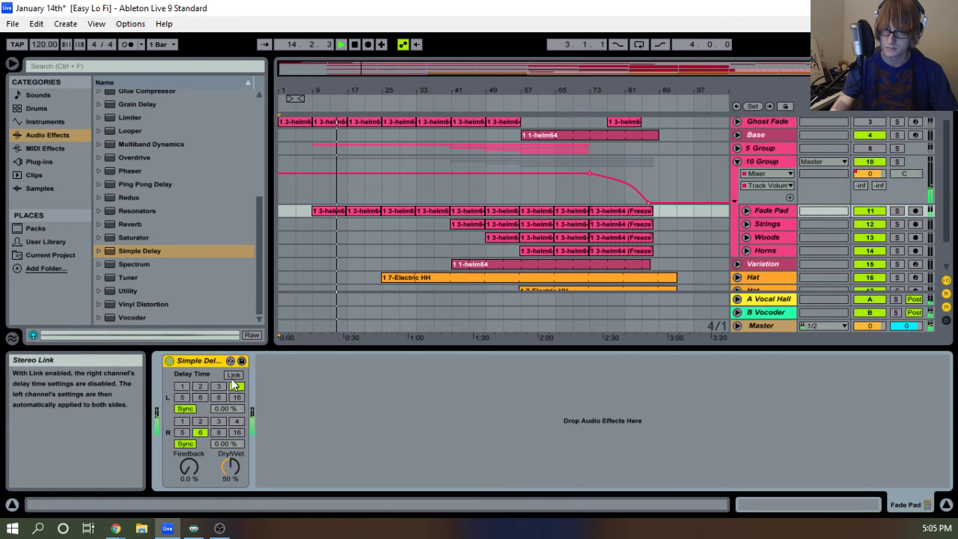
left_click(185, 408)
left_click(185, 443)
left_click_drag(233, 467, 230, 490)
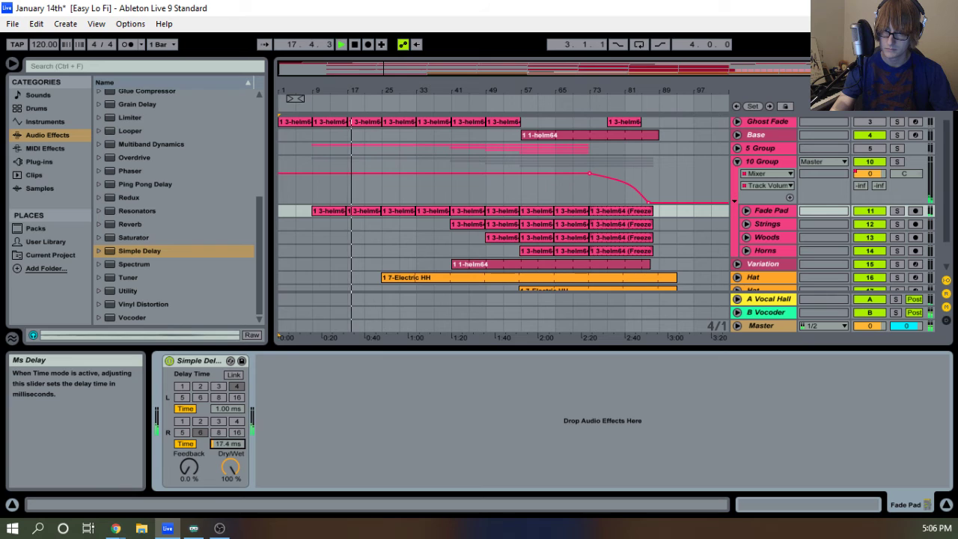
mouse_move(228, 444)
left_mouse_down()
mouse_move(228, 452)
mouse_move(237, 444)
left_mouse_up()
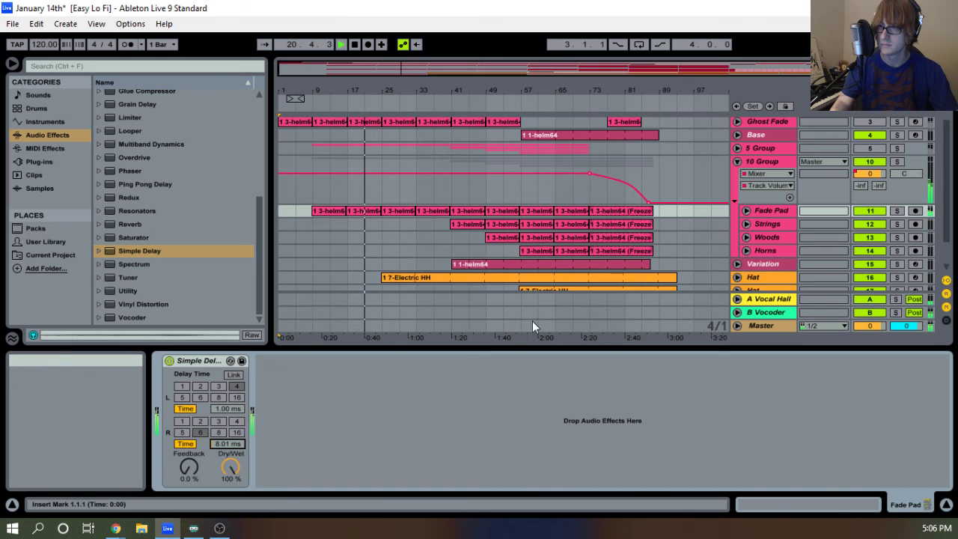
Examine the Vox track's mixer level, its list of automatable devices in the arrangement, and its effect chain.
key("Tab")
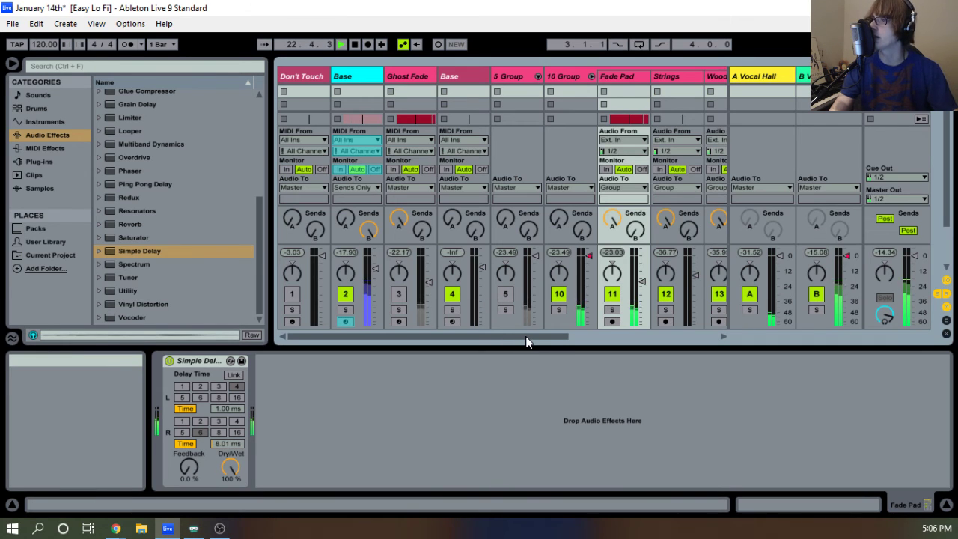
left_click_drag(526, 336, 692, 307)
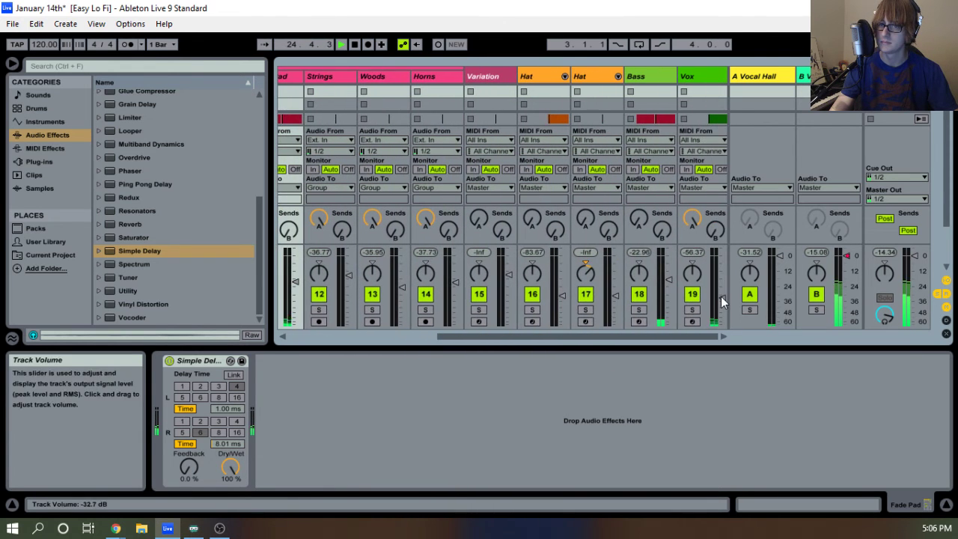
key("Tab")
scroll(673, 255, "down", 2)
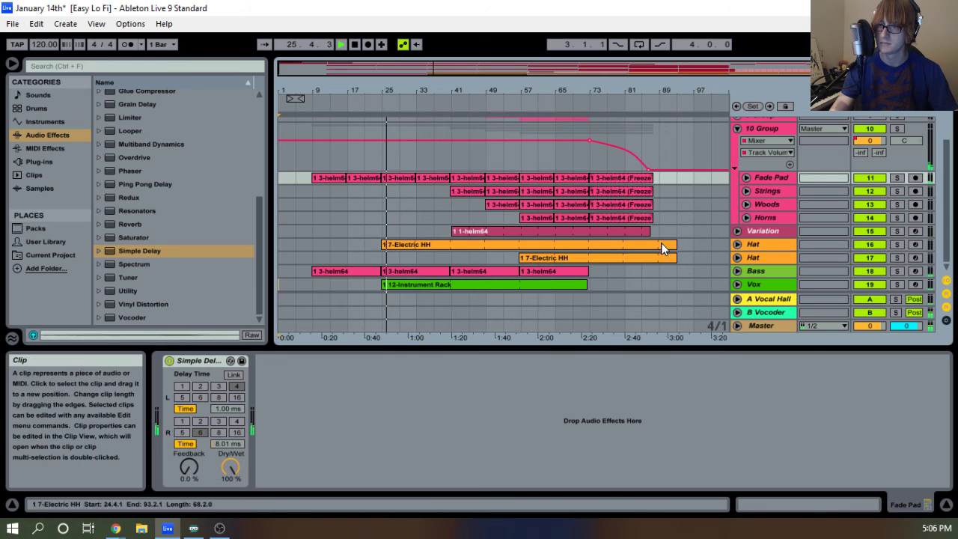
left_click(736, 284)
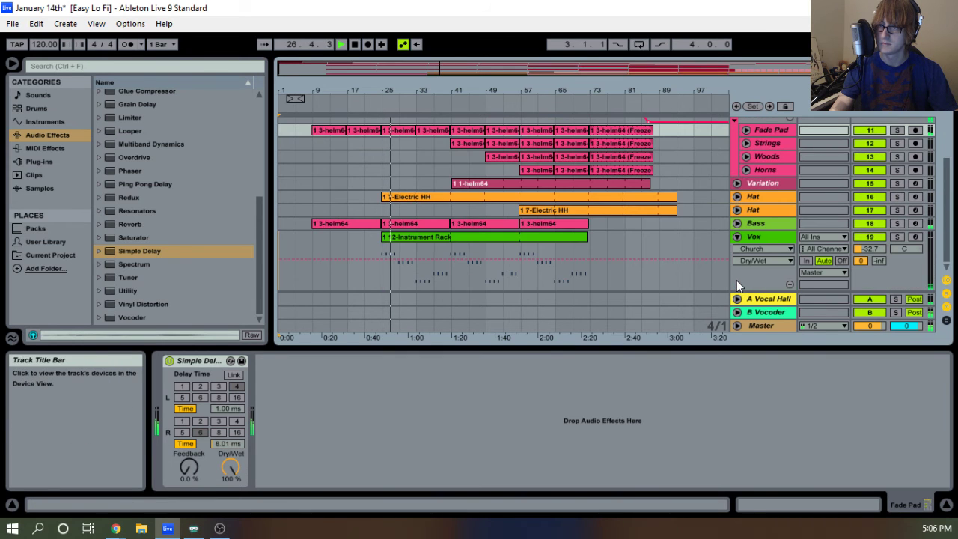
left_click(760, 248)
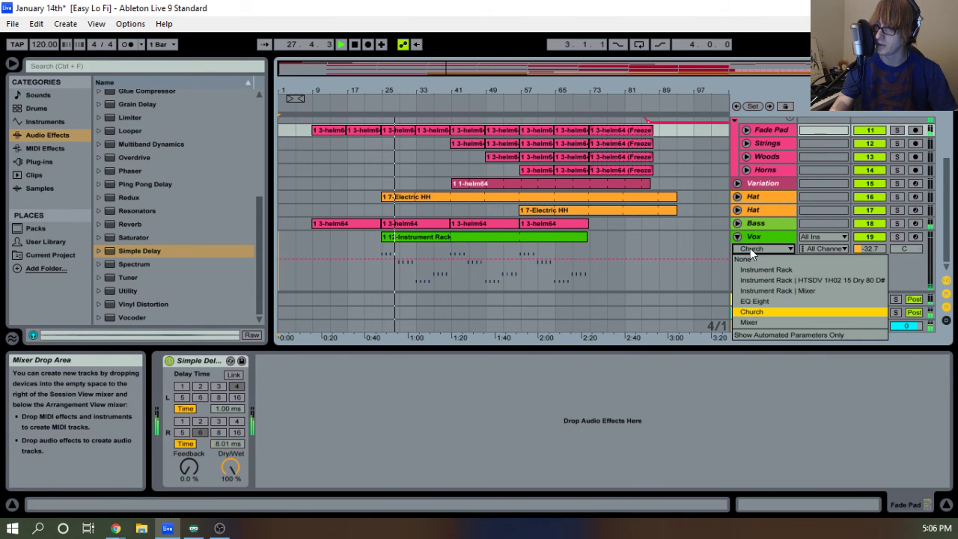
left_click(763, 248)
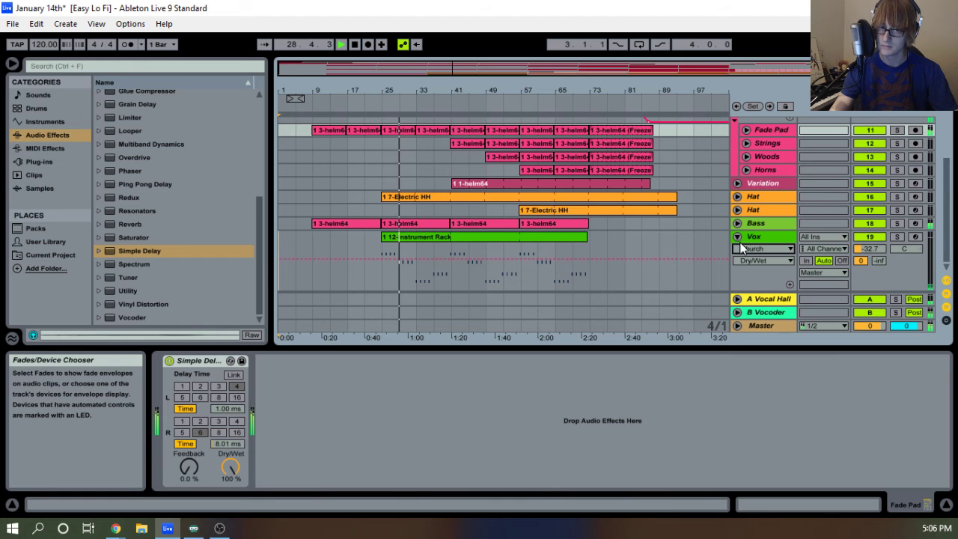
left_click(737, 236)
left_click(760, 237)
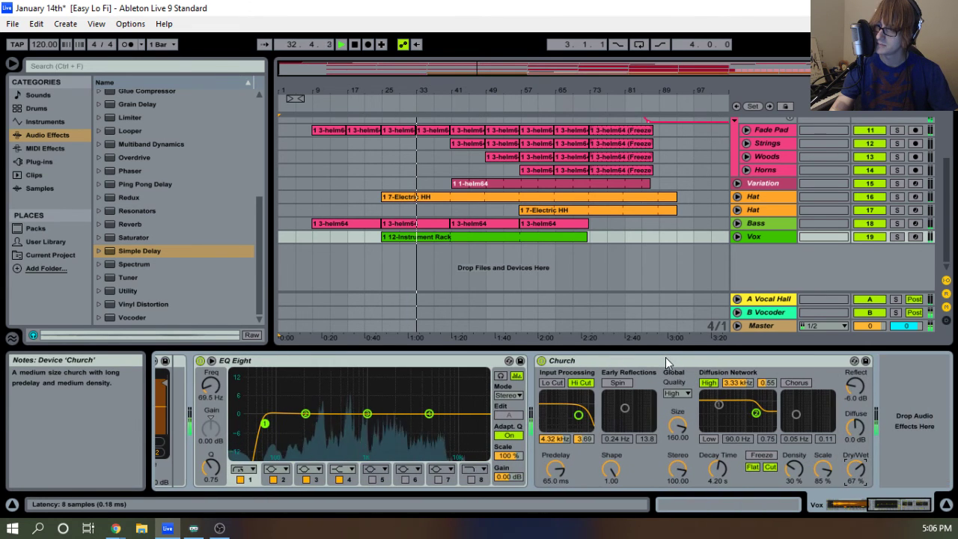
Lower the Vox track's volume slightly in the Session mixer and set its Church reverb's Dry/Wet to 80%.
key("Tab")
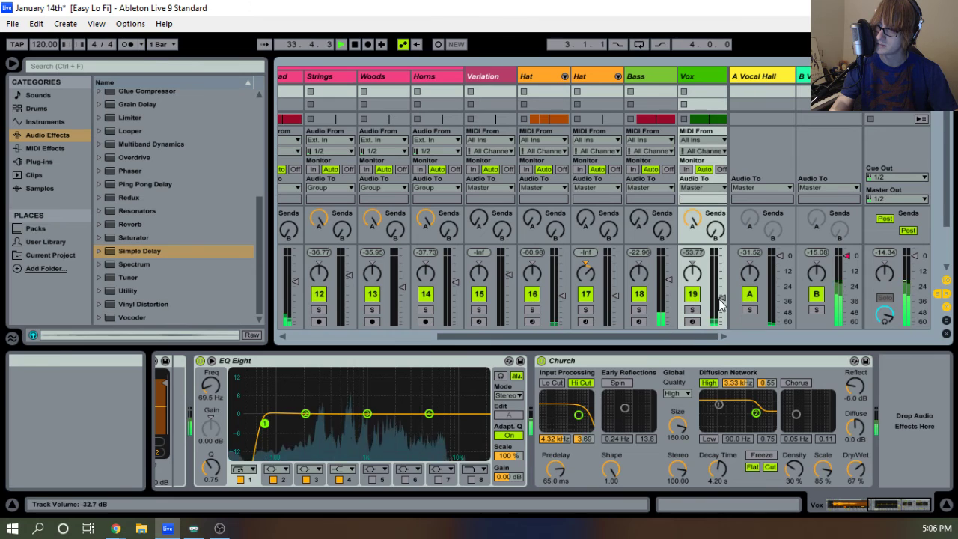
left_click_drag(722, 297, 722, 305)
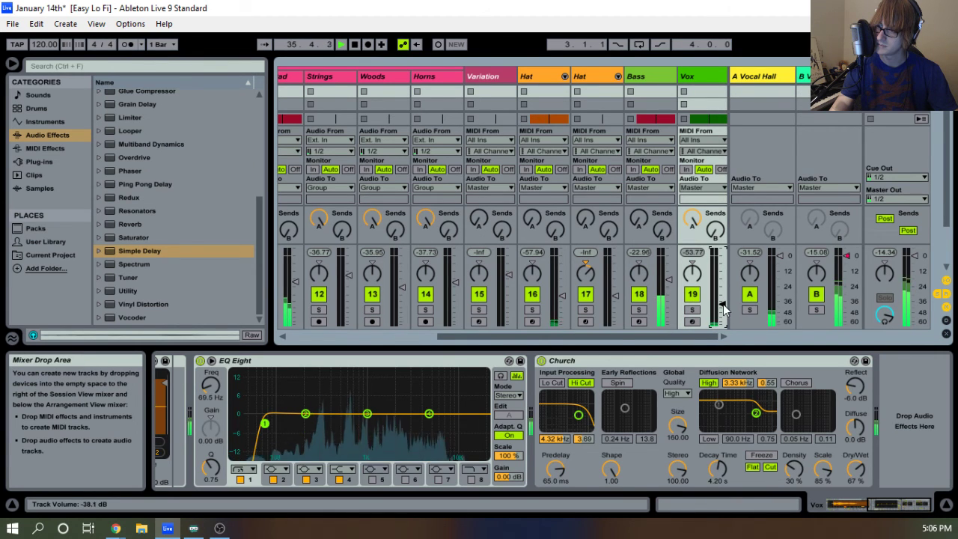
left_click_drag(859, 470, 860, 453)
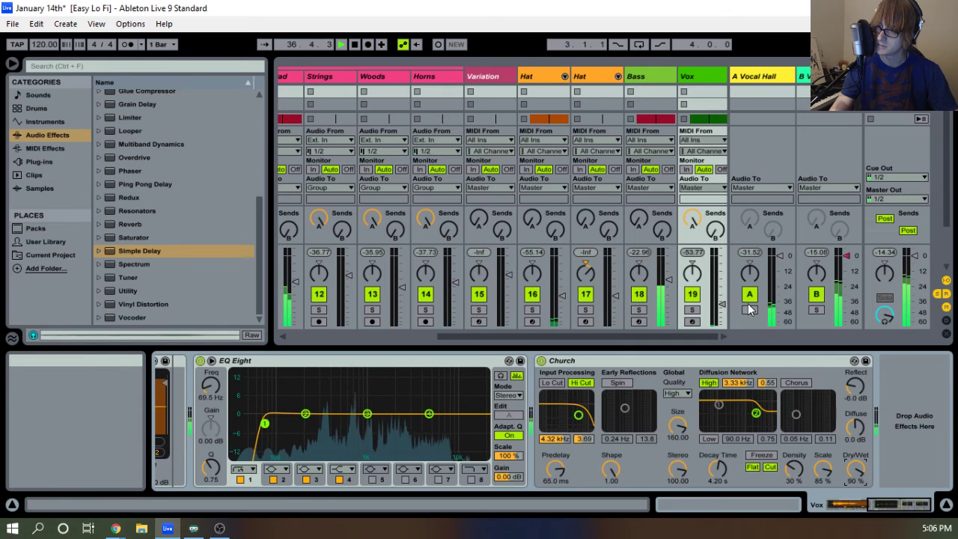
left_click_drag(721, 306, 721, 302)
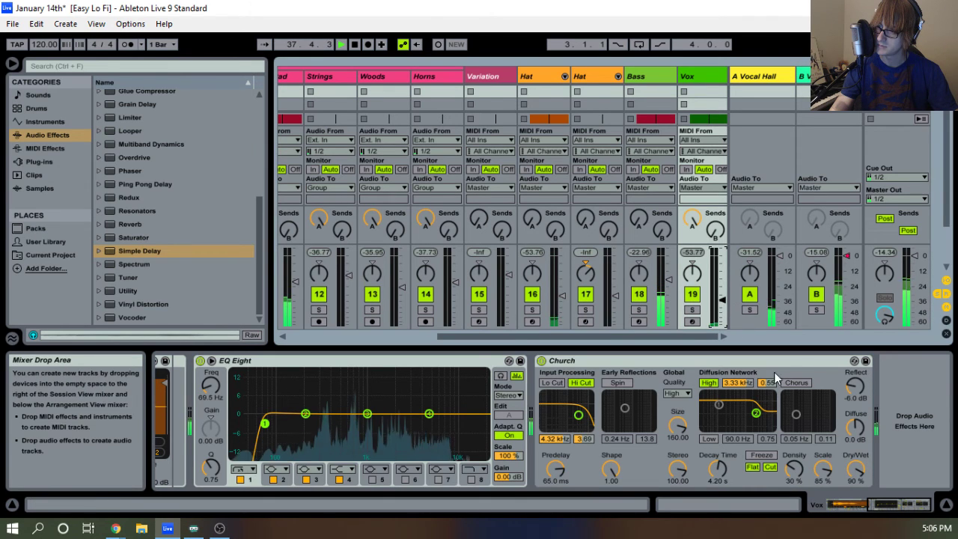
left_click_drag(857, 470, 857, 473)
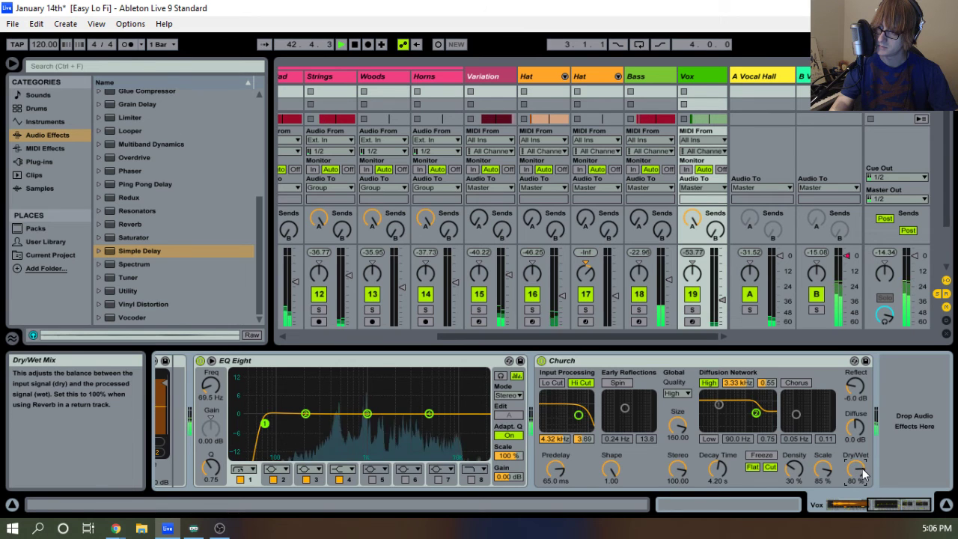
Extend the start of the lower Hat track's clip back to bar 53 in the arrangement.
key("Tab")
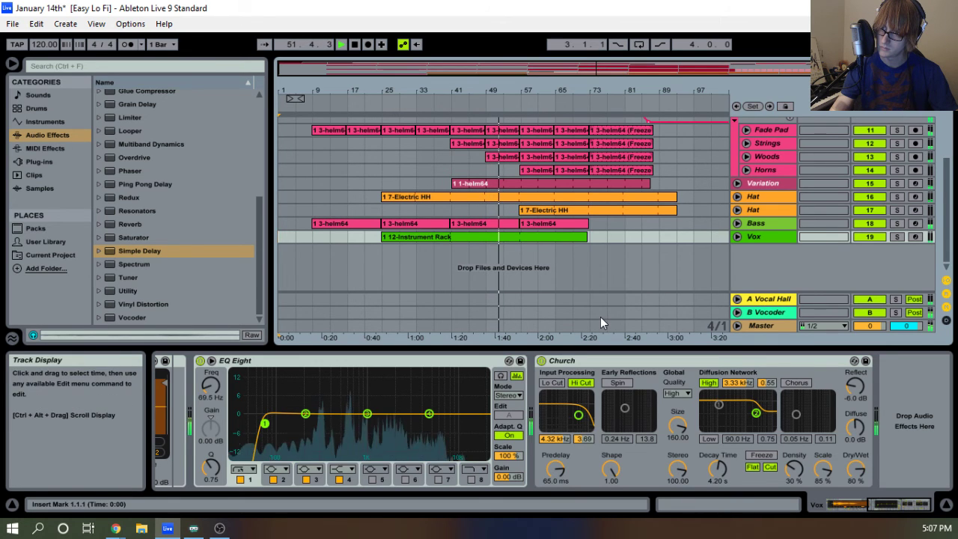
left_click(737, 210)
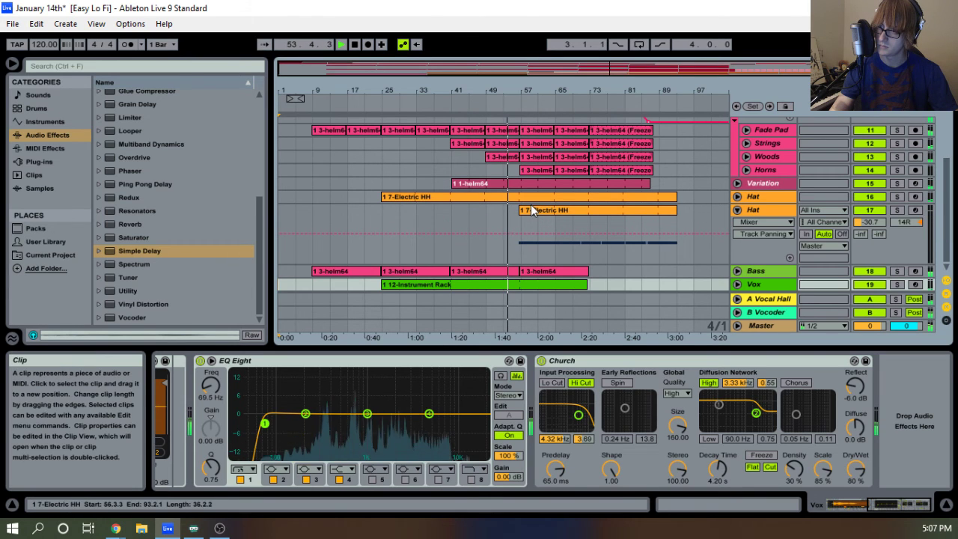
left_click_drag(521, 210, 504, 210)
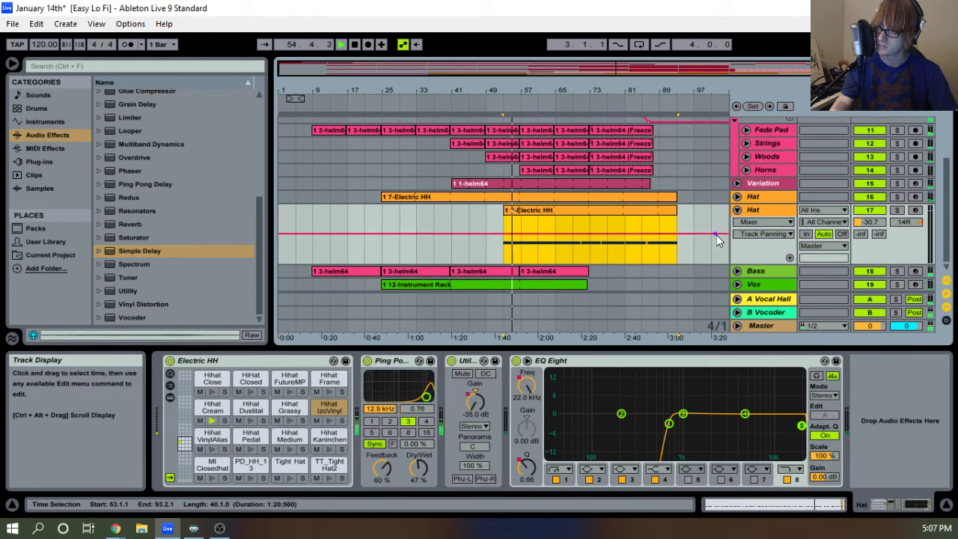
Move the start of the lower Hat track's Utility Gain fade-in to bar 53 and bend the ramp slightly upward.
left_click(746, 223)
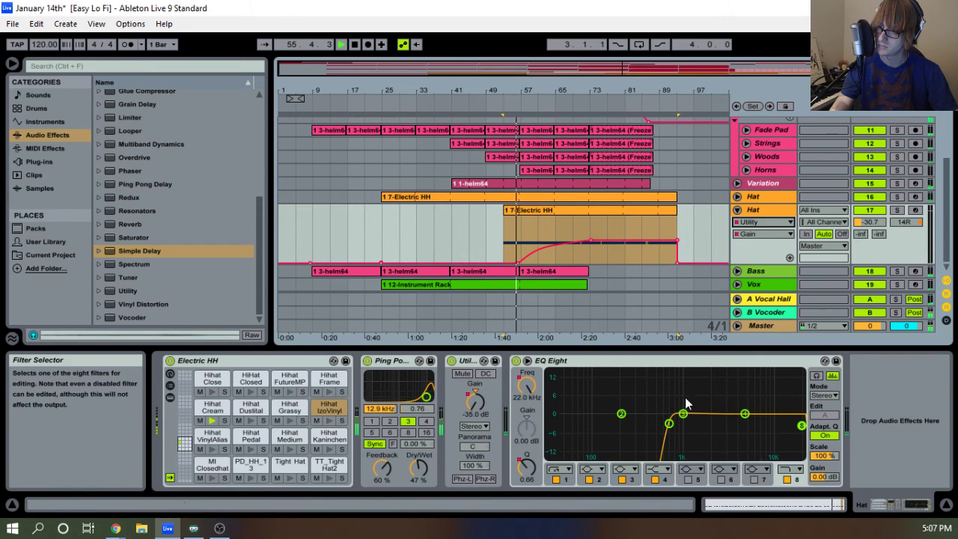
left_click(737, 461)
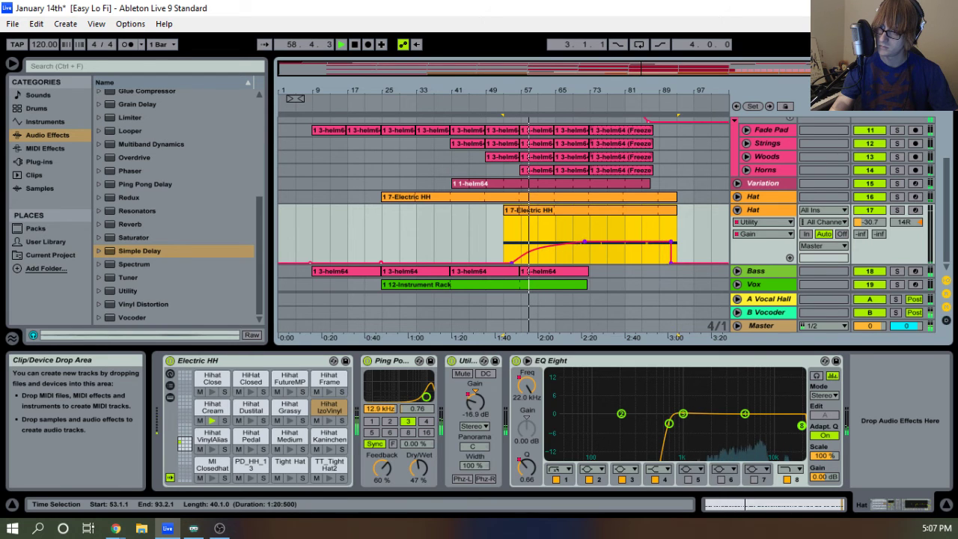
left_click(487, 254)
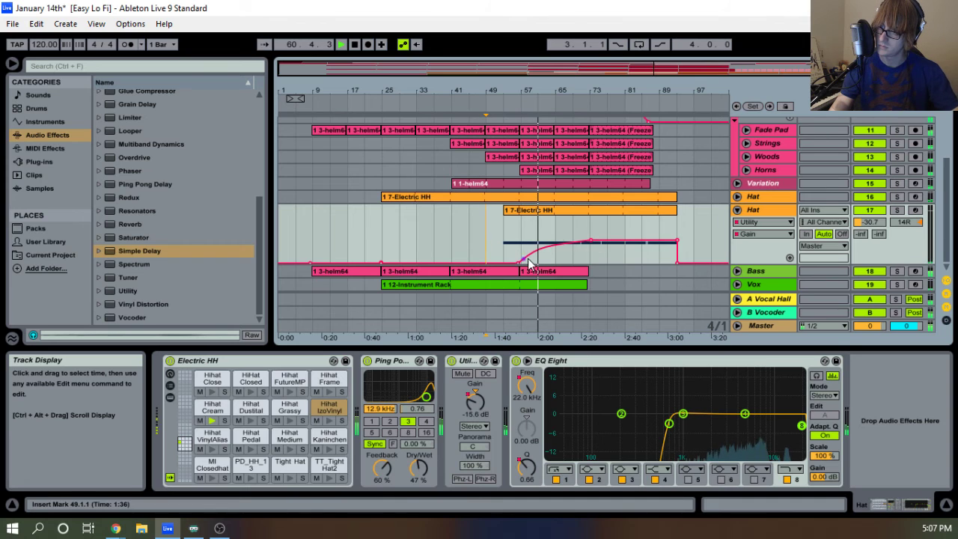
left_click_drag(519, 262, 505, 263)
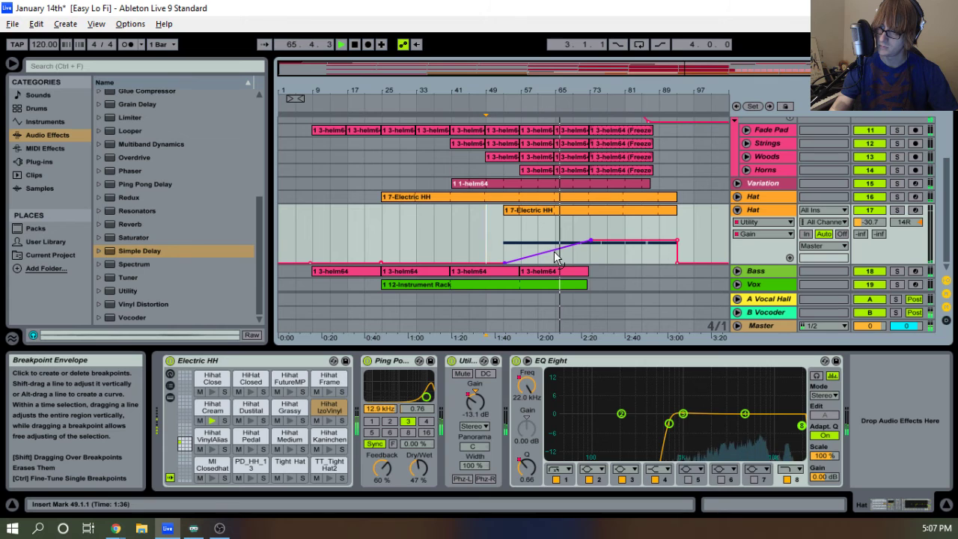
left_click_drag(545, 250, 545, 246)
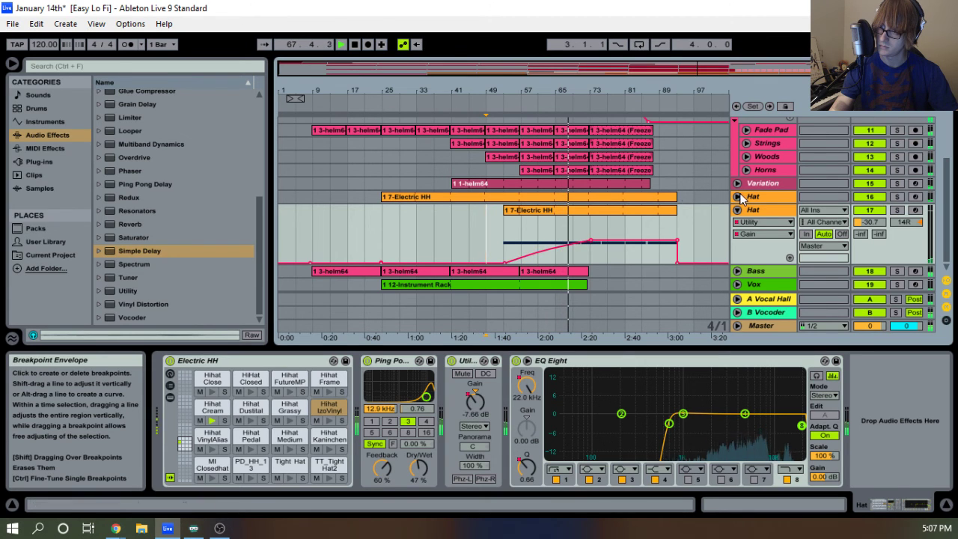
Lower the lower Hat track's volume to -32.9 dB in the Session mixer and return to the arrangement.
scroll(679, 200, "up", 2)
scroll(679, 205, "down", 1)
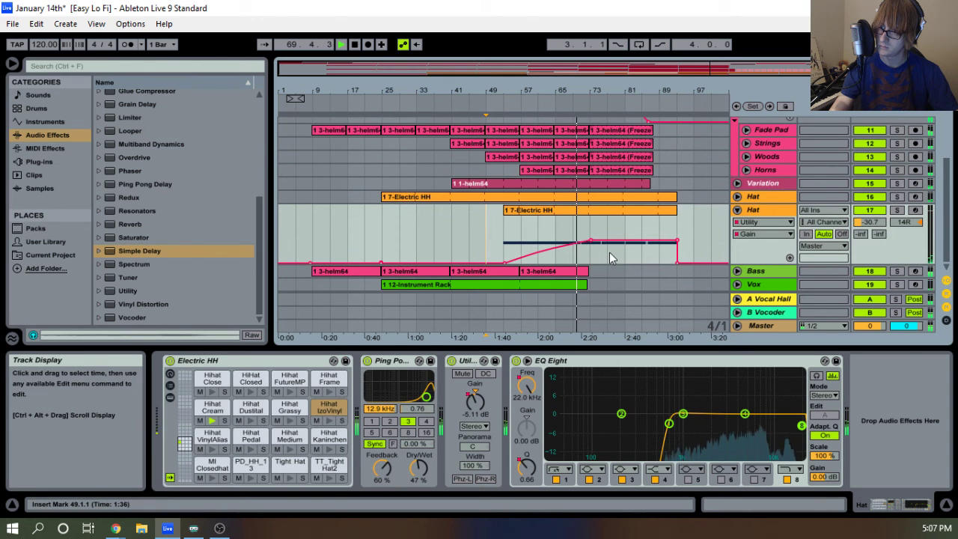
mouse_move(590, 242)
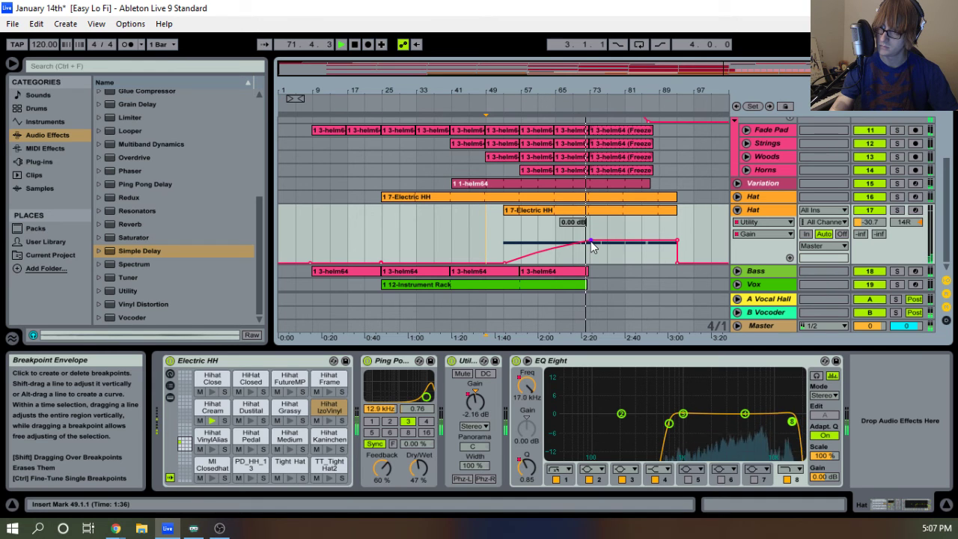
left_click(758, 211)
key("Tab")
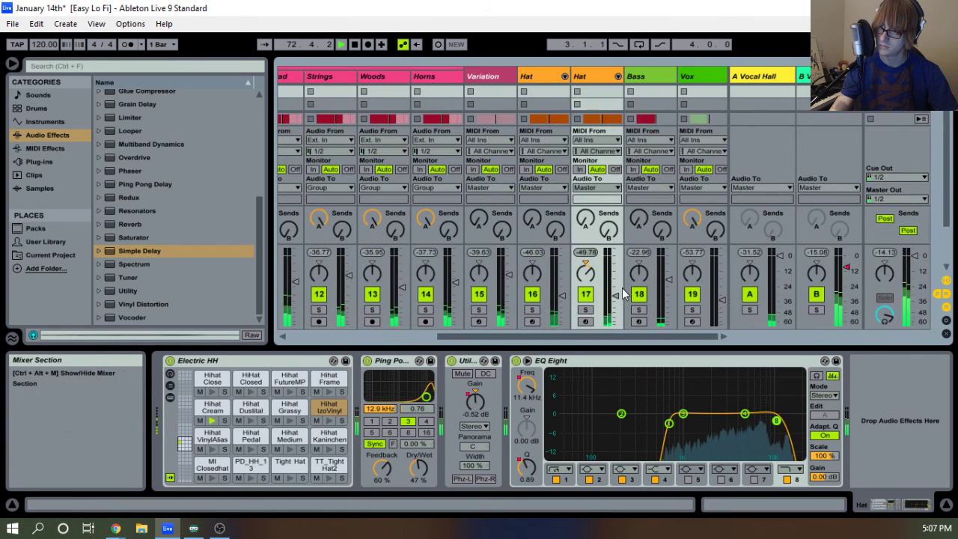
left_click_drag(614, 295, 615, 299)
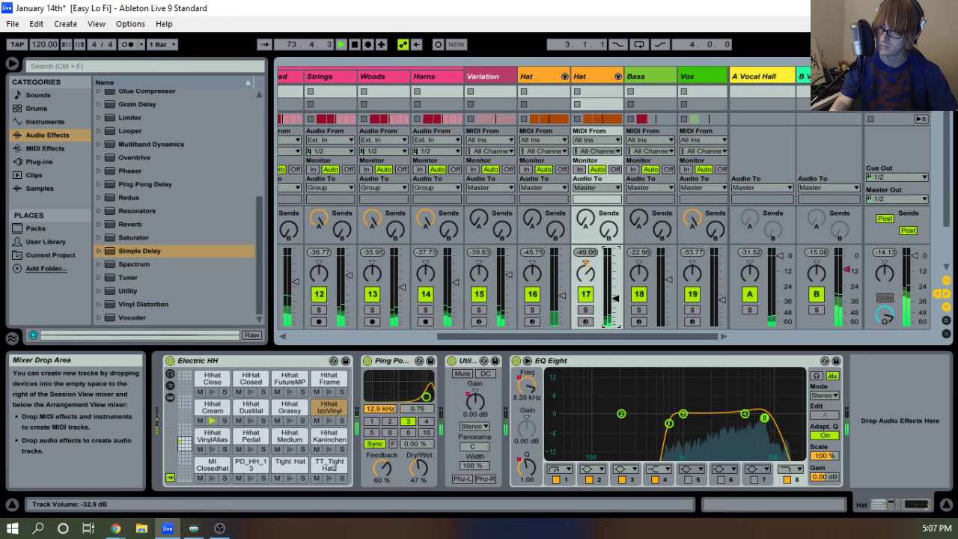
key("Tab")
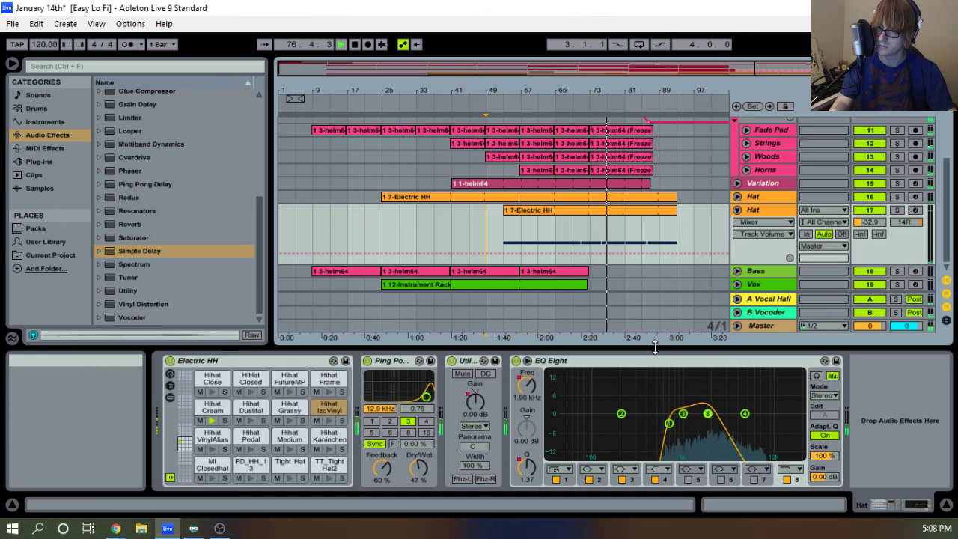
Hide the device chain, collapse the 10 Group track's automation lane, and restart playback from bar 49.
left_click_drag(655, 348, 654, 434)
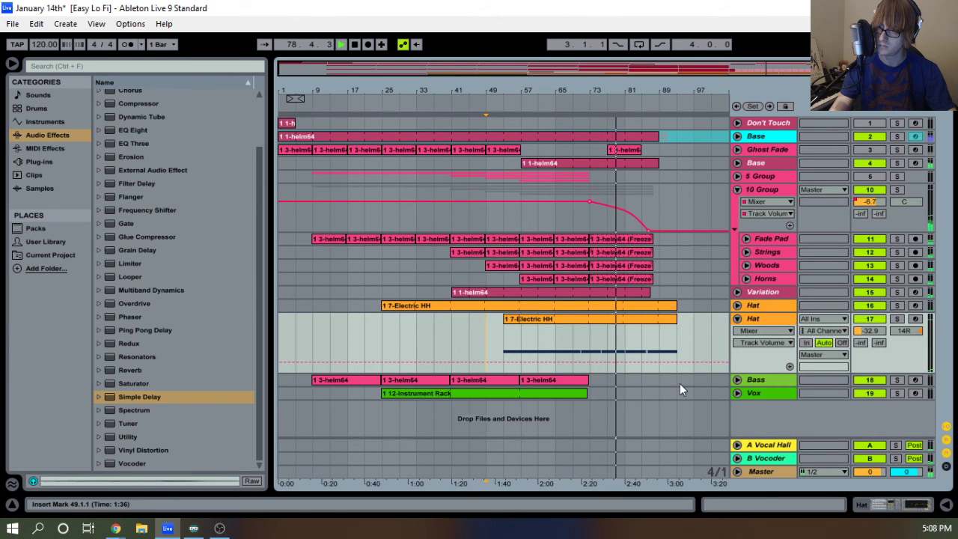
left_click(737, 190)
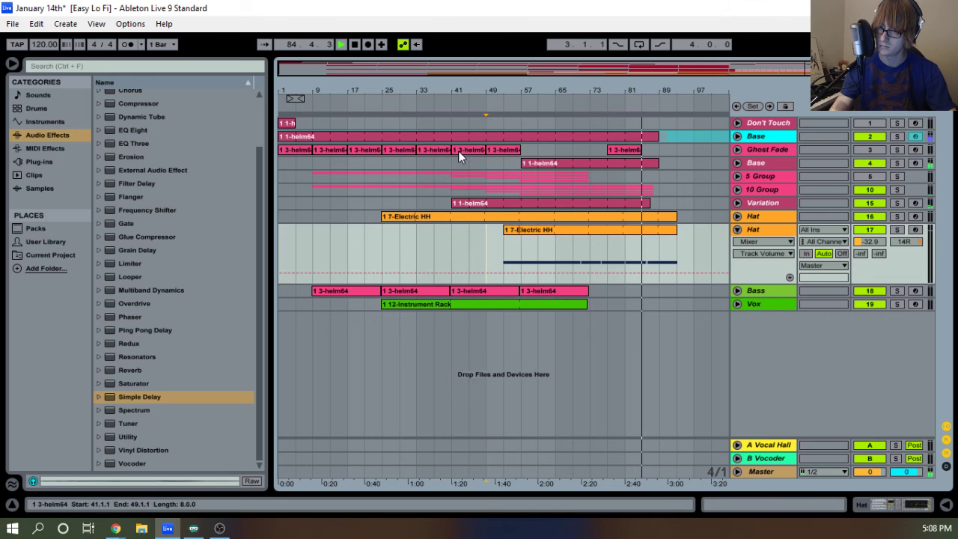
key("space")
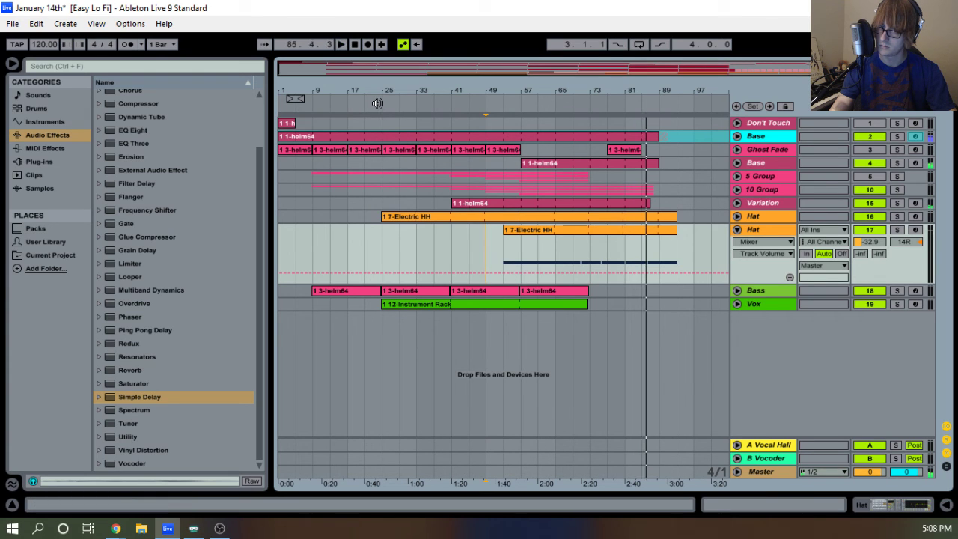
left_click(377, 103)
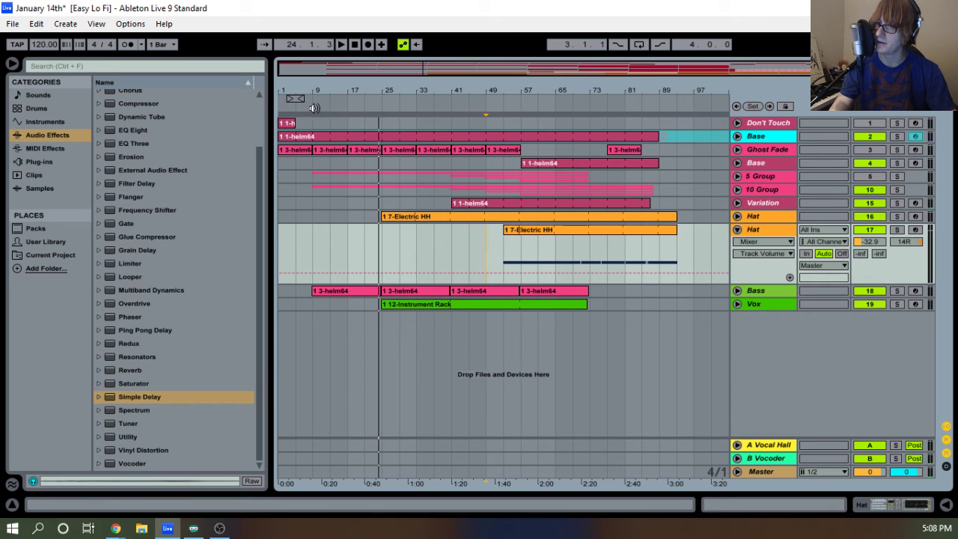
key("space")
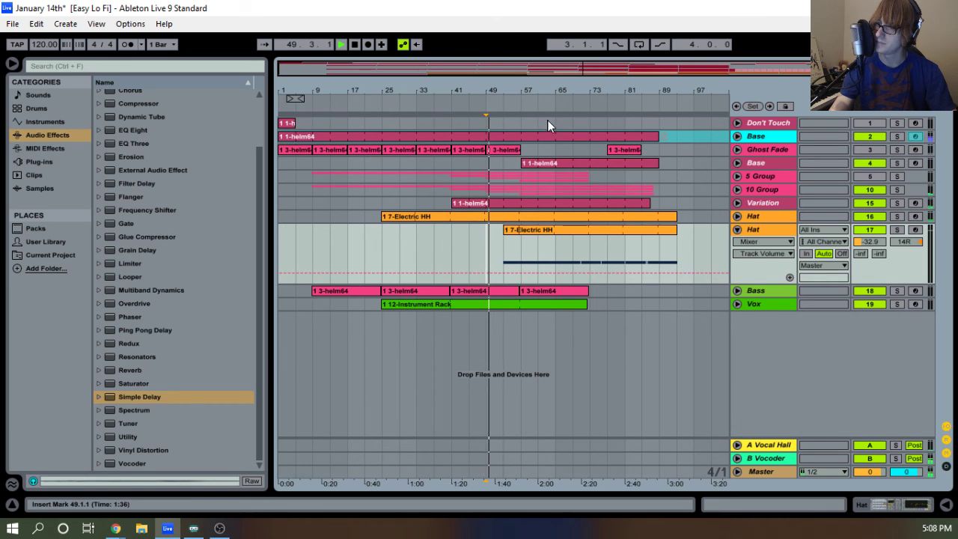
Listen in solo to the Variation track and to the lower Base track from its clip start at bar 57.
left_click(900, 203)
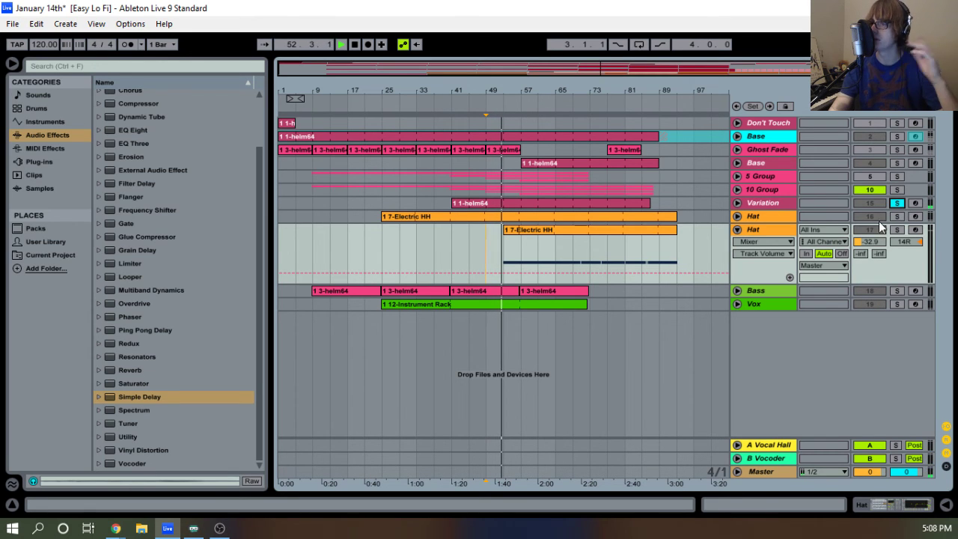
left_click(893, 207)
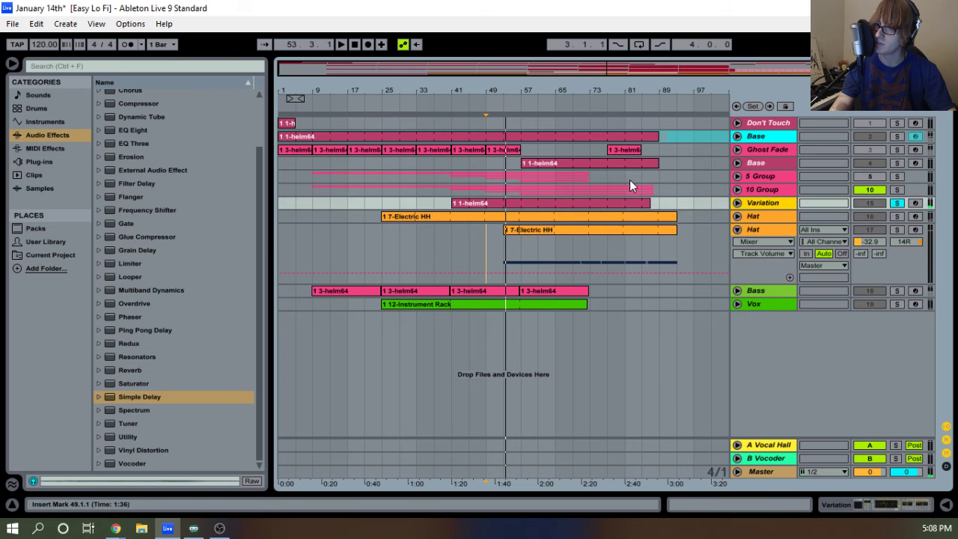
left_click(594, 157)
key("space")
left_click(629, 164)
key("space")
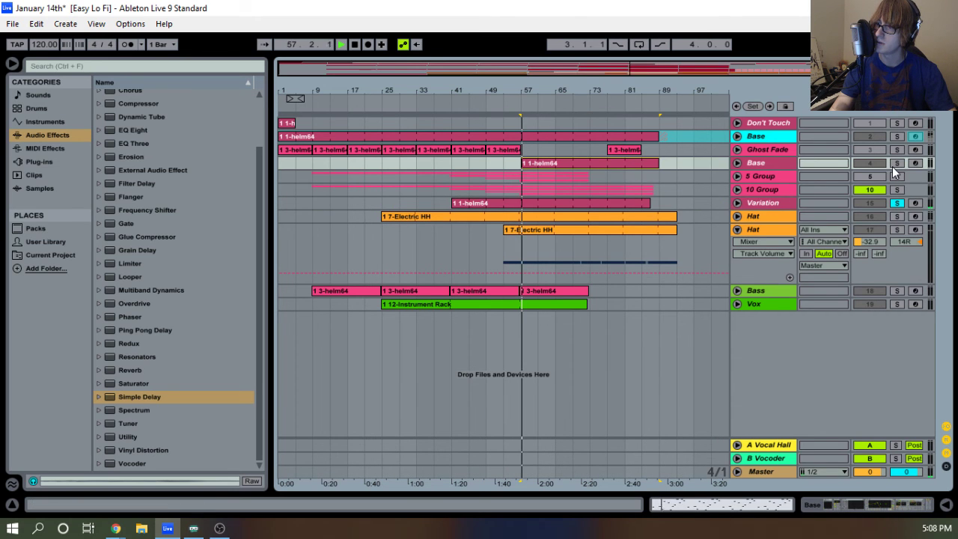
left_click(896, 162)
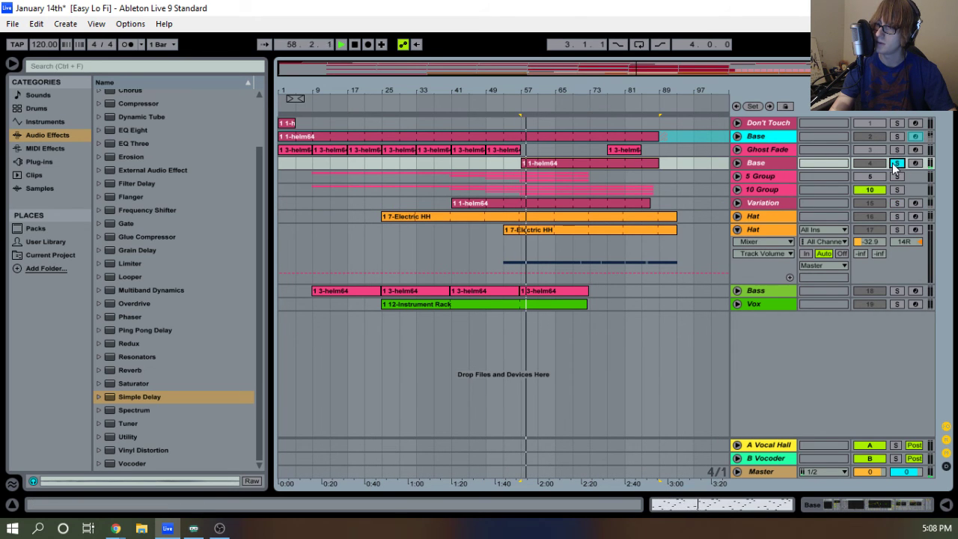
left_click(896, 163)
key("space")
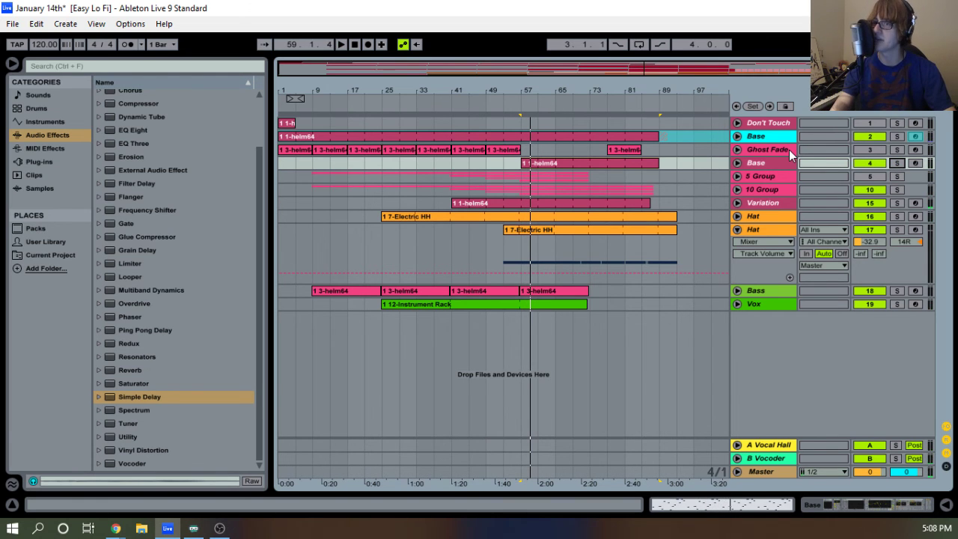
Listen to the upper Hat track in solo in the Session mixer, then unsolo it and return to the arrangement.
left_click(755, 203)
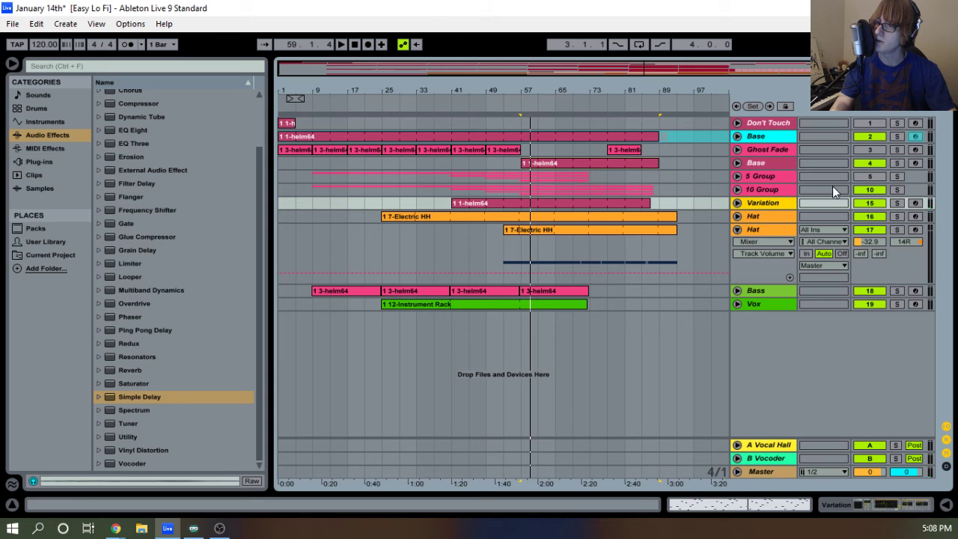
left_click(766, 217)
key("Tab")
key("space")
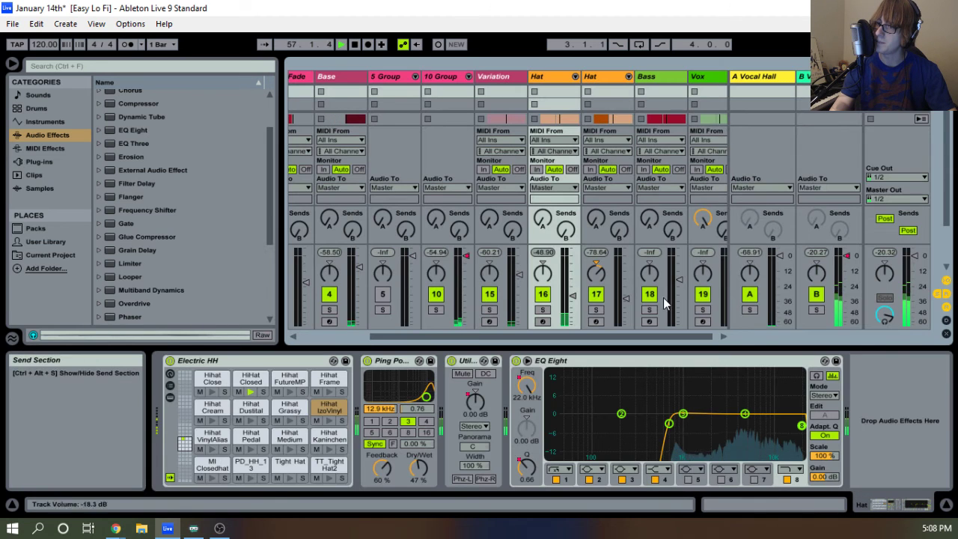
left_click(542, 309)
left_click(399, 371)
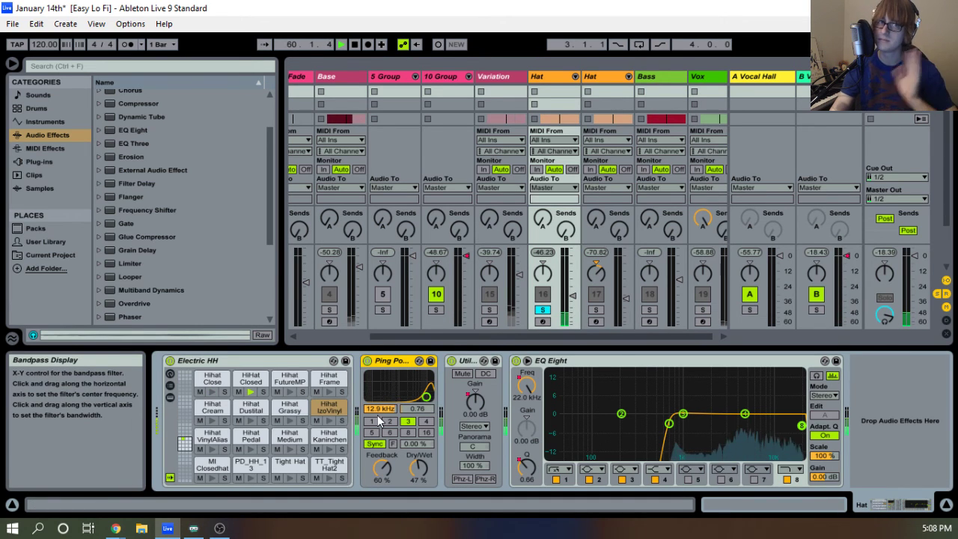
left_click(543, 309)
key("Tab")
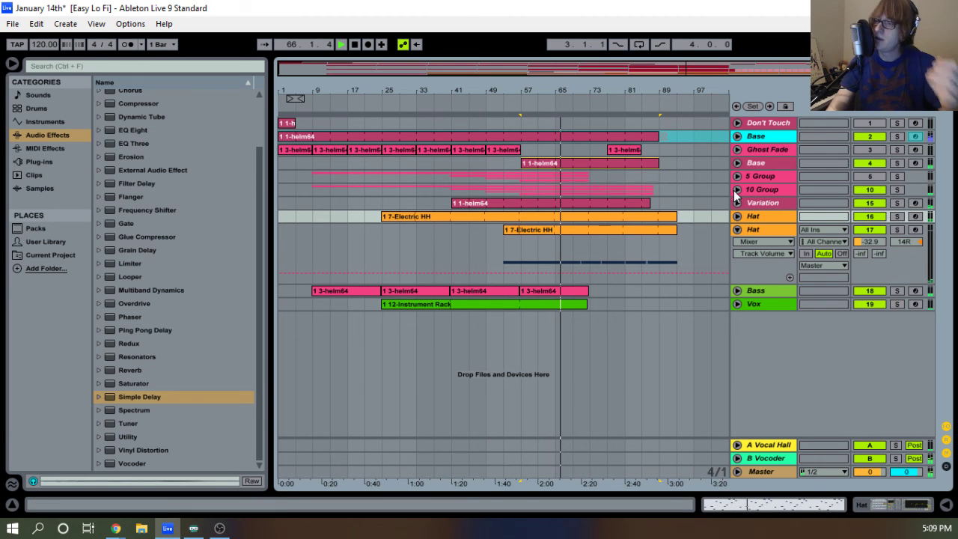
Set the lower Hat track's Ping Pong Delay filter to 11.3 kHz with a bandwidth of 0.50, then hide the device chain.
double_click(753, 217)
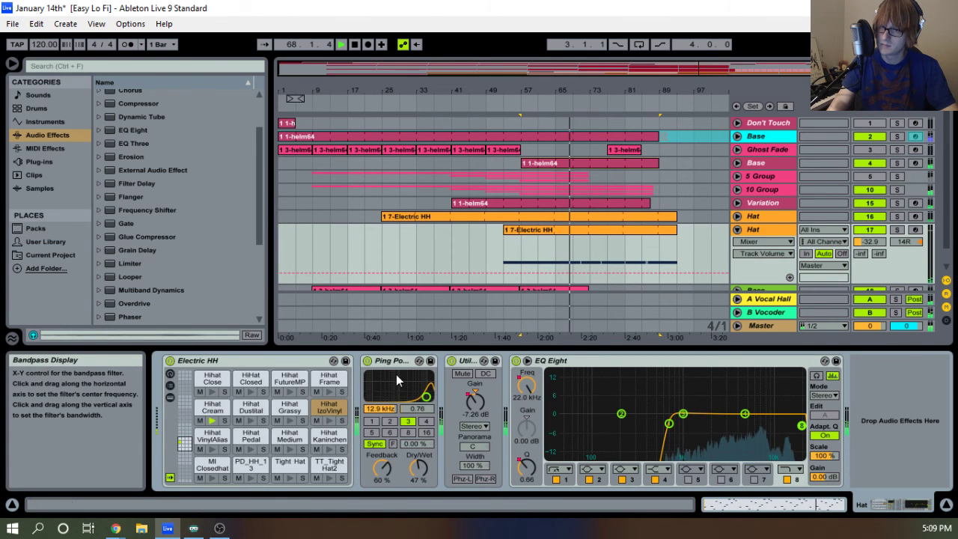
mouse_move(427, 396)
left_mouse_down()
mouse_move(405, 396)
mouse_move(416, 390)
left_mouse_up()
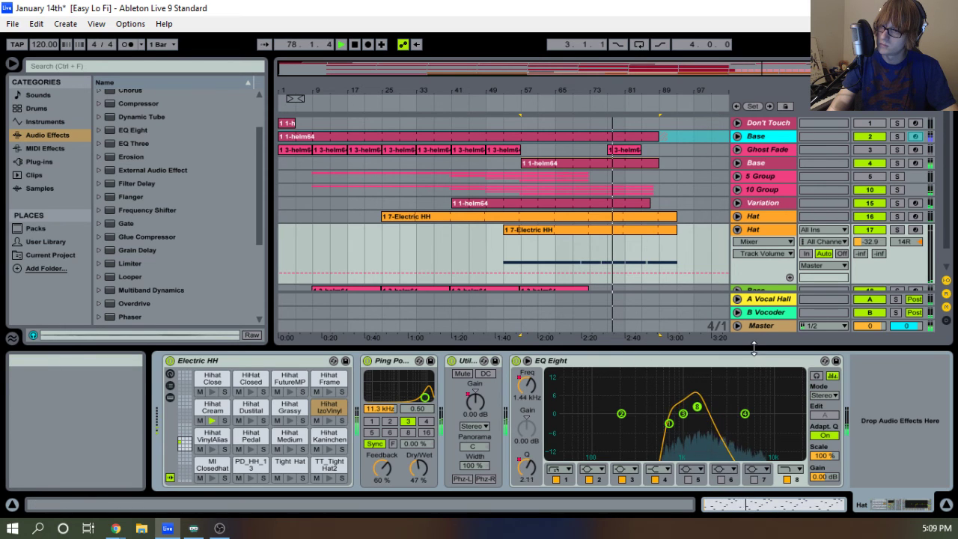
left_click_drag(754, 349, 604, 527)
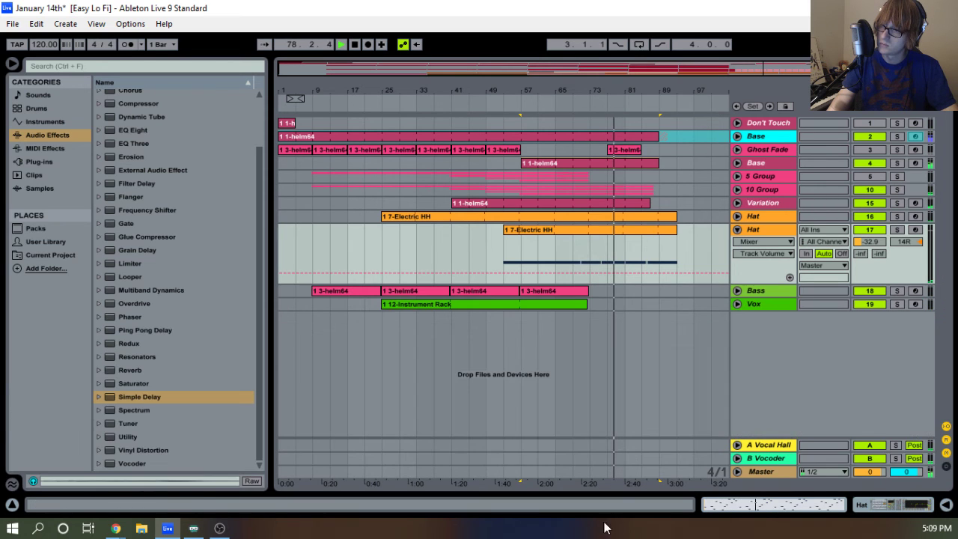
Collapse the lower Hat track and play the whole arrangement from bar 1.
left_click(738, 231)
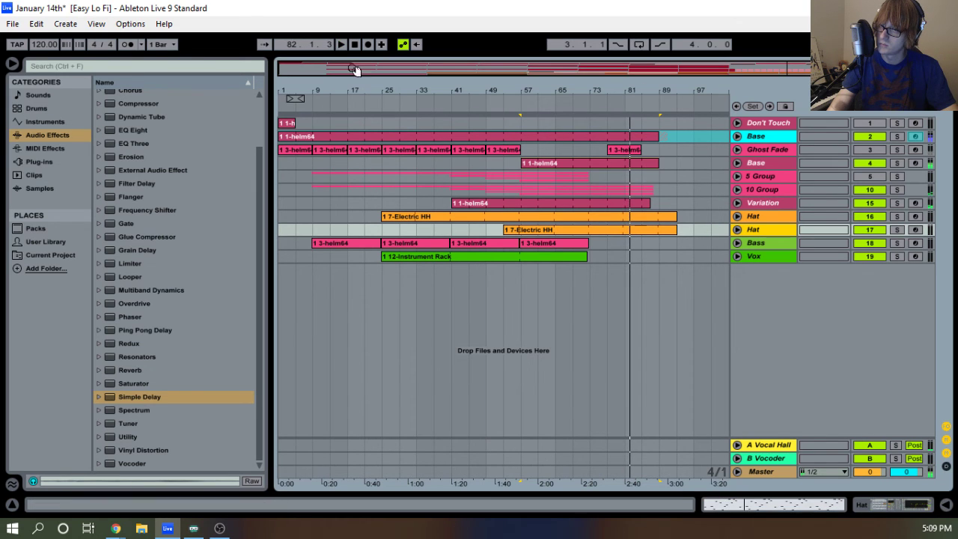
double_click(353, 43)
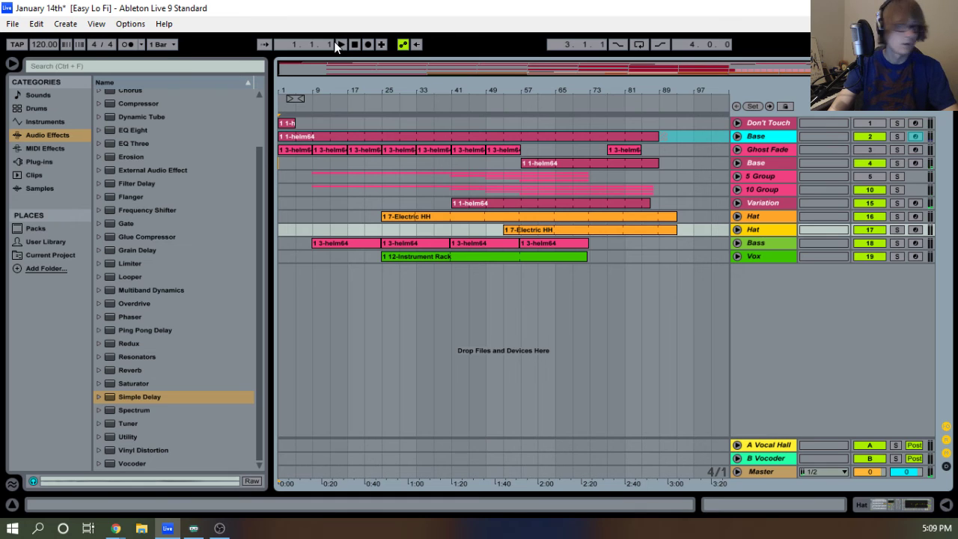
left_click(337, 45)
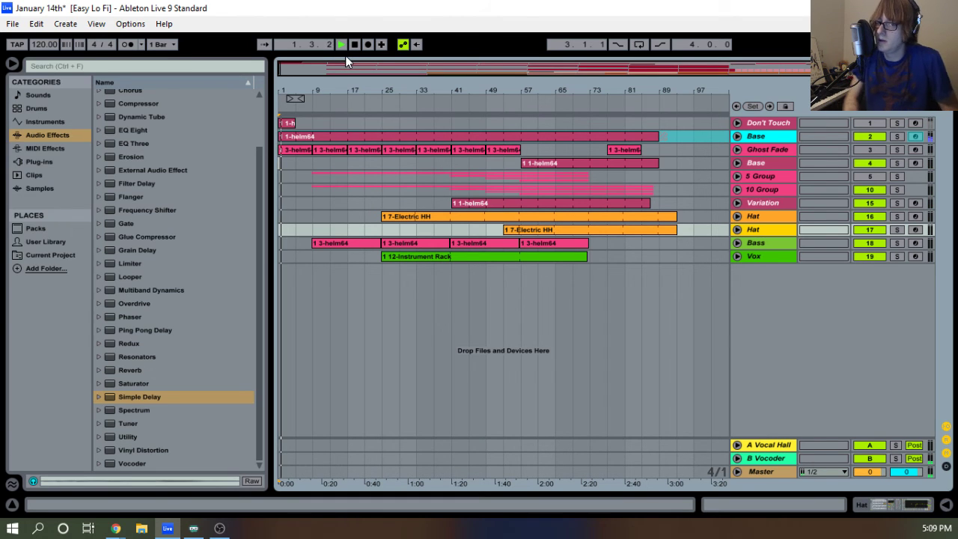
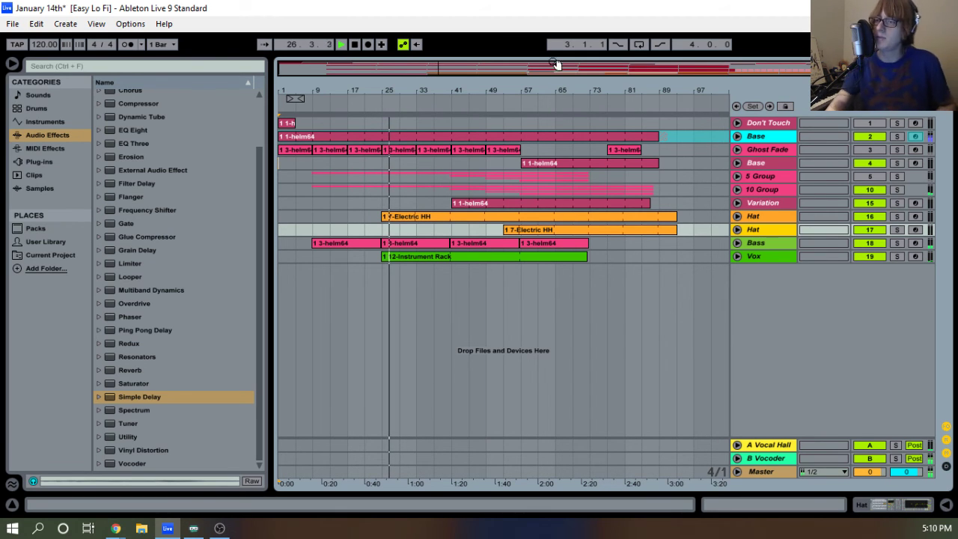
Unfold the Vox track and add a Utility effect after the Church reverb in its device chain.
left_click(735, 256)
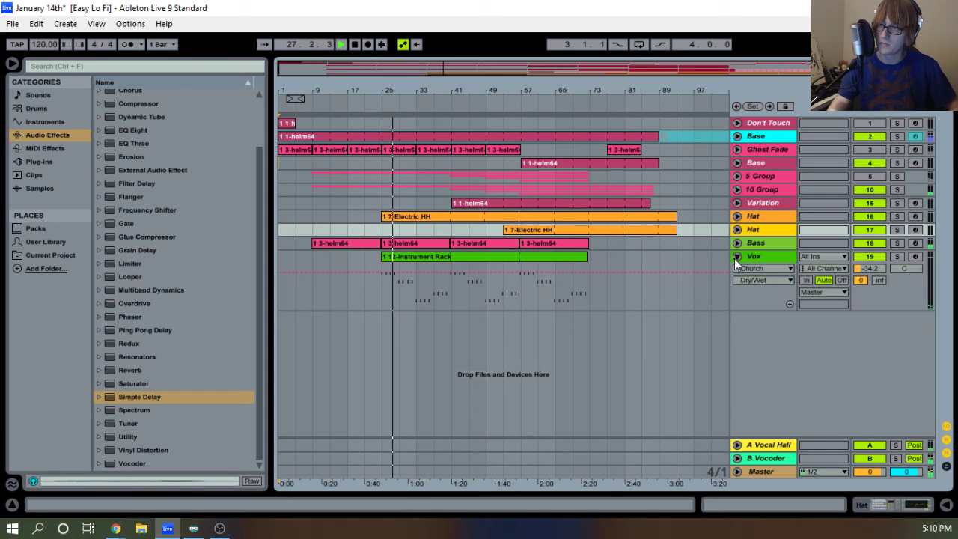
double_click(775, 257)
scroll(240, 306, "down", 4)
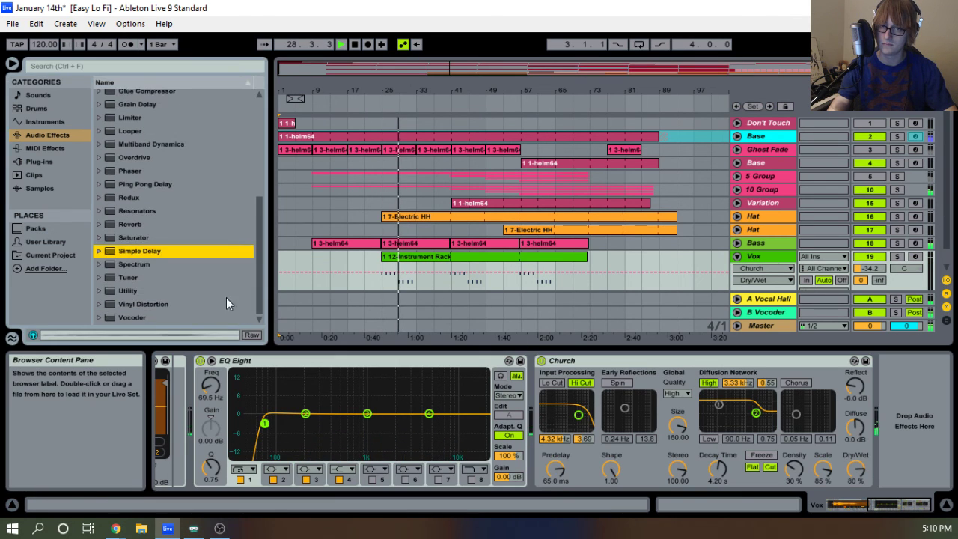
scroll(281, 256, "down", 2)
left_click_drag(128, 290, 933, 393)
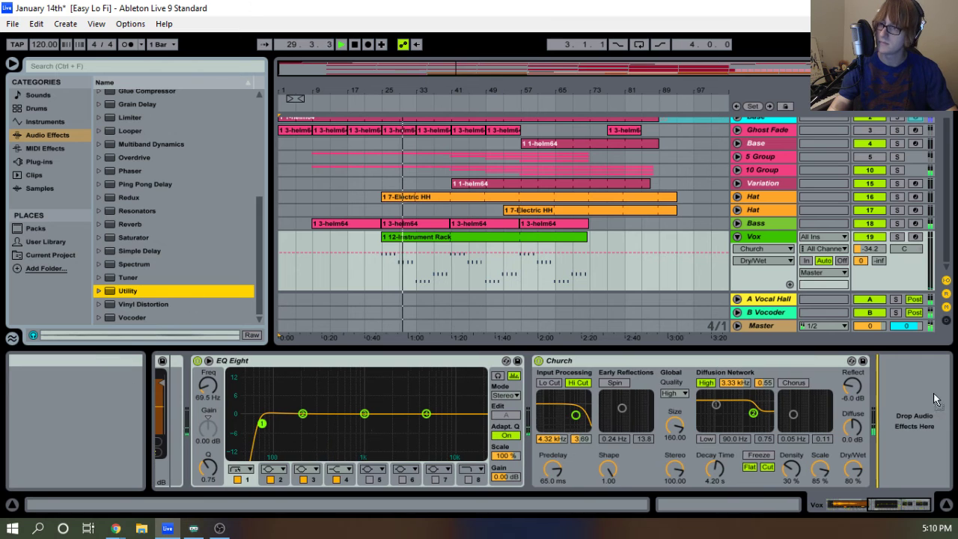
Automate the Vox track's Utility Gain with a ramp from -6.36 dB at bar 25 up to a breakpoint at bar 41.
left_click(763, 247)
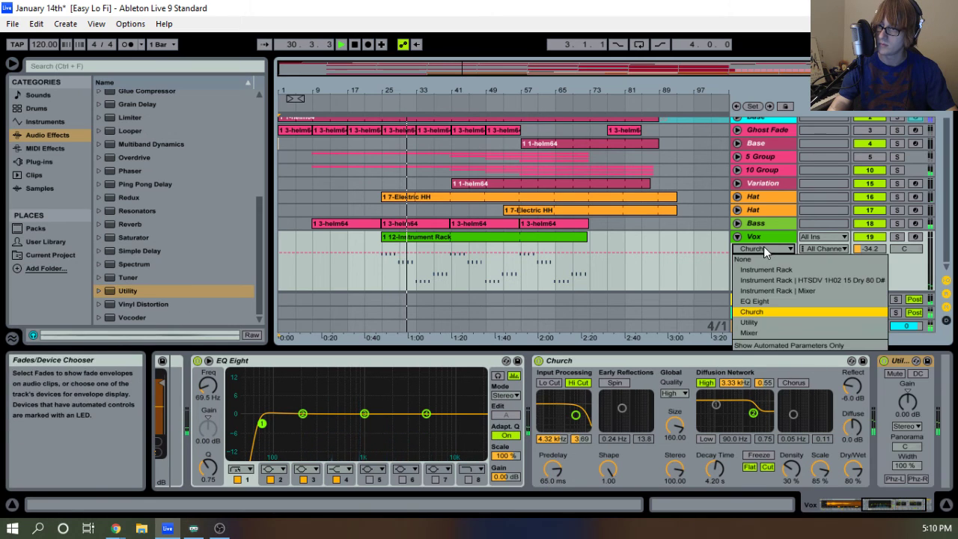
left_click(750, 329)
left_click(763, 260)
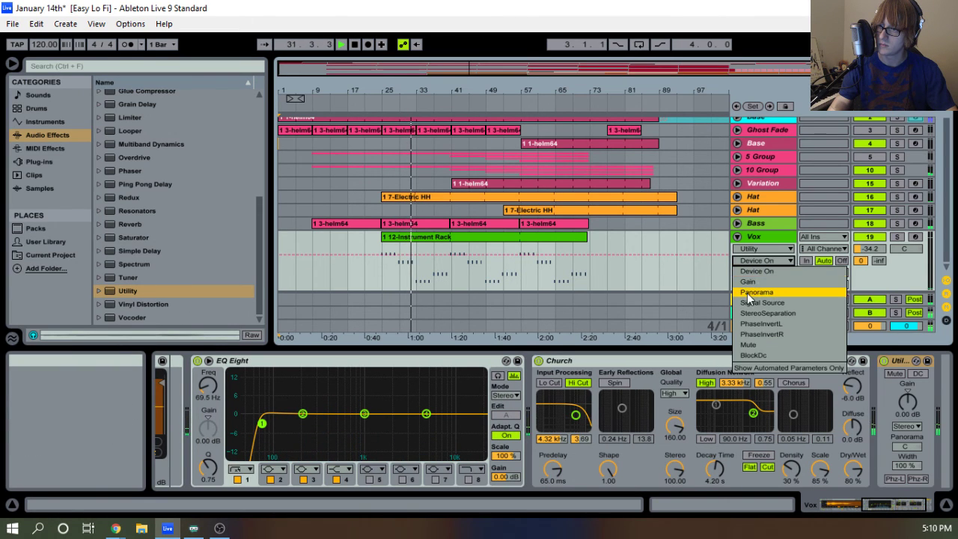
left_click(753, 282)
left_click(450, 266)
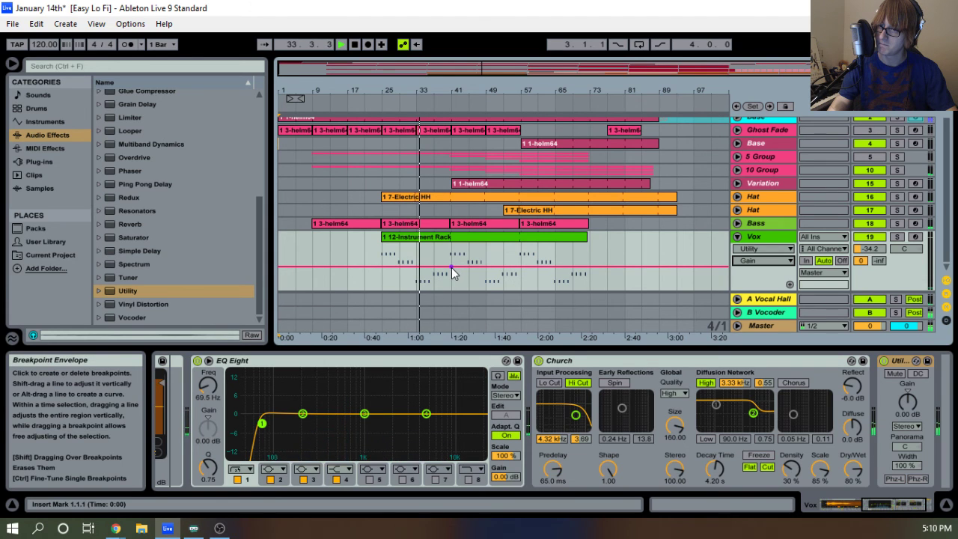
left_click(451, 268)
left_click_drag(382, 268, 382, 271)
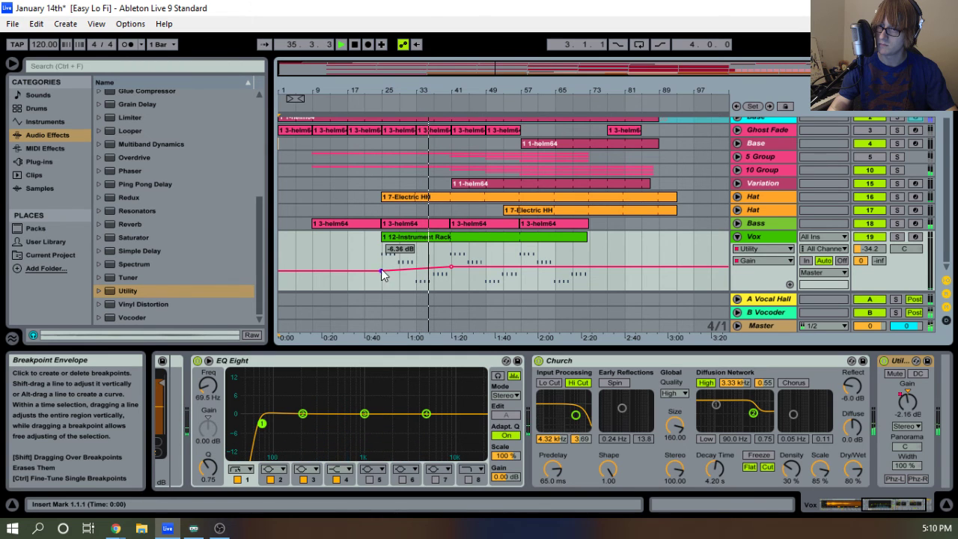
Replay the arrangement from about bar 22 to hear the Vox track's gain ramp leading into bar 41.
left_click(372, 105)
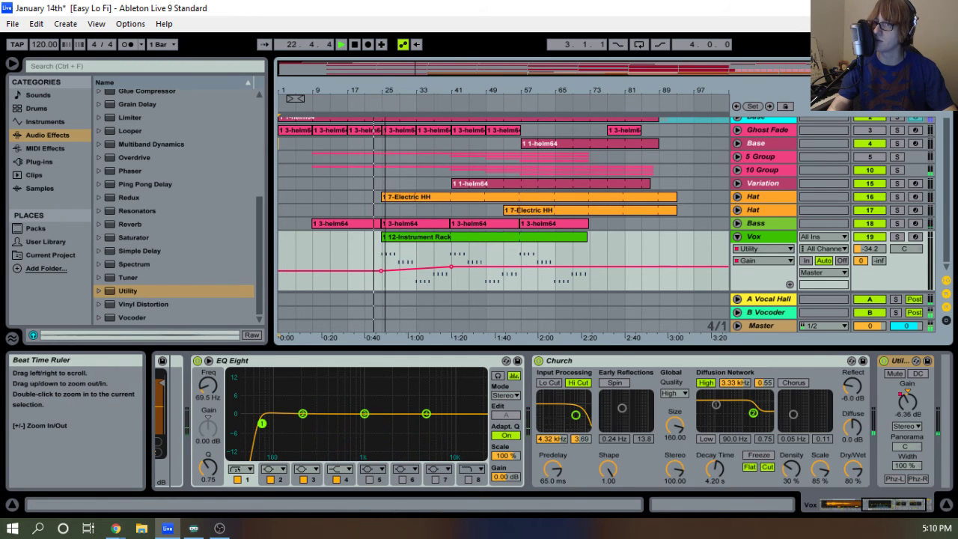
left_click_drag(380, 91, 406, 93)
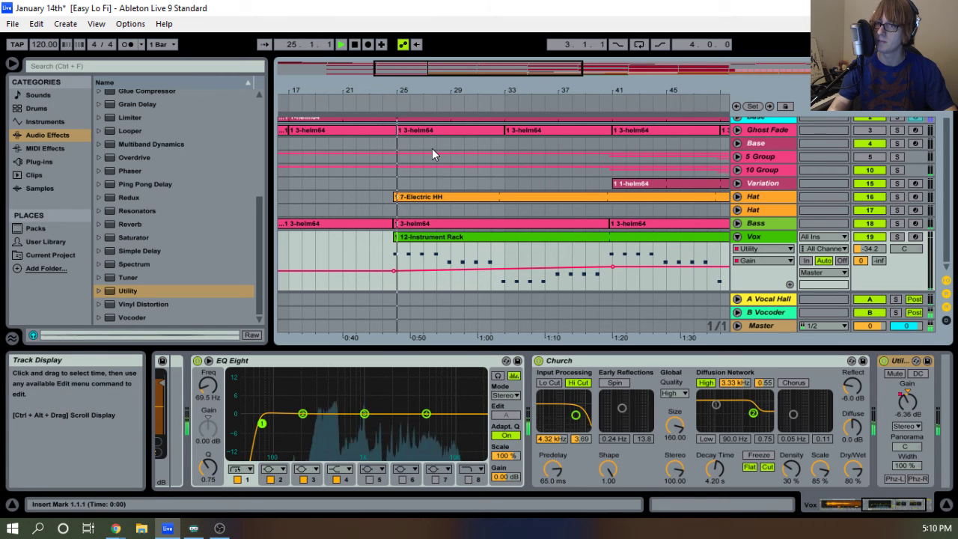
left_click_drag(453, 91, 405, 92)
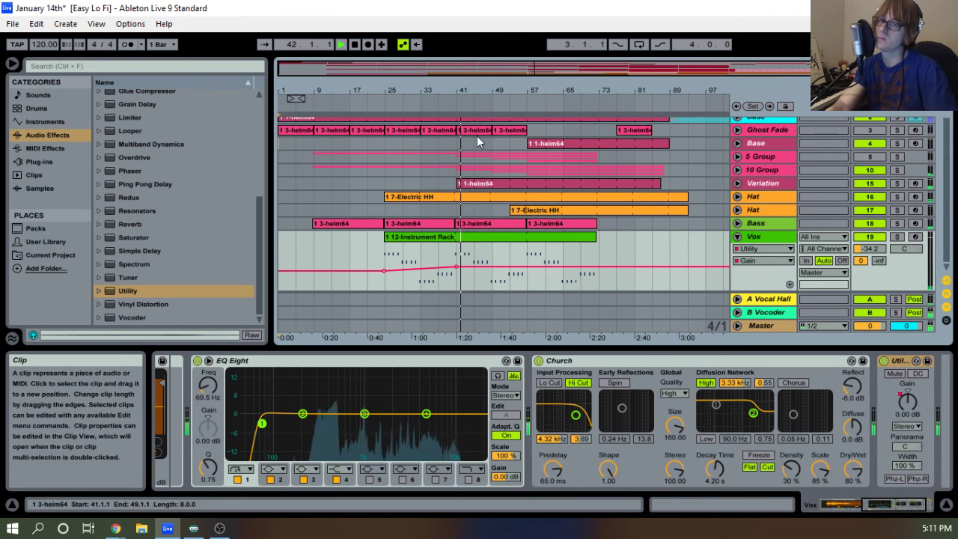
Delete the Ghost Fade track's clip between bars 49 and 57 and examine the transition around bar 41.
left_click(501, 130)
key("Delete")
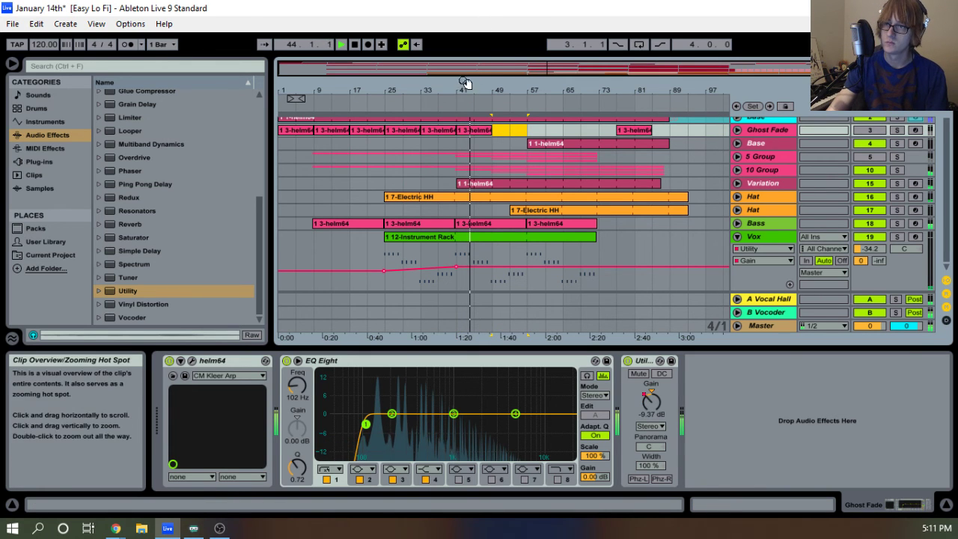
left_click_drag(462, 91, 462, 139)
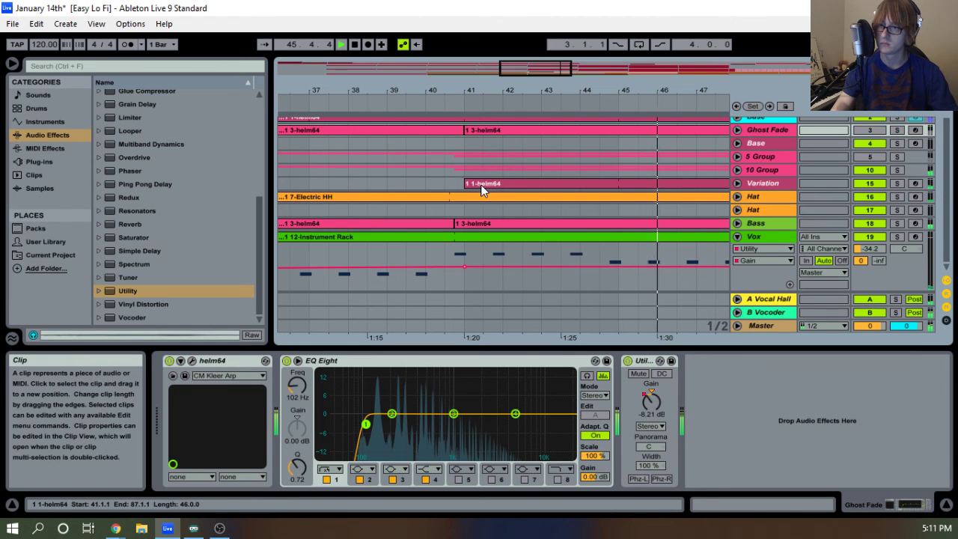
mouse_move(497, 91)
left_mouse_down()
mouse_move(498, 60)
mouse_move(498, 150)
mouse_move(498, 97)
left_mouse_up()
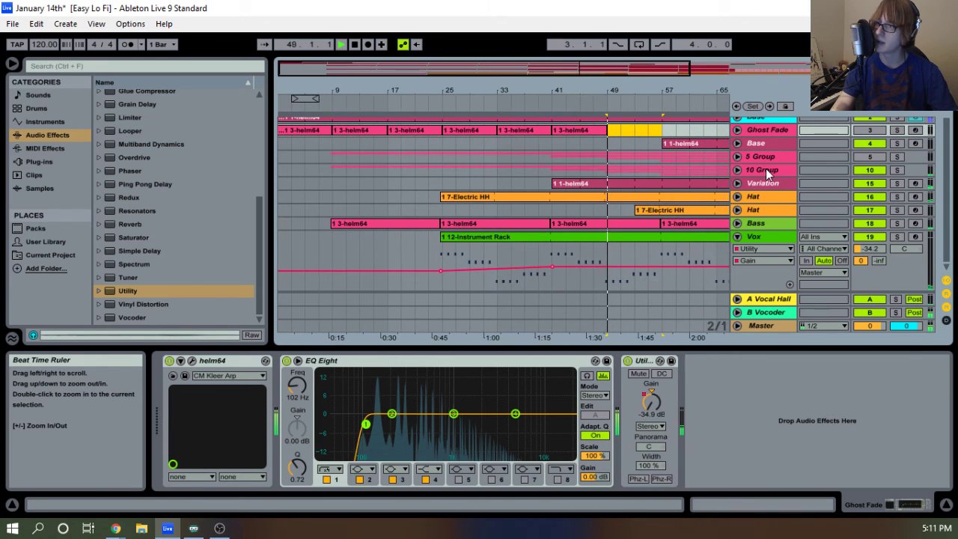
Move the Variation track directly below the second Base track, above 5 Group, and stop playback.
left_click(694, 142)
left_click(574, 184, "shift")
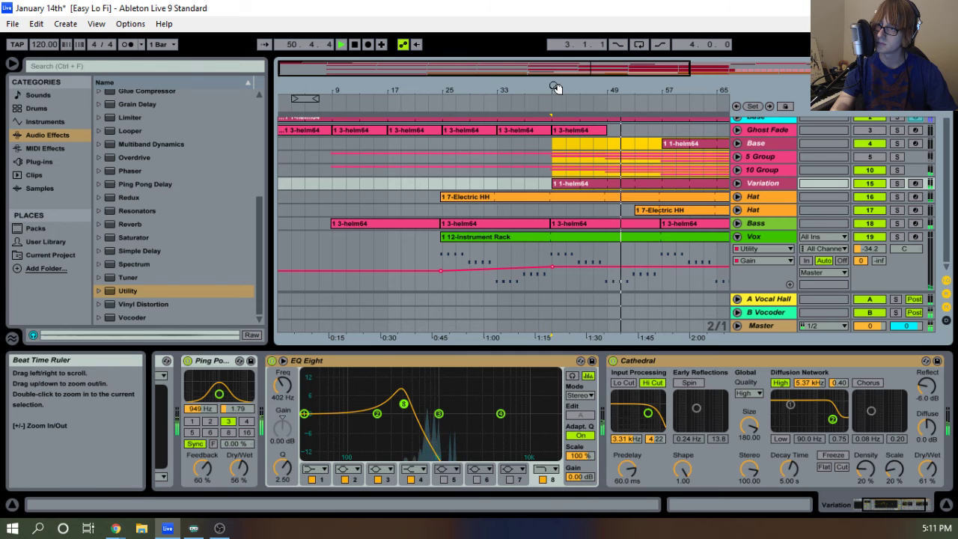
left_click(602, 181)
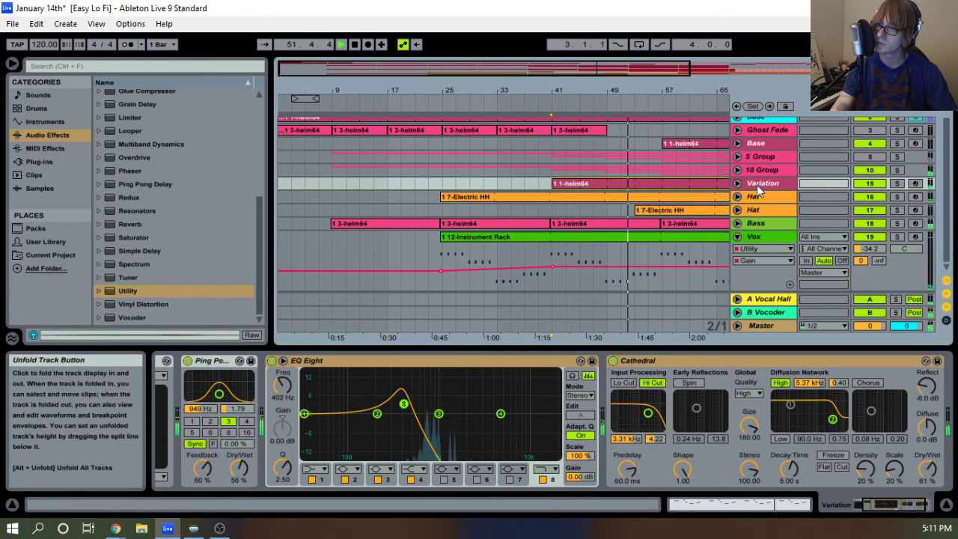
left_click_drag(760, 184, 762, 157)
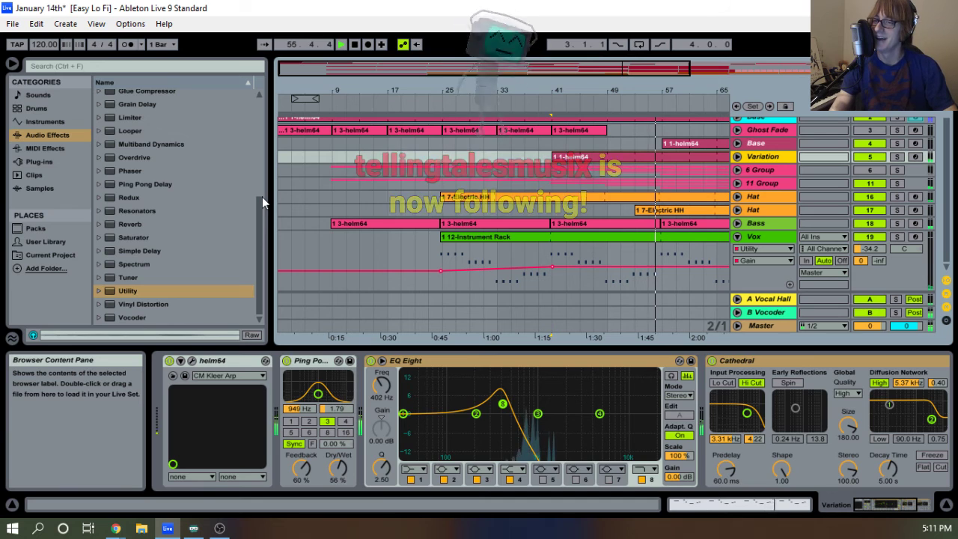
left_click(537, 157)
key("space")
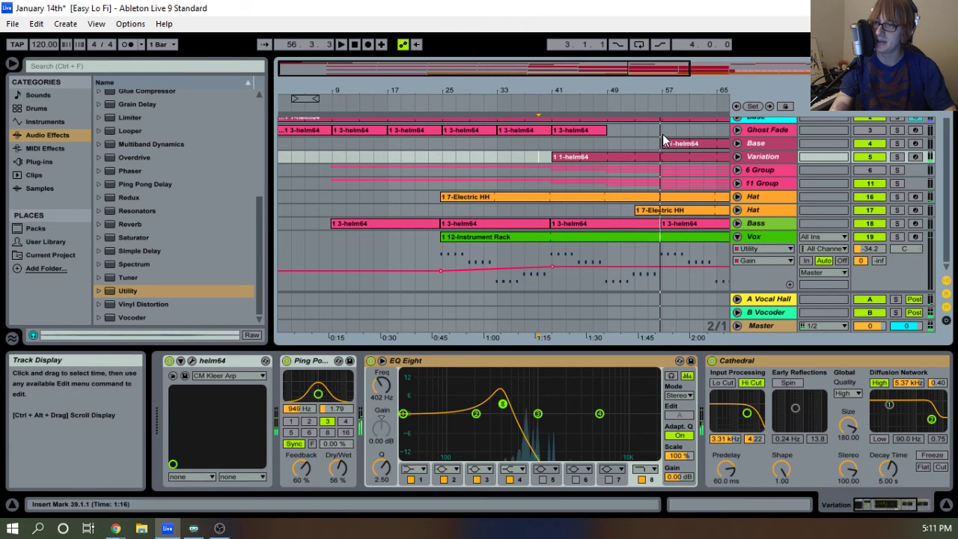
Play the Base and Variation section from bar 41 while checking track levels in the Session View mixer, and stop playback.
left_click_drag(659, 91, 519, 73)
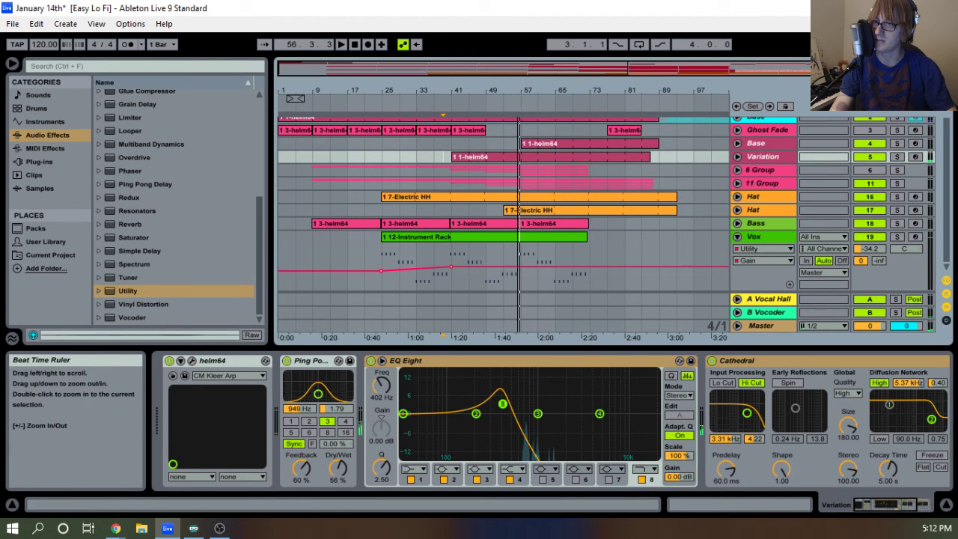
left_click(538, 142, "shift")
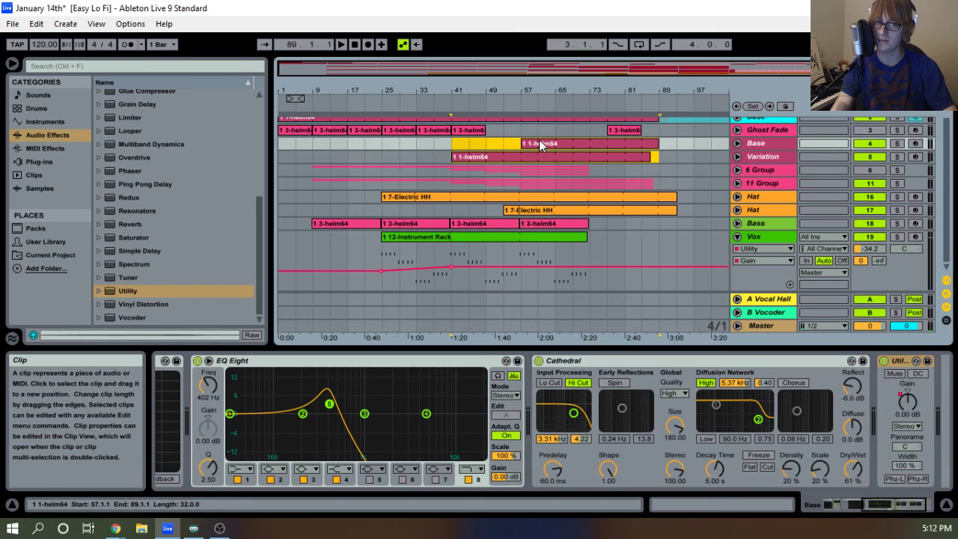
key("Tab")
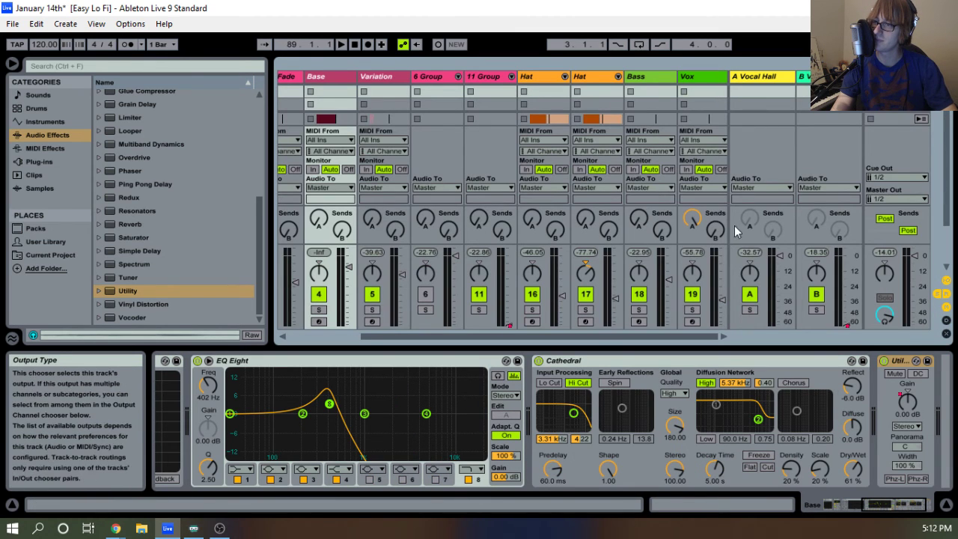
key("space")
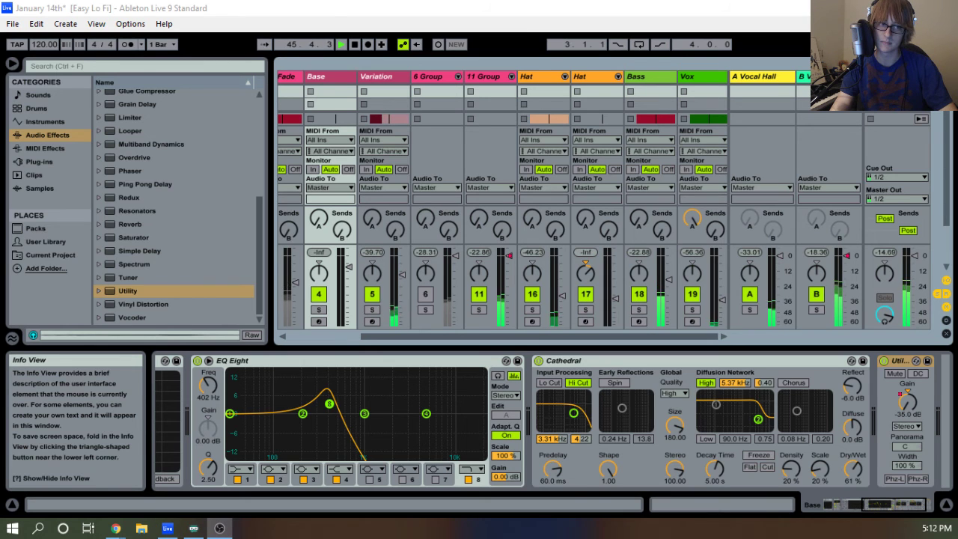
left_click(354, 44)
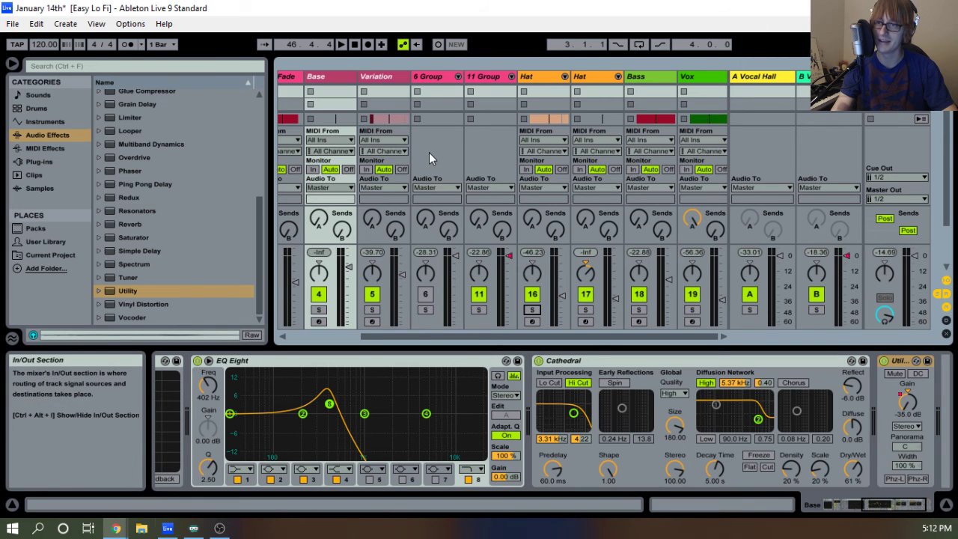
Add a Utility effect after Spectrum on the Master track and set its gain to 8.33 dB during playback.
double_click(887, 77)
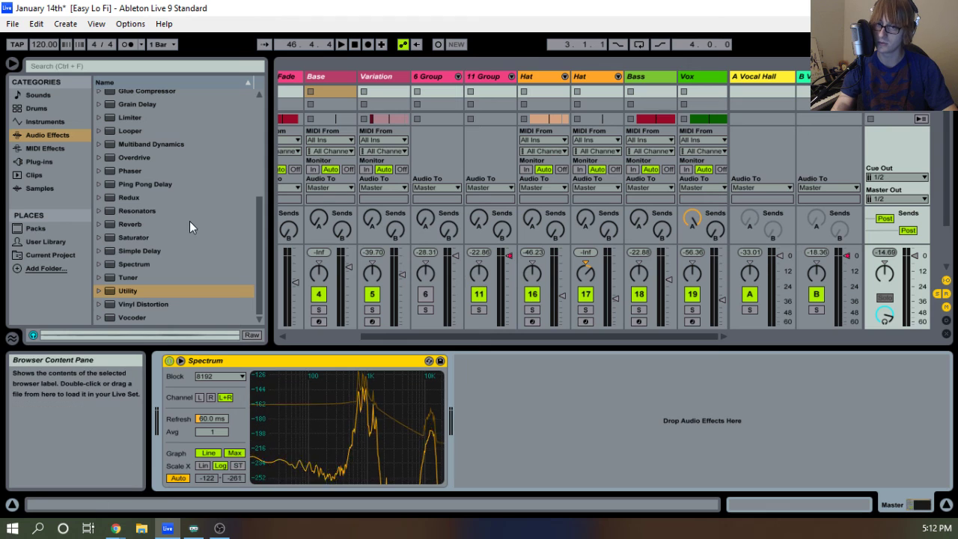
left_click_drag(124, 291, 529, 413)
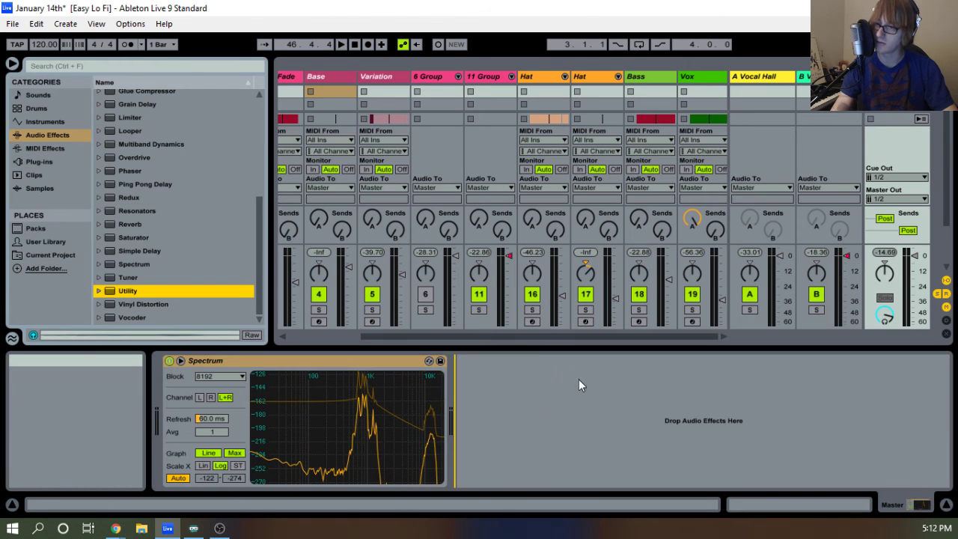
left_click_drag(579, 385, 504, 413)
key("space")
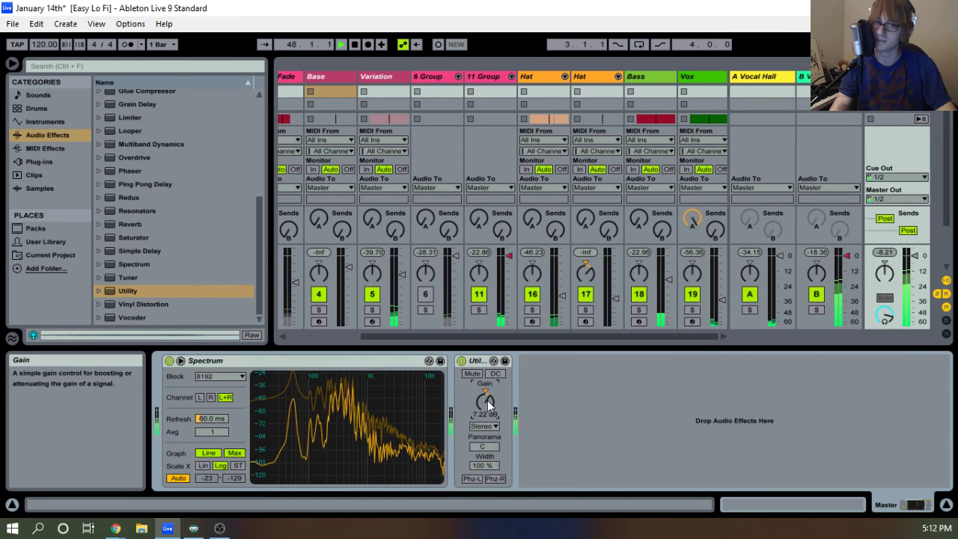
left_click(663, 386)
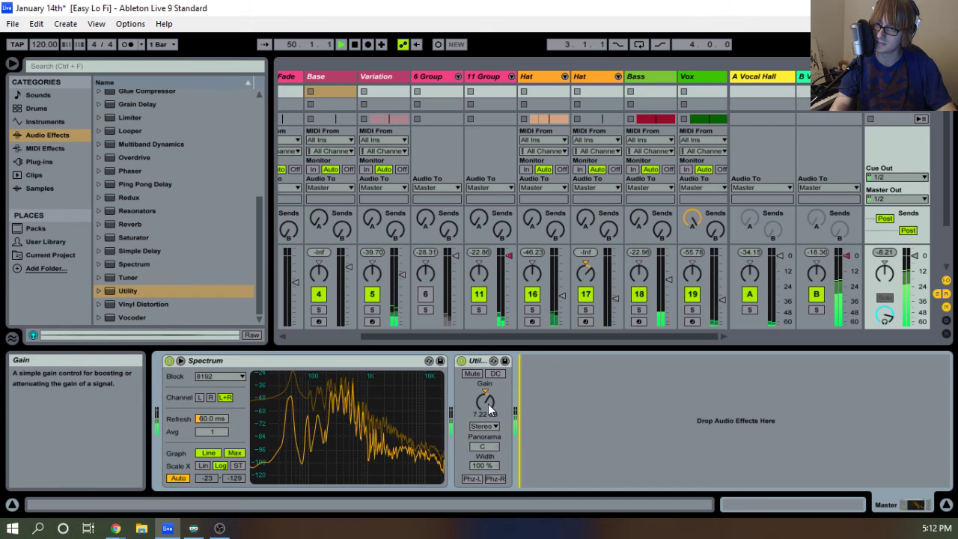
left_click_drag(490, 408, 490, 364)
left_click(613, 397)
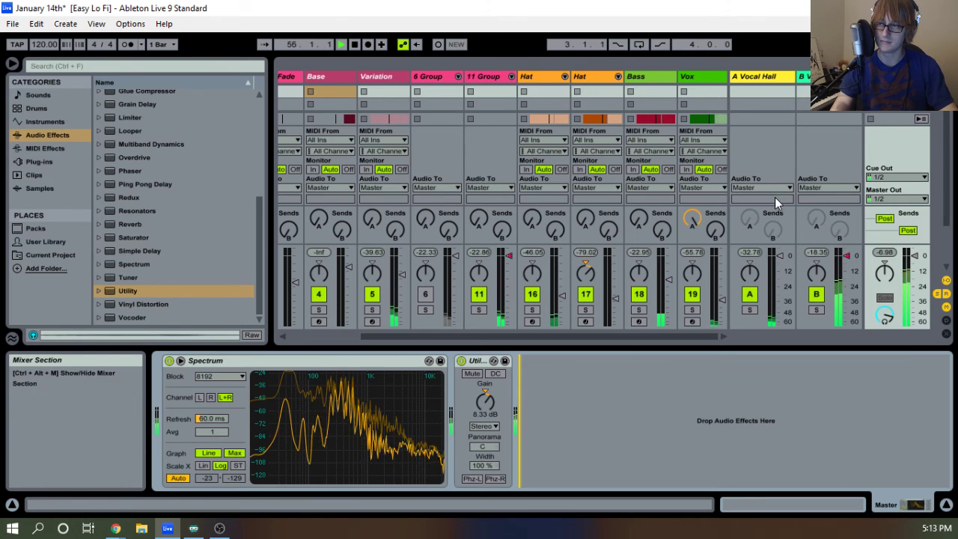
Collapse the Vox track in the Arrangement and check the mixer levels of the tracks inside 11 Group.
key("Tab")
left_click(737, 237)
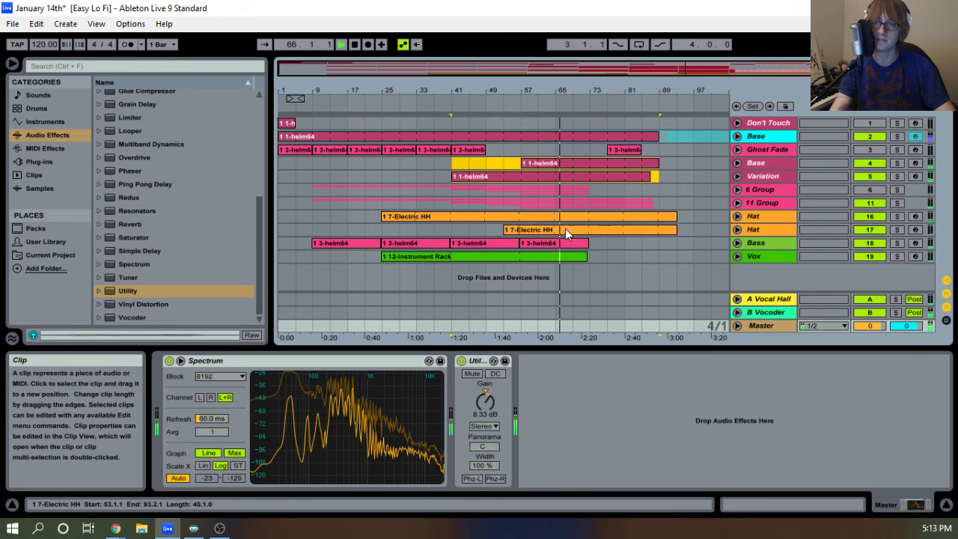
key("Tab")
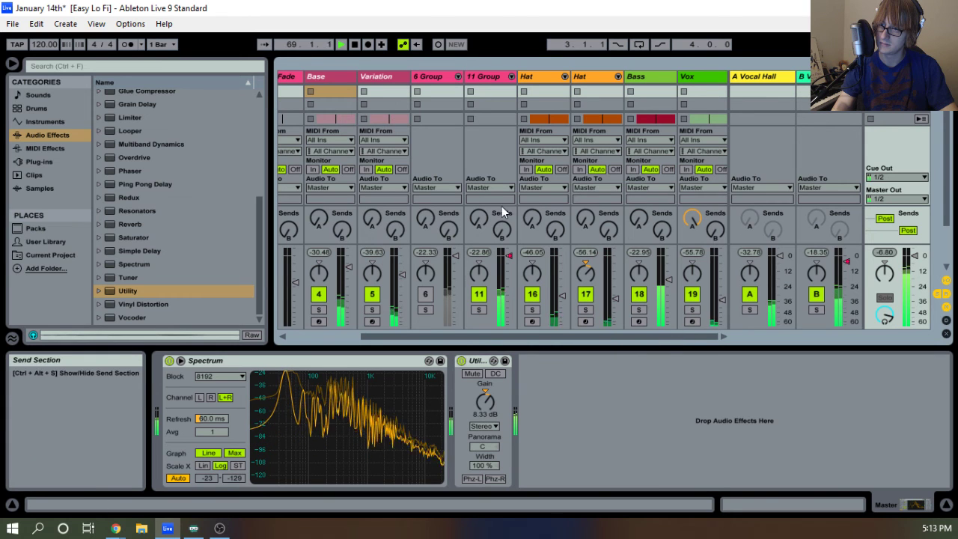
left_click(512, 76)
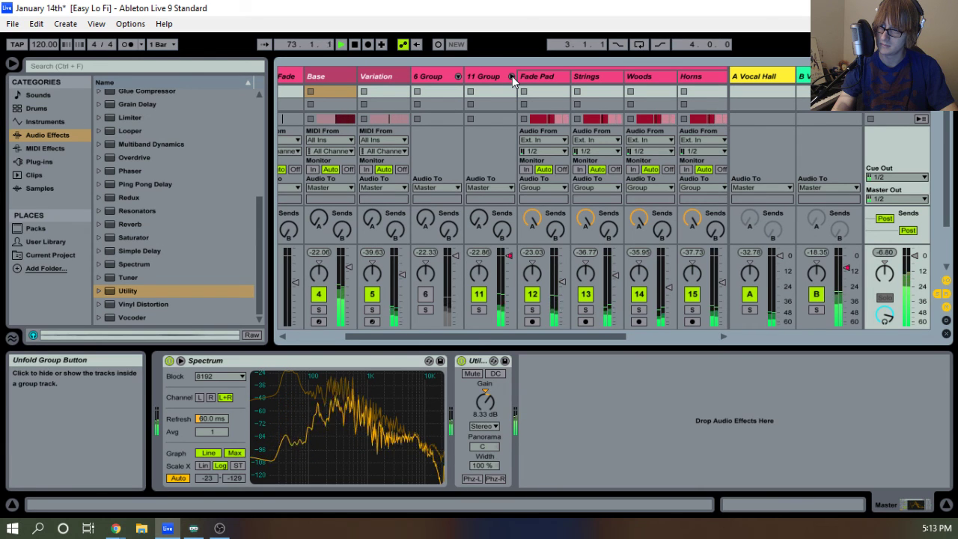
left_click(512, 75)
Unfold 11 Group in the Arrangement and examine its Track Volume automation and automatable devices.
key("Tab")
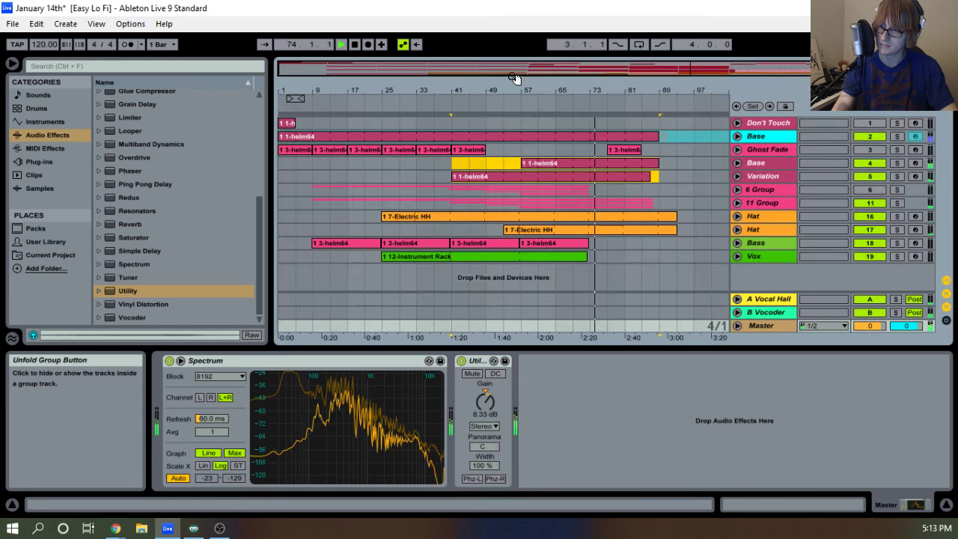
left_click(736, 202)
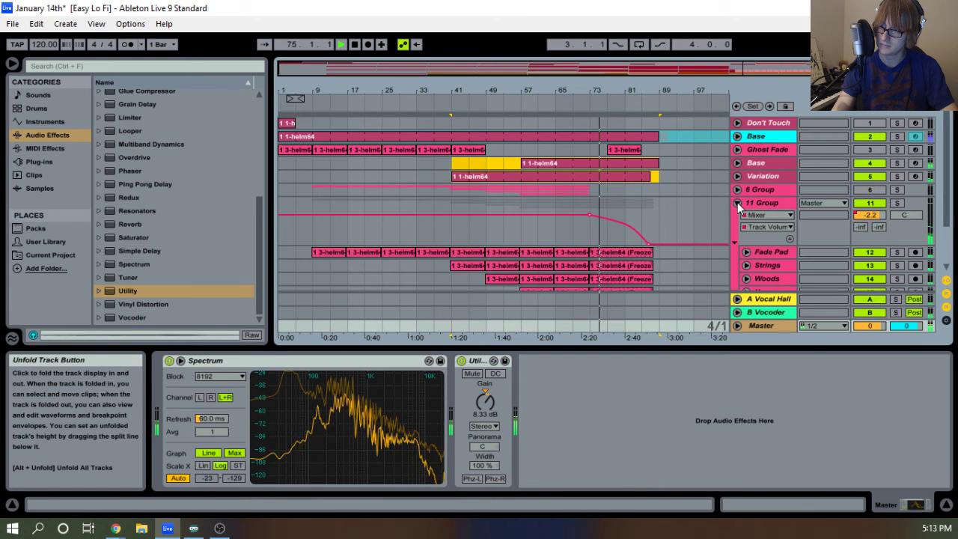
left_click(767, 215)
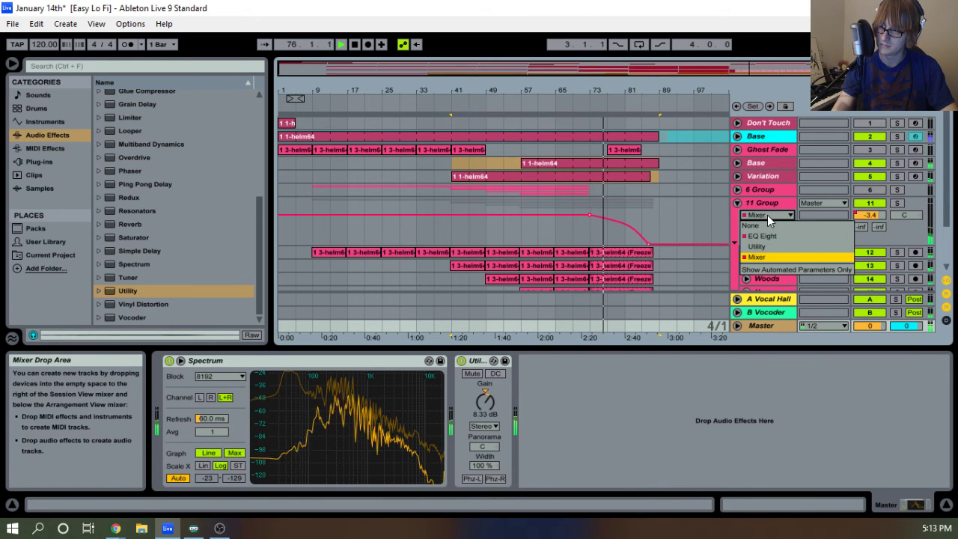
left_click(766, 260)
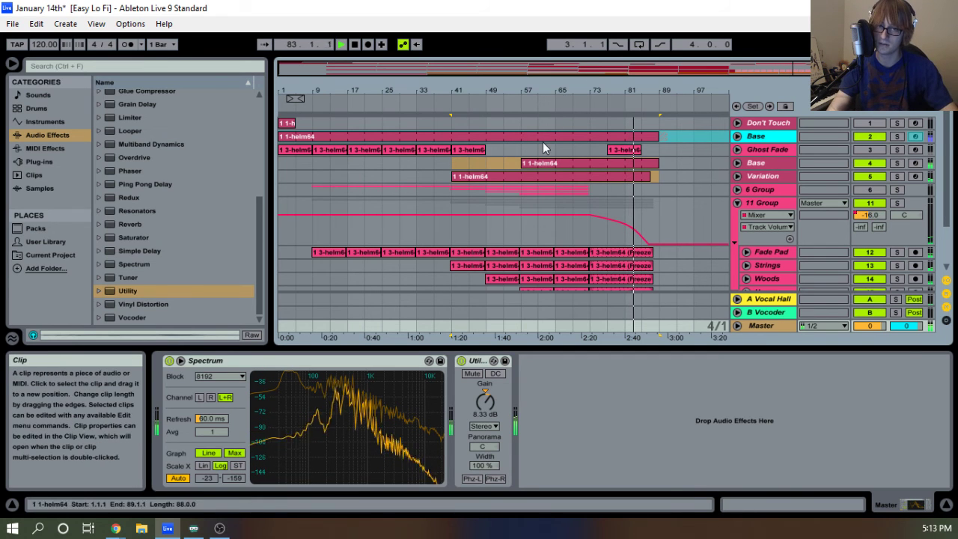
Replay the arrangement from about bar 64 with the closing section in closer view, and stop playback.
left_click(552, 96)
left_click_drag(578, 89, 577, 121)
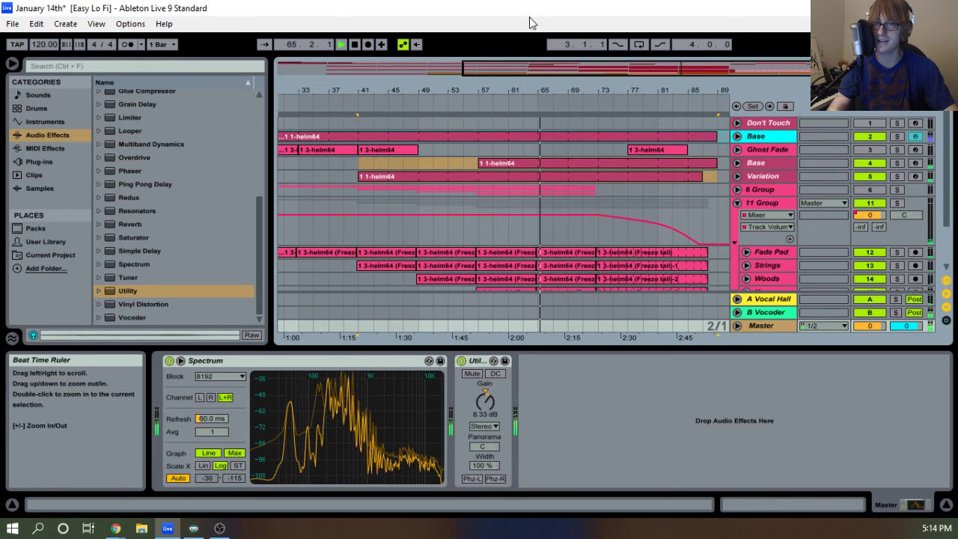
left_click(354, 44)
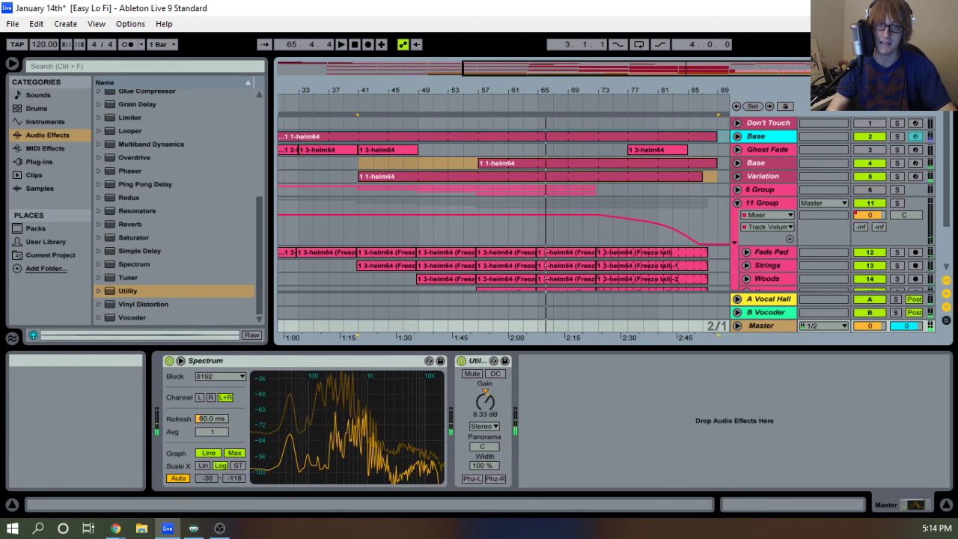
Switch to Chrome, search Google for "in love with a ghost" and open the musician's photo in the image results.
key("alt+Tab")
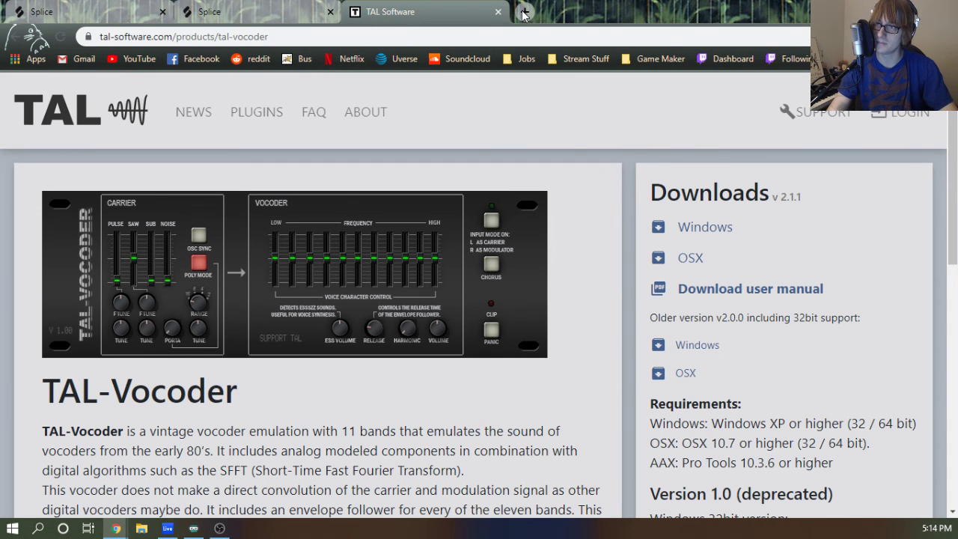
left_click(525, 13)
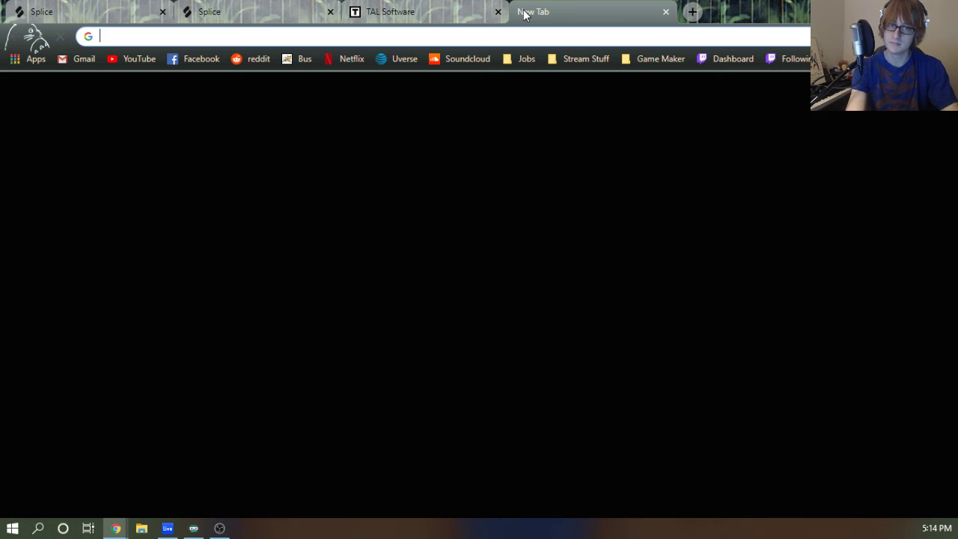
type("in love wiht")
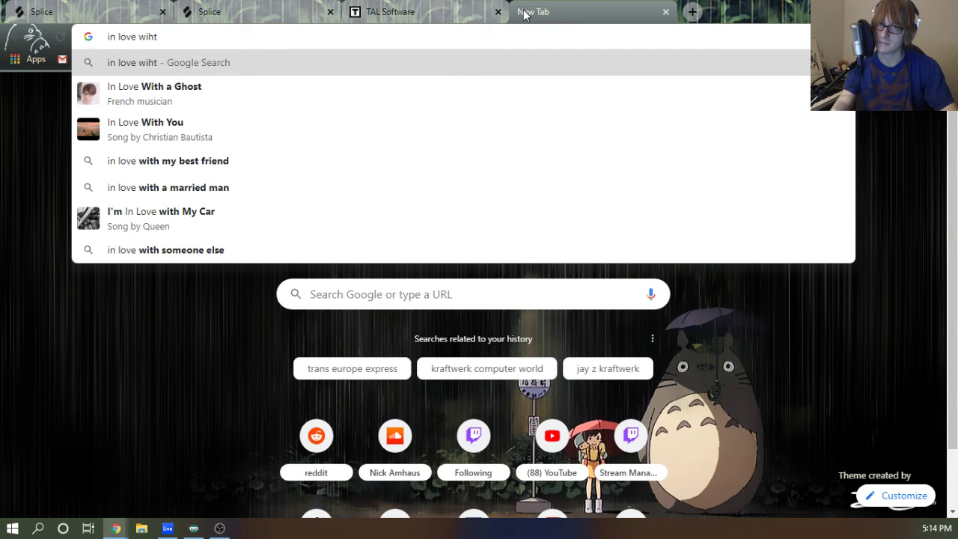
left_click(198, 97)
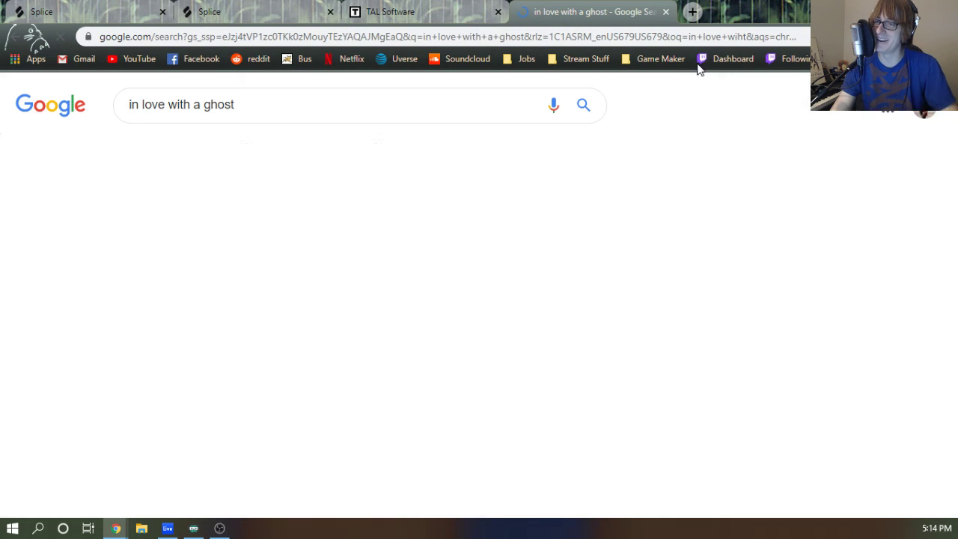
scroll(740, 105, "down", 1)
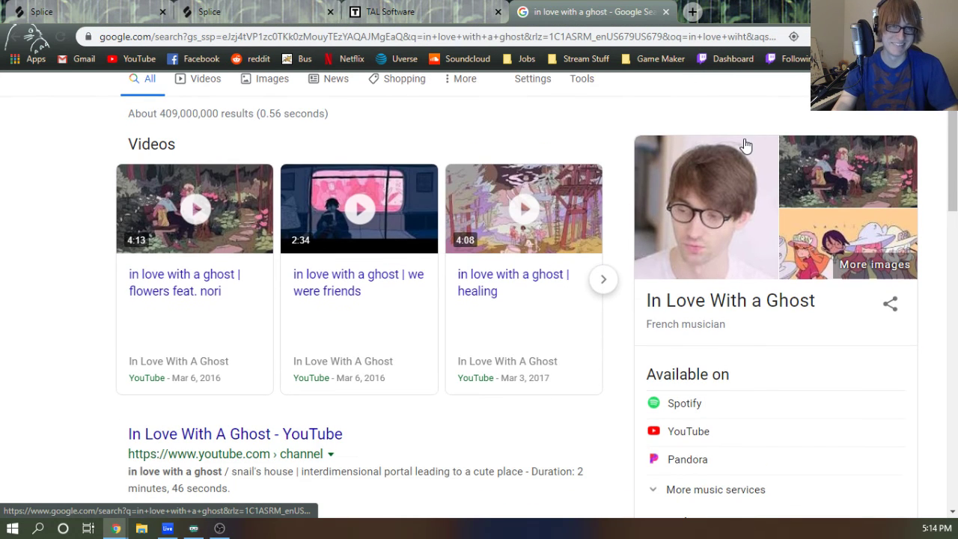
left_click(692, 207)
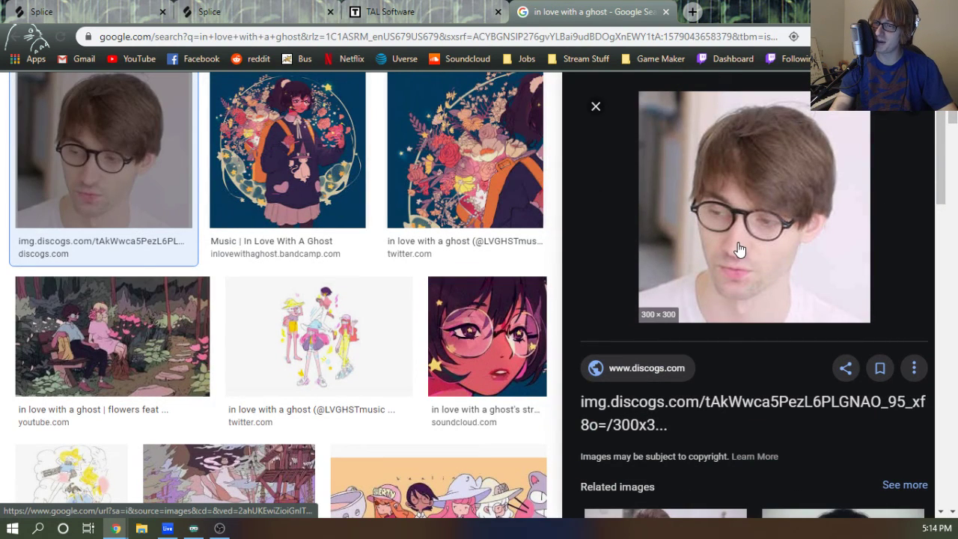
Browse the "in love with a ghost" image results, previewing several of the illustrated album and banner artworks.
scroll(665, 201, "down", 1)
scroll(460, 252, "down", 5)
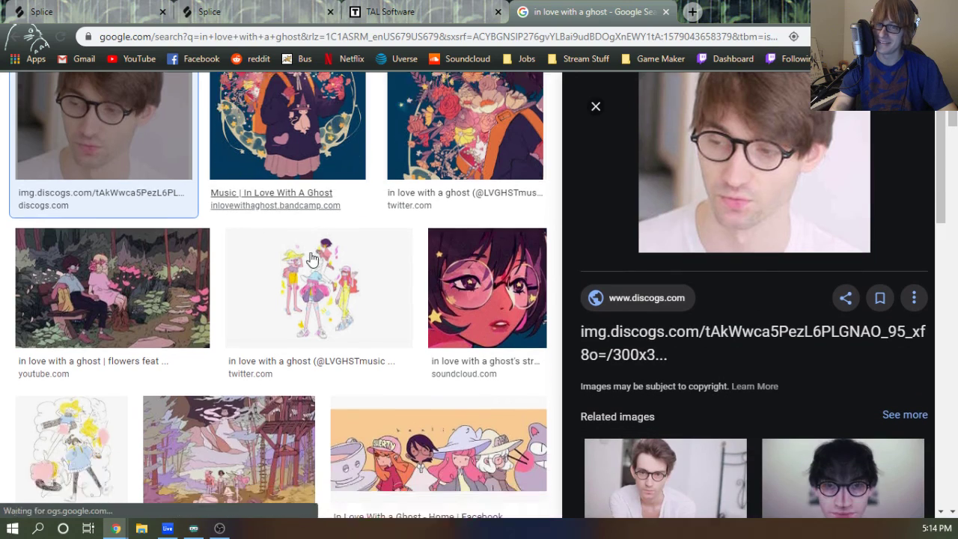
left_click(460, 253)
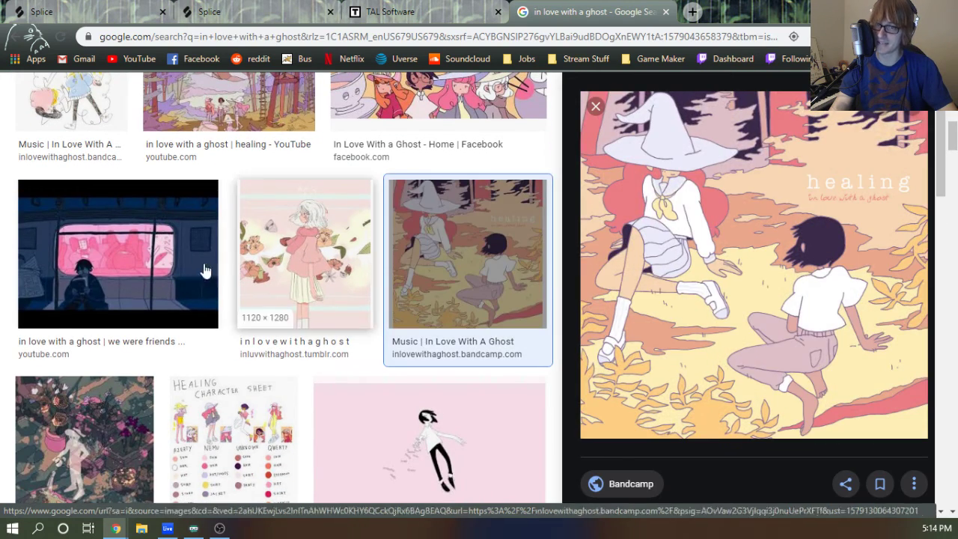
left_click(172, 269)
left_click(291, 272)
scroll(292, 272, "up", 3)
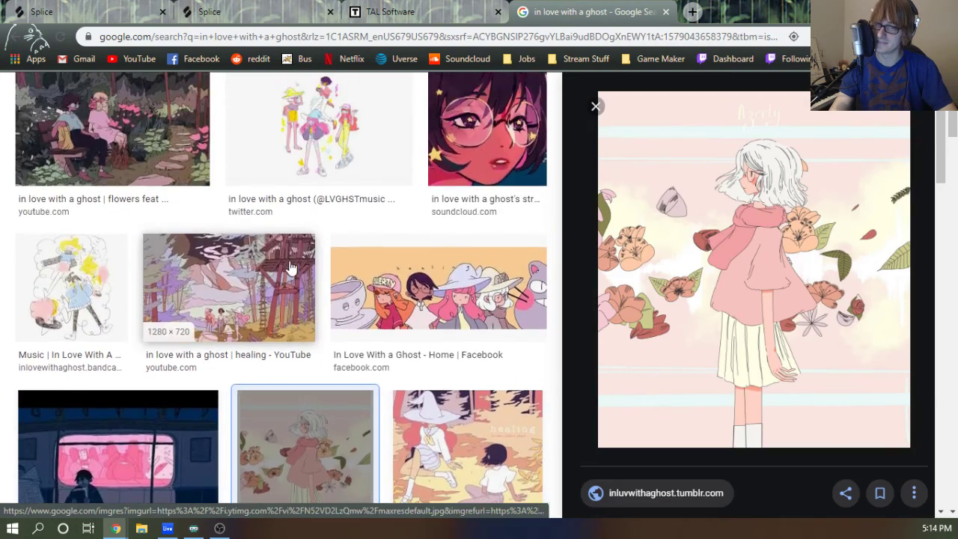
left_click(273, 262)
left_click(475, 258)
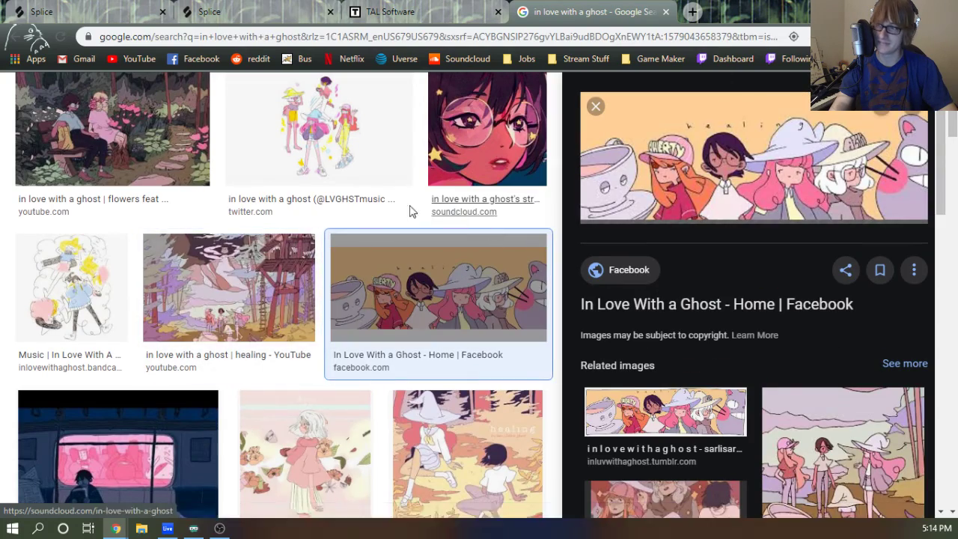
scroll(410, 210, "up", 4)
left_click(18, 36)
scroll(165, 206, "down", 10)
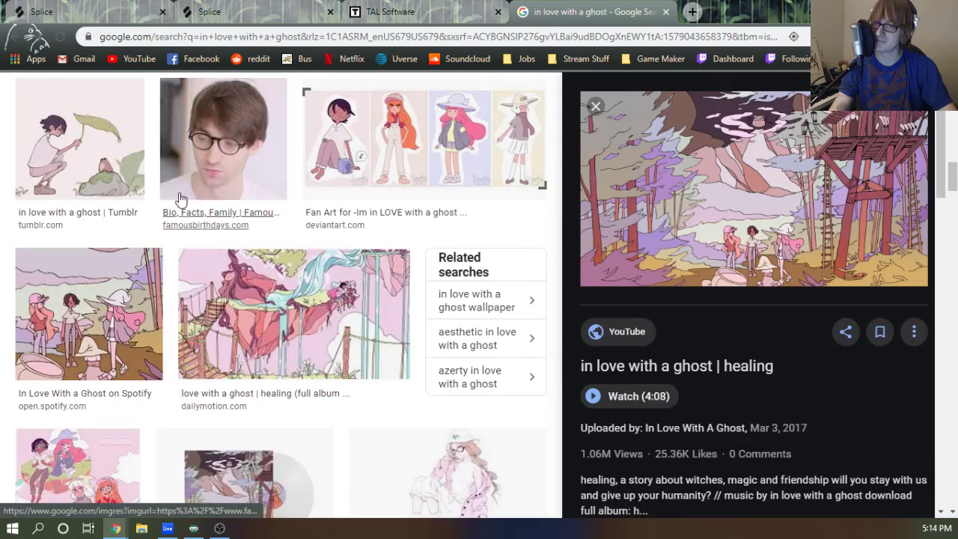
Open the Famous Birthdays and Net Worth photos of the musician in the image results.
left_click(202, 149)
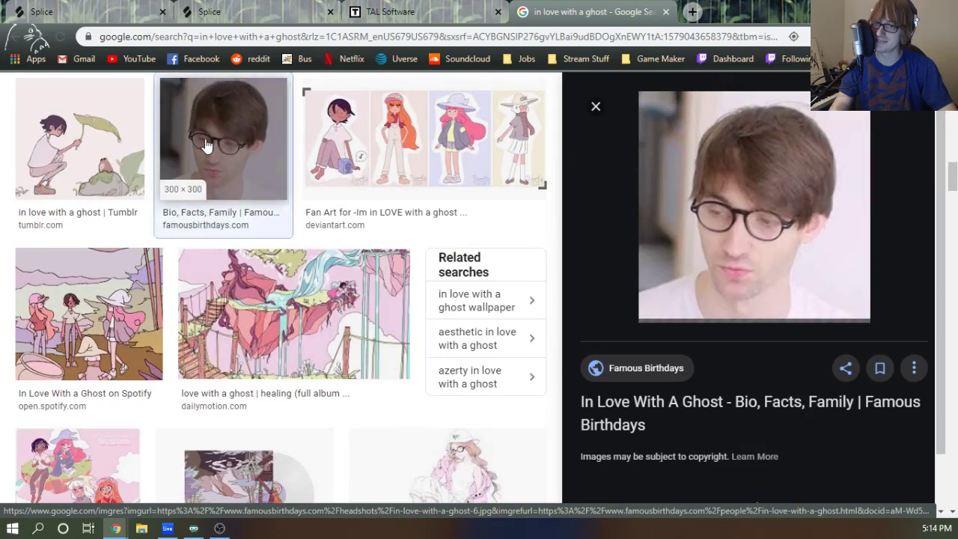
scroll(209, 150, "down", 5)
scroll(224, 161, "up", 4)
scroll(224, 166, "down", 8)
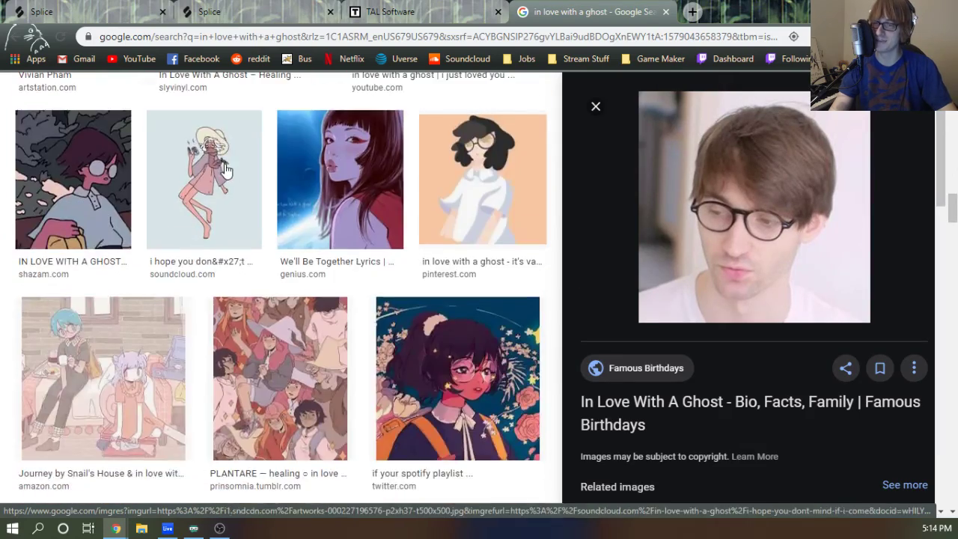
scroll(224, 166, "up", 3)
scroll(228, 168, "down", 4)
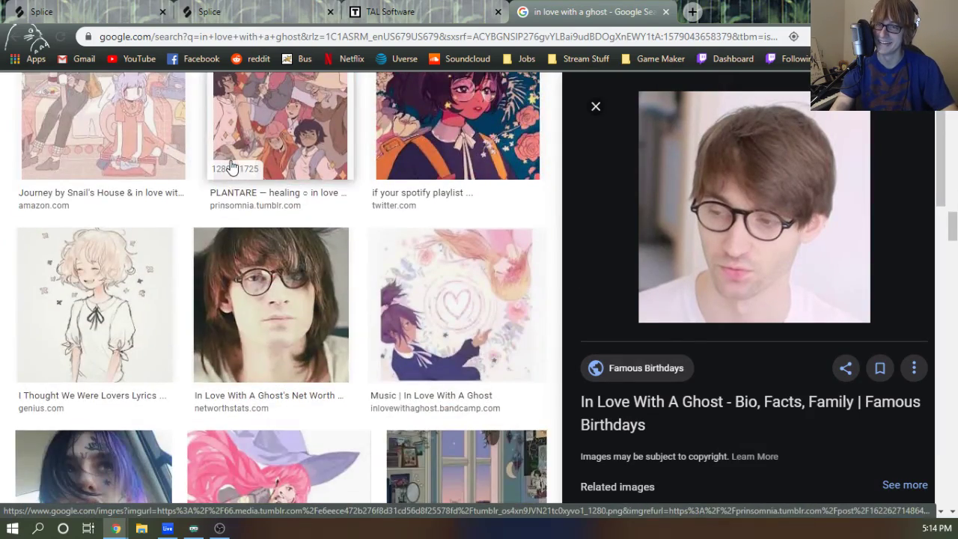
left_click(278, 267)
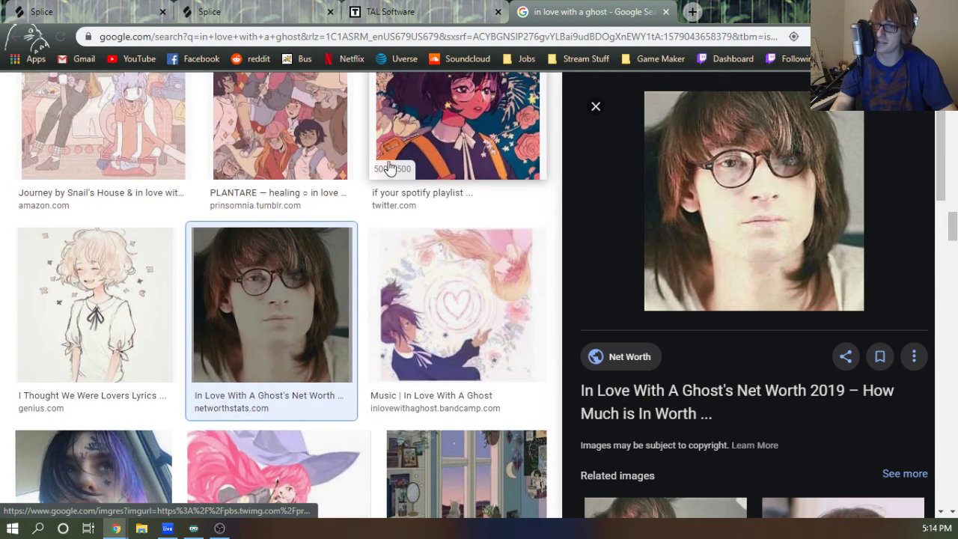
Go back from the image results to the main "in love with a ghost" search results.
scroll(389, 167, "down", 5)
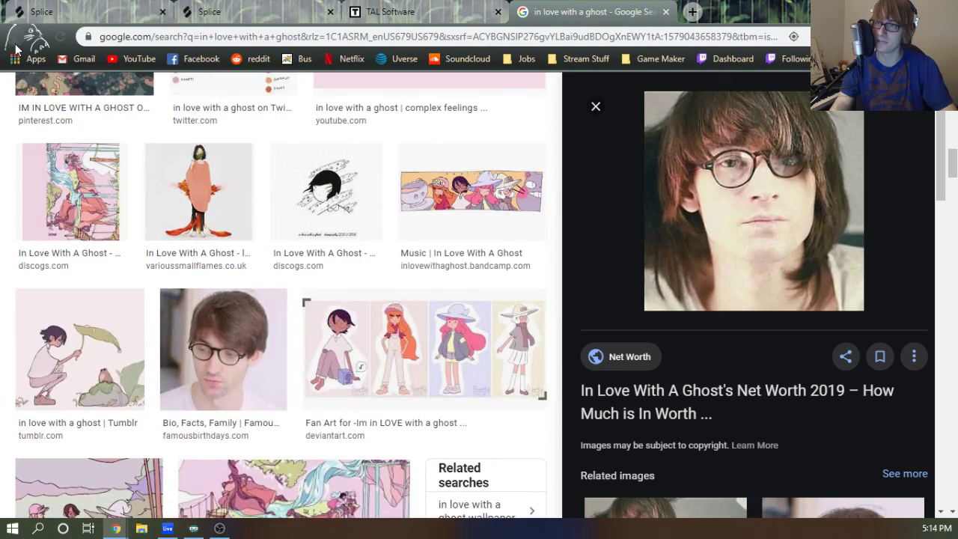
left_click(15, 45)
left_click(16, 45)
left_click(15, 45)
left_click(16, 45)
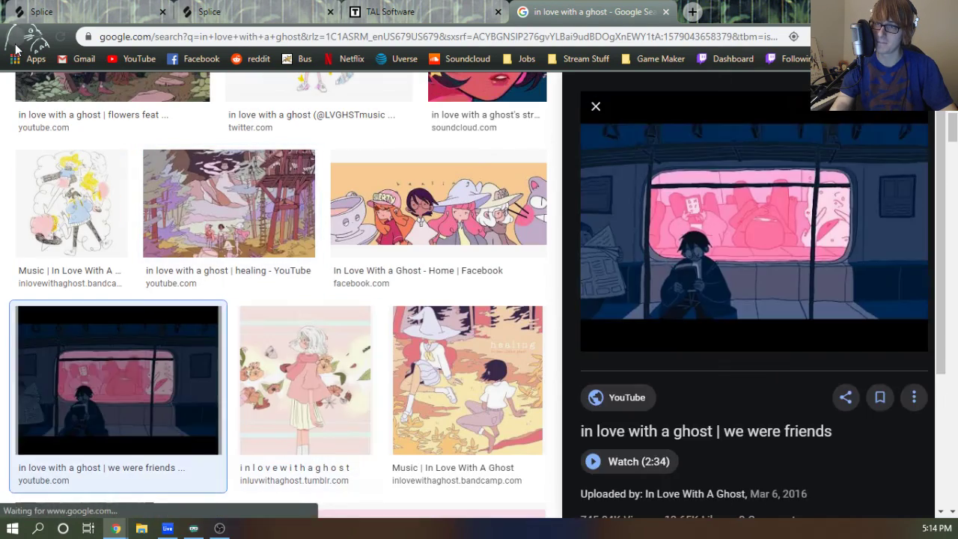
left_click(16, 45)
left_click(18, 36)
left_click(16, 42)
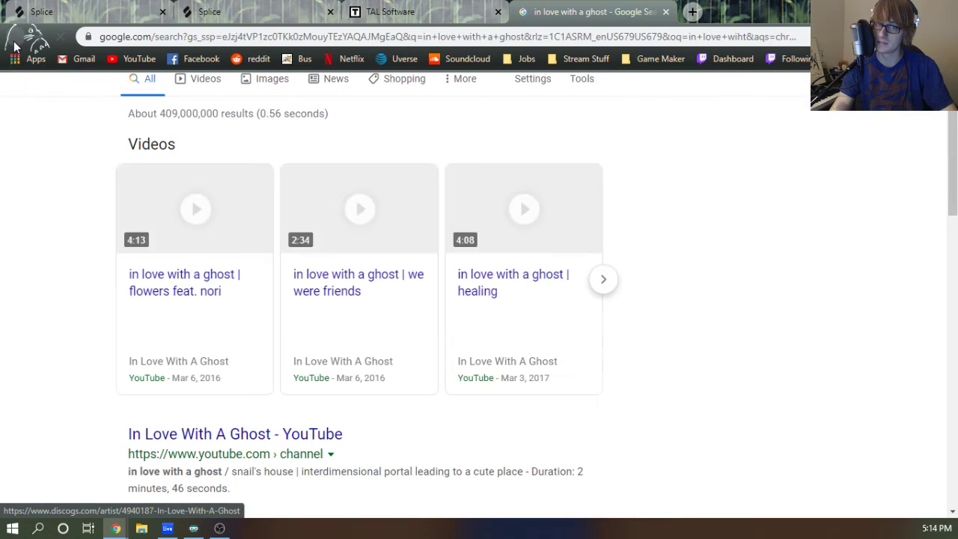
Look through the web results and the artist's info card for "in love with a ghost".
scroll(775, 217, "down", 2)
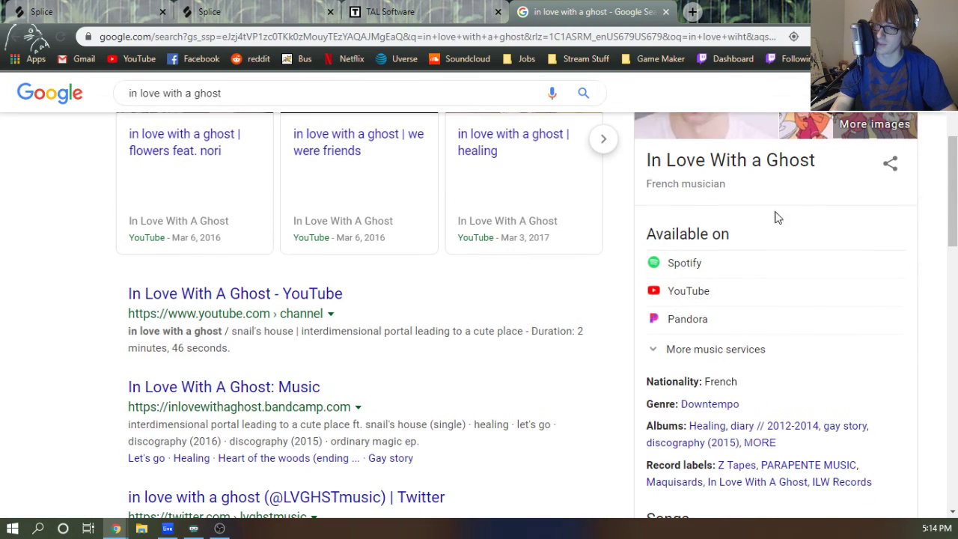
scroll(293, 300, "down", 1)
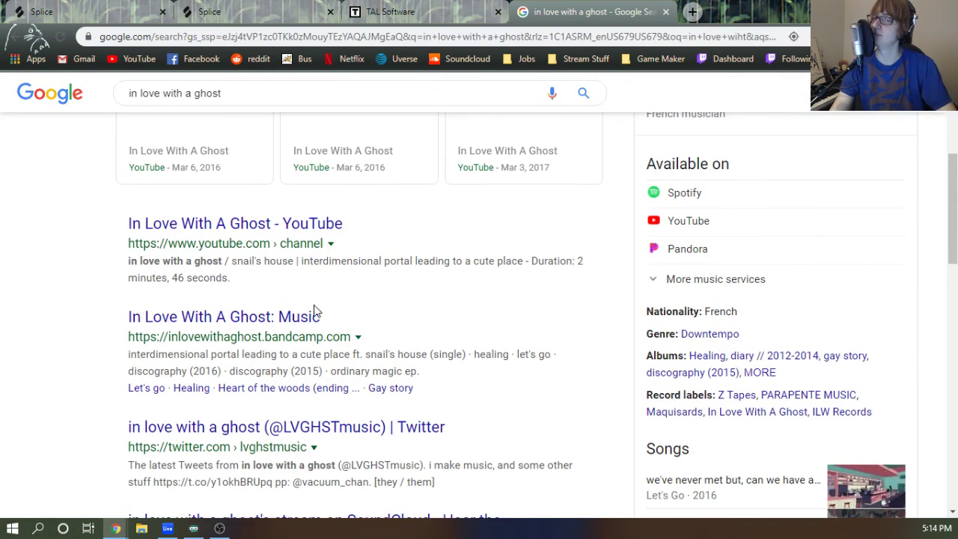
scroll(503, 202, "down", 4)
scroll(763, 187, "up", 7)
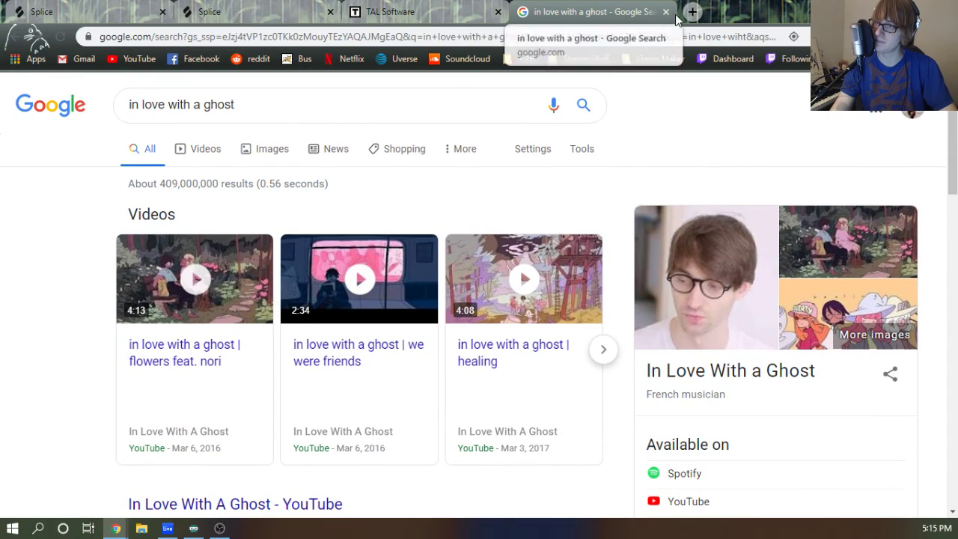
Switch back to Ableton Live, play the track from near its start and show the whole arrangement.
left_click(878, 8)
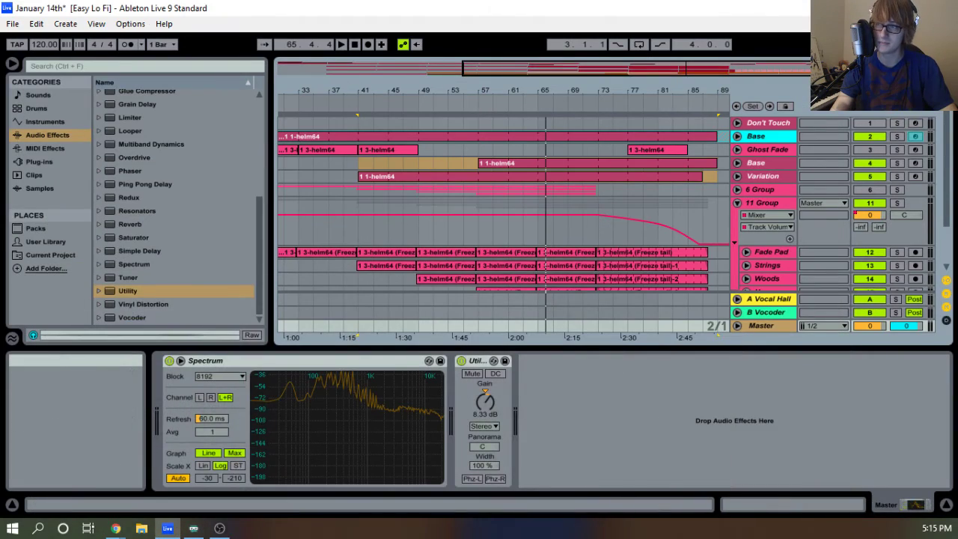
left_click(341, 45)
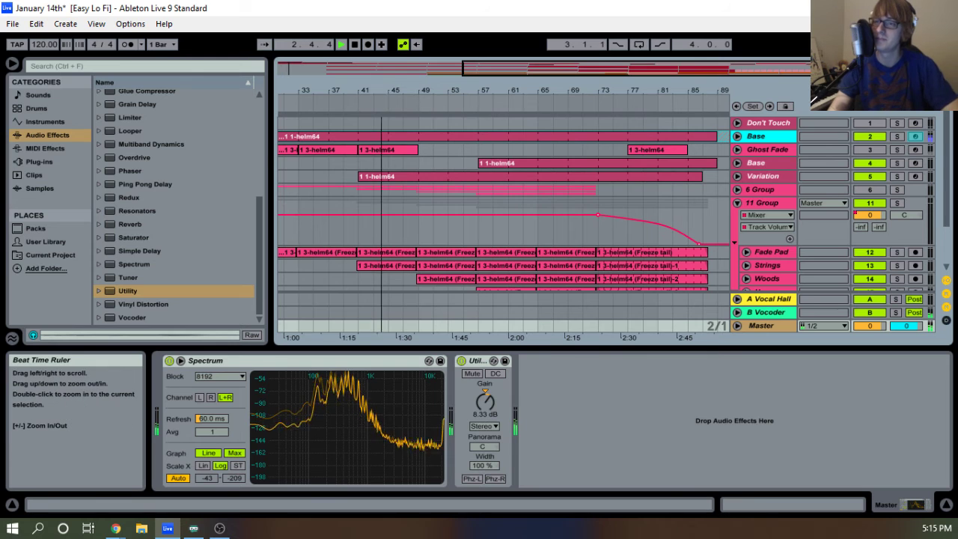
double_click(466, 89)
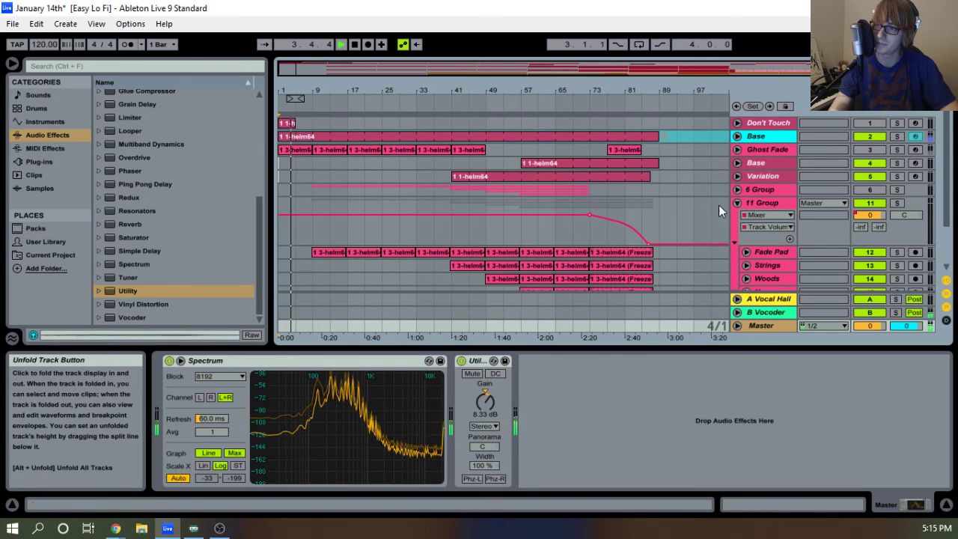
Play the arrangement from about bar 70 past the start of the Freeze tail clips, and stop playback.
key("space")
left_click(574, 109)
left_click_drag(604, 92, 605, 150)
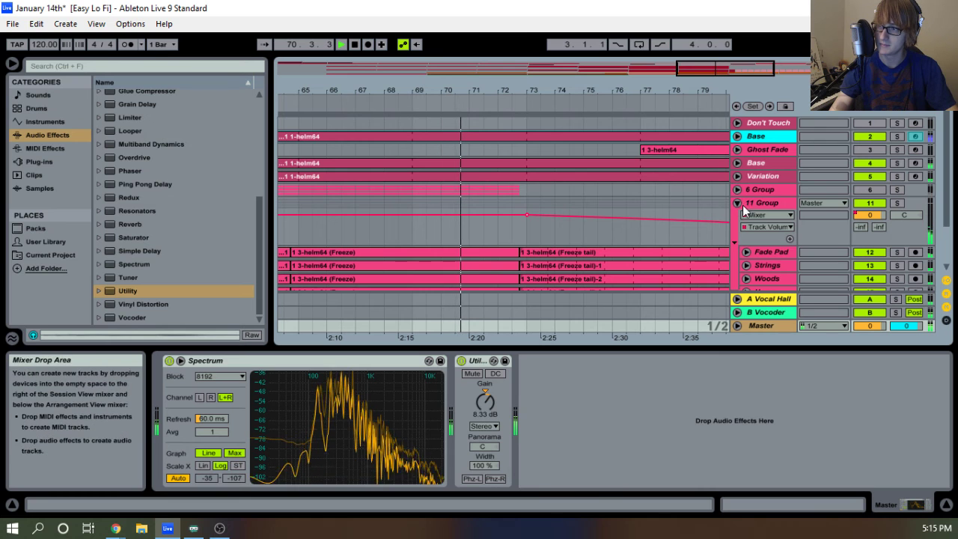
scroll(627, 219, "down", 3)
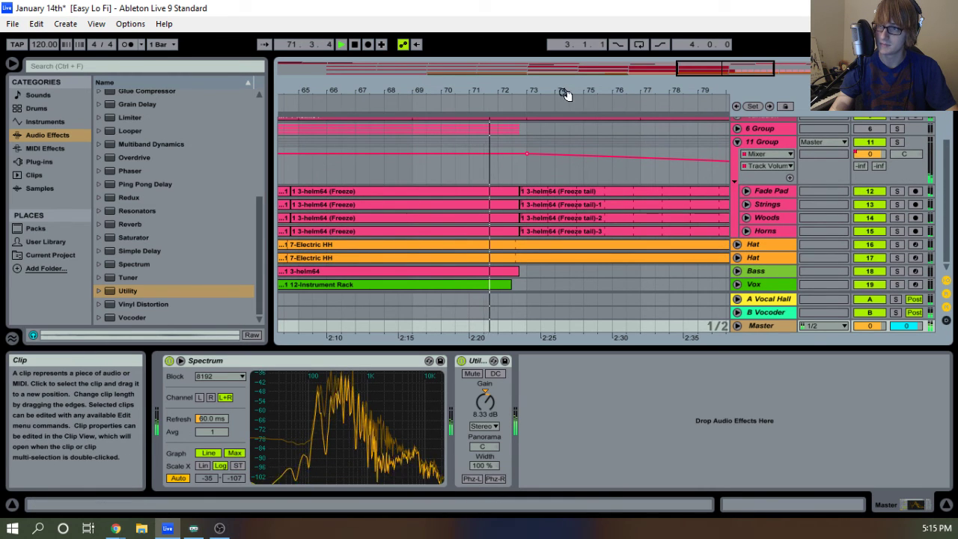
left_click_drag(561, 92, 561, 155)
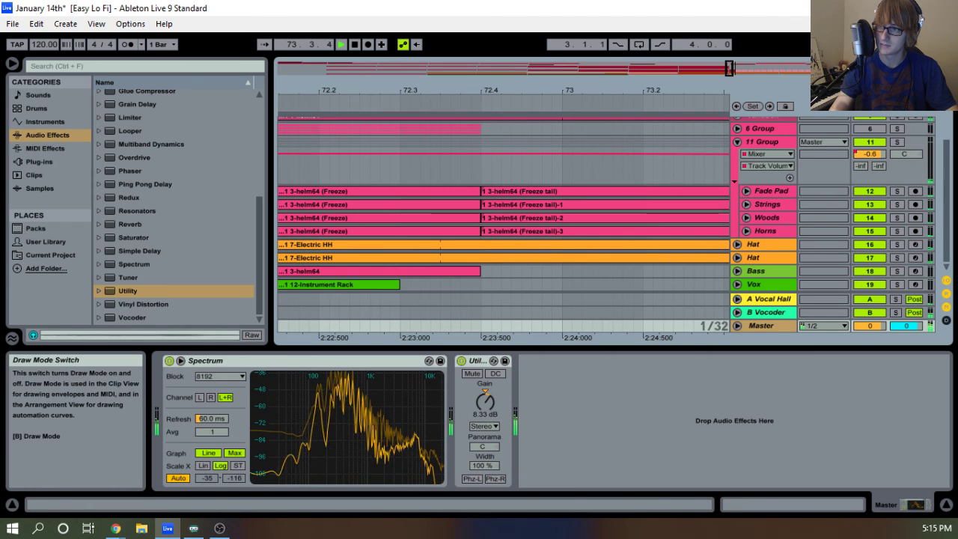
left_click_drag(576, 90, 576, 59)
key("space")
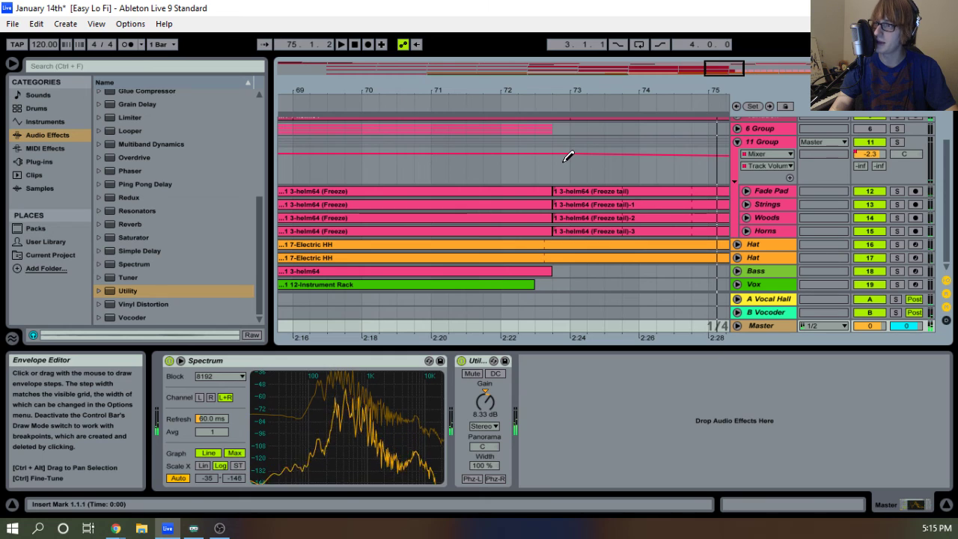
Draw a sudden drop in 11 Group's Track Volume automation at the Freeze tail clips, remove its rise at bar 73, and replay it.
left_click(567, 157)
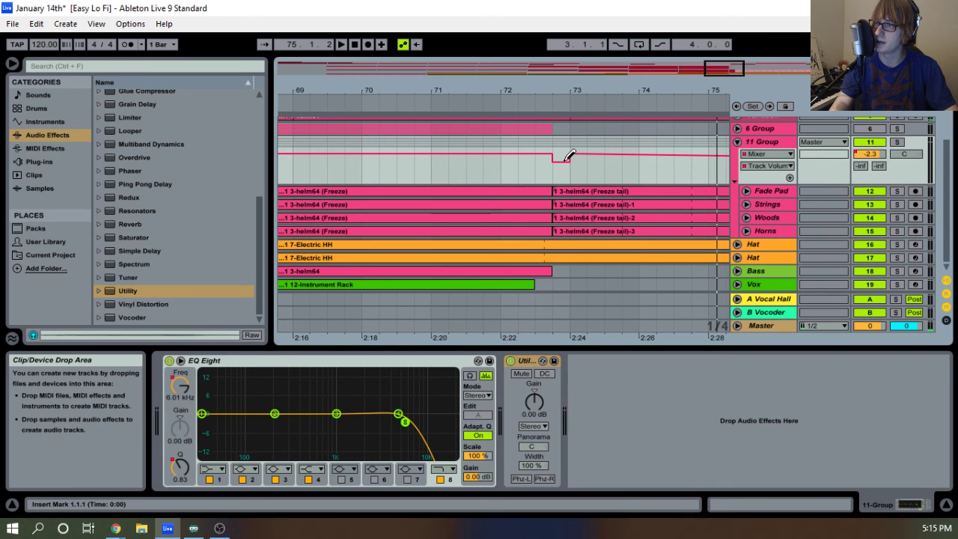
left_click(829, 44)
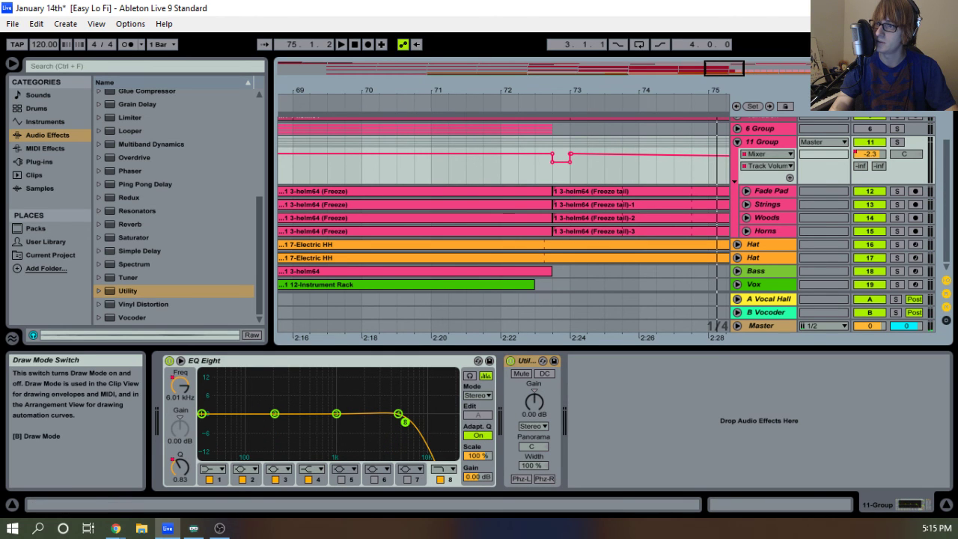
left_click(571, 156)
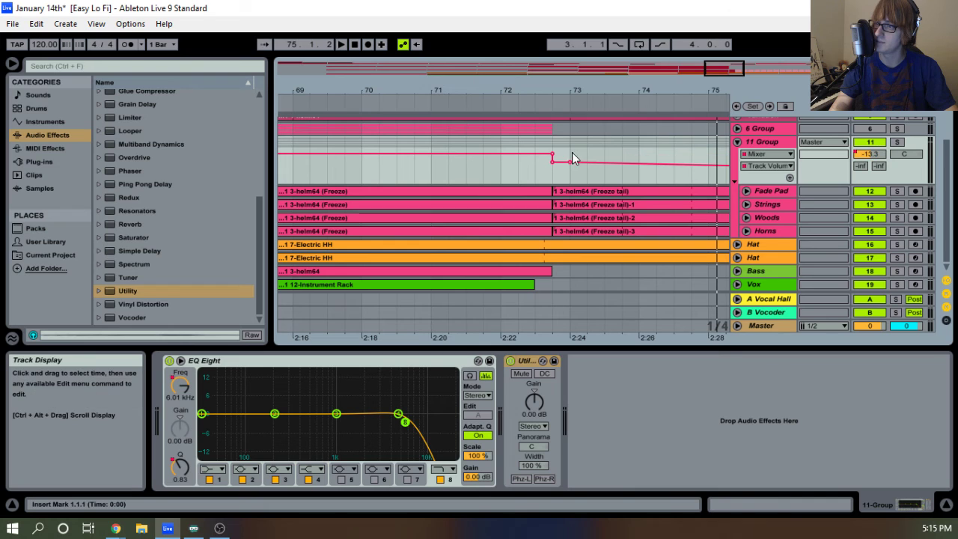
left_click(427, 107)
left_click_drag(553, 90, 500, 139)
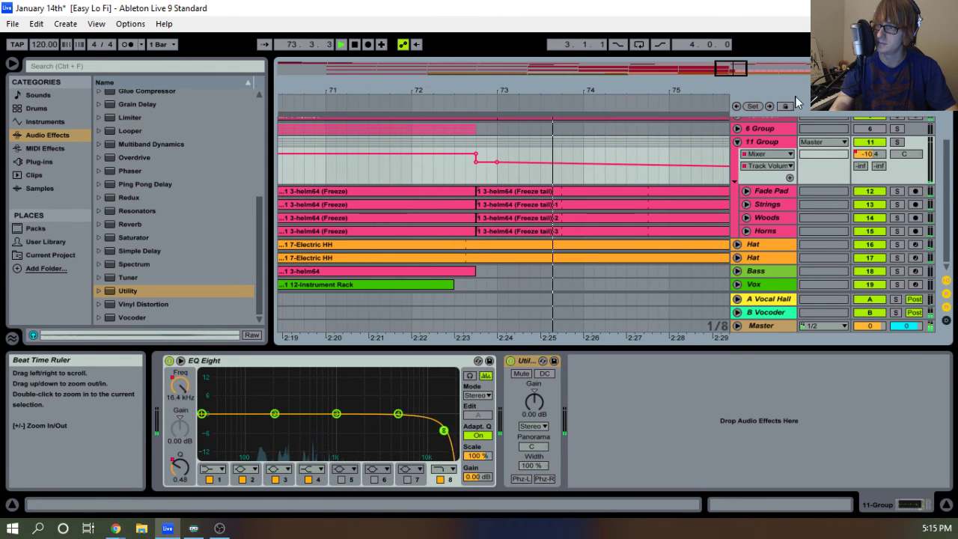
Redraw 11 Group's volume drop at the Freeze tail clips to about -5.4 dB and delete the lower breakpoints after it.
left_click(832, 44)
key("space")
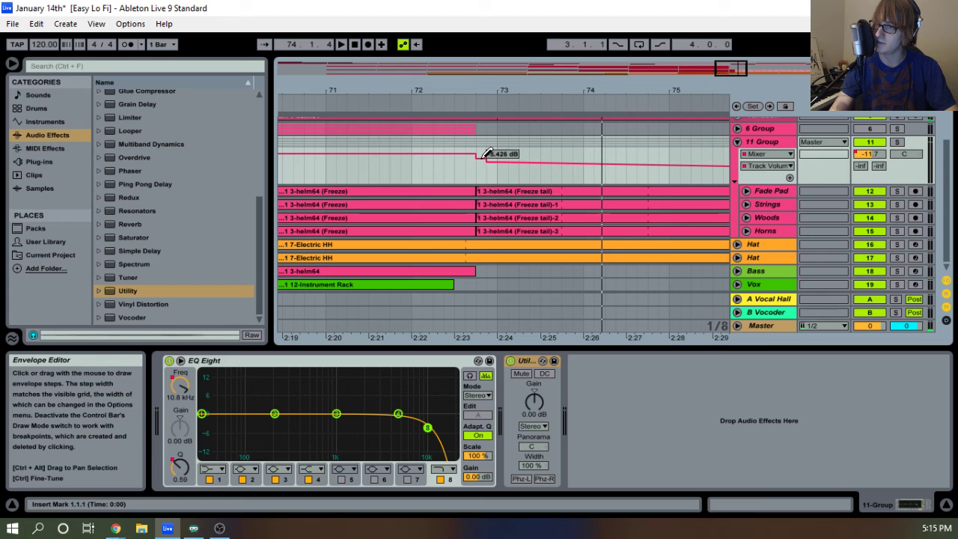
left_click(403, 44)
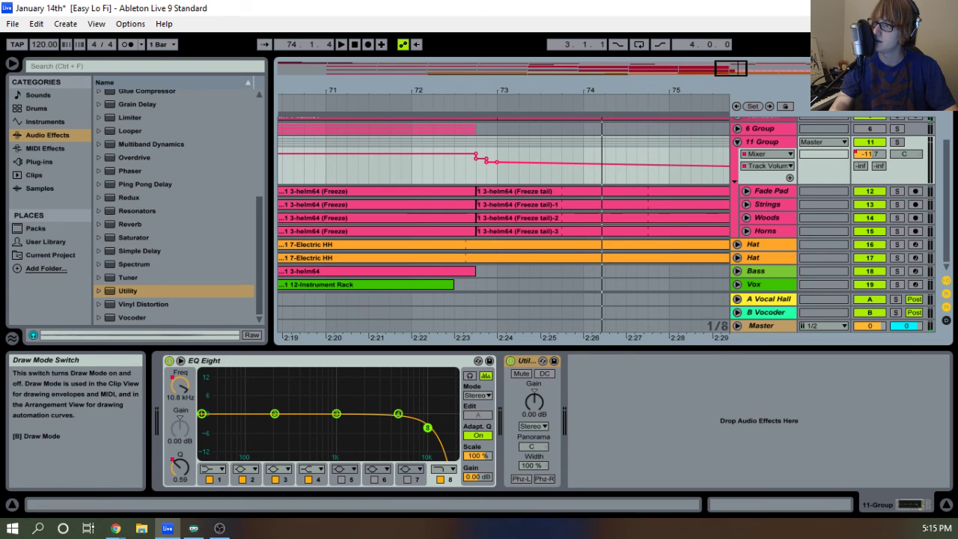
left_click(496, 162)
left_click(487, 161)
left_click(487, 158)
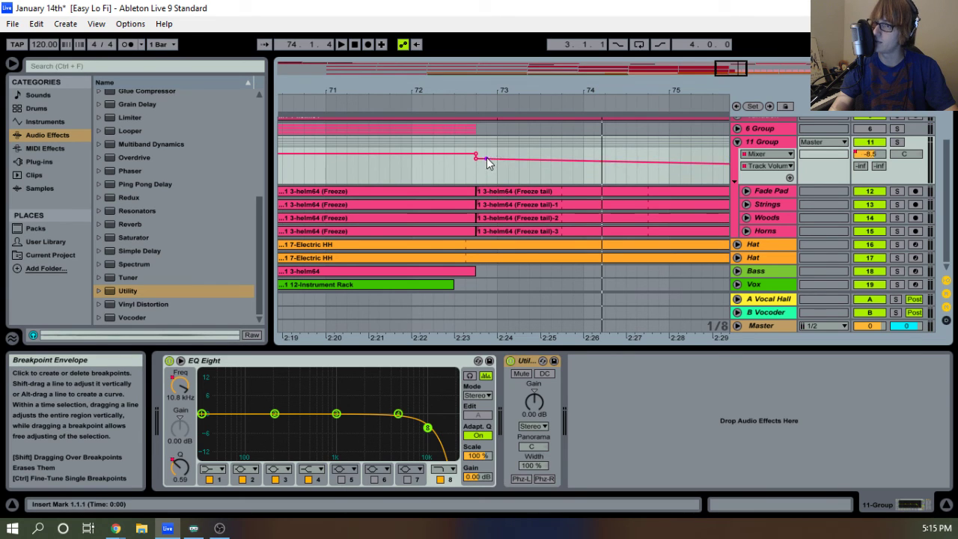
Replay the transition into the Freeze tail clips from about bar 71, and stop playback.
left_click(395, 107)
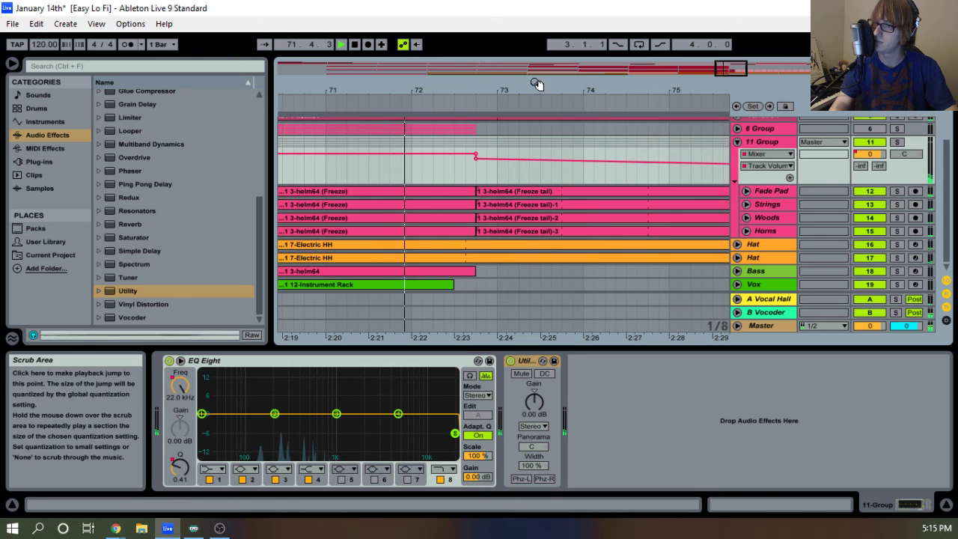
left_click_drag(525, 84, 525, 68)
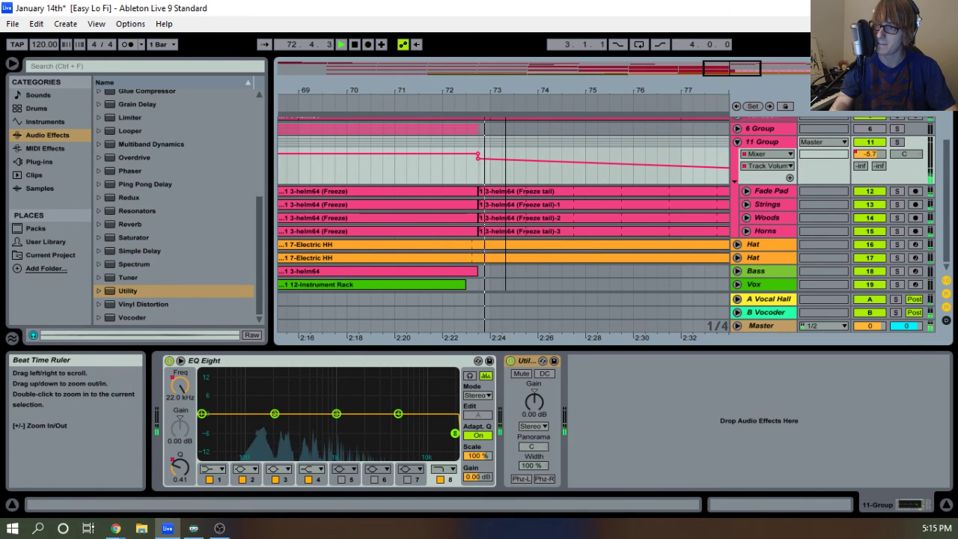
key("space")
Redraw 11 Group's volume drop at bar 72.4 slightly deeper, remove the extra breakpoint after it, and replay the arrangement.
left_click_drag(493, 91, 517, 116)
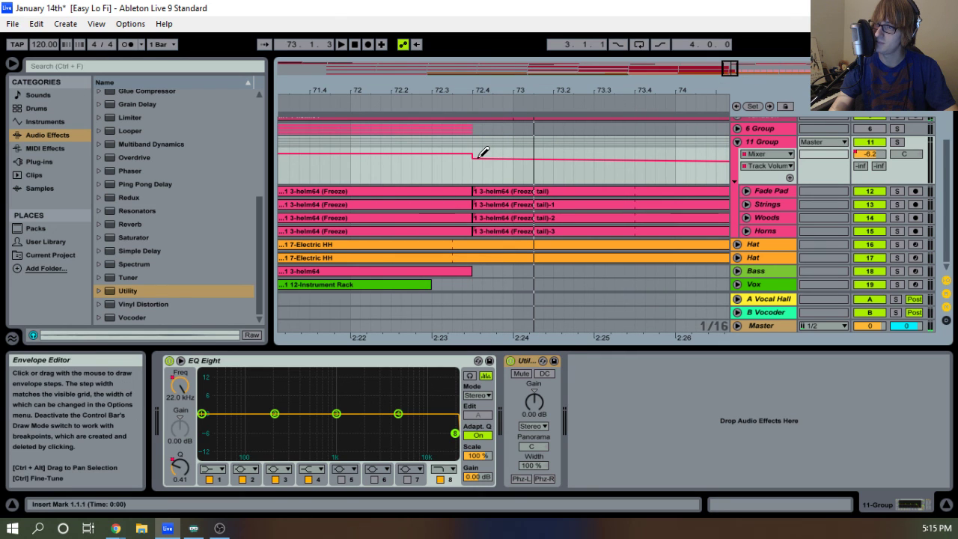
left_click(823, 45)
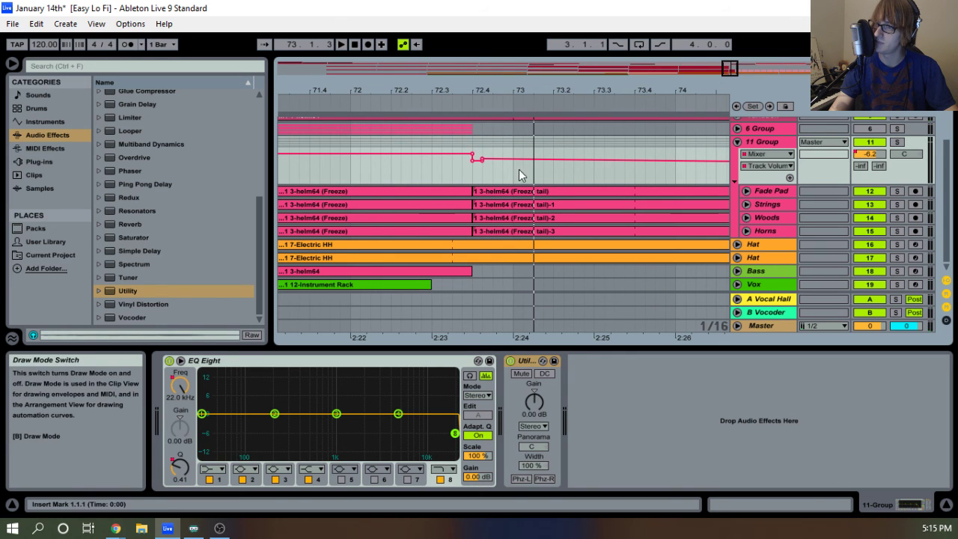
left_click_drag(481, 162, 483, 166)
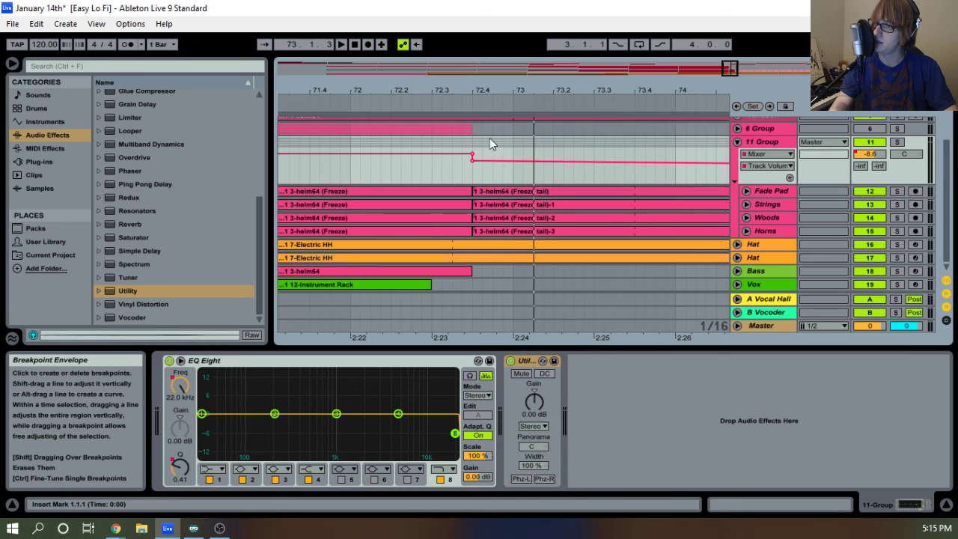
left_click_drag(511, 90, 514, 68)
left_click(492, 103)
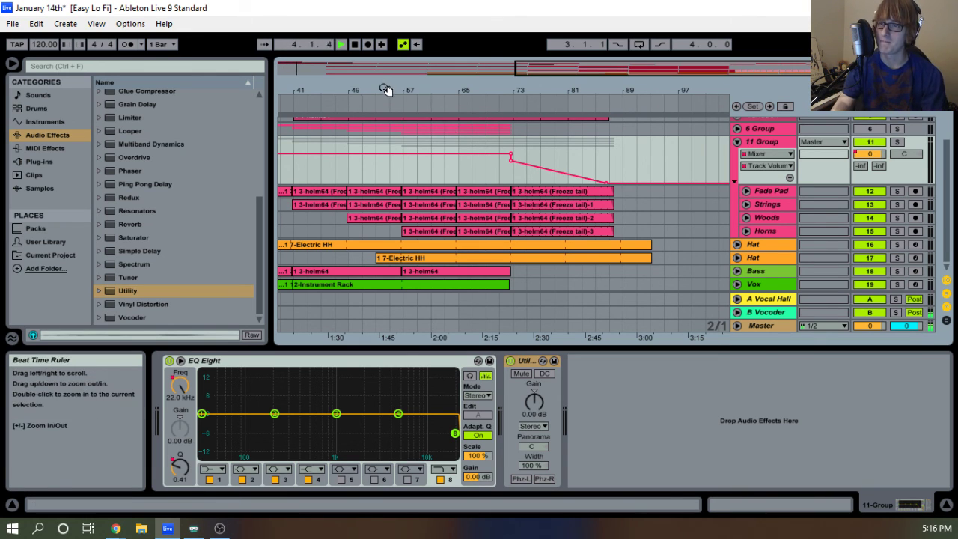
Collapse 11 Group and bring the song's opening section into view while the arrangement plays.
left_click_drag(385, 90, 295, 98)
left_click(736, 141)
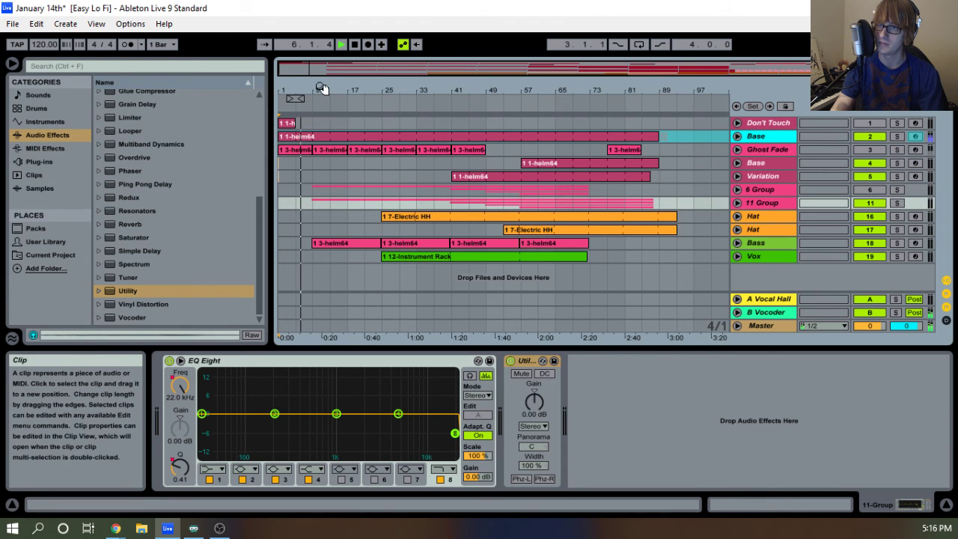
left_click_drag(321, 88, 322, 104)
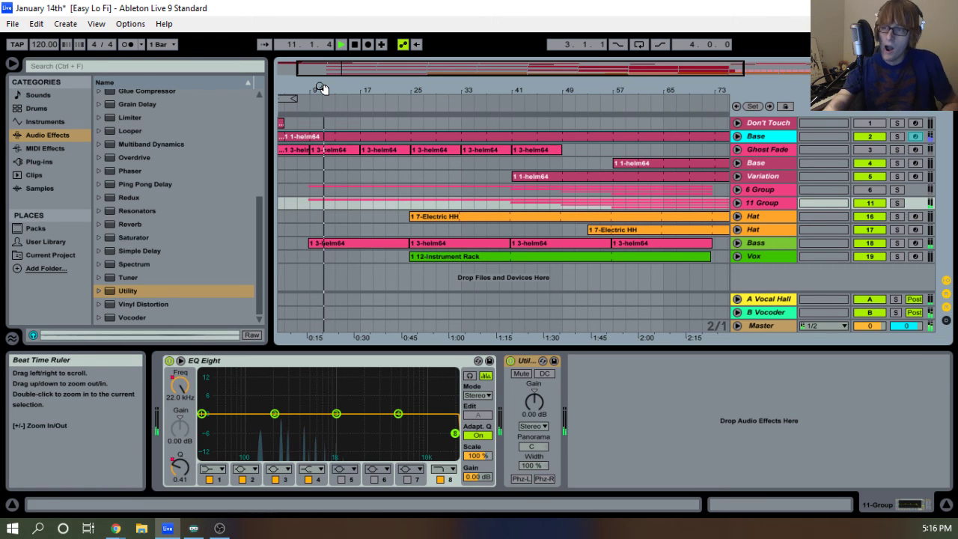
Examine the devices on the first Base track and the B Vocoder return, and check the track levels in the mixer.
left_click(767, 140)
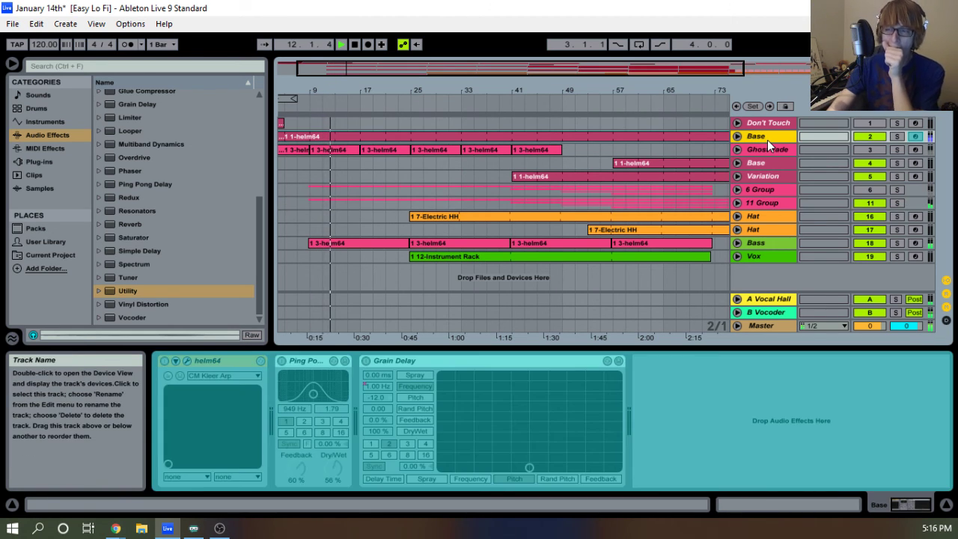
left_click(766, 312)
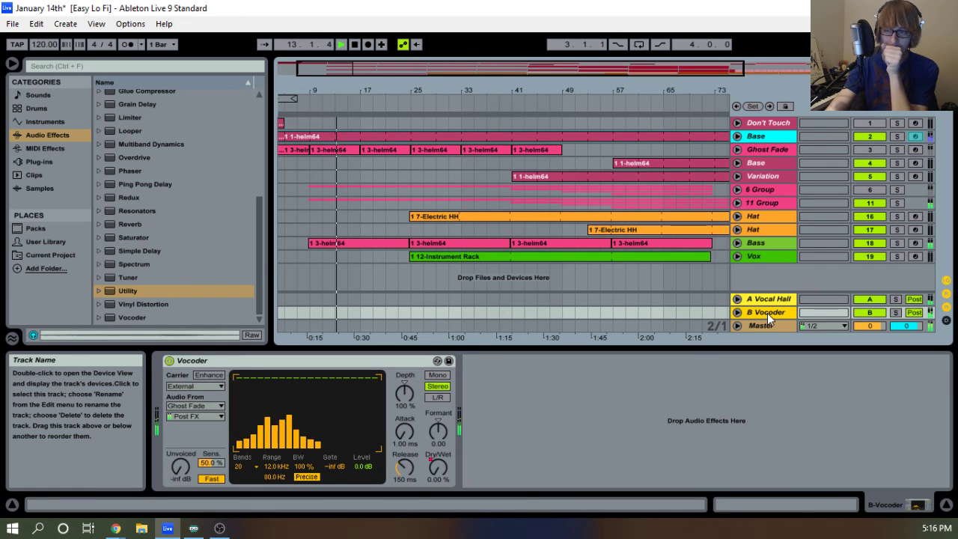
left_click(780, 140)
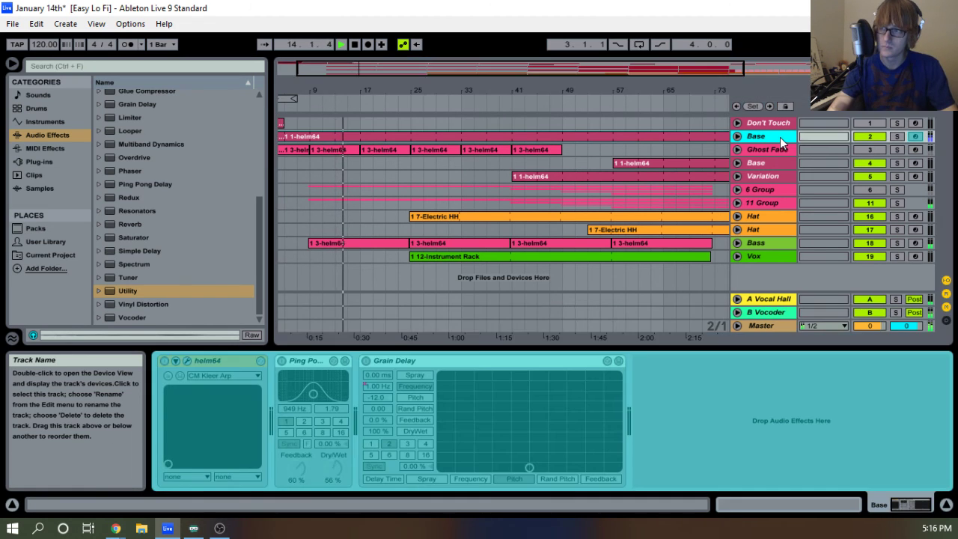
key("Tab")
left_click_drag(490, 338, 300, 341)
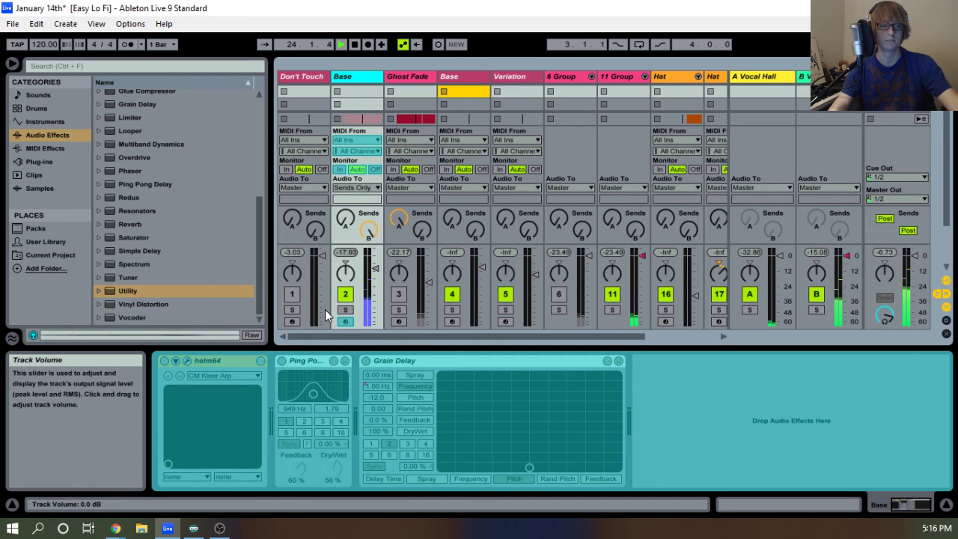
key("Tab")
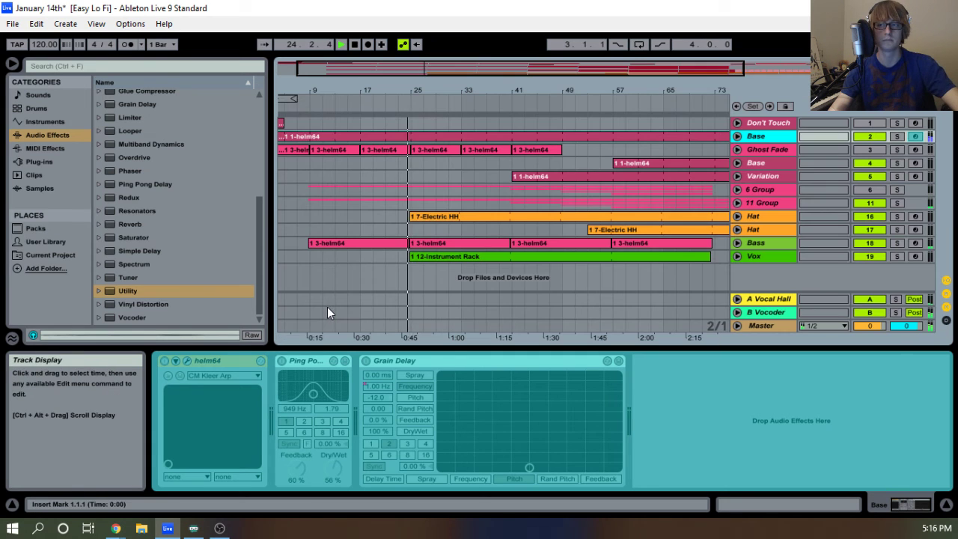
Stop playback and add a Vocoder after the Utility at the end of the Vox track's device chain.
left_click(771, 256)
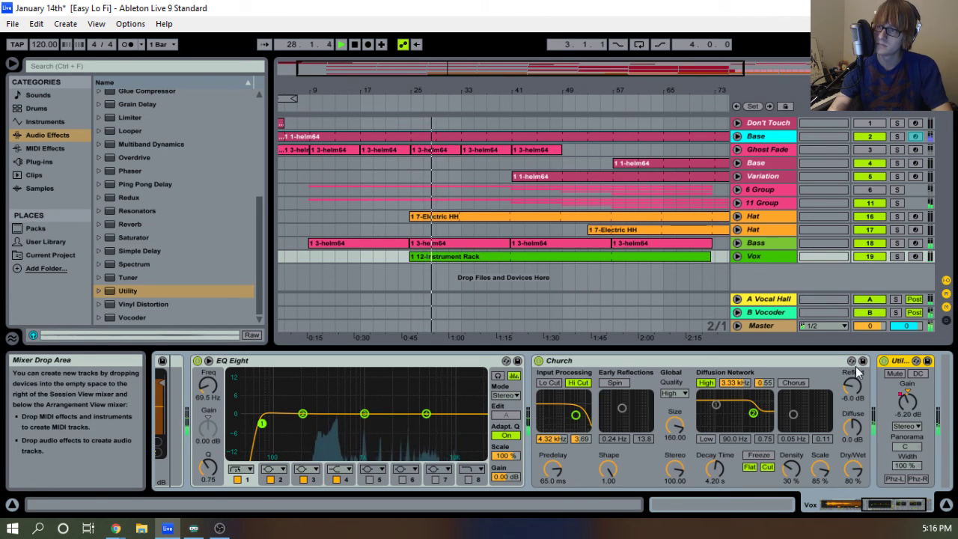
key("space")
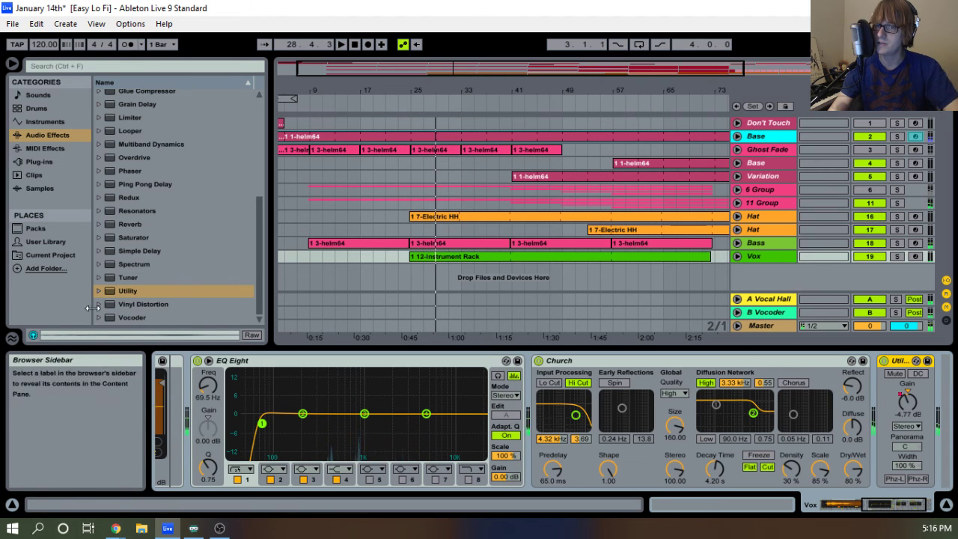
left_click(150, 318)
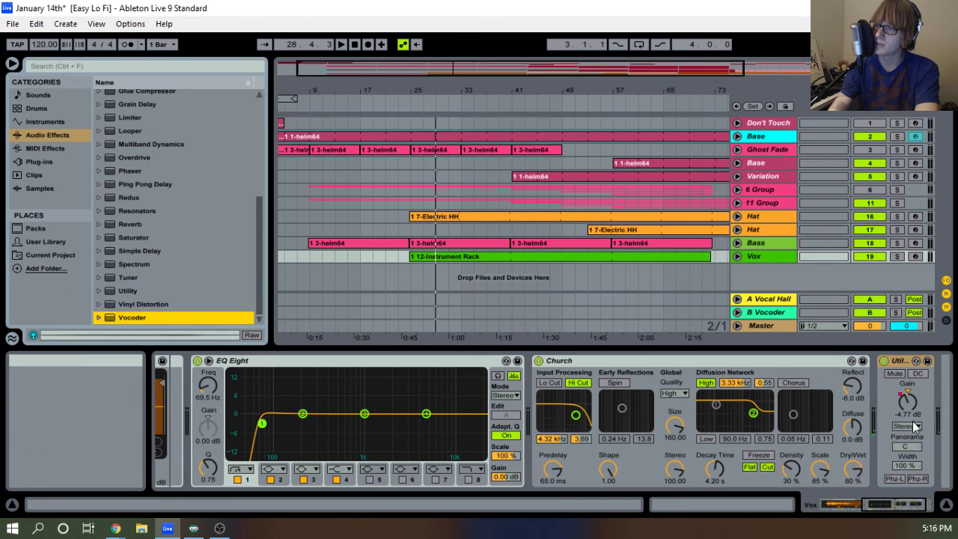
left_click(761, 256)
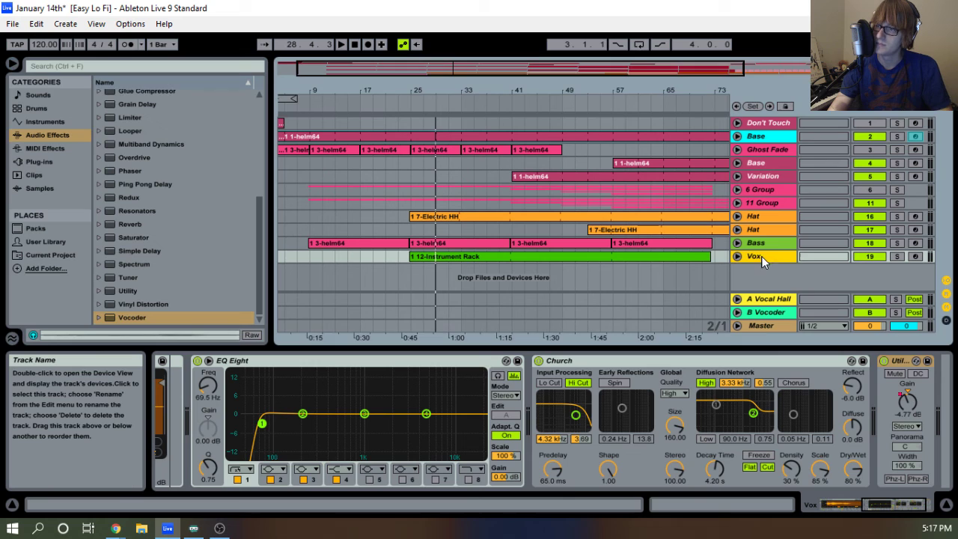
left_click(903, 396)
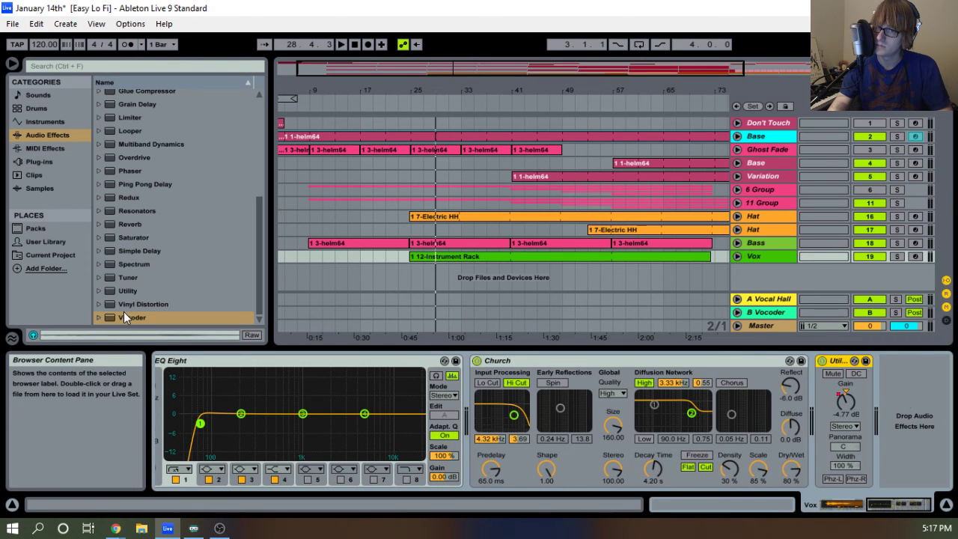
left_click_drag(127, 317, 939, 424)
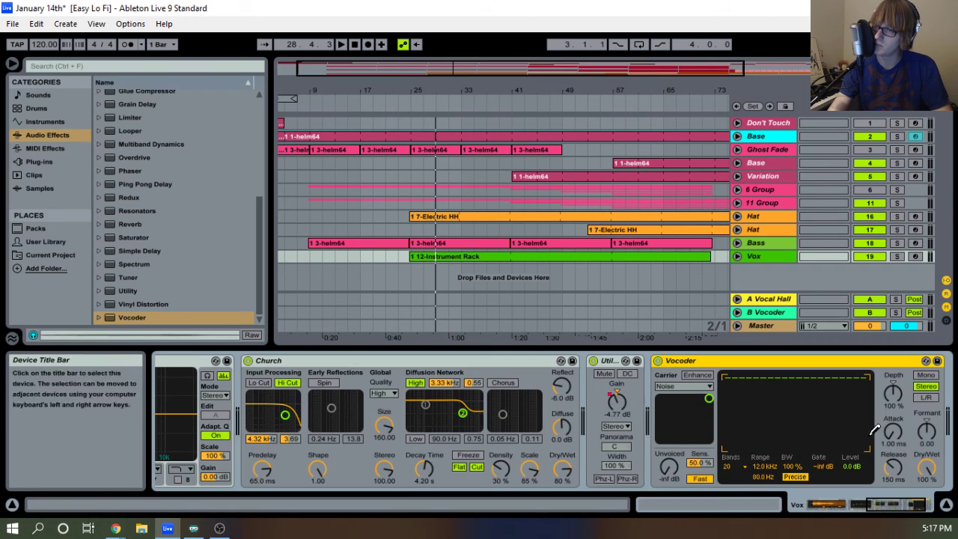
Set the Vox track's Vocoder carrier to External and feed it audio from Ghost Fade.
left_click(682, 386)
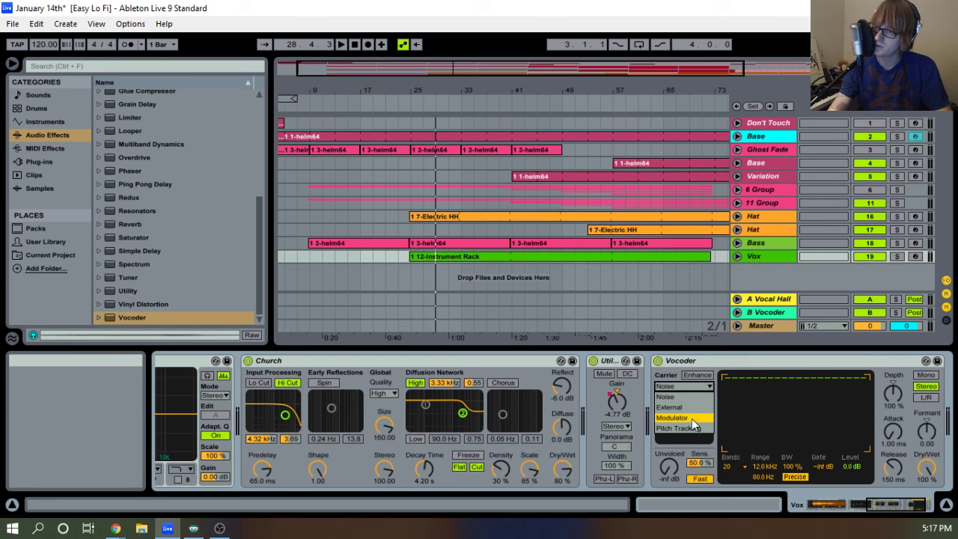
left_click(695, 407)
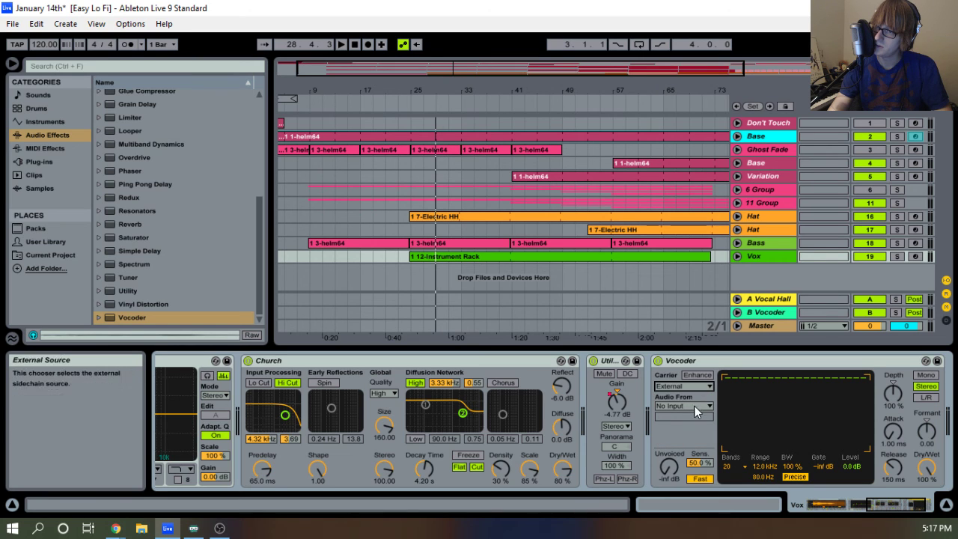
left_click(694, 405)
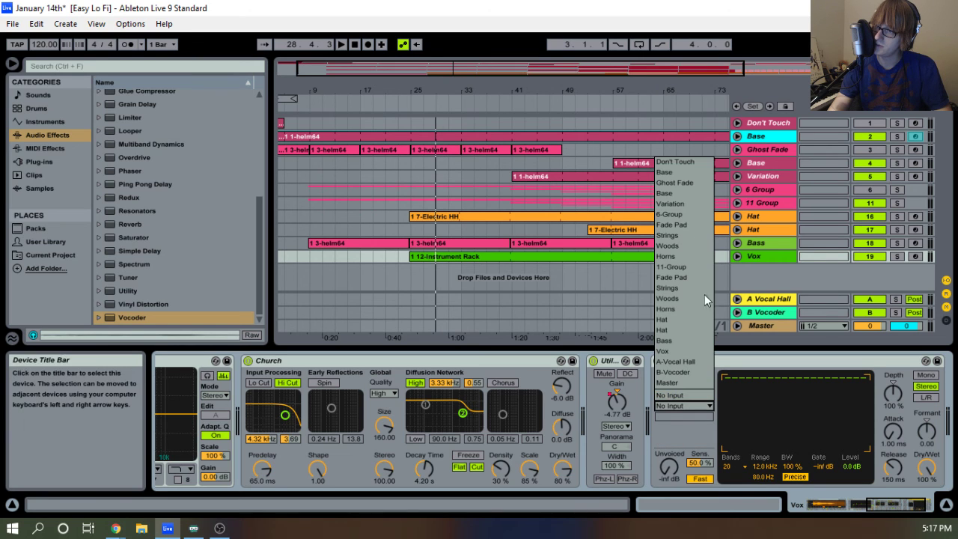
left_click(691, 174)
left_click(495, 302)
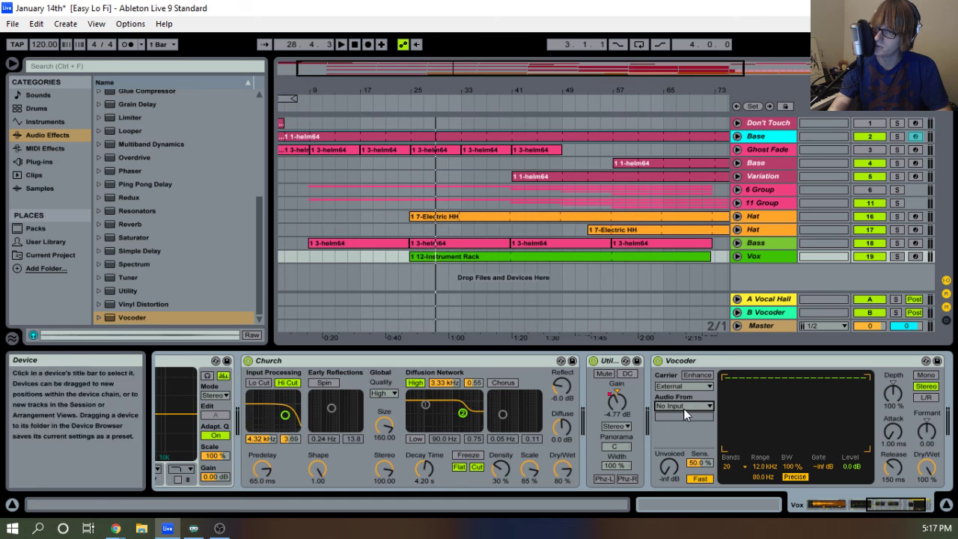
left_click(683, 407)
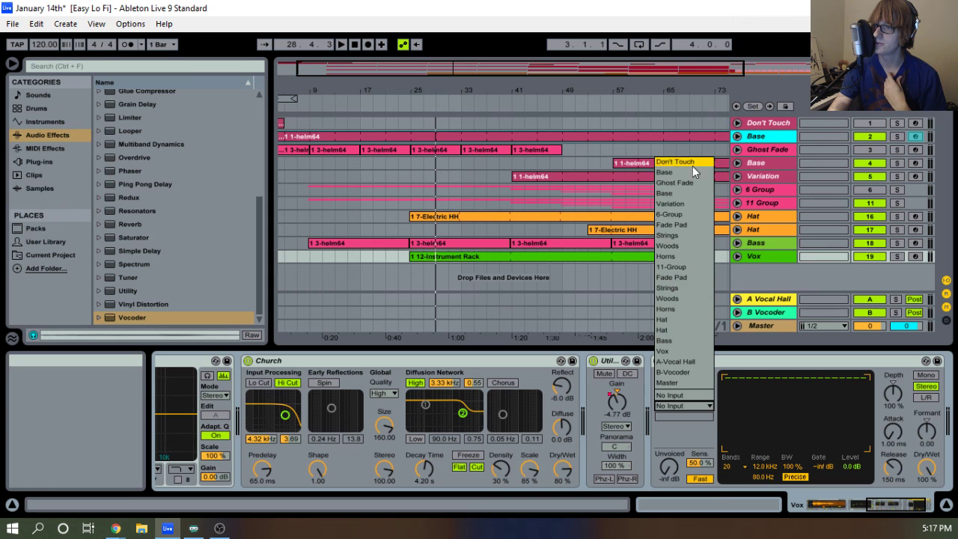
left_click(685, 183)
Play from about bar 23 and compare the vocoded Vox track soloed and in the full mix.
left_click(406, 123)
key("space")
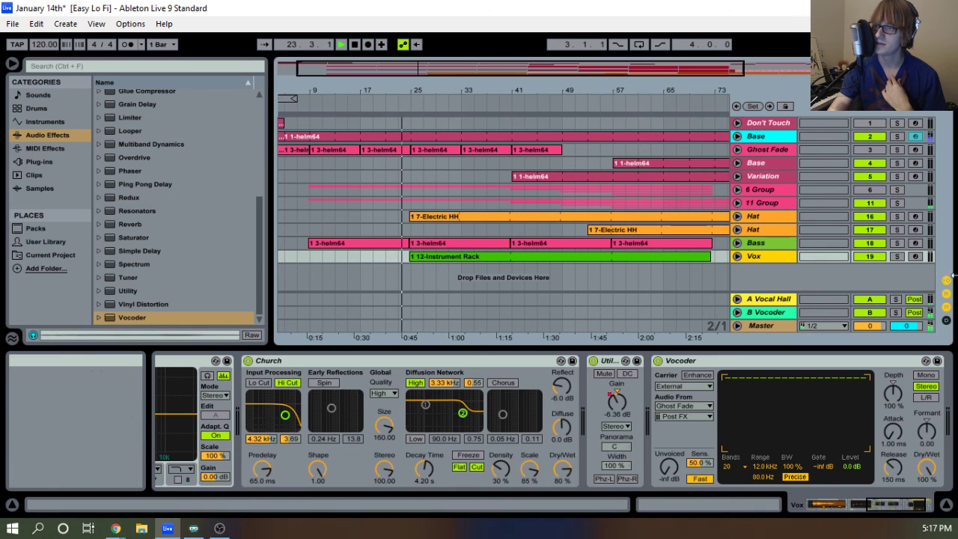
left_click(896, 256)
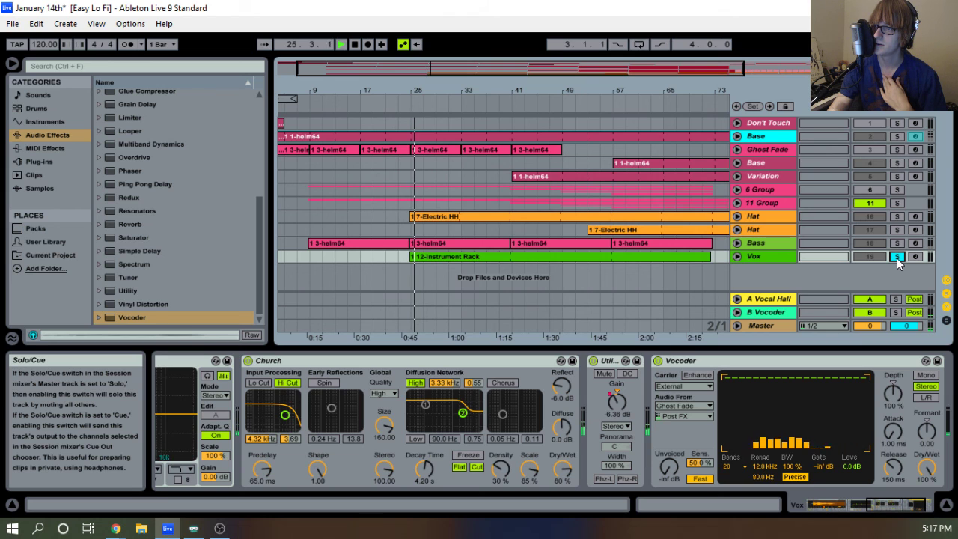
left_click(896, 256)
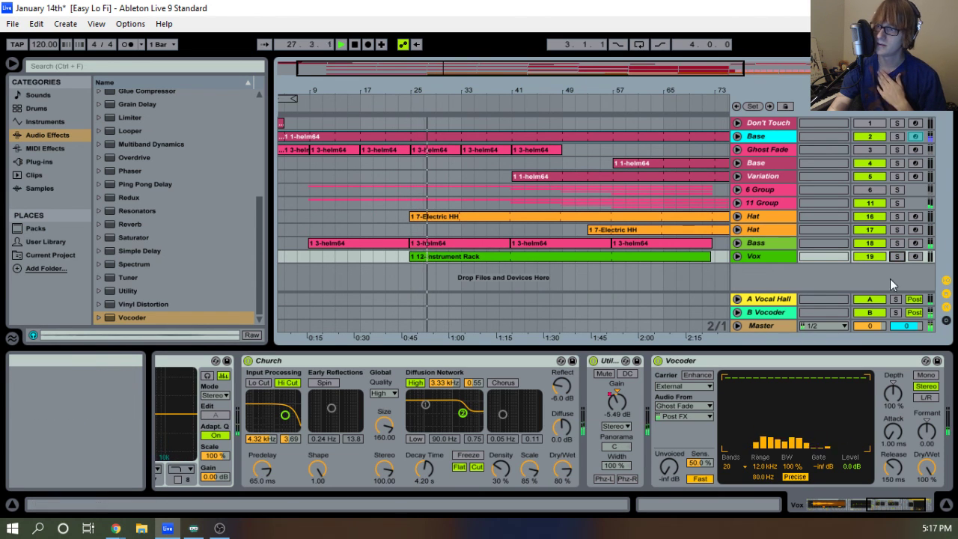
left_click(896, 256)
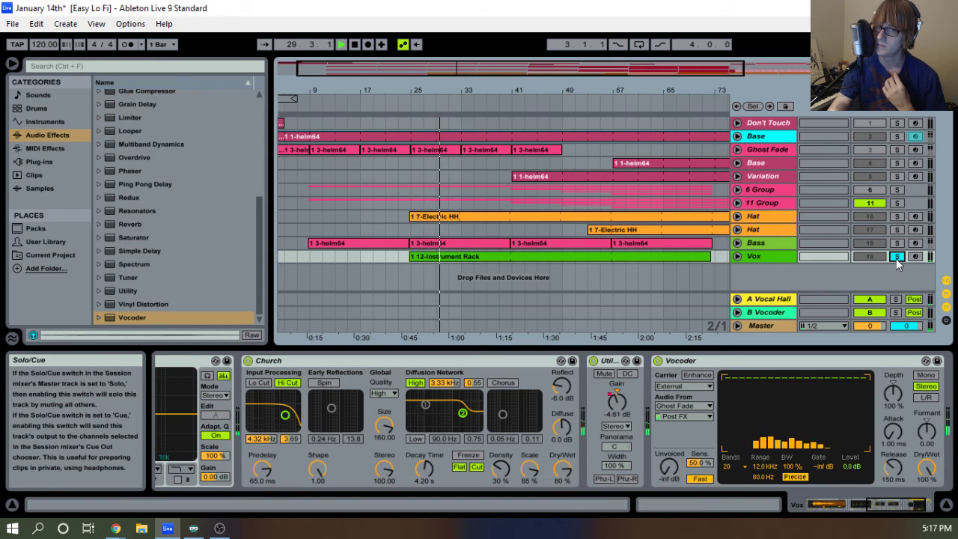
left_click(896, 257)
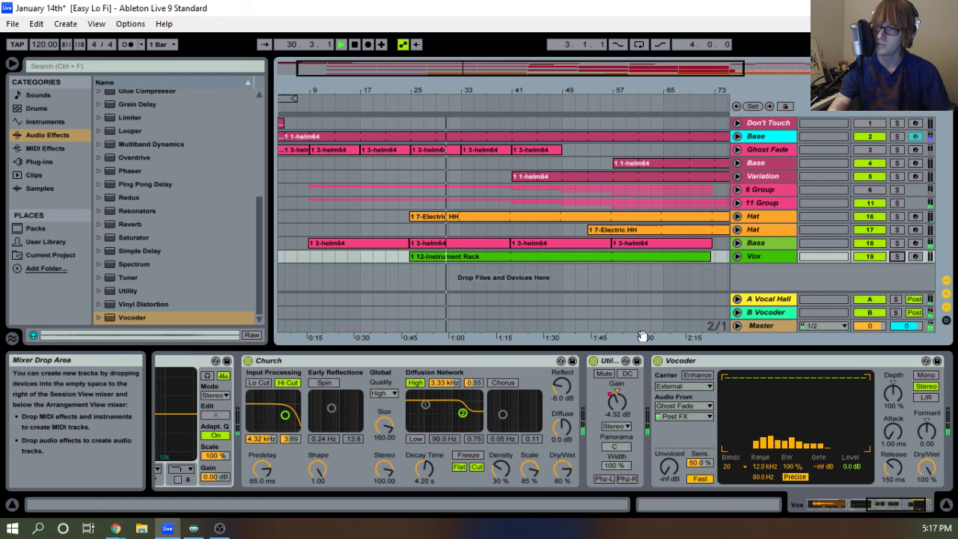
Delete the Vocoder from the Vox track, replay from about bar 22 and browse the audio effects for an alternative.
left_click(710, 358)
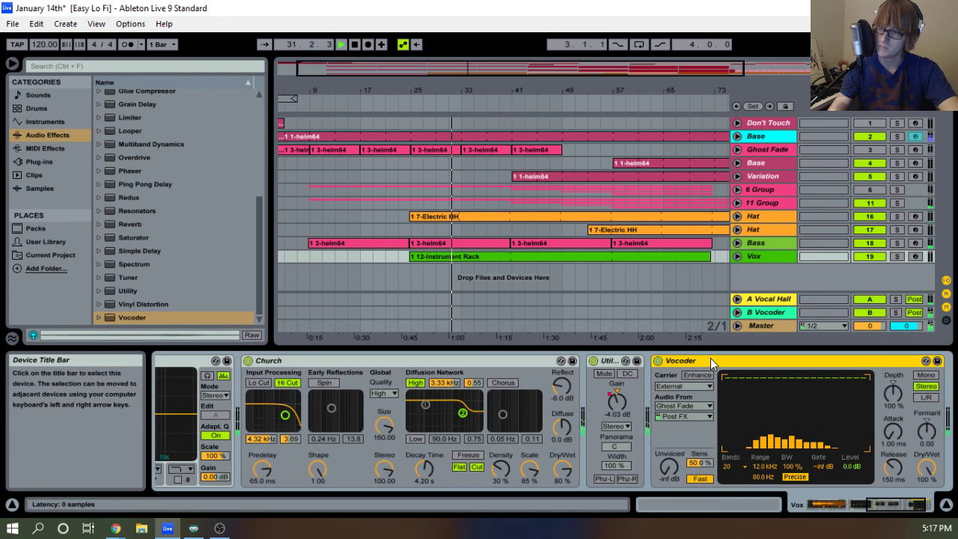
key("Delete")
left_click(406, 100)
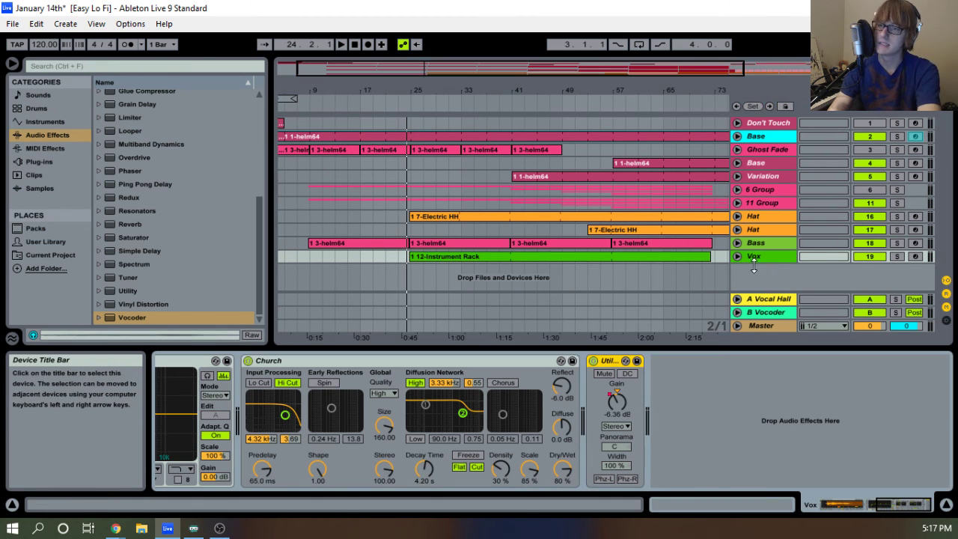
scroll(161, 211, "up", 5)
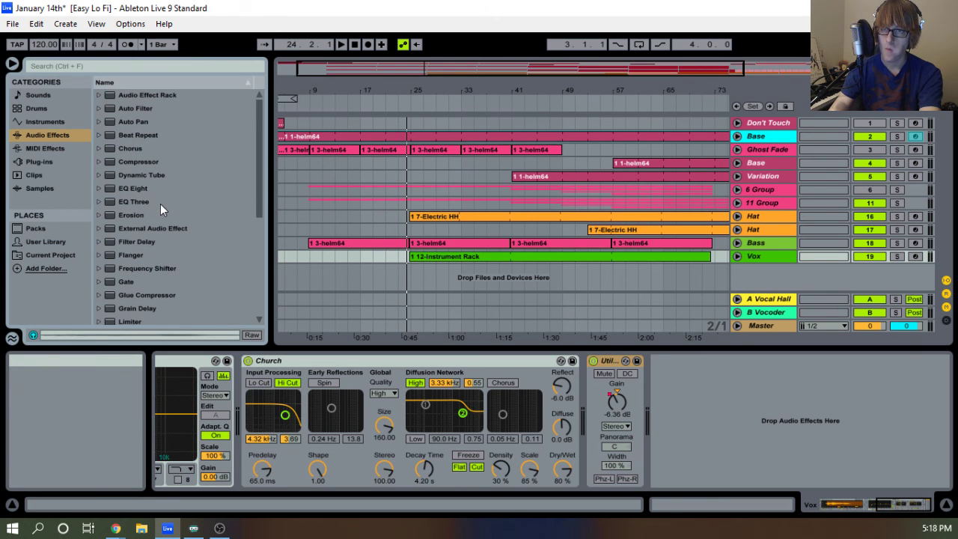
left_click(374, 99)
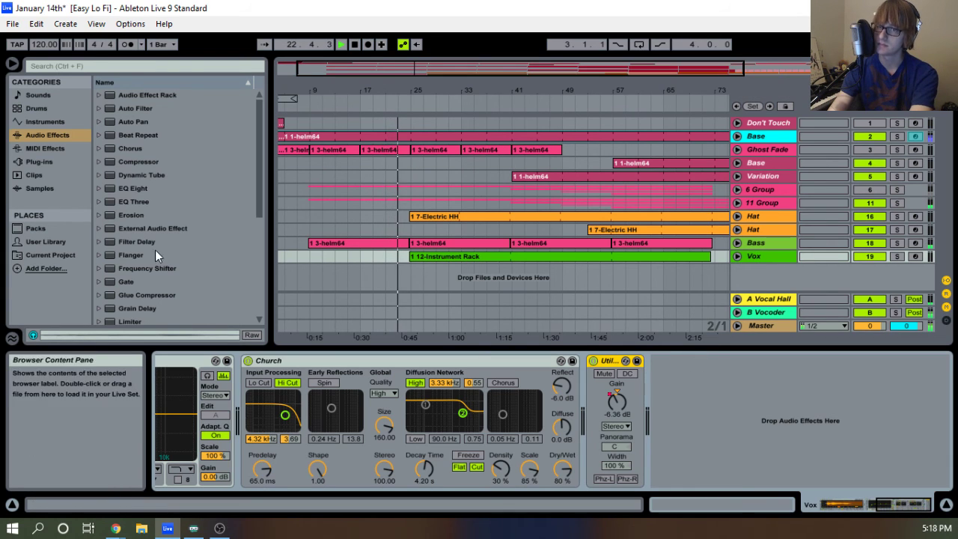
scroll(158, 247, "down", 3)
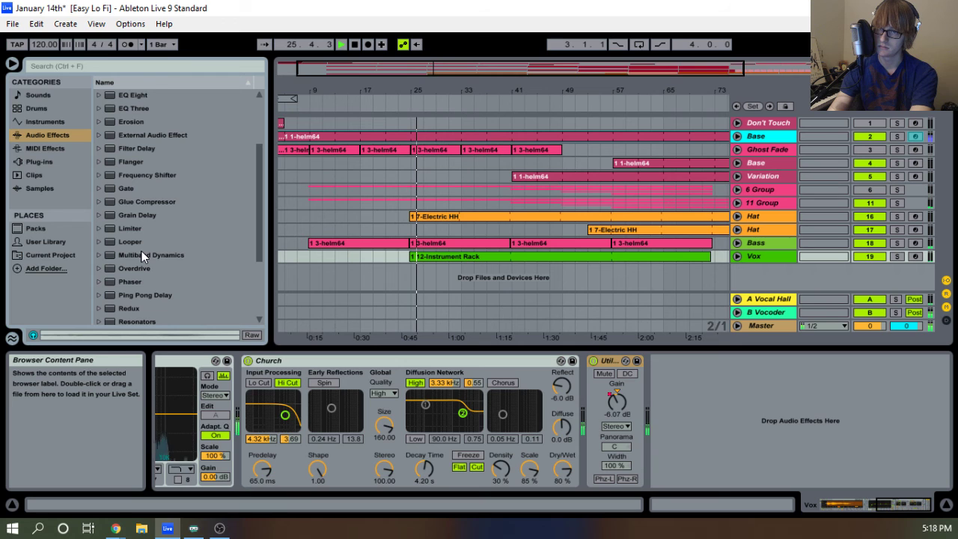
Open the Vox clip's notes in an enlarged MIDI editor and enable note preview.
left_click(466, 257)
left_click_drag(543, 347, 549, 154)
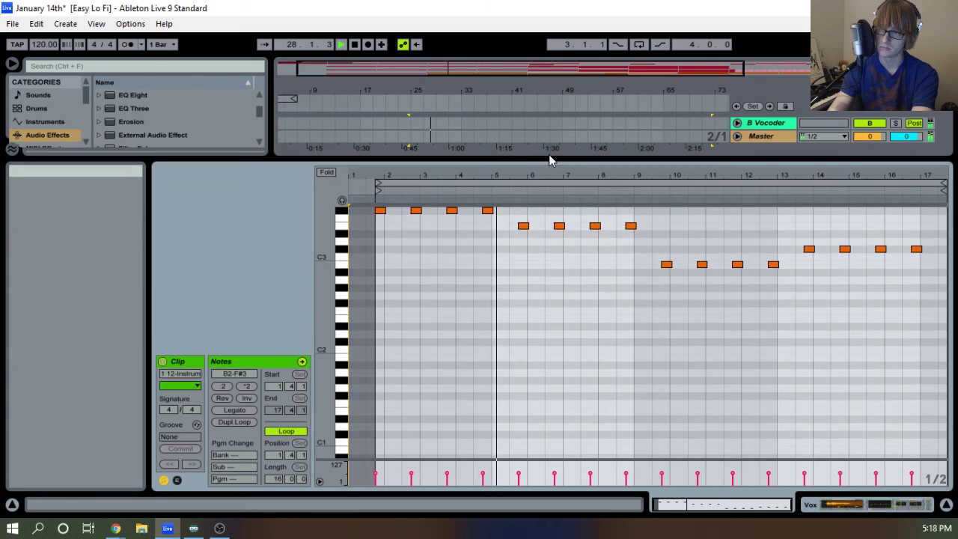
left_click(343, 264)
left_click(341, 199)
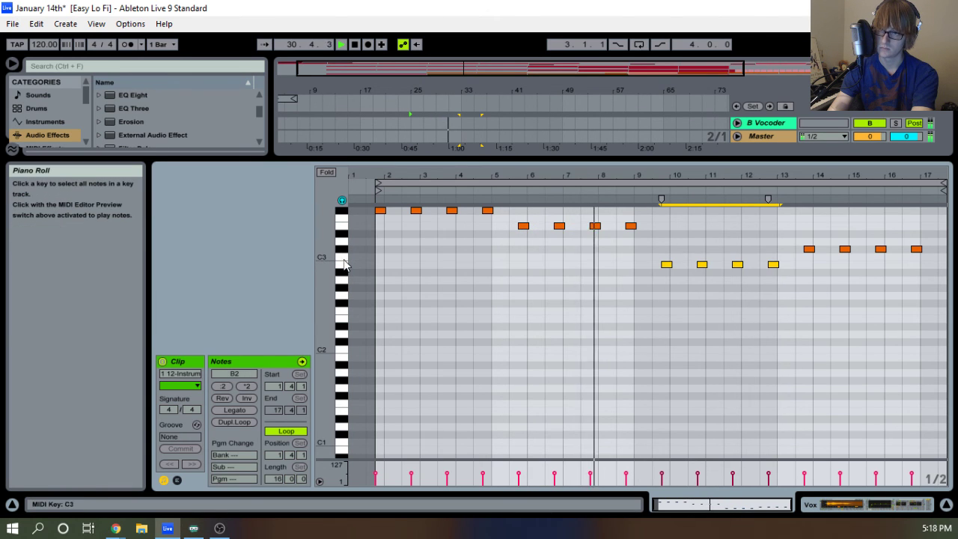
Replay the Vox clip from about bar 25 and audition piano keys between B2 and D#3 against the track.
left_click(344, 240)
left_click(343, 236)
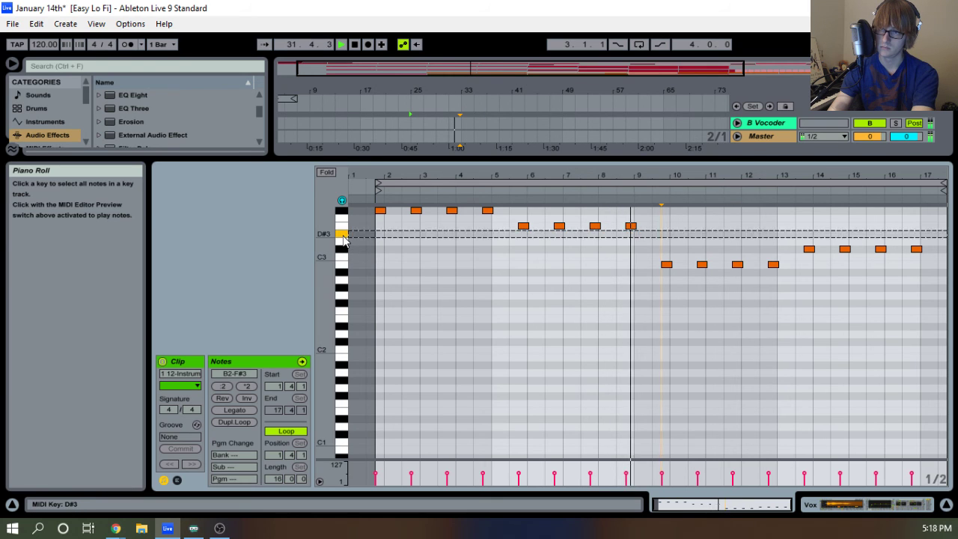
left_click(408, 178)
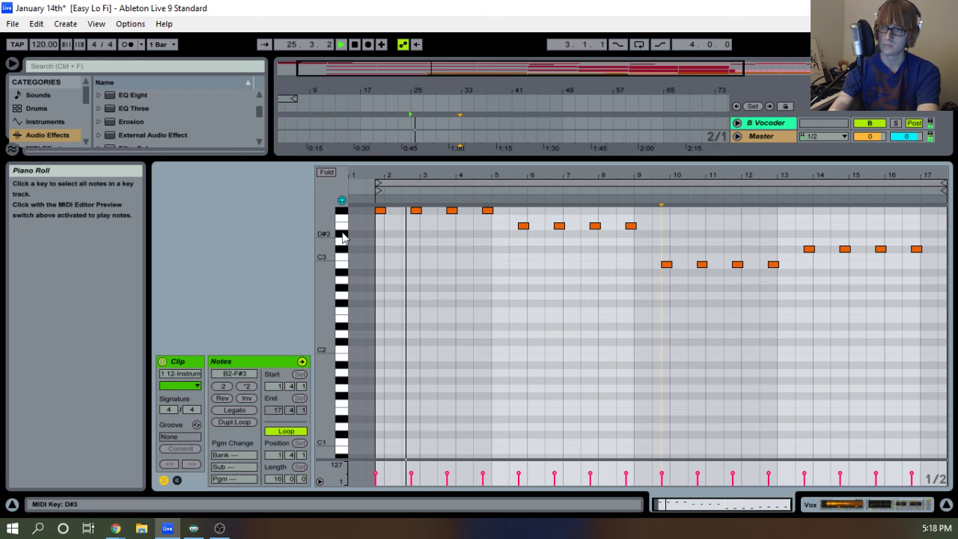
left_click(341, 231)
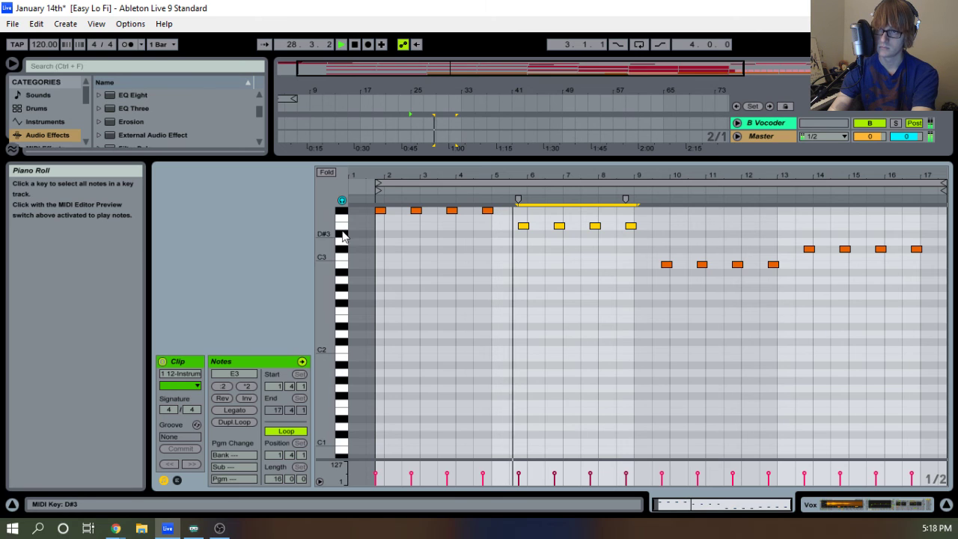
left_click(344, 247)
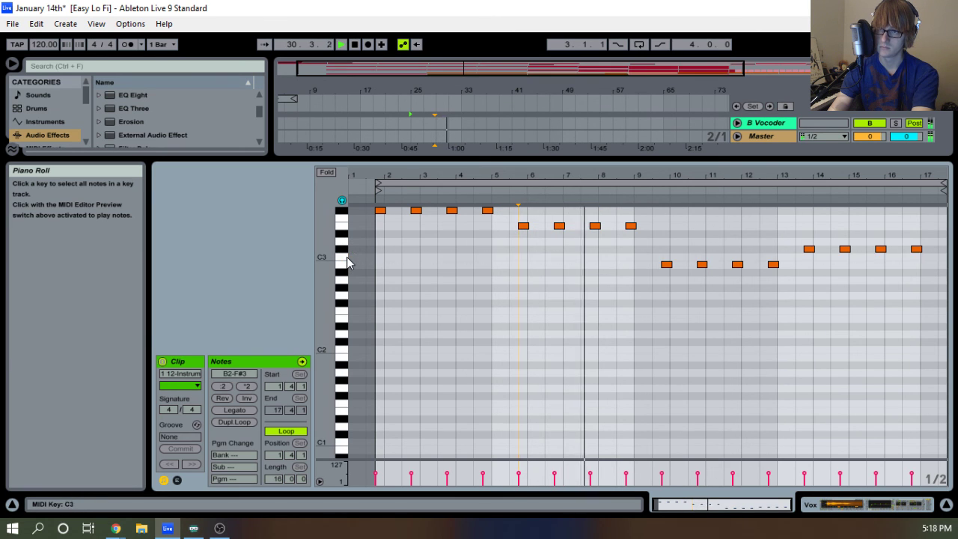
left_click(344, 271)
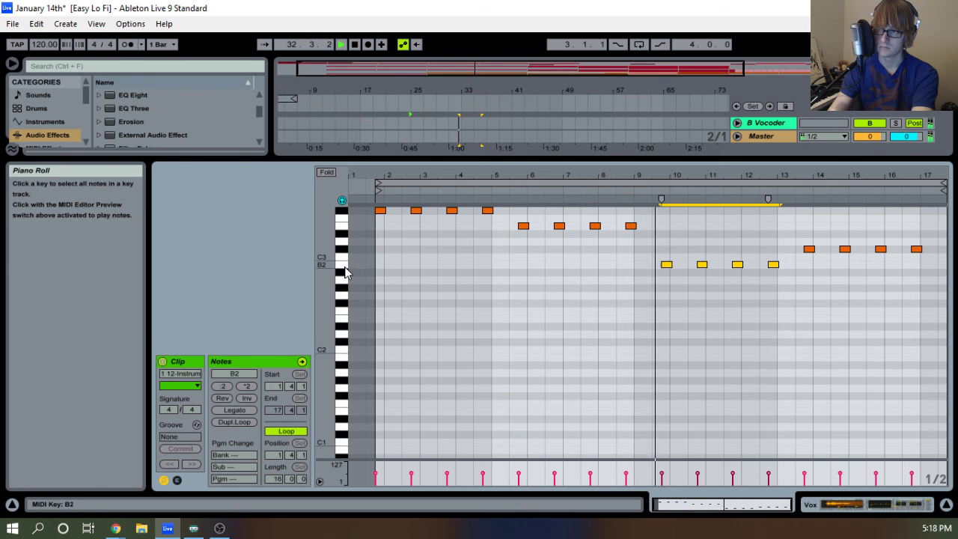
Audition piano keys between F#2 and C#3 against the playing track, comparing them with the existing Vox notes.
left_click(340, 294)
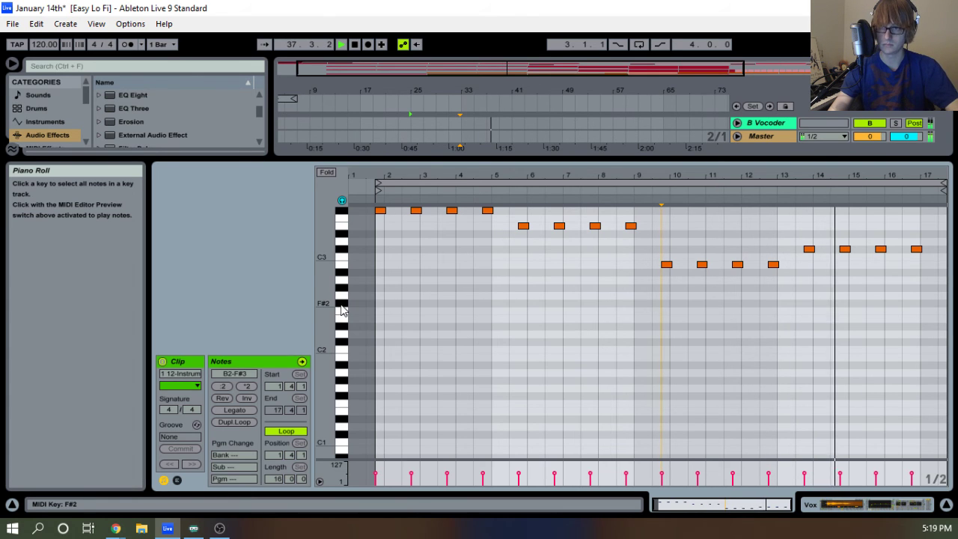
left_click(342, 256)
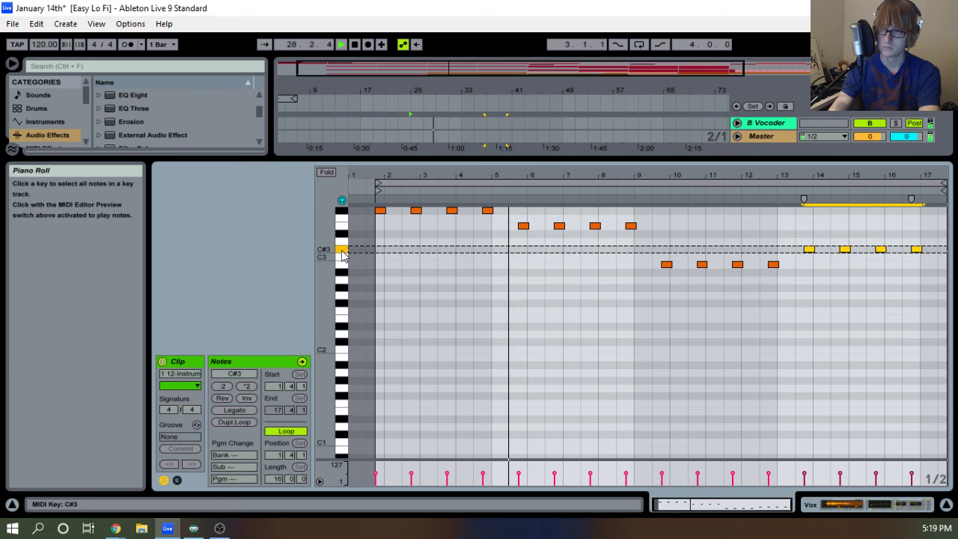
left_click(343, 266)
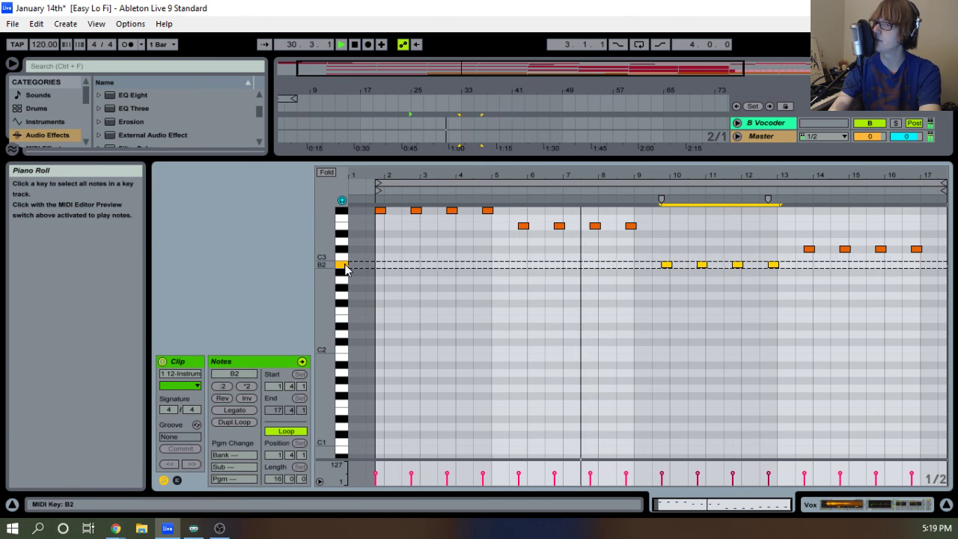
left_click(343, 266)
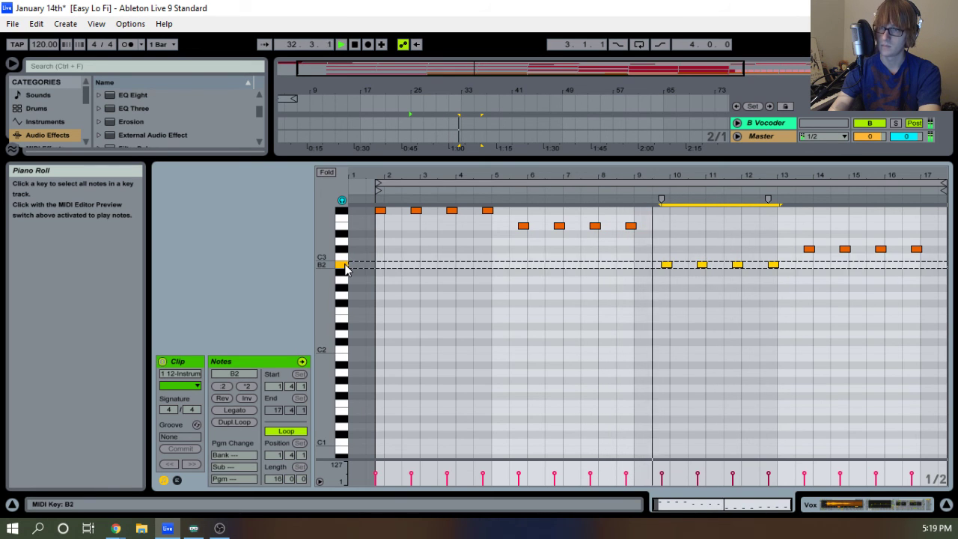
left_click(341, 303)
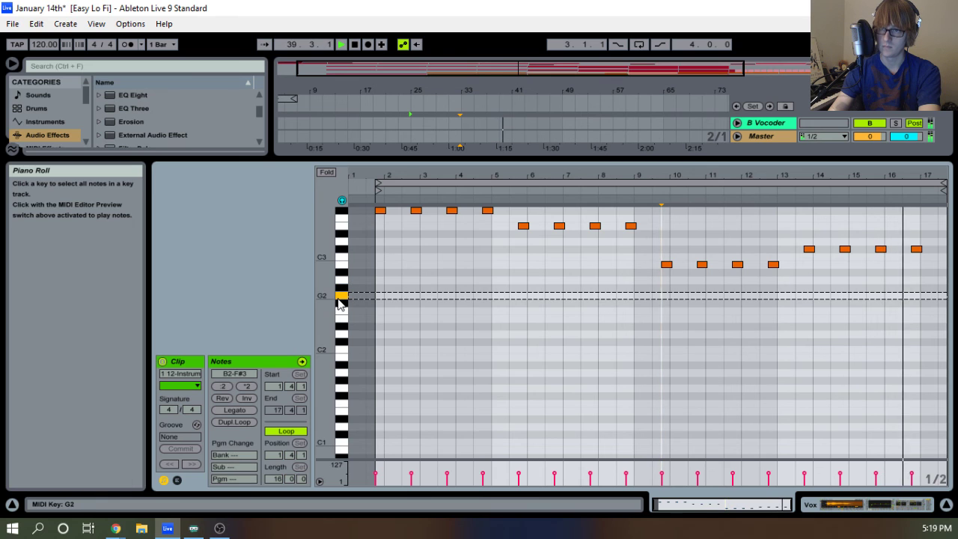
left_click(344, 275)
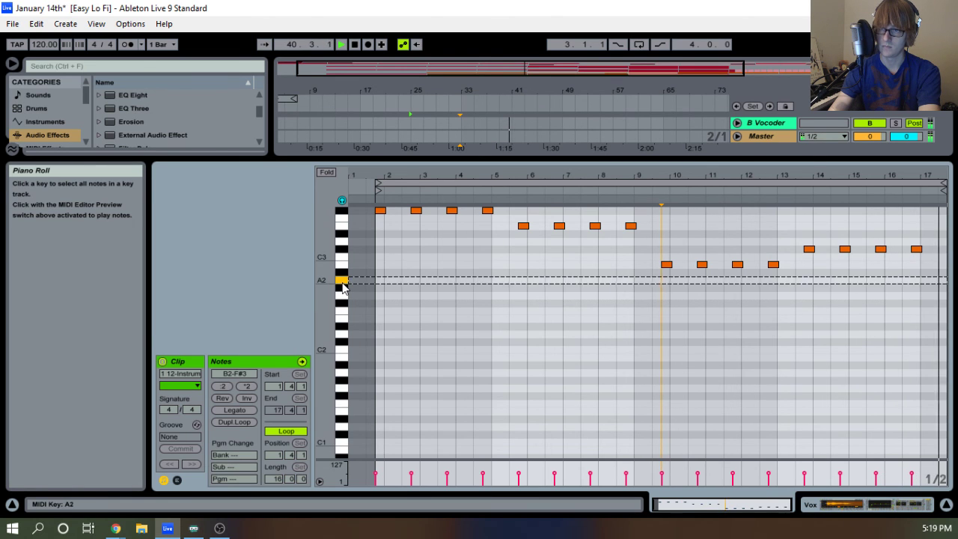
left_click(345, 266)
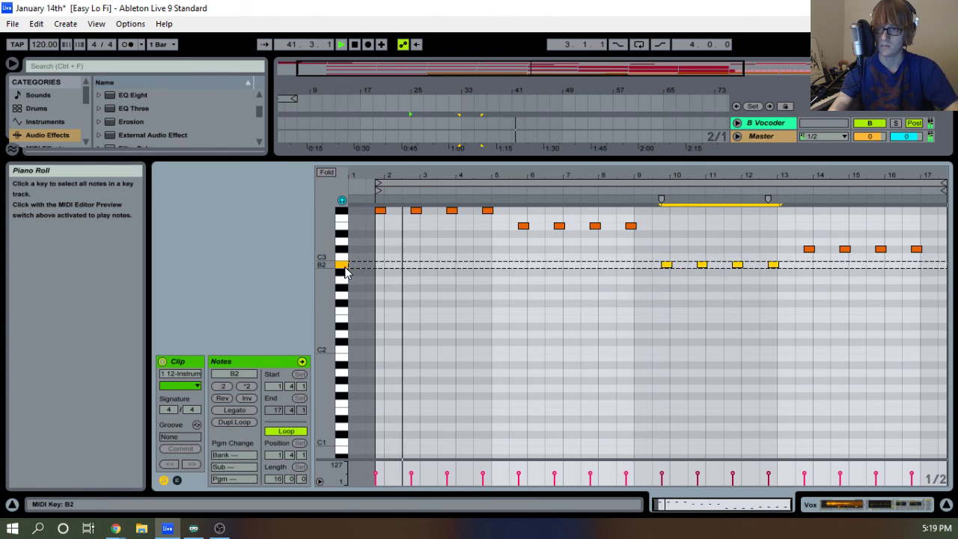
left_click(342, 279)
key("space")
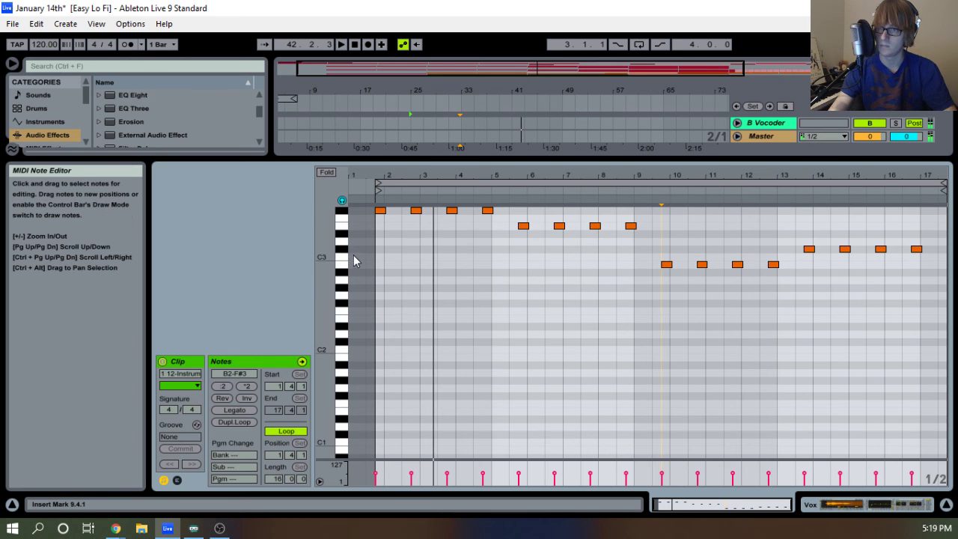
Replay from bar 25, audition C#3, and add C#3 notes at 2.3, 3.3, 4.3 and 5.3 in the Vox clip.
key("space")
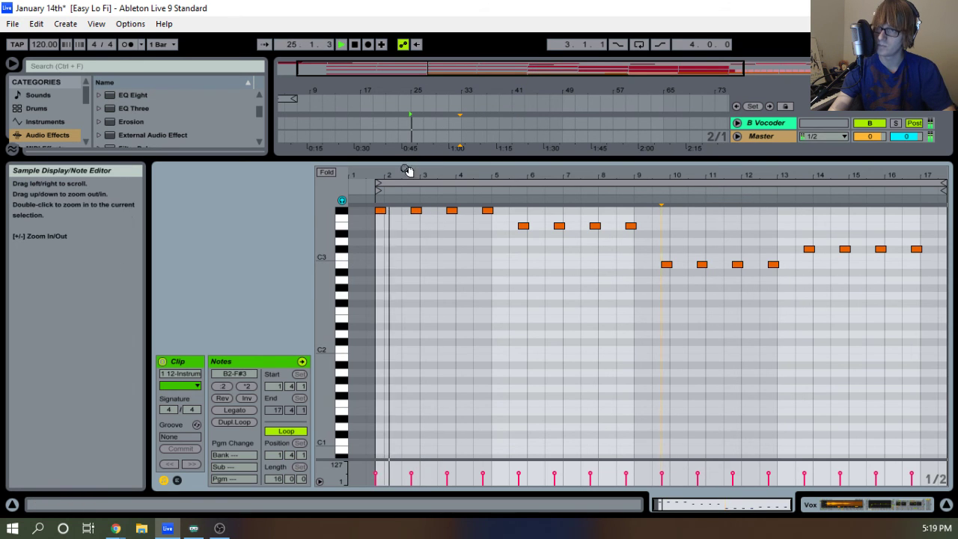
left_click_drag(407, 170, 419, 173)
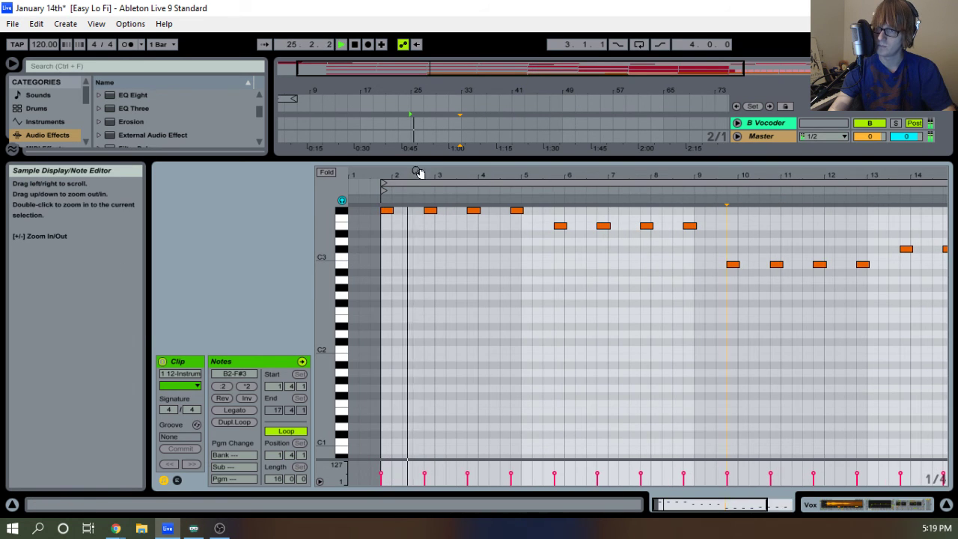
left_click(342, 253)
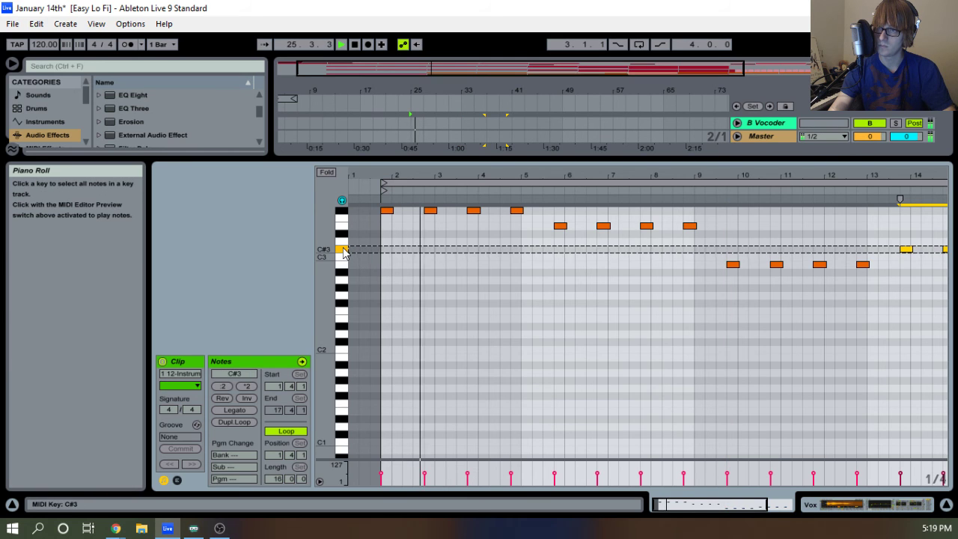
double_click(418, 249)
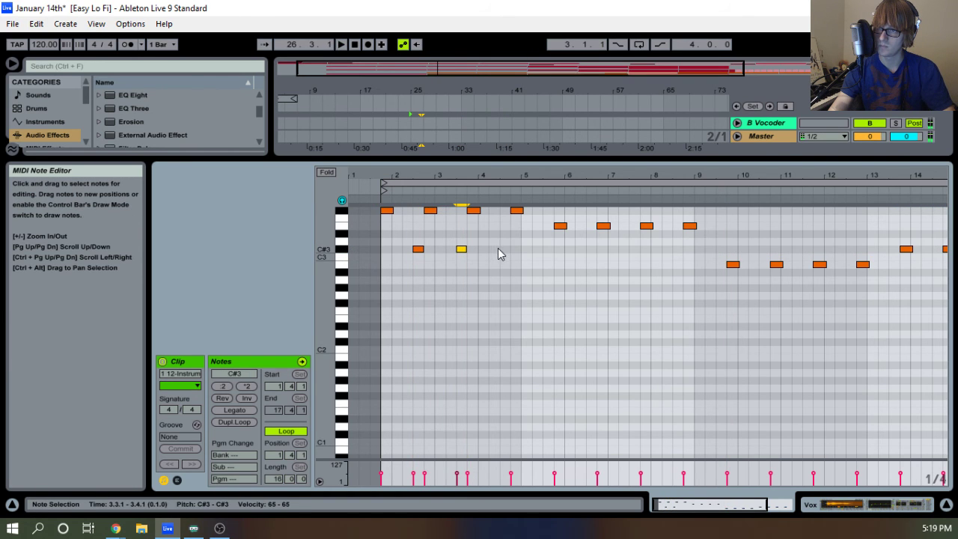
left_click(507, 255)
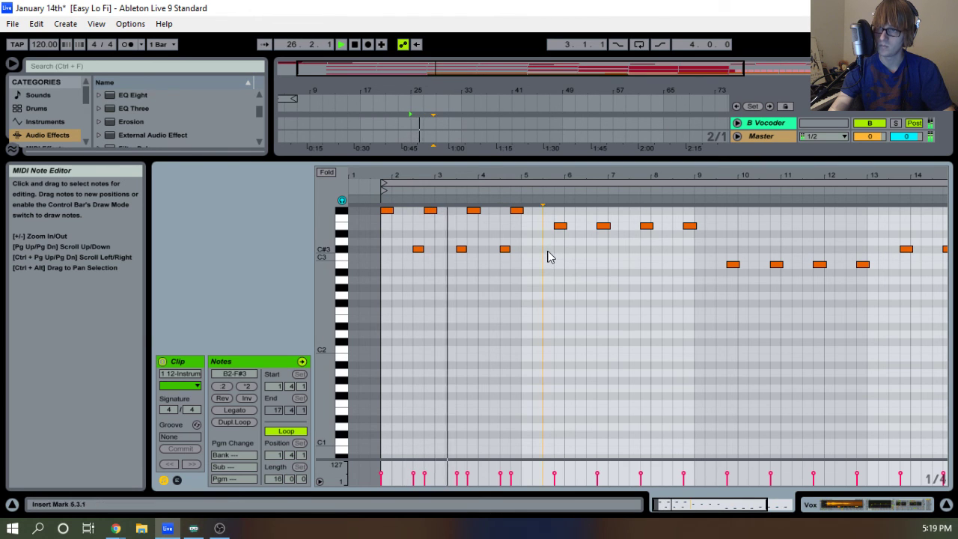
double_click(548, 250)
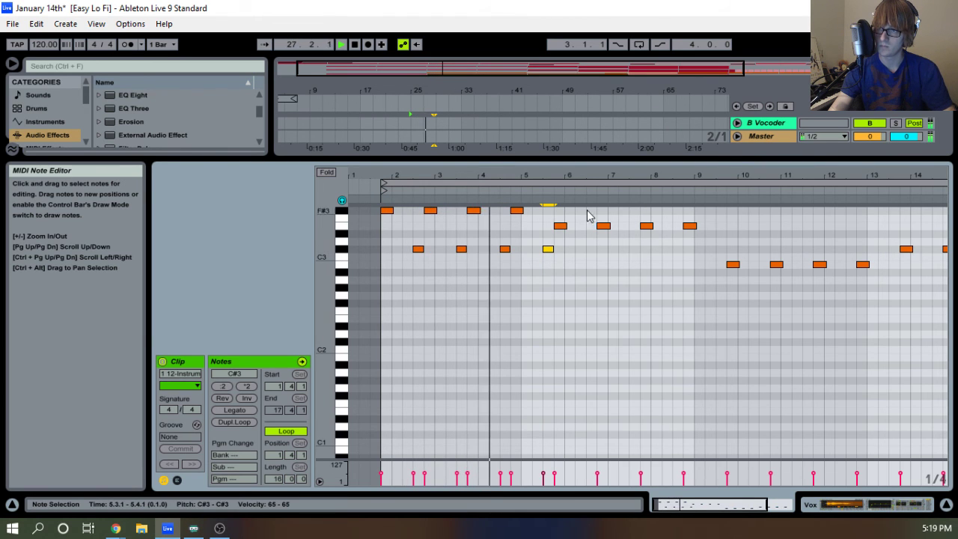
Add four B2 notes at 6.3, 7.3, 8.3 and 9.3 in the Vox clip and replay it.
left_click_drag(568, 177, 541, 177)
scroll(576, 222, "up", 3)
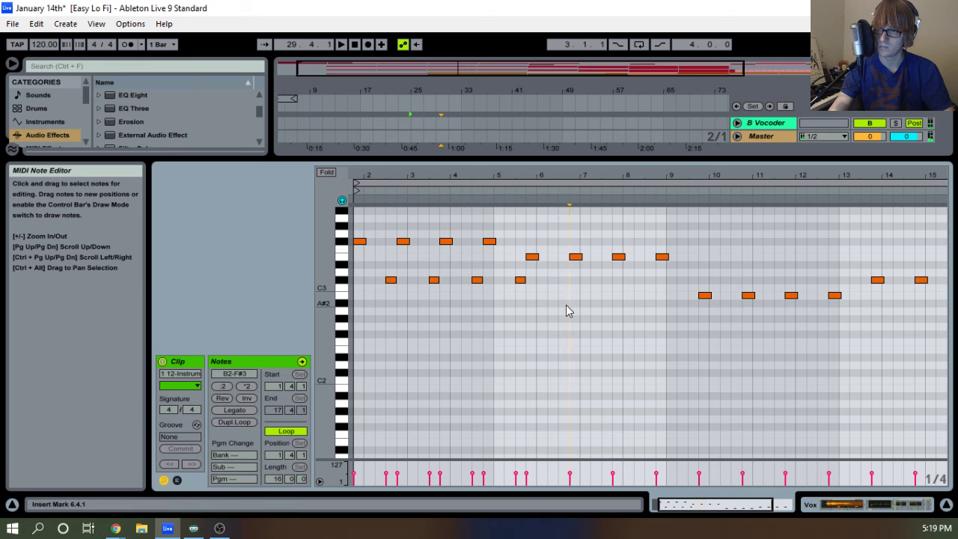
double_click(566, 306)
key("Up")
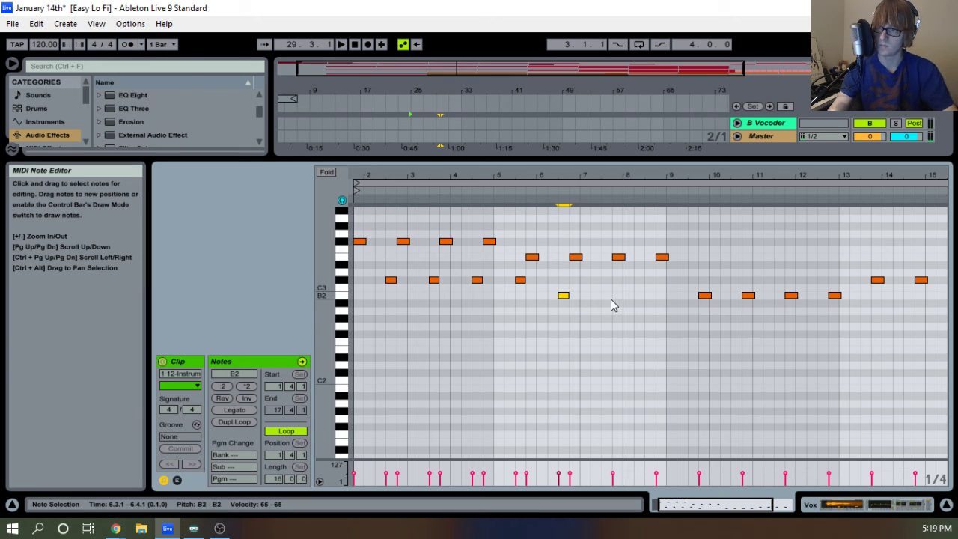
key("ctrl+d")
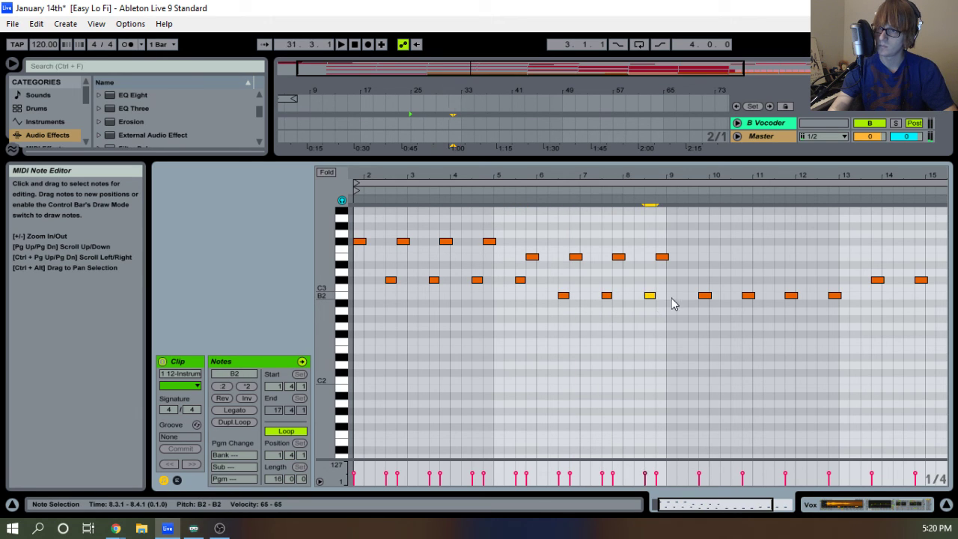
key("ctrl+d")
key("space")
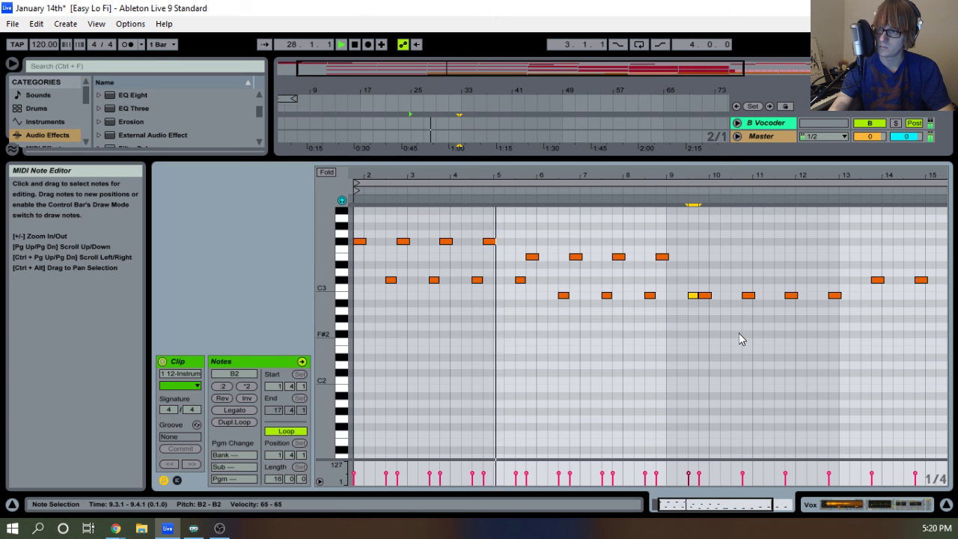
Add four F#2 notes at 10.3, 11.3, 12.3 and 13.3 in the Vox clip.
double_click(738, 333)
left_click(779, 335)
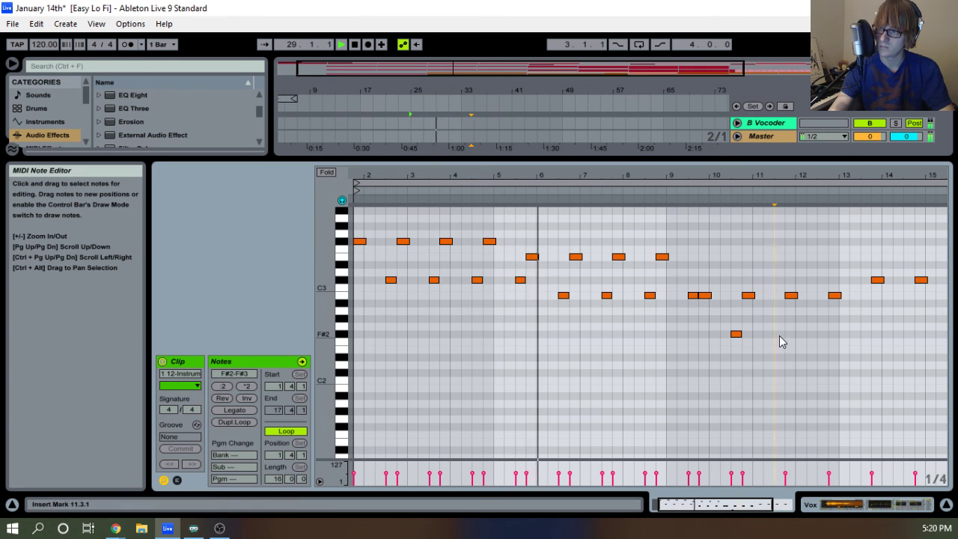
double_click(779, 335)
double_click(822, 334)
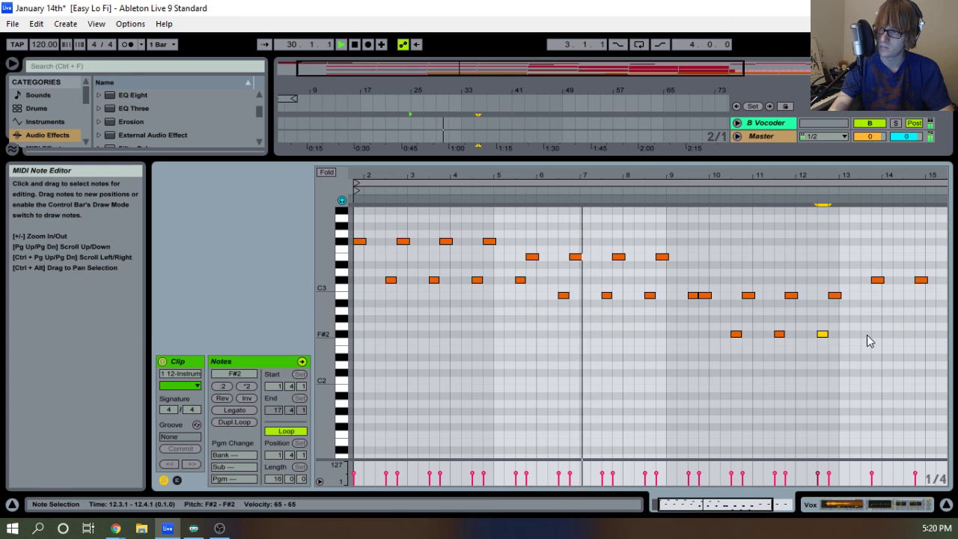
double_click(866, 335)
Add a C#3 note at 9.3 above the B2 note, try shortening it, and undo the length change.
left_click_drag(903, 175, 787, 182)
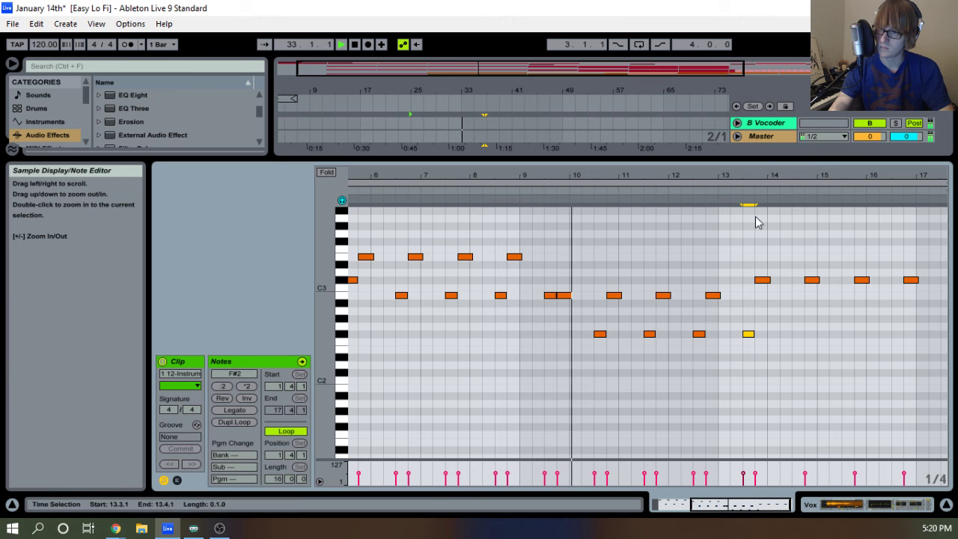
left_click(550, 295)
key("space")
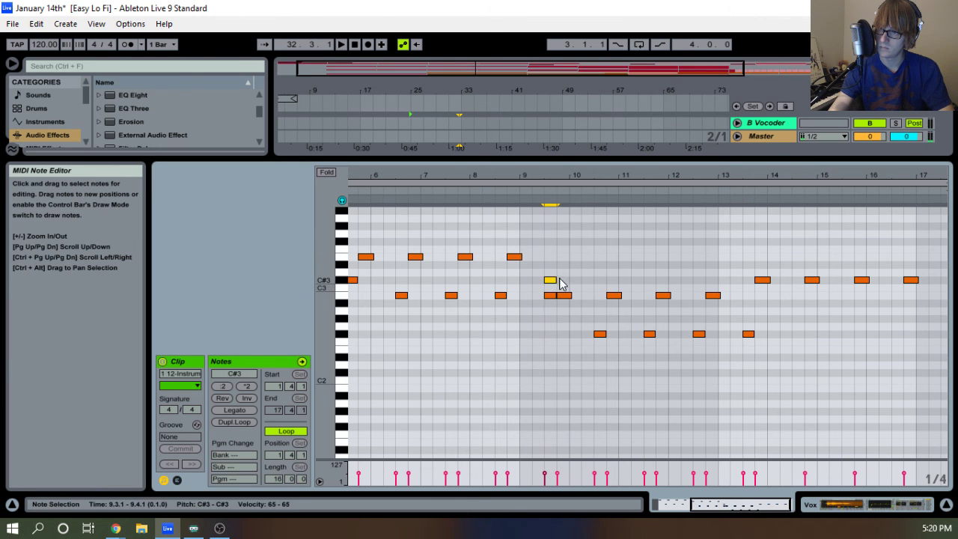
left_click_drag(544, 279, 552, 277)
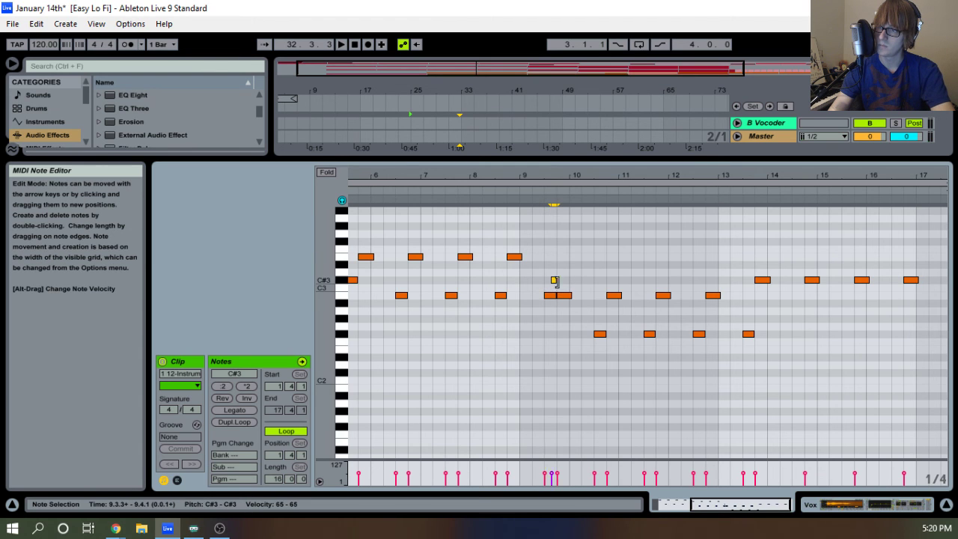
key("ctrl+z")
Replay the edited Vox part, stop playback, and shrink the MIDI editor to show the arrangement tracks.
left_click(746, 199)
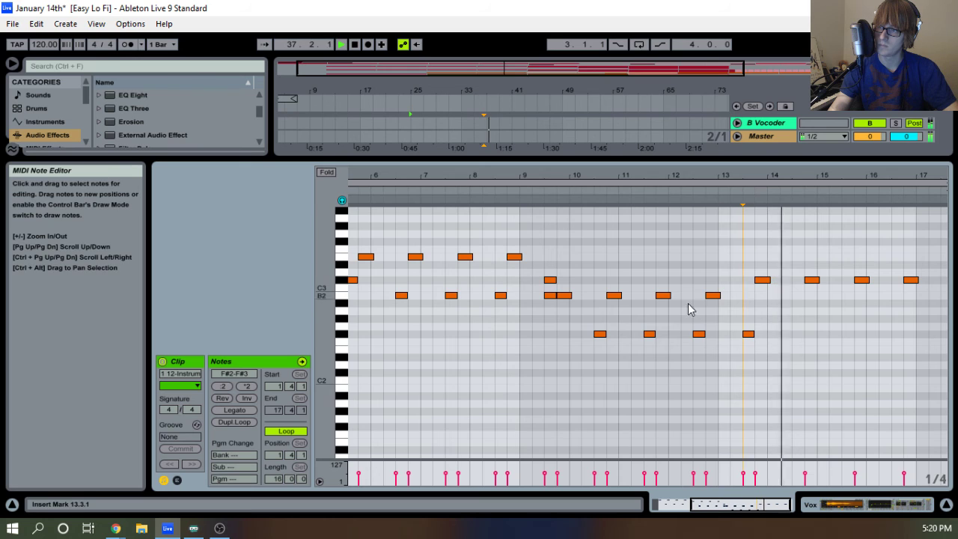
left_click(553, 279)
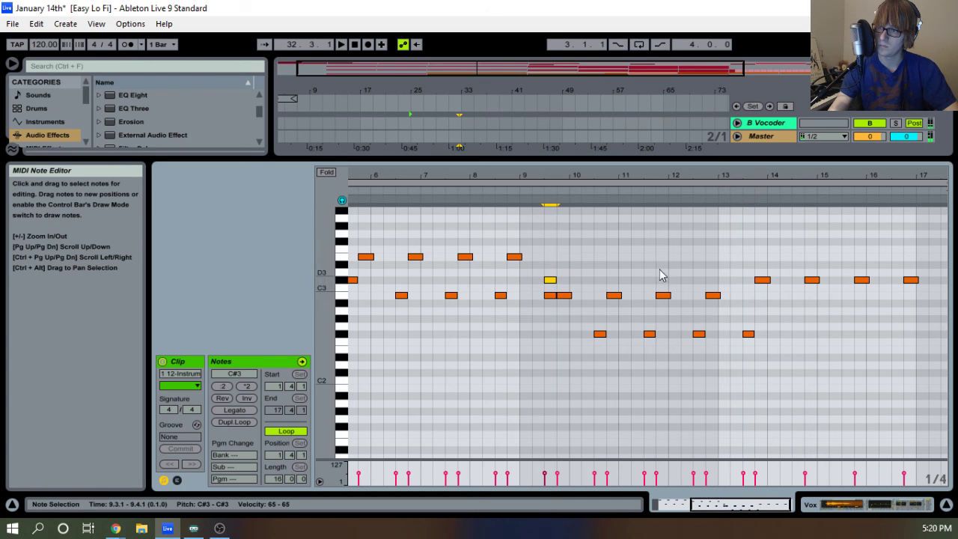
left_click(715, 295)
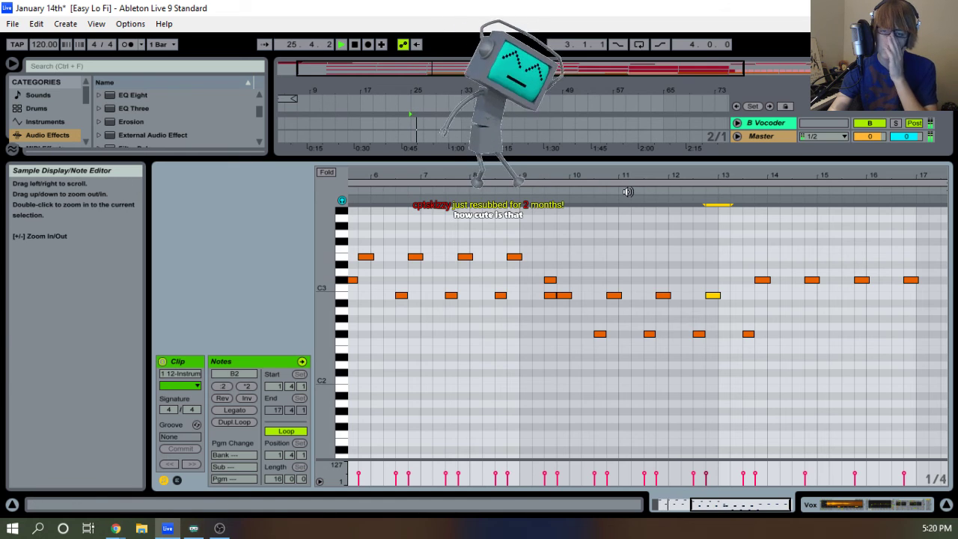
left_click(355, 44)
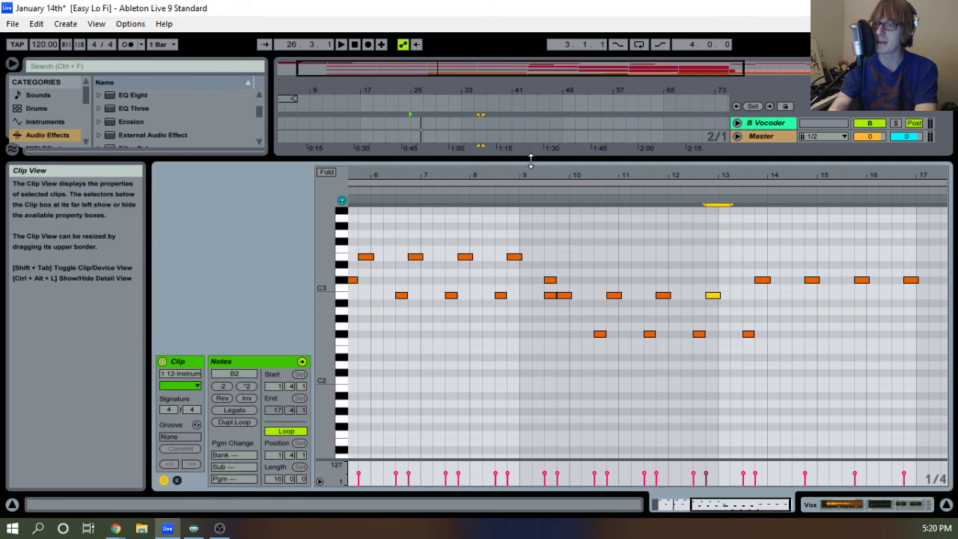
left_click_drag(534, 155, 504, 321)
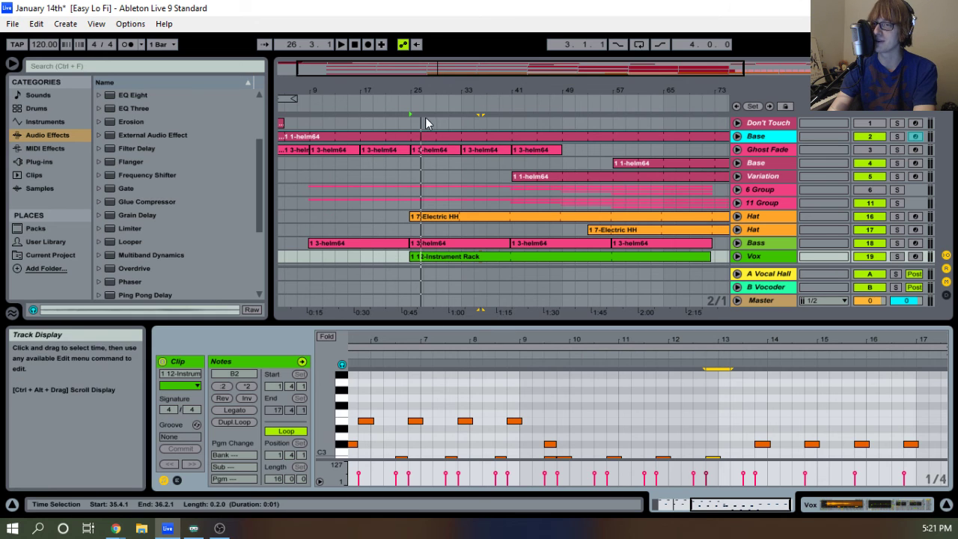
Check the "in love with a ghost" search page in Chrome, return to Ableton Live, and play the song from the beginning.
mouse_move(116, 528)
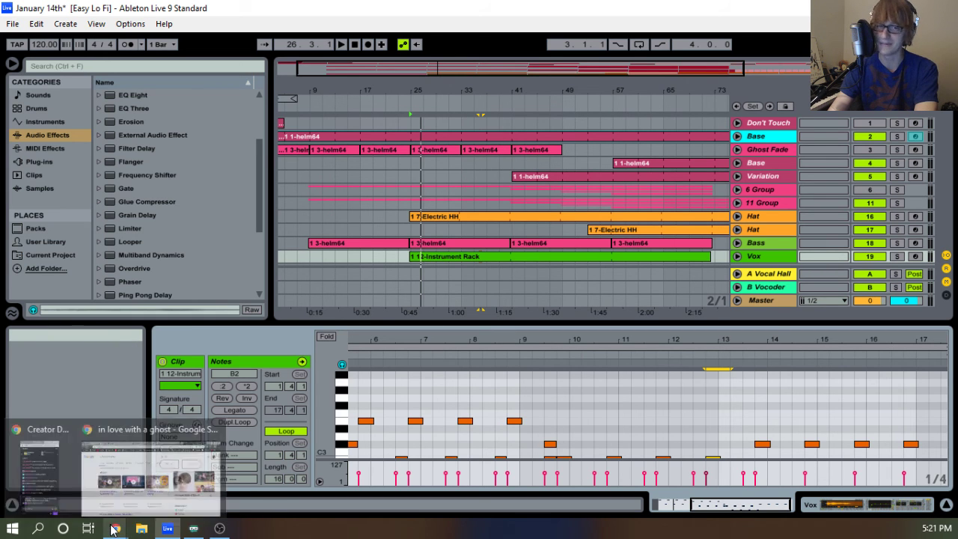
left_click(130, 487)
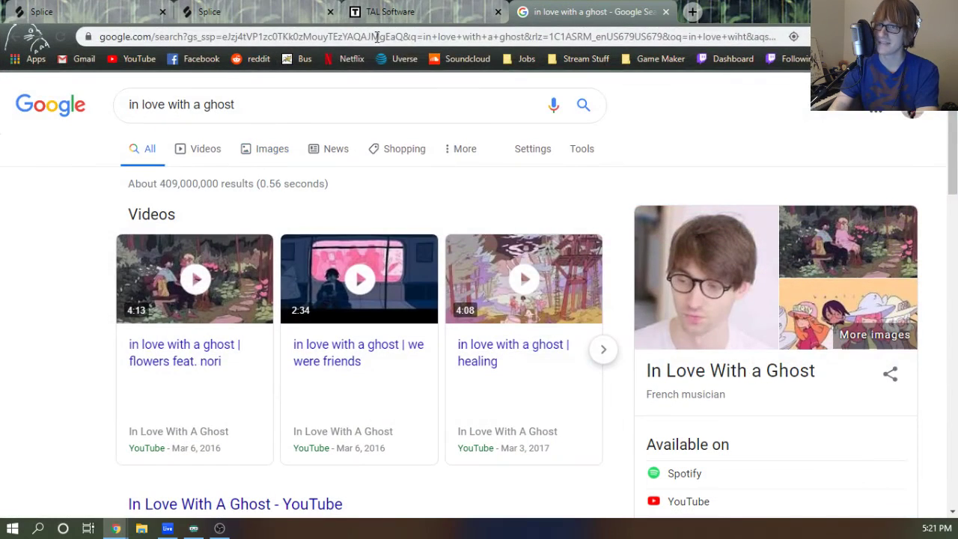
key("alt+Tab")
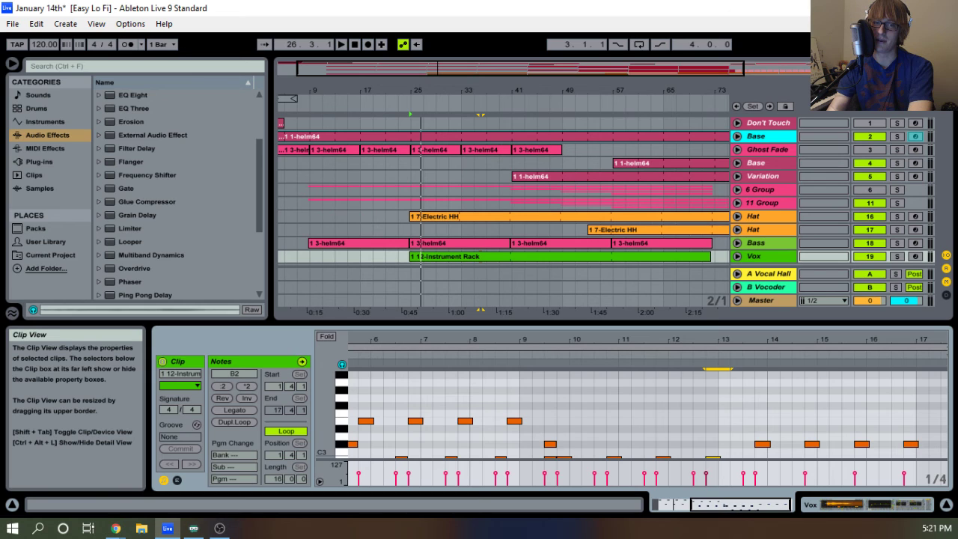
key("alt+Tab")
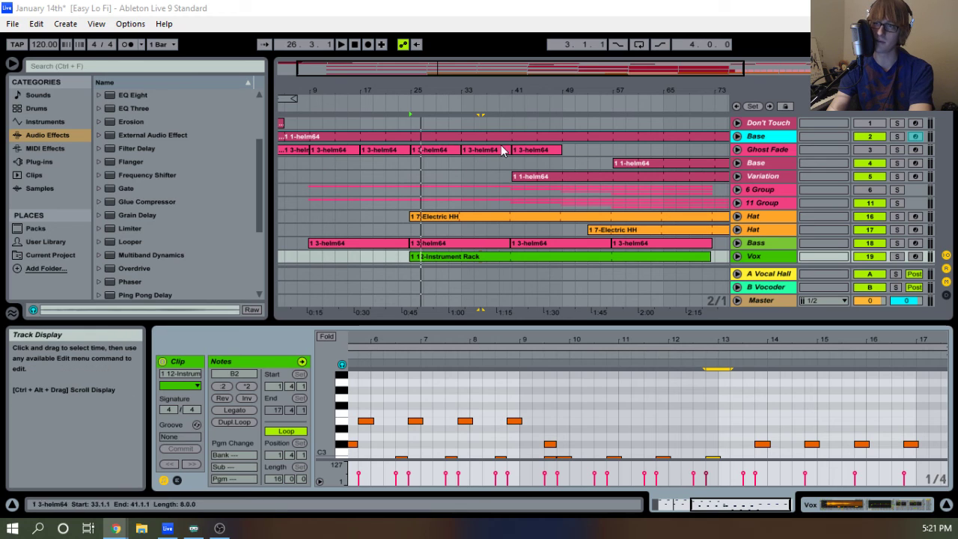
left_click(356, 45)
left_click(341, 44)
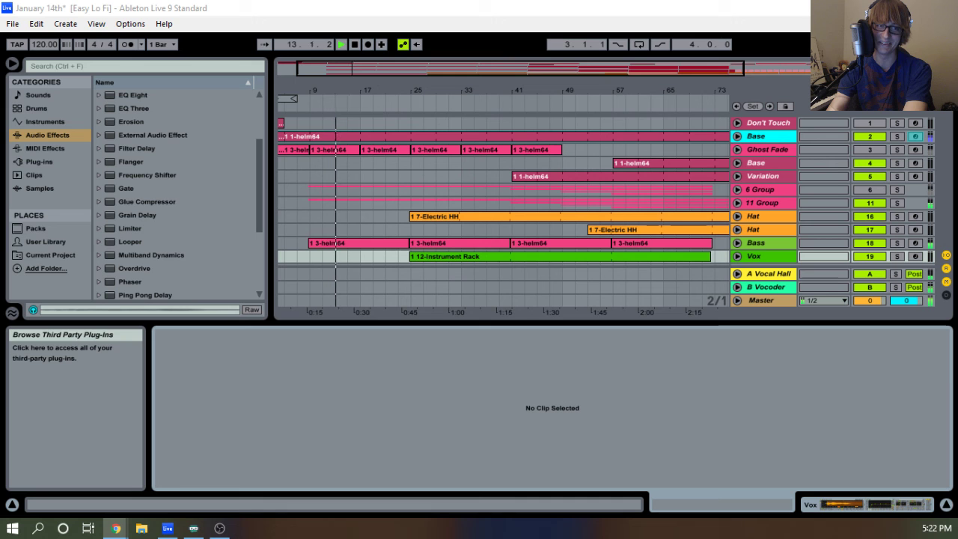
Switch to the Streamlabs Alert Box page in Chrome and look through its general alert settings.
left_click_drag(0, 142, 574, 1)
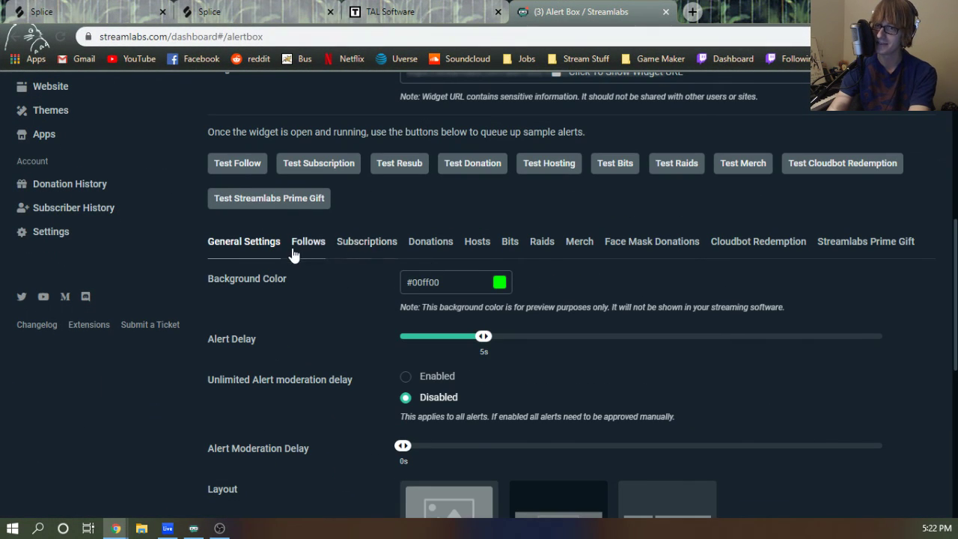
scroll(310, 394, "down", 6)
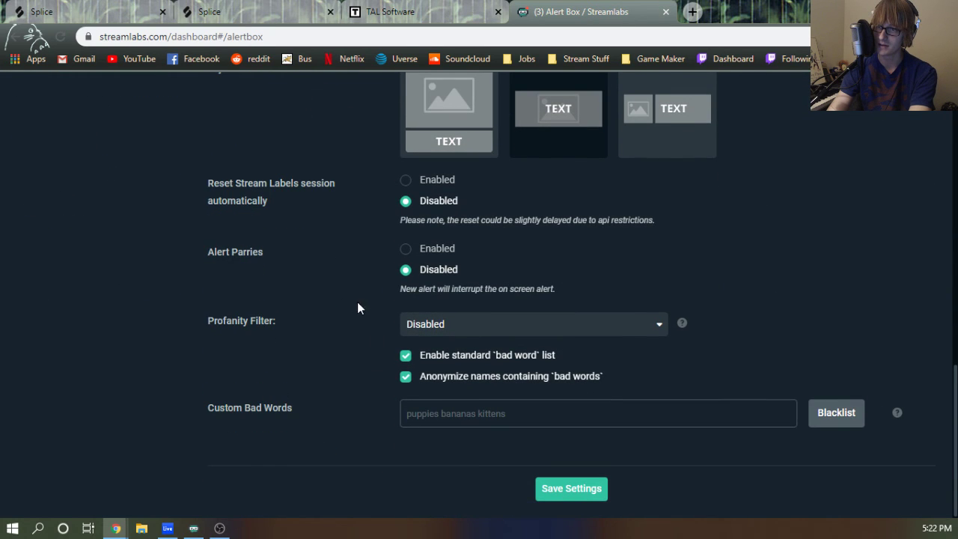
scroll(357, 301, "up", 5)
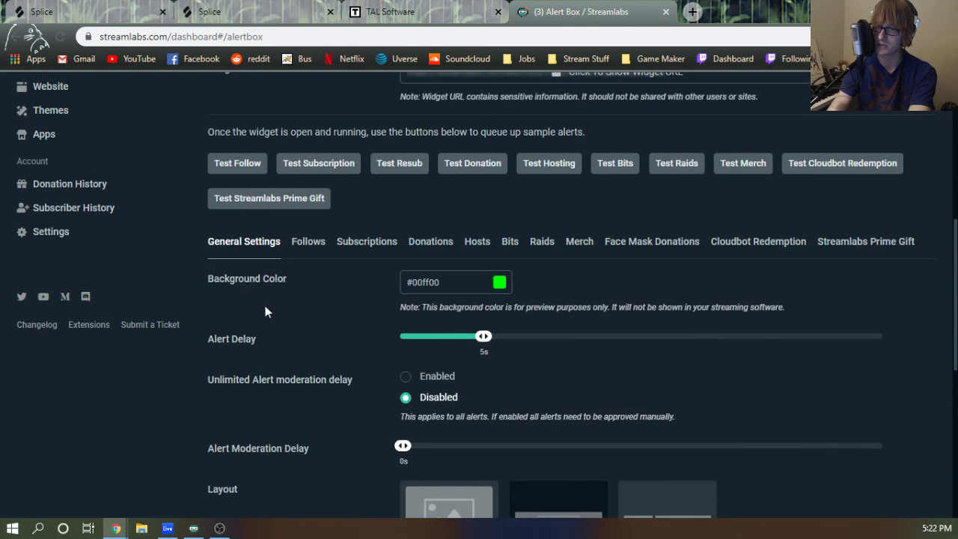
scroll(279, 353, "down", 4)
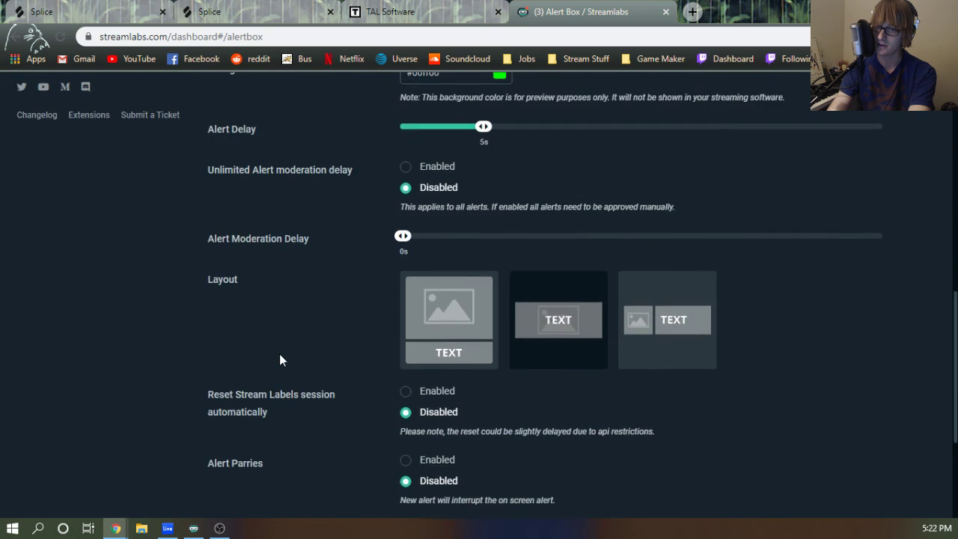
scroll(280, 359, "down", 2)
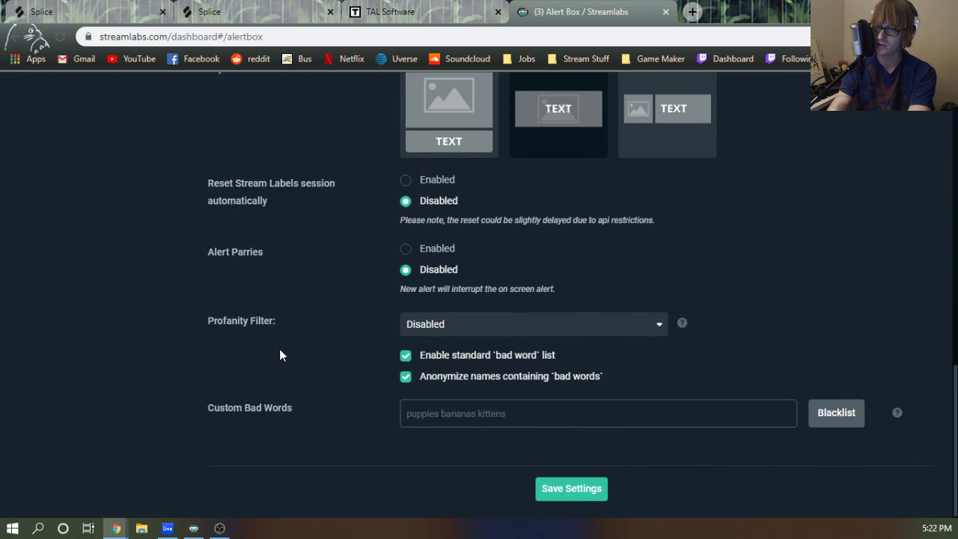
scroll(321, 387, "up", 5)
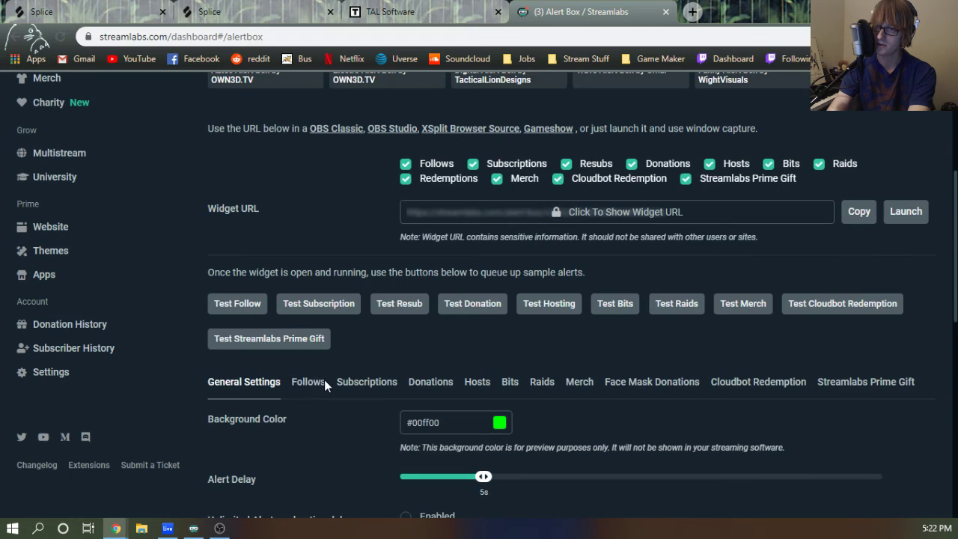
Set the sound volume of the Follows alert to 38% and save the alert settings.
left_click(308, 382)
scroll(326, 441, "down", 6)
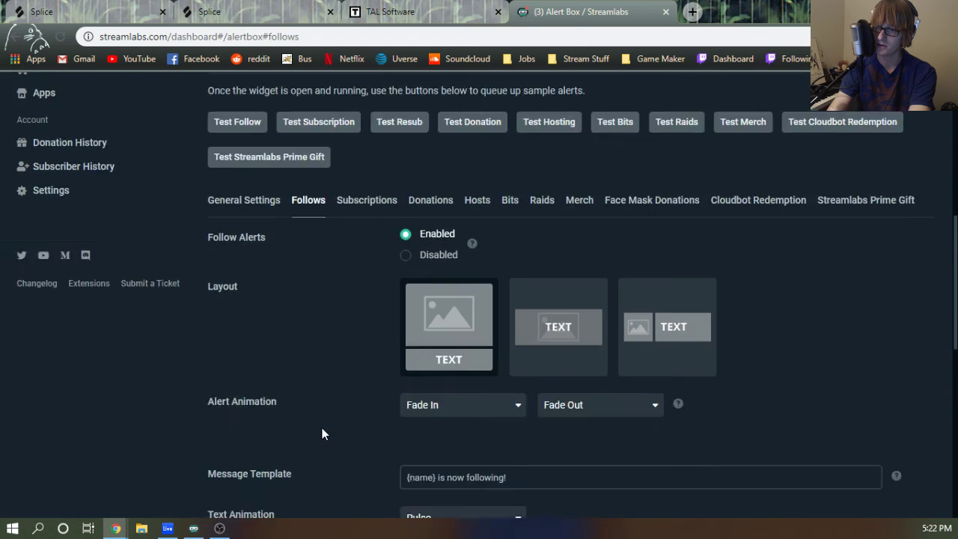
scroll(767, 333, "down", 2)
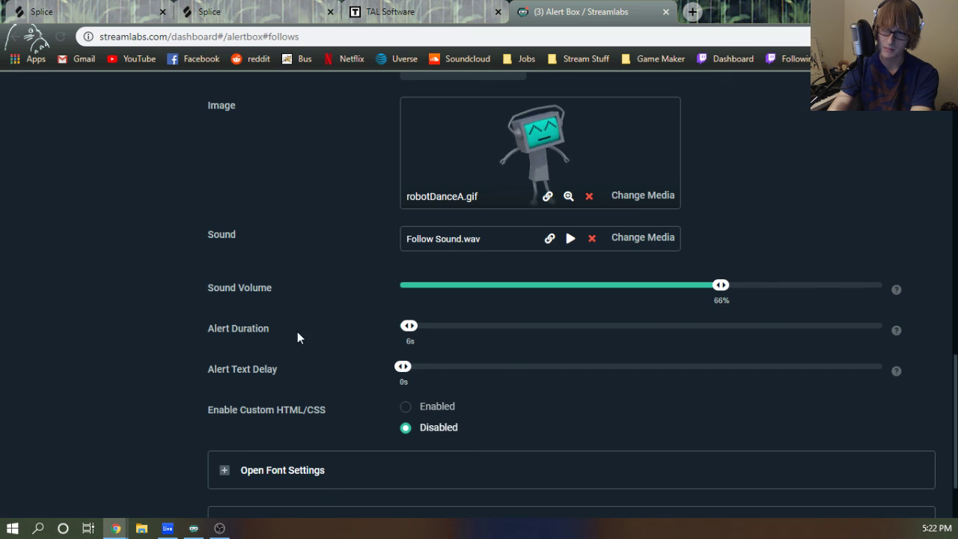
left_click_drag(722, 297, 621, 298)
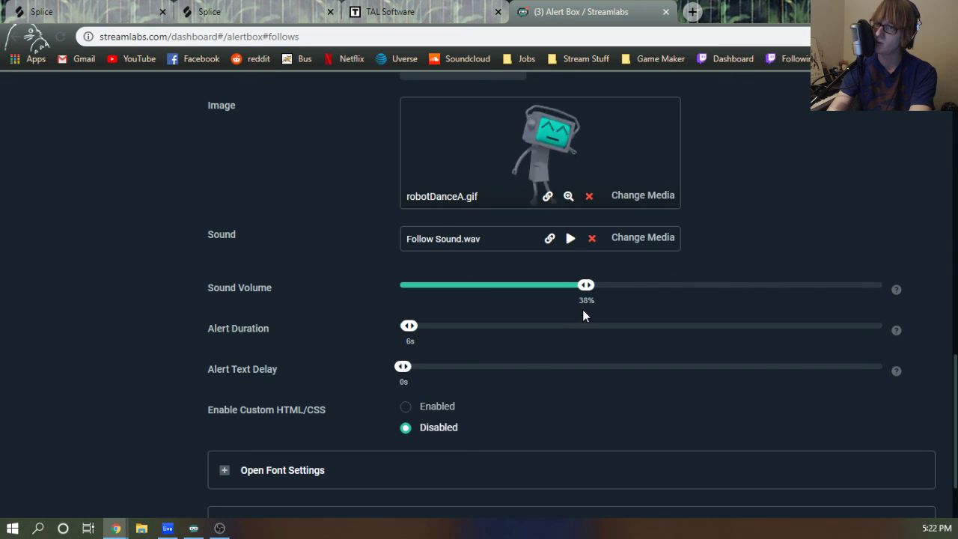
left_click_drag(571, 311, 596, 308)
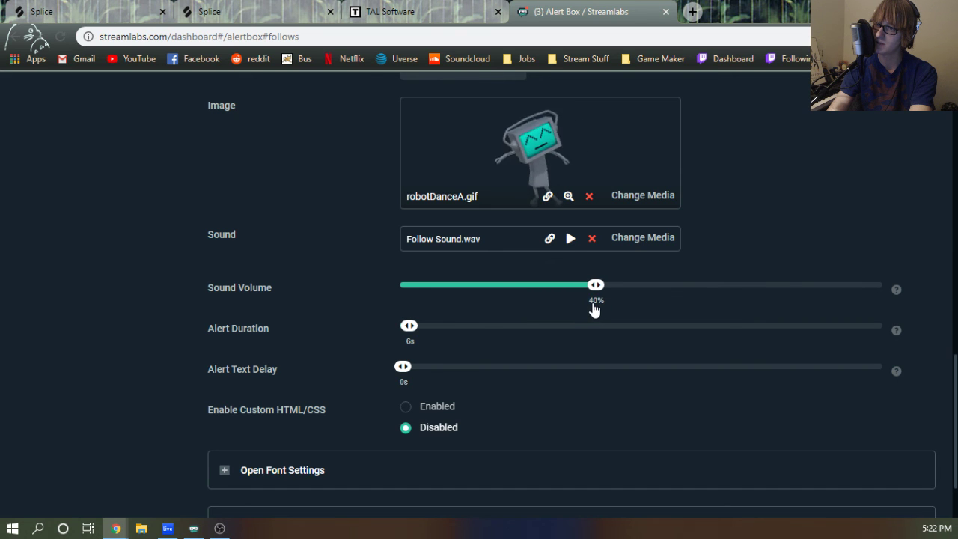
left_click_drag(593, 308, 581, 308)
scroll(242, 317, "down", 2)
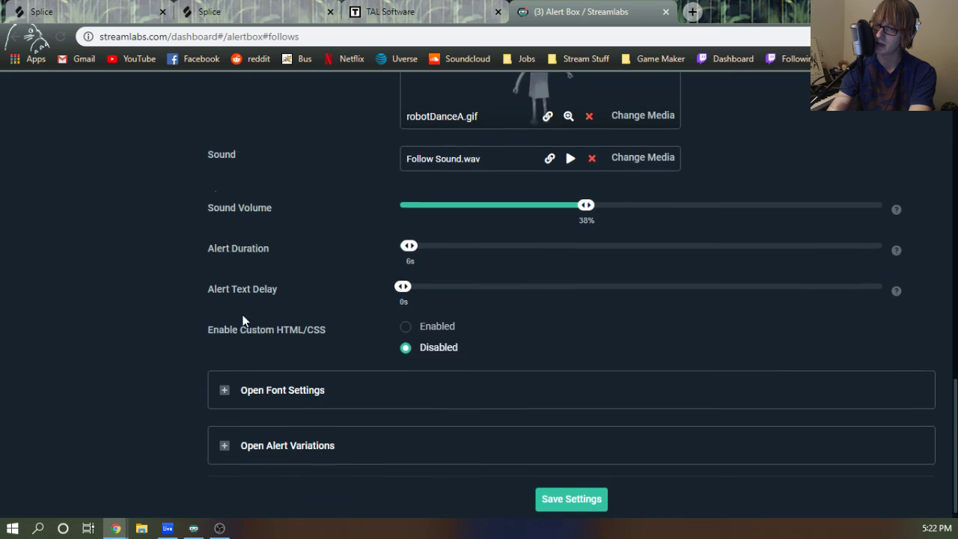
left_click(564, 490)
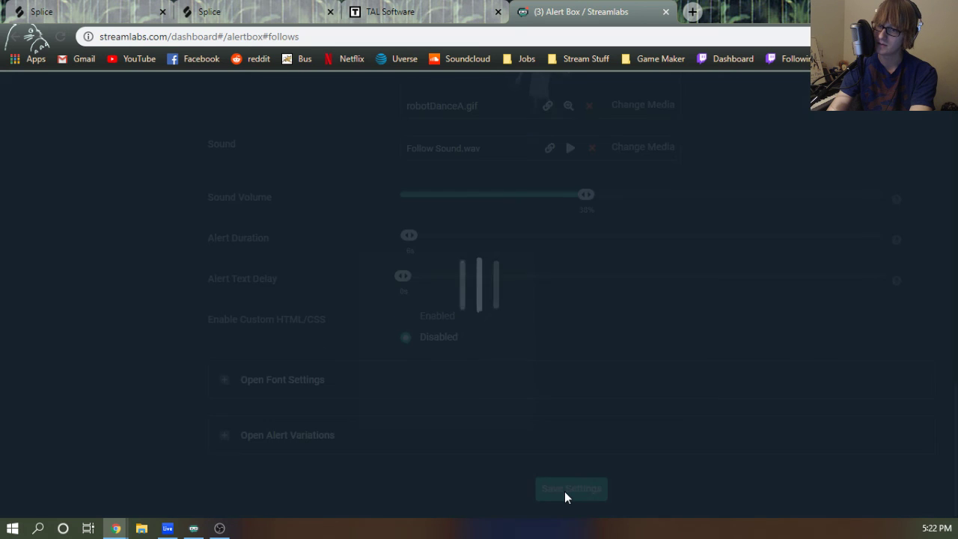
Set the sound volume of the Subscriptions alert to 38% and save the alert settings.
scroll(343, 294, "up", 6)
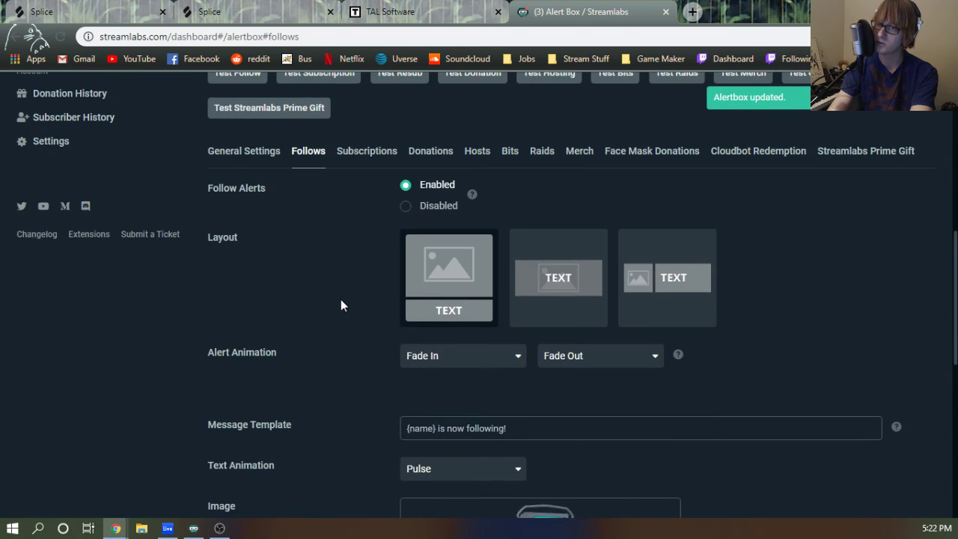
scroll(342, 299, "down", 4)
scroll(349, 324, "up", 5)
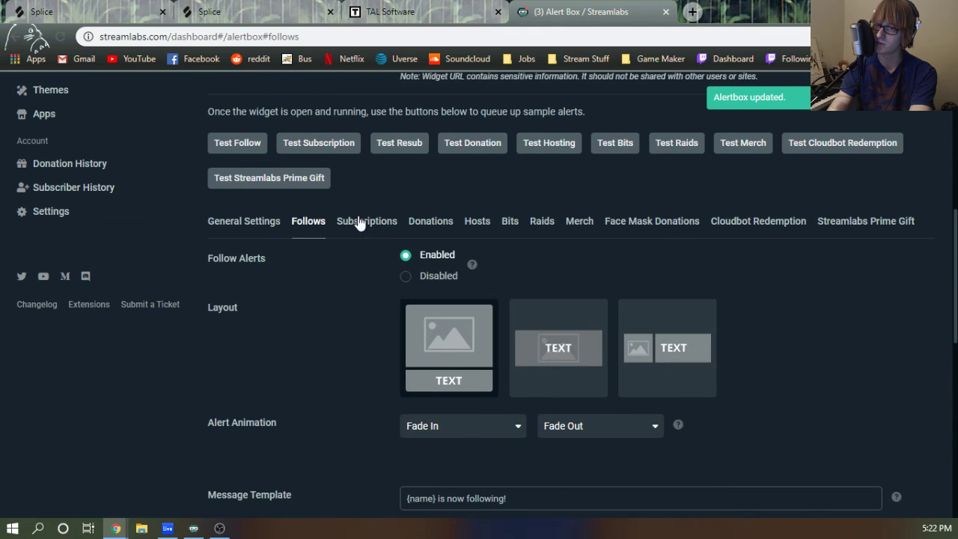
left_click(358, 236)
scroll(366, 349, "down", 5)
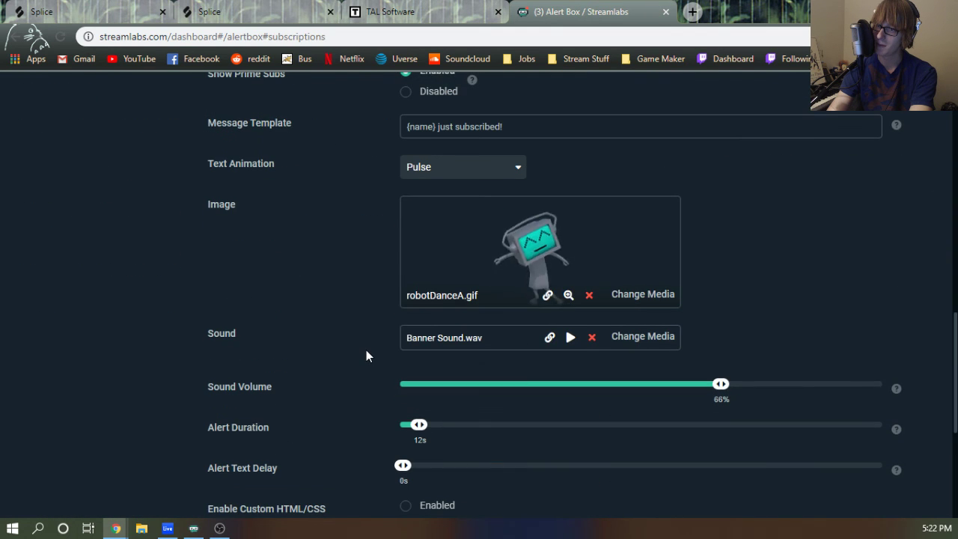
left_click_drag(716, 386, 586, 383)
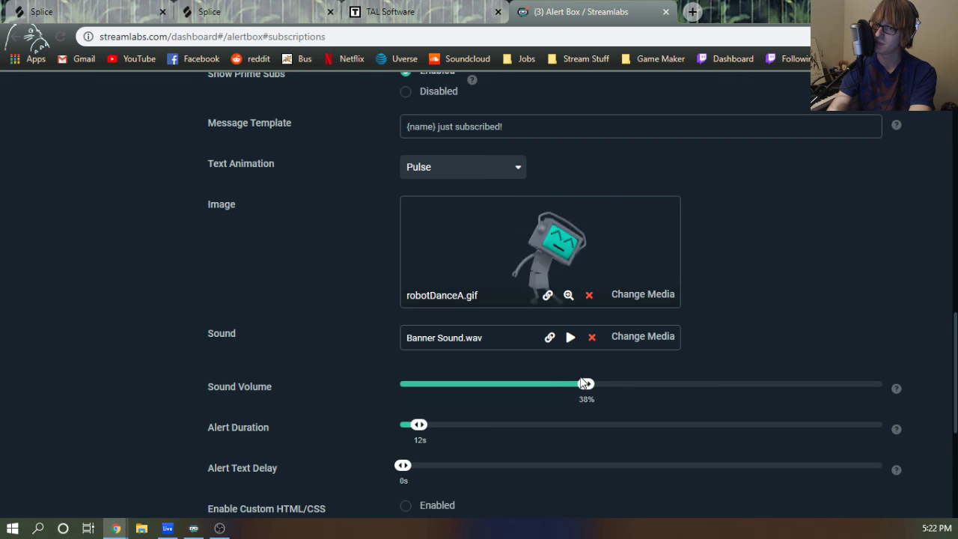
scroll(307, 358, "down", 4)
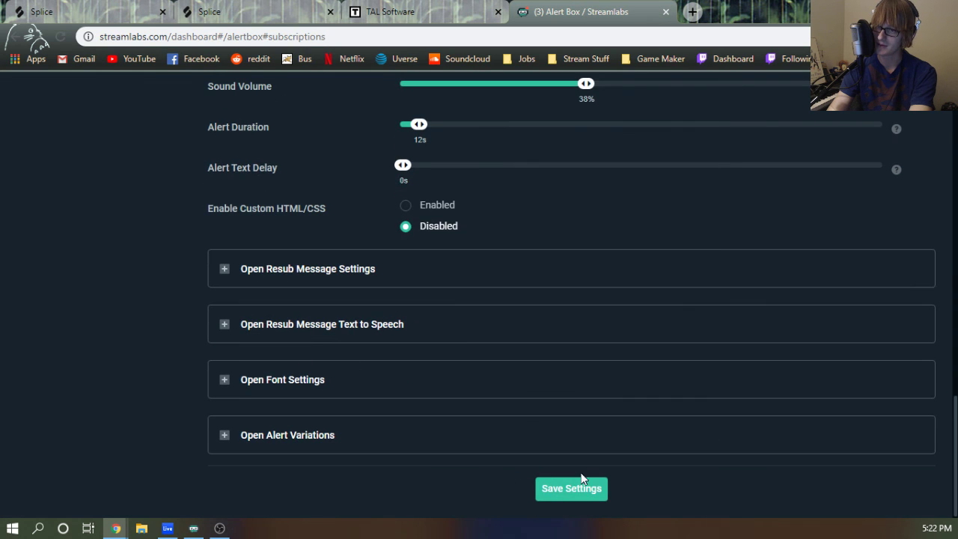
left_click(570, 489)
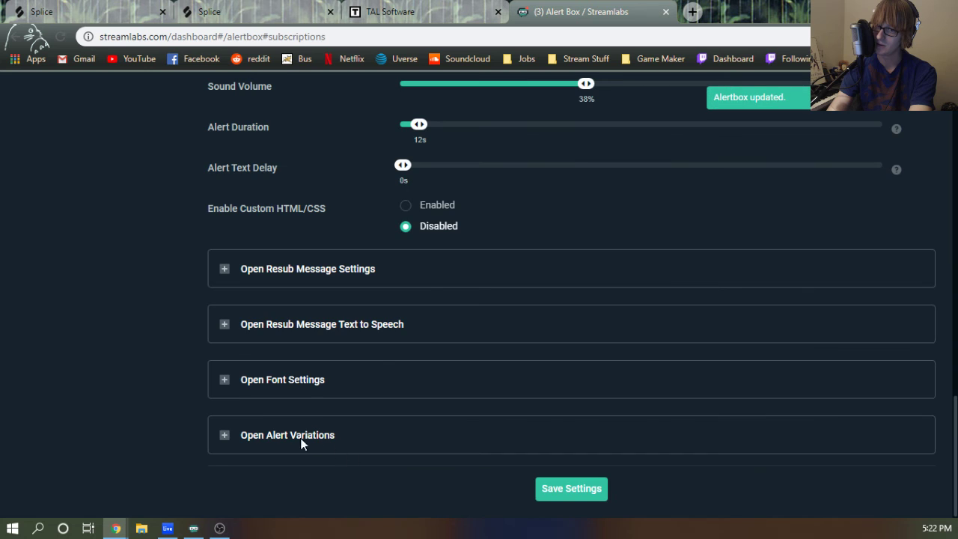
Expand the subscription alert variations, set the 2 Month Sub variation's sound volume to 30%, and save it.
left_click(228, 435)
scroll(184, 392, "down", 4)
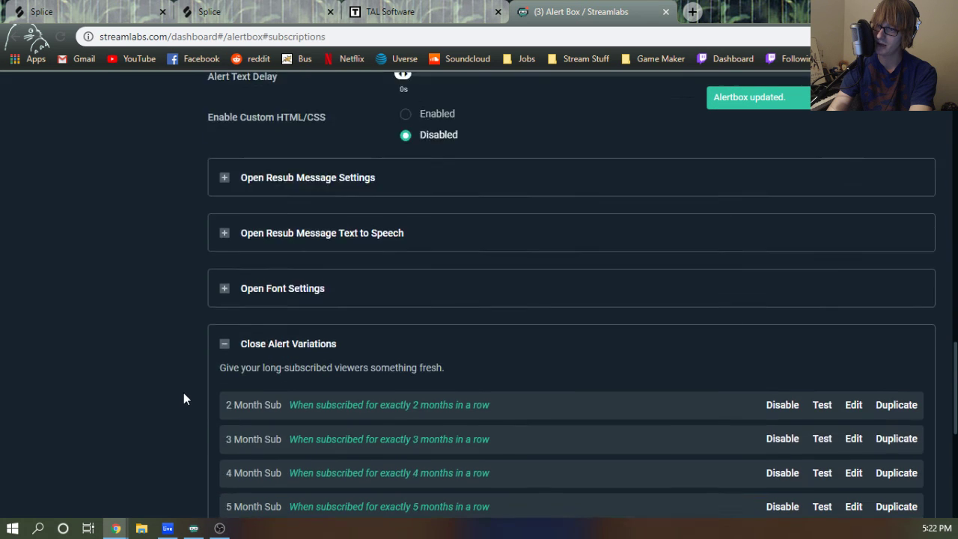
scroll(209, 404, "down", 2)
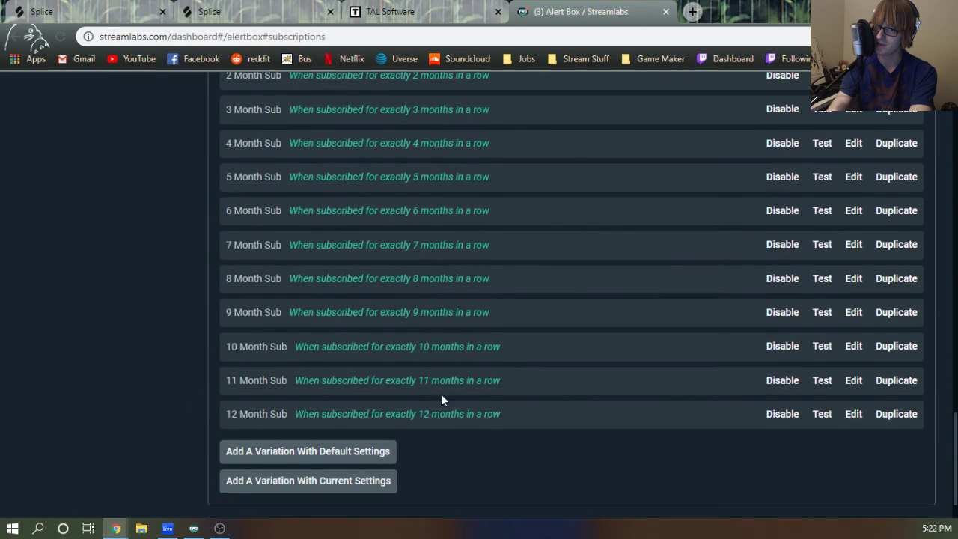
scroll(441, 400, "up", 3)
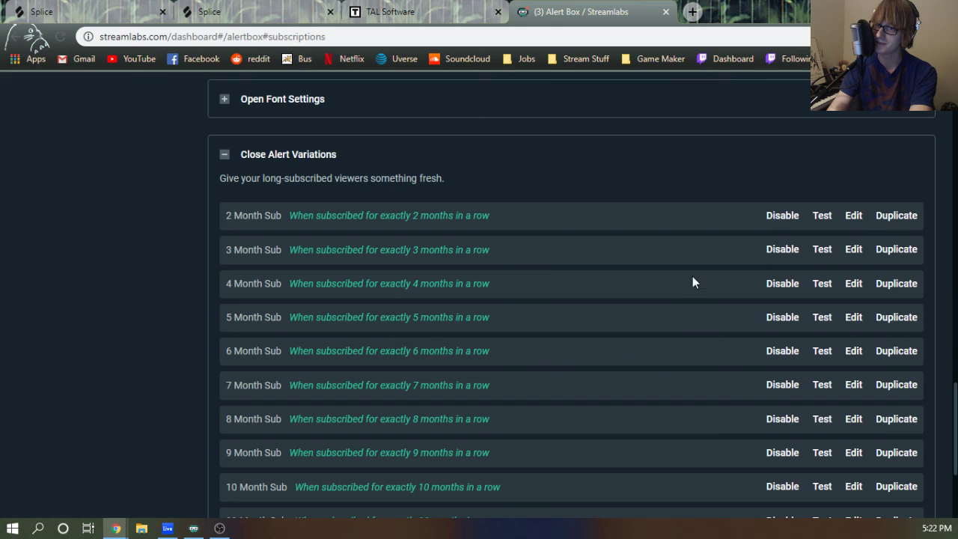
scroll(636, 292, "down", 5)
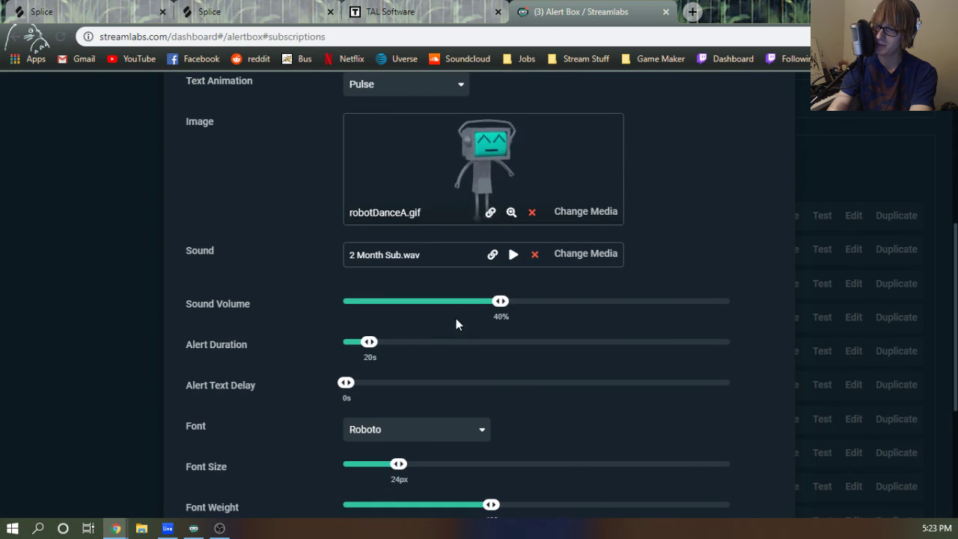
left_click_drag(499, 301, 461, 308)
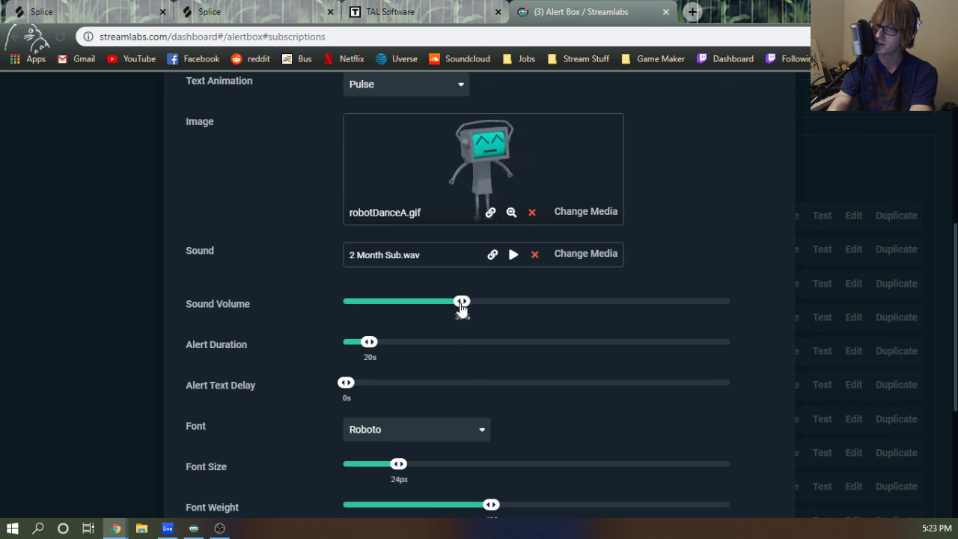
scroll(780, 350, "down", 3)
left_click(761, 457)
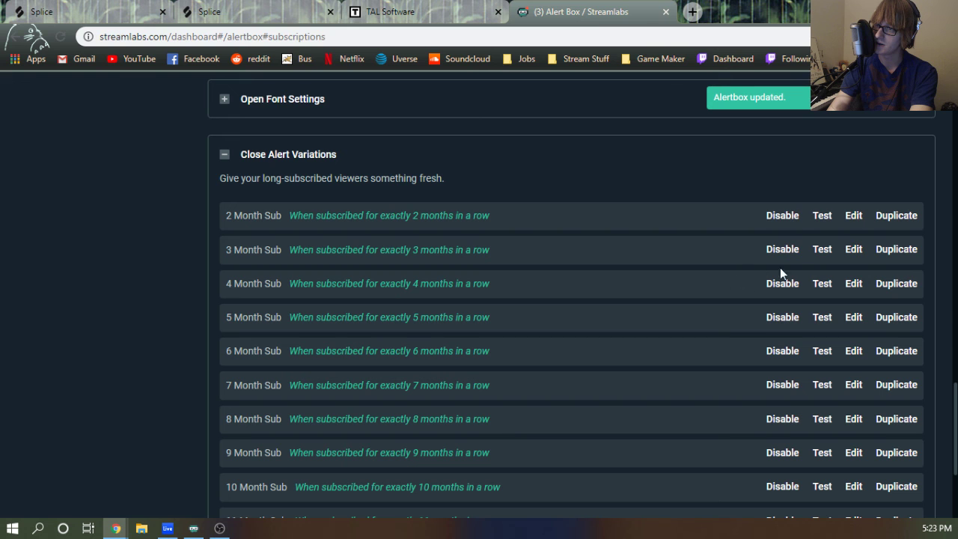
Set the sound volume of the 3 Month Sub variation to 30% and save it.
left_click(853, 250)
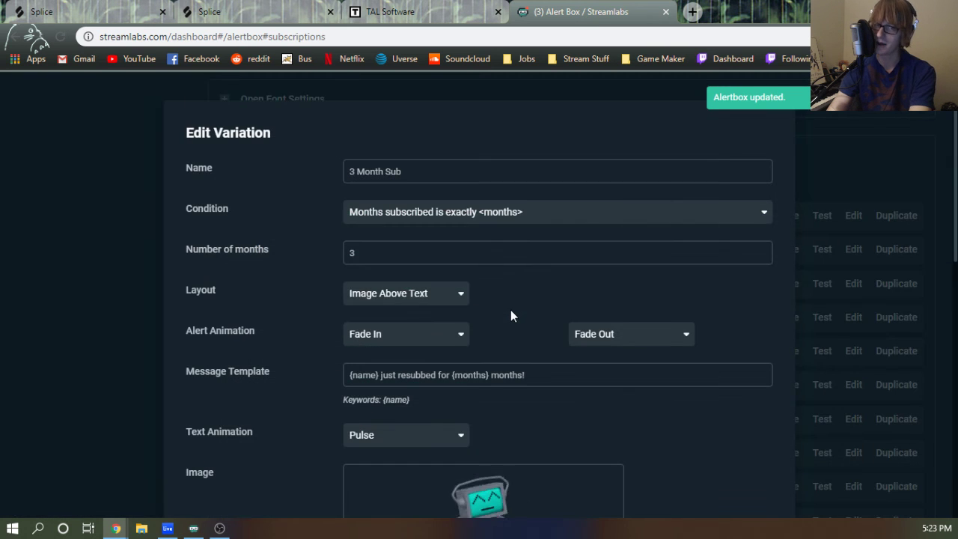
scroll(605, 311, "down", 5)
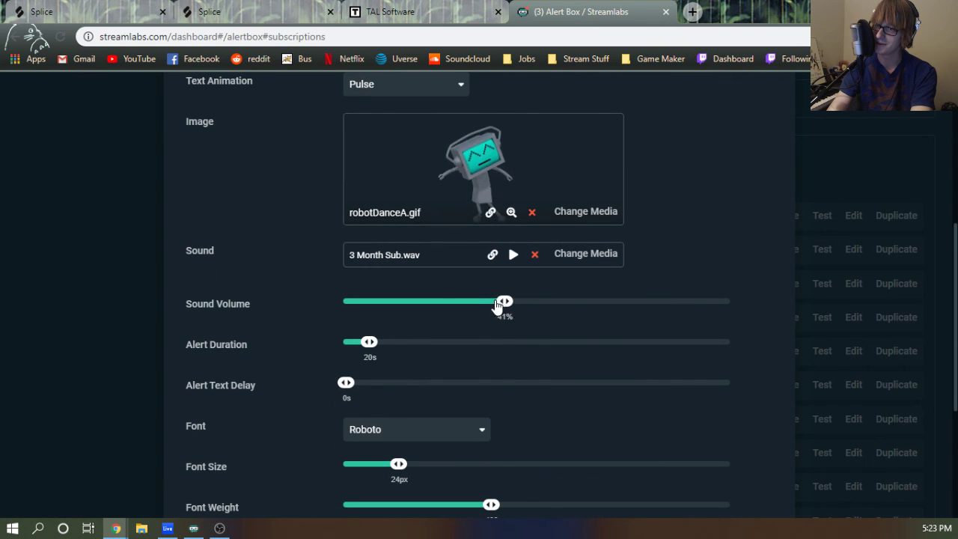
left_click_drag(501, 302, 461, 302)
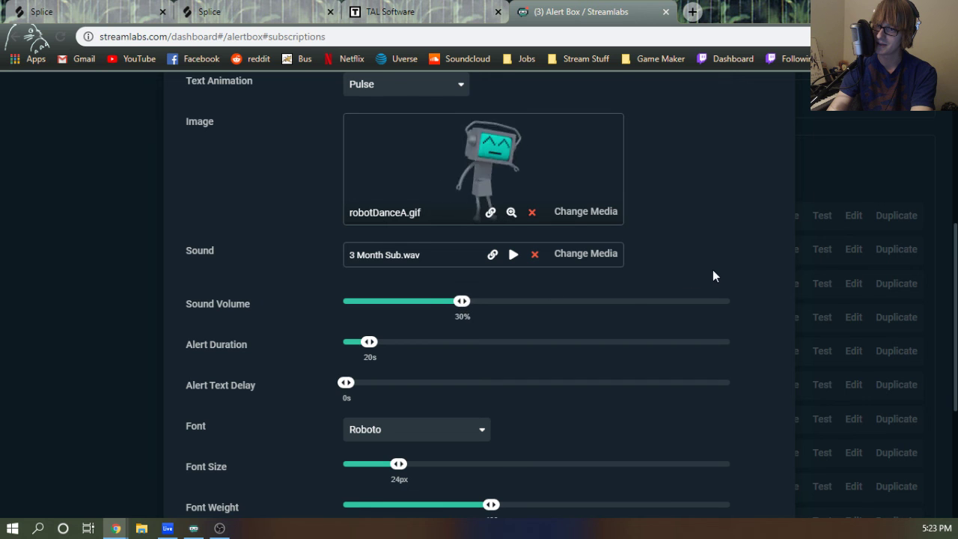
scroll(713, 274, "down", 3)
left_click(764, 456)
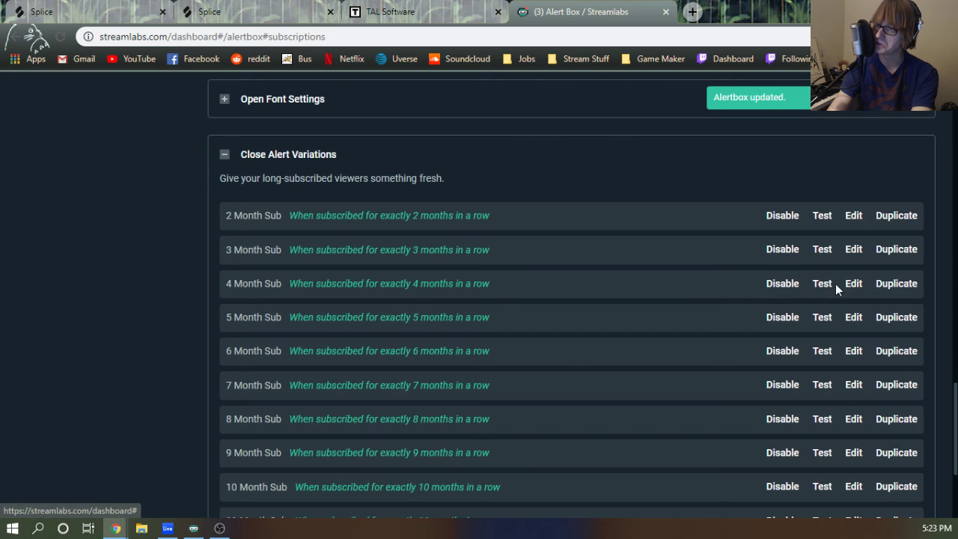
Set the sound volume of the 4 Month Sub variation to 25% and save it.
left_click(855, 286)
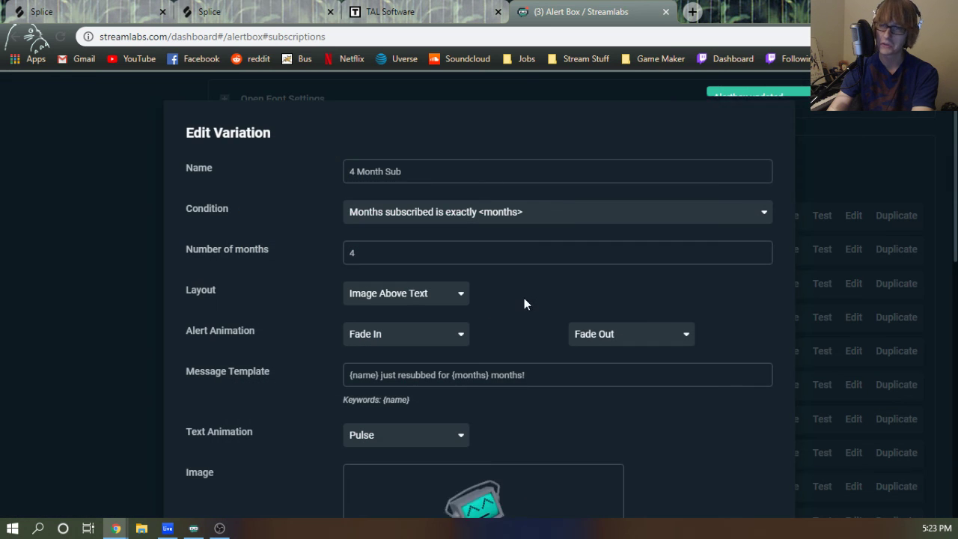
scroll(557, 298, "down", 6)
left_click_drag(503, 182, 440, 191)
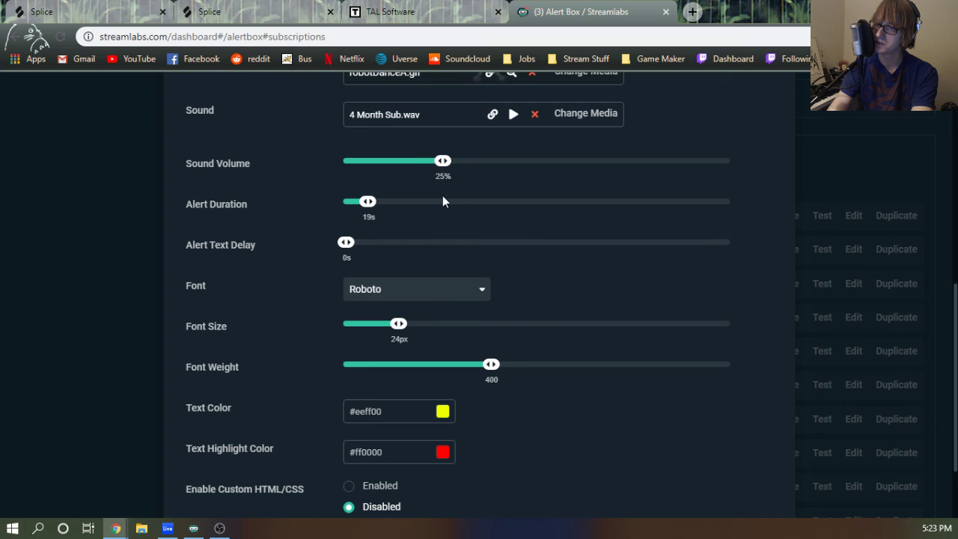
scroll(674, 351, "down", 3)
left_click(755, 454)
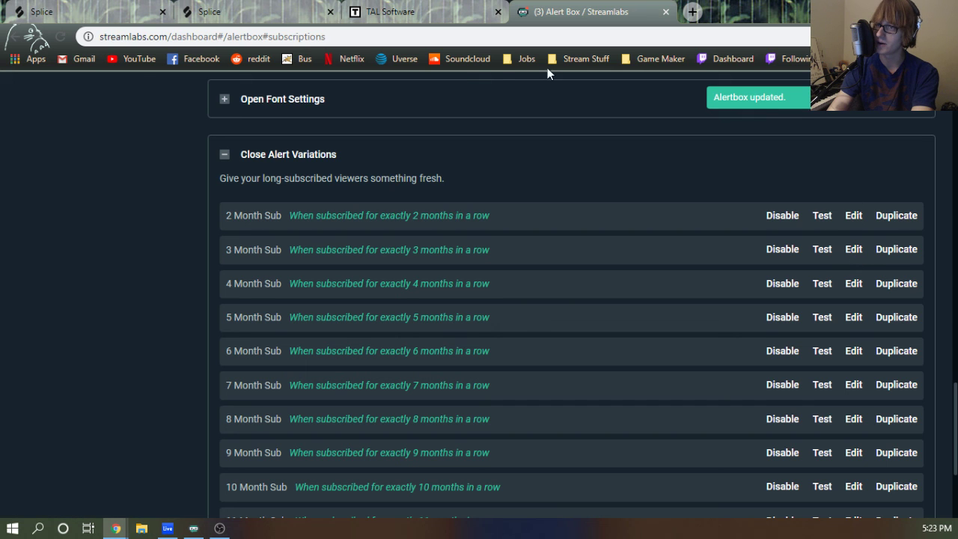
Open the Bits alert settings and check the configured sound and its volume.
scroll(588, 224, "down", 3)
scroll(568, 251, "up", 20)
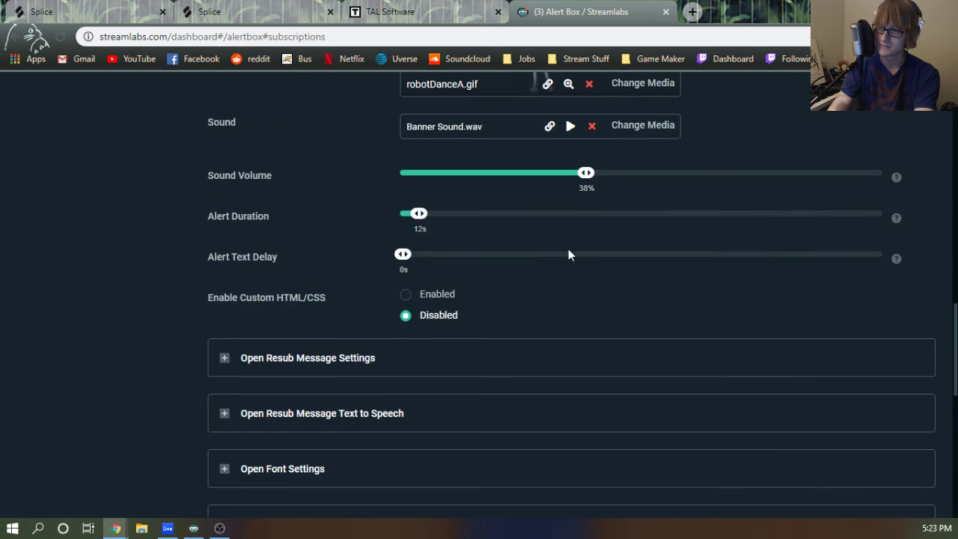
scroll(506, 296, "down", 2)
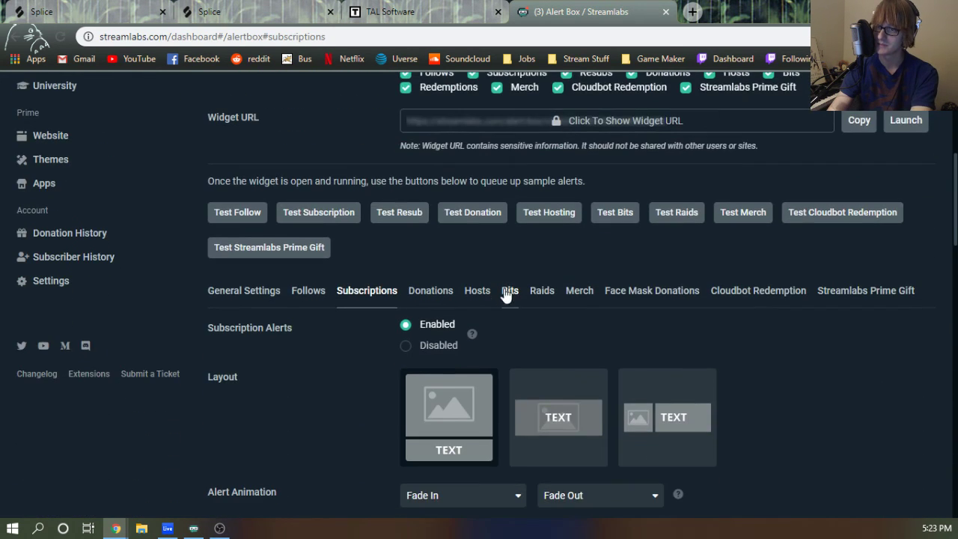
left_click(514, 294)
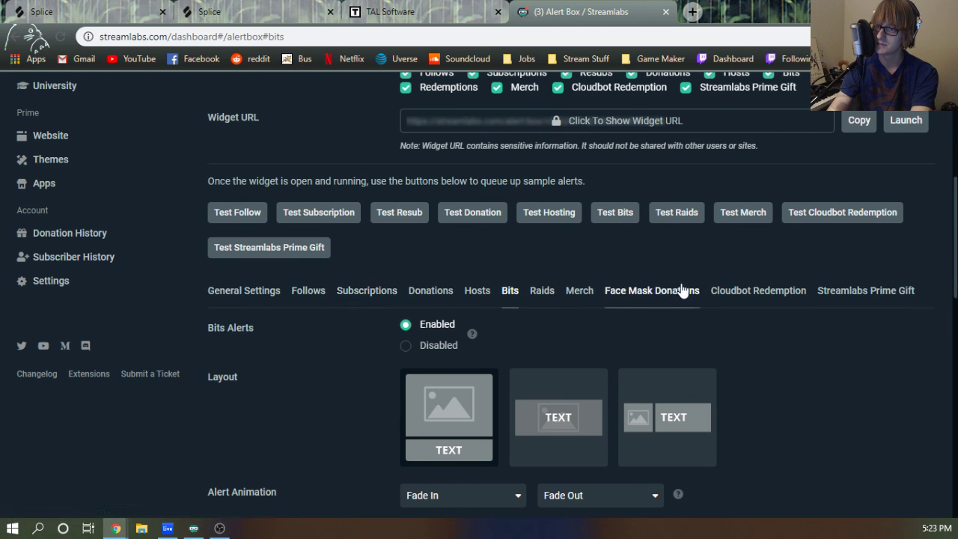
scroll(763, 293, "down", 8)
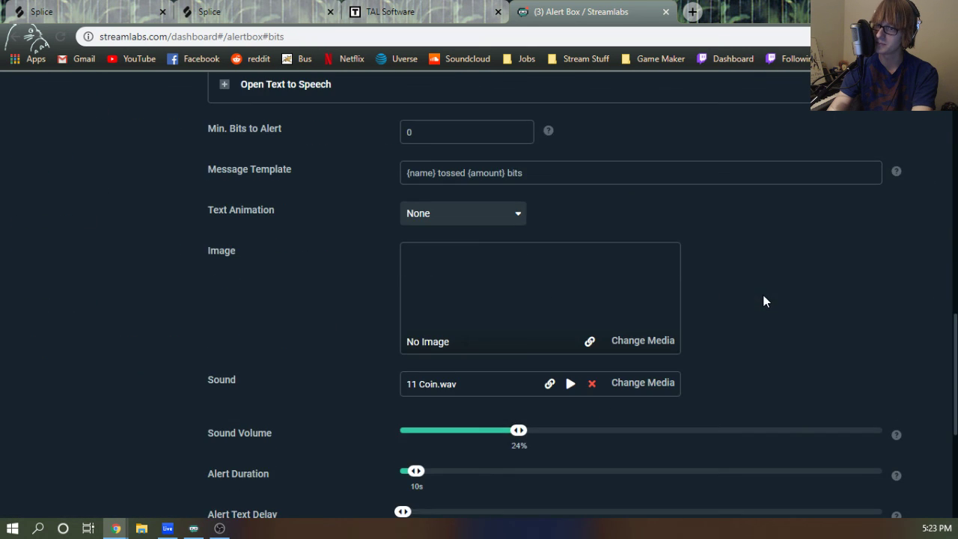
scroll(608, 344, "down", 2)
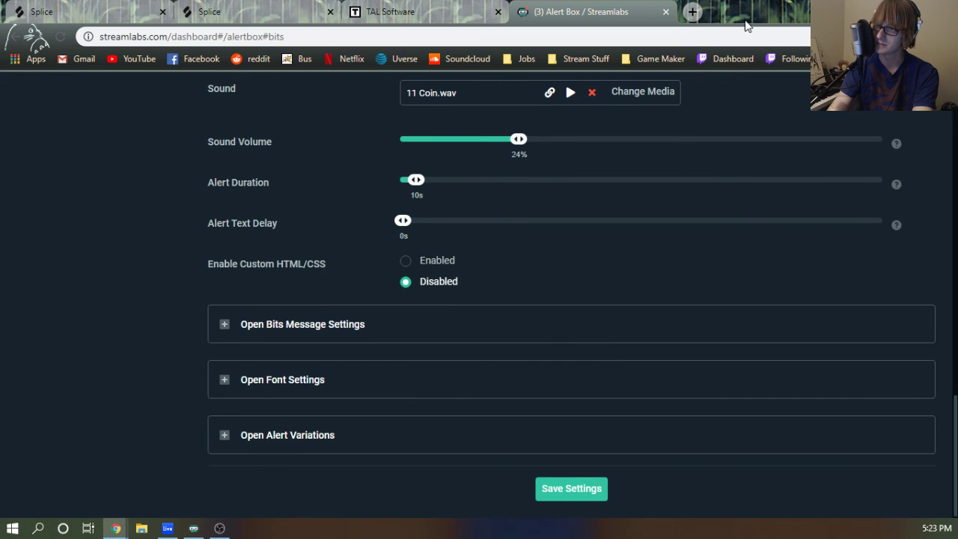
Close the Alert Box page, switch to Ableton Live, and restart playback from the beginning of the arrangement.
left_click(666, 13)
left_click(900, 6)
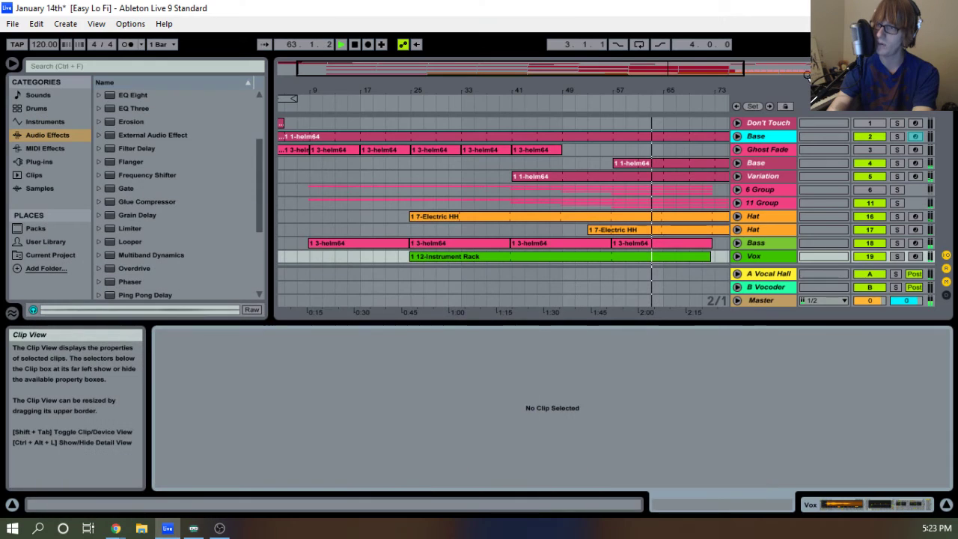
left_click(354, 44)
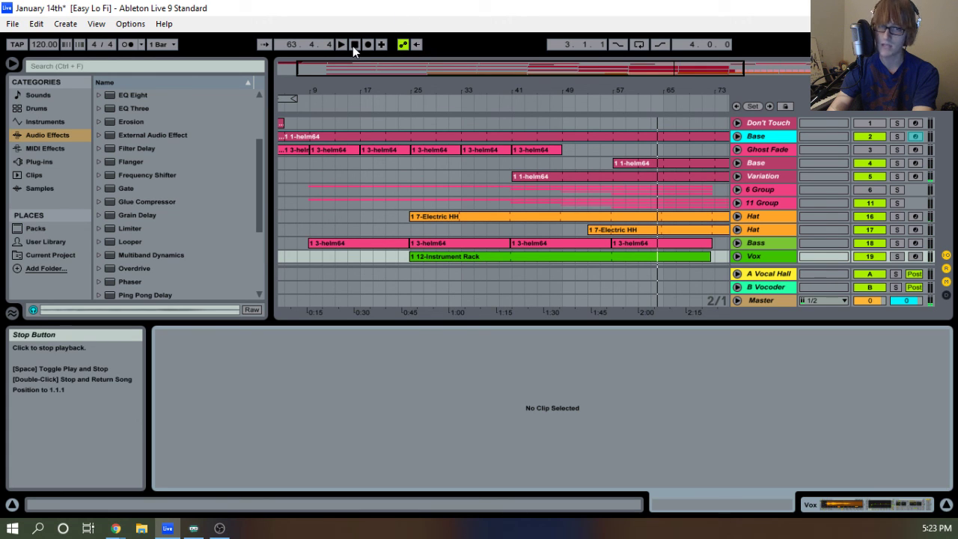
left_click(343, 45)
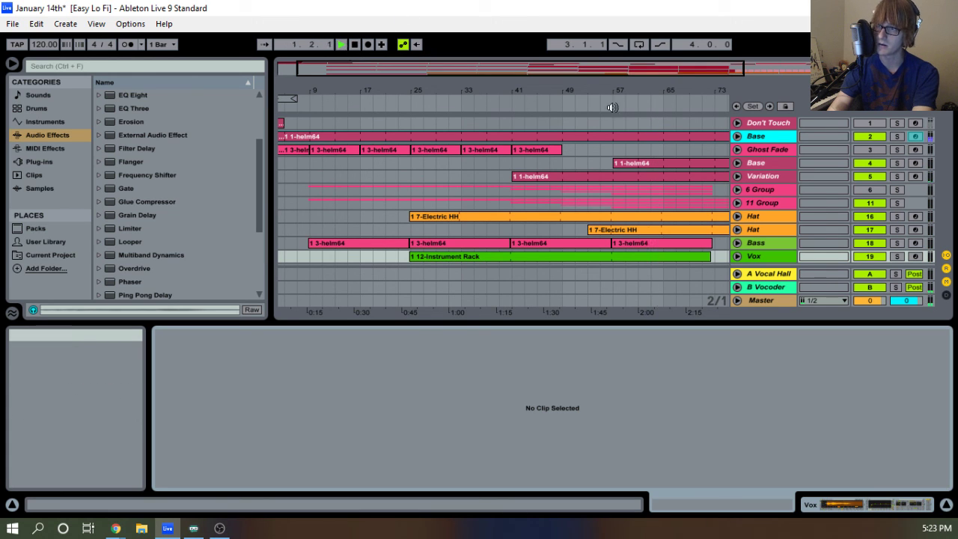
left_click_drag(609, 91, 610, 49)
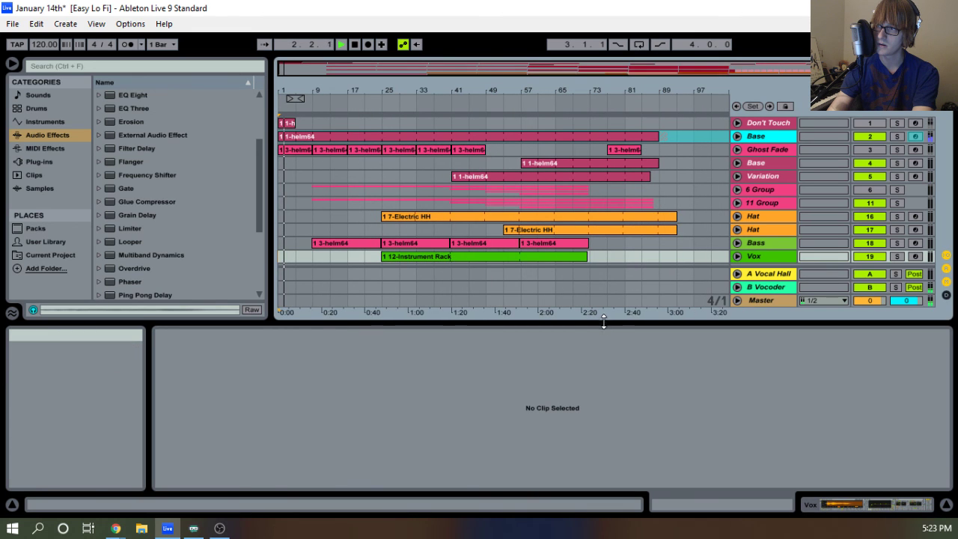
Inspect the tracks and volume automation inside 11 Group, and fold the group again.
left_click_drag(604, 320, 582, 513)
left_click(737, 203)
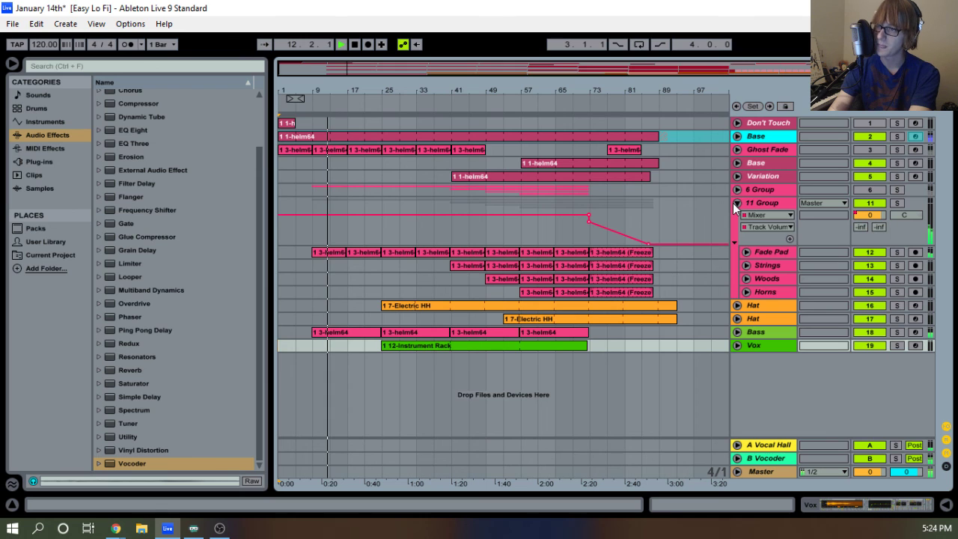
left_click(735, 202)
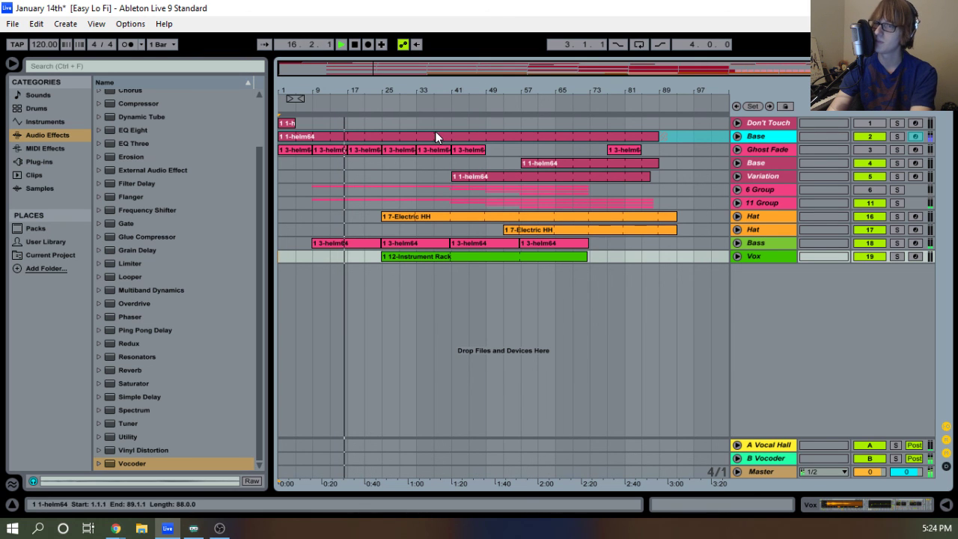
left_click(396, 90)
mouse_move(396, 91)
left_mouse_down()
mouse_move(419, 107)
mouse_move(397, 91)
left_mouse_up()
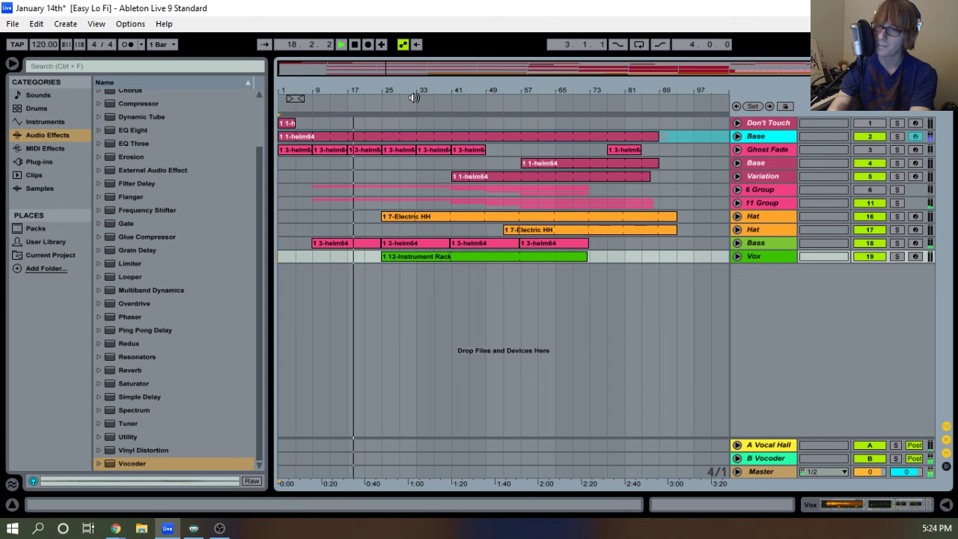
Add short B2 notes on beat 3 of bars 14 through 17 in the Vox clip.
double_click(443, 256)
left_click_drag(608, 365, 637, 157)
left_click_drag(705, 177, 665, 218)
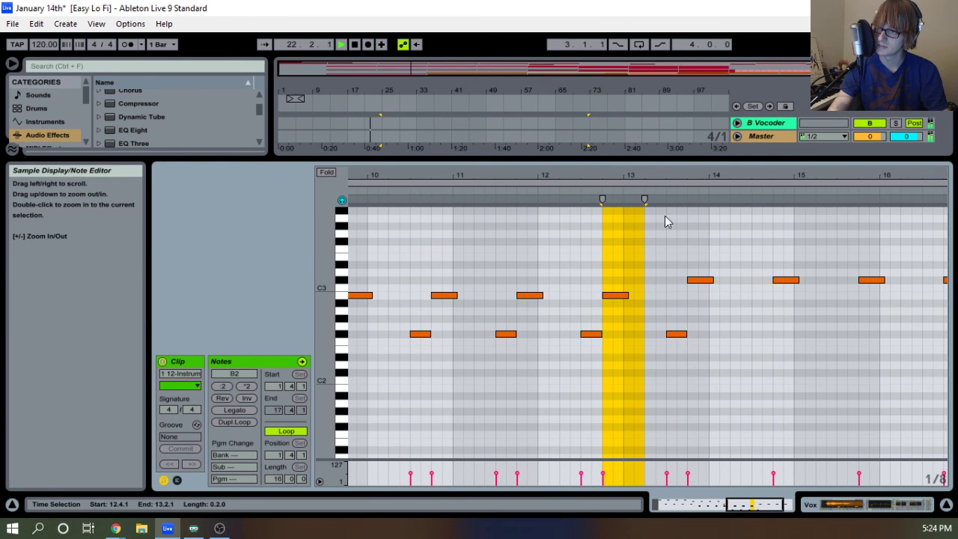
left_click_drag(781, 172, 782, 158)
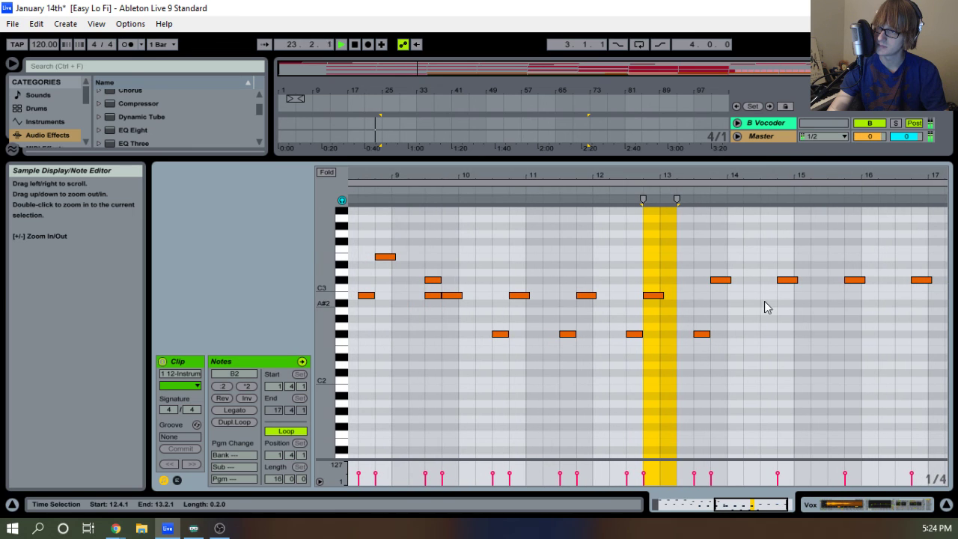
double_click(774, 297)
double_click(831, 297)
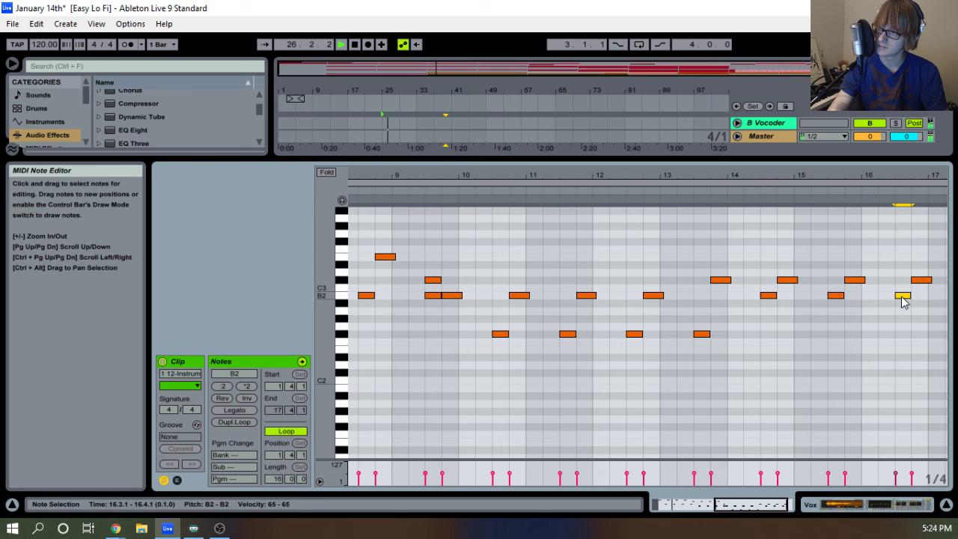
left_click_drag(930, 177, 898, 180)
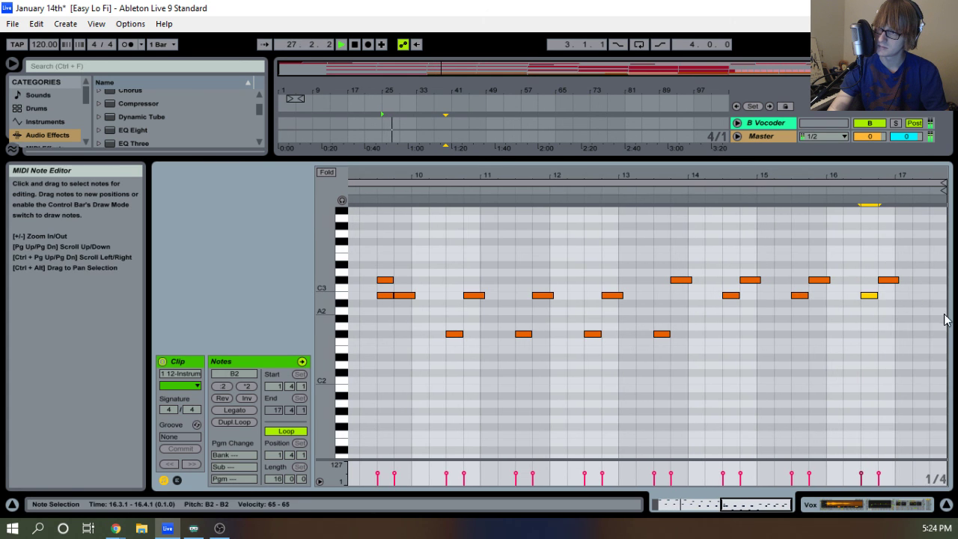
double_click(936, 297)
left_click(899, 346)
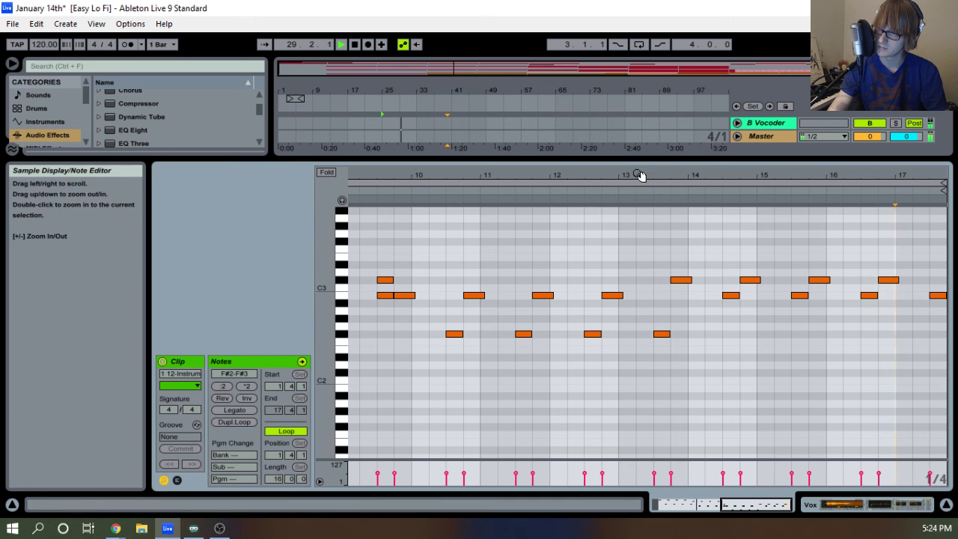
Replay the arrangement from the beginning and listen through to the section where the Vox part plays.
left_click_drag(639, 173, 636, 138)
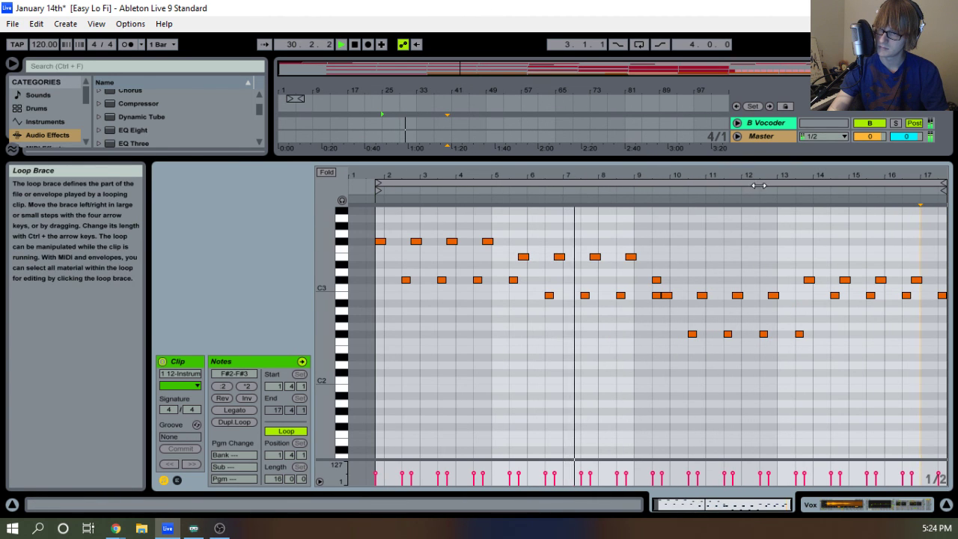
left_click_drag(716, 158, 666, 349)
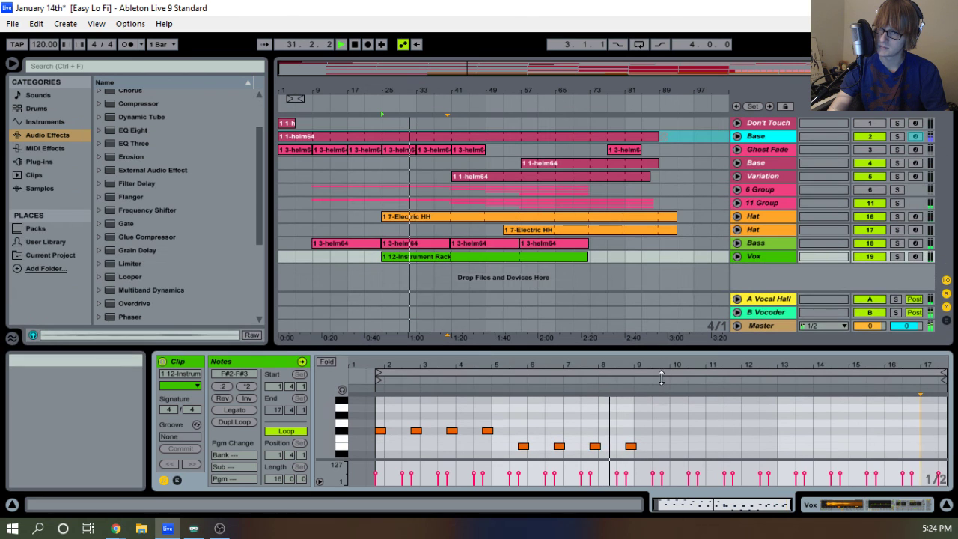
left_click_drag(391, 97, 423, 94)
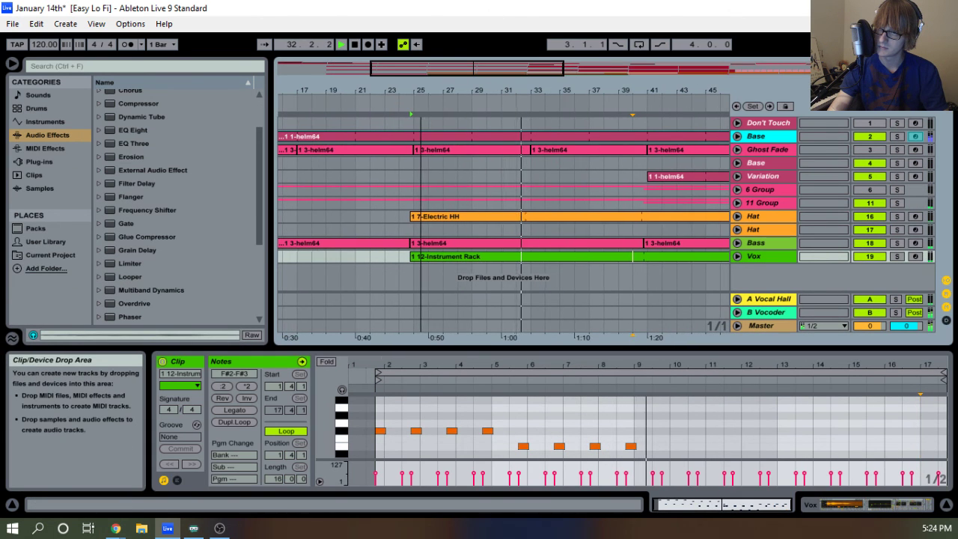
double_click(355, 45)
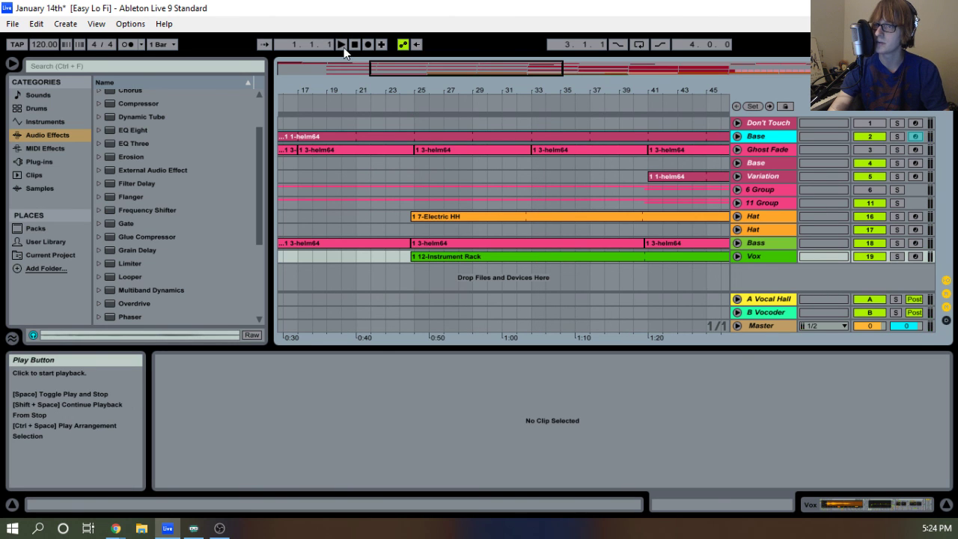
left_click_drag(337, 91, 389, 45)
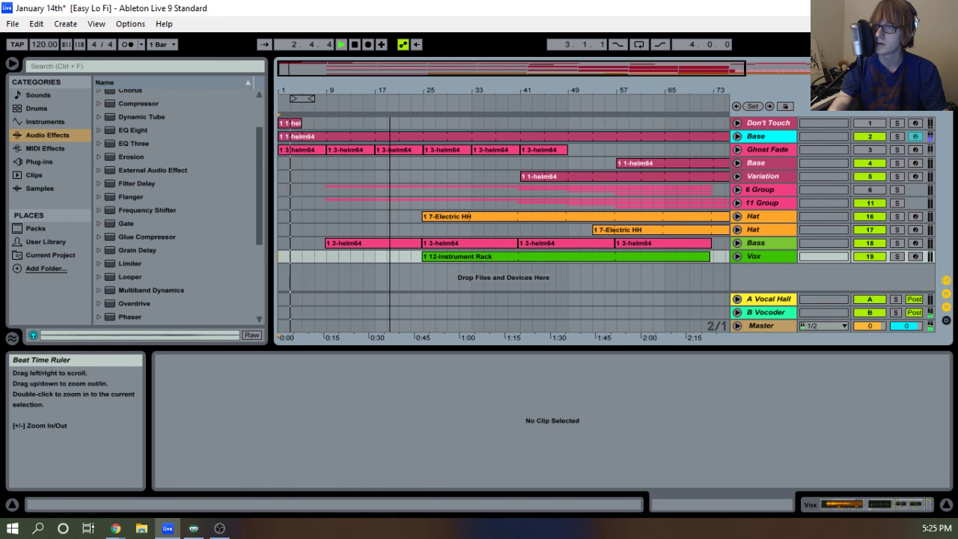
left_click_drag(389, 90, 451, 132)
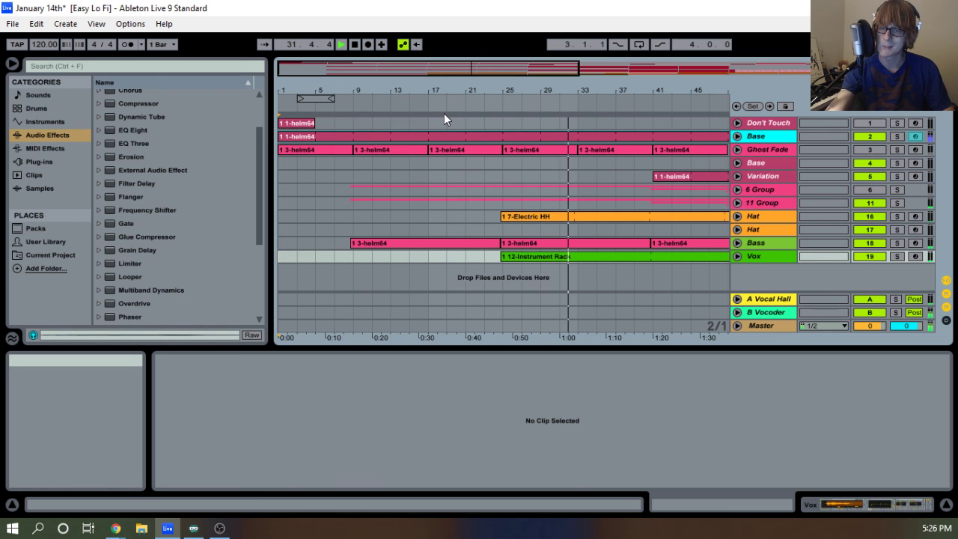
Open the Vox clip's notes in an enlarged editor and restart playback near bar 25, where the clip begins.
left_click(592, 257)
left_click_drag(555, 349, 591, 190)
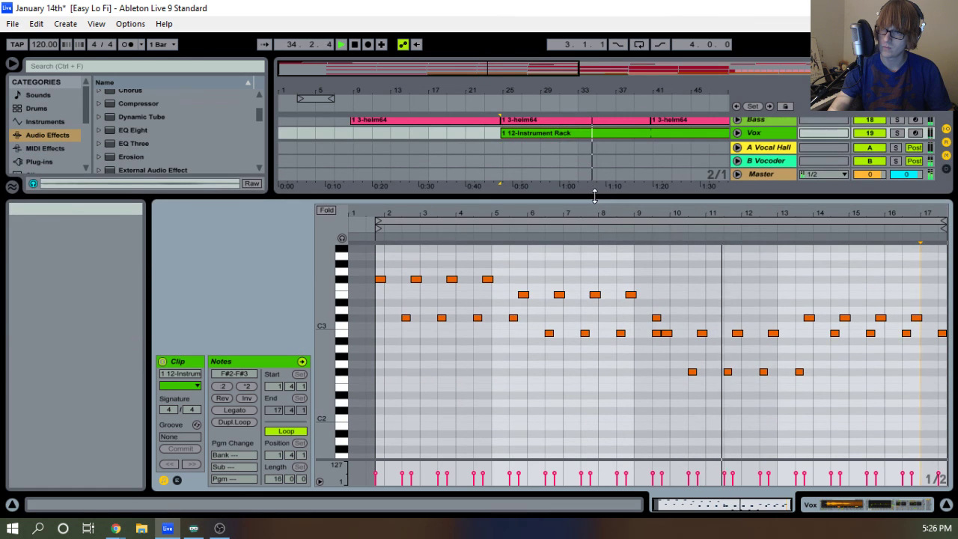
left_click(493, 104)
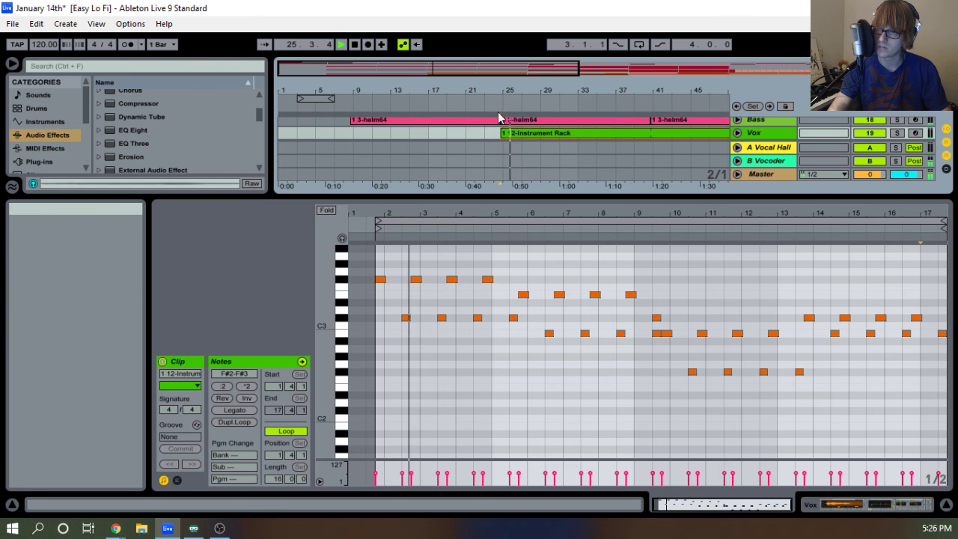
left_click_drag(512, 95, 494, 131)
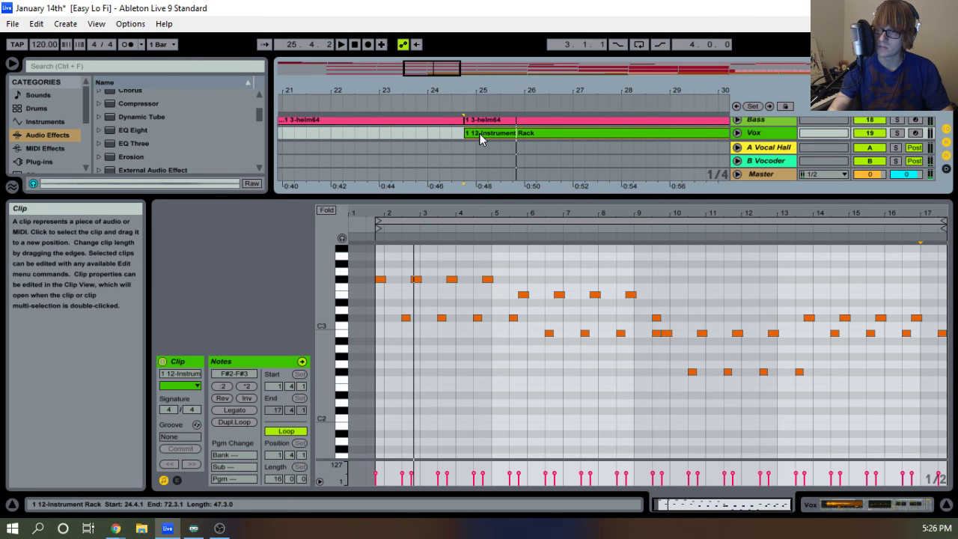
left_click(479, 133)
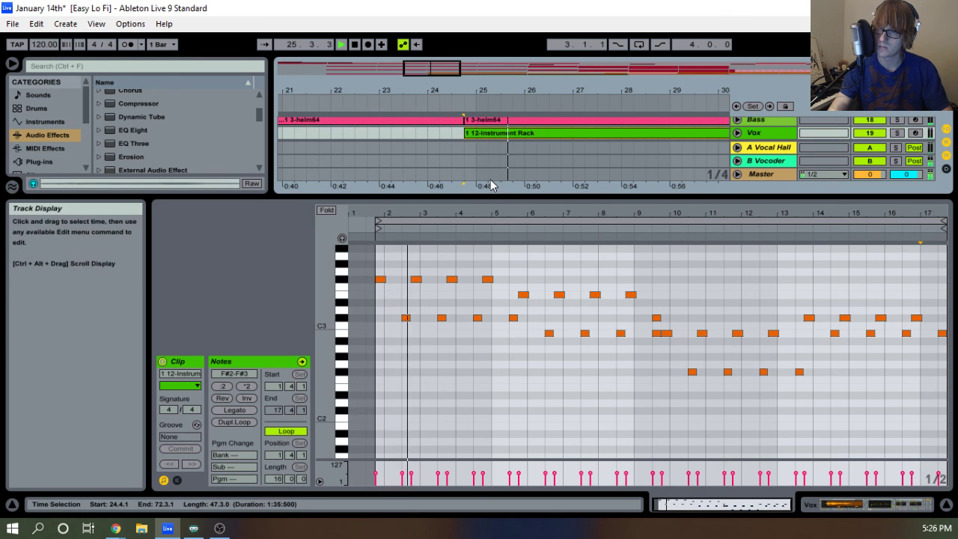
left_click_drag(485, 194, 479, 122)
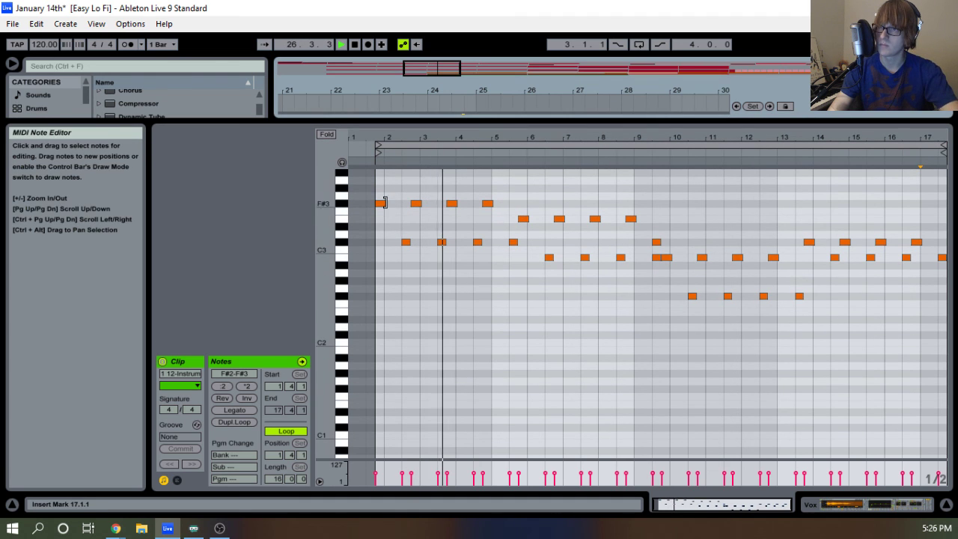
Delete the lower C#3 notes in bars 2 to 5 and the lower B2 notes in bars 6 to 8 of the Vox clip.
left_click_drag(398, 273, 533, 242)
key("Delete")
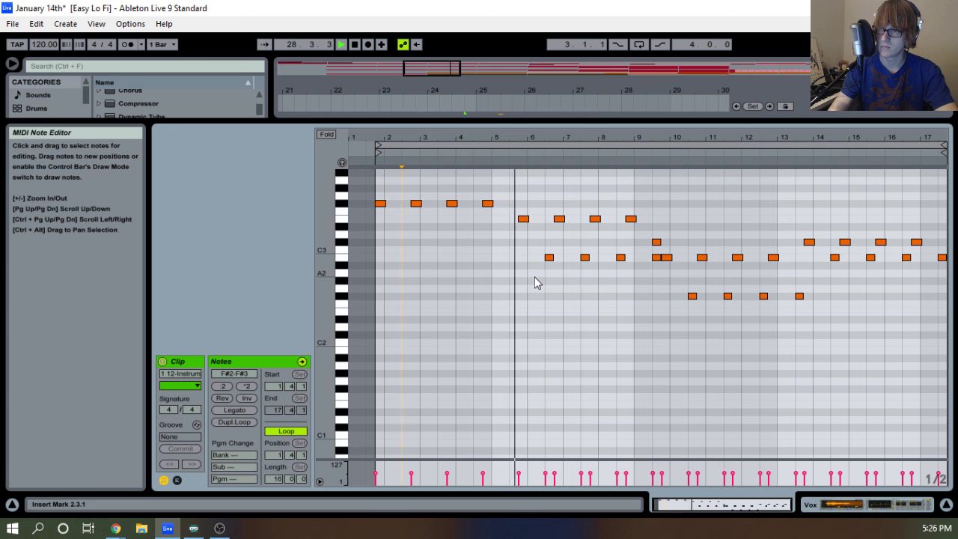
left_click_drag(534, 276, 635, 265)
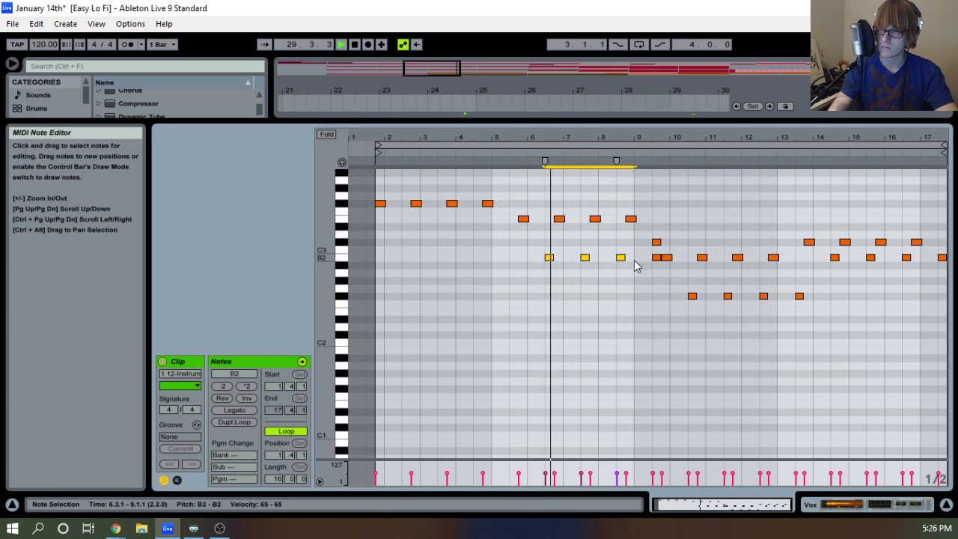
key("Delete")
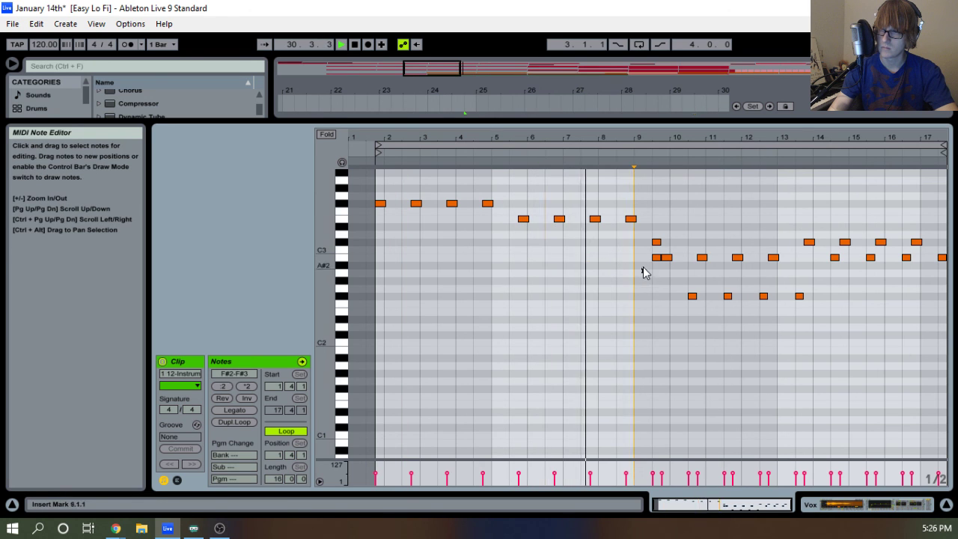
Delete the stacked C#3 and B2 notes in bar 9 and the lower F#2 and B2 notes through bar 17, and return to the arrangement.
left_click(644, 256)
left_click_drag(650, 270, 654, 243)
key("Delete")
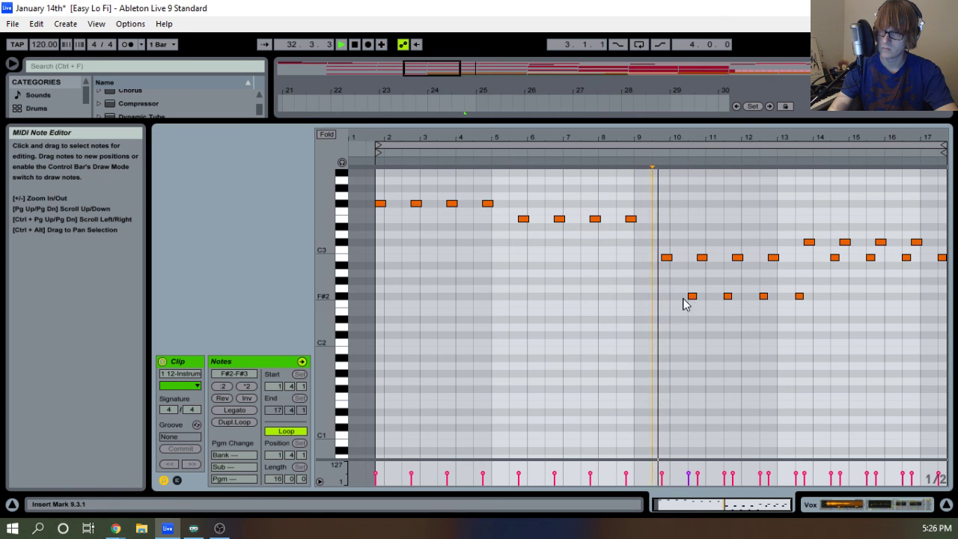
left_click_drag(684, 314, 946, 257)
key("Delete")
key("Delete")
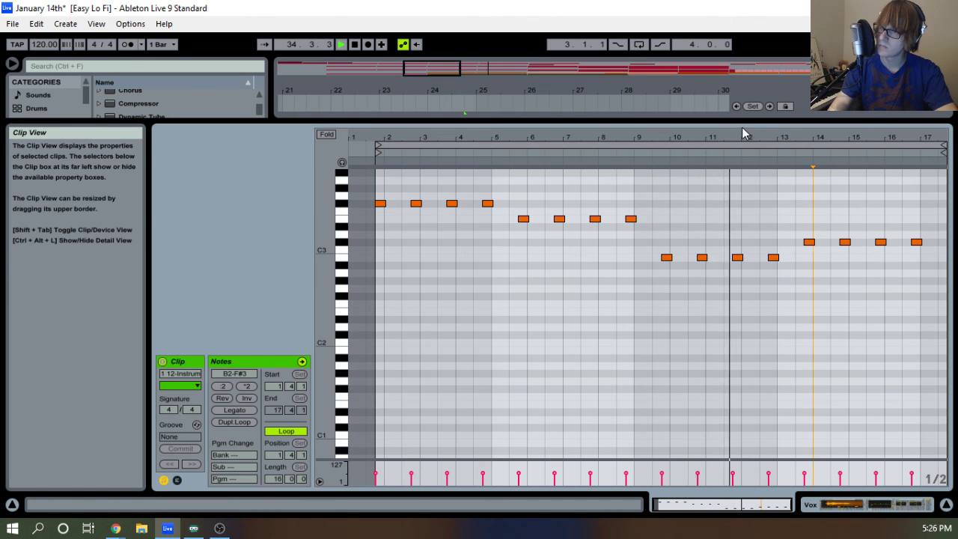
left_click_drag(746, 122, 658, 478)
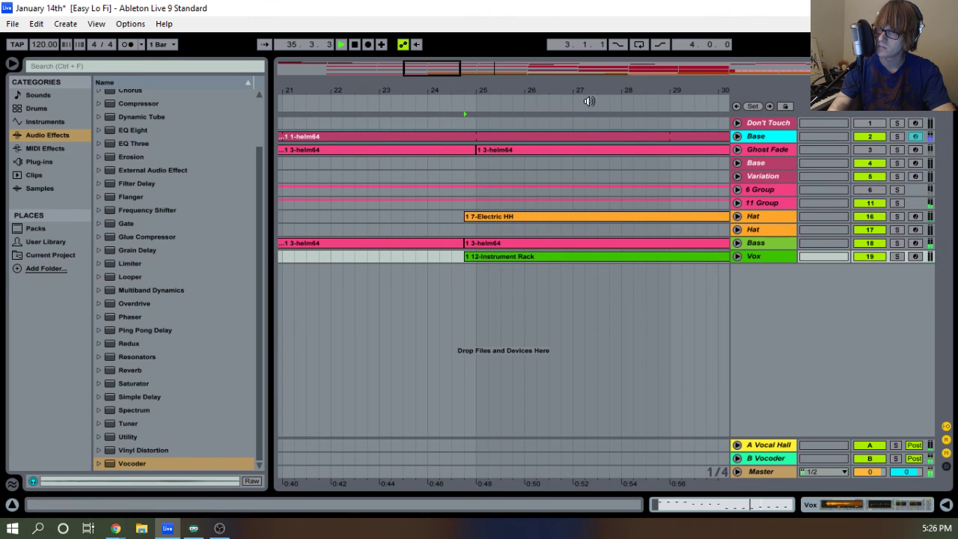
left_click_drag(589, 97, 476, 98)
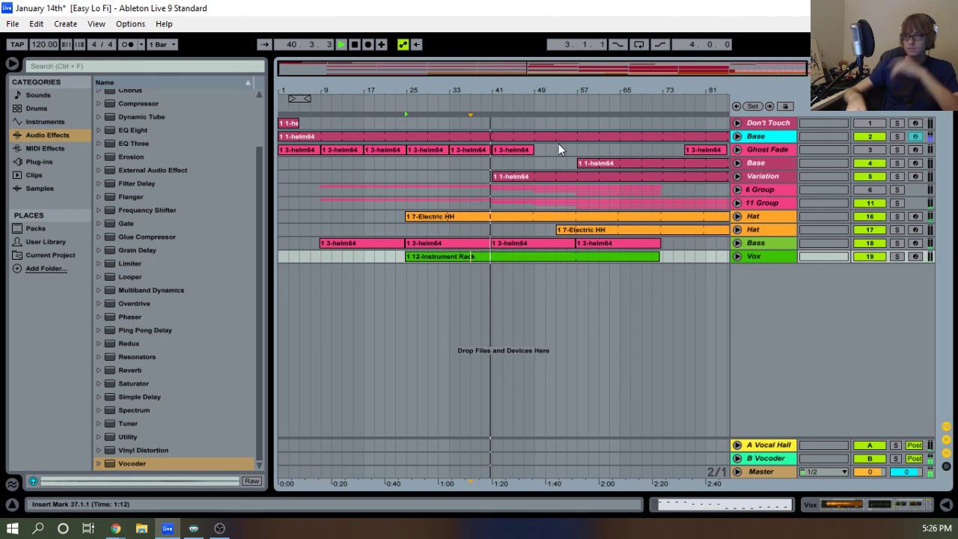
Listen through the arrangement from bar 41 to about bar 77, with the Vox track's devices and the tracks in 11 Group shown.
left_click(737, 190)
left_click(736, 190)
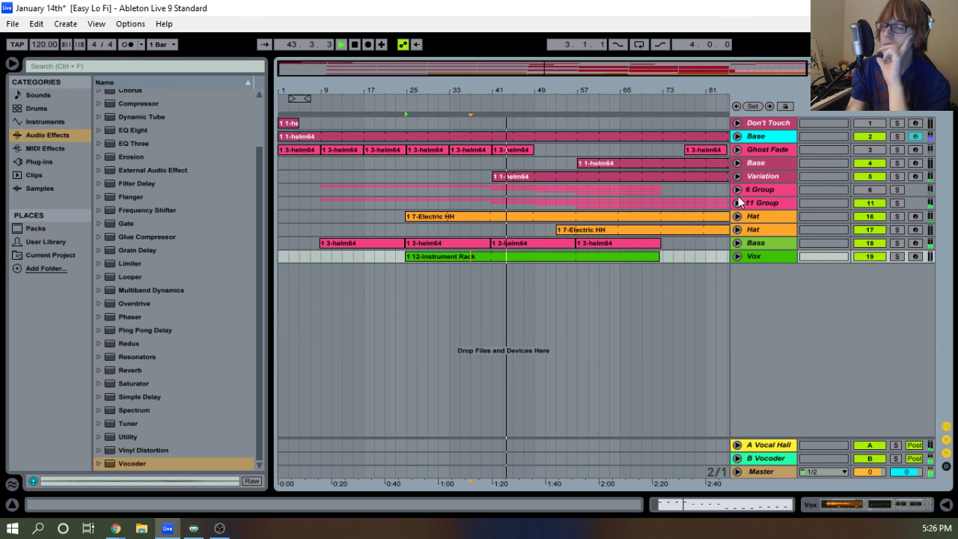
double_click(750, 256)
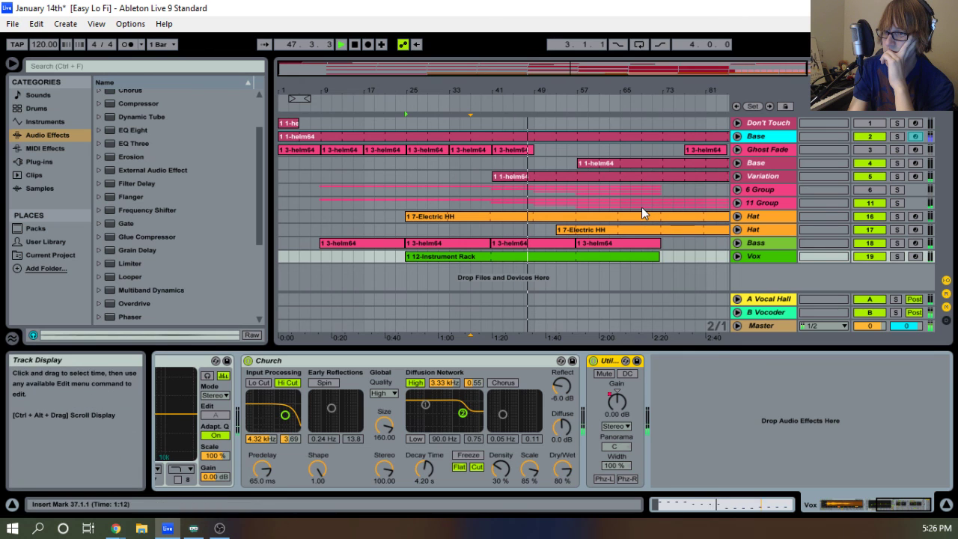
scroll(207, 198, "down", 4)
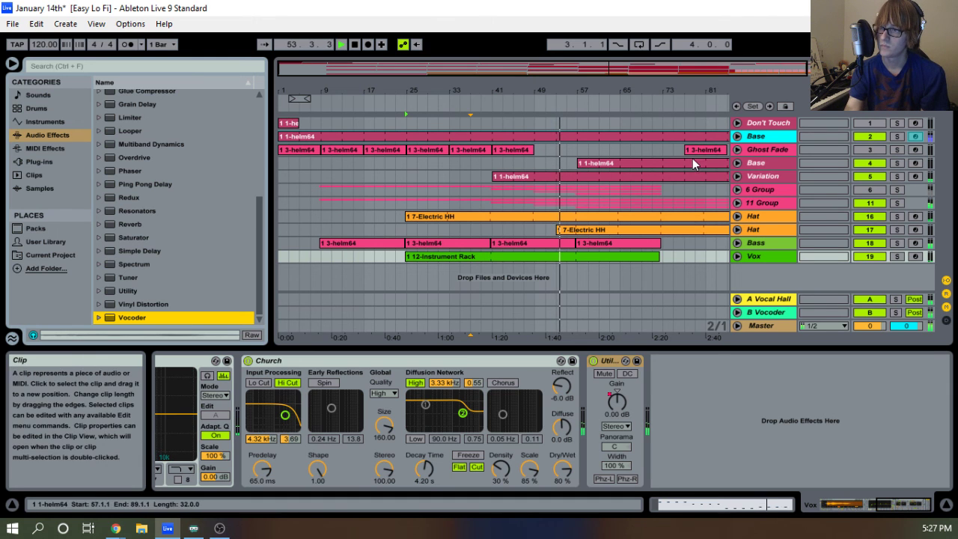
left_click(736, 203)
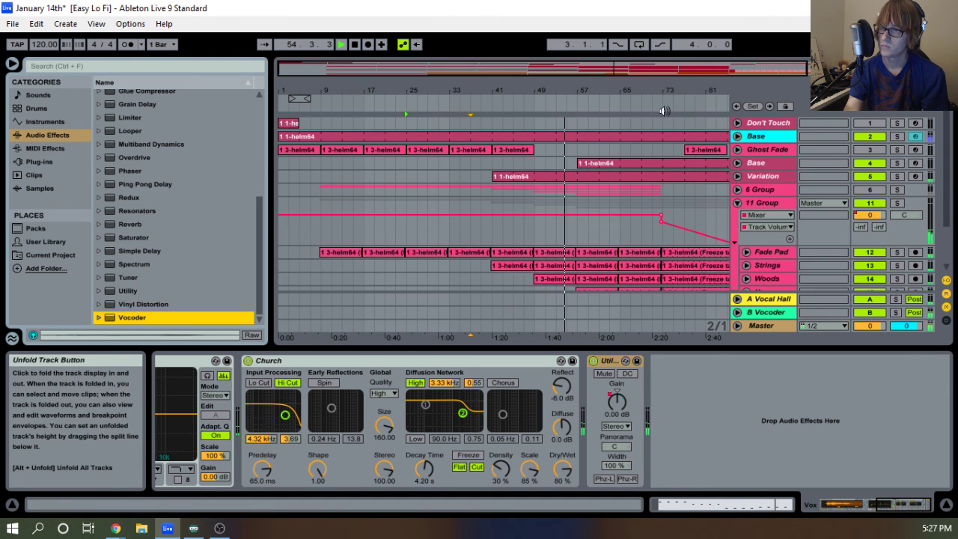
left_click_drag(652, 90, 650, 73)
scroll(607, 226, "down", 2)
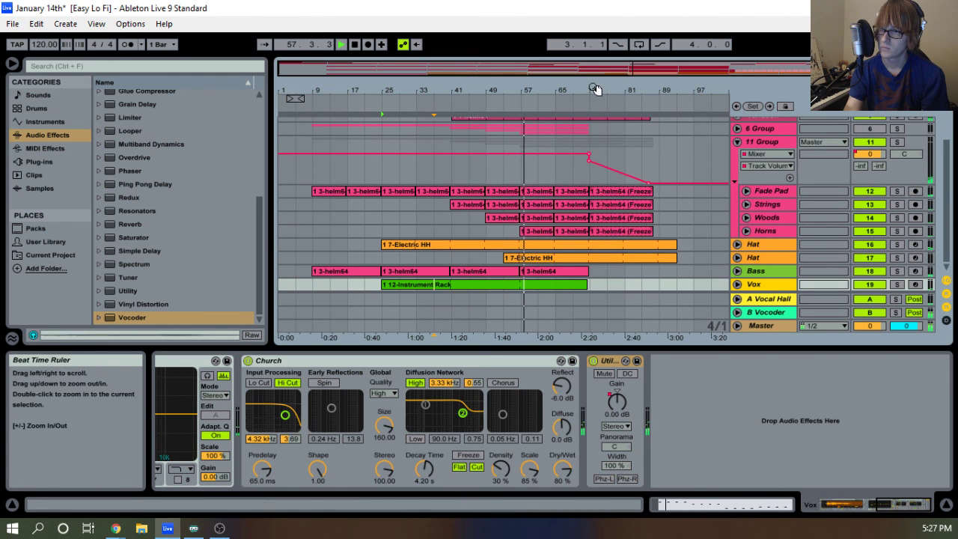
mouse_move(596, 91)
left_mouse_down()
mouse_move(596, 146)
mouse_move(599, 79)
left_mouse_up()
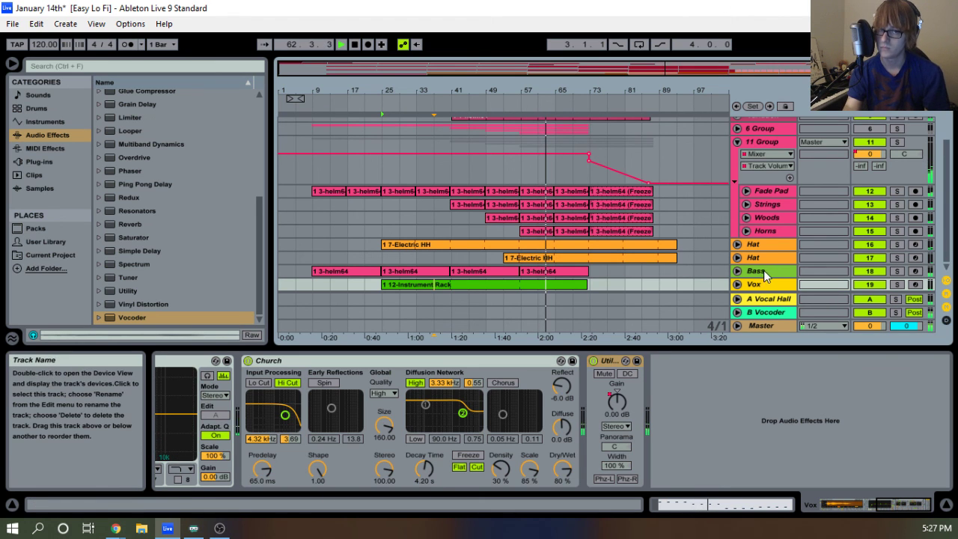
left_click_drag(598, 91, 600, 119)
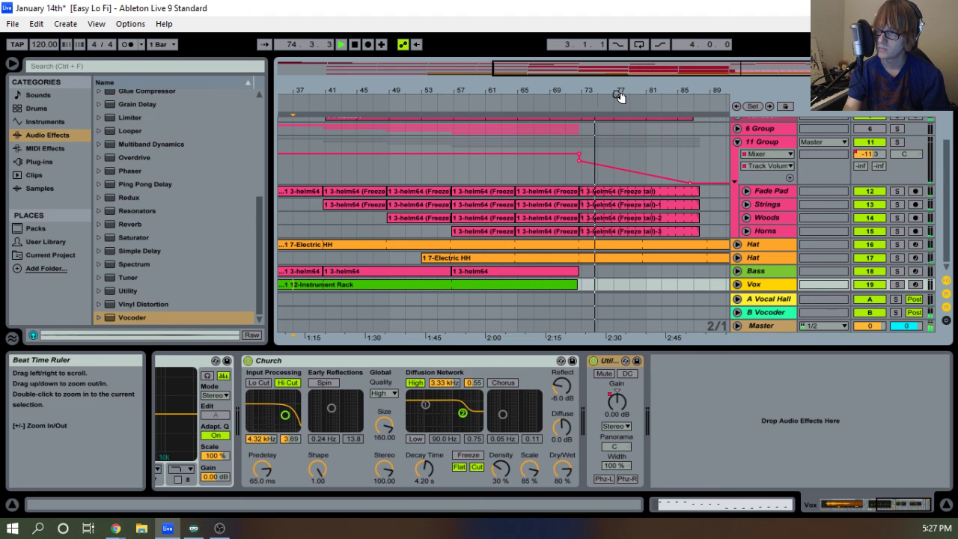
left_click_drag(622, 93, 623, 73)
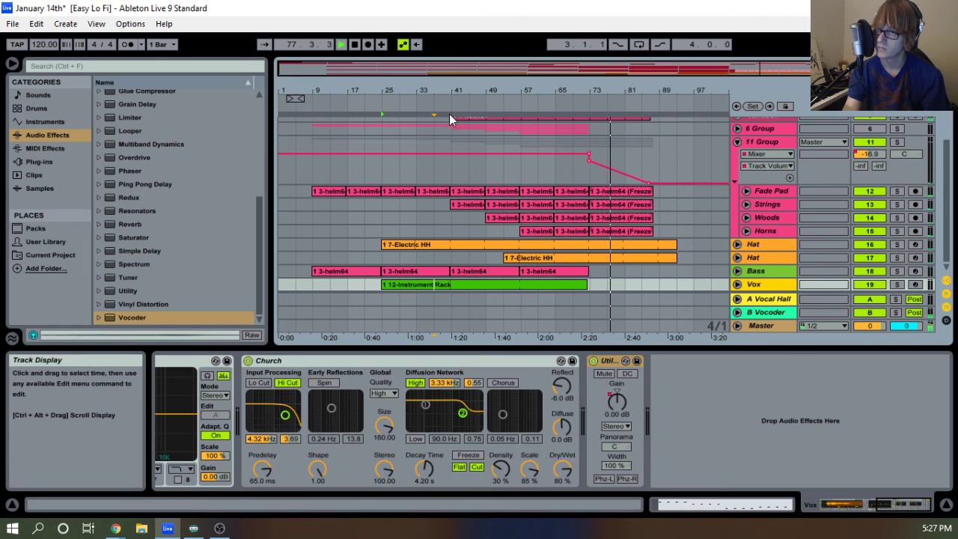
Replay from before bar 25, set the Vox track's Church reverb Dry/Wet to 100 %, and play the Vox clip from its start.
left_click(364, 112)
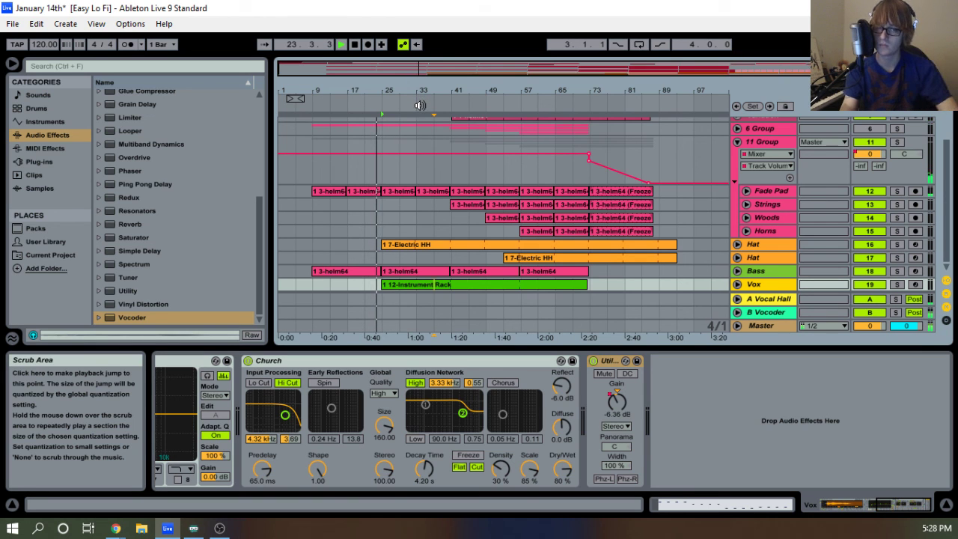
mouse_move(389, 90)
left_mouse_down()
mouse_move(389, 116)
mouse_move(389, 88)
left_mouse_up()
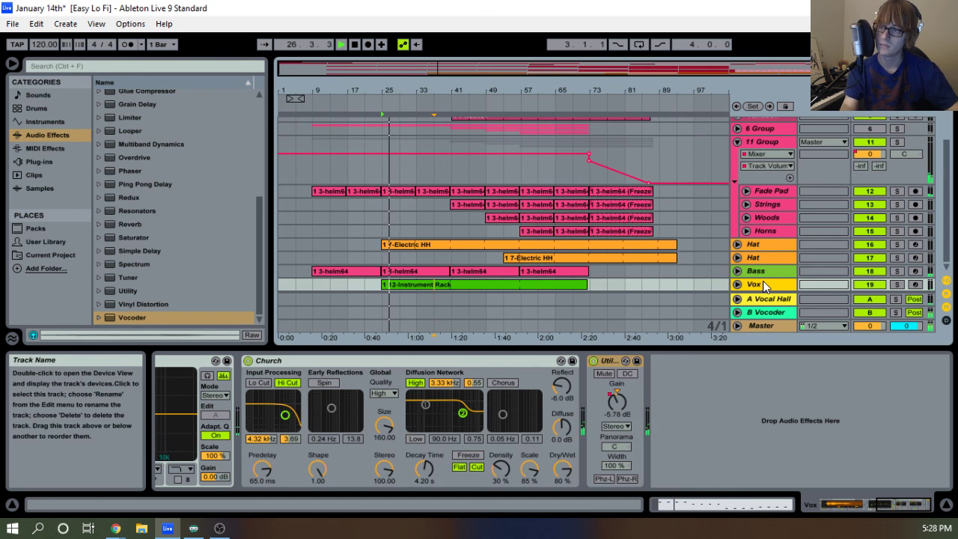
double_click(761, 291)
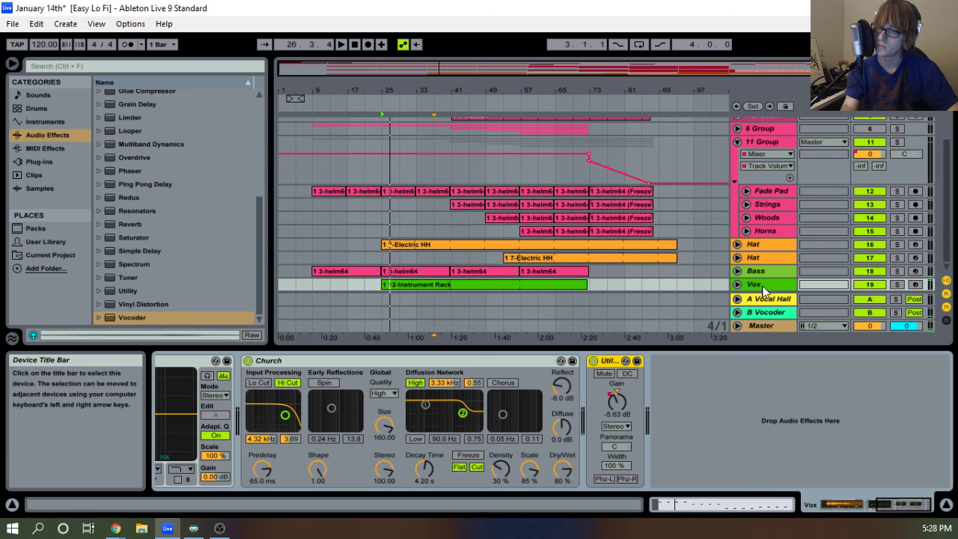
left_click_drag(561, 471, 559, 455)
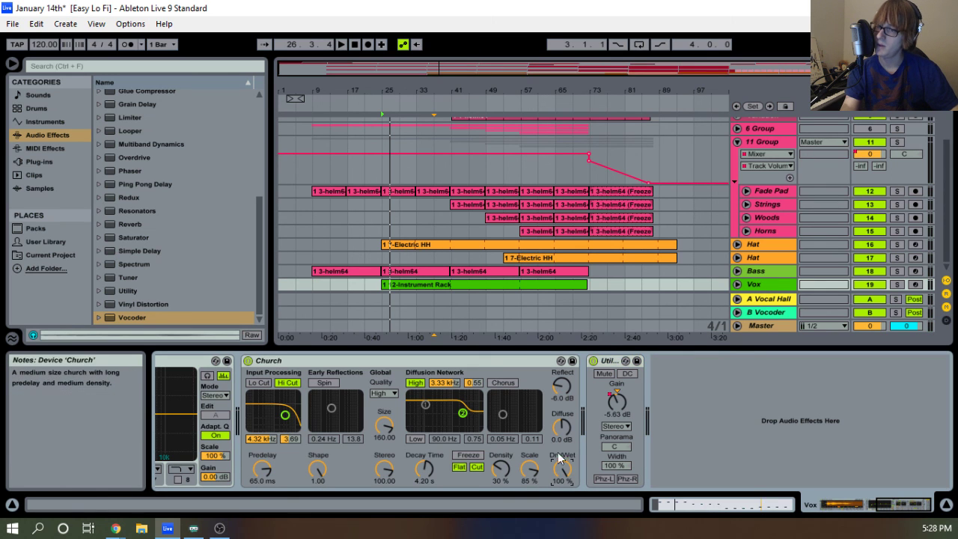
left_click(401, 285)
key("space")
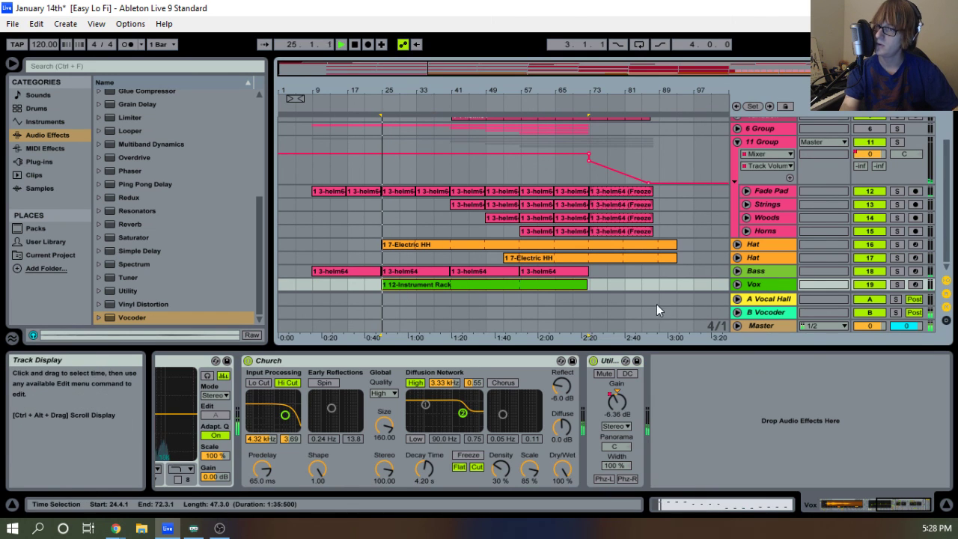
Automate the Vox track's Church Dry/Wet to slope down from the clip's start at bar 25 to a lower level at bar 41.
left_click(372, 92)
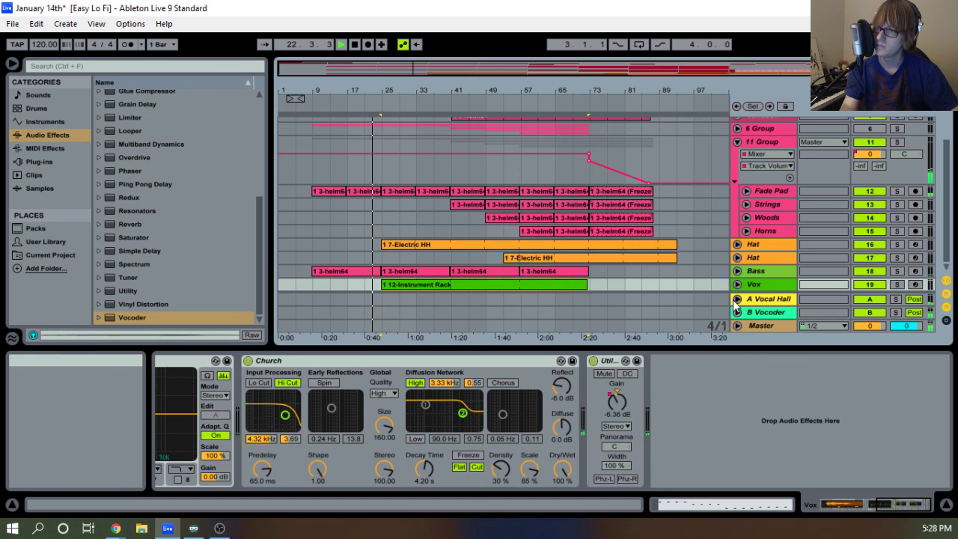
left_click(736, 285)
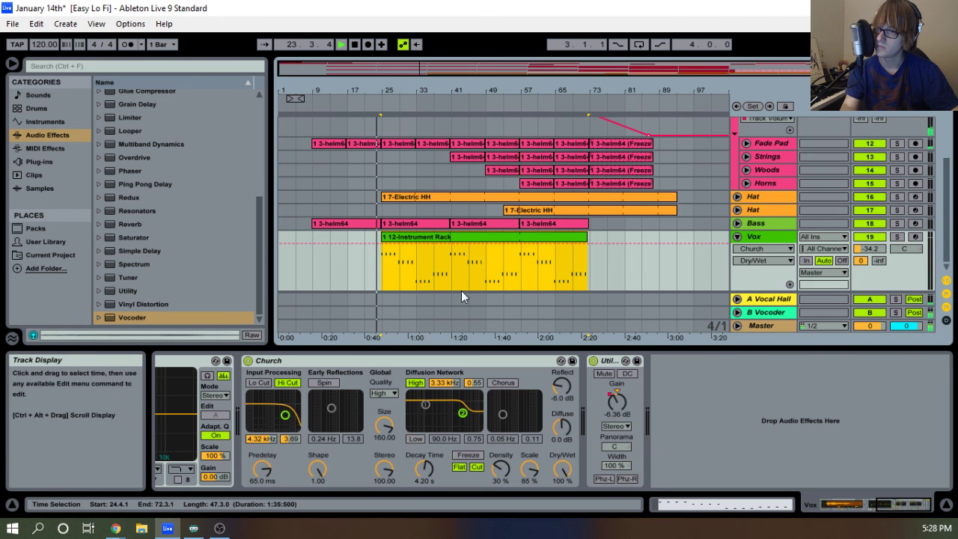
left_click(382, 237)
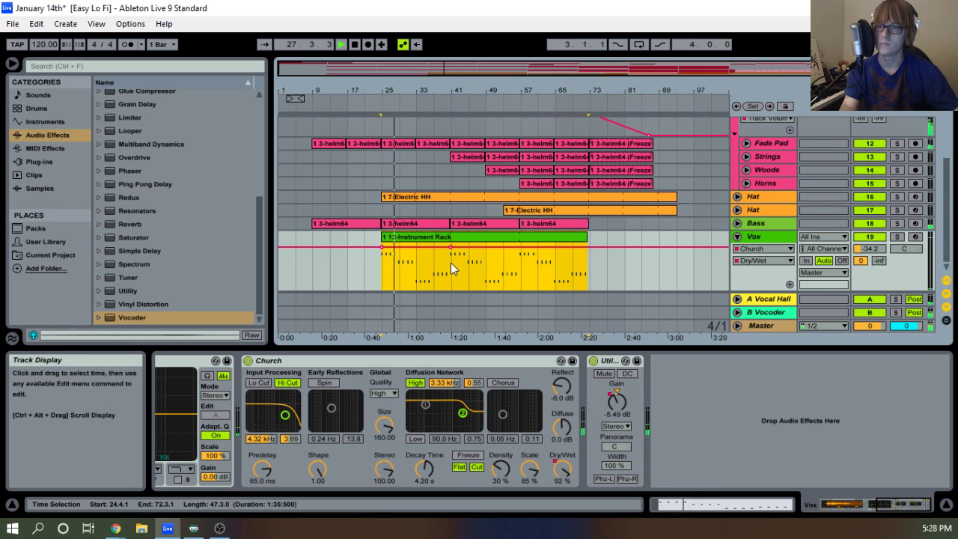
left_click_drag(451, 243, 451, 255)
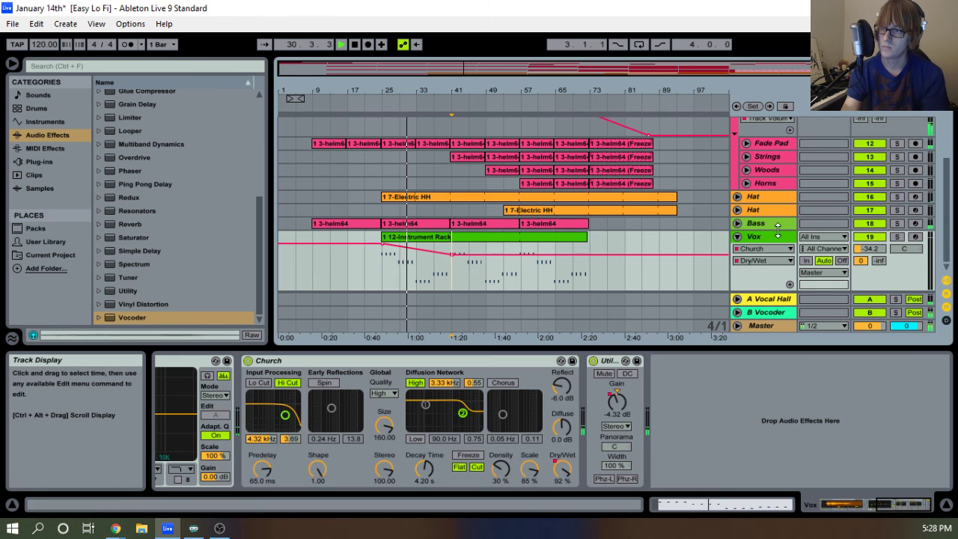
left_click(737, 237)
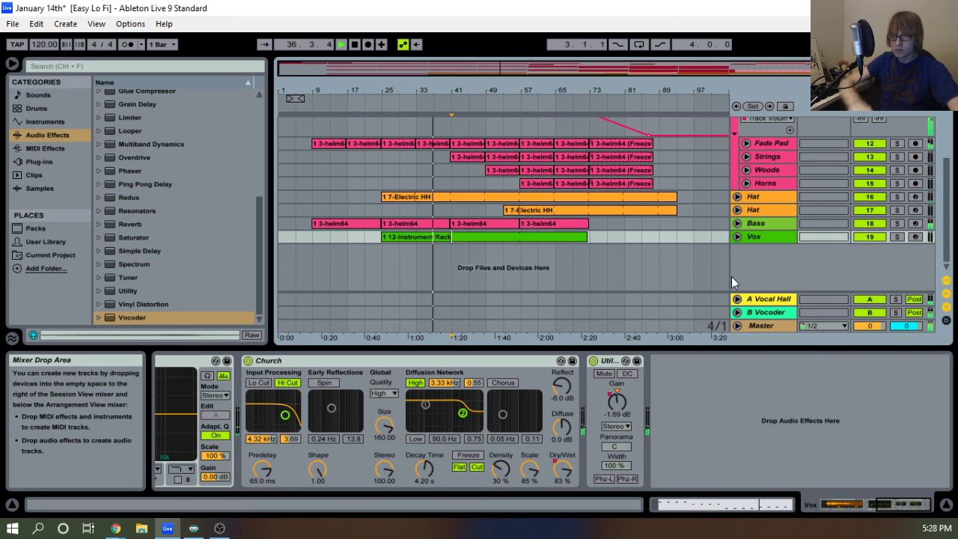
Add an EQ Eight before the Vocoder on return track B and set band 3 to 354 Hz, -2.85 dB and Q 1.09.
scroll(674, 174, "up", 5)
left_click(757, 136)
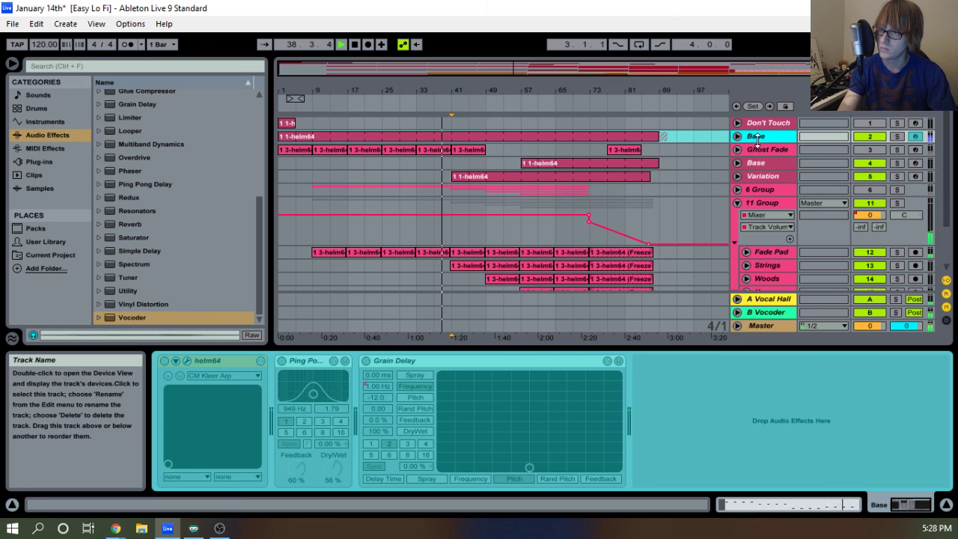
scroll(763, 224, "down", 3)
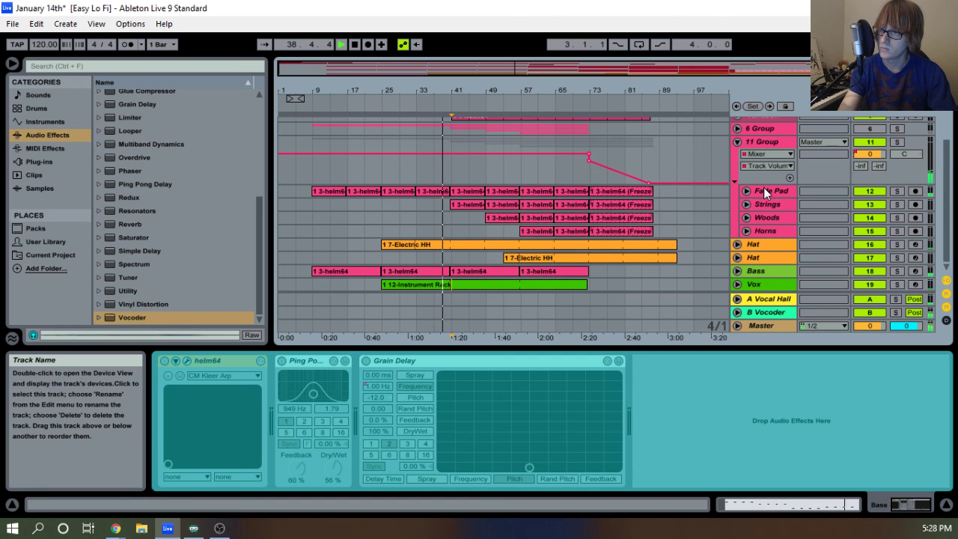
left_click(766, 314)
scroll(127, 139, "up", 5)
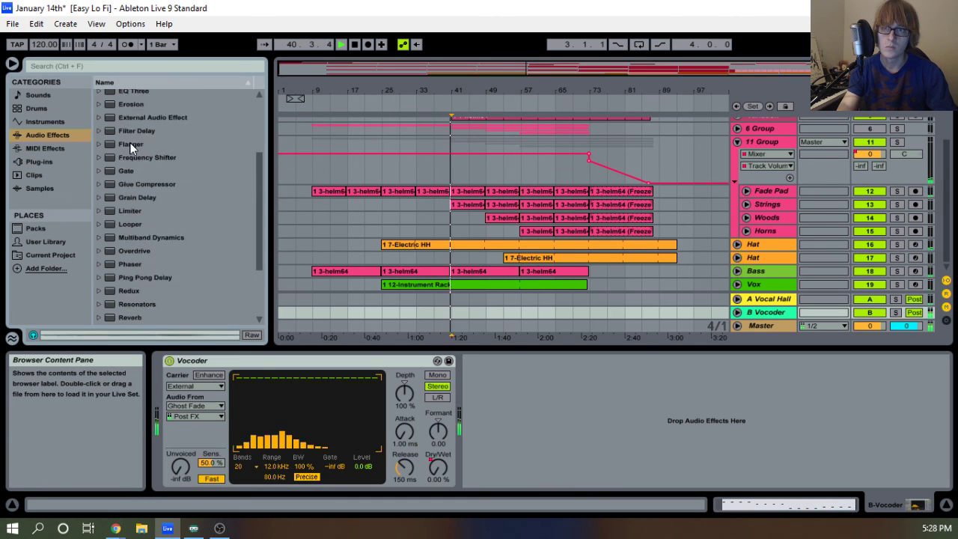
left_click(141, 189)
left_click_drag(141, 189, 160, 400)
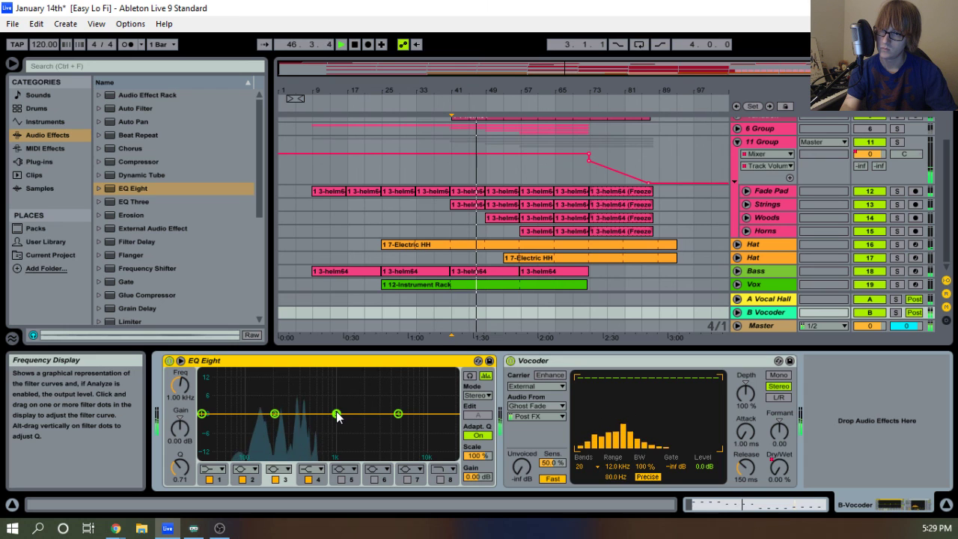
left_click_drag(336, 414, 296, 422)
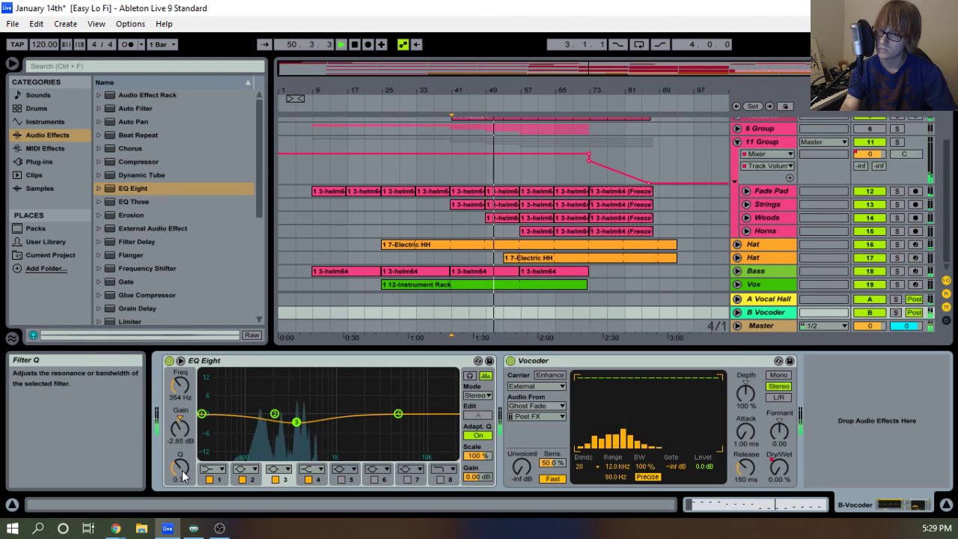
left_click_drag(180, 467, 180, 460)
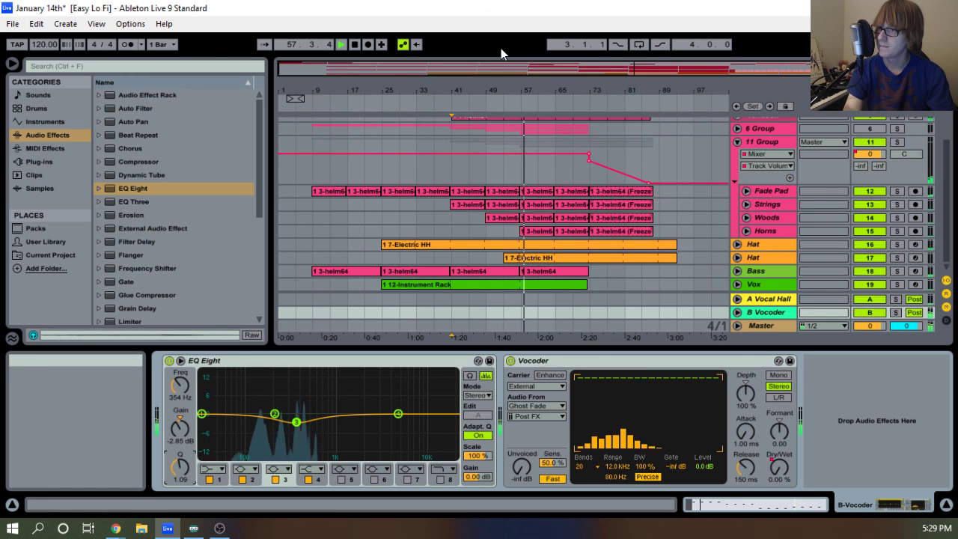
Check the volume levels of the tracks and returns in the session mixer, and return to the arrangement.
scroll(573, 229, "up", 5)
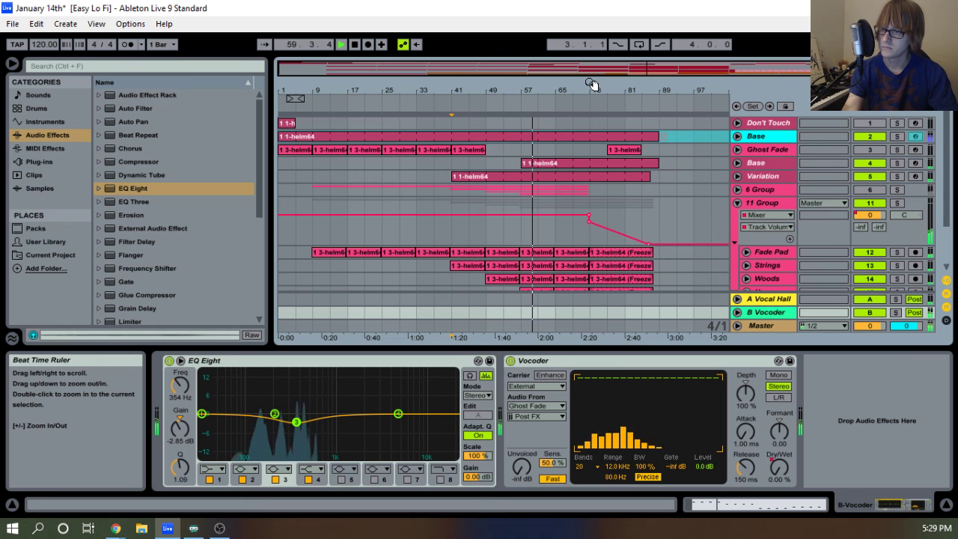
key("Tab")
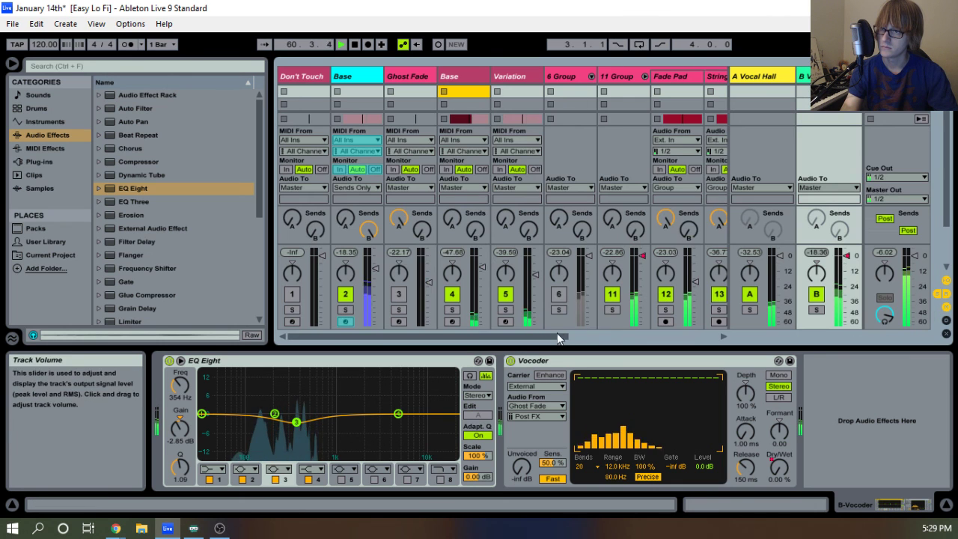
left_click_drag(559, 336, 727, 324)
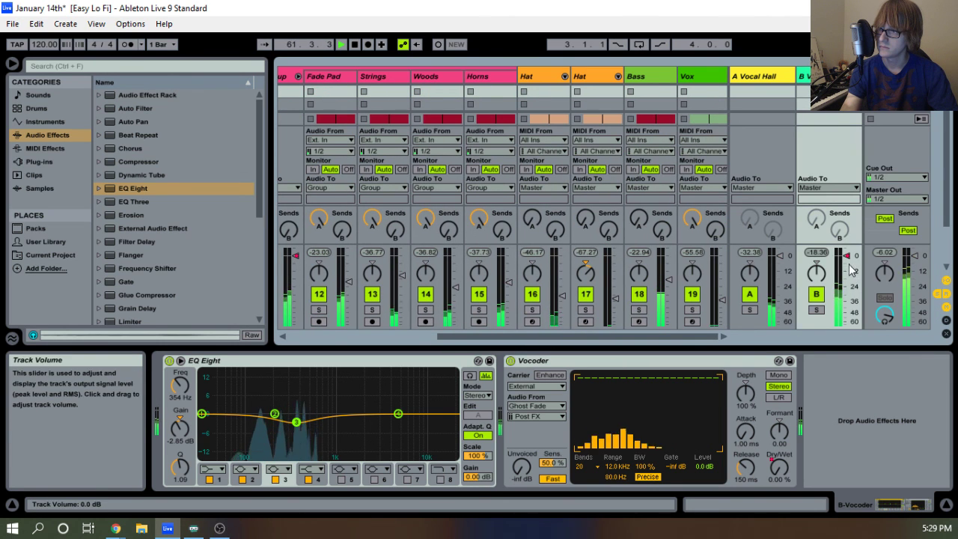
key("Tab")
Unfold the B Vocoder return track and show the Vocoder device's automation in its lane.
scroll(678, 242, "down", 3)
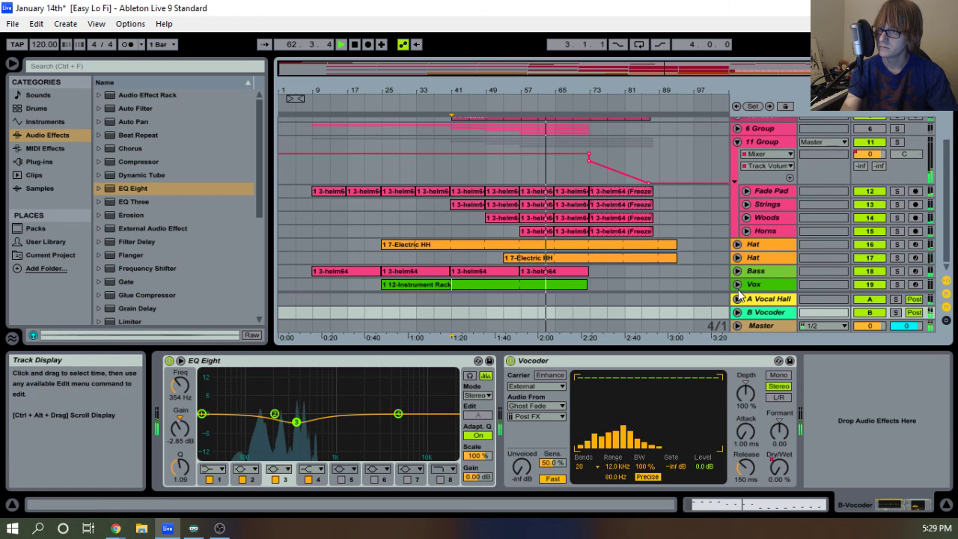
scroll(741, 284, "down", 2)
left_click(738, 235)
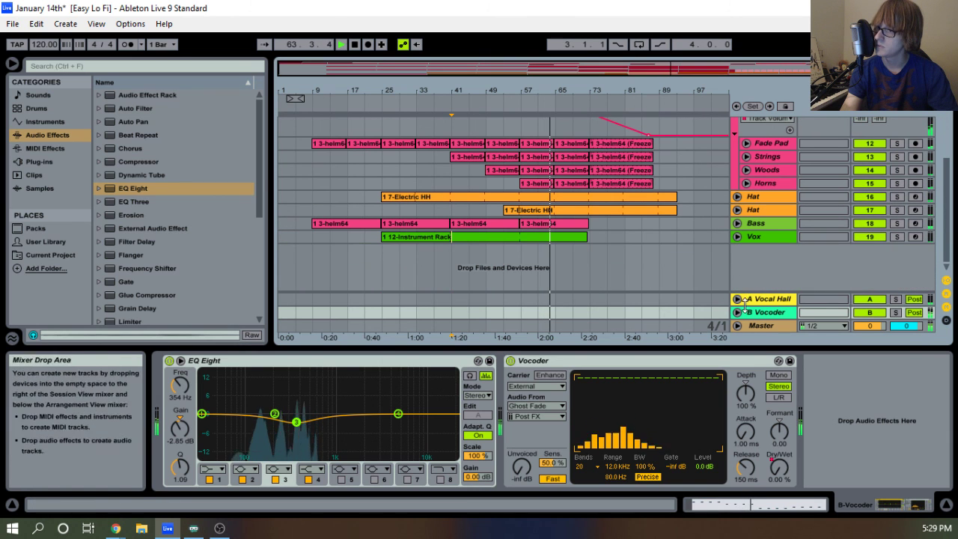
left_click(737, 311)
left_click(759, 229)
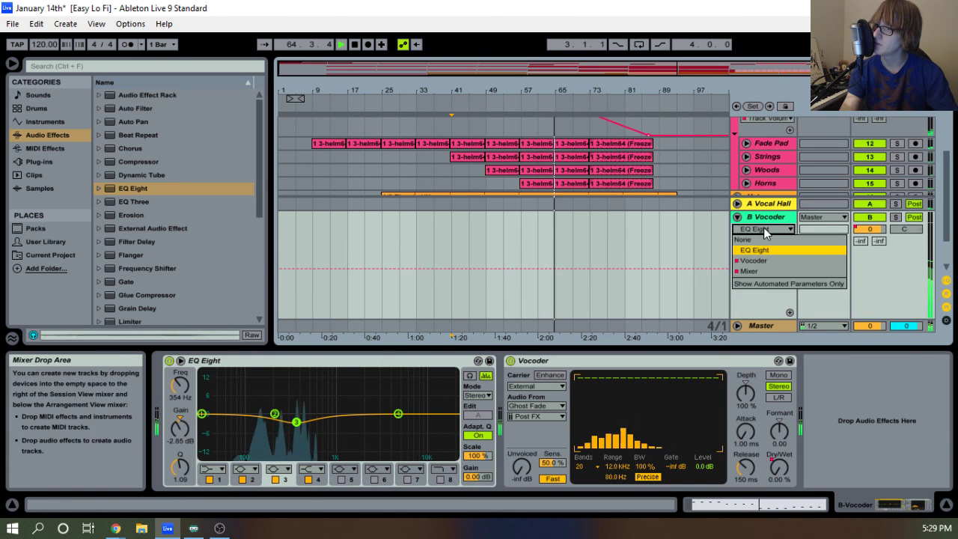
left_click(770, 216)
left_click(770, 217)
left_click(758, 229)
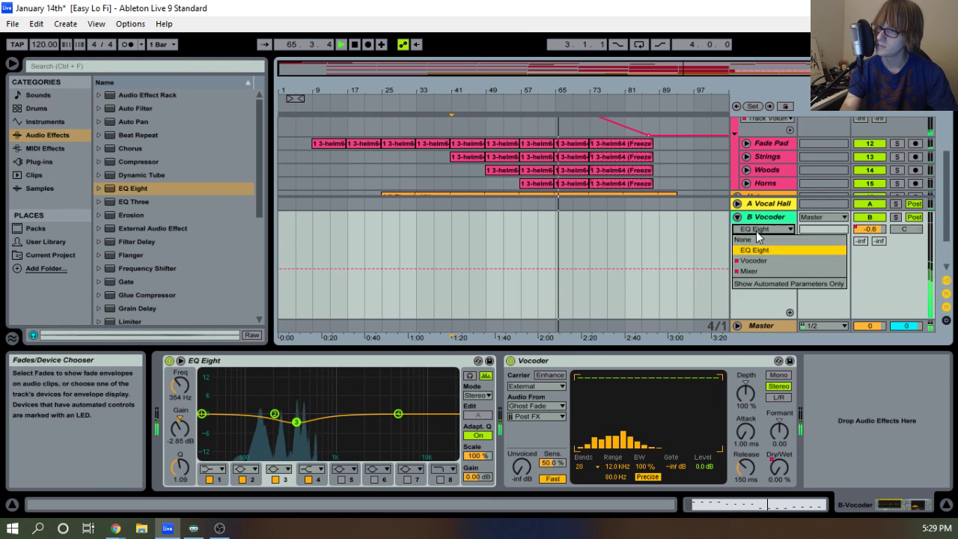
left_click(753, 261)
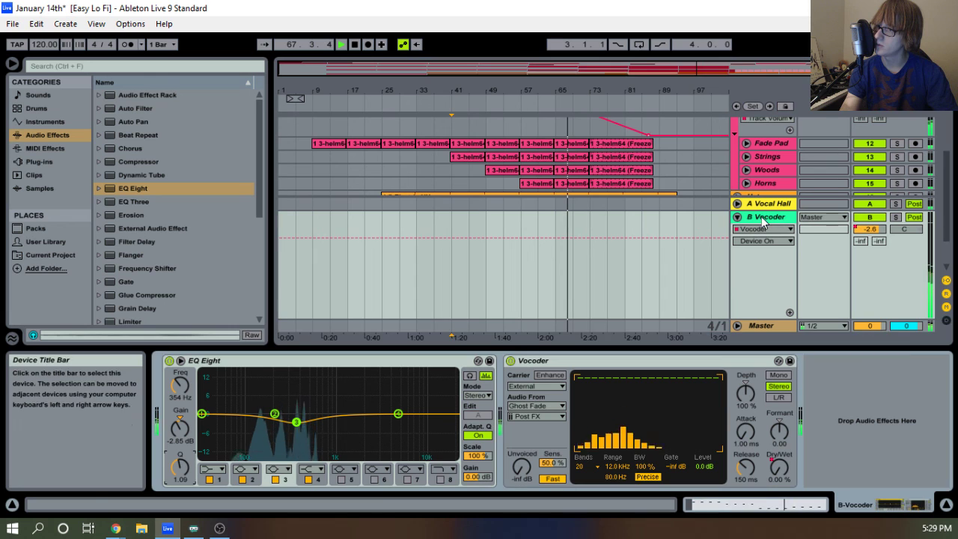
Add a Utility after the Vocoder on the B Vocoder return track and lower its gain to -3.33 dB.
scroll(133, 262, "down", 2)
scroll(133, 316, "down", 5)
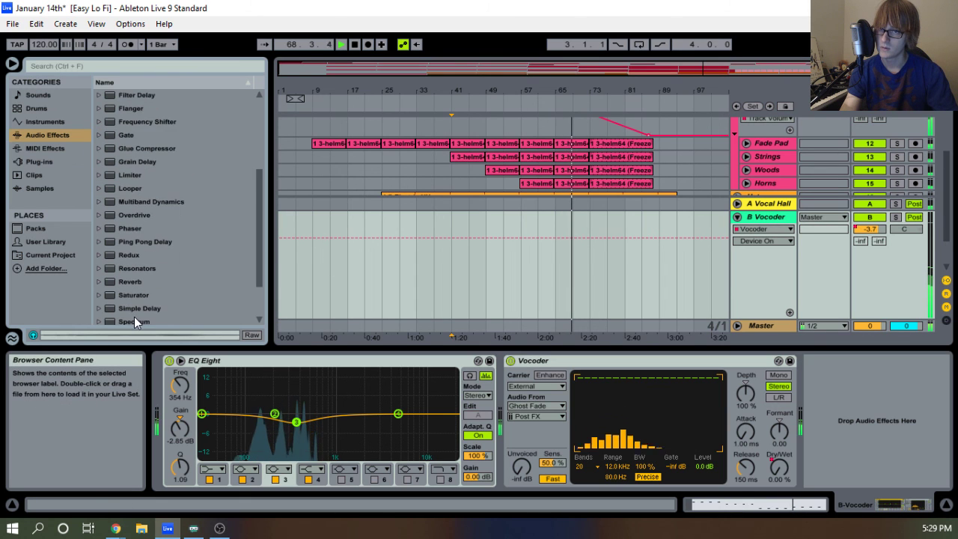
left_click(140, 290)
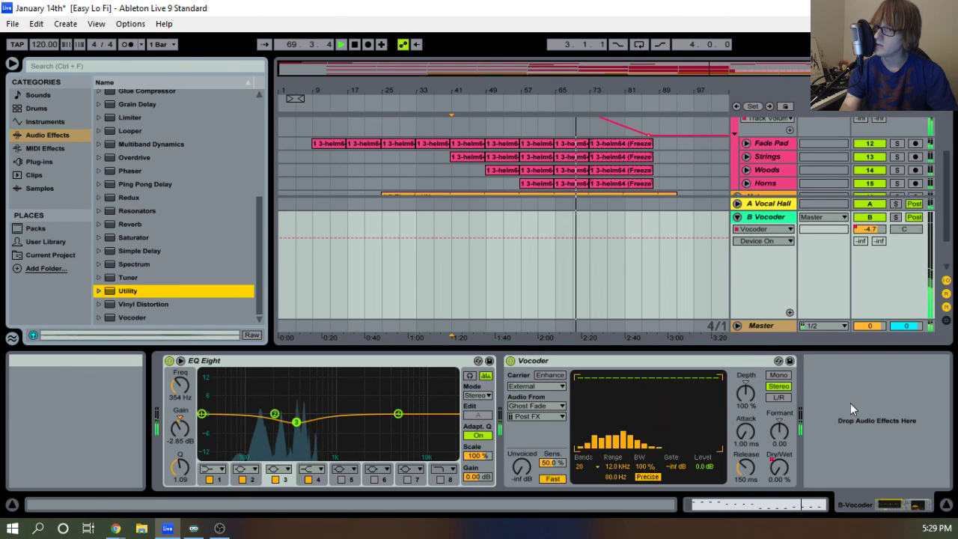
mouse_move(120, 291)
left_mouse_down()
mouse_move(755, 362)
mouse_move(875, 430)
mouse_move(833, 410)
left_mouse_up()
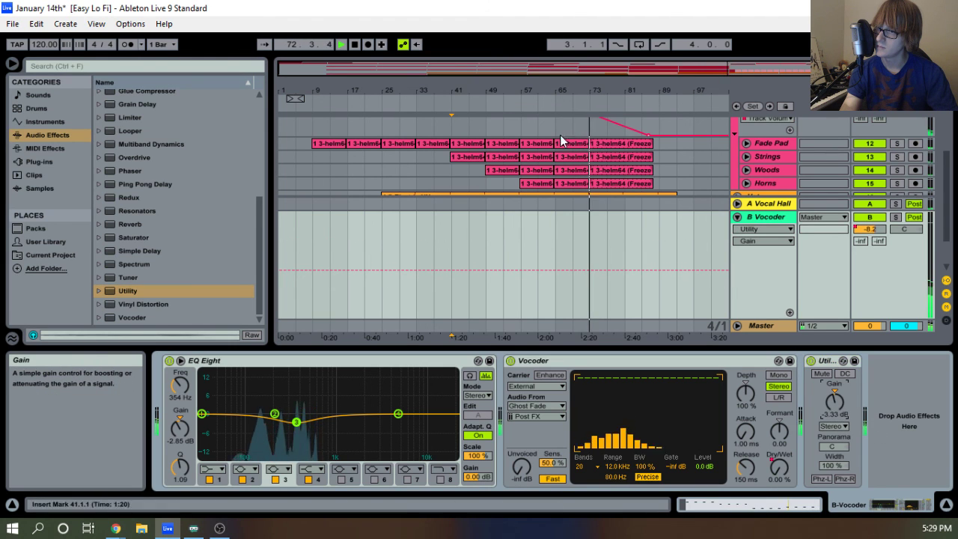
Fold the B Vocoder return and the 11 Group track, and lower the return's Utility gain to -4.06 dB.
left_click(408, 105)
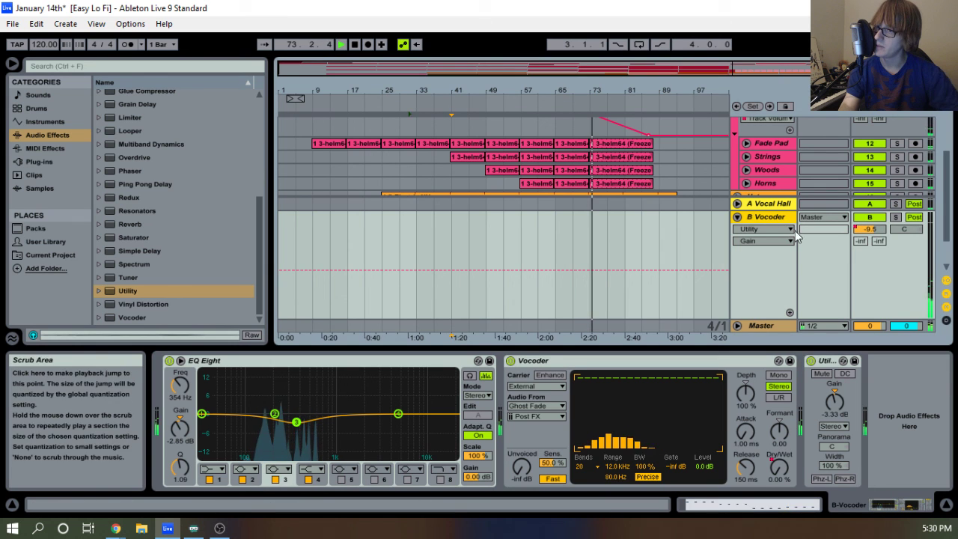
left_click(737, 217)
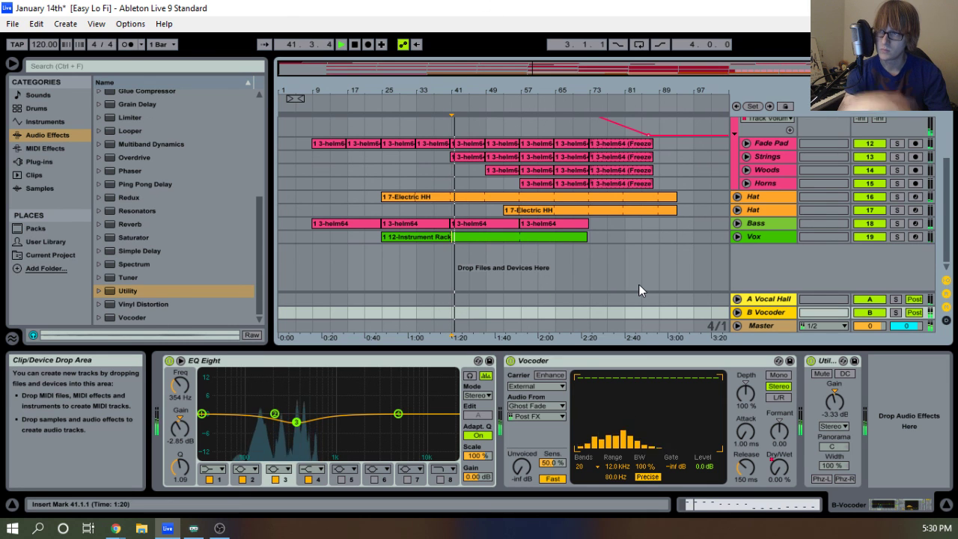
scroll(638, 283, "up", 3)
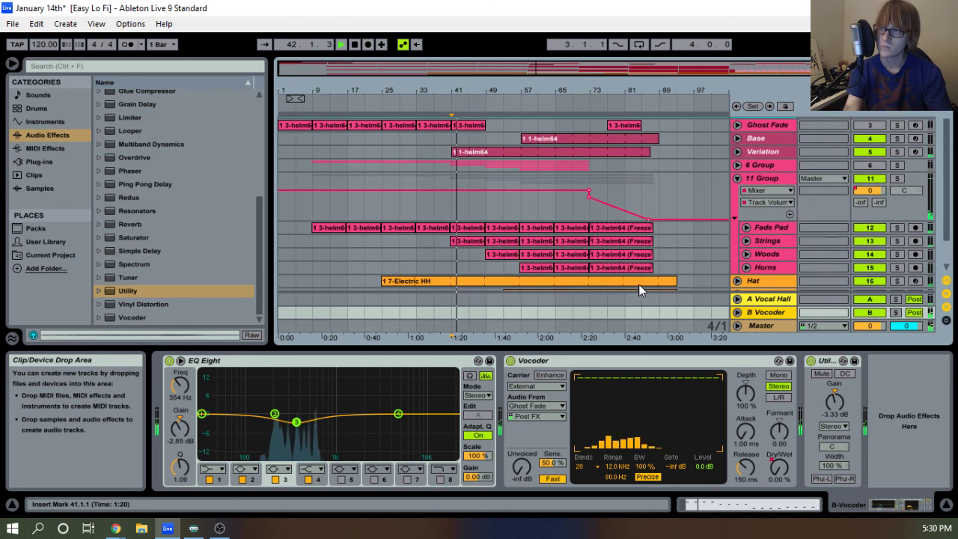
left_click(737, 178)
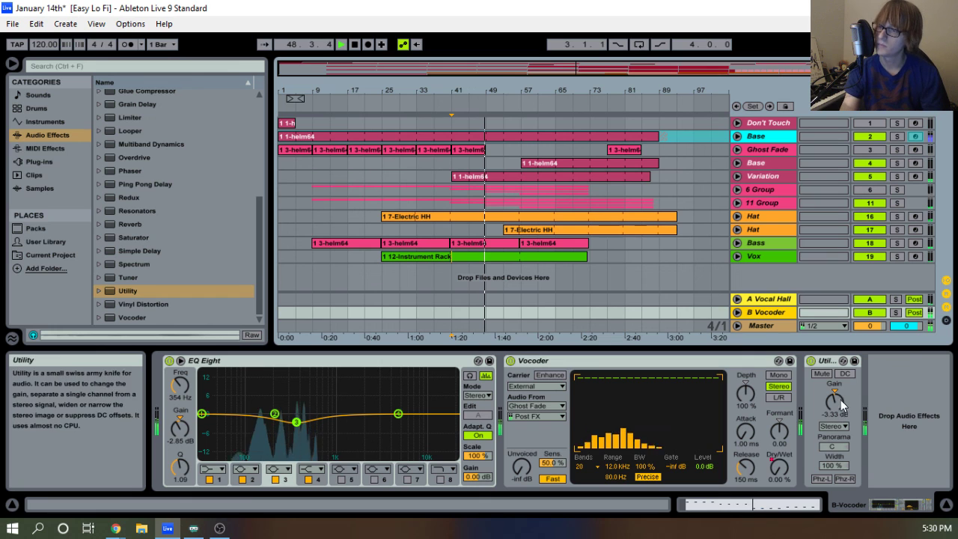
left_click_drag(839, 401, 839, 408)
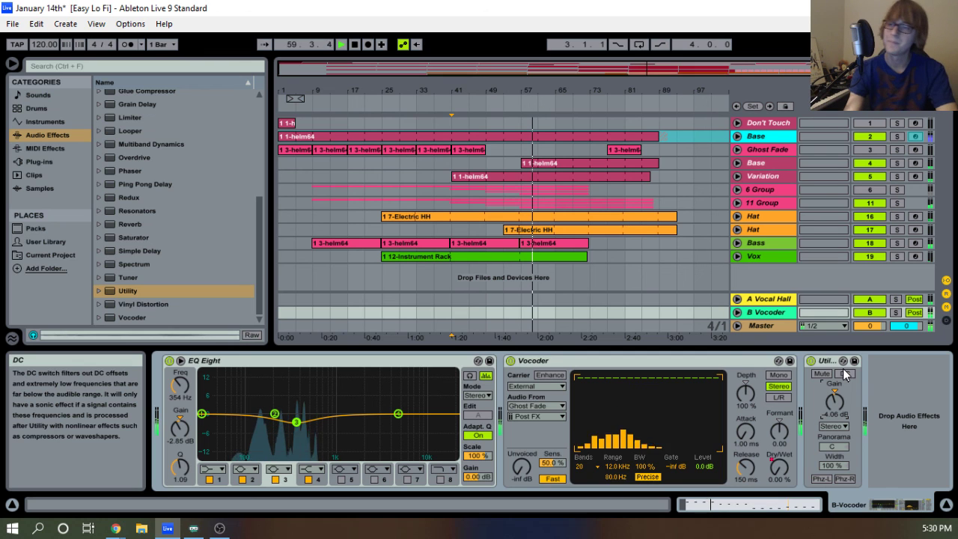
Examine the Bass track's Utility gain automation and track 4's Ping Pong Delay feedback automation near bar 89, folding both tracks again.
left_click(738, 243)
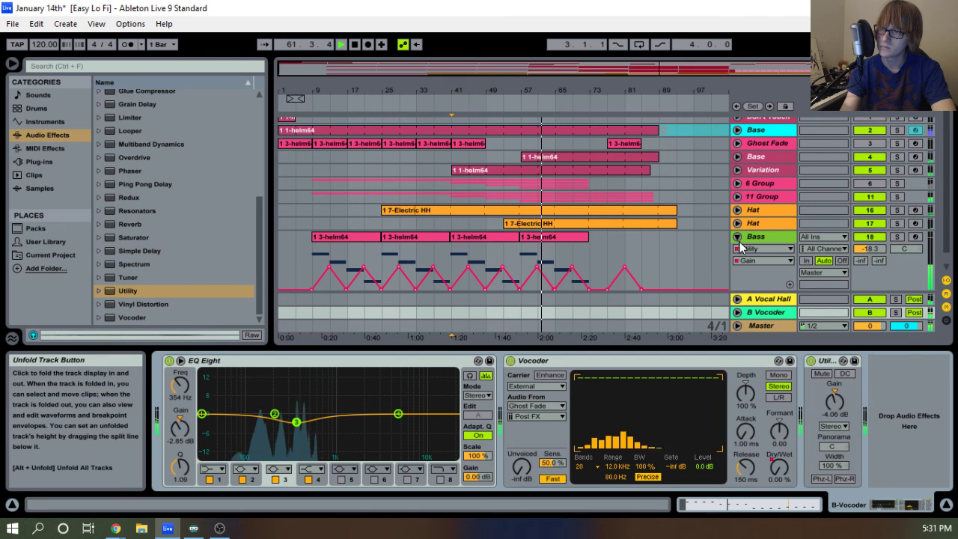
left_click(737, 238)
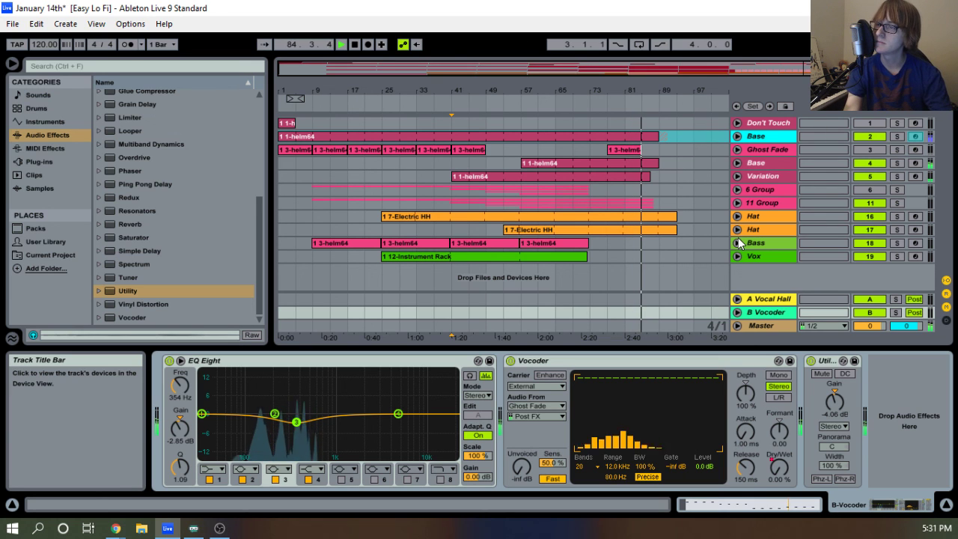
left_click_drag(652, 87, 571, 177)
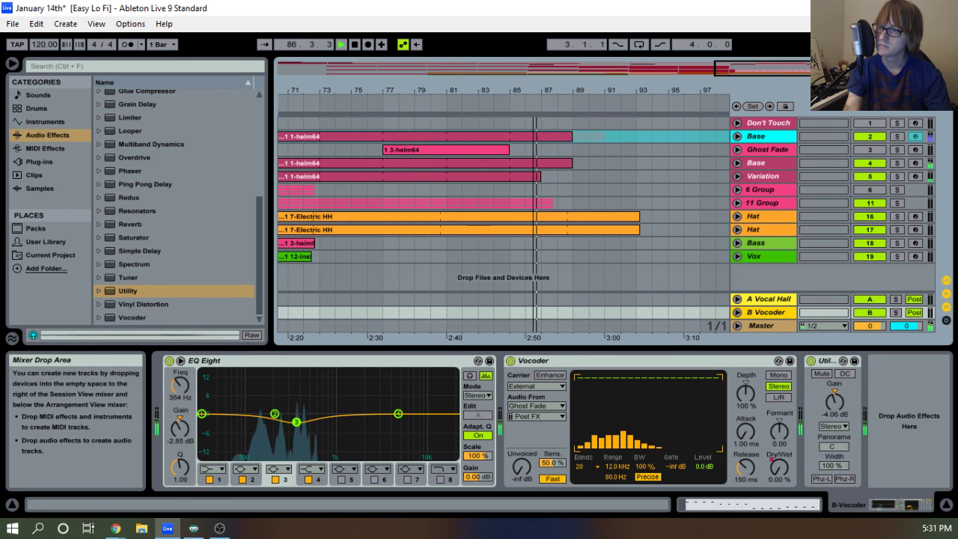
left_click(736, 163)
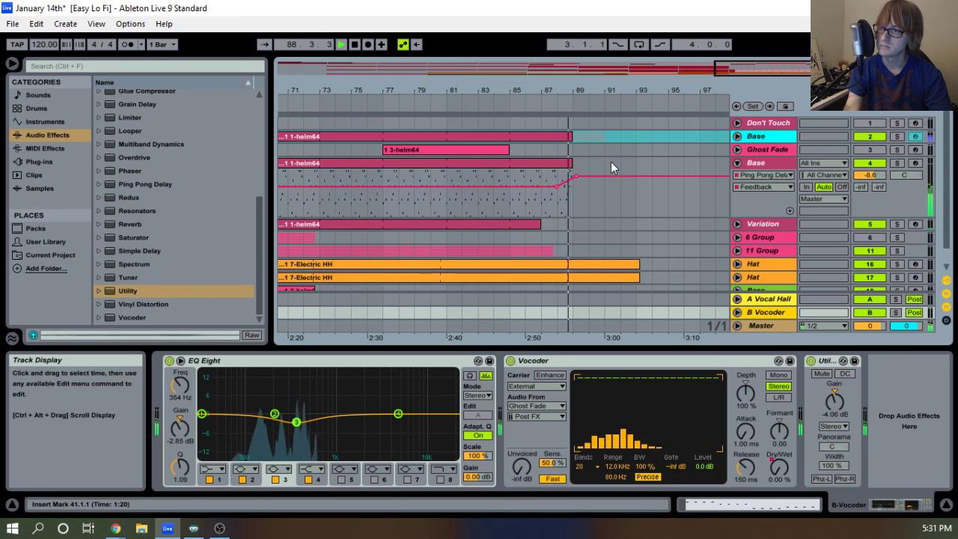
left_click_drag(603, 90, 603, 64)
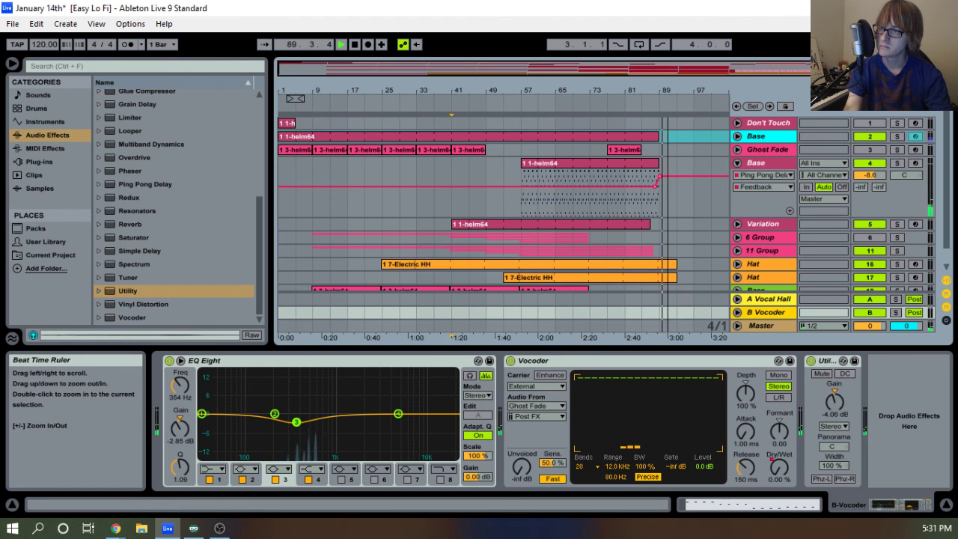
left_click(736, 163)
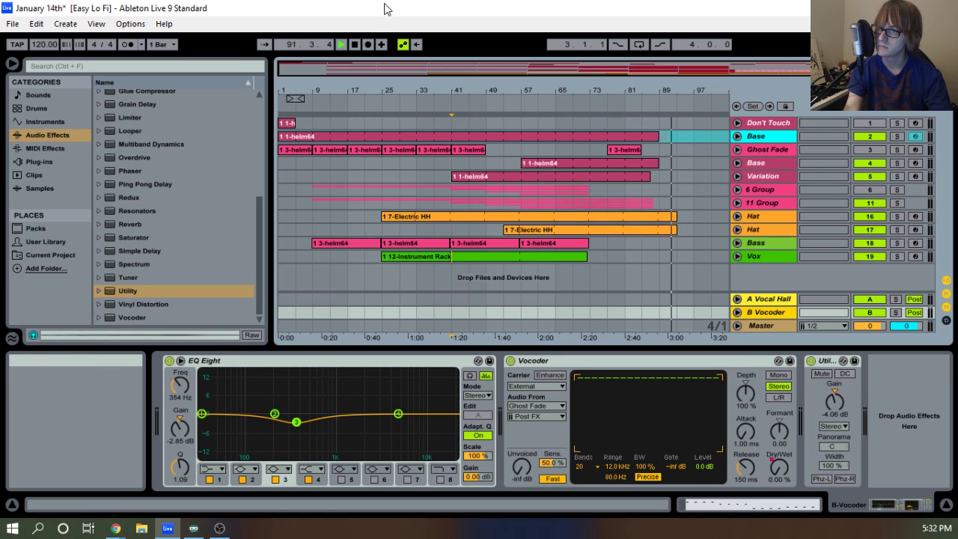
Stop playback with the position back at the song's start, and save the Live Set.
left_click(355, 44)
left_click(13, 24)
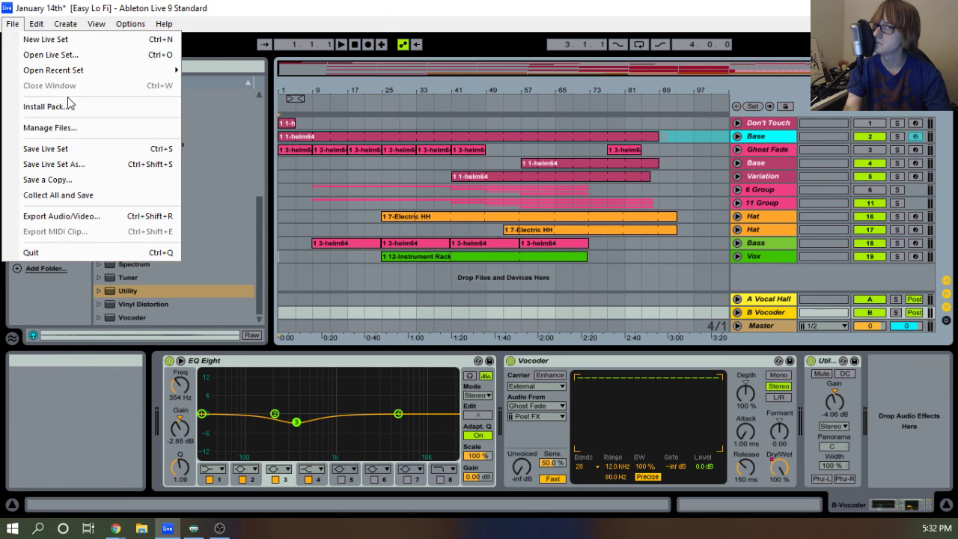
left_click(71, 147)
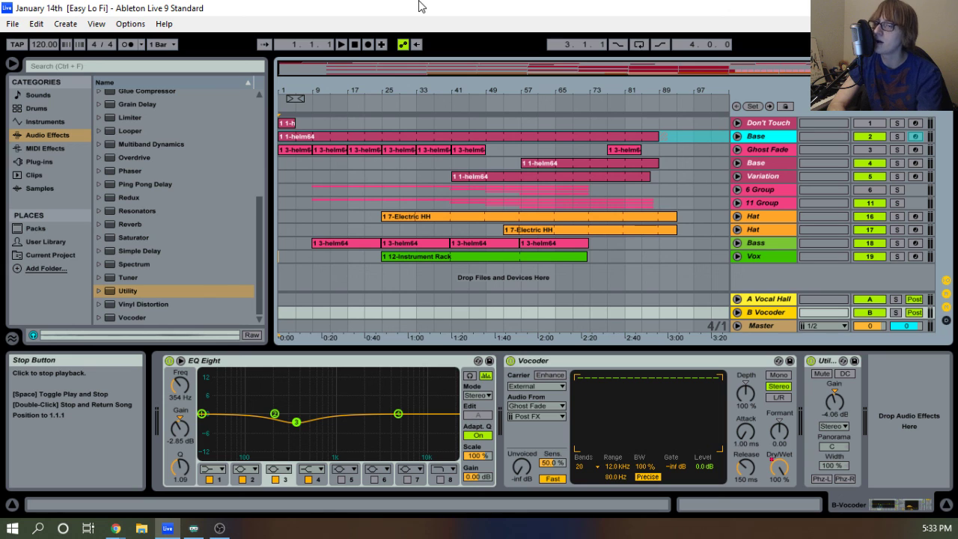
Play the arrangement from the beginning to review the track.
left_click(342, 46)
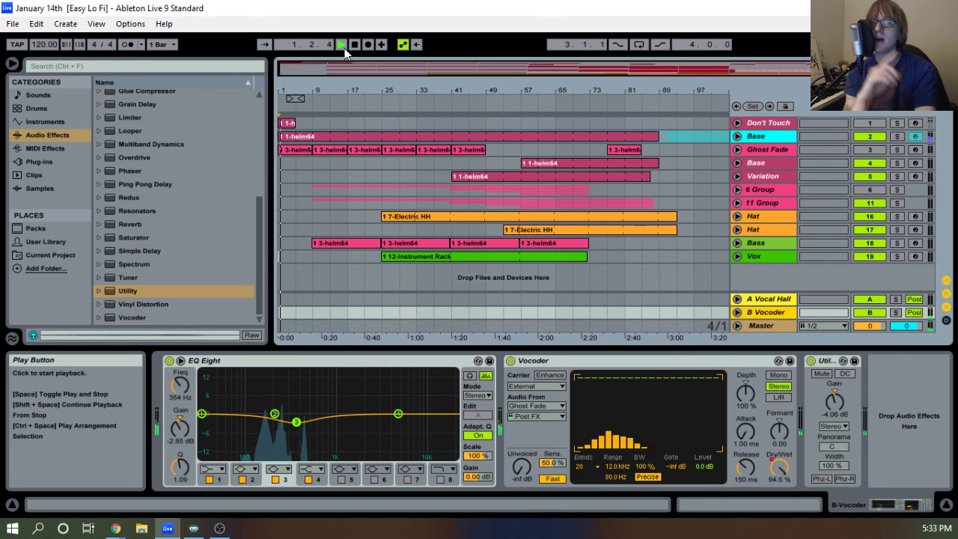